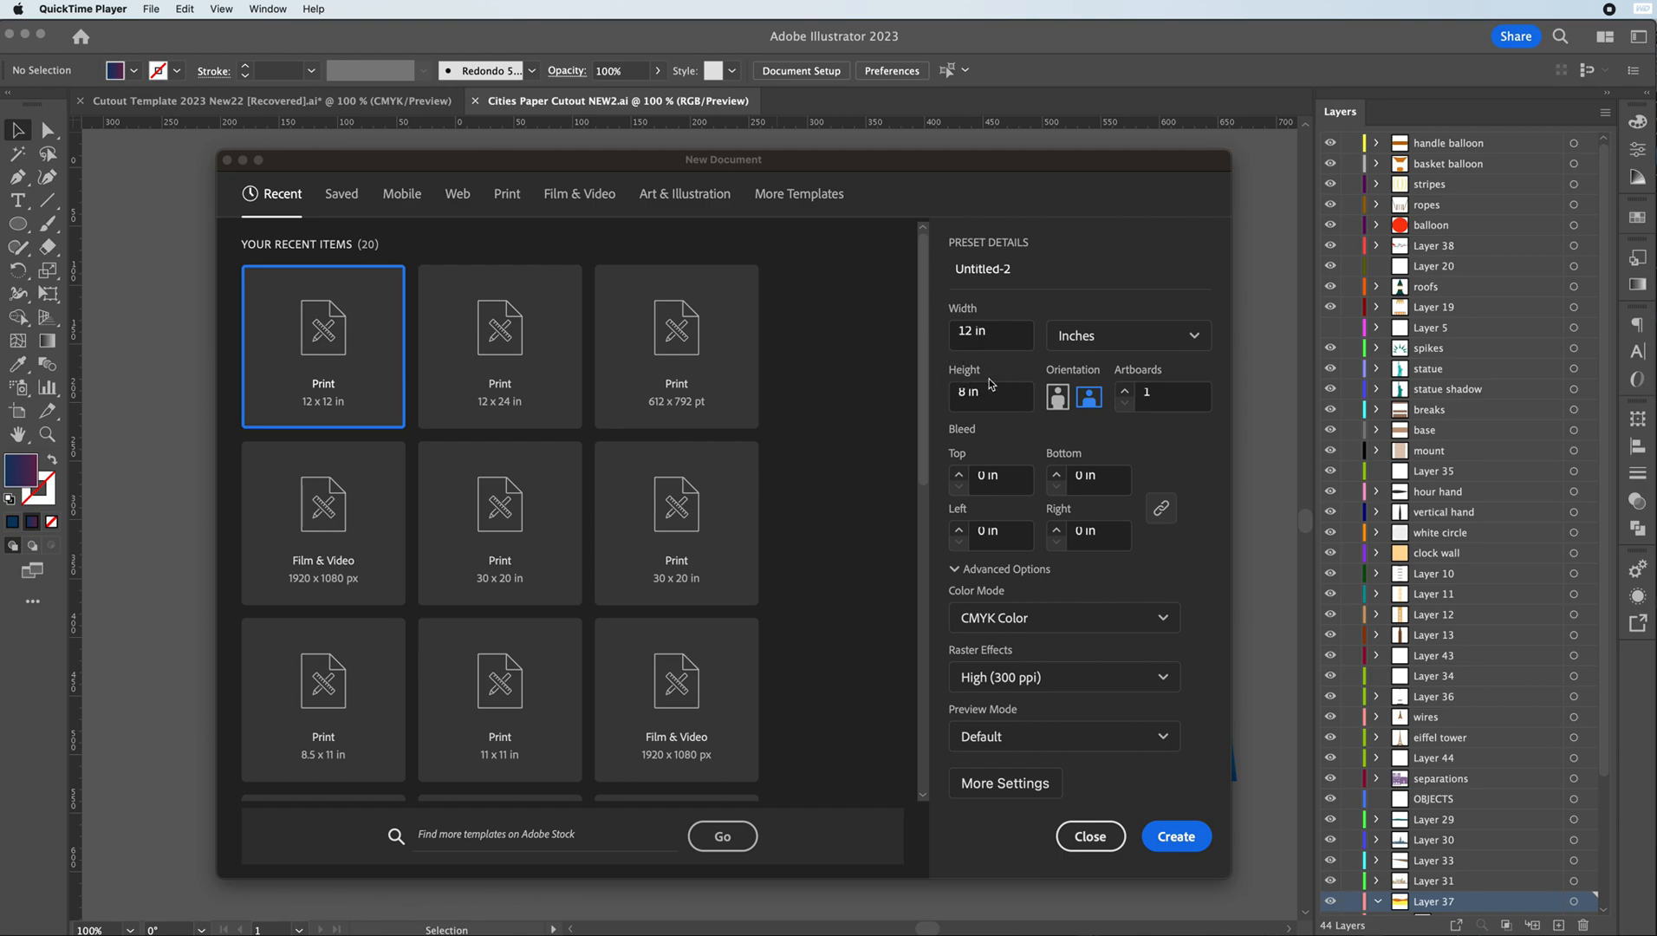
# - Create a landscape 12 x 8 in document with CMYK color mode and High (300 ppi) raster effects
pyautogui.click(1085, 620)
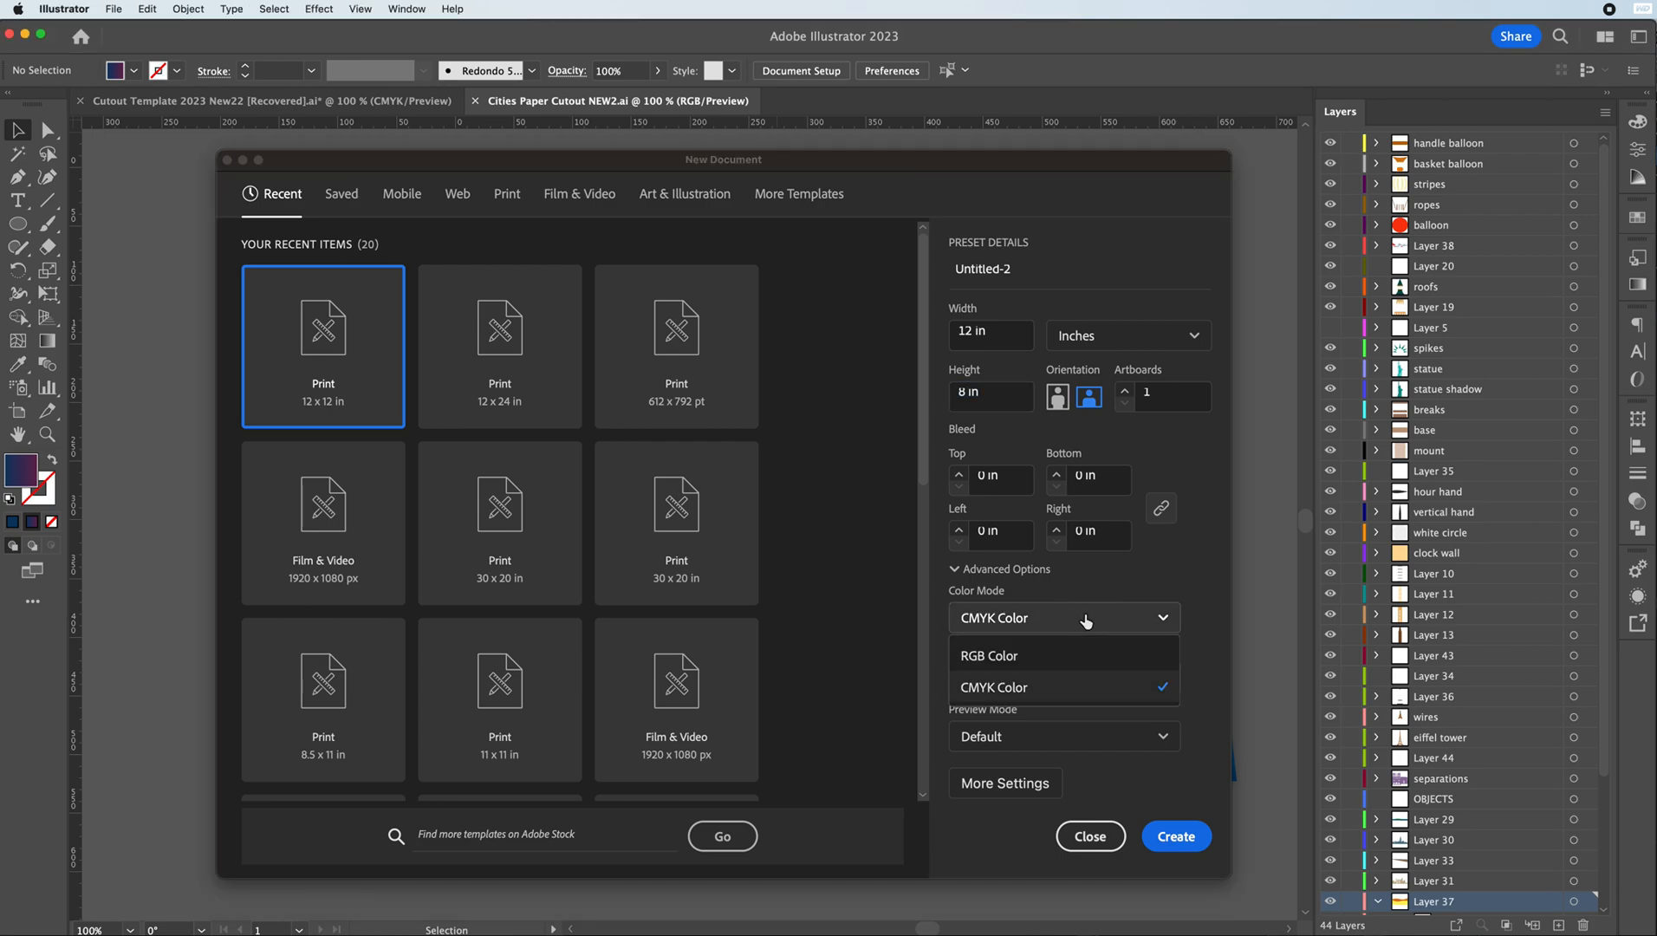
pyautogui.click(1086, 619)
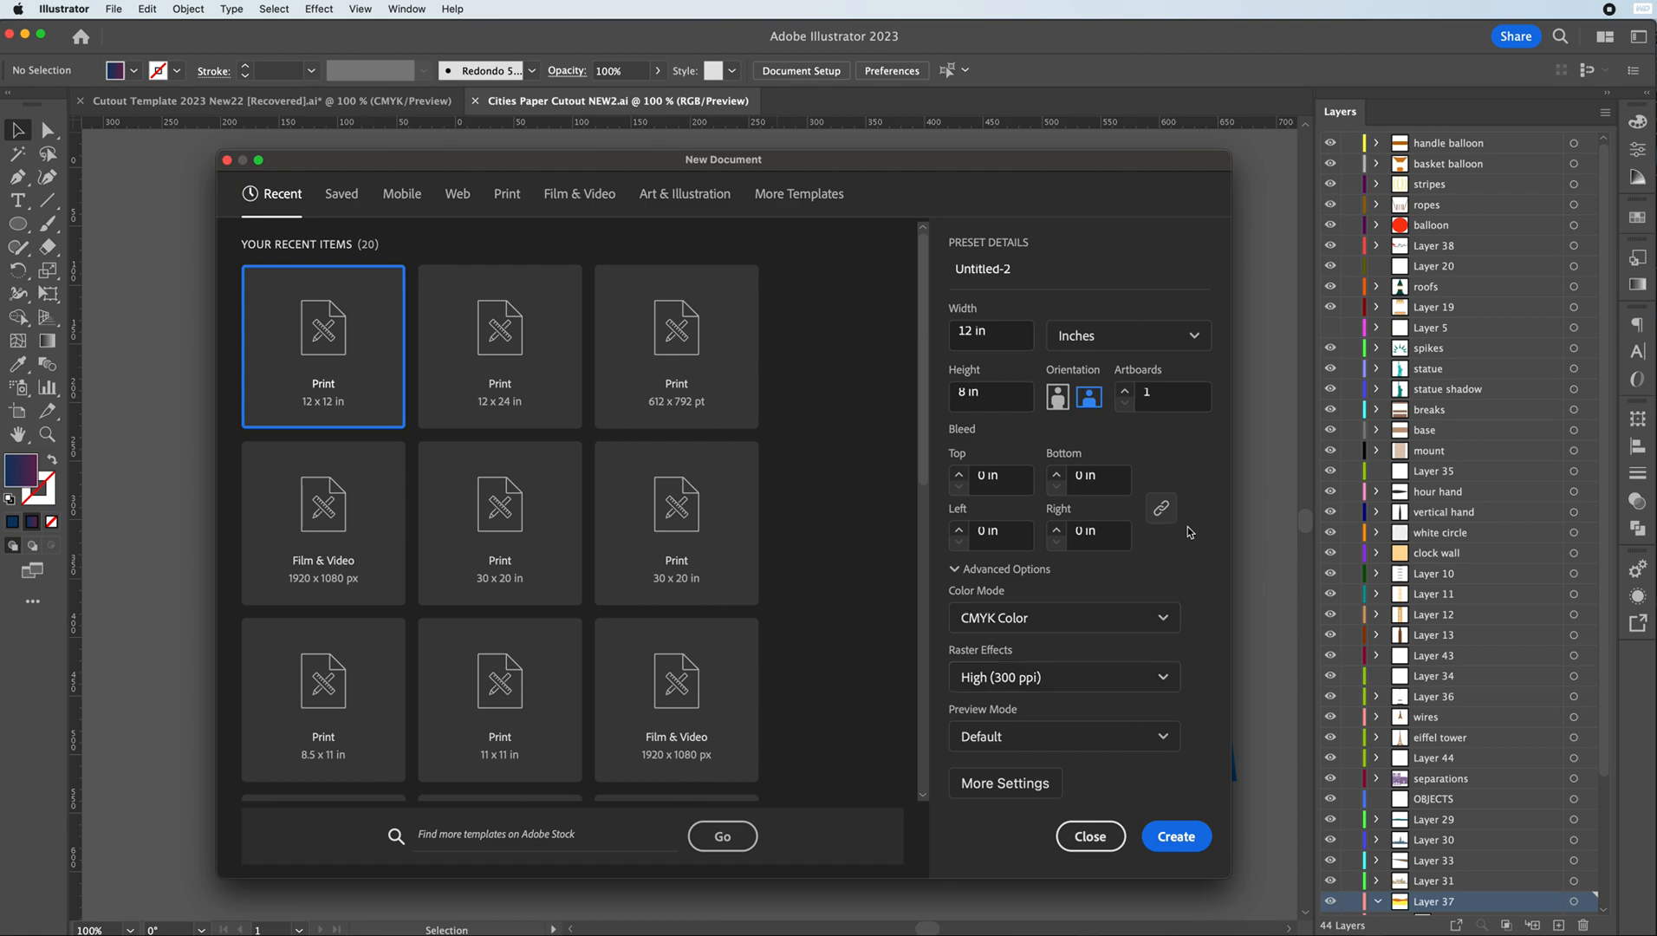
pyautogui.click(1173, 837)
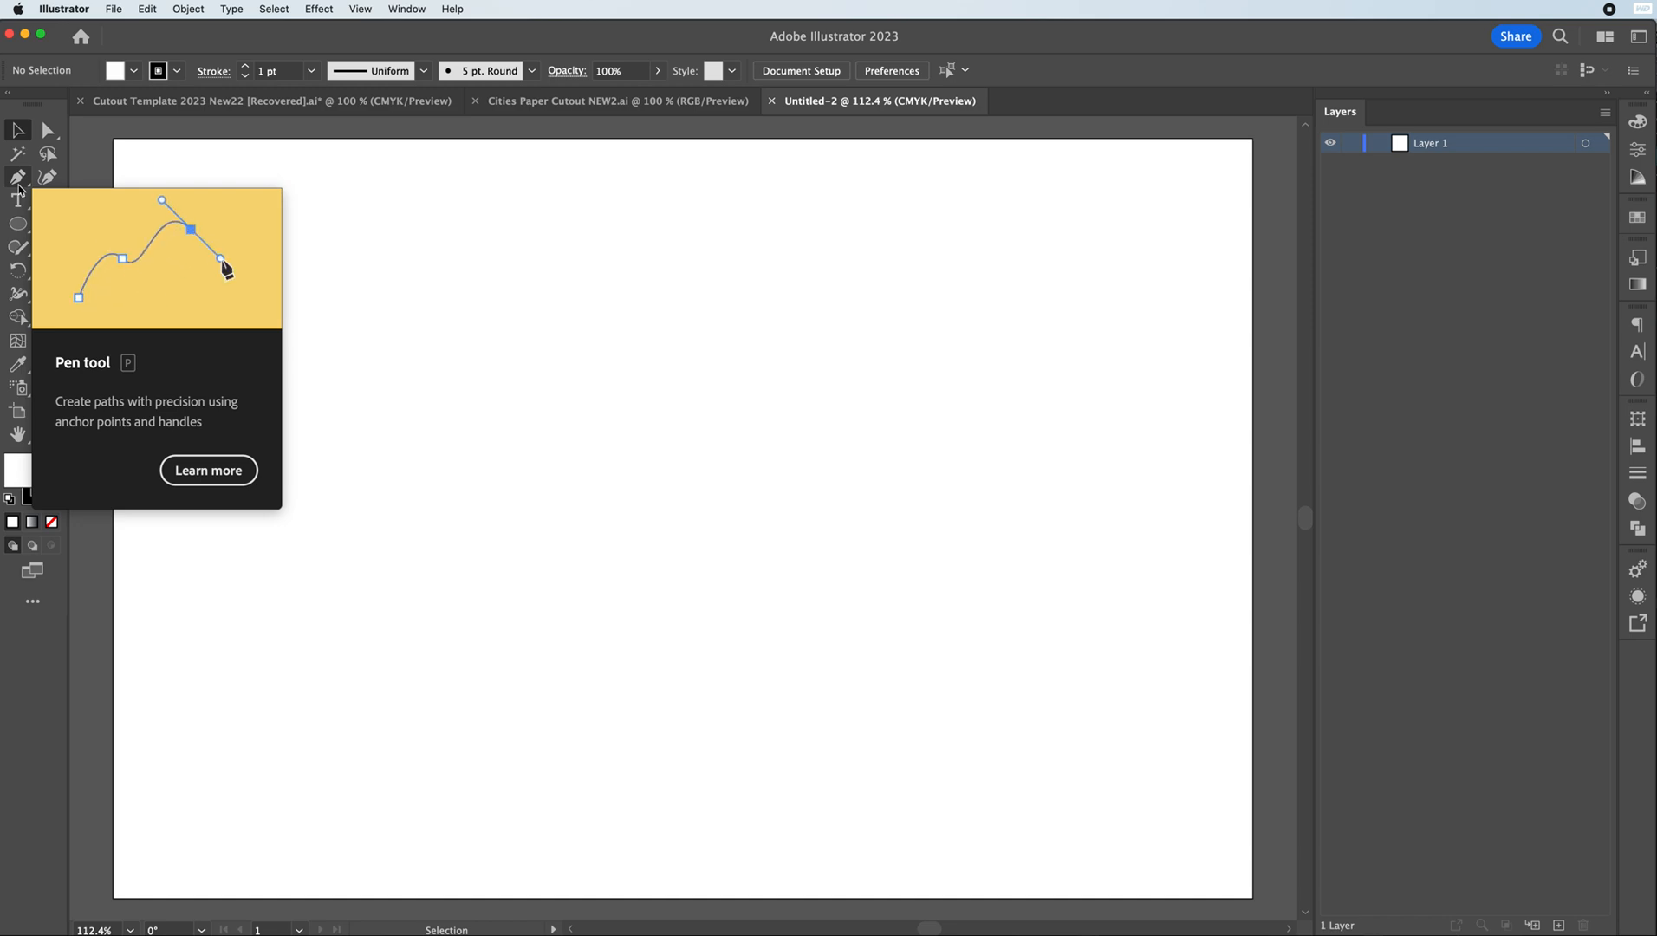
# - Draw a background rectangle that extends slightly past the artboard on all sides
pyautogui.click(19, 228)
pyautogui.moveTo(18, 228); pyautogui.dragTo(91, 223)
pyautogui.moveTo(110, 136); pyautogui.dragTo(1257, 901)
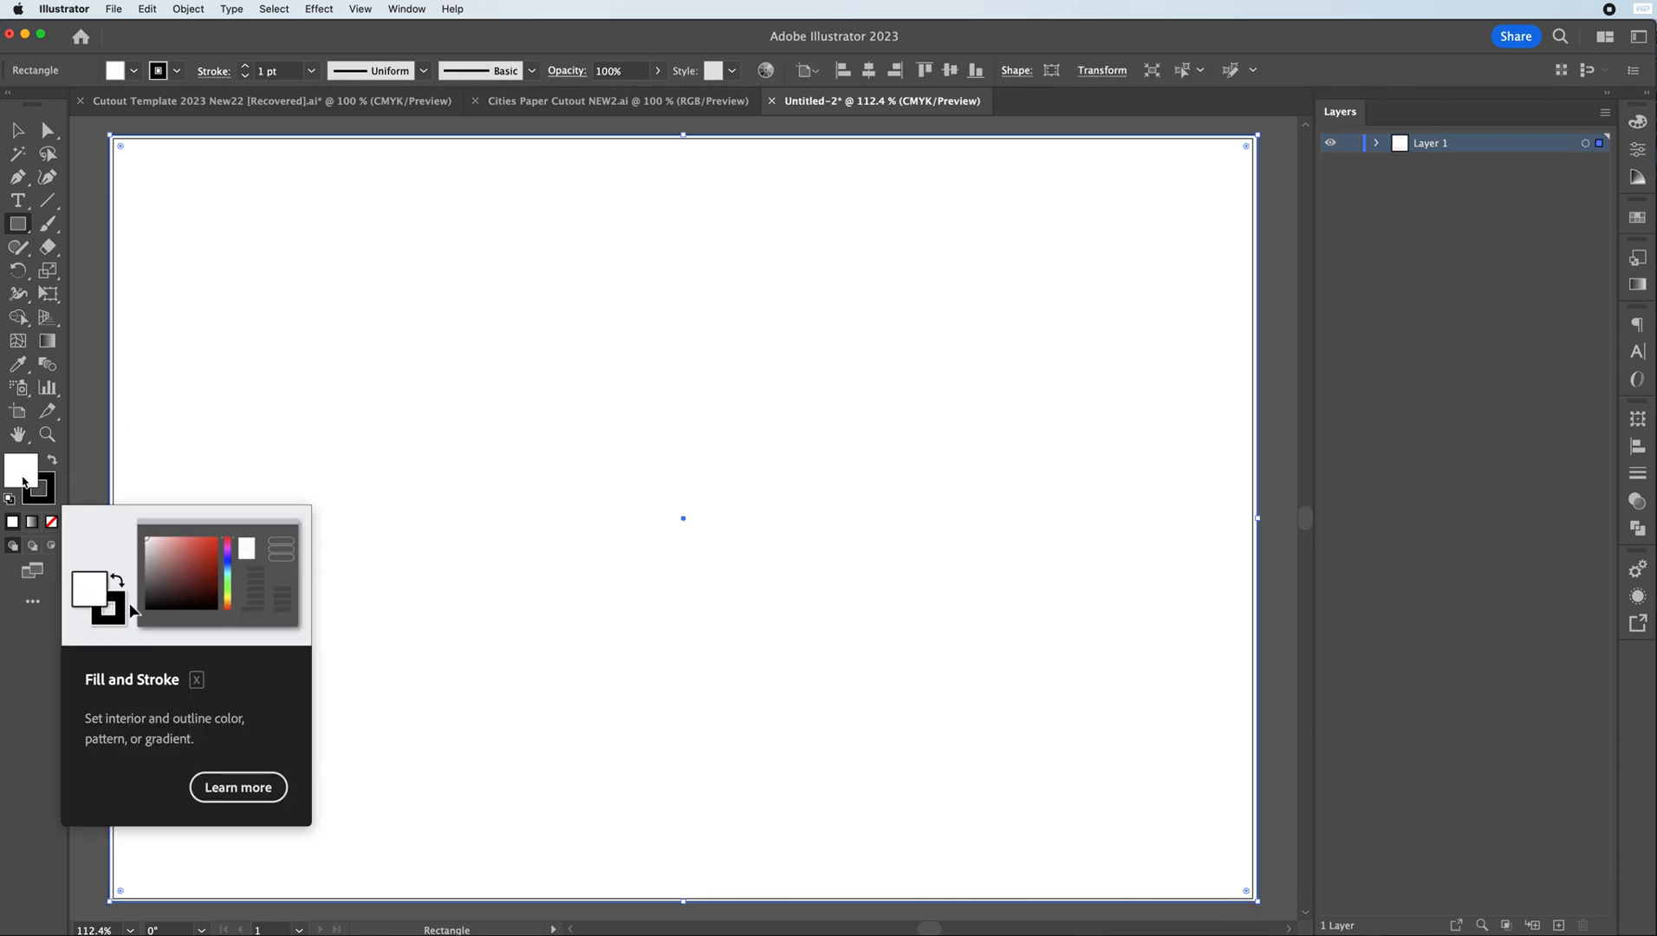
# - Fill the background rectangle with a light blue, two tints lighter than the medium blue swatch, and deselect it
pyautogui.click(1637, 222)
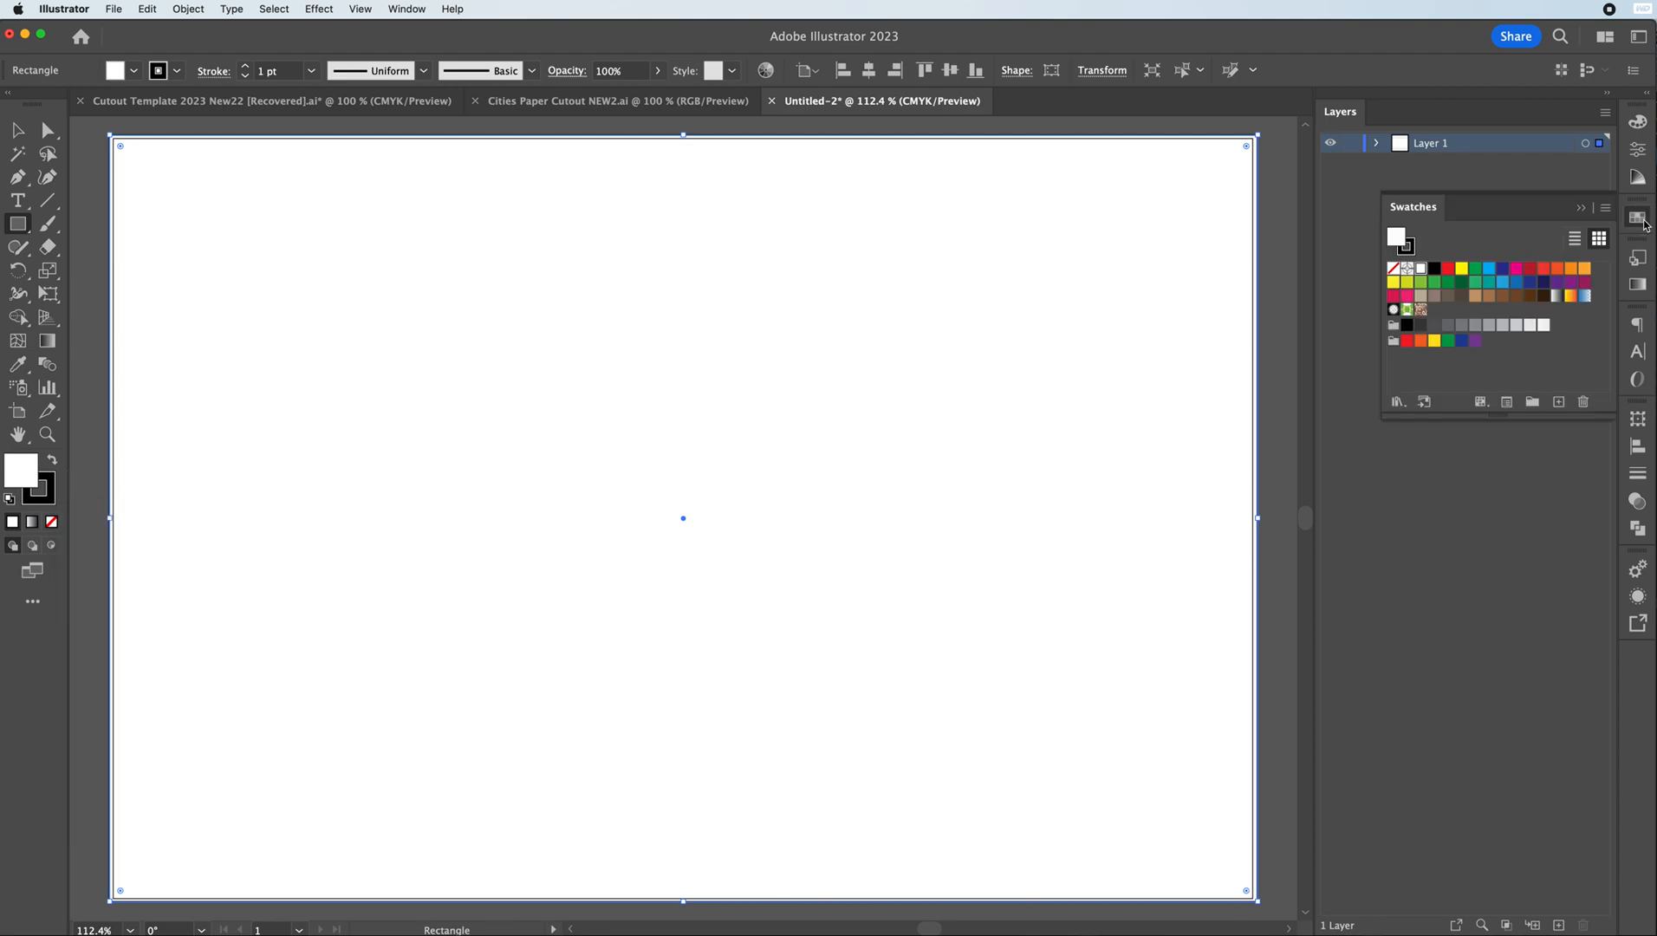
pyautogui.click(1501, 283)
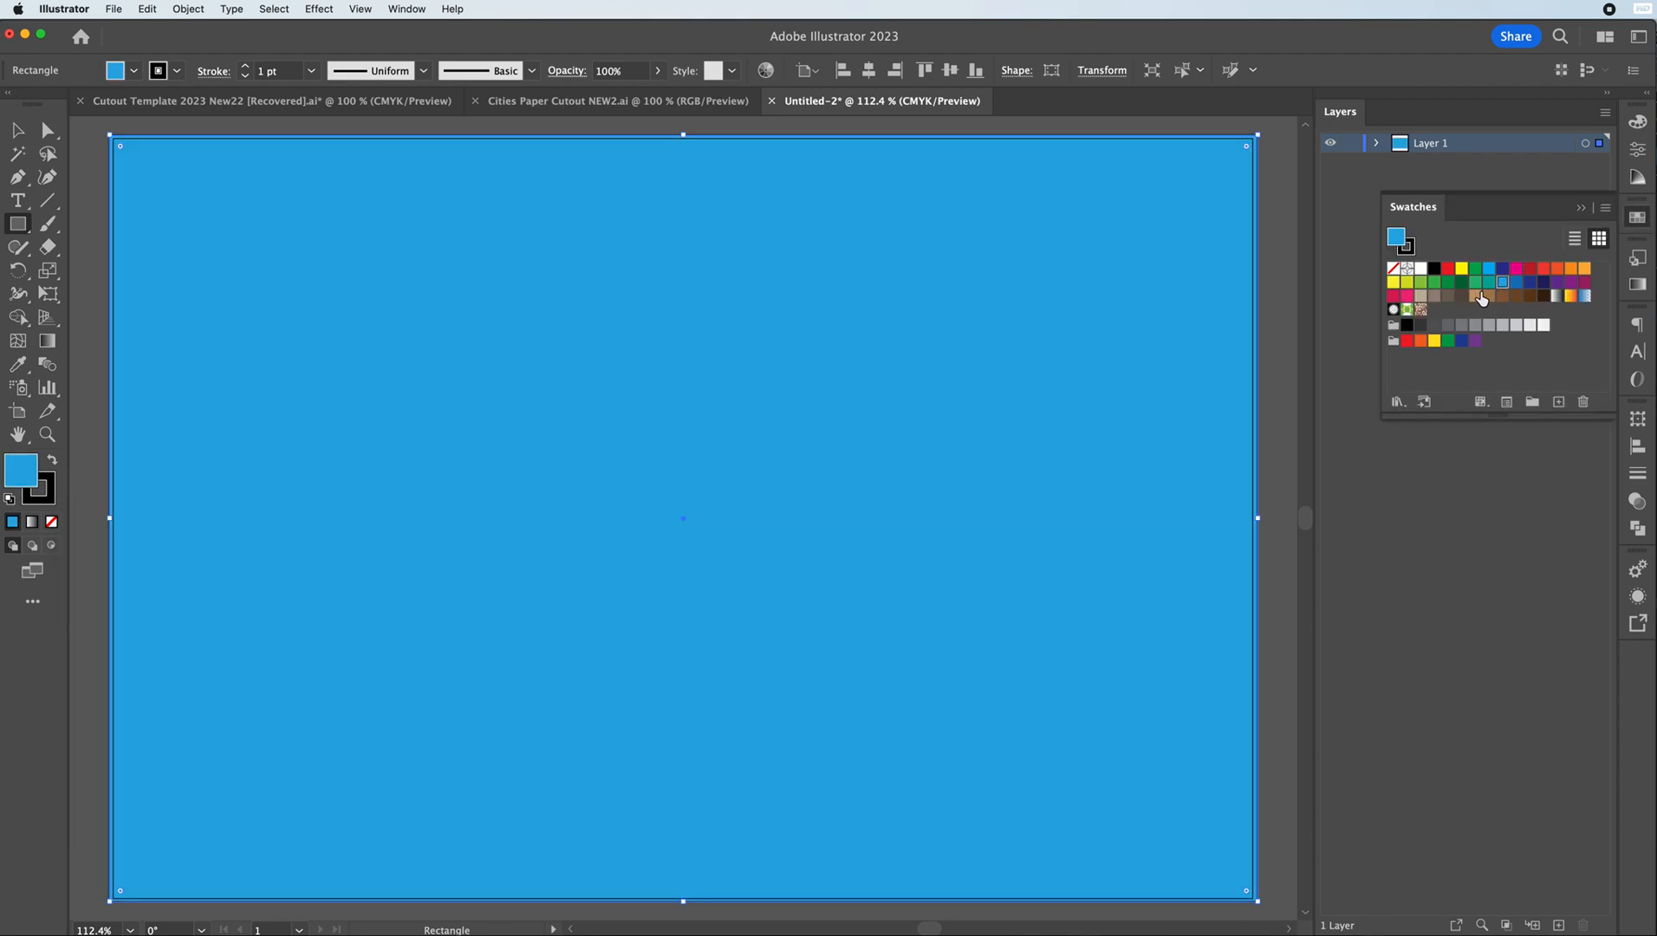
pyautogui.click(1637, 177)
pyautogui.click(1571, 190)
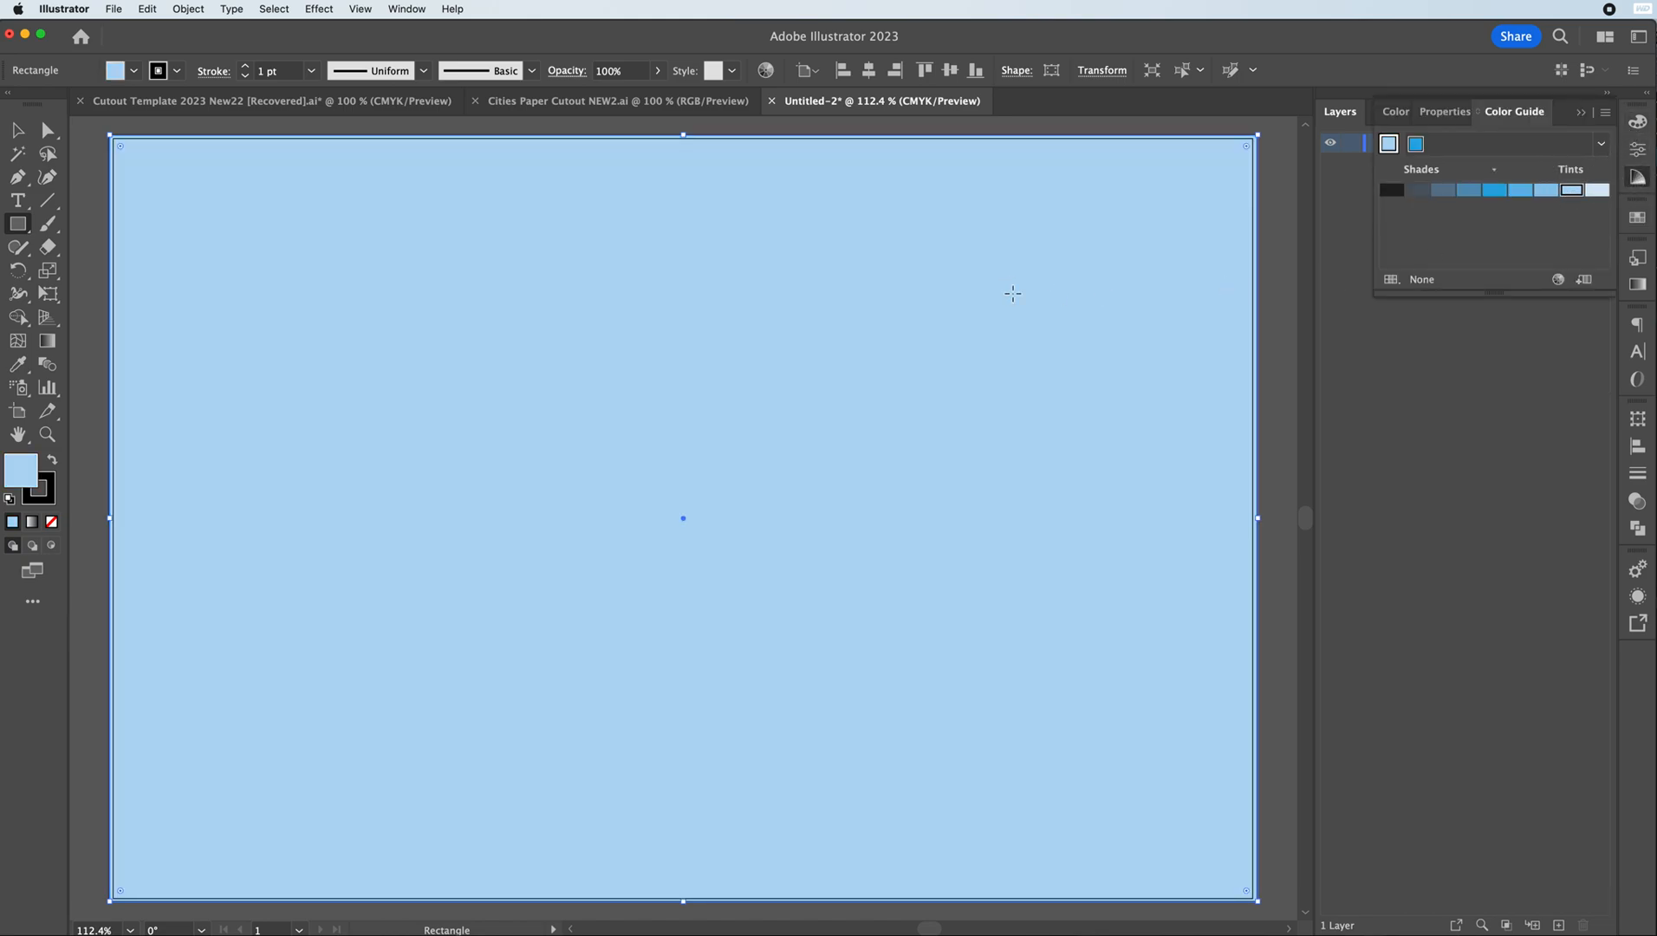
pyautogui.click(1546, 189)
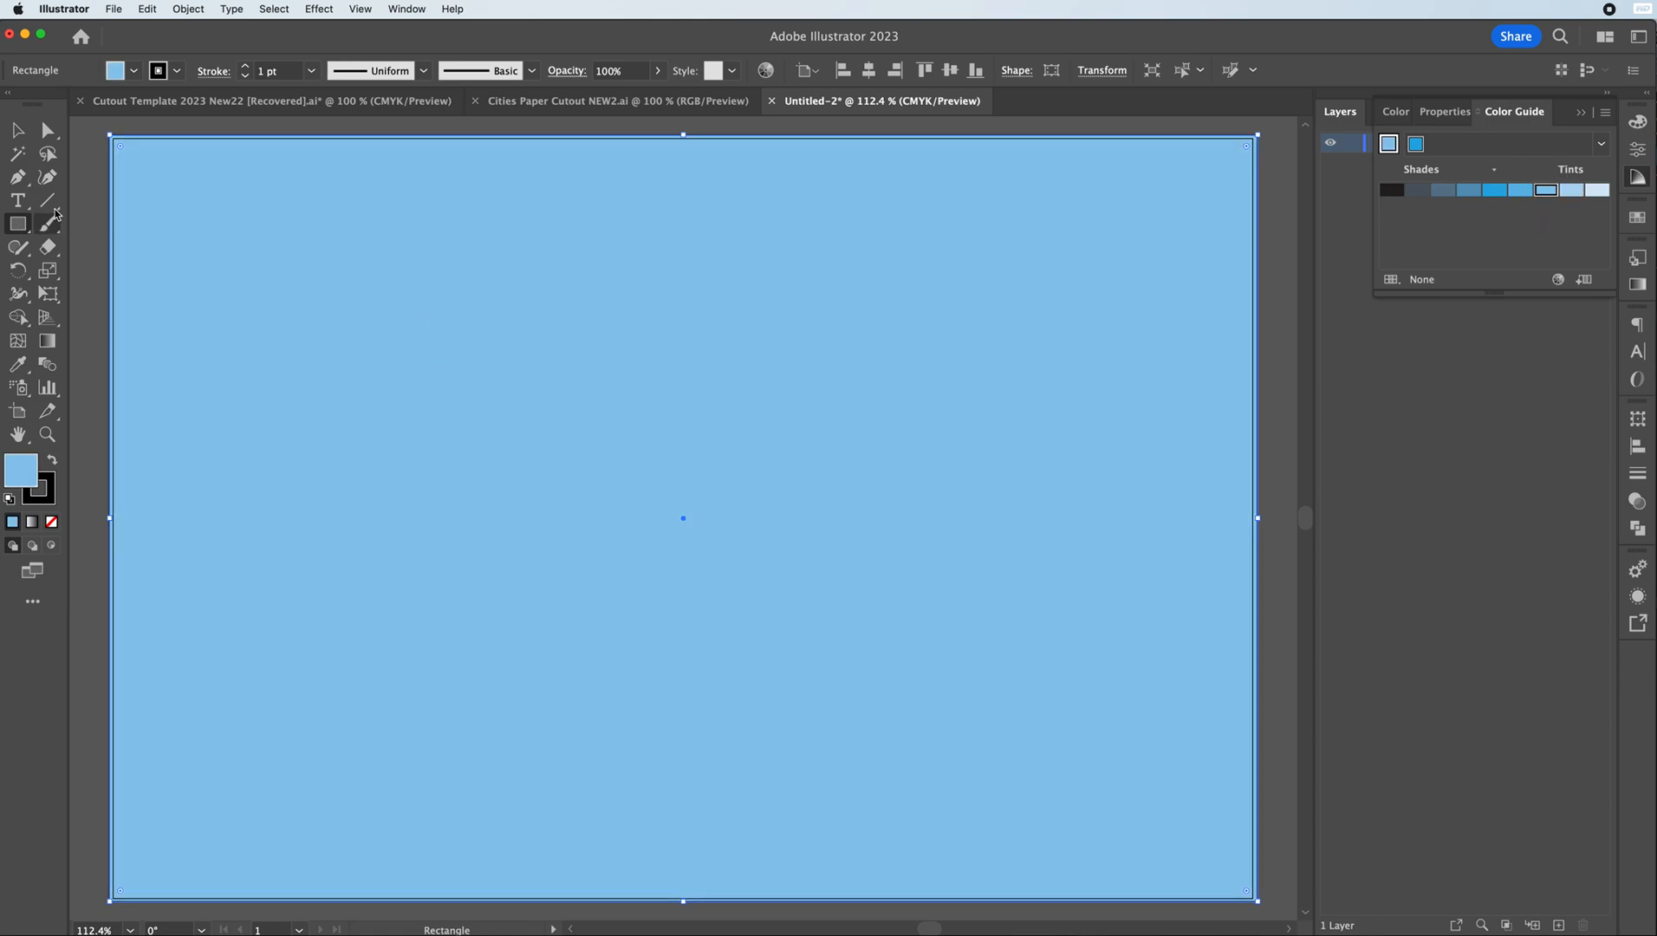
pyautogui.click(17, 130)
pyautogui.click(78, 206)
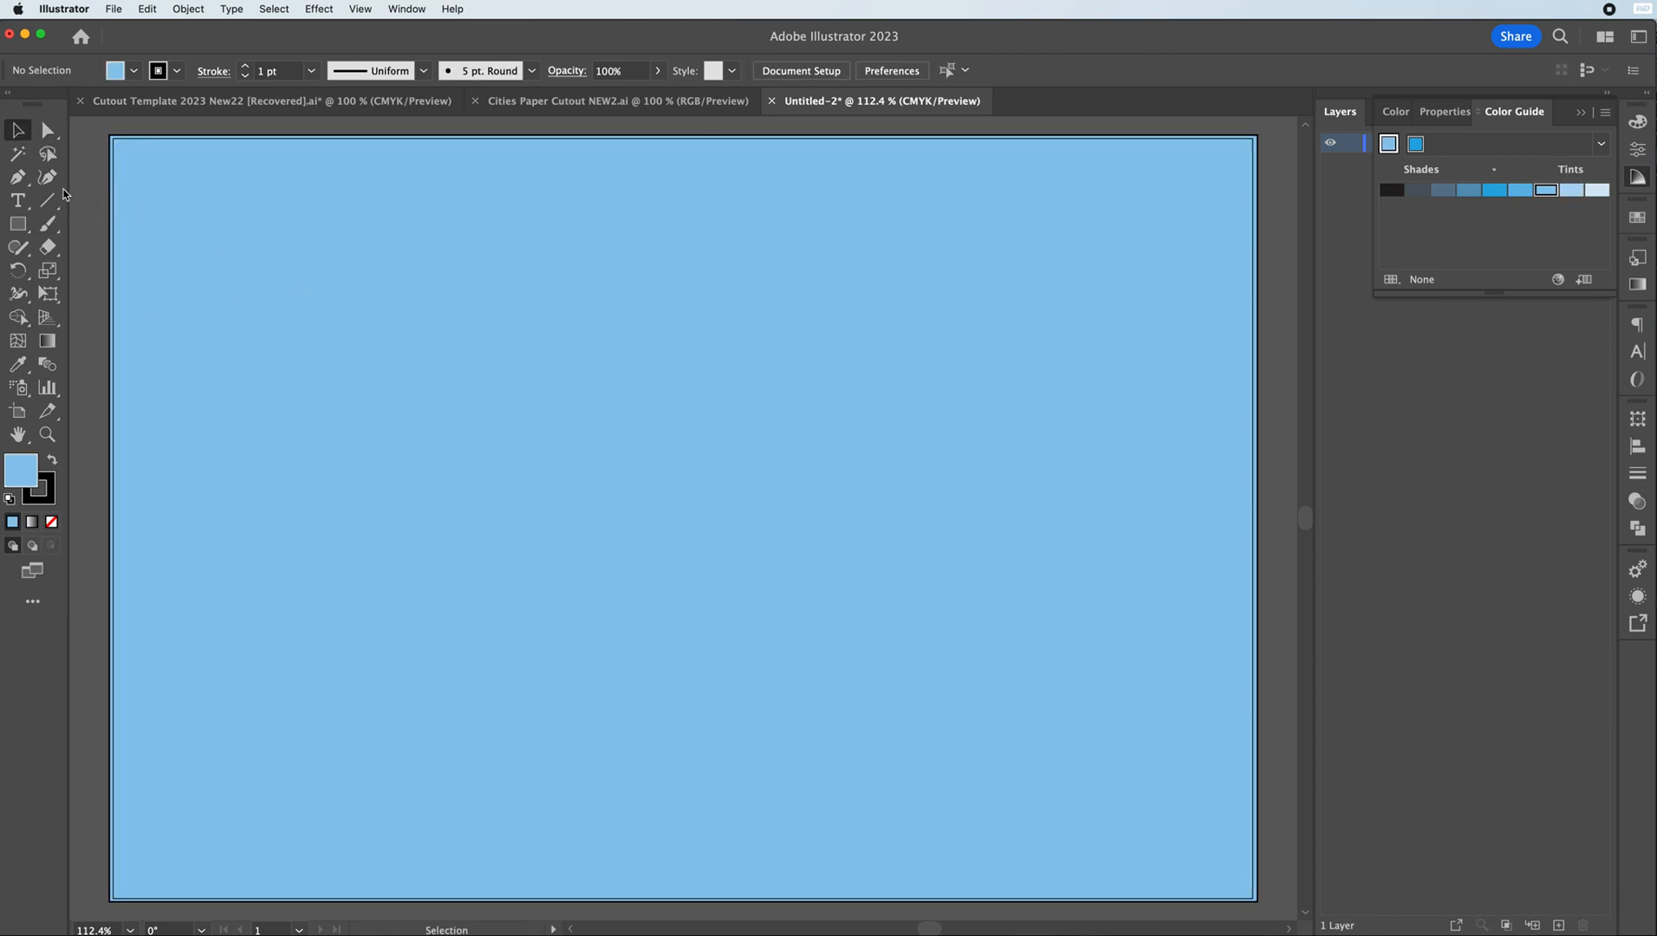
# - Remove the stroke from the background rectangle
pyautogui.click(18, 177)
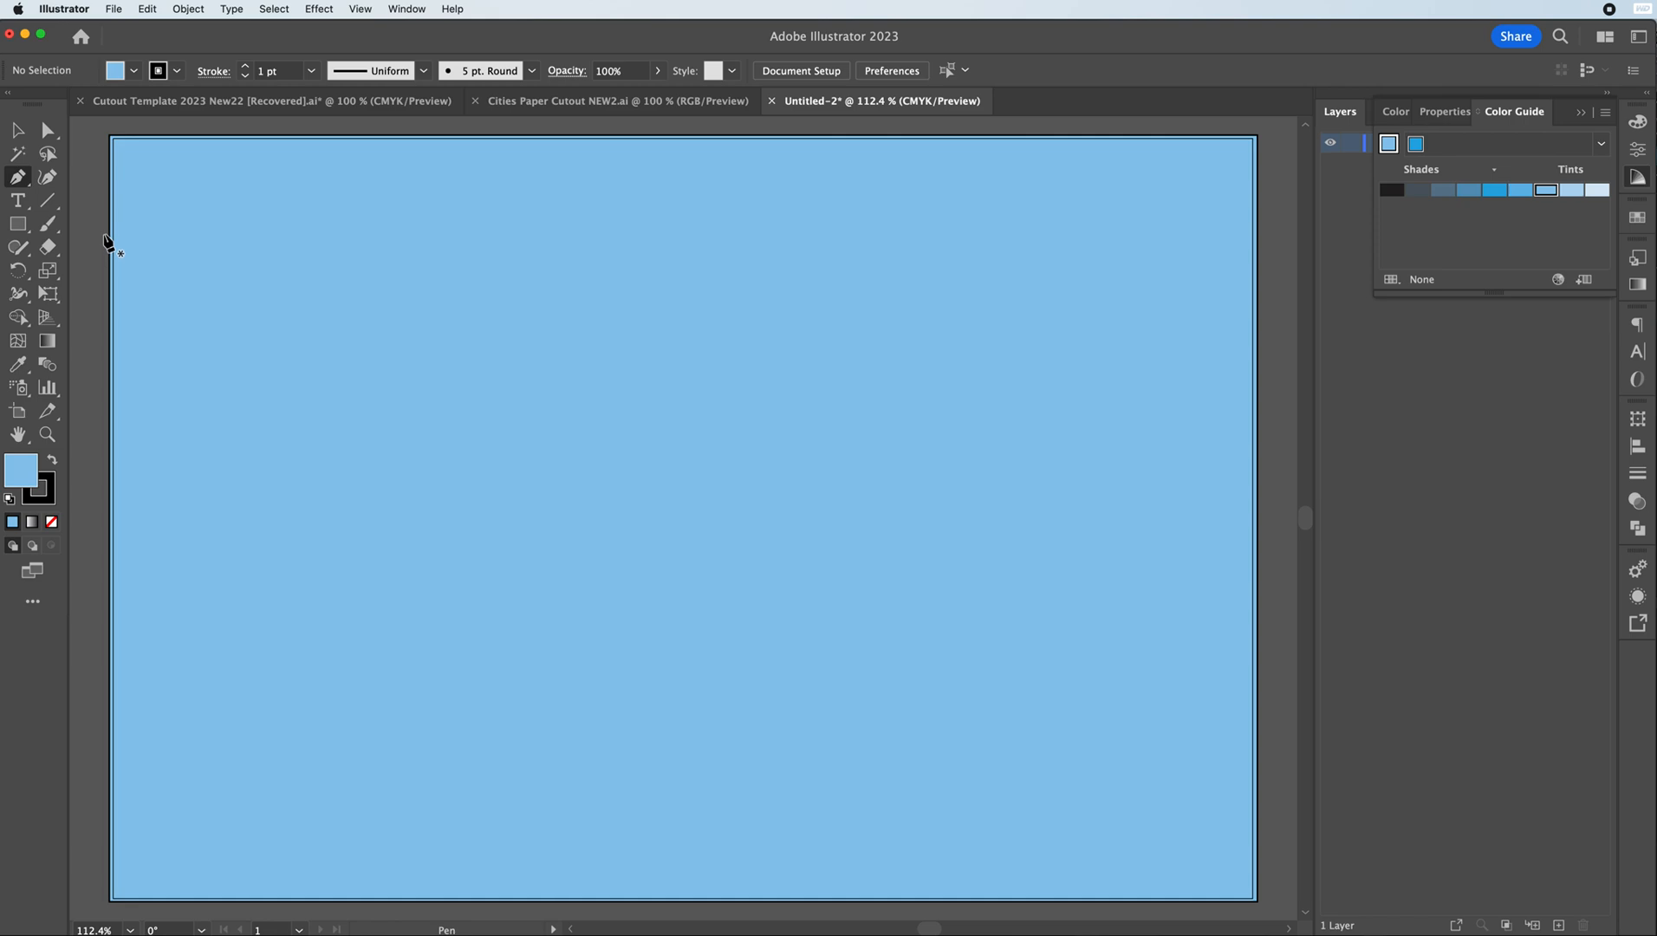
pyautogui.click(19, 131)
pyautogui.click(158, 238)
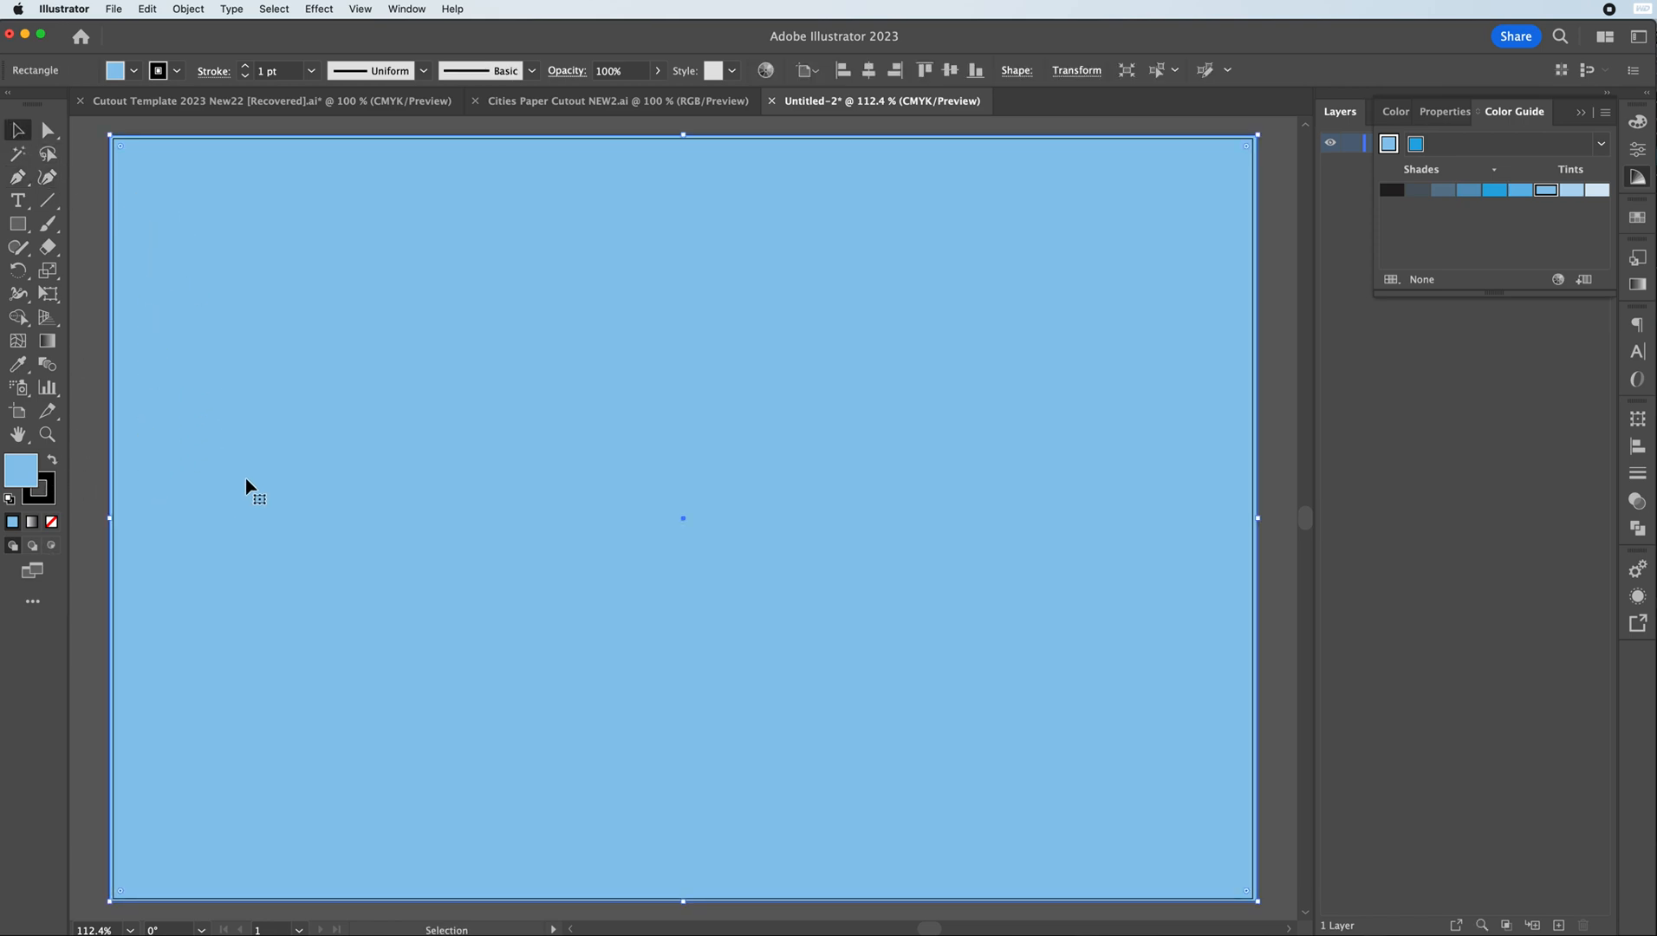
pyautogui.click(51, 521)
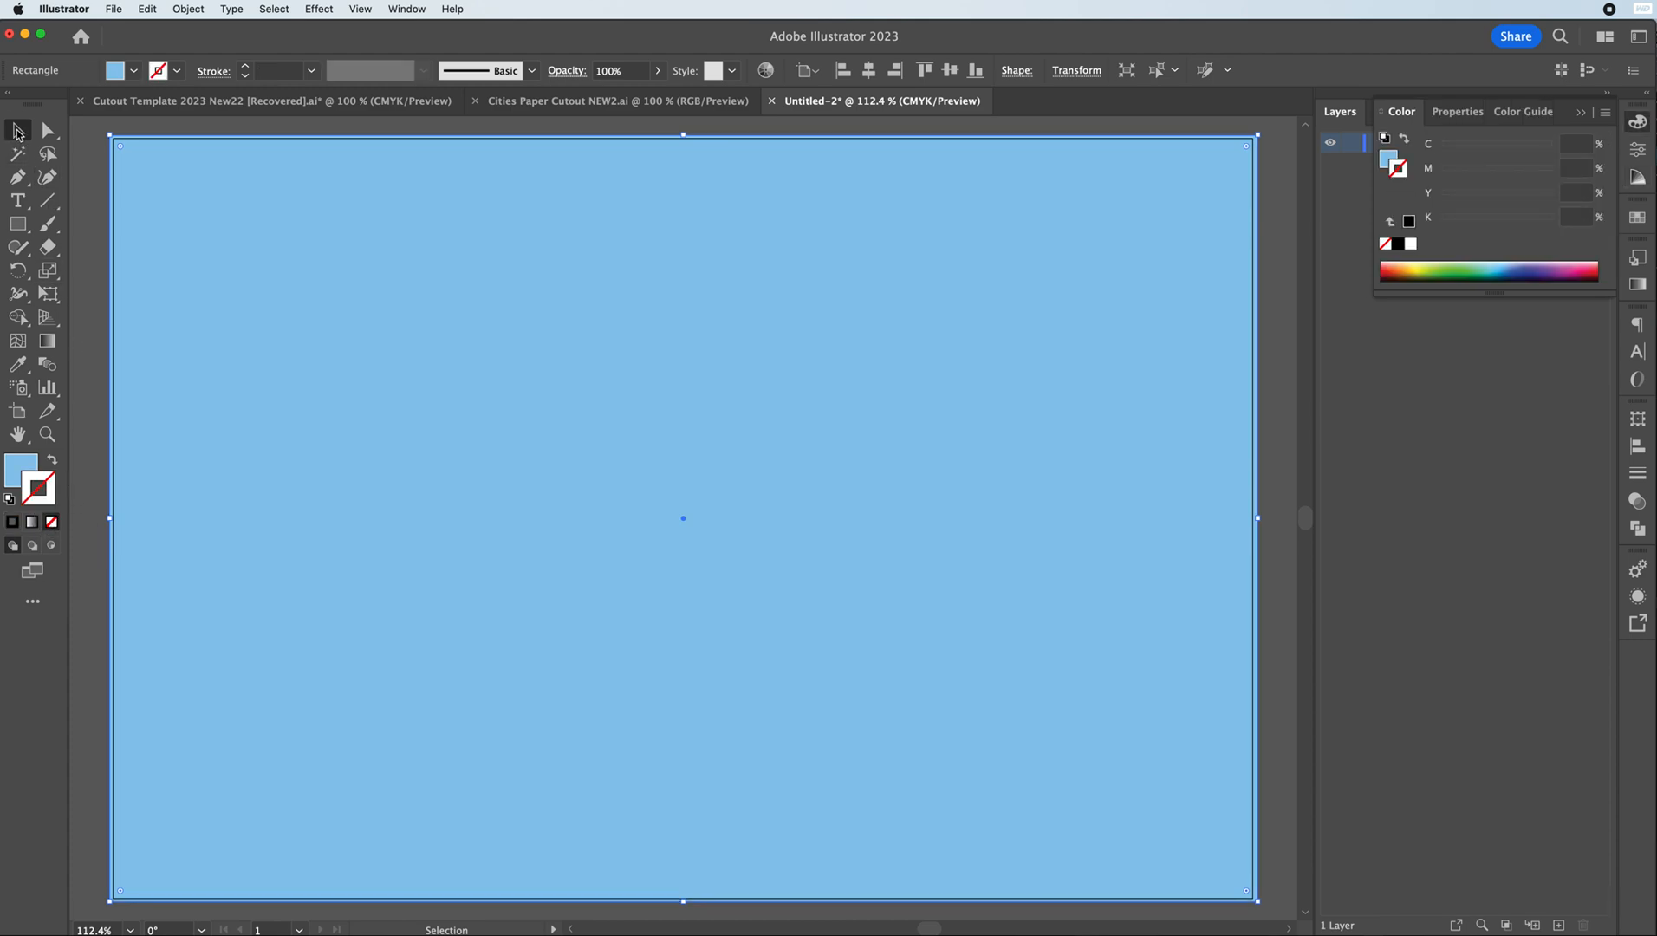
pyautogui.click(87, 169)
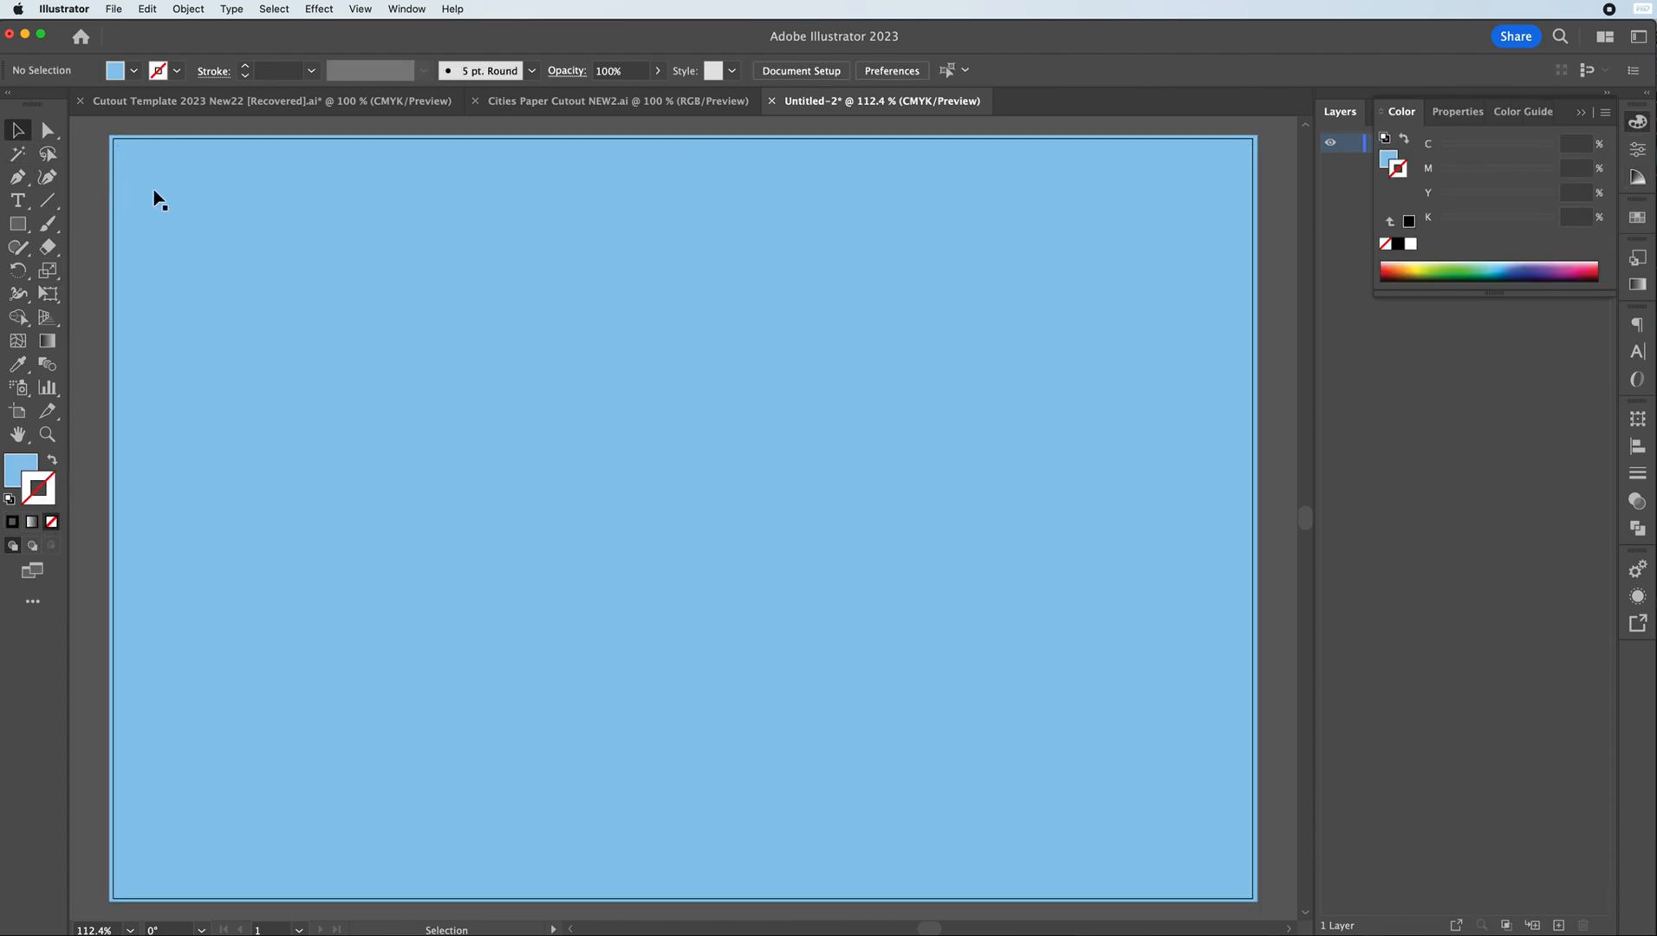
# - Draw a closed shape with the Pen tool along the artboard's upper part, with a wavy lower edge and straight outer sides
pyautogui.click(17, 177)
pyautogui.click(92, 211)
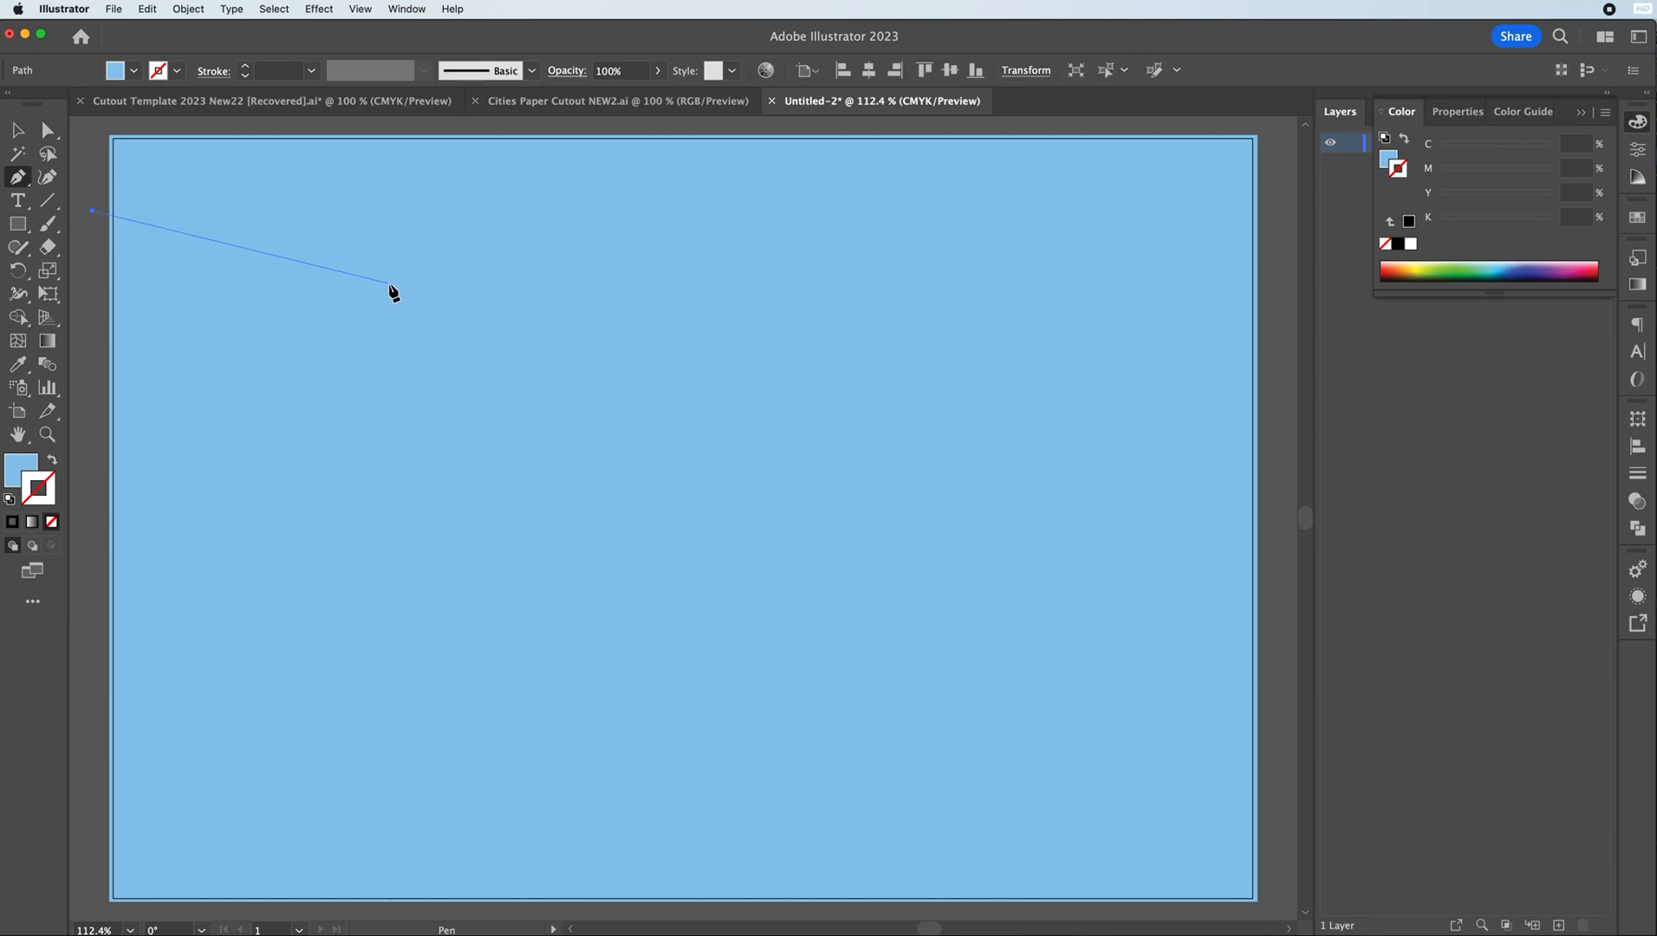
pyautogui.moveTo(449, 243); pyautogui.dragTo(664, 187)
pyautogui.moveTo(876, 243); pyautogui.dragTo(1012, 315)
pyautogui.moveTo(1247, 248); pyautogui.dragTo(1266, 128)
pyautogui.click(1263, 126)
pyautogui.scroll(2, 1126, 127)
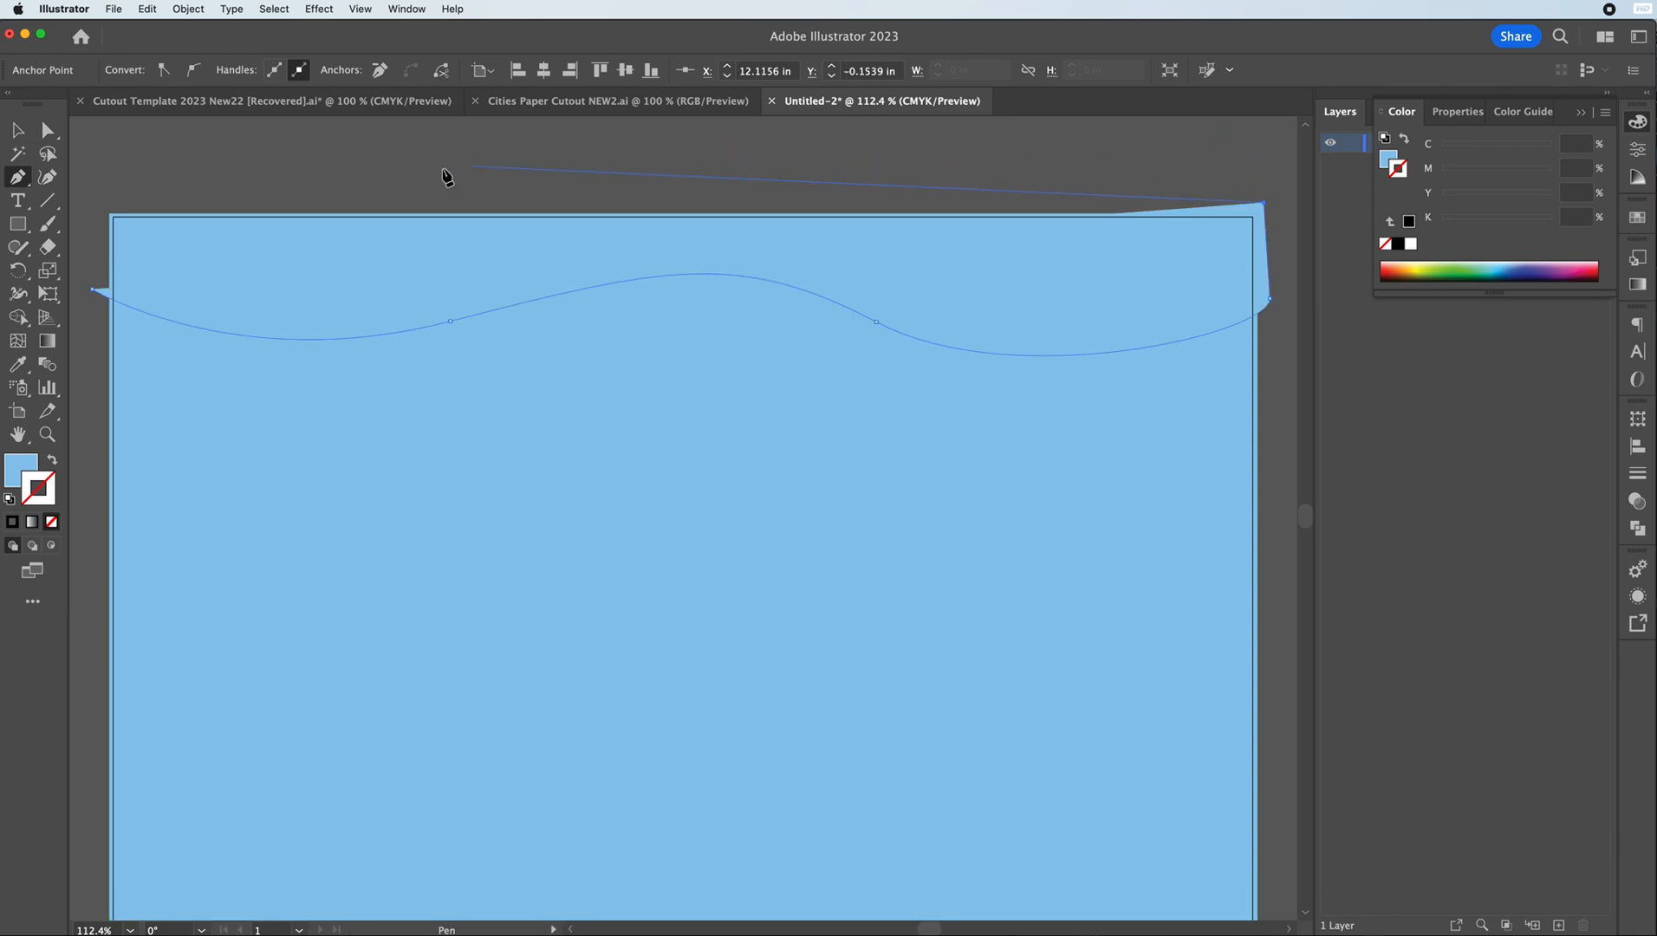
pyautogui.click(97, 203)
pyautogui.click(93, 288)
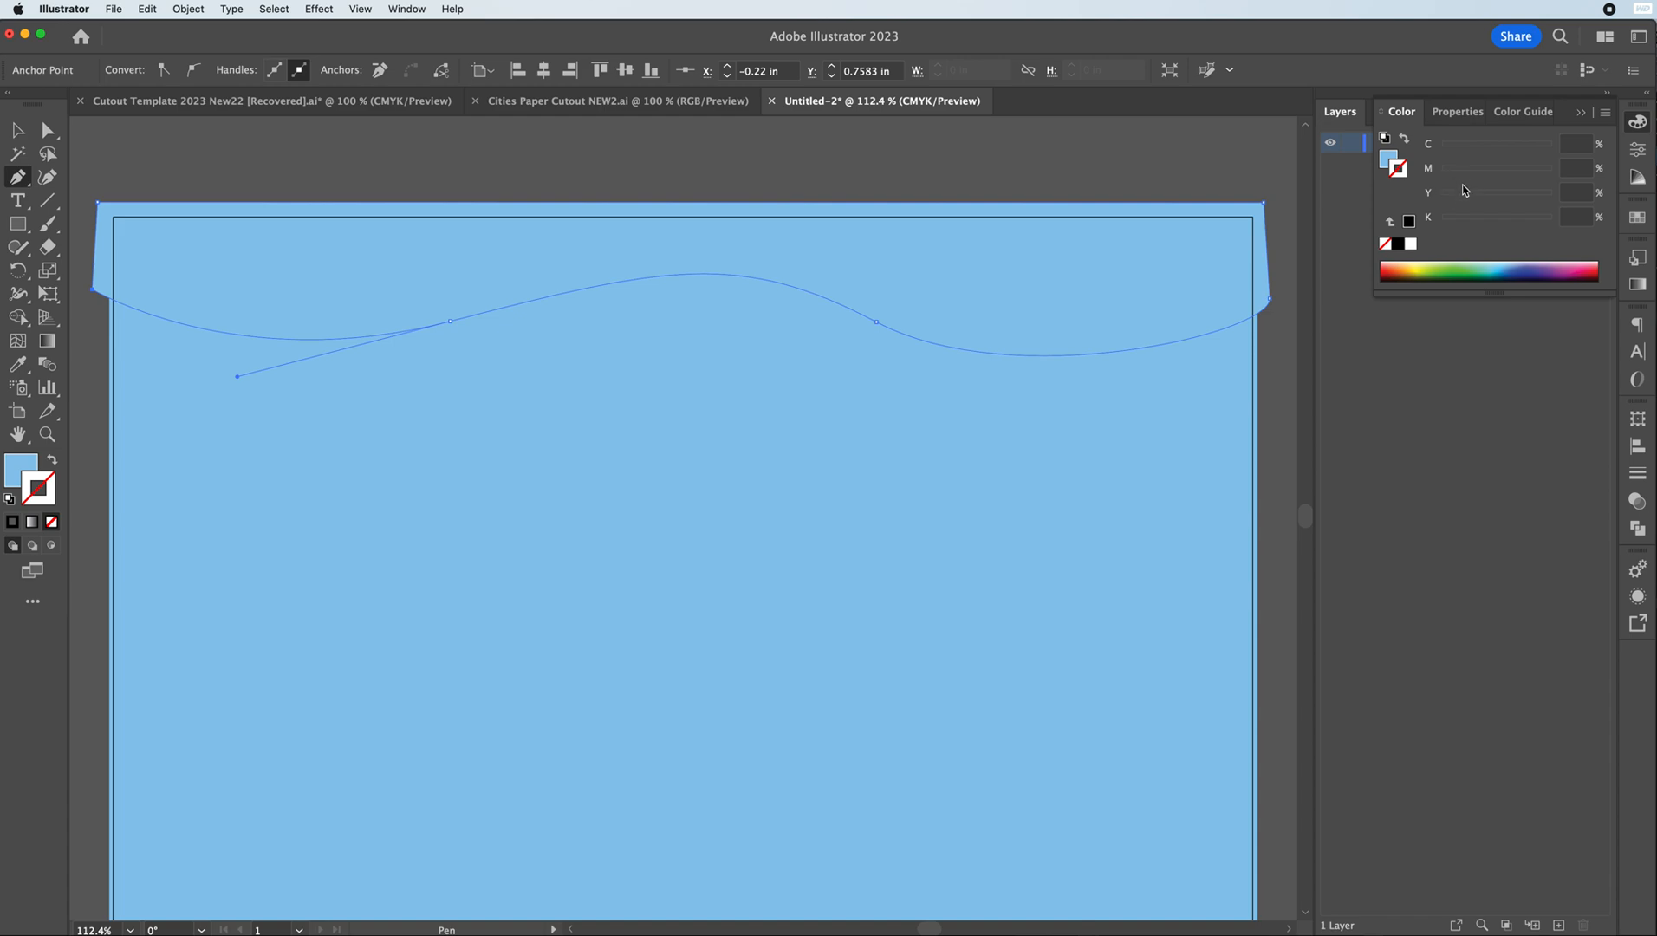
# - Fill the wavy shape with the medium blue swatch, trying its next lighter tint before returning to the base blue
pyautogui.click(1637, 176)
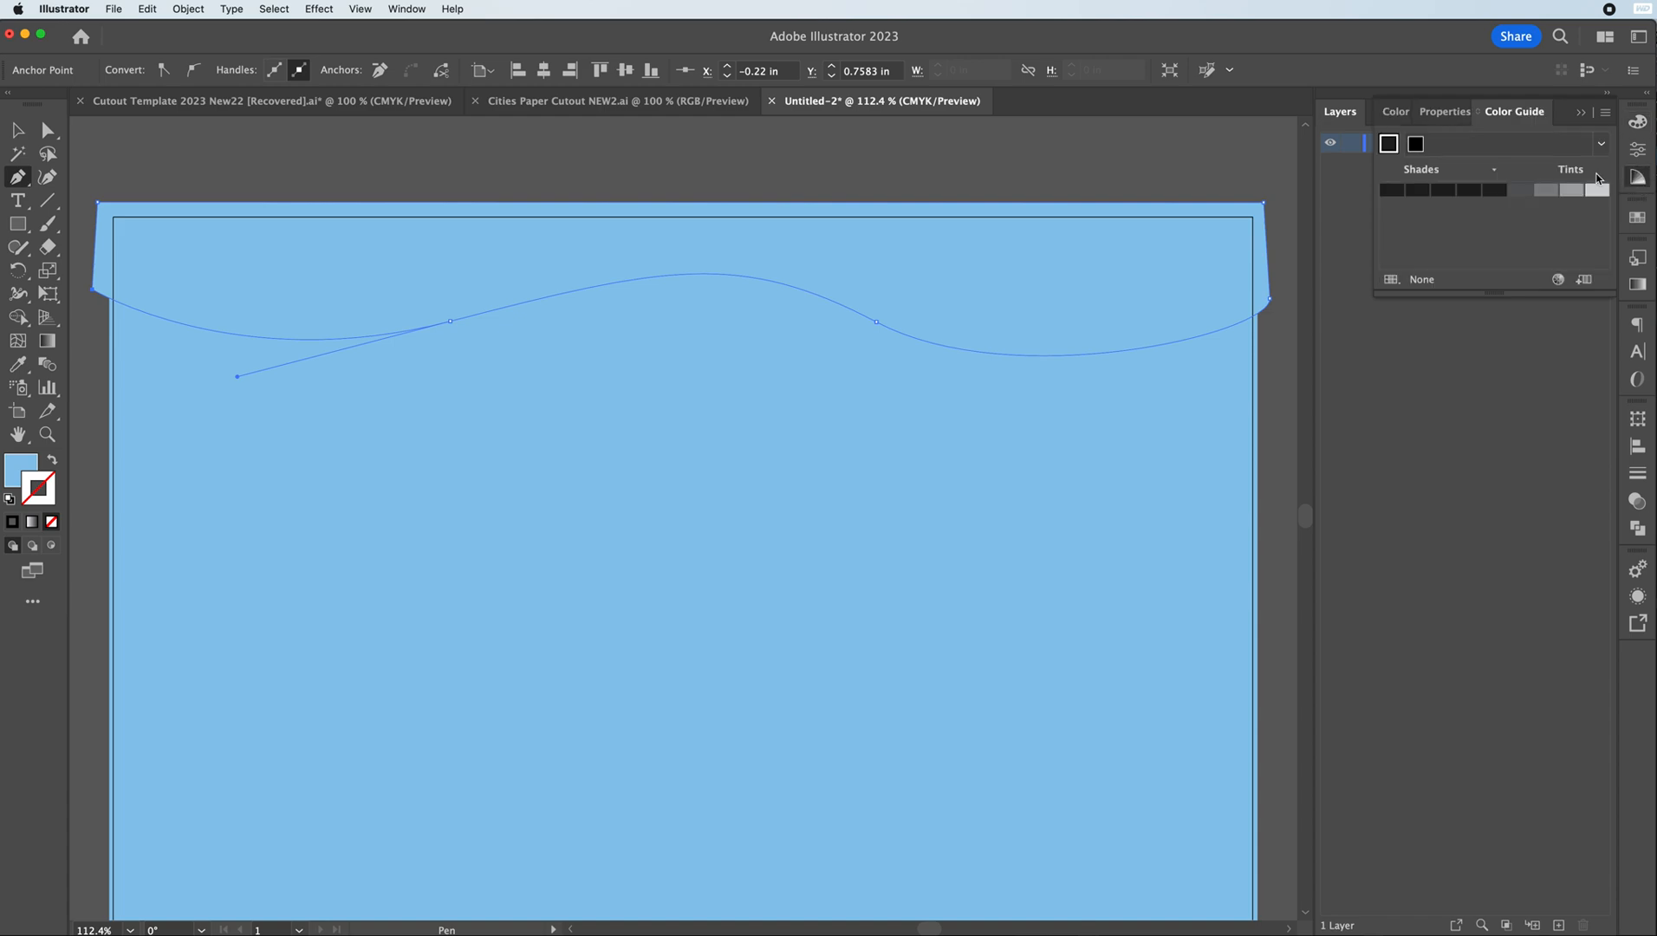
pyautogui.click(19, 468)
pyautogui.click(1637, 216)
pyautogui.click(1638, 178)
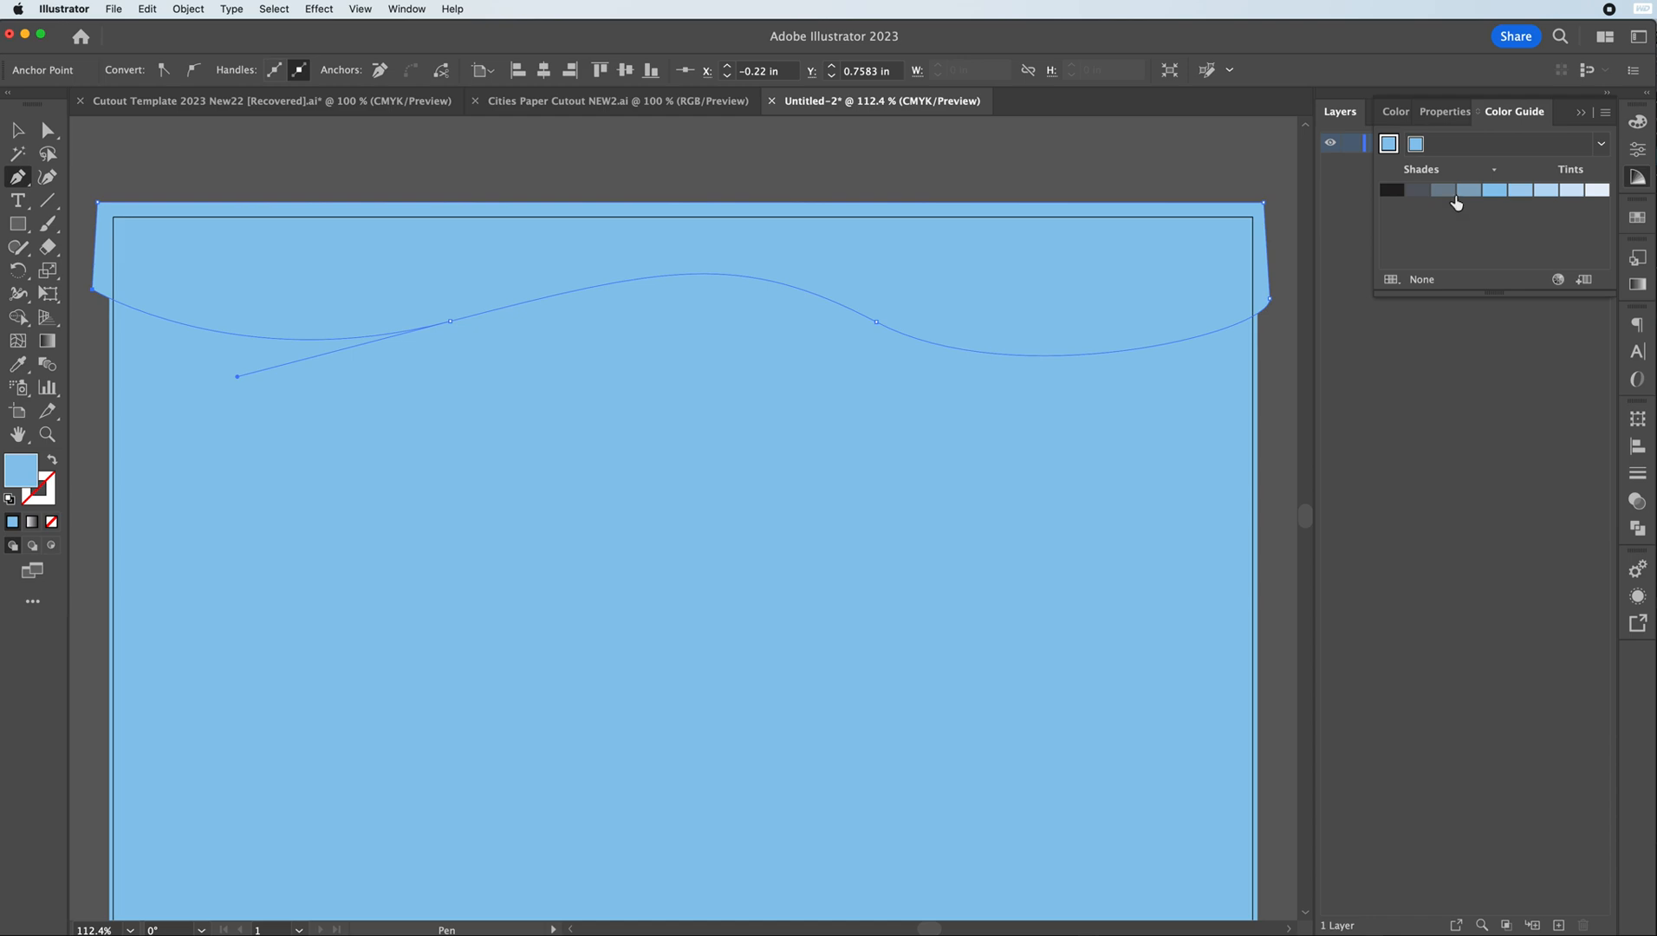
pyautogui.click(1637, 216)
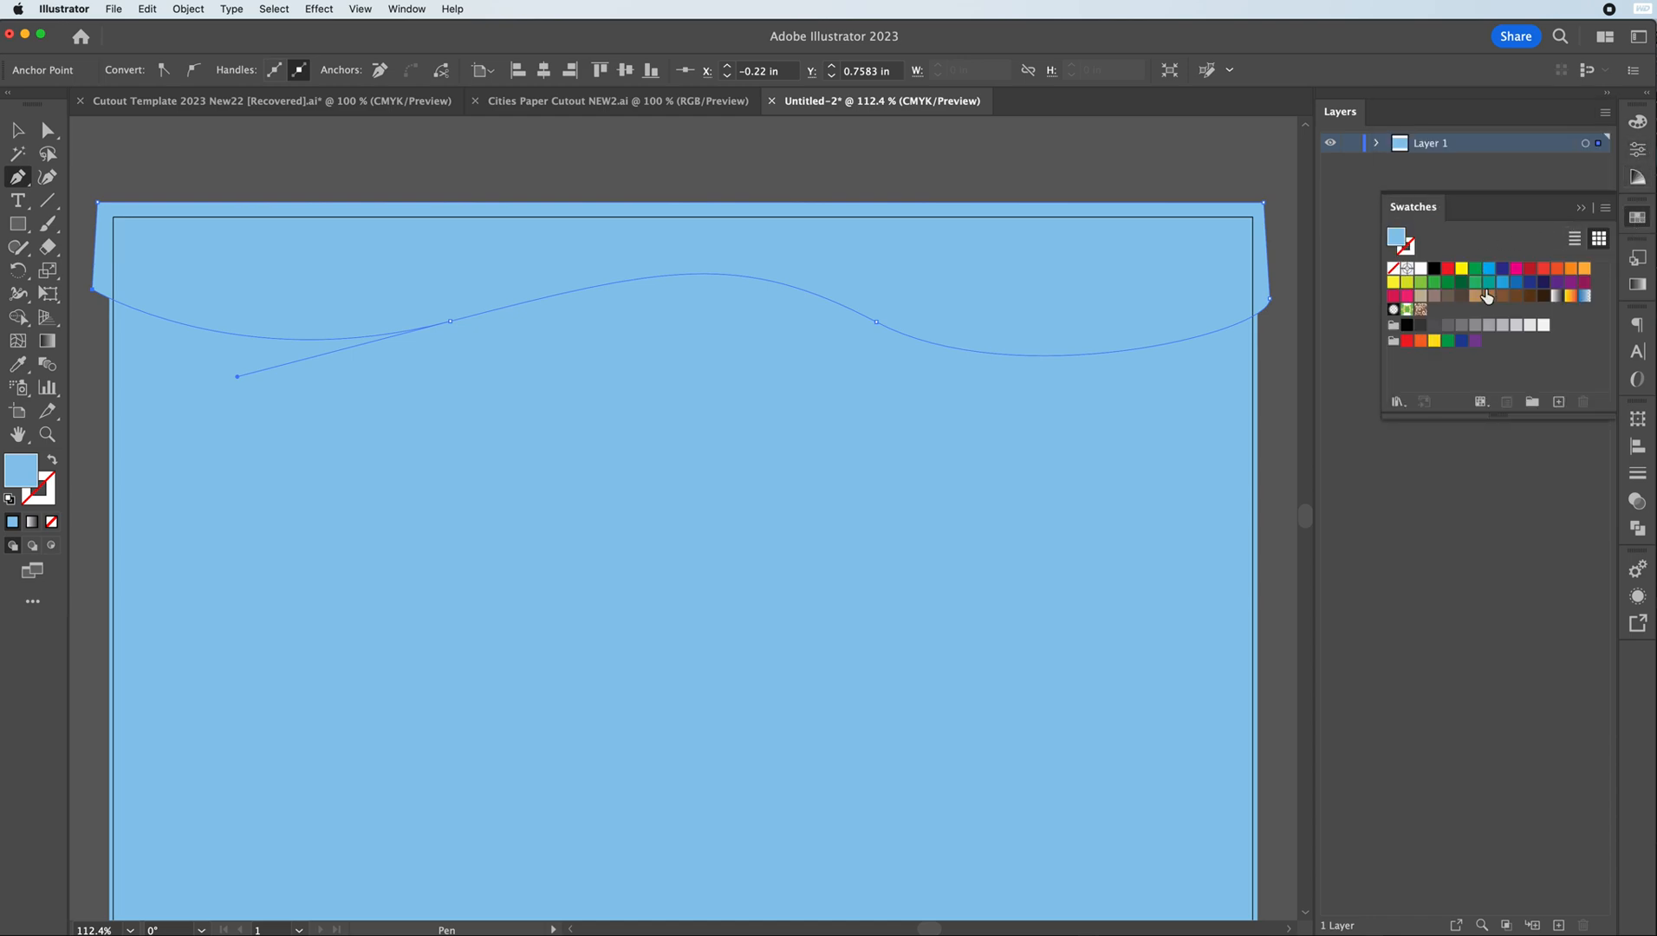
pyautogui.click(1502, 282)
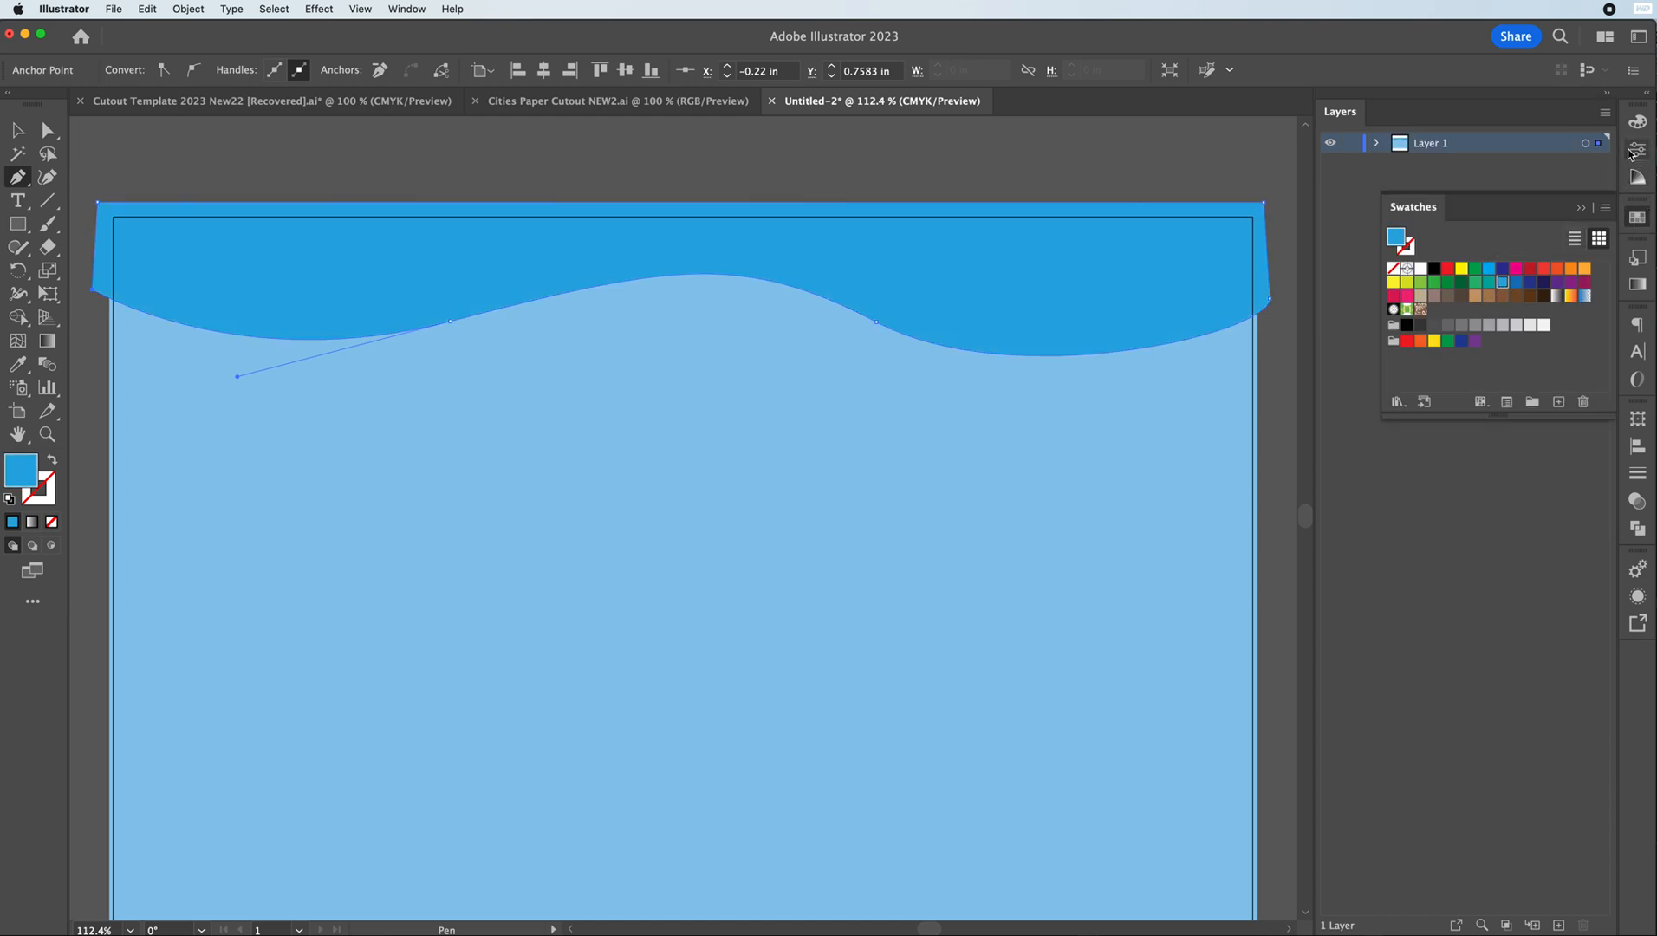
pyautogui.click(1637, 177)
pyautogui.click(1522, 192)
pyautogui.click(17, 130)
pyautogui.click(371, 178)
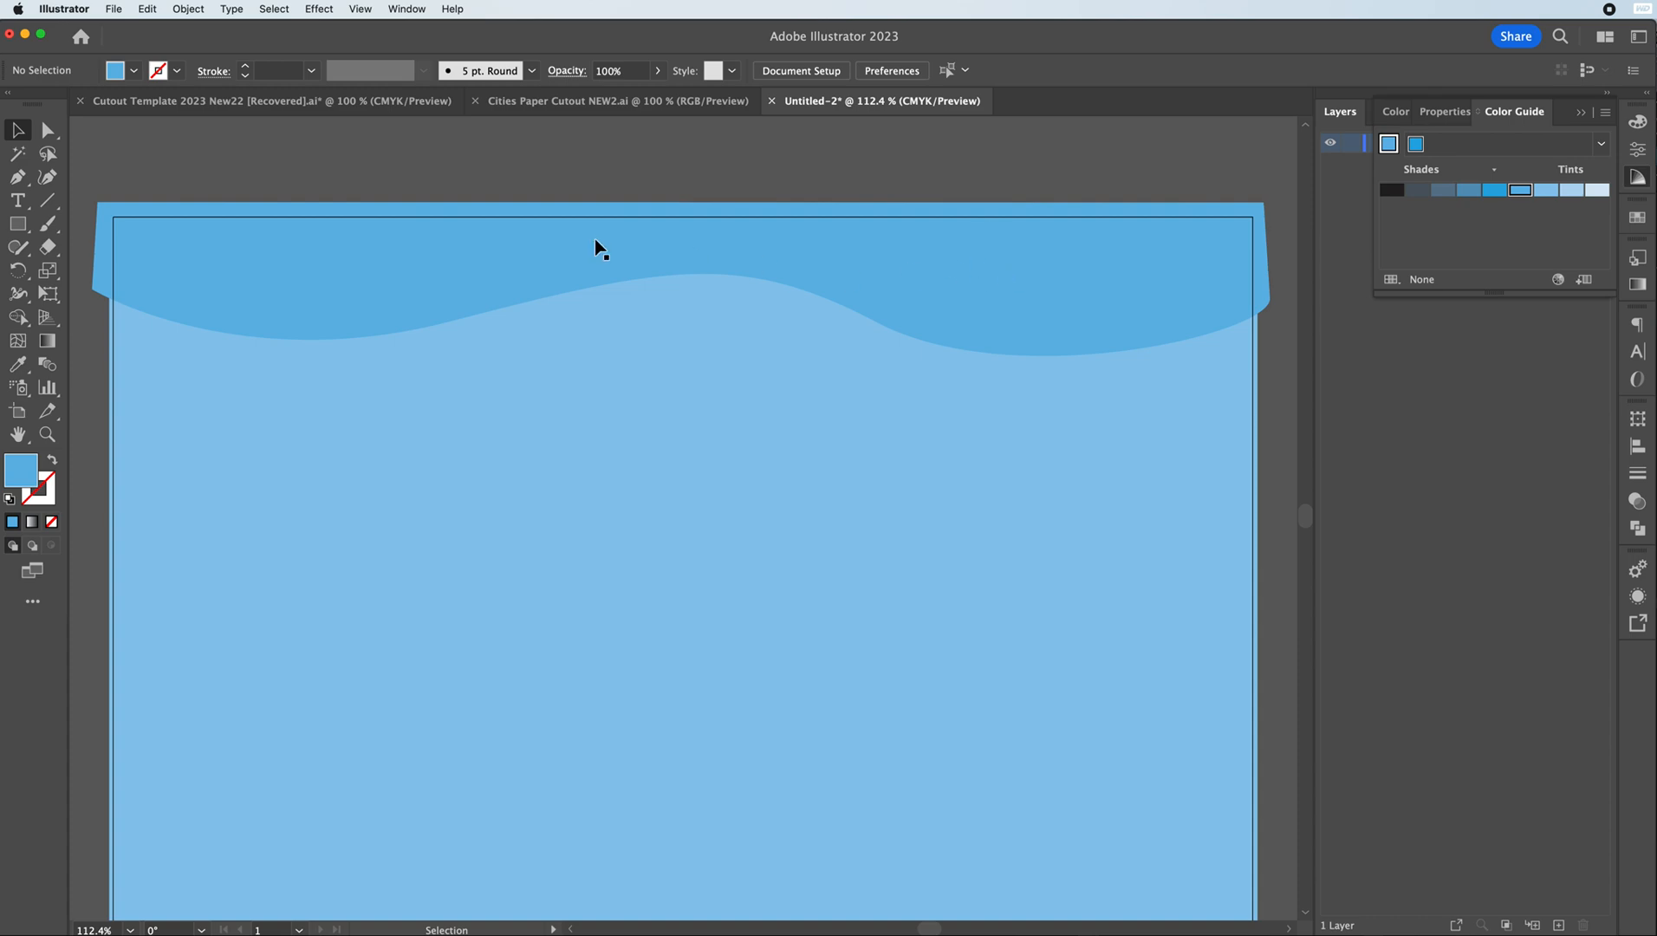
pyautogui.click(576, 271)
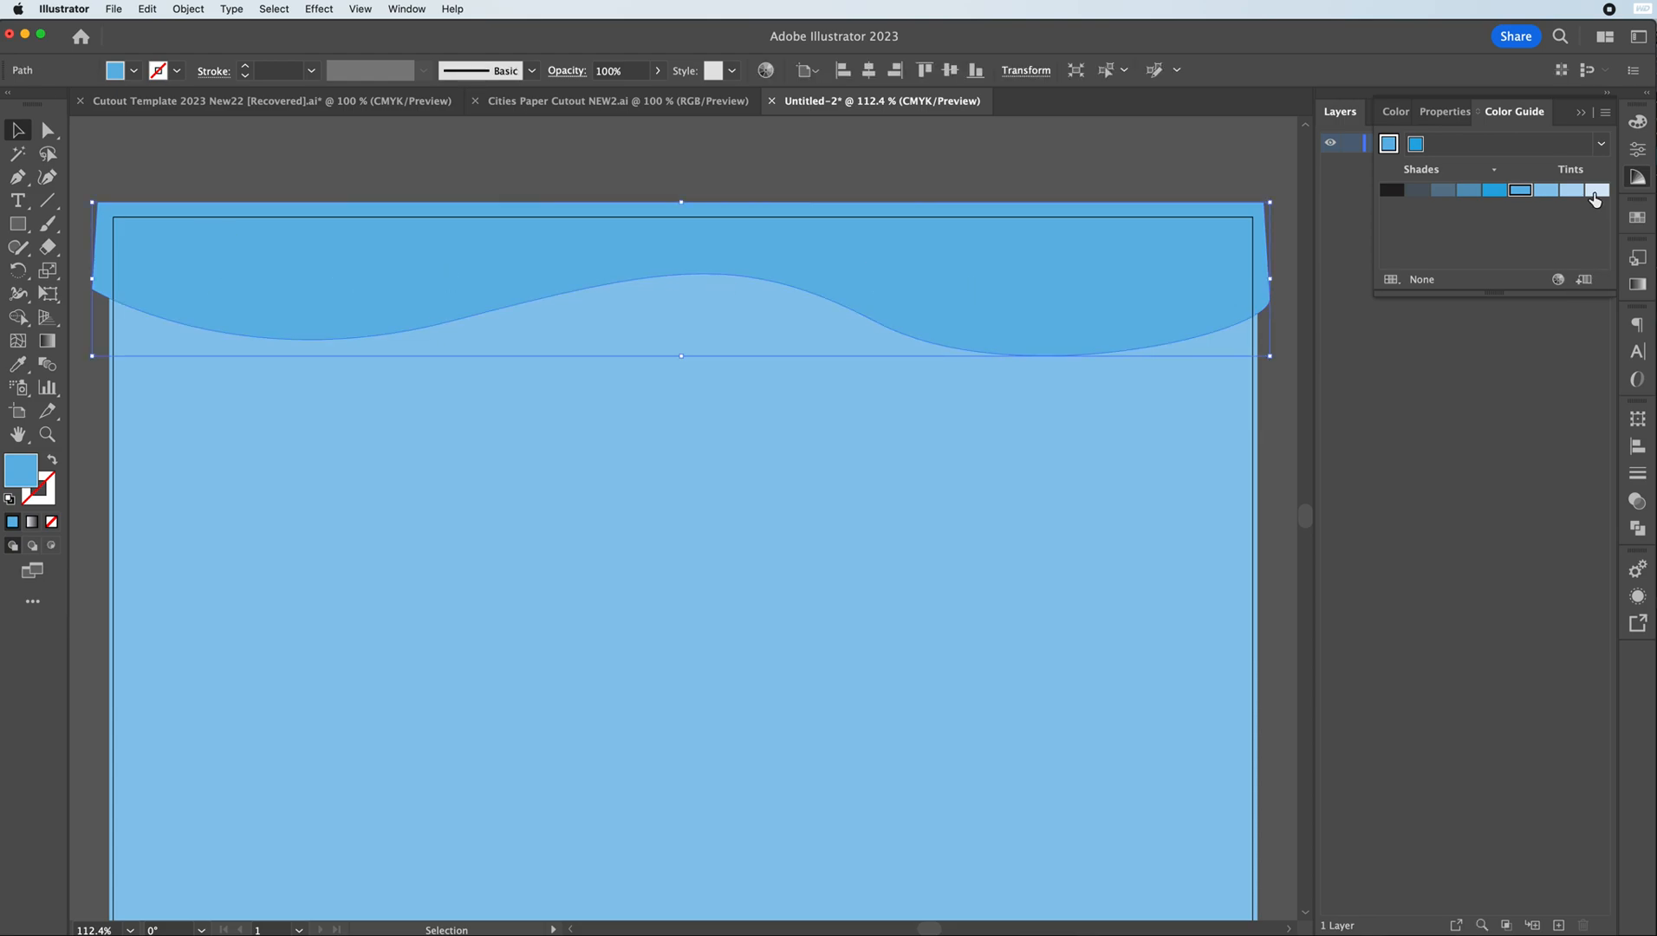
pyautogui.click(1492, 191)
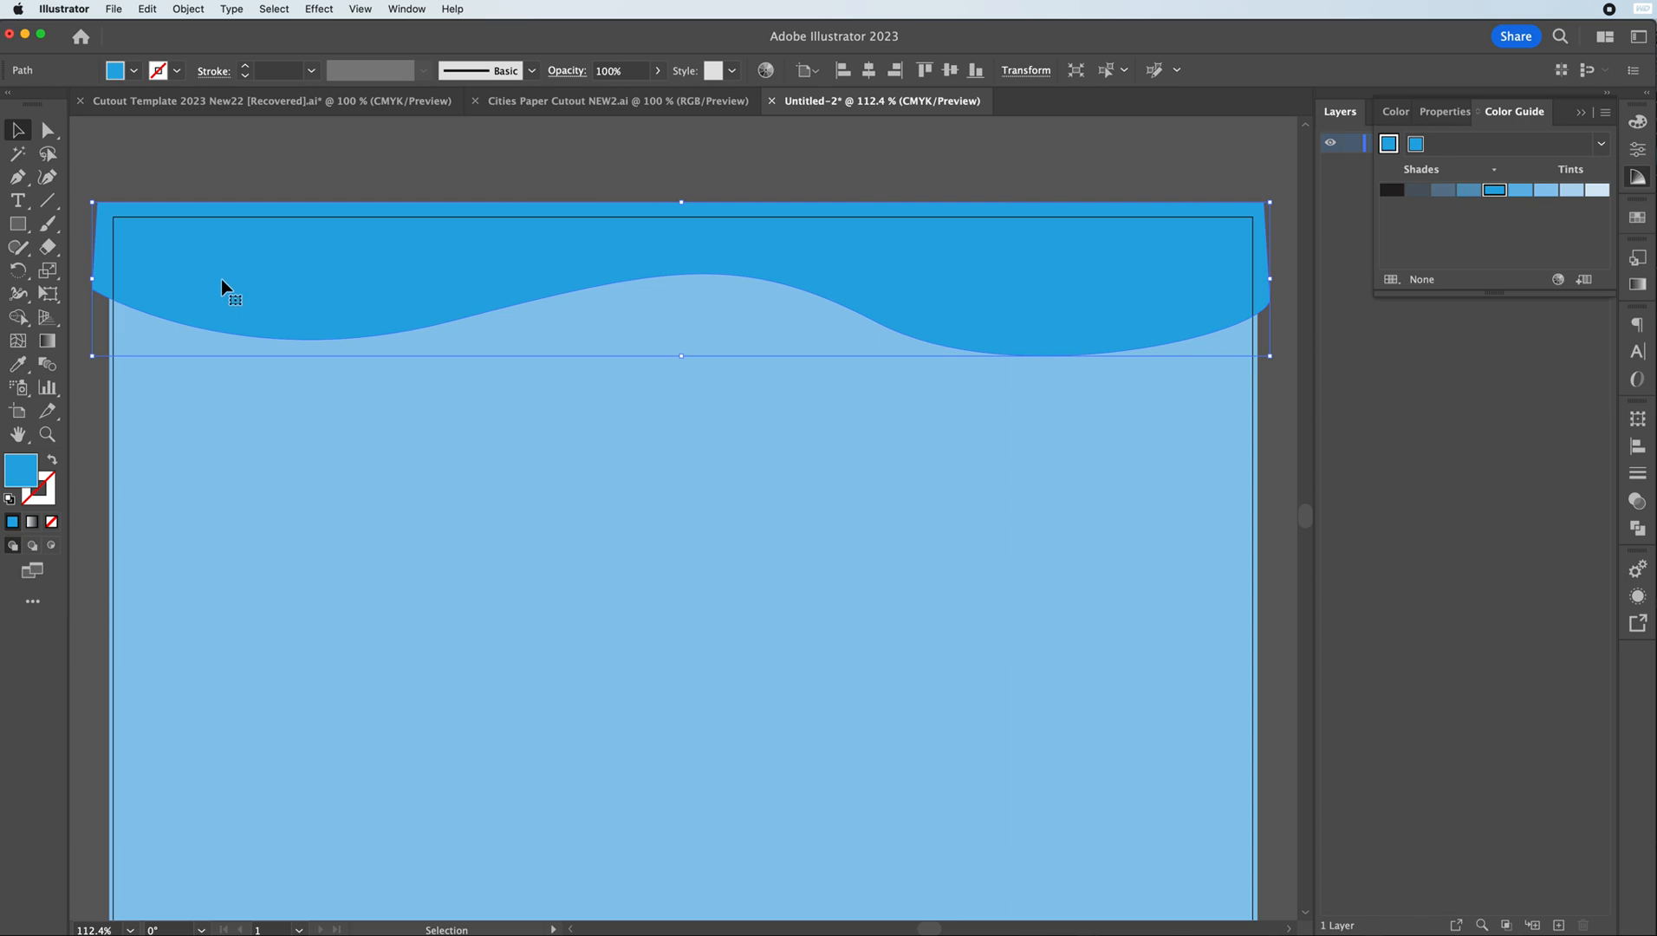
# - Undo the wavy shape's coloring and drawing back to the plain background rectangle
pyautogui.click(17, 177)
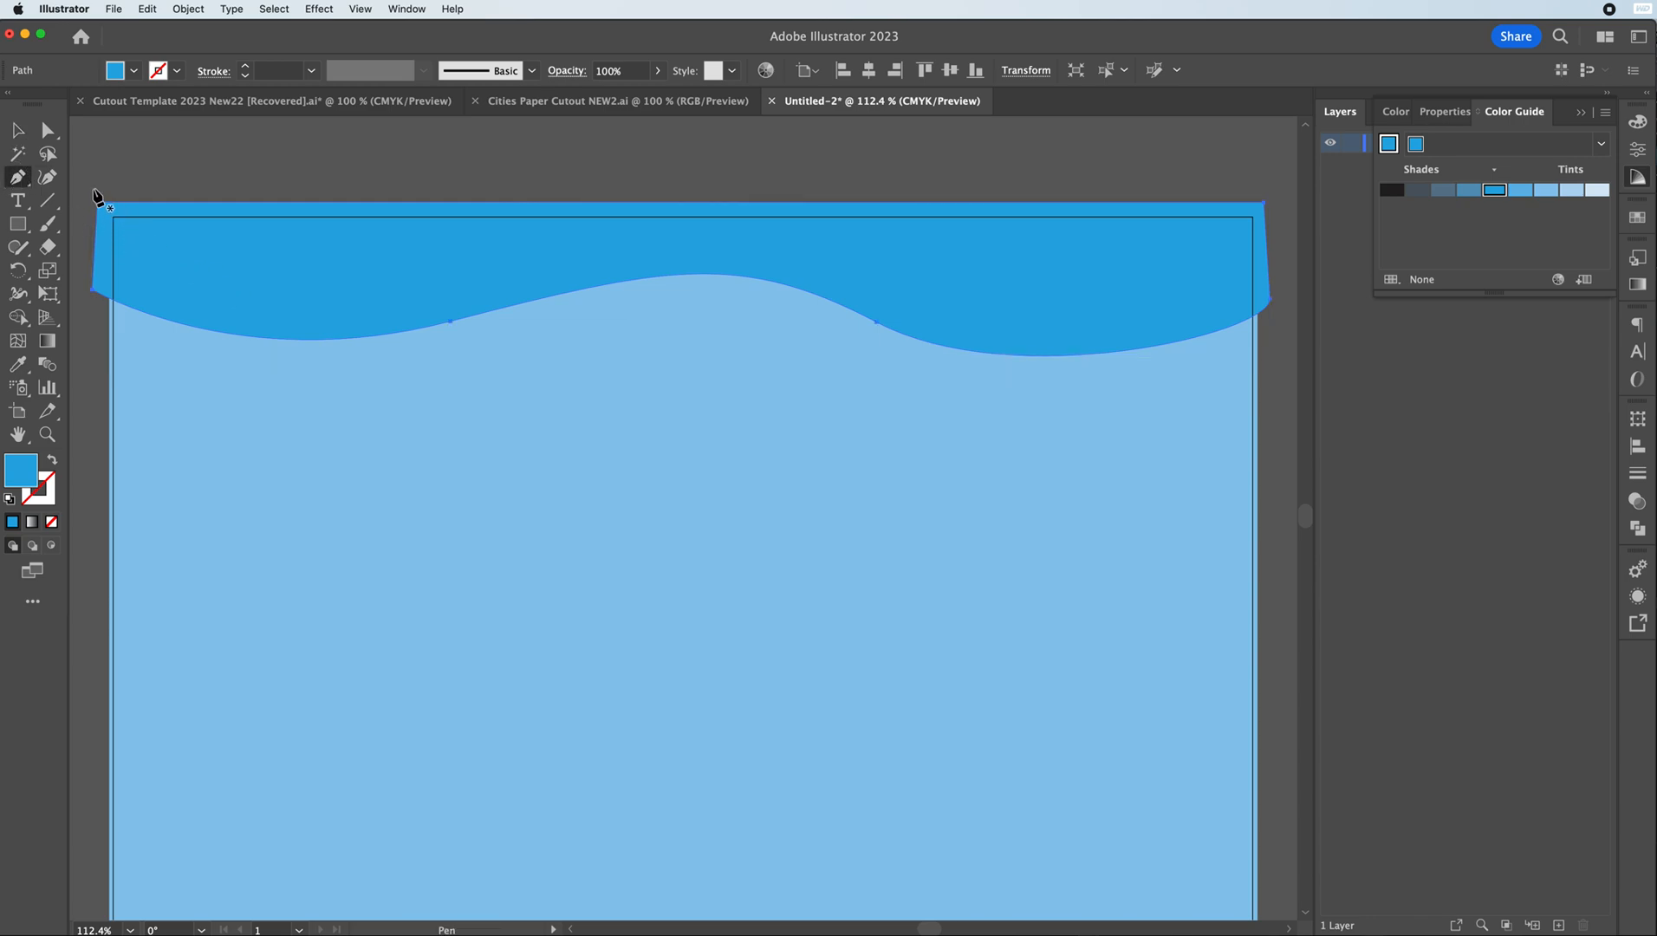
pyautogui.press('super+z')
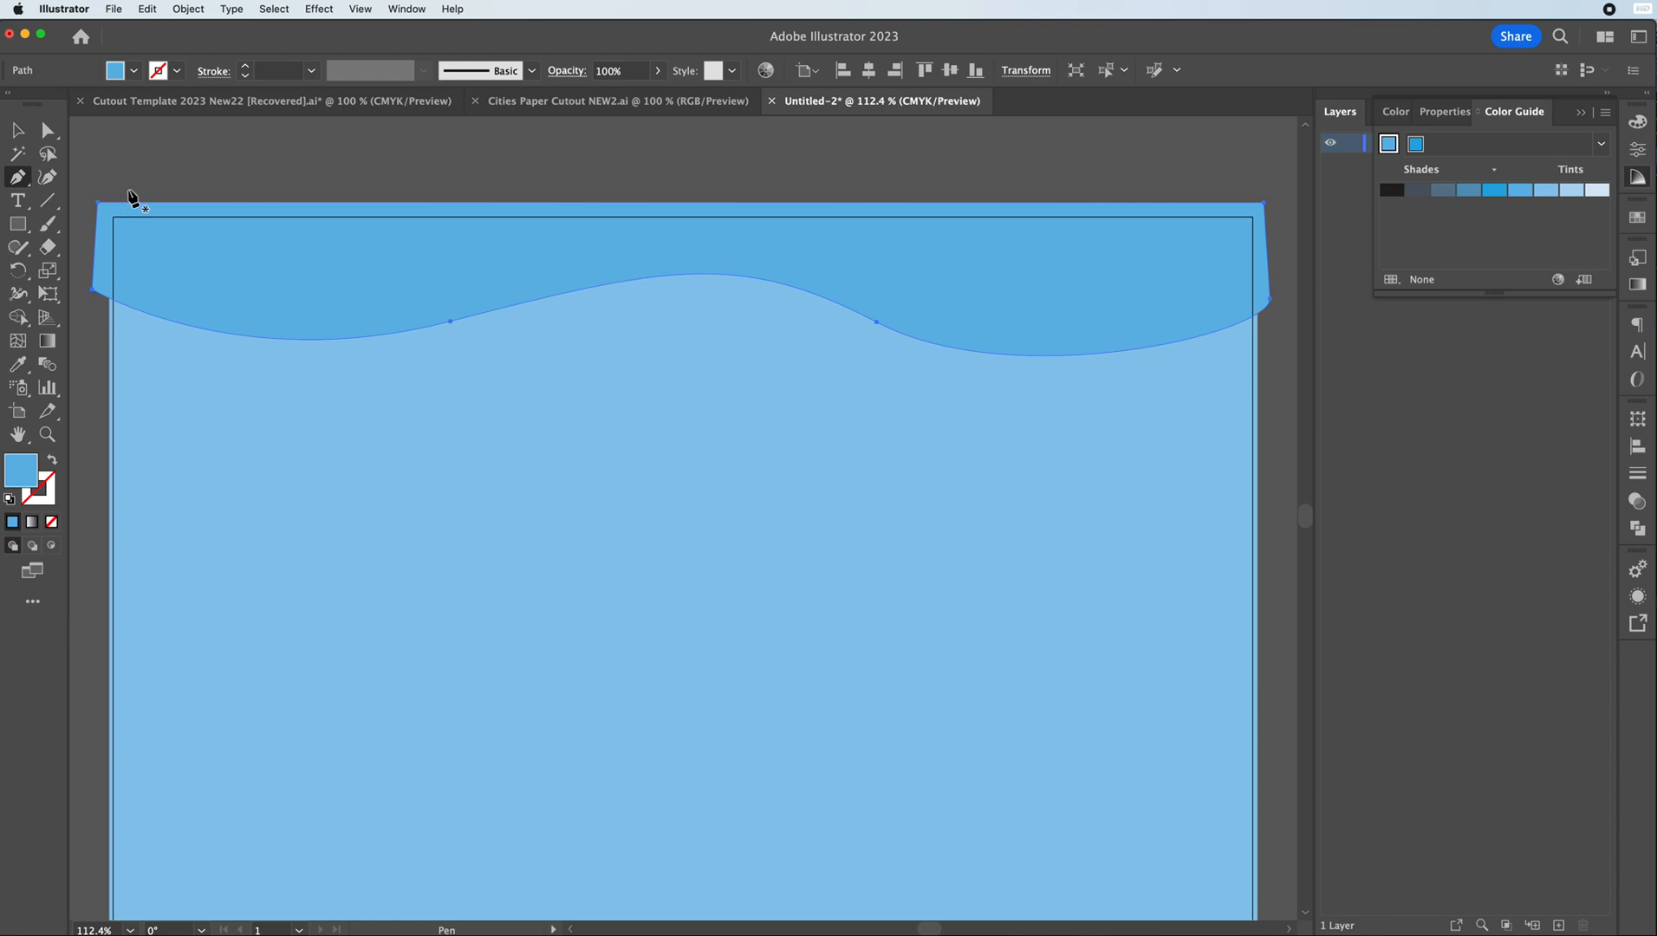
pyautogui.press('super+z')
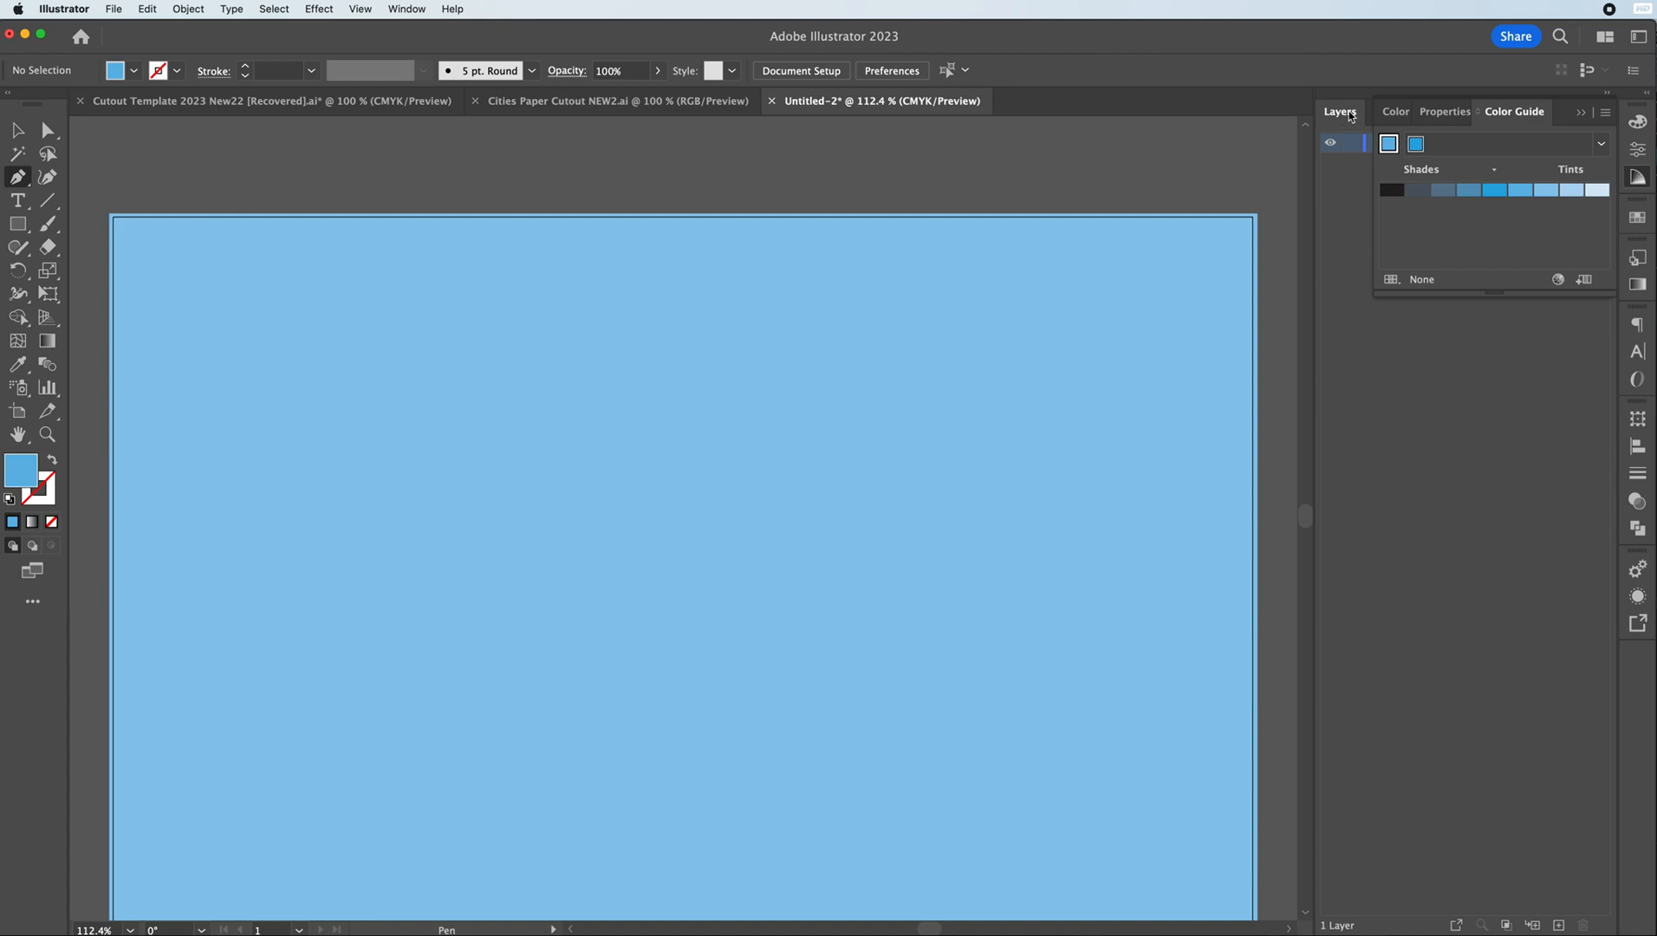
# - Create a new layer and add the area text "Cmd/Control + L = Creates New Layer" above the artboard
pyautogui.click(1590, 115)
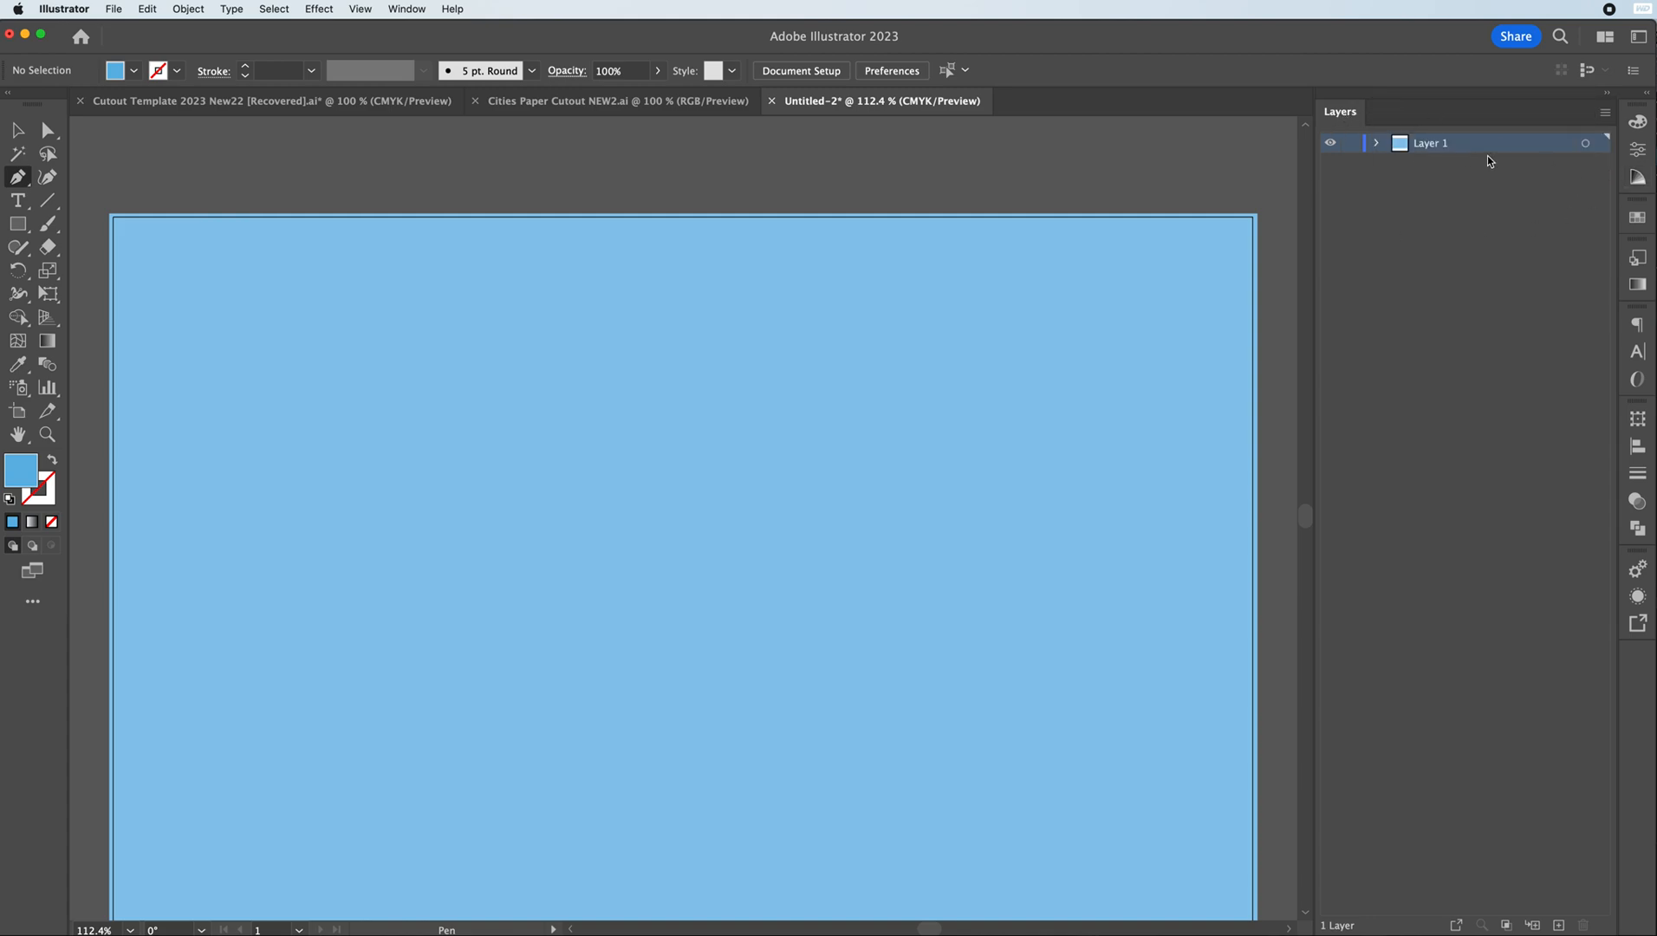
pyautogui.press('super+l')
pyautogui.click(17, 200)
pyautogui.moveTo(441, 161)
pyautogui.mouseDown()
pyautogui.moveTo(968, 199)
pyautogui.moveTo(906, 204)
pyautogui.mouseUp()
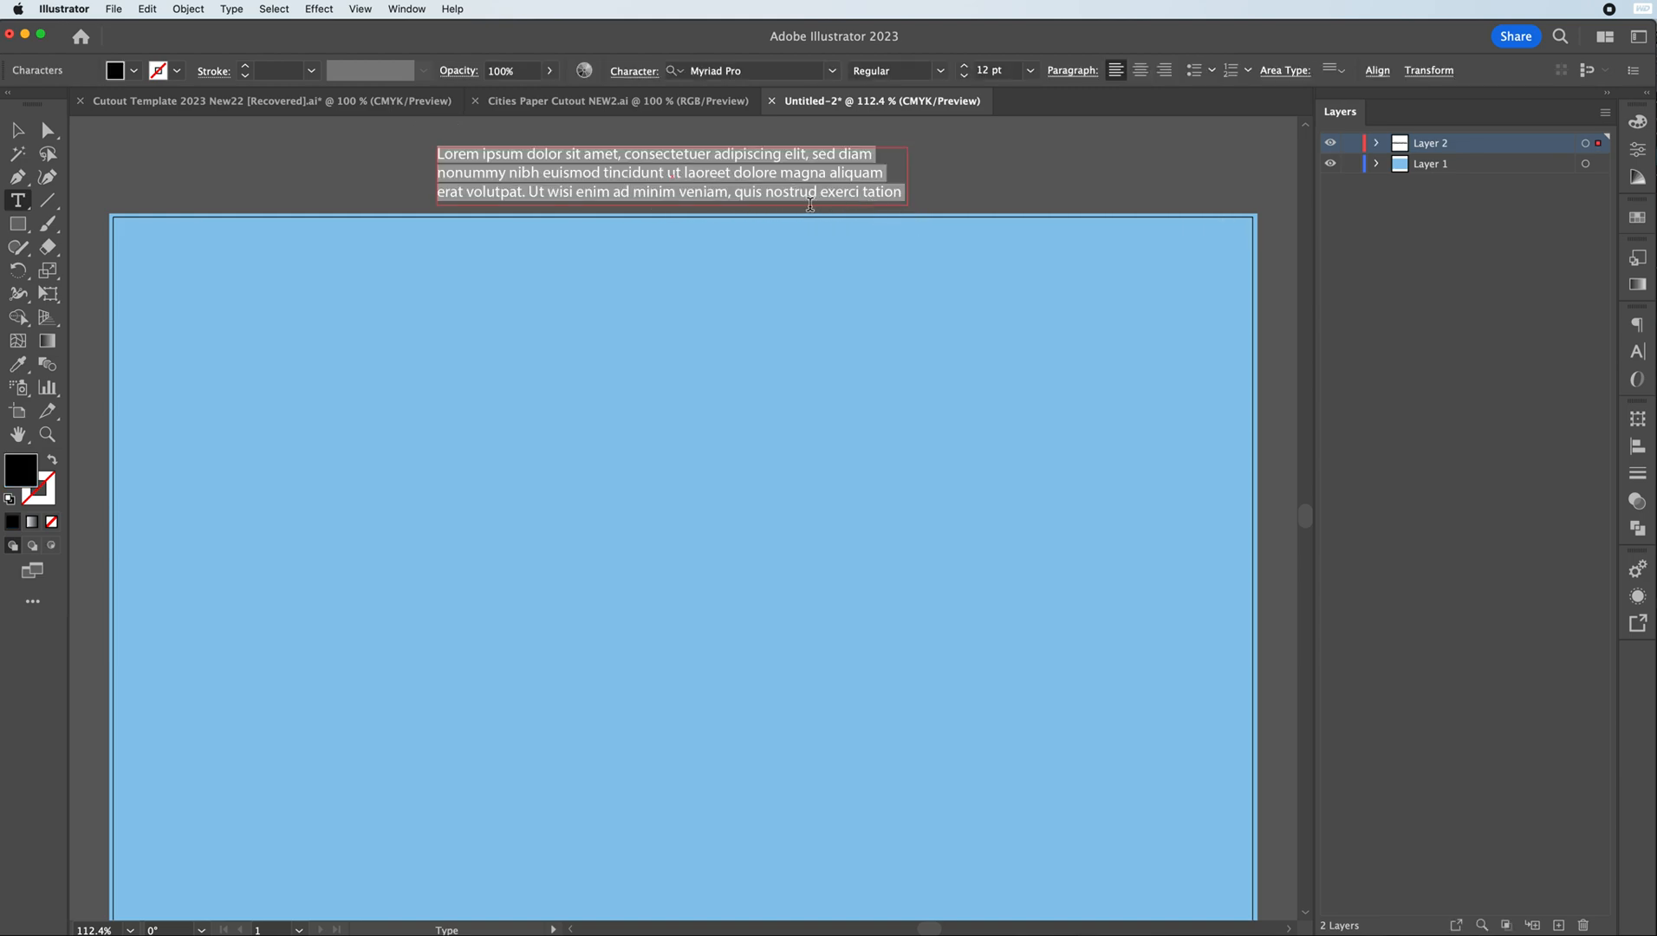
pyautogui.write('C')
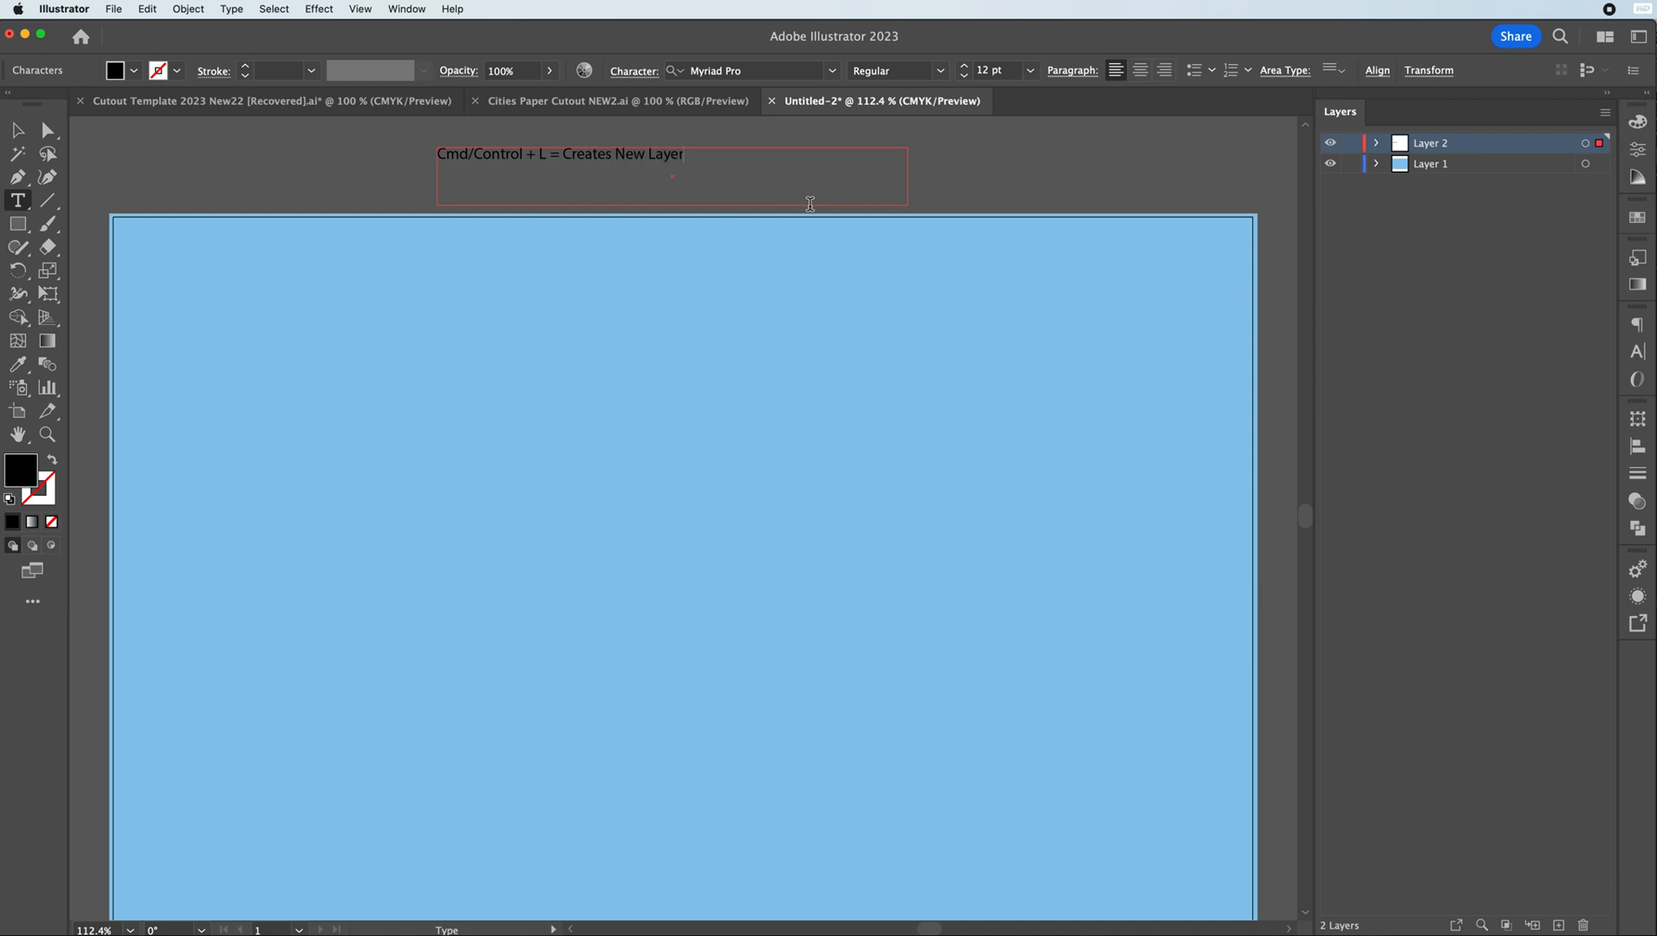
# - Format the shortcut note in Semibold at 36 pt
pyautogui.press('super+a')
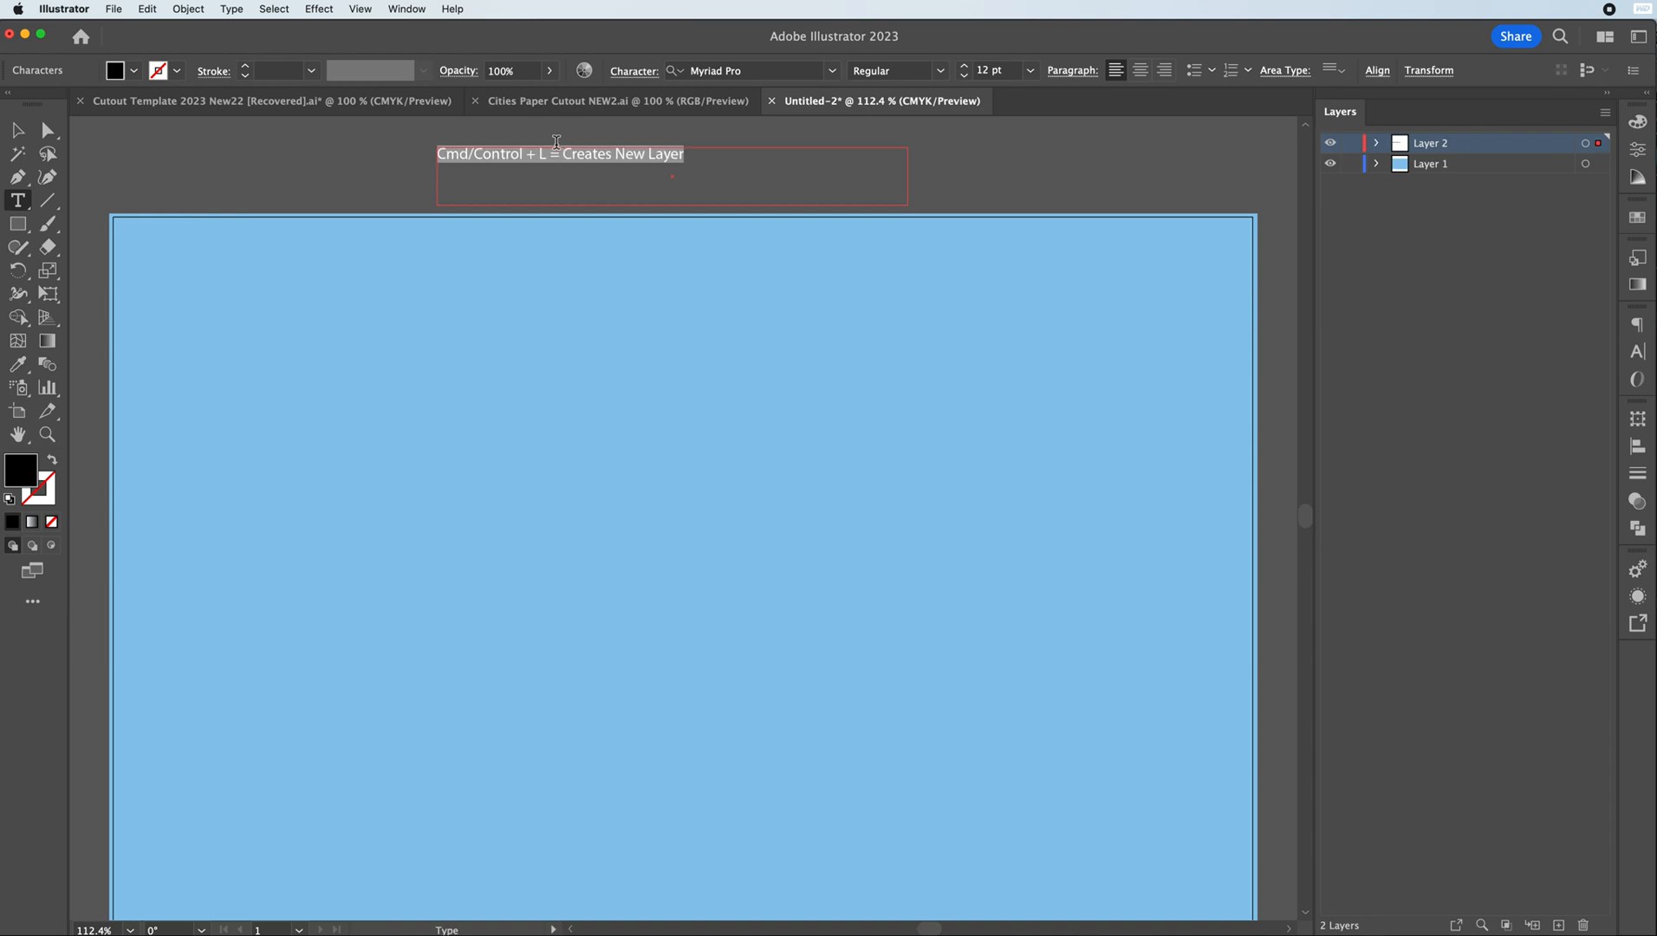
pyautogui.click(941, 70)
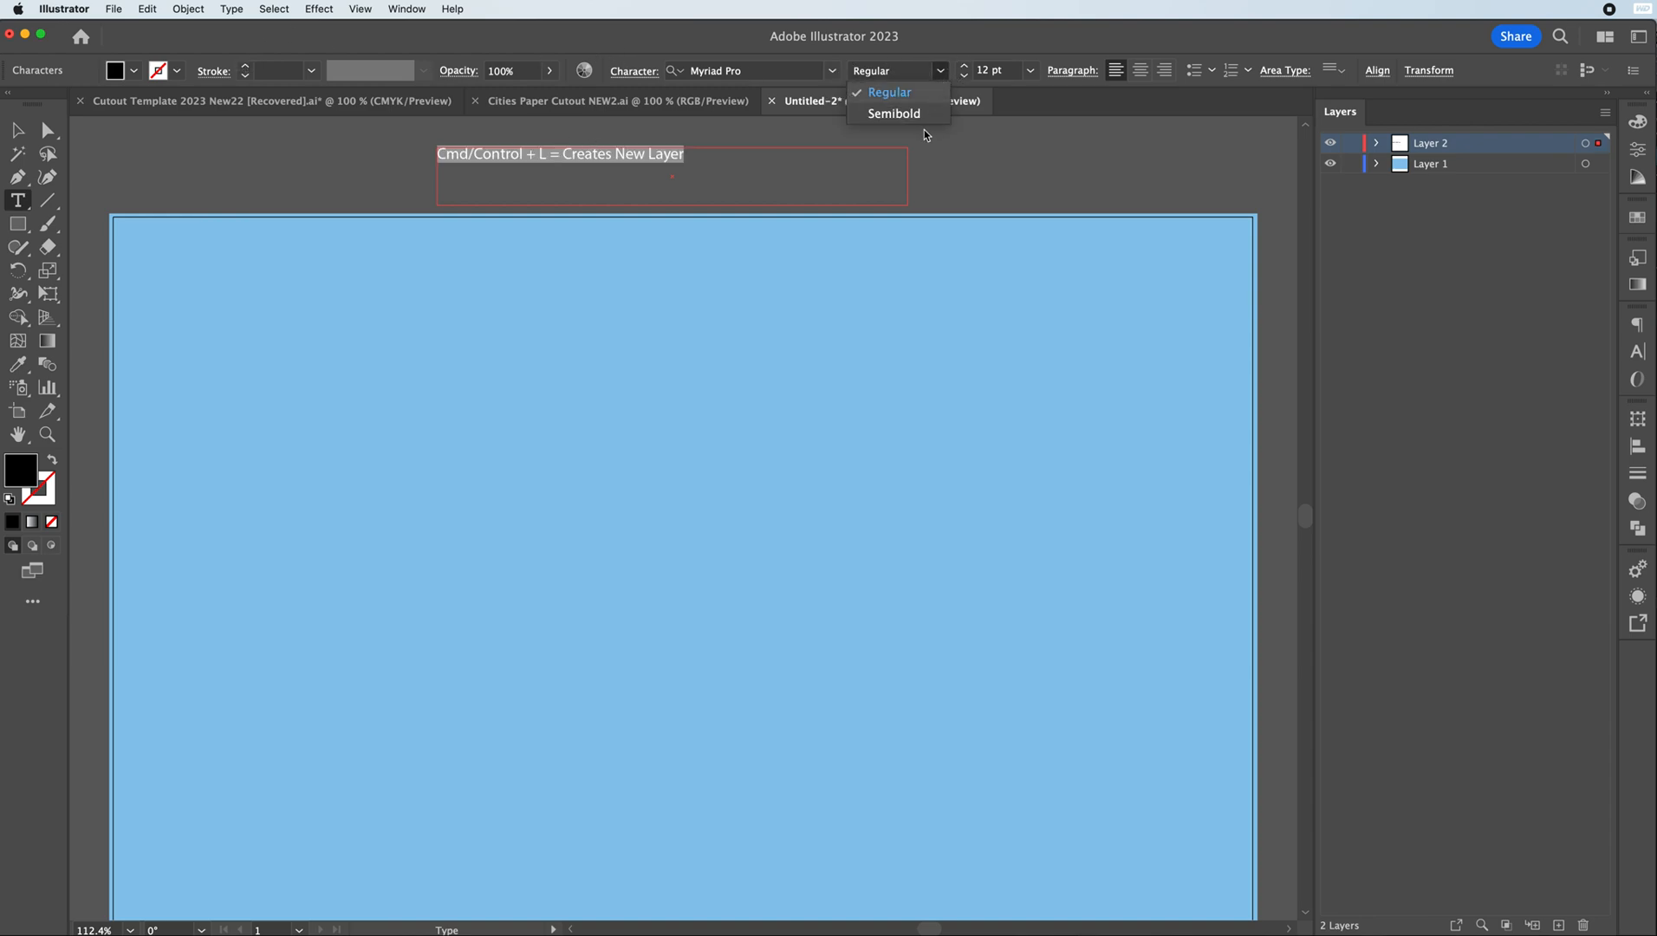
pyautogui.click(905, 116)
pyautogui.click(1030, 70)
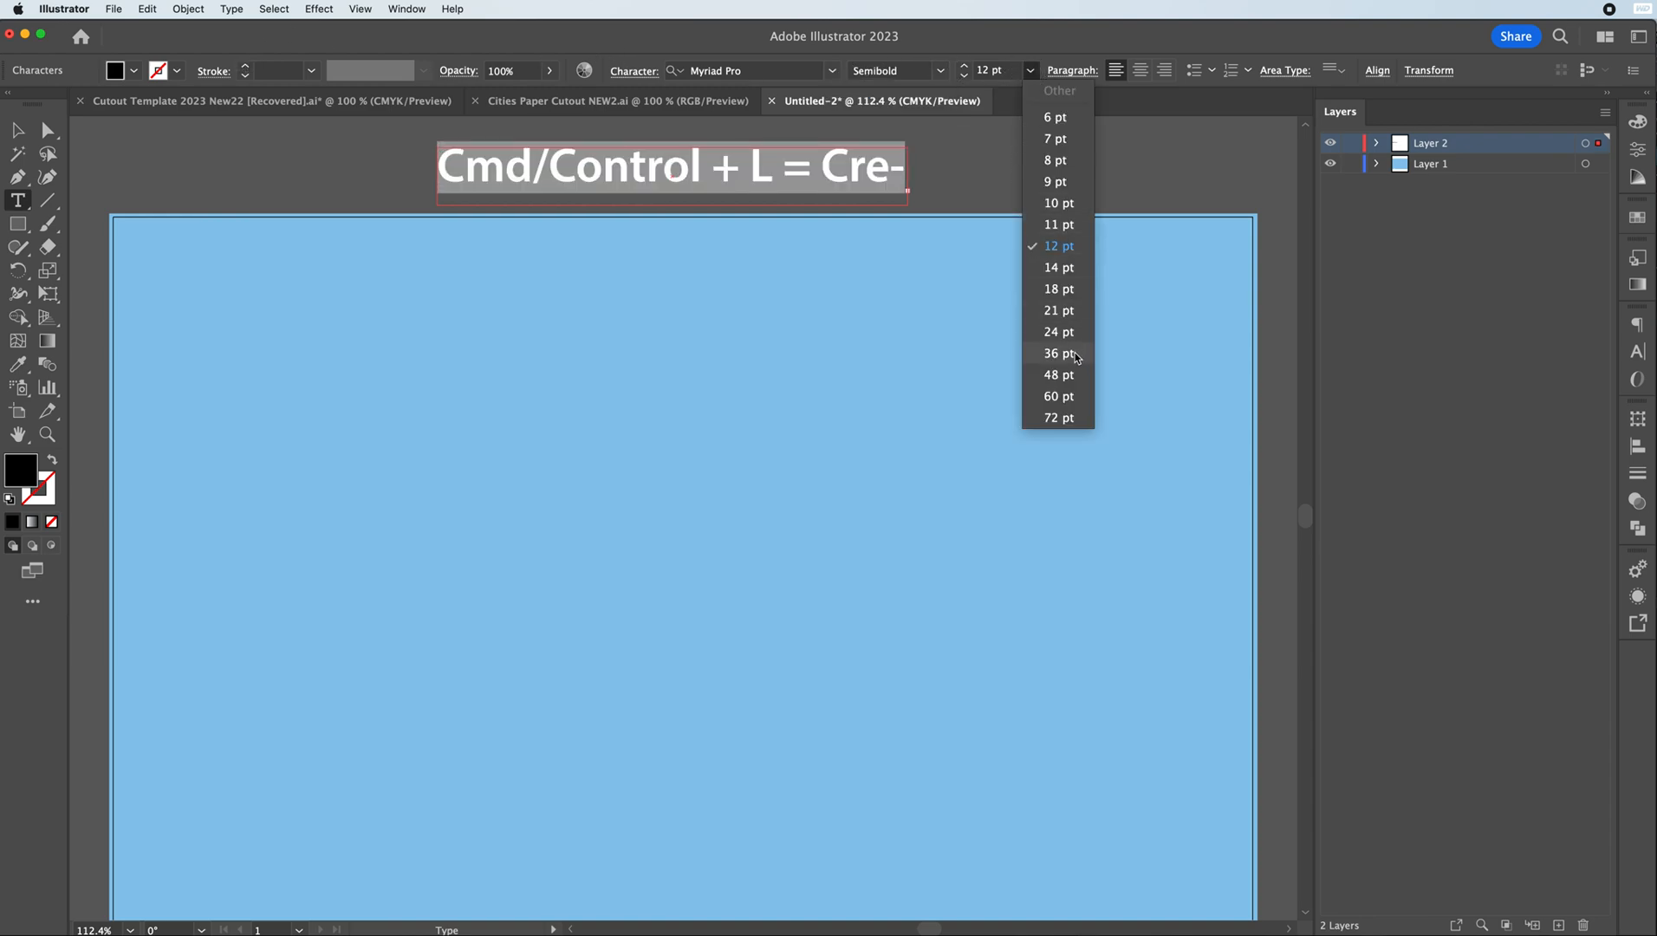
pyautogui.click(1059, 353)
# - Widen the note's text frame to fit on one line, center it above the artboard, and activate the Pen tool
pyautogui.click(18, 130)
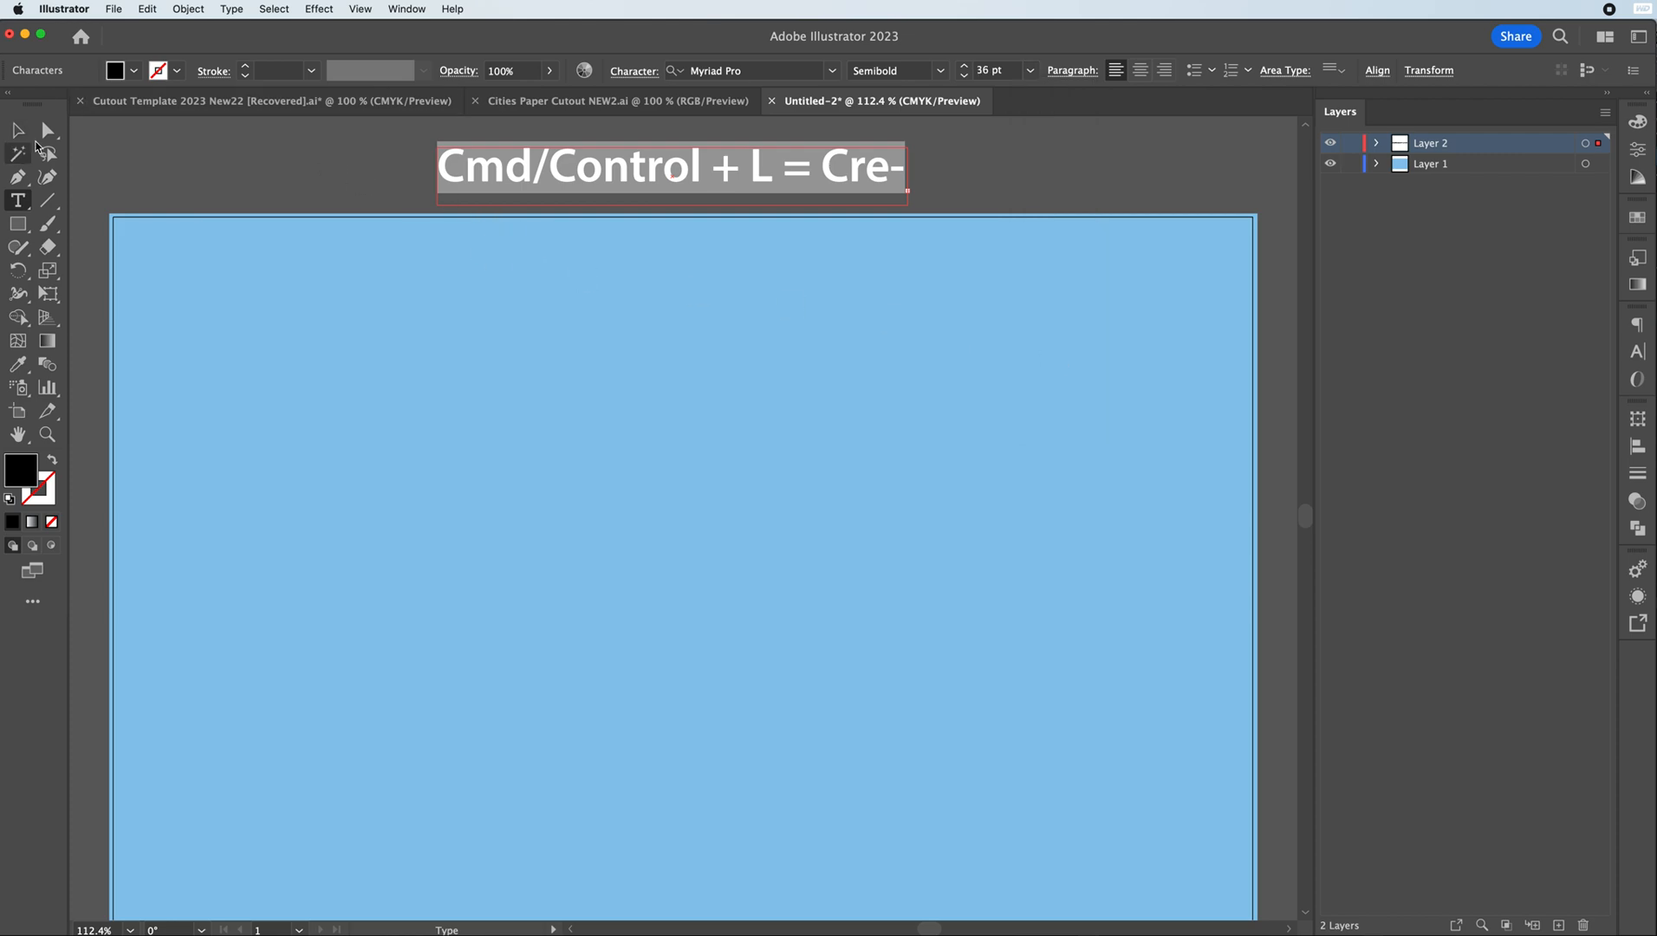
pyautogui.moveTo(907, 181); pyautogui.dragTo(1257, 180)
pyautogui.moveTo(1039, 170); pyautogui.dragTo(880, 171)
pyautogui.click(134, 163)
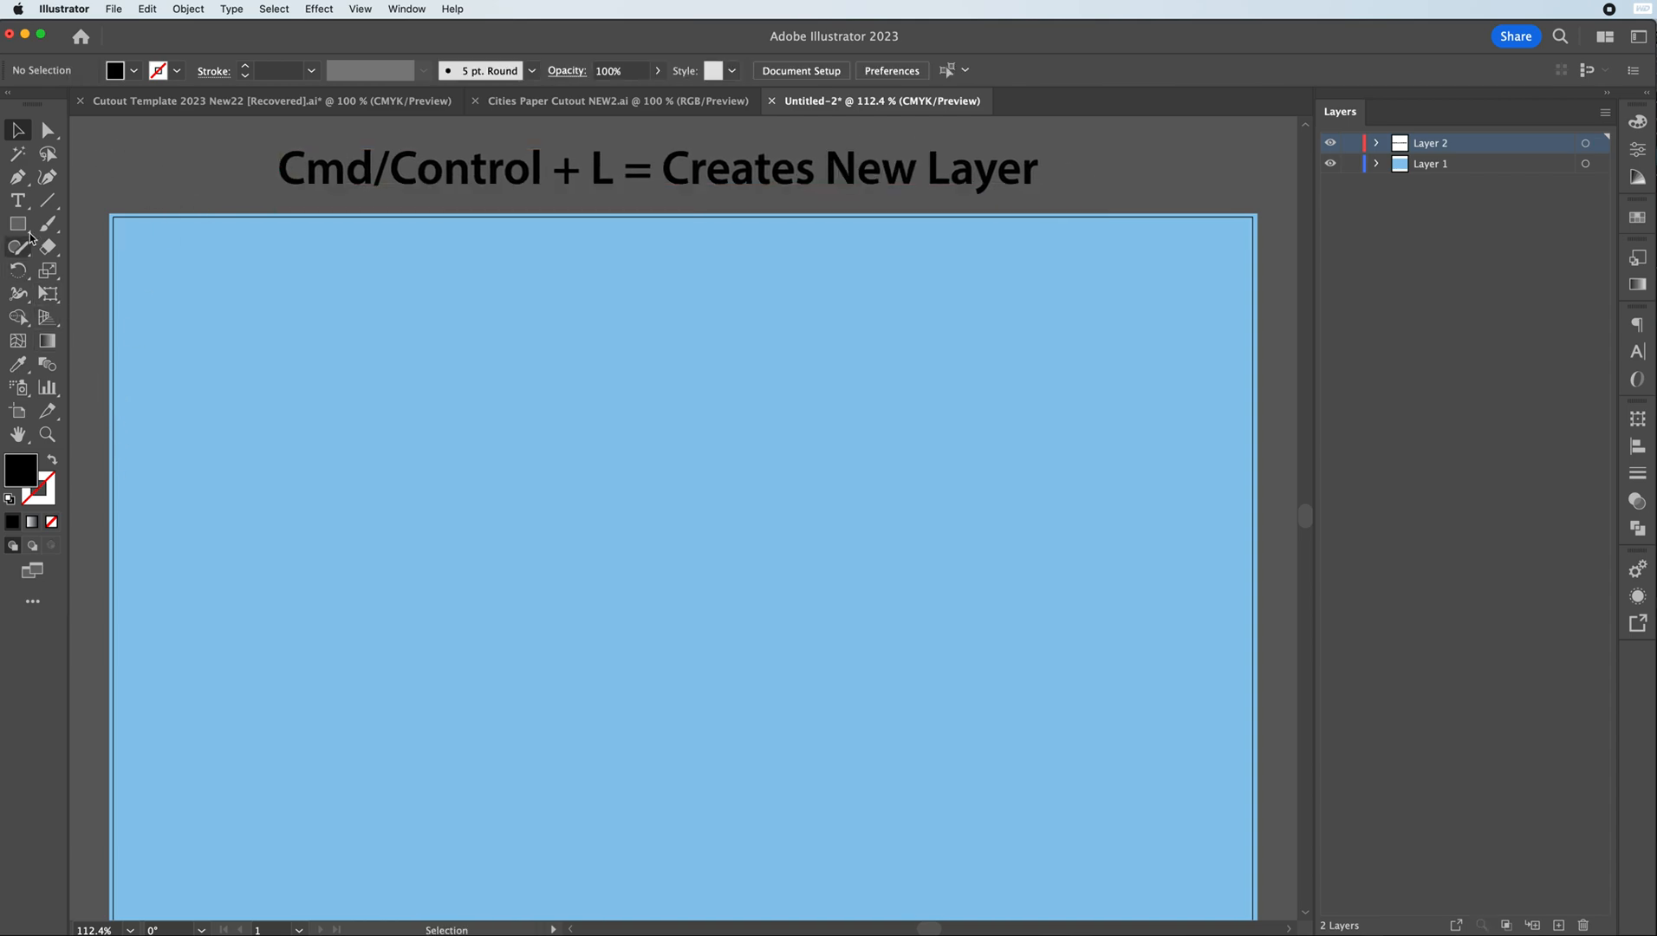
pyautogui.click(17, 176)
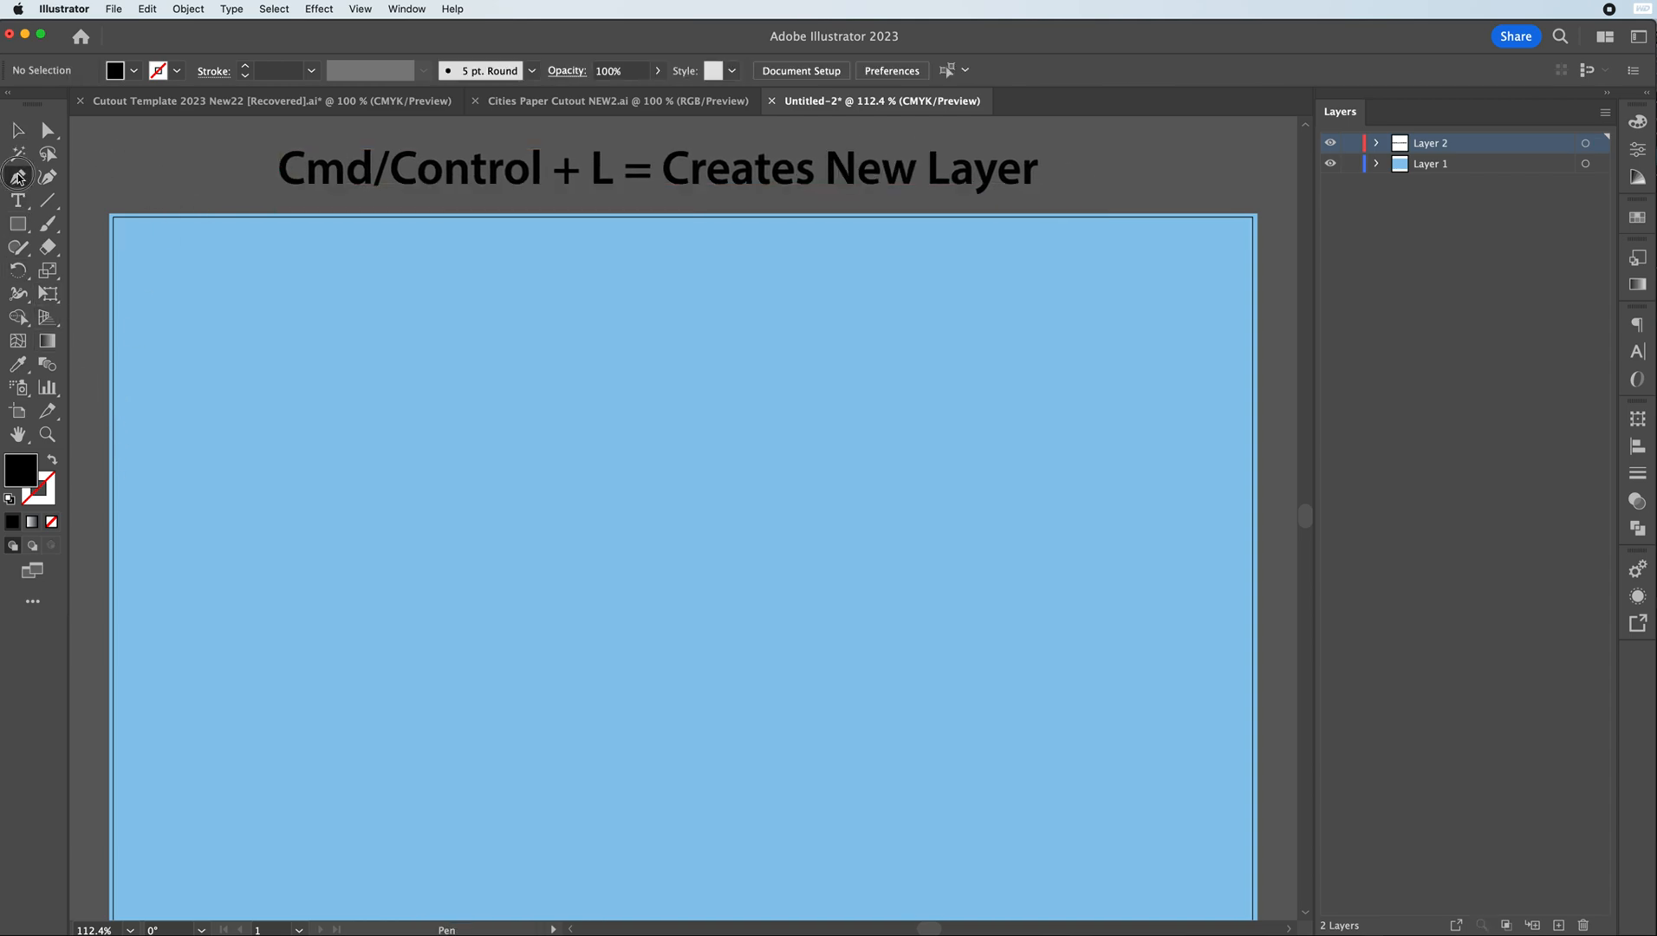
# - Draw a wavy Pen path across the upper artboard, starting just outside its left edge and ending just past its right edge
pyautogui.click(96, 325)
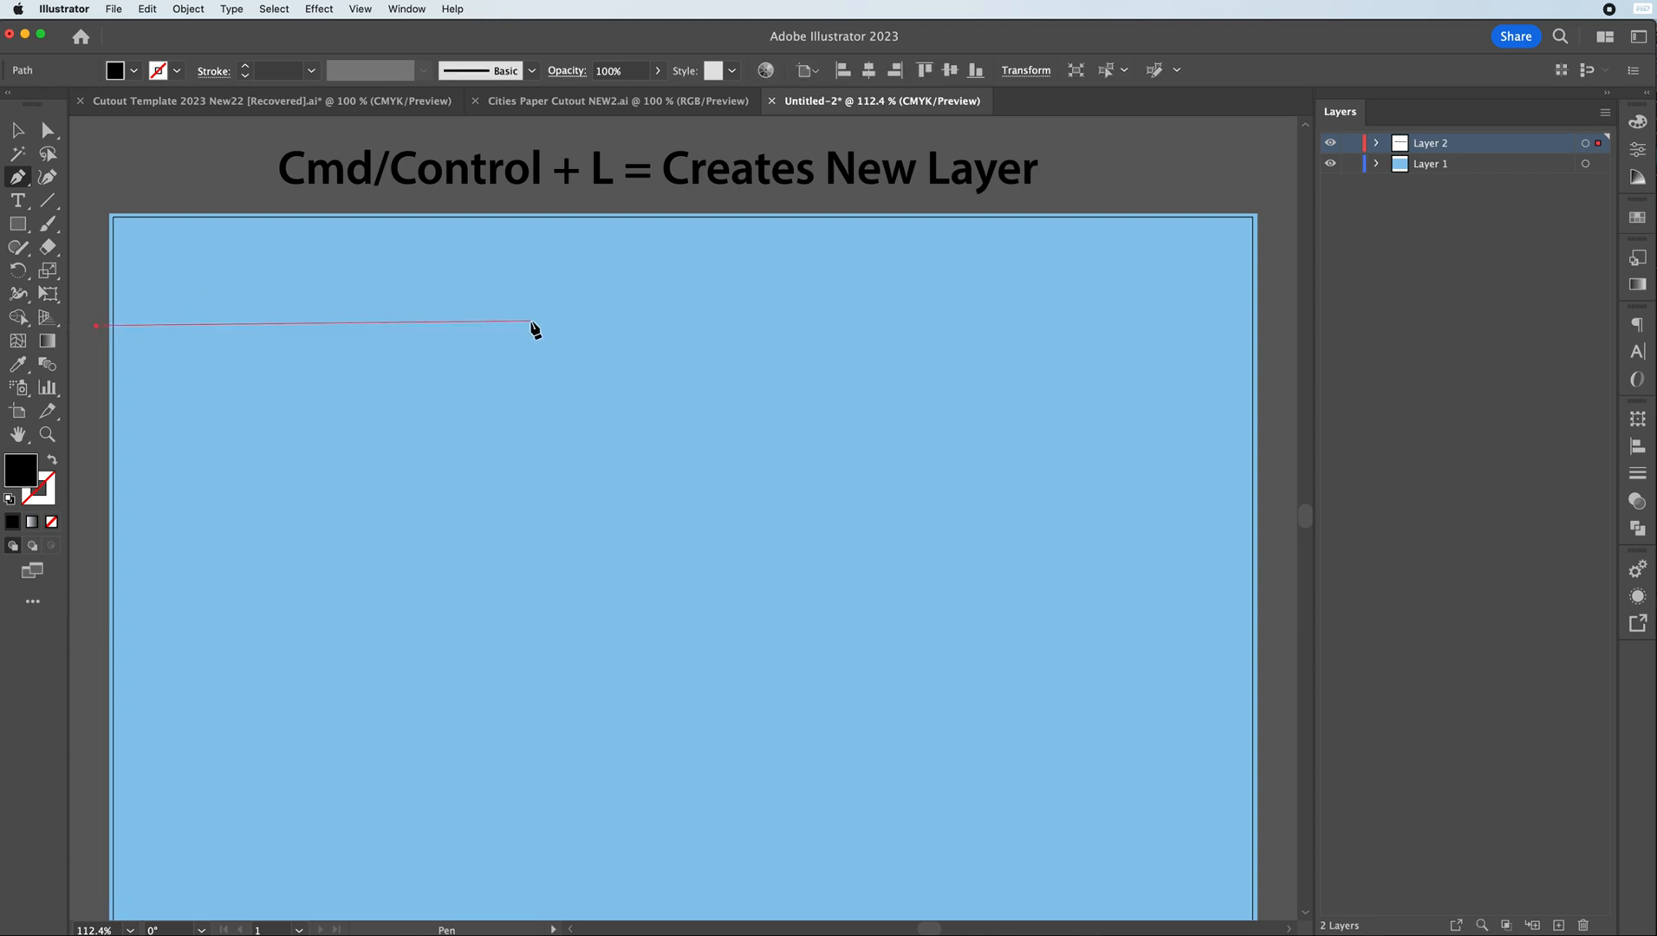
pyautogui.moveTo(485, 327); pyautogui.dragTo(689, 417)
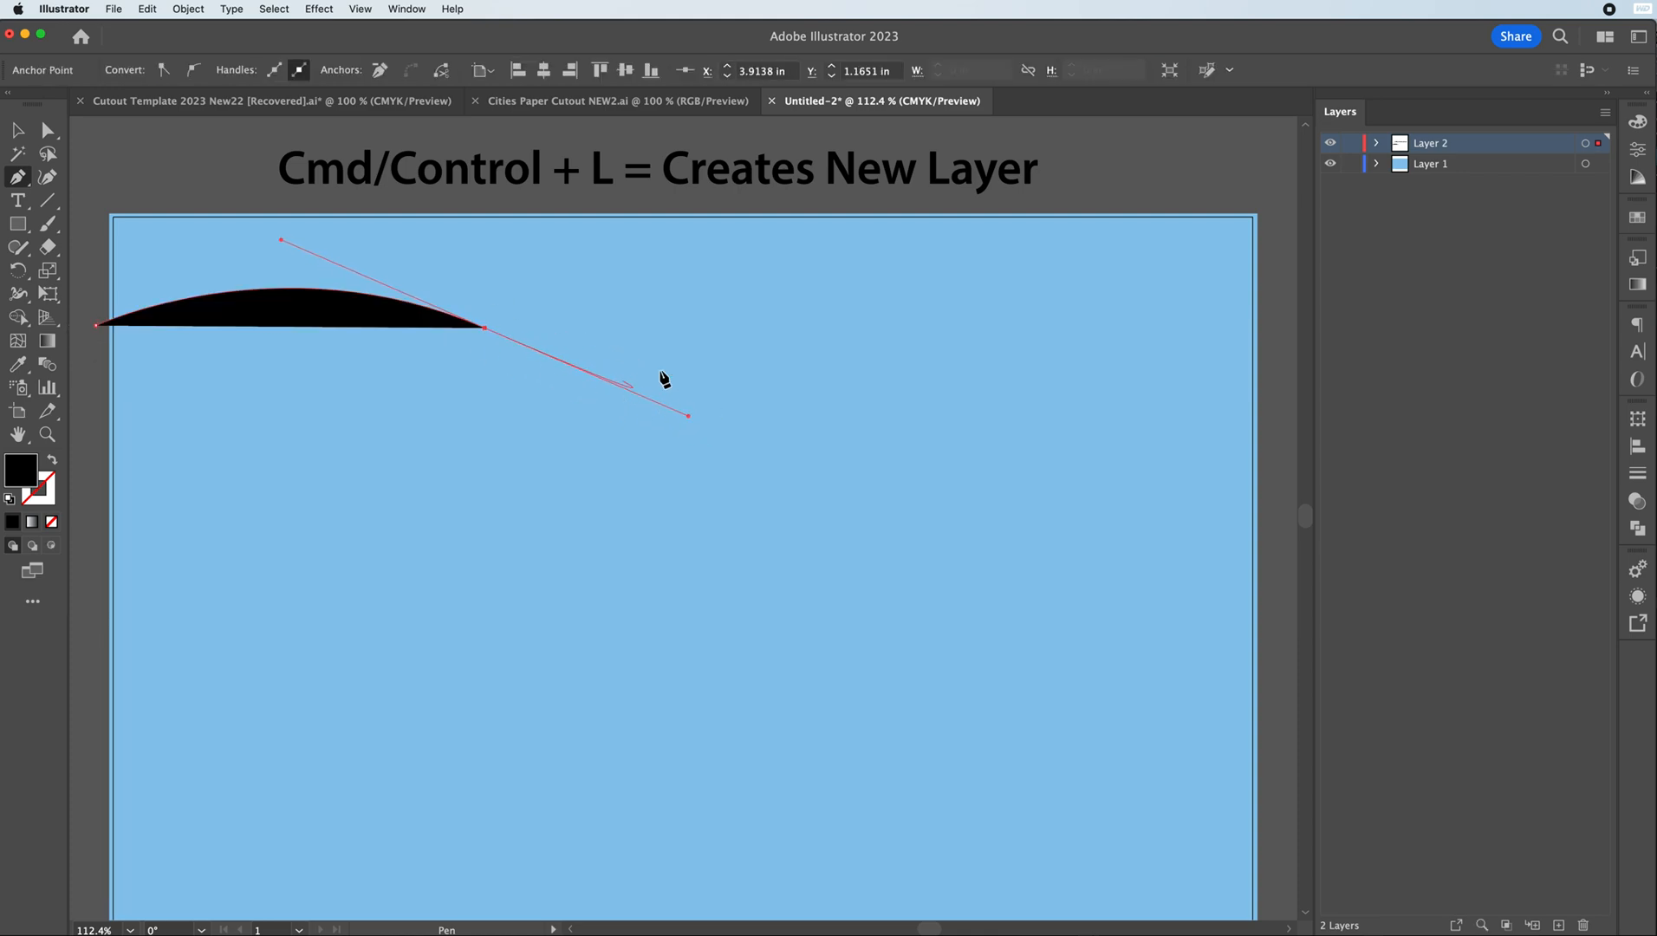
pyautogui.moveTo(843, 304); pyautogui.dragTo(980, 291)
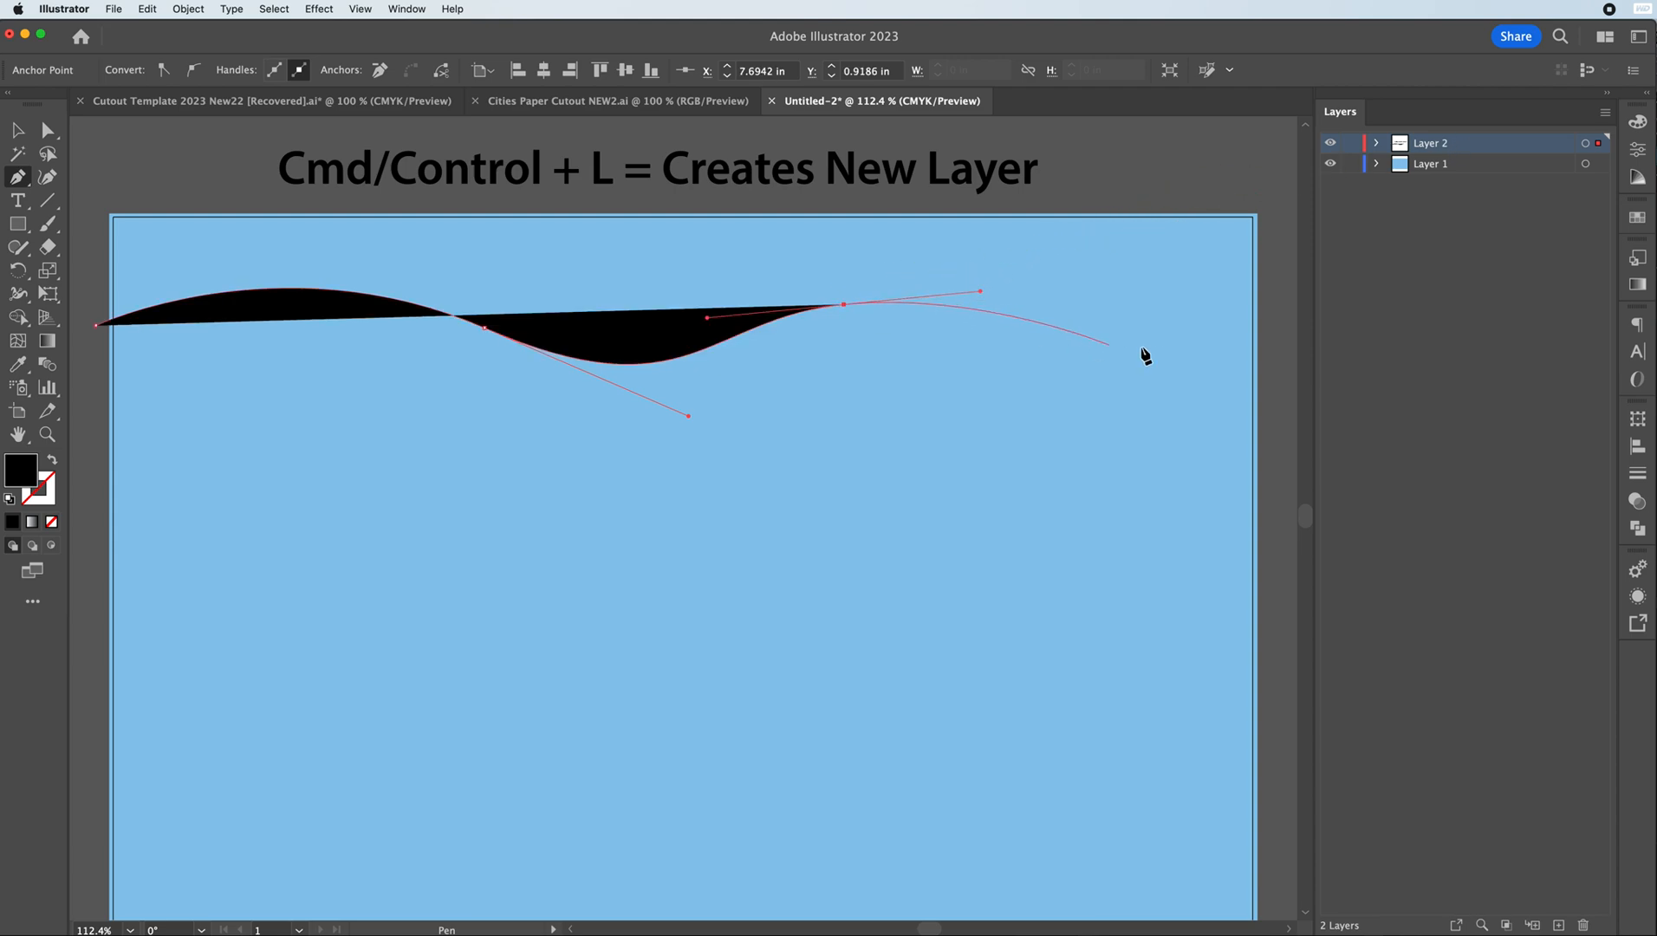
pyautogui.moveTo(1264, 372); pyautogui.dragTo(1127, 348)
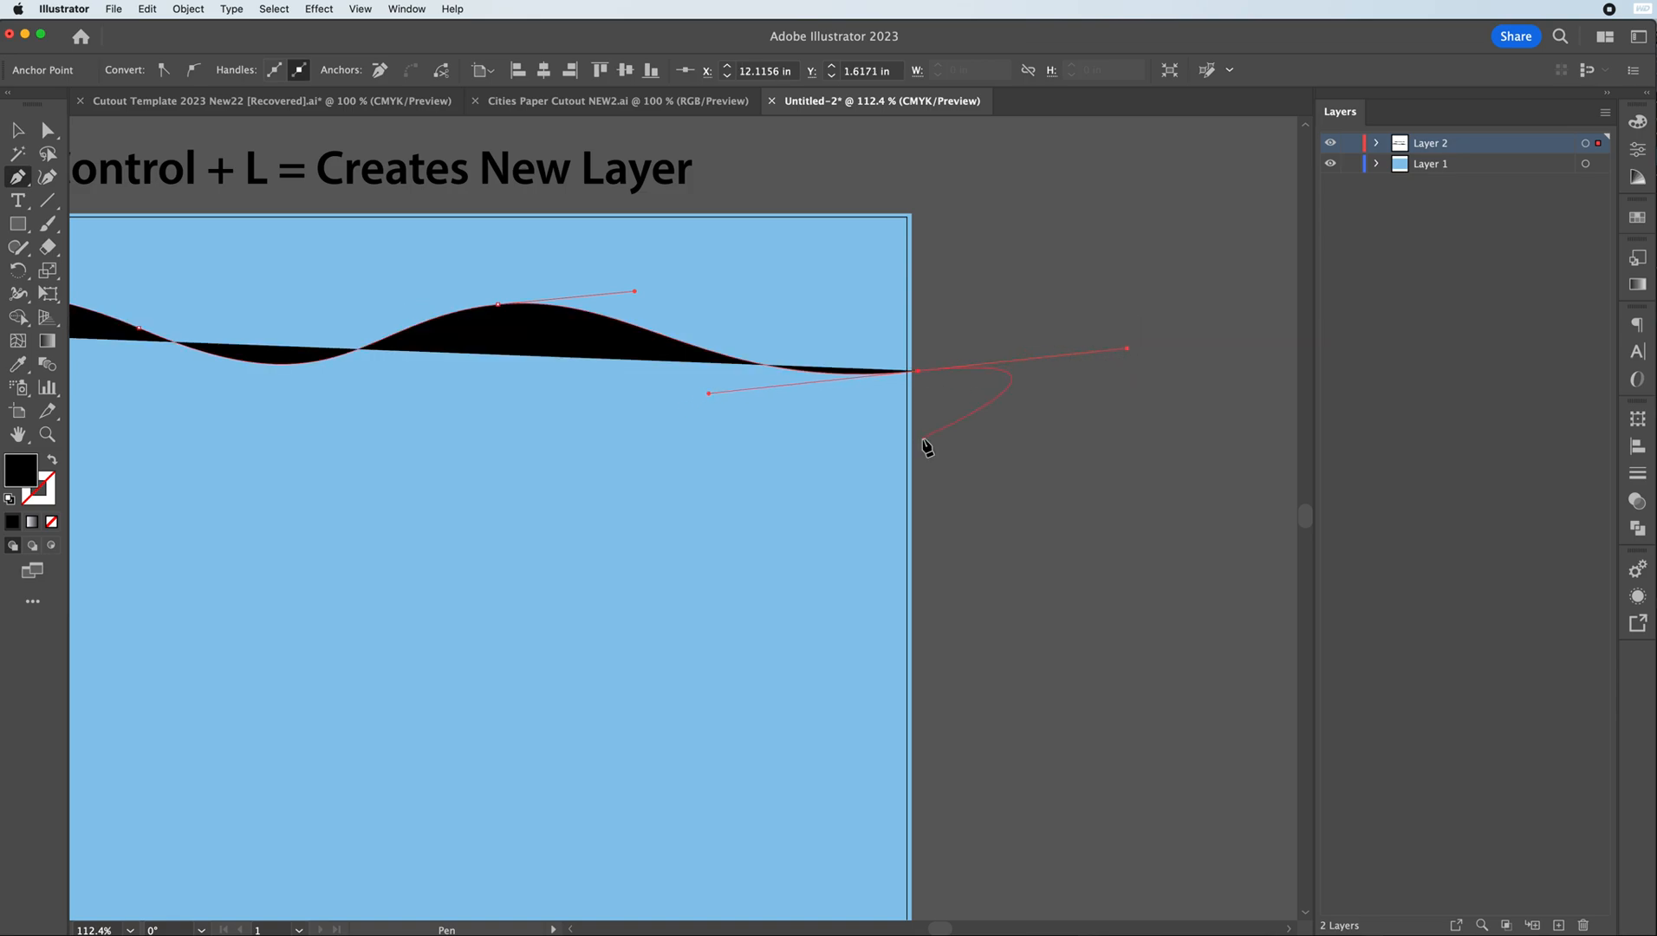
# - Make the wave's end anchor a corner and add a straight side down to just outside the artboard's lower-right corner
pyautogui.scroll(-5, 931, 447)
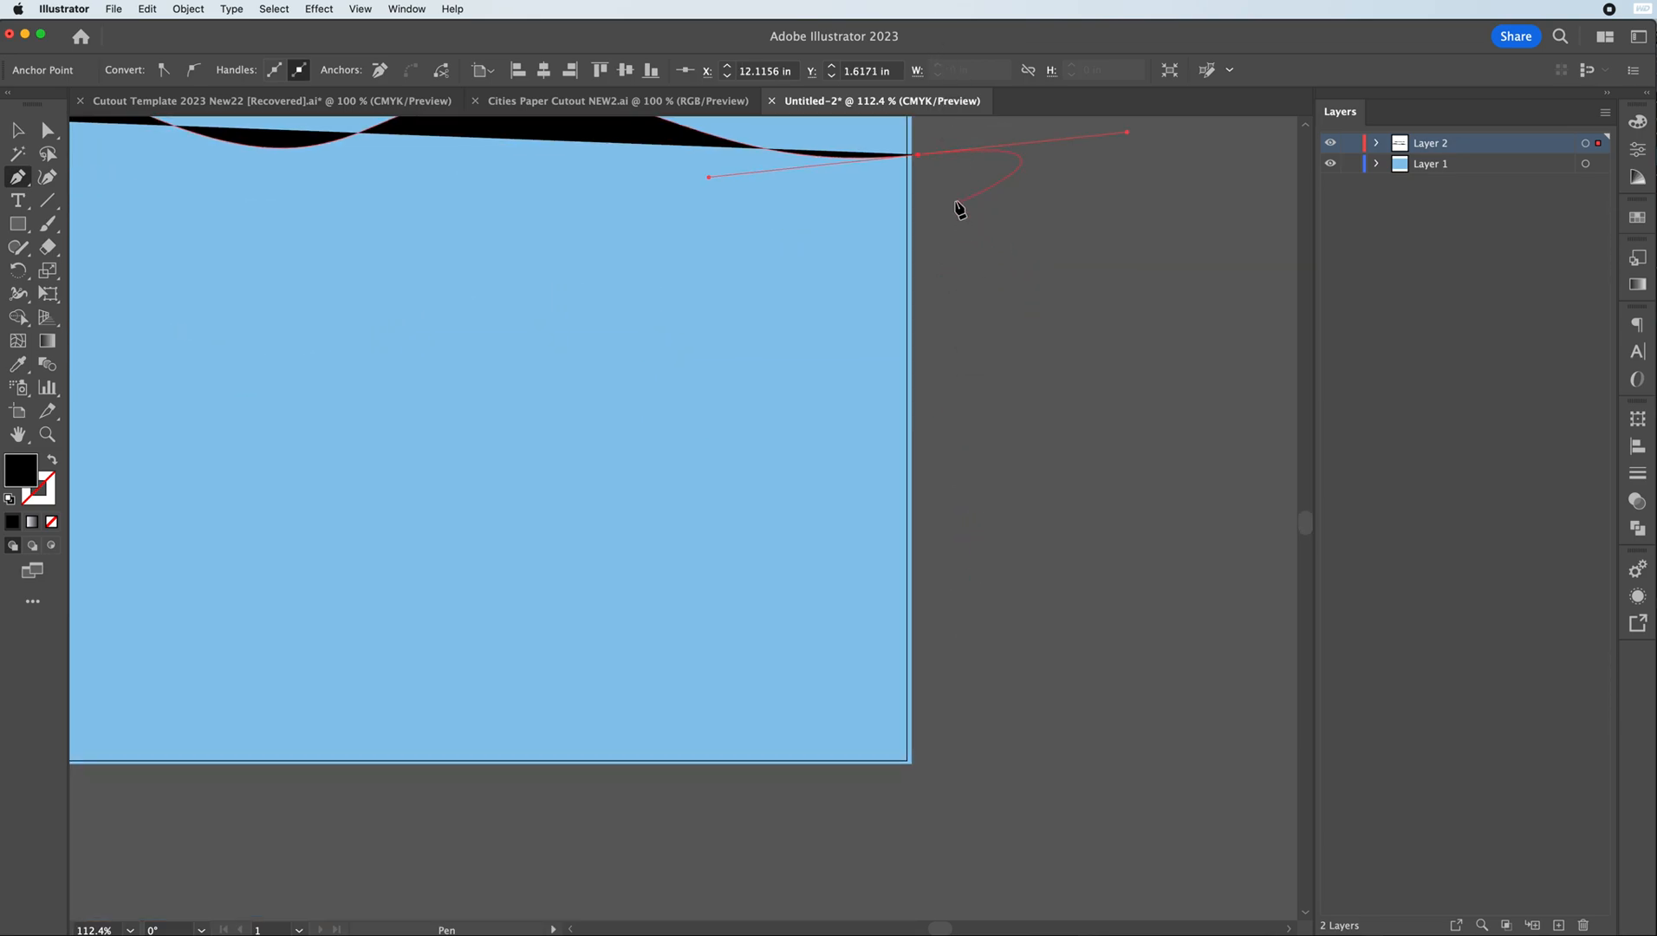
pyautogui.click(918, 155)
pyautogui.click(932, 777)
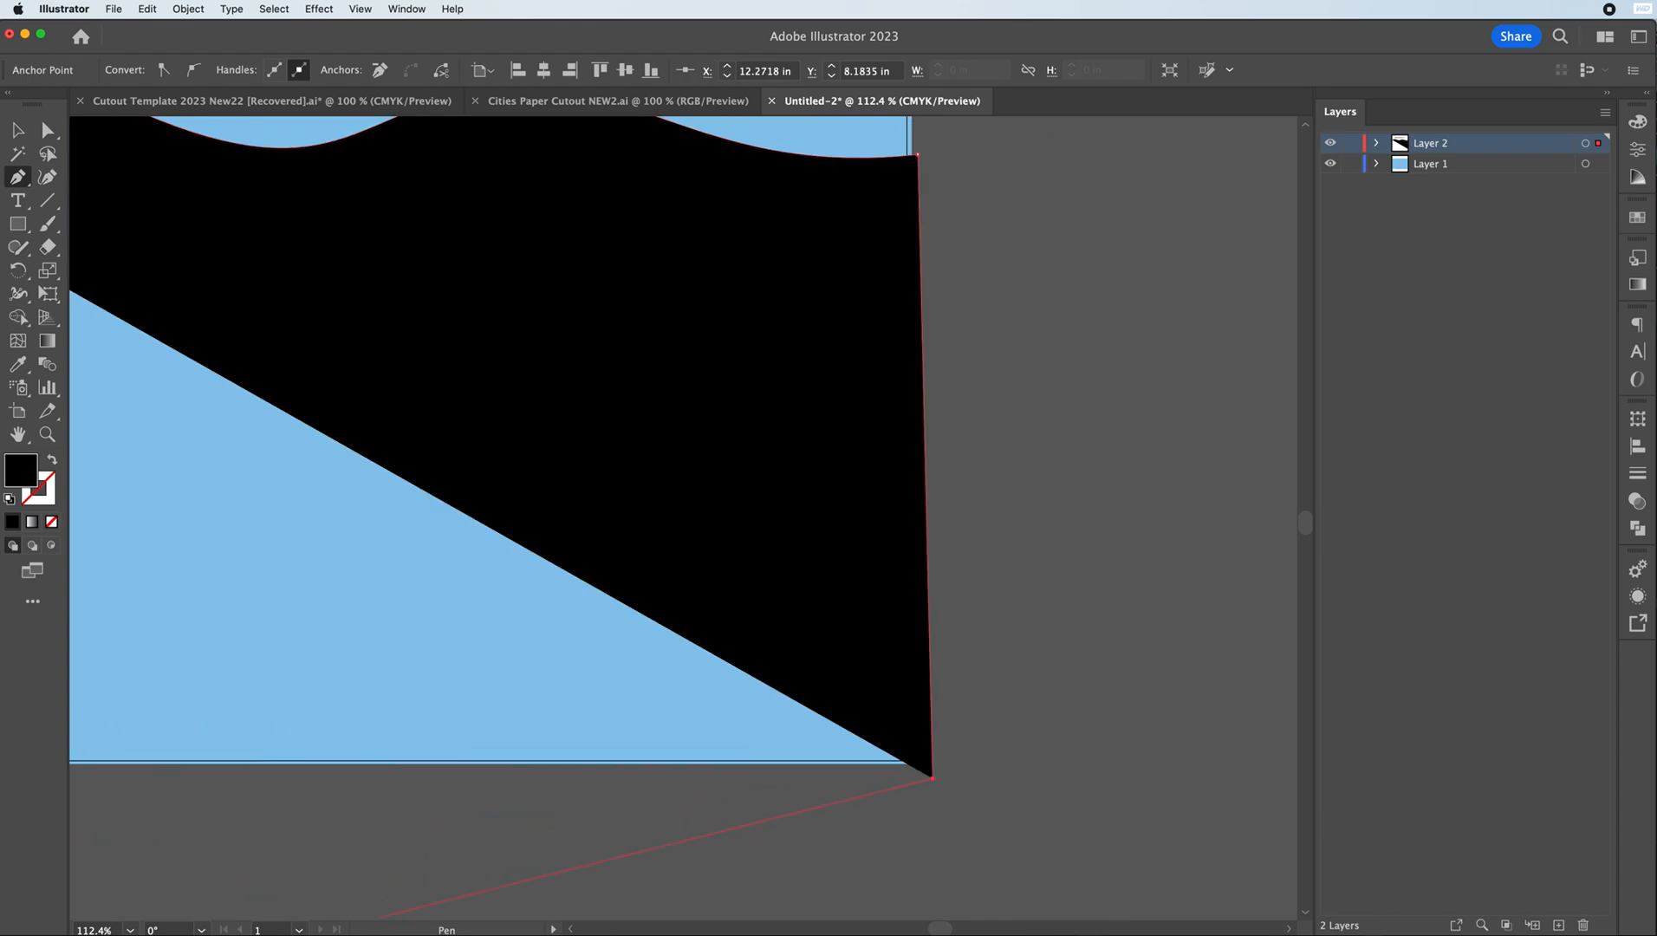
# - Continue the path beneath the artboard to just outside its lower-left corner and close the shape at its starting anchor
pyautogui.moveTo(947, 929); pyautogui.dragTo(941, 928)
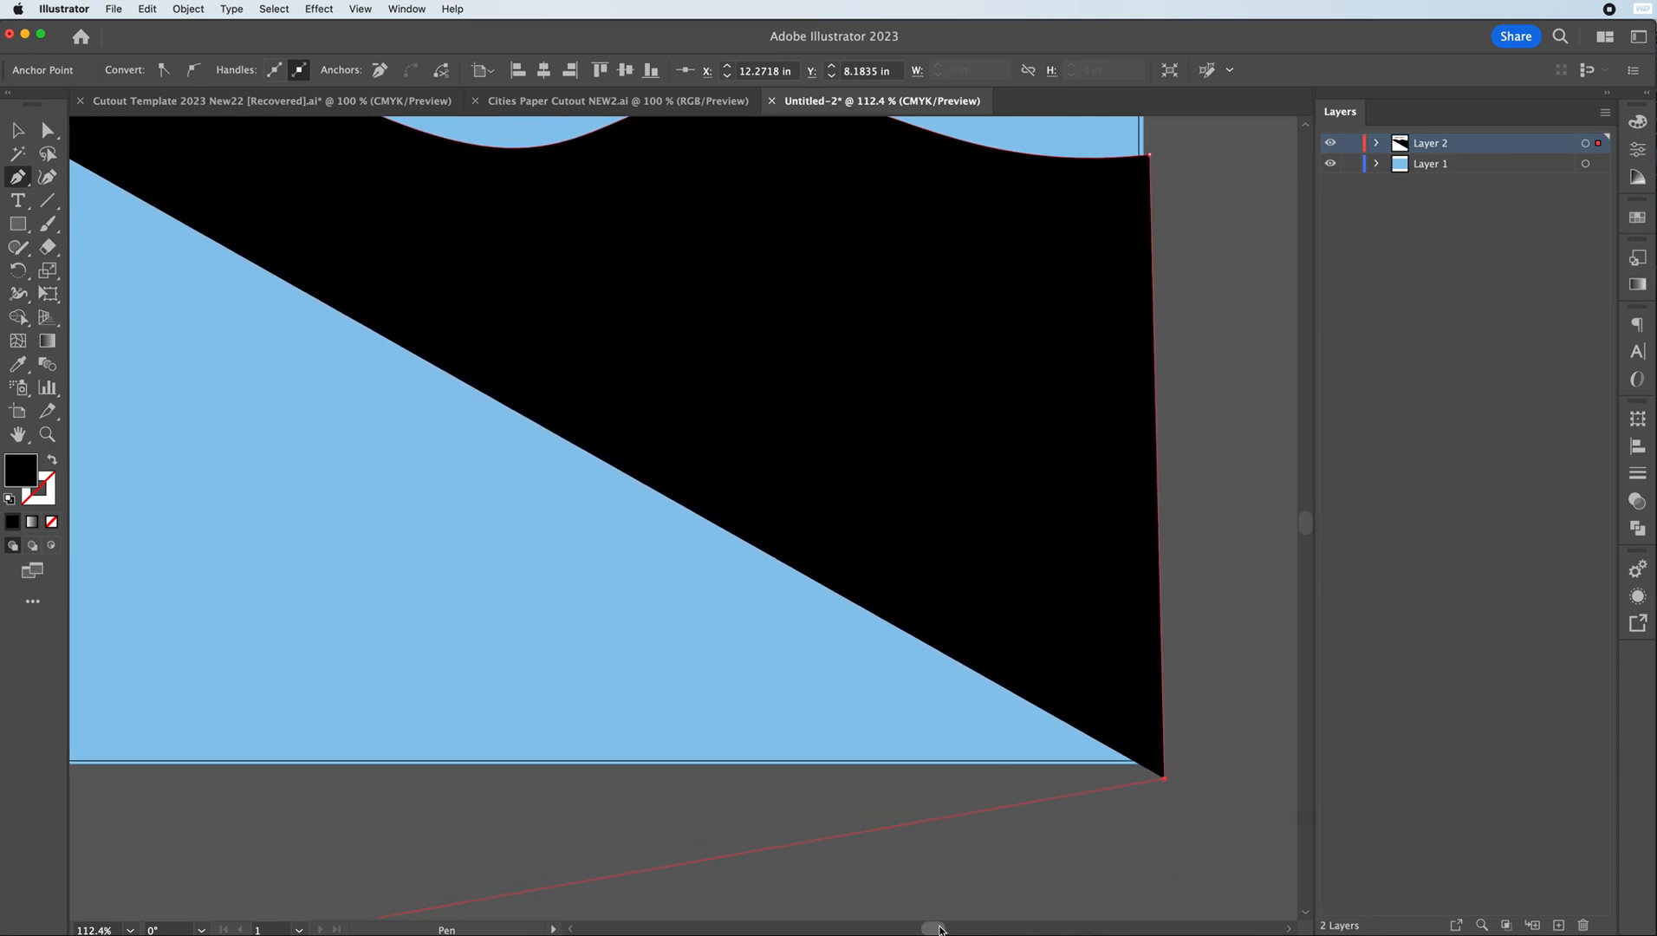
pyautogui.press('super+minus')
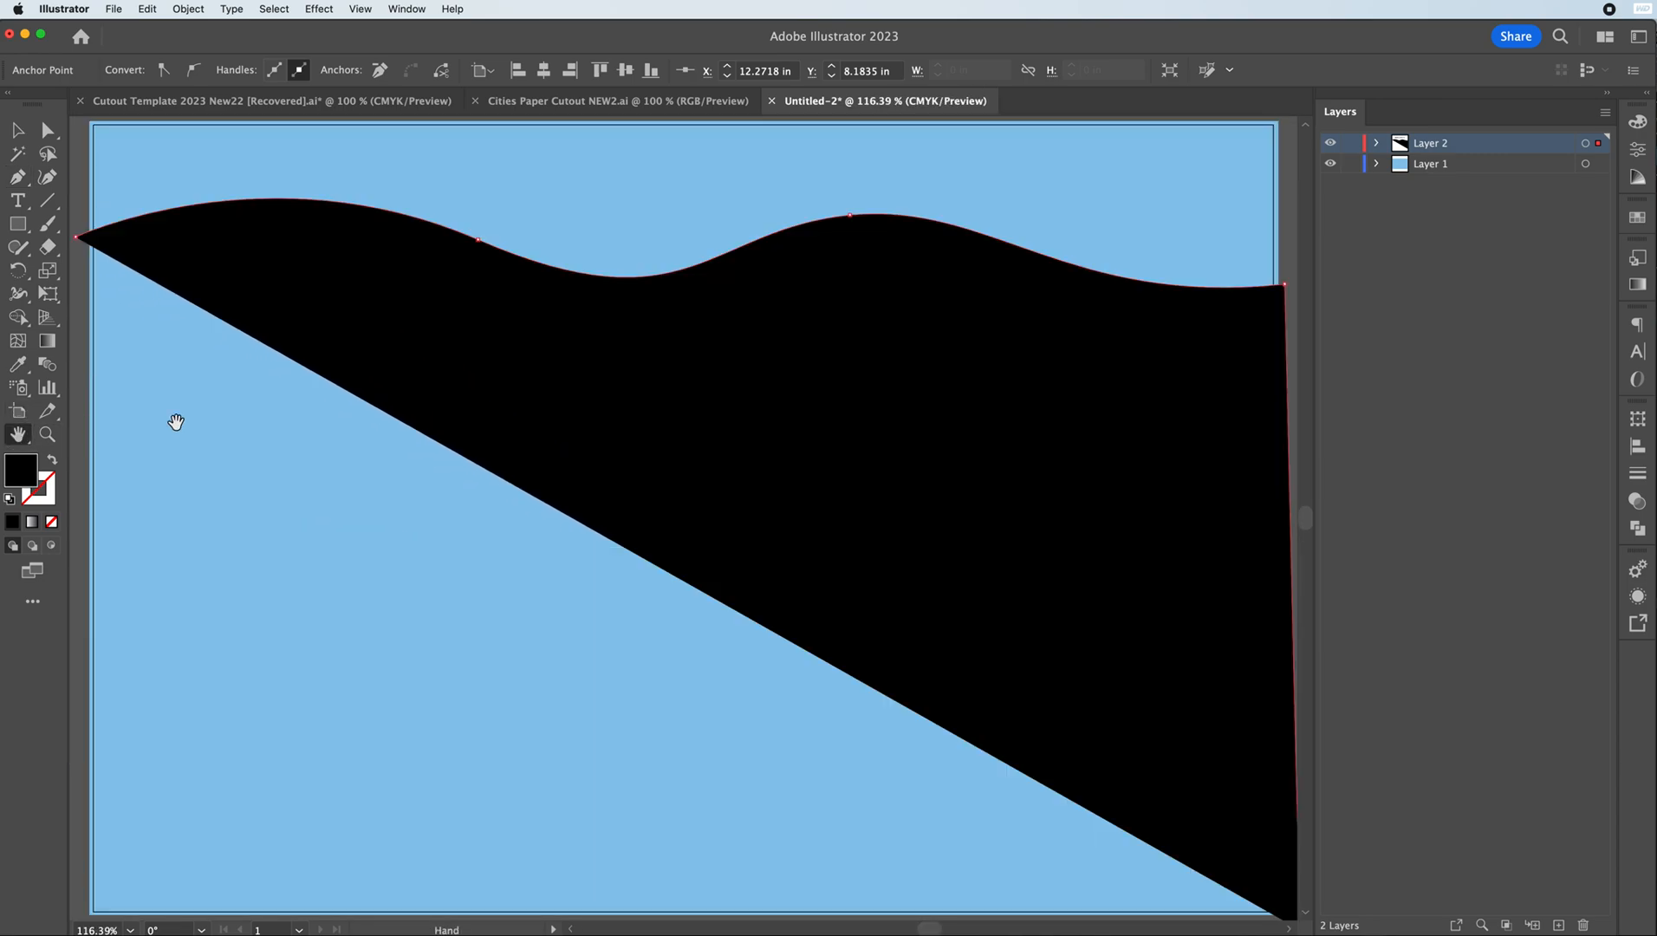
pyautogui.doubleClick(17, 433)
pyautogui.press('super+minus')
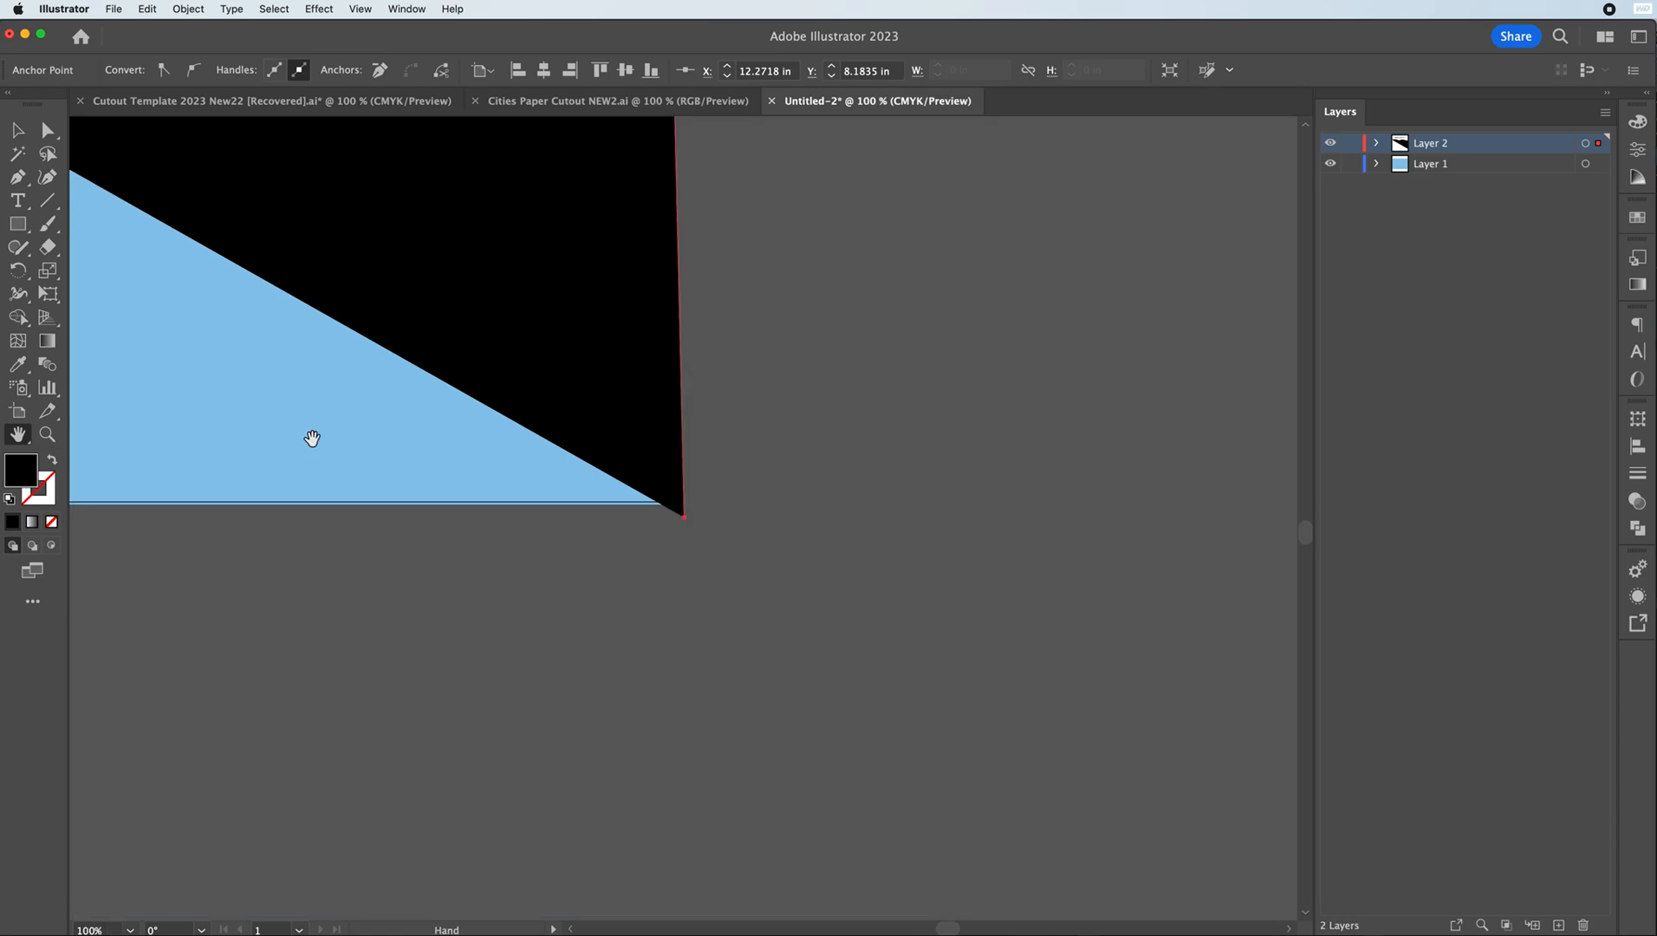
pyautogui.click(18, 177)
pyautogui.click(683, 518)
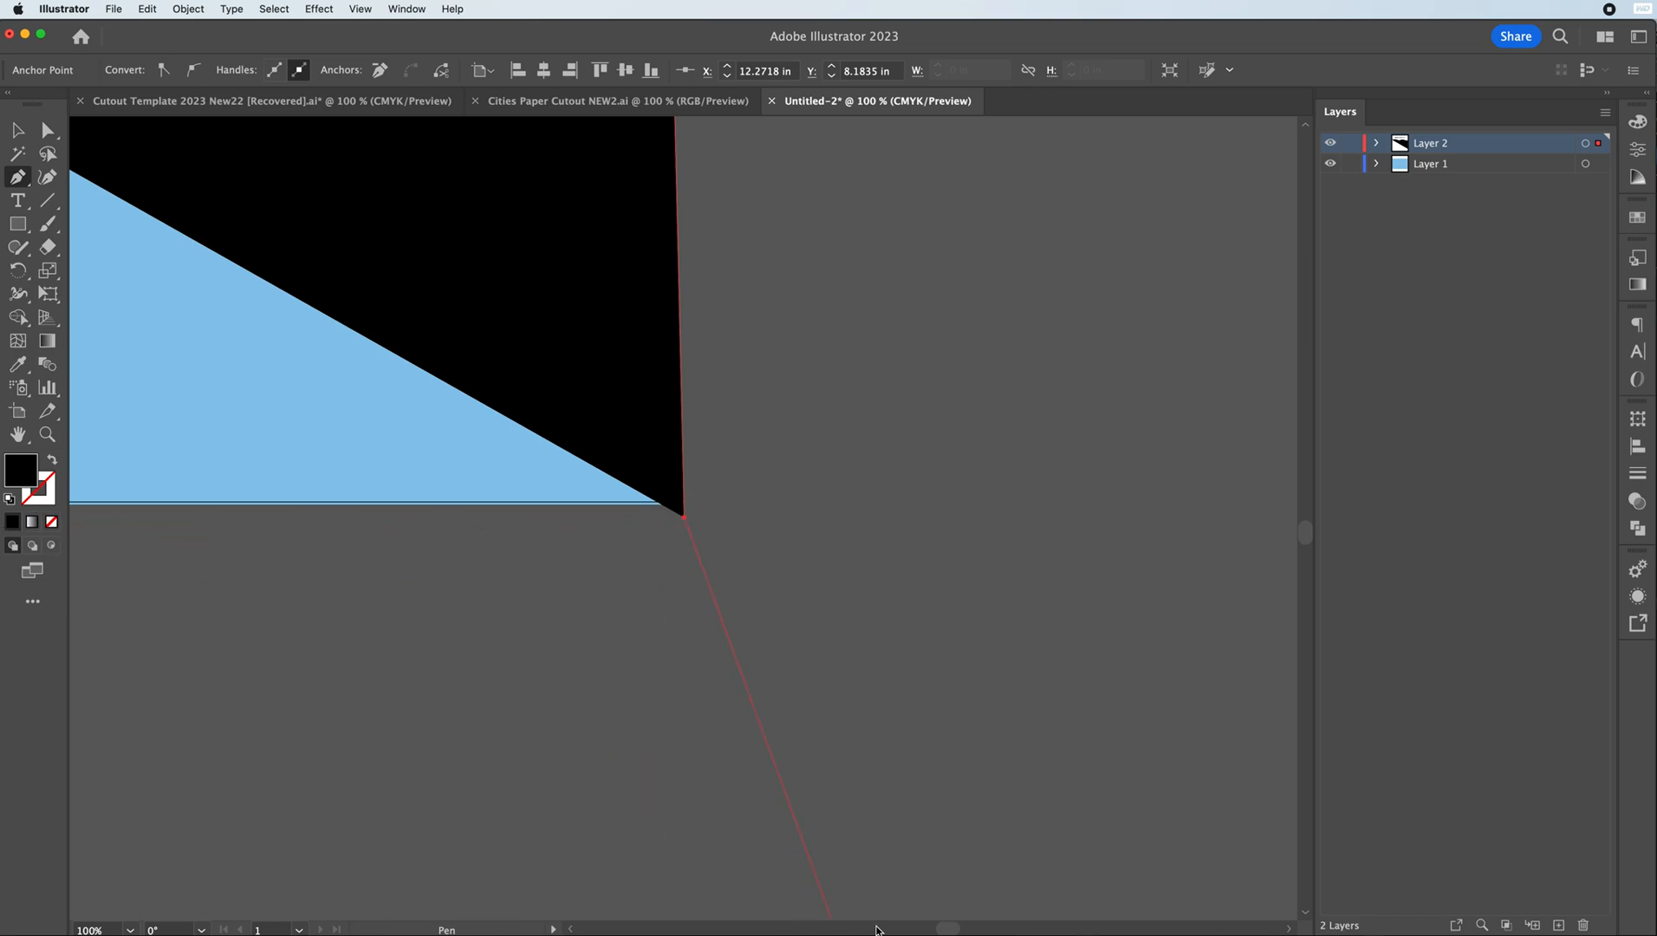
pyautogui.moveTo(947, 928); pyautogui.dragTo(931, 928)
pyautogui.scroll(-3, 804, 833)
pyautogui.scroll(5, 801, 828)
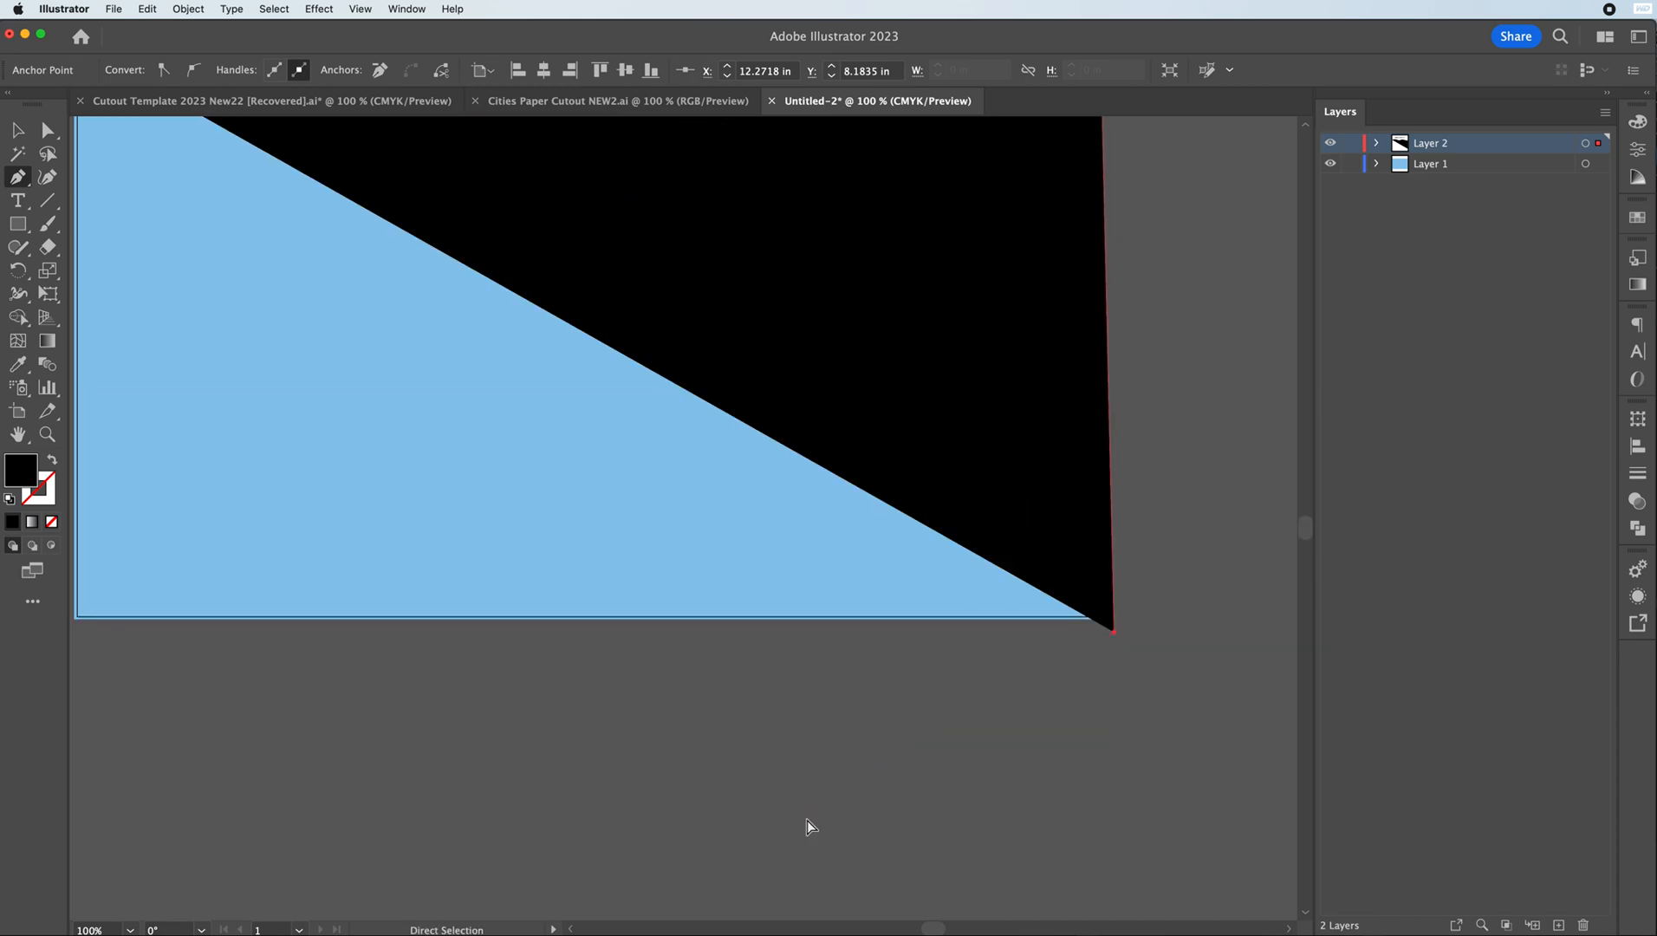
pyautogui.press('super+minus')
pyautogui.press('super+minus')
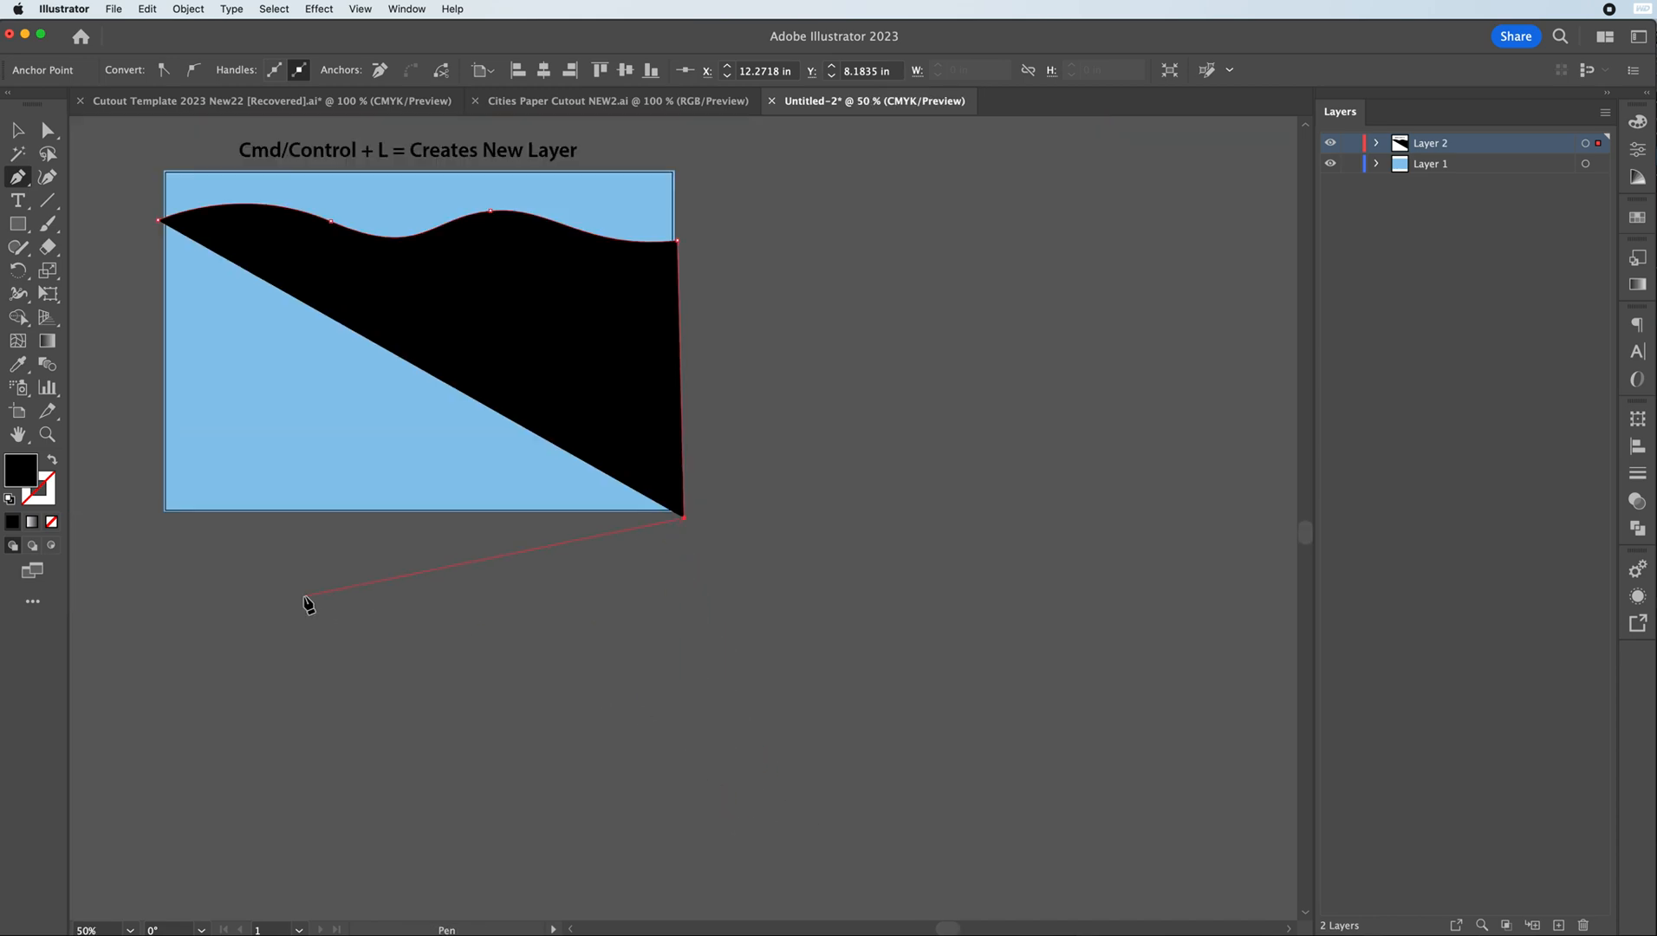
pyautogui.moveTo(950, 928); pyautogui.dragTo(921, 929)
pyautogui.scroll(-1, 916, 869)
pyautogui.scroll(8, 918, 870)
pyautogui.scroll(-10, 918, 871)
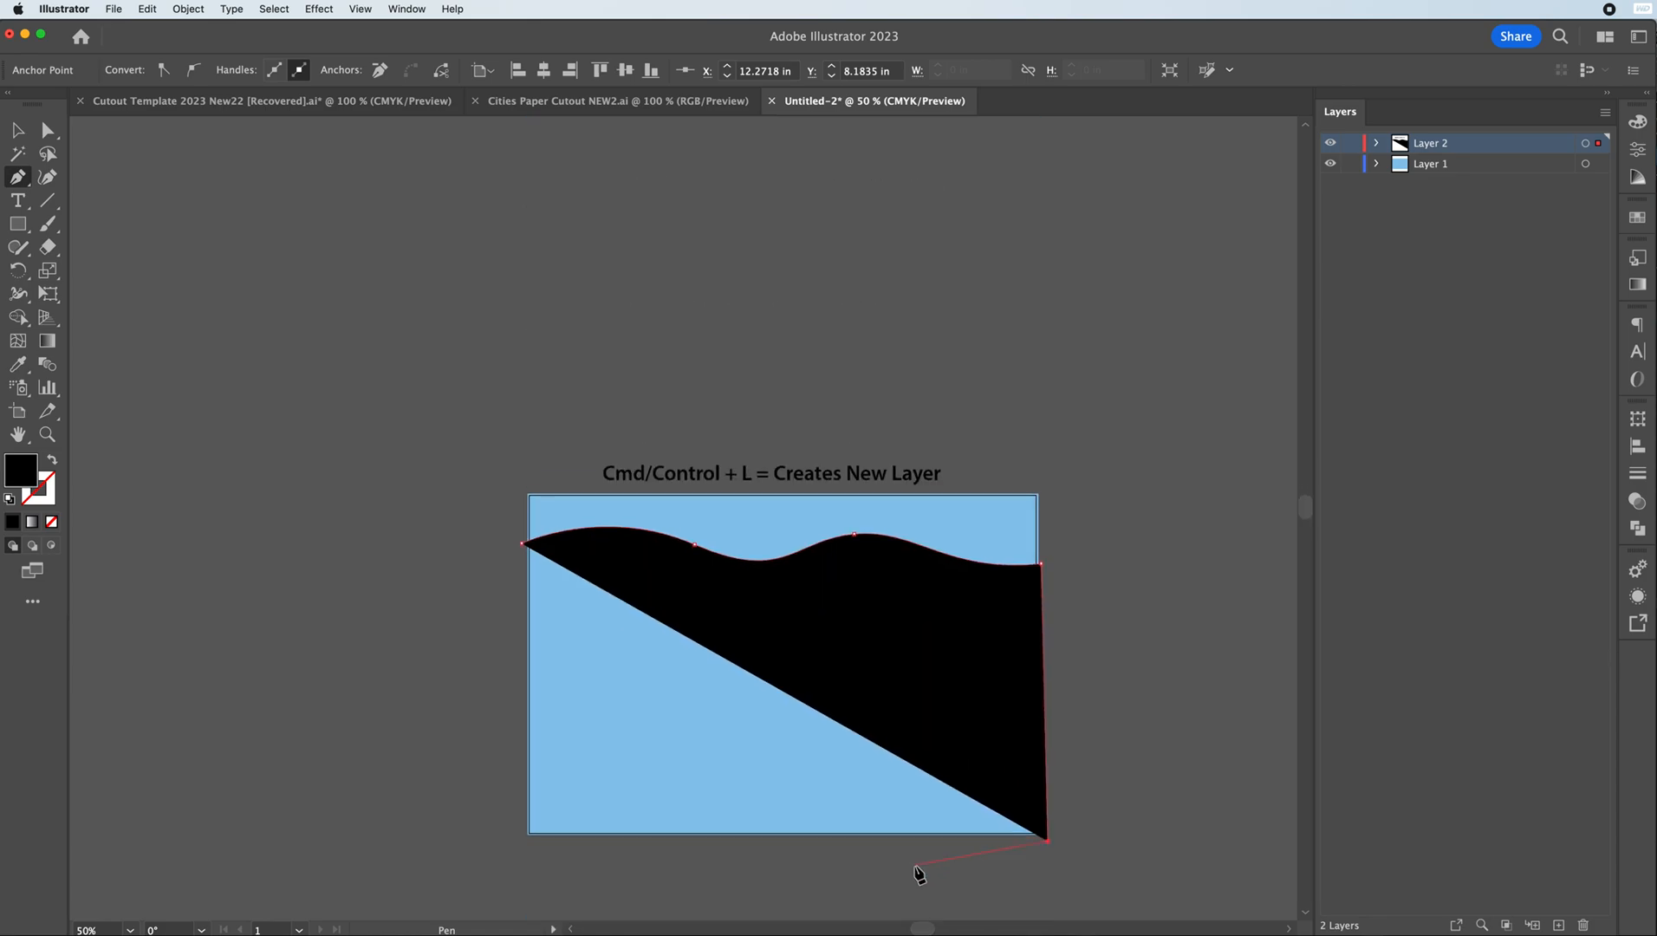
pyautogui.click(517, 465)
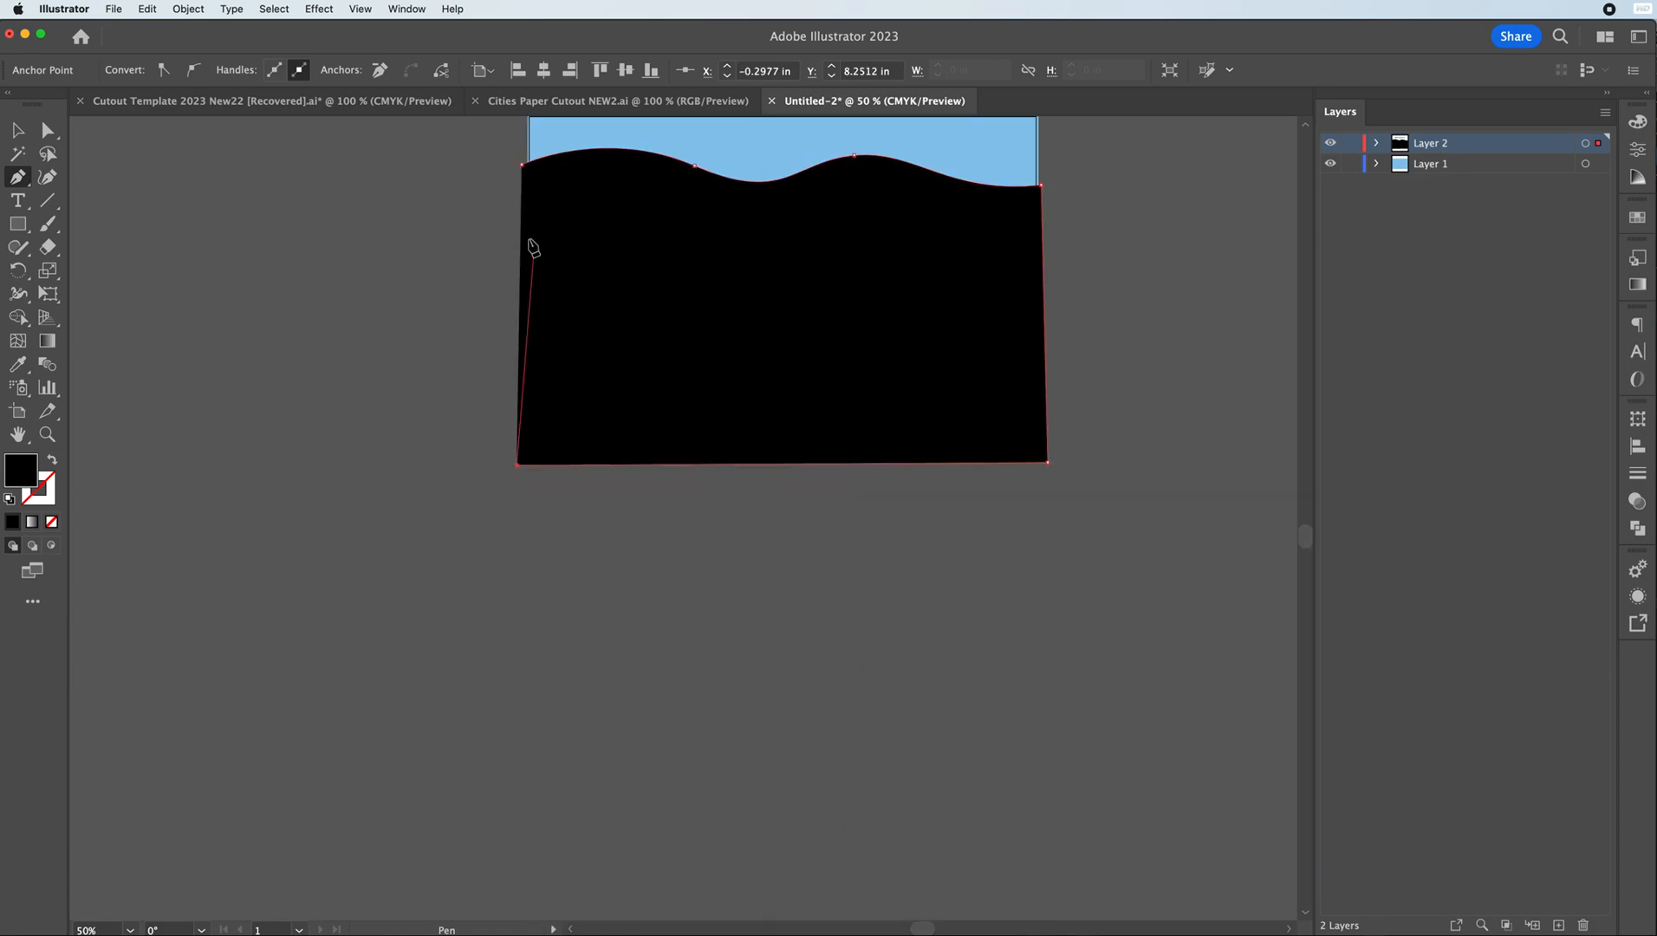
pyautogui.click(522, 165)
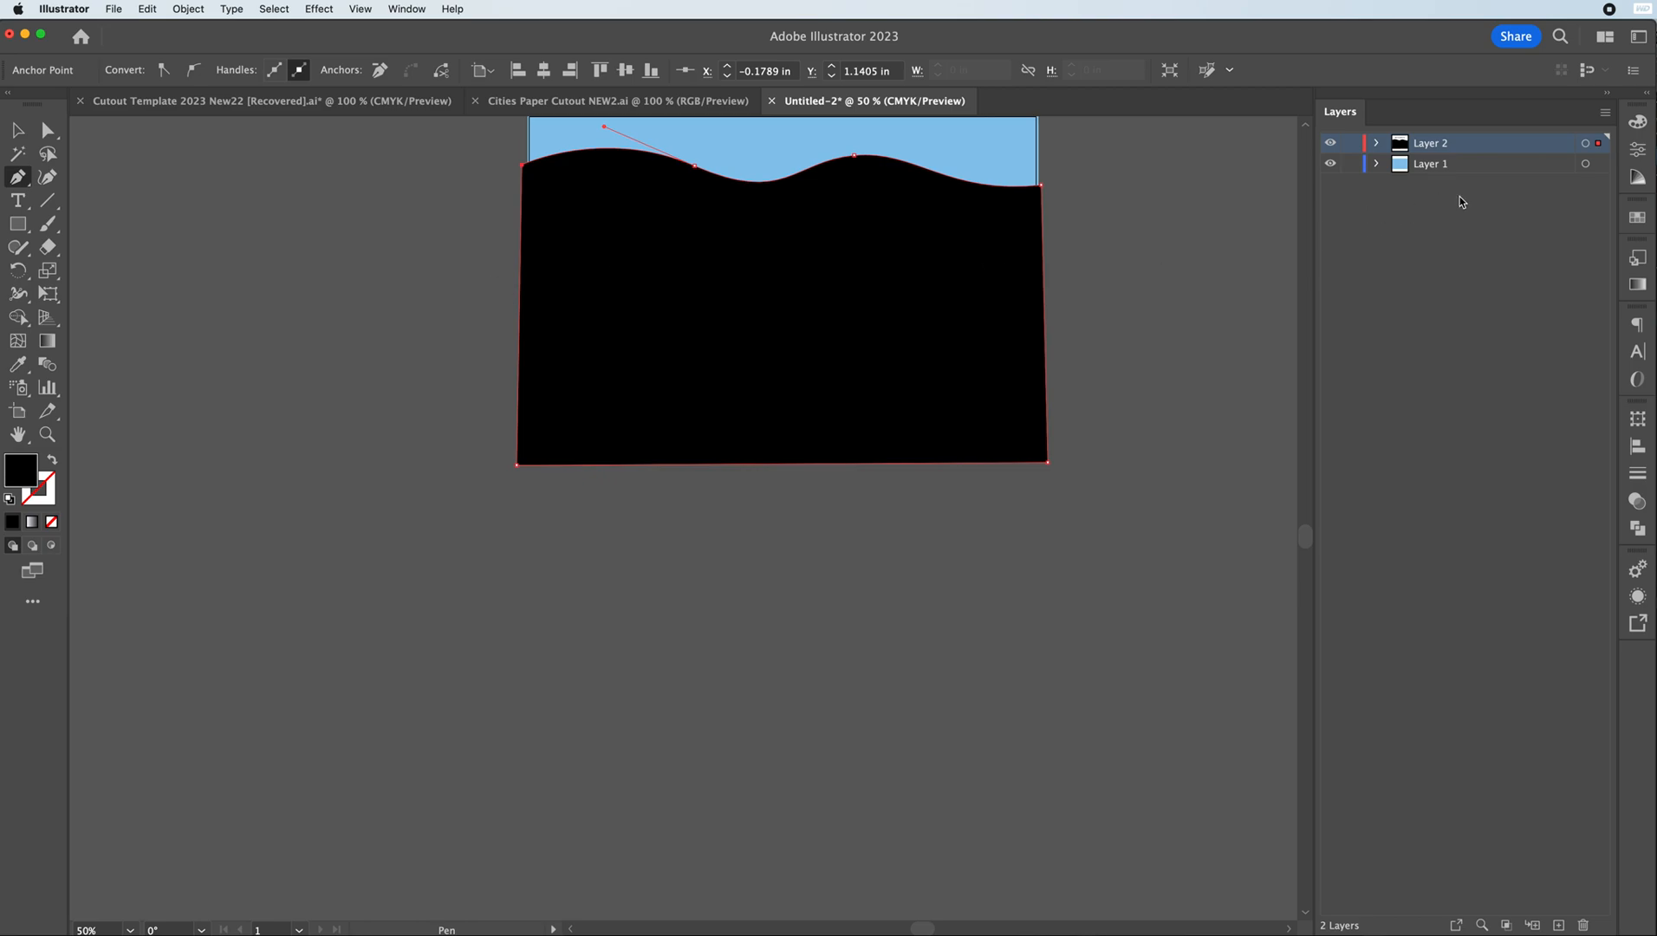
# - Fill the wavy shape with a blue slightly darker than the background from the Color Guide and deselect it
pyautogui.click(1637, 177)
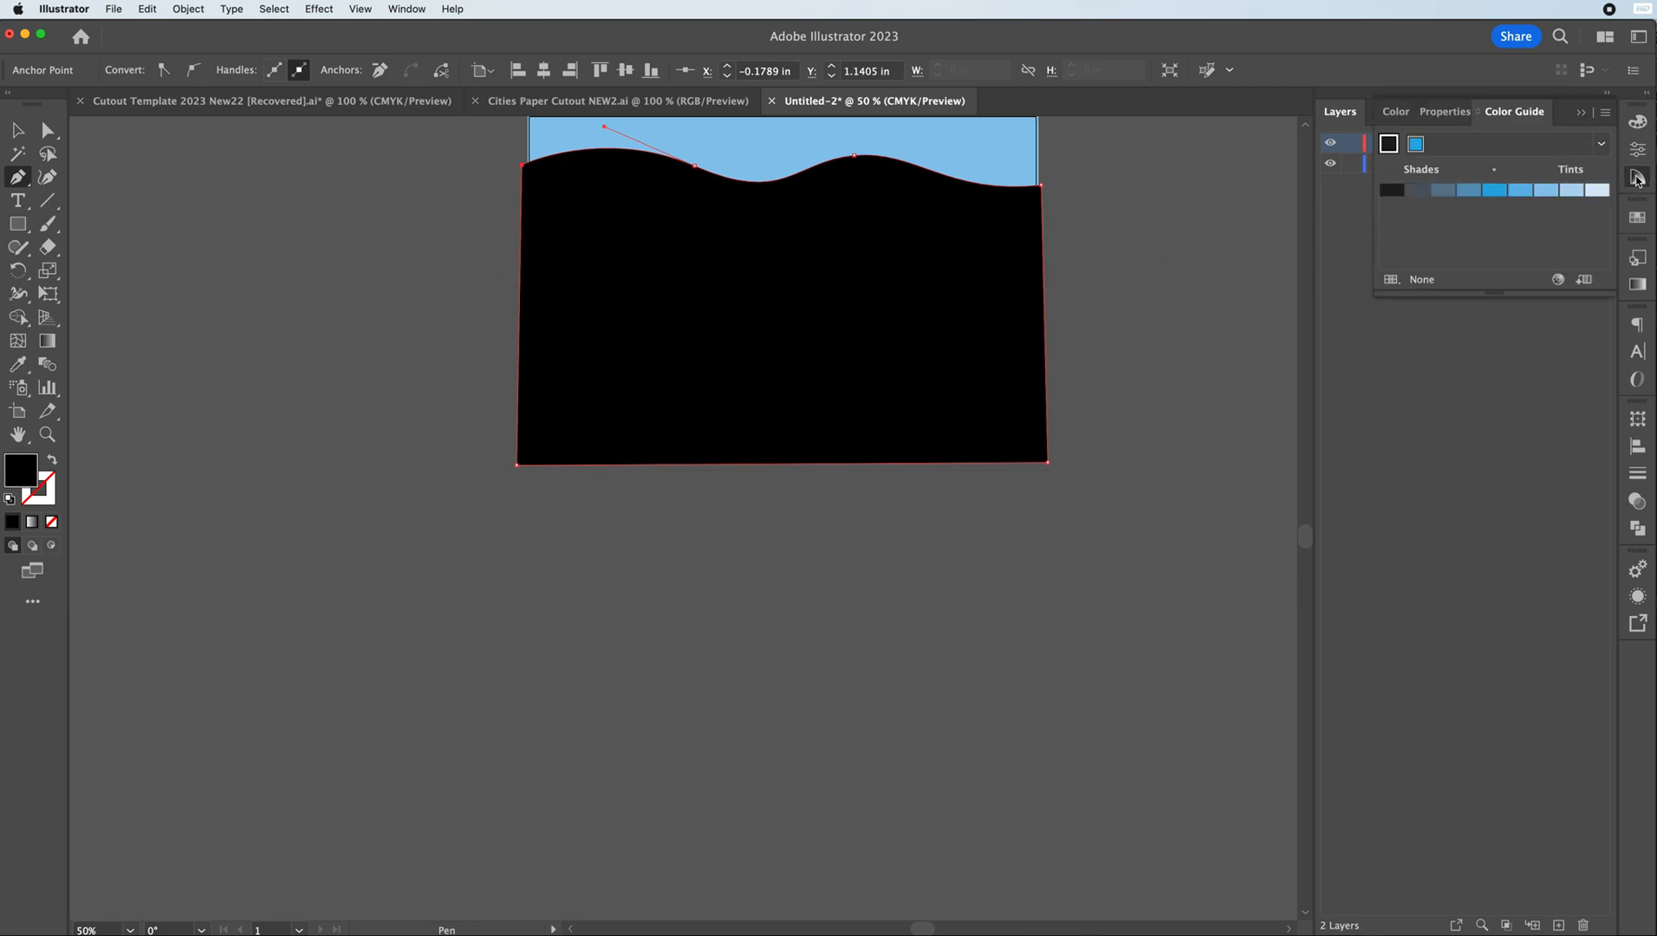
pyautogui.click(1521, 193)
pyautogui.click(1514, 197)
pyautogui.scroll(5, 679, 321)
pyautogui.scroll(-3, 676, 322)
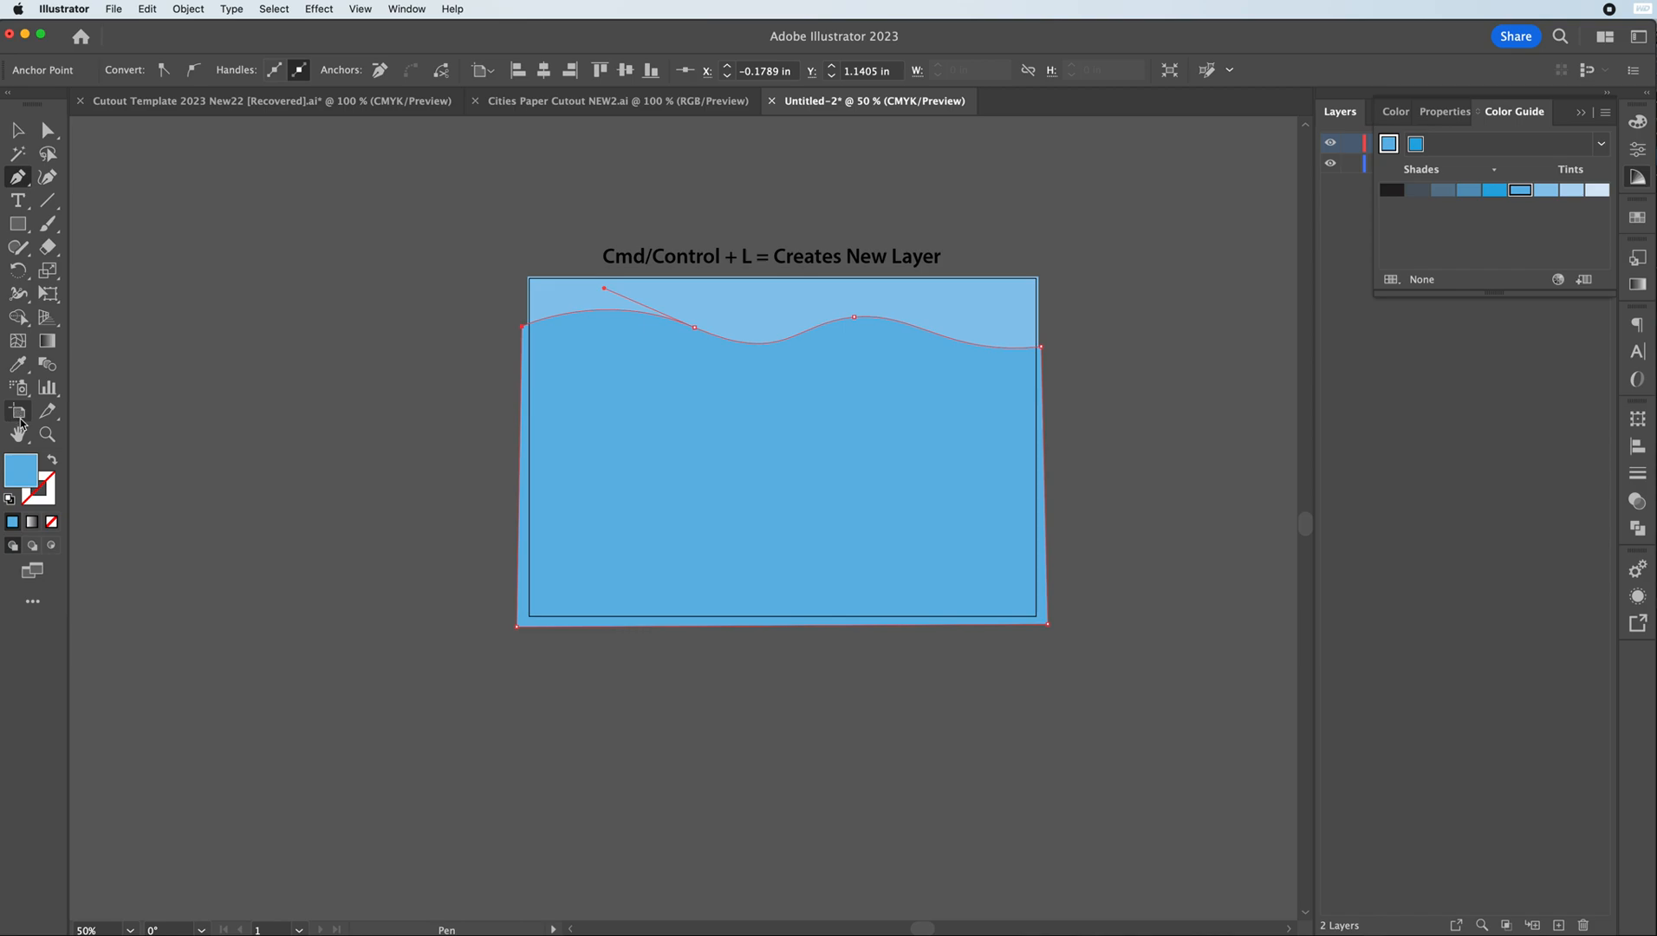
pyautogui.press('super+plus')
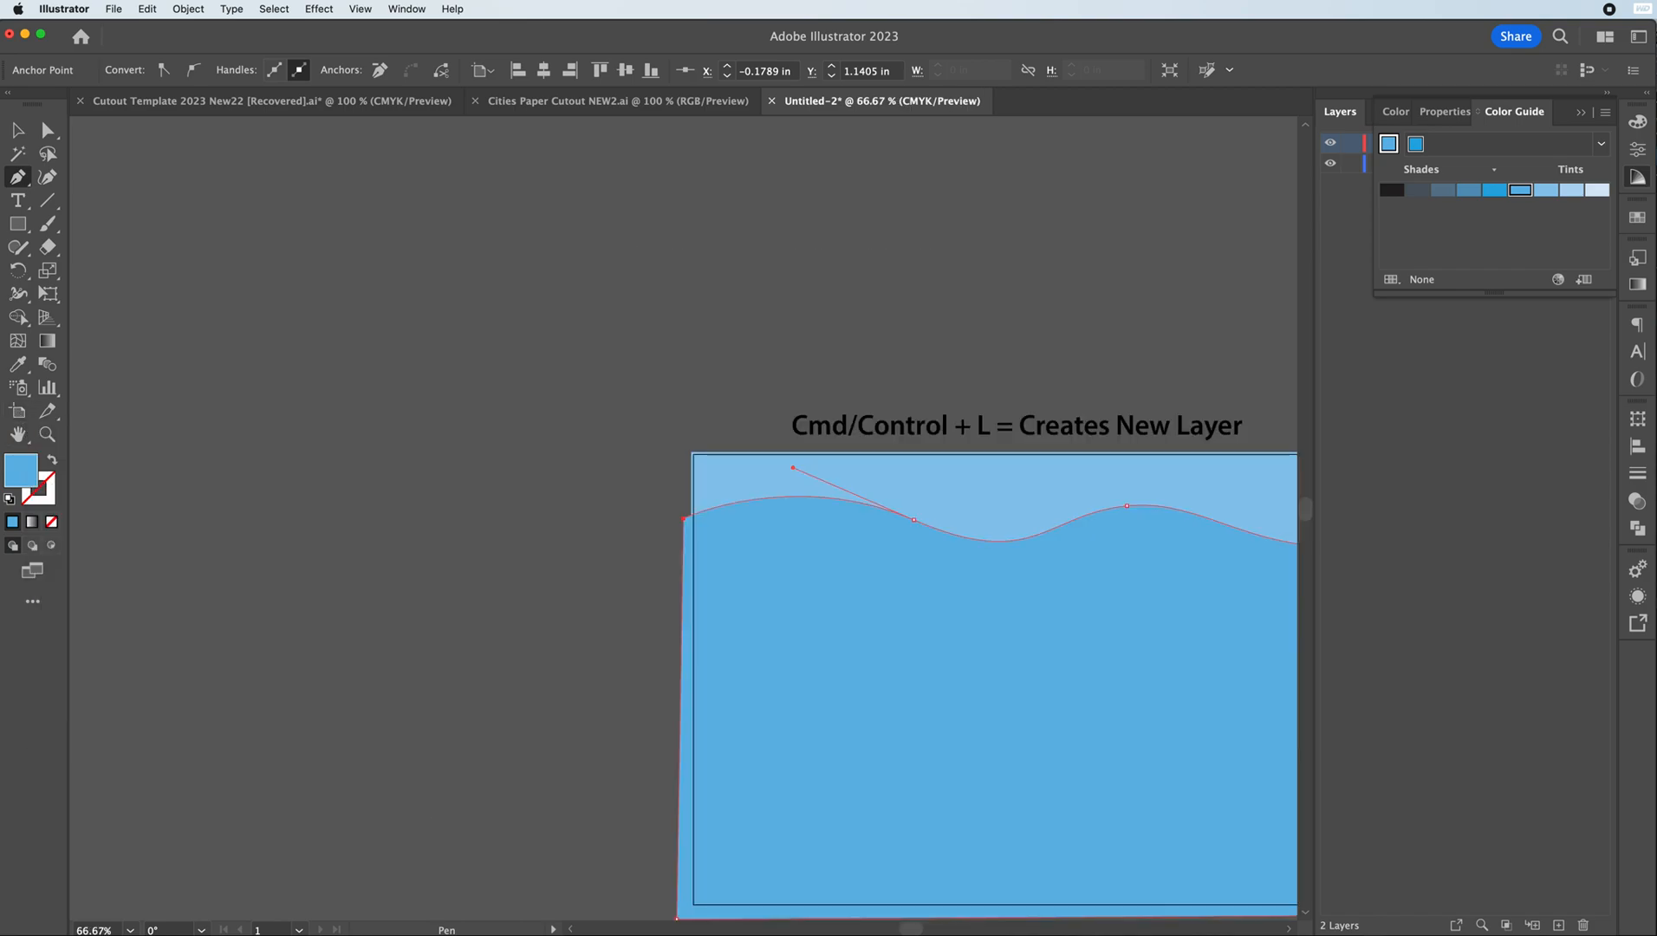
pyautogui.moveTo(911, 932); pyautogui.dragTo(930, 931)
pyautogui.scroll(5, 931, 915)
pyautogui.scroll(-6, 932, 915)
pyautogui.scroll(-3, 933, 915)
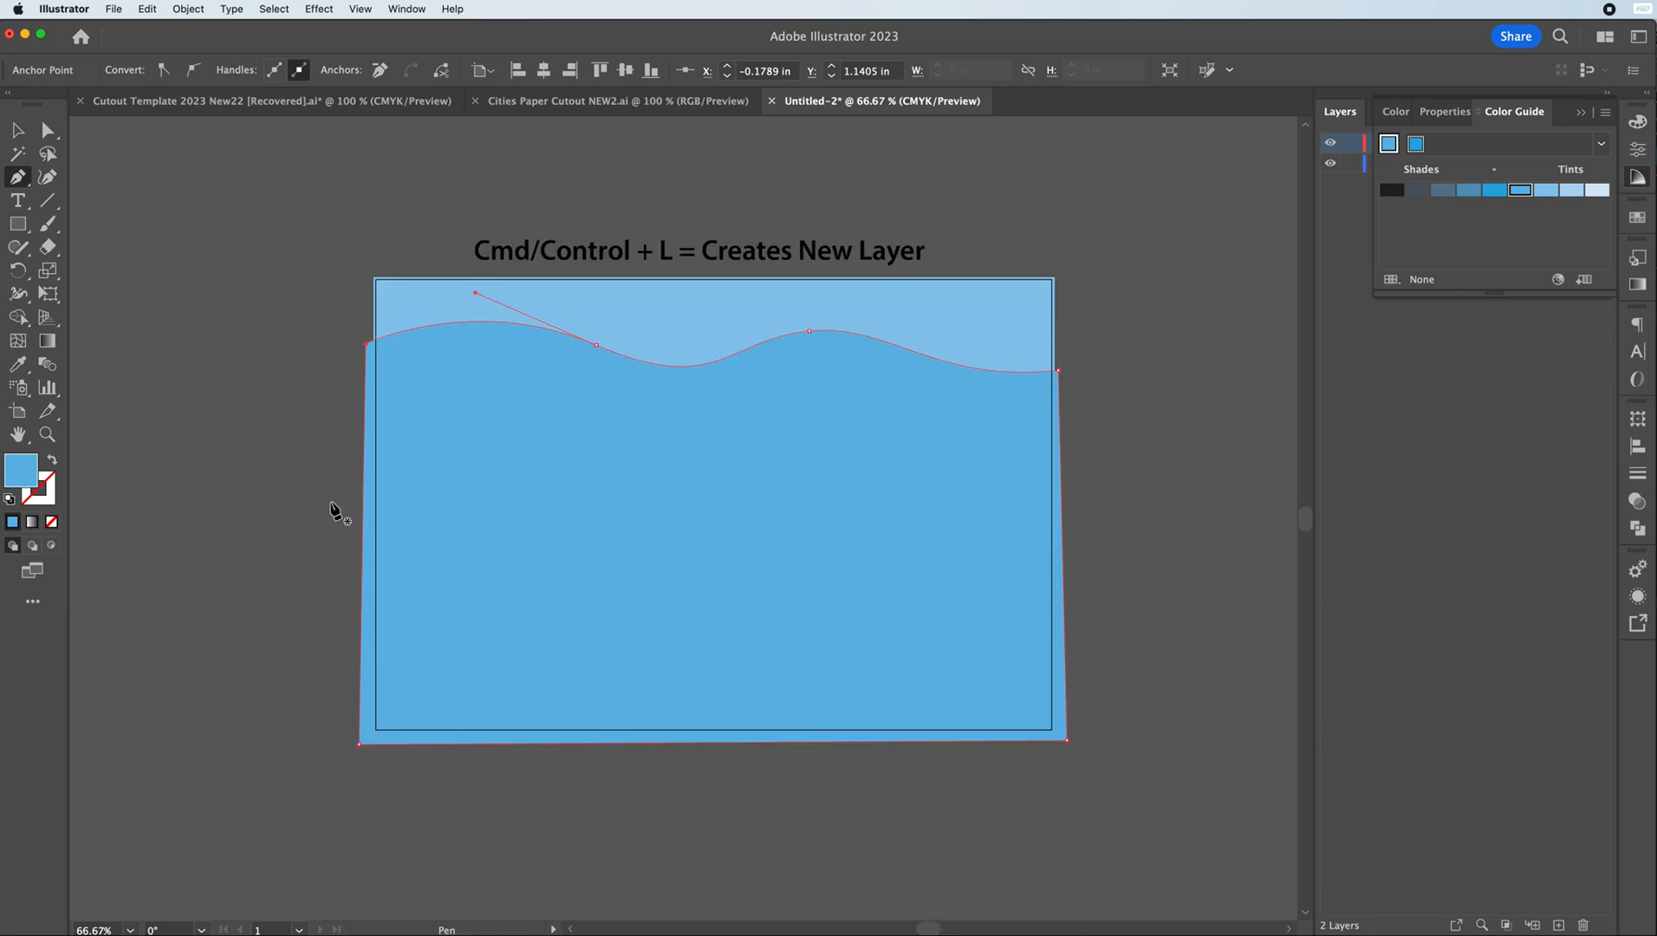
pyautogui.click(19, 131)
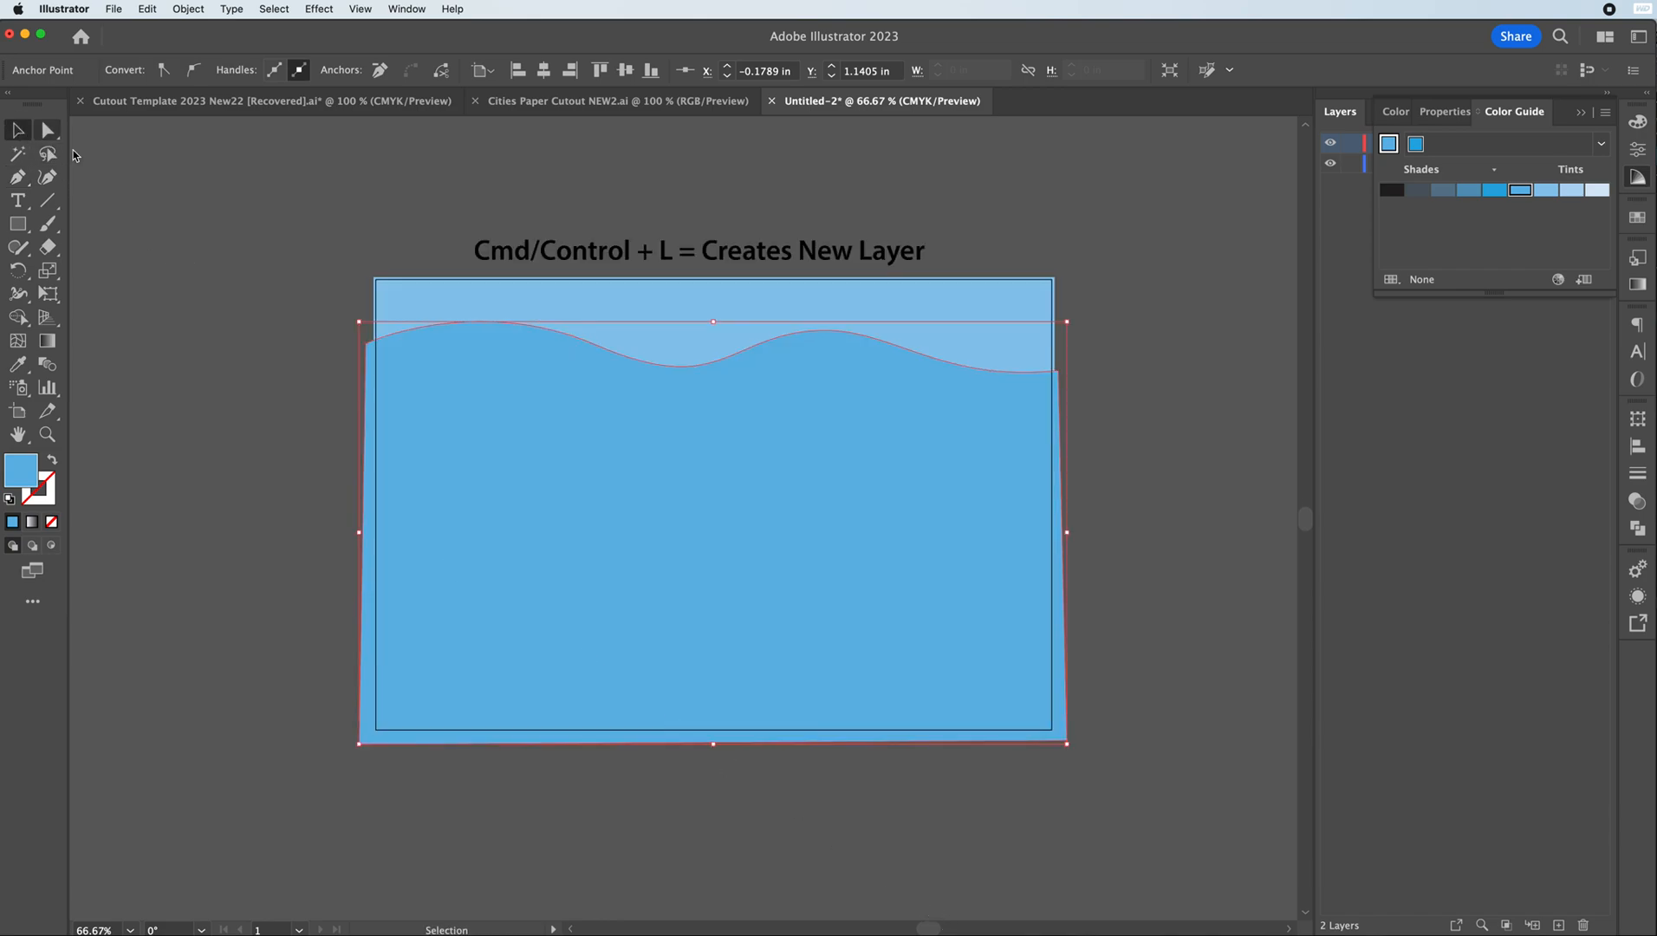
pyautogui.click(159, 169)
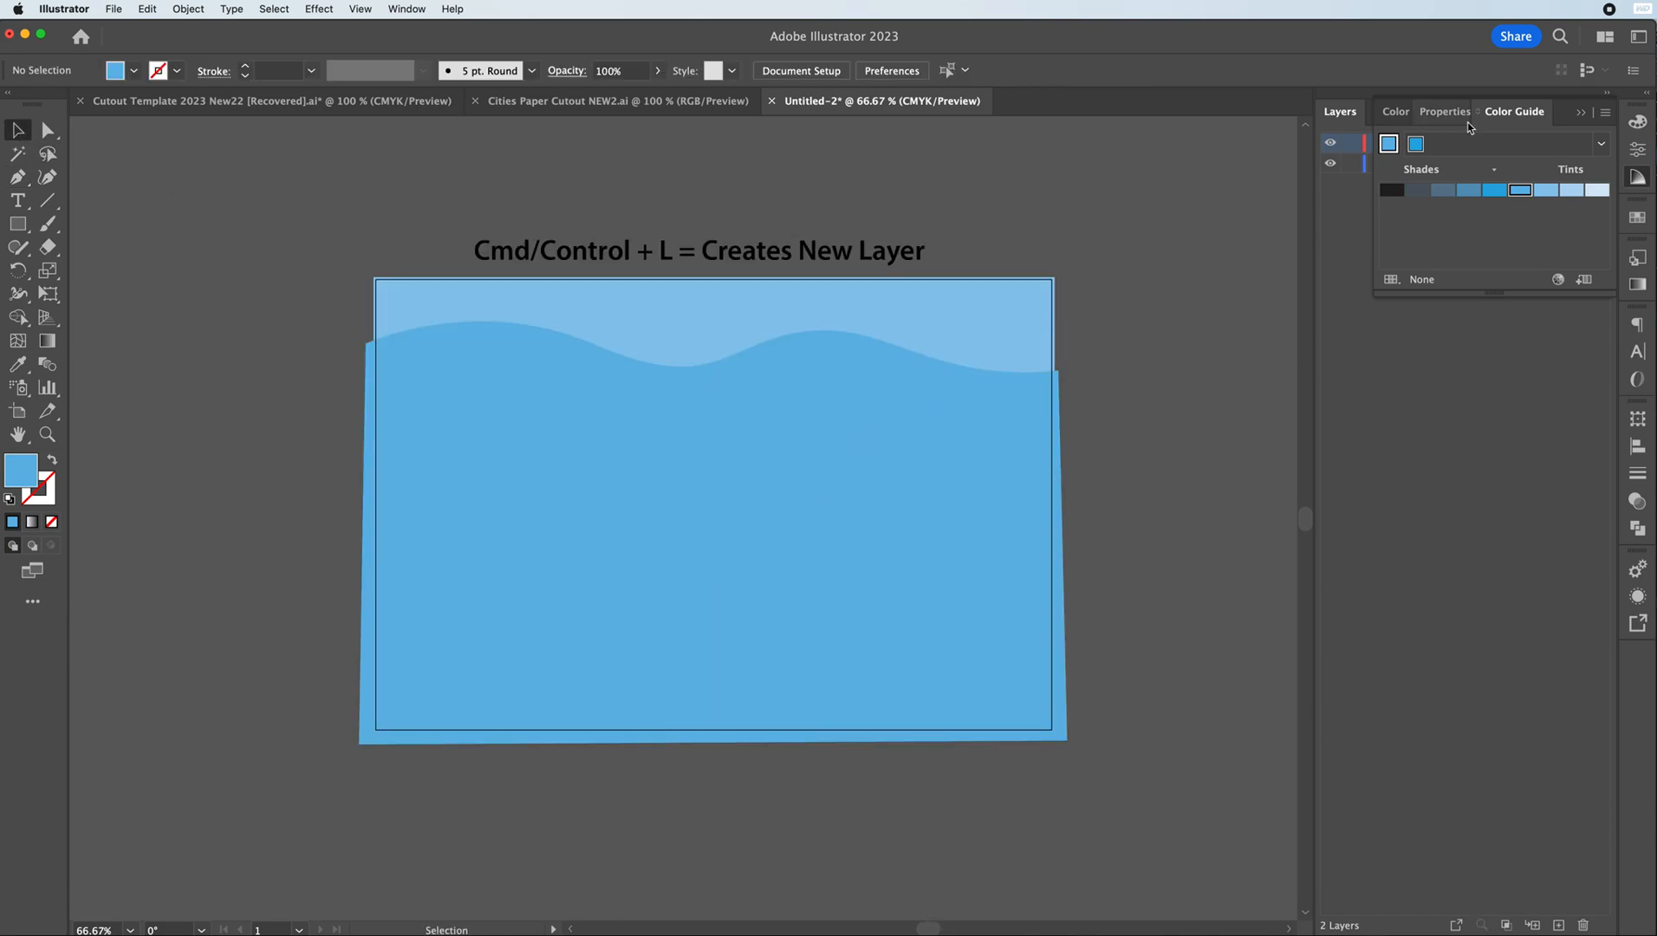
# - Create a new layer and draw a second wavy Pen path below the first wave, spanning past both artboard sides
pyautogui.click(1578, 112)
pyautogui.hotkey('ctrl', 'l')
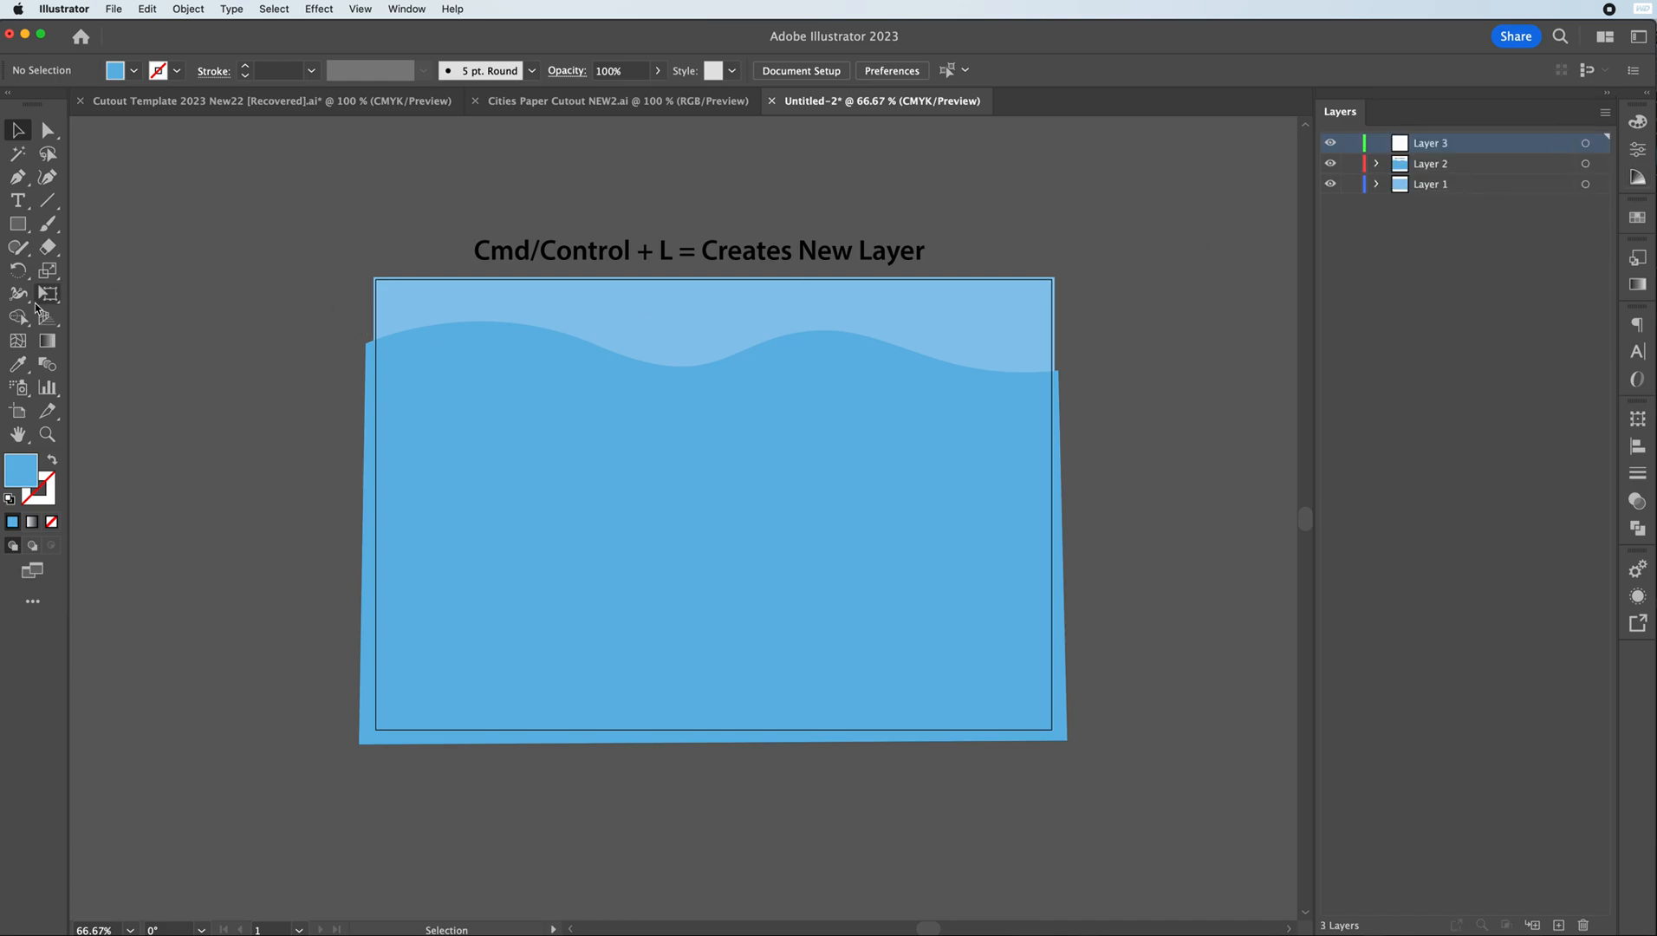
pyautogui.click(18, 177)
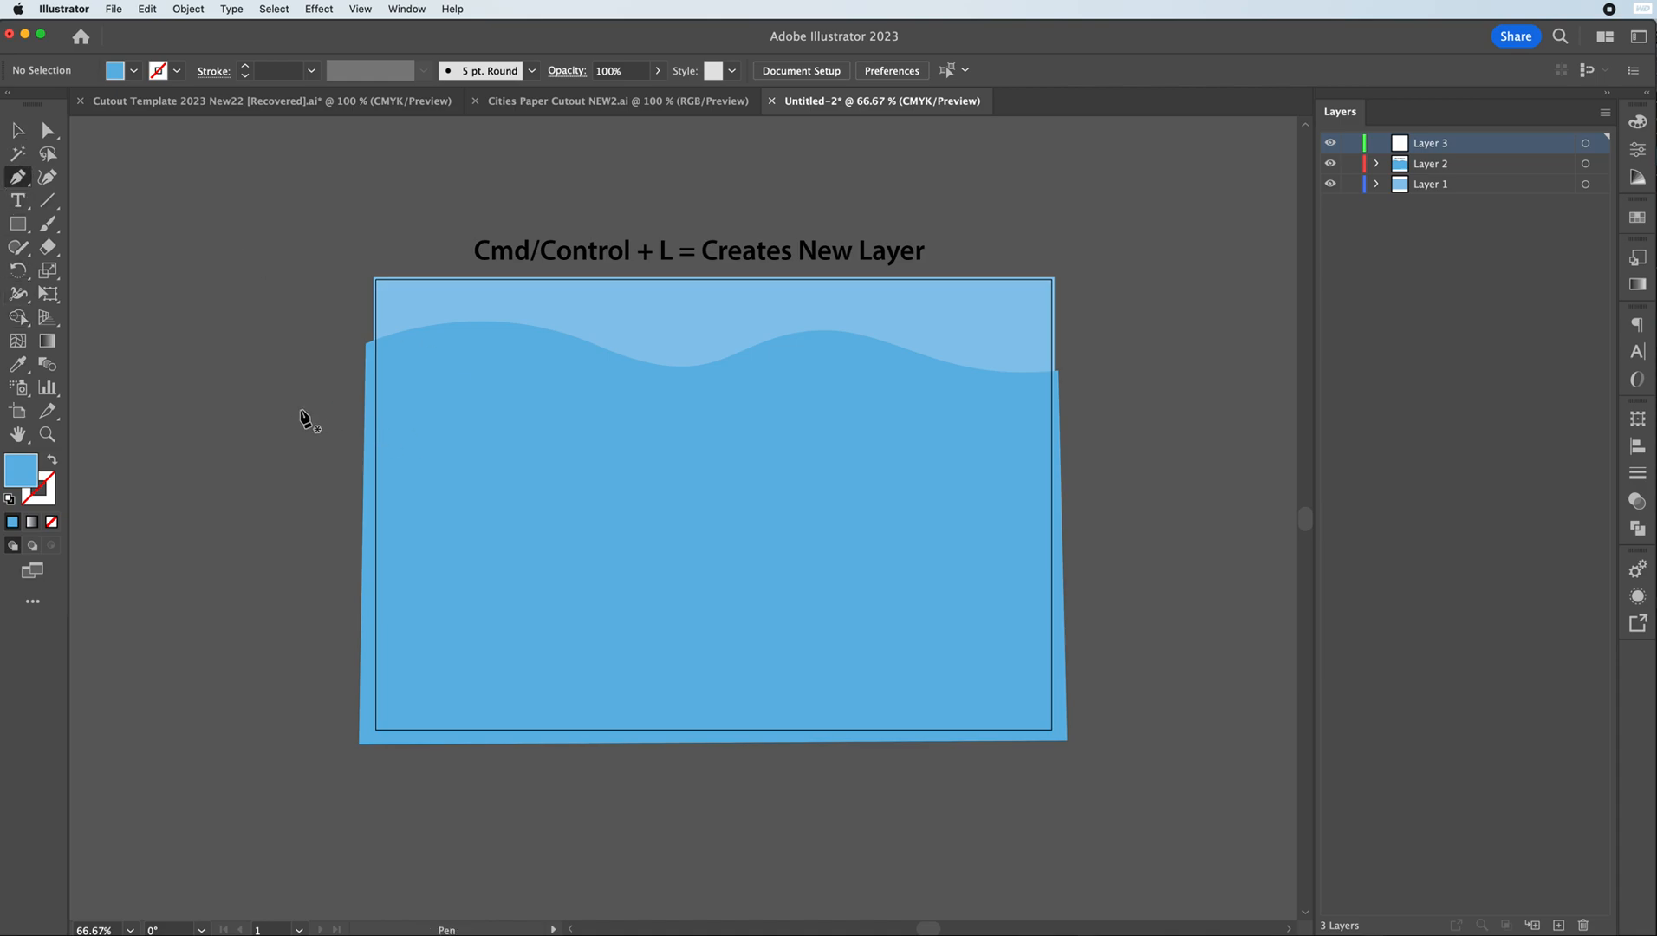
pyautogui.click(352, 397)
pyautogui.moveTo(573, 389); pyautogui.dragTo(691, 350)
pyautogui.moveTo(772, 411); pyautogui.dragTo(824, 397)
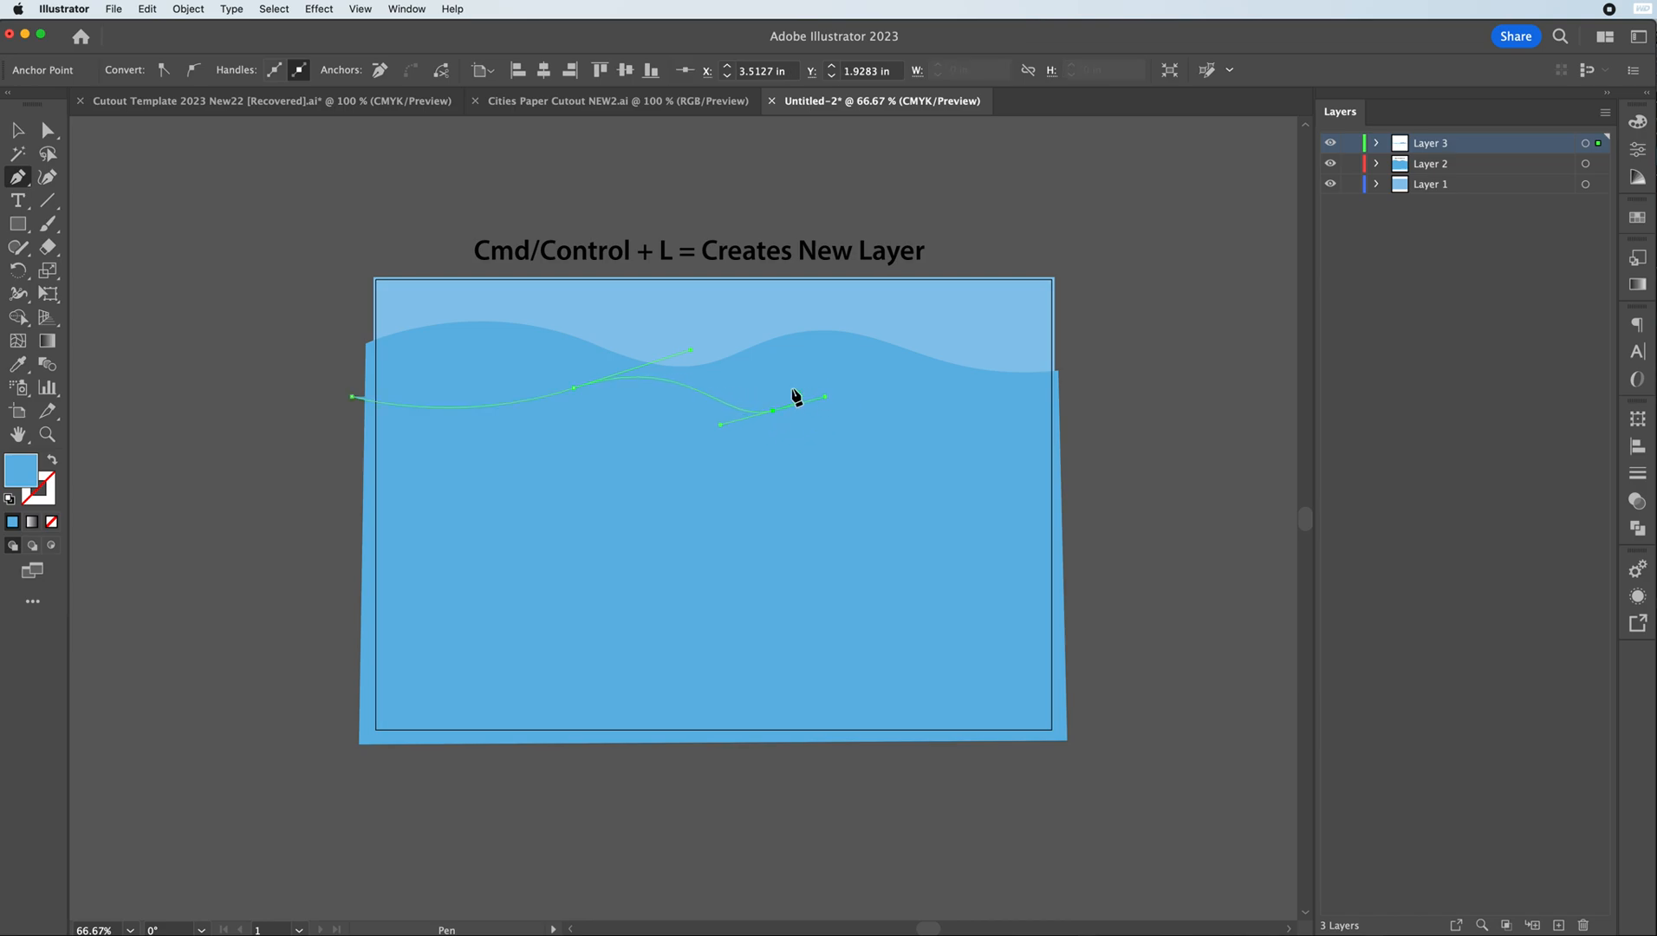
pyautogui.moveTo(1064, 414); pyautogui.dragTo(1180, 474)
# - Close the second wave into a shape with straight sides and a base extending just beyond the artboard's lower corners
pyautogui.click(1065, 415)
pyautogui.click(1071, 745)
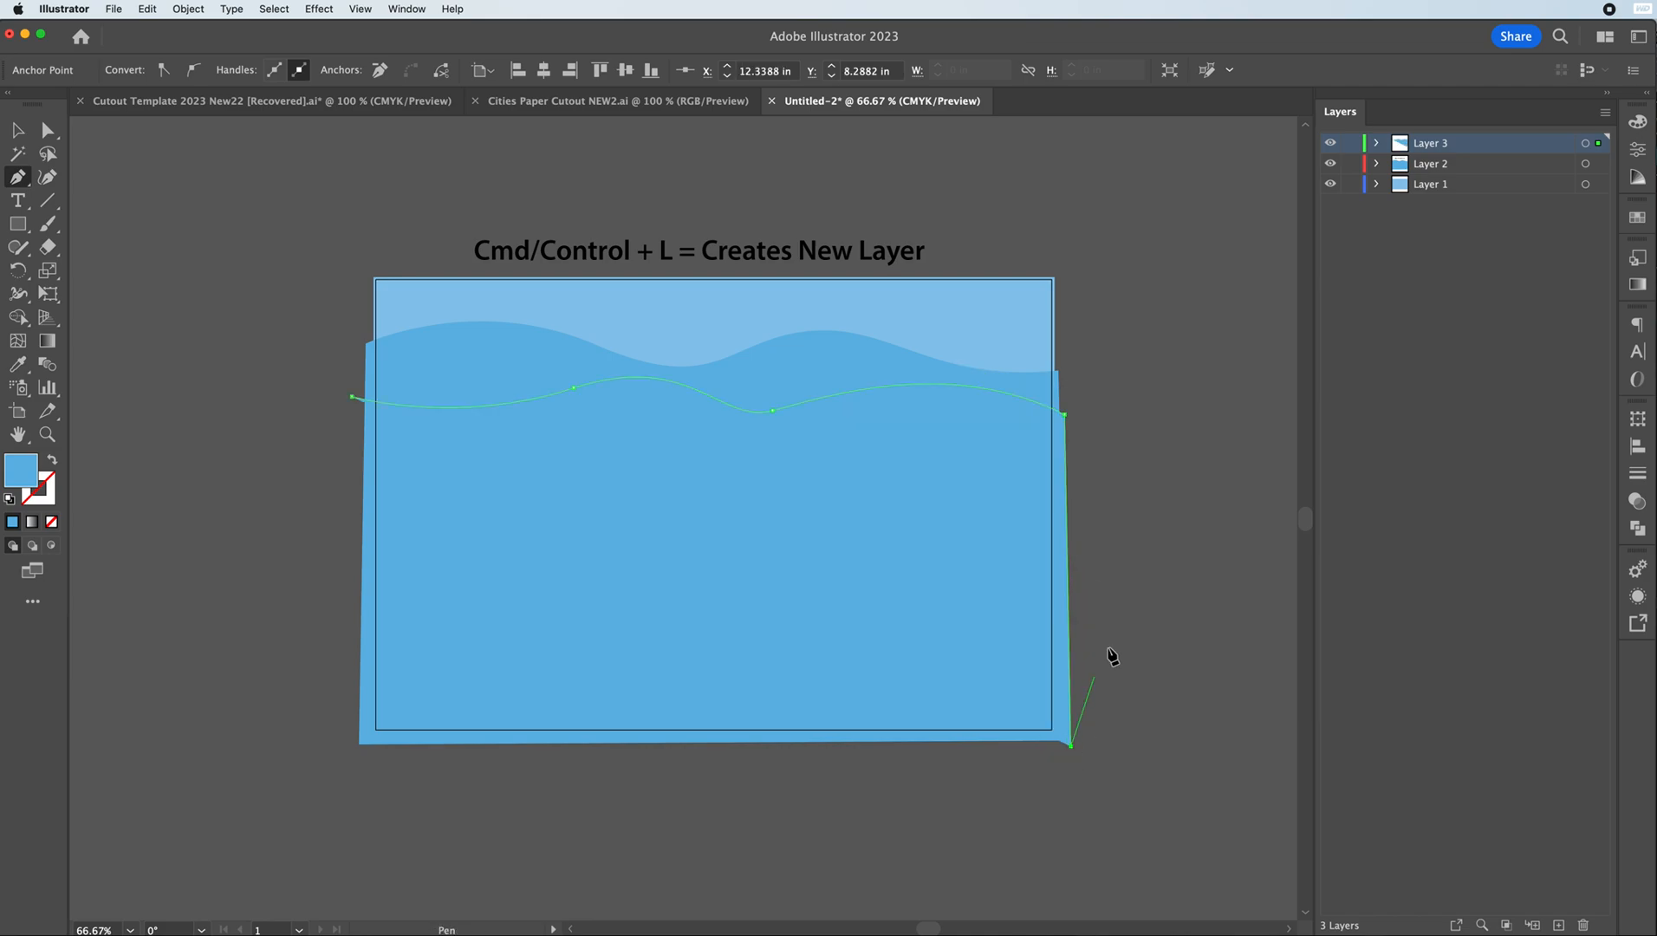
pyautogui.click(347, 753)
pyautogui.click(352, 398)
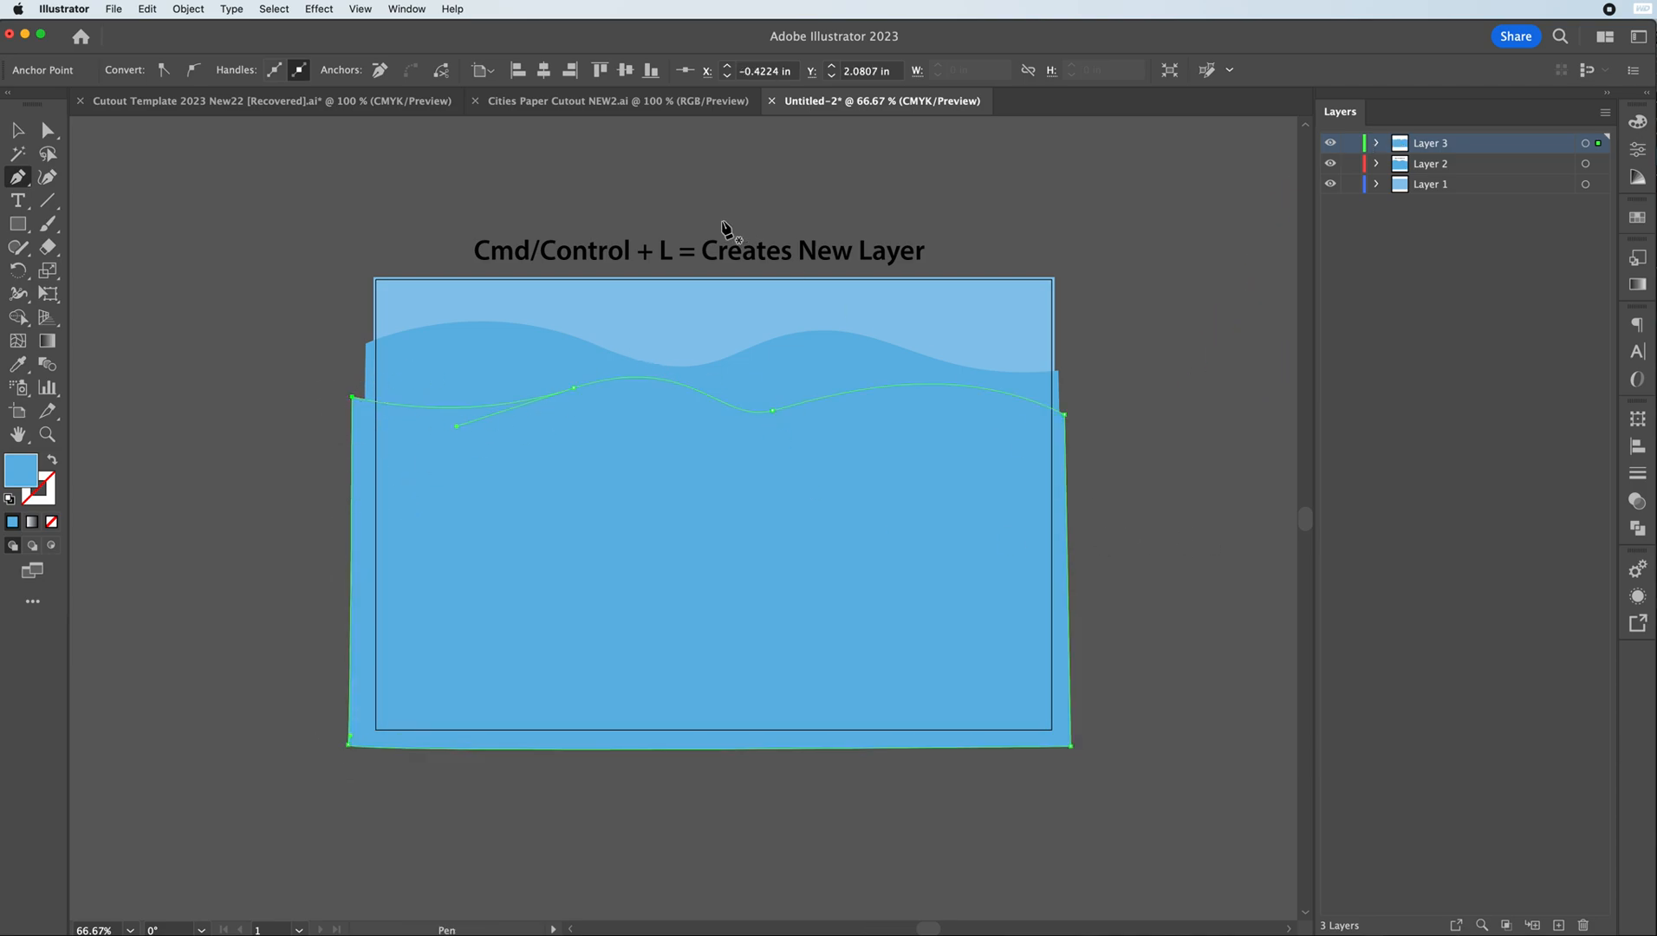
# - Fill the second wavy shape with the next darker blue from the Color Guide and deselect it
pyautogui.click(1636, 177)
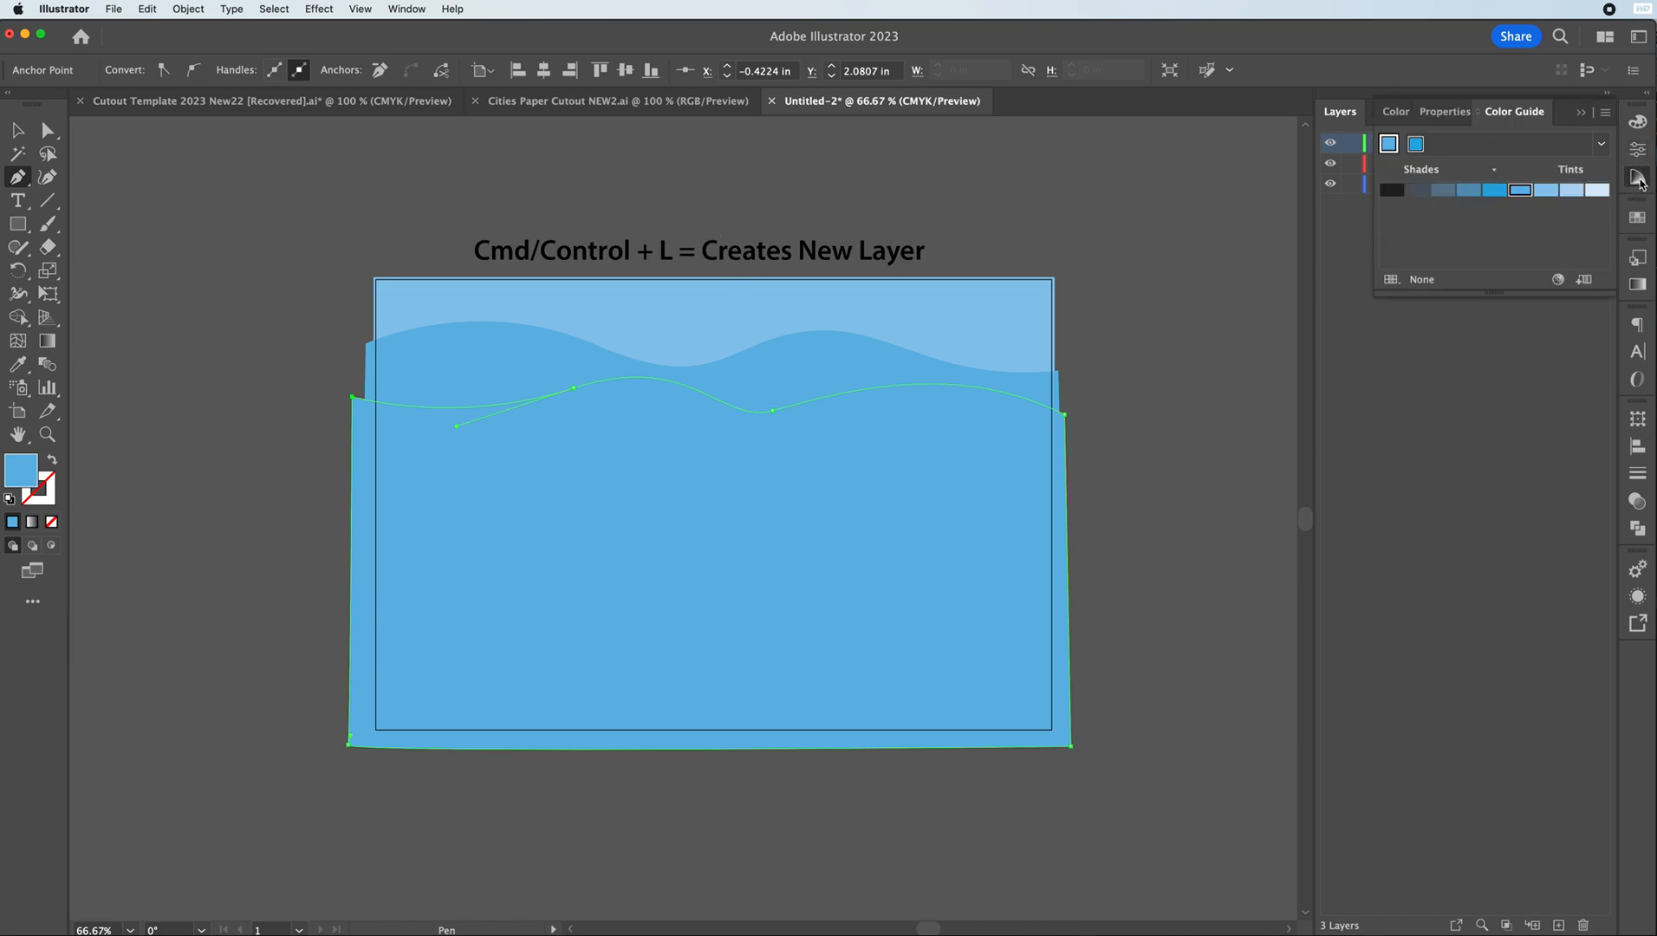
pyautogui.click(1503, 192)
pyautogui.click(1498, 198)
pyautogui.press('v')
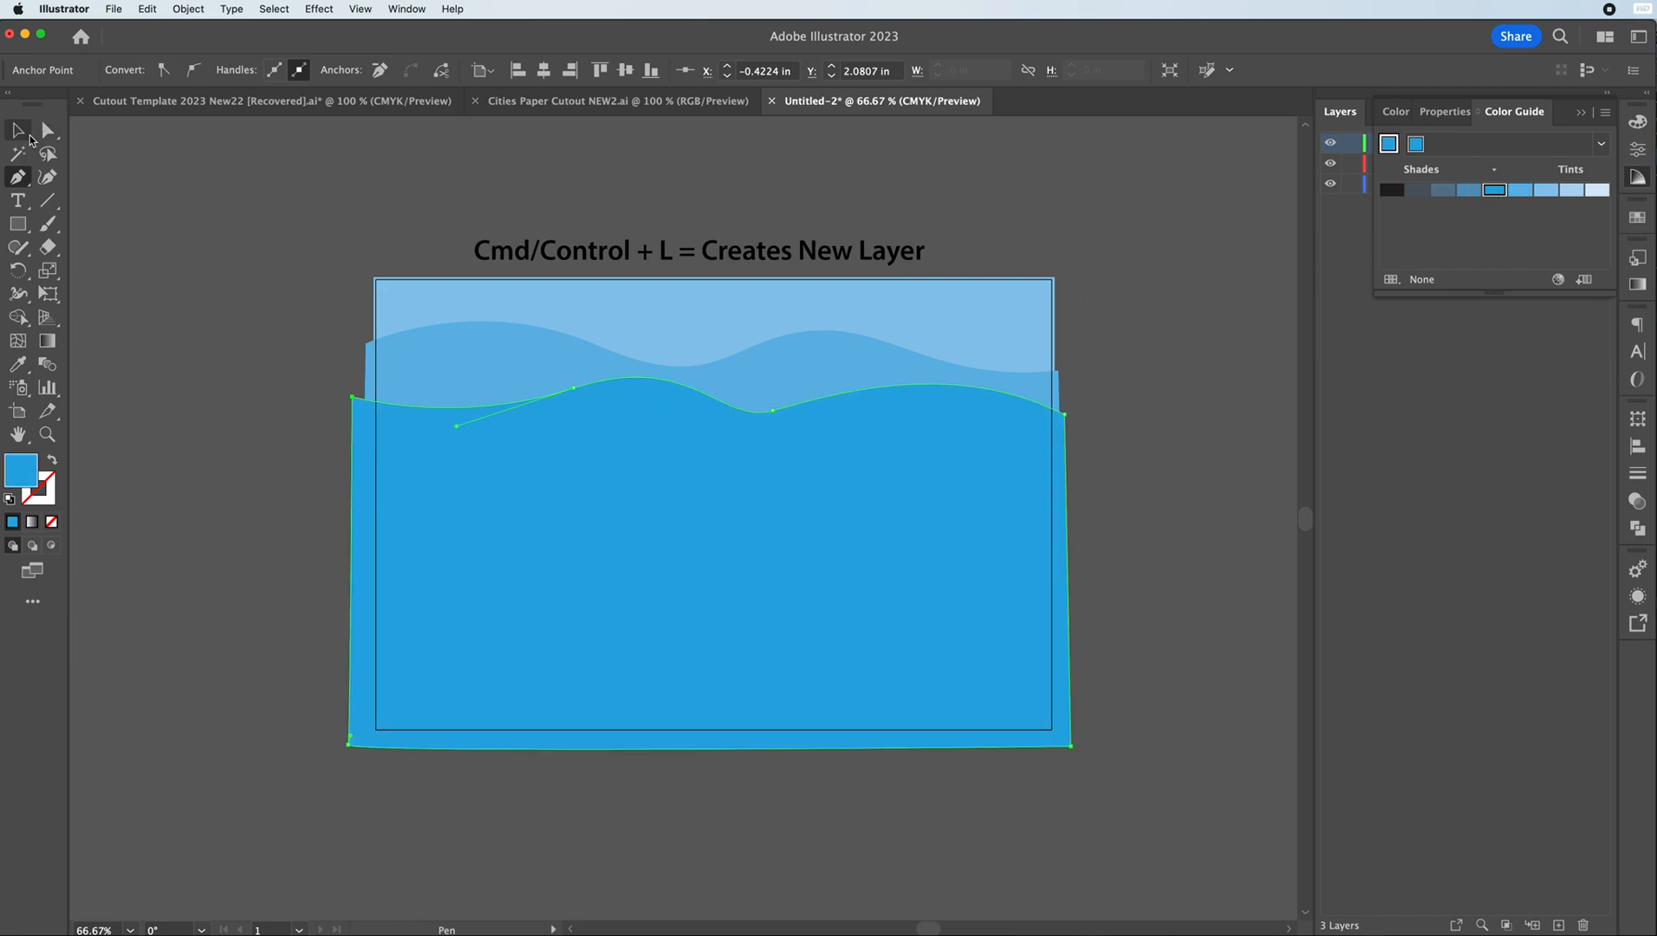
pyautogui.click(154, 174)
# - Nudge the darker wavy shape slightly downward and deselect it
pyautogui.moveTo(749, 469); pyautogui.dragTo(749, 478)
pyautogui.click(207, 178)
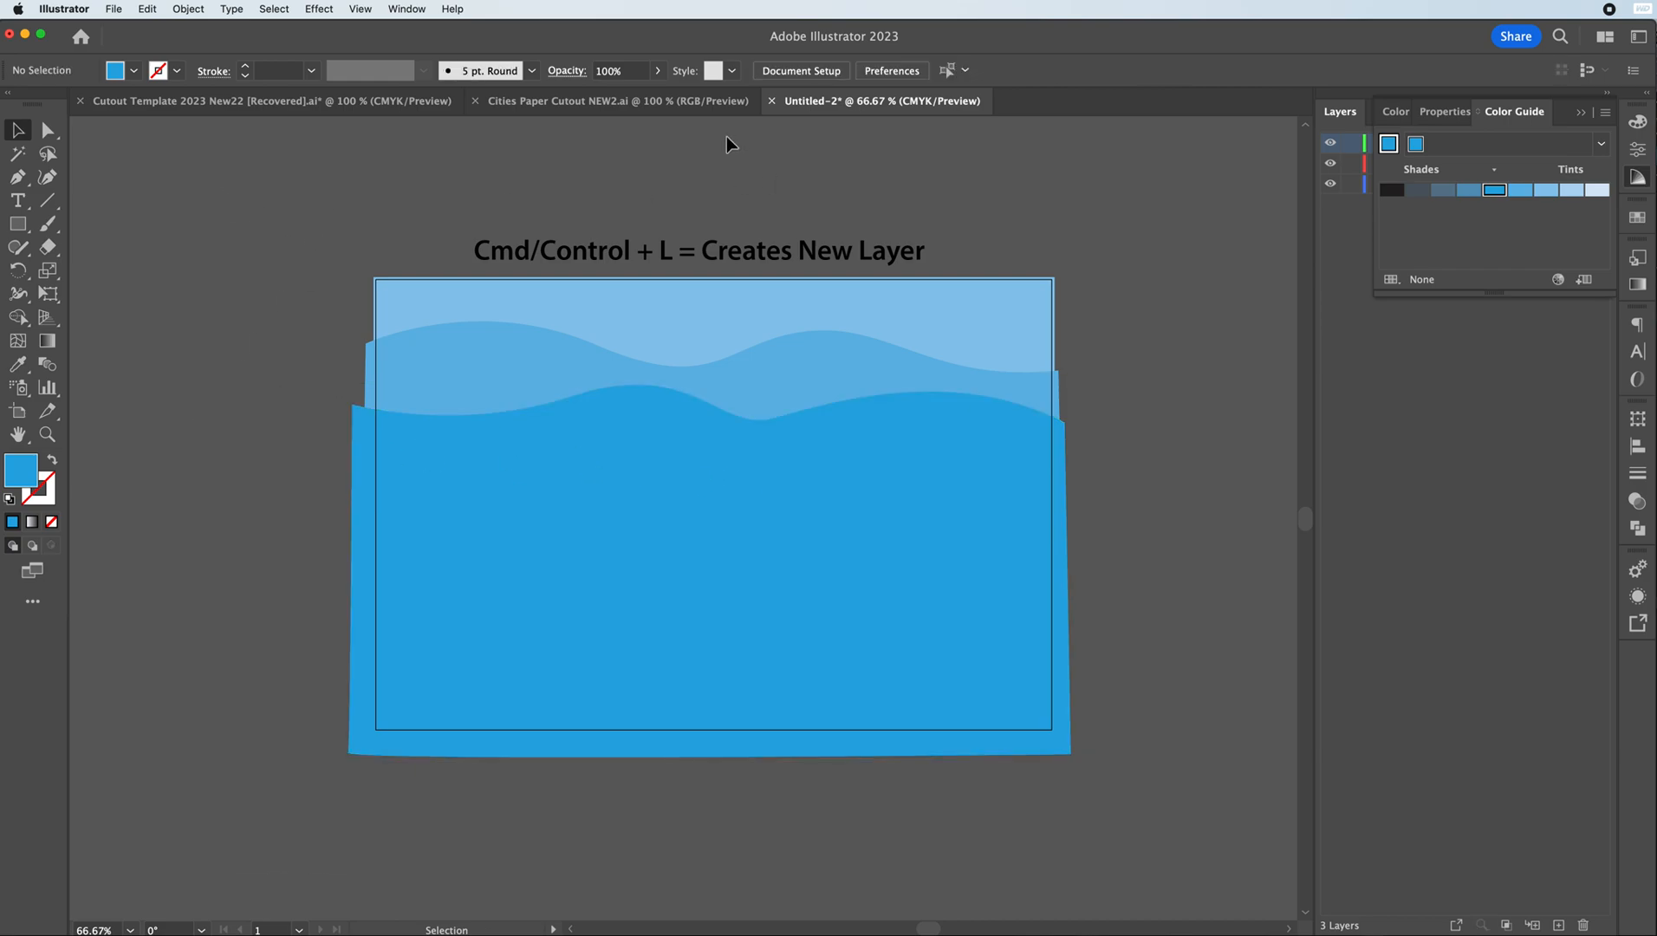
pyautogui.click(669, 507)
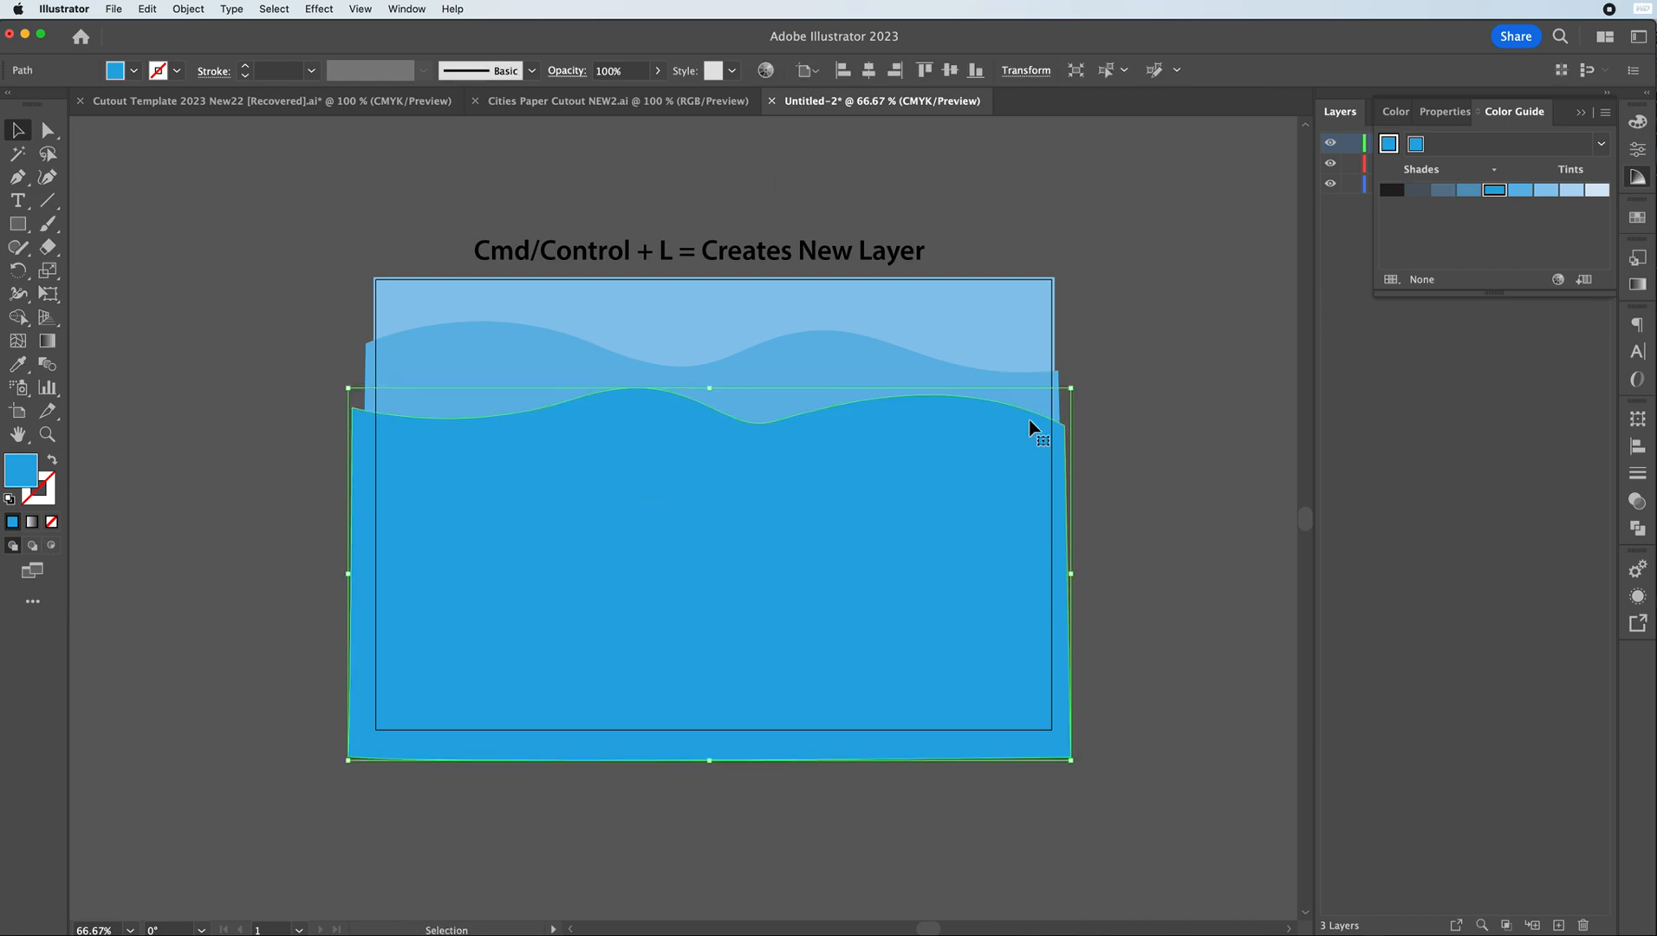
pyautogui.click(1067, 241)
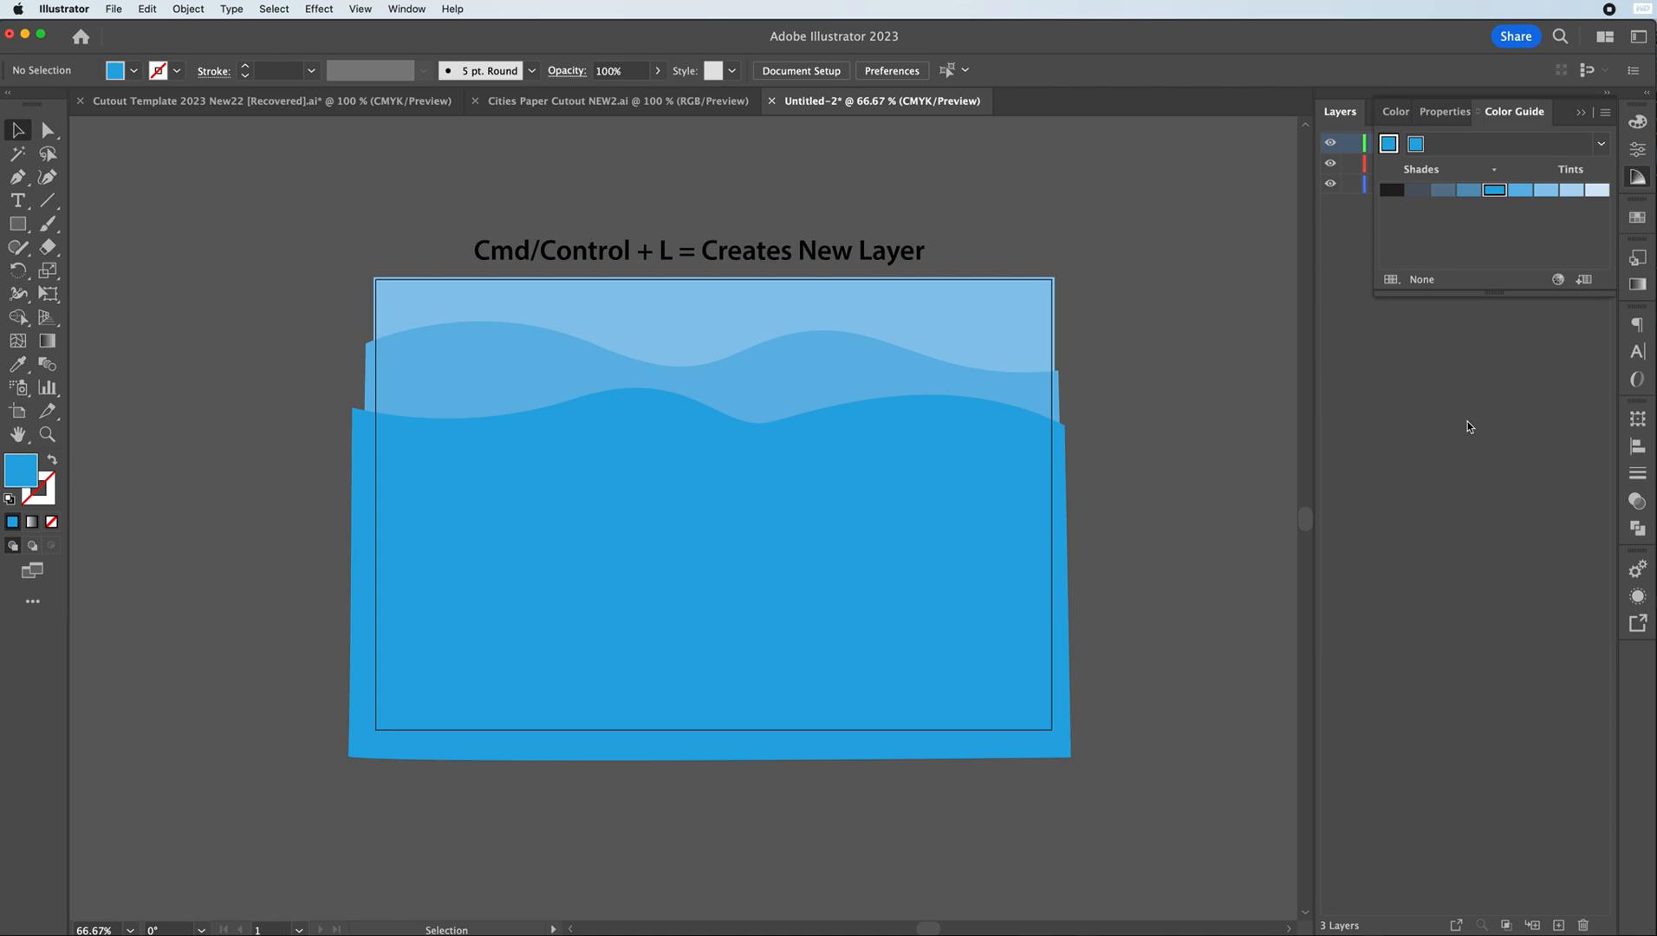
# - Create a new layer and draw three overlapping ellipses over the first wave's upper-left area, the last a circle about 0.78 in across
pyautogui.click(1582, 114)
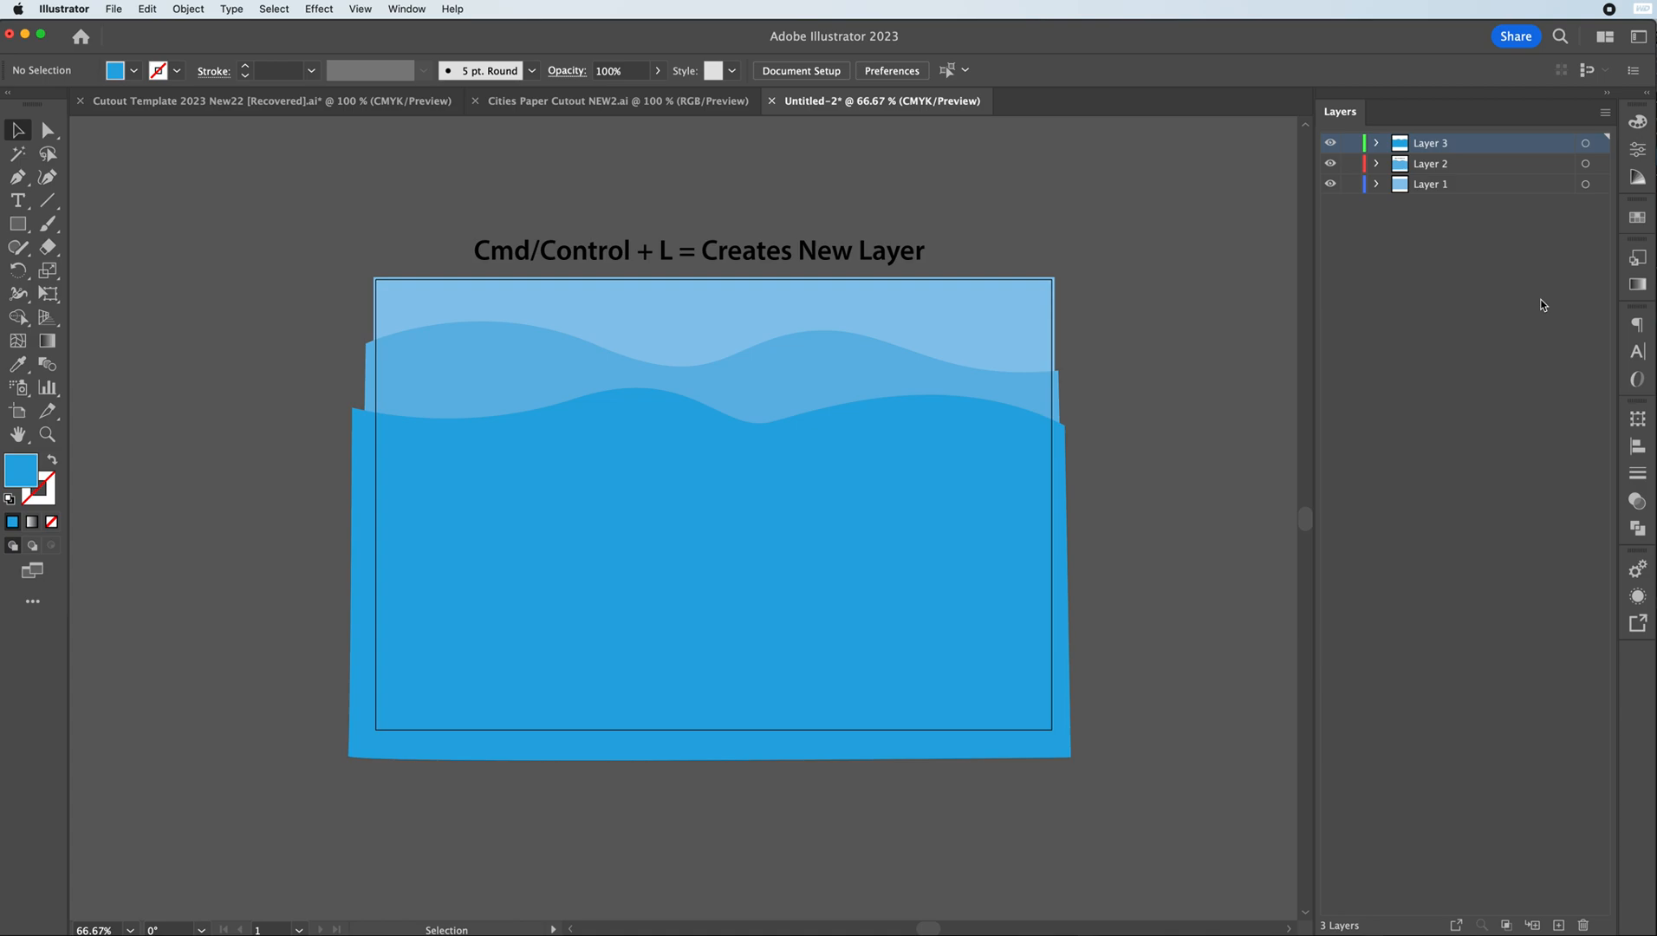
pyautogui.hotkey('ctrl', 'l')
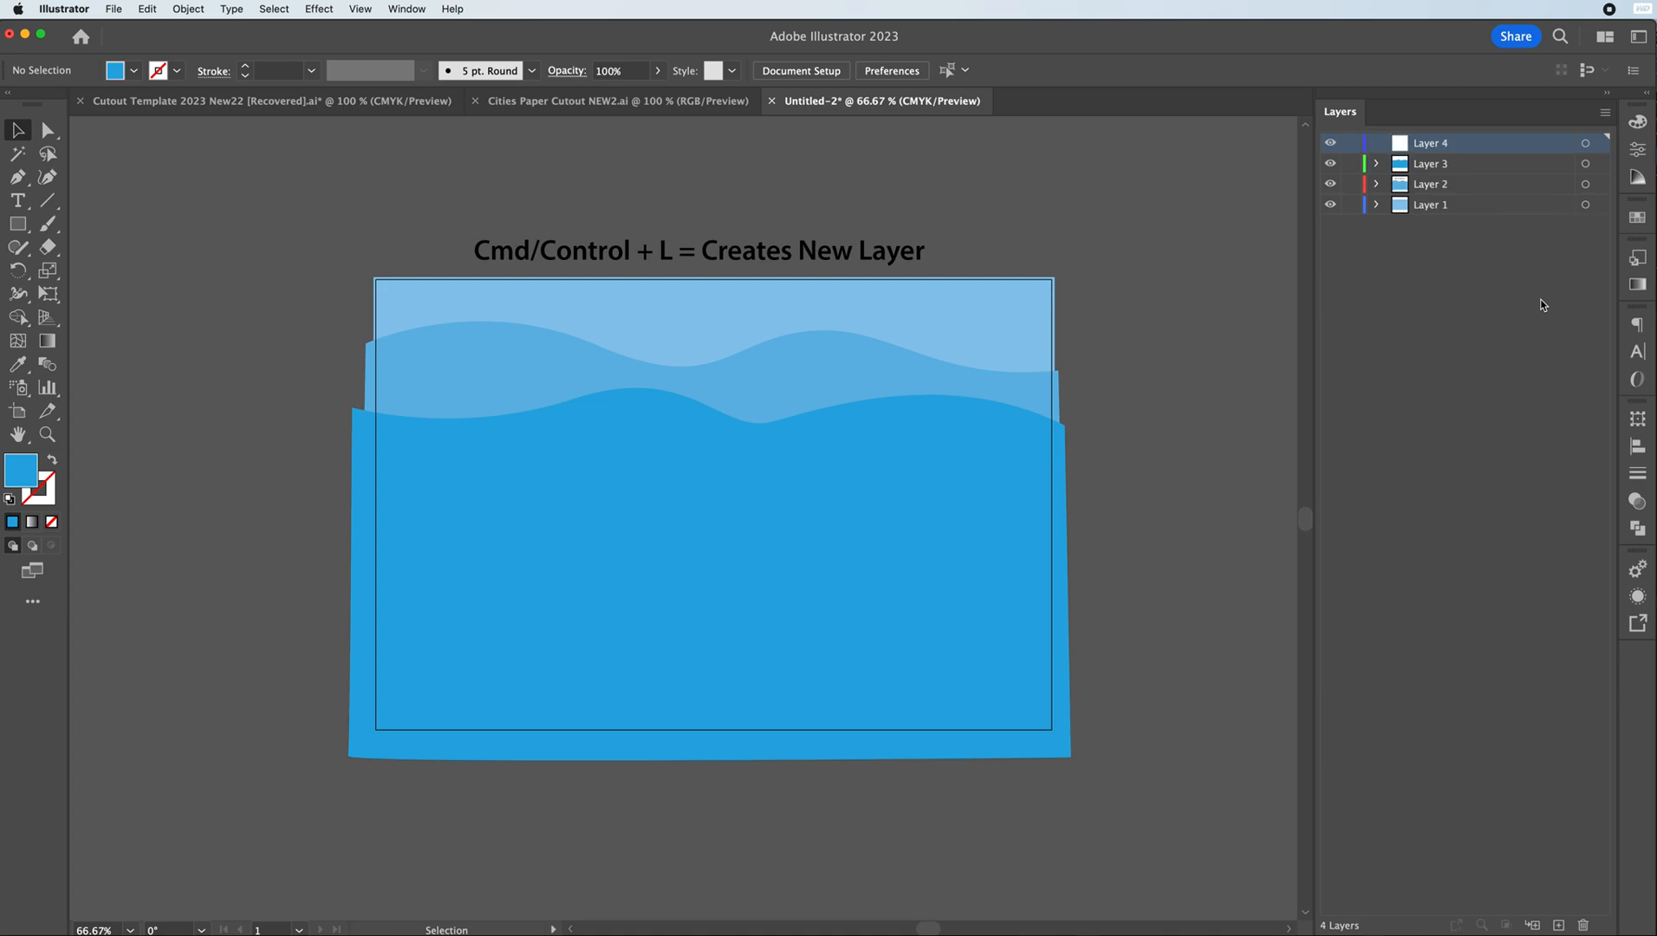
pyautogui.click(17, 223)
pyautogui.moveTo(16, 228); pyautogui.dragTo(111, 265)
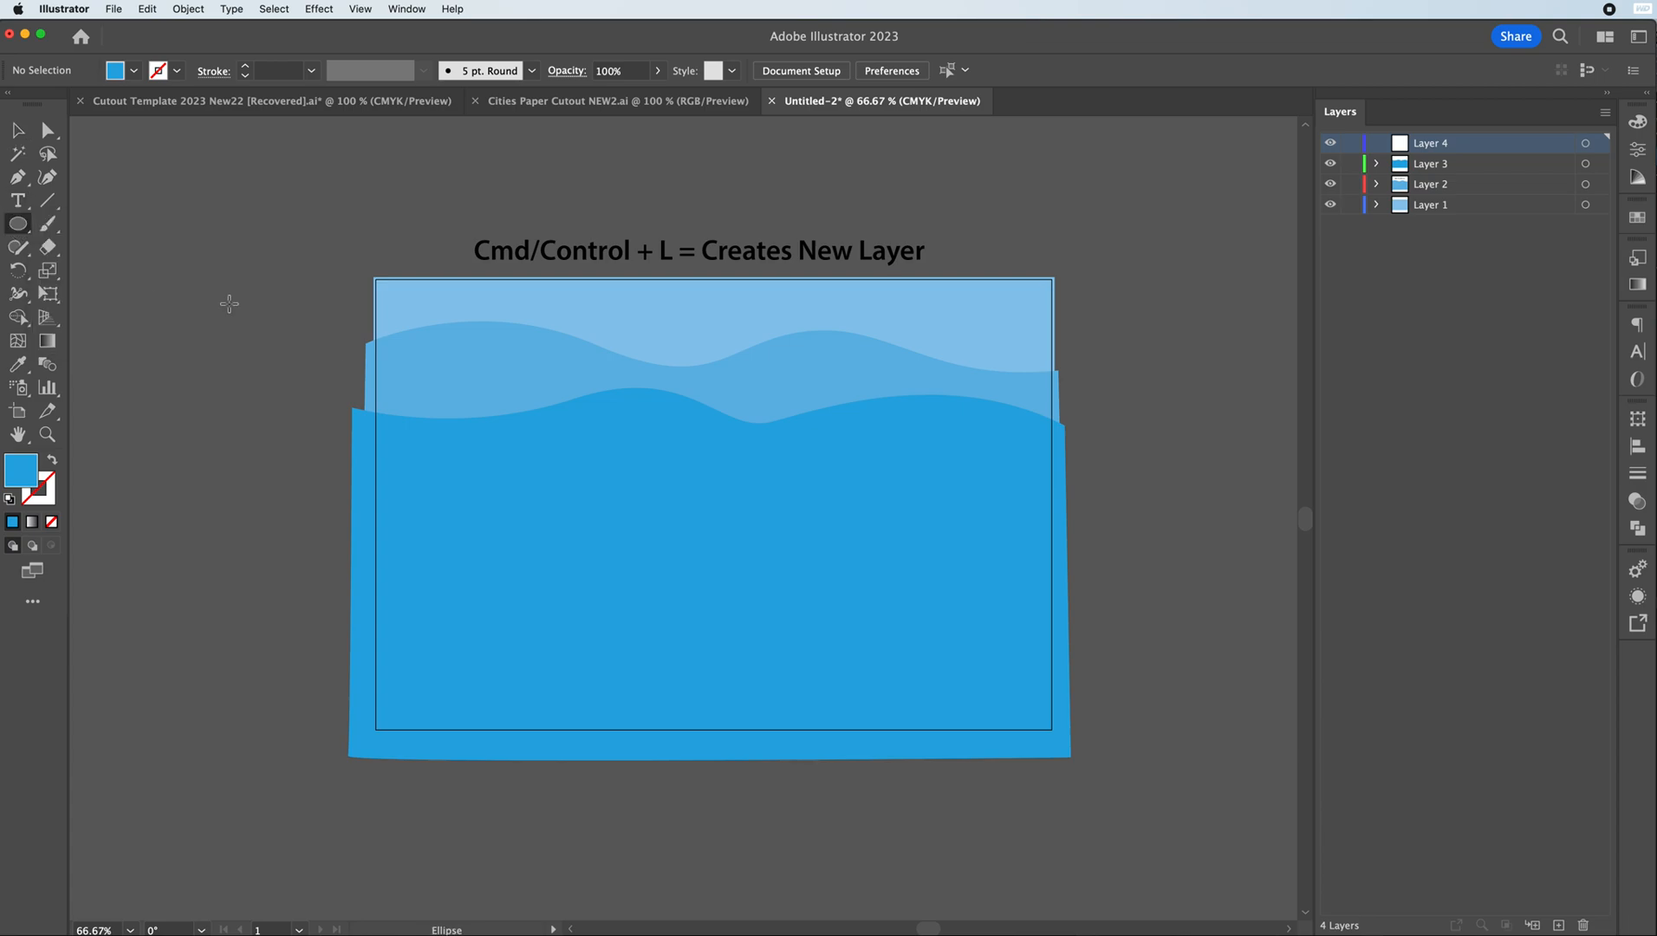
pyautogui.moveTo(461, 356)
pyautogui.mouseDown()
pyautogui.moveTo(516, 392)
pyautogui.moveTo(544, 383)
pyautogui.moveTo(522, 384)
pyautogui.mouseUp()
pyautogui.click(17, 130)
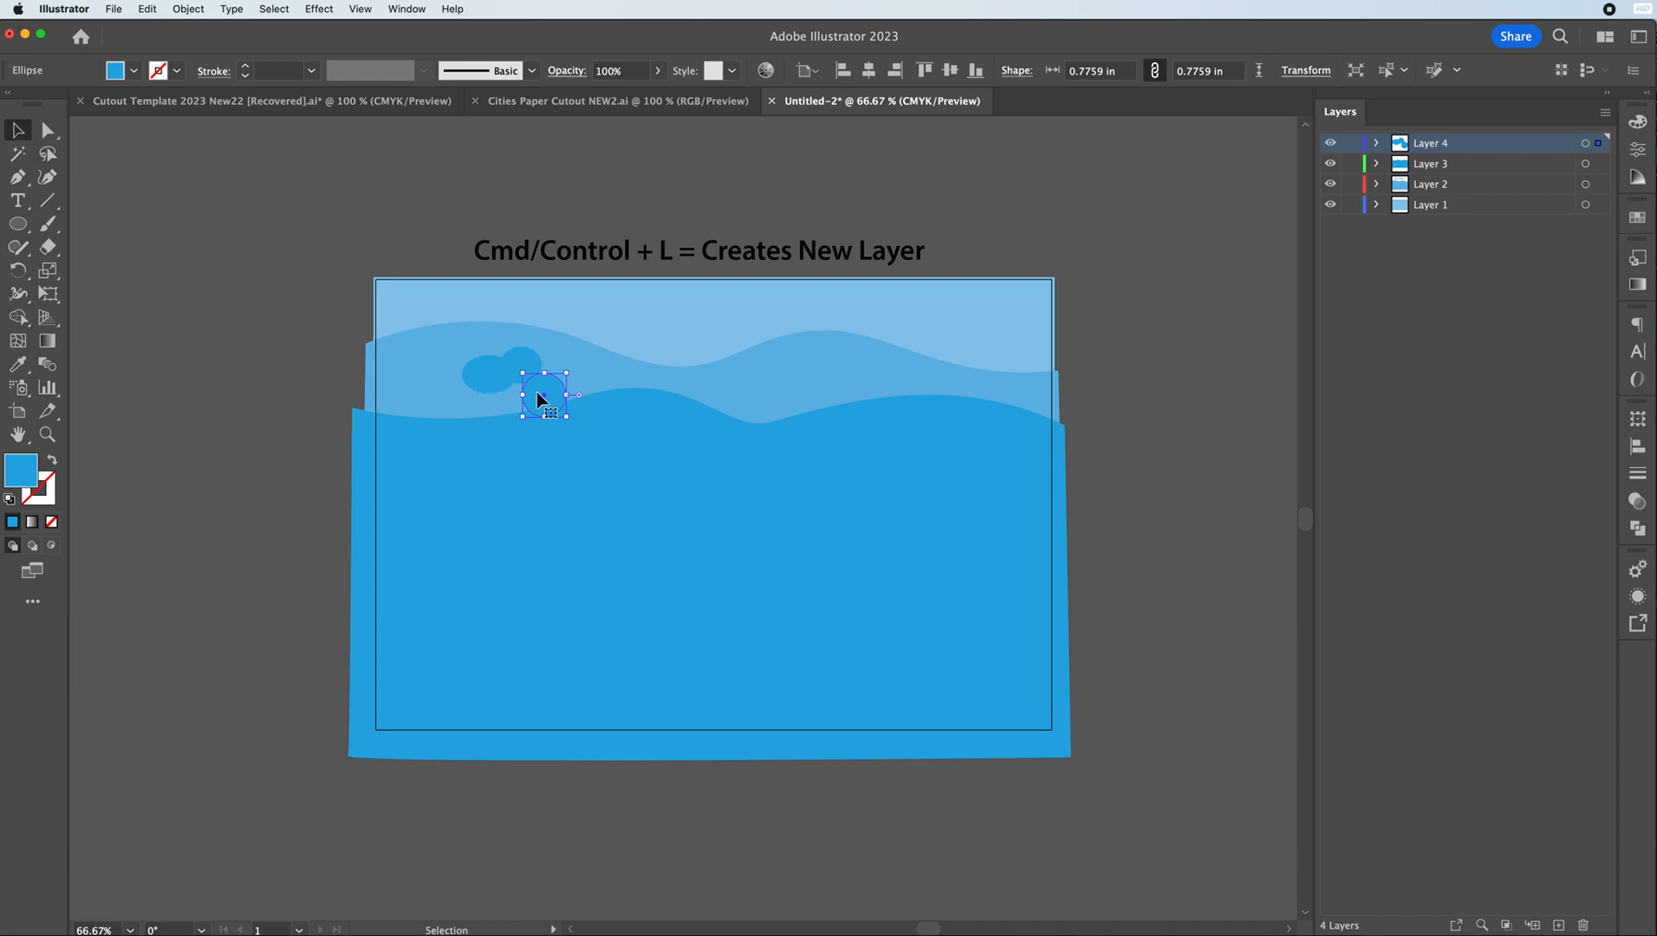
pyautogui.moveTo(555, 379); pyautogui.dragTo(554, 379)
# - Give the three overlapping ellipses a white fill and no stroke
pyautogui.keyDown('shift'); pyautogui.click(471, 378); pyautogui.keyUp('shift')
pyautogui.keyDown('shift'); pyautogui.click(516, 365); pyautogui.keyUp('shift')
pyautogui.click(554, 378)
pyautogui.click(495, 376)
pyautogui.keyDown('shift'); pyautogui.click(530, 362); pyautogui.keyUp('shift')
pyautogui.keyDown('shift'); pyautogui.click(555, 373); pyautogui.keyUp('shift')
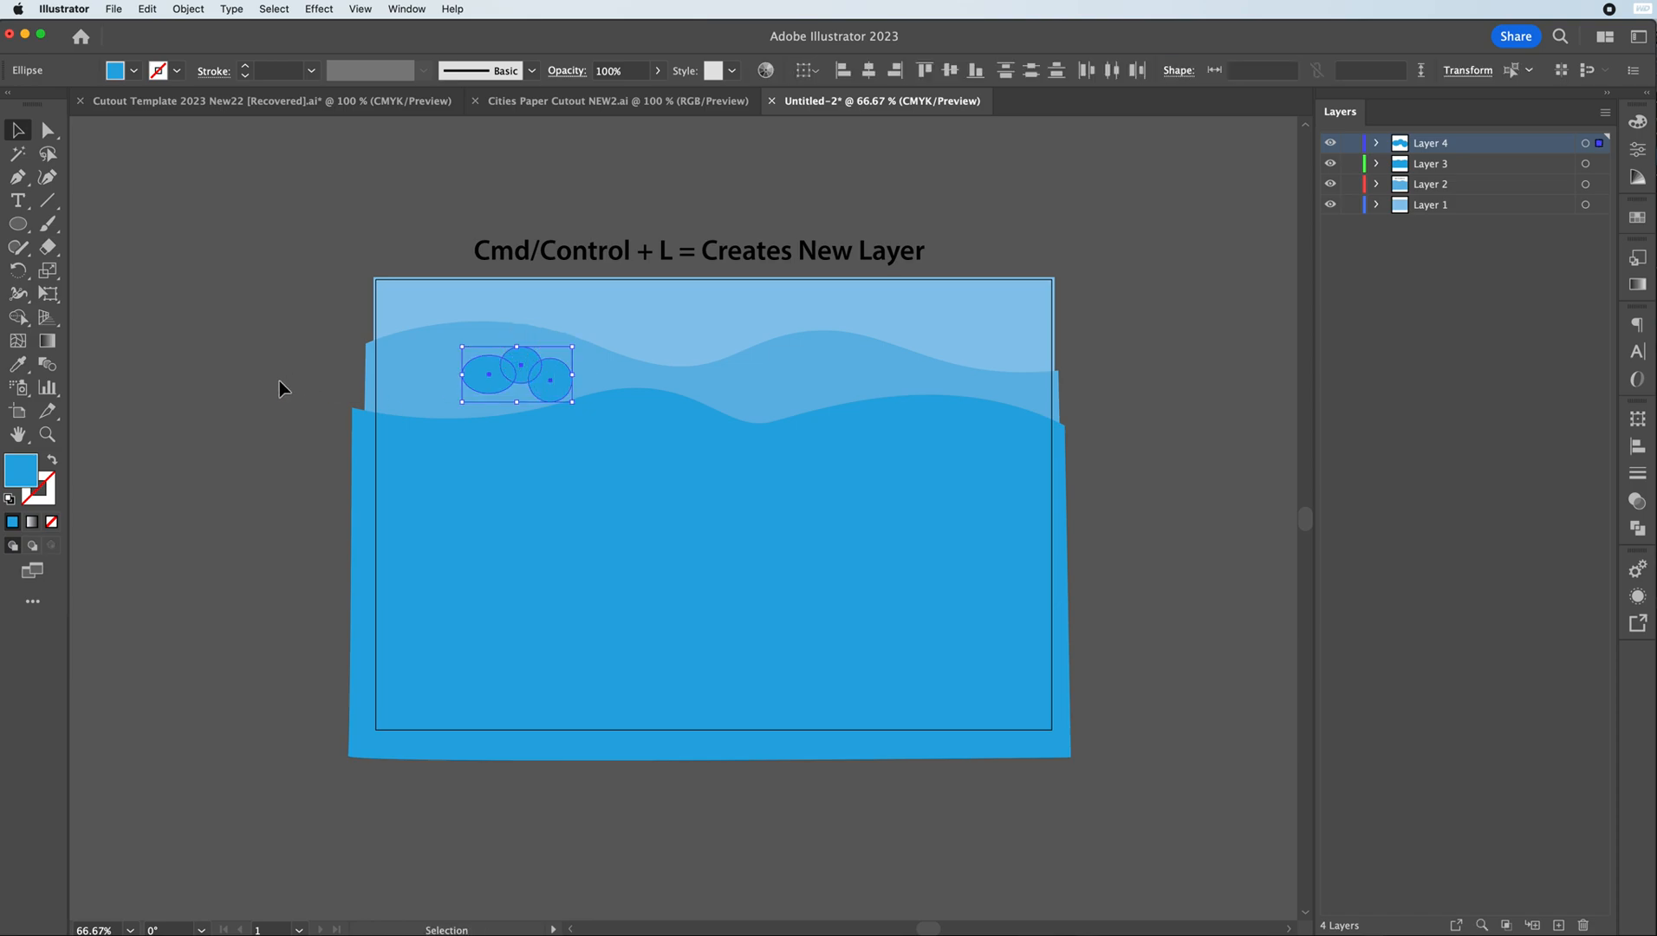
pyautogui.click(10, 502)
pyautogui.click(48, 496)
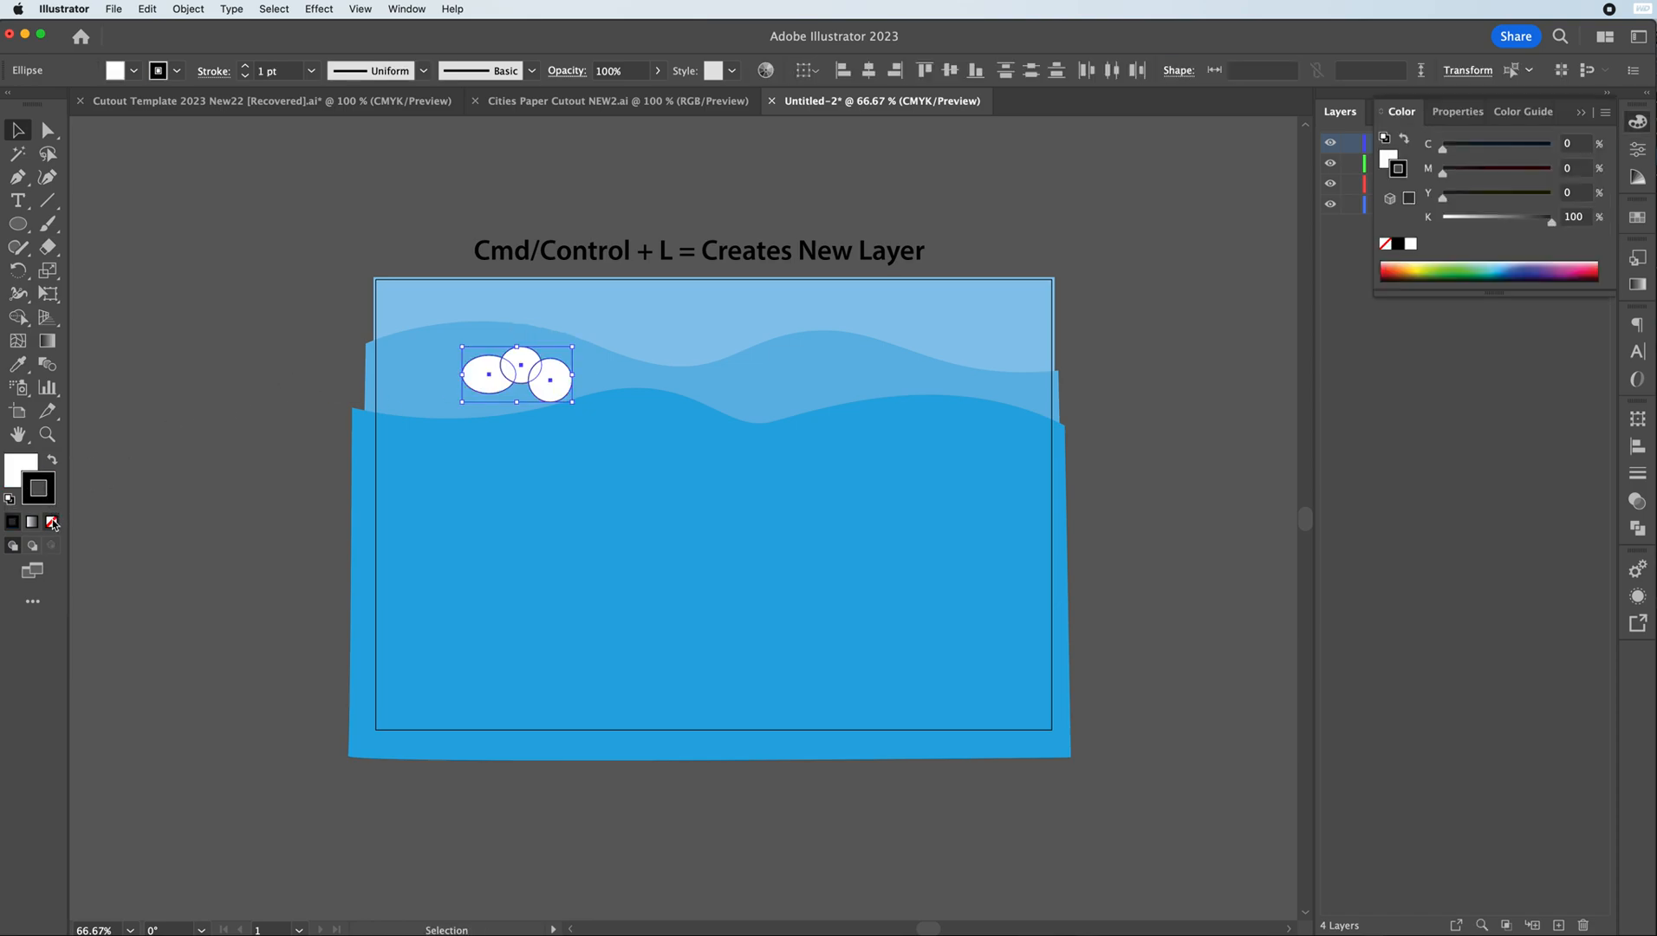
pyautogui.click(51, 522)
# - Extend the cloud with smaller ellipses at its sides and a wide base ellipse about 2.7 x 0.55 in placed along its underside
pyautogui.click(17, 226)
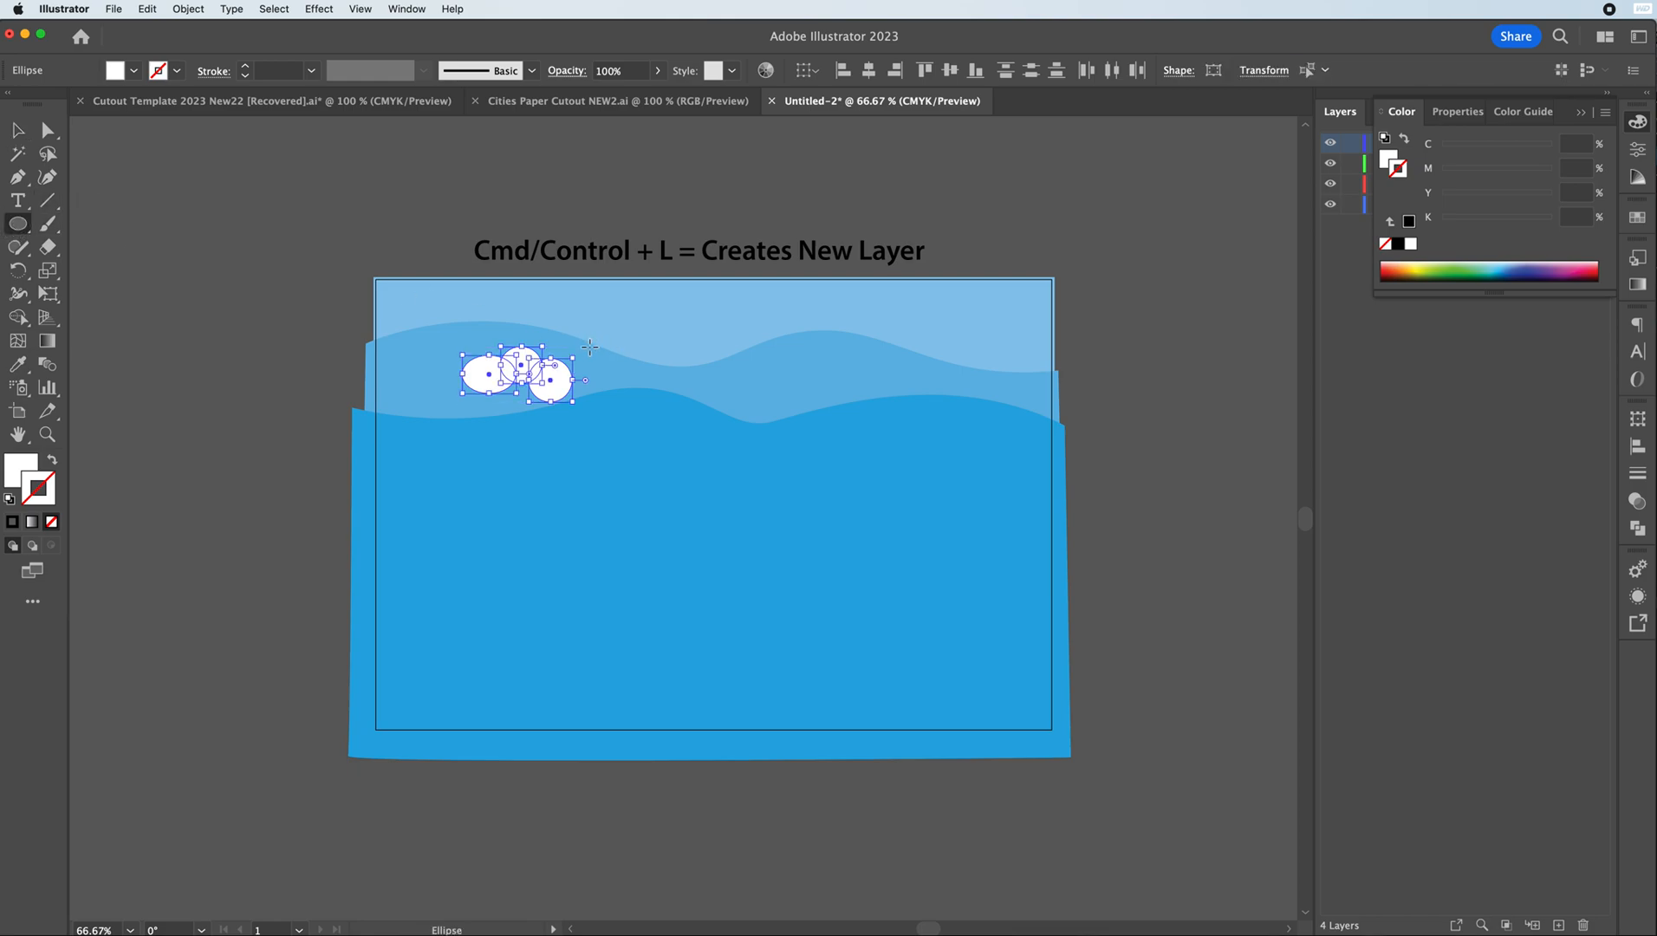
pyautogui.moveTo(607, 368); pyautogui.dragTo(555, 395)
pyautogui.moveTo(417, 373)
pyautogui.mouseDown()
pyautogui.moveTo(510, 398)
pyautogui.moveTo(472, 384)
pyautogui.mouseUp()
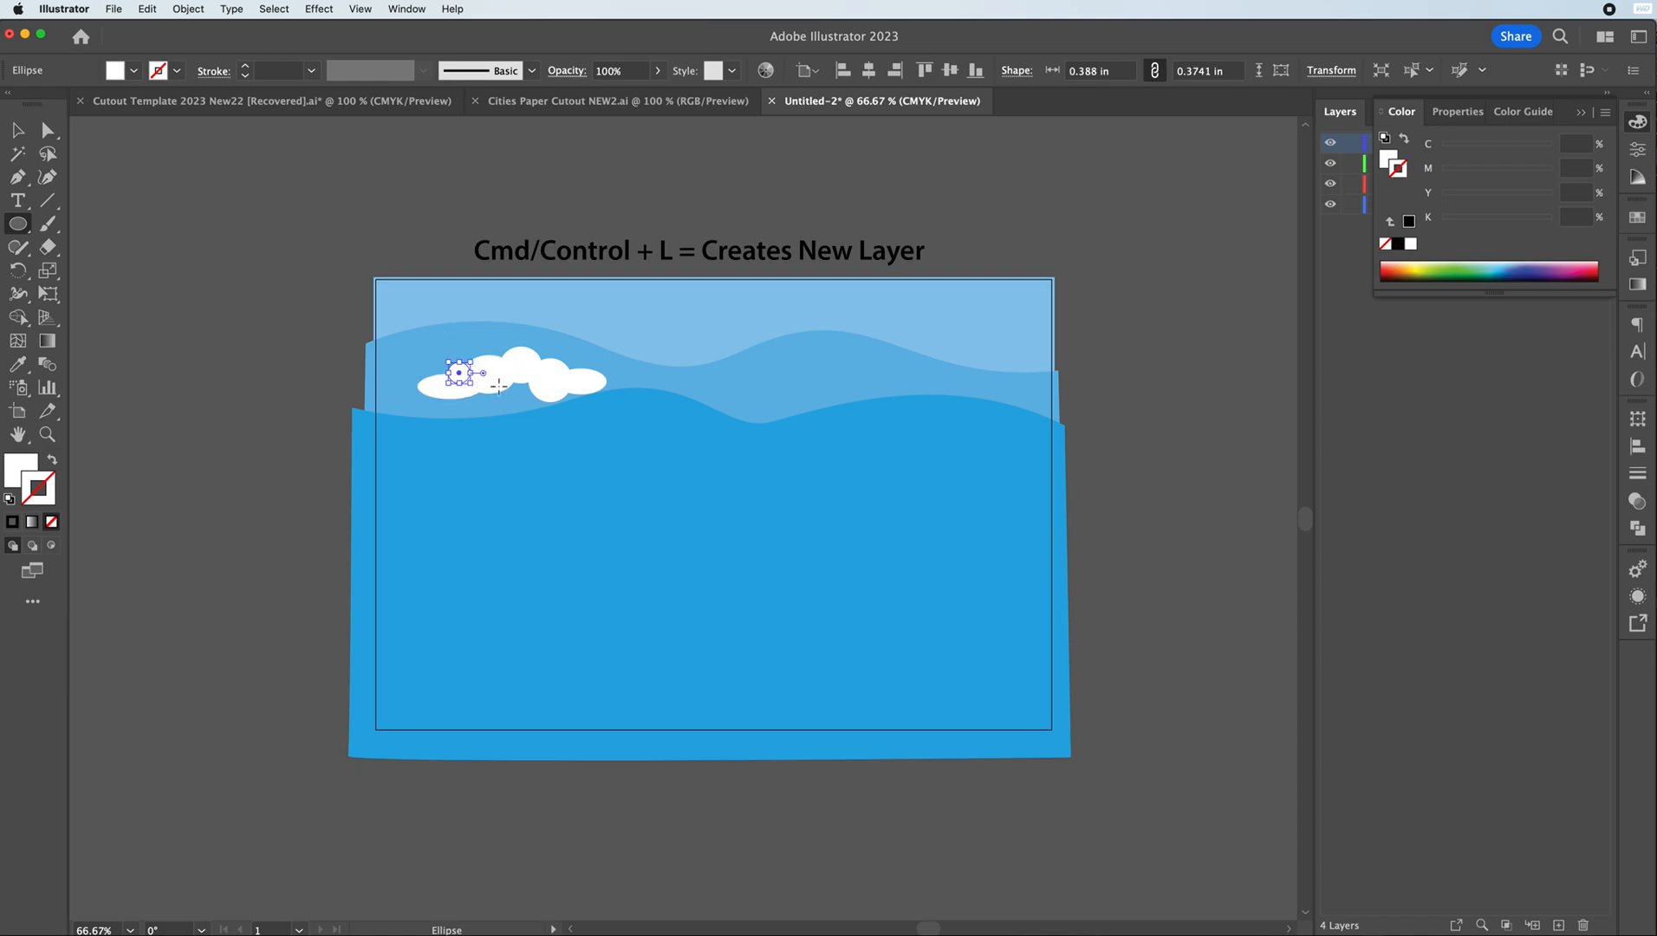
pyautogui.moveTo(604, 387); pyautogui.dragTo(439, 356)
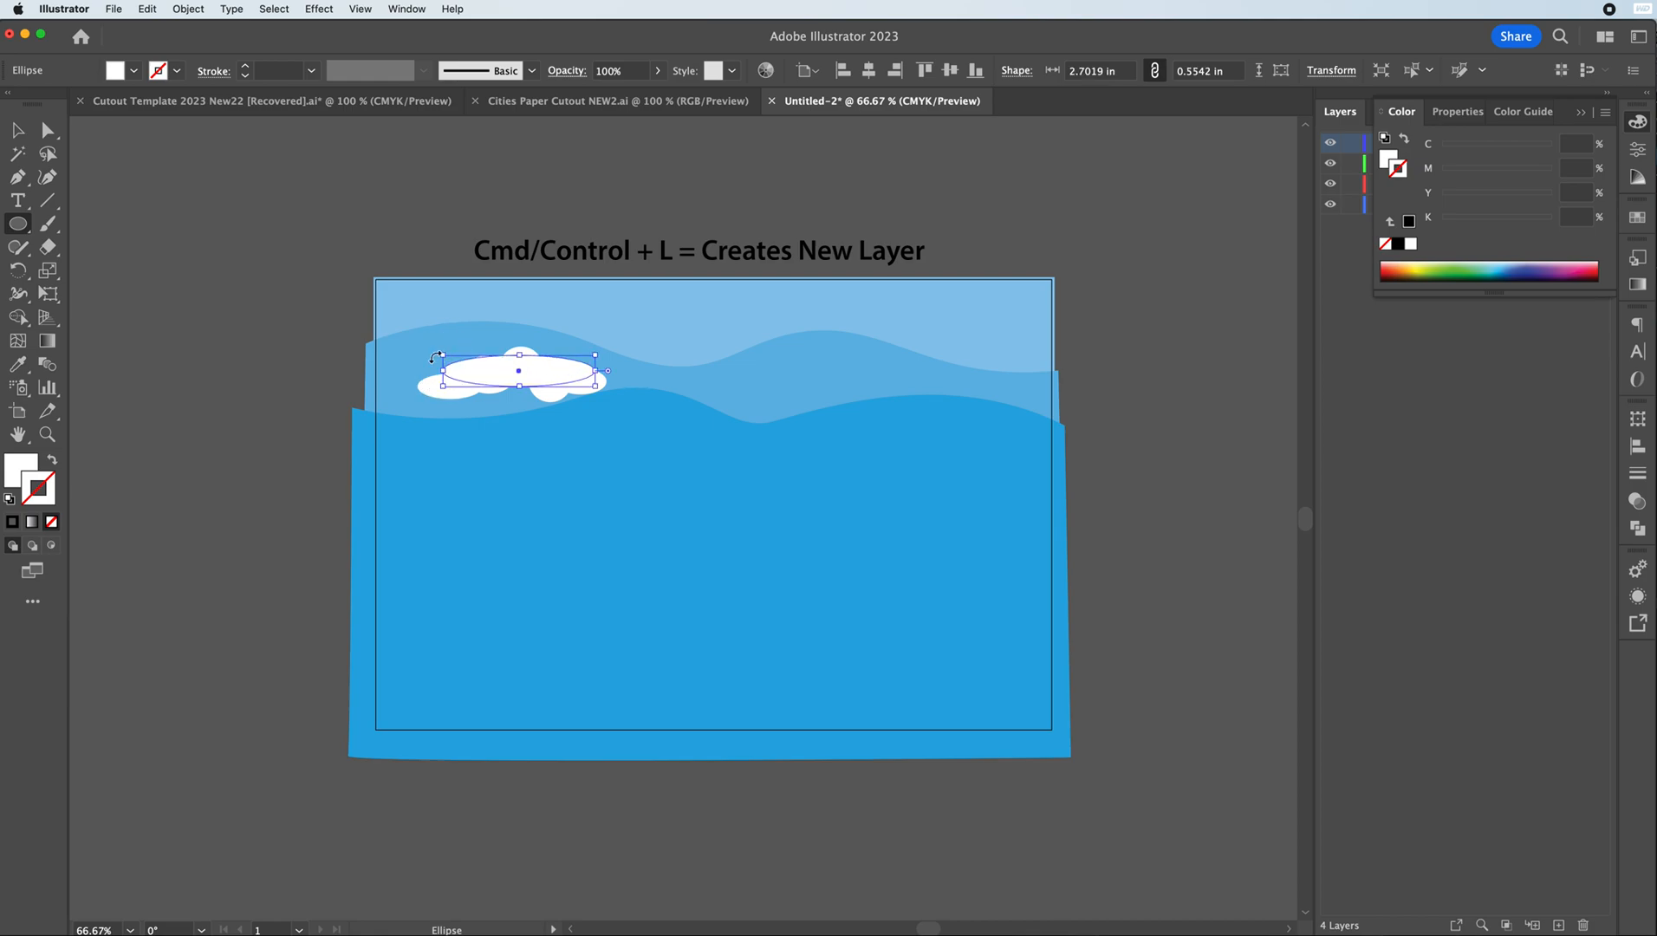
pyautogui.click(17, 130)
pyautogui.click(536, 395)
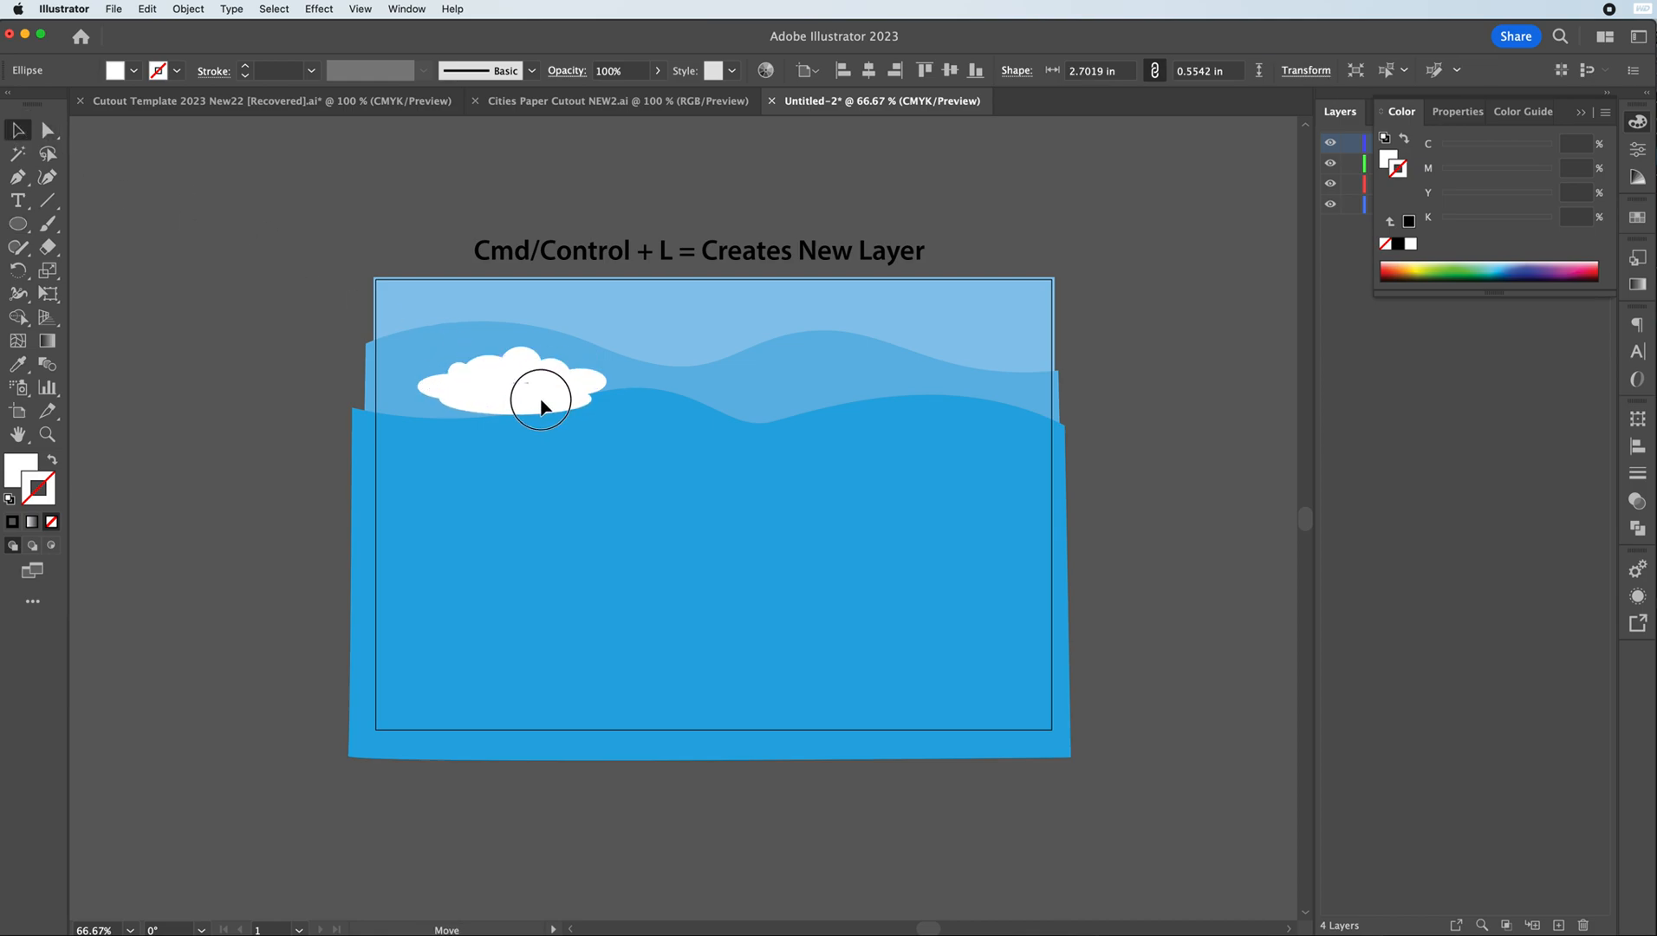
pyautogui.moveTo(540, 398); pyautogui.dragTo(539, 384)
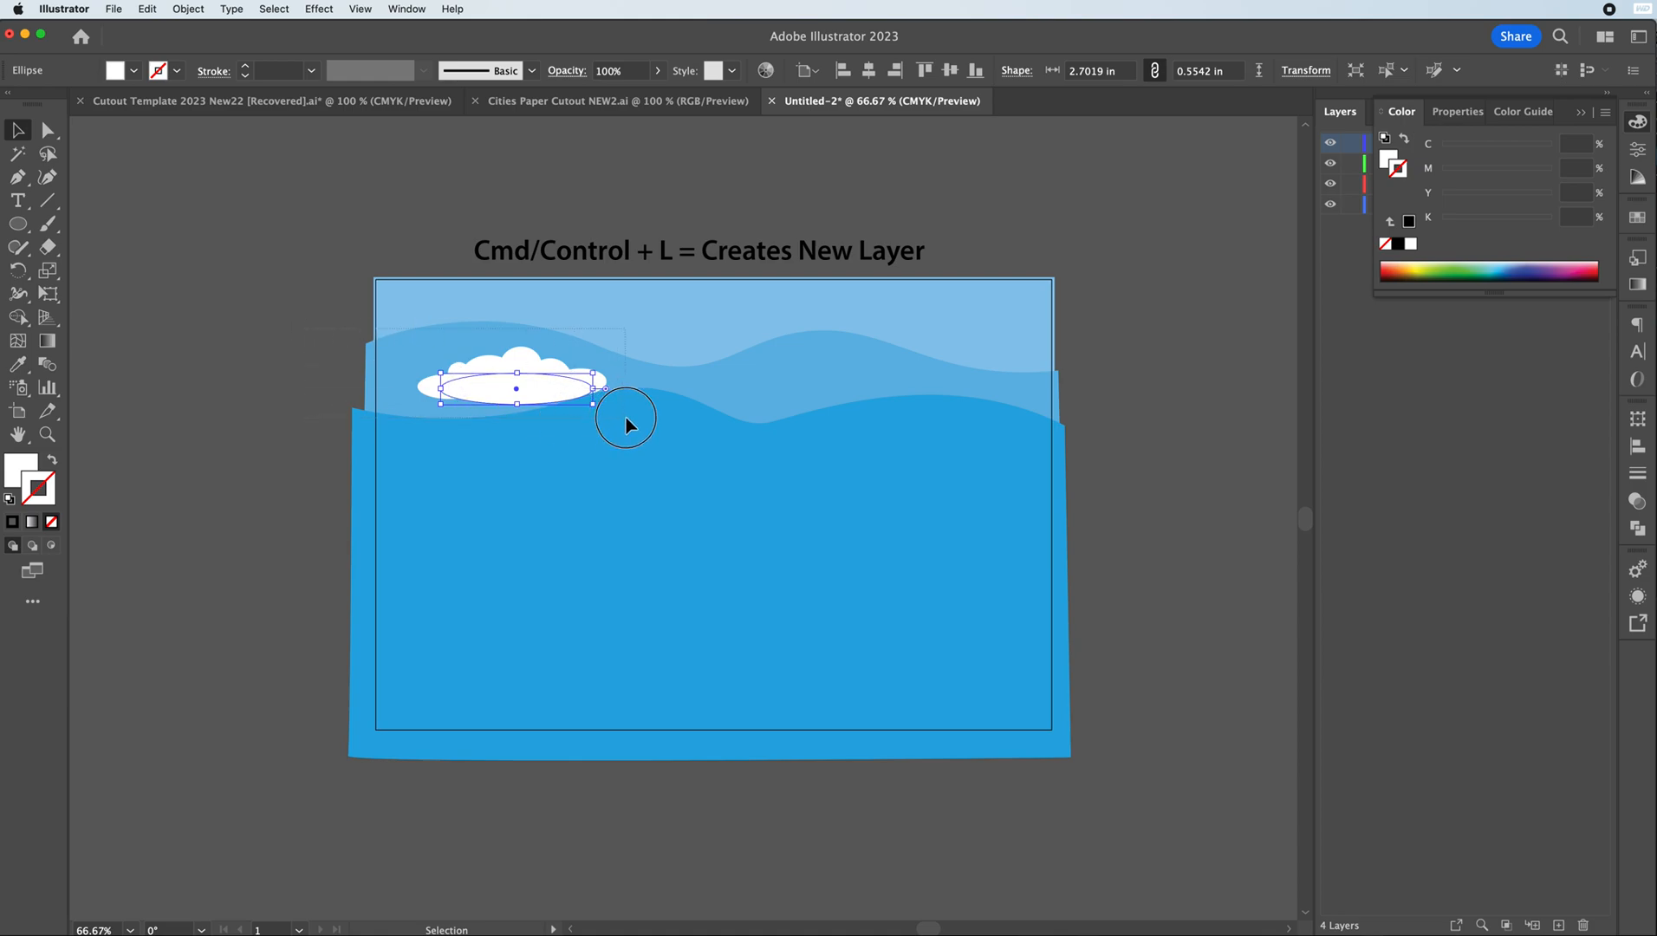
# - Unite all of the cloud's ellipses into one shape with Pathfinder and move the cloud slightly up and to the right
pyautogui.press('super+a')
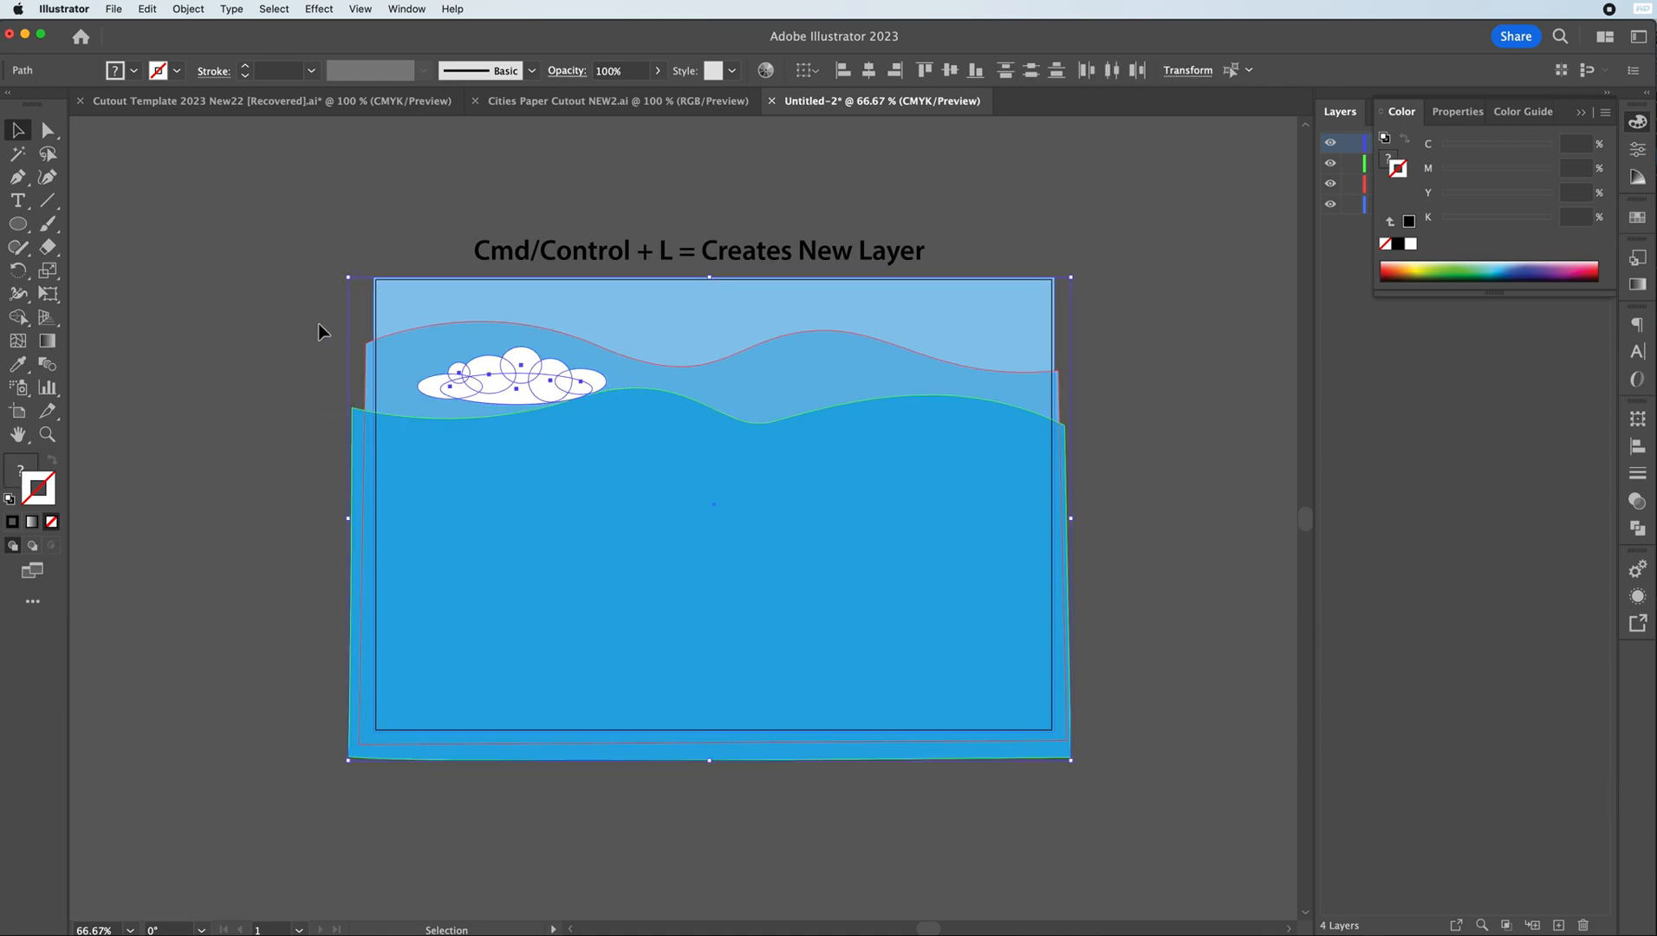
pyautogui.press('super+z')
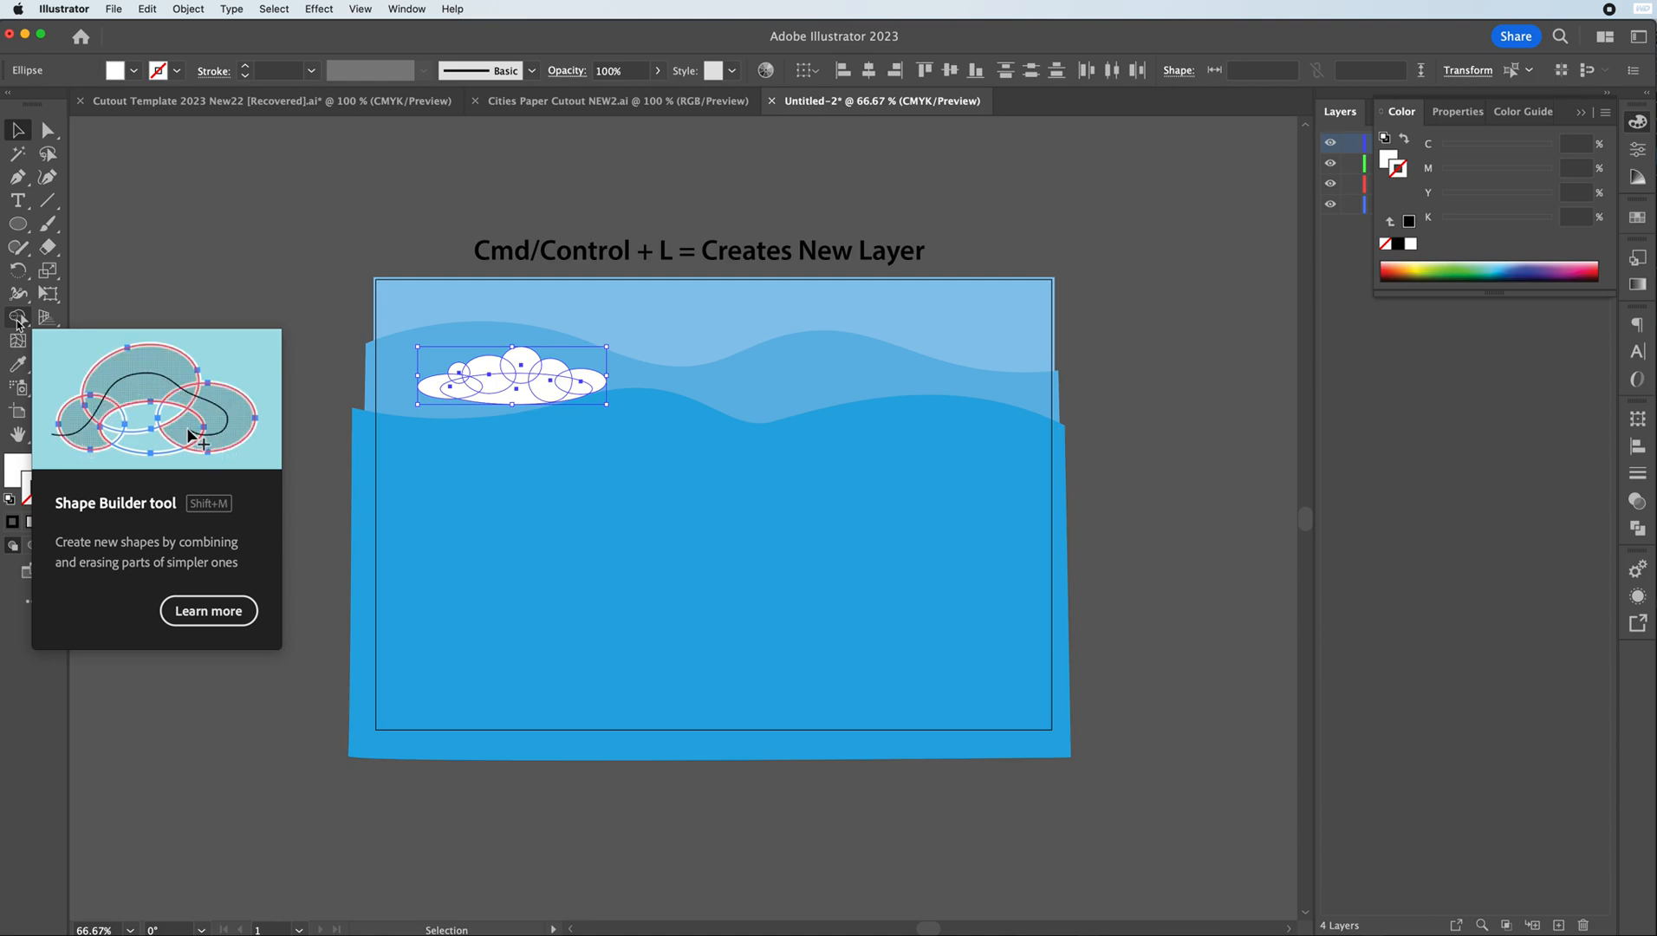
pyautogui.click(407, 8)
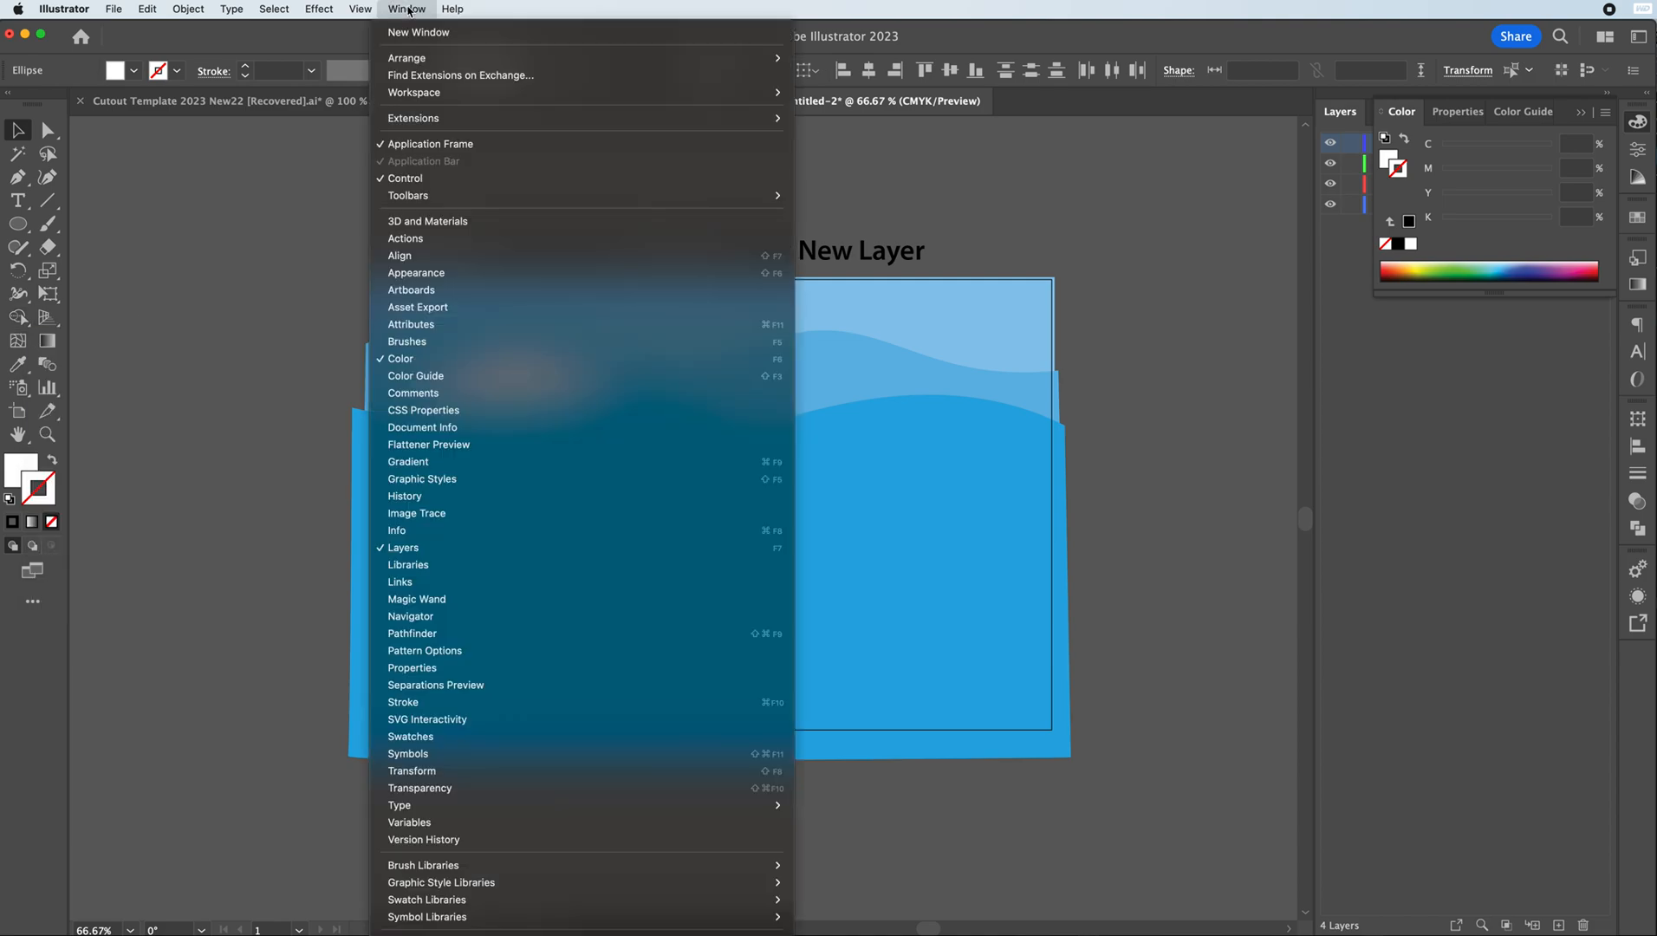
pyautogui.click(1641, 534)
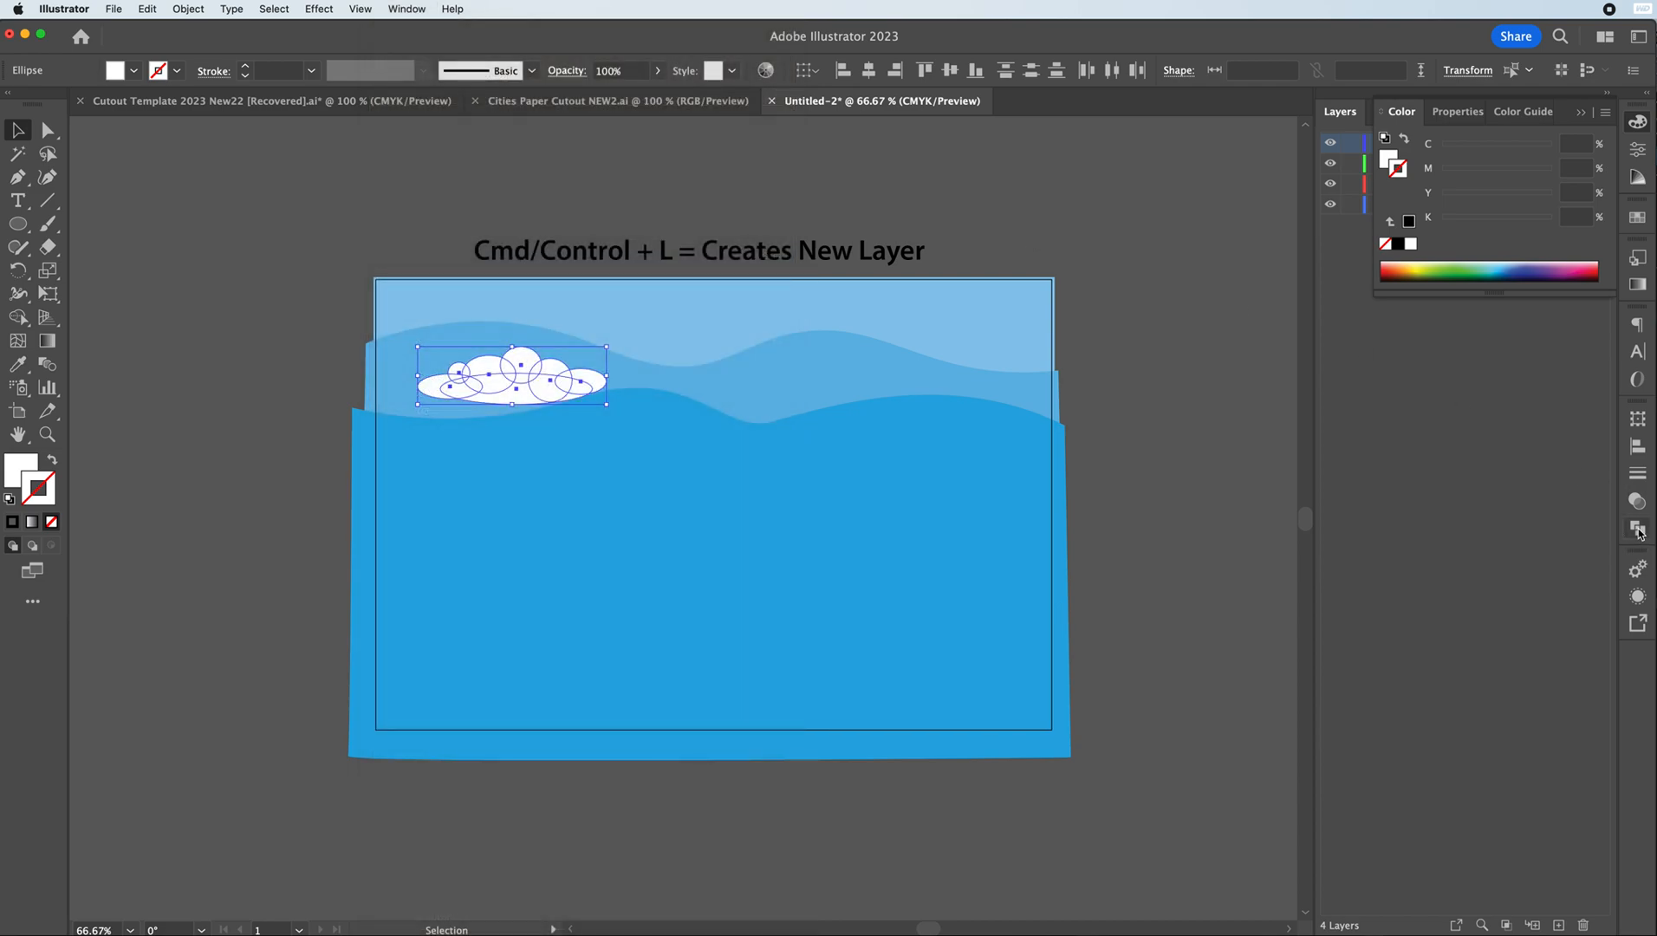
pyautogui.click(1640, 532)
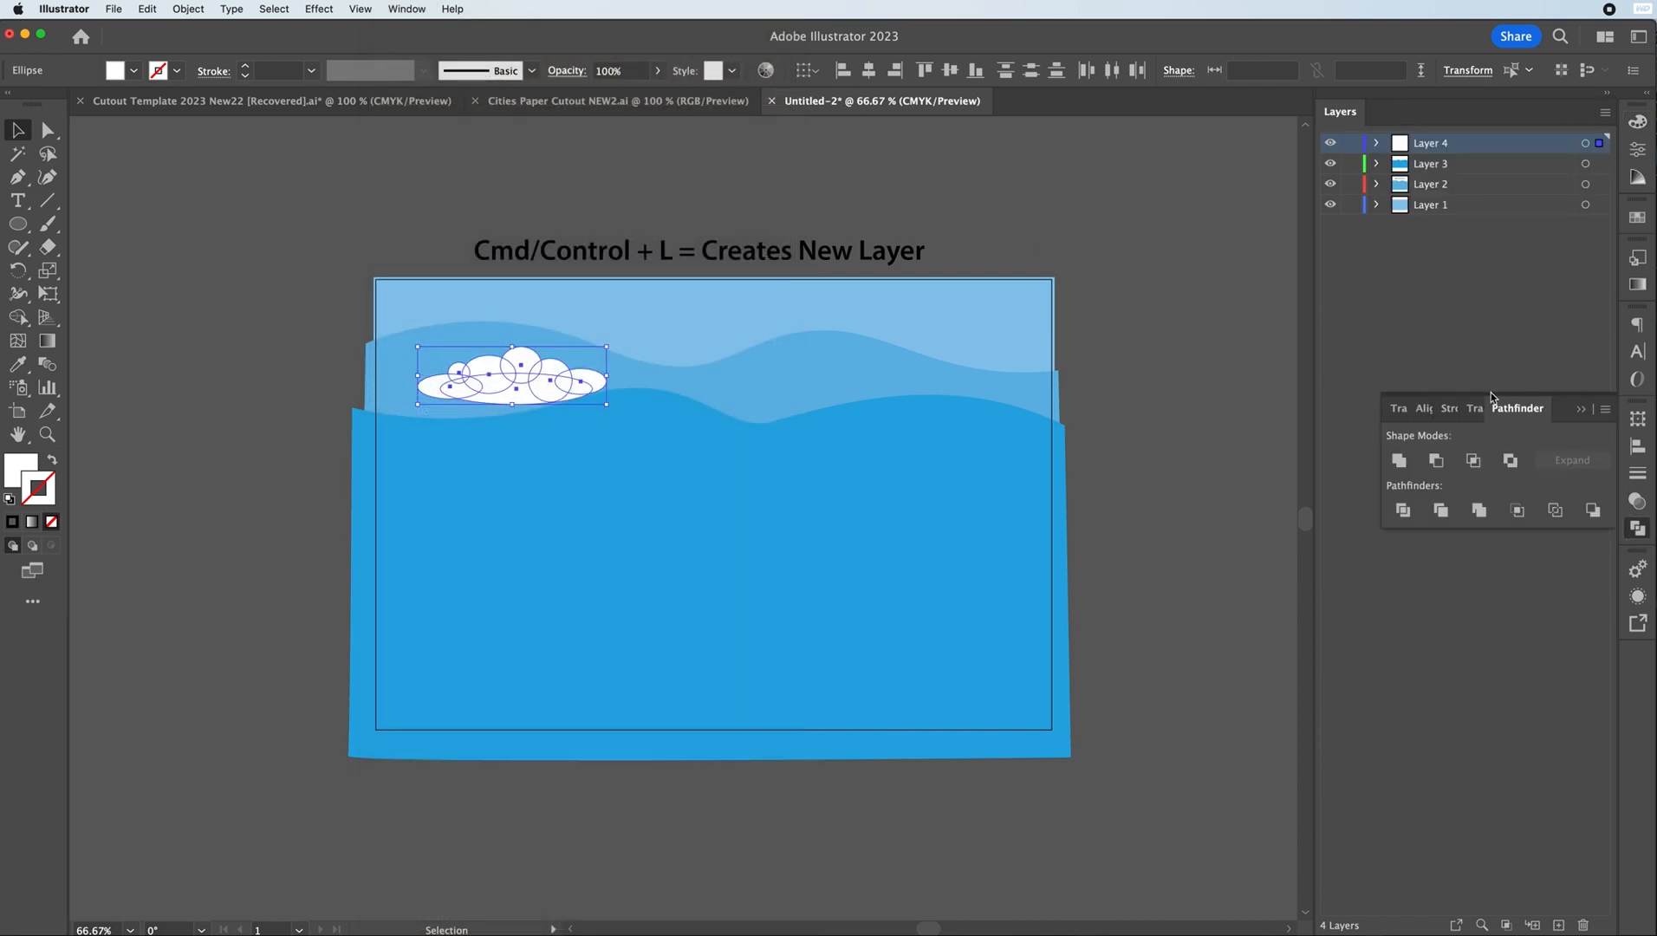
pyautogui.click(407, 9)
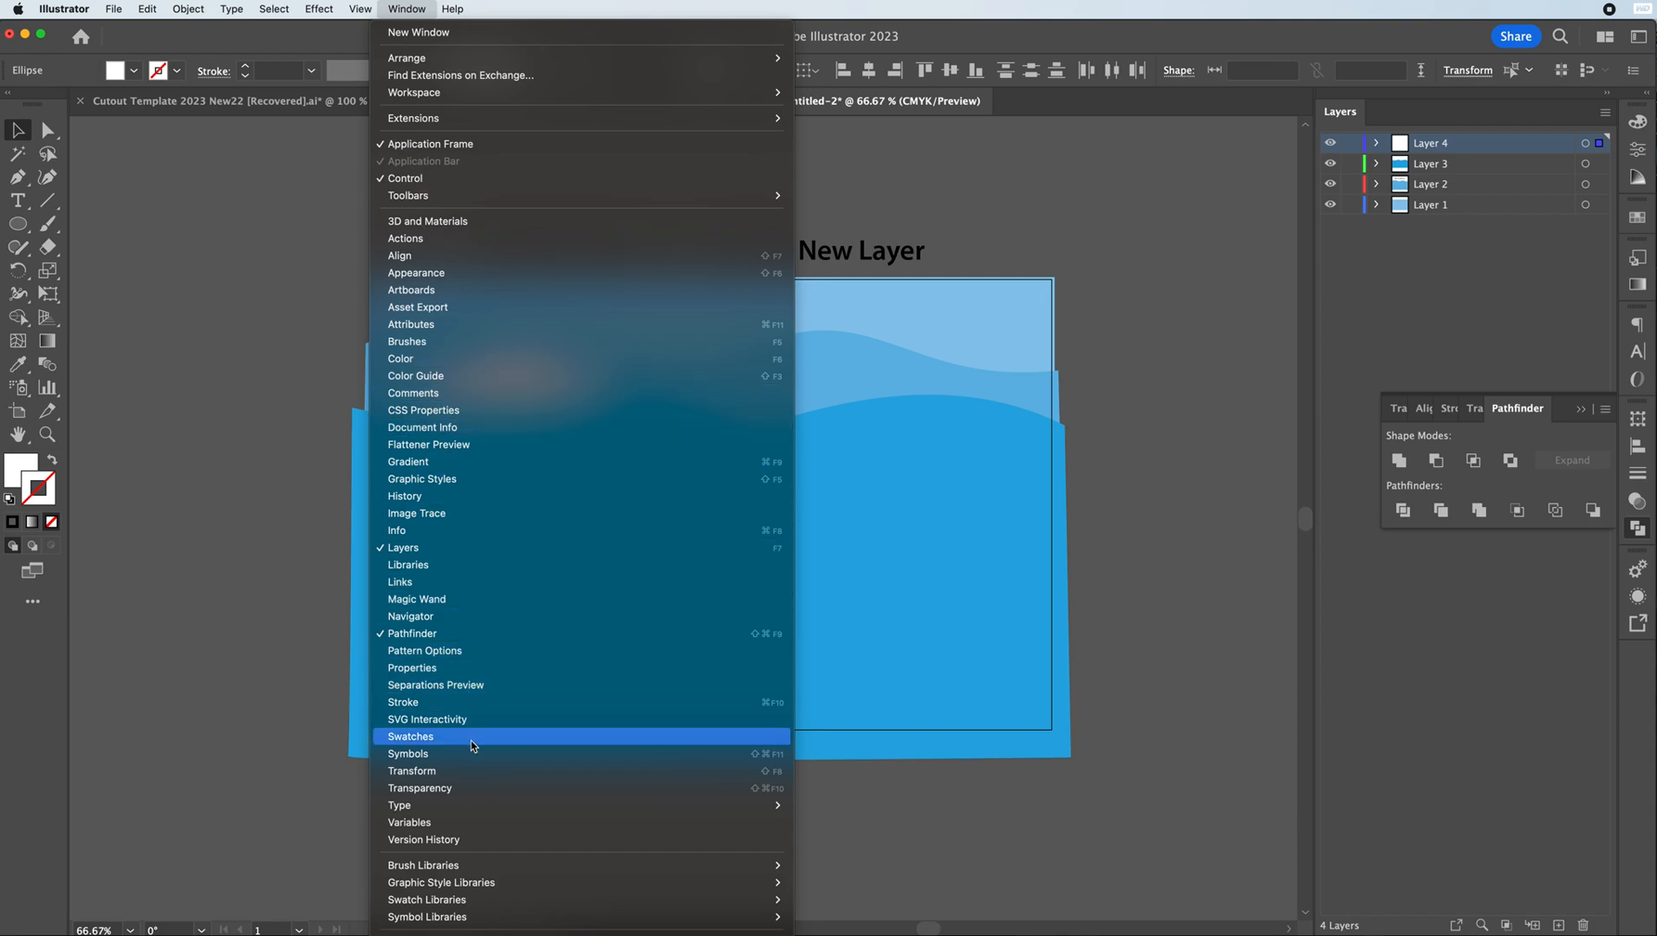
pyautogui.click(446, 633)
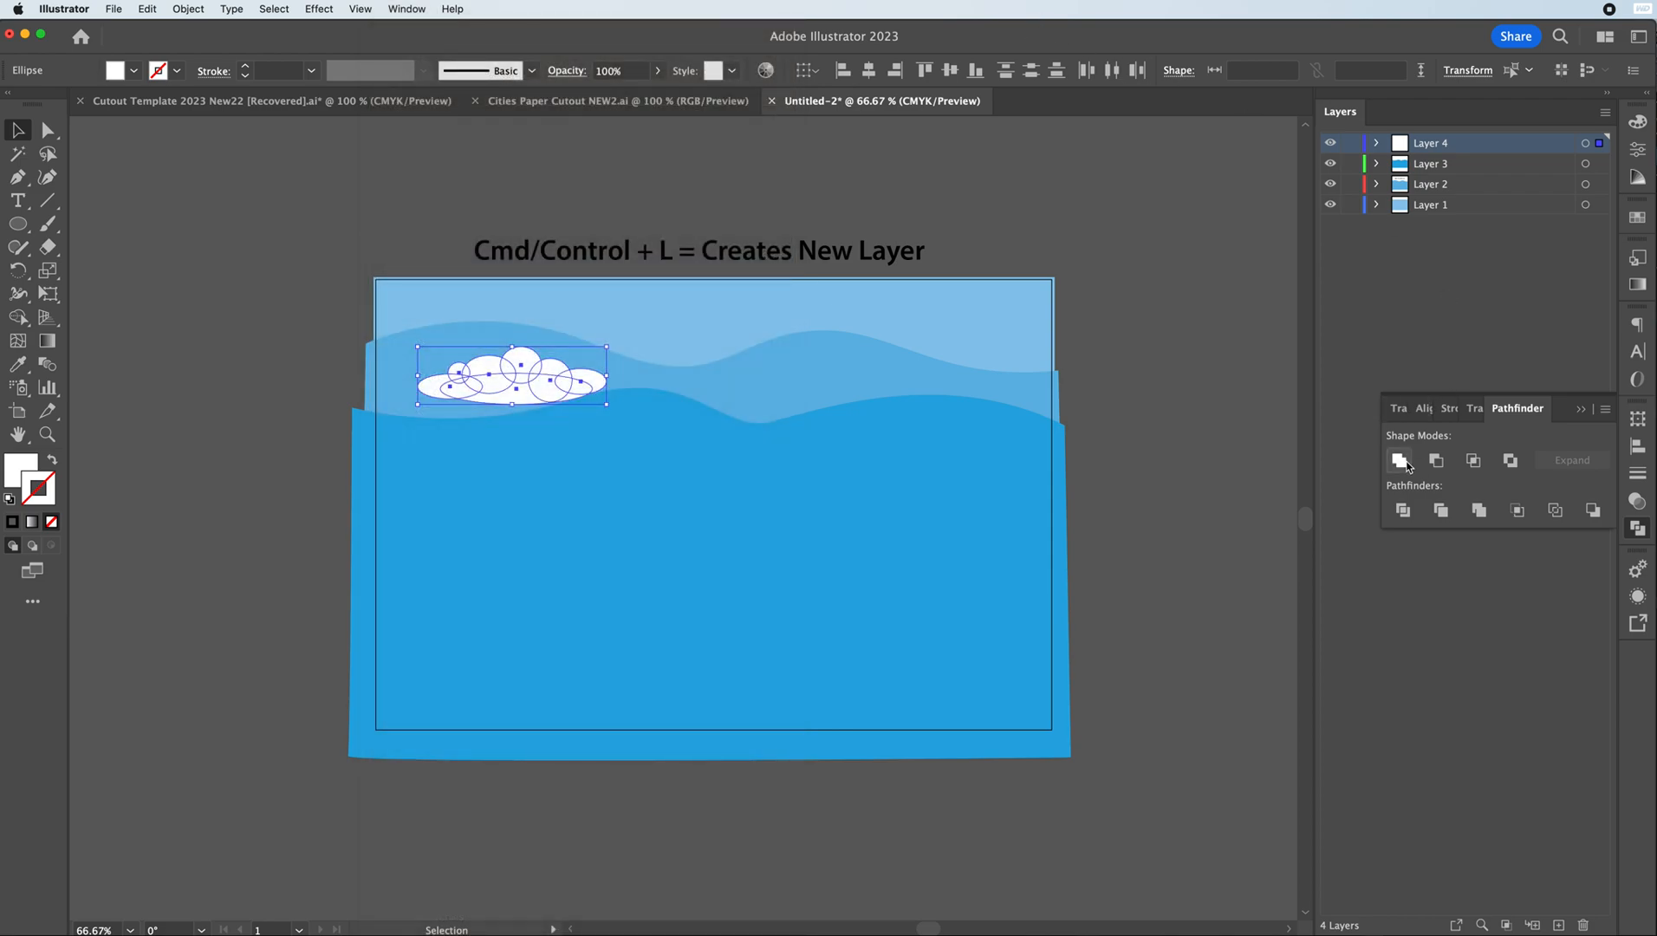
pyautogui.click(1398, 461)
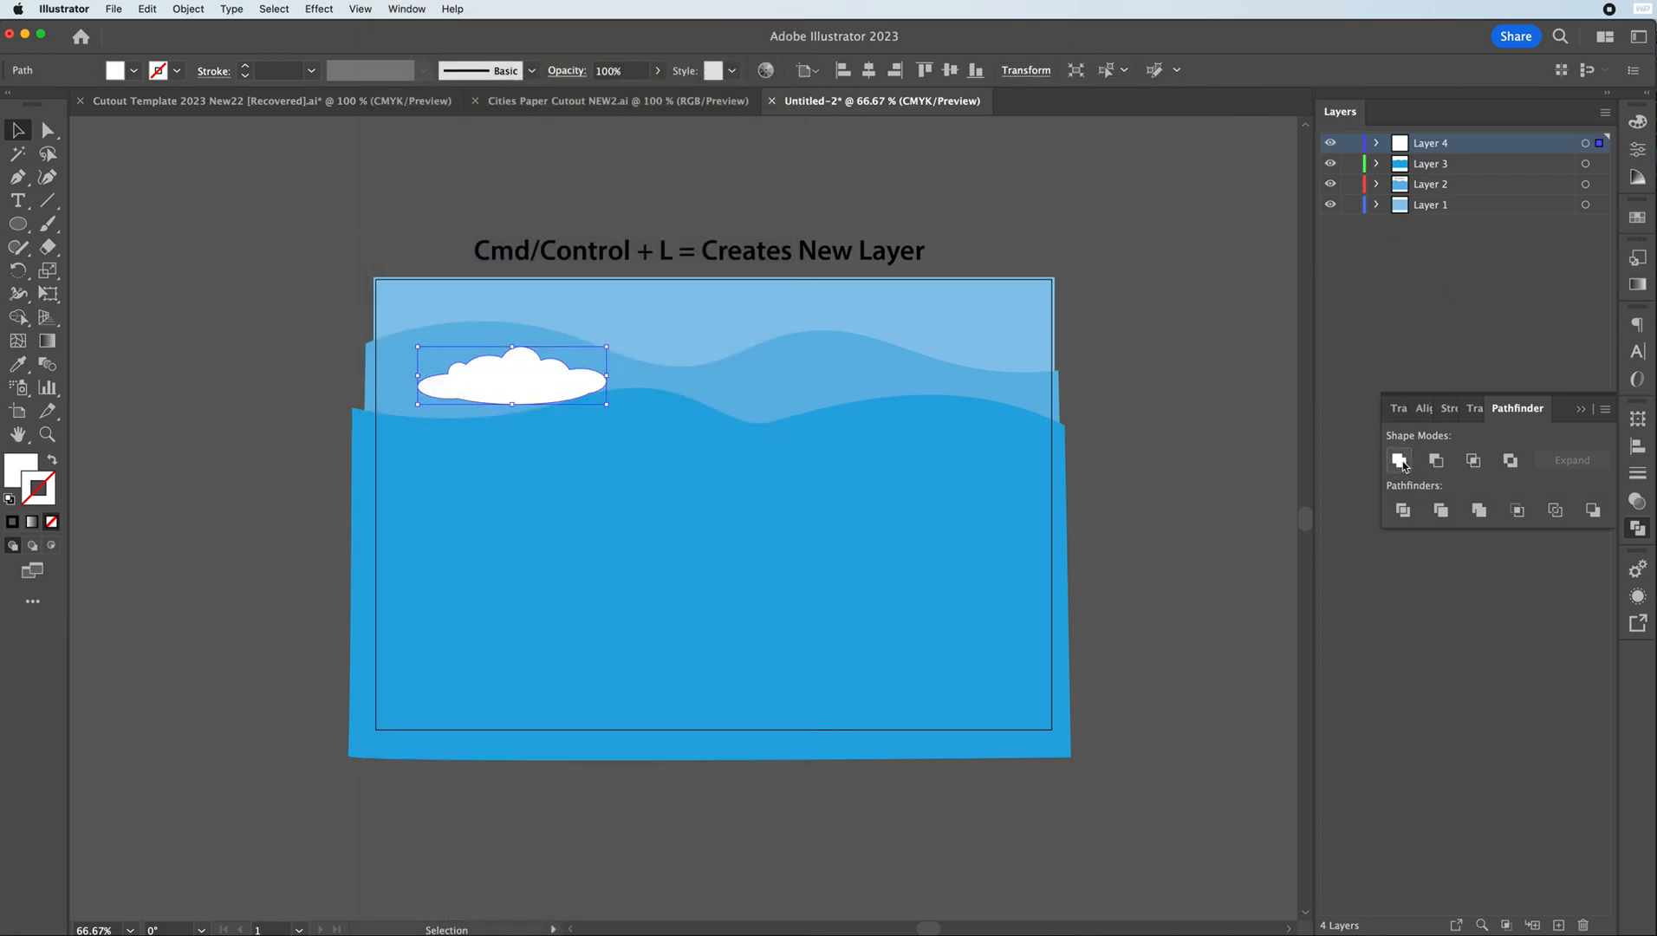
pyautogui.click(145, 199)
pyautogui.moveTo(536, 391); pyautogui.dragTo(560, 364)
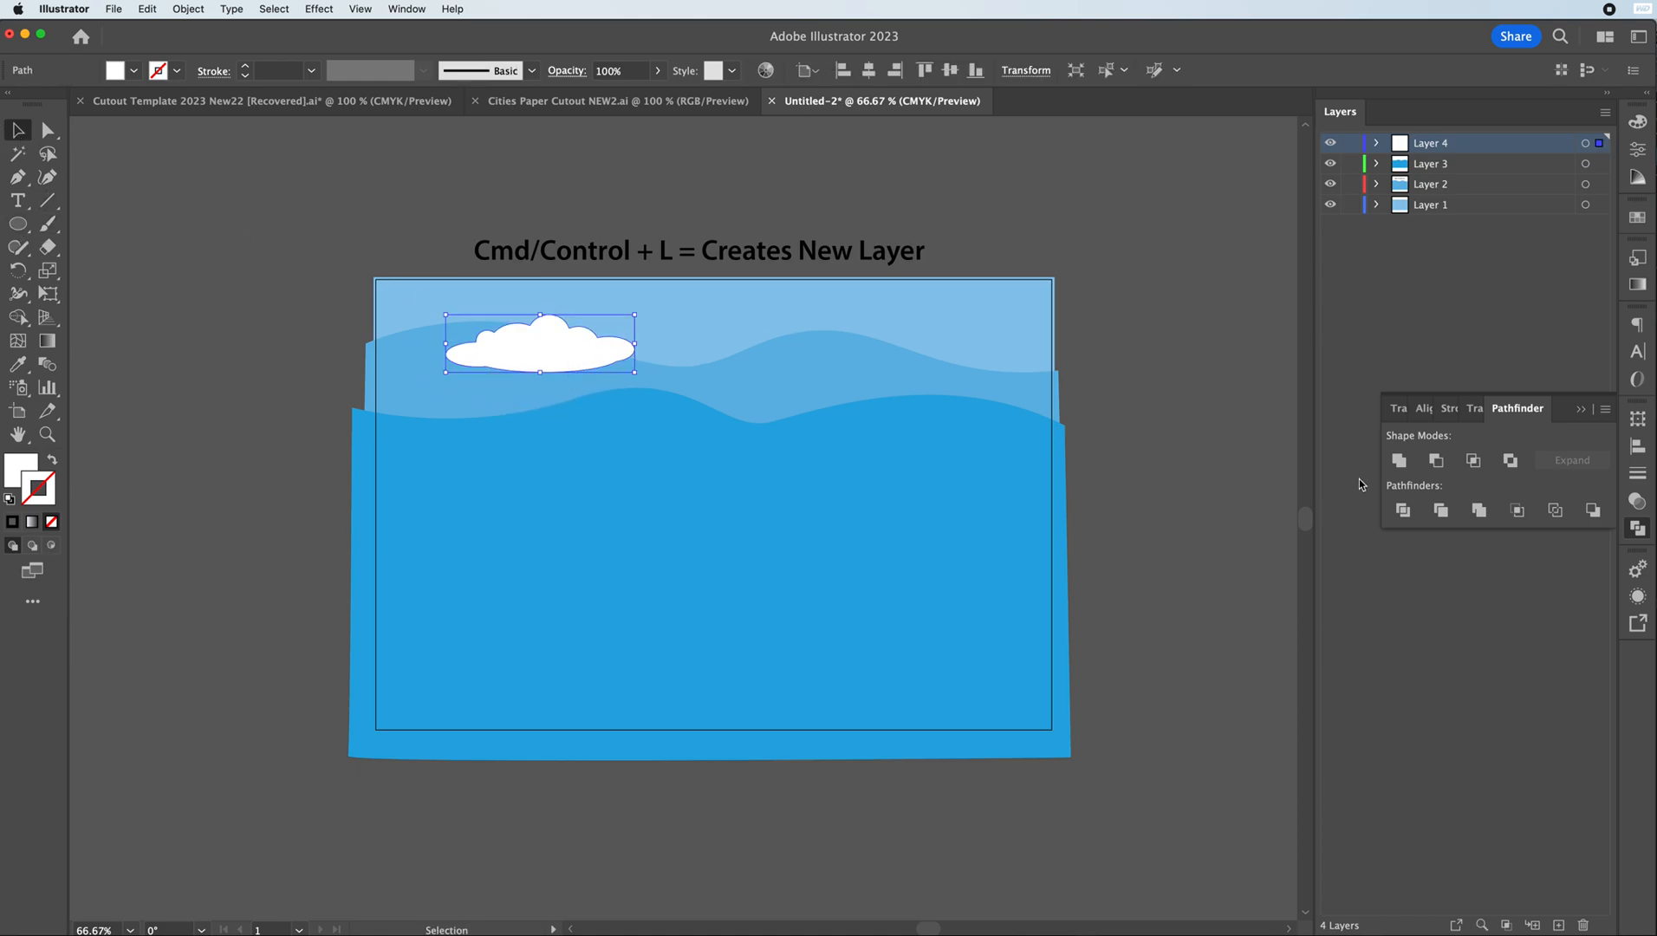
# - Create a new layer and draw a second white cloud from overlapping ellipses at the upper right, with a base about 2.8 x 0.5 in
pyautogui.click(1559, 926)
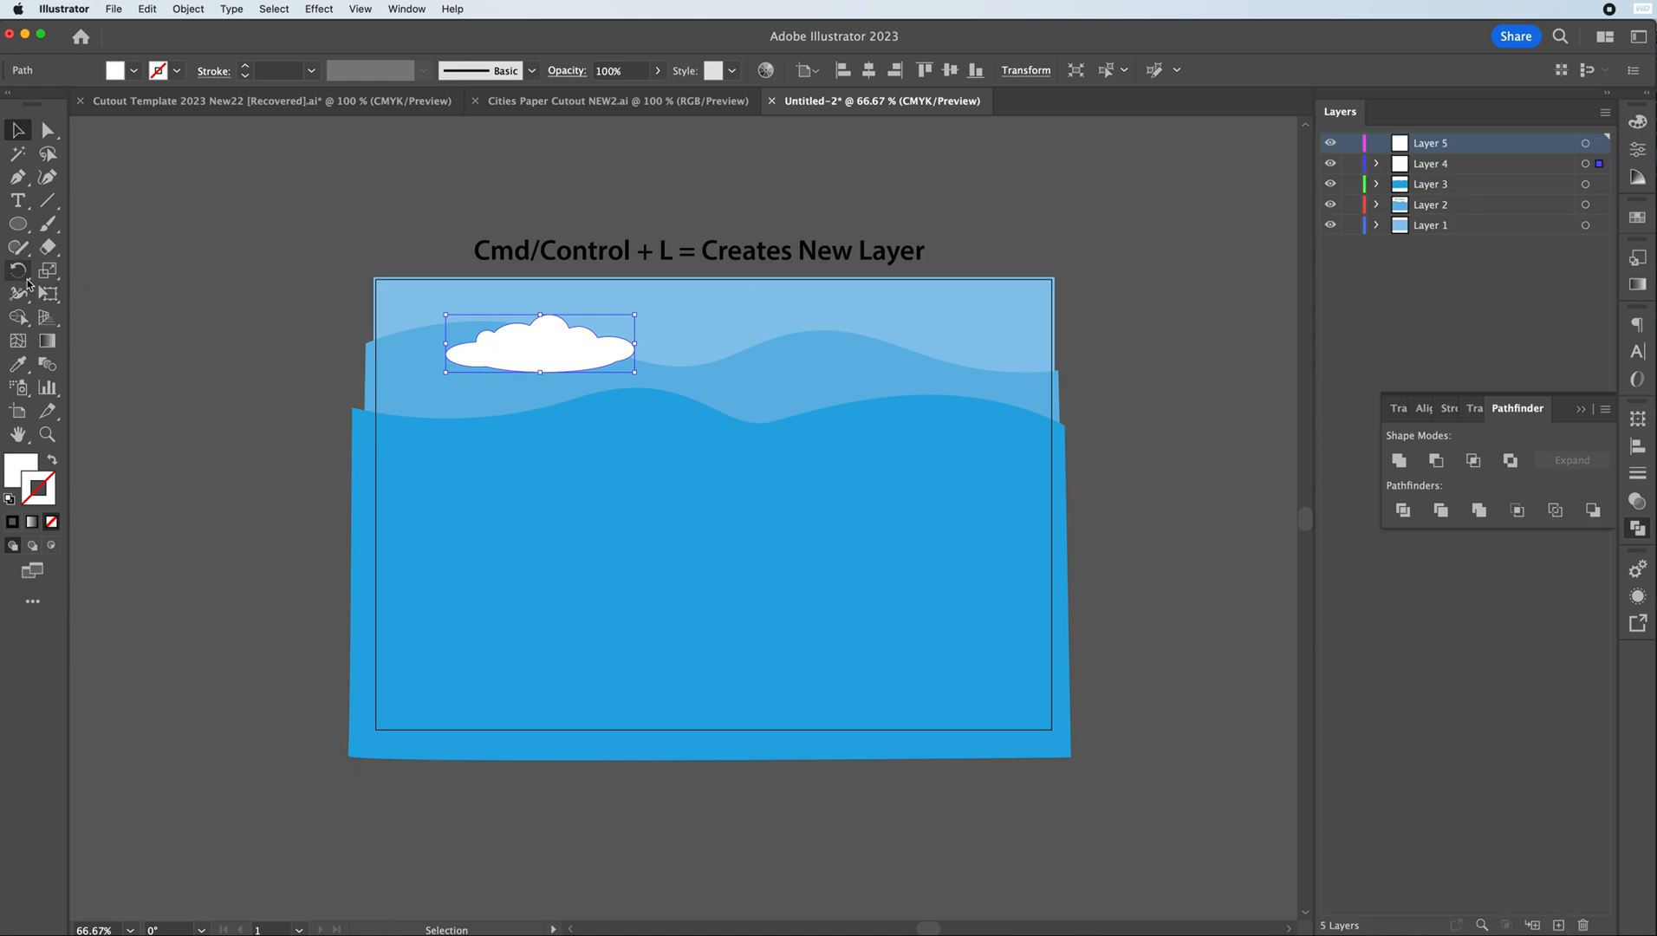
pyautogui.click(16, 224)
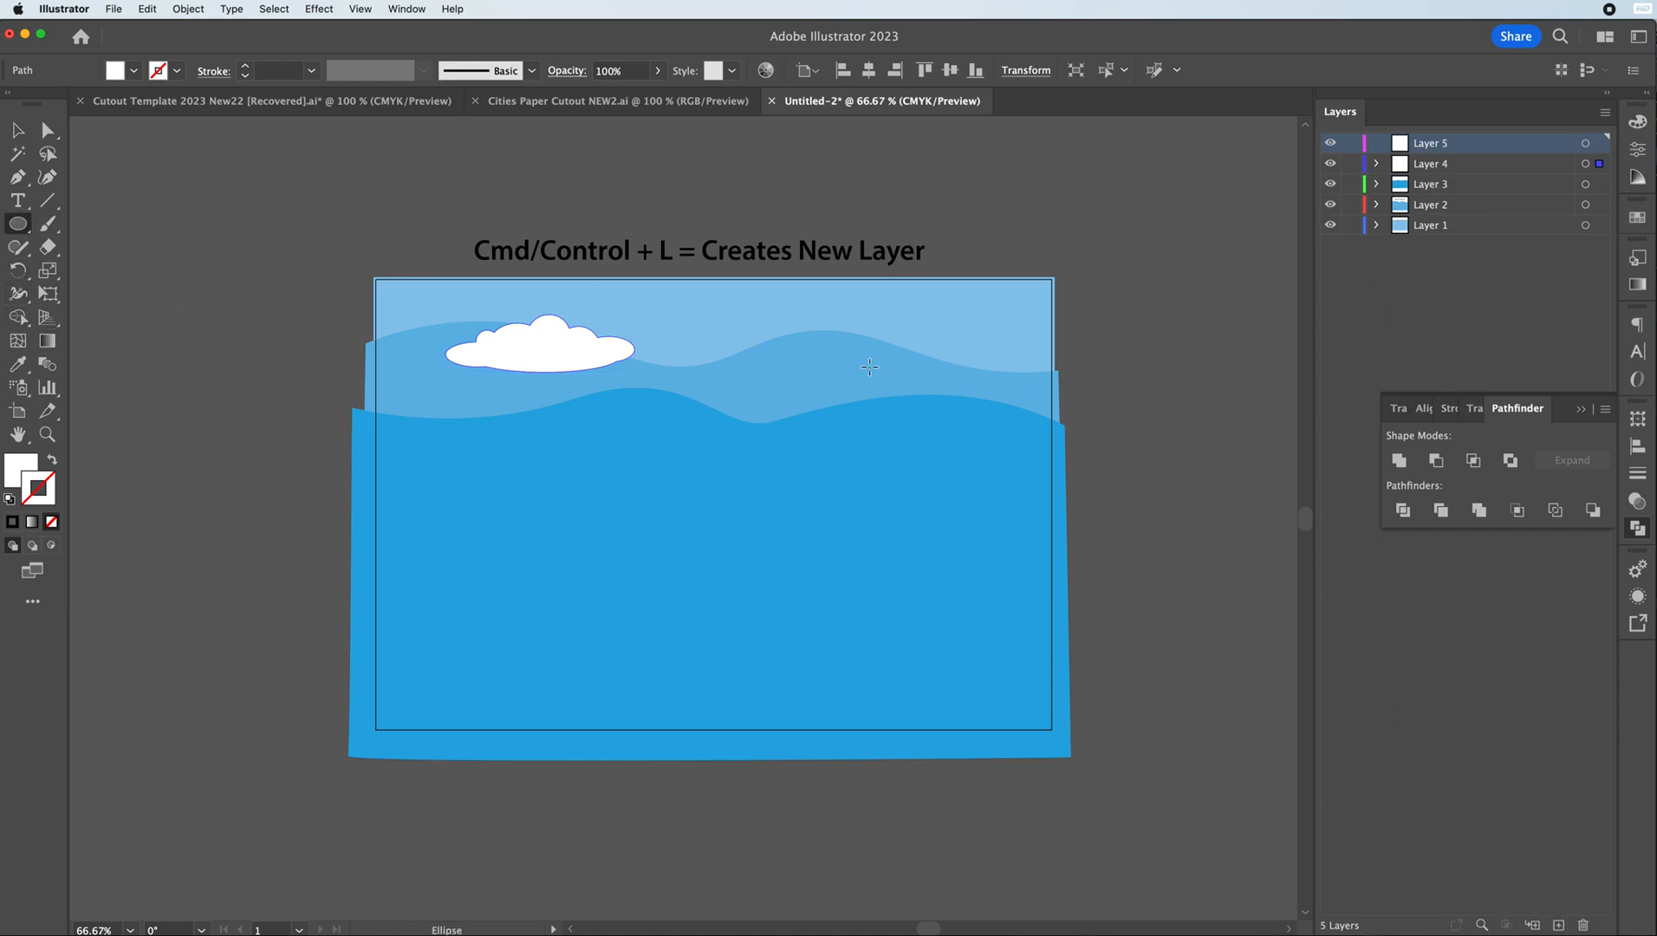
pyautogui.moveTo(811, 367); pyautogui.dragTo(958, 406)
pyautogui.moveTo(790, 384); pyautogui.dragTo(949, 413)
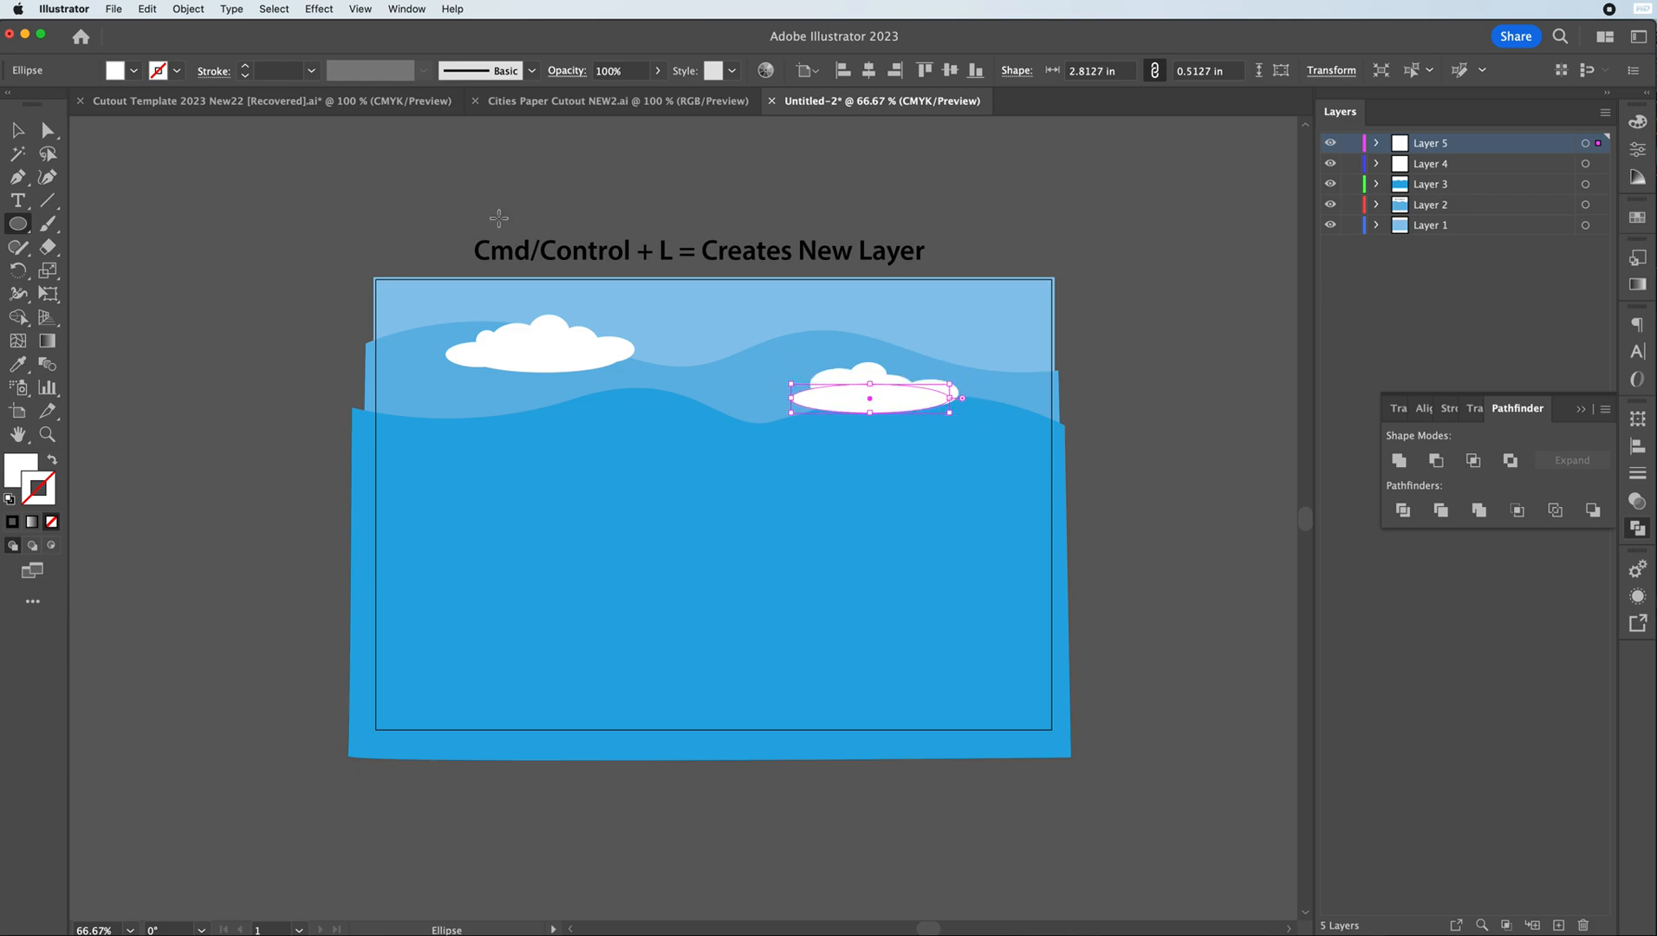
# - Unite the second cloud's ellipses into one shape and move it down and left to the top of the darkest wave
pyautogui.press('v')
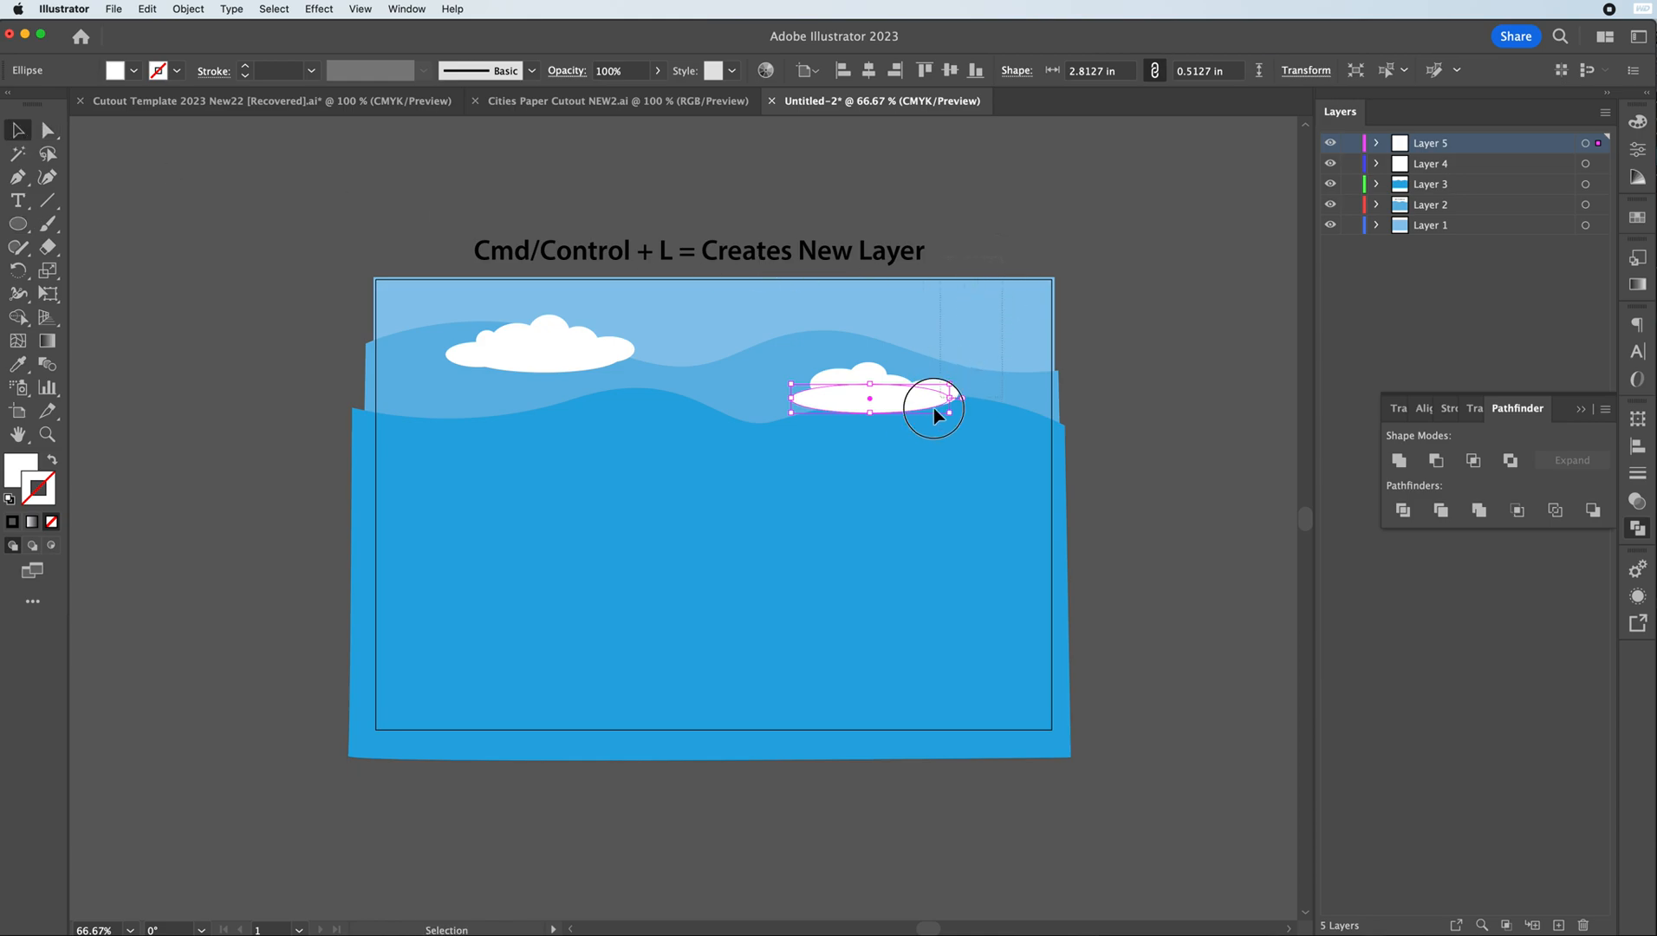
pyautogui.moveTo(786, 438); pyautogui.dragTo(784, 439)
pyautogui.moveTo(741, 215); pyautogui.dragTo(741, 438)
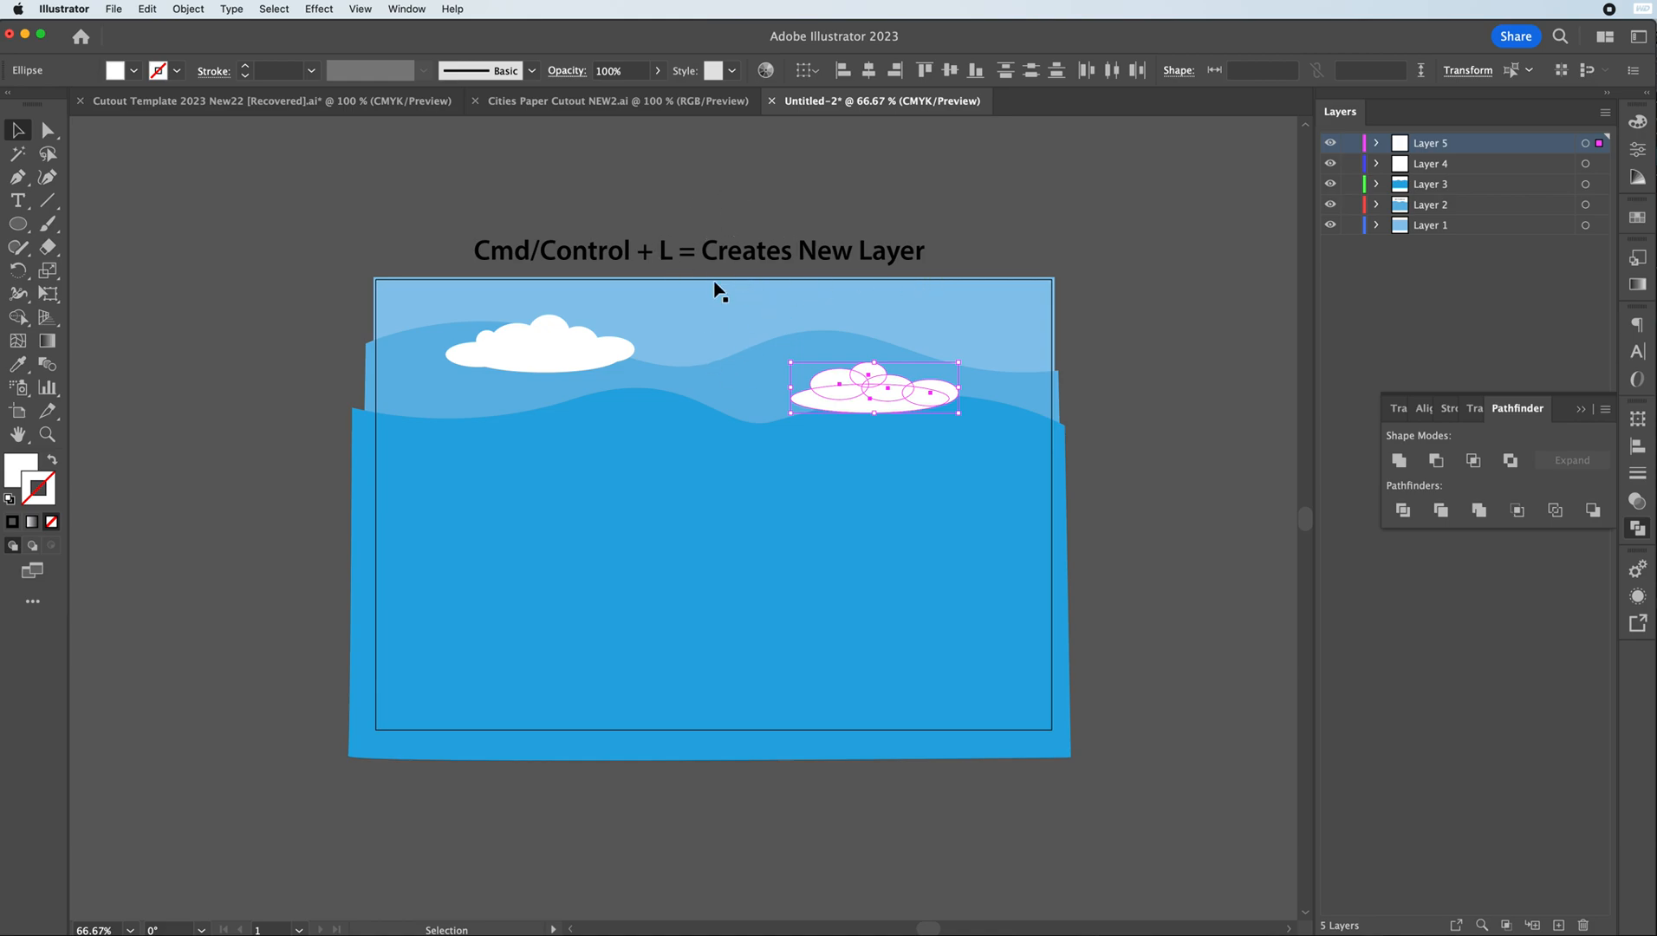
pyautogui.press('super+a')
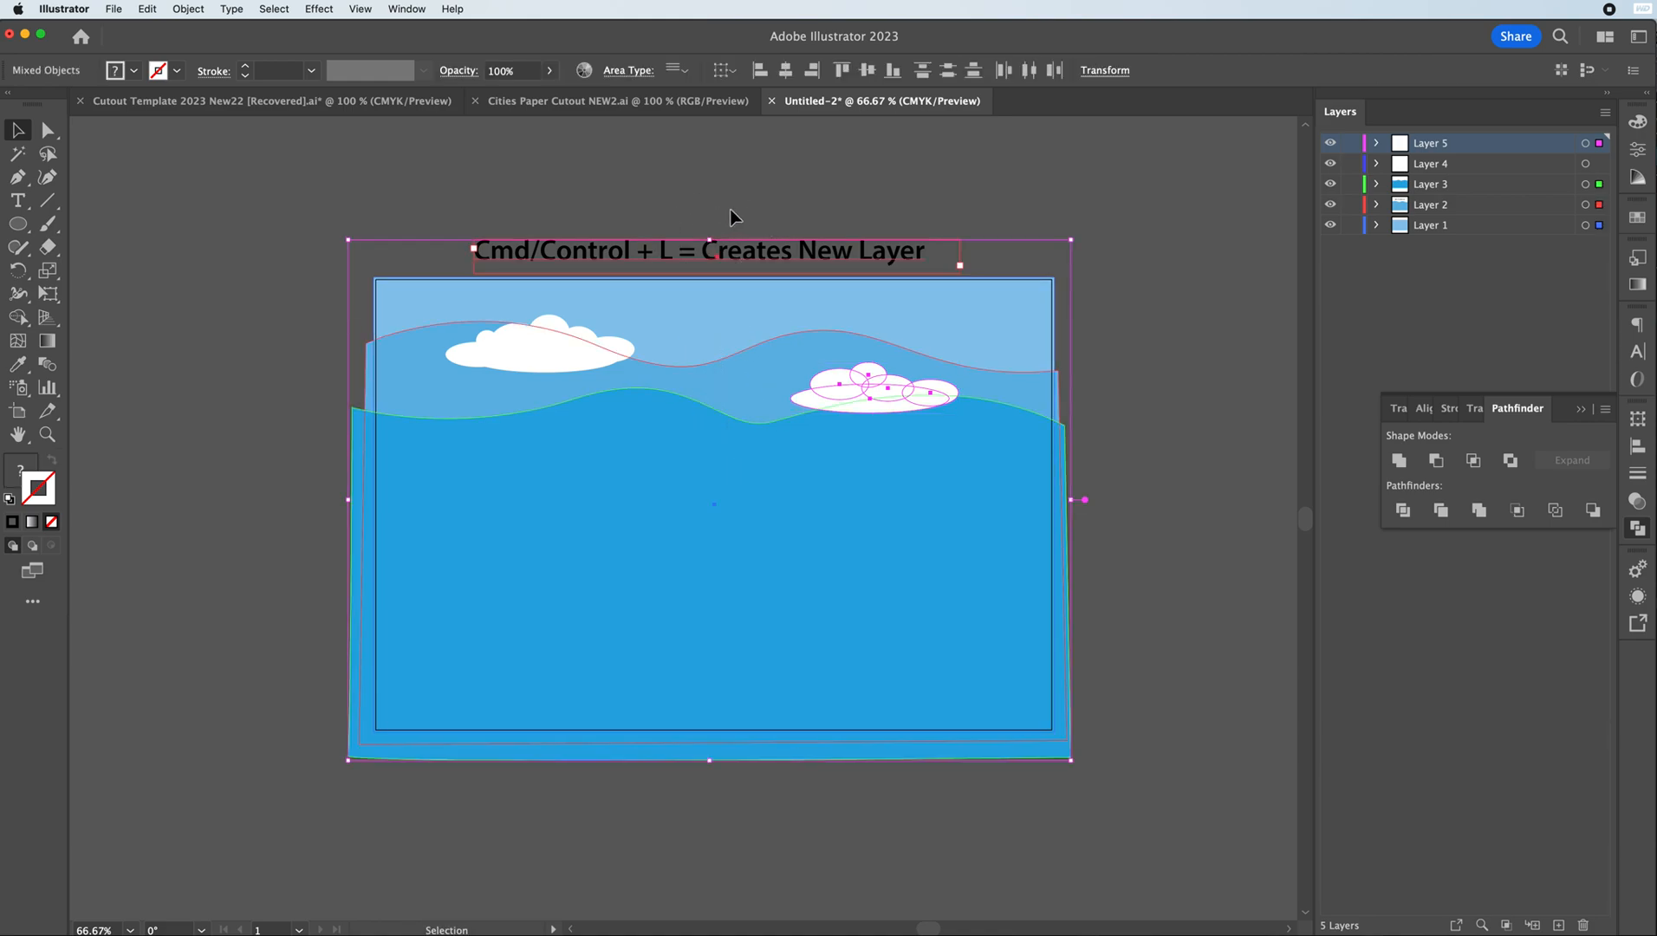
pyautogui.press('super+z')
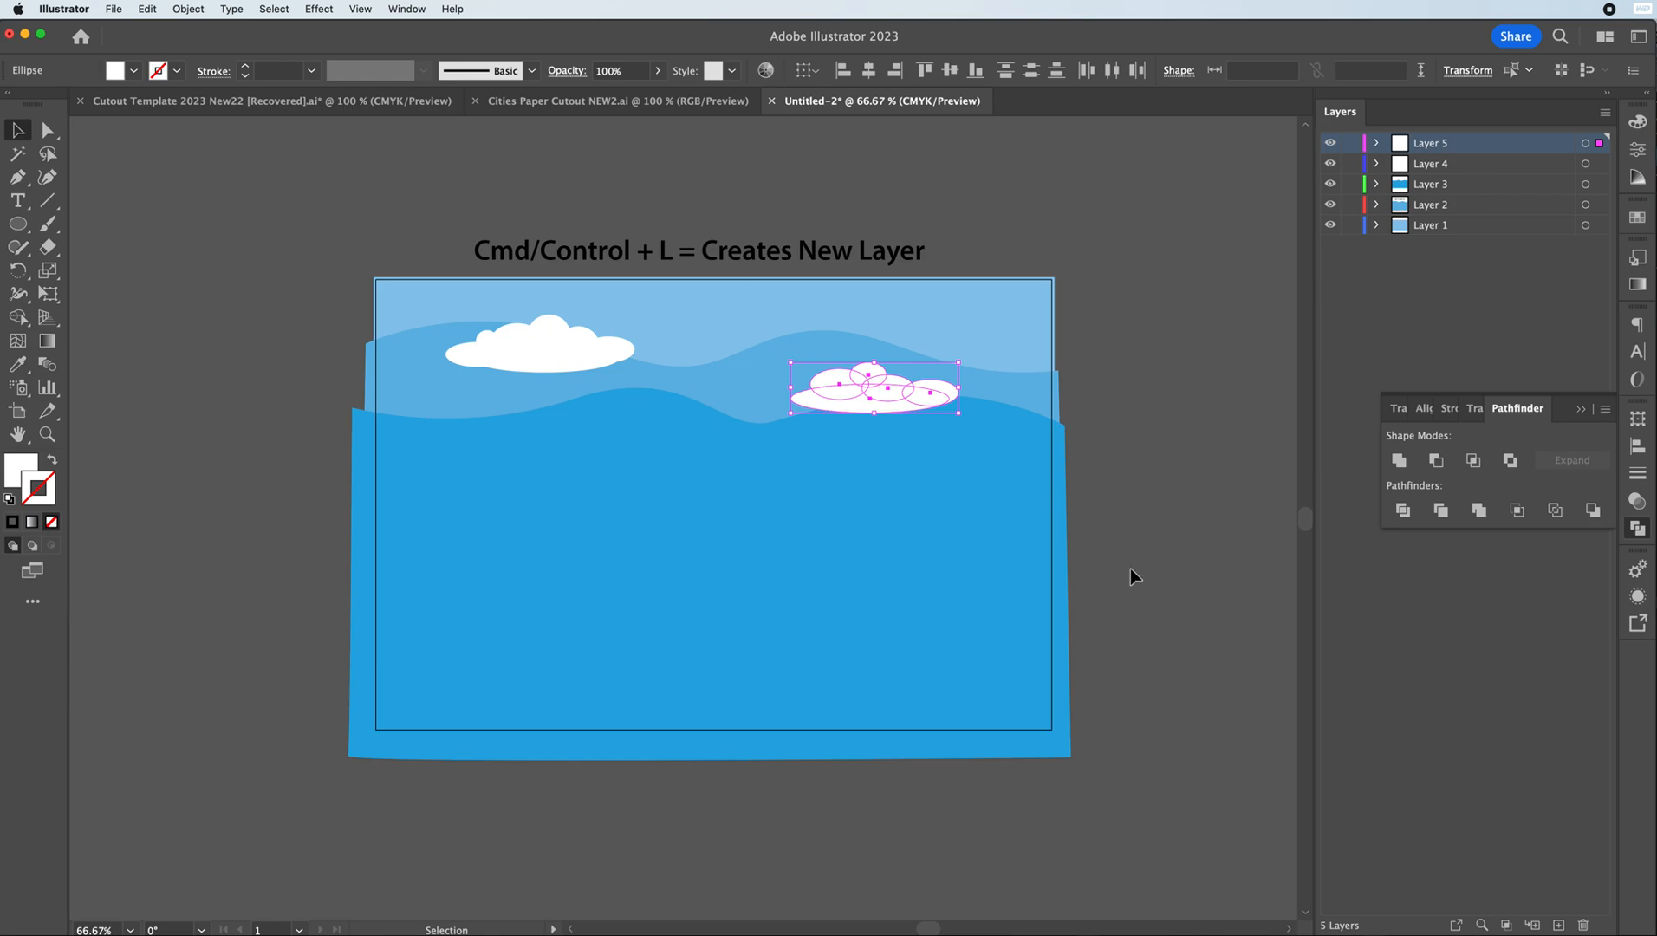
pyautogui.click(1398, 460)
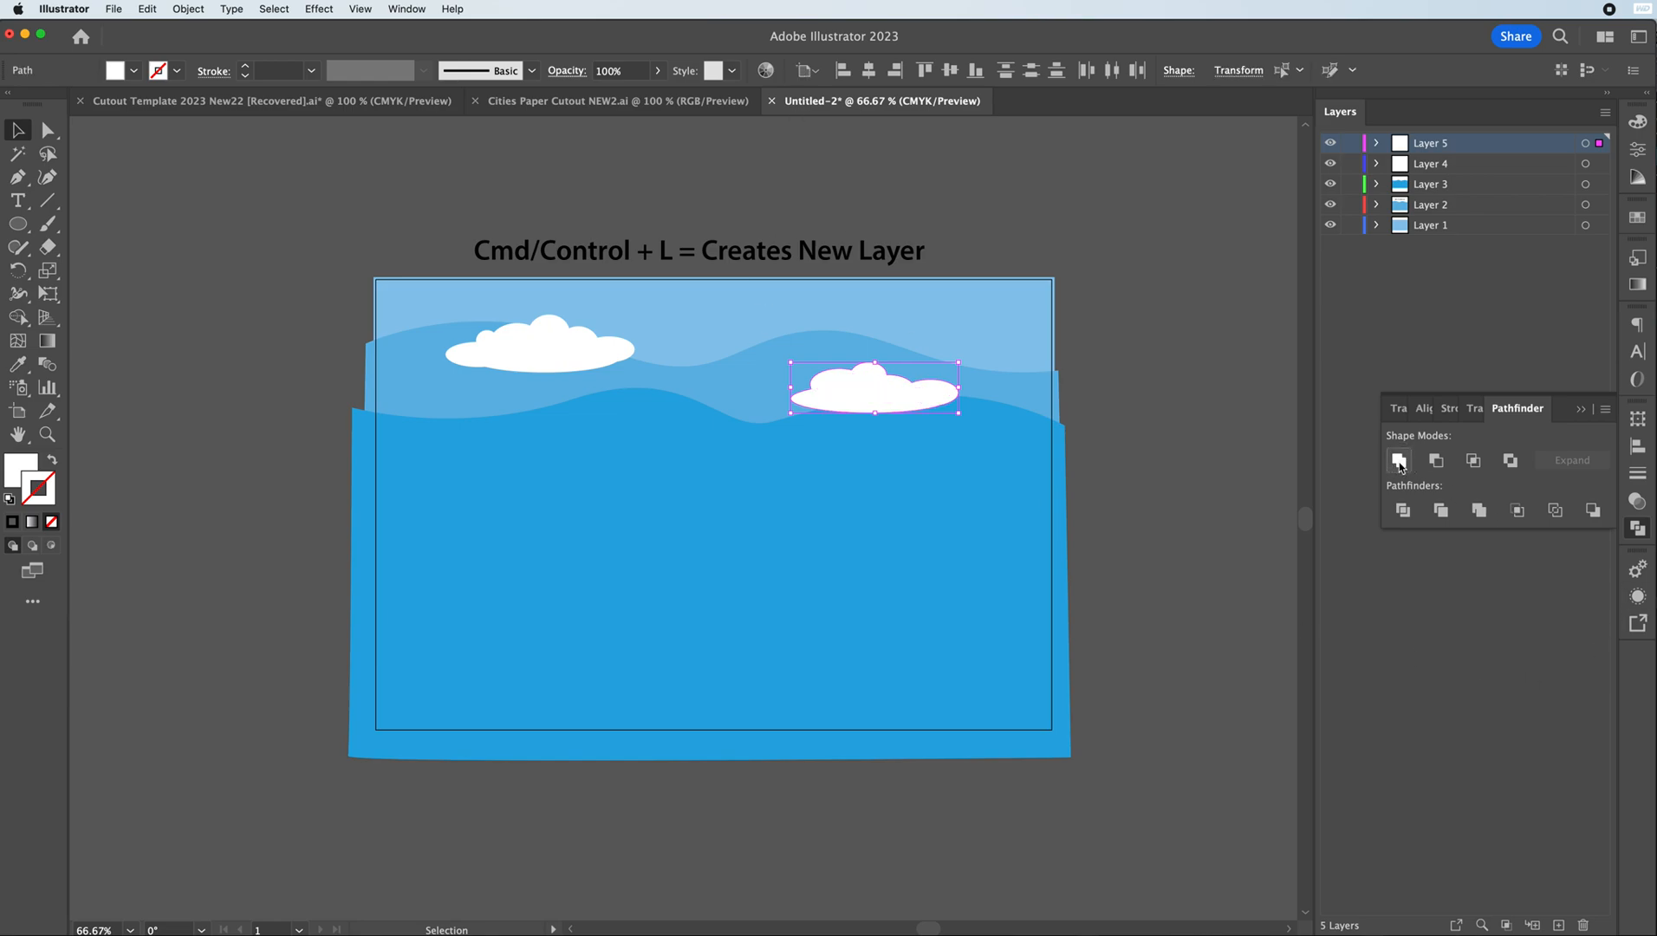
pyautogui.click(283, 189)
pyautogui.moveTo(869, 395); pyautogui.dragTo(718, 447)
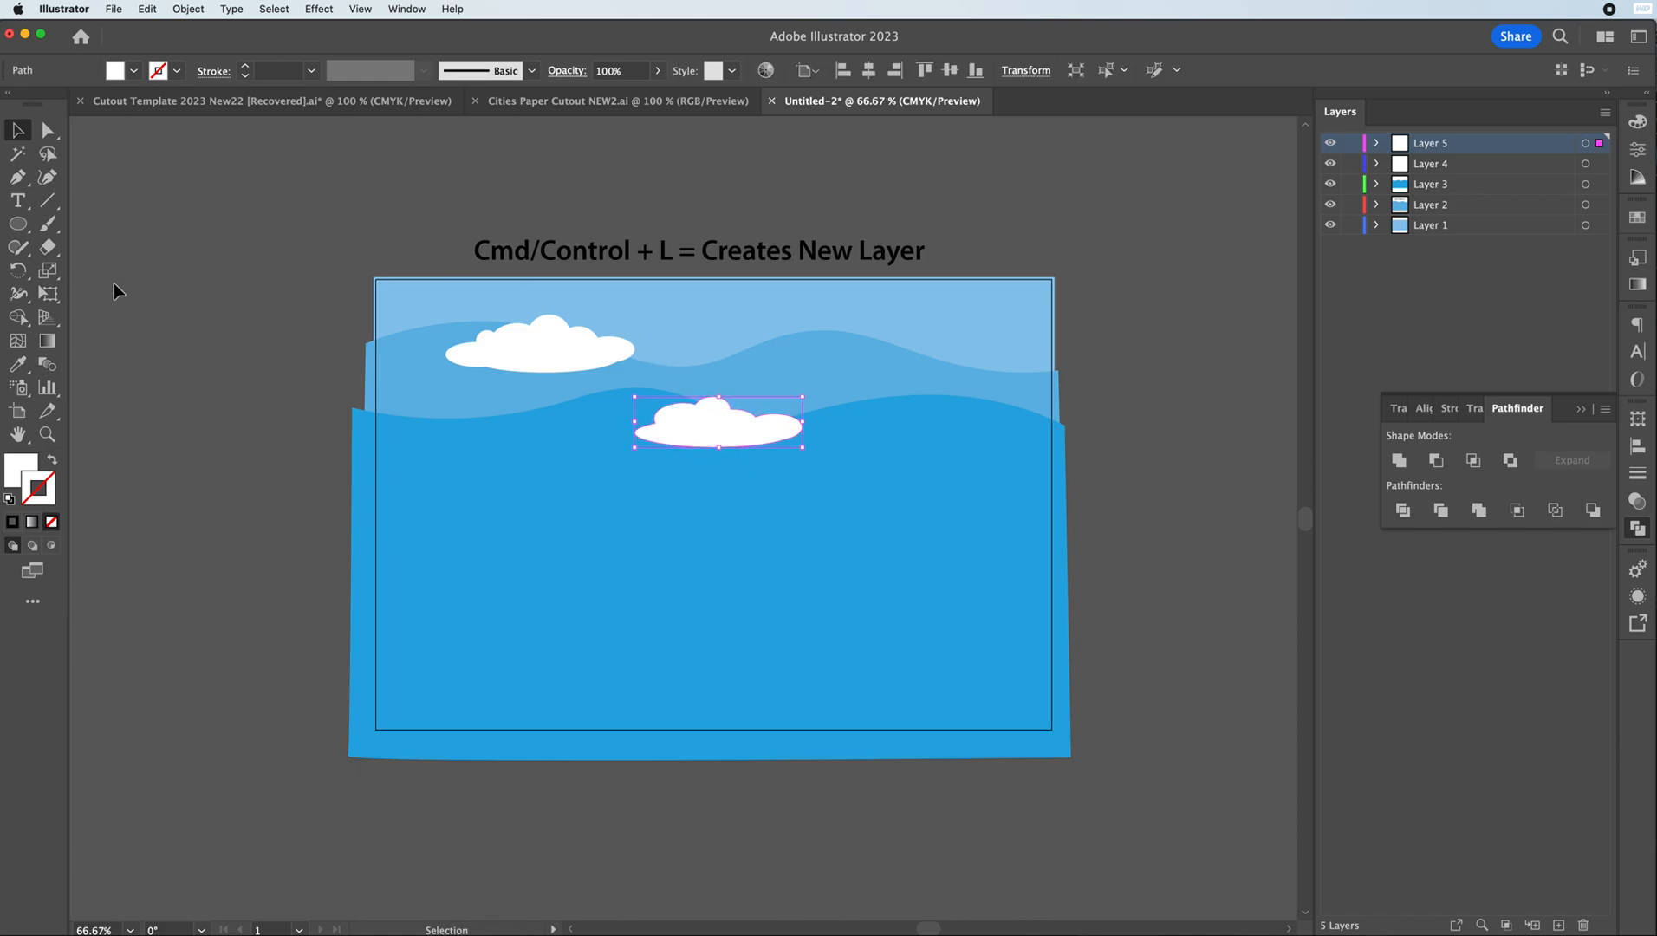
# - Create a new layer and draw a third, smaller white cloud from overlapping ellipses at the artboard's upper right
pyautogui.click(1559, 925)
pyautogui.click(17, 318)
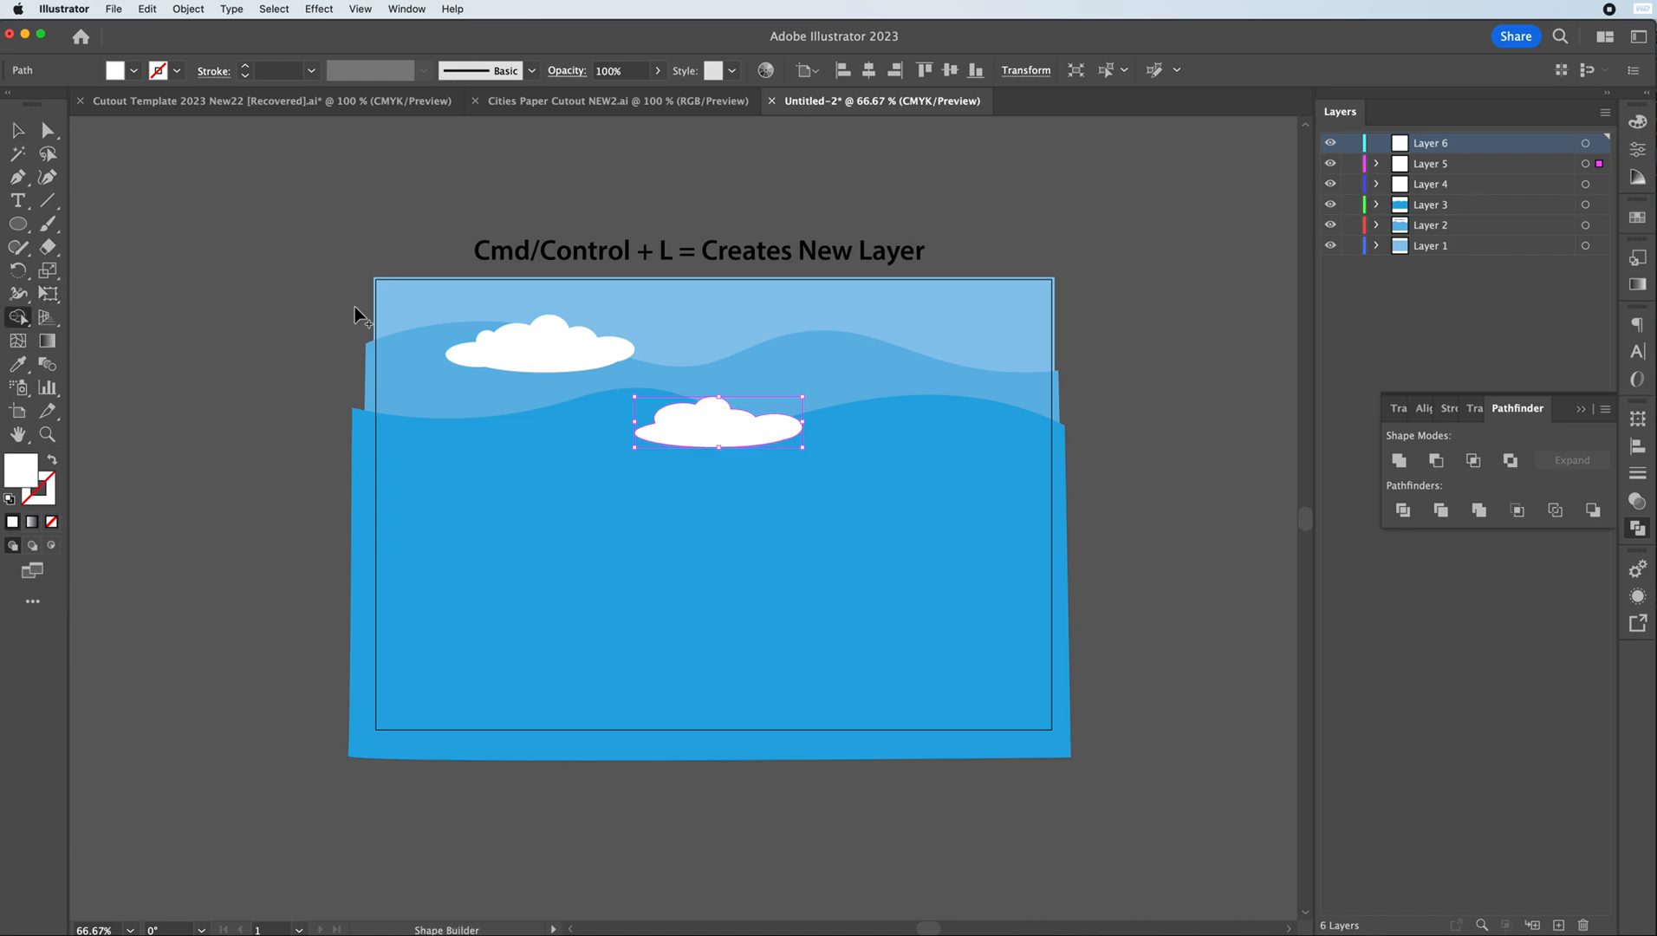
pyautogui.click(17, 223)
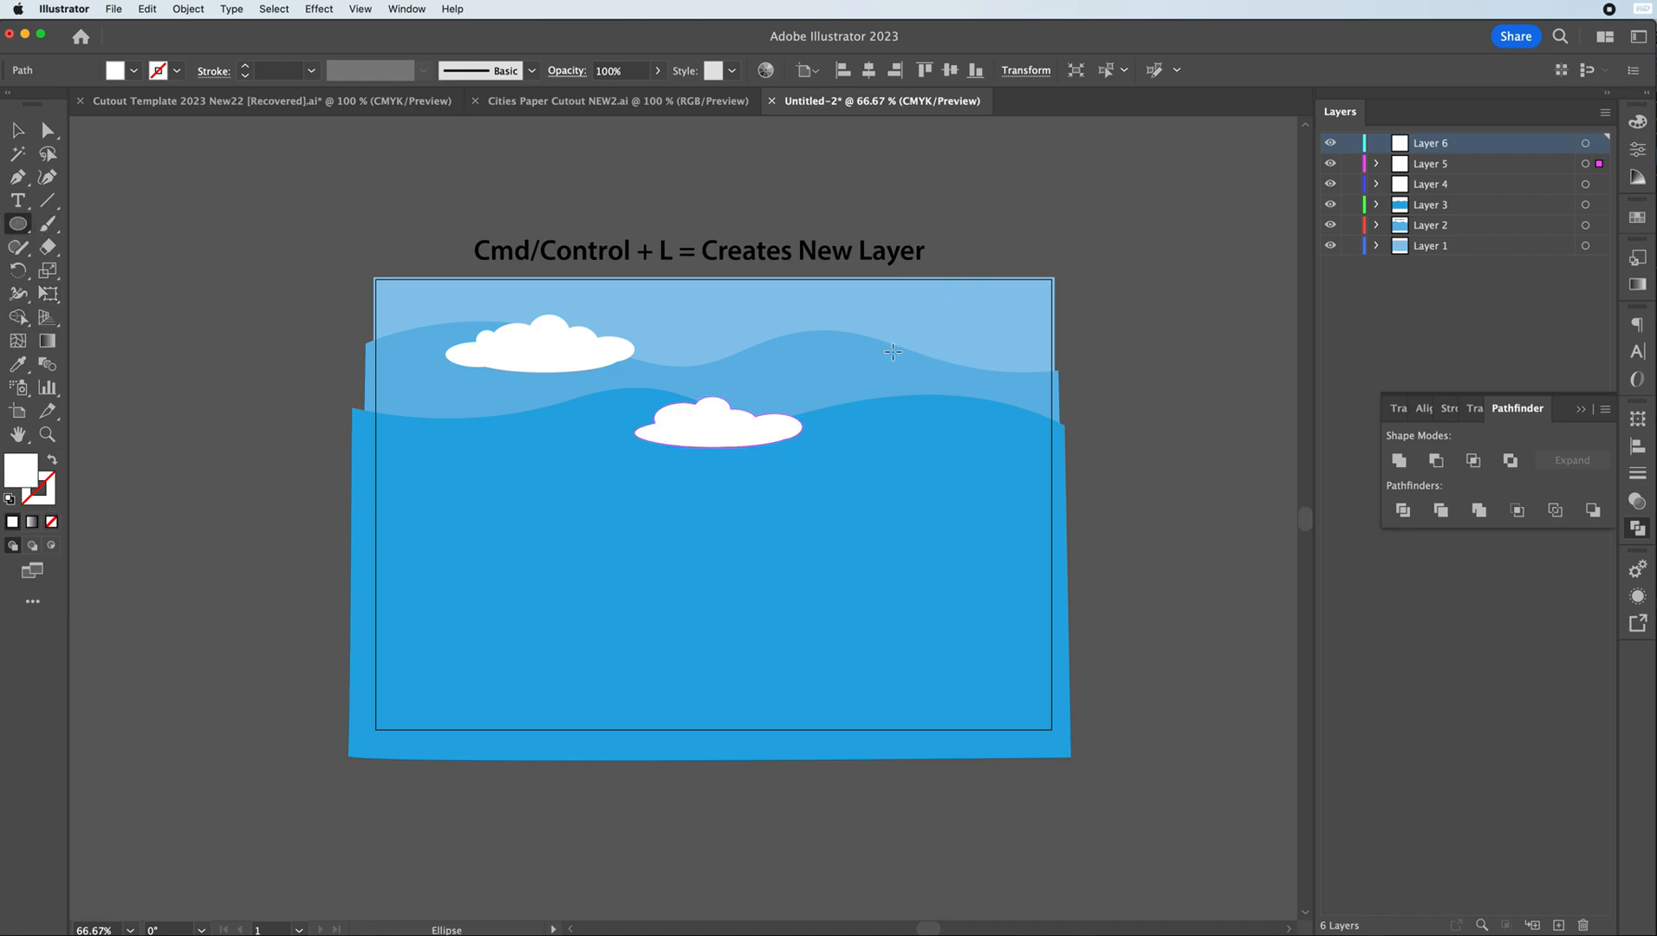
pyautogui.moveTo(847, 330); pyautogui.dragTo(921, 385)
pyautogui.moveTo(838, 352)
pyautogui.mouseDown()
pyautogui.moveTo(898, 413)
pyautogui.moveTo(902, 382)
pyautogui.mouseUp()
pyautogui.moveTo(817, 347)
pyautogui.mouseDown()
pyautogui.moveTo(893, 397)
pyautogui.moveTo(870, 375)
pyautogui.moveTo(975, 405)
pyautogui.moveTo(958, 379)
pyautogui.mouseUp()
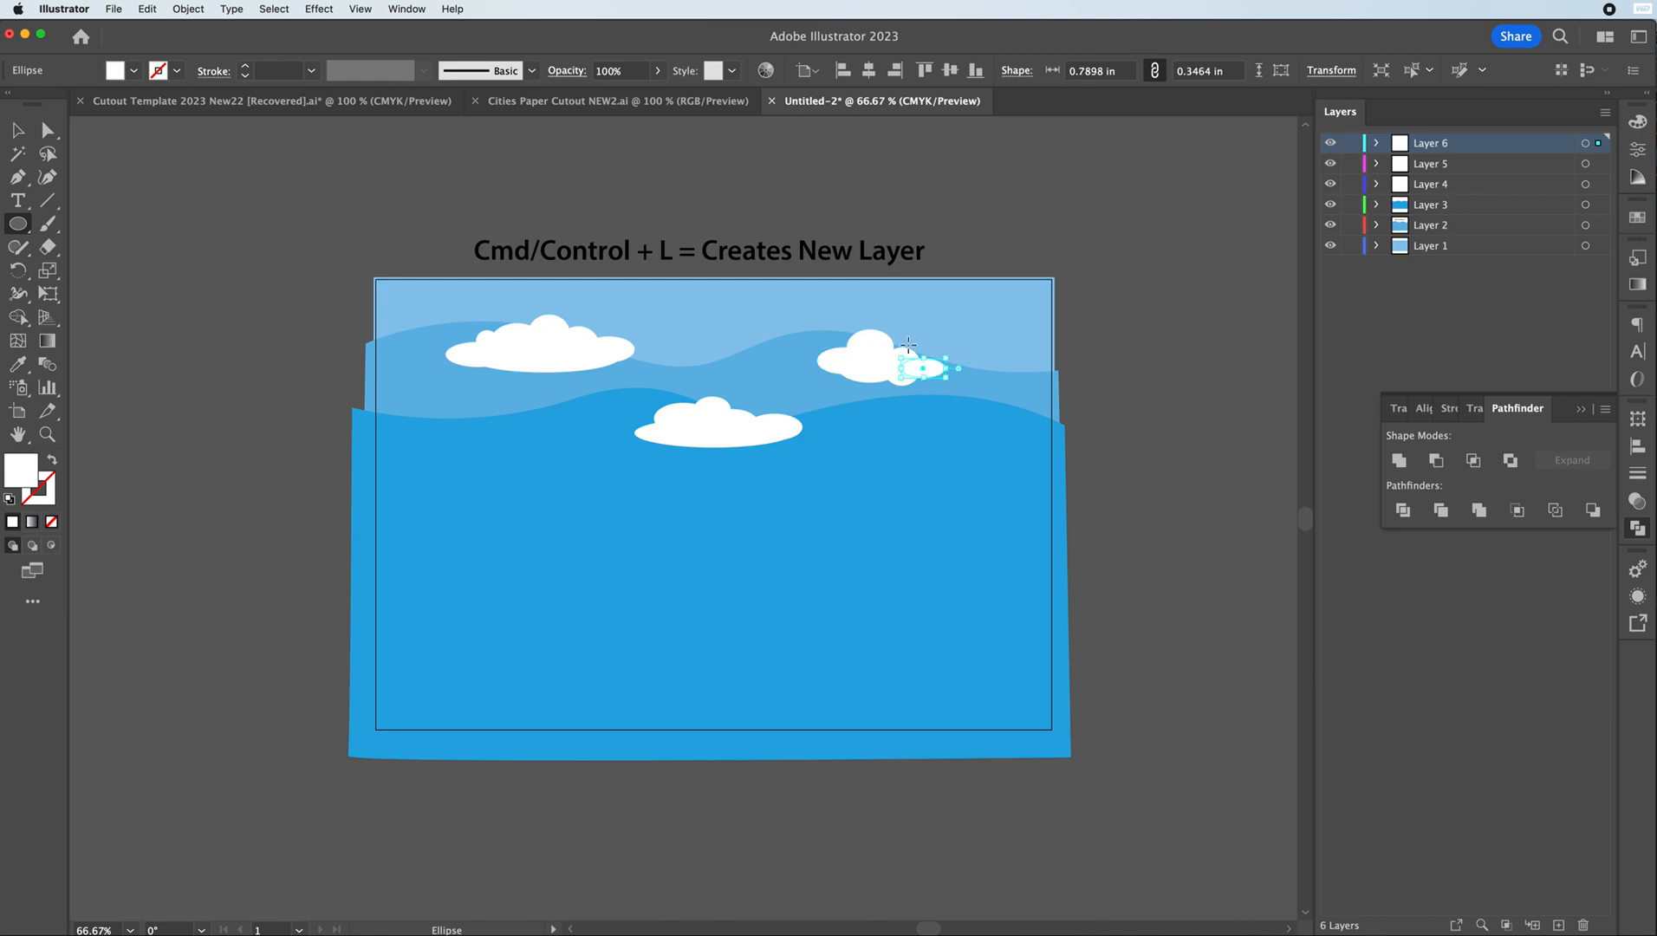
# - Unite the third cloud's ellipses into one shape and move it slightly to the right
pyautogui.click(17, 130)
pyautogui.moveTo(1102, 342); pyautogui.dragTo(822, 381)
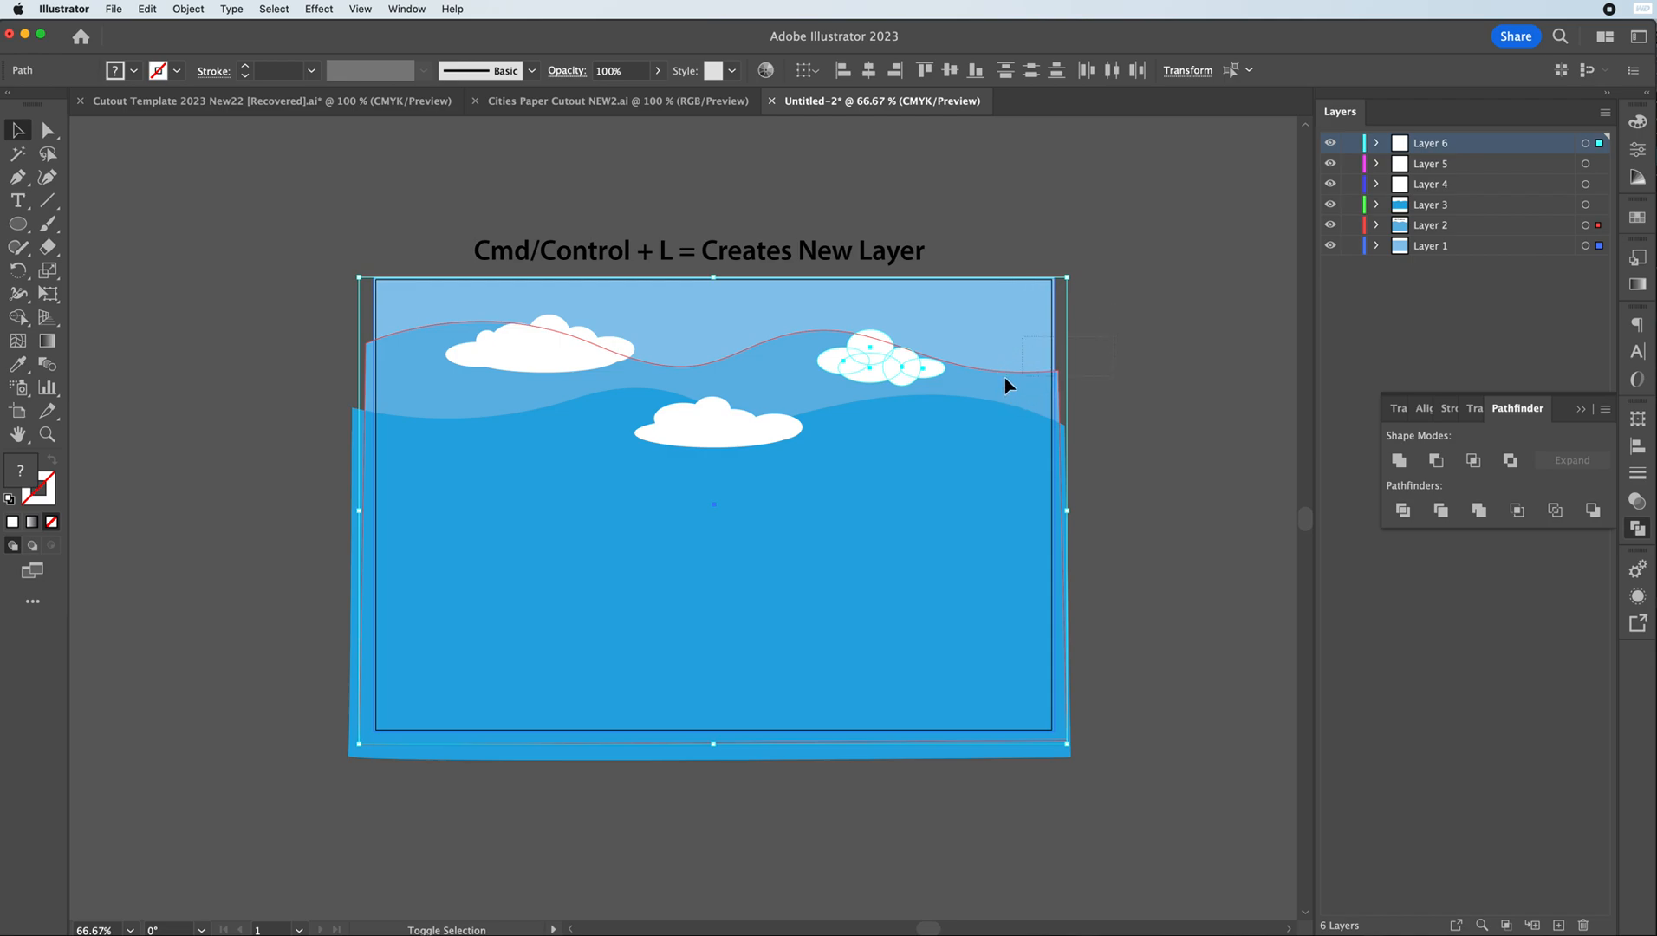
pyautogui.moveTo(1020, 376); pyautogui.dragTo(1017, 377)
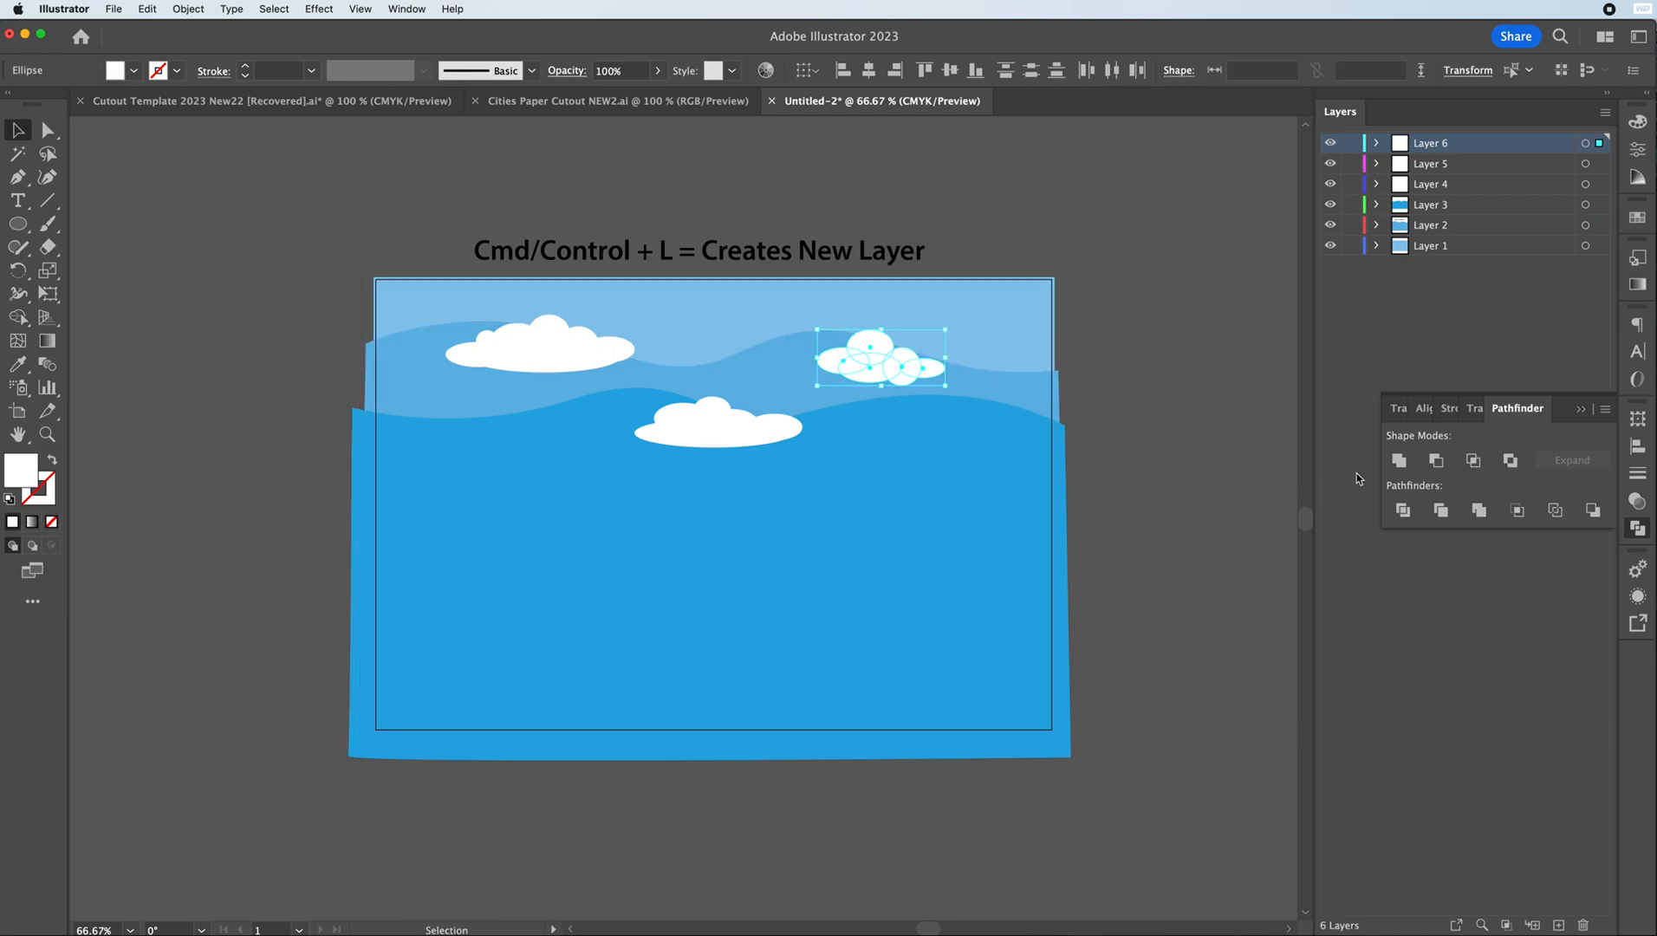
pyautogui.click(1399, 460)
pyautogui.moveTo(874, 368); pyautogui.dragTo(904, 374)
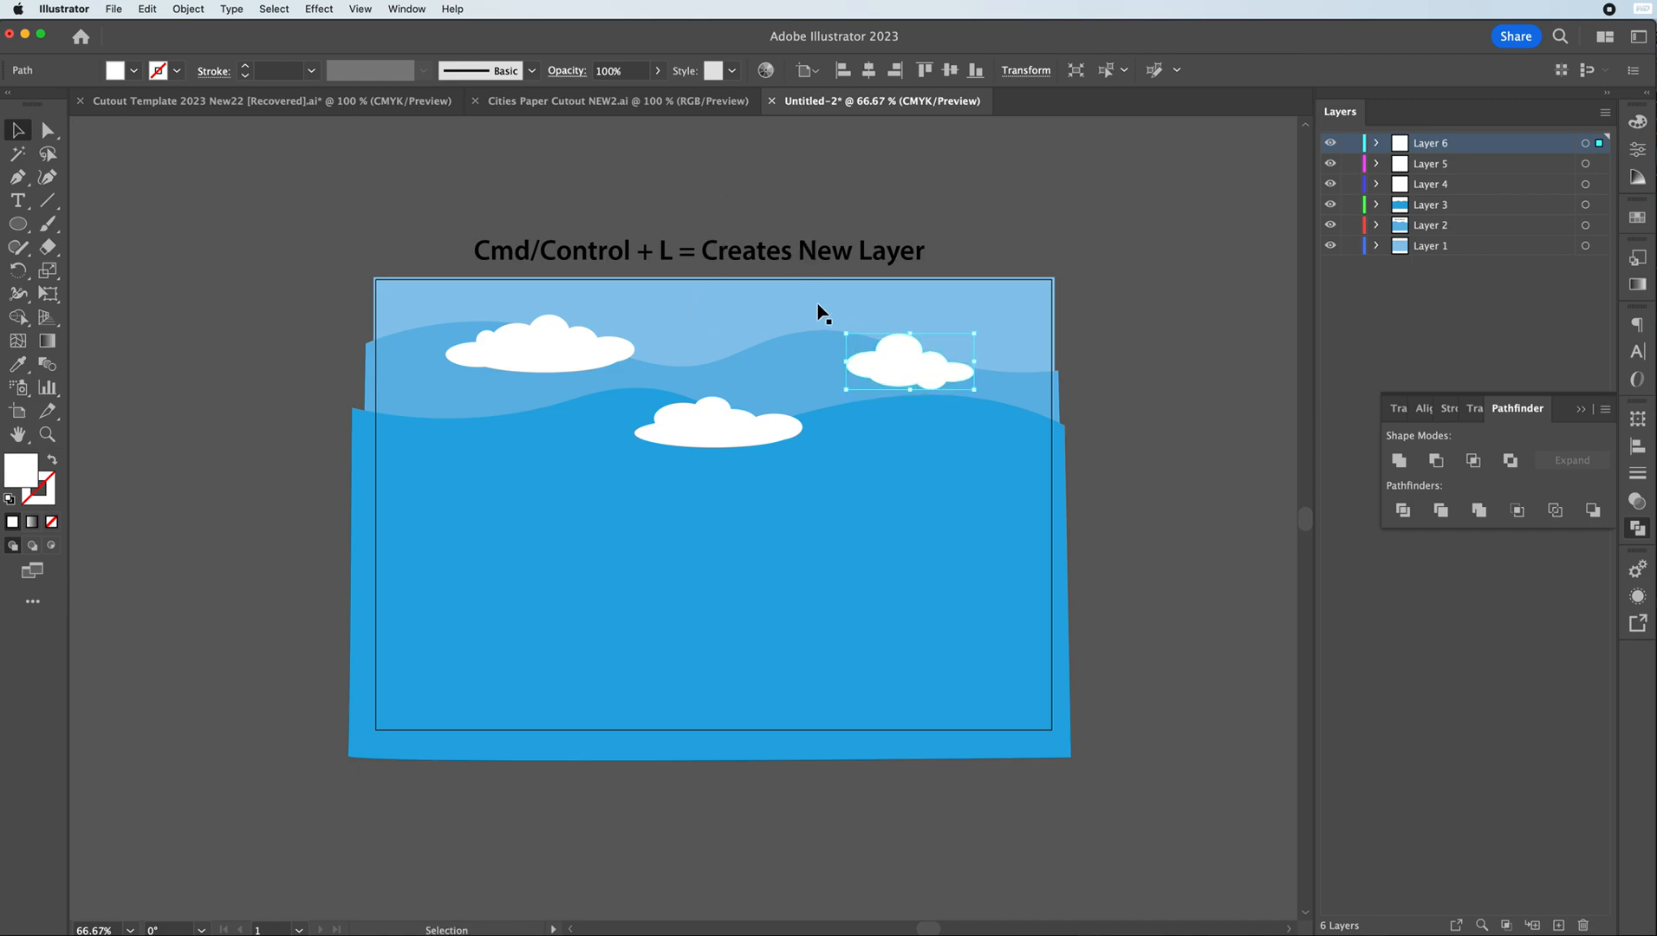
# - Deselect the third cloud and switch to the Pen tool
pyautogui.click(278, 254)
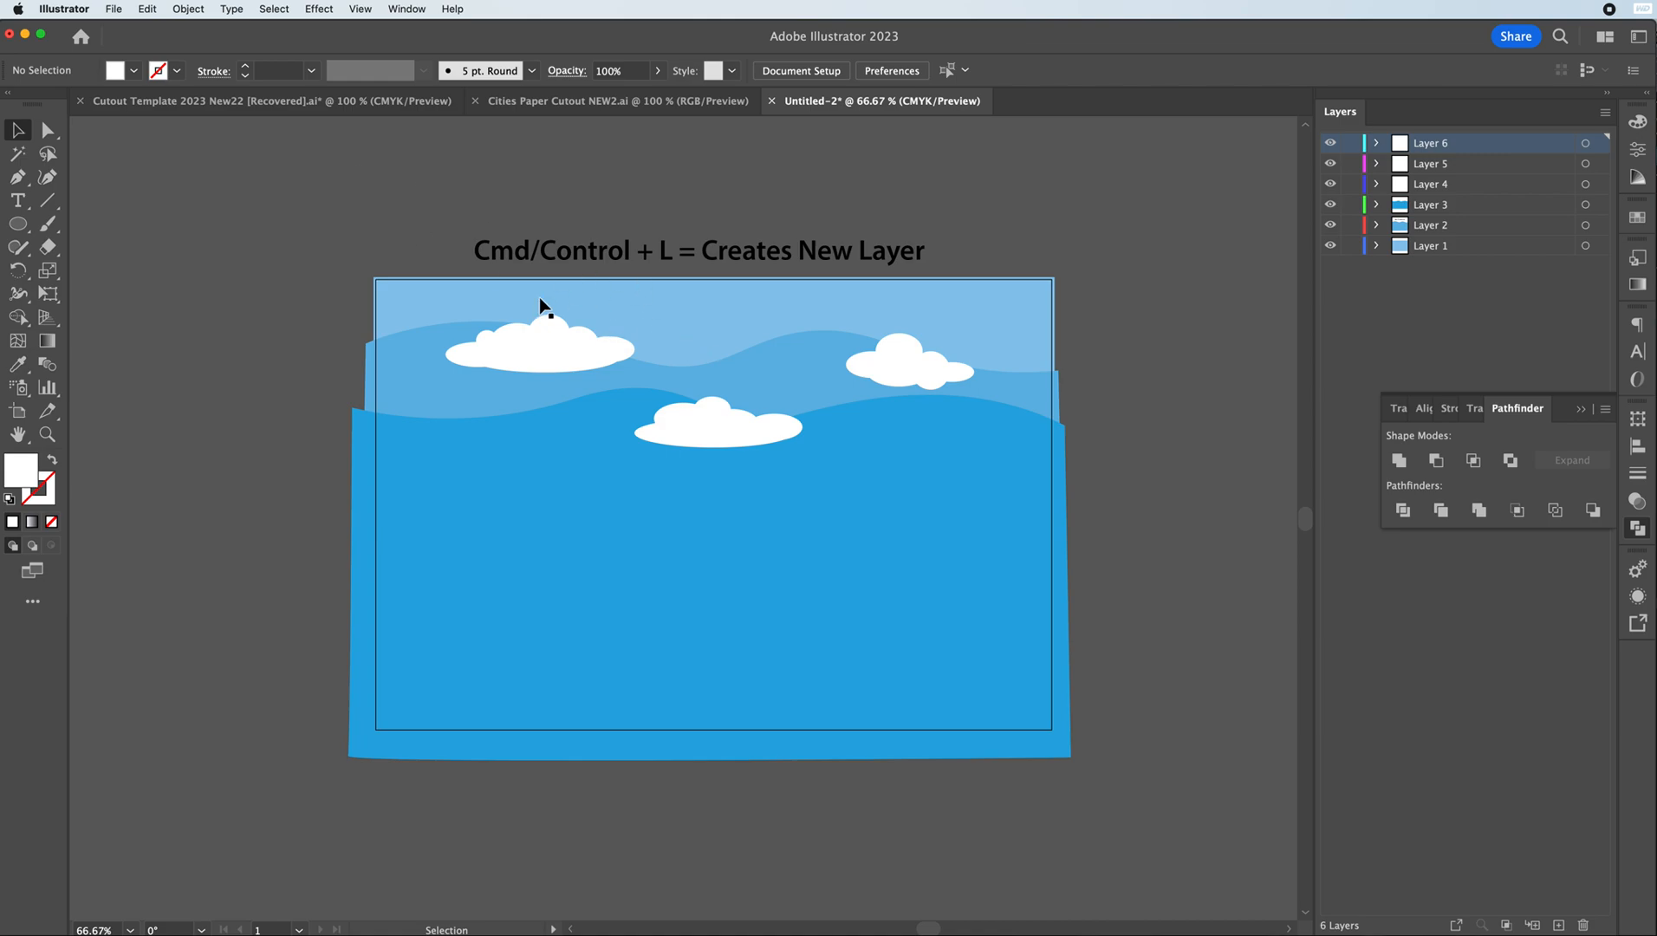
pyautogui.click(17, 200)
pyautogui.click(19, 180)
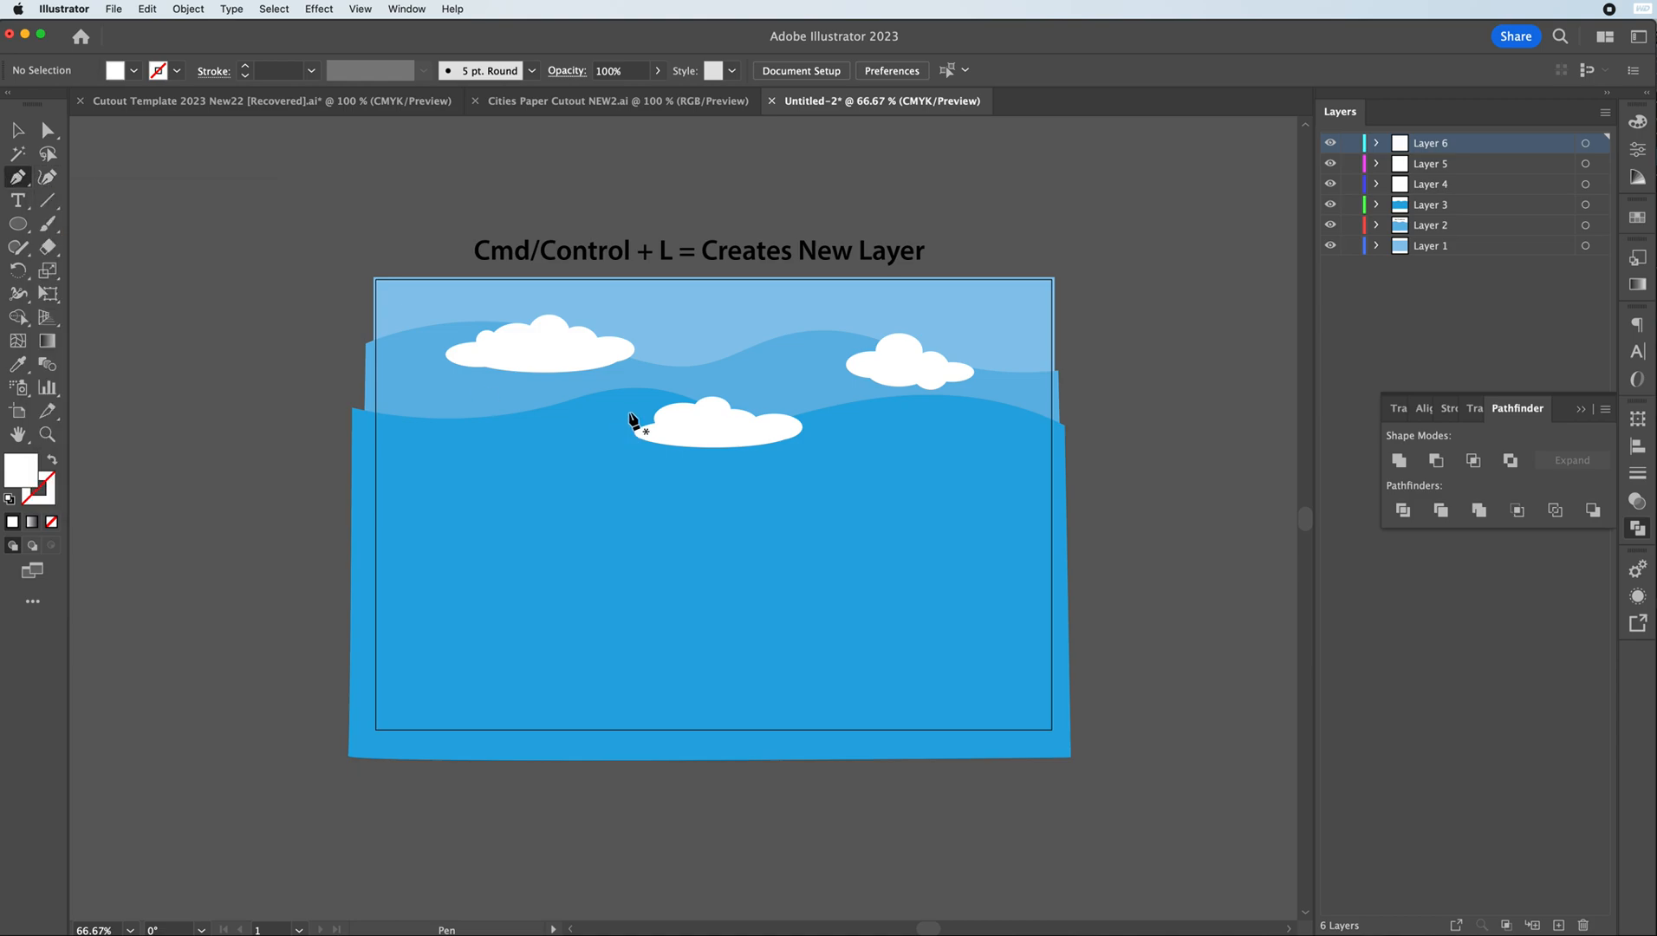
pyautogui.click(333, 482)
pyautogui.moveTo(577, 476); pyautogui.dragTo(668, 523)
pyautogui.press('super+z')
pyautogui.press('super+z')
# - Create a new layer and draw a smooth ridge line with three rounded peaks, about 12.5 in wide, across the artboard below the clouds
pyautogui.click(1558, 924)
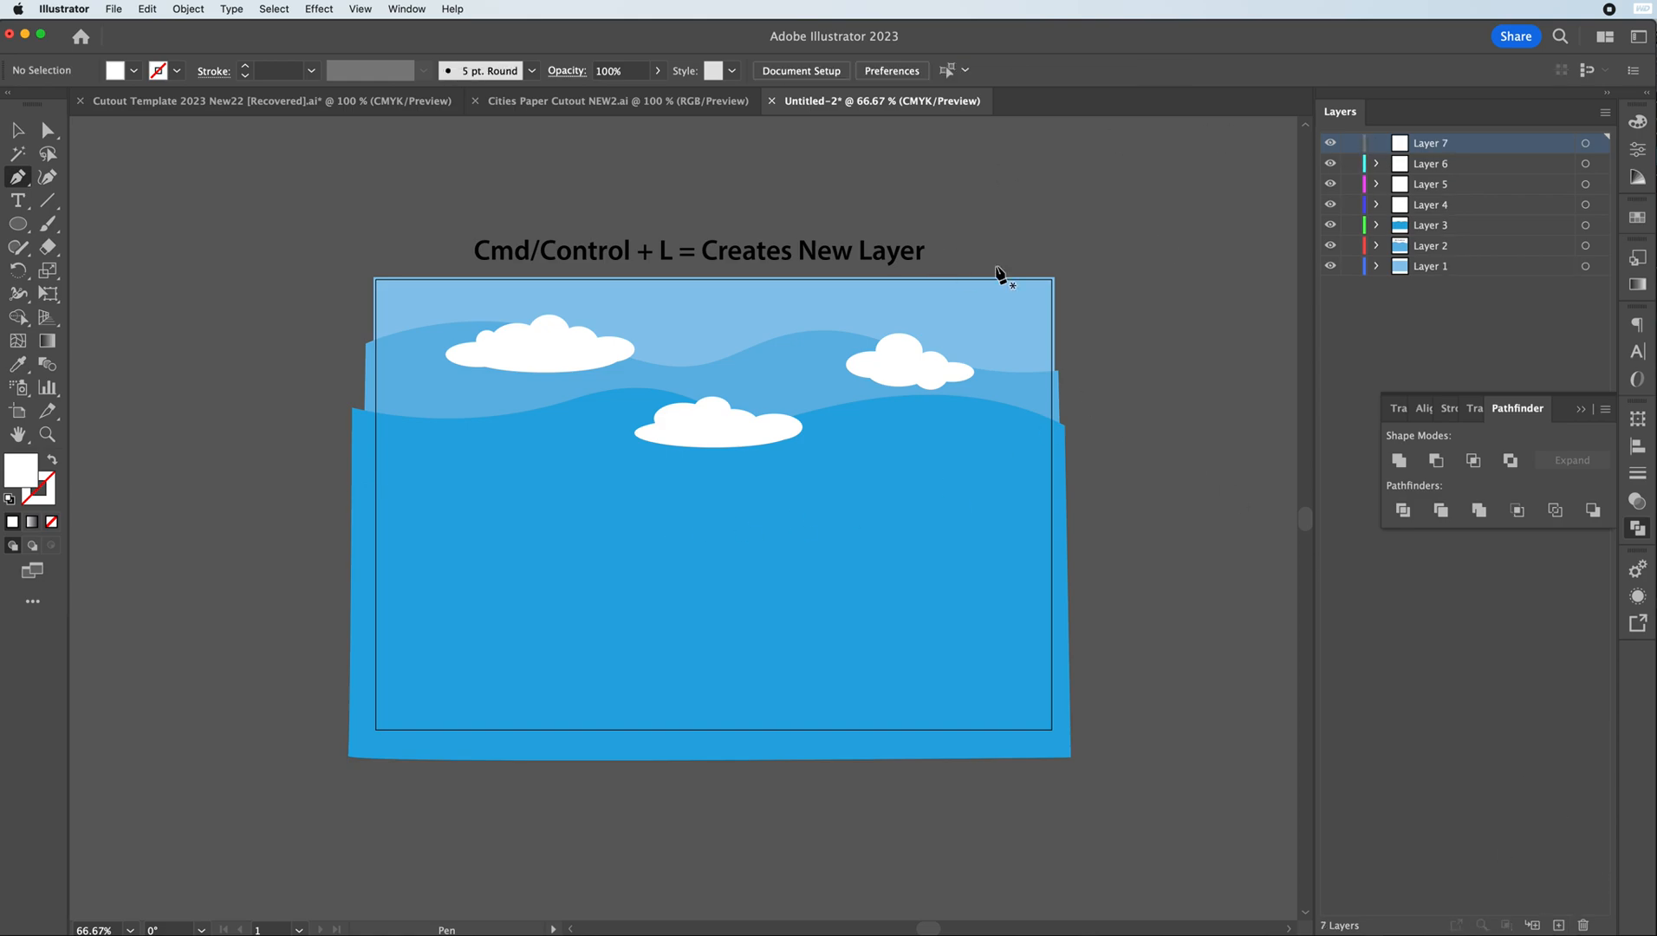
pyautogui.click(353, 467)
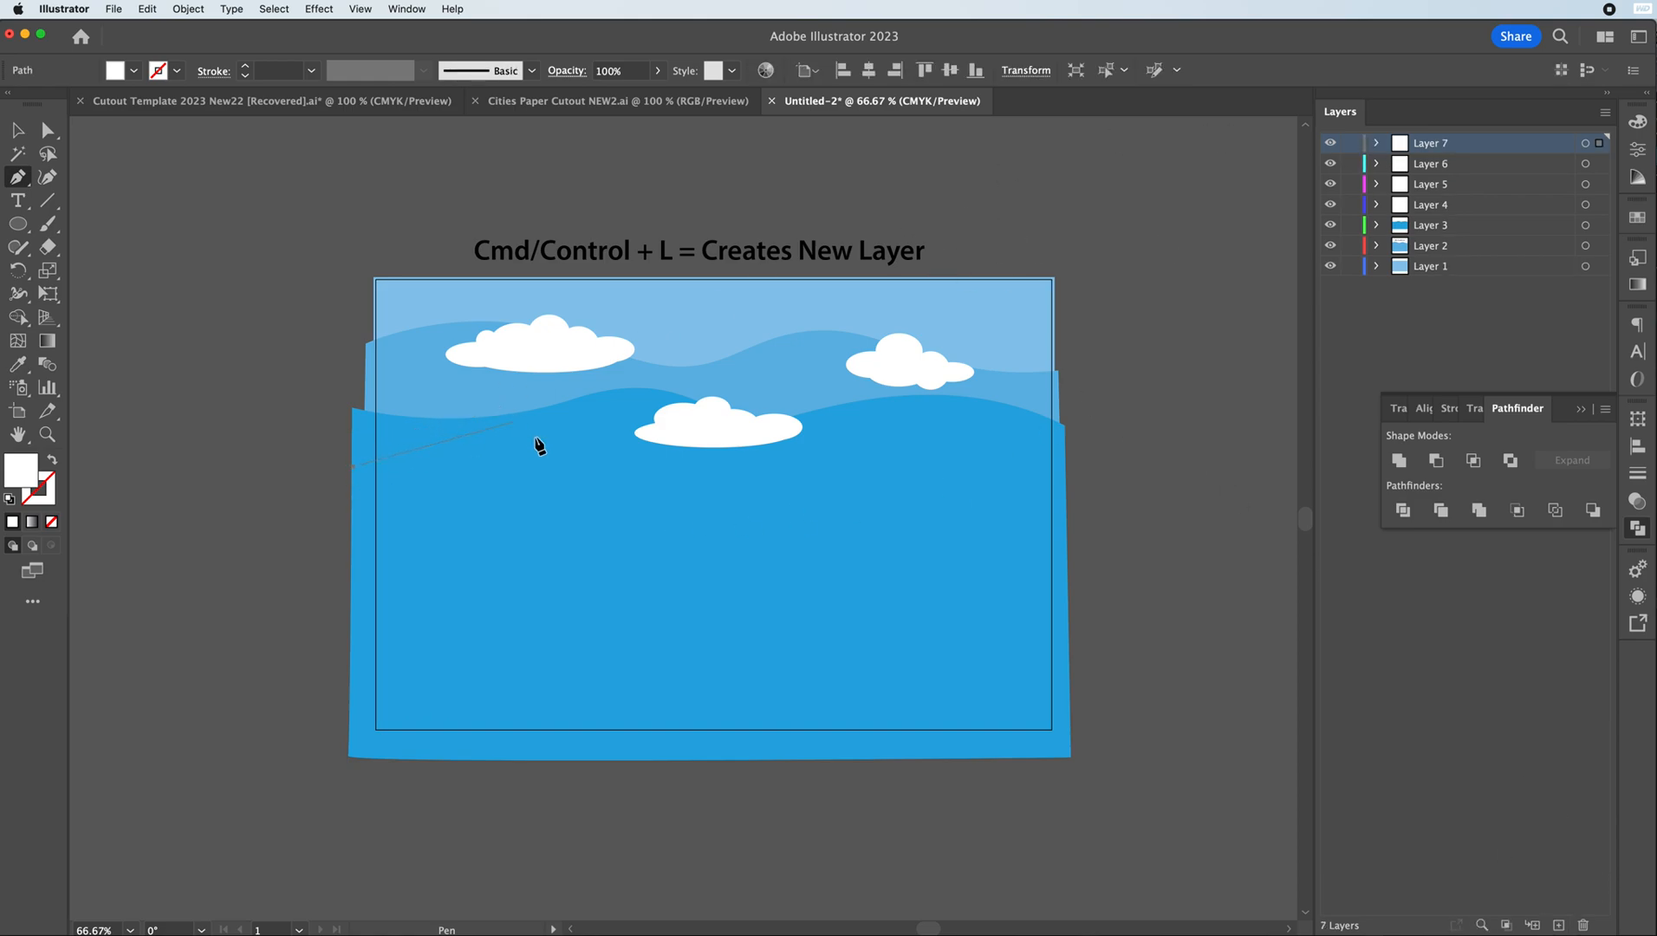
pyautogui.moveTo(668, 537); pyautogui.dragTo(654, 509)
pyautogui.click(562, 452)
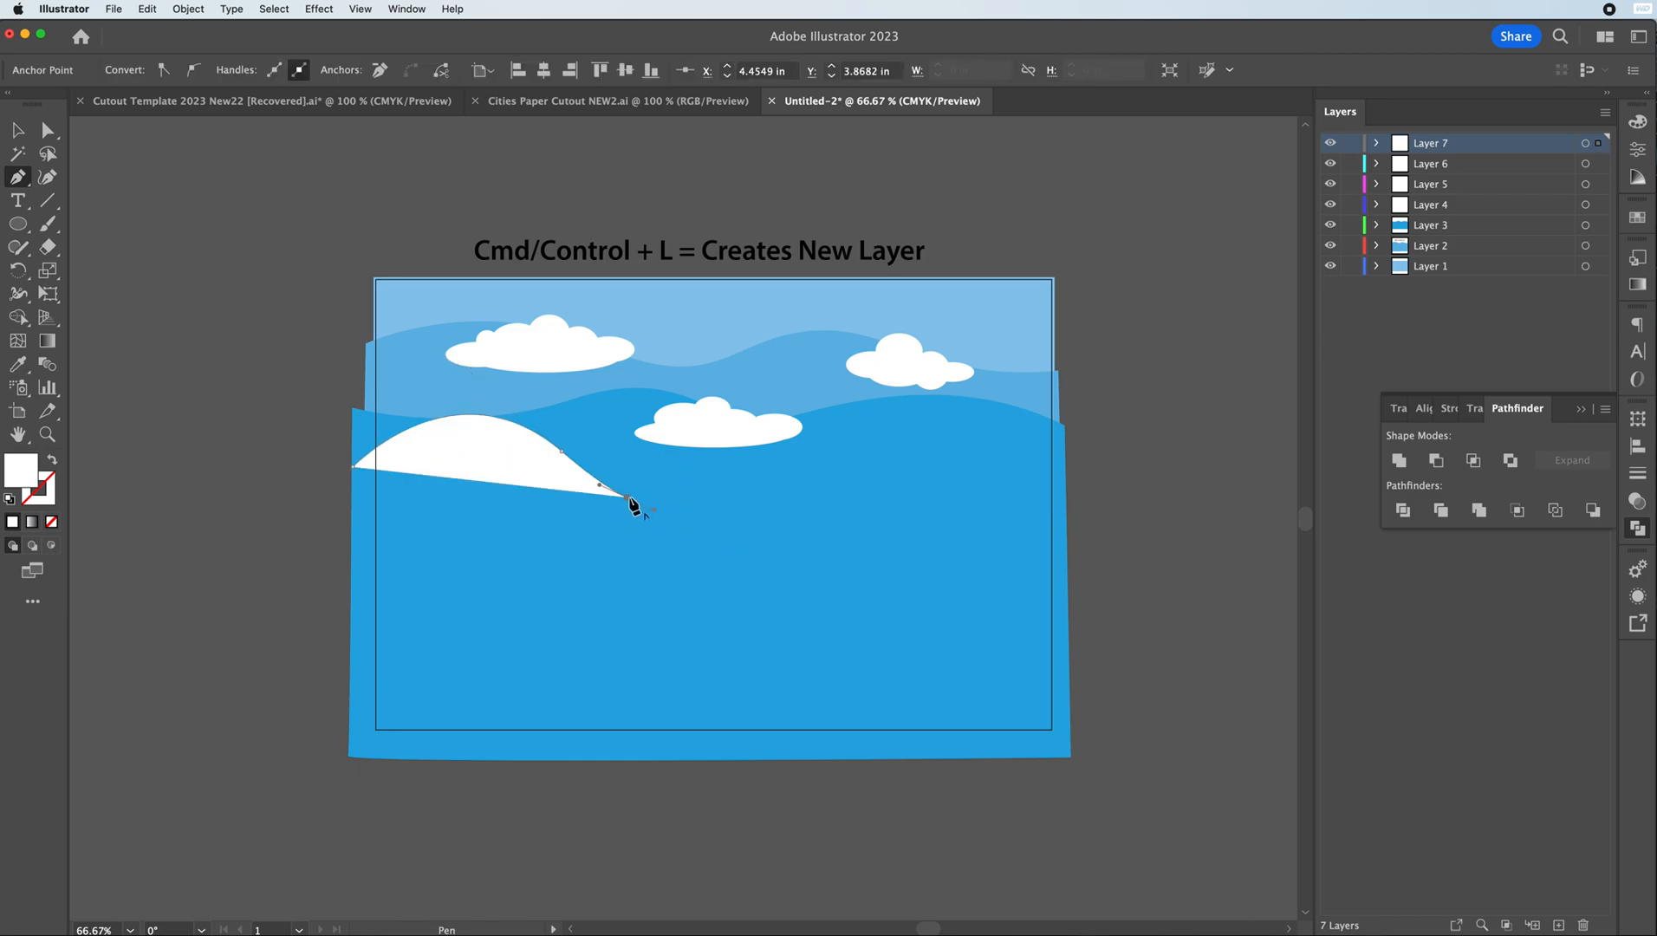
pyautogui.click(628, 497)
pyautogui.moveTo(702, 464); pyautogui.dragTo(739, 431)
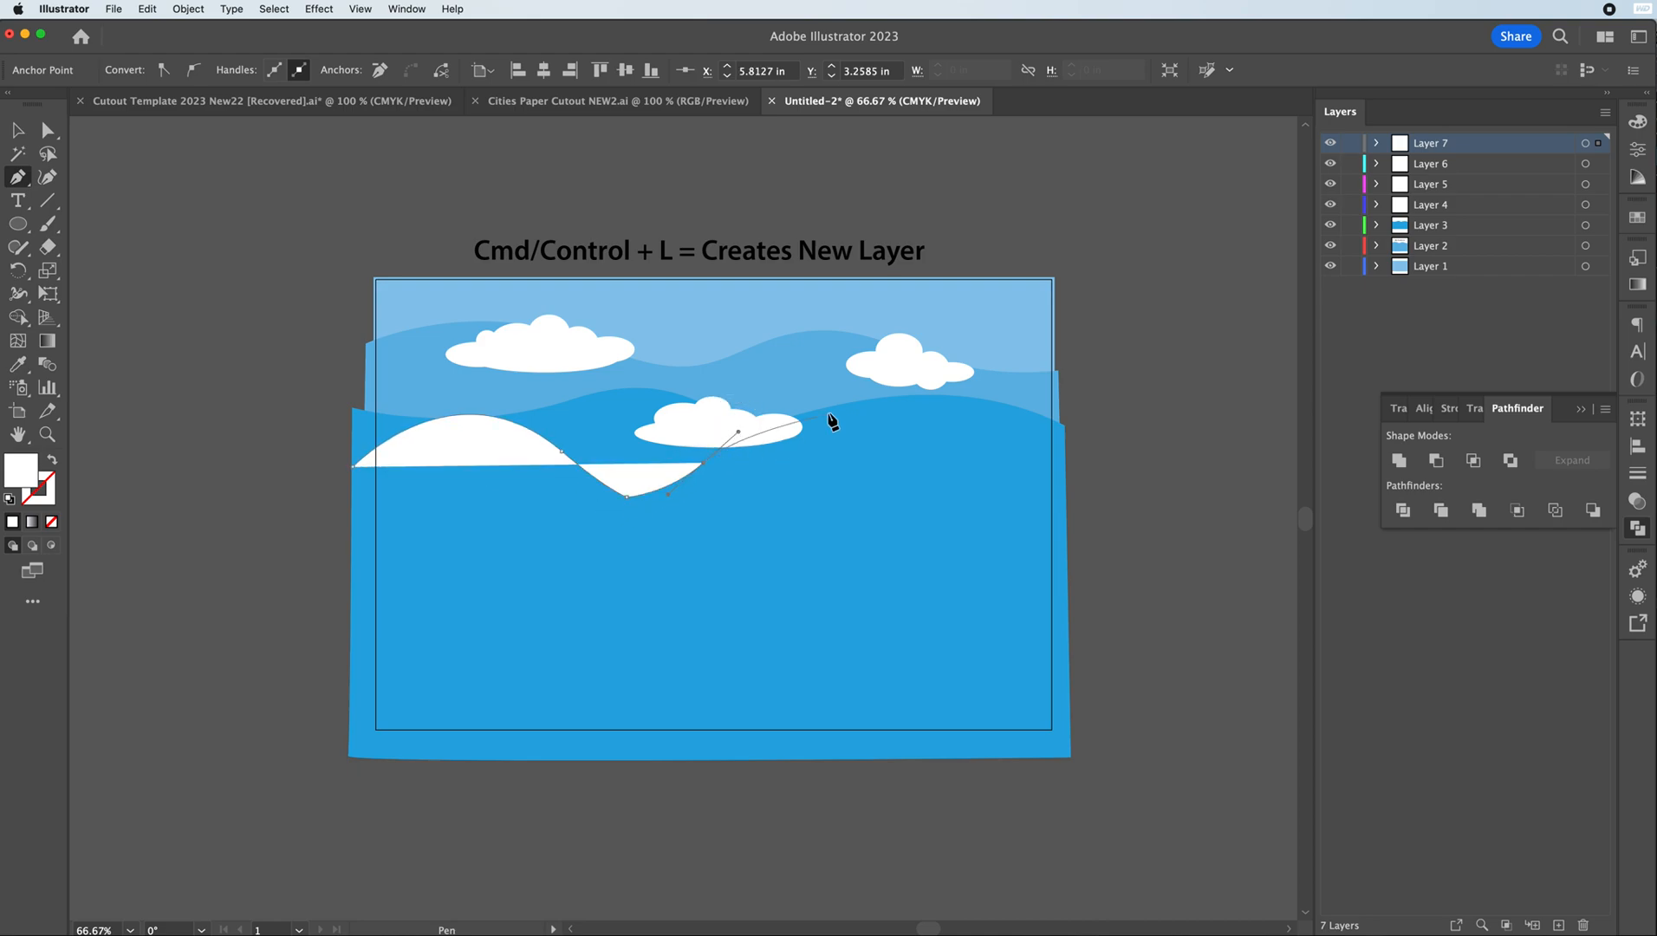
pyautogui.moveTo(828, 404); pyautogui.dragTo(941, 497)
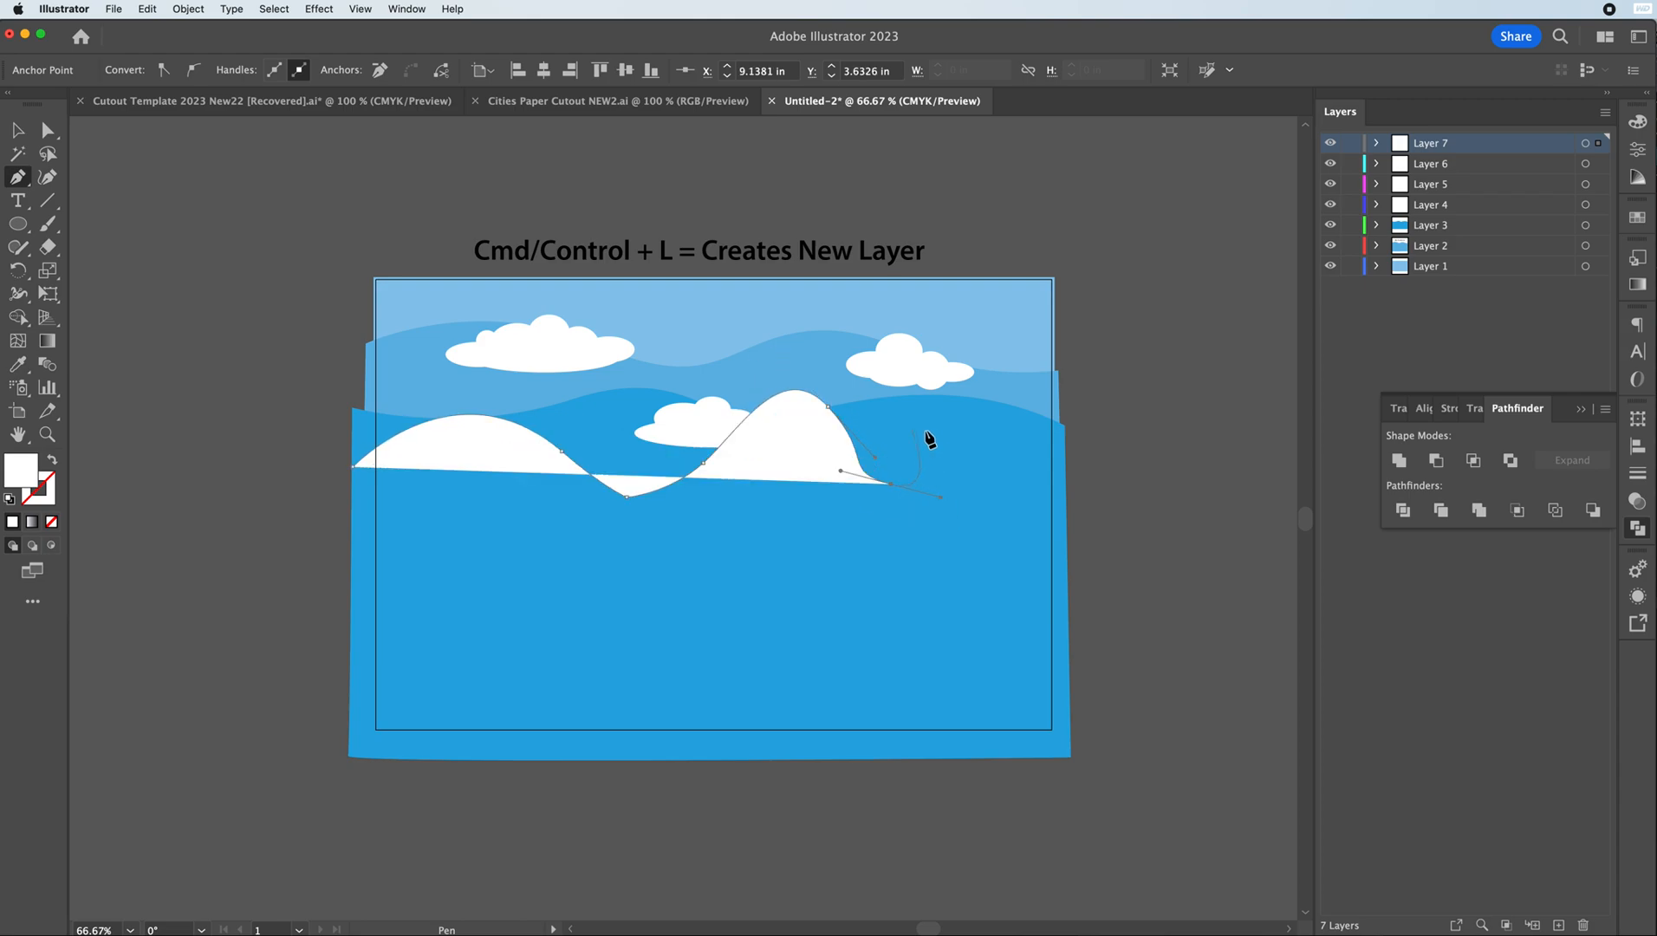
pyautogui.moveTo(983, 421); pyautogui.dragTo(1023, 425)
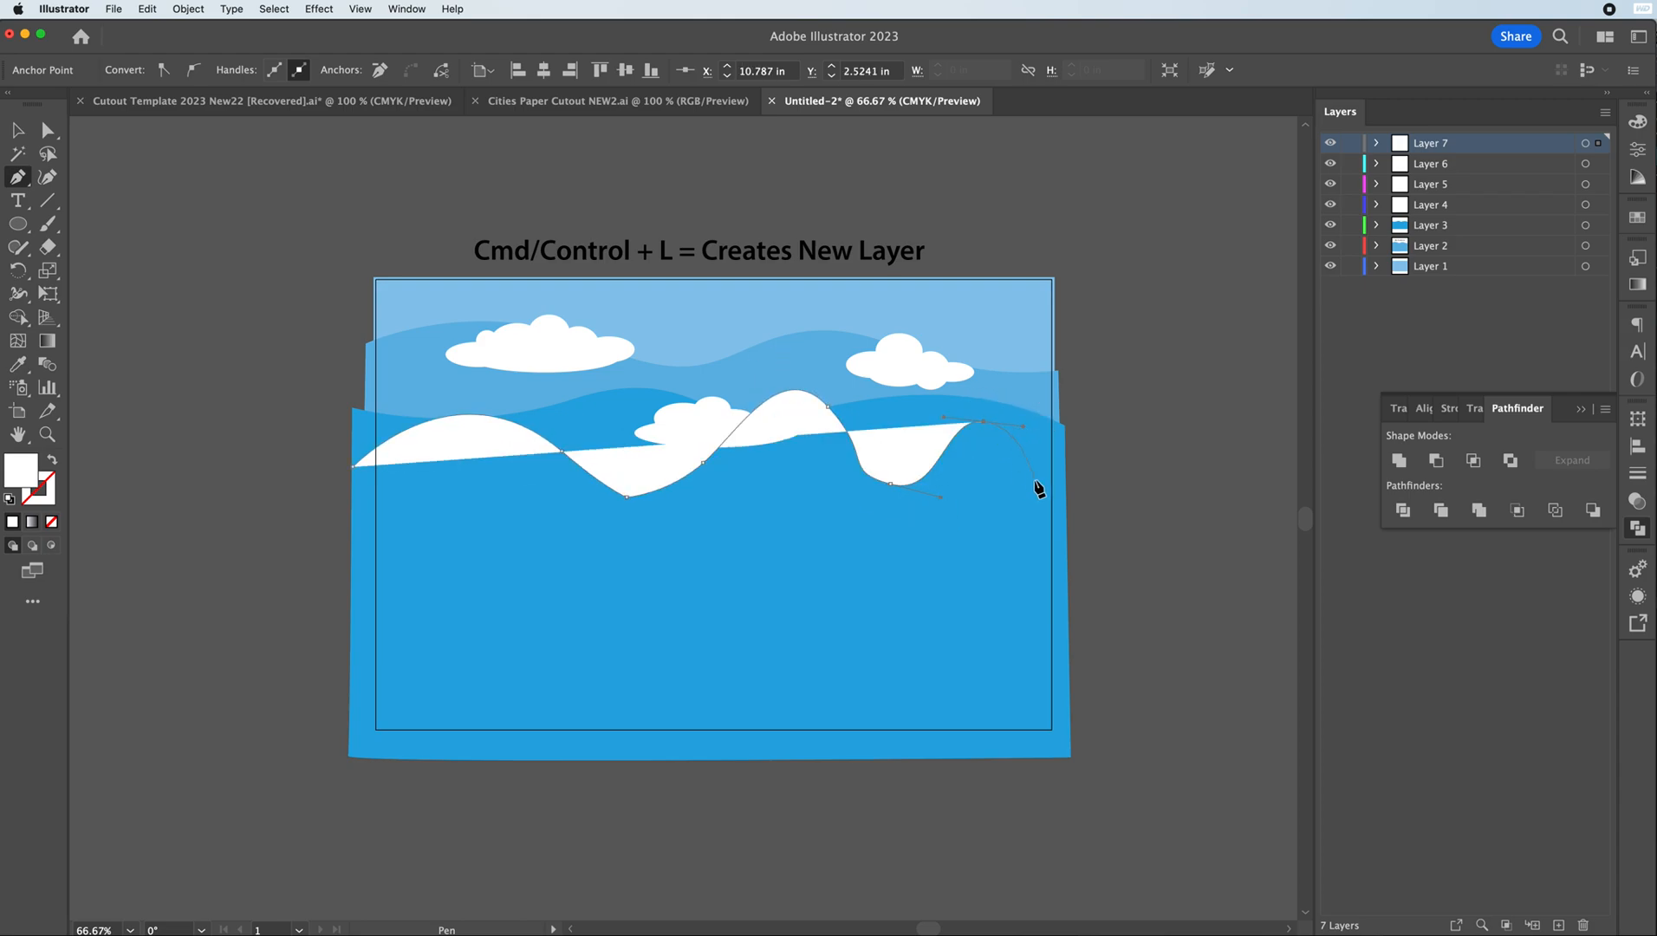
pyautogui.click(1058, 488)
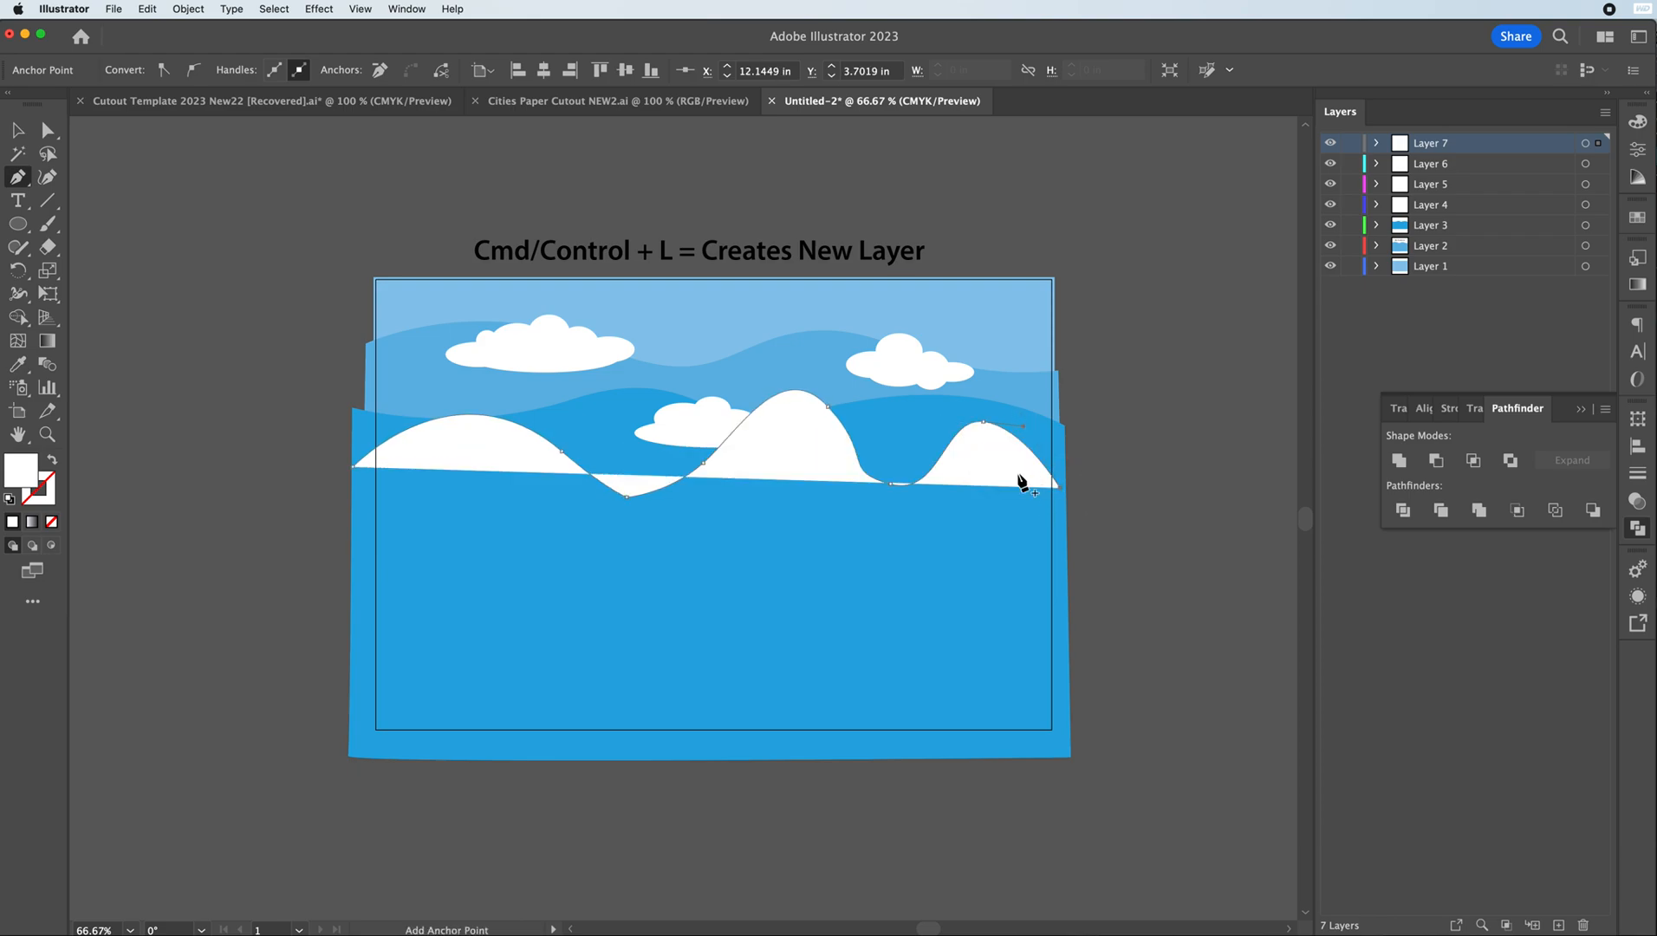
# - Close the rounded mountain shape with straight sides and a nearly flat base across the artboard
pyautogui.click(1059, 567)
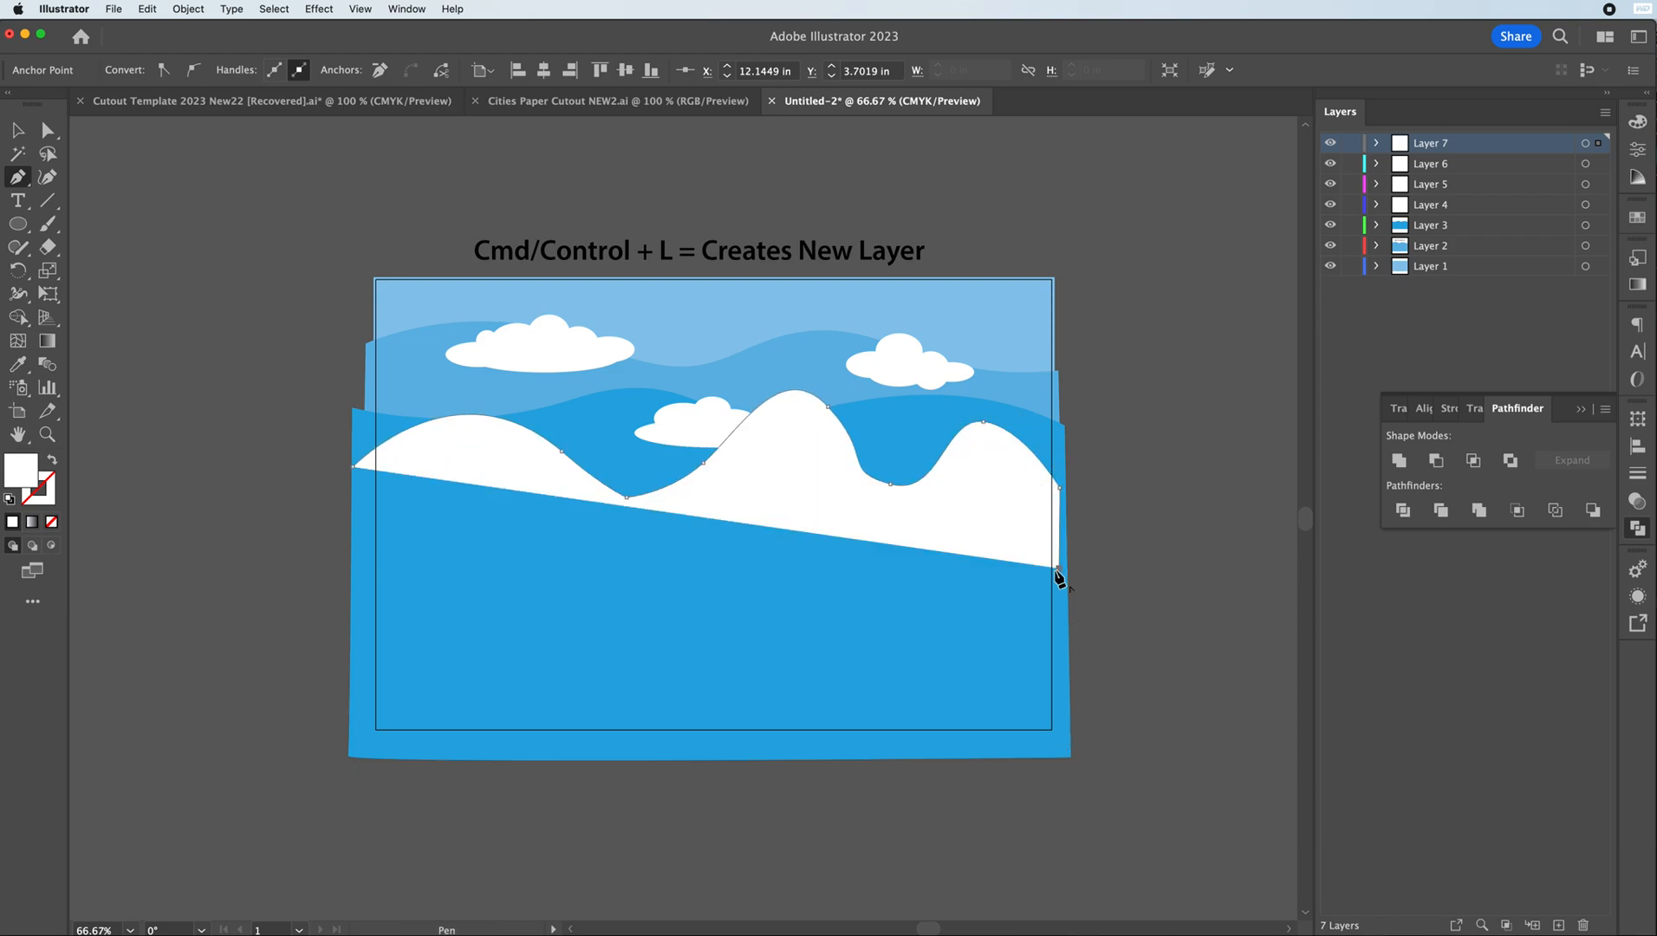
pyautogui.click(363, 558)
pyautogui.click(354, 468)
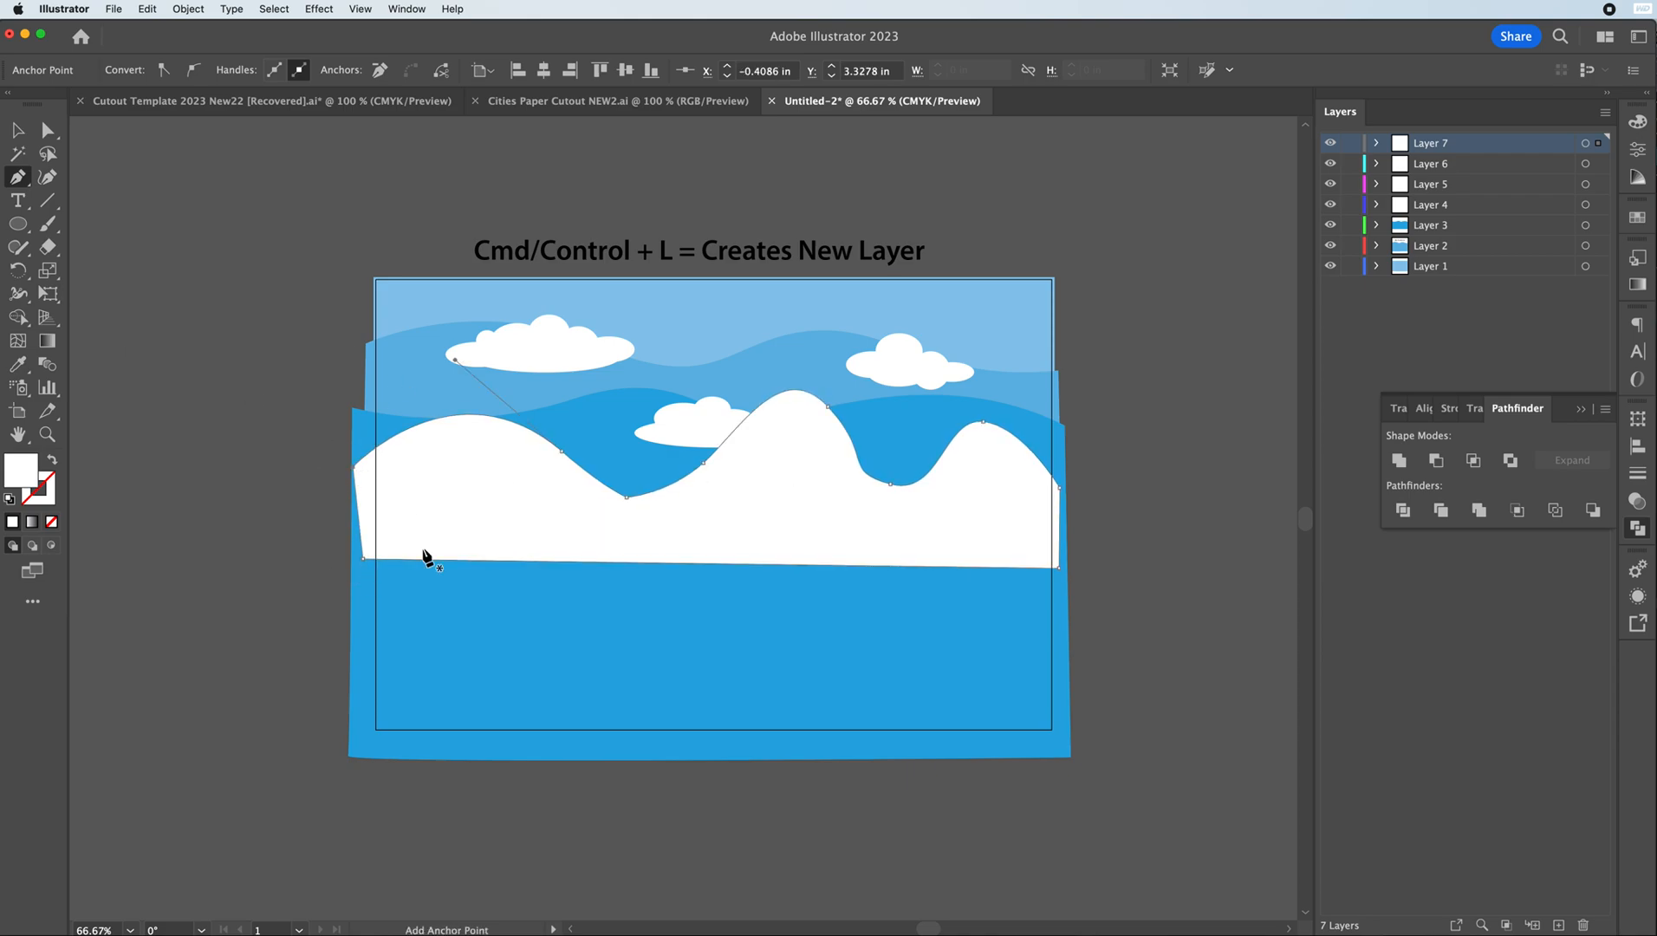
# - Fill the rounded mountain shape with slate blue-grey 5E6A7C
pyautogui.click(19, 130)
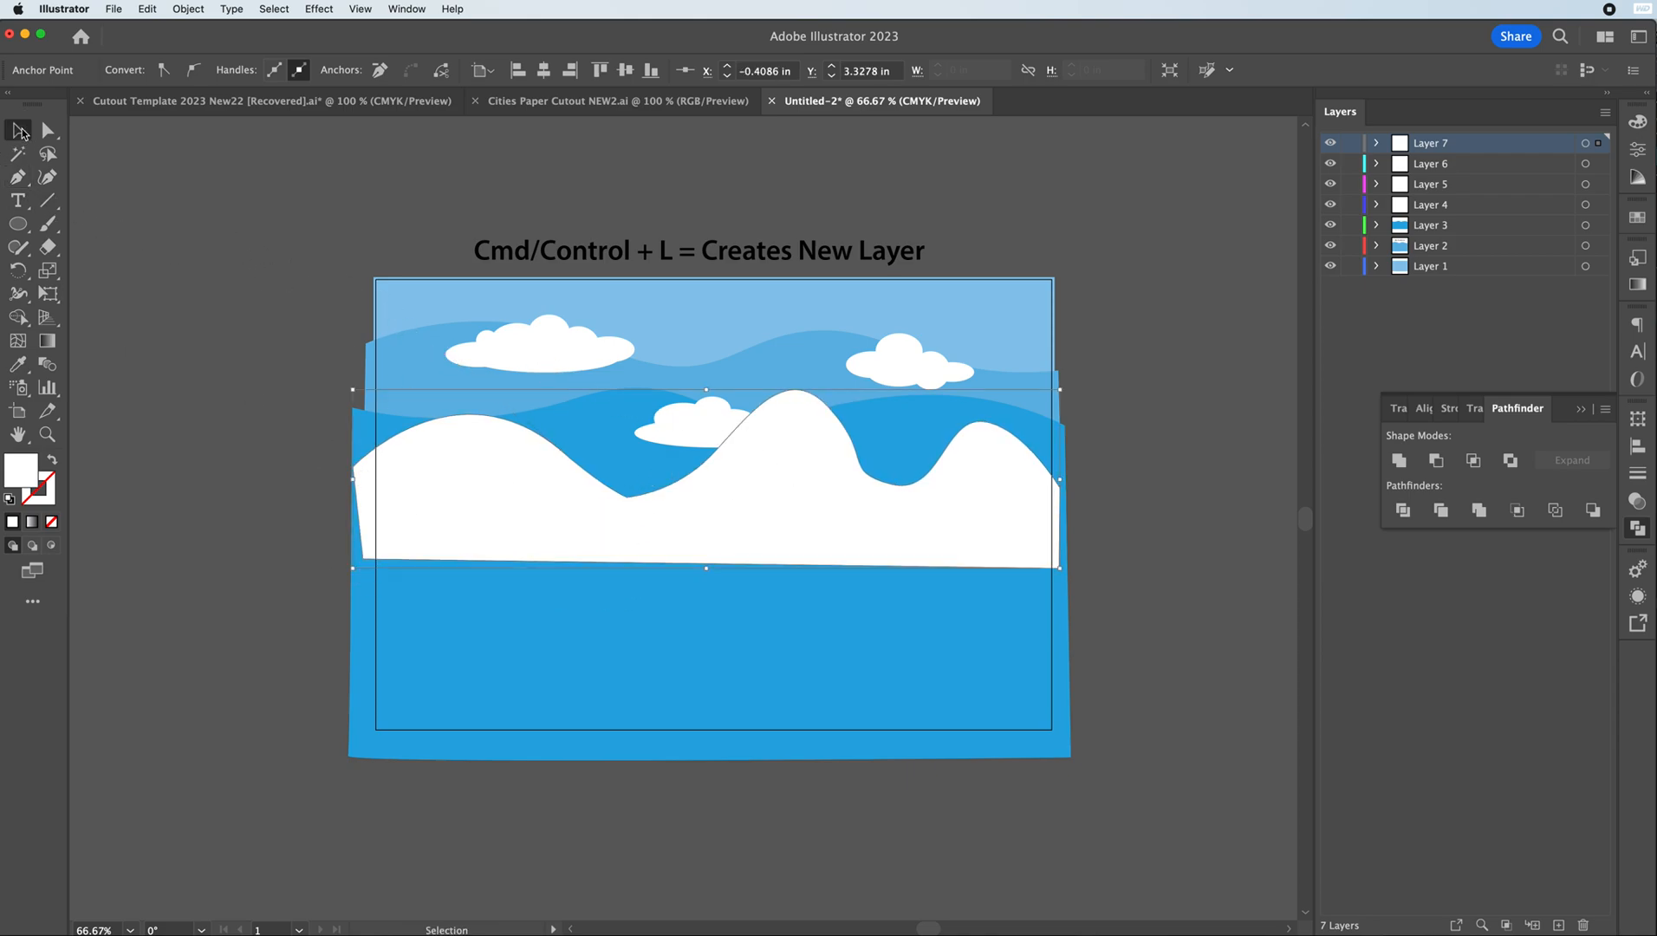
pyautogui.click(1636, 222)
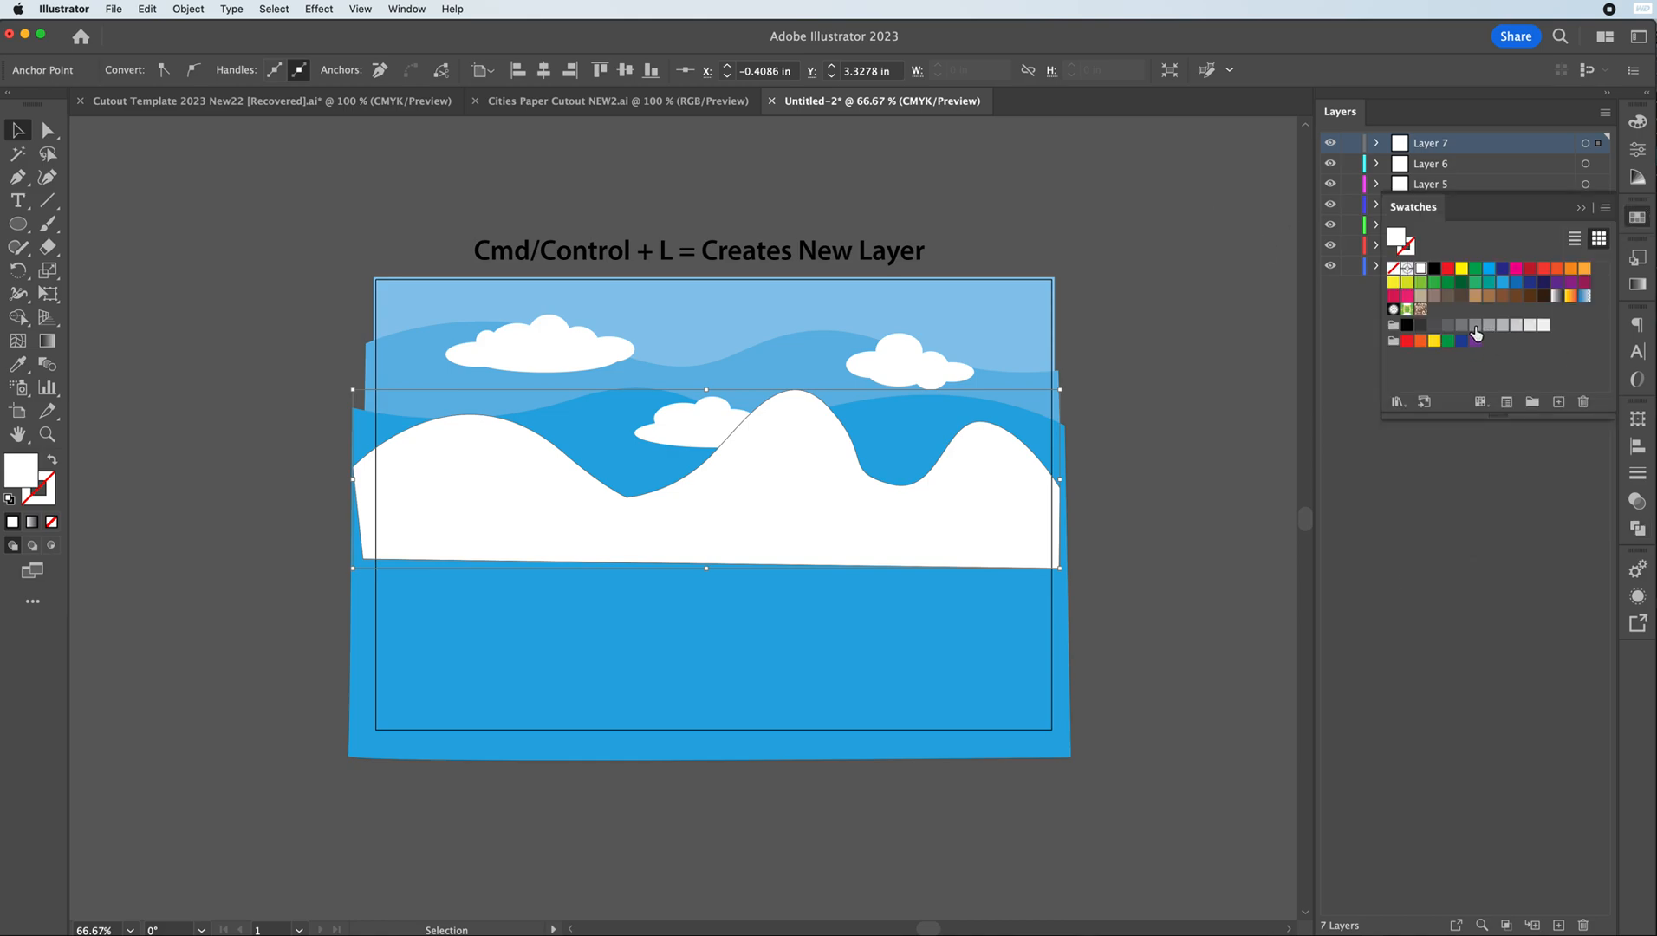
pyautogui.click(1460, 325)
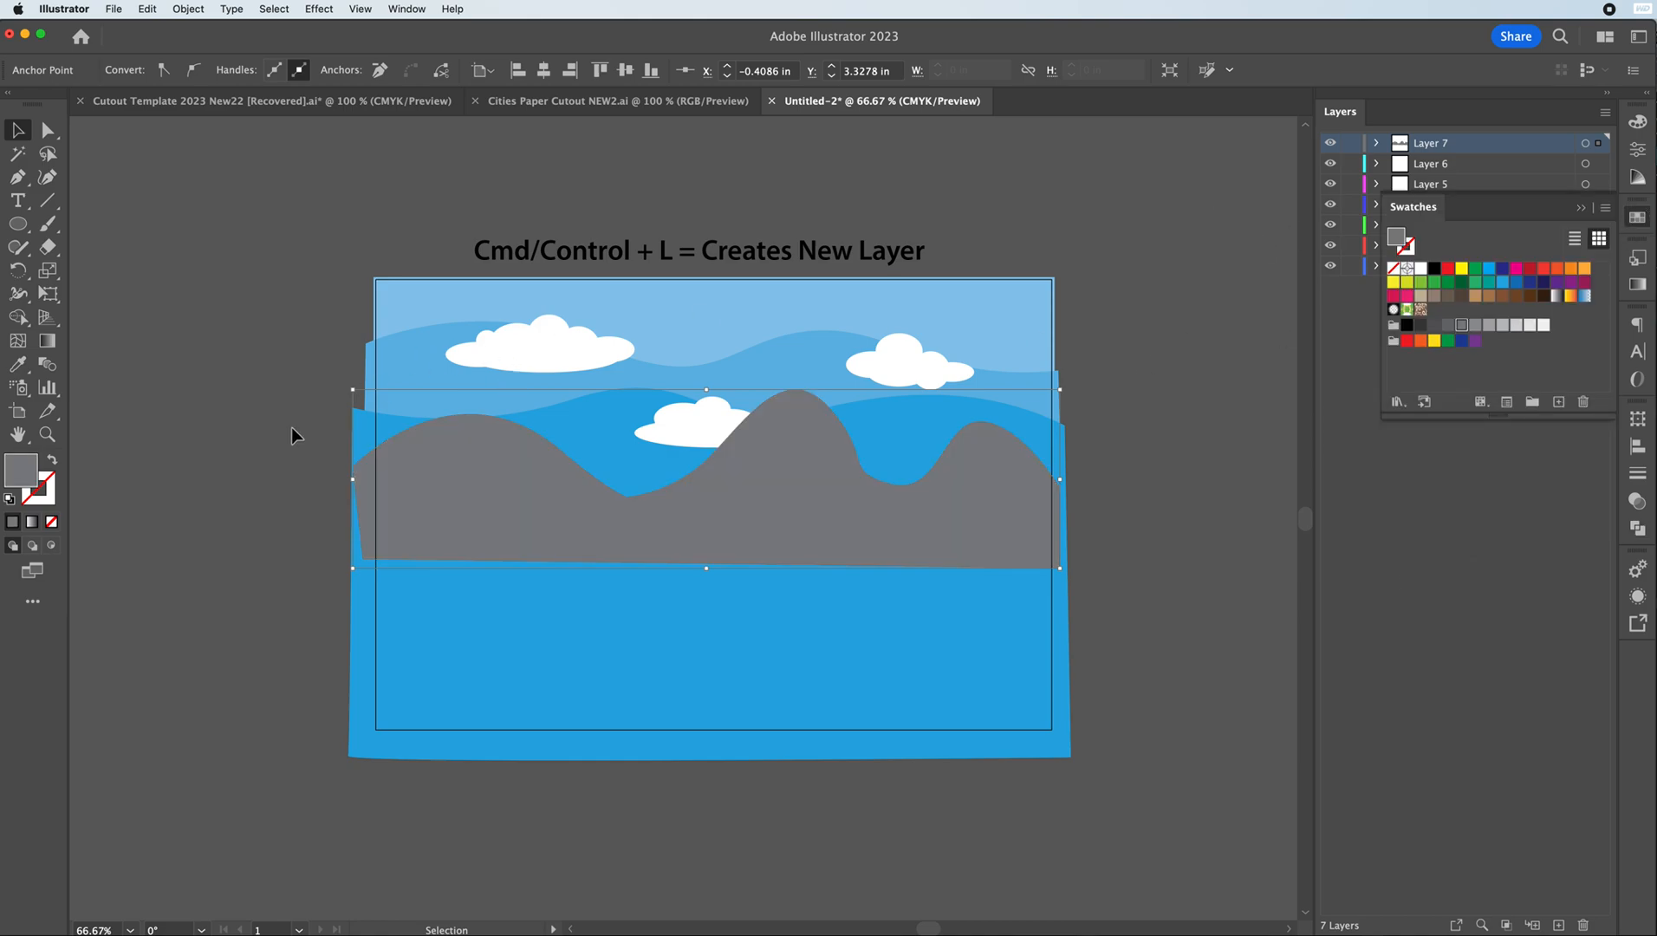
pyautogui.doubleClick(8, 466)
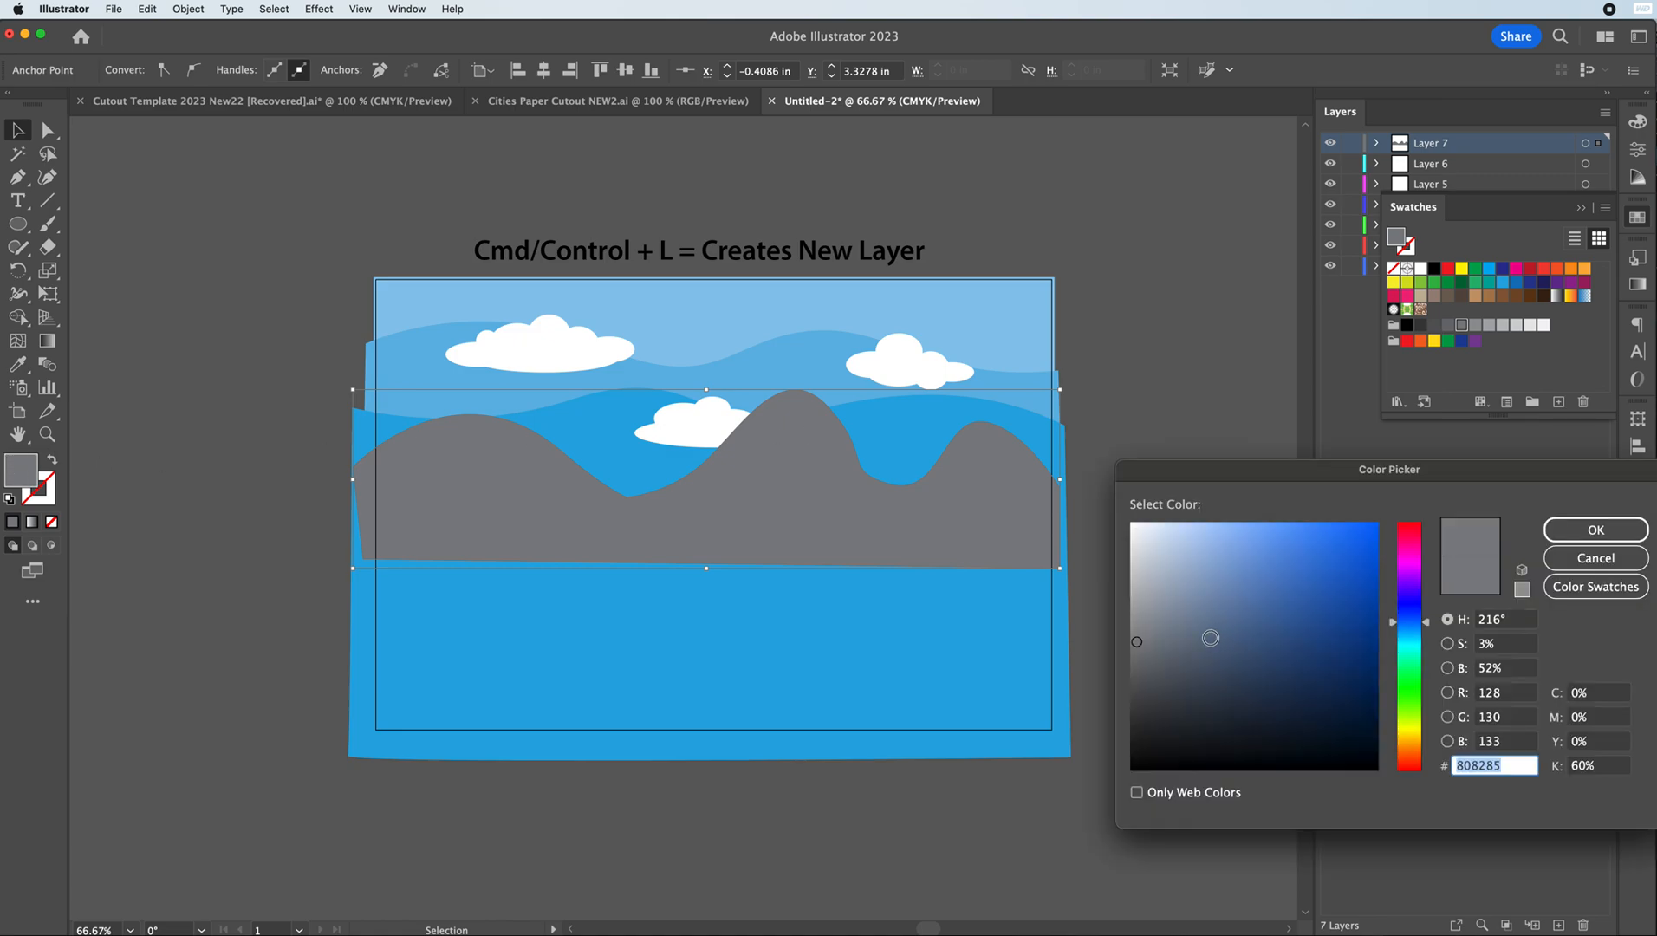
pyautogui.moveTo(1170, 643); pyautogui.dragTo(1190, 647)
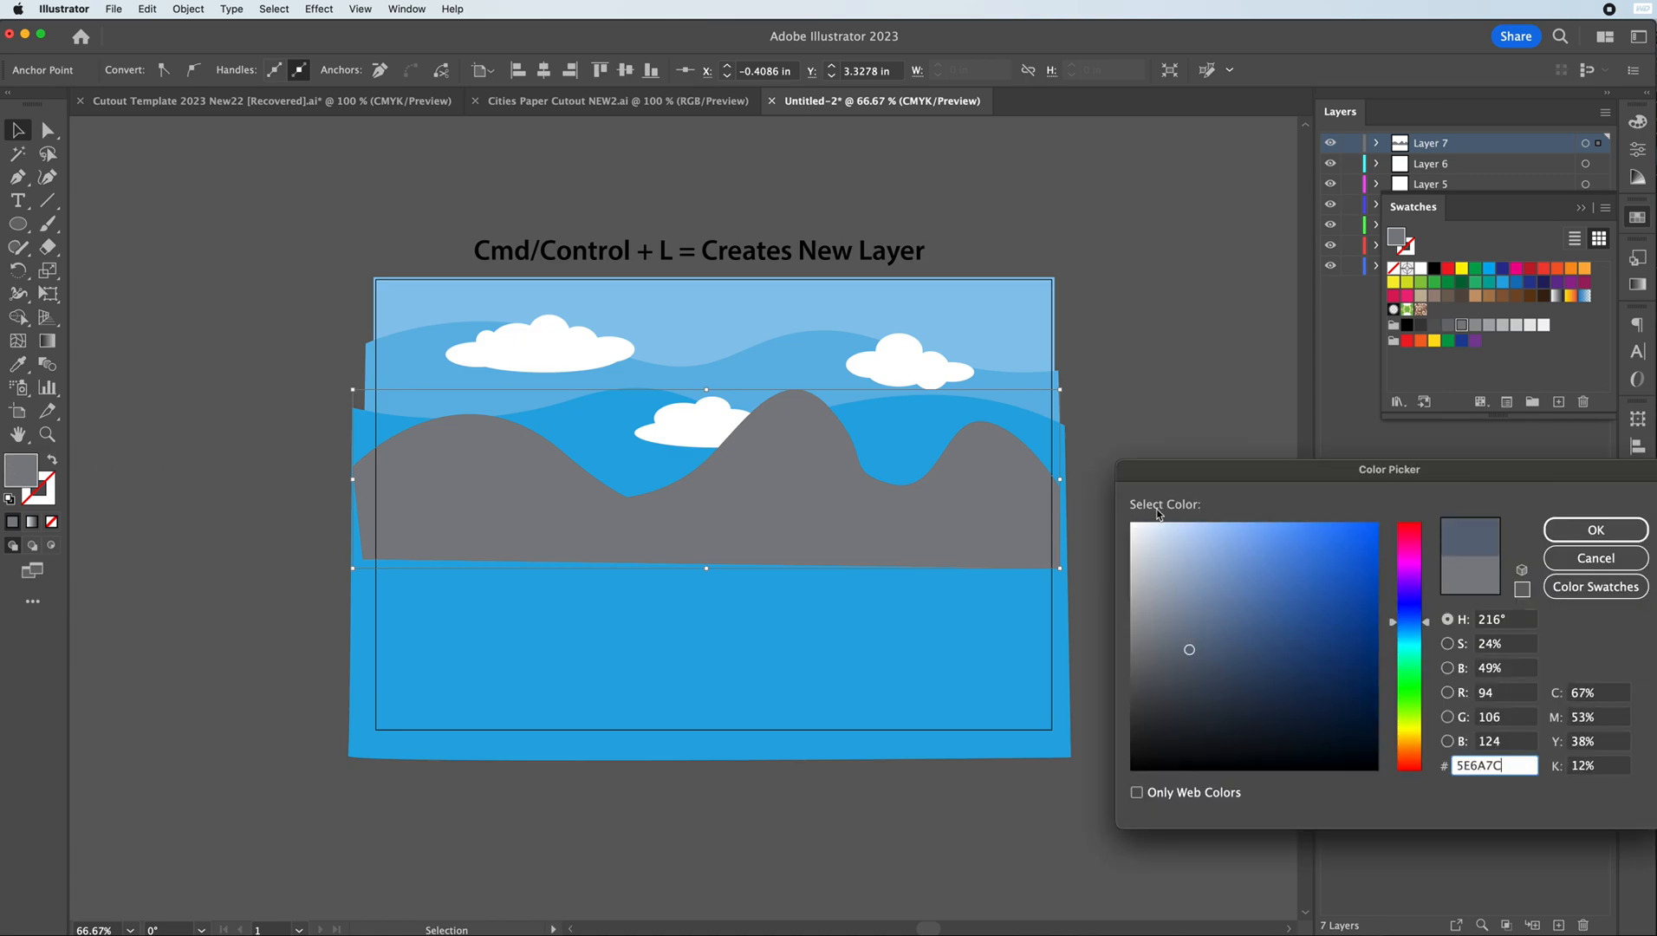
pyautogui.click(1581, 530)
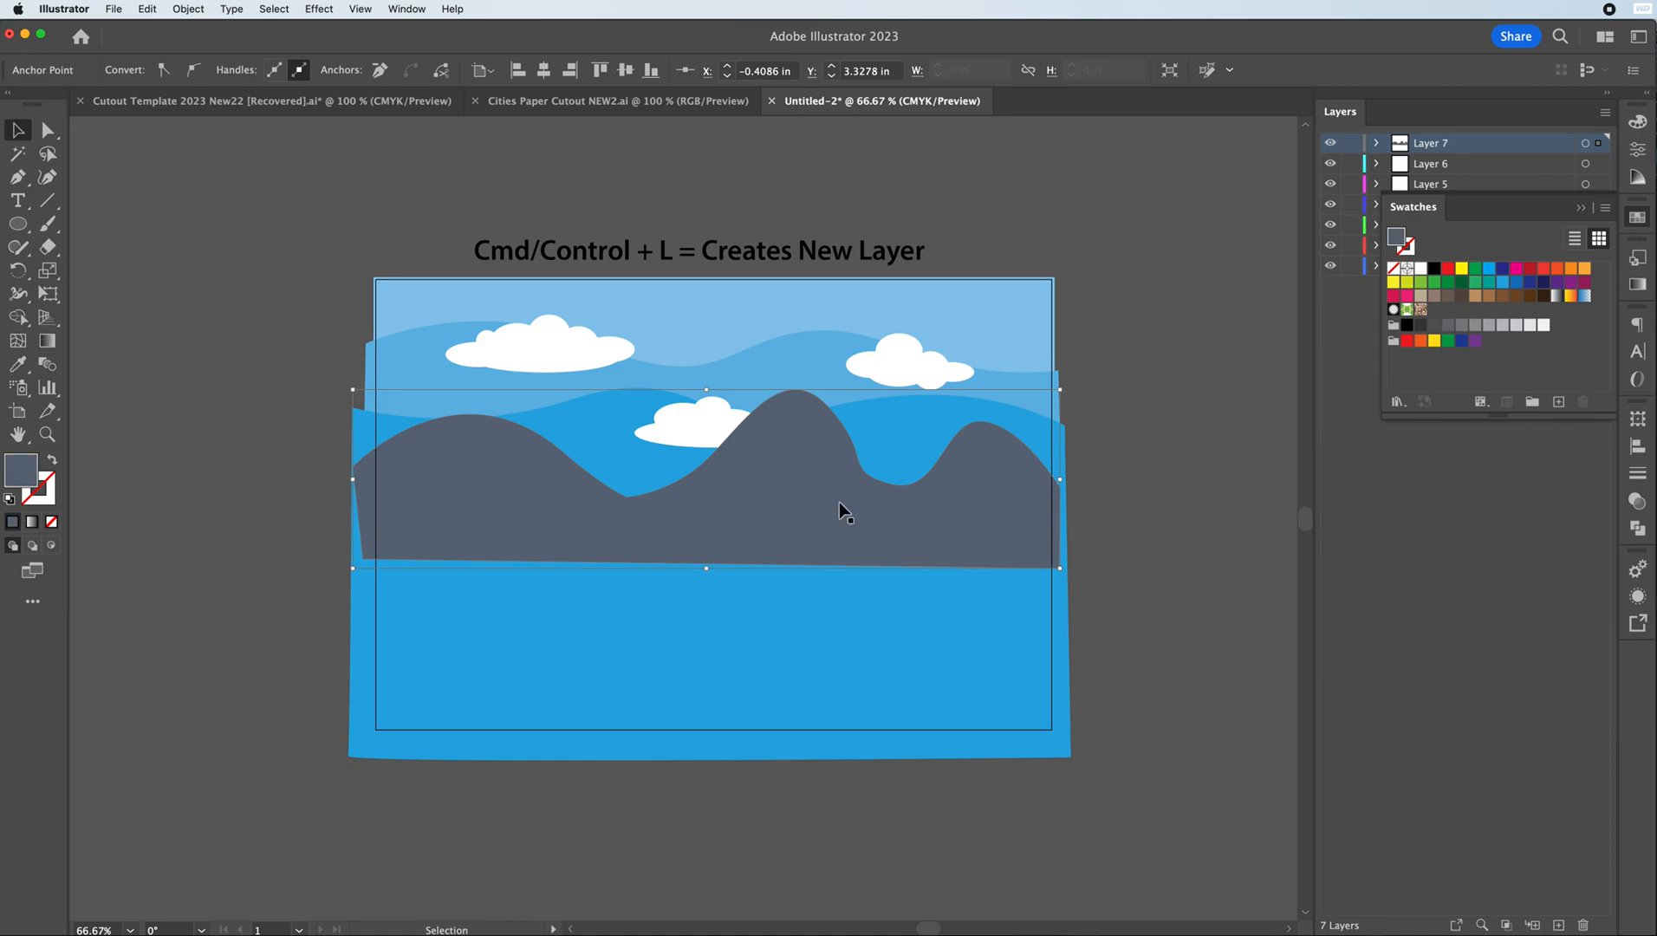
pyautogui.click(738, 523)
pyautogui.press('a')
pyautogui.press('v')
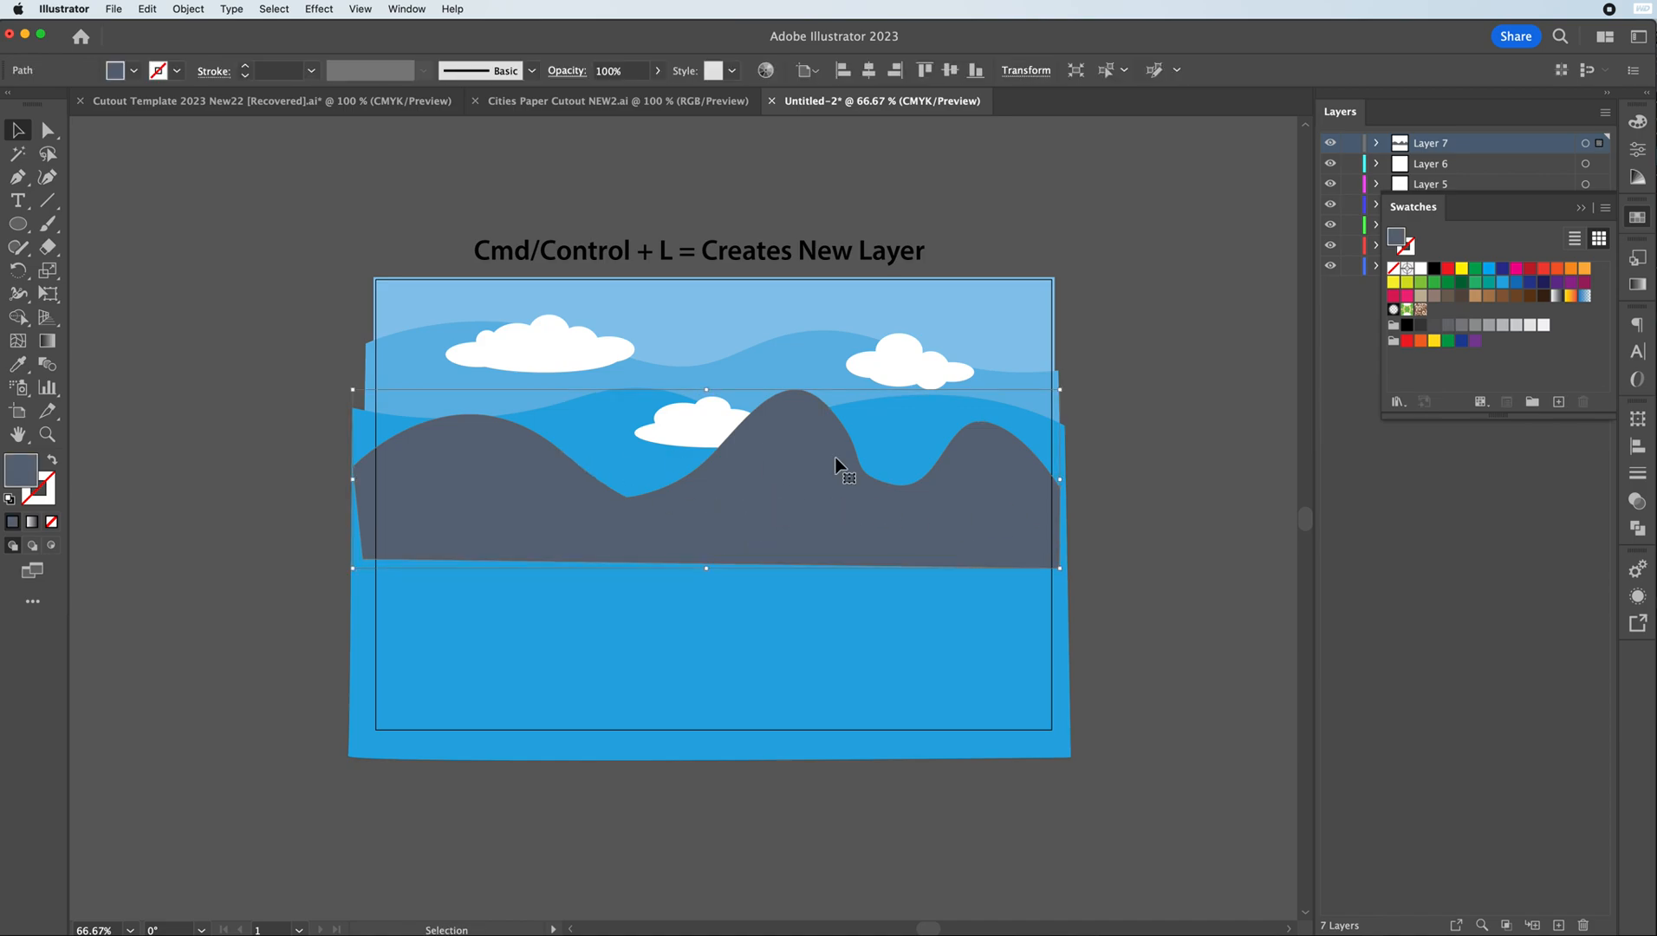
# - Move the middle cloud slightly left and reorder its layer, Layer 5, above Layer 7 so it overlaps the mountains
pyautogui.click(616, 205)
pyautogui.moveTo(695, 426)
pyautogui.mouseDown()
pyautogui.moveTo(624, 414)
pyautogui.moveTo(697, 364)
pyautogui.moveTo(666, 423)
pyautogui.mouseUp()
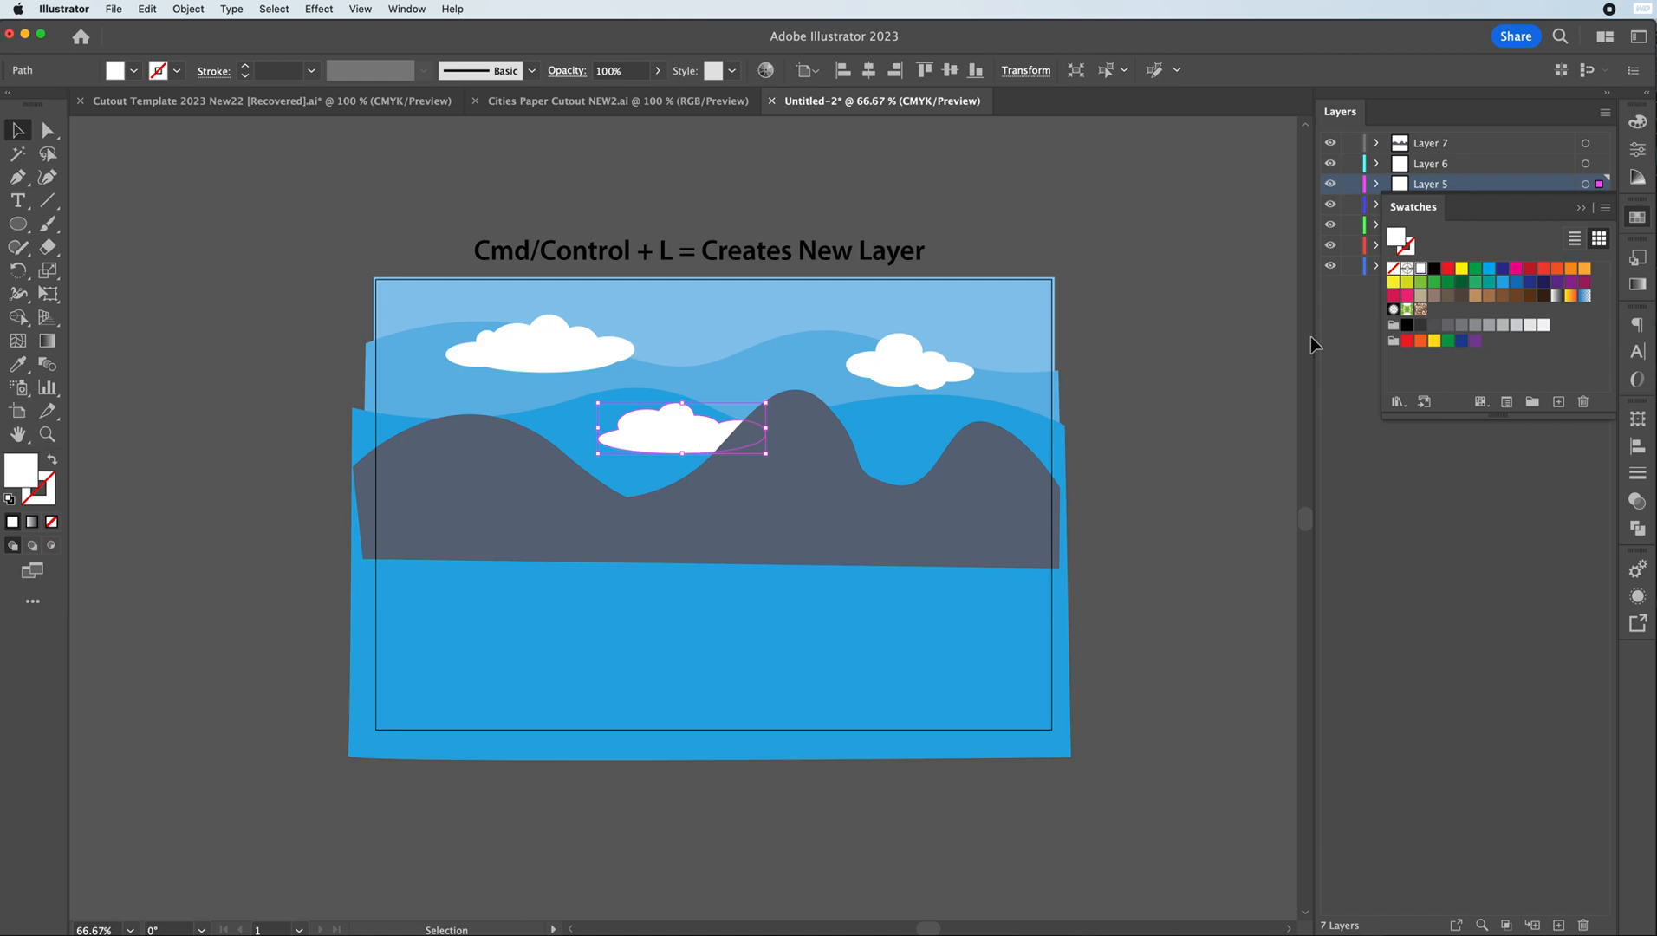
pyautogui.moveTo(1461, 186); pyautogui.dragTo(1456, 139)
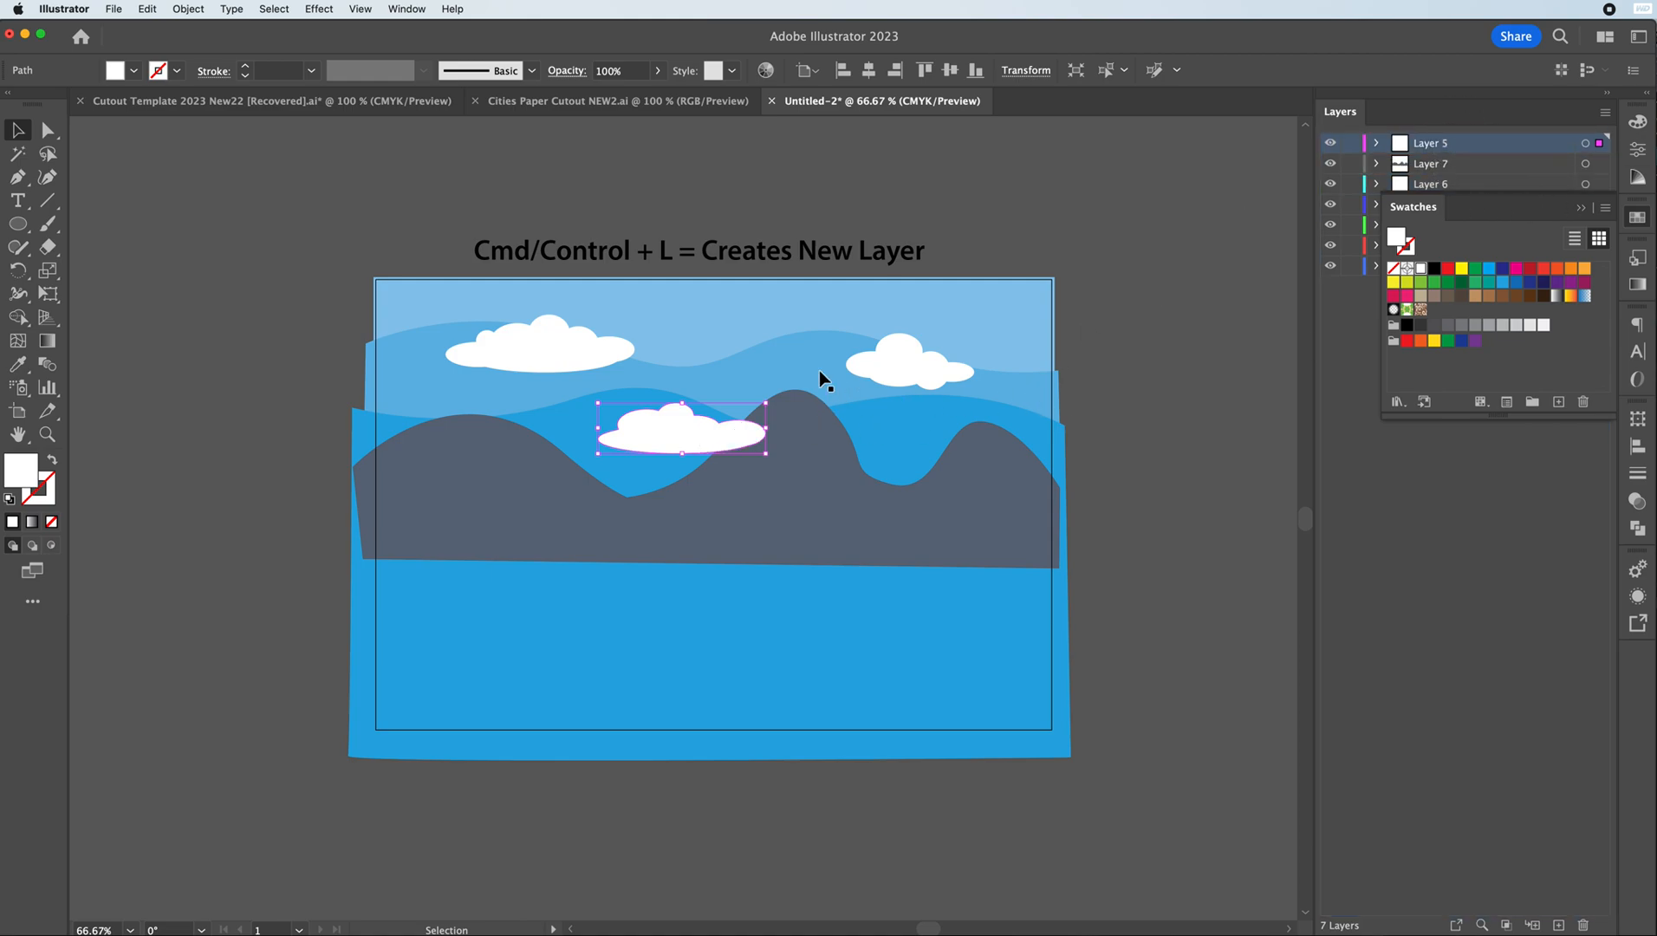
pyautogui.moveTo(679, 435); pyautogui.dragTo(701, 432)
# - Create a new layer and draw a more jagged ridge line with the Pen tool across the artboard, lower than the slate mountains
pyautogui.click(17, 177)
pyautogui.press('super+l')
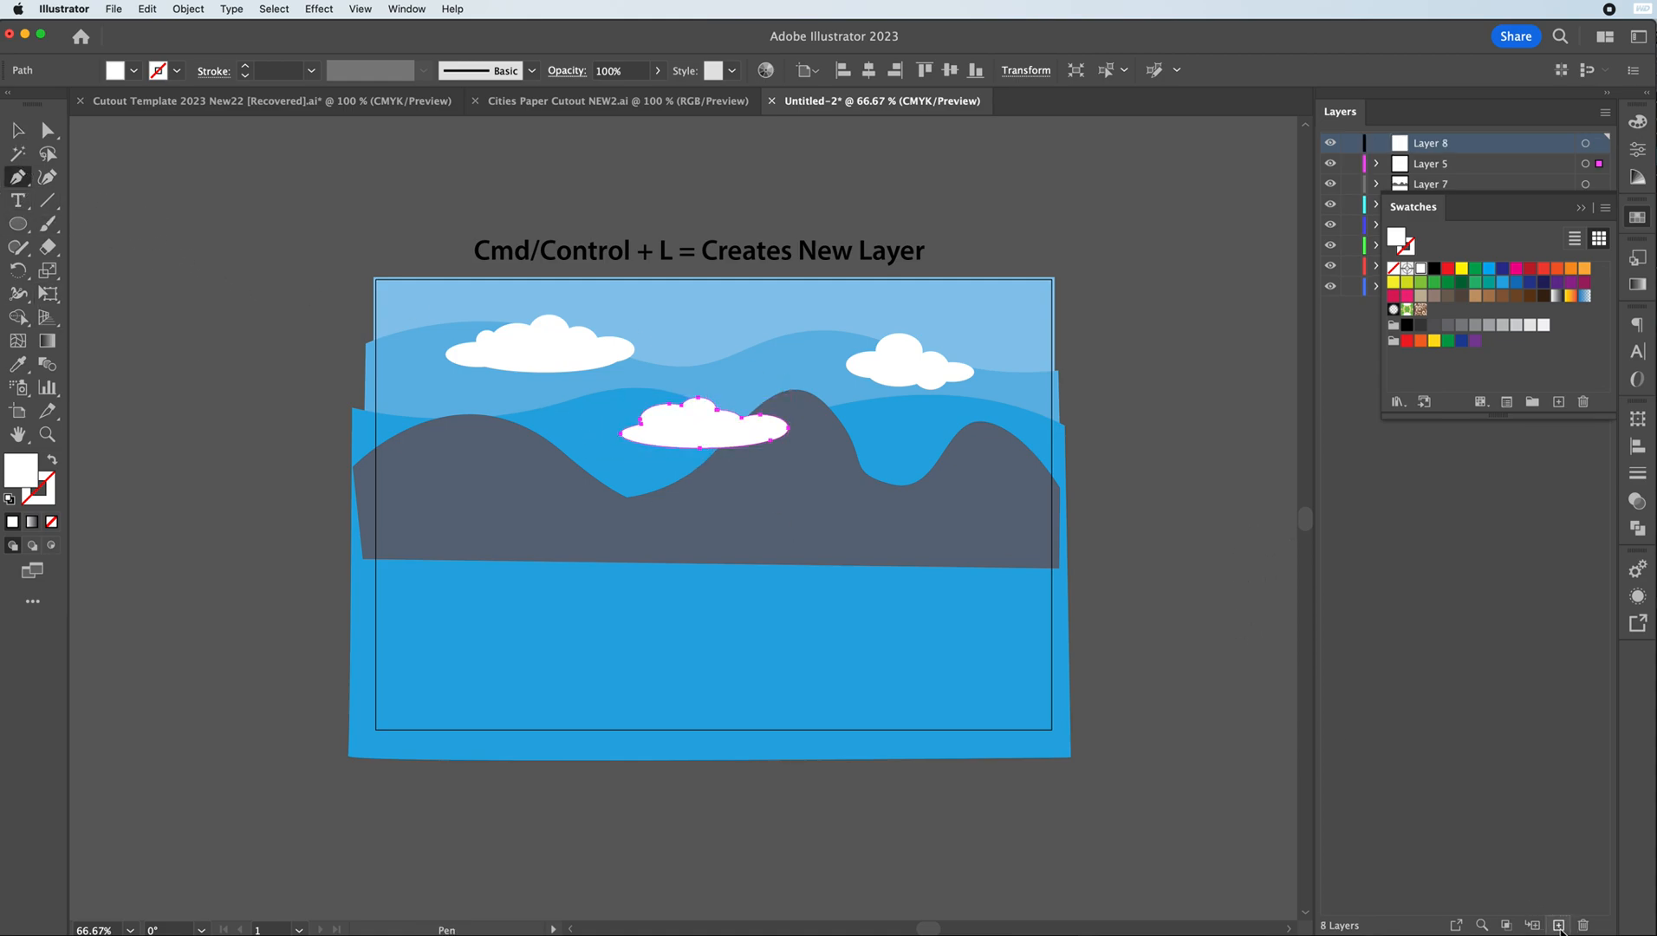
pyautogui.click(351, 524)
pyautogui.click(469, 461)
pyautogui.moveTo(538, 501); pyautogui.dragTo(559, 520)
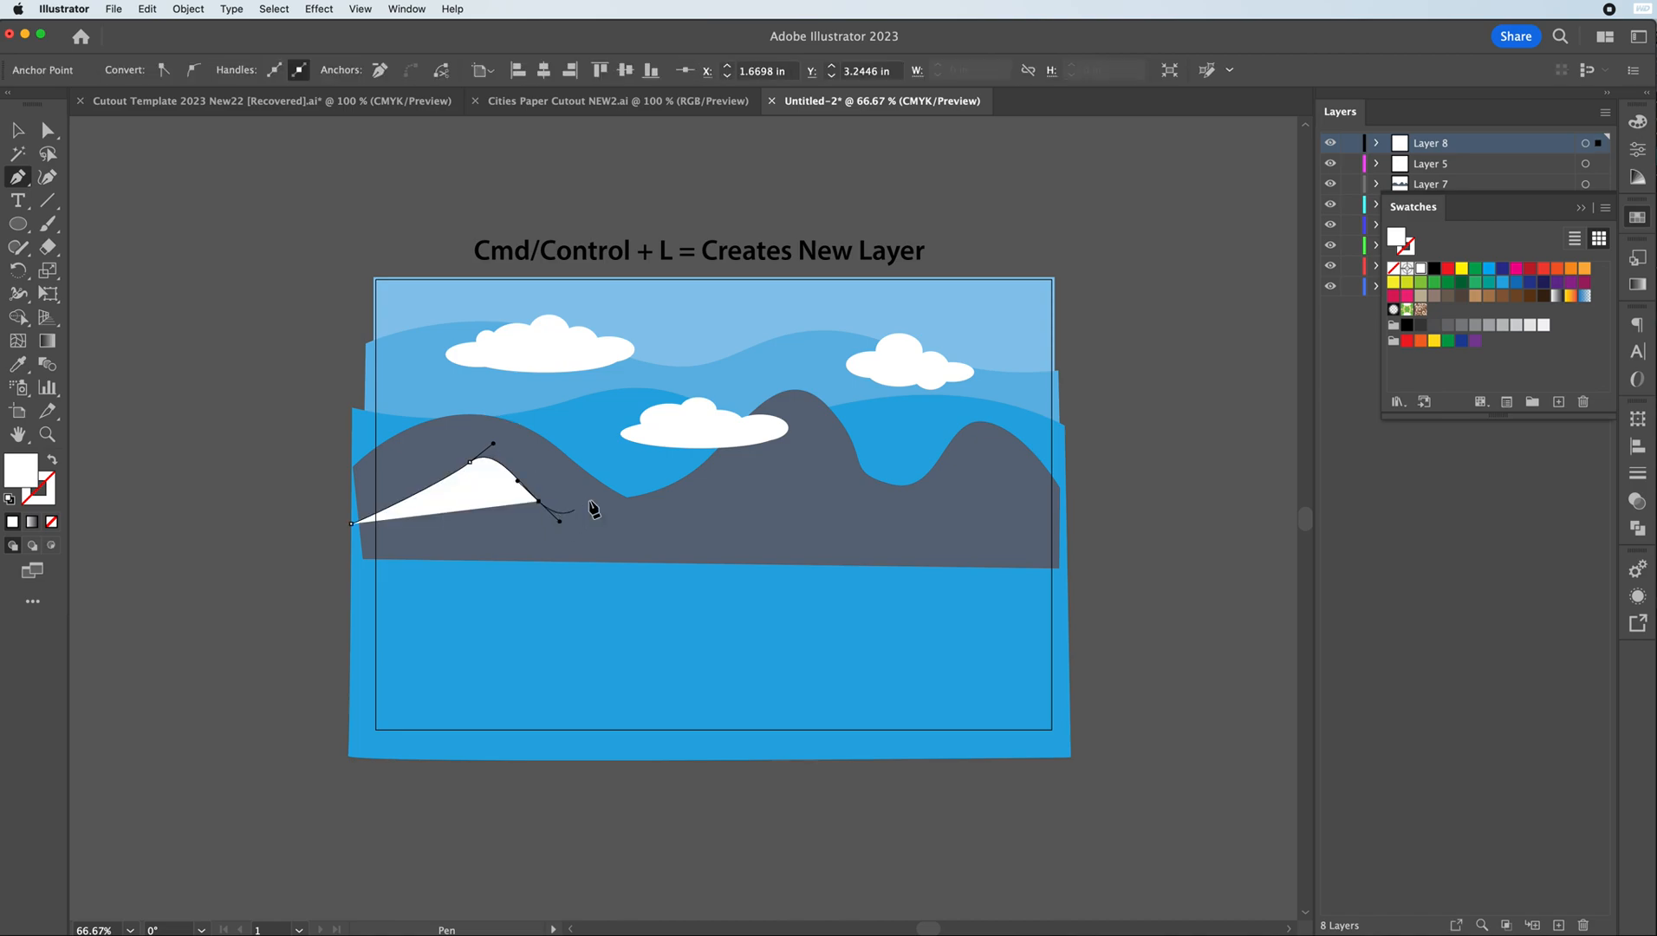
pyautogui.press('Escape')
pyautogui.moveTo(627, 450); pyautogui.dragTo(762, 513)
pyautogui.click(651, 465)
pyautogui.click(651, 465)
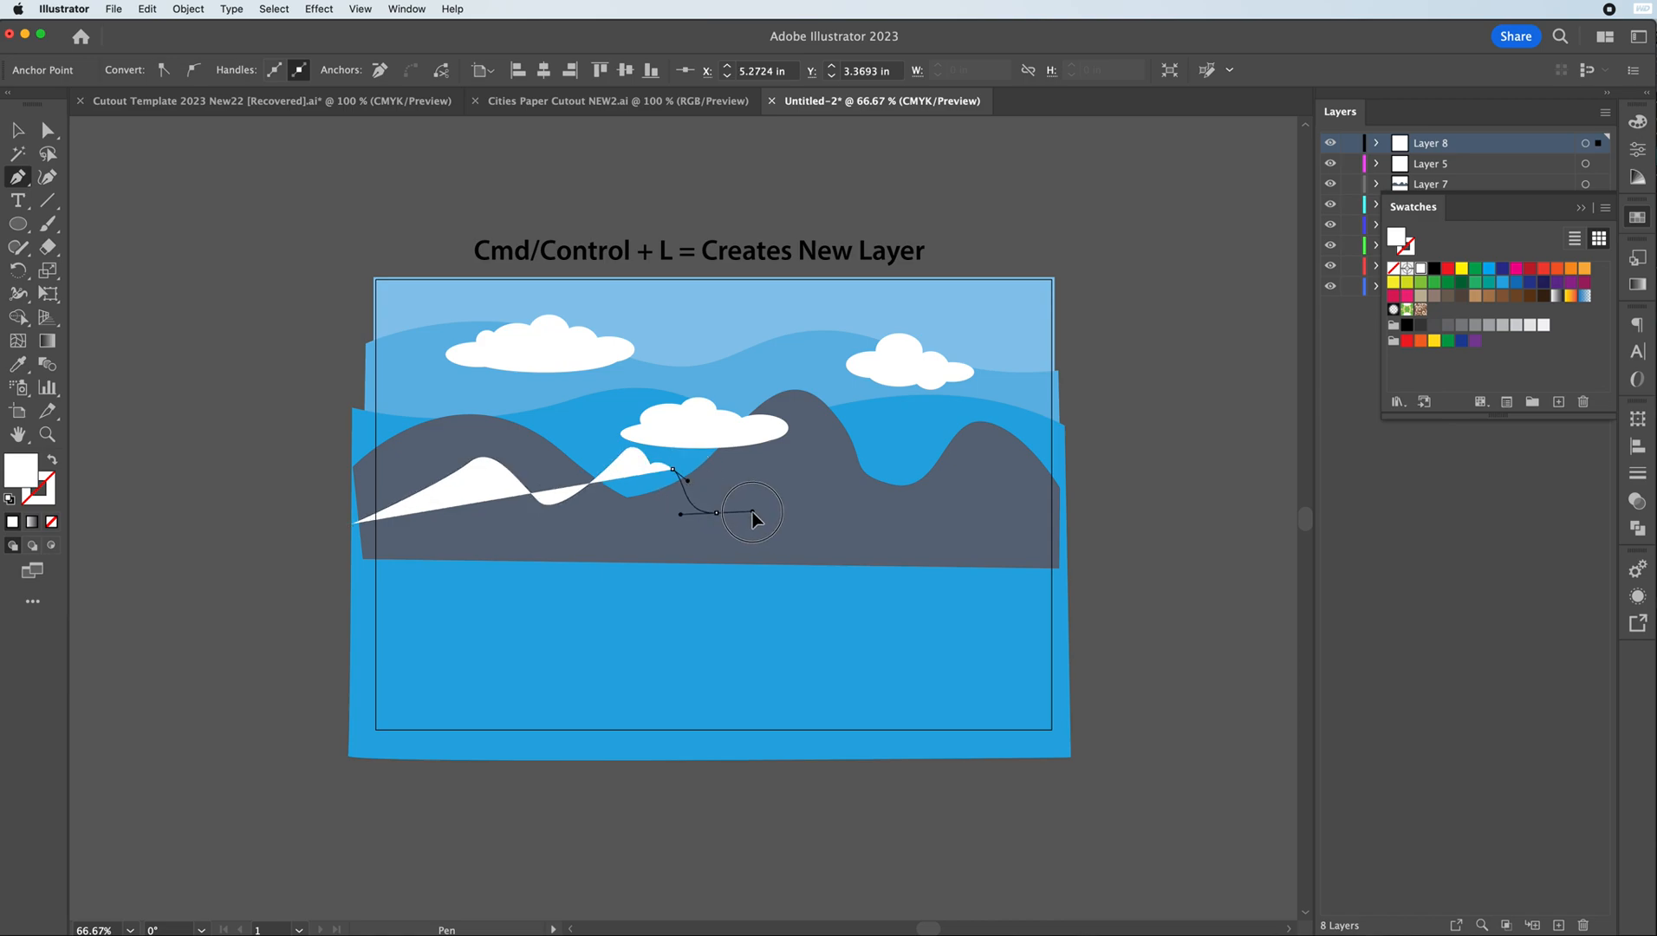
pyautogui.moveTo(810, 441); pyautogui.dragTo(838, 474)
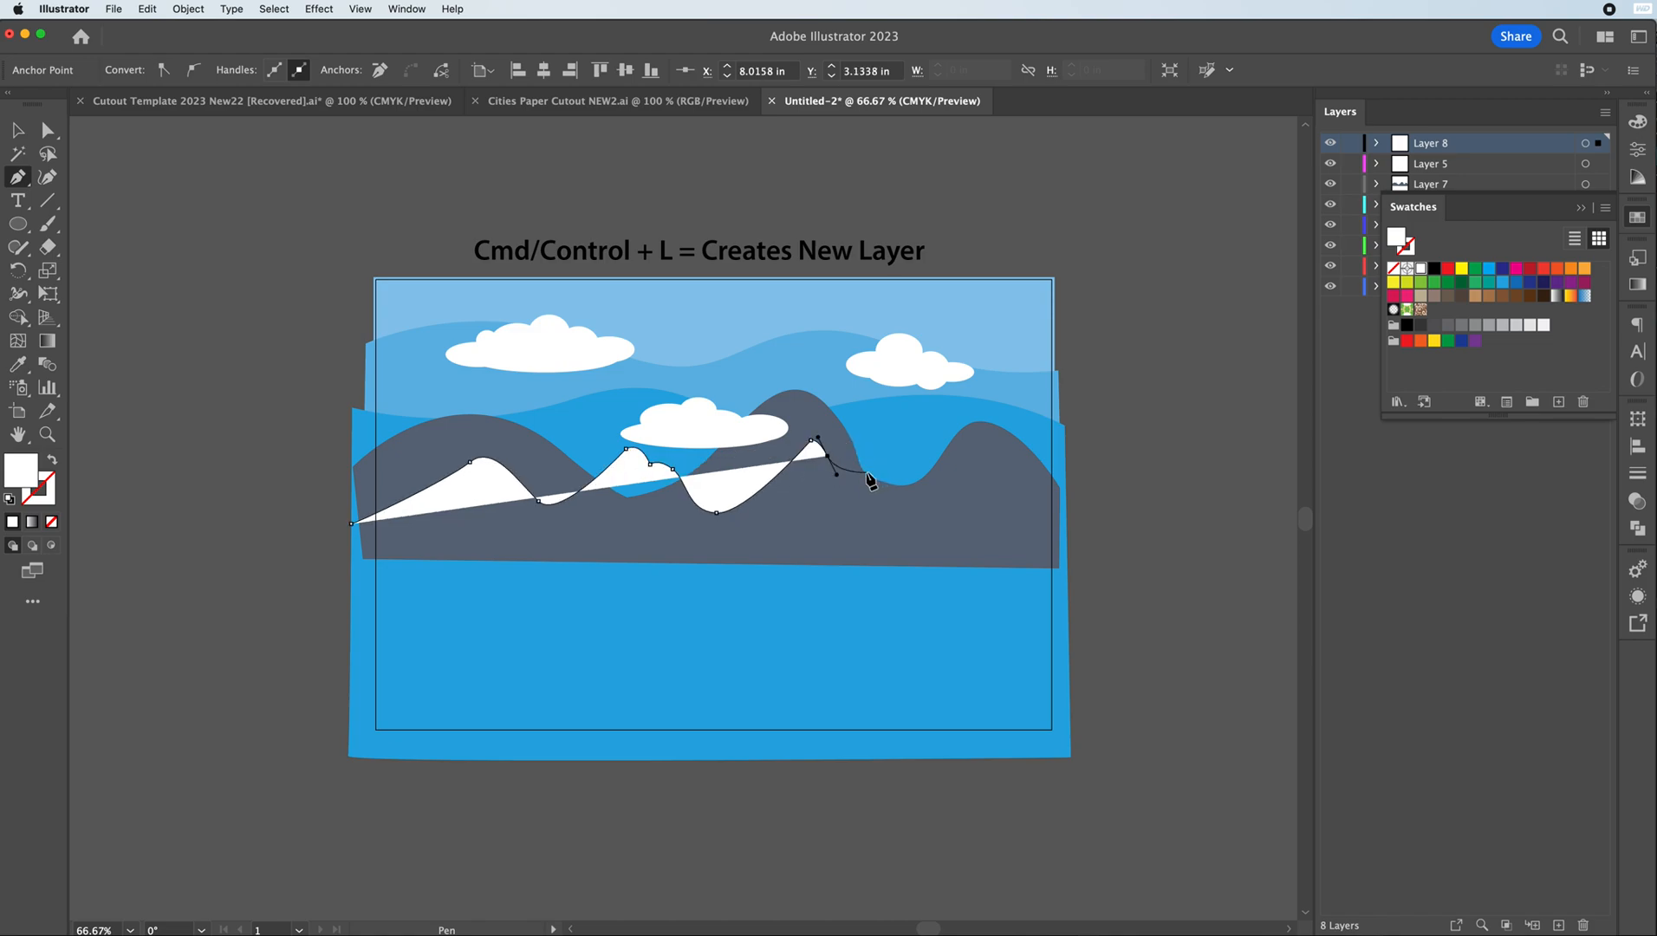
pyautogui.moveTo(879, 474); pyautogui.dragTo(886, 495)
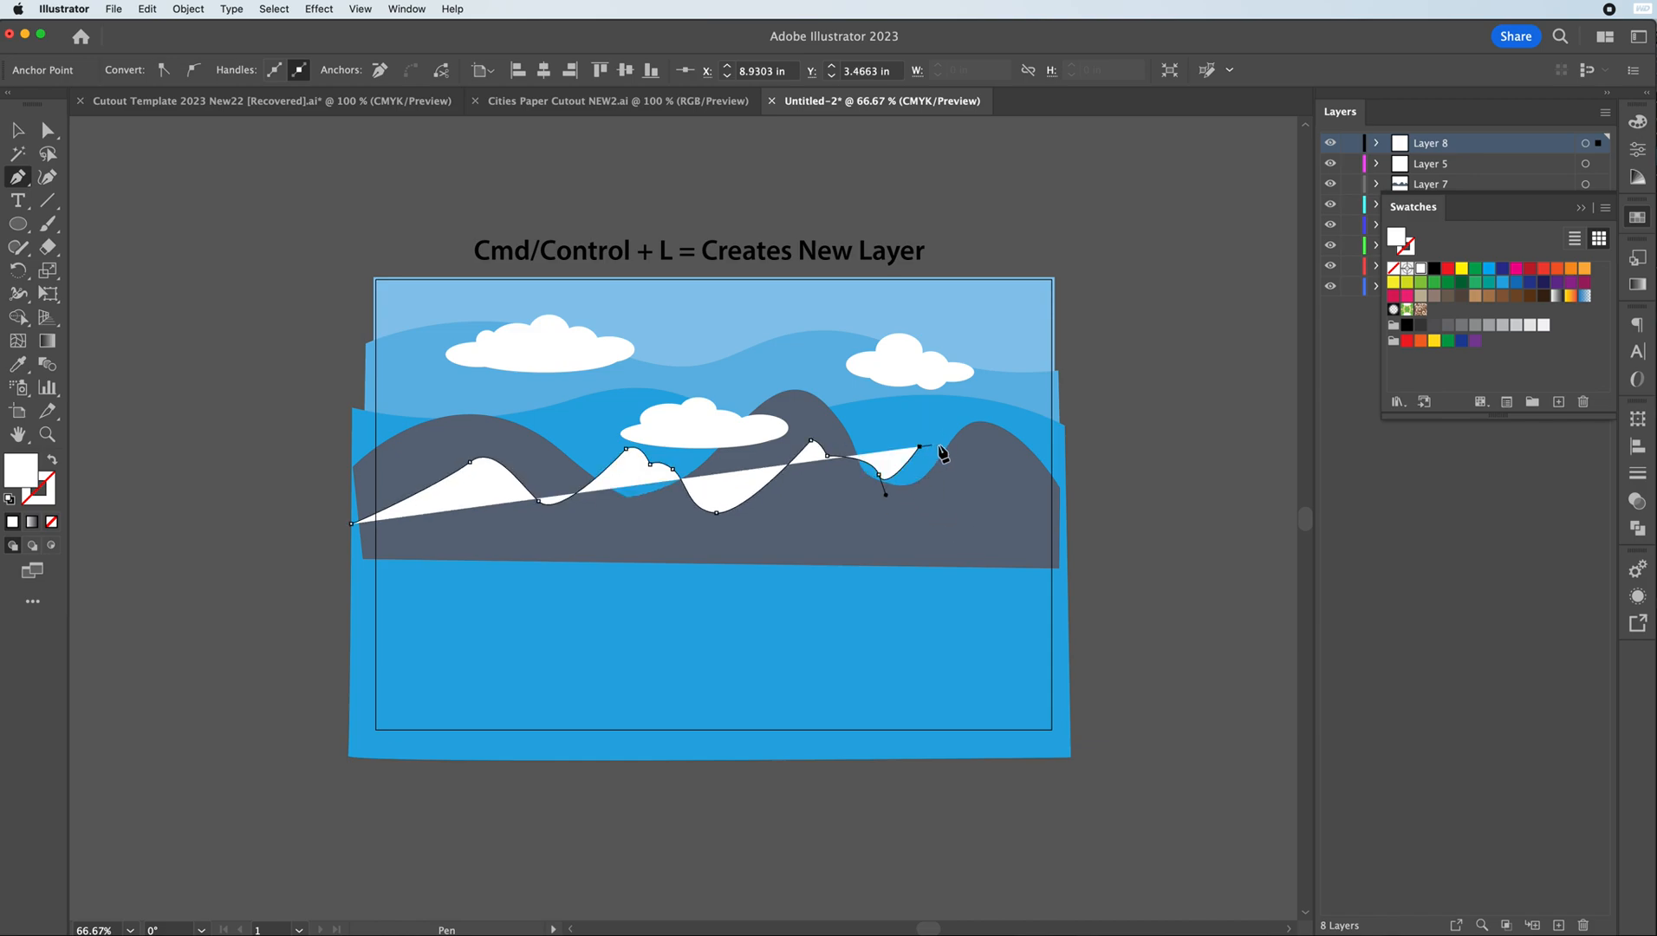
pyautogui.moveTo(942, 448); pyautogui.dragTo(954, 462)
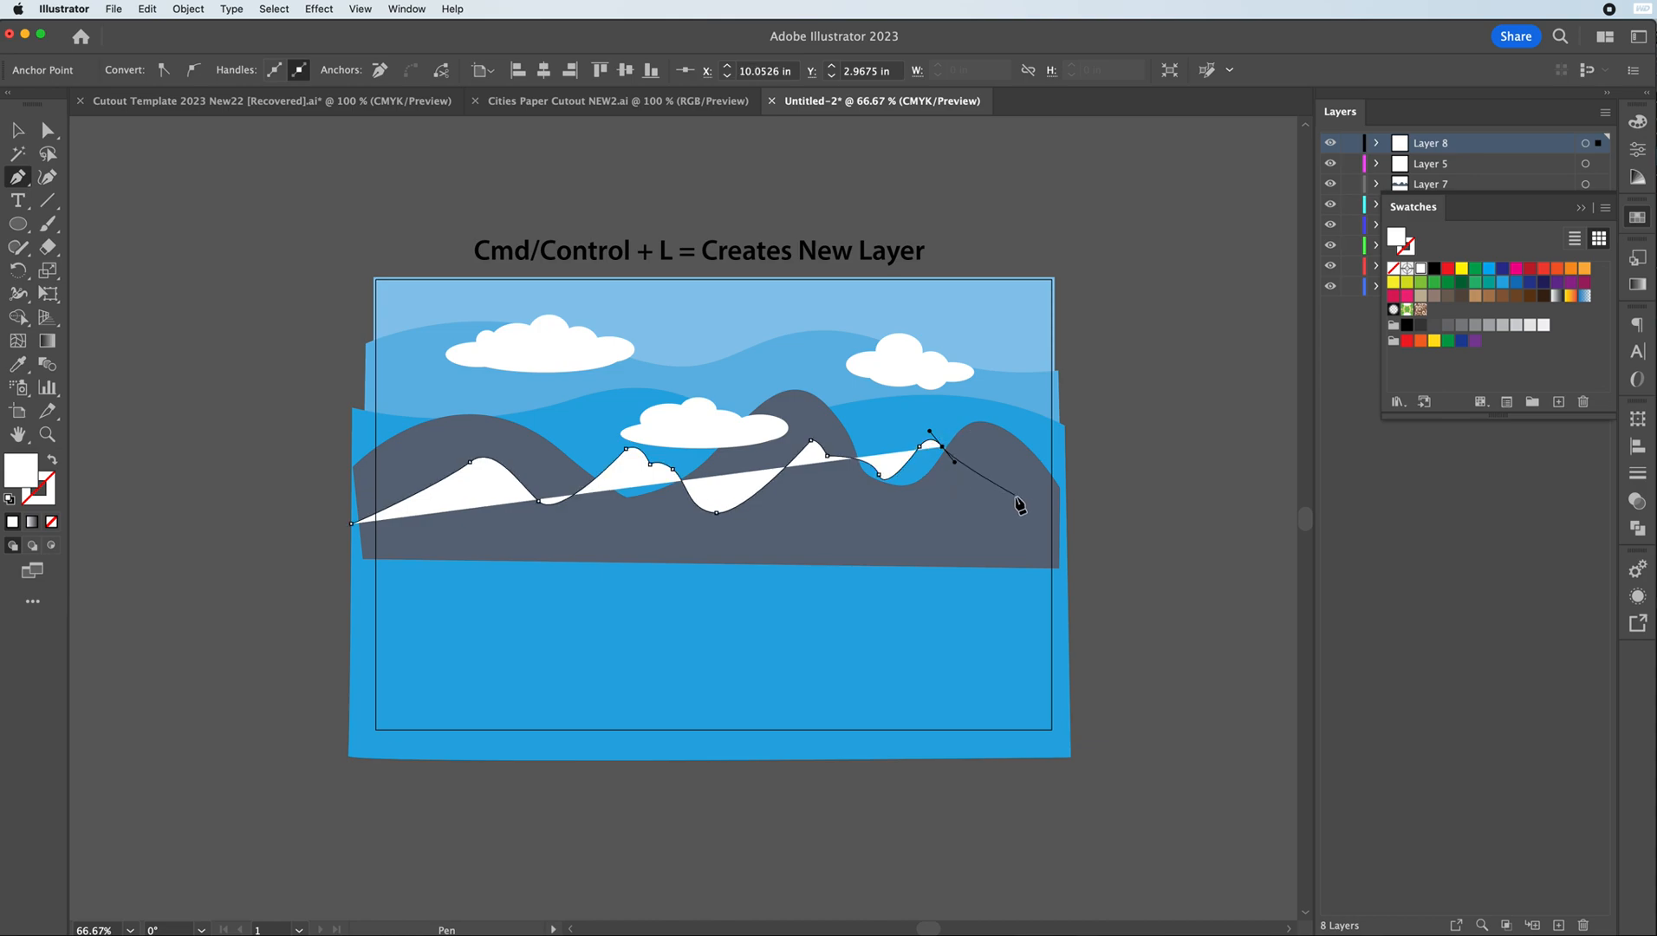
pyautogui.moveTo(1025, 519); pyautogui.dragTo(1062, 584)
# - Close the jagged mountain shape with a flat base at about Y 5.4 in and deselect it
pyautogui.click(1062, 583)
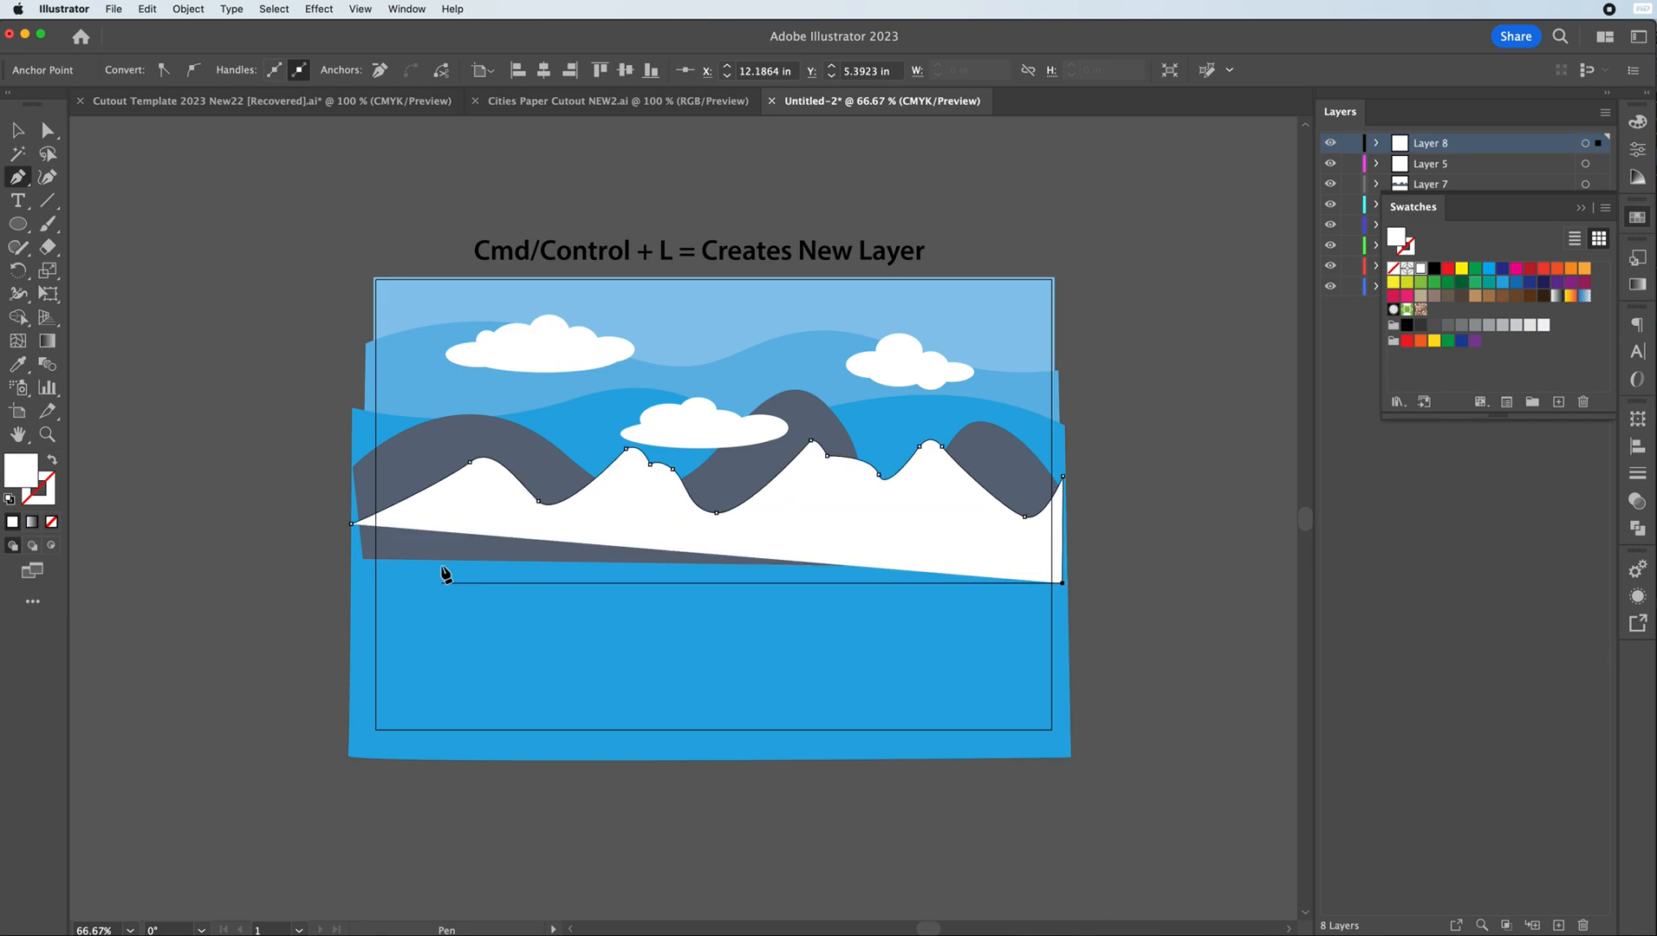
pyautogui.click(357, 582)
pyautogui.click(353, 529)
pyautogui.press('v')
pyautogui.click(148, 210)
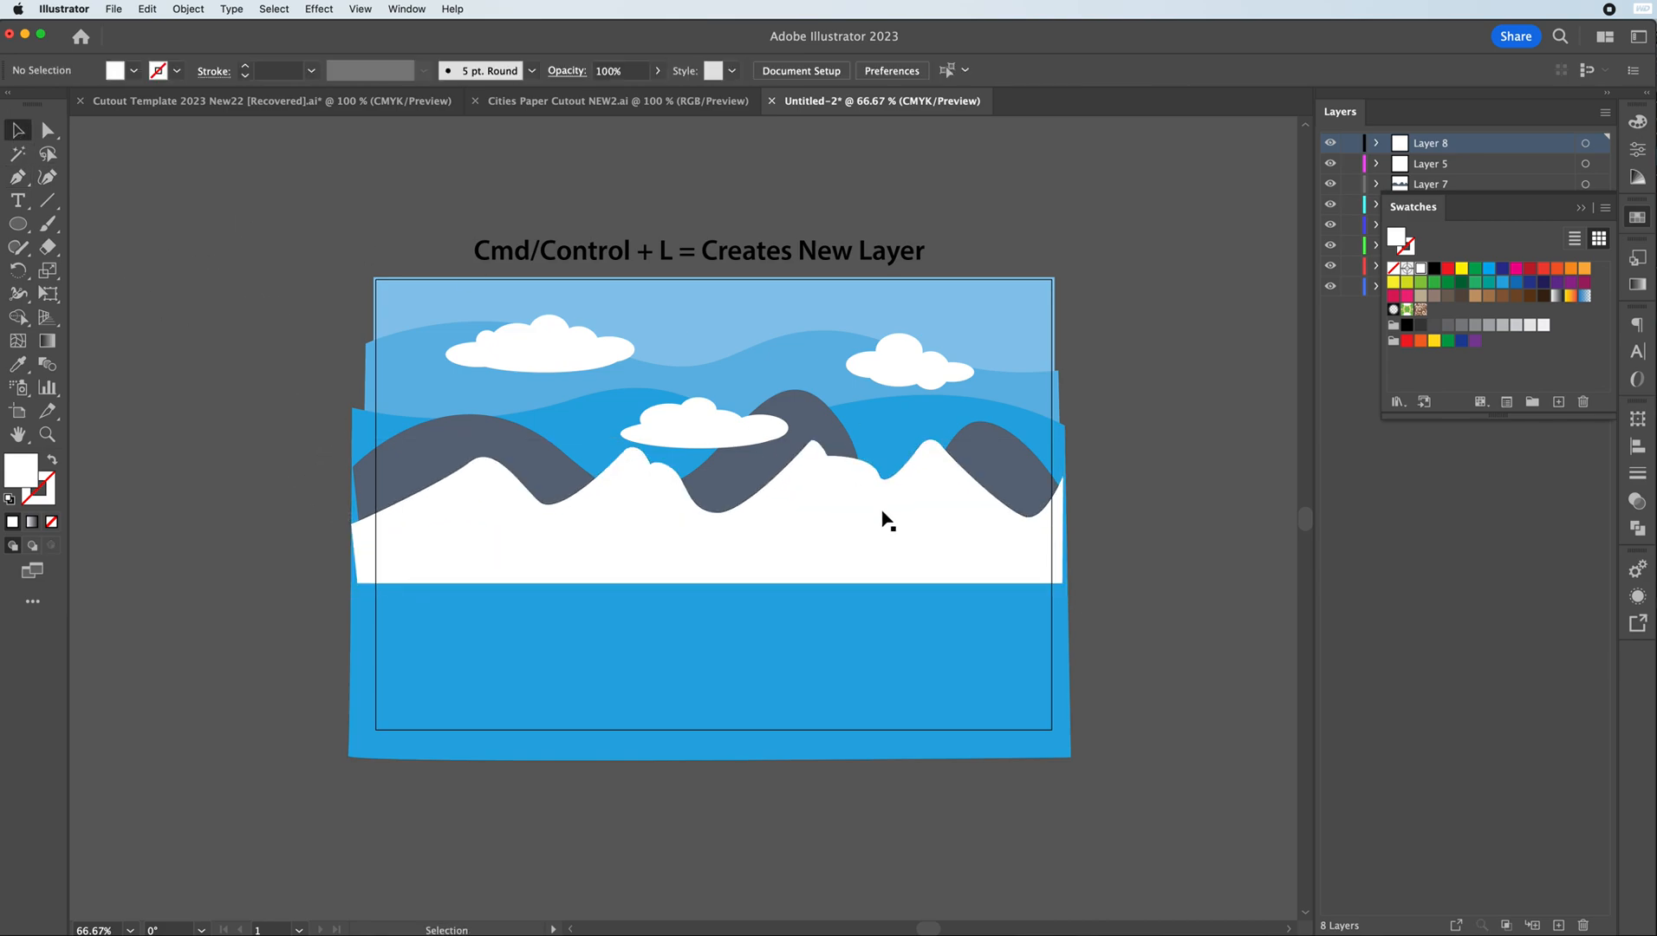
# - Fill the jagged mountain shape with a muted teal of 36% saturation and 63% brightness
pyautogui.click(749, 559)
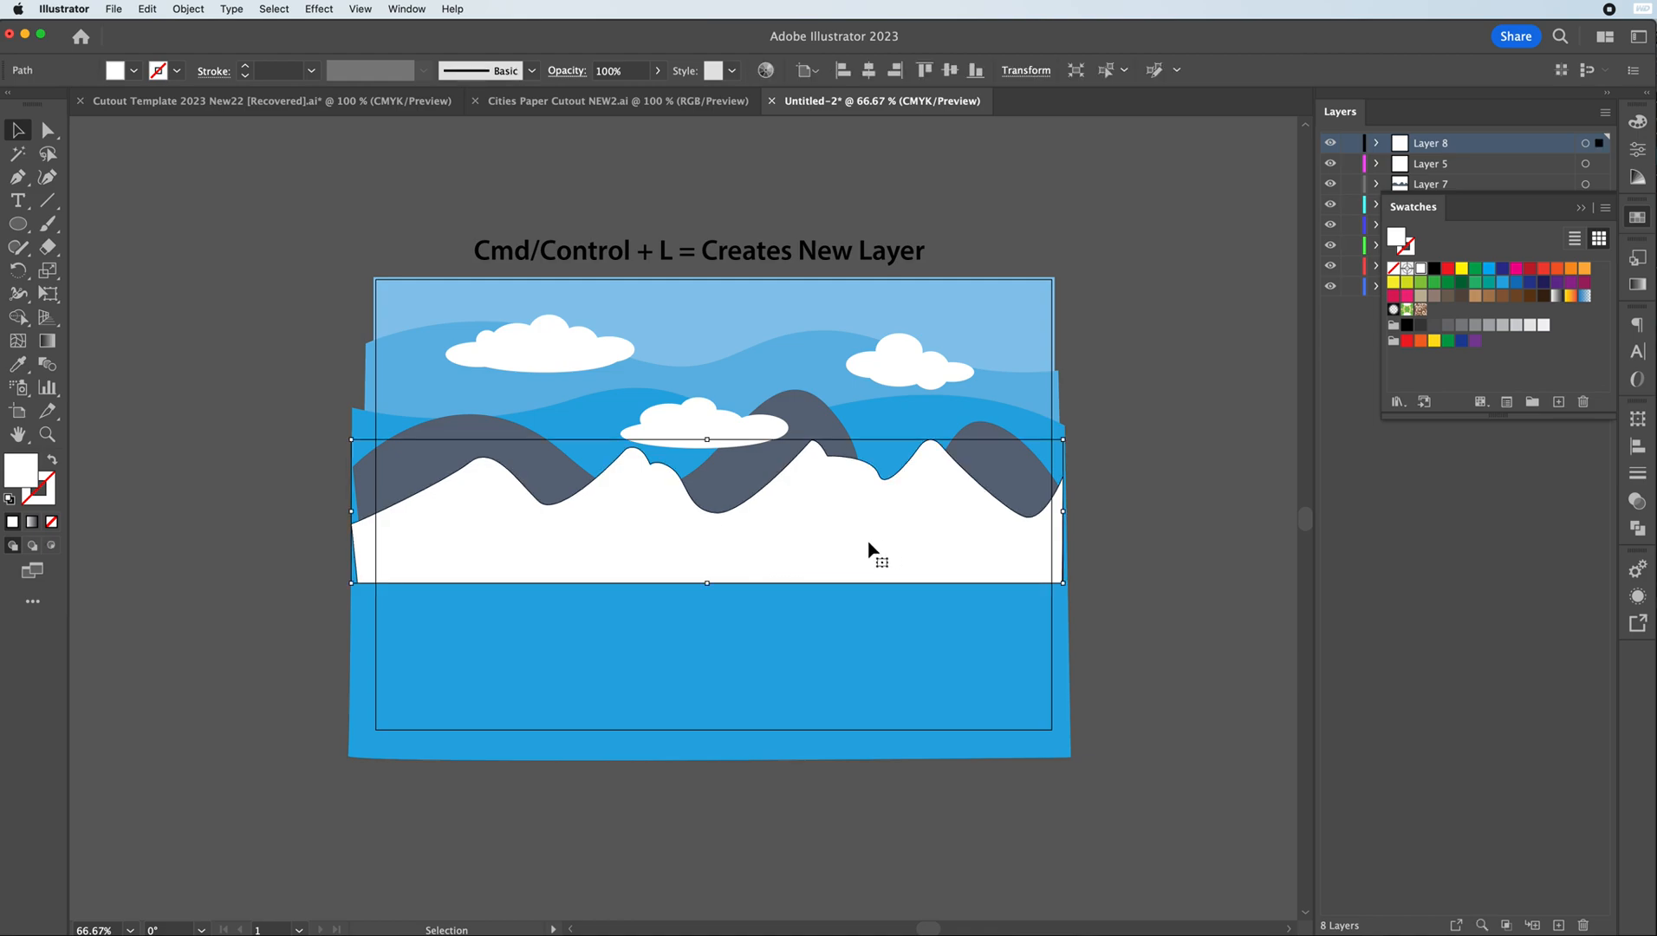
pyautogui.click(1474, 326)
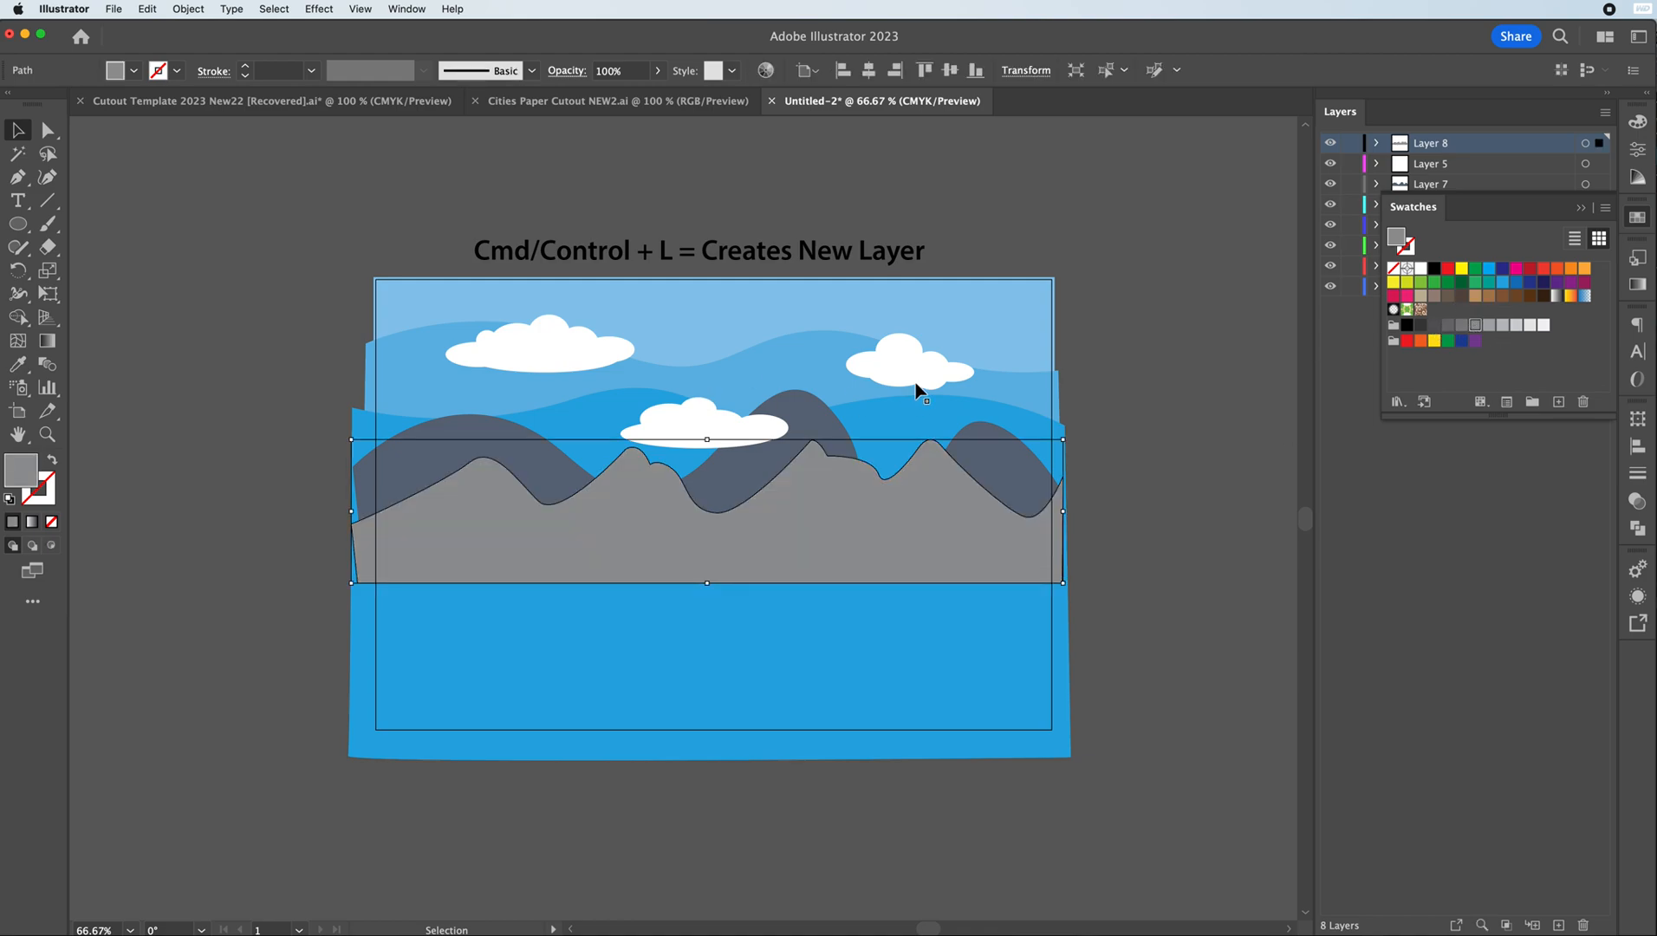
pyautogui.doubleClick(8, 474)
pyautogui.moveTo(1142, 621)
pyautogui.mouseDown()
pyautogui.moveTo(1213, 584)
pyautogui.moveTo(1221, 612)
pyautogui.mouseUp()
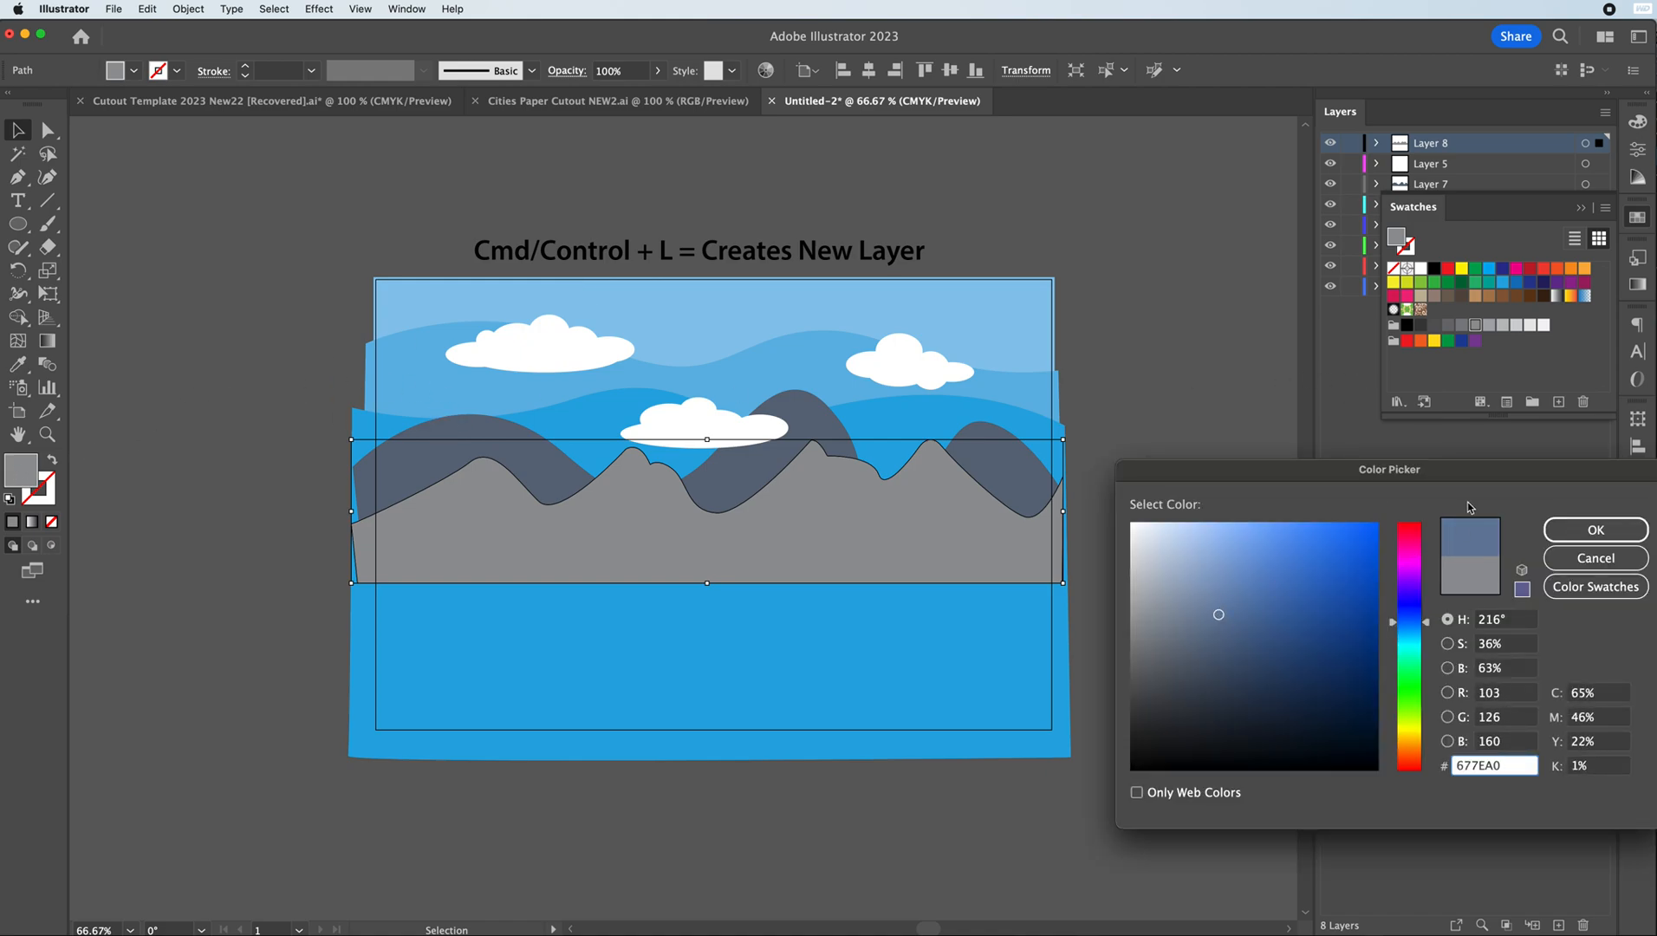
pyautogui.moveTo(1408, 630); pyautogui.dragTo(1408, 642)
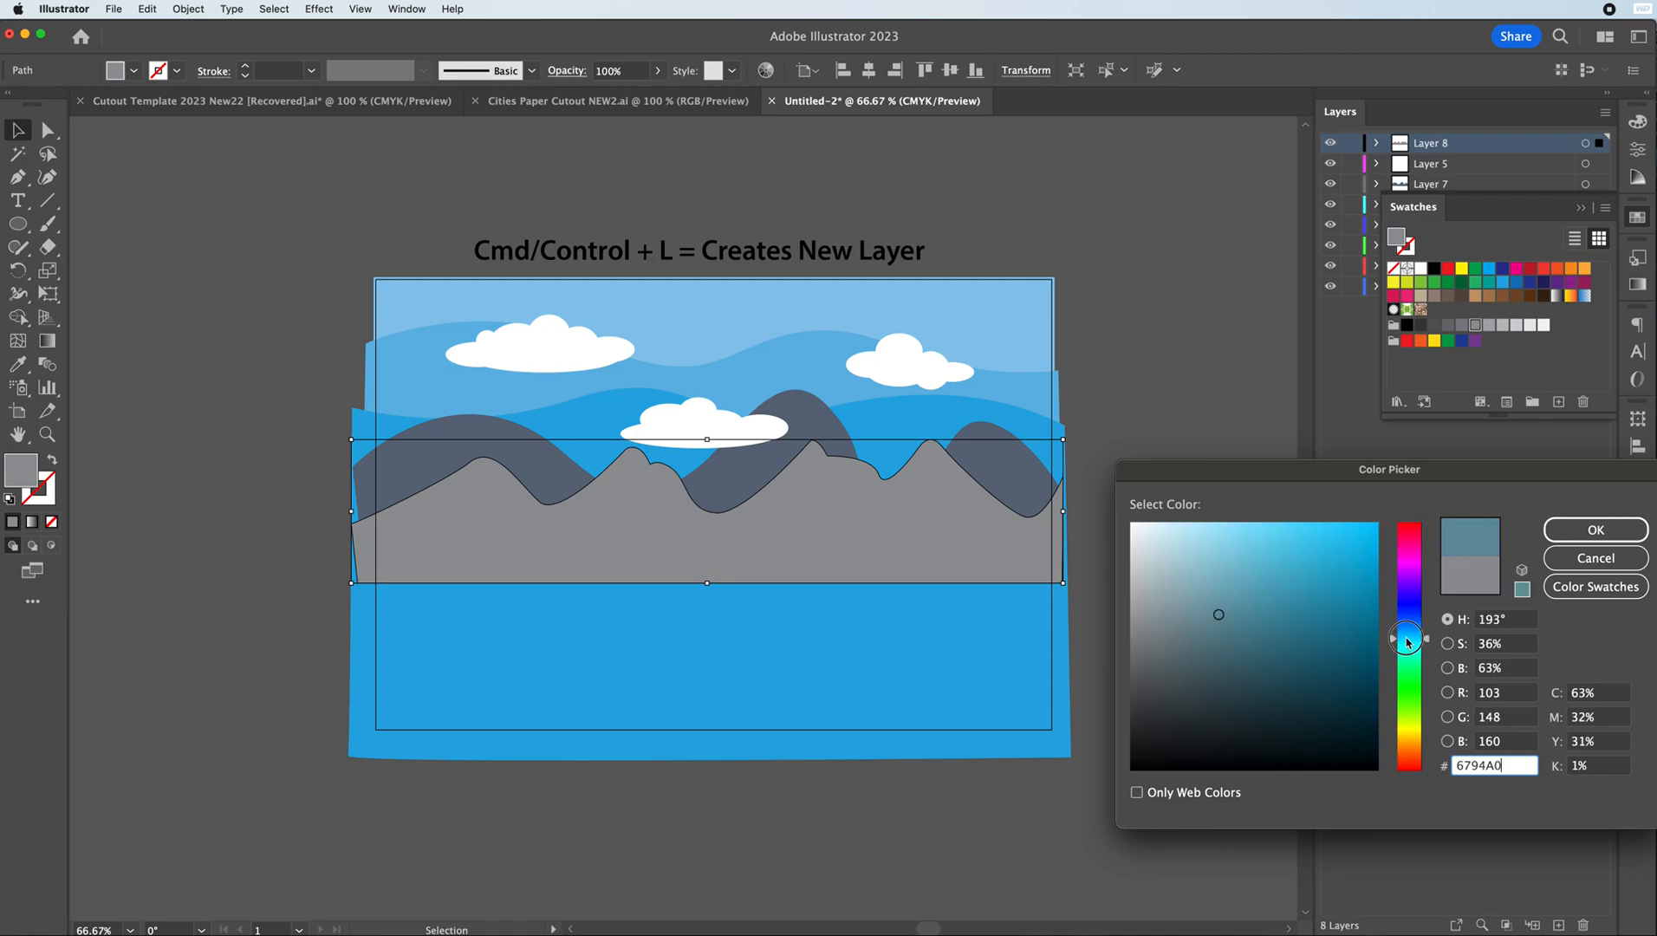
pyautogui.click(1560, 531)
pyautogui.click(337, 188)
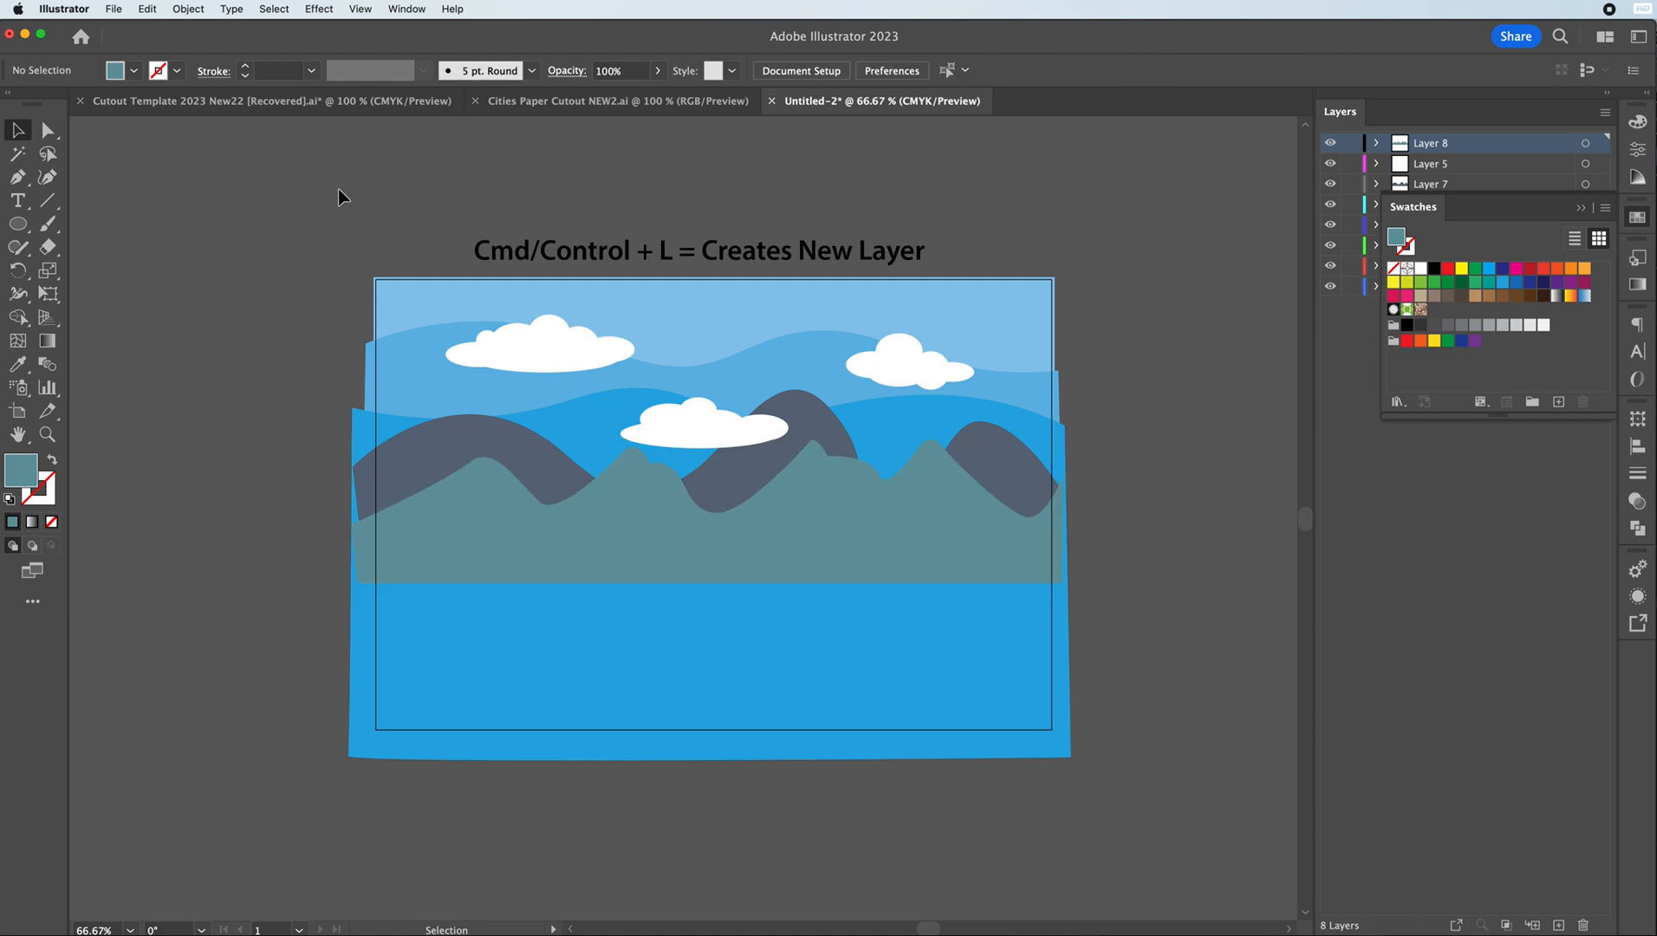
# - Fill the jagged mountain shape with teal 6DA9AF and deselect it
pyautogui.click(553, 539)
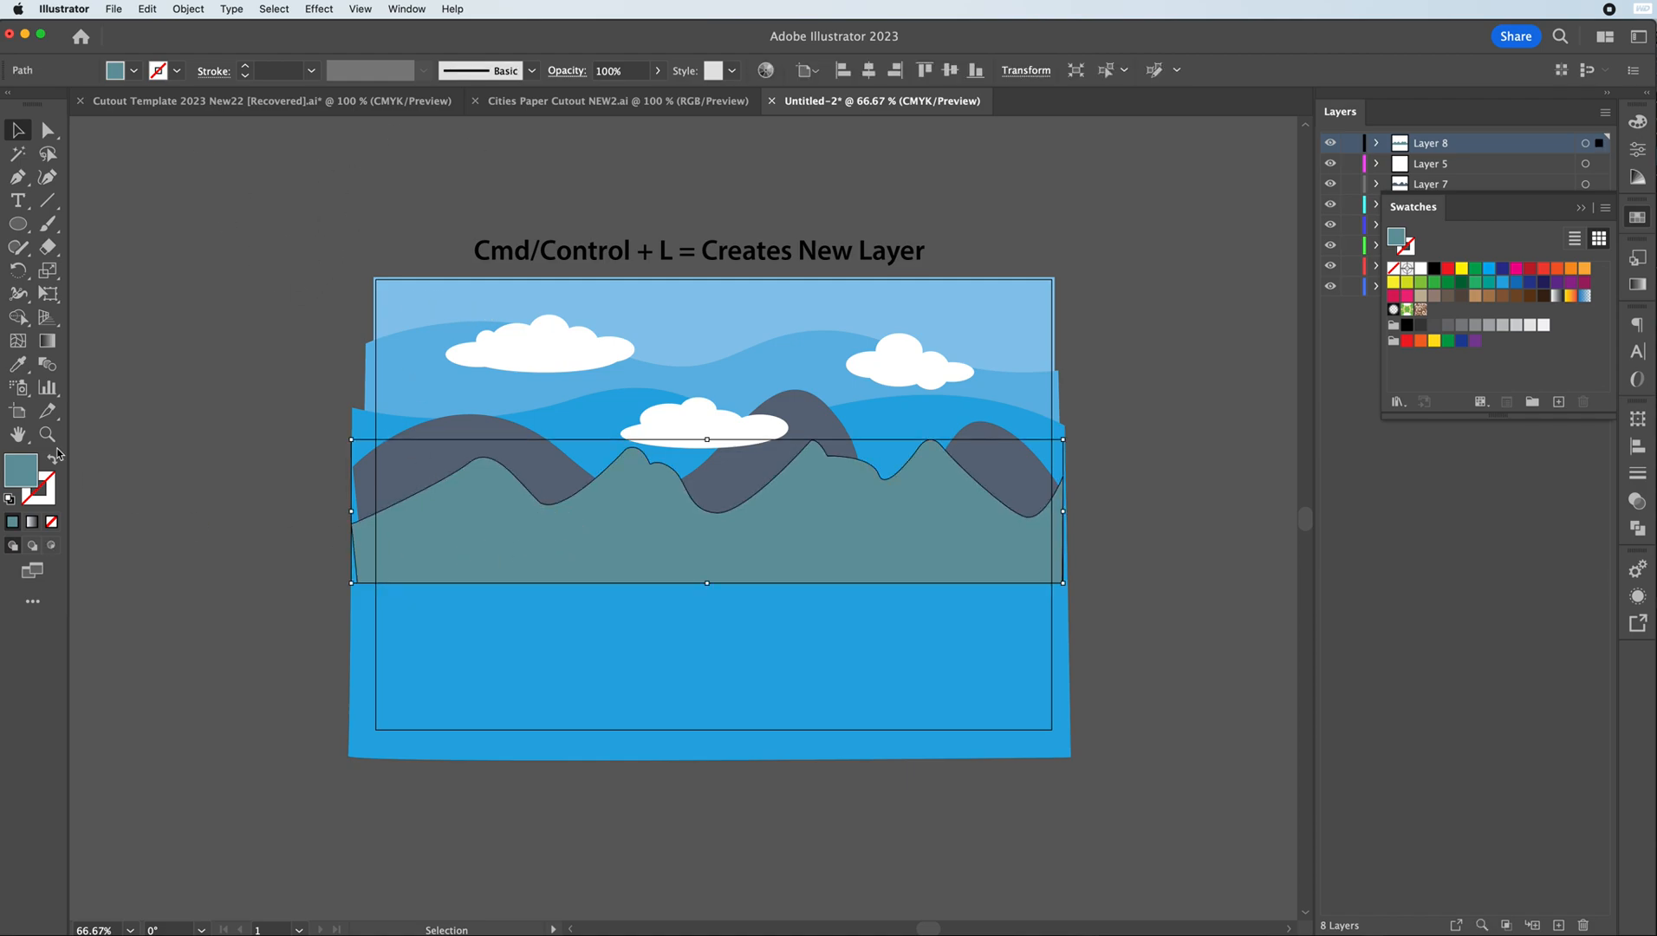
pyautogui.doubleClick(22, 473)
pyautogui.write('6DA9AF')
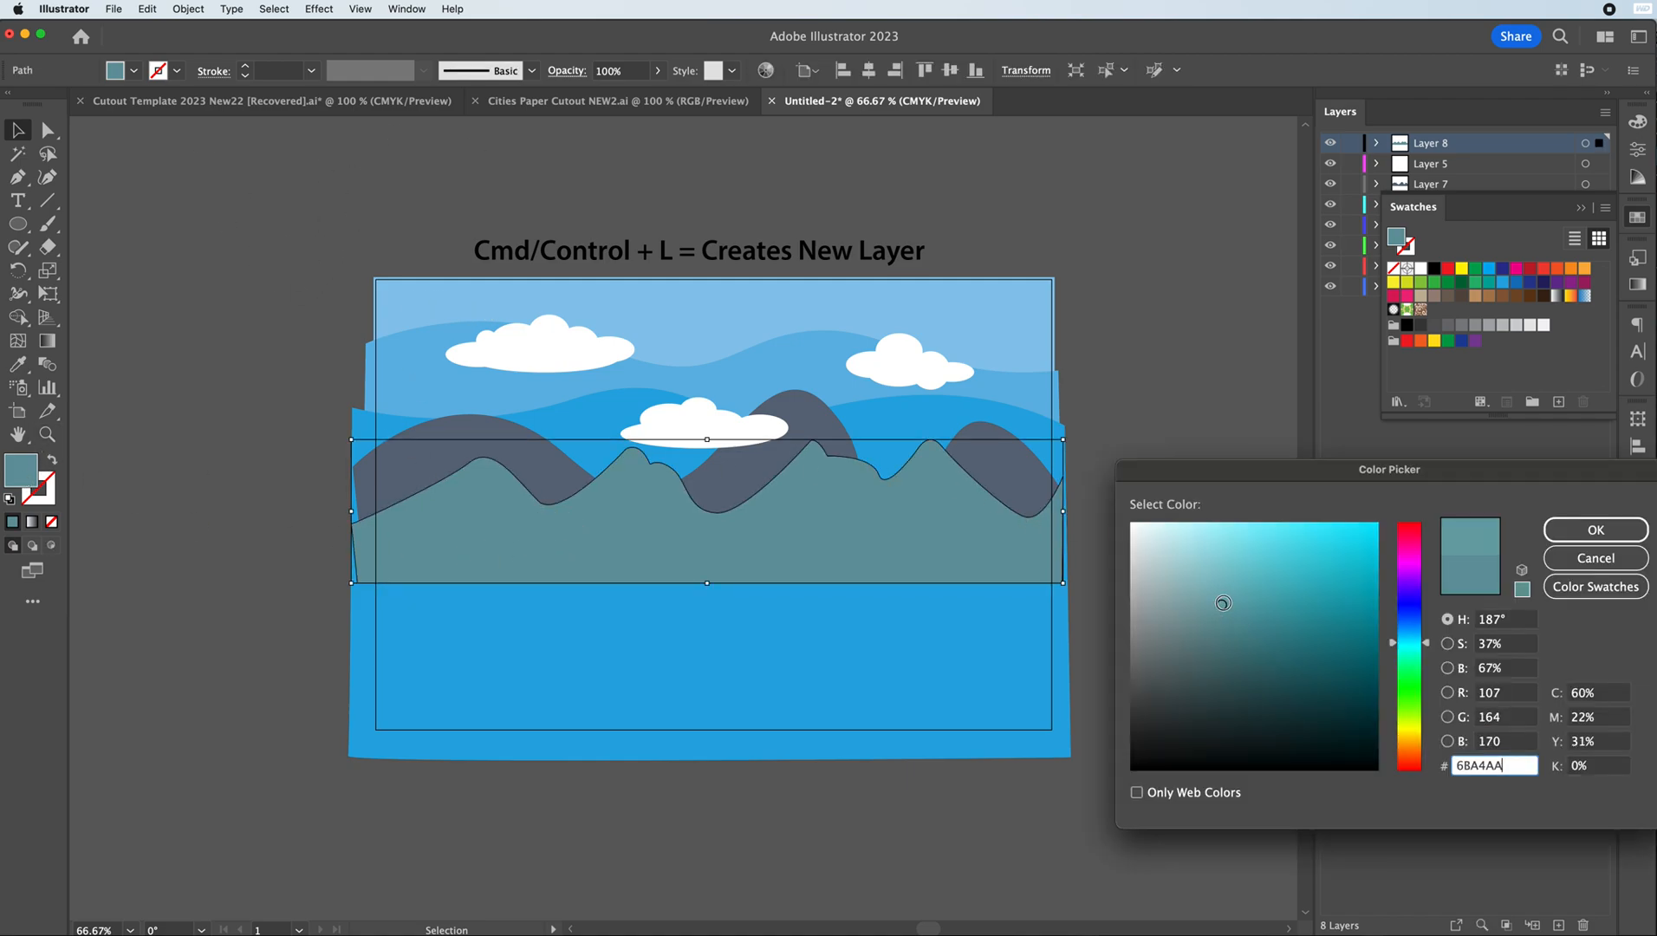
pyautogui.click(1592, 530)
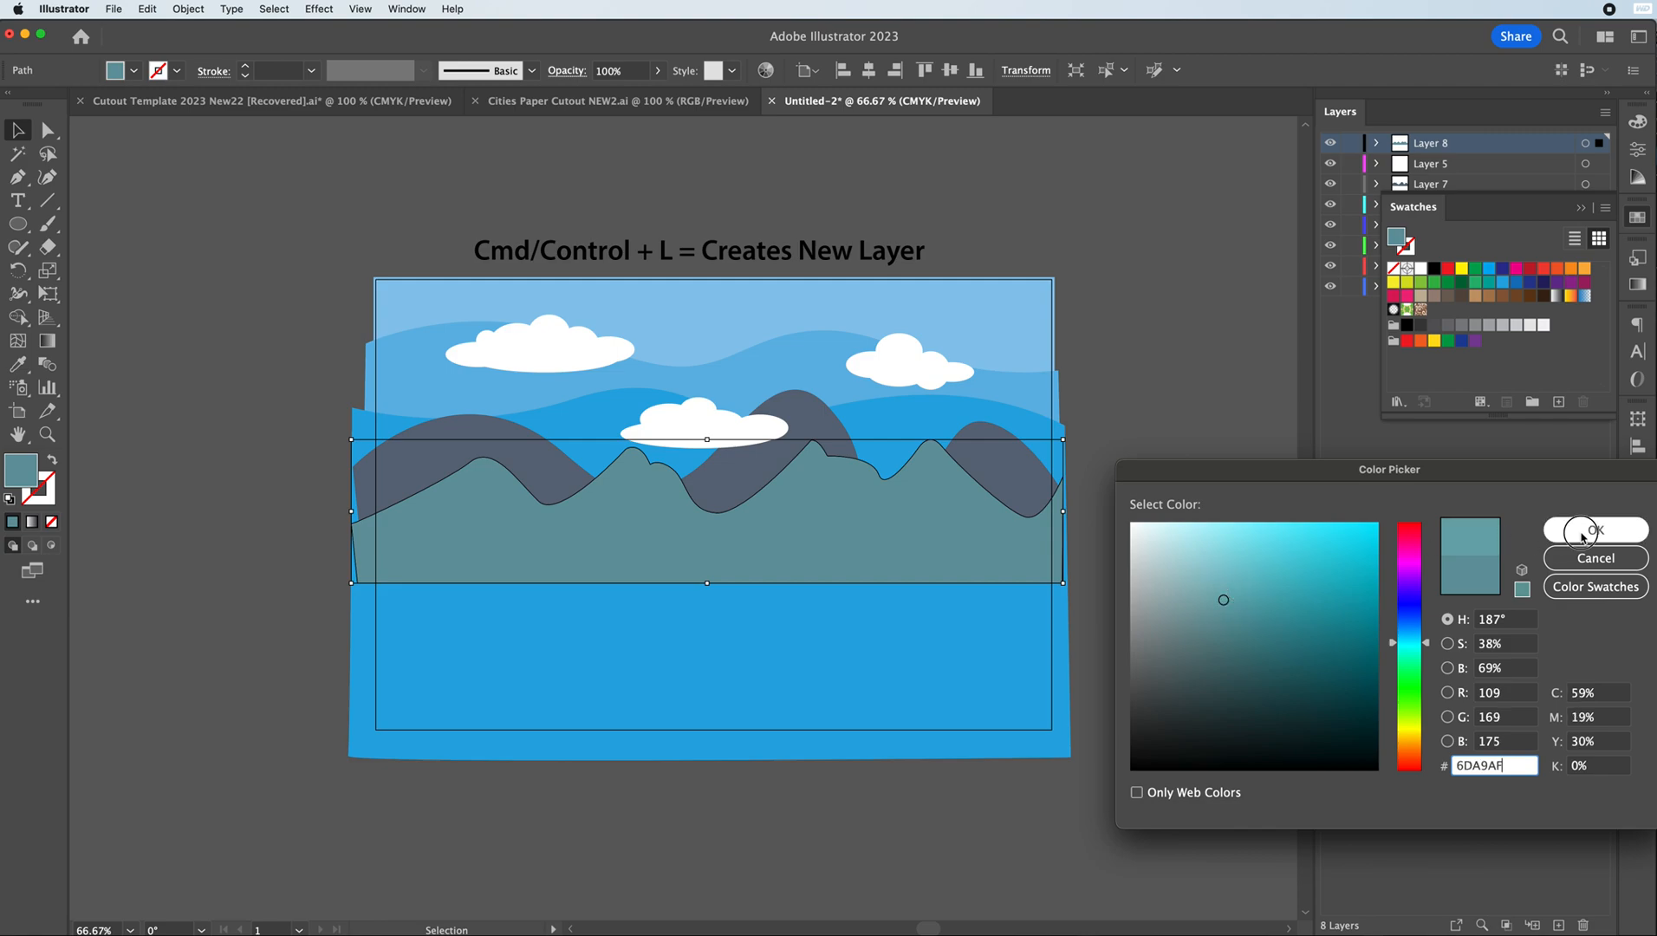
pyautogui.click(205, 291)
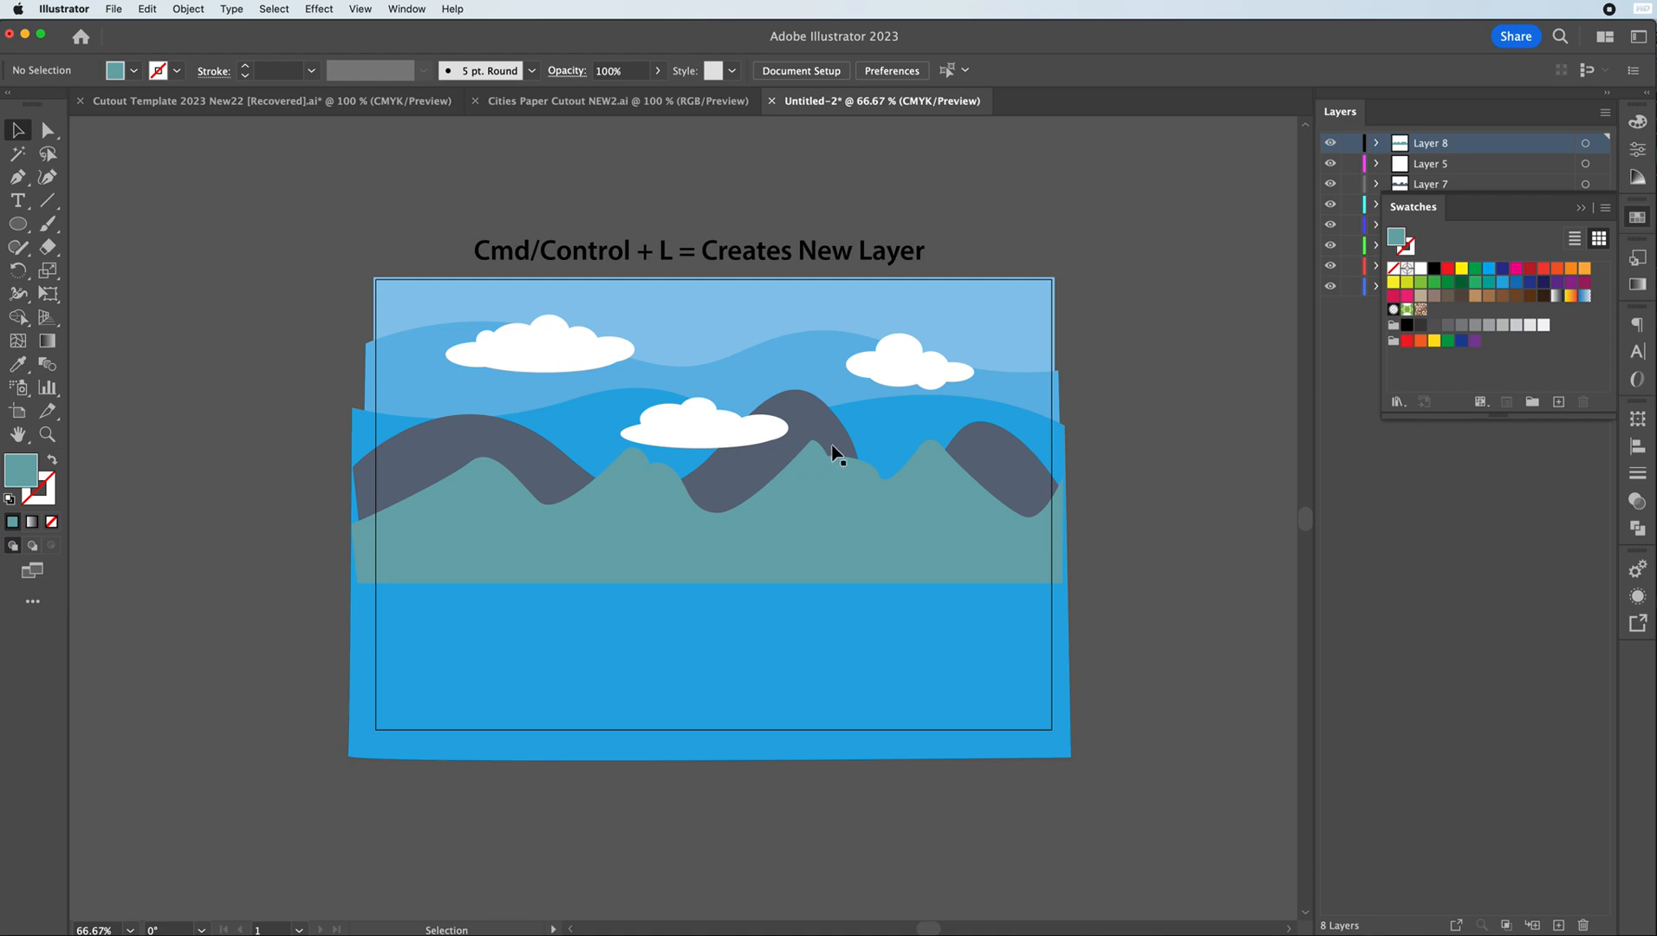
# - Recolour the jagged mountain shape with a lighter, paler teal and deselect it
pyautogui.click(818, 520)
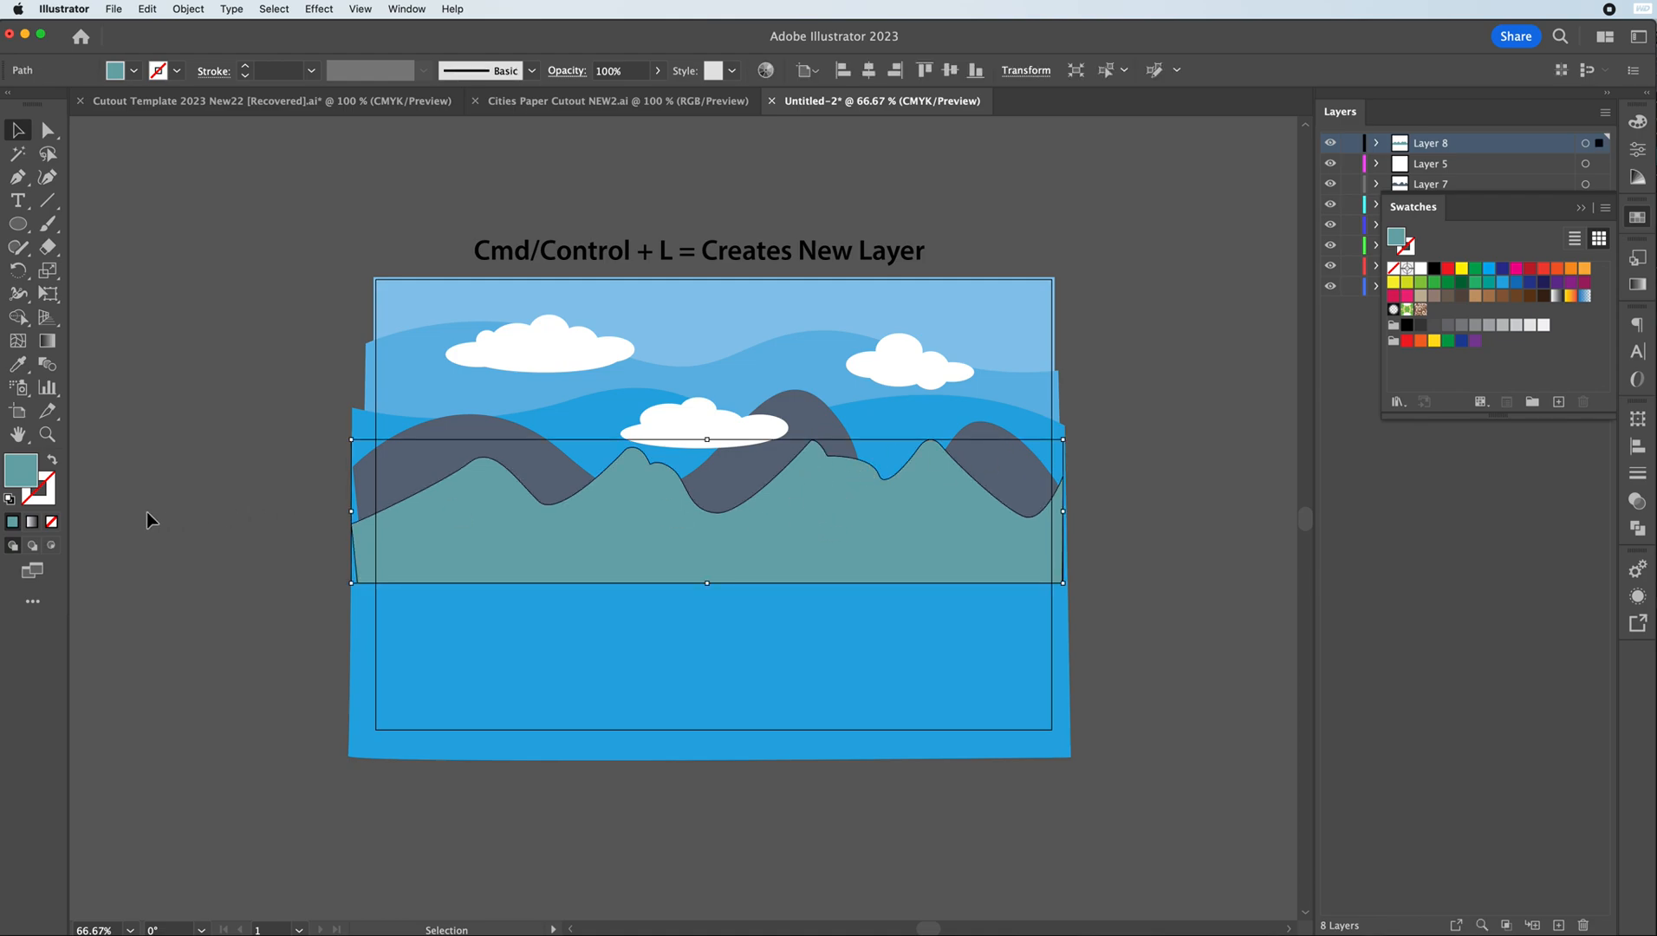
pyautogui.doubleClick(28, 475)
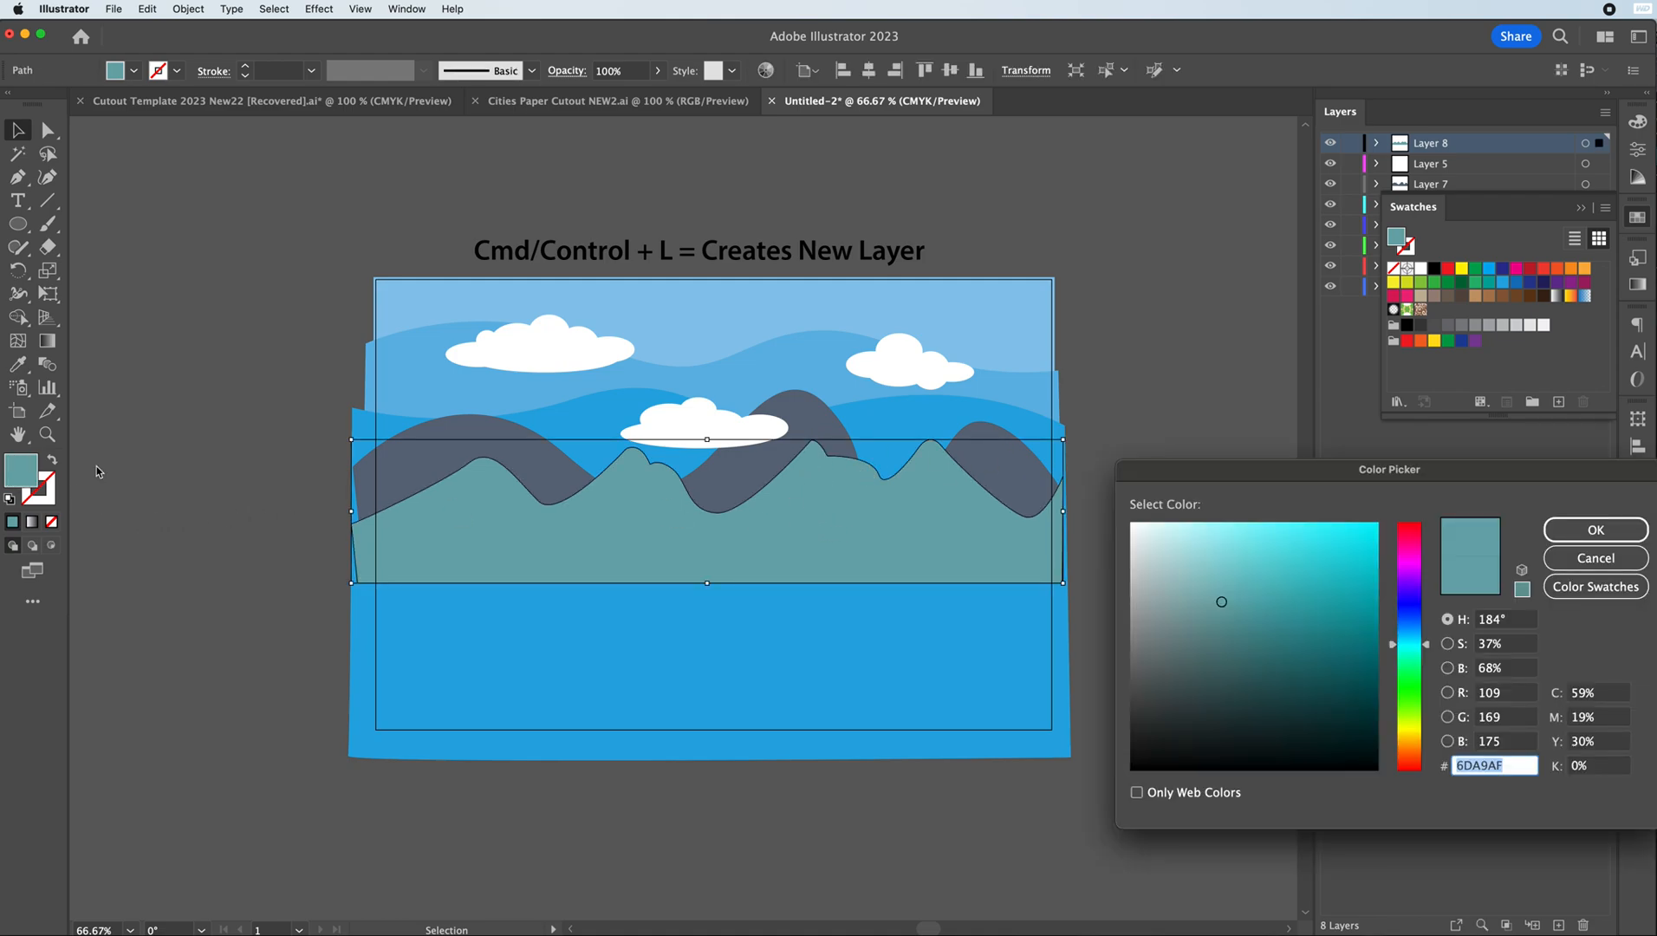
pyautogui.click(1196, 584)
pyautogui.click(1595, 529)
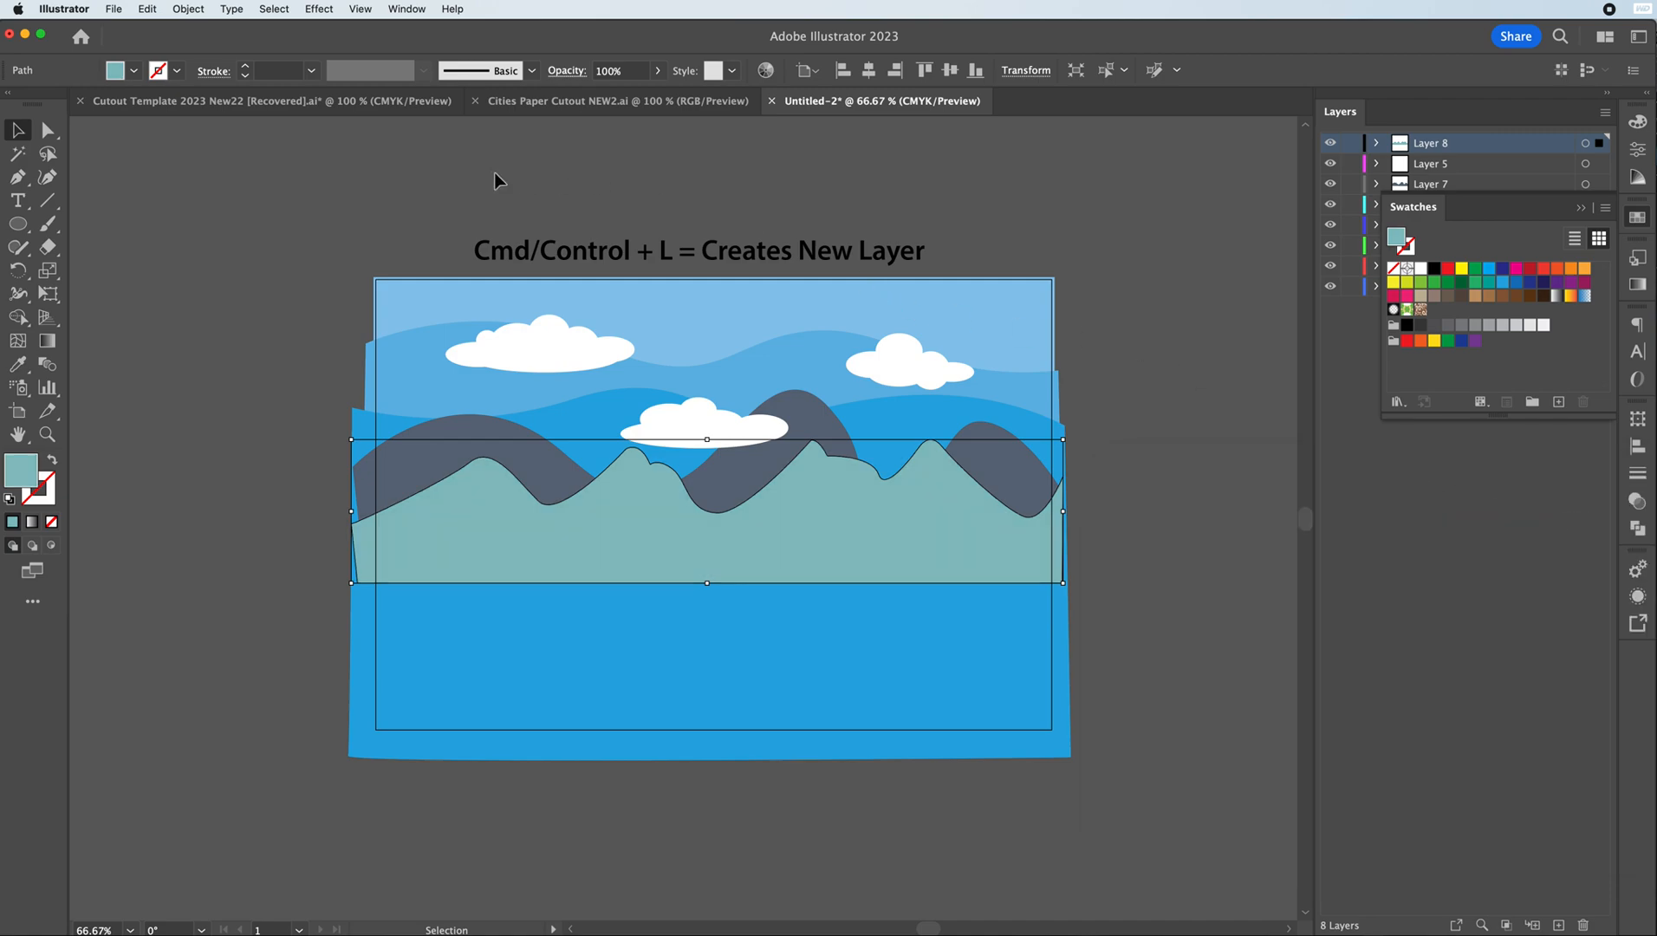
pyautogui.click(425, 165)
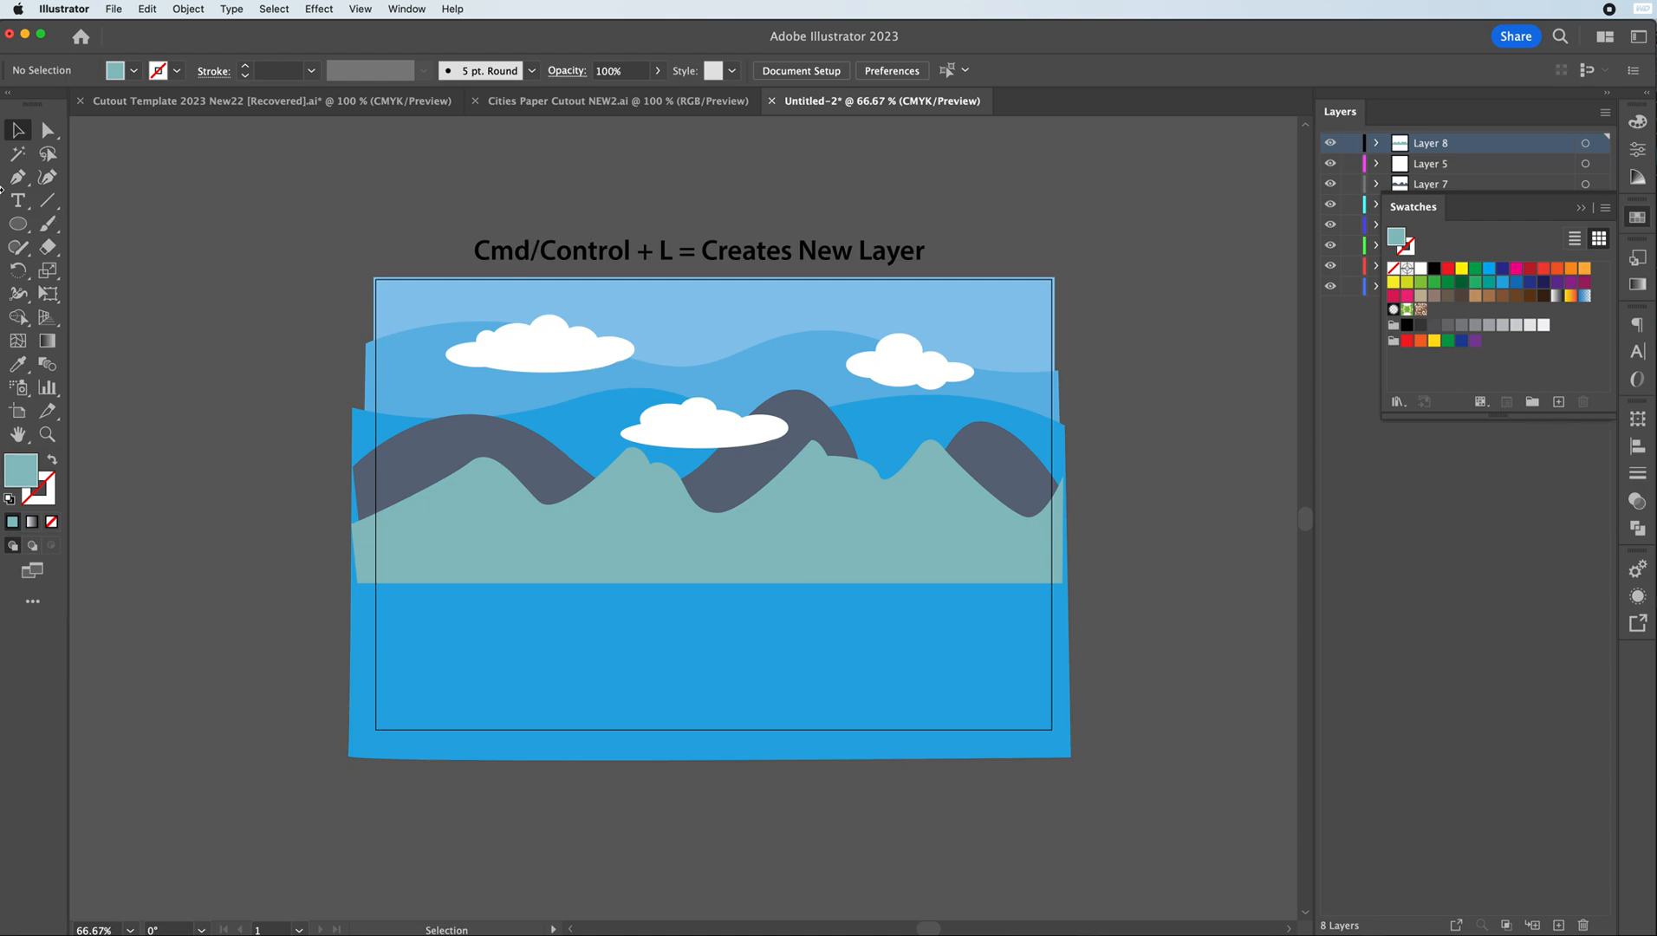
# - Create a new layer above Layer 8 and draw a gently rolling two-hump hill line with the Pen tool across the artboard, below the teal peaks
pyautogui.click(18, 225)
pyautogui.click(17, 177)
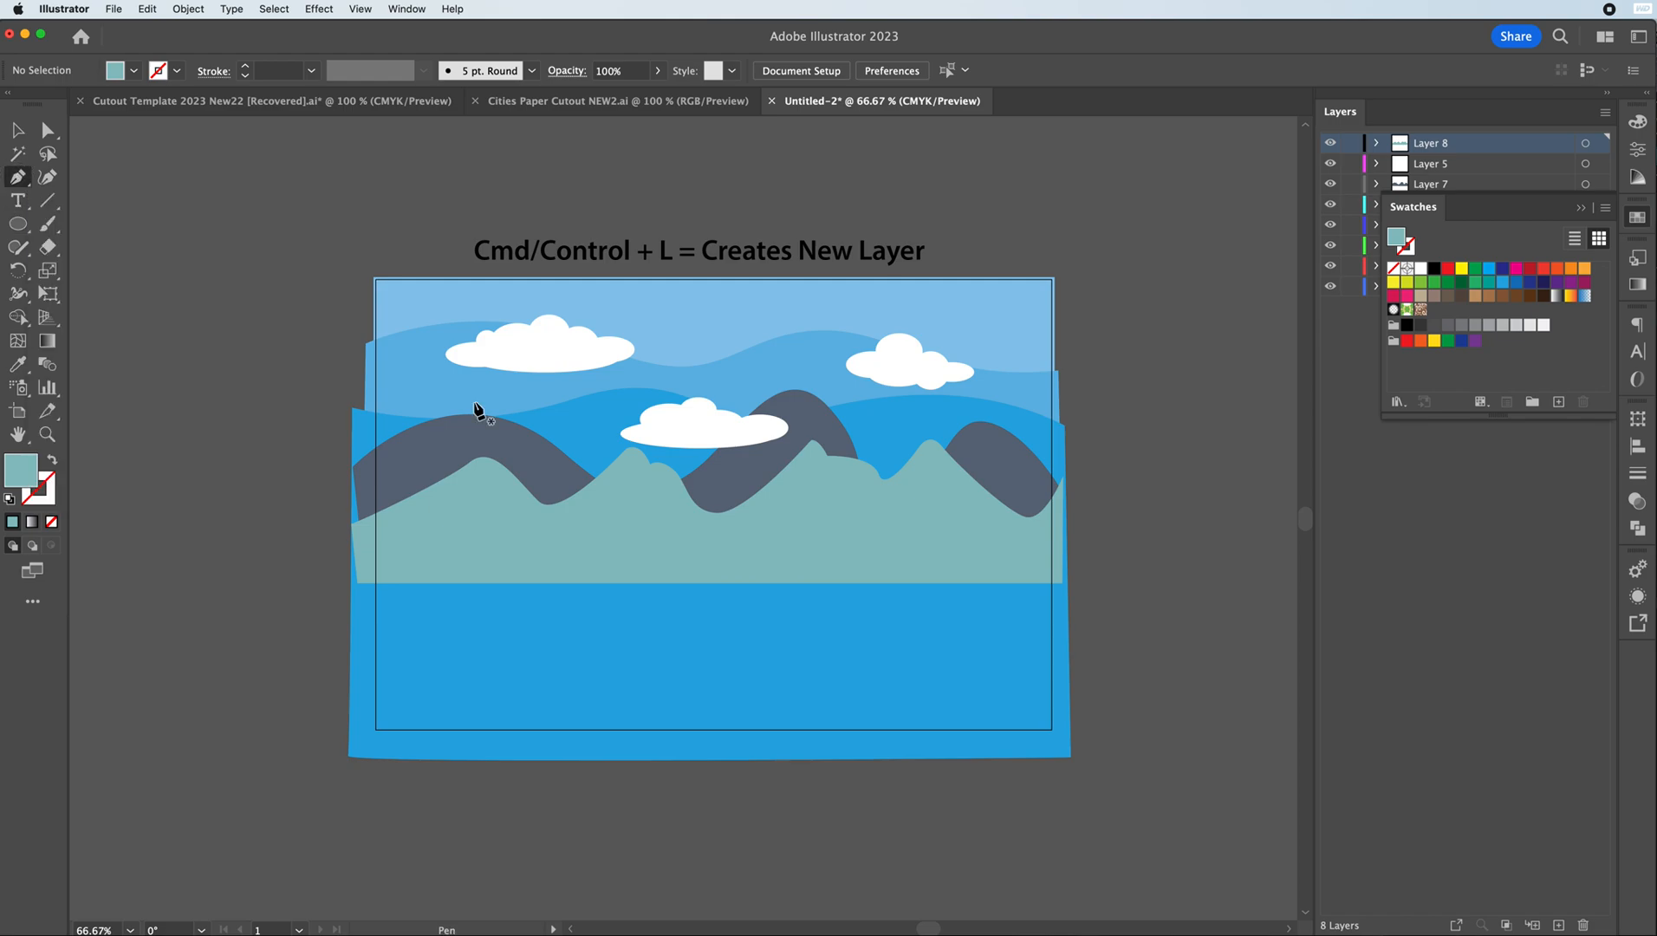
pyautogui.click(1576, 208)
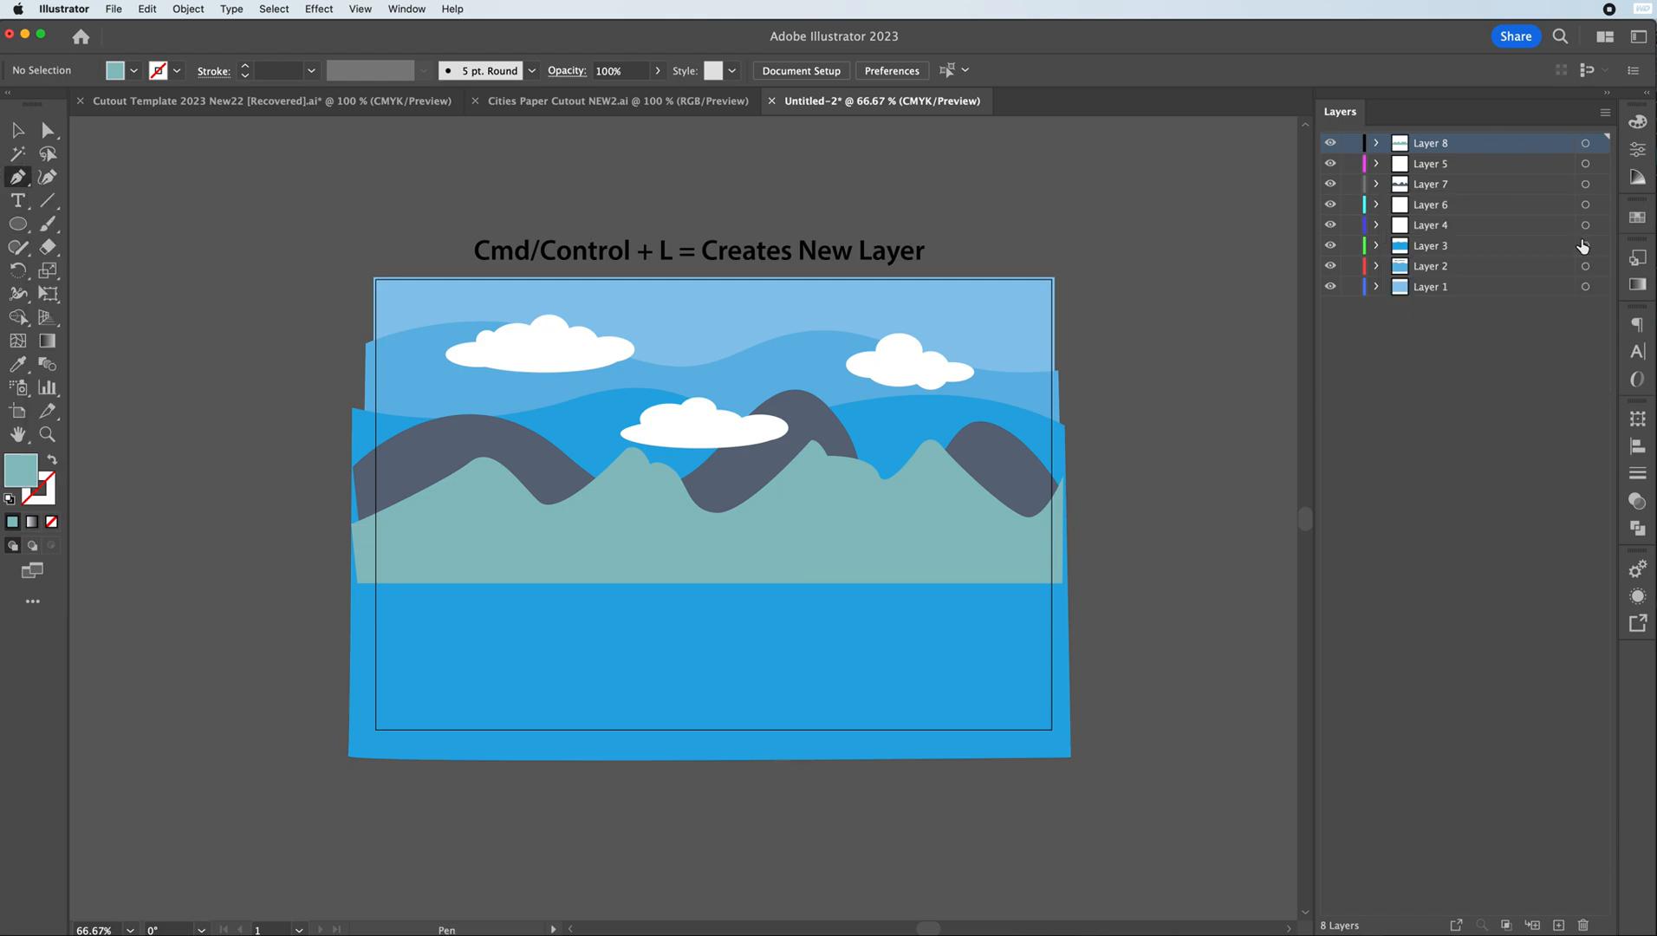
pyautogui.press('super+l')
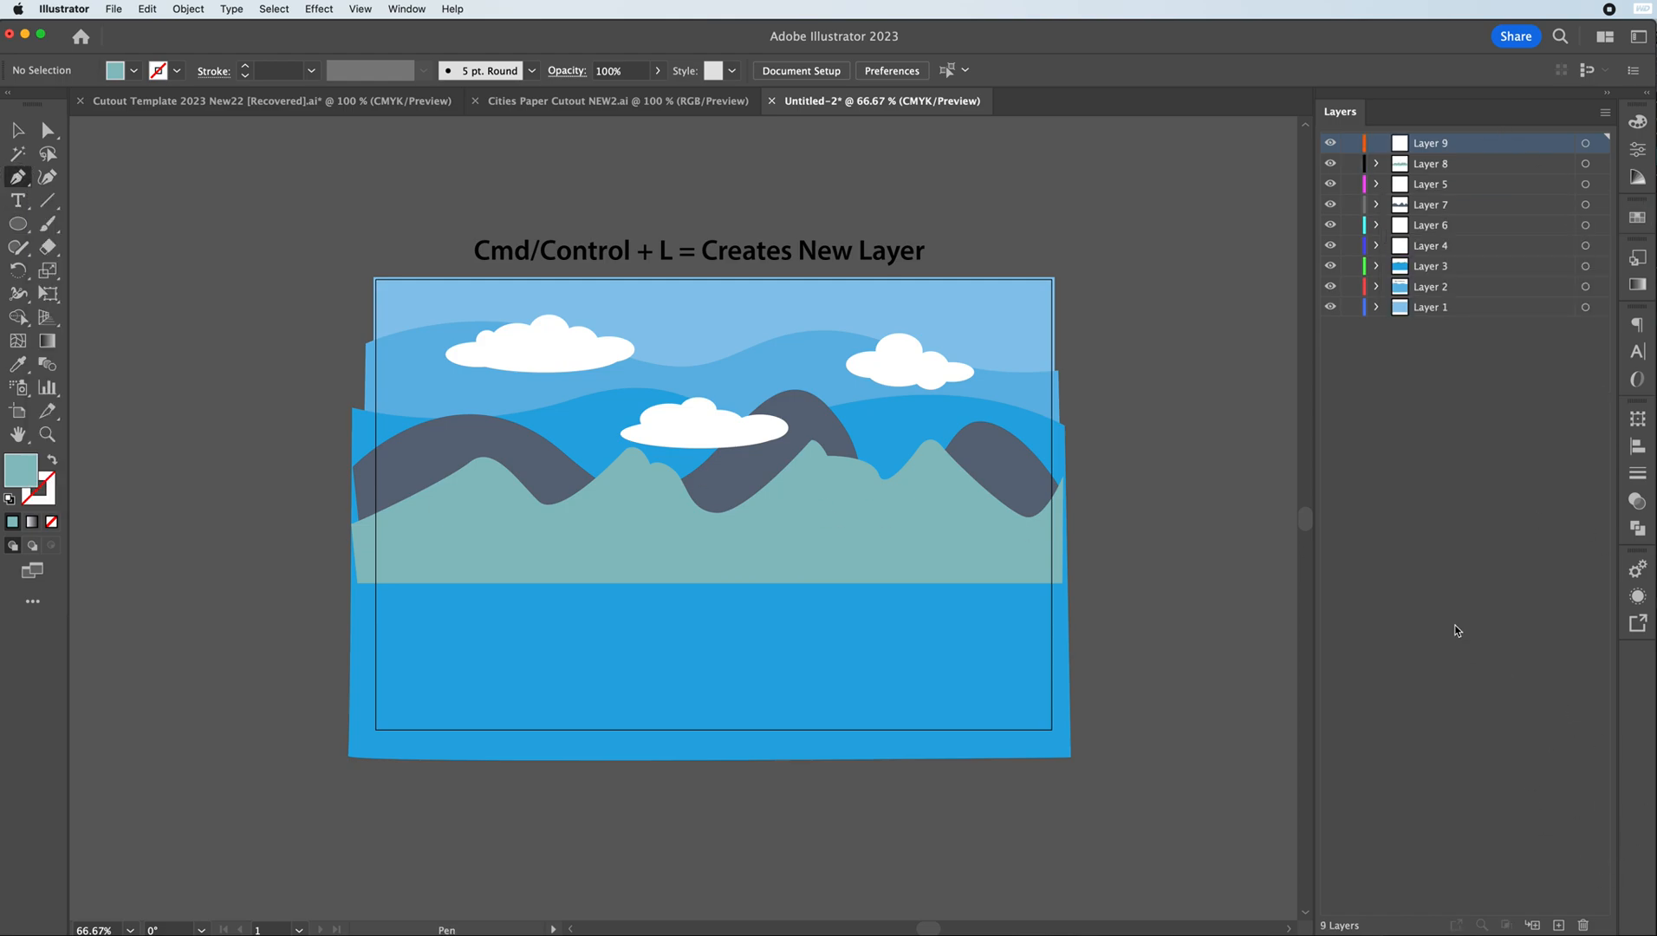
pyautogui.click(359, 538)
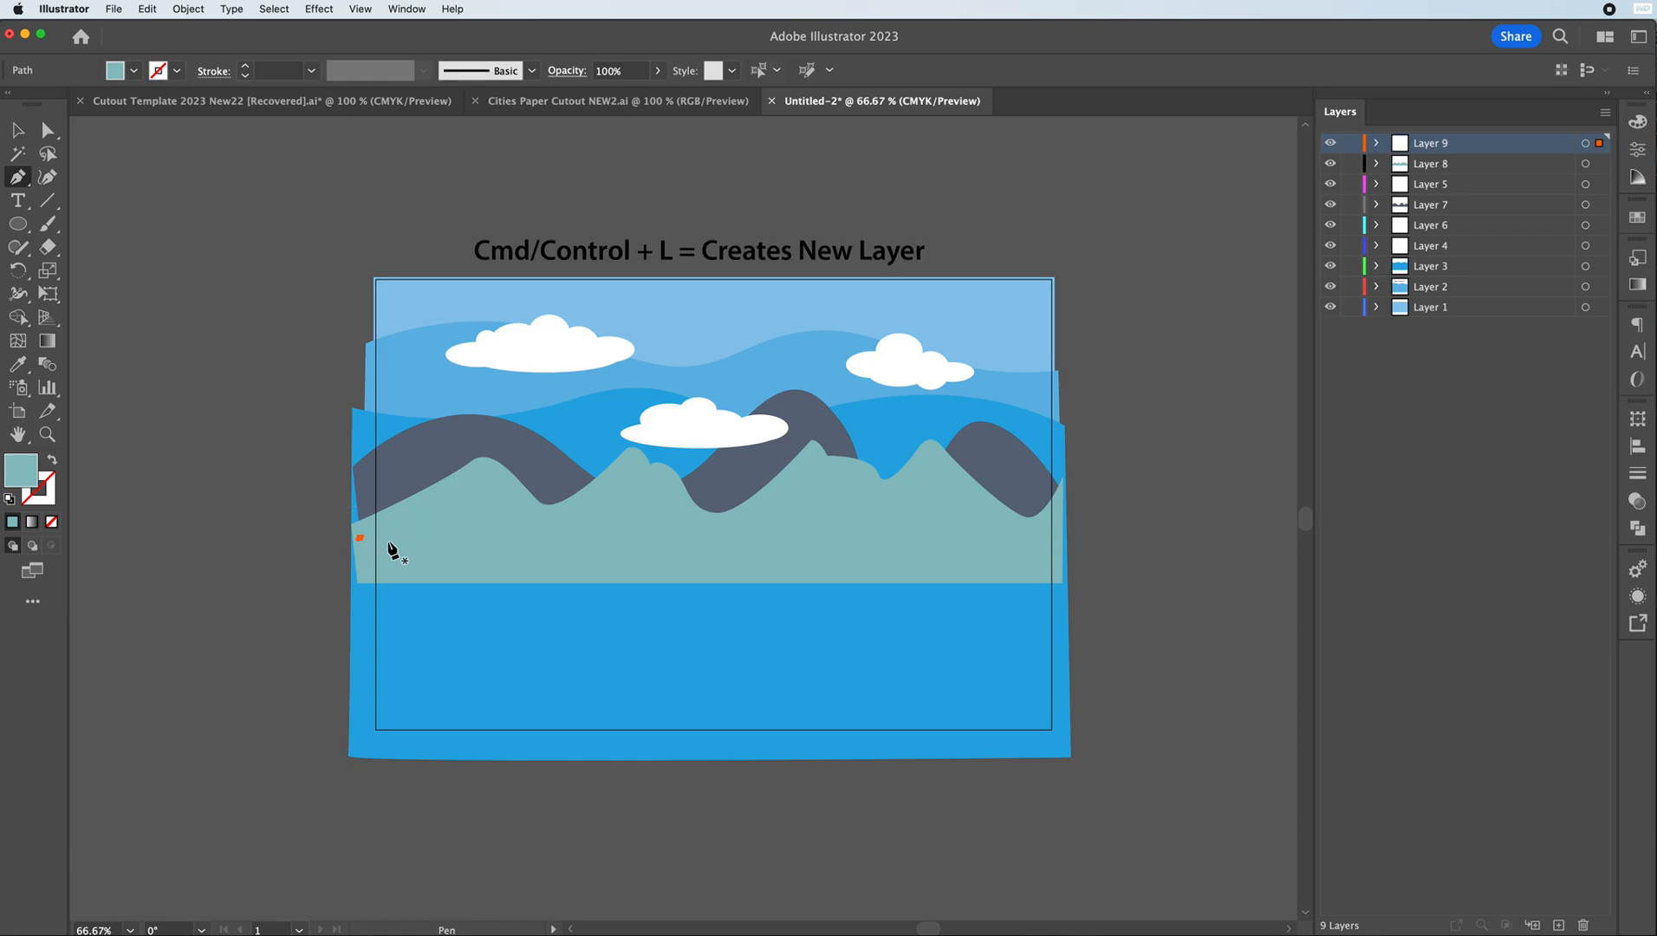
pyautogui.moveTo(586, 576); pyautogui.dragTo(685, 626)
pyautogui.click(585, 576)
pyautogui.moveTo(831, 539); pyautogui.dragTo(930, 543)
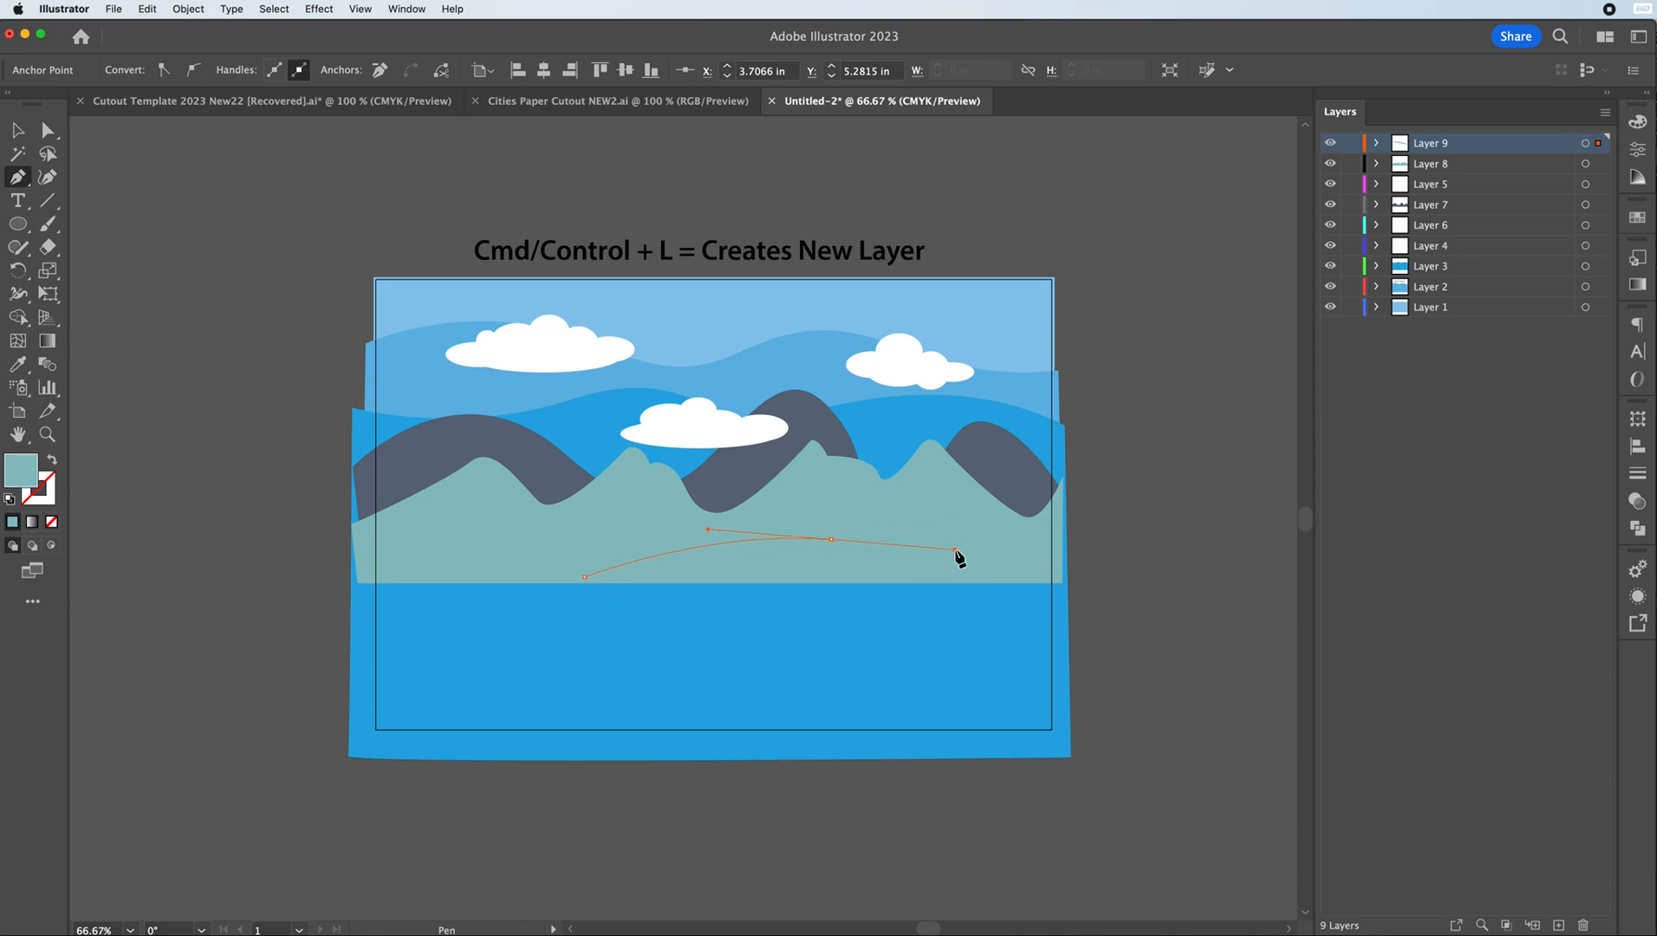
pyautogui.moveTo(1062, 548); pyautogui.dragTo(1156, 512)
# - Close the rolling hill shape with straight sides and a nearly flat base extending below the teal mountains
pyautogui.click(1063, 549)
pyautogui.click(1063, 648)
pyautogui.click(369, 635)
pyautogui.click(360, 538)
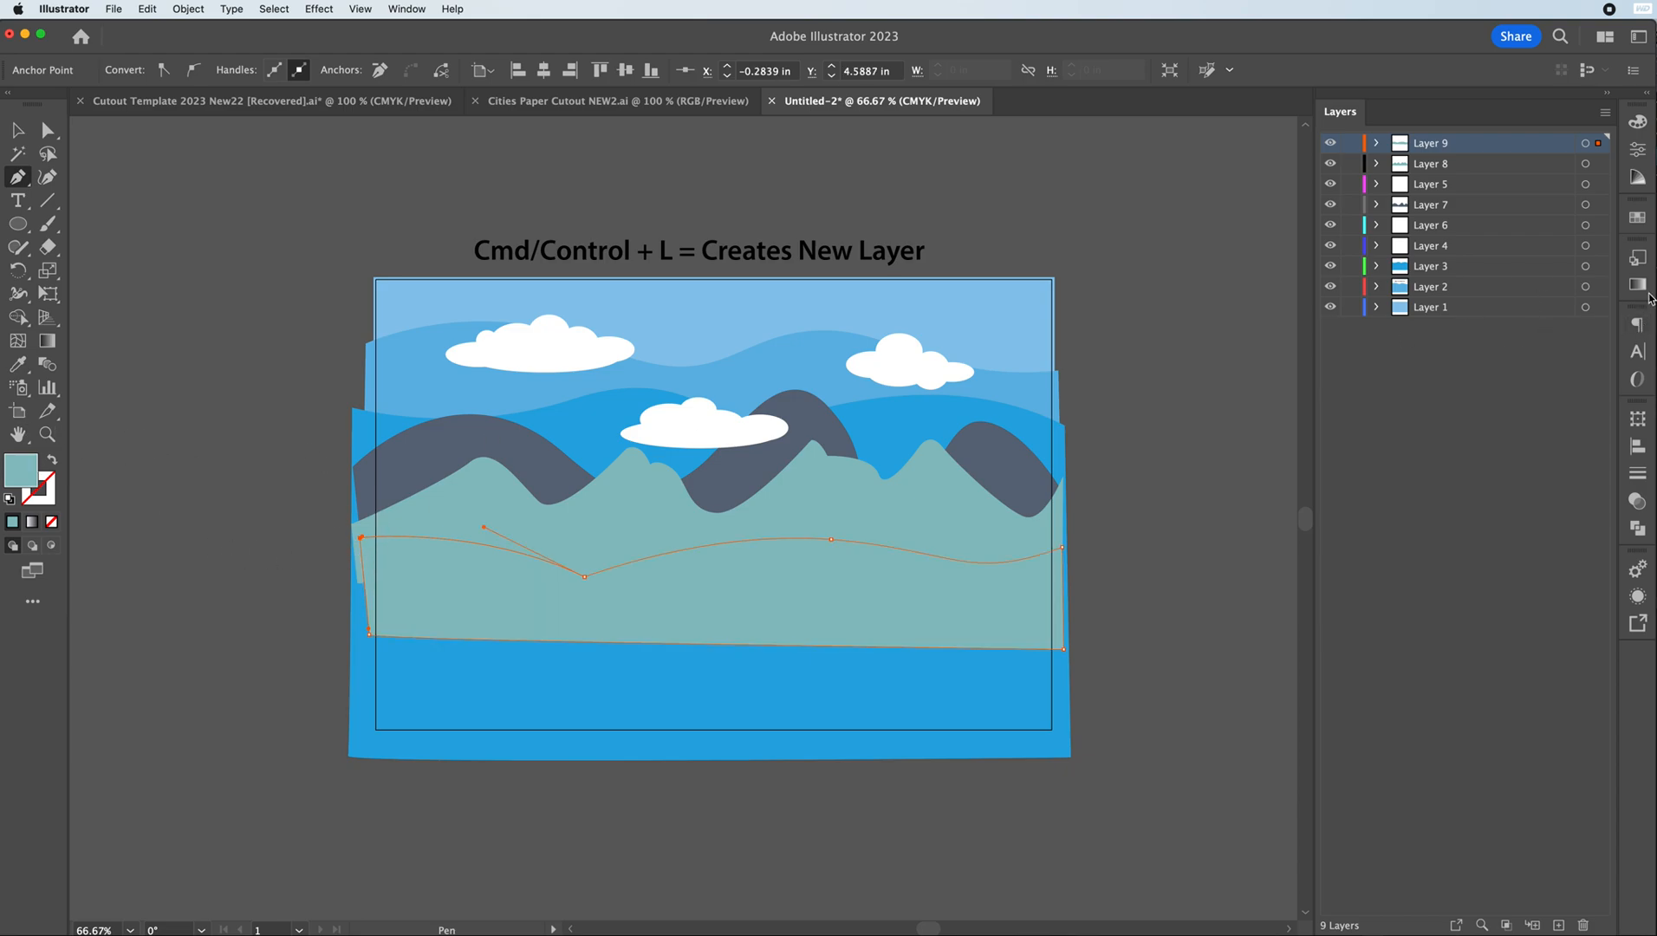
# - Fill the rolling hill shape with the dark green swatch and deselect it
pyautogui.click(1637, 217)
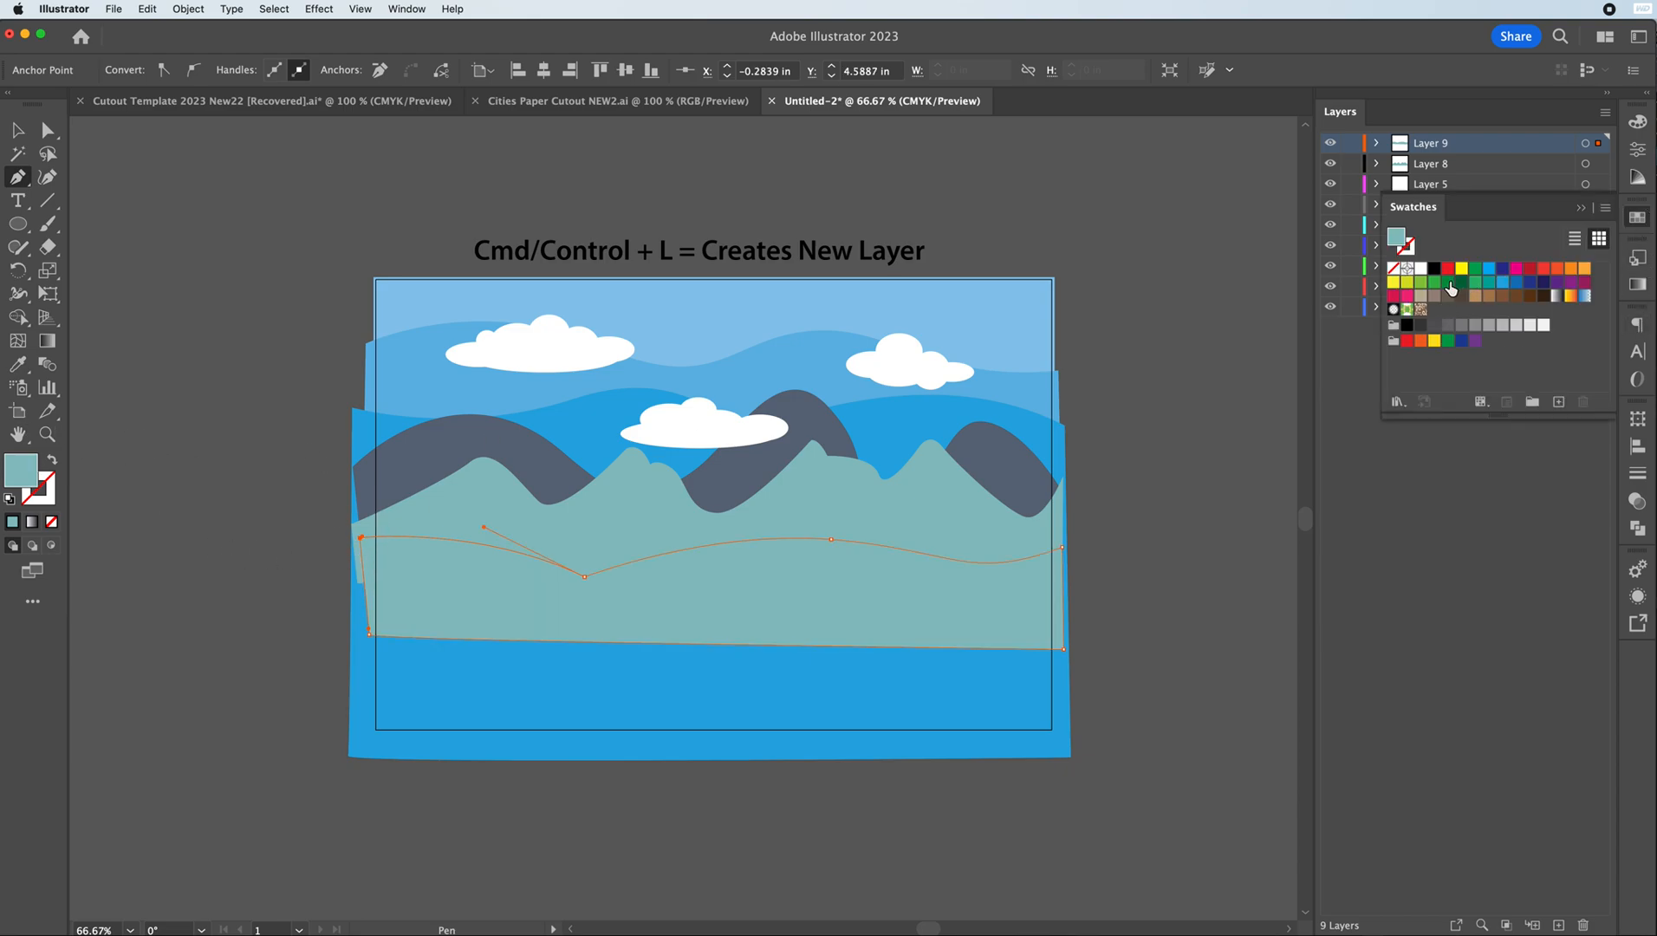
pyautogui.click(1449, 284)
pyautogui.press('v')
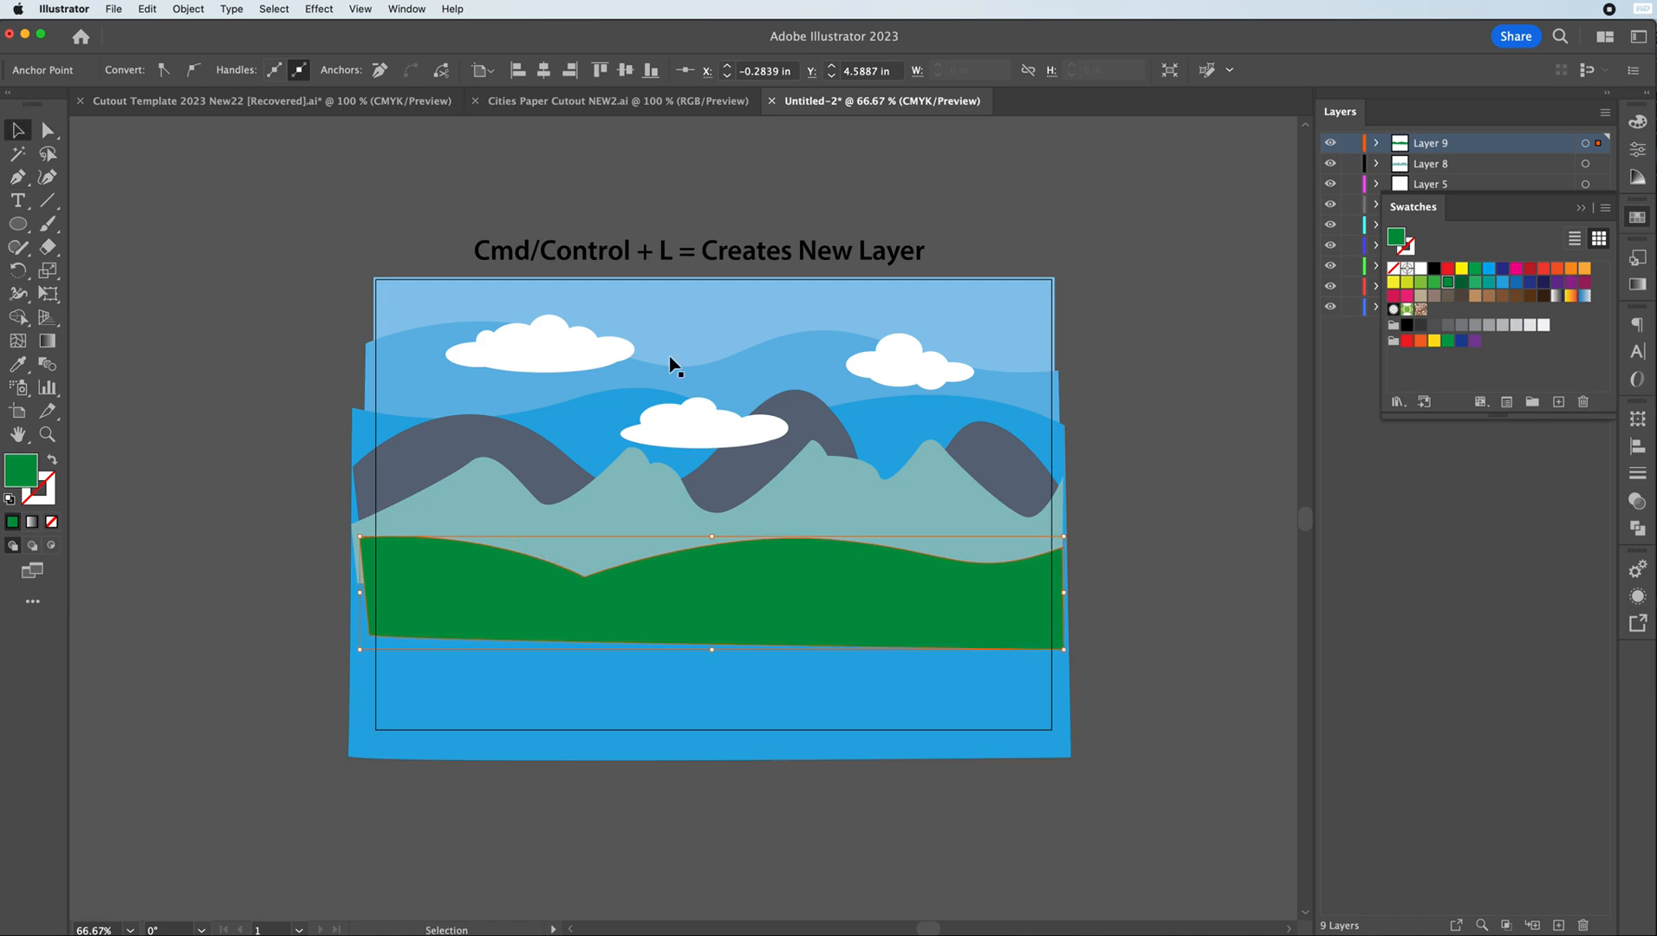
pyautogui.click(1461, 283)
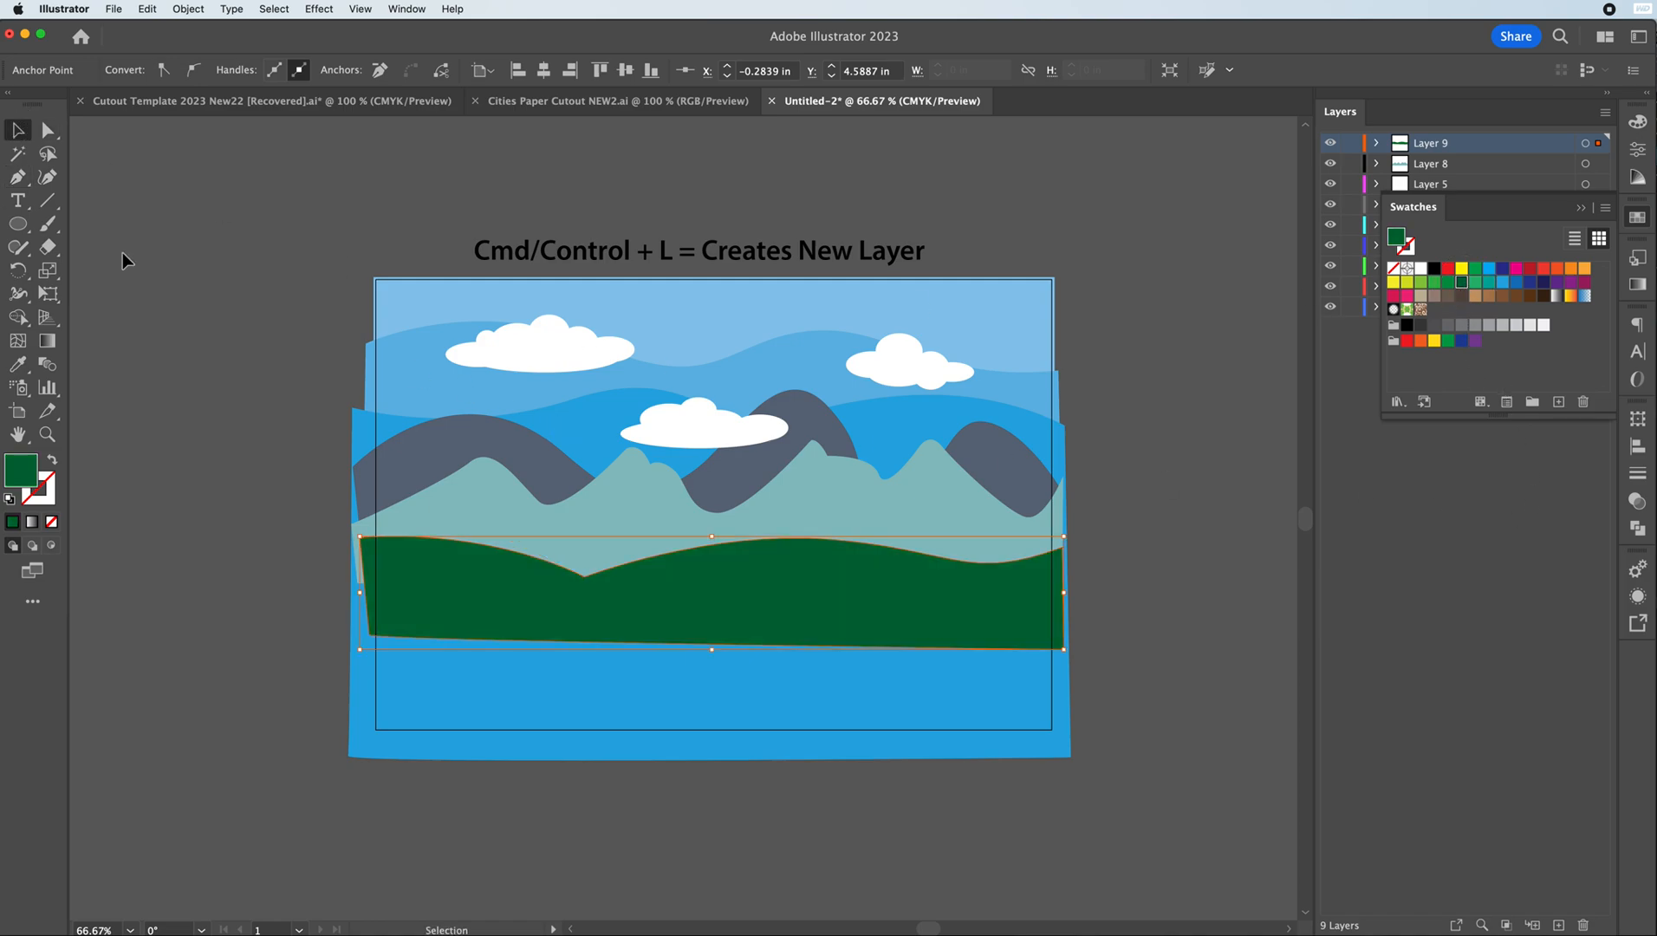
pyautogui.click(329, 180)
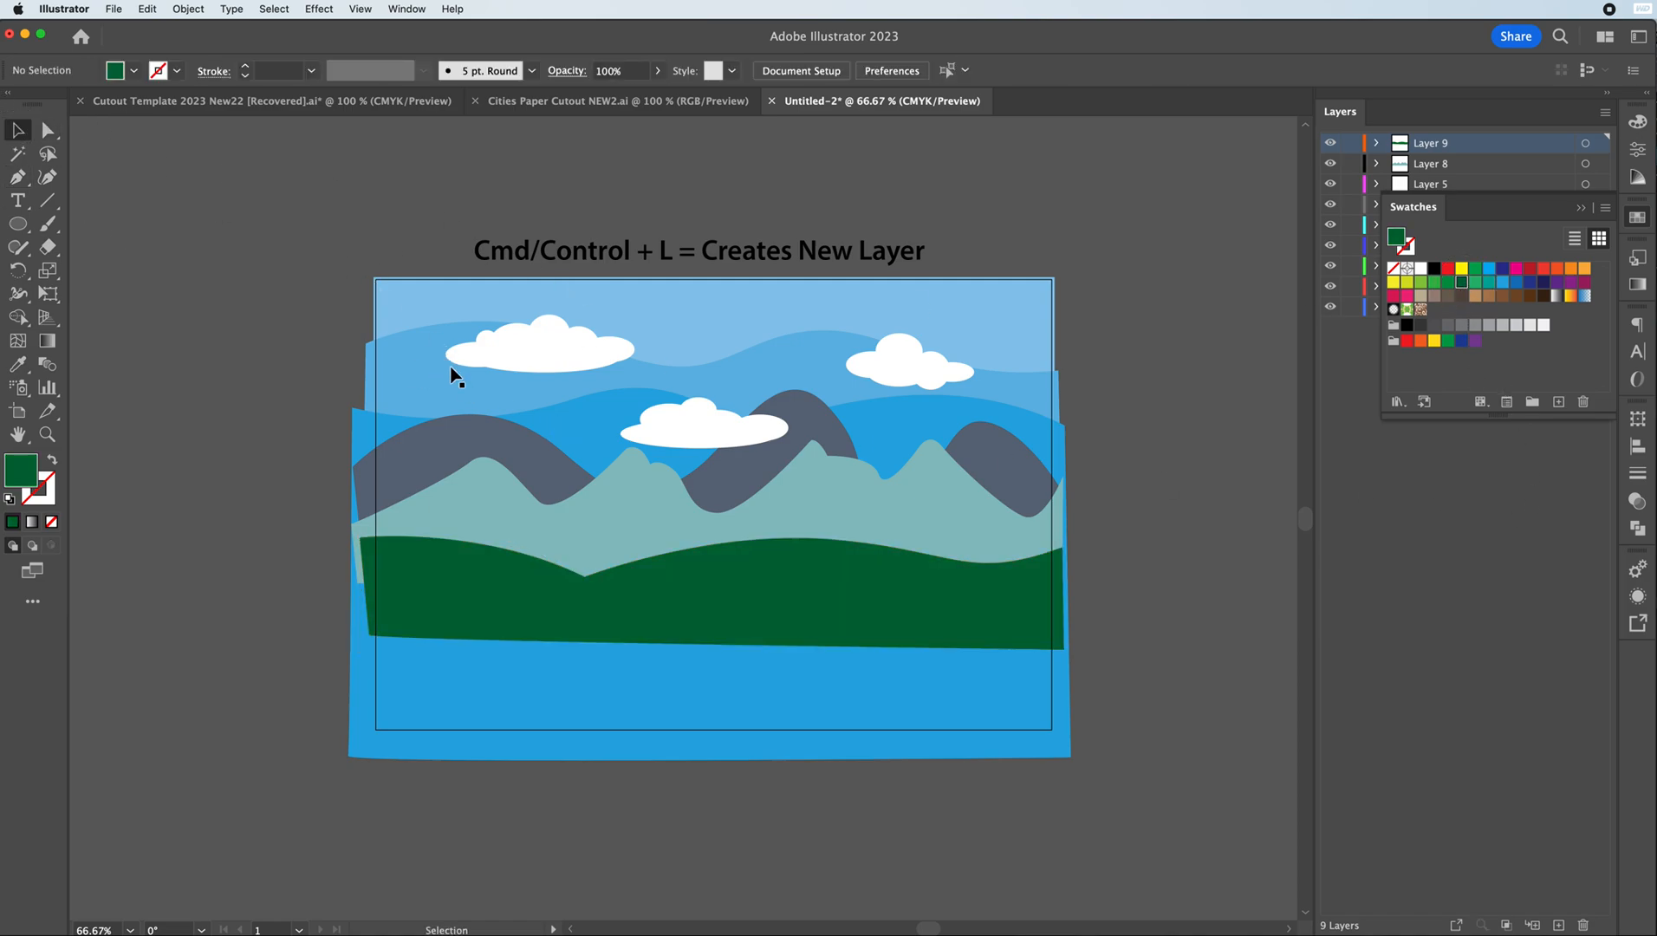
# - Draw a closed wedge-shaped hill with the Pen tool, tapering from the artboard's right edge to a point at about X 1 in, Y 5.4 in
pyautogui.scroll(-3, 449, 367)
pyautogui.scroll(4, 487, 355)
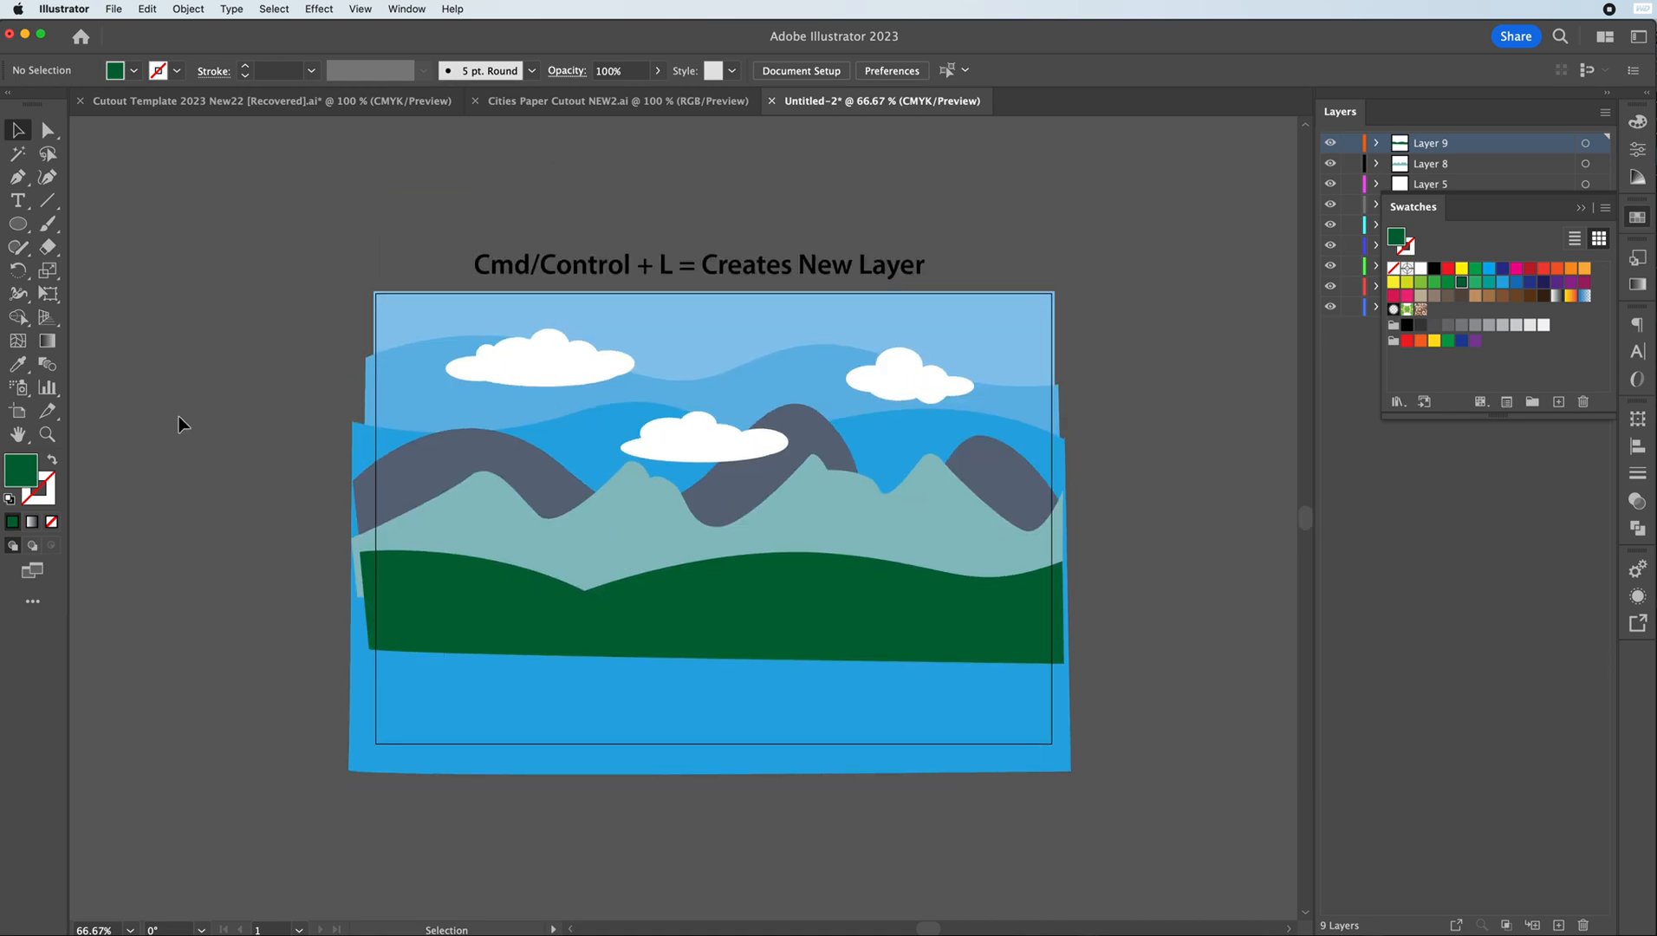
pyautogui.click(17, 177)
pyautogui.click(1074, 586)
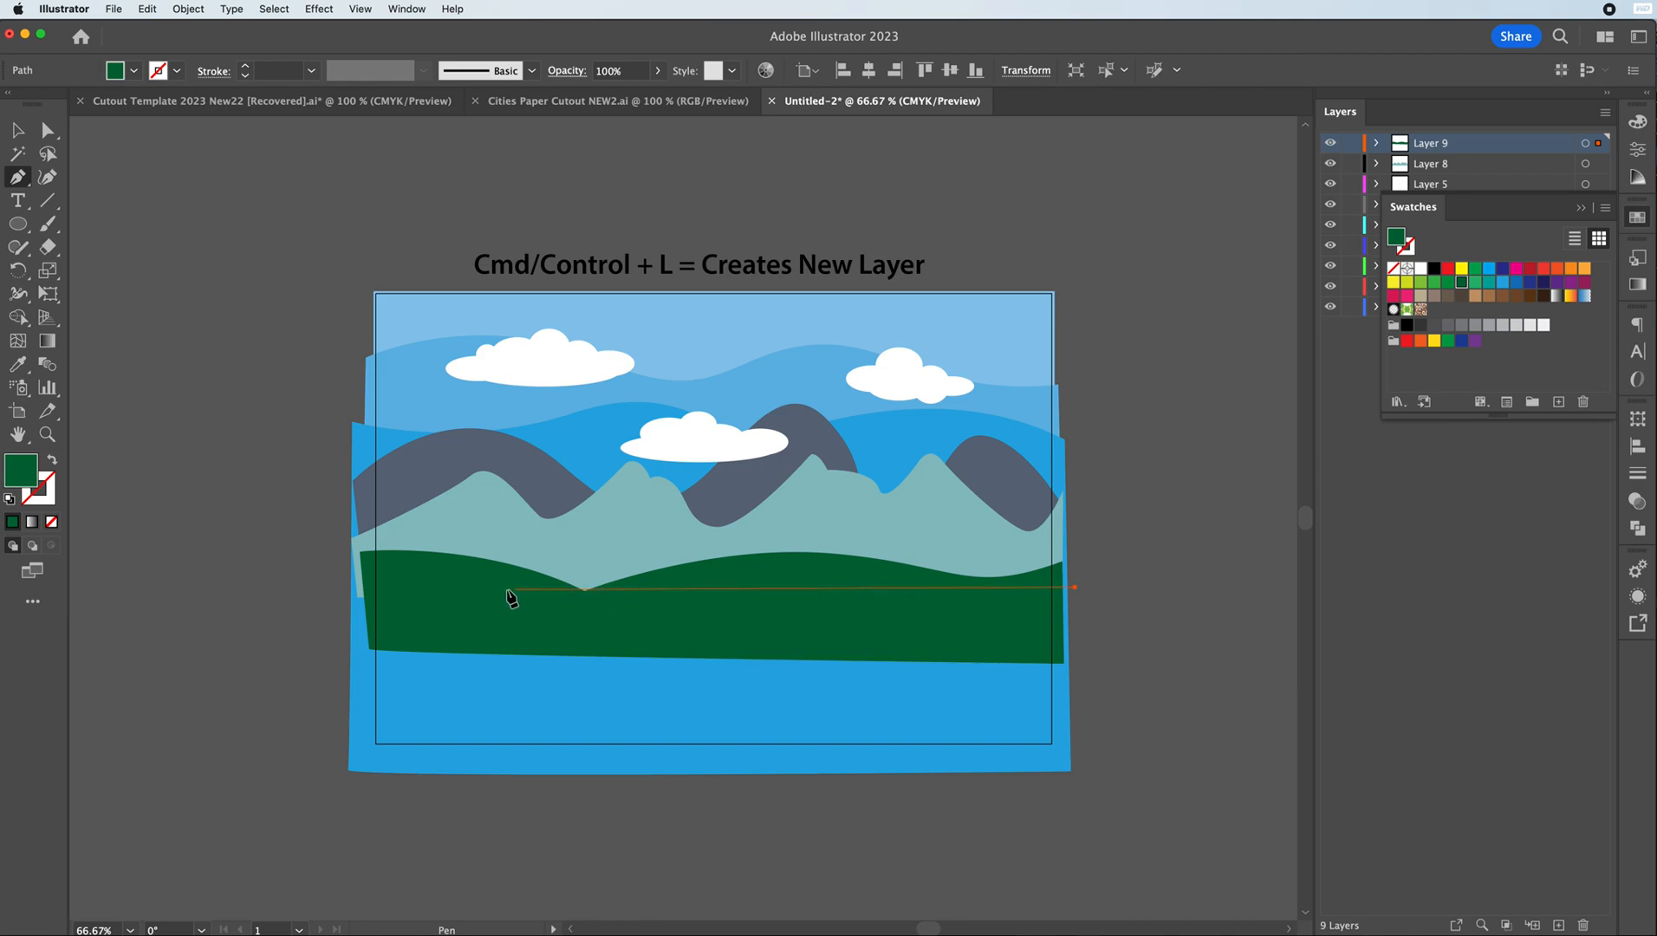
pyautogui.moveTo(373, 610); pyautogui.dragTo(134, 651)
pyautogui.click(624, 597)
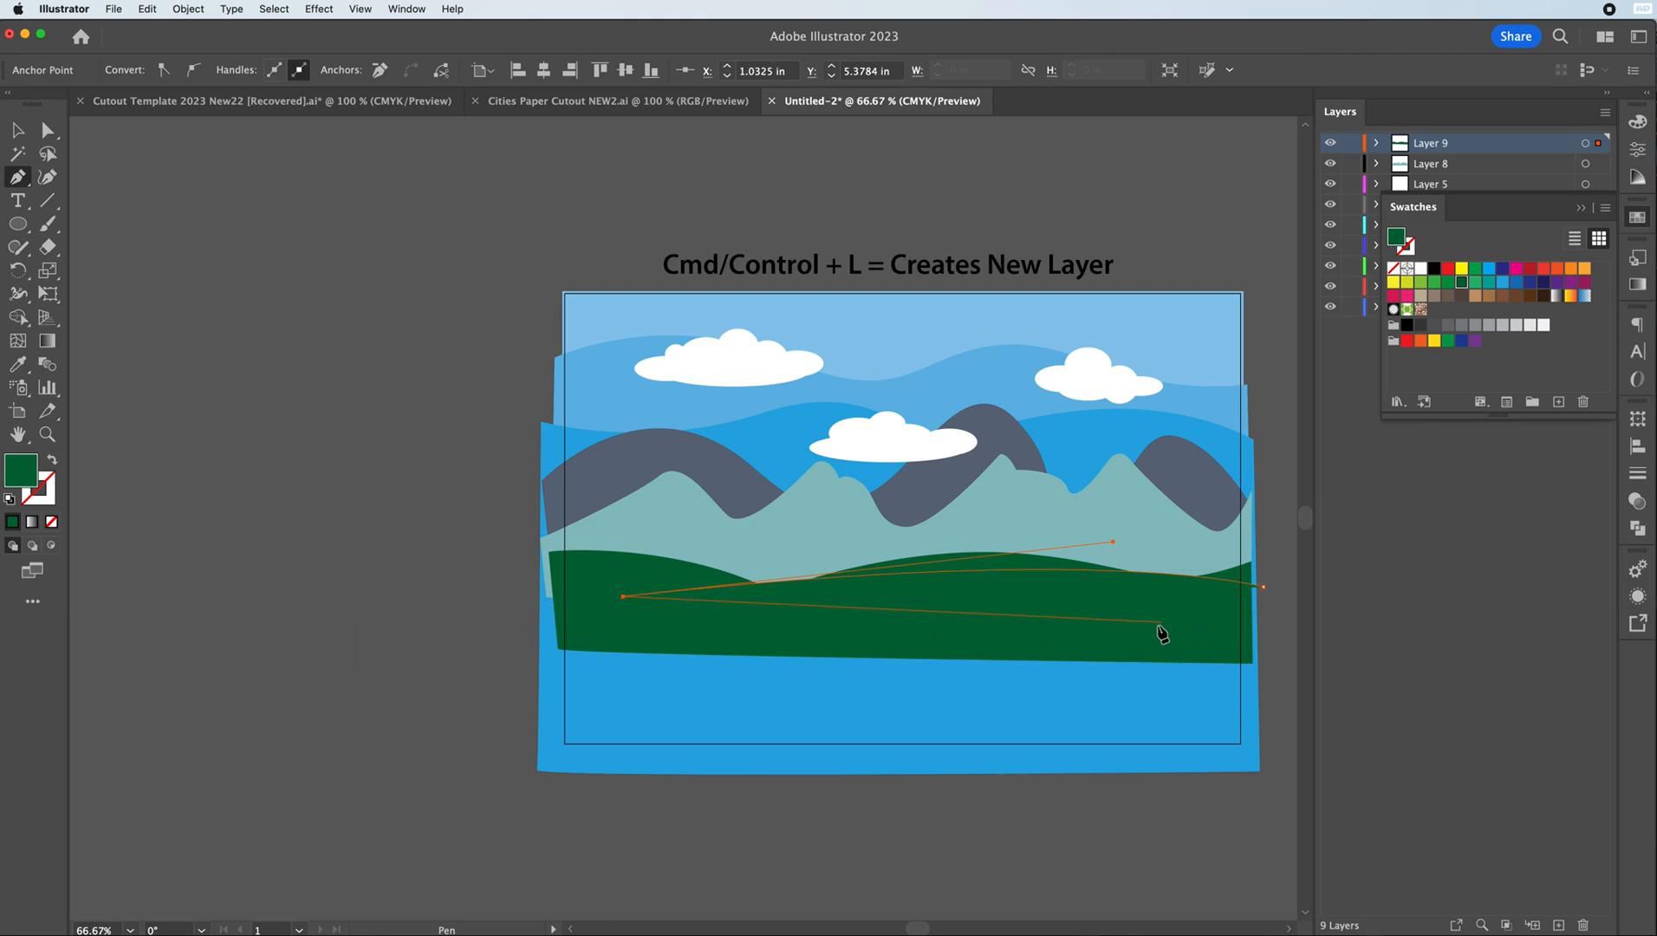
pyautogui.moveTo(1255, 659); pyautogui.dragTo(1288, 712)
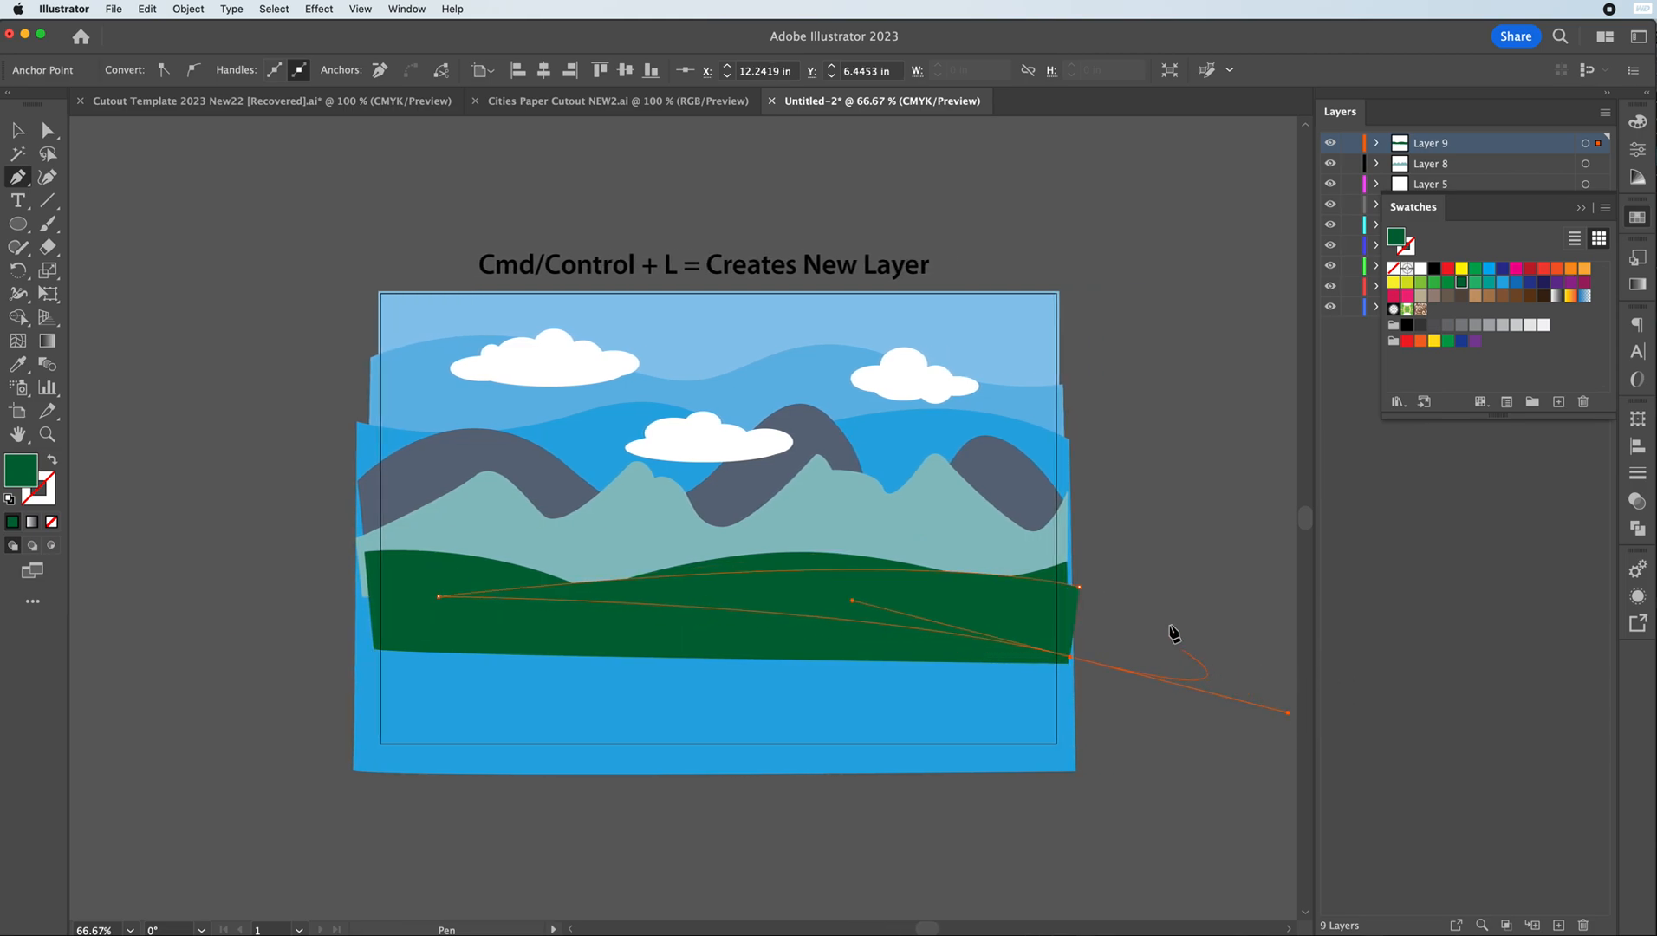
pyautogui.click(1071, 658)
pyautogui.click(1079, 588)
# - Fill the tapering hill with the medium green swatch and nudge it slightly right and down
pyautogui.click(1447, 282)
pyautogui.click(20, 131)
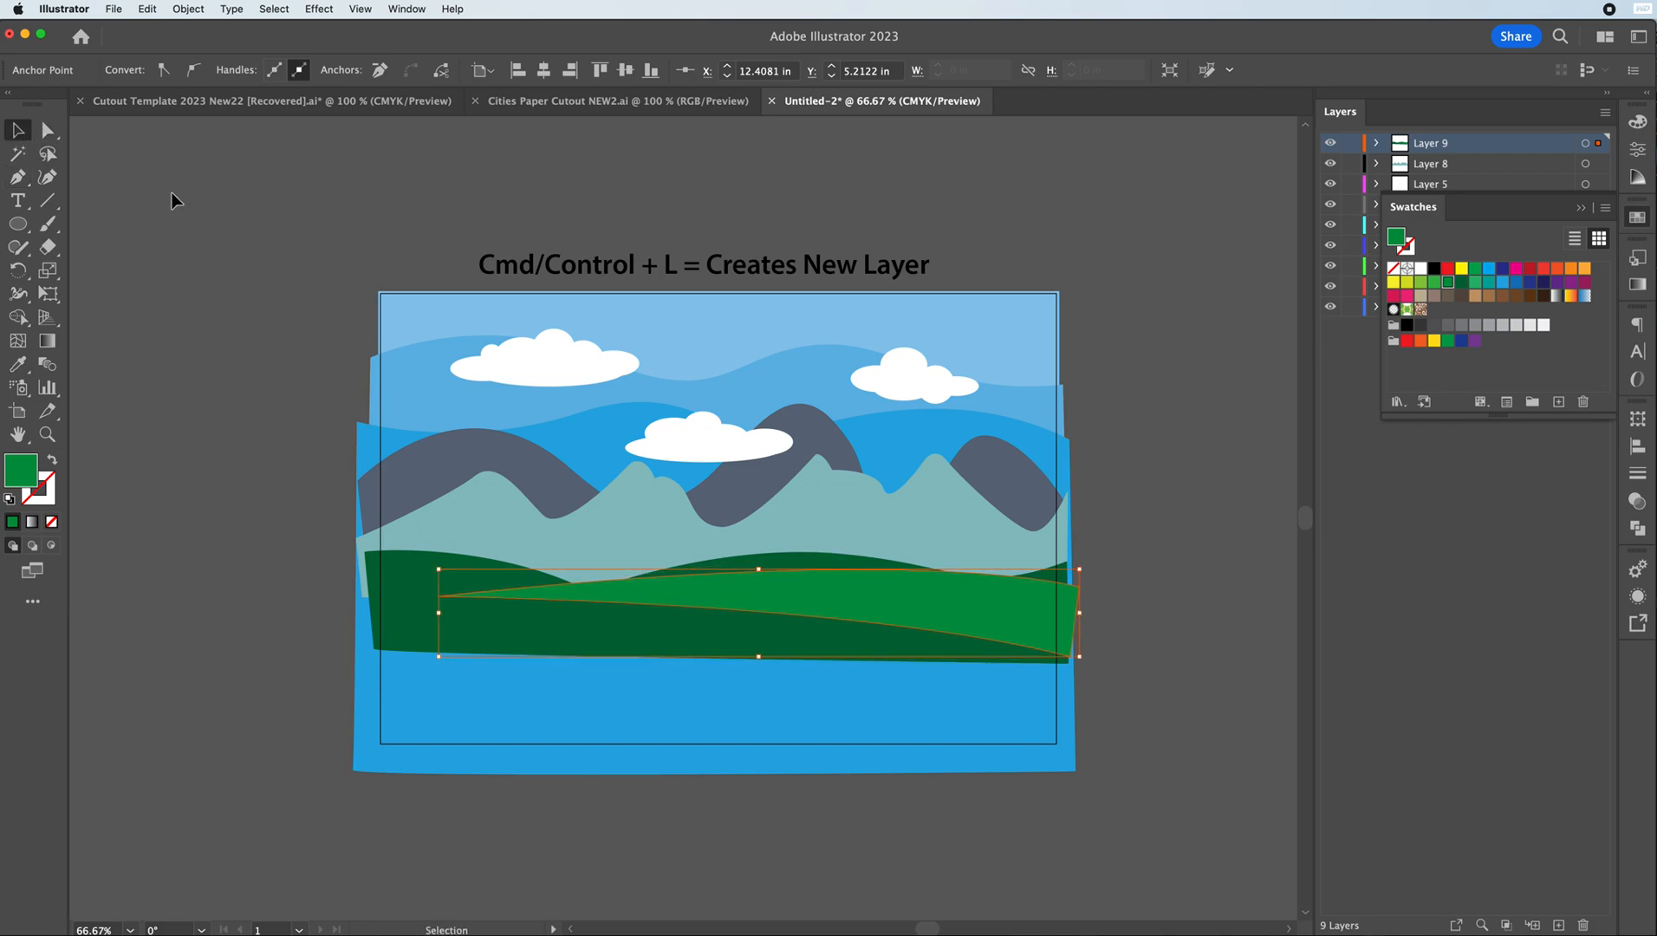
pyautogui.click(173, 193)
pyautogui.moveTo(916, 597); pyautogui.dragTo(920, 602)
pyautogui.click(1072, 488)
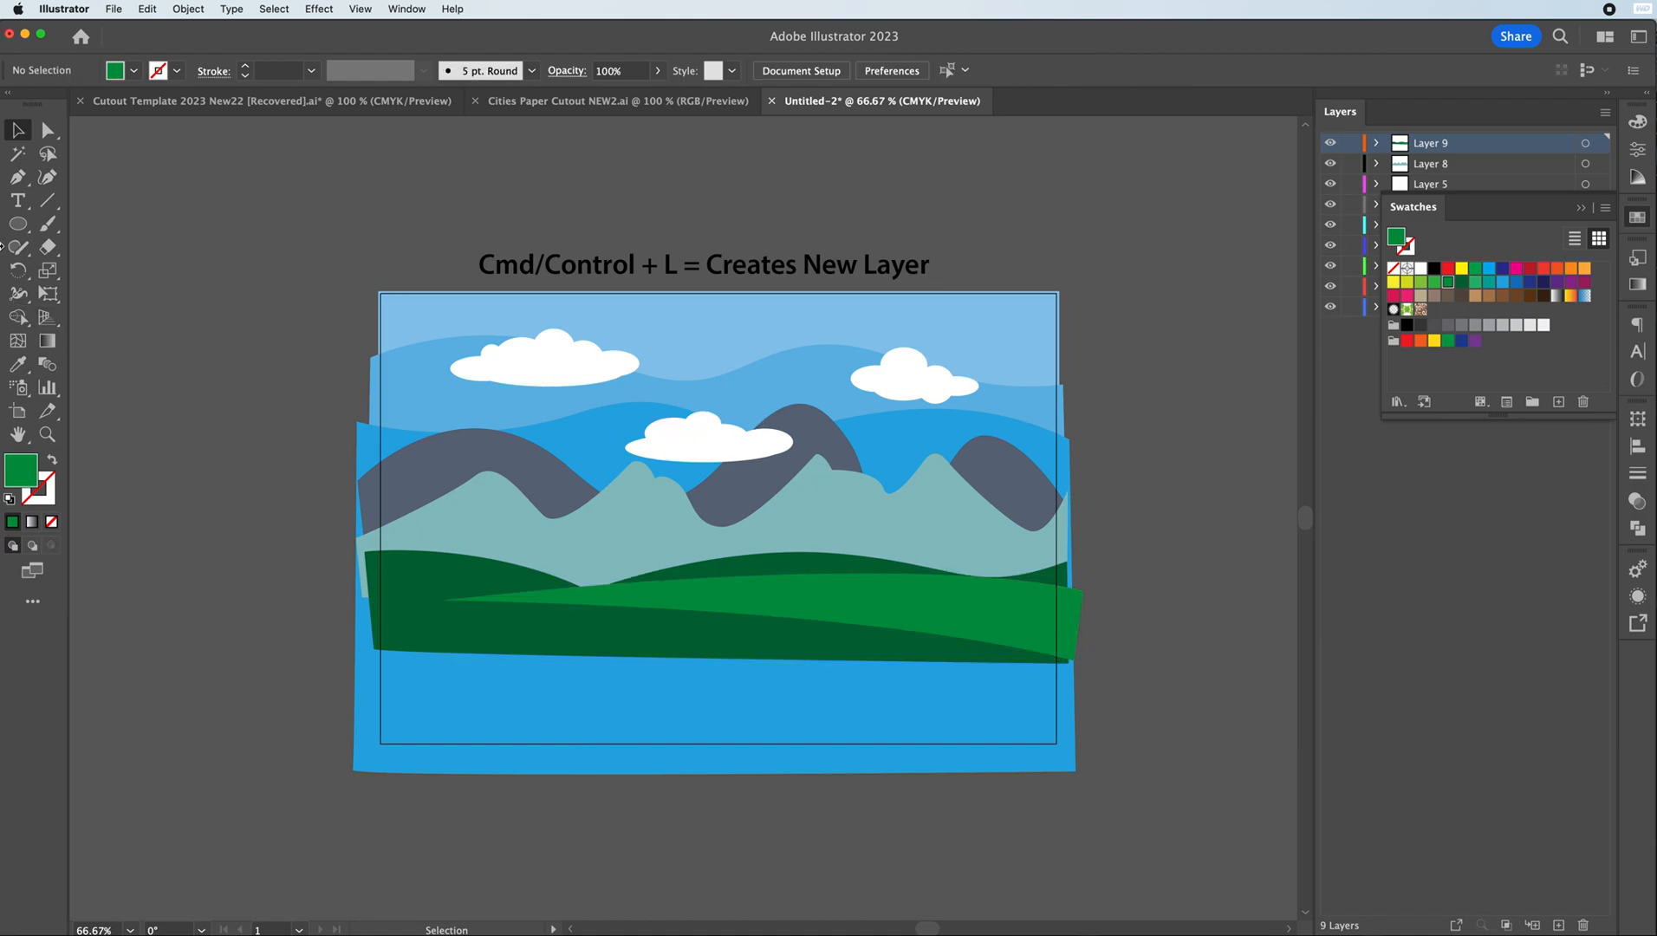
# - Create a new layer, Layer 10, and move the medium green tapering hill onto it in the same place by cutting and pasting
pyautogui.click(18, 176)
pyautogui.click(1557, 925)
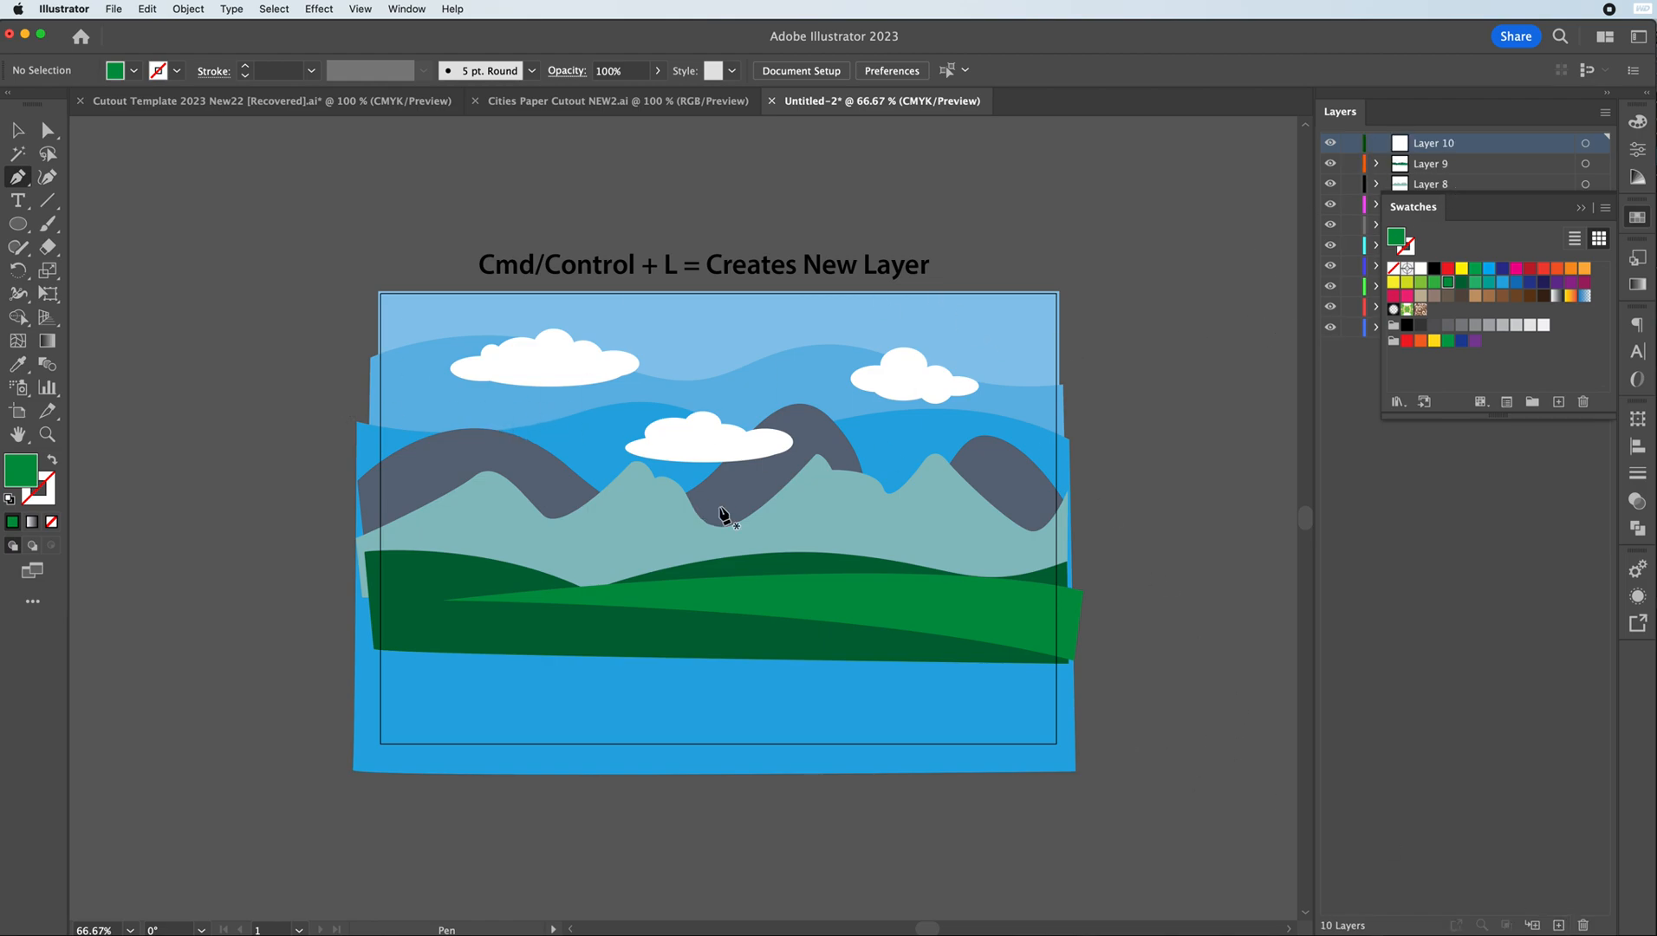
pyautogui.click(18, 130)
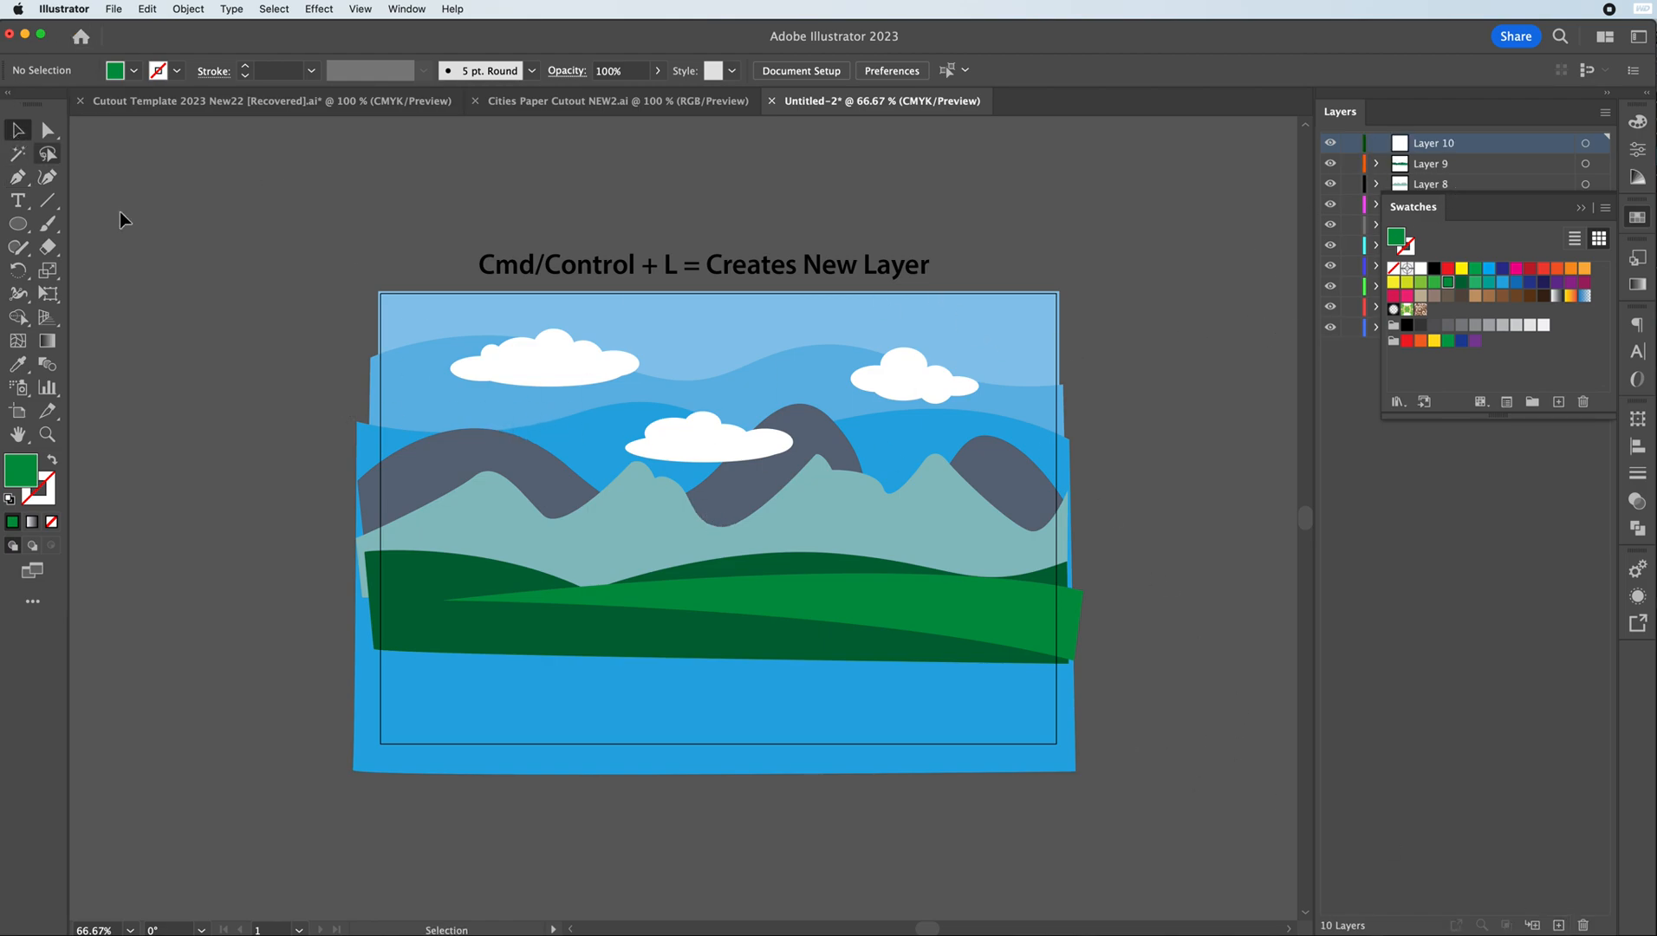
pyautogui.click(873, 603)
pyautogui.press('Delete')
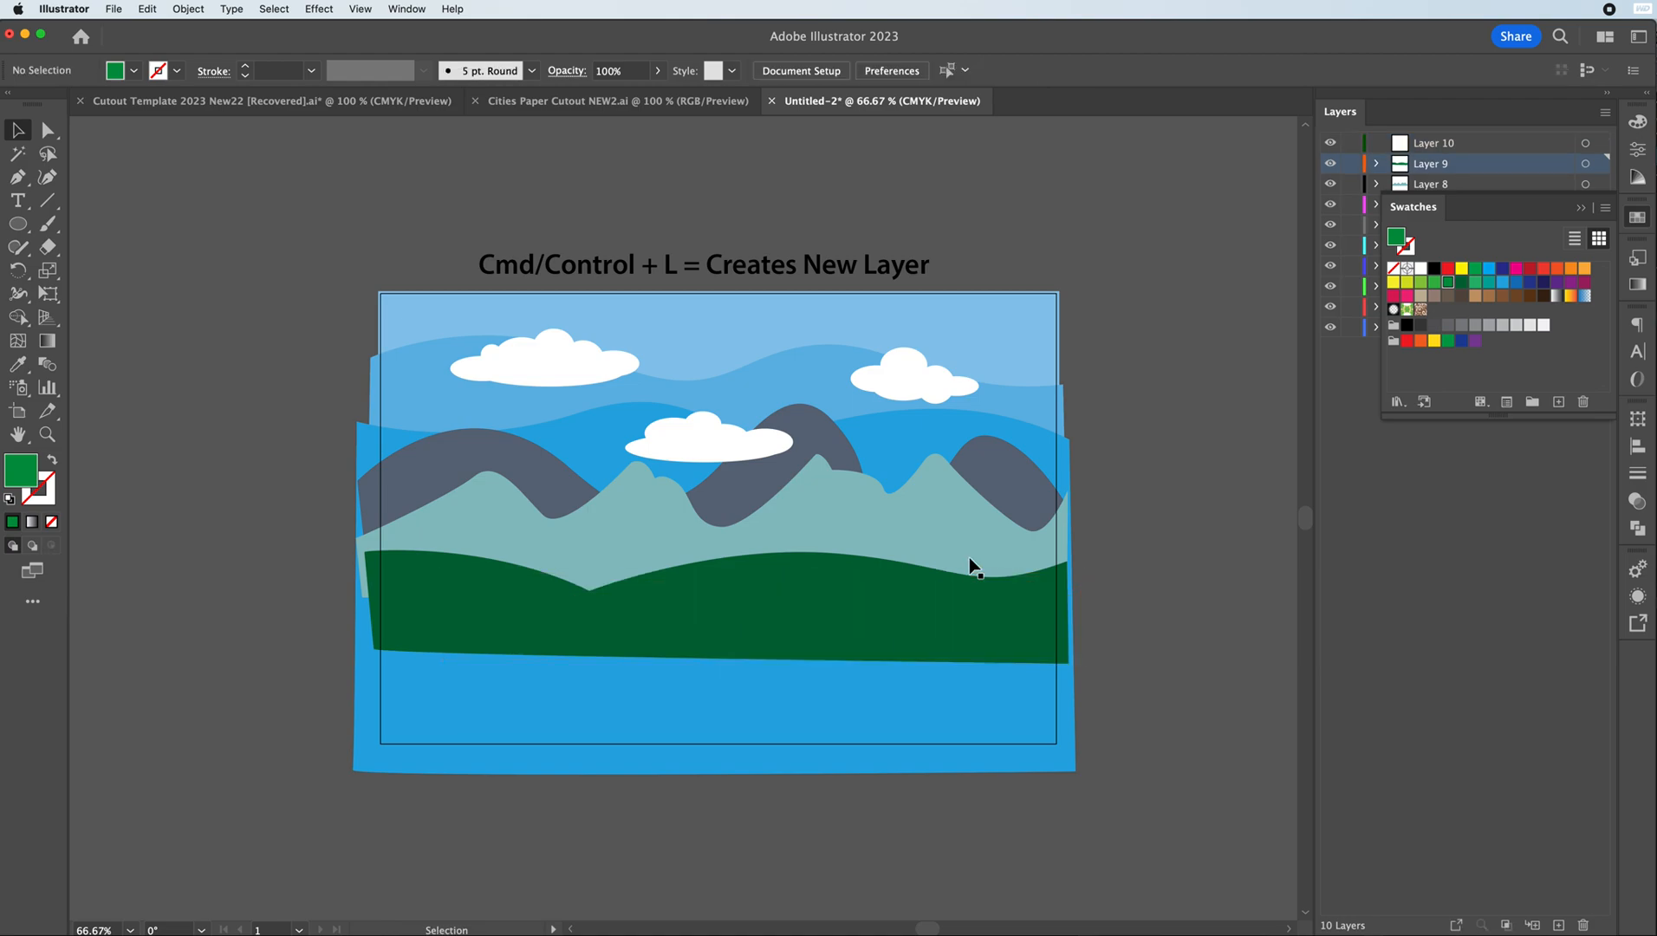
pyautogui.click(1457, 145)
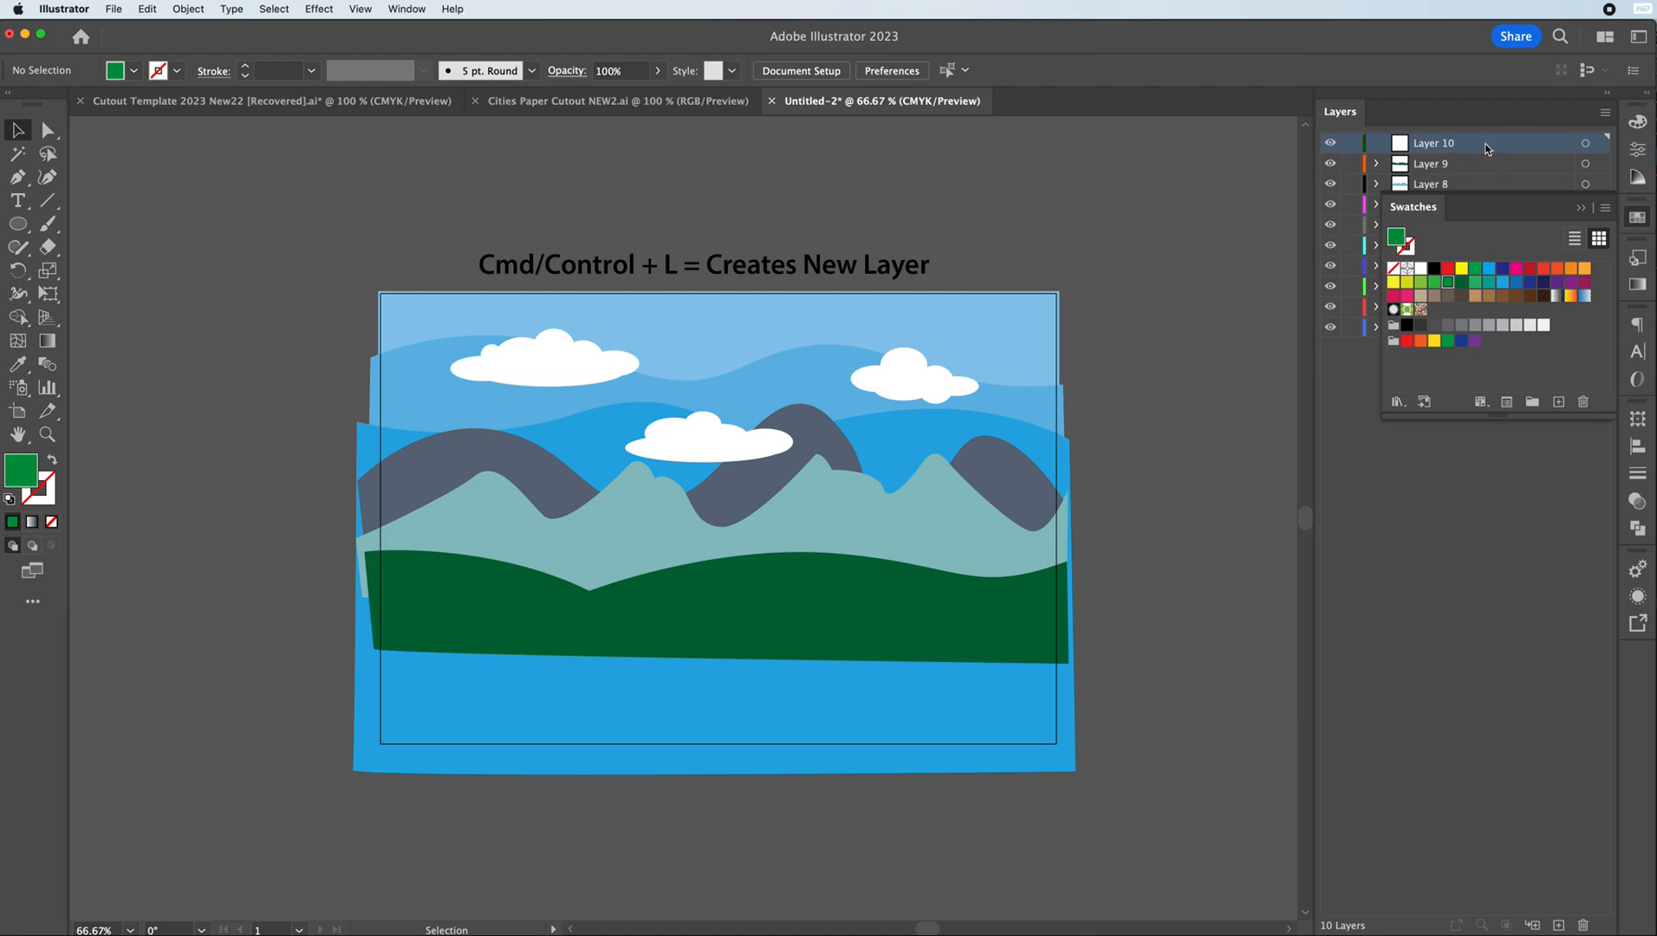
pyautogui.press('super+shift+v')
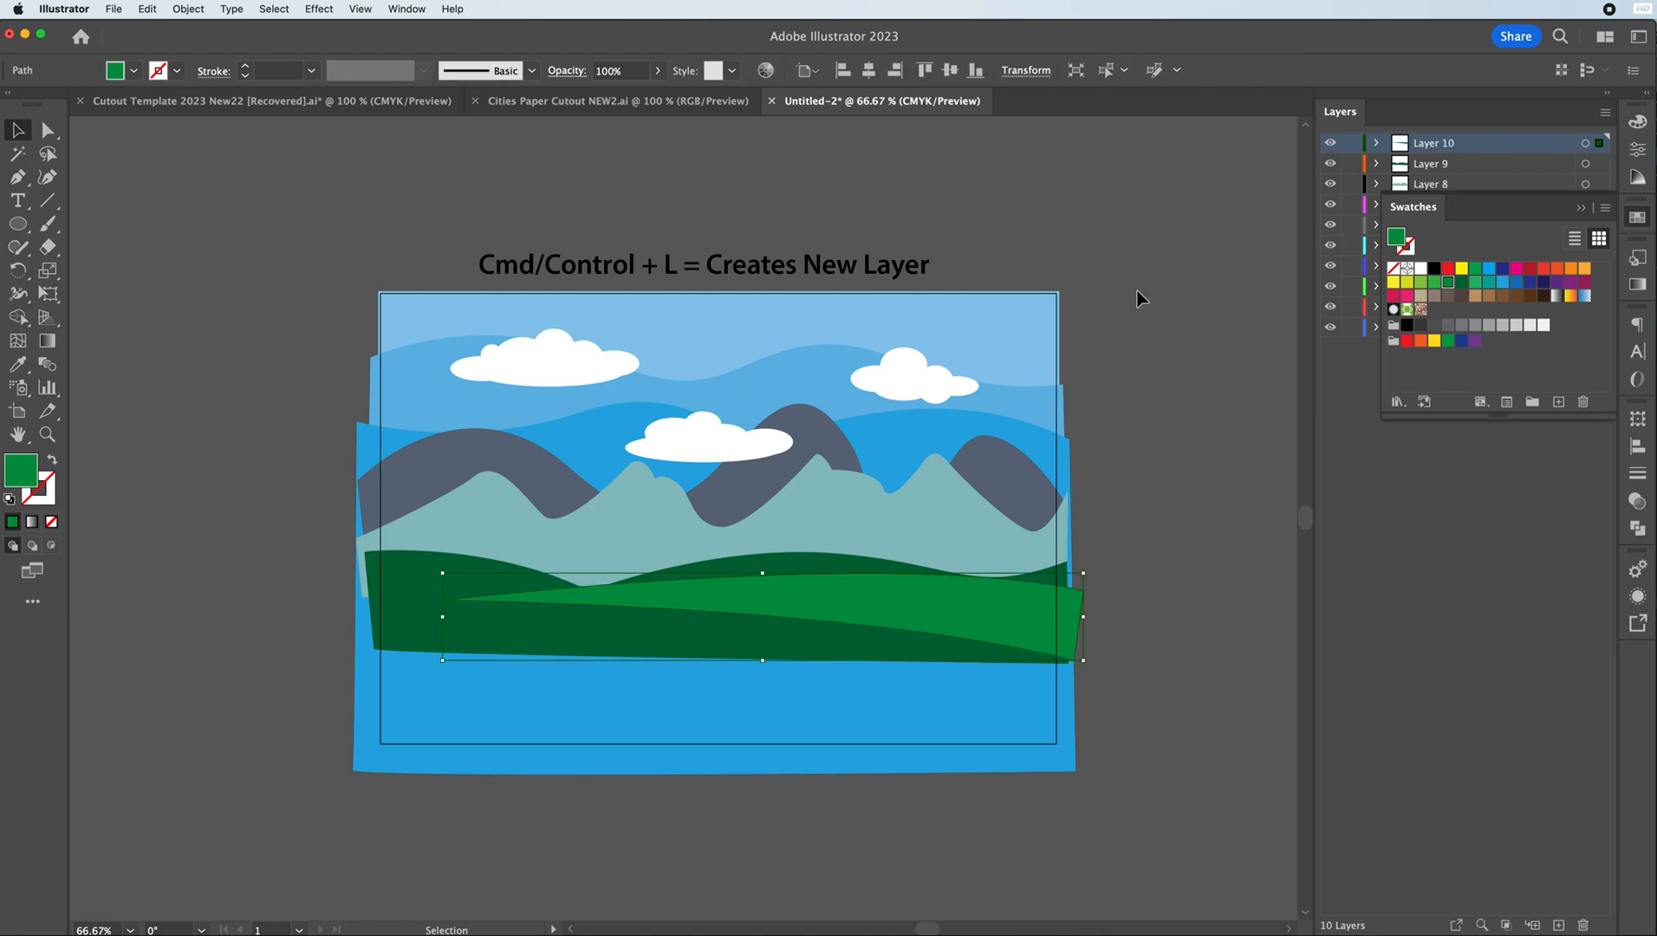
pyautogui.click(1162, 403)
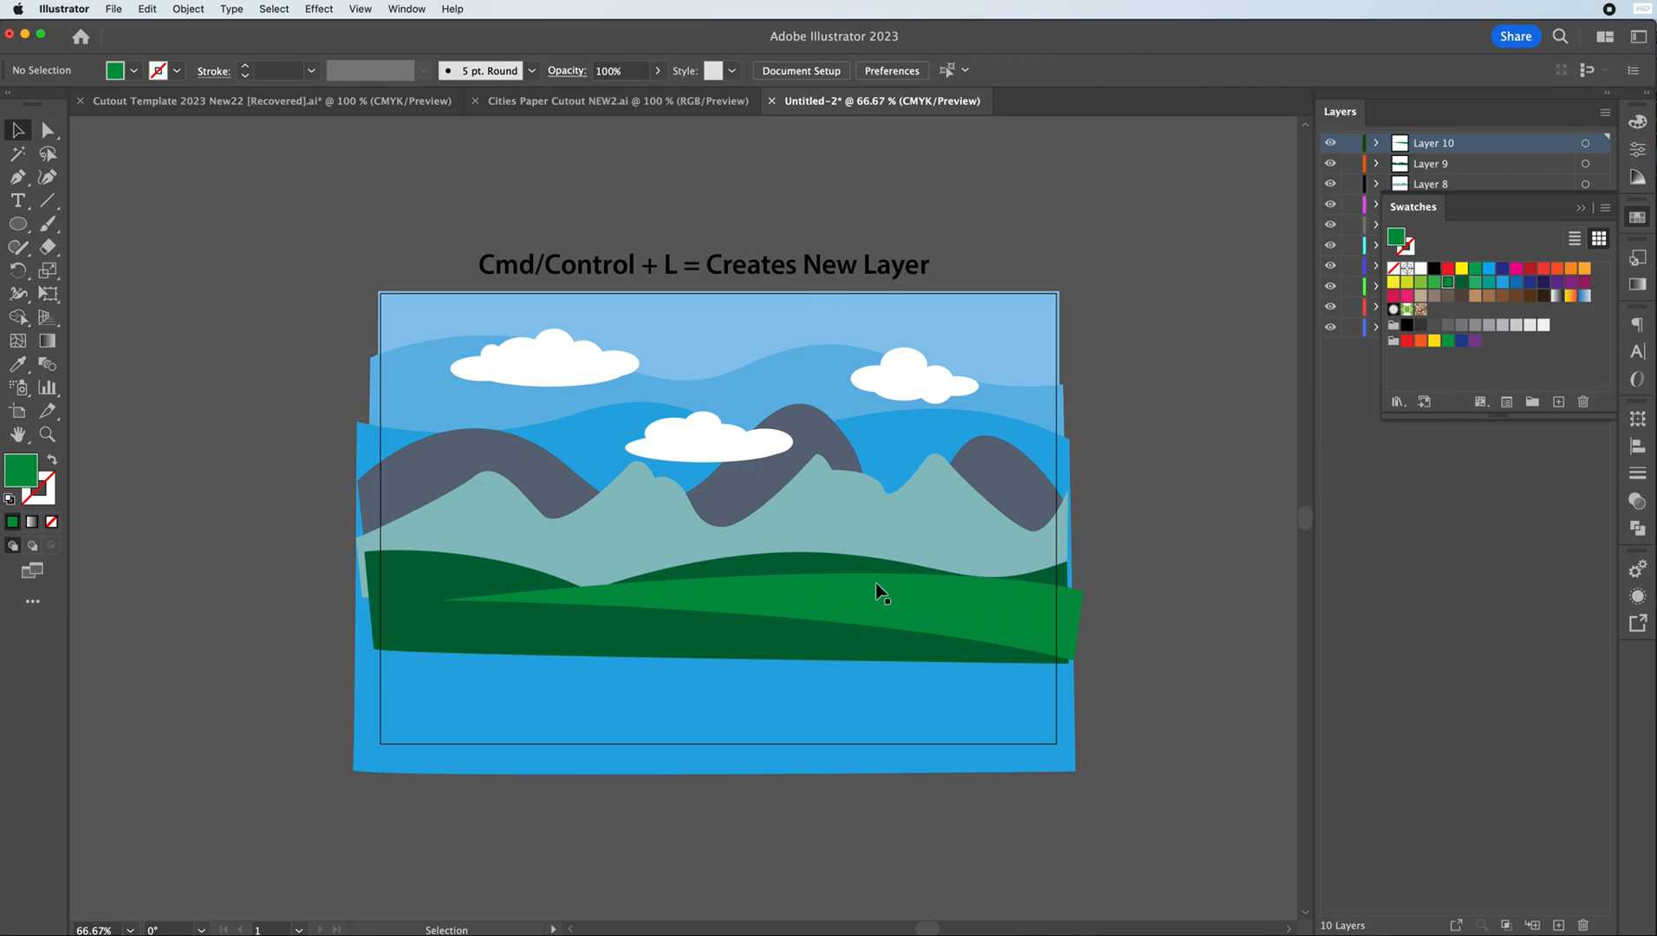
# - Draw a closed foreground hill on Layer 10, curving from about X -0.7 in, Y 5.4 in to X 12.3 in, Y 6.5 in, with its base below the artboard
pyautogui.press('p')
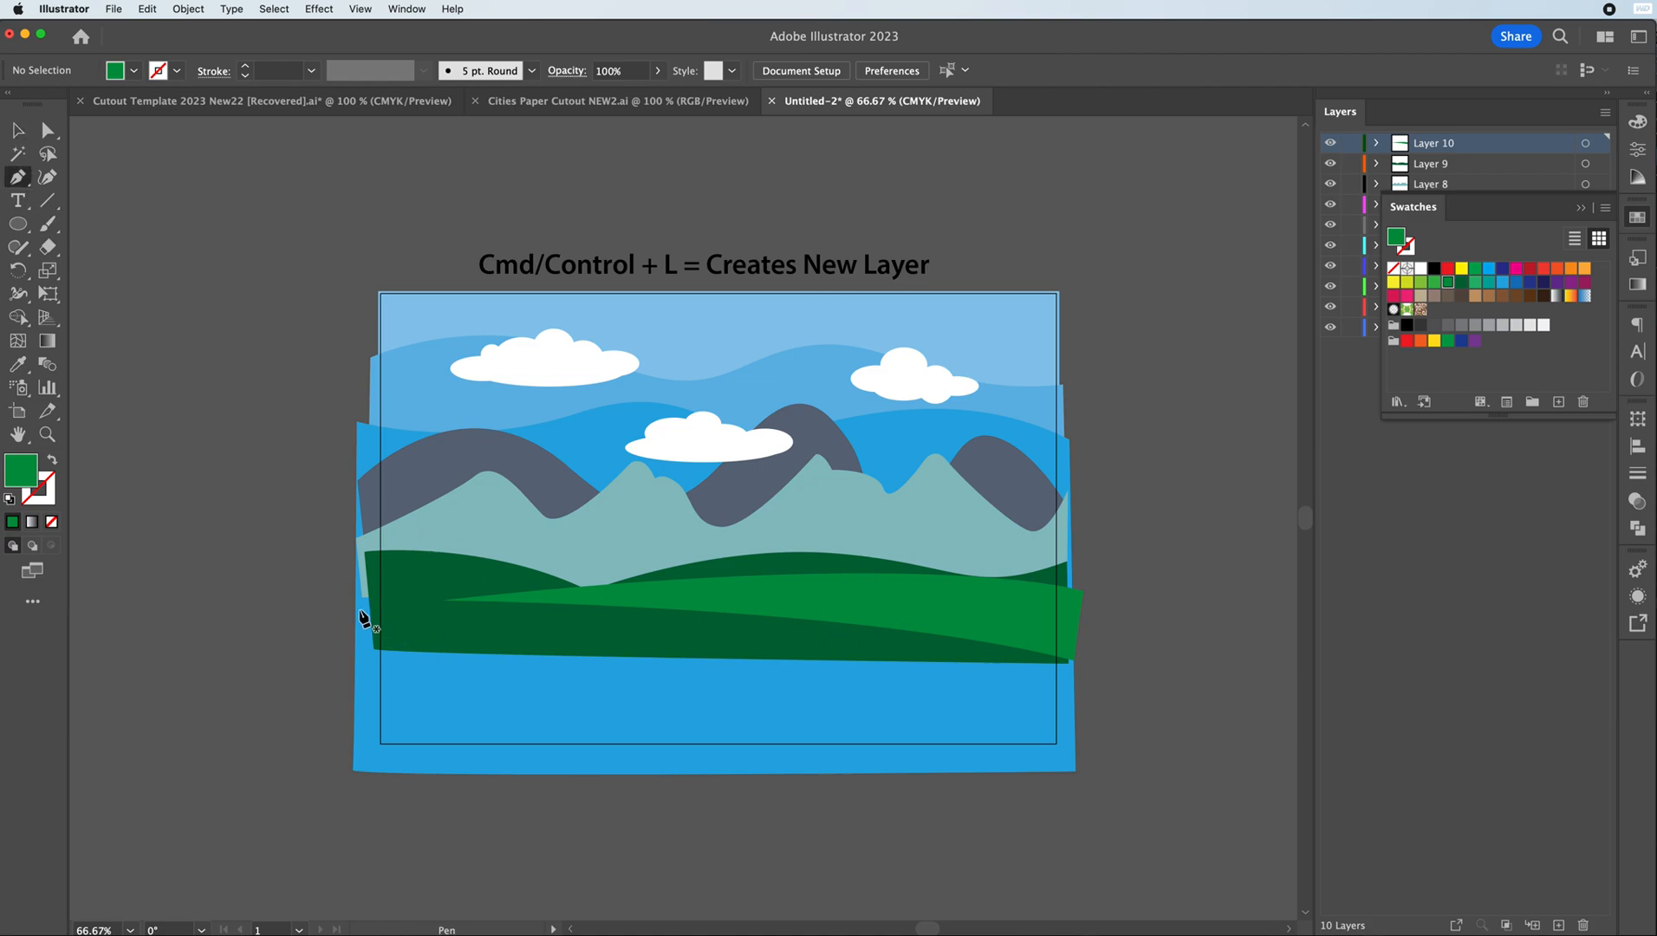
pyautogui.click(340, 600)
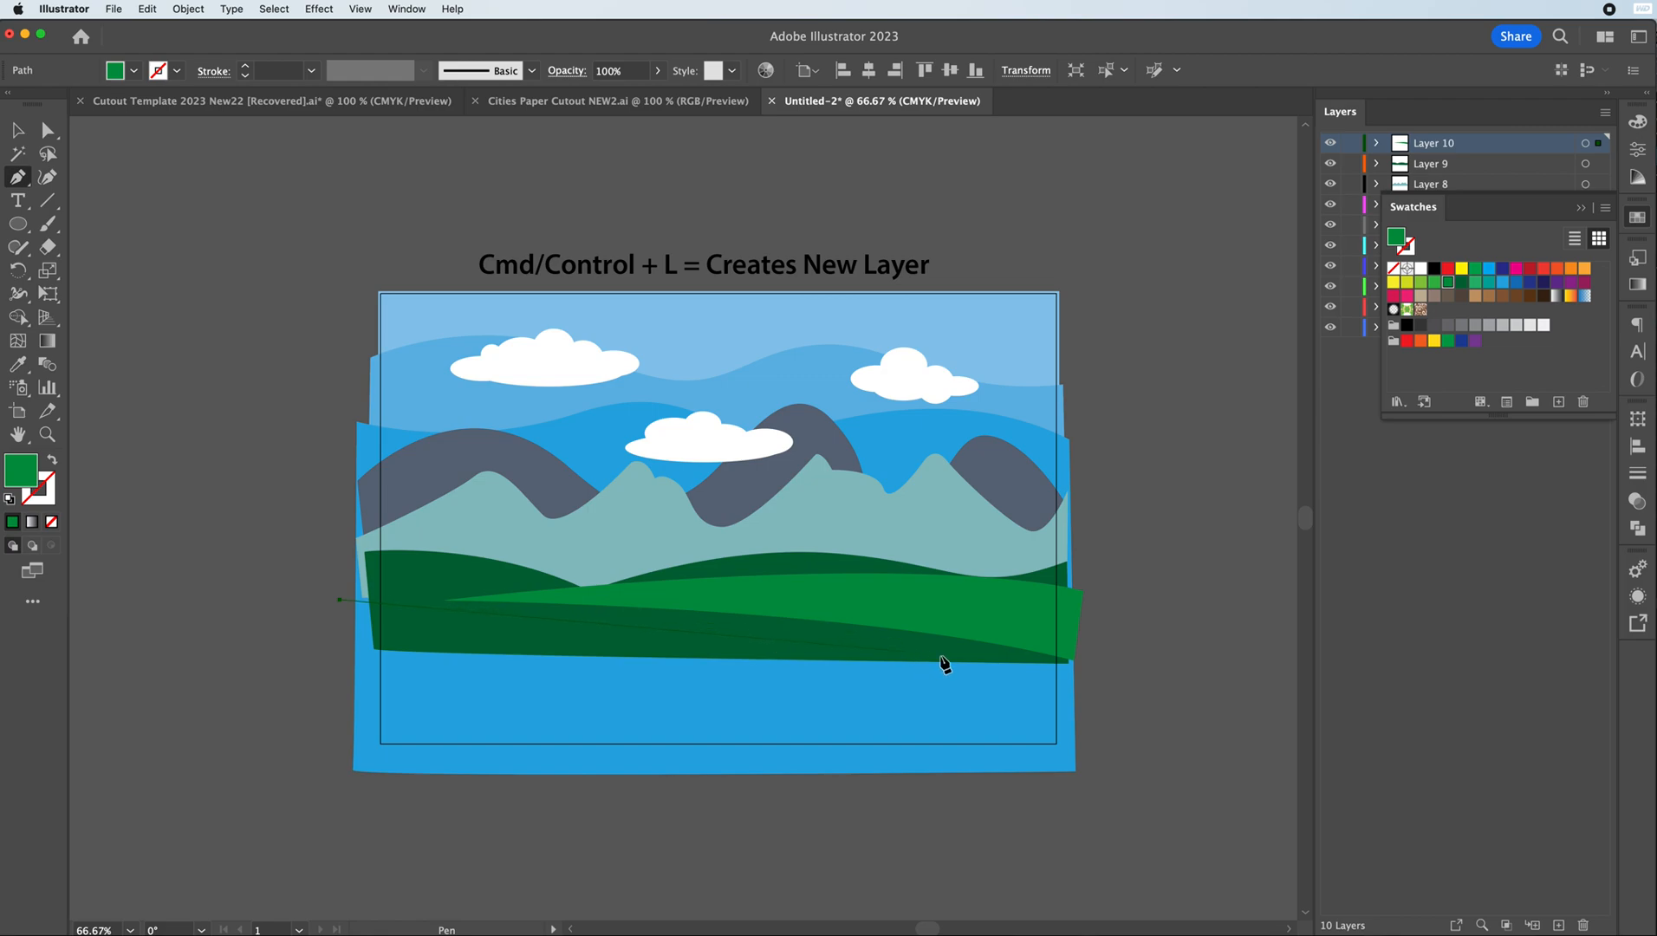
pyautogui.moveTo(1075, 669); pyautogui.dragTo(1259, 725)
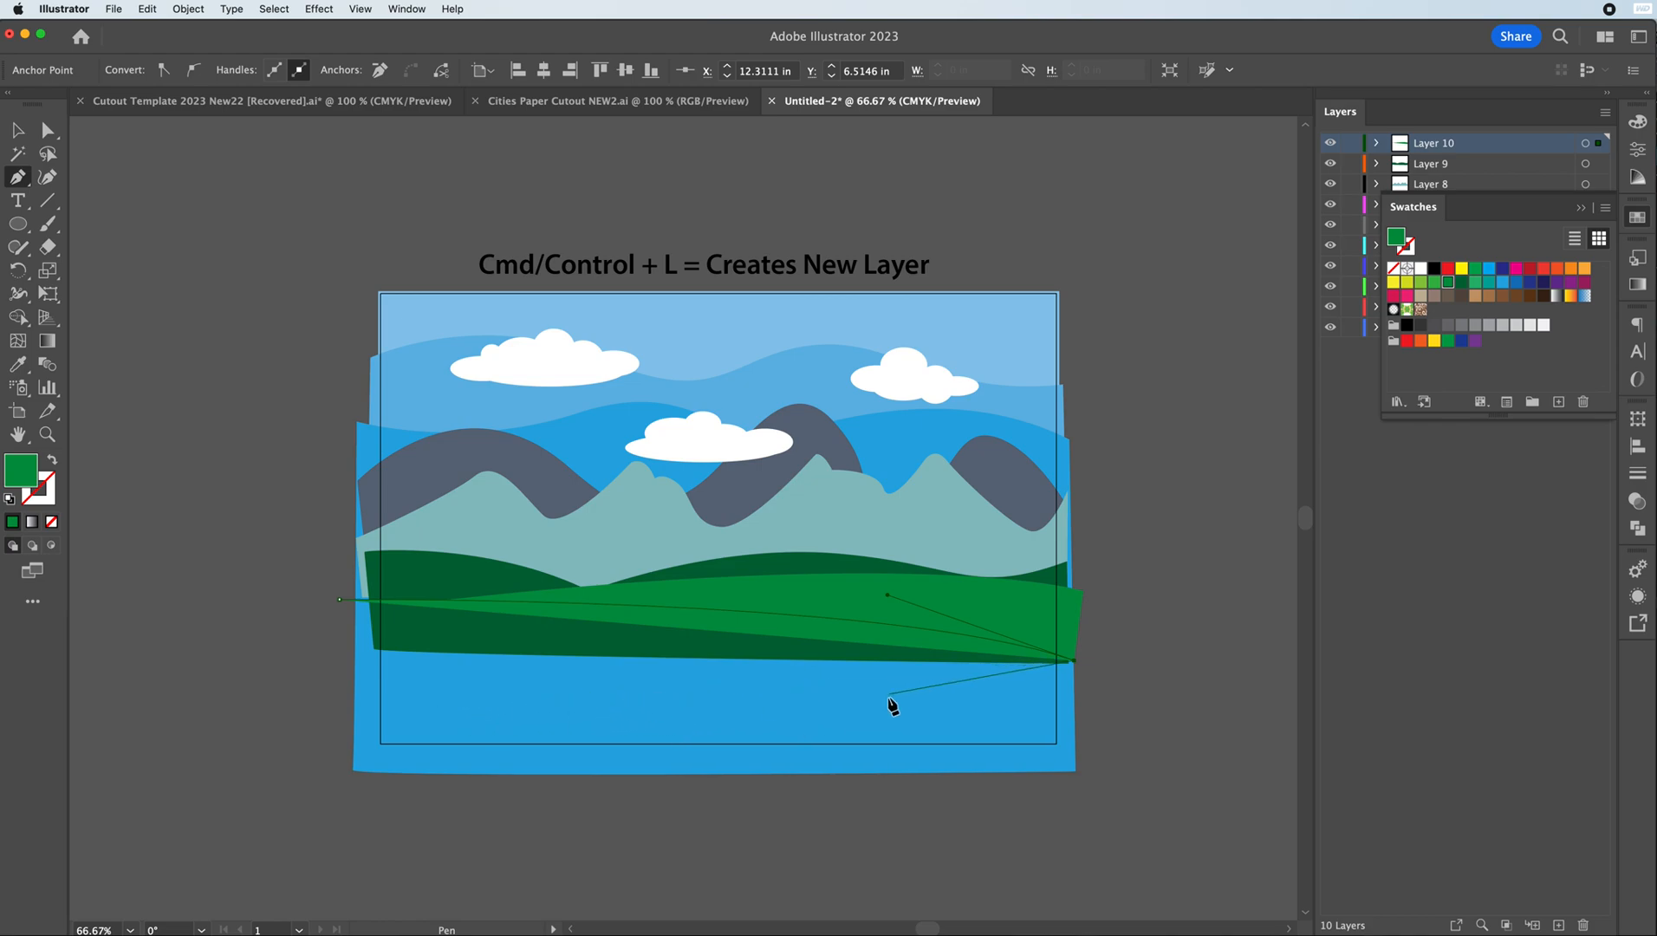
pyautogui.click(1064, 751)
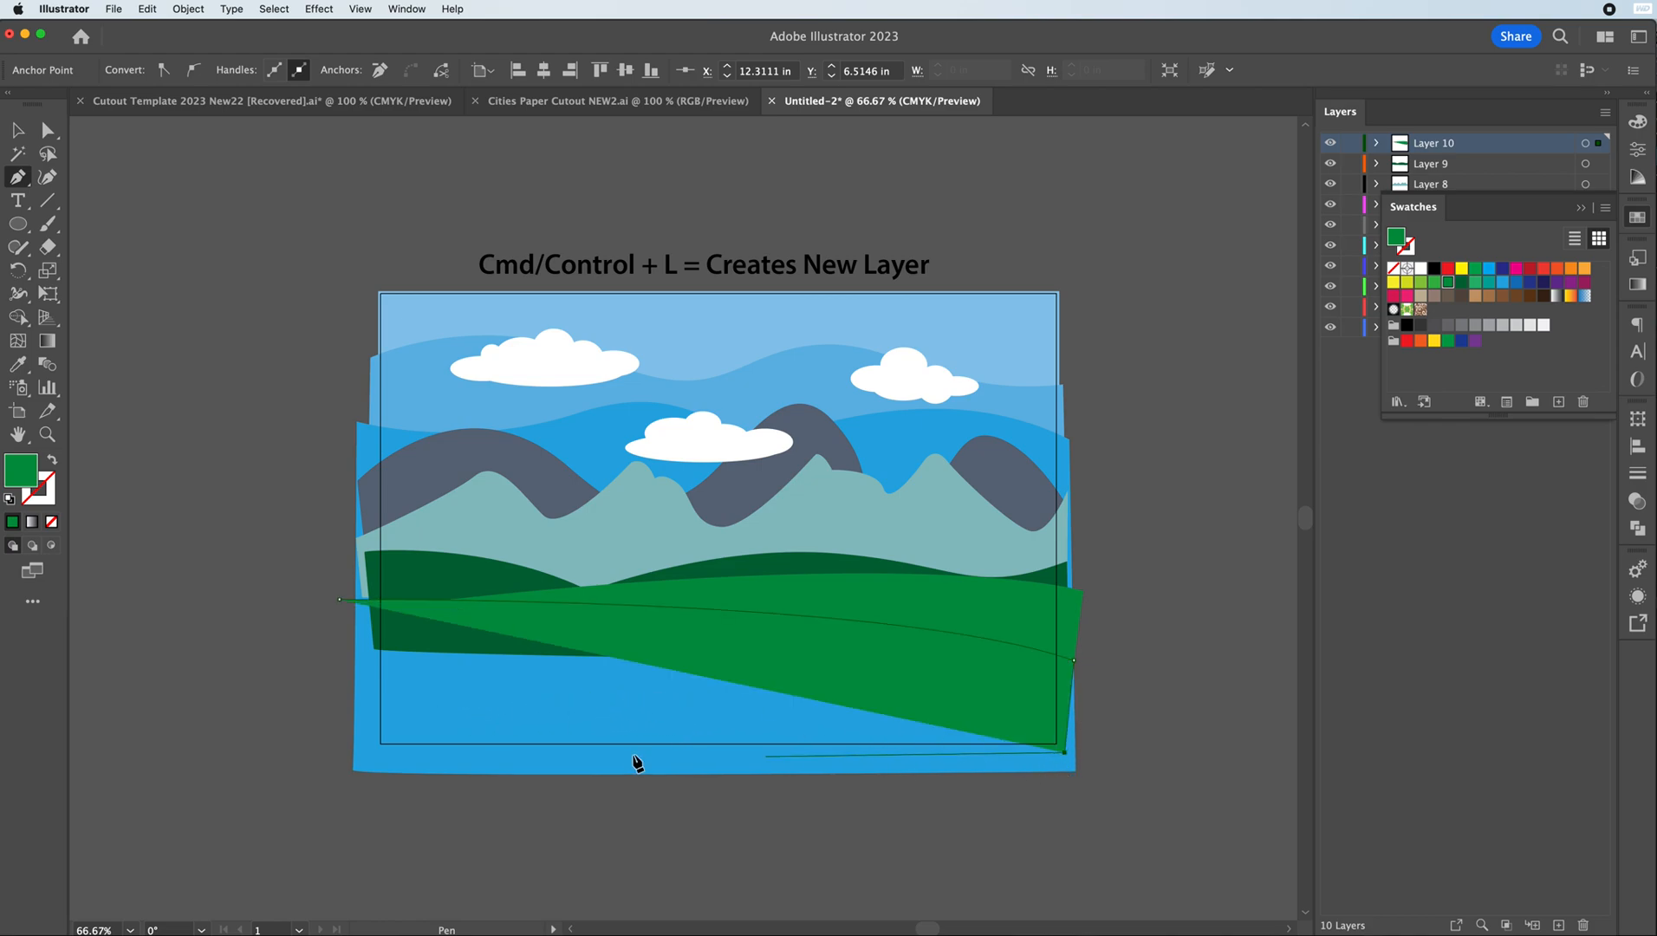
pyautogui.click(369, 754)
pyautogui.click(339, 599)
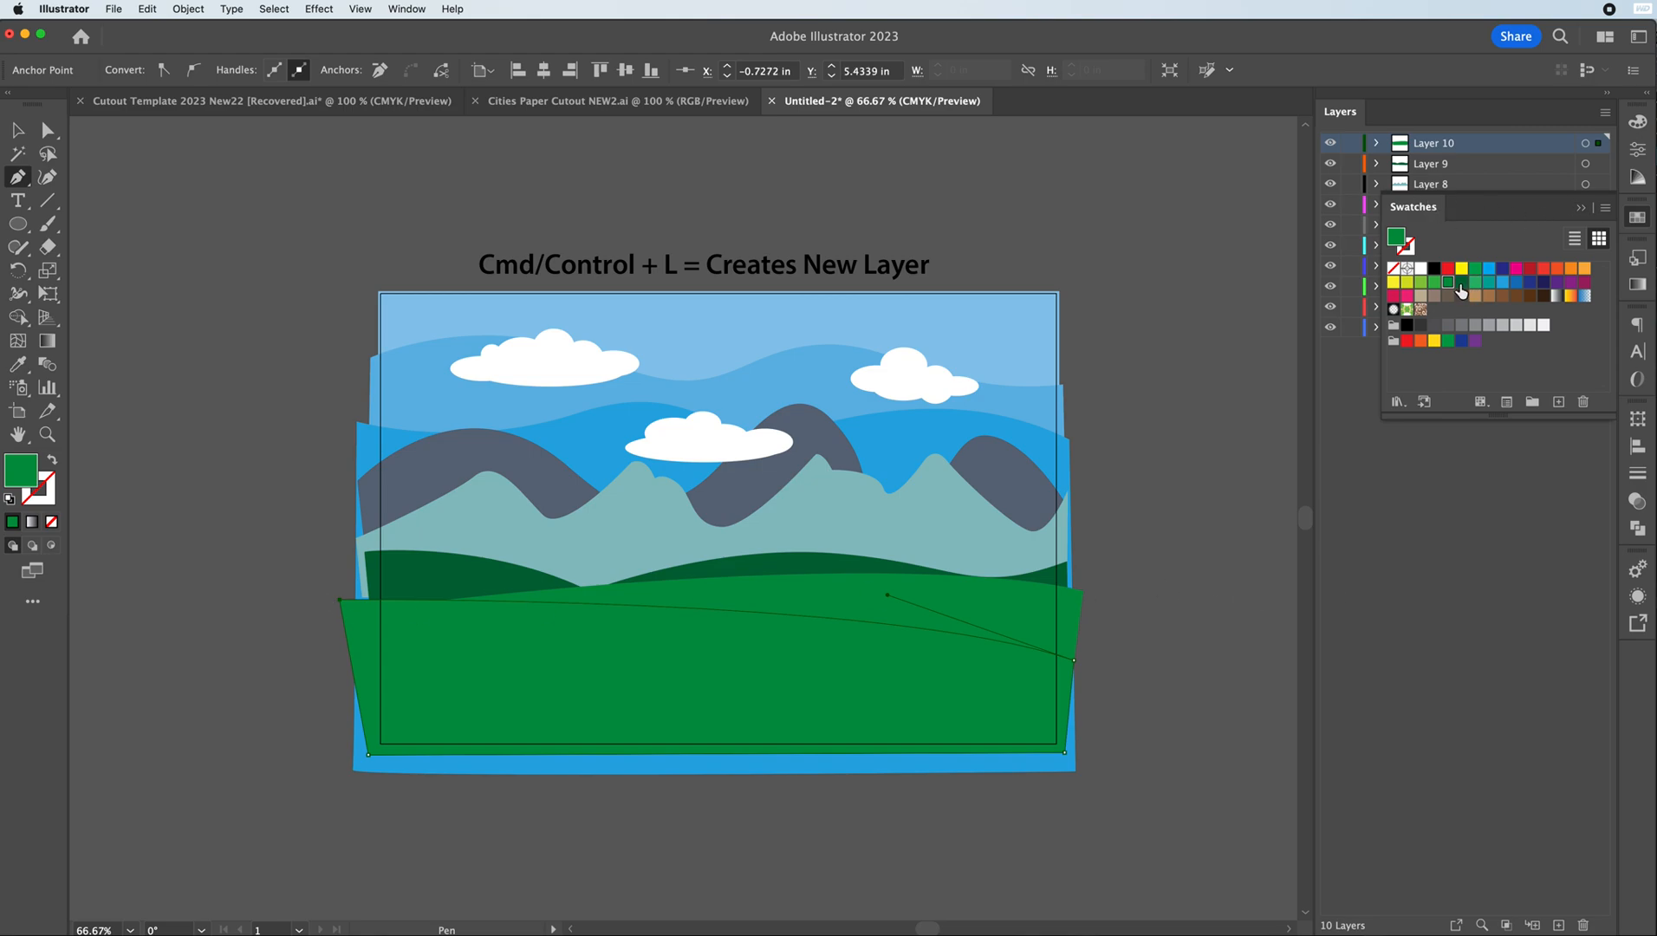
# - Fill the foreground shape on Layer 10 with the dark blue swatch to make it water, and deselect it
pyautogui.click(1502, 283)
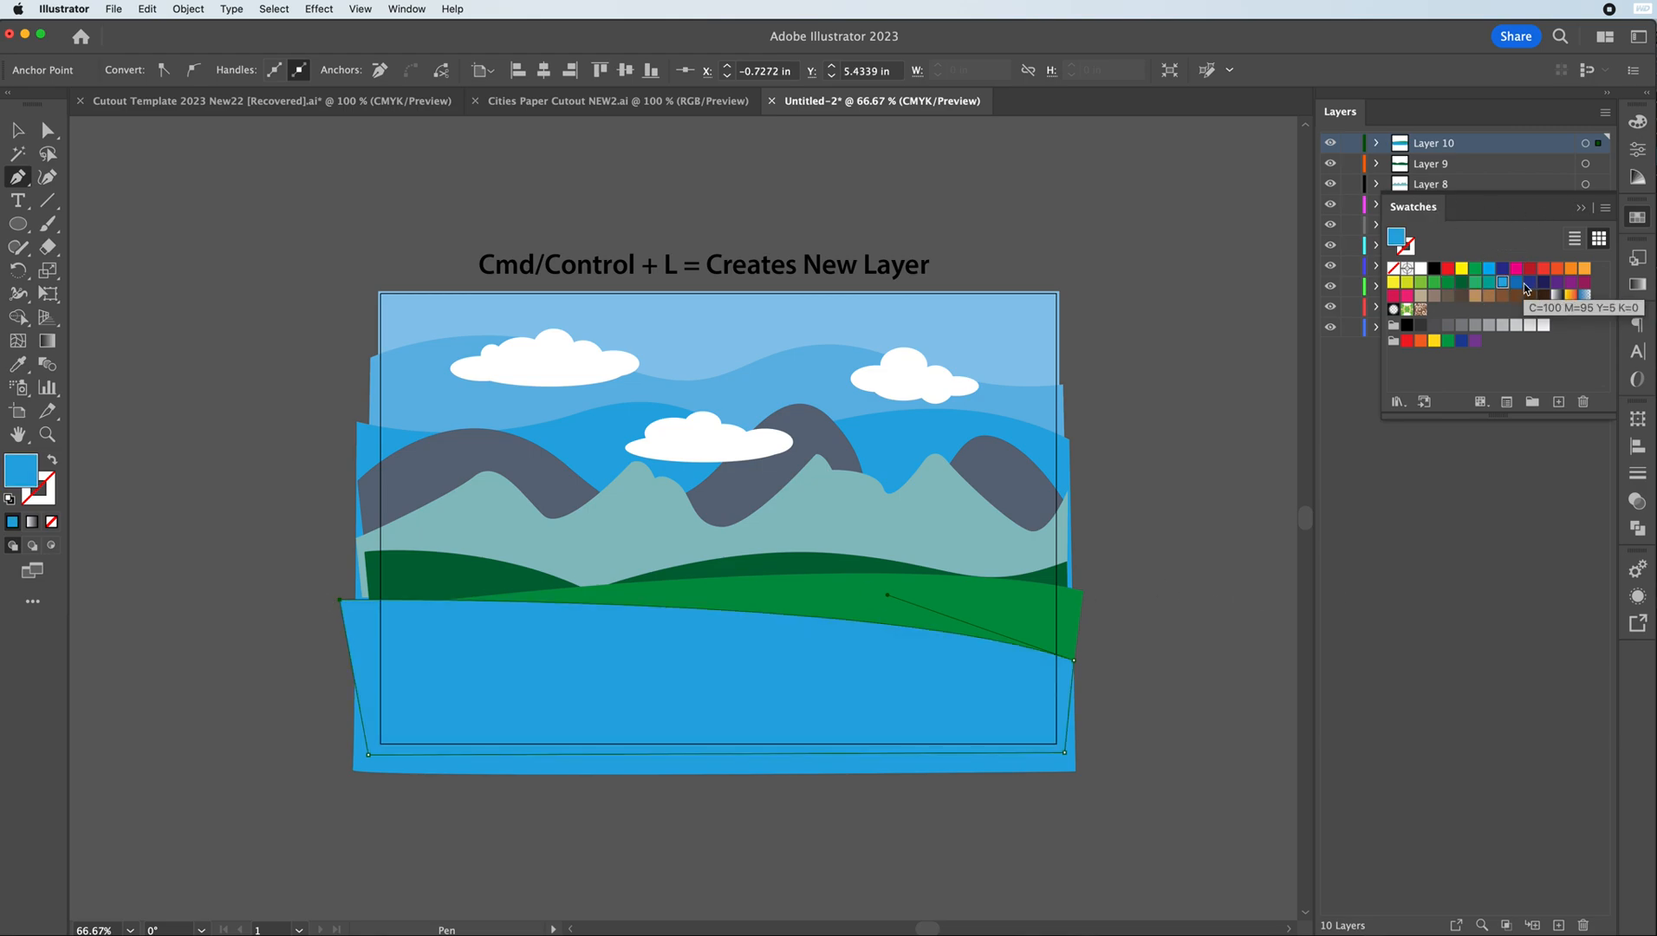
pyautogui.click(1521, 284)
pyautogui.click(19, 130)
pyautogui.click(257, 368)
pyautogui.scroll(-3, 257, 367)
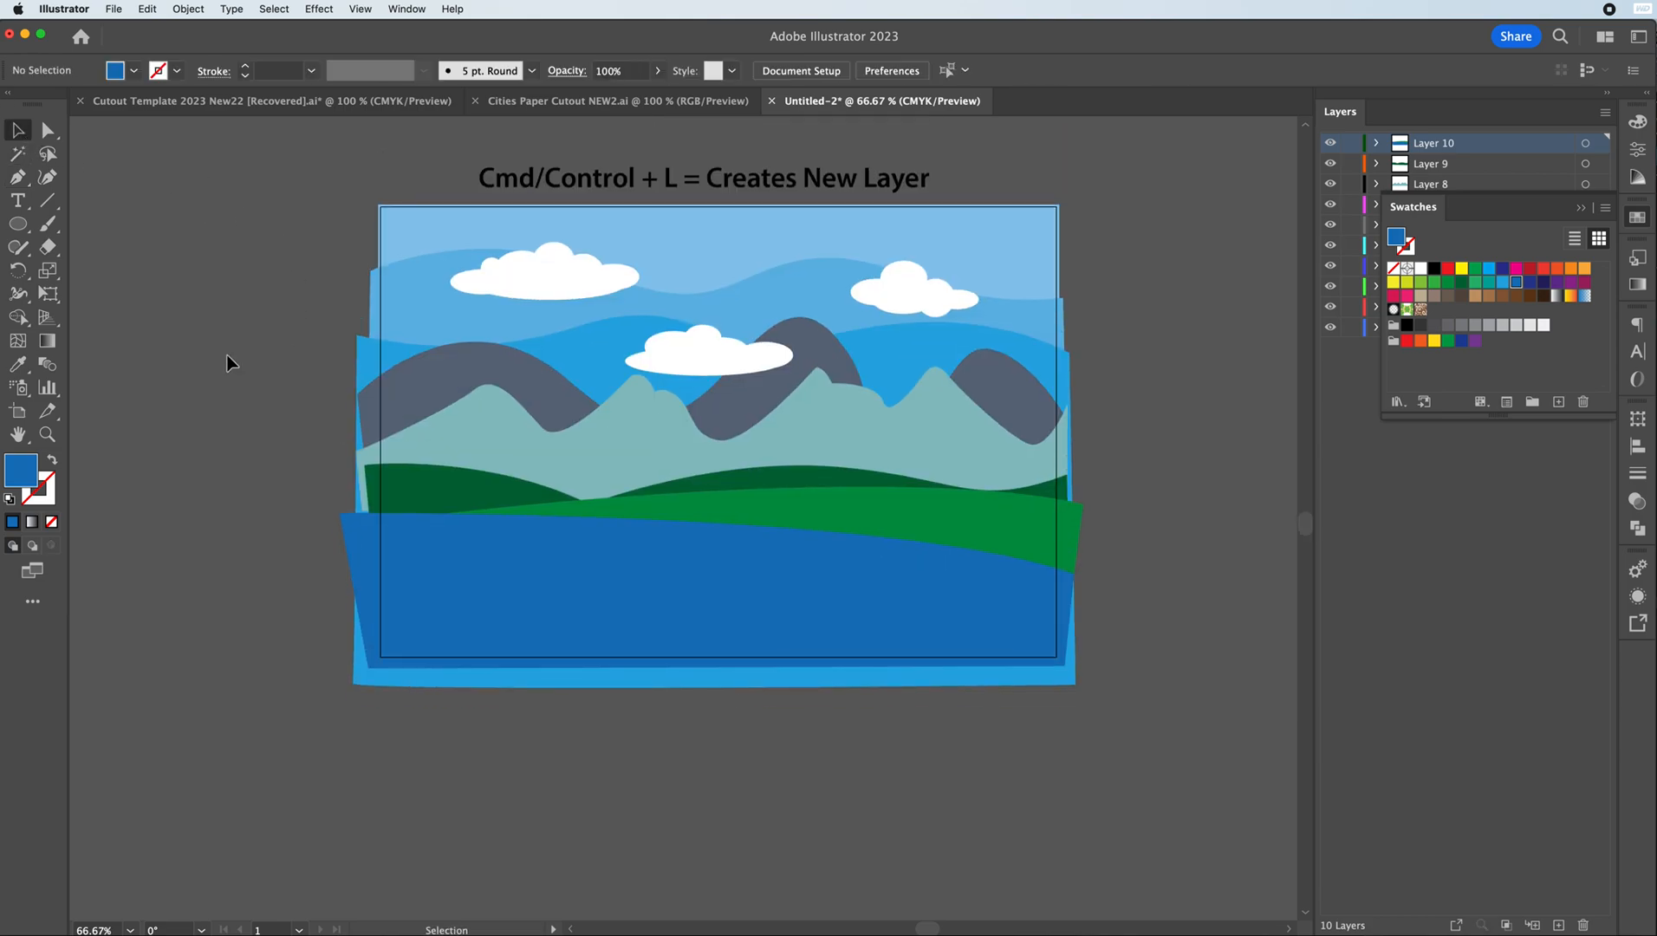
# - Draw a closed island with the Pen tool on the water, from about X -0.26 in, Y 6.38 in to a tip at X 4.43 in, Y 6.33 in
pyautogui.click(17, 177)
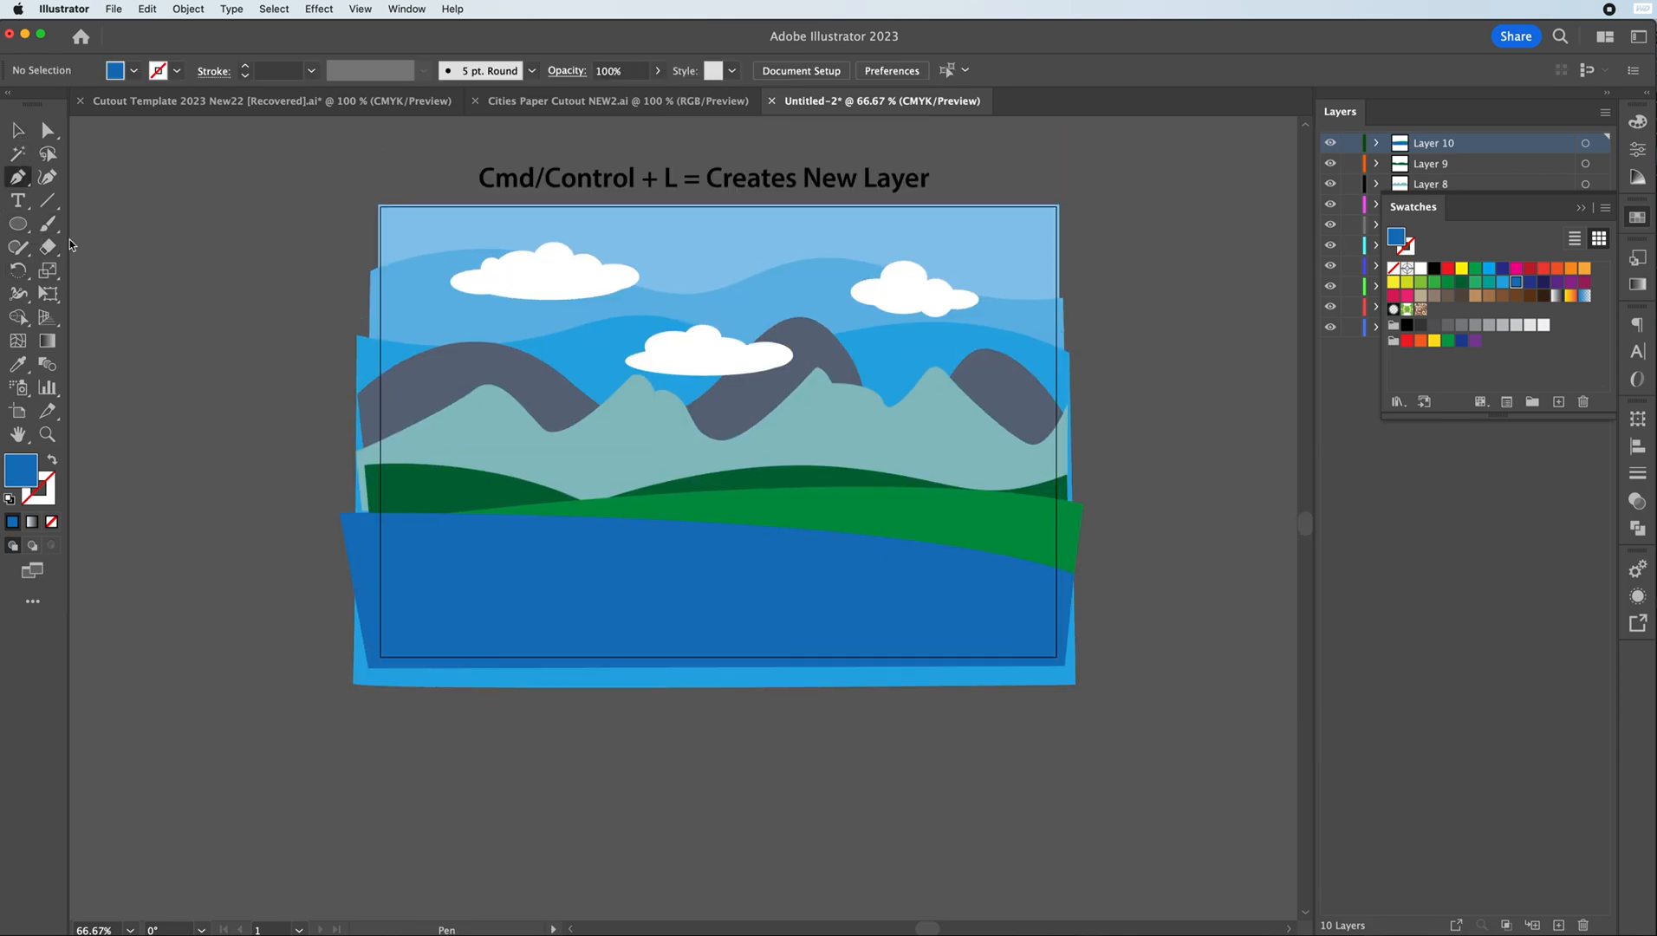
pyautogui.click(17, 223)
pyautogui.click(18, 178)
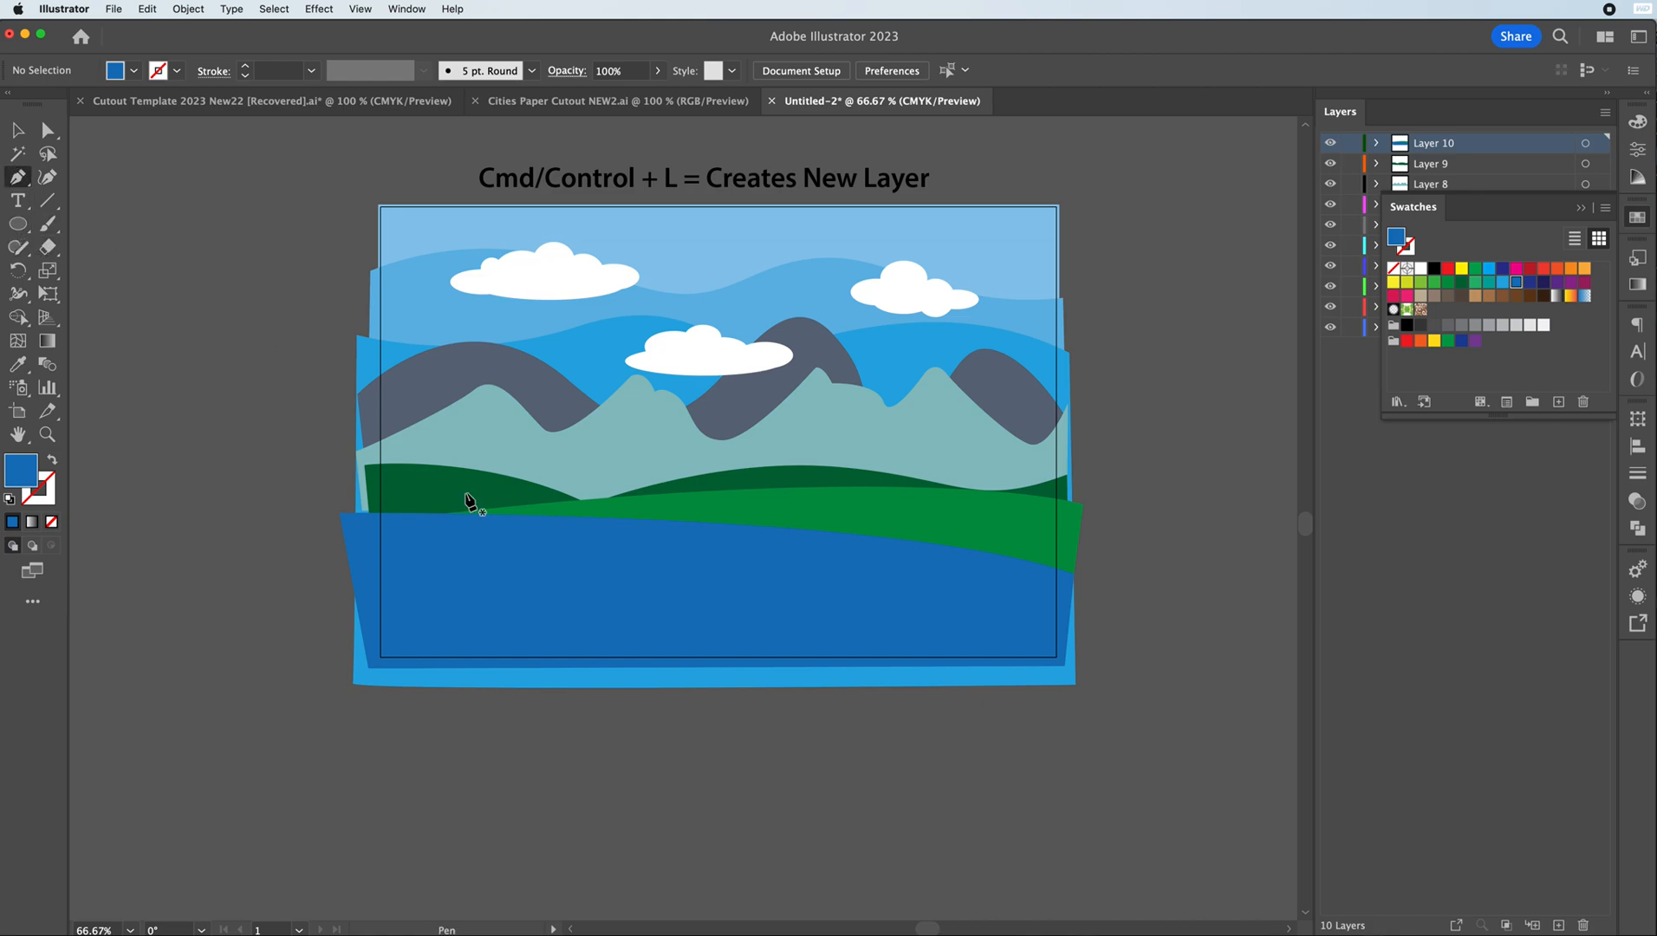
pyautogui.click(366, 565)
pyautogui.moveTo(580, 548); pyautogui.dragTo(629, 563)
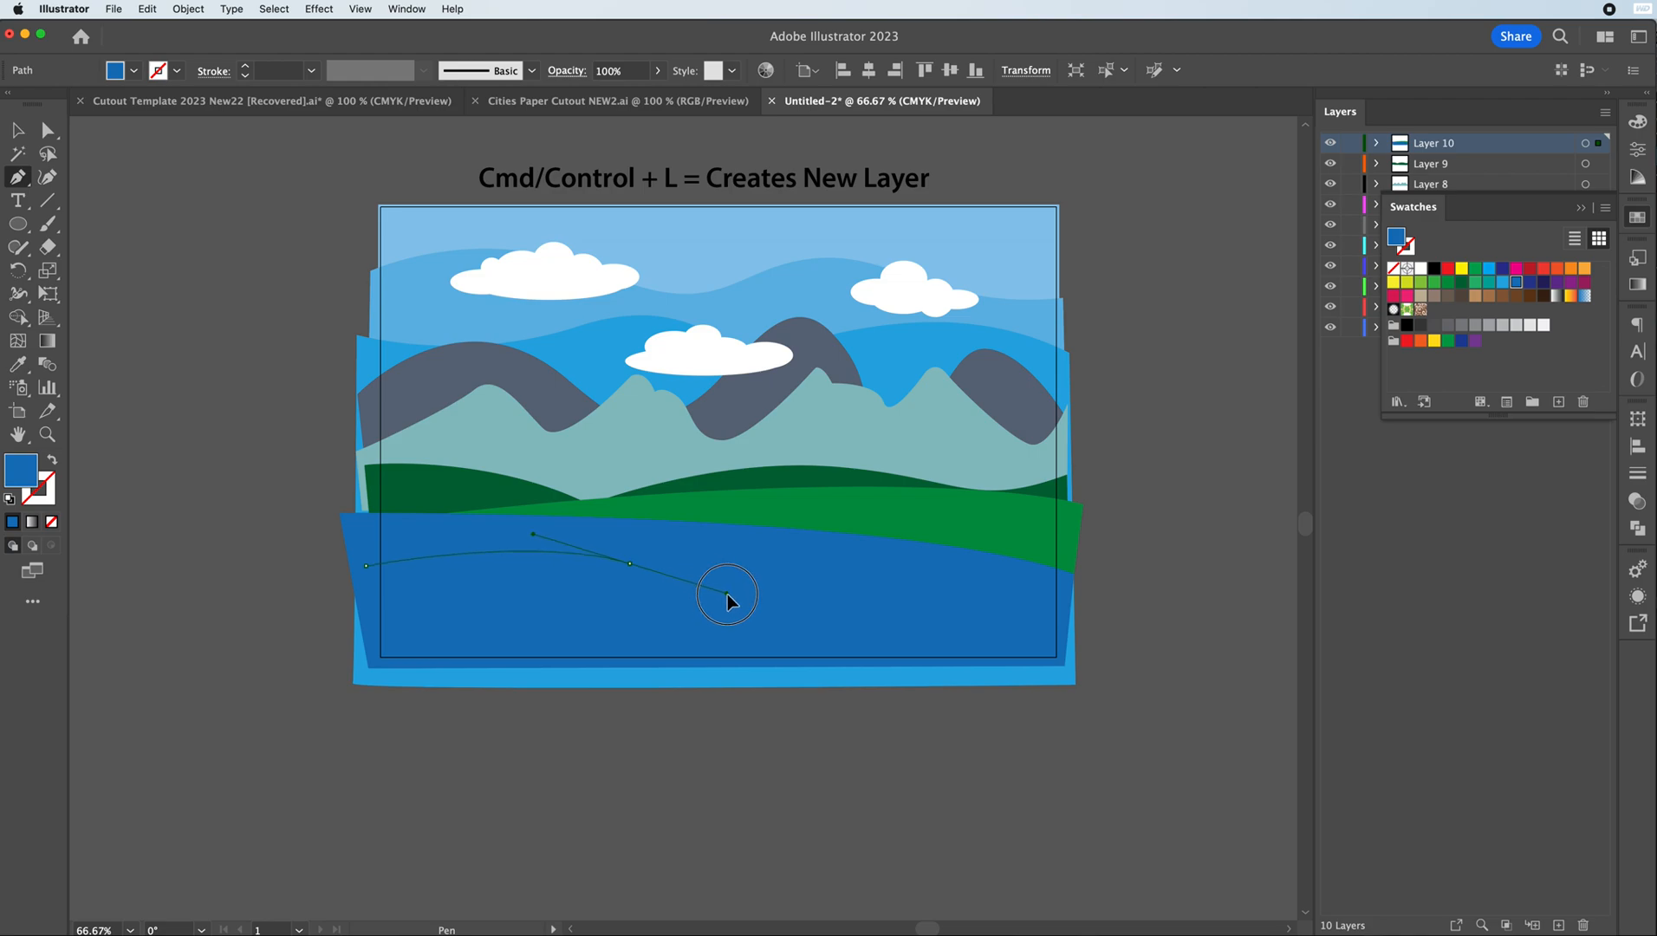
pyautogui.moveTo(767, 602); pyautogui.dragTo(780, 612)
pyautogui.click(630, 564)
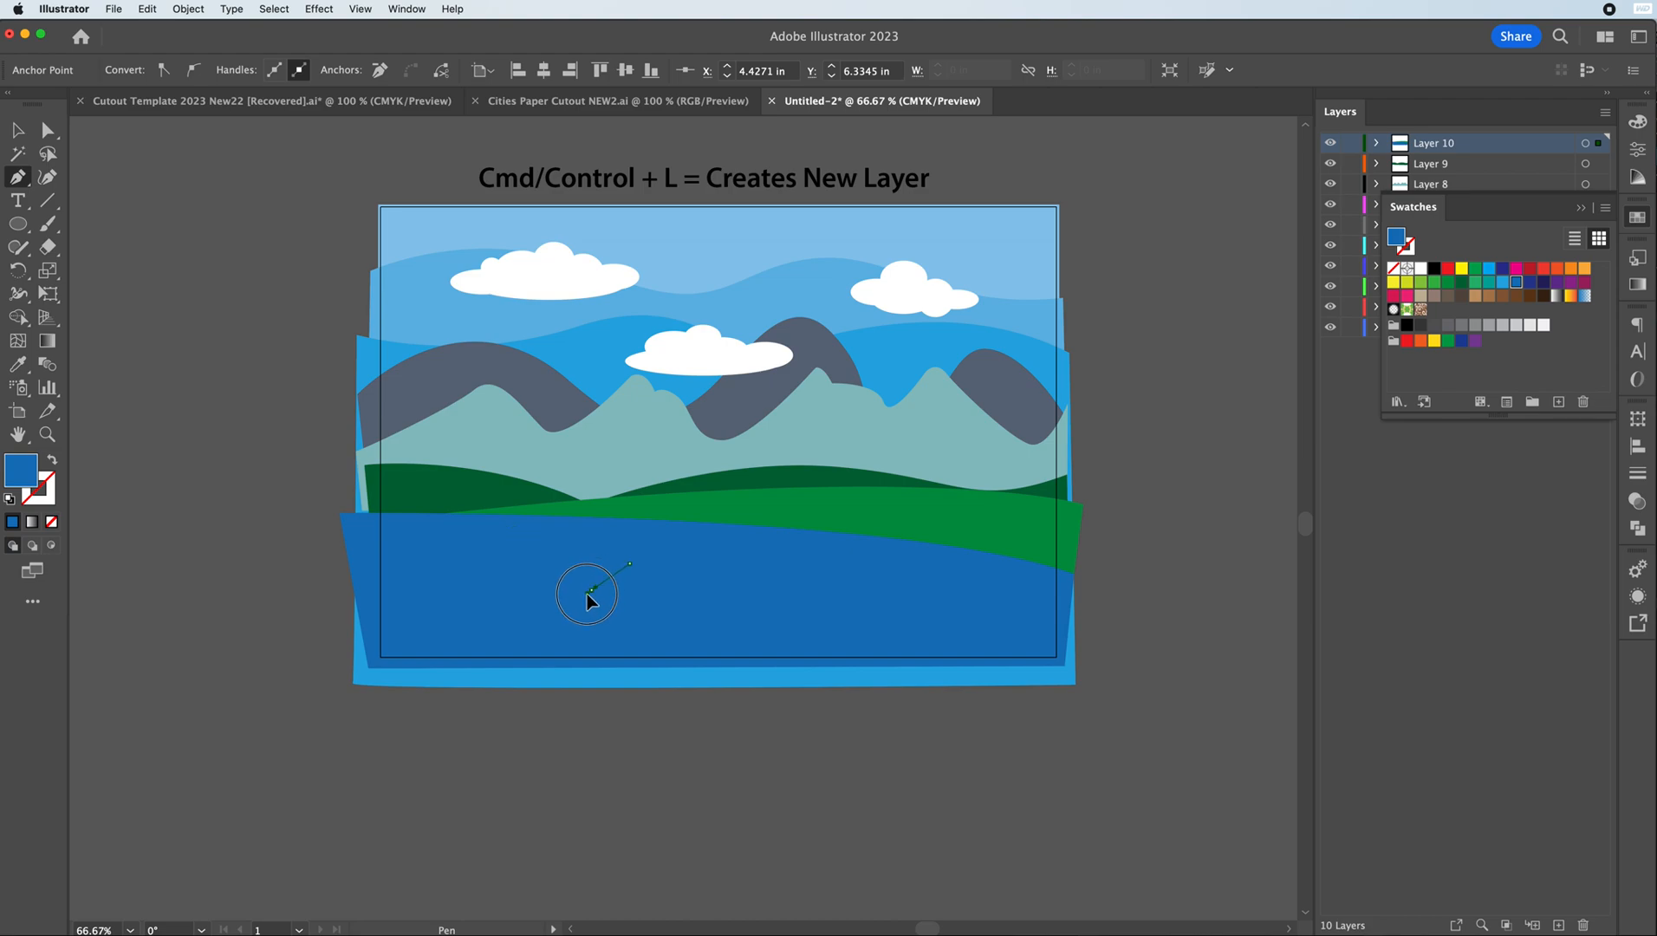
pyautogui.moveTo(568, 599); pyautogui.dragTo(568, 598)
pyautogui.moveTo(373, 599); pyautogui.dragTo(358, 598)
pyautogui.click(372, 597)
pyautogui.click(365, 566)
# - Fill the island with the bright green swatch and deselect it
pyautogui.click(1431, 283)
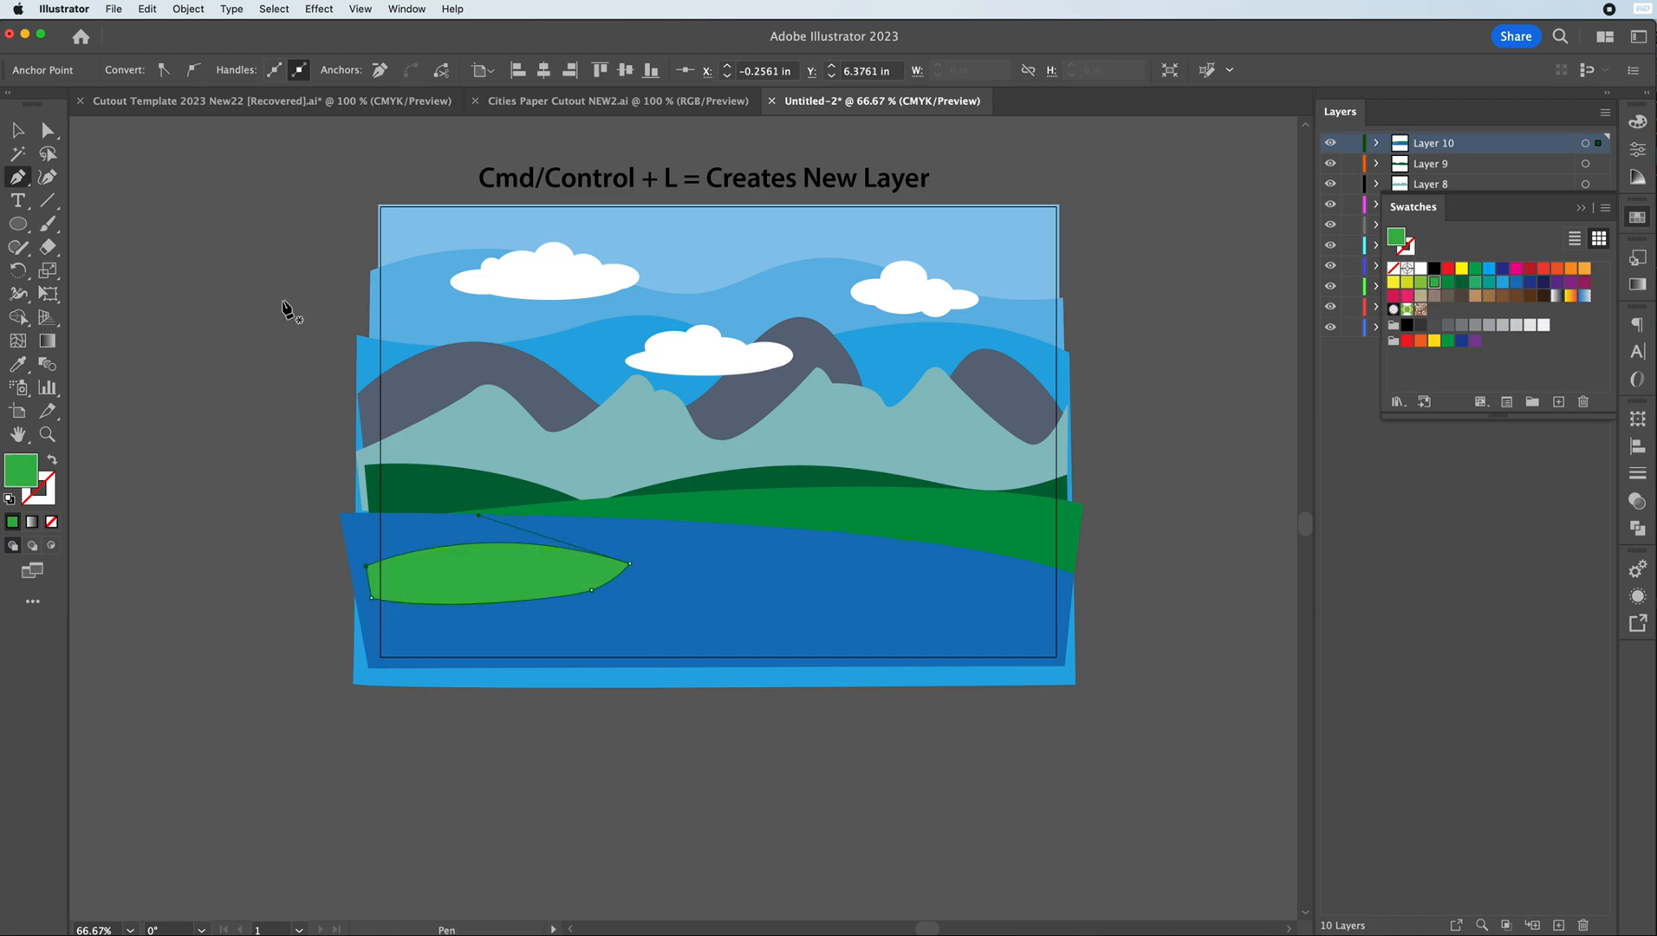
pyautogui.click(18, 131)
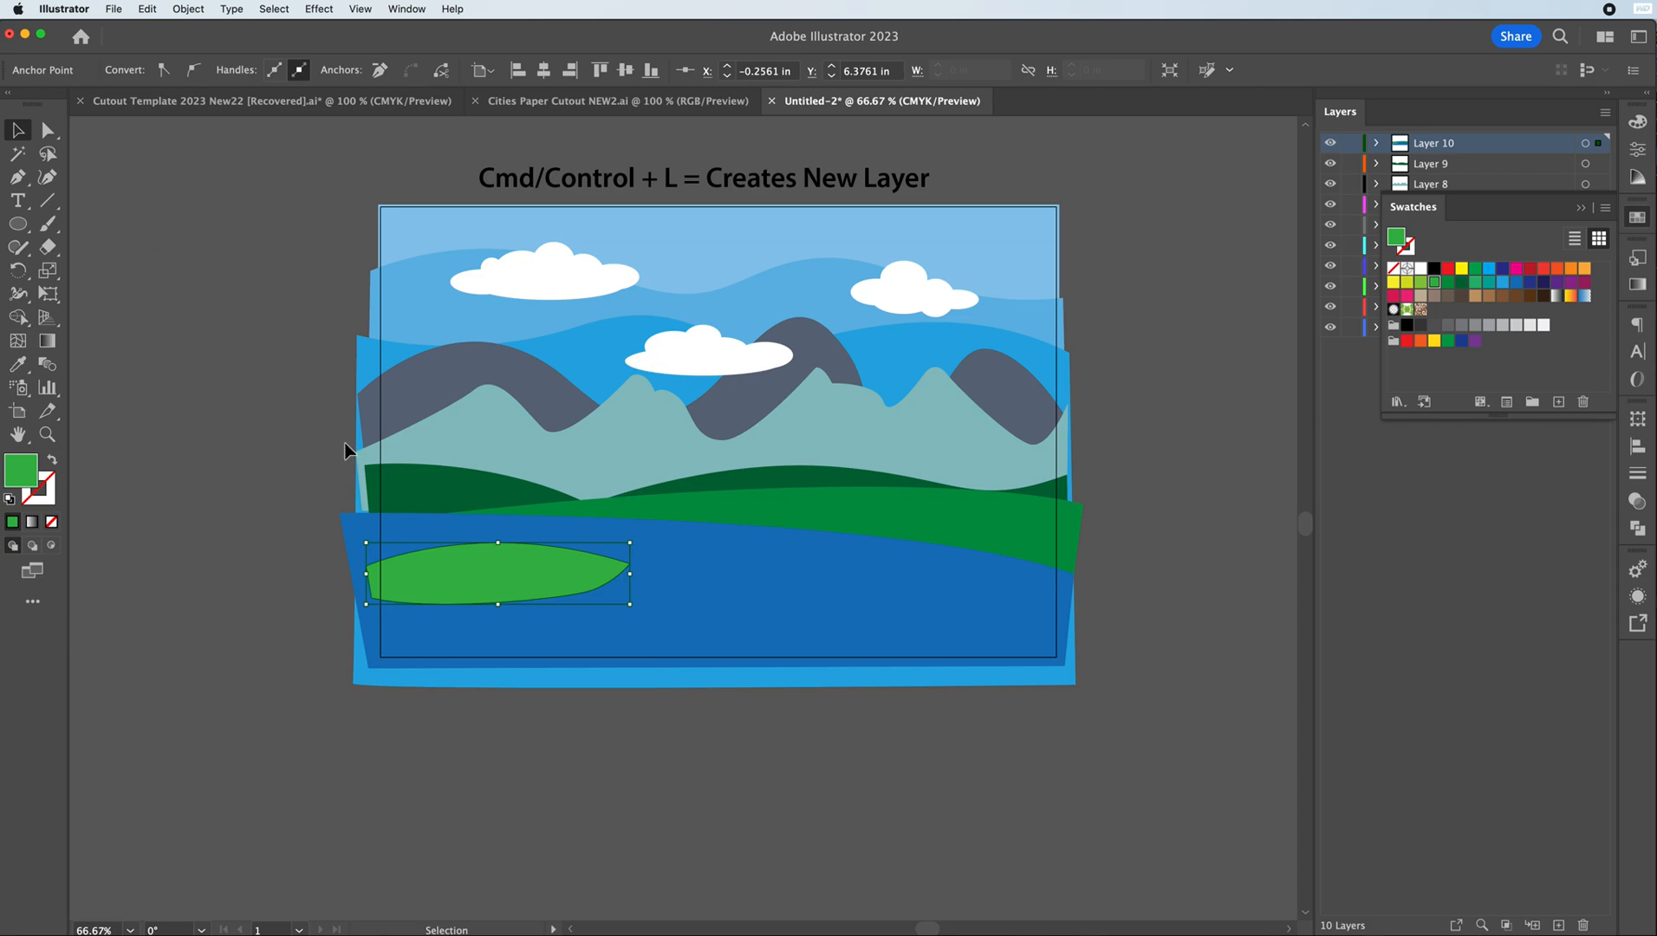
pyautogui.click(284, 429)
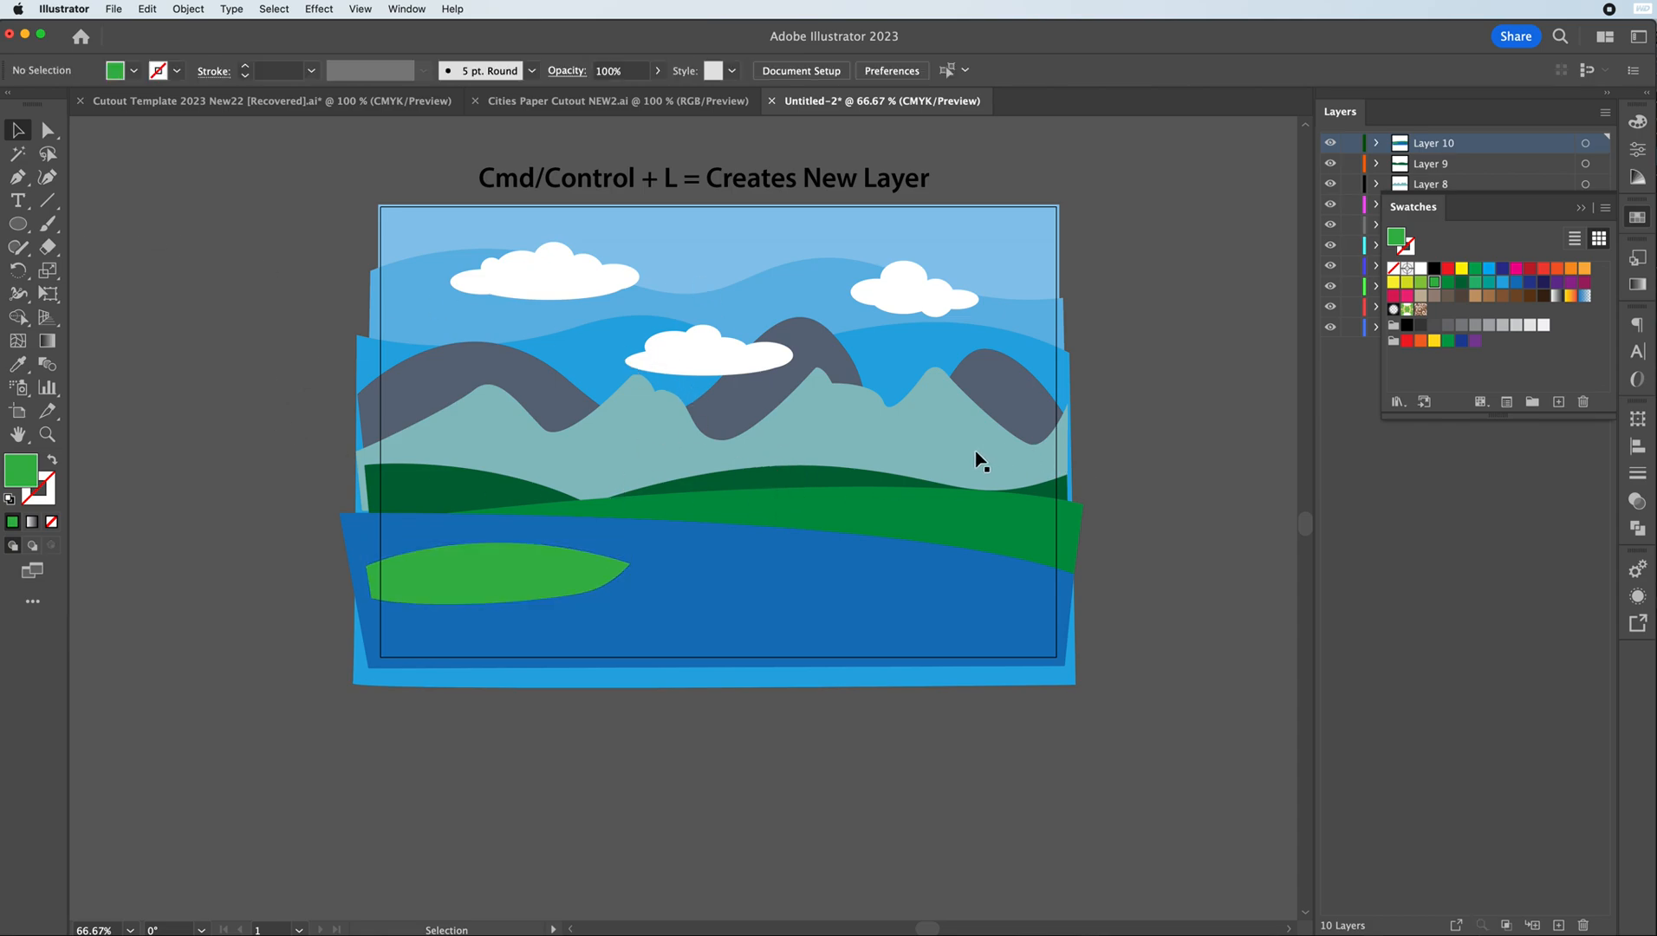
# - Cut the island, create Layer 11 and Layer 12, and paste it in the same place on Layer 12
pyautogui.click(555, 581)
pyautogui.press('Delete')
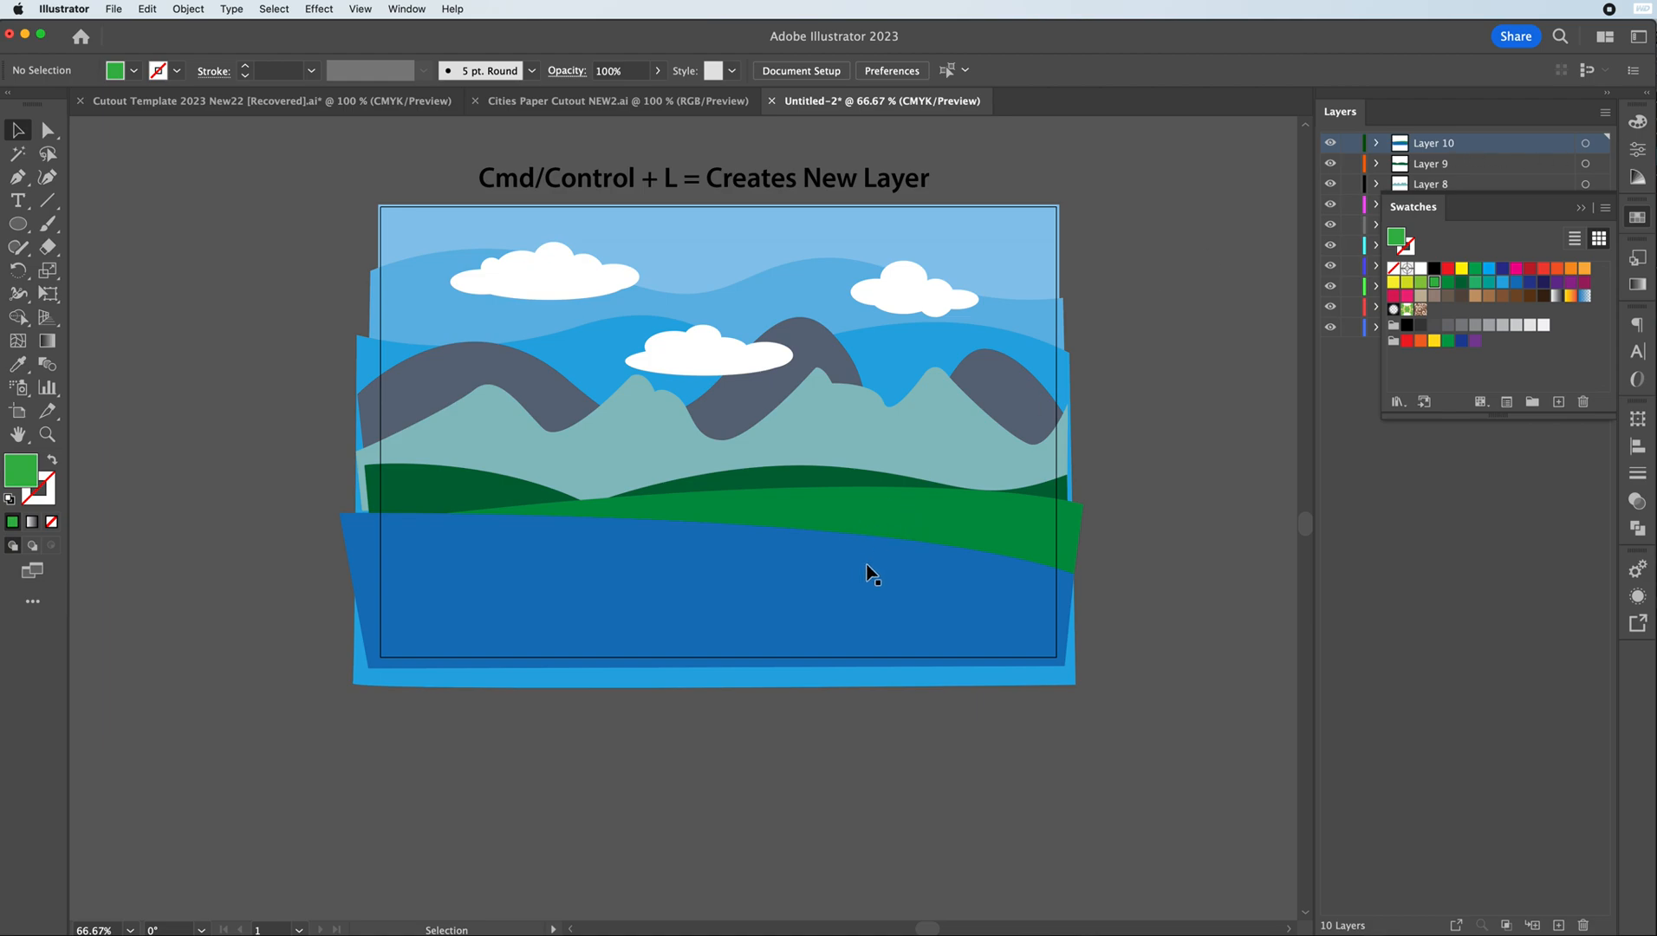
pyautogui.click(1557, 925)
pyautogui.click(1558, 925)
pyautogui.press('a')
pyautogui.press('super+shift+v')
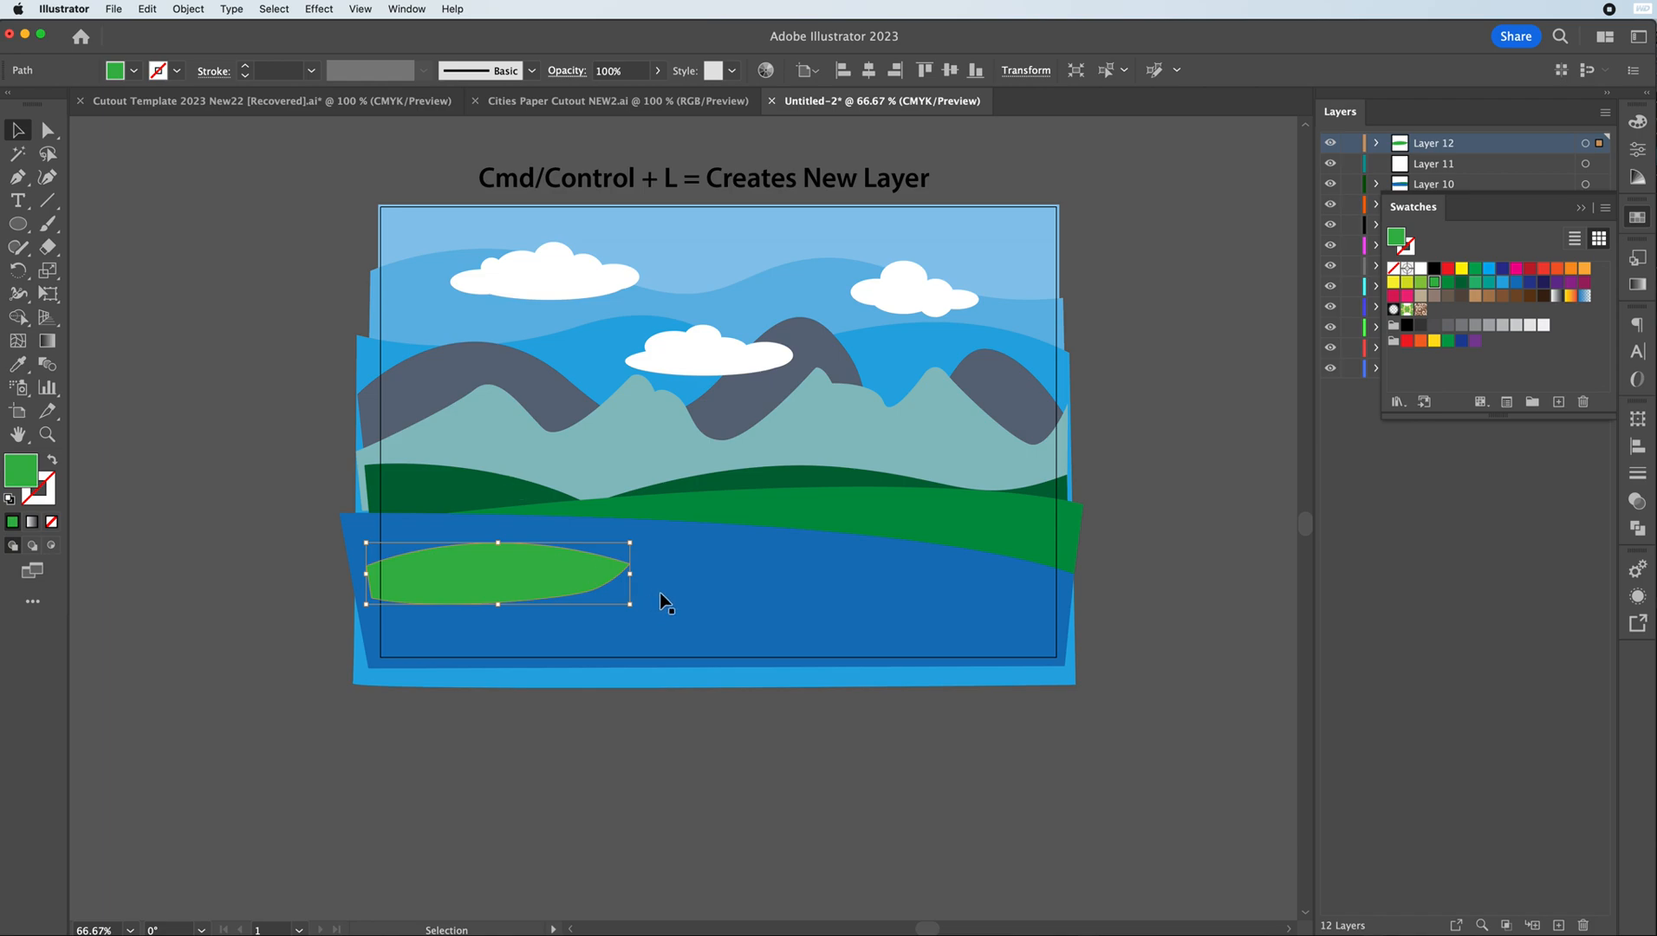
# - Move the dark blue water shape from Layer 10 to Layer 11 in the same place by cutting and pasting
pyautogui.click(683, 594)
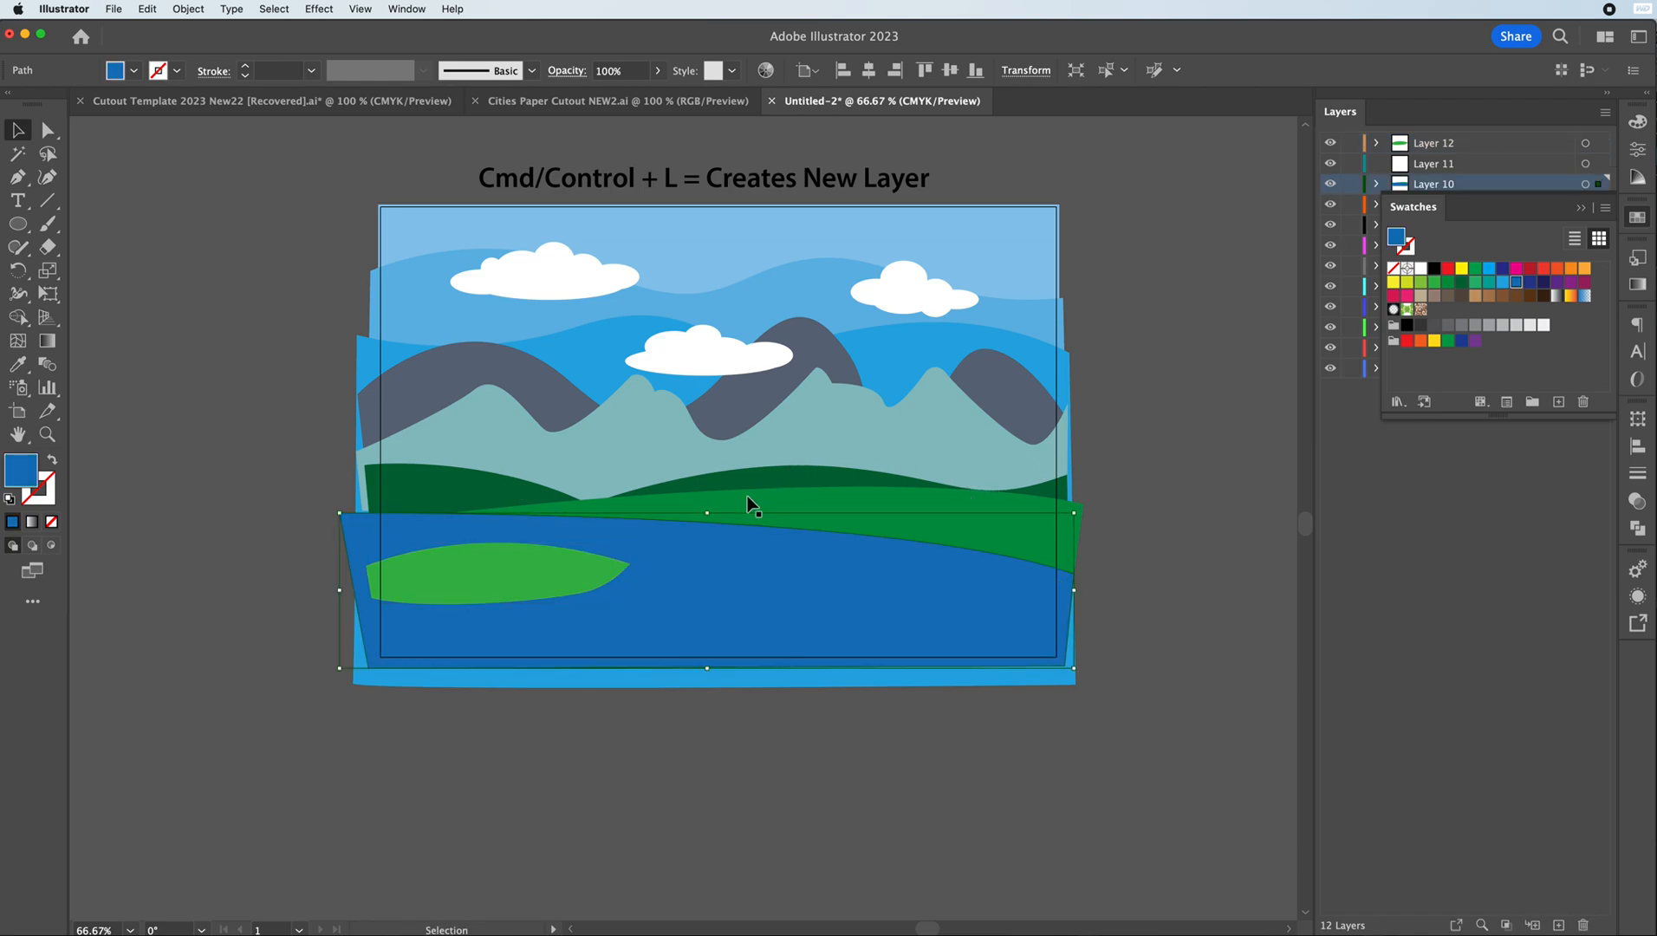
pyautogui.click(813, 501)
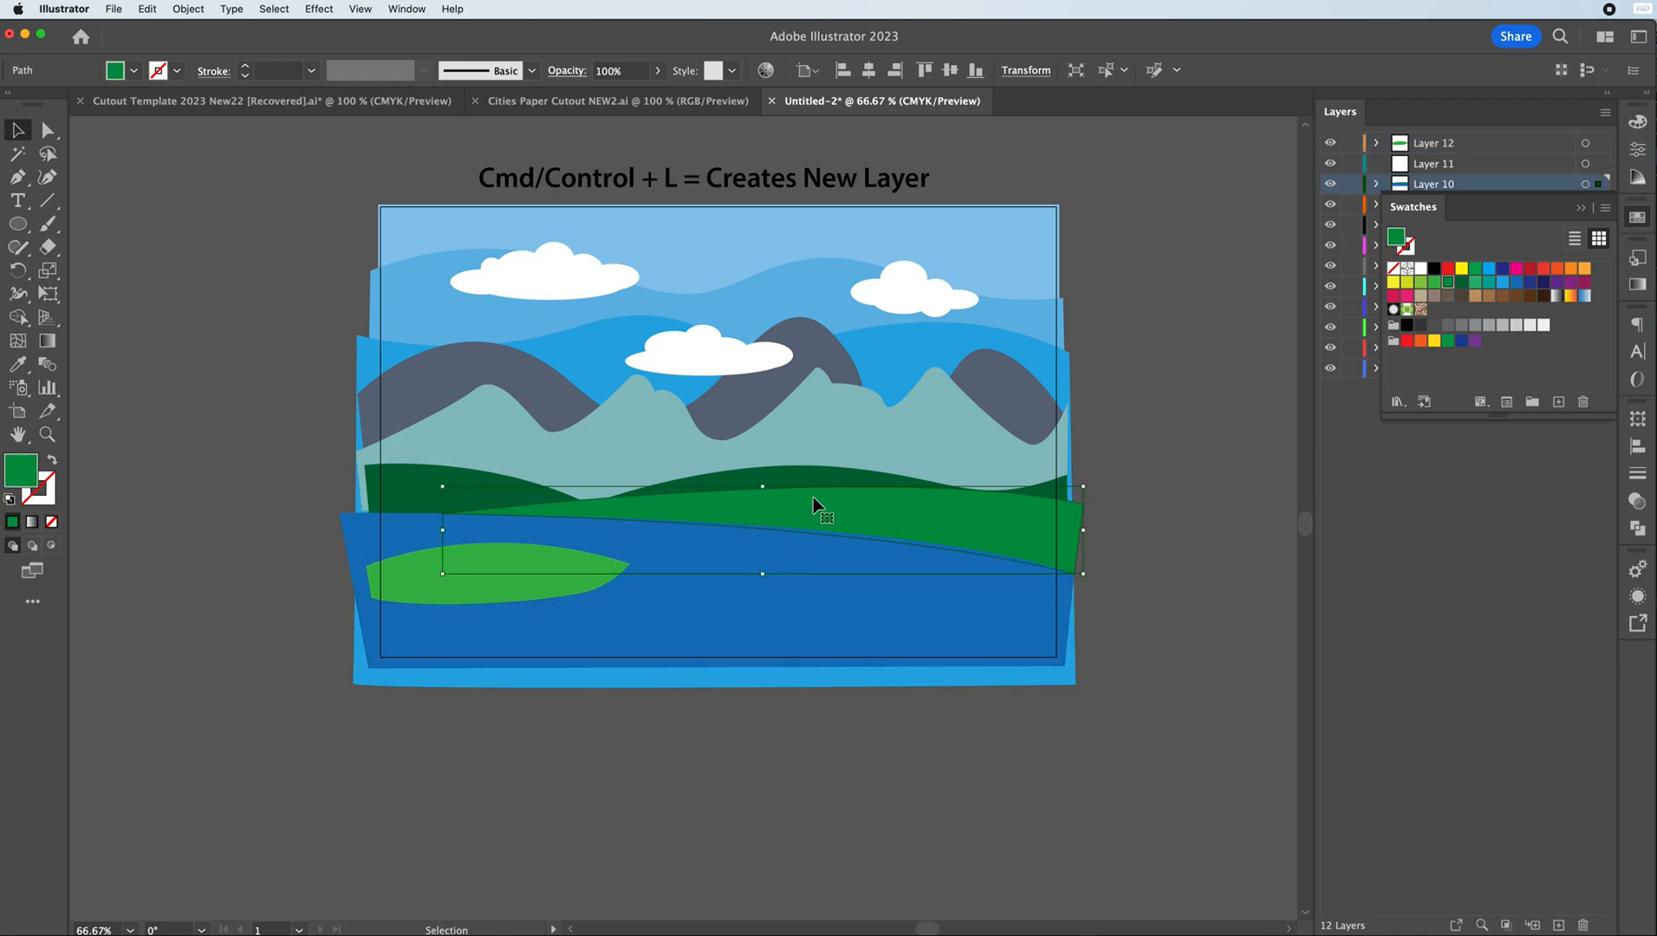
pyautogui.click(792, 613)
pyautogui.press('Delete')
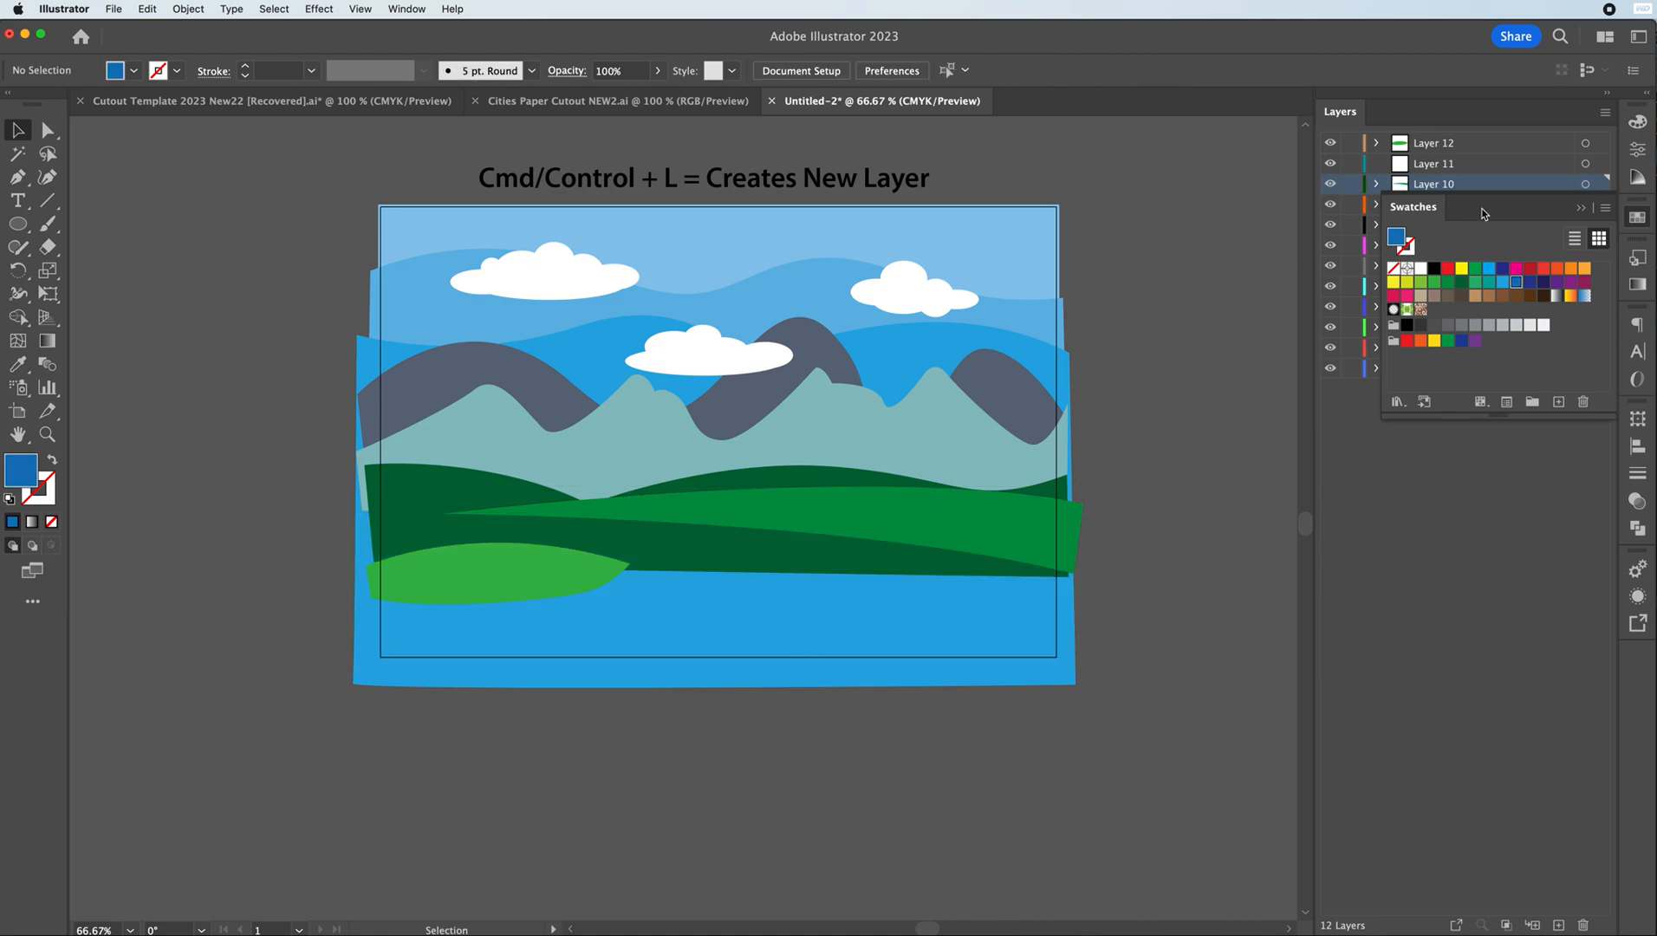
pyautogui.click(1452, 164)
pyautogui.press('super+f')
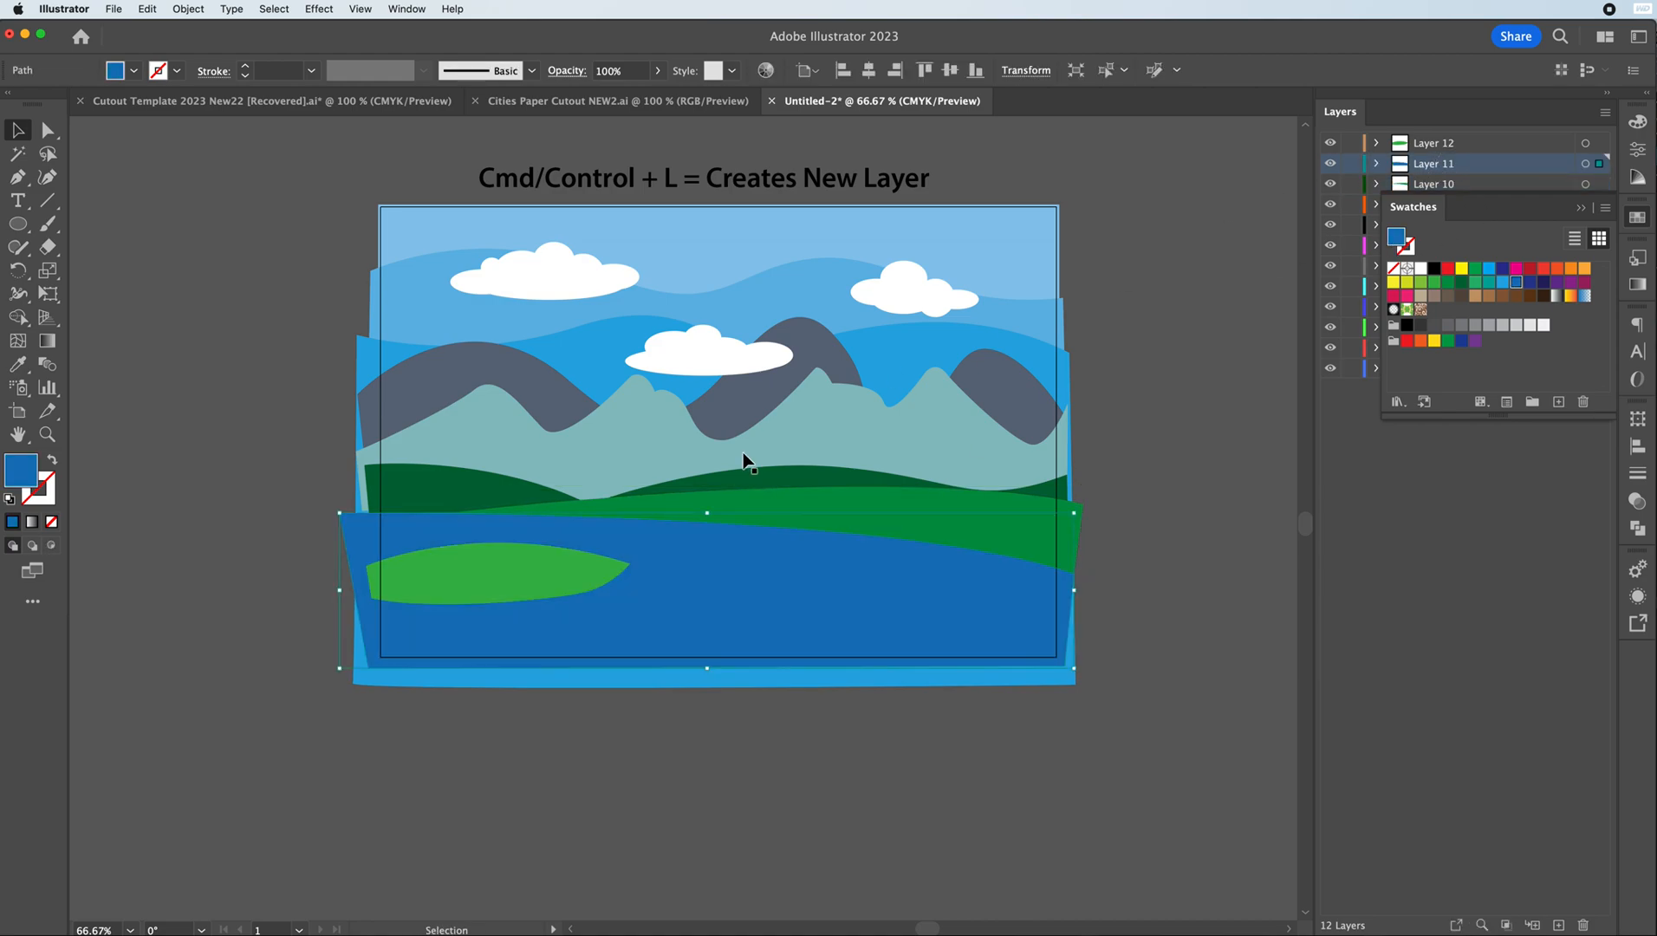
pyautogui.click(338, 495)
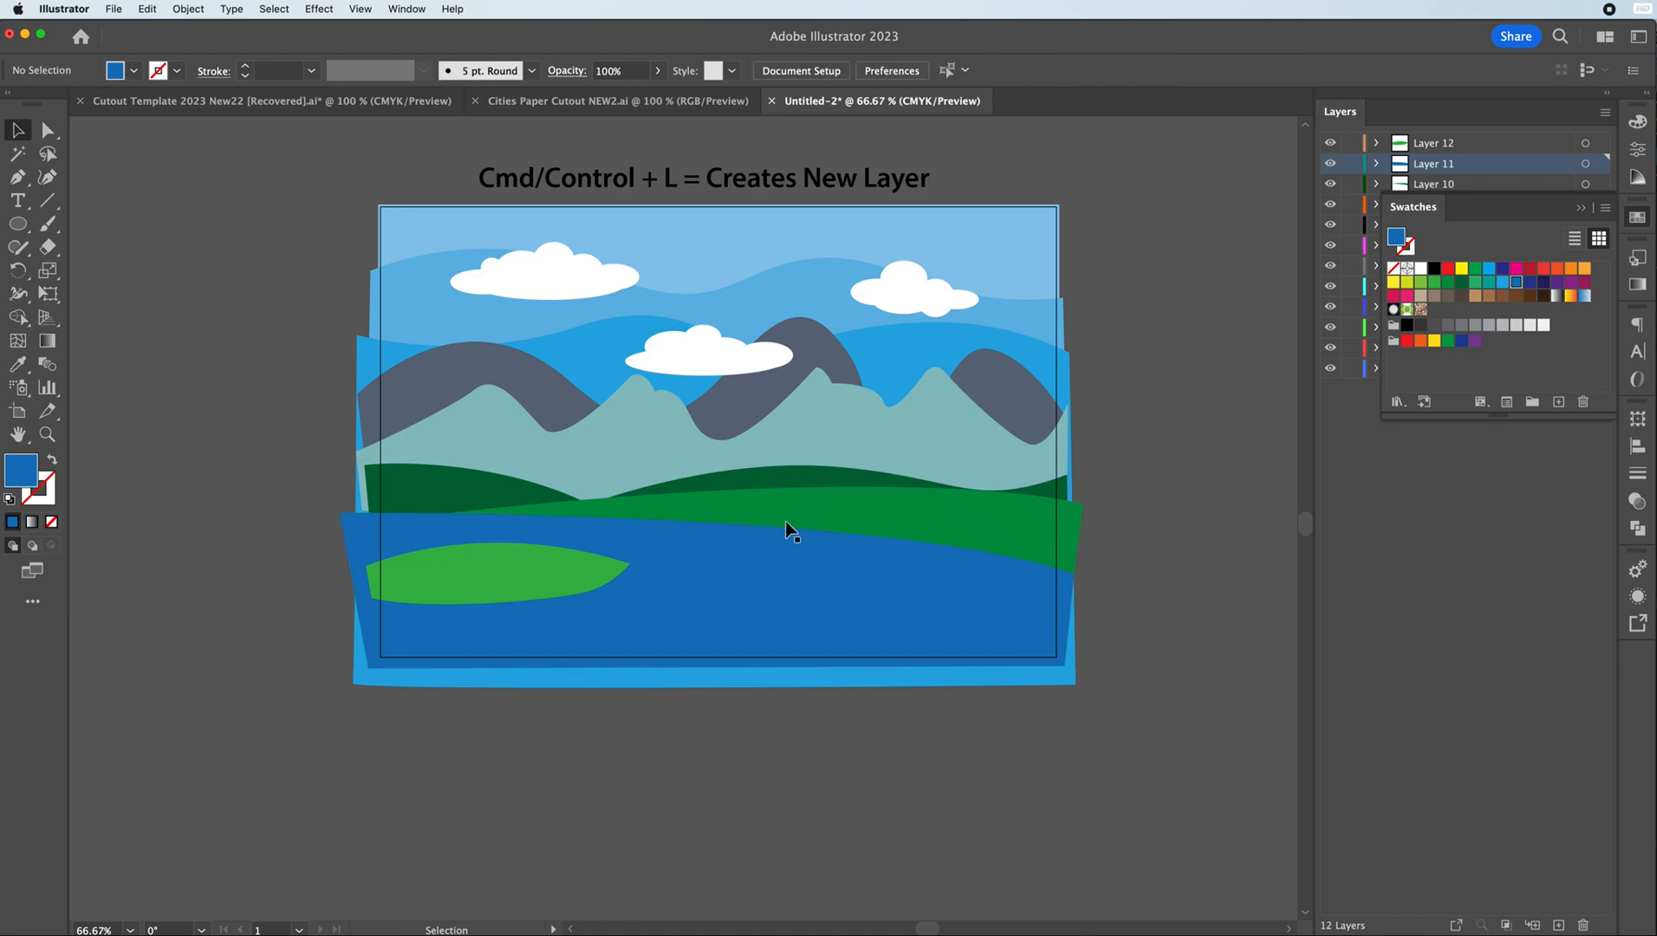
# - Draw a closed curved hill in the artboard's lower right corner, from about X 12.14 in, Y 6.83 in down to X 6.67 in, Y 8.18 in
pyautogui.click(18, 177)
pyautogui.click(18, 224)
pyautogui.click(17, 178)
pyautogui.click(1061, 592)
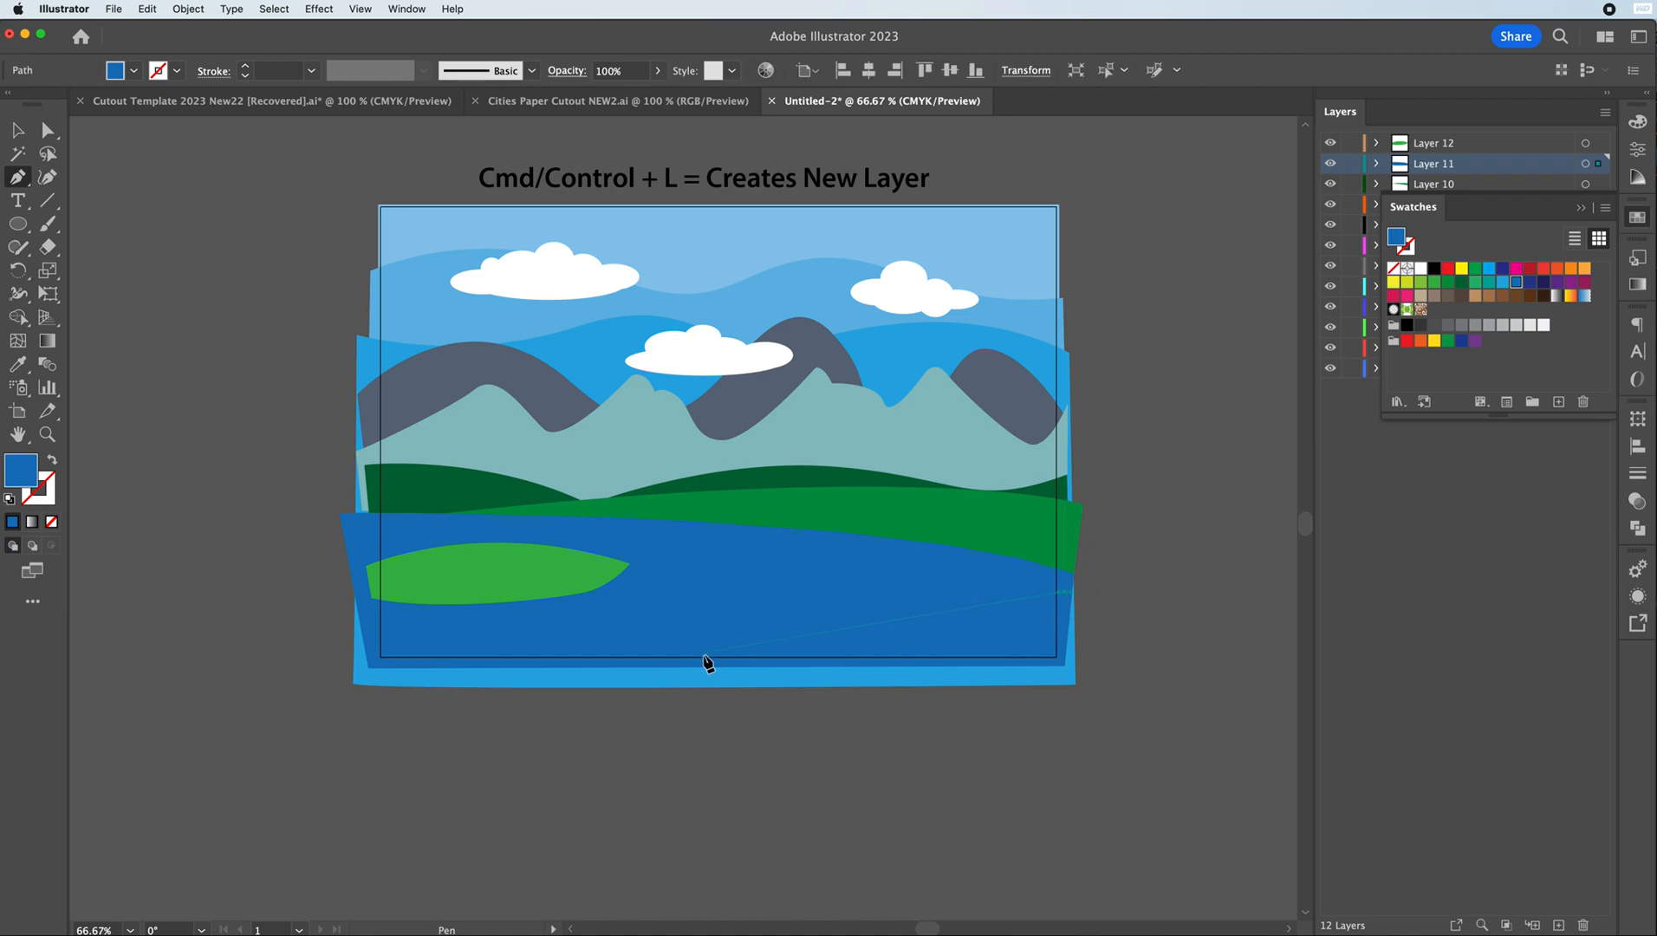
pyautogui.moveTo(665, 748); pyautogui.dragTo(637, 754)
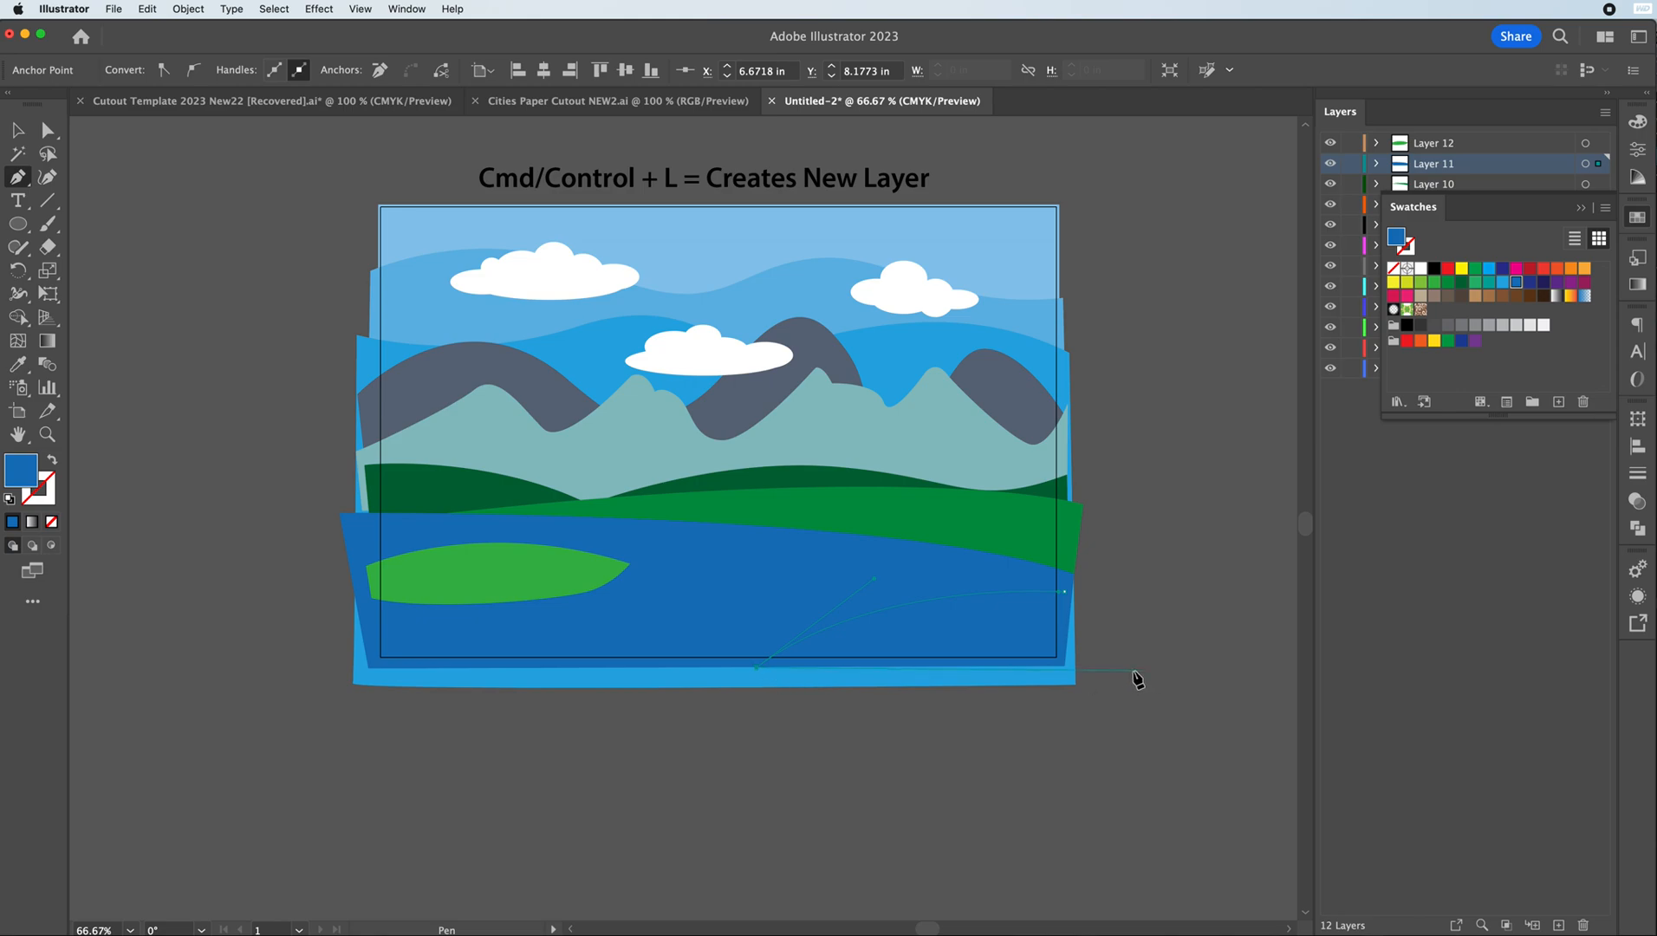
pyautogui.click(1065, 665)
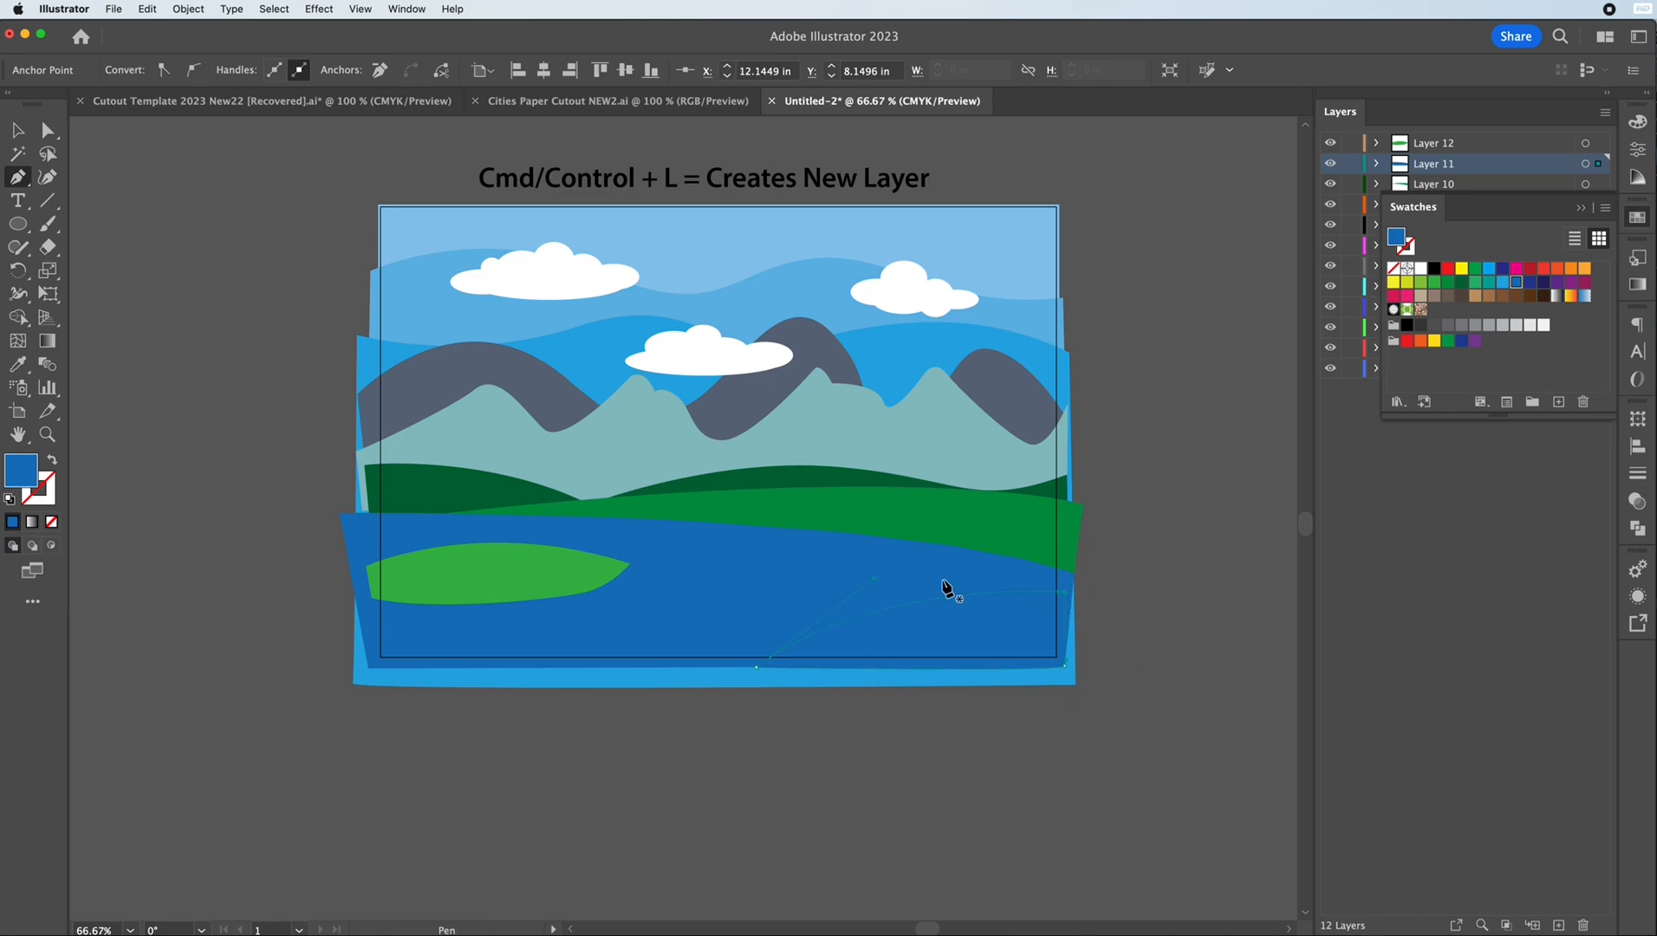
# - Fill the lower right hill with the light yellow-green swatch
pyautogui.click(1420, 282)
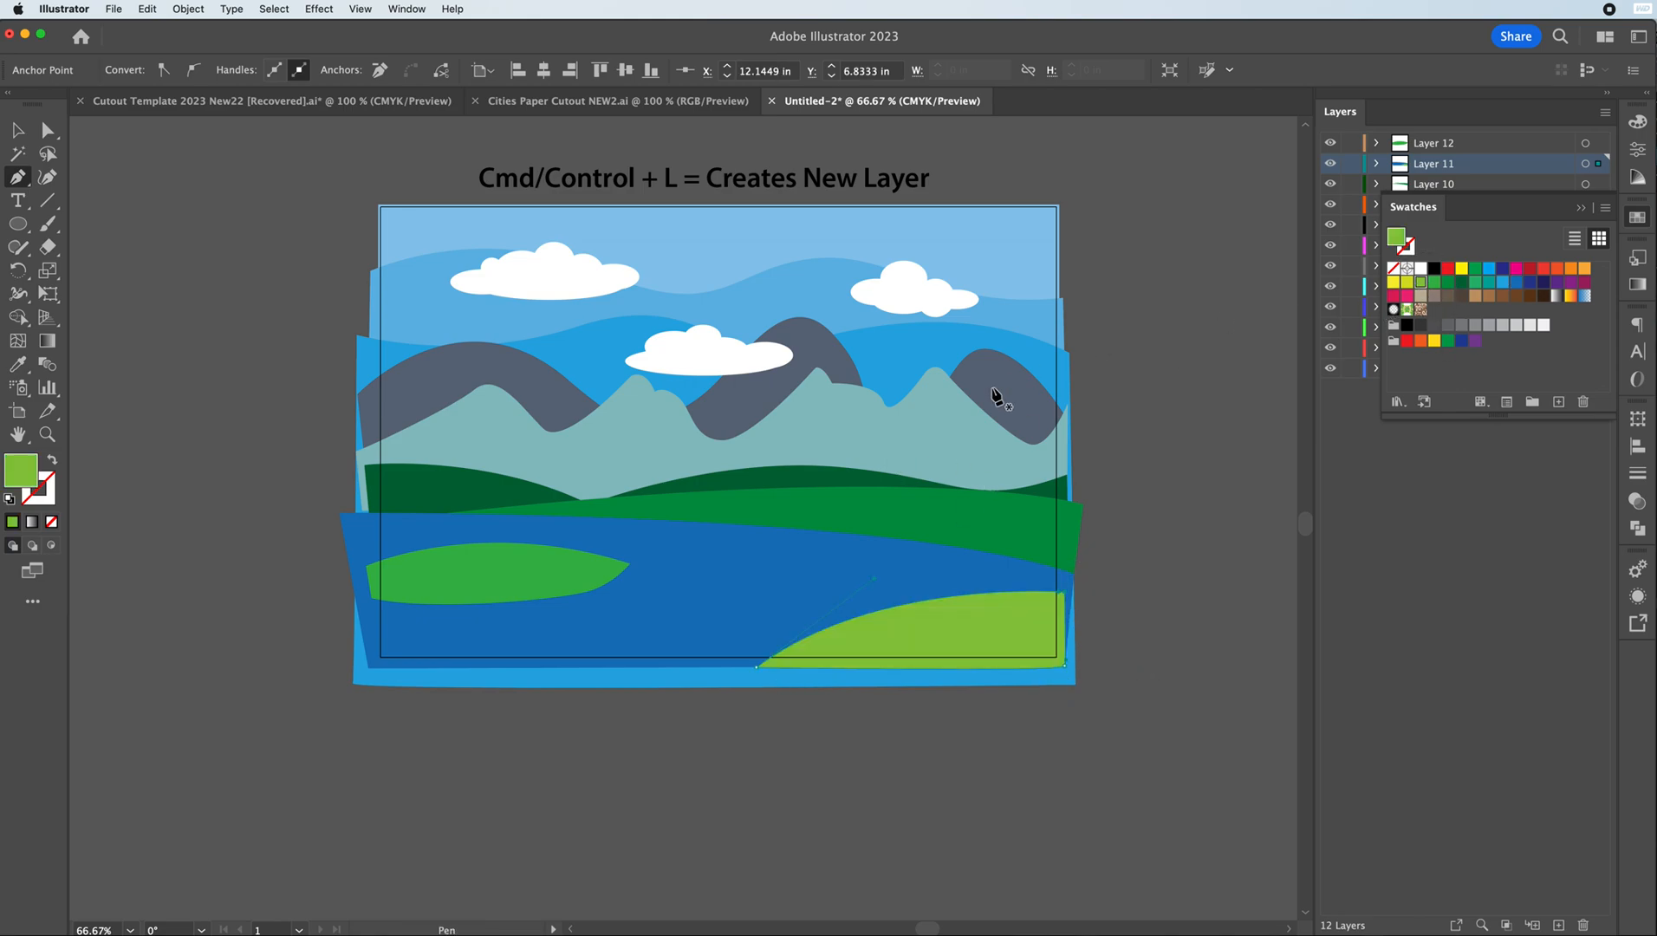
pyautogui.click(17, 130)
pyautogui.click(18, 177)
pyautogui.click(17, 131)
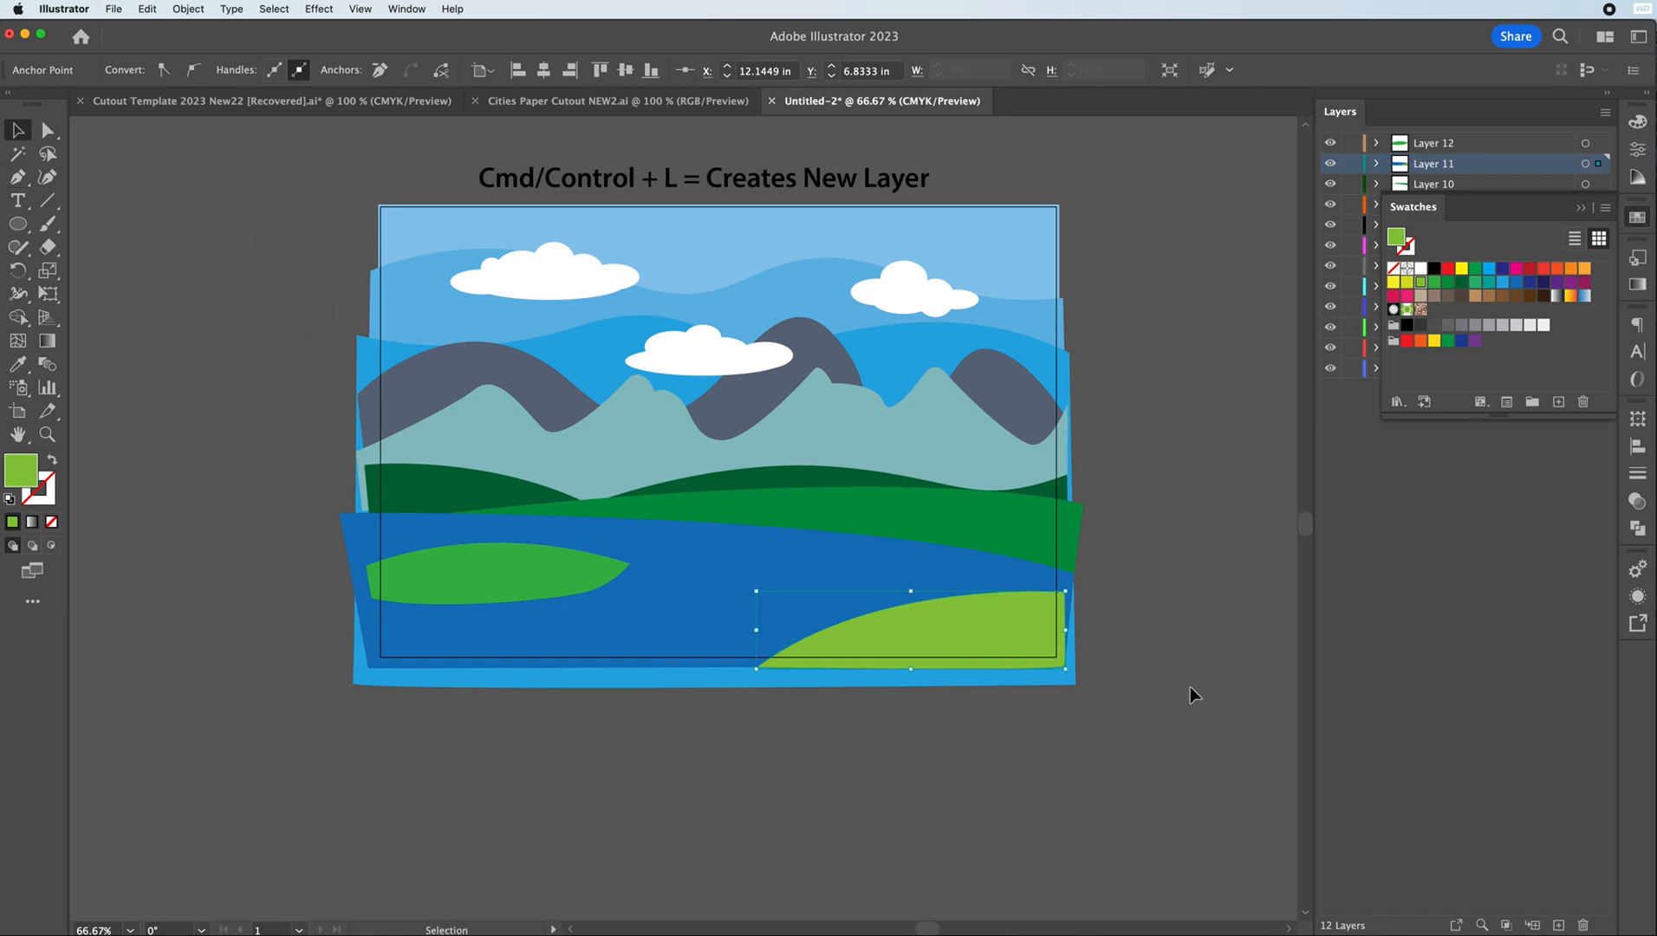
# - Create a new layer, Layer 13, and move the yellow-green hill onto it in the same place by cutting and pasting
pyautogui.click(962, 618)
pyautogui.press('cmd+x')
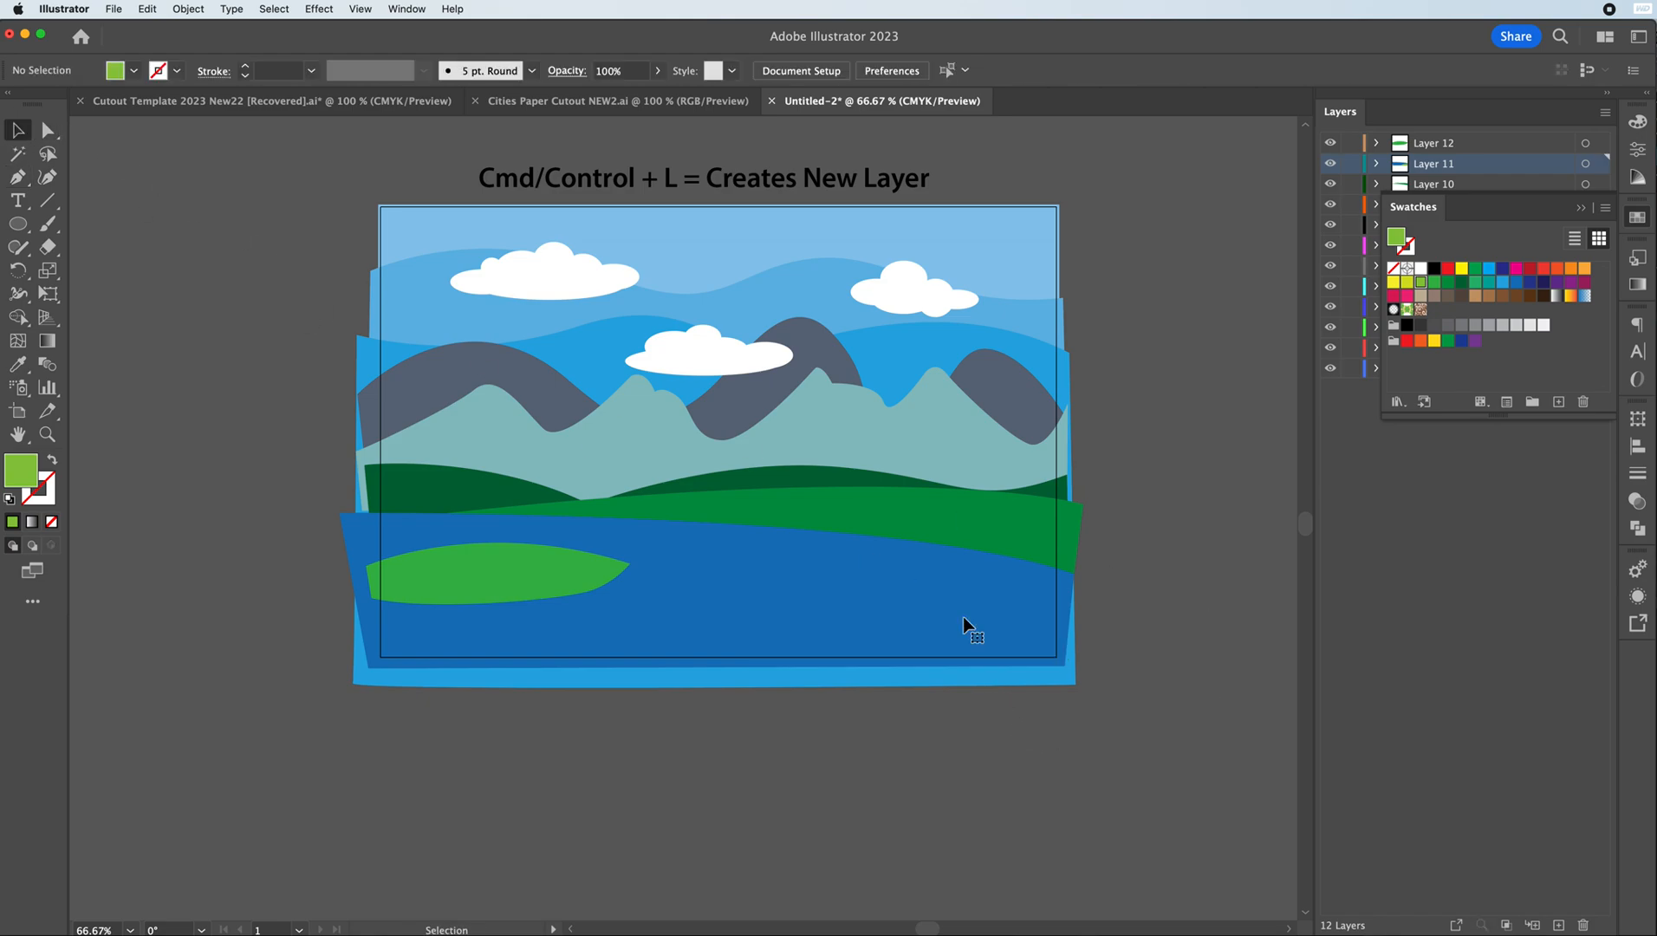
pyautogui.press('cmd+l')
pyautogui.press('cmd+f')
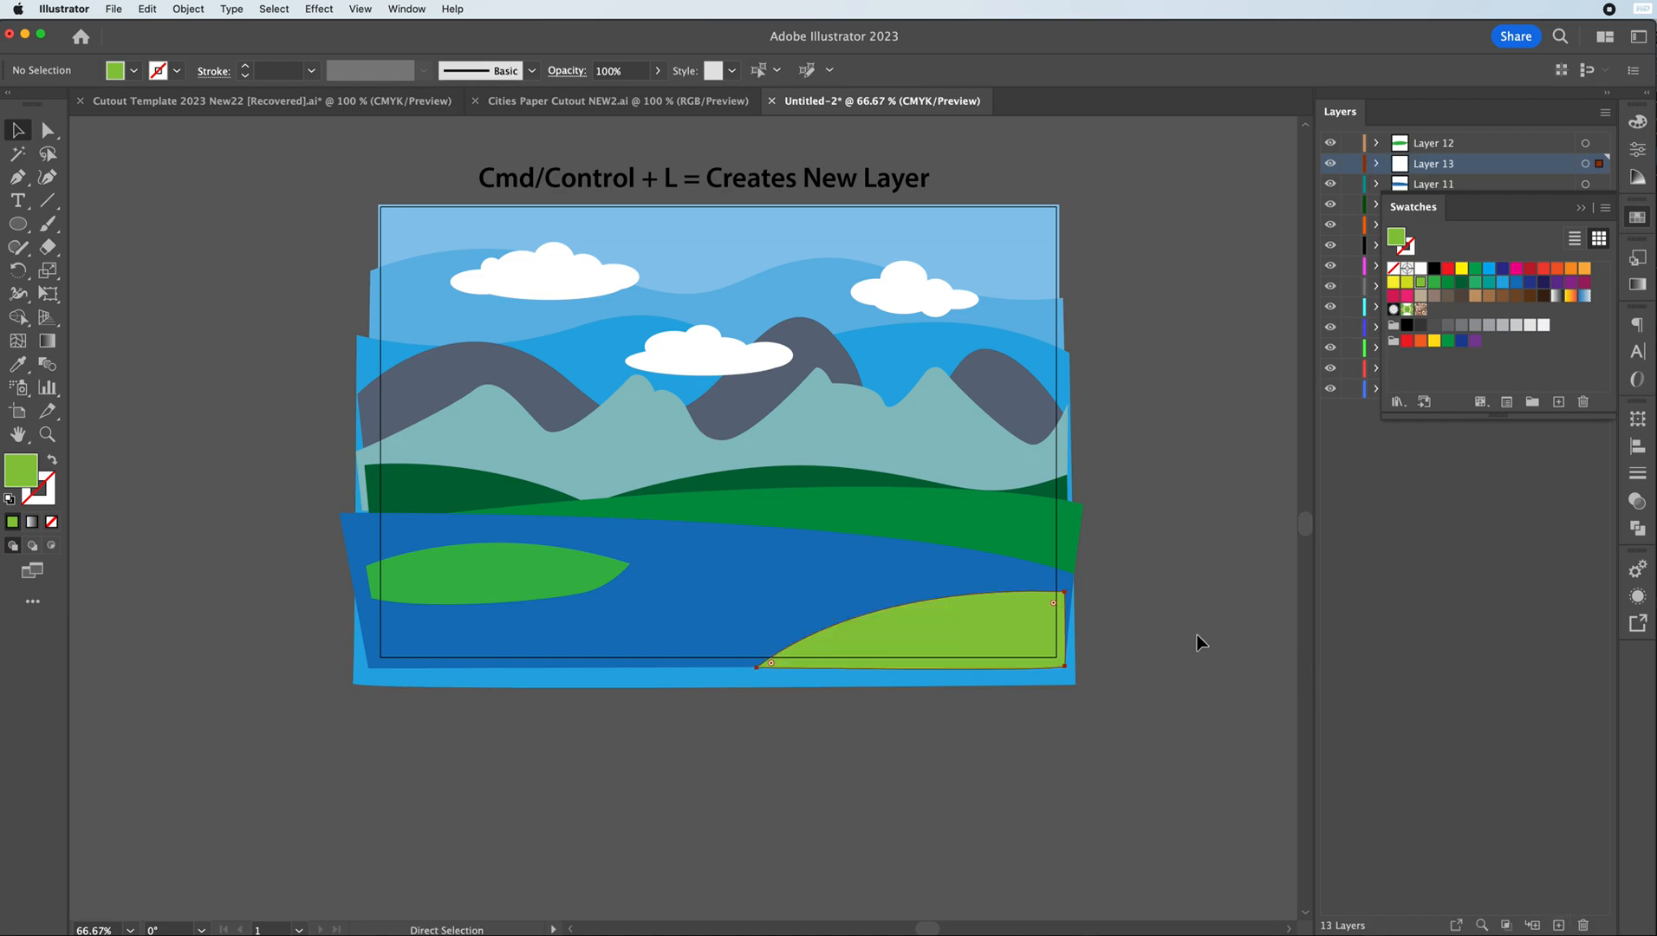
pyautogui.click(1138, 576)
pyautogui.click(1012, 624)
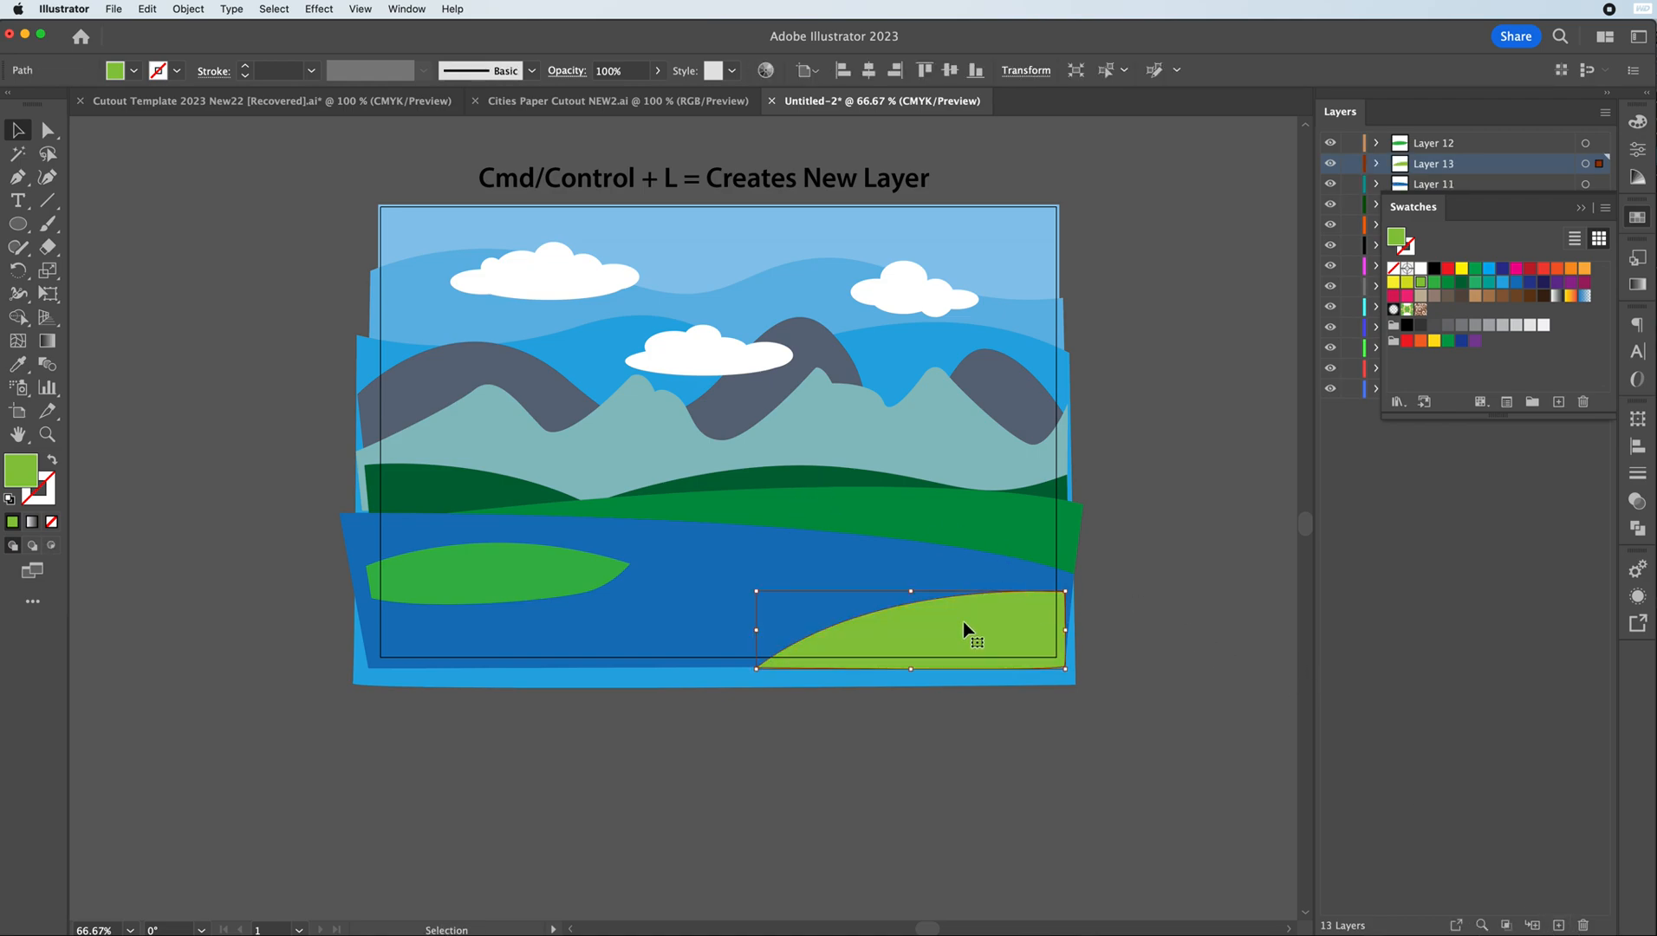
# - Create Layer 14 and draw a closed lower left hill on it, sloping from about X -0.35 in, Y 6.81 in to X 7.79 in, Y 7.83 in
pyautogui.click(1557, 924)
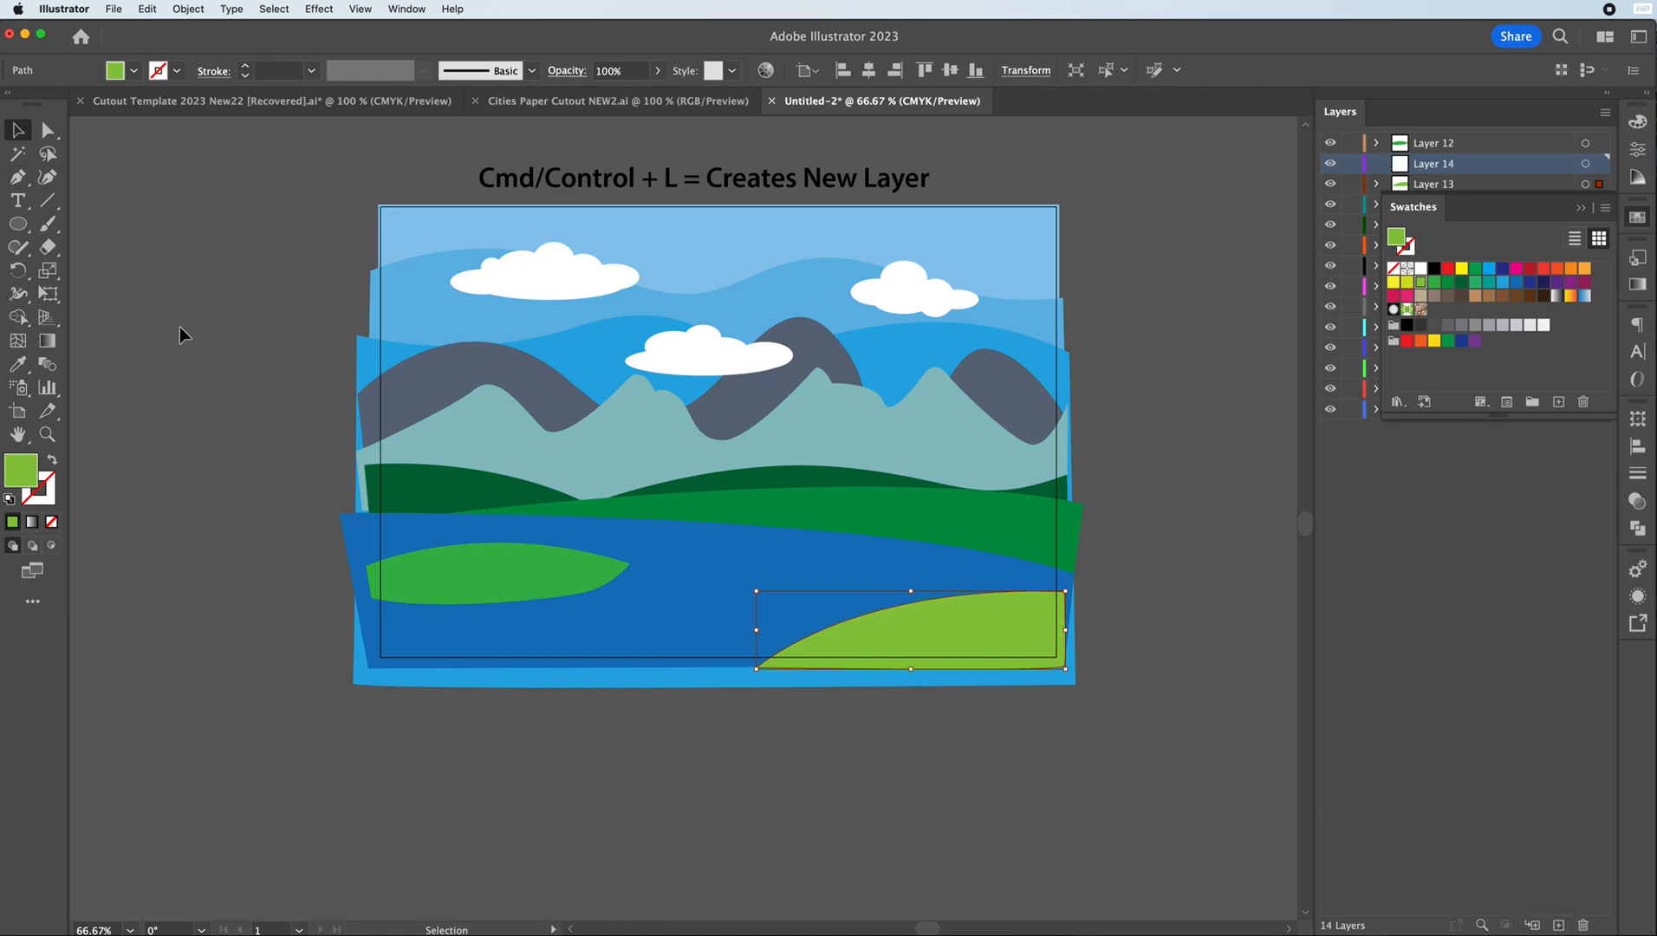
pyautogui.click(17, 176)
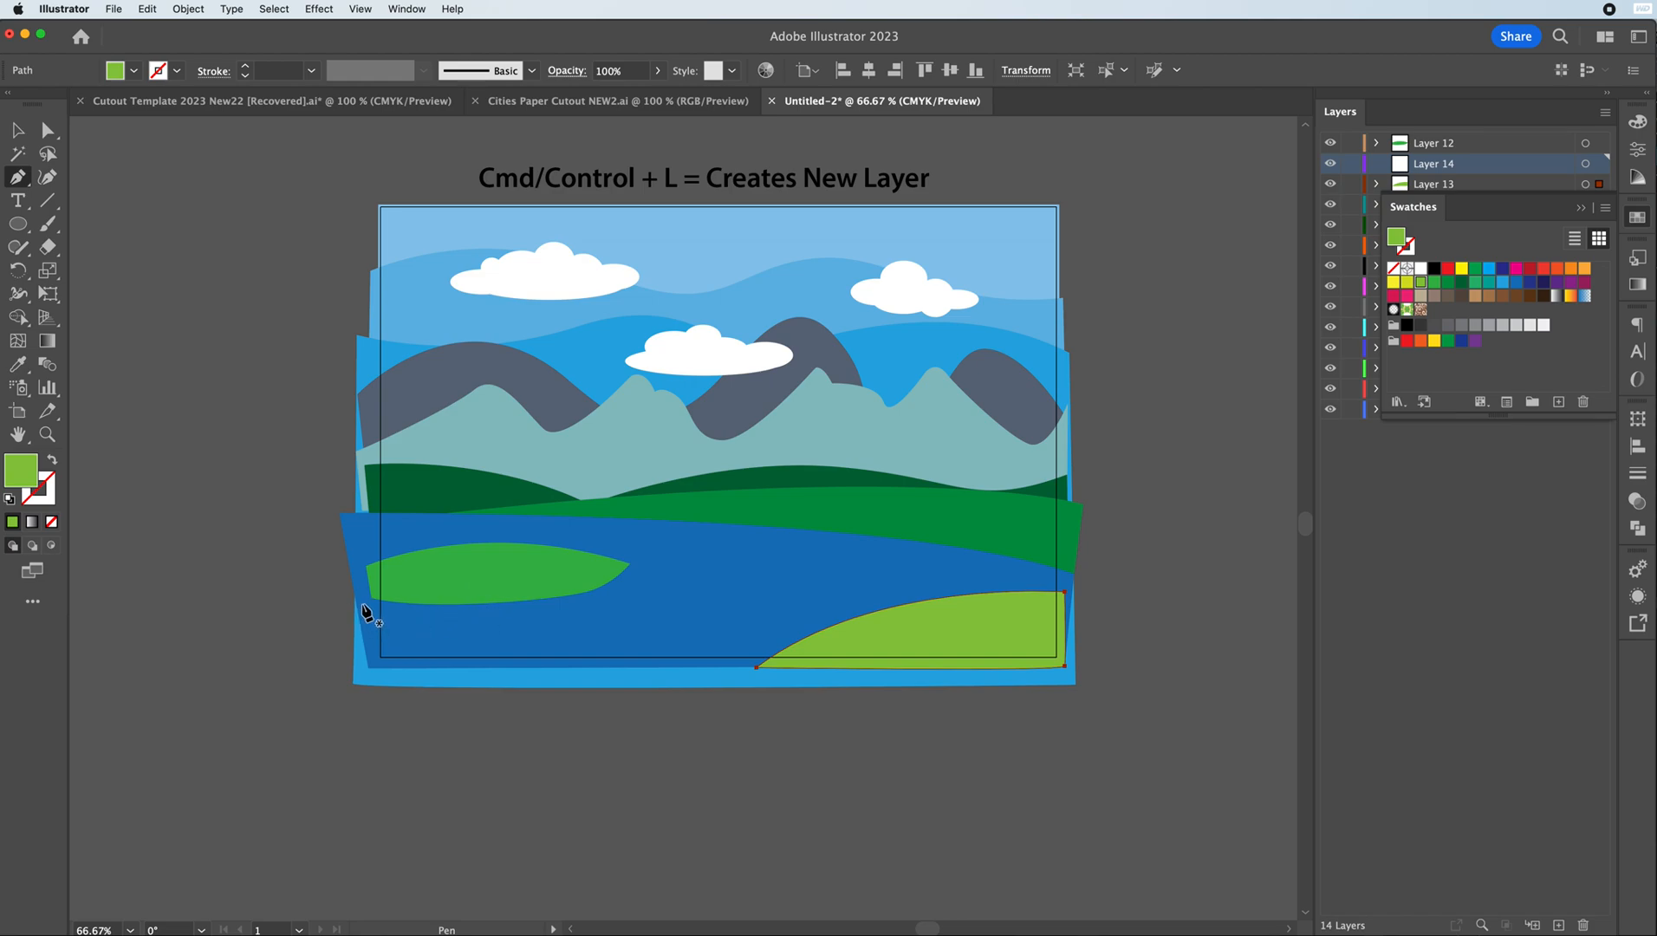
pyautogui.click(360, 590)
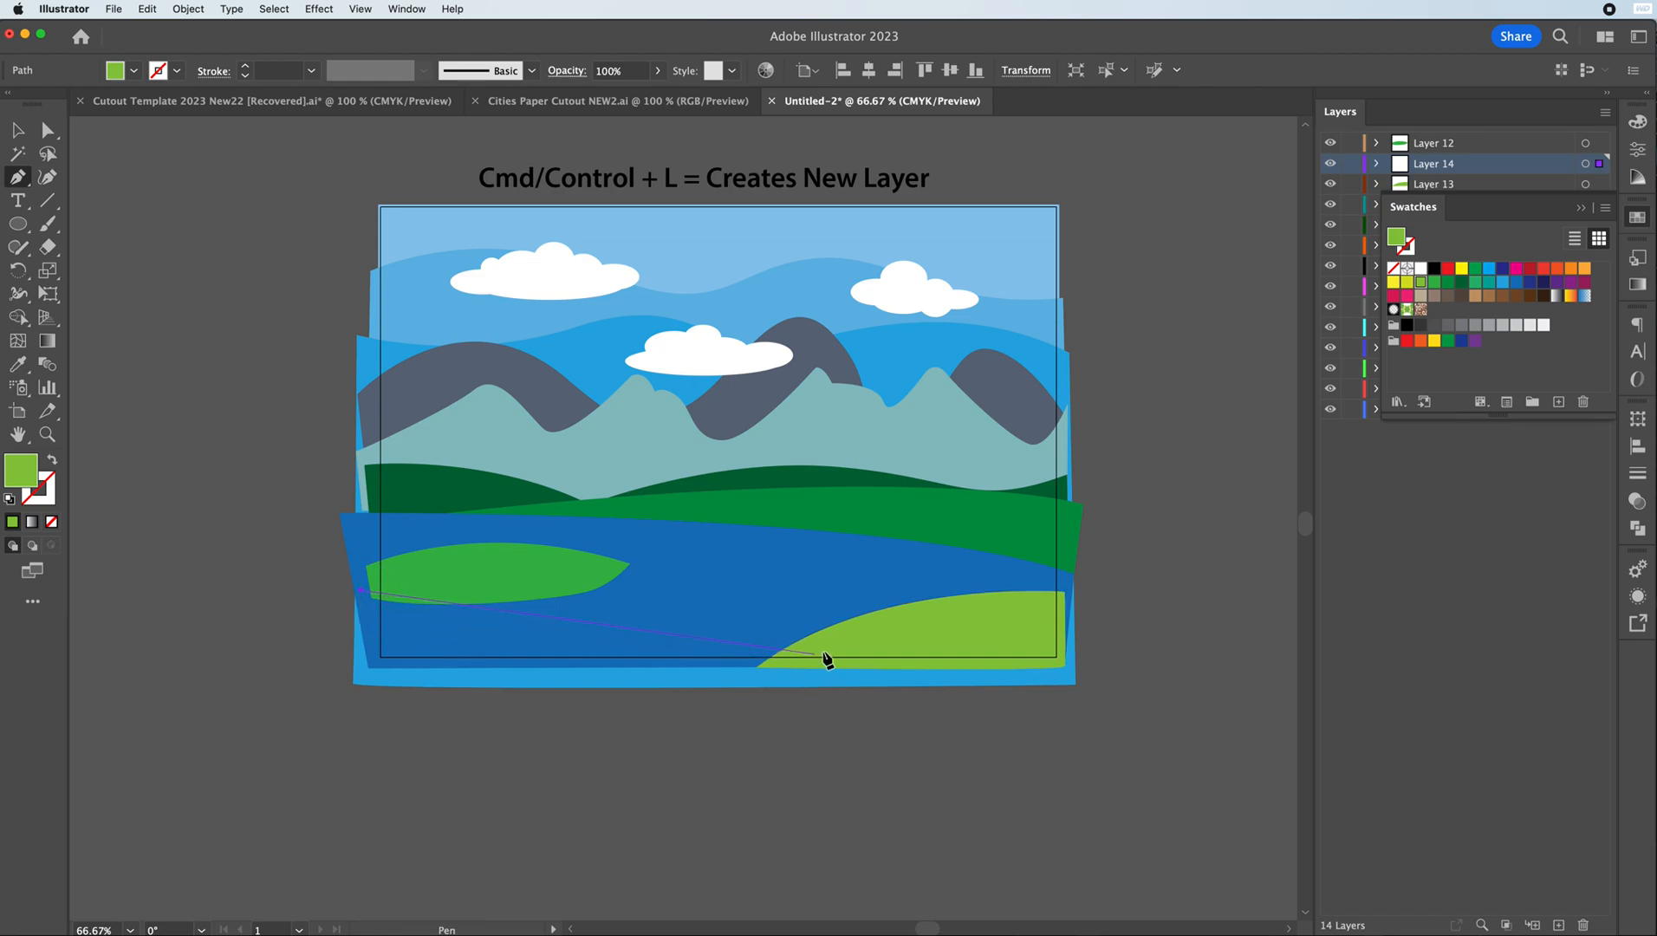
pyautogui.moveTo(820, 648); pyautogui.dragTo(1016, 626)
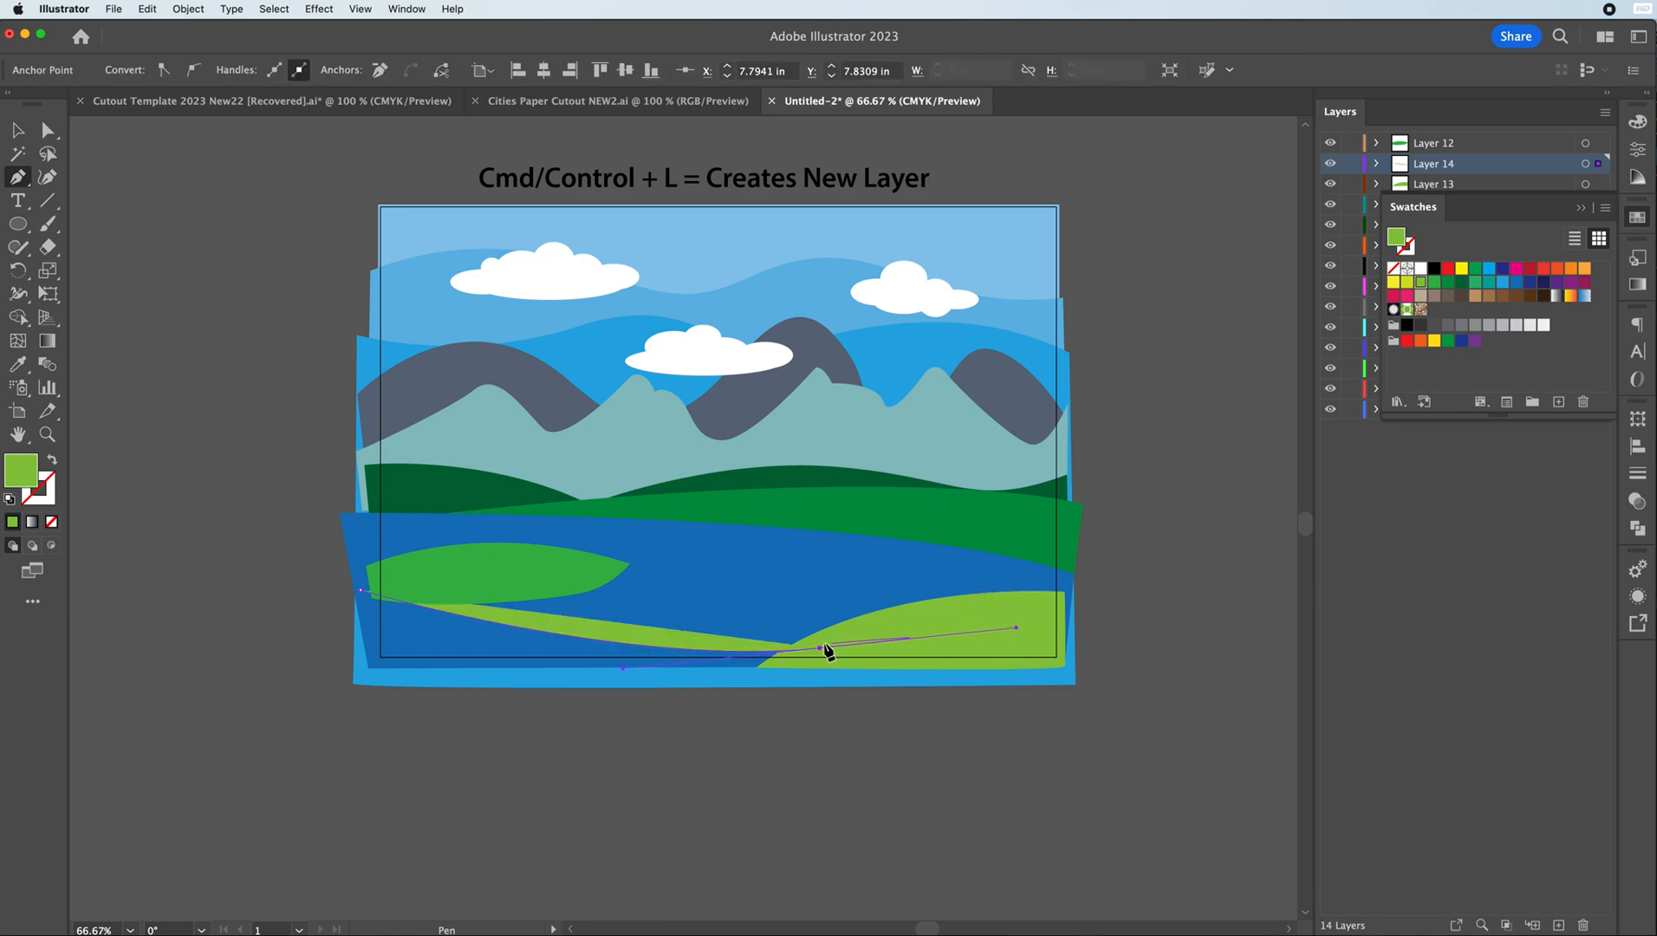
pyautogui.click(820, 649)
pyautogui.click(742, 679)
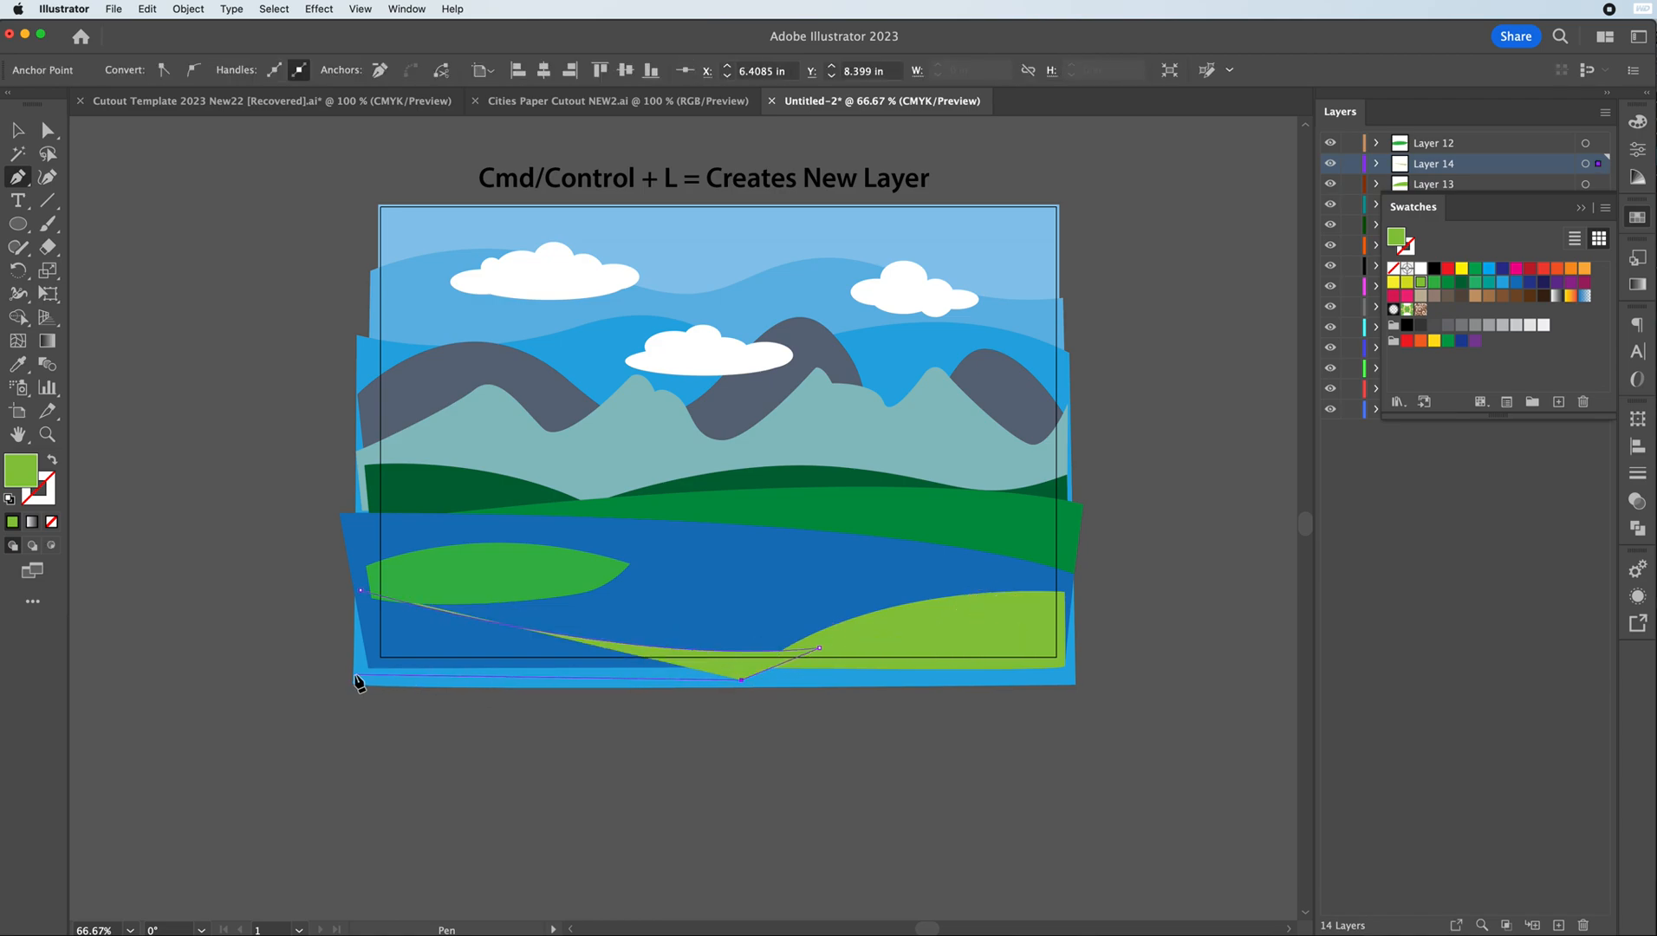
pyautogui.click(356, 674)
pyautogui.click(361, 590)
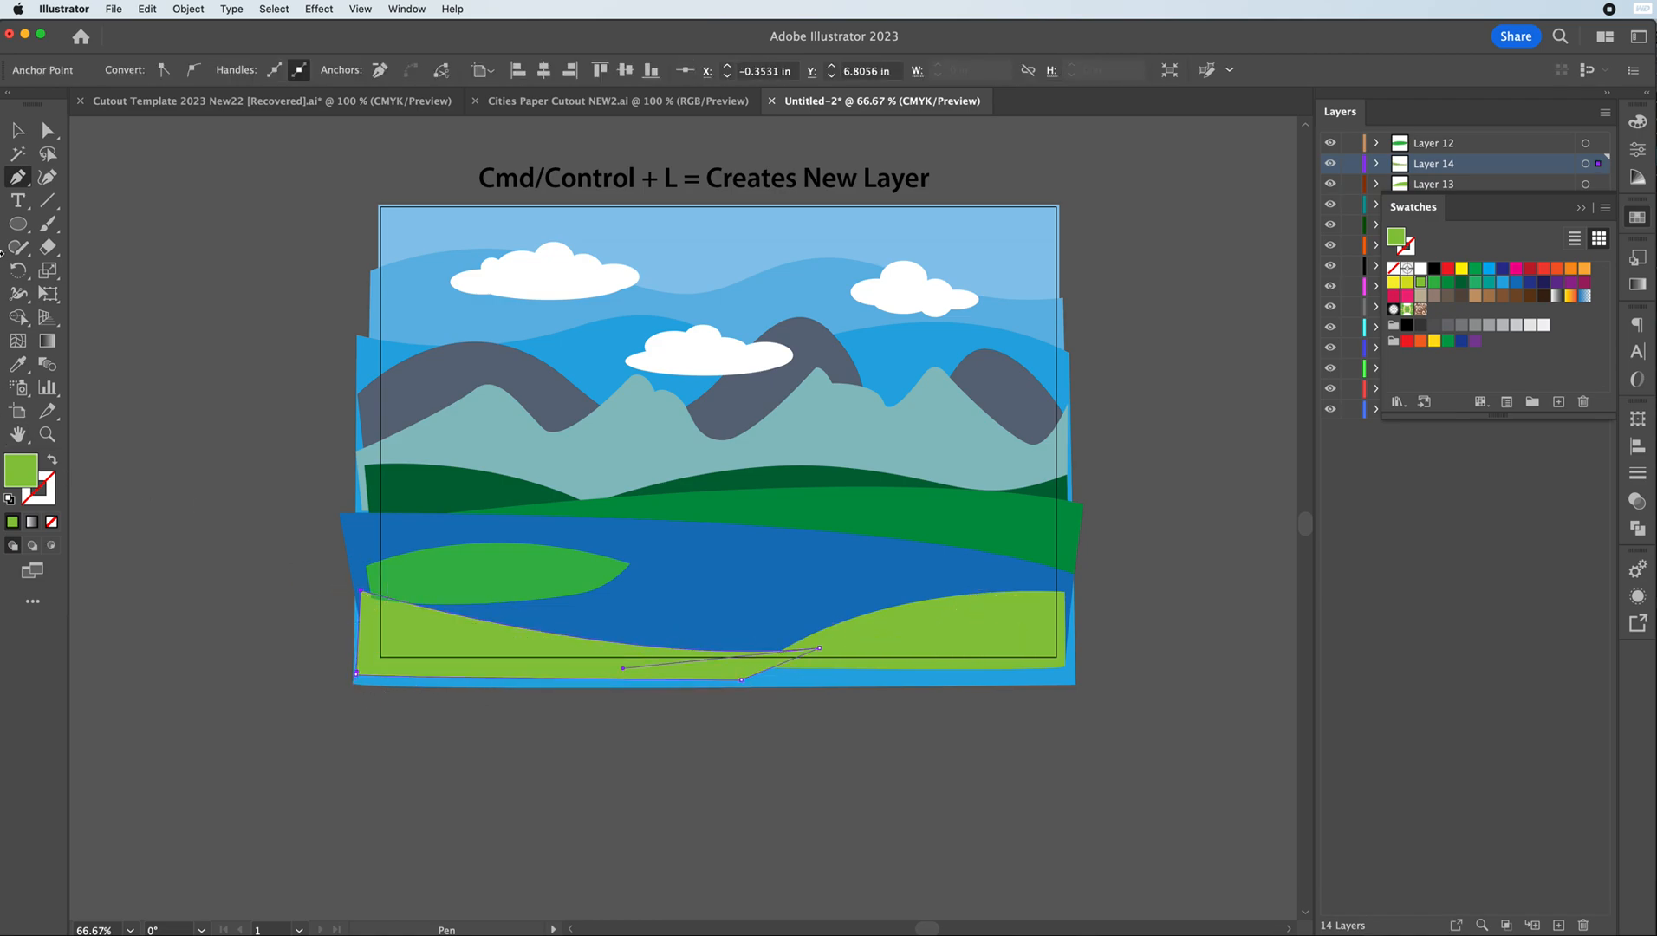
# - Fill the lower left hill with the island's bright green using the Eyedropper
pyautogui.click(48, 177)
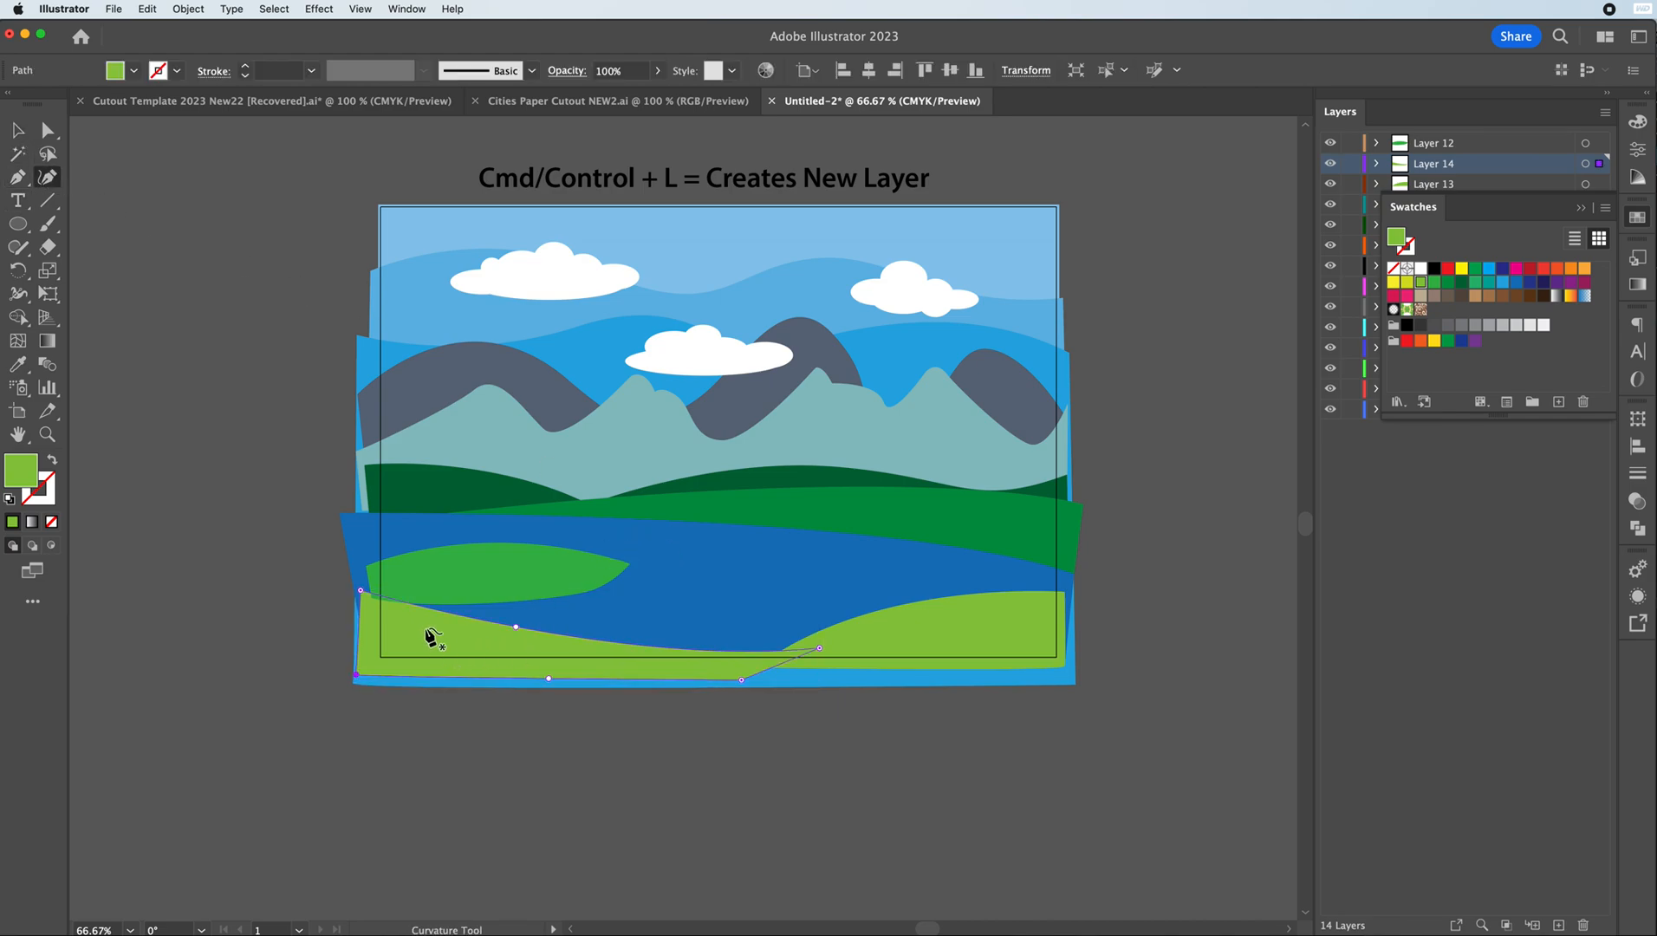
pyautogui.click(17, 364)
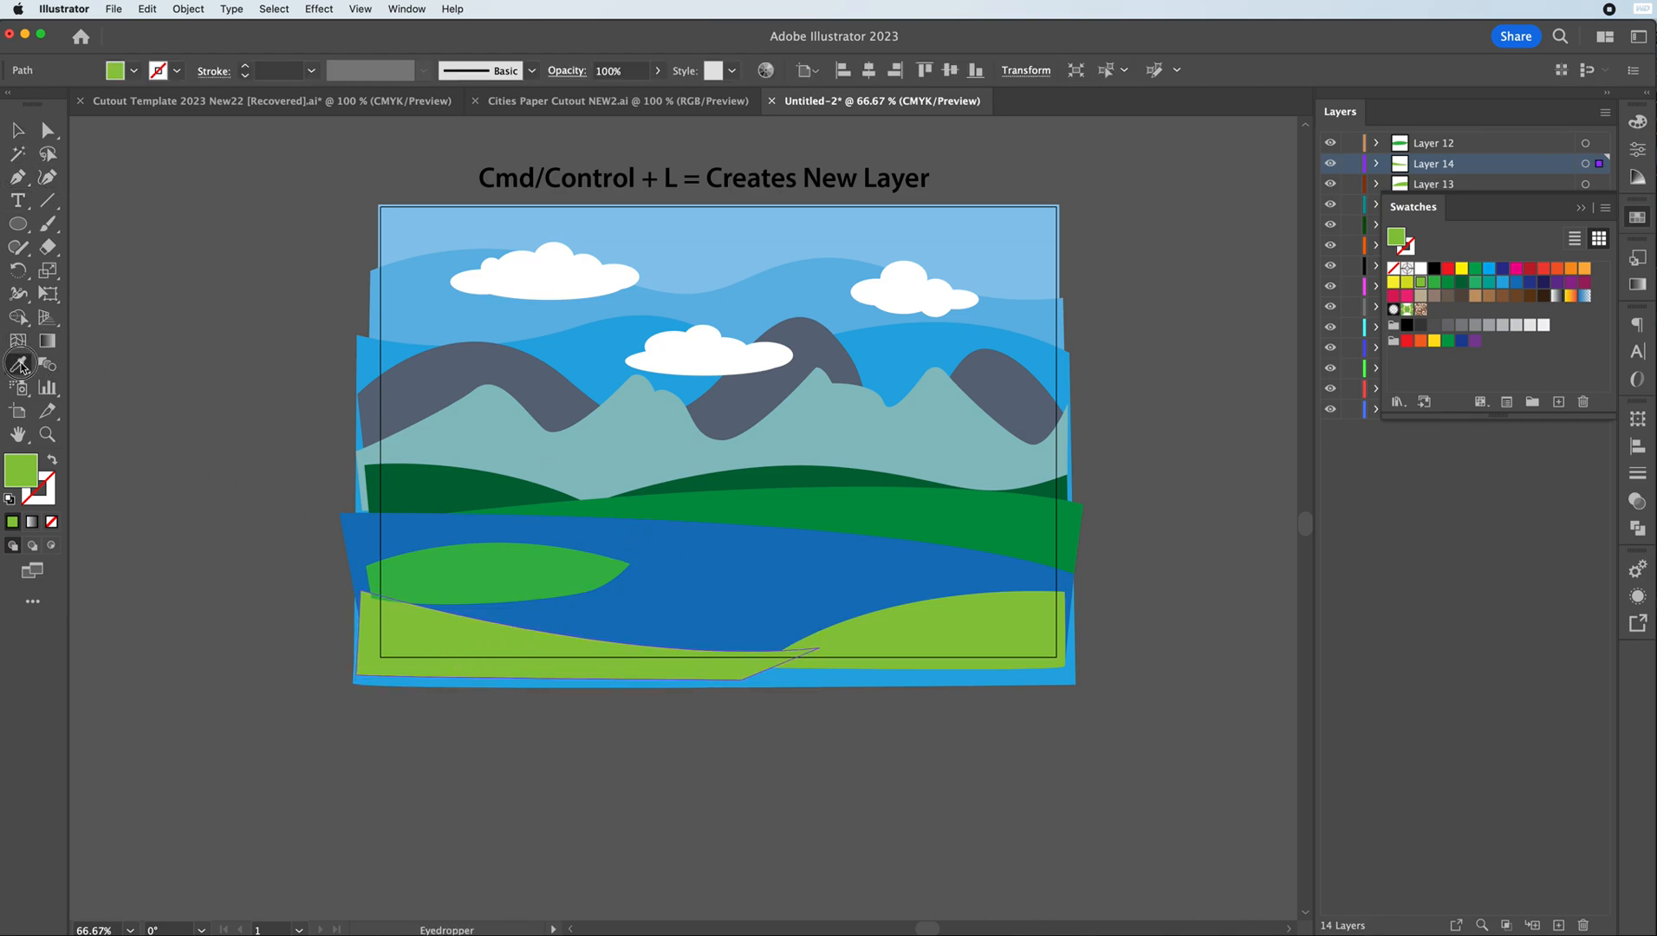
pyautogui.click(461, 570)
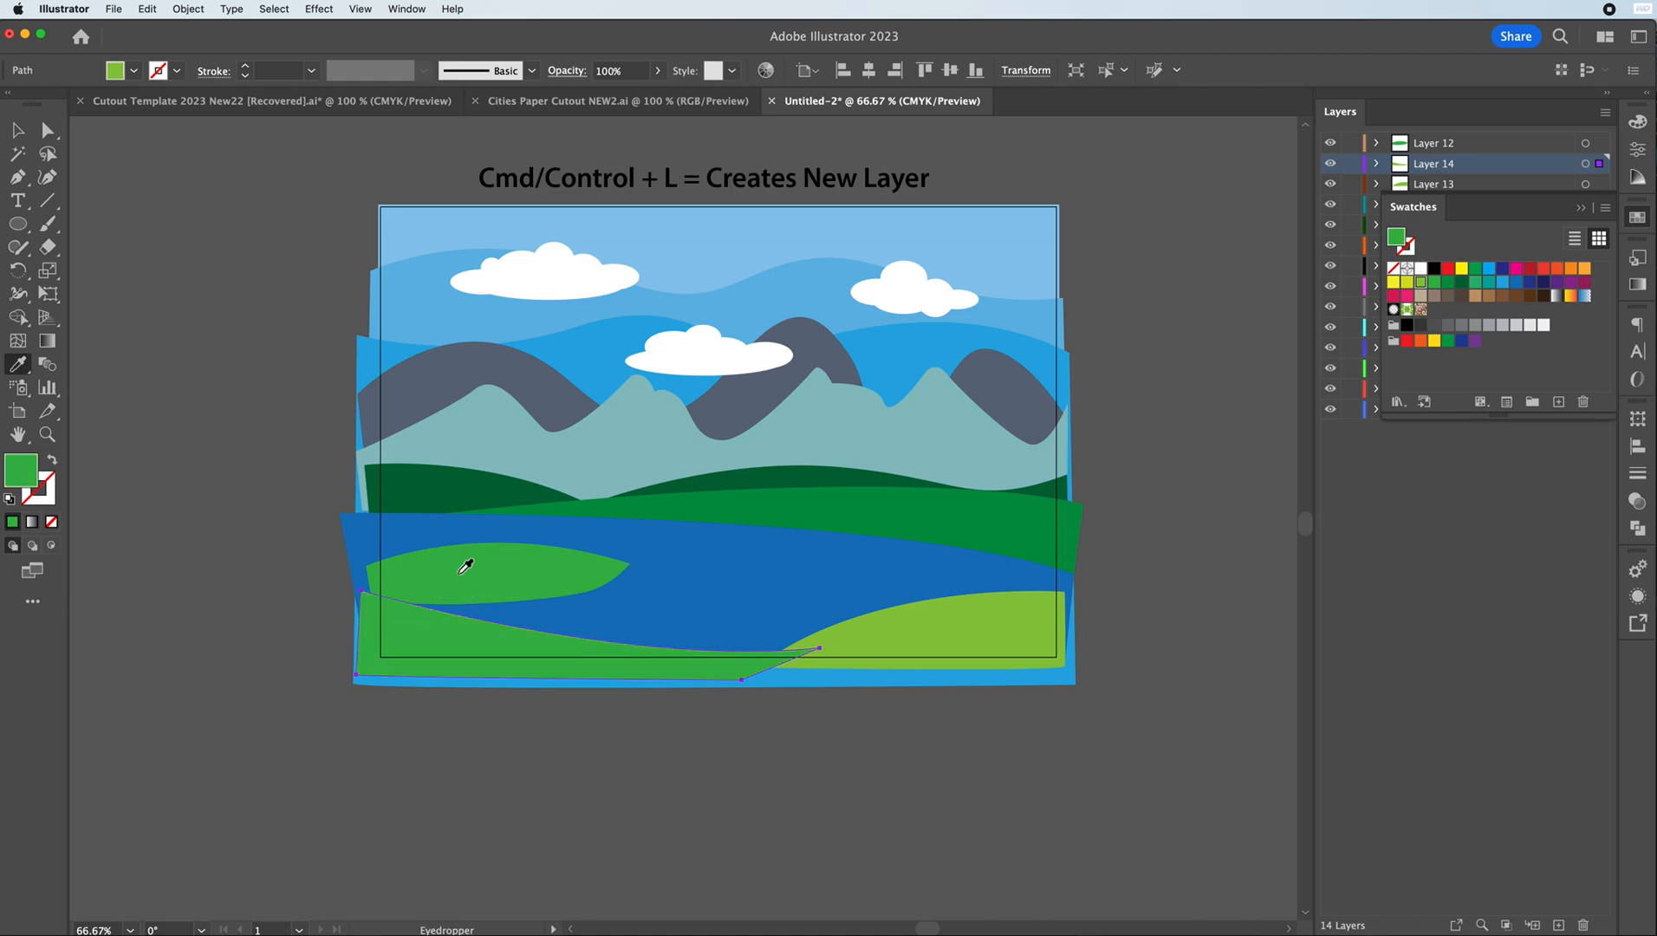
# - Close the swatches and move Layer 14 below Layer 13 in the layer order
pyautogui.click(20, 131)
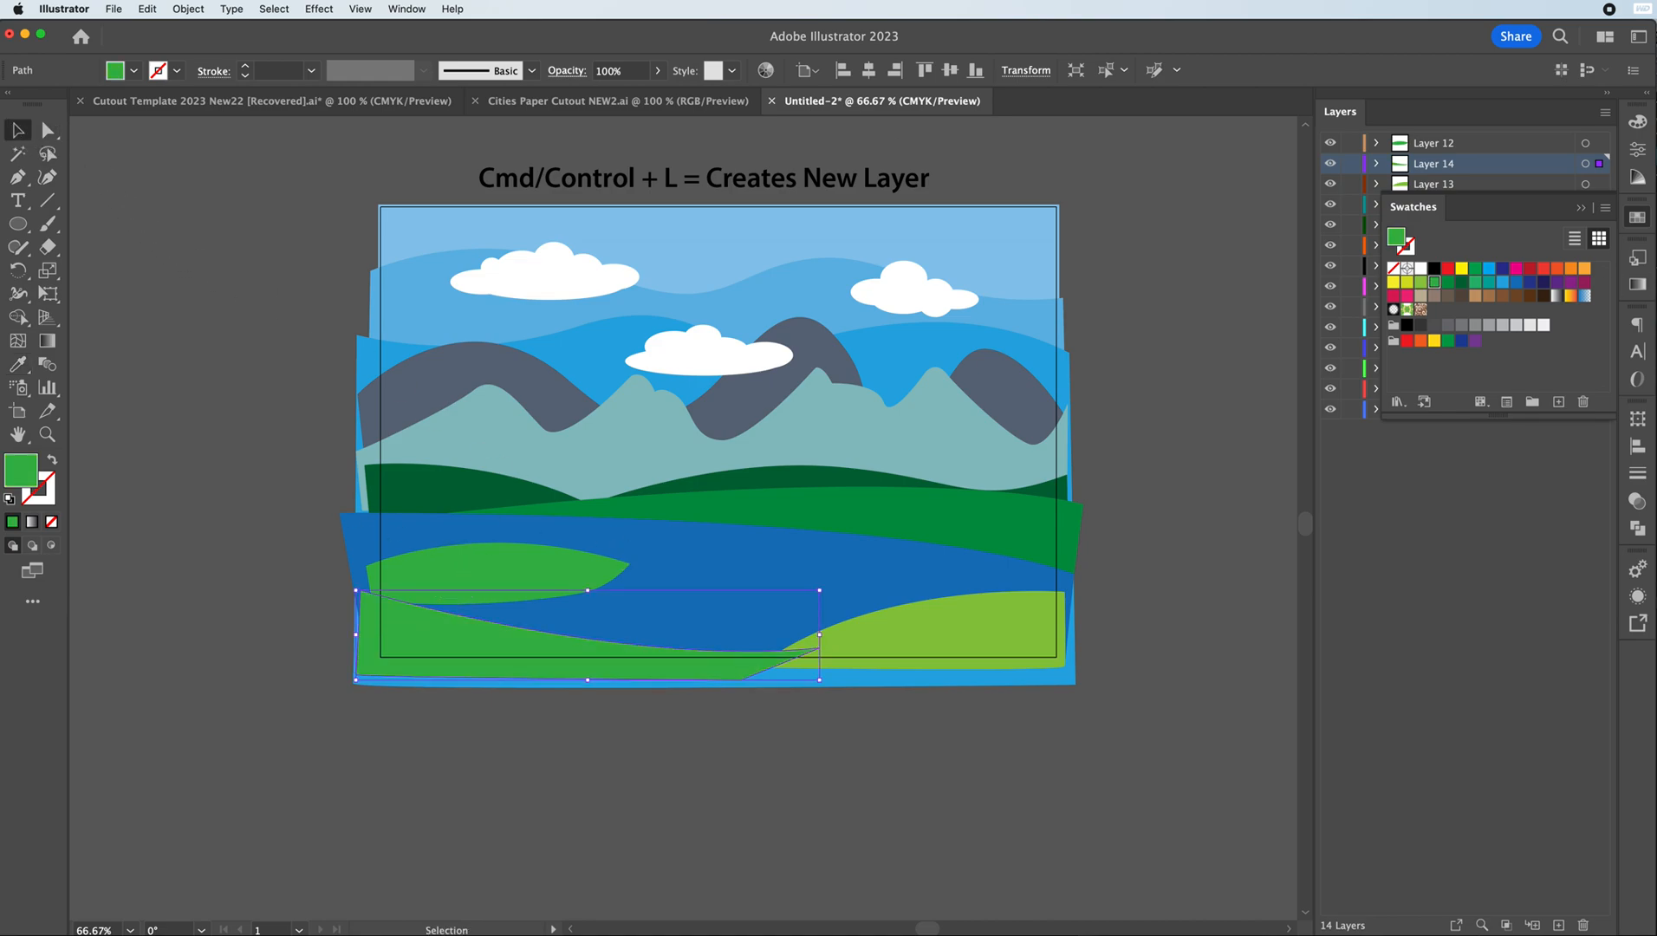
pyautogui.click(1580, 208)
pyautogui.moveTo(1480, 165); pyautogui.dragTo(1474, 195)
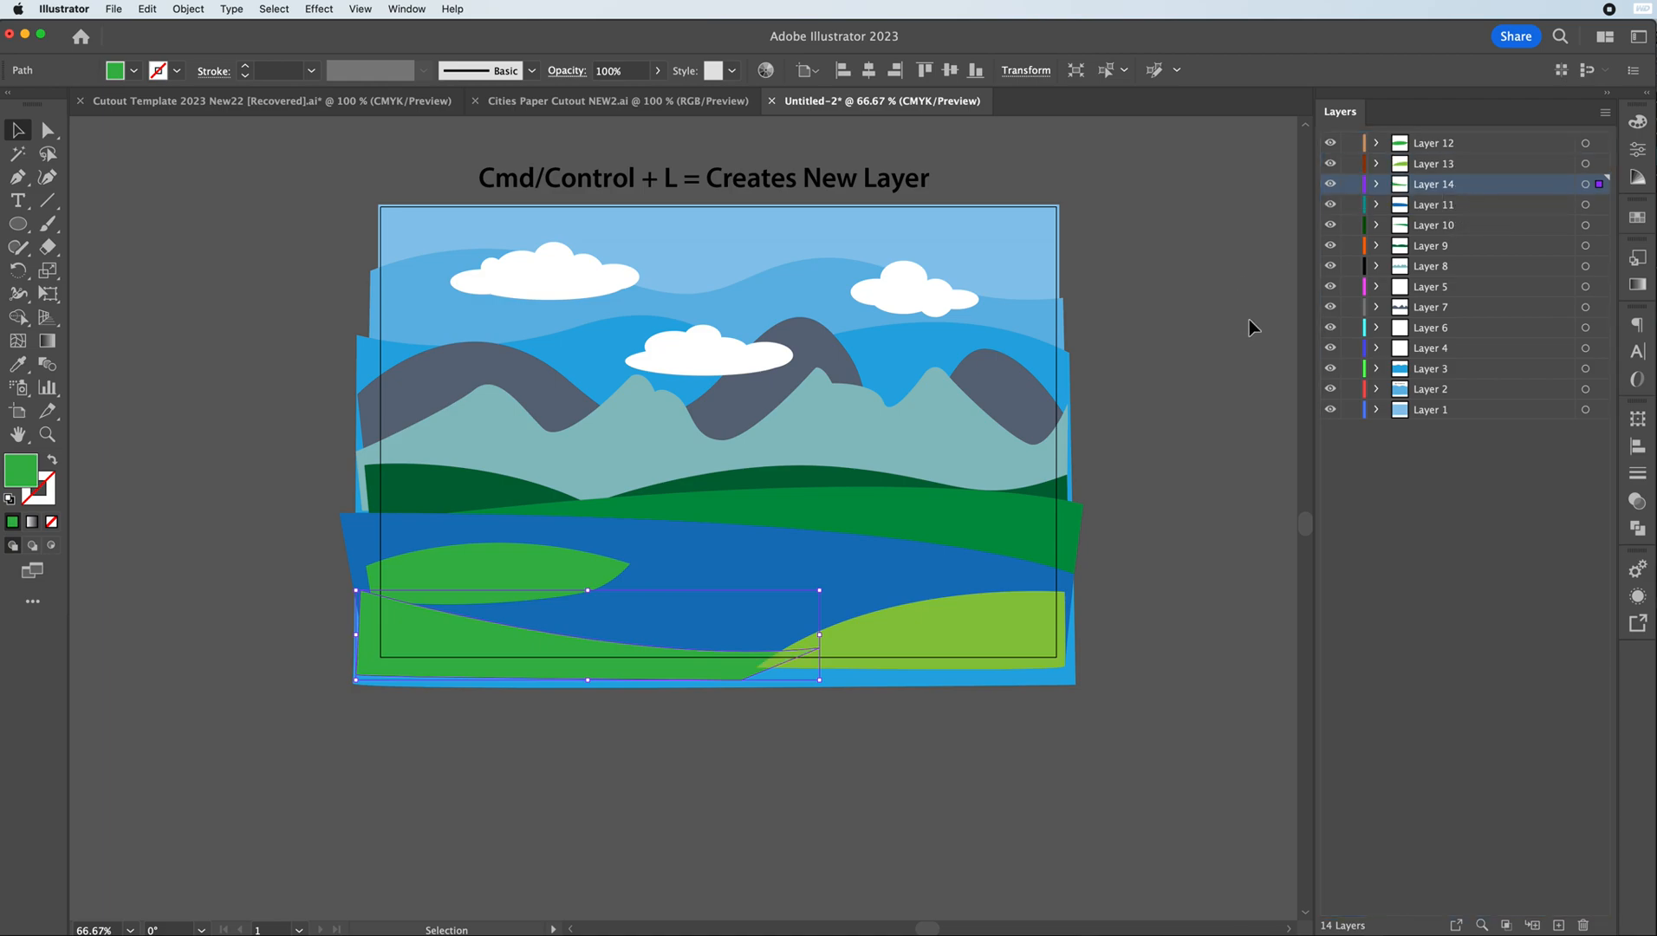
# - Shift the lower left hill's fill hue slightly toward yellow-green in the Color Picker
pyautogui.click(294, 425)
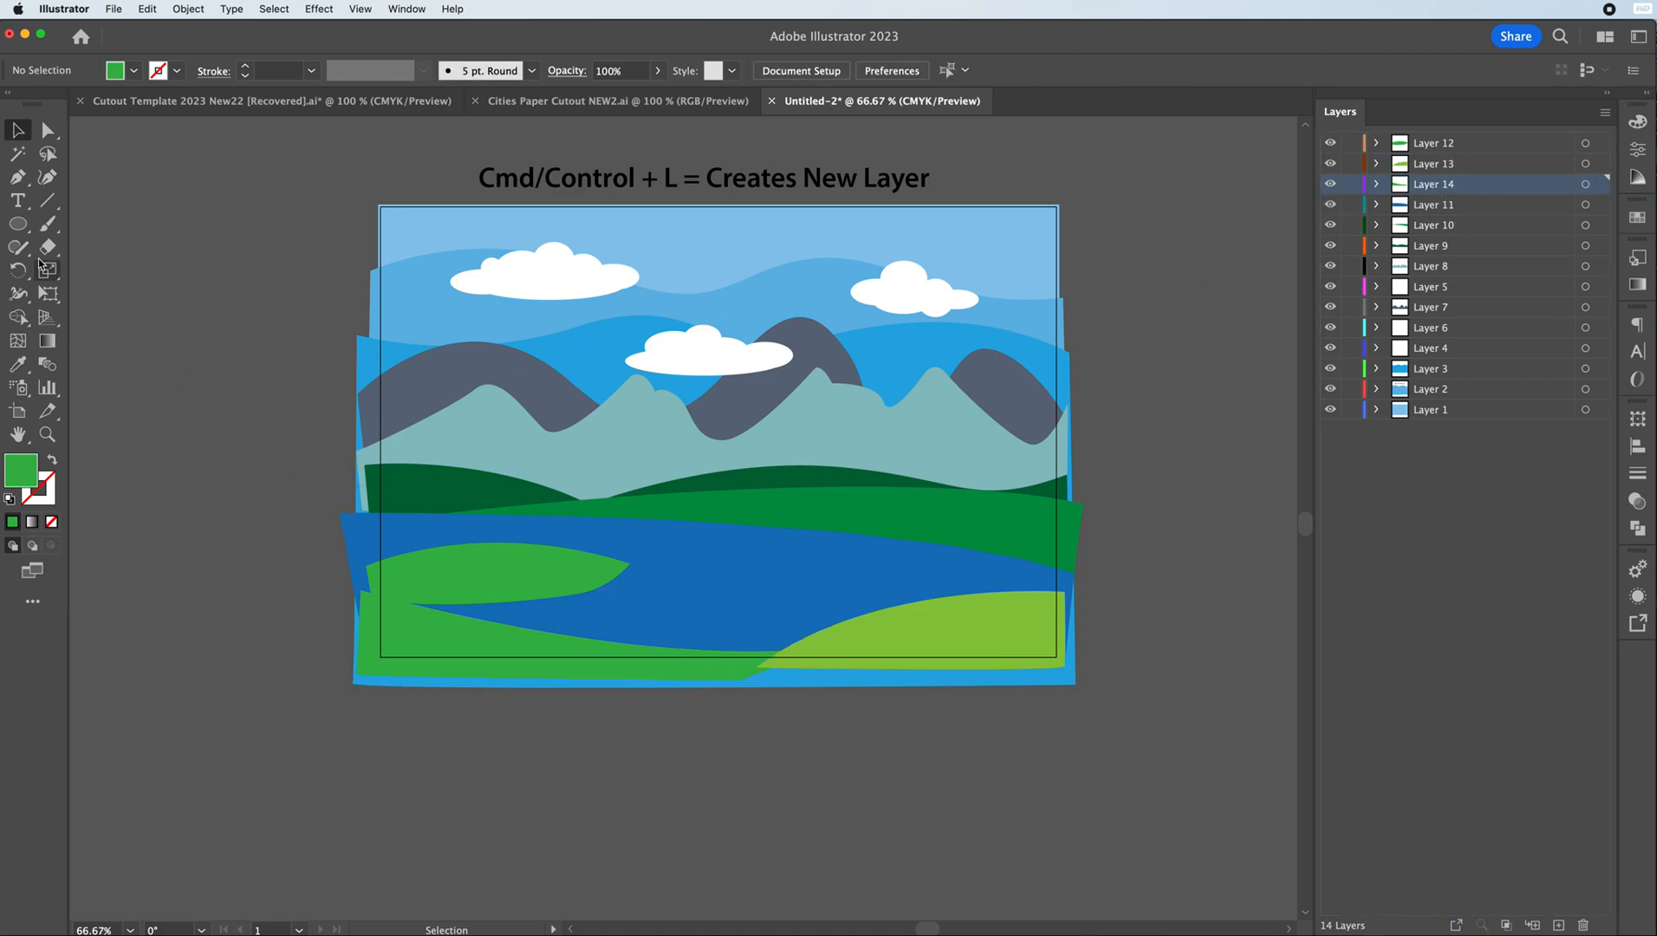
pyautogui.click(442, 646)
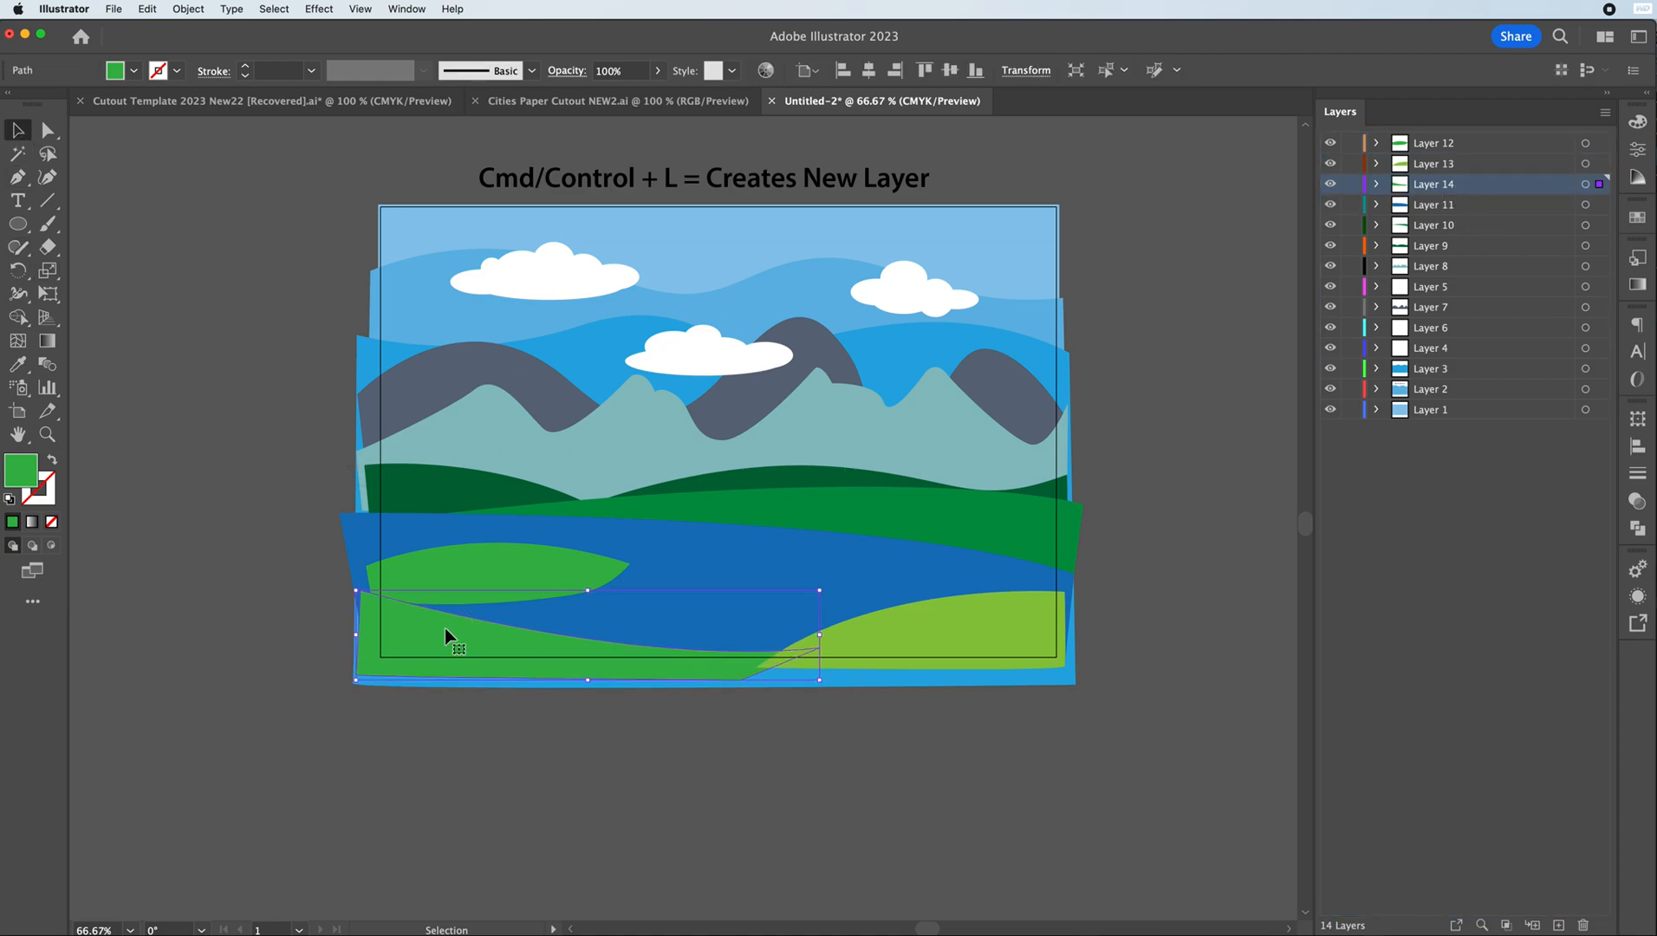
pyautogui.doubleClick(20, 470)
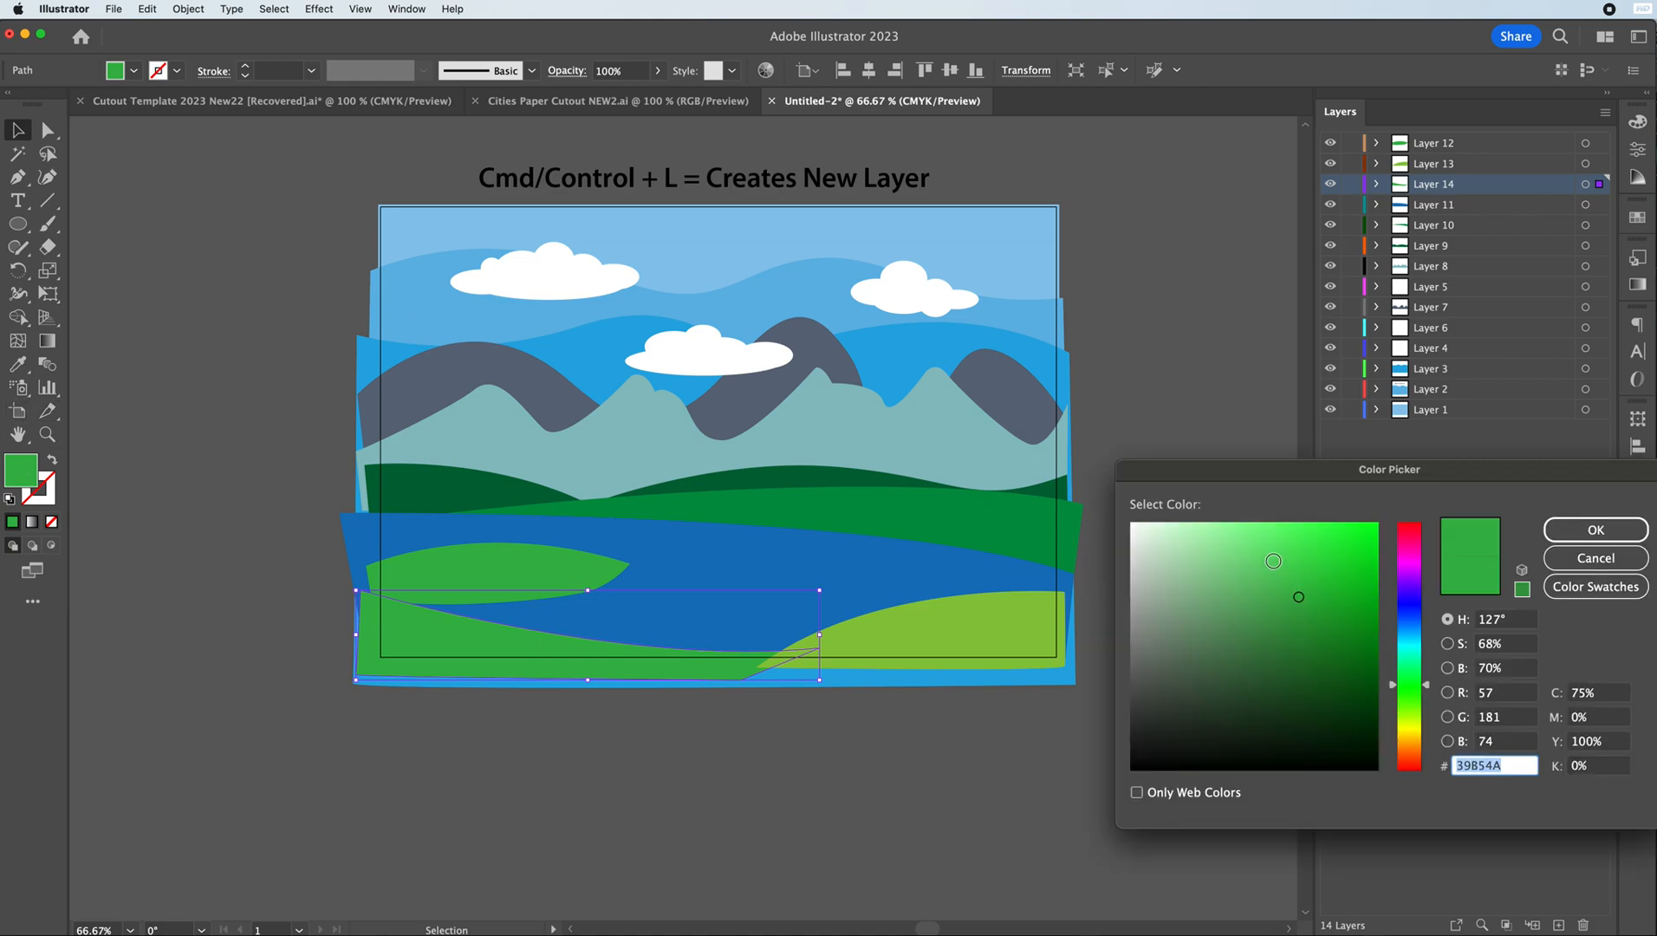
pyautogui.moveTo(1422, 691); pyautogui.dragTo(1422, 704)
pyautogui.click(1577, 535)
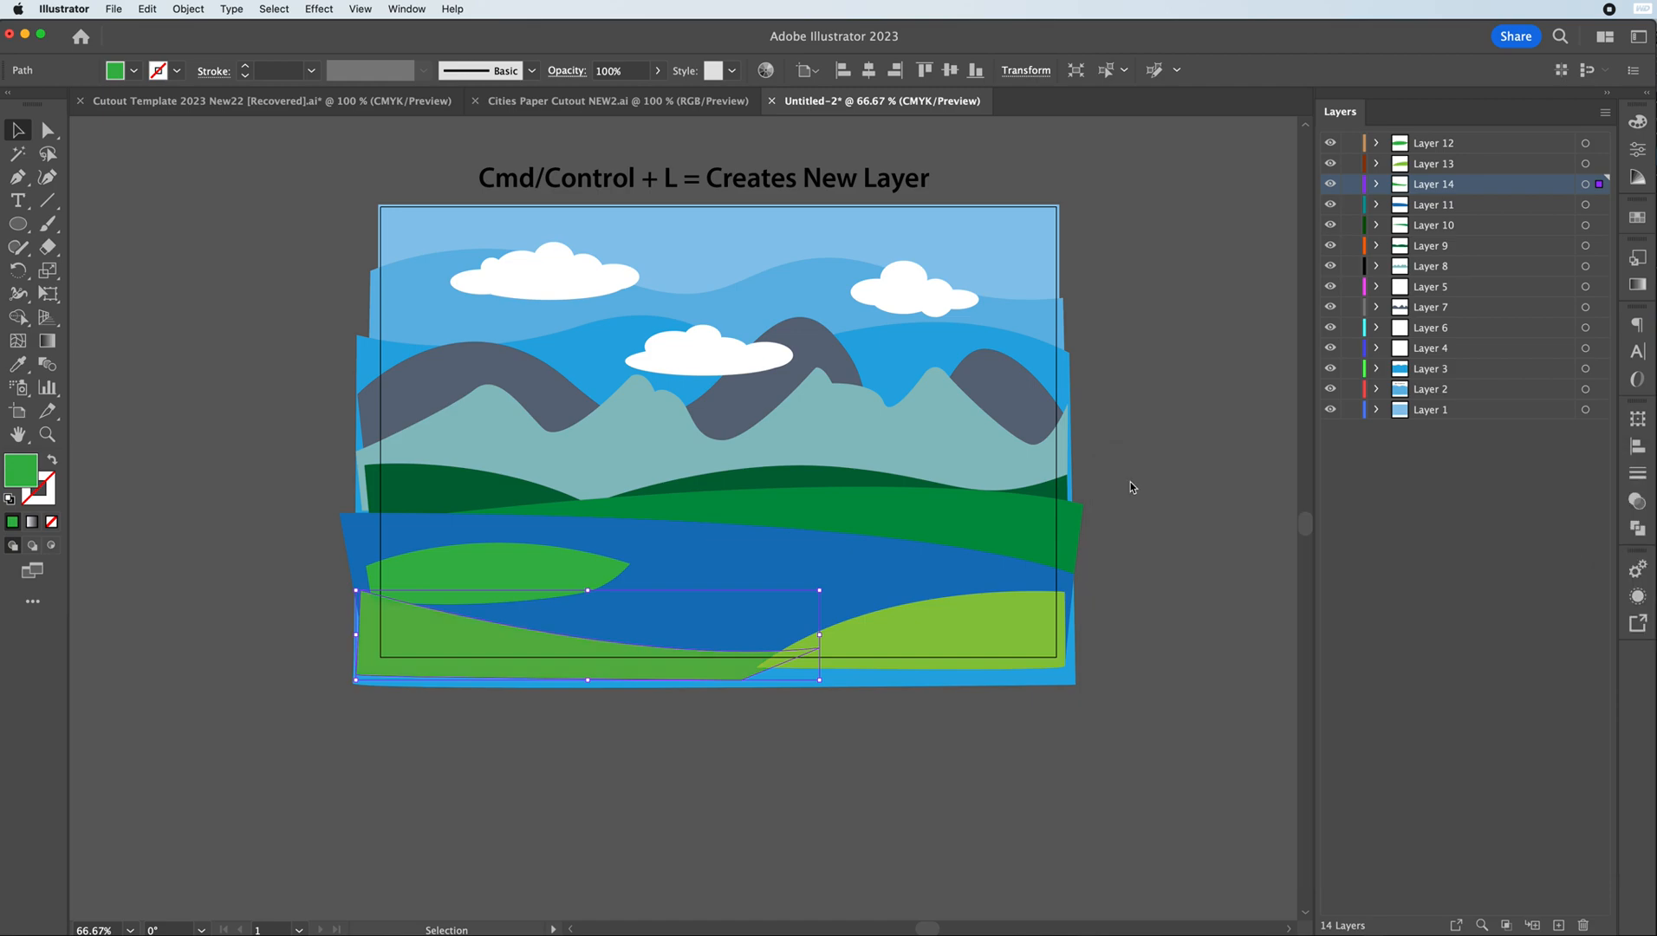
pyautogui.click(89, 168)
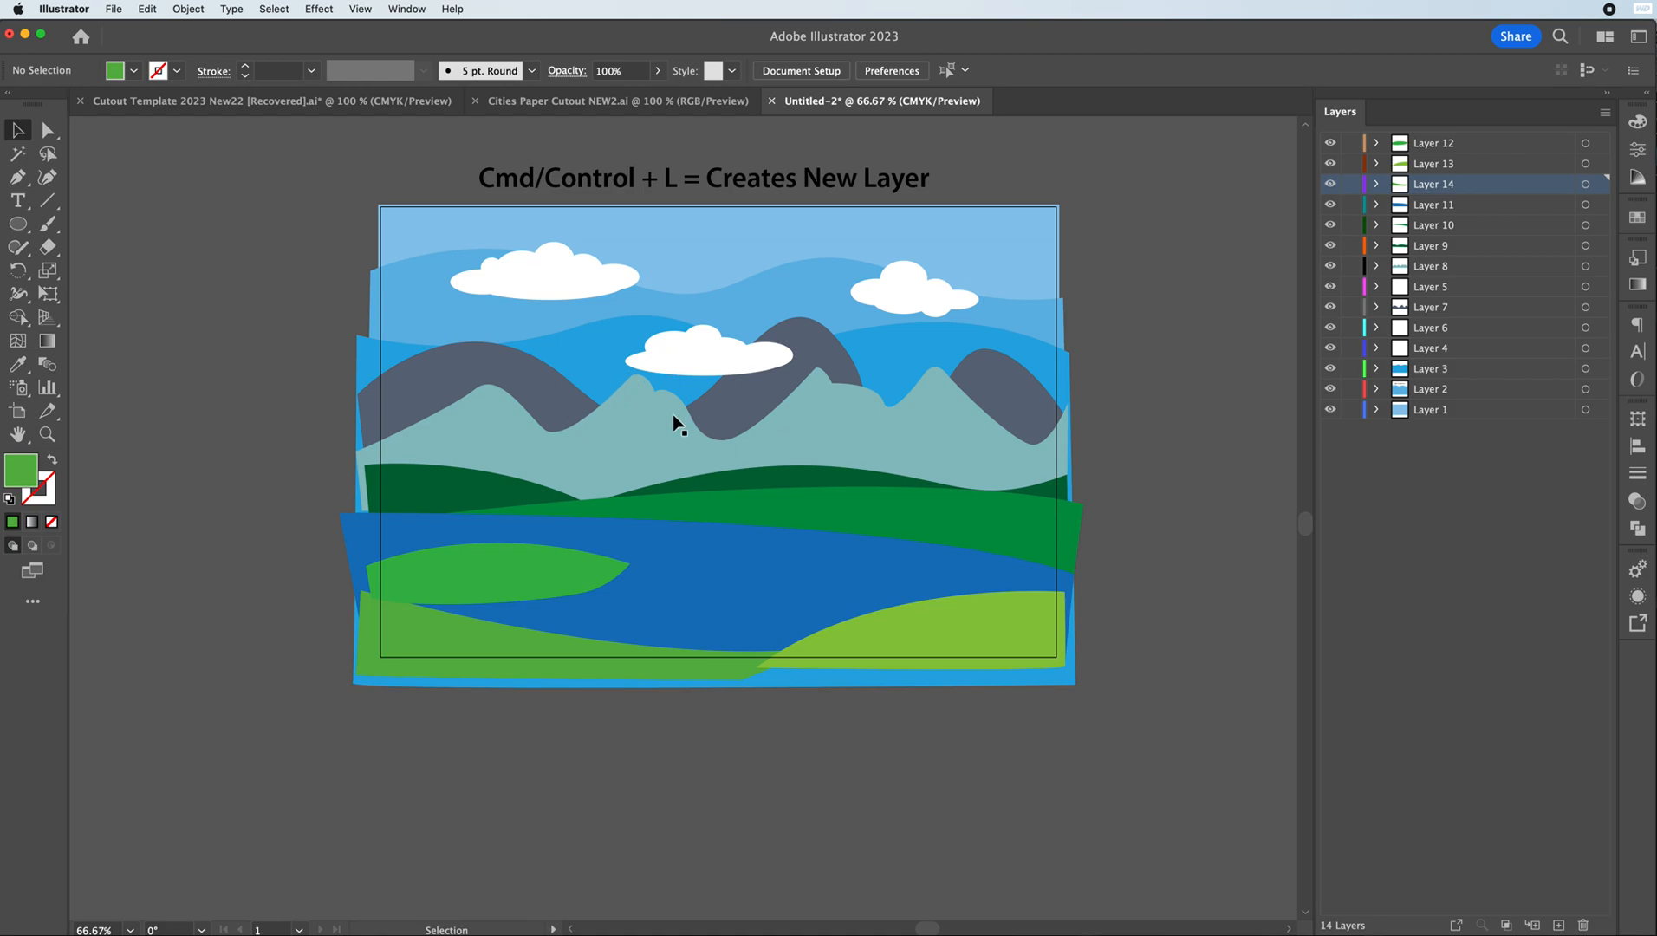
# - On the yellow-green hill's Layer 13, start a grass tuft with two curved Pen blades, the second tip at about X 10.69 in, Y 5.98 in
pyautogui.press('super+1')
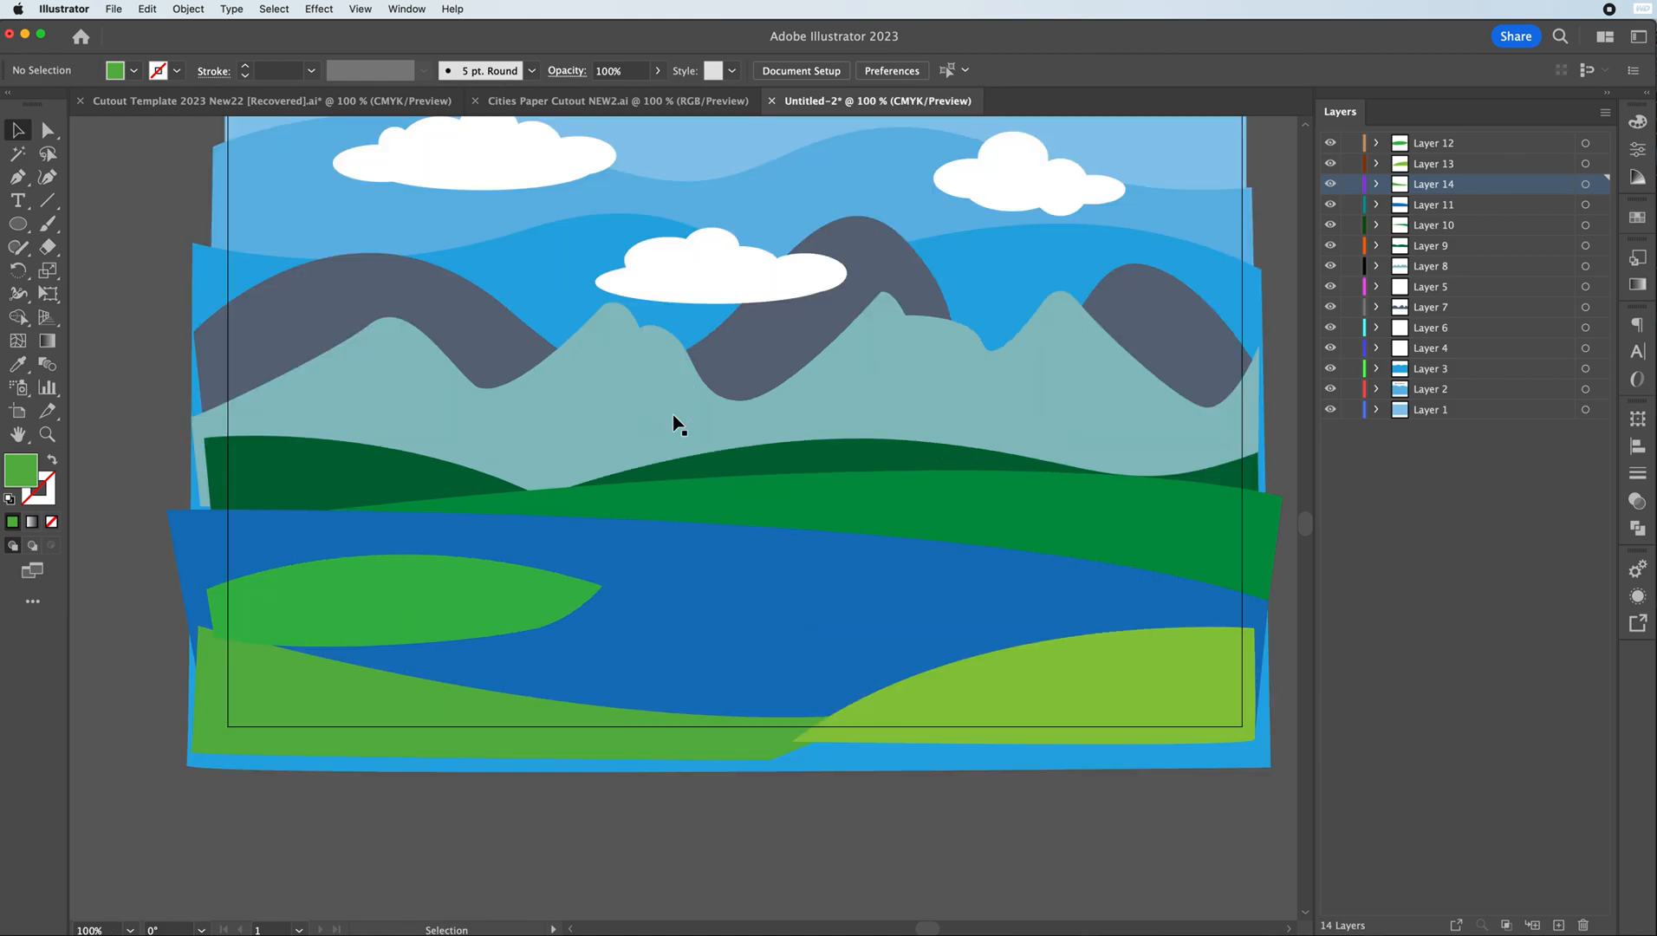
pyautogui.scroll(-2, 758, 629)
pyautogui.scroll(5, 758, 630)
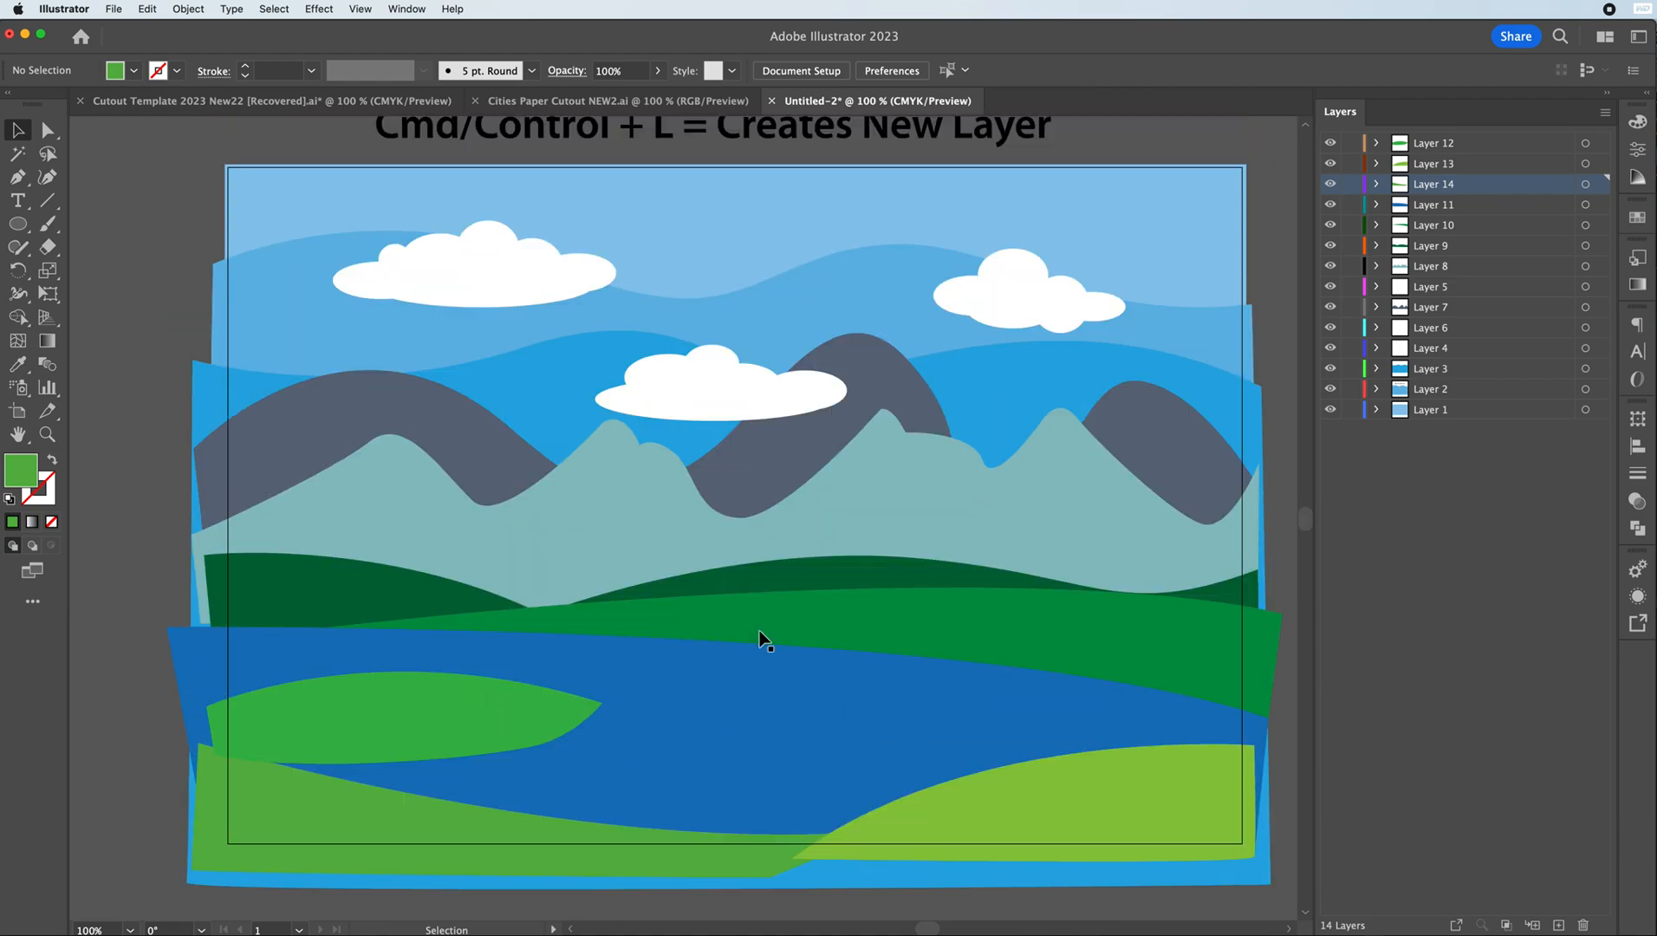
pyautogui.moveTo(928, 930); pyautogui.dragTo(926, 930)
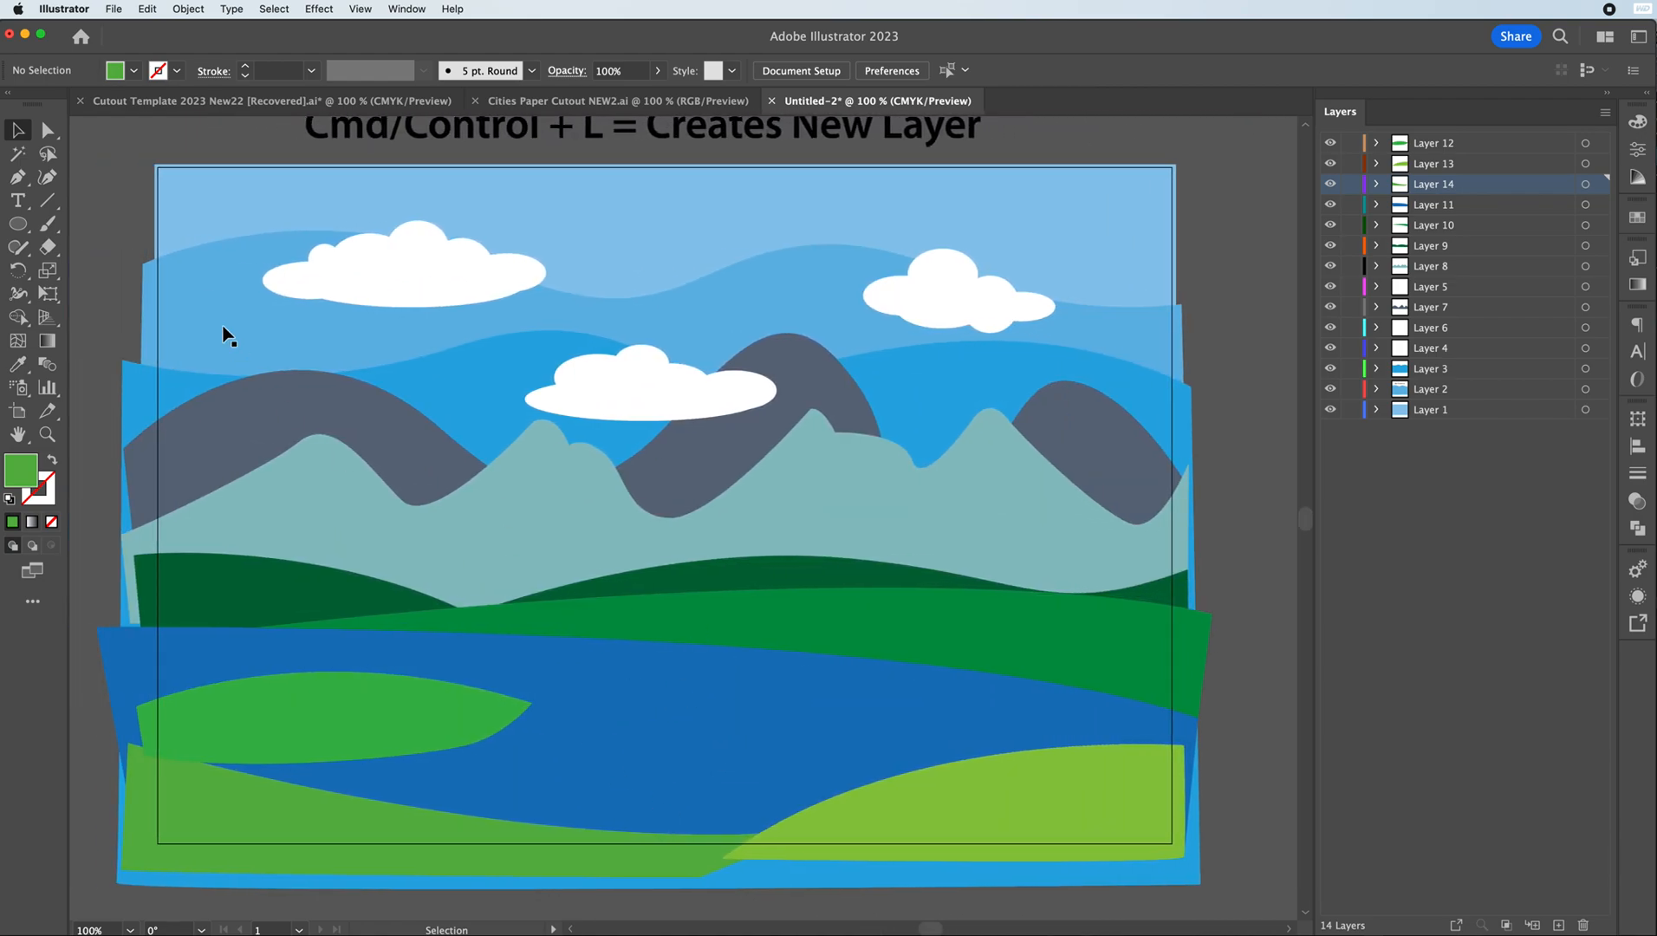
pyautogui.click(17, 177)
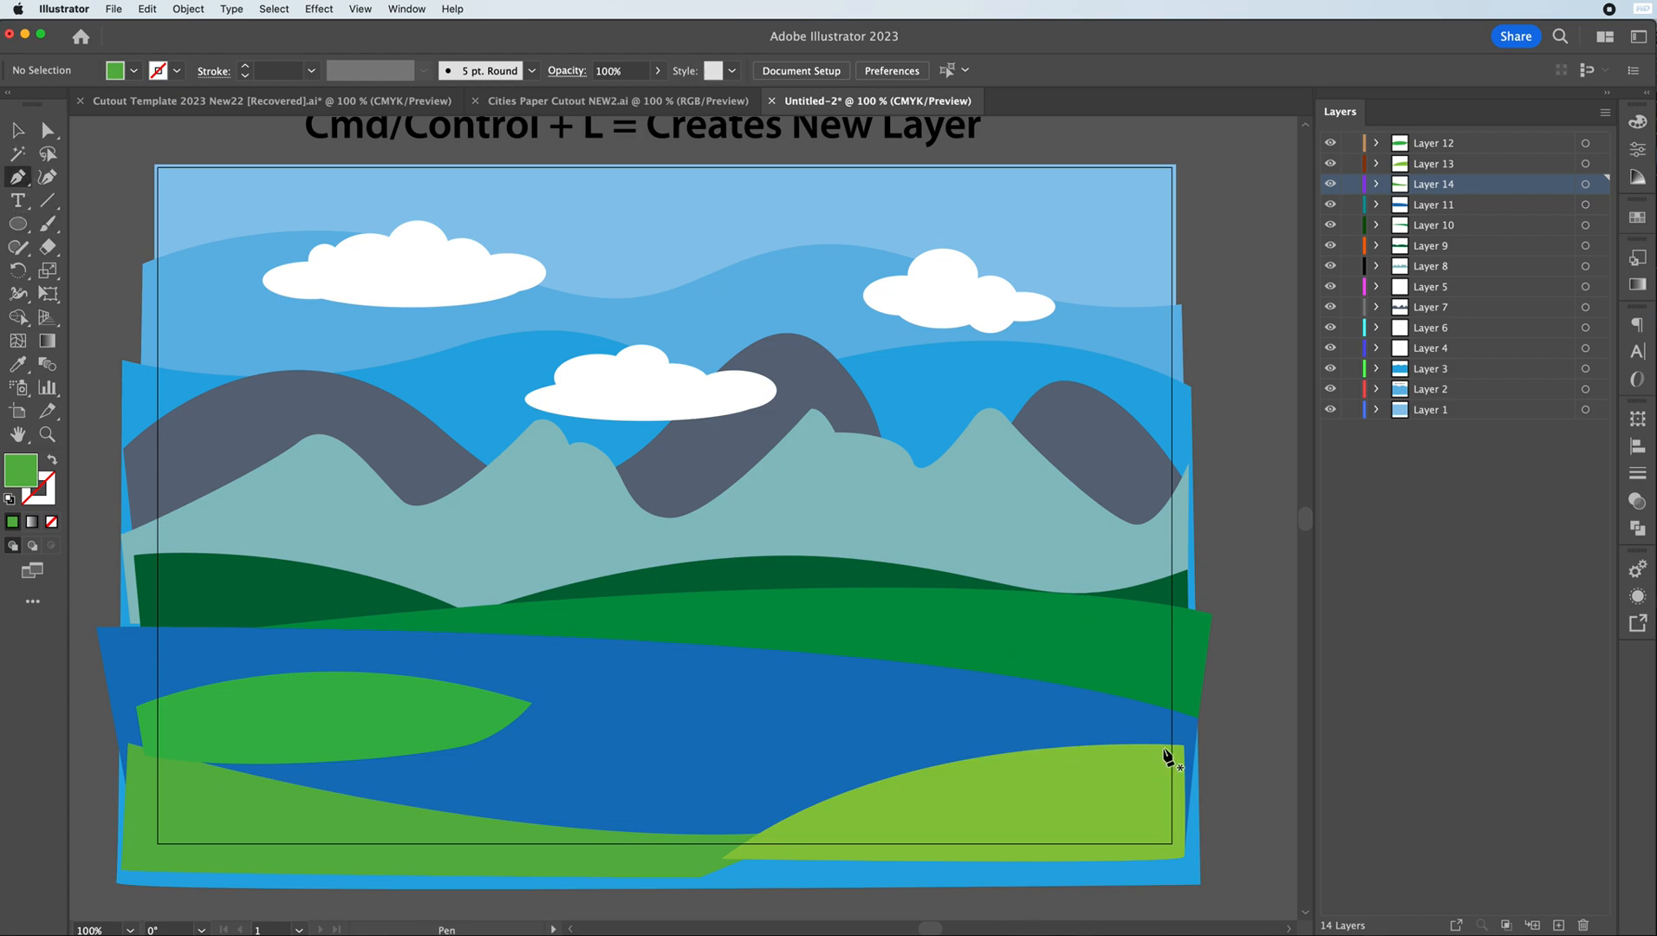
pyautogui.click(17, 130)
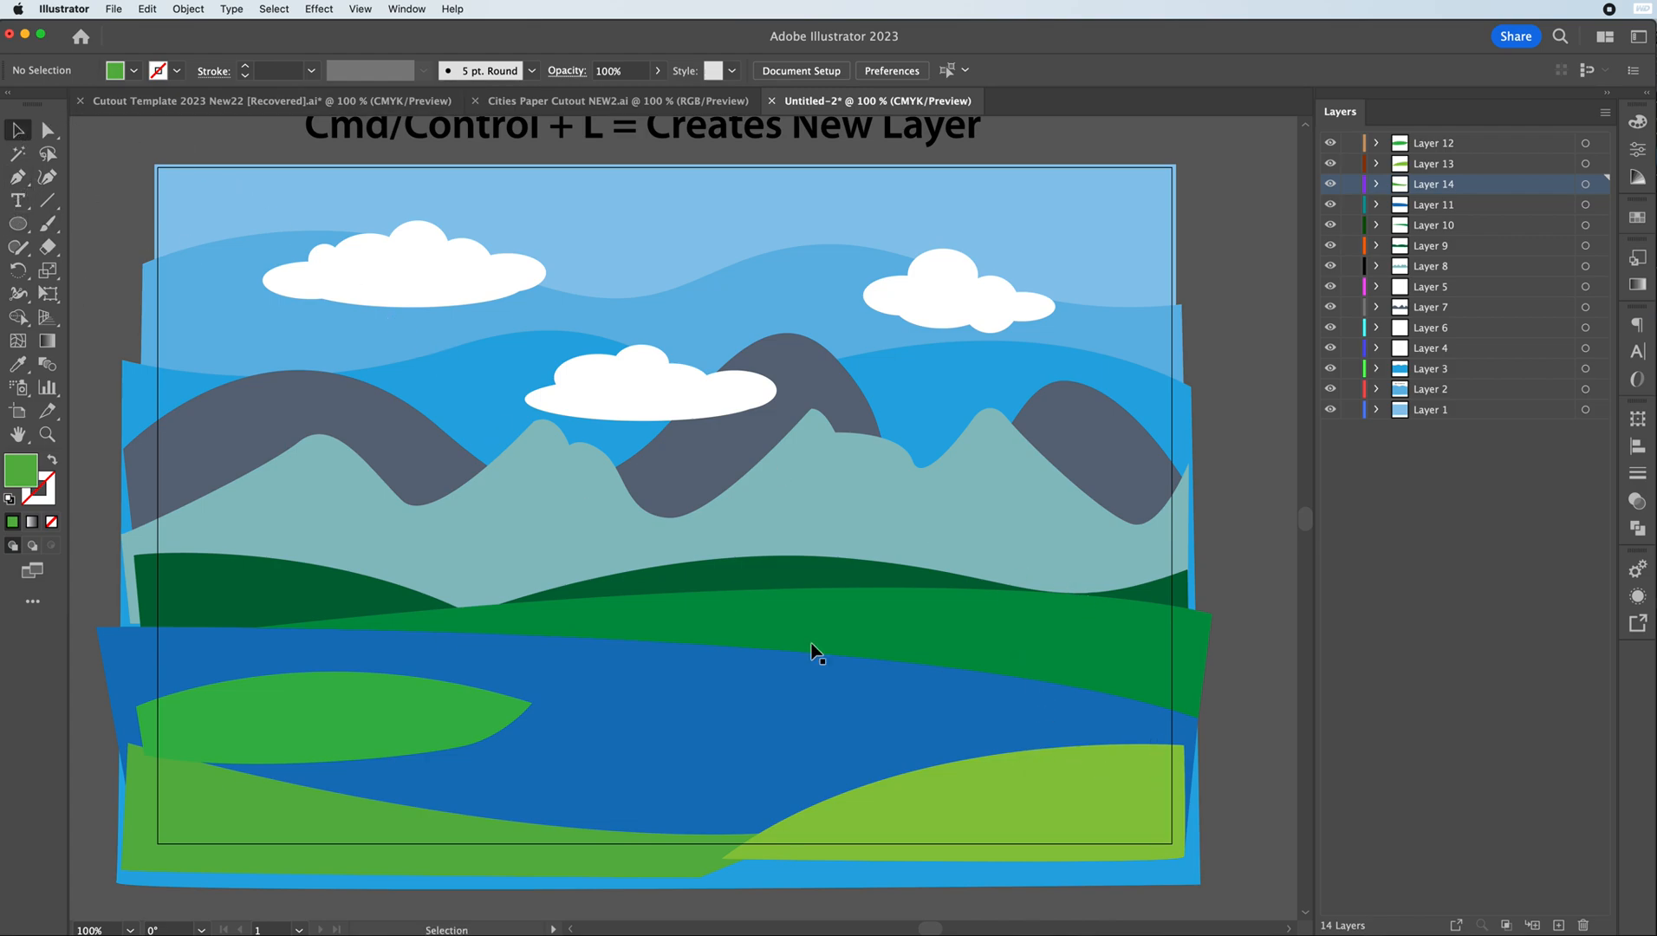
pyautogui.click(1068, 809)
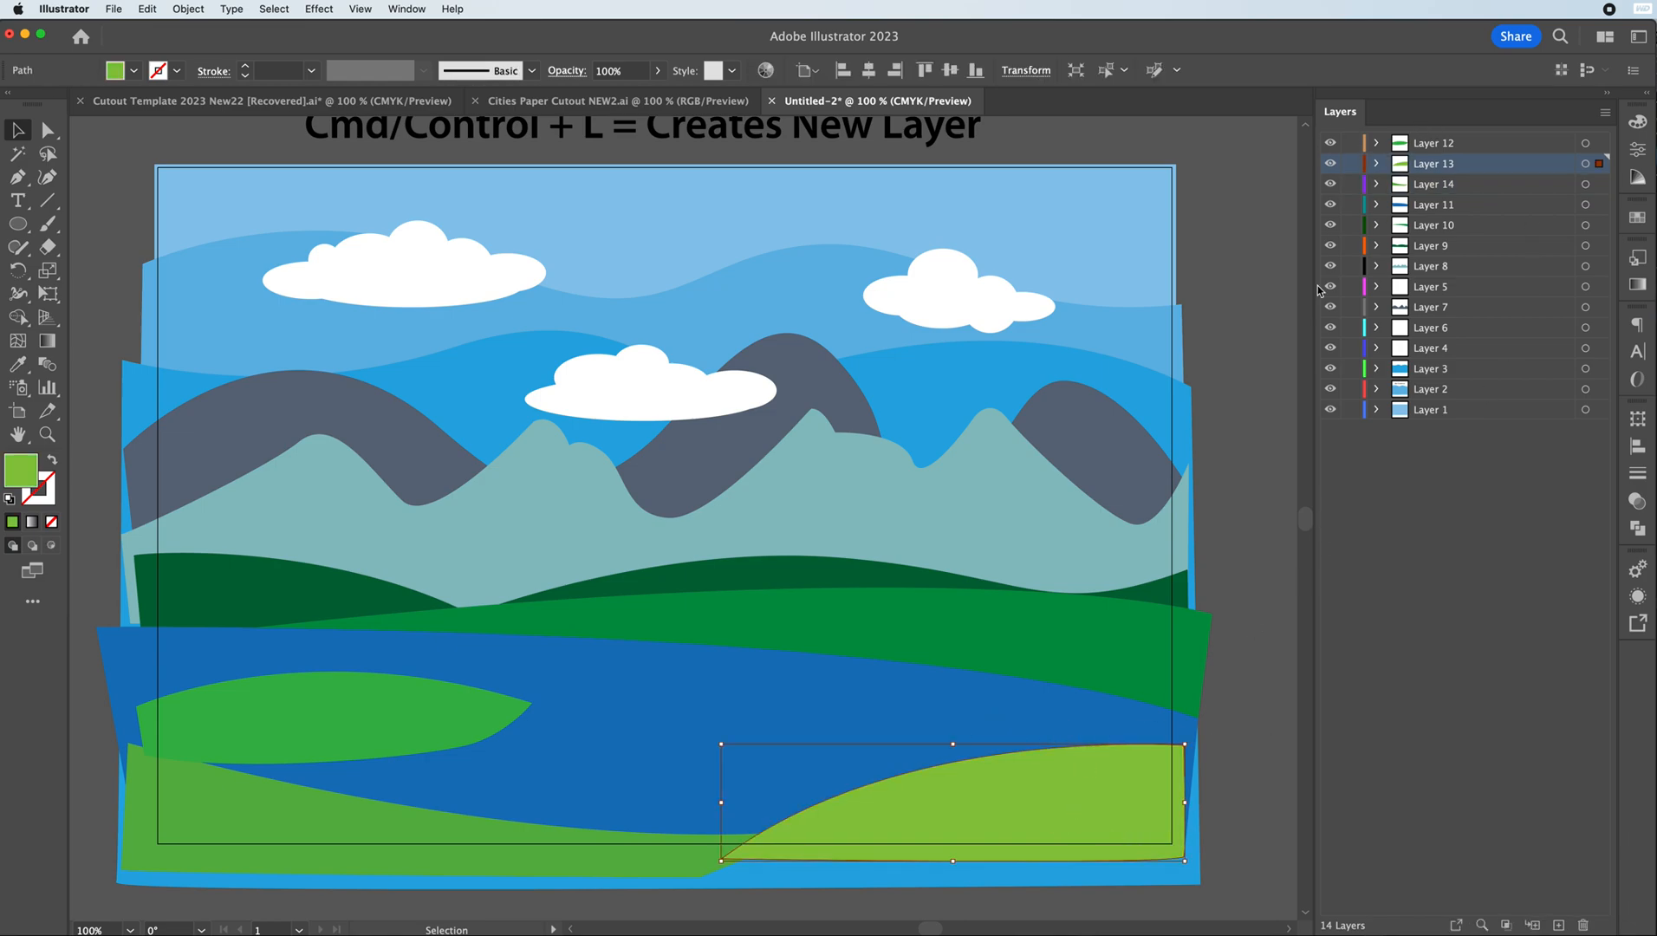
pyautogui.click(18, 177)
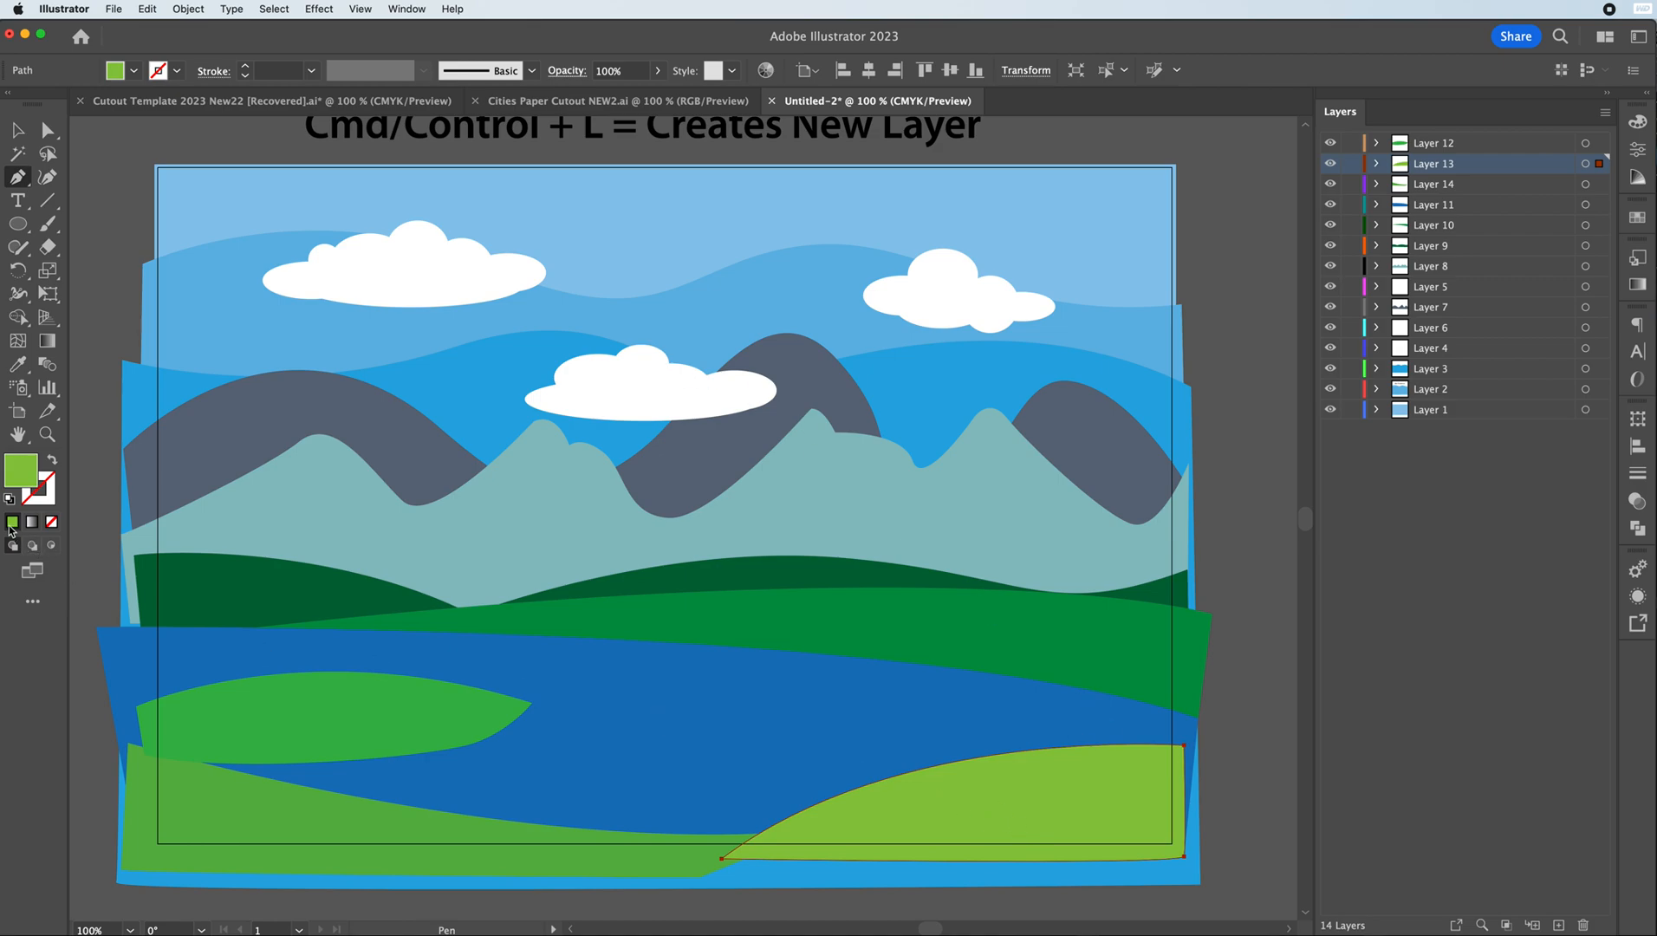
pyautogui.click(1032, 769)
pyautogui.moveTo(993, 692); pyautogui.dragTo(954, 684)
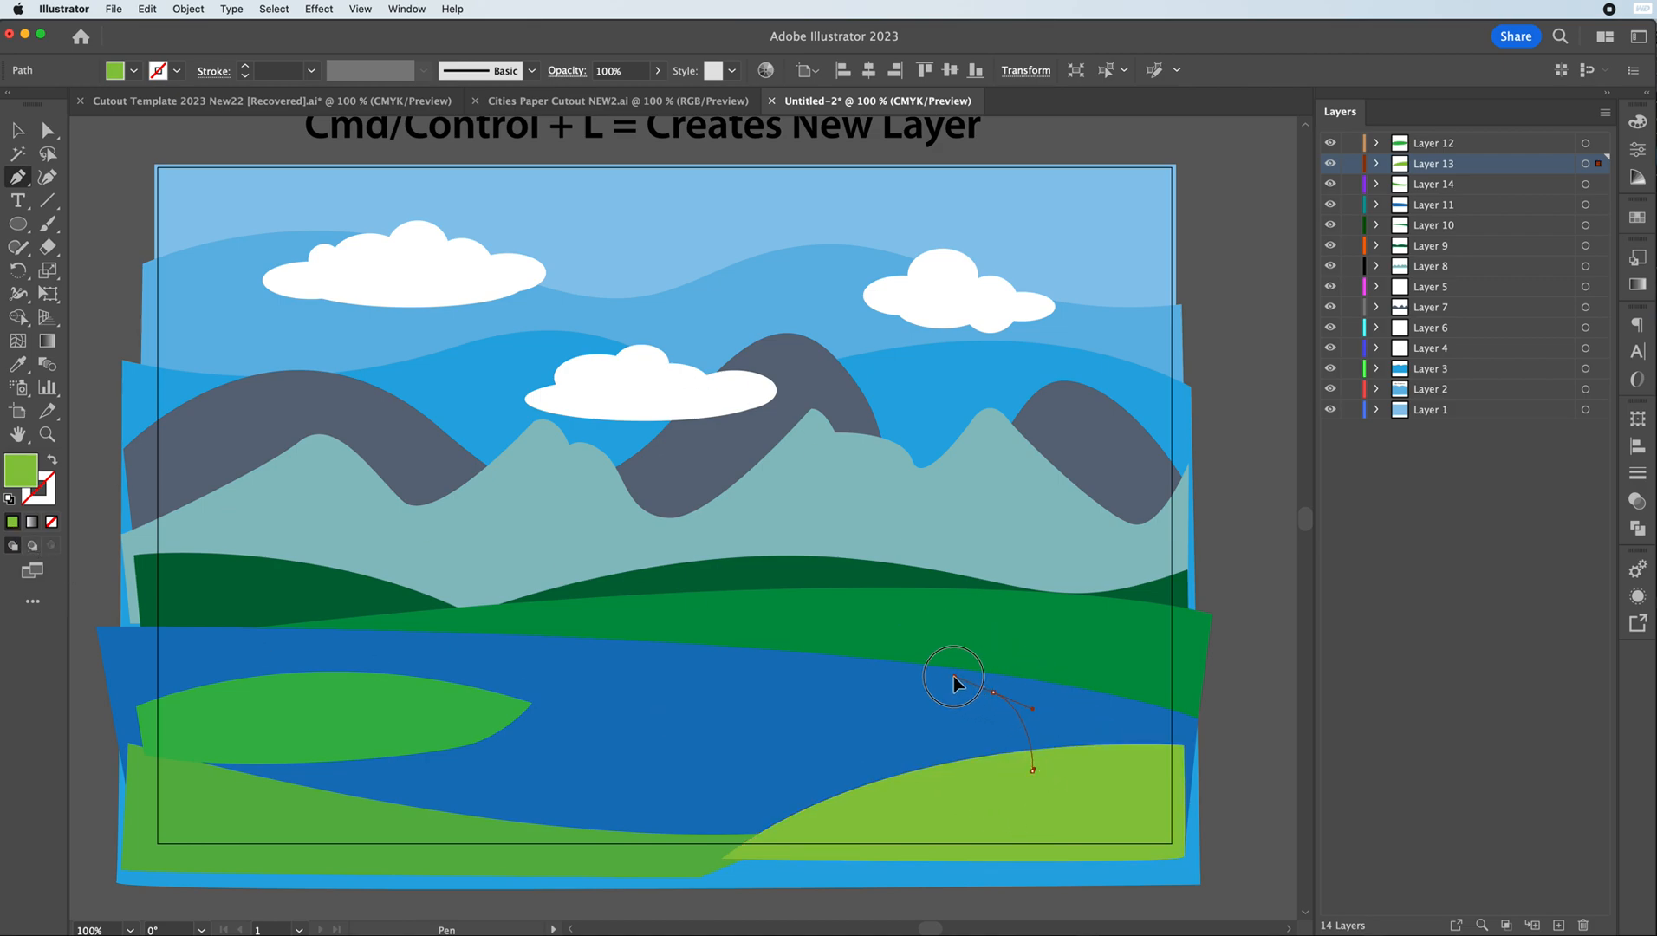
pyautogui.moveTo(1040, 740); pyautogui.dragTo(1060, 672)
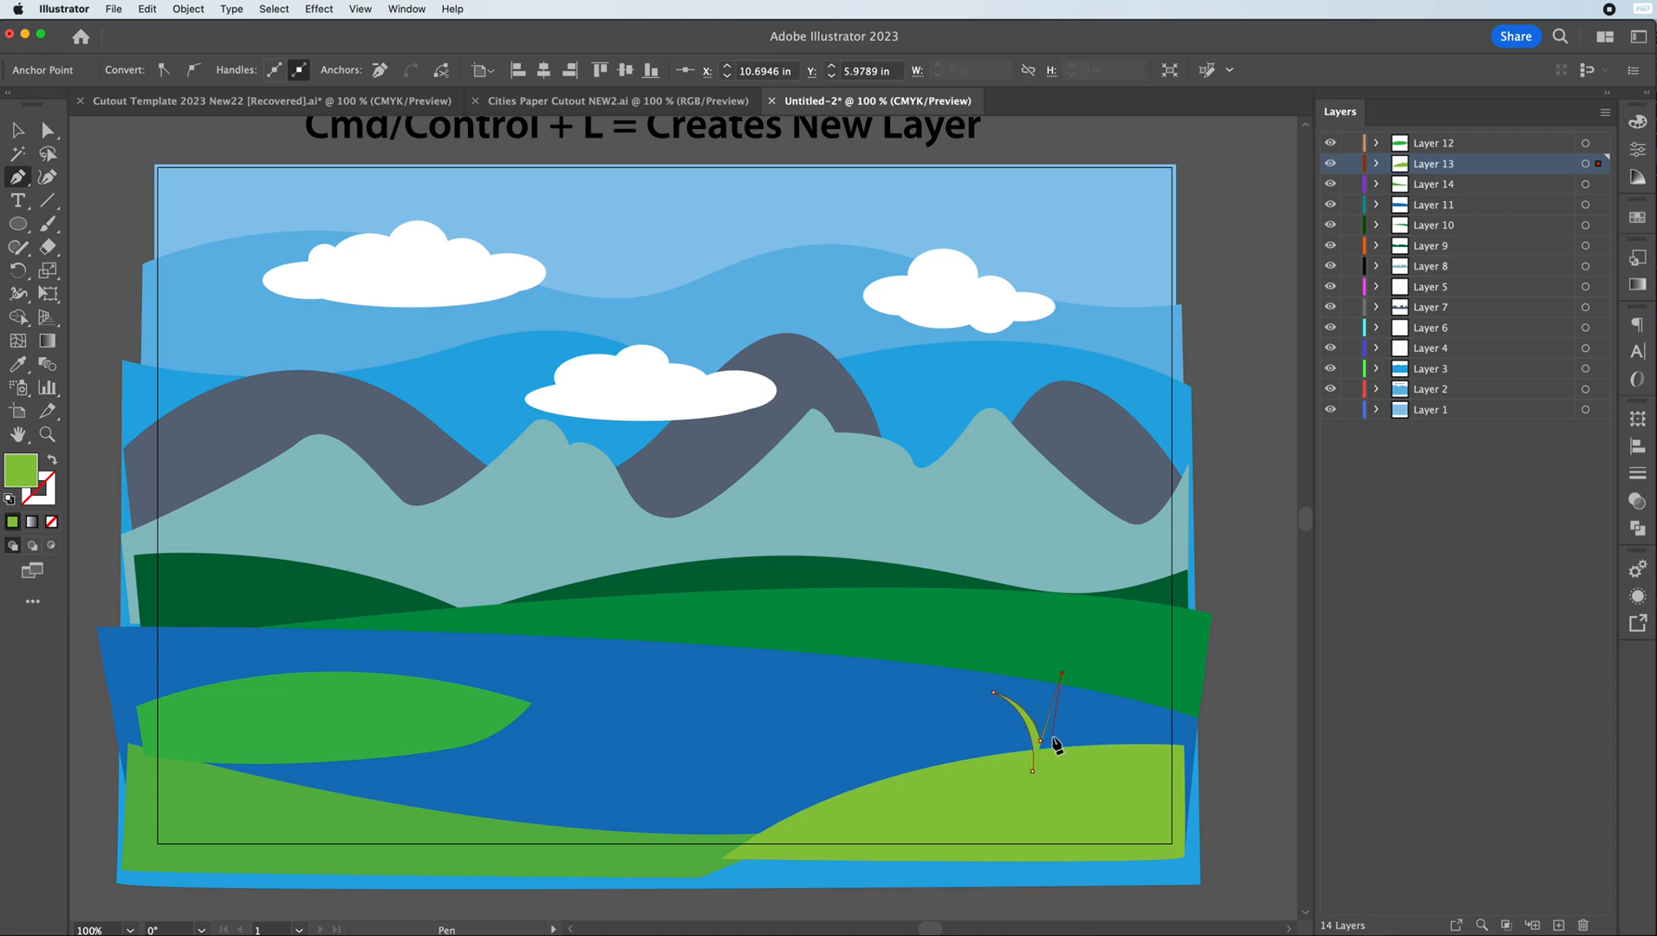
# - Add two right-leaning blades with tips at about X 11.39 in, Y 6.35 in and X 11.22 in, Y 6.63 in, and close the tuft
pyautogui.moveTo(1051, 746); pyautogui.dragTo(1055, 763)
pyautogui.click(1051, 746)
pyautogui.moveTo(1120, 704); pyautogui.dragTo(1152, 697)
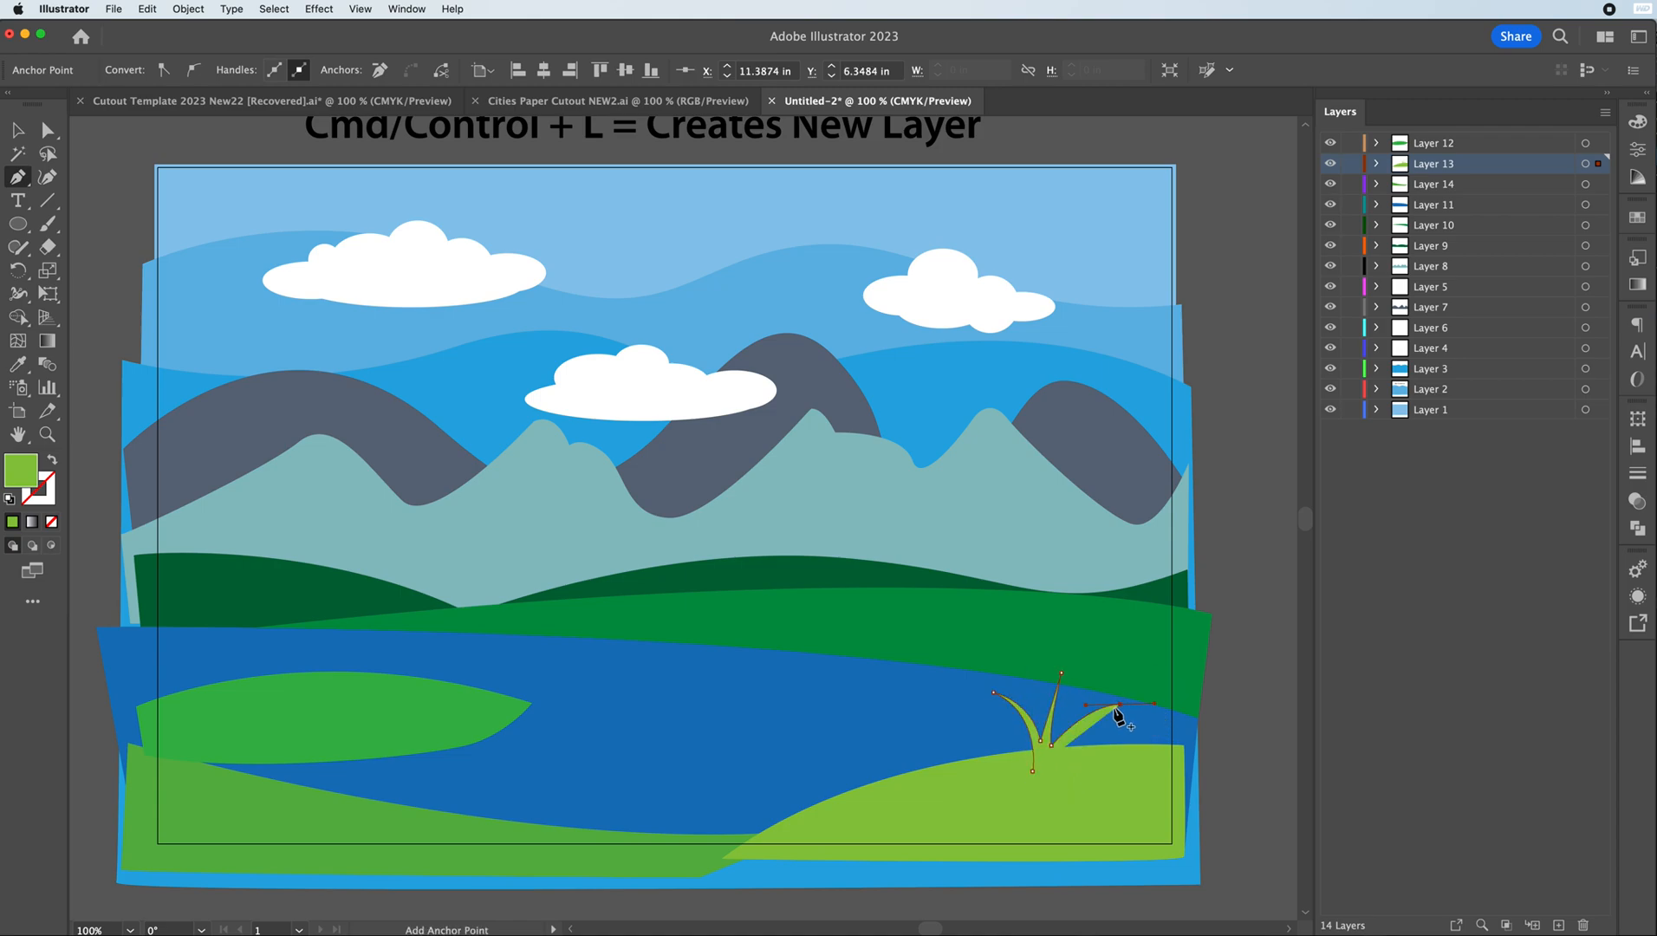
pyautogui.press('super+z')
pyautogui.moveTo(1069, 750)
pyautogui.mouseDown()
pyautogui.moveTo(1073, 773)
pyautogui.moveTo(1073, 747)
pyautogui.mouseUp()
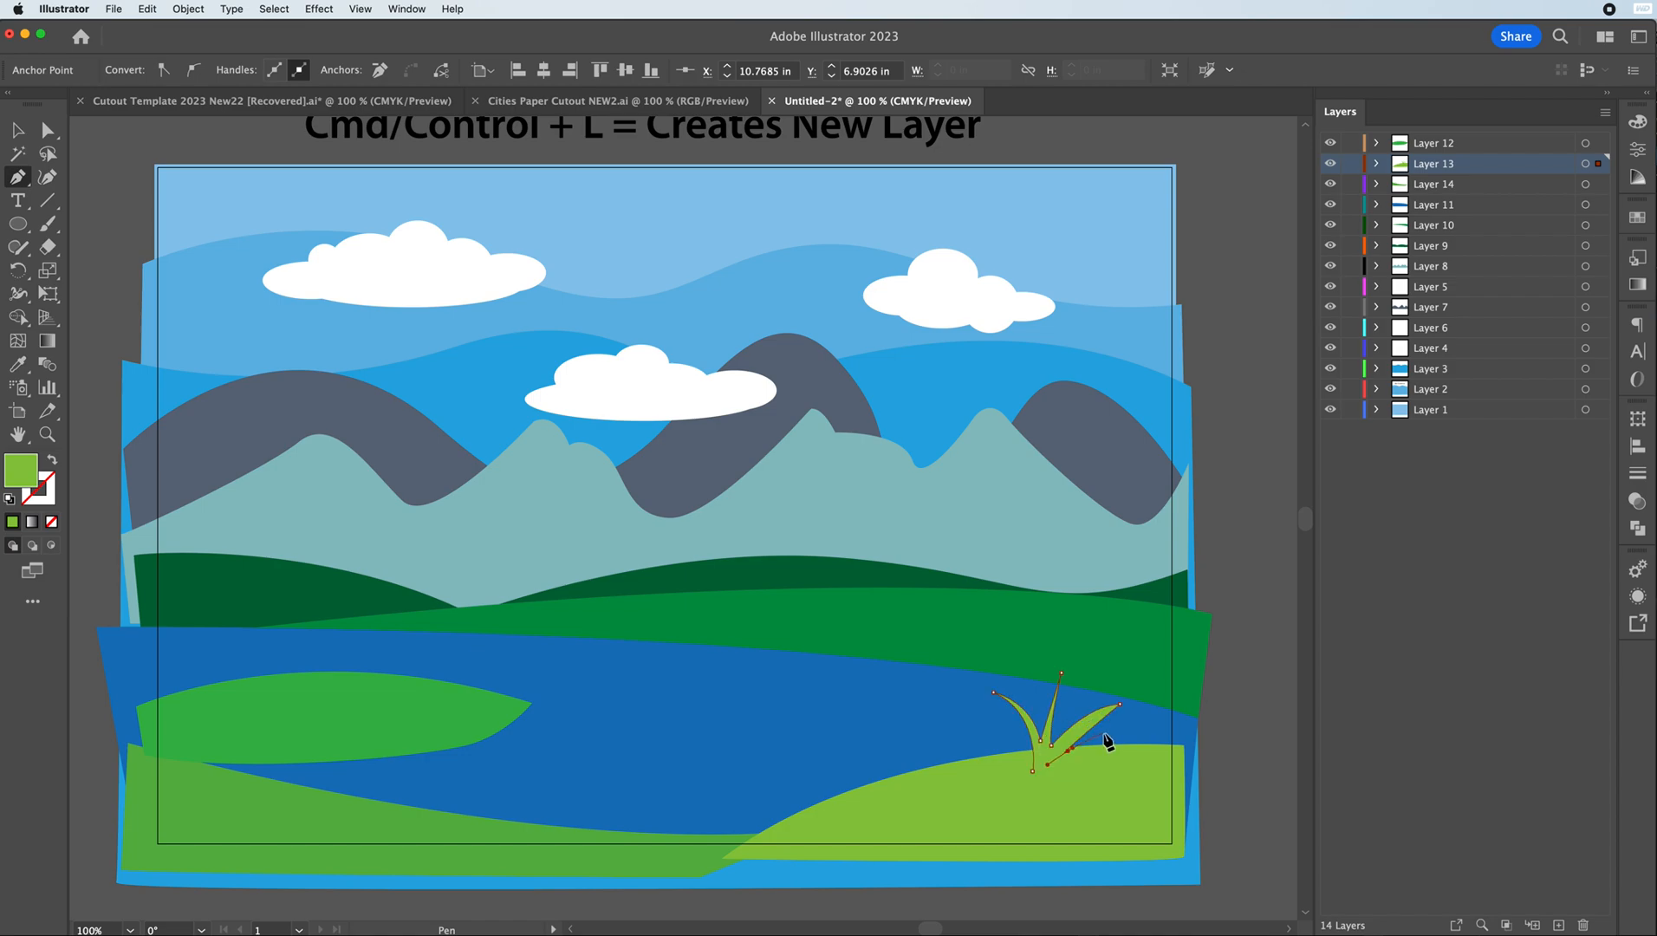
pyautogui.press('super+z')
pyautogui.click(1068, 750)
pyautogui.click(1106, 730)
pyautogui.click(1073, 764)
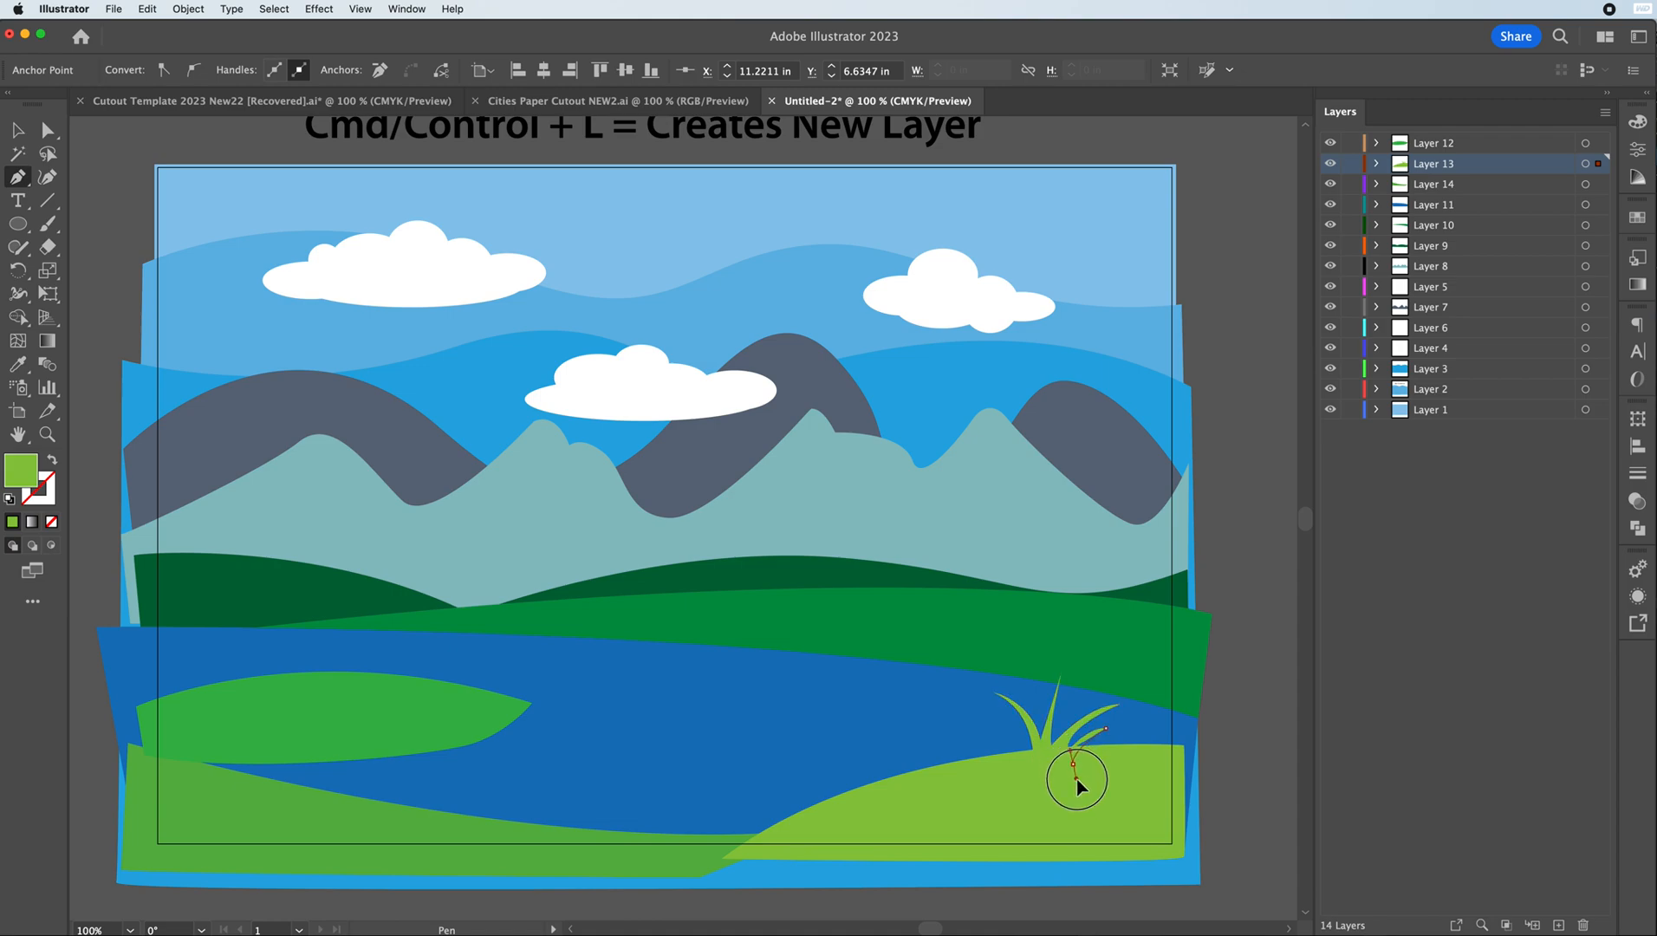
pyautogui.click(1073, 766)
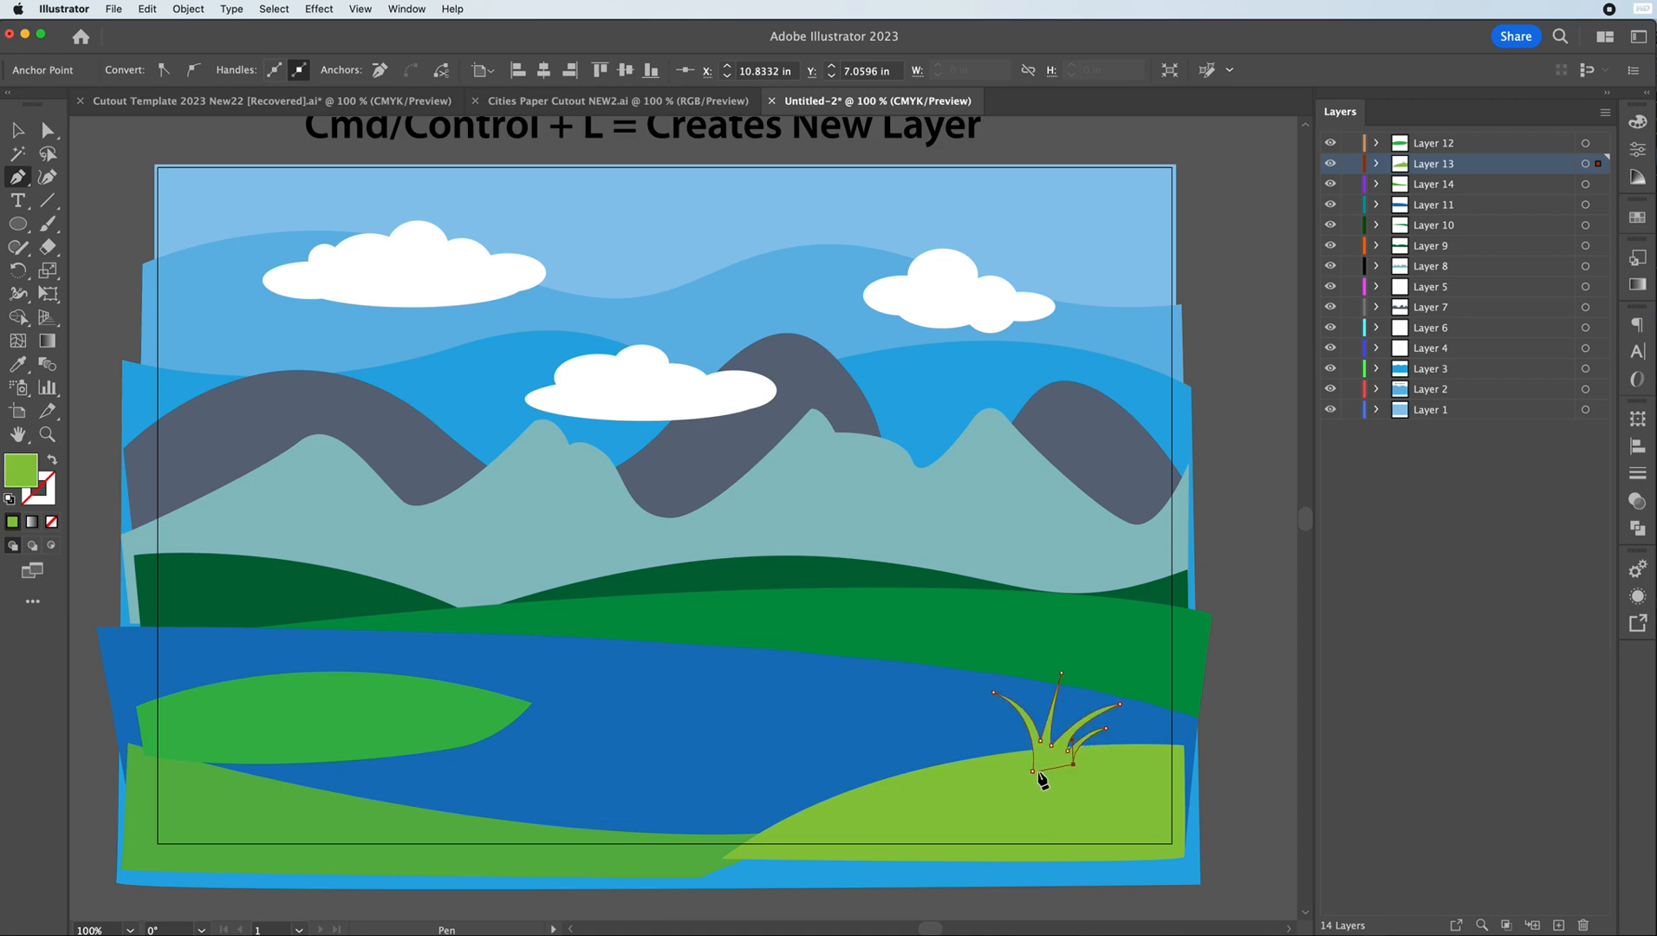
pyautogui.moveTo(1034, 770); pyautogui.dragTo(1011, 753)
pyautogui.click(18, 130)
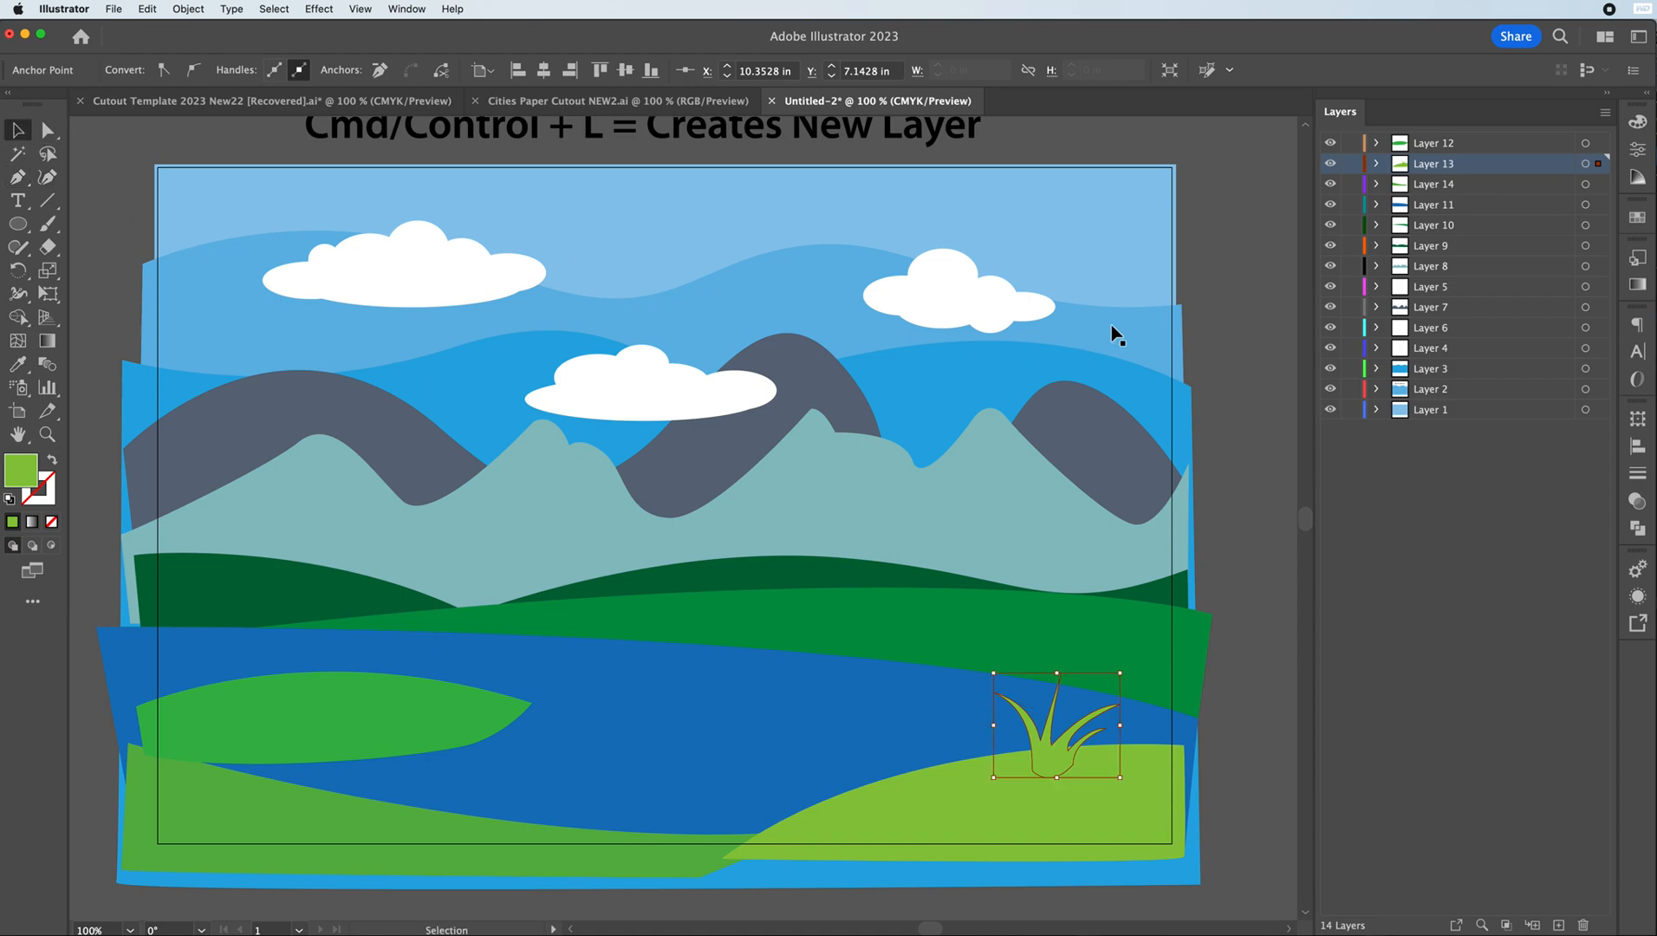
pyautogui.click(1208, 362)
# - Try filling the grass tuft with the lower left hill's green using the Eyedropper, and undo the change
pyautogui.click(1050, 753)
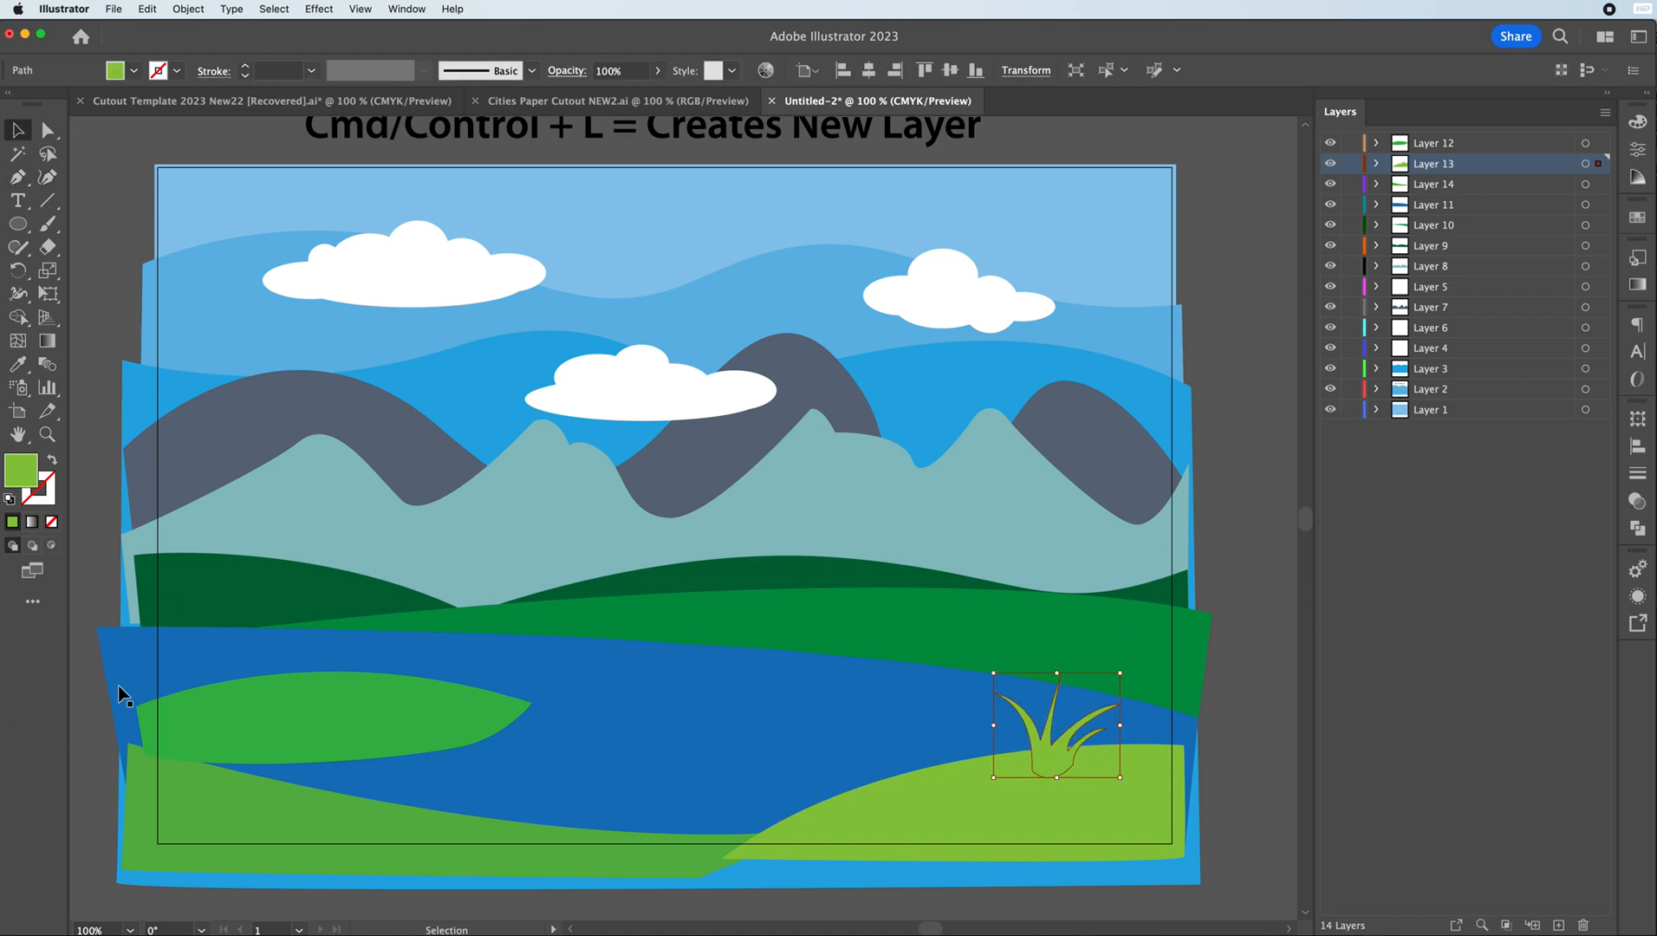
pyautogui.click(18, 364)
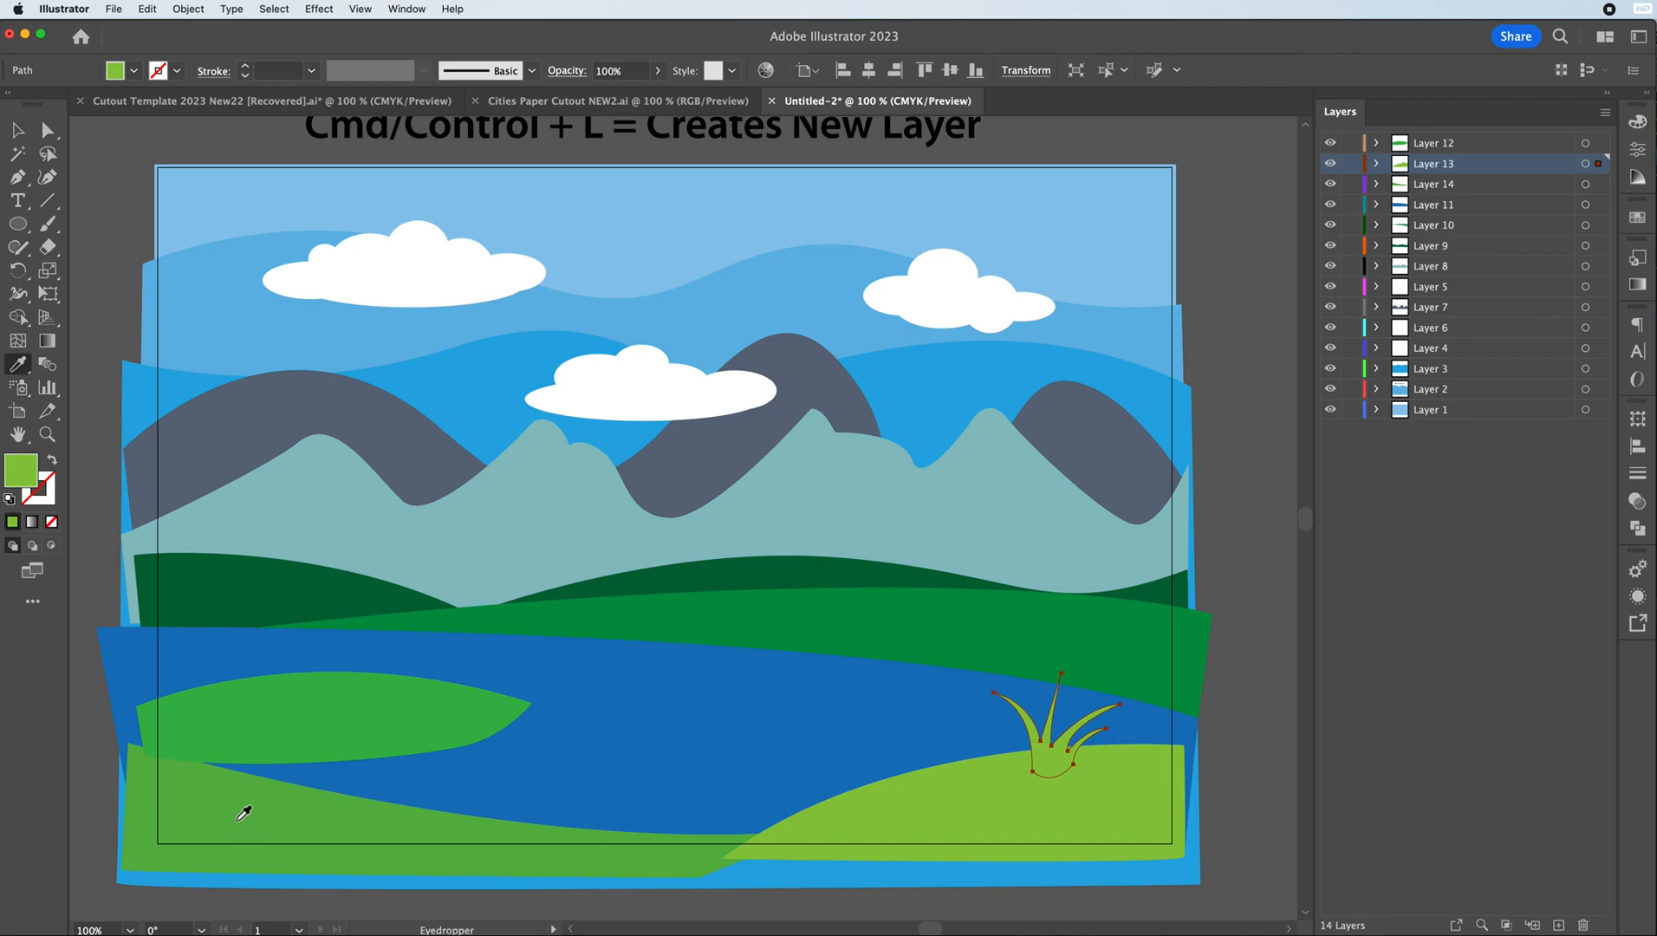
pyautogui.click(387, 850)
pyautogui.click(18, 130)
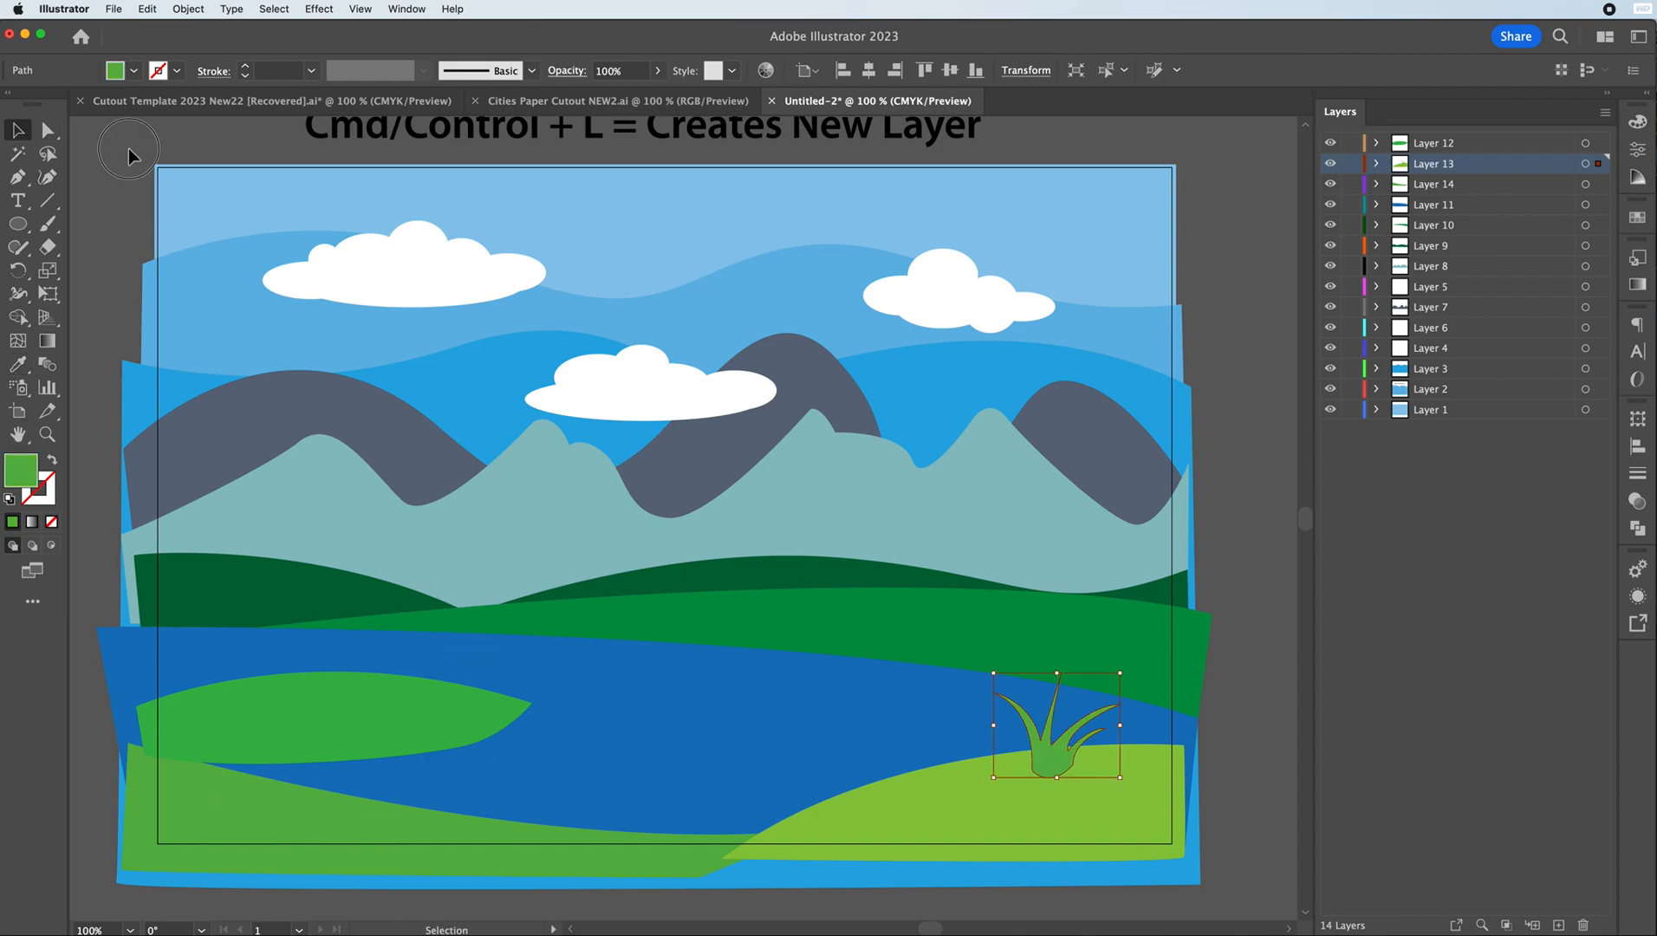
pyautogui.click(132, 156)
pyautogui.moveTo(1051, 748)
pyautogui.mouseDown()
pyautogui.moveTo(1058, 778)
pyautogui.moveTo(1054, 765)
pyautogui.mouseUp()
pyautogui.press('a')
pyautogui.press('super+z')
pyautogui.press('super+z')
pyautogui.press('super+z')
pyautogui.click(1227, 741)
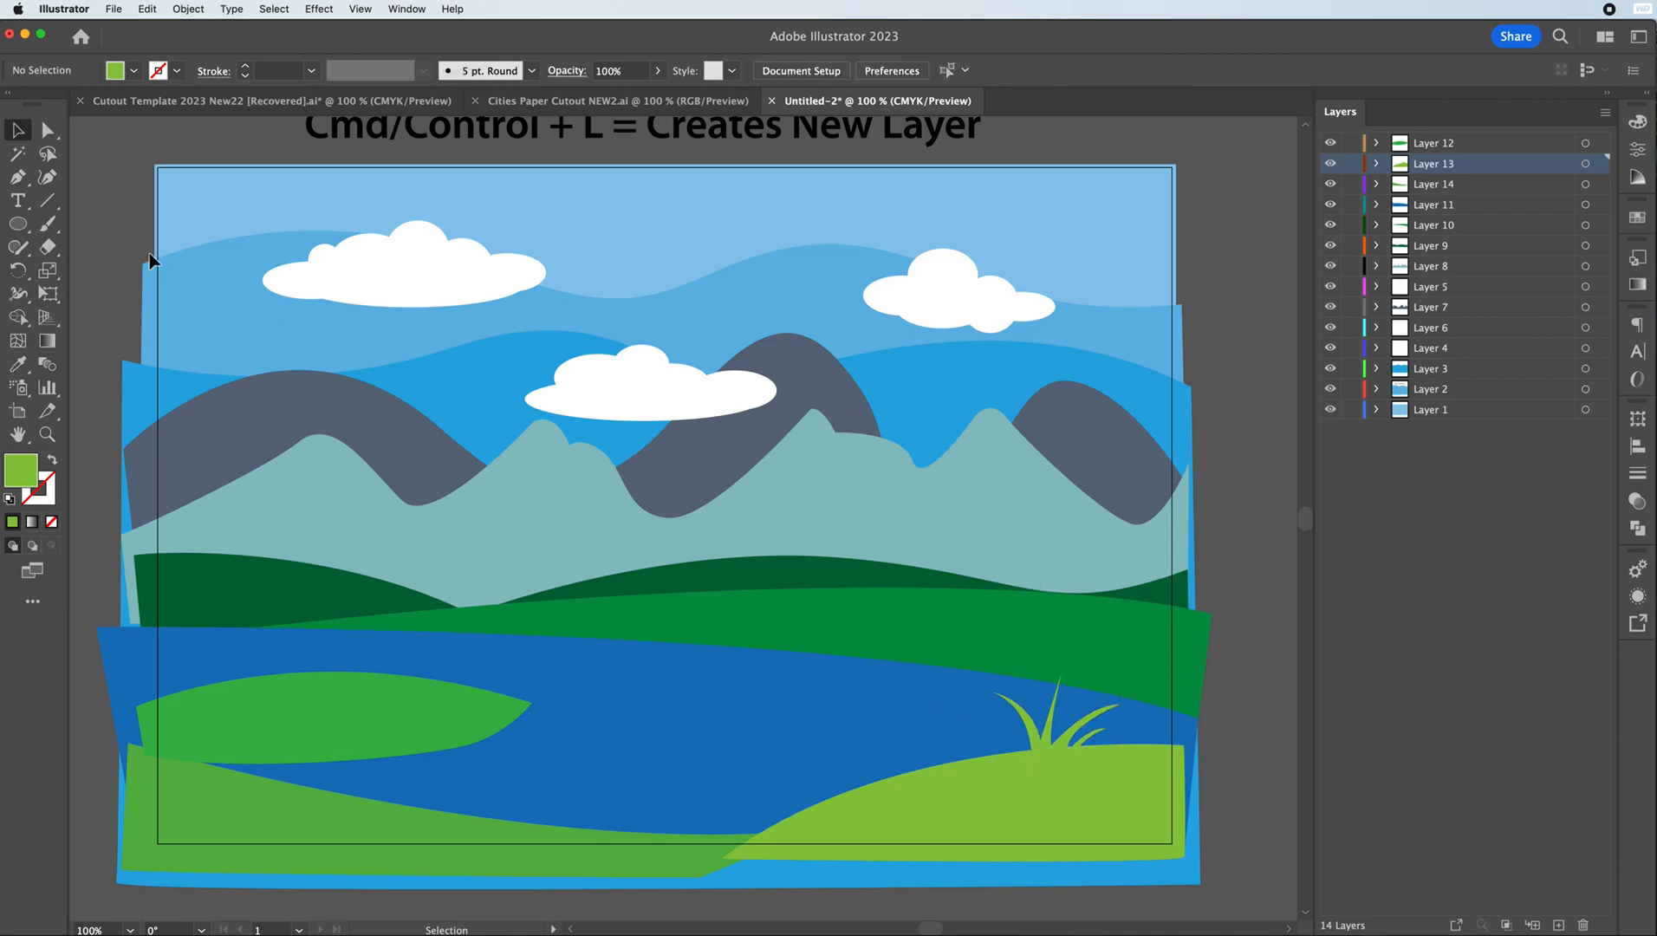
# - Draw a smaller closed grass tuft on the yellow-green hill's left slope, its left blade tip at about X 7.89 in, Y 6.81 in
pyautogui.click(17, 177)
pyautogui.moveTo(880, 794); pyautogui.dragTo(797, 738)
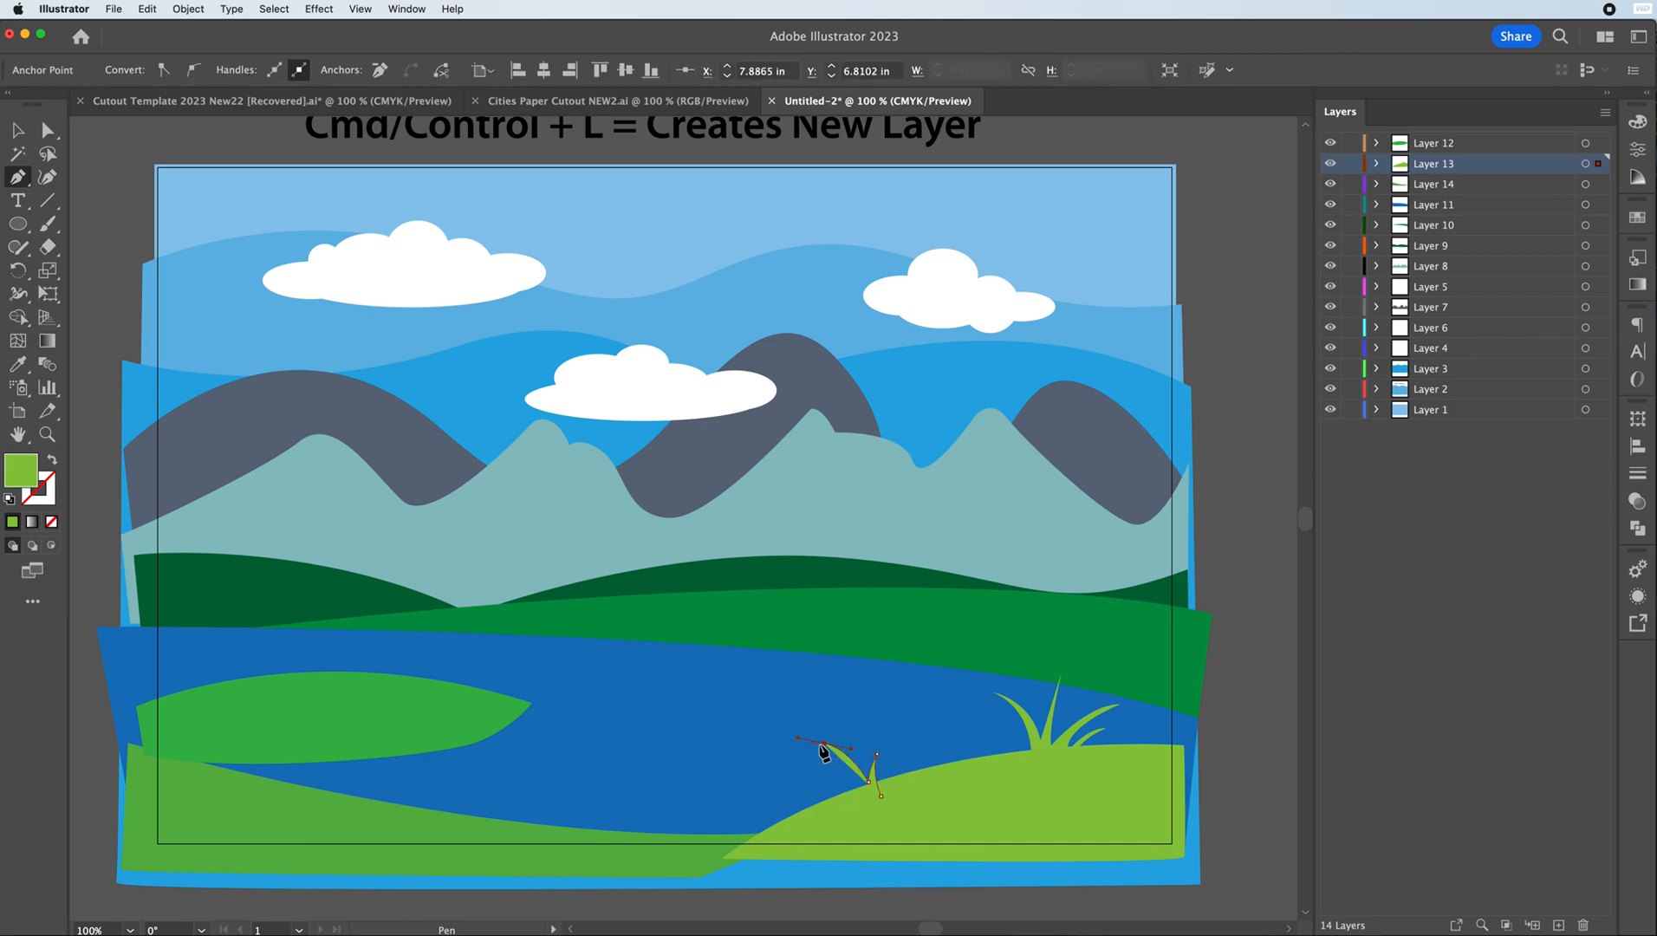
pyautogui.click(824, 743)
pyautogui.moveTo(863, 790); pyautogui.dragTo(872, 823)
pyautogui.click(863, 791)
pyautogui.click(832, 778)
pyautogui.press('super+z')
pyautogui.press('super+z')
pyautogui.moveTo(864, 790)
pyautogui.mouseDown()
pyautogui.moveTo(832, 784)
pyautogui.moveTo(854, 777)
pyautogui.moveTo(873, 816)
pyautogui.mouseUp()
pyautogui.click(870, 808)
pyautogui.click(881, 796)
pyautogui.click(15, 128)
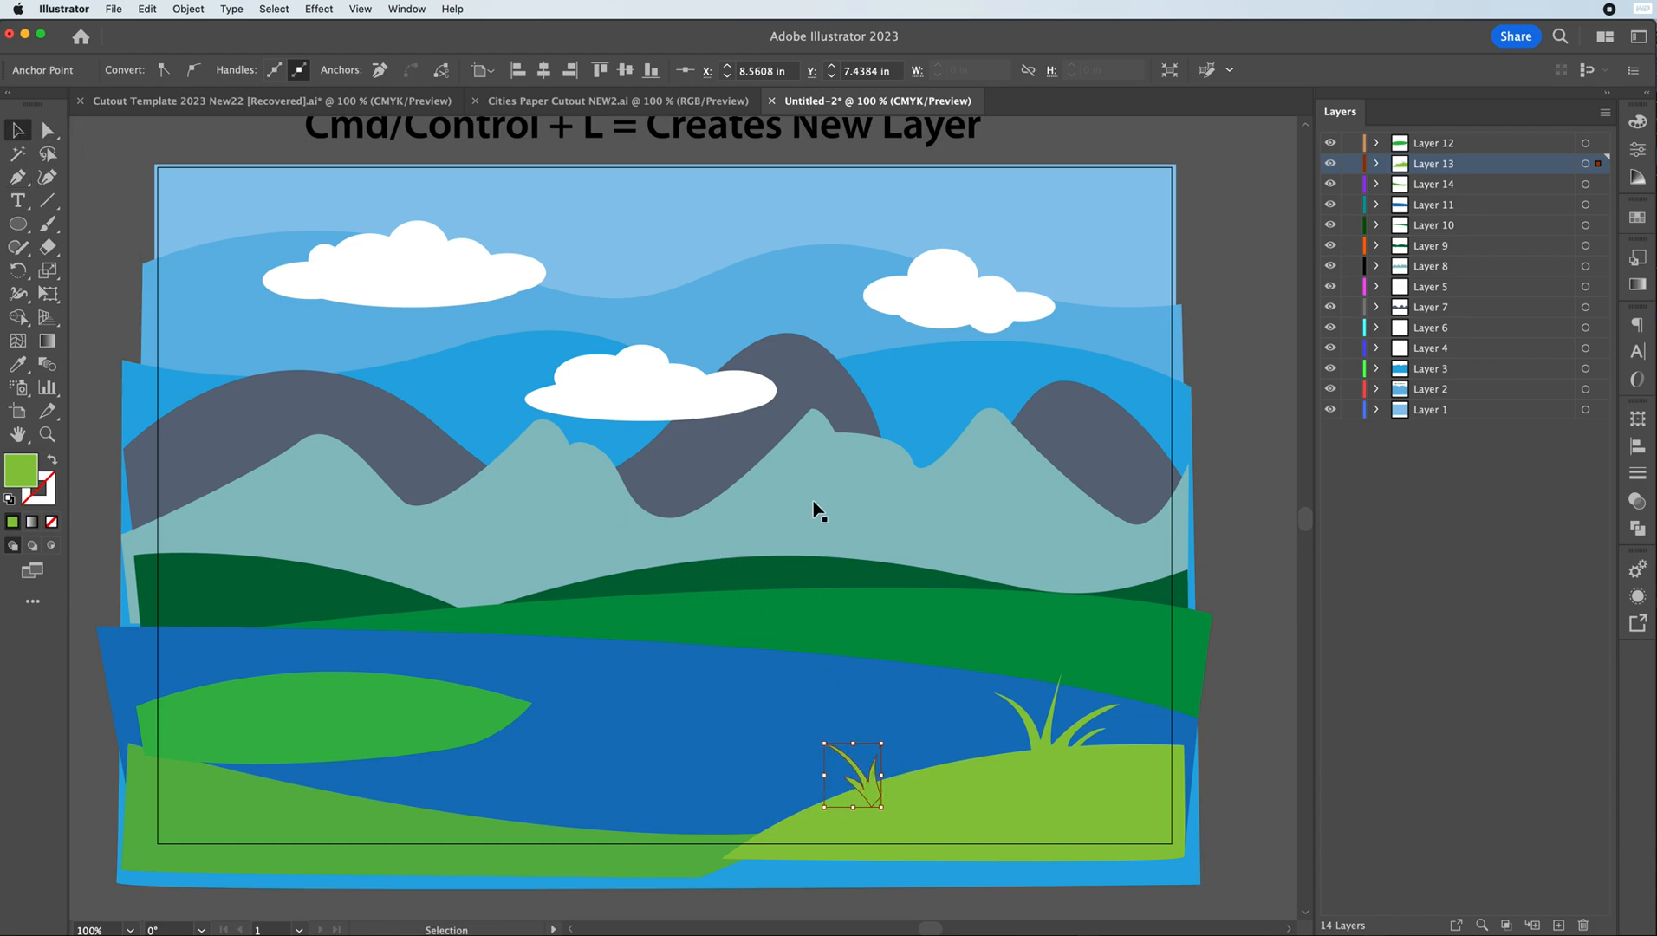
pyautogui.click(1245, 649)
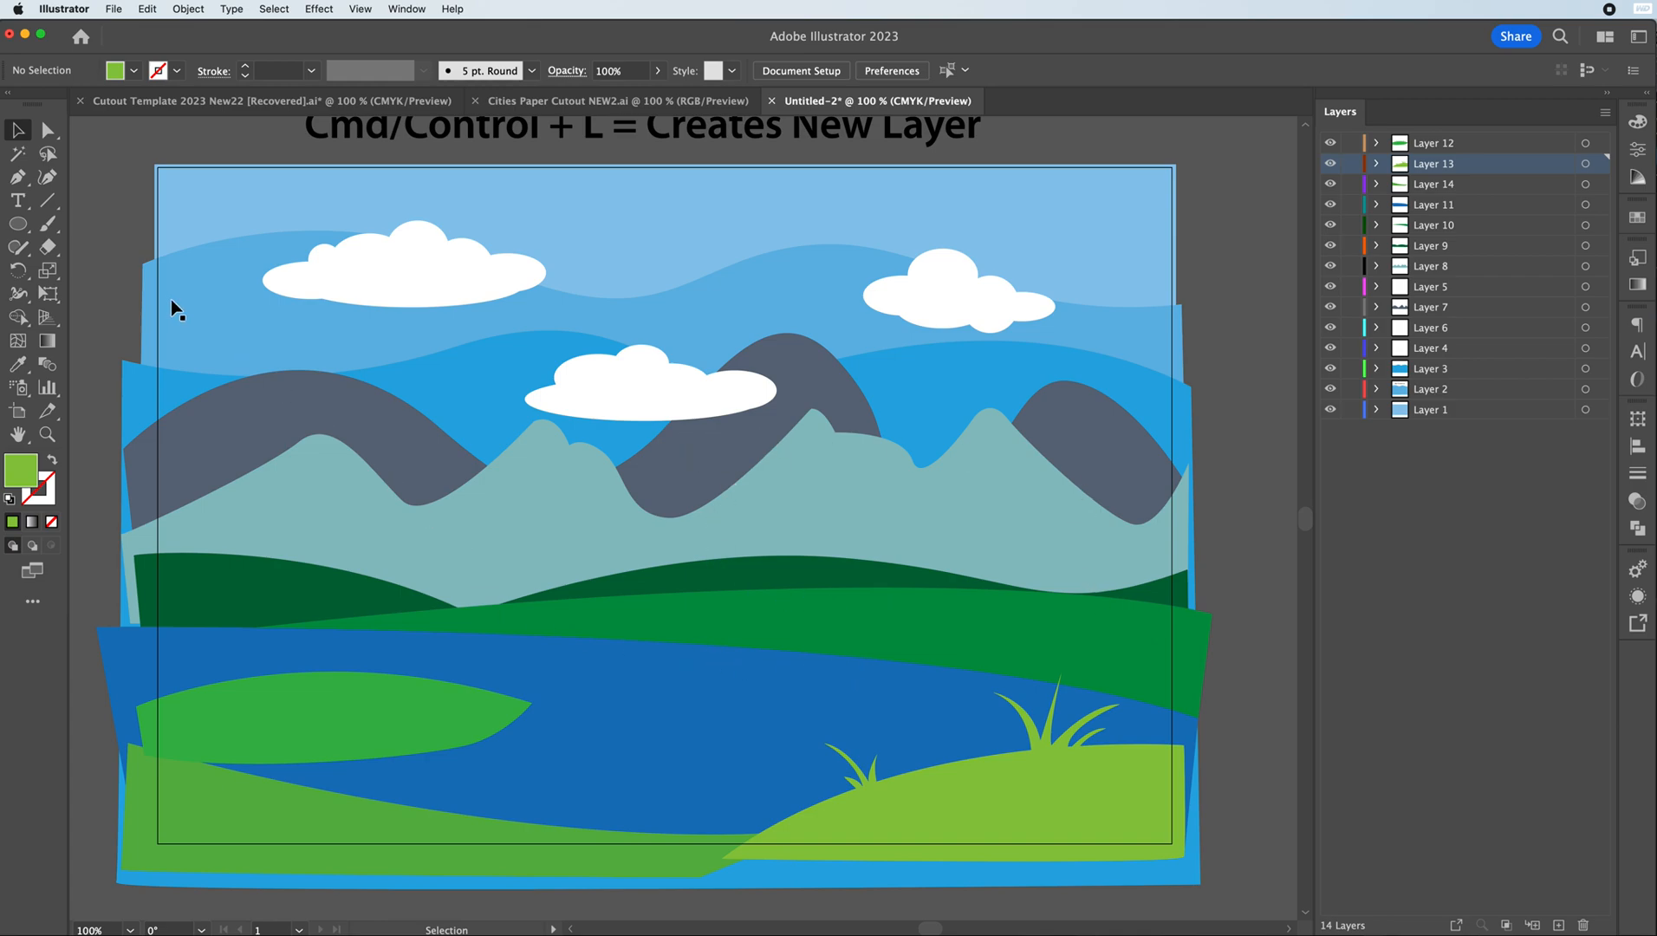
# - Build a small flower over the water from overlapping circles about 0.29 in across, arranged in a ring
pyautogui.click(17, 224)
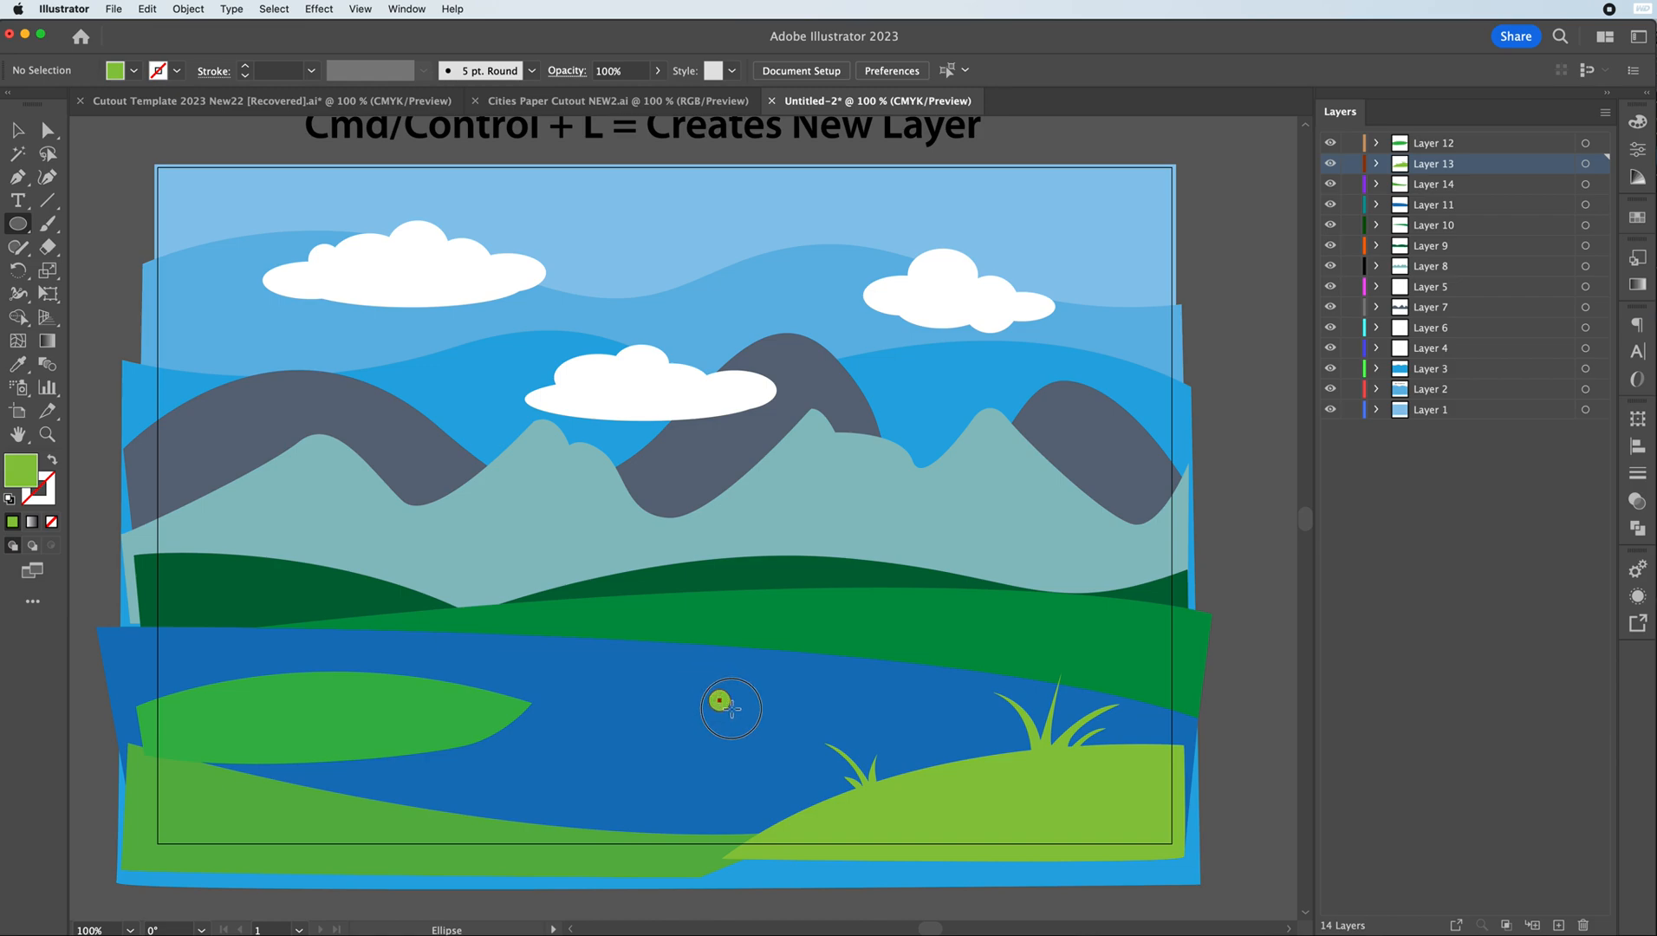
pyautogui.moveTo(732, 709)
pyautogui.mouseDown()
pyautogui.moveTo(743, 692)
pyautogui.moveTo(718, 696)
pyautogui.mouseUp()
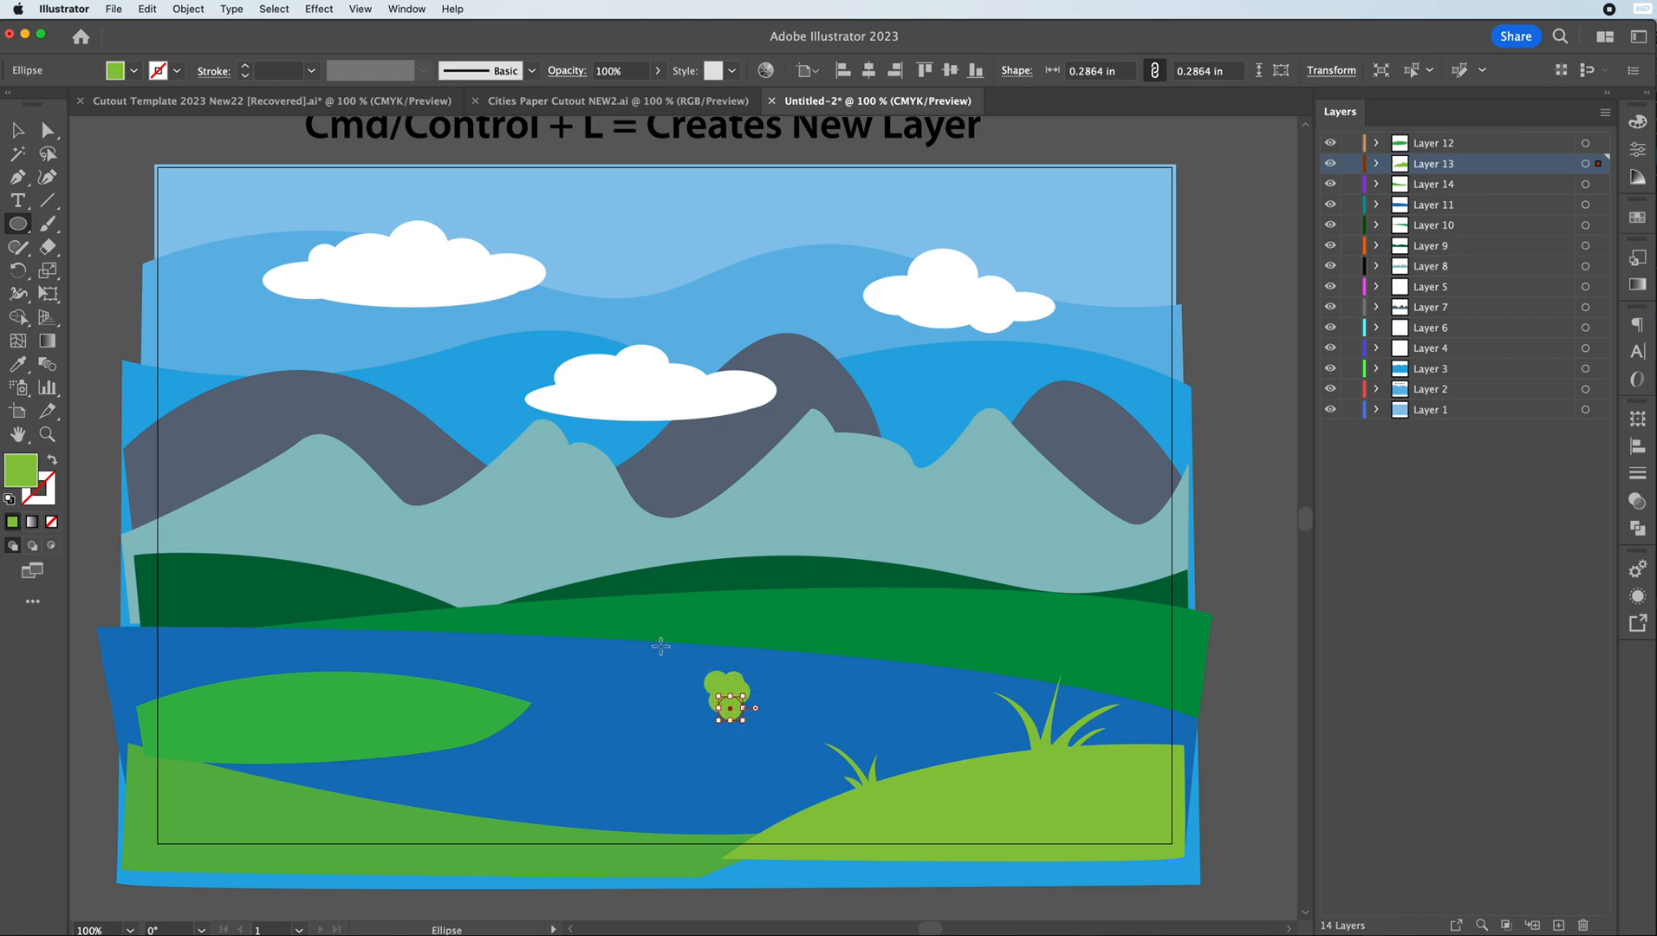
pyautogui.click(17, 130)
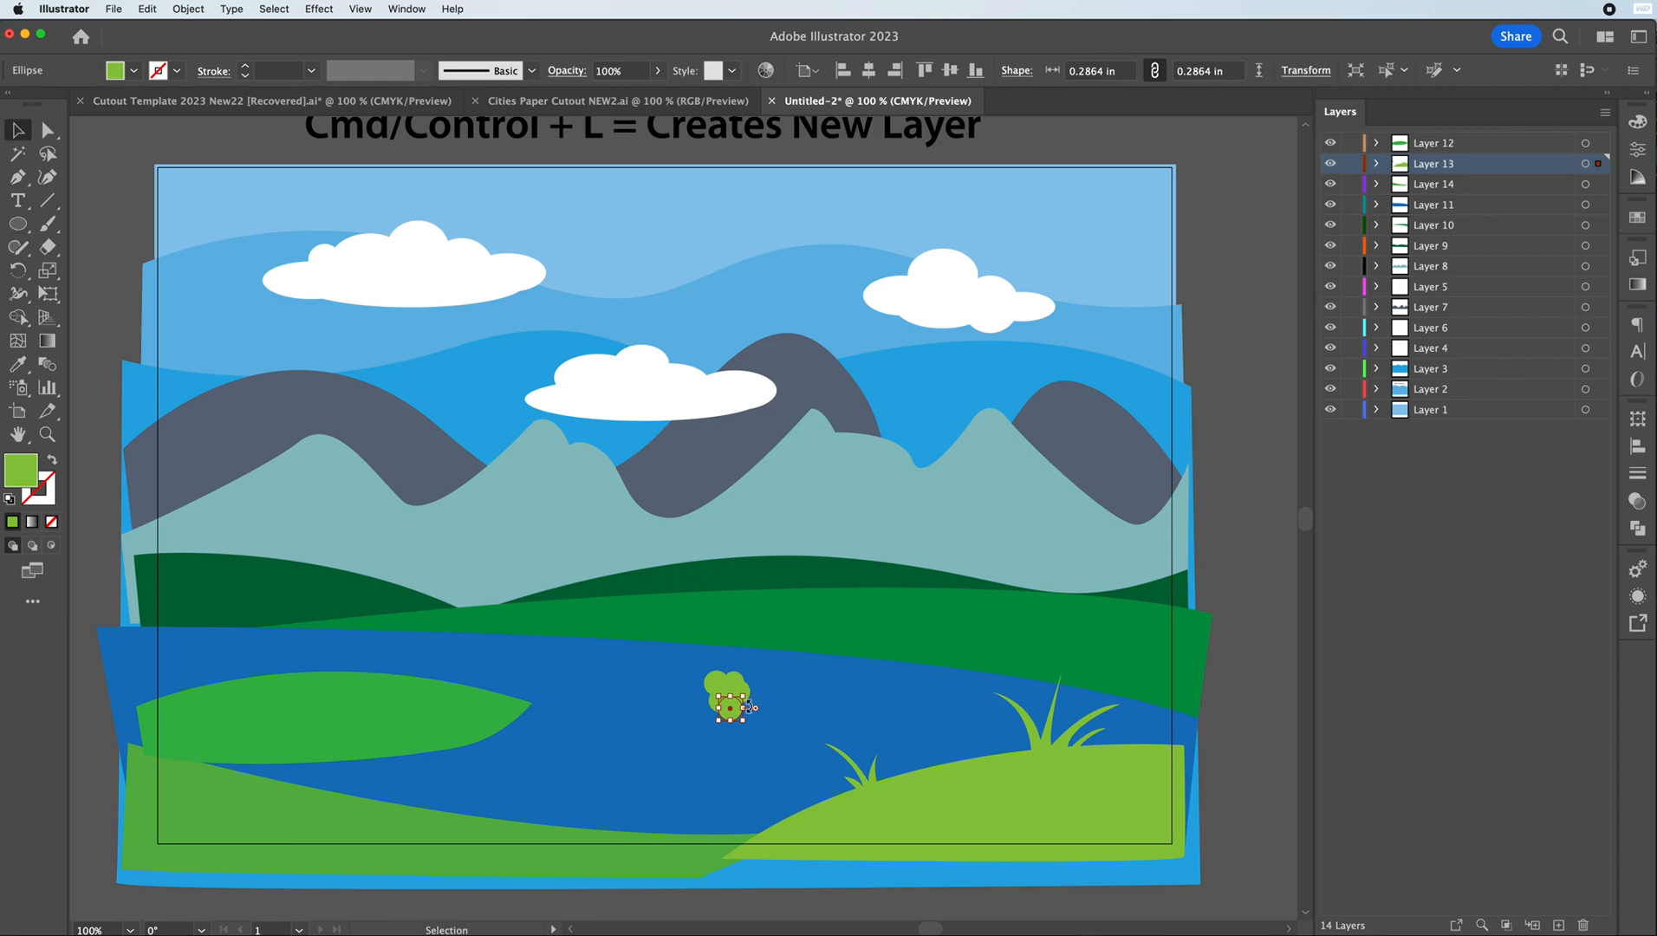
pyautogui.moveTo(732, 719)
pyautogui.mouseDown()
pyautogui.moveTo(733, 702)
pyautogui.moveTo(705, 702)
pyautogui.mouseUp()
# - Select only the flower's circles and merge them into one shape with Pathfinder Unite
pyautogui.press('super+a')
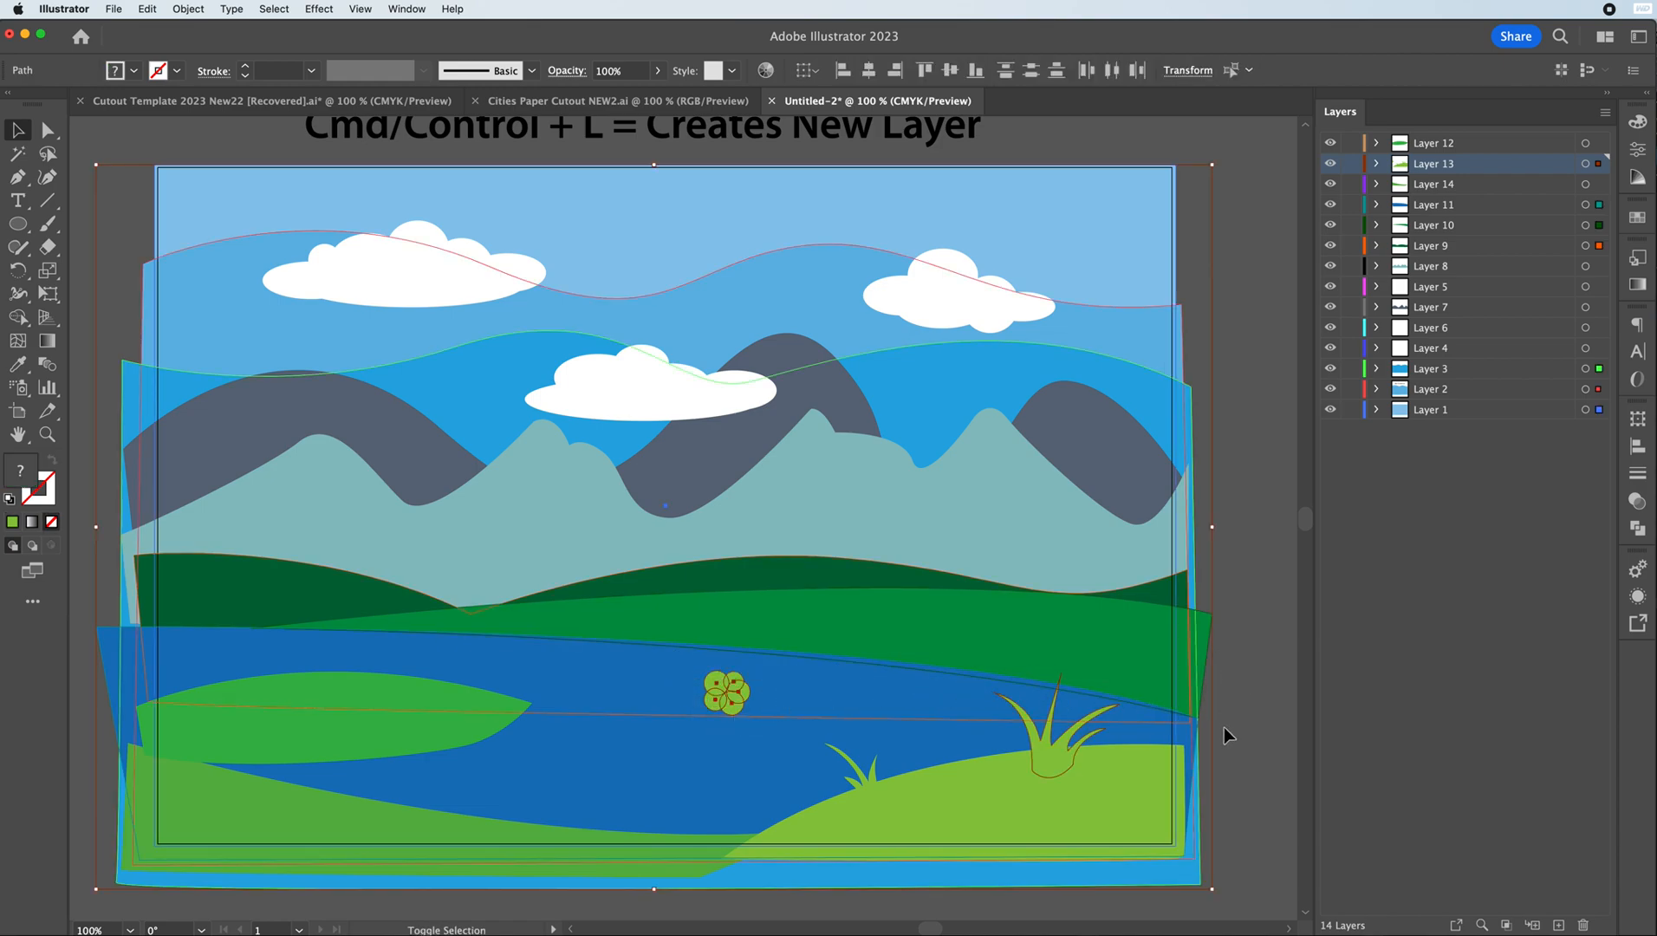
pyautogui.click(970, 691)
pyautogui.click(743, 693)
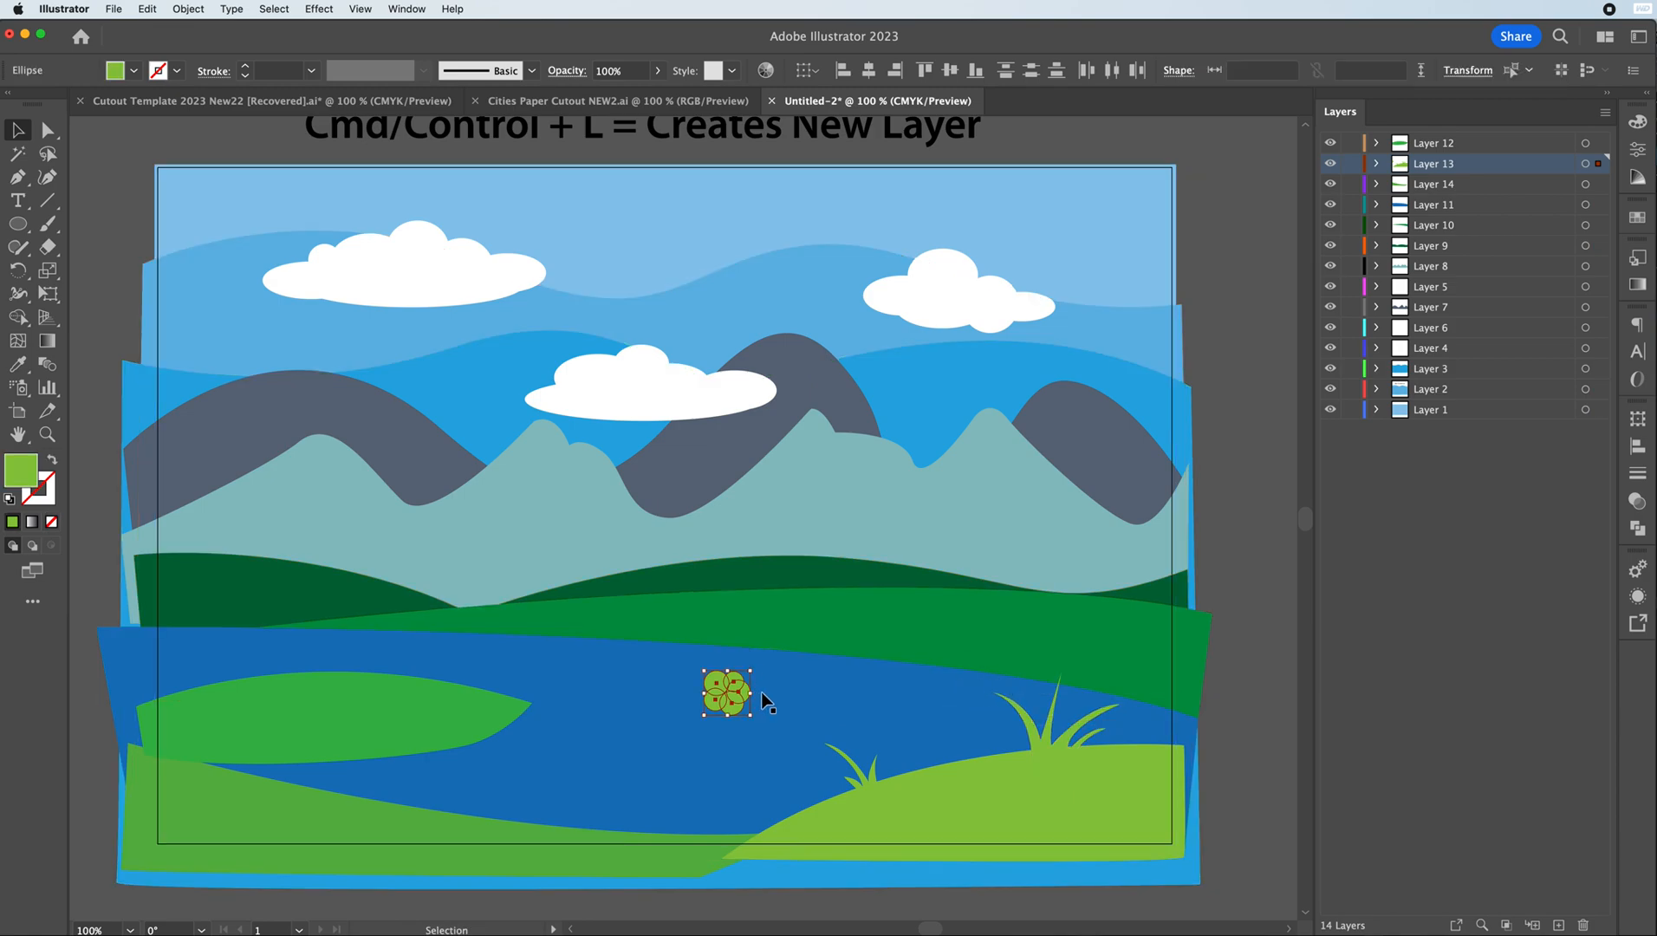
pyautogui.click(1638, 474)
pyautogui.click(1637, 527)
pyautogui.click(1398, 460)
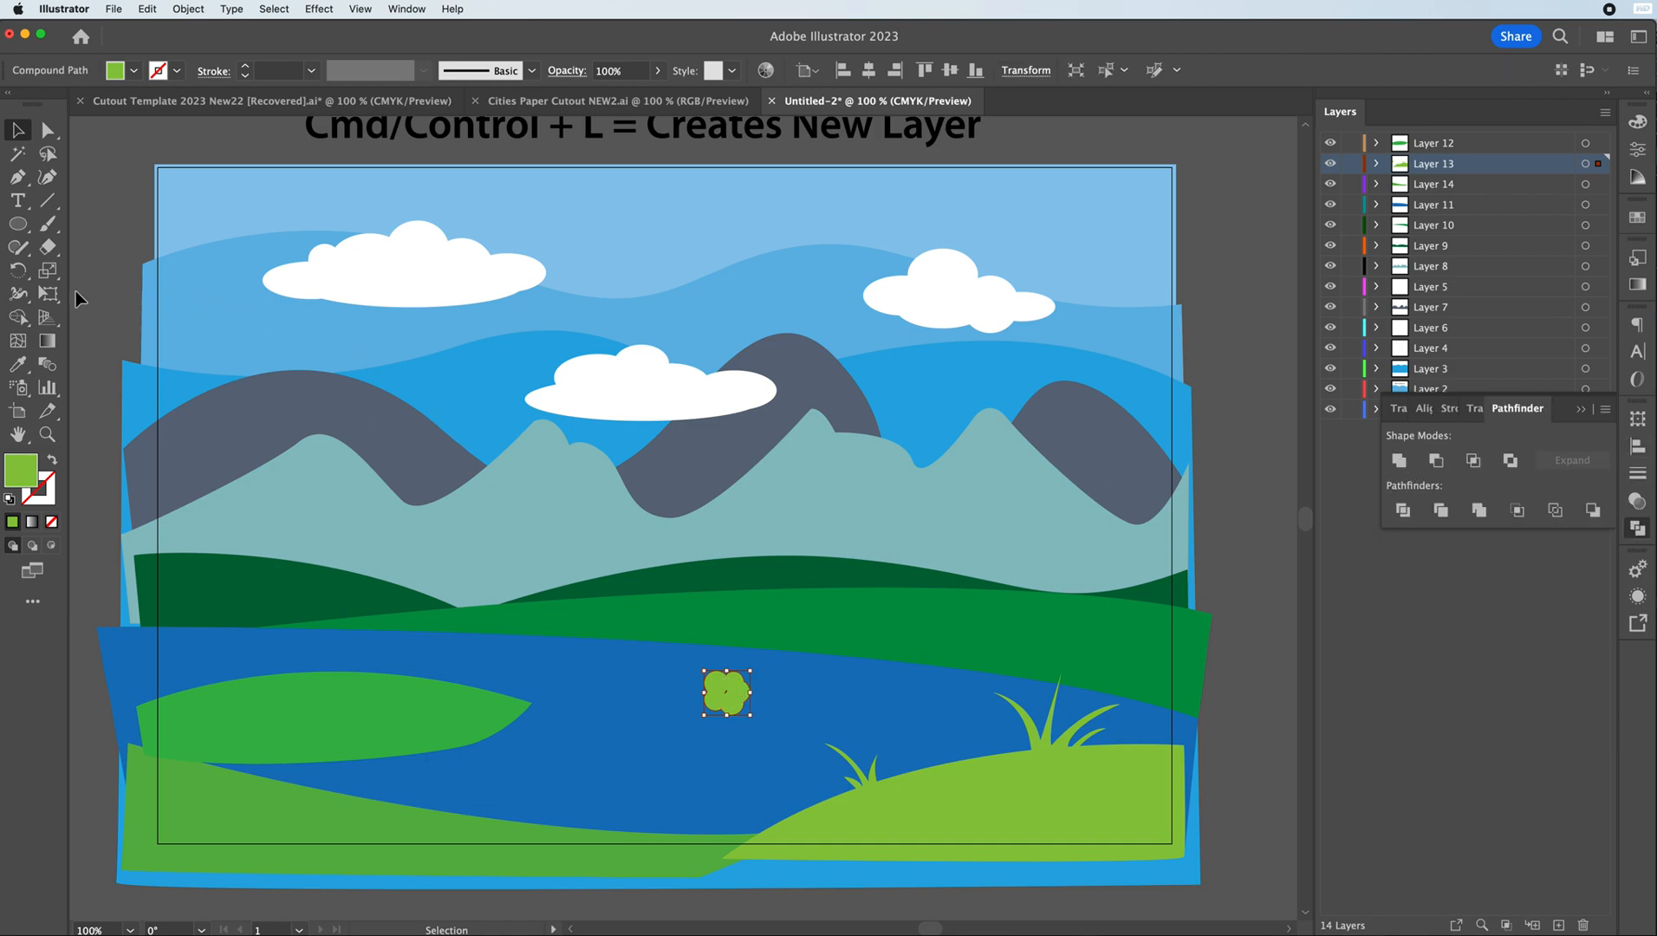
# - Fill the merged flower with the purple swatch from the bright color group
pyautogui.click(16, 224)
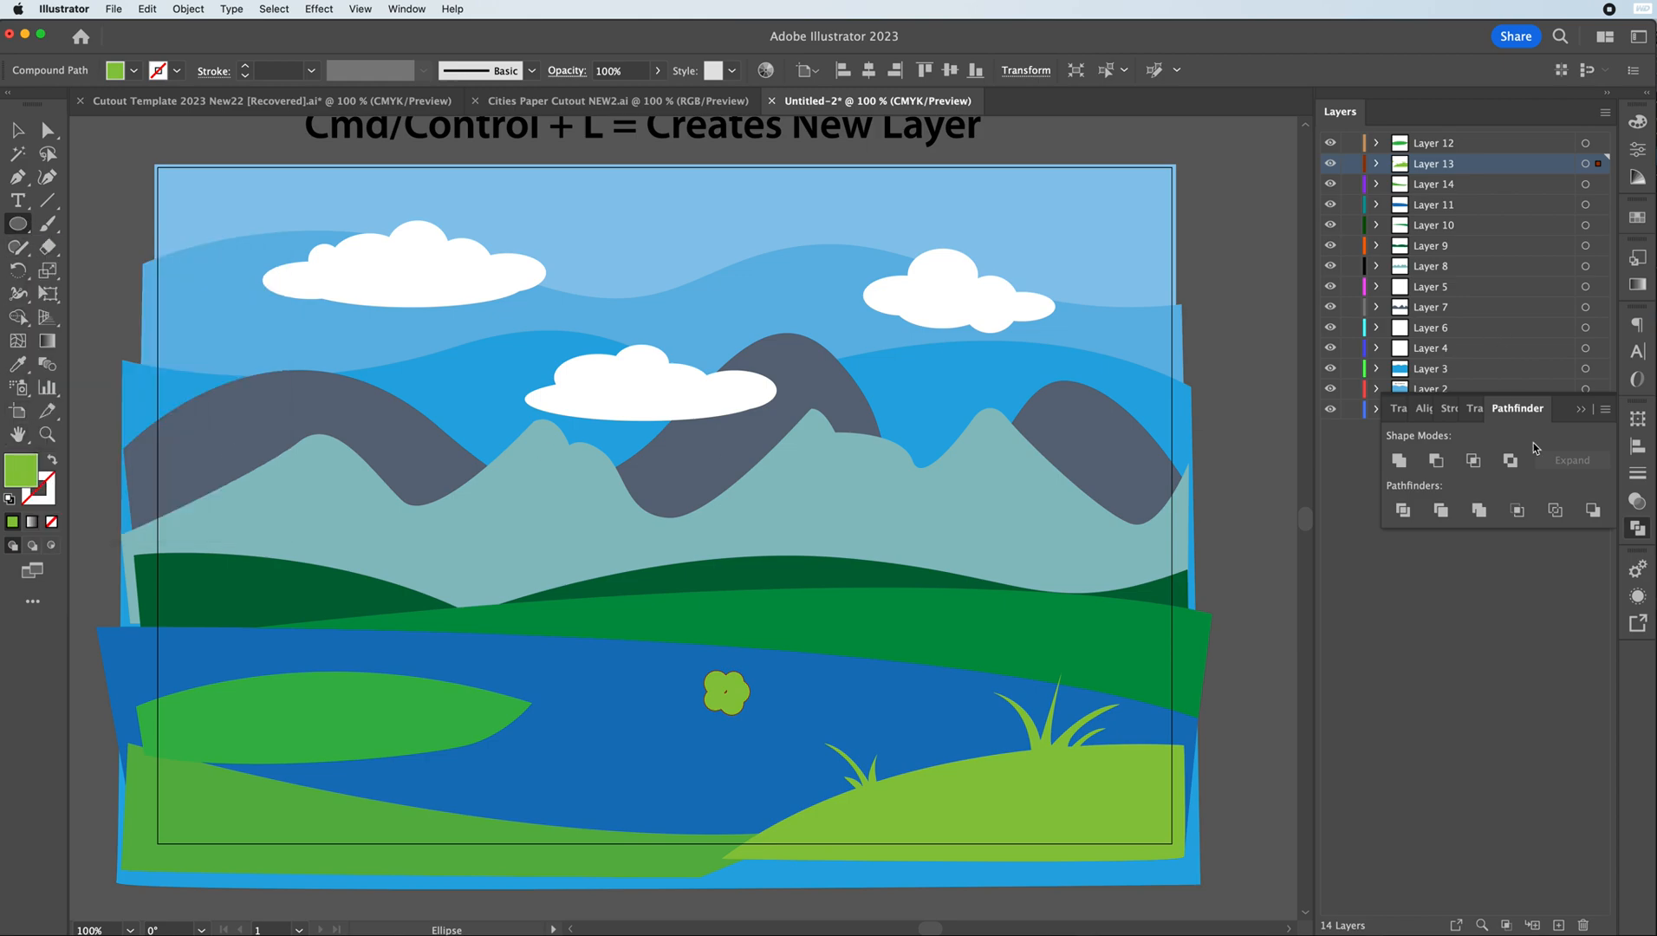
pyautogui.click(1637, 217)
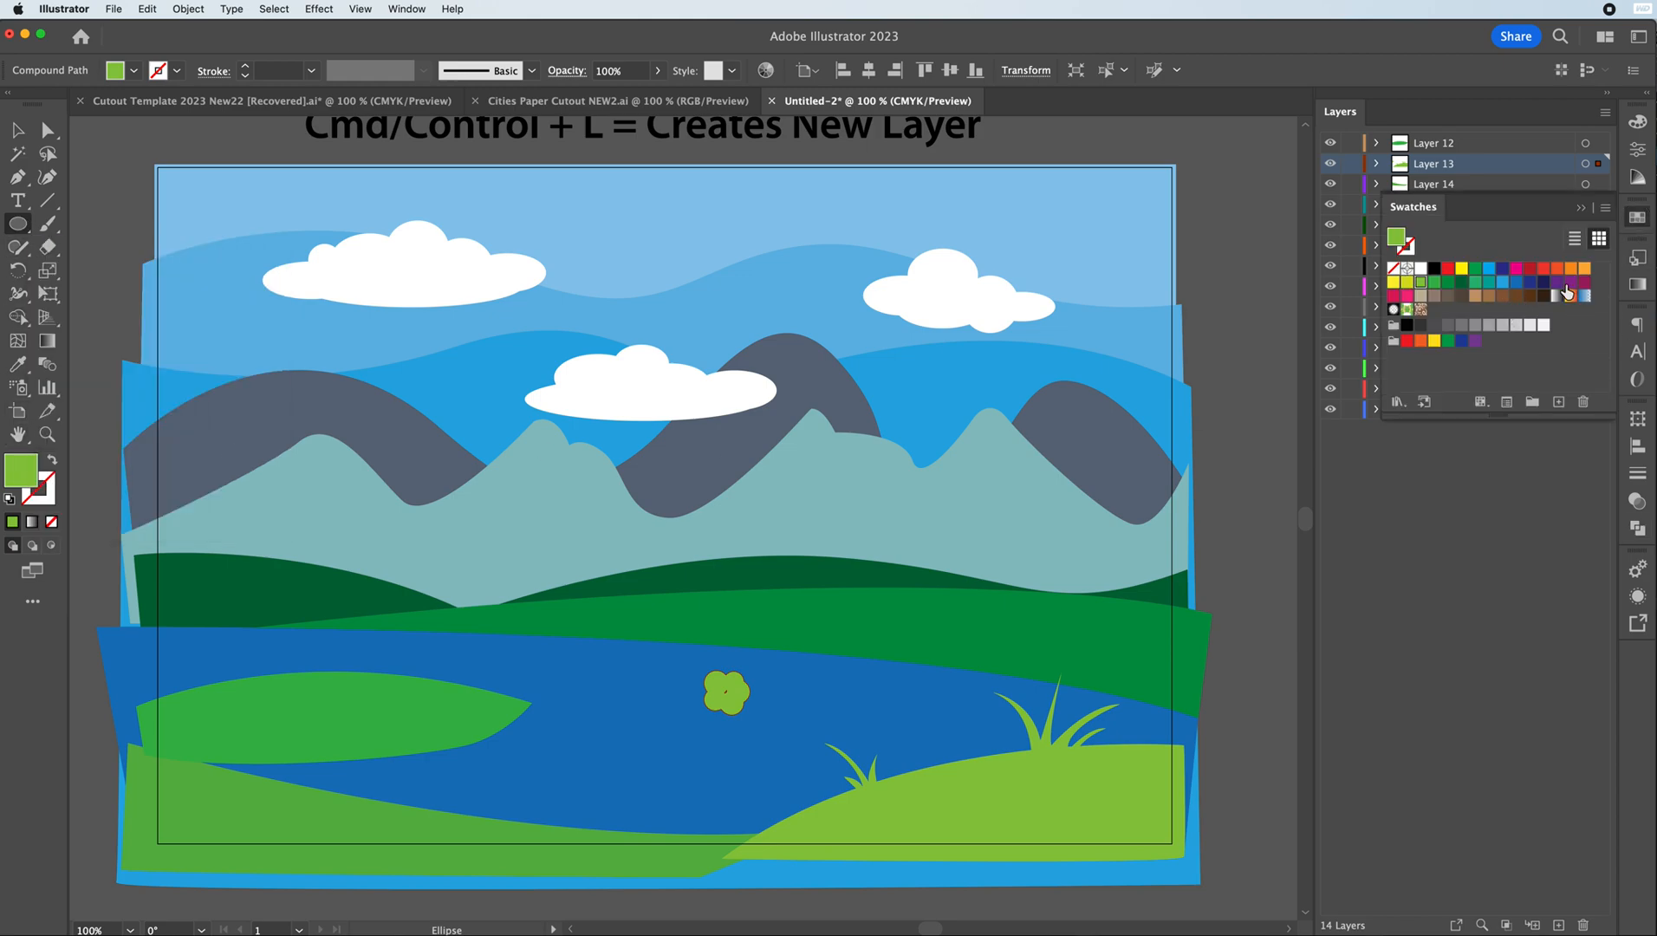
pyautogui.click(1475, 341)
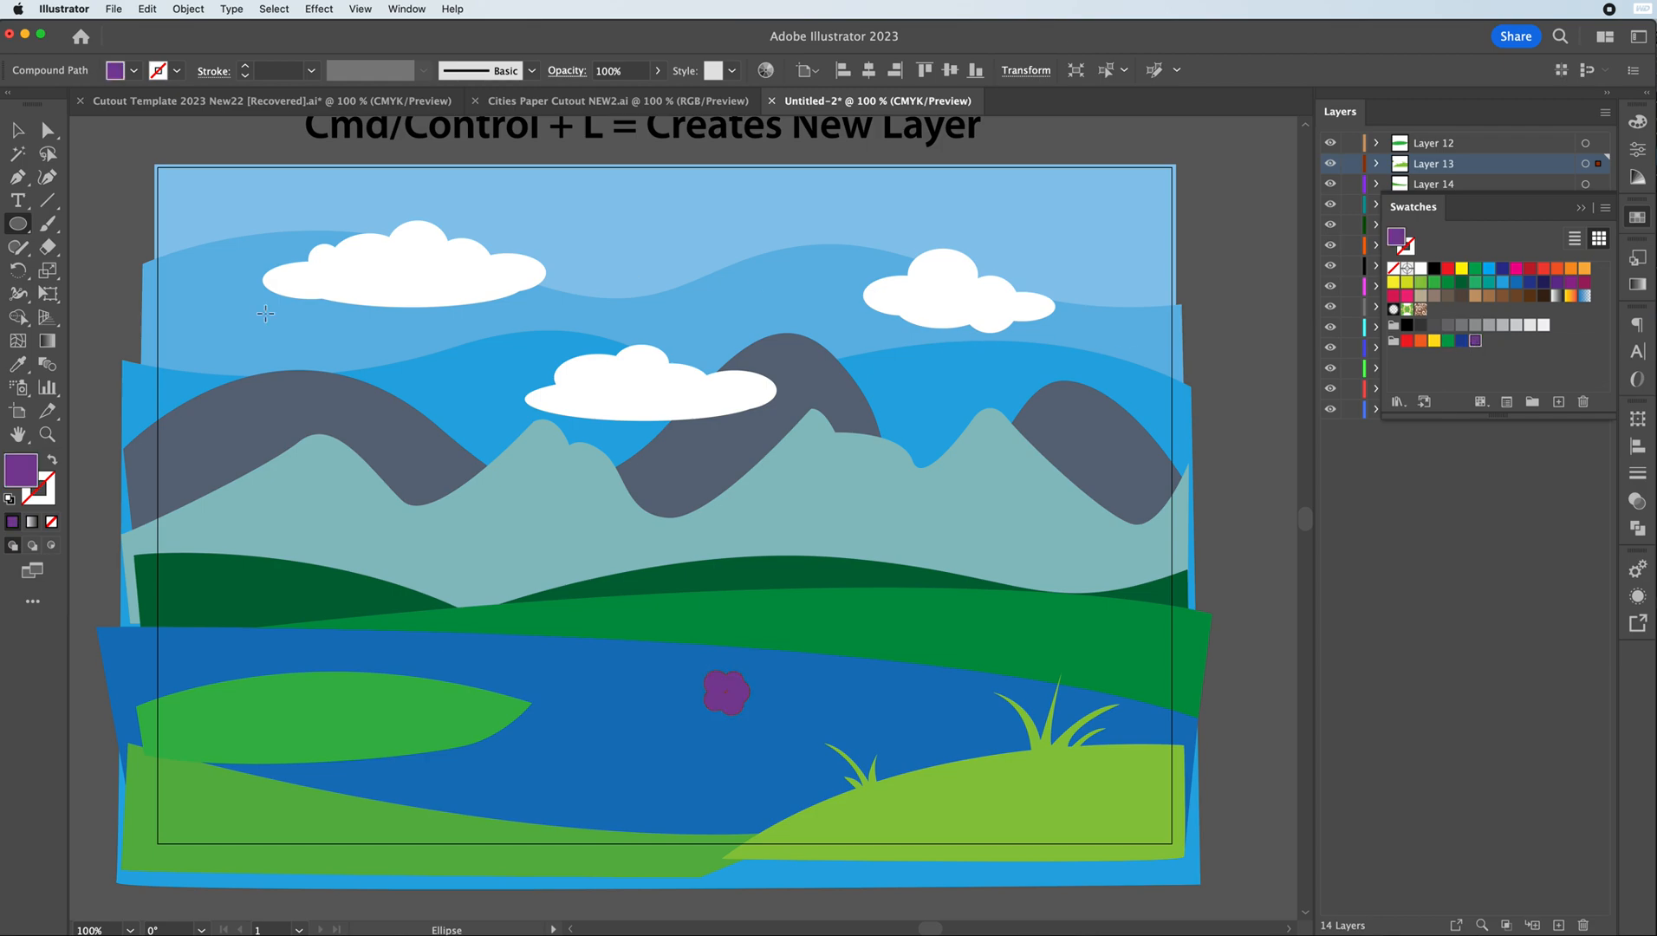
# - Lighten the merged flower's fill to a softer purple in the Color Picker
pyautogui.doubleClick(18, 479)
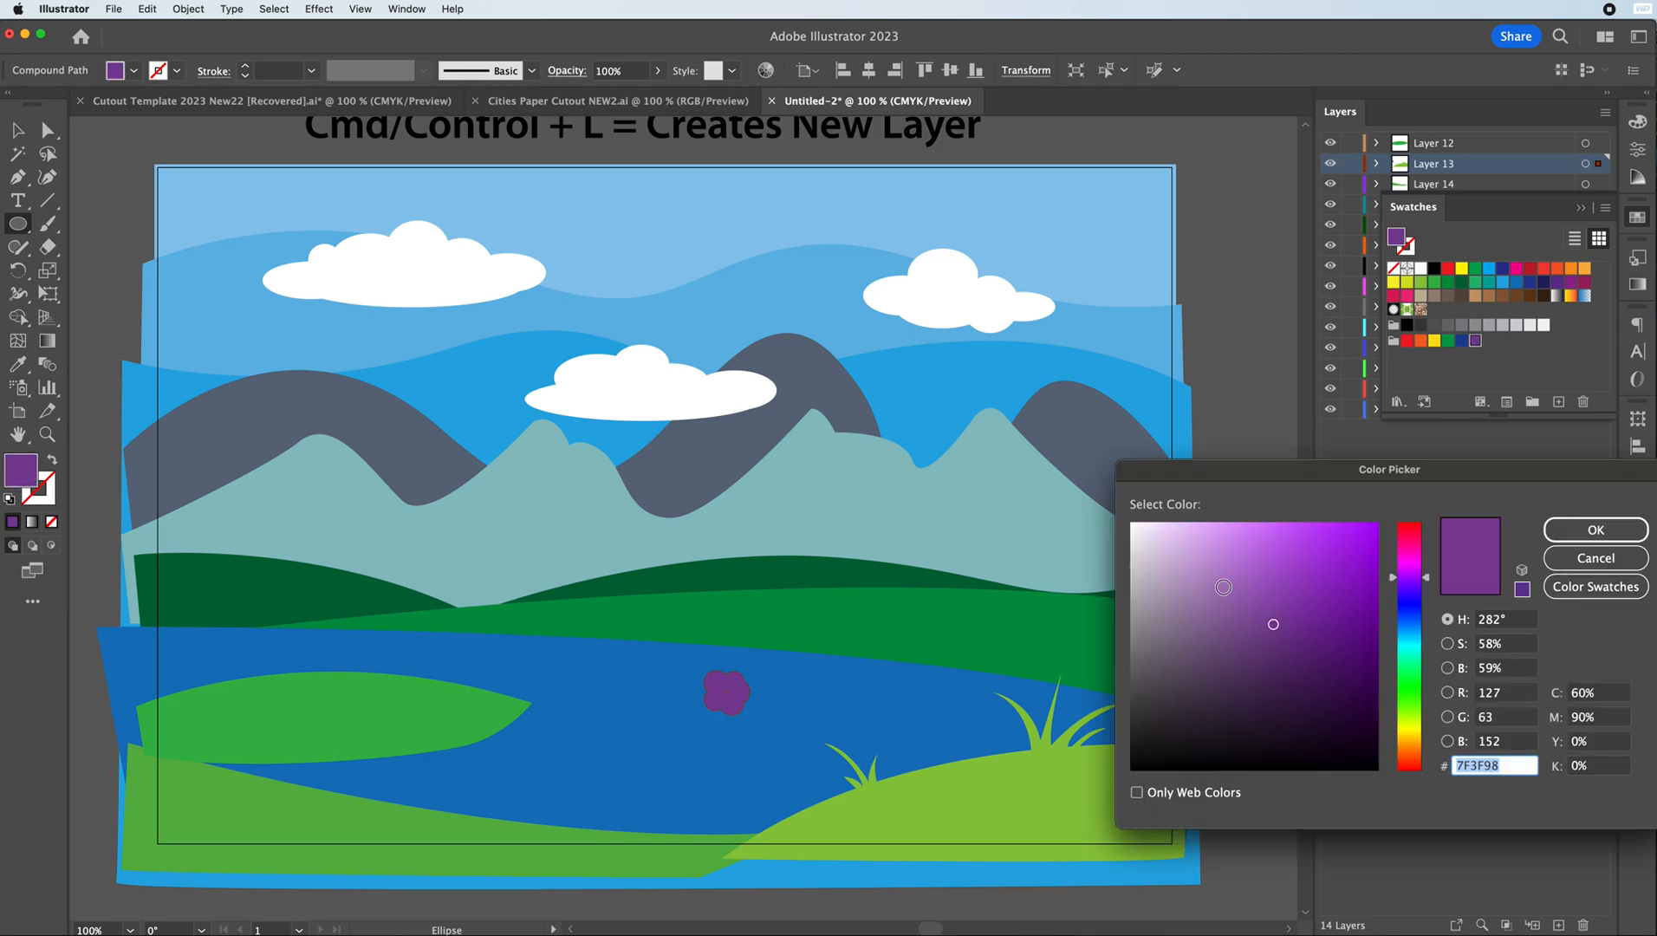
pyautogui.click(1232, 586)
pyautogui.click(1595, 529)
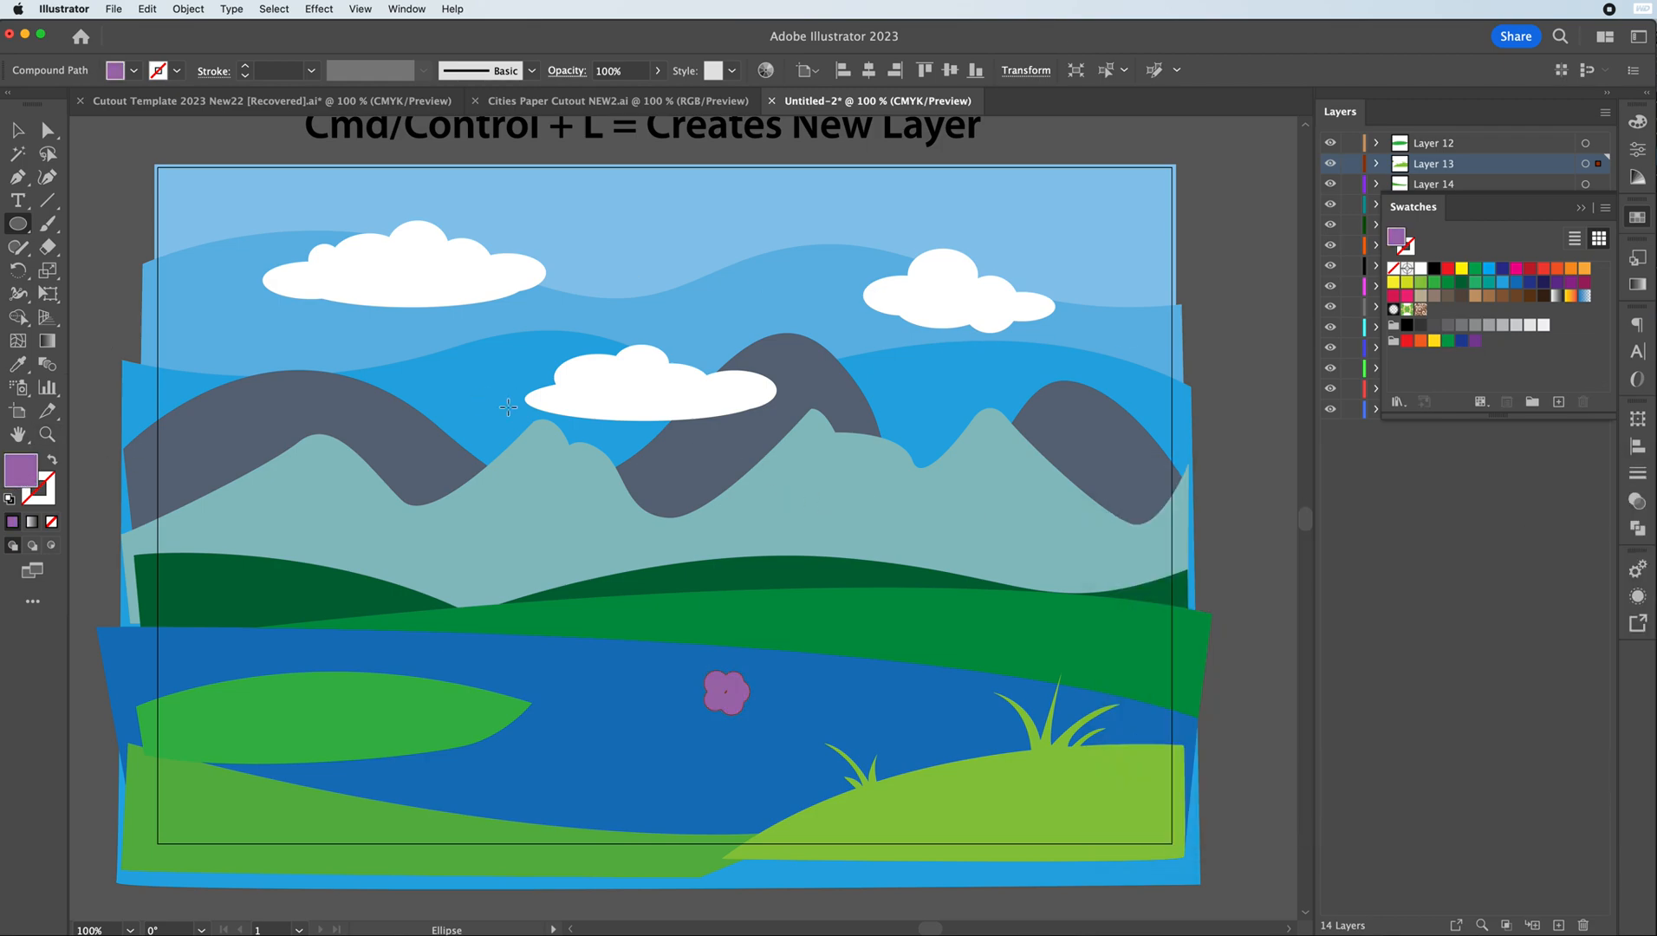
# - Place the flower atop the large grass tuft's central blade and add a slightly smaller copy on the small tuft's left blade tip
pyautogui.click(17, 132)
pyautogui.moveTo(728, 690); pyautogui.dragTo(1061, 670)
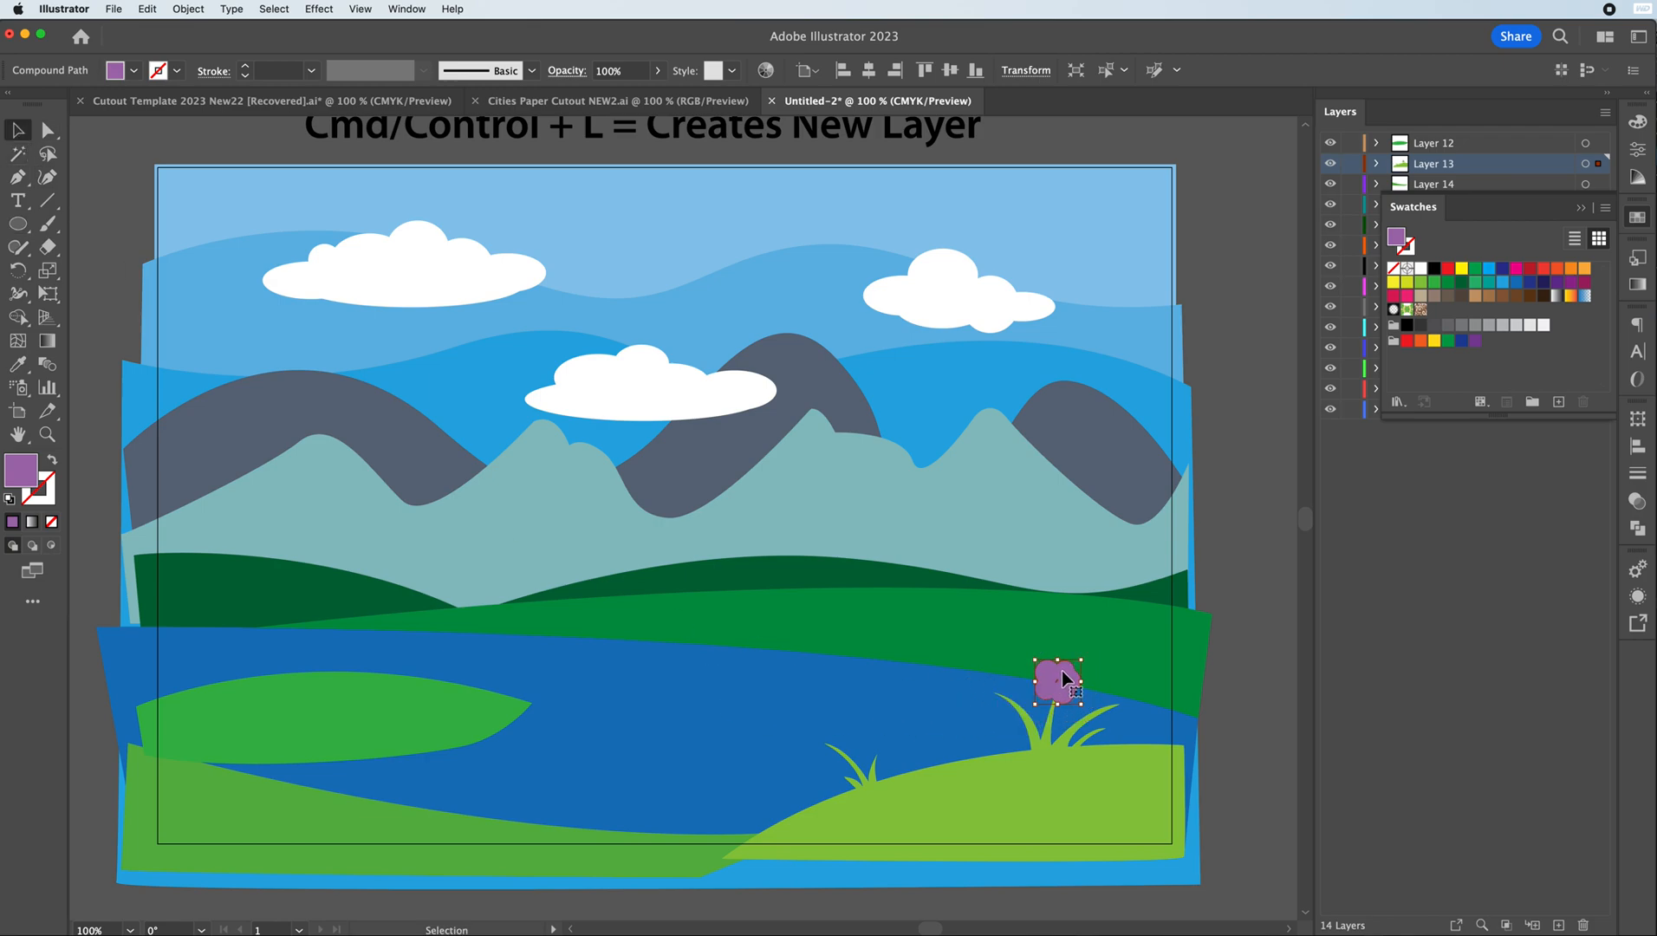
pyautogui.moveTo(1051, 685); pyautogui.dragTo(1057, 678)
pyautogui.moveTo(1068, 691); pyautogui.dragTo(839, 756)
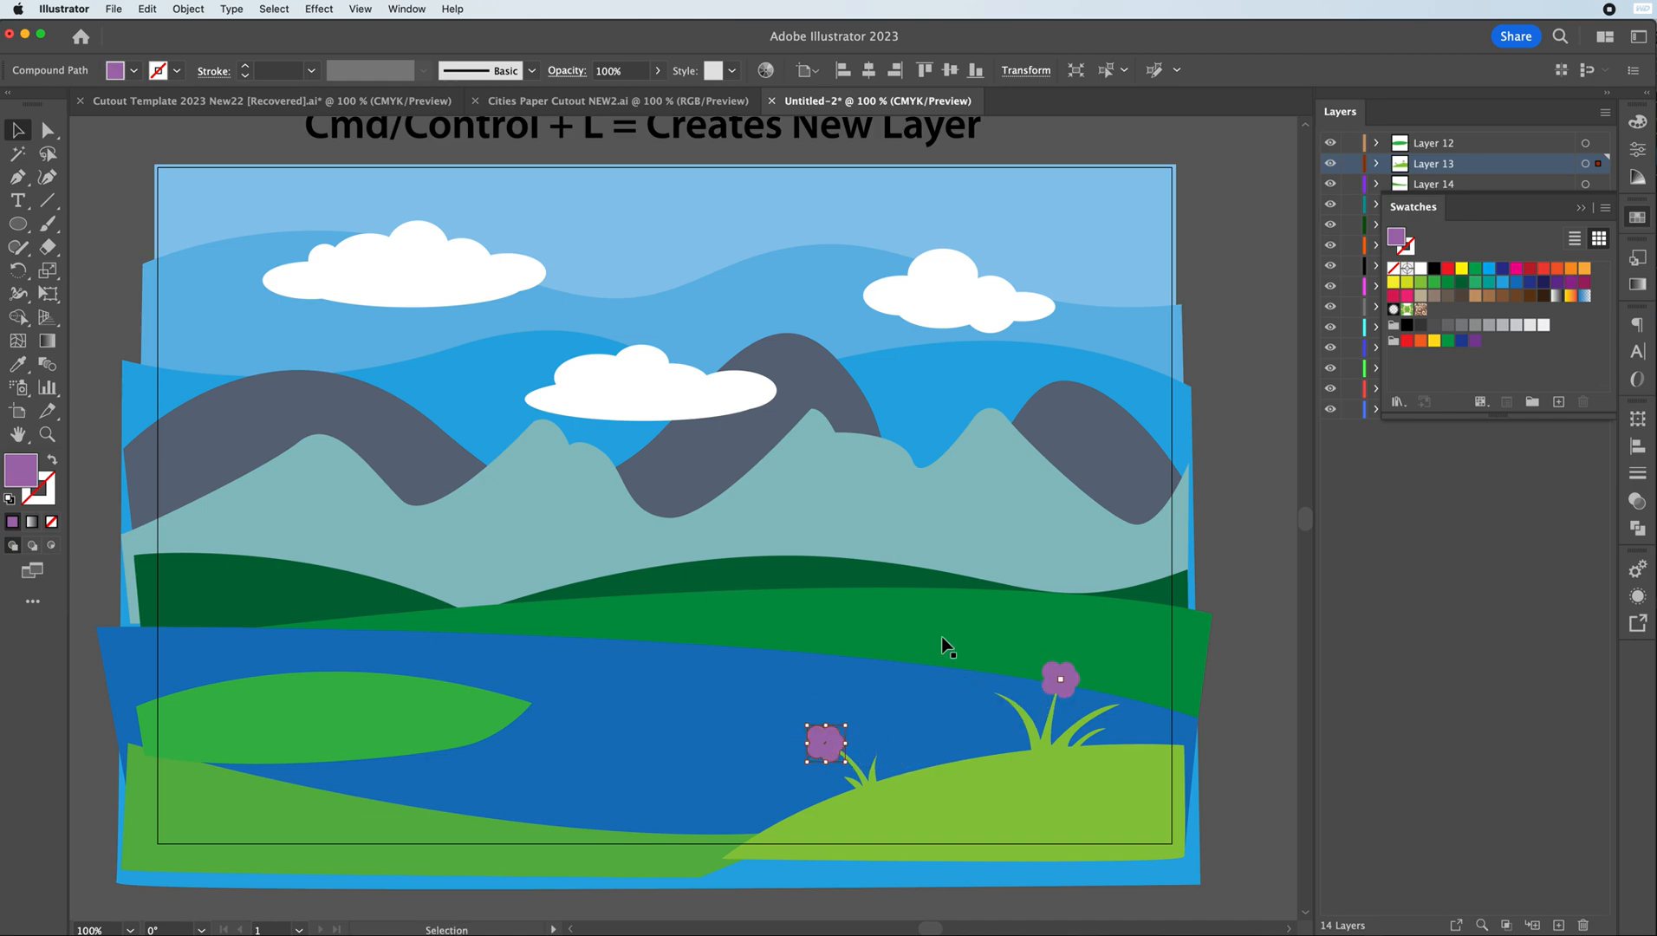
pyautogui.click(1229, 598)
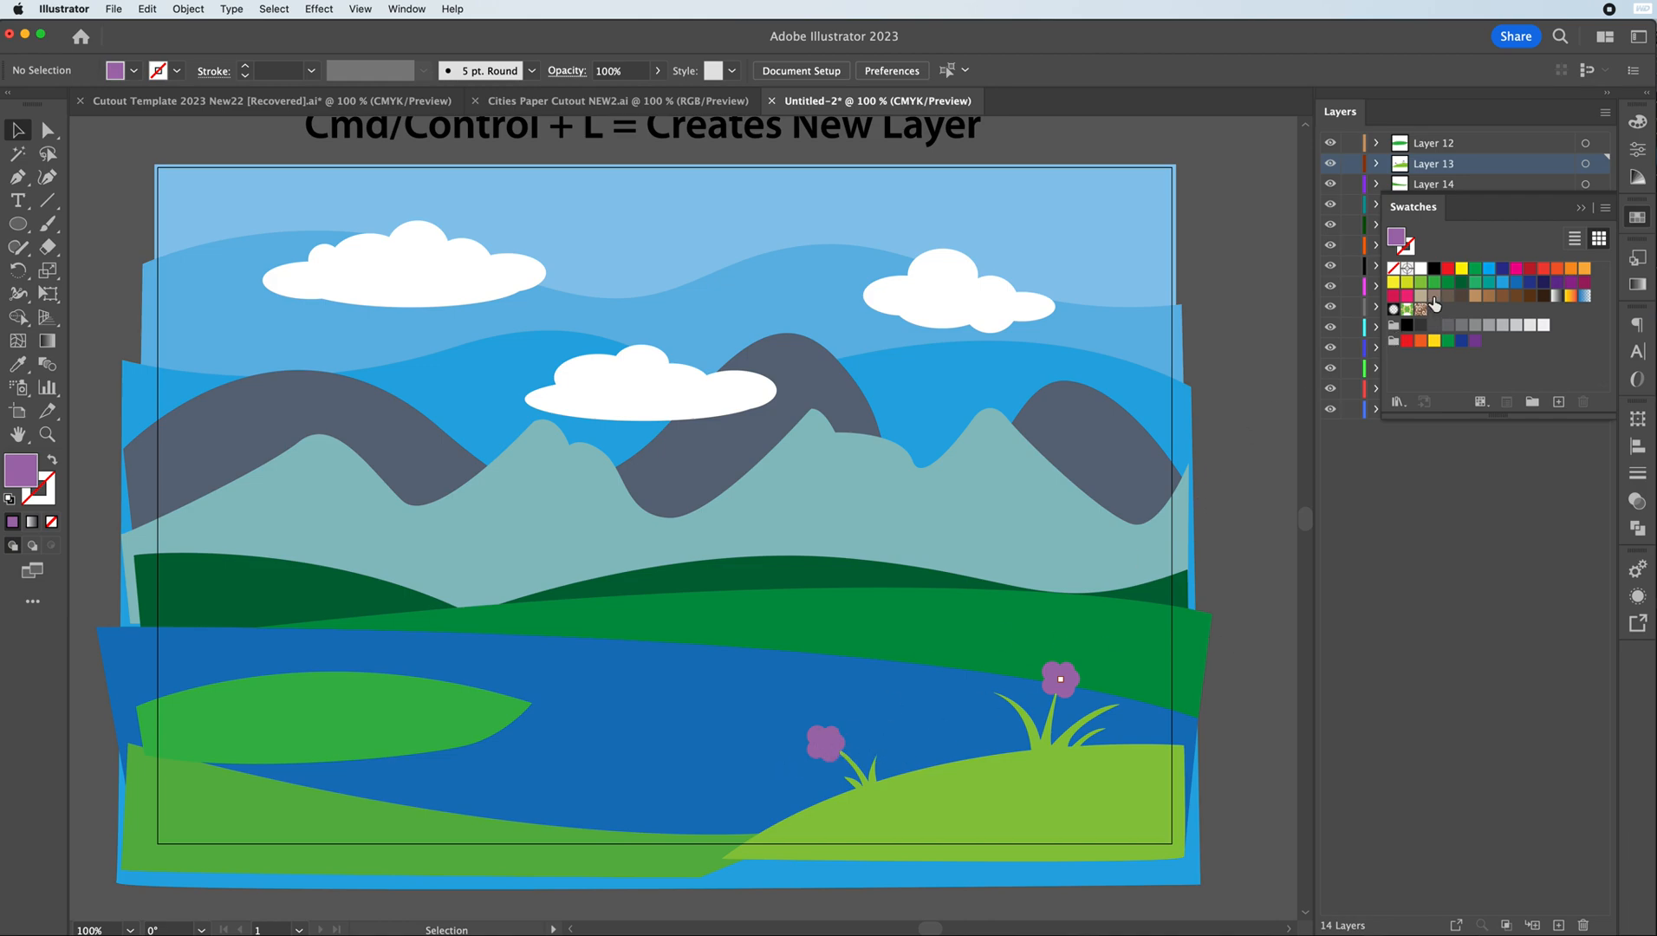
# - On a new layer, draw an ellipse about 0.083 x 0.092 in at the center of the smaller flower
pyautogui.click(1558, 925)
pyautogui.click(17, 223)
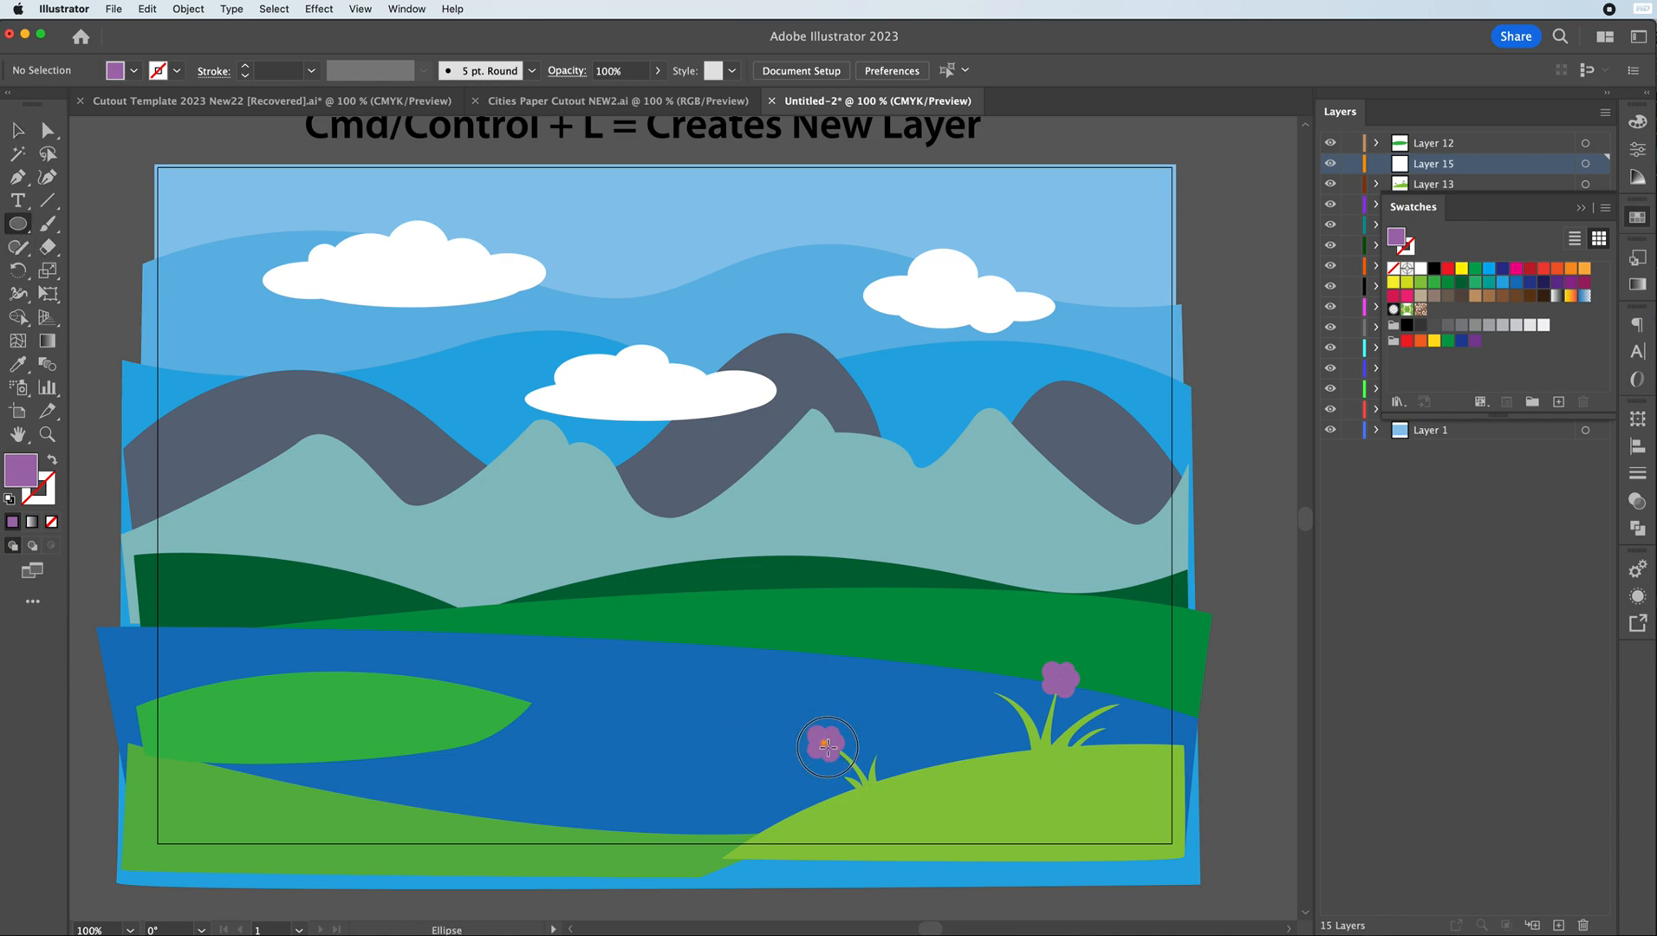
pyautogui.moveTo(819, 738); pyautogui.dragTo(827, 746)
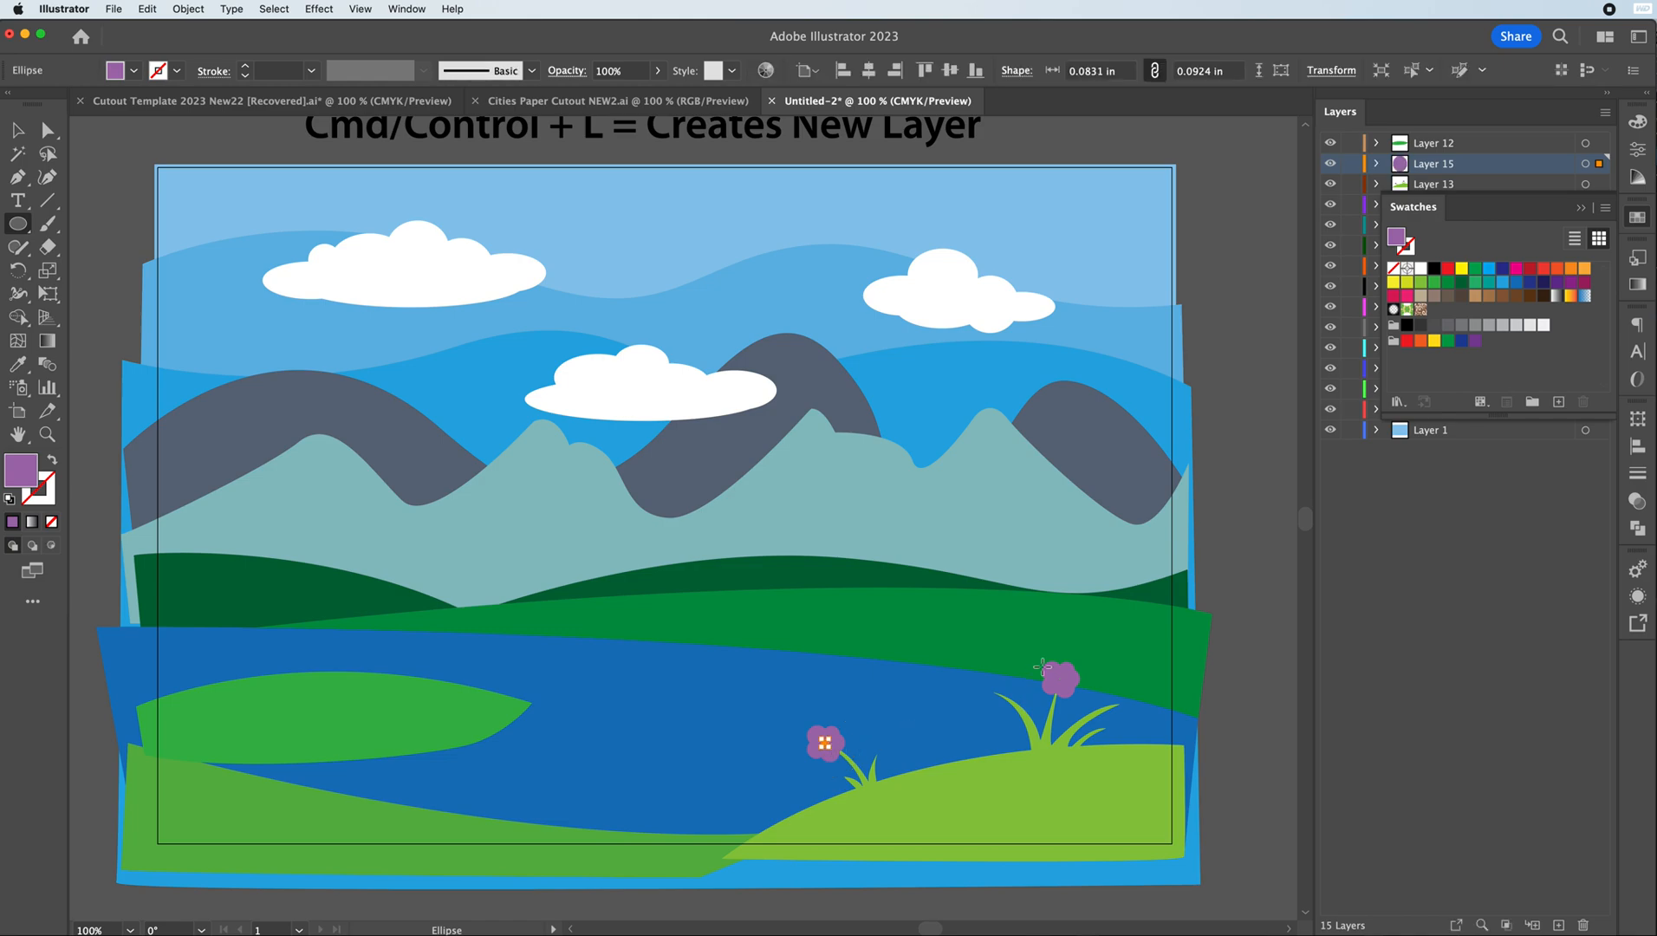
# - Fill the small center ellipse with a bright yellow chosen in the Color Picker
pyautogui.doubleClick(21, 469)
pyautogui.moveTo(1411, 710); pyautogui.dragTo(1410, 722)
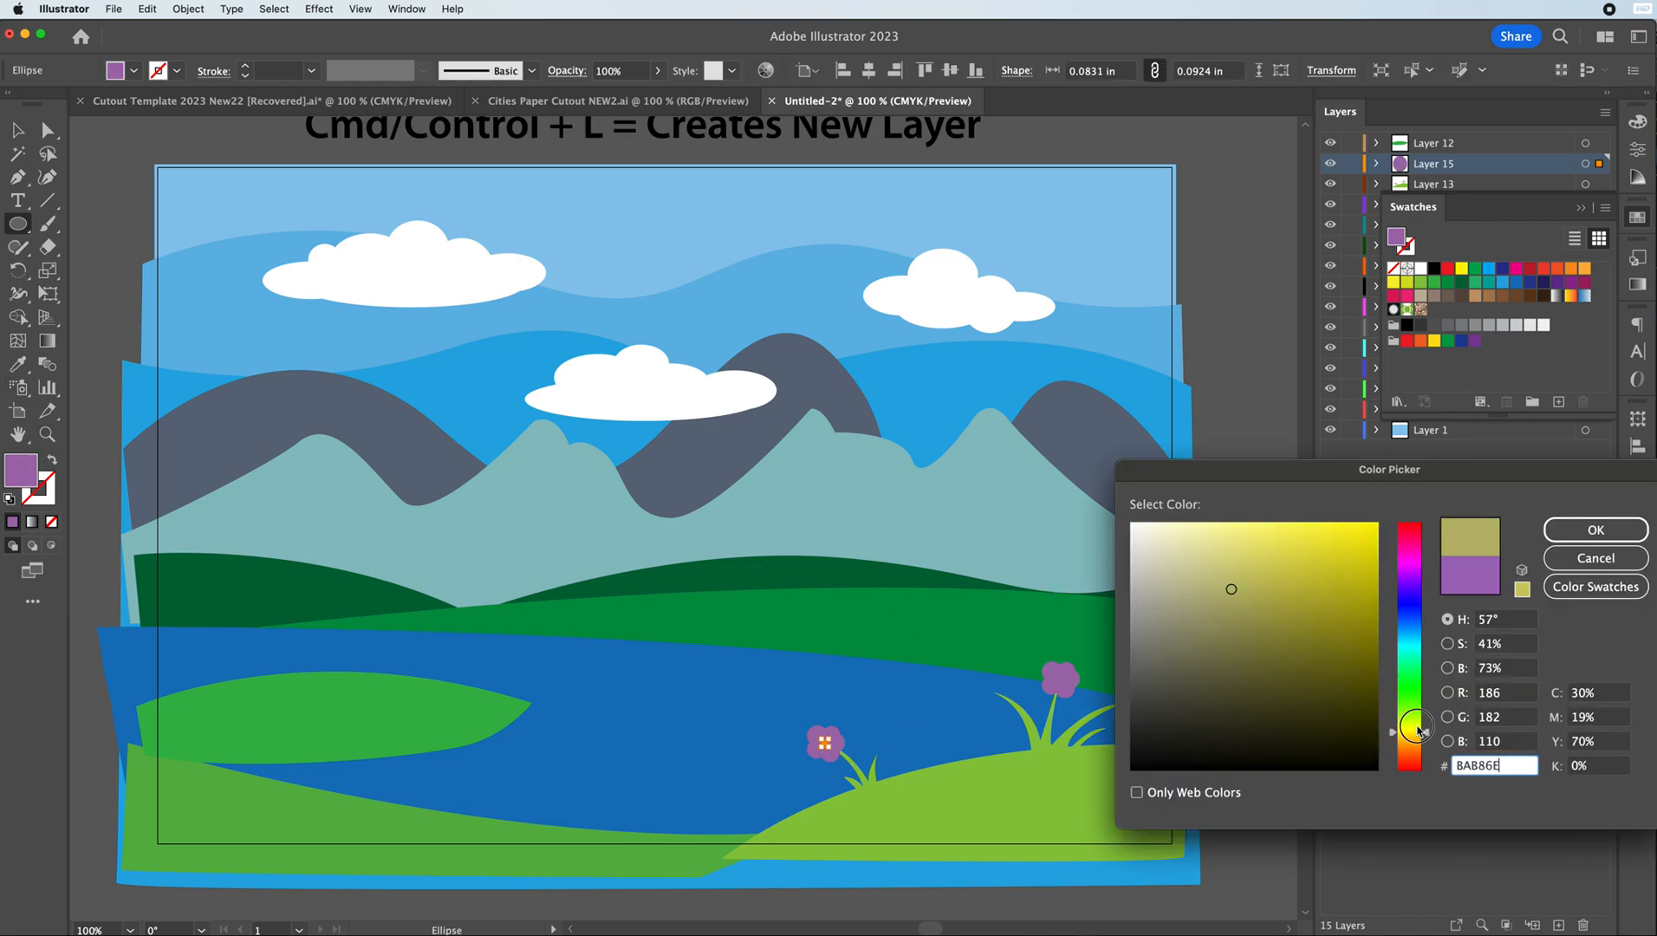
pyautogui.moveTo(1344, 539); pyautogui.dragTo(1298, 522)
pyautogui.click(1409, 730)
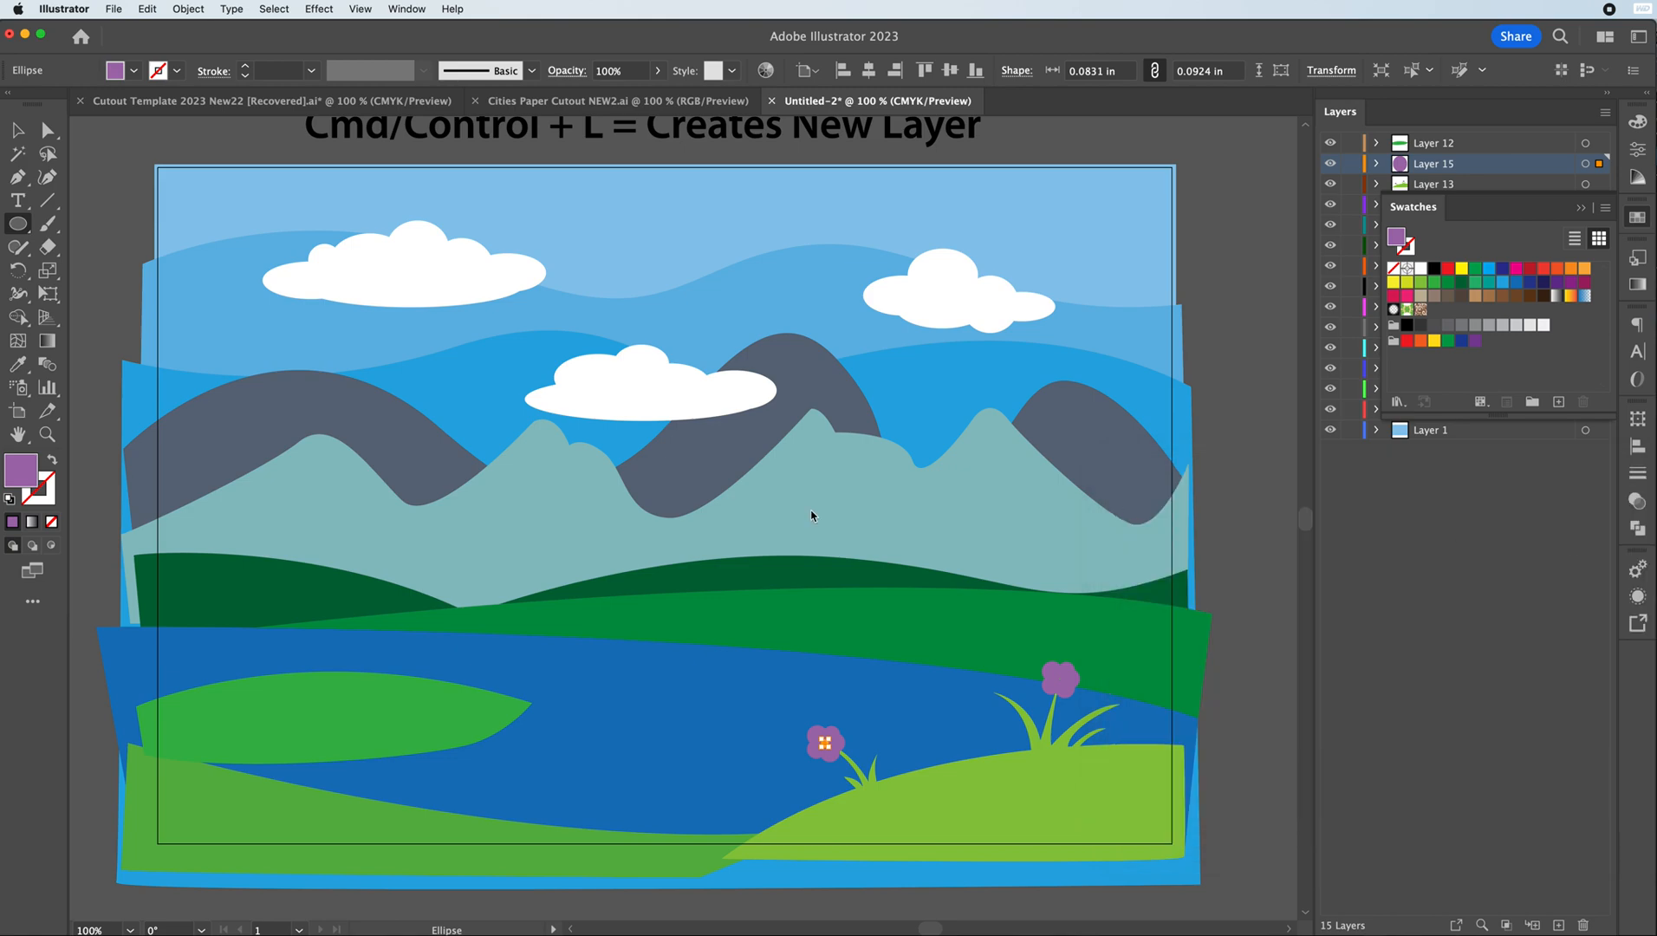
pyautogui.click(1596, 530)
pyautogui.click(29, 138)
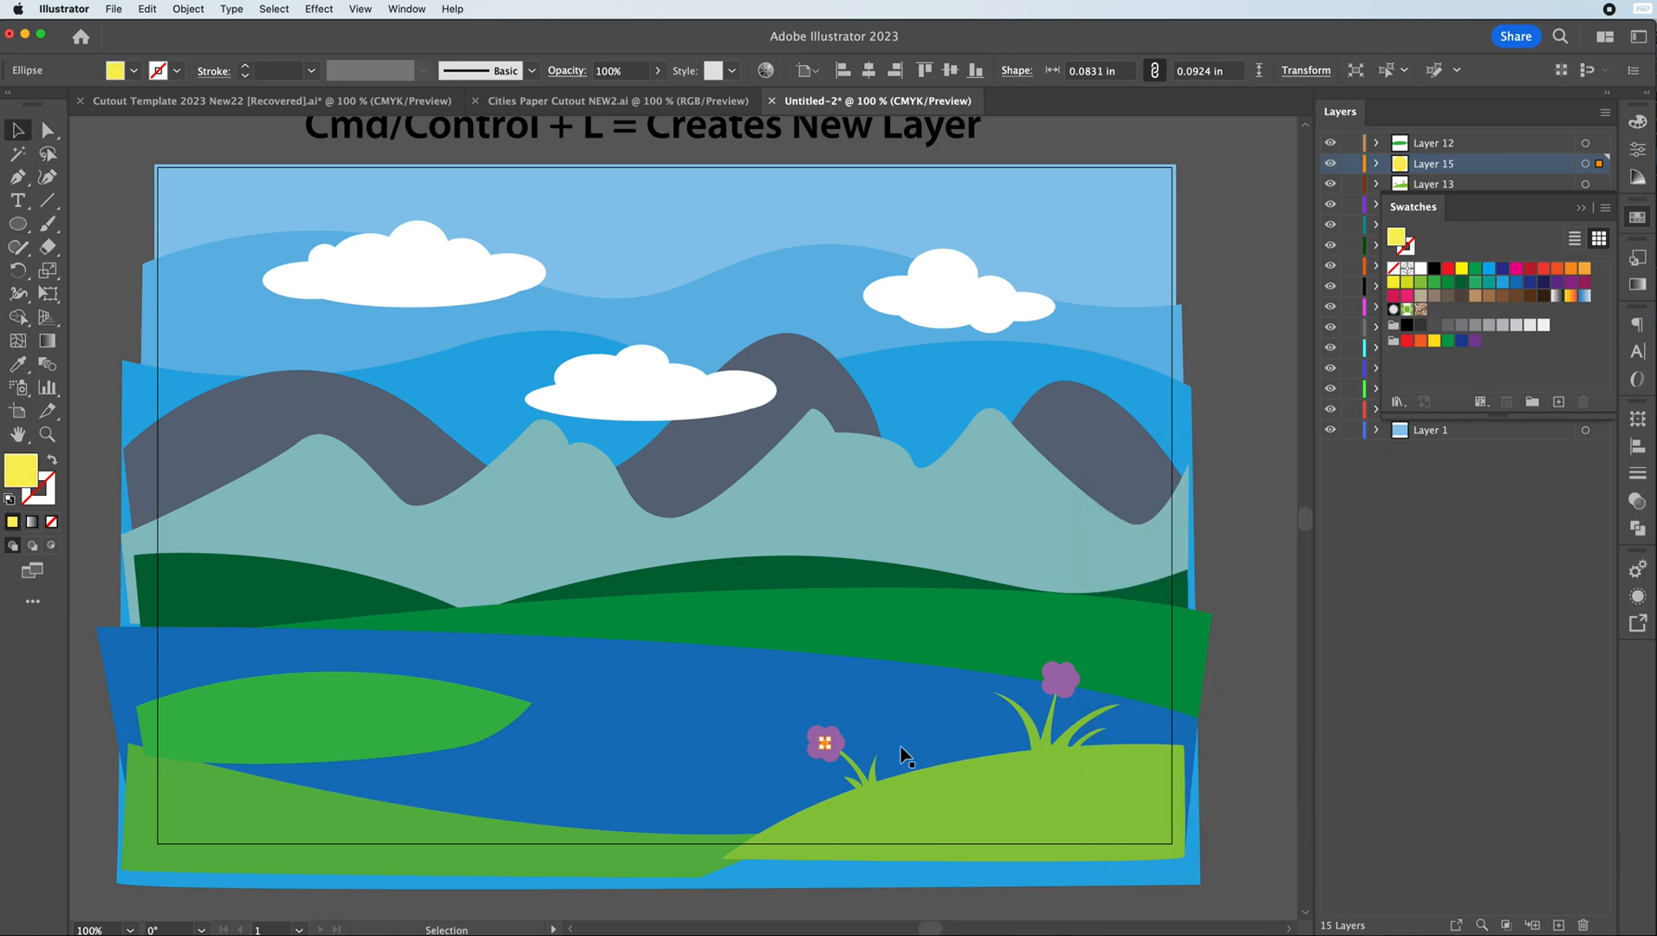
pyautogui.click(818, 737)
pyautogui.click(825, 742)
pyautogui.moveTo(829, 746); pyautogui.dragTo(972, 714)
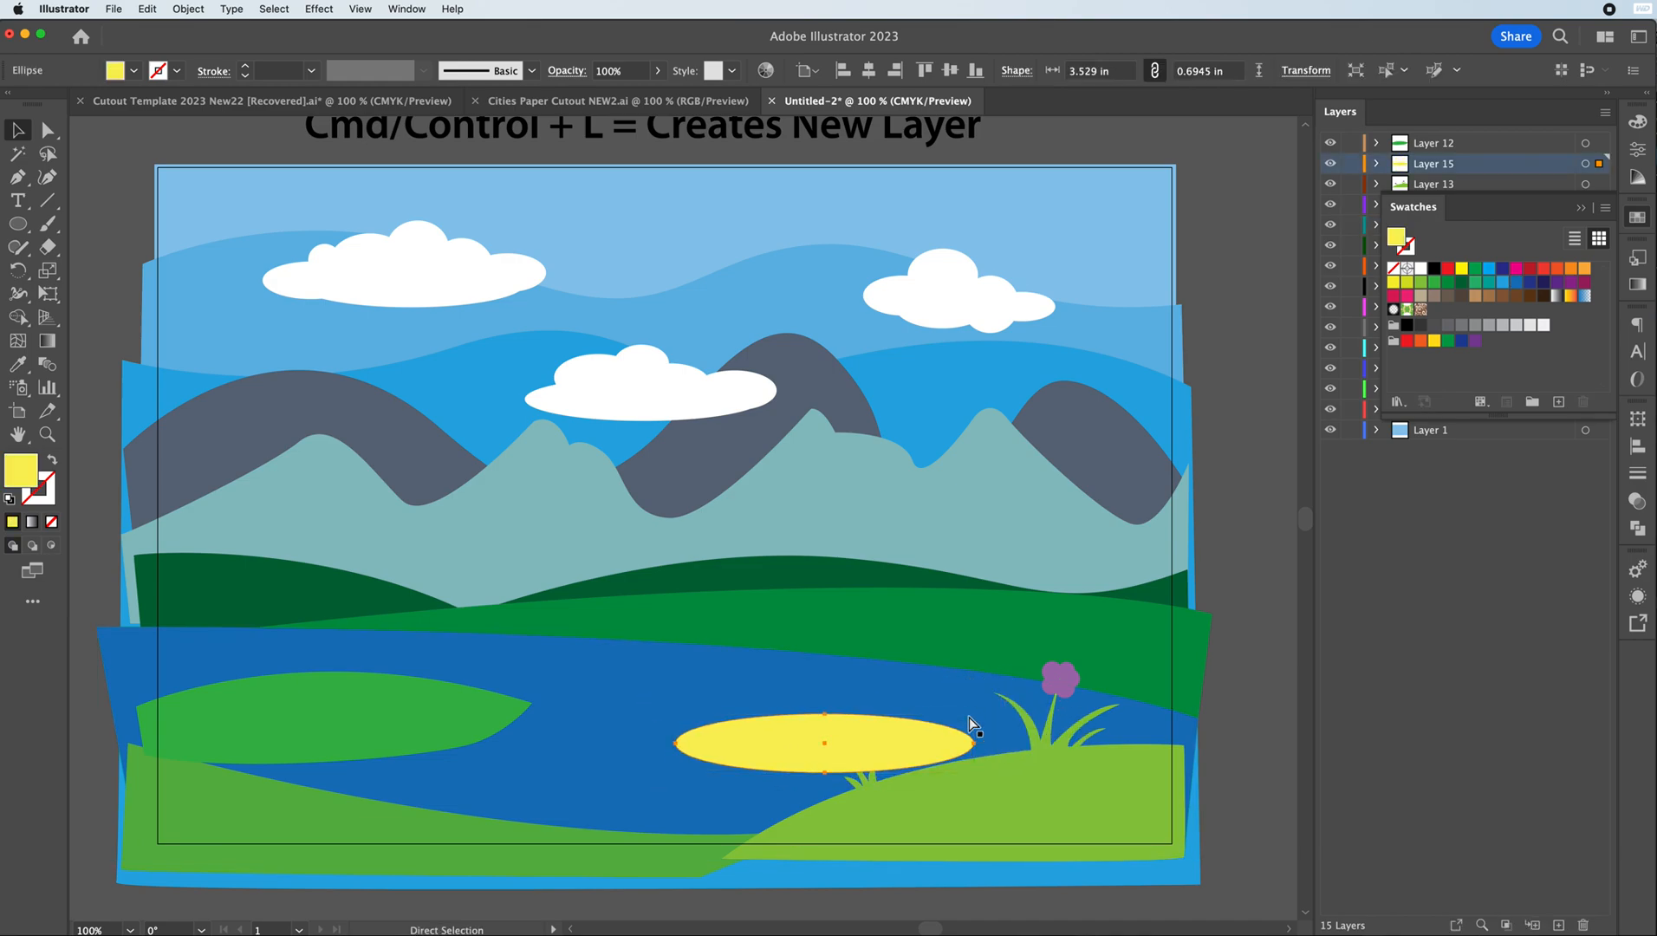
pyautogui.press('super+z')
# - Copy the yellow center from the smaller flower to the middle of the flower on the large grass tuft
pyautogui.press('super+equal')
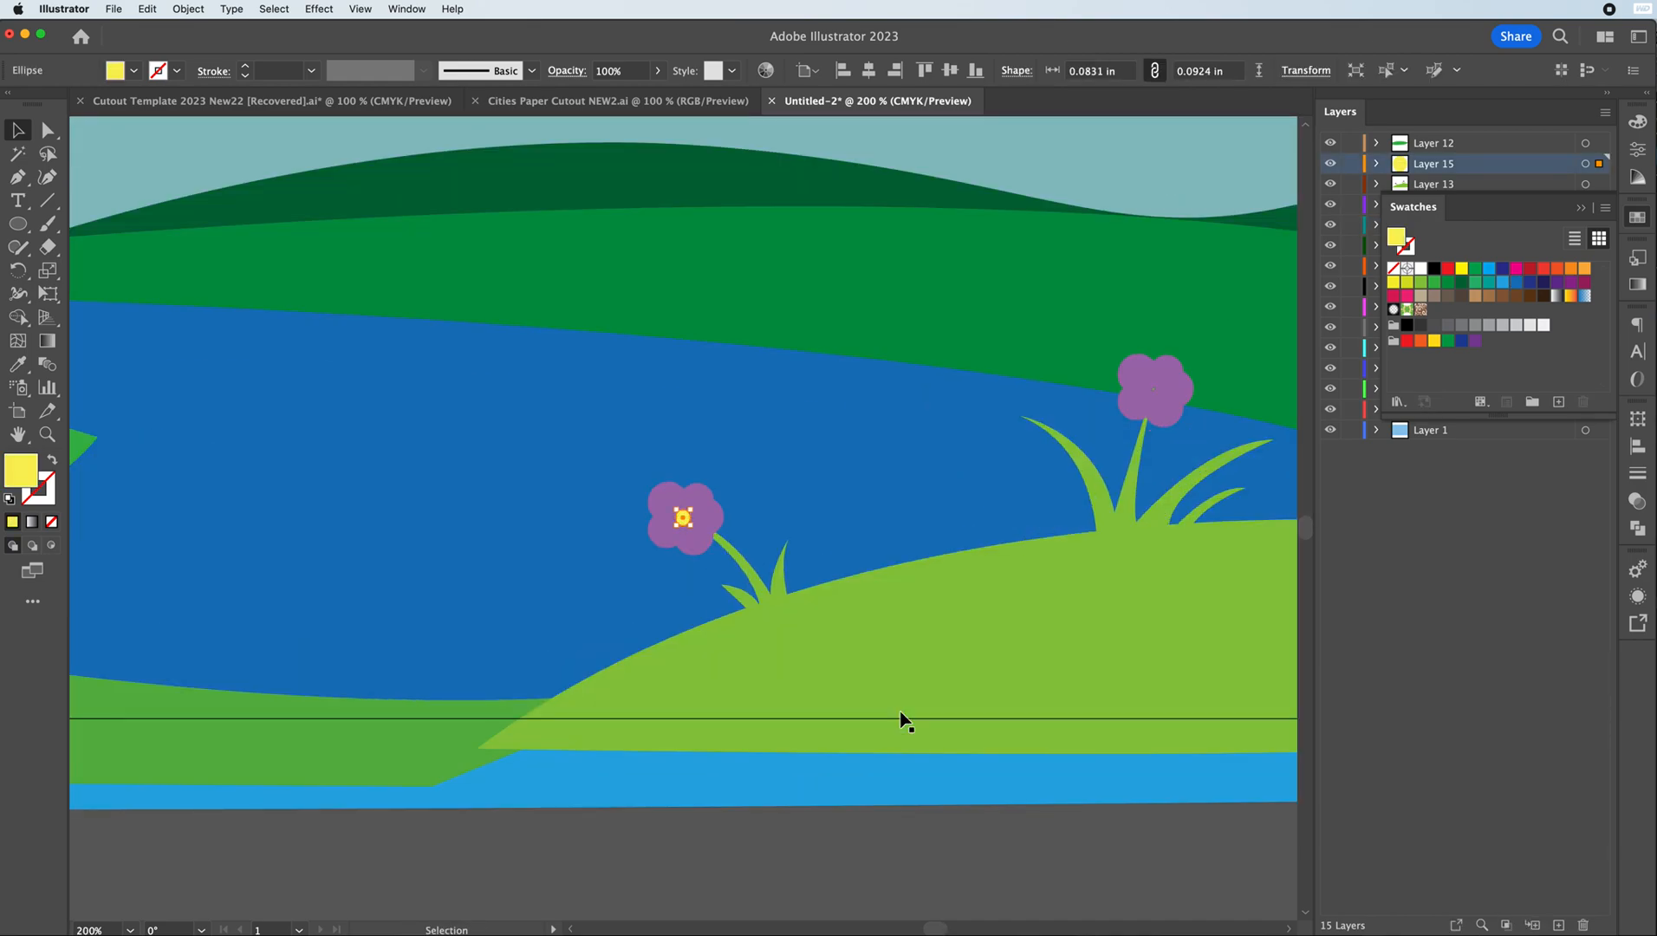
pyautogui.moveTo(682, 517); pyautogui.dragTo(1153, 392)
pyautogui.press('super+equal')
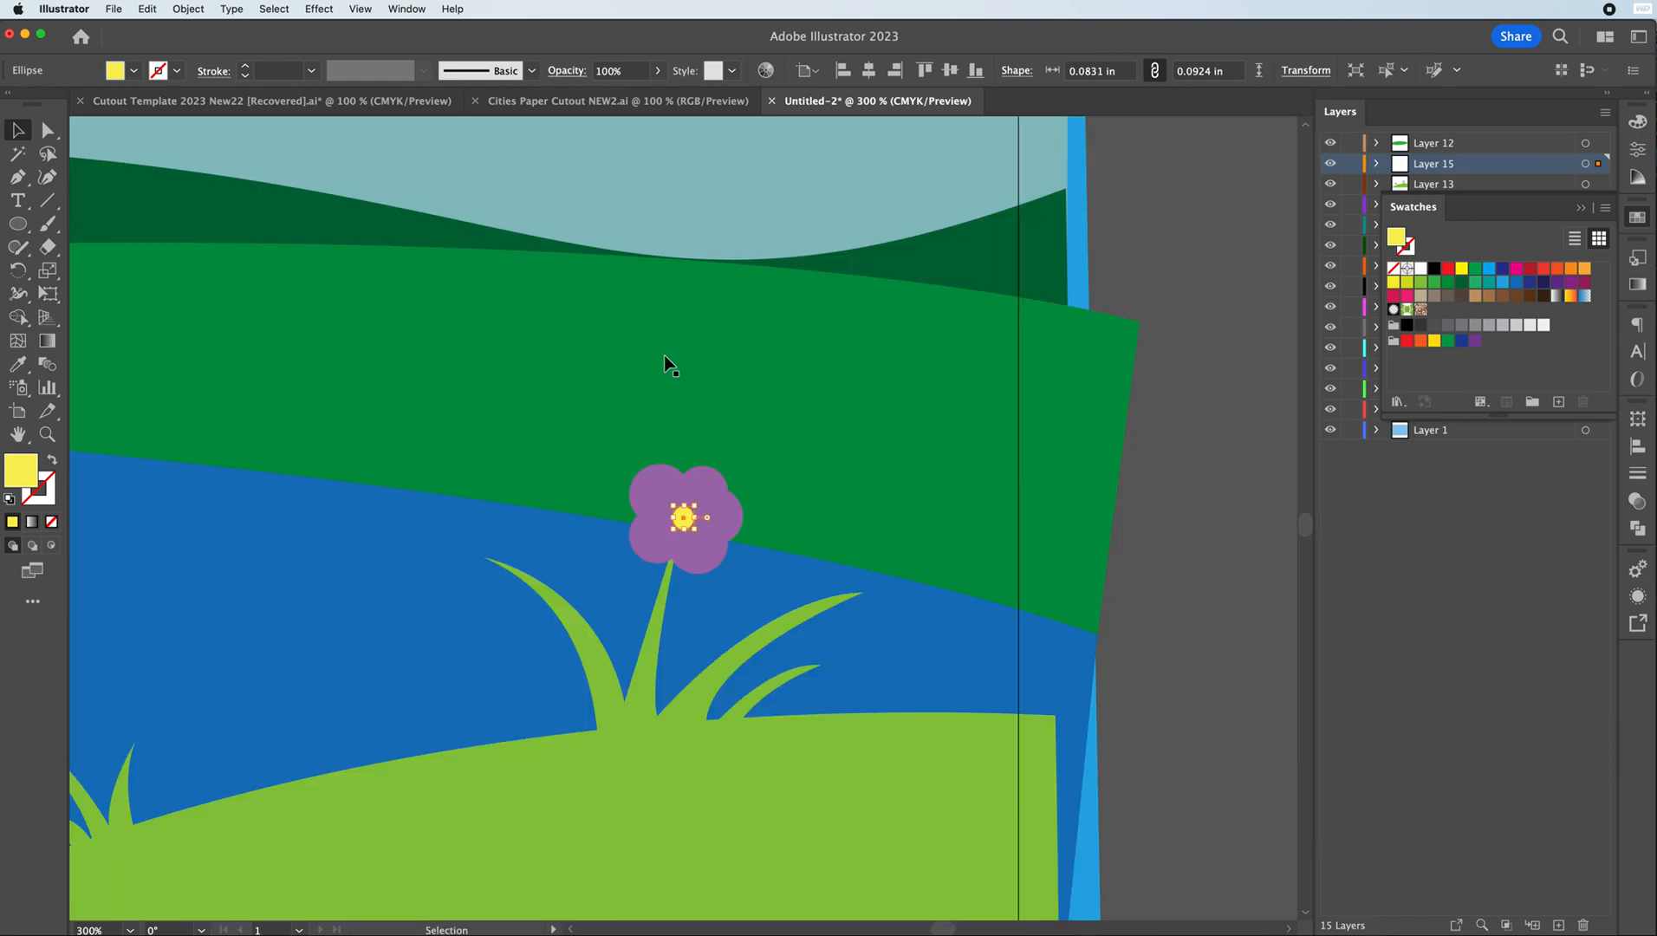
pyautogui.press('super+minus')
pyautogui.press('super+minus')
pyautogui.press('super+minus')
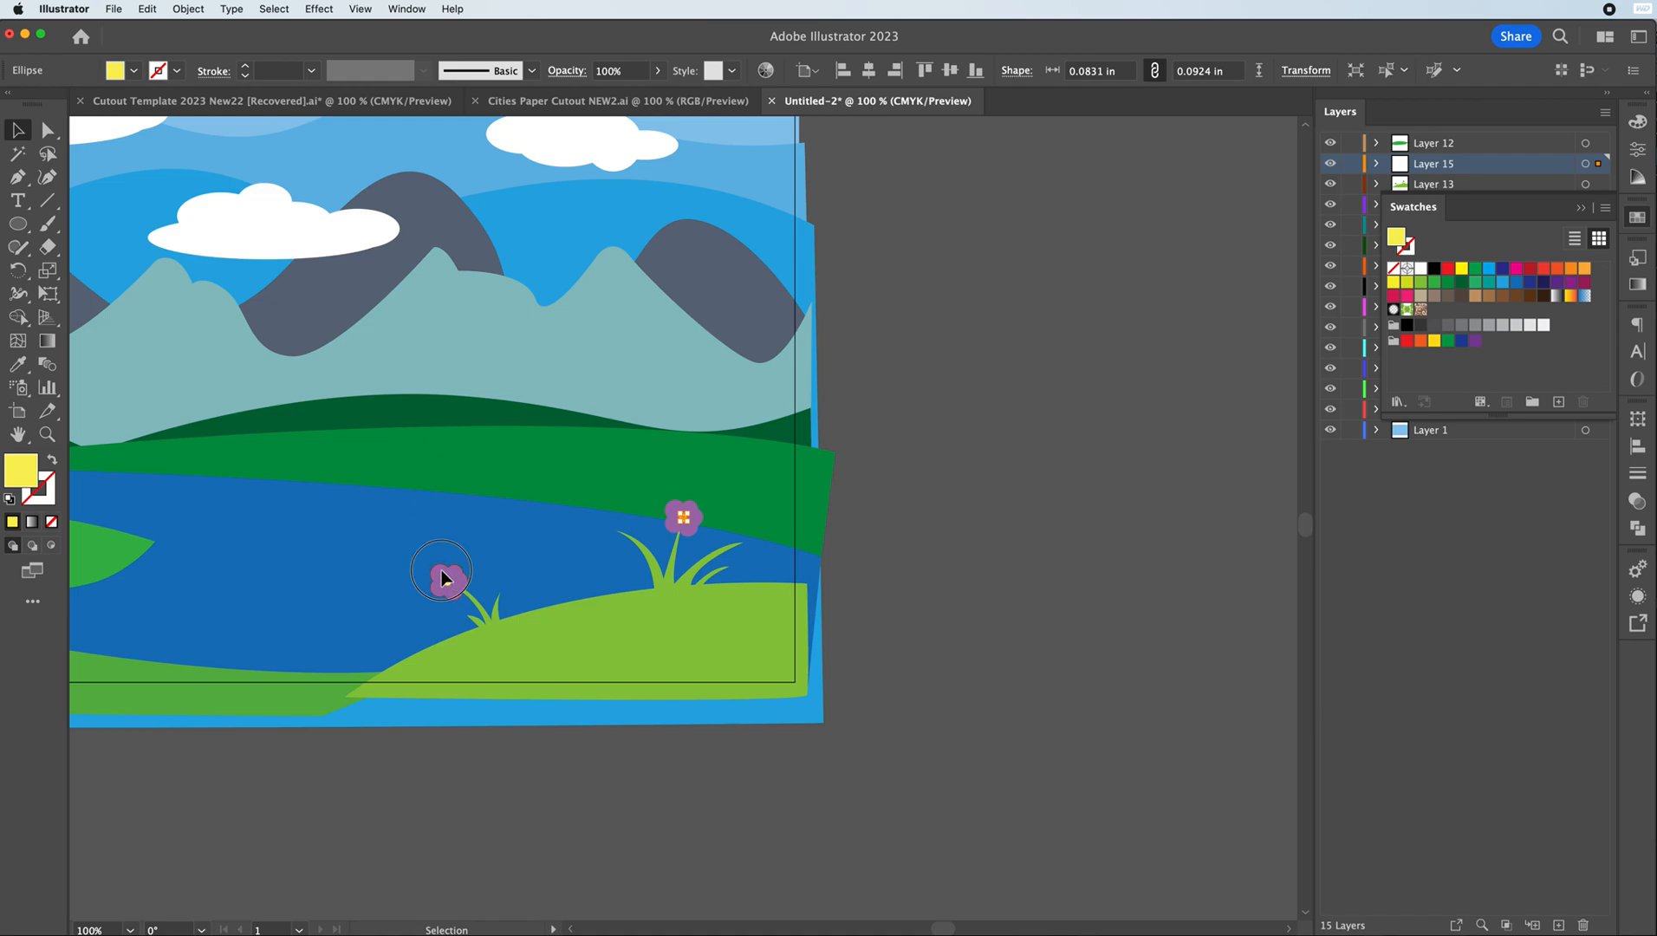
# - Cut both purple flowers and paste them in front, in the same positions, on a new layer directly below the yellow centers' layer
pyautogui.click(445, 579)
pyautogui.keyDown('shift'); pyautogui.click(680, 514); pyautogui.keyUp('shift')
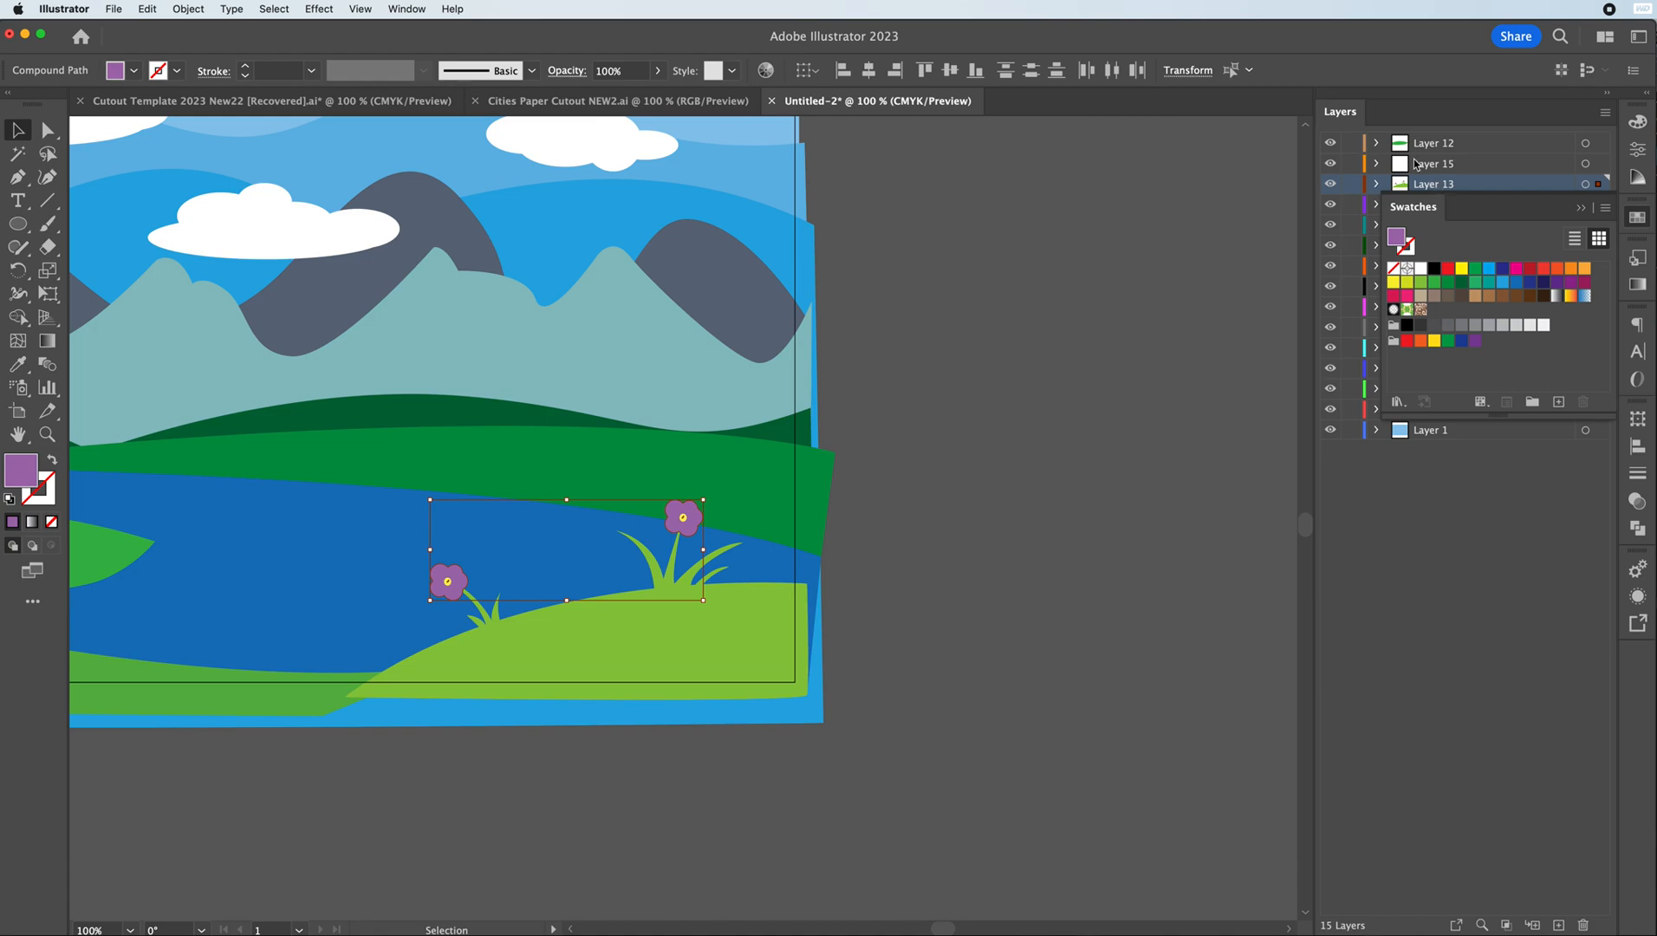
pyautogui.press('Delete')
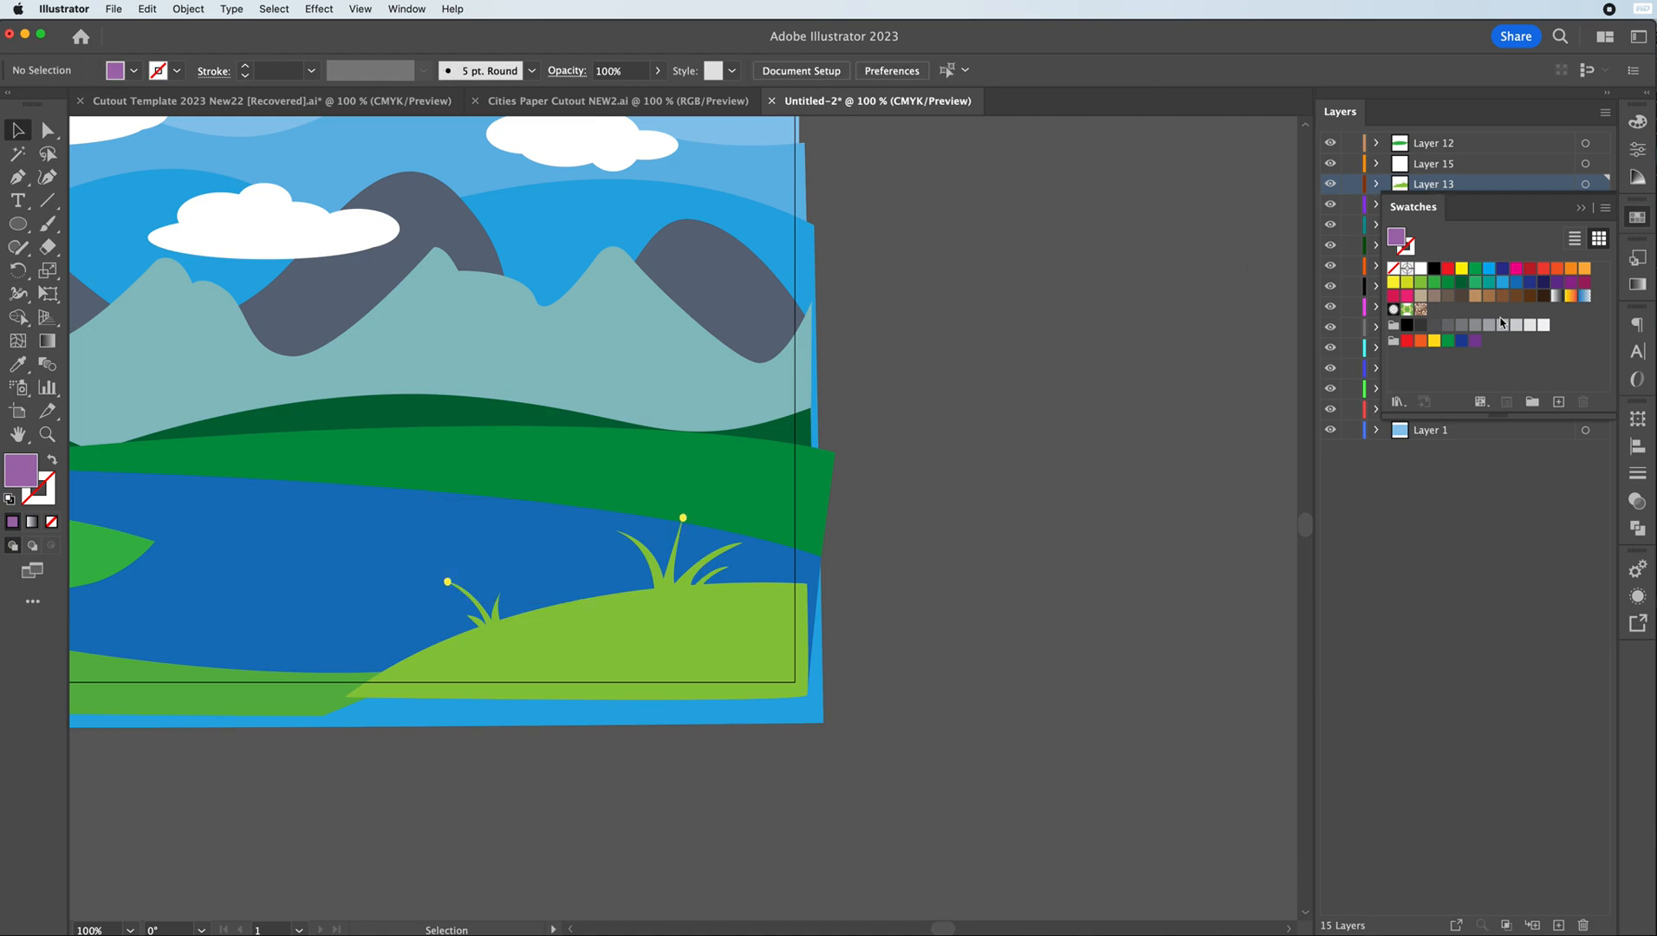
pyautogui.click(1557, 924)
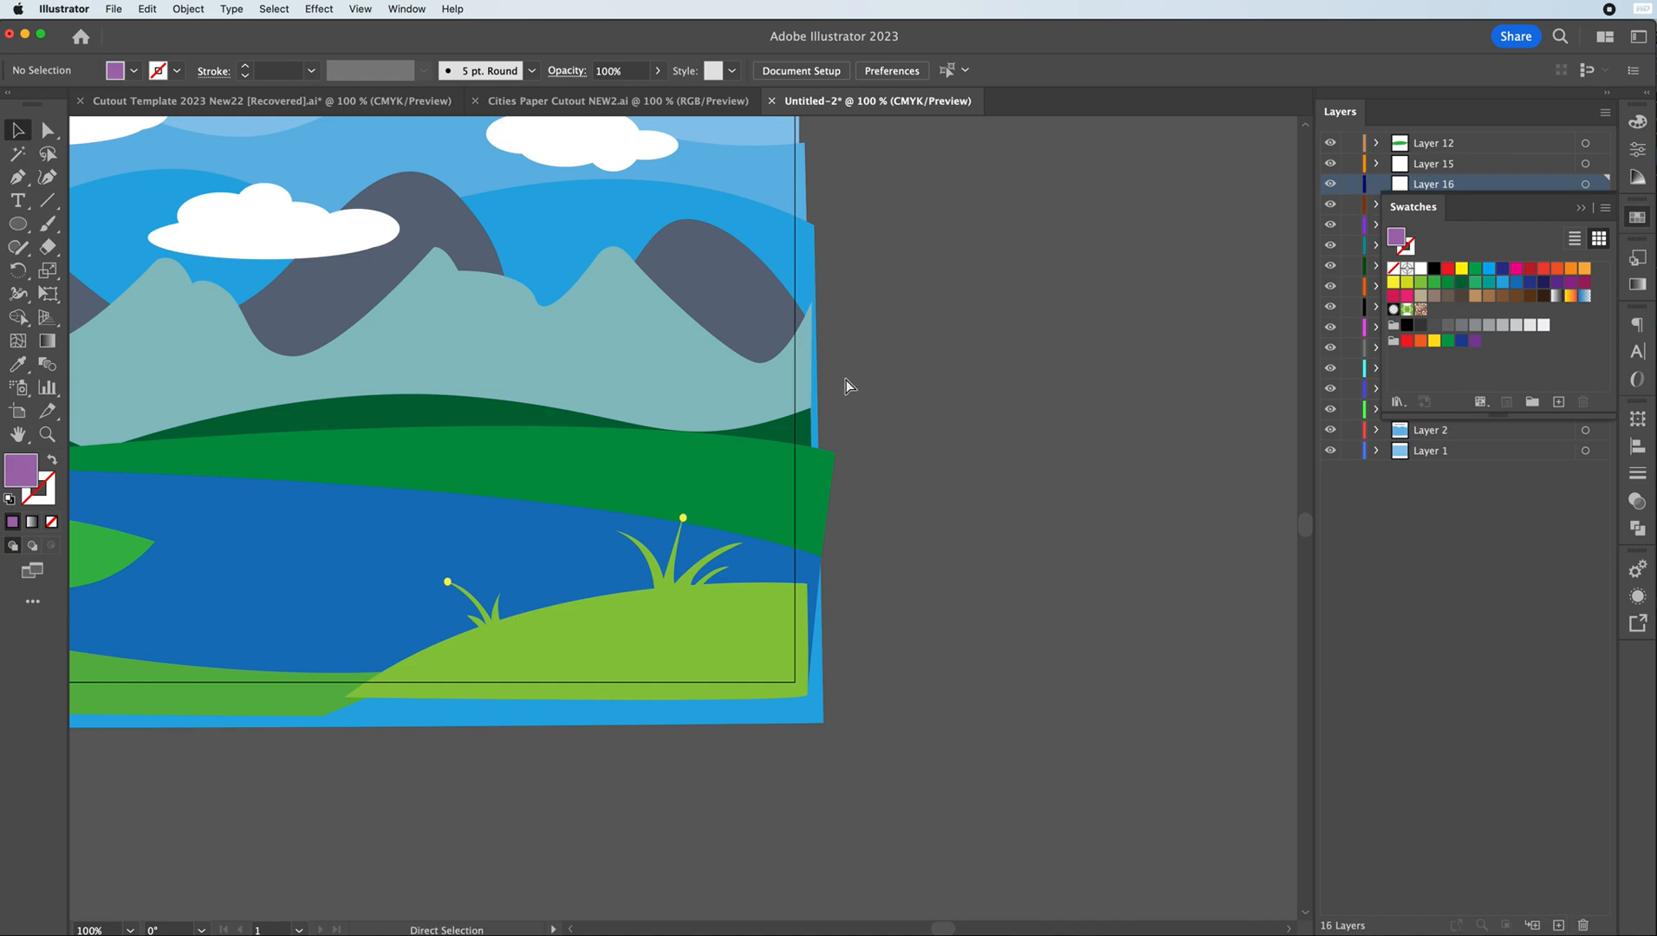
pyautogui.press('super+f')
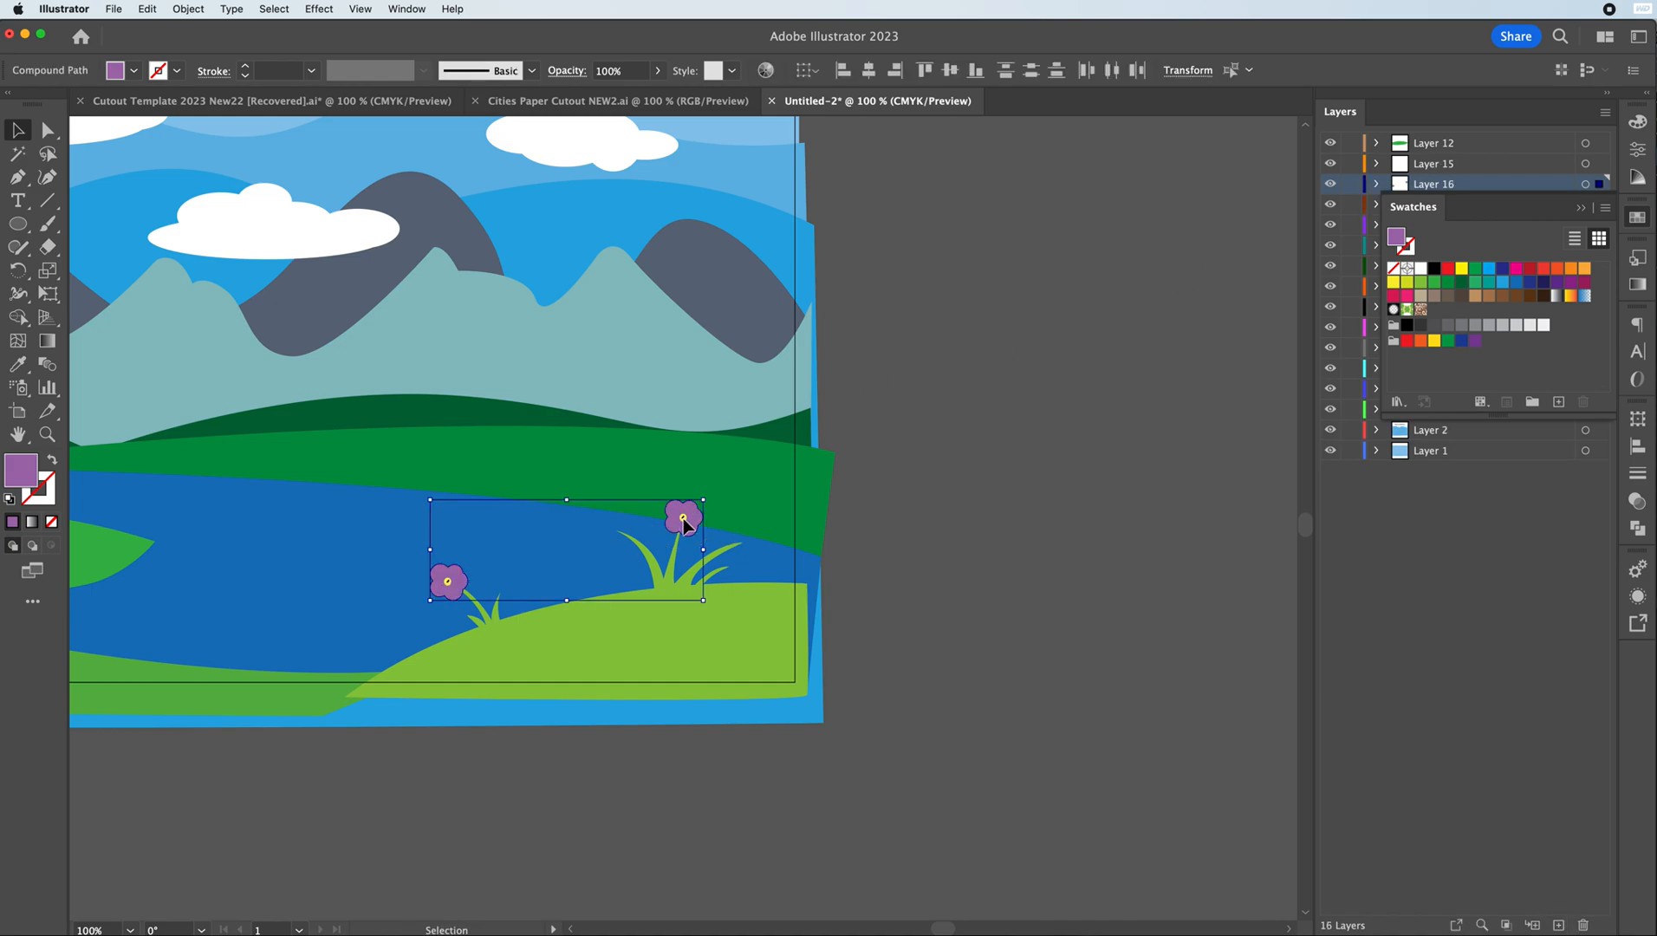
pyautogui.click(885, 509)
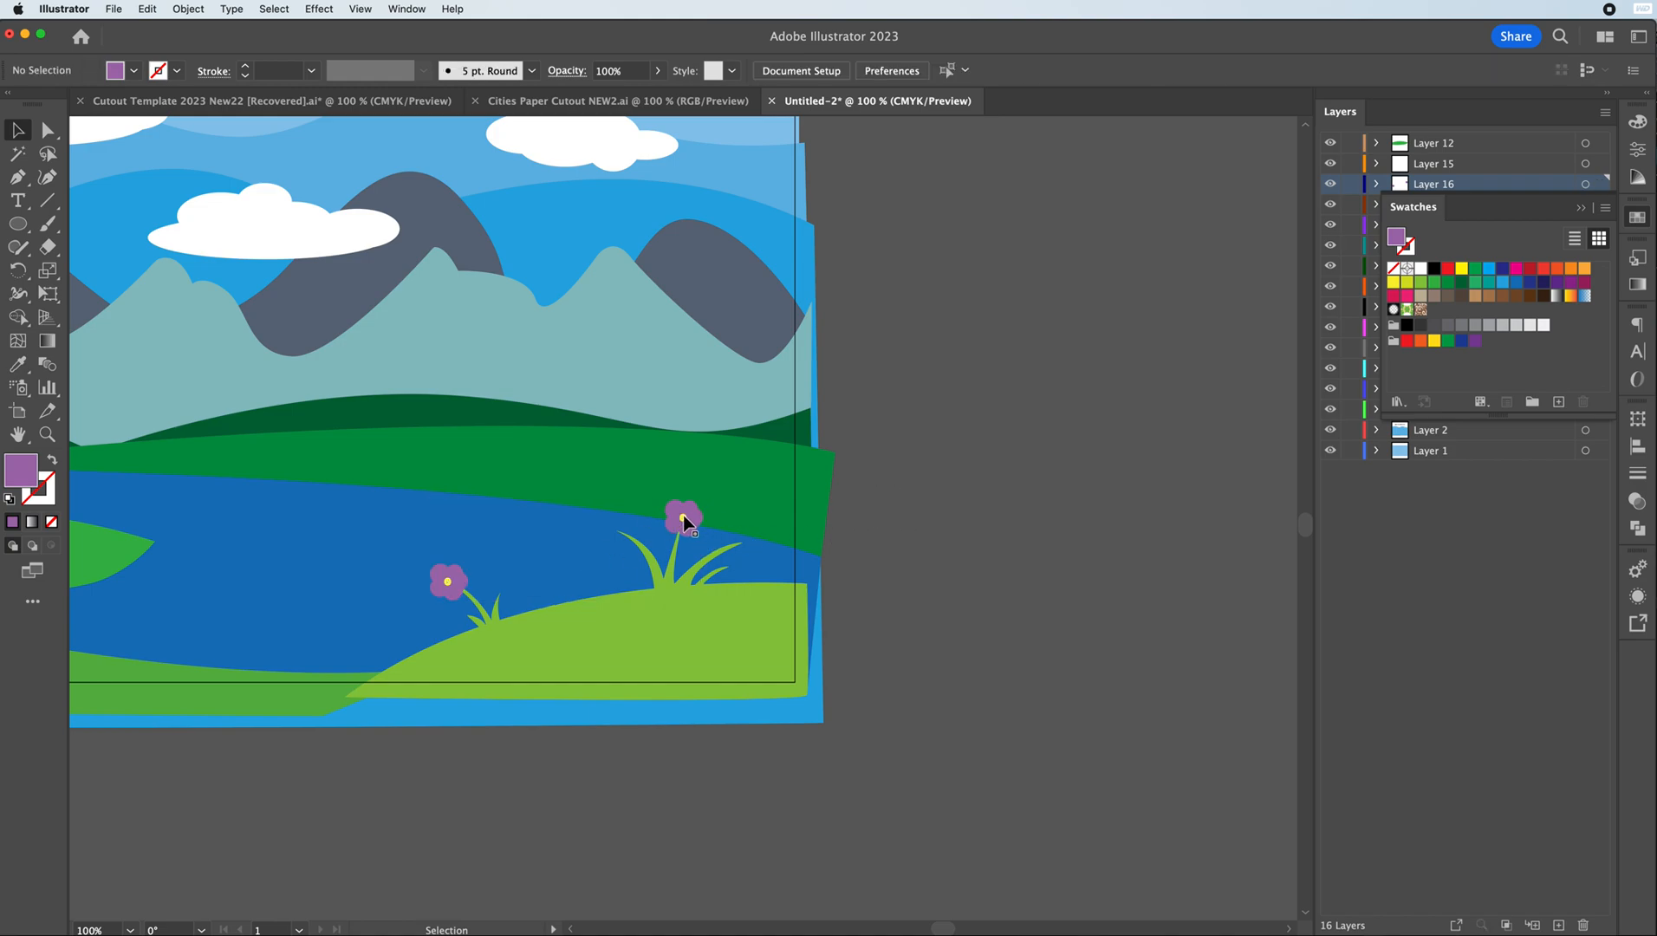
# - Select both yellow flower centers to check which layer holds them, closing the swatches for a full view of the layer list
pyautogui.click(683, 518)
pyautogui.keyDown('shift'); pyautogui.click(447, 582); pyautogui.keyUp('shift')
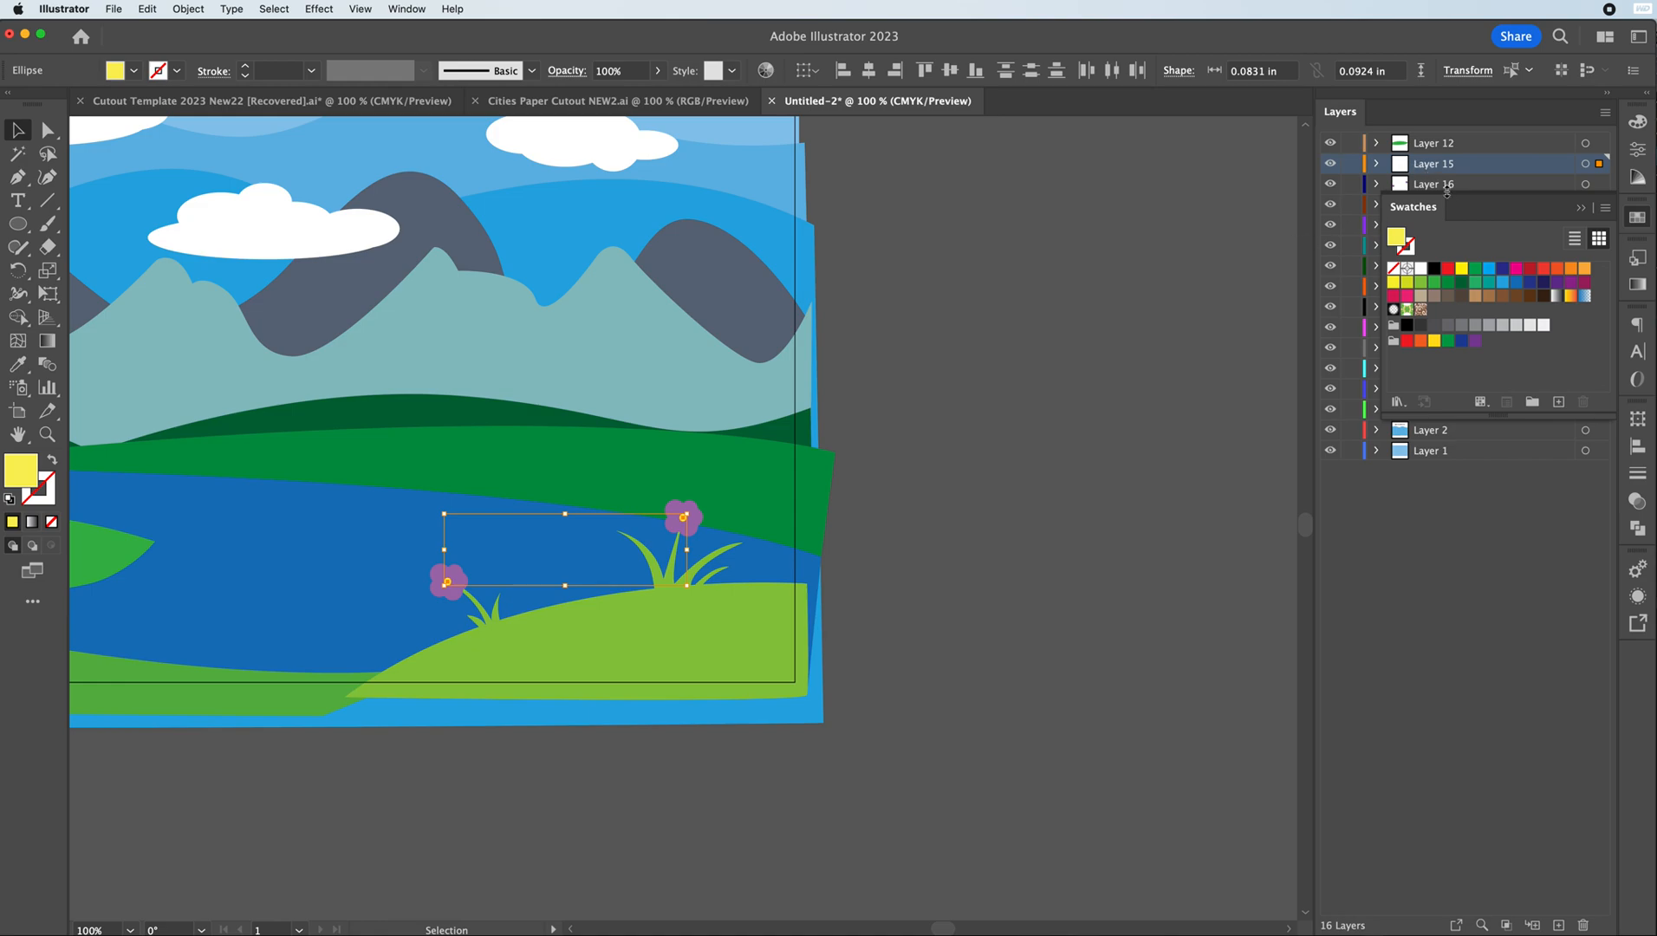
pyautogui.click(1590, 211)
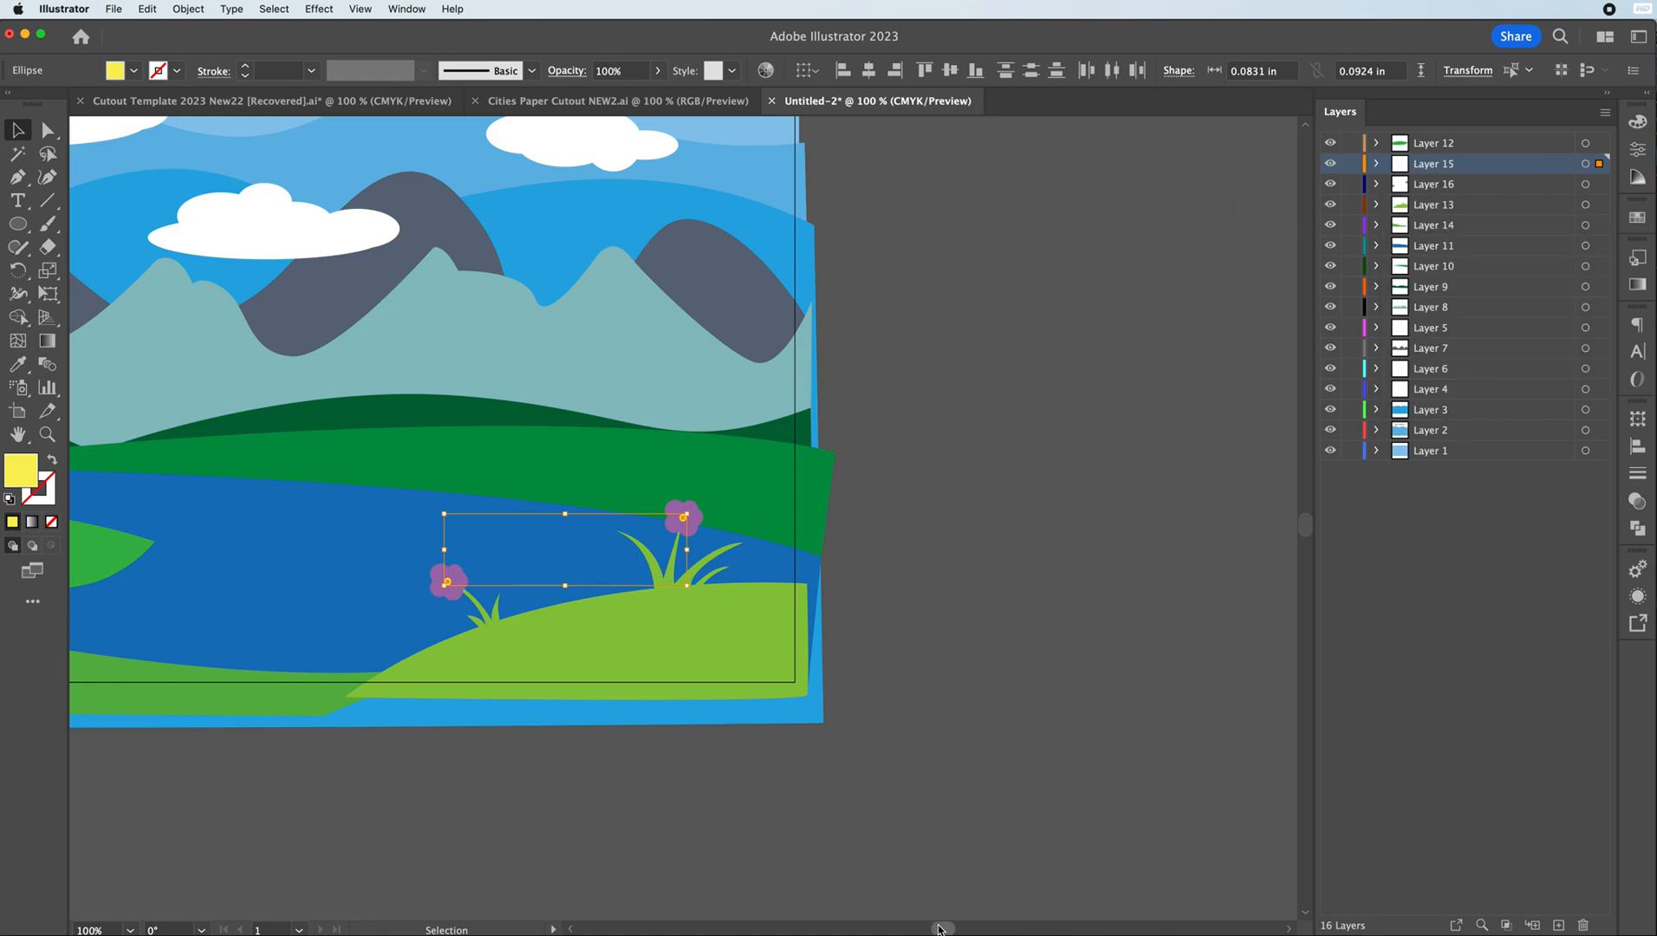
pyautogui.moveTo(942, 929); pyautogui.dragTo(925, 929)
pyautogui.click(934, 839)
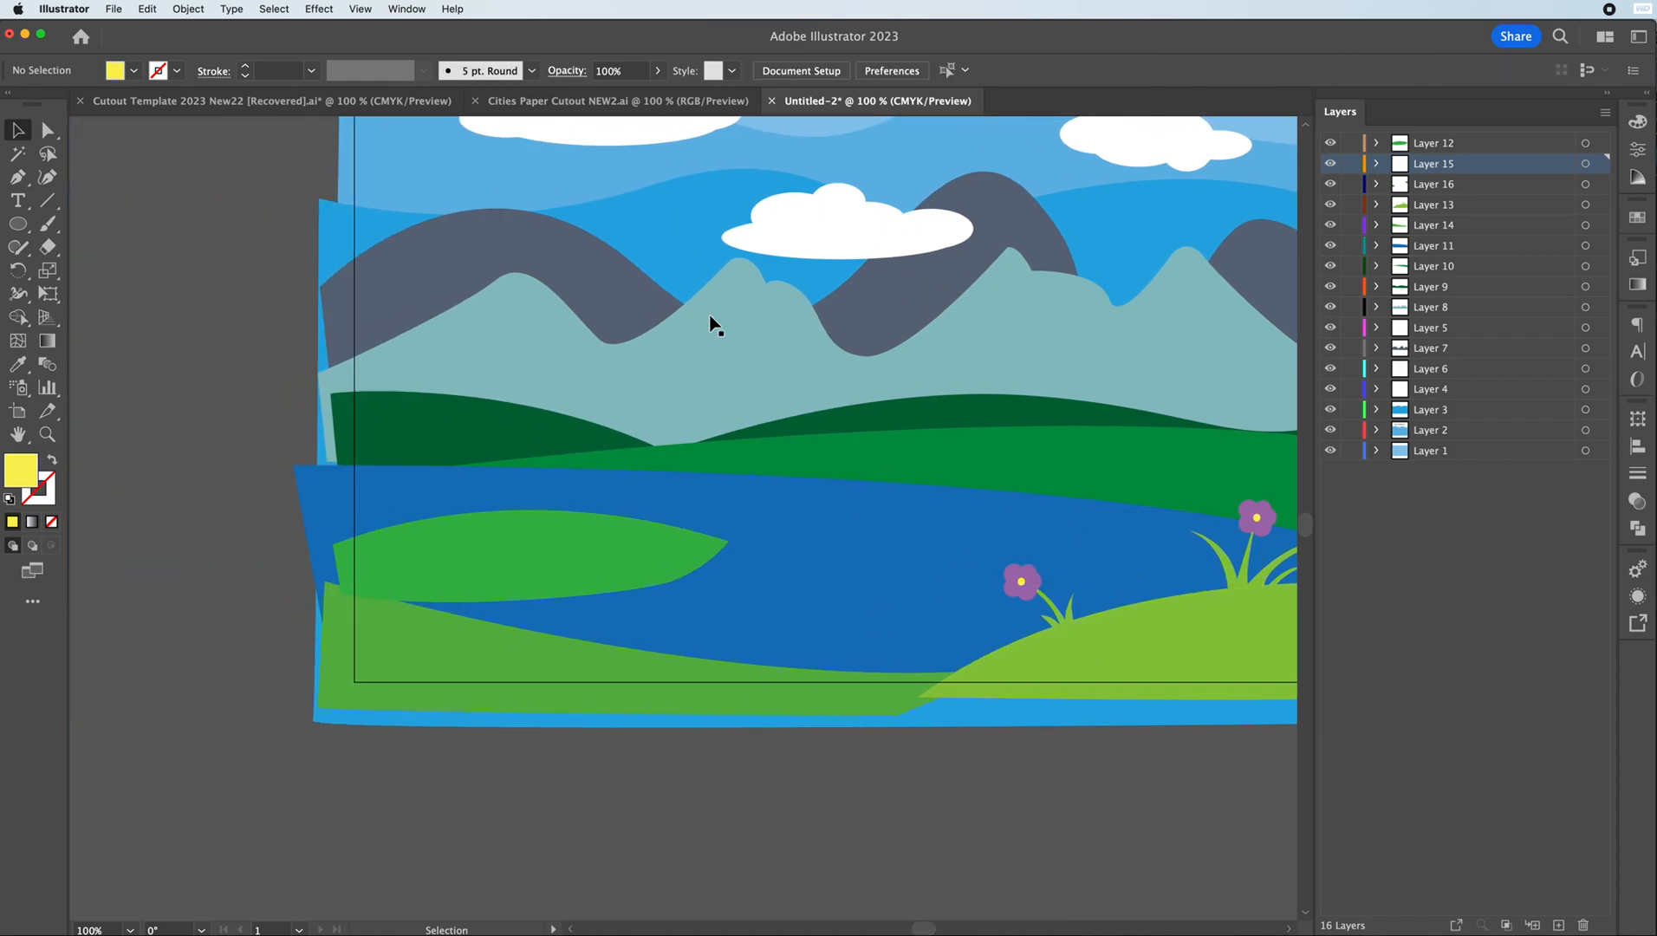
# - Start a bare tree on the green island with the Pen tool, drawing its curved trunk and left branches, outermost tip about X 1.51 in, Y 5.11 in
pyautogui.scroll(-2, 418, 464)
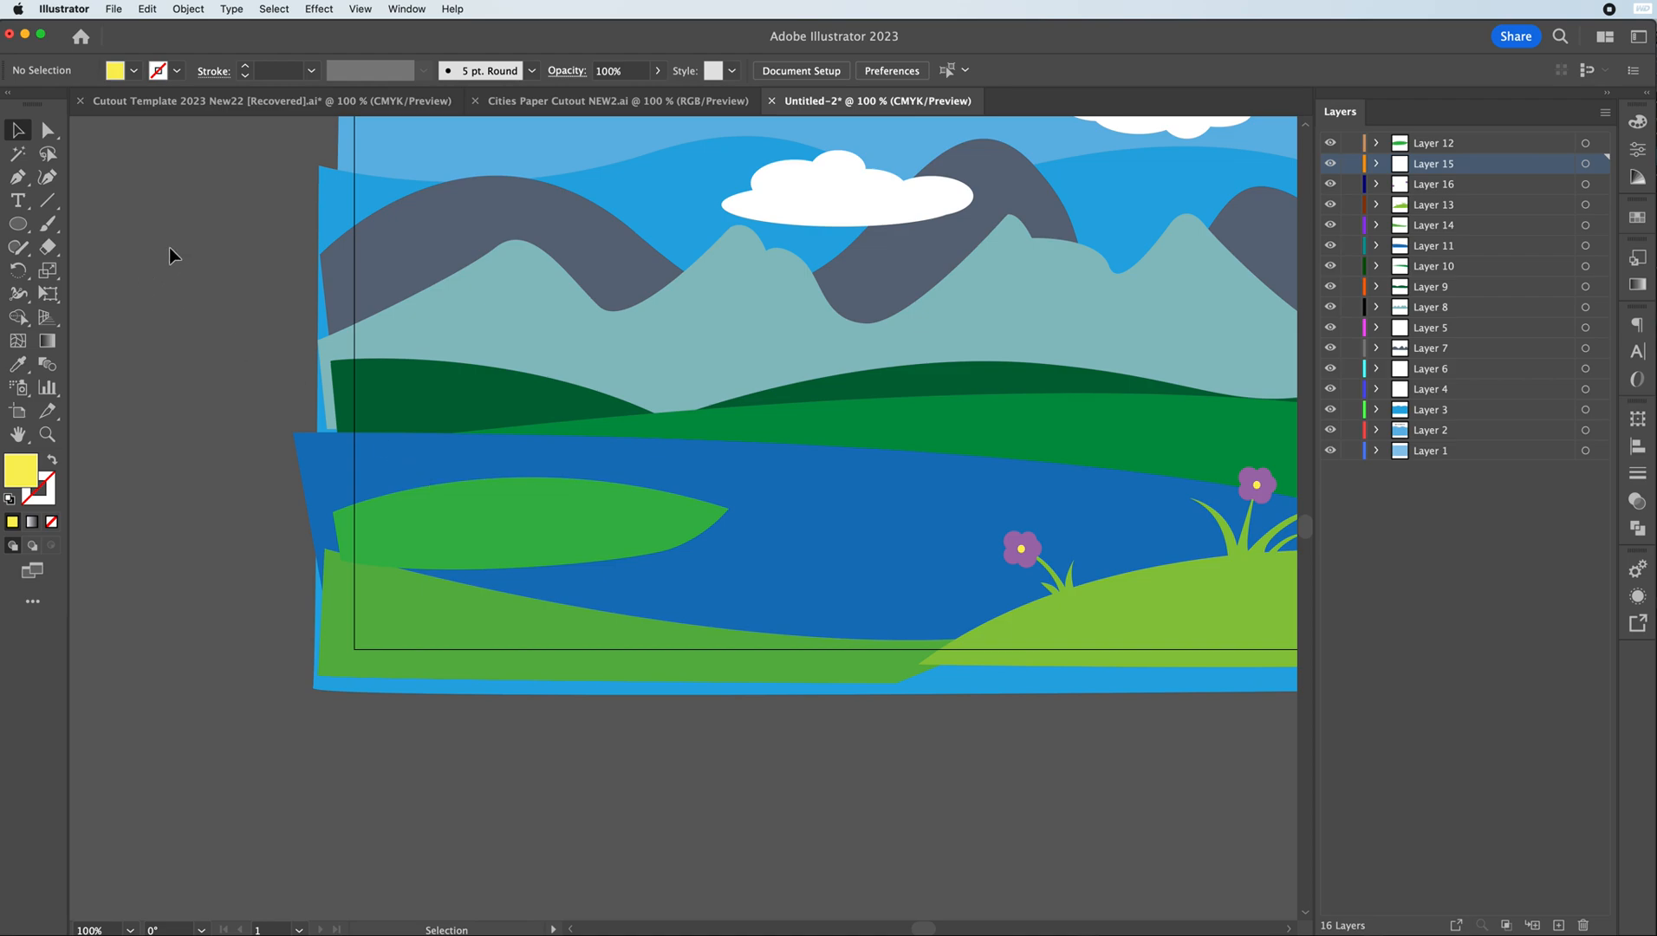
pyautogui.click(15, 178)
pyautogui.click(500, 494)
pyautogui.moveTo(517, 426); pyautogui.dragTo(465, 400)
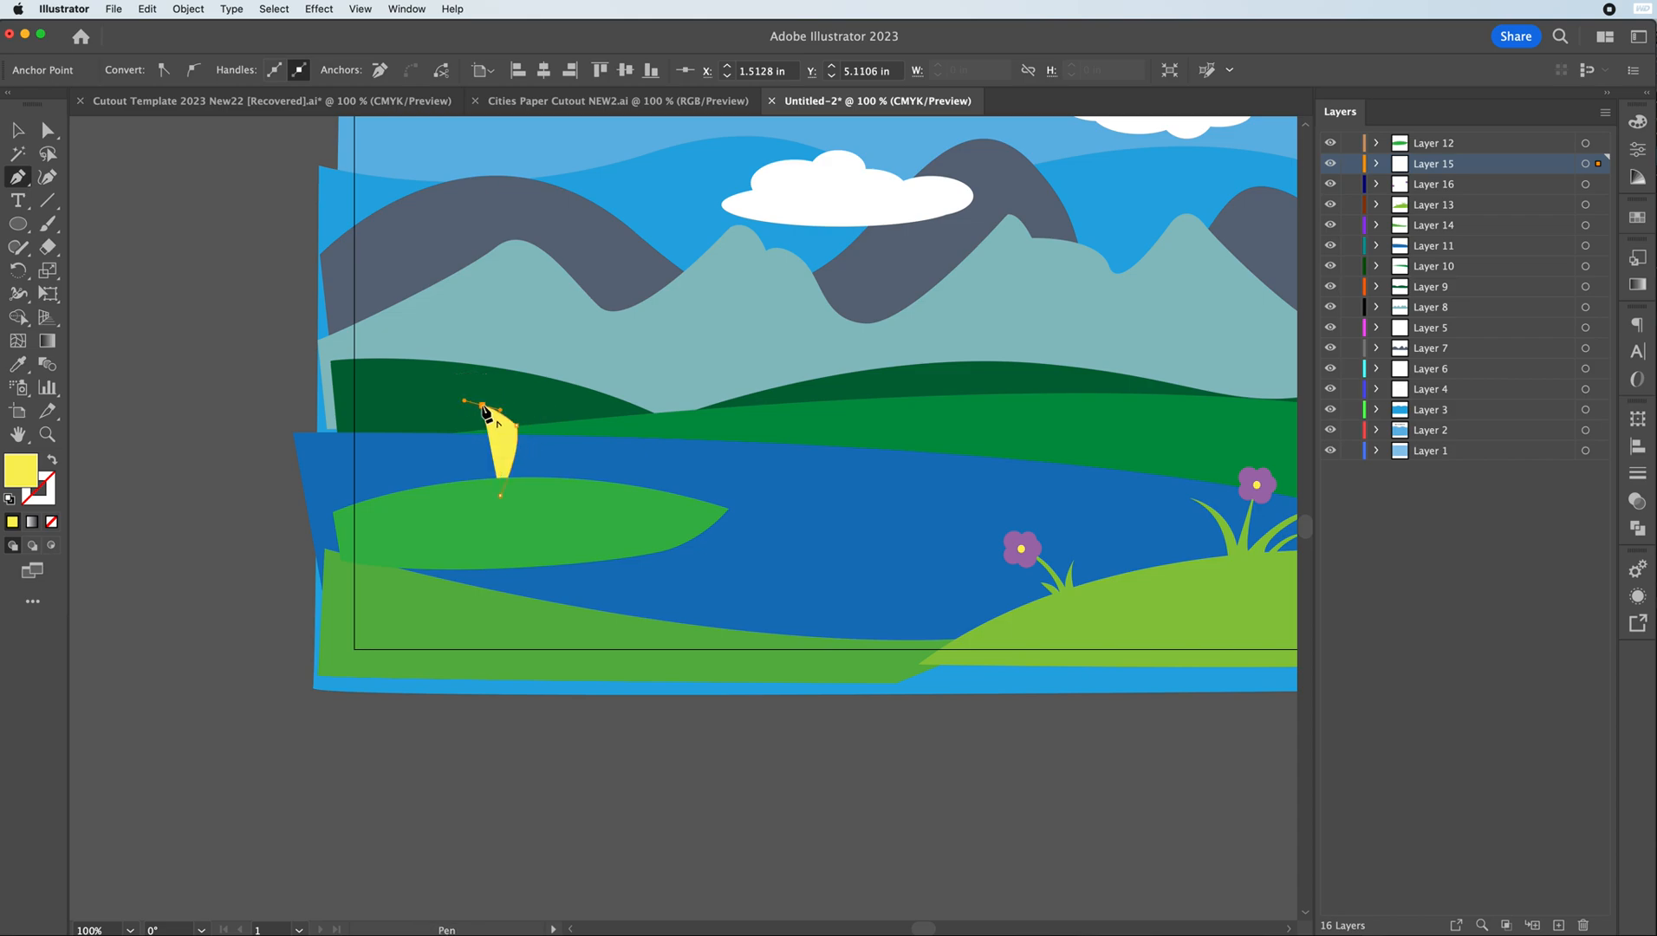
pyautogui.moveTo(509, 409); pyautogui.dragTo(521, 413)
pyautogui.click(508, 409)
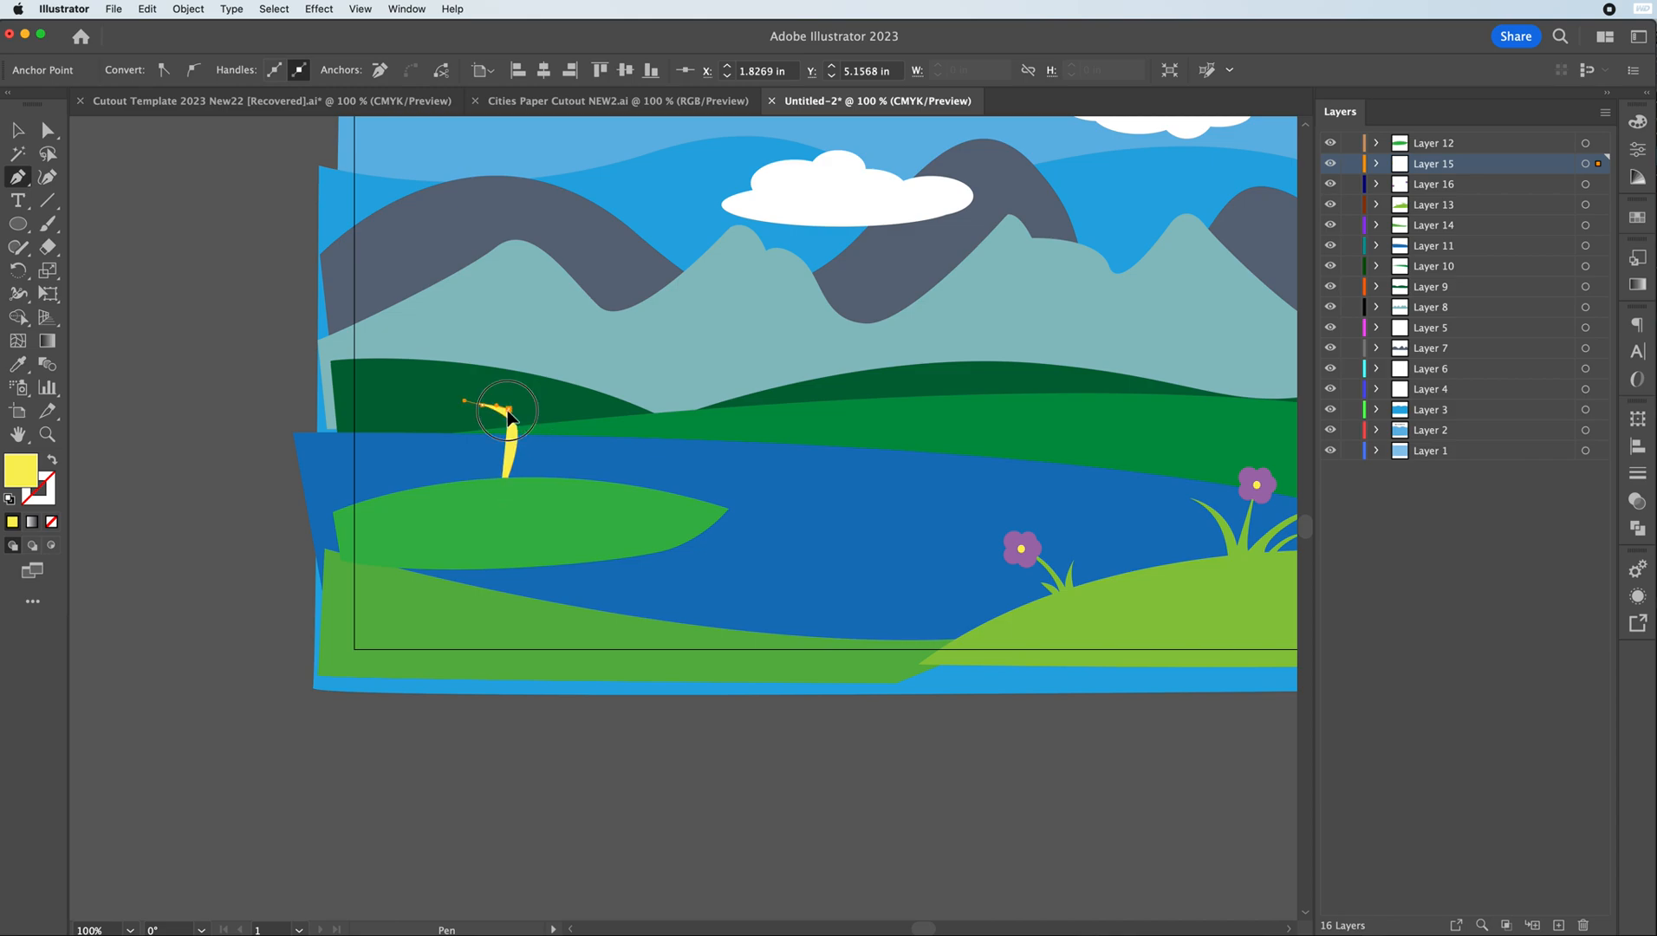
pyautogui.click(499, 395)
pyautogui.moveTo(516, 412); pyautogui.dragTo(519, 417)
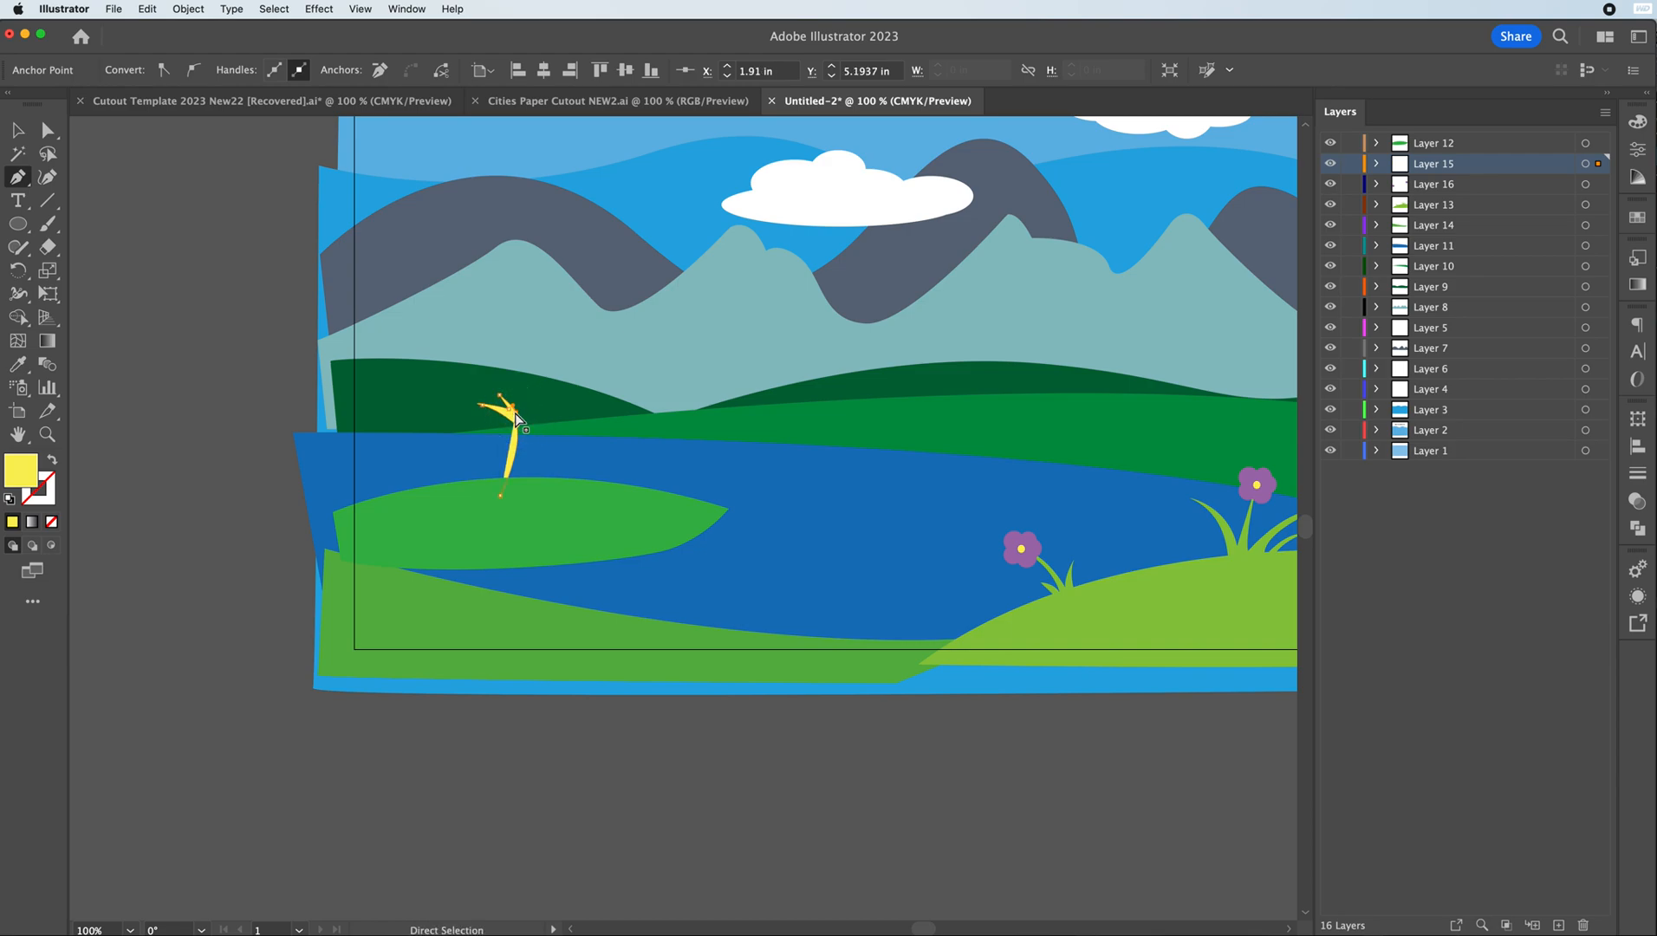
pyautogui.press('super+equal')
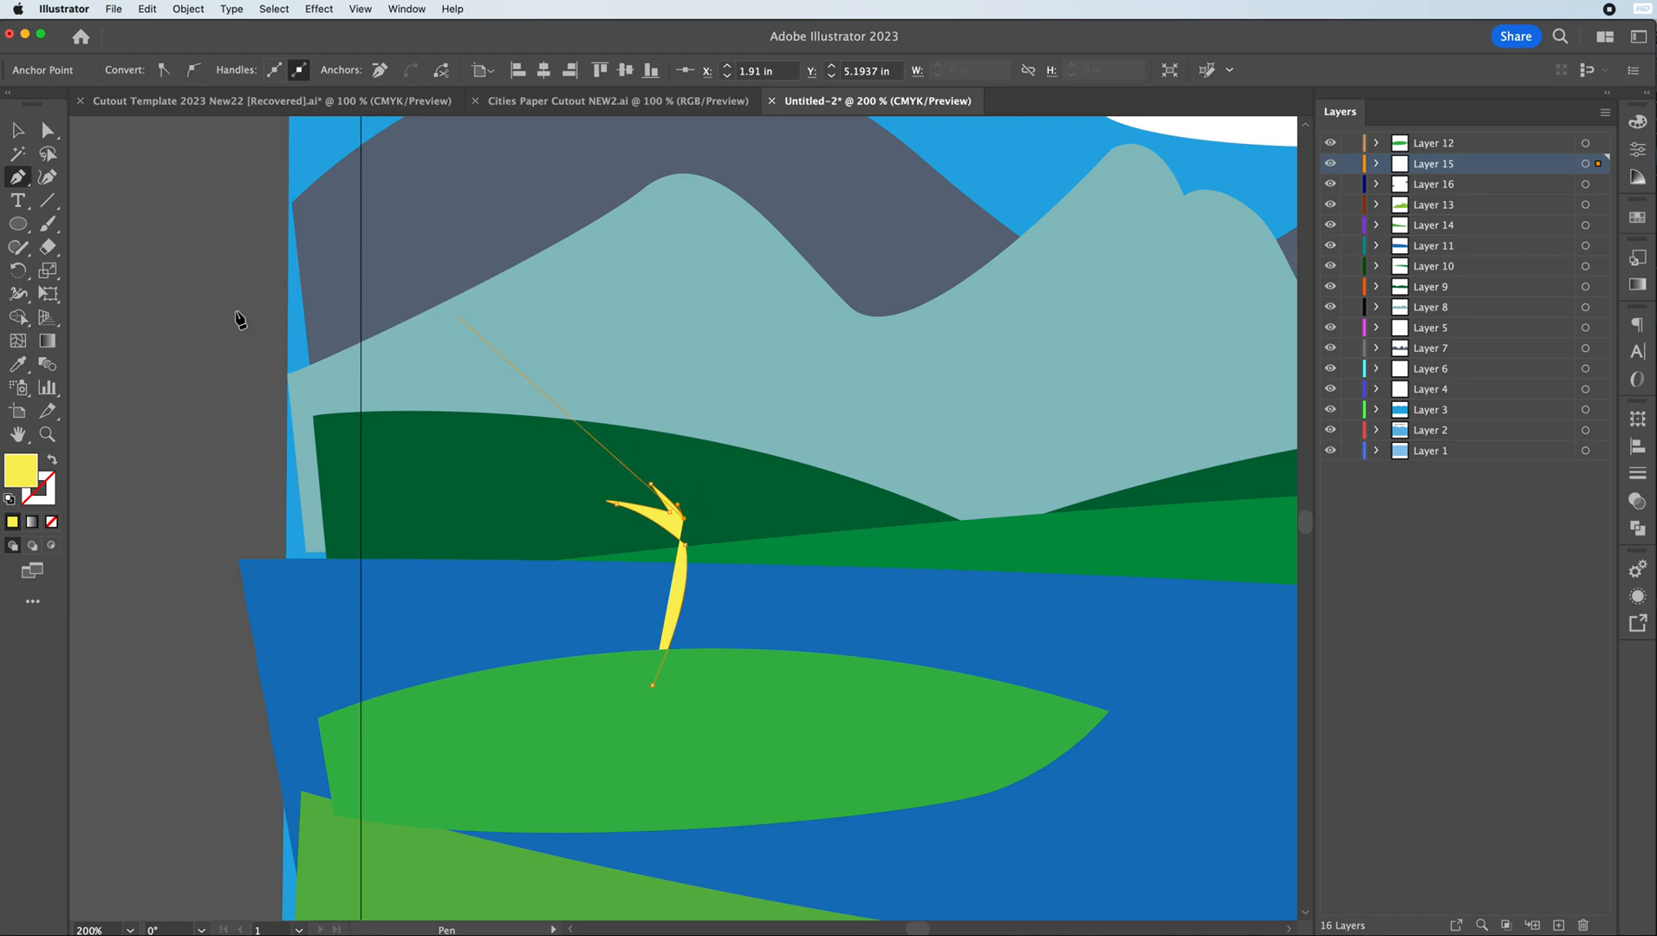
# - Cut the unfinished tree and paste it in place on a new layer at the top of the layer stack
pyautogui.click(18, 130)
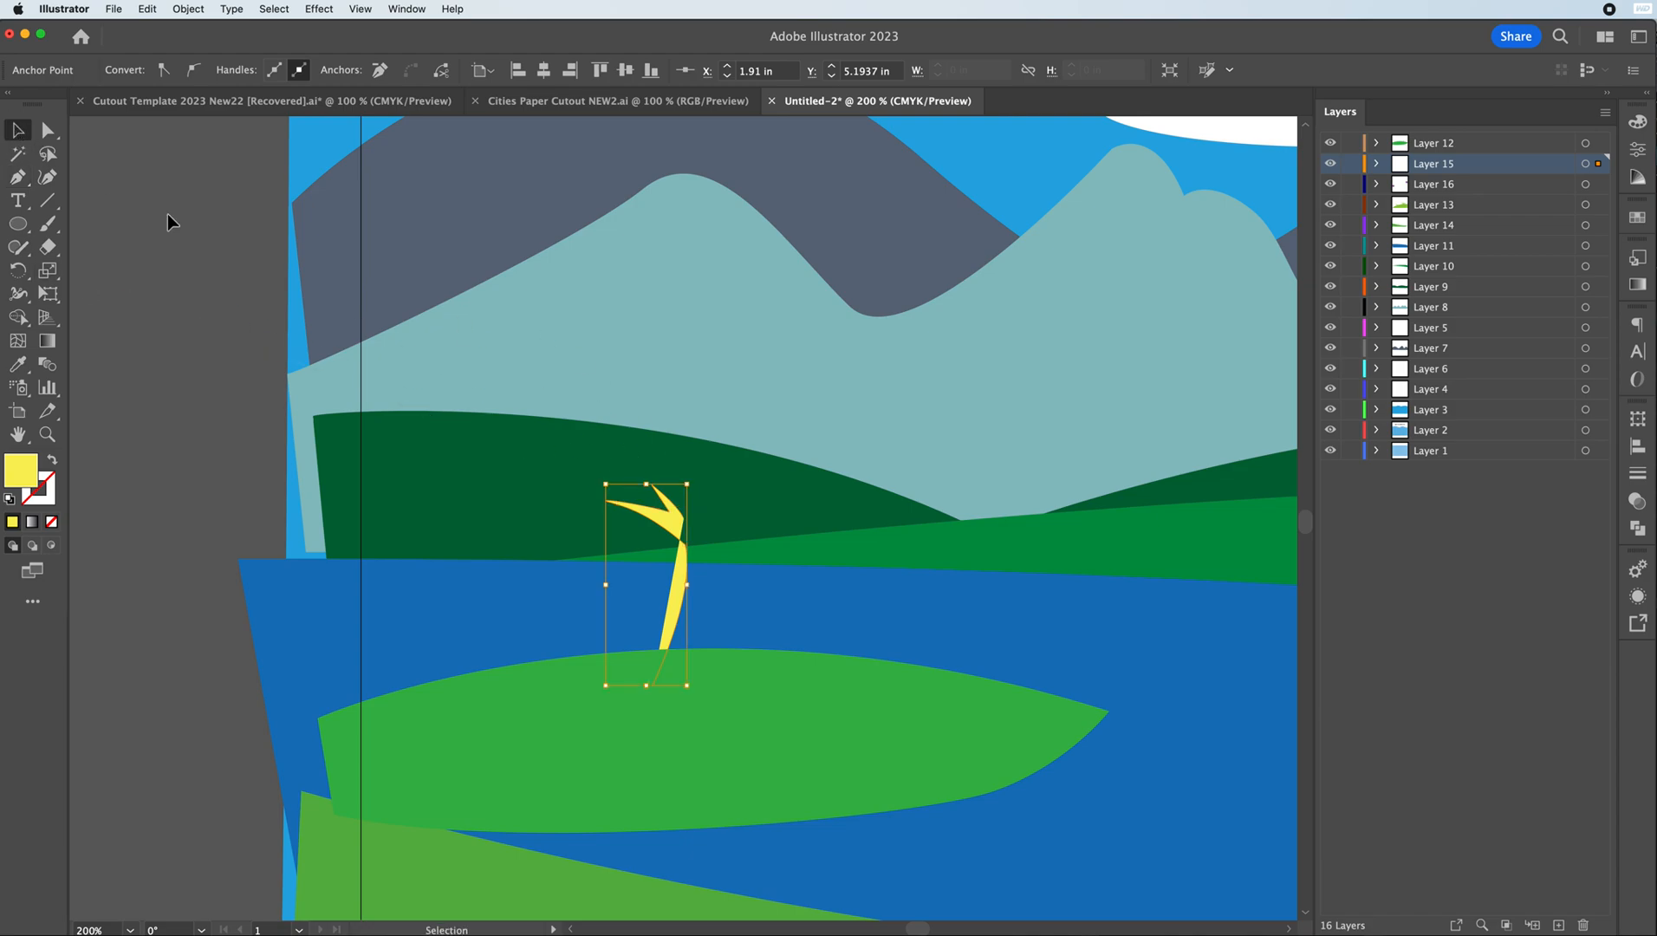
pyautogui.click(671, 526)
pyautogui.press('Delete')
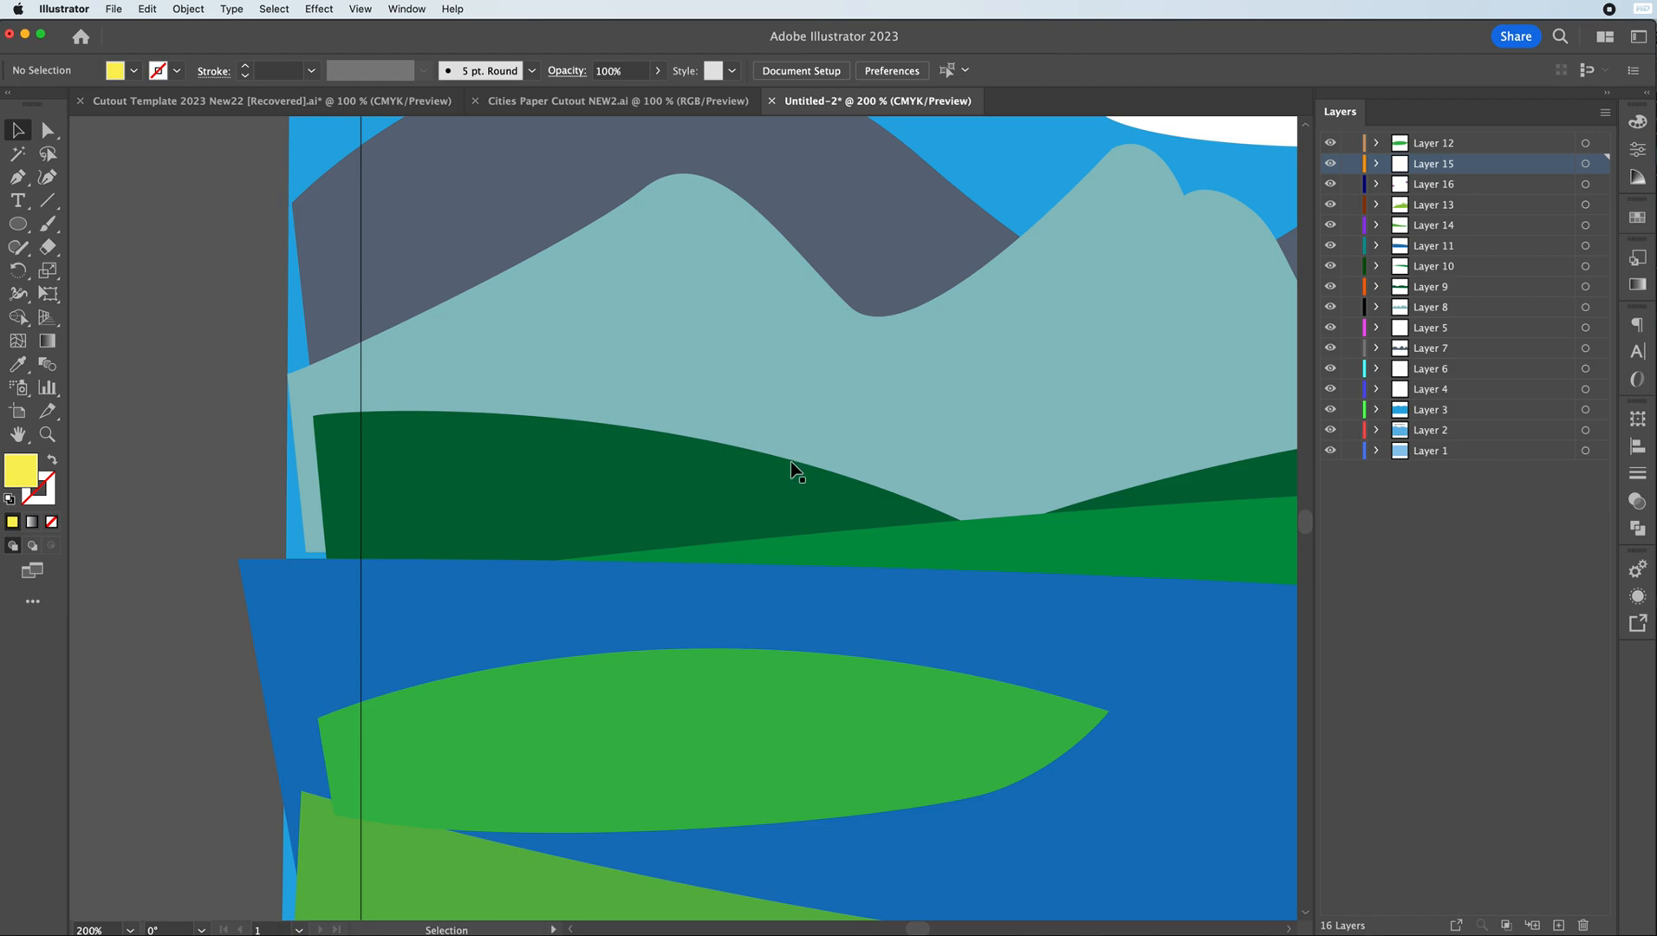
pyautogui.moveTo(1469, 152)
pyautogui.mouseDown()
pyautogui.moveTo(1460, 135)
pyautogui.moveTo(1466, 164)
pyautogui.mouseUp()
pyautogui.moveTo(1557, 582); pyautogui.dragTo(1557, 582)
pyautogui.click(1558, 924)
pyautogui.moveTo(1452, 163); pyautogui.dragTo(1454, 132)
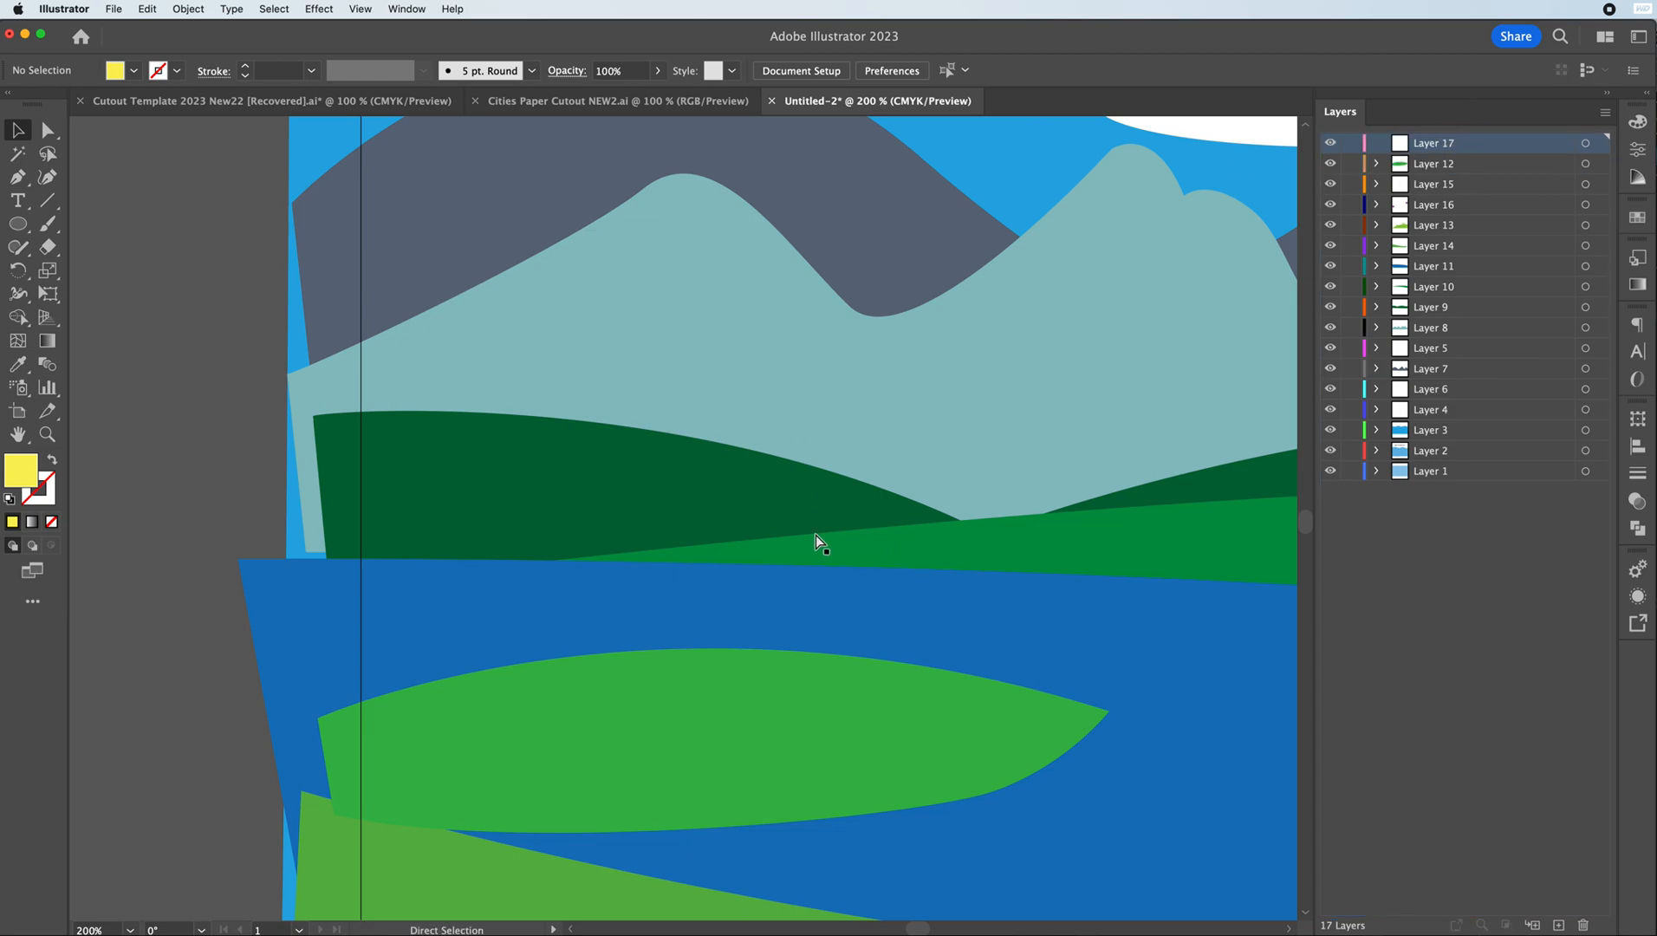
pyautogui.hotkey('ctrl', 'v')
# - Continue the tree outline upward with a vertical top branch and an upper-left twig whose tip is about X 1.82 in, Y 4.73 in
pyautogui.click(17, 177)
pyautogui.moveTo(699, 537); pyautogui.dragTo(698, 465)
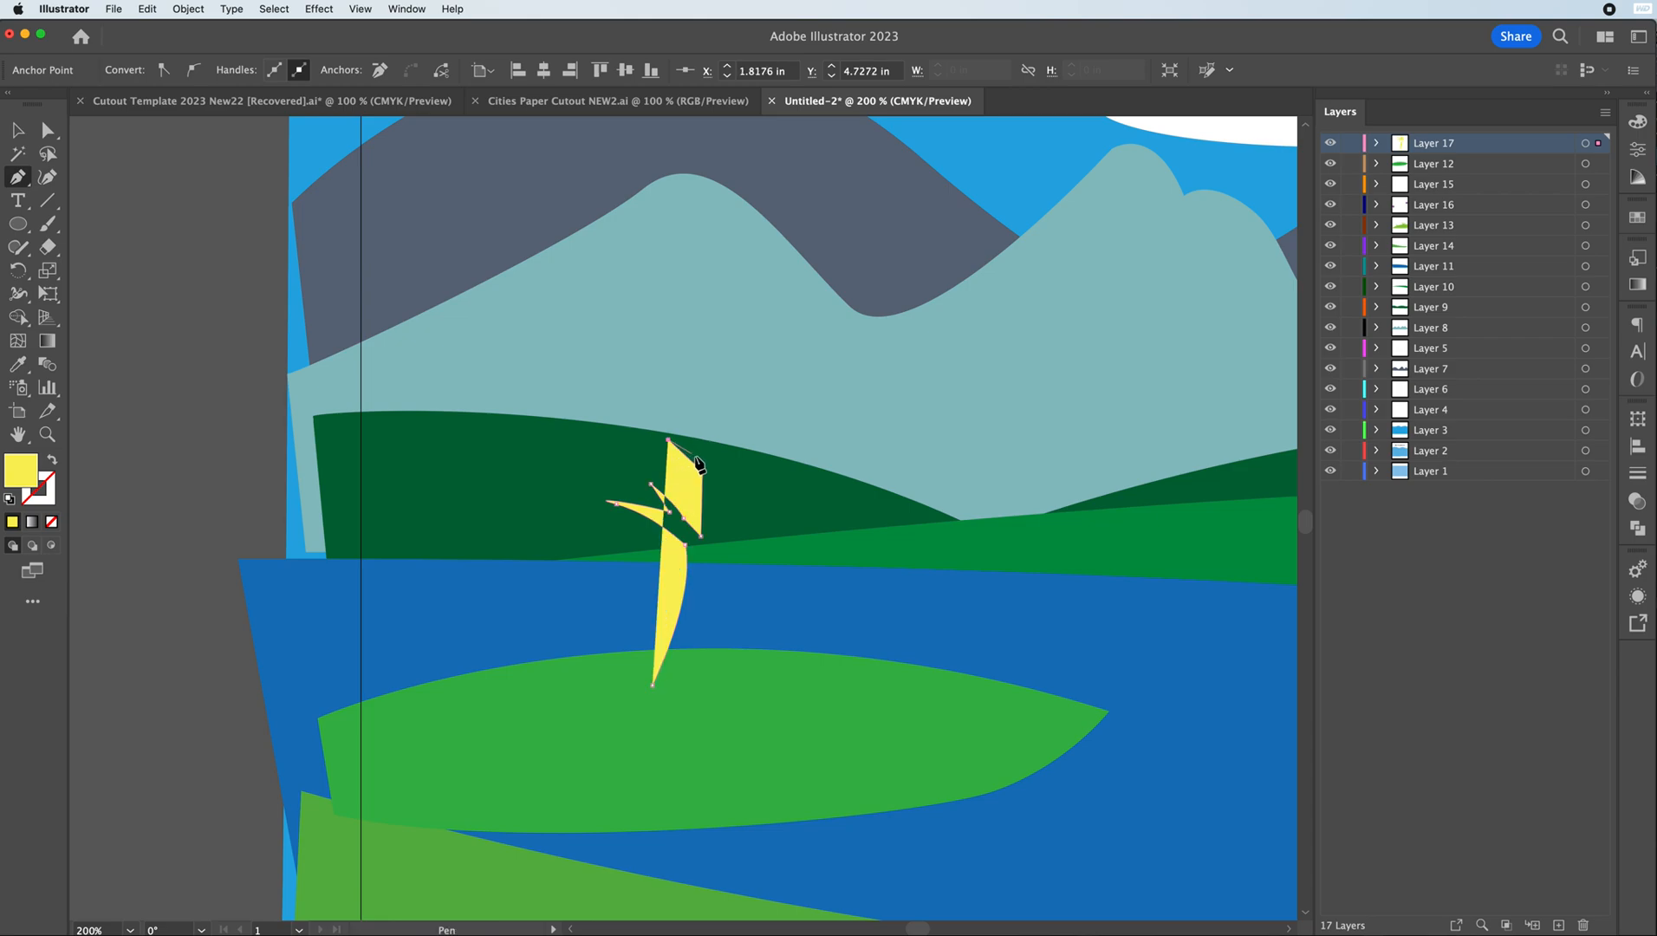
pyautogui.click(705, 458)
pyautogui.click(713, 410)
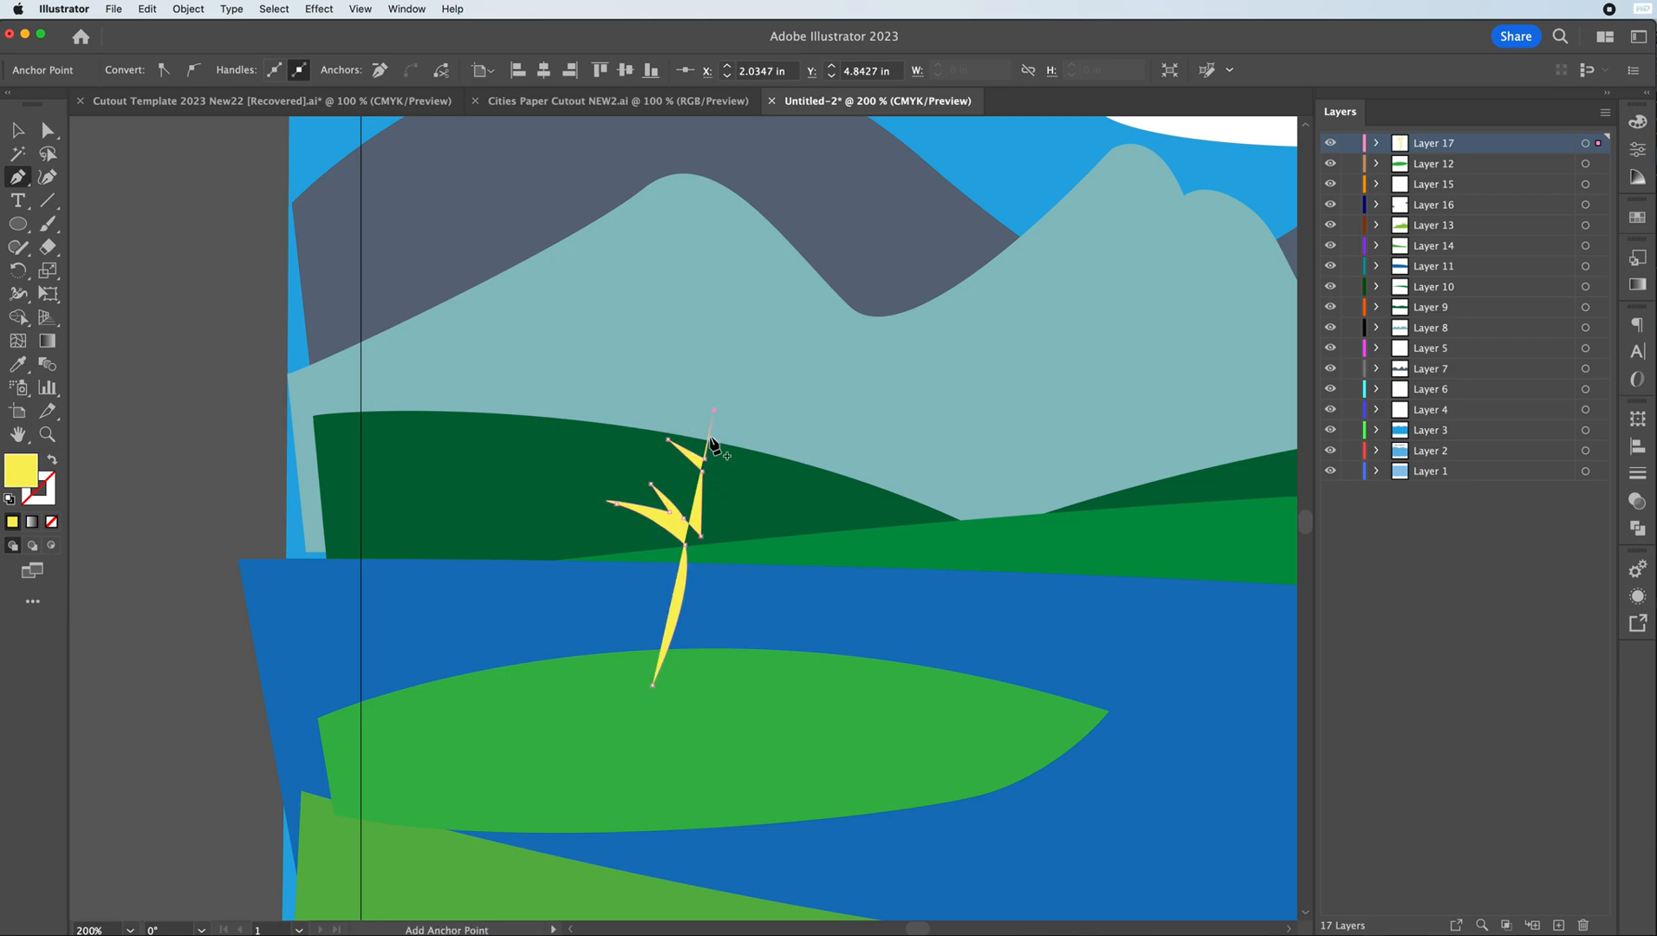
pyautogui.click(709, 459)
pyautogui.click(710, 493)
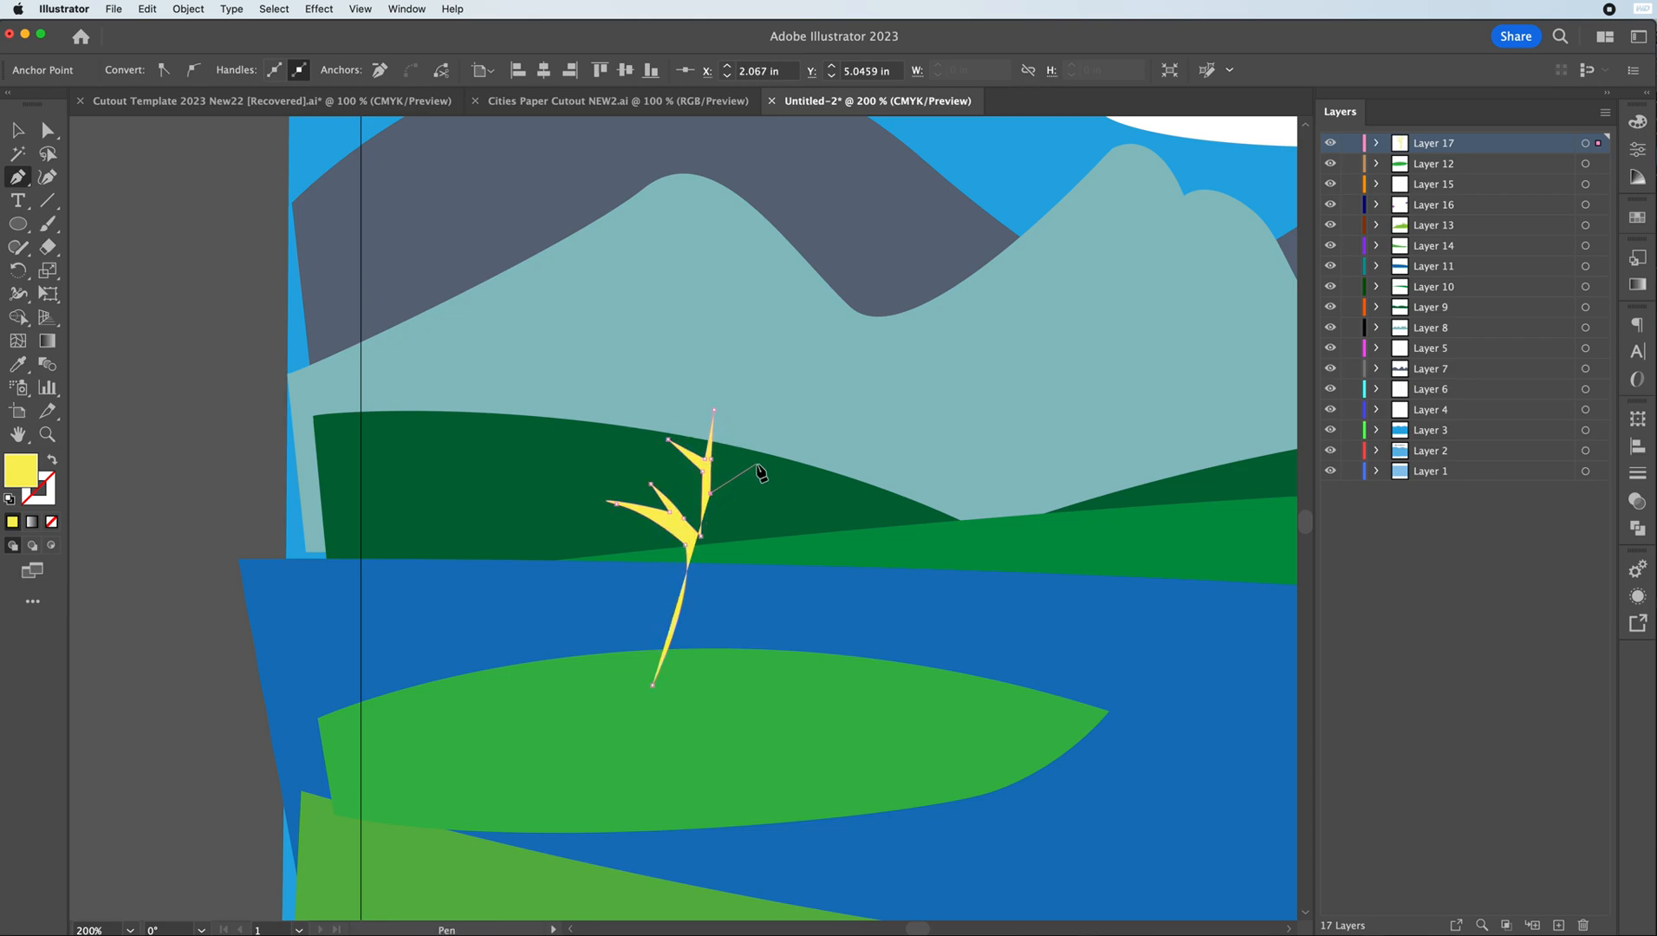
# - Continue the tree outline with three pointed branches on its right side, the outermost tip about X 2.68 in, Y 5.03 in
pyautogui.click(756, 465)
pyautogui.click(709, 504)
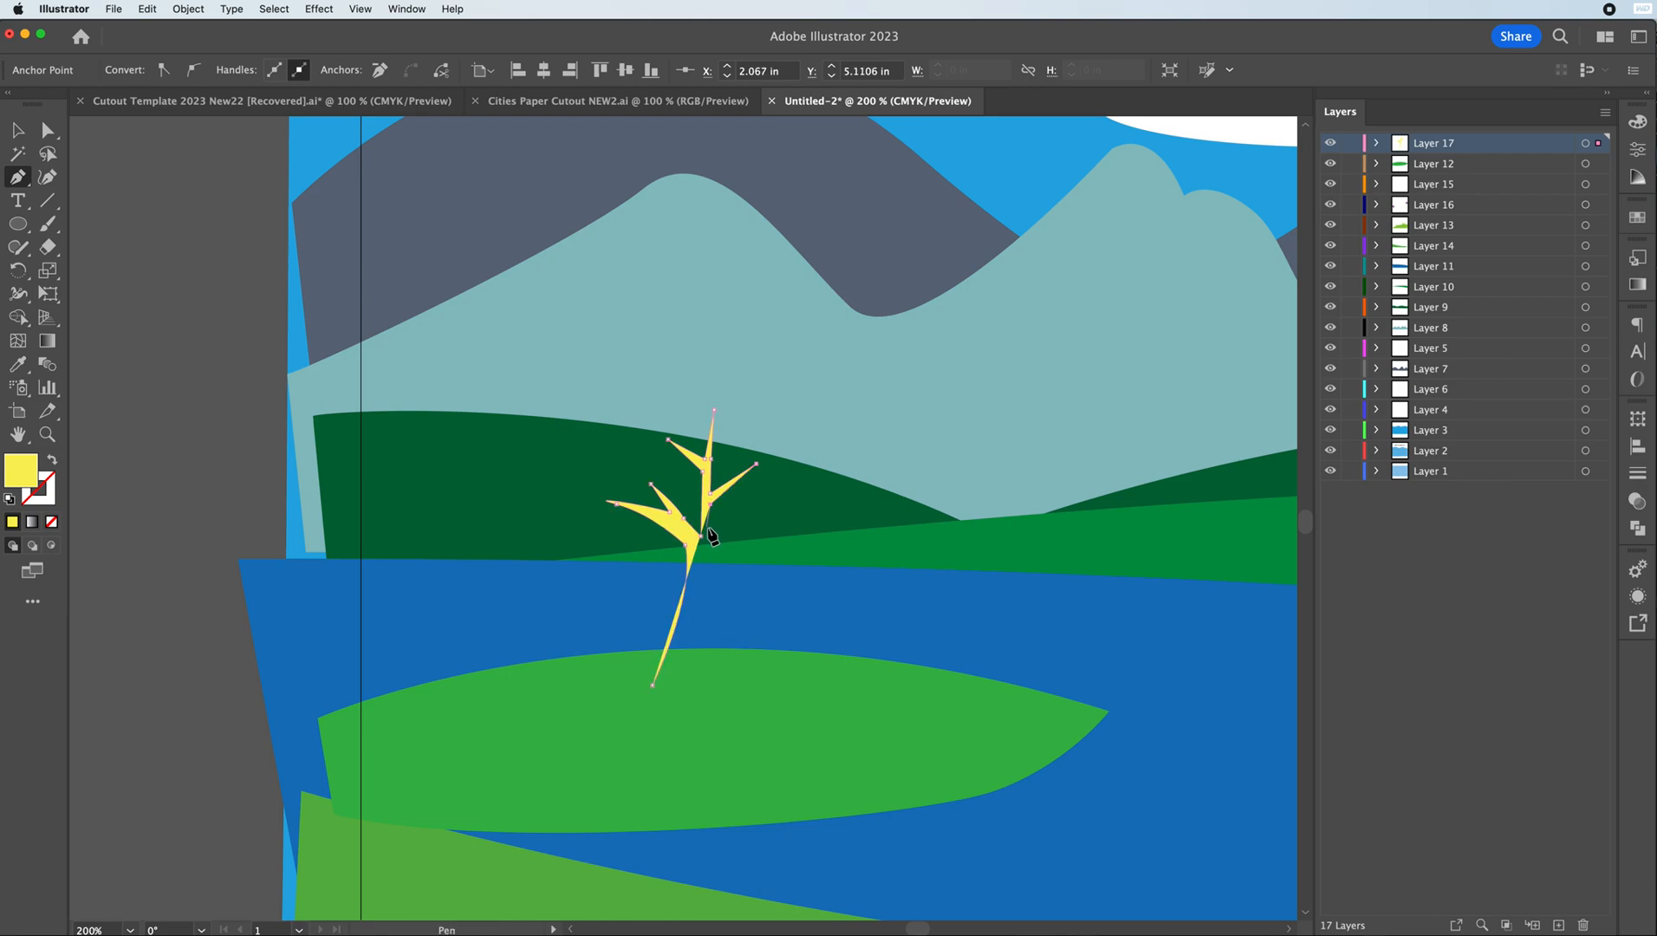
pyautogui.click(709, 534)
pyautogui.click(814, 490)
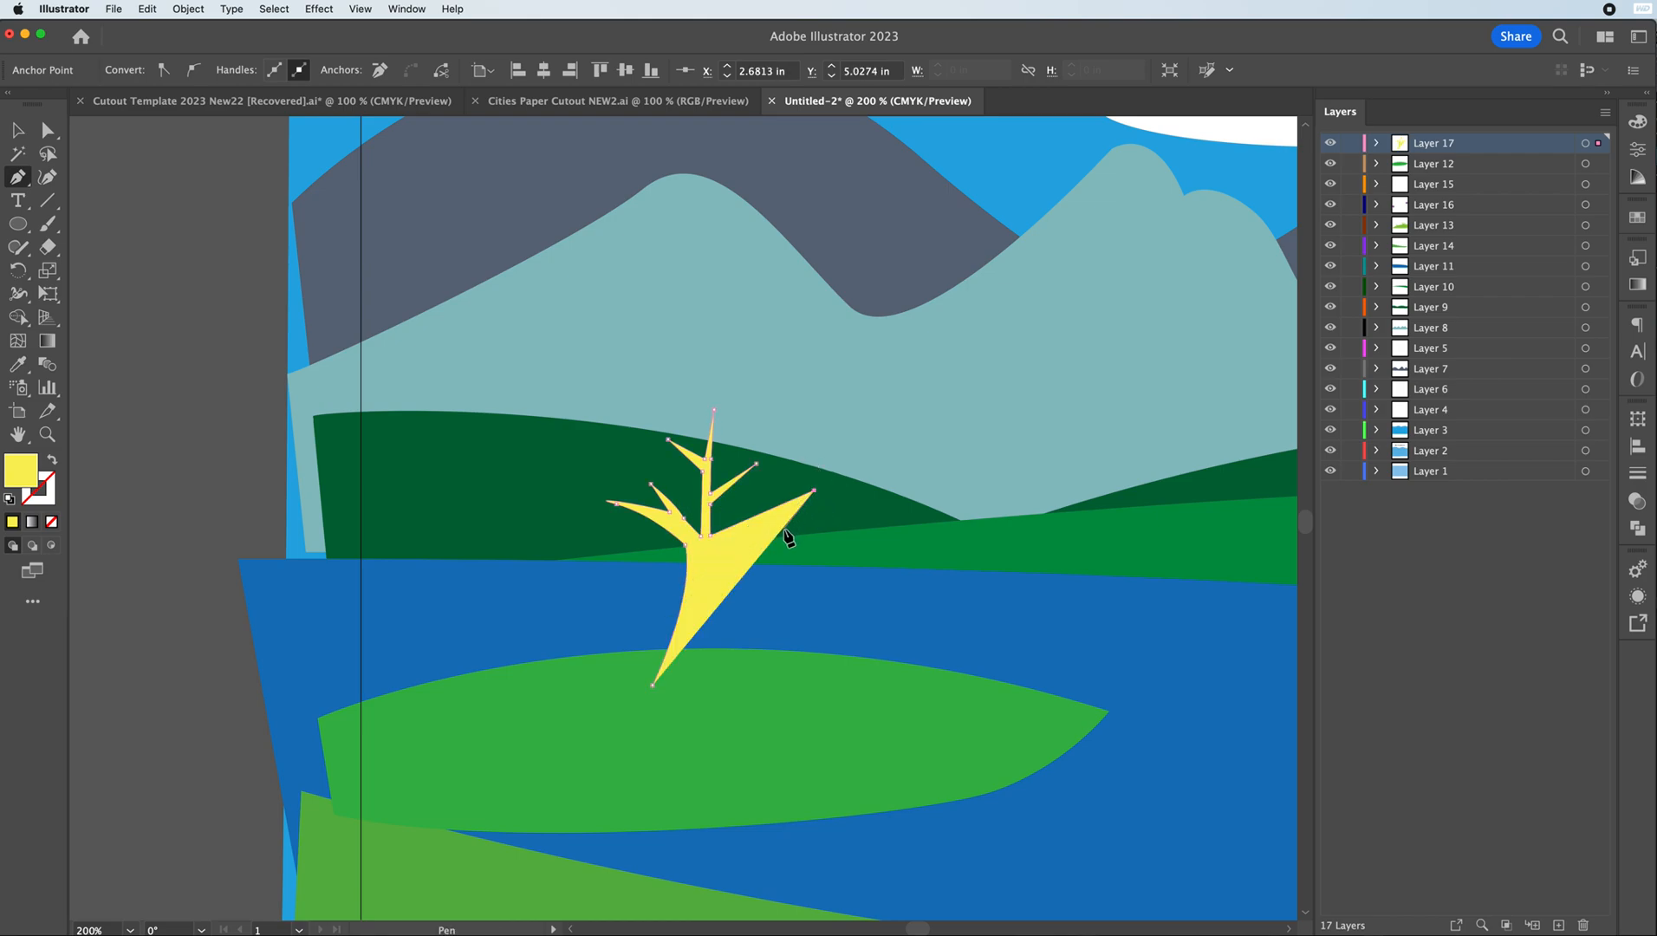
pyautogui.click(751, 525)
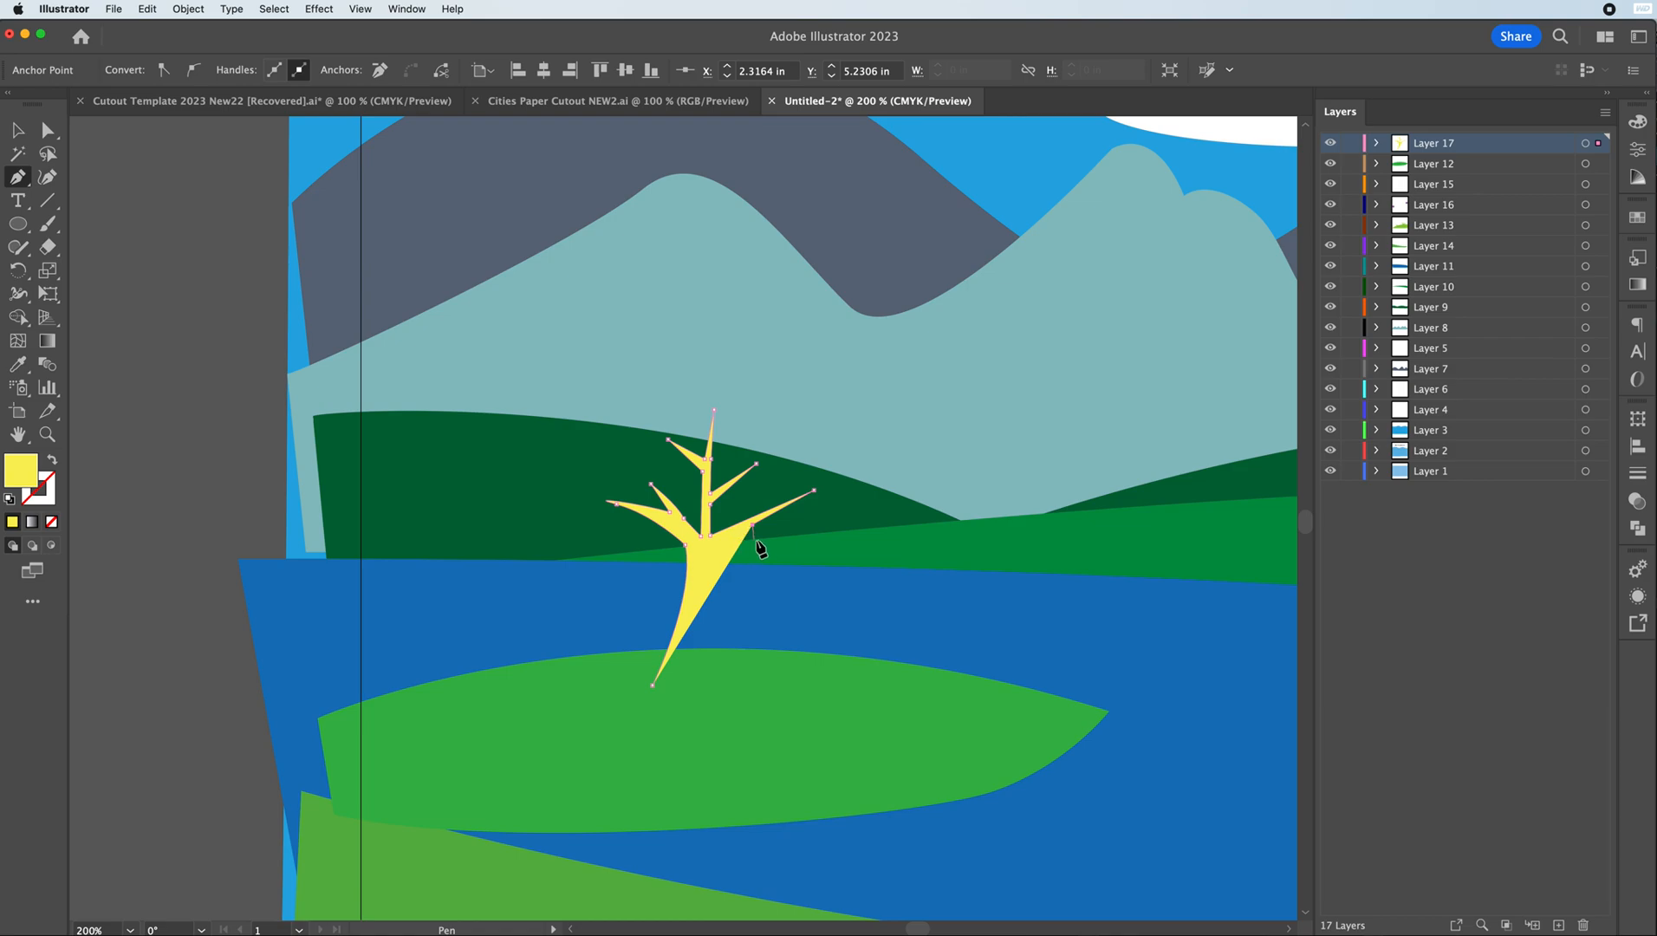
pyautogui.click(783, 530)
# - Draw the trunk's right side widening toward the ground and close the tree outline with a base about X 1.73 in, Y 6.18 in
pyautogui.moveTo(716, 544); pyautogui.dragTo(710, 583)
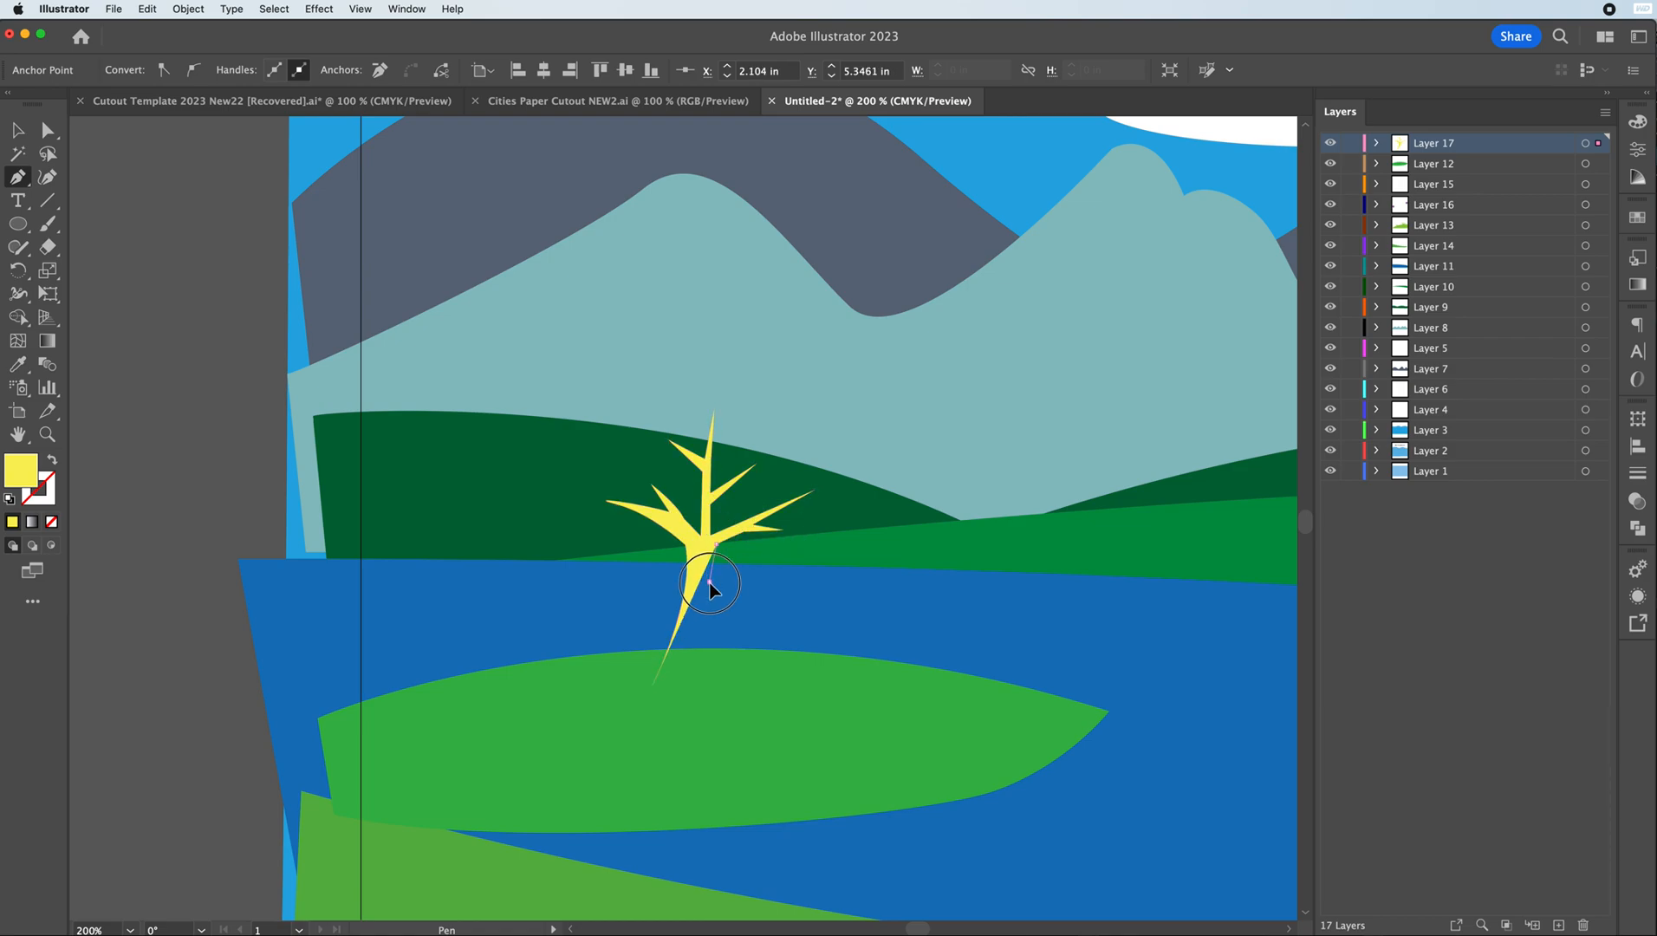
pyautogui.click(715, 603)
pyautogui.click(723, 688)
pyautogui.click(655, 686)
pyautogui.press('super+minus')
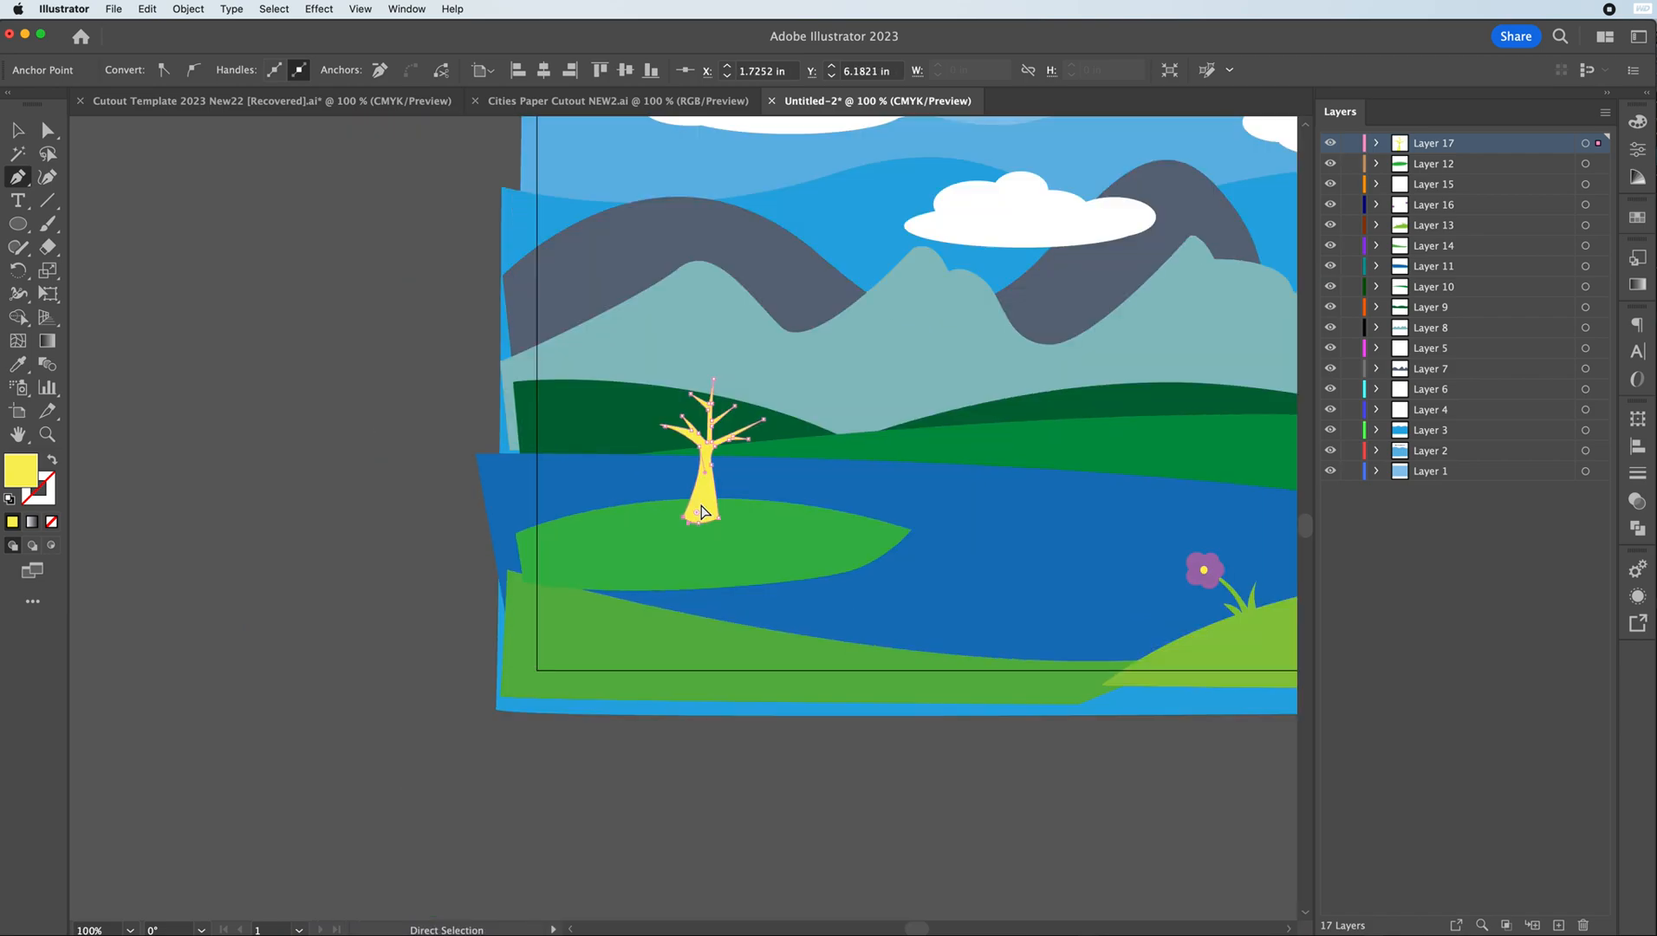
# - Move the completed tree slightly to the left on the green island
pyautogui.click(19, 132)
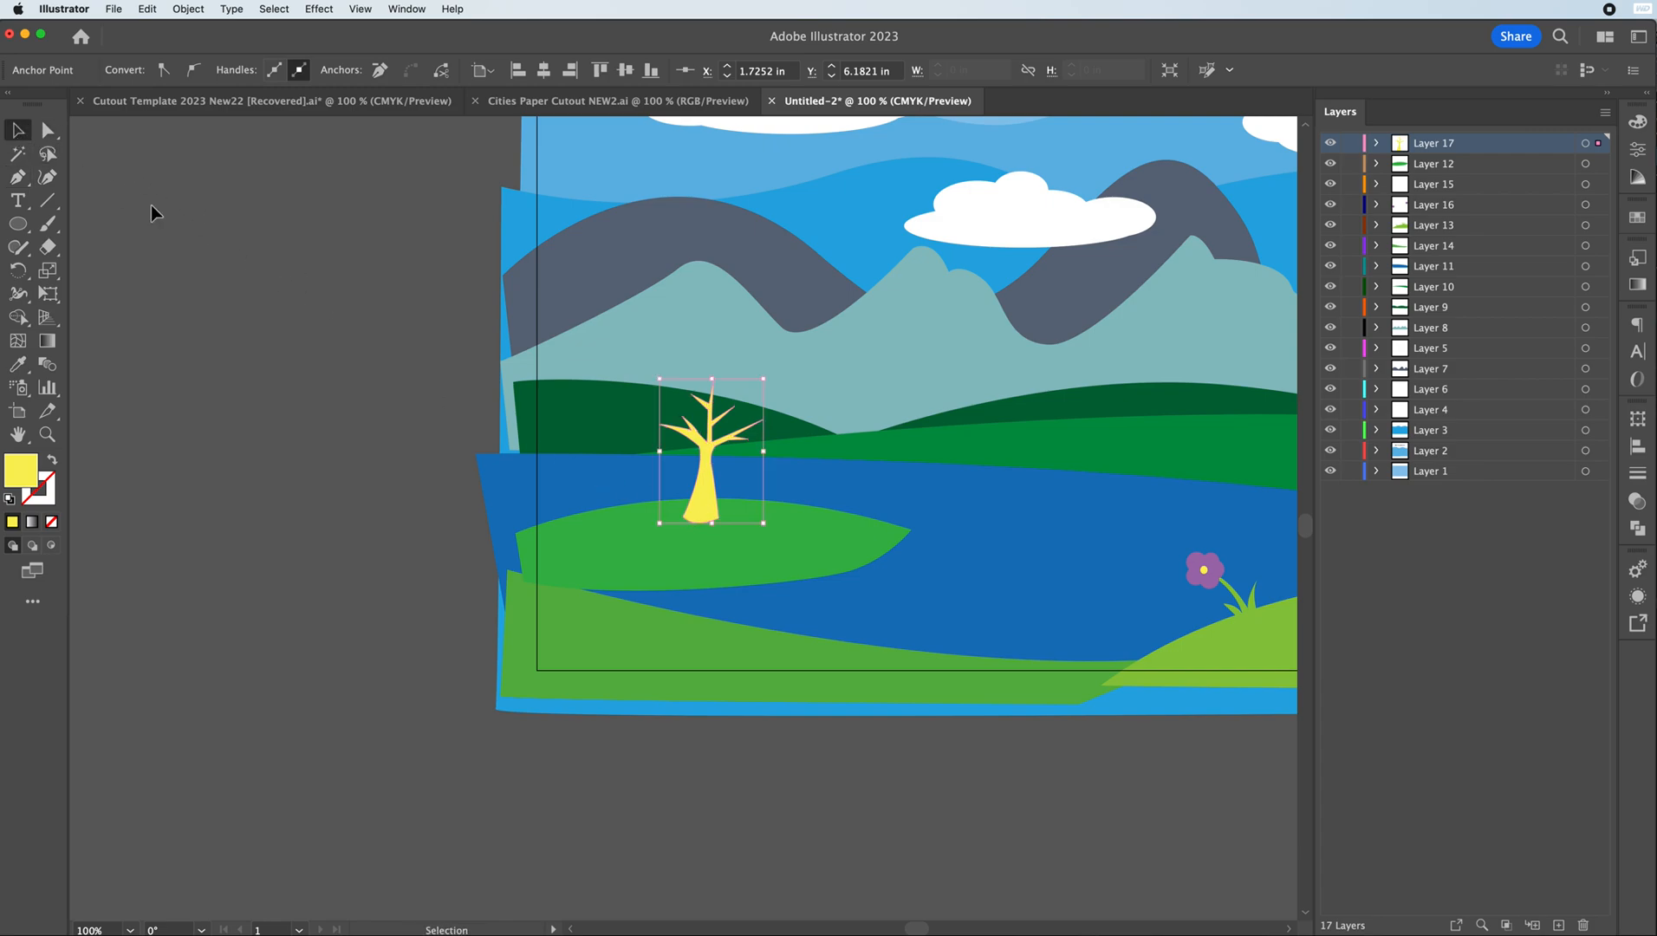
pyautogui.click(854, 266)
pyautogui.moveTo(701, 450); pyautogui.dragTo(659, 451)
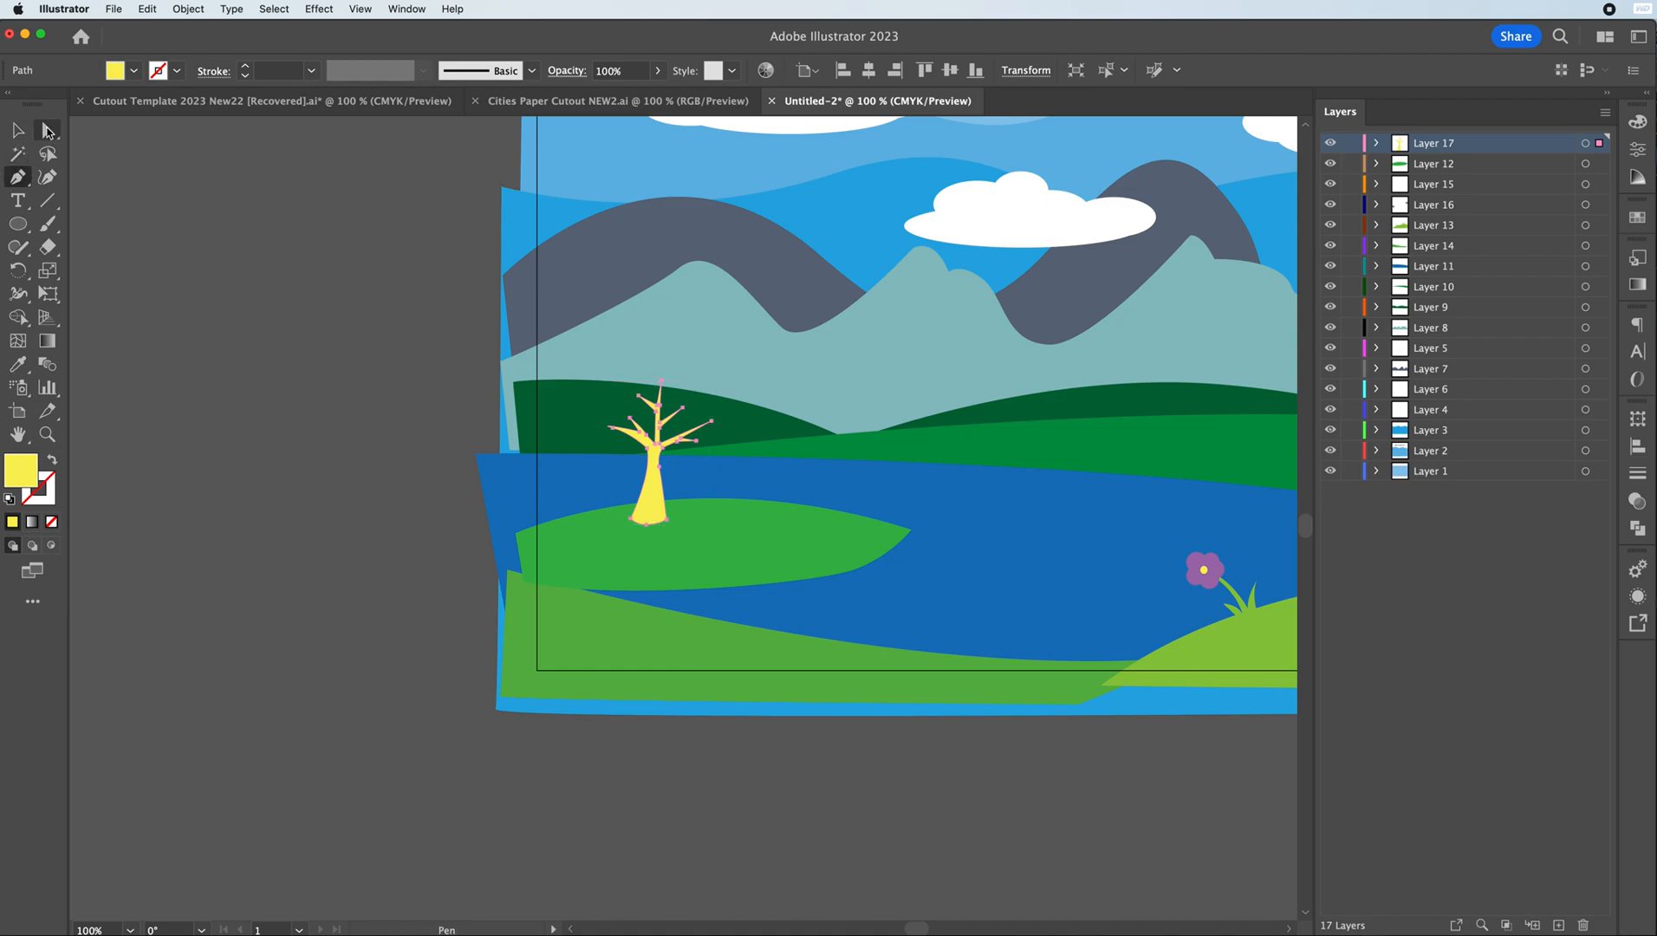
# - Draw a small closed twig beneath the tree's left branch, with its tip about X 0.90 in, Y 5.35 in
pyautogui.click(48, 130)
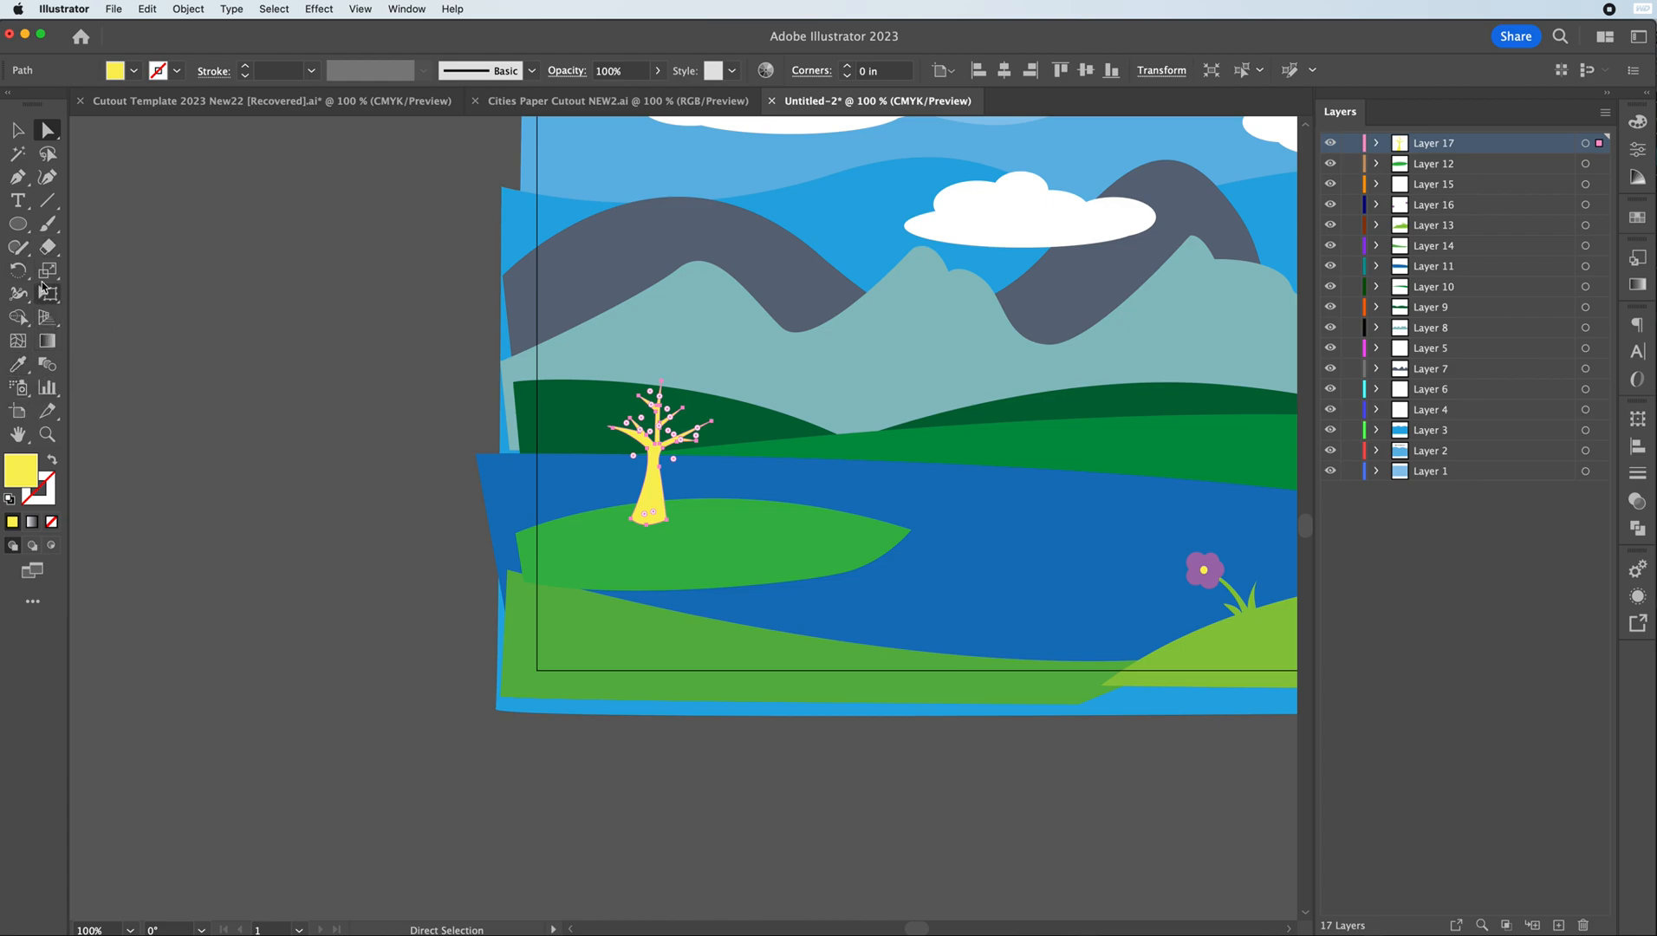
pyautogui.press('super+equal')
pyautogui.press('super+equal')
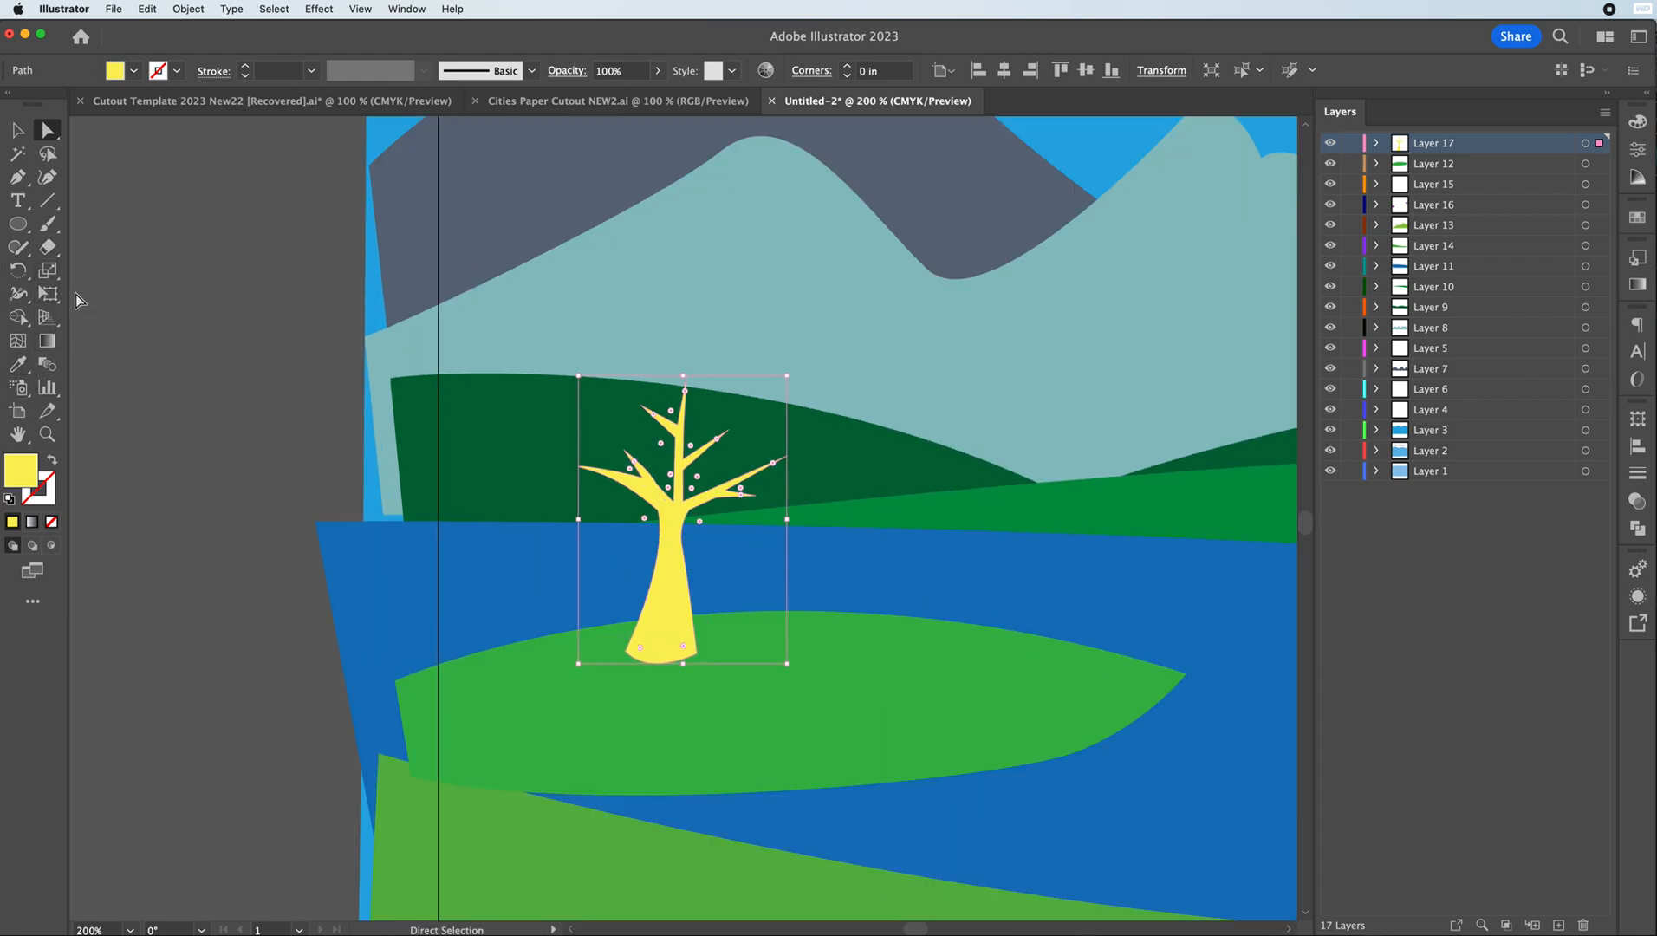
pyautogui.click(17, 176)
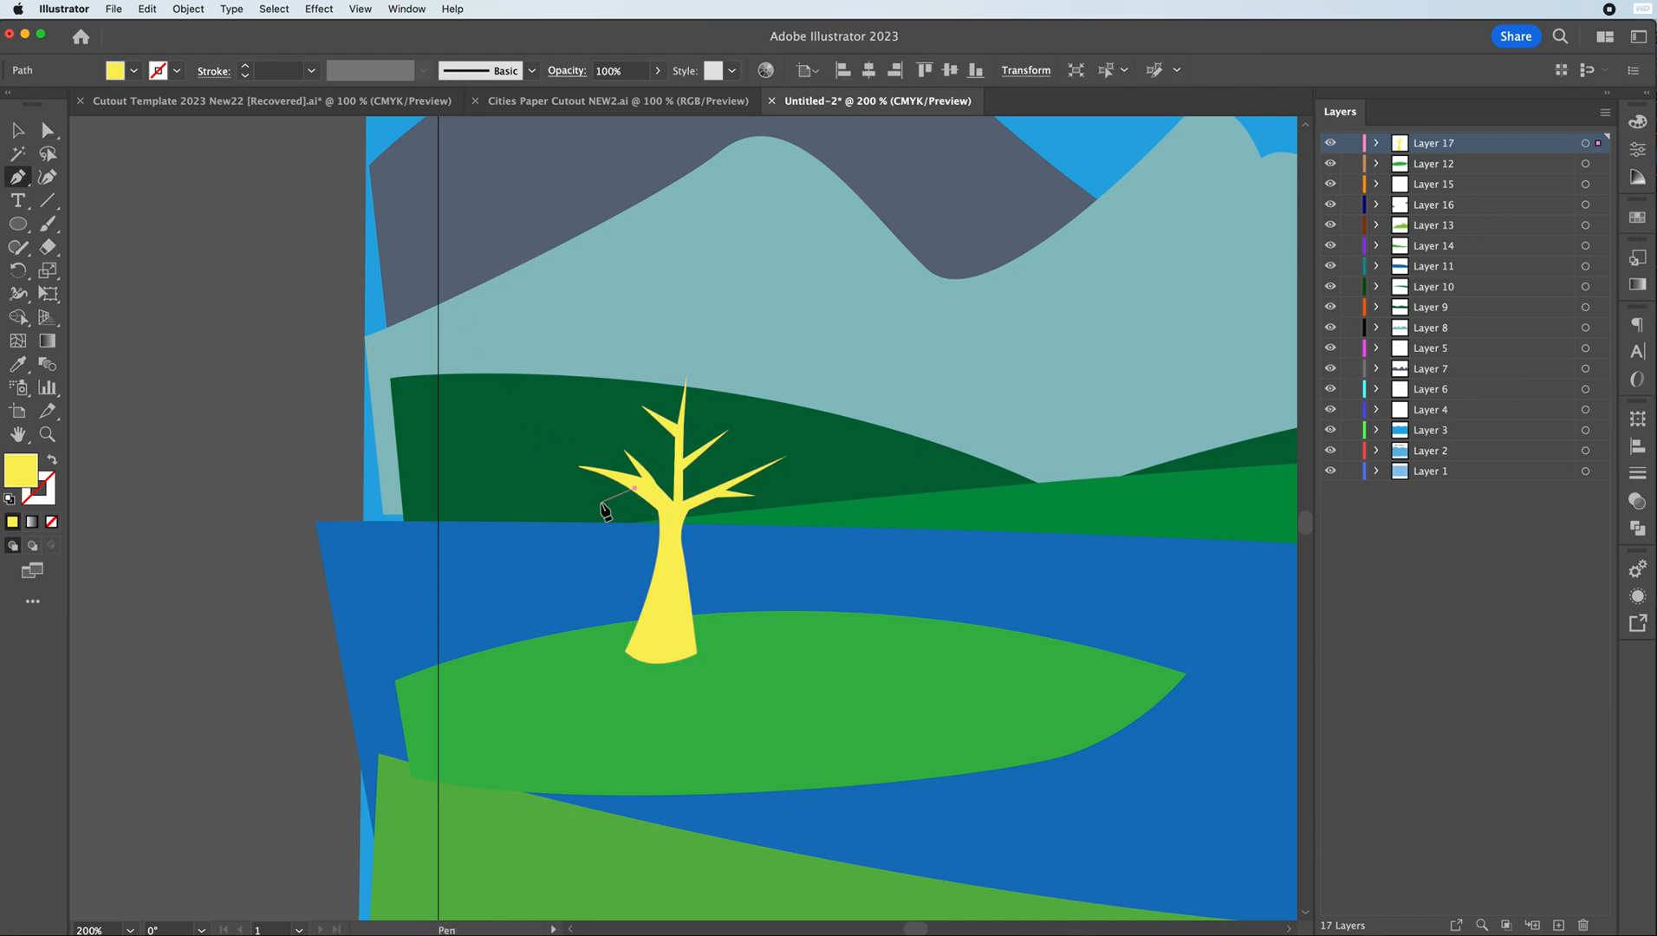
pyautogui.moveTo(591, 508); pyautogui.dragTo(657, 503)
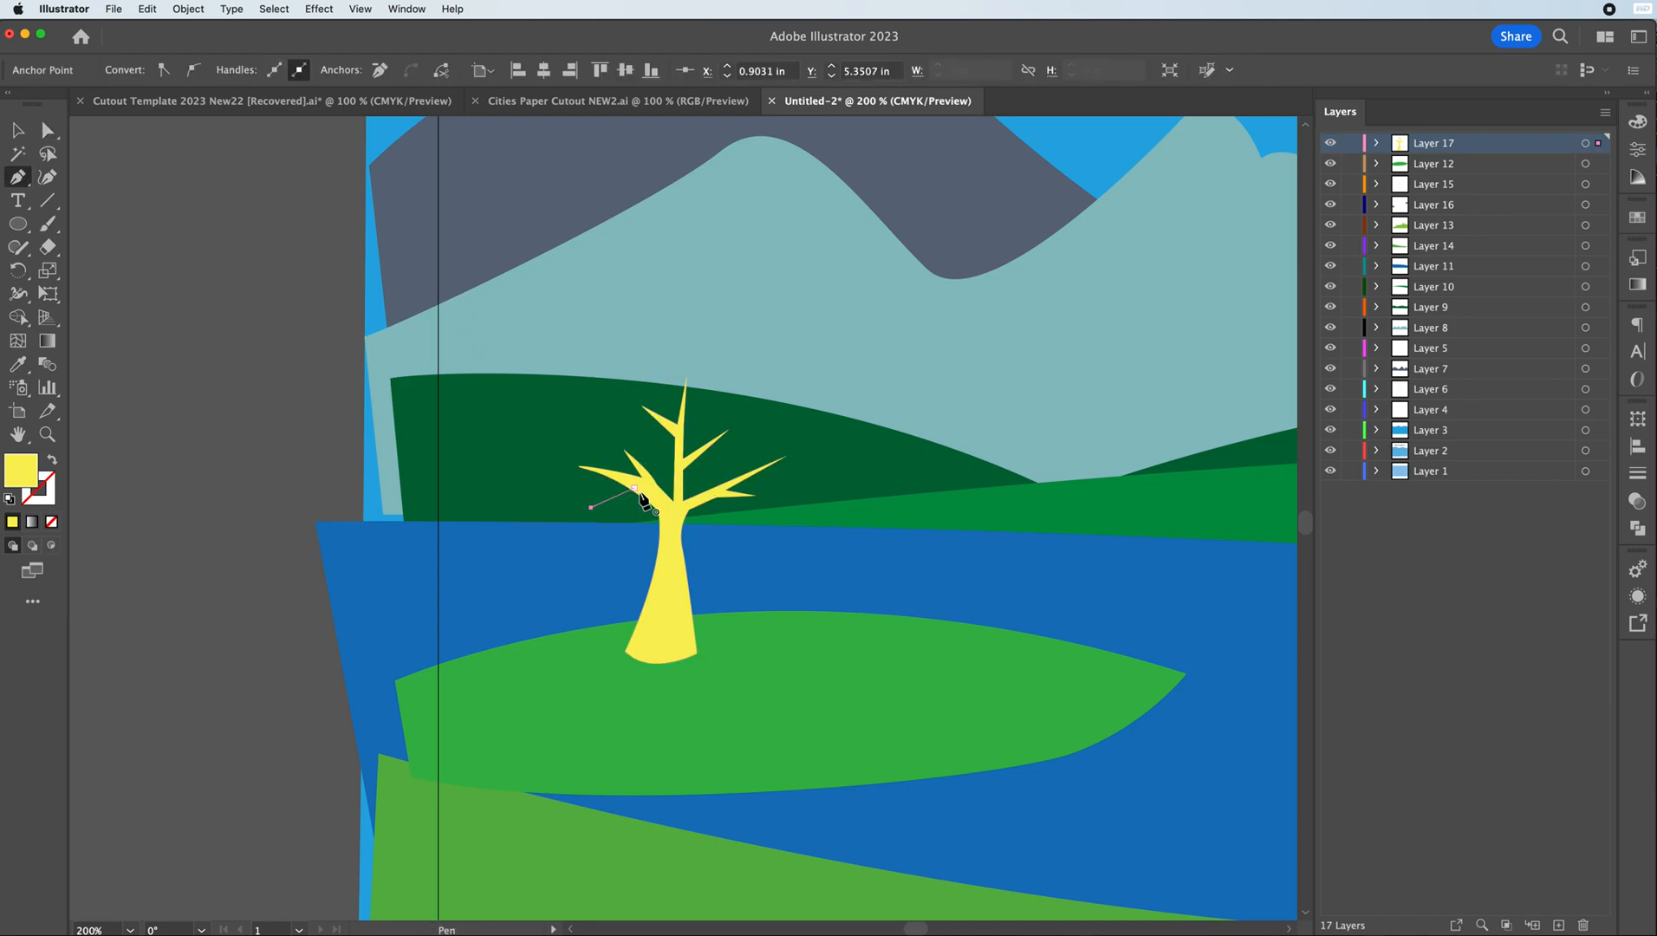
pyautogui.click(636, 489)
pyautogui.click(18, 130)
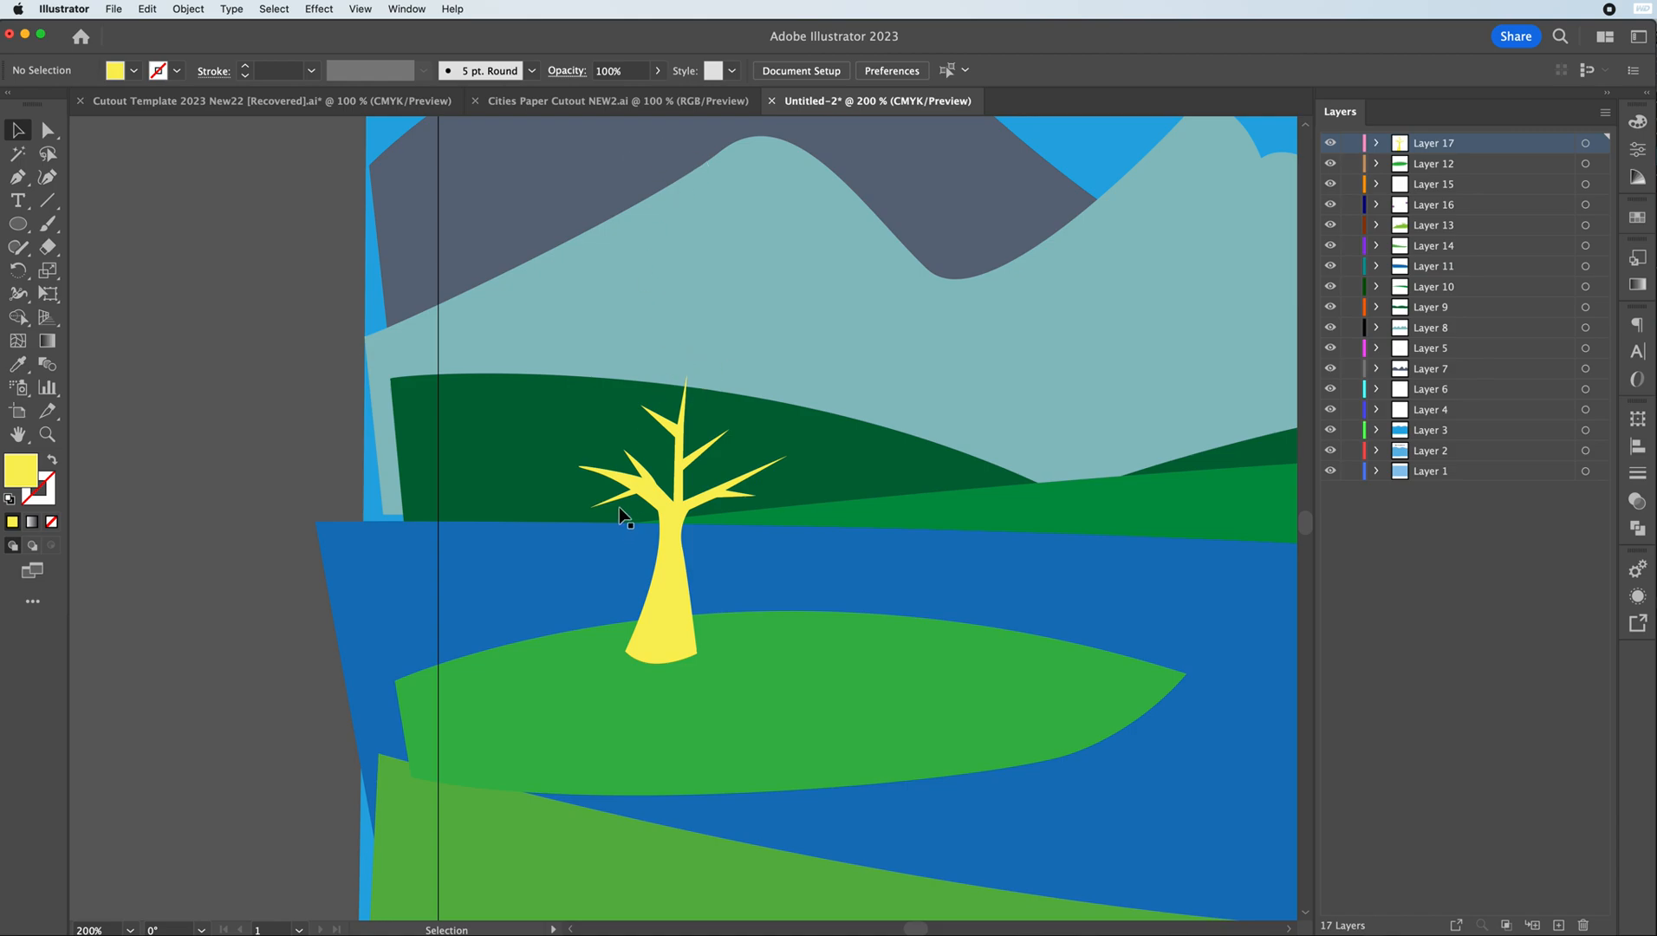
# - Reshape the tree's left fork by shifting the anchor point between its two branches to make the notch deeper
pyautogui.click(602, 468)
pyautogui.click(48, 129)
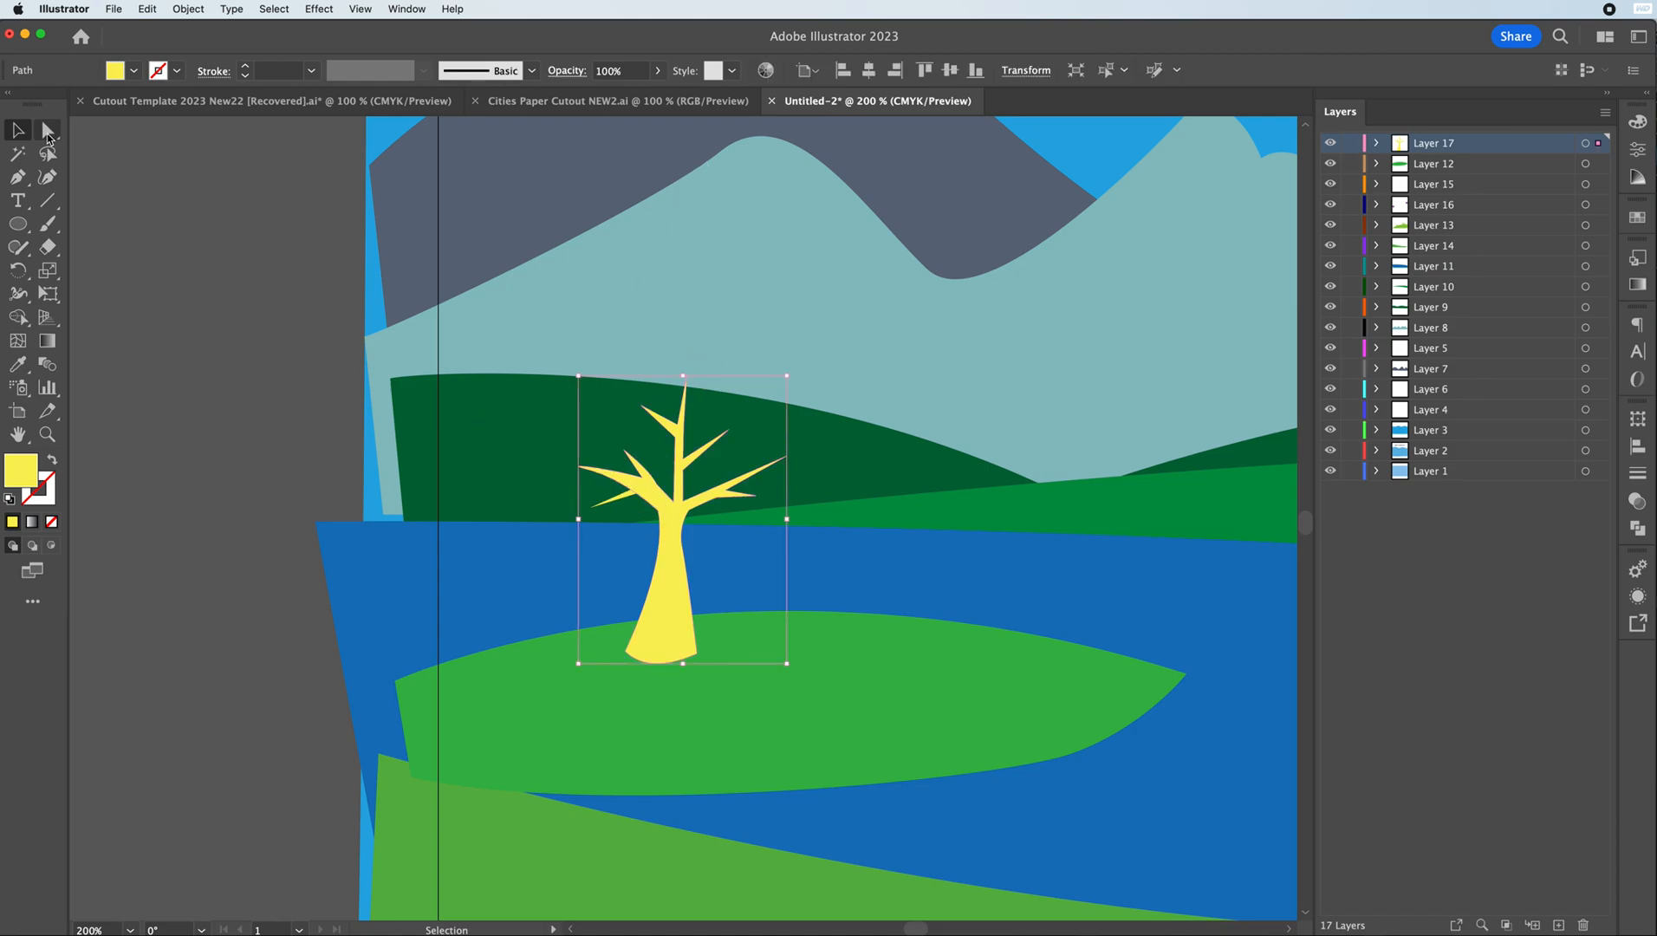
pyautogui.press('super+space')
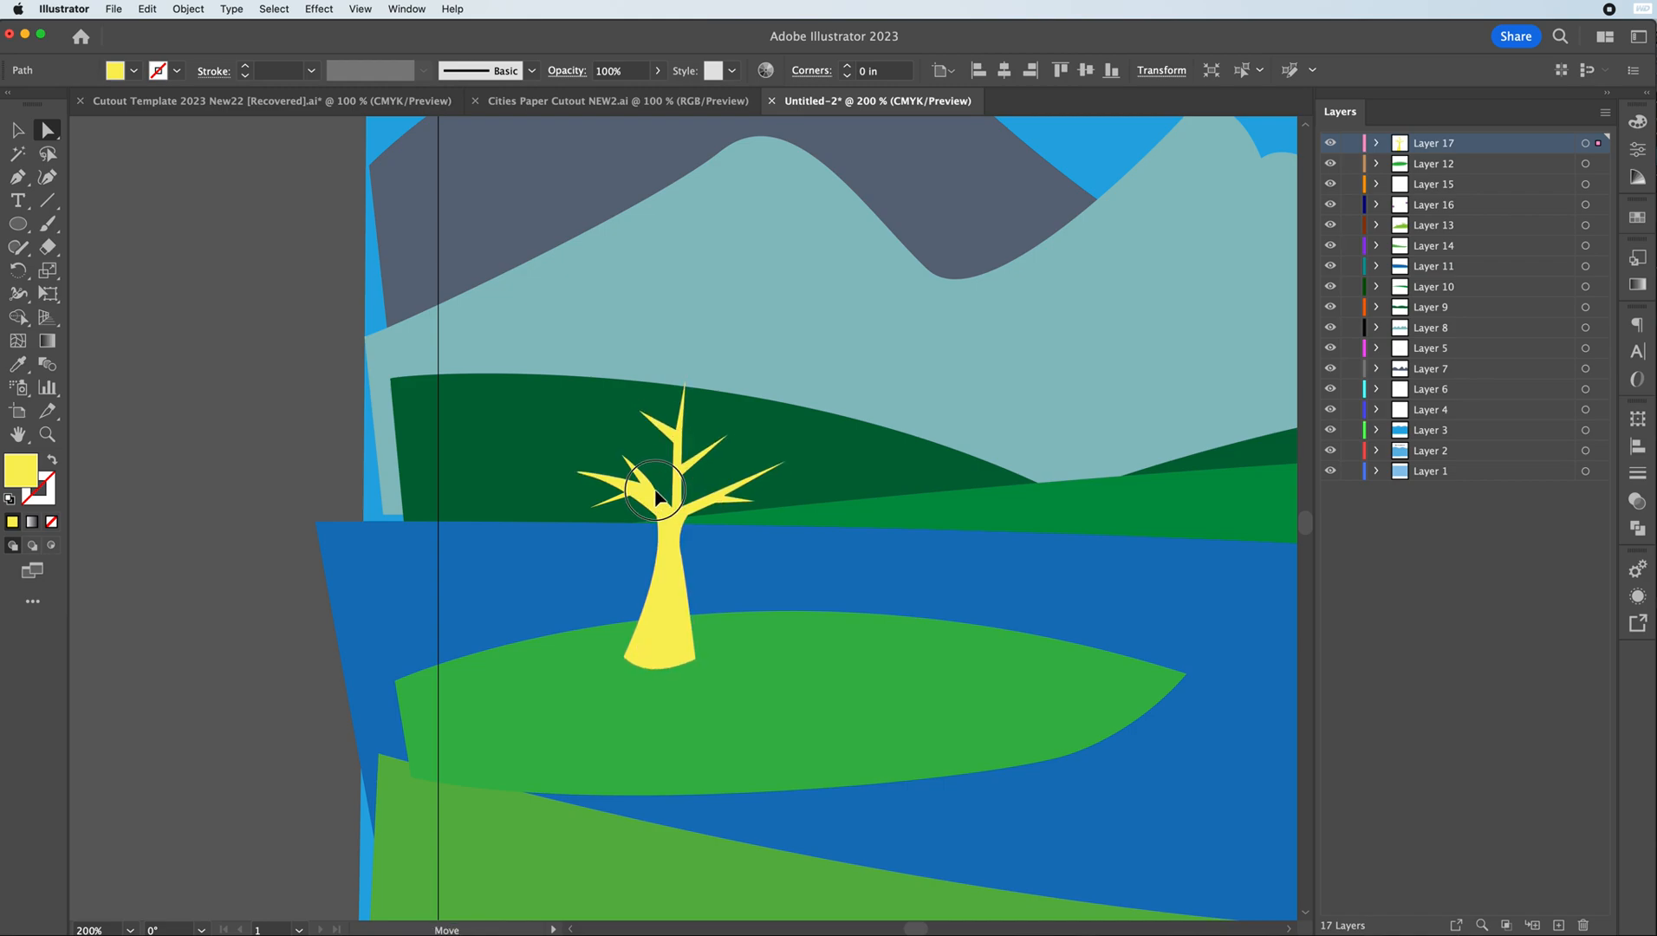
pyautogui.click(656, 487)
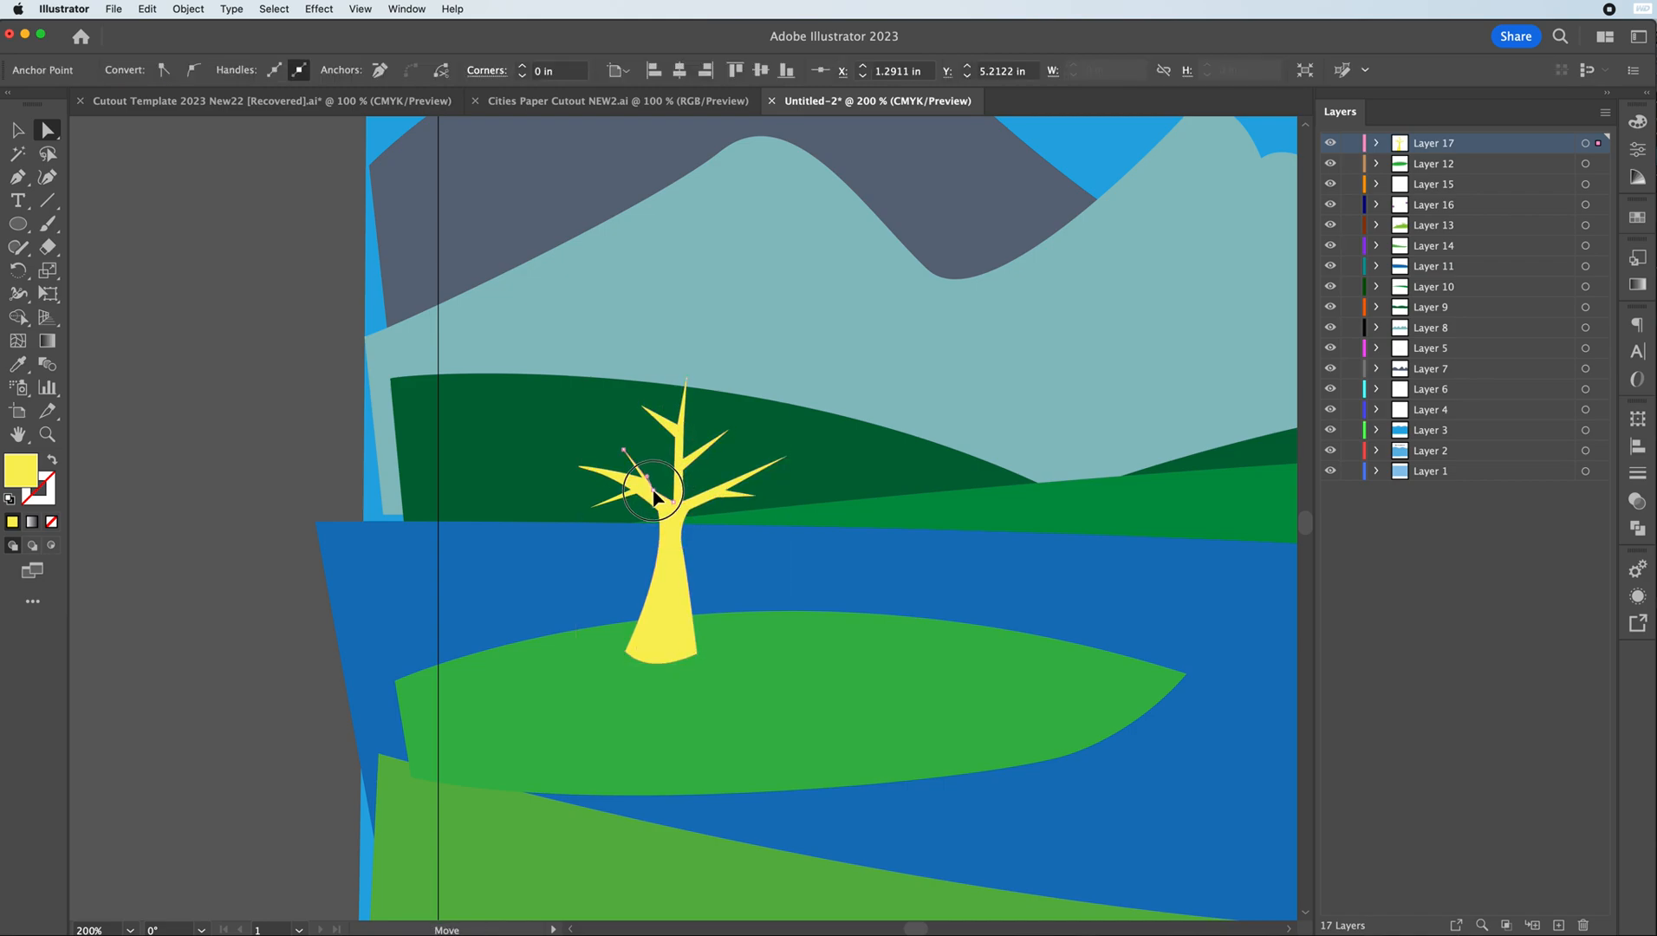
pyautogui.moveTo(640, 480); pyautogui.dragTo(639, 483)
pyautogui.click(18, 130)
pyautogui.click(104, 172)
pyautogui.scroll(1, 613, 390)
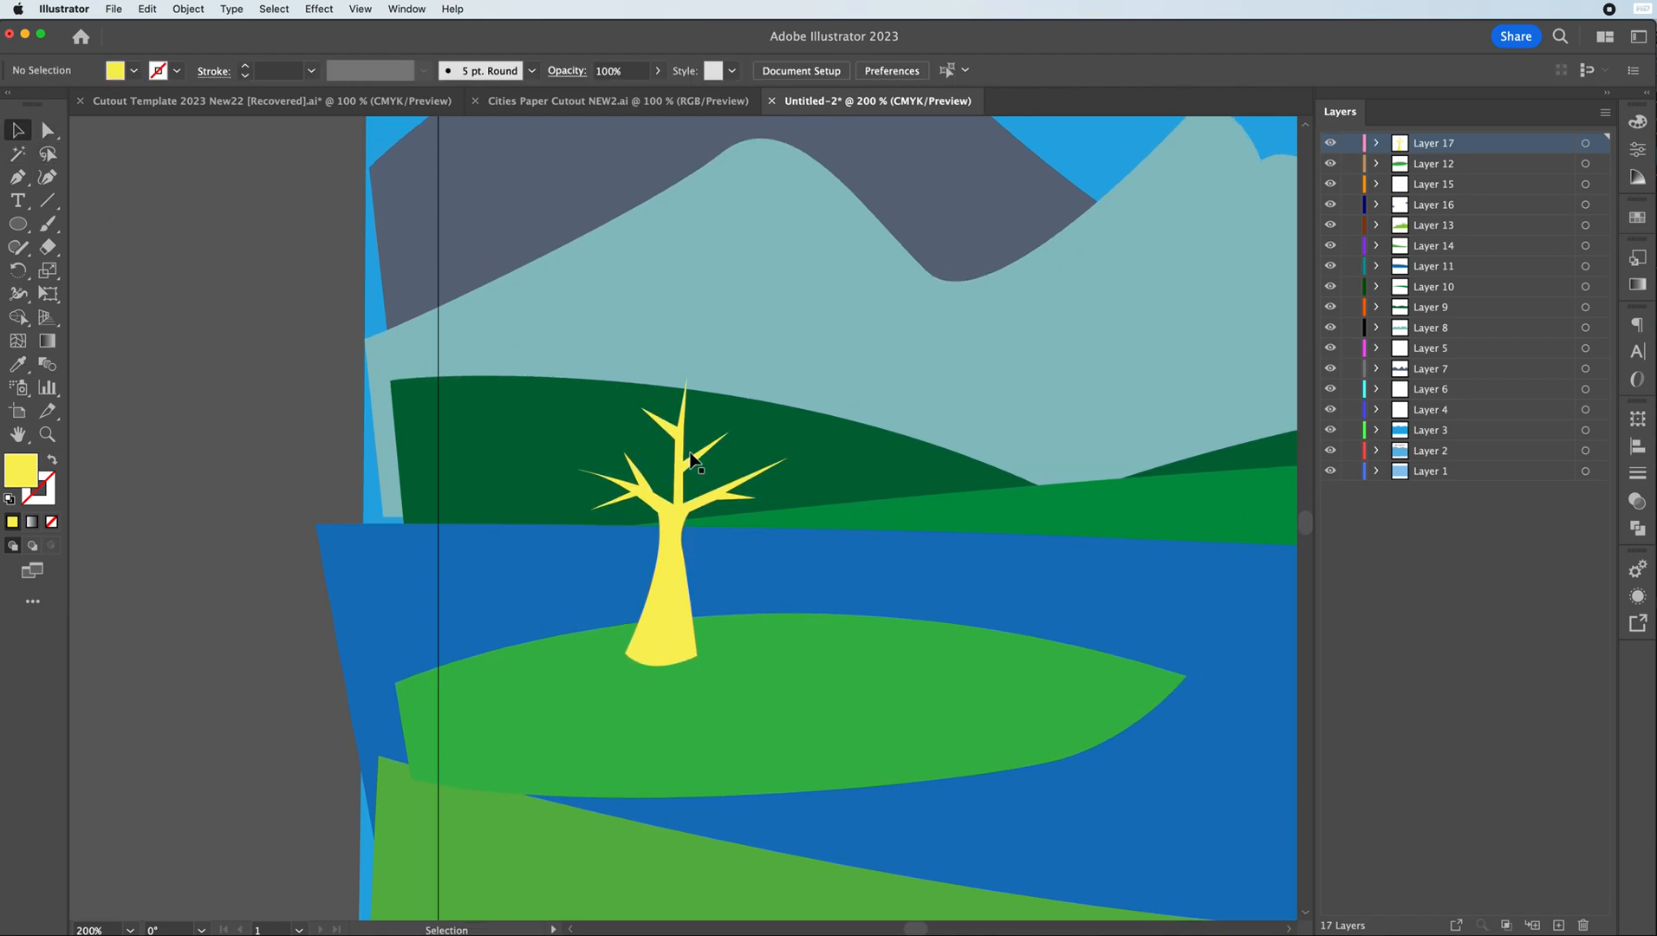
# - Draw a forked branch on the trunk's right side, with its upper tip about X 1.76 in, Y 4.89 in and a shorter side twig
pyautogui.click(18, 181)
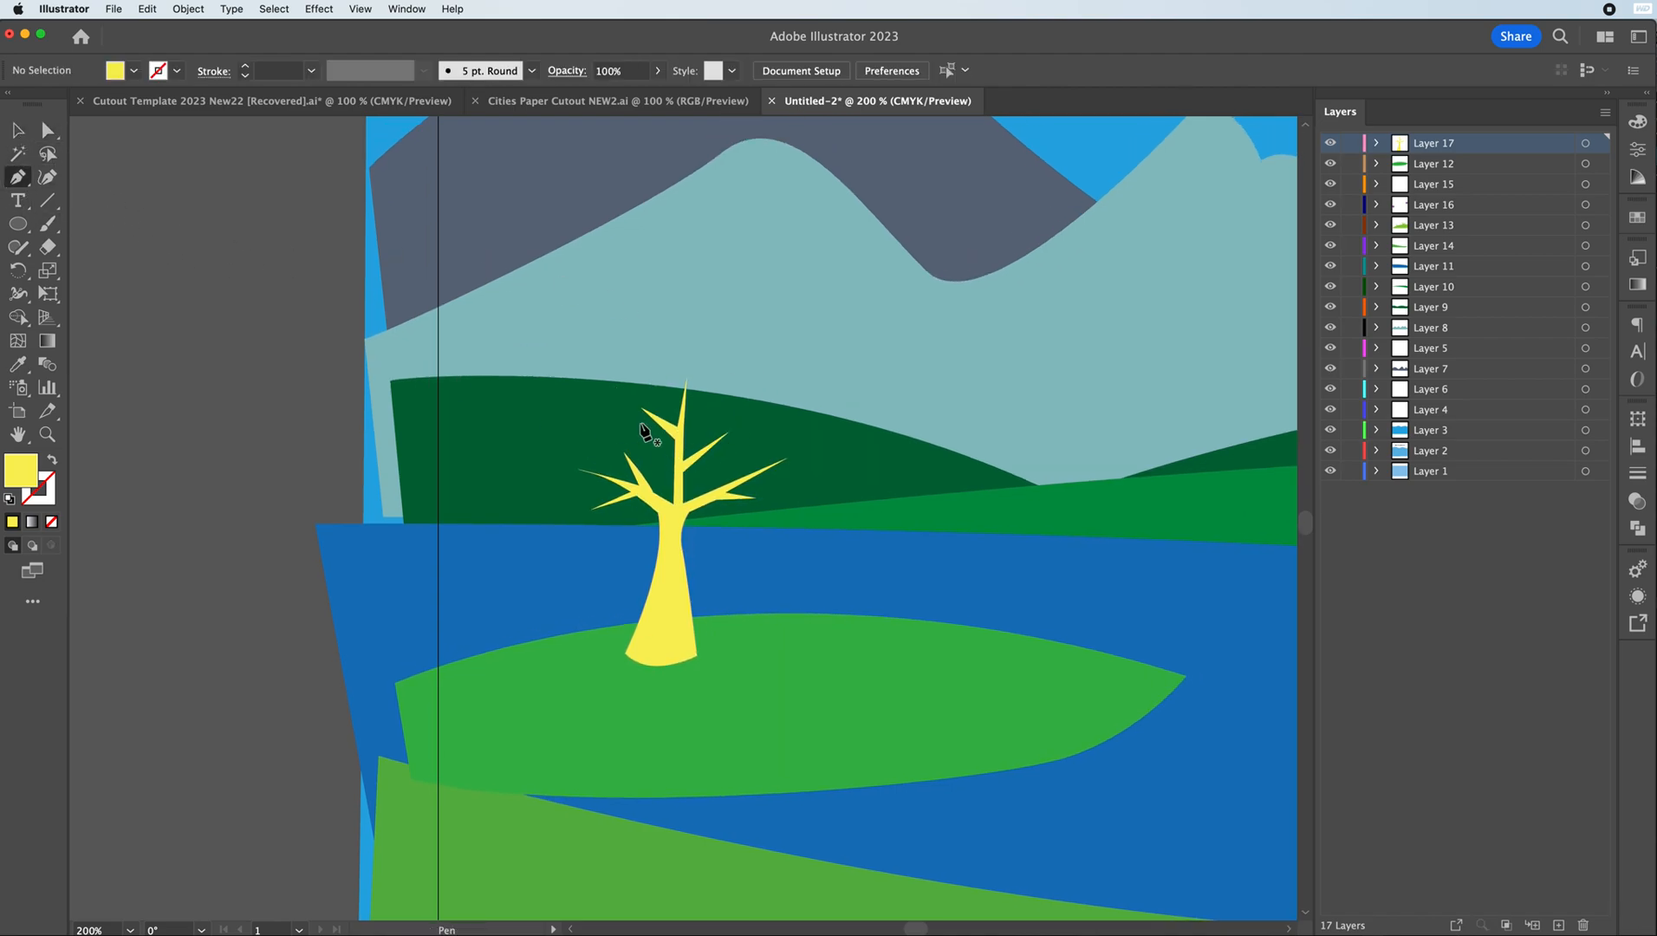
pyautogui.click(675, 504)
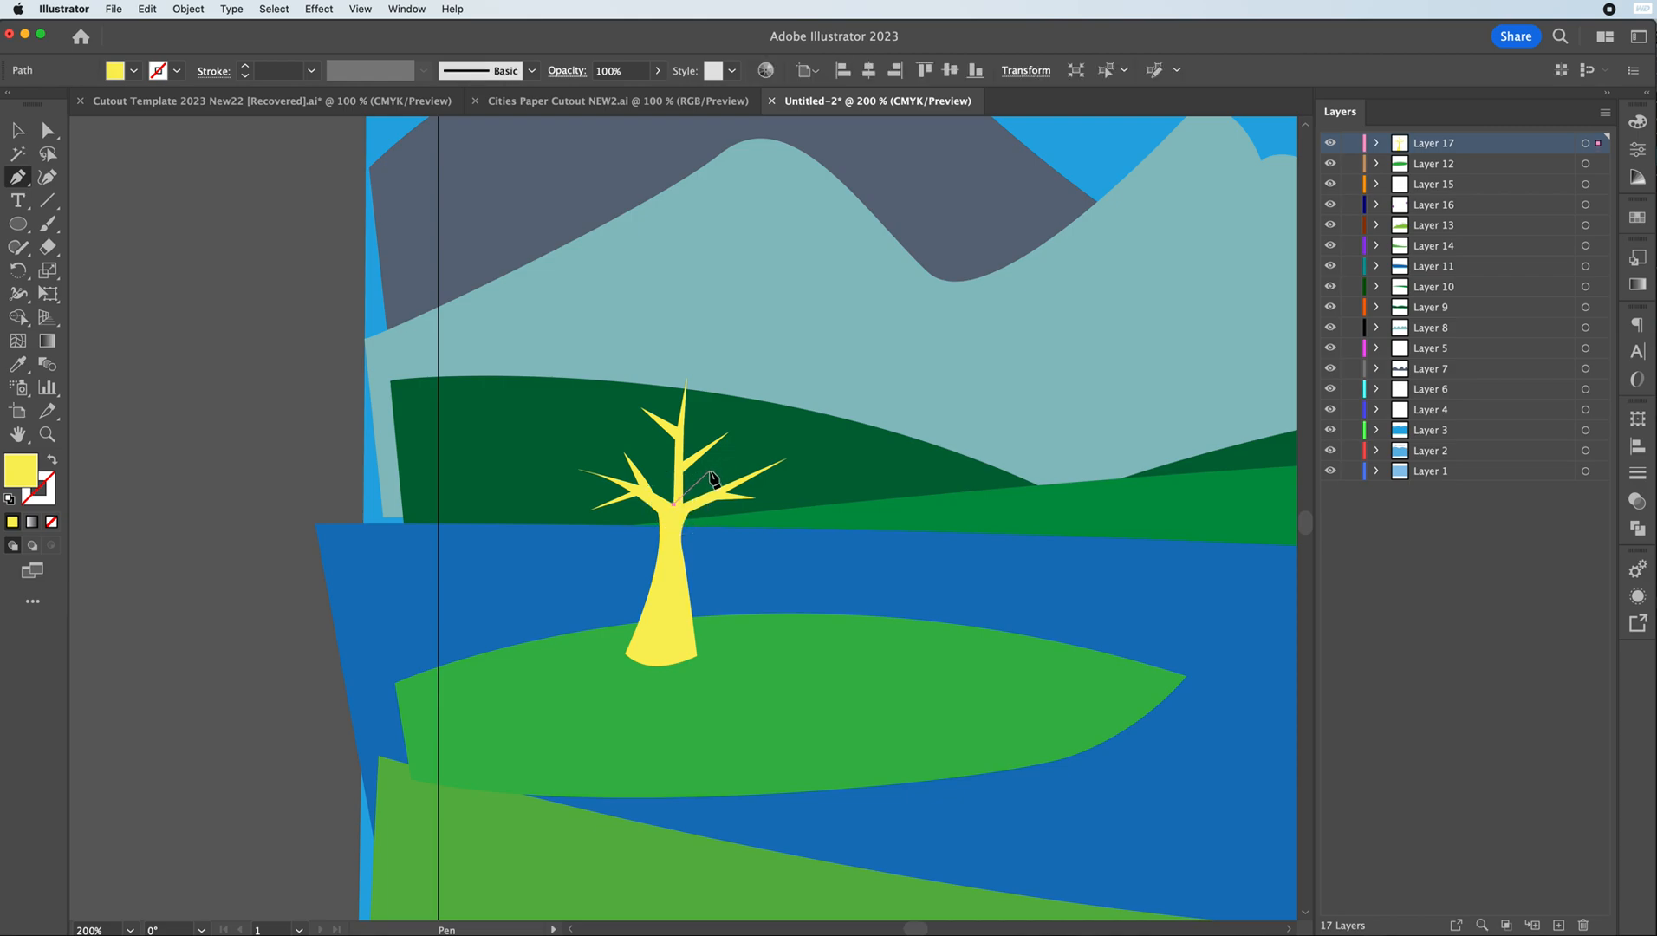
pyautogui.click(734, 433)
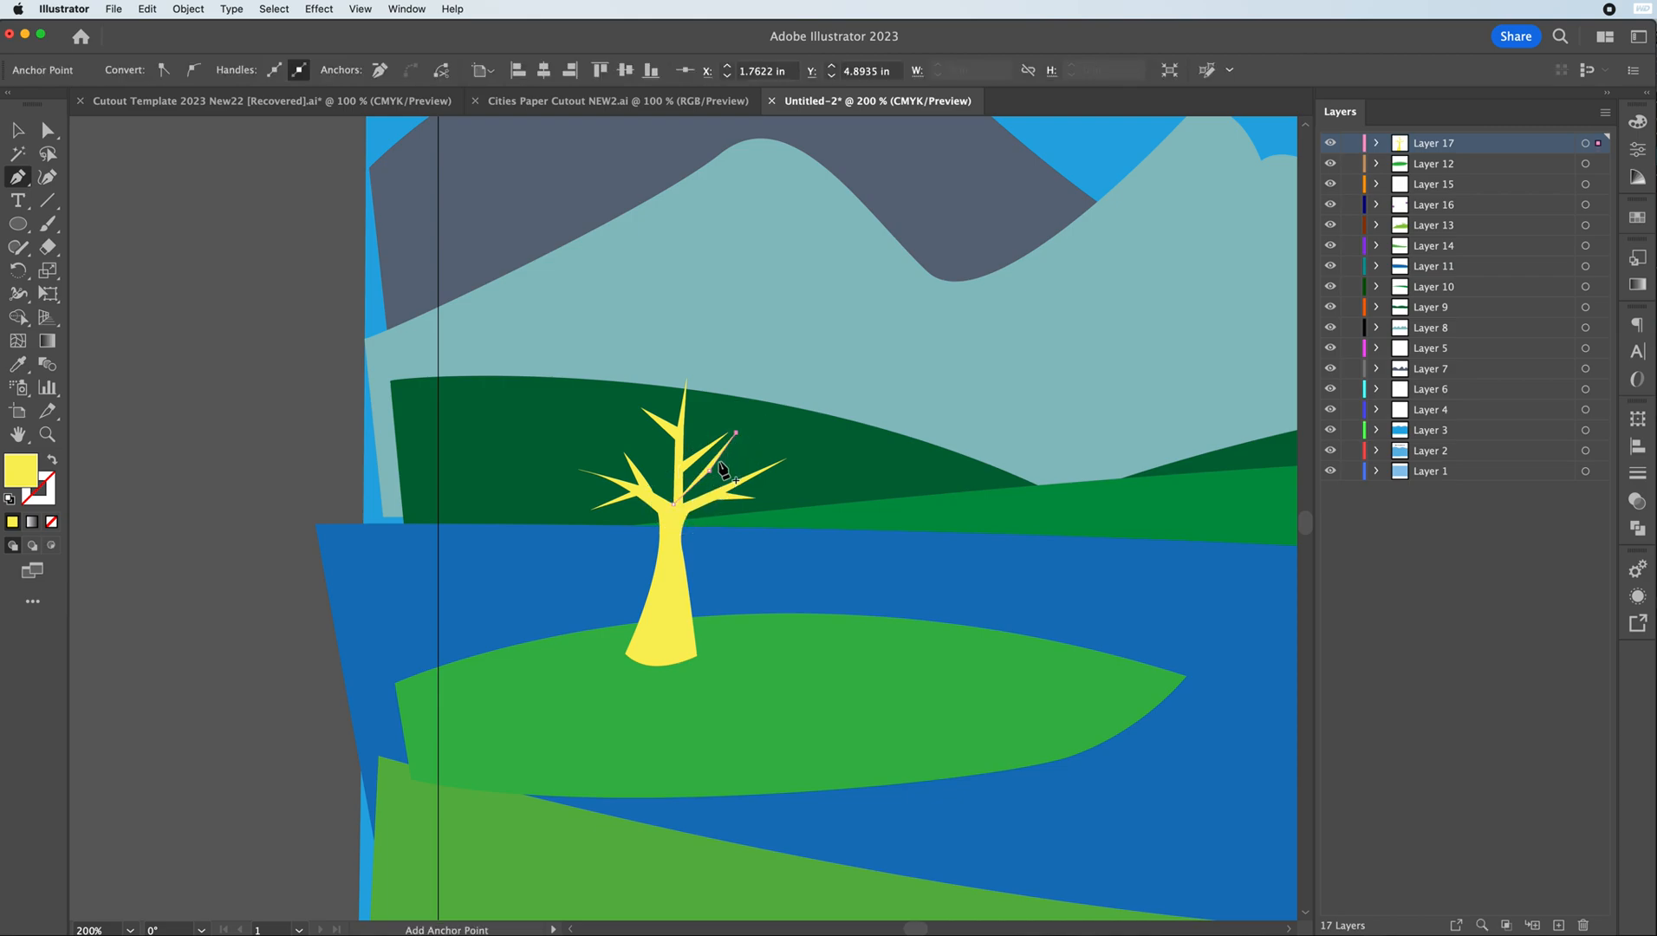
pyautogui.click(713, 466)
pyautogui.click(719, 467)
pyautogui.click(743, 457)
pyautogui.click(715, 474)
pyautogui.click(681, 510)
pyautogui.click(23, 134)
pyautogui.click(237, 227)
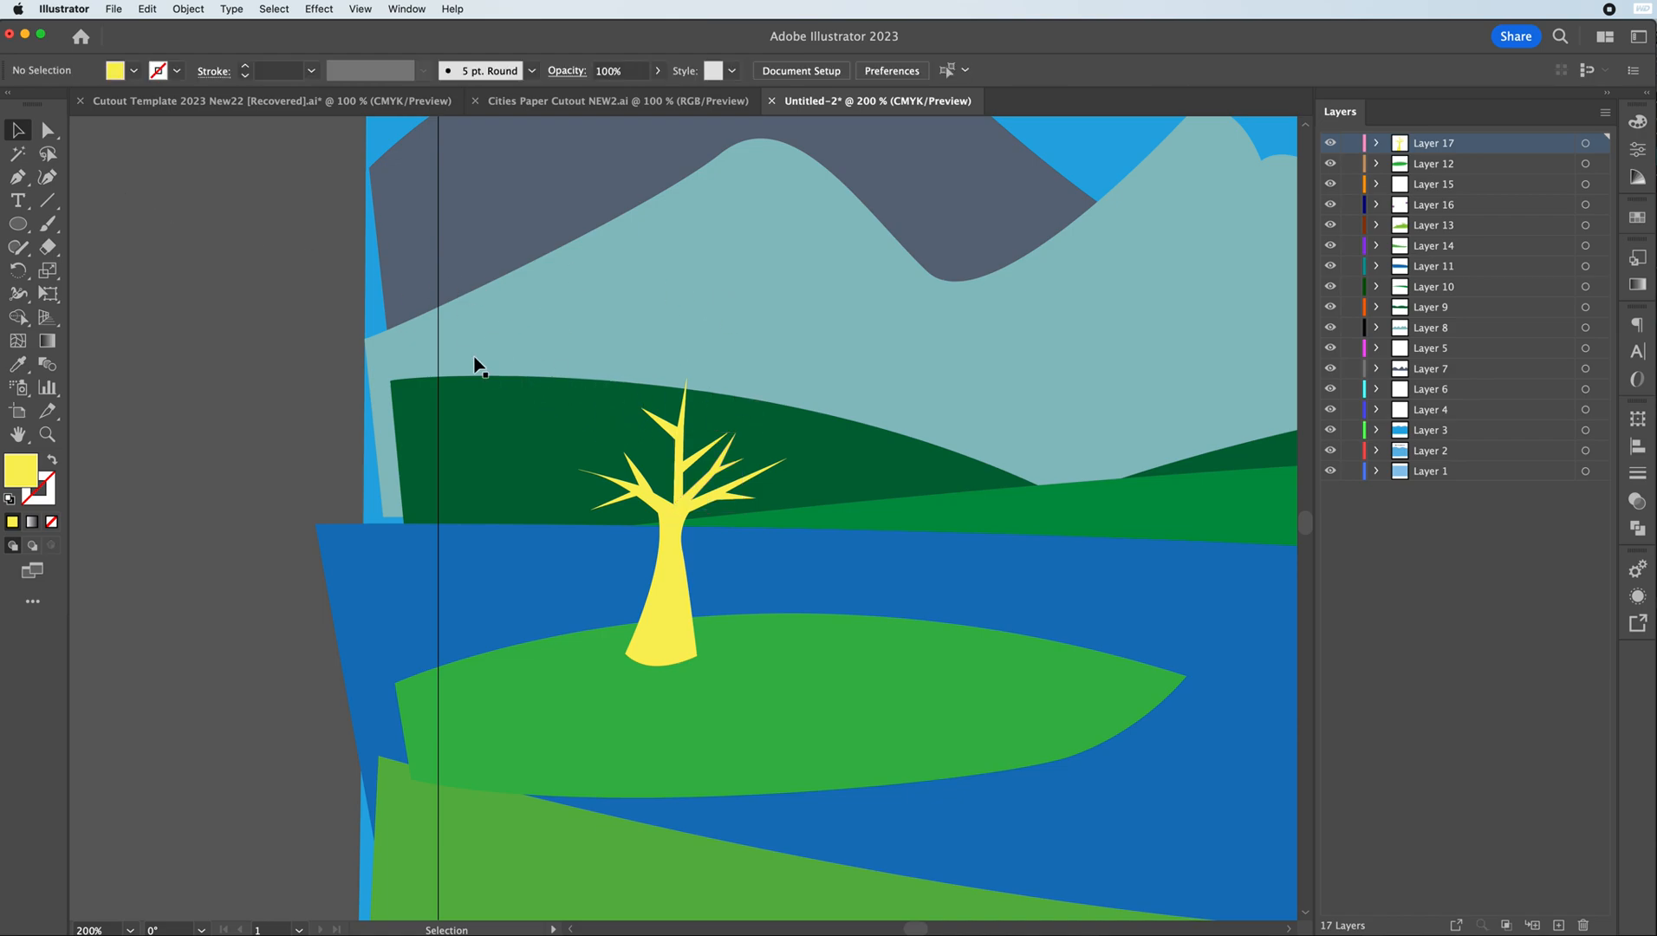
# - Start another branch from the trunk toward the upper left, with its tip about X 1.13 in, Y 4.65 in
pyautogui.click(17, 176)
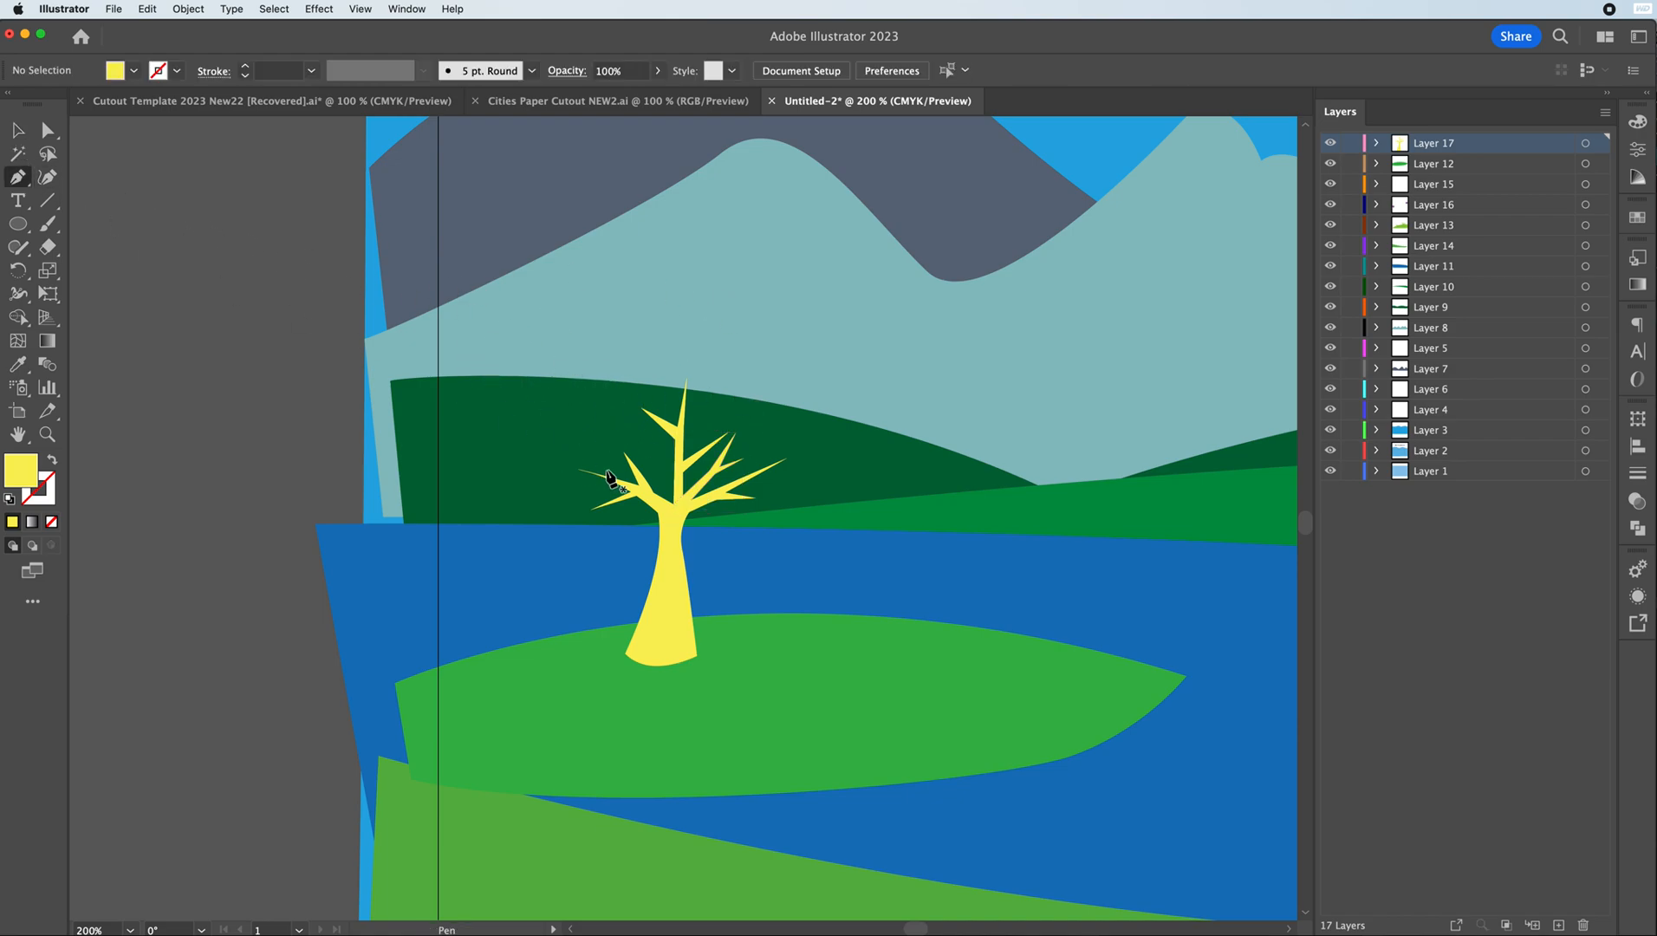
pyautogui.click(675, 469)
pyautogui.click(635, 429)
pyautogui.click(630, 393)
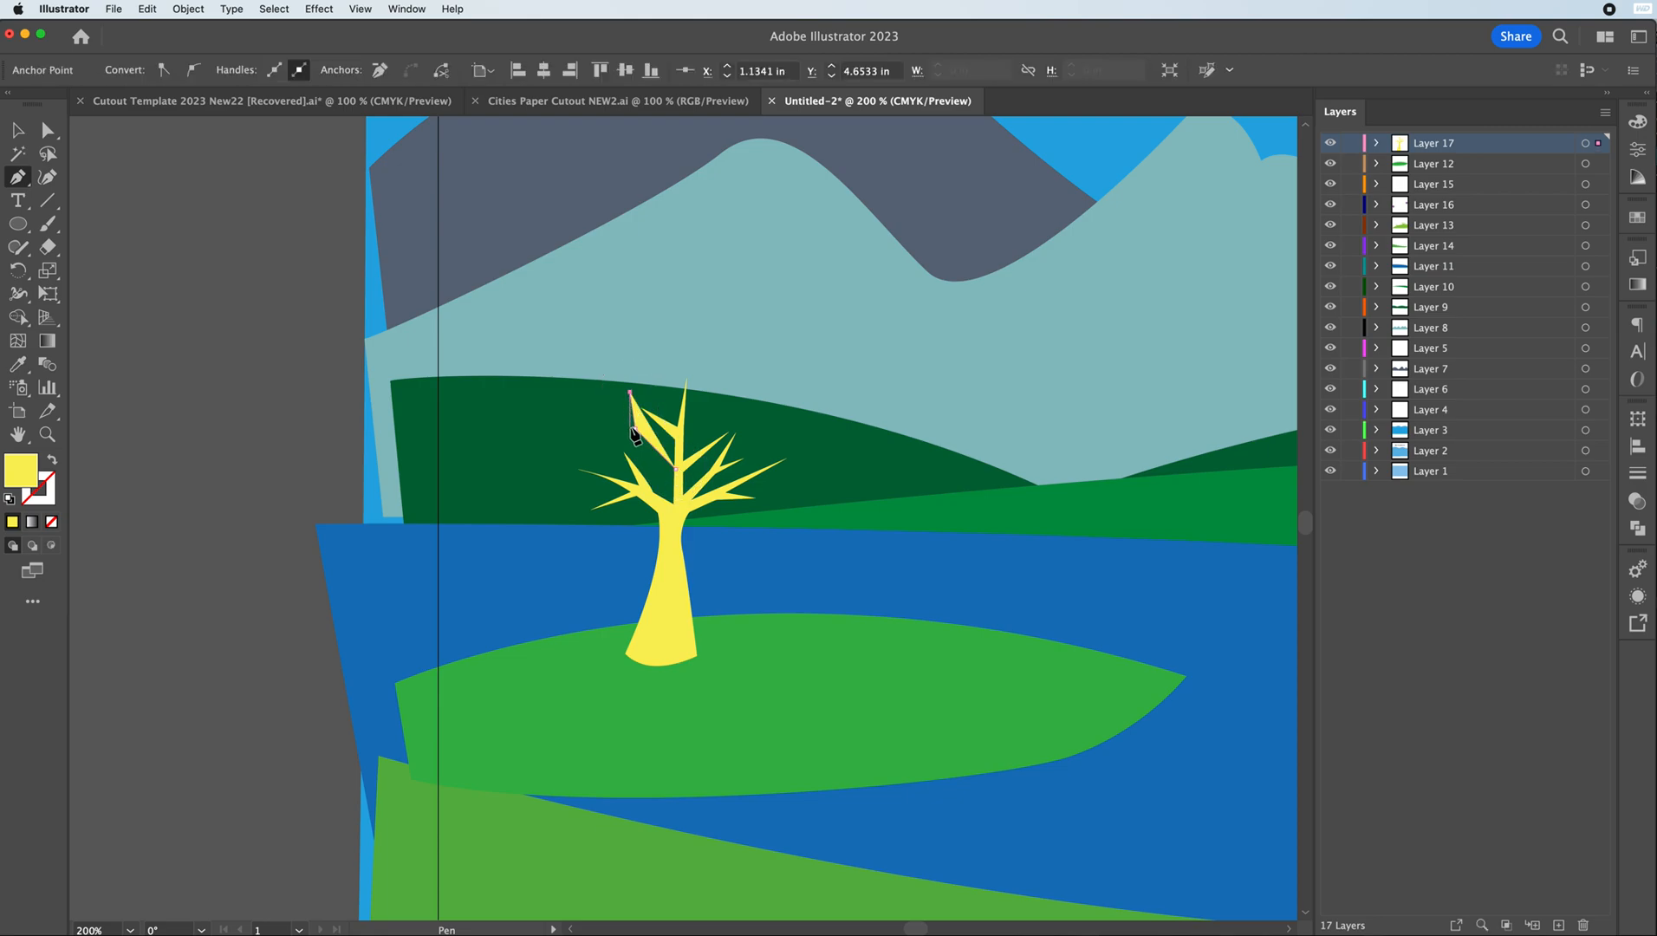
pyautogui.click(631, 431)
# - Extend the upper-left branch with a second twig whose tip is about X 1.04 in, Y 4.80 in
pyautogui.click(992, 513)
pyautogui.scroll(3, 993, 518)
pyautogui.hscroll(-1, 993, 518)
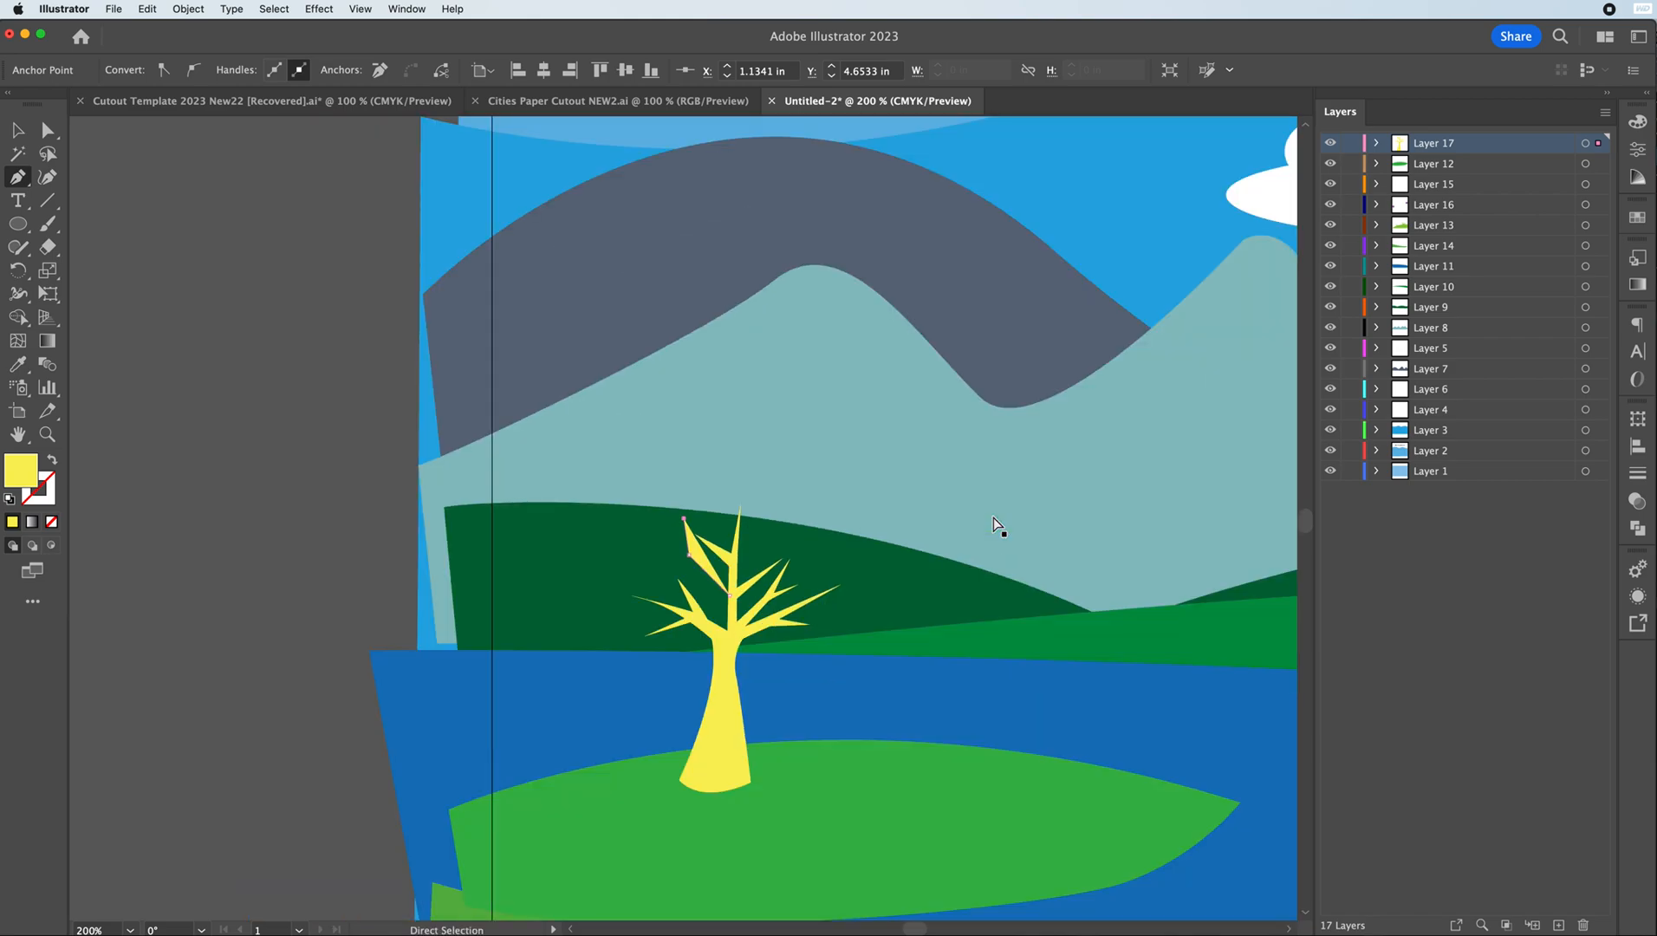
pyautogui.press('super+equal')
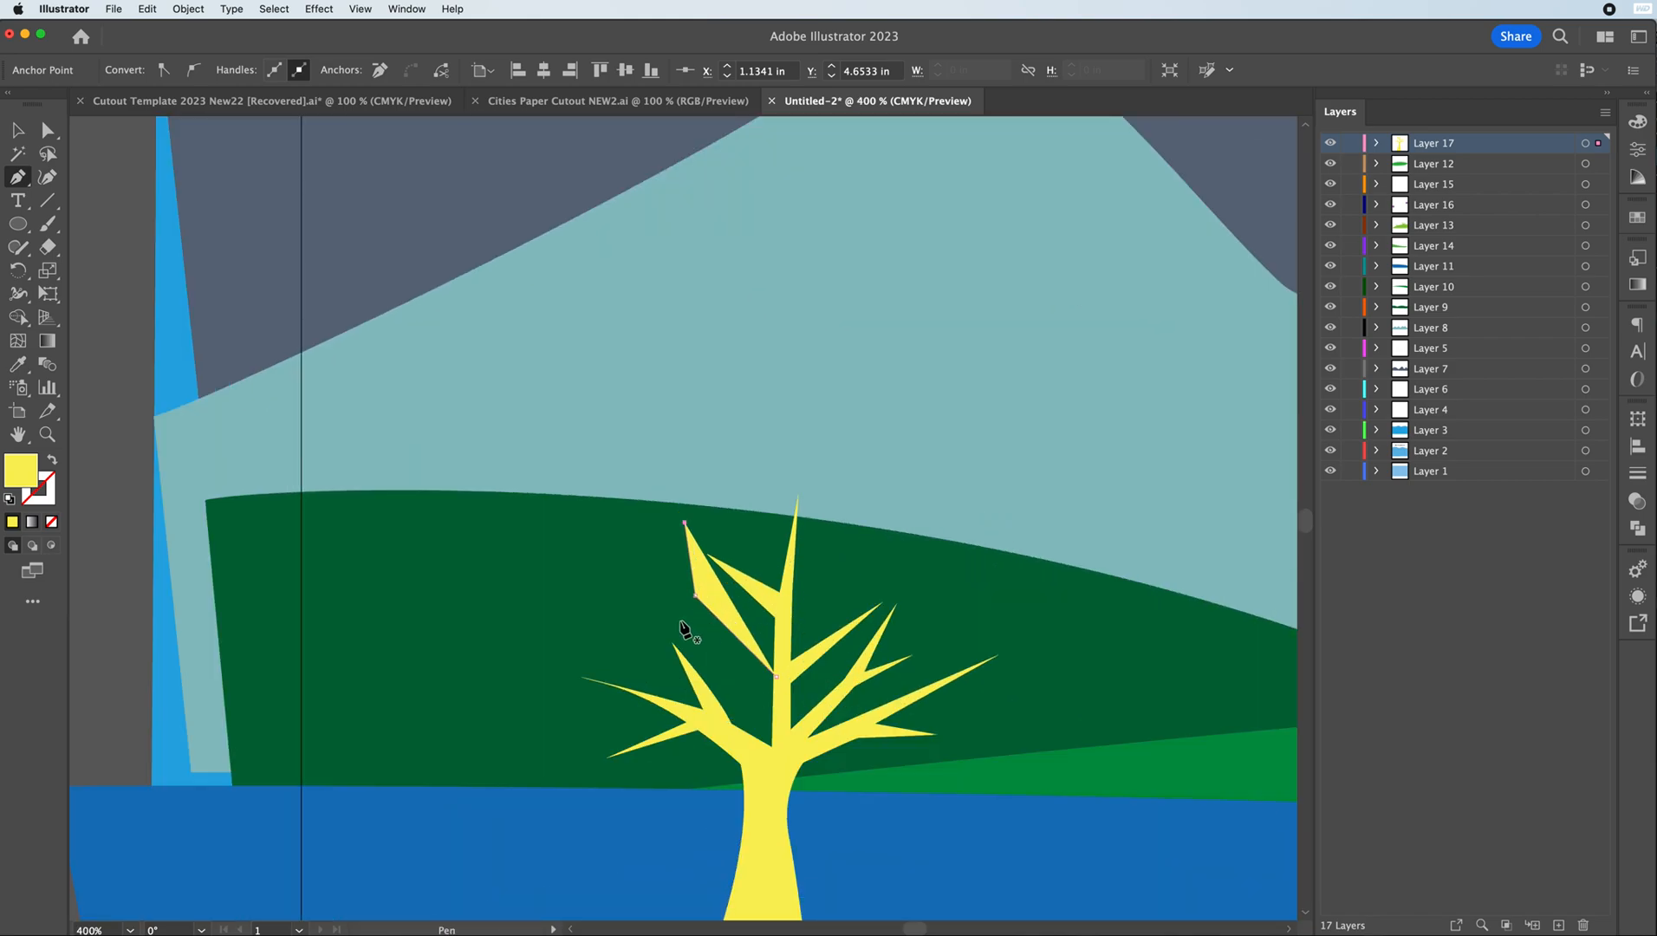
pyautogui.click(685, 523)
pyautogui.click(690, 594)
pyautogui.click(652, 570)
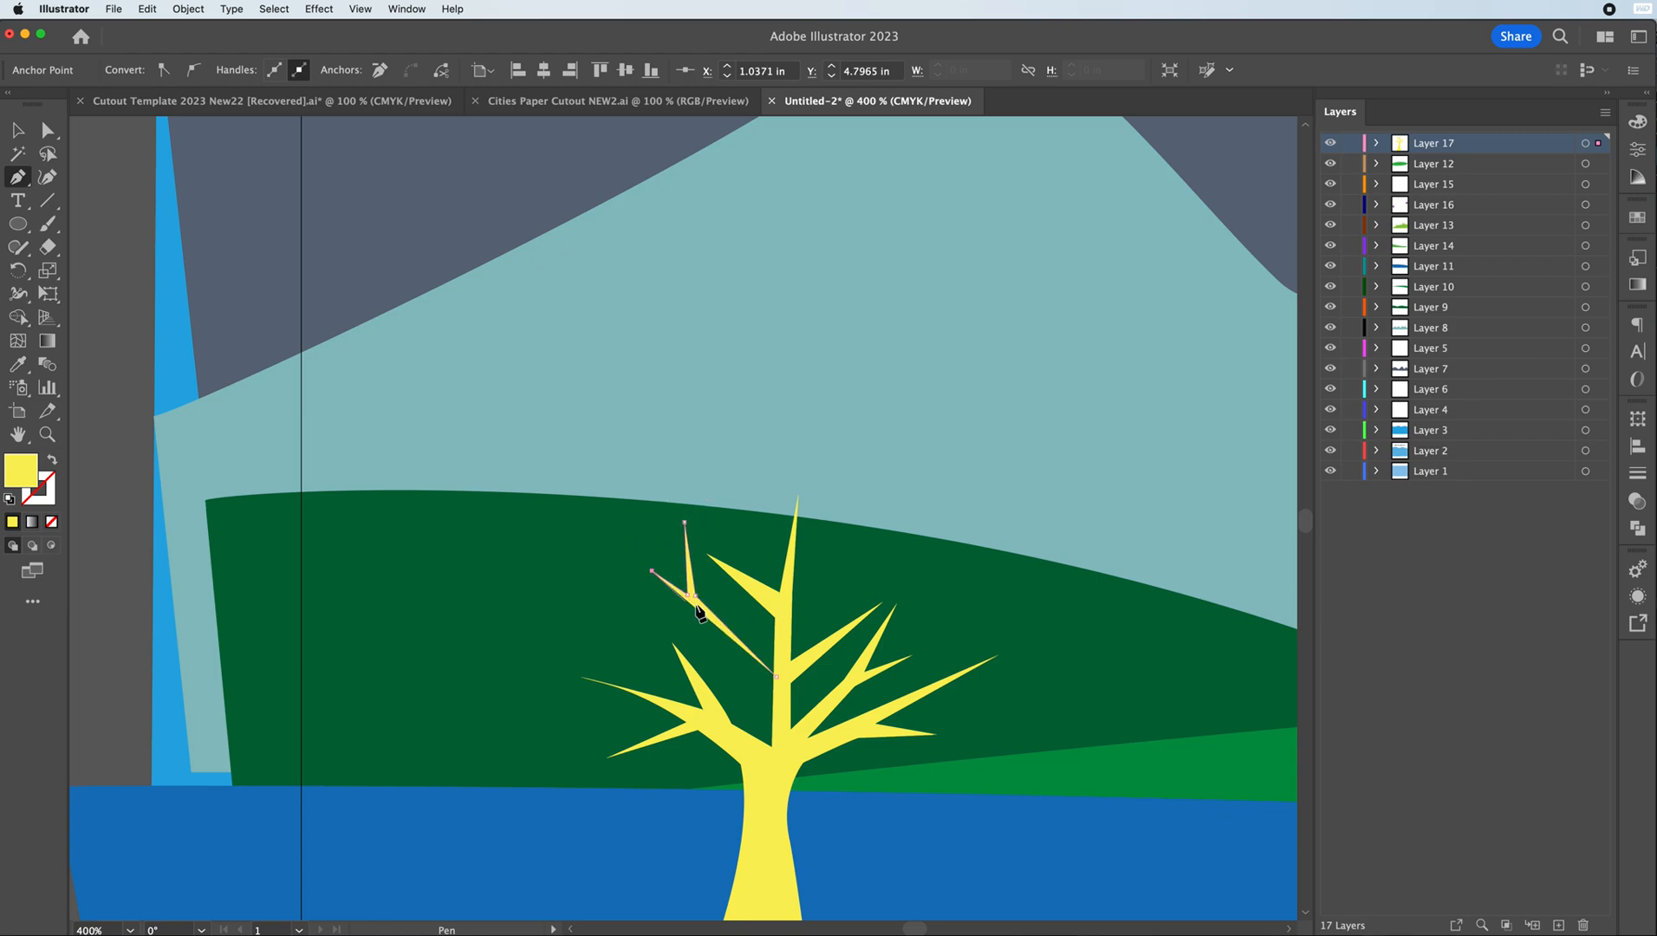
pyautogui.click(701, 614)
# - Add a short lower twig to the upper-left branch and end its outline on the trunk about X 1.41 in, Y 5.11 in
pyautogui.click(675, 618)
pyautogui.click(716, 626)
pyautogui.click(776, 676)
pyautogui.click(774, 704)
pyautogui.press('Escape')
pyautogui.press('v')
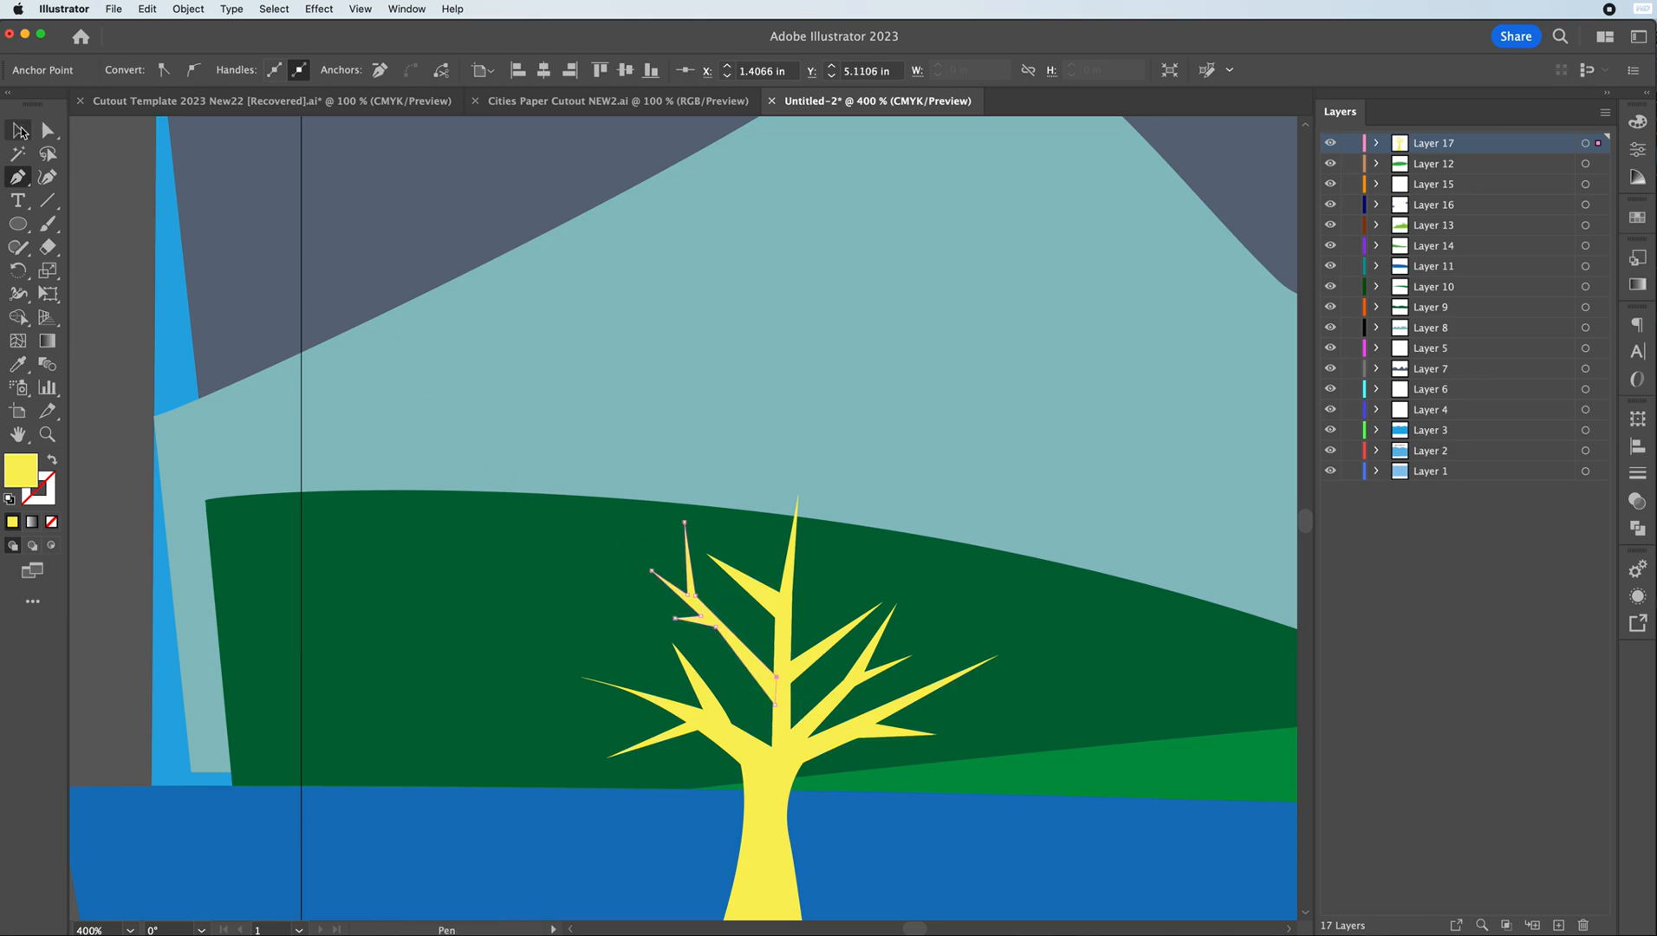
pyautogui.click(81, 160)
# - Select the tree and all its added branches and unite them into a single shape
pyautogui.press('super+minus')
pyautogui.press('super+minus')
pyautogui.press('super+minus')
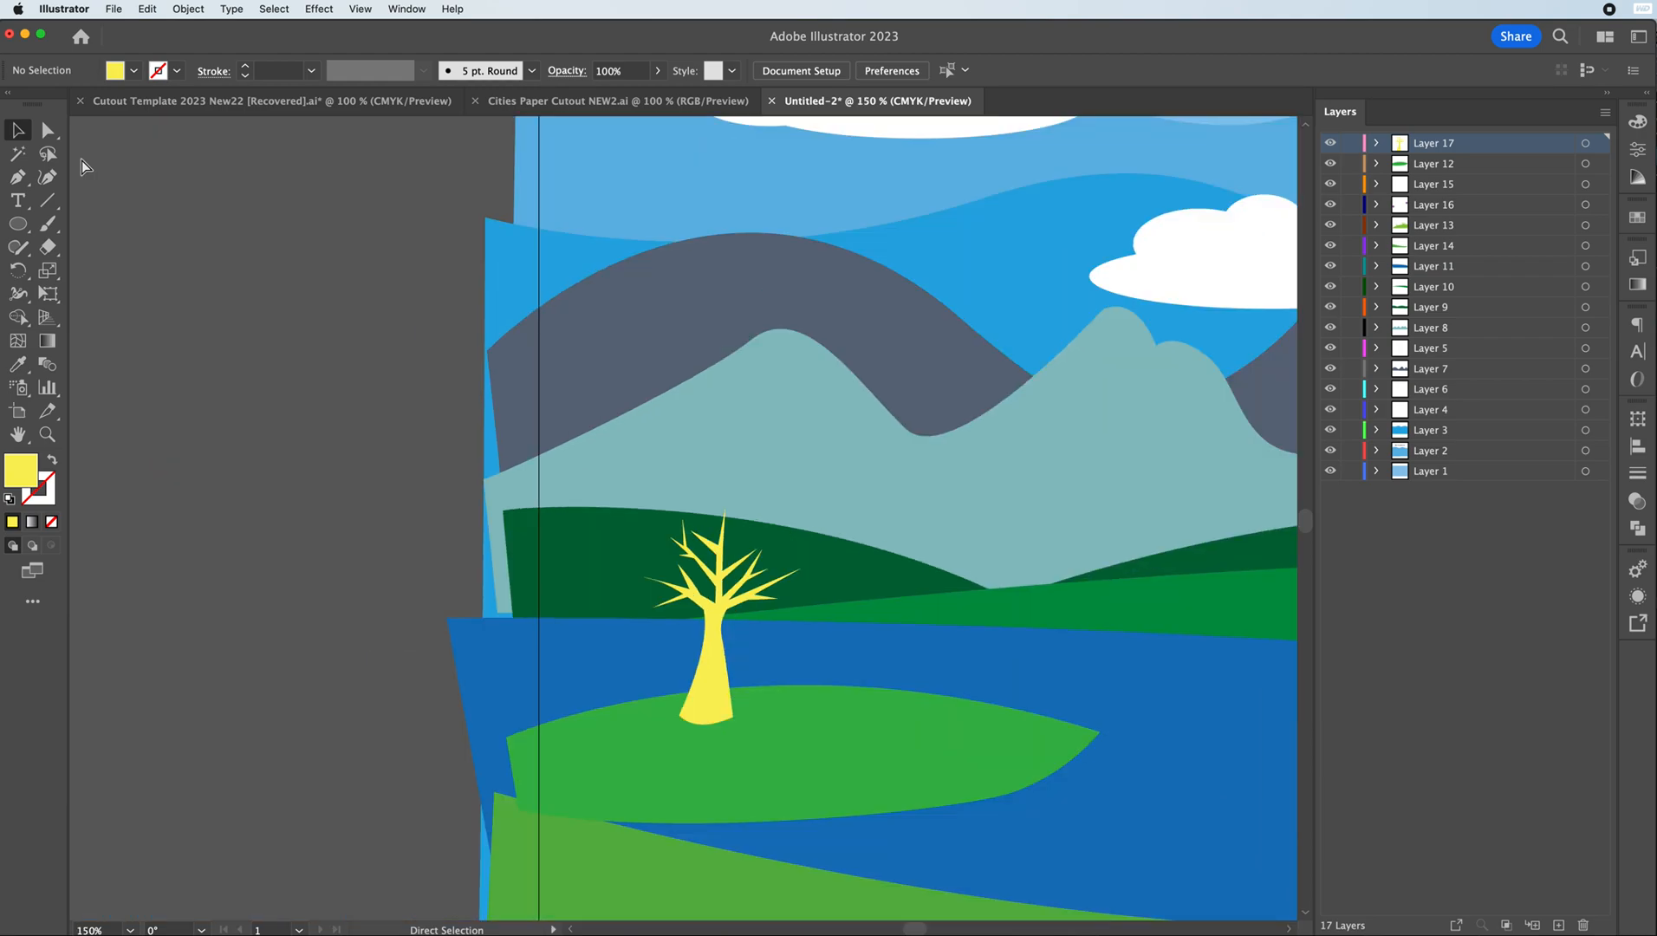
pyautogui.scroll(-5, 293, 422)
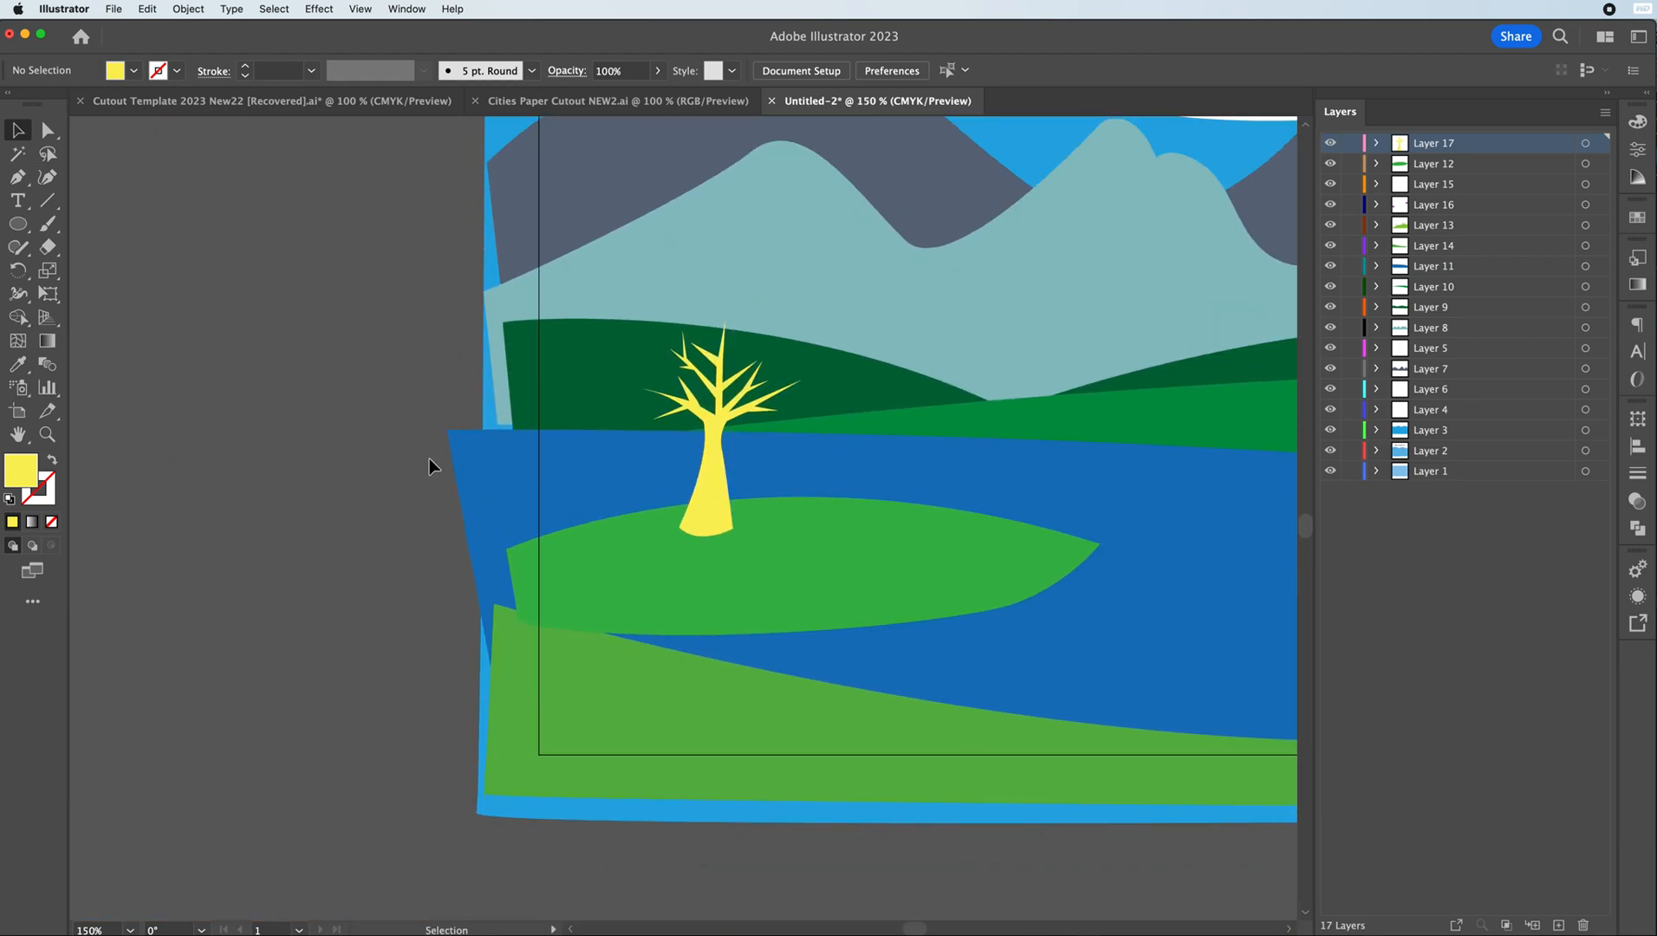
pyautogui.click(711, 424)
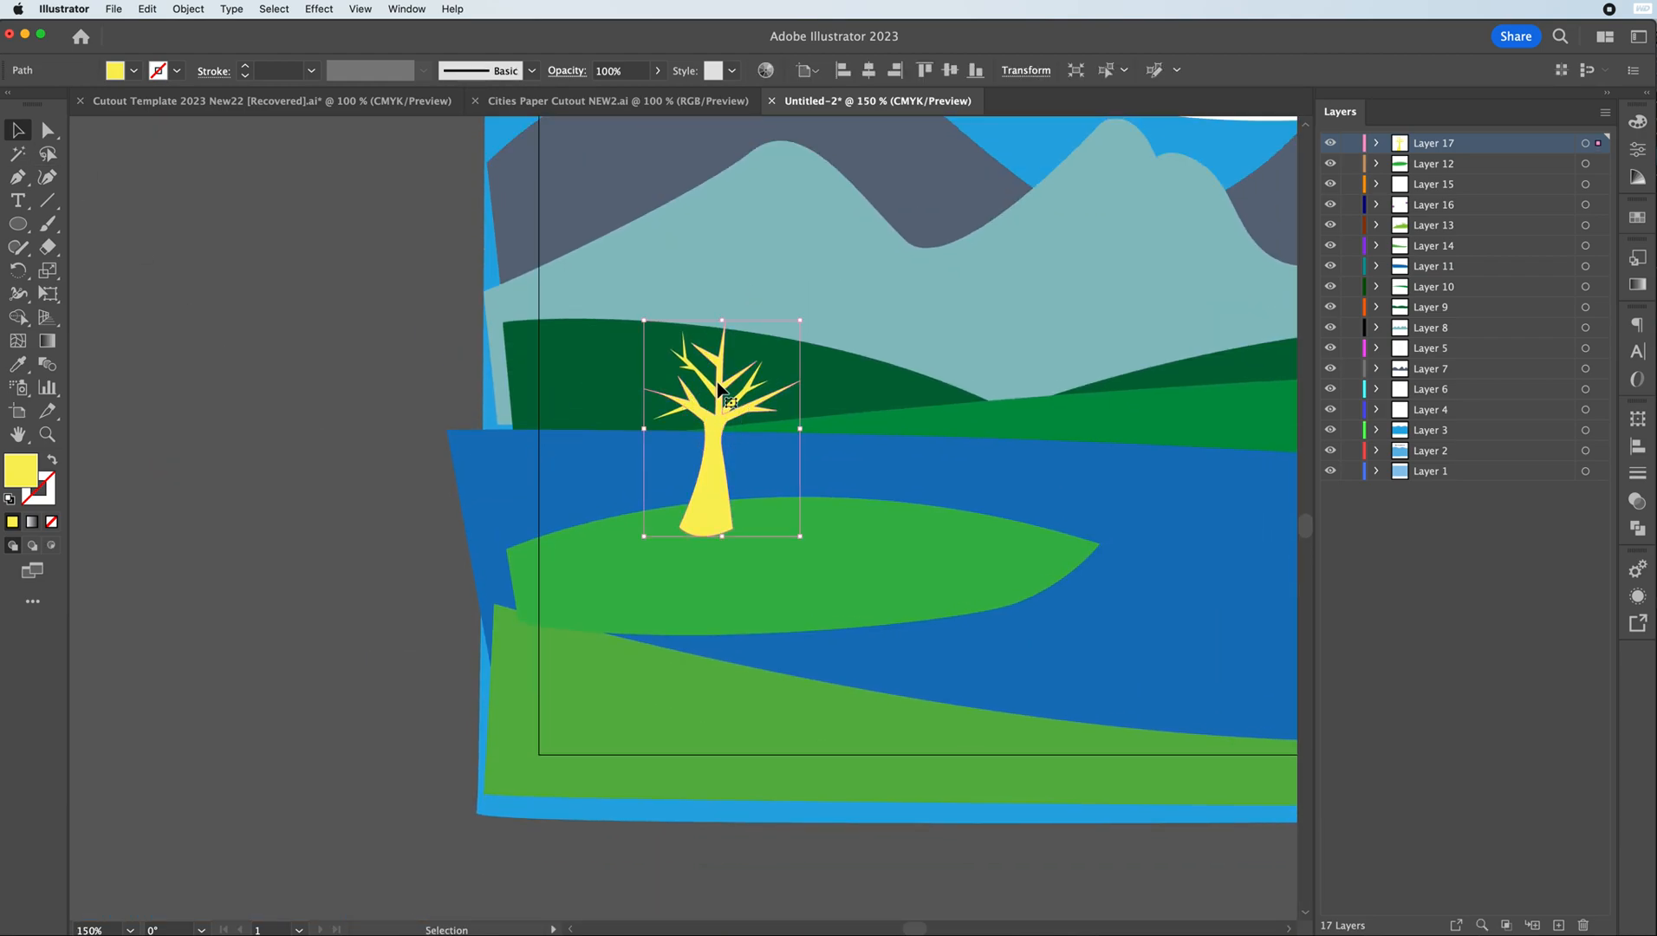
pyautogui.keyDown('shift'); pyautogui.click(716, 389); pyautogui.keyUp('shift')
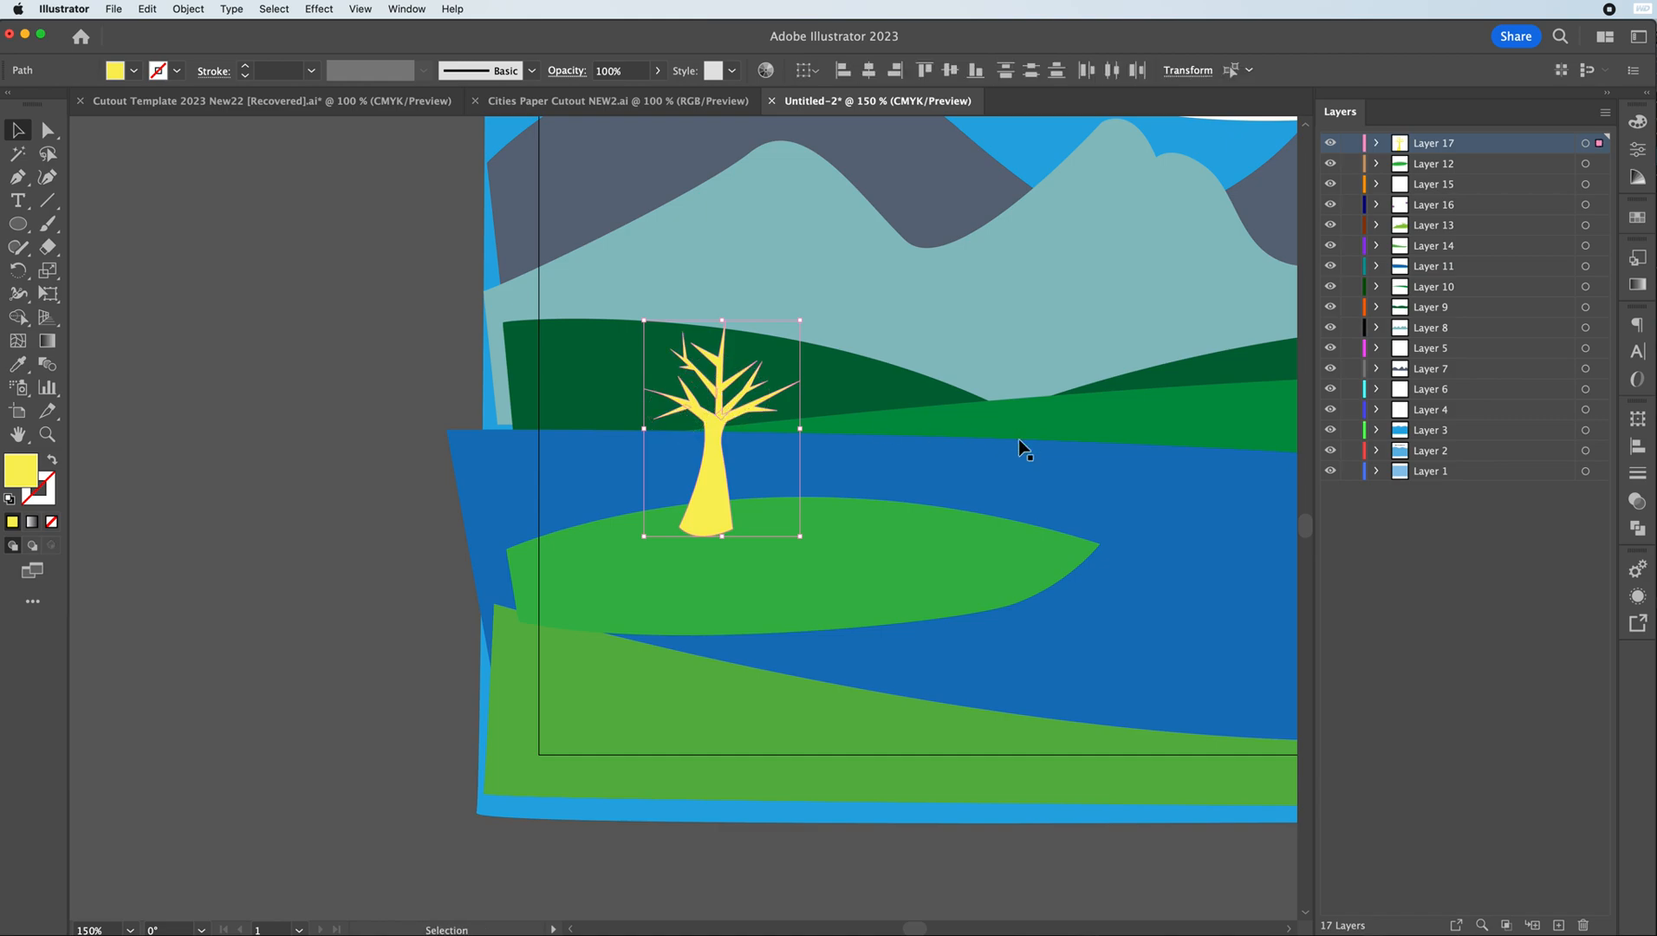
pyautogui.click(1638, 527)
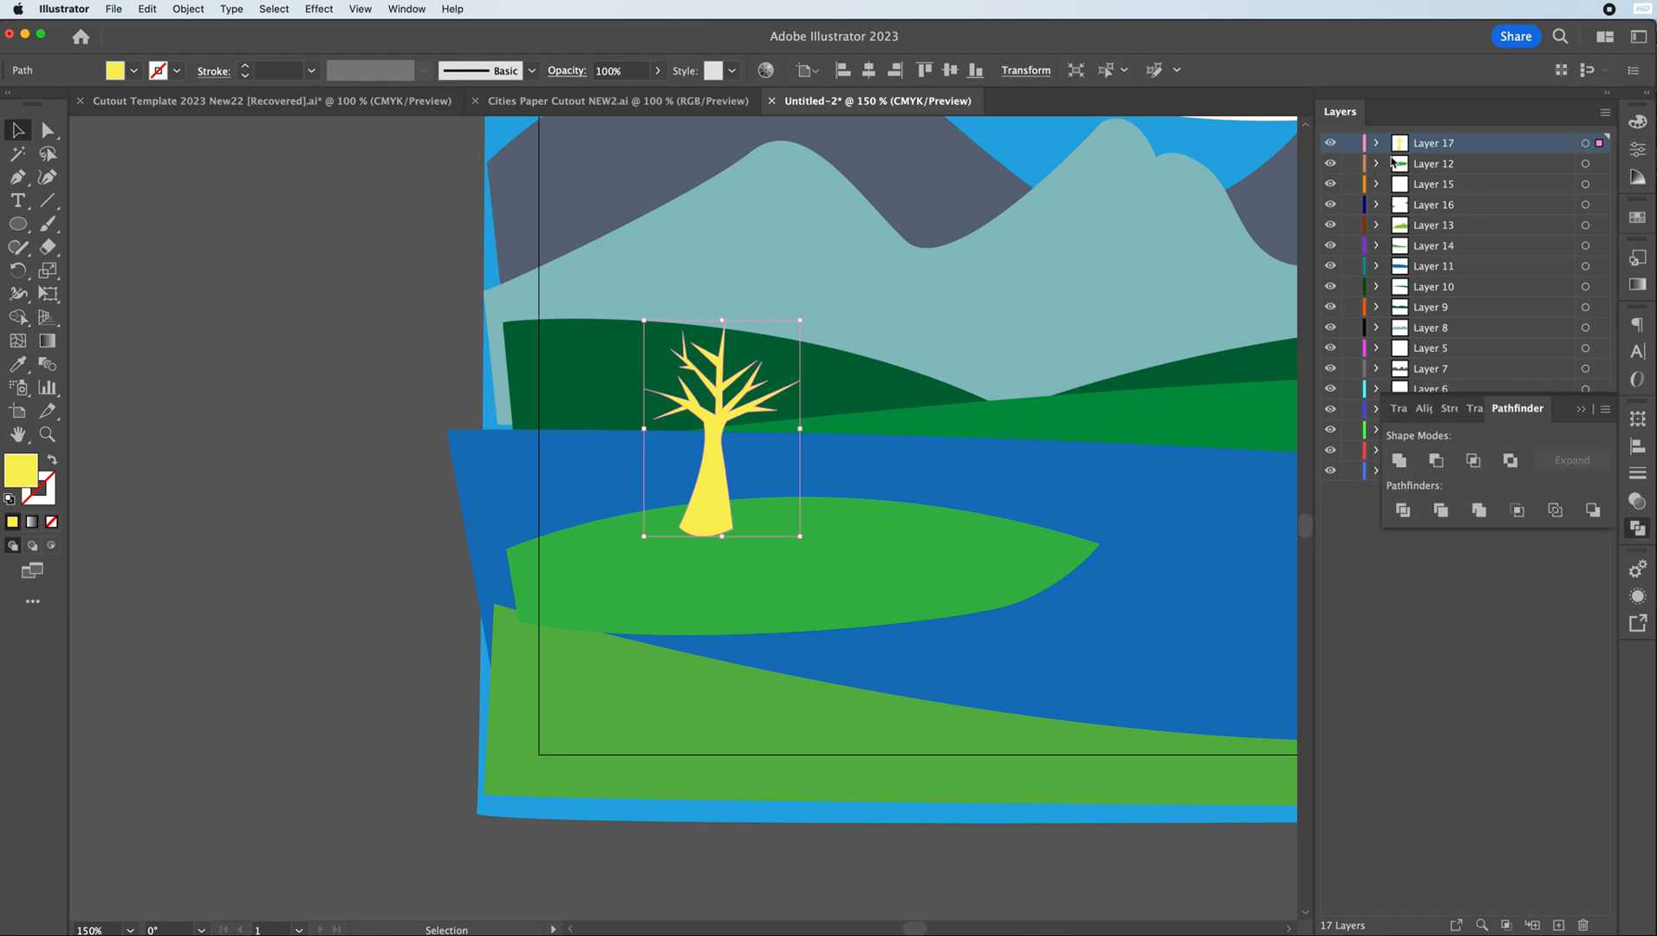
pyautogui.click(374, 323)
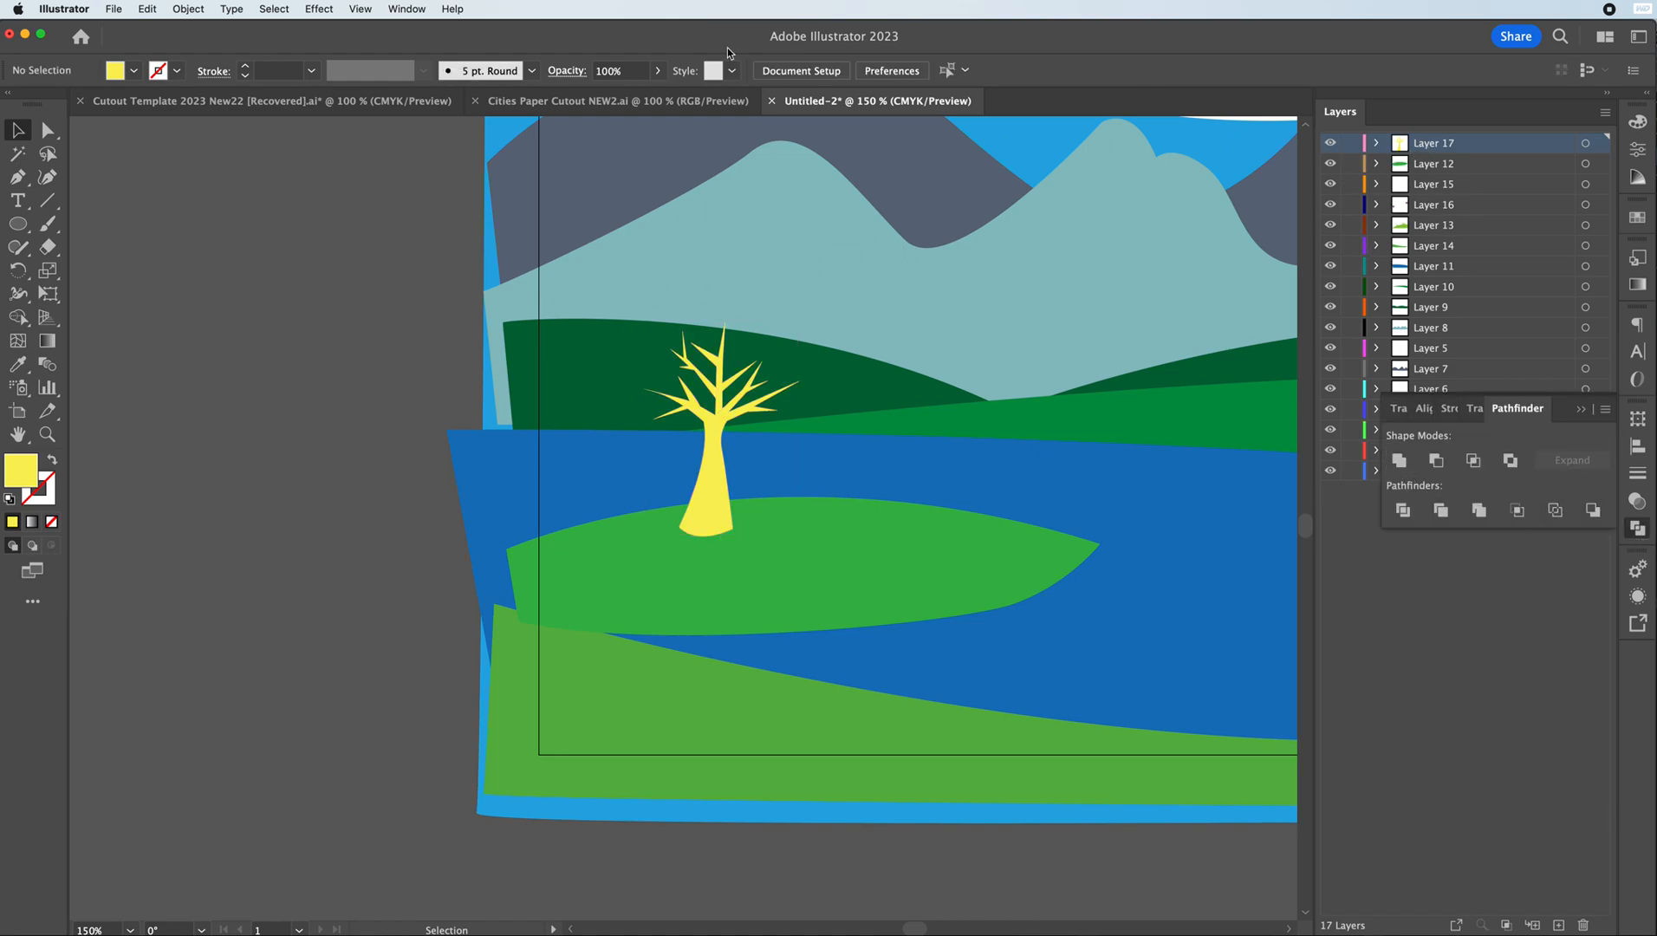
# - Fill the united tree with a medium brown swatch
pyautogui.click(719, 455)
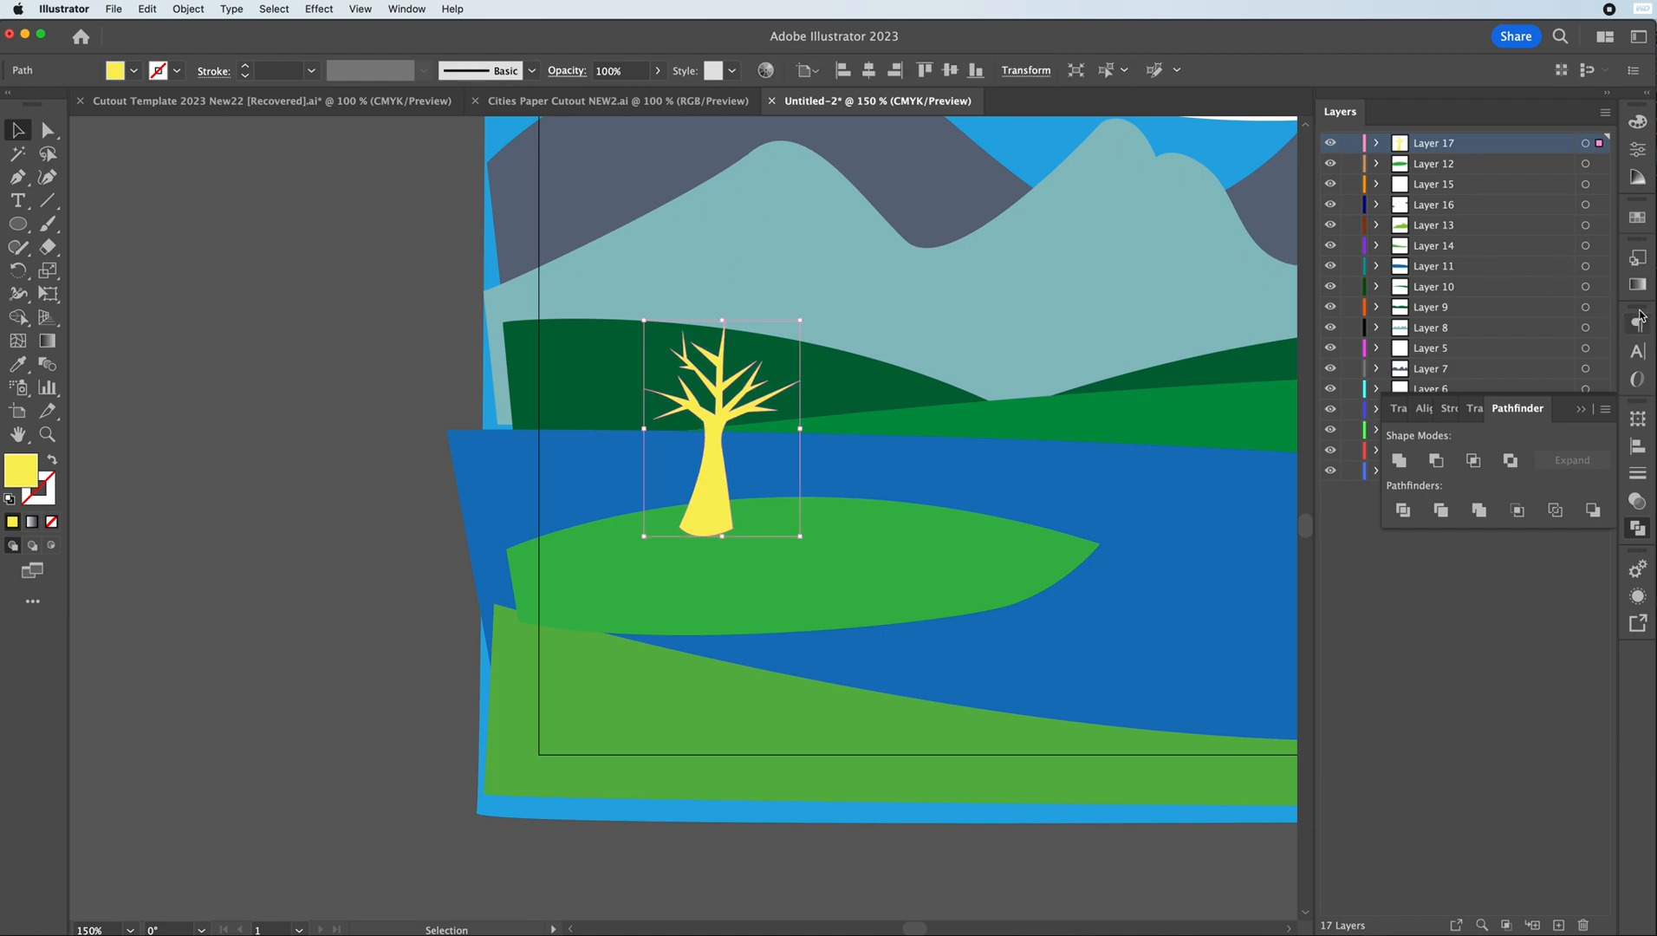
pyautogui.click(1637, 218)
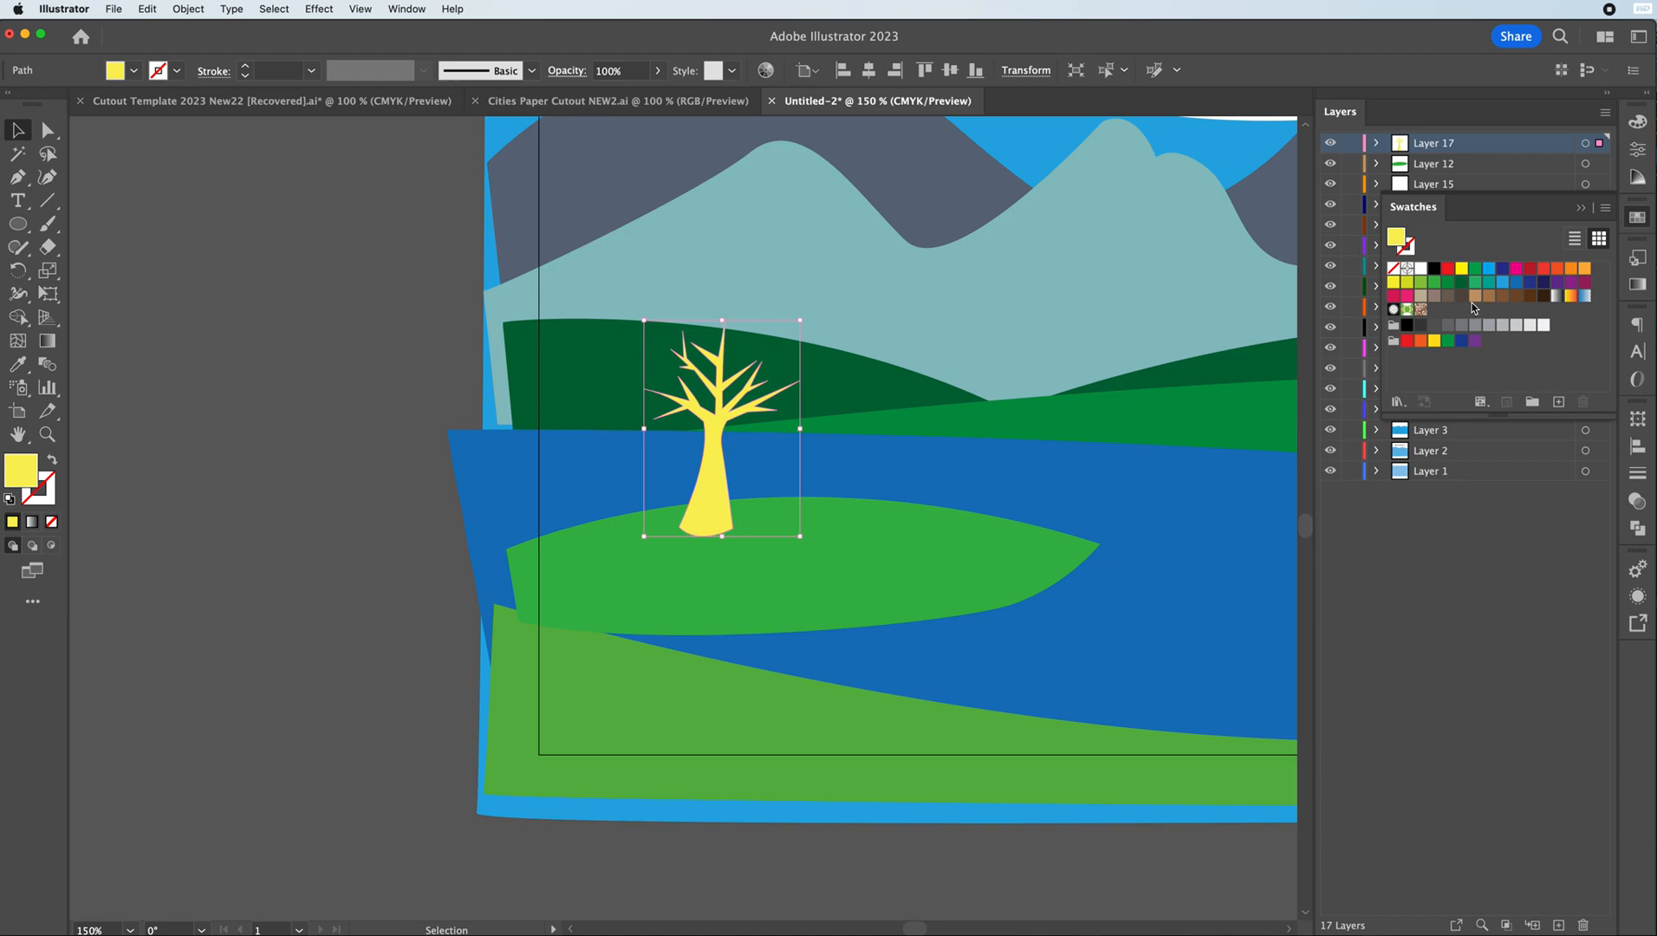
pyautogui.click(1488, 296)
pyautogui.click(295, 306)
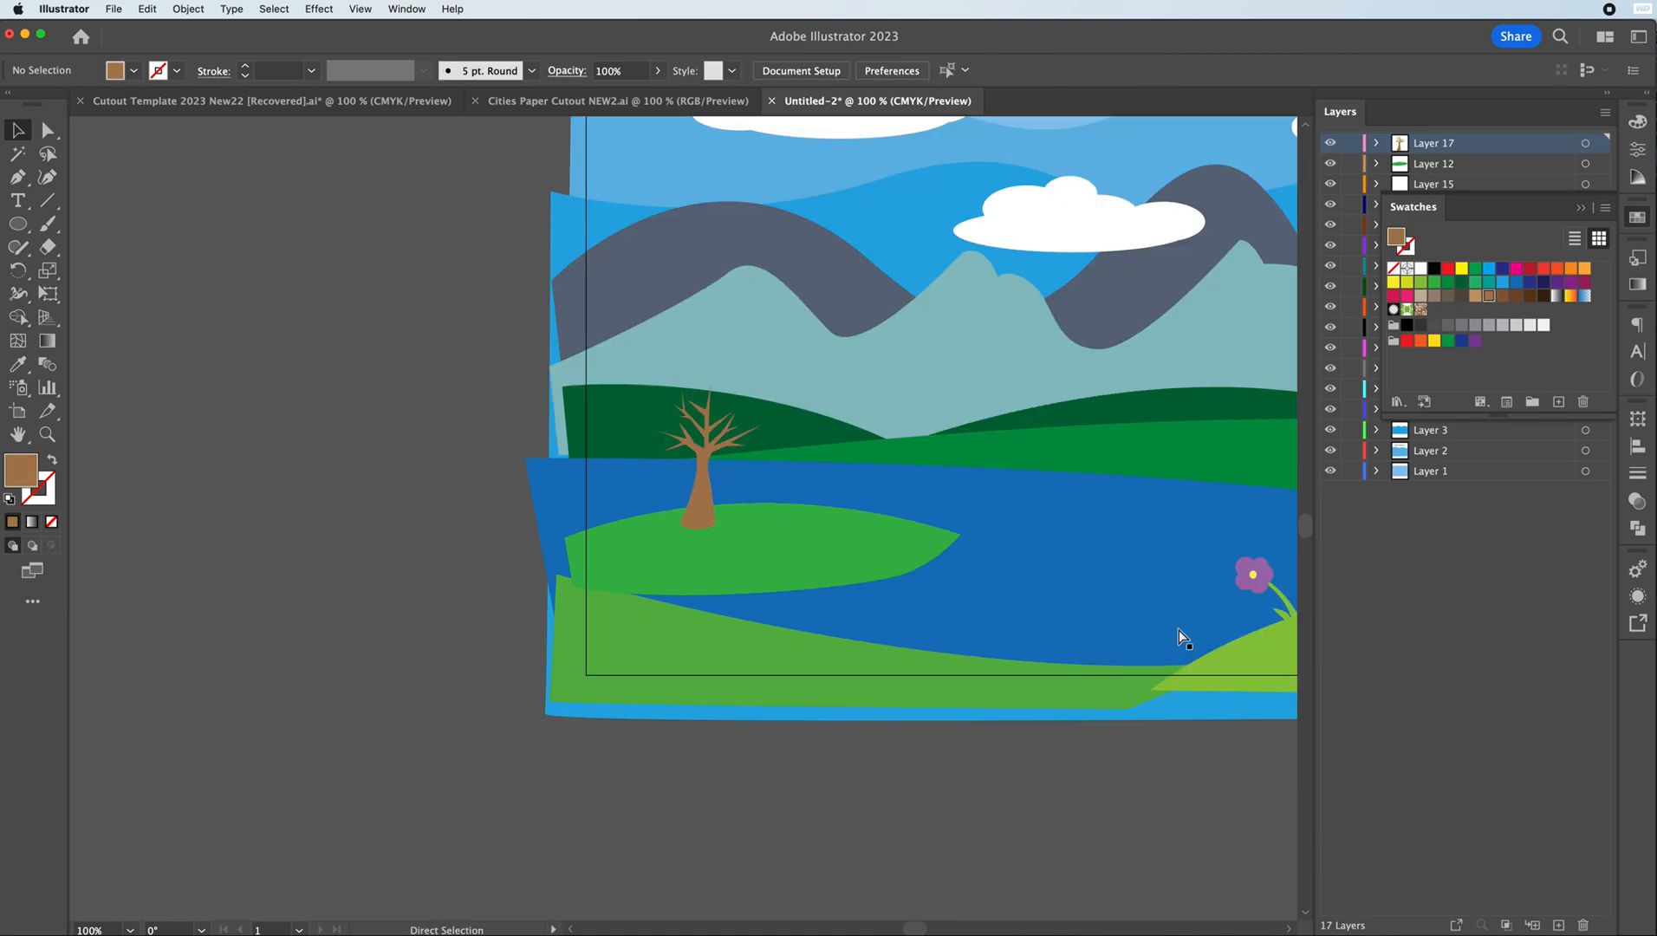
# - Move the small brown tree slightly down and to the left on the green island
pyautogui.press('super+minus')
pyautogui.press('super+minus')
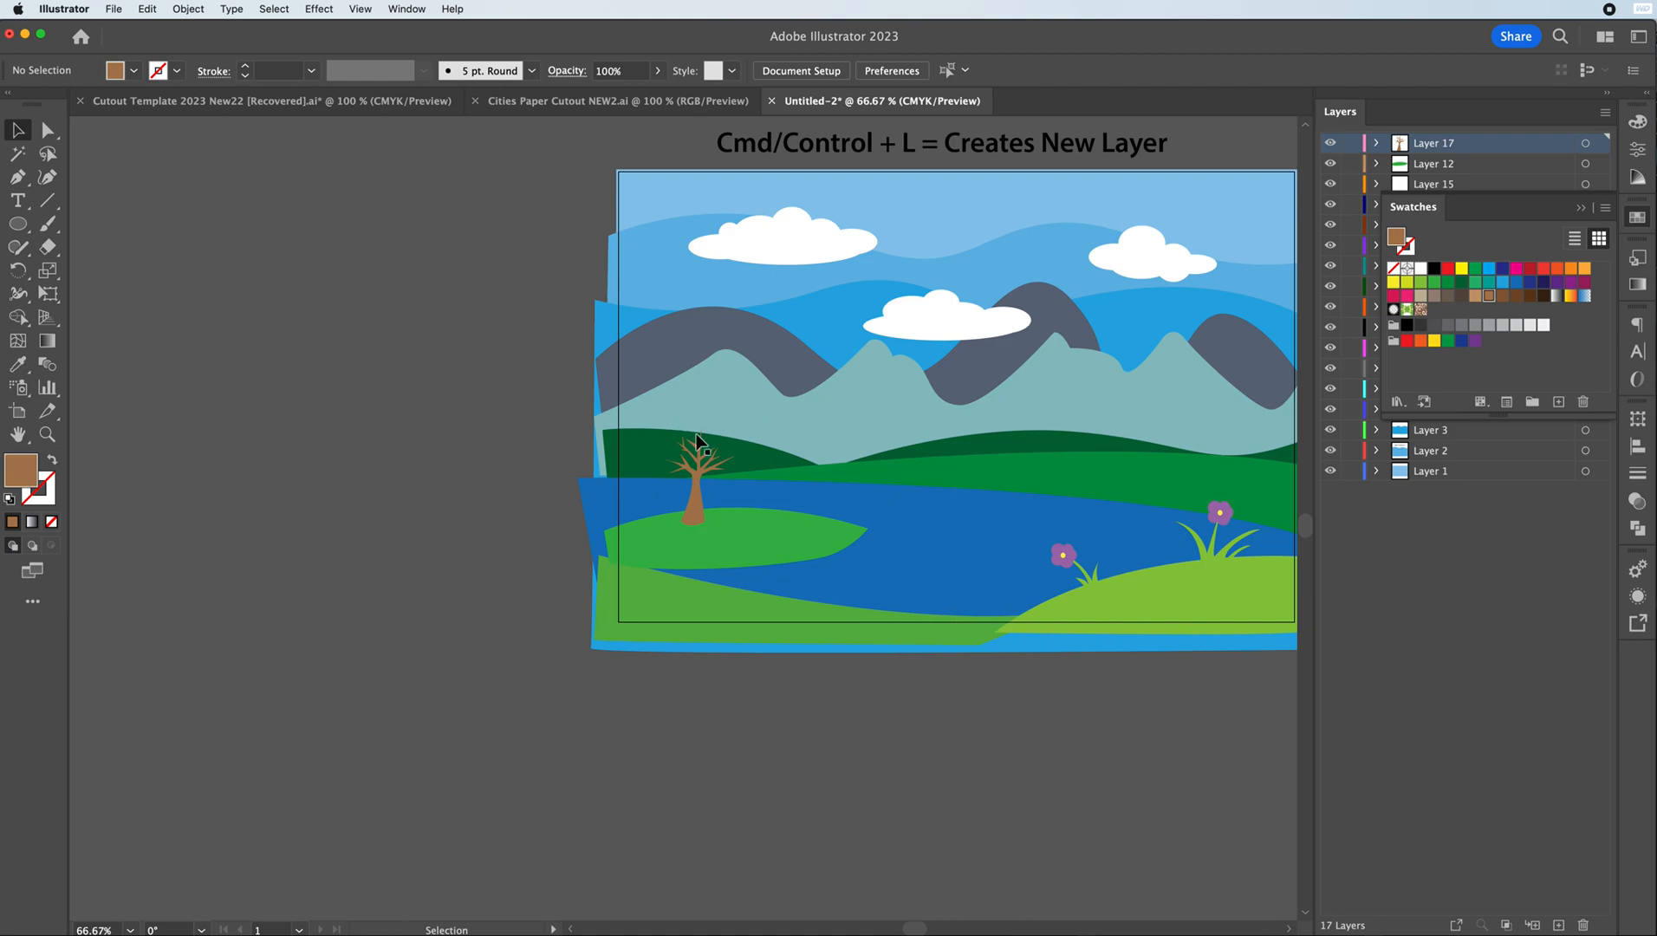
pyautogui.moveTo(695, 511)
pyautogui.mouseDown()
pyautogui.moveTo(748, 510)
pyautogui.moveTo(701, 511)
pyautogui.moveTo(677, 533)
pyautogui.mouseUp()
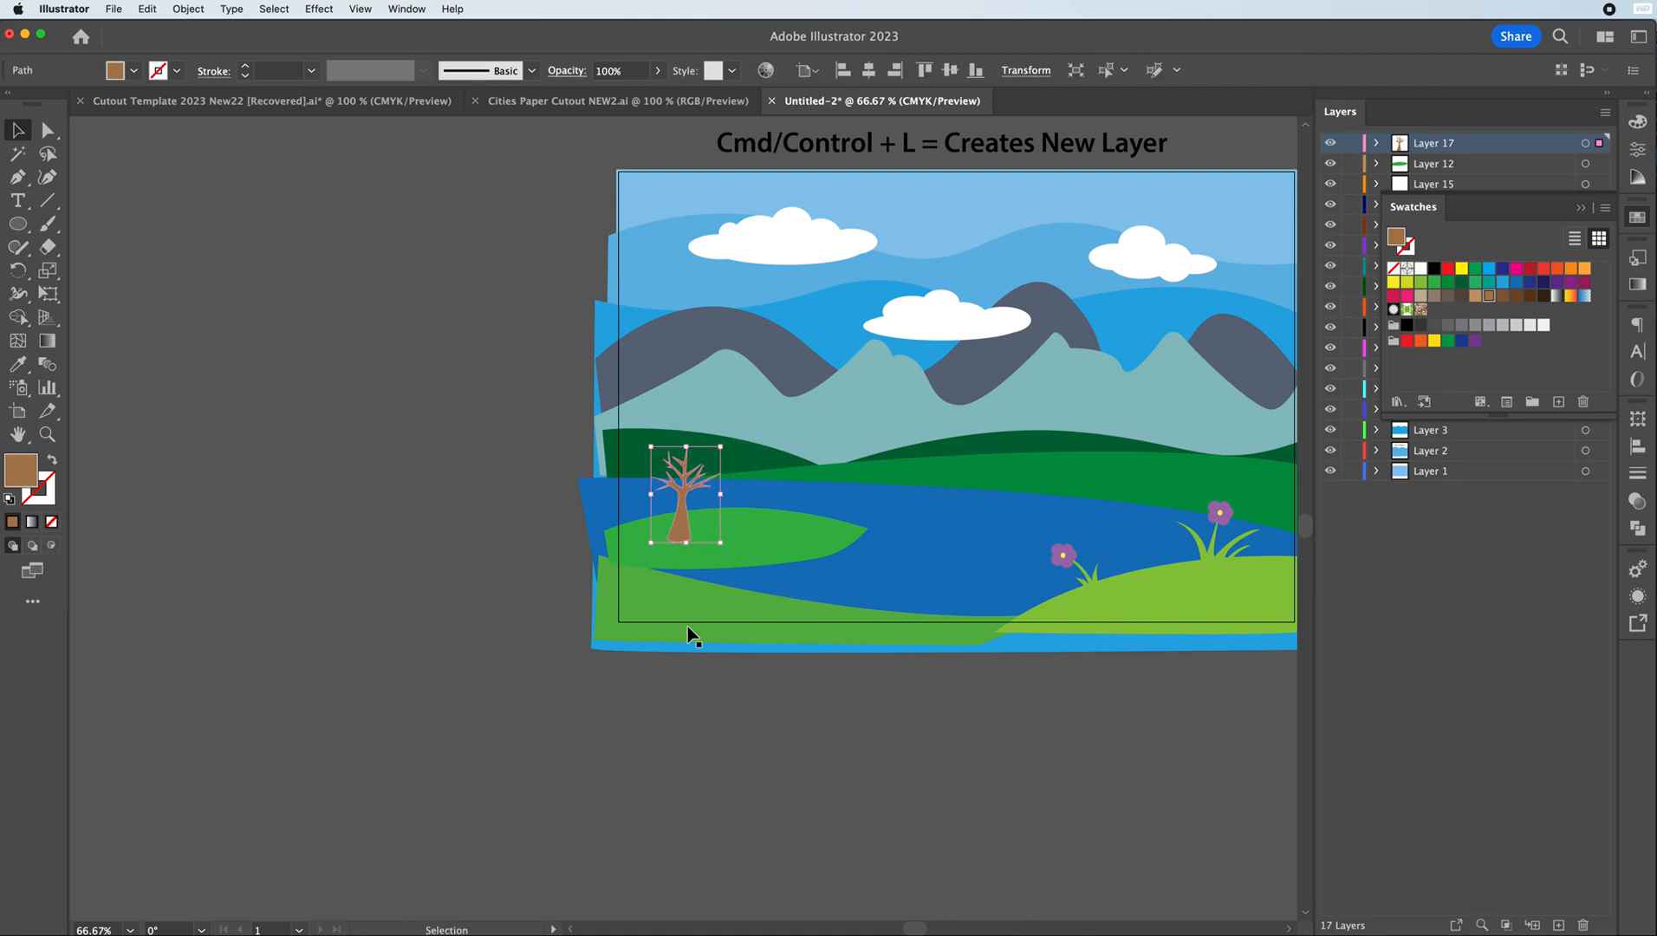
# - On a new layer, draw a curved trunk path up to about X 2.89 in, Y 4.10 in, with brown stroke and no fill
pyautogui.click(1557, 925)
pyautogui.click(17, 177)
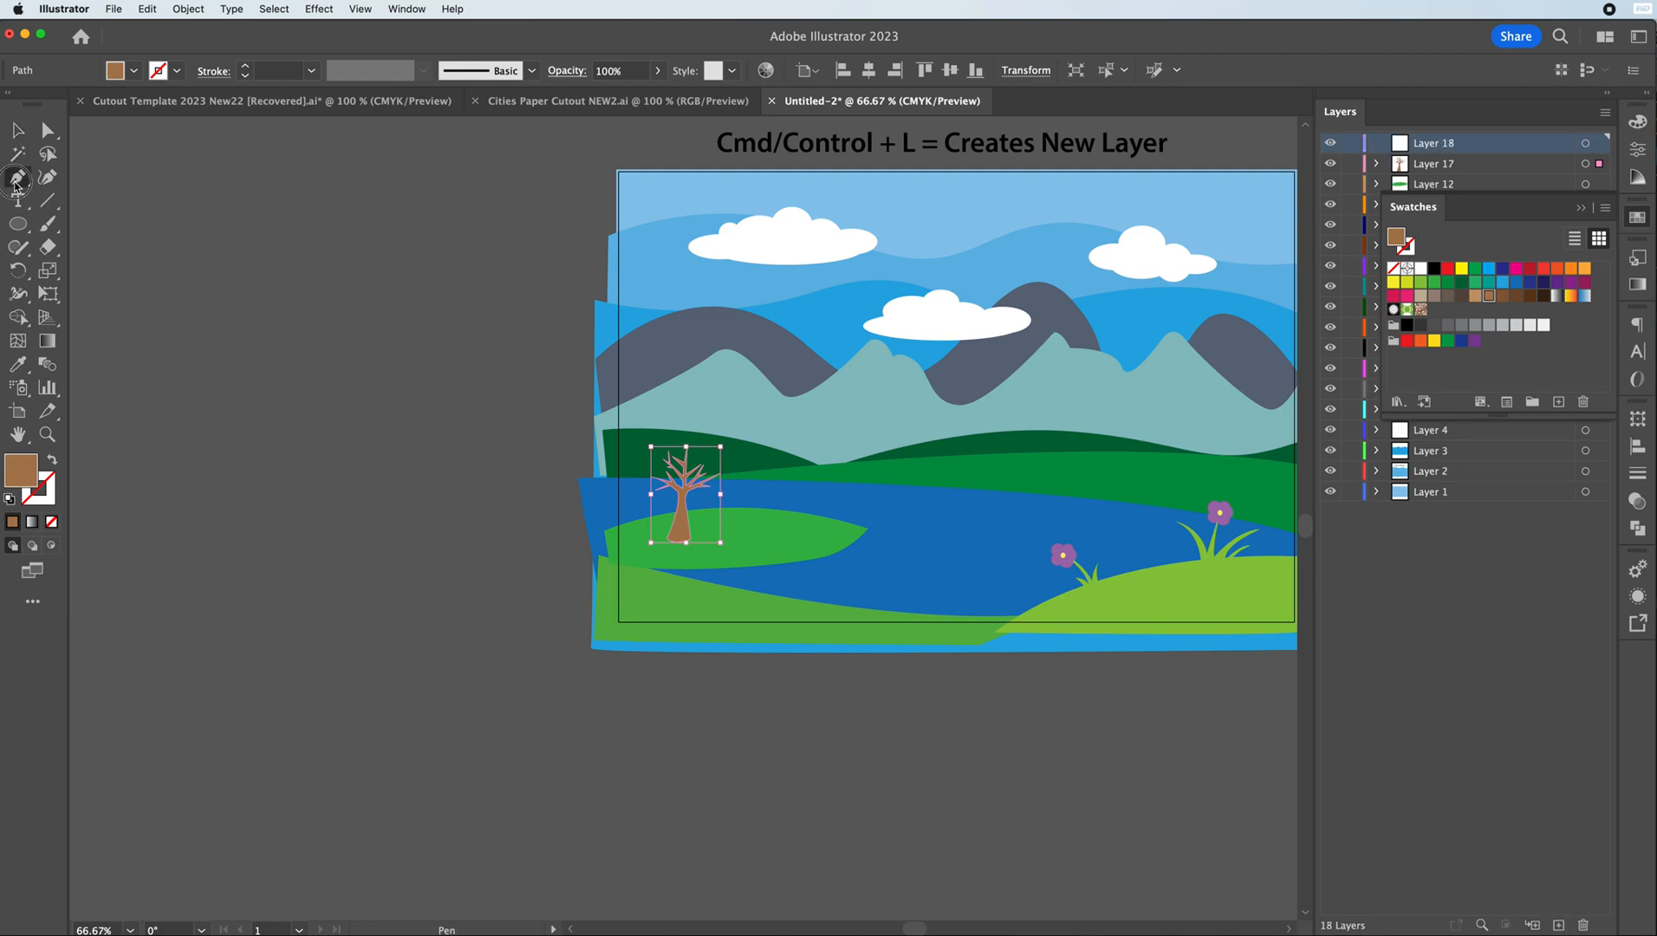
pyautogui.click(739, 656)
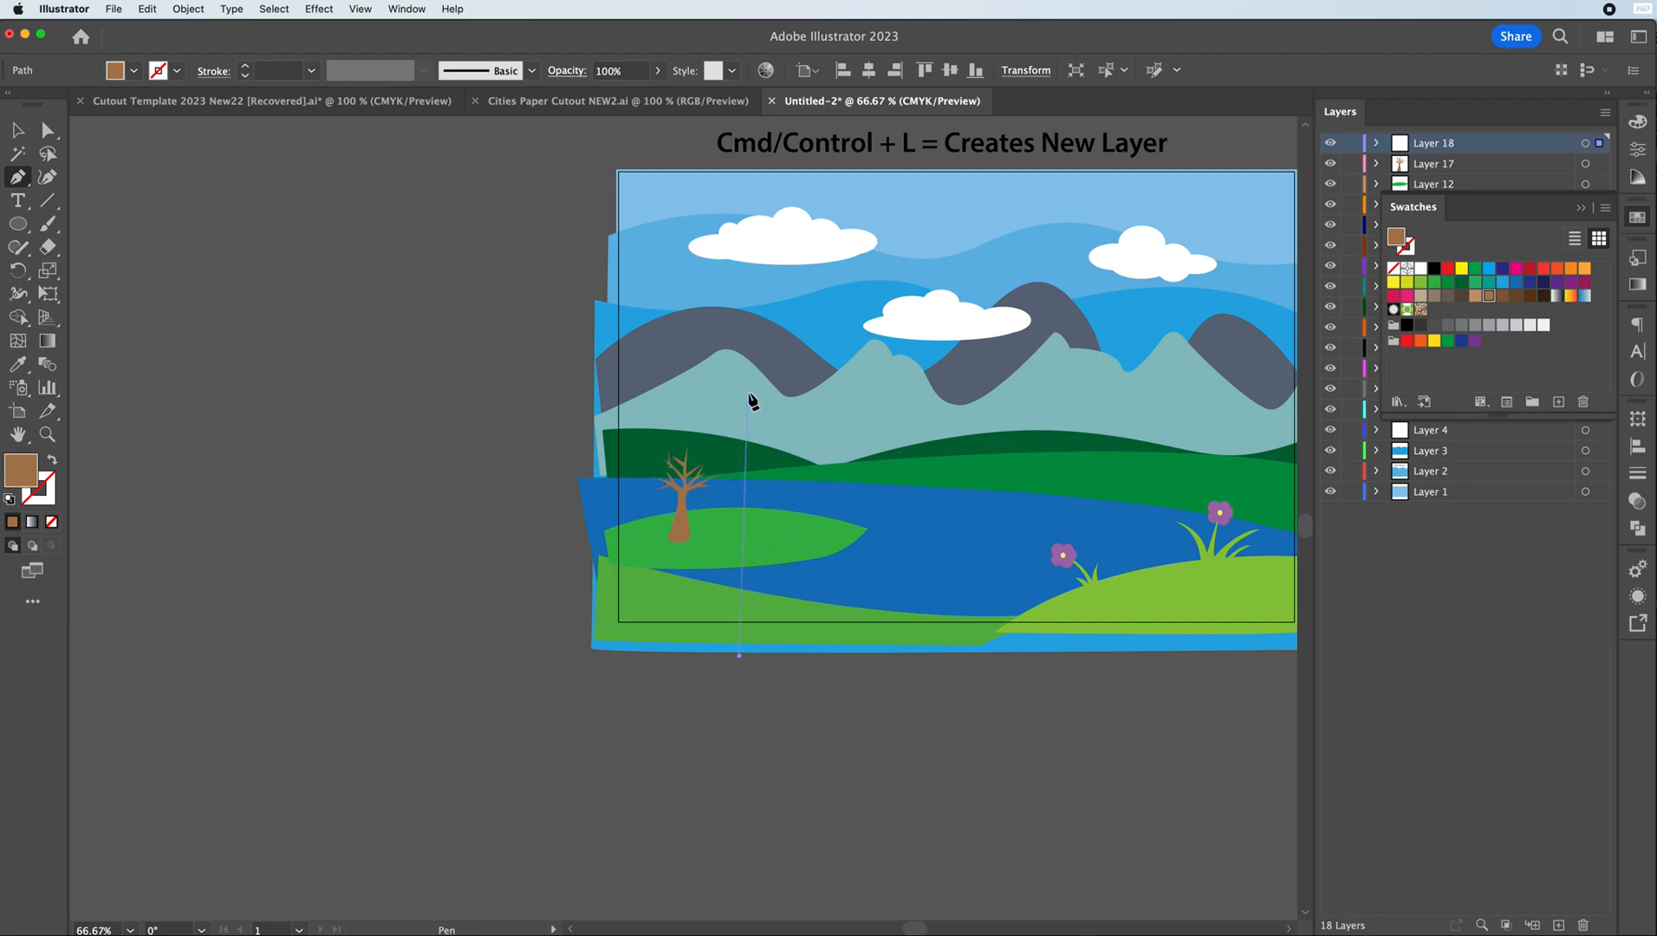
pyautogui.moveTo(781, 401); pyautogui.dragTo(835, 300)
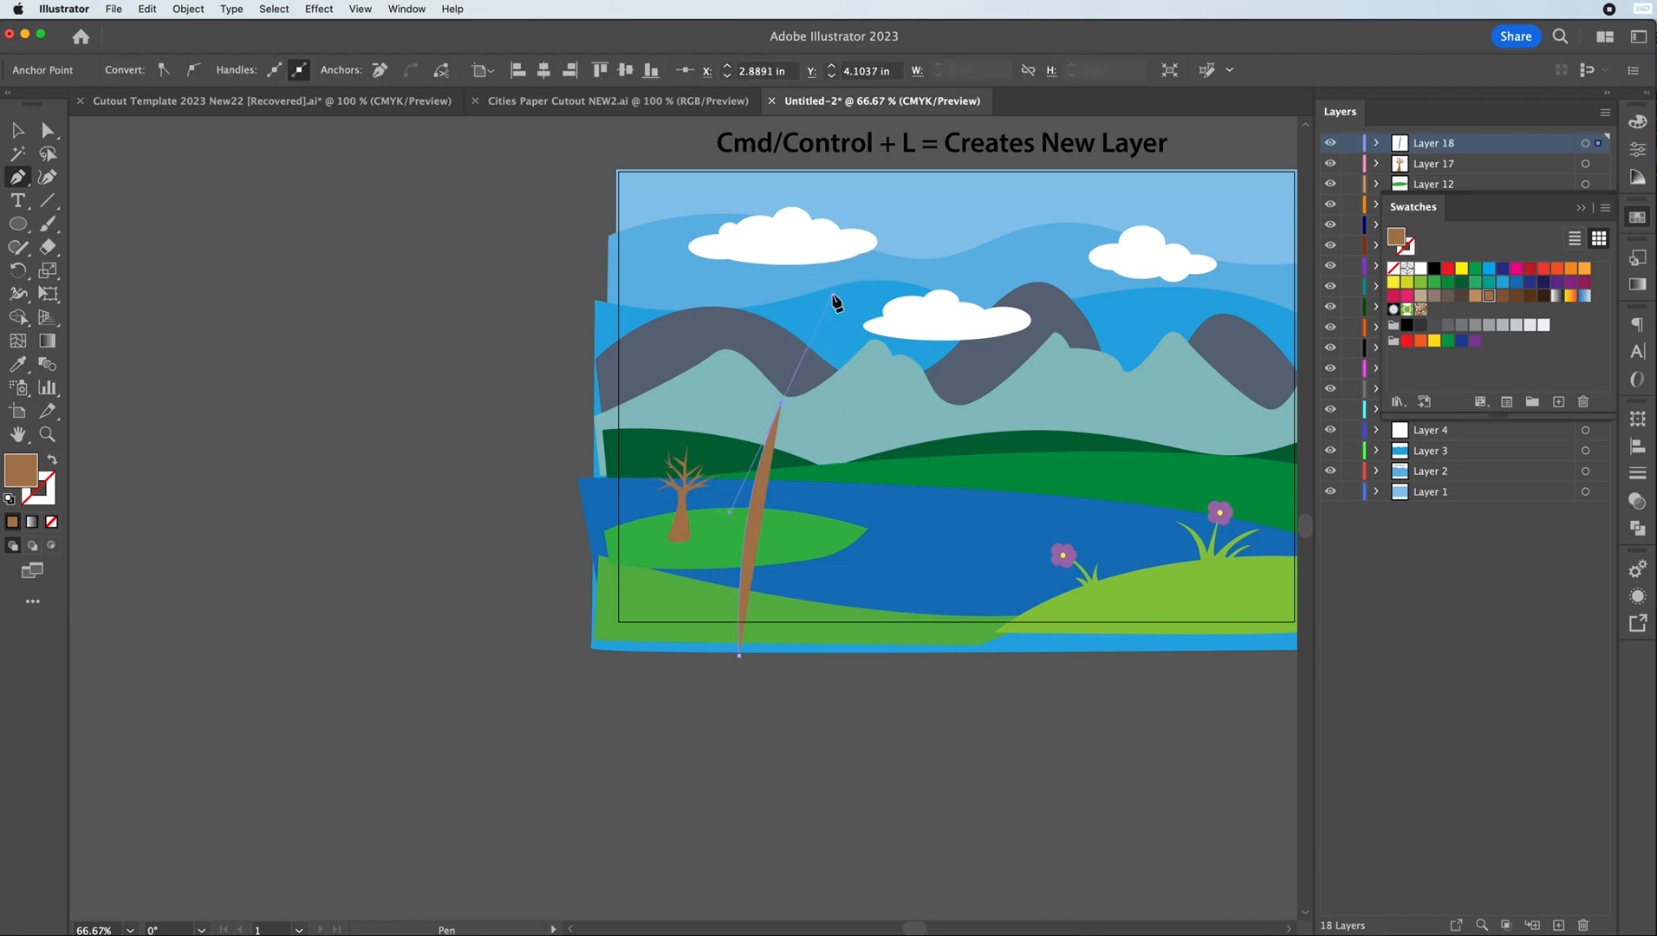
pyautogui.click(52, 460)
pyautogui.press('Escape')
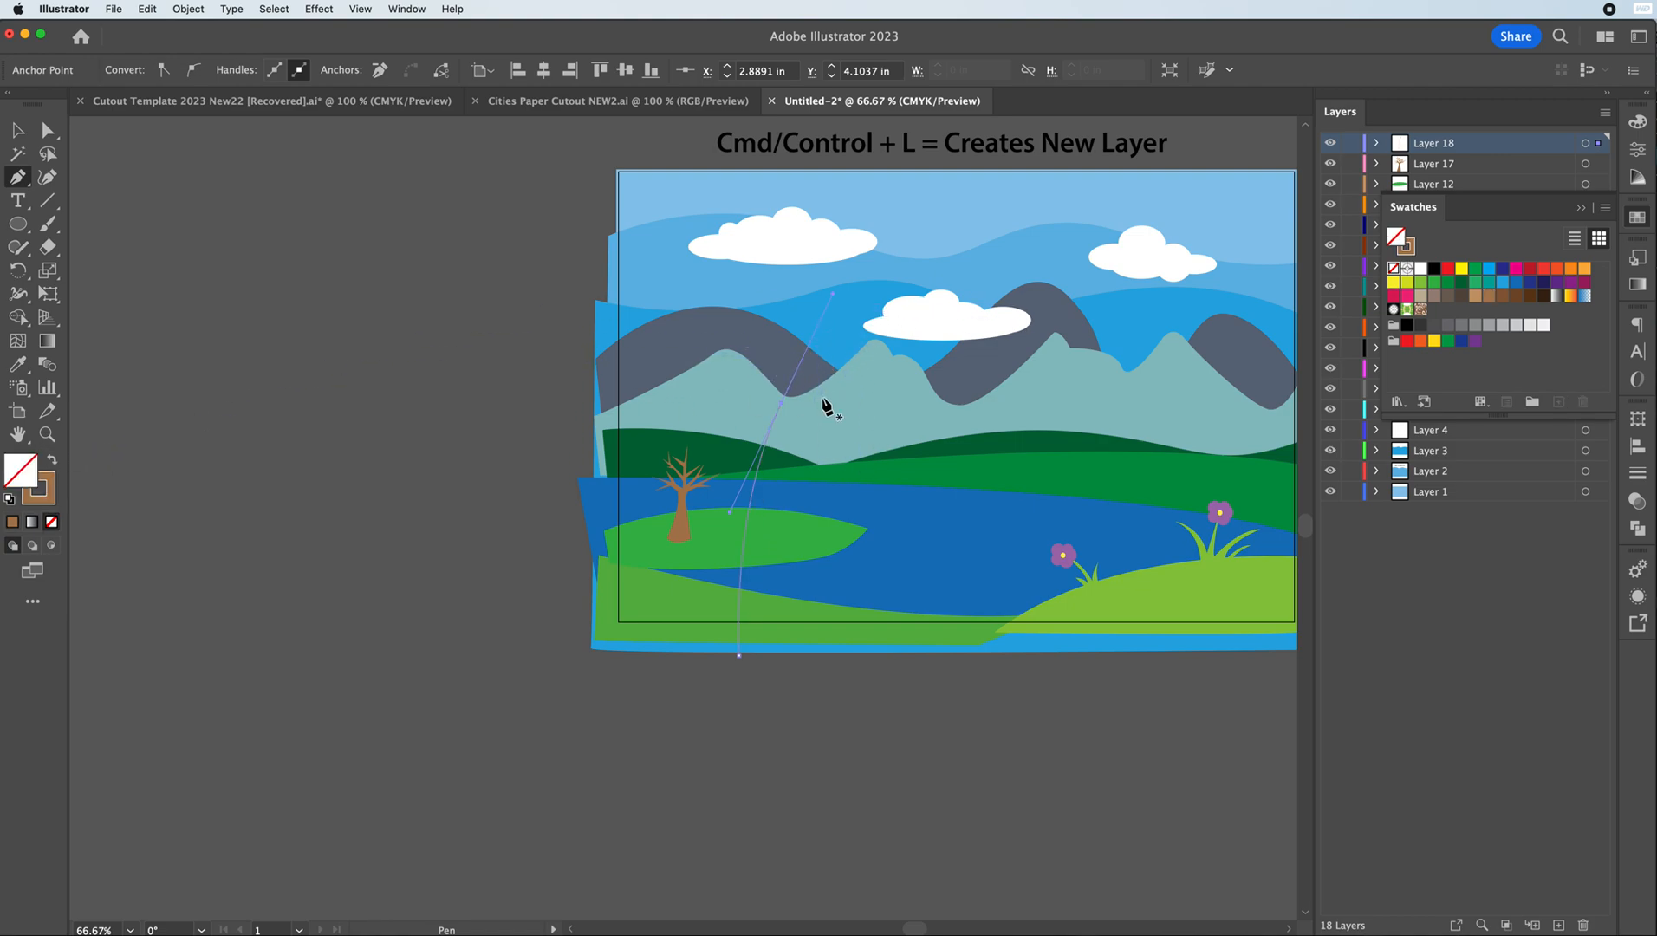
# - Apply the tapered Width Profile 4 to the new trunk path's stroke
pyautogui.click(17, 130)
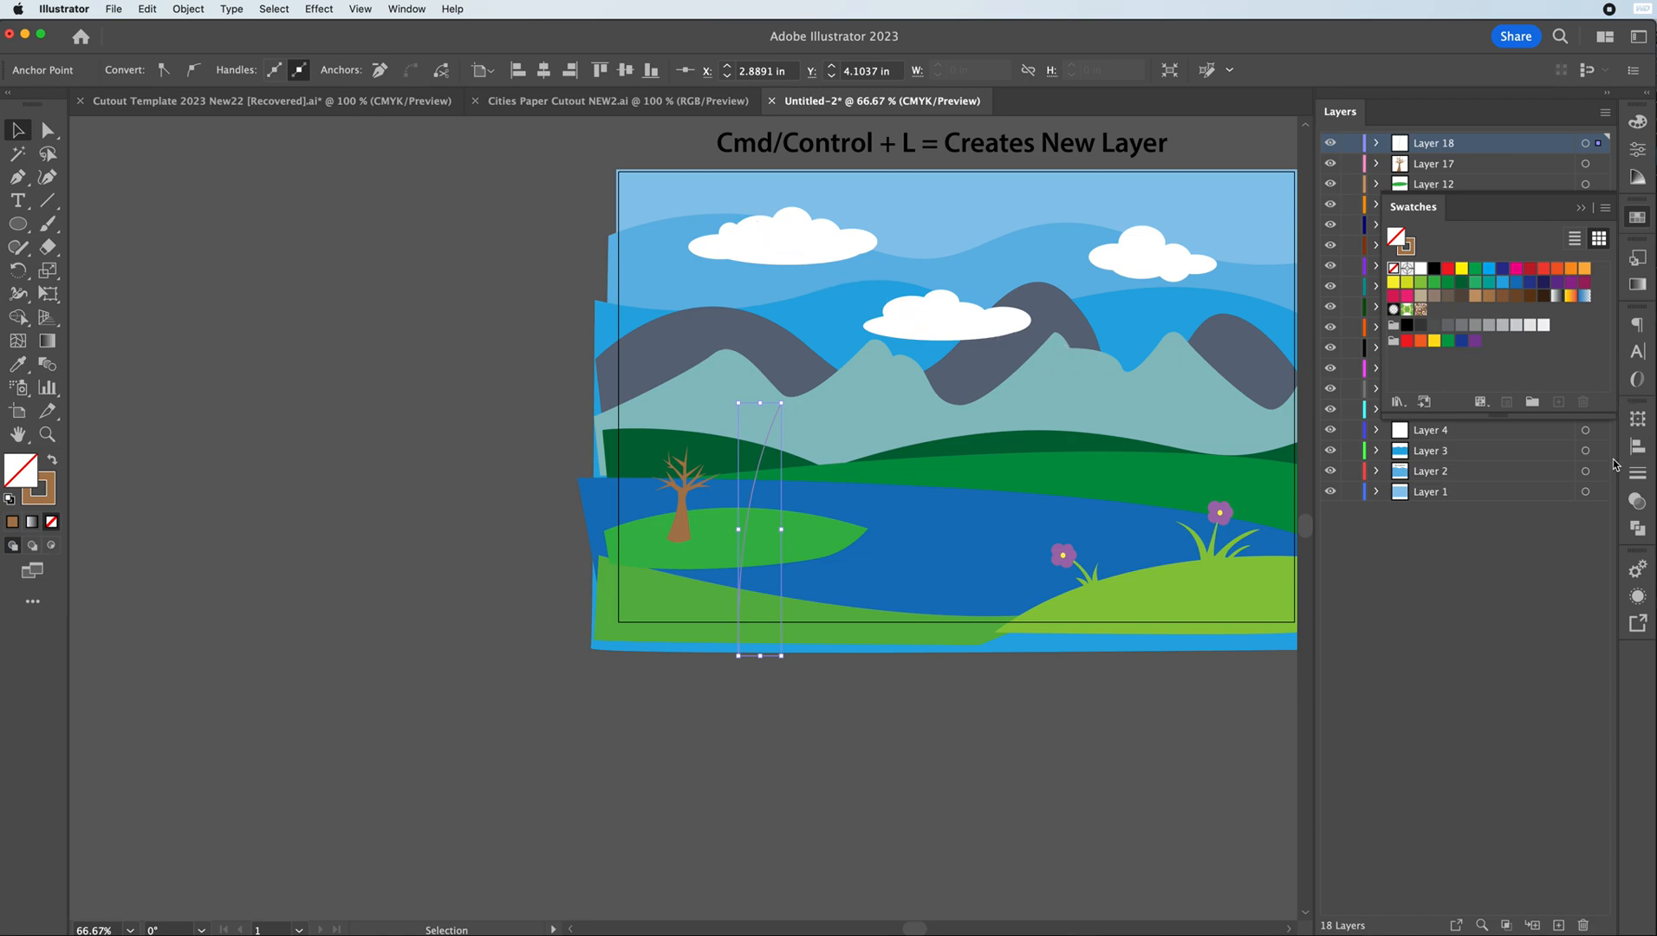
pyautogui.click(1636, 473)
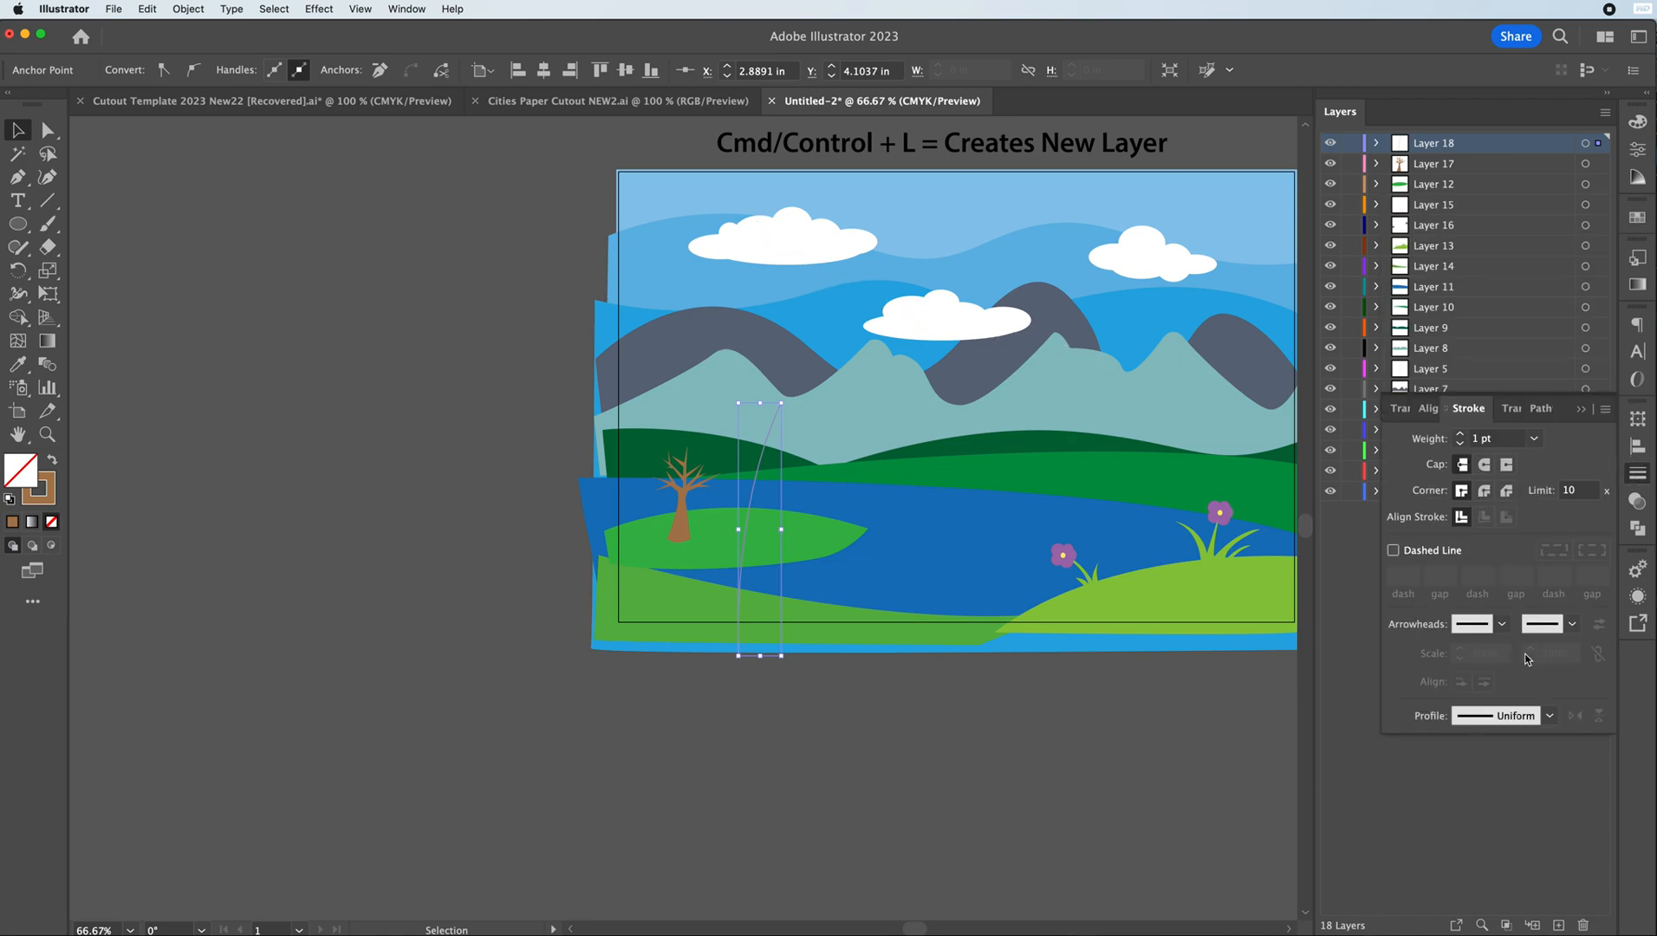
pyautogui.click(1549, 715)
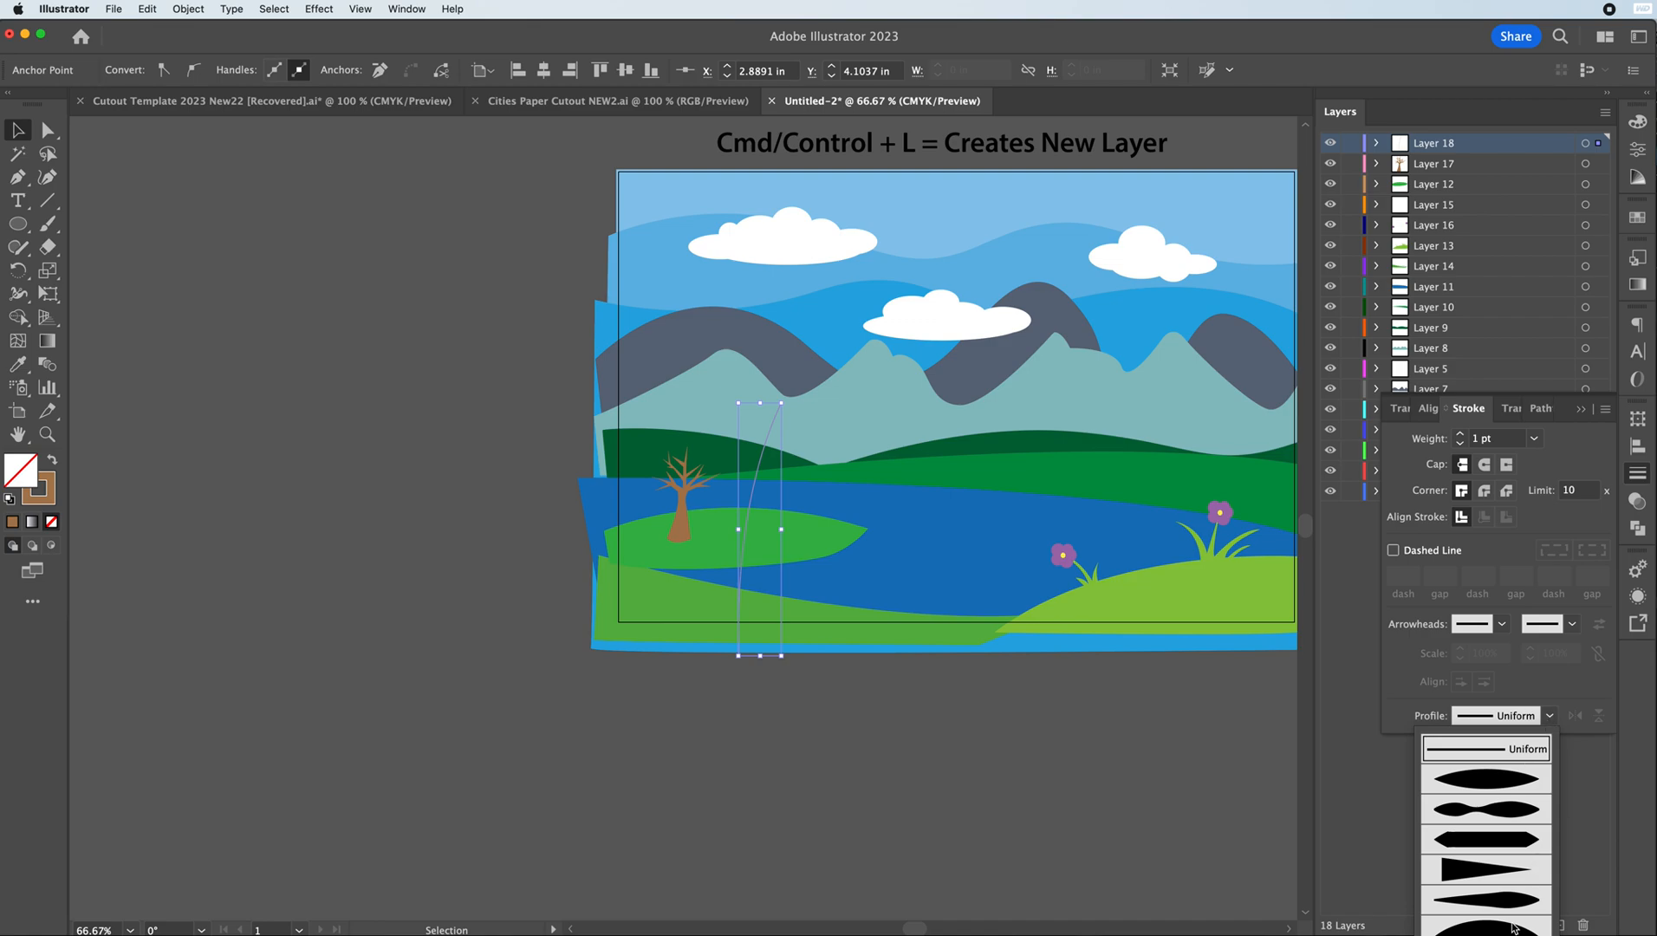
pyautogui.click(1513, 864)
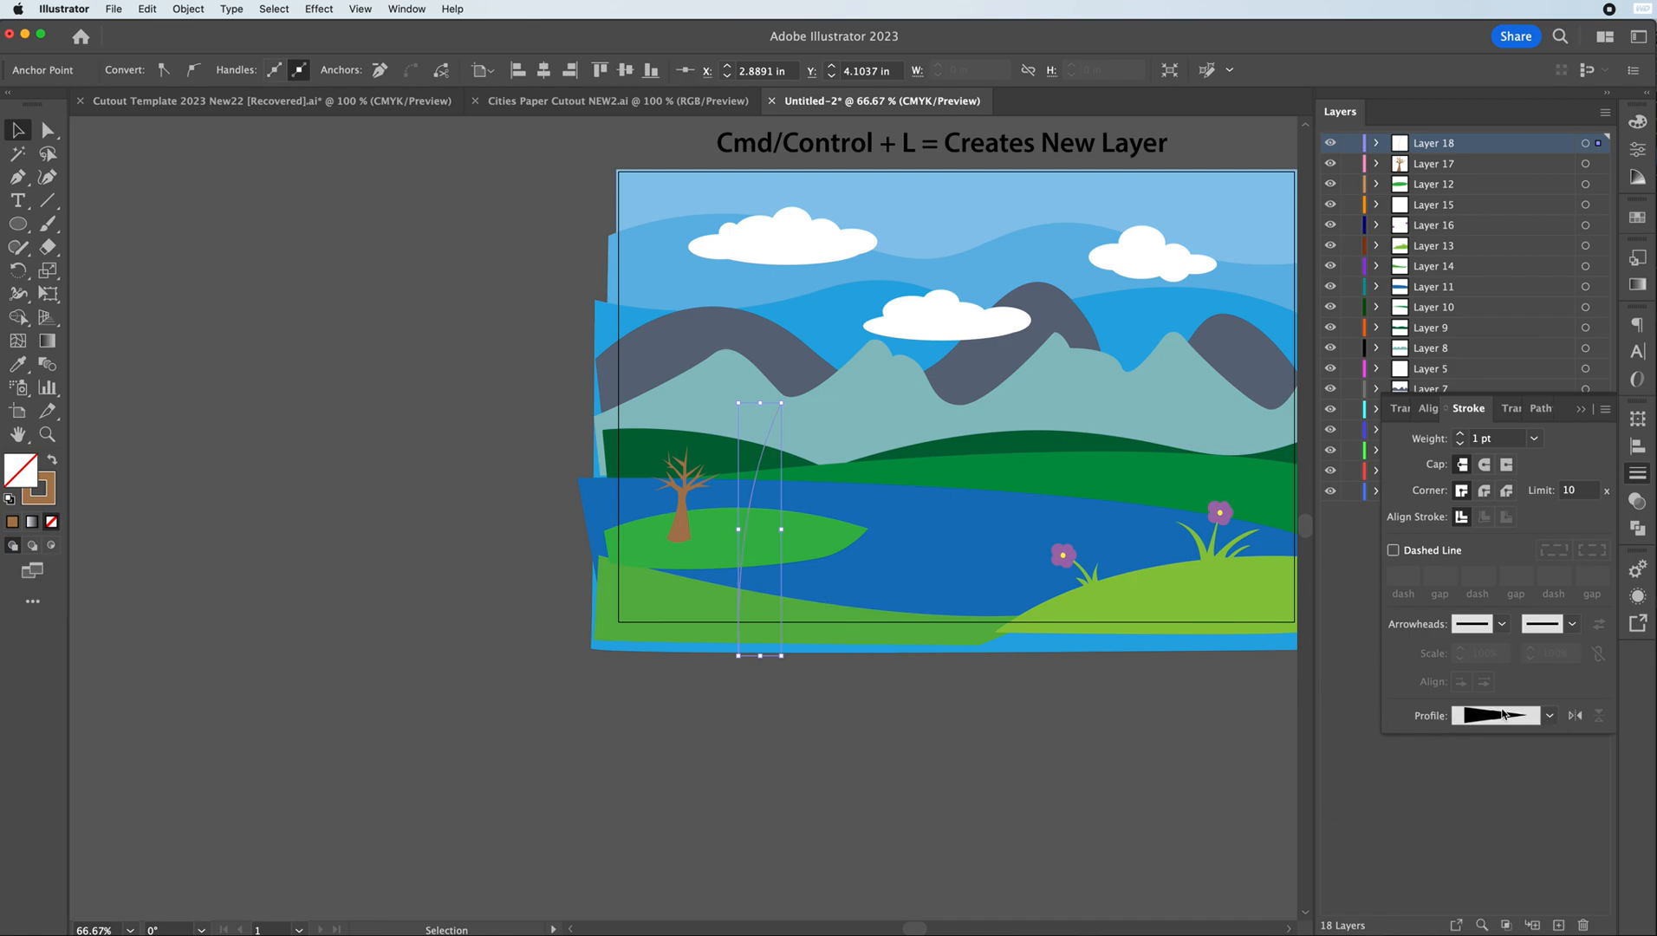
pyautogui.click(1548, 716)
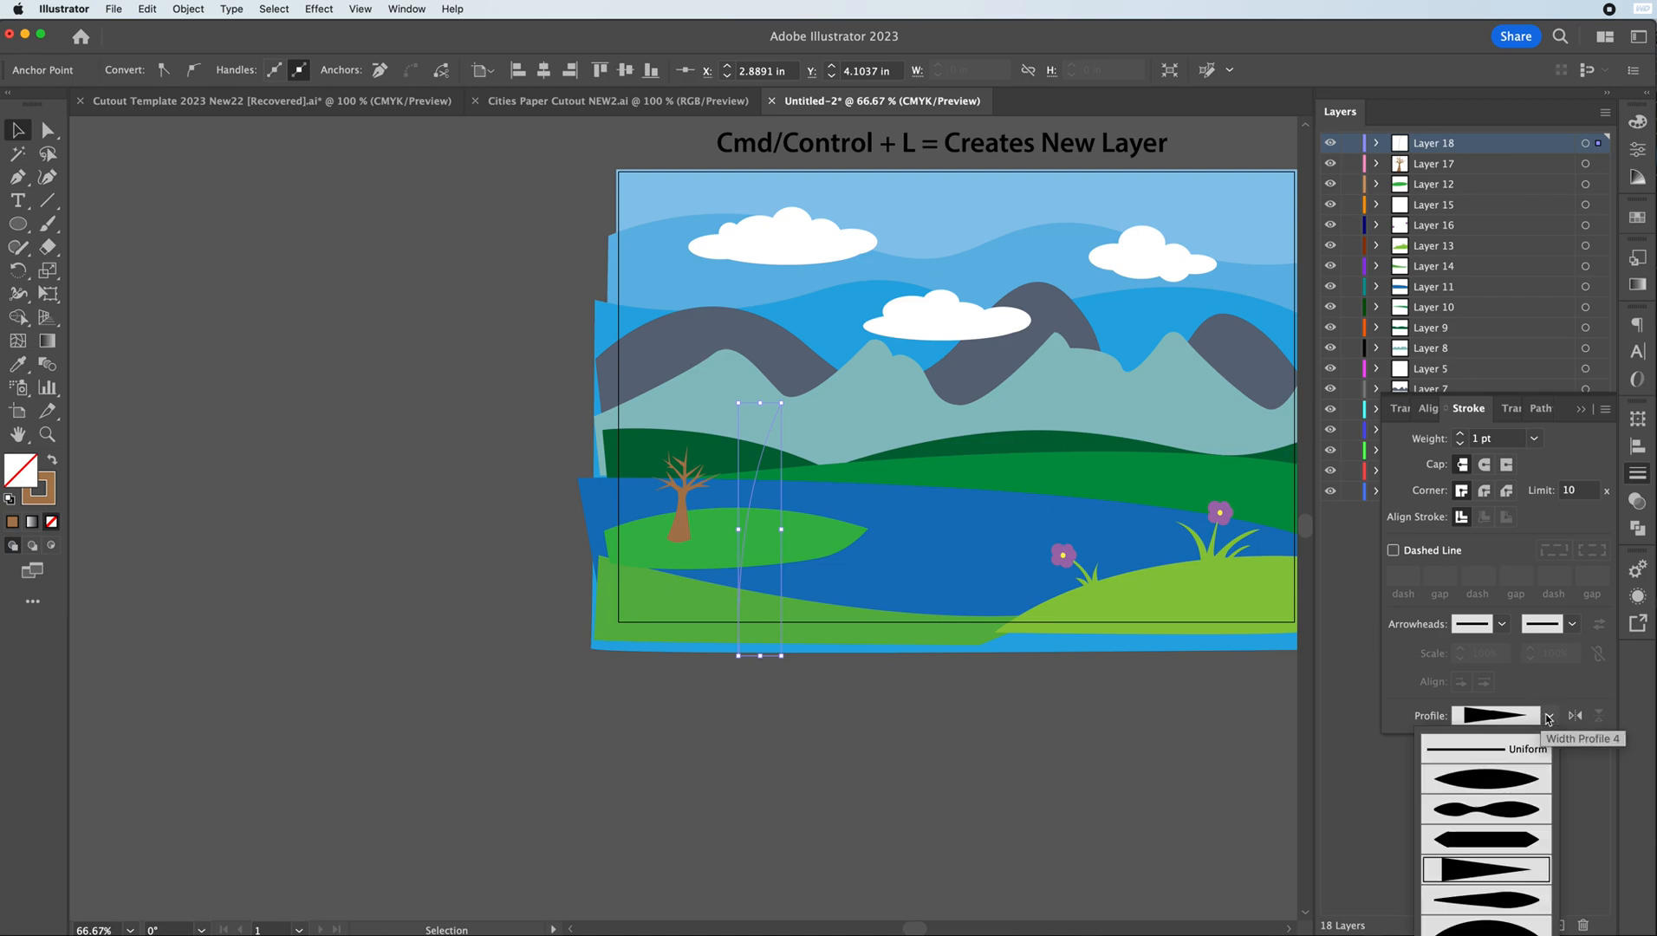
pyautogui.click(1547, 715)
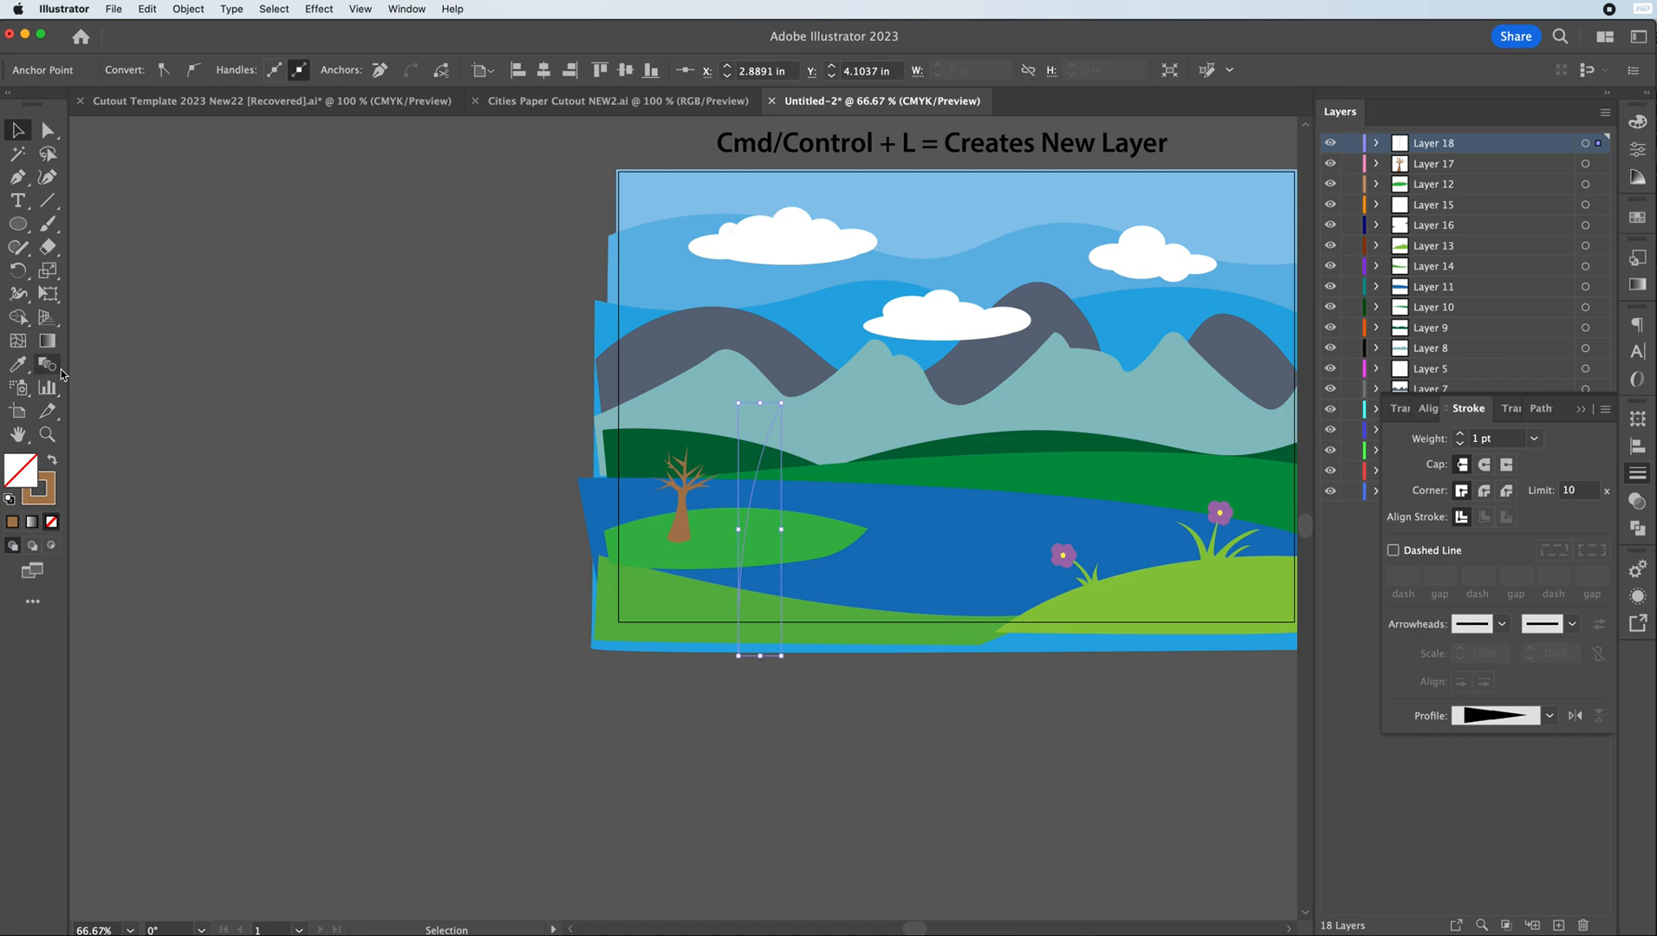
# - Set the trunk's stroke weight to 43 pt and extend its tip to about X 3.03 in, Y 2.77 in
pyautogui.click(1460, 436)
pyautogui.click(1459, 436)
pyautogui.click(1459, 436)
pyautogui.click(47, 130)
pyautogui.moveTo(784, 407); pyautogui.dragTo(788, 327)
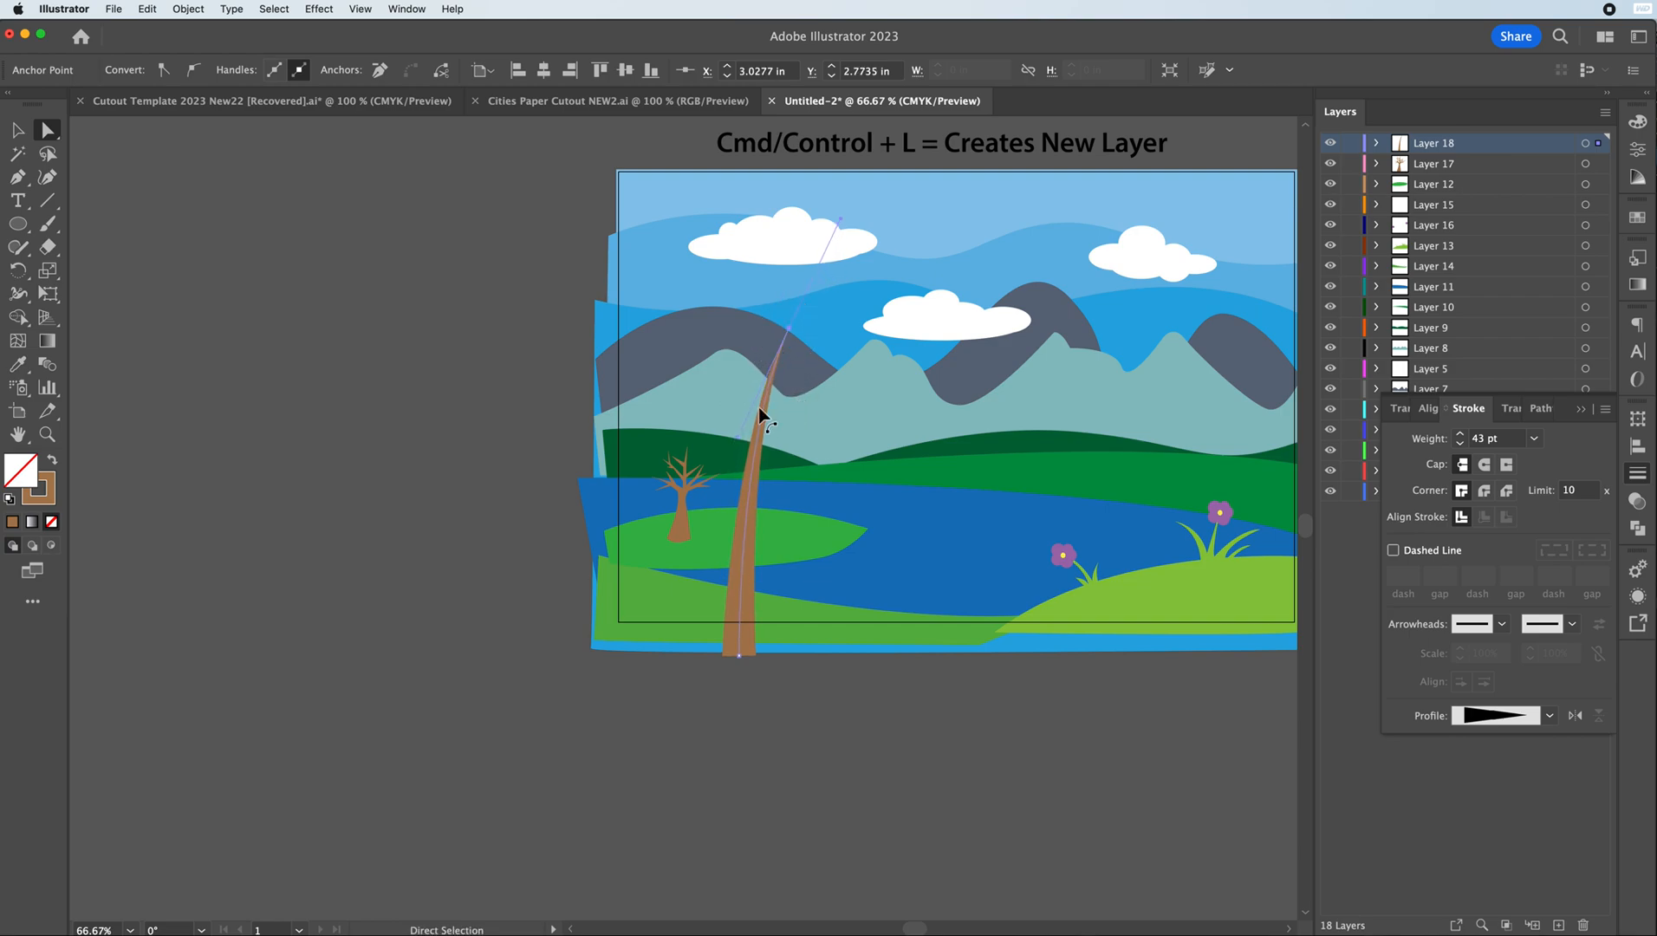
pyautogui.click(18, 180)
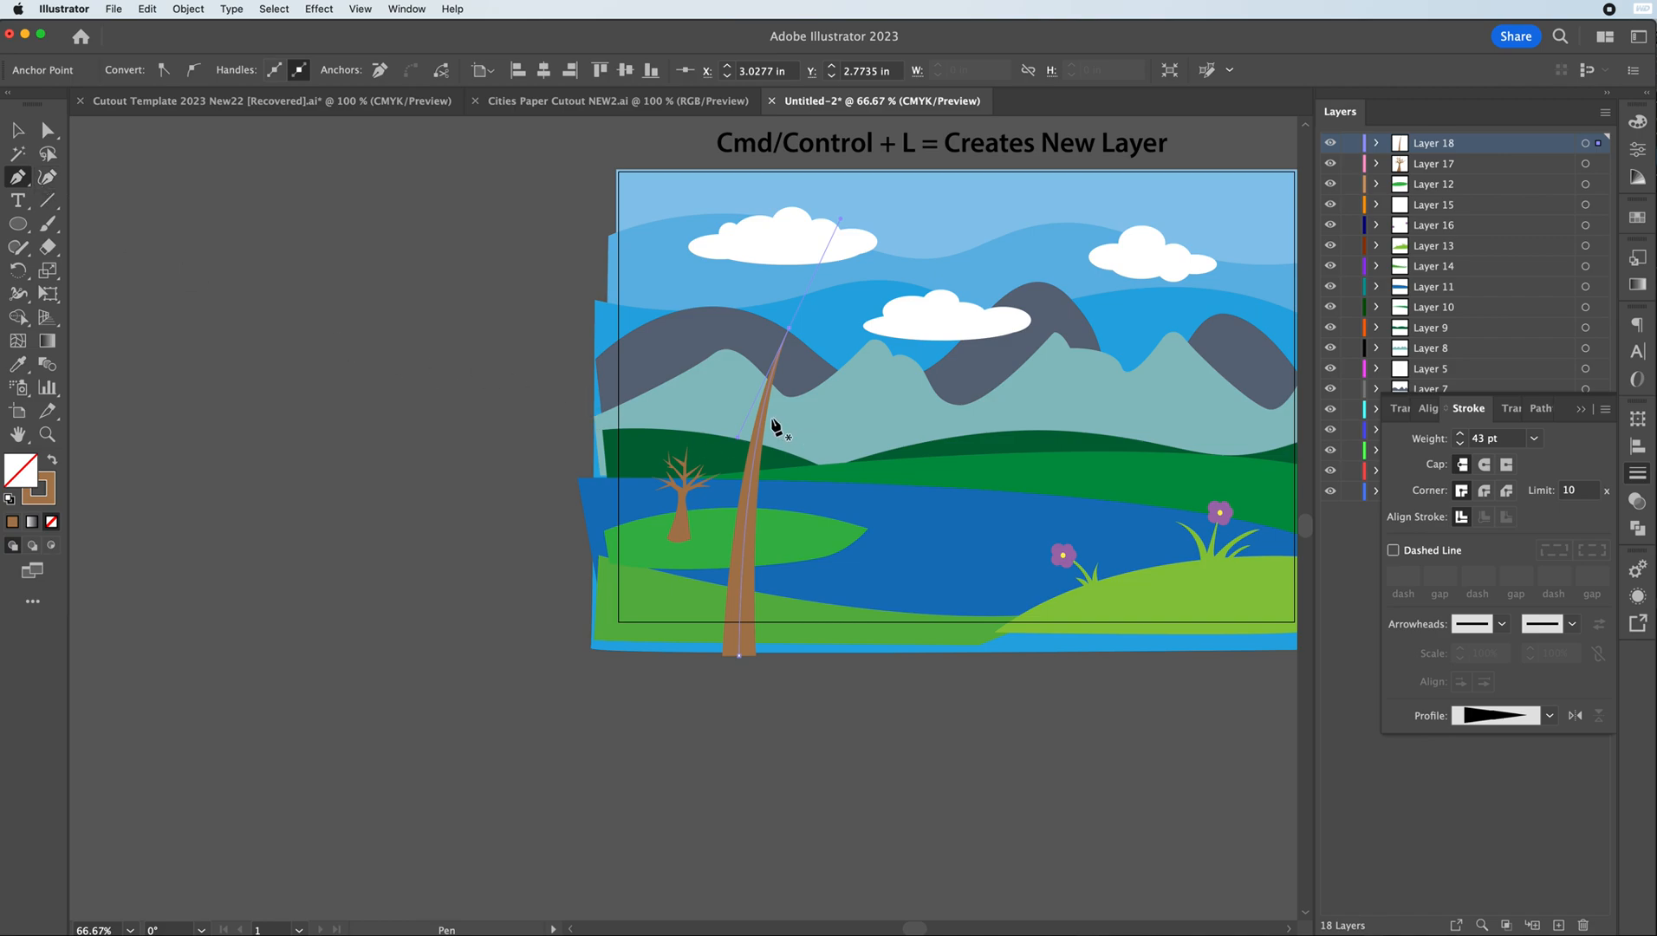
pyautogui.click(756, 442)
pyautogui.click(17, 129)
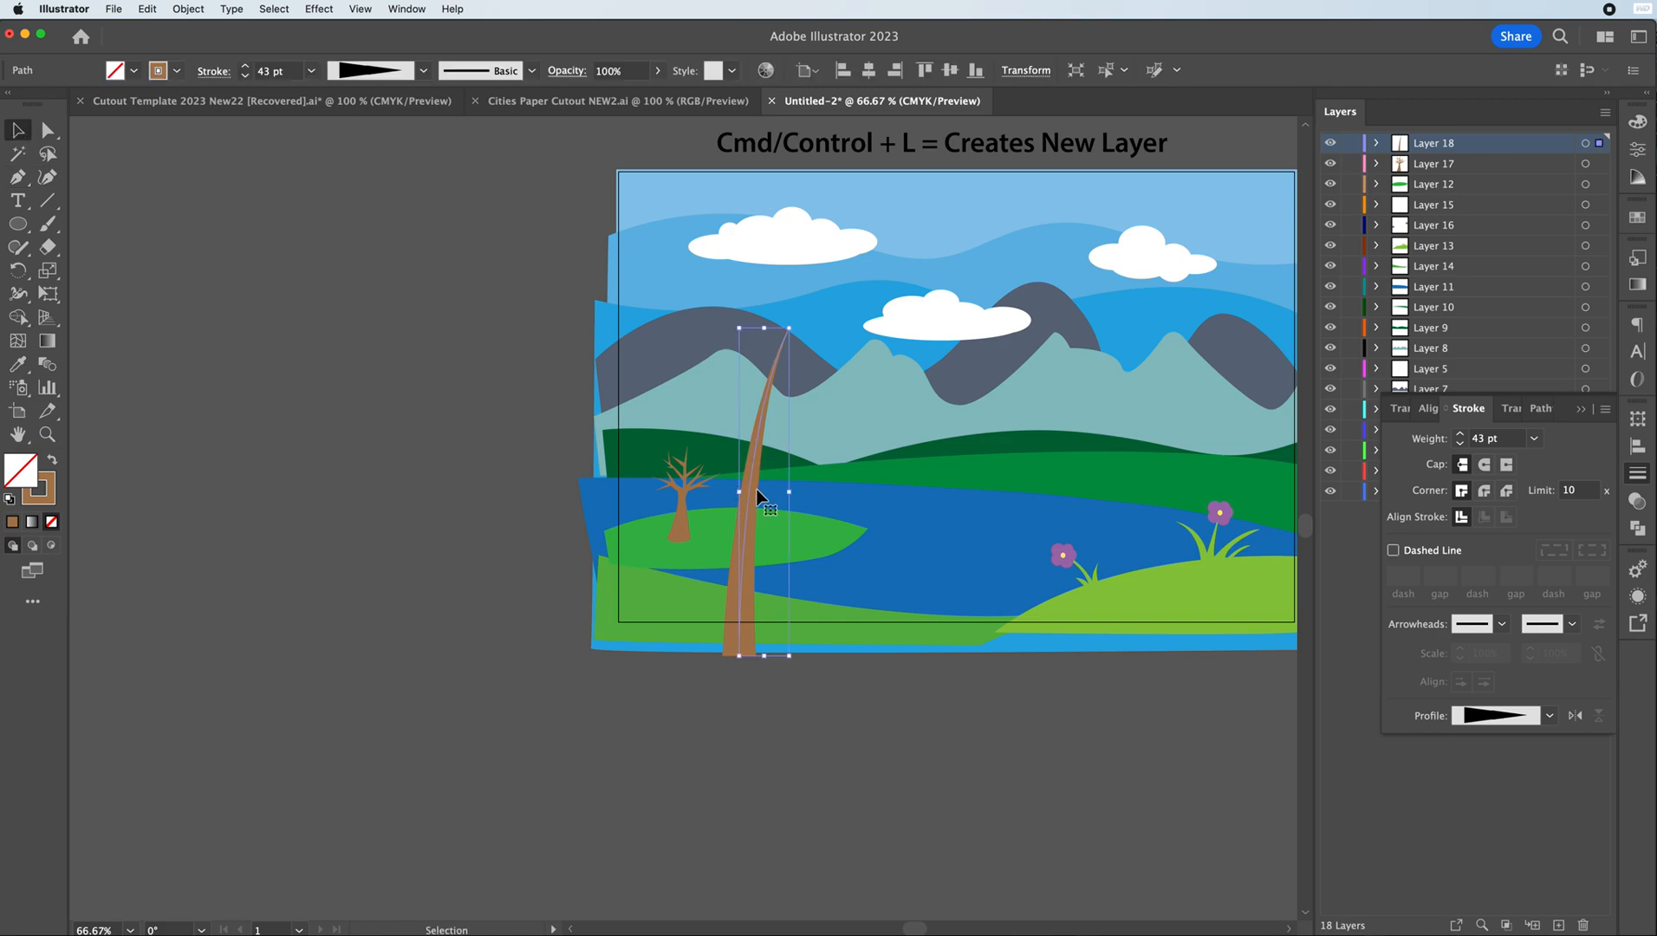
pyautogui.click(548, 372)
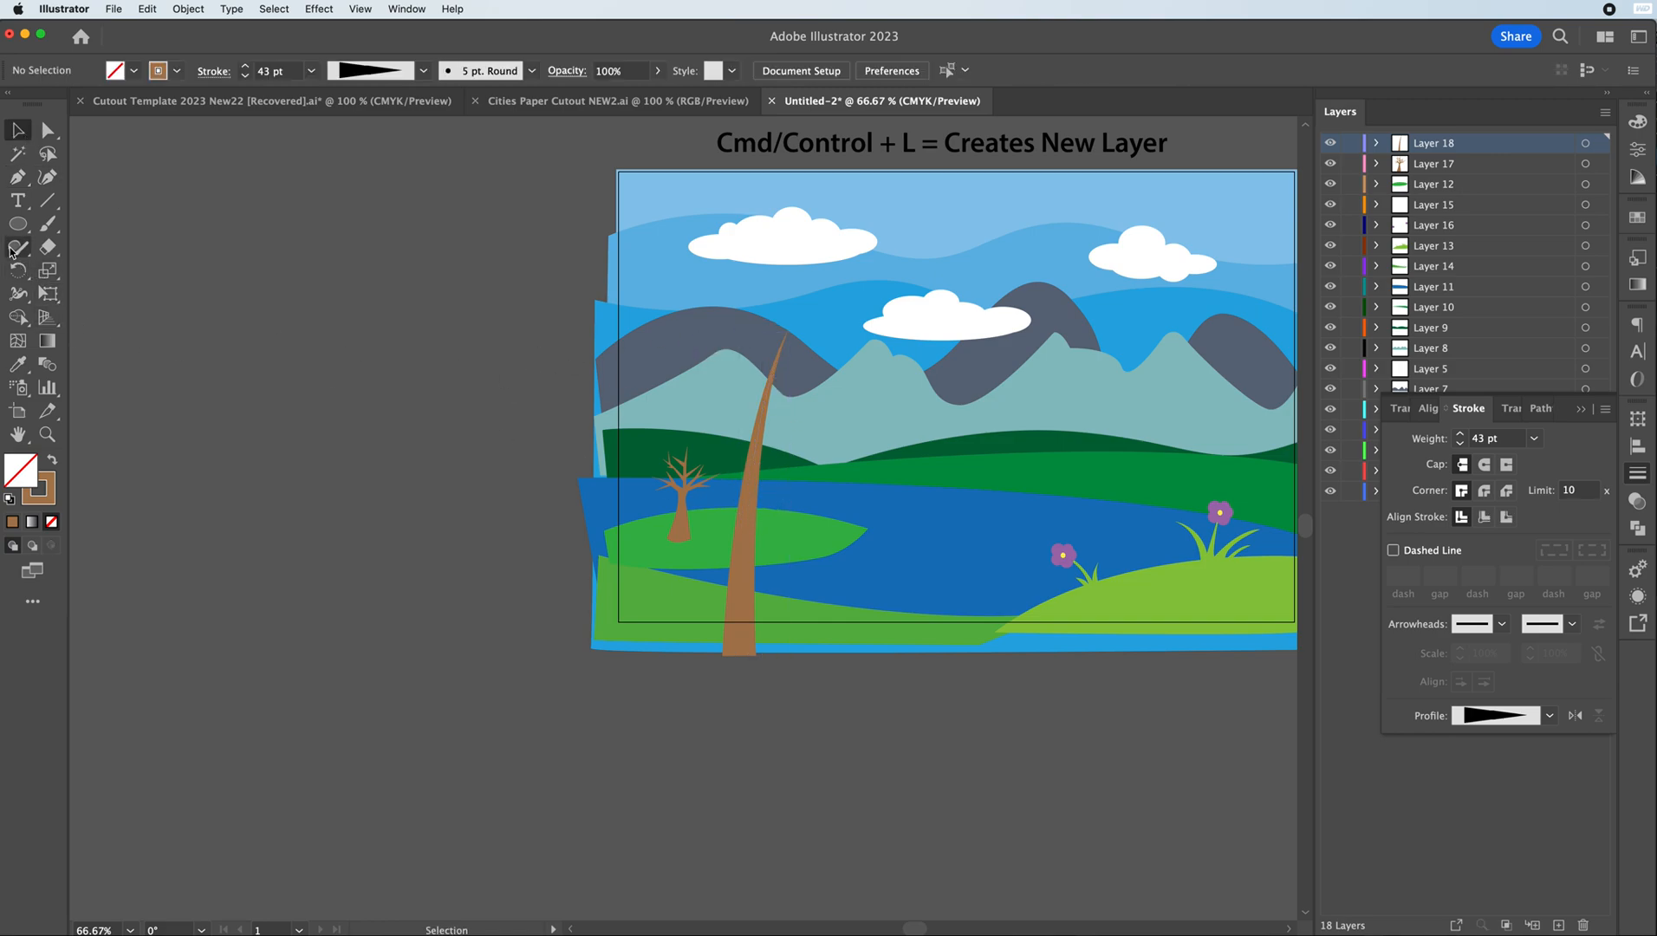
# - Draw a curved branch from the trunk through about X 3.91 in, Y 3.87 in, ending at about X 4.73 in, Y 2.87 in
pyautogui.click(17, 177)
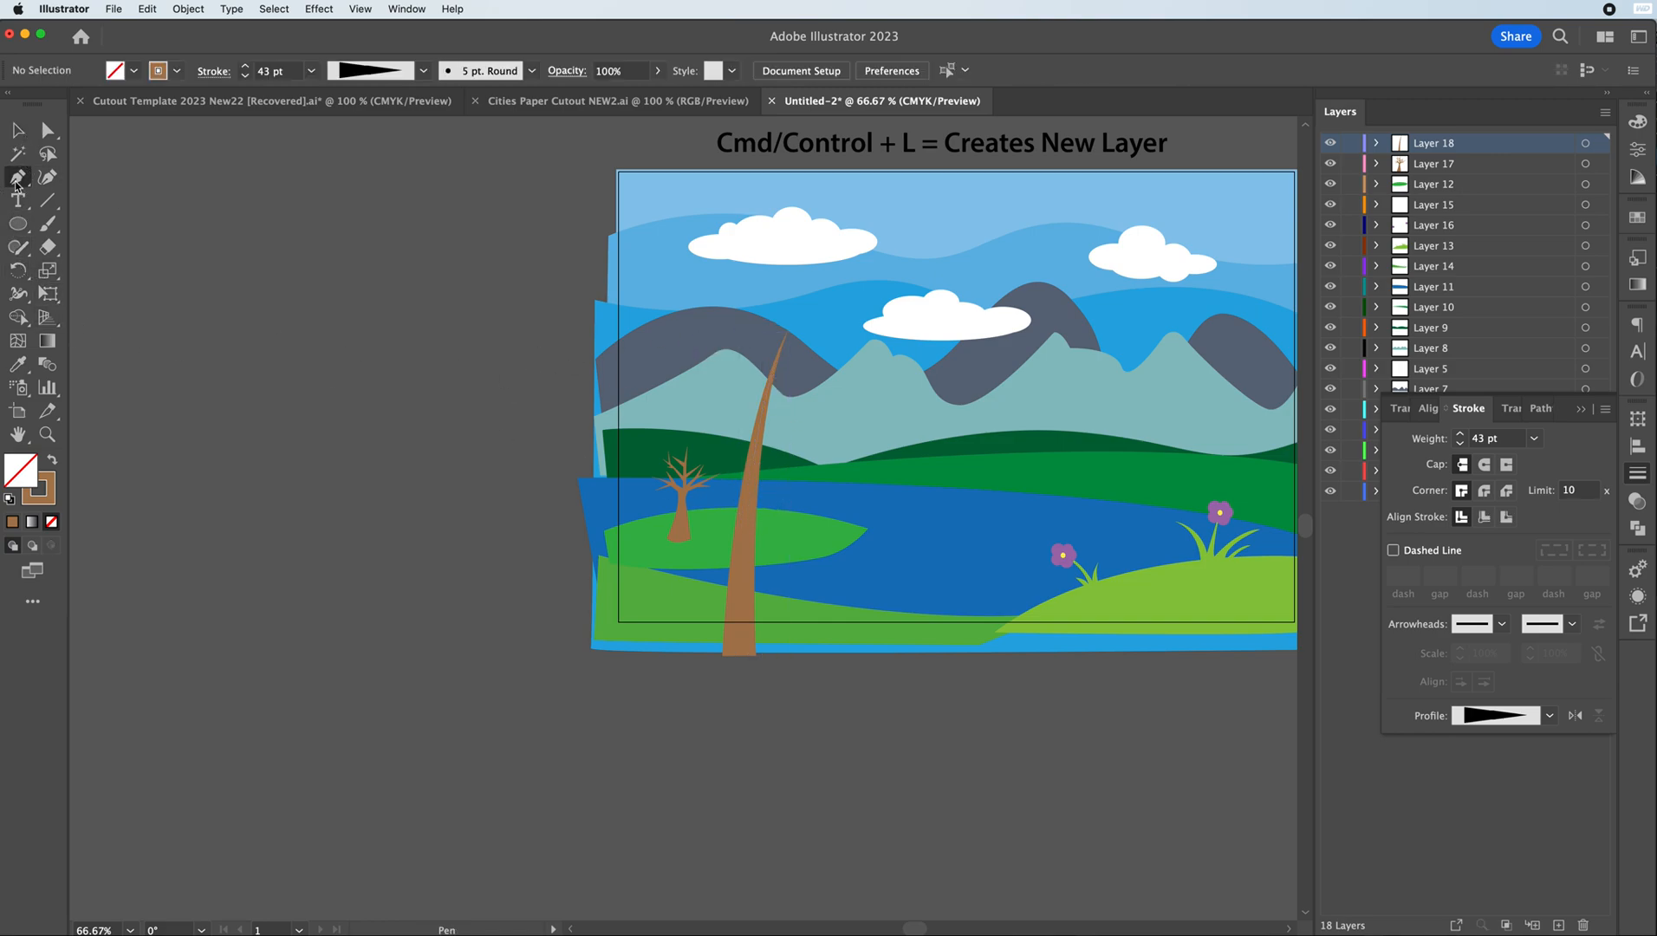
pyautogui.click(755, 458)
pyautogui.moveTo(839, 390); pyautogui.dragTo(890, 373)
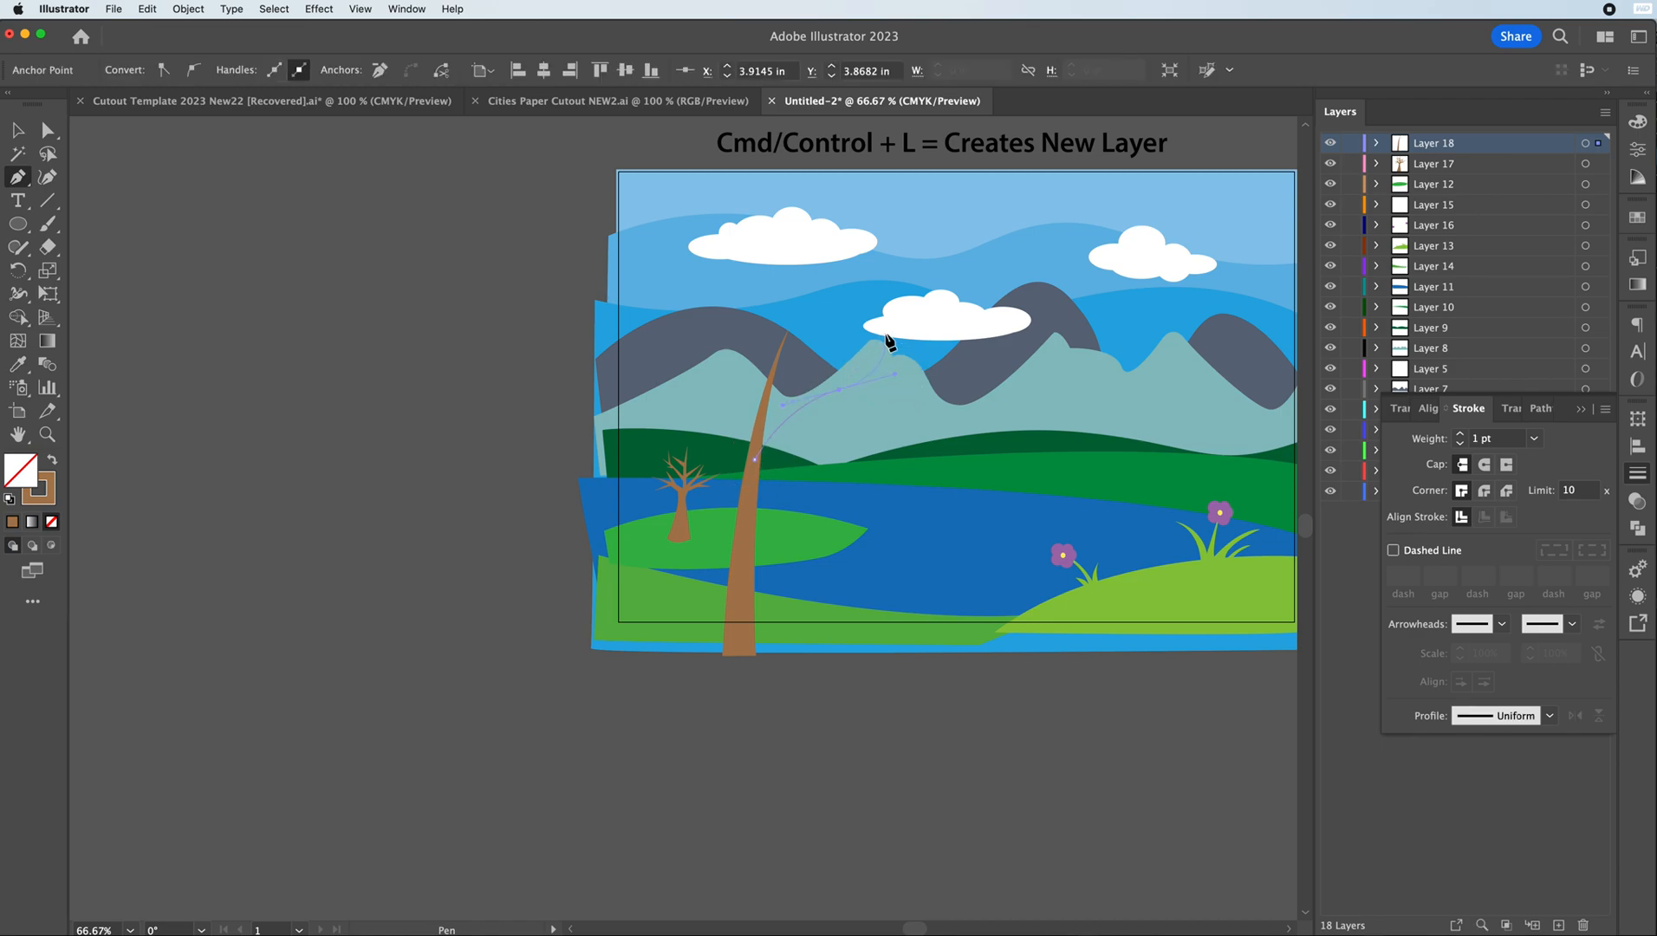
pyautogui.click(885, 334)
pyautogui.press('Escape')
# - Give the new branch the tapered Width Profile 4 and a 13 pt stroke weight
pyautogui.click(1550, 716)
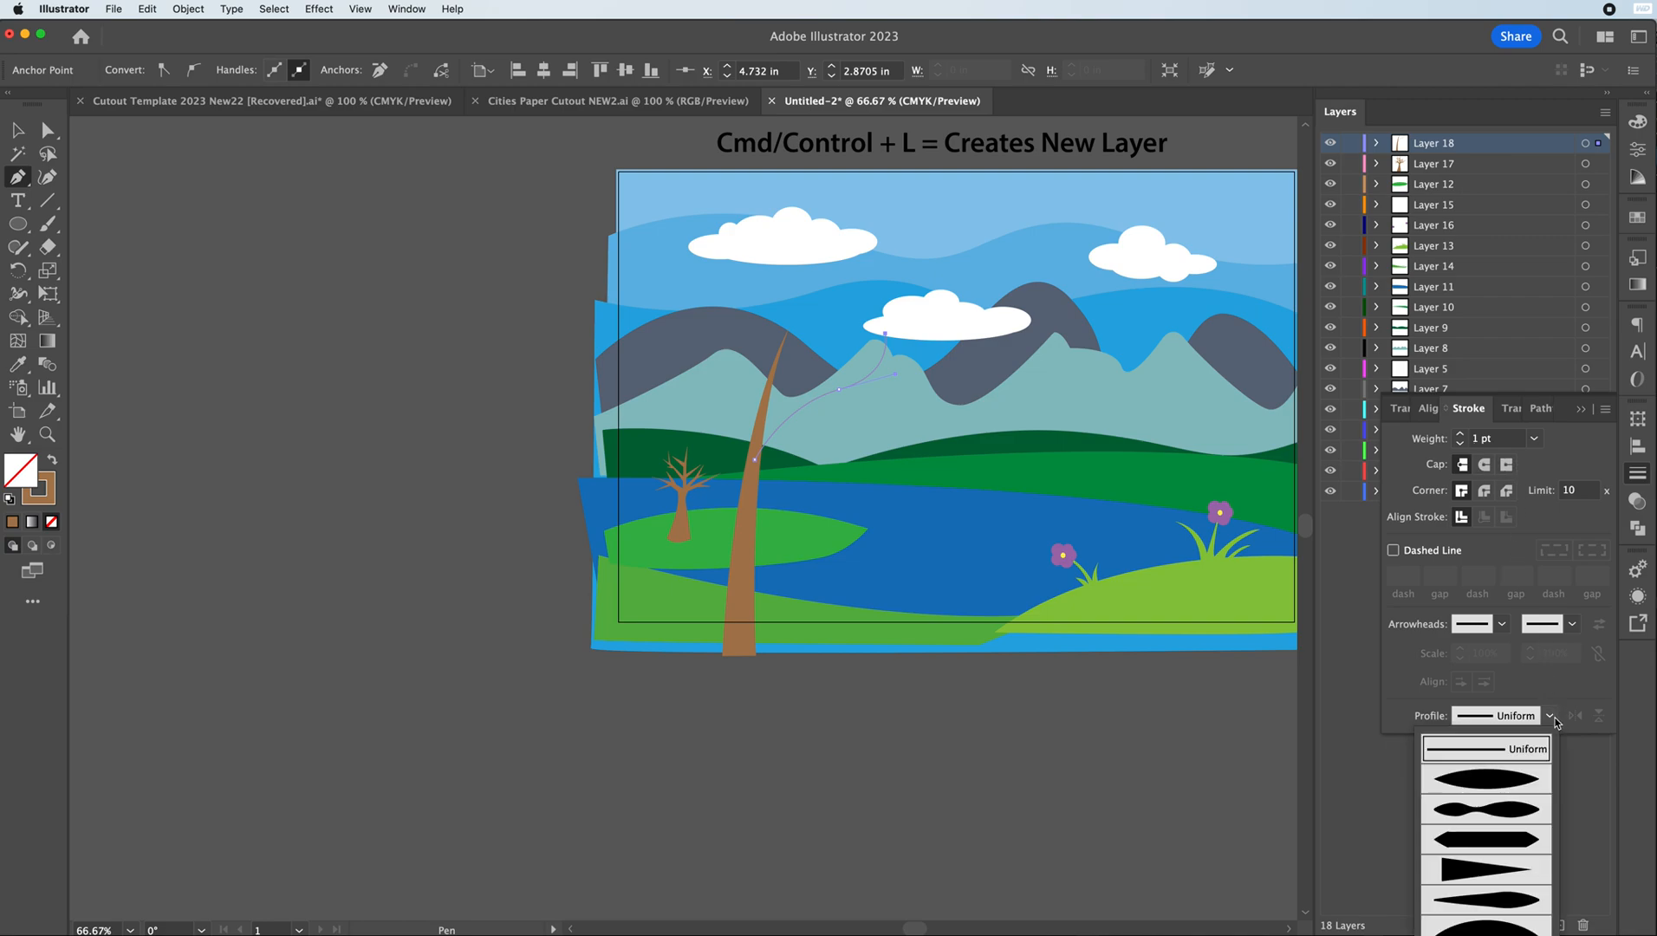
pyautogui.click(1480, 876)
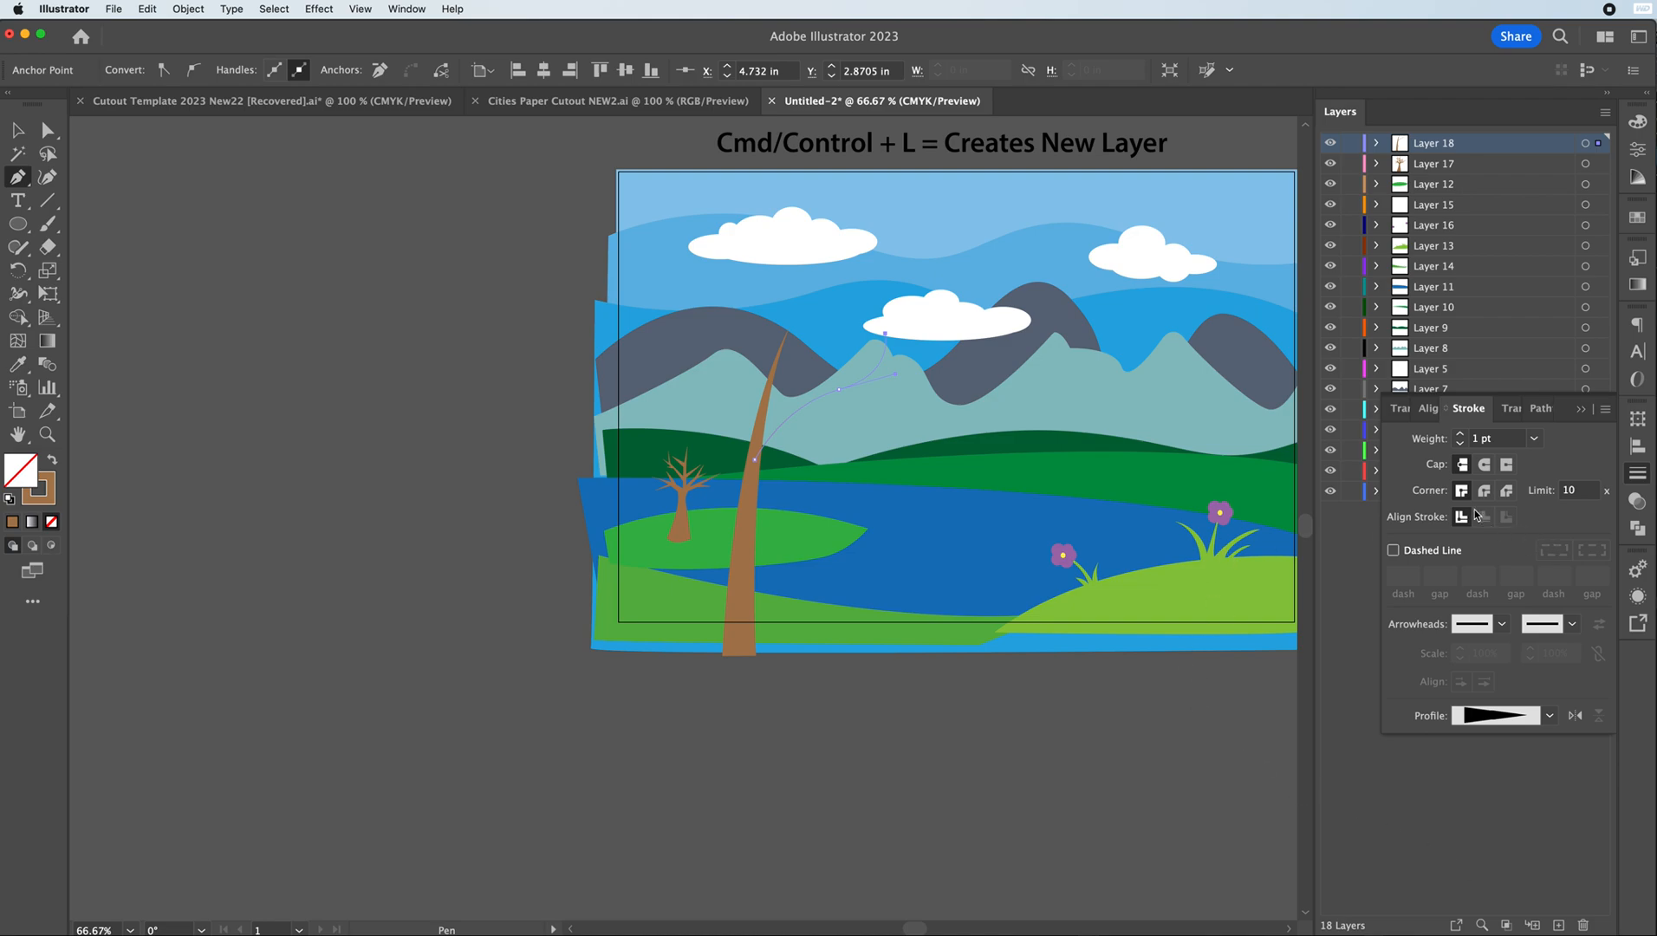
pyautogui.click(1461, 435)
pyautogui.click(1460, 436)
pyautogui.click(1461, 436)
pyautogui.click(1460, 436)
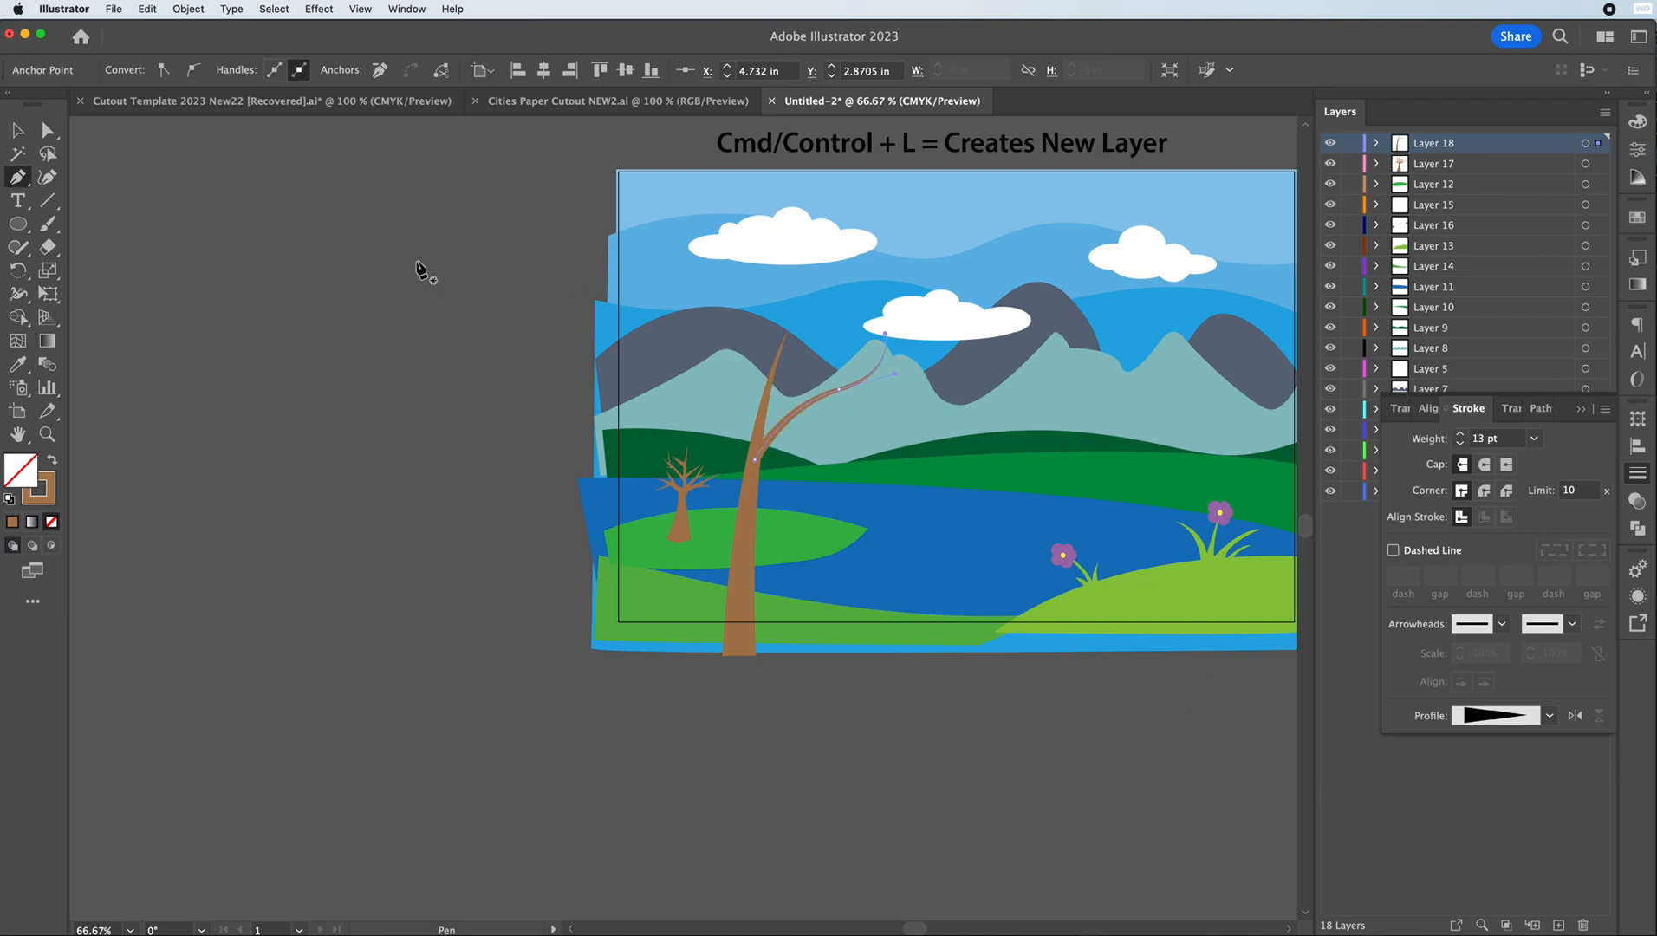
pyautogui.click(19, 129)
pyautogui.click(893, 338)
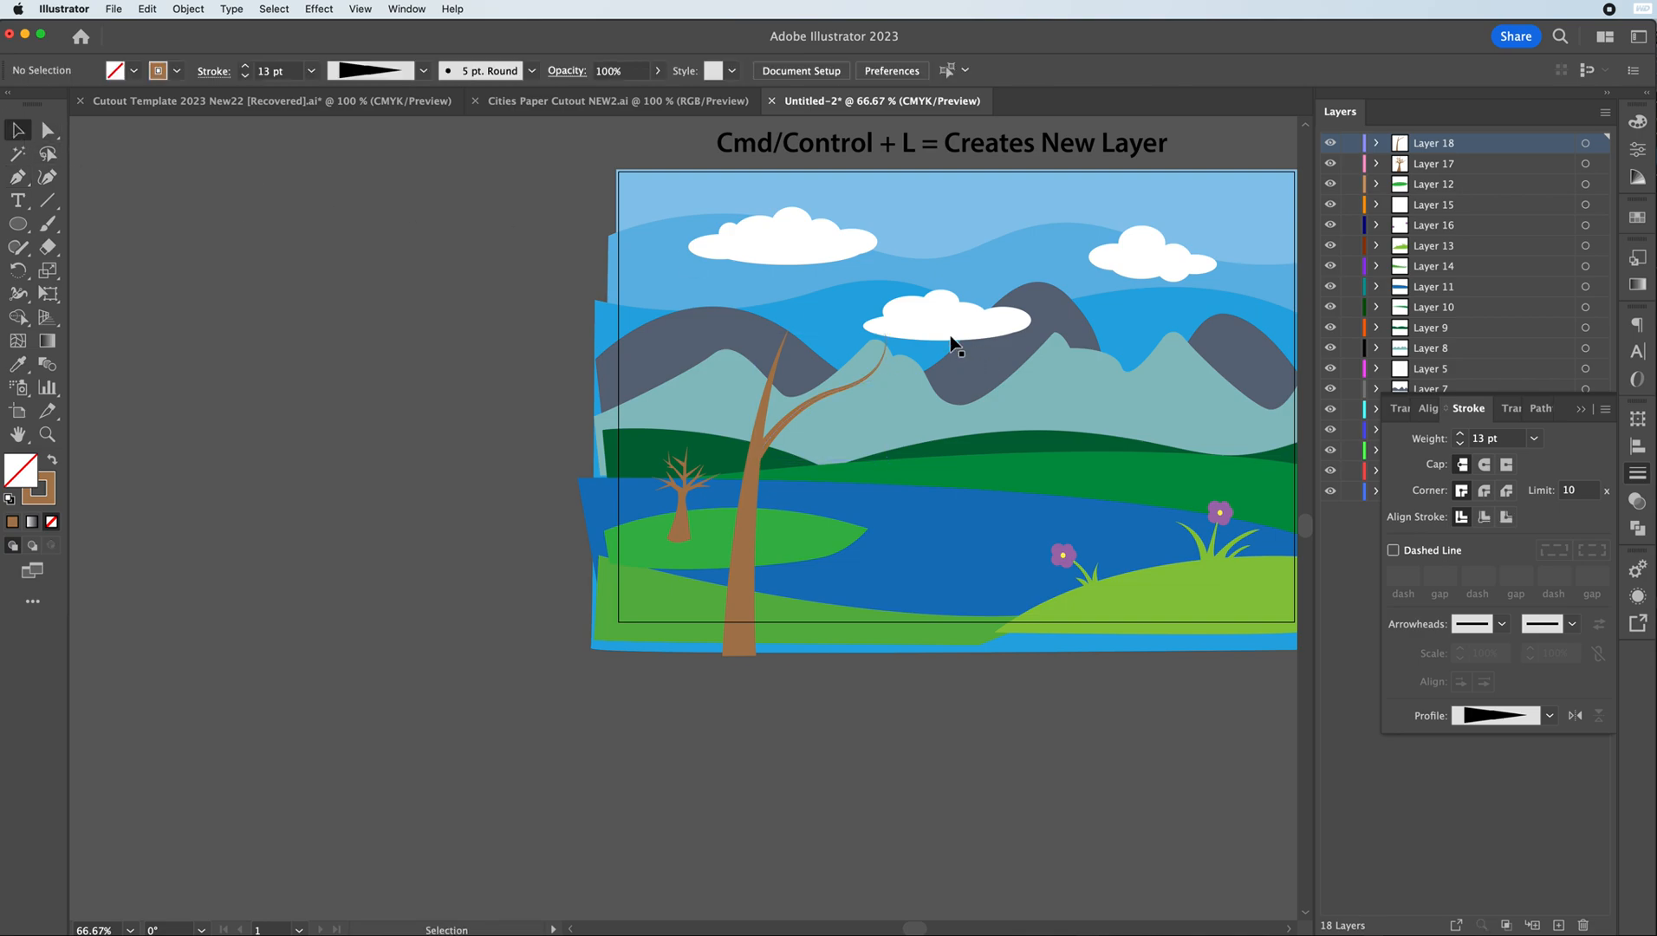
# - Draw a short twig curving downward from the branch to about X 4.36 in, Y 4.38 in
pyautogui.click(17, 177)
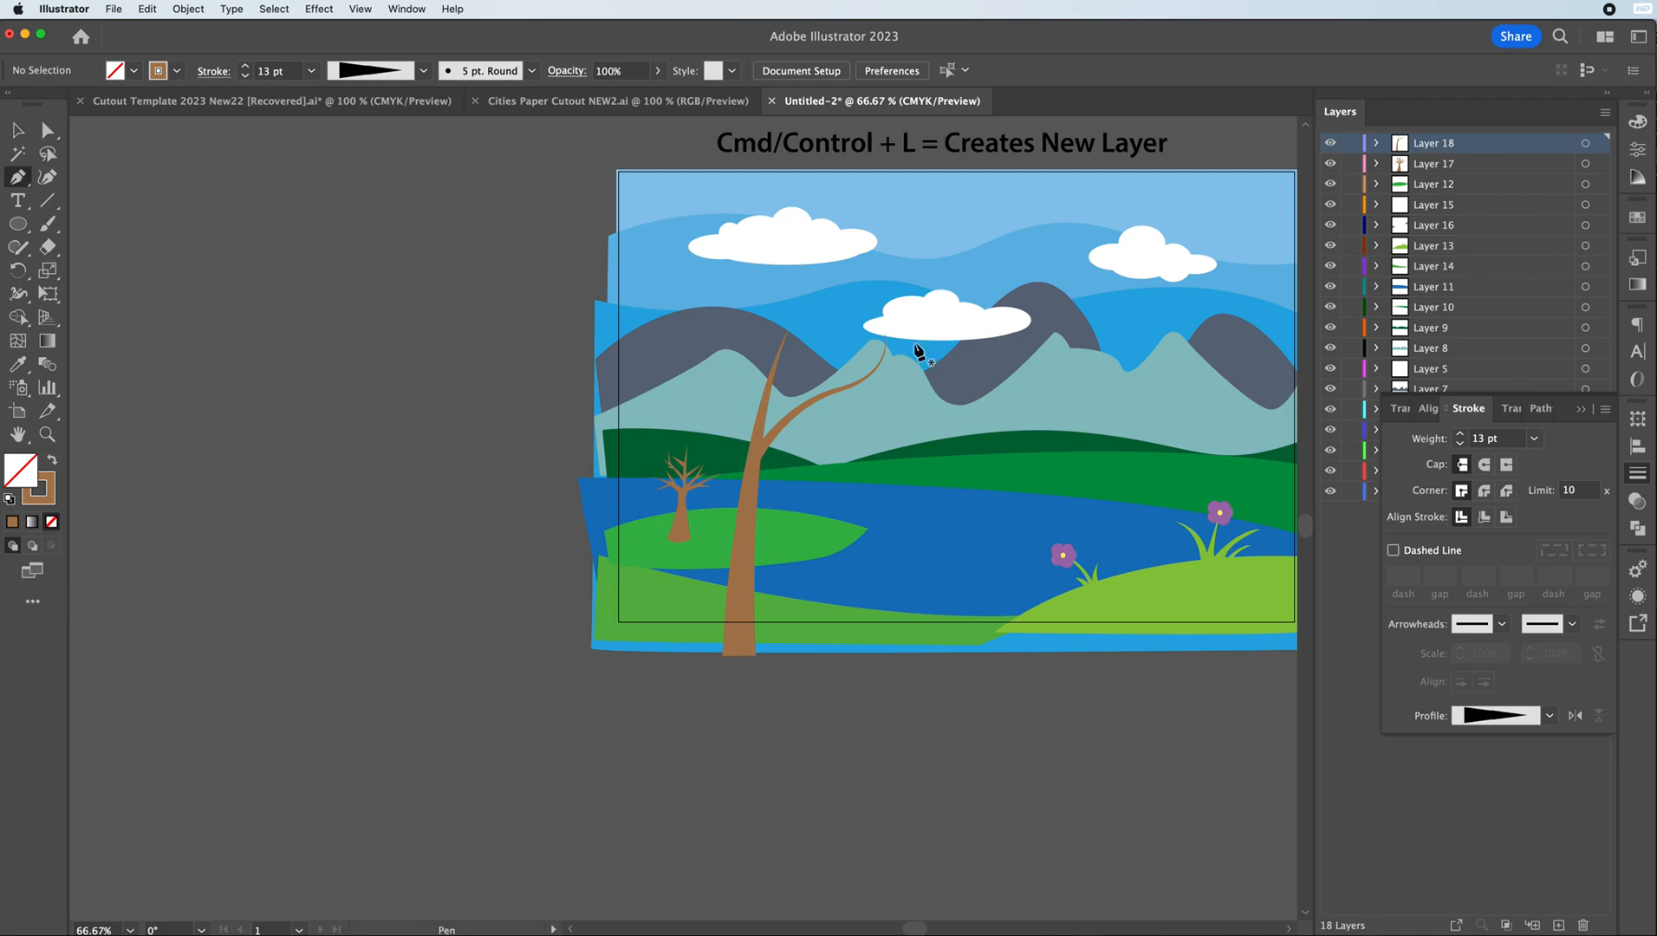
pyautogui.click(810, 405)
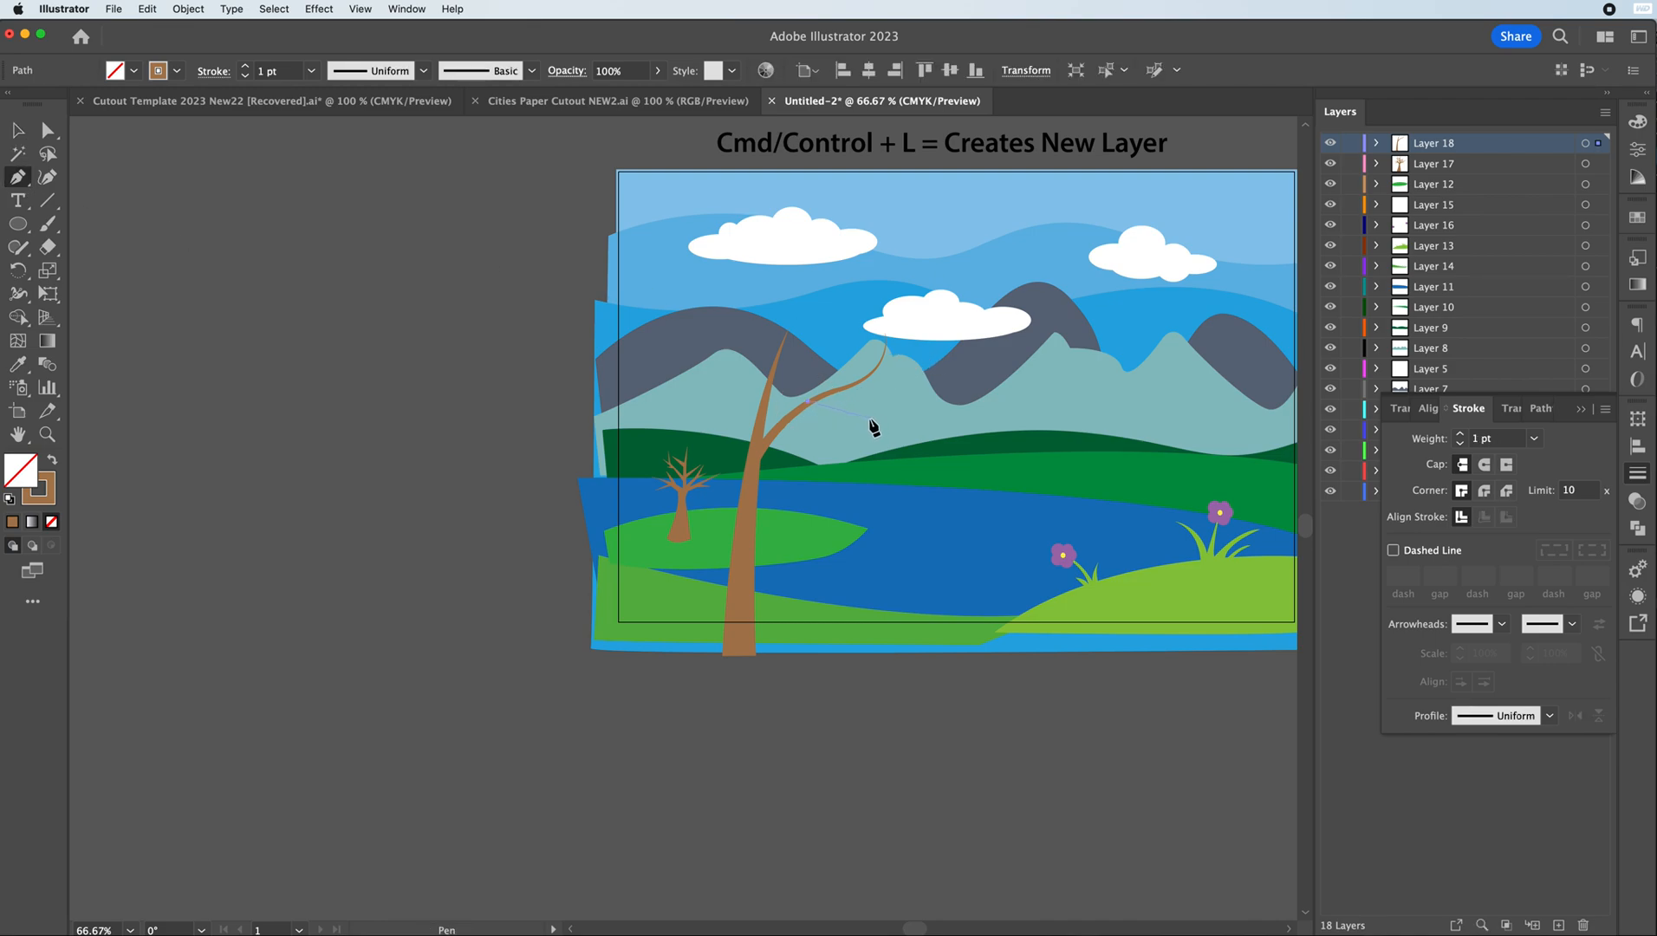
pyautogui.moveTo(888, 440); pyautogui.dragTo(910, 459)
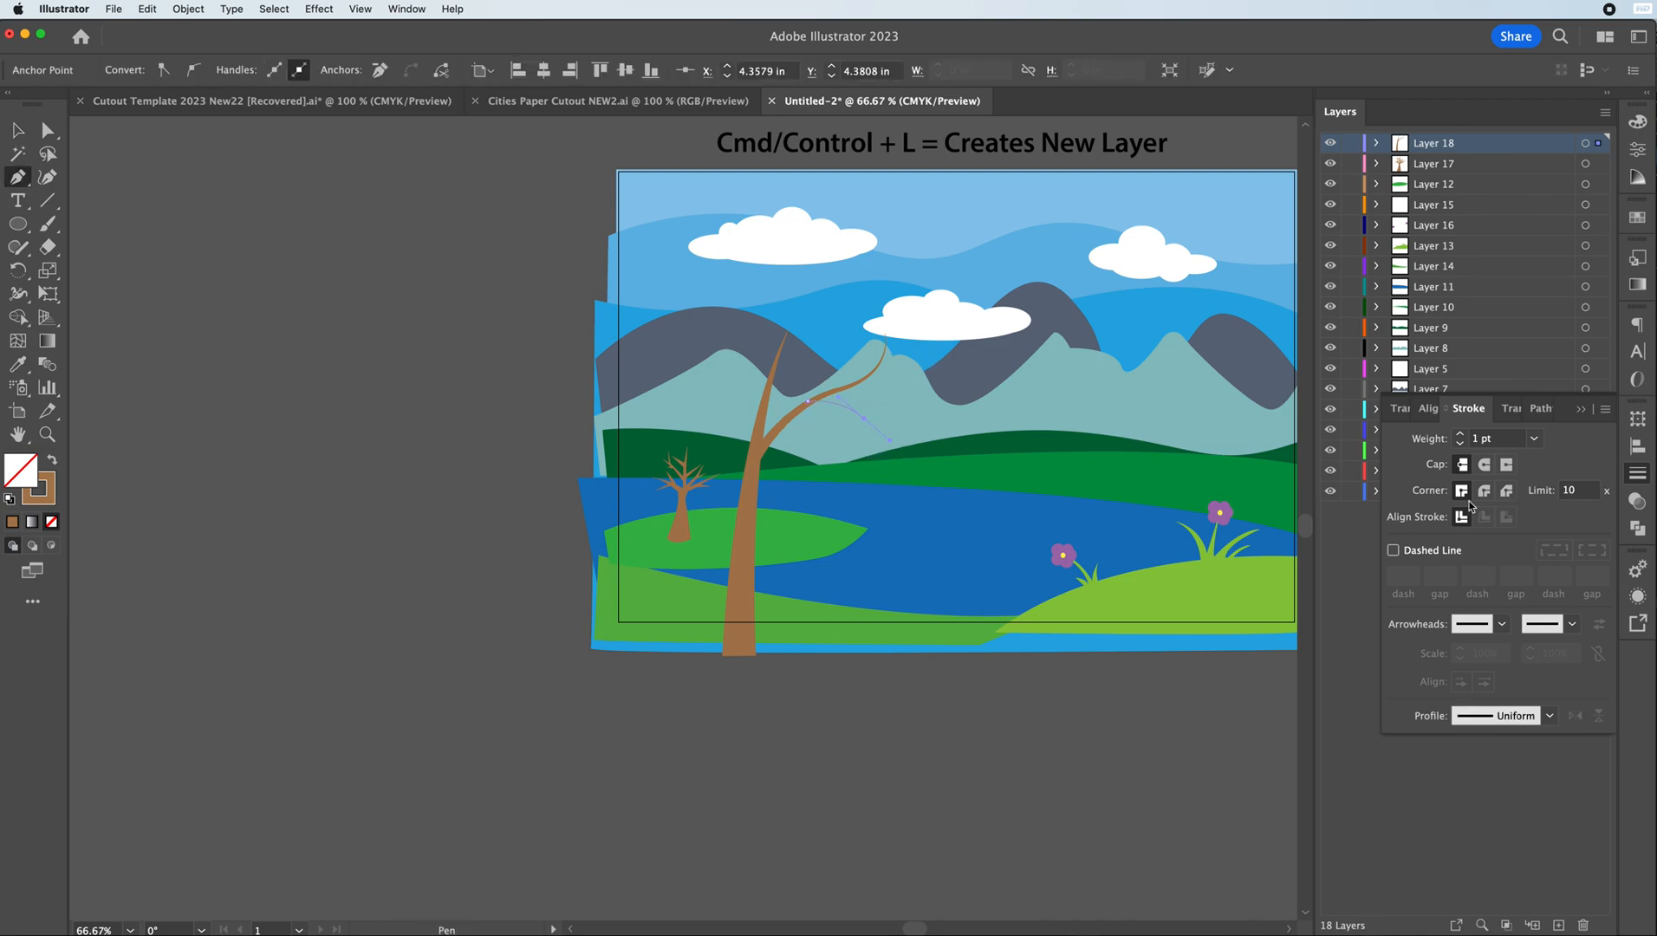
# - Apply the tapered Width Profile 4 to the twig and set its stroke weight to 4 pt
pyautogui.click(1460, 435)
pyautogui.click(1461, 435)
pyautogui.click(1550, 717)
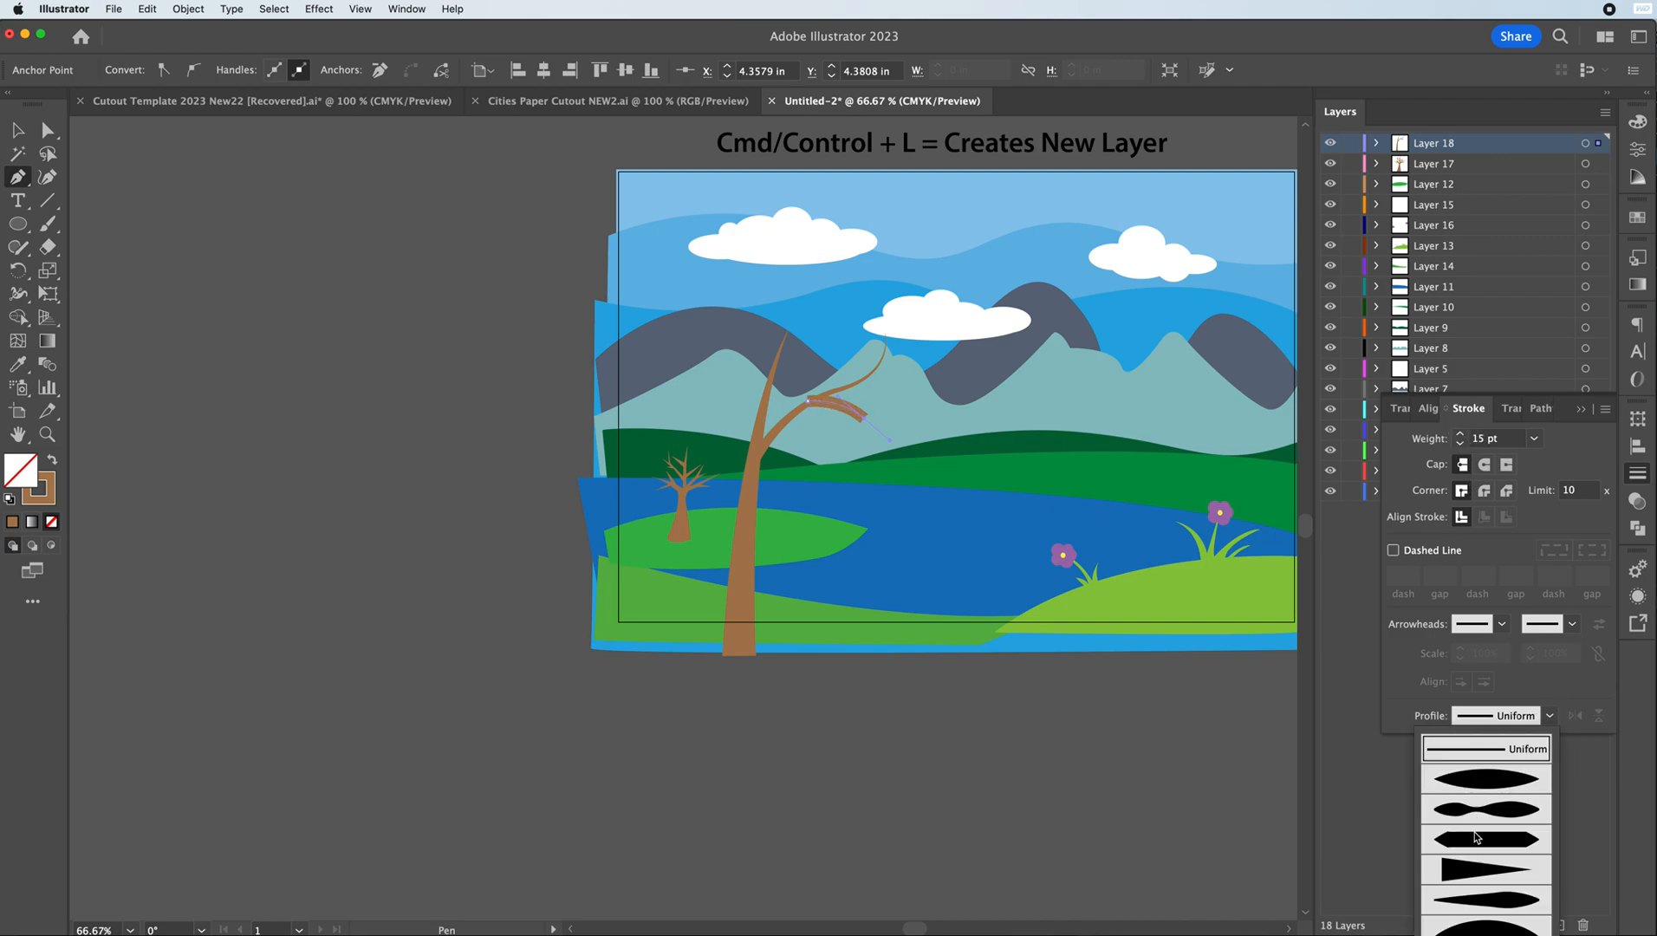
pyautogui.click(1472, 871)
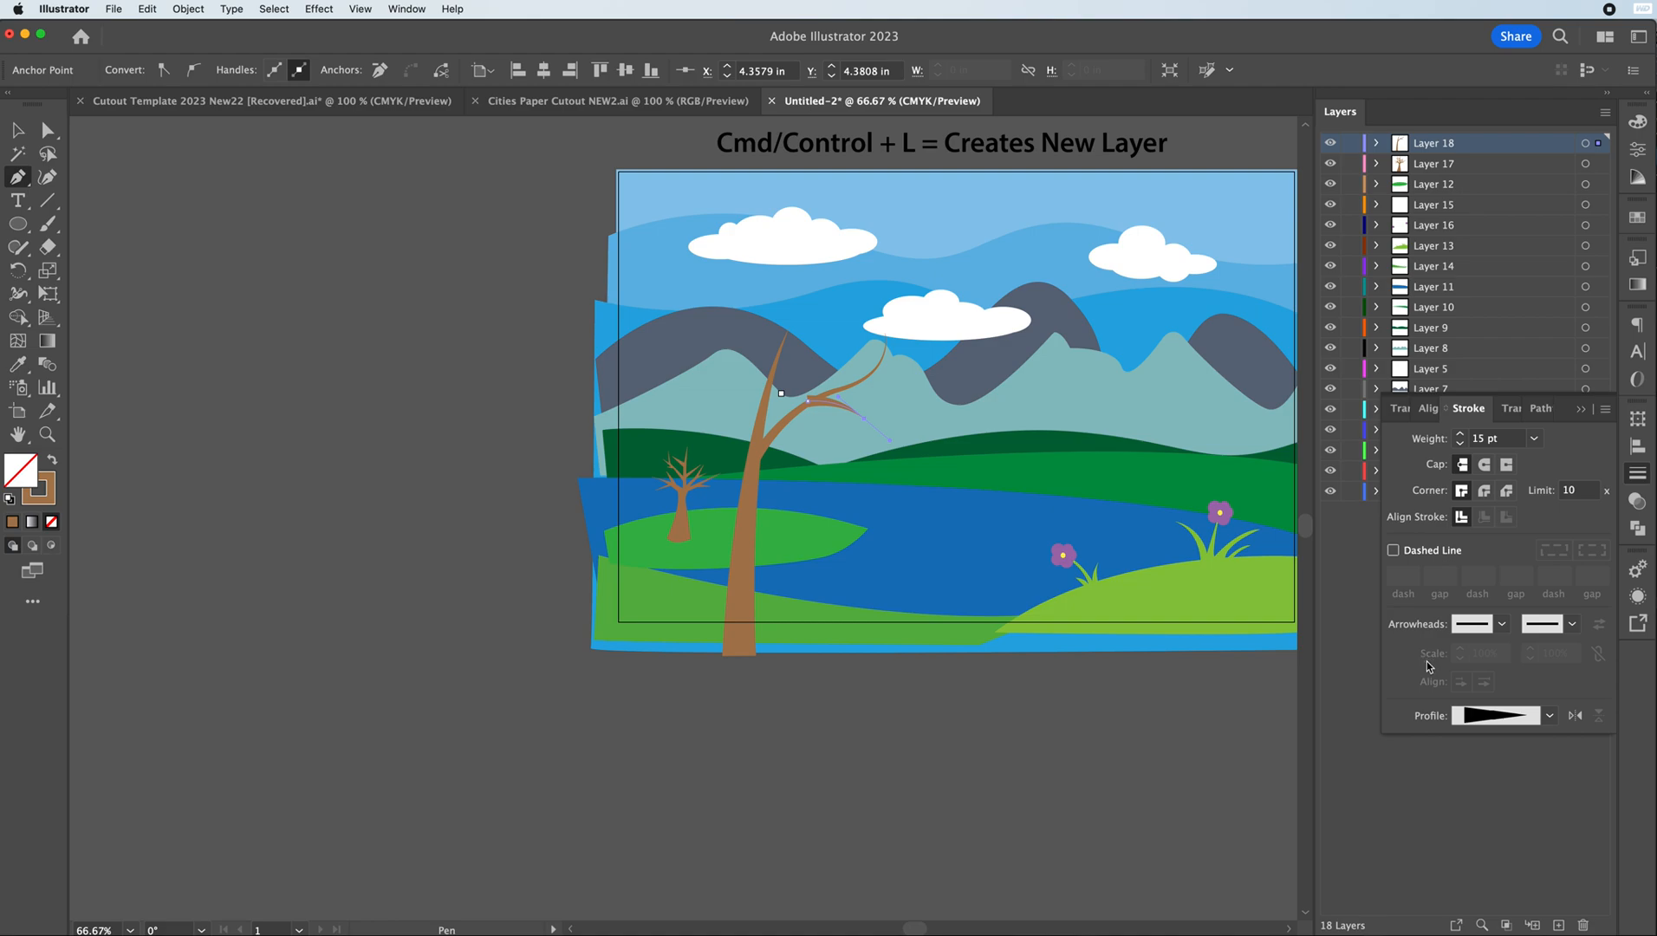
pyautogui.click(1458, 444)
pyautogui.click(1459, 441)
# - Select the twig and widen its base with the Width tool to about 7.28 pt
pyautogui.click(17, 130)
pyautogui.click(791, 338)
pyautogui.click(825, 406)
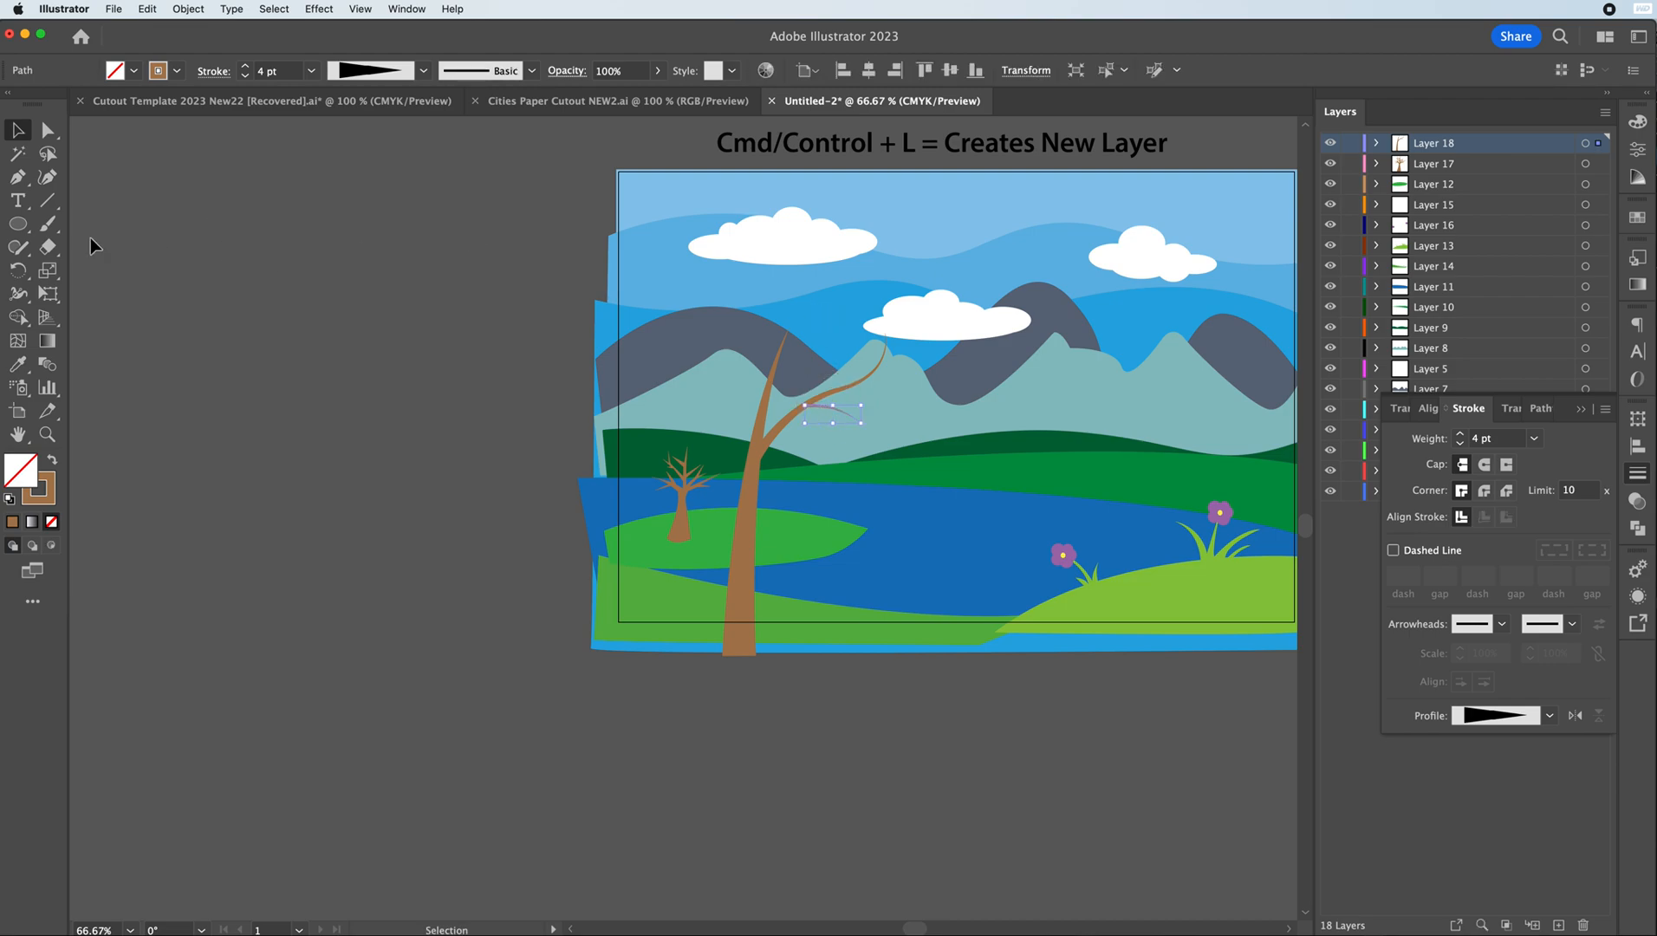
pyautogui.click(24, 300)
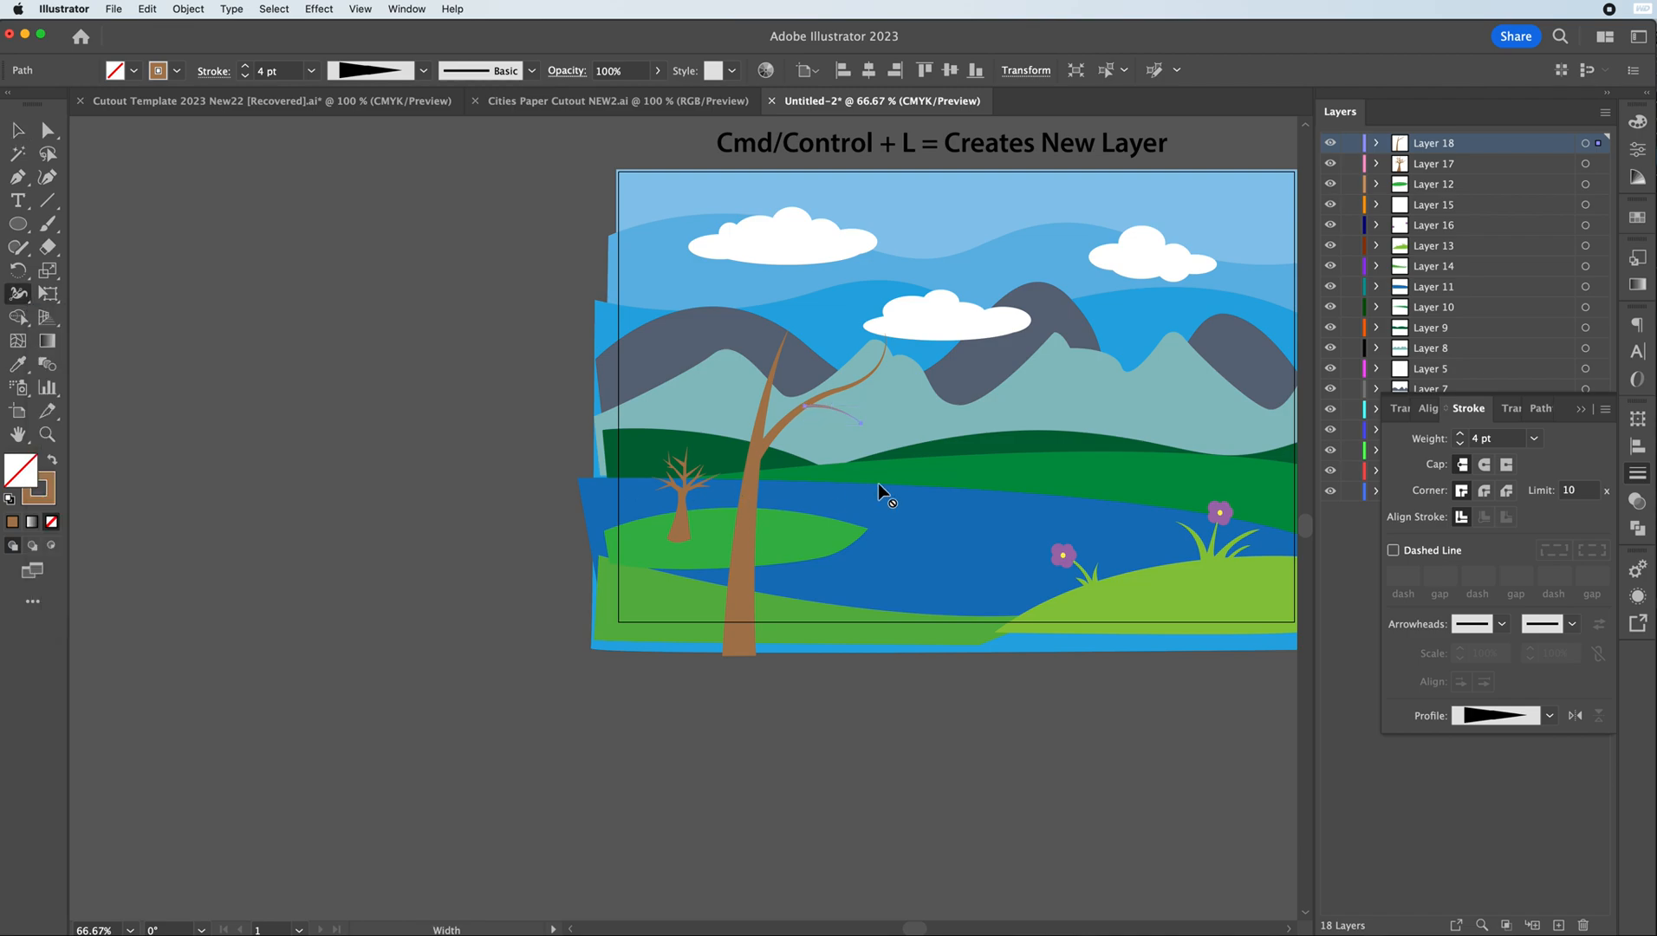
pyautogui.click(806, 414)
pyautogui.moveTo(806, 420); pyautogui.dragTo(784, 414)
pyautogui.moveTo(749, 647)
pyautogui.mouseDown()
pyautogui.moveTo(804, 644)
pyautogui.moveTo(756, 655)
pyautogui.mouseUp()
pyautogui.click(17, 130)
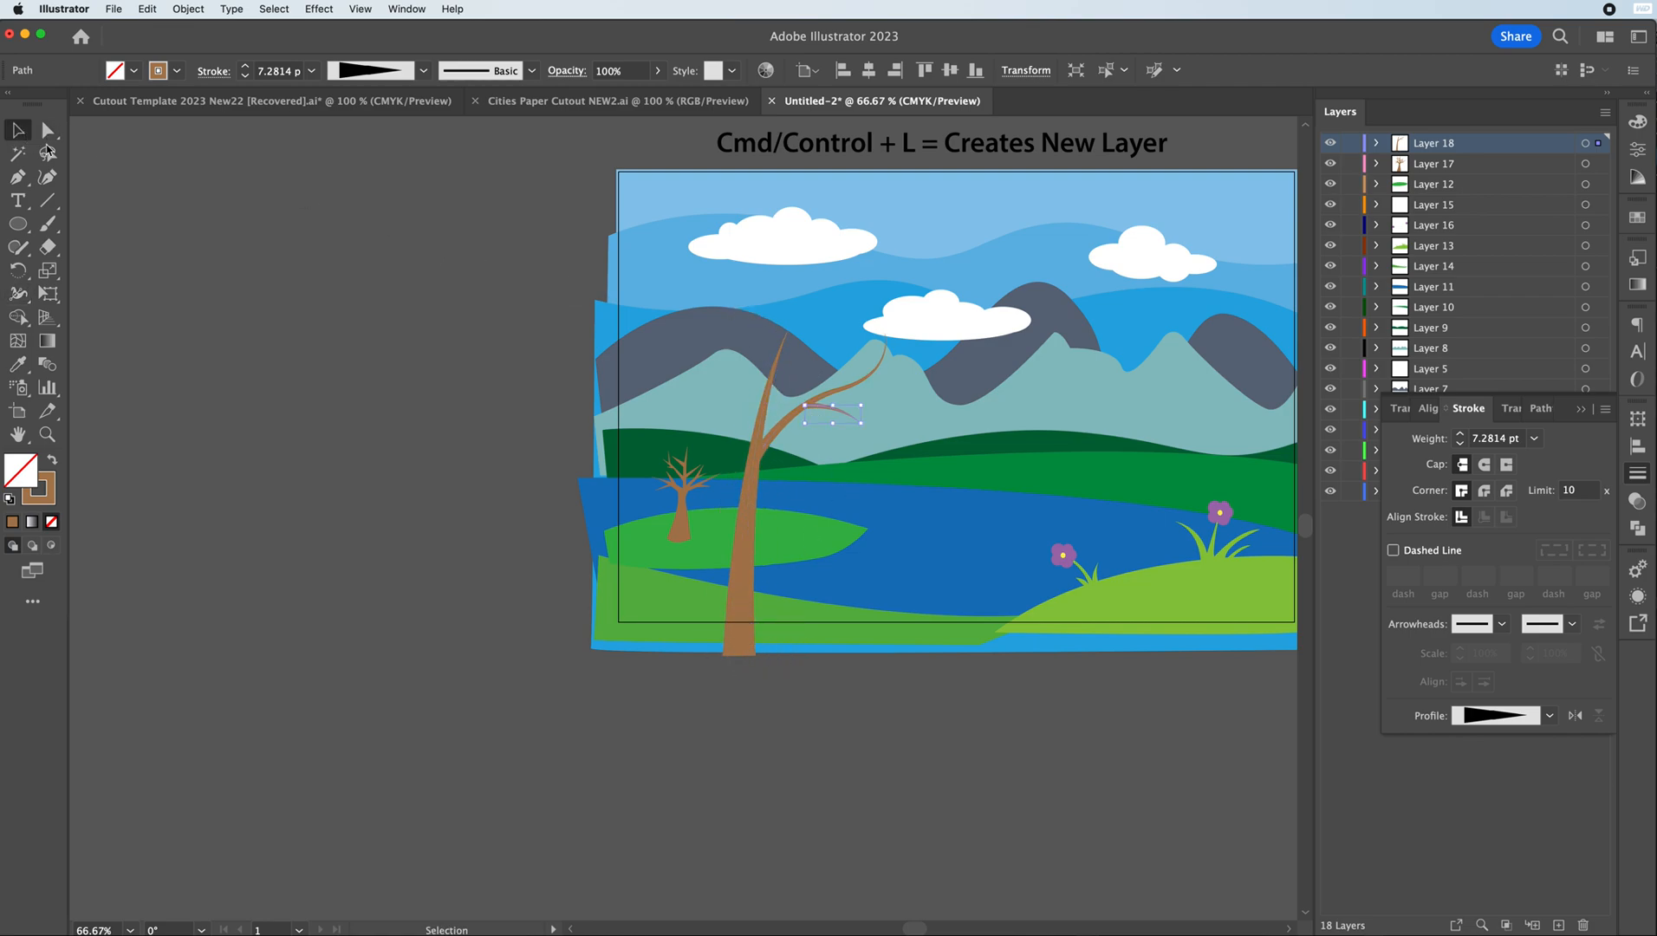
pyautogui.click(263, 234)
# - Select the long branch and narrow its base with the Width tool to about 11.83 pt
pyautogui.press('super+=')
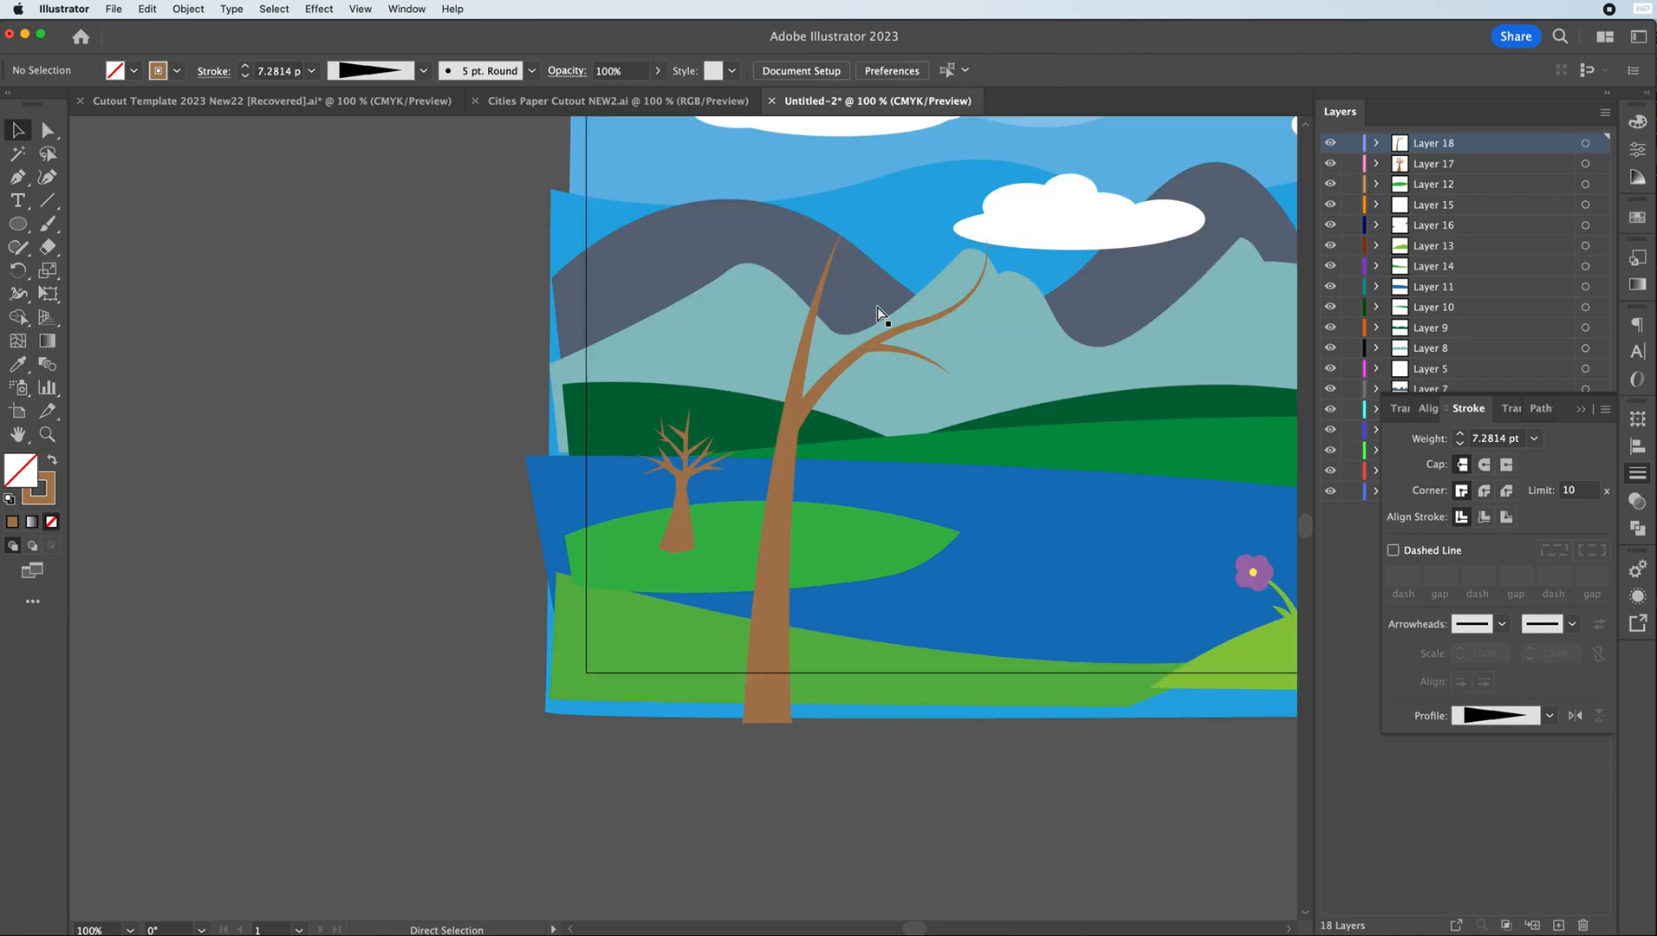
pyautogui.click(835, 374)
pyautogui.click(17, 293)
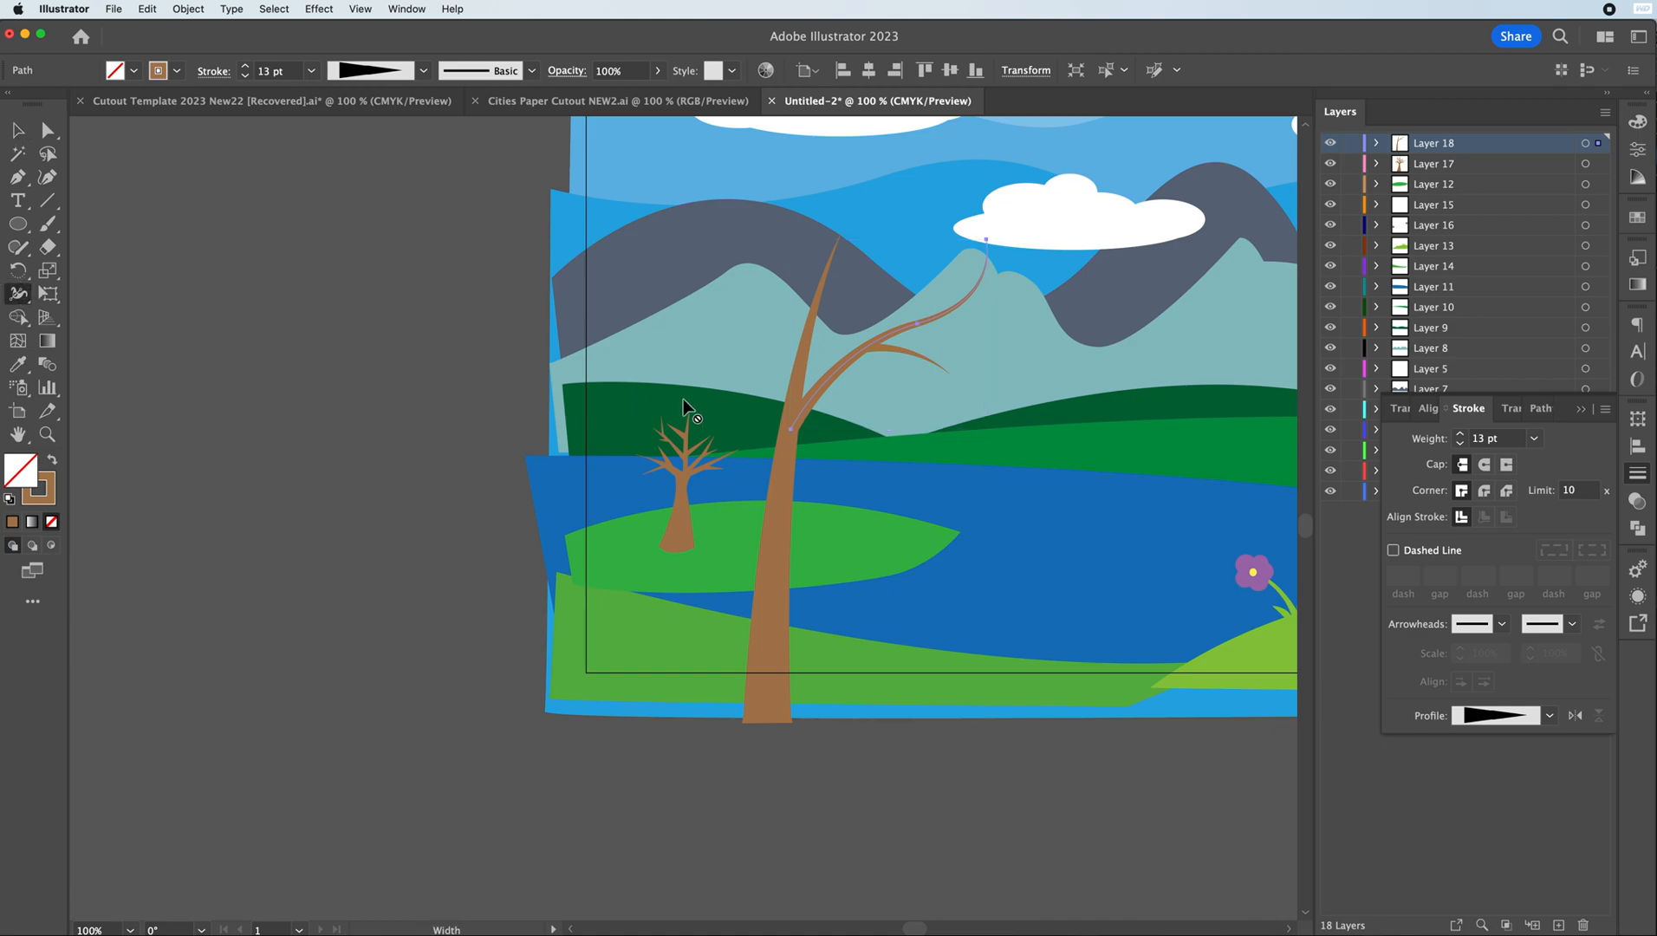
pyautogui.moveTo(805, 443); pyautogui.dragTo(791, 443)
# - Reshape the trunk with the Width tool, slimming its middle and the part just above the base to form a flared foot
pyautogui.moveTo(766, 472); pyautogui.dragTo(758, 472)
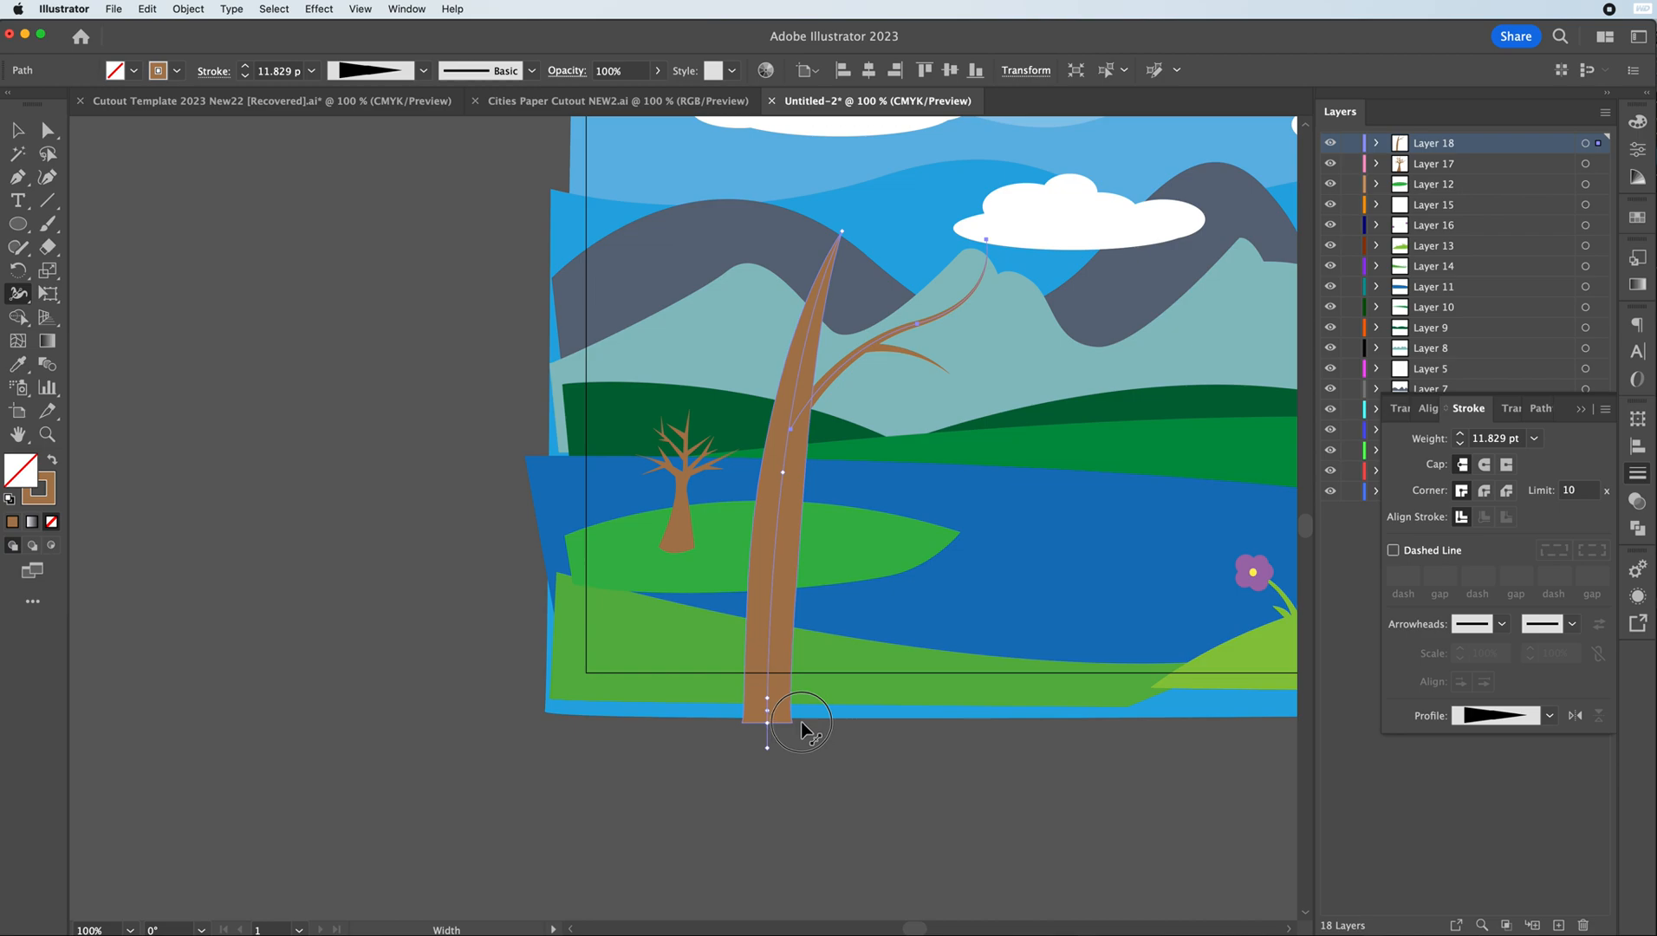
pyautogui.moveTo(790, 711)
pyautogui.mouseDown()
pyautogui.moveTo(754, 714)
pyautogui.moveTo(784, 711)
pyautogui.mouseUp()
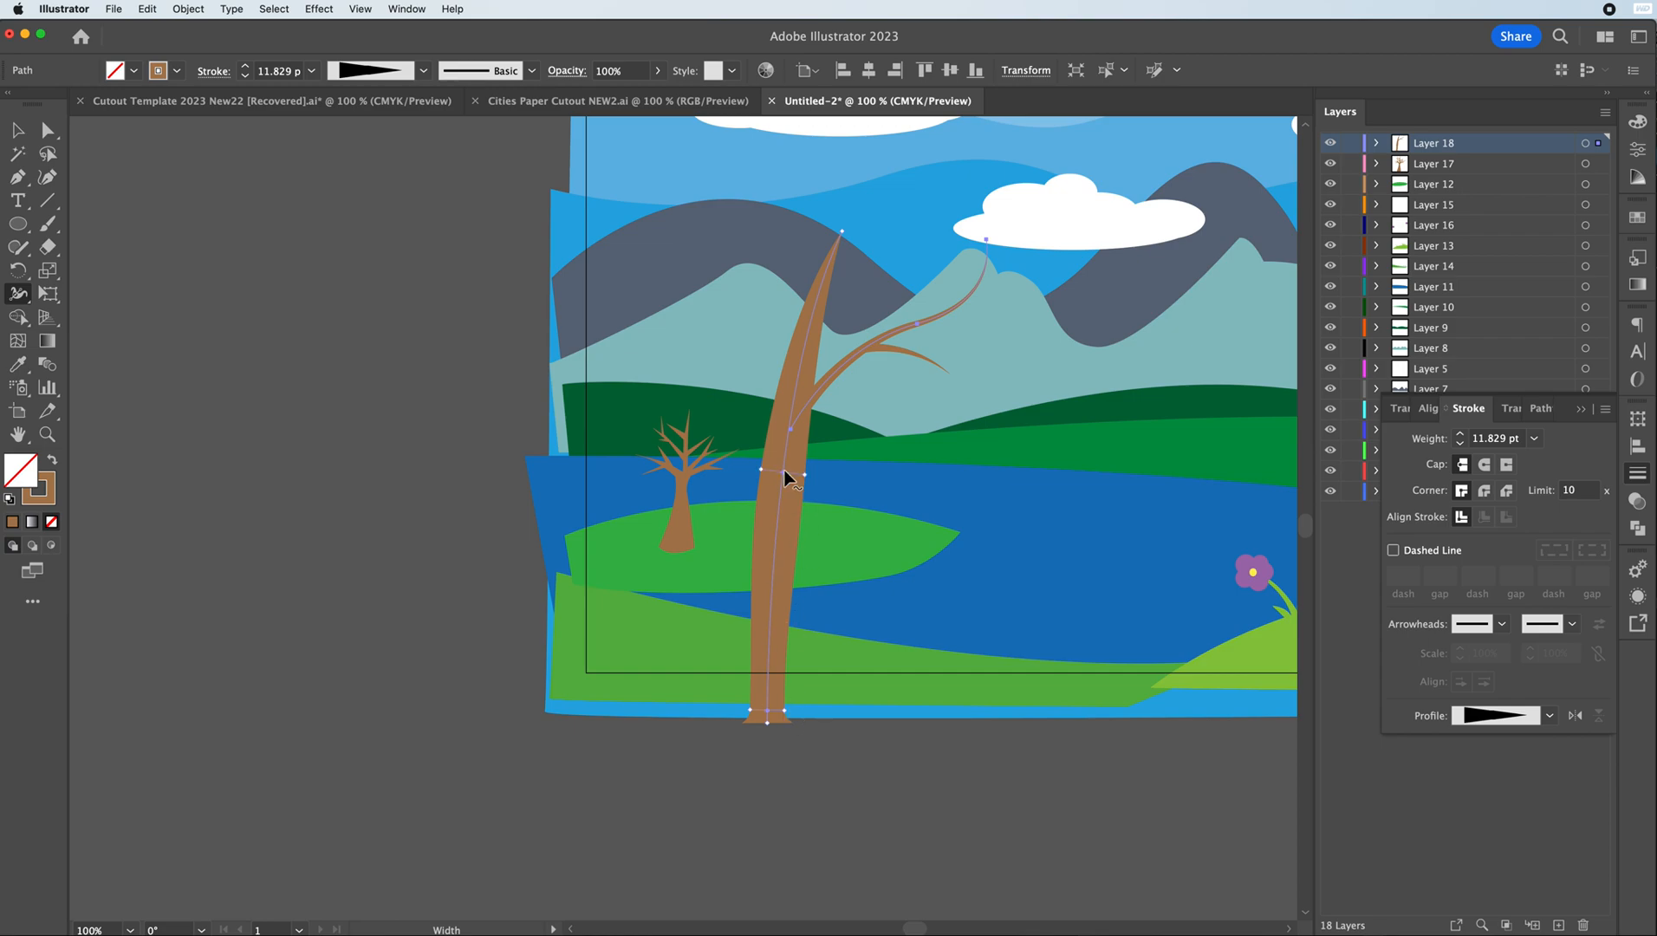
pyautogui.moveTo(806, 474); pyautogui.dragTo(791, 480)
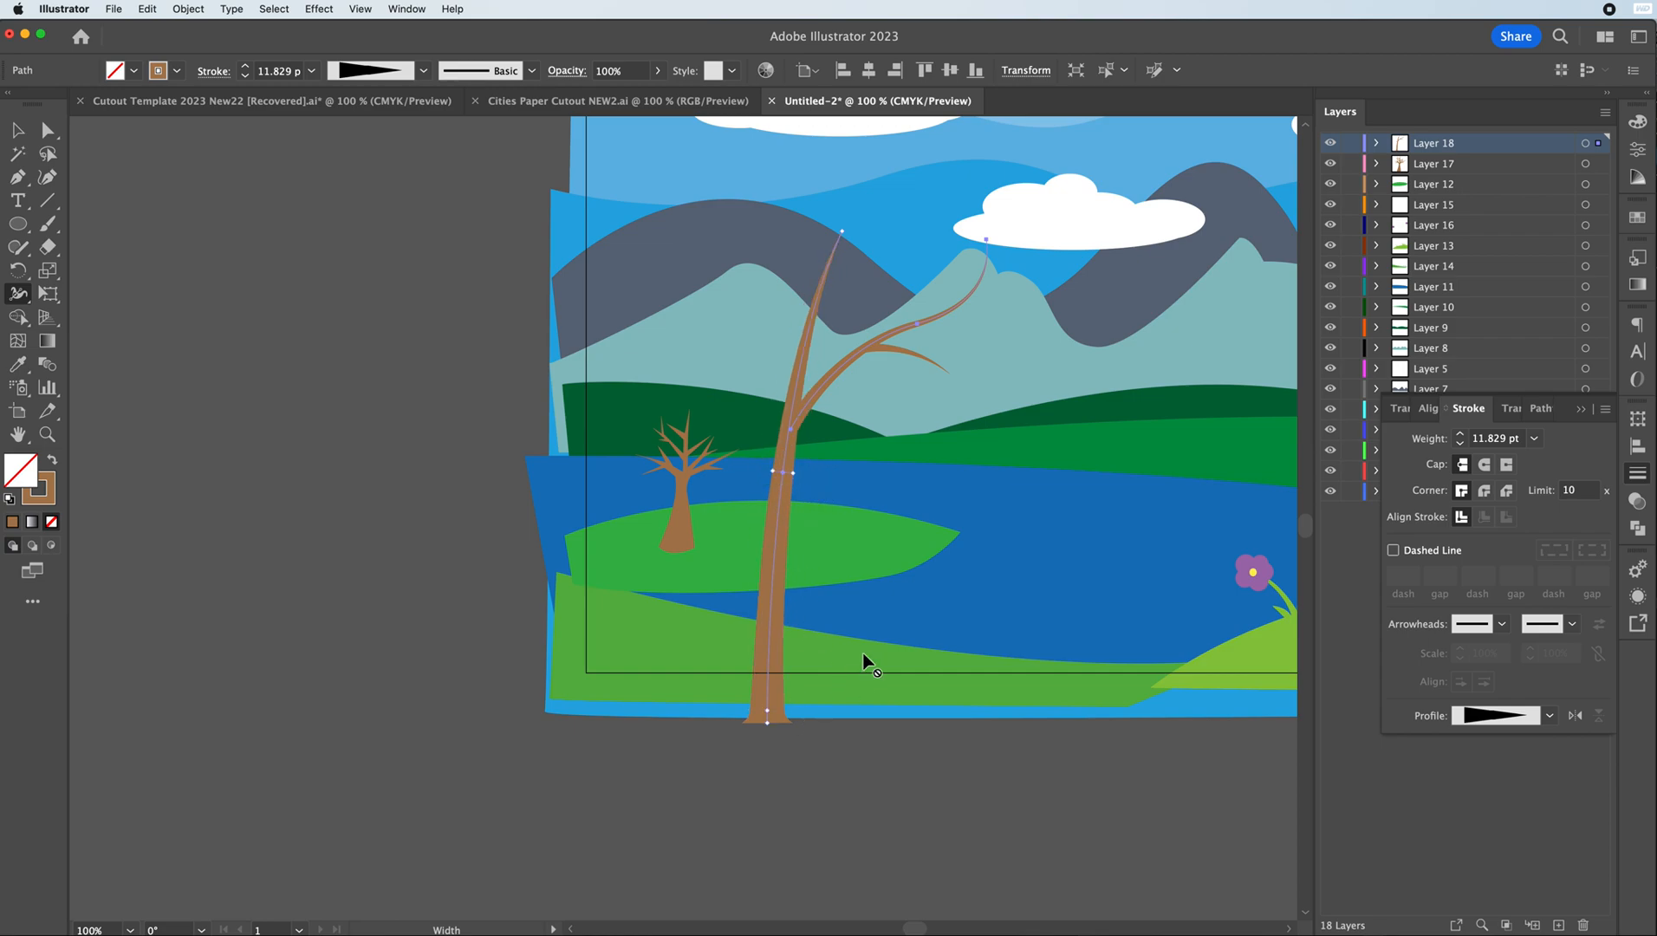
# - Widen the large trunk's base and middle with the Width tool, and the long right branch's base to about 22.98 pt
pyautogui.moveTo(783, 715); pyautogui.dragTo(818, 710)
pyautogui.moveTo(794, 472); pyautogui.dragTo(805, 472)
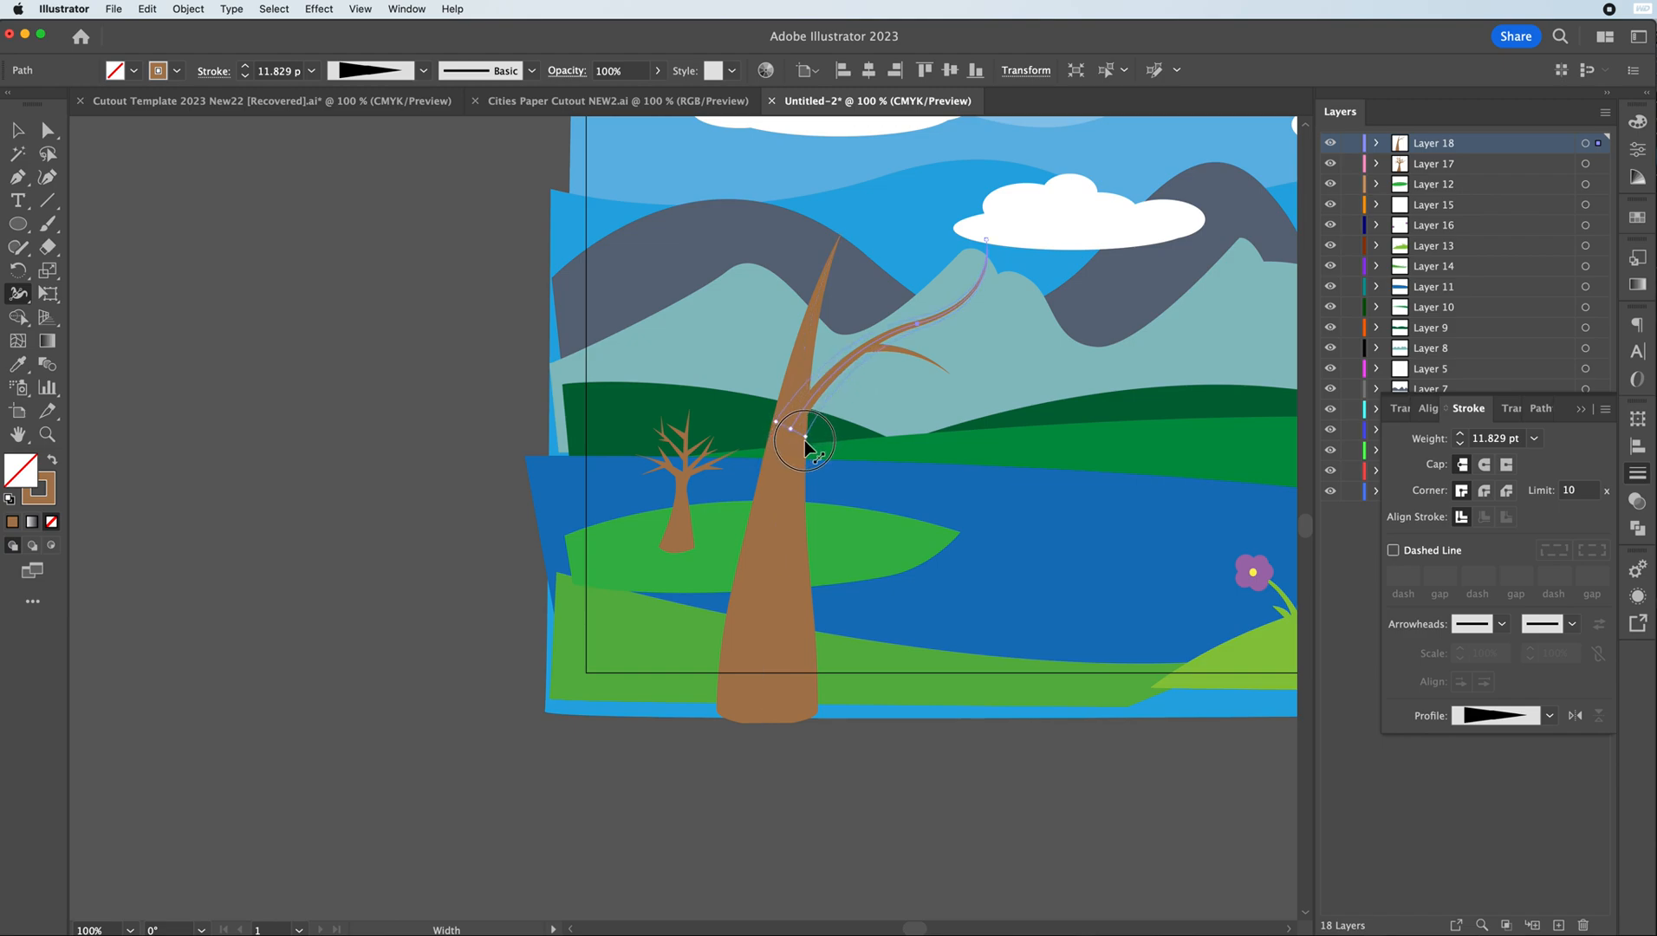
pyautogui.moveTo(801, 438); pyautogui.dragTo(804, 435)
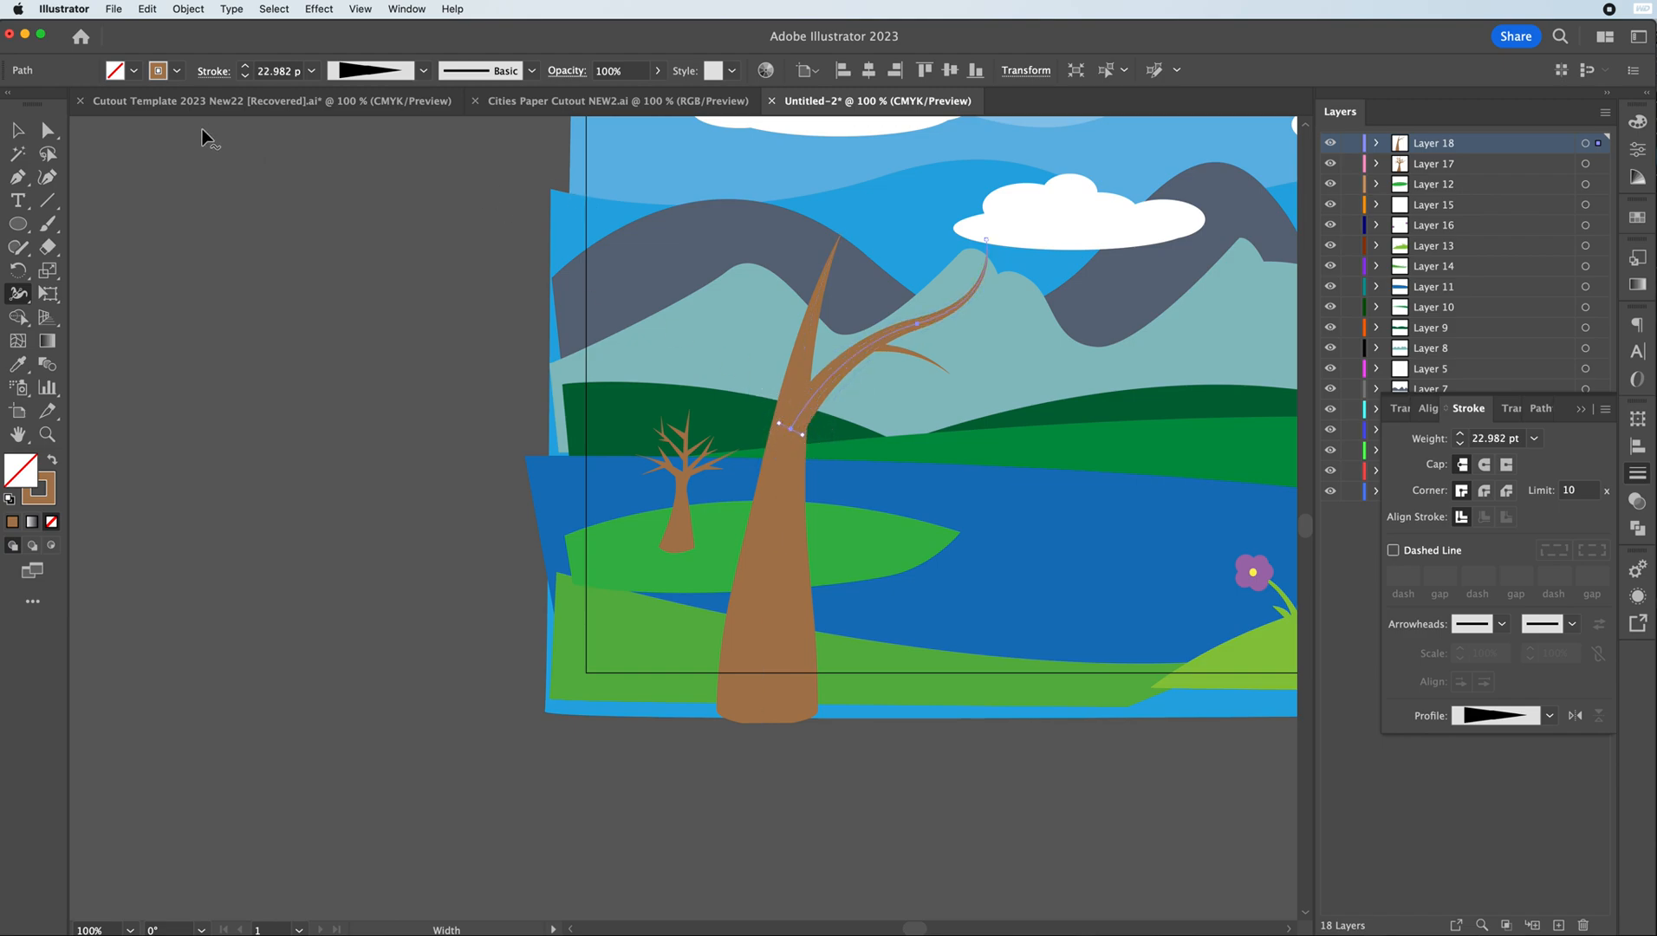
pyautogui.click(26, 132)
pyautogui.click(243, 199)
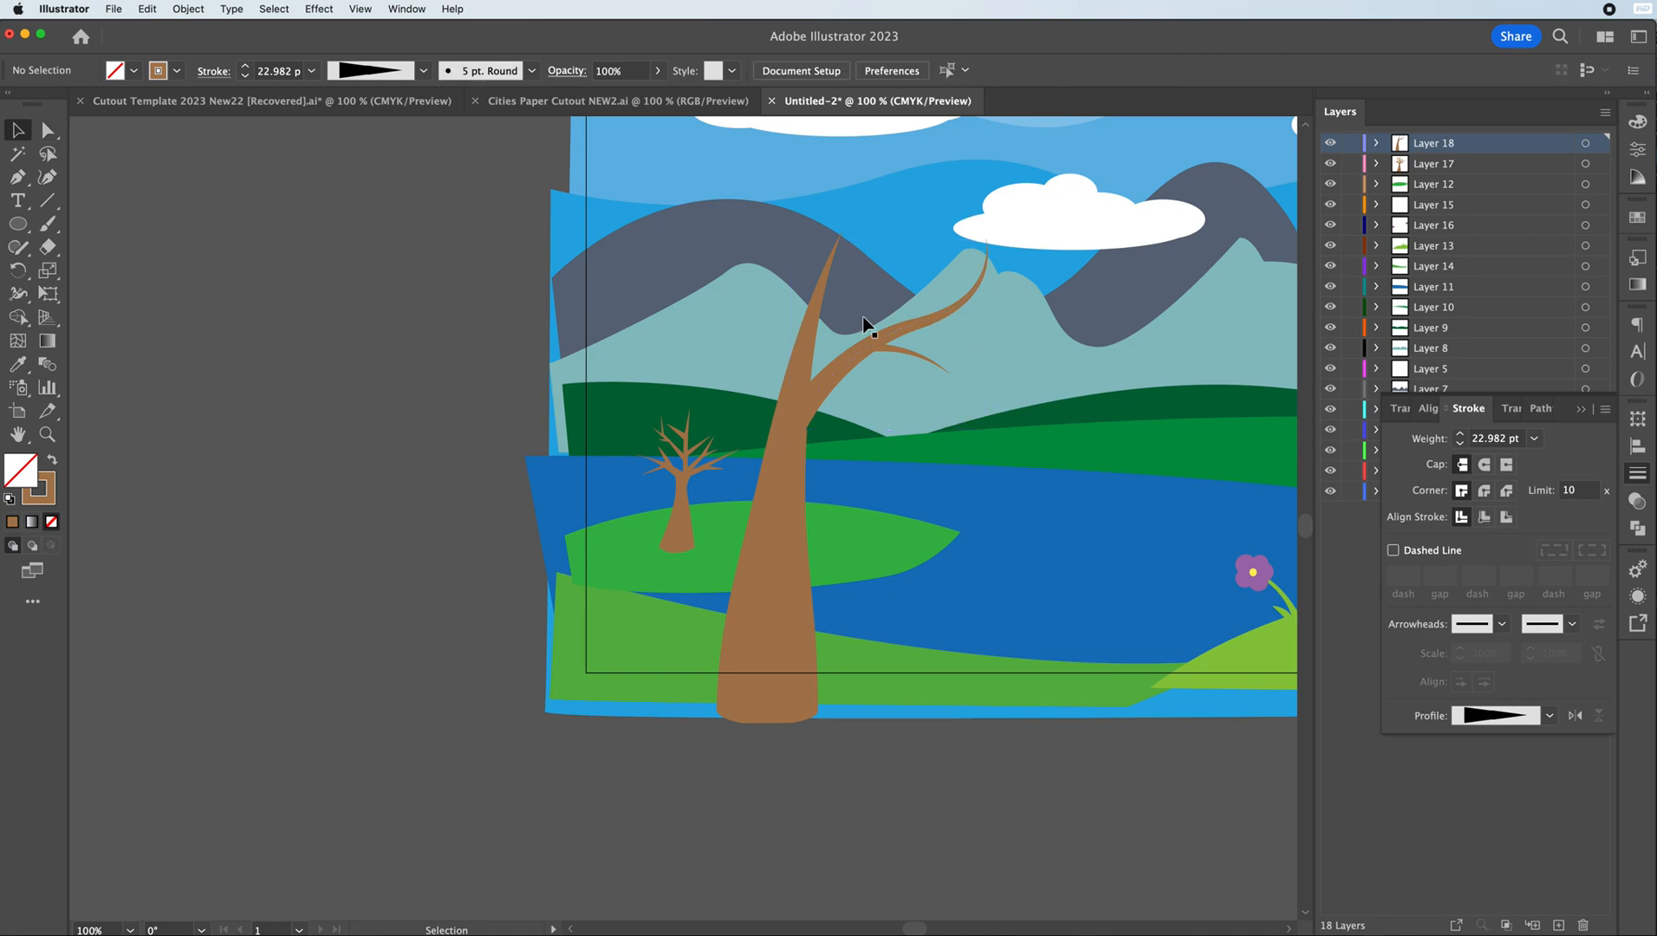
# - Draw a short curved twig rising from the long right branch and widen its base to about 6.1 pt with the Width tool
pyautogui.click(18, 177)
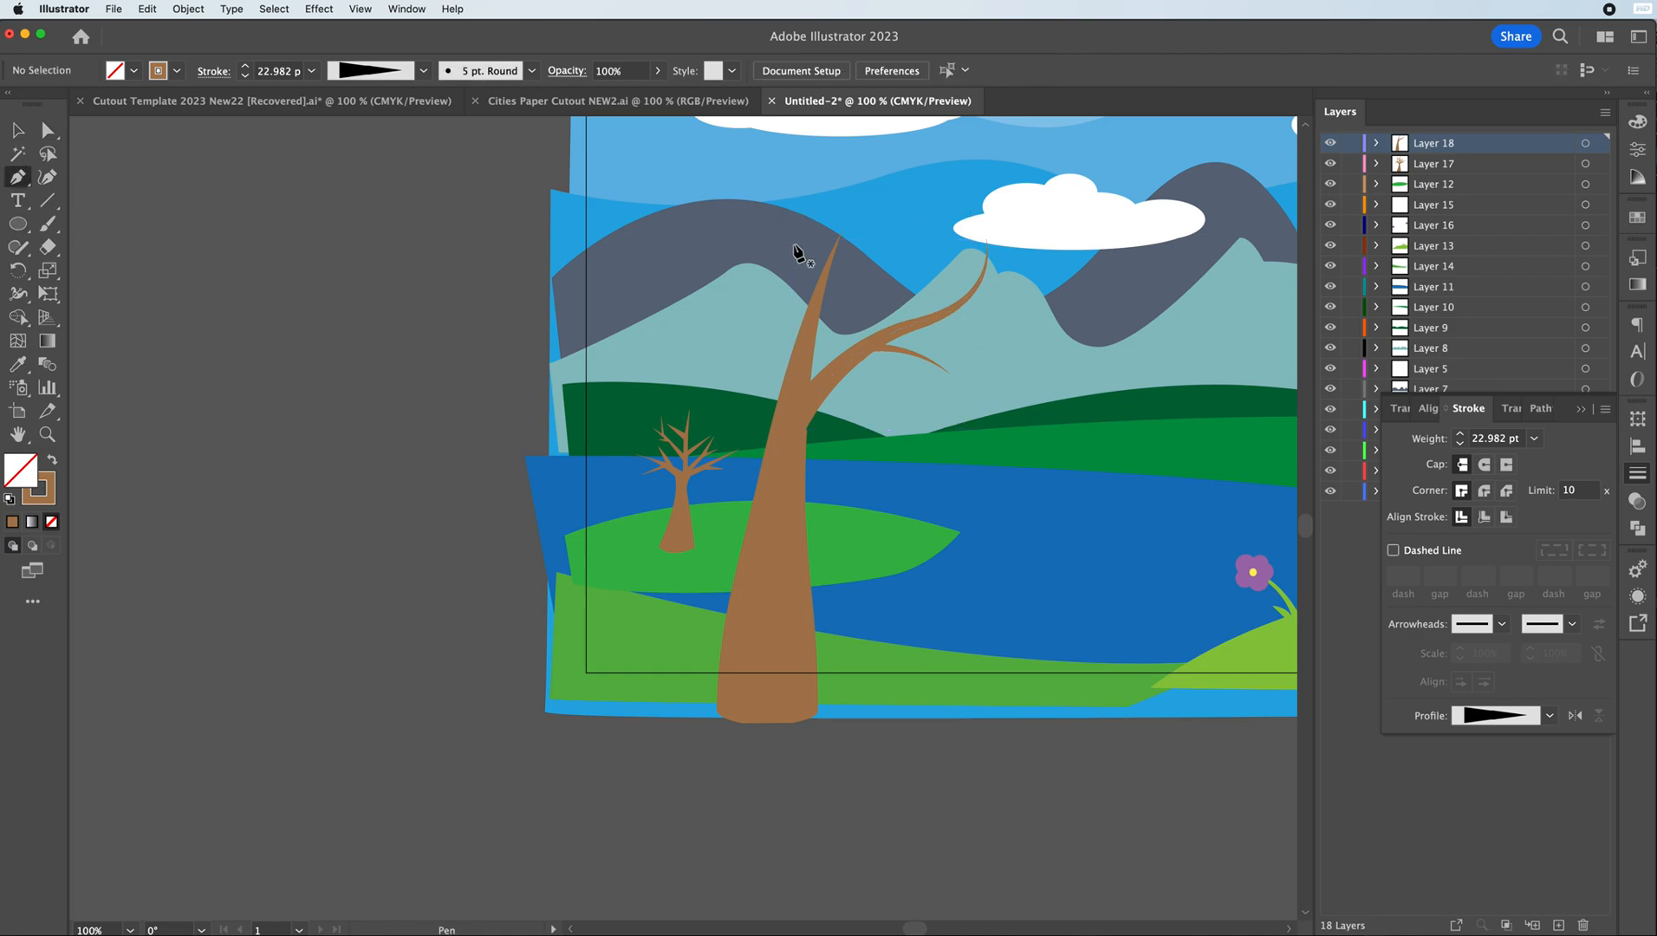
pyautogui.click(928, 319)
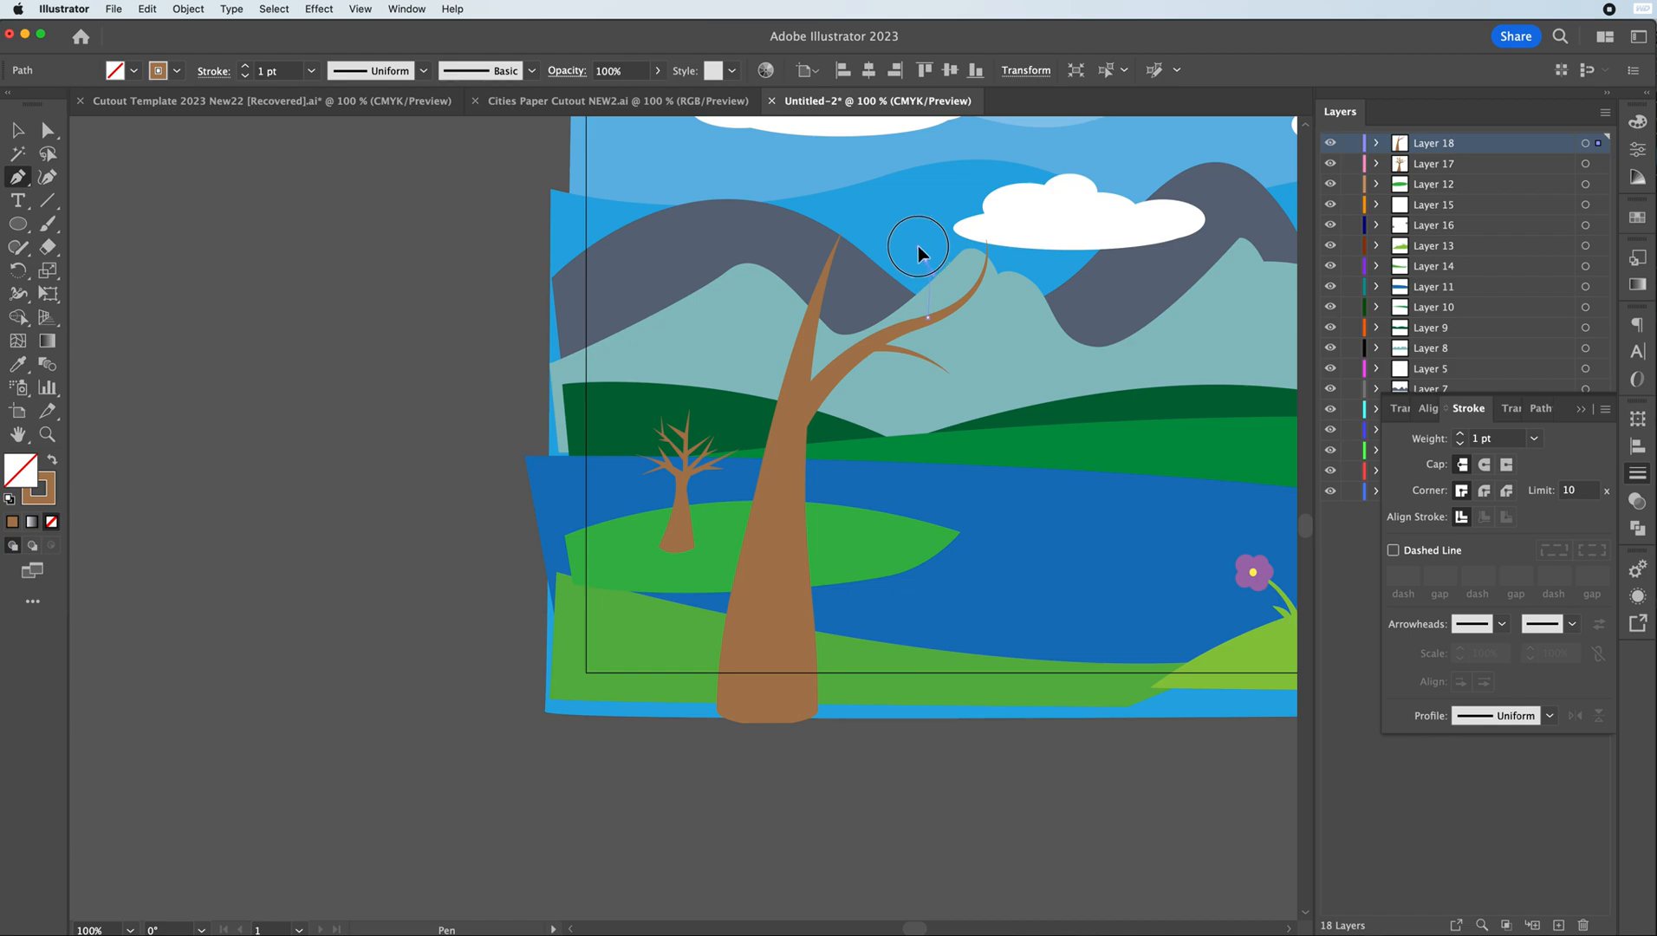
pyautogui.moveTo(911, 237); pyautogui.dragTo(909, 237)
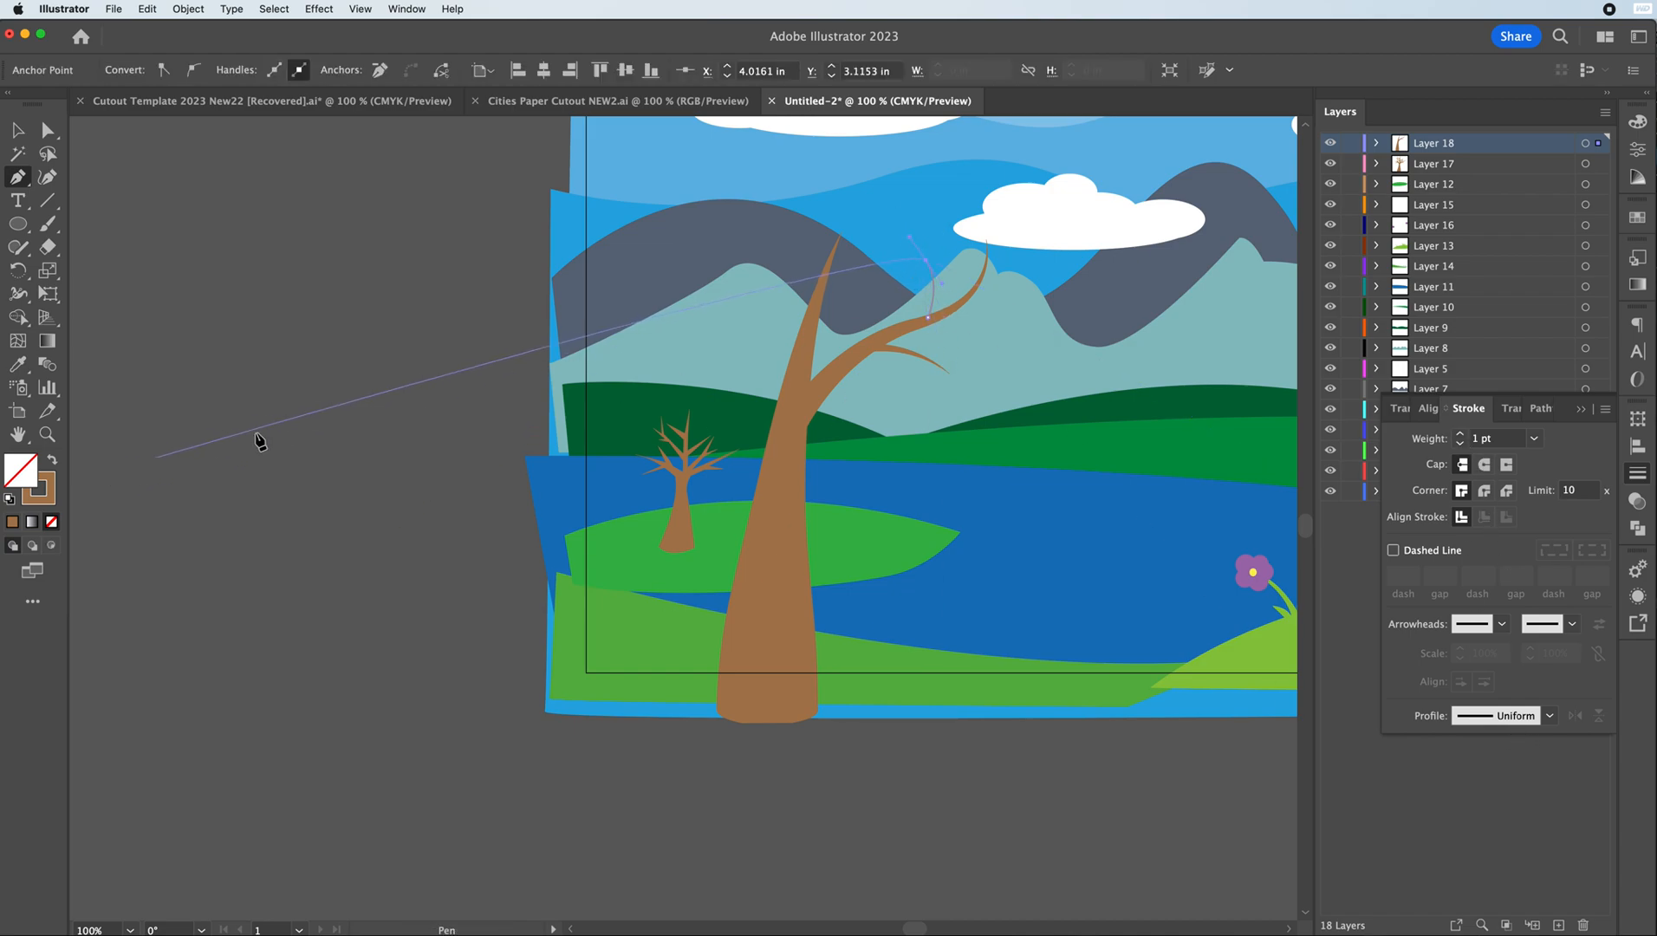
pyautogui.press('Escape')
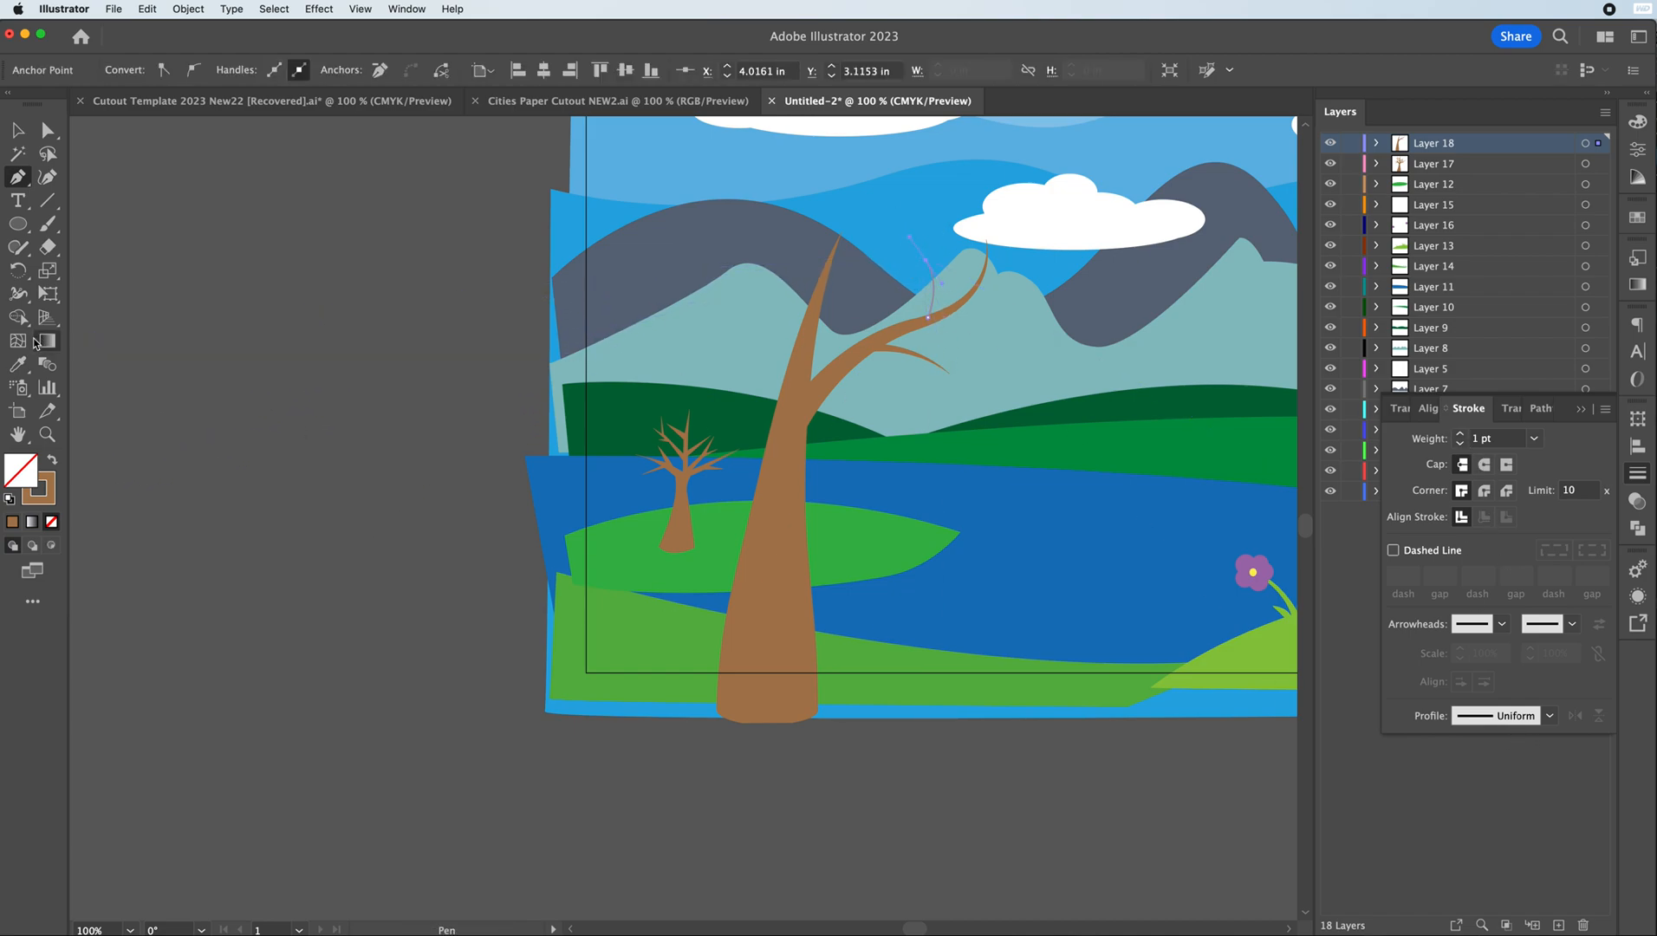
pyautogui.click(17, 296)
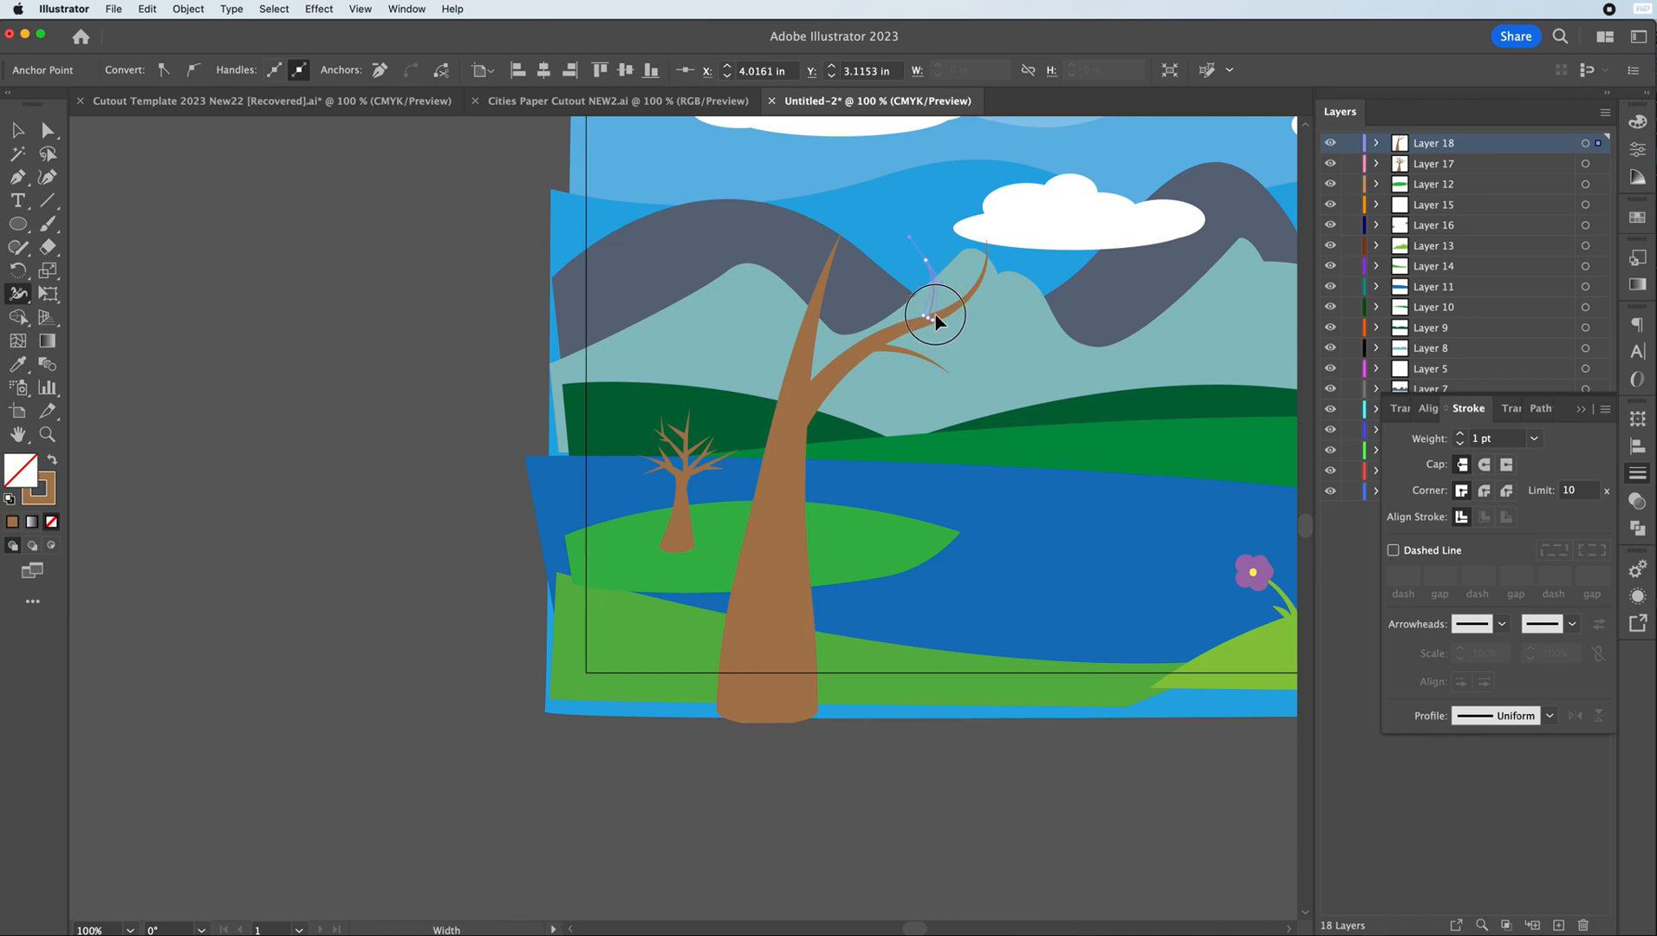
pyautogui.moveTo(934, 313); pyautogui.dragTo(941, 322)
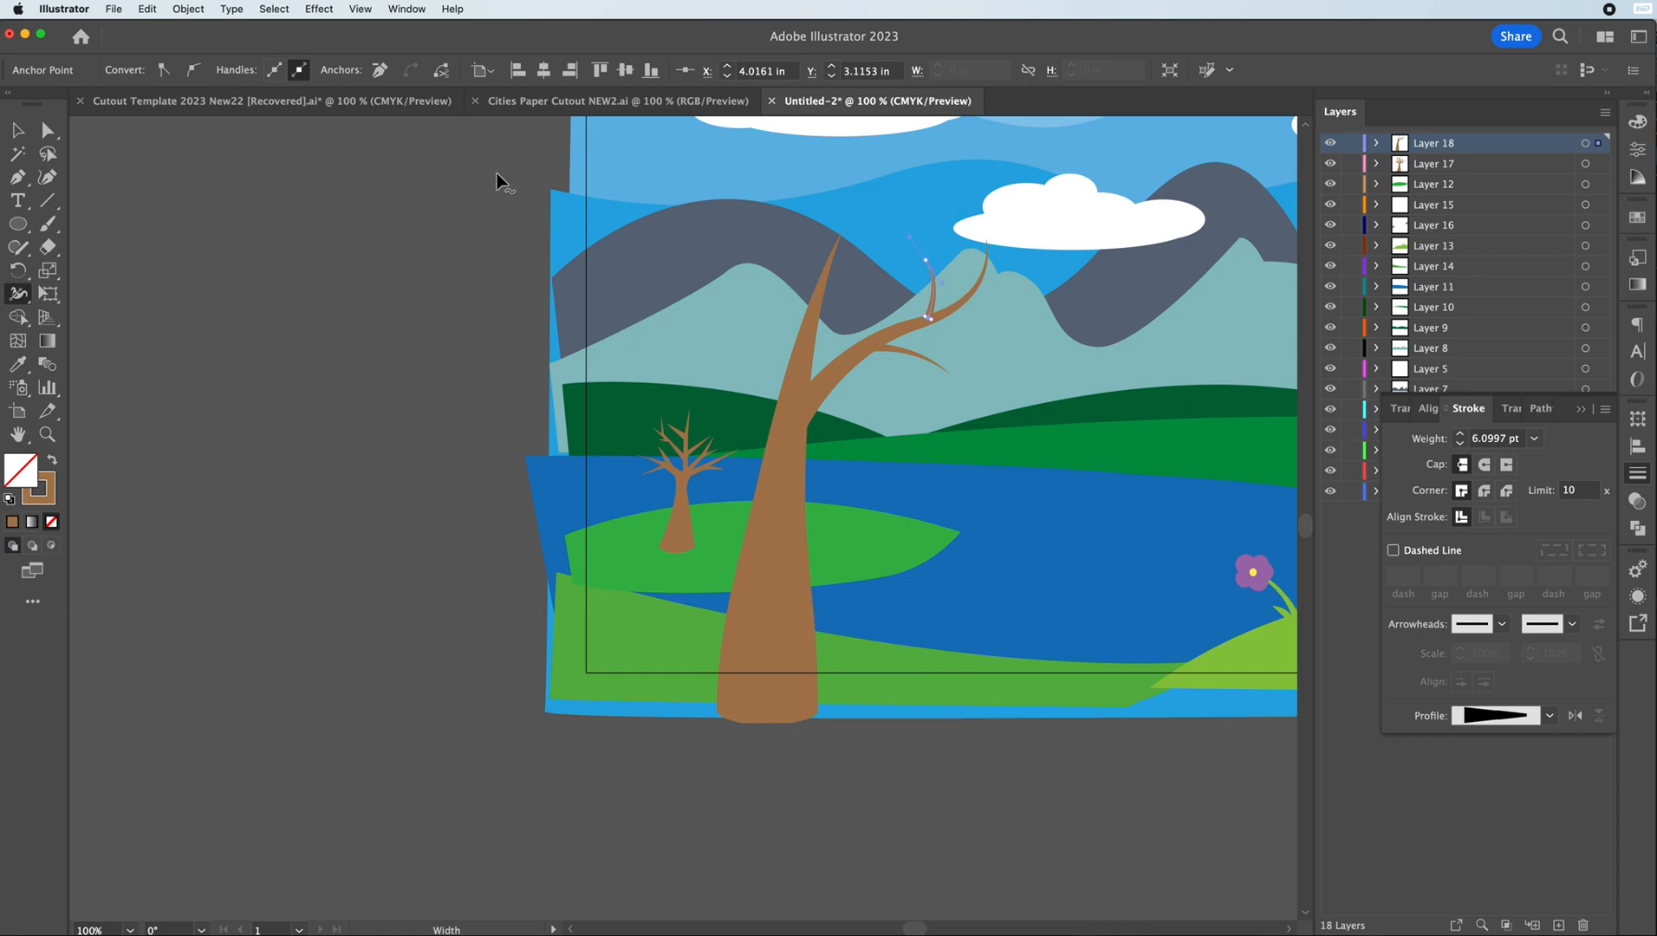
pyautogui.click(20, 131)
pyautogui.click(177, 176)
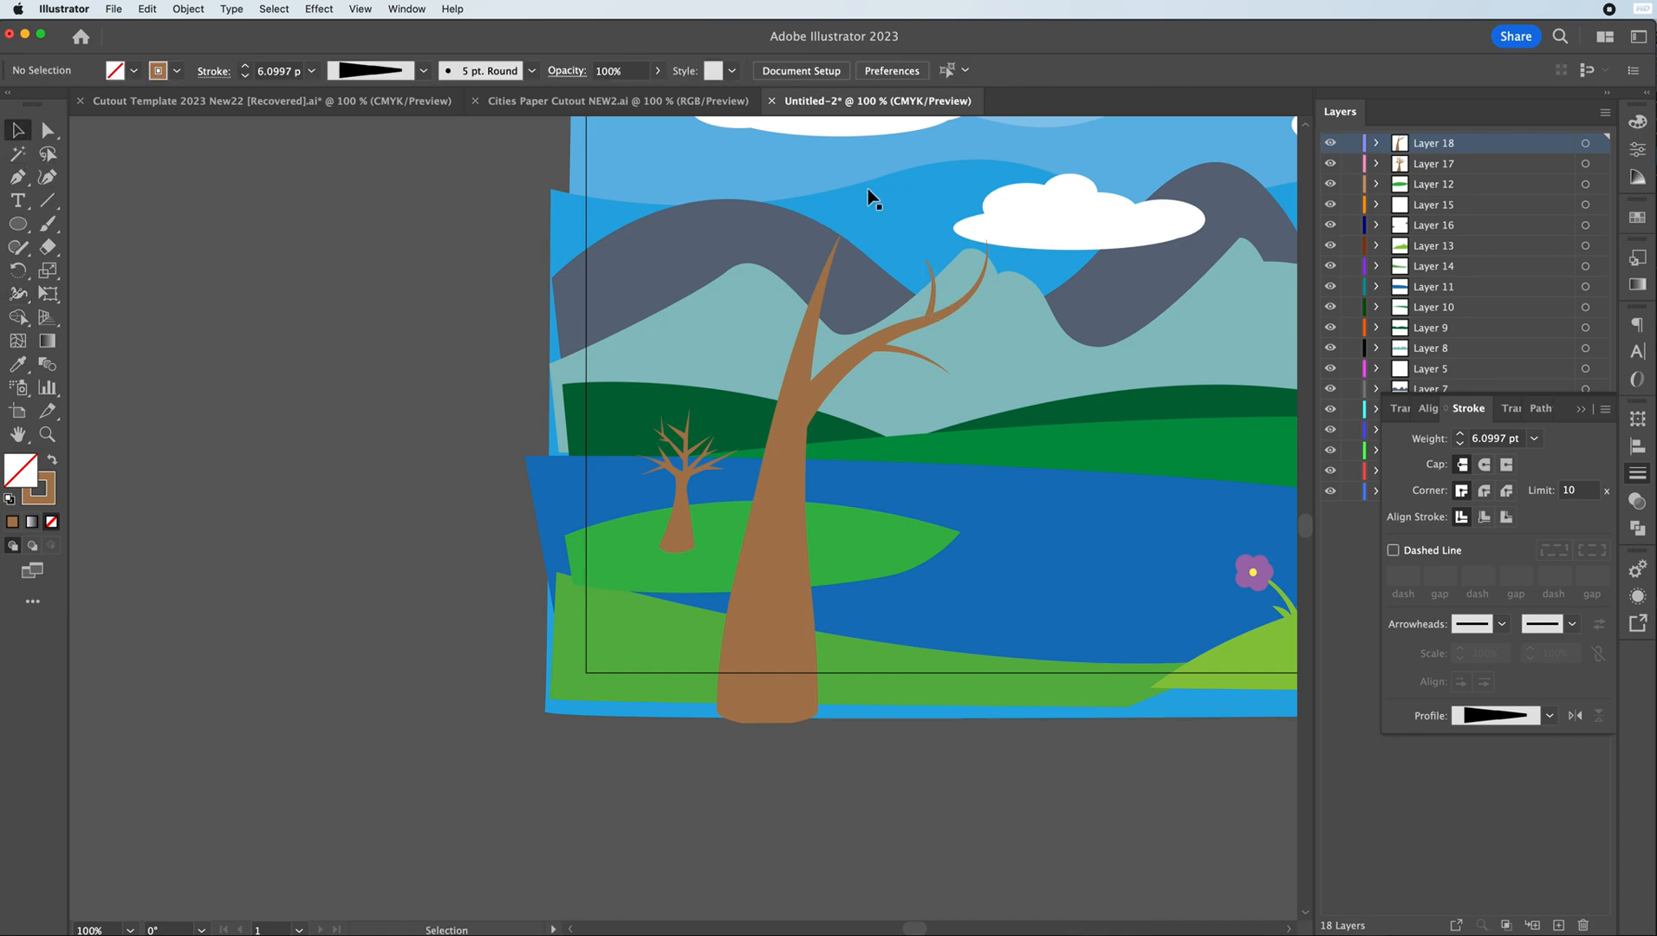
# - Draw a curved lower branch from the trunk's right side and widen its base to about 17.76 pt with the Width tool
pyautogui.click(18, 177)
pyautogui.click(784, 514)
pyautogui.moveTo(896, 465); pyautogui.dragTo(947, 398)
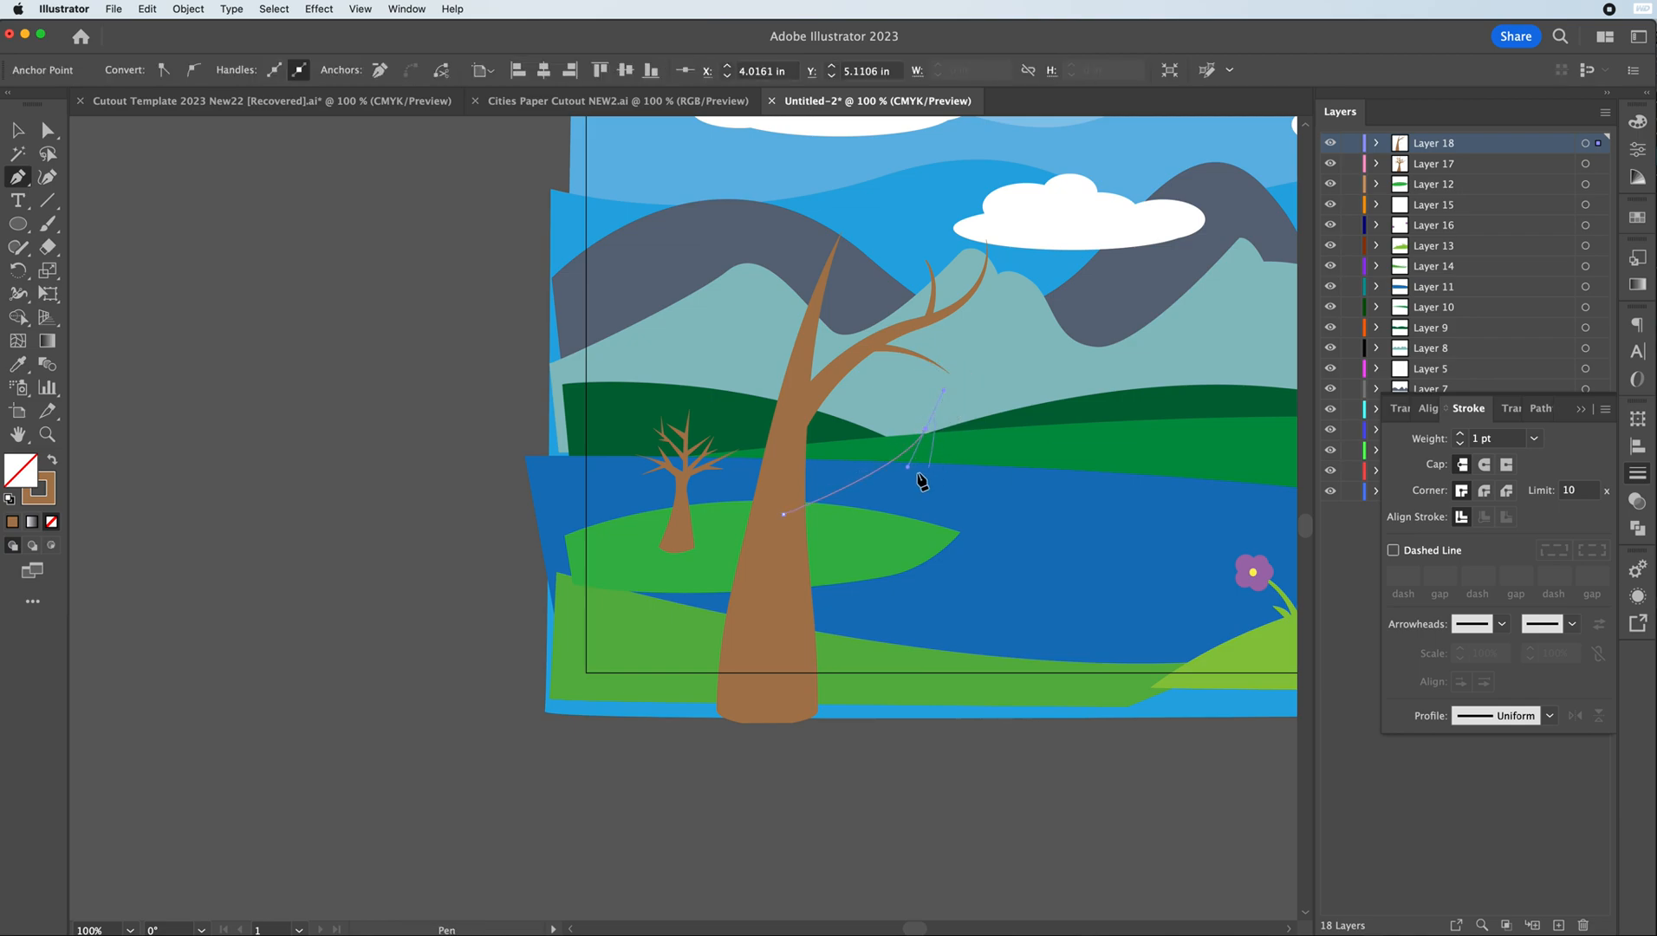
pyautogui.press('Escape')
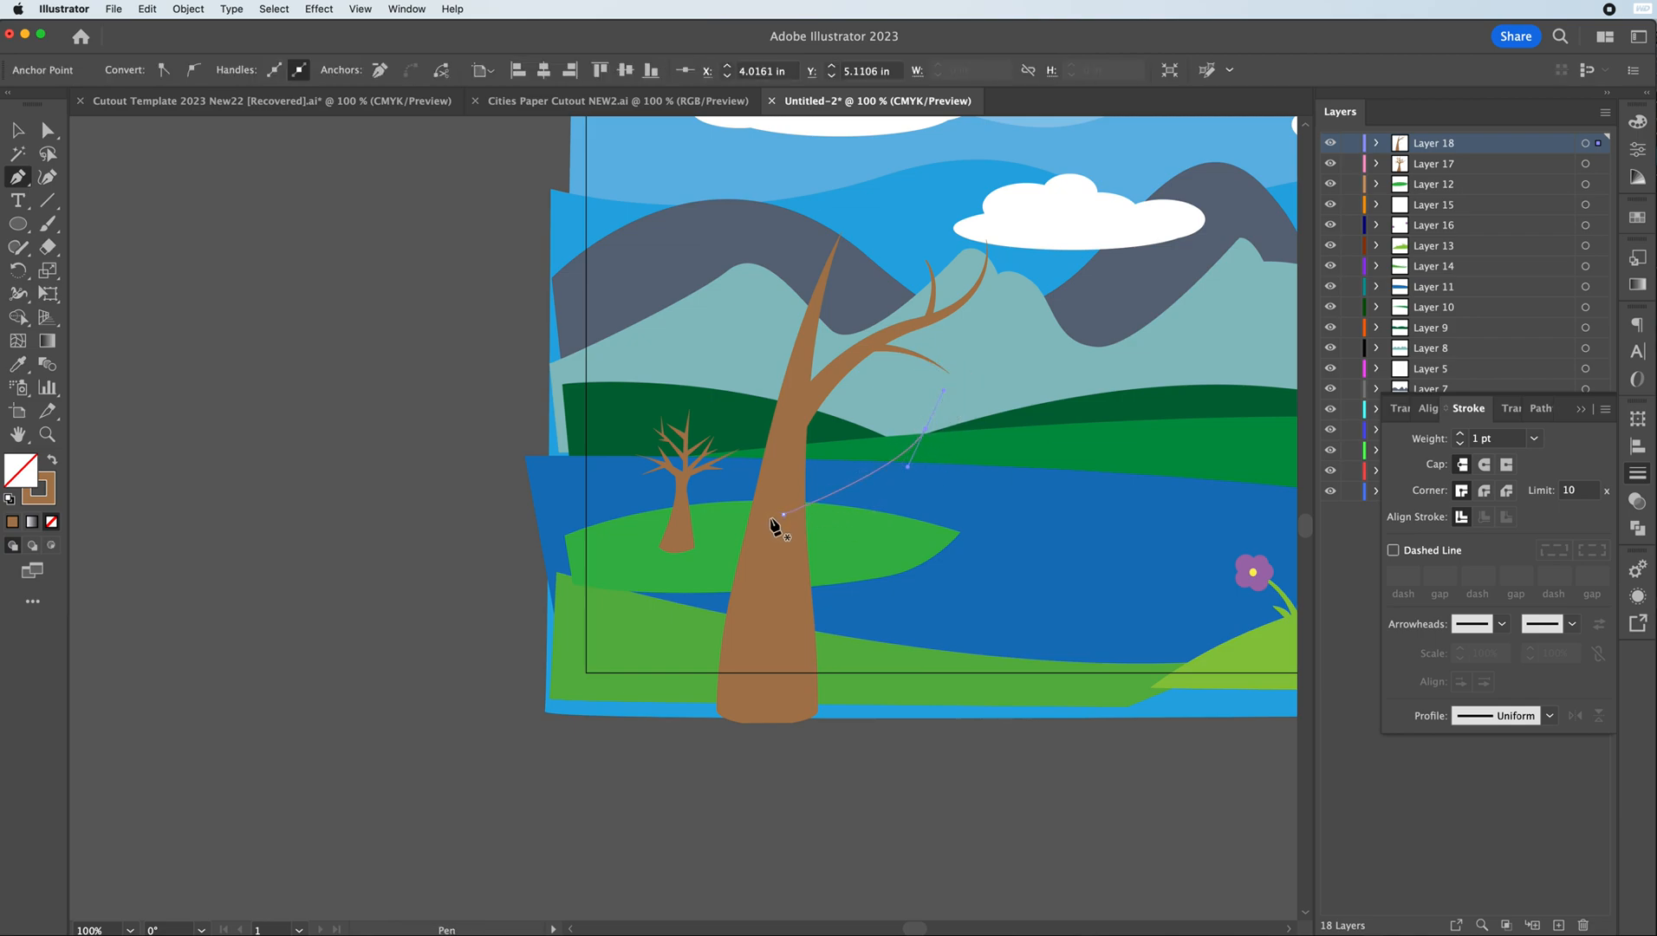
pyautogui.click(14, 295)
pyautogui.moveTo(784, 513); pyautogui.dragTo(787, 522)
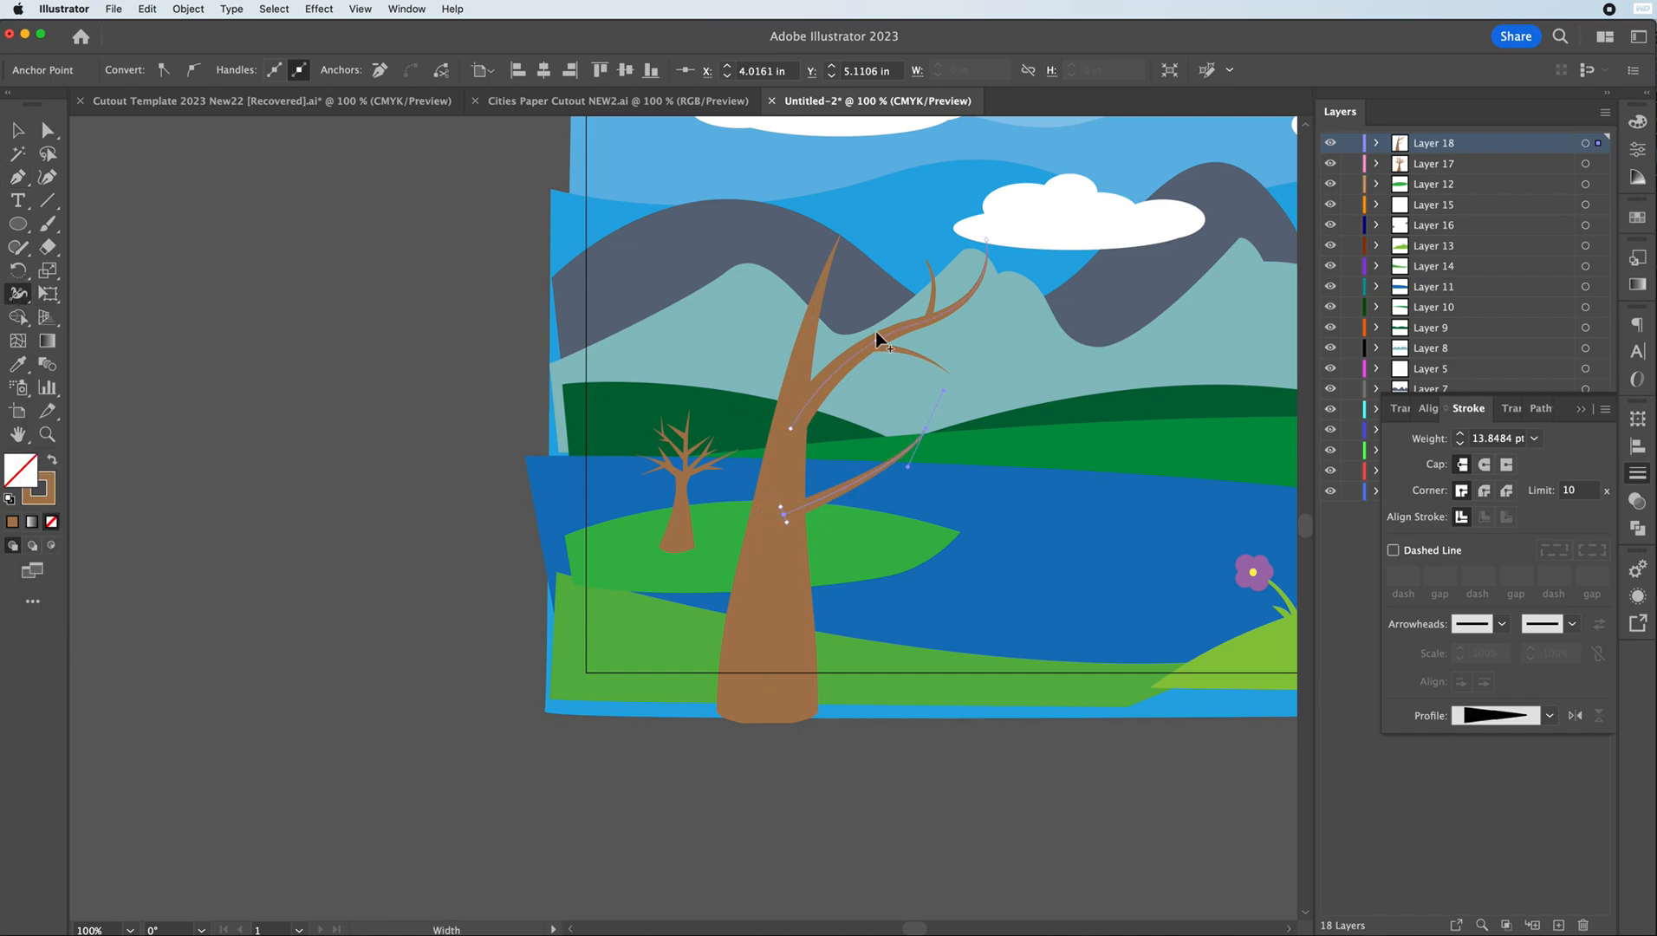
pyautogui.click(786, 522)
pyautogui.click(17, 178)
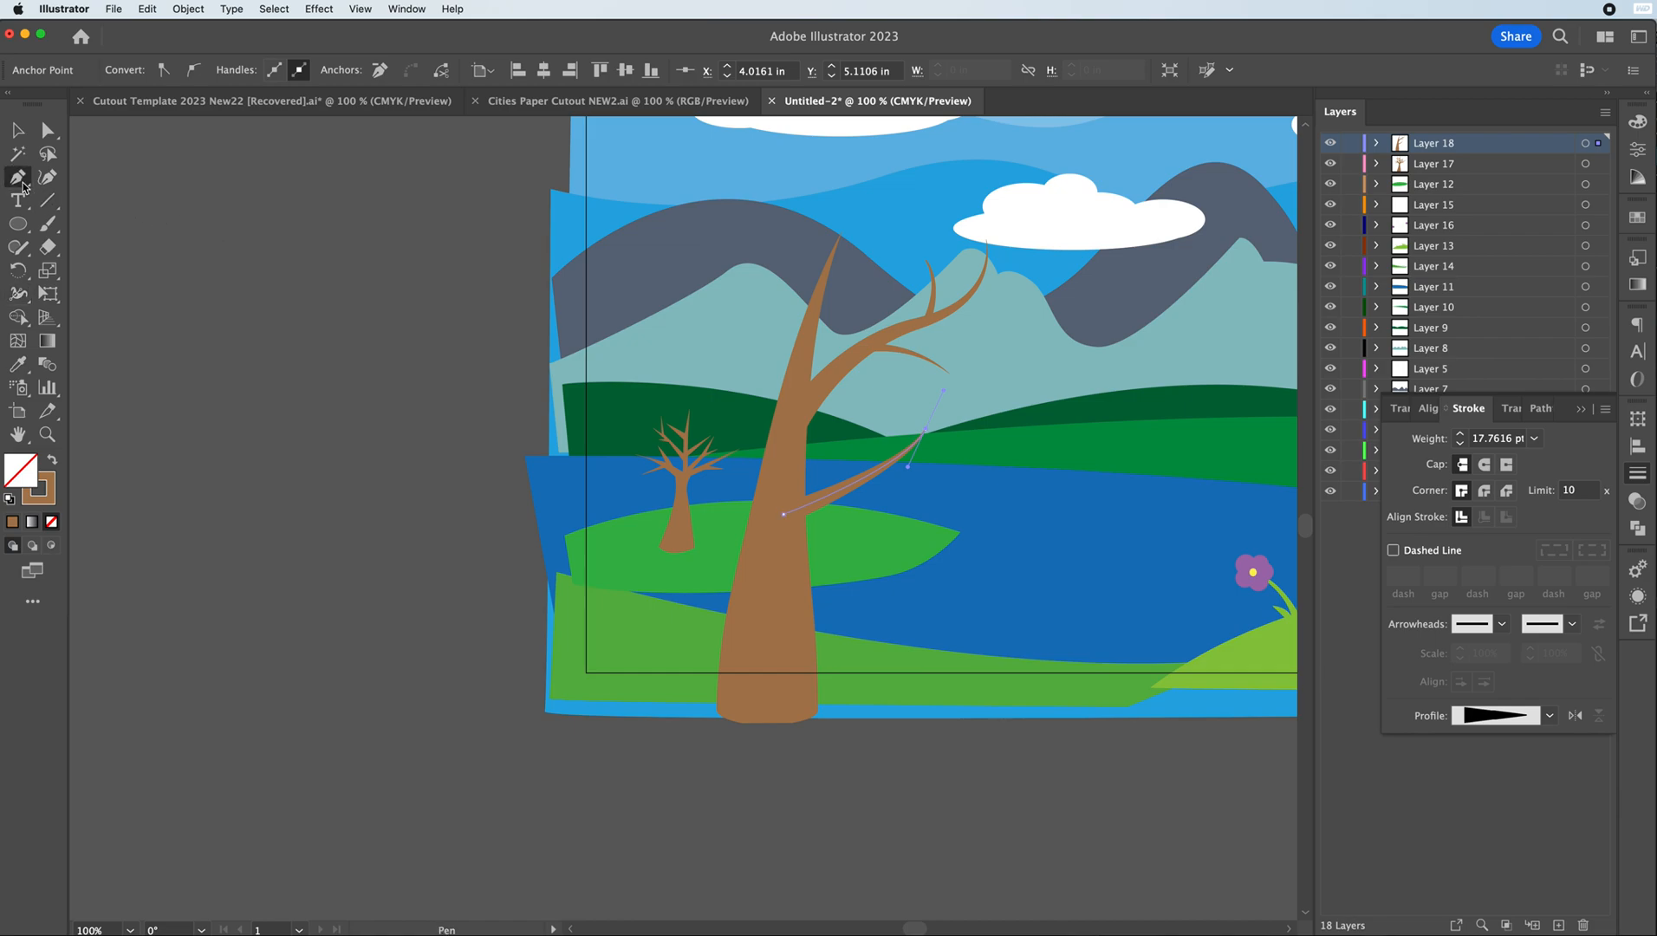
pyautogui.click(847, 490)
pyautogui.keyDown('super'); pyautogui.click(137, 211); pyautogui.keyUp('super')
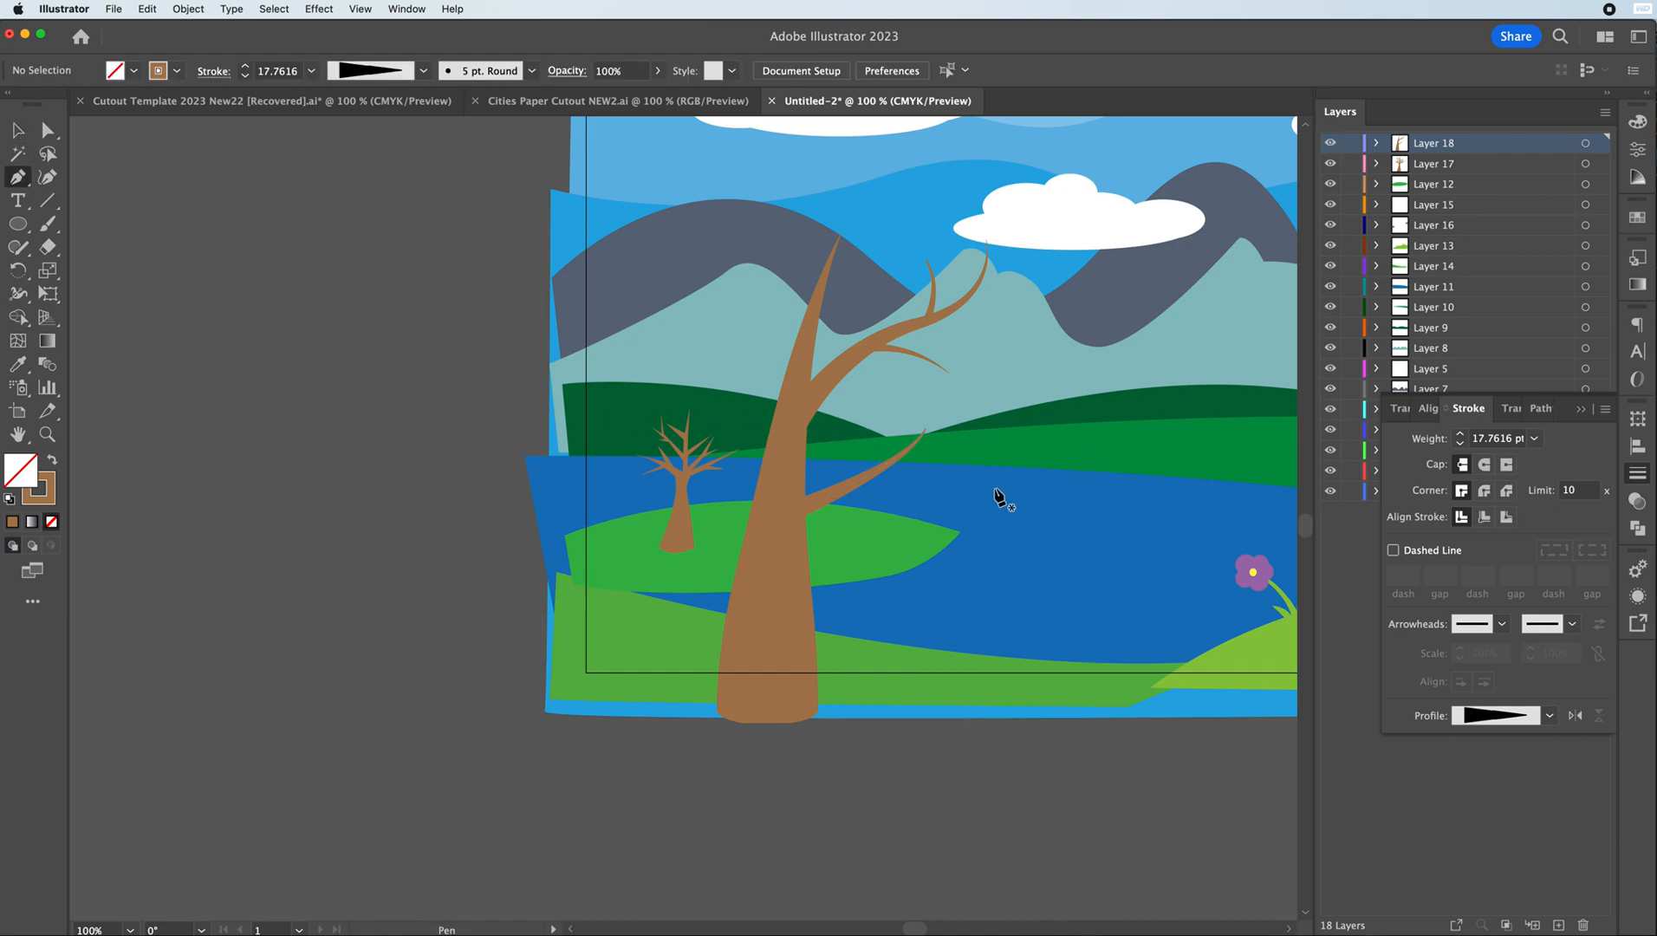
# - Add a short curved twig on top of the lower right branch and widen its base to about 11.13 pt
pyautogui.click(852, 479)
pyautogui.moveTo(857, 427); pyautogui.dragTo(873, 399)
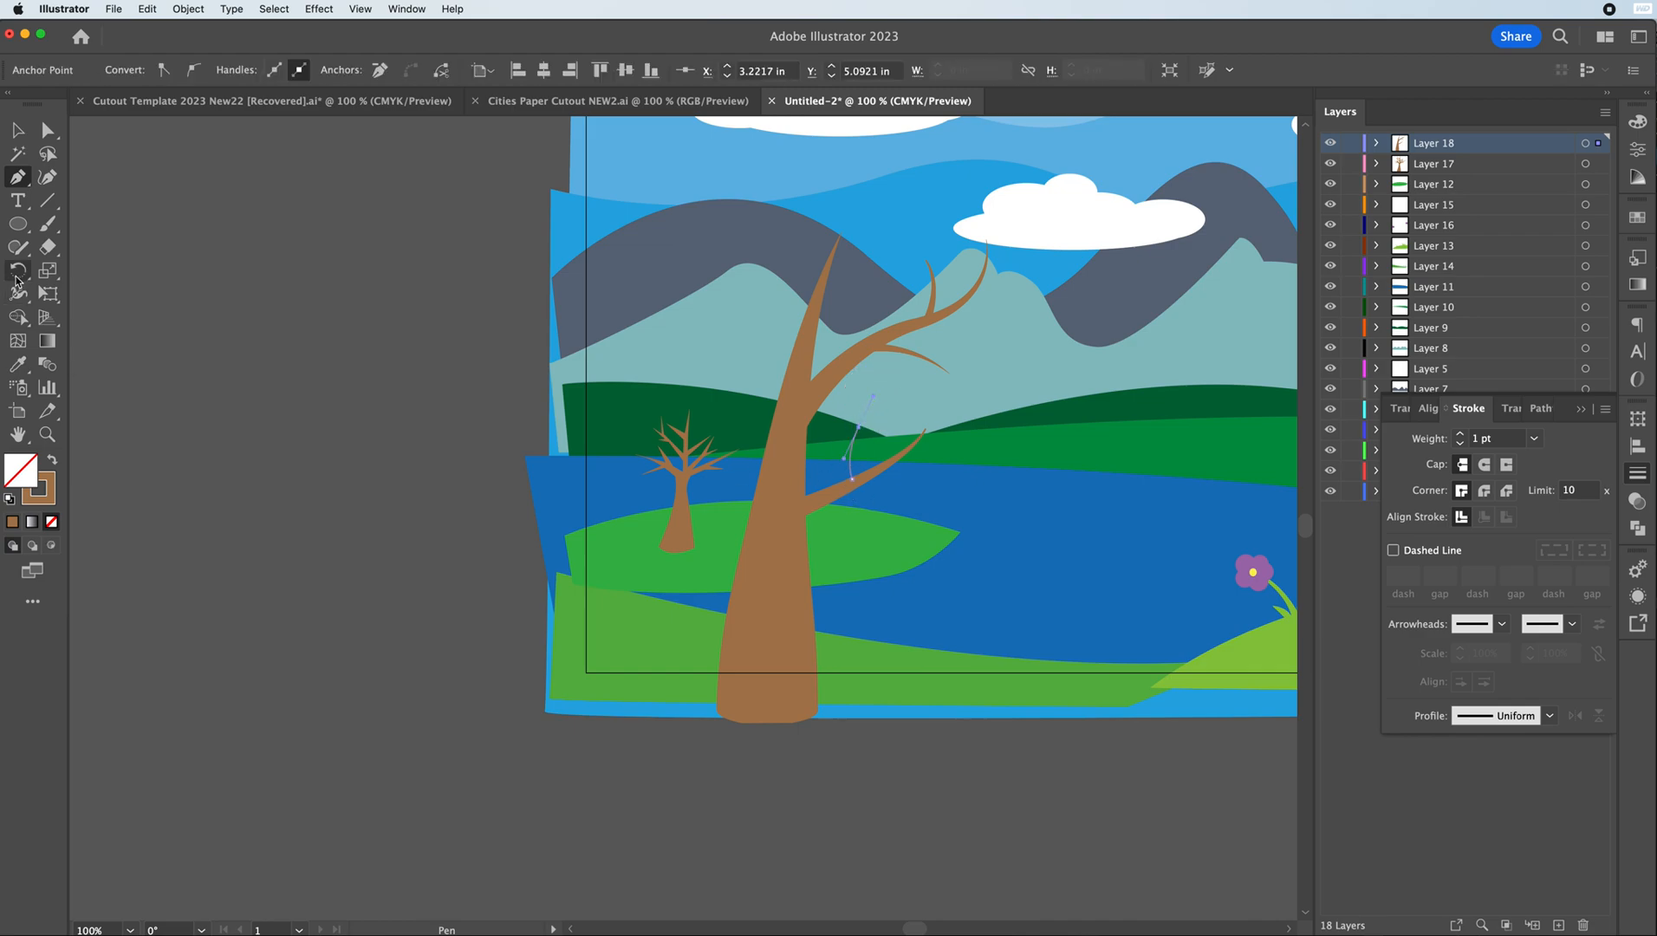
pyautogui.click(17, 293)
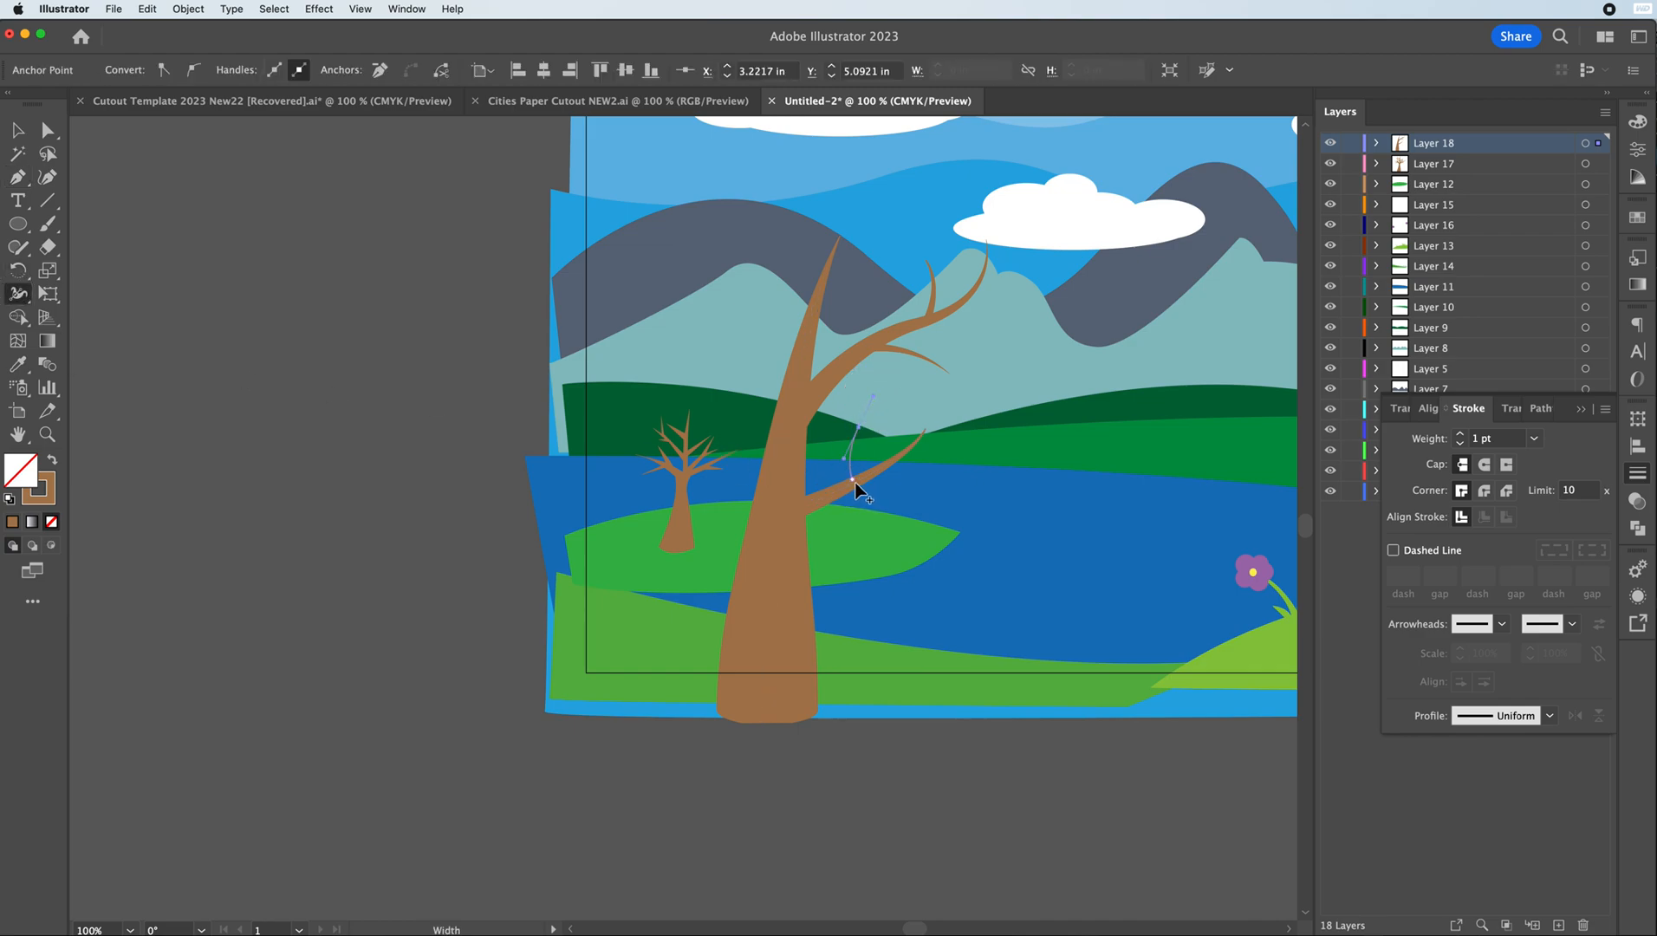
pyautogui.moveTo(851, 481); pyautogui.dragTo(845, 488)
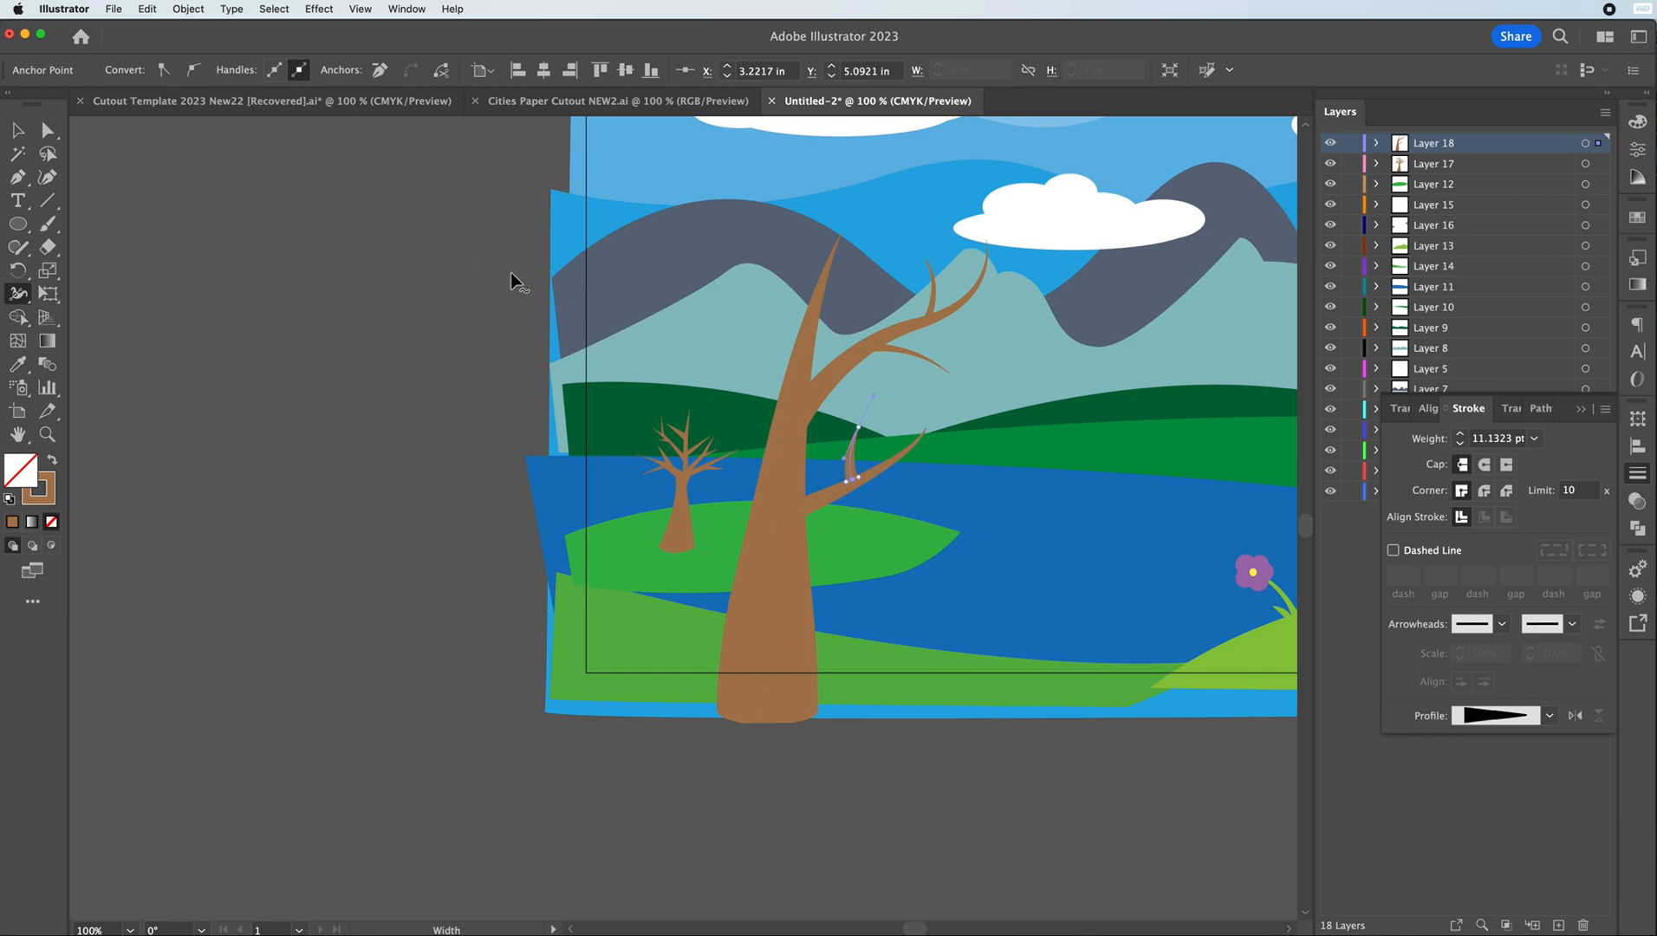
pyautogui.click(18, 131)
pyautogui.click(100, 152)
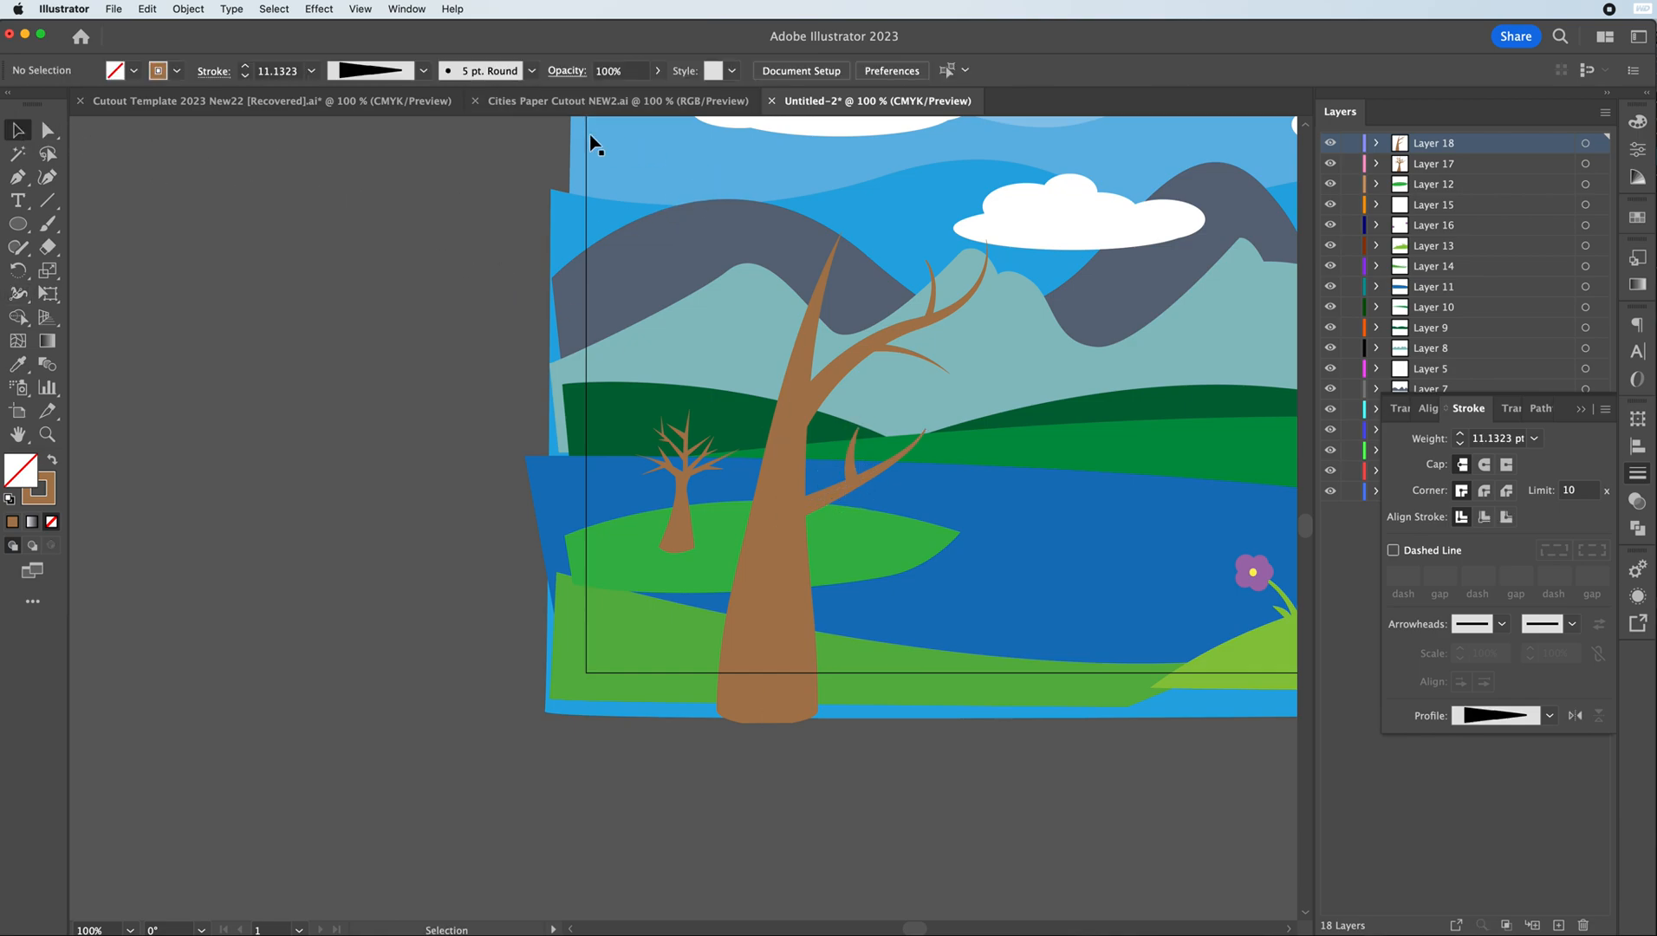
# - Draw a long S-curved branch up and left from the upper trunk and widen its base to about 11.23 pt
pyautogui.click(18, 177)
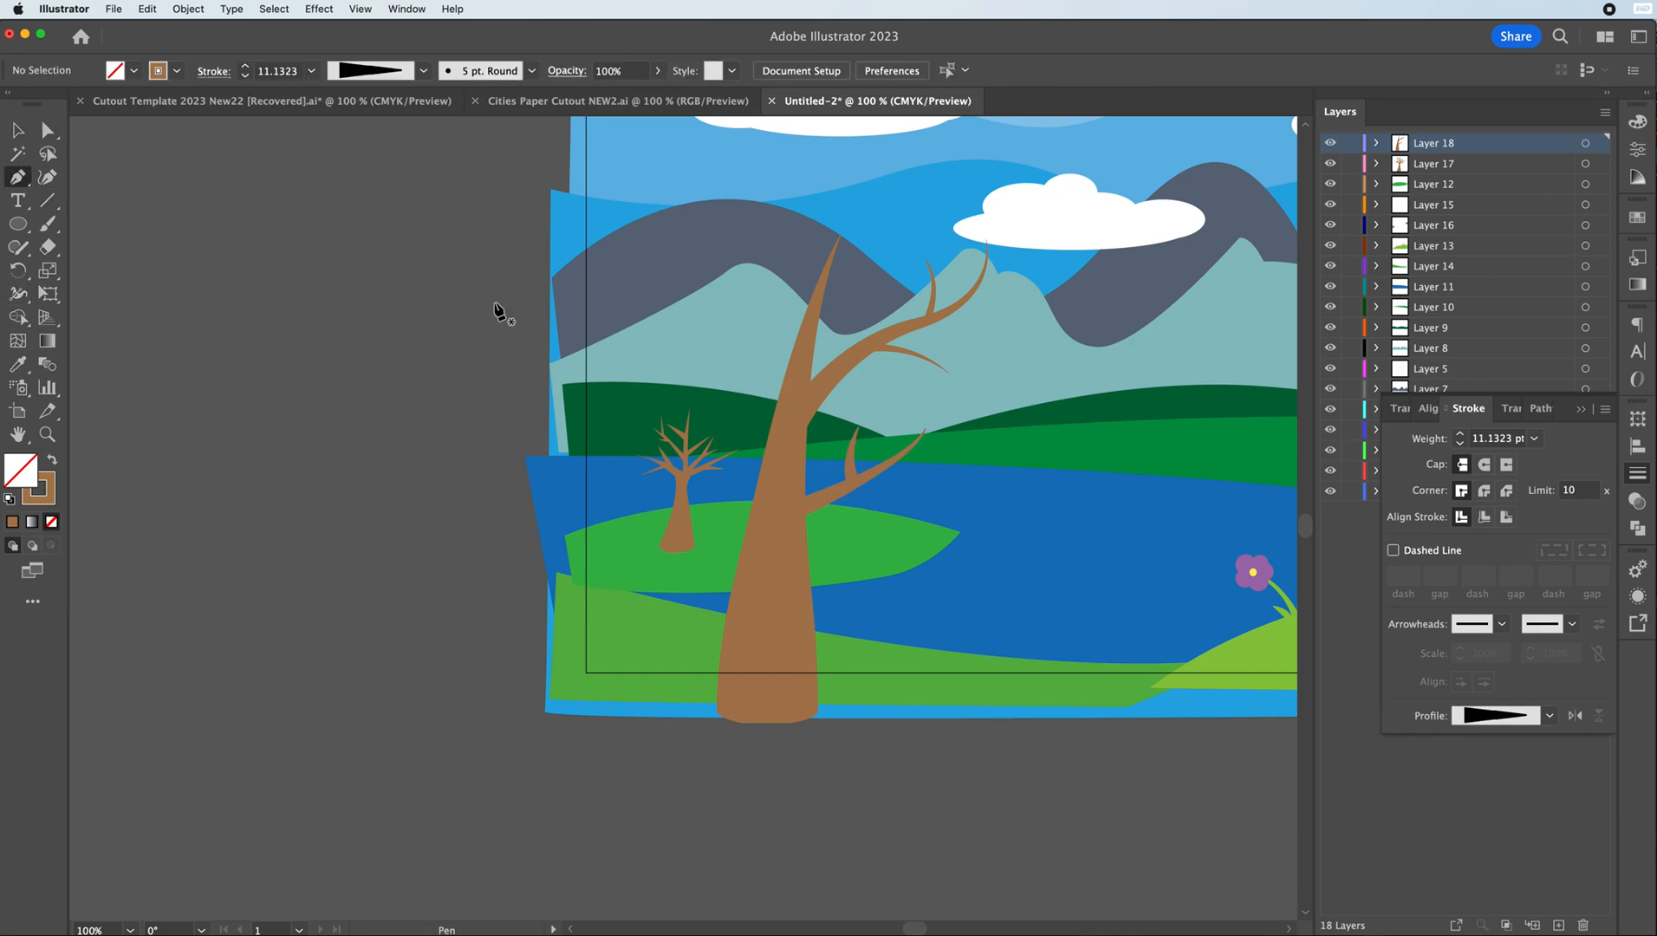
pyautogui.click(779, 416)
pyautogui.moveTo(717, 343); pyautogui.dragTo(647, 301)
pyautogui.click(660, 261)
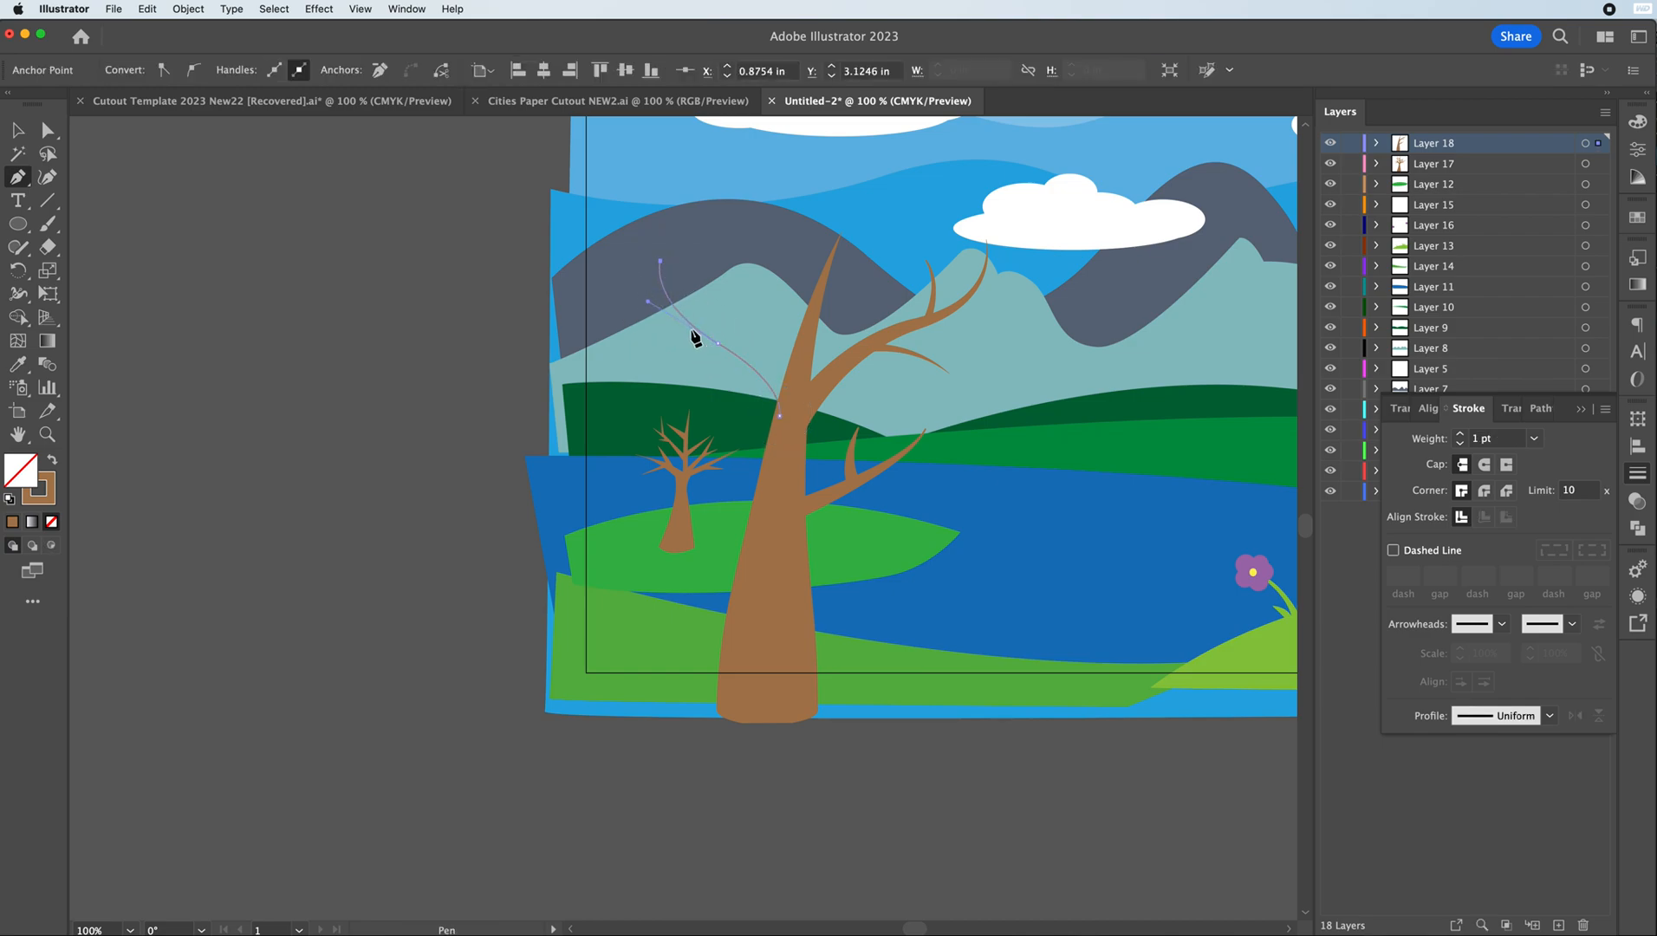
pyautogui.click(18, 293)
pyautogui.moveTo(786, 414); pyautogui.dragTo(789, 406)
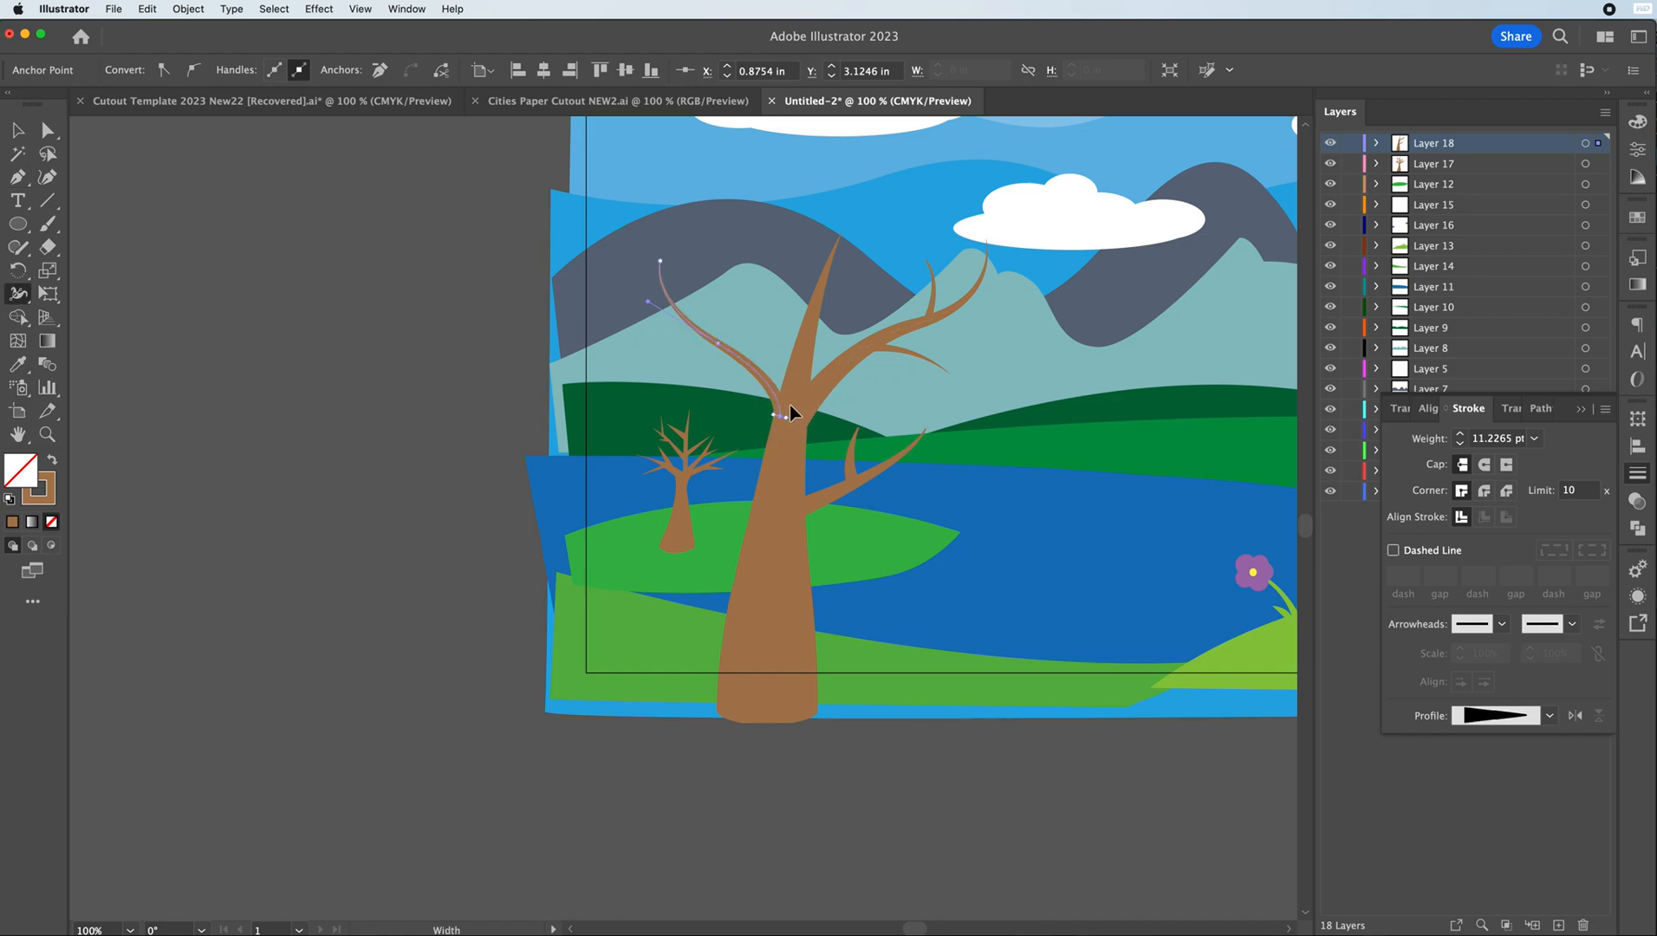
pyautogui.click(20, 132)
pyautogui.click(116, 256)
# - Draw a short upward-curving twig from the middle of the left branch and widen its base to about 7.6 pt
pyautogui.click(18, 294)
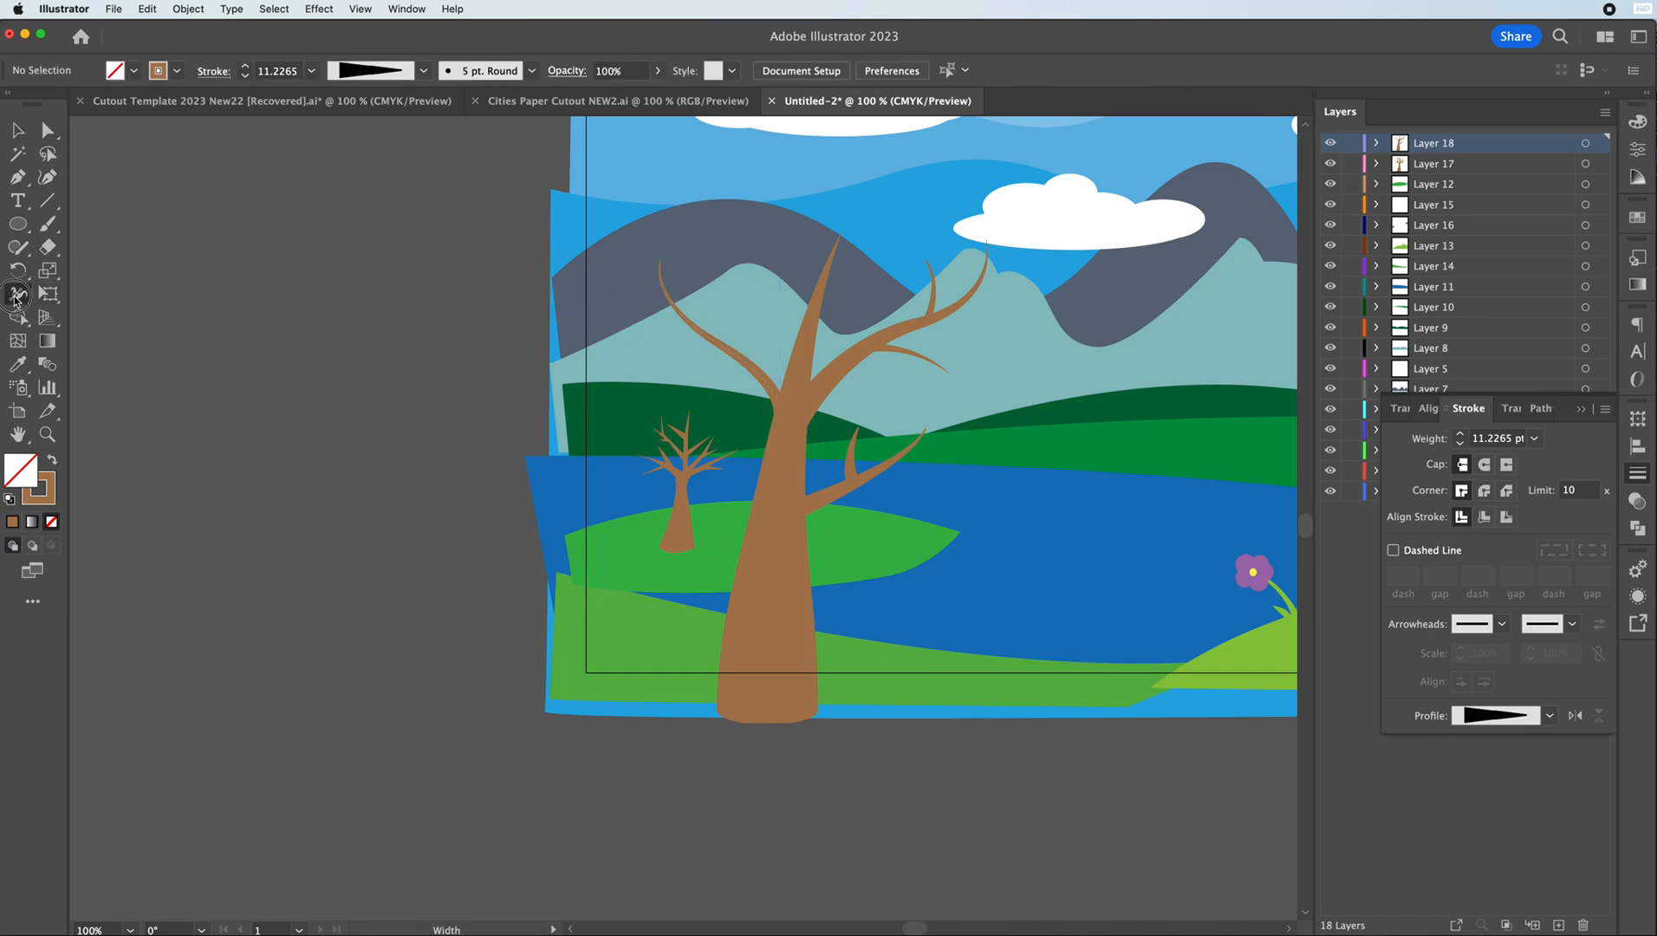
pyautogui.click(17, 178)
pyautogui.click(734, 353)
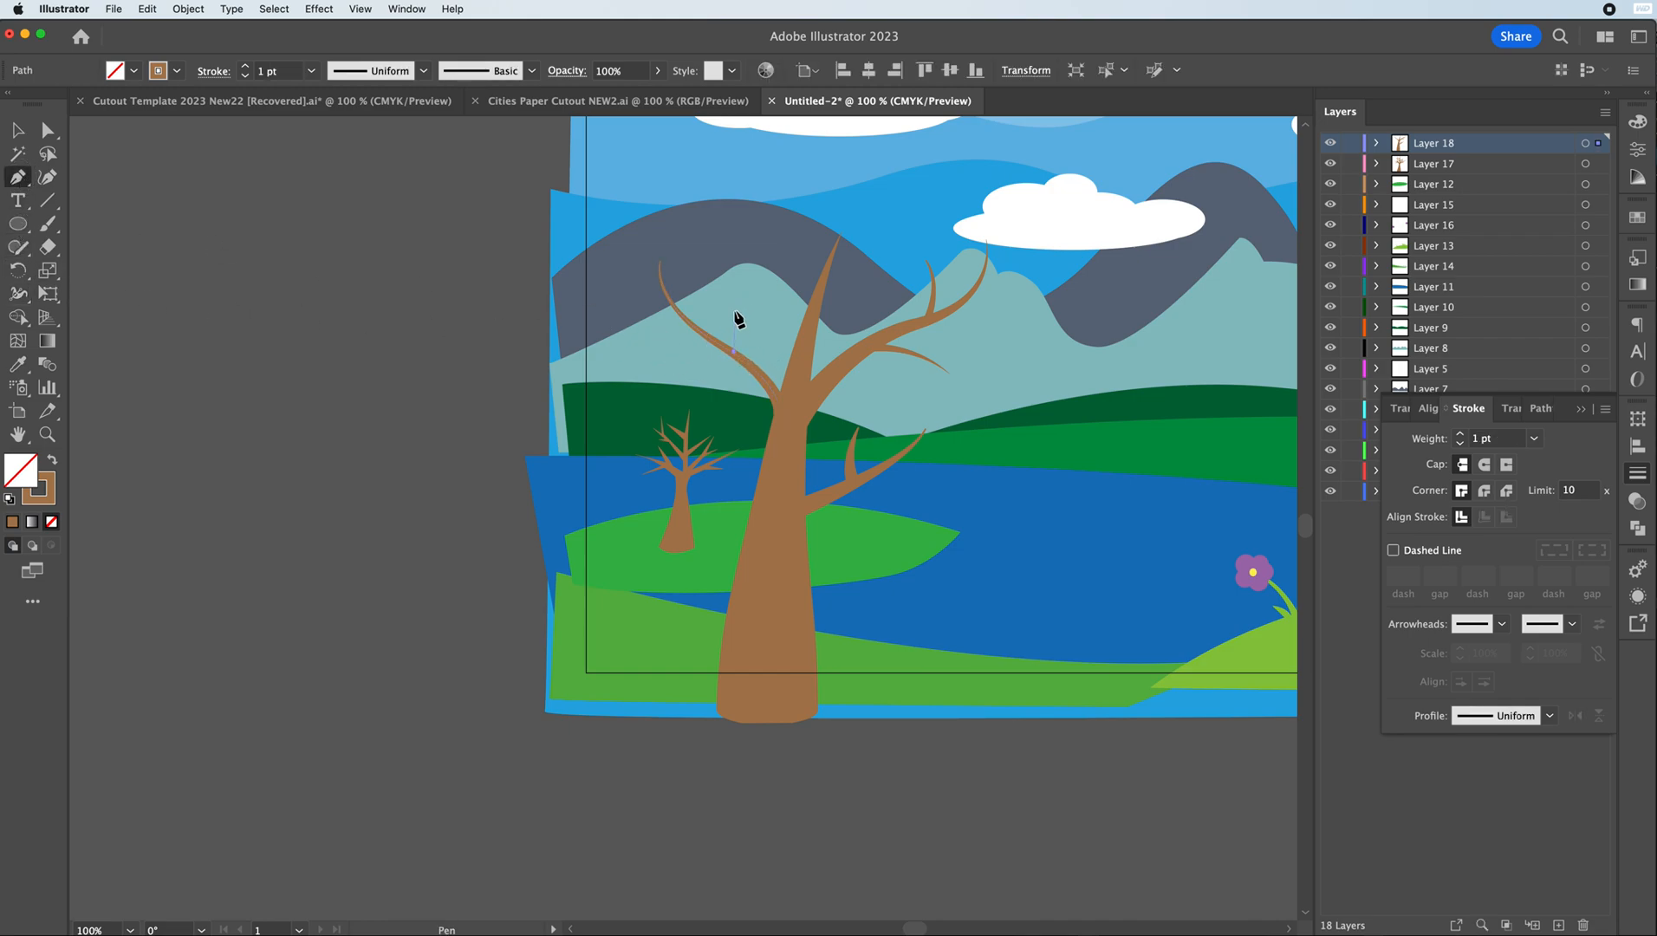
pyautogui.moveTo(732, 288); pyautogui.dragTo(717, 265)
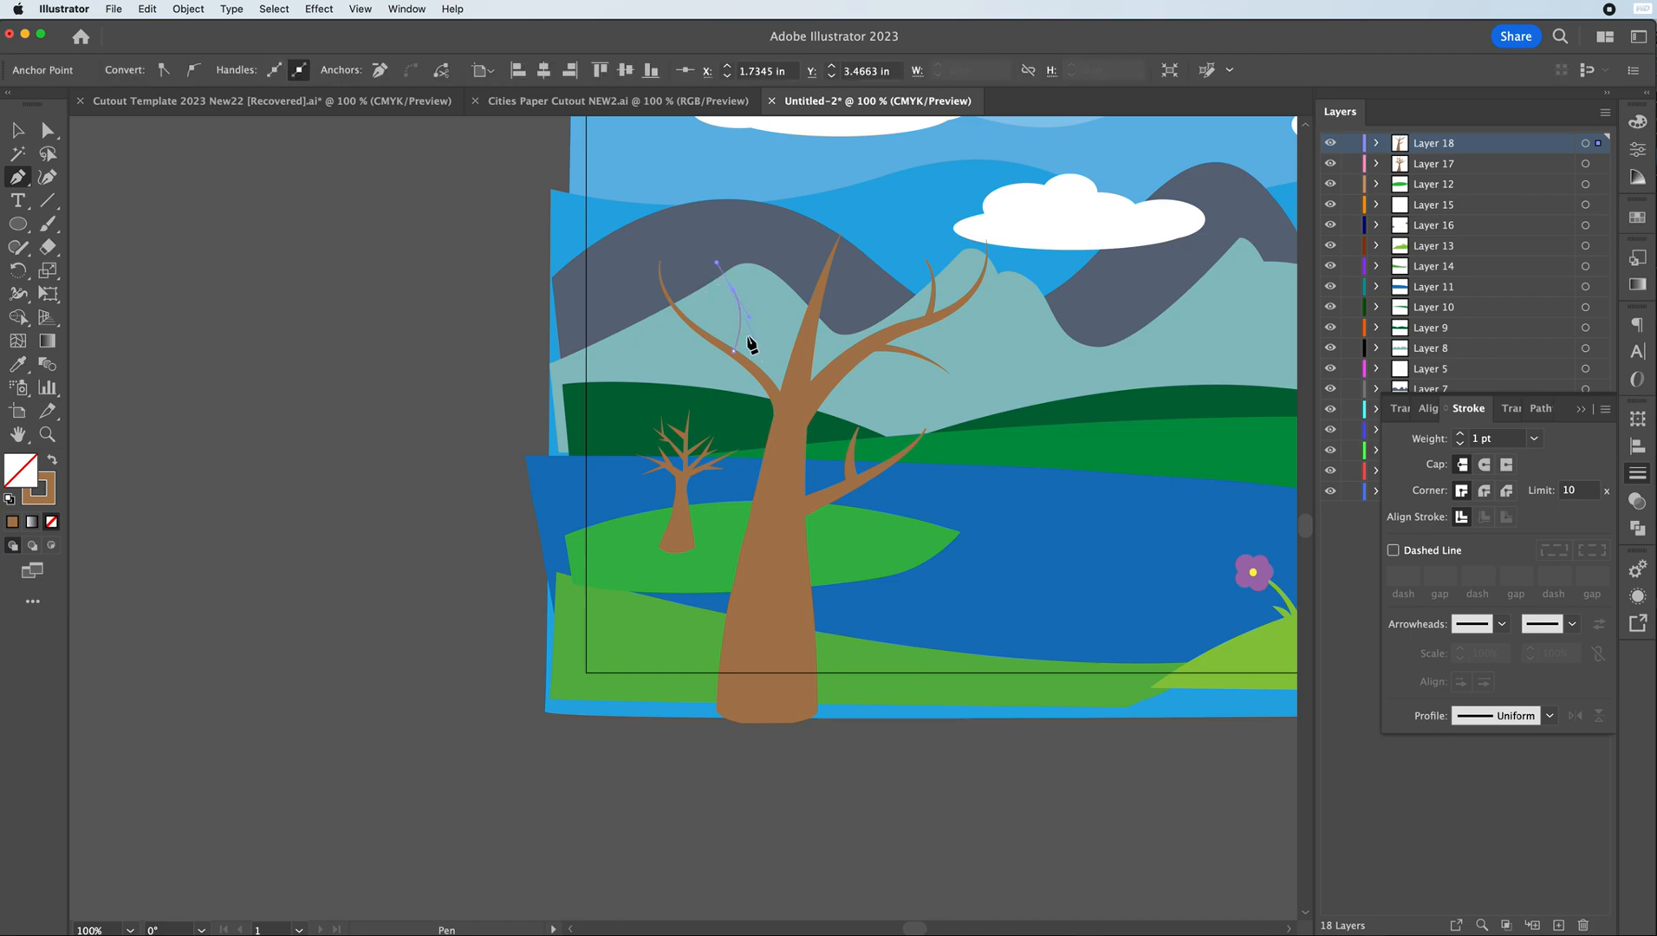
pyautogui.click(17, 294)
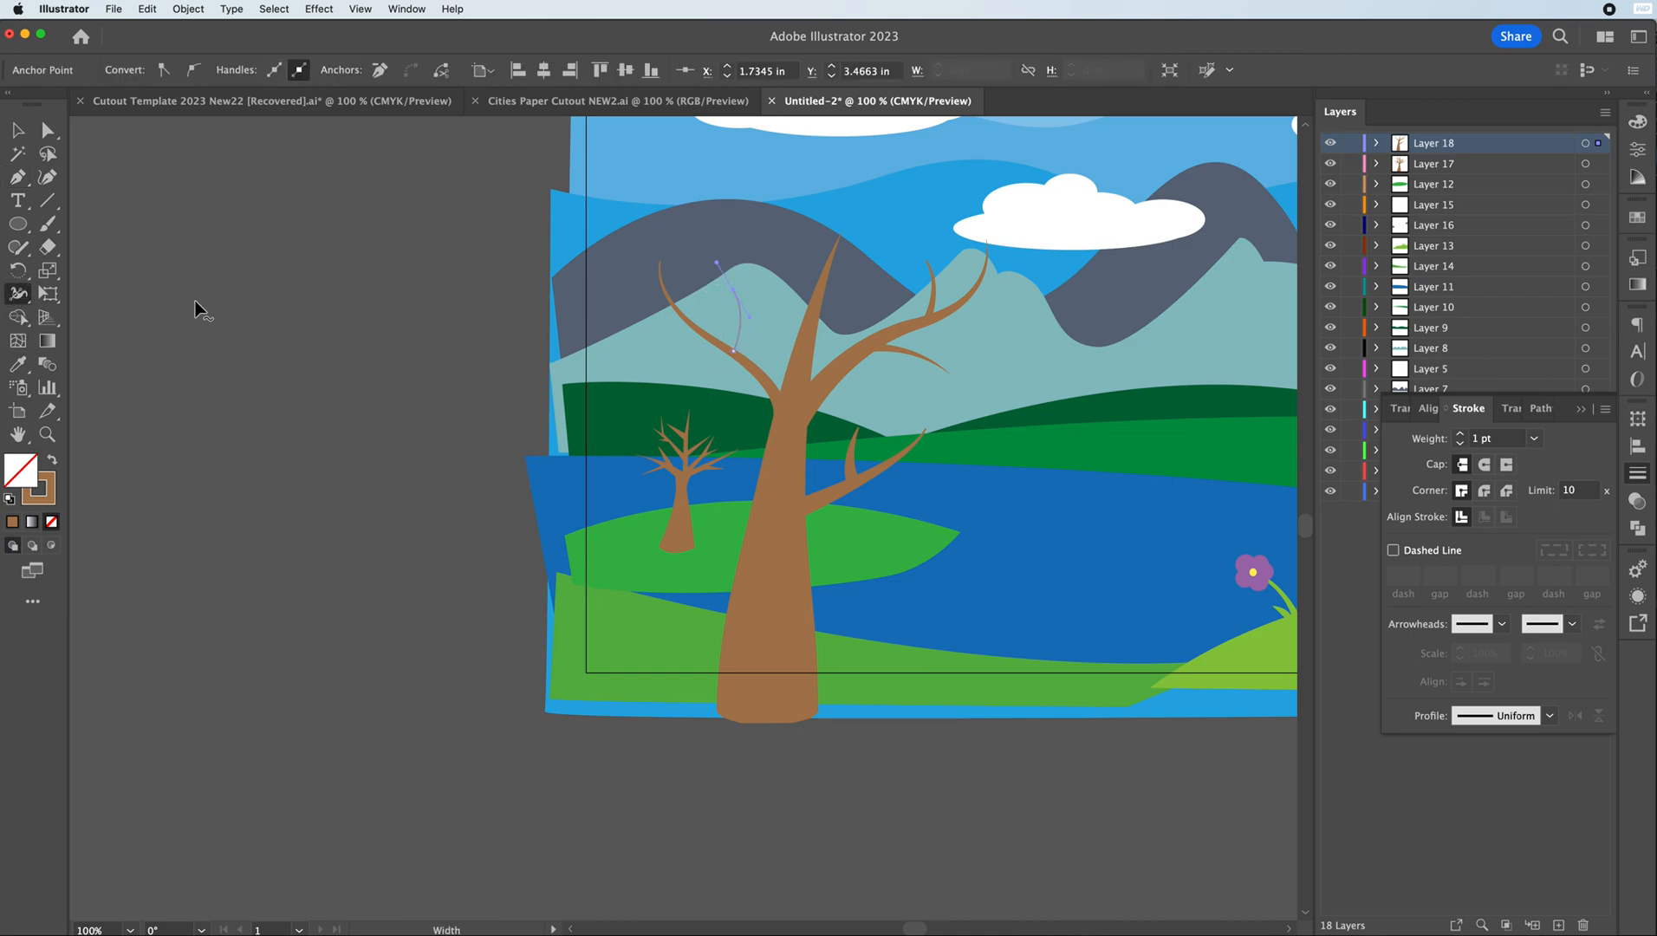
pyautogui.moveTo(738, 360); pyautogui.dragTo(720, 357)
pyautogui.click(18, 130)
pyautogui.click(201, 162)
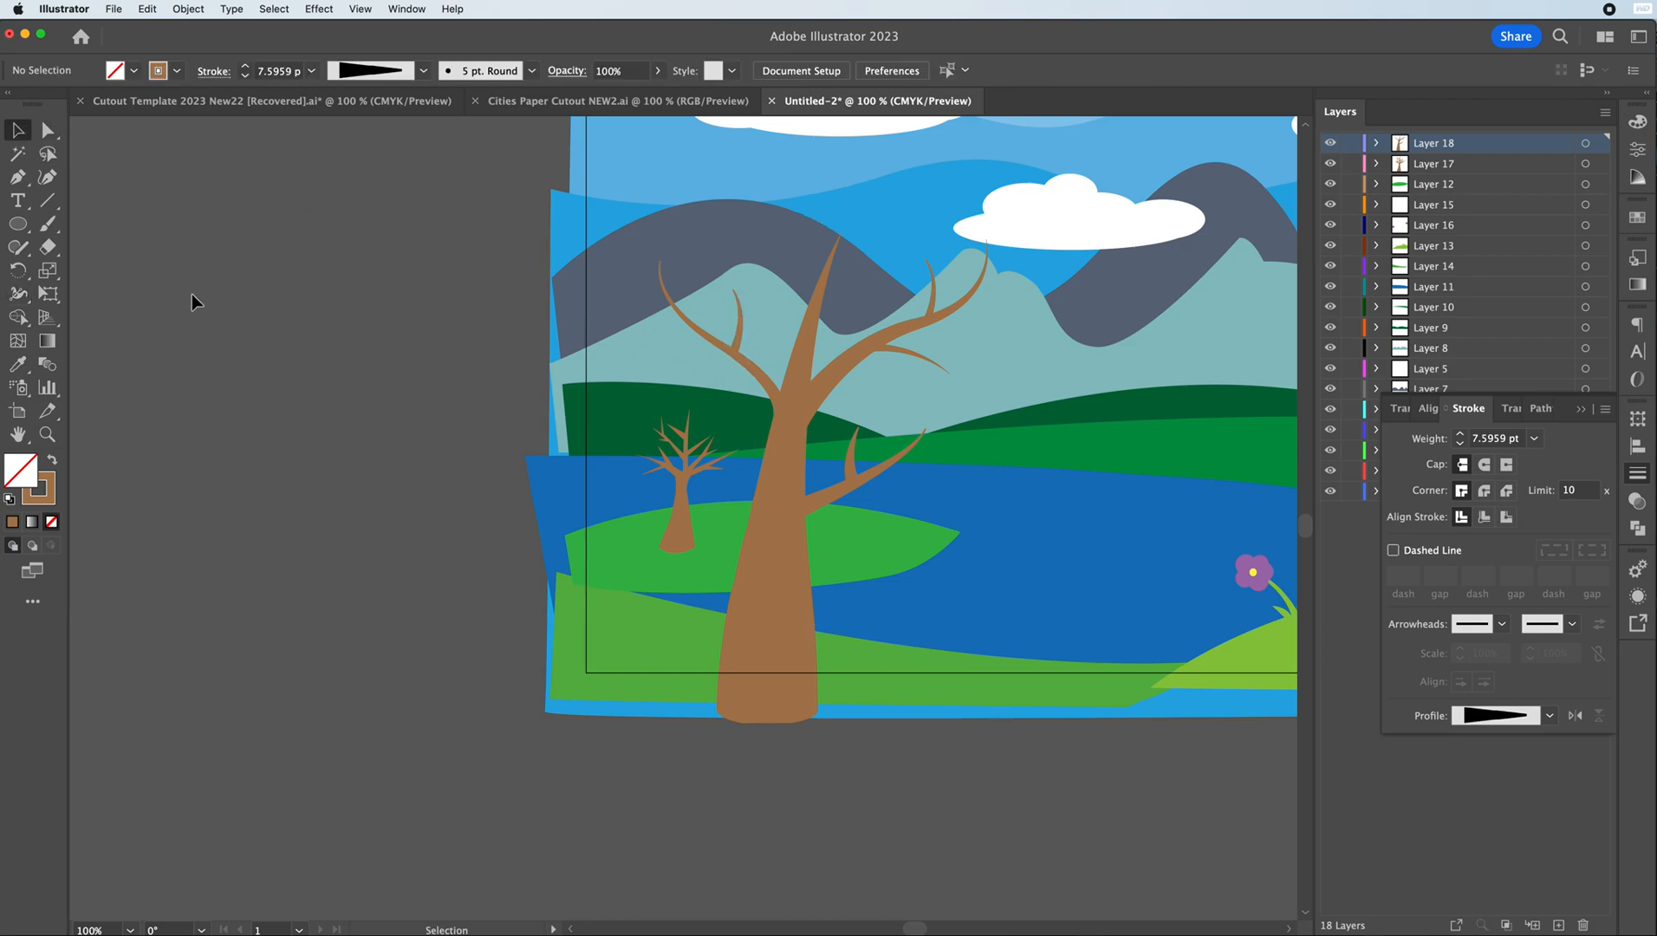
# - Draw a nearly horizontal twig extending left from the left branch and widen its base to about 6.67 pt
pyautogui.click(17, 293)
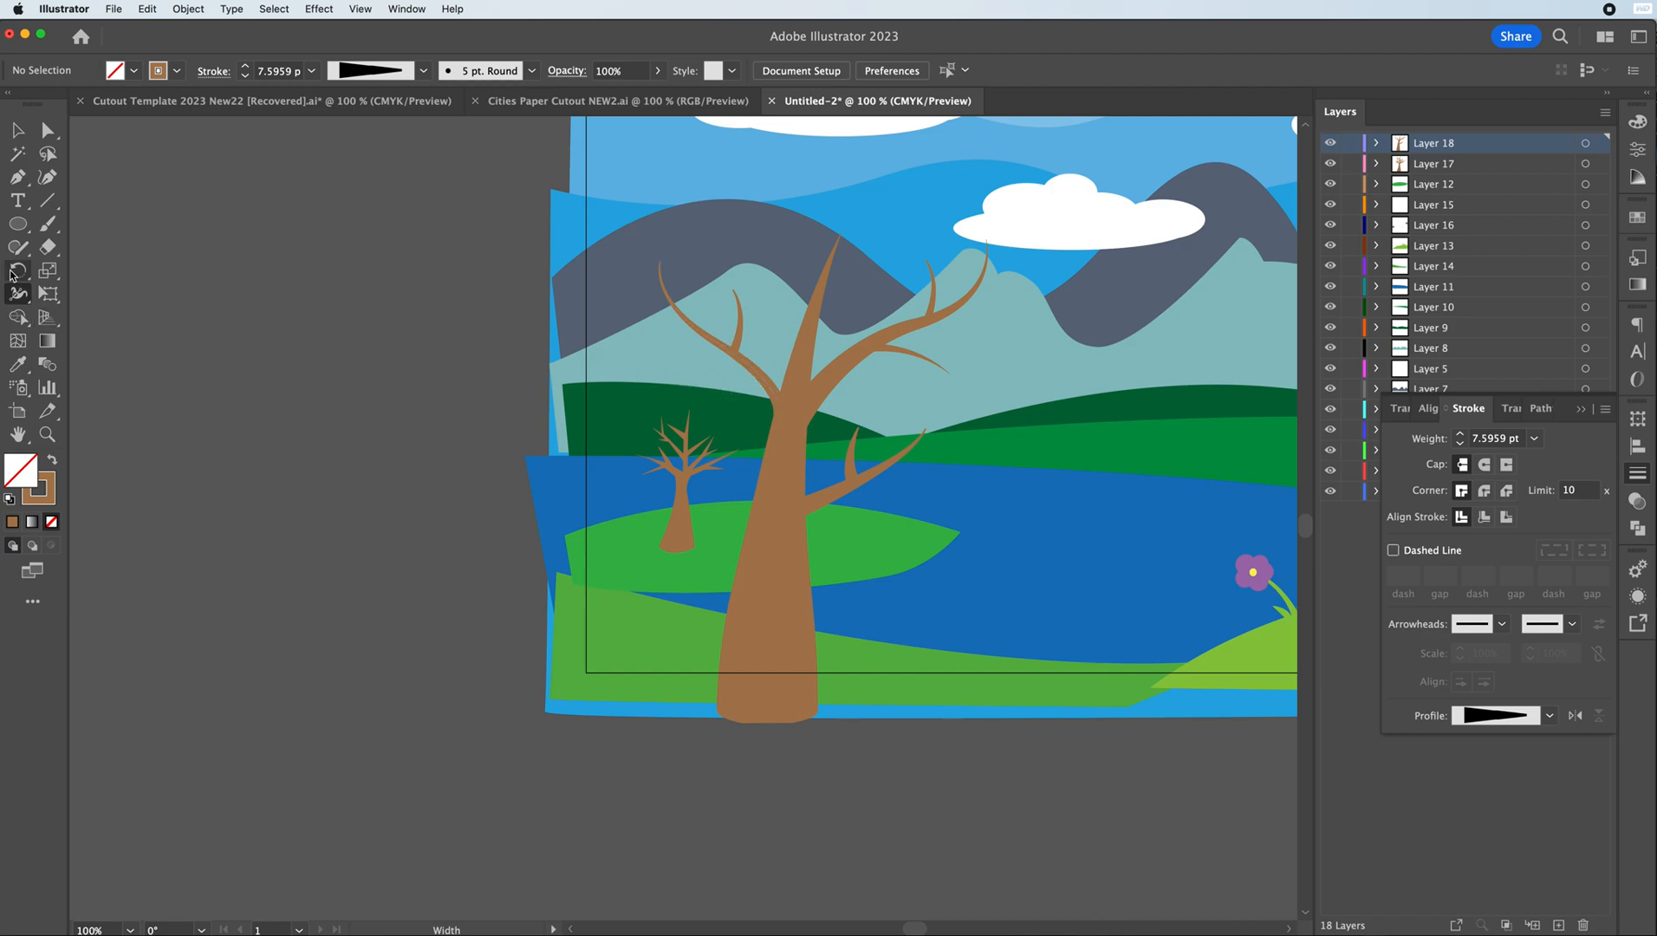
pyautogui.click(18, 177)
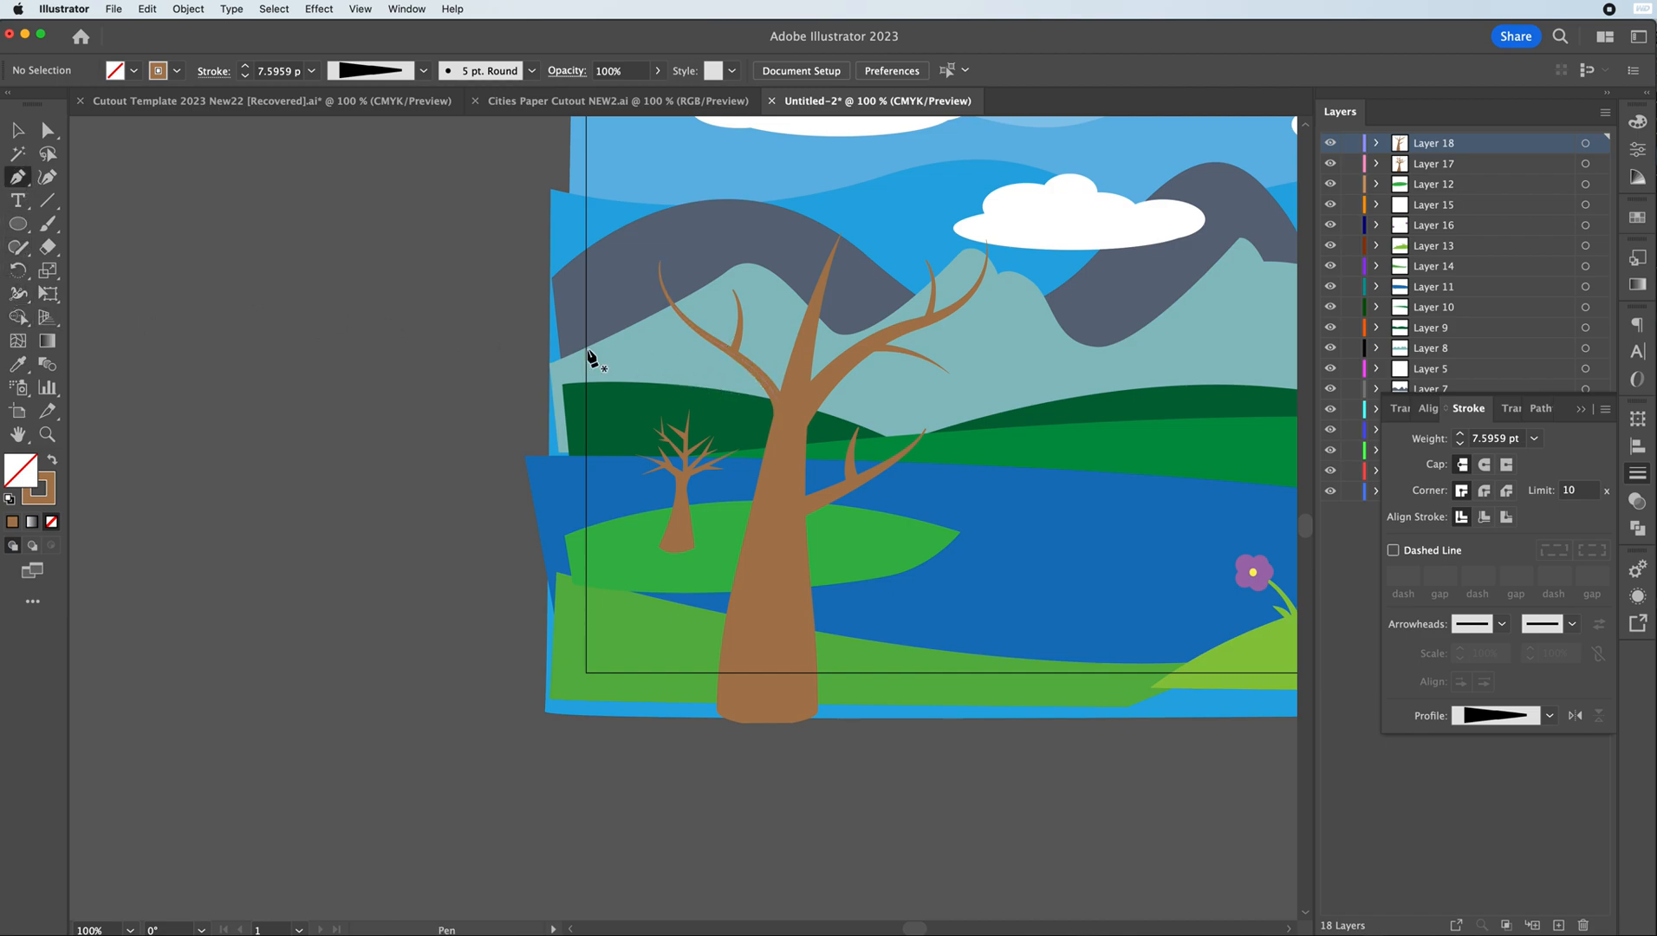
pyautogui.click(747, 363)
pyautogui.moveTo(649, 357); pyautogui.dragTo(605, 366)
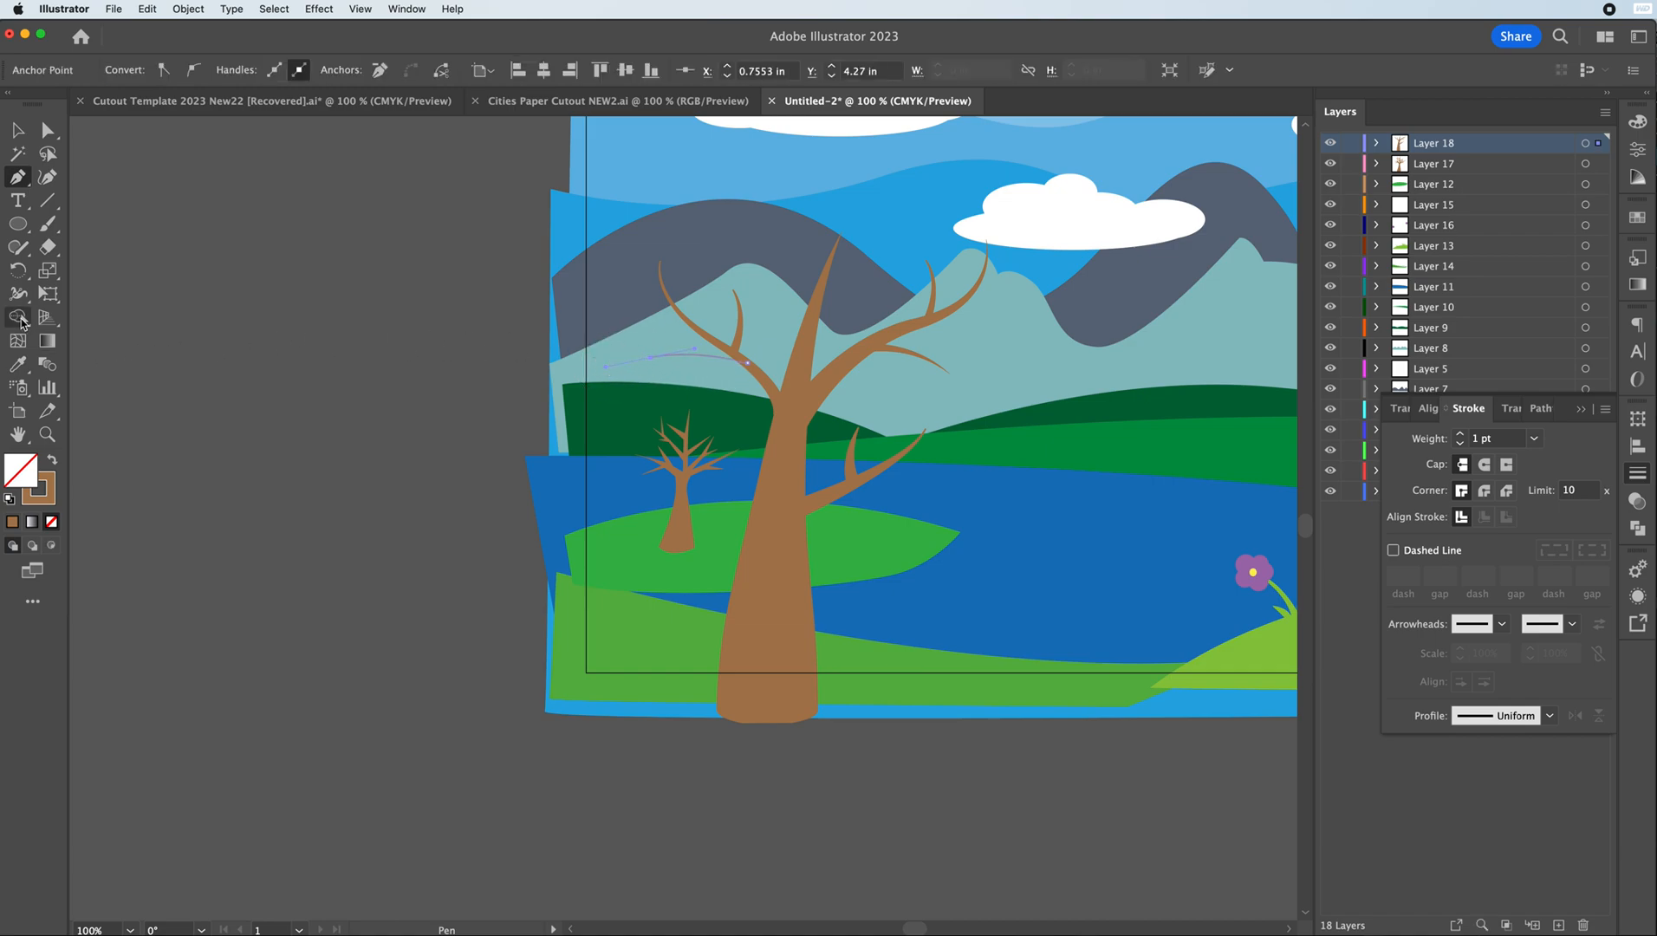
pyautogui.click(18, 294)
pyautogui.click(751, 370)
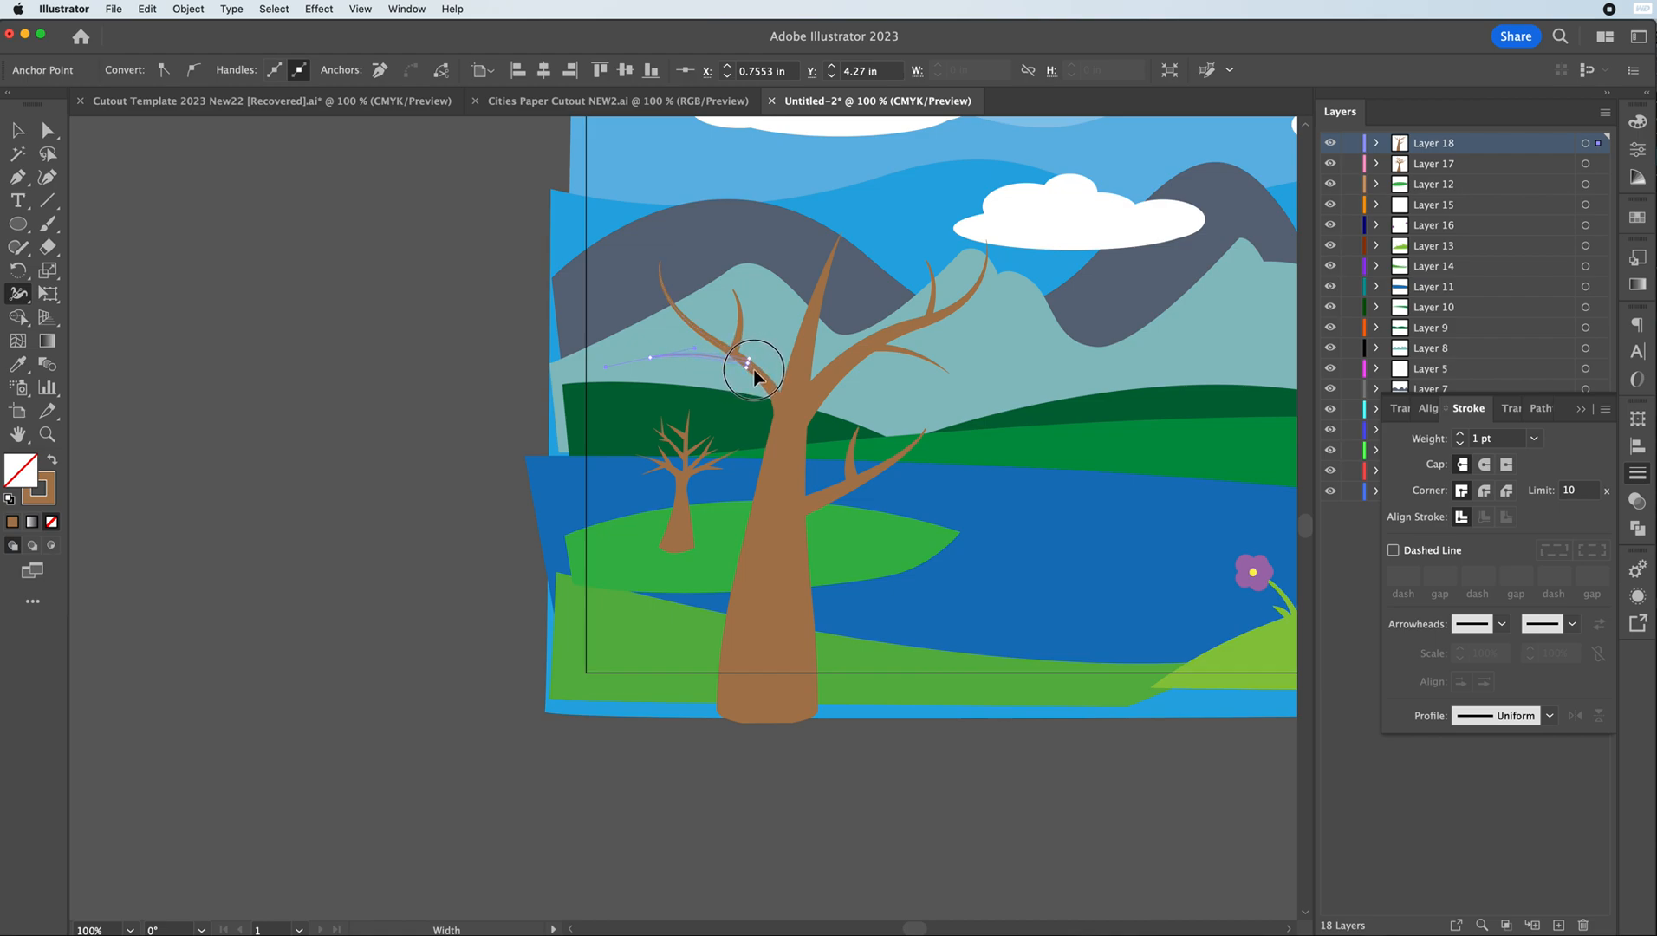
pyautogui.moveTo(755, 370); pyautogui.dragTo(753, 371)
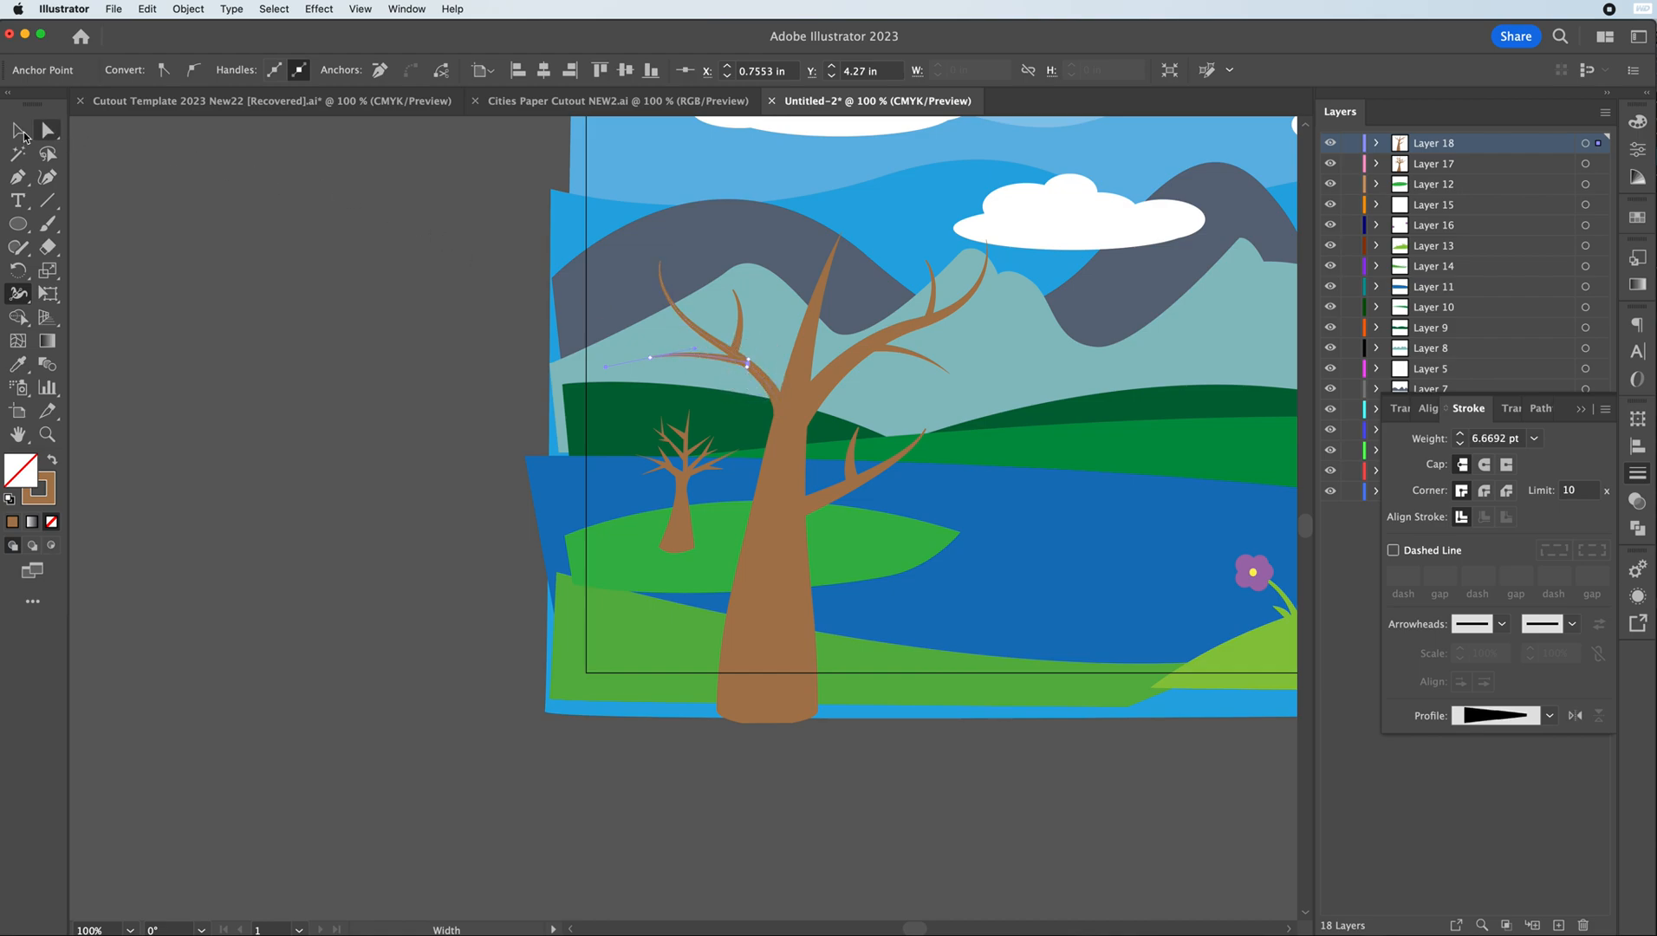
pyautogui.click(16, 132)
pyautogui.click(484, 222)
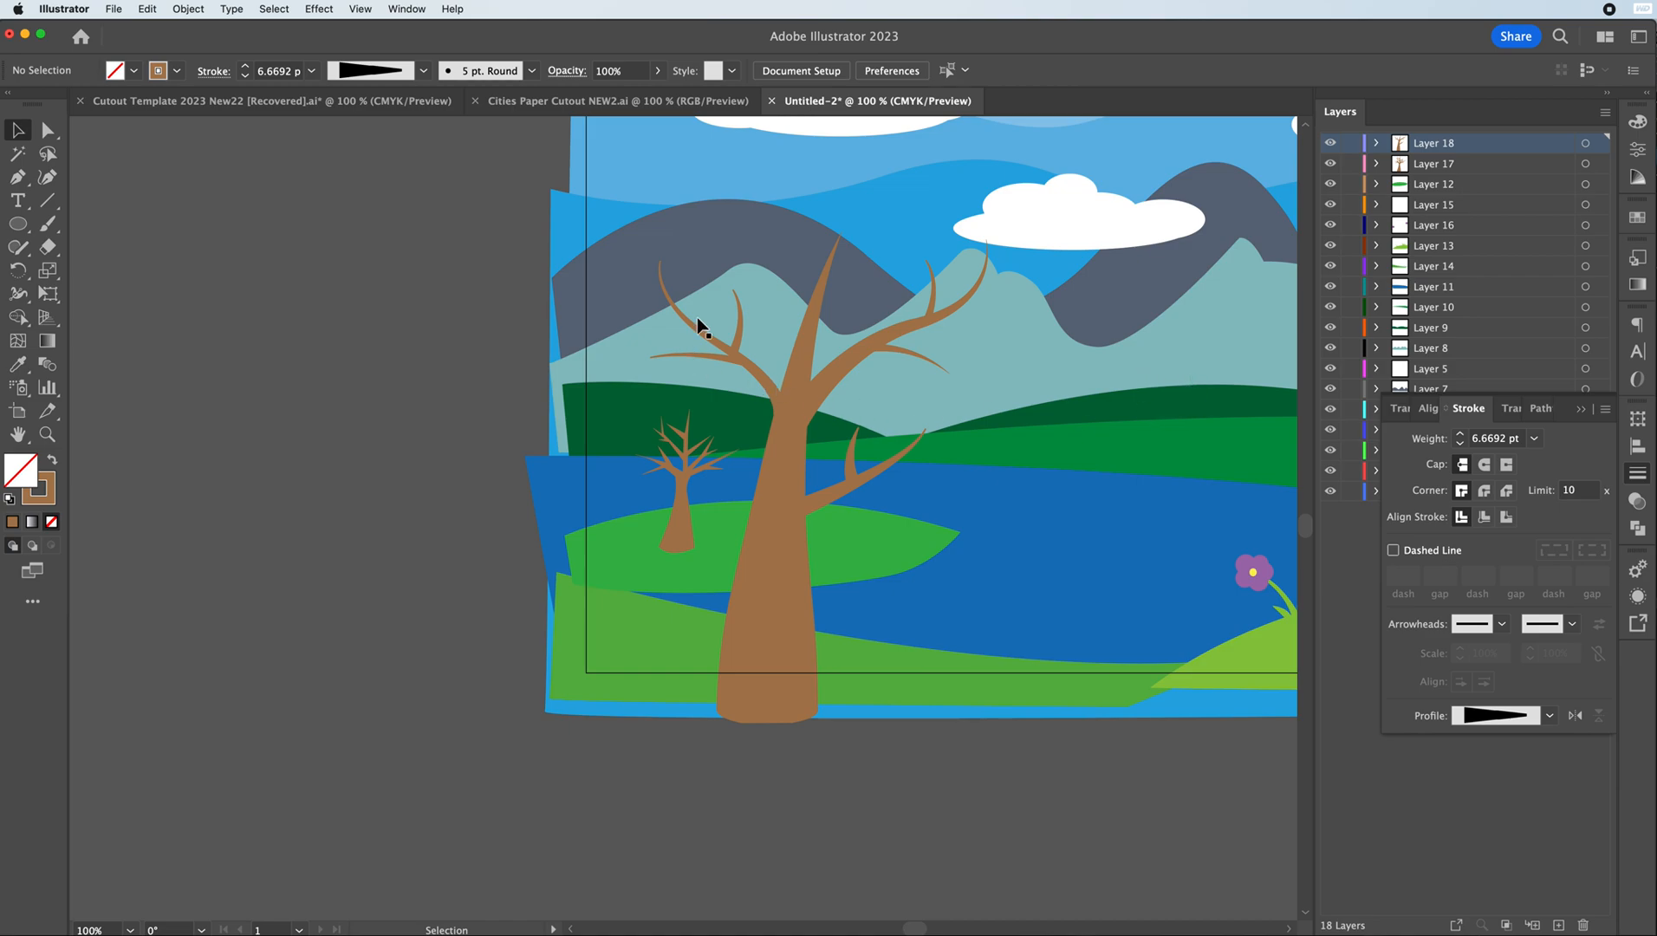
# - Draw a curved branch up and left from the upper trunk, widen its base to about 9.25 pt and shift it slightly down into the trunk
pyautogui.click(18, 177)
pyautogui.click(806, 322)
pyautogui.click(733, 232)
pyautogui.moveTo(733, 232); pyautogui.dragTo(717, 221)
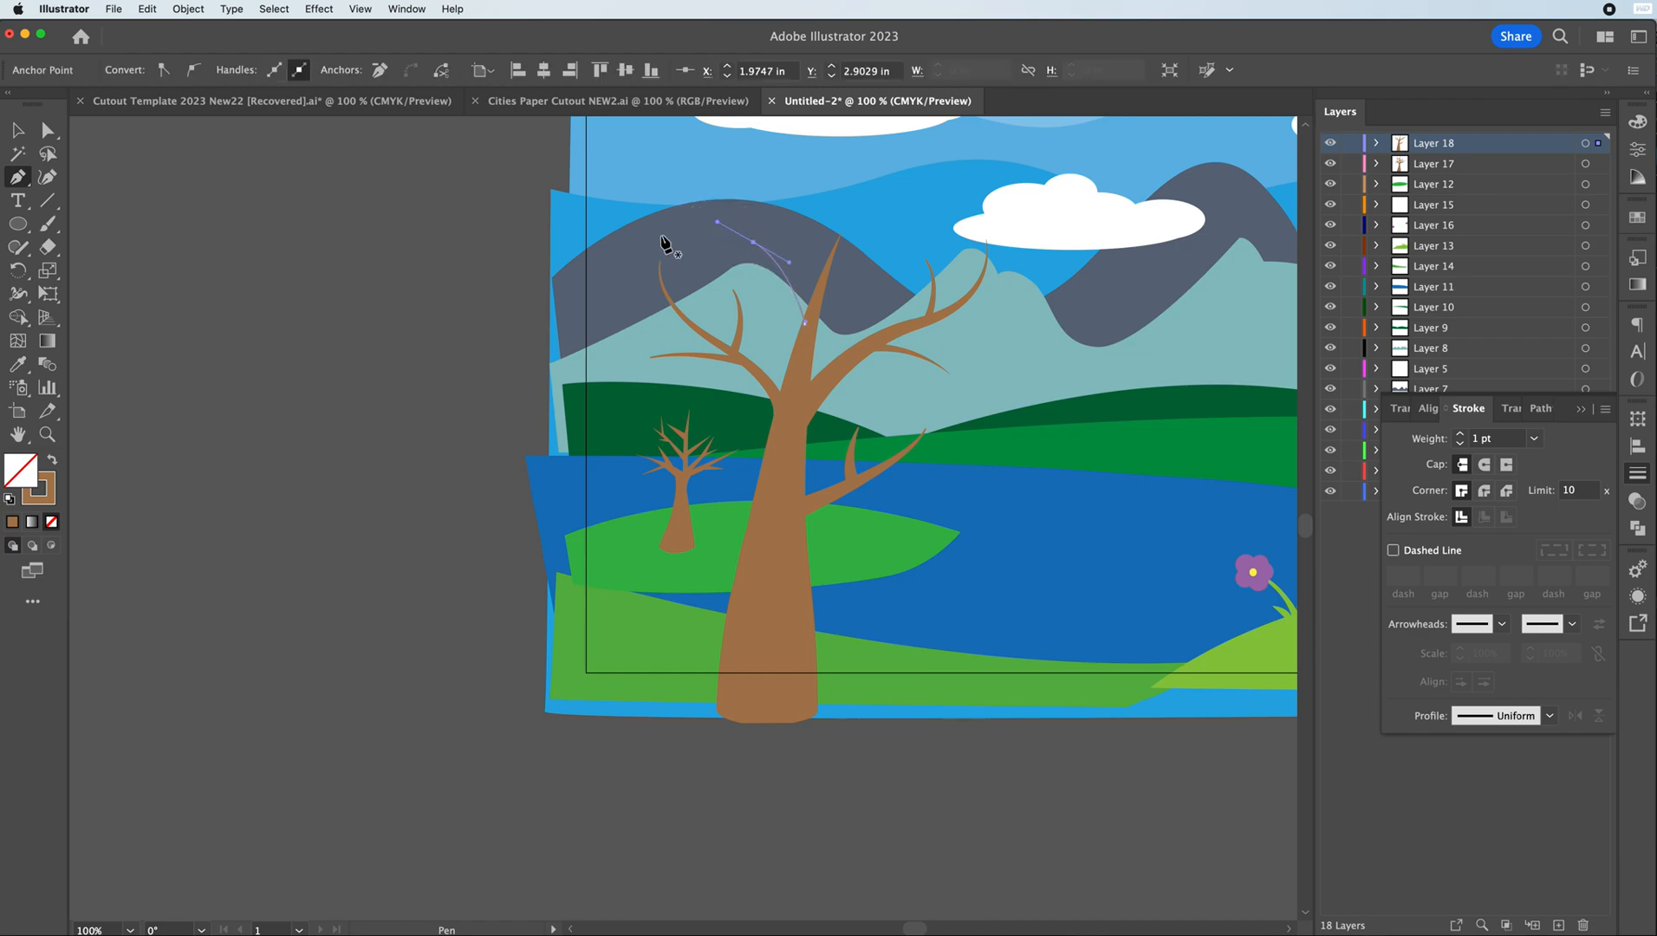
pyautogui.click(17, 293)
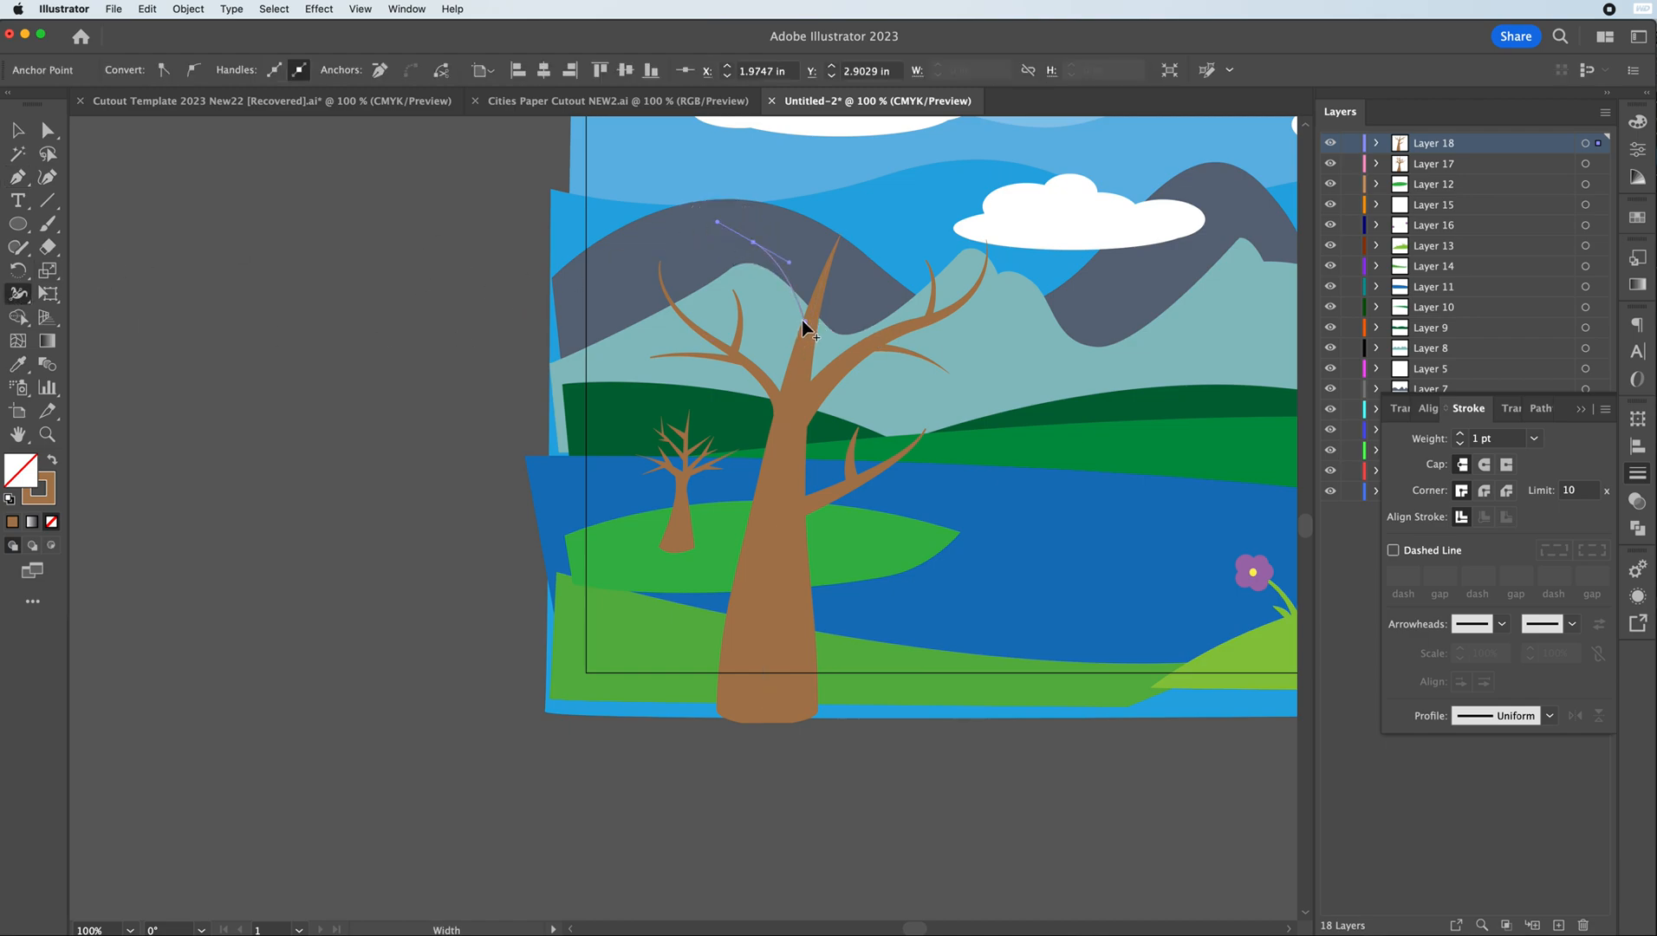
pyautogui.moveTo(804, 322); pyautogui.dragTo(813, 304)
pyautogui.click(13, 134)
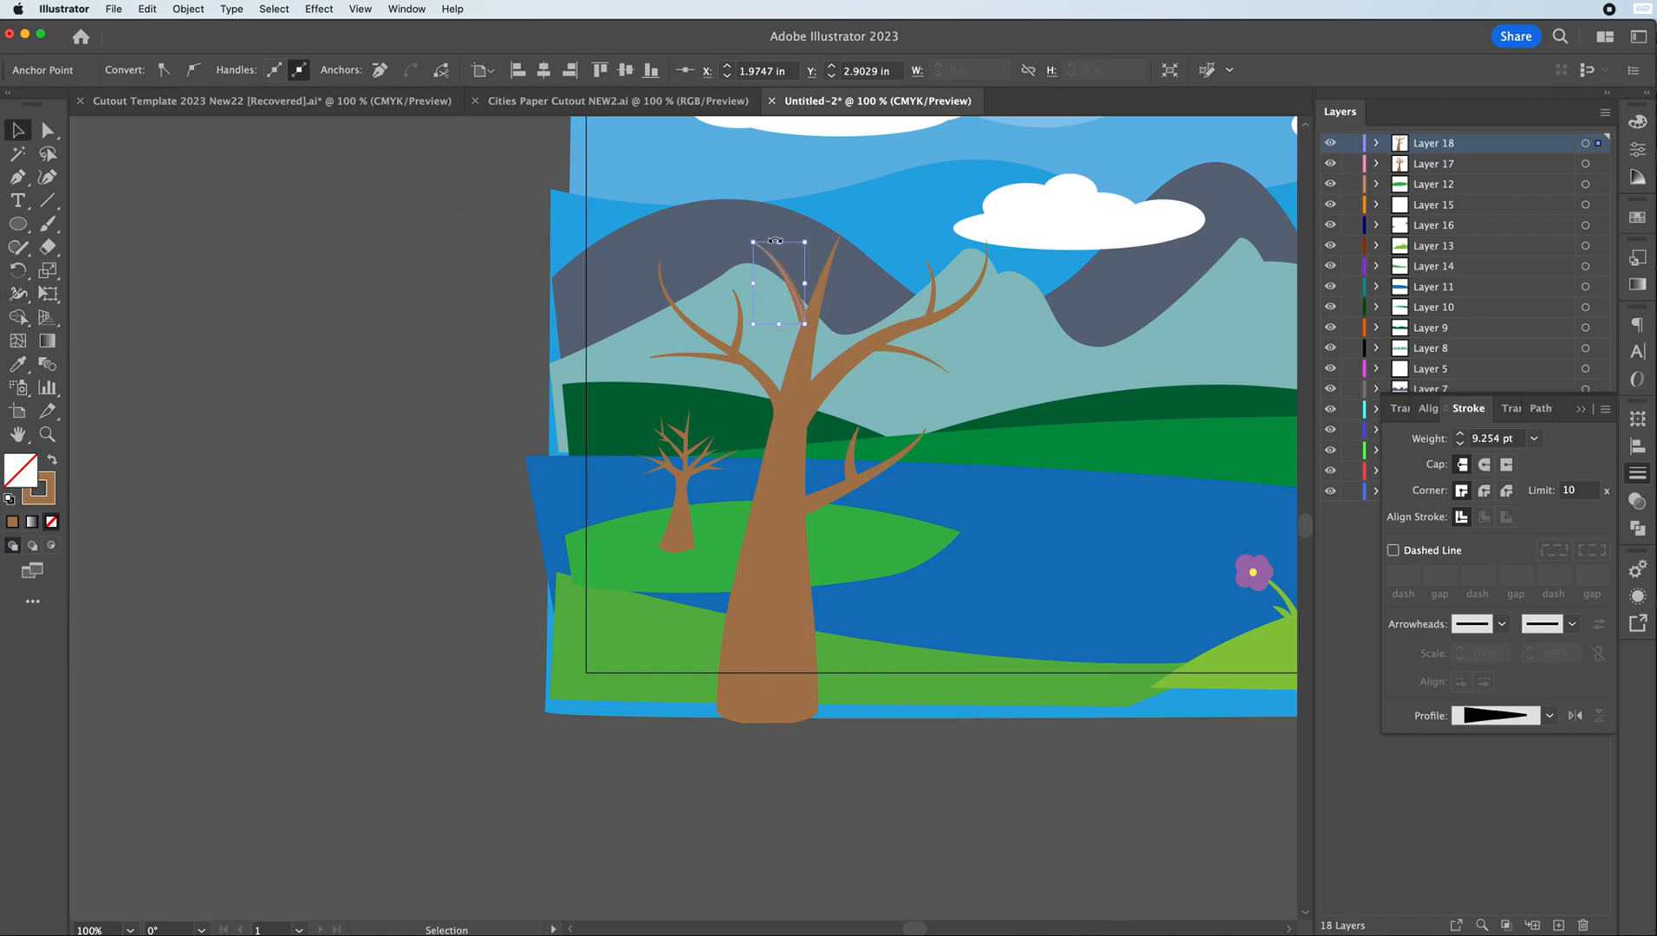
pyautogui.click(800, 303)
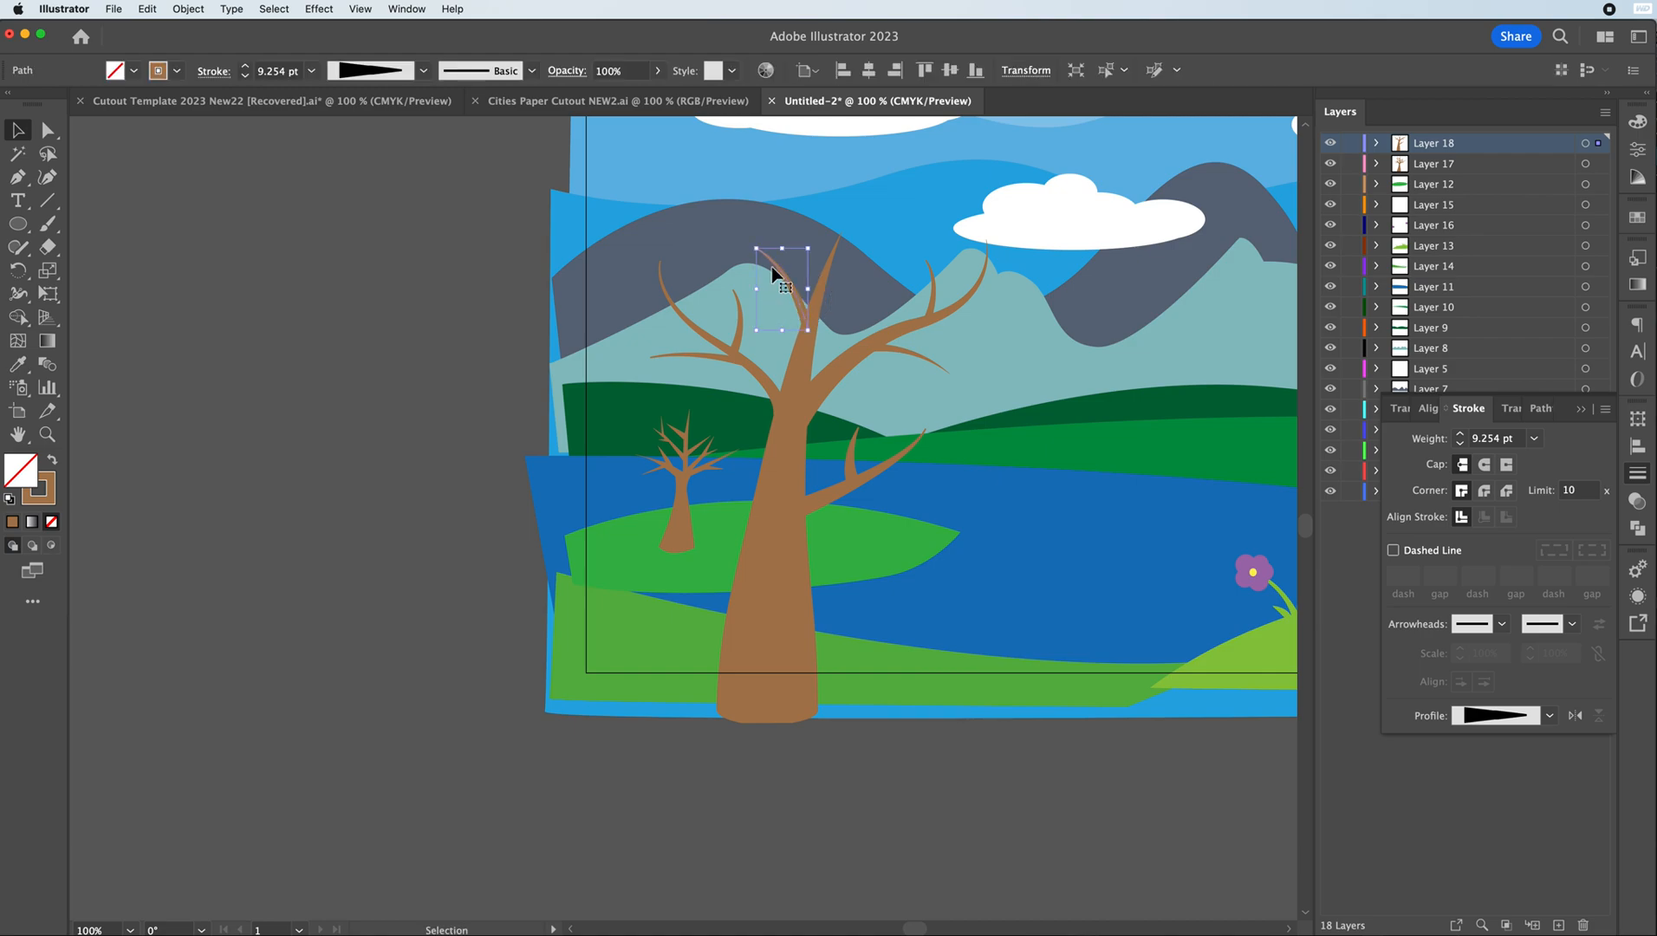
pyautogui.click(18, 176)
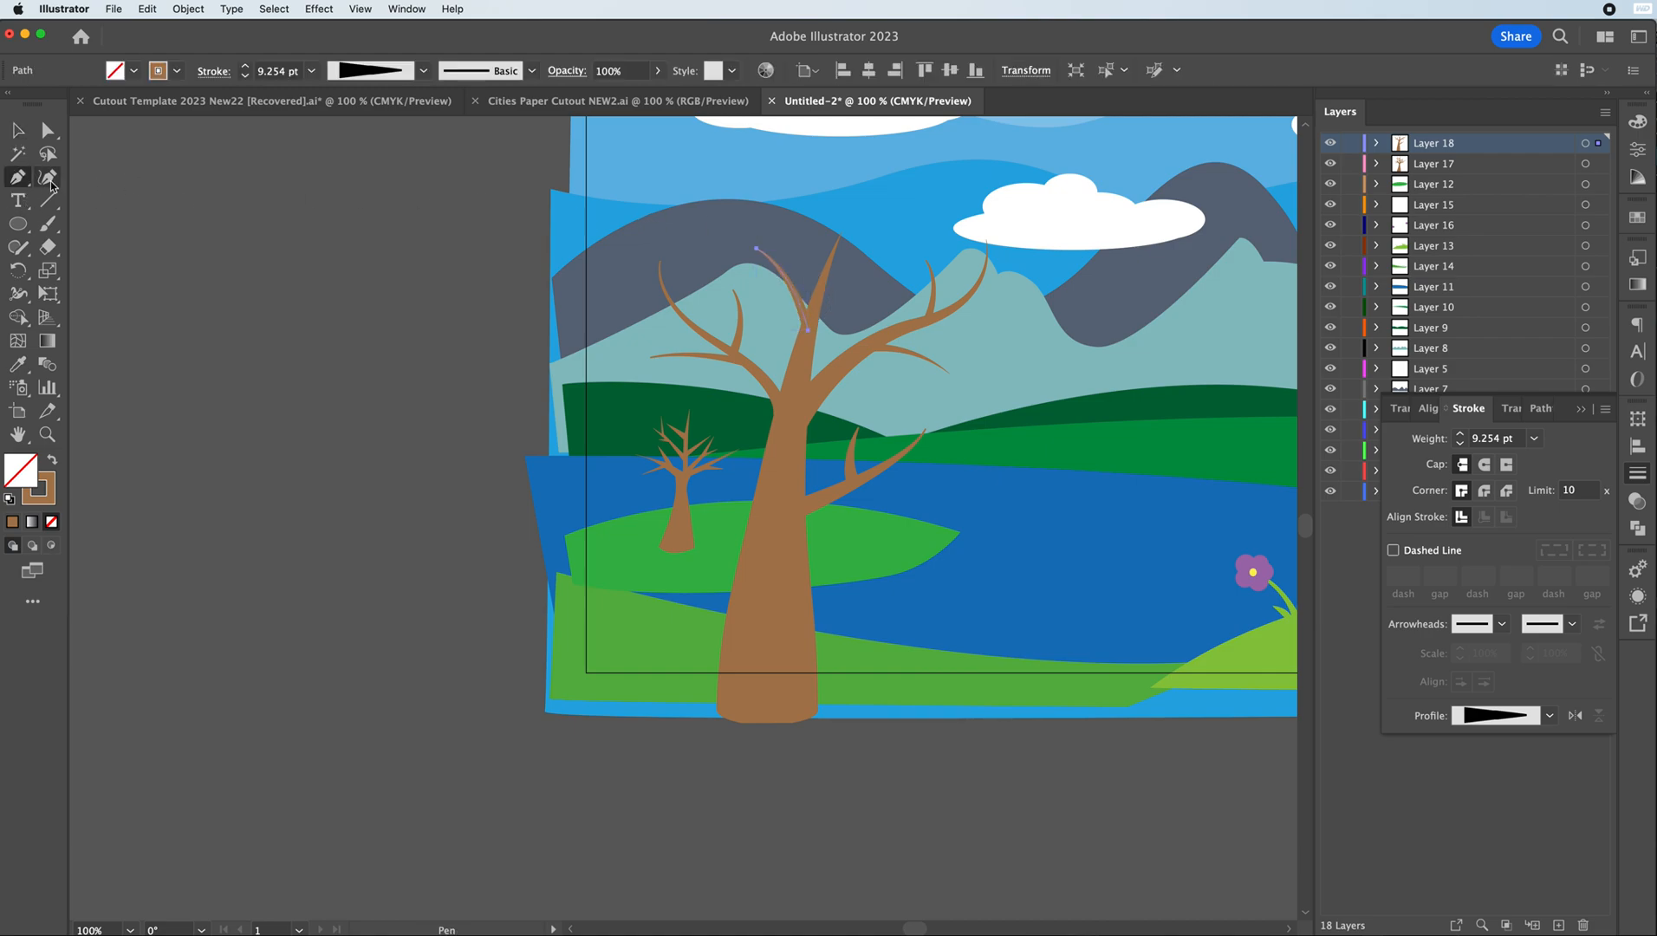
pyautogui.click(789, 272)
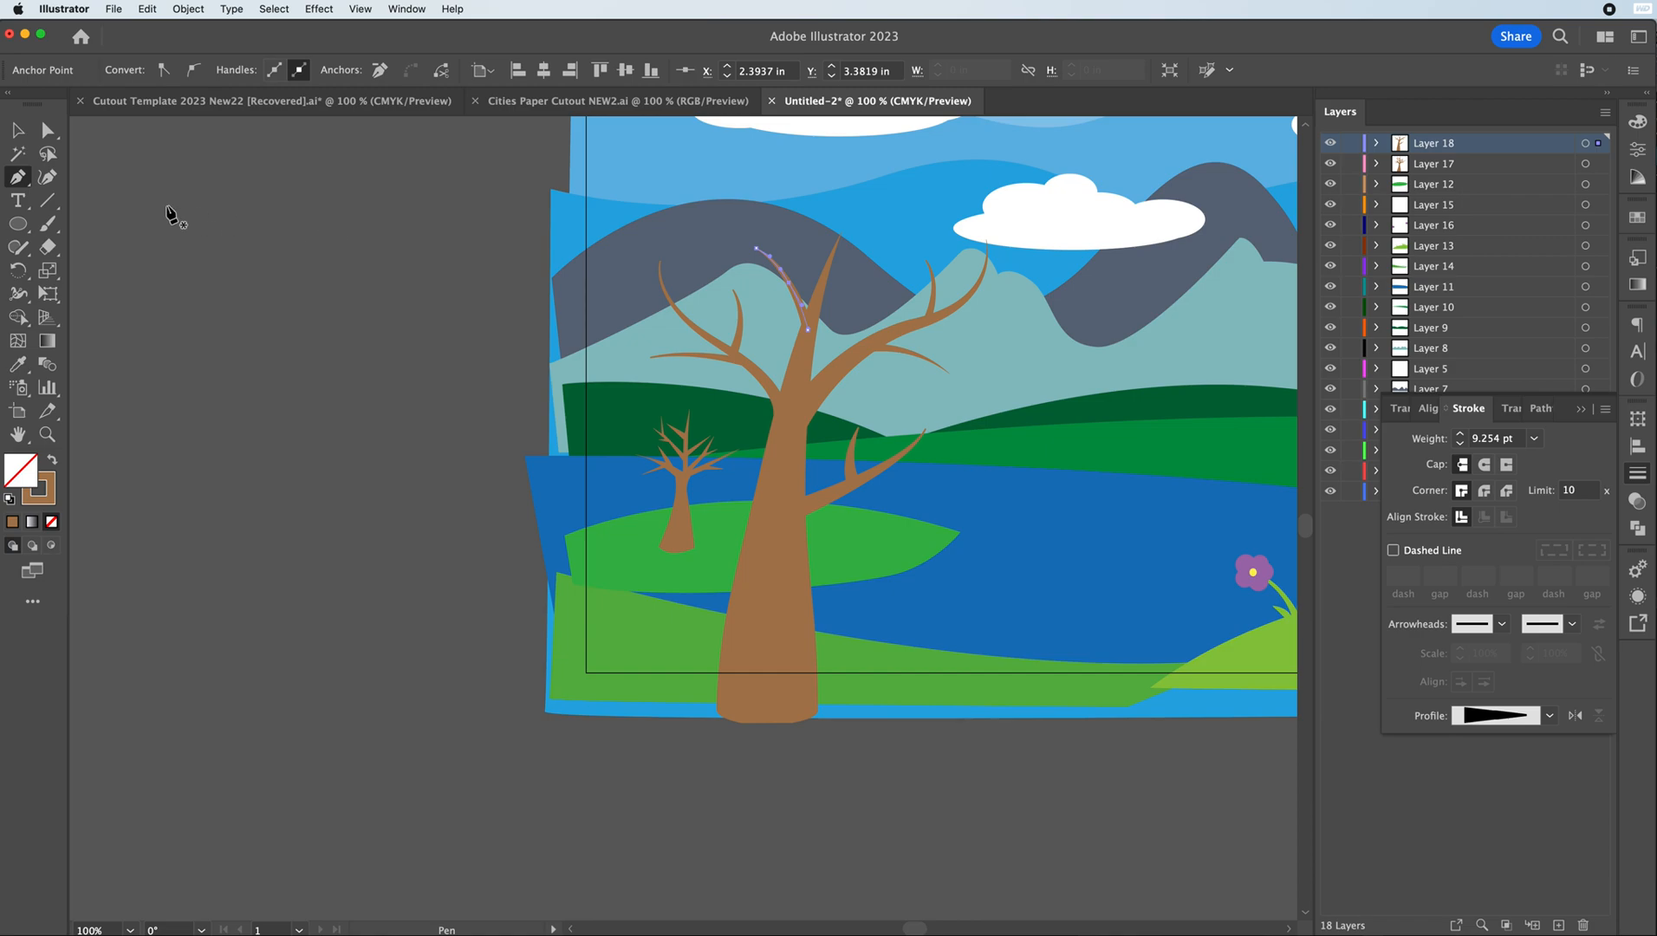
pyautogui.click(17, 130)
pyautogui.click(163, 213)
# - Draw a short upward twig from the middle of the upper left branch beside the trunk tip and widen its base to about 5.85 pt
pyautogui.click(16, 179)
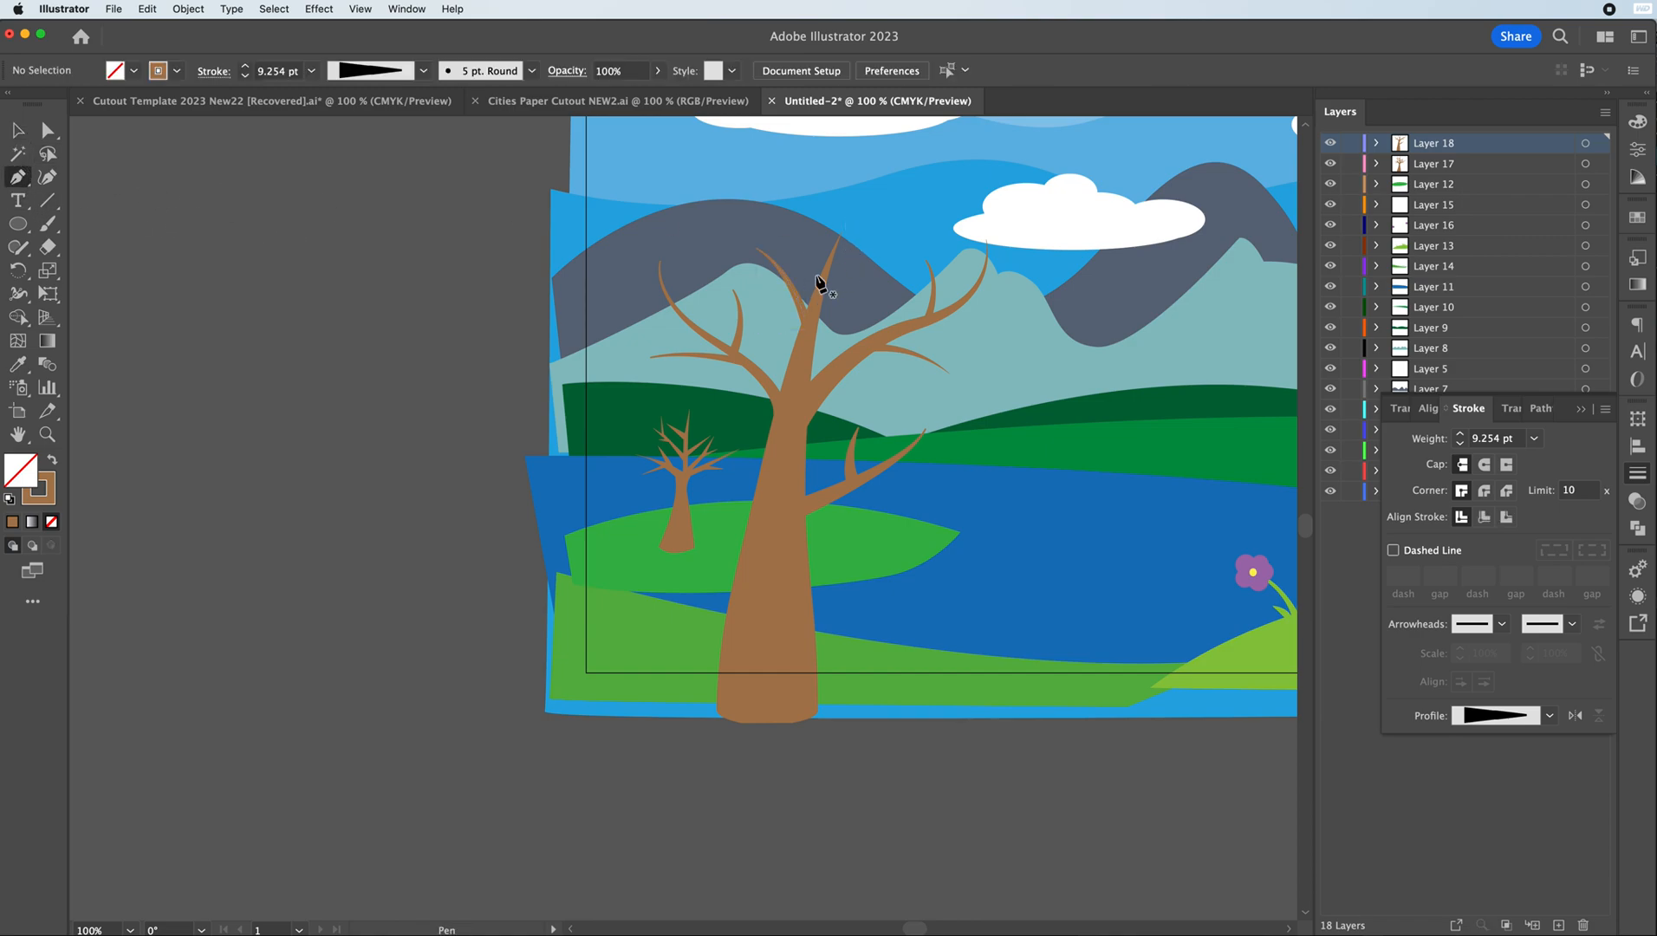
pyautogui.click(788, 281)
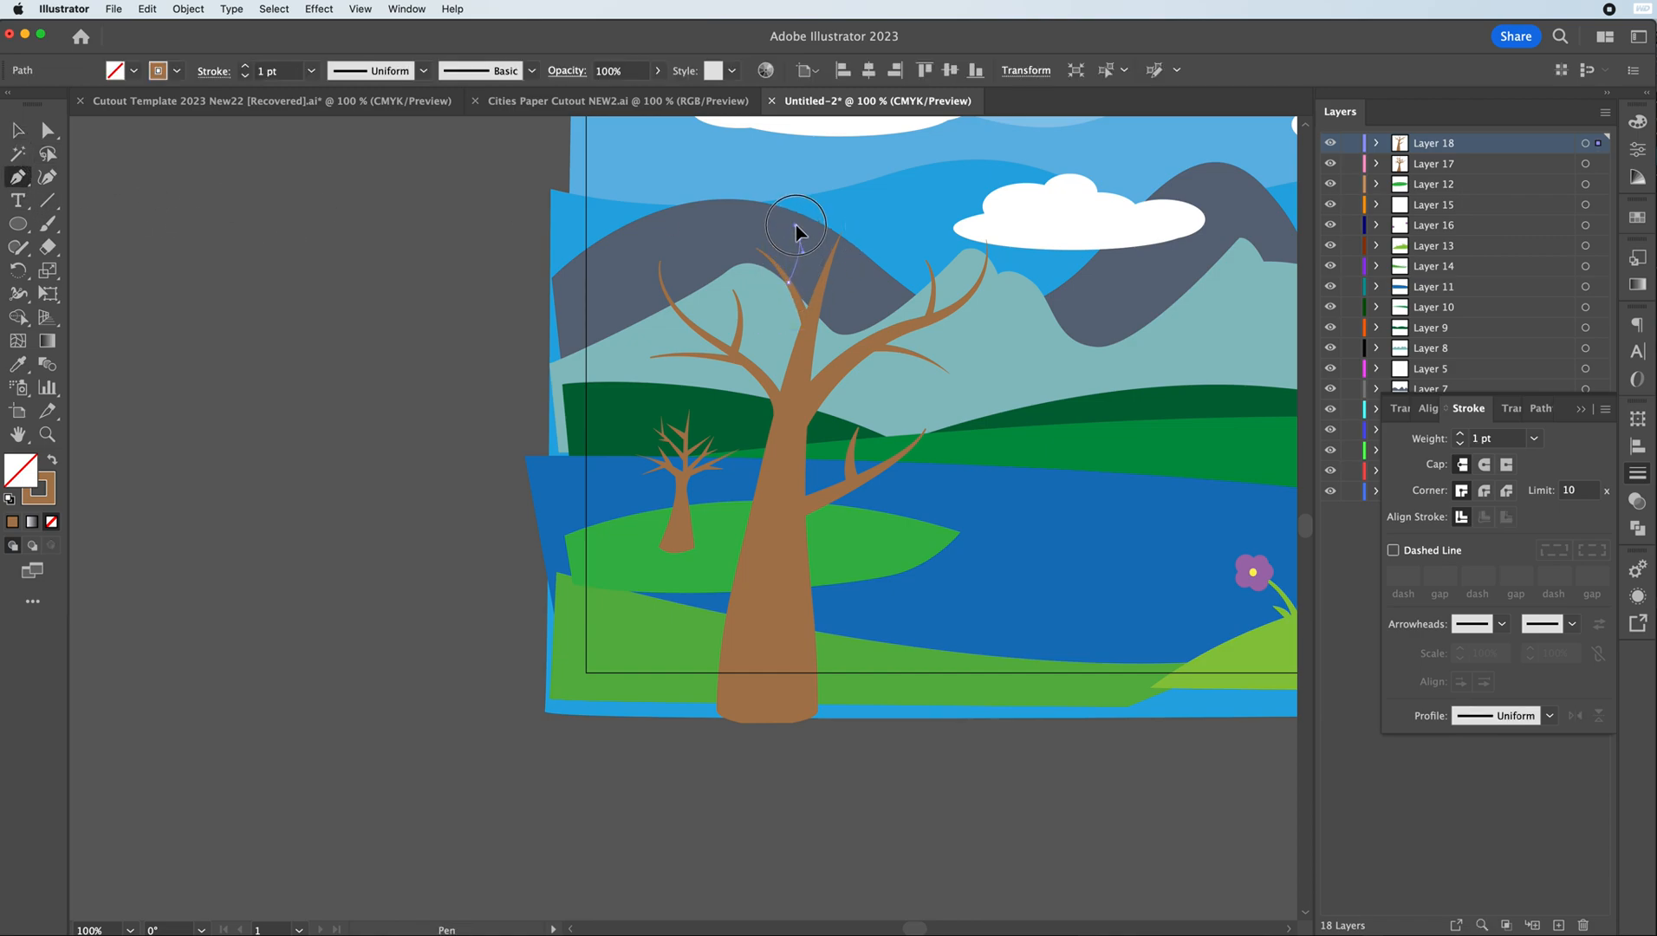
pyautogui.click(796, 222)
pyautogui.click(17, 293)
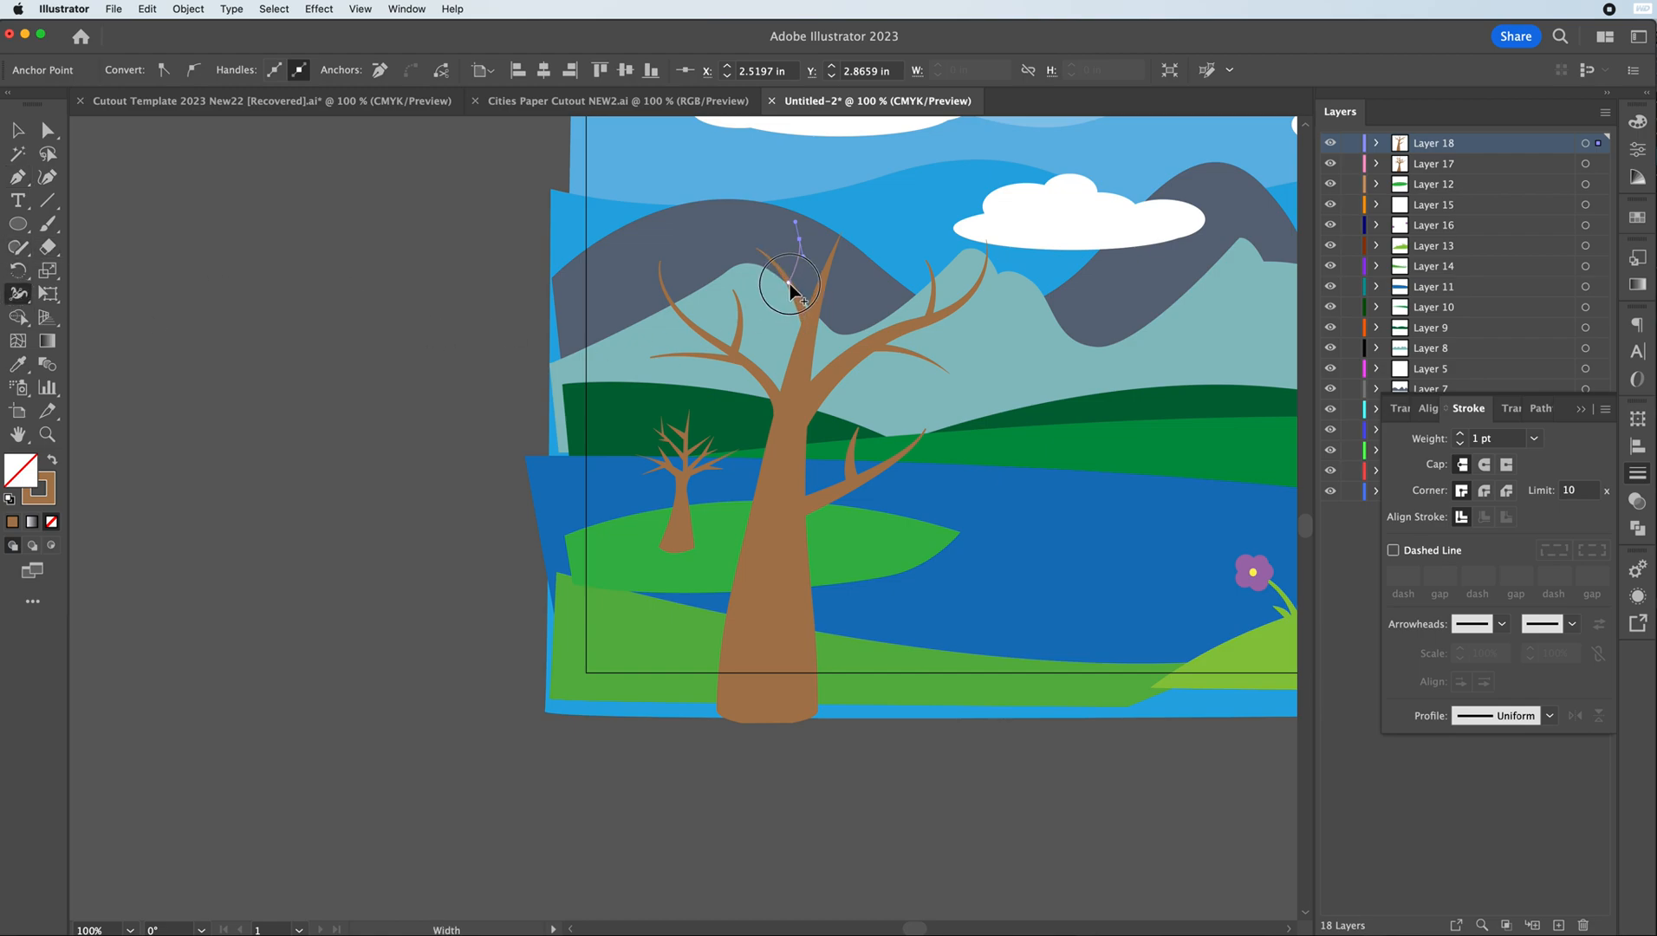
pyautogui.moveTo(791, 288); pyautogui.dragTo(786, 288)
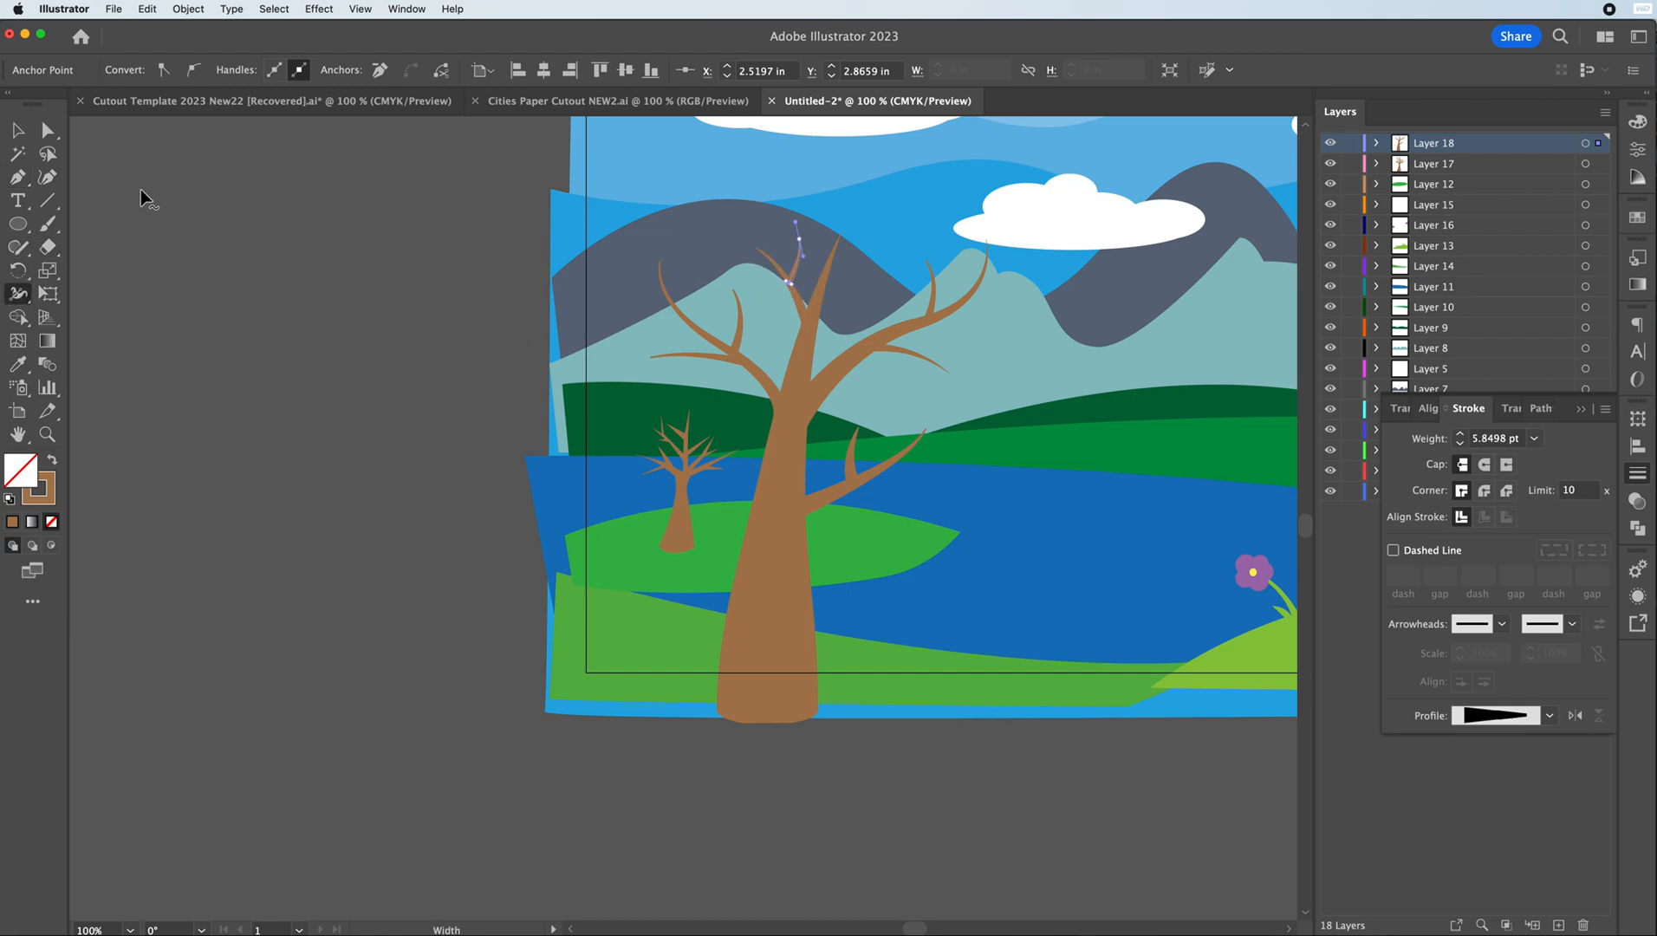
pyautogui.click(17, 130)
pyautogui.click(199, 185)
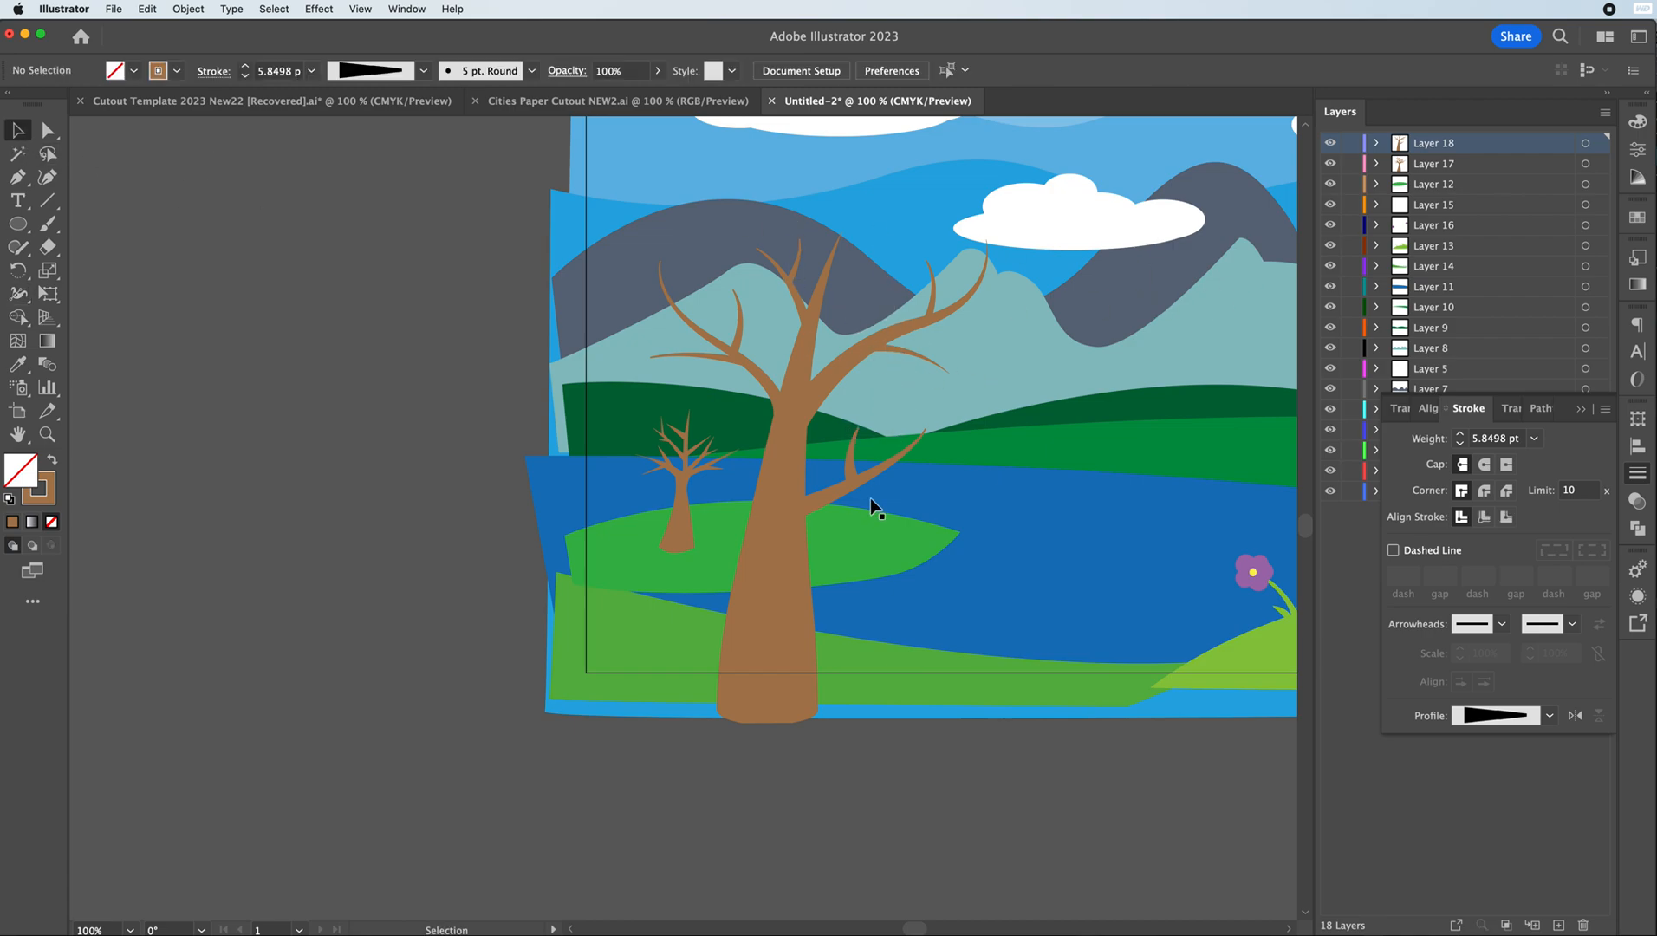
# - Expand Layer 18 and select its whole range of tree paths, from the topmost twig to the trunk
pyautogui.click(766, 606)
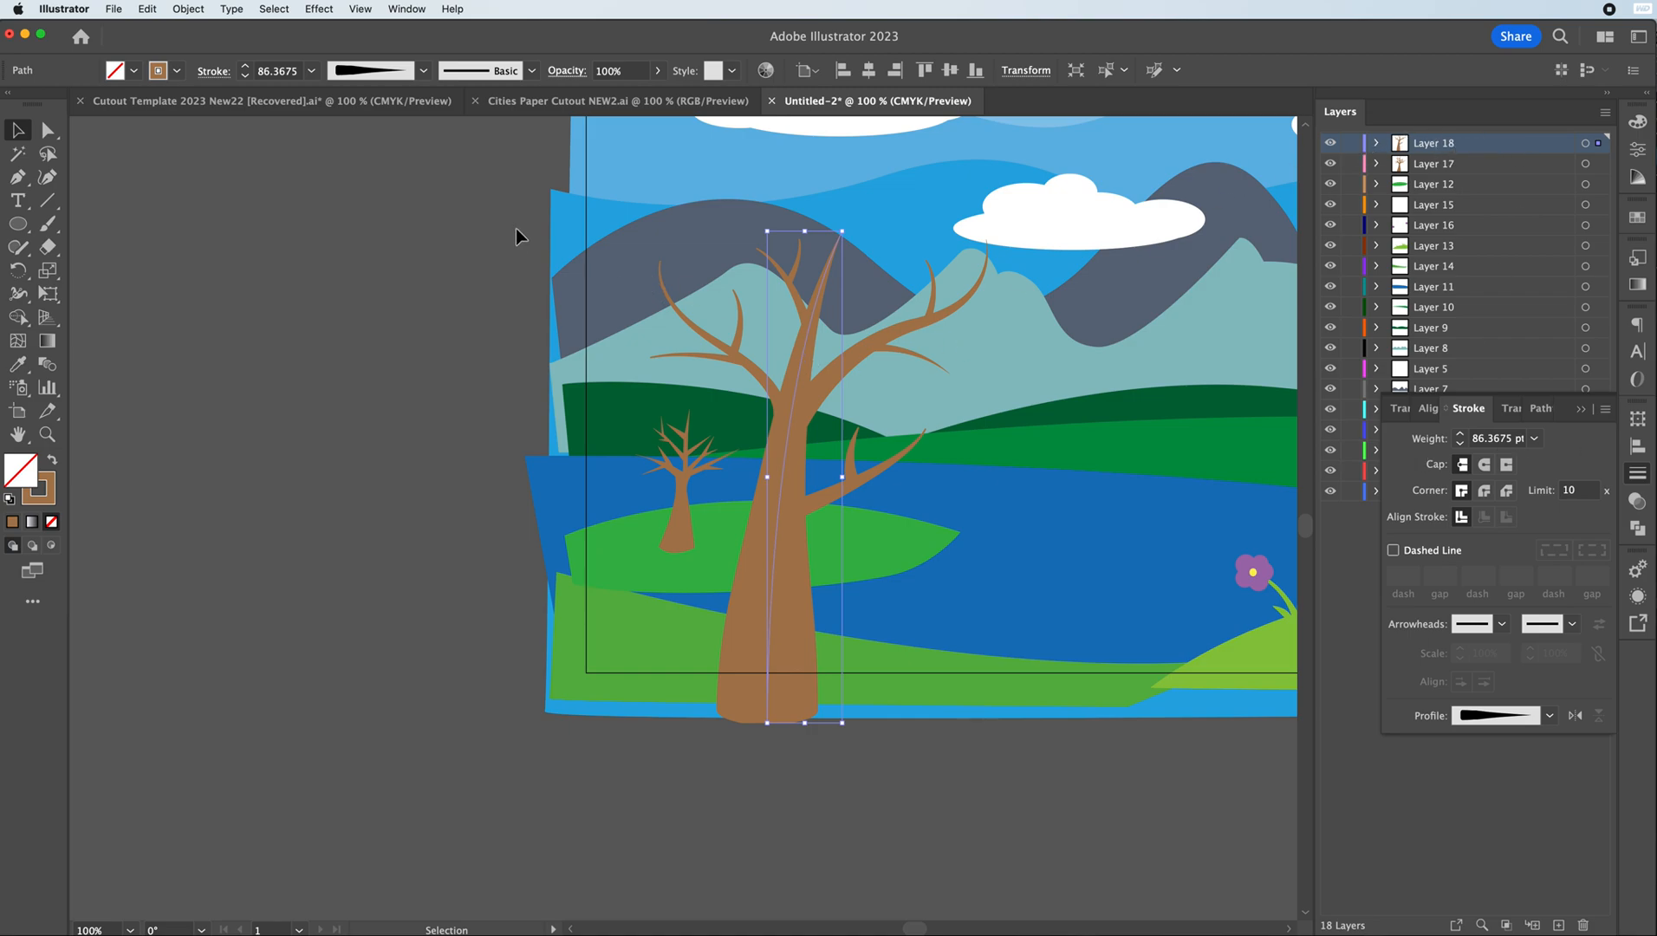
pyautogui.click(389, 270)
pyautogui.click(1376, 144)
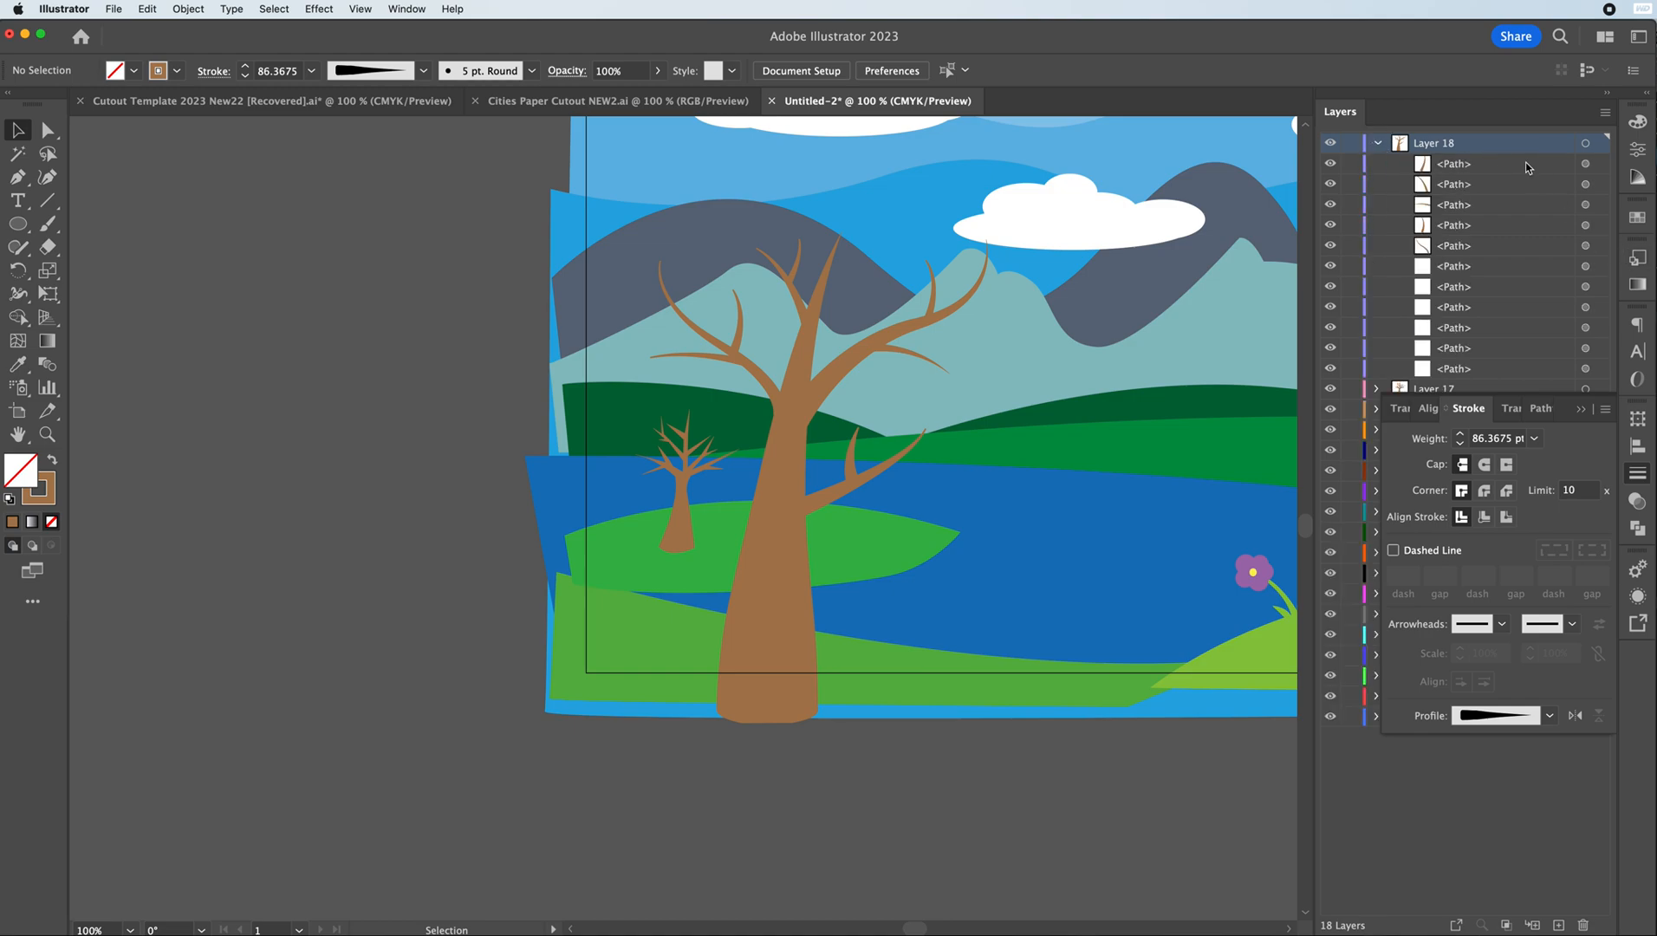
pyautogui.click(1581, 414)
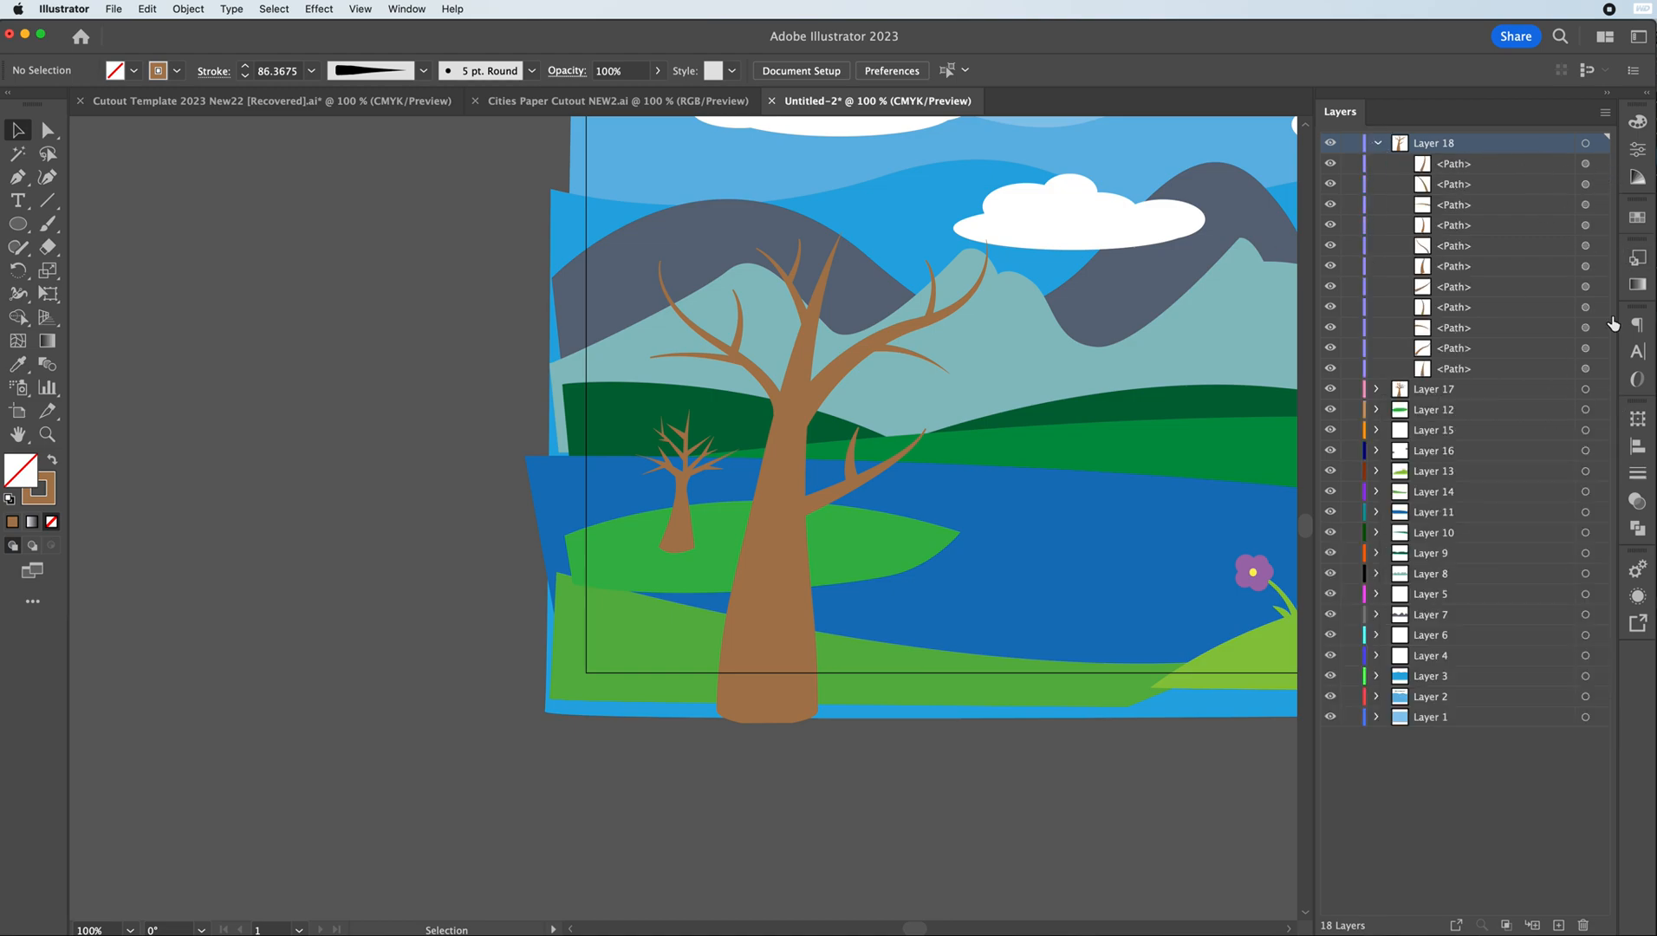
pyautogui.click(1599, 164)
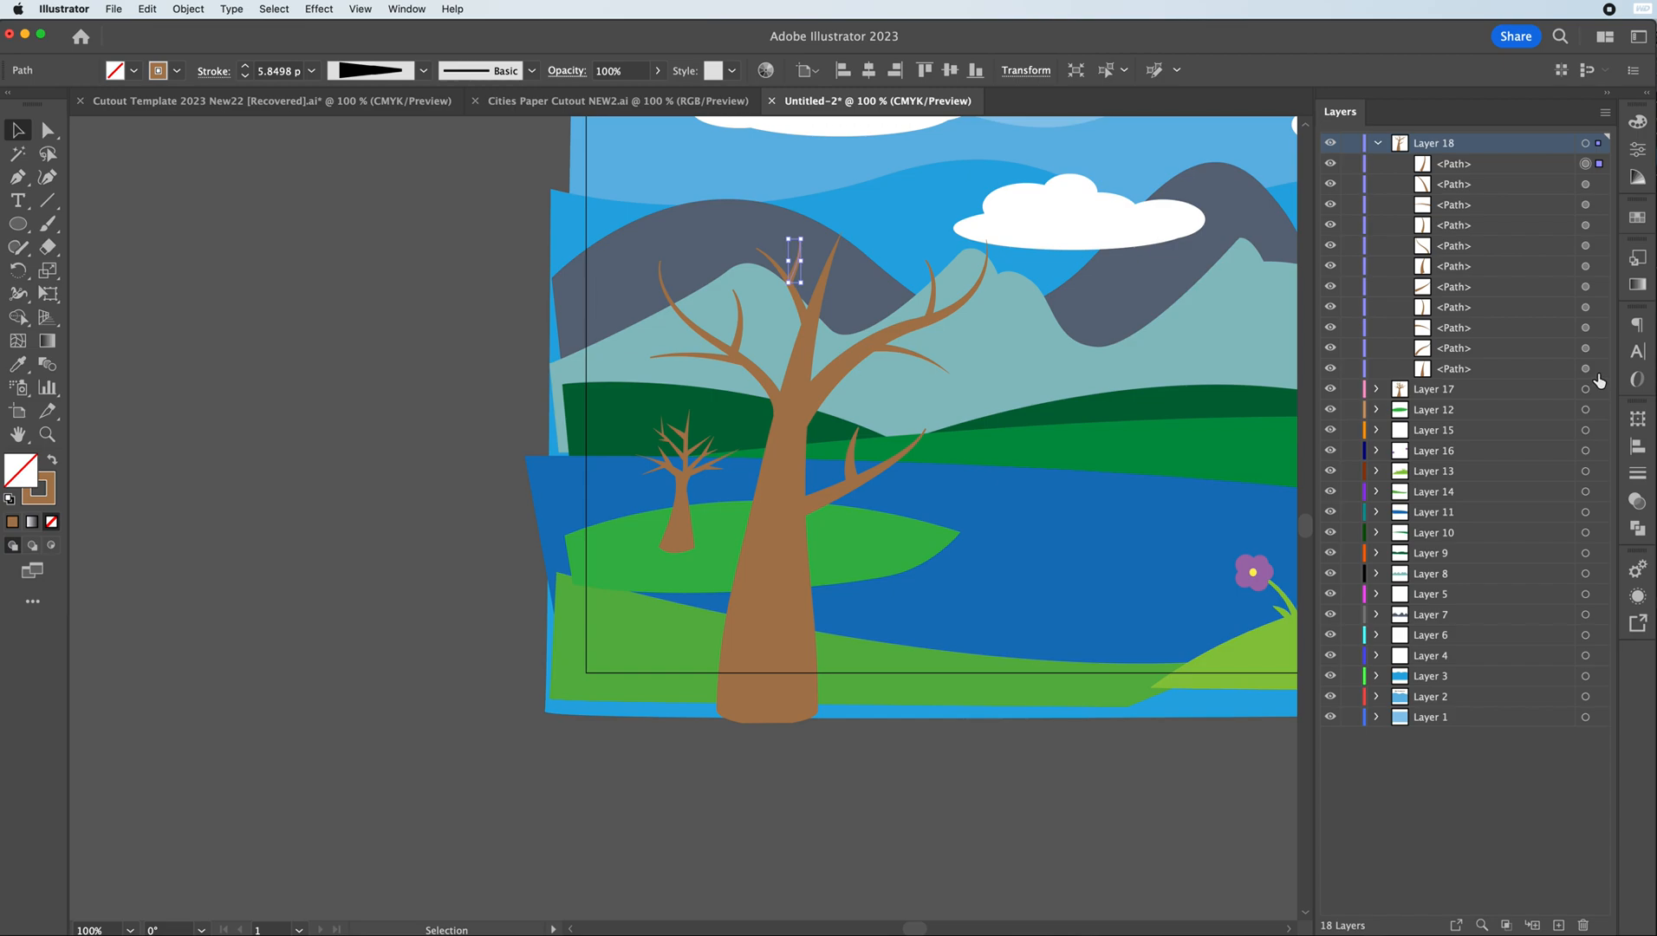
pyautogui.keyDown('shift'); pyautogui.click(1598, 368); pyautogui.keyUp('shift')
pyautogui.keyDown('shift'); pyautogui.click(1526, 373); pyautogui.keyUp('shift')
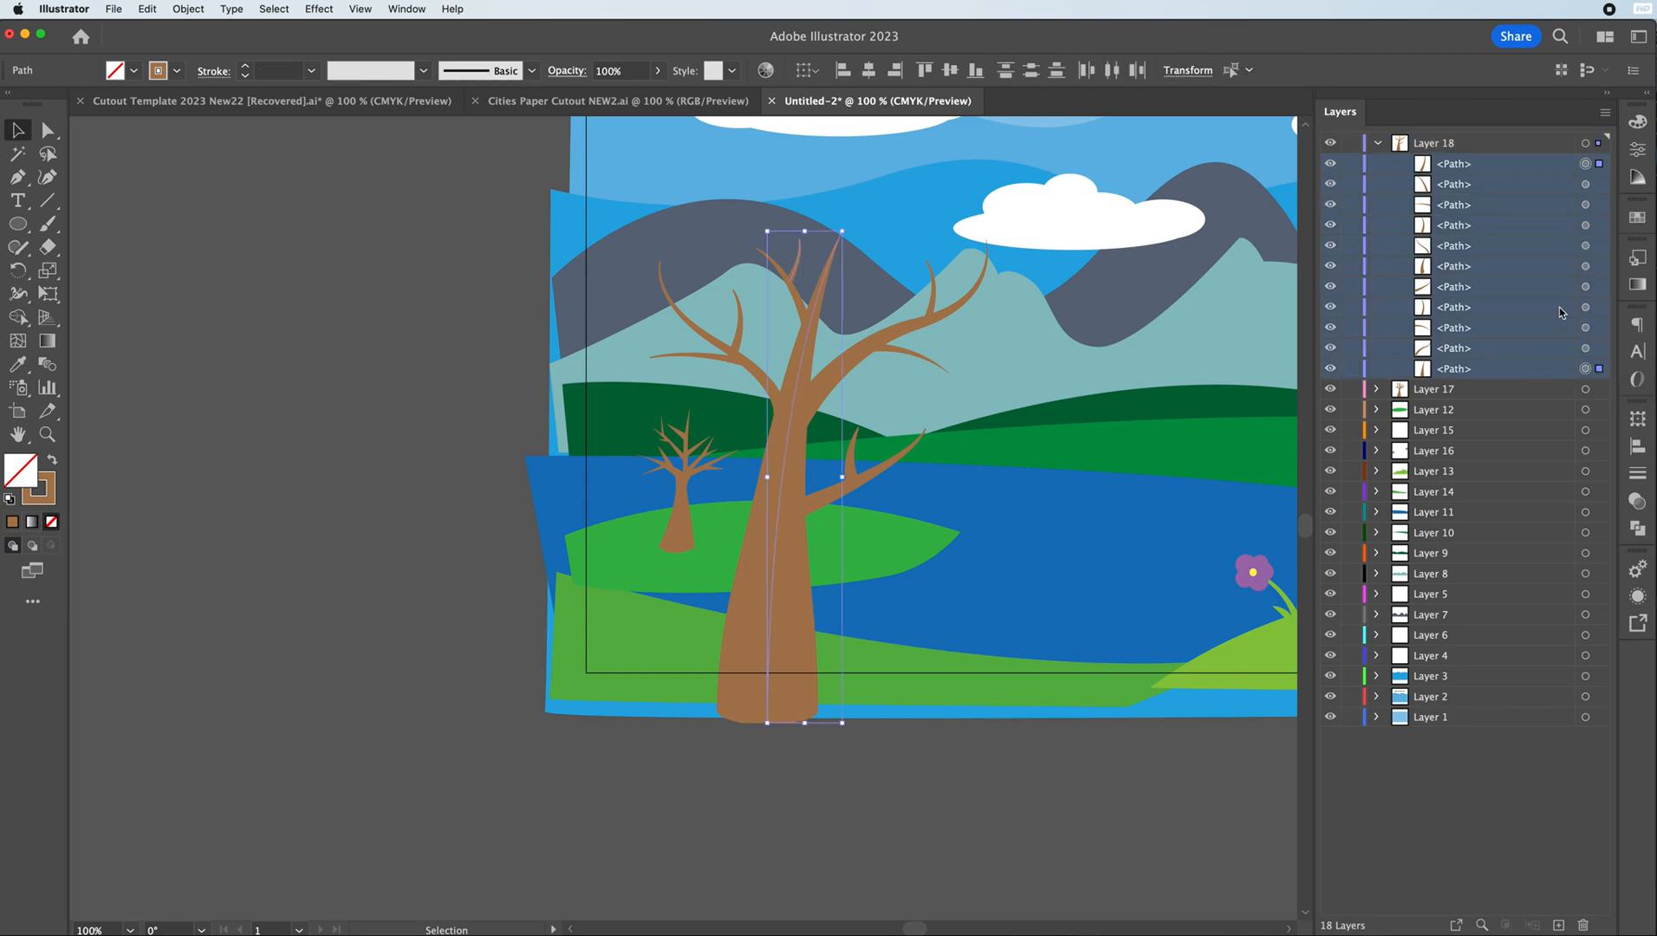
# - Select all branch and trunk paths of the large tree in Layer 18 and expand their appearance
pyautogui.keyDown('shift'); pyautogui.click(1598, 348); pyautogui.keyUp('shift')
pyautogui.keyDown('shift'); pyautogui.click(1599, 327); pyautogui.keyUp('shift')
pyautogui.keyDown('shift'); pyautogui.click(1599, 307); pyautogui.keyUp('shift')
pyautogui.keyDown('shift'); pyautogui.click(1598, 286); pyautogui.keyUp('shift')
pyautogui.keyDown('shift'); pyautogui.click(1599, 266); pyautogui.keyUp('shift')
pyautogui.keyDown('shift'); pyautogui.click(1598, 245); pyautogui.keyUp('shift')
pyautogui.keyDown('shift'); pyautogui.click(1599, 224); pyautogui.keyUp('shift')
pyautogui.keyDown('shift'); pyautogui.click(1598, 204); pyautogui.keyUp('shift')
pyautogui.keyDown('shift'); pyautogui.click(1599, 184); pyautogui.keyUp('shift')
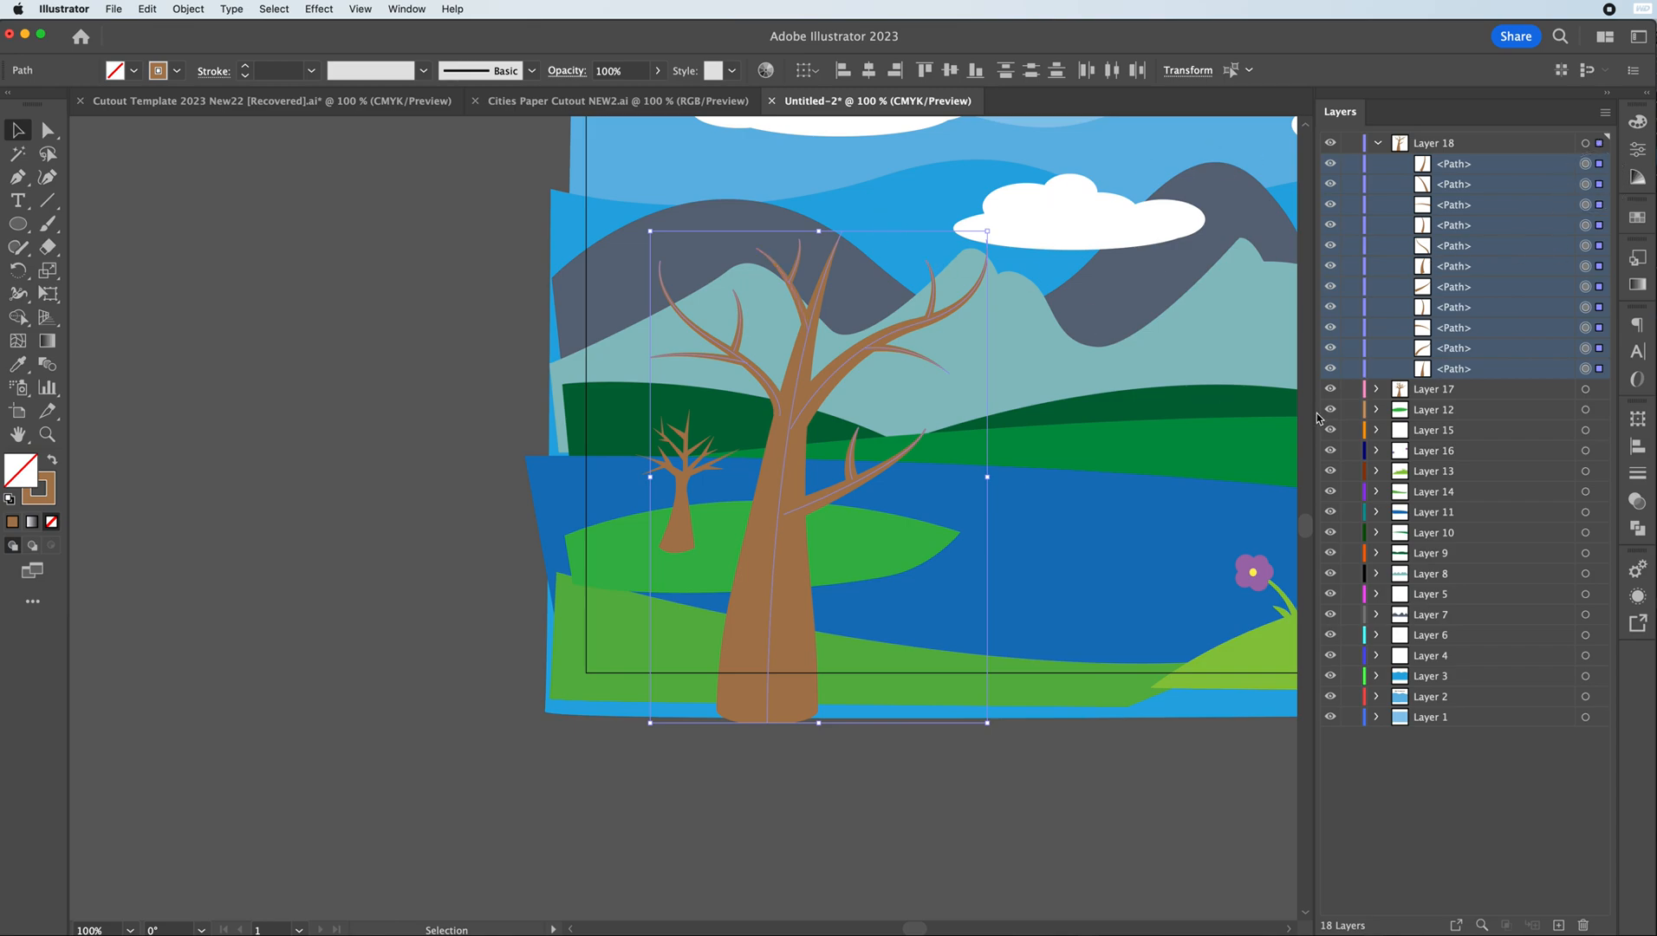
pyautogui.click(145, 9)
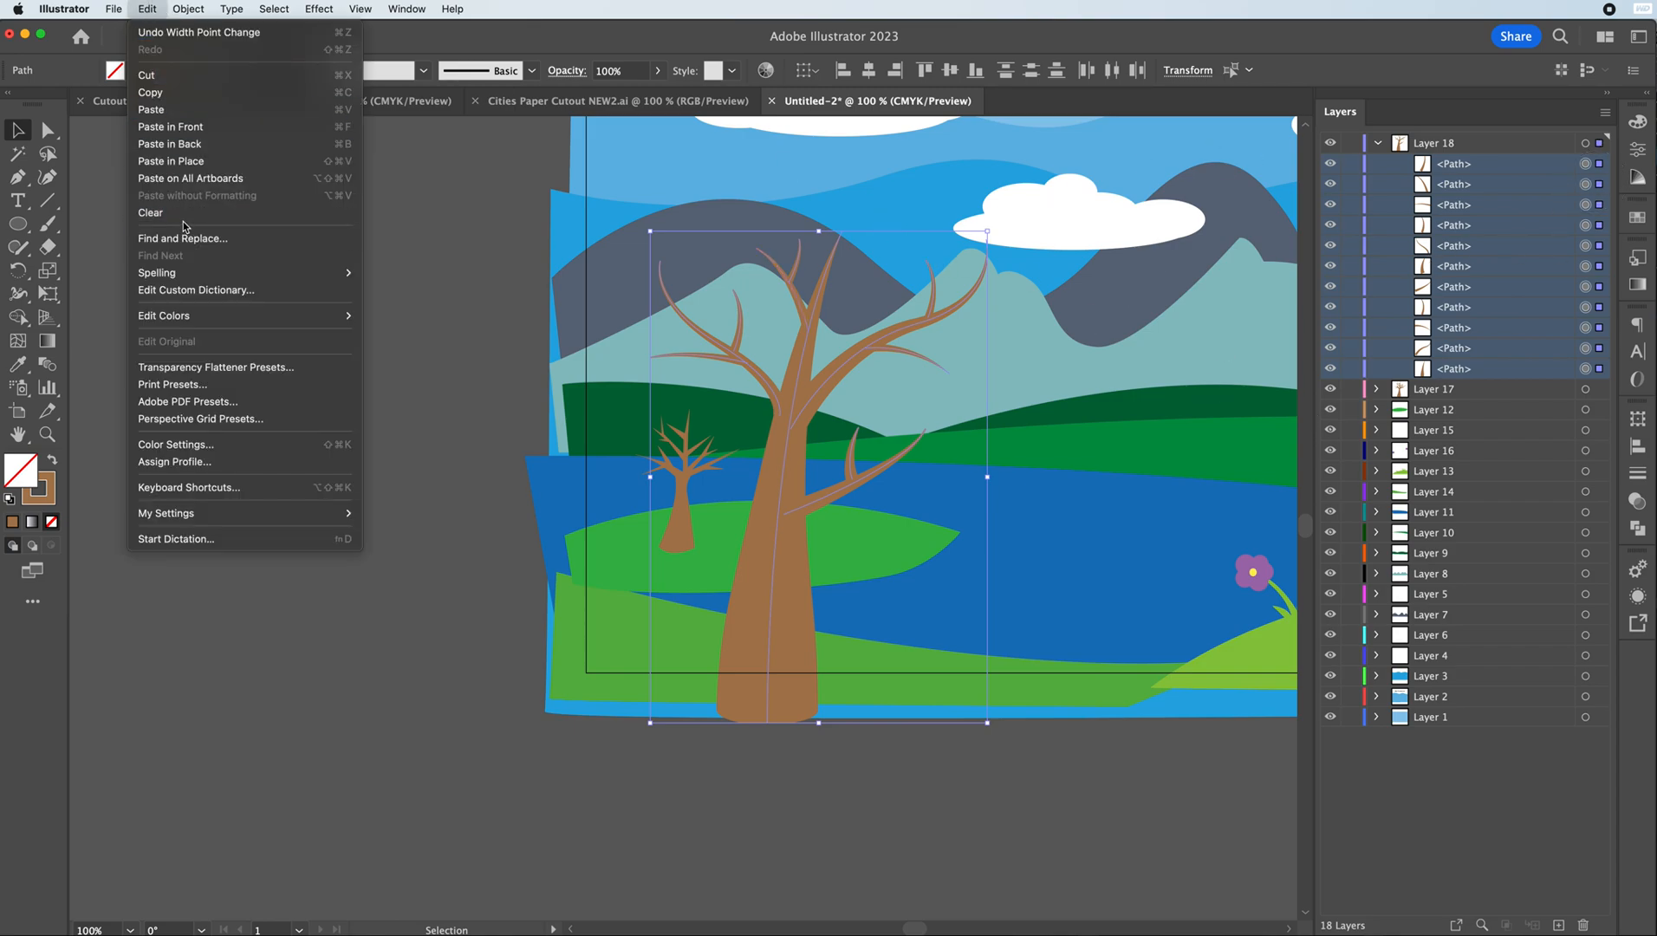
pyautogui.moveTo(175, 11)
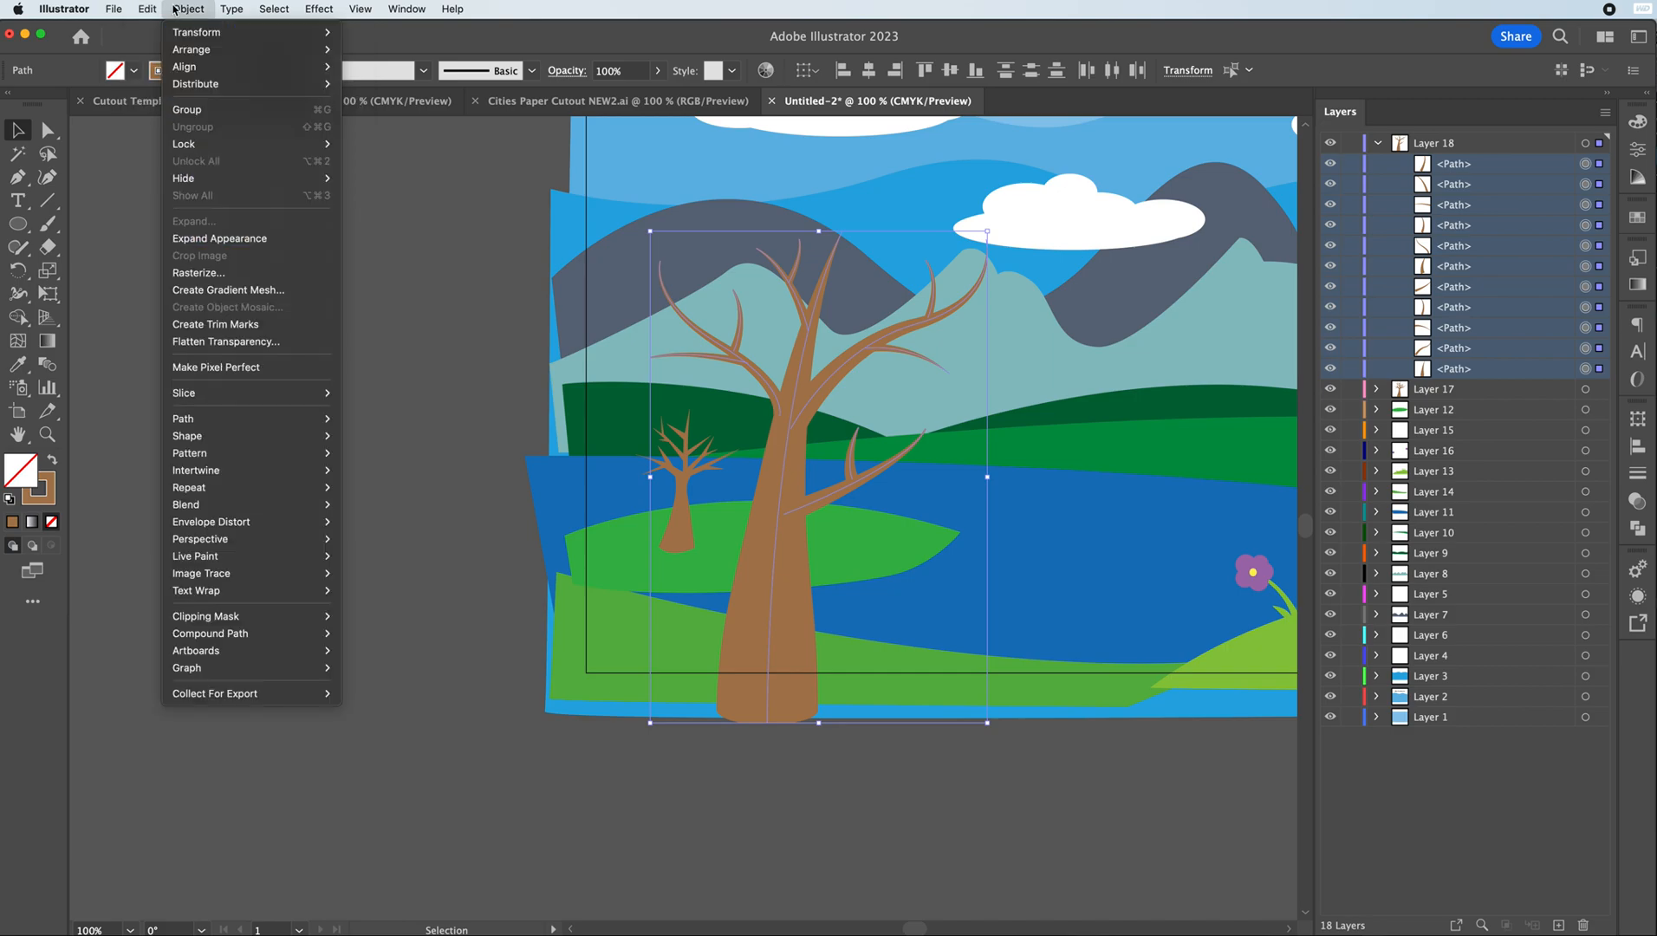
pyautogui.click(219, 239)
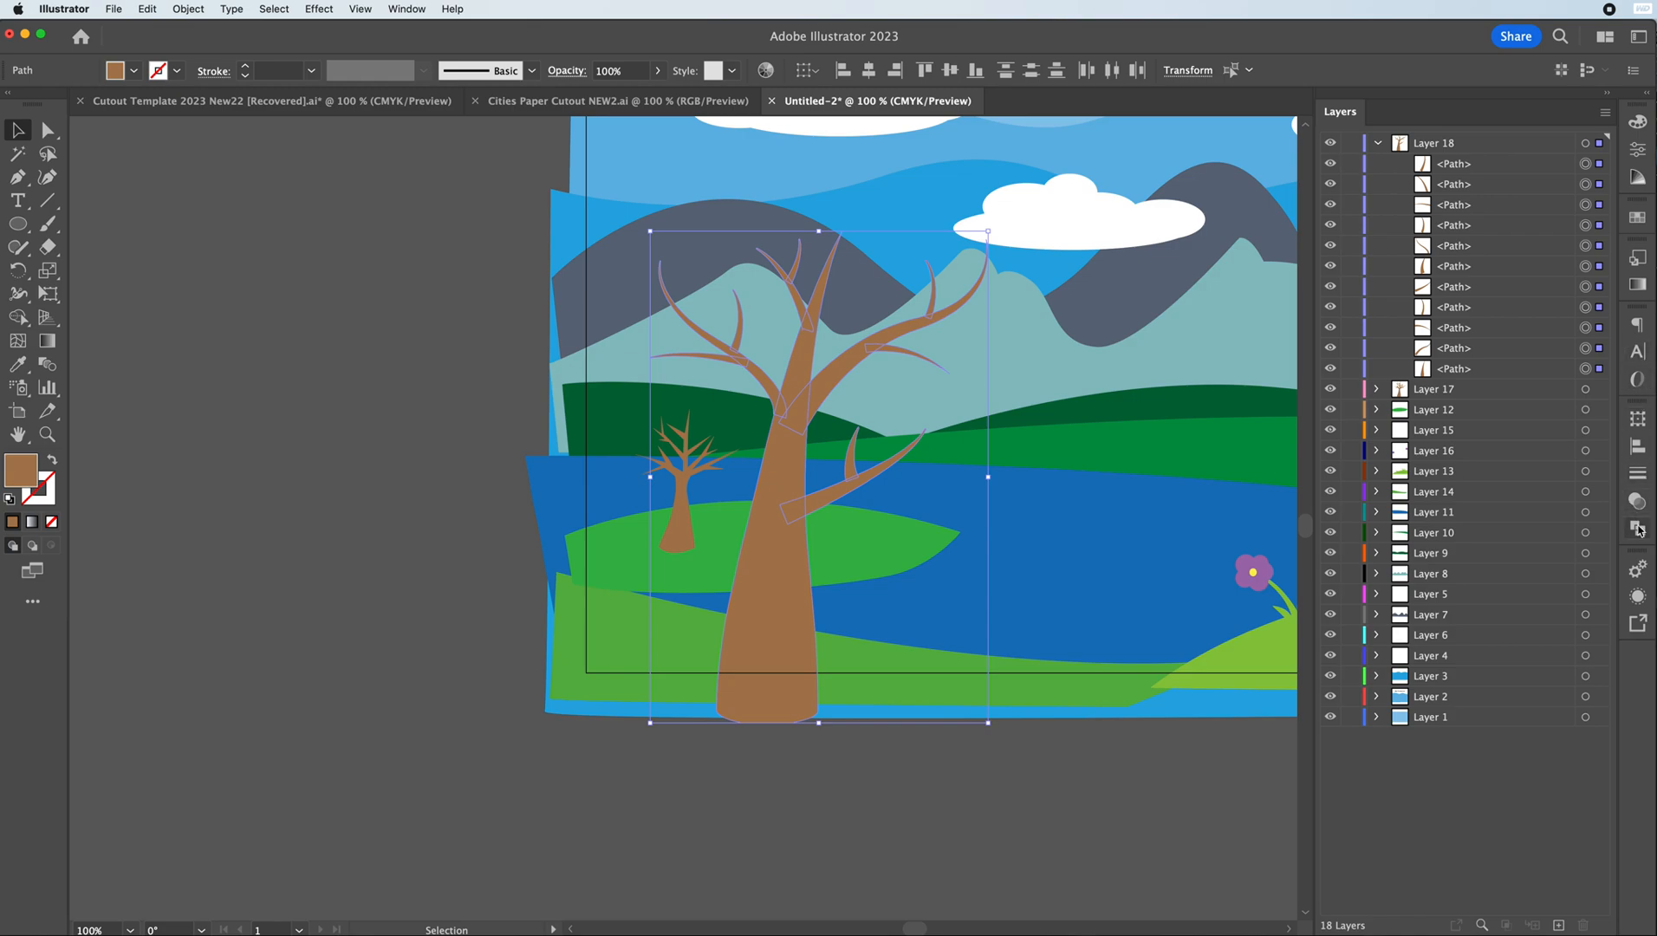
# - Unite the expanded trunk and branch shapes of the large tree into one shape with Pathfinder
pyautogui.click(1637, 528)
pyautogui.click(1398, 463)
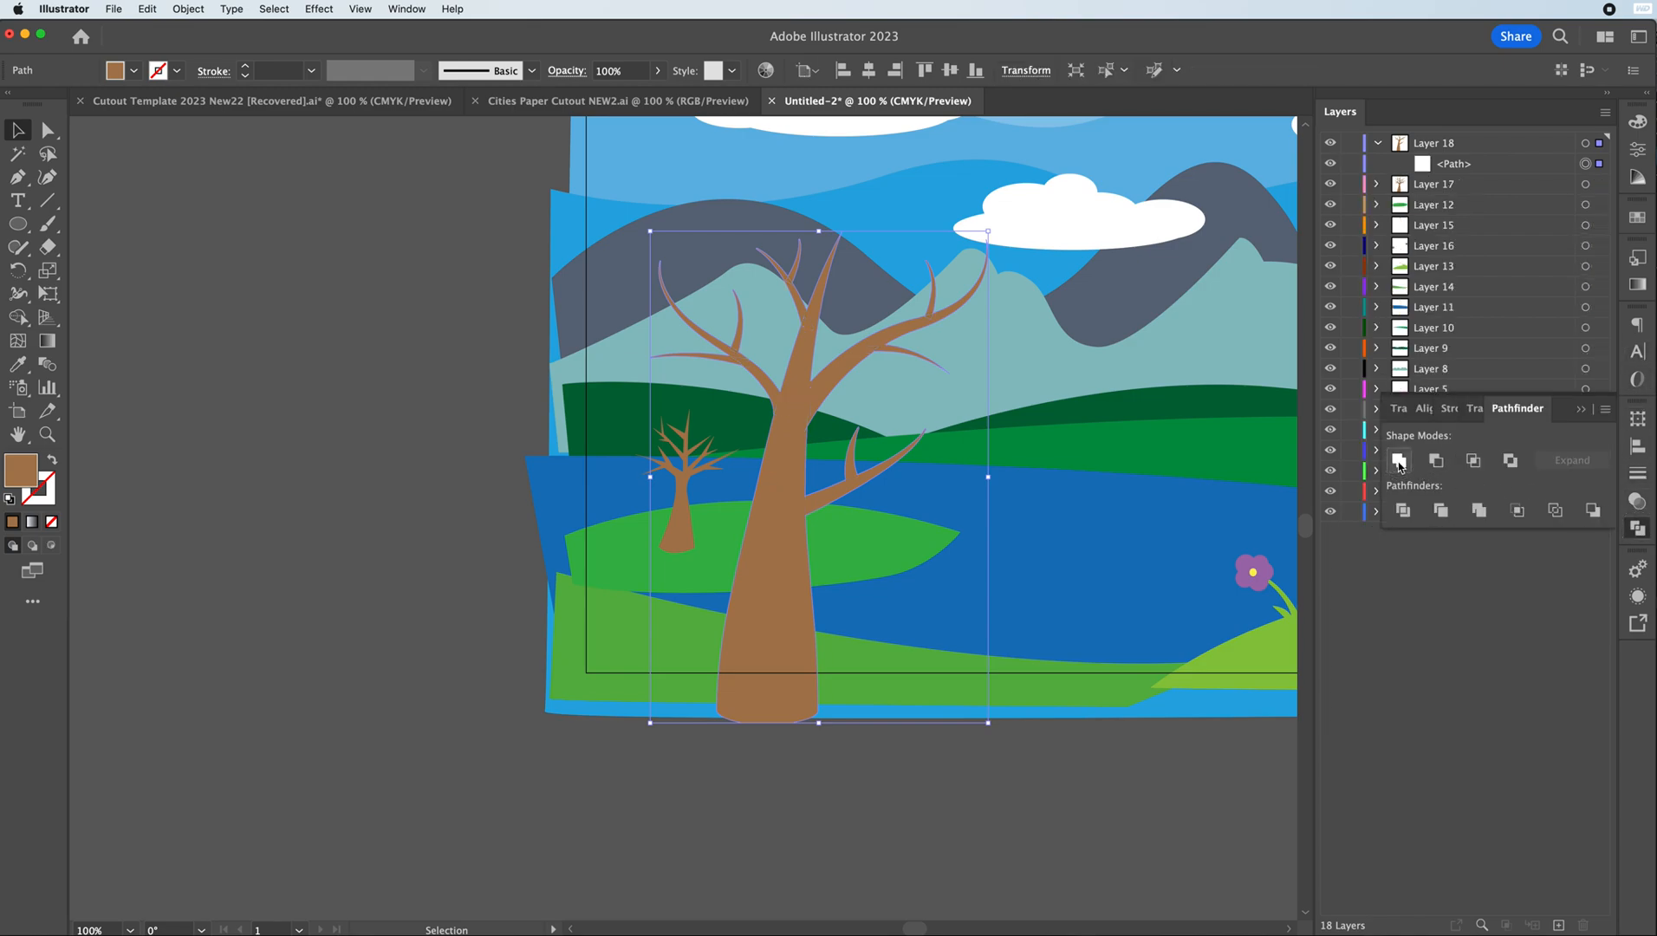
pyautogui.click(381, 322)
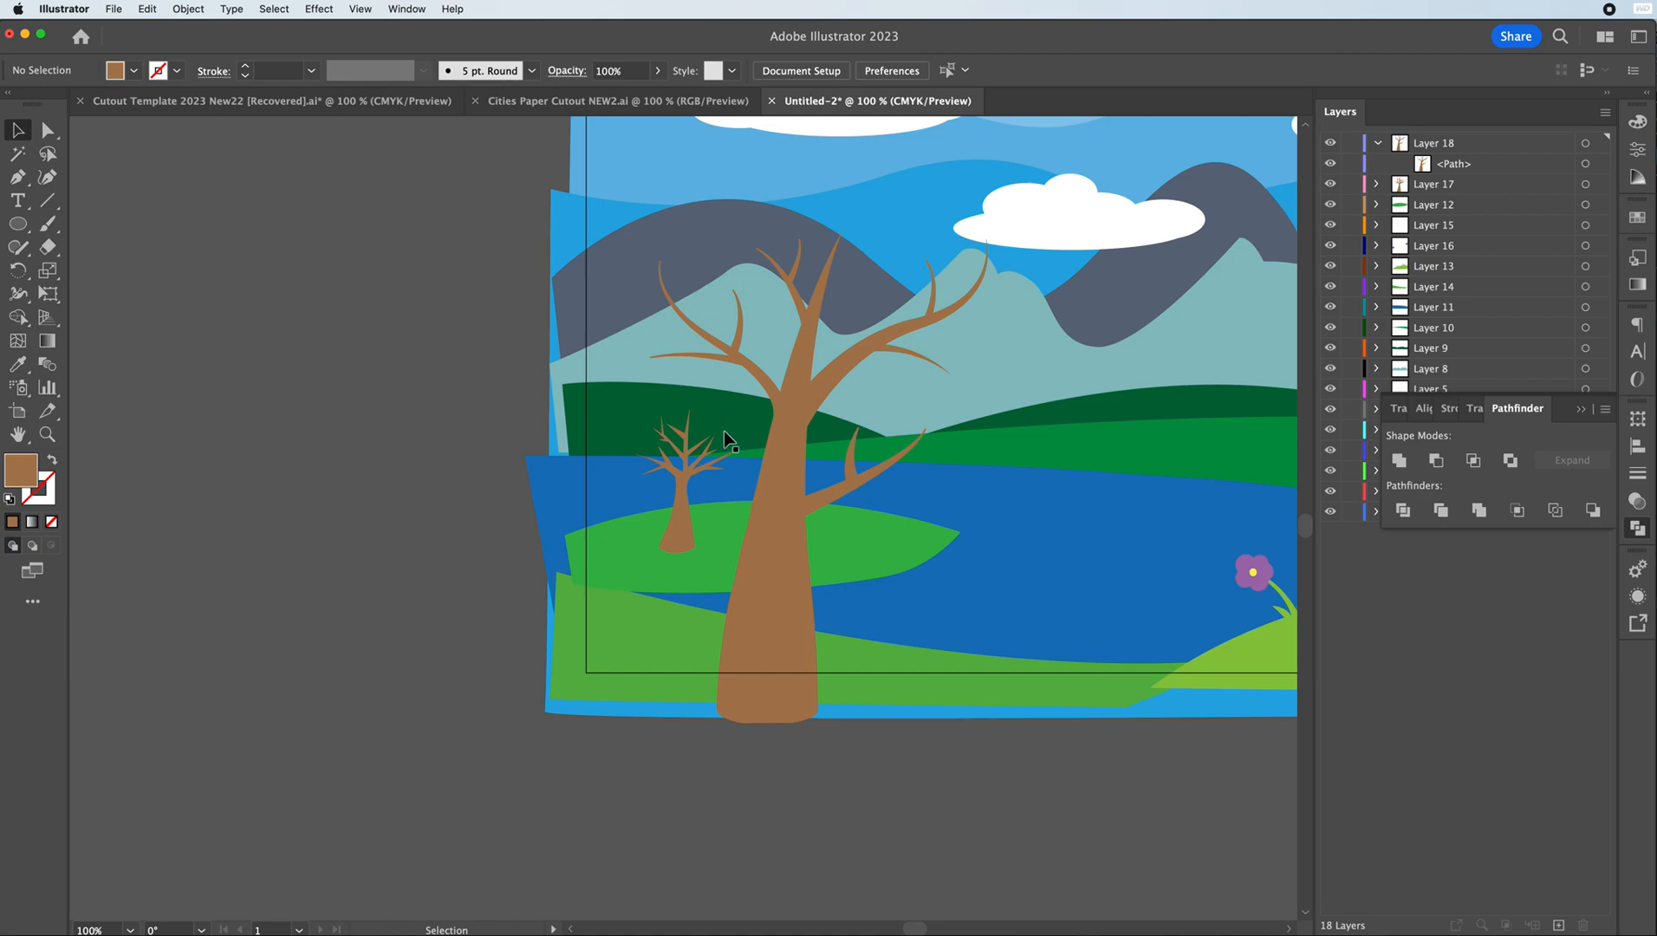
# - Move the large tree to the artboard's left edge and tilt it slightly clockwise
pyautogui.moveTo(779, 525); pyautogui.dragTo(669, 520)
pyautogui.click(669, 520)
pyautogui.moveTo(892, 228); pyautogui.dragTo(930, 247)
# - Move the small tree to the right tip of the green island, tilt it slightly counterclockwise and shrink it a little
pyautogui.moveTo(681, 436); pyautogui.dragTo(929, 461)
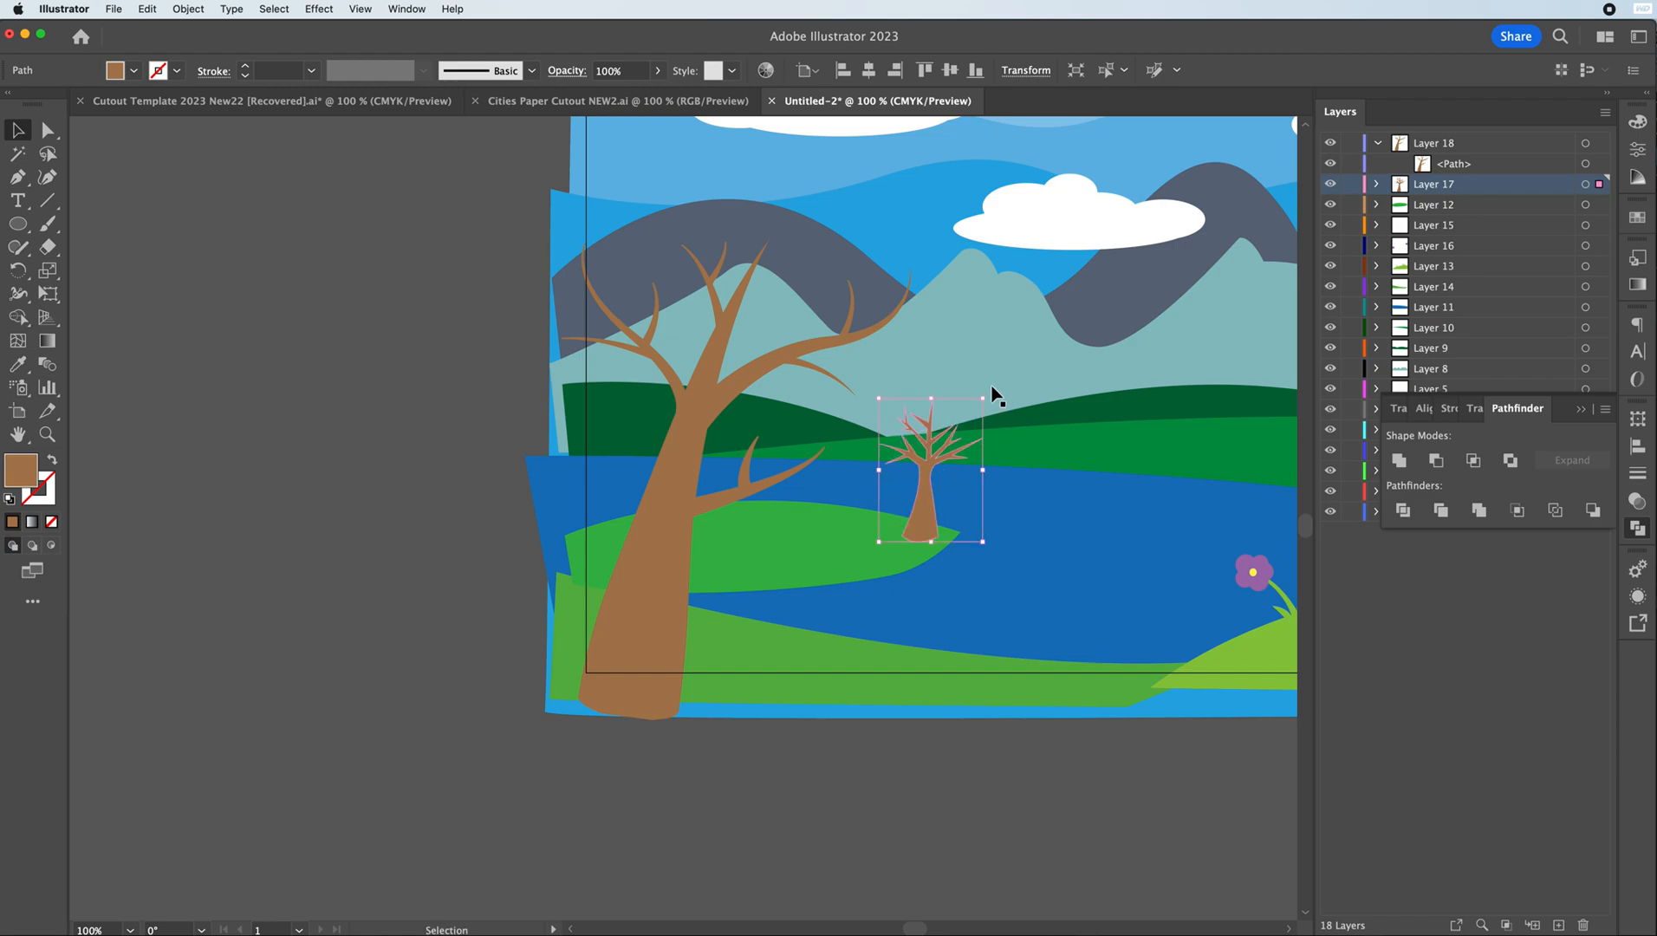
pyautogui.moveTo(990, 396); pyautogui.dragTo(982, 384)
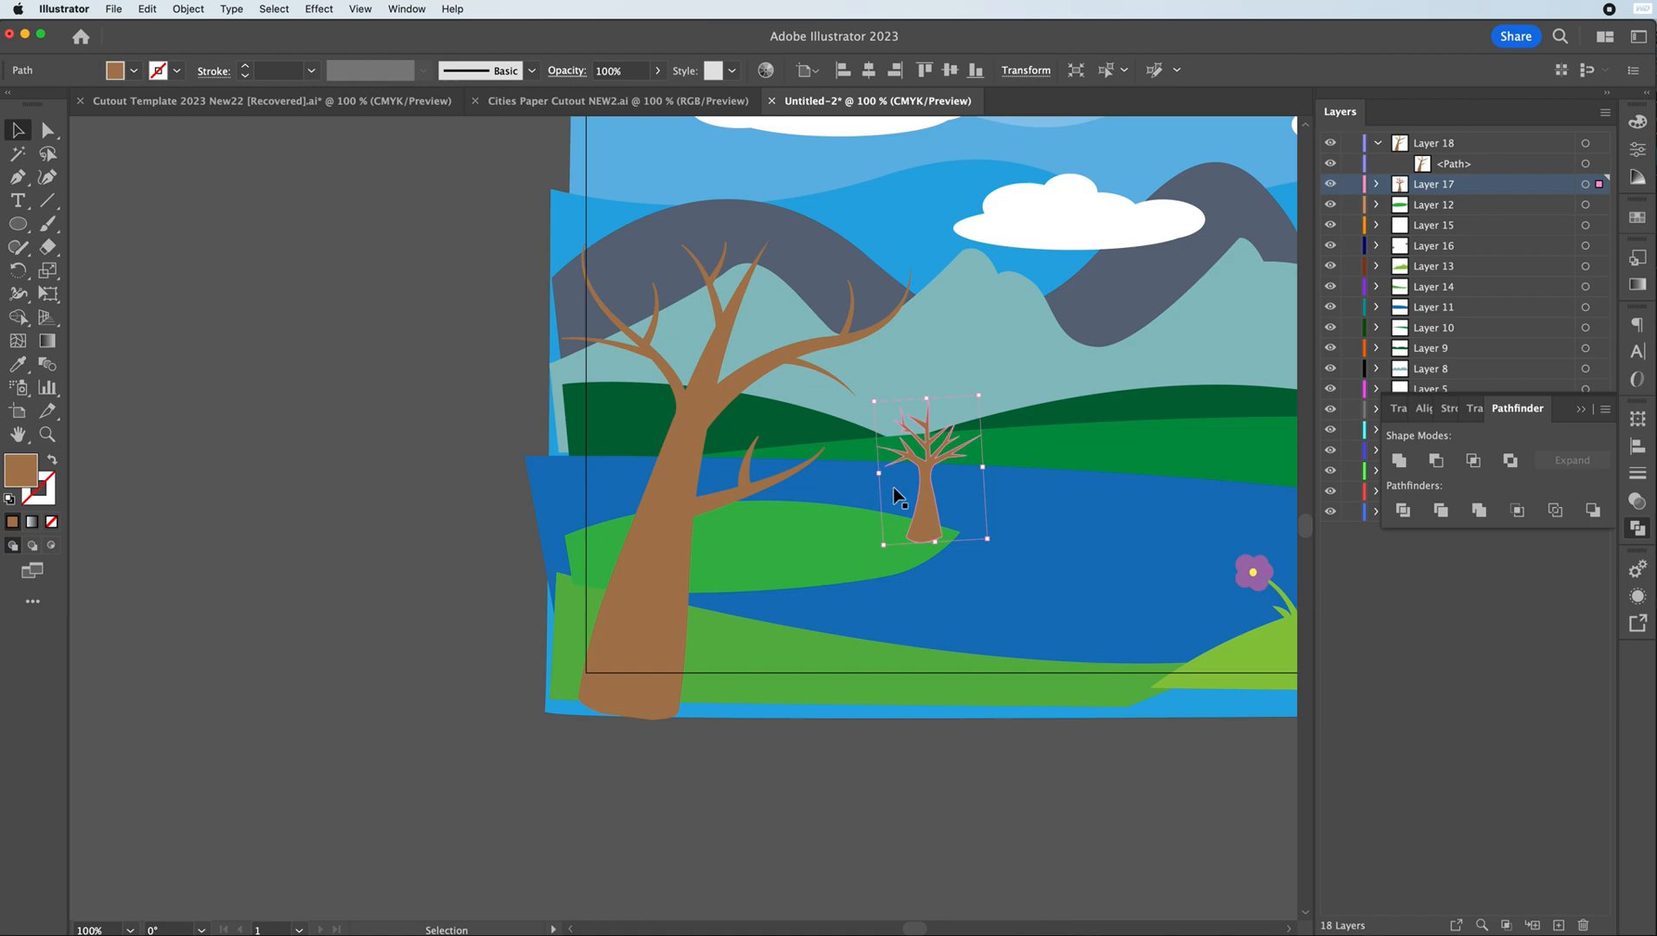
pyautogui.moveTo(879, 473); pyautogui.dragTo(934, 476)
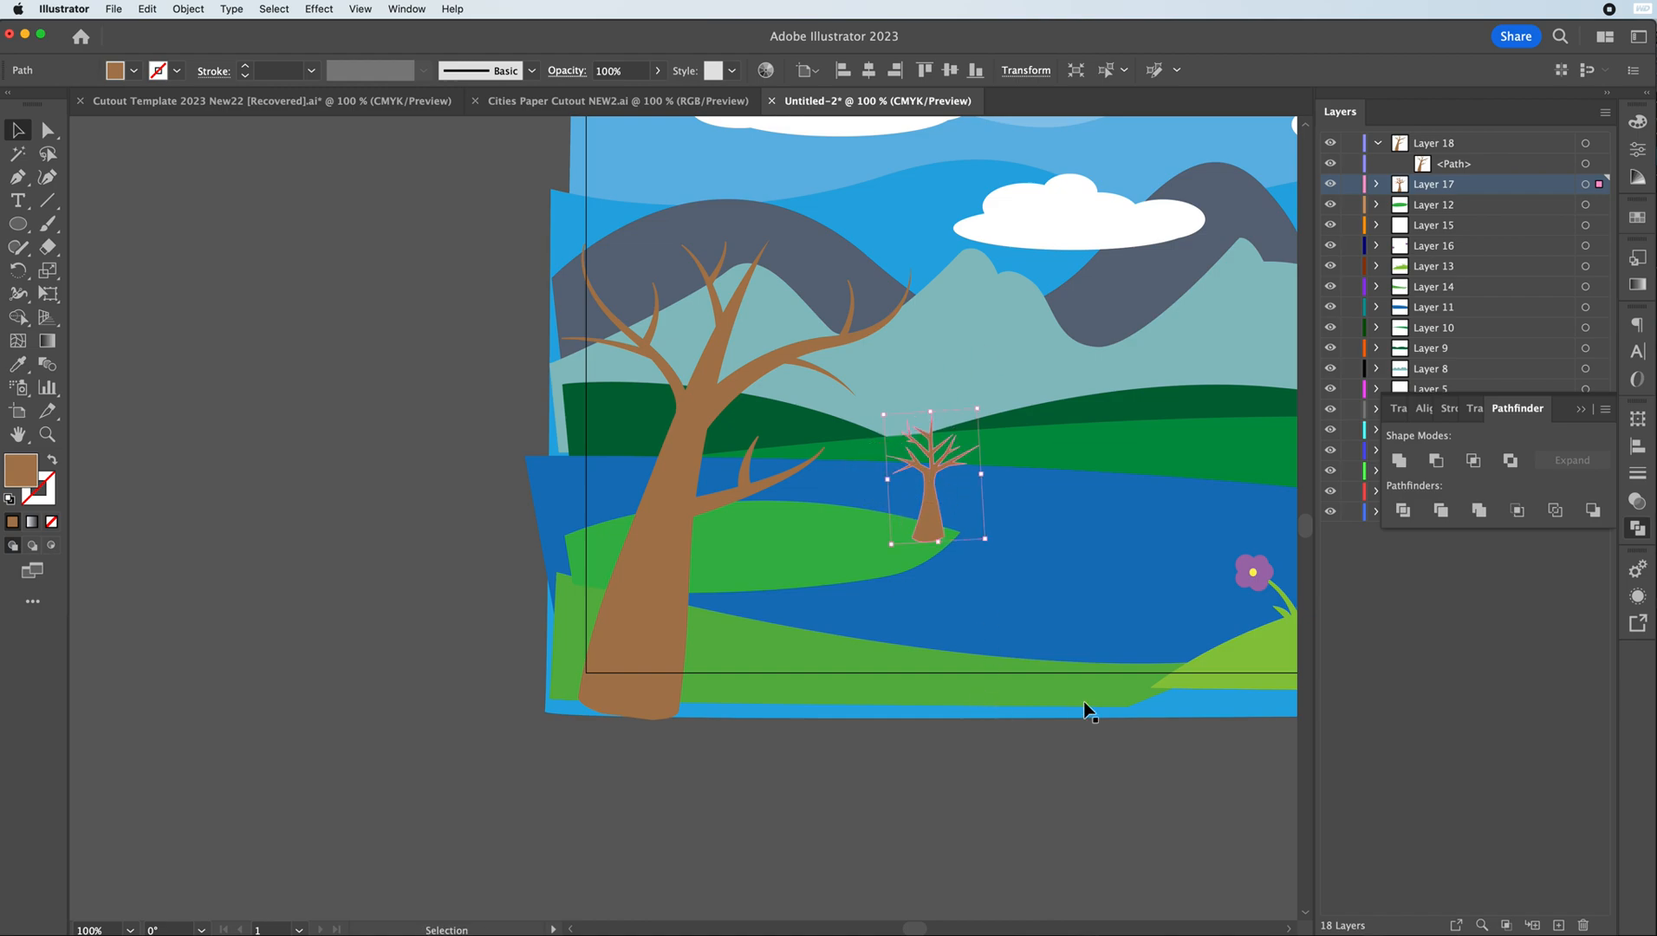
# - Draw a cluster of overlapping ellipses, each about 0.25 in wide, as a bush on the island beside the small tree
pyautogui.moveTo(914, 929); pyautogui.dragTo(932, 928)
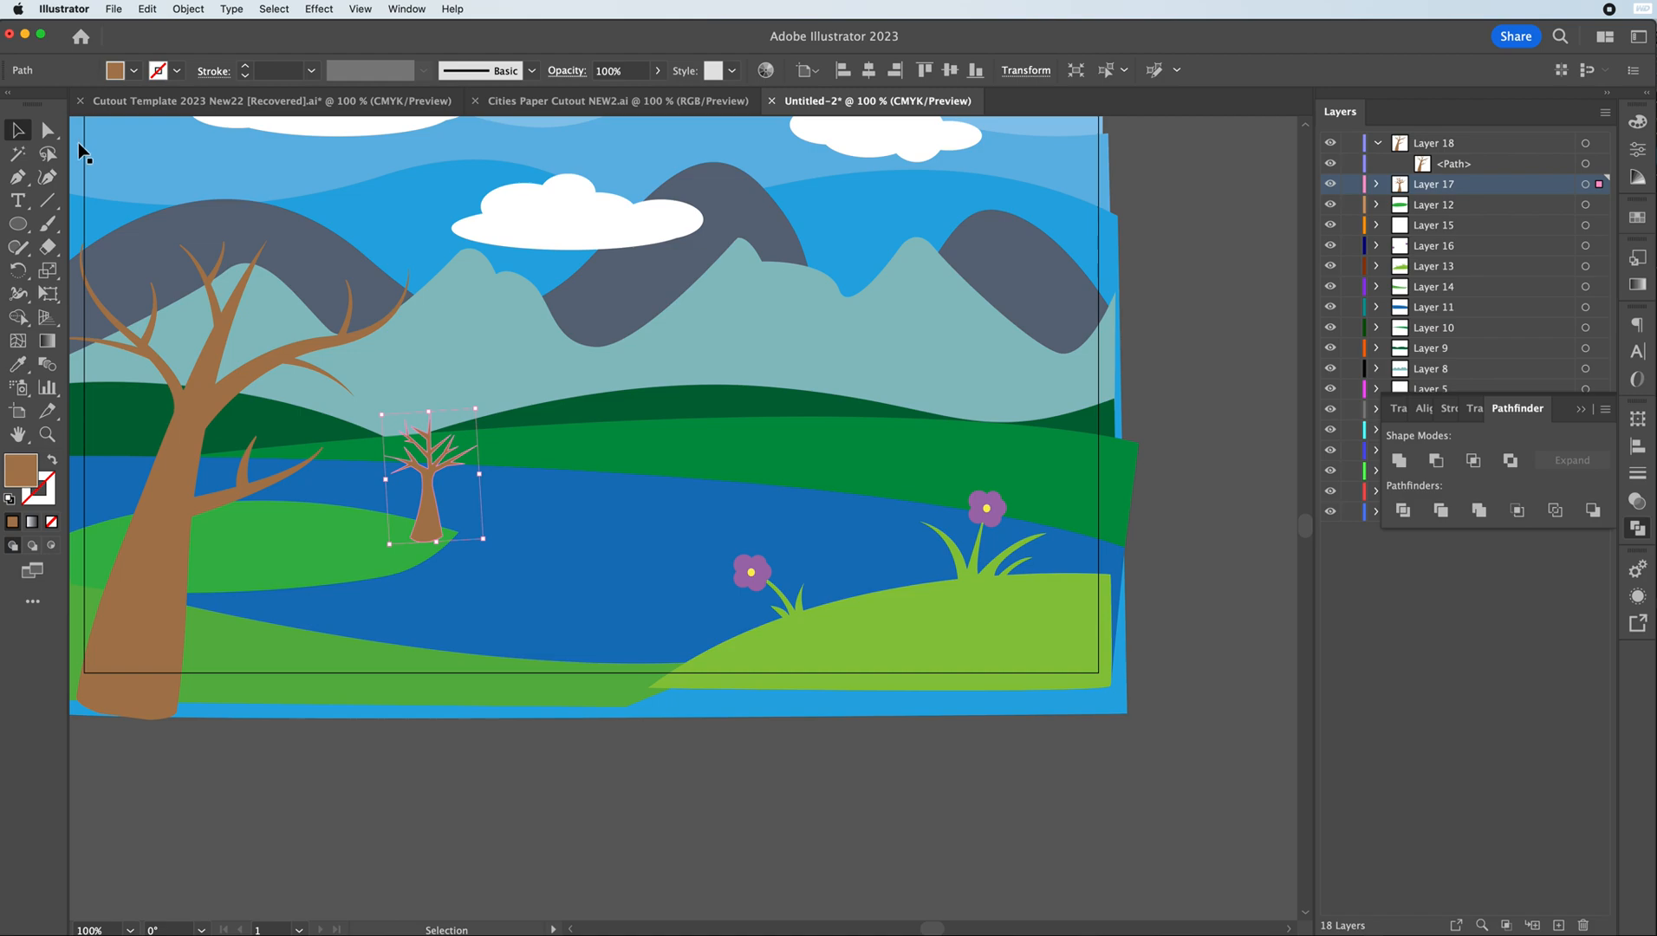
pyautogui.click(18, 181)
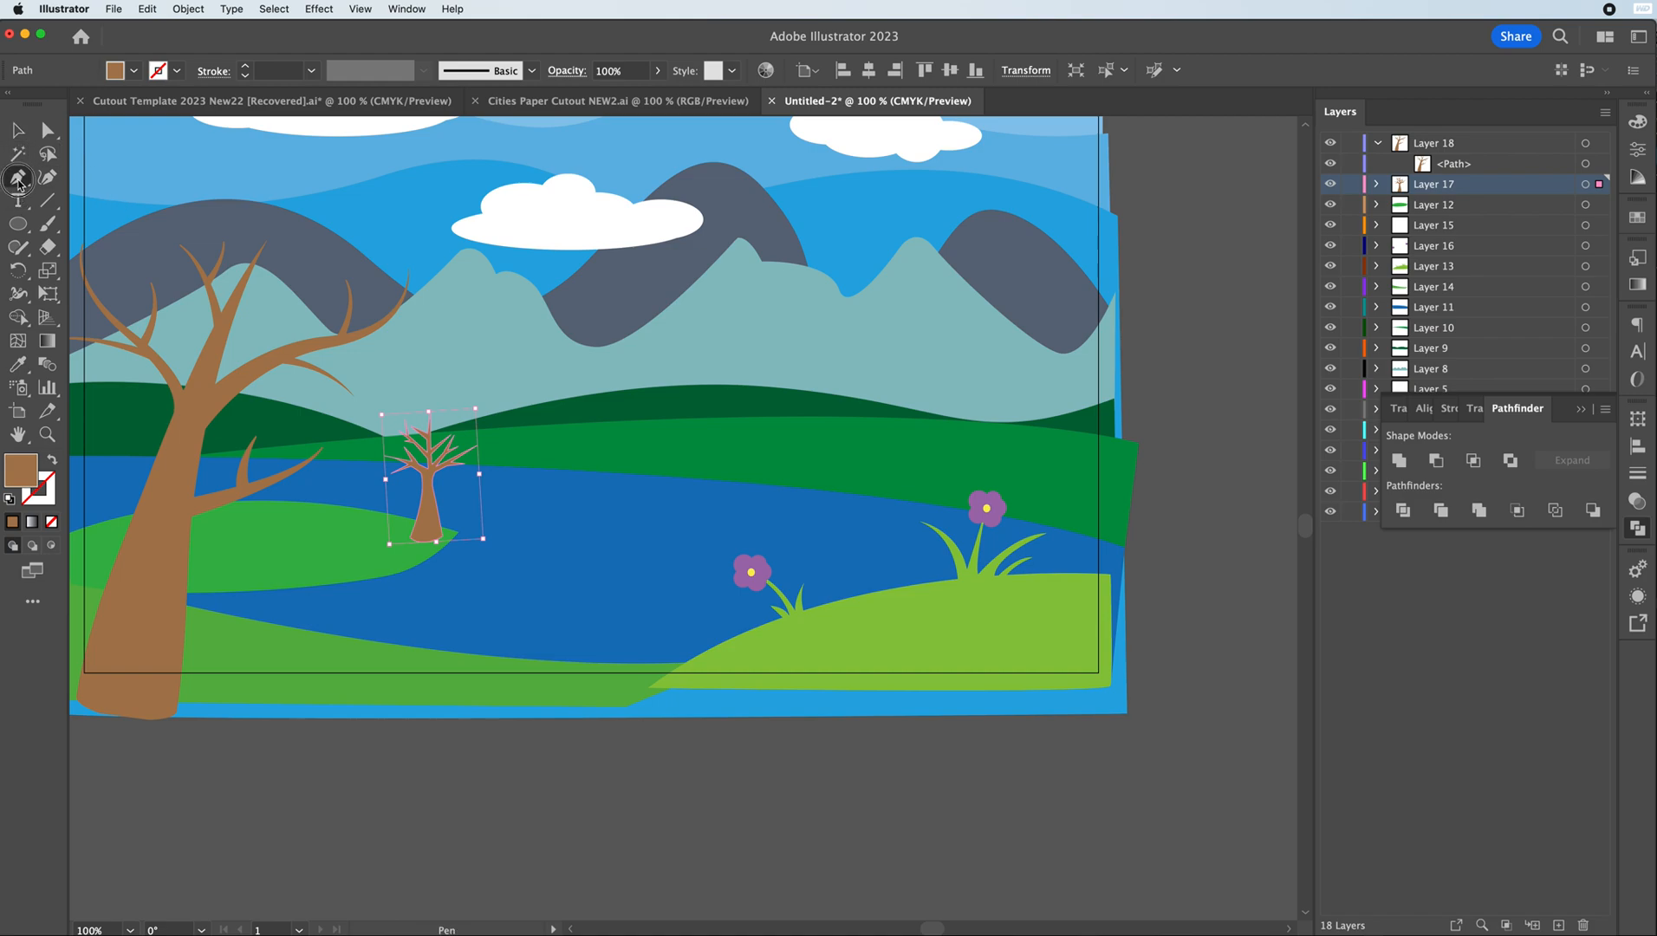
pyautogui.press('l')
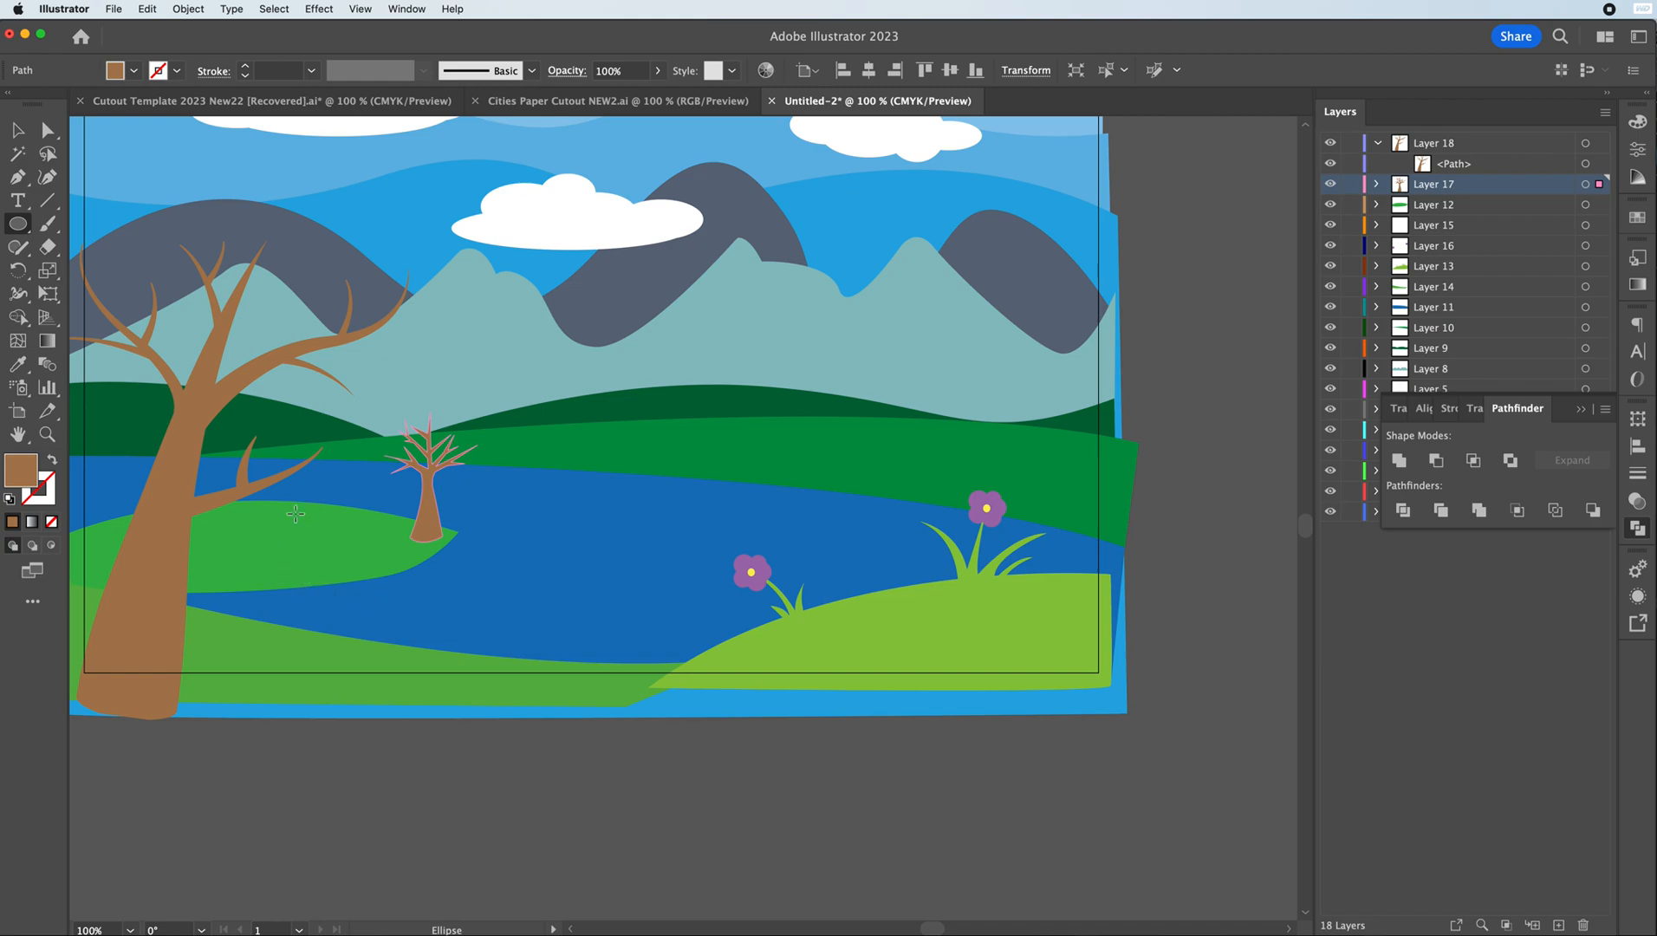
pyautogui.moveTo(318, 496); pyautogui.dragTo(343, 519)
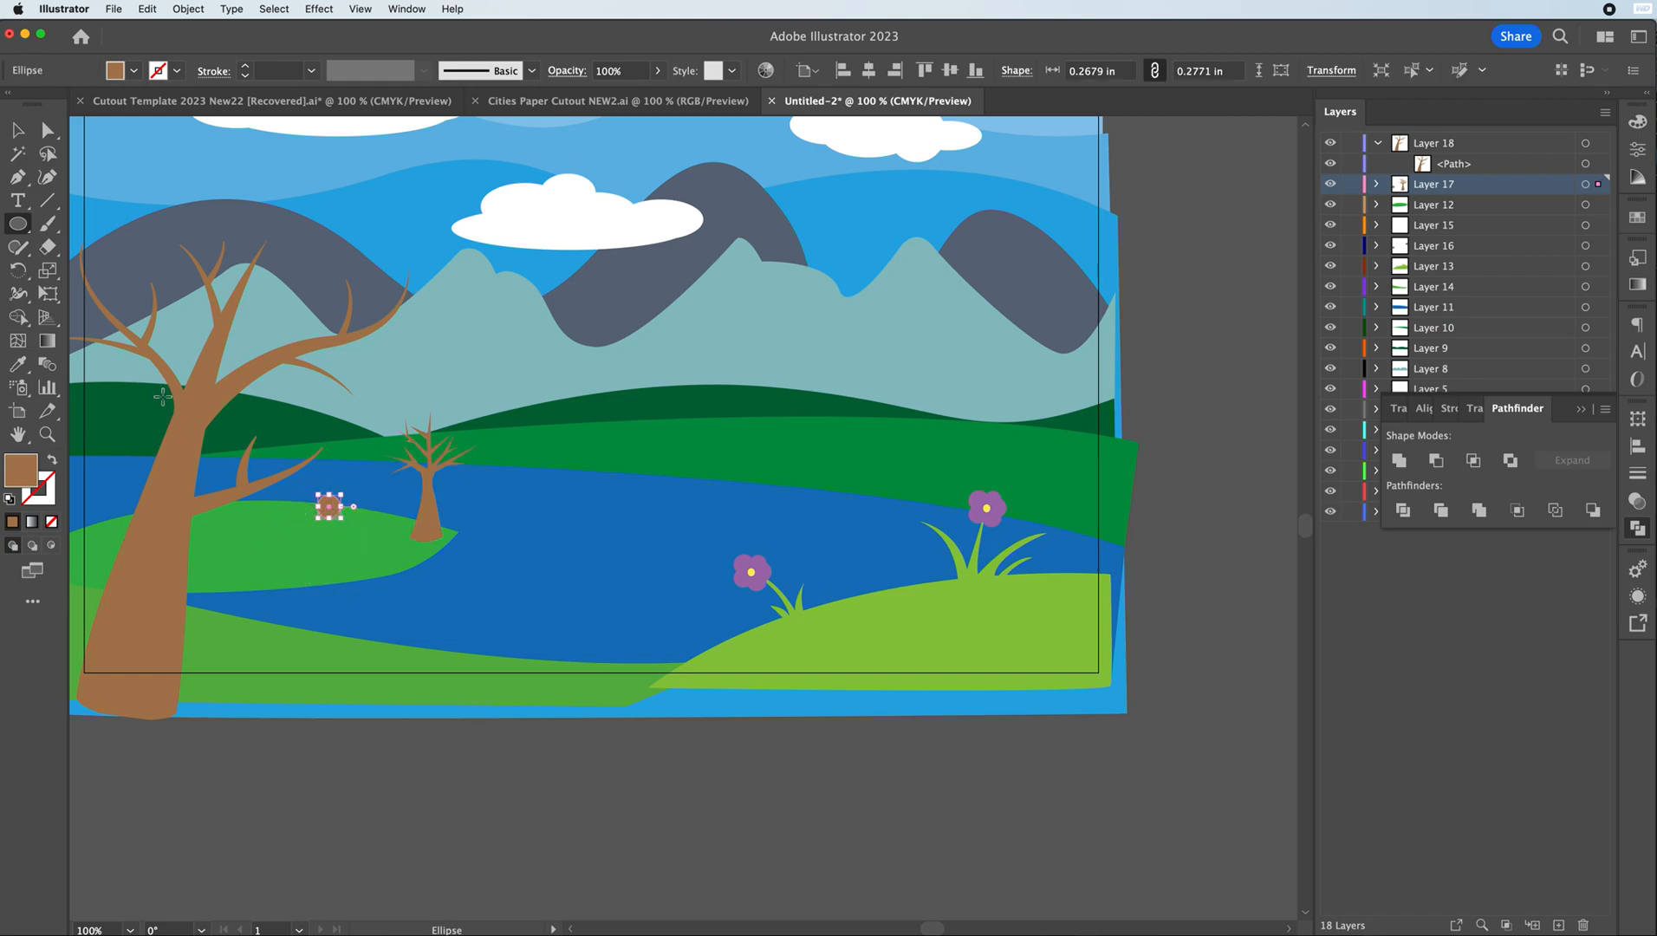
pyautogui.moveTo(307, 509)
pyautogui.mouseDown()
pyautogui.moveTo(368, 552)
pyautogui.moveTo(343, 527)
pyautogui.mouseUp()
pyautogui.click(331, 506)
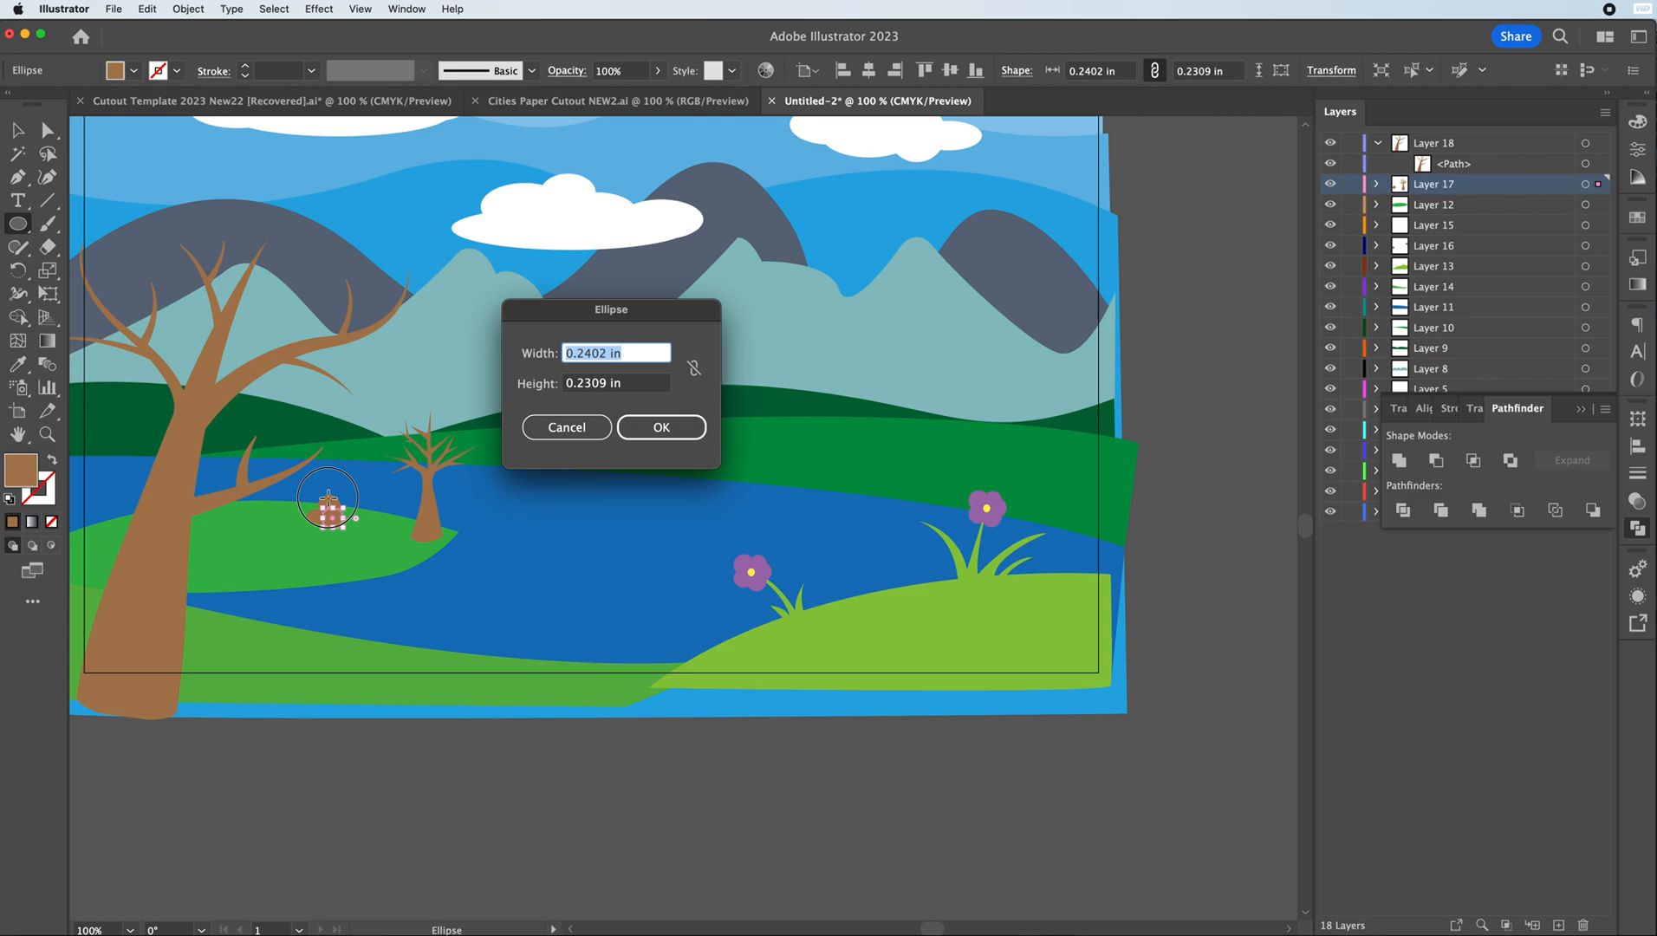
pyautogui.click(598, 425)
pyautogui.moveTo(334, 496)
pyautogui.mouseDown()
pyautogui.moveTo(354, 522)
pyautogui.moveTo(328, 519)
pyautogui.mouseUp()
pyautogui.press('v')
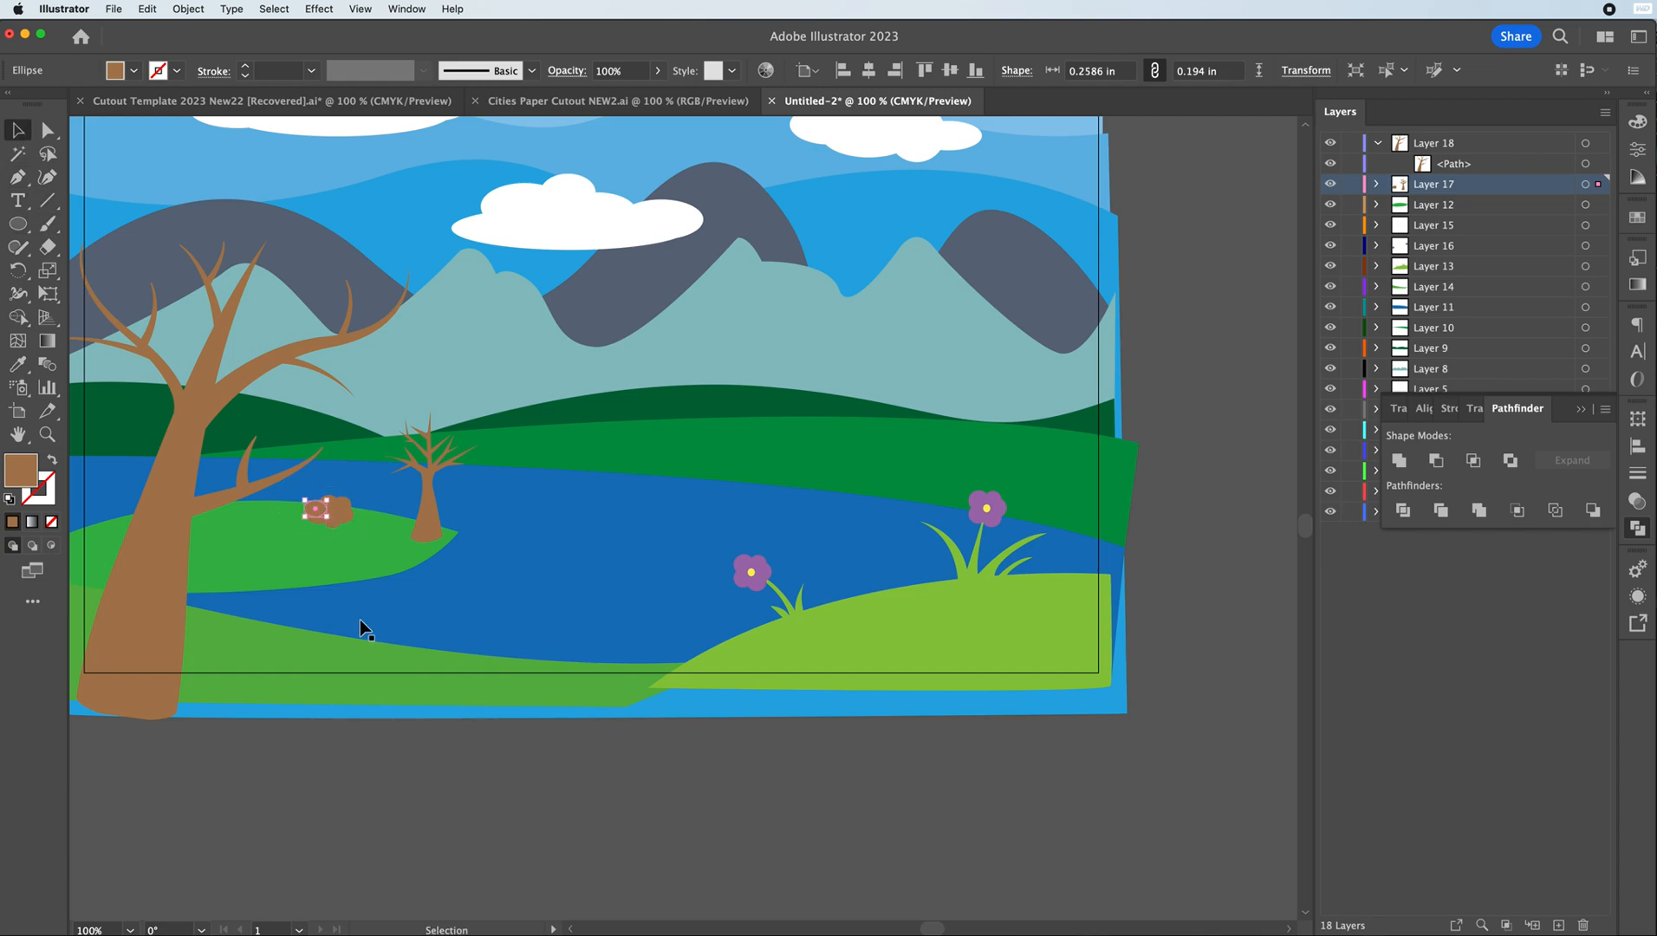
# - Move the cluster of bush ellipses onto a new layer directly above Layer 17, keeping its place on the island
pyautogui.click(319, 508)
pyautogui.moveTo(303, 495); pyautogui.dragTo(329, 750)
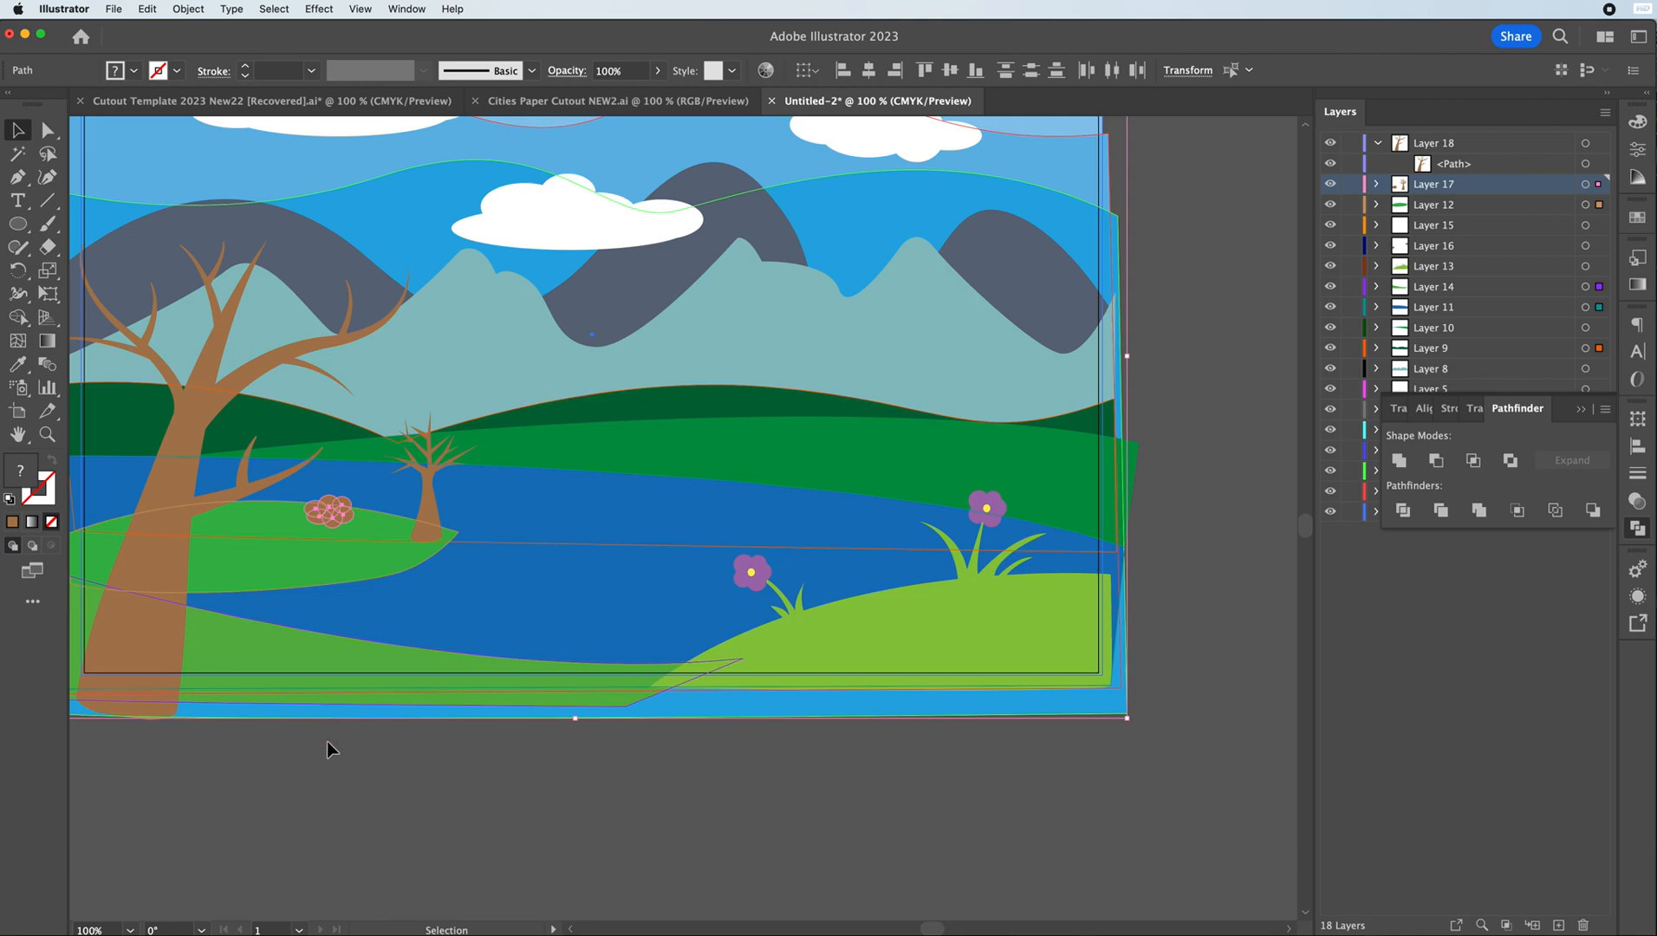
pyautogui.moveTo(317, 533); pyautogui.dragTo(320, 532)
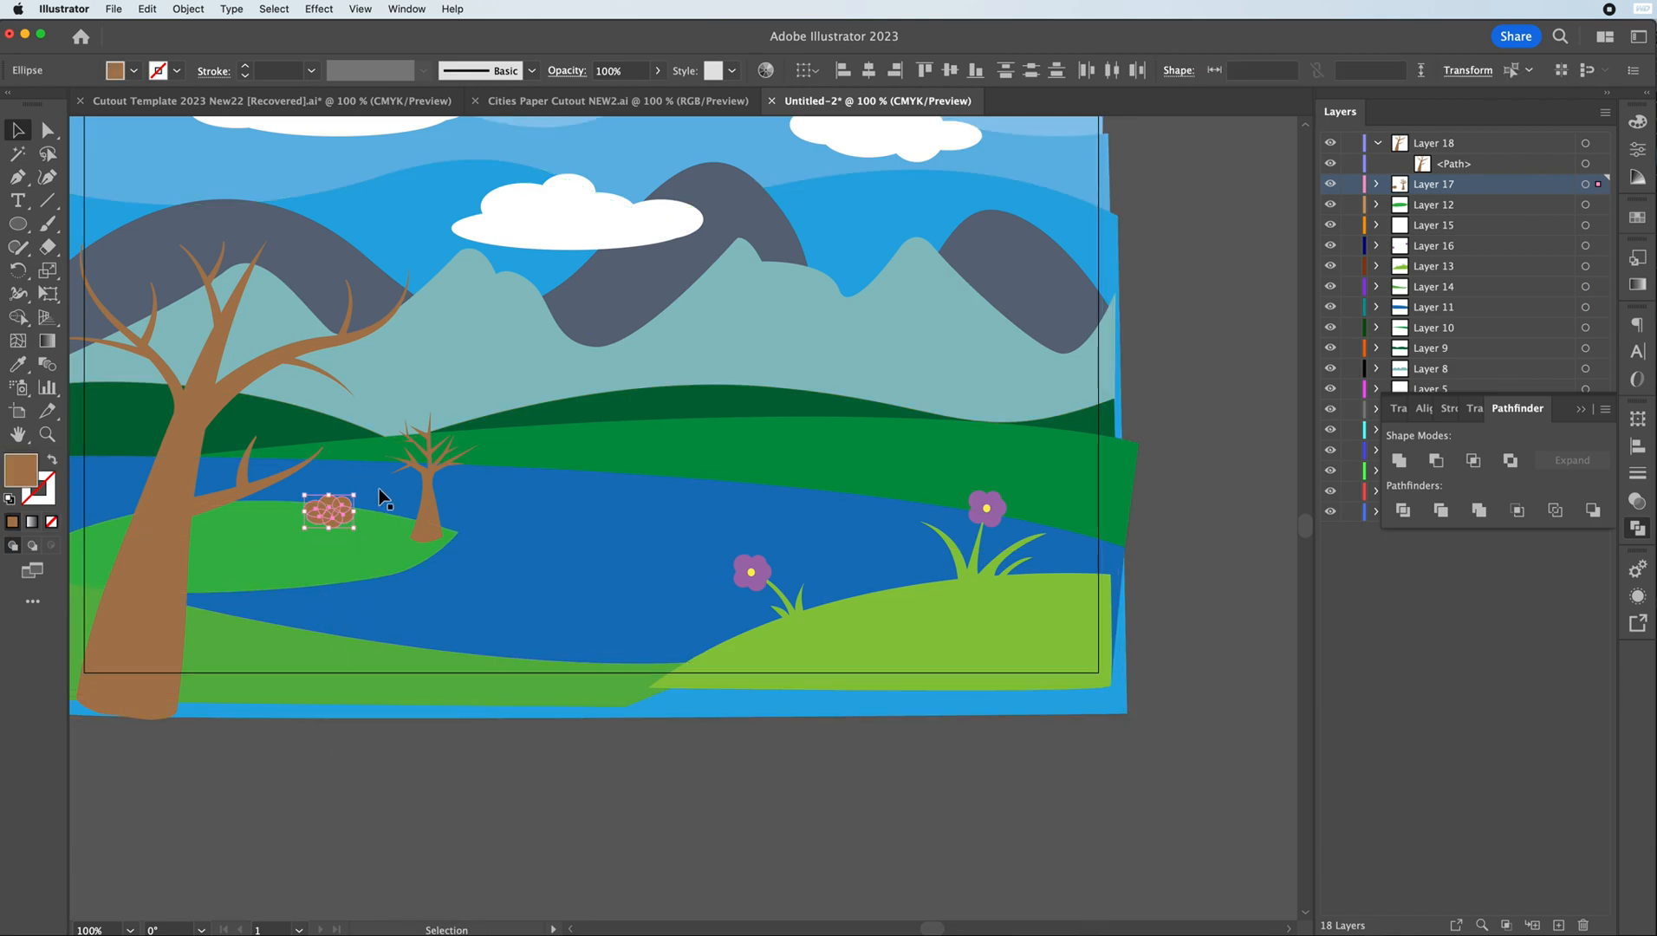
pyautogui.doubleClick(25, 476)
pyautogui.click(1595, 559)
pyautogui.press('Delete')
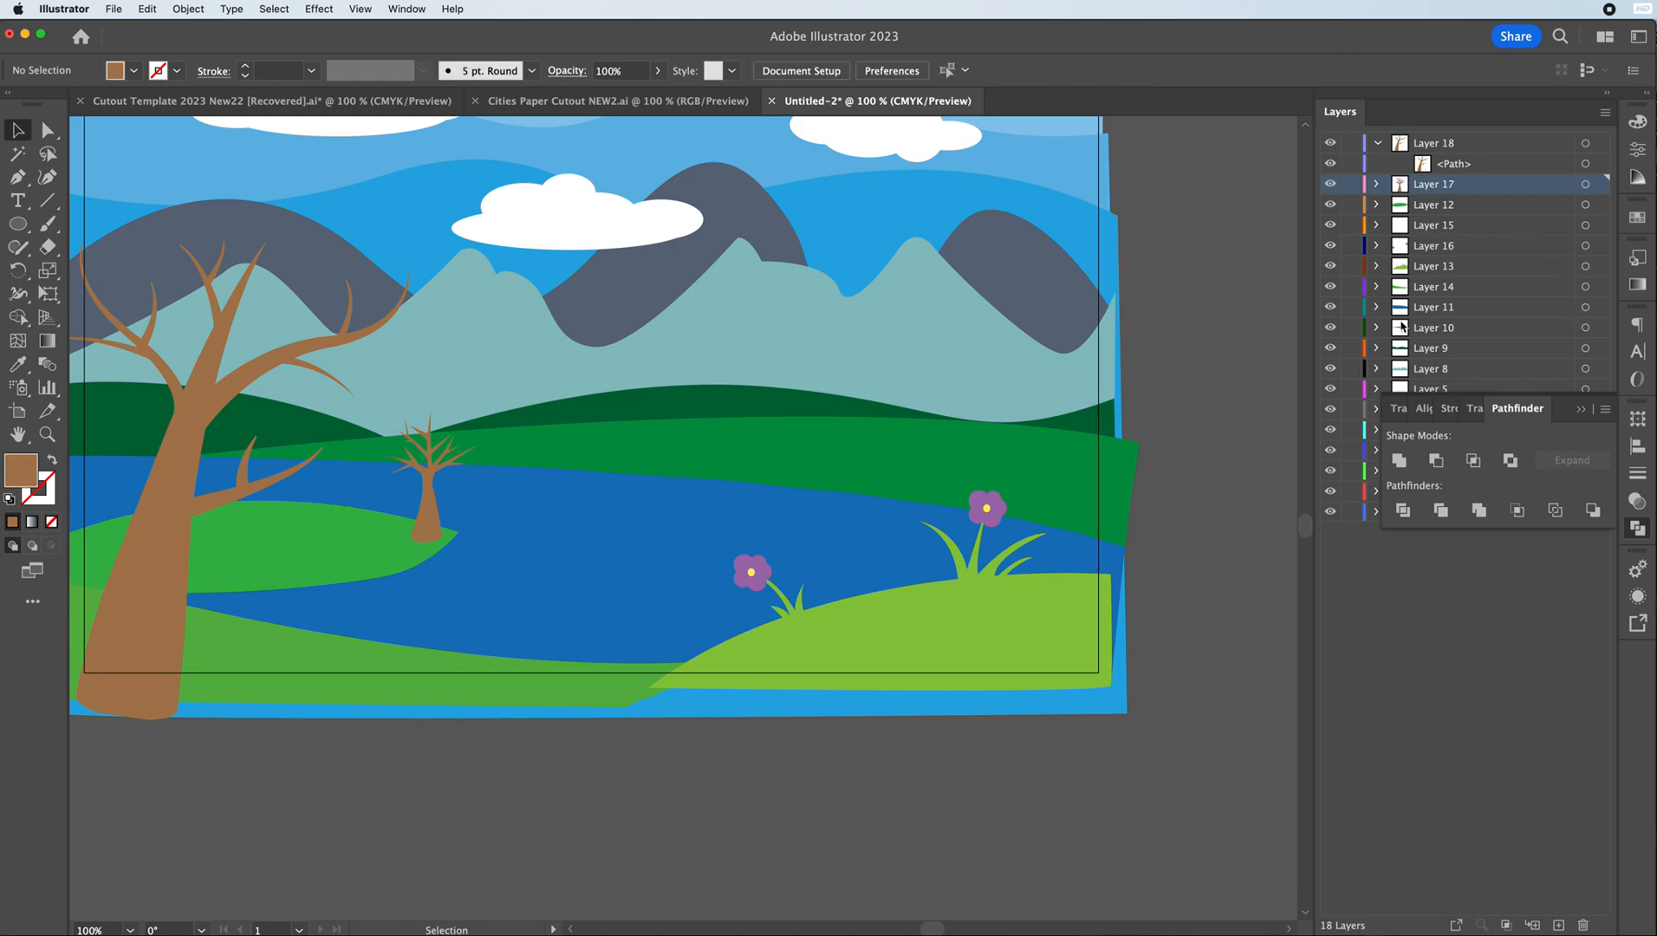
pyautogui.click(1557, 924)
pyautogui.press('a')
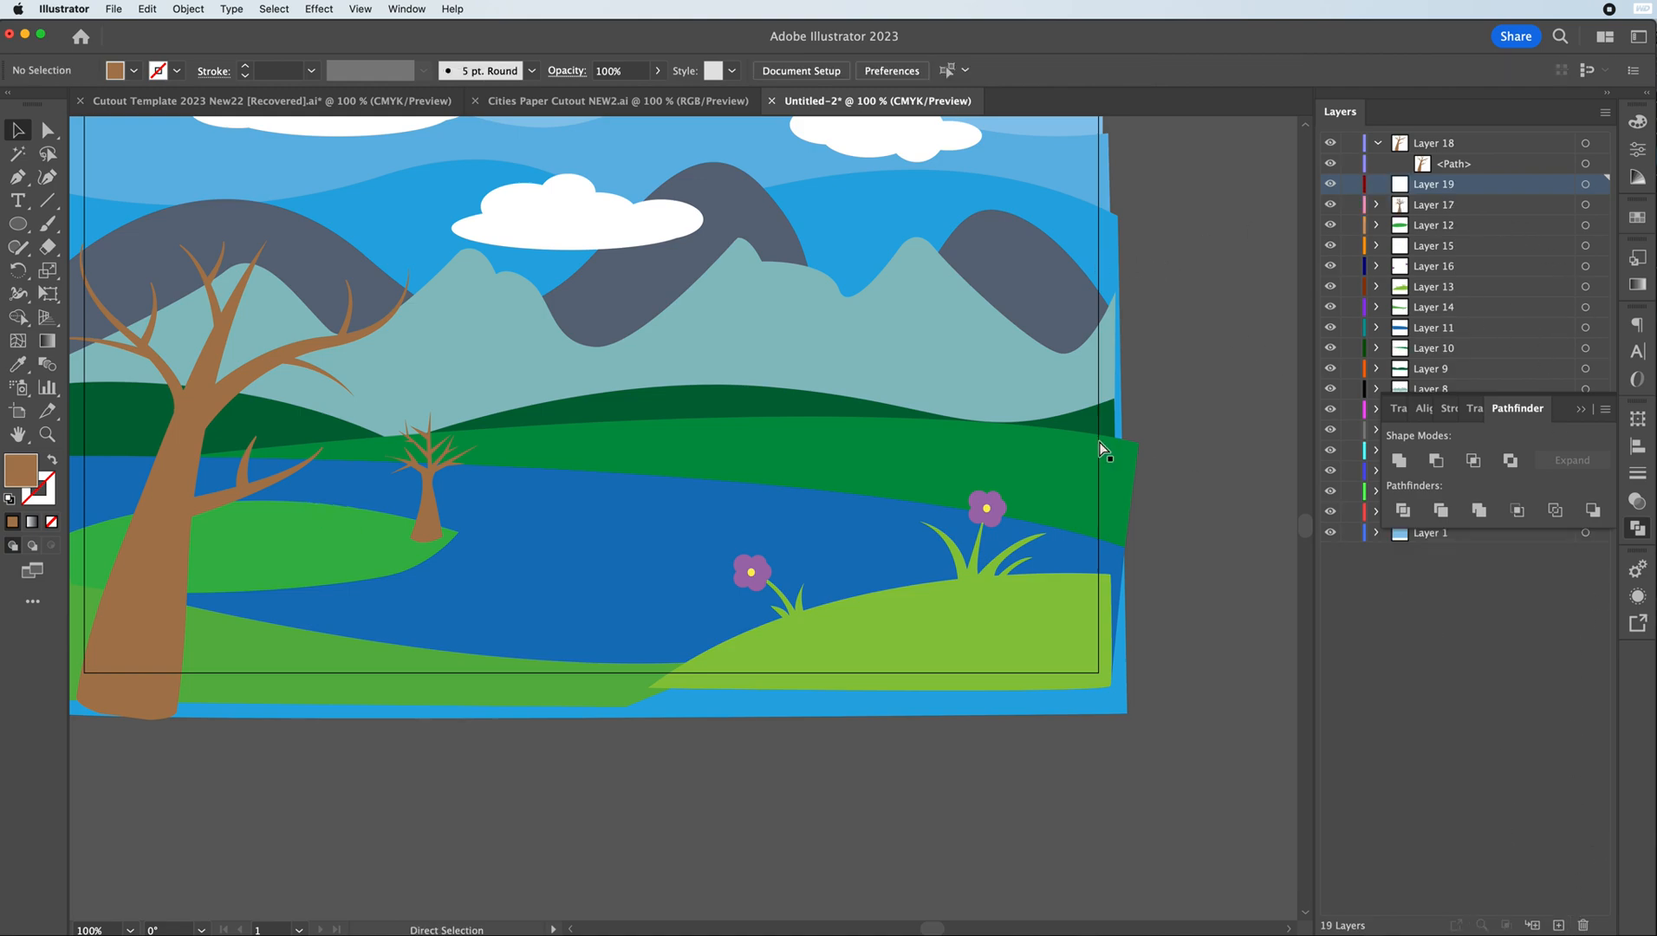
pyautogui.press('super+f')
pyautogui.press('v')
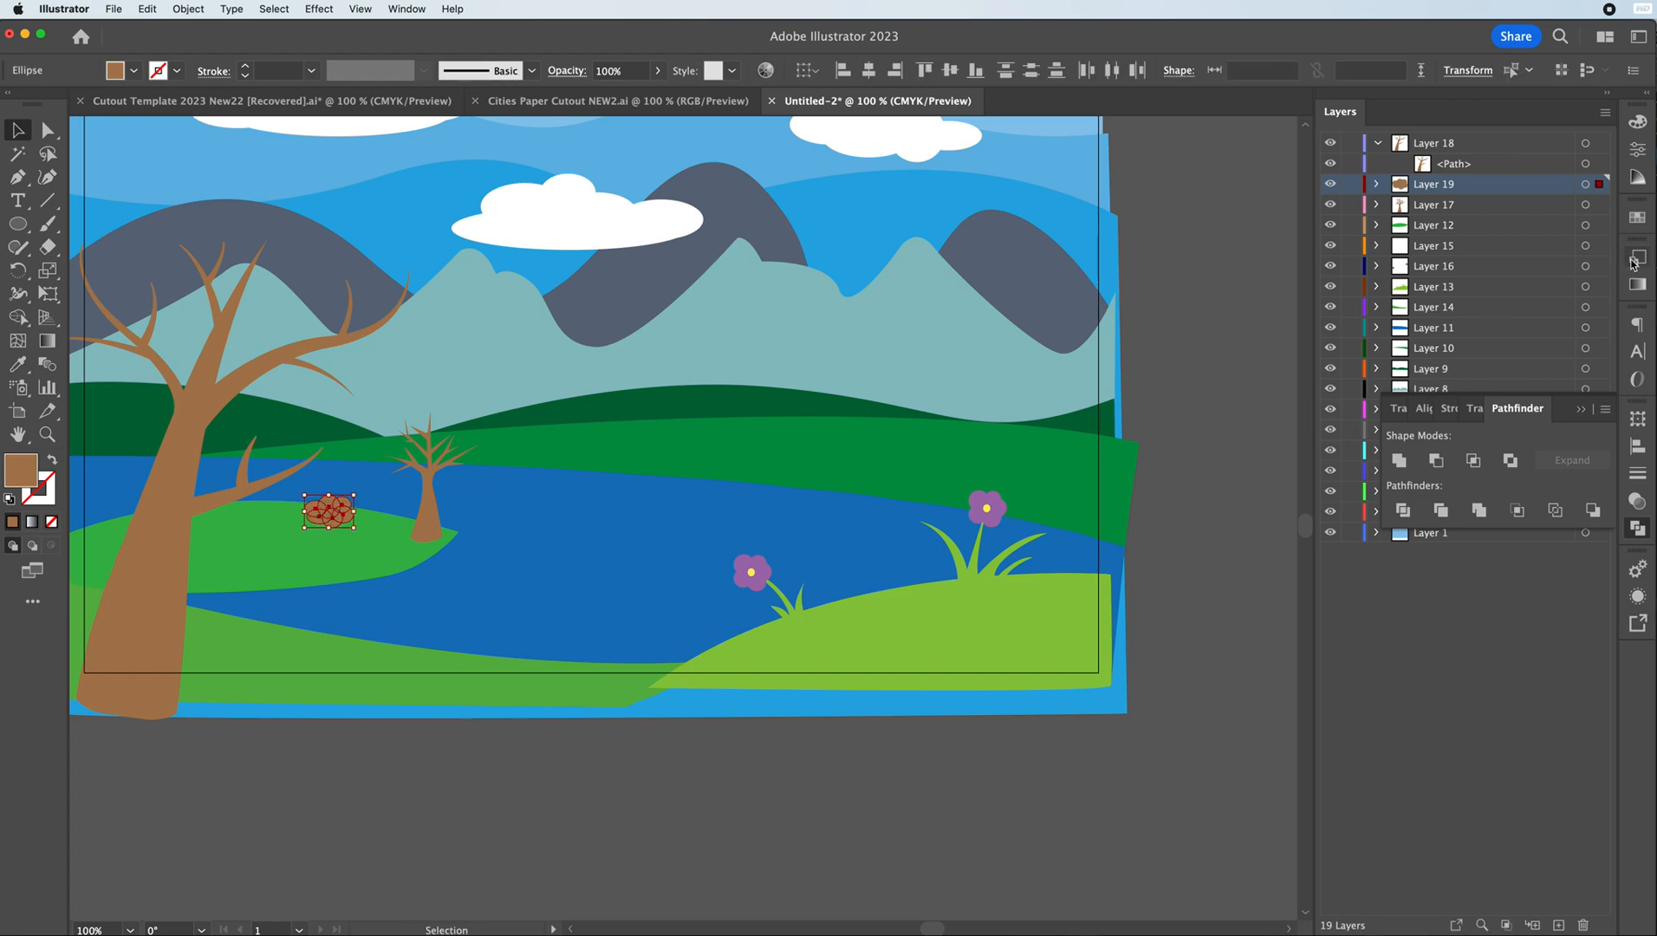
# - Fill the bush ellipses with dark green and unite them into one shape
pyautogui.click(1636, 217)
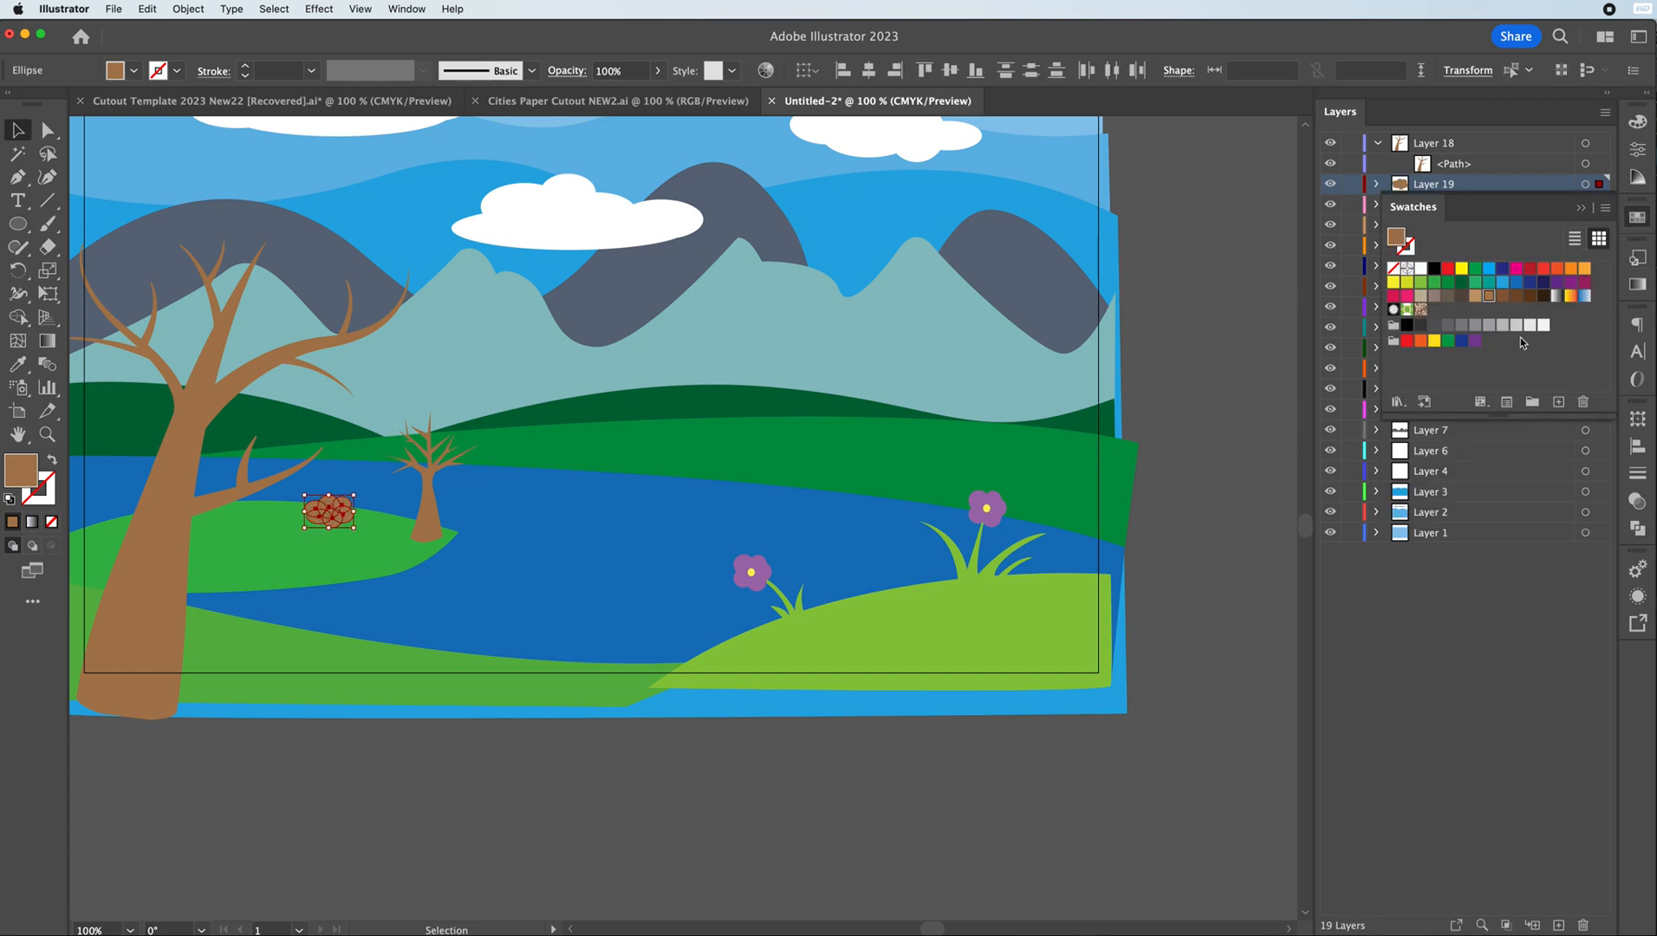
pyautogui.click(1462, 282)
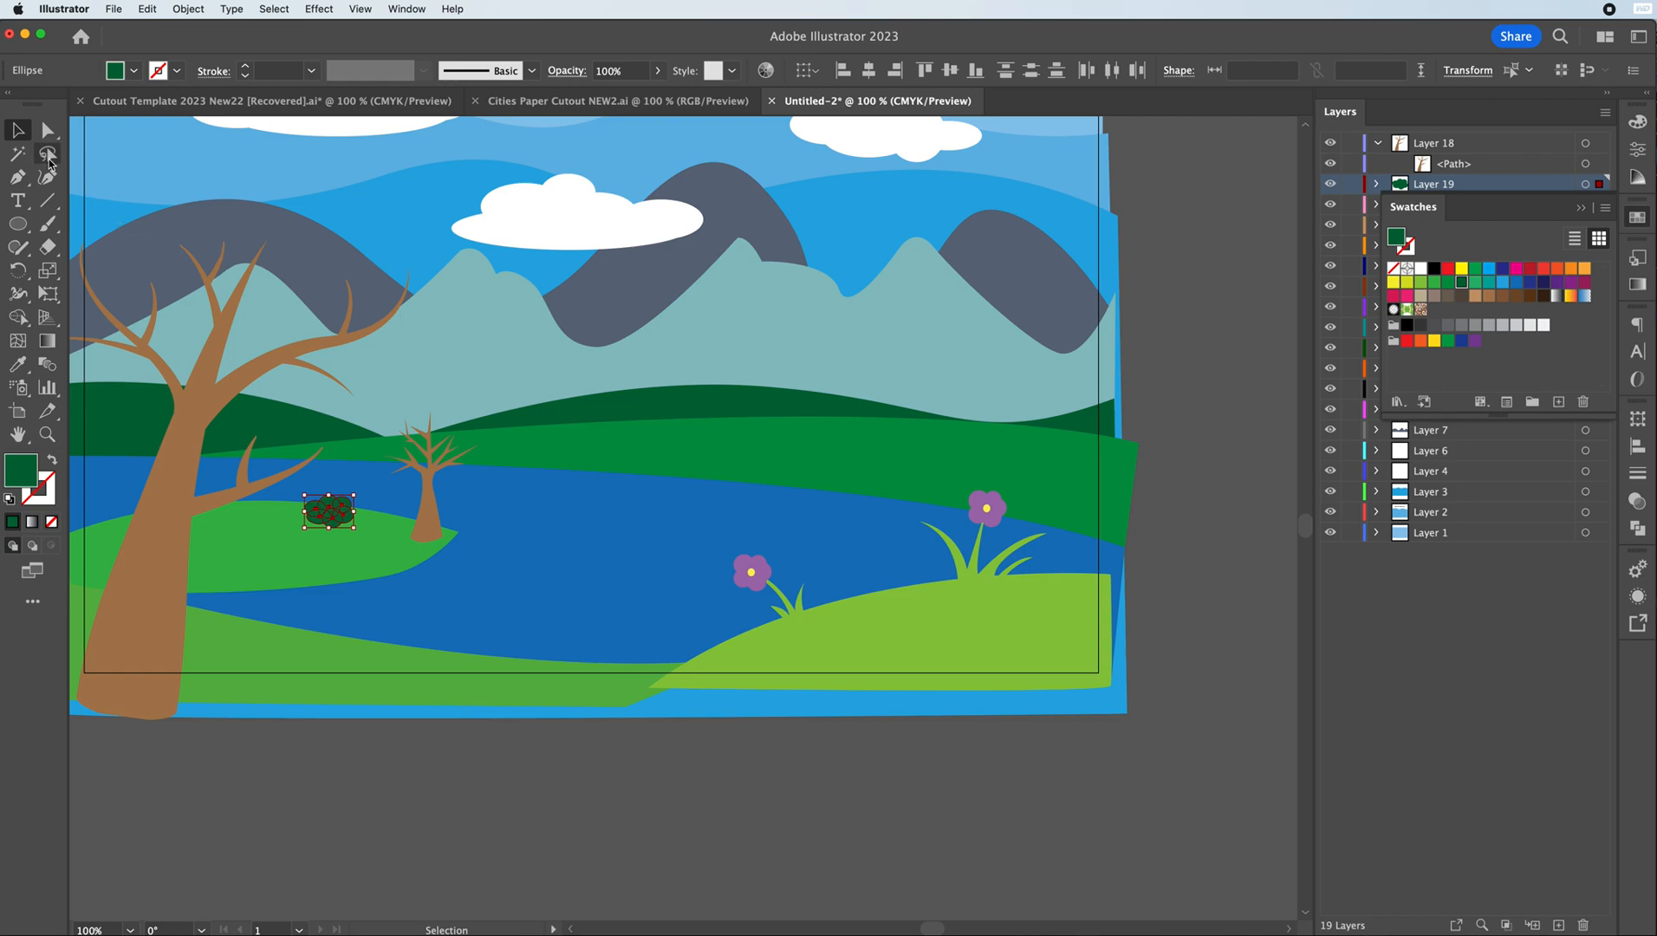
pyautogui.click(1636, 526)
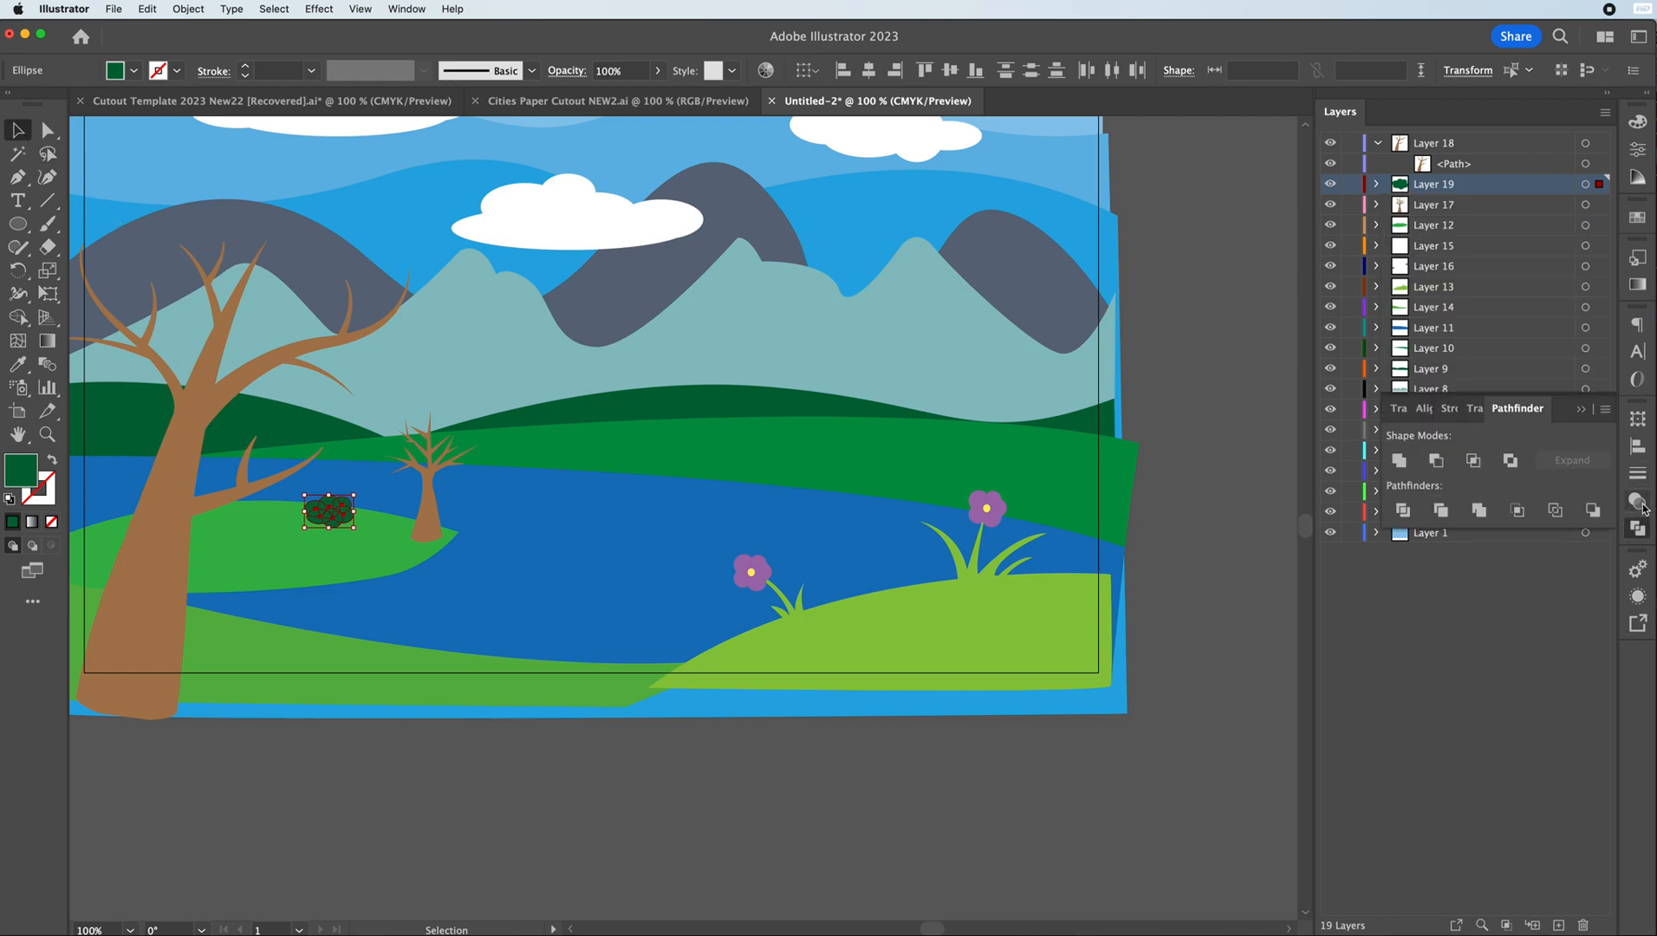
pyautogui.click(1401, 461)
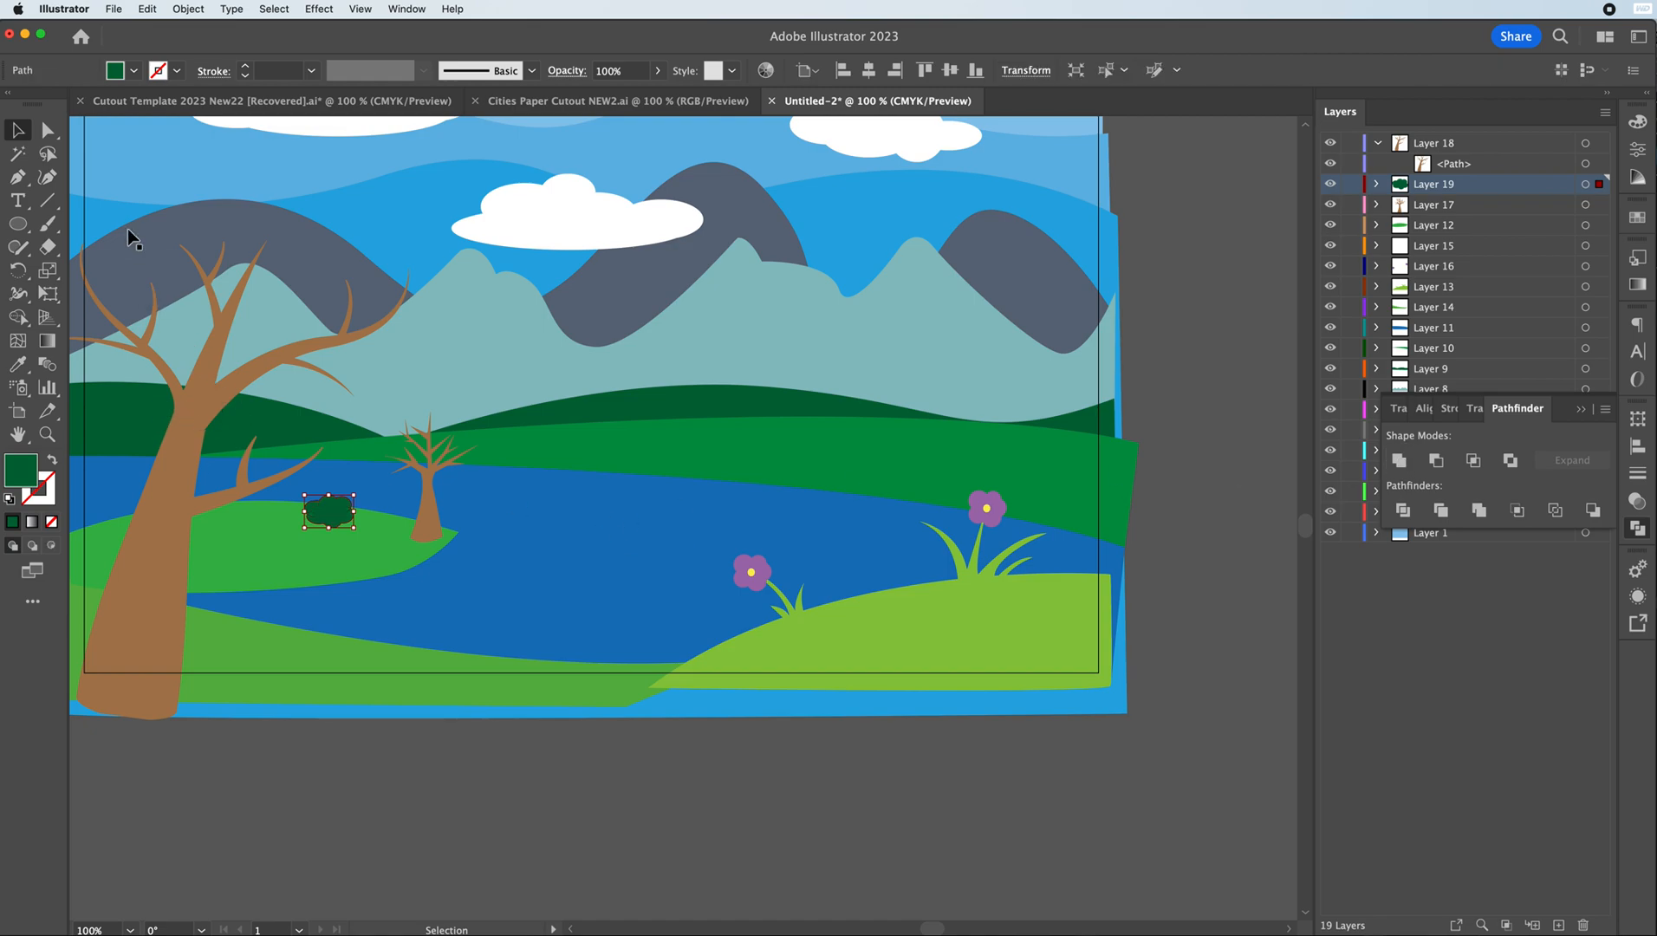
# - Duplicate the bush to the base of the small tree and fill the copy with medium green
pyautogui.moveTo(332, 515); pyautogui.dragTo(405, 537)
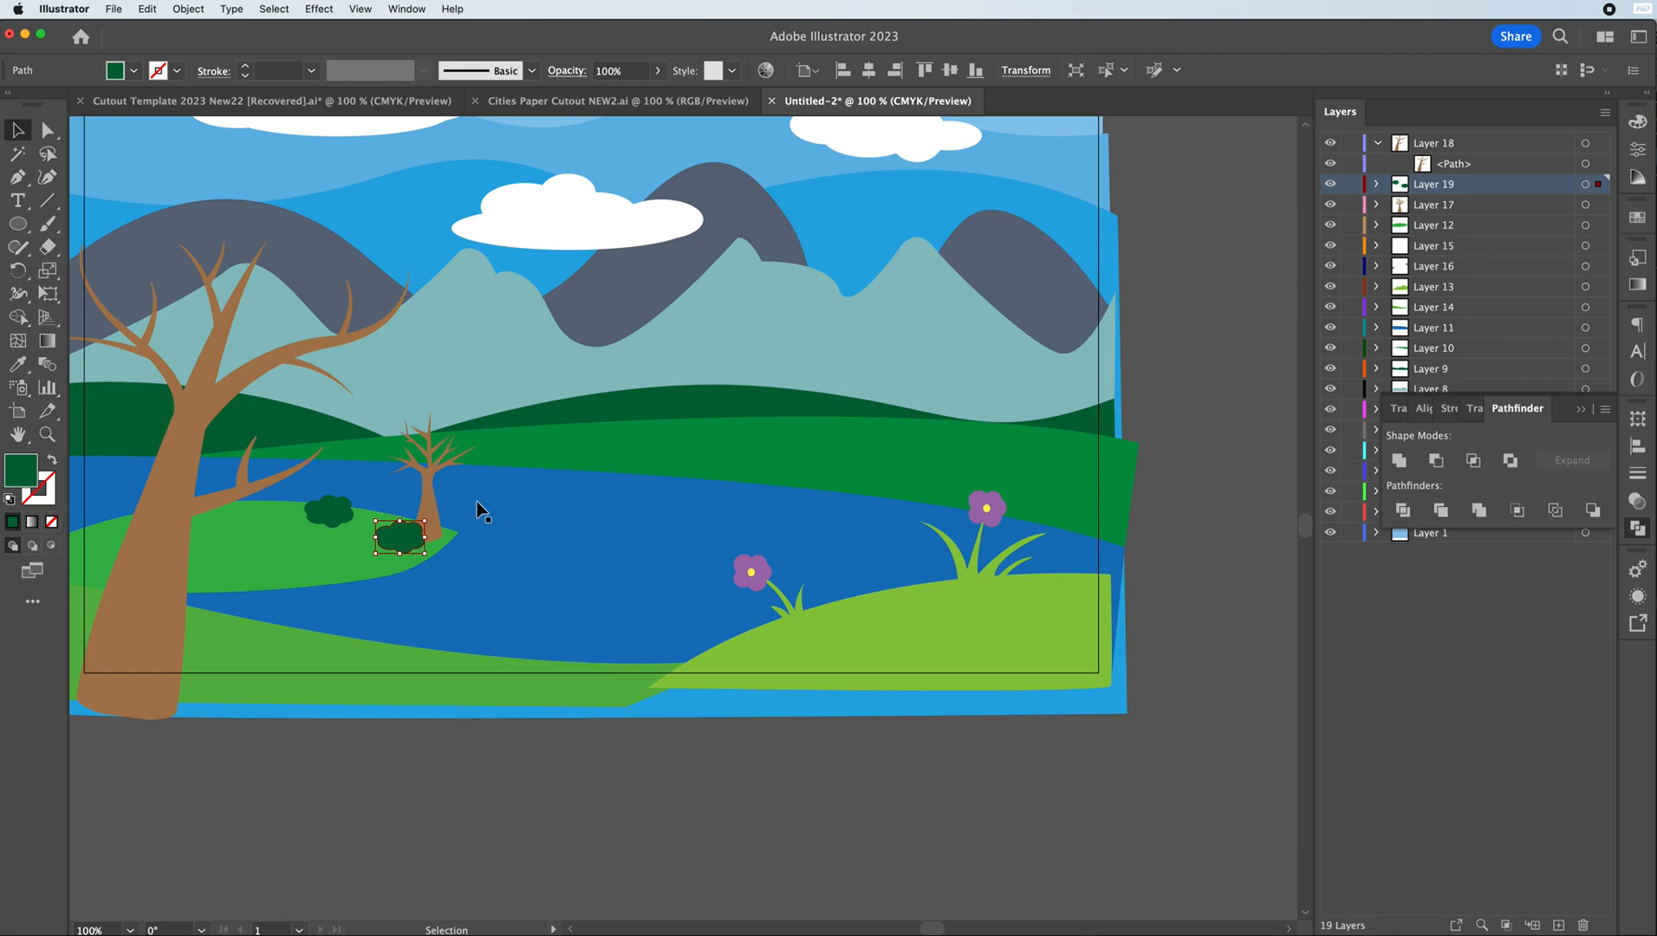
pyautogui.click(1637, 217)
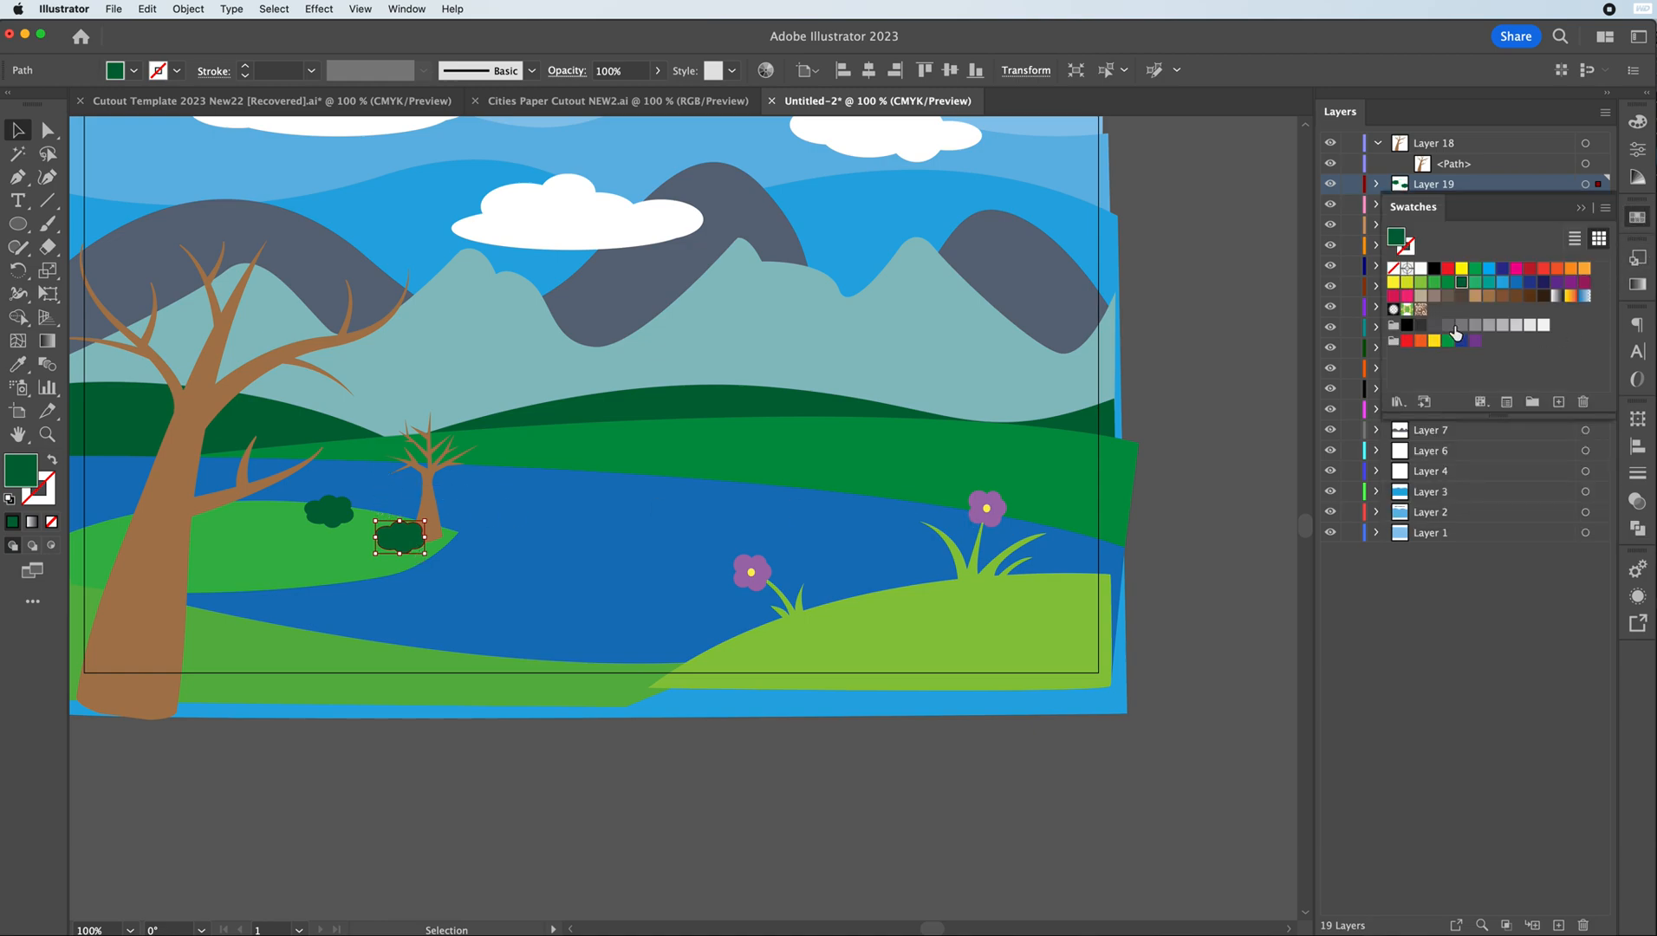
pyautogui.click(1448, 283)
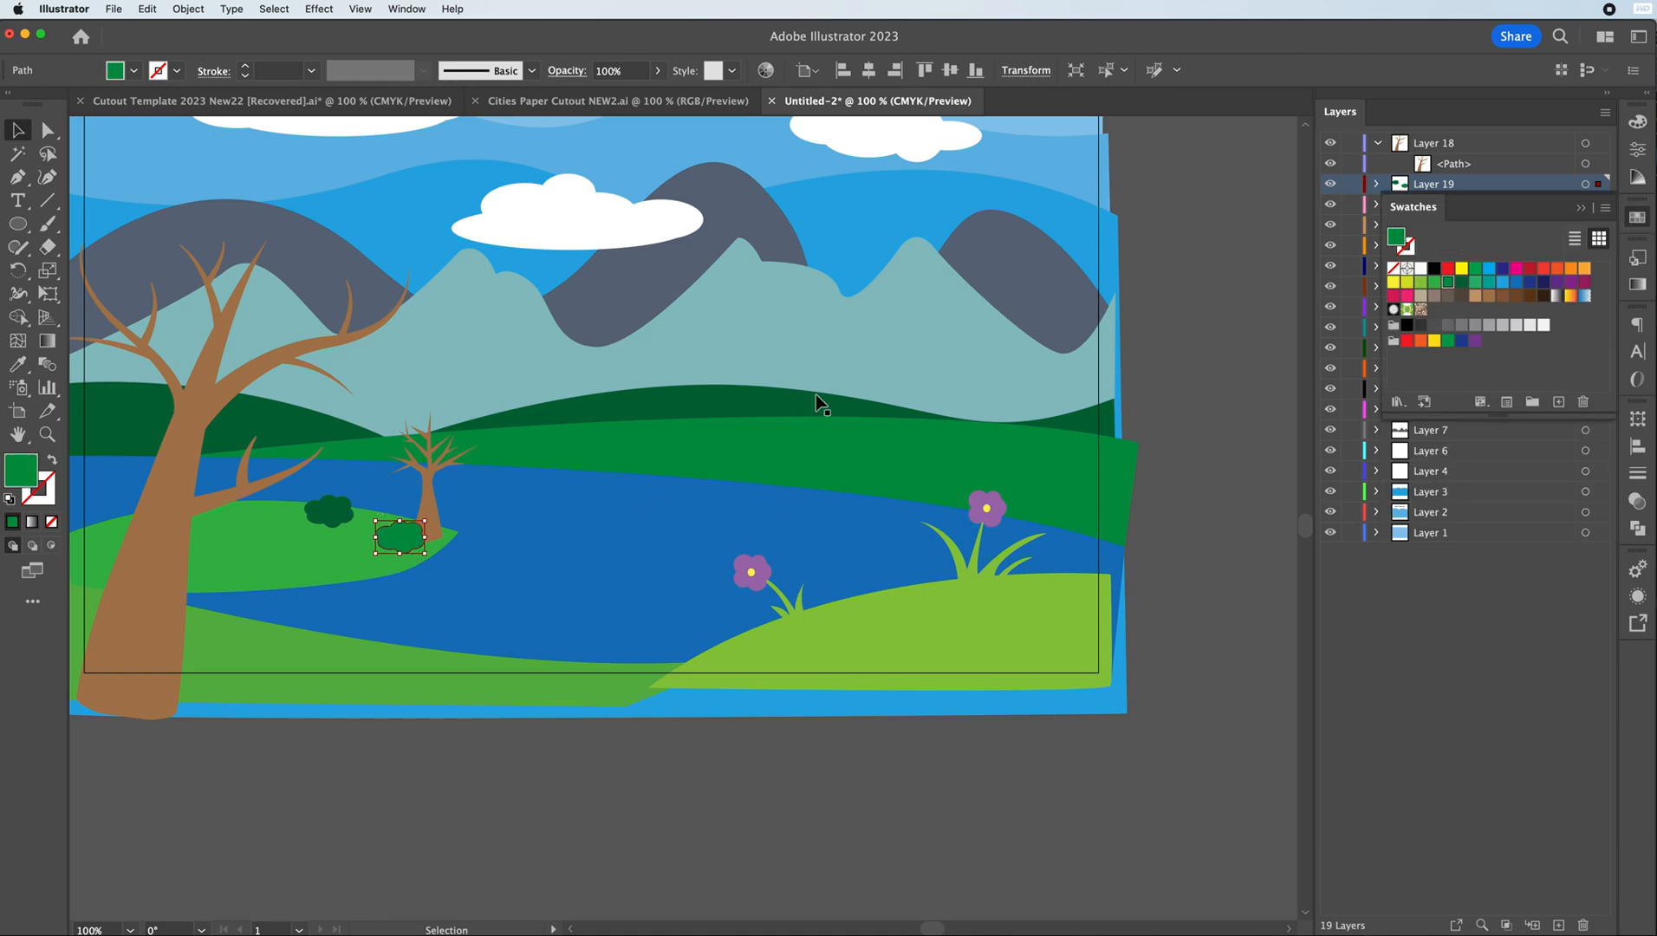
# - Duplicate the medium green bush slightly up and to the left, and fill the copy with dark green
pyautogui.click(462, 737)
pyautogui.keyDown('alt'); pyautogui.moveTo(398, 536); pyautogui.dragTo(393, 524); pyautogui.keyUp('alt')
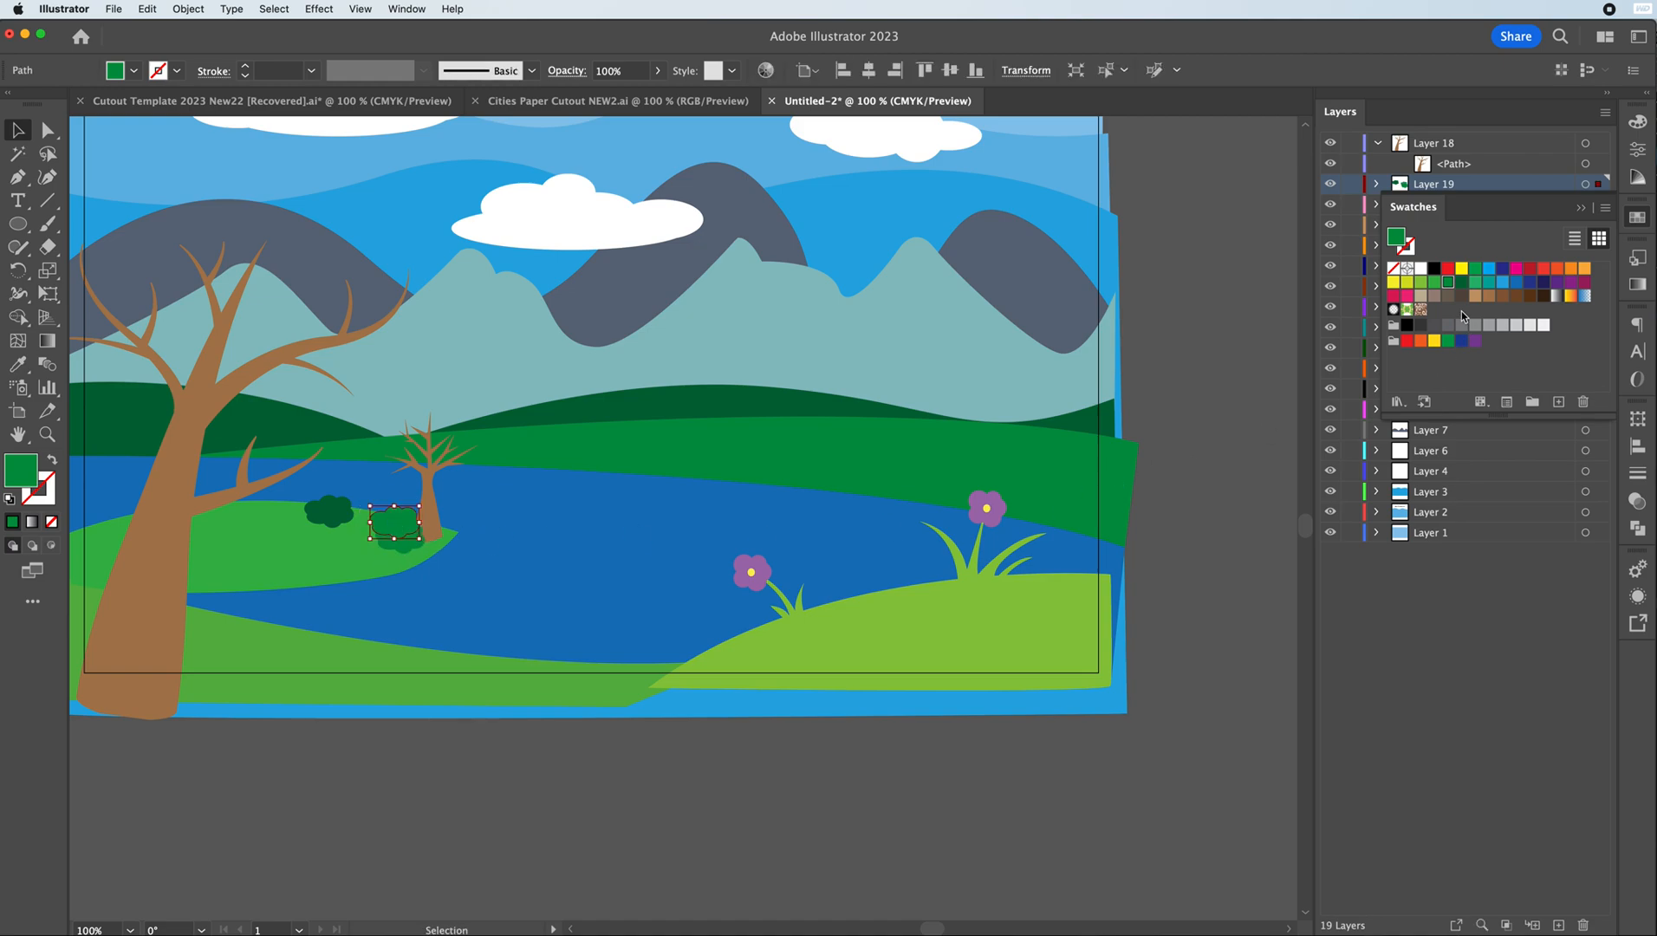
pyautogui.click(1461, 282)
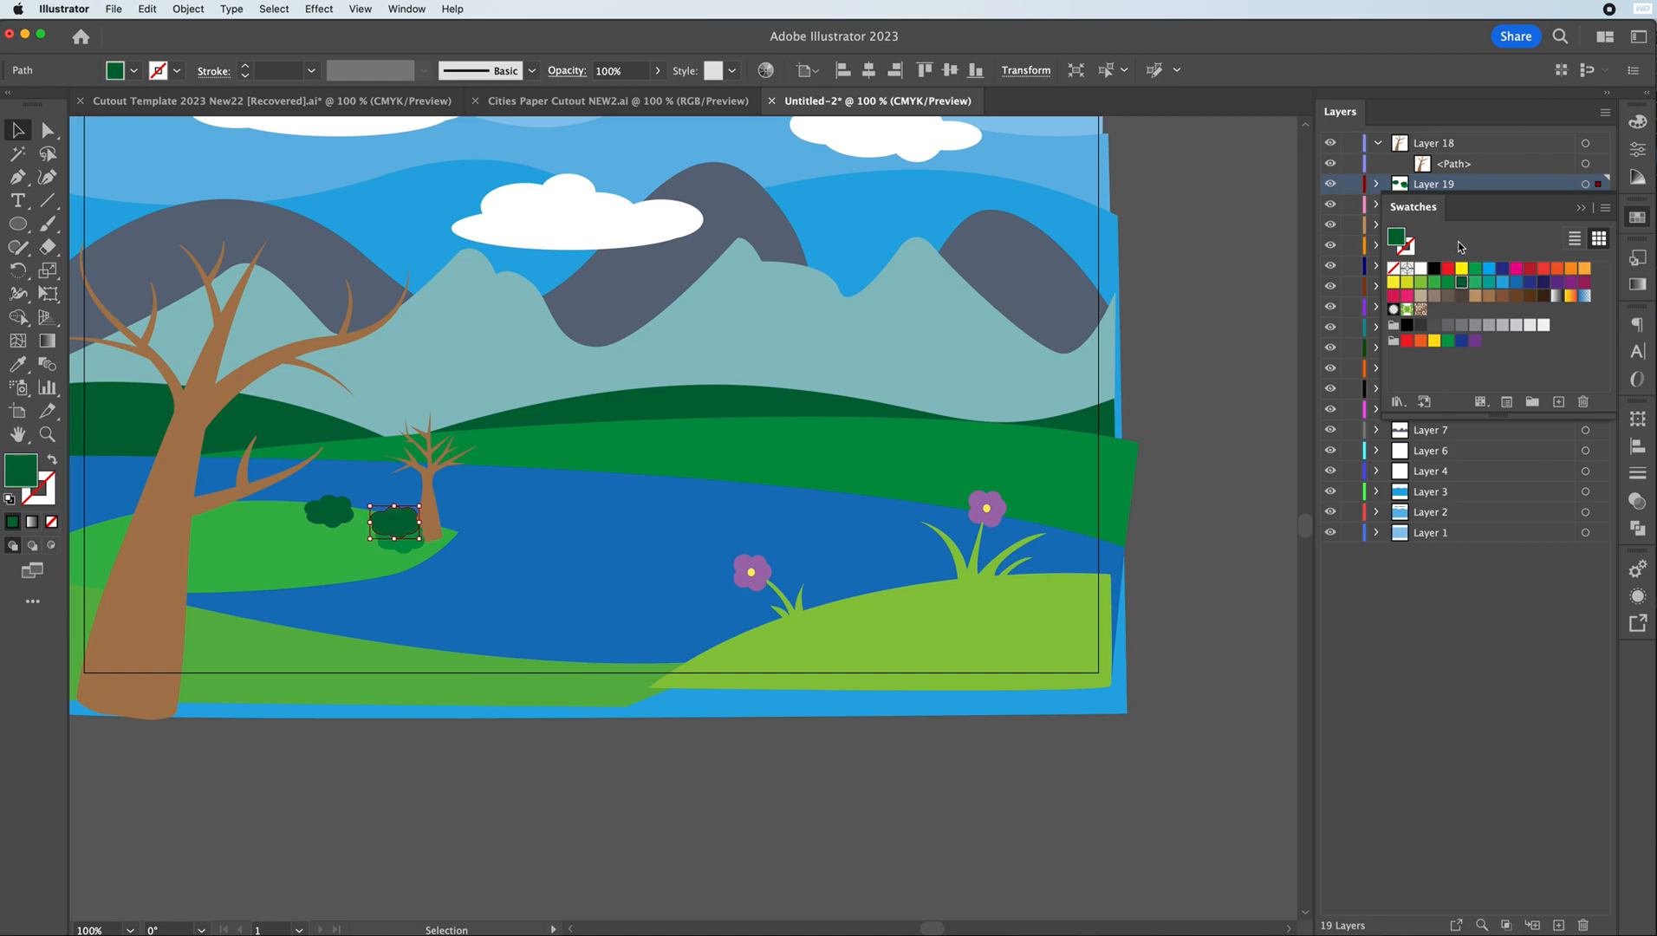
# - Move the overlapping dark green bush onto a new layer placed directly below Layer 19, keeping its position behind the medium green bush
pyautogui.press('a')
pyautogui.press('super+[')
pyautogui.press('super+x')
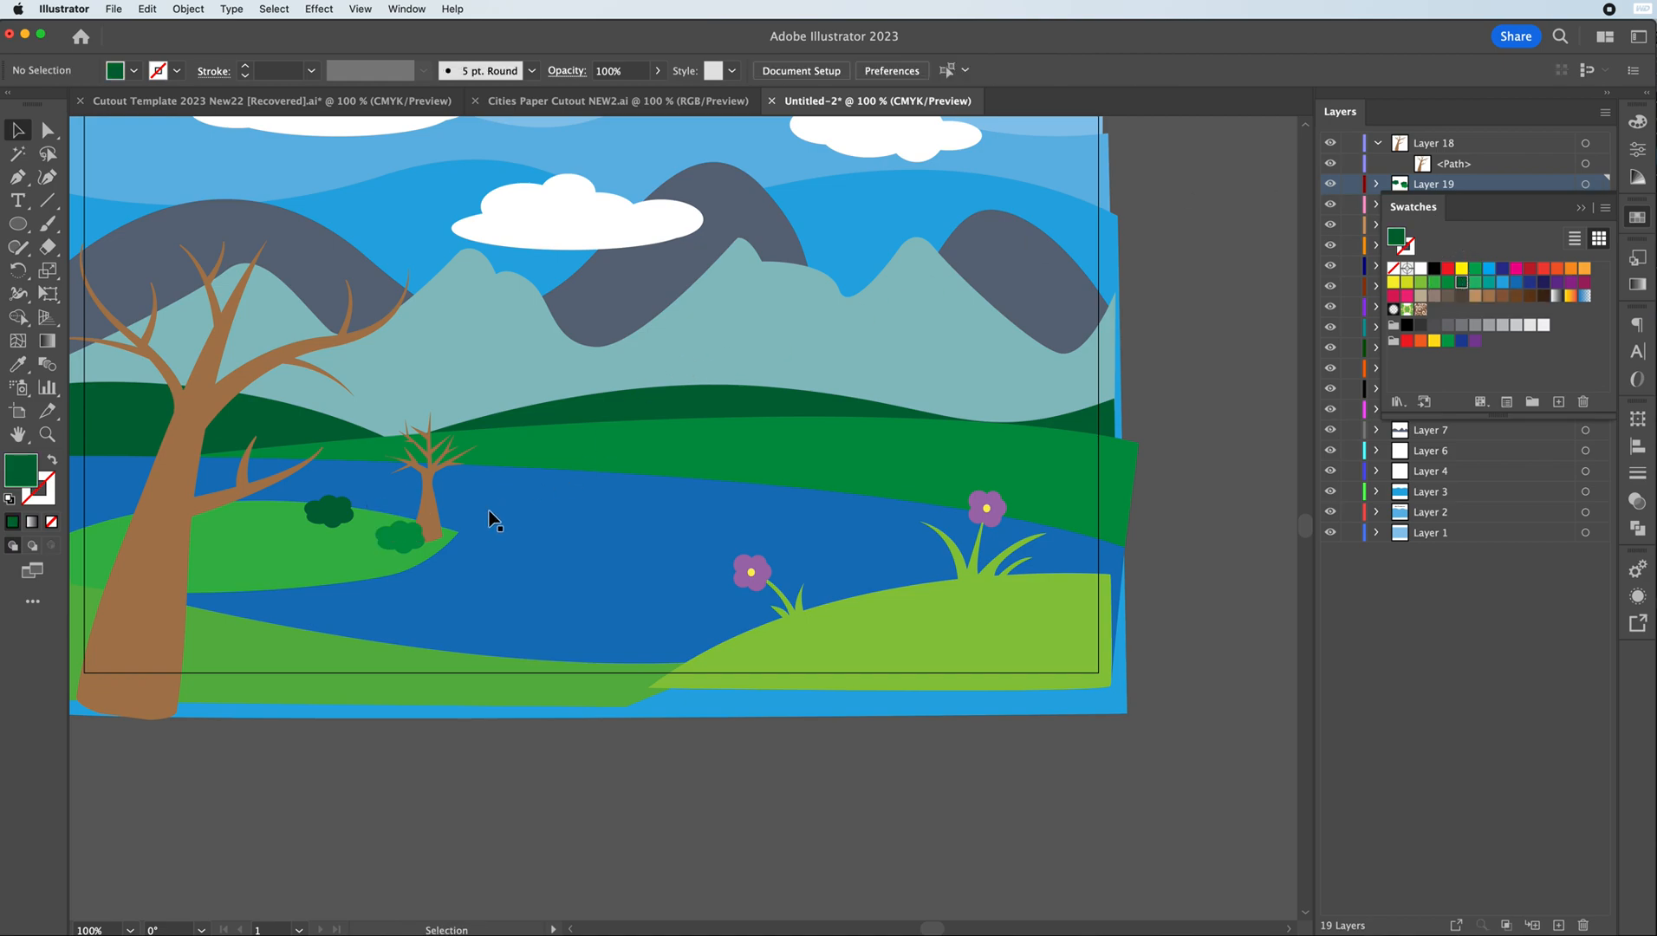
pyautogui.click(1559, 926)
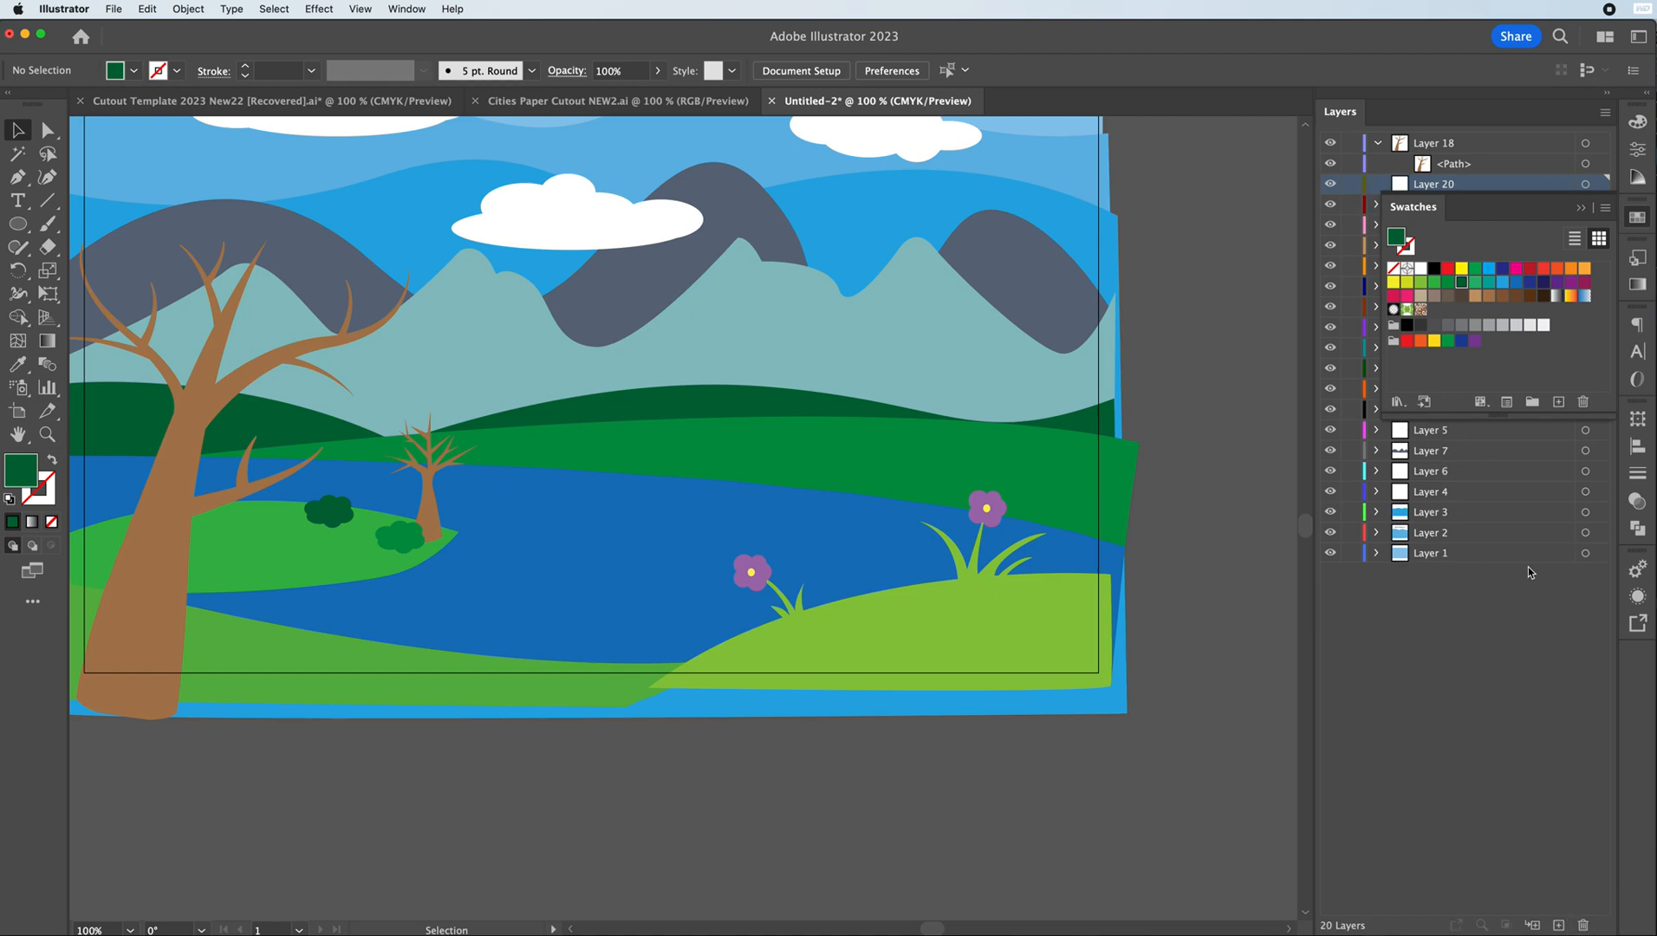
pyautogui.click(1582, 216)
pyautogui.moveTo(1438, 184); pyautogui.dragTo(1462, 213)
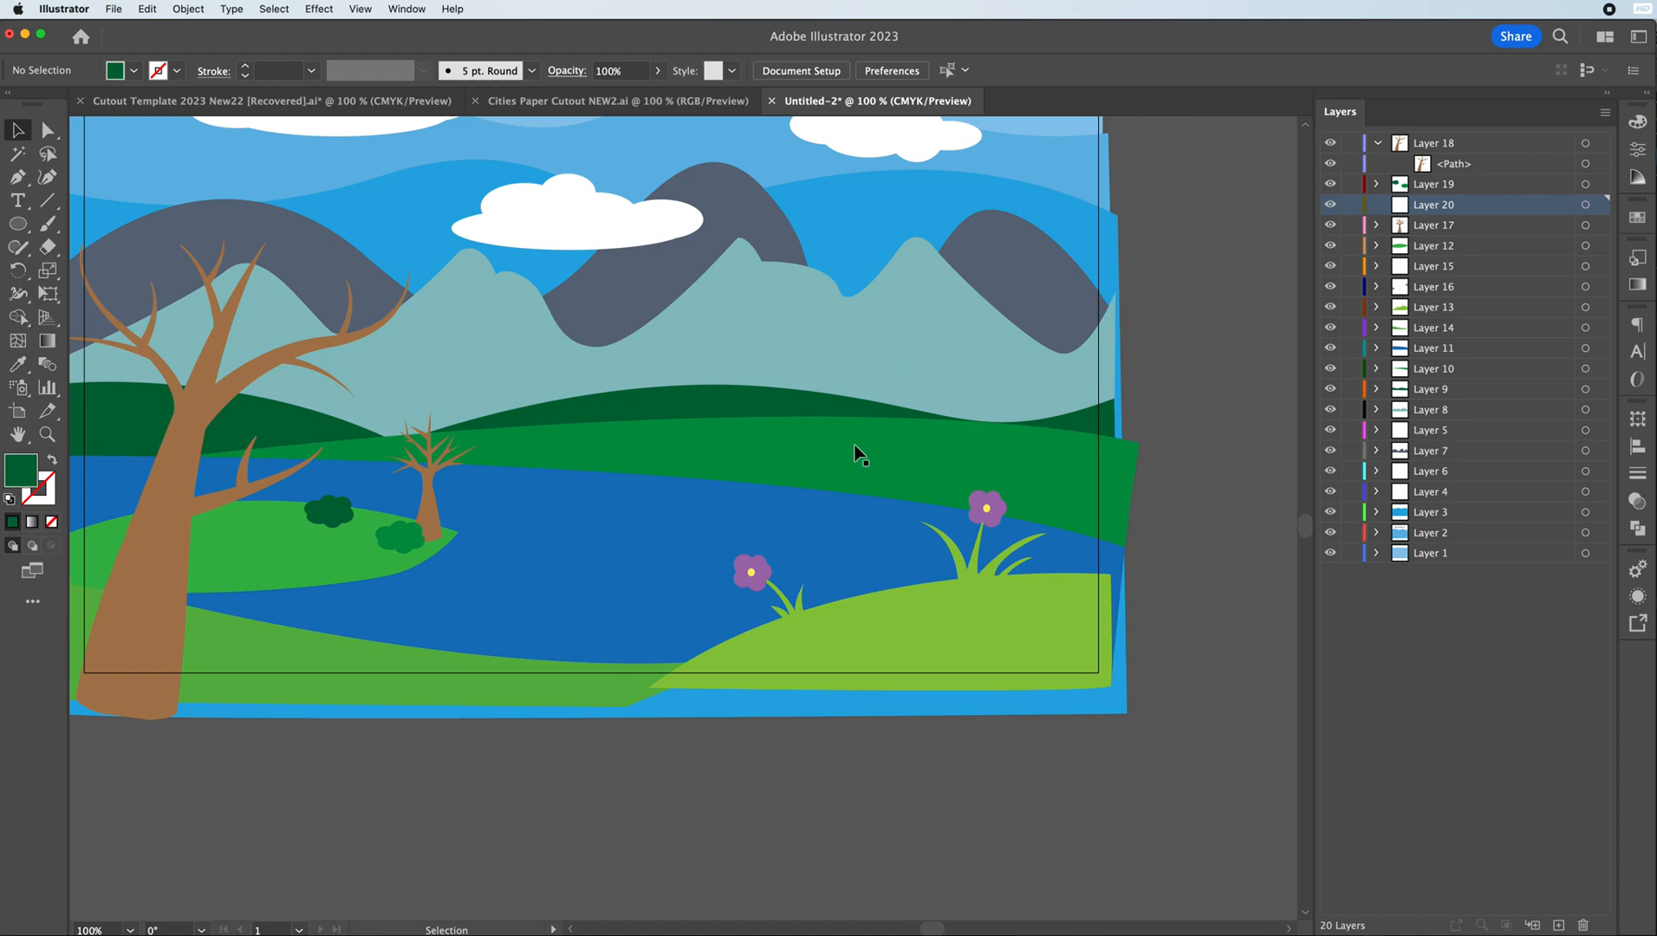
pyautogui.press('super+f')
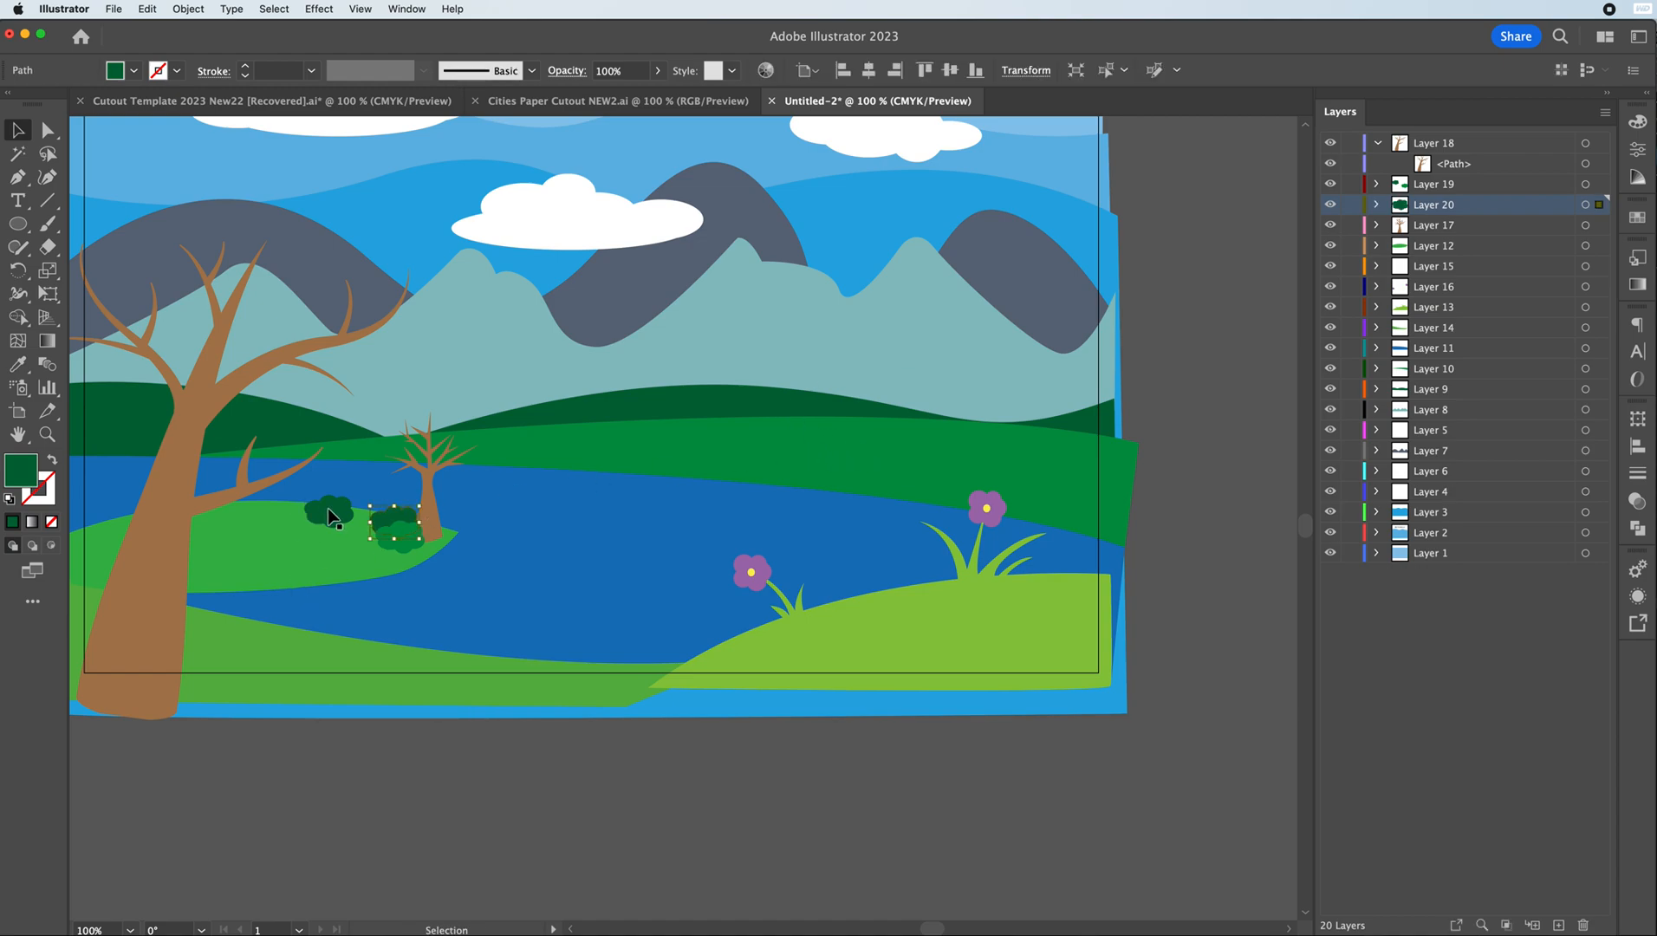
# - Remove the original dark green bush to the left of the two overlapping bushes
pyautogui.click(327, 510)
pyautogui.moveTo(318, 509); pyautogui.dragTo(346, 511)
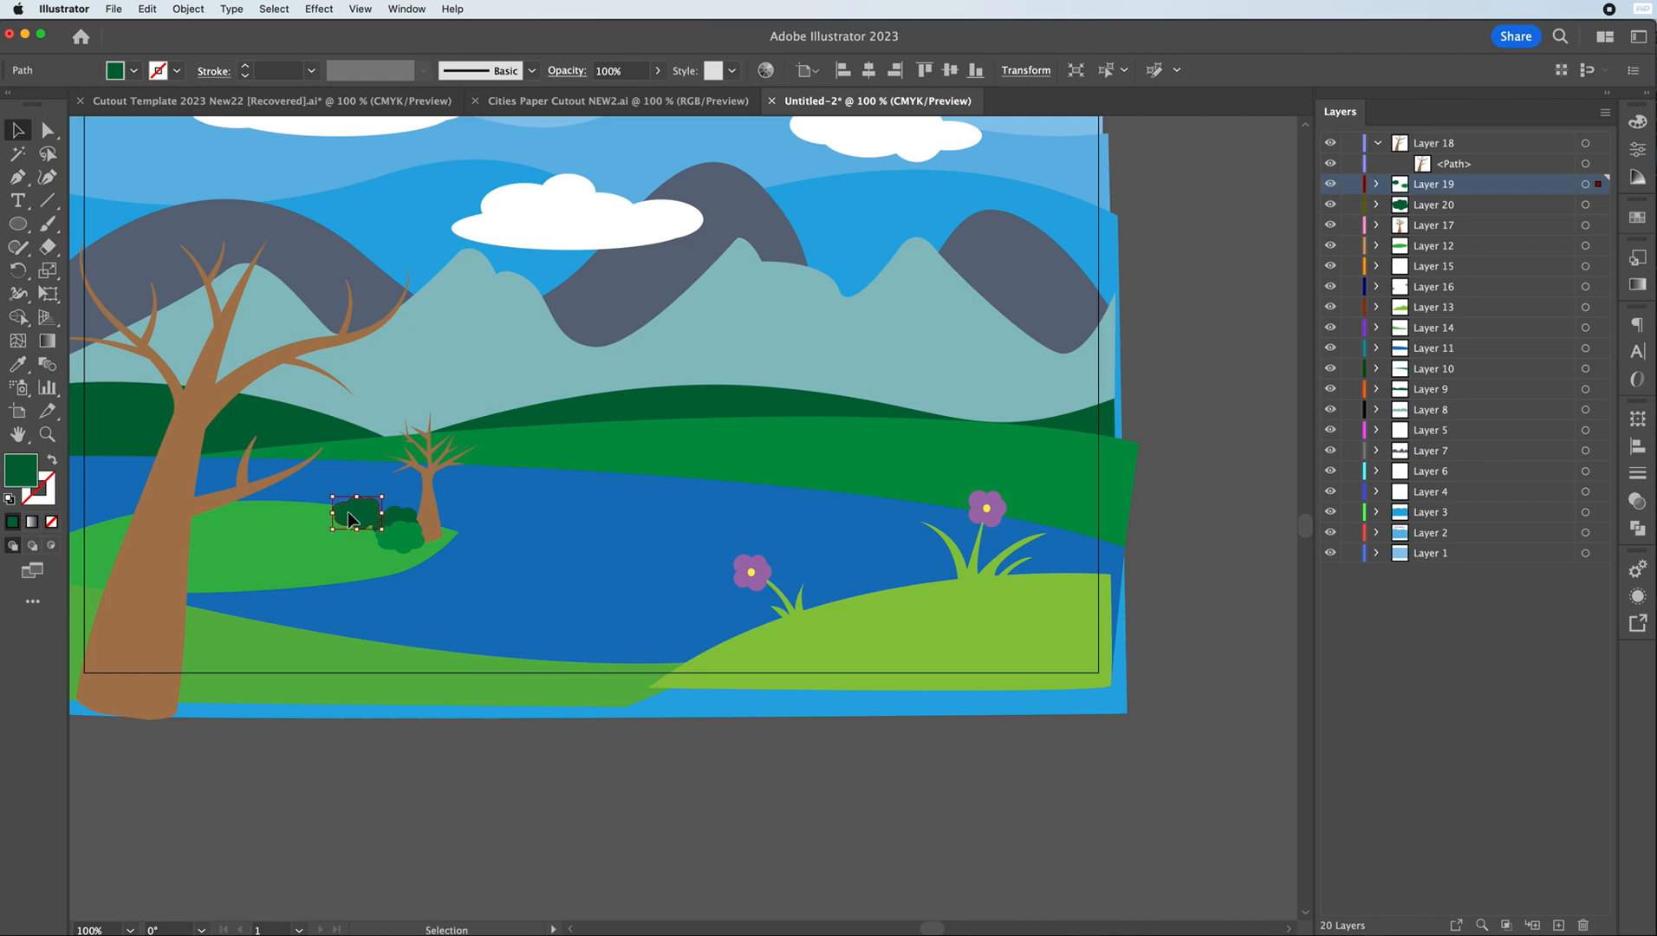
pyautogui.click(522, 541)
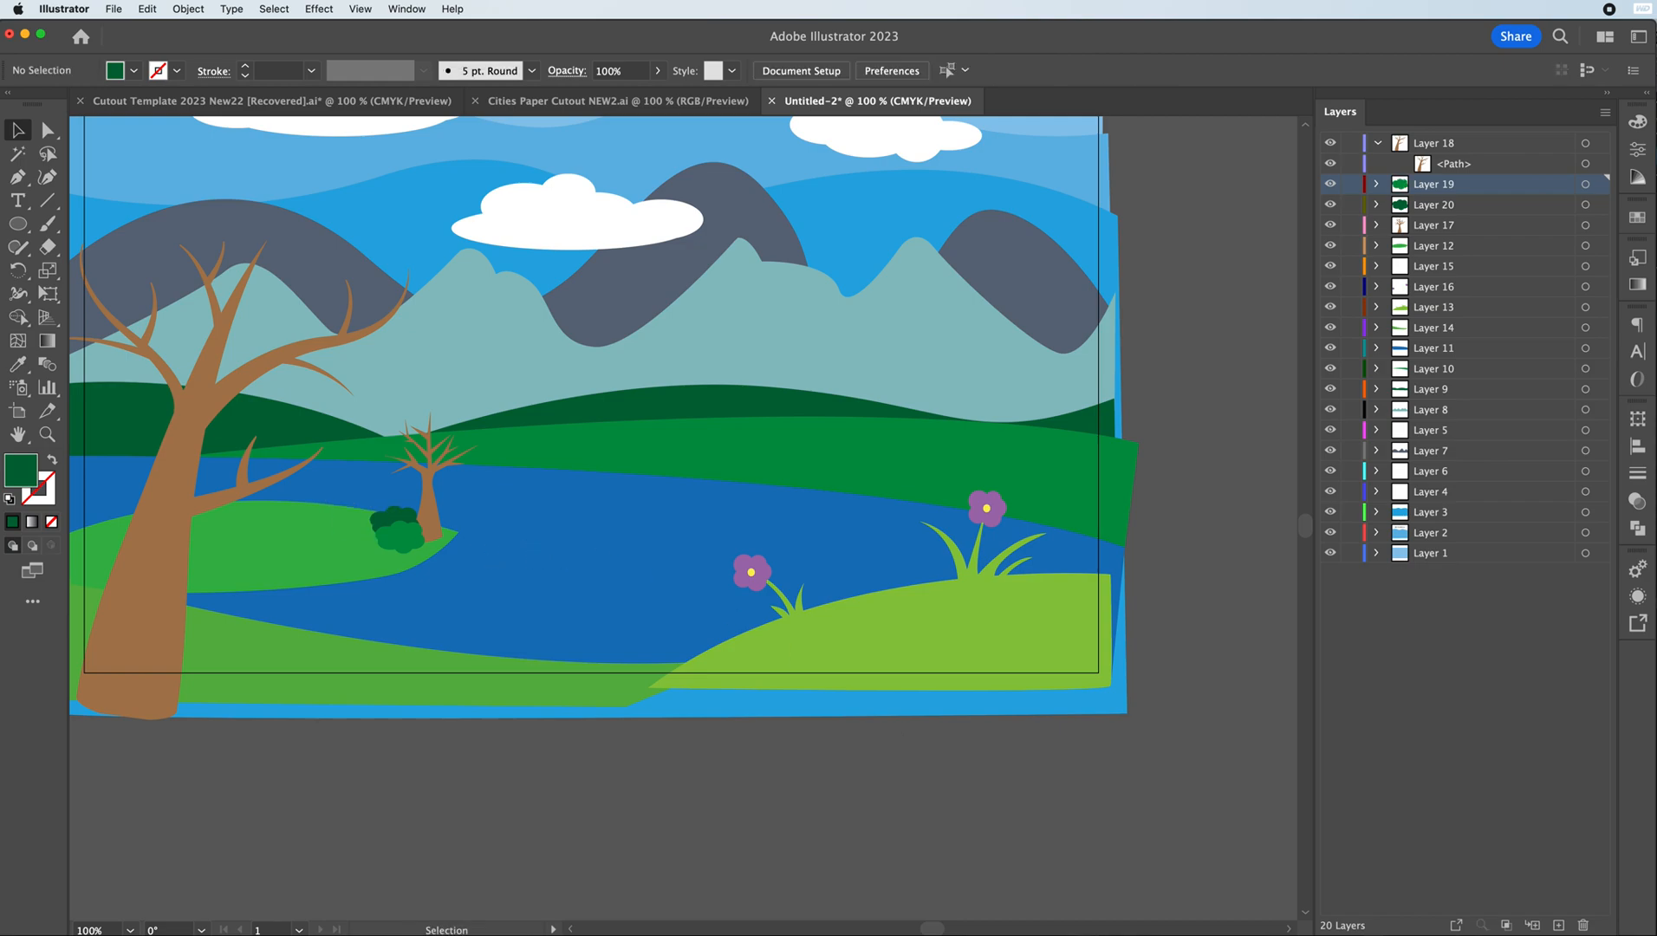
# - Paste the removed dark green bush in place on a new layer above Layer 19 and fill it with a darker green
pyautogui.click(1558, 925)
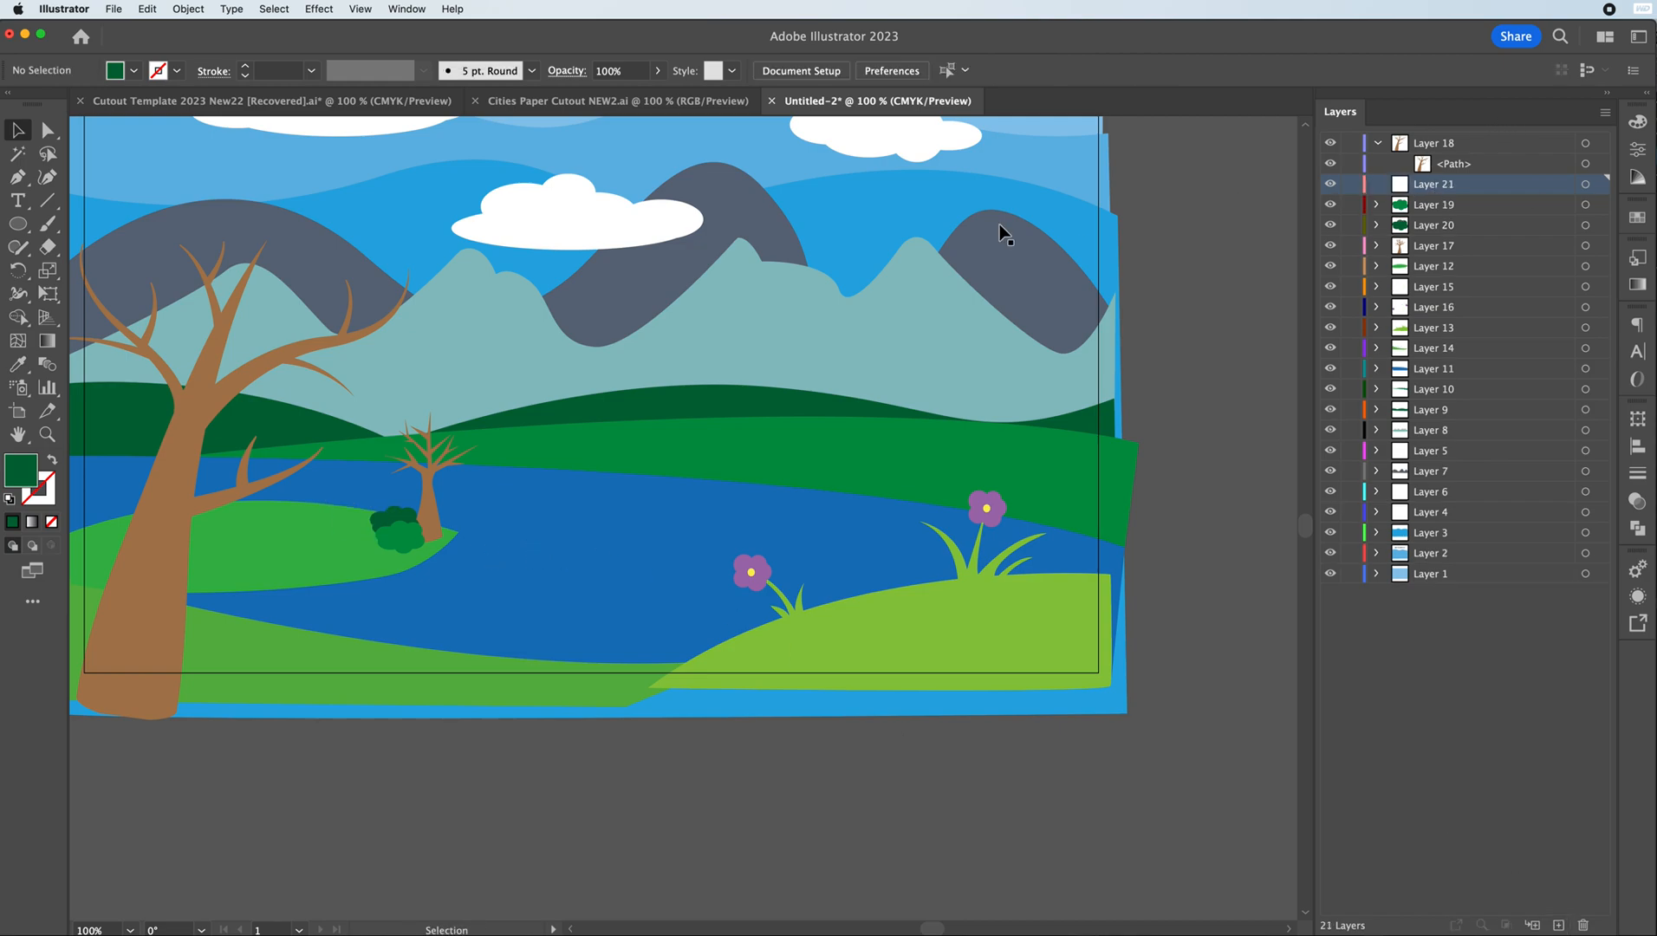
pyautogui.press('super+f')
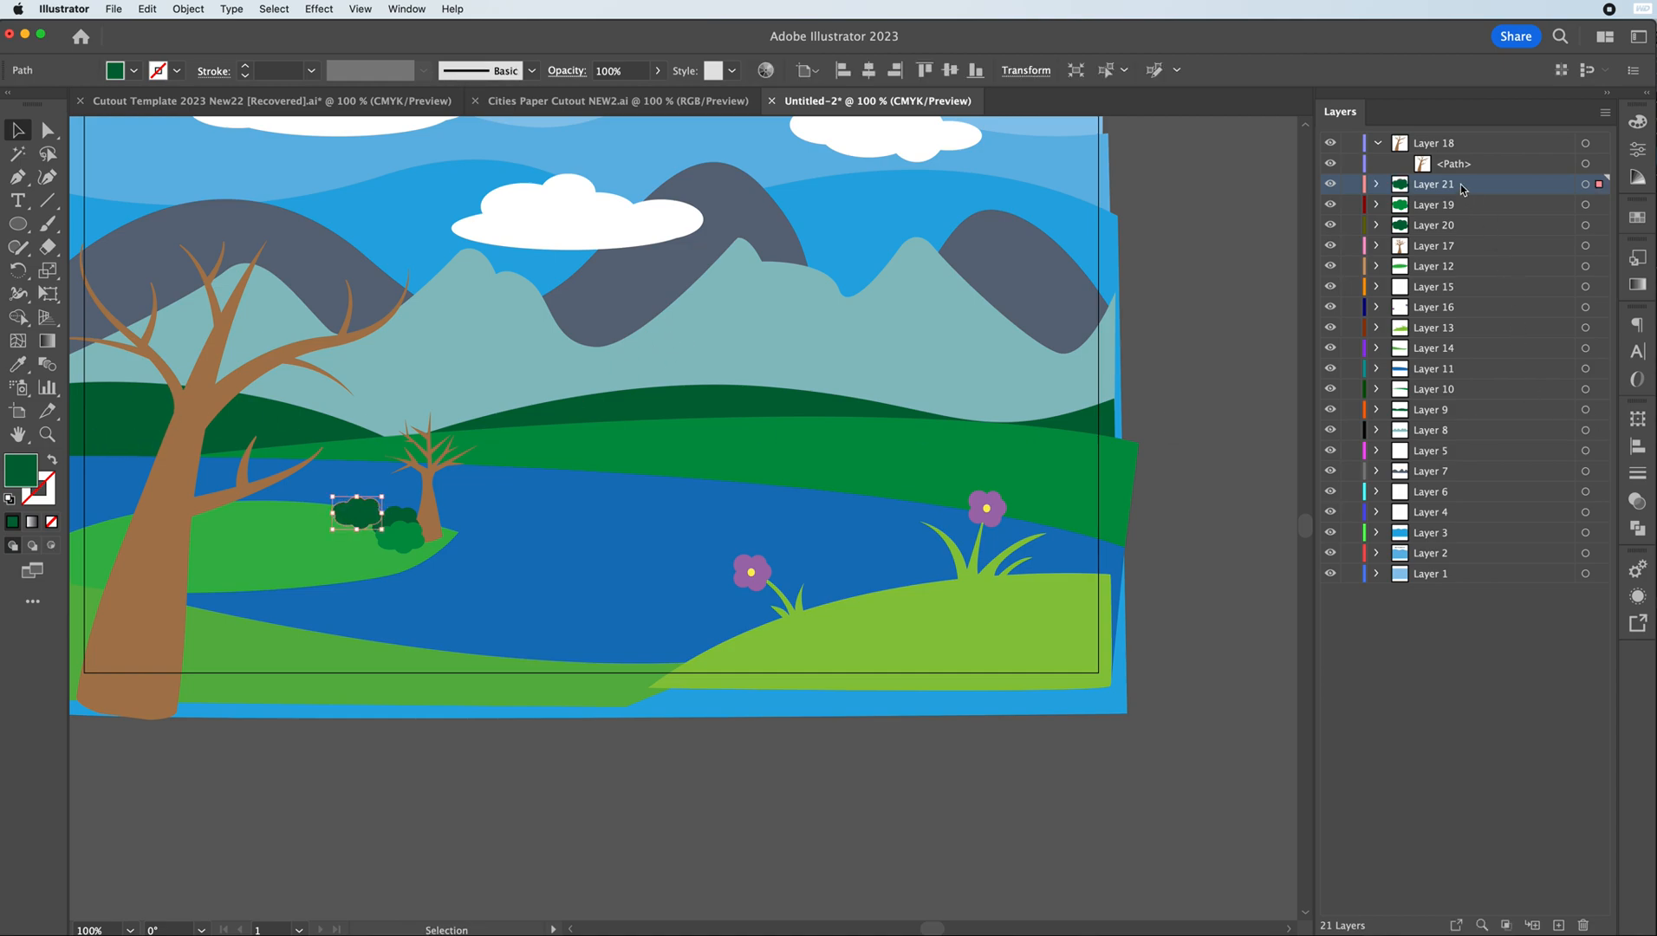
pyautogui.doubleClick(20, 467)
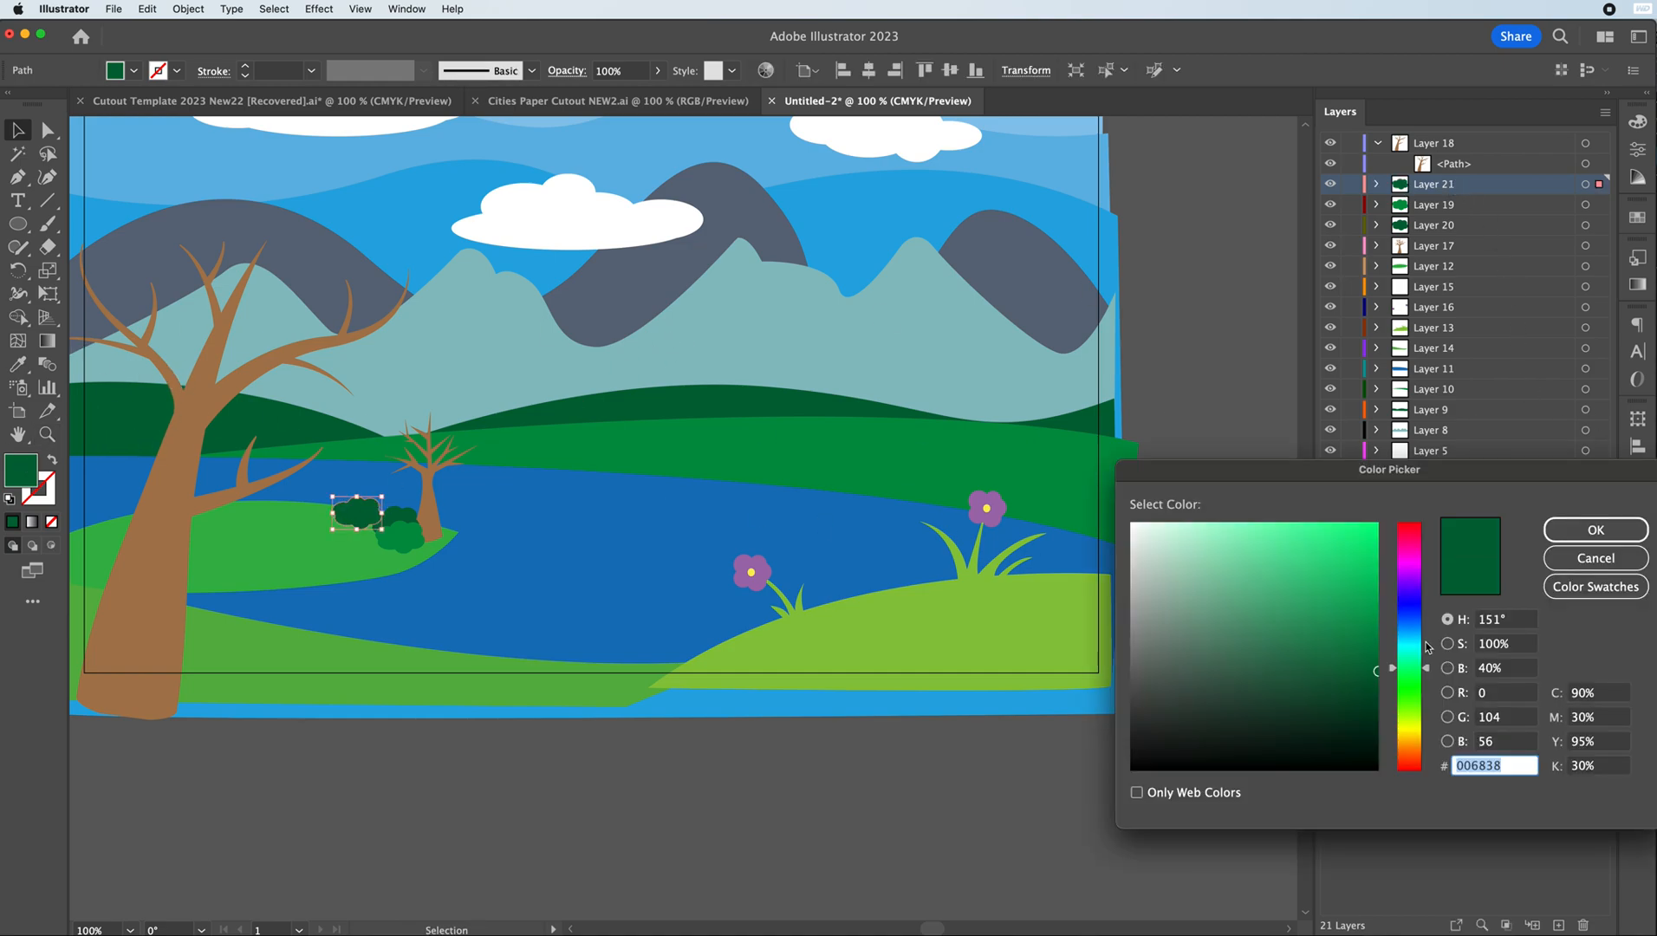
pyautogui.click(1378, 698)
pyautogui.click(1595, 529)
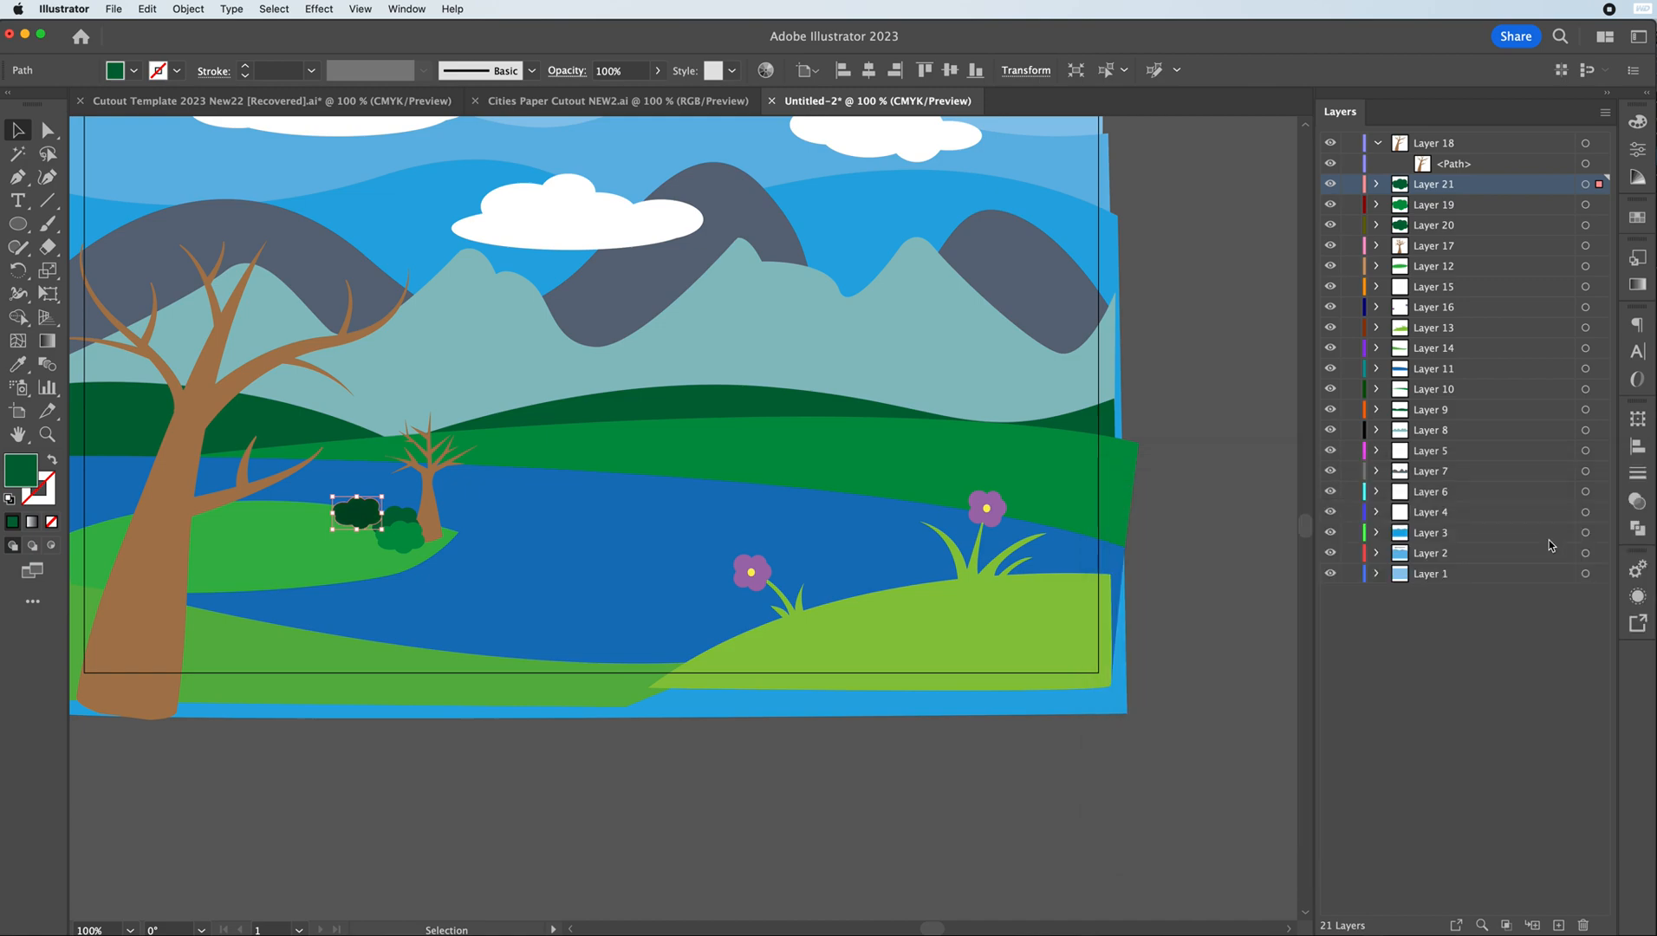
# - Place Layer 21 directly below Layer 20 and arrange the two dark bushes into an overlapping cluster behind the medium green bush
pyautogui.press('a')
pyautogui.press('v')
pyautogui.moveTo(354, 516); pyautogui.dragTo(363, 513)
pyautogui.moveTo(1467, 186); pyautogui.dragTo(1462, 229)
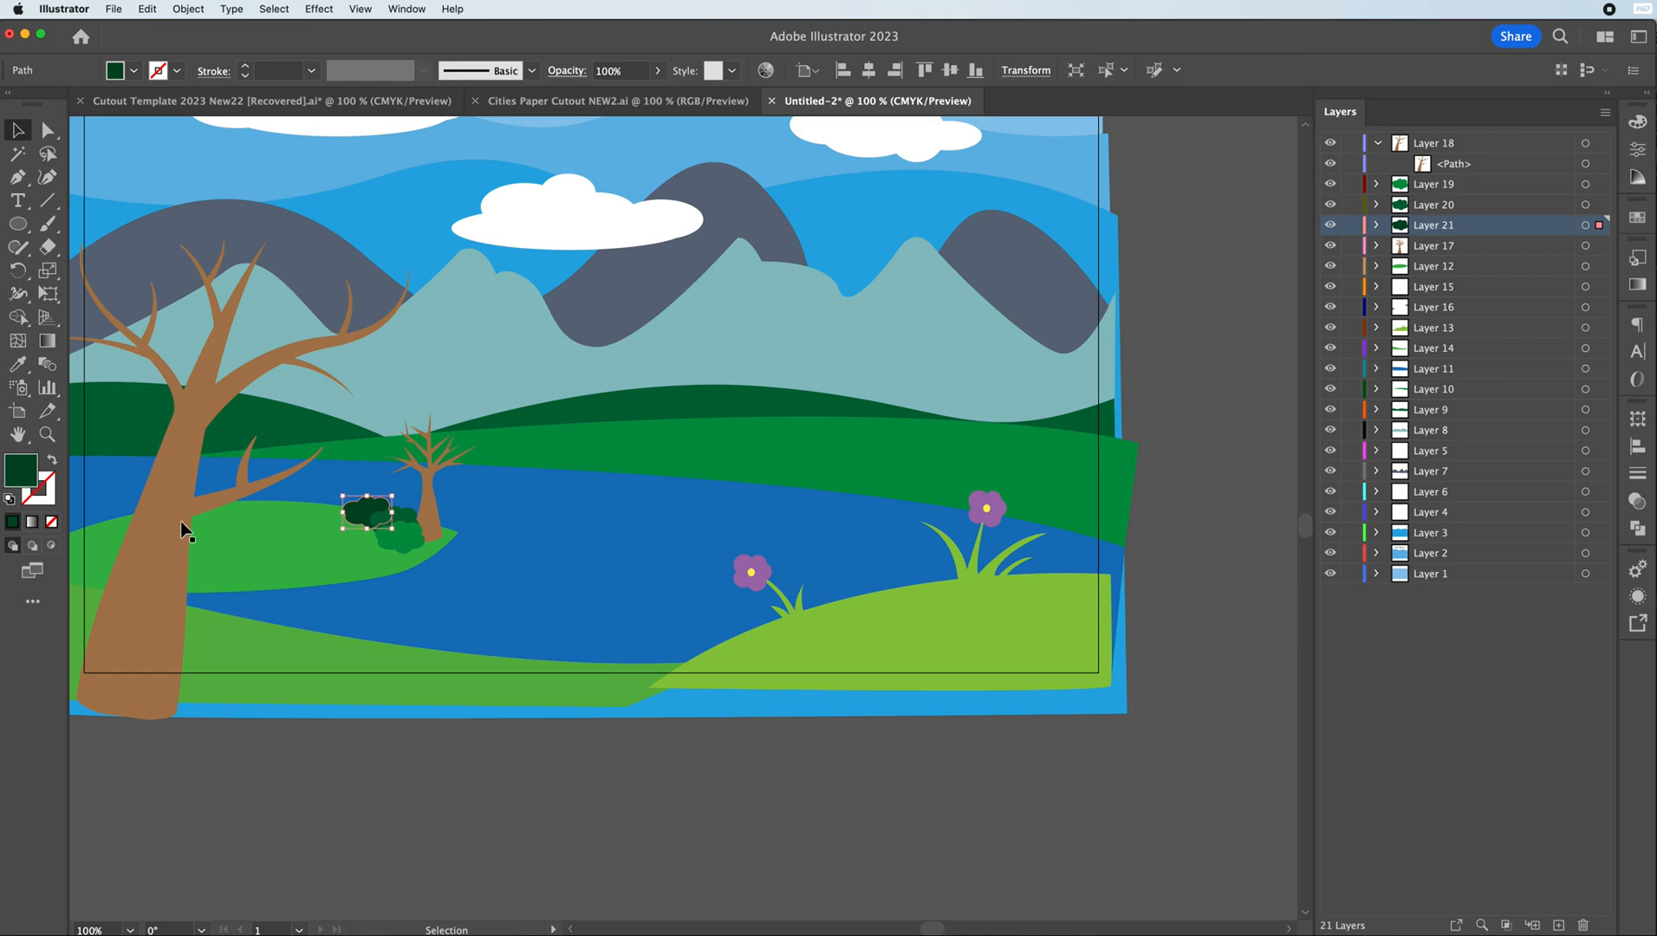
pyautogui.click(423, 833)
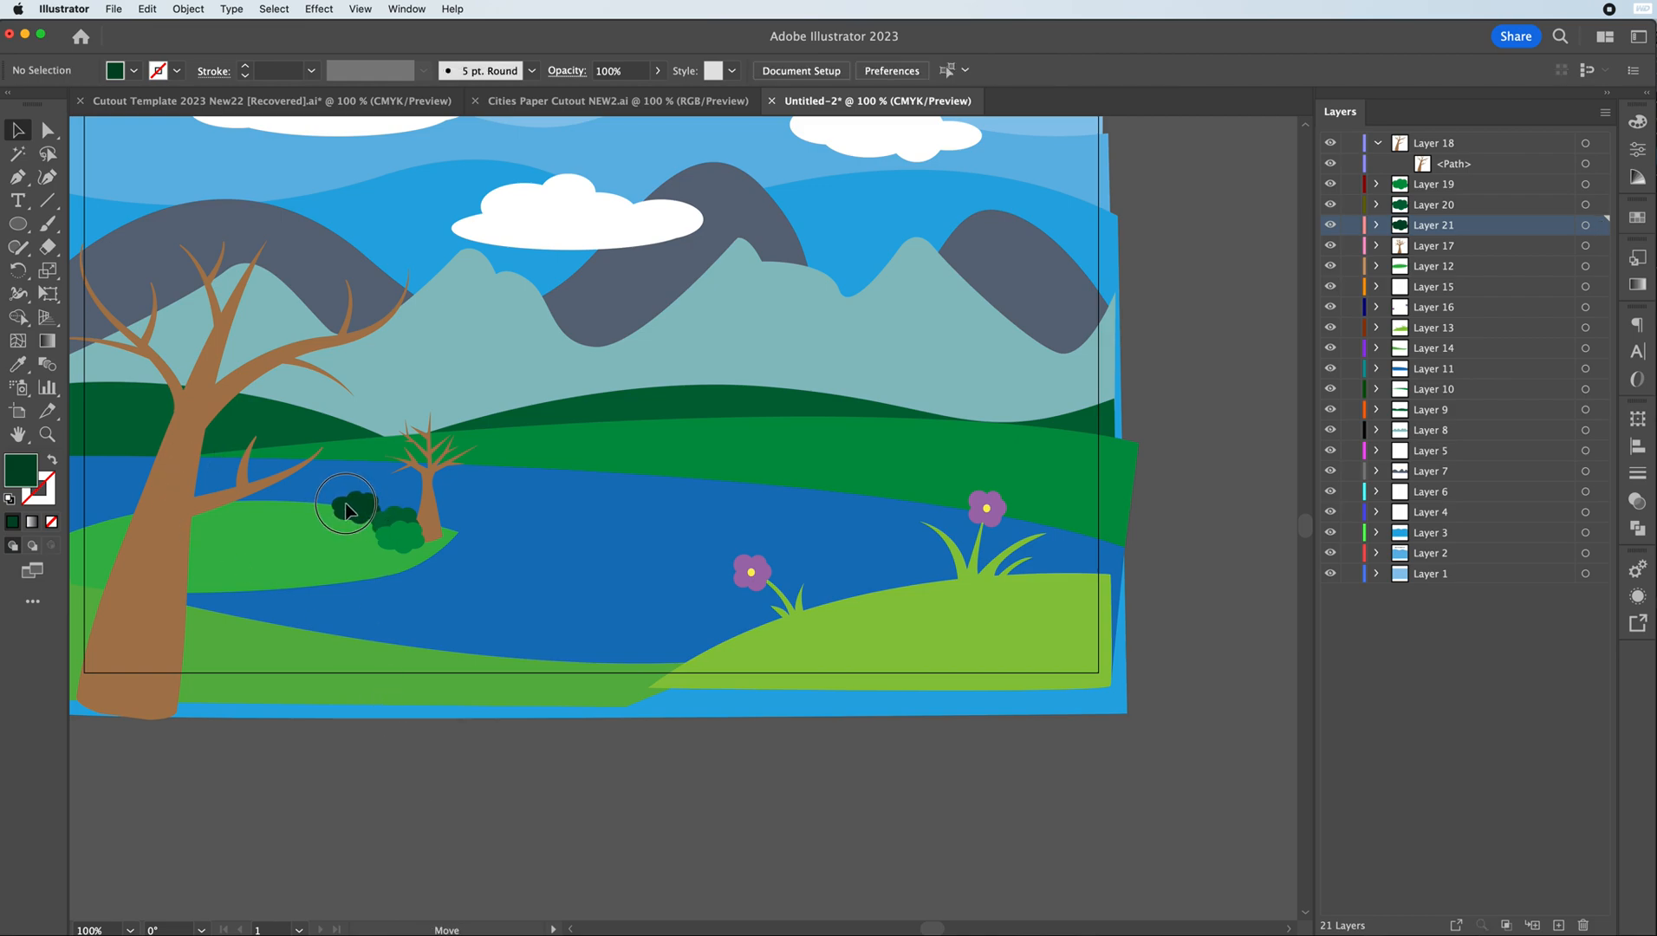
pyautogui.click(345, 513)
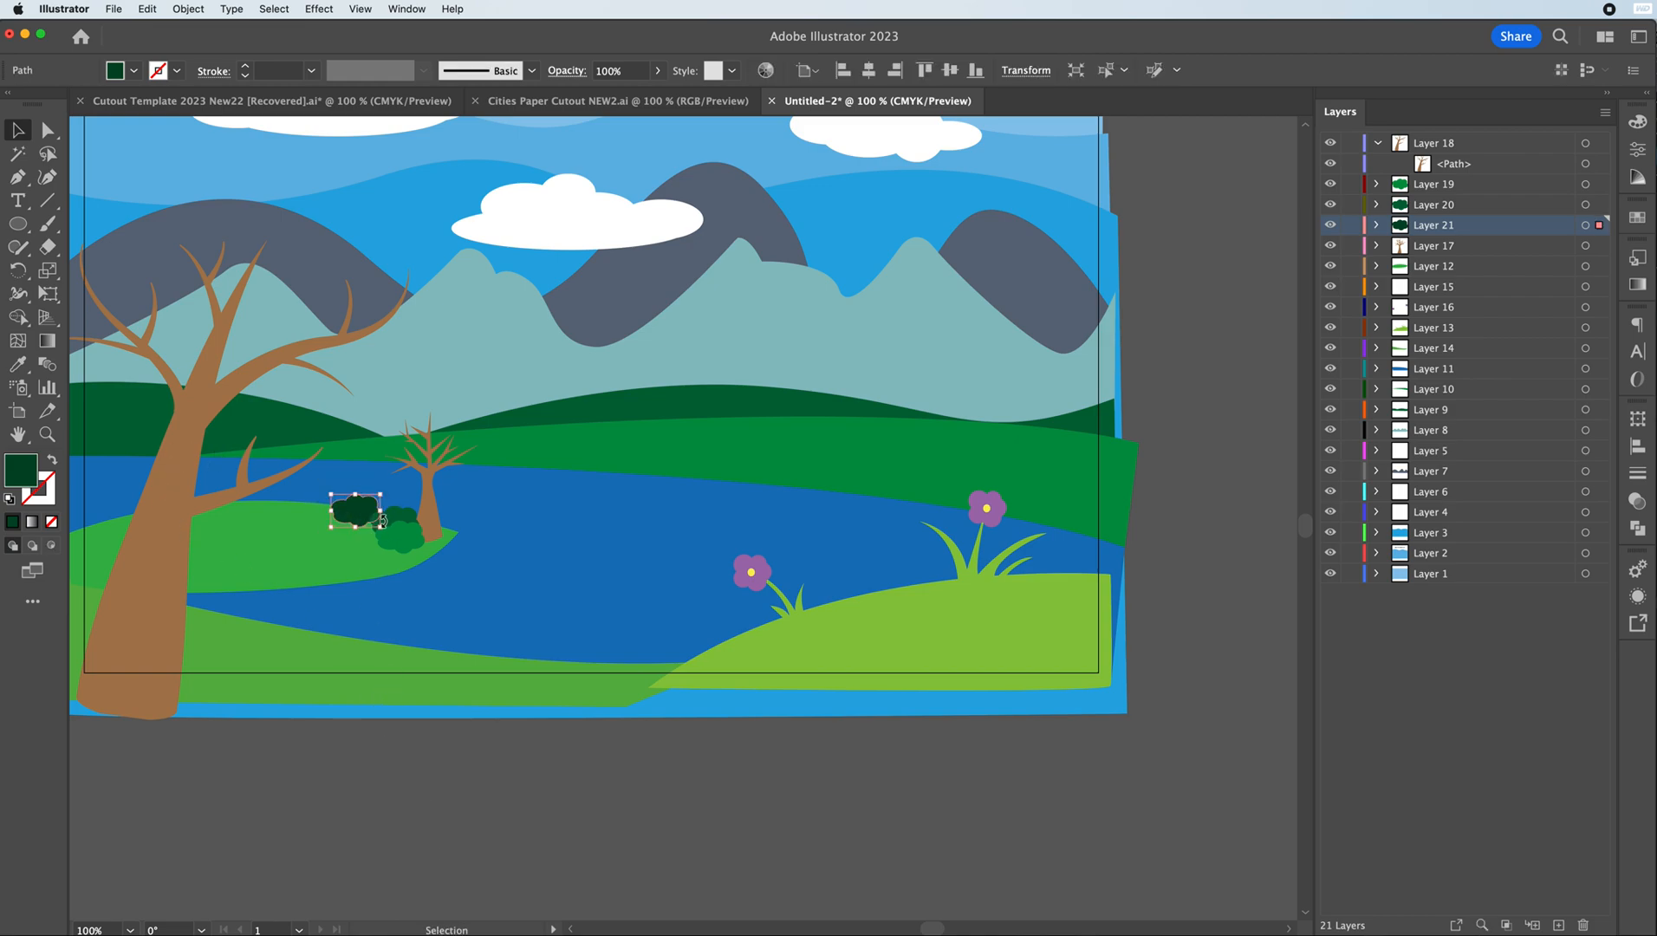
pyautogui.moveTo(387, 518); pyautogui.dragTo(357, 510)
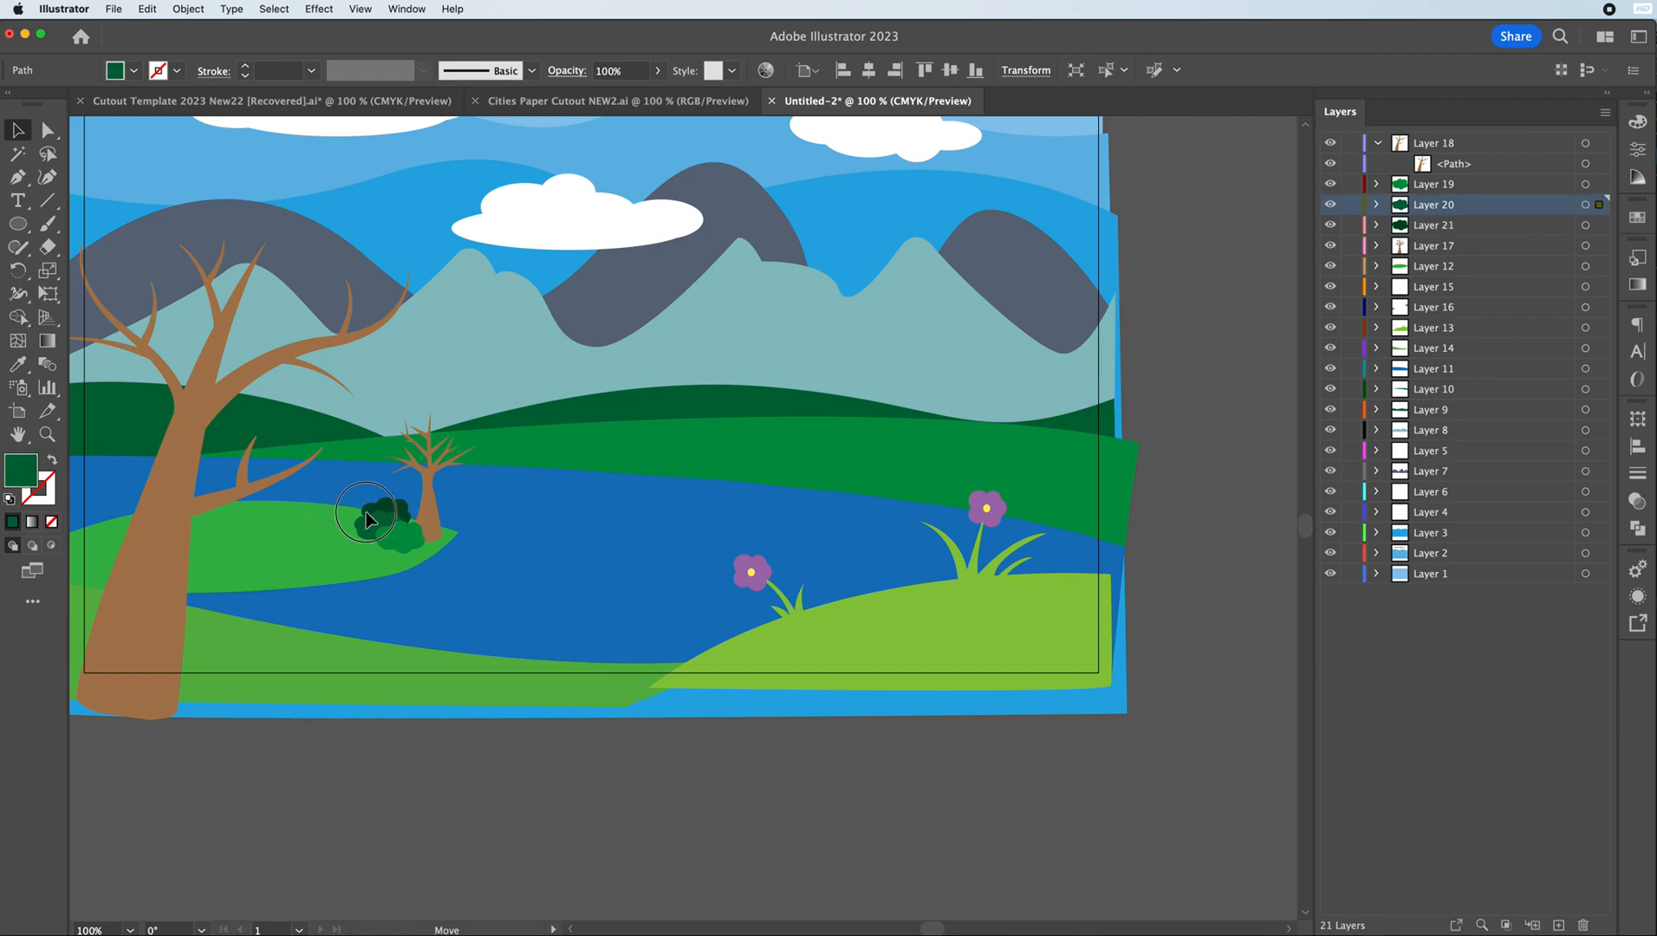
pyautogui.click(375, 513)
pyautogui.click(543, 791)
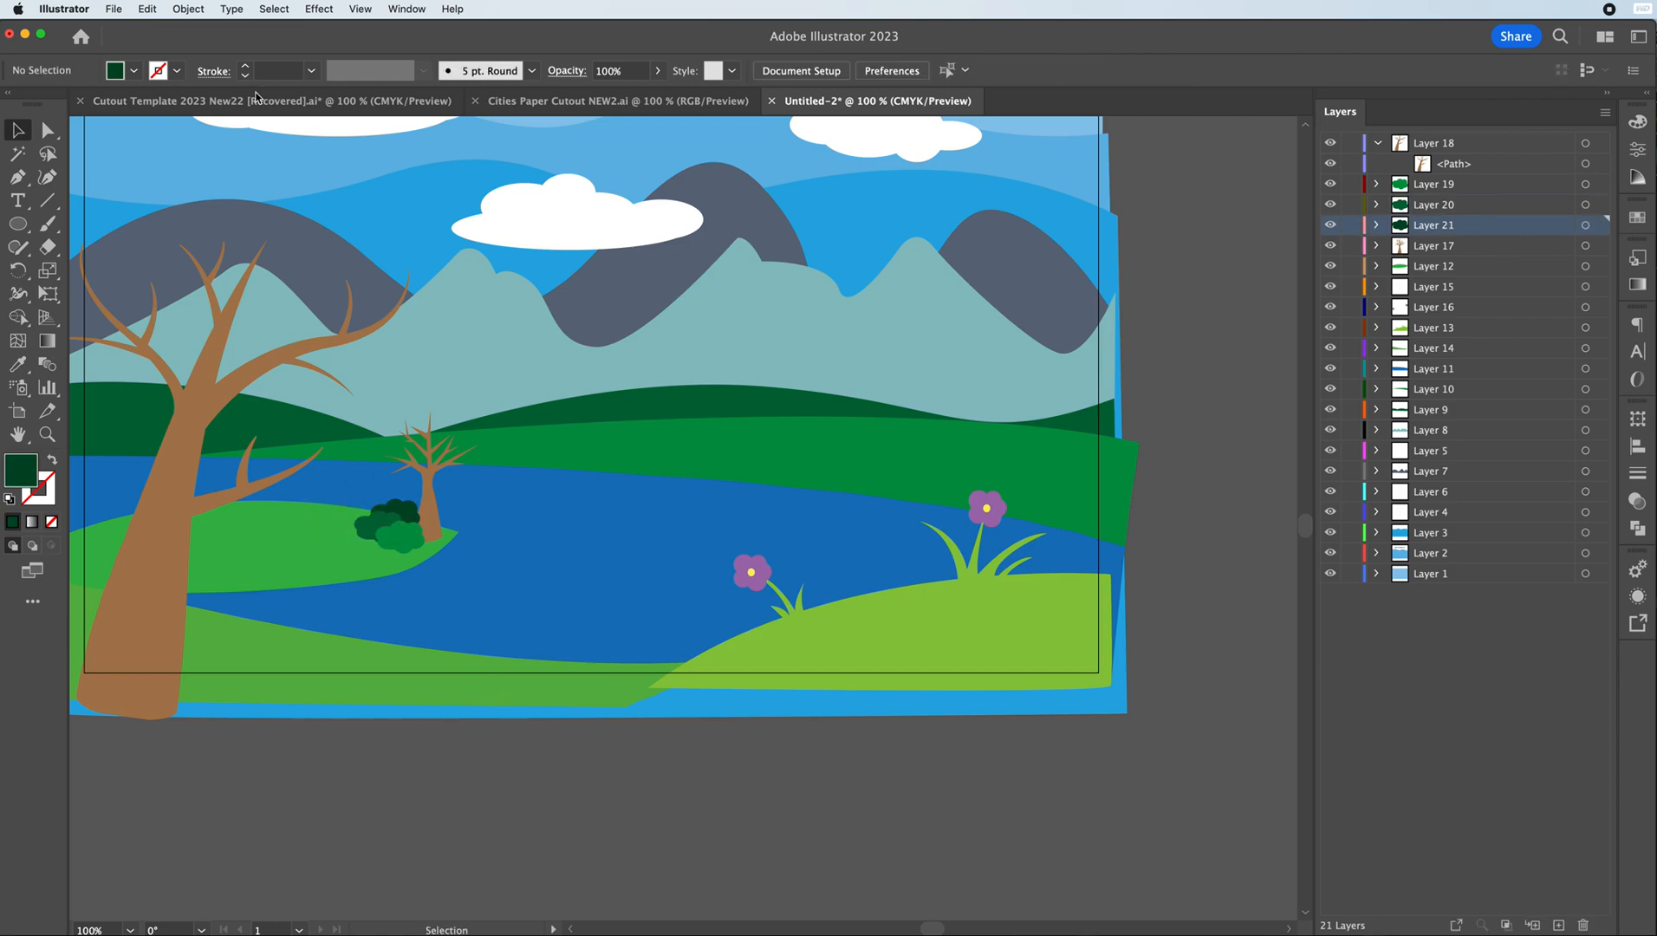
# - Copy the medium green bush and paste it in place on a new layer directly above Layer 19
pyautogui.click(394, 541)
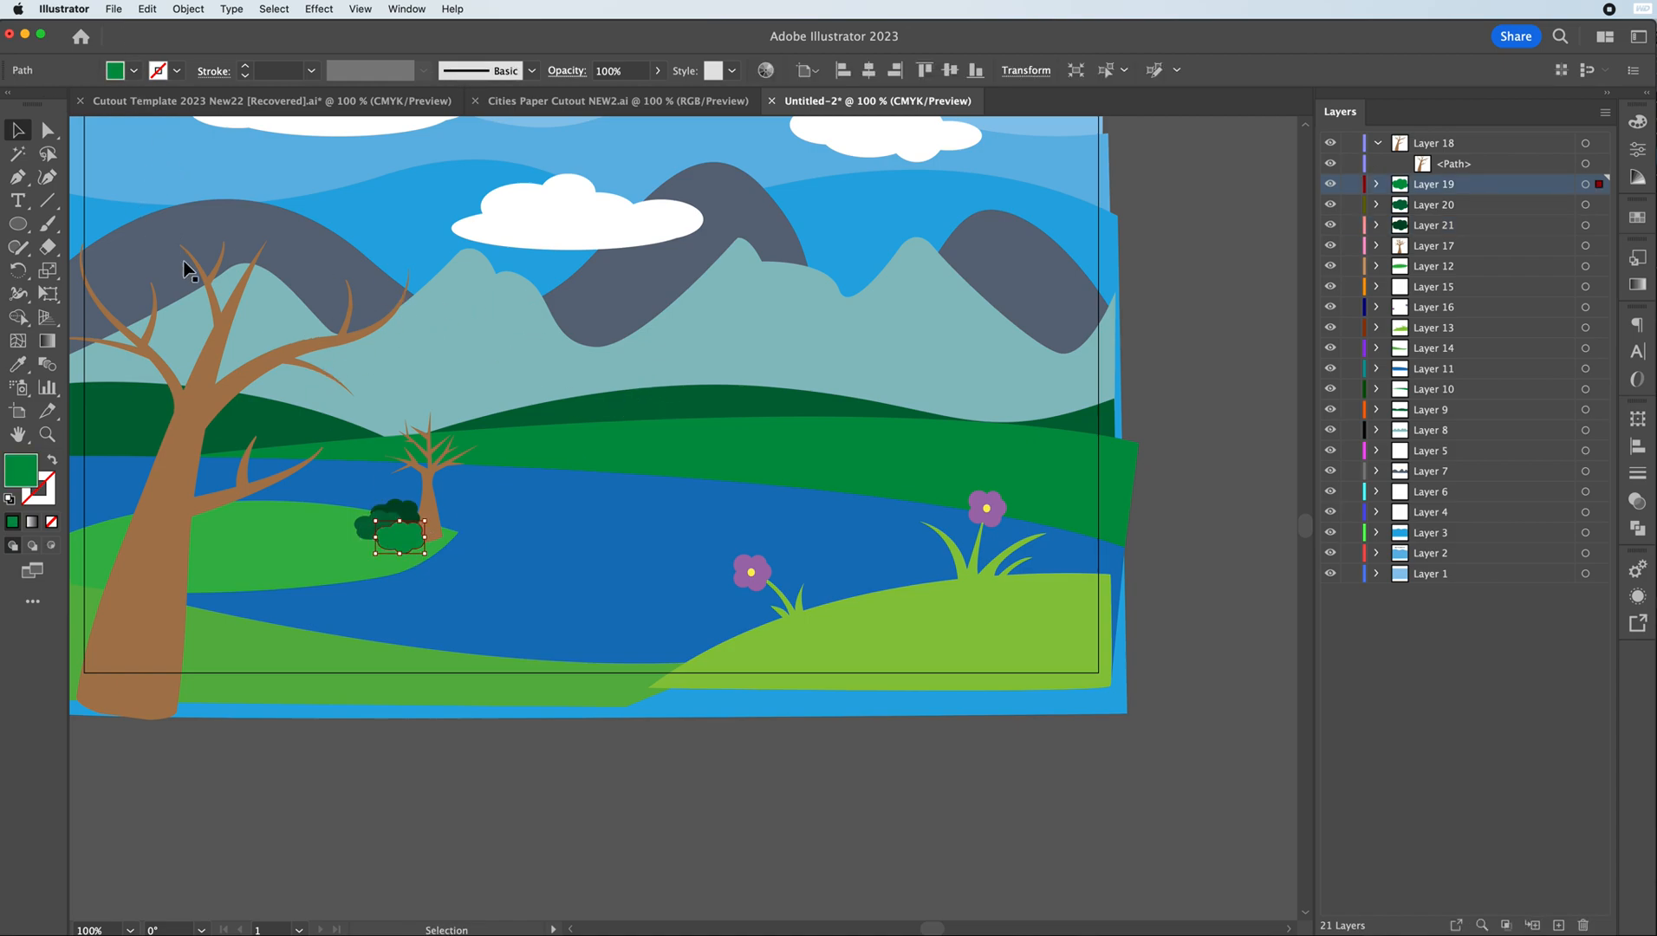
pyautogui.scroll(5, 296, 273)
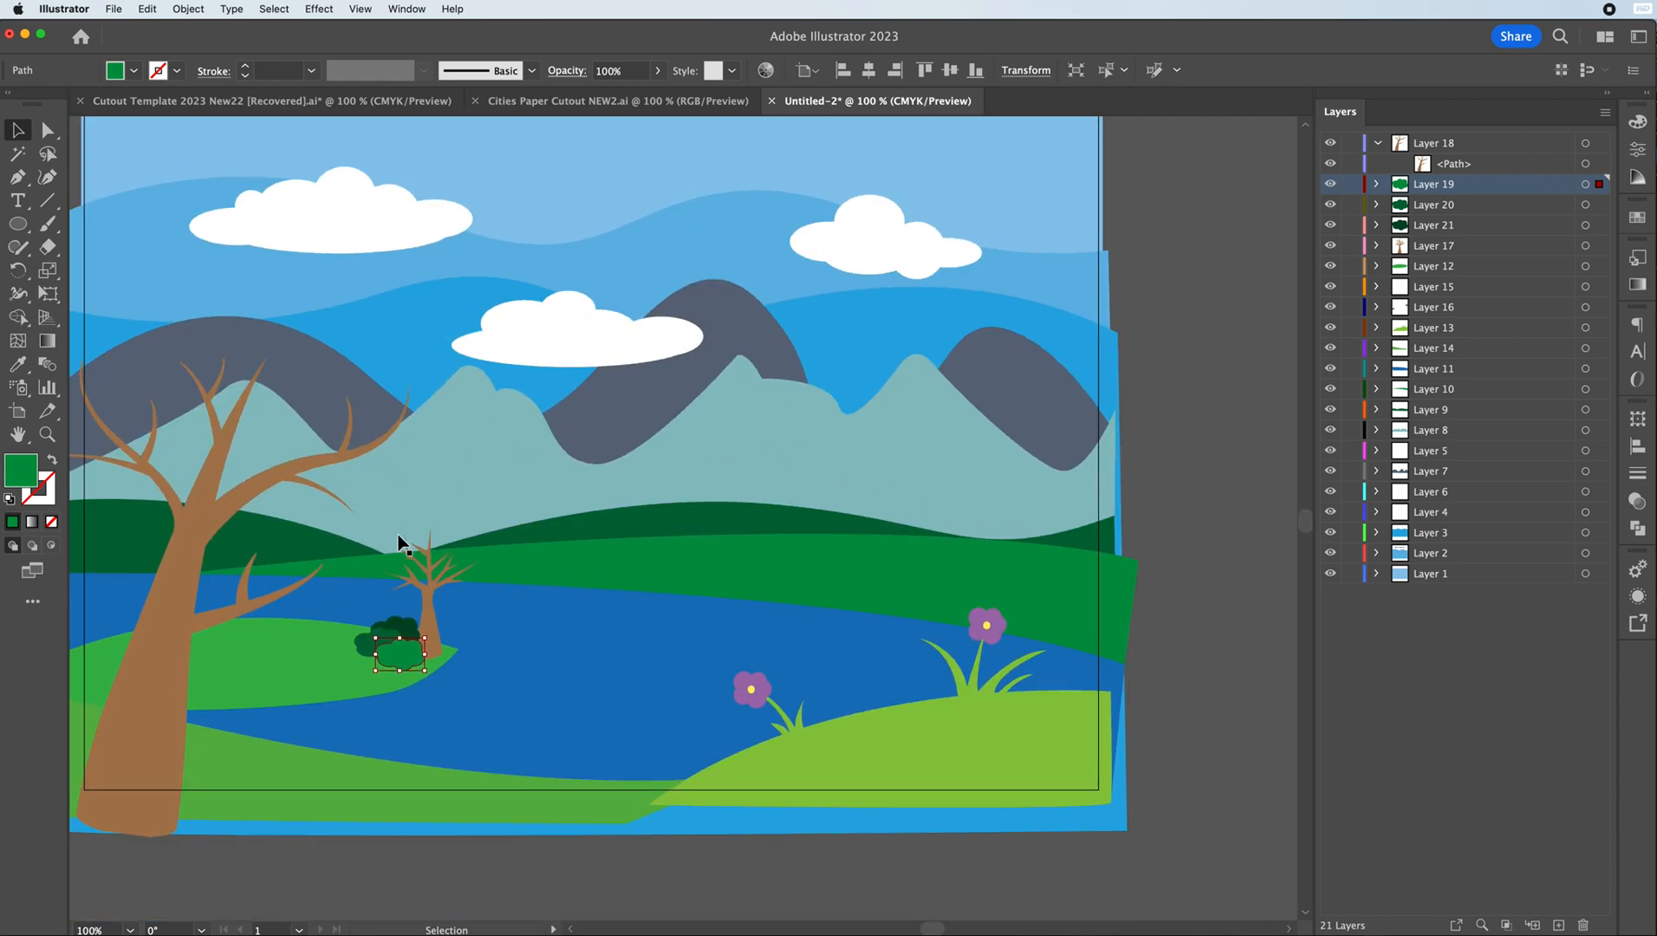
pyautogui.press('a')
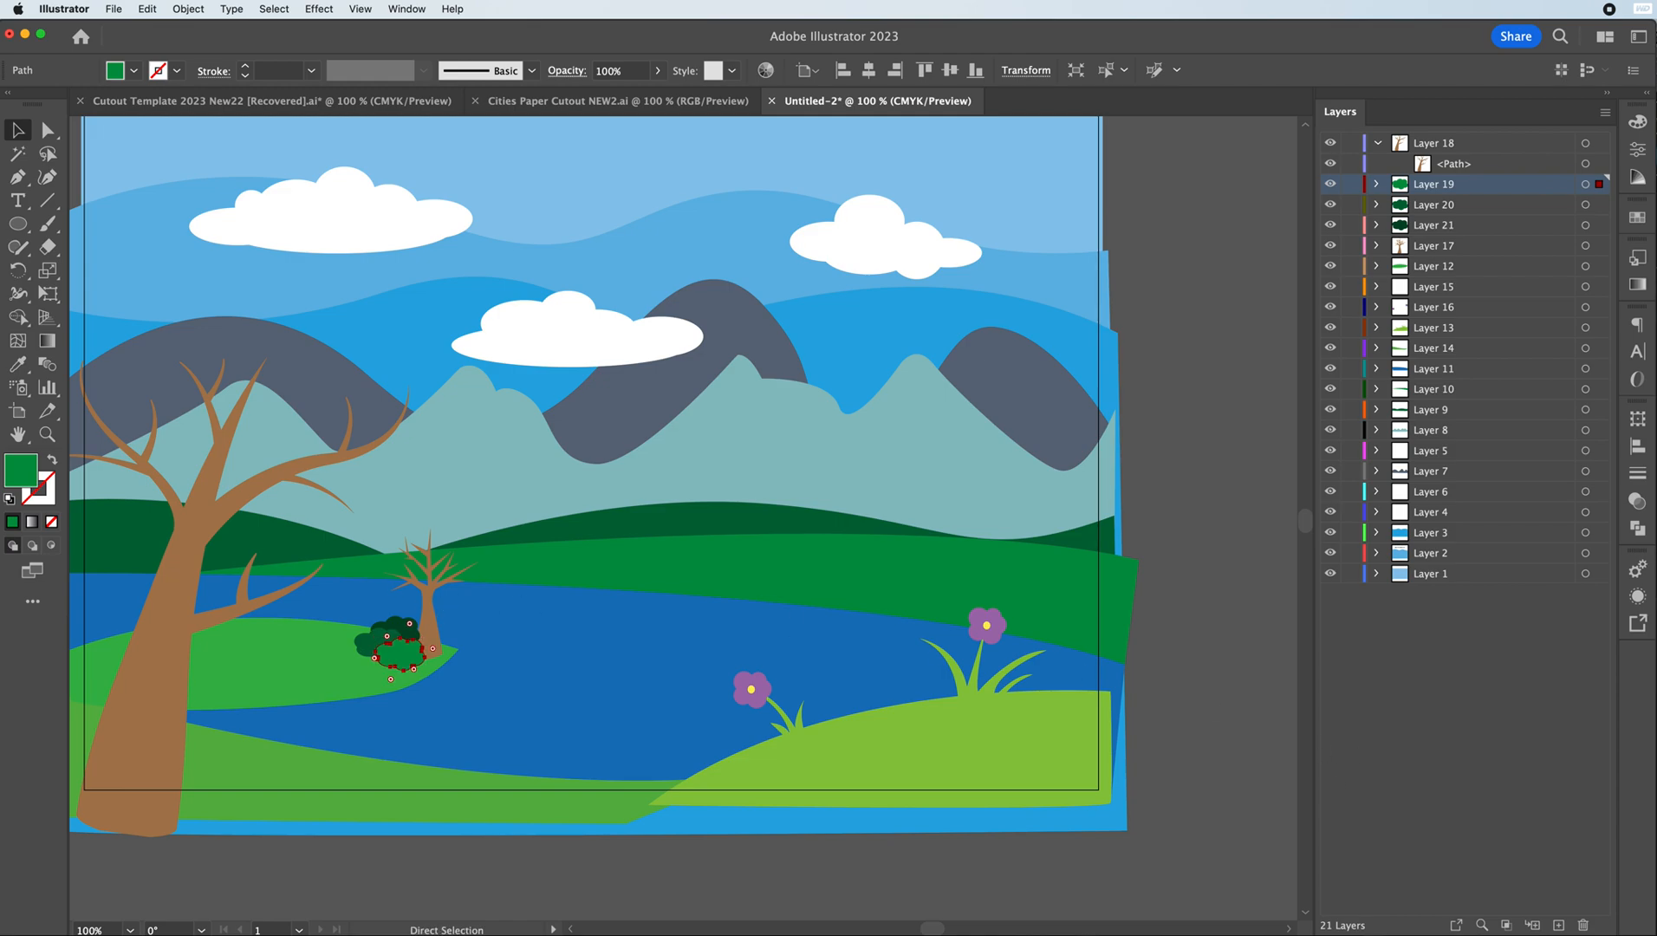
pyautogui.click(1558, 925)
pyautogui.press('super+f')
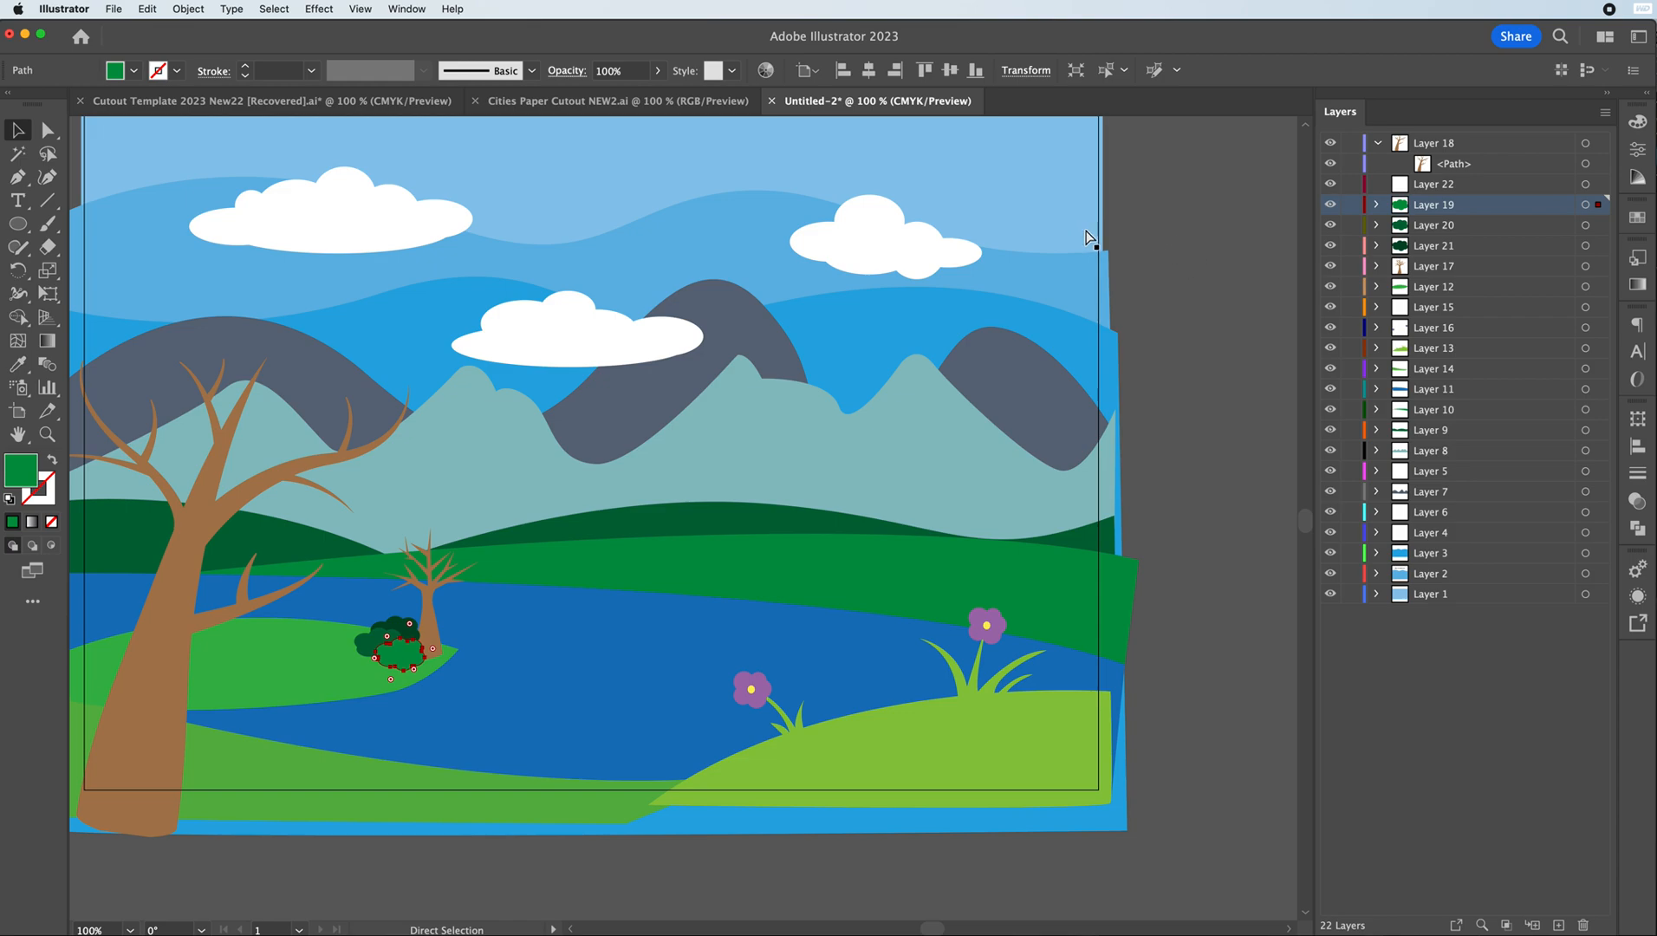
pyautogui.press('super+shift+a')
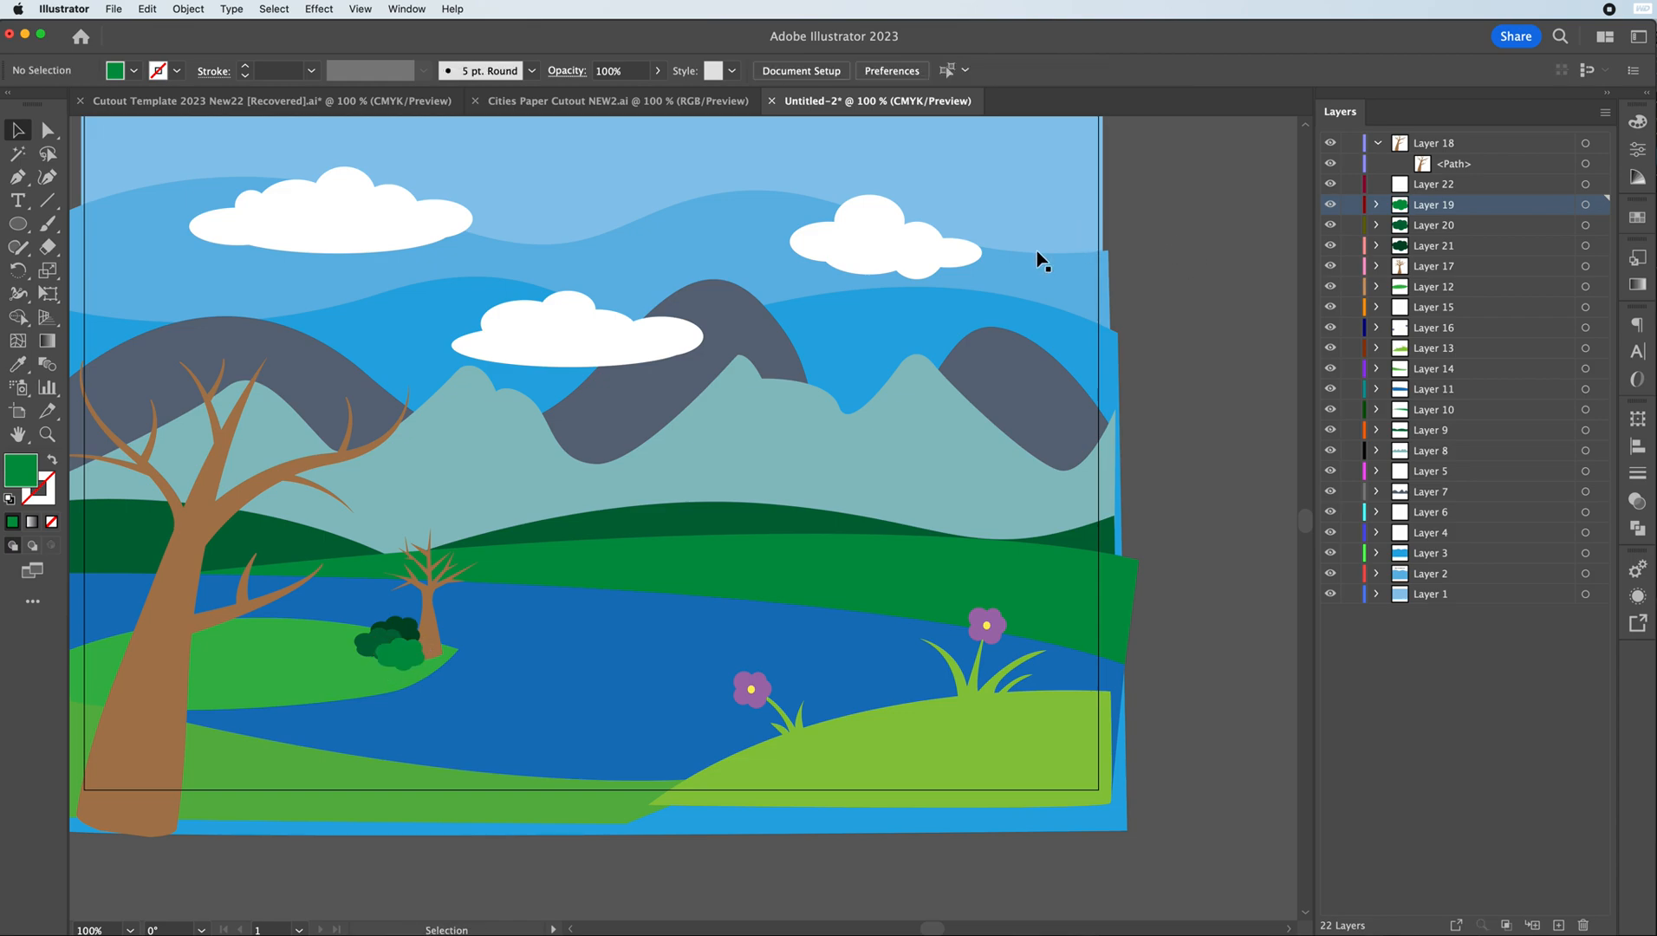
pyautogui.press('super+z')
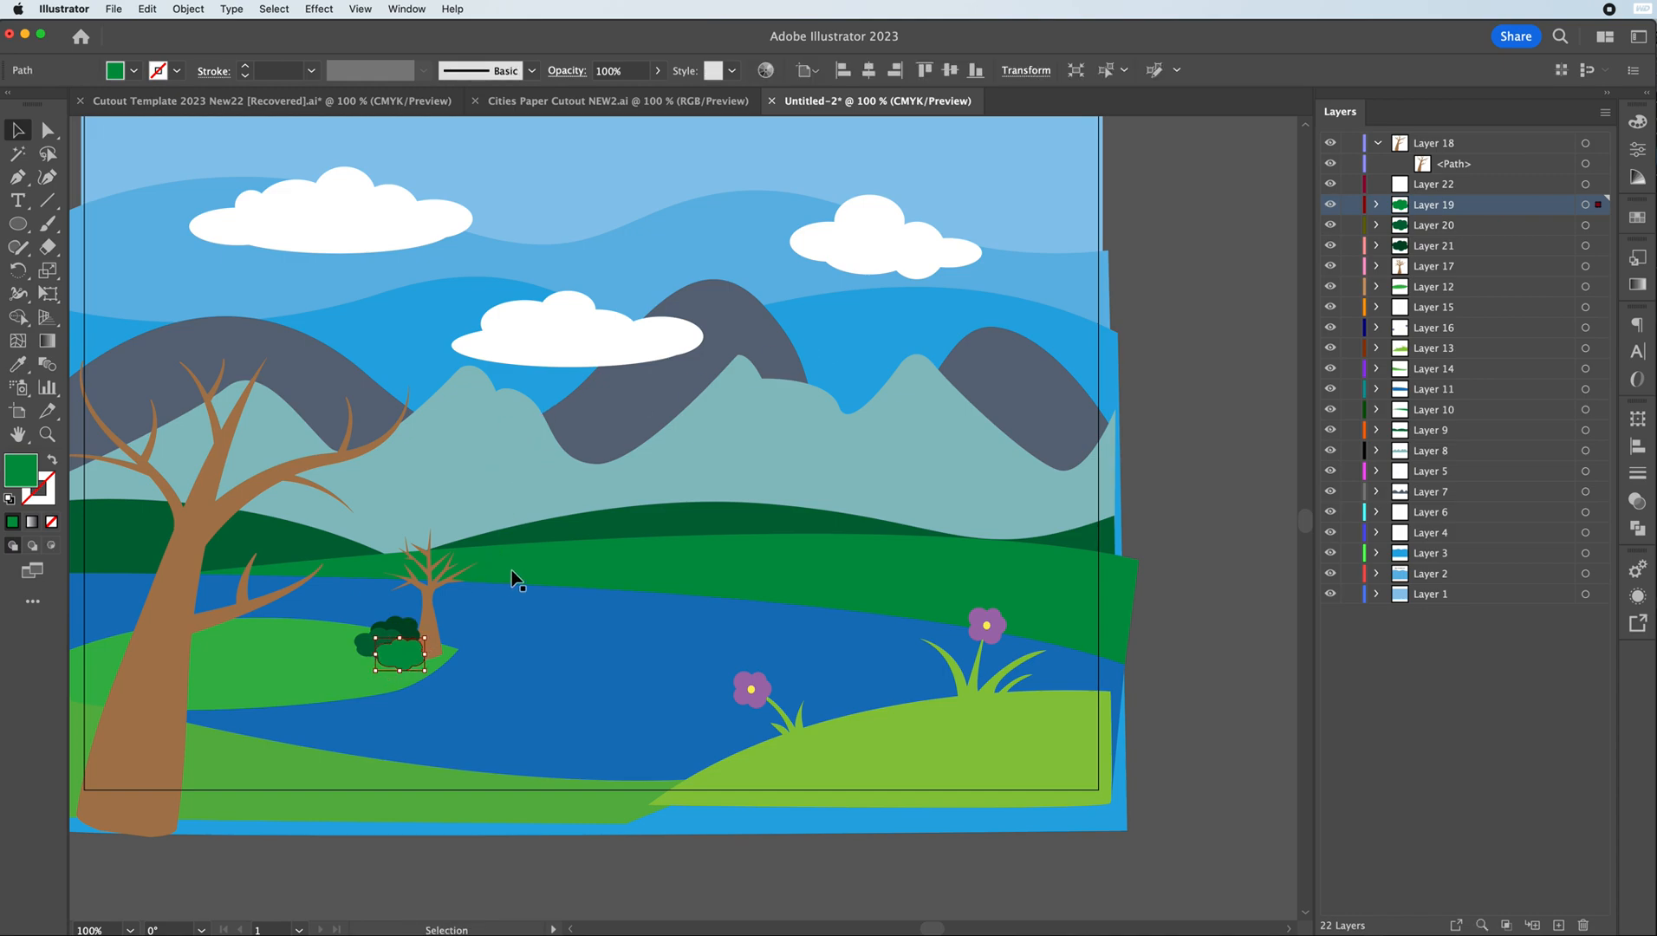
pyautogui.press('super+shift+a')
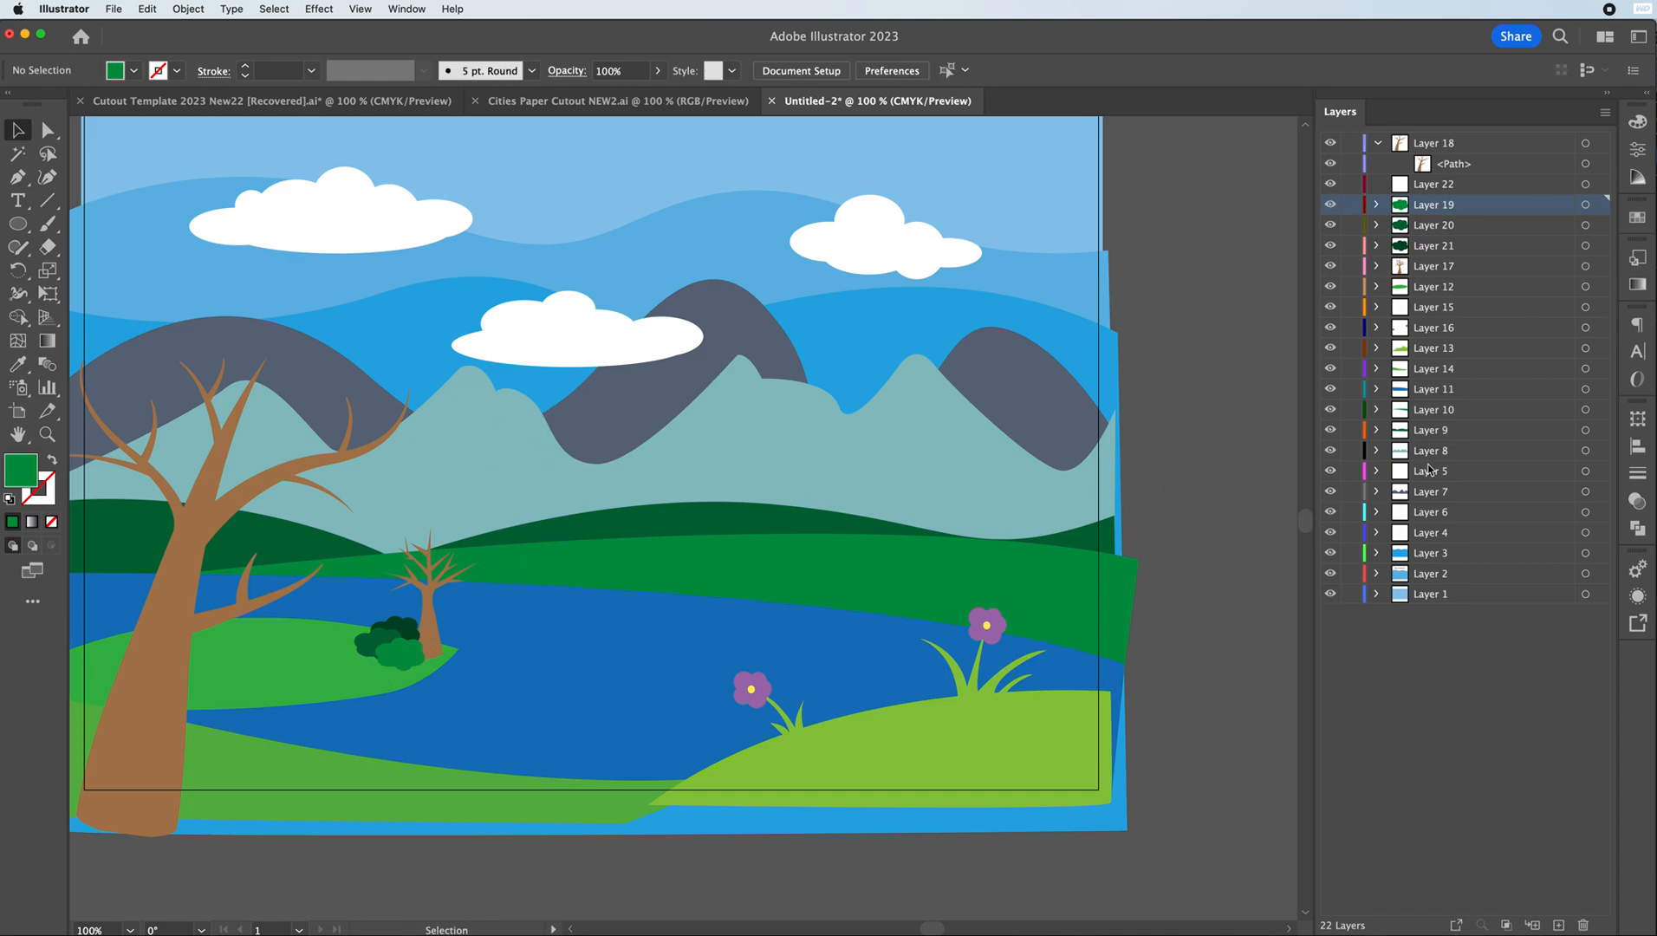
pyautogui.click(1462, 185)
pyautogui.press('super+f')
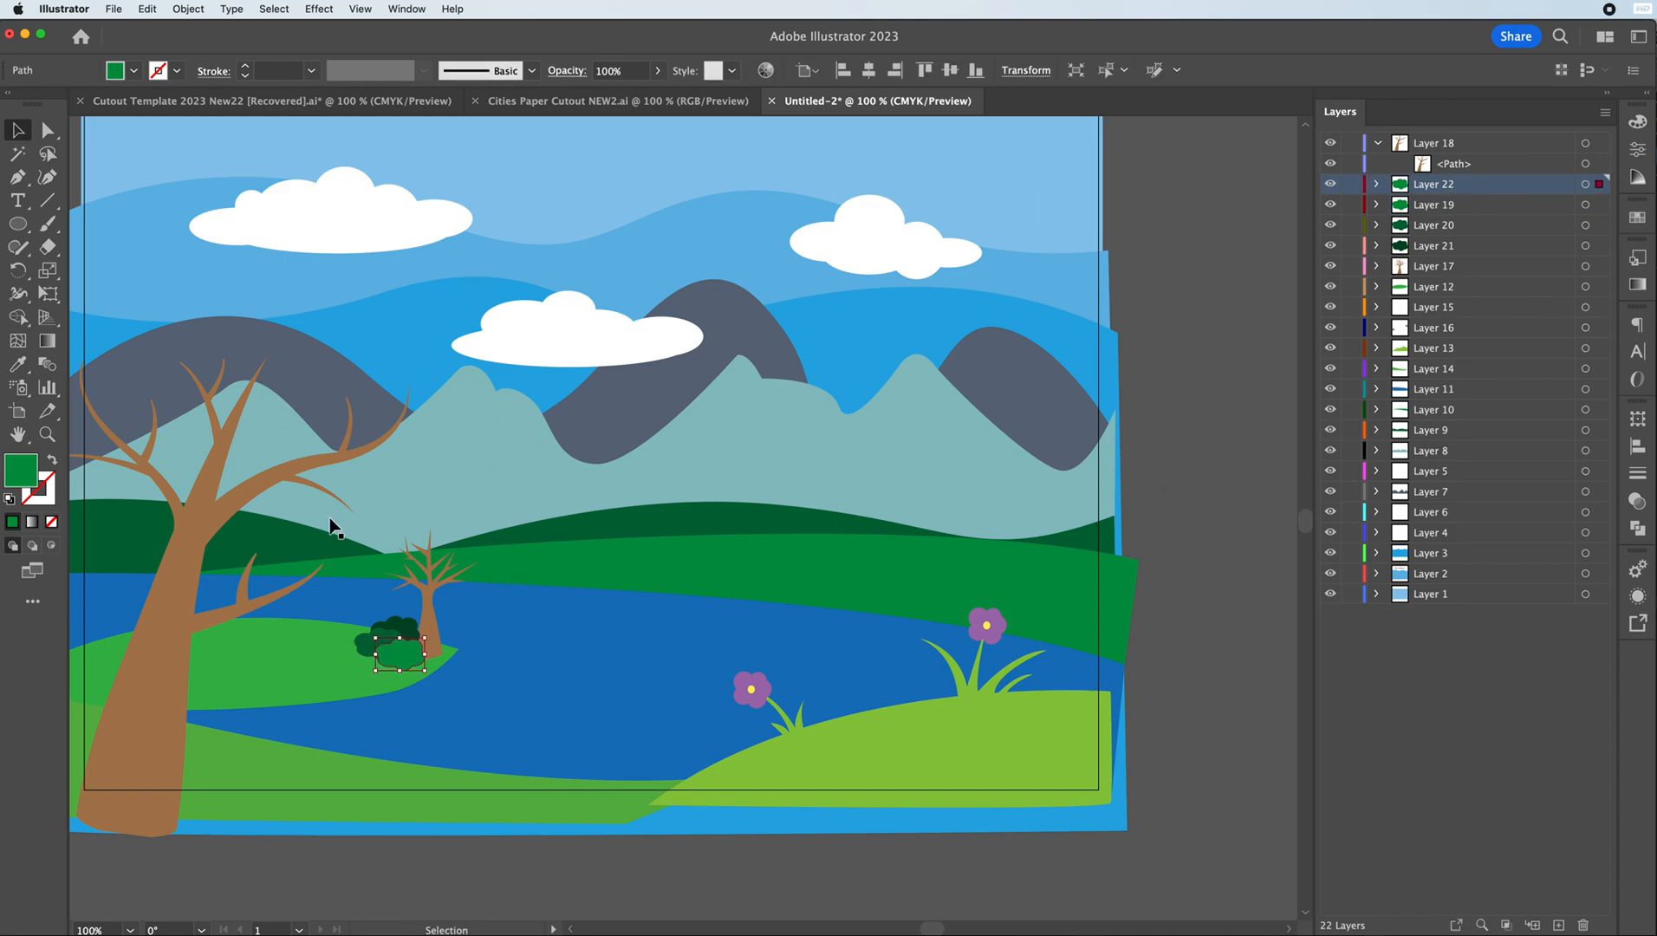
# - Enlarge the copied bush over the large tree's top branches and duplicate it onto its left and right branches as foliage
pyautogui.moveTo(460, 622); pyautogui.dragTo(277, 444)
pyautogui.moveTo(232, 352); pyautogui.dragTo(216, 347)
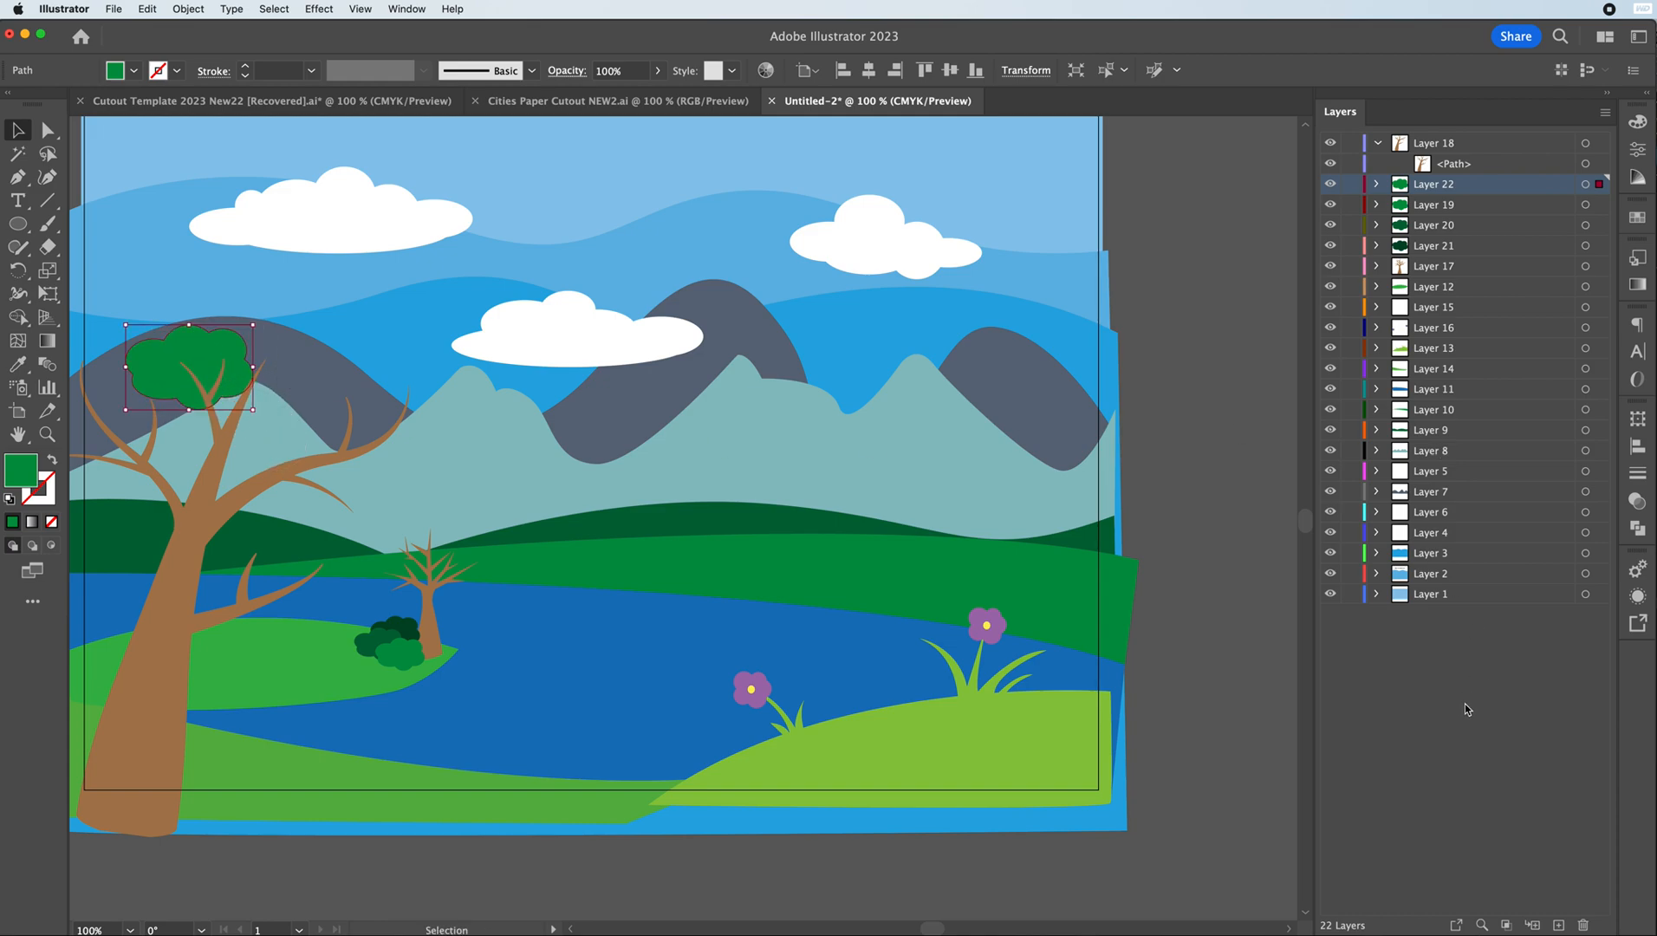
pyautogui.hscroll(-5, 926, 930)
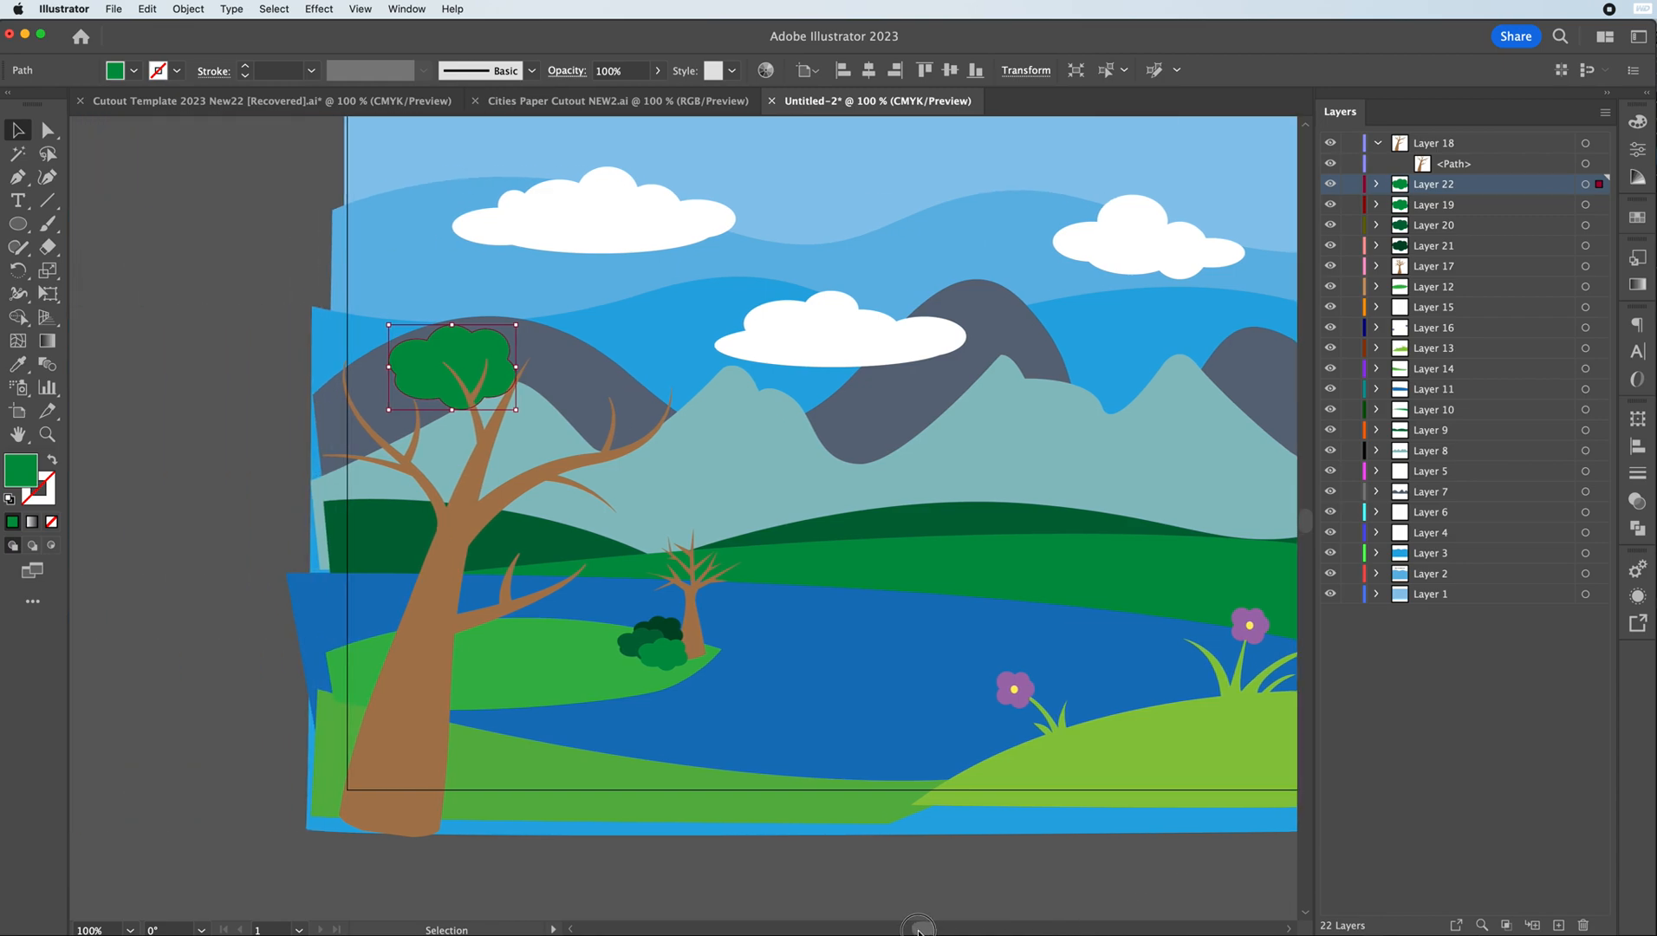
pyautogui.moveTo(375, 411); pyautogui.dragTo(566, 417)
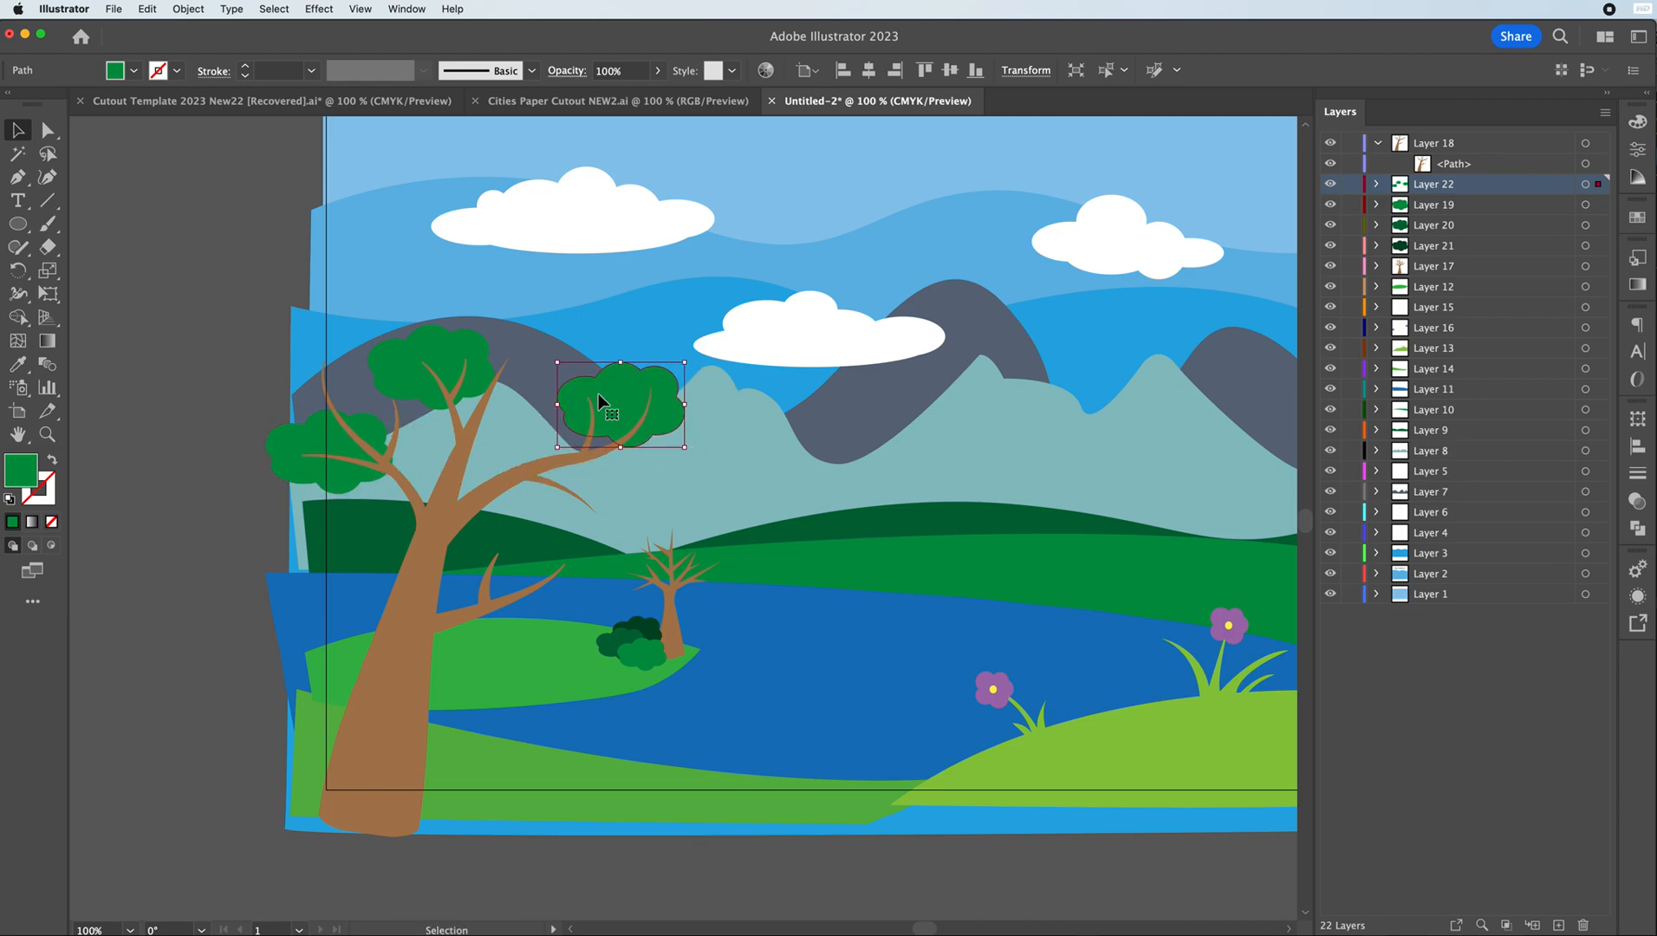
# - Fill all three foliage shapes on the large tree with the light green sampled from the foreground hill
pyautogui.keyDown('shift'); pyautogui.click(387, 372); pyautogui.keyUp('shift')
pyautogui.keyDown('shift'); pyautogui.click(316, 447); pyautogui.keyUp('shift')
pyautogui.click(17, 364)
pyautogui.click(646, 710)
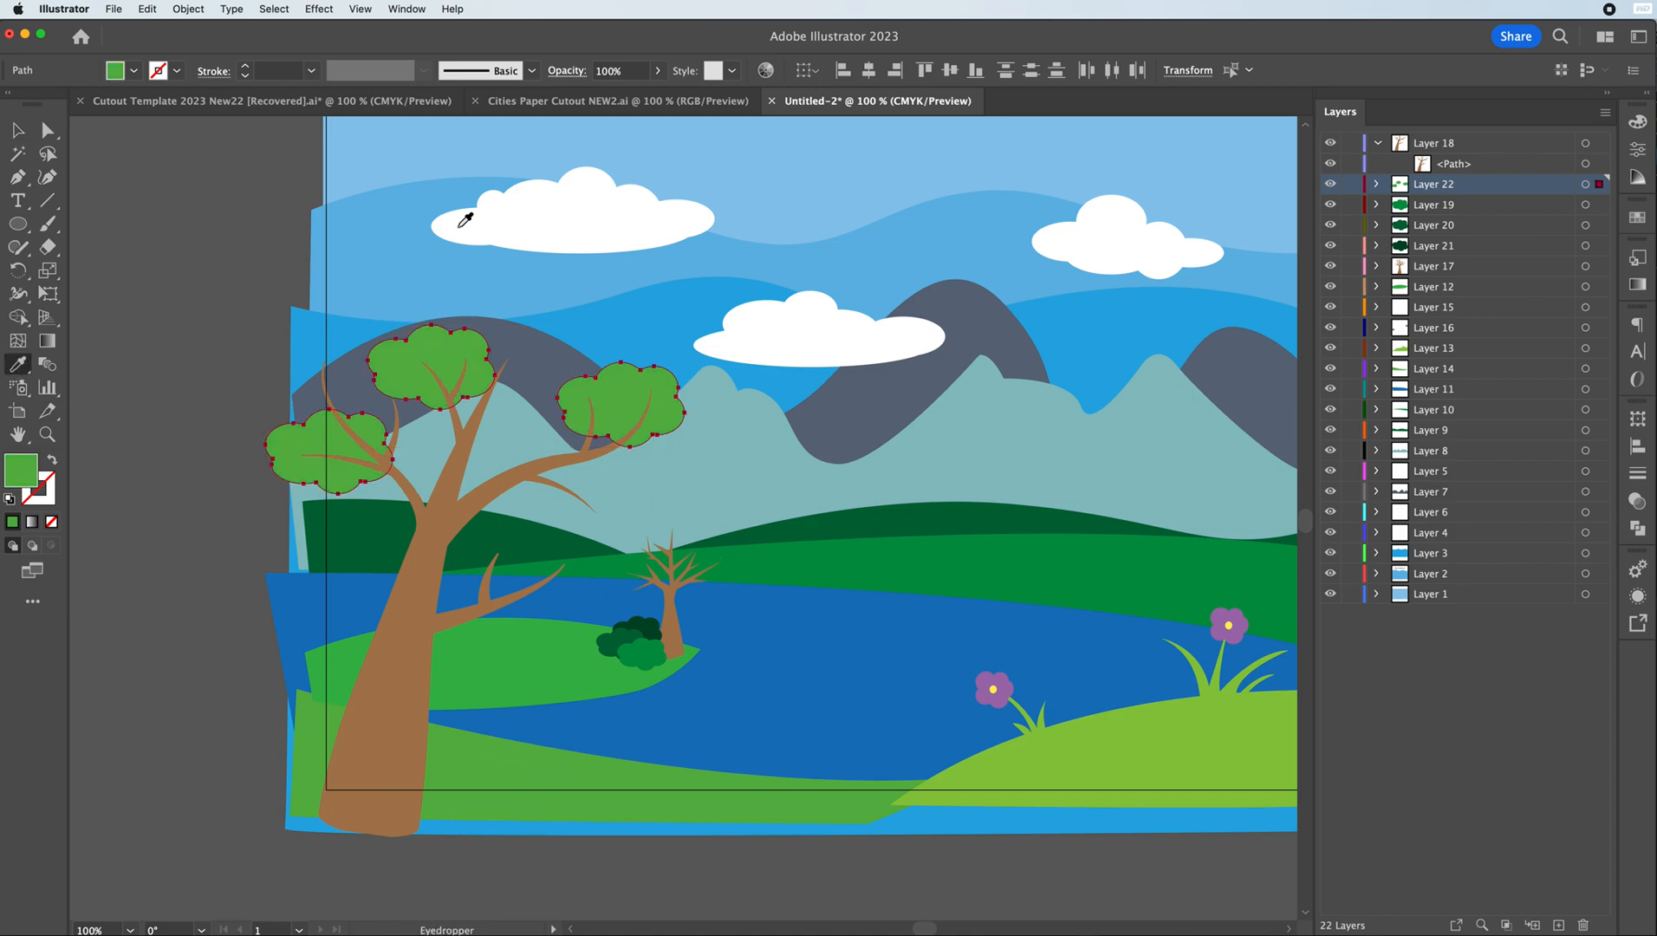
pyautogui.click(17, 130)
pyautogui.click(191, 399)
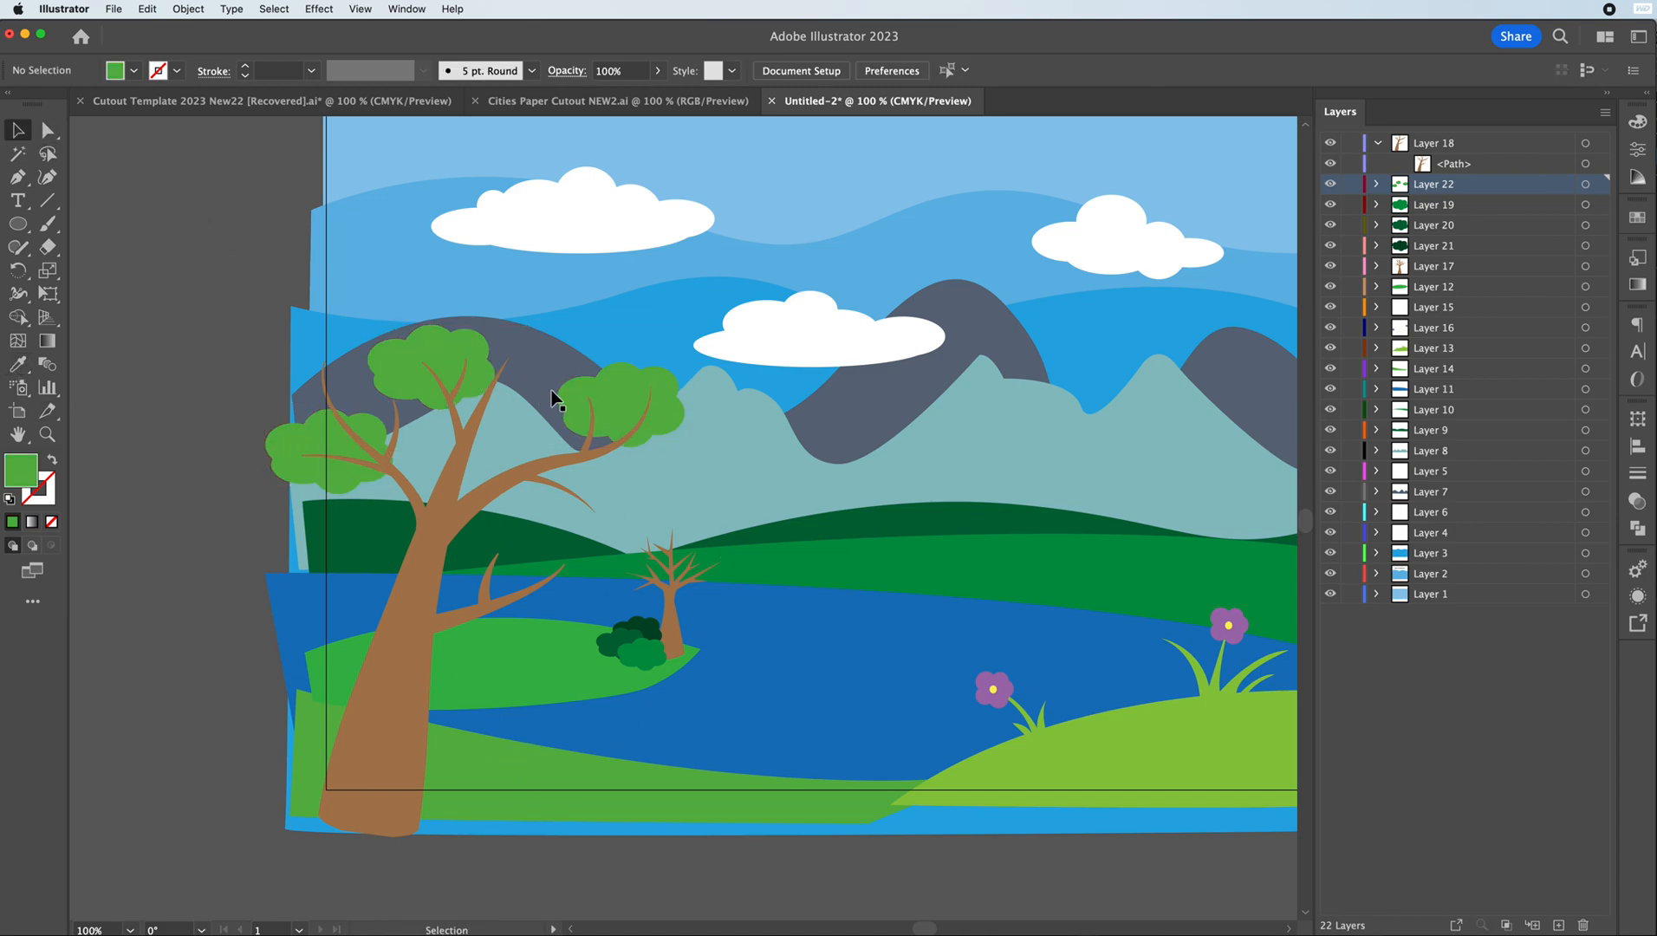
# - Change the fill of the large tree's right foliage shape to yellowish green 93AF46
pyautogui.click(584, 398)
pyautogui.doubleClick(30, 477)
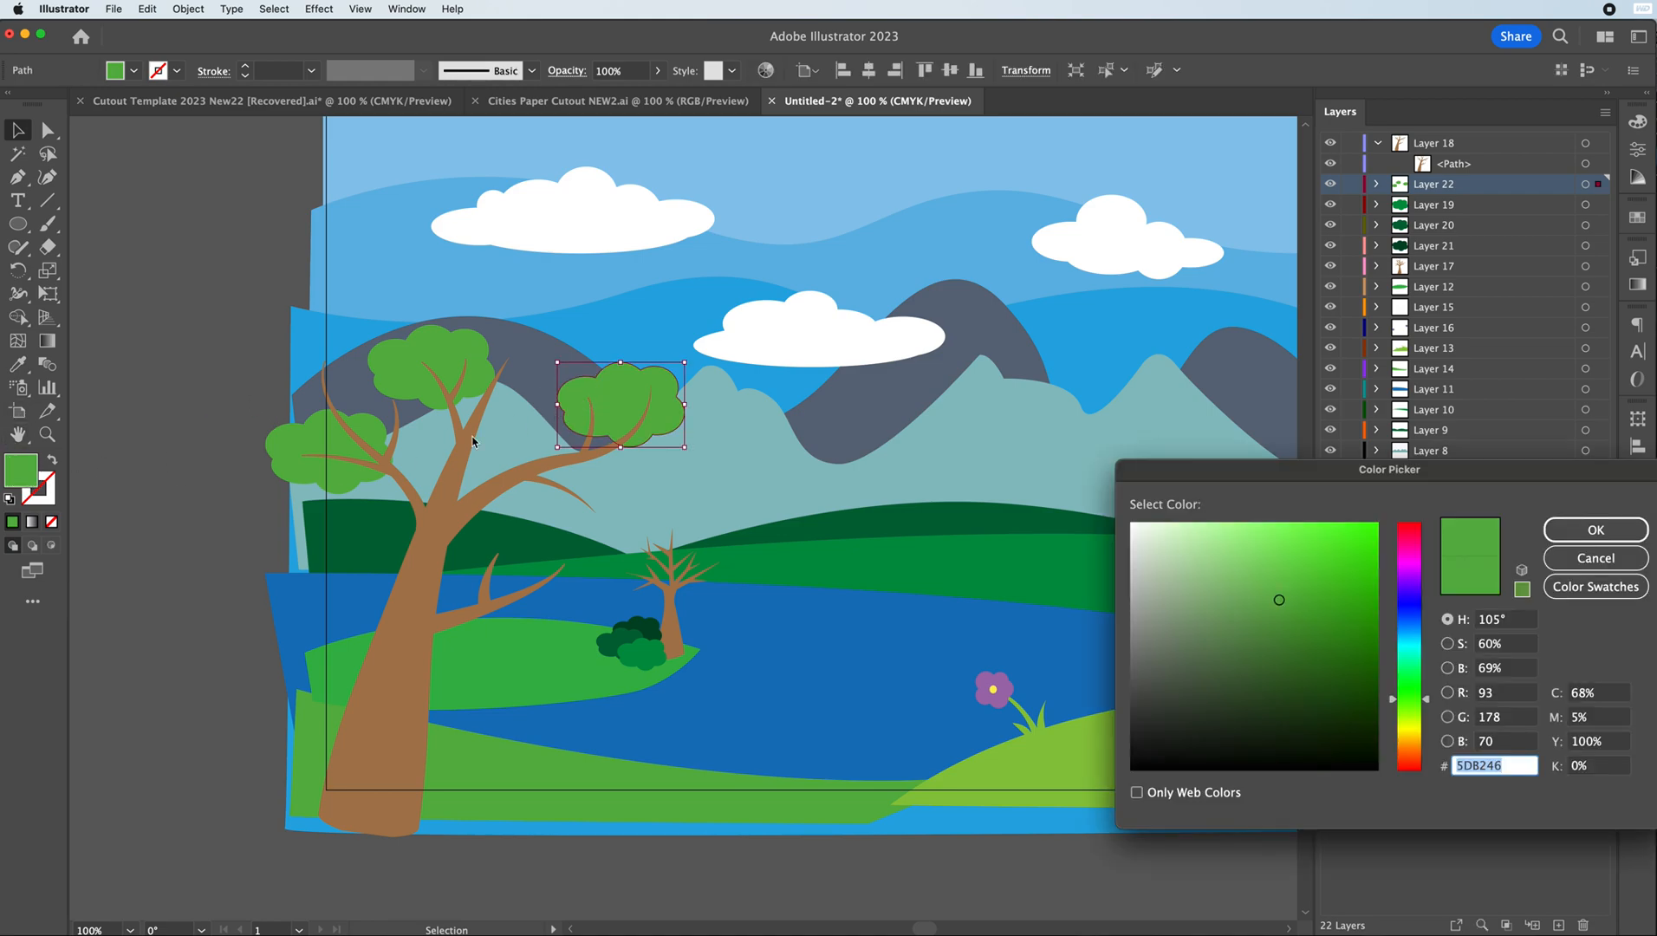
pyautogui.moveTo(1398, 695); pyautogui.dragTo(1406, 720)
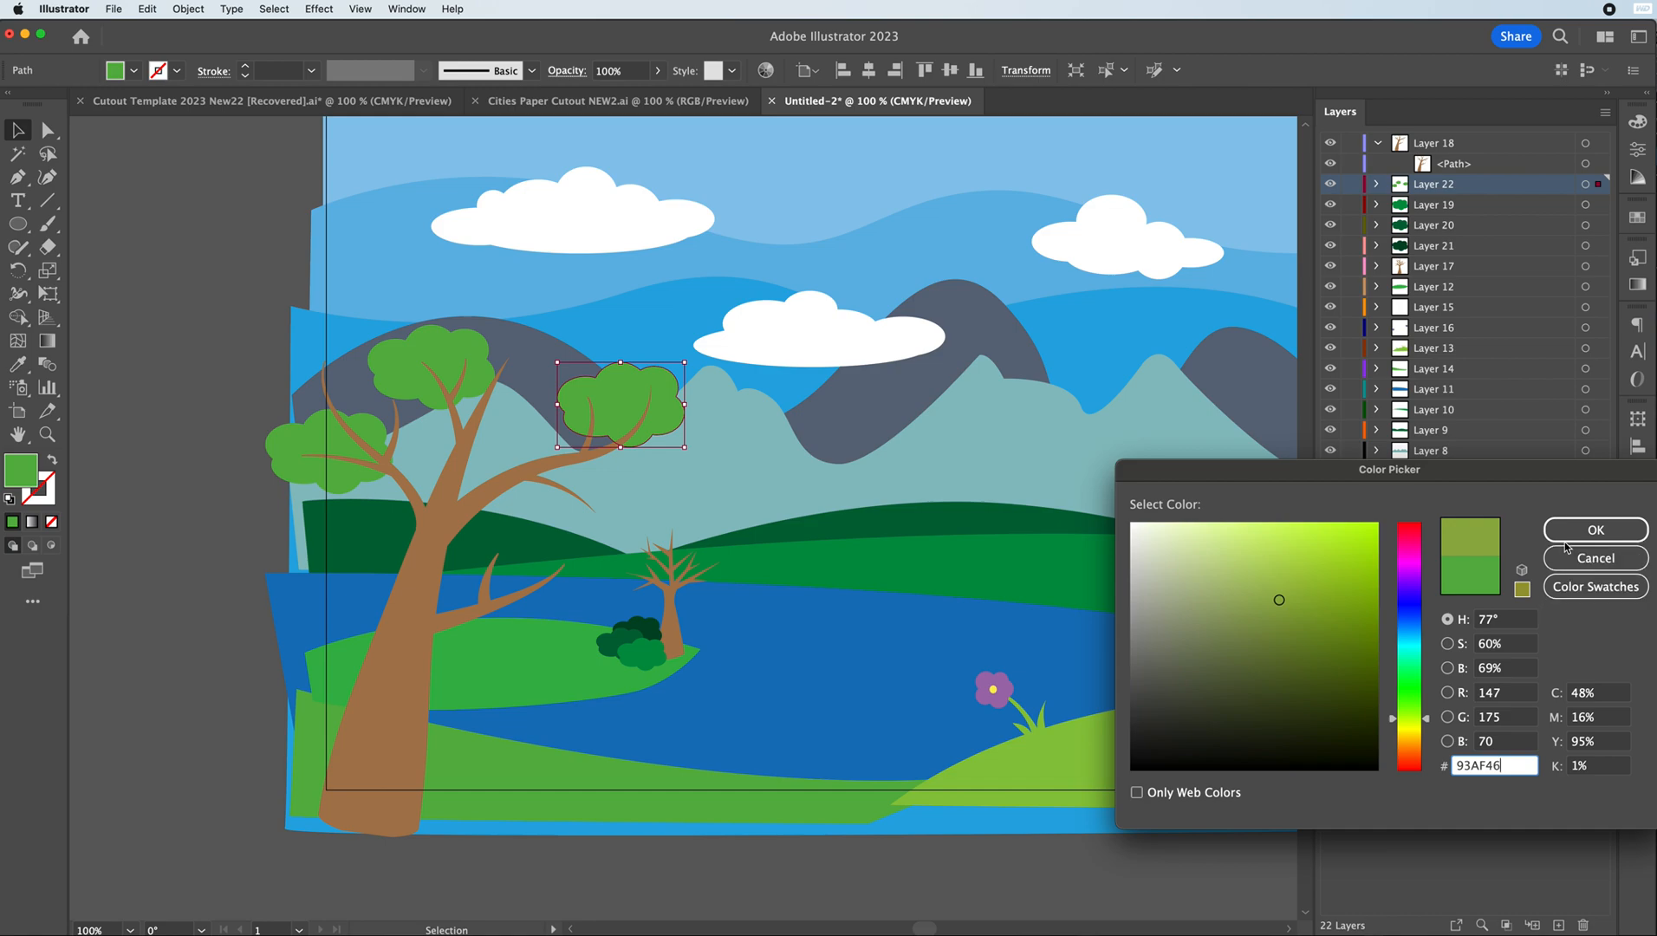
pyautogui.click(1595, 529)
pyautogui.click(235, 454)
# - Change the fill of the large tree's top foliage shape to olive A7AF46
pyautogui.click(403, 364)
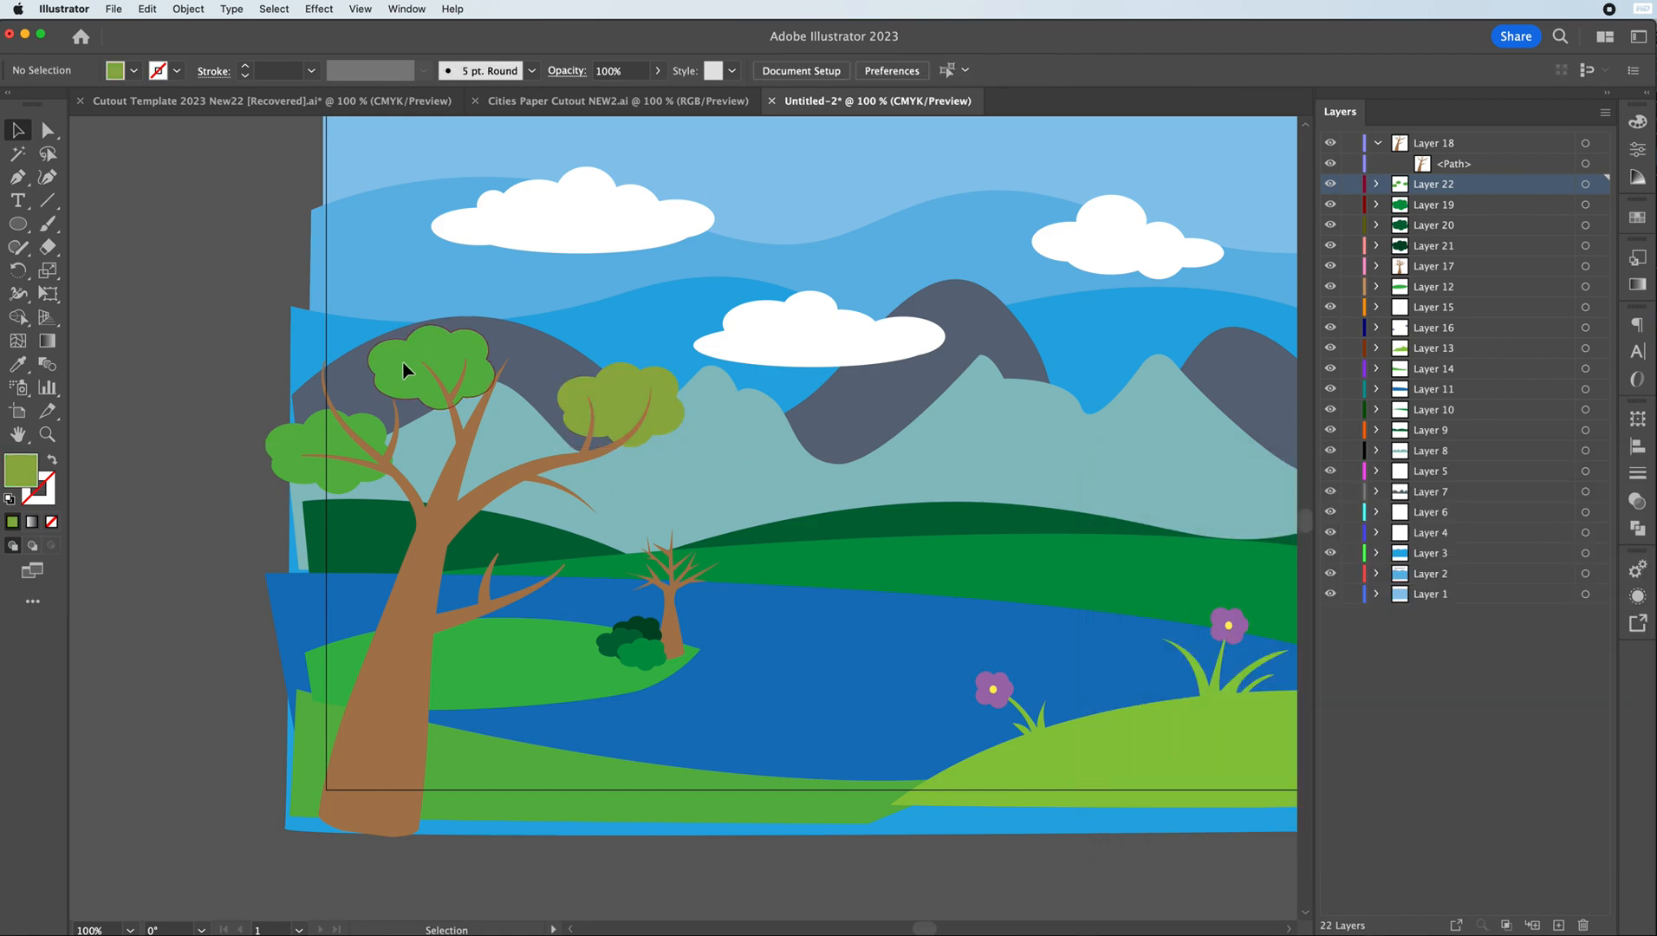
pyautogui.doubleClick(21, 473)
pyautogui.moveTo(1418, 706); pyautogui.dragTo(1423, 727)
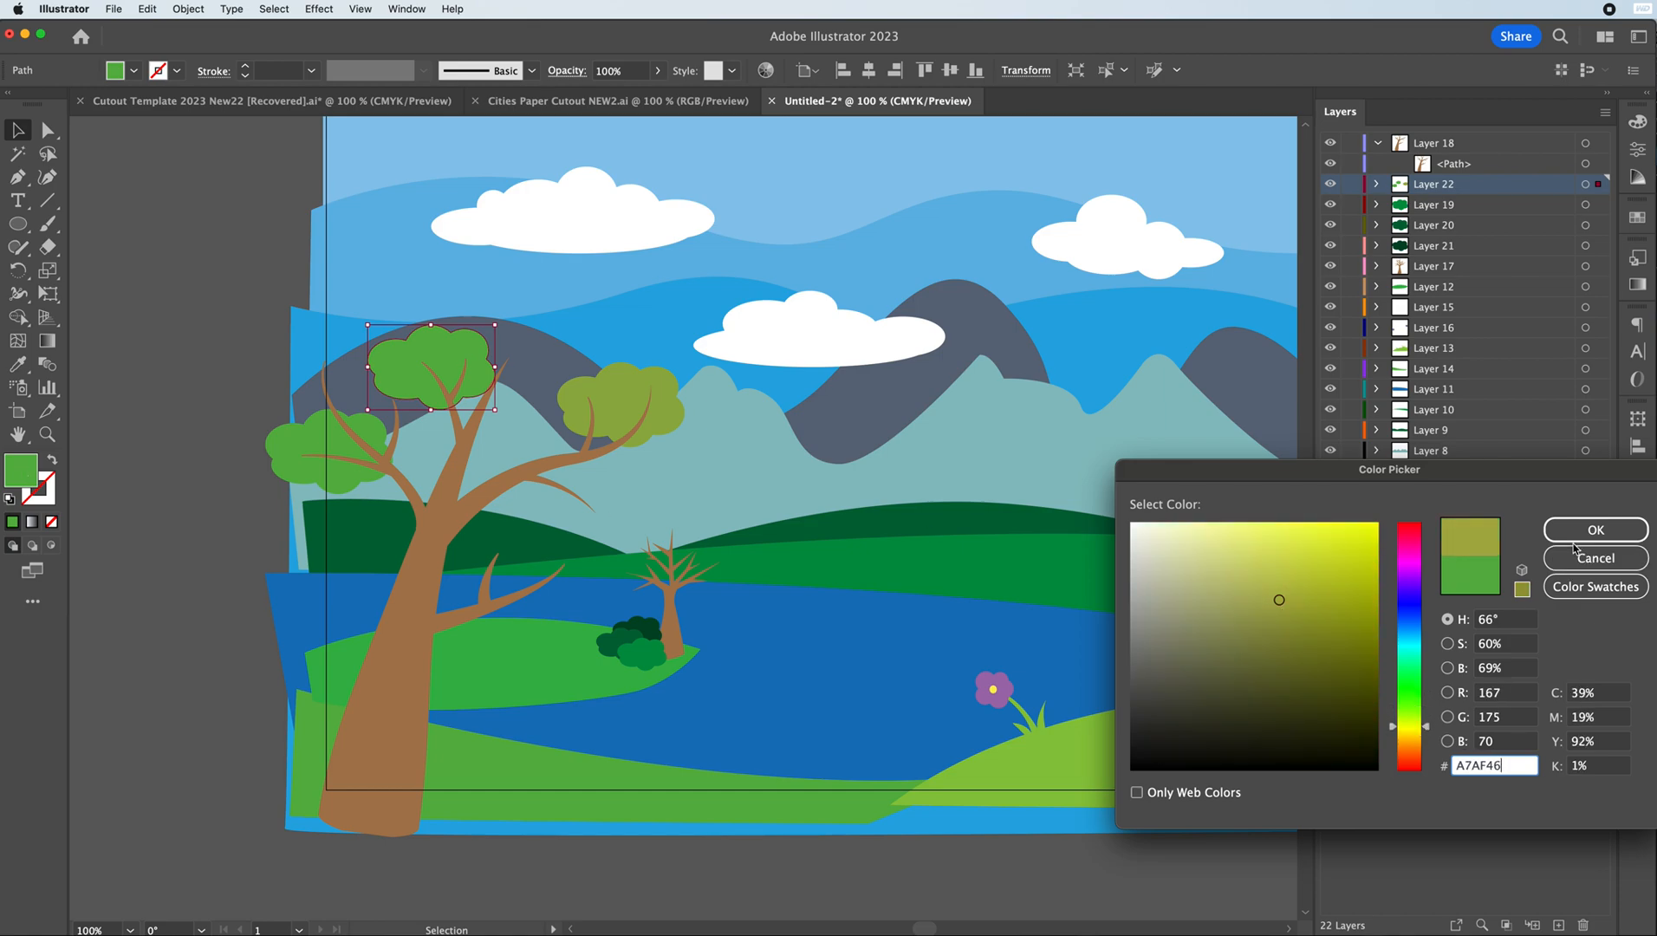
pyautogui.click(1595, 529)
pyautogui.click(104, 412)
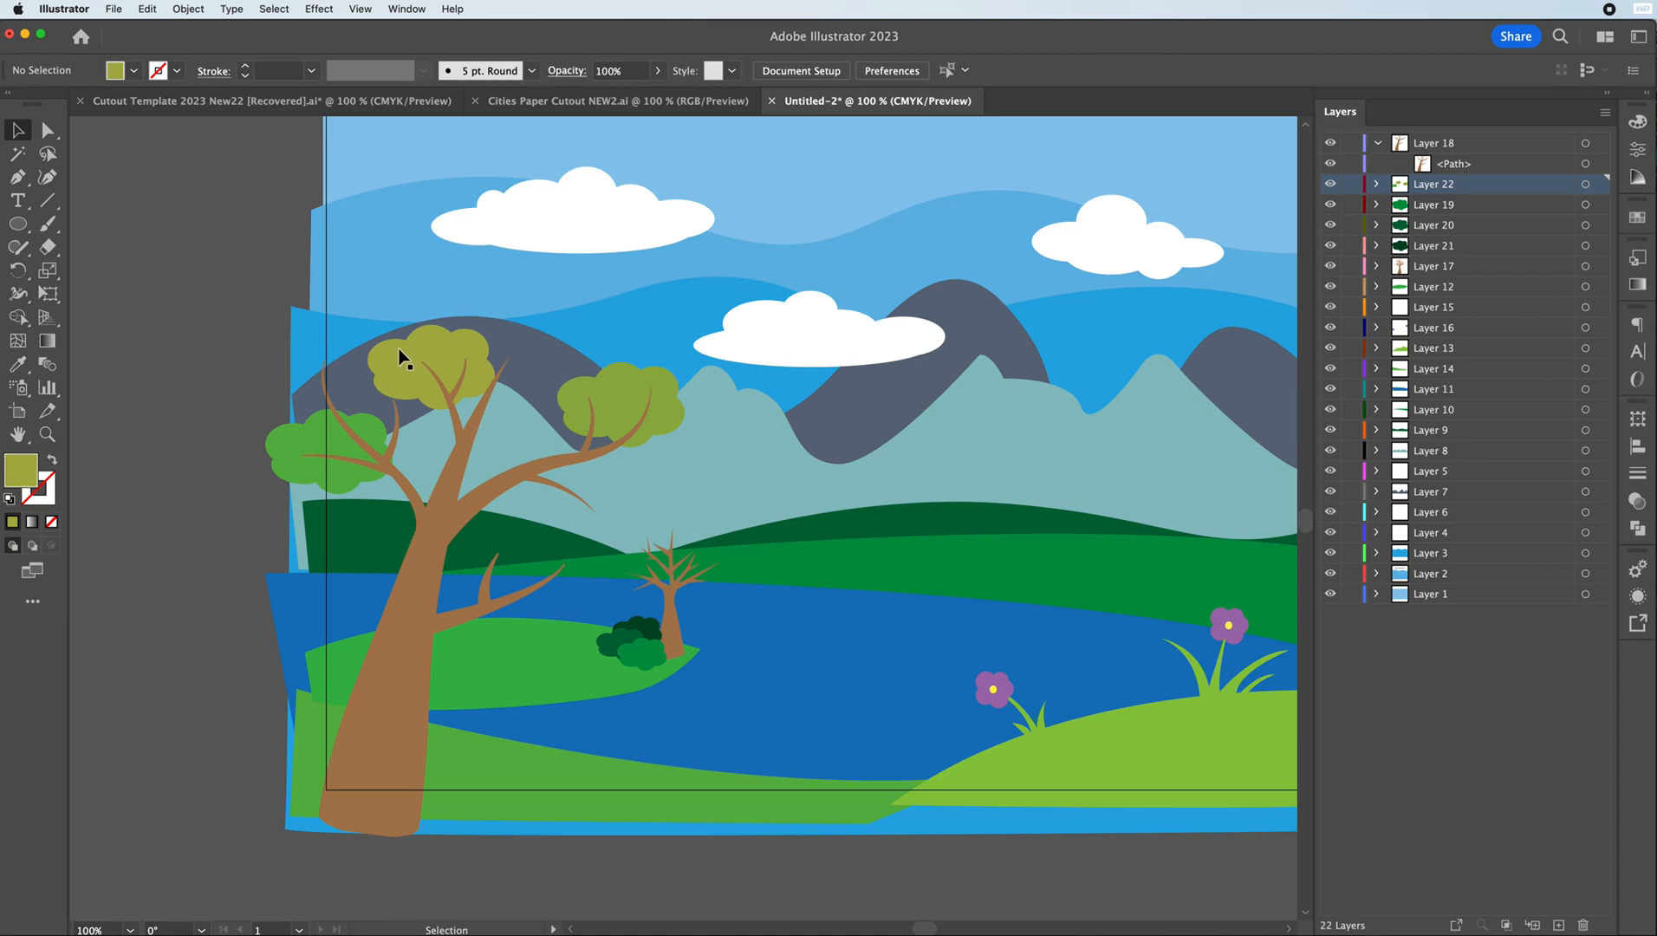
# - Duplicate the large tree's olive top foliage onto the crown of the small tree
pyautogui.click(393, 353)
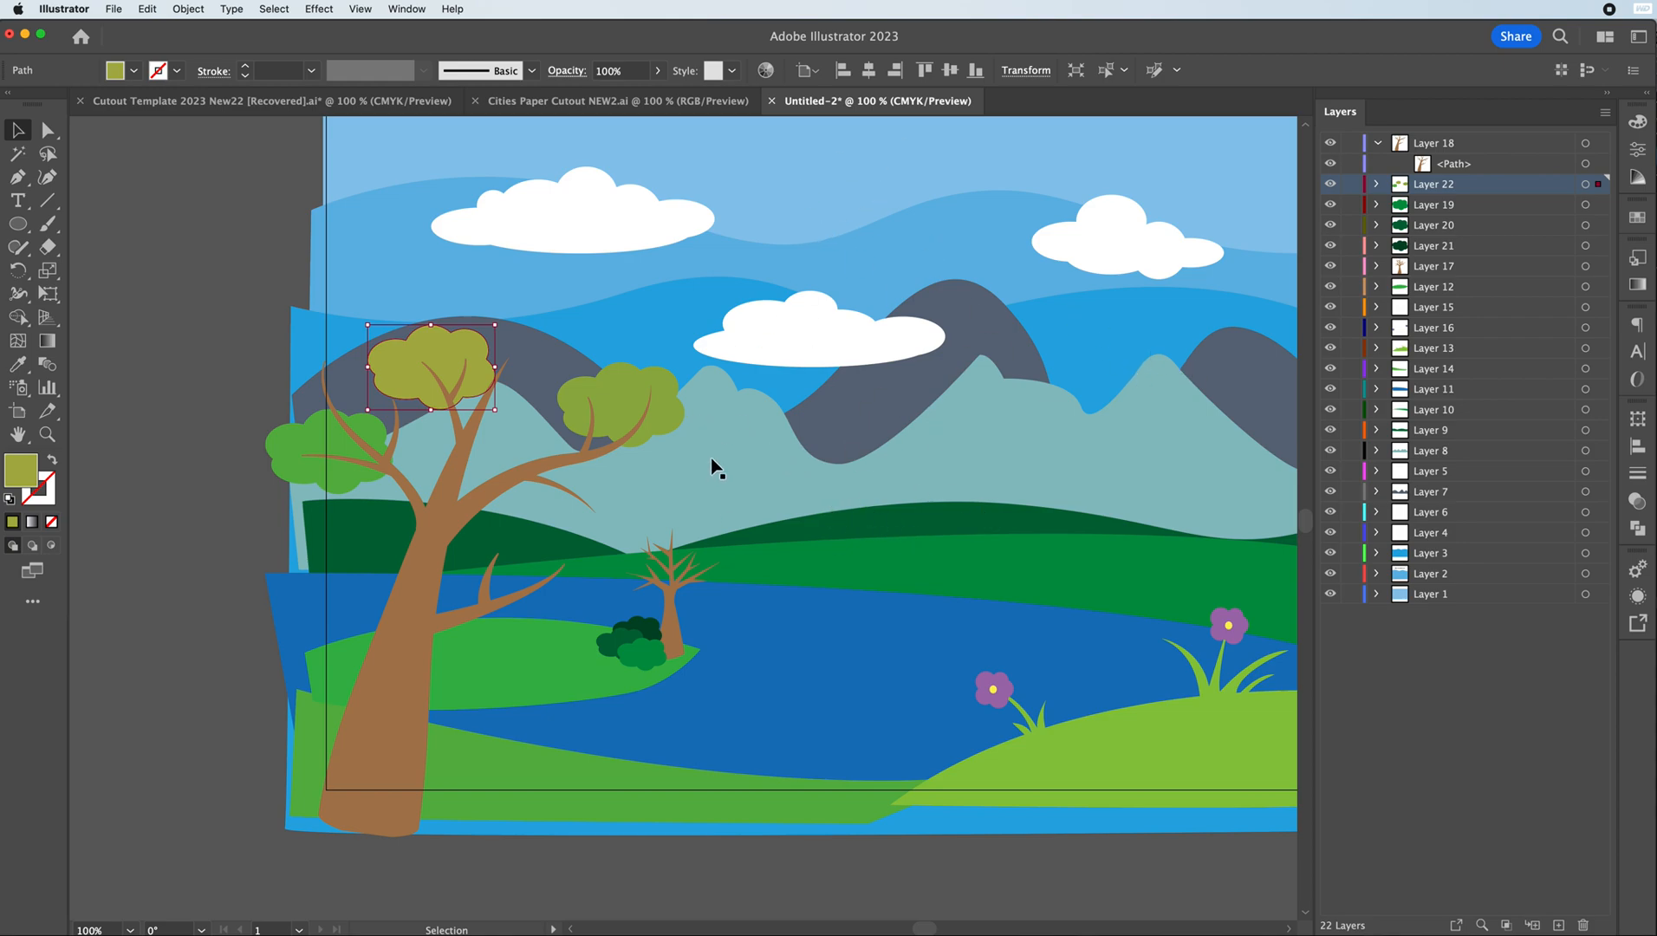
pyautogui.click(614, 400)
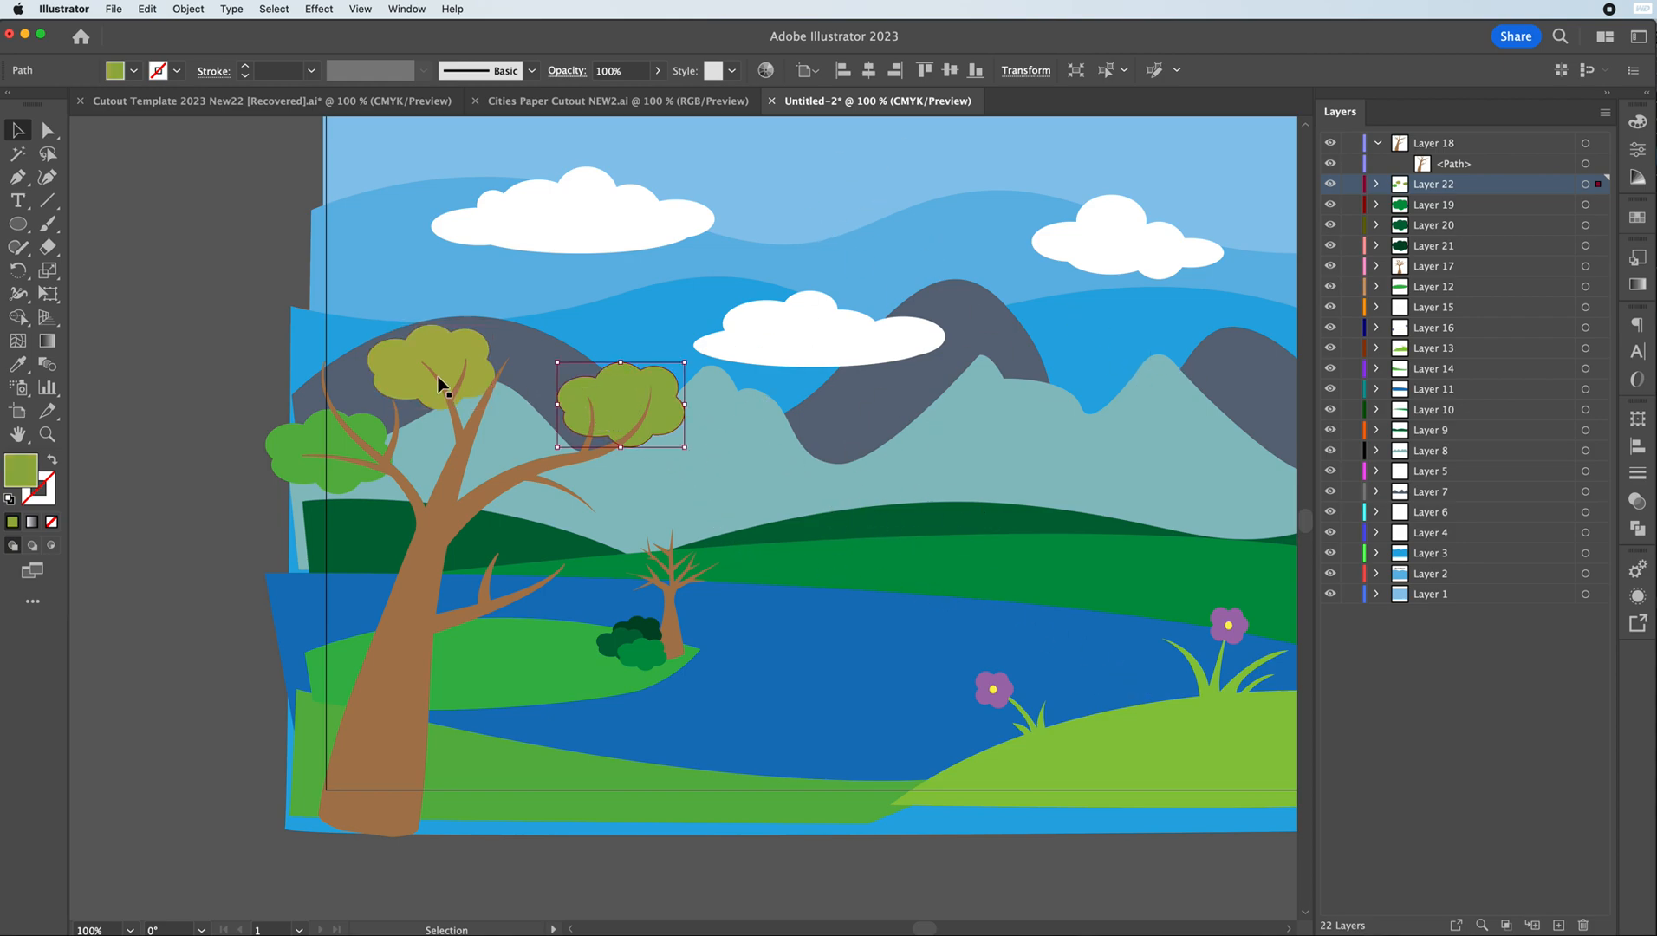
pyautogui.click(395, 362)
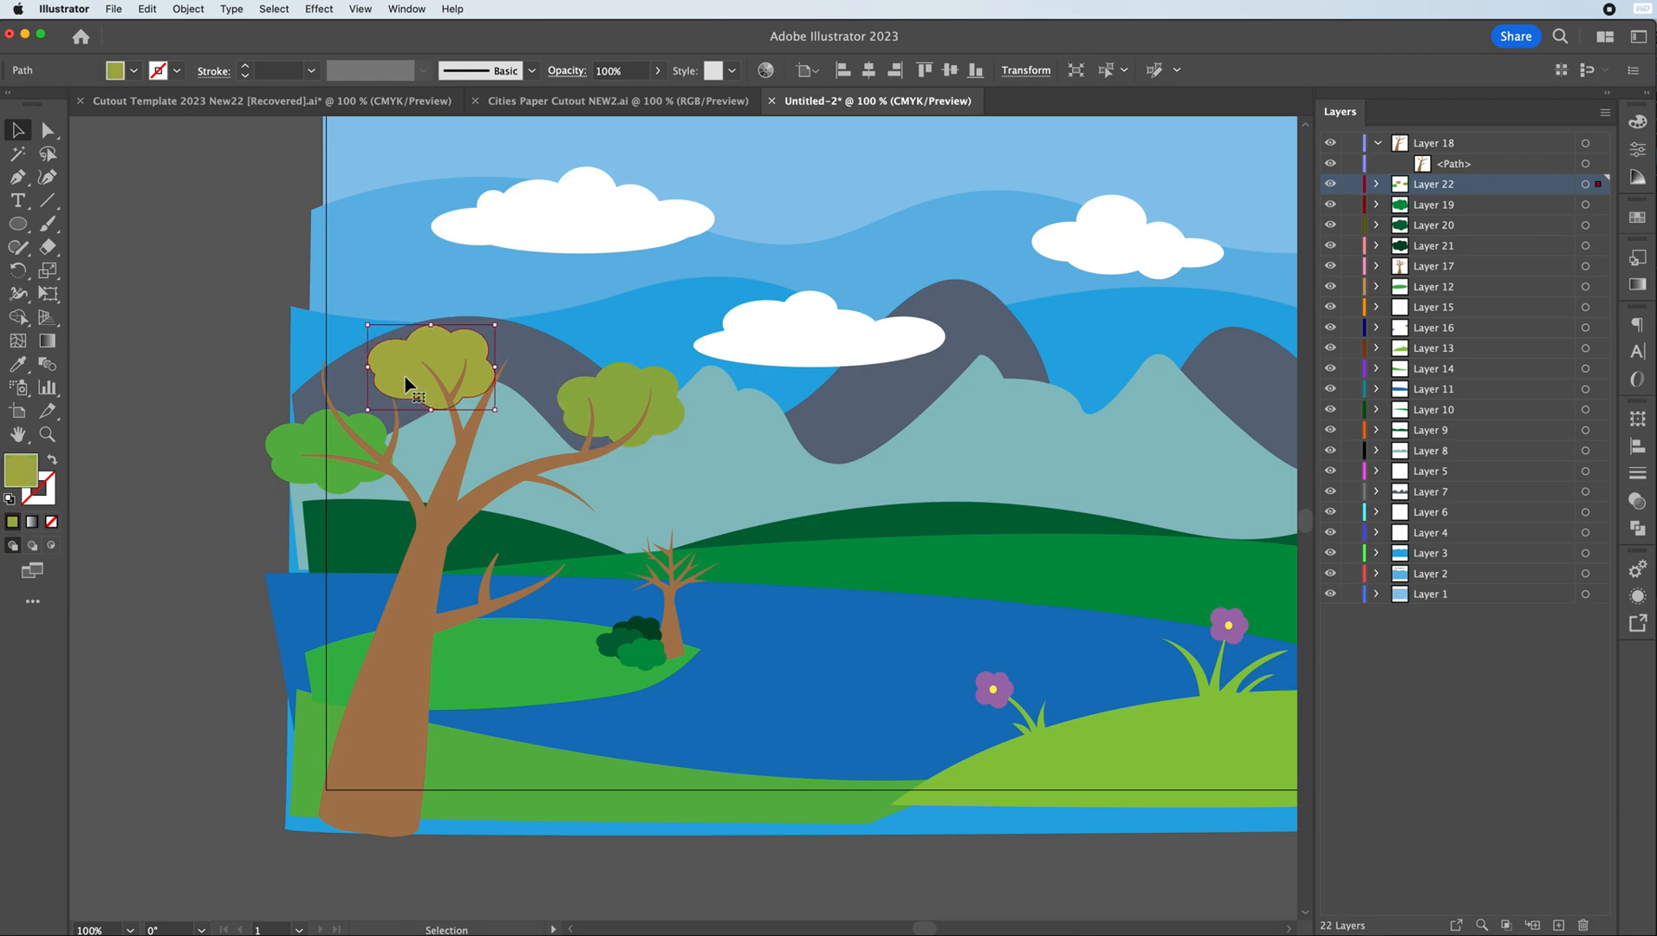
pyautogui.moveTo(406, 377); pyautogui.dragTo(640, 576)
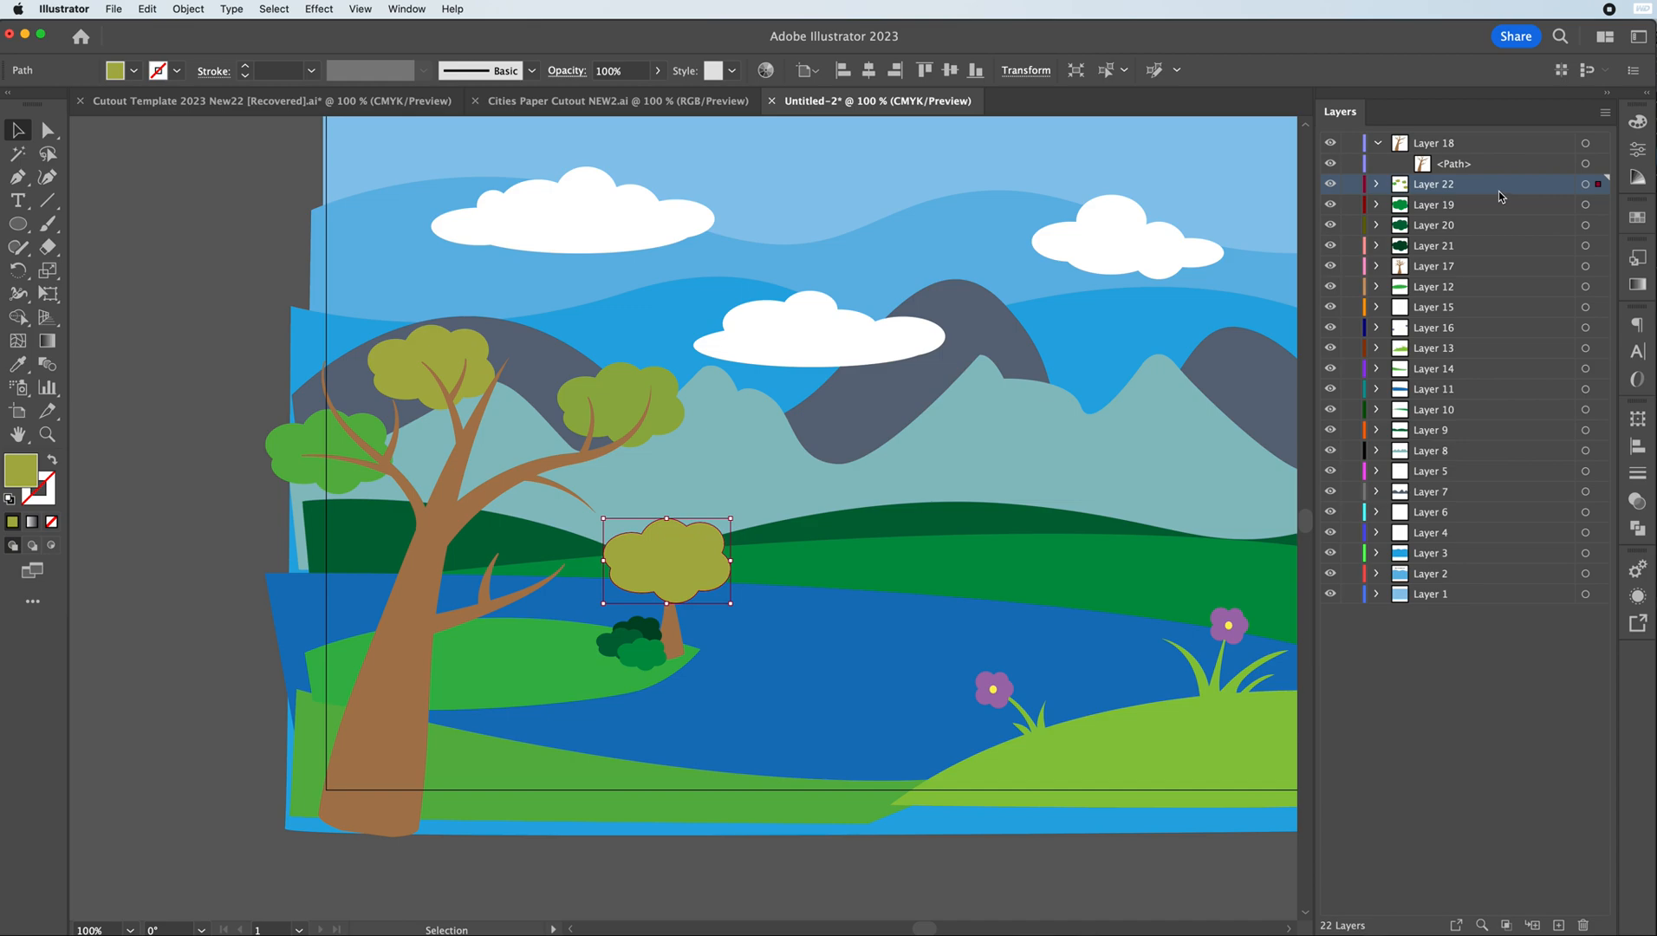
# - Move the small tree's foliage to a new layer directly below Layer 17 and adjust its position behind the branches
pyautogui.press('Delete')
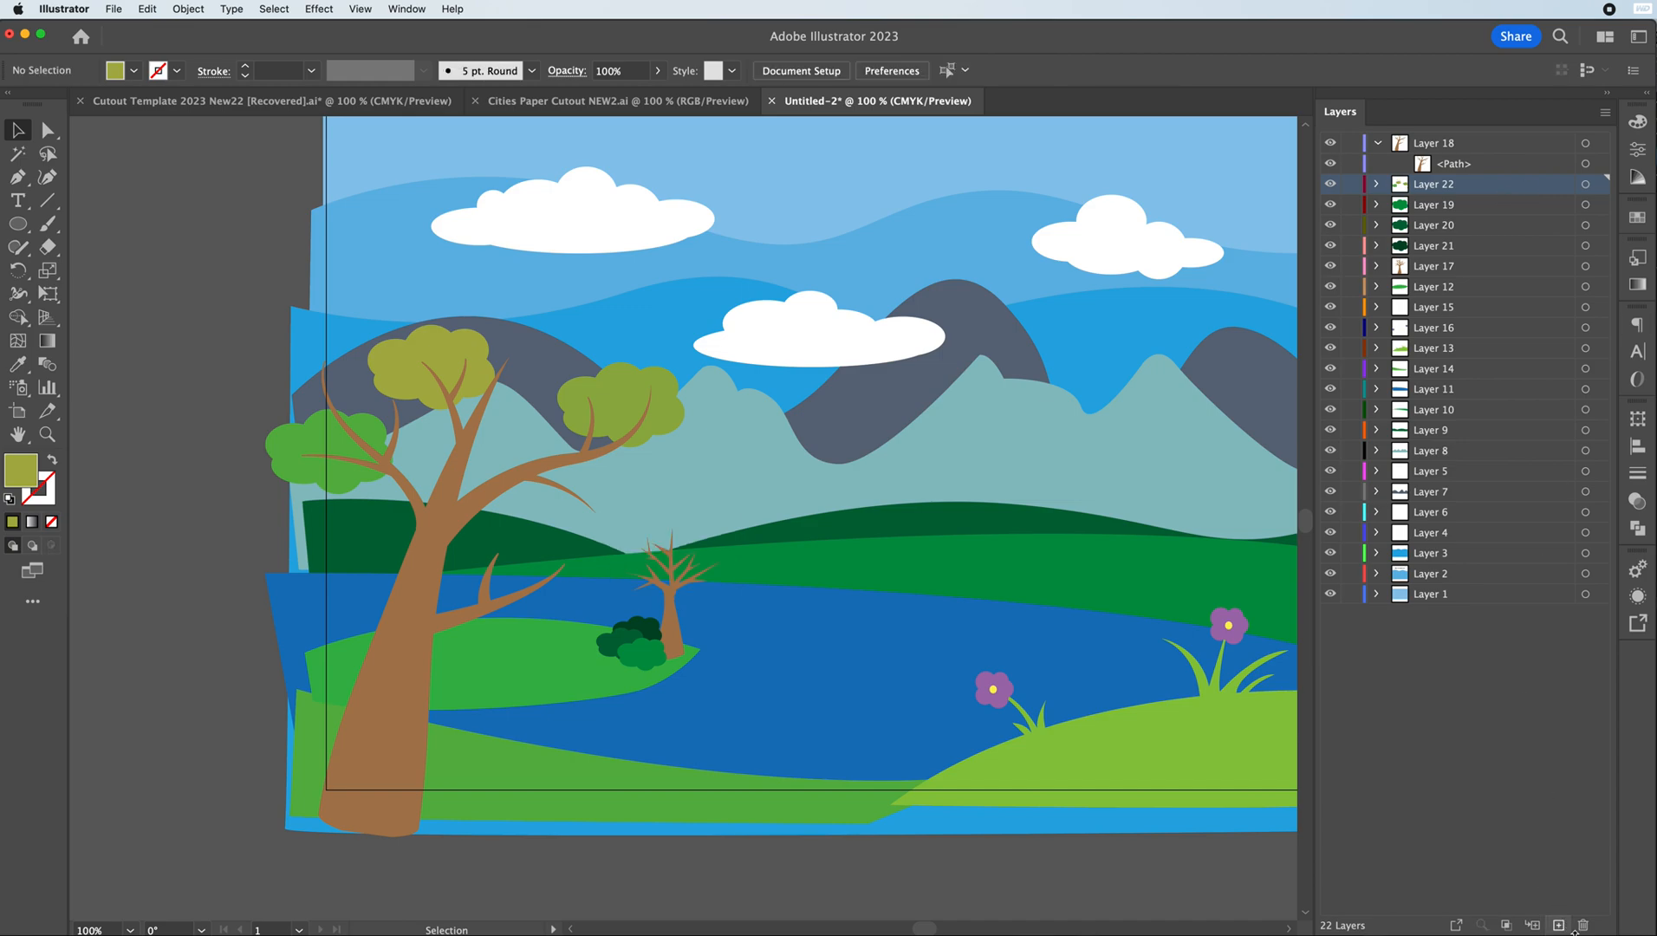
pyautogui.click(1559, 924)
pyautogui.press('cmd+v')
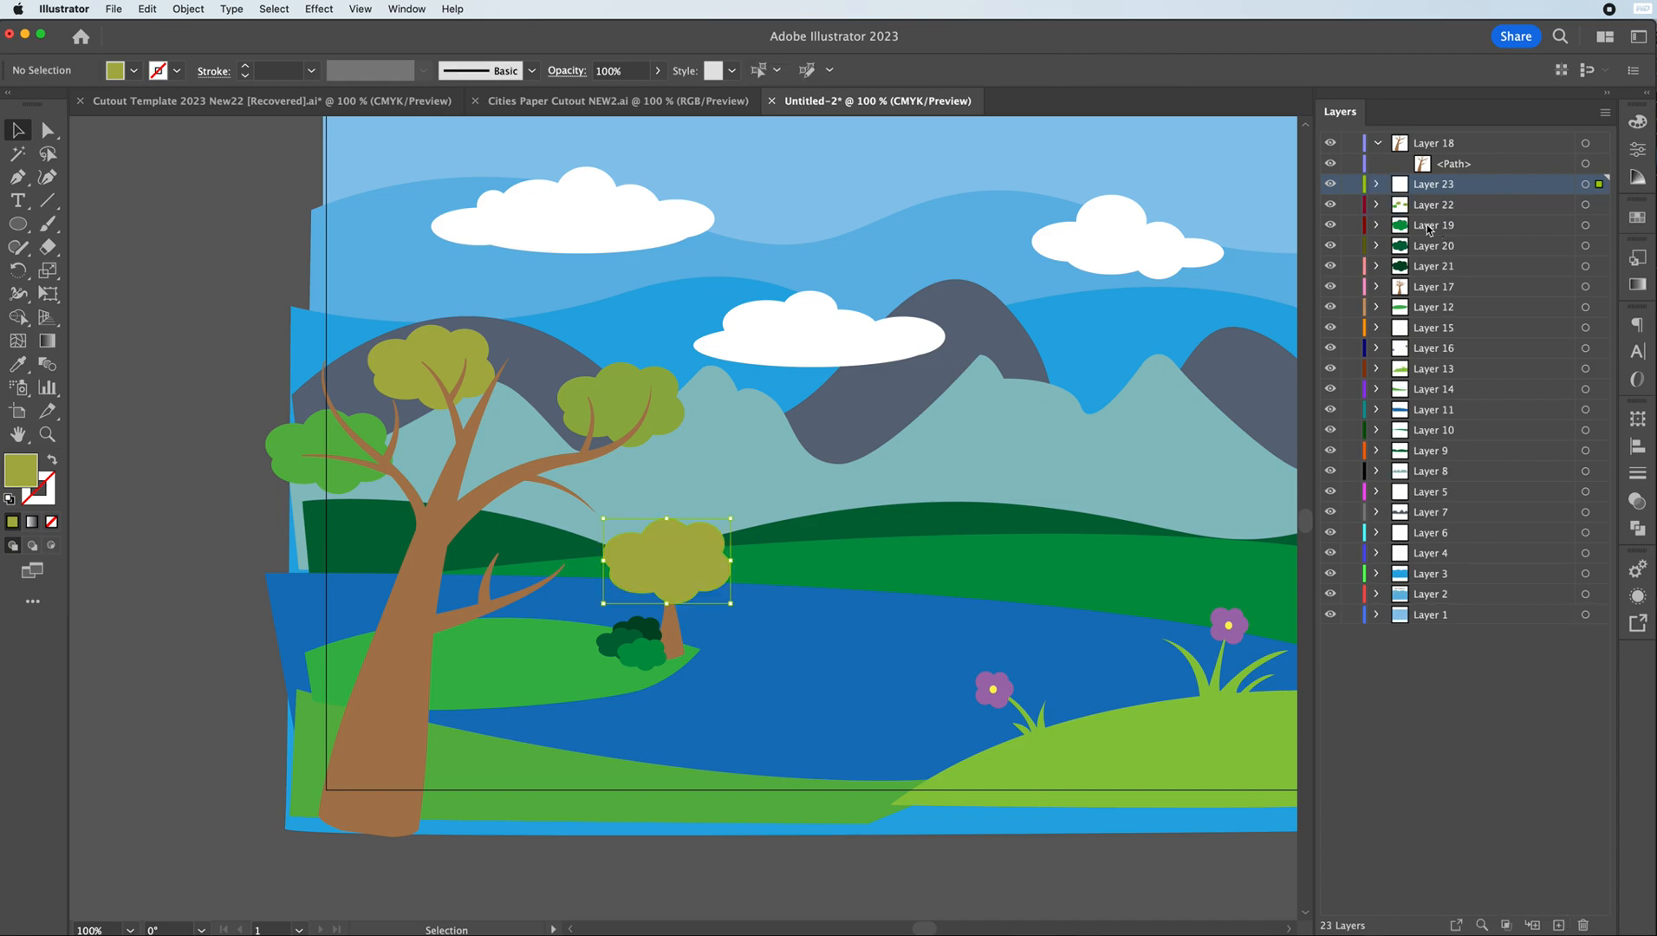
pyautogui.moveTo(1468, 183); pyautogui.dragTo(1453, 297)
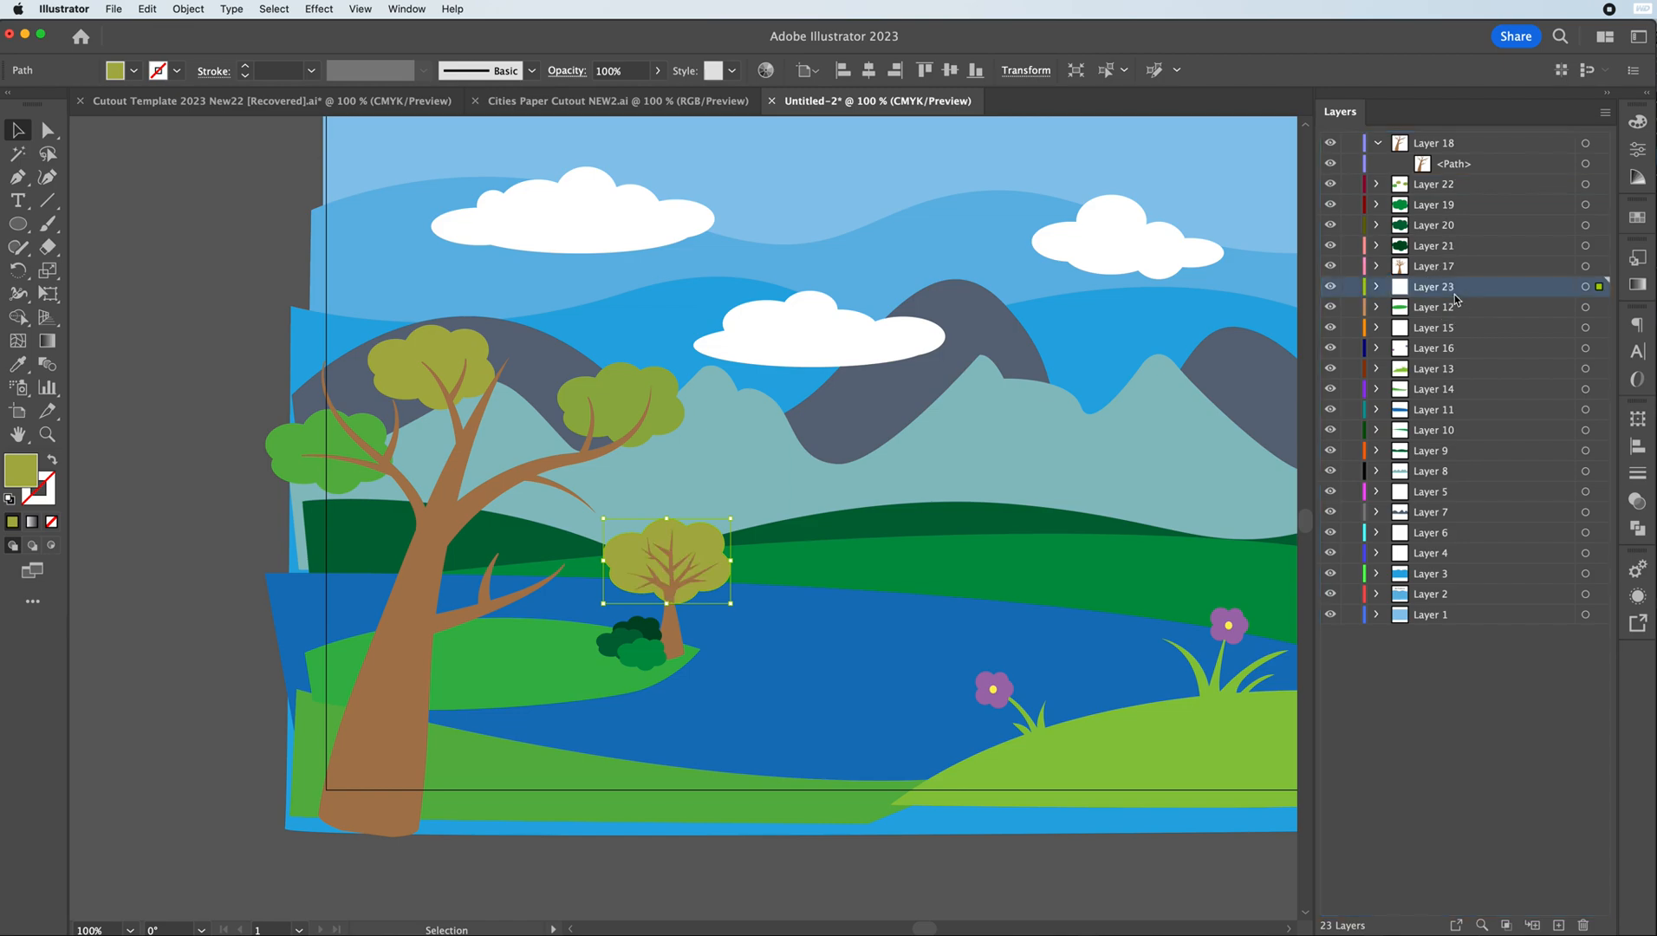
pyautogui.moveTo(710, 533); pyautogui.dragTo(710, 544)
pyautogui.press('l')
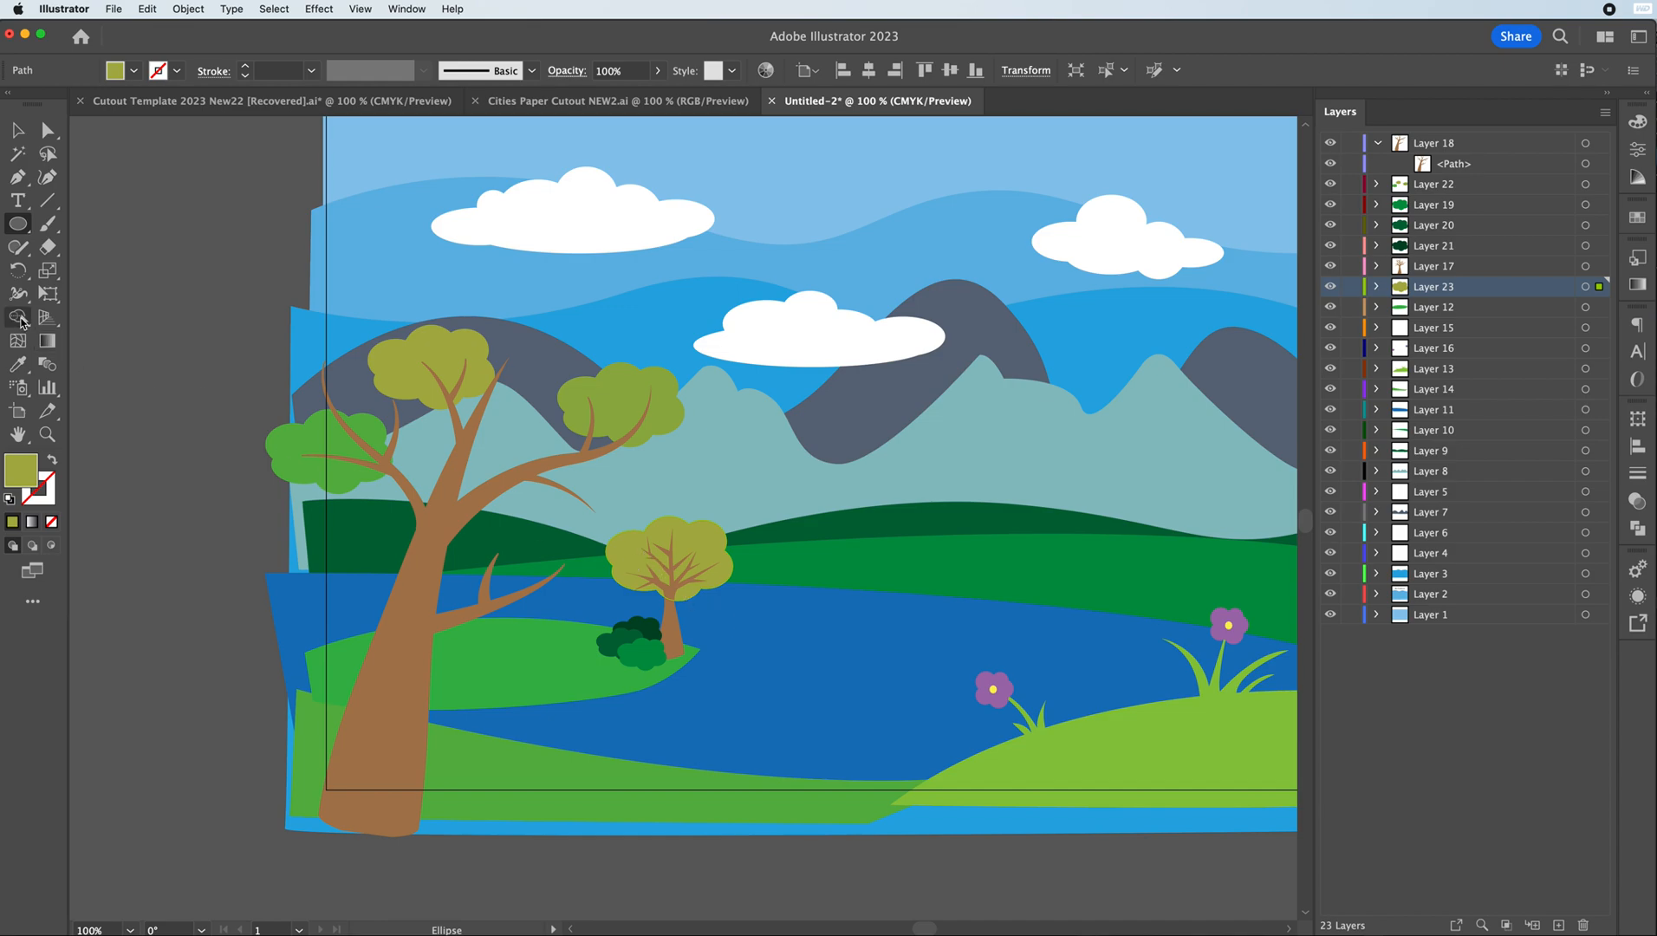
# - Try to cut two small elliptical holes through the small tree's foliage with the Shape Builder tool
pyautogui.moveTo(635, 564)
pyautogui.mouseDown()
pyautogui.moveTo(657, 577)
pyautogui.moveTo(658, 552)
pyautogui.mouseUp()
pyautogui.click(18, 131)
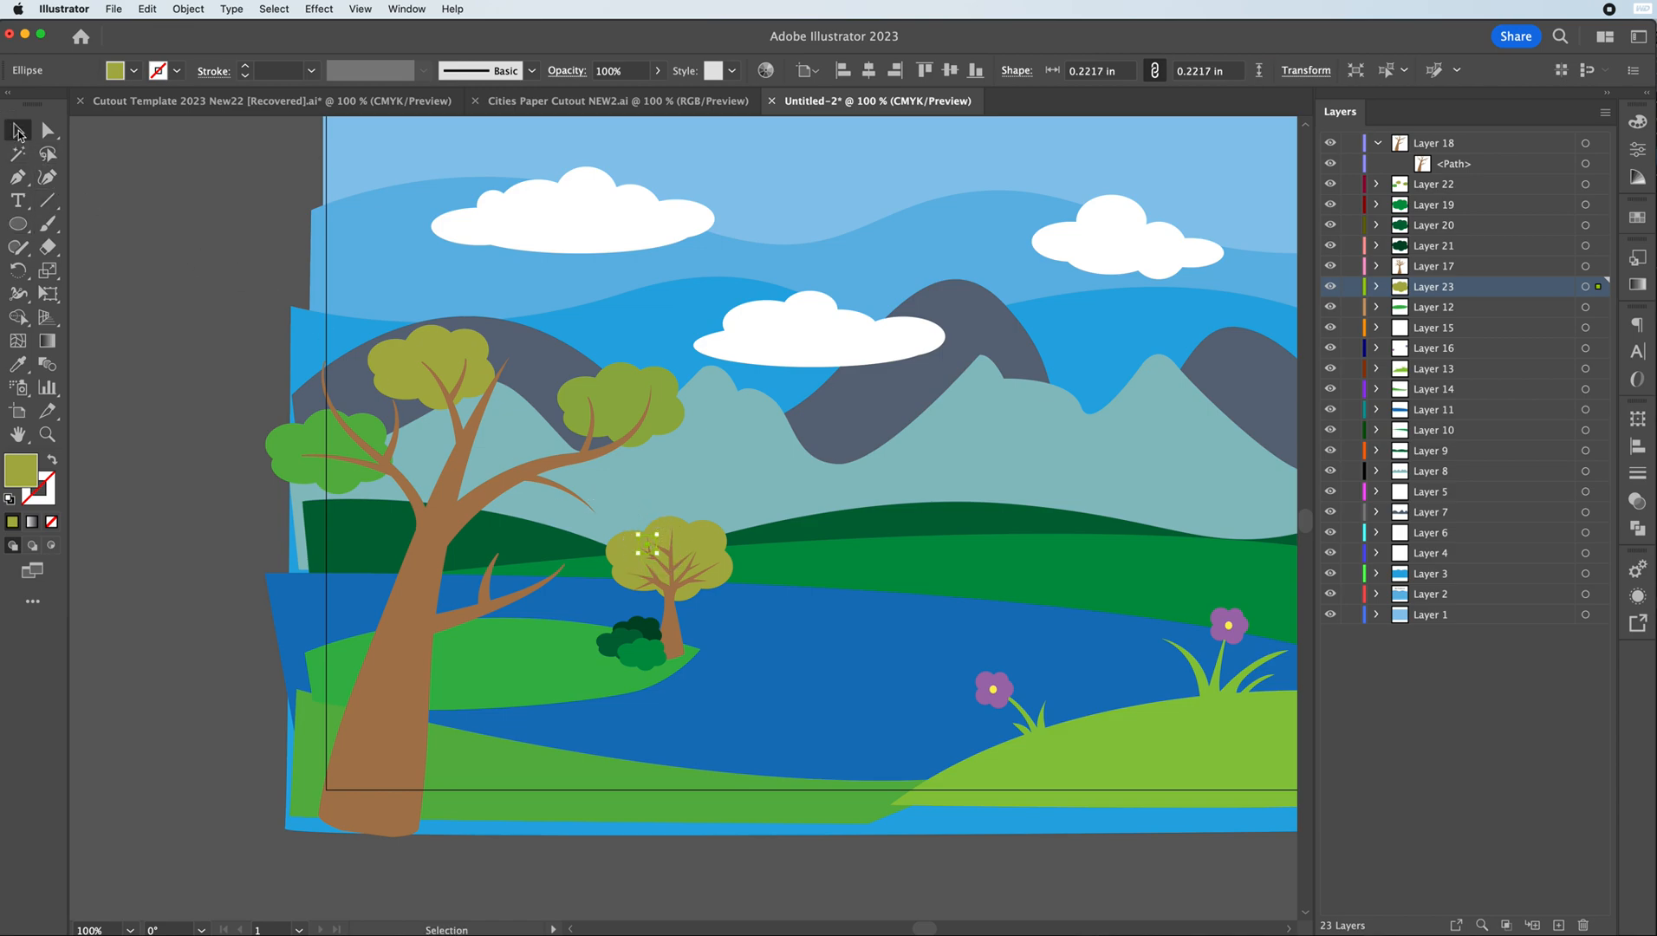
pyautogui.click(650, 576)
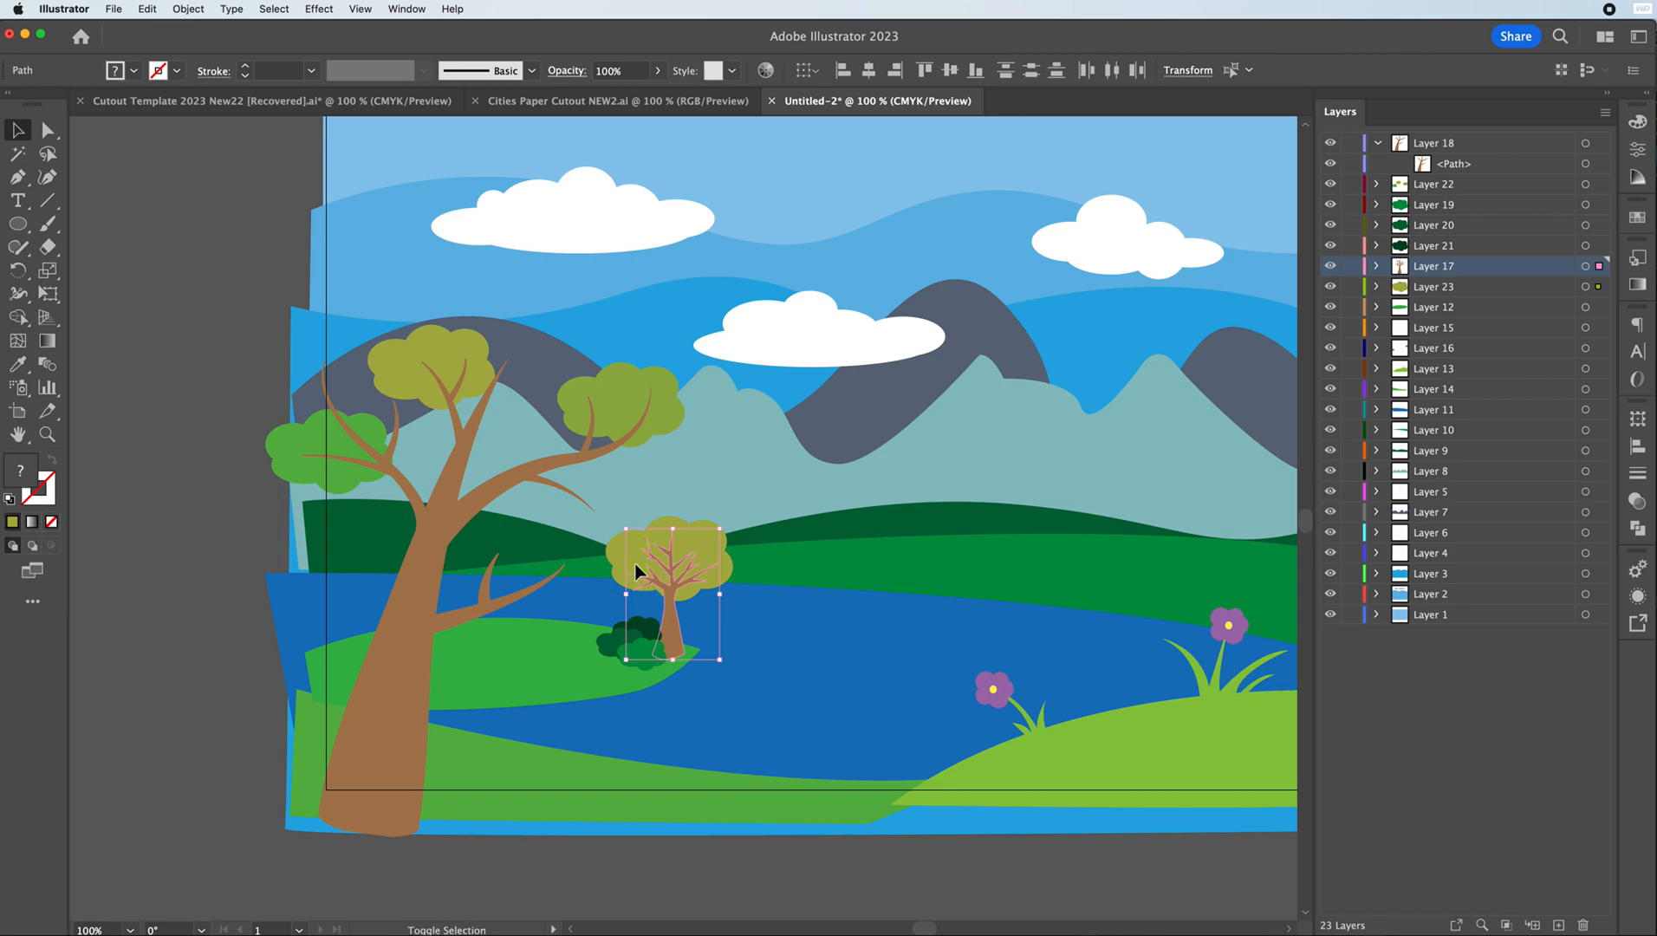
pyautogui.click(669, 568)
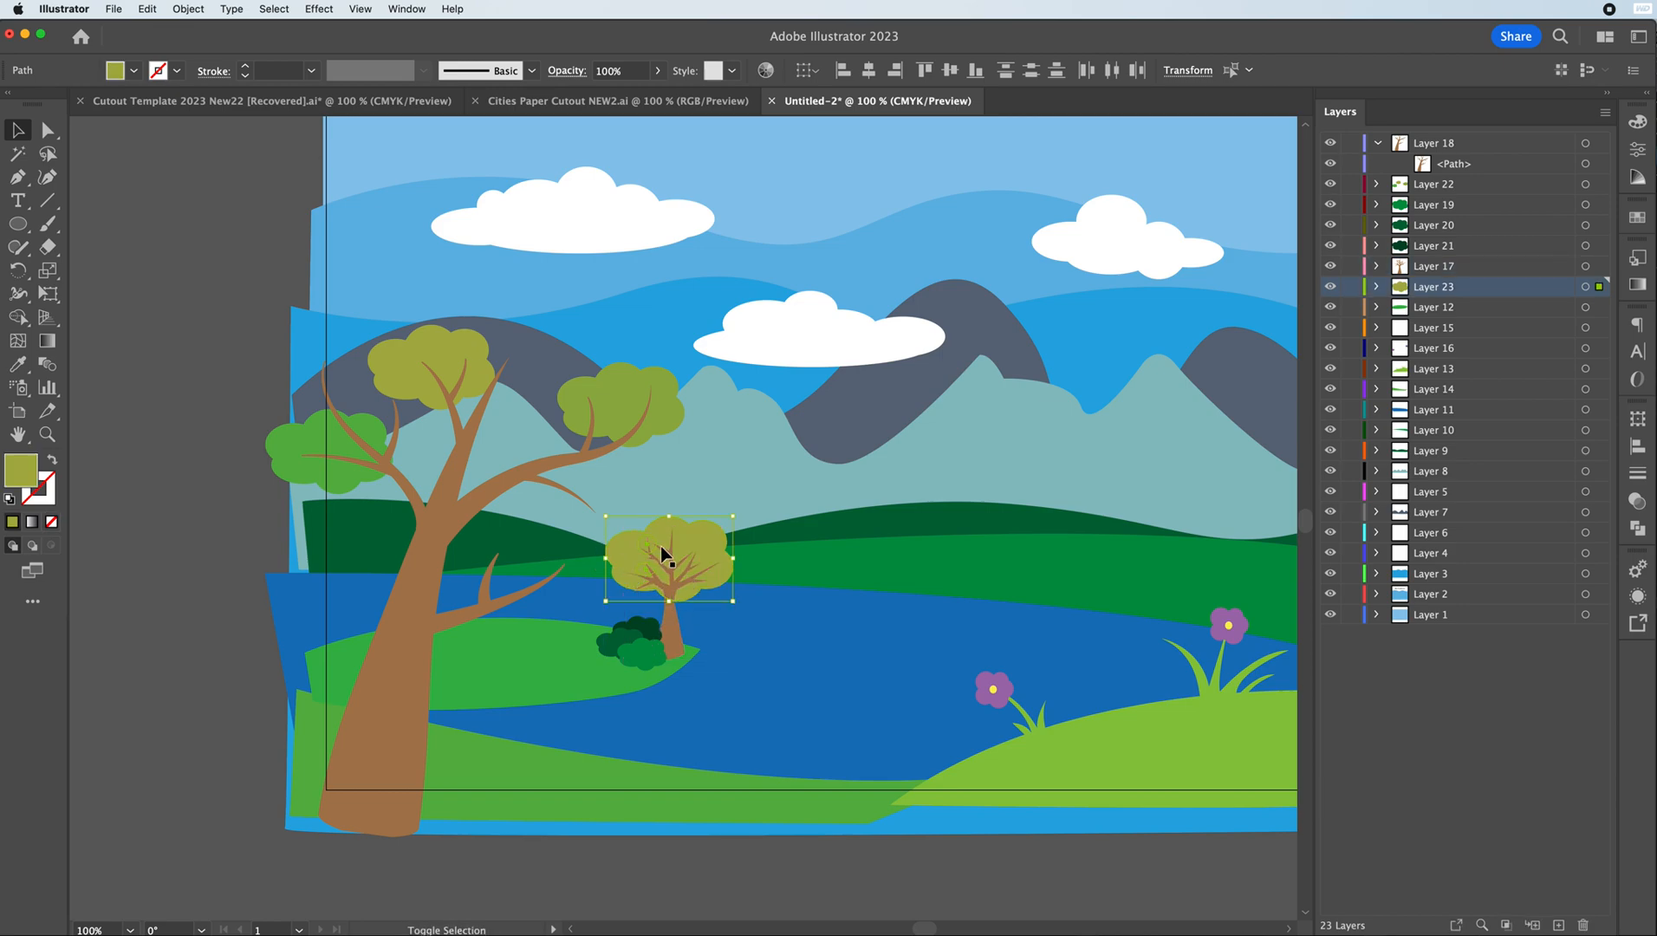
pyautogui.hotkey('shift', 'm')
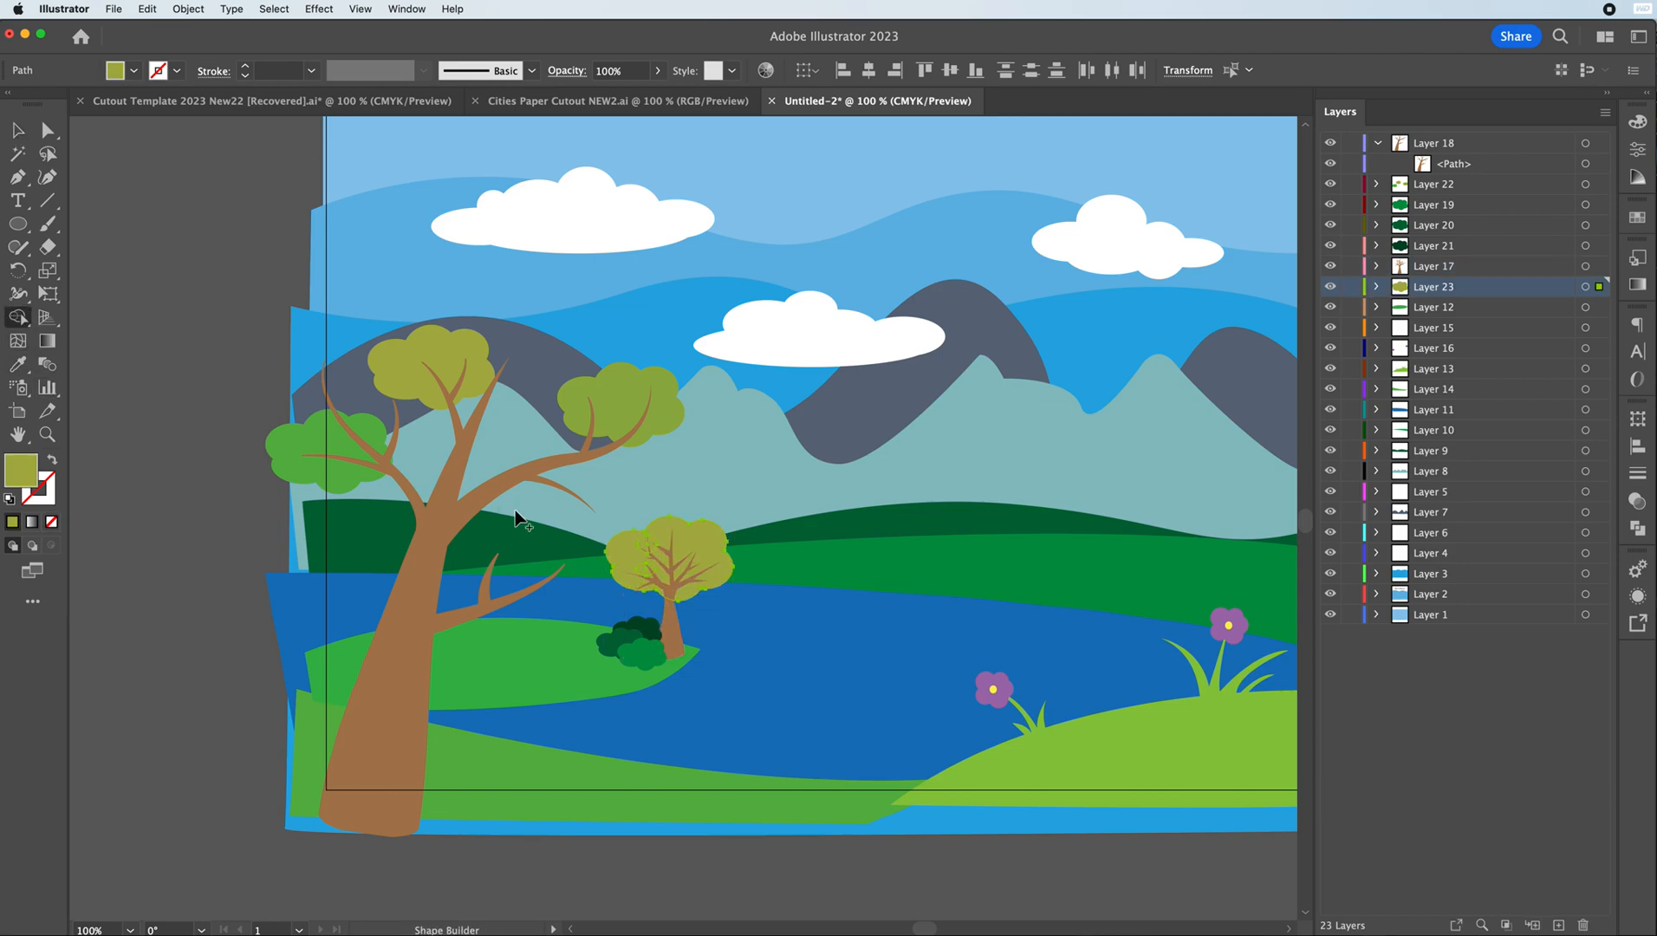
pyautogui.keyDown('alt'); pyautogui.click(645, 569); pyautogui.keyUp('alt')
pyautogui.keyDown('alt'); pyautogui.click(645, 545); pyautogui.keyUp('alt')
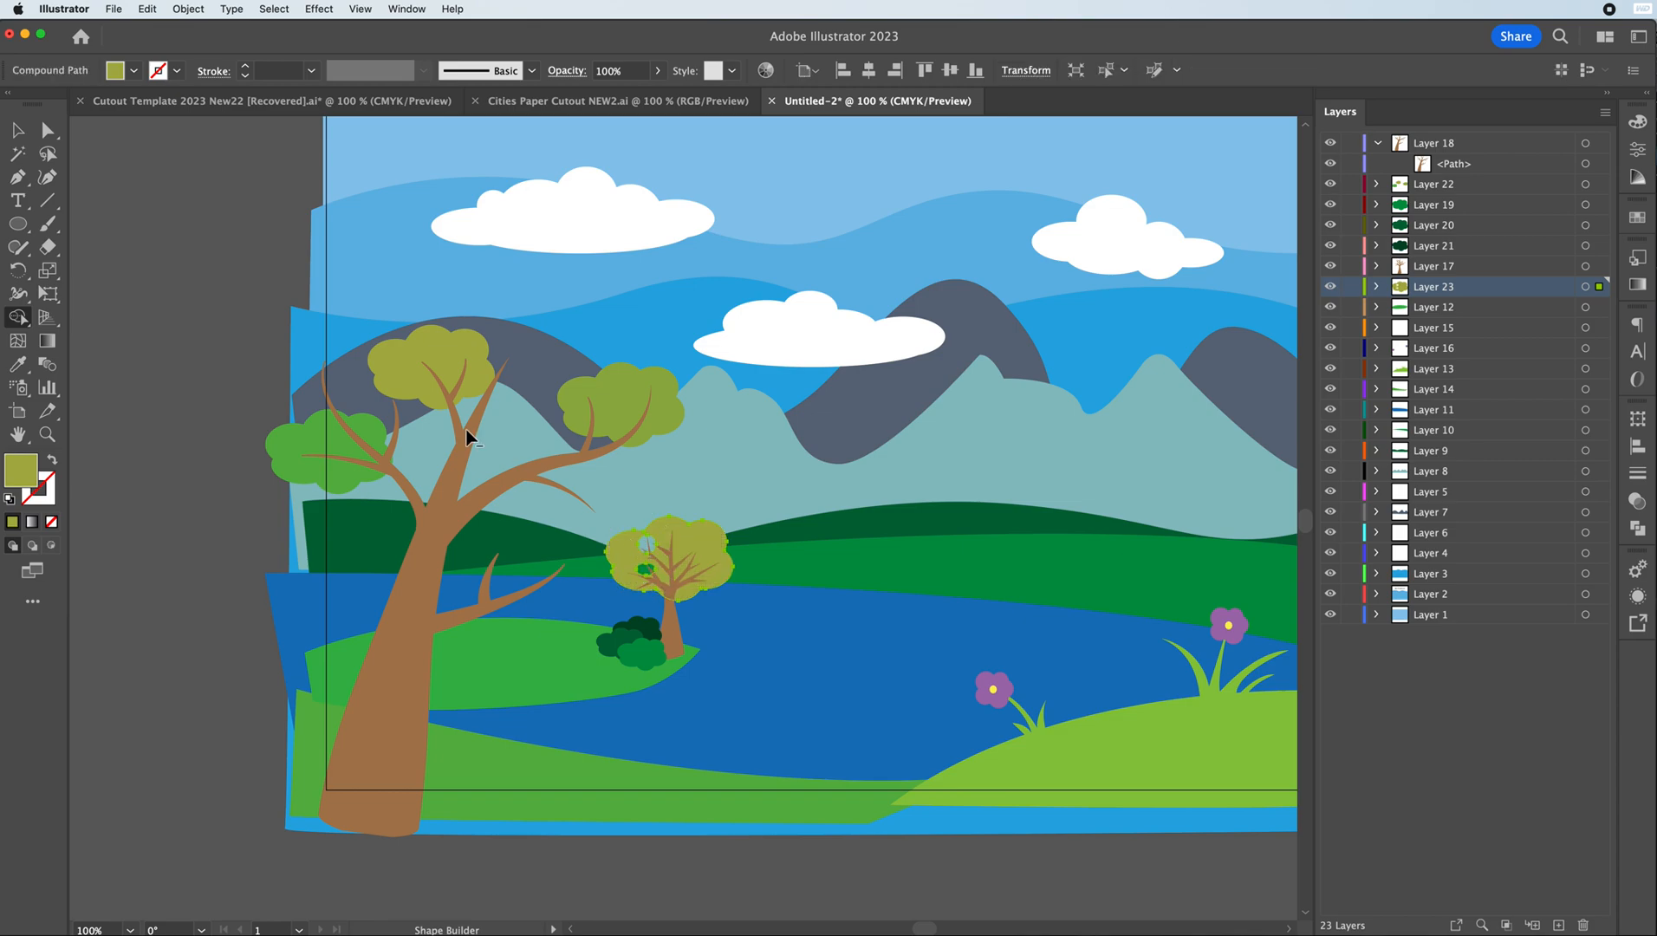
pyautogui.click(17, 130)
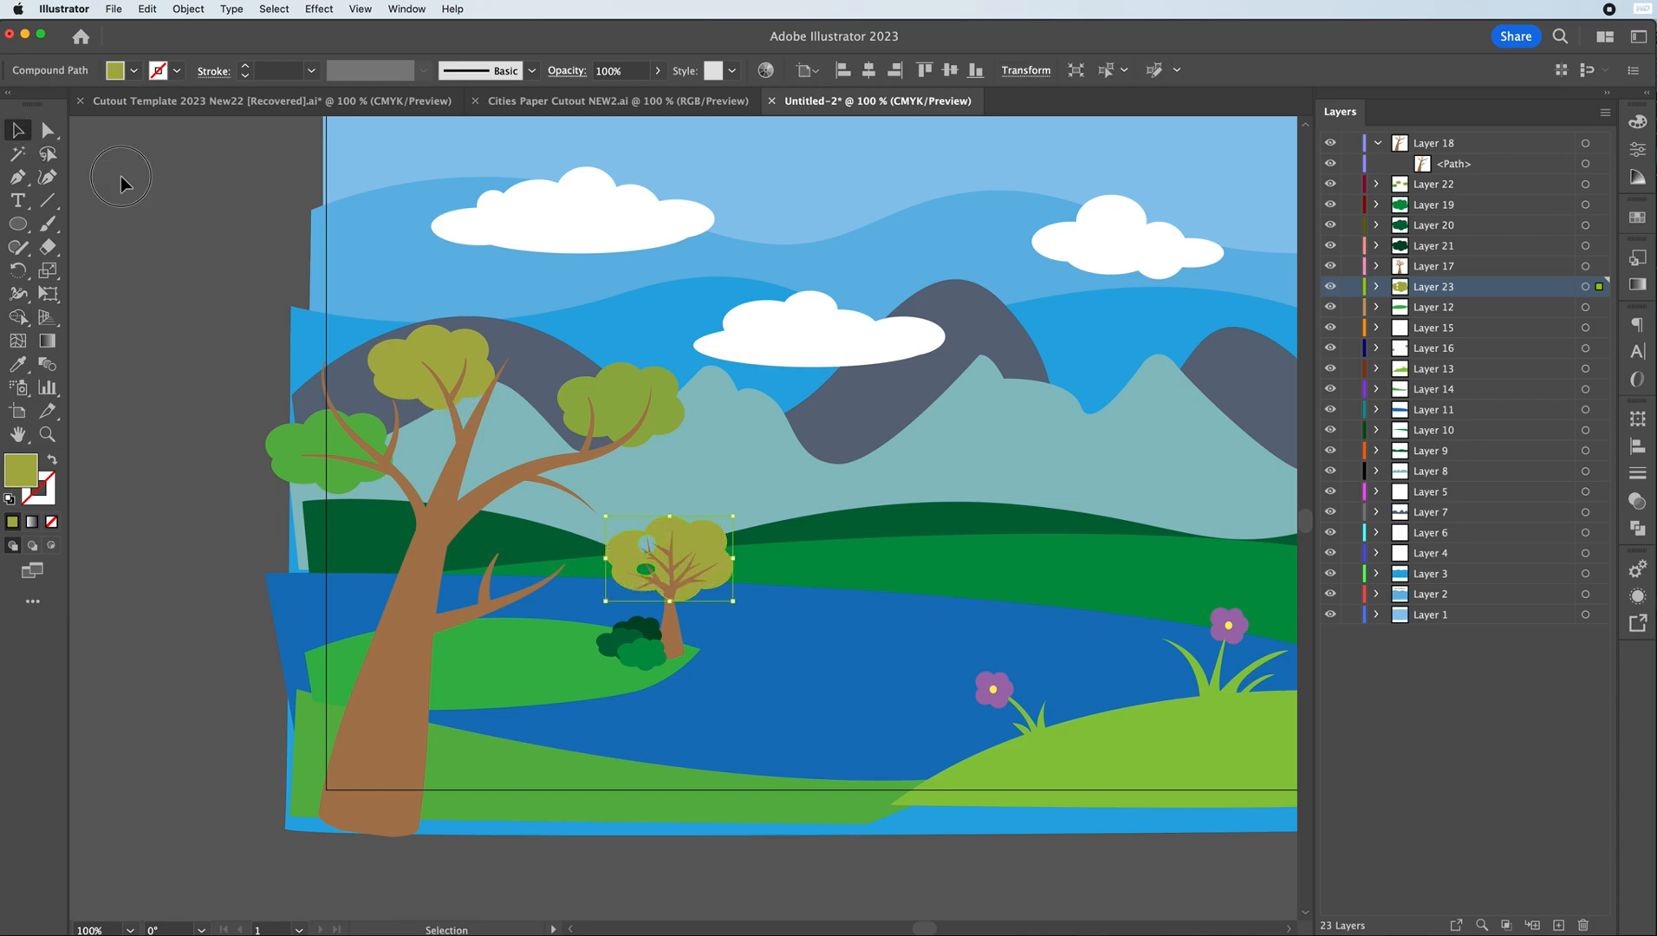
pyautogui.click(122, 173)
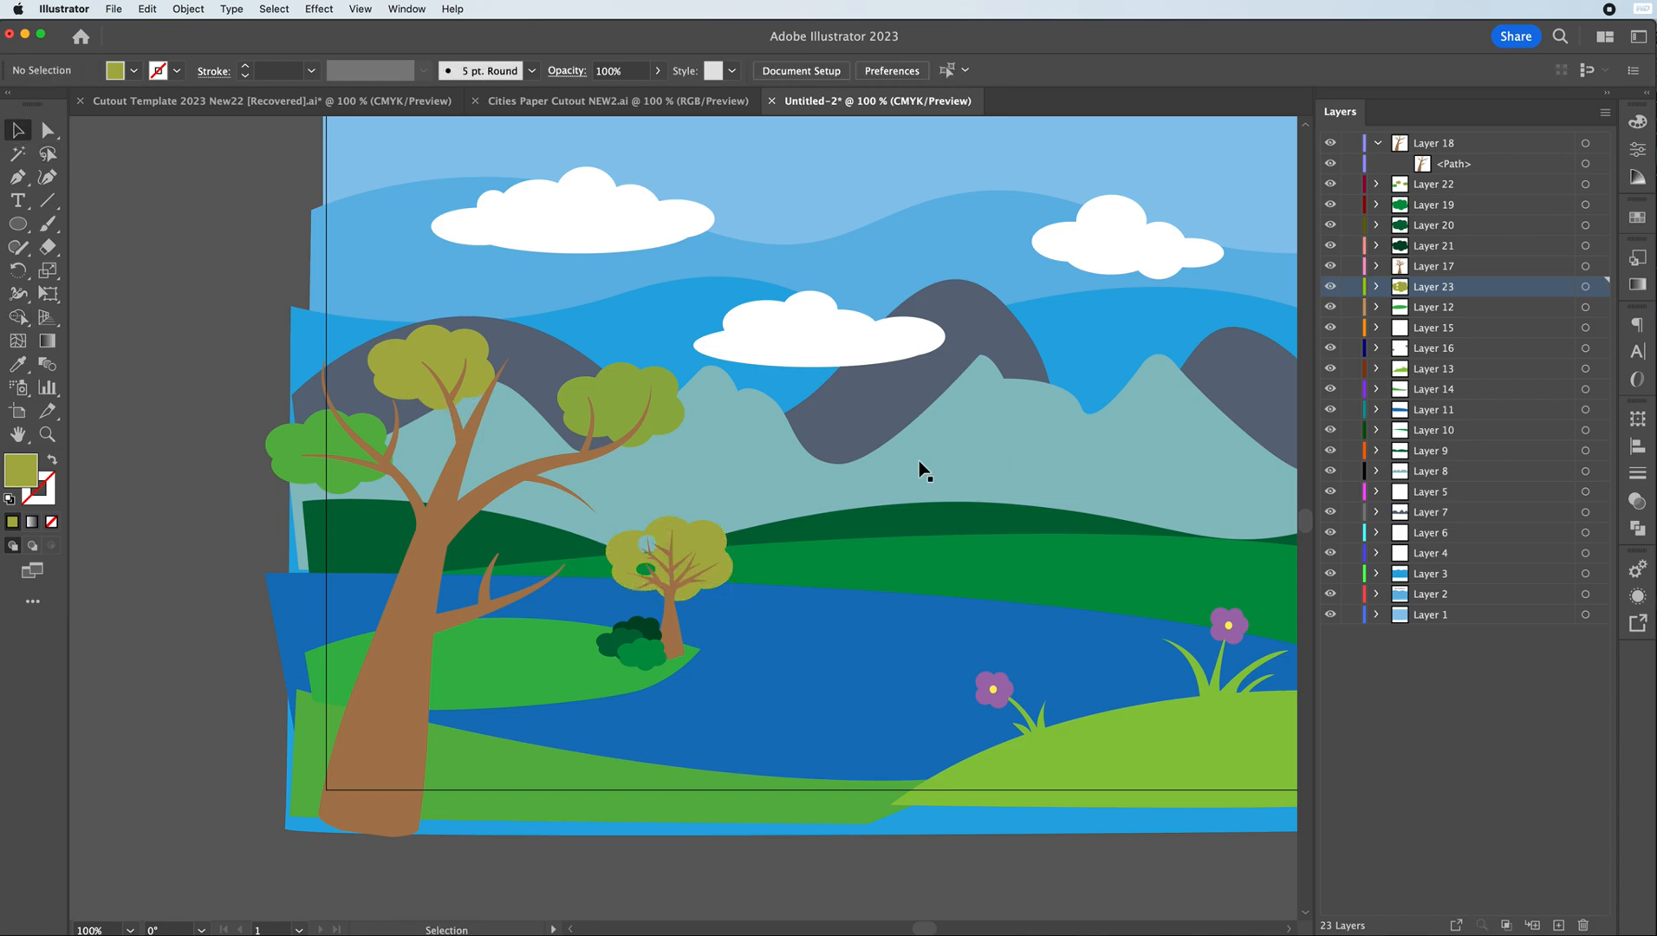
# - Undo the elliptical cutouts in the small tree's foliage
pyautogui.press('a')
pyautogui.click(663, 547)
pyautogui.press('super+z')
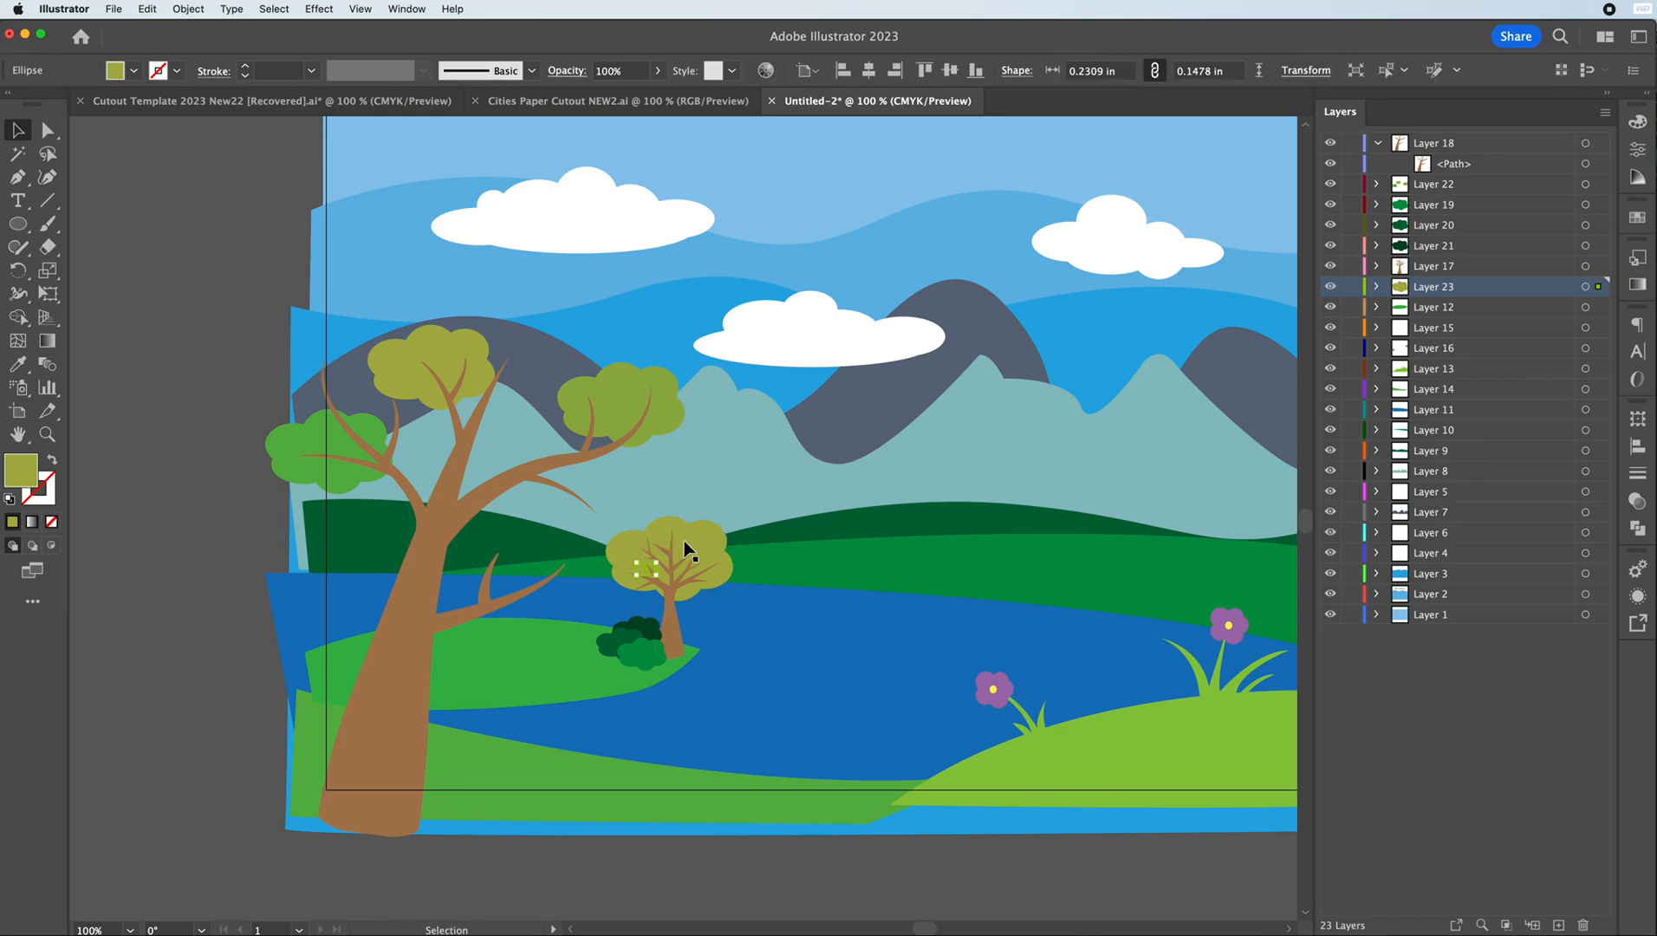
pyautogui.press('super+z')
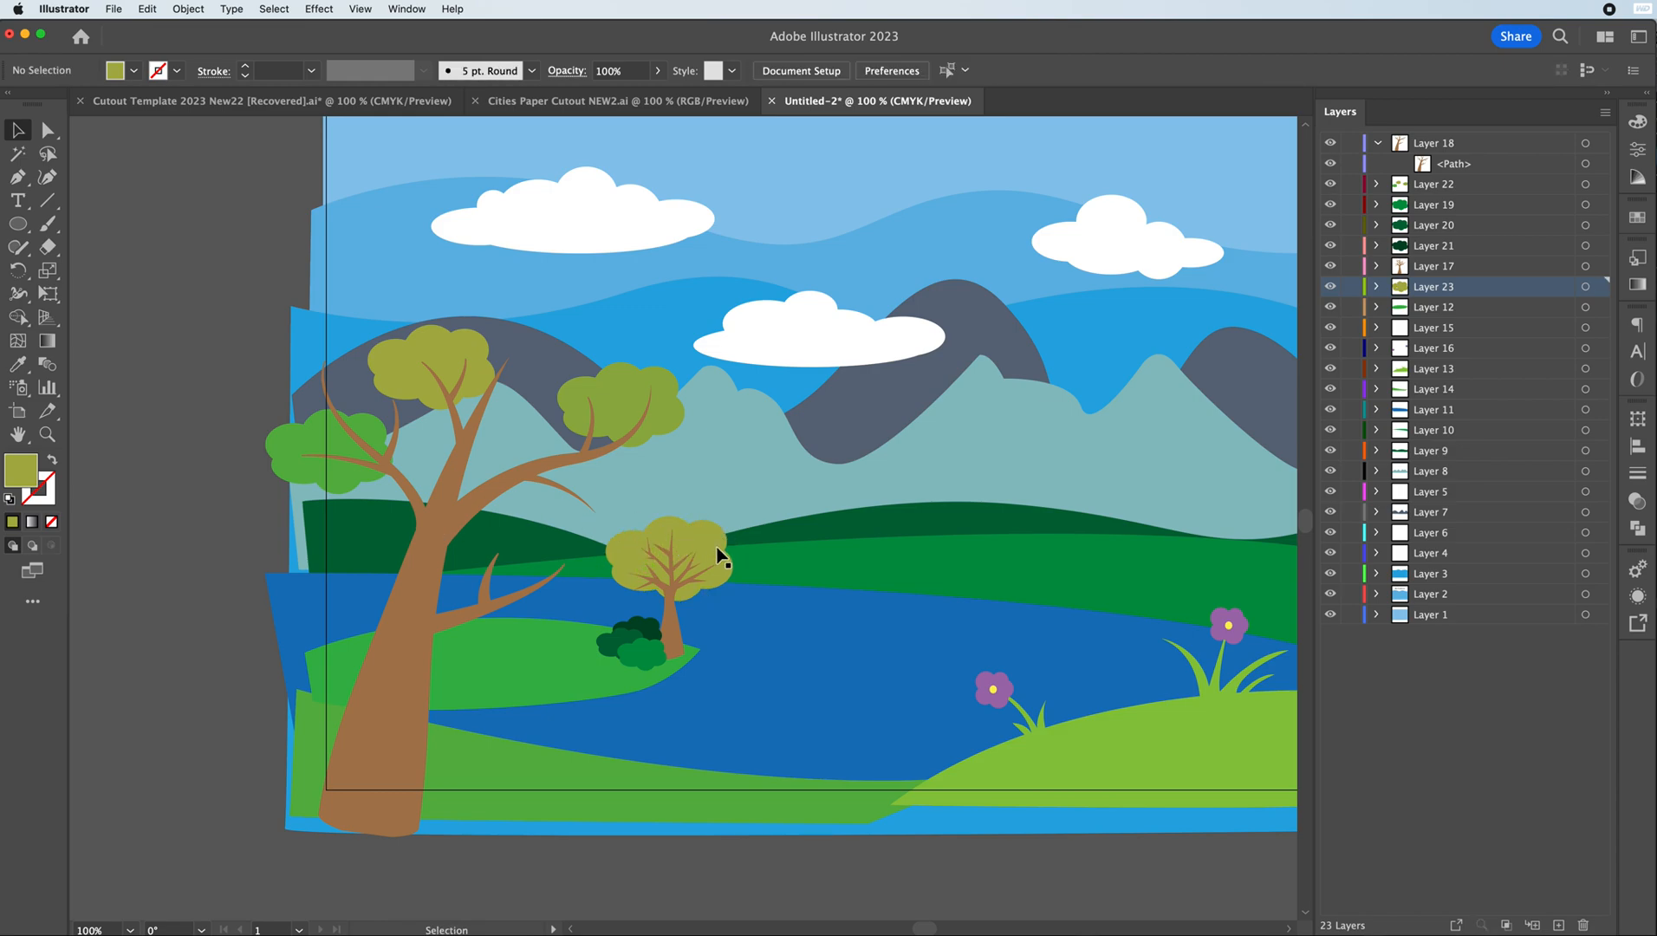
# - Shrink the small tree's foliage and form two smaller olive clumps from it, keeping the trunk in place
pyautogui.click(671, 541)
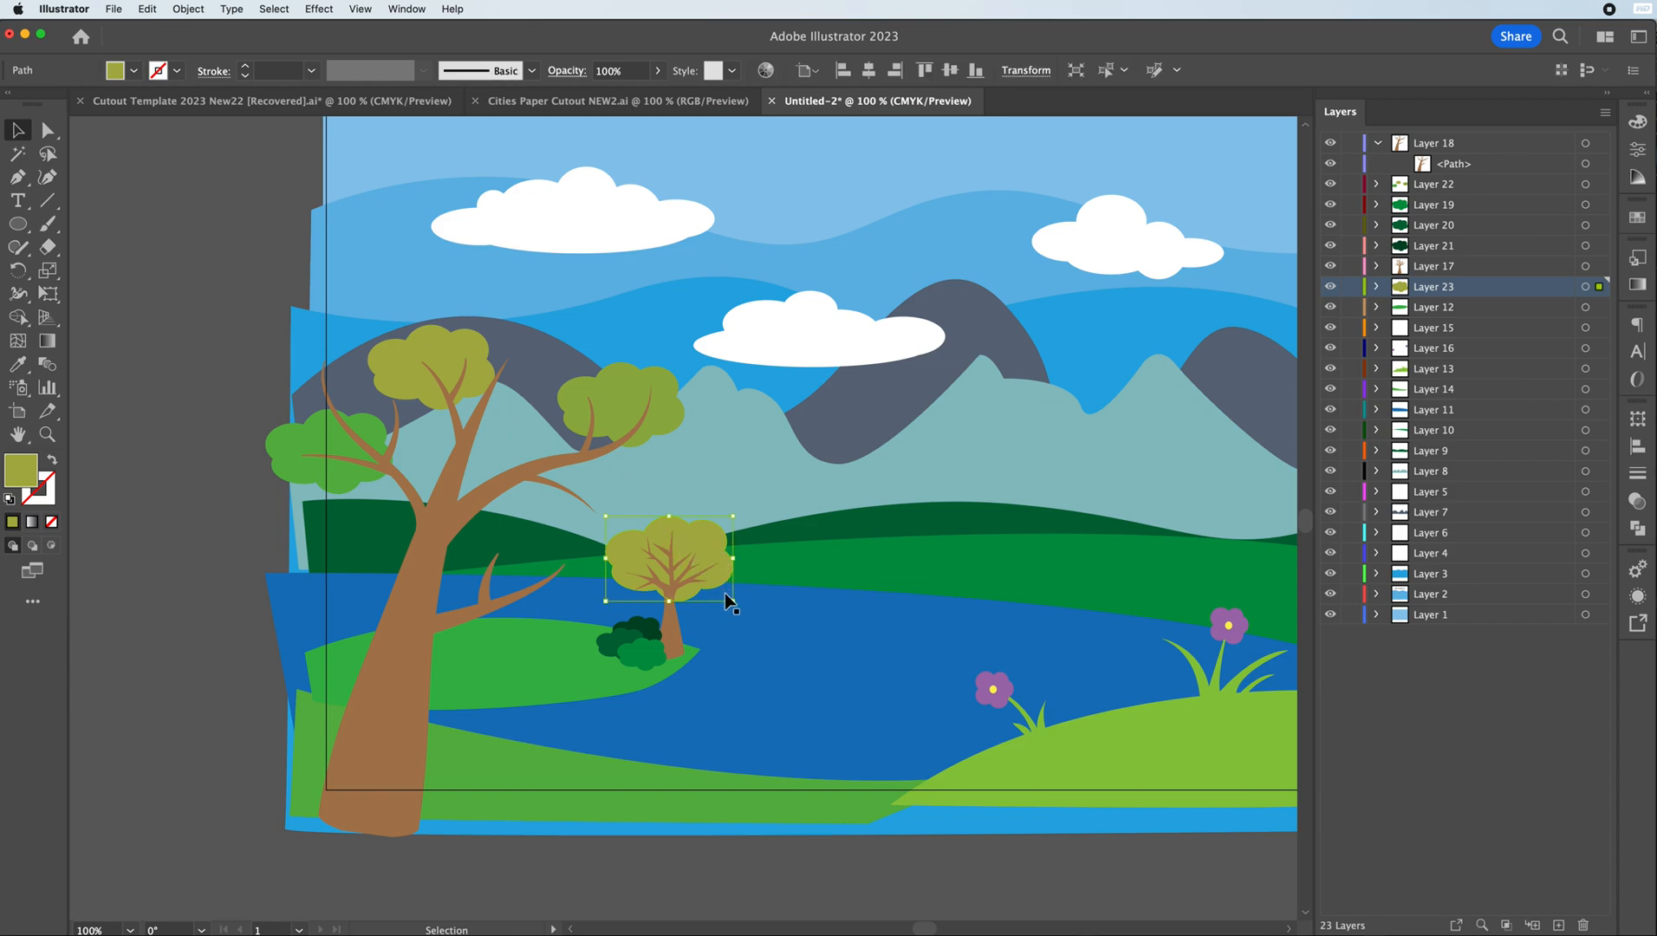
pyautogui.moveTo(732, 600); pyautogui.dragTo(689, 579)
pyautogui.press('a')
pyautogui.click(690, 585)
pyautogui.press('Delete')
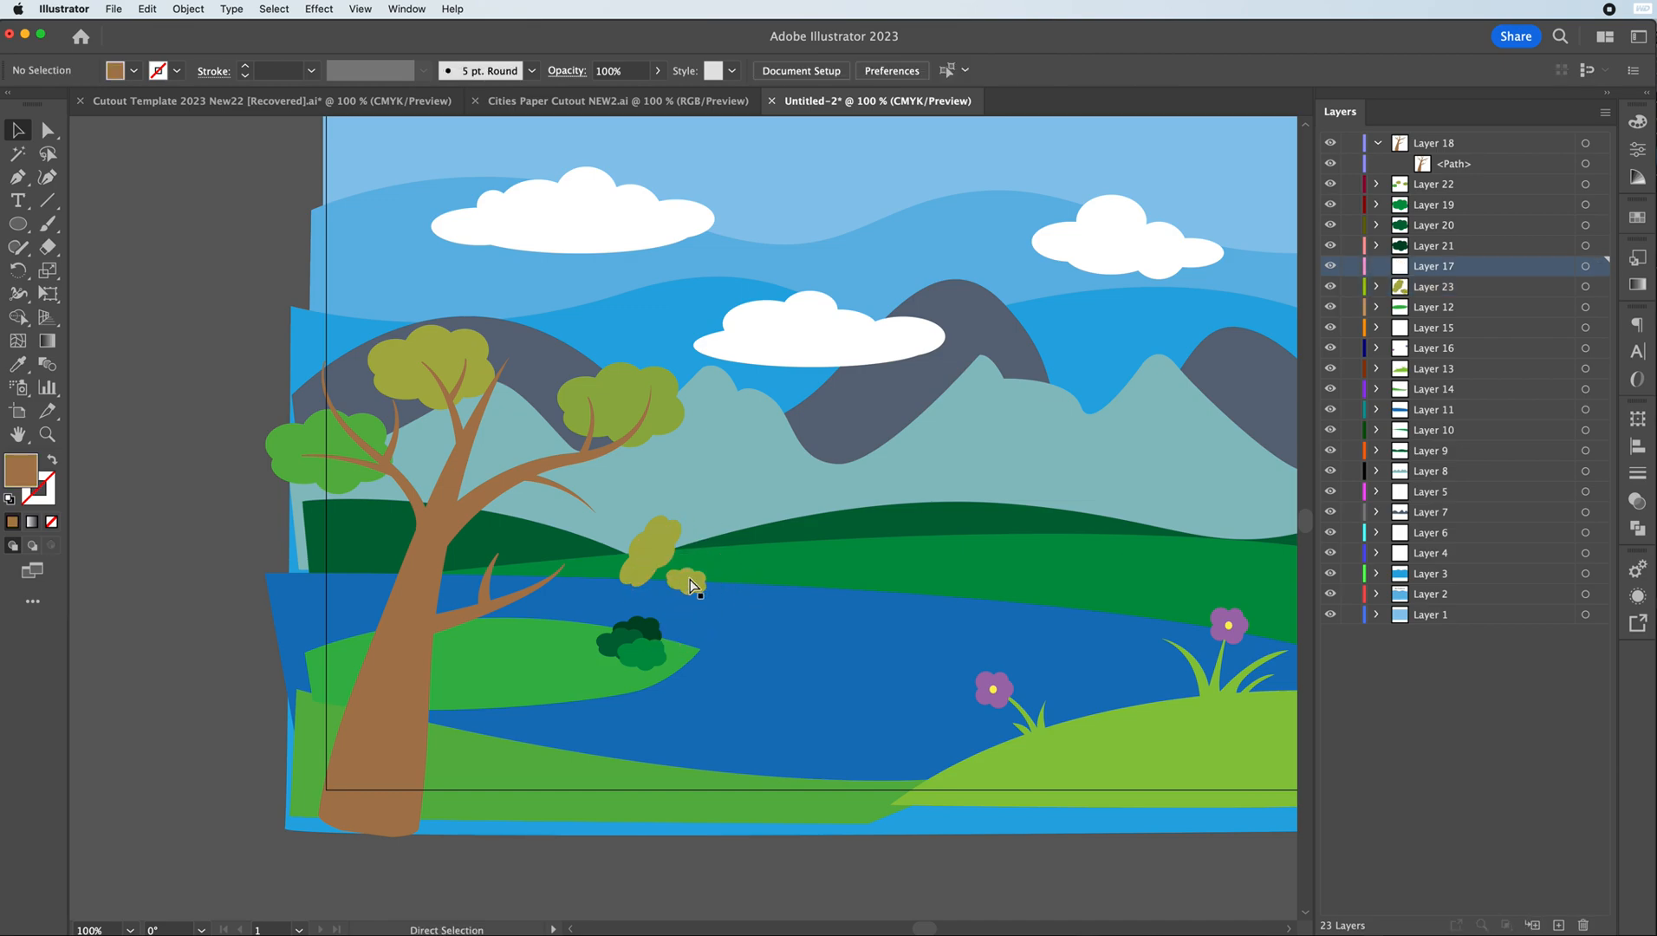
pyautogui.press('cmd+z')
pyautogui.press('v')
pyautogui.click(694, 585)
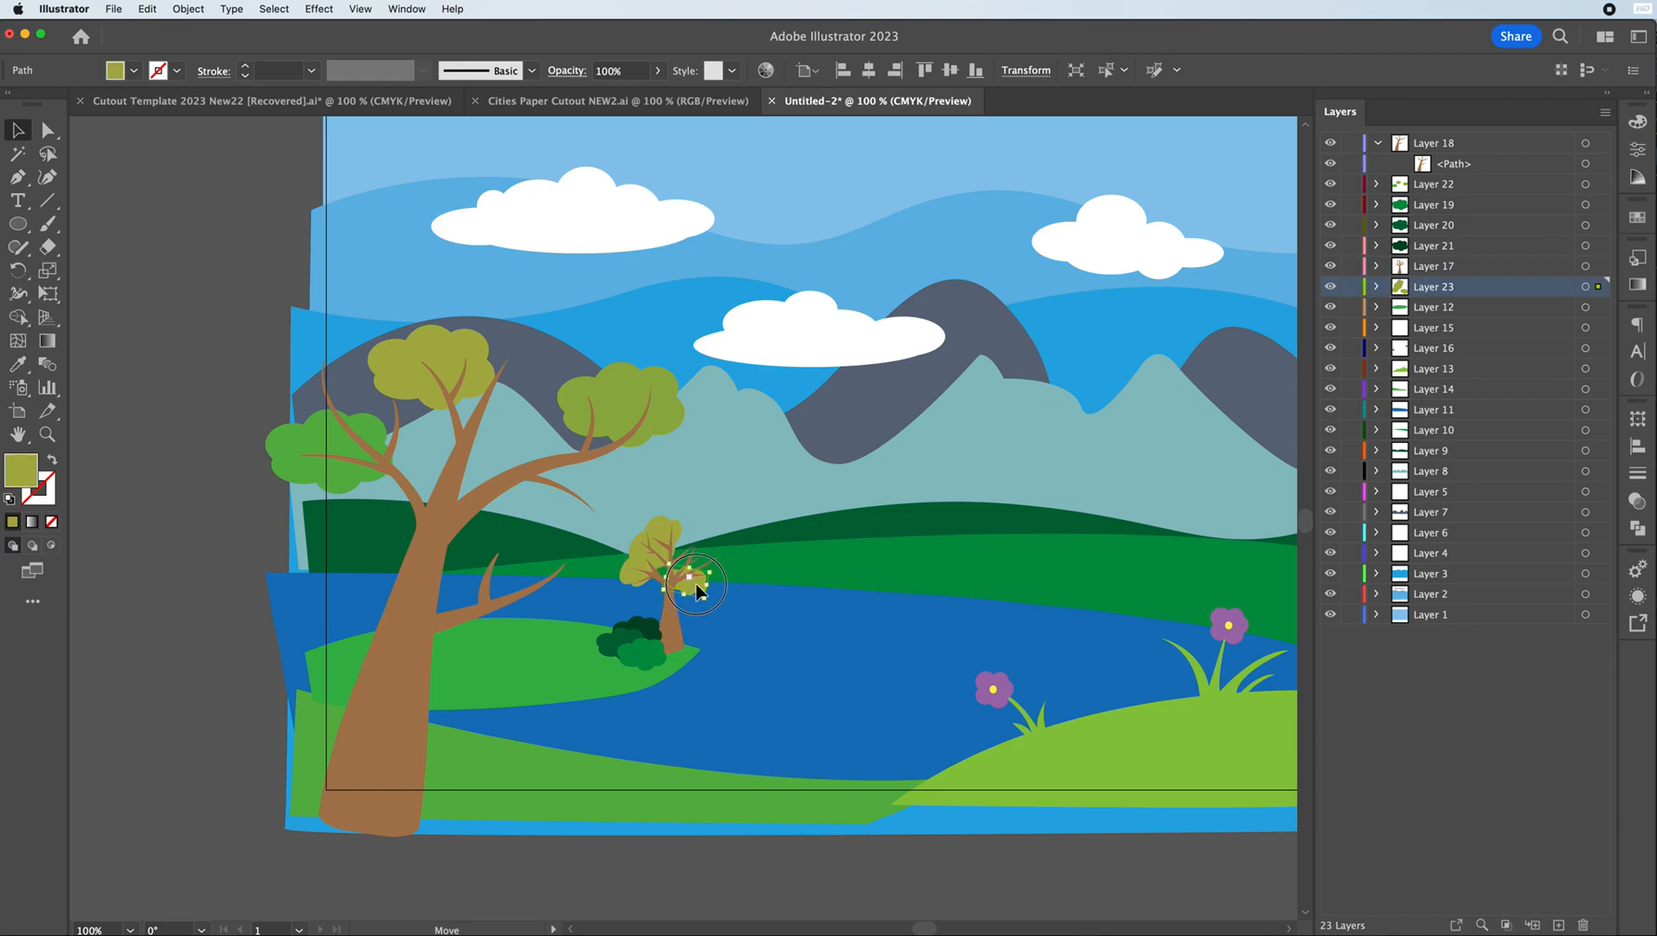
# - Position the two foliage clumps behind the small tree's top and right branches
pyautogui.click(206, 544)
pyautogui.click(634, 549)
pyautogui.moveTo(632, 569); pyautogui.dragTo(663, 537)
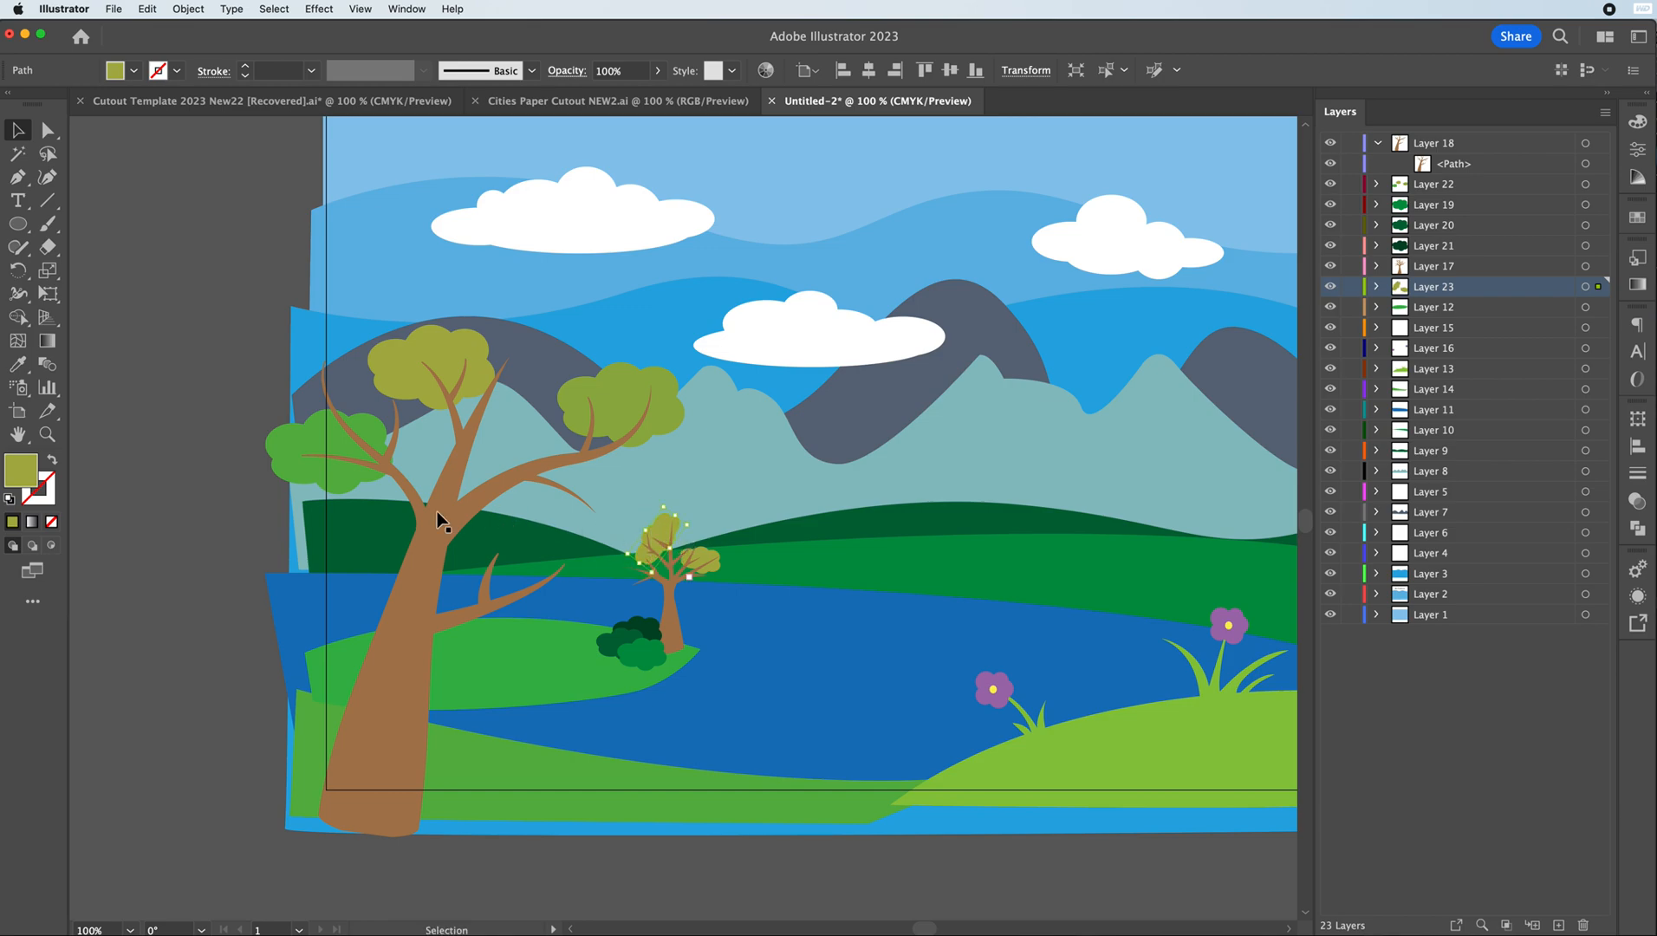
pyautogui.click(270, 549)
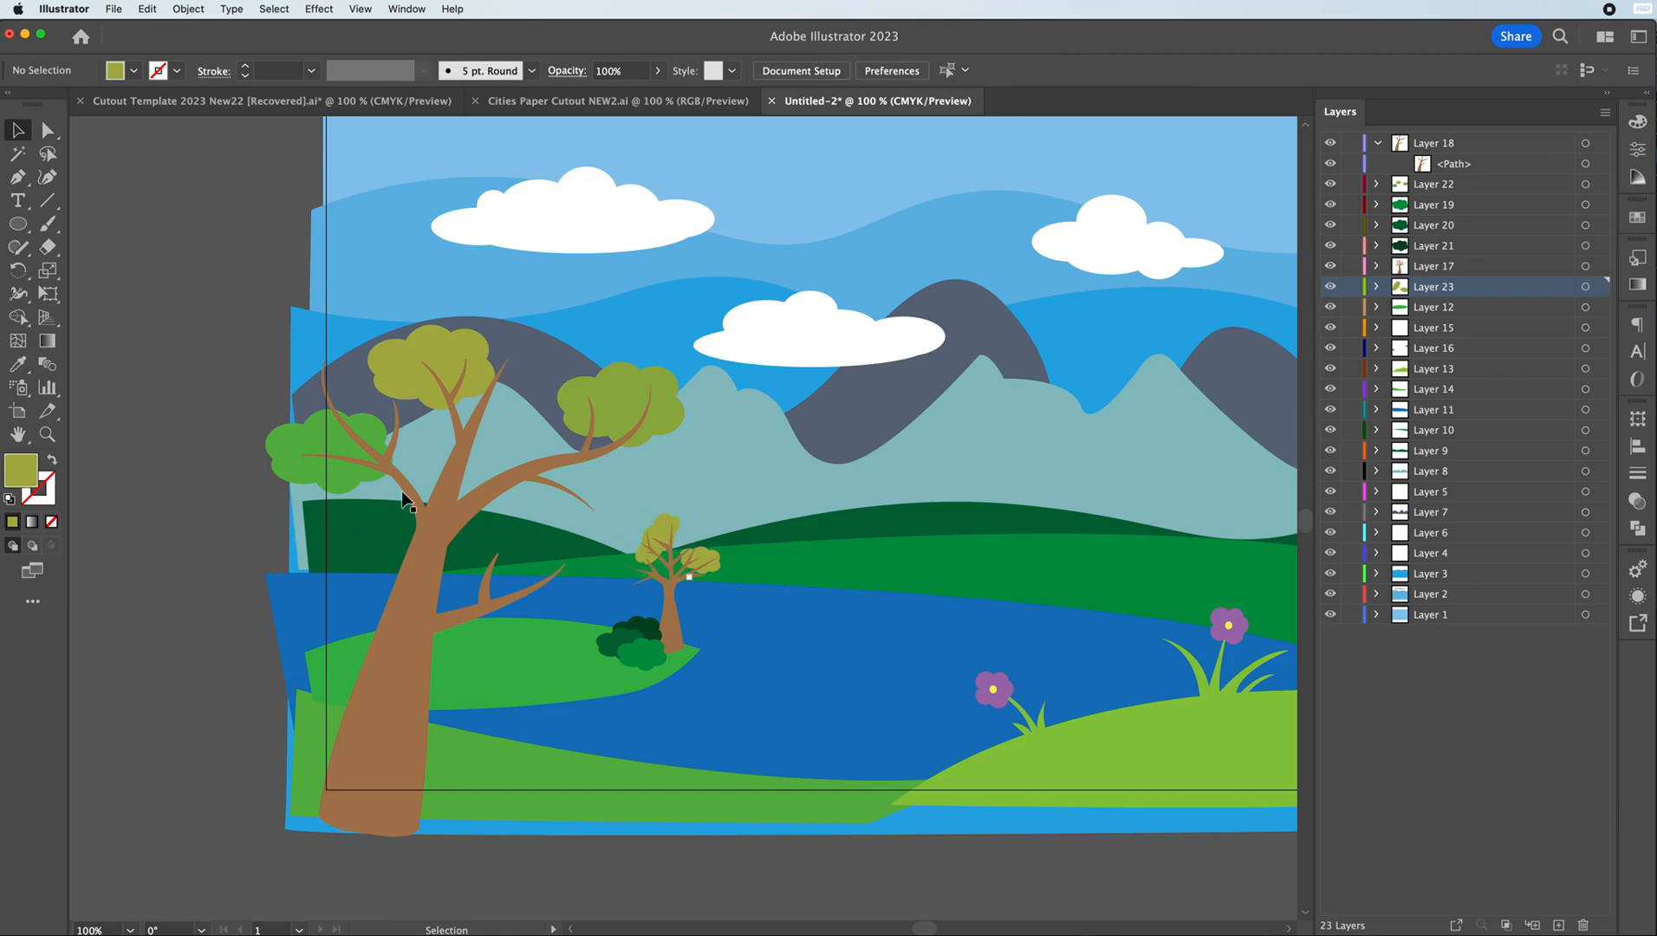
# - Change the fill of both small-tree foliage clumps to golden yellow C1A725
pyautogui.click(652, 541)
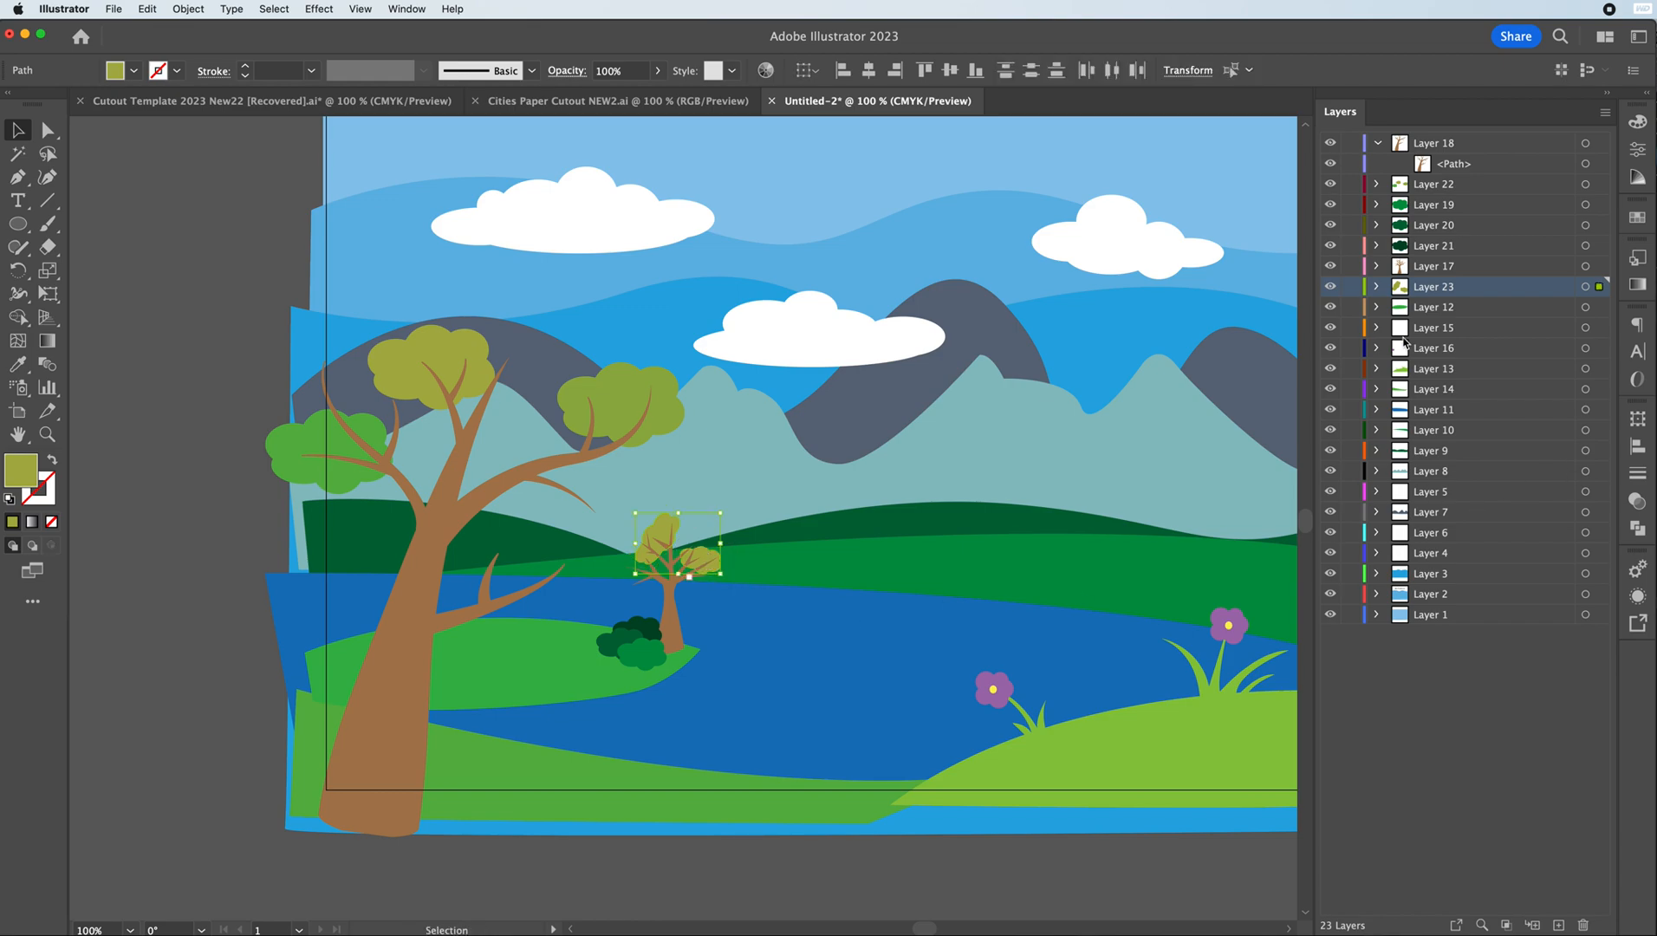
pyautogui.doubleClick(18, 474)
pyautogui.moveTo(1413, 748); pyautogui.dragTo(1413, 737)
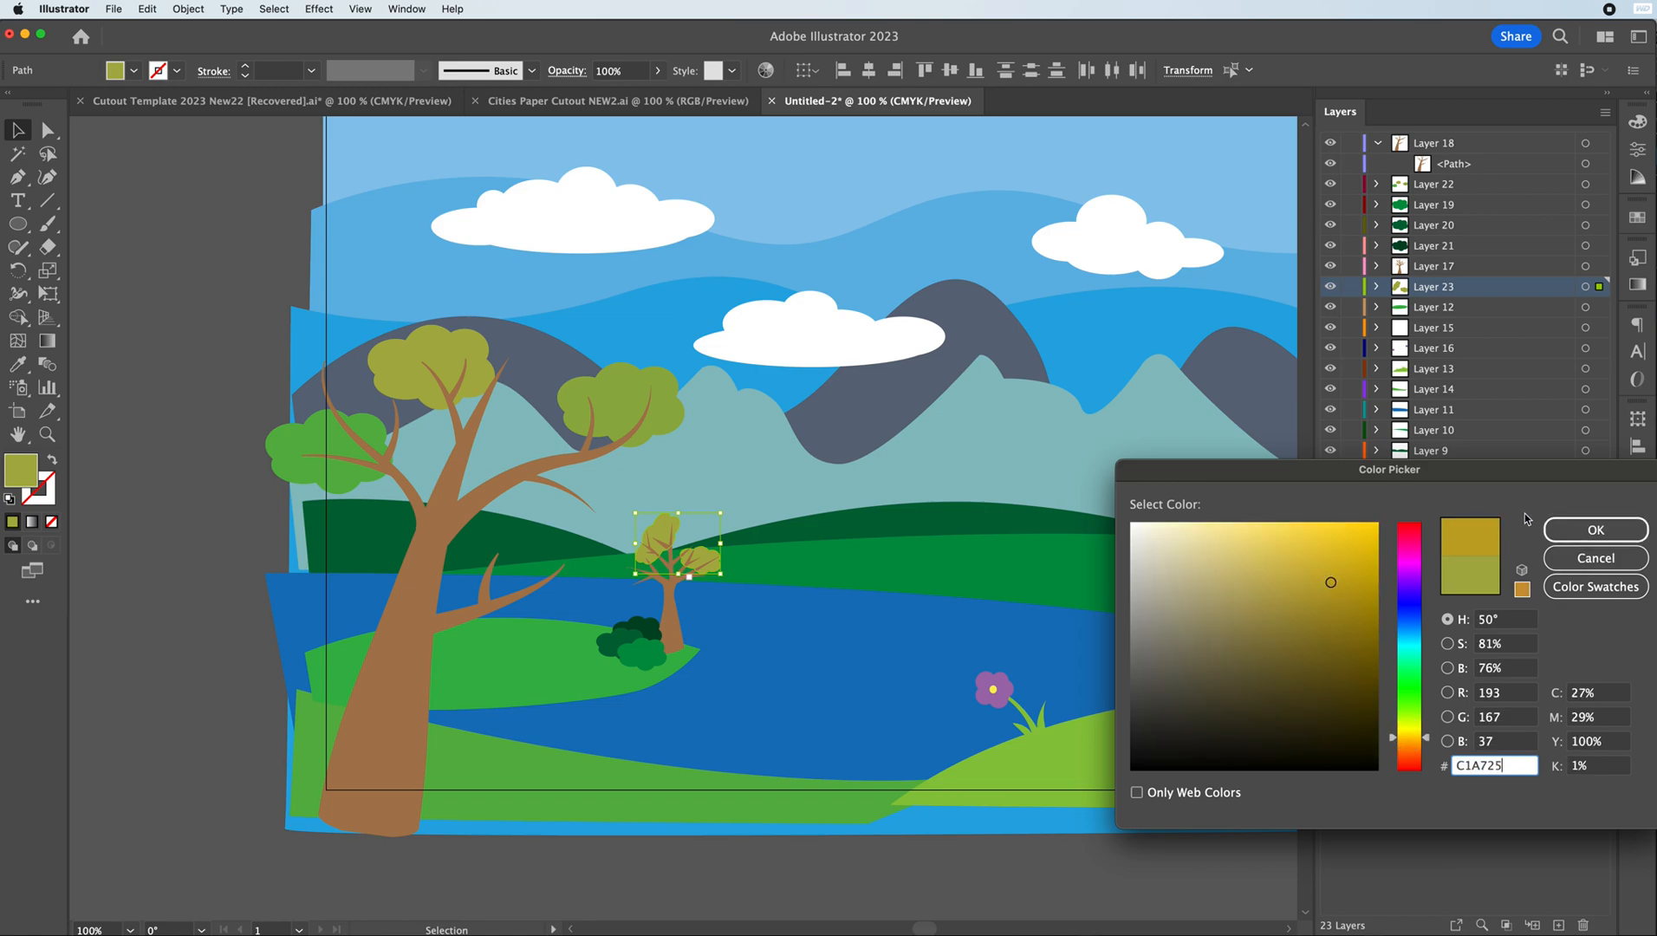
pyautogui.click(1590, 530)
# - Change the fill of the large tree's left foliage shape to bright green 84CE42
pyautogui.click(344, 447)
pyautogui.click(18, 365)
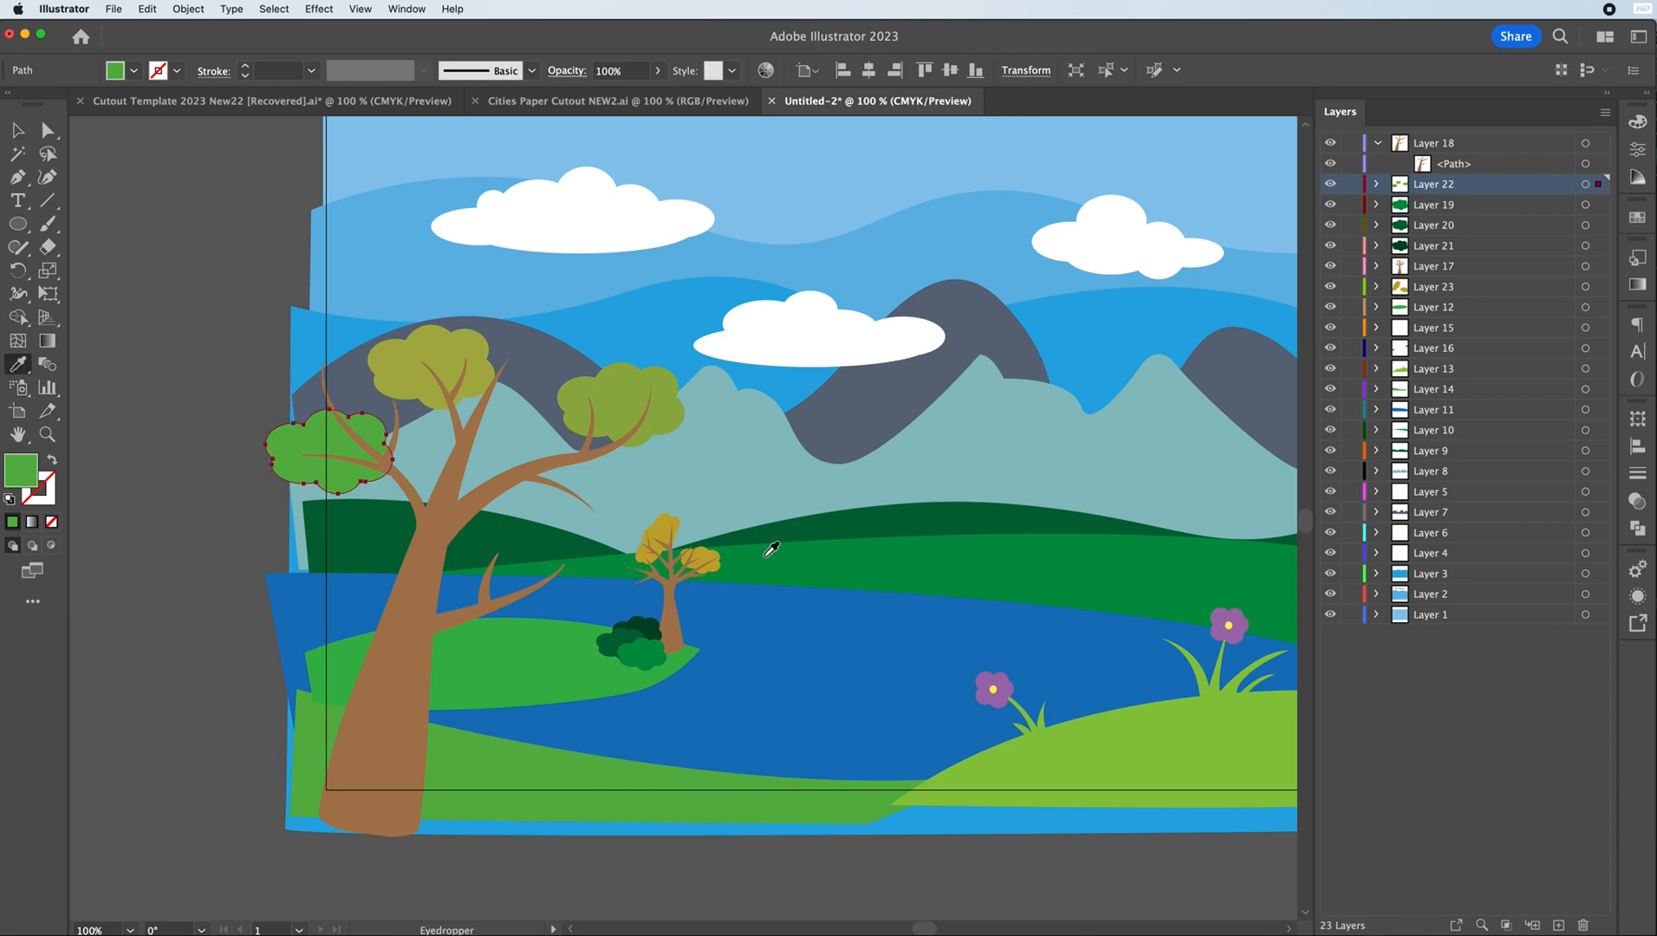
pyautogui.click(664, 523)
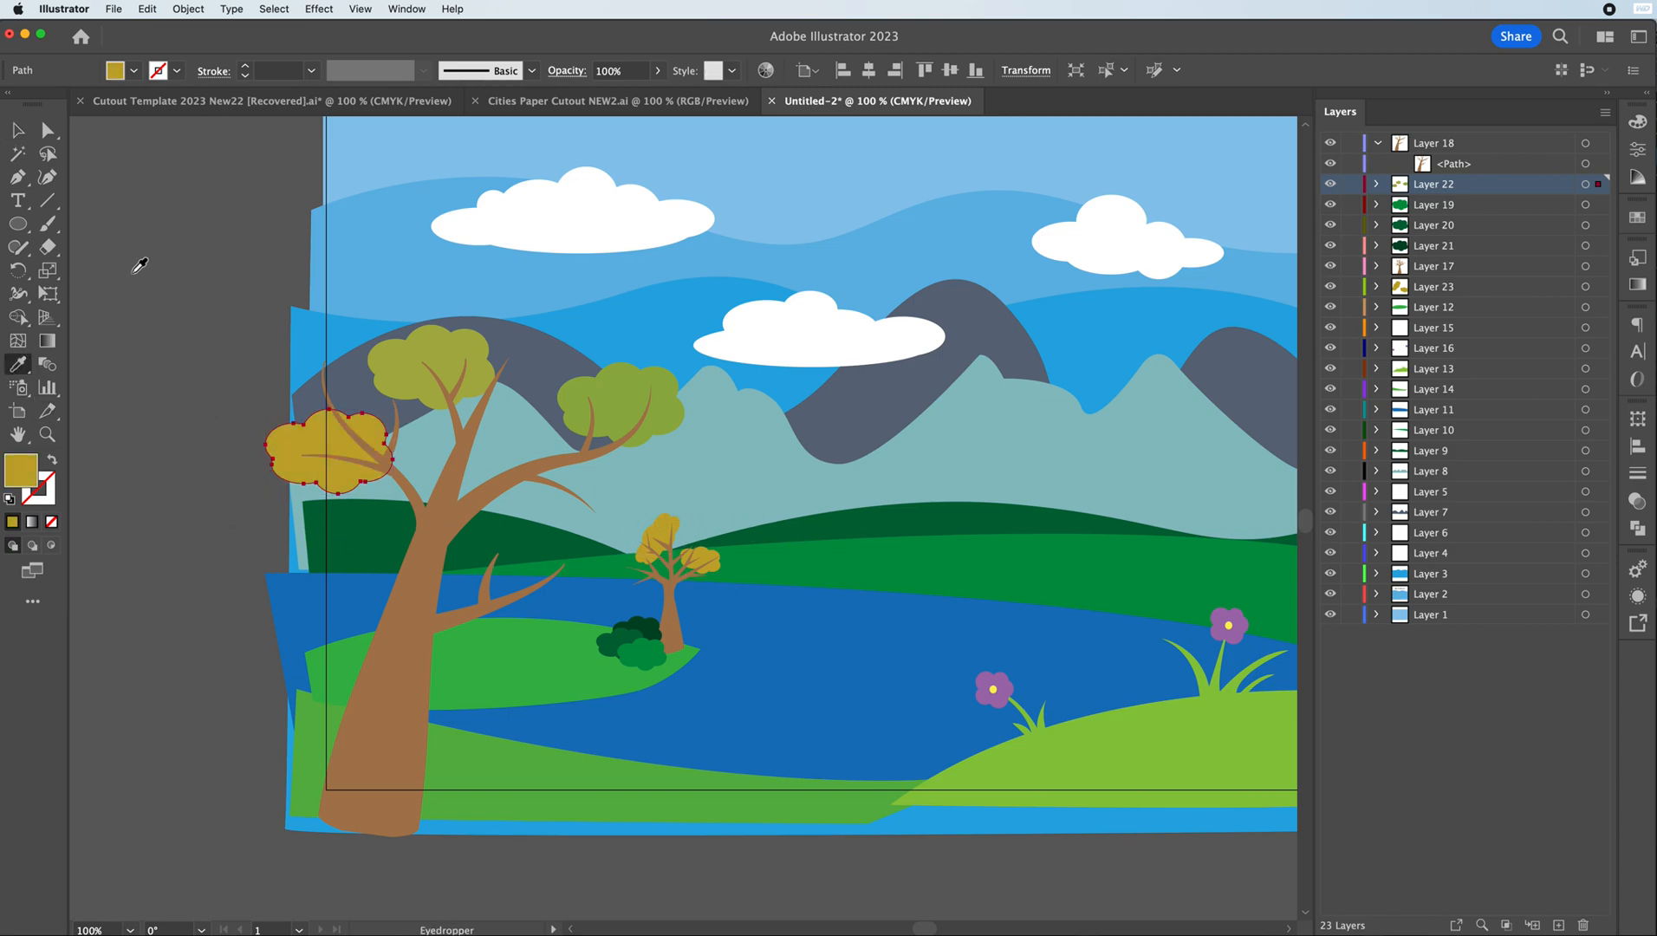
pyautogui.doubleClick(15, 479)
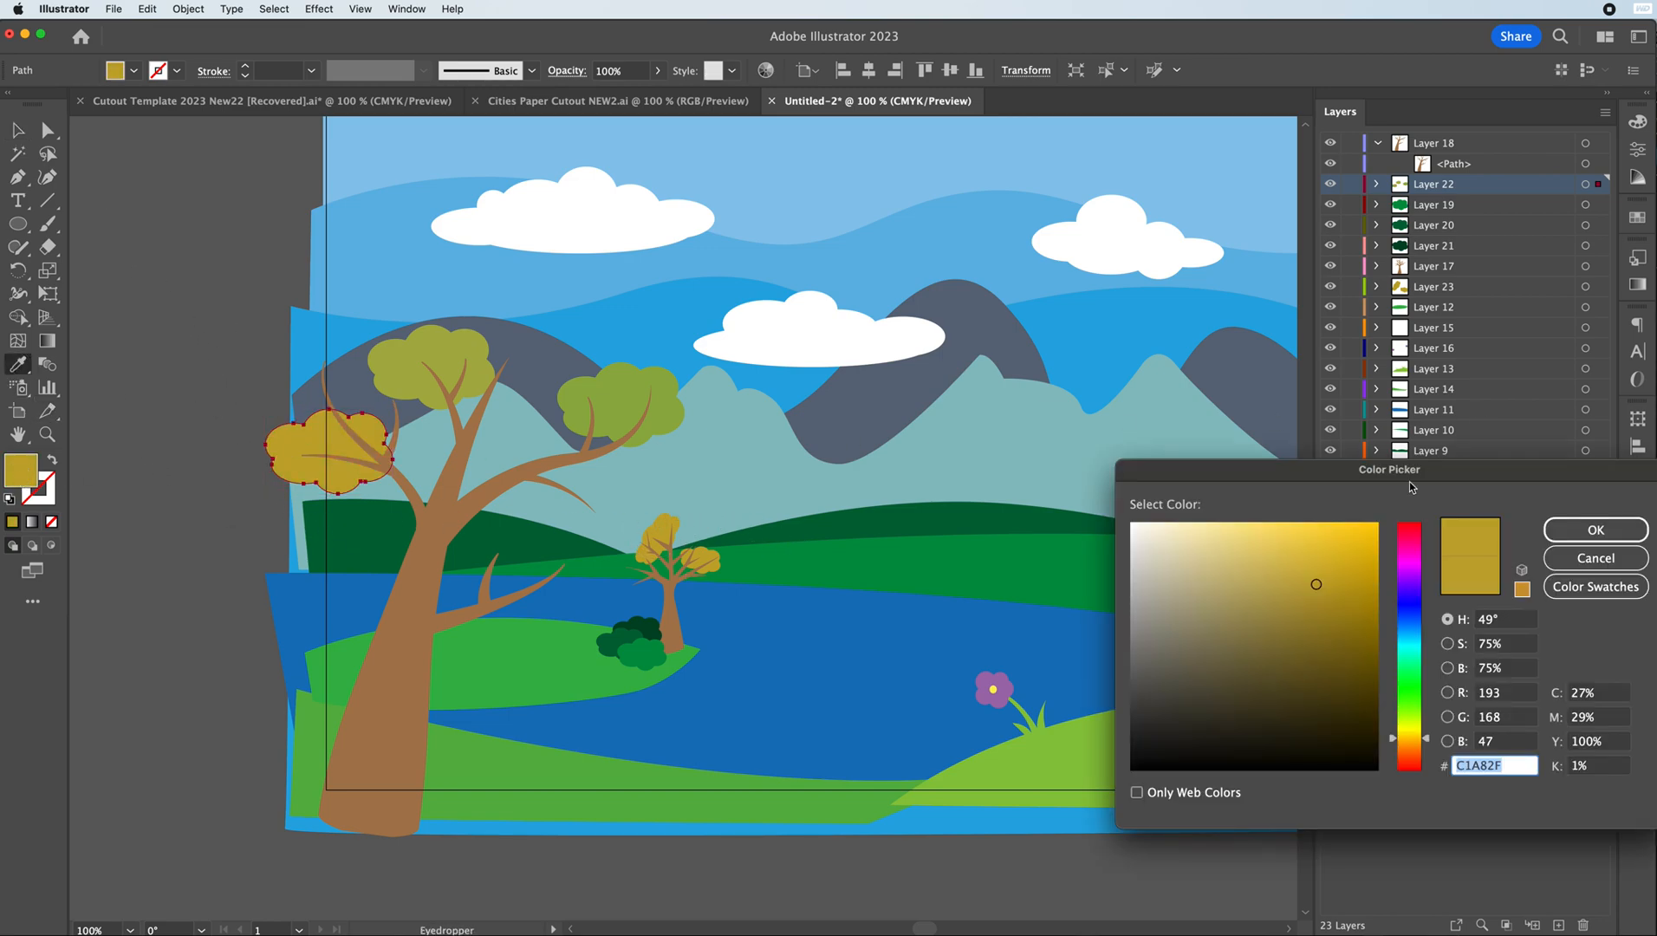
pyautogui.moveTo(1414, 703); pyautogui.dragTo(1413, 707)
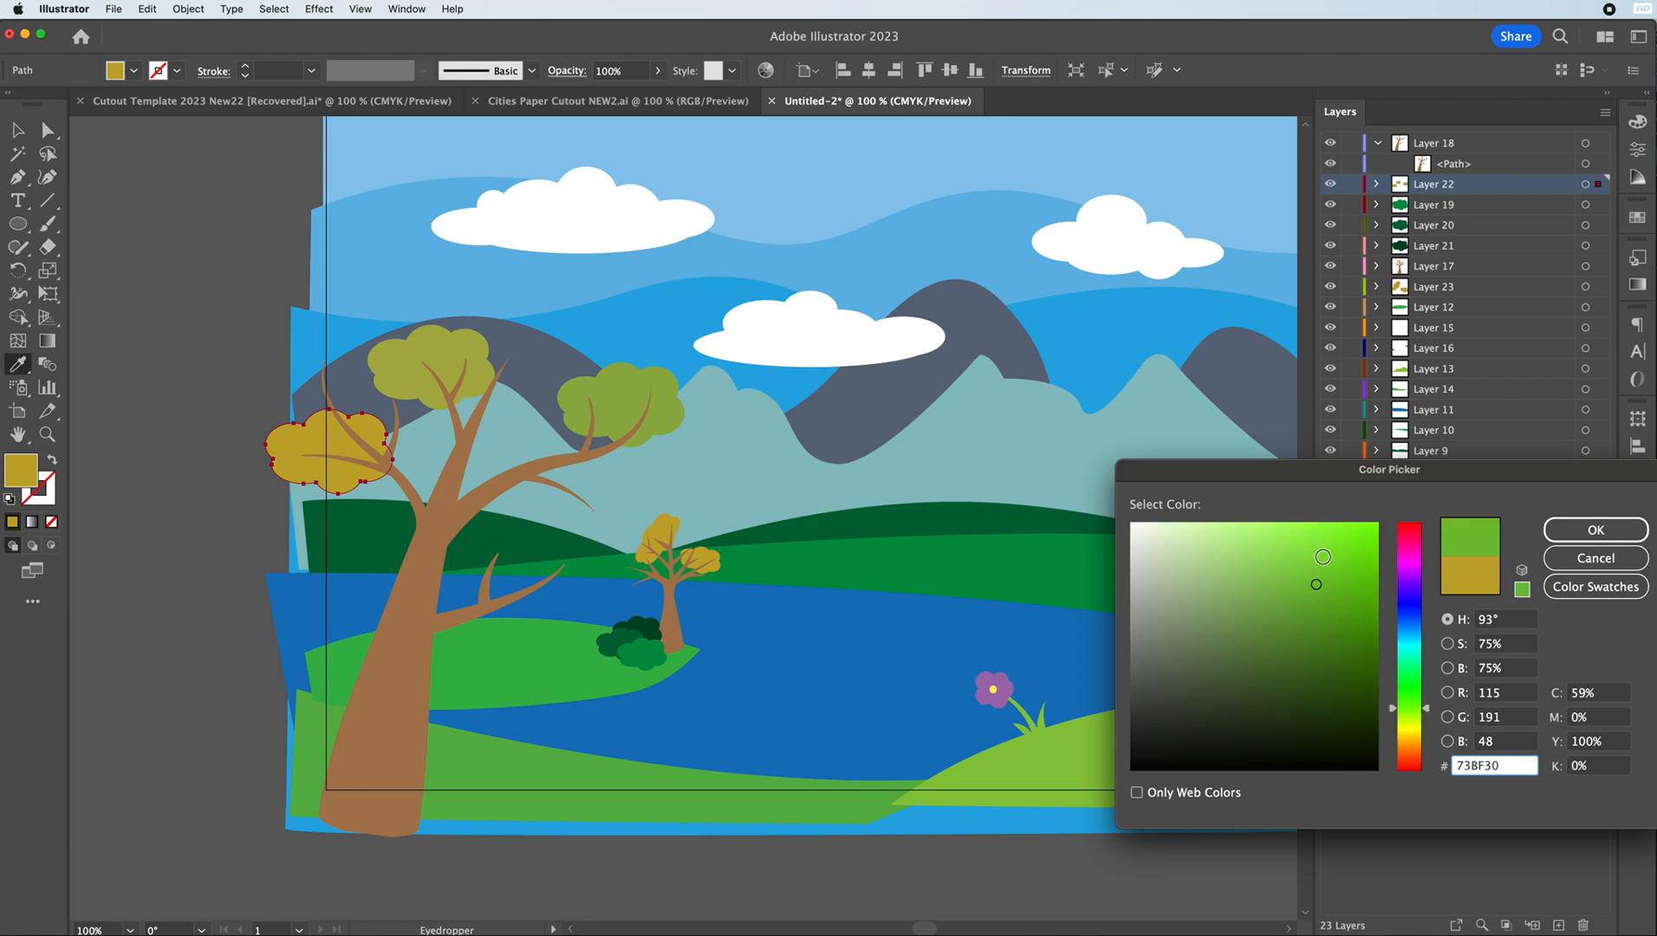
pyautogui.click(1559, 529)
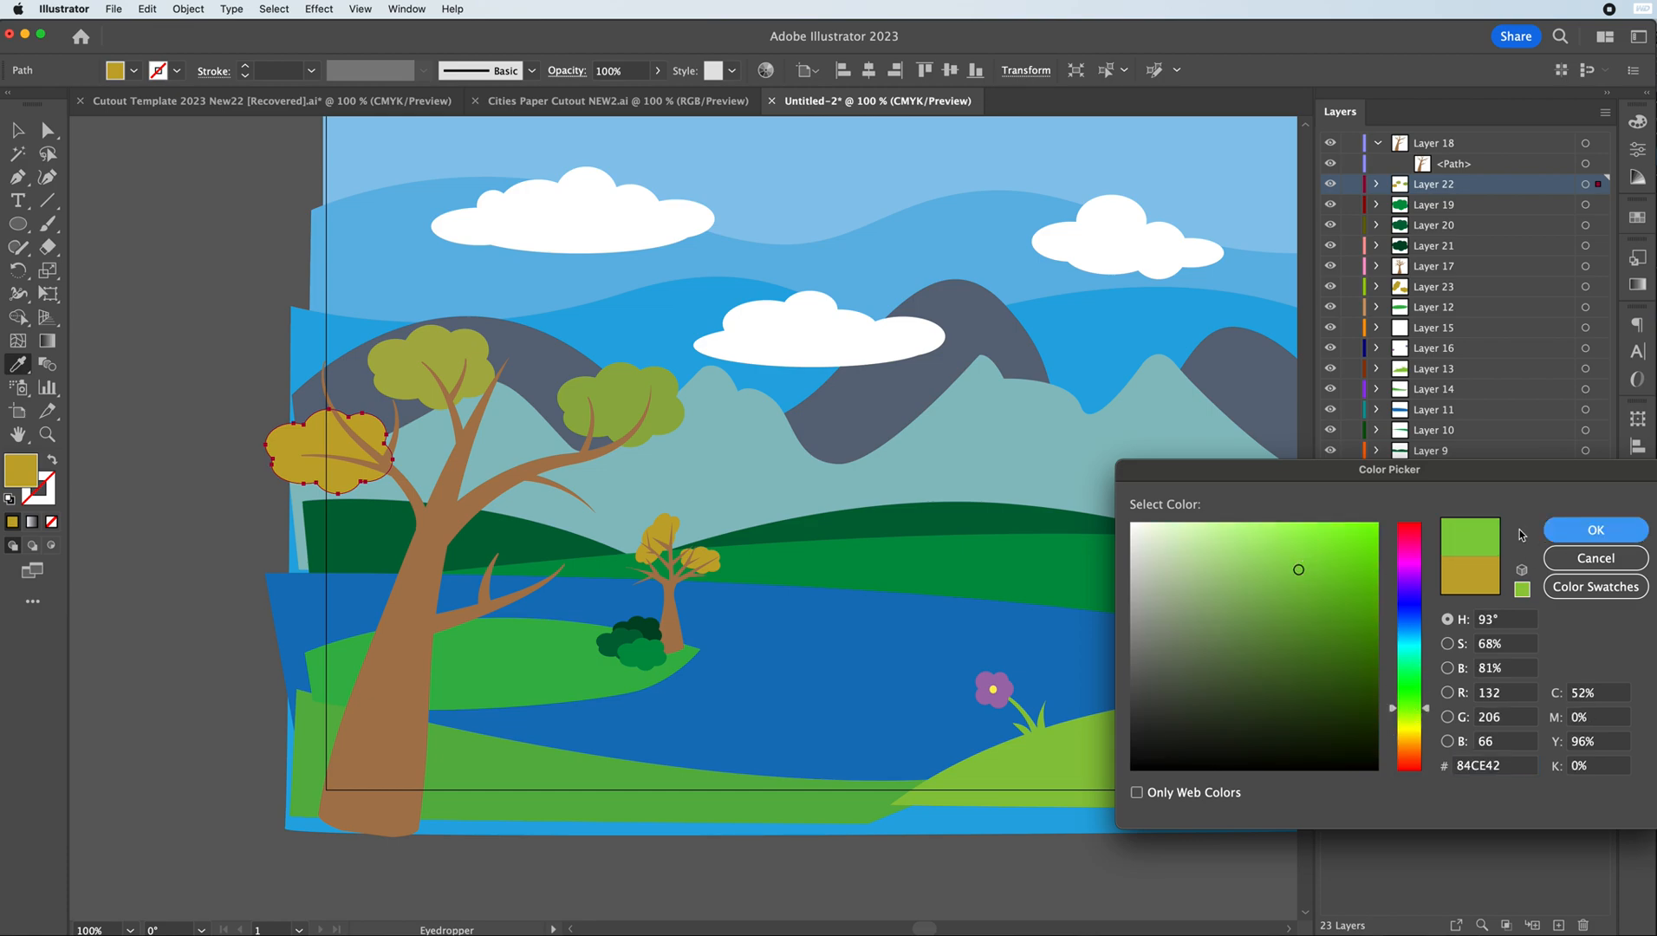
pyautogui.click(17, 130)
pyautogui.click(96, 174)
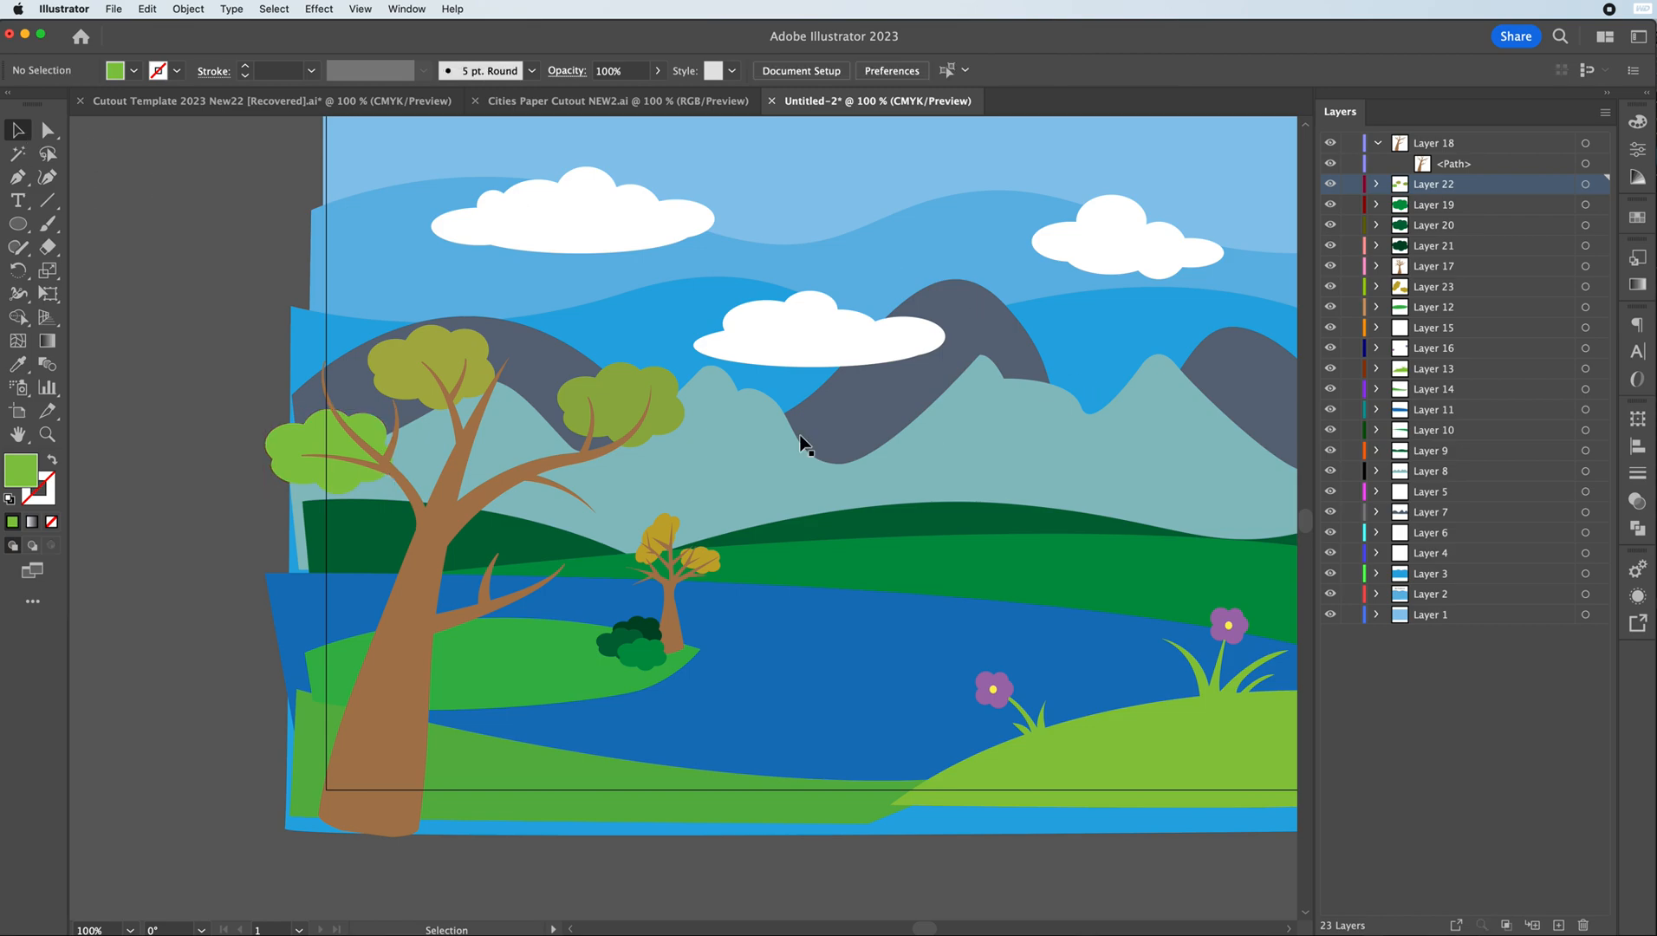
# - Add a new layer above Layer 22 and draw a rectangle about 0.74 in wide on the distant green hills
pyautogui.moveTo(930, 929)
pyautogui.mouseDown()
pyautogui.moveTo(951, 929)
pyautogui.moveTo(934, 928)
pyautogui.mouseUp()
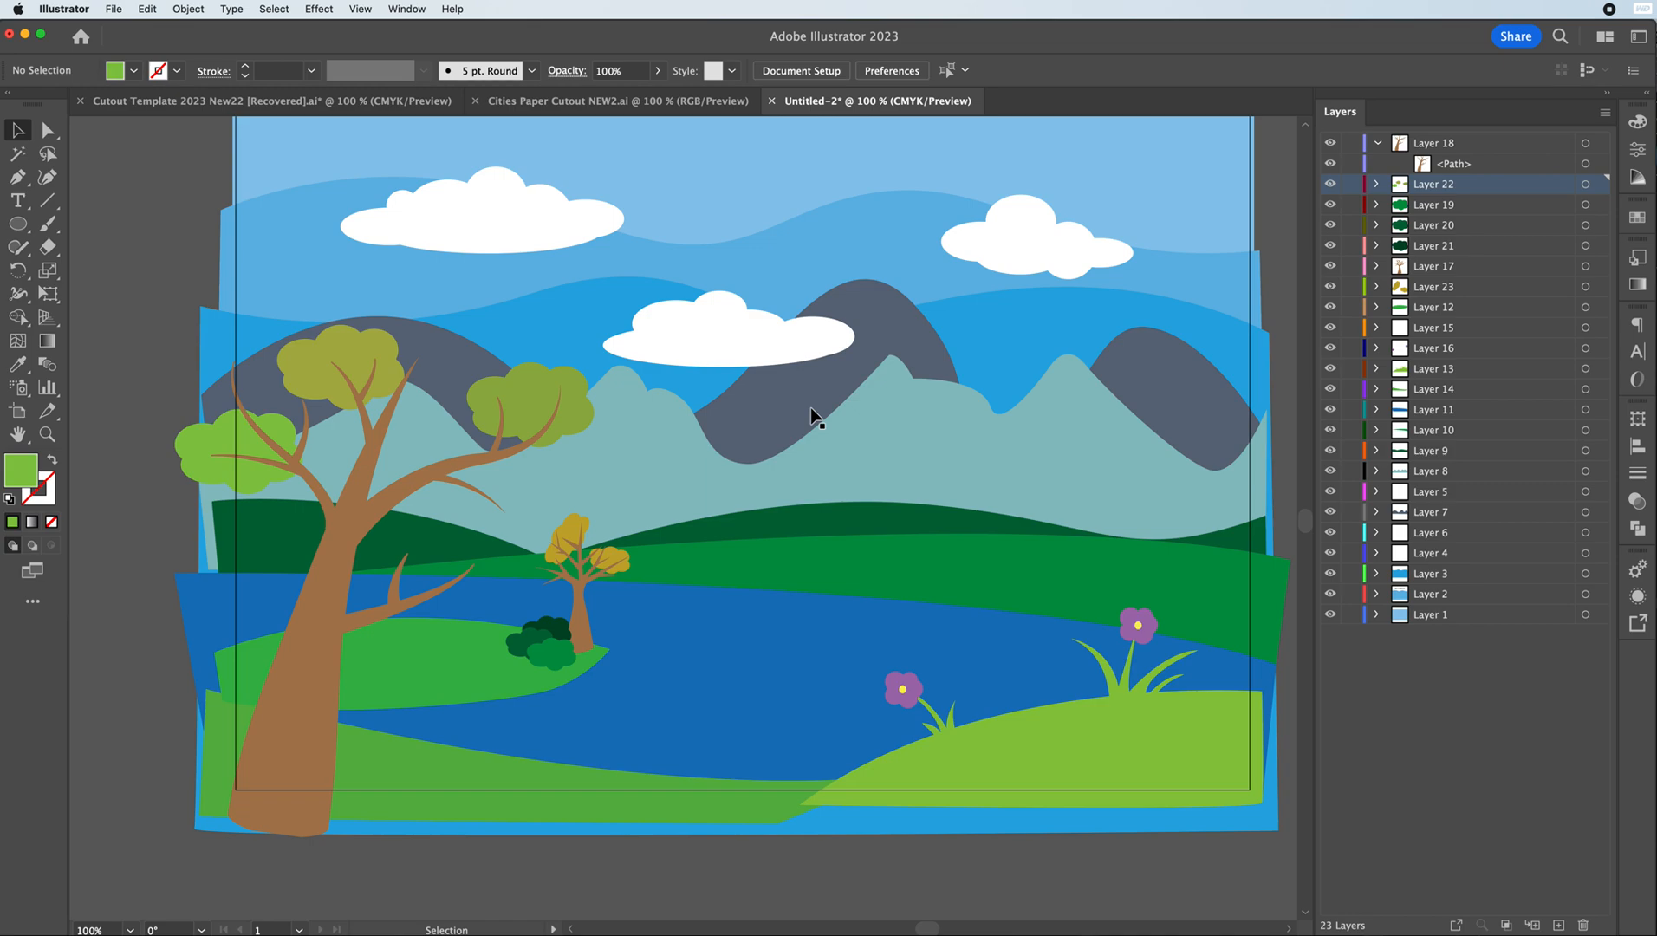
pyautogui.click(18, 223)
pyautogui.click(1558, 925)
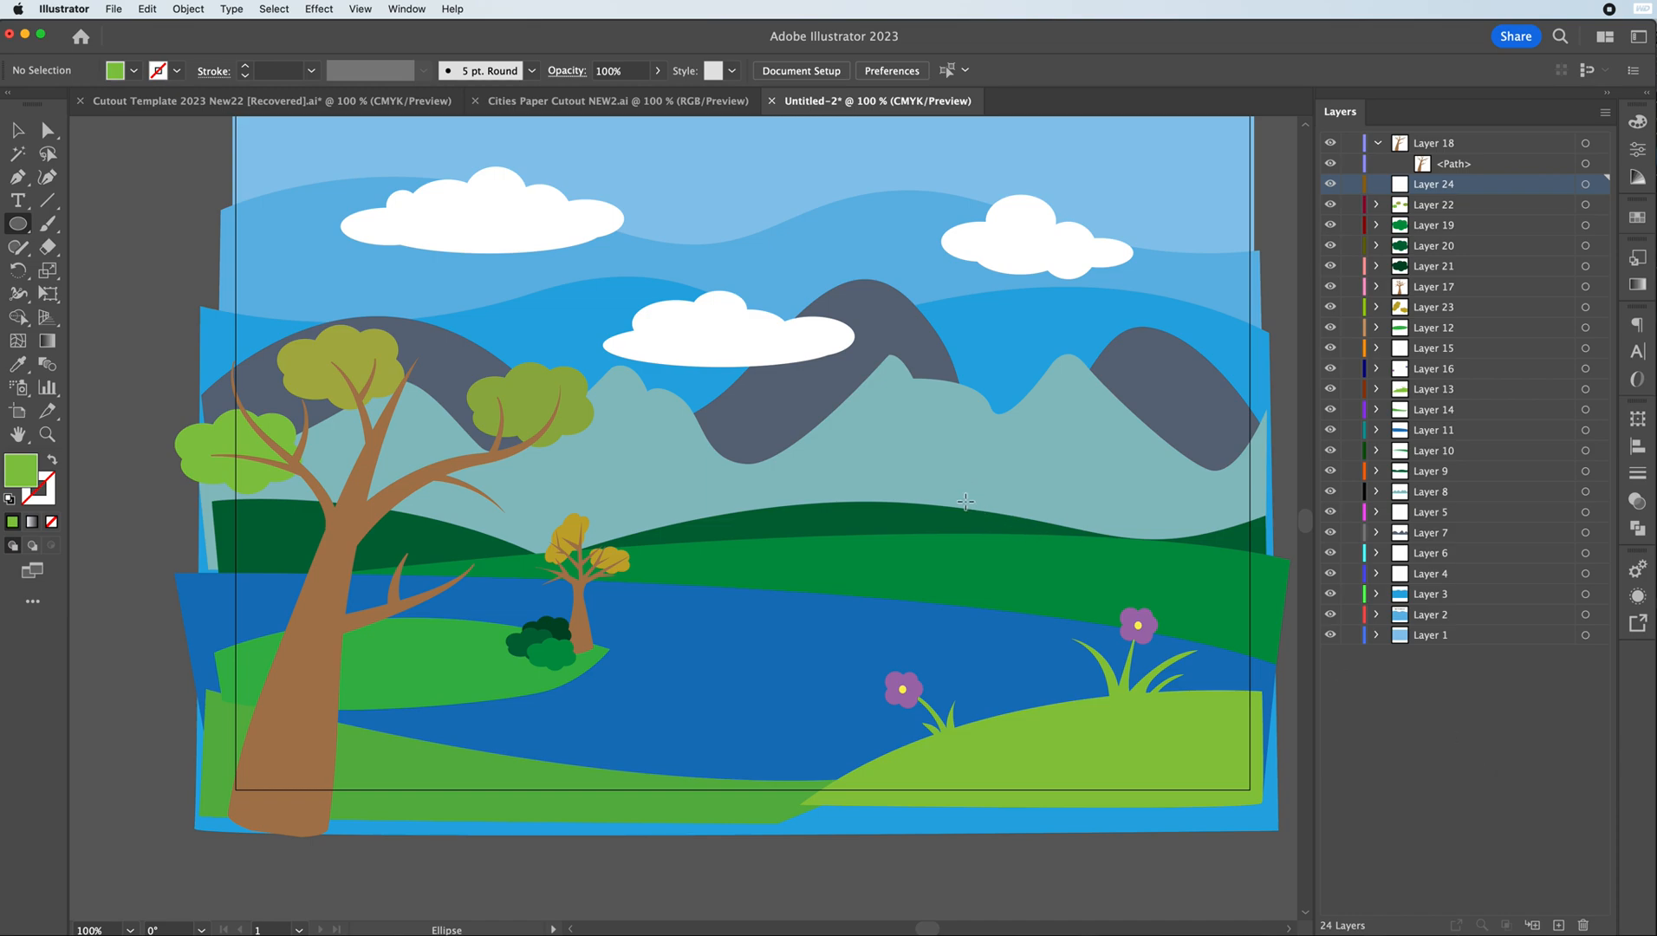
pyautogui.moveTo(981, 501)
pyautogui.mouseDown()
pyautogui.moveTo(1064, 568)
pyautogui.moveTo(1039, 570)
pyautogui.mouseUp()
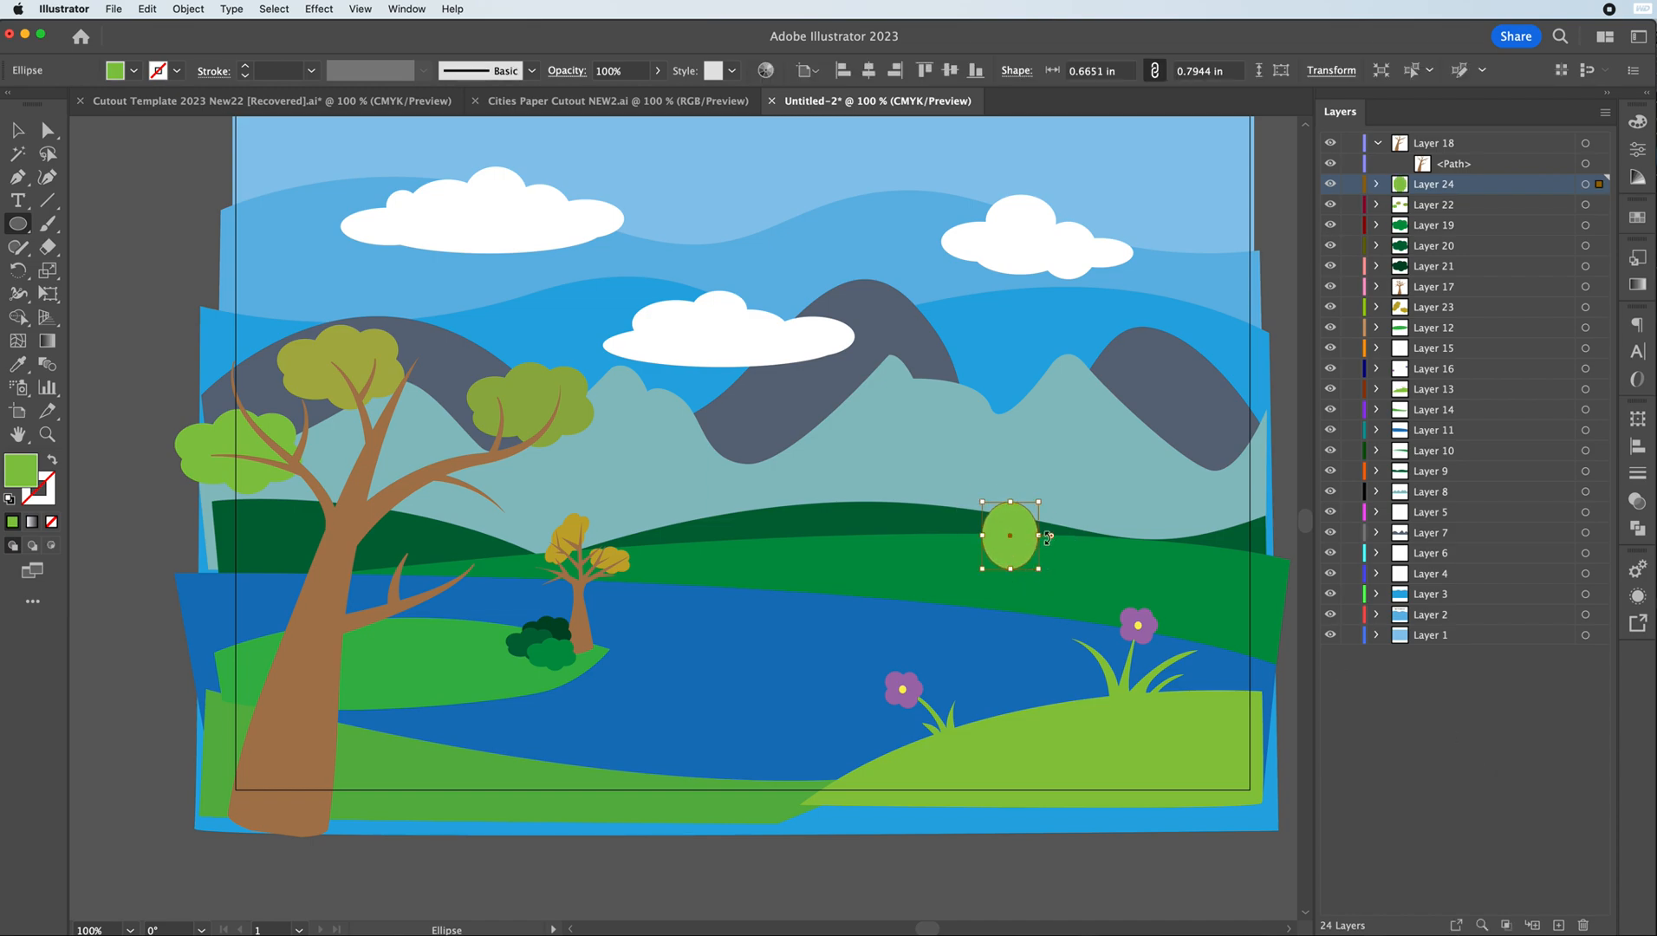
pyautogui.press('super+z')
pyautogui.moveTo(17, 224); pyautogui.dragTo(130, 225)
pyautogui.moveTo(967, 509); pyautogui.dragTo(1031, 569)
# - Slant the rectangle by raising its two left corner anchor points slightly
pyautogui.click(47, 130)
pyautogui.click(967, 511)
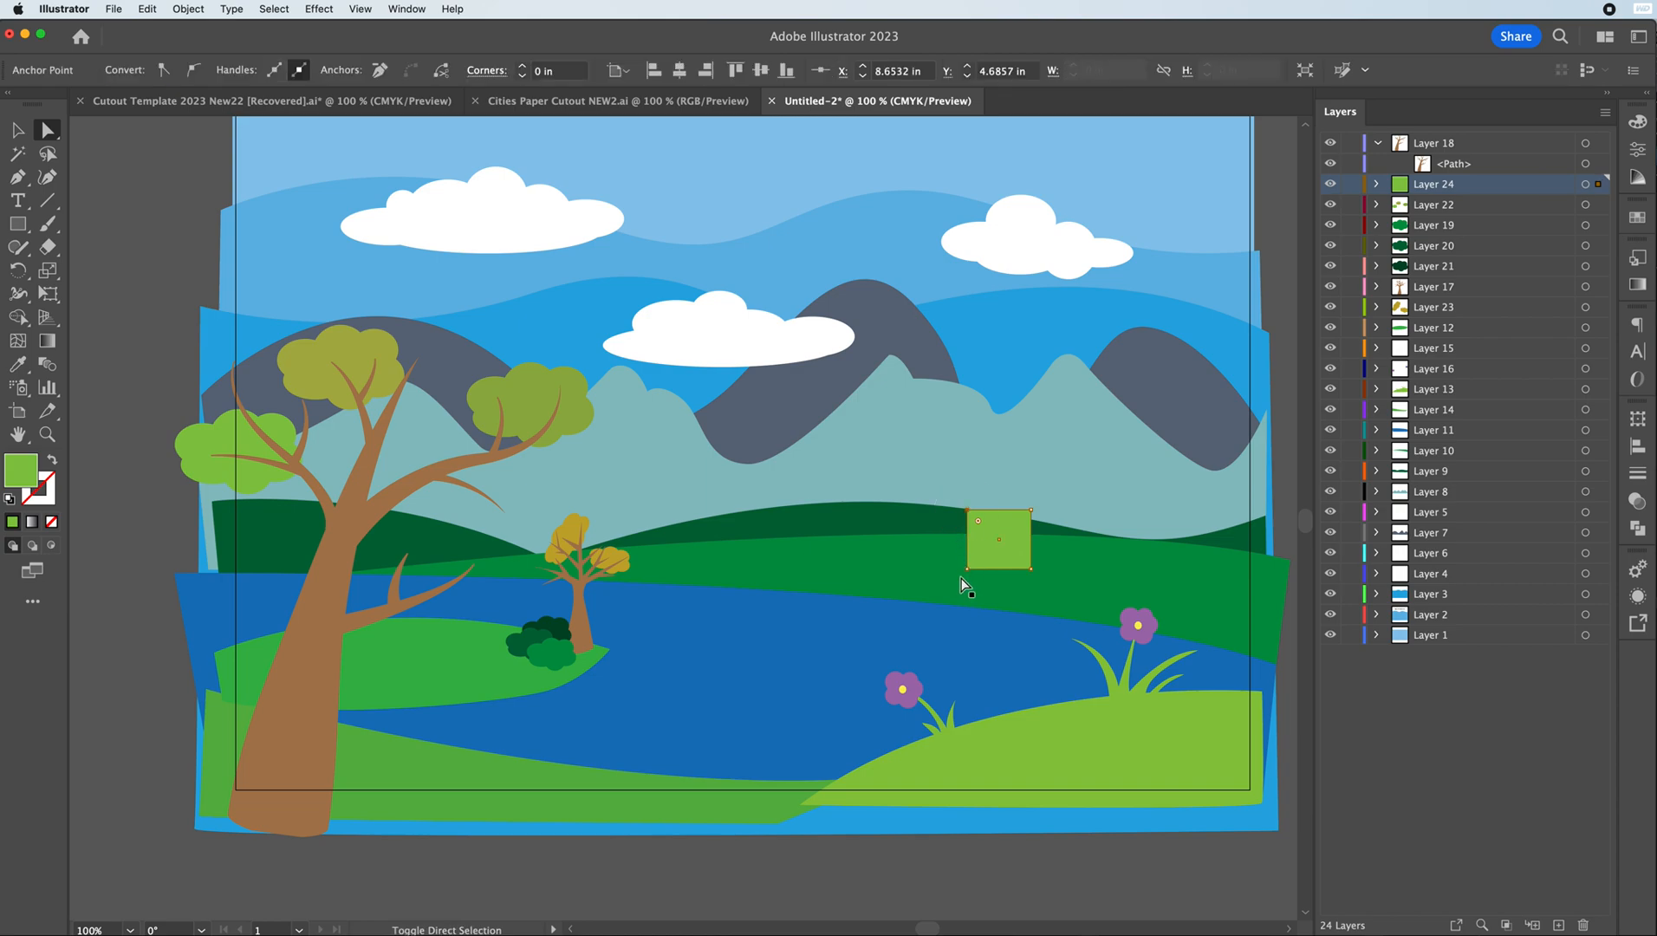
pyautogui.moveTo(970, 571); pyautogui.dragTo(968, 559)
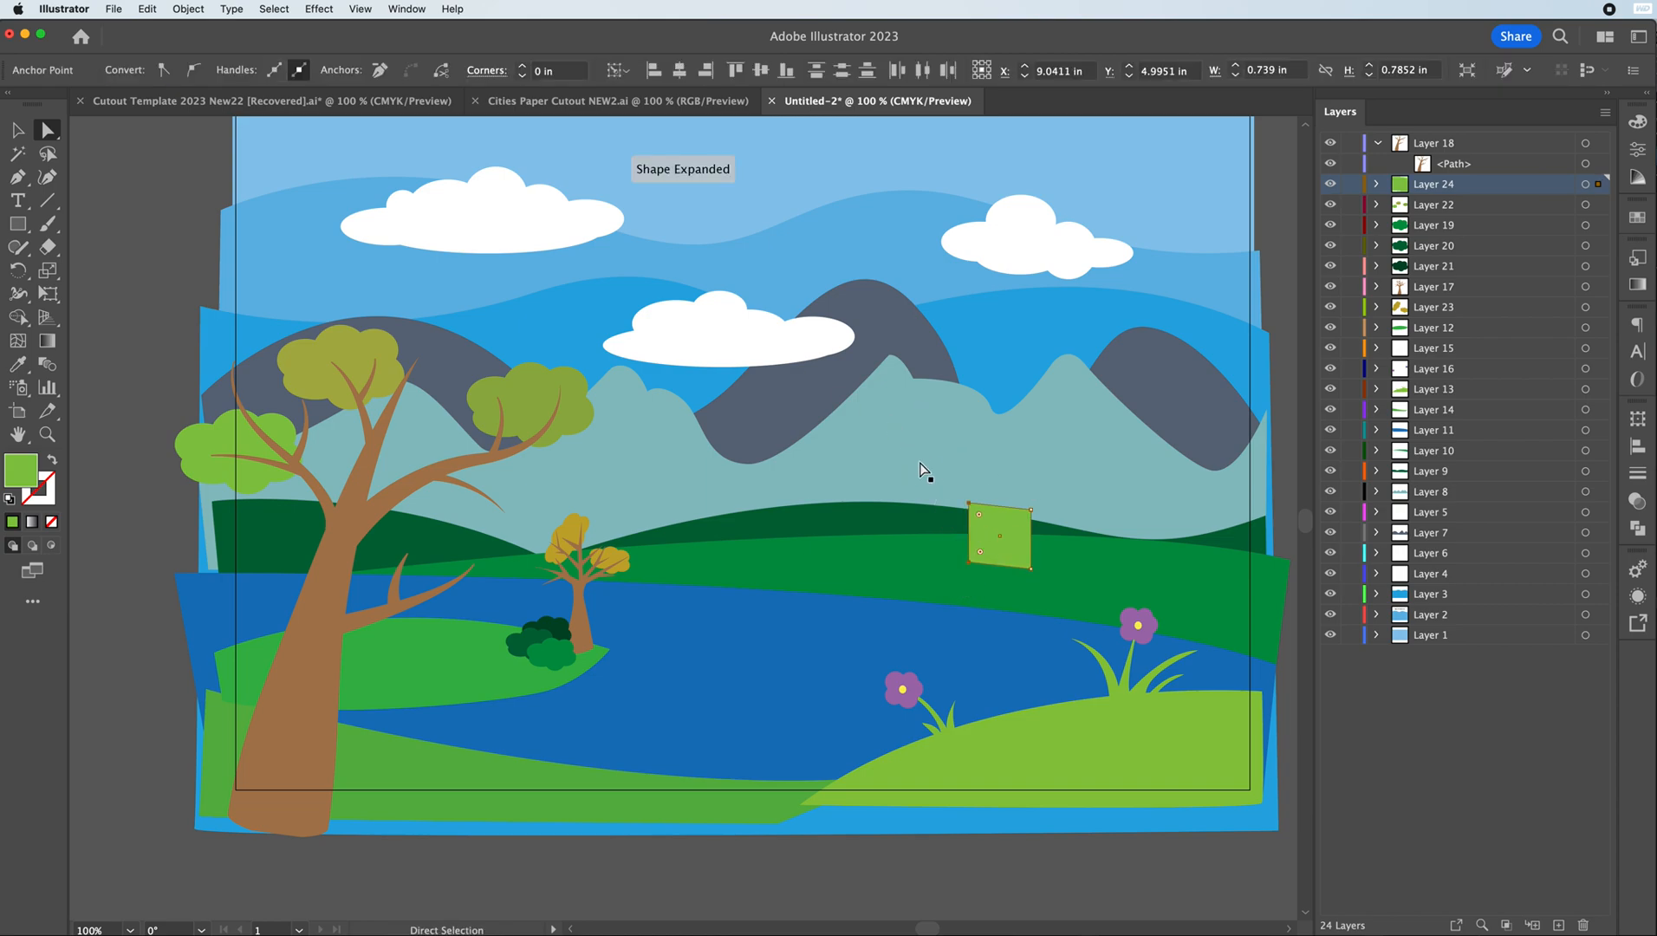
# - Fill the slanted rectangle with a very light grey swatch
pyautogui.press('v')
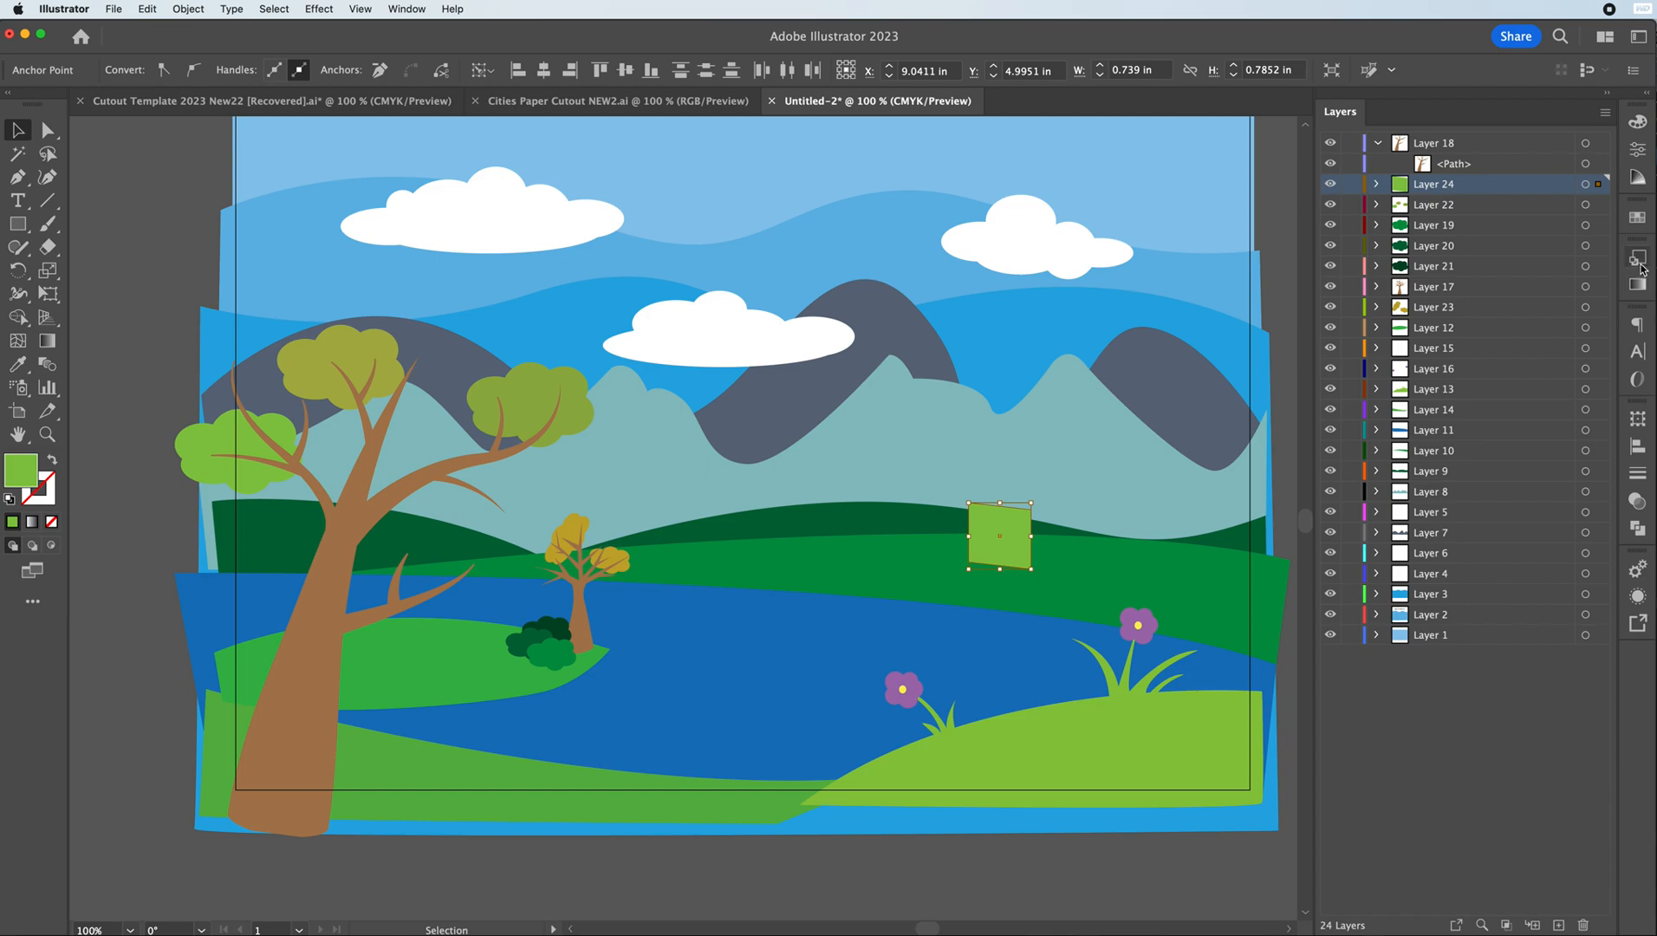
pyautogui.click(1638, 217)
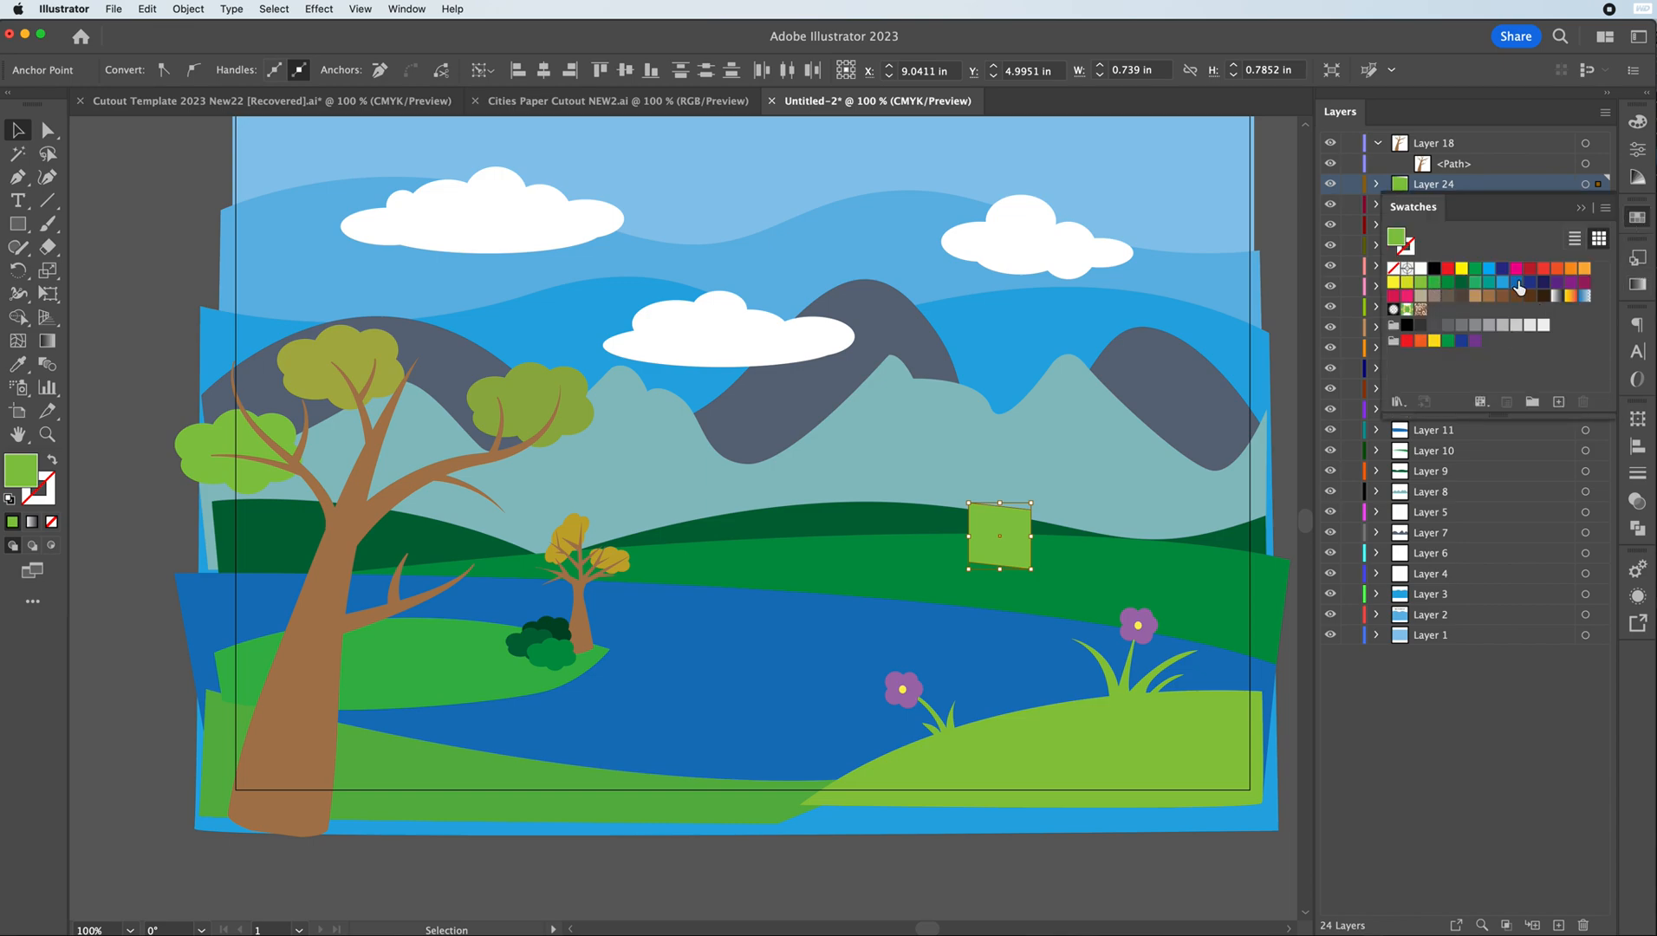
pyautogui.click(1530, 327)
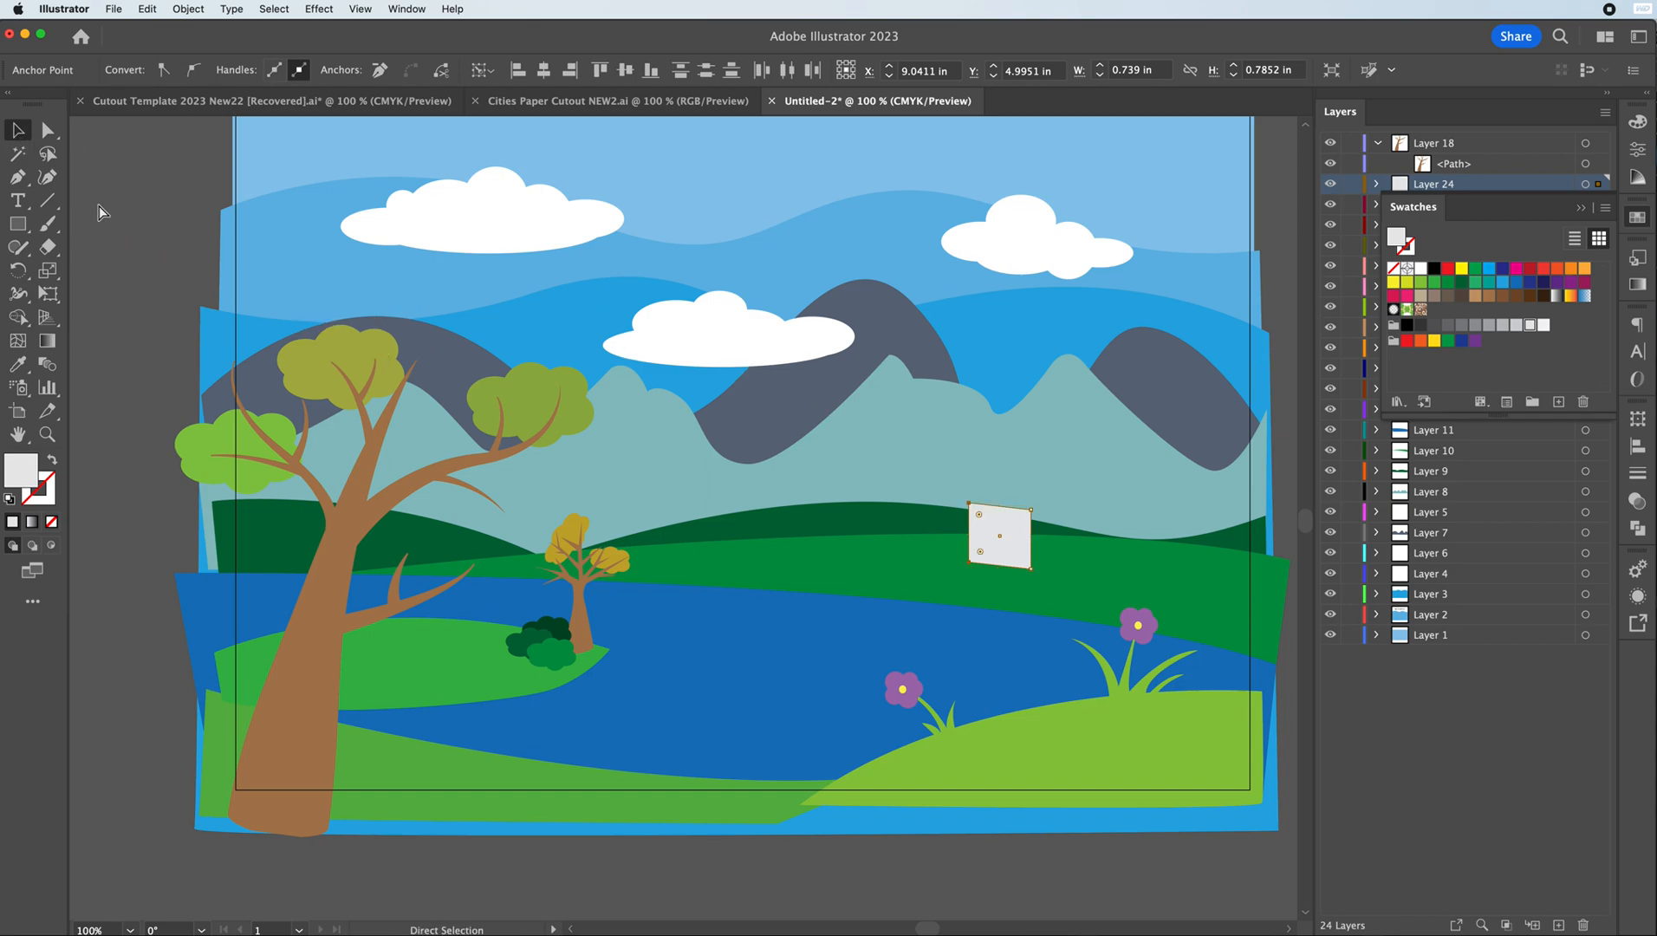
# - Add a new layer above Layer 24 and draw a wider light grey rectangle adjoining the slanted shape's right edge
pyautogui.press('super+equal')
pyautogui.click(17, 177)
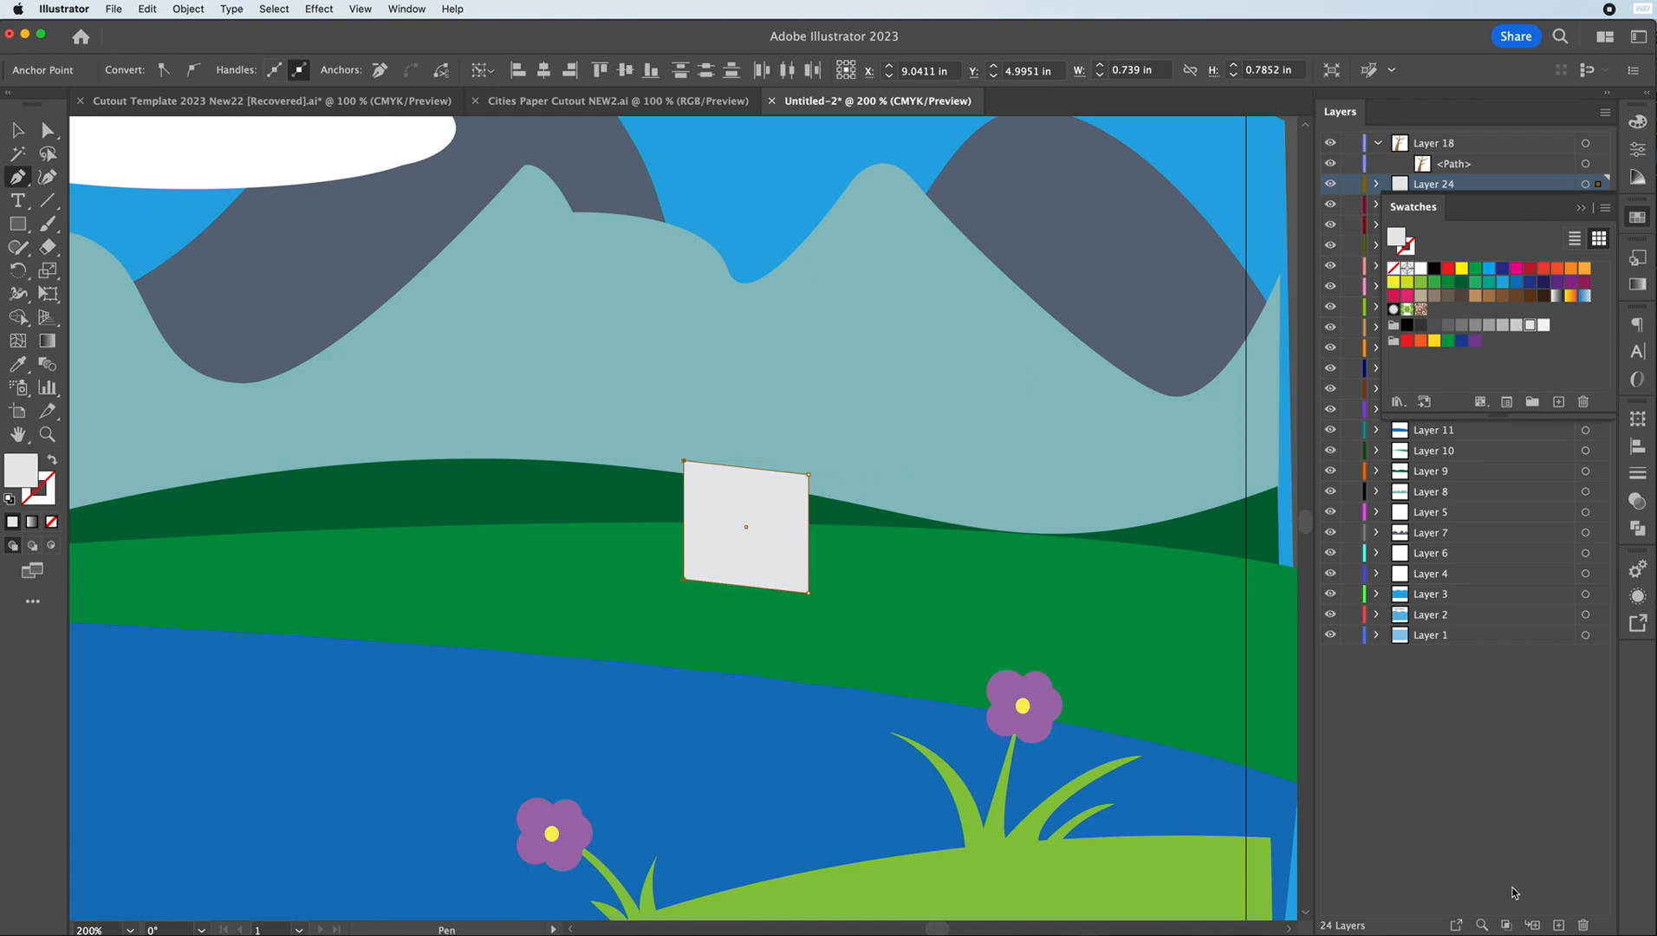
pyautogui.click(1558, 925)
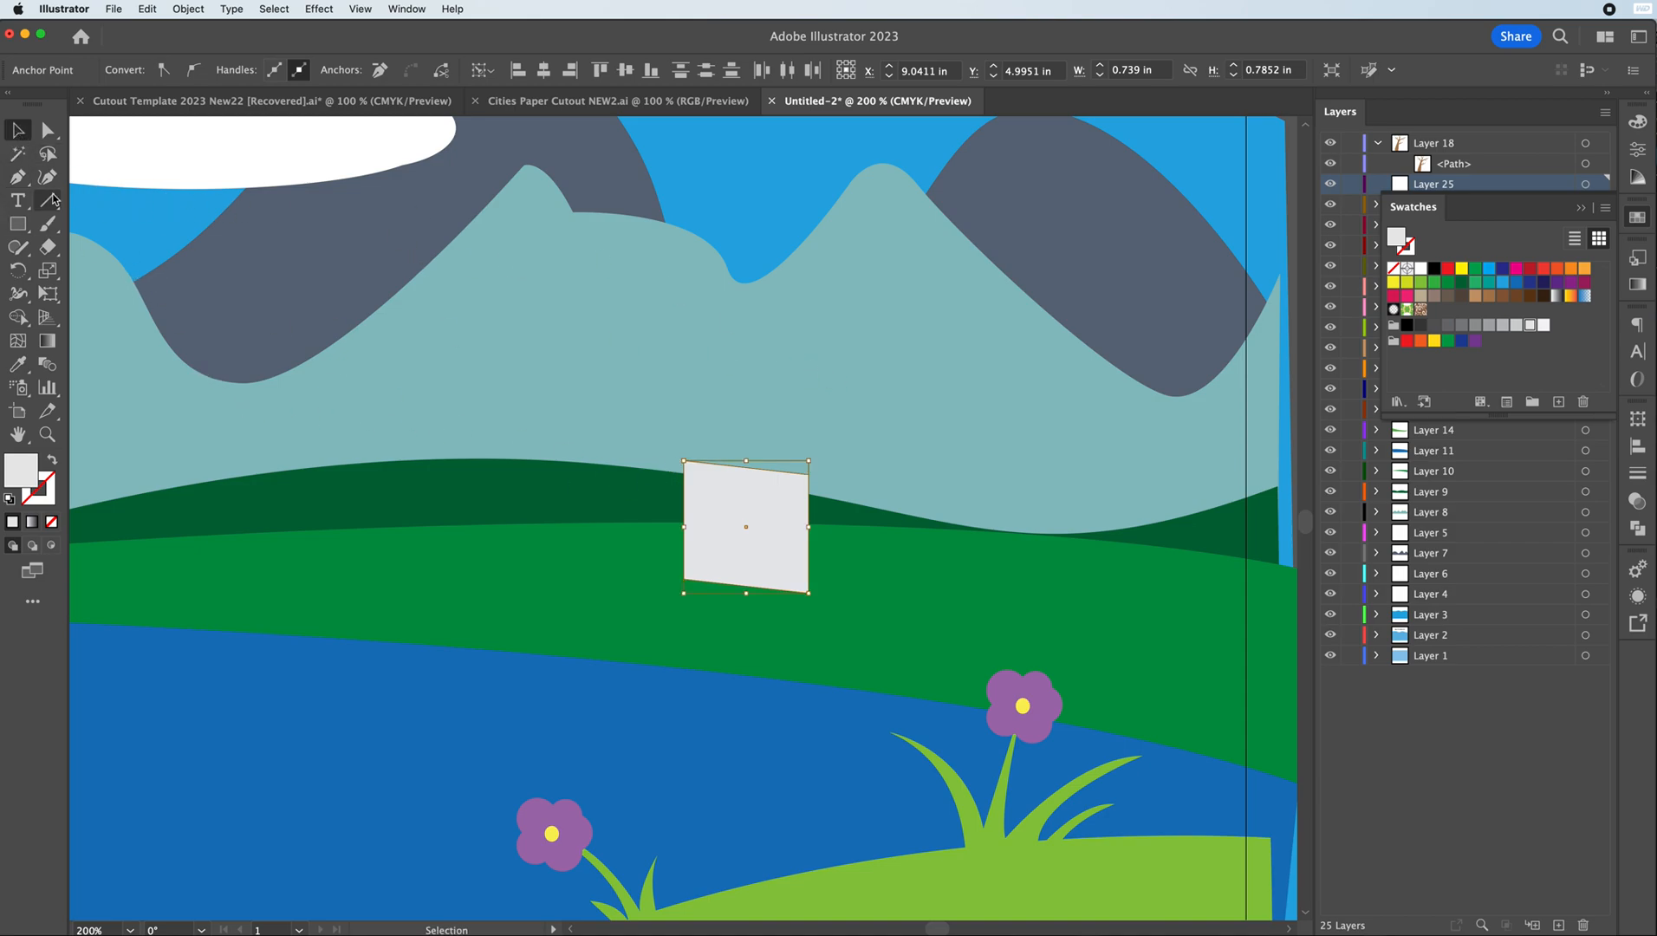
pyautogui.click(17, 225)
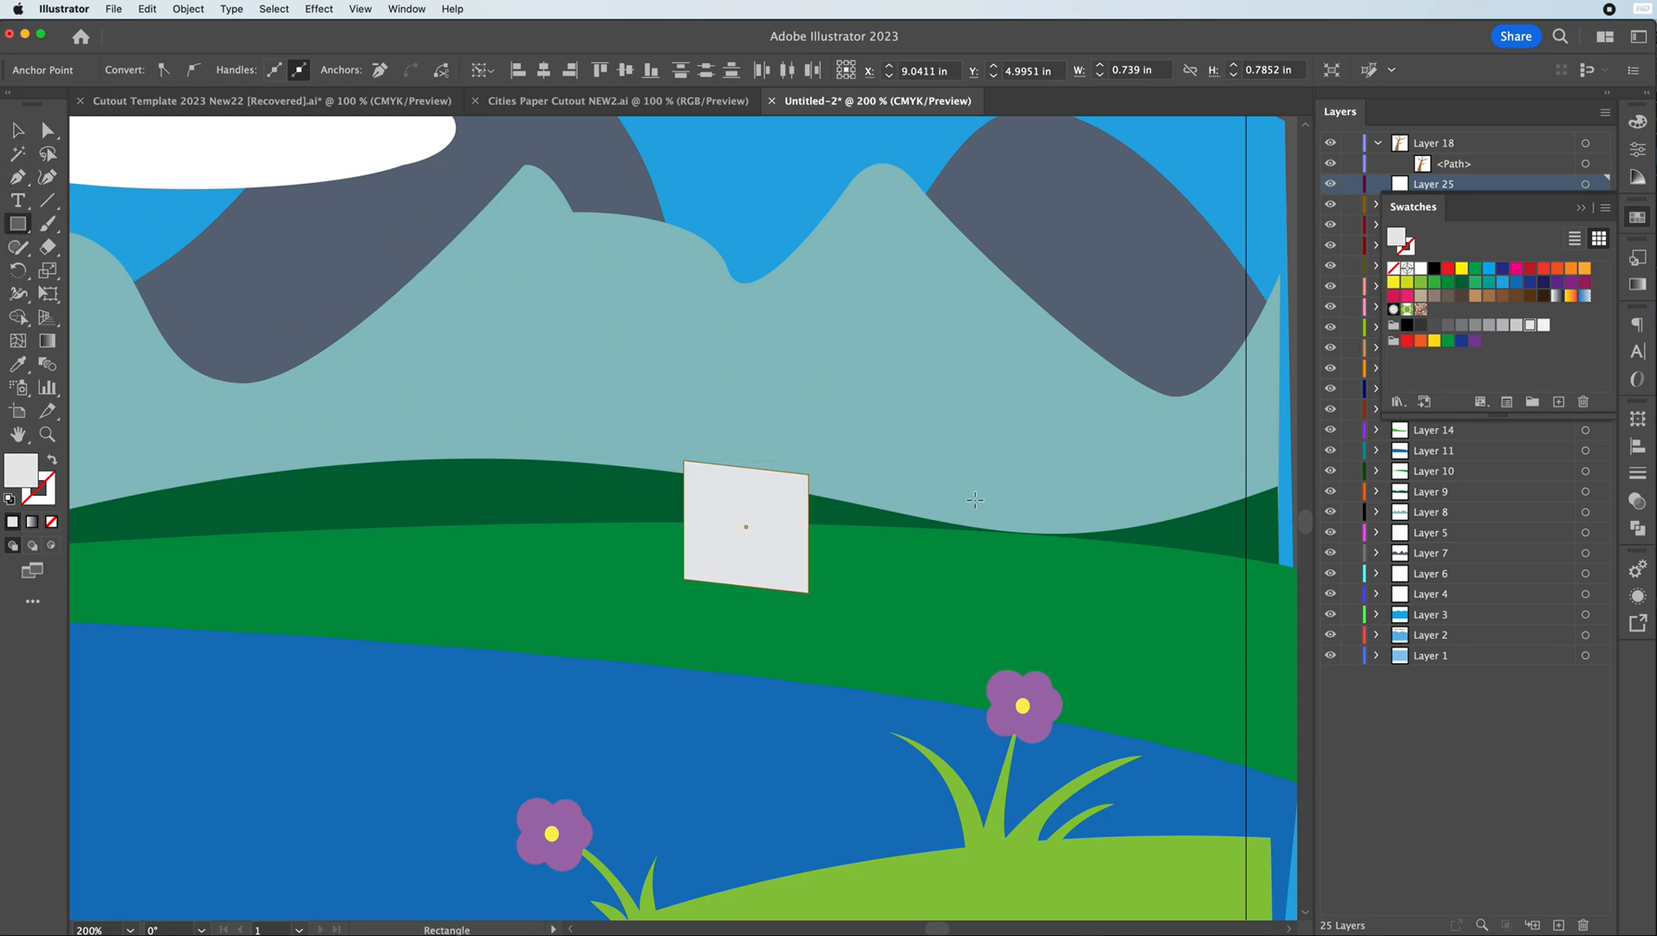
pyautogui.moveTo(808, 475); pyautogui.dragTo(983, 595)
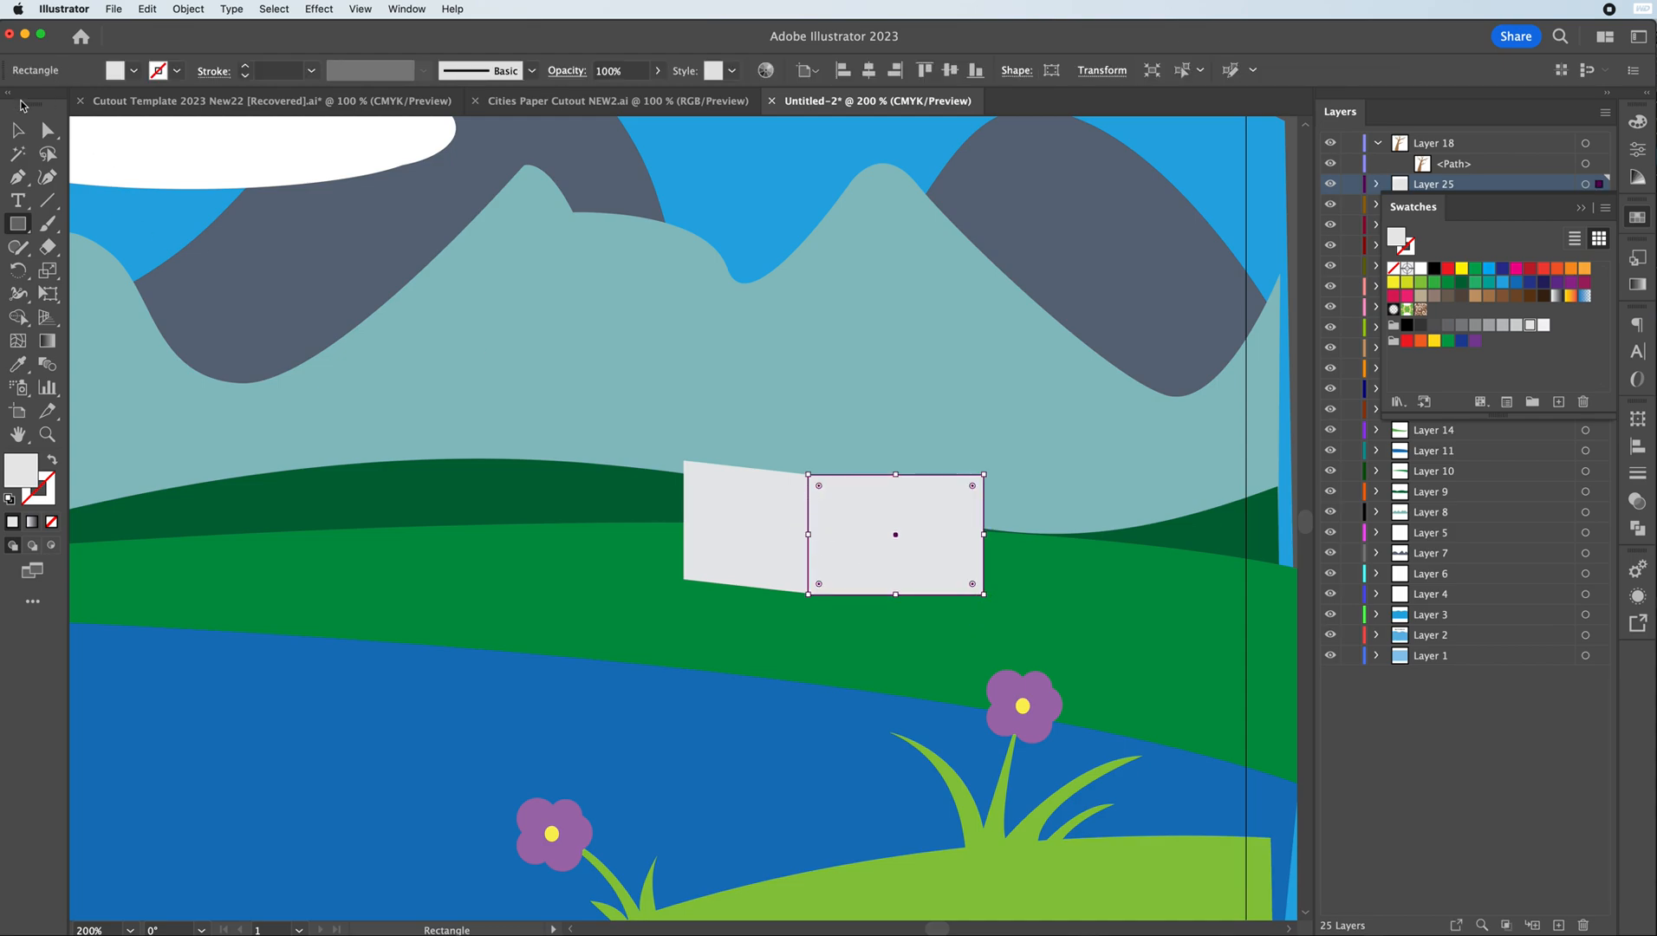
# - Slant the right wall rectangle by raising its two right corner anchor points and shifting them slightly inward
pyautogui.click(47, 130)
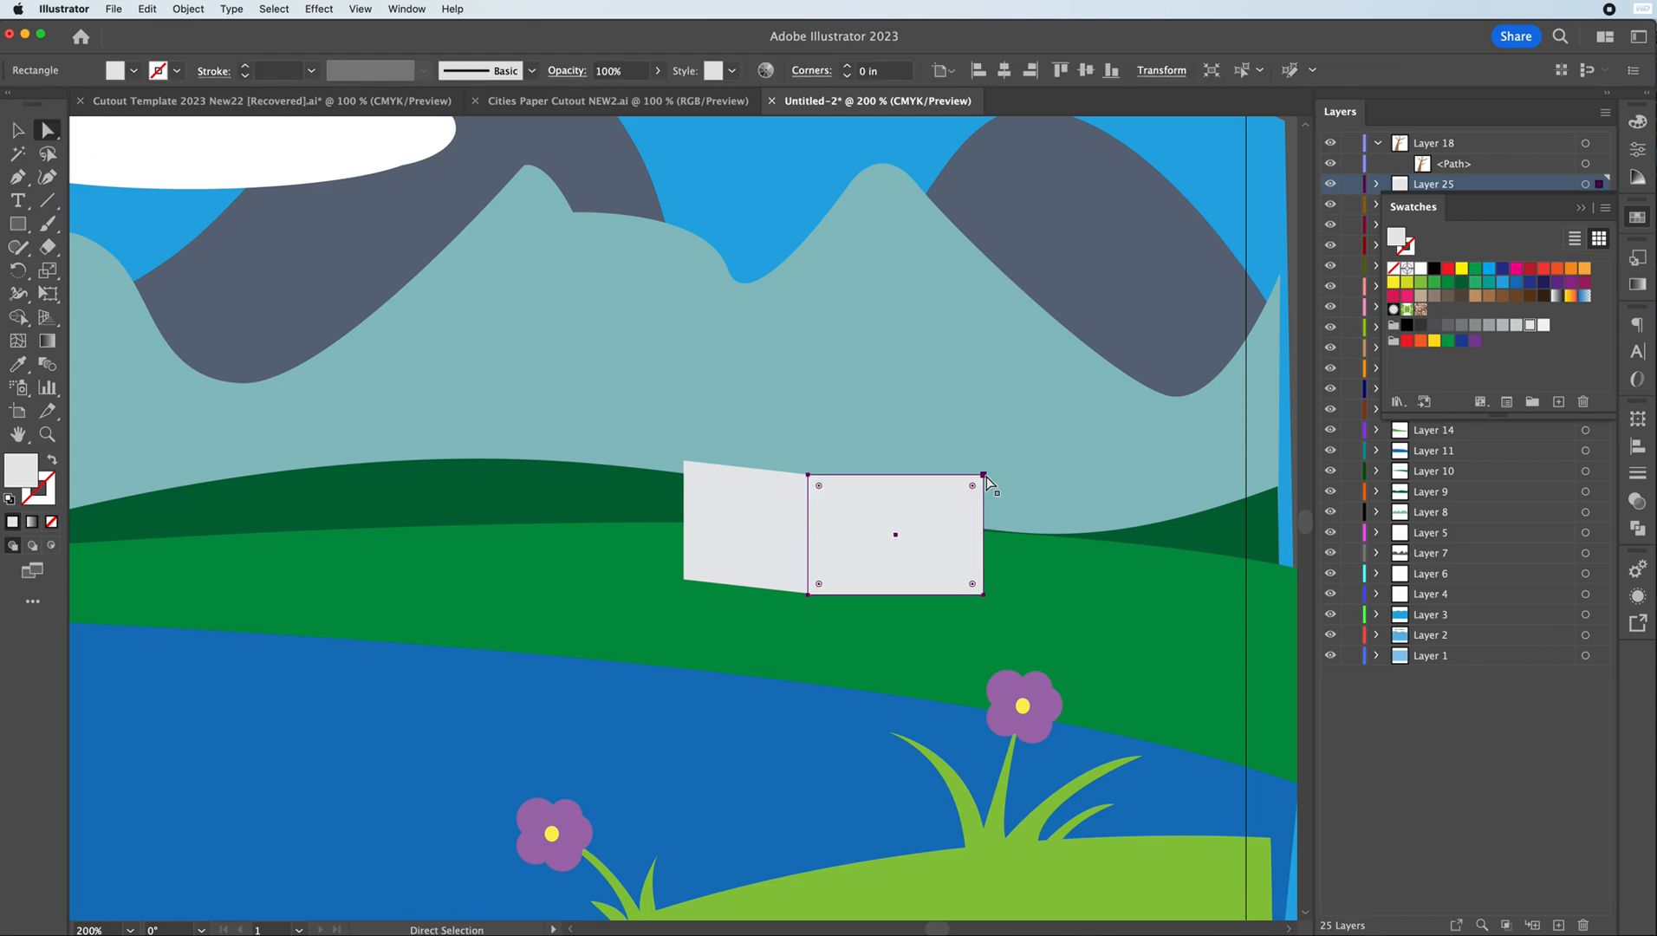
pyautogui.click(984, 476)
pyautogui.keyDown('shift'); pyautogui.click(986, 594); pyautogui.keyUp('shift')
pyautogui.moveTo(986, 595); pyautogui.dragTo(977, 565)
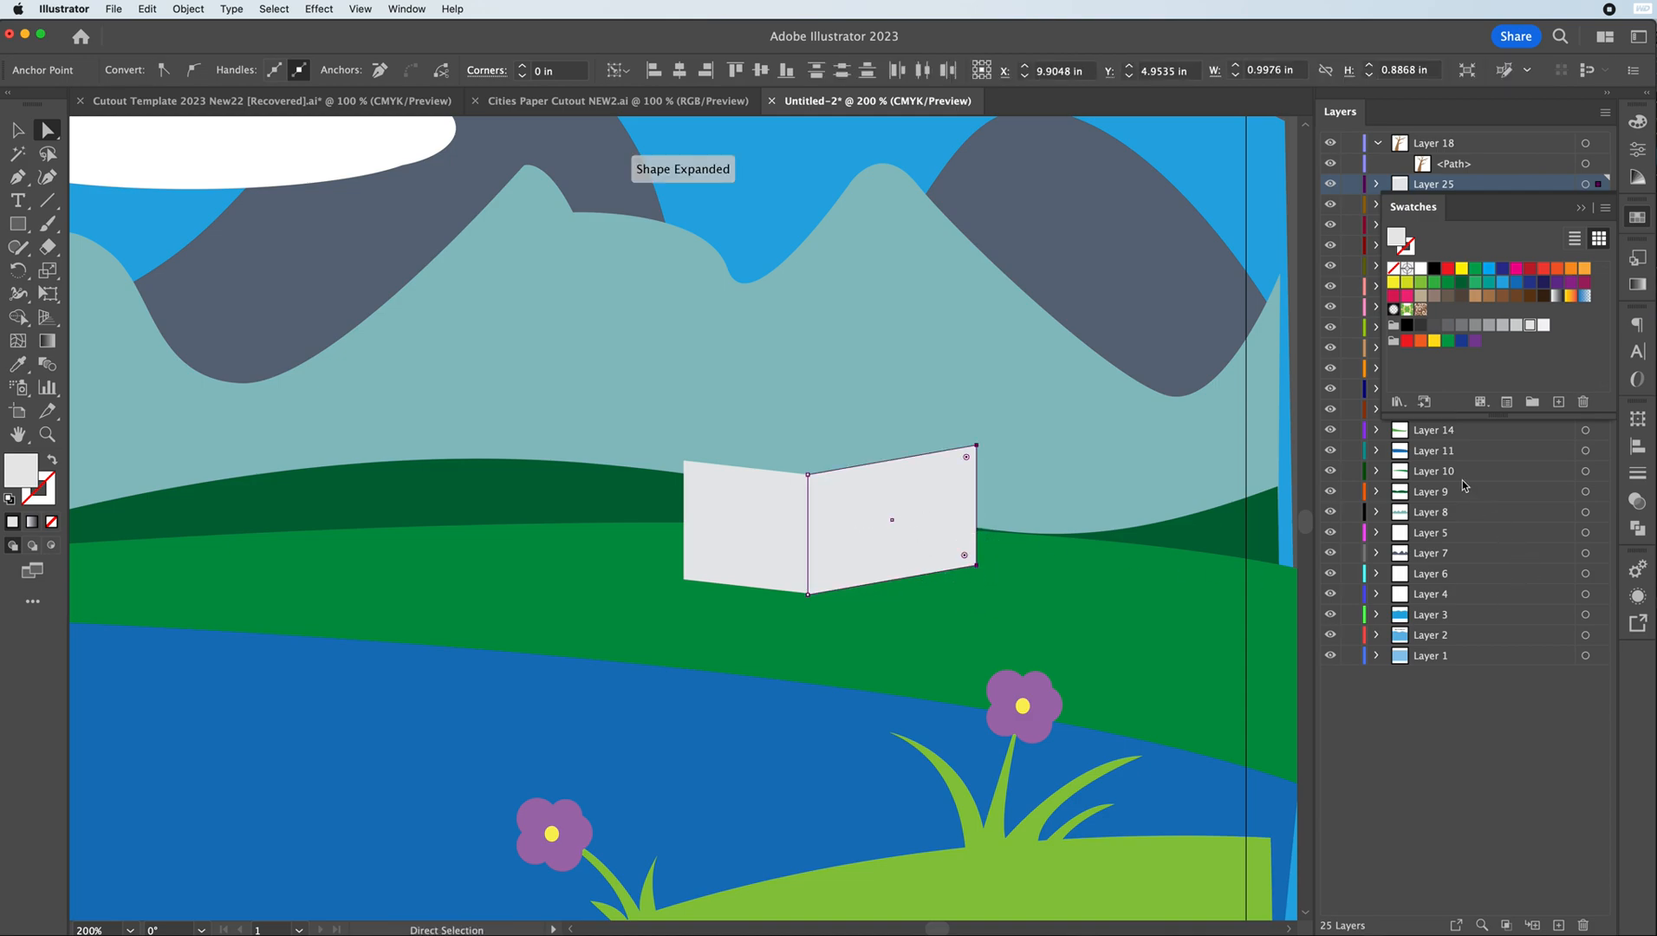
# - Fill the slanted right wall with a medium grey swatch and nudge it into line with the light front wall's edge
pyautogui.click(1516, 327)
pyautogui.click(1502, 325)
pyautogui.click(18, 130)
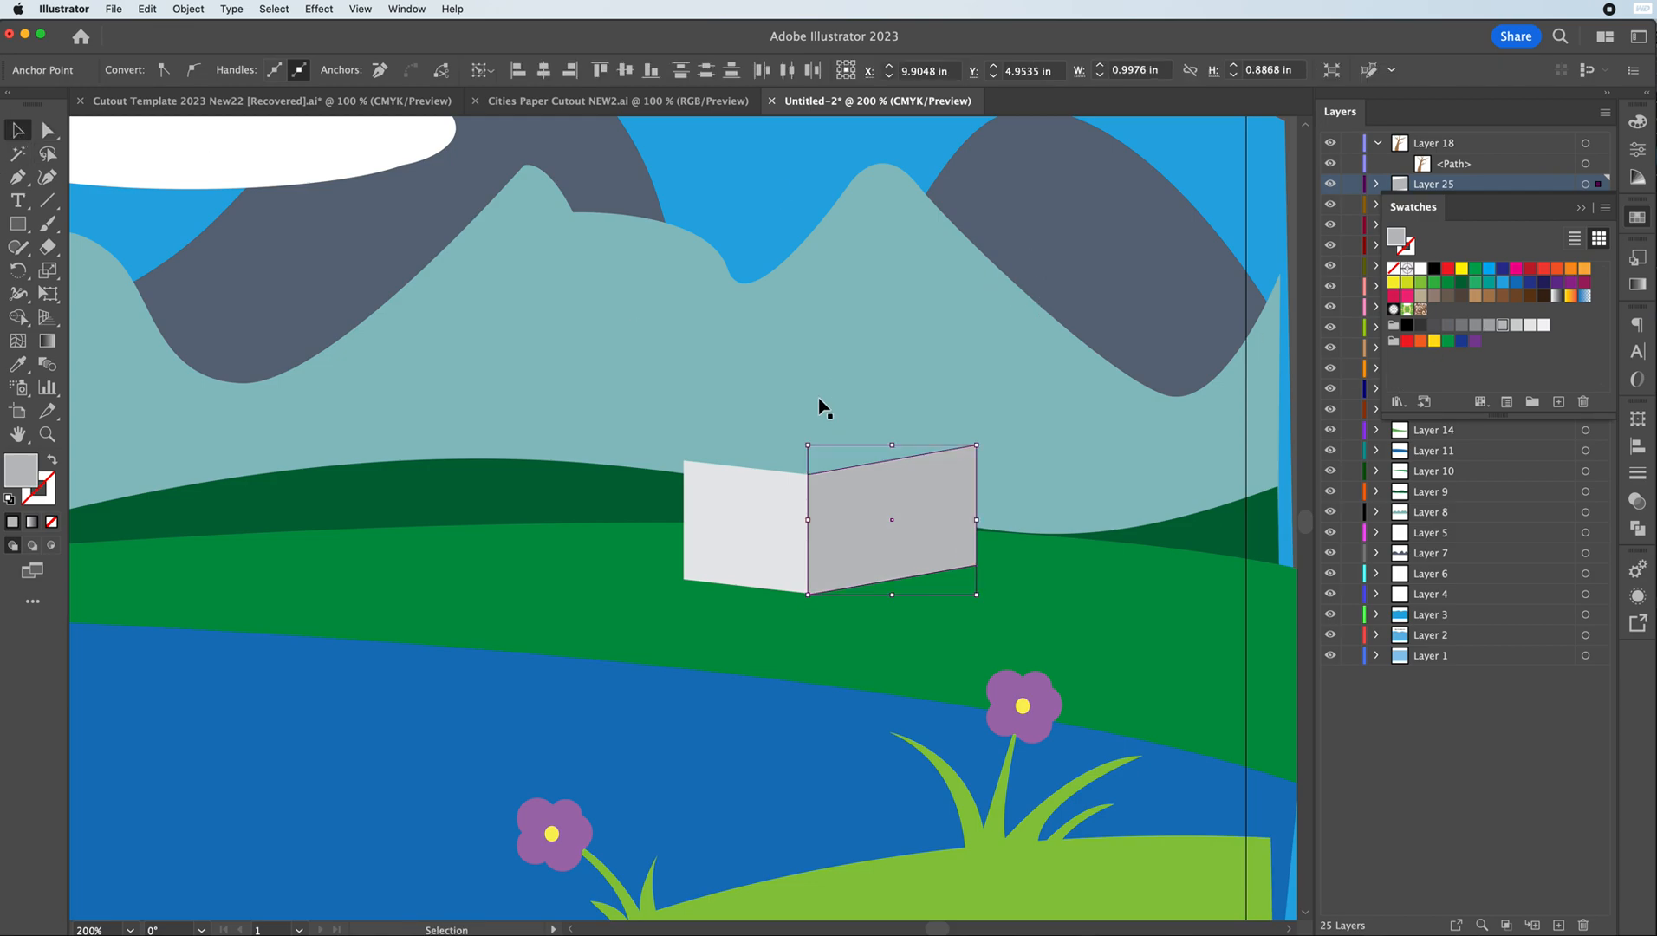
pyautogui.moveTo(910, 490); pyautogui.dragTo(895, 444)
pyautogui.click(18, 177)
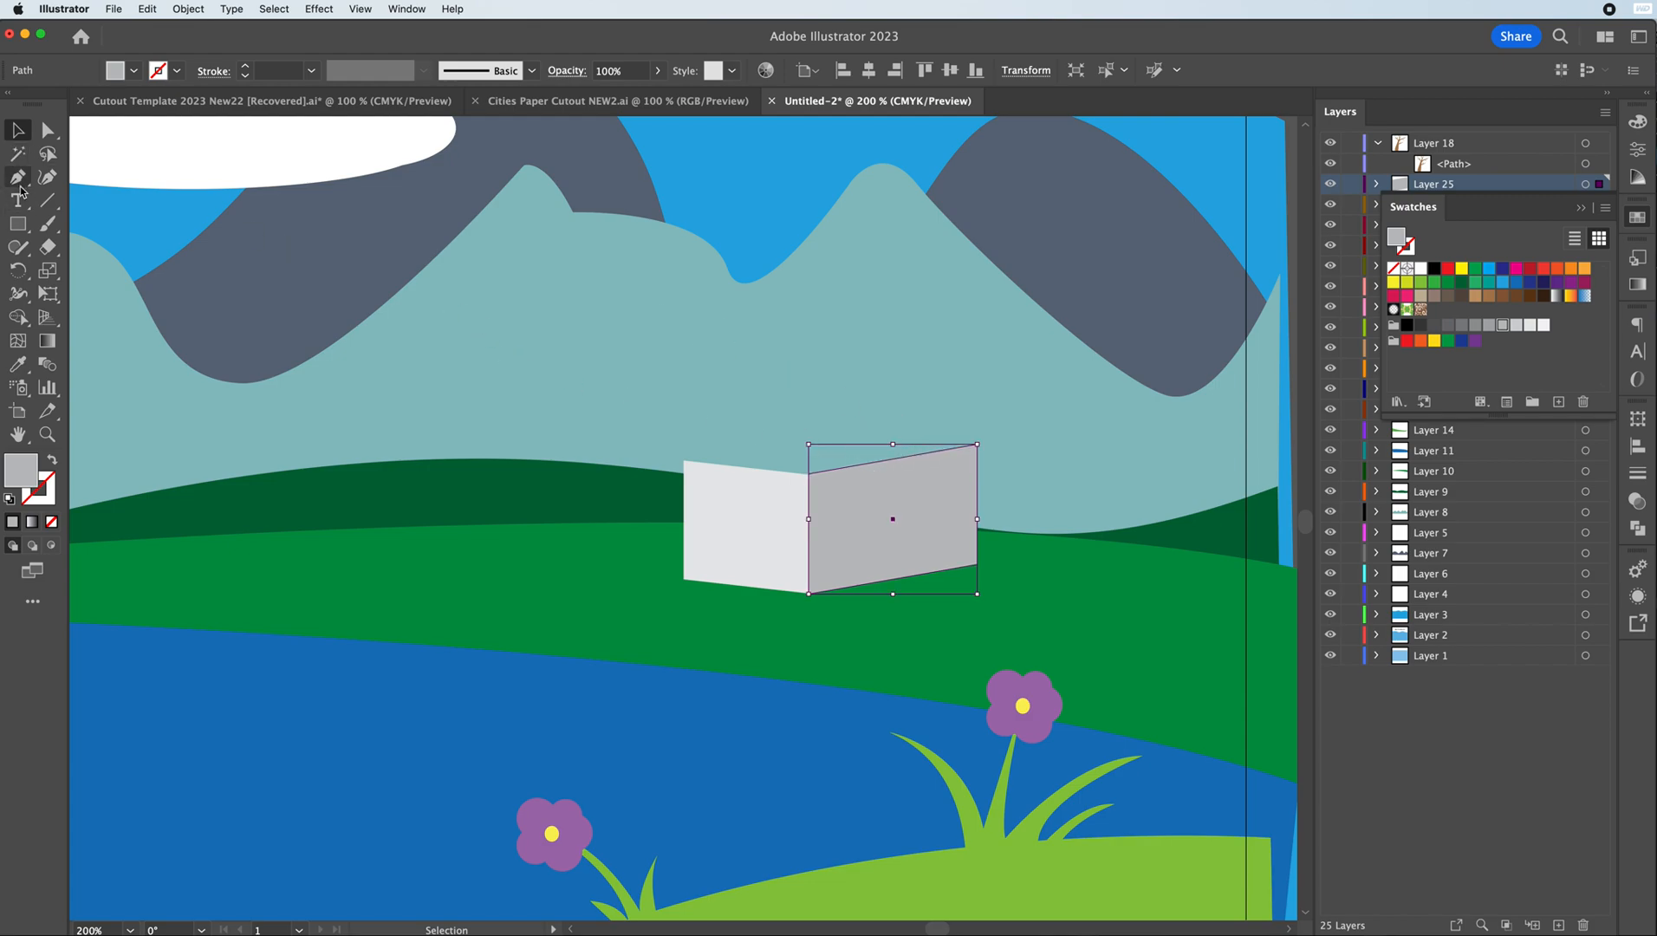
pyautogui.click(18, 132)
pyautogui.click(739, 513)
pyautogui.press('p')
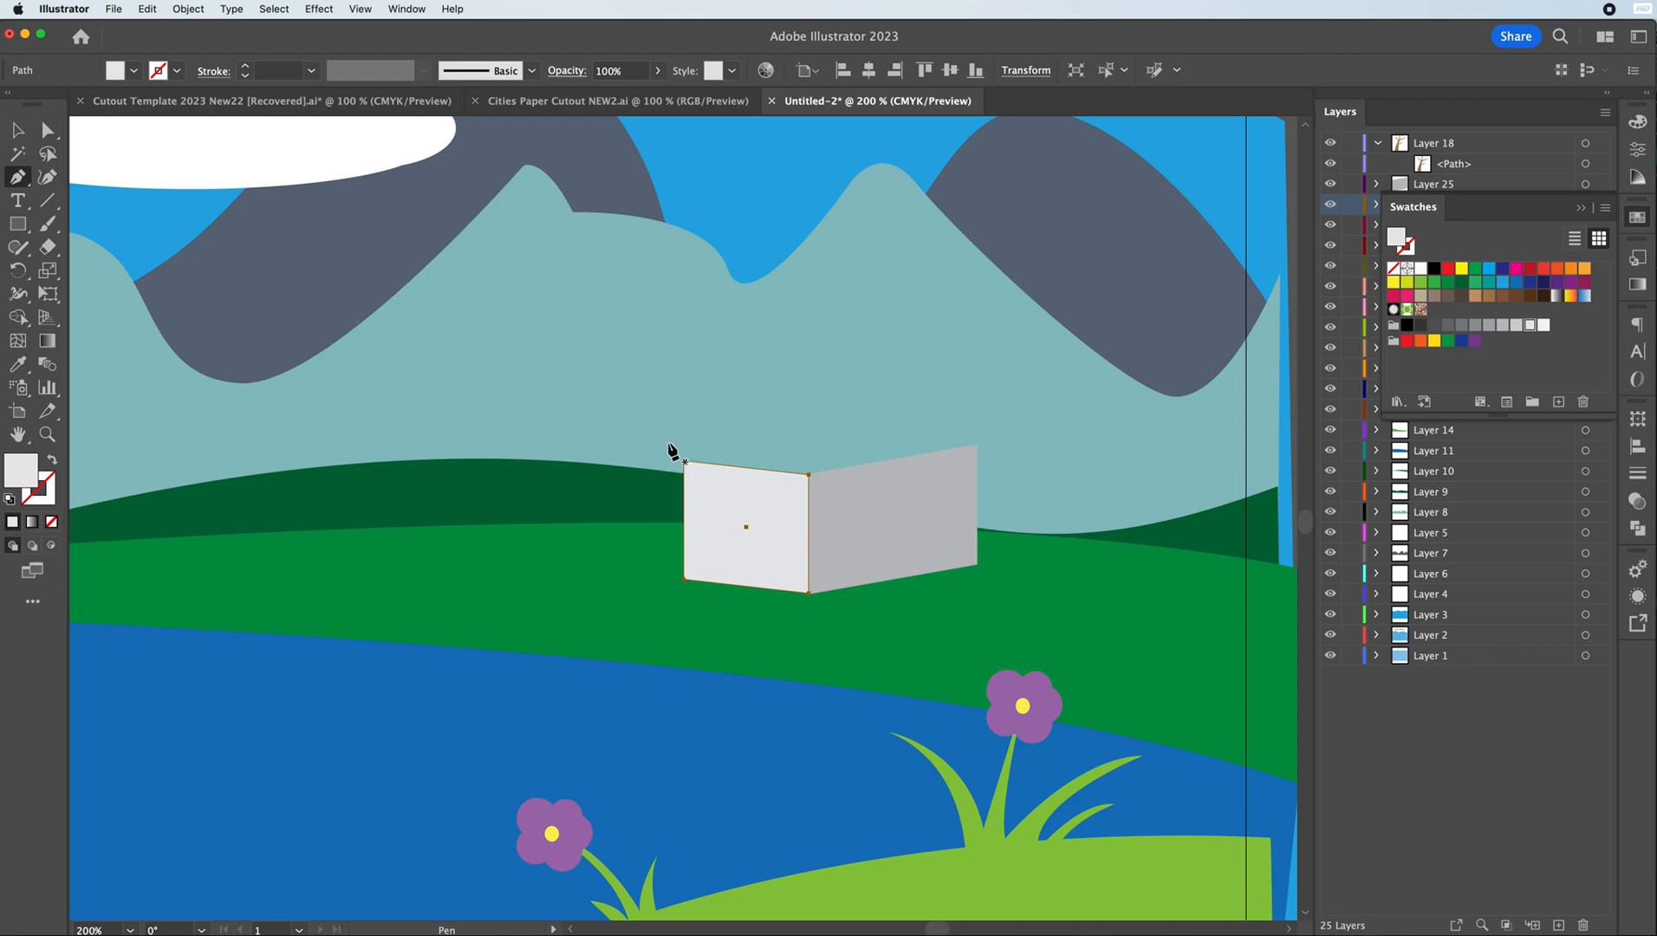
pyautogui.press('v')
pyautogui.click(195, 250)
pyautogui.click(26, 180)
pyautogui.click(733, 487)
pyautogui.click(564, 482)
pyautogui.press('super+z')
pyautogui.press('super+z')
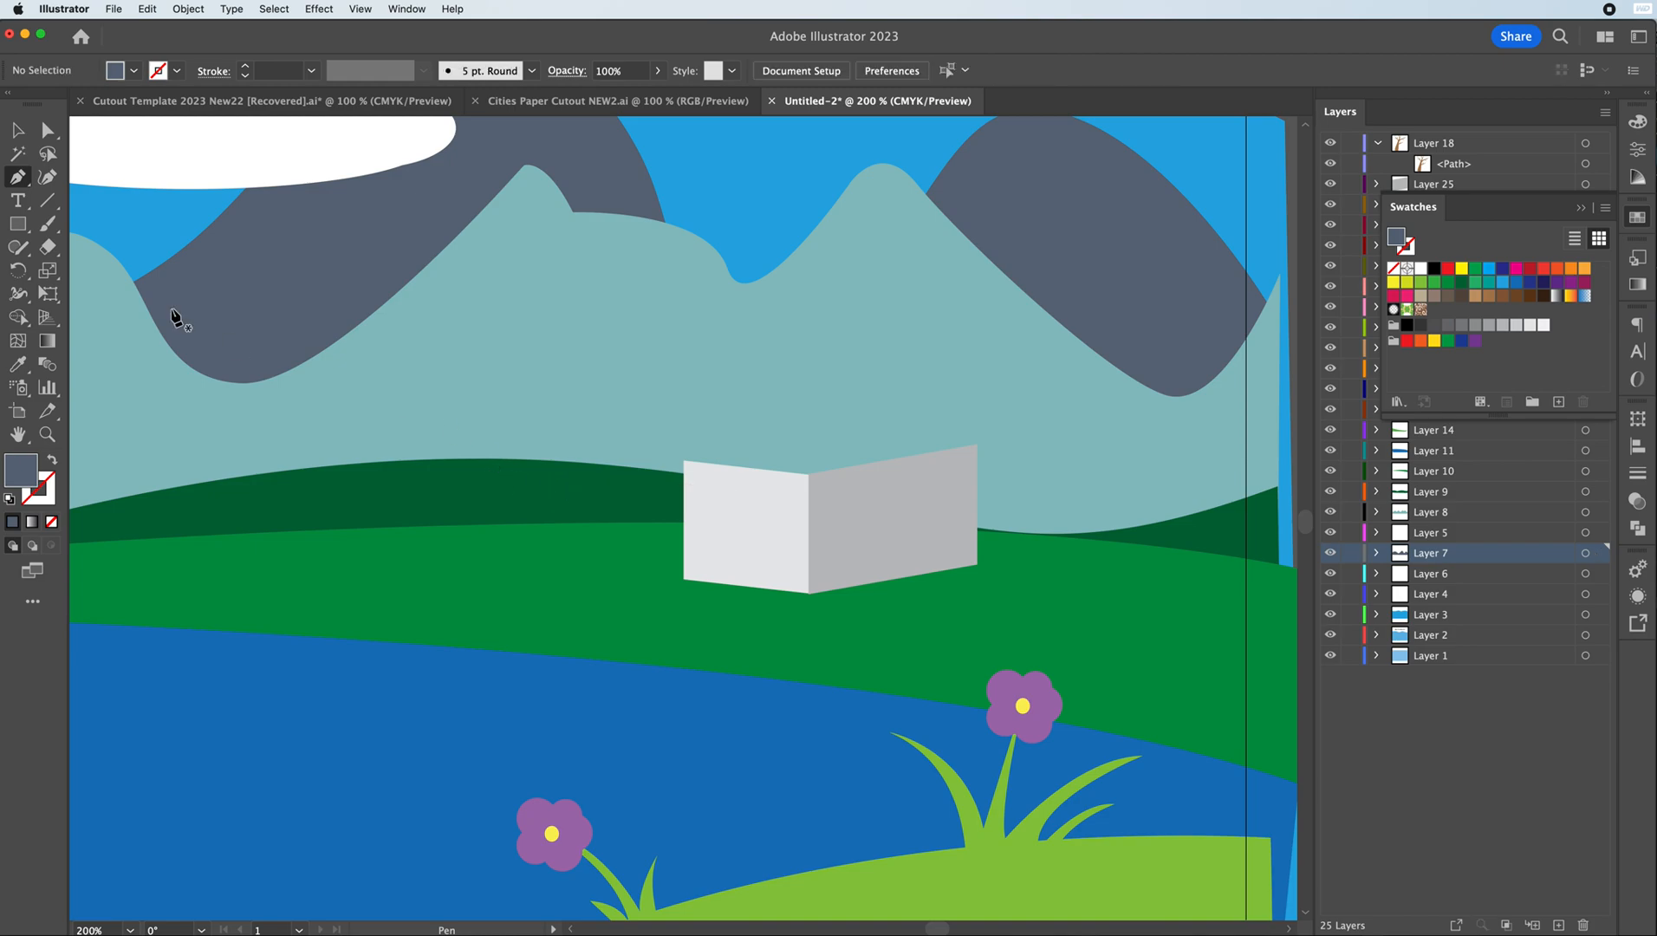
# - On the front wall's layer, draw a very light grey triangular gable with the Pen tool, spanning the wall's top edge
pyautogui.press('v')
pyautogui.click(750, 551)
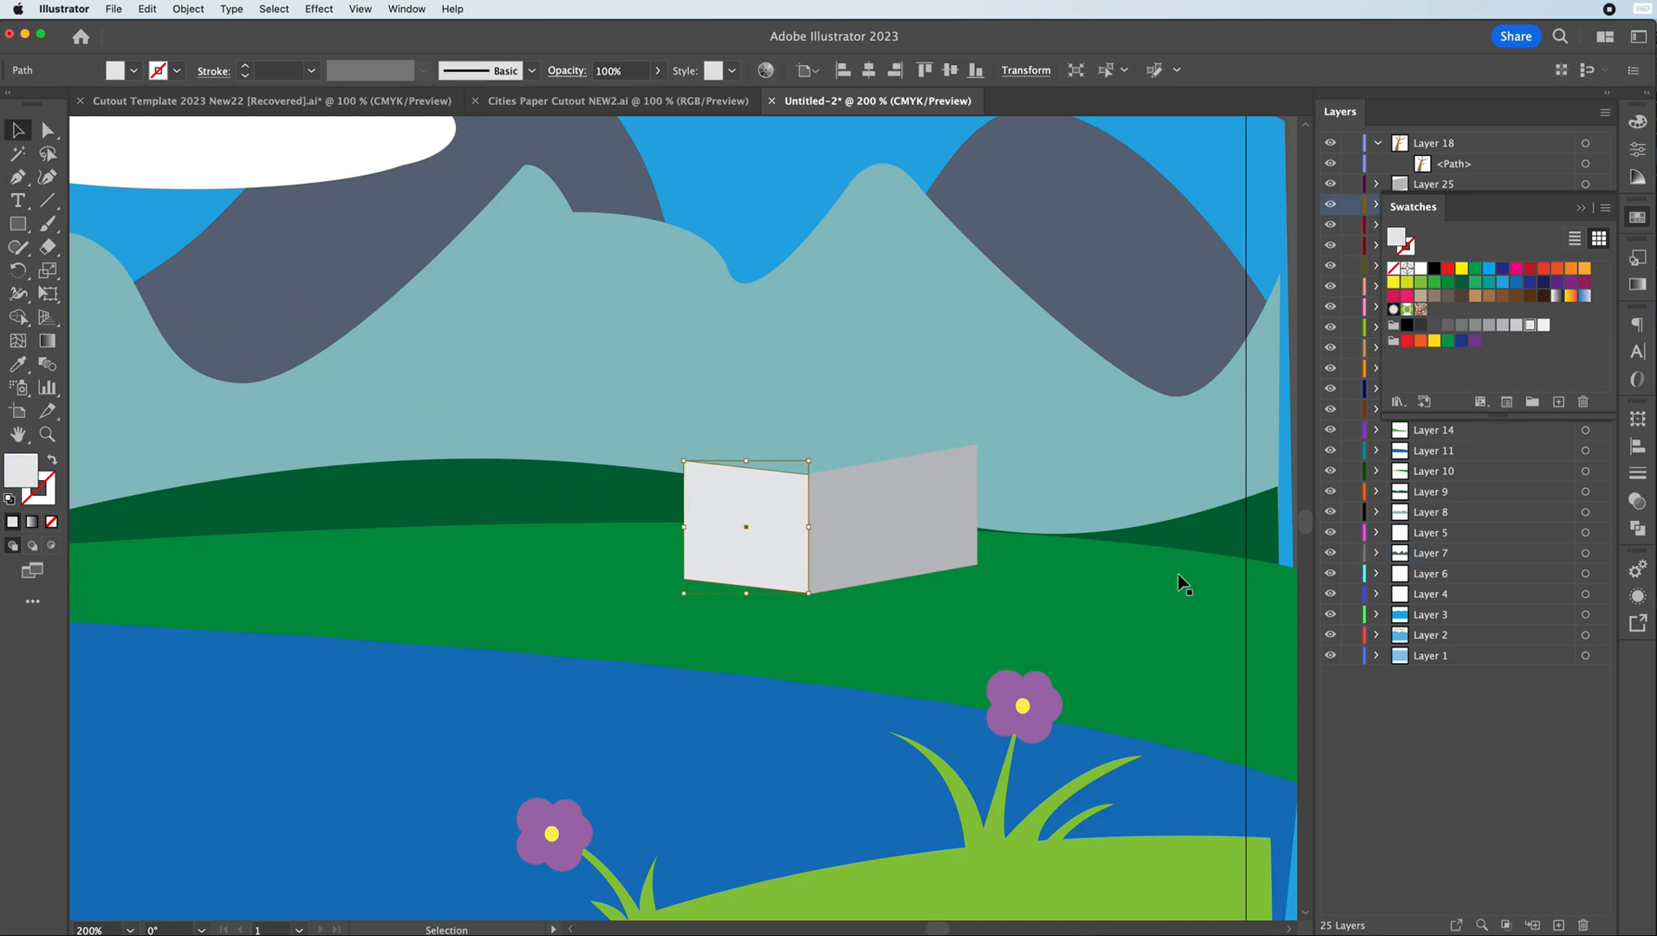
pyautogui.scroll(-5, 1297, 539)
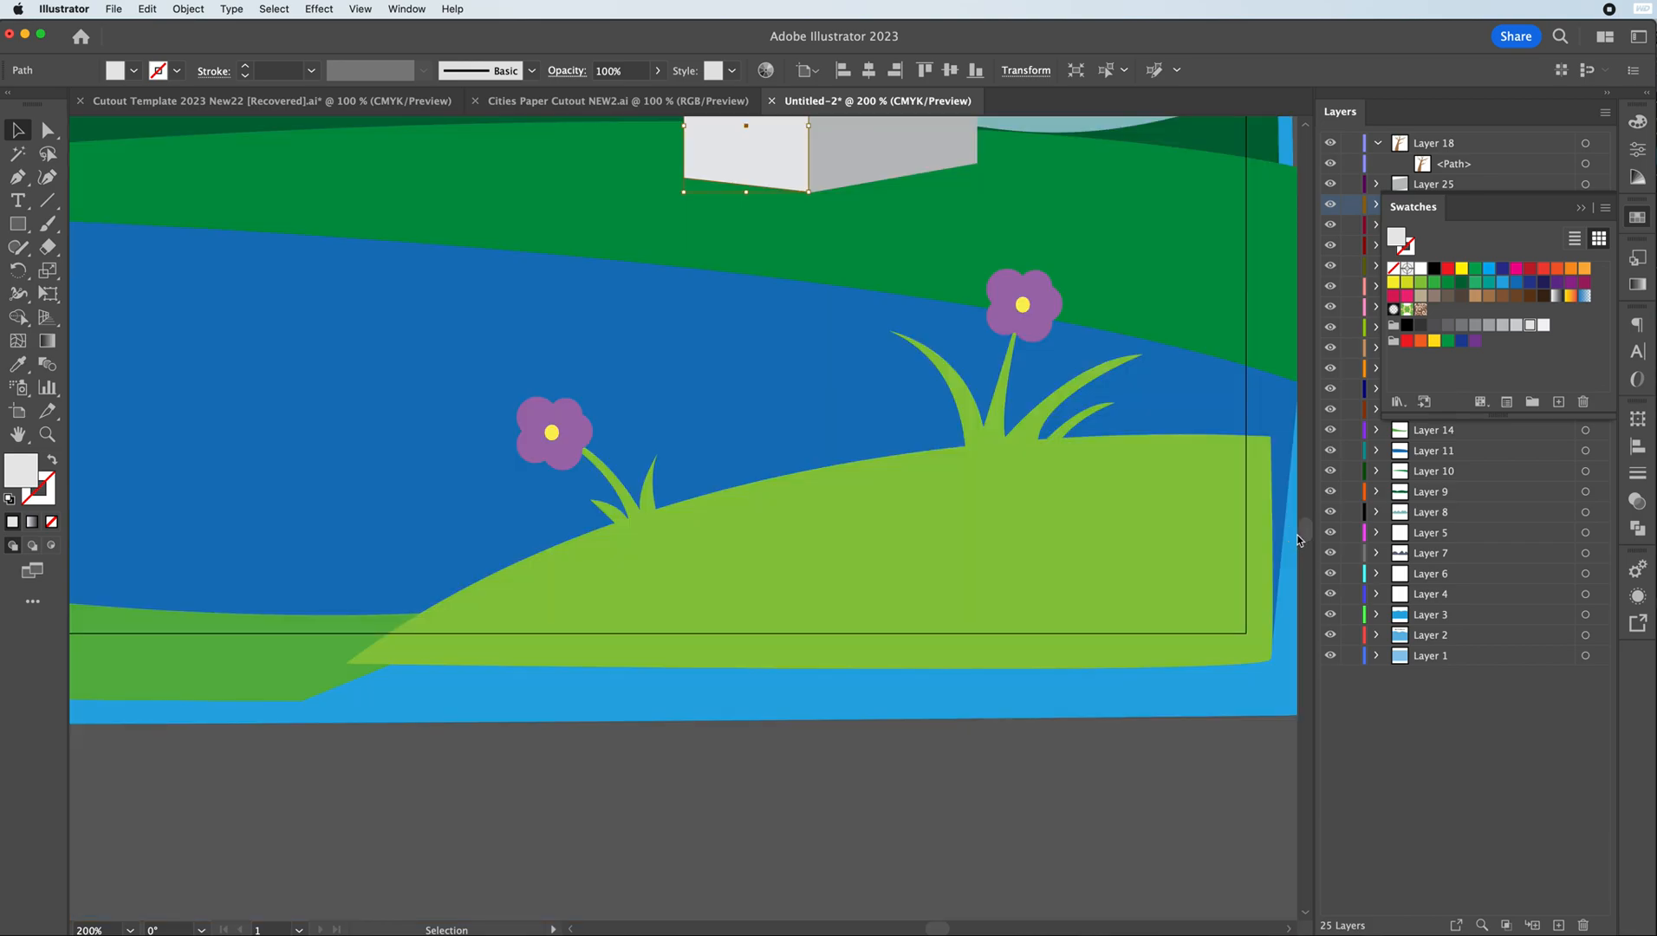
pyautogui.moveTo(1309, 532)
pyautogui.mouseDown()
pyautogui.moveTo(1309, 515)
pyautogui.moveTo(1306, 529)
pyautogui.mouseUp()
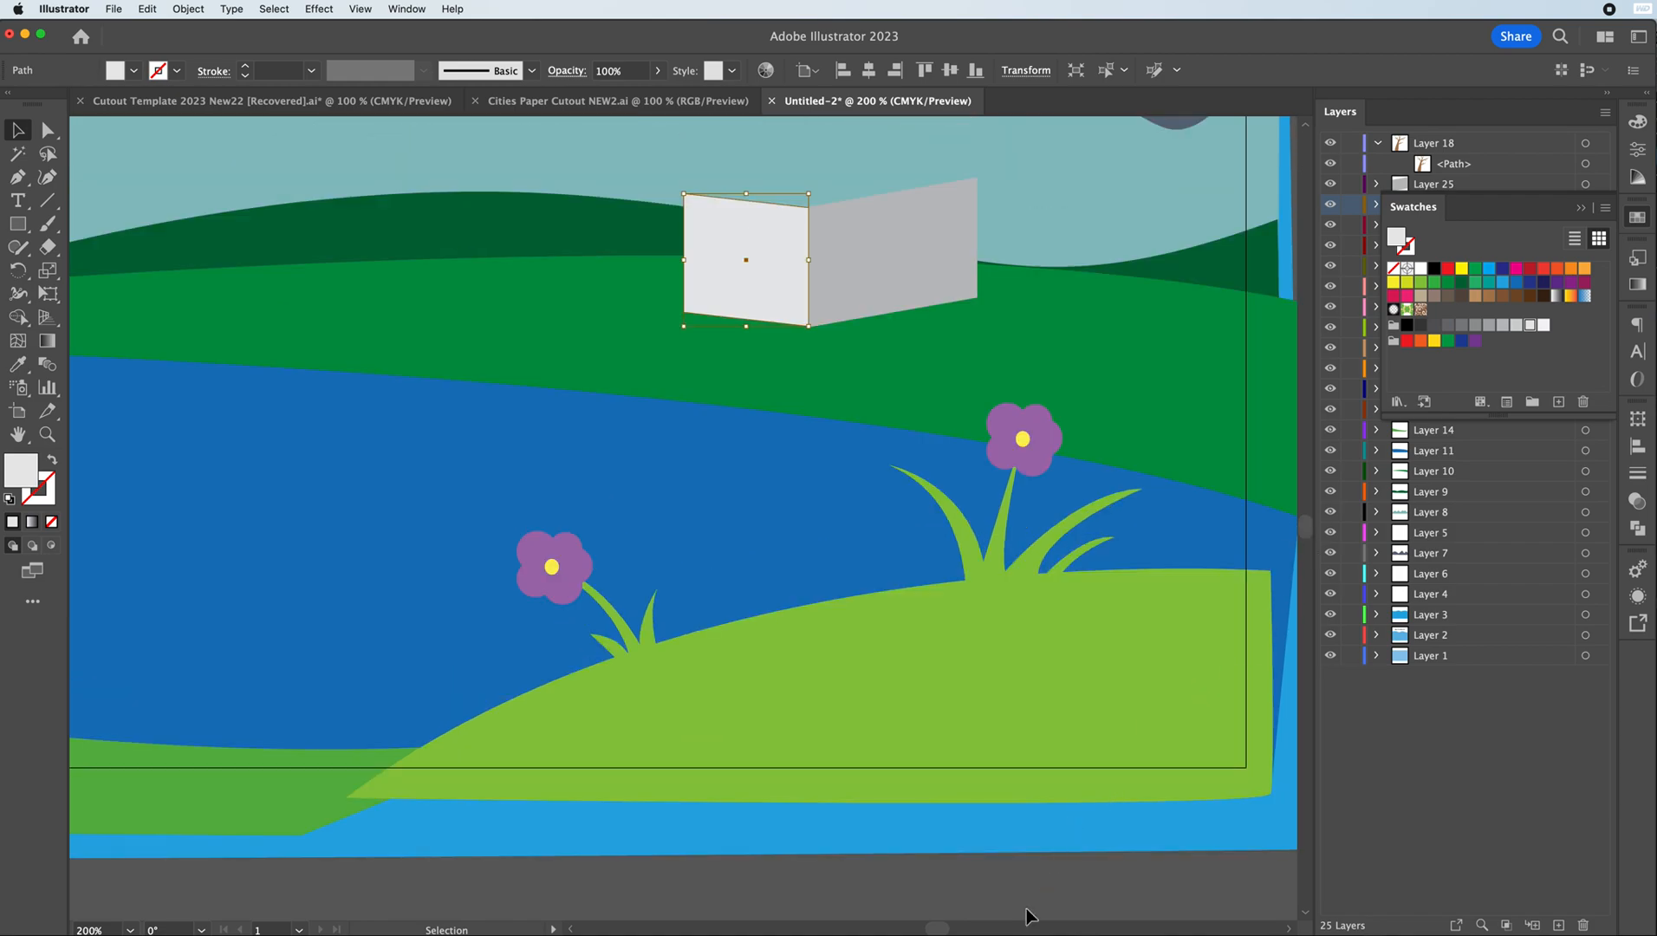
pyautogui.click(1025, 905)
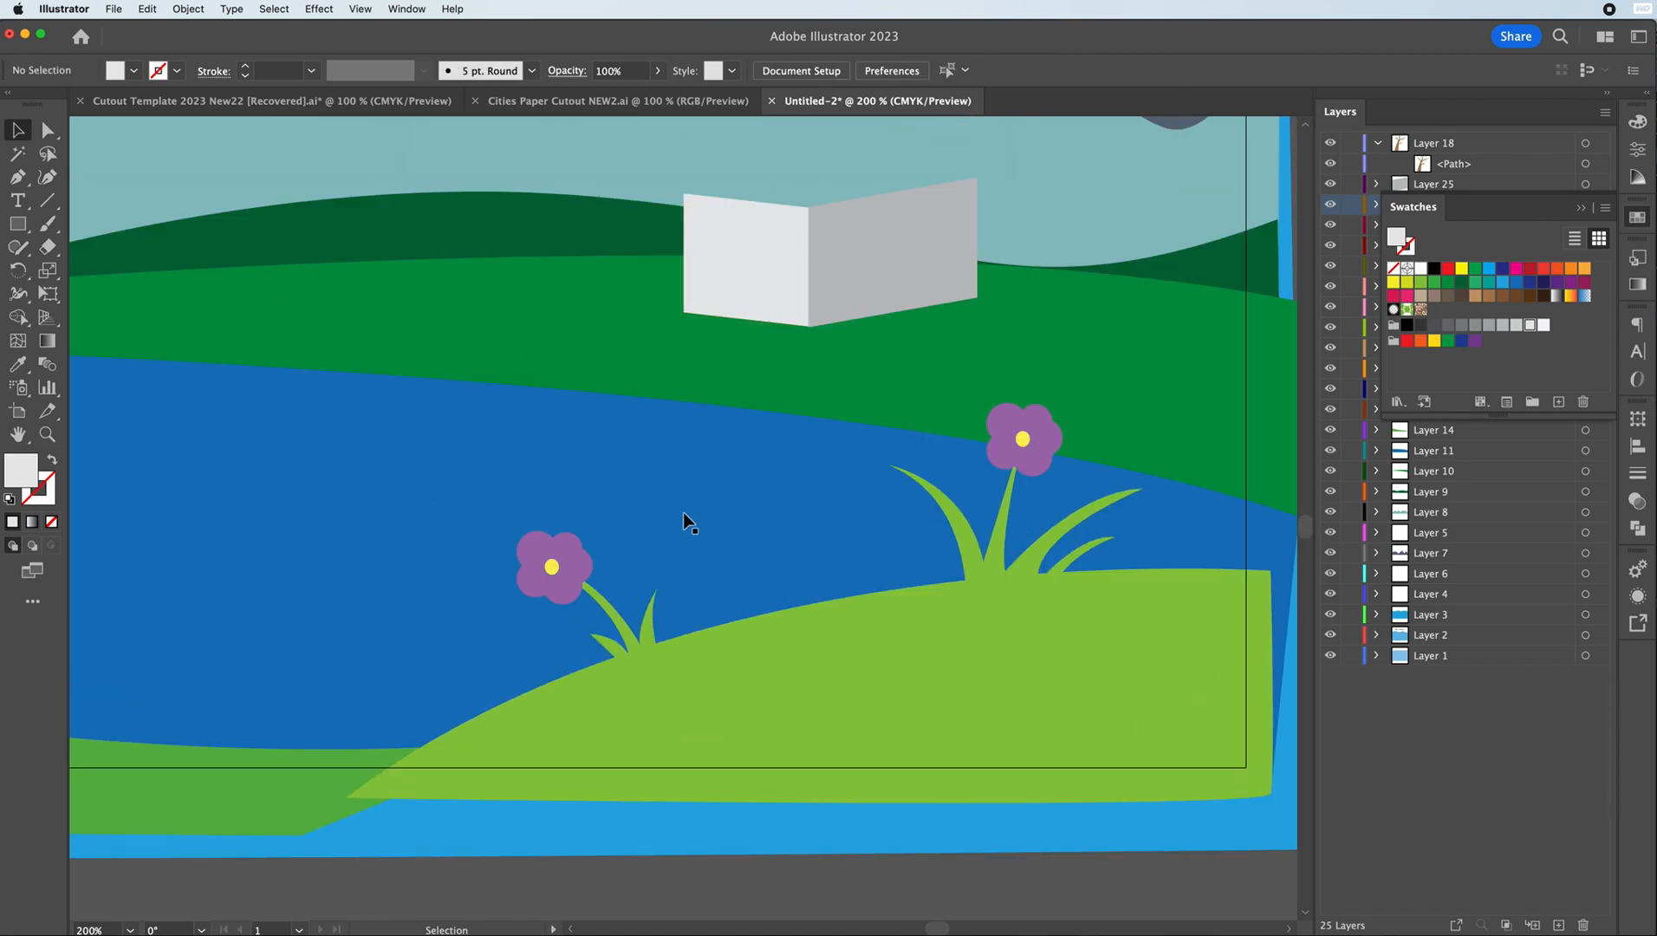
pyautogui.scroll(1, 718, 534)
pyautogui.scroll(2, 719, 535)
pyautogui.click(18, 177)
pyautogui.click(684, 340)
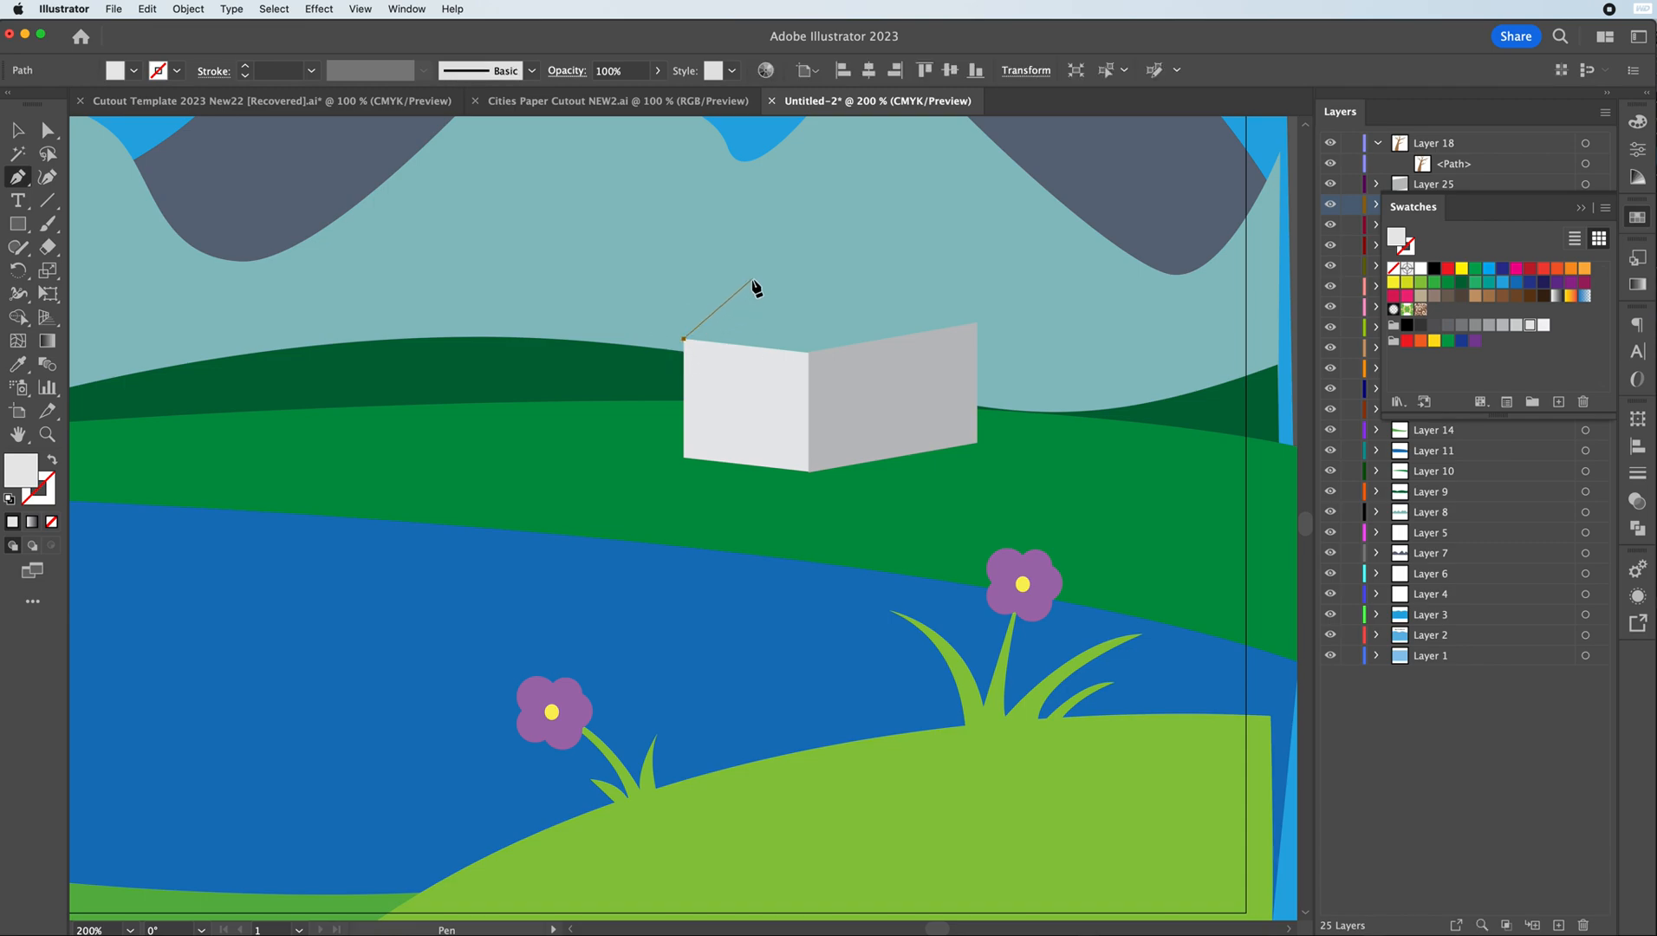
pyautogui.click(738, 282)
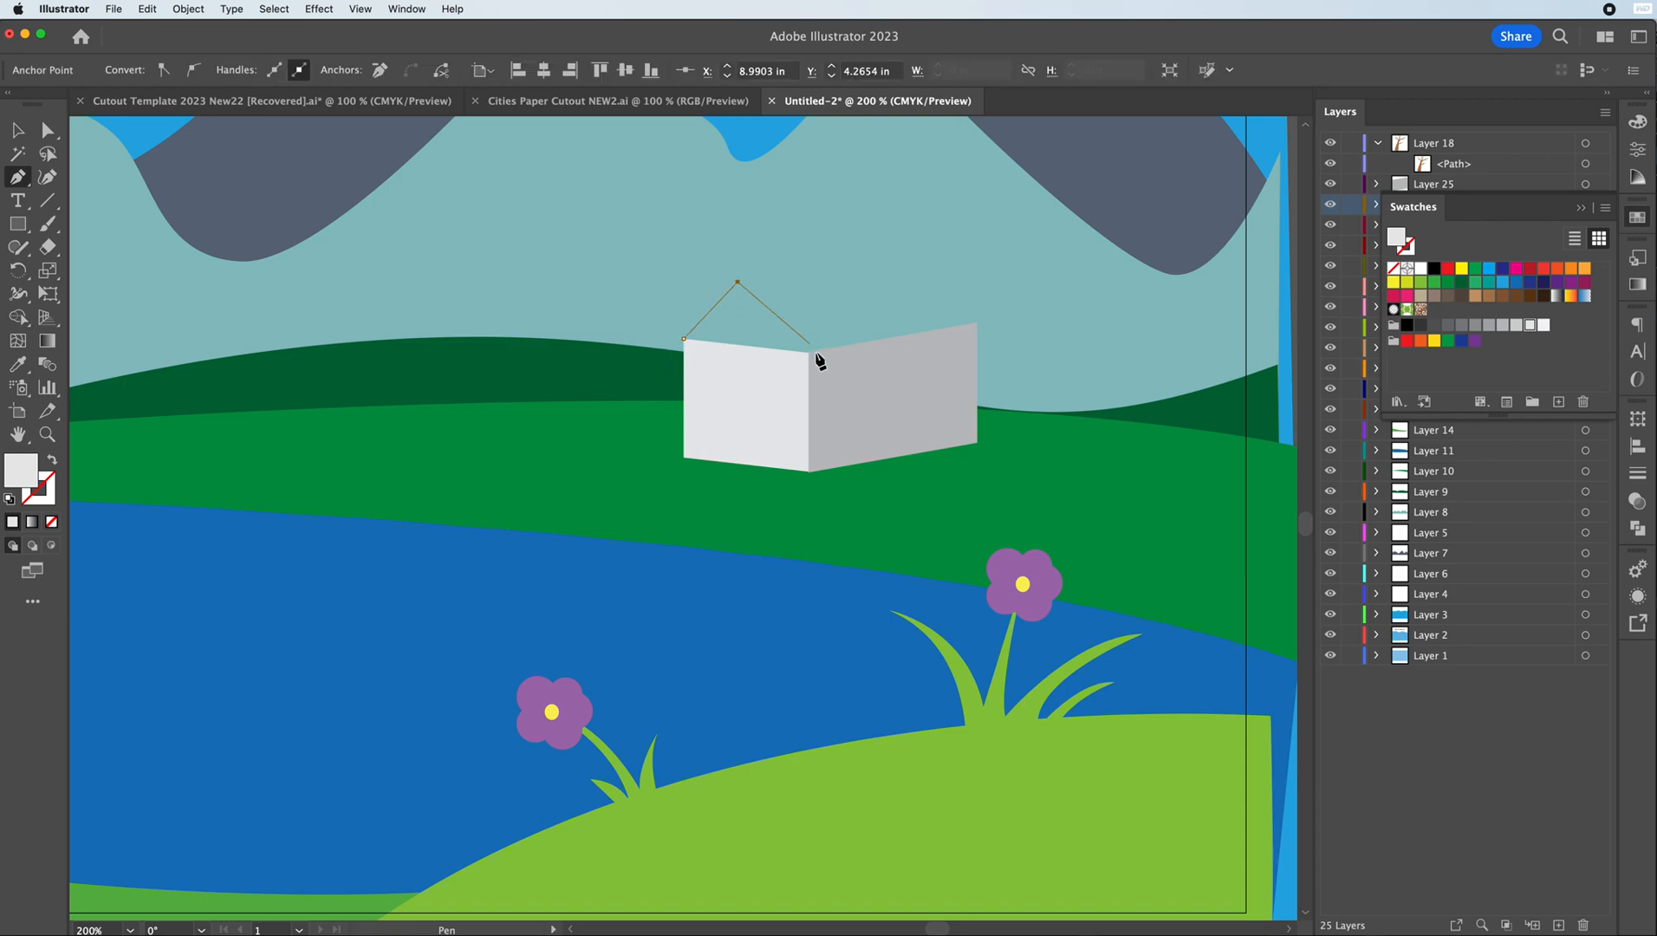
pyautogui.click(809, 351)
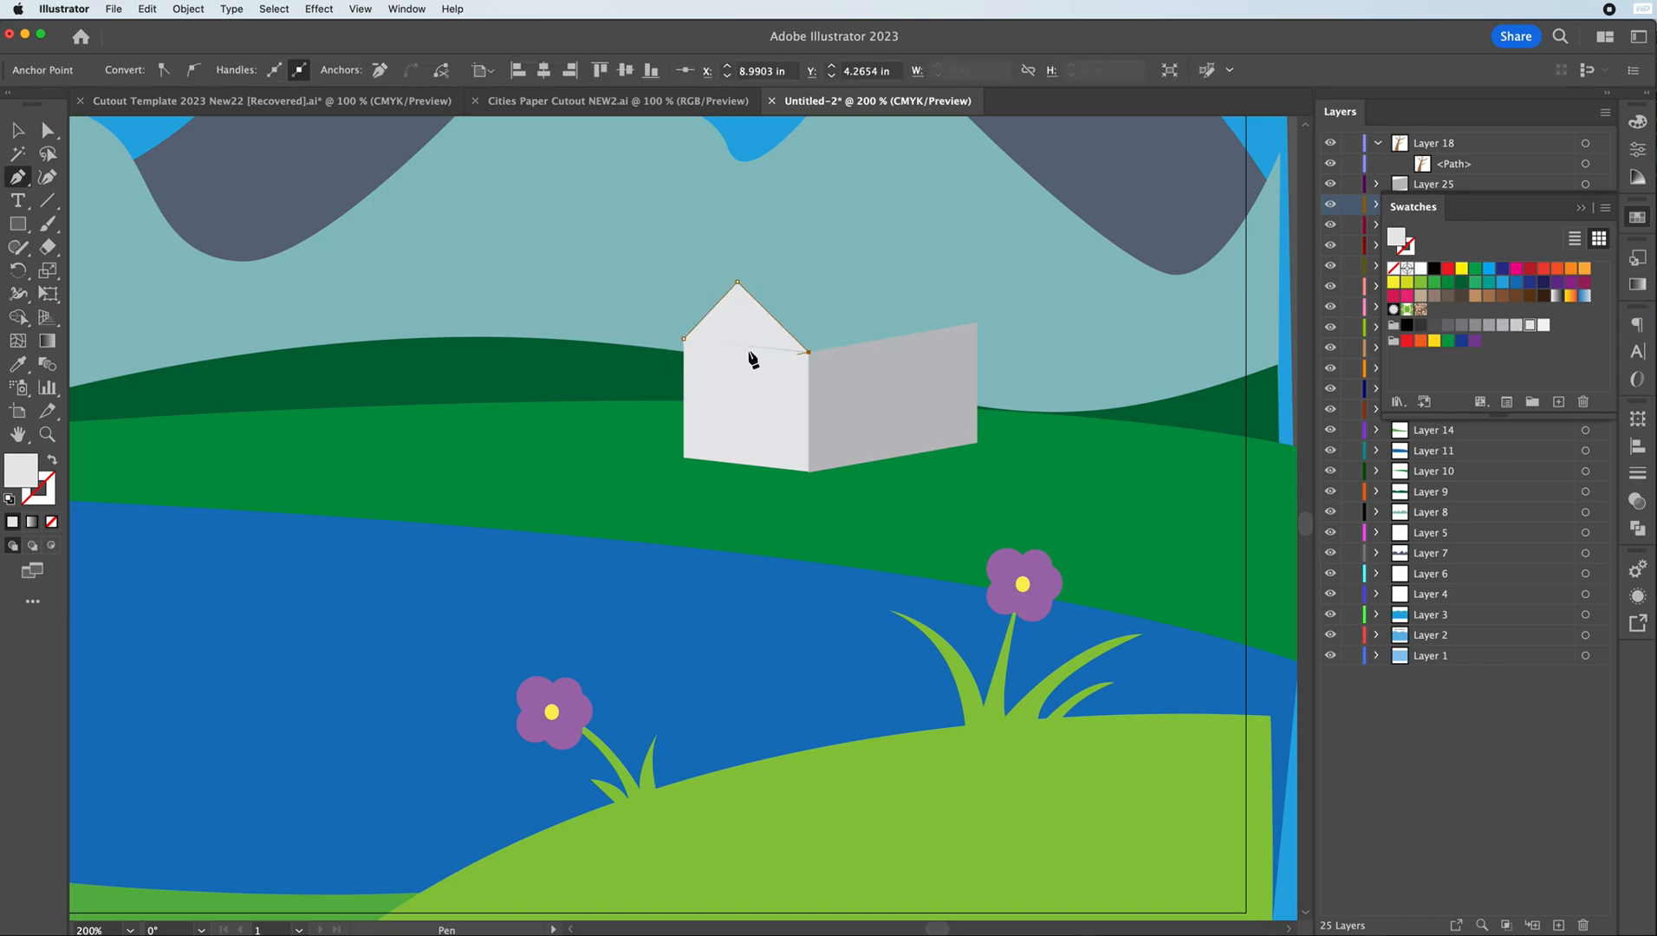
pyautogui.click(799, 364)
pyautogui.click(683, 339)
pyautogui.press('v')
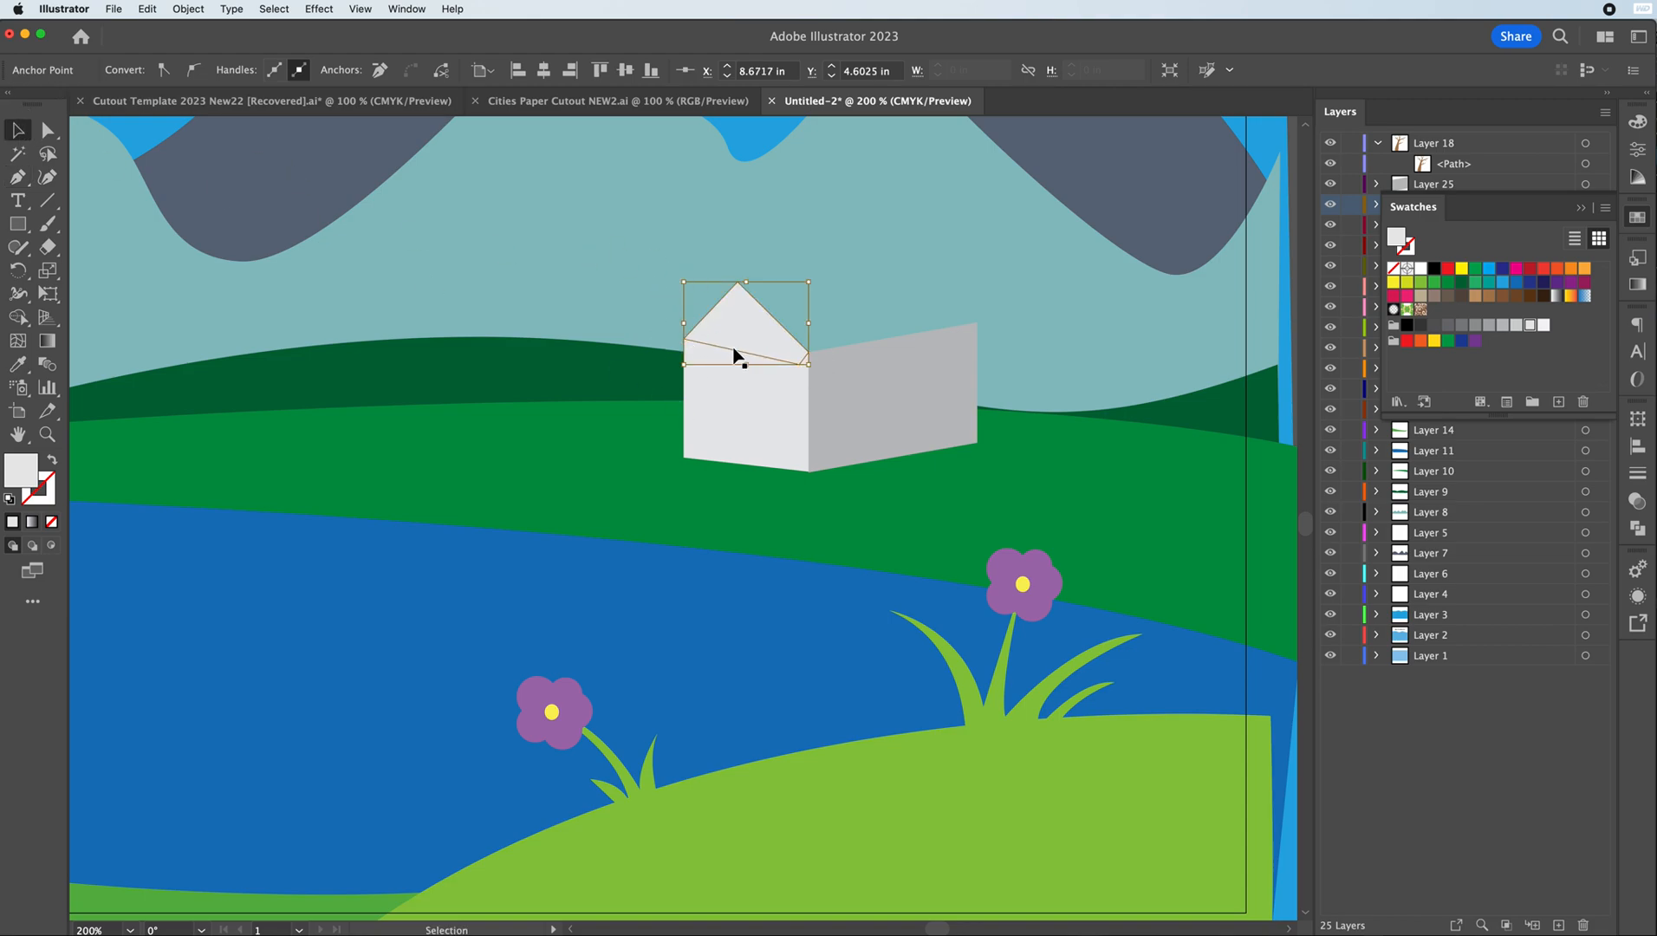
# - Add a new layer and start a Pen roof outline along the right wall's top edge, continuing around the gable with a slight overhang
pyautogui.click(1557, 923)
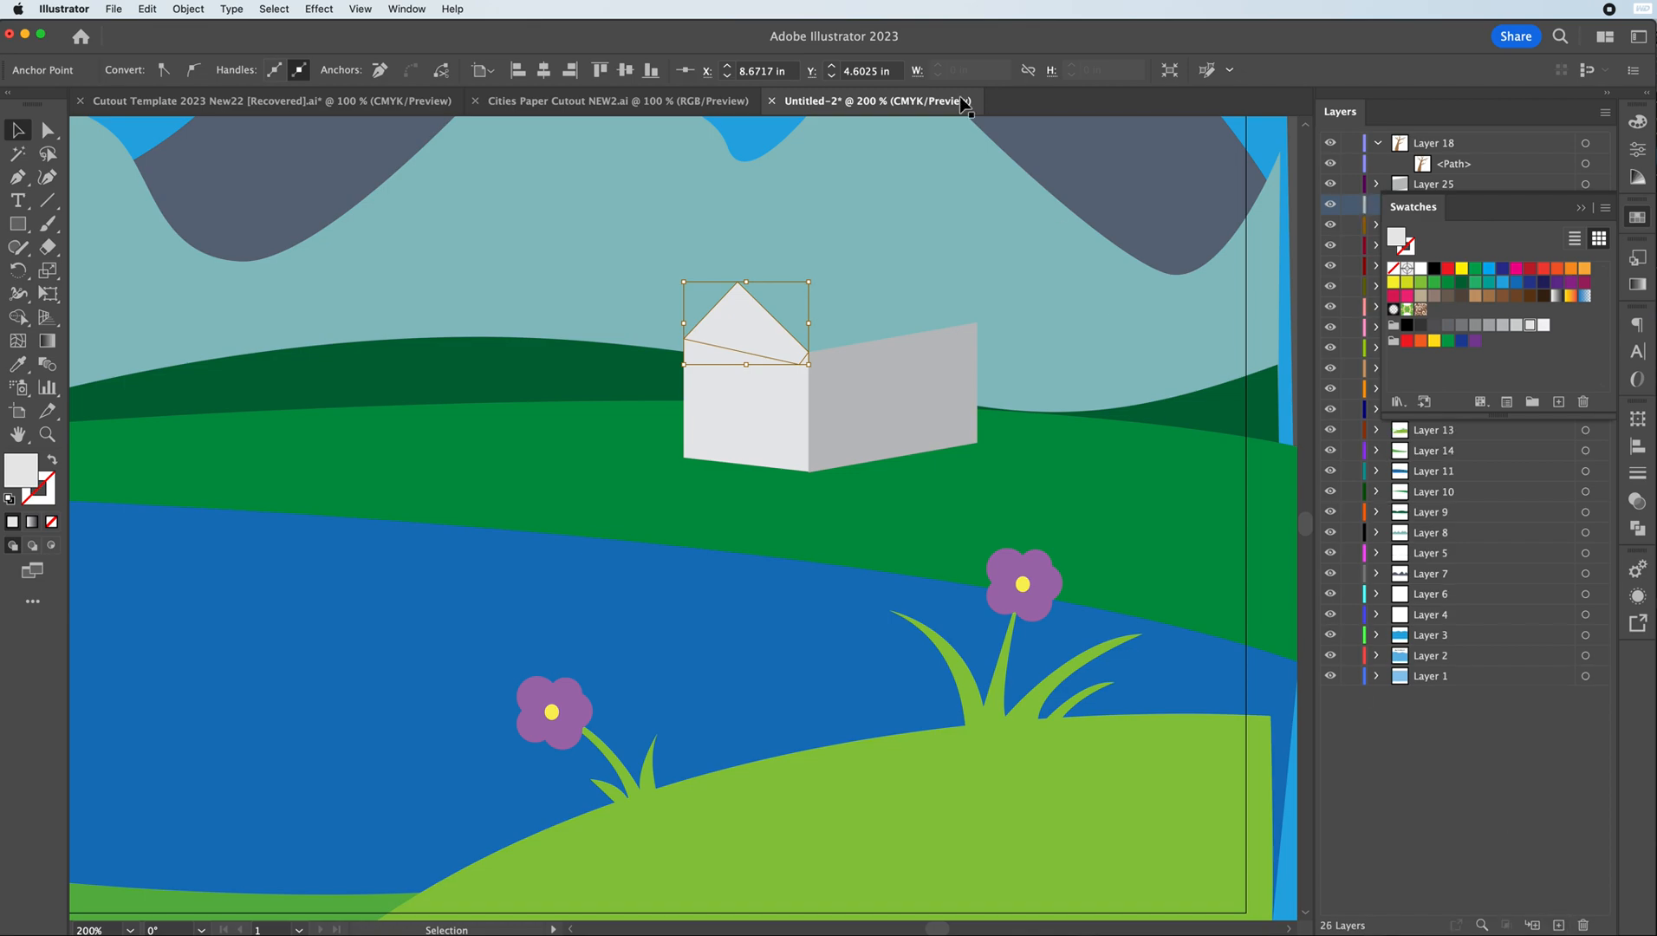
pyautogui.click(18, 177)
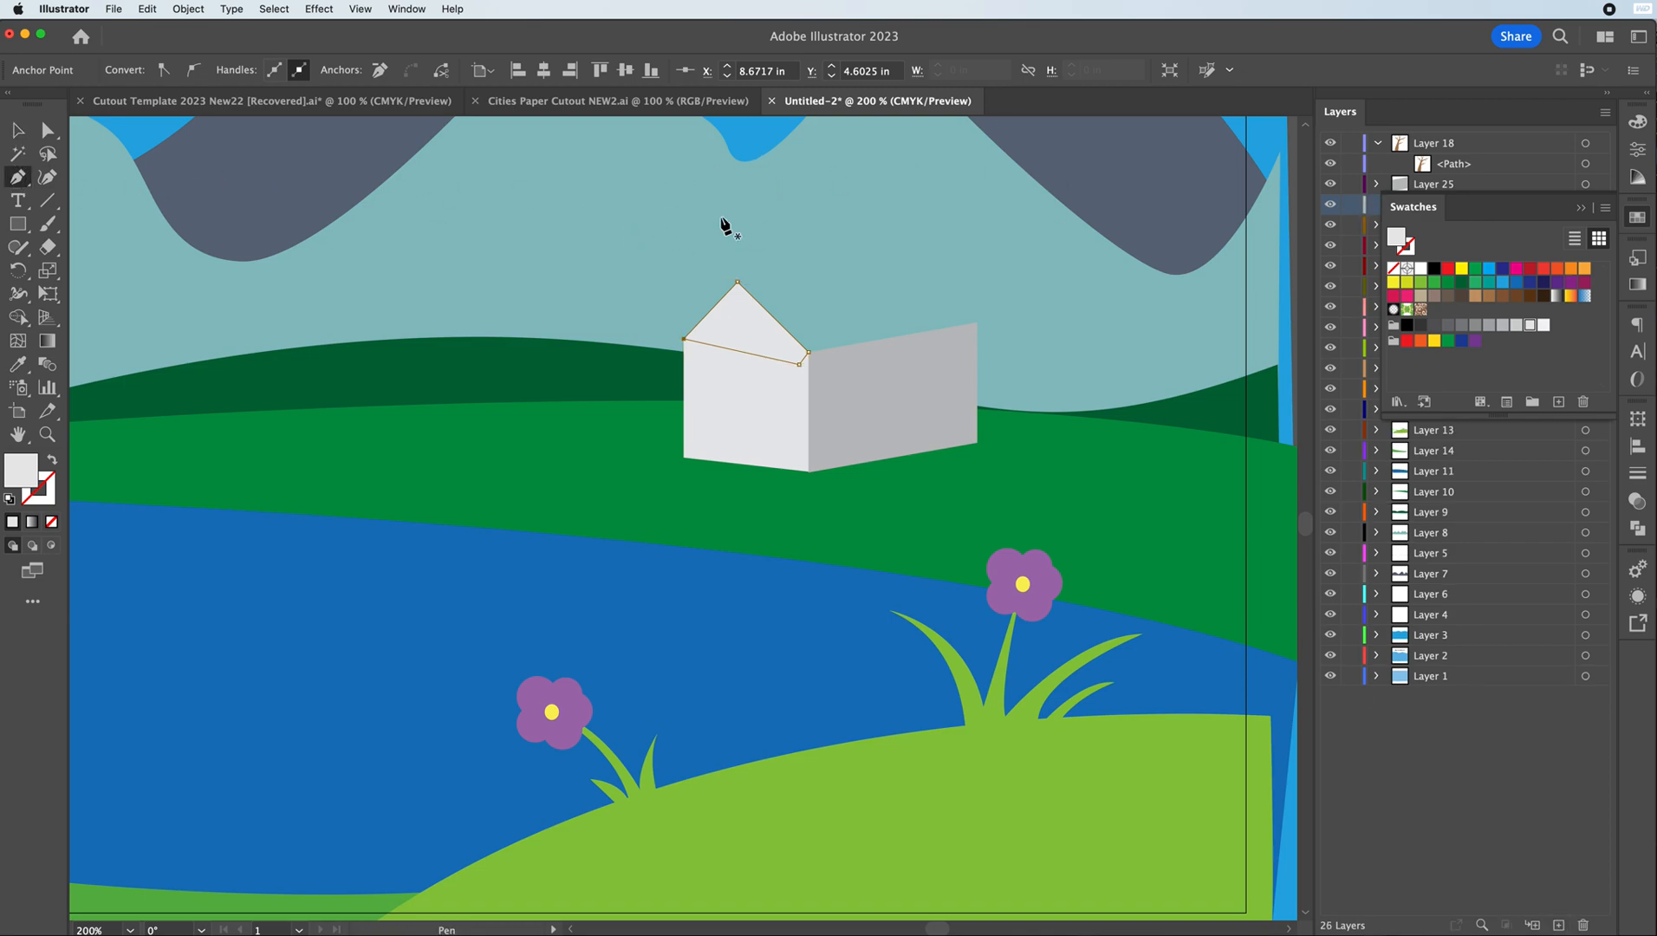
pyautogui.click(978, 324)
pyautogui.click(809, 352)
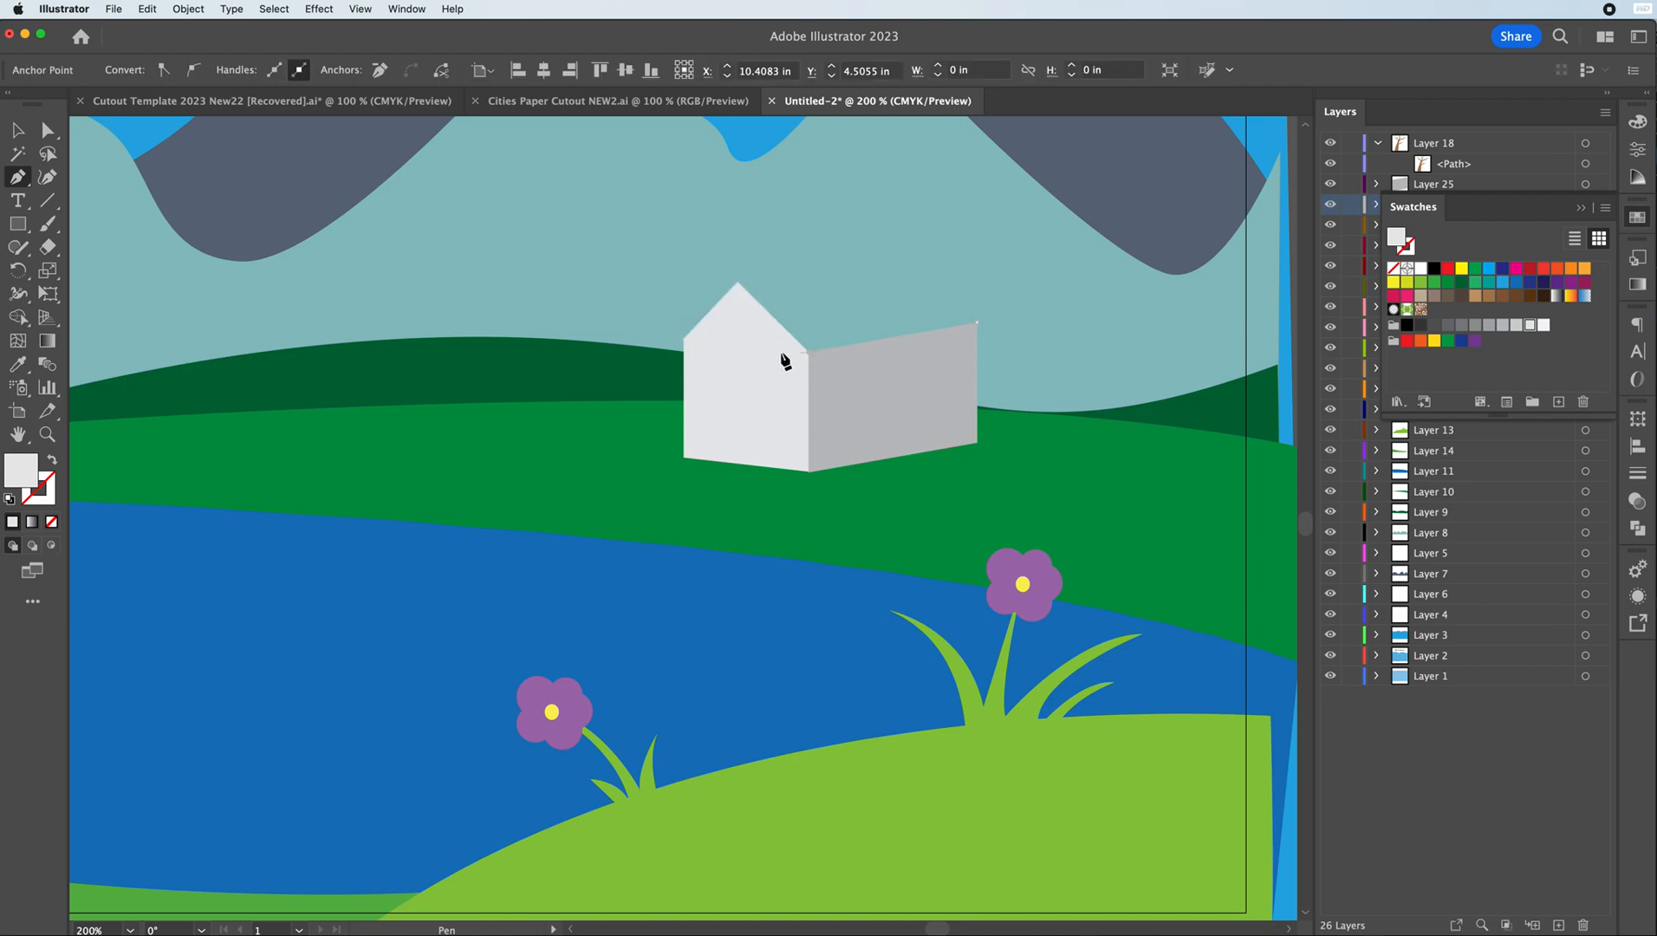
pyautogui.click(737, 282)
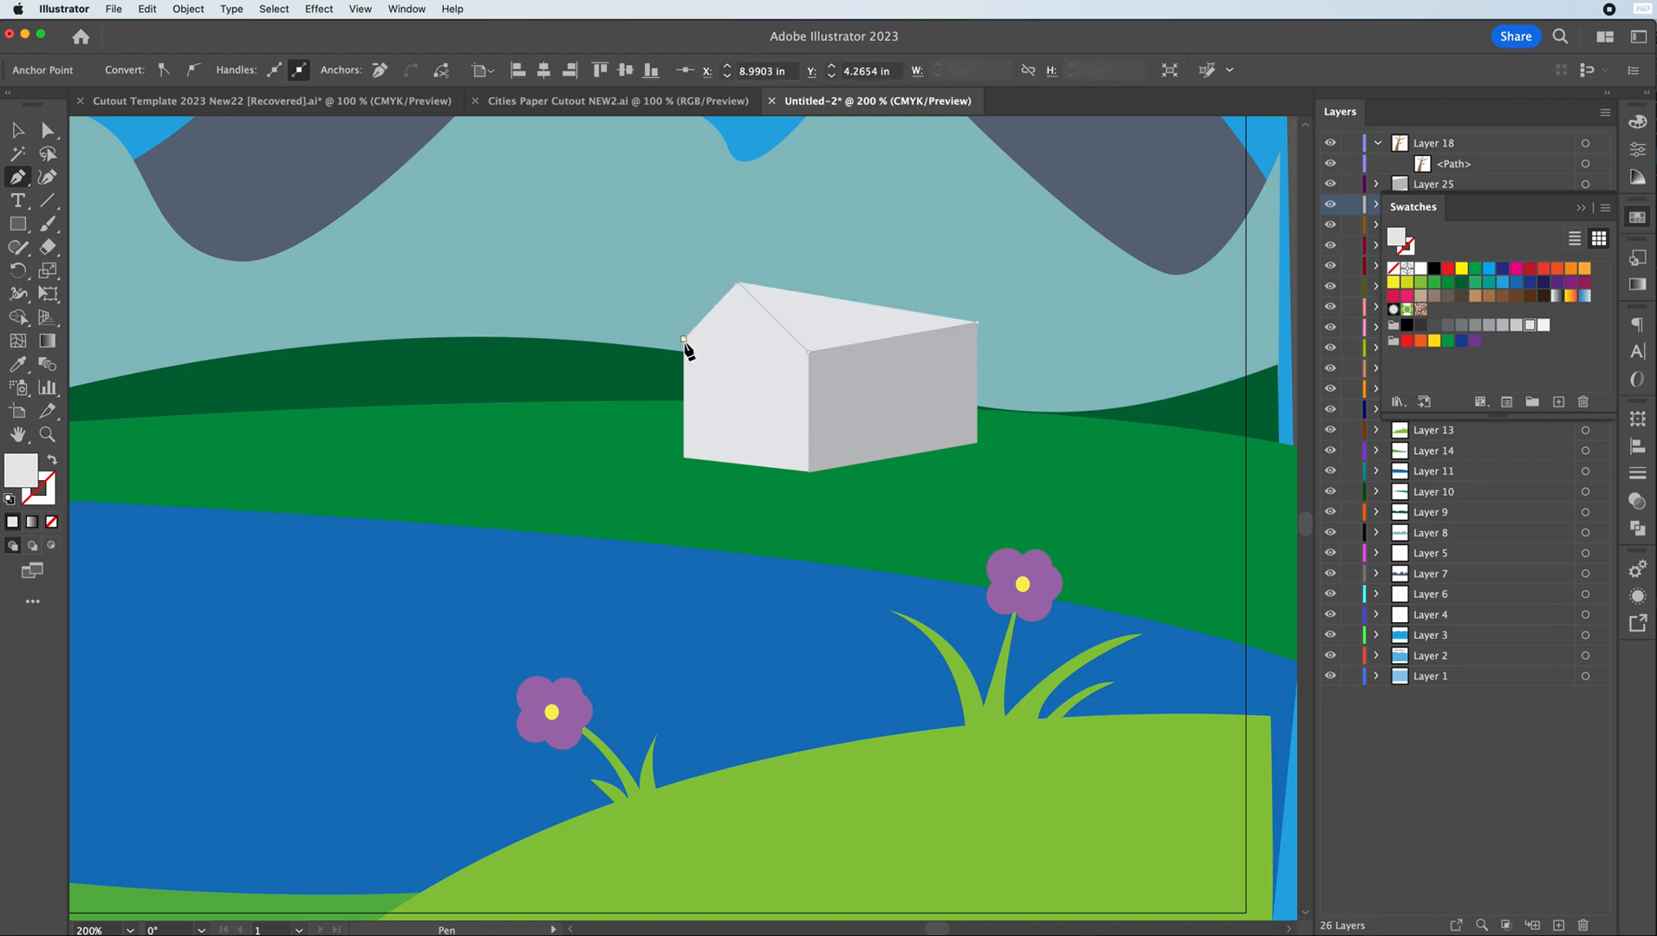
pyautogui.click(684, 339)
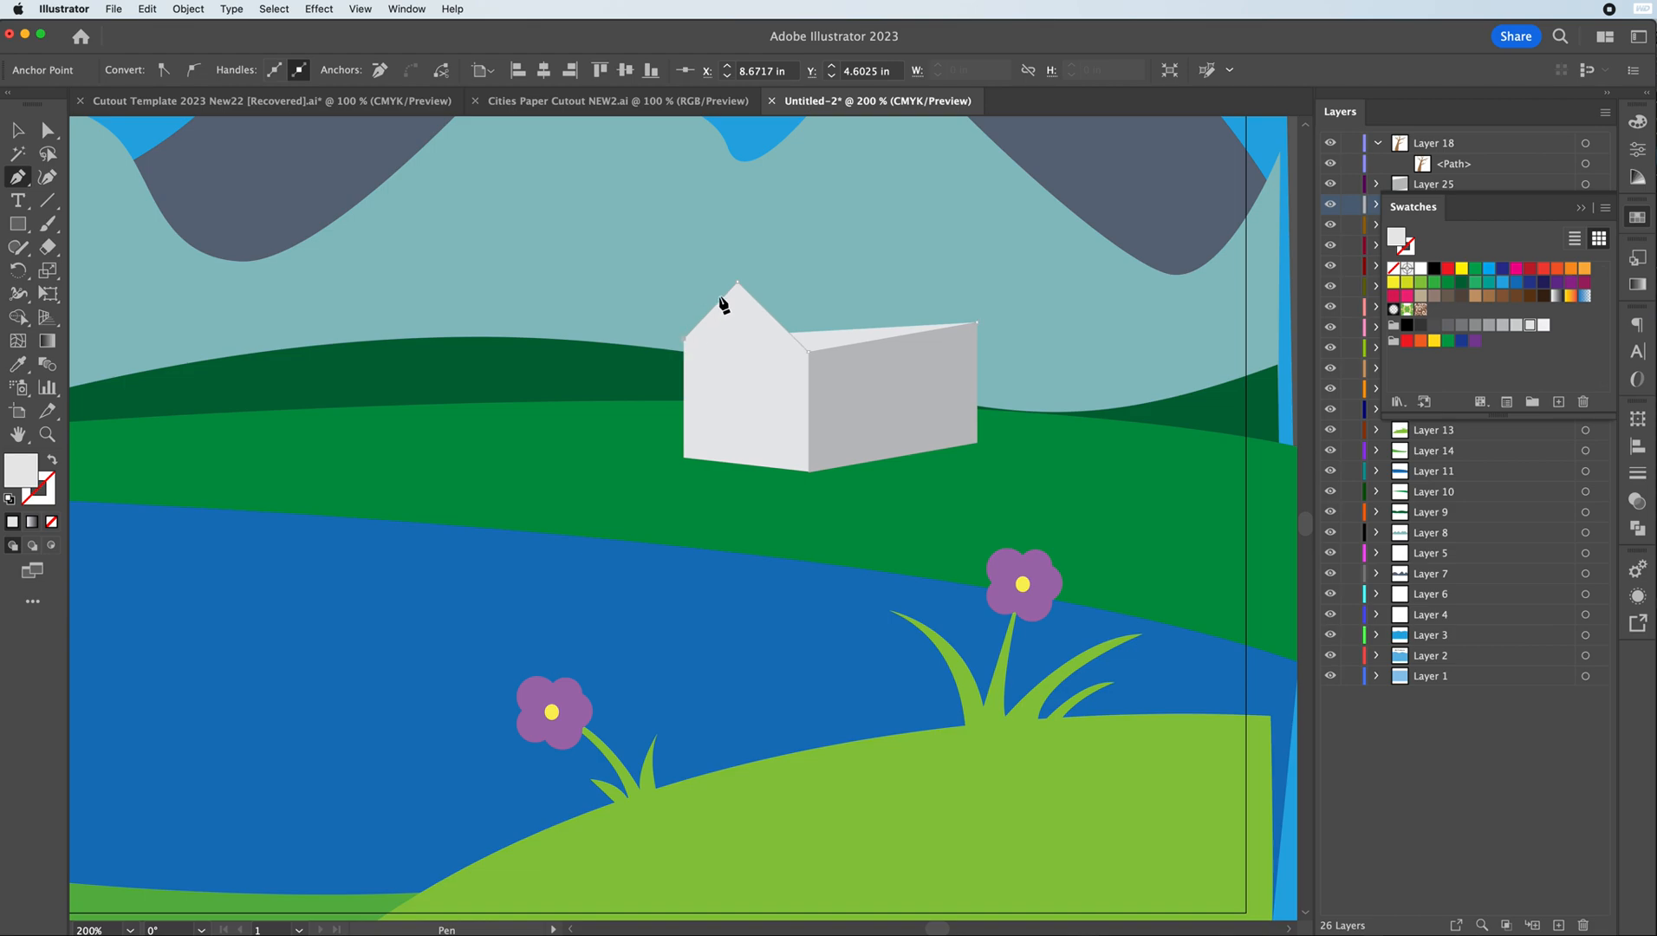
pyautogui.click(681, 338)
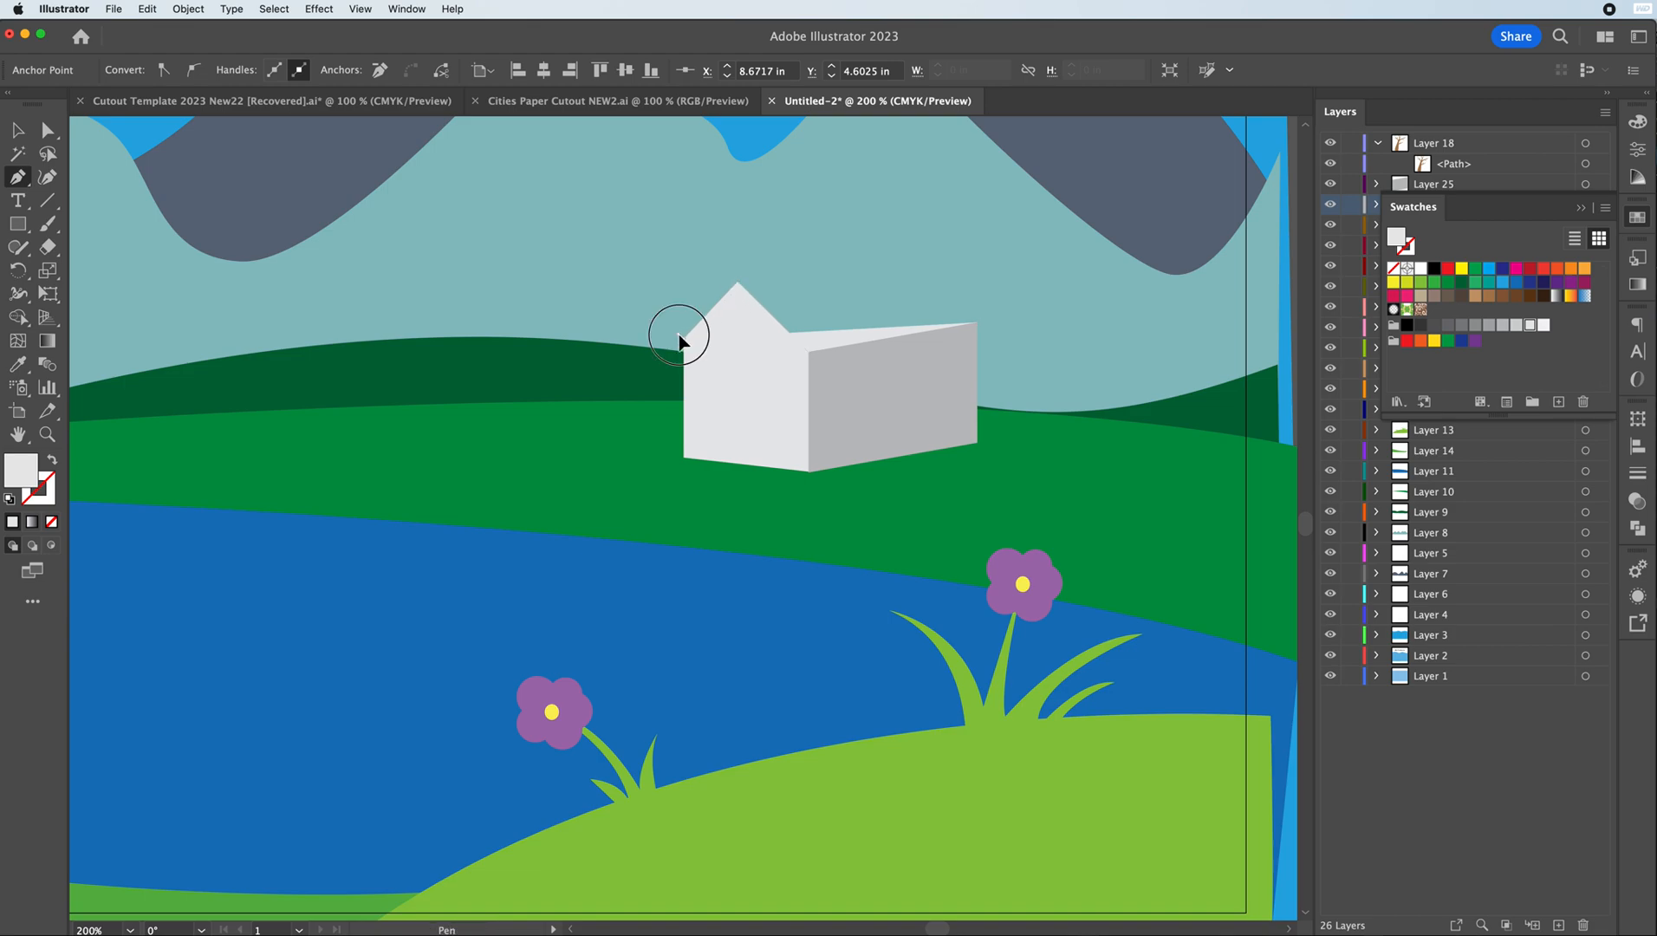
pyautogui.click(740, 277)
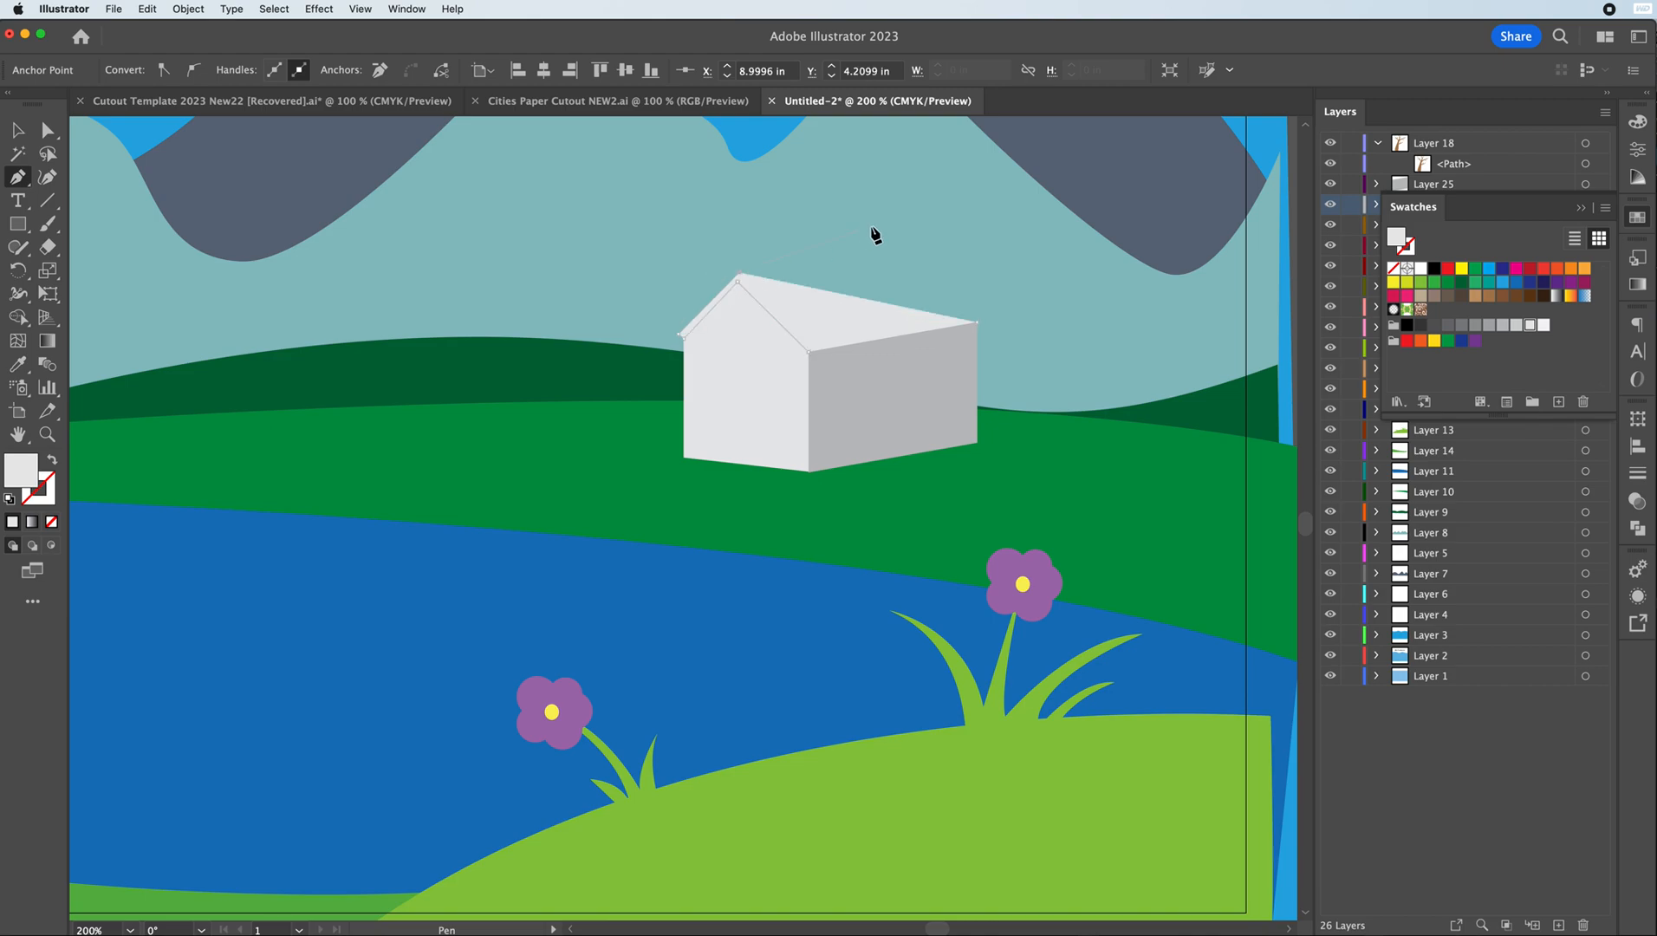
# - Finish the roof outline with a ridge to the back peak and a sloped end closing slightly beyond the right wall's corner
pyautogui.click(917, 256)
pyautogui.click(977, 323)
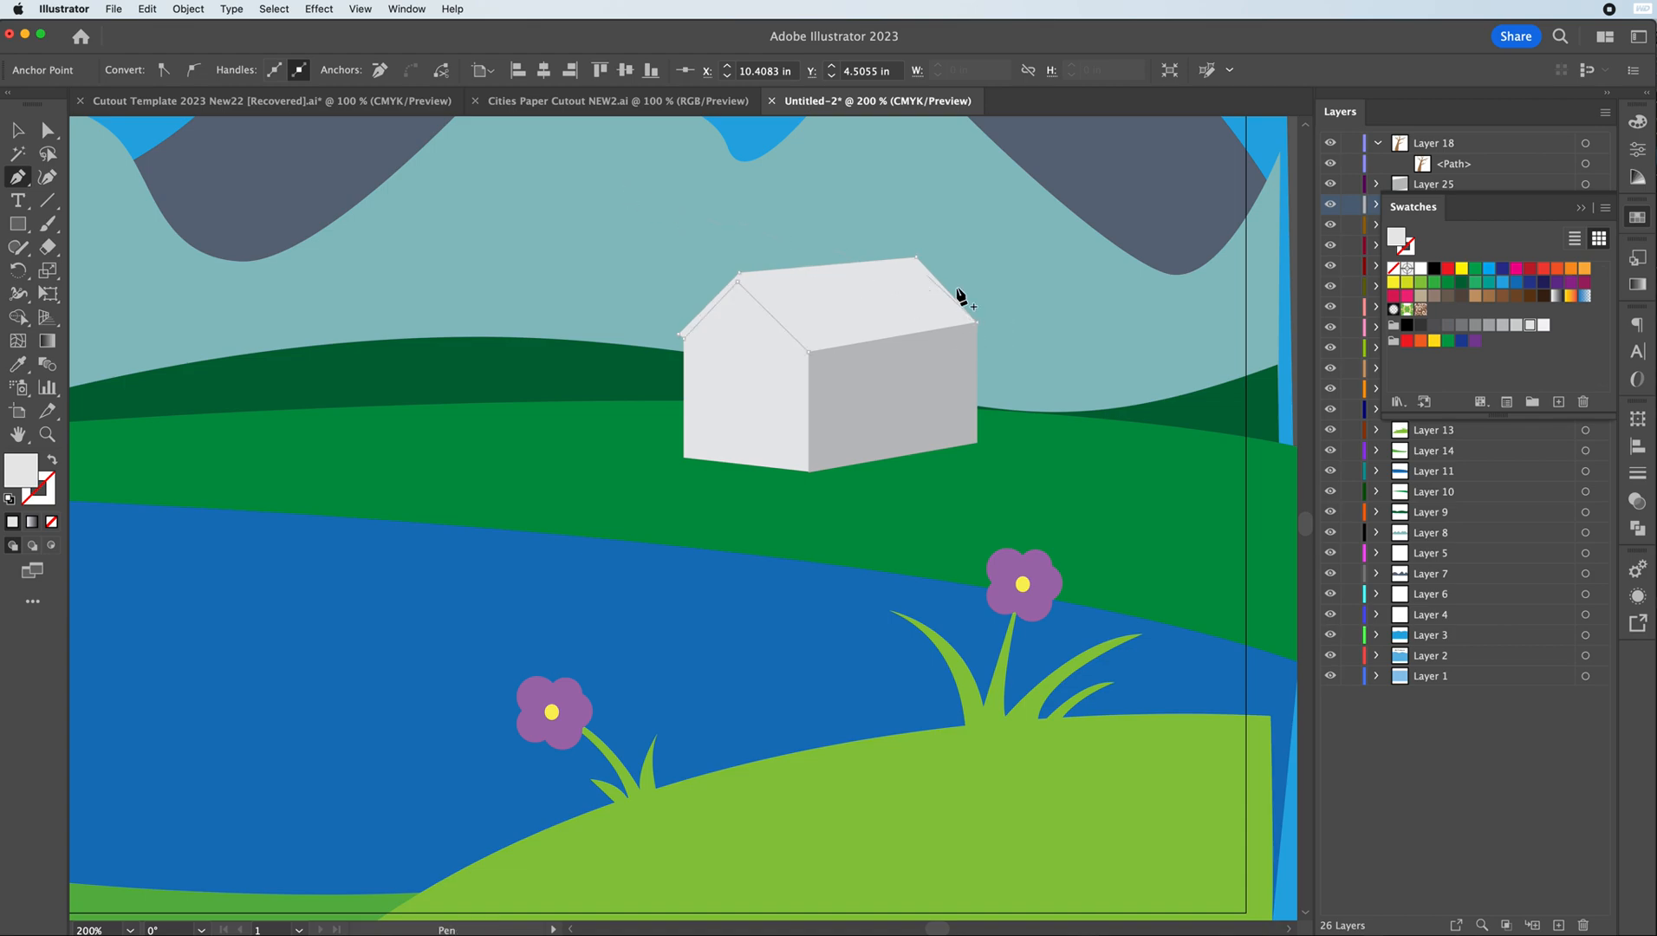
pyautogui.press('super+j')
pyautogui.press('super+z')
pyautogui.click(983, 320)
pyautogui.click(976, 323)
pyautogui.click(17, 130)
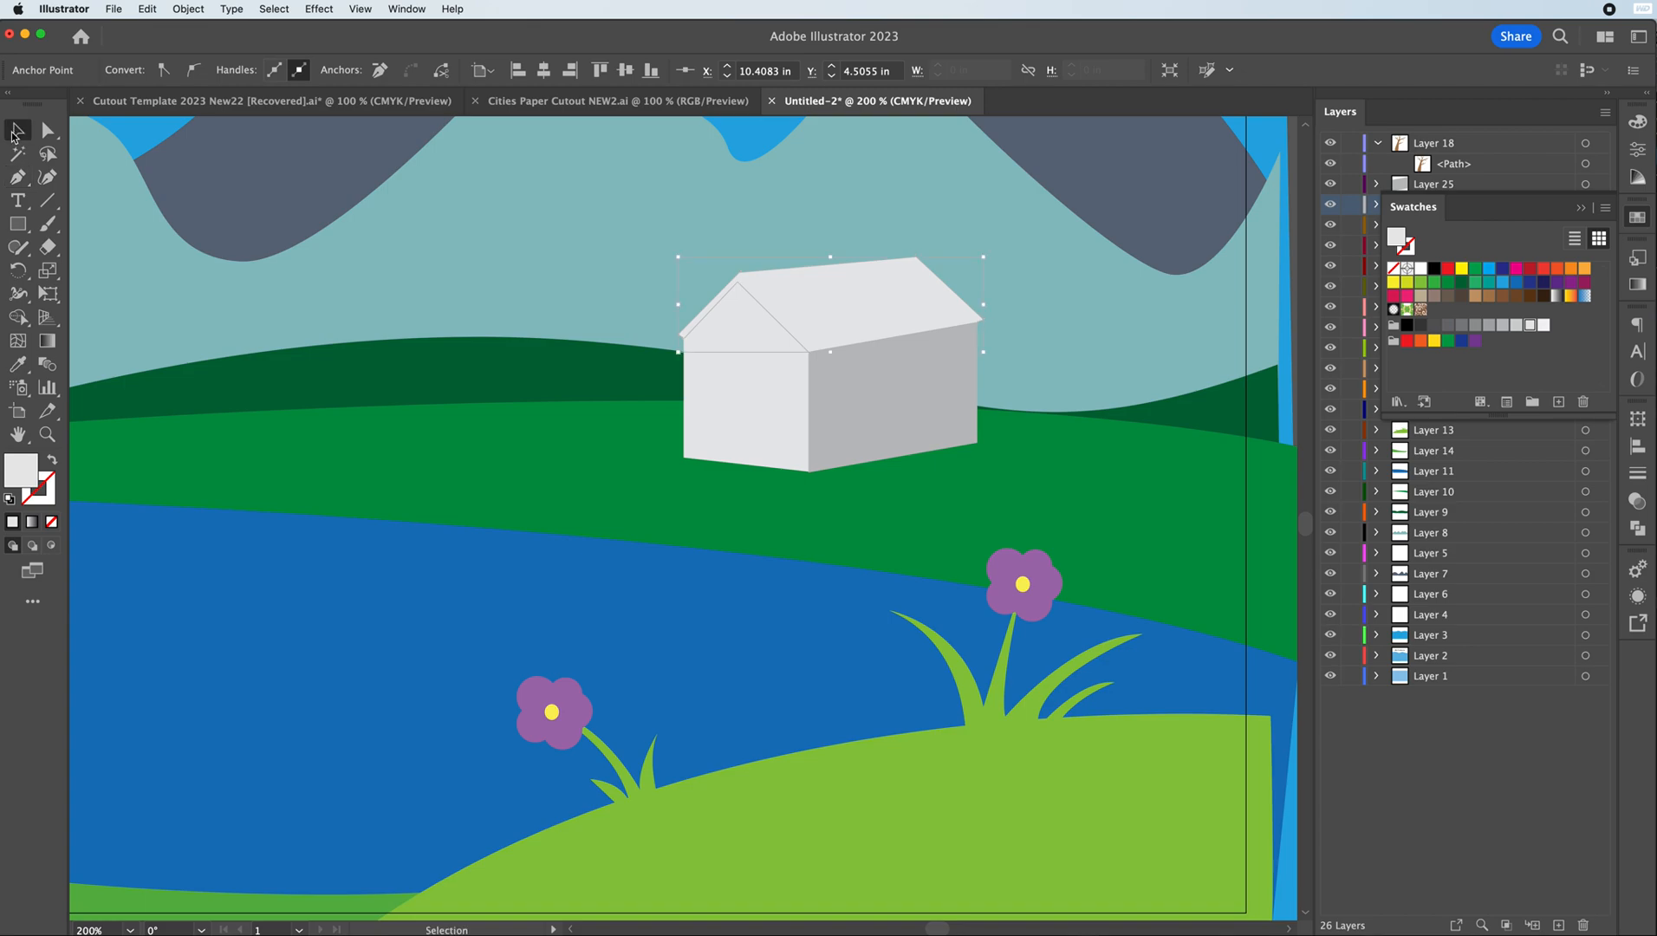
# - Fill the roof with an orange-red swatch and darken it to the reddish brown AF5B45
pyautogui.click(1556, 270)
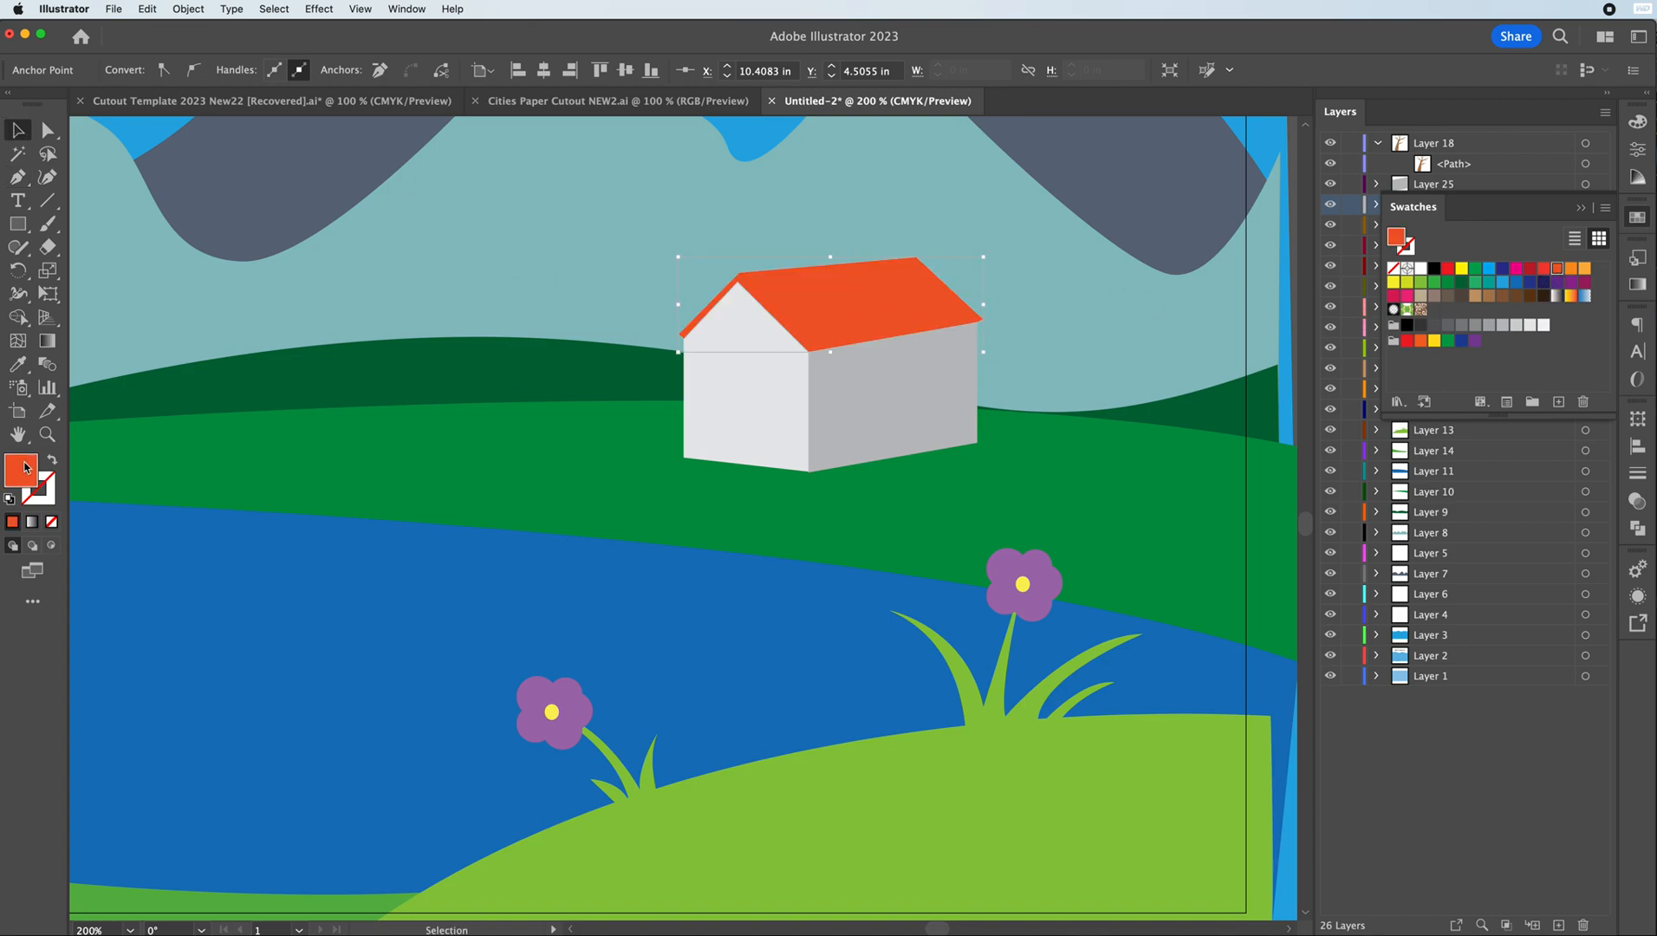
pyautogui.doubleClick(24, 468)
pyautogui.click(1283, 602)
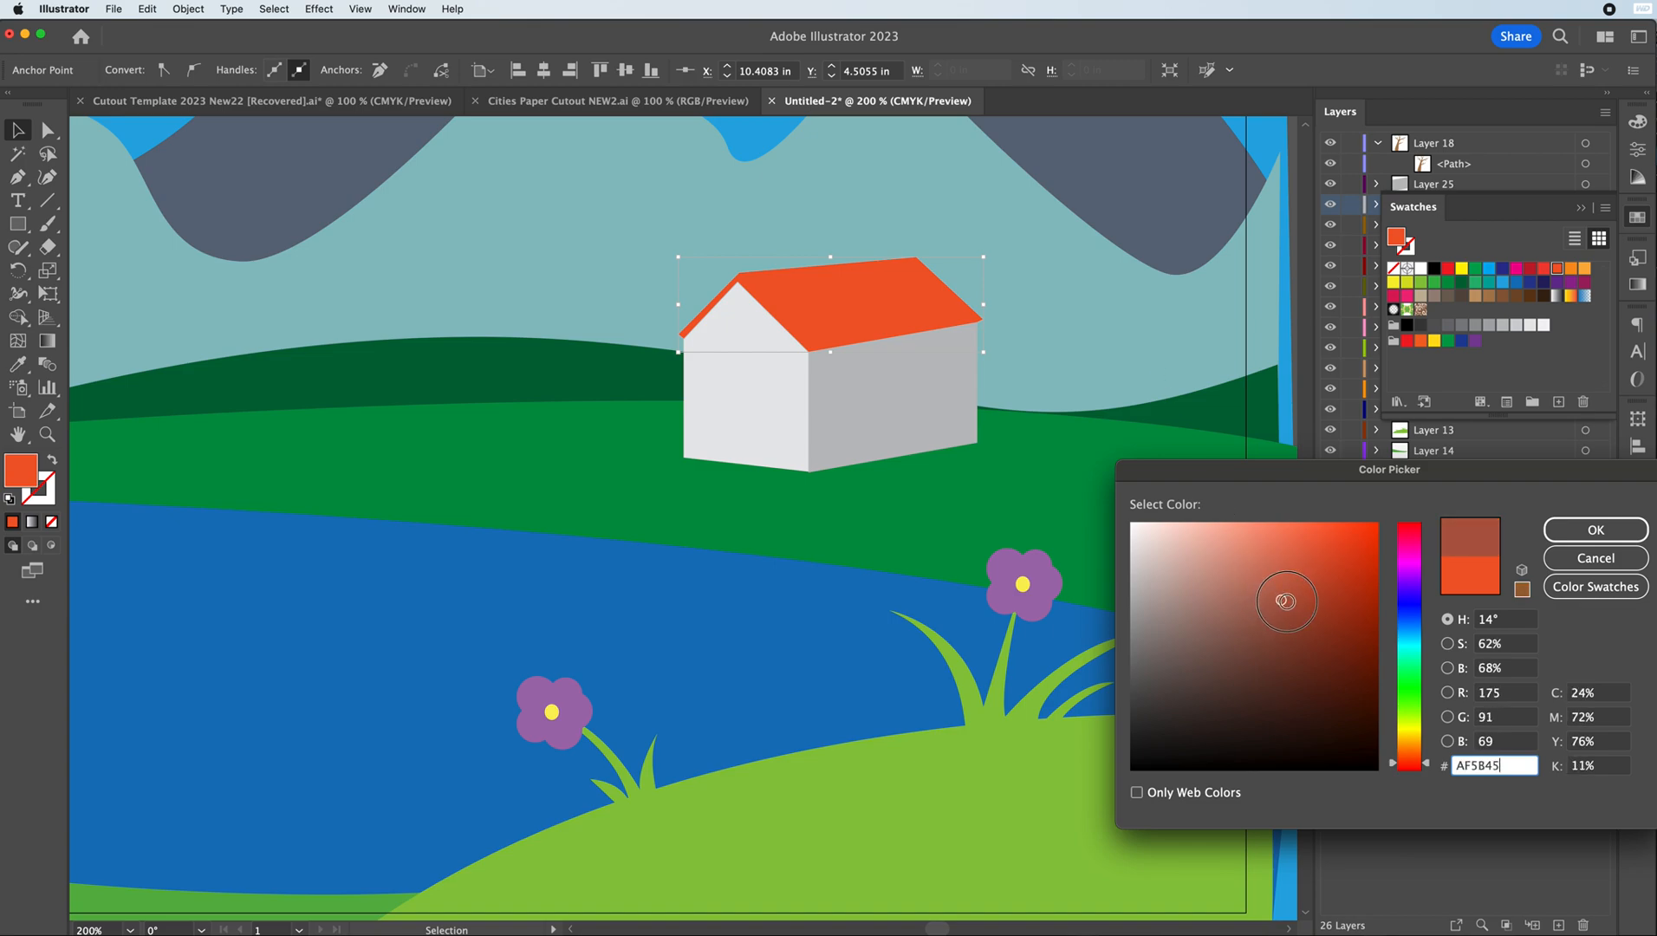
pyautogui.click(1584, 540)
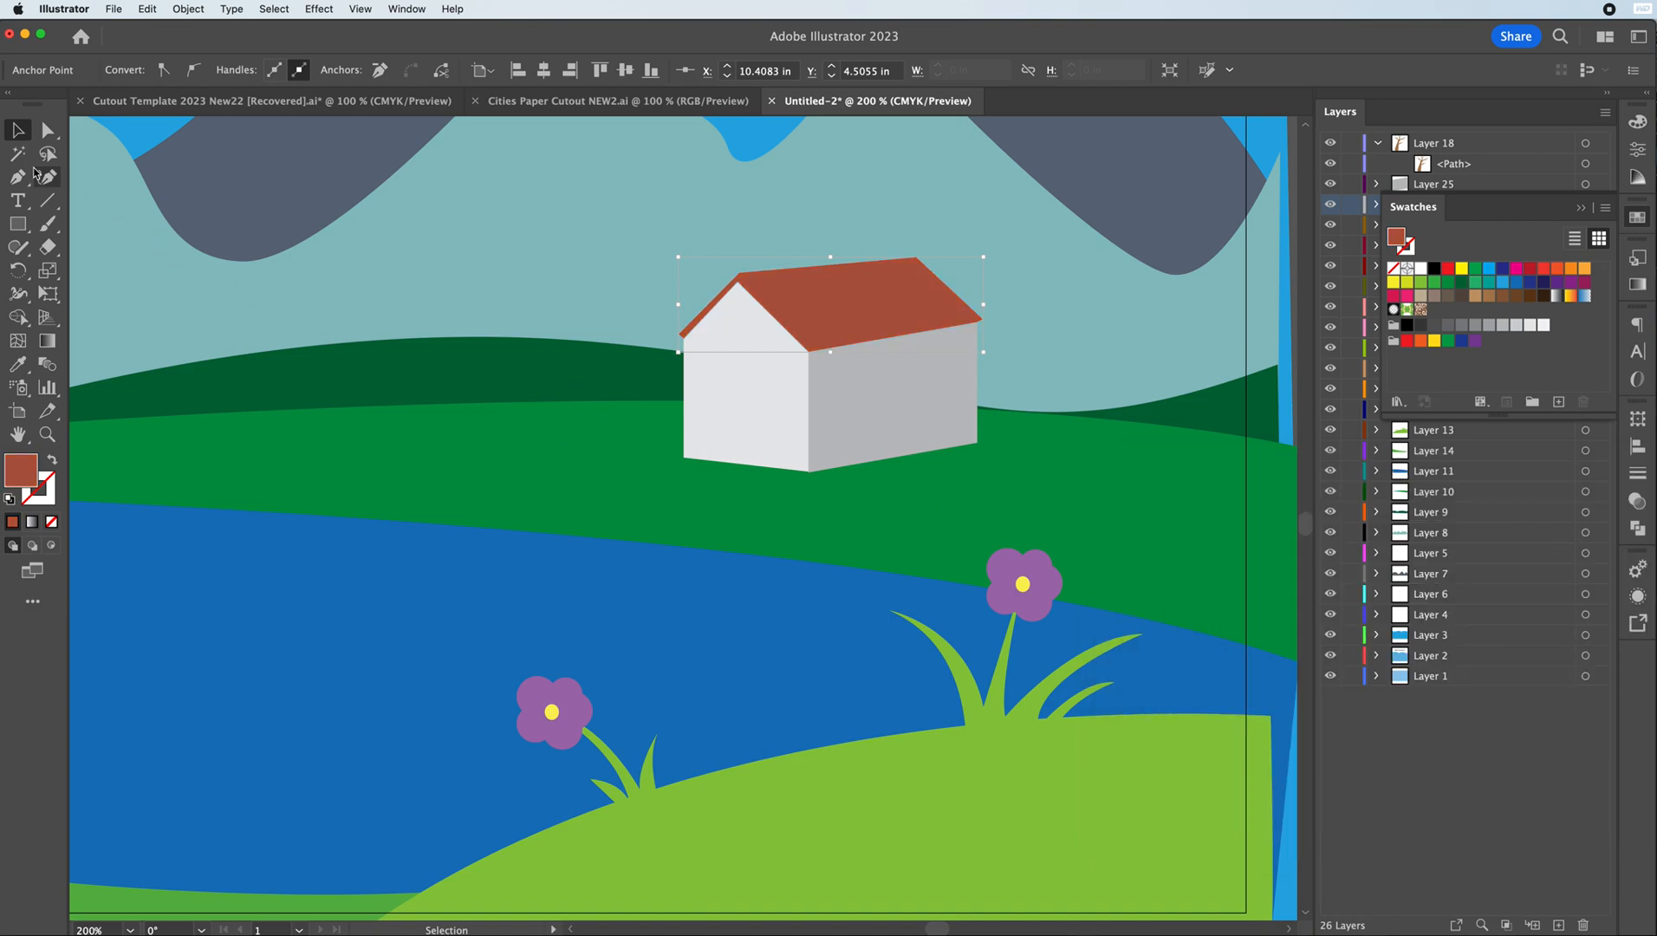
# - Select all the house pieces, scale them to about two-thirds size and settle the house lower on the green hill
pyautogui.click(217, 234)
pyautogui.click(796, 535)
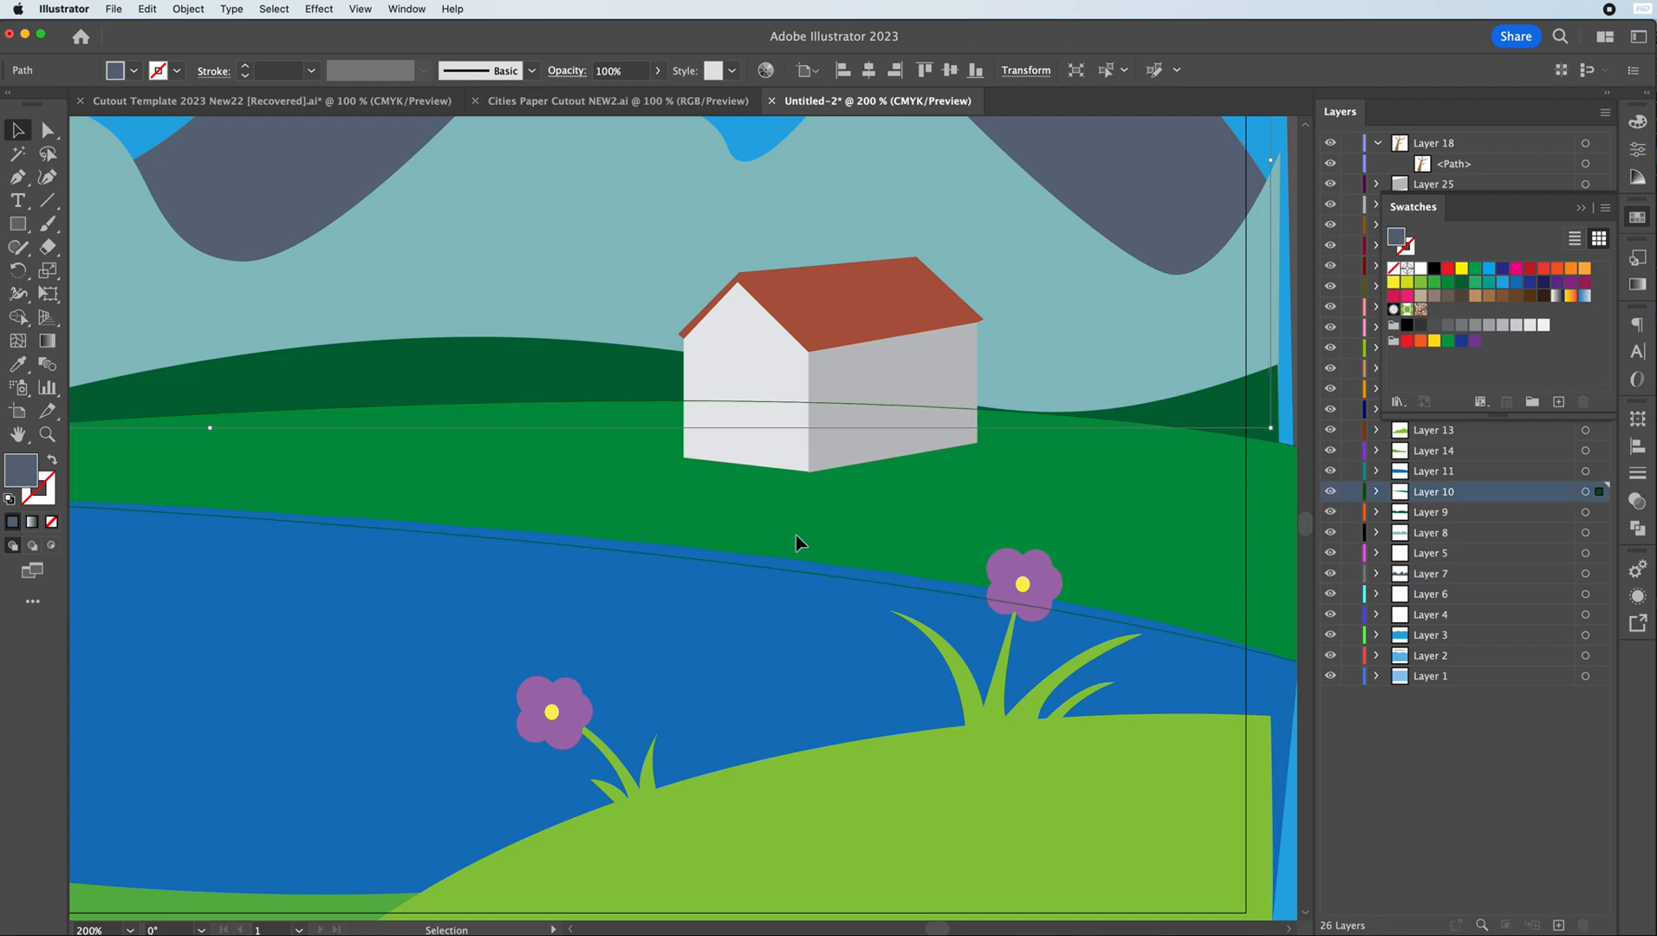
pyautogui.press('a')
pyautogui.press('super+minus')
pyautogui.press('v')
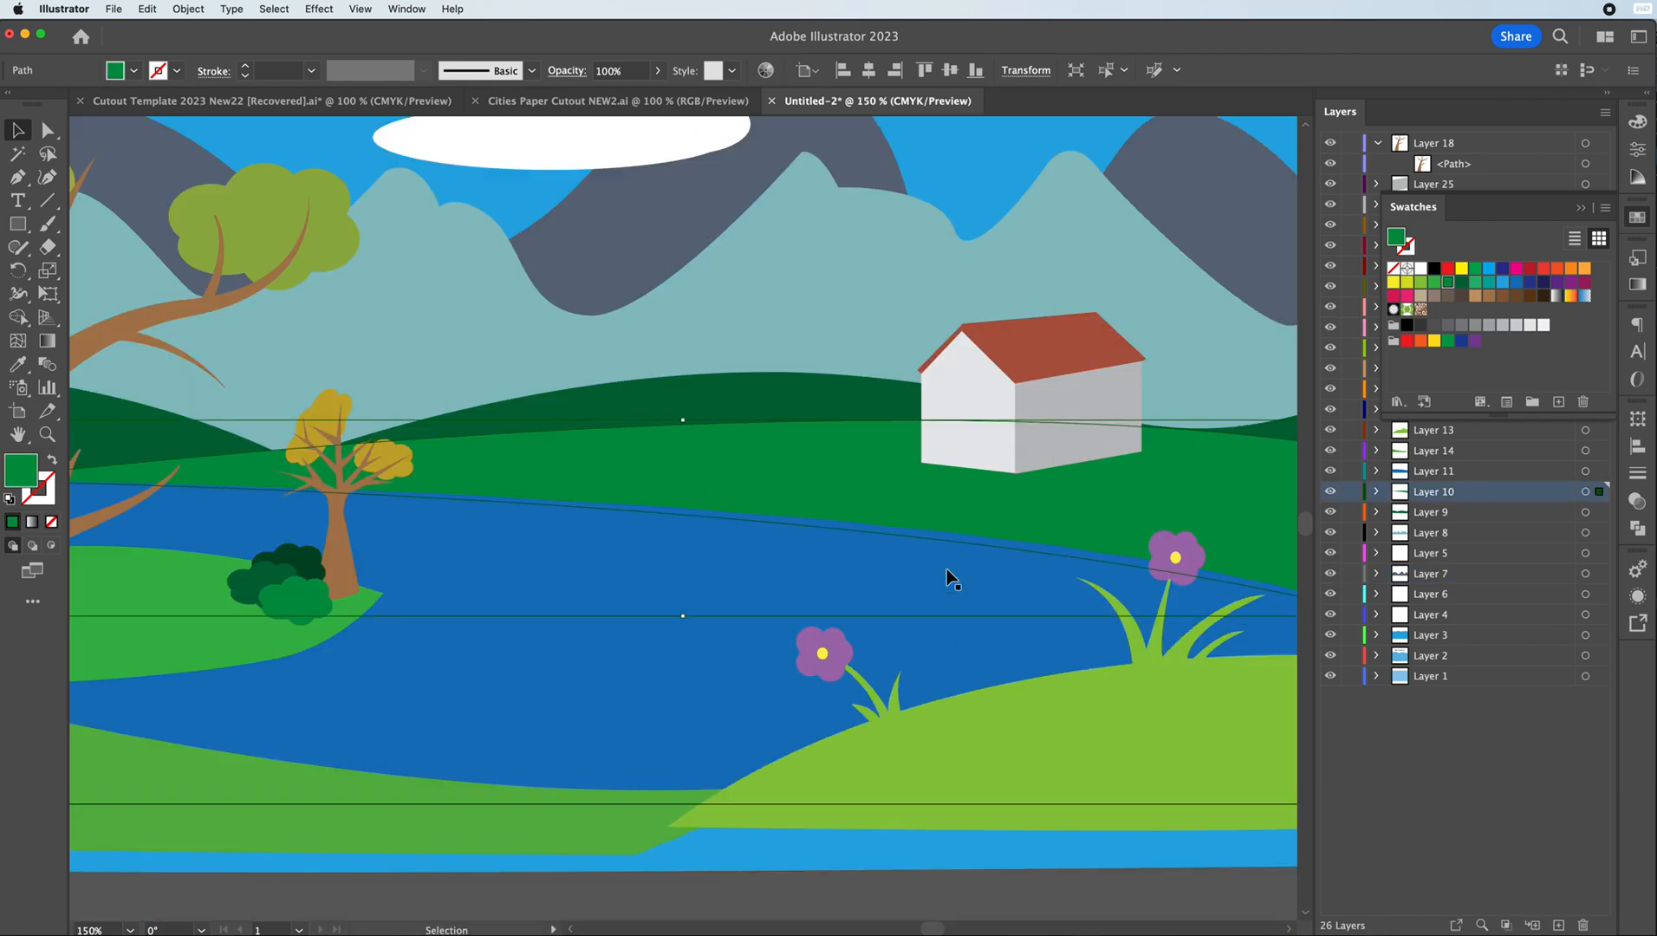
pyautogui.click(969, 385)
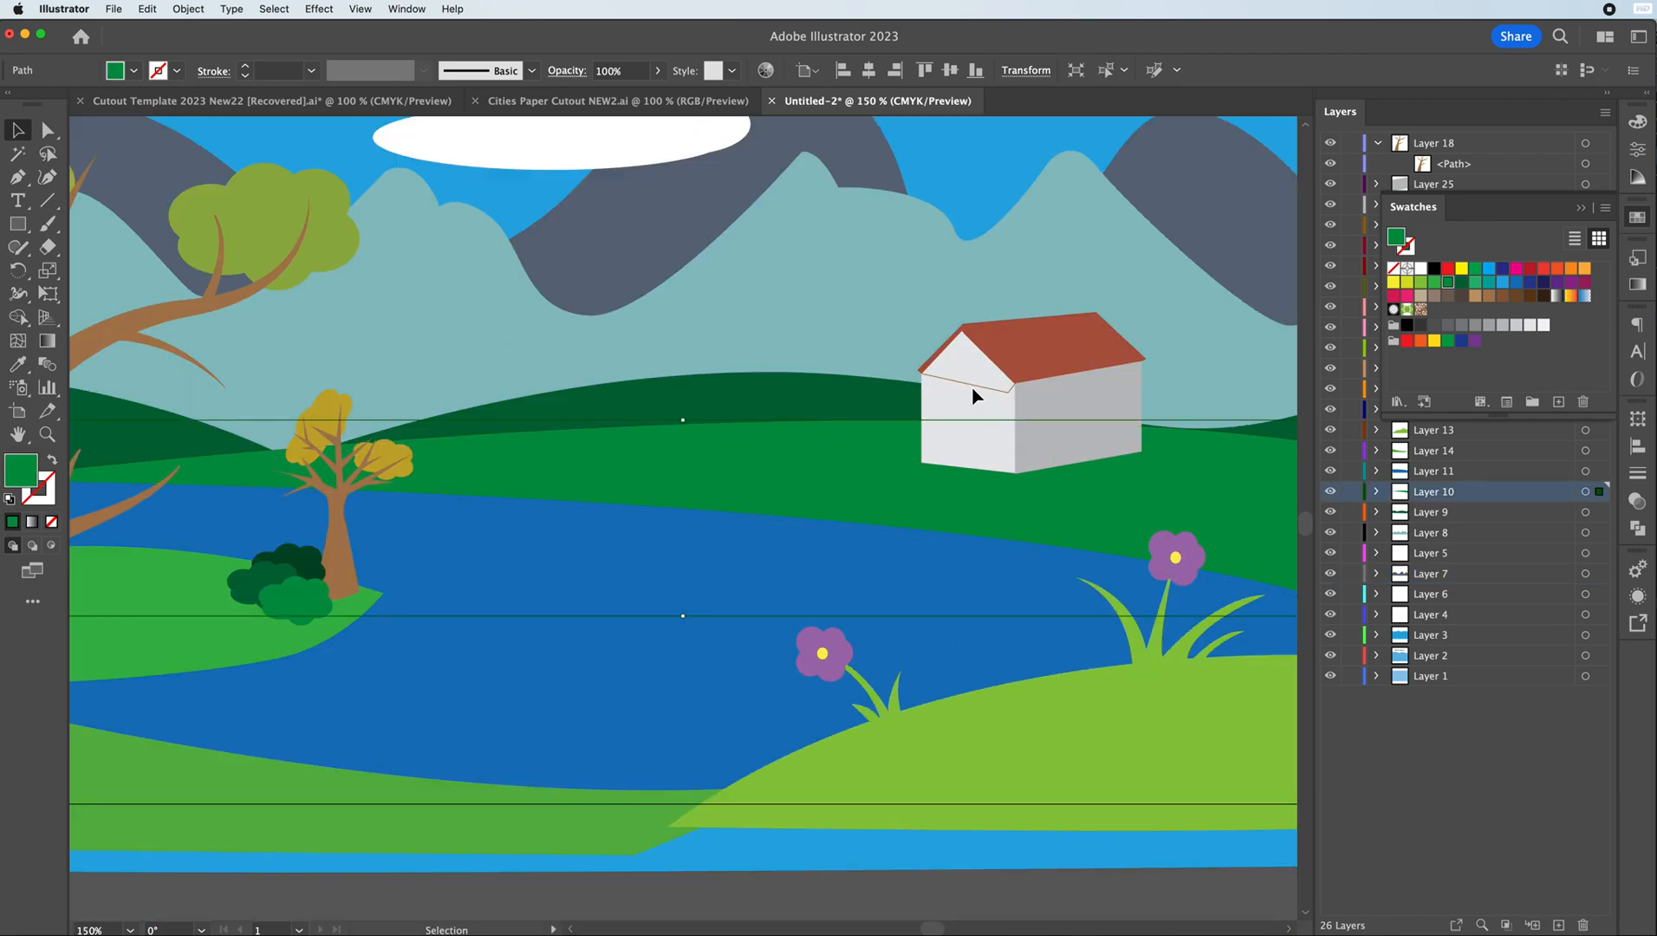
pyautogui.click(965, 425)
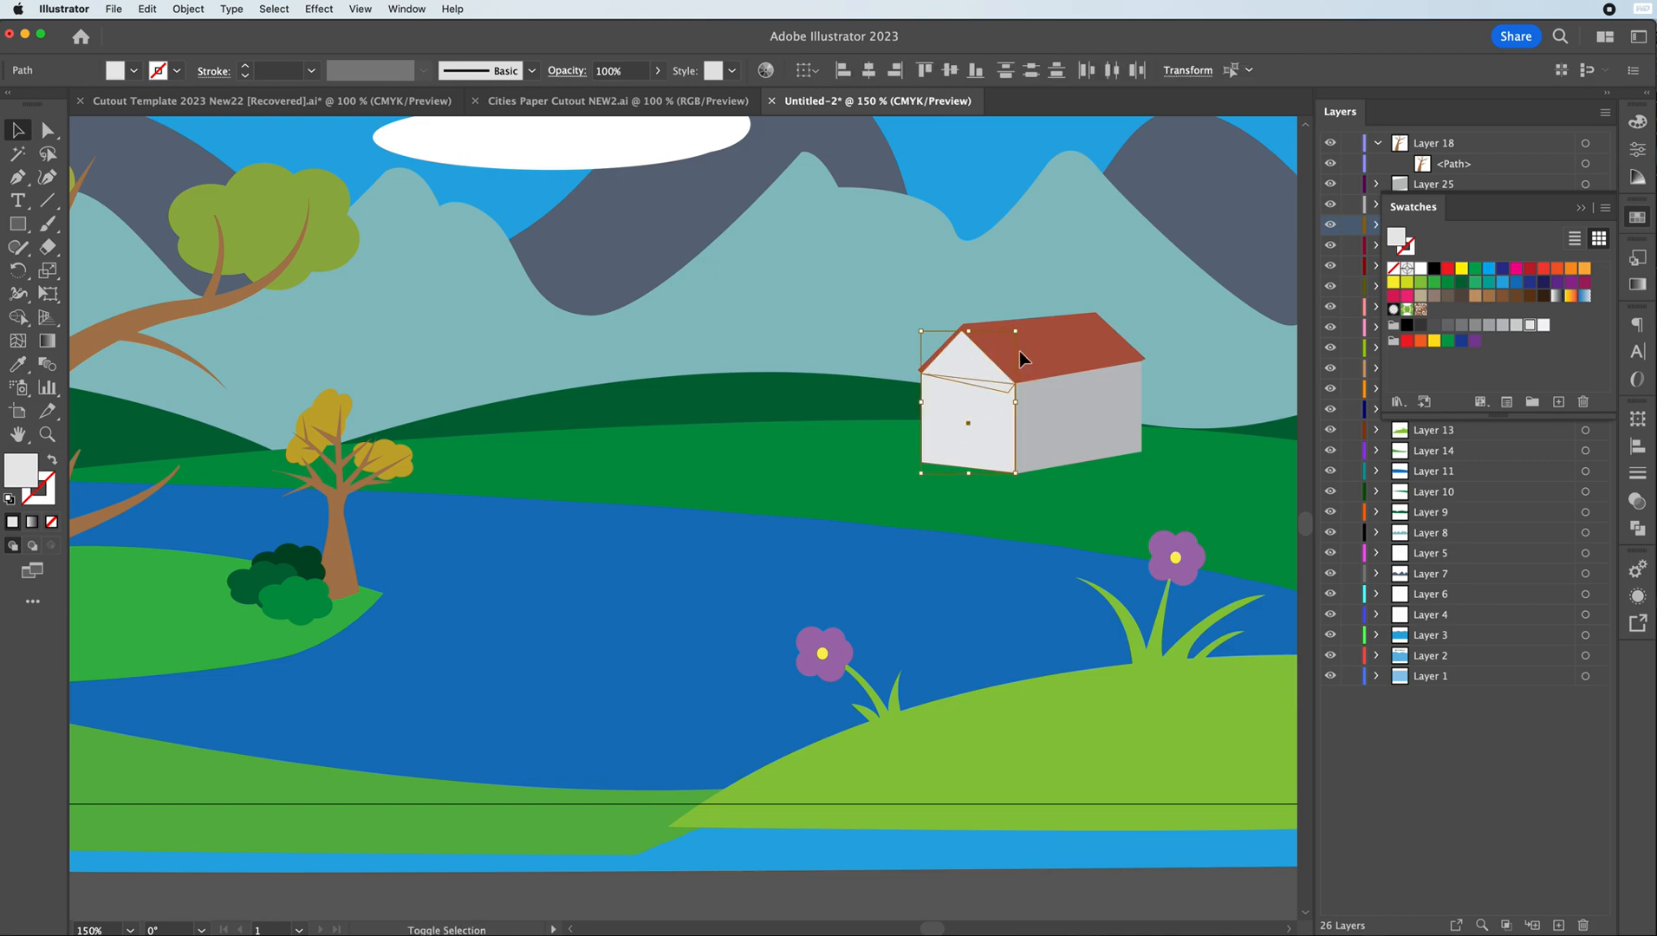
pyautogui.keyDown('shift'); pyautogui.click(1045, 406); pyautogui.keyUp('shift')
pyautogui.moveTo(919, 396); pyautogui.dragTo(1073, 404)
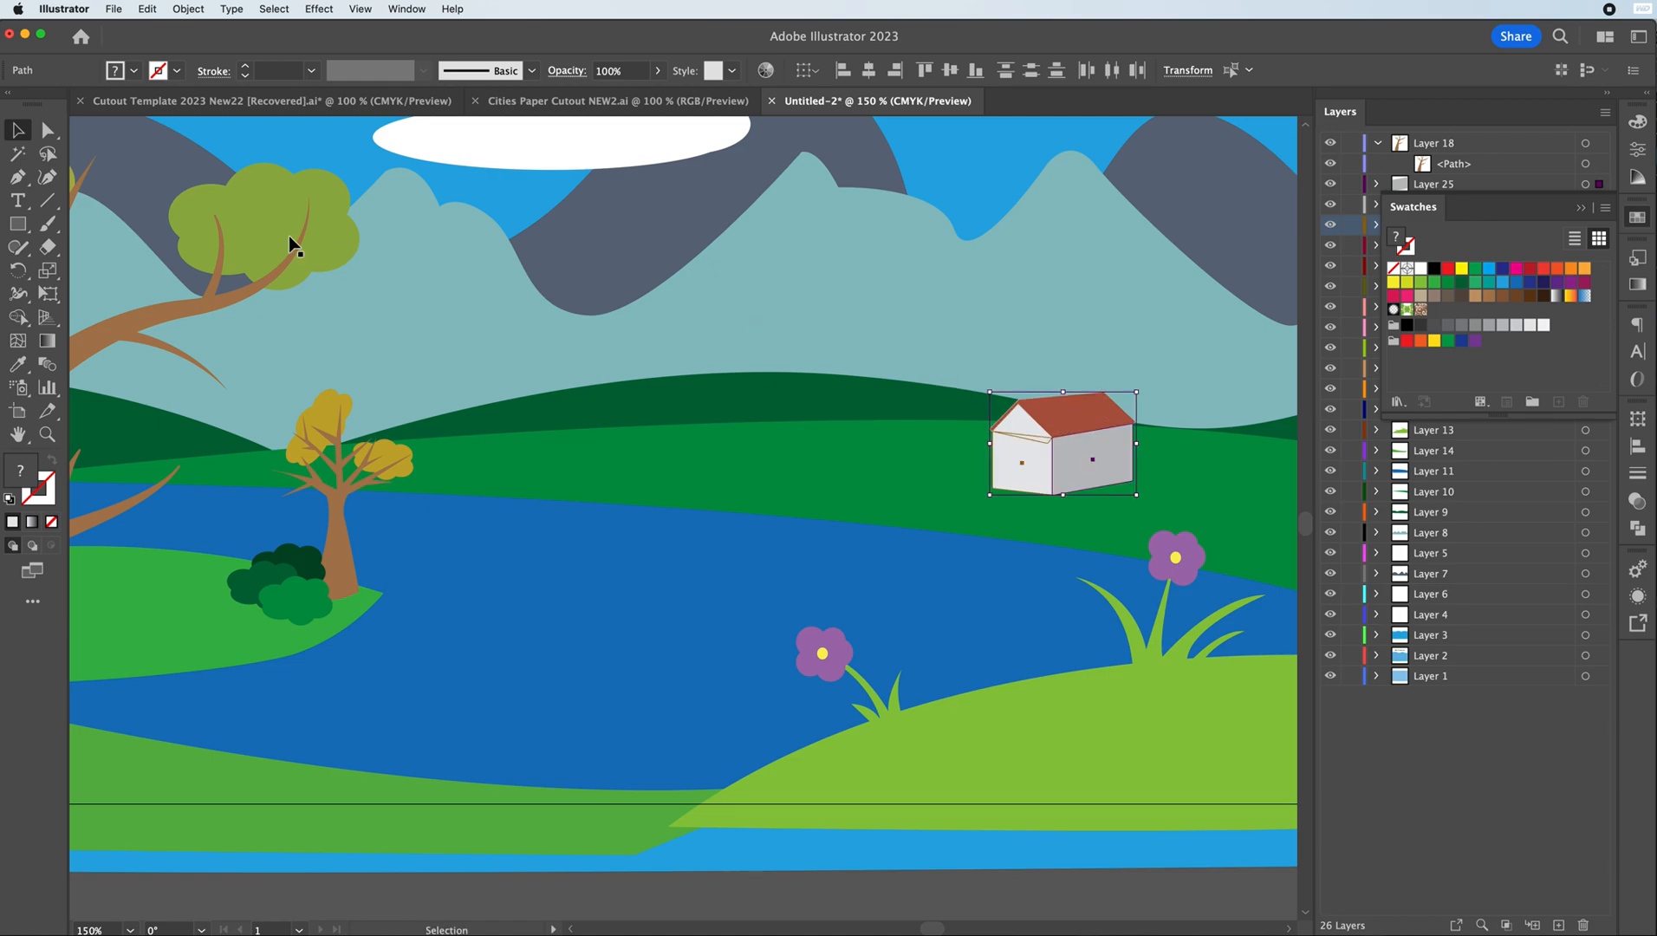
# - Add a new layer directly above the front wall's layer and make it the active layer for the door
pyautogui.click(17, 177)
pyautogui.scroll(8, 1013, 371)
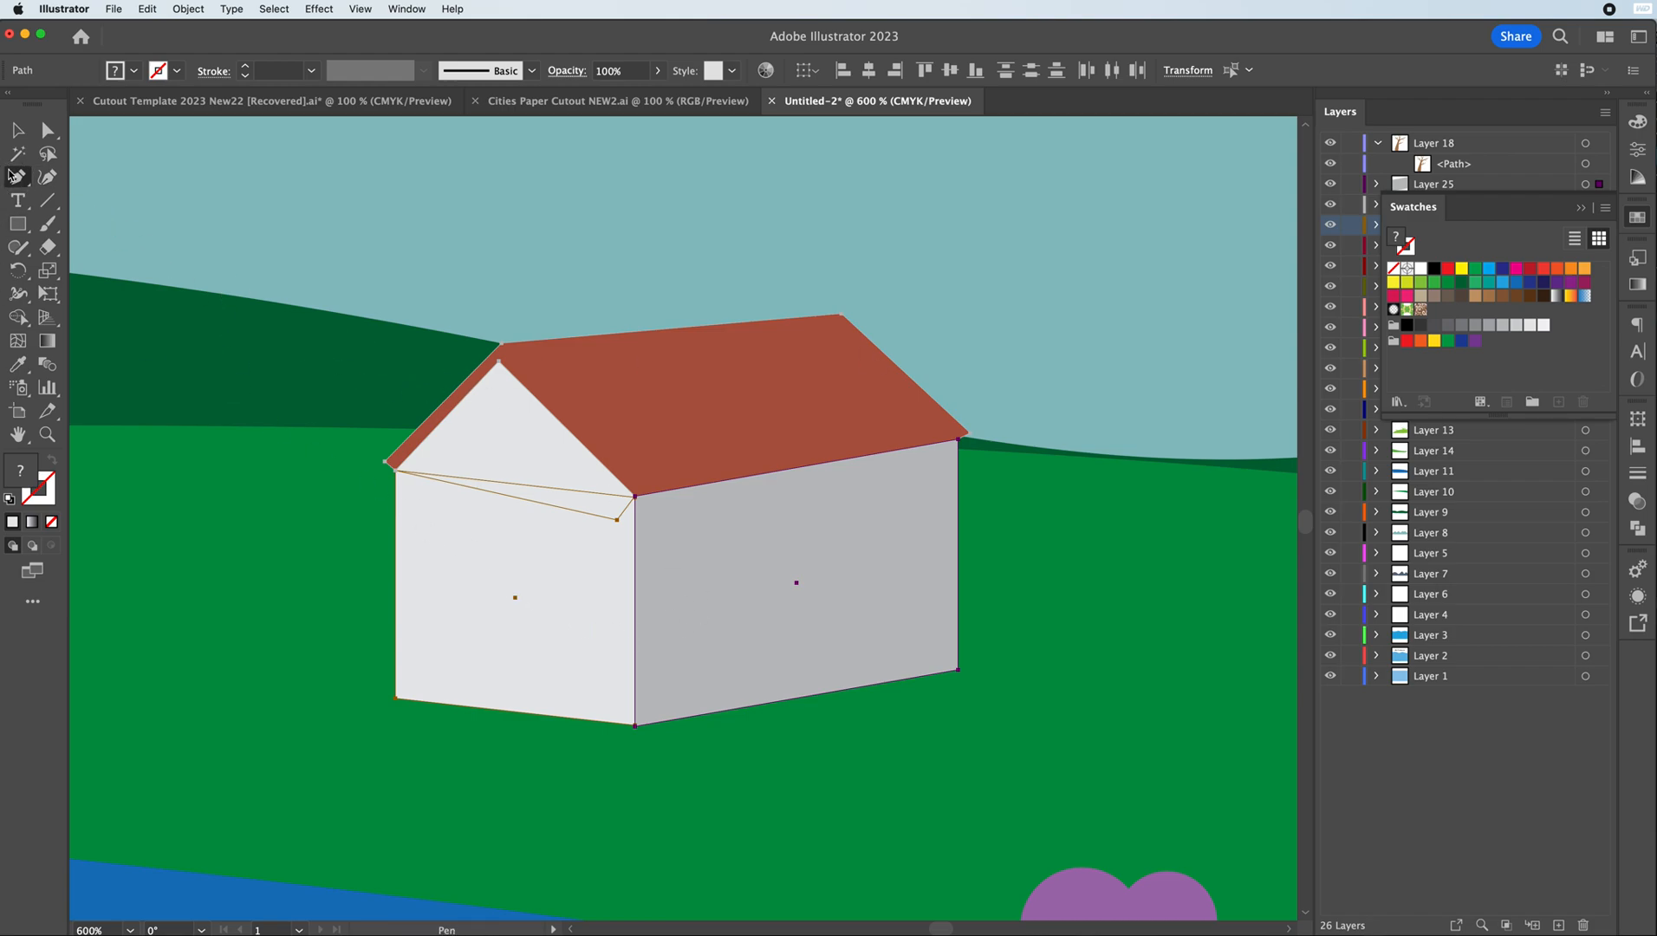
pyautogui.click(17, 224)
pyautogui.click(1535, 924)
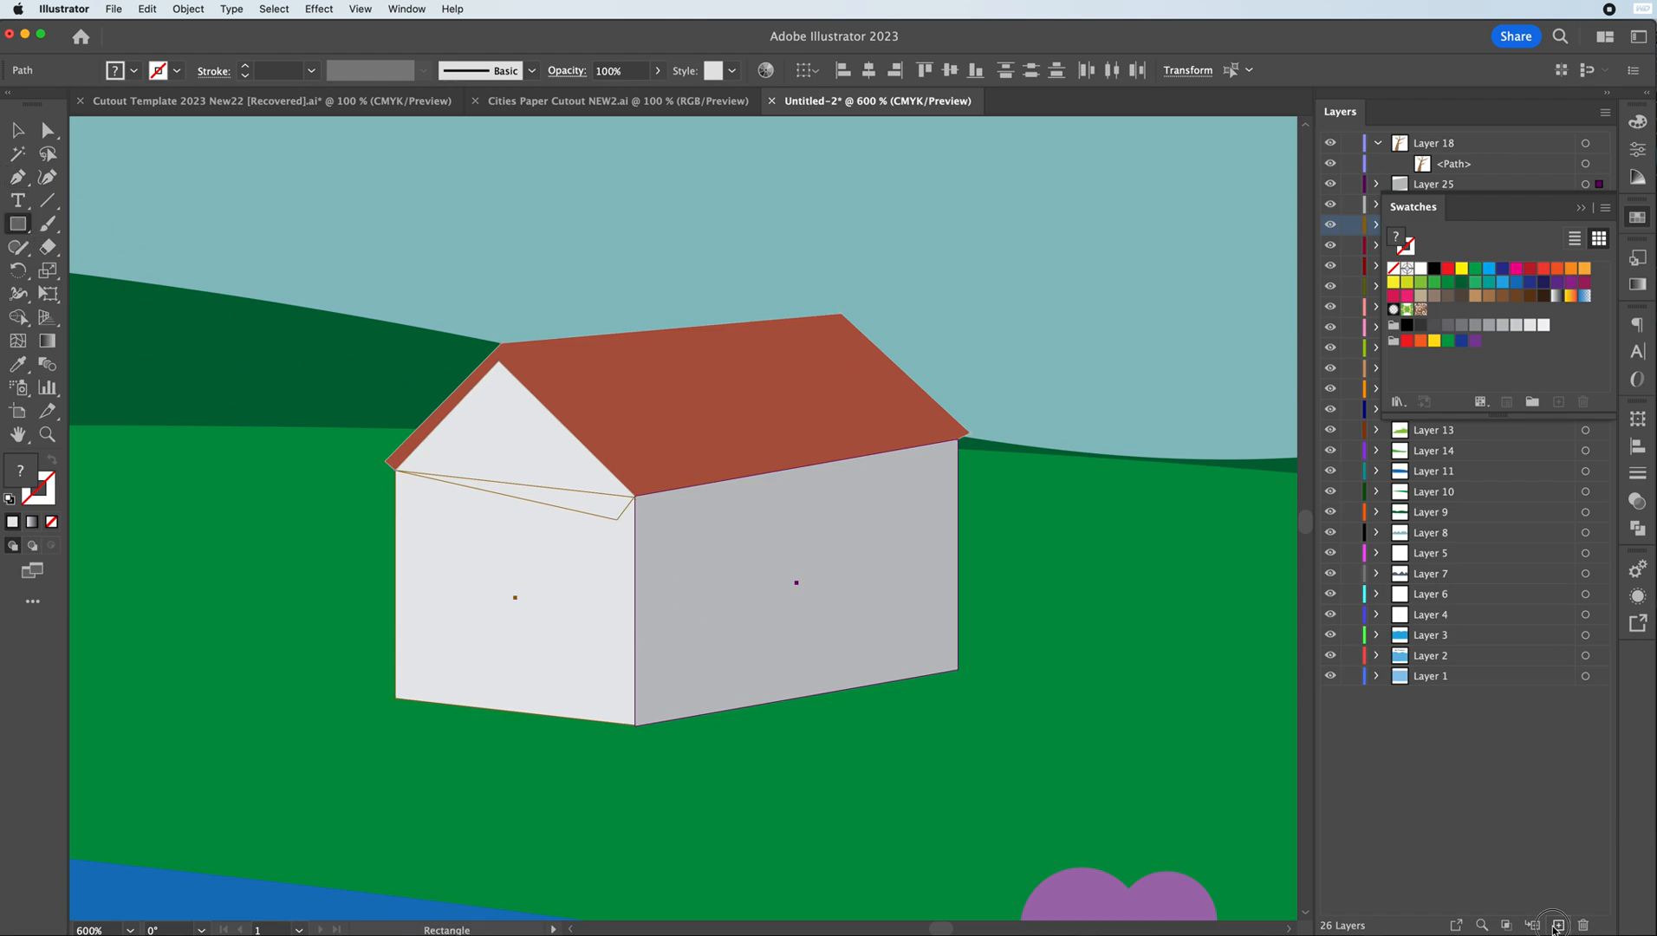
pyautogui.click(17, 178)
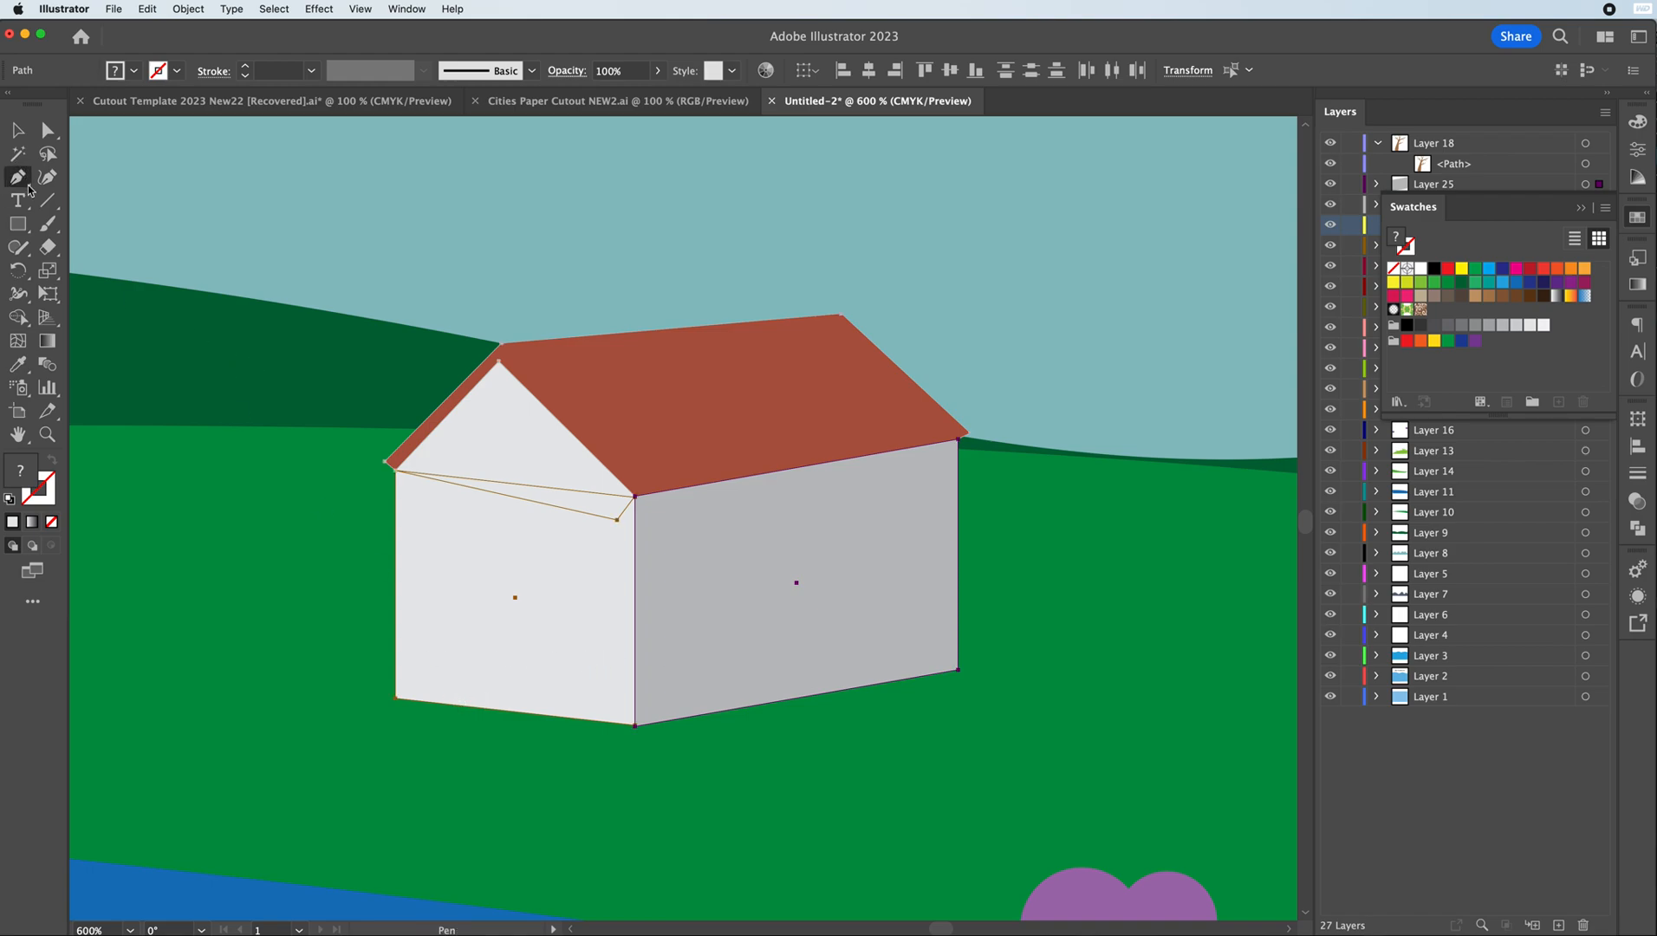
pyautogui.click(470, 706)
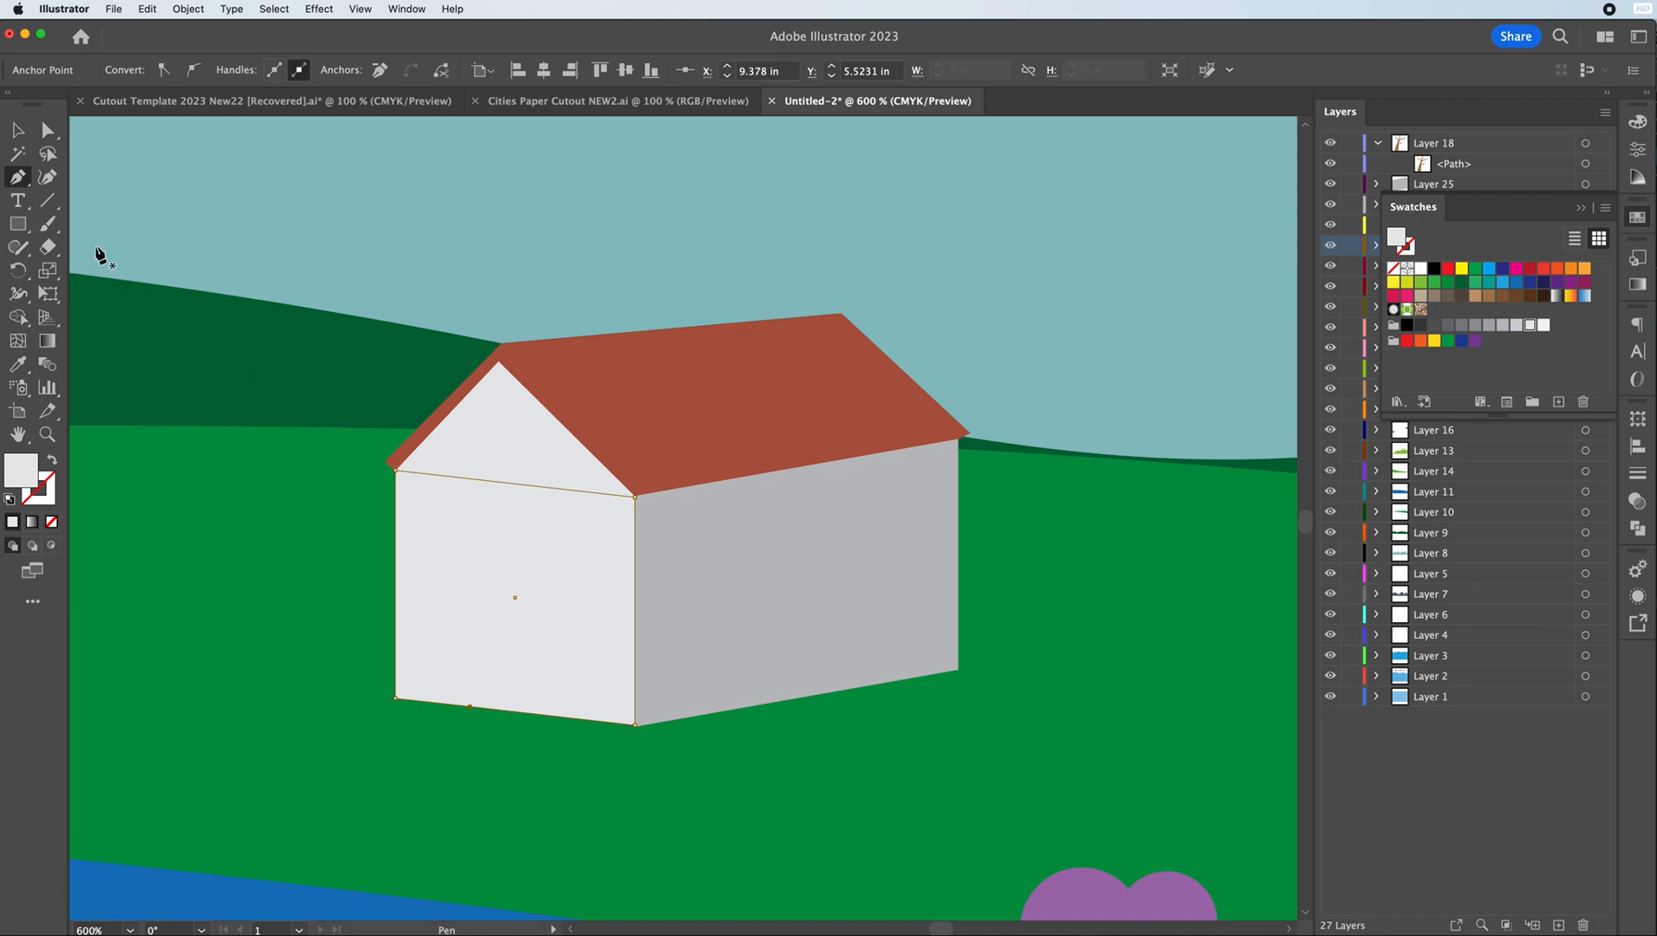
pyautogui.click(17, 130)
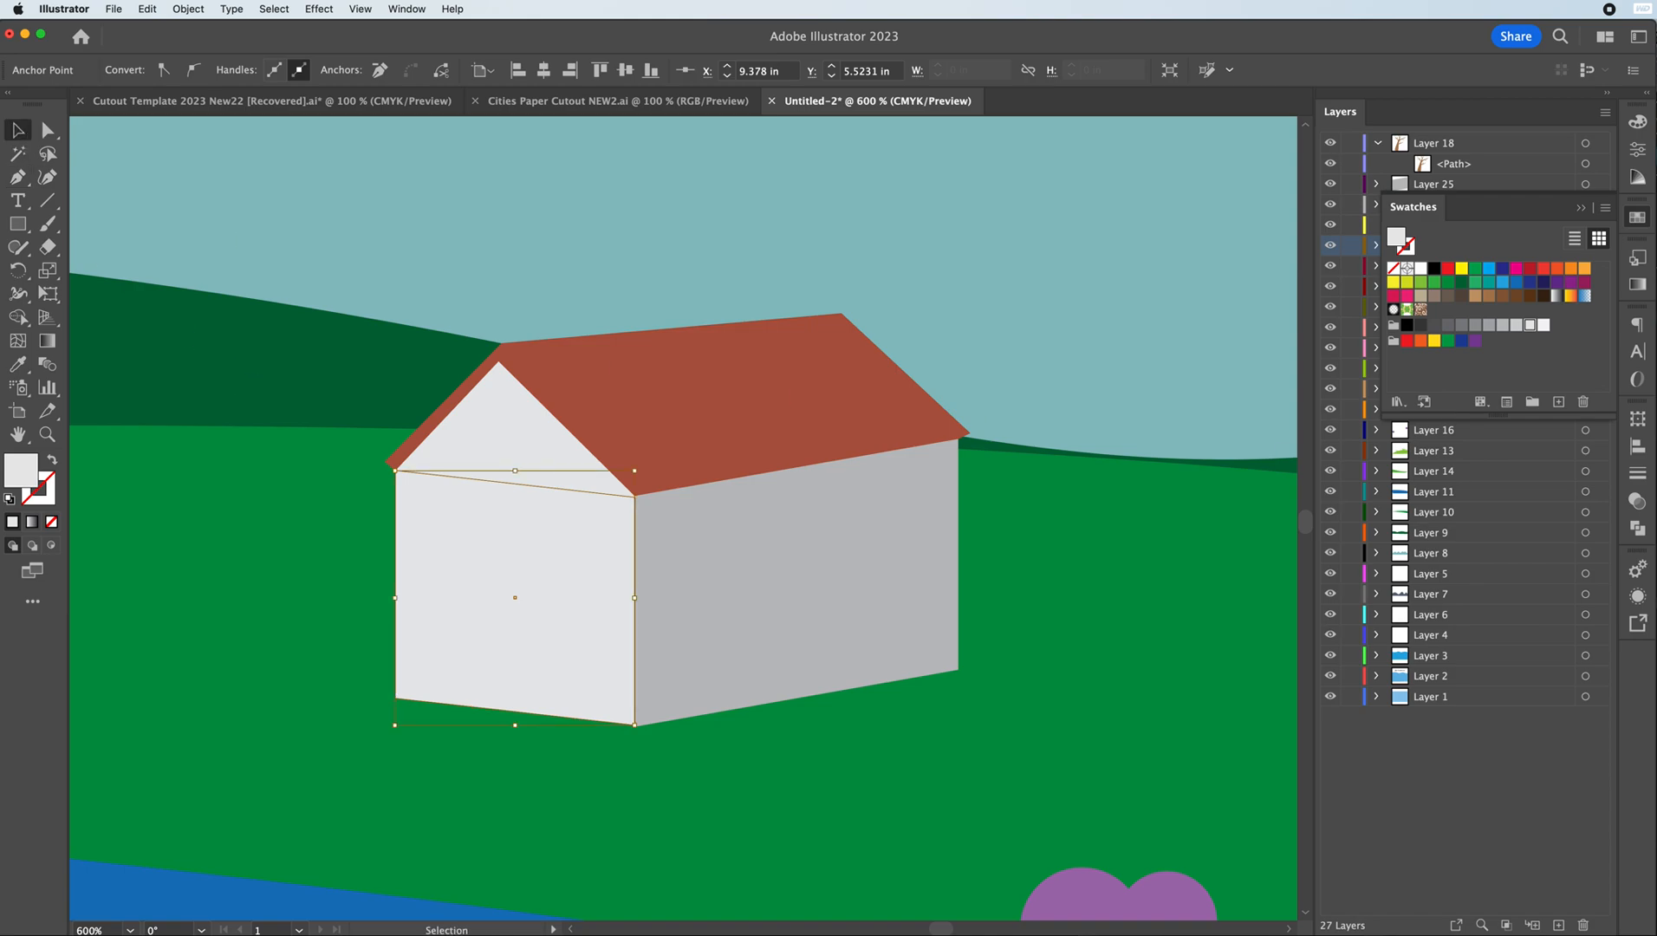
pyautogui.click(1581, 211)
pyautogui.click(1417, 227)
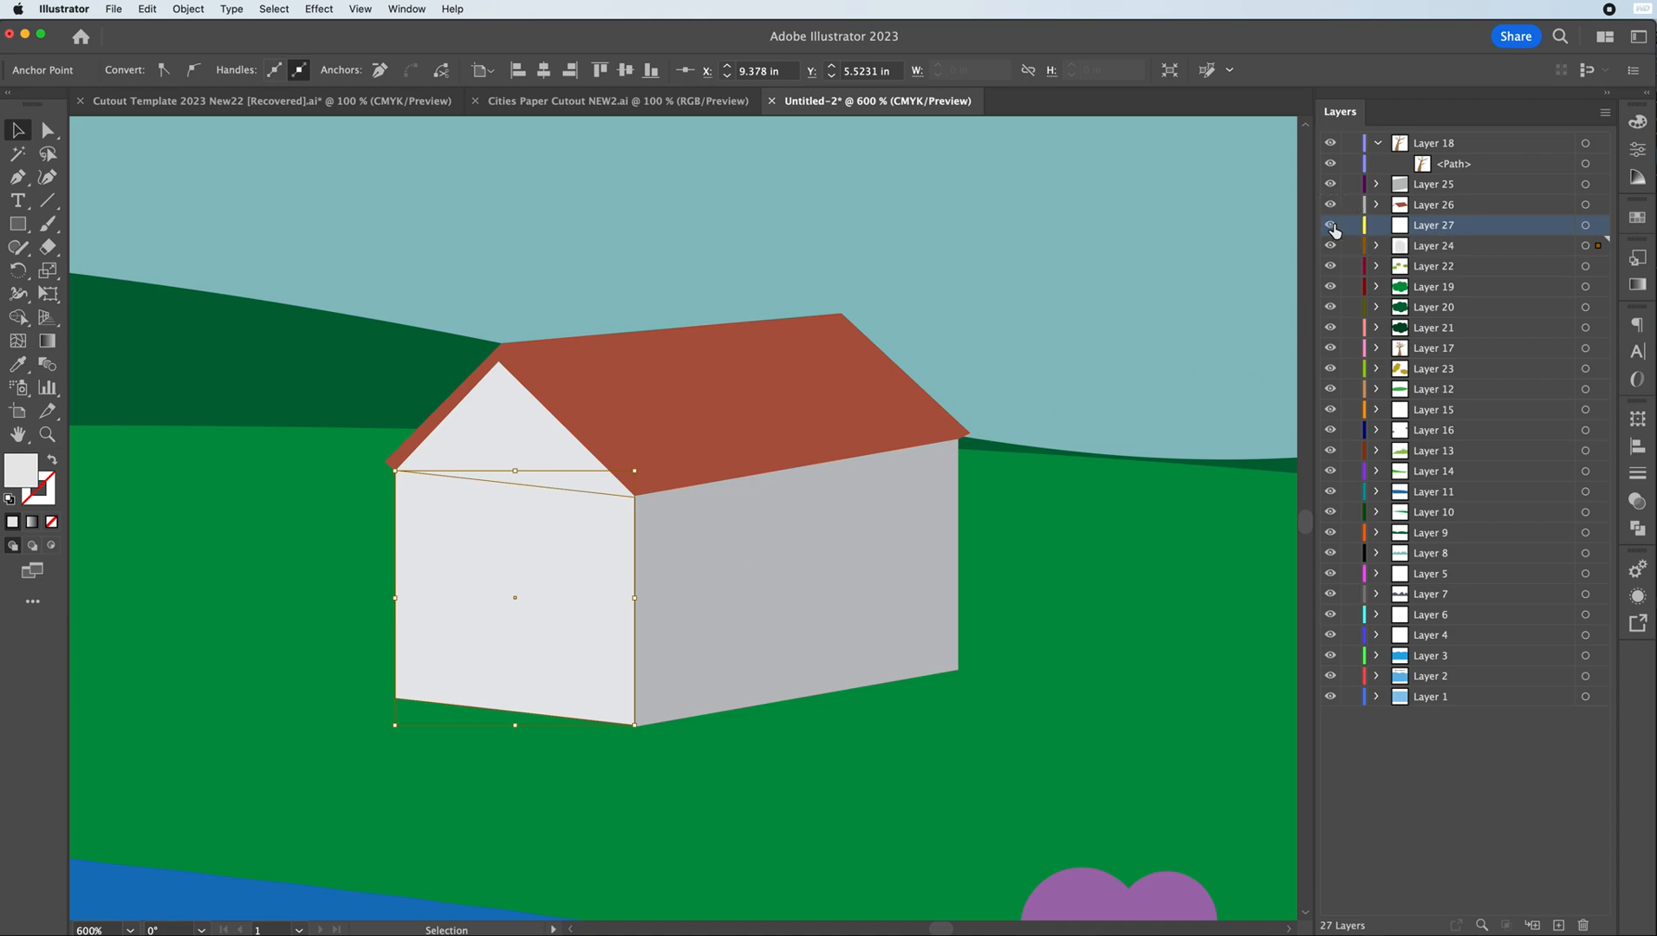
pyautogui.click(1331, 226)
# - Draw a closed four-cornered Pen outline for a door rising from the front wall's bottom edge, its top following the wall's perspective
pyautogui.click(18, 176)
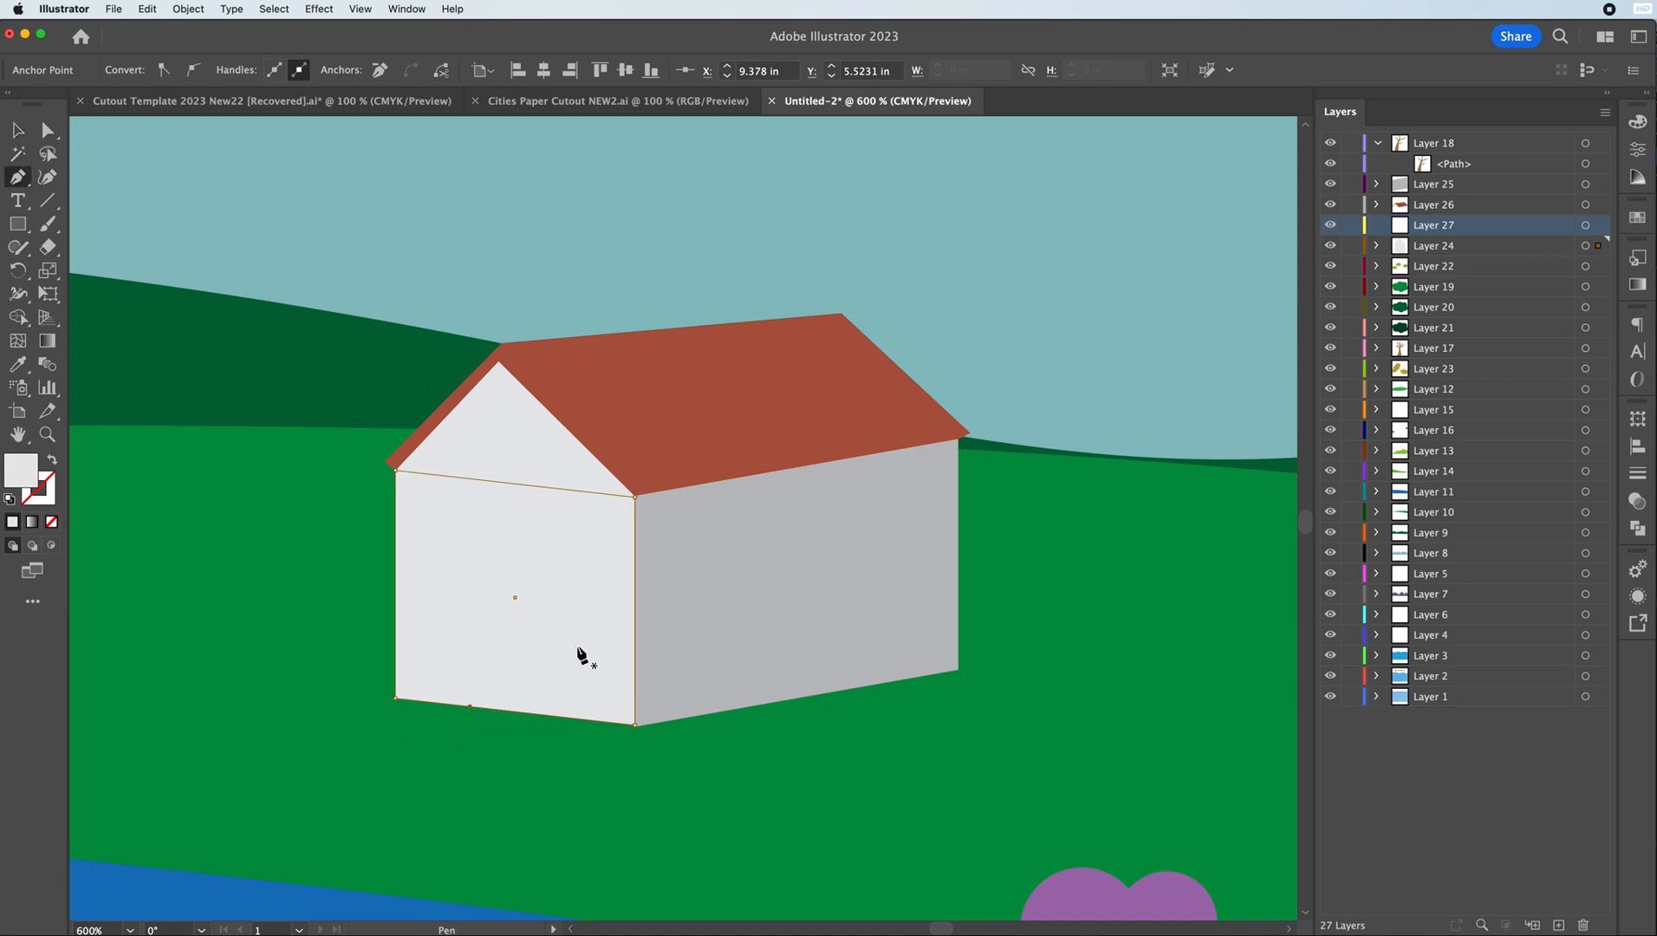
pyautogui.click(462, 711)
pyautogui.click(461, 572)
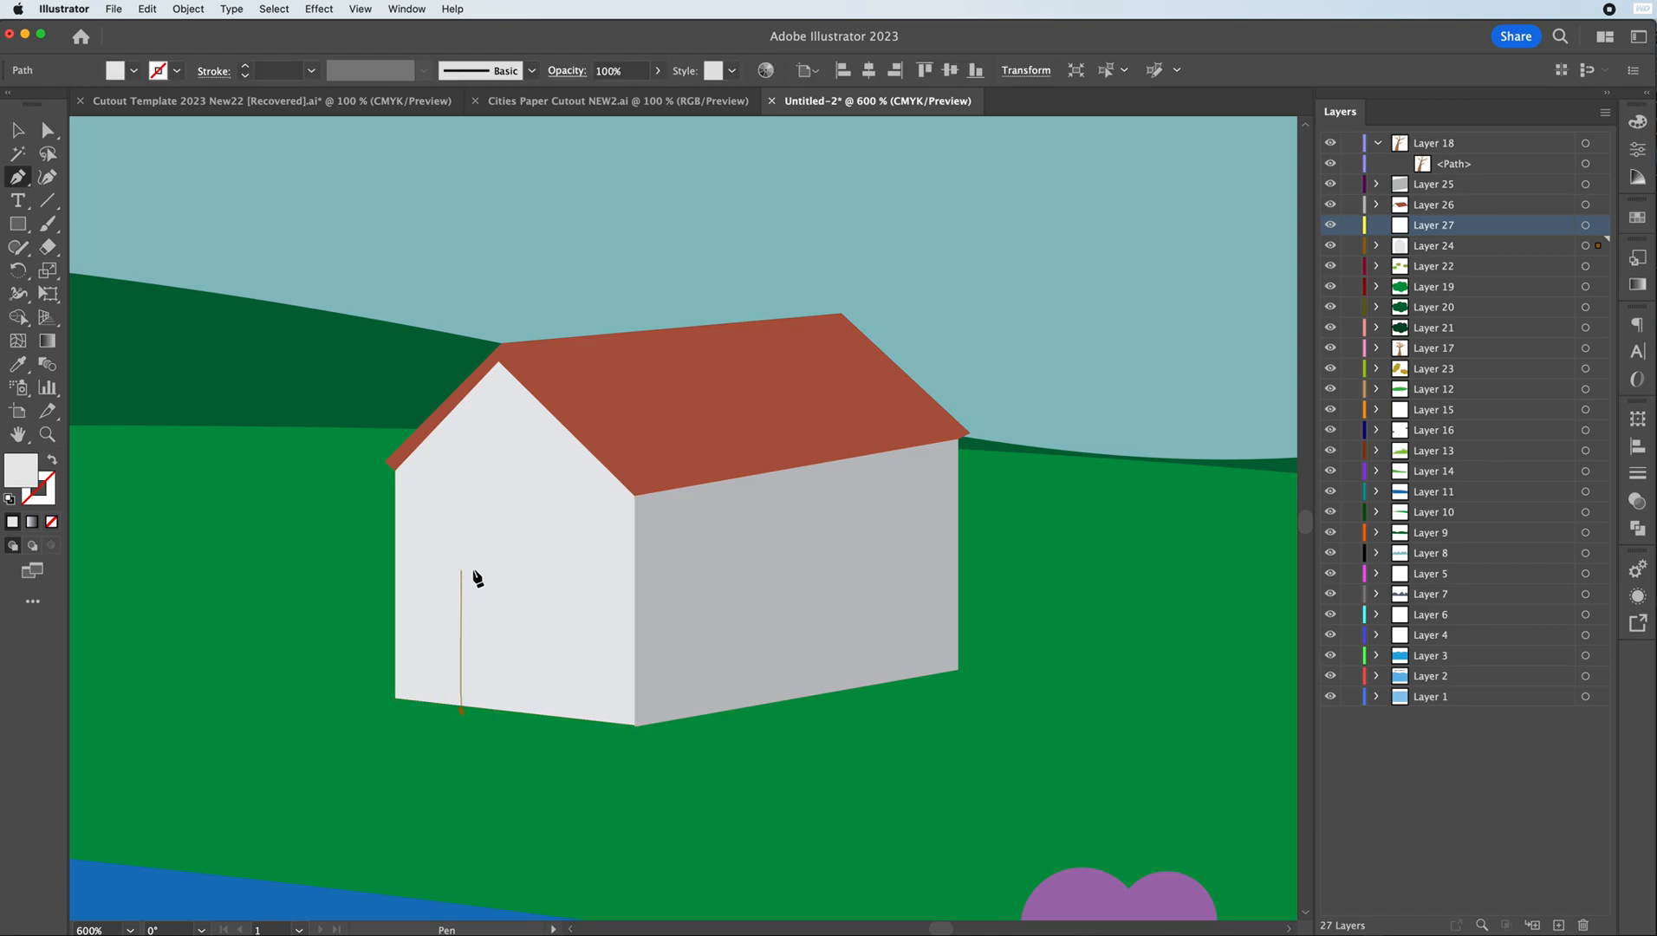
pyautogui.click(536, 555)
pyautogui.click(536, 717)
pyautogui.click(461, 710)
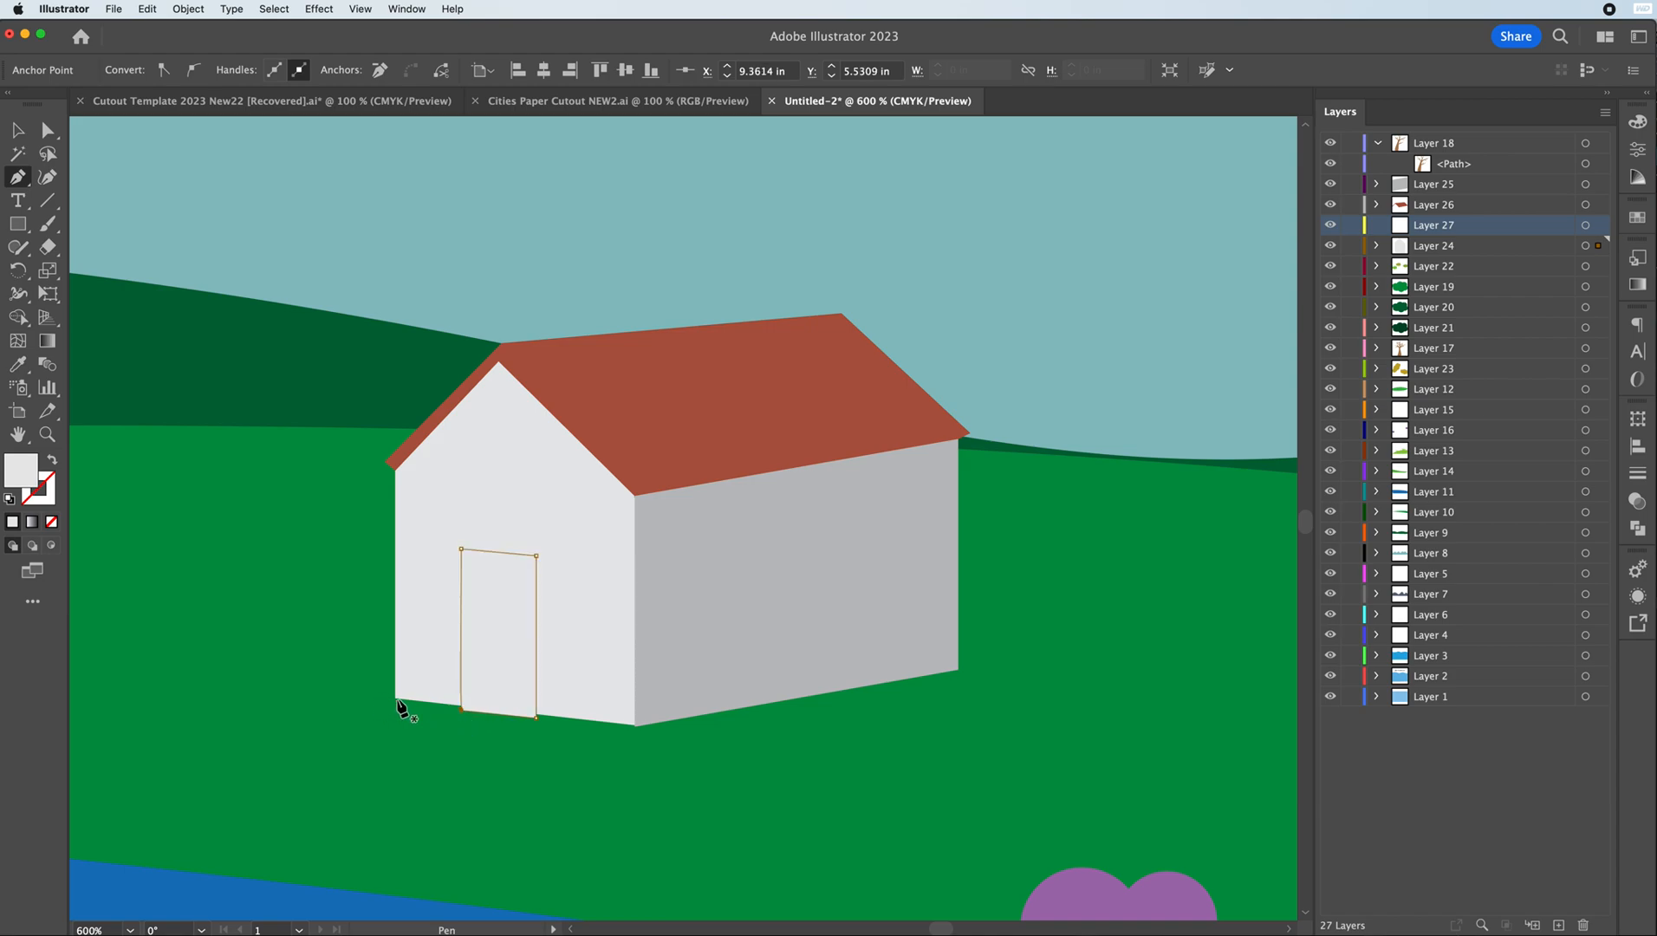
# - Fill the door with the roof's reddish brown using the Eyedropper and shift it slightly toward the middle of the front wall
pyautogui.click(17, 364)
pyautogui.click(592, 381)
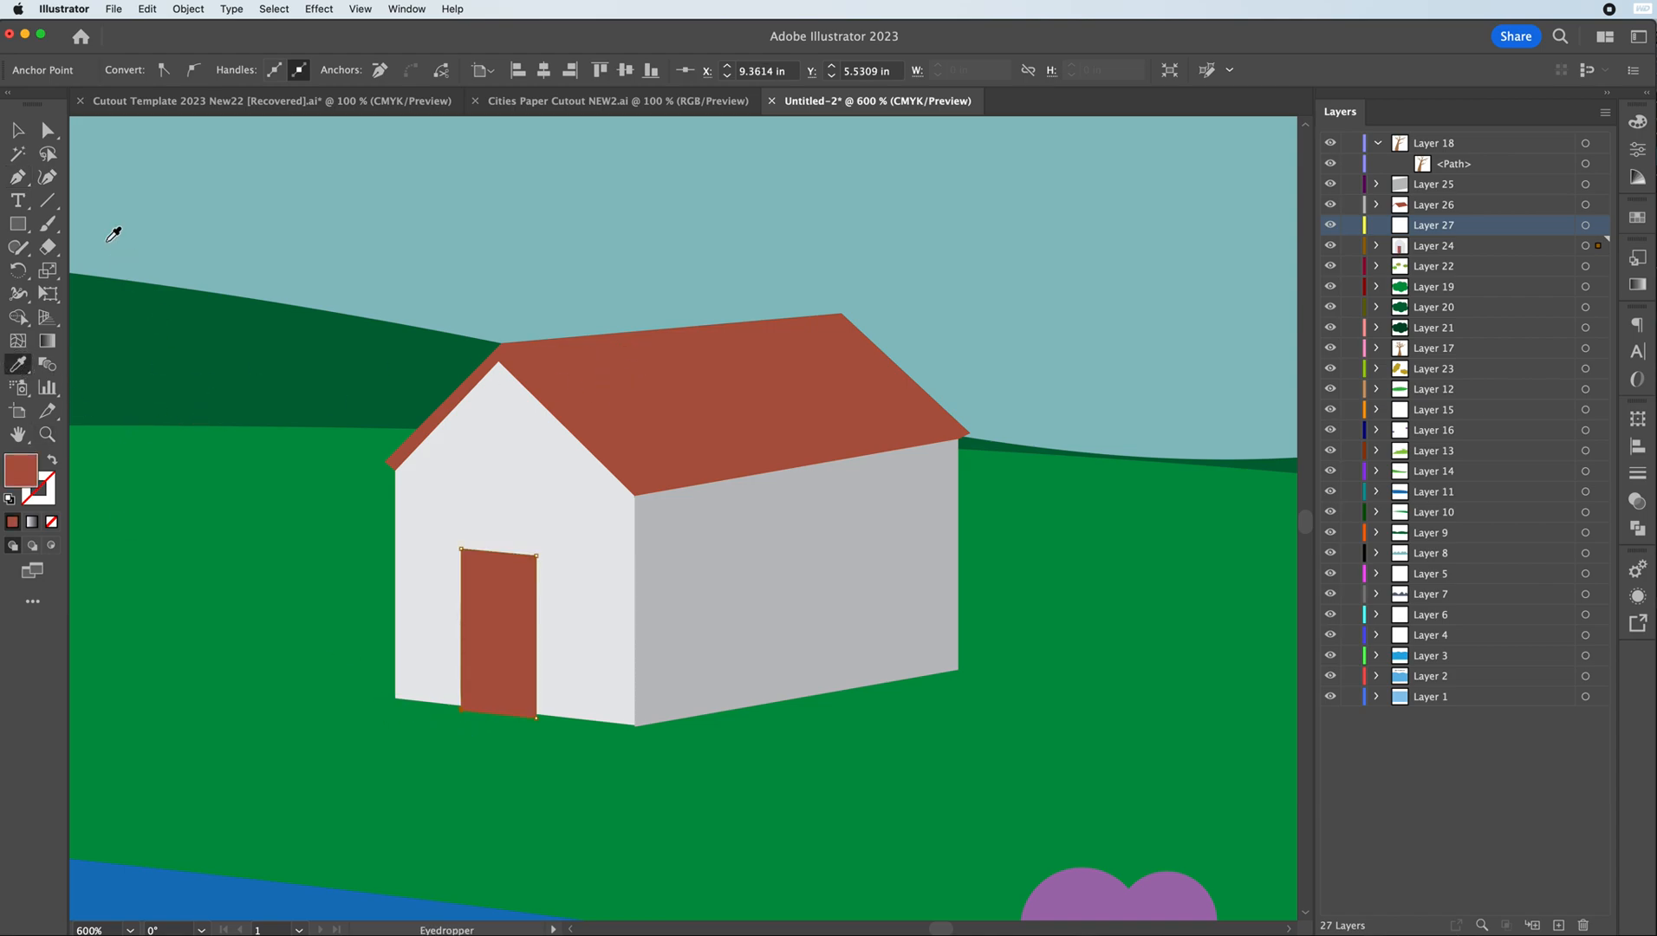
pyautogui.click(18, 130)
pyautogui.moveTo(517, 650); pyautogui.dragTo(520, 657)
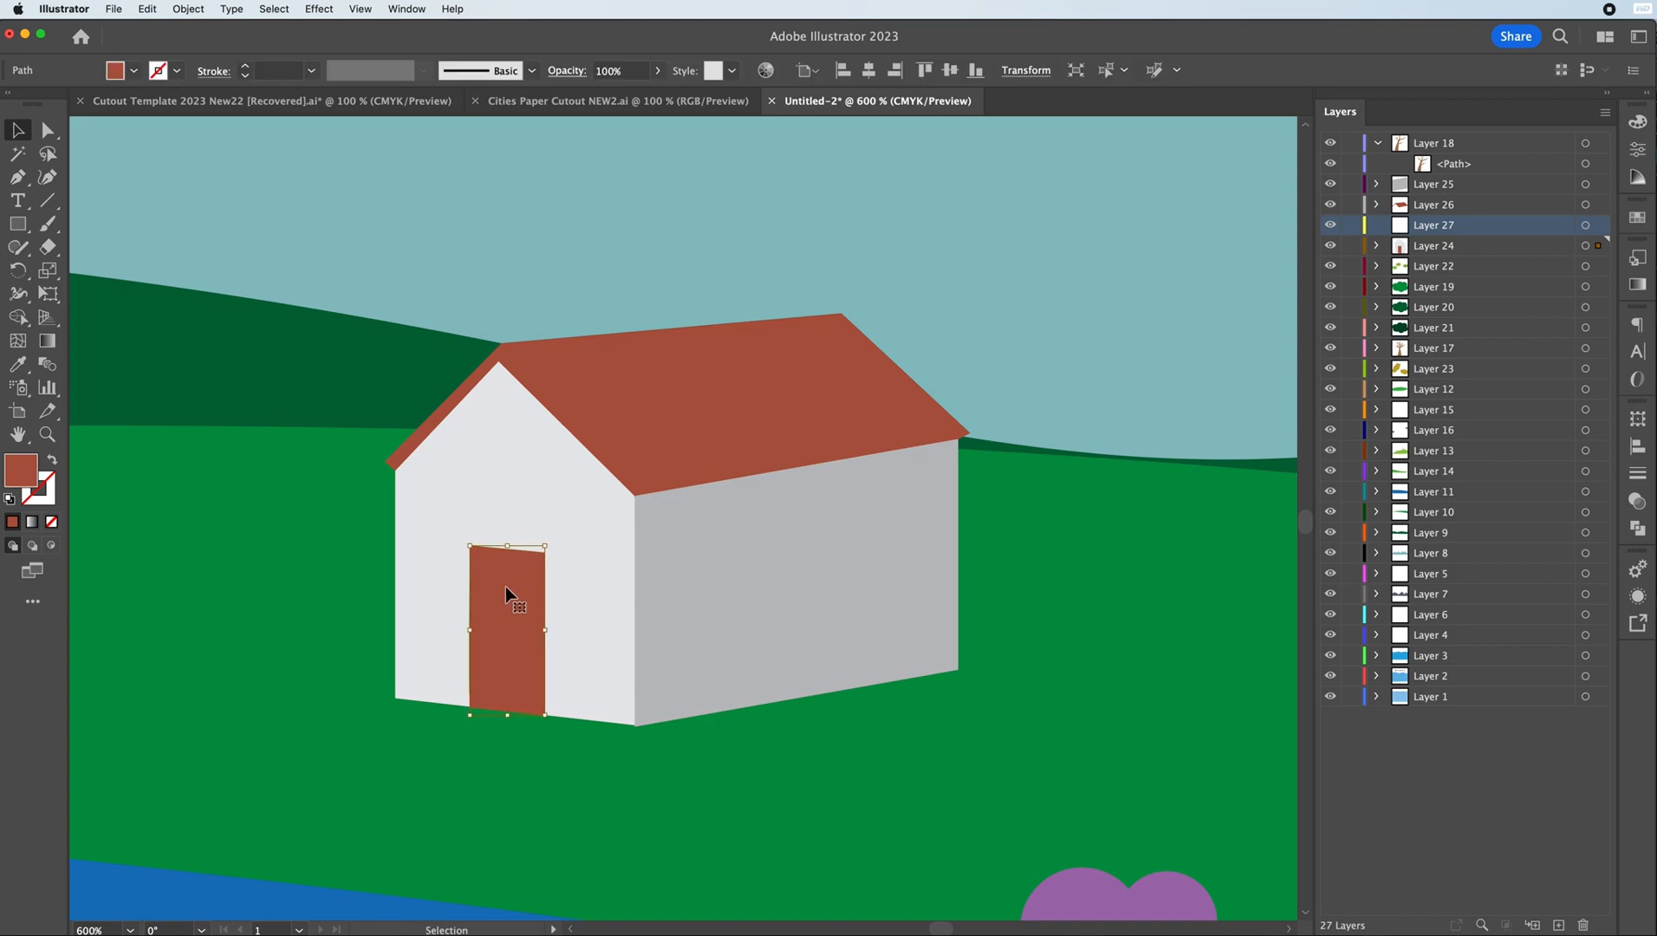
# - Draw a small square window on the grey side wall near the house's front corner
pyautogui.click(17, 177)
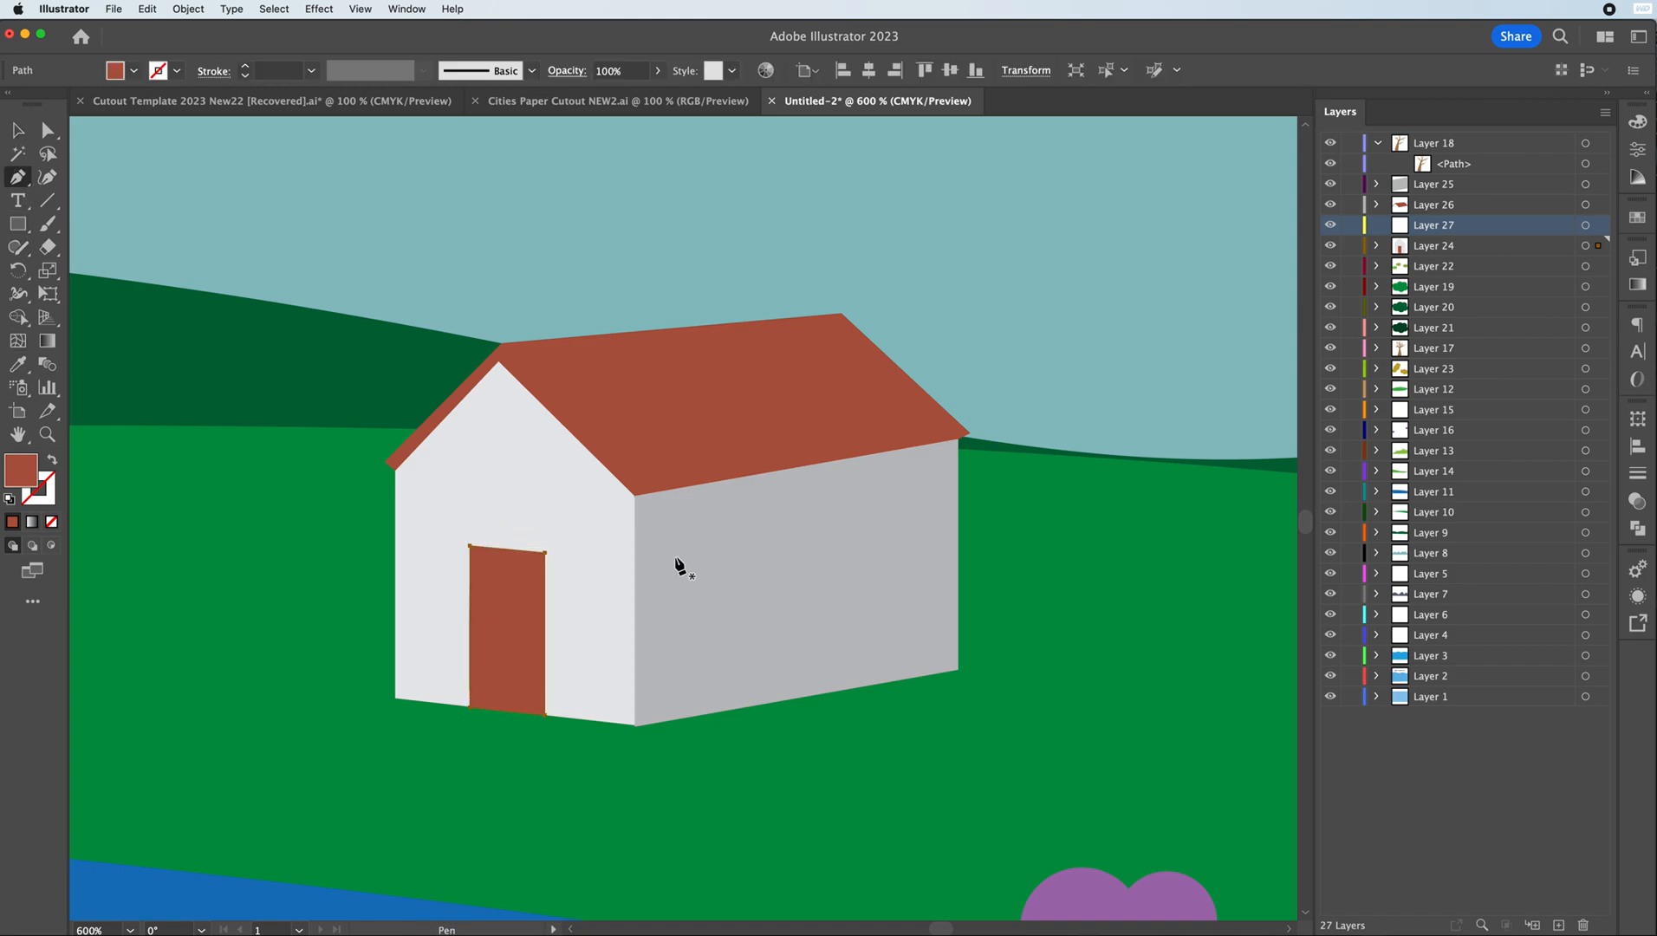
pyautogui.click(17, 224)
pyautogui.moveTo(686, 553); pyautogui.dragTo(756, 624)
pyautogui.click(17, 130)
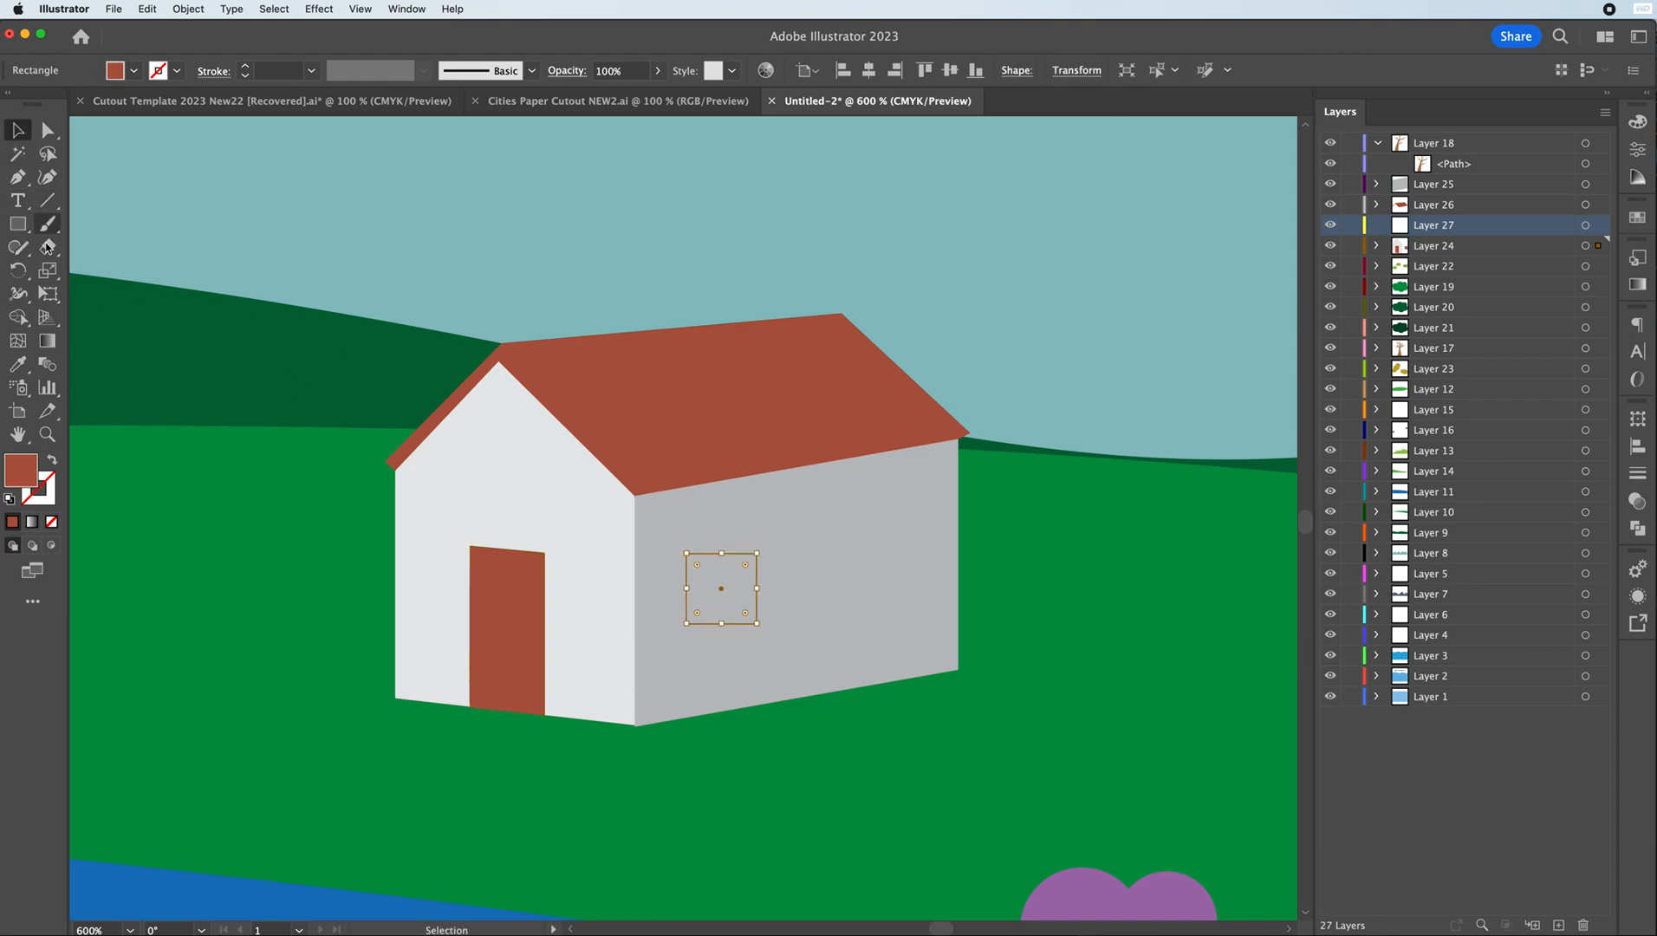
# - Skew the window with Free Distort, raising its two far corners so its edges follow the side wall's perspective
pyautogui.click(47, 293)
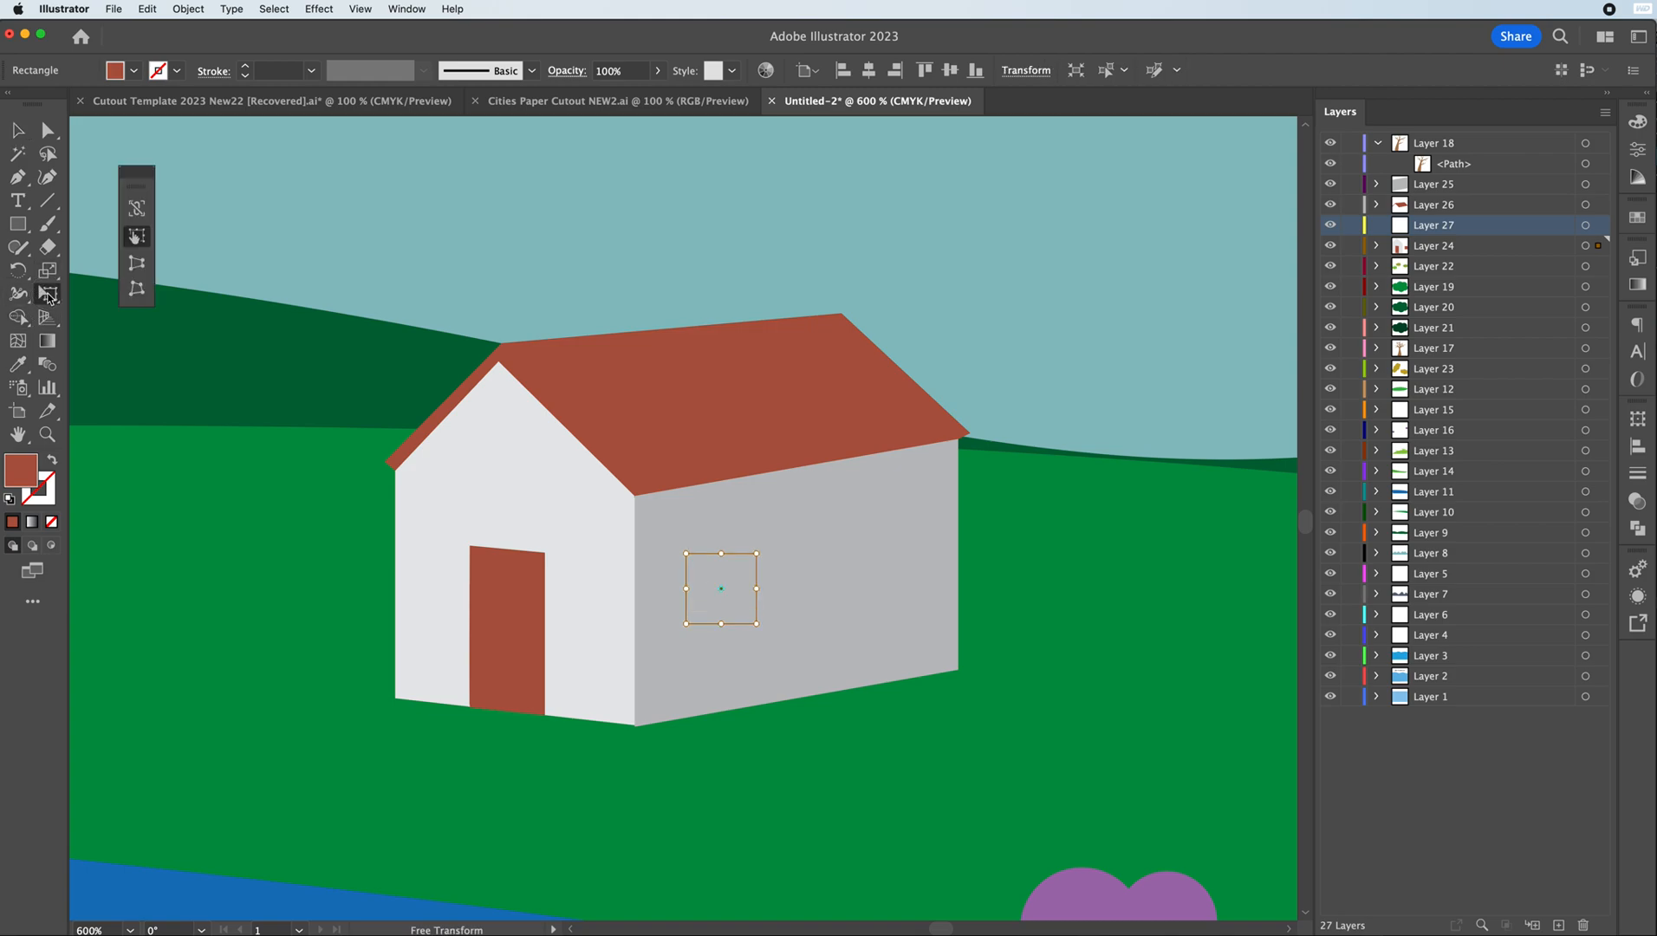
pyautogui.click(136, 265)
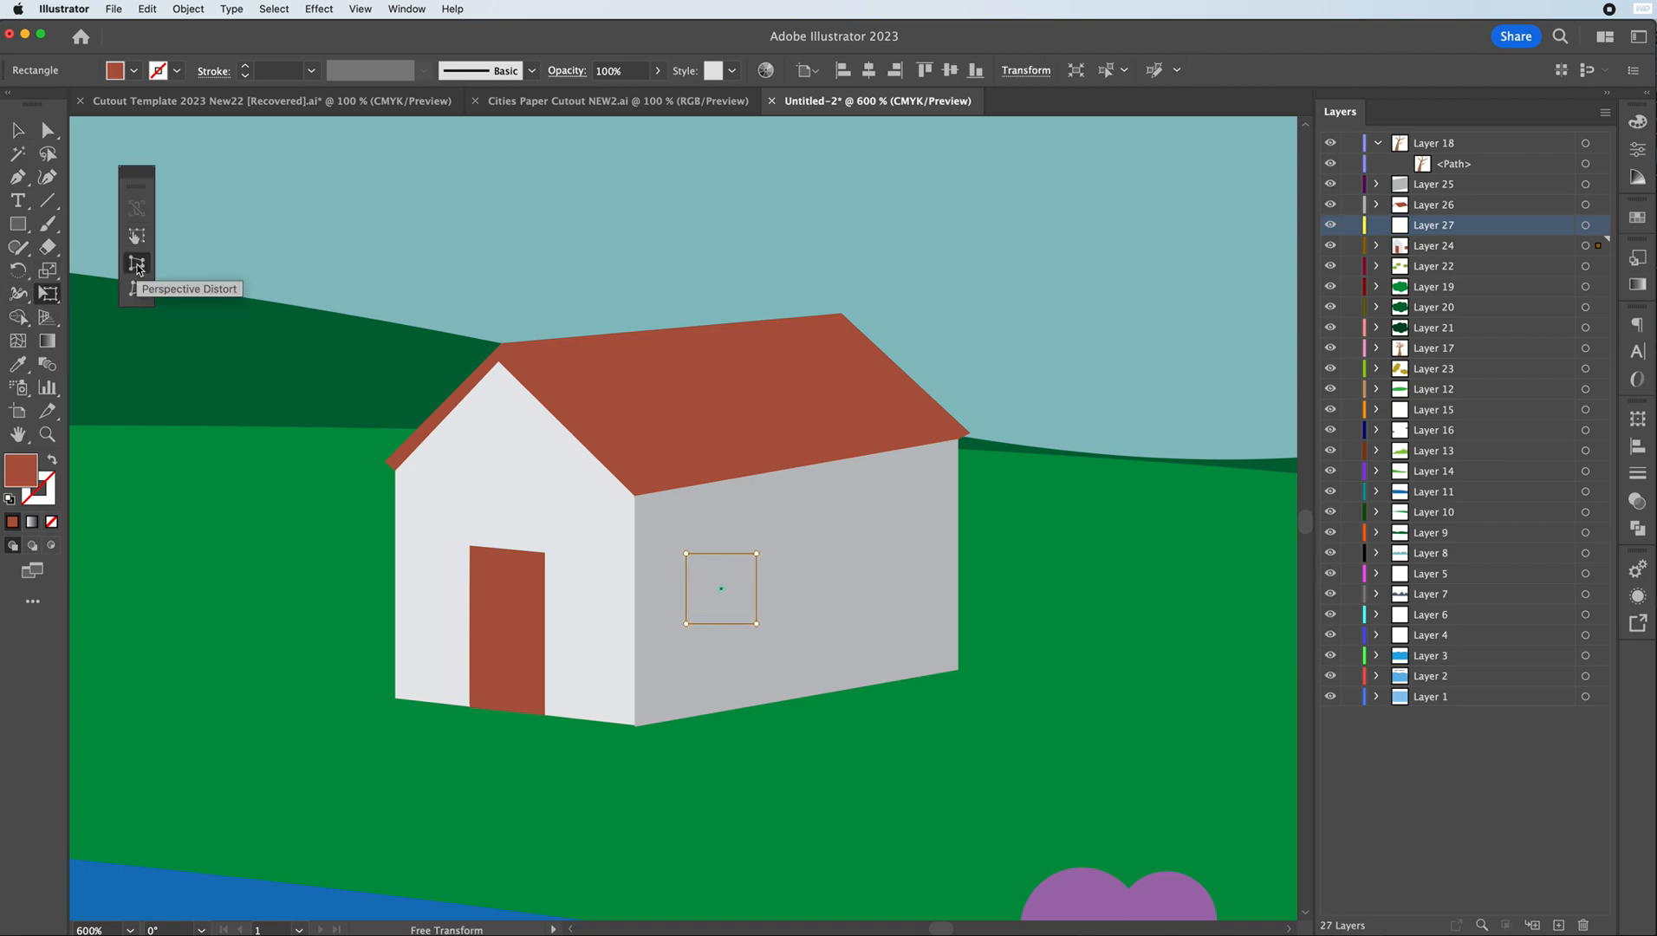
pyautogui.click(137, 292)
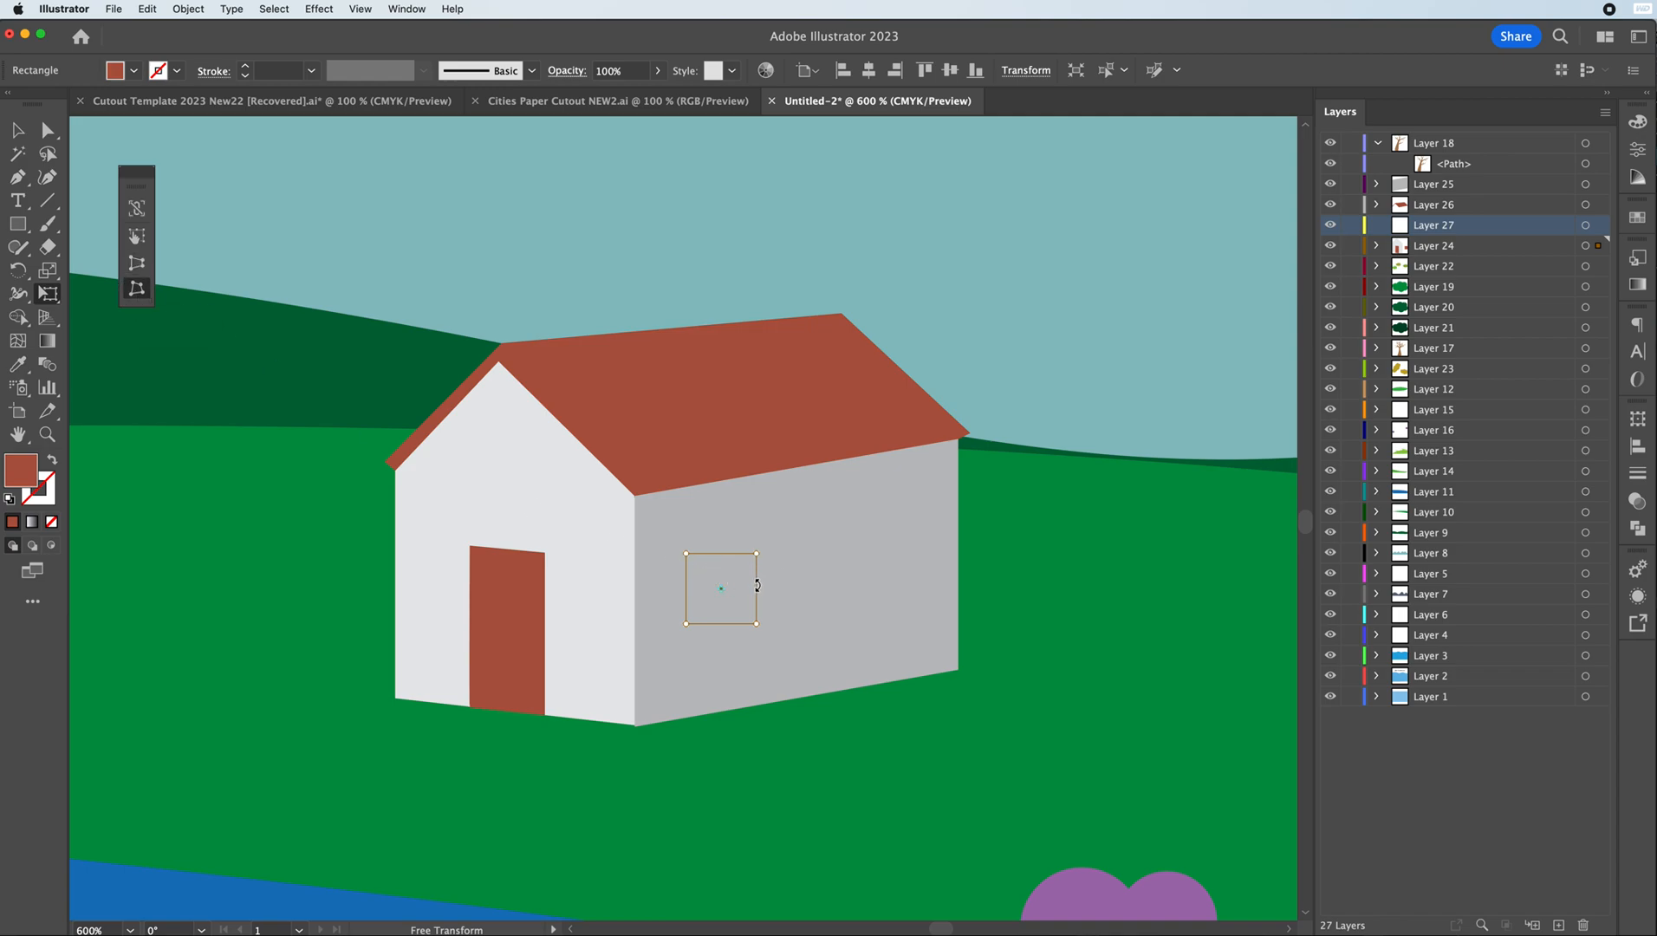
pyautogui.moveTo(755, 558); pyautogui.dragTo(757, 541)
pyautogui.moveTo(756, 624); pyautogui.dragTo(755, 614)
pyautogui.click(18, 130)
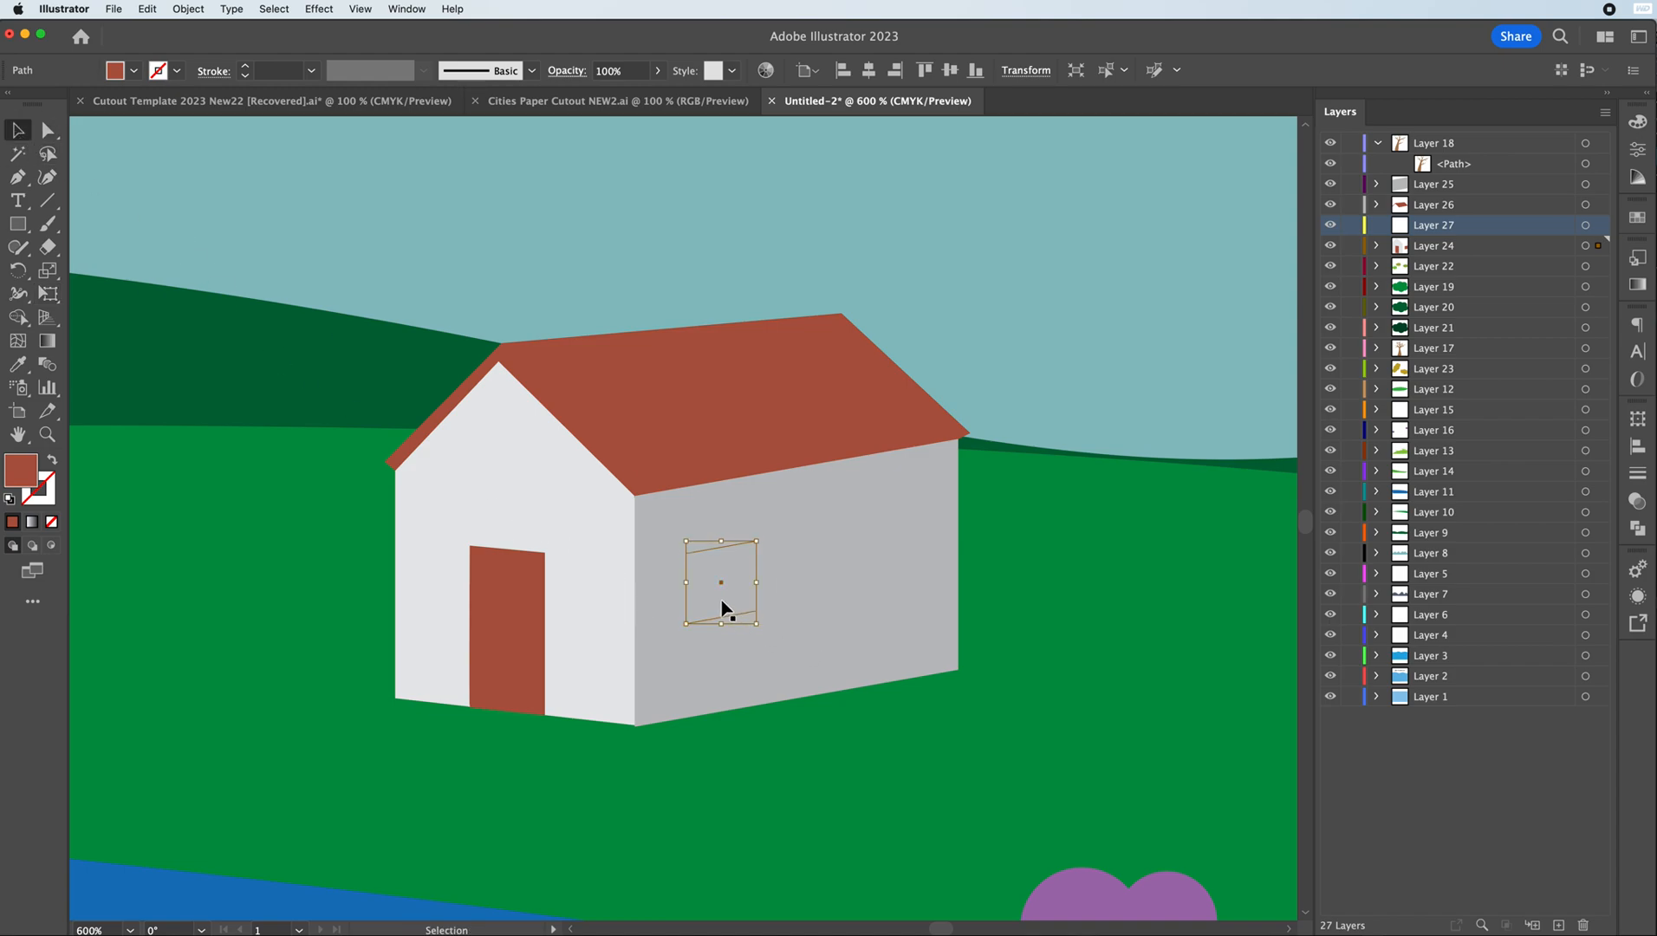
# - Cut the door and window from Layer 24, temporarily hiding the side wall's layer to reach the window
pyautogui.moveTo(724, 606); pyautogui.dragTo(789, 579)
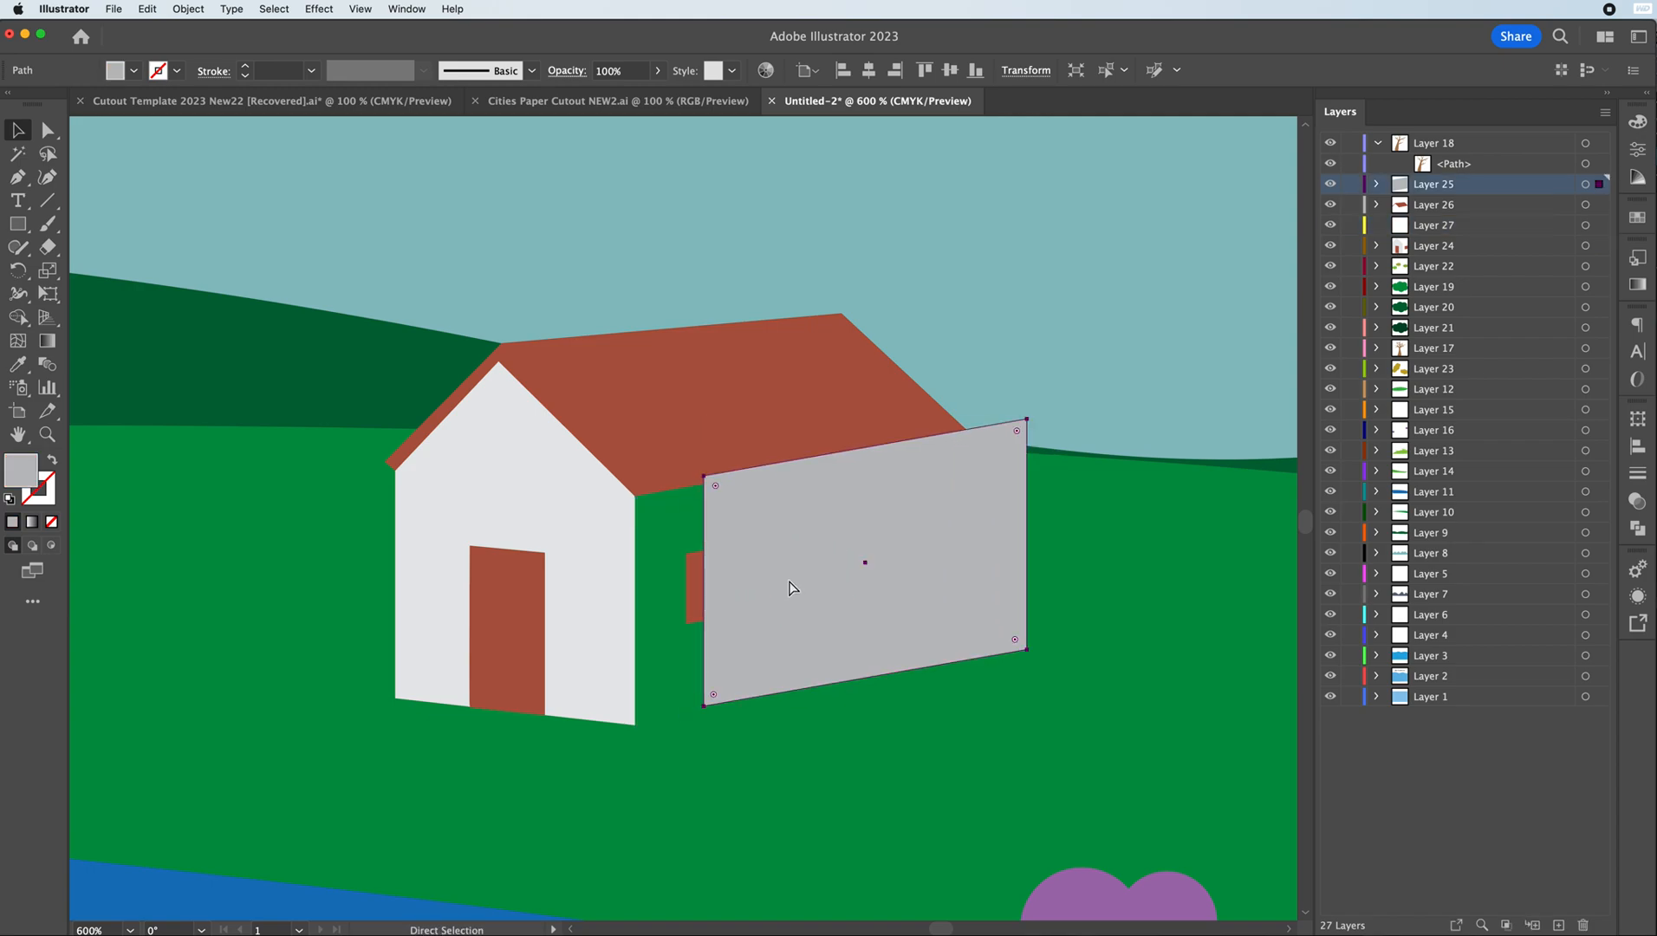
pyautogui.press('super+z')
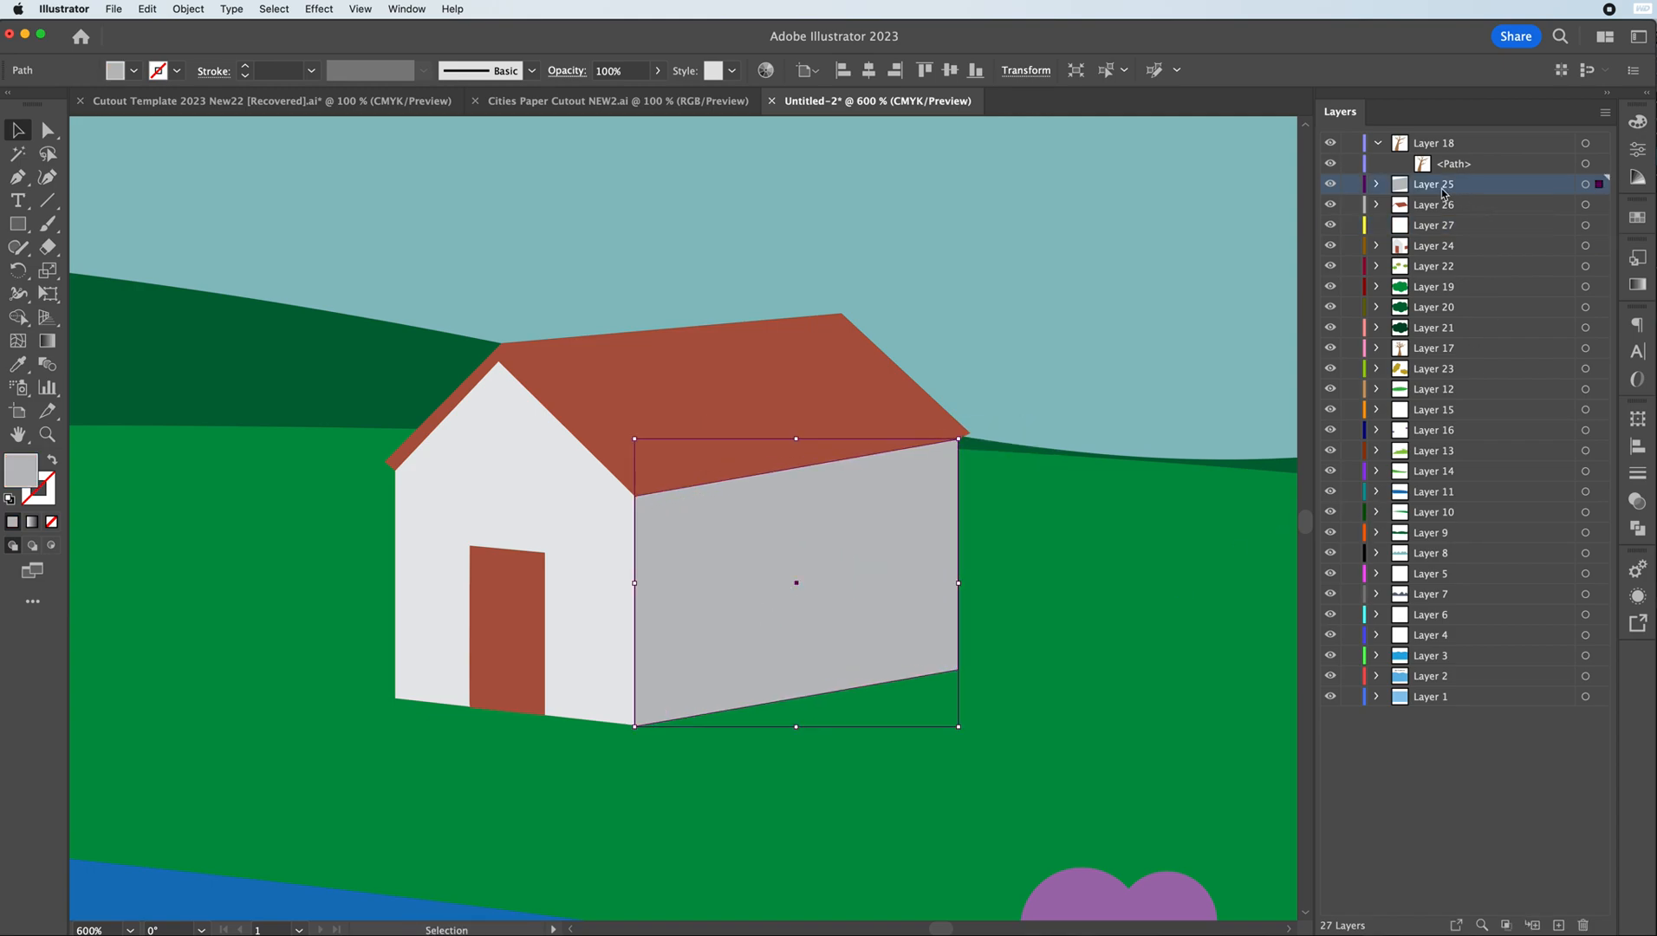
pyautogui.click(1433, 251)
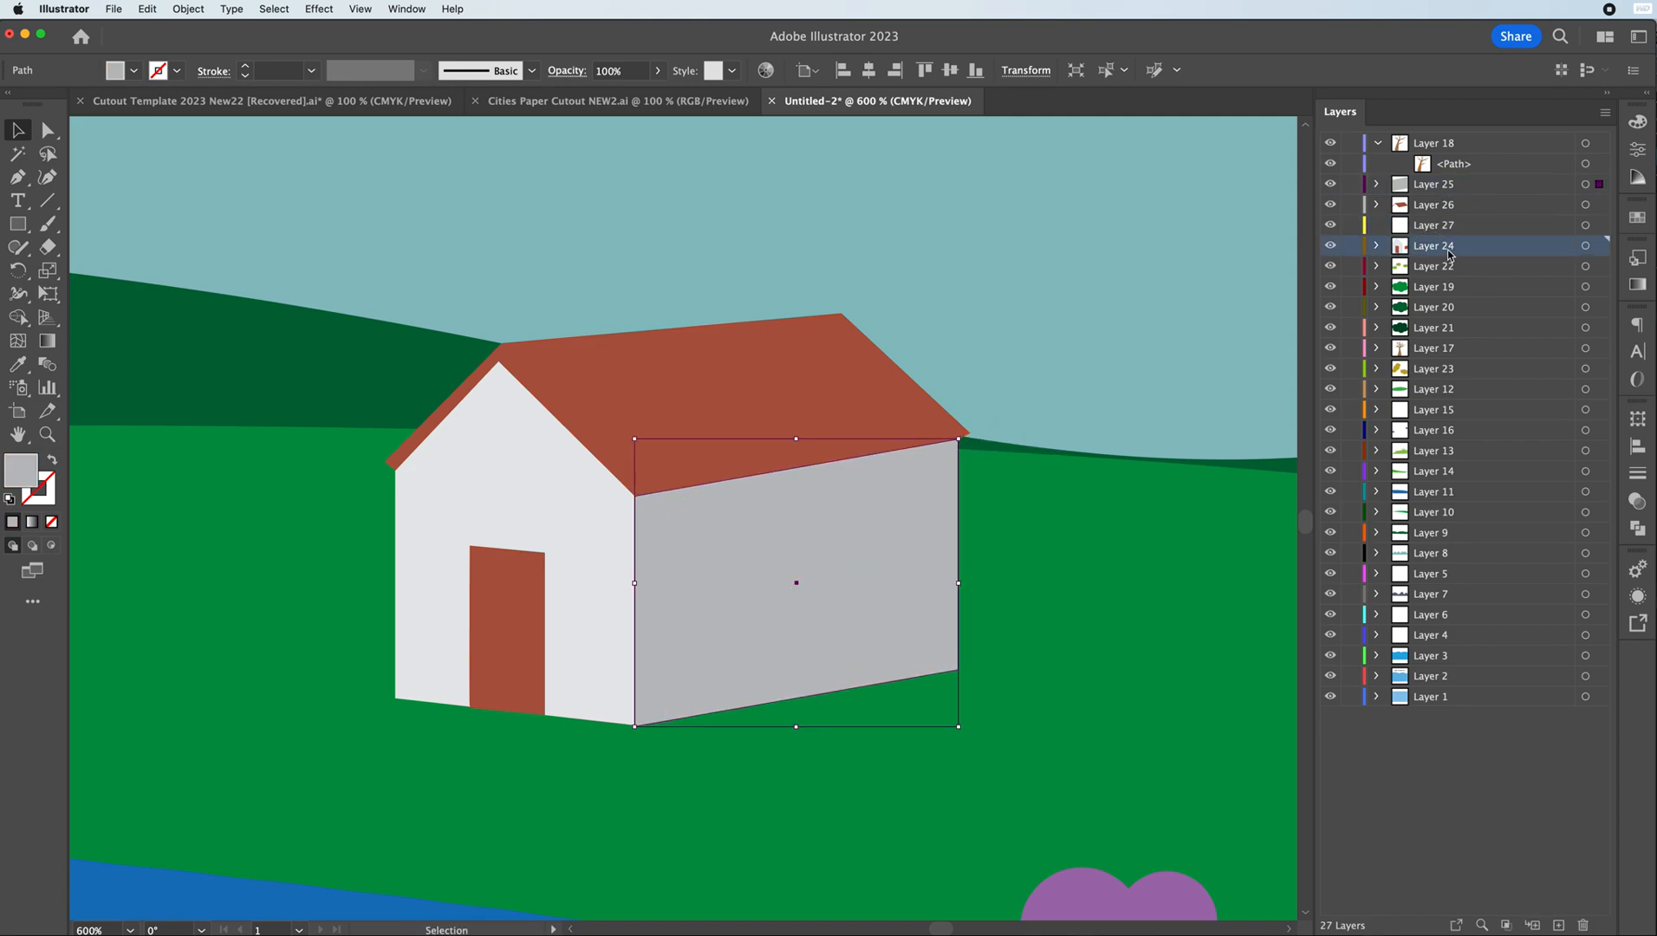
pyautogui.click(500, 618)
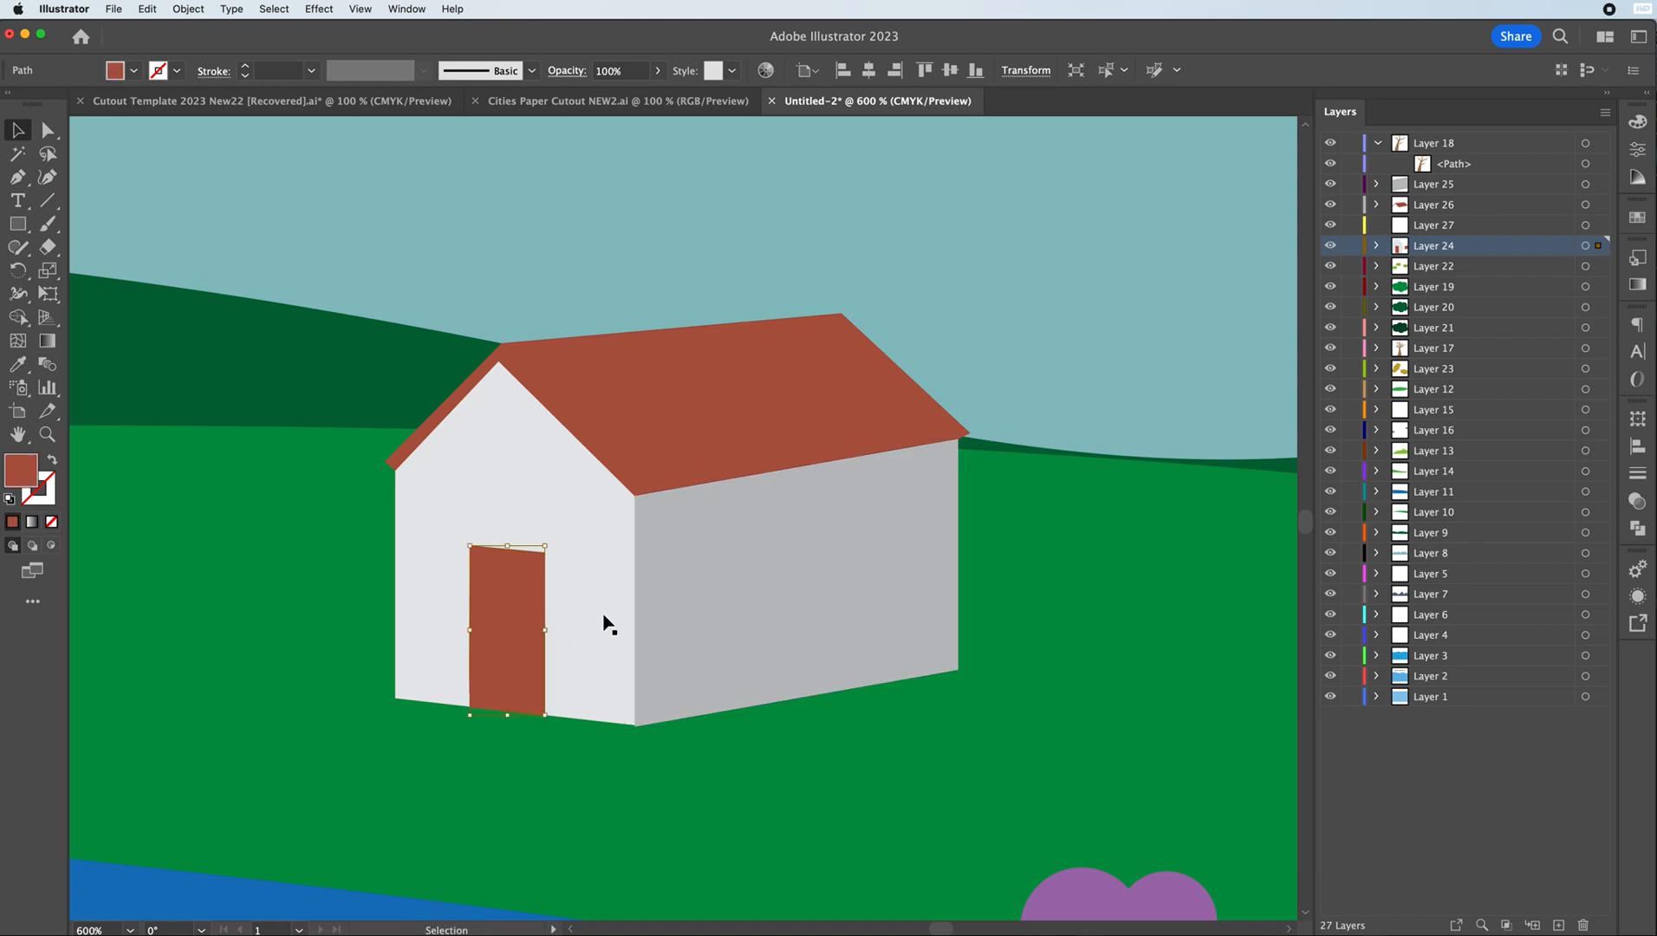
pyautogui.click(1331, 186)
pyautogui.keyDown('shift'); pyautogui.click(730, 579); pyautogui.keyUp('shift')
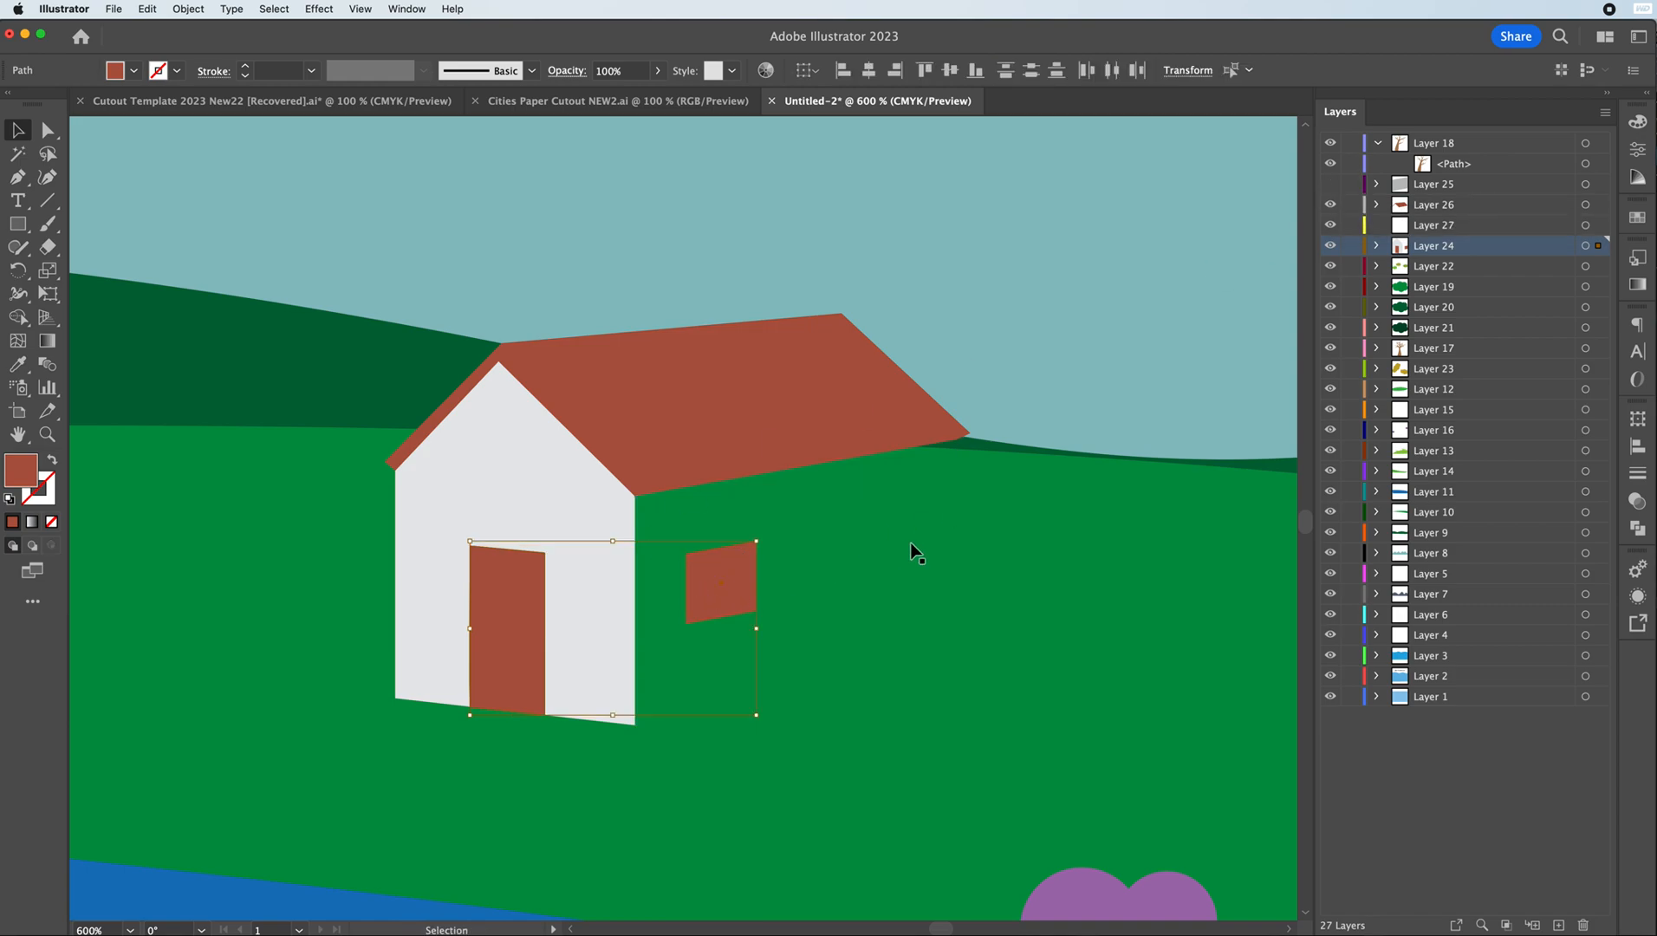
pyautogui.press('Delete')
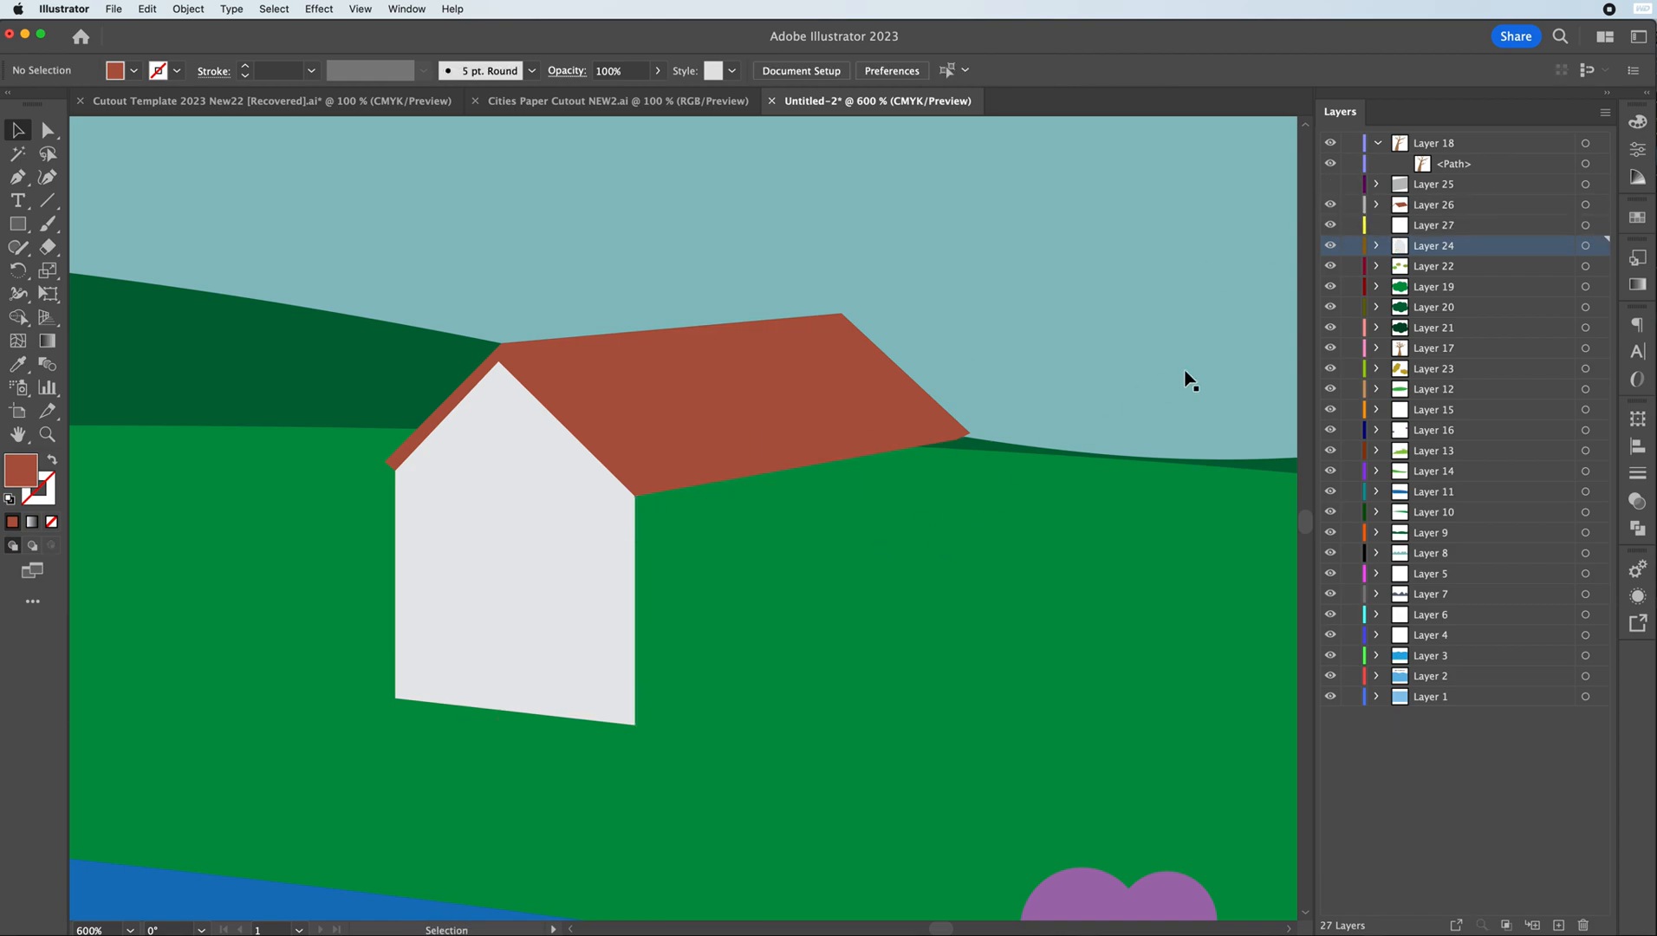
pyautogui.click(1329, 185)
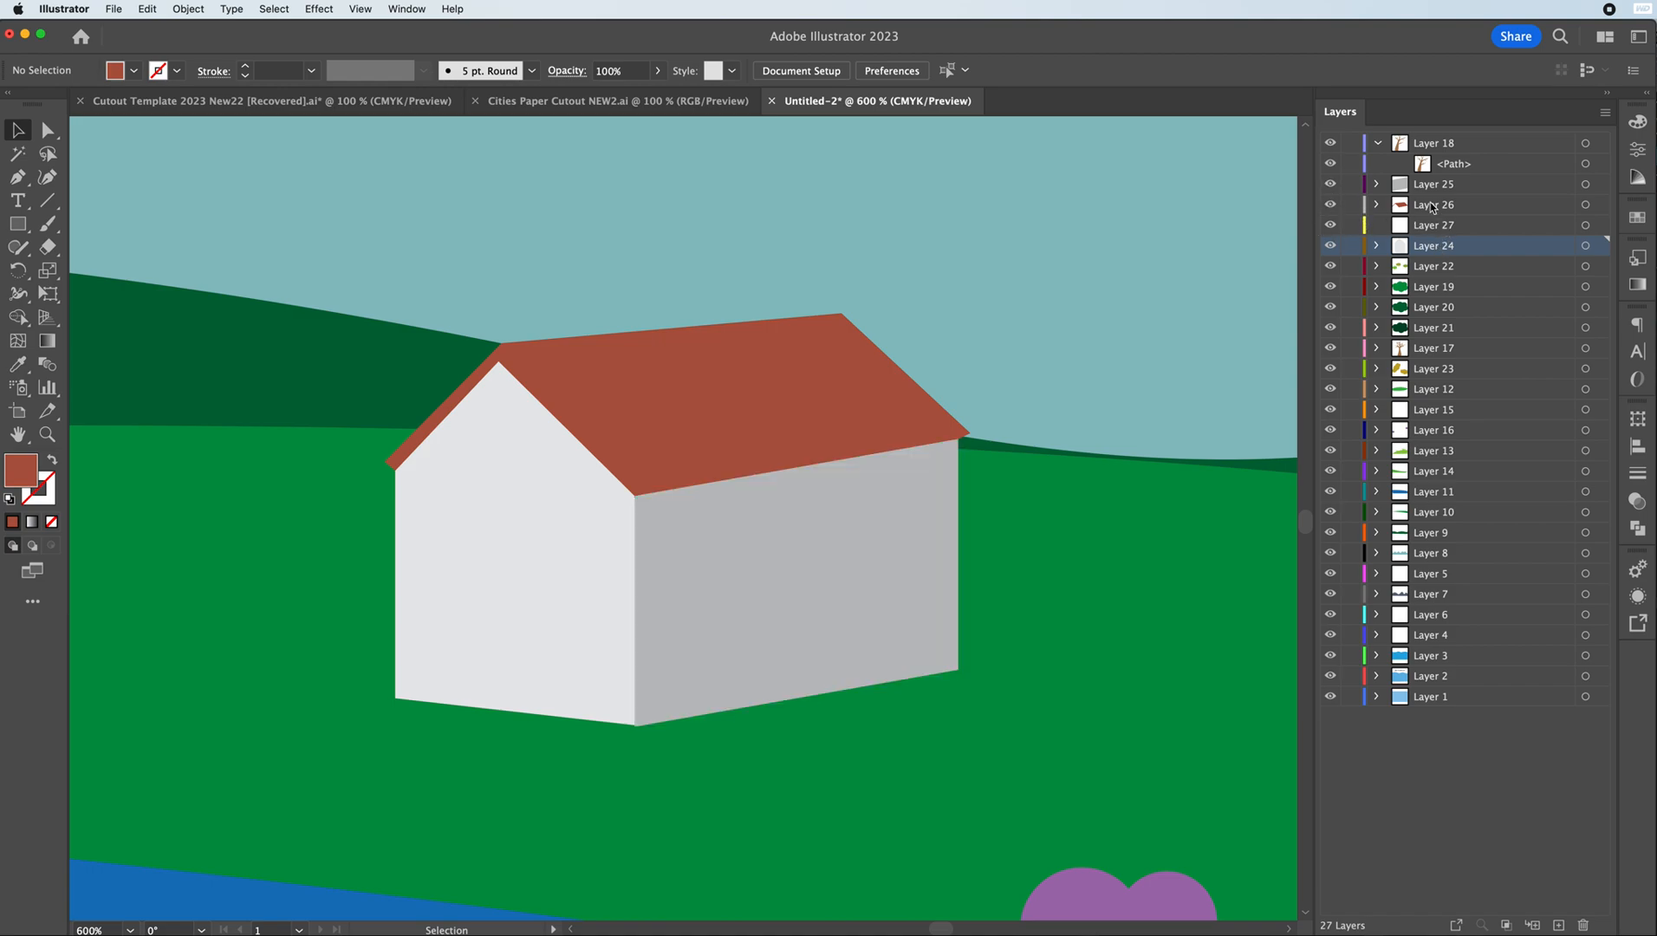
# - Move Layer 27 and the roof's Layer 26 to the top of the layer stack, above Layer 18
pyautogui.moveTo(1431, 221)
pyautogui.mouseDown()
pyautogui.moveTo(1434, 174)
pyautogui.moveTo(1430, 215)
pyautogui.moveTo(1421, 194)
pyautogui.mouseUp()
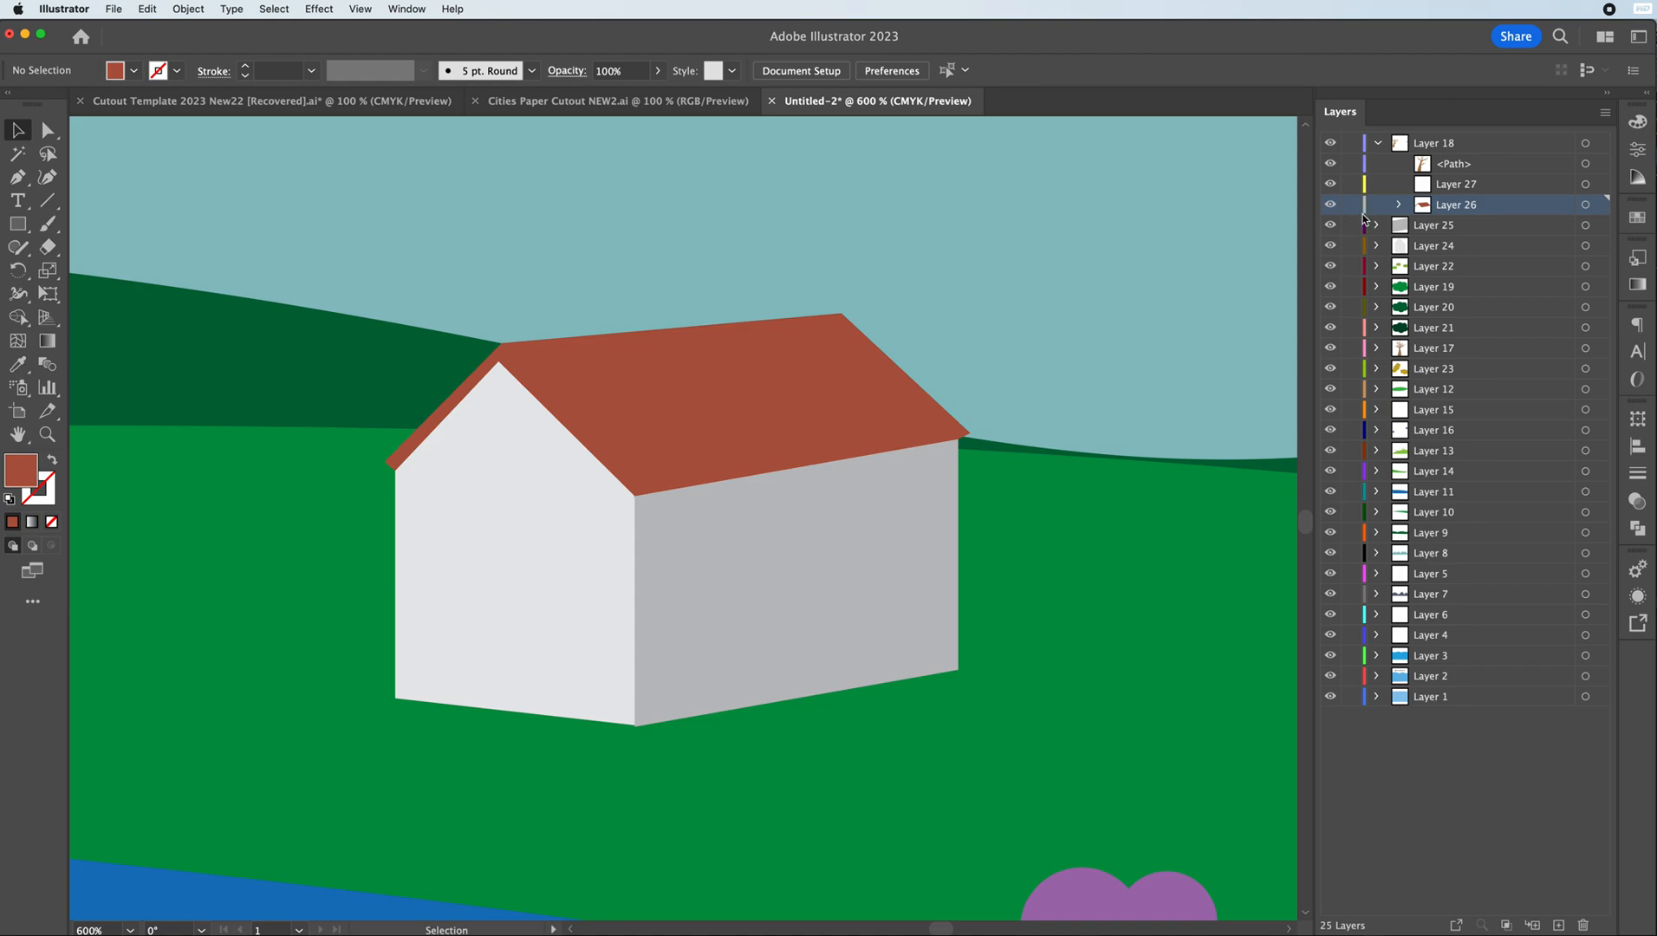
pyautogui.moveTo(1449, 165); pyautogui.dragTo(1431, 136)
pyautogui.moveTo(1459, 201); pyautogui.dragTo(1429, 136)
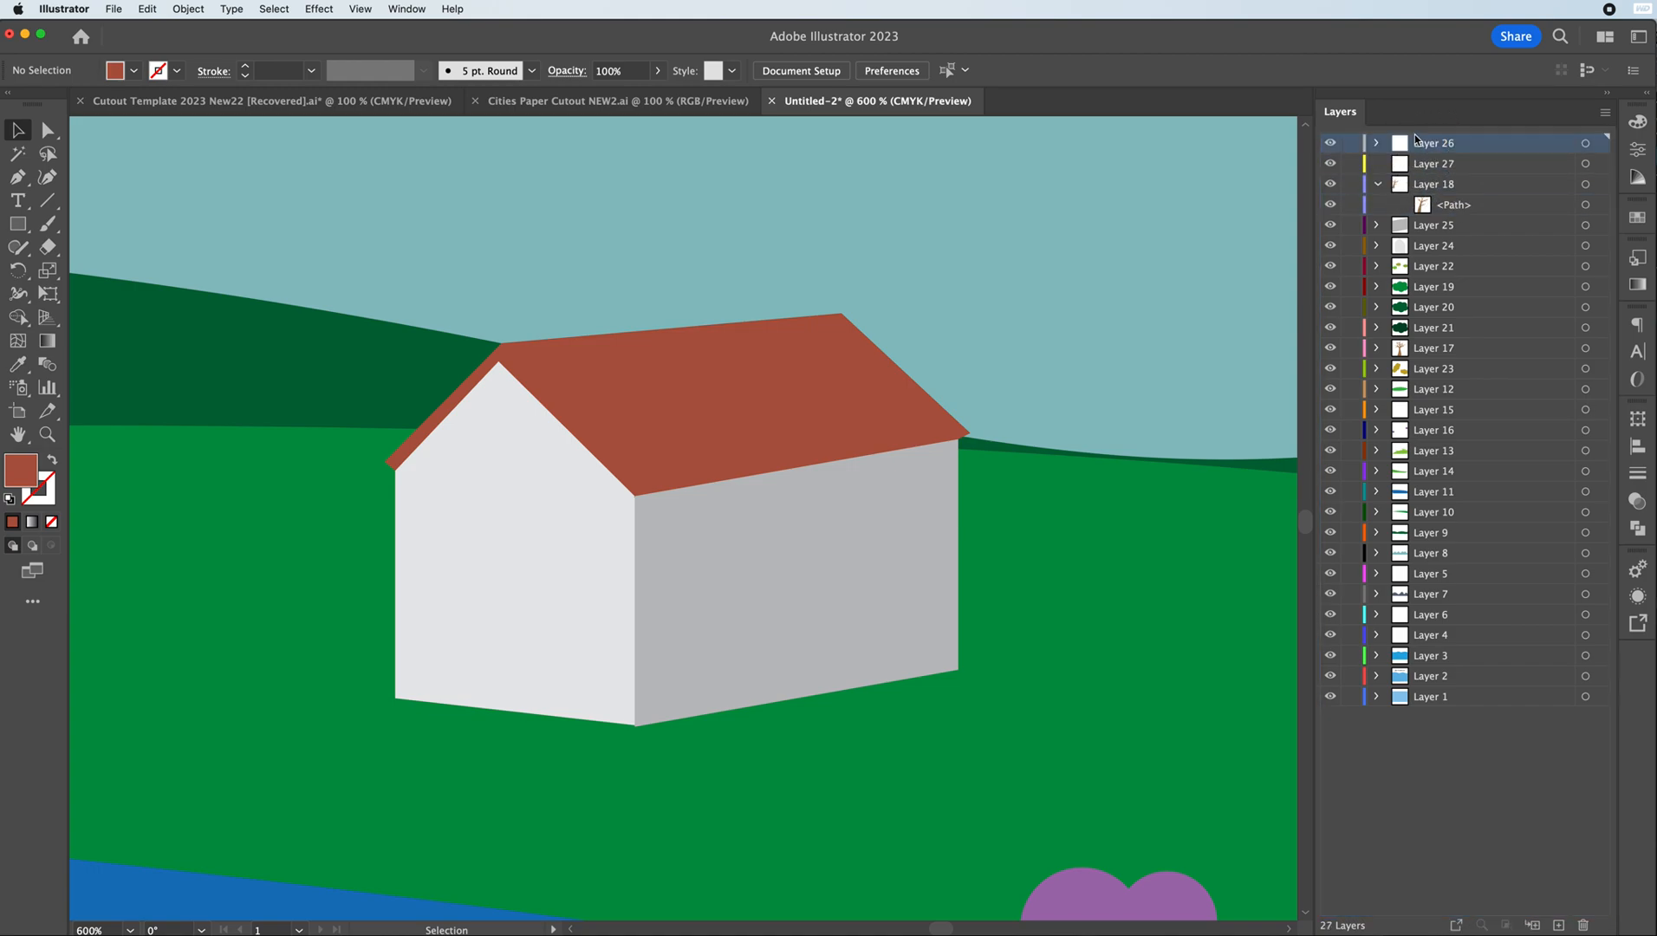
pyautogui.click(714, 580)
pyautogui.press('a')
pyautogui.press('super+f')
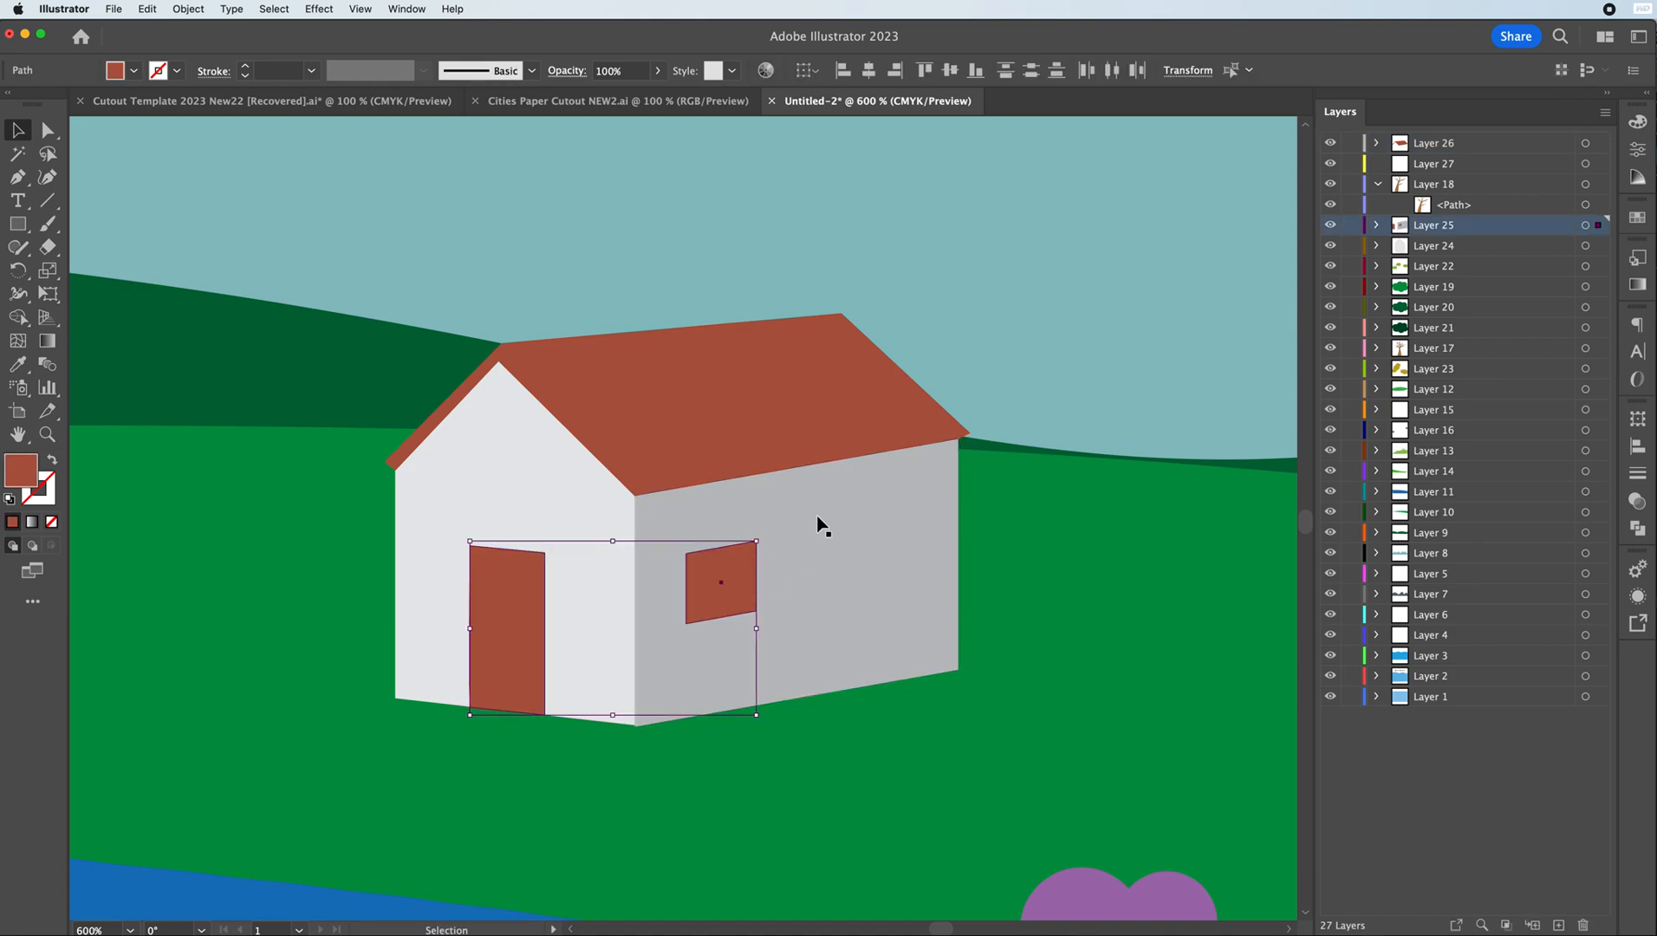
pyautogui.press('super+z')
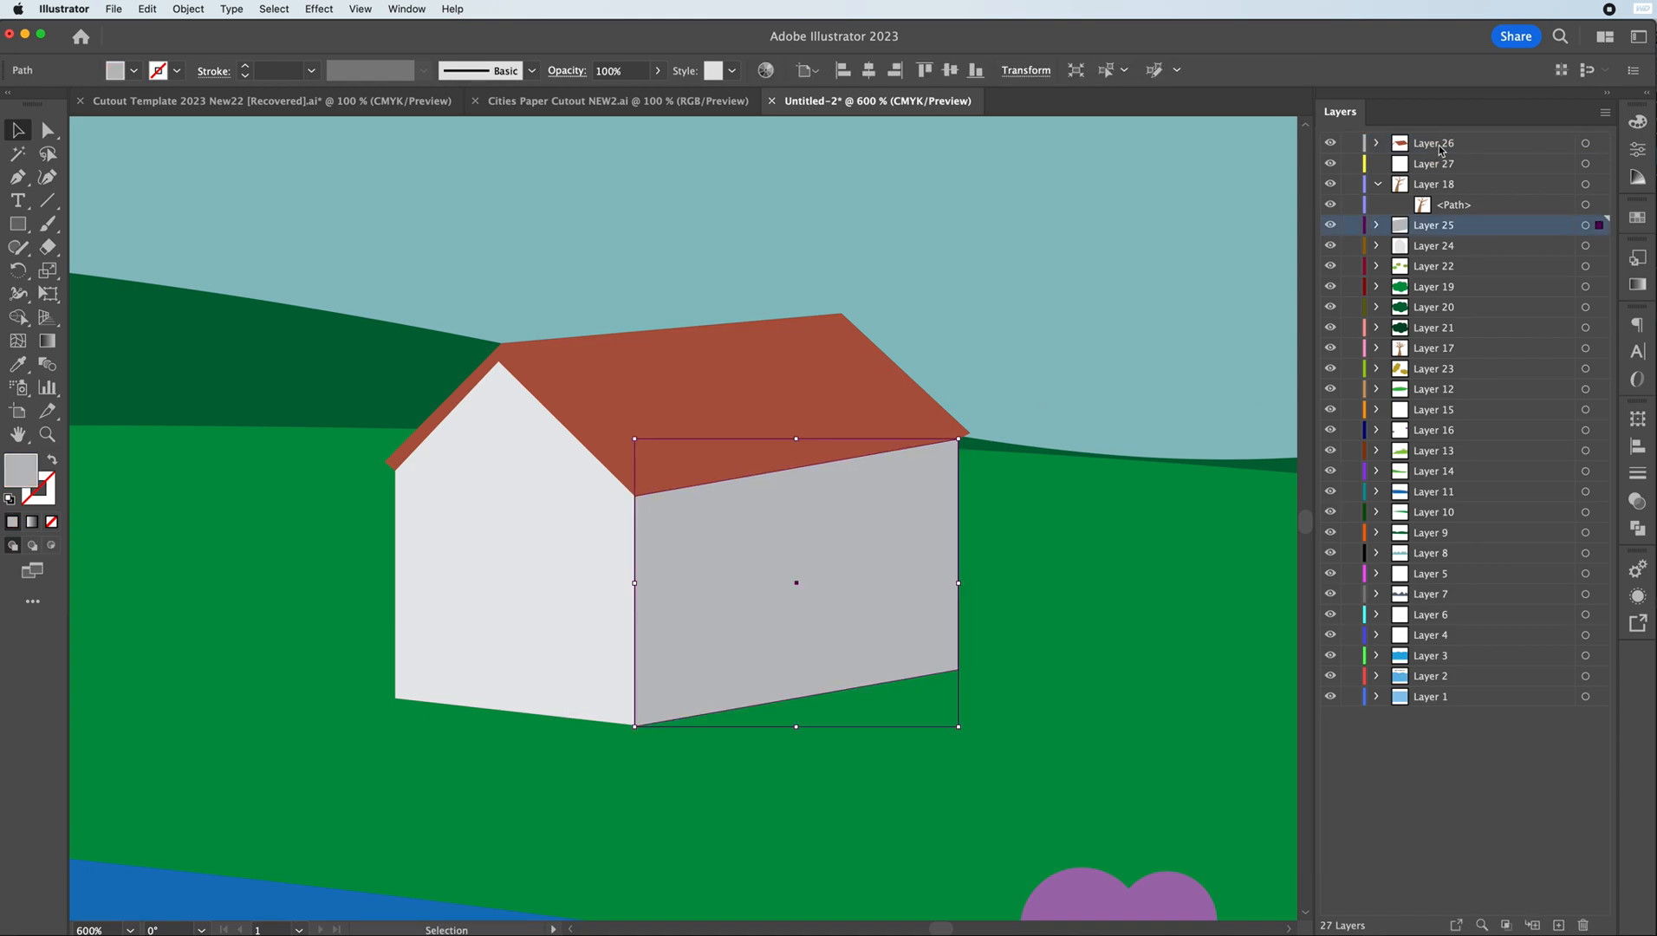
# - Paste the cut door and window in place on the side wall's Layer 25, in front of the wall
pyautogui.click(1442, 166)
pyautogui.click(1438, 224)
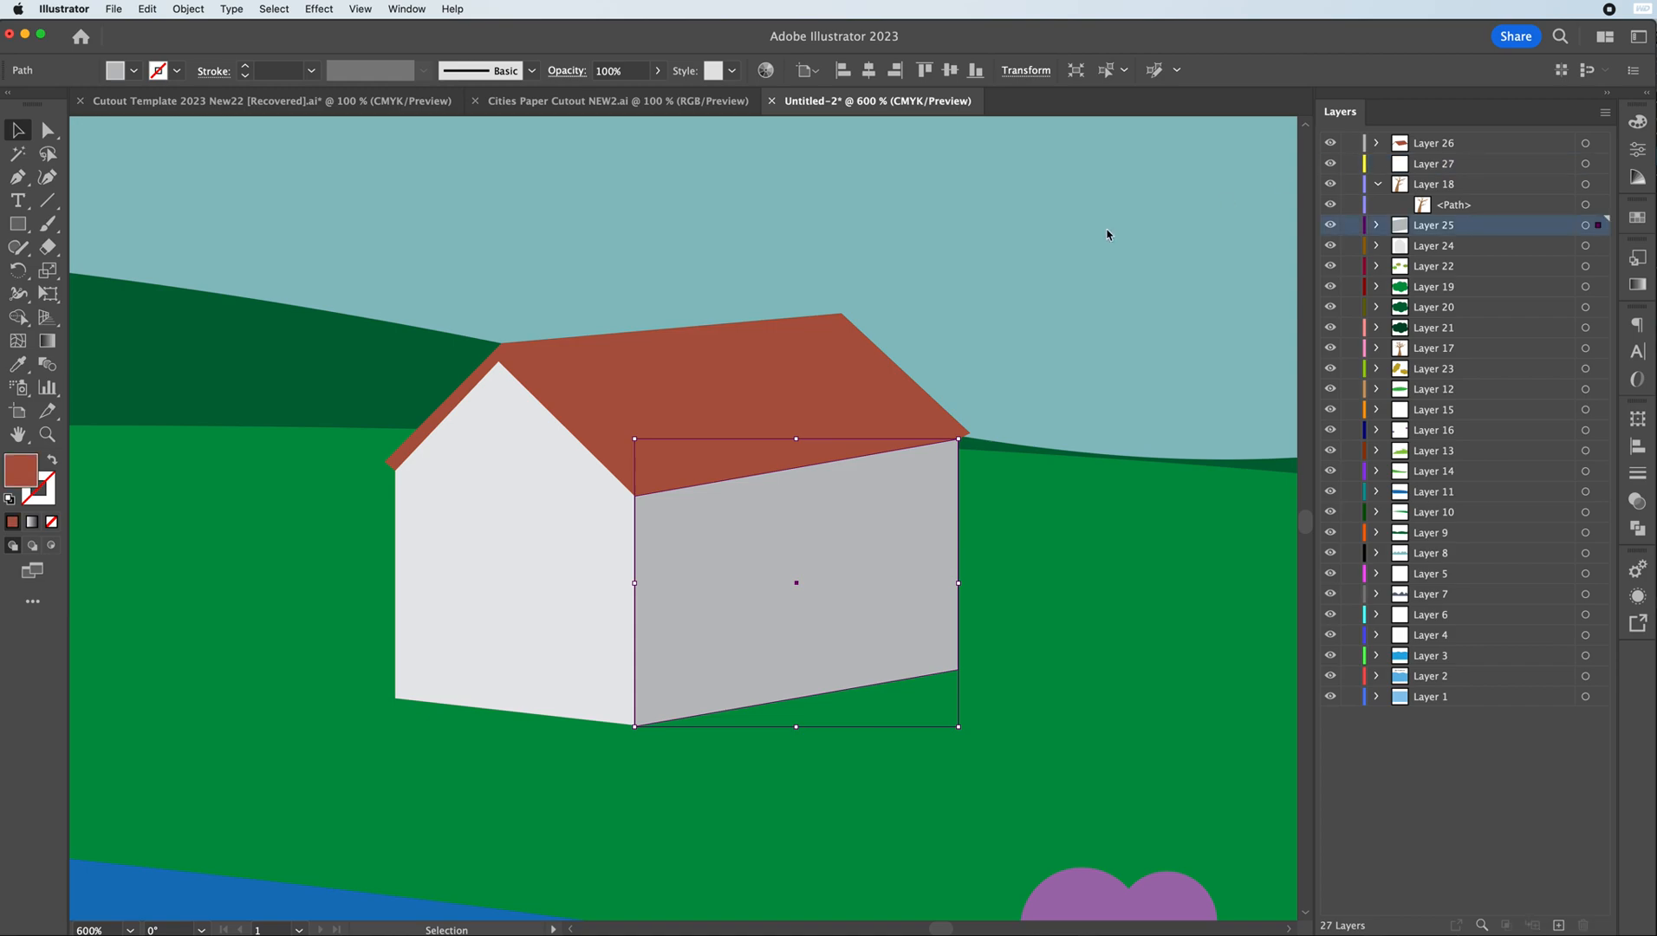
pyautogui.press('super+f')
# - Duplicate the window toward the far end of the side wall, raising the copy slightly to follow the wall's slope
pyautogui.click(788, 525)
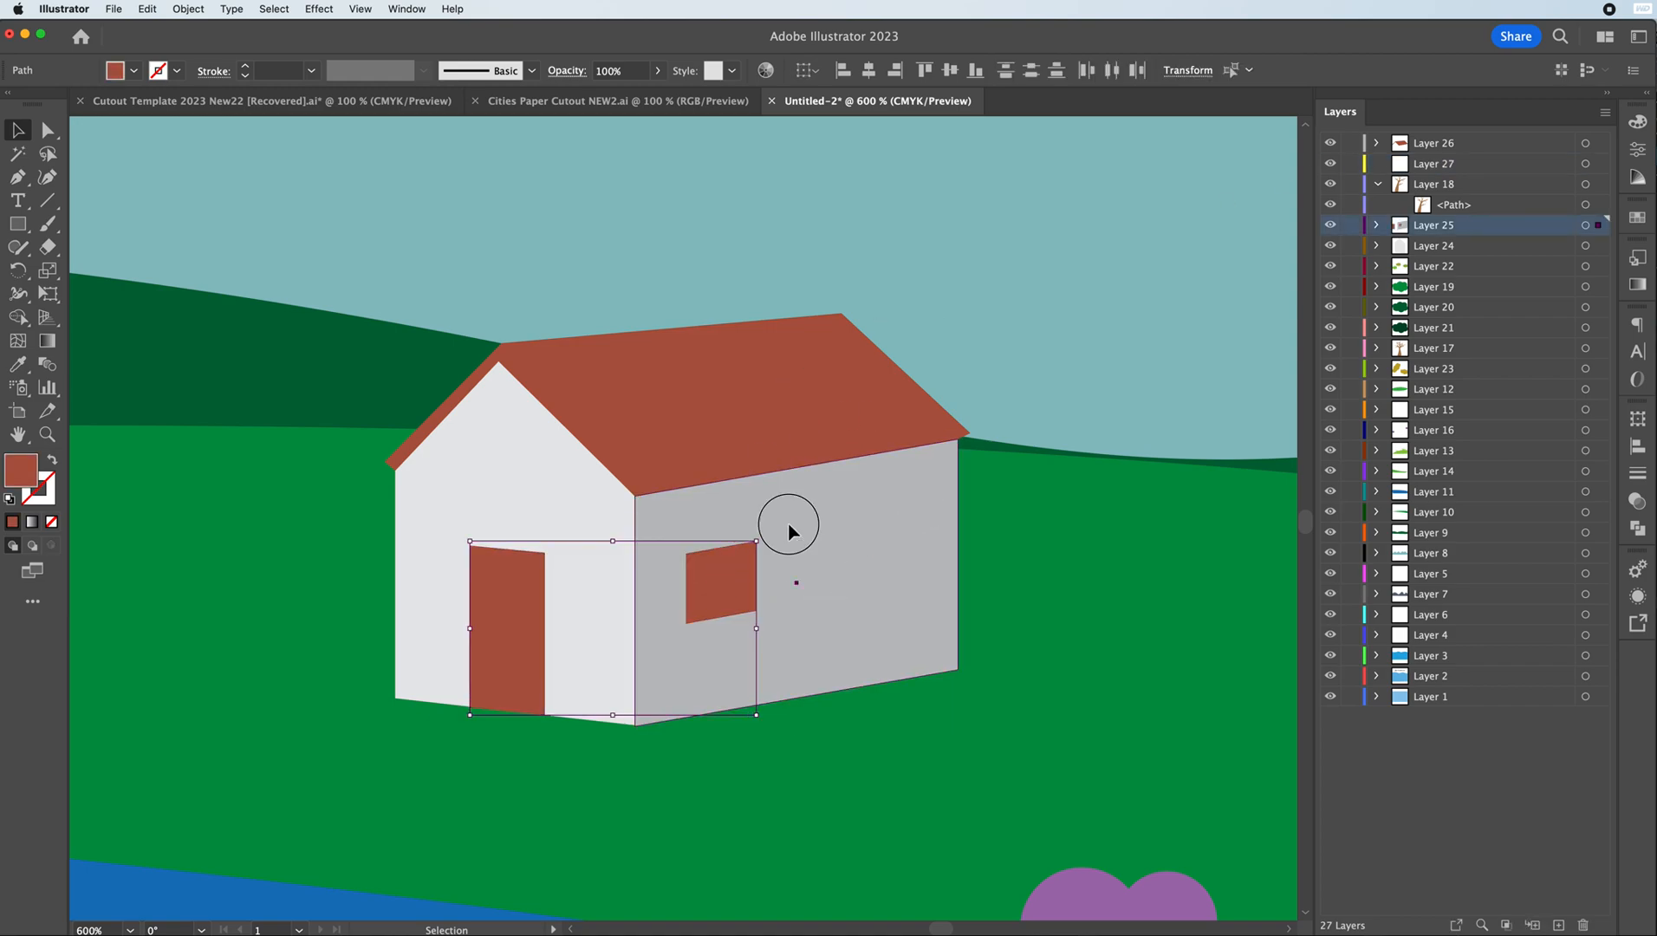
pyautogui.click(717, 587)
pyautogui.keyDown('alt'); pyautogui.moveTo(710, 580); pyautogui.dragTo(851, 557); pyautogui.keyUp('alt')
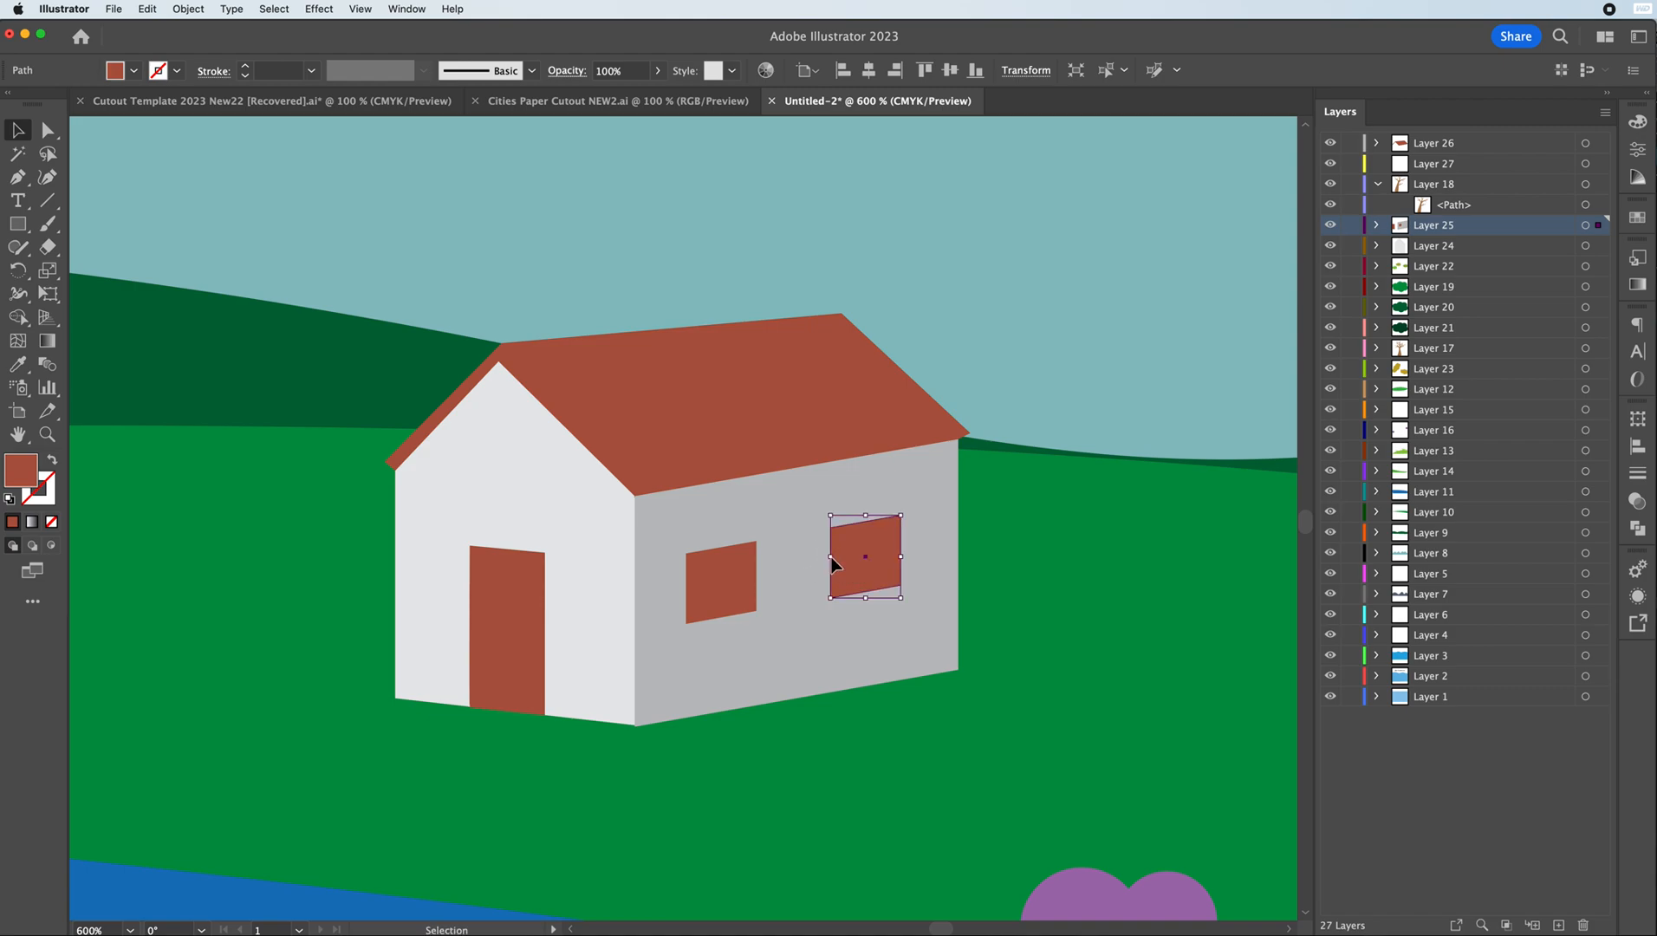
# - Select both windows with the side wall and subtract them with the Shape Builder tool to cut window openings
pyautogui.click(728, 584)
pyautogui.keyDown('shift'); pyautogui.click(836, 574); pyautogui.keyUp('shift')
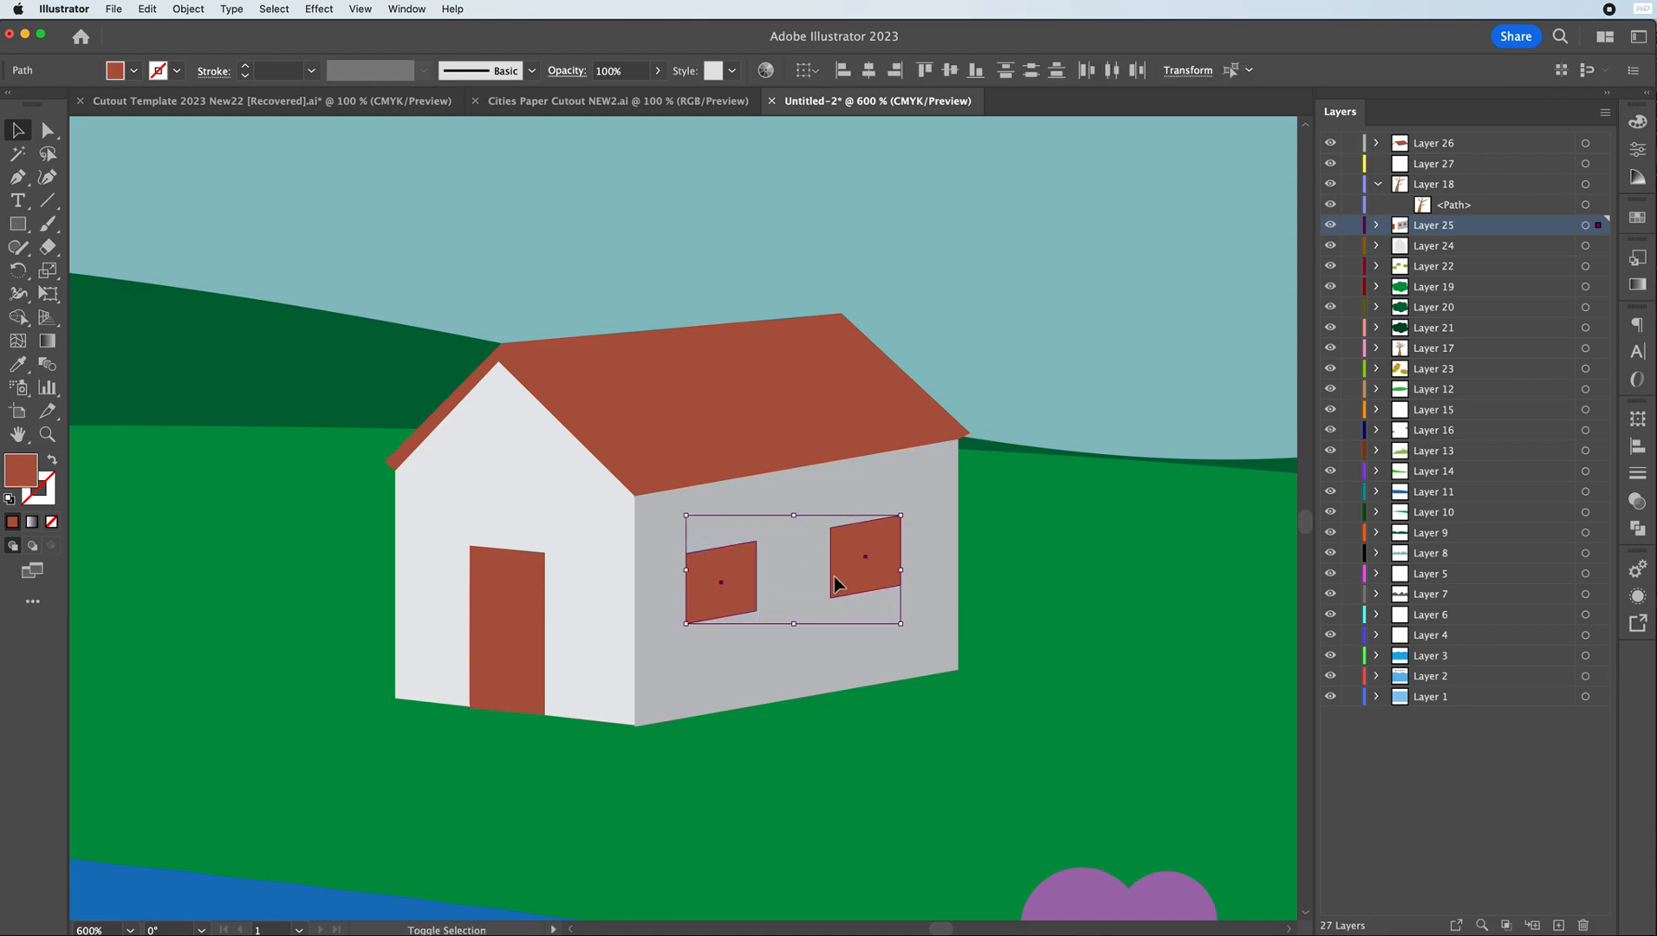
pyautogui.keyDown('shift'); pyautogui.click(795, 558); pyautogui.keyUp('shift')
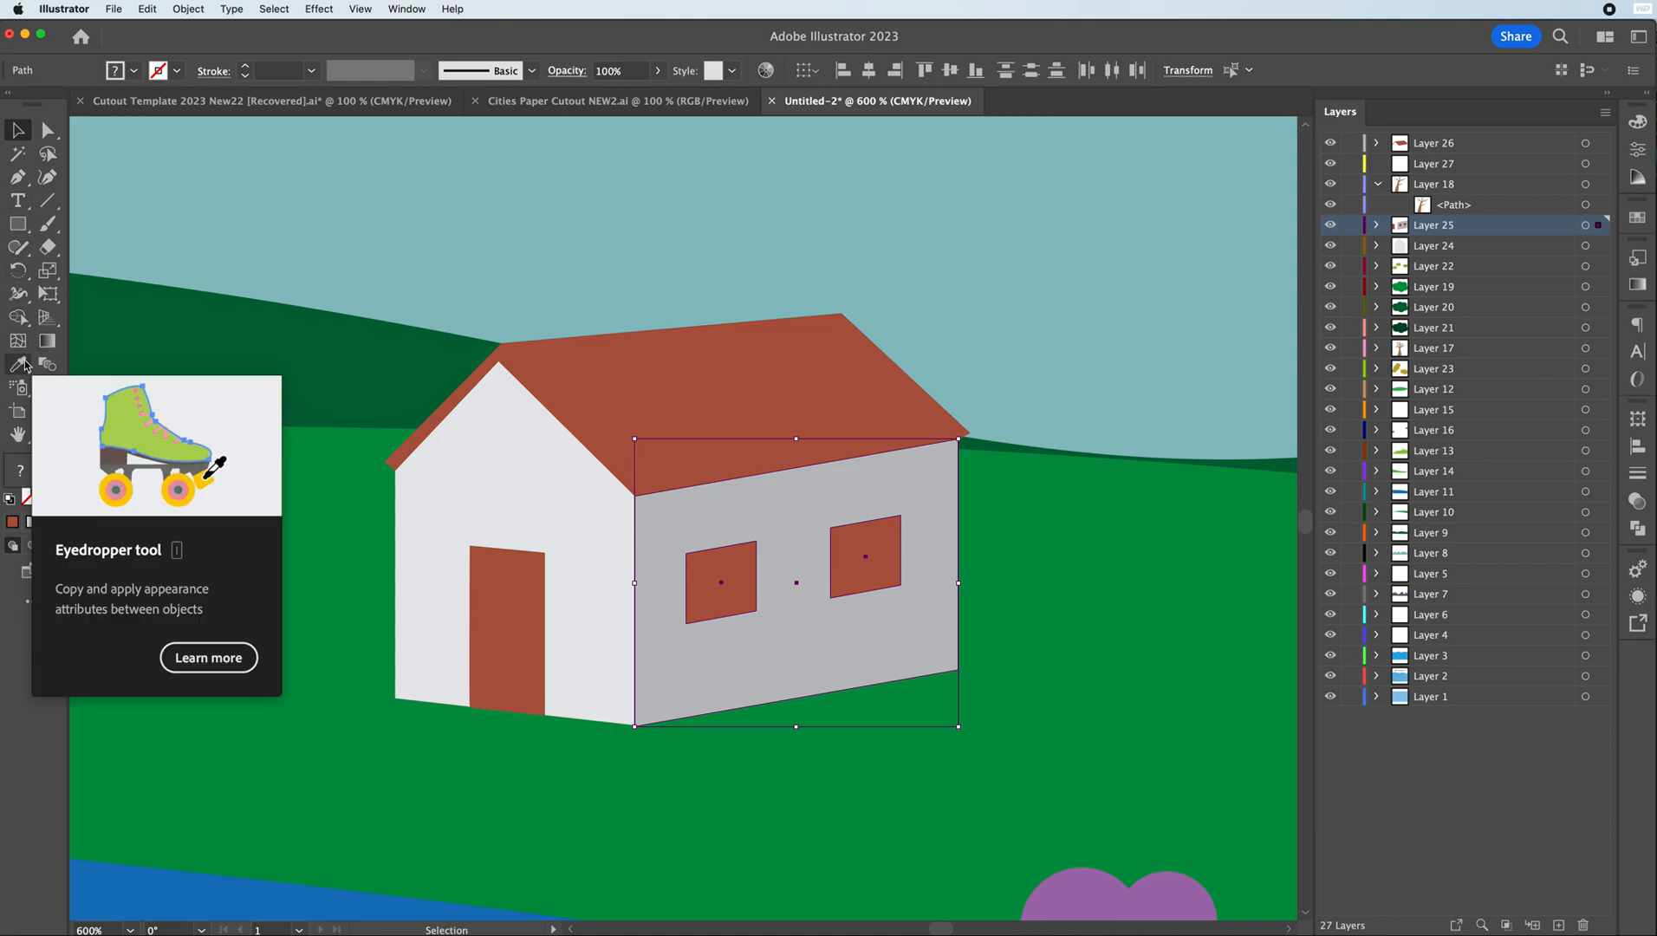
pyautogui.click(18, 317)
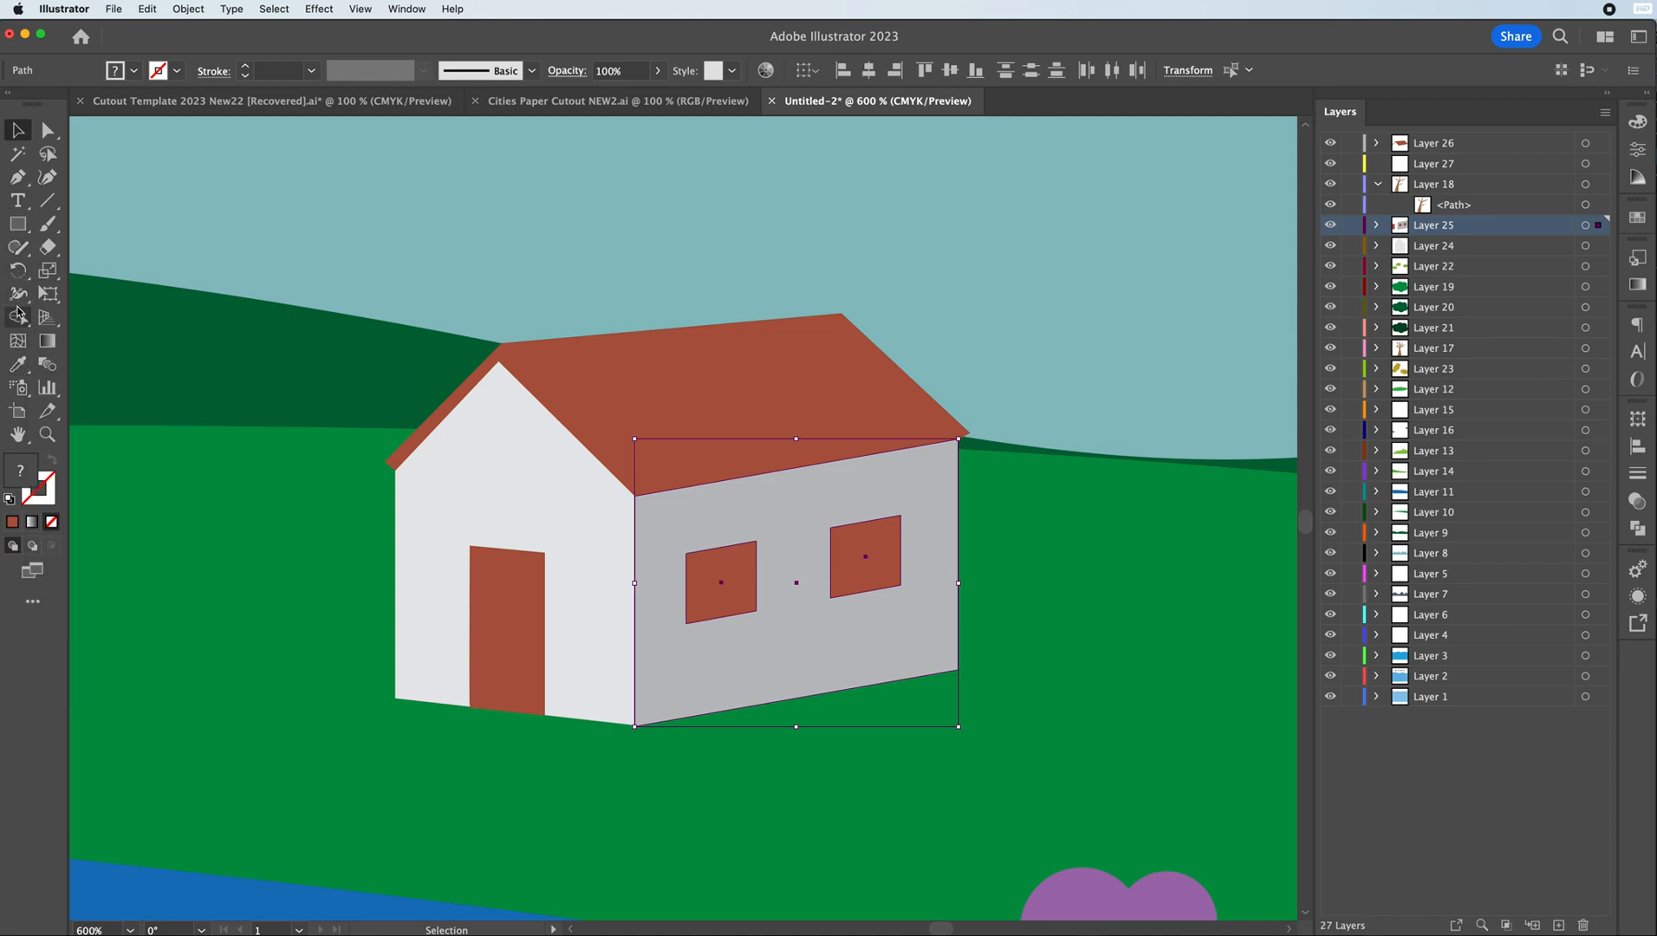
pyautogui.keyDown('alt'); pyautogui.click(724, 566); pyautogui.keyUp('alt')
pyautogui.keyDown('alt'); pyautogui.click(871, 571); pyautogui.keyUp('alt')
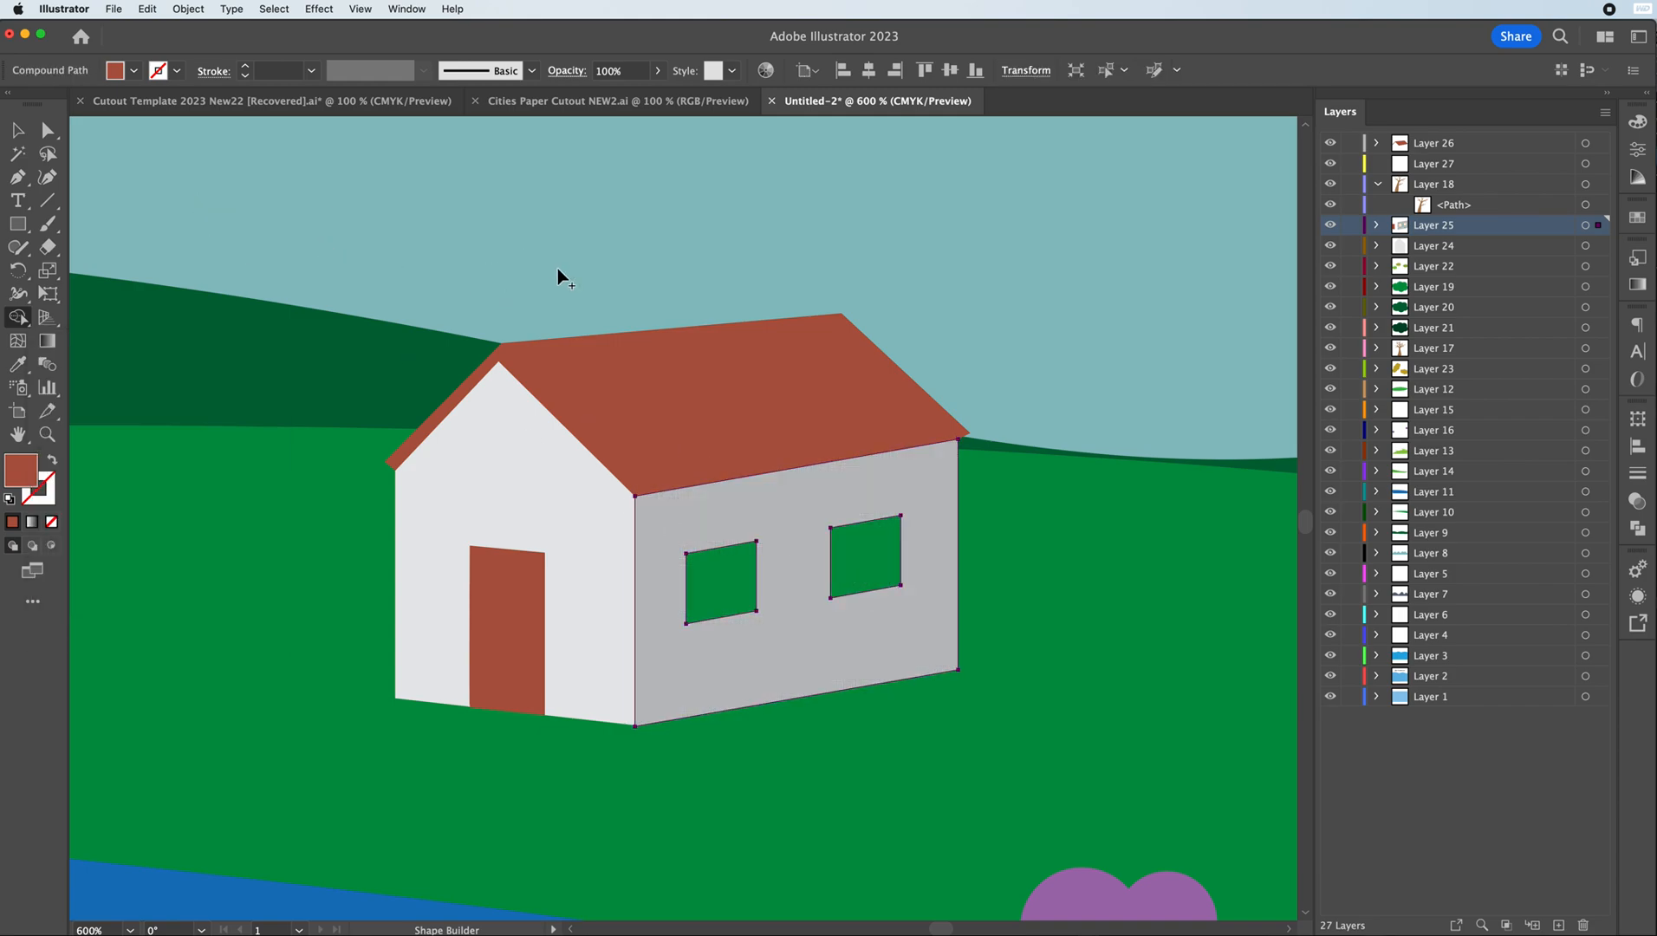
# - Deselect the side wall and examine the finished house within the whole landscape
pyautogui.click(18, 130)
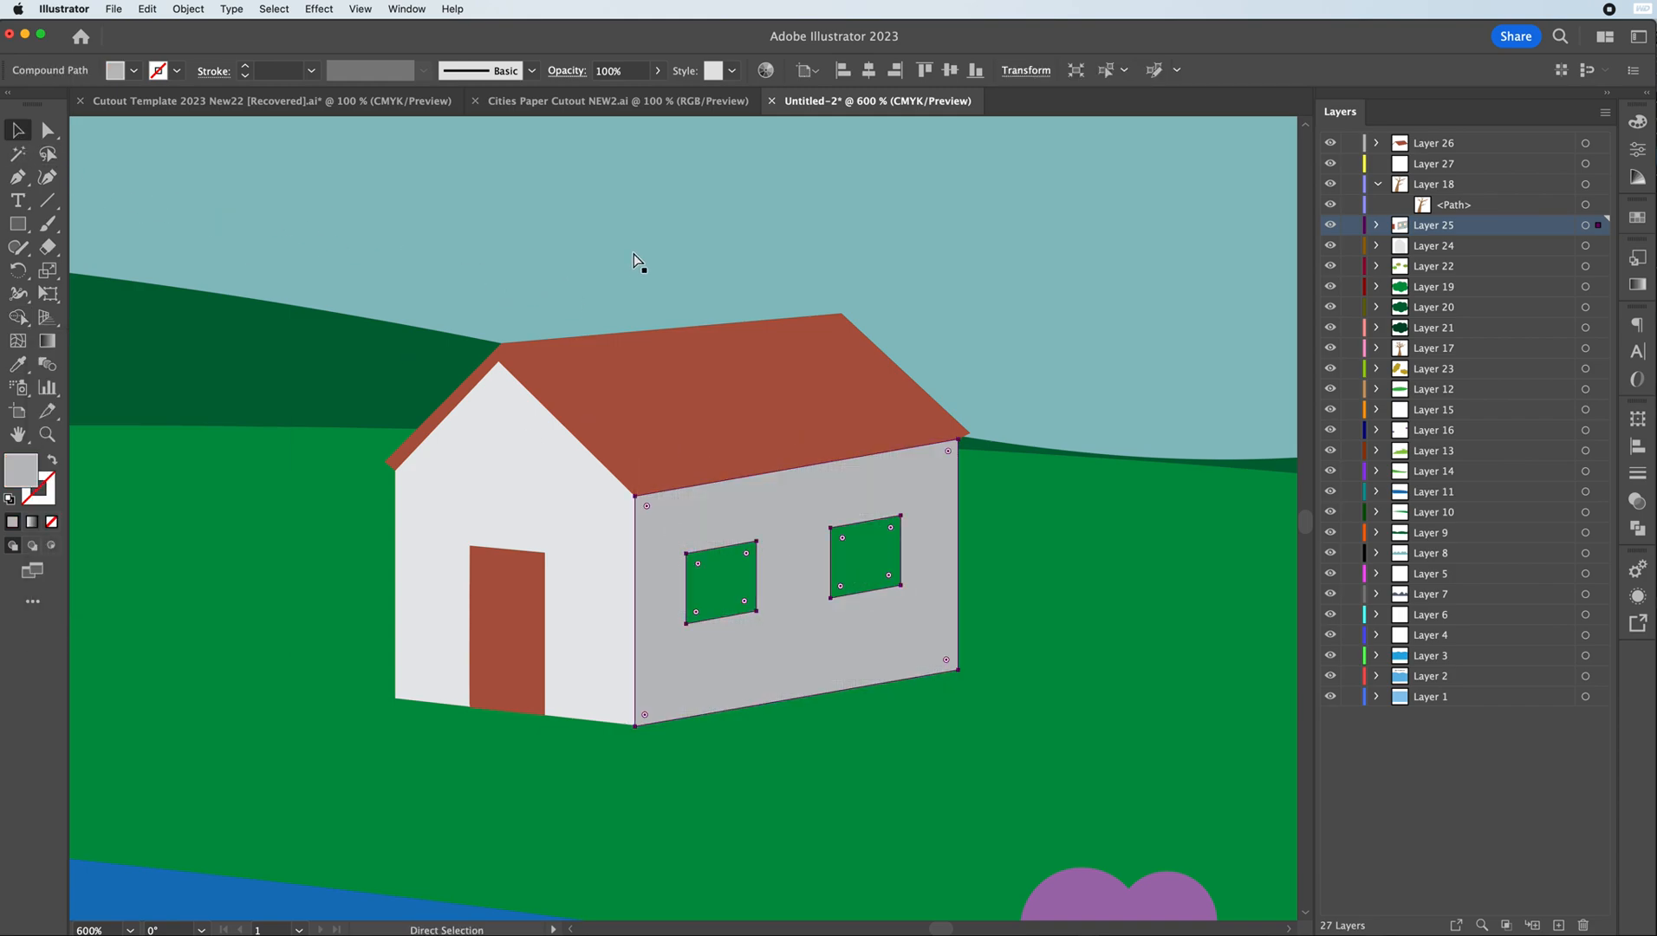
pyautogui.press('super+minus')
pyautogui.press('super+minus')
pyautogui.press('super+minus')
pyautogui.press('super+minus')
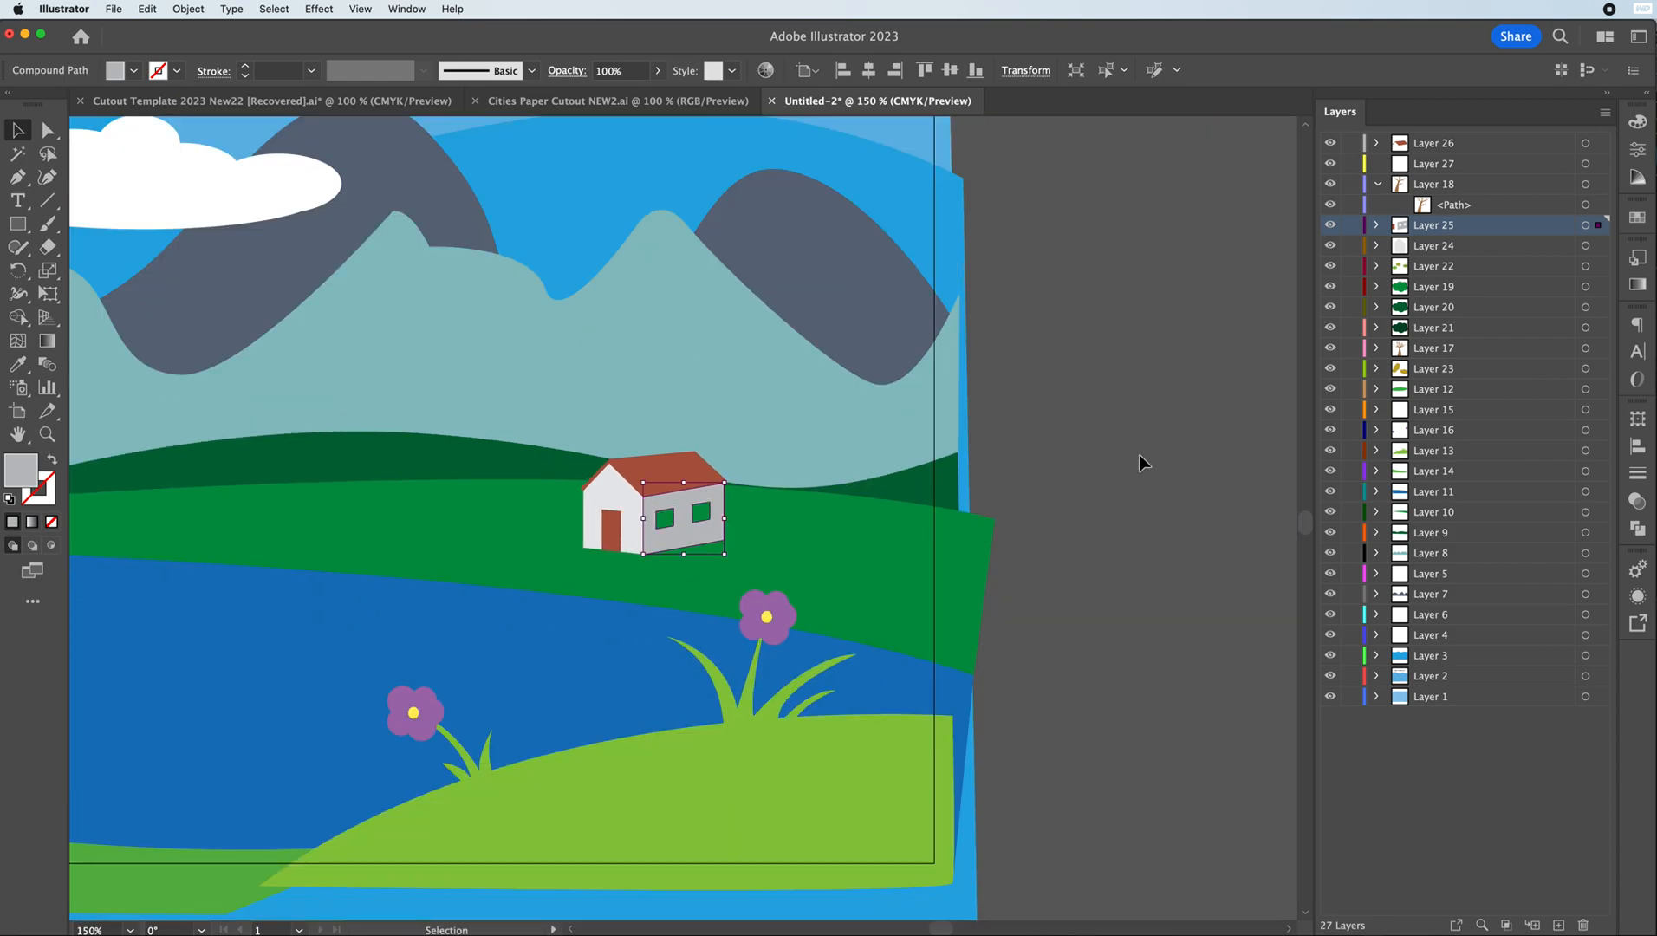
pyautogui.click(1138, 454)
pyautogui.click(661, 520)
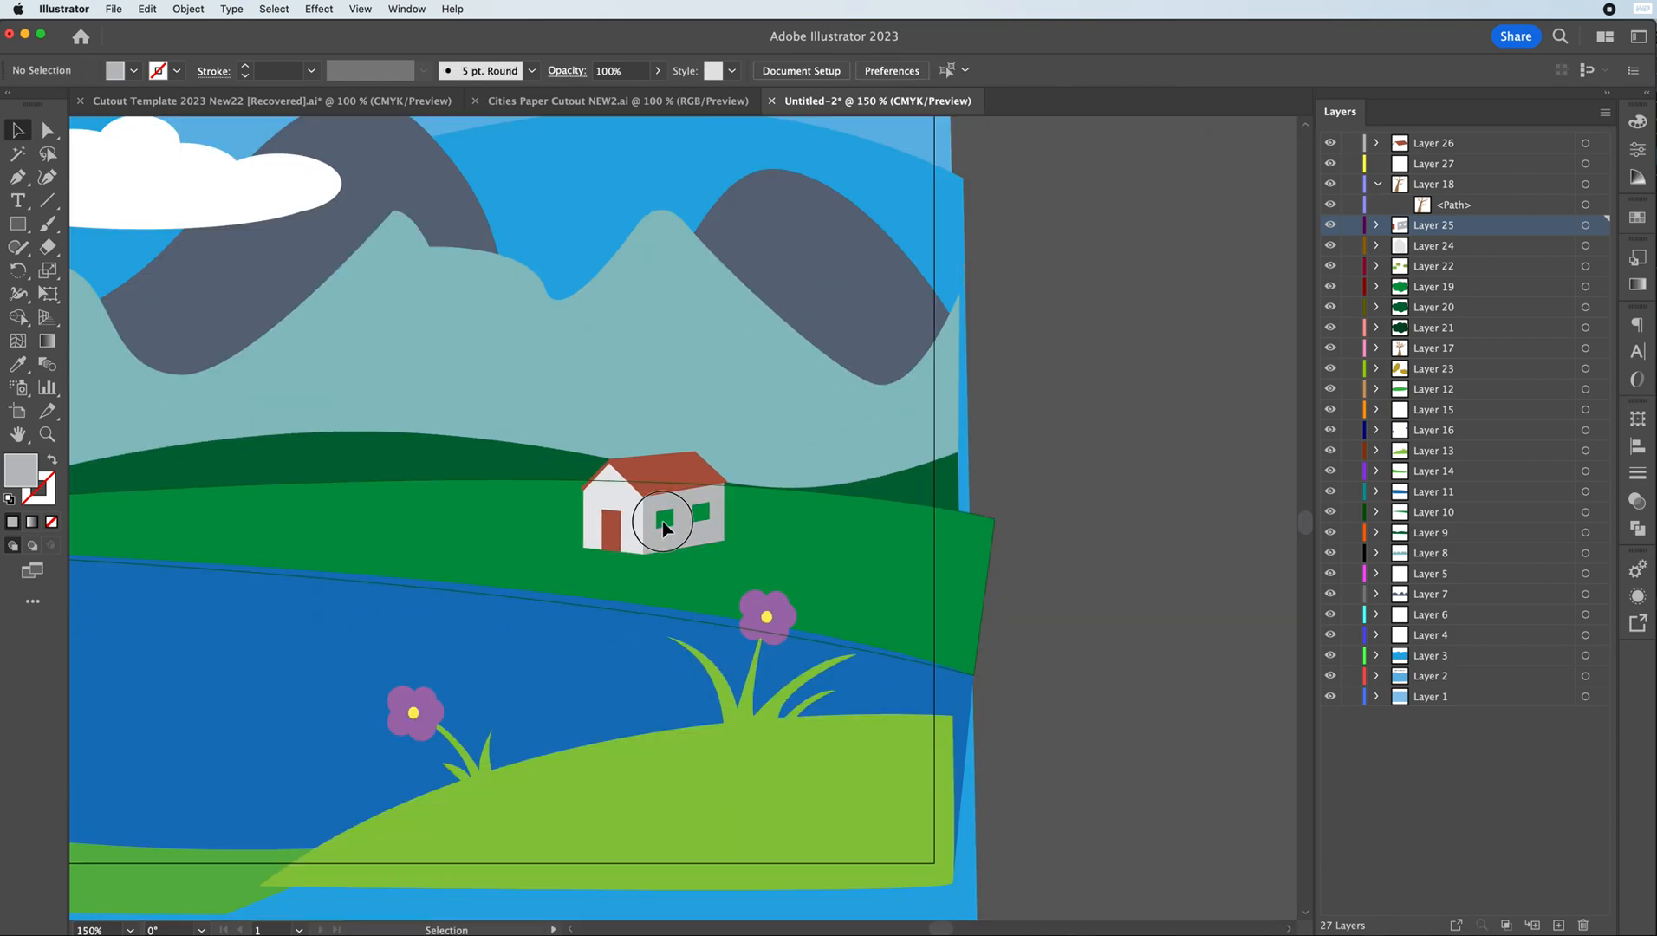
pyautogui.click(1030, 498)
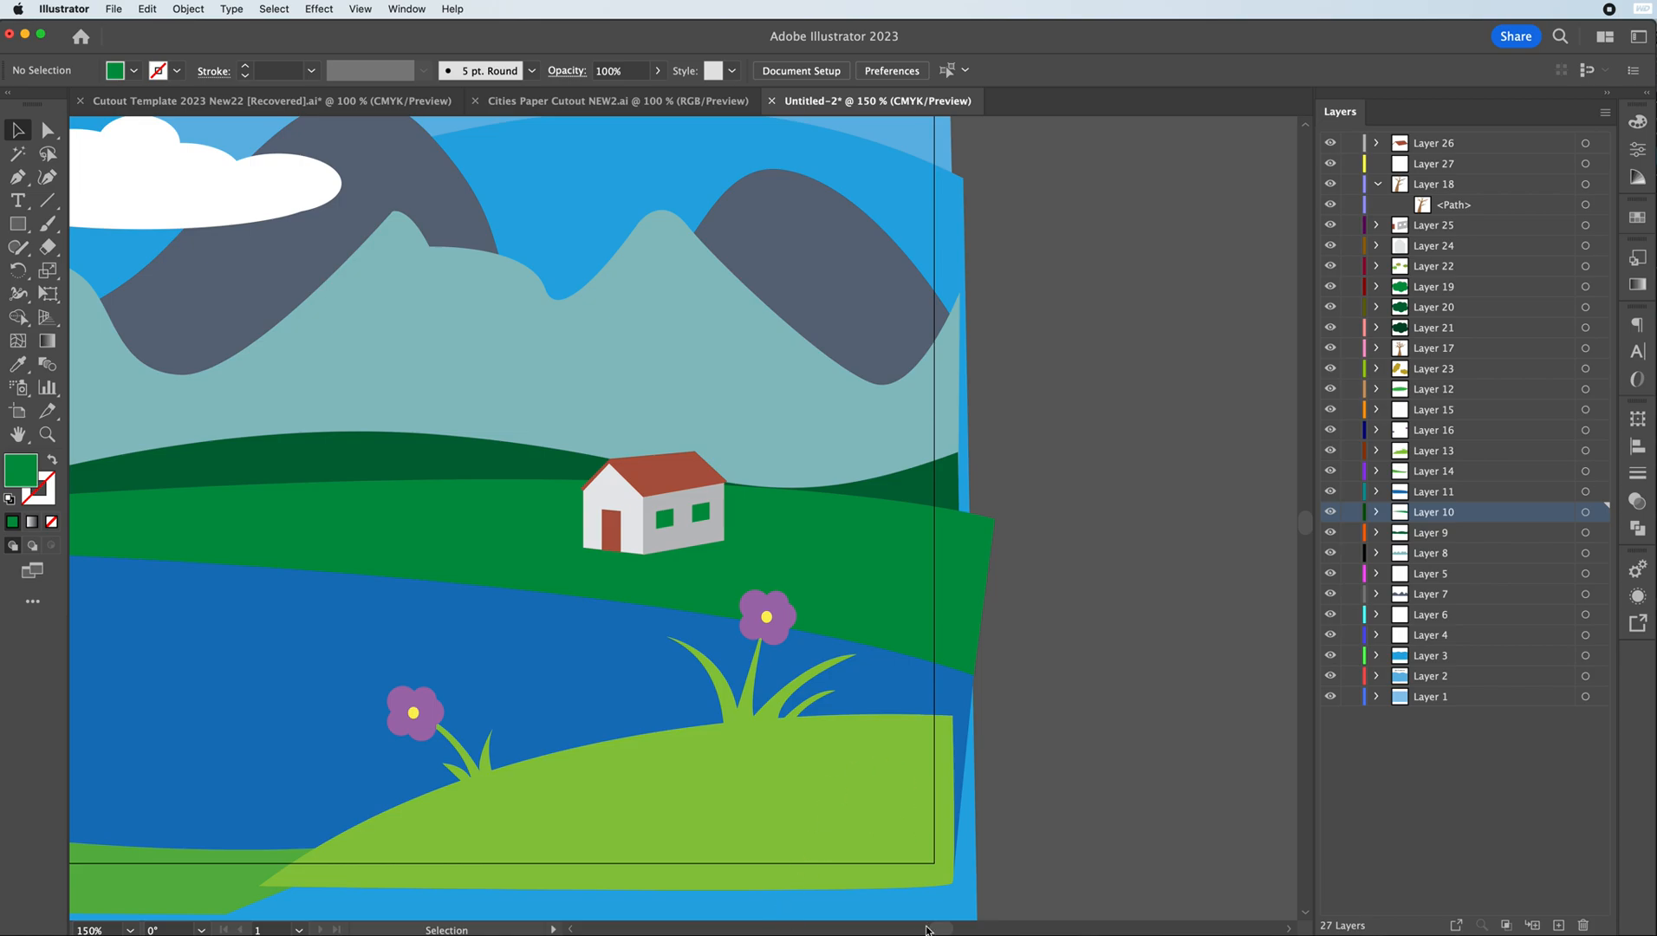
pyautogui.hscroll(-10, 926, 930)
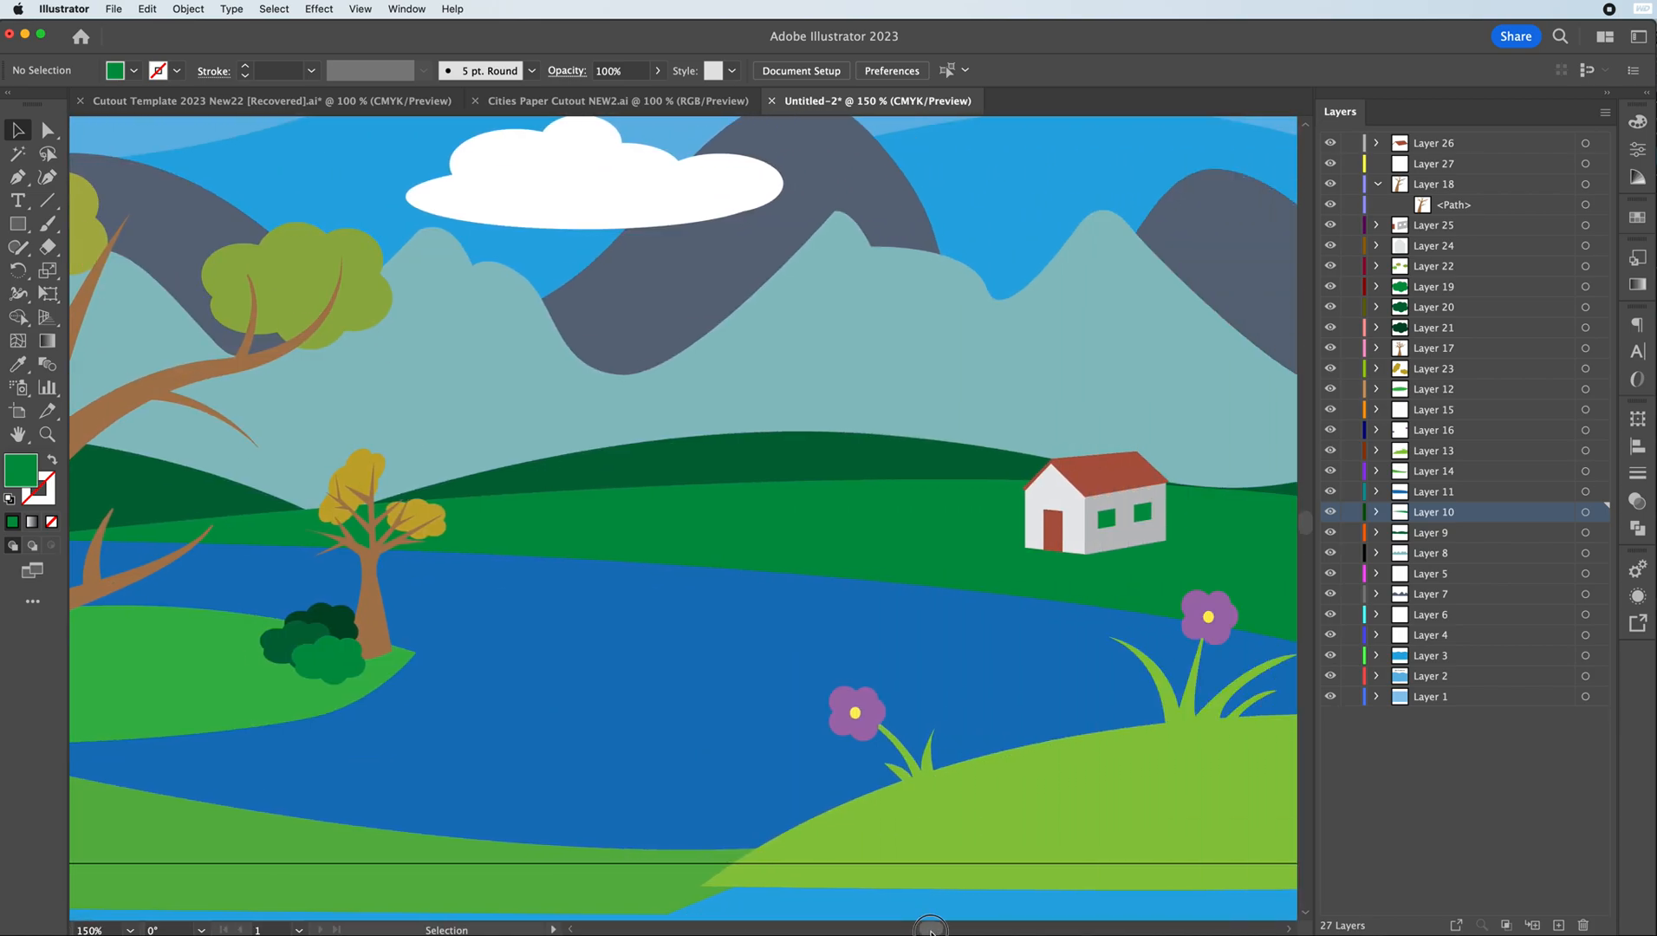
pyautogui.press('super+minus')
pyautogui.press('super+minus')
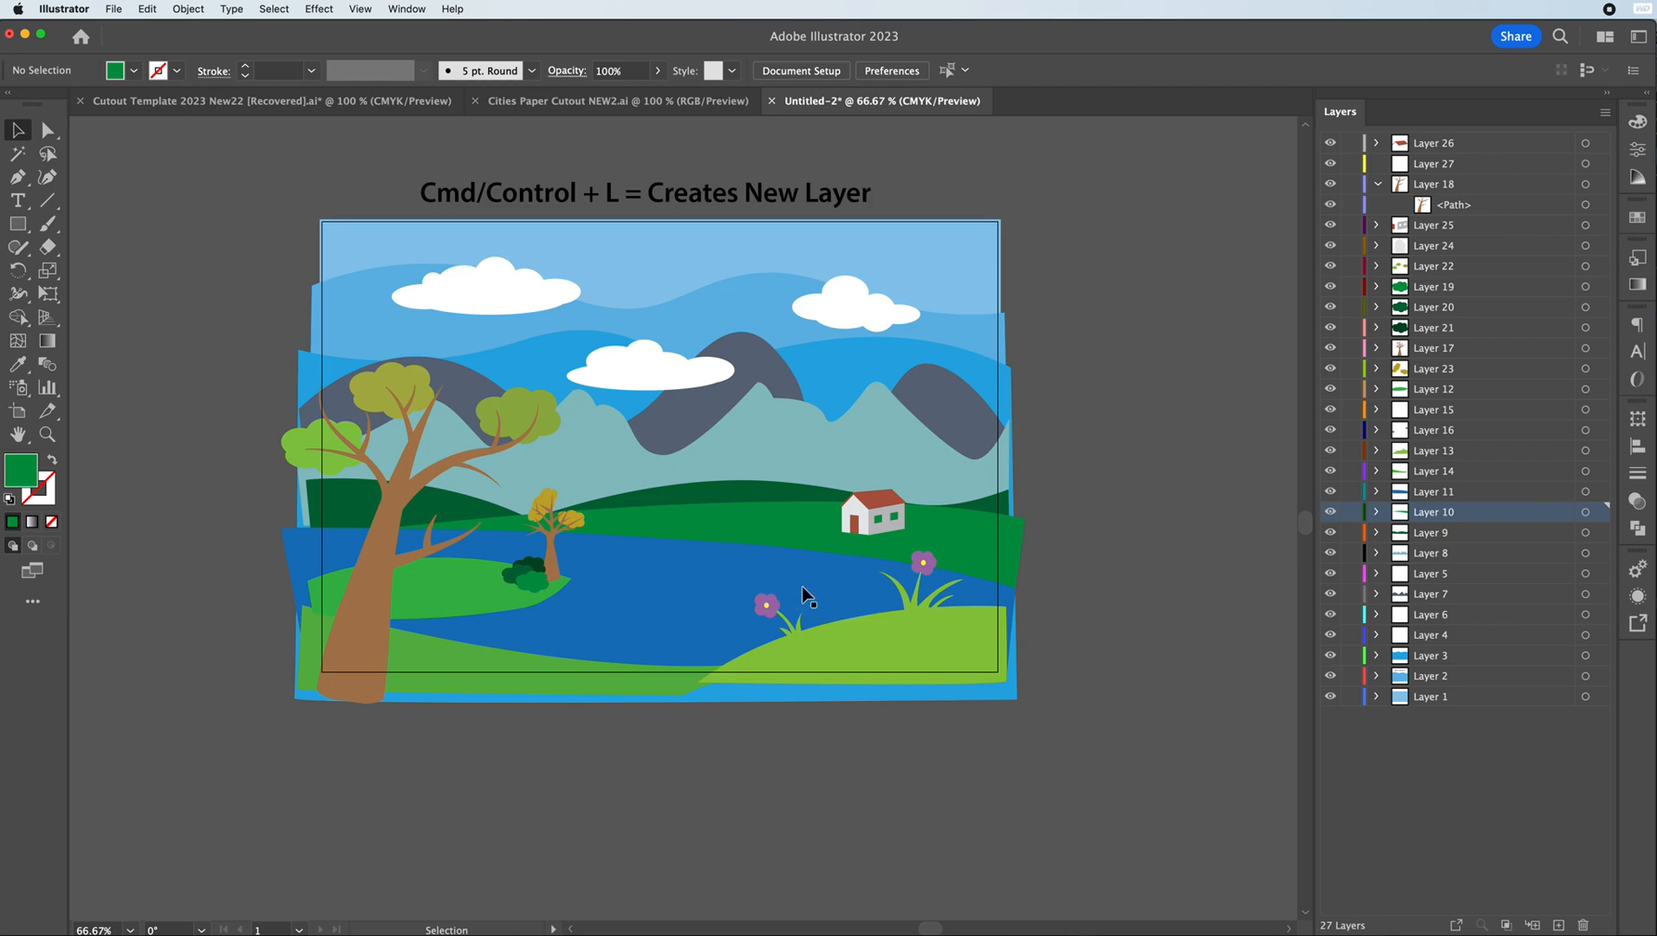
# - Create a new layer at the top of the stack, above Layer 26
pyautogui.click(1455, 142)
pyautogui.click(1558, 924)
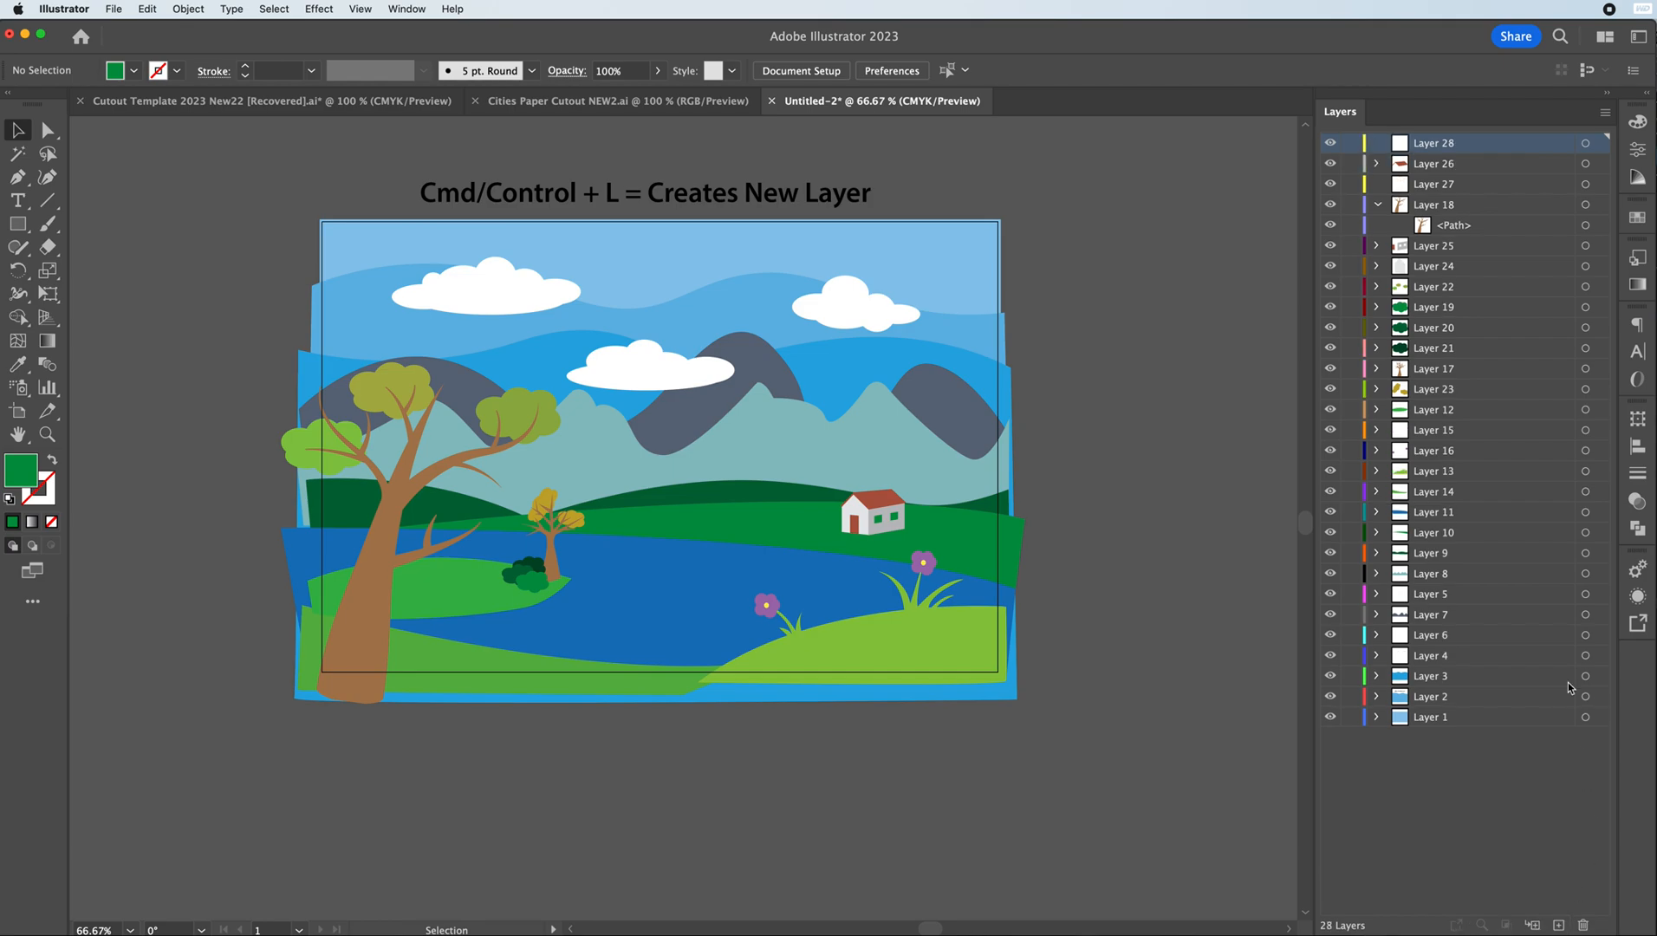
pyautogui.press('super+plus')
pyautogui.press('super+plus')
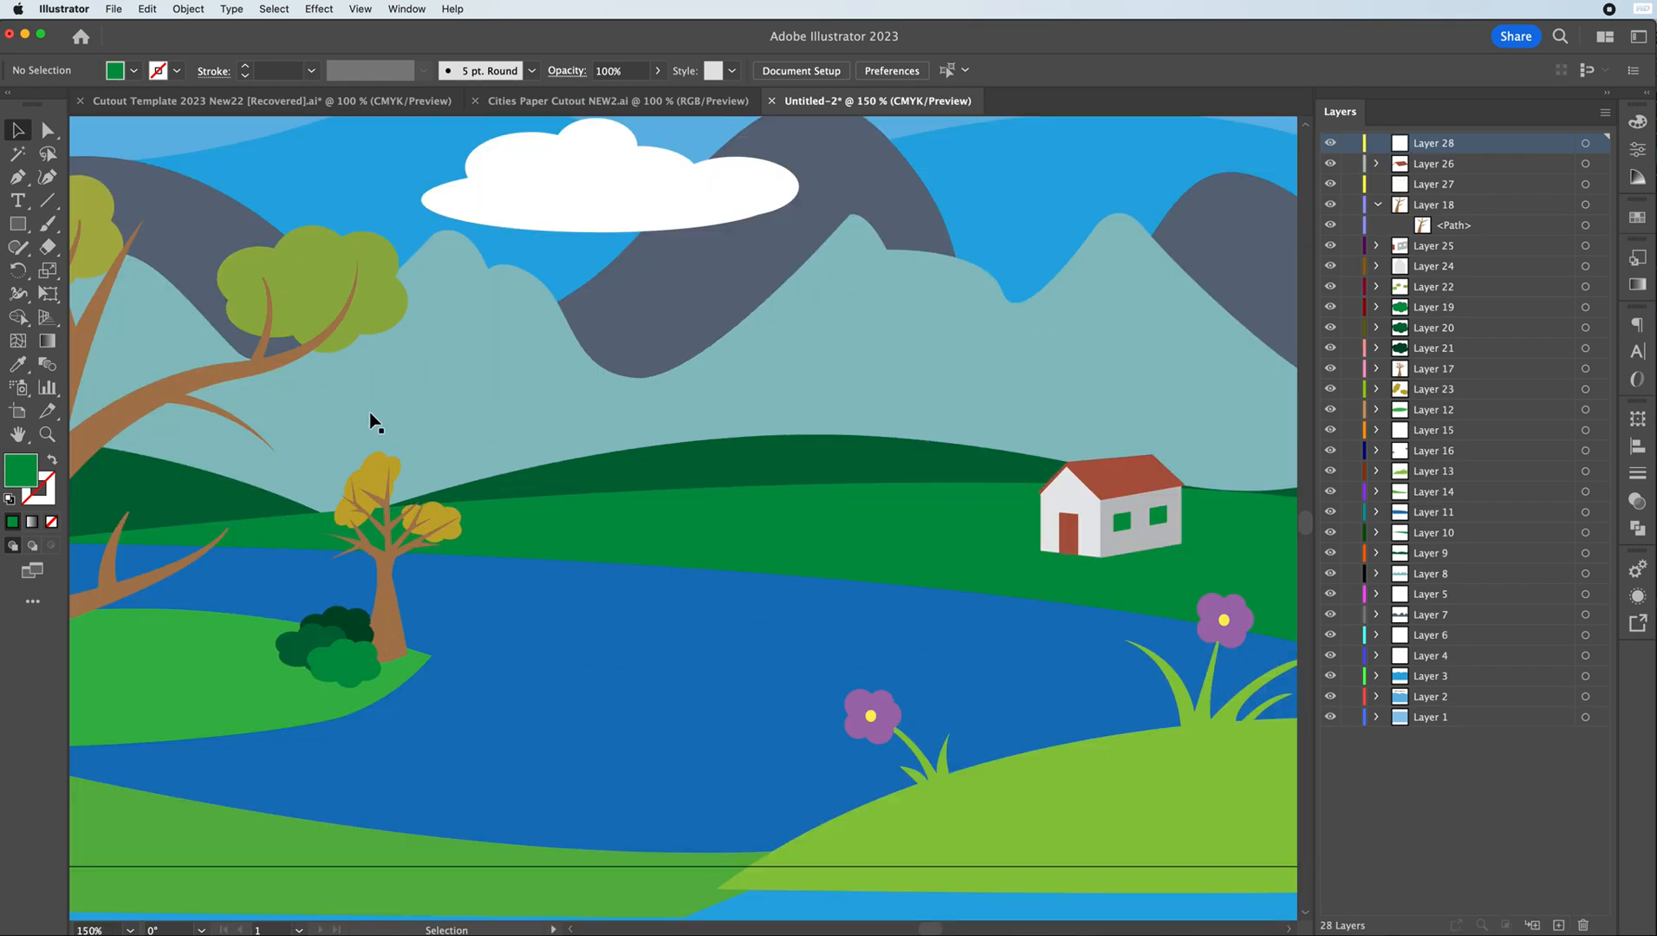
# - Draw a pointed leaf about 0.31 in wide and 0.28 in tall with the Pen tool on the green hill between the small tree and house
pyautogui.click(17, 177)
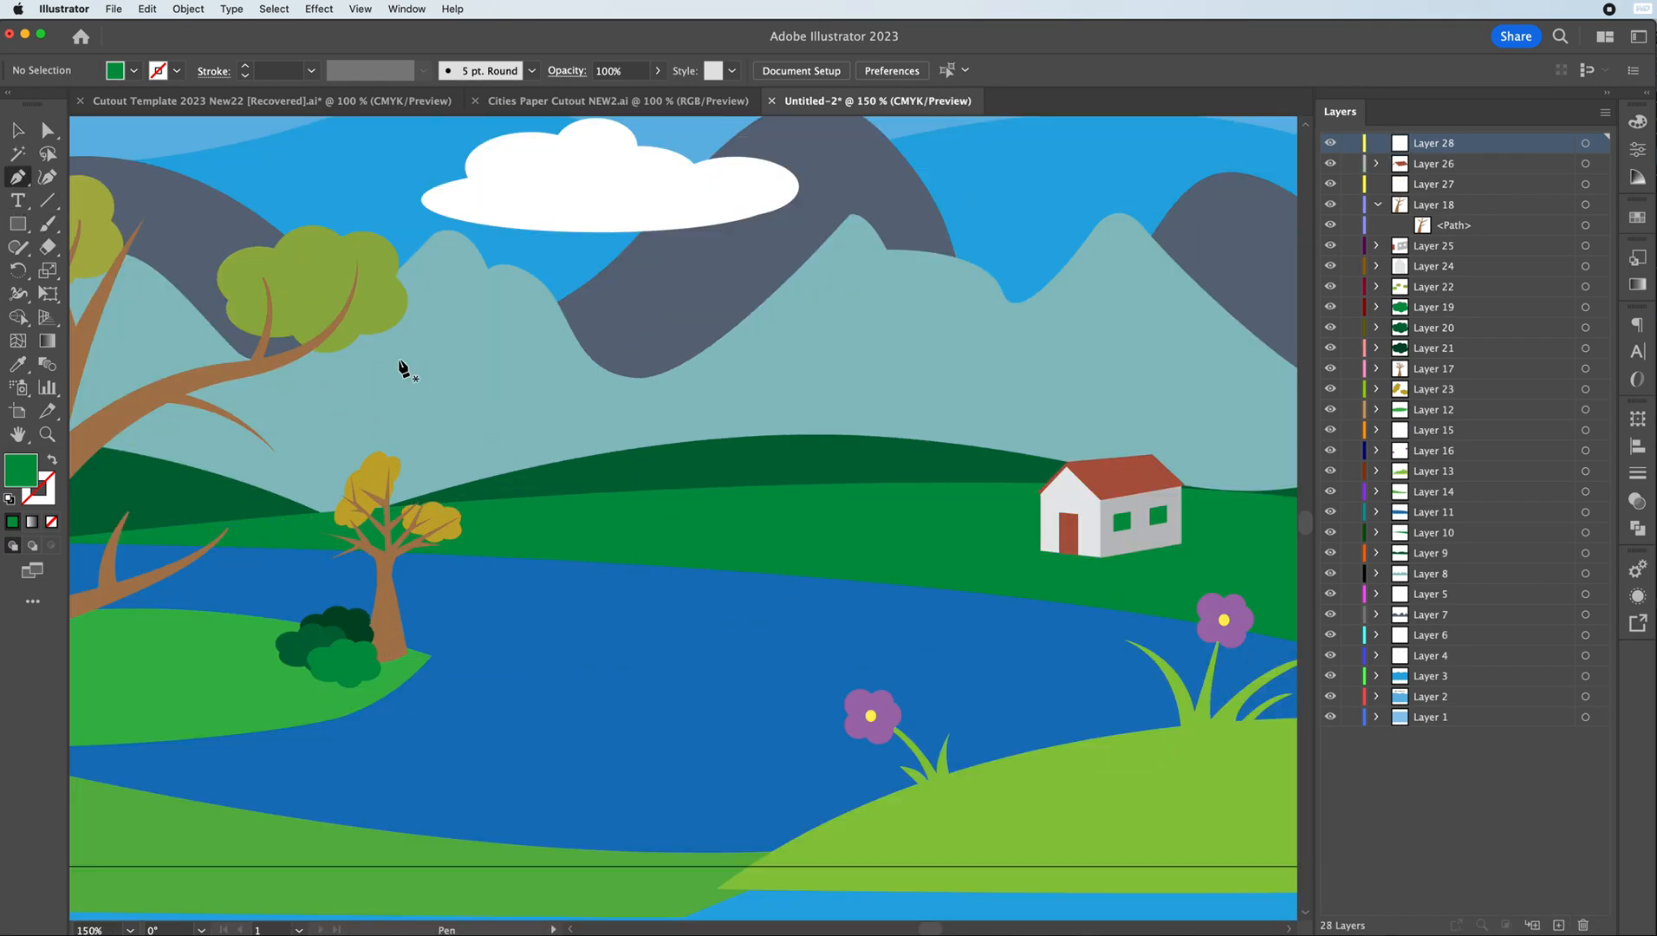
pyautogui.click(717, 521)
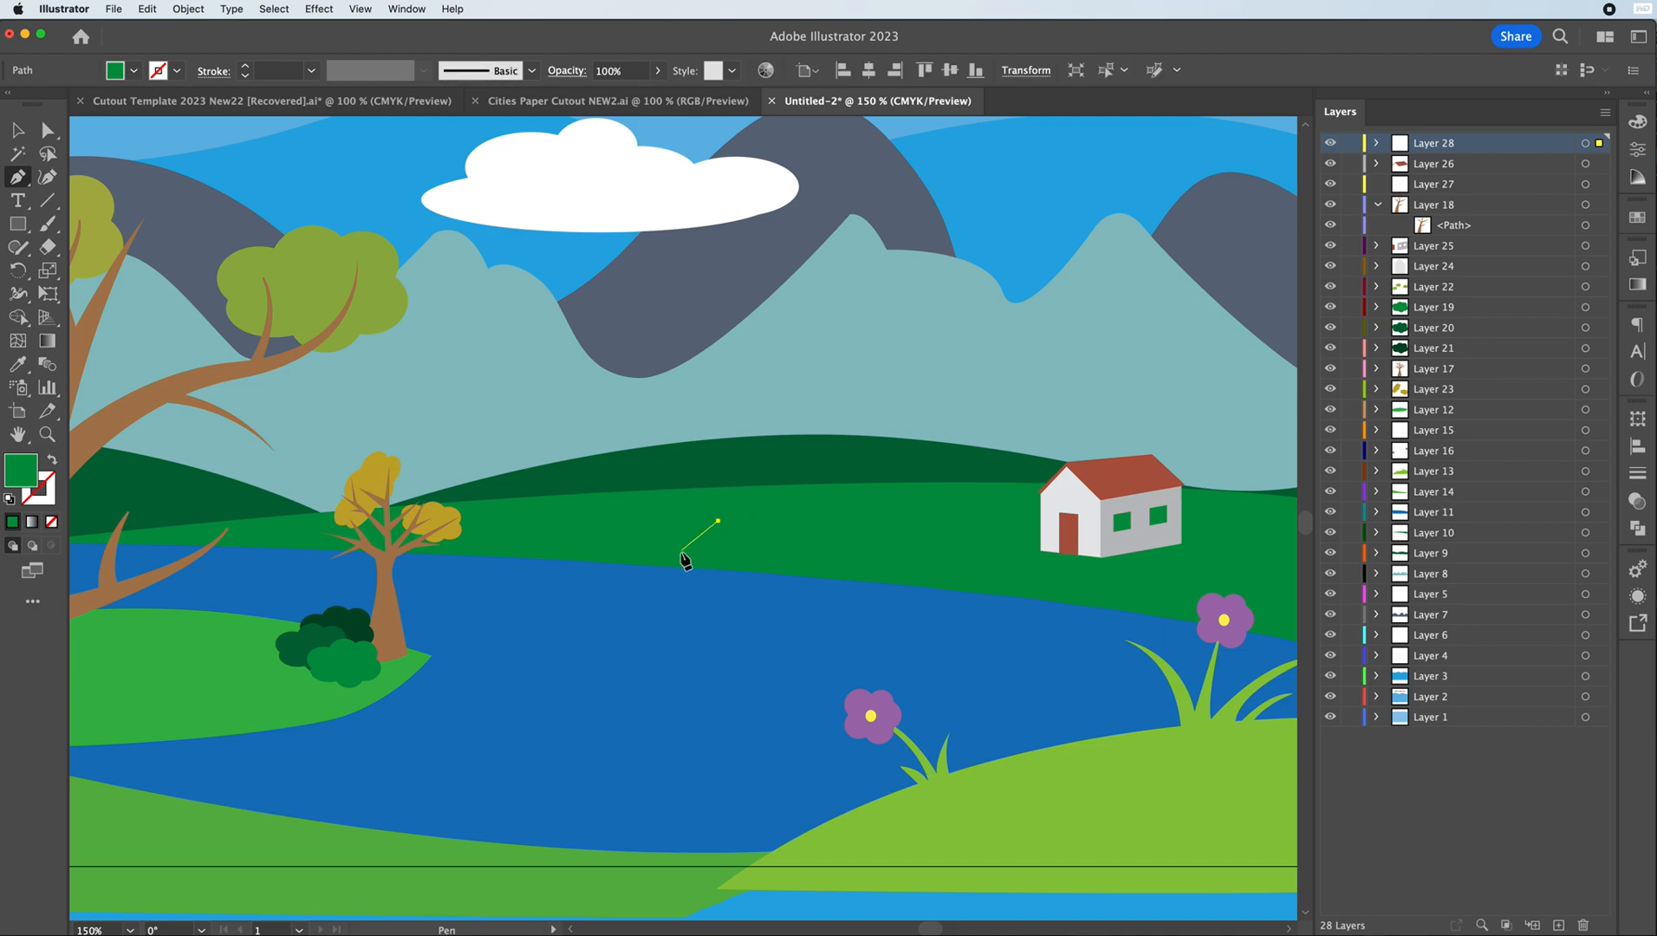
pyautogui.moveTo(674, 580); pyautogui.dragTo(717, 548)
pyautogui.press('super+z')
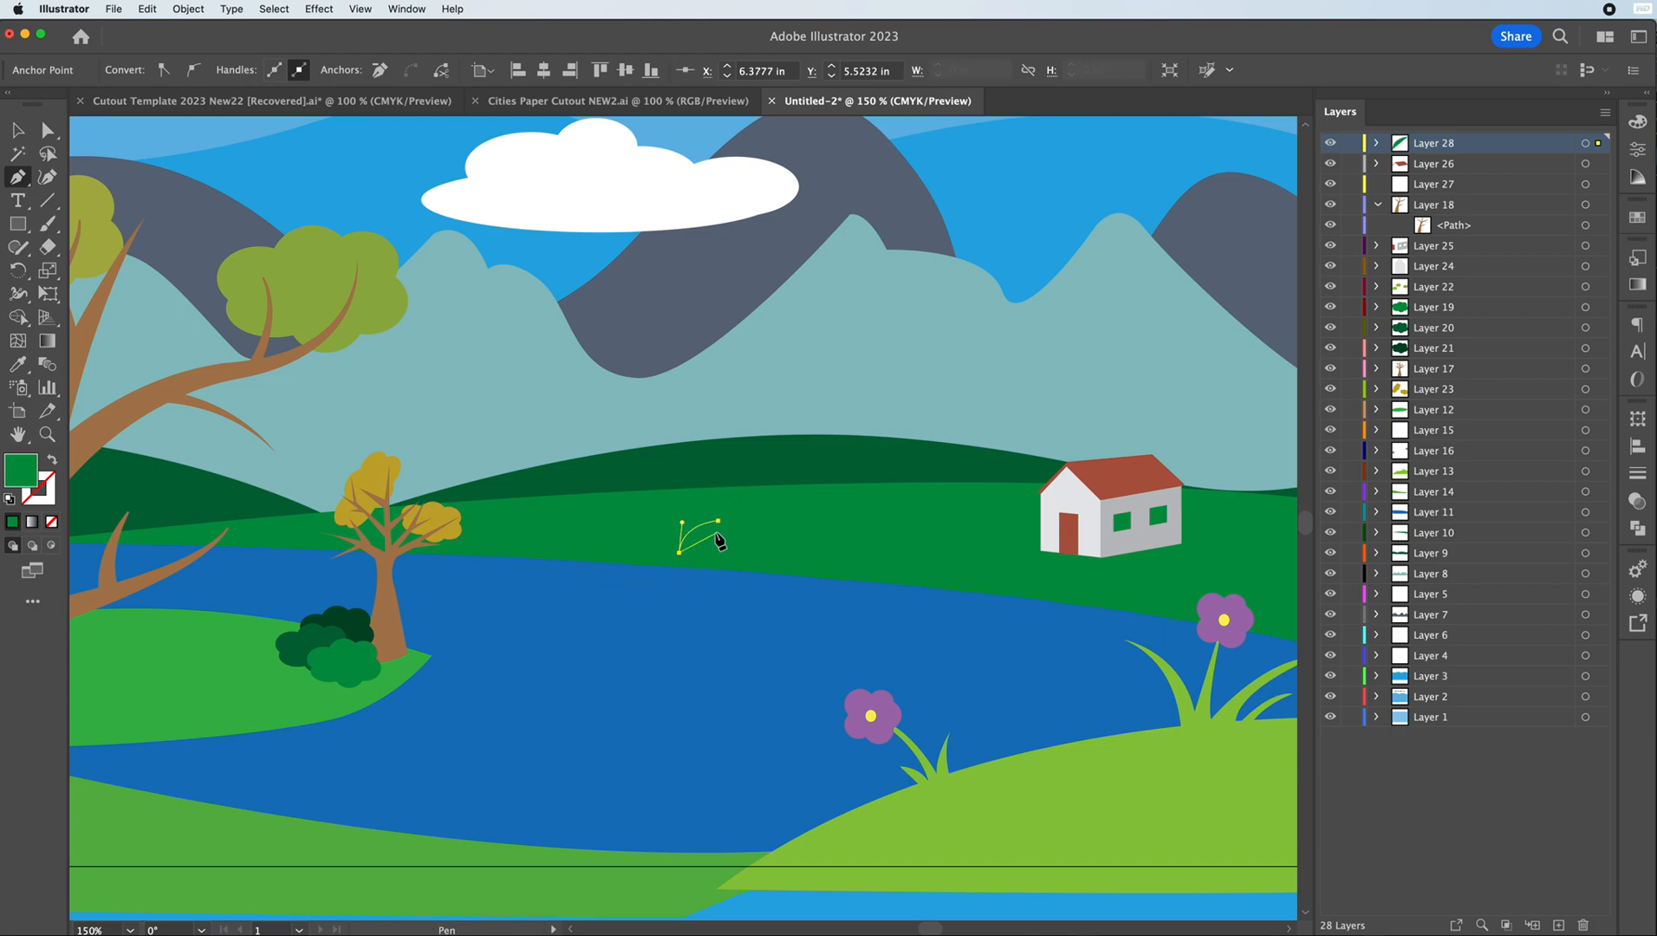
pyautogui.moveTo(718, 519); pyautogui.dragTo(734, 471)
pyautogui.press('super+=')
pyautogui.press('super+=')
pyautogui.press('super+=')
pyautogui.press('super+=')
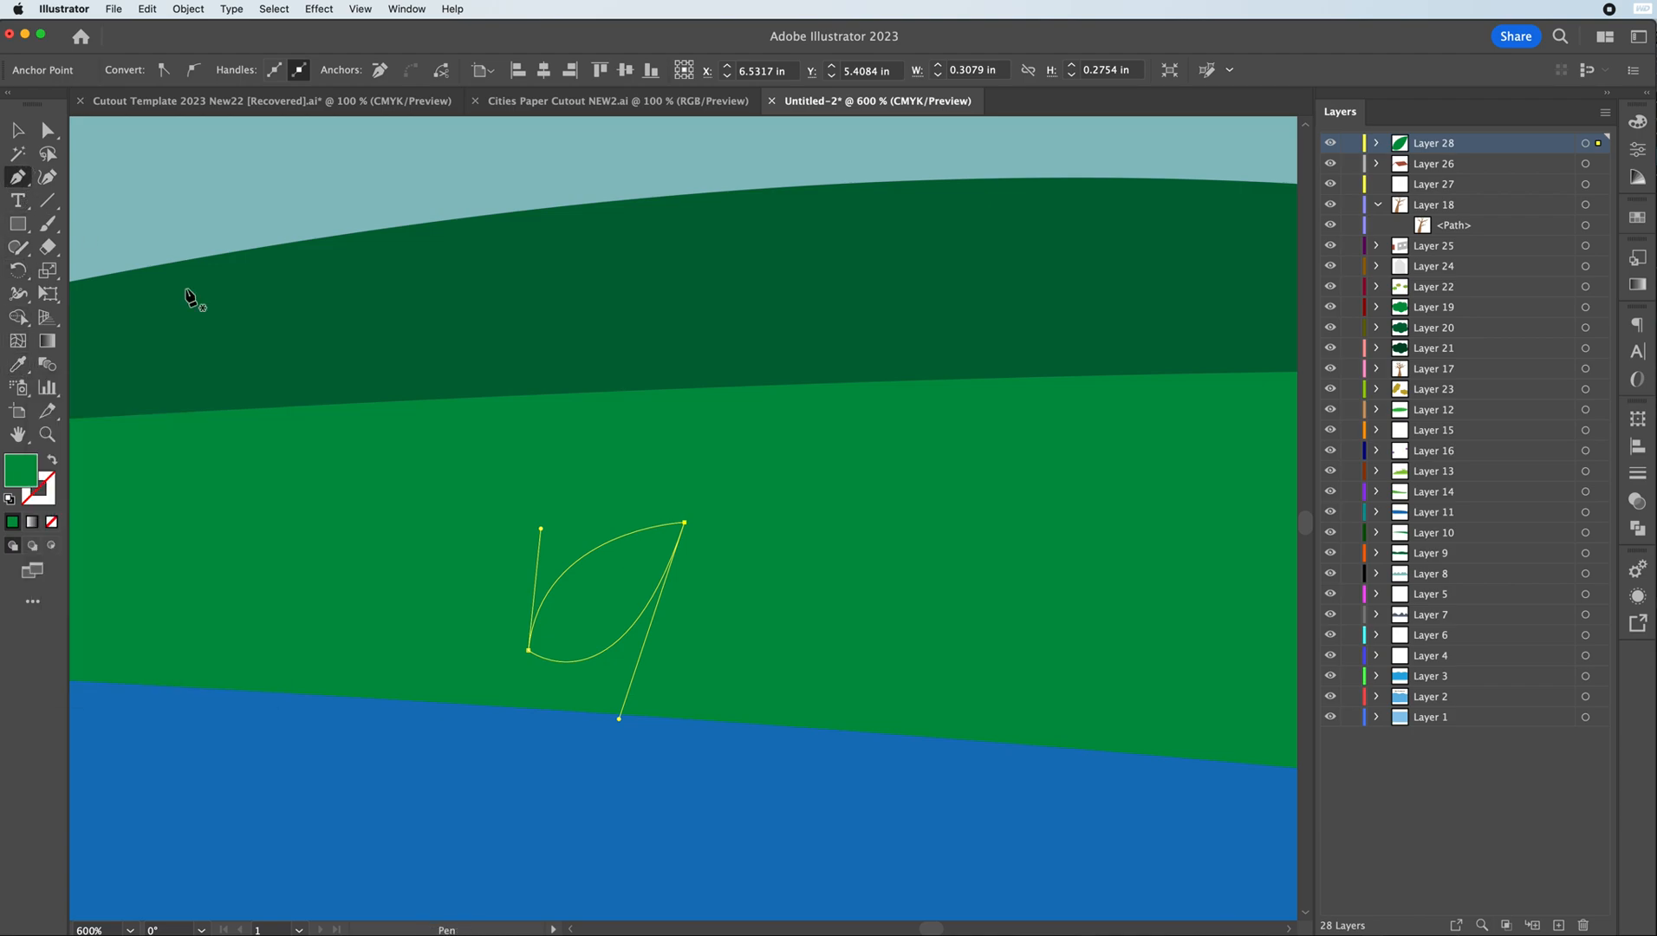
pyautogui.keyDown('super'); pyautogui.click(530, 649); pyautogui.keyUp('super')
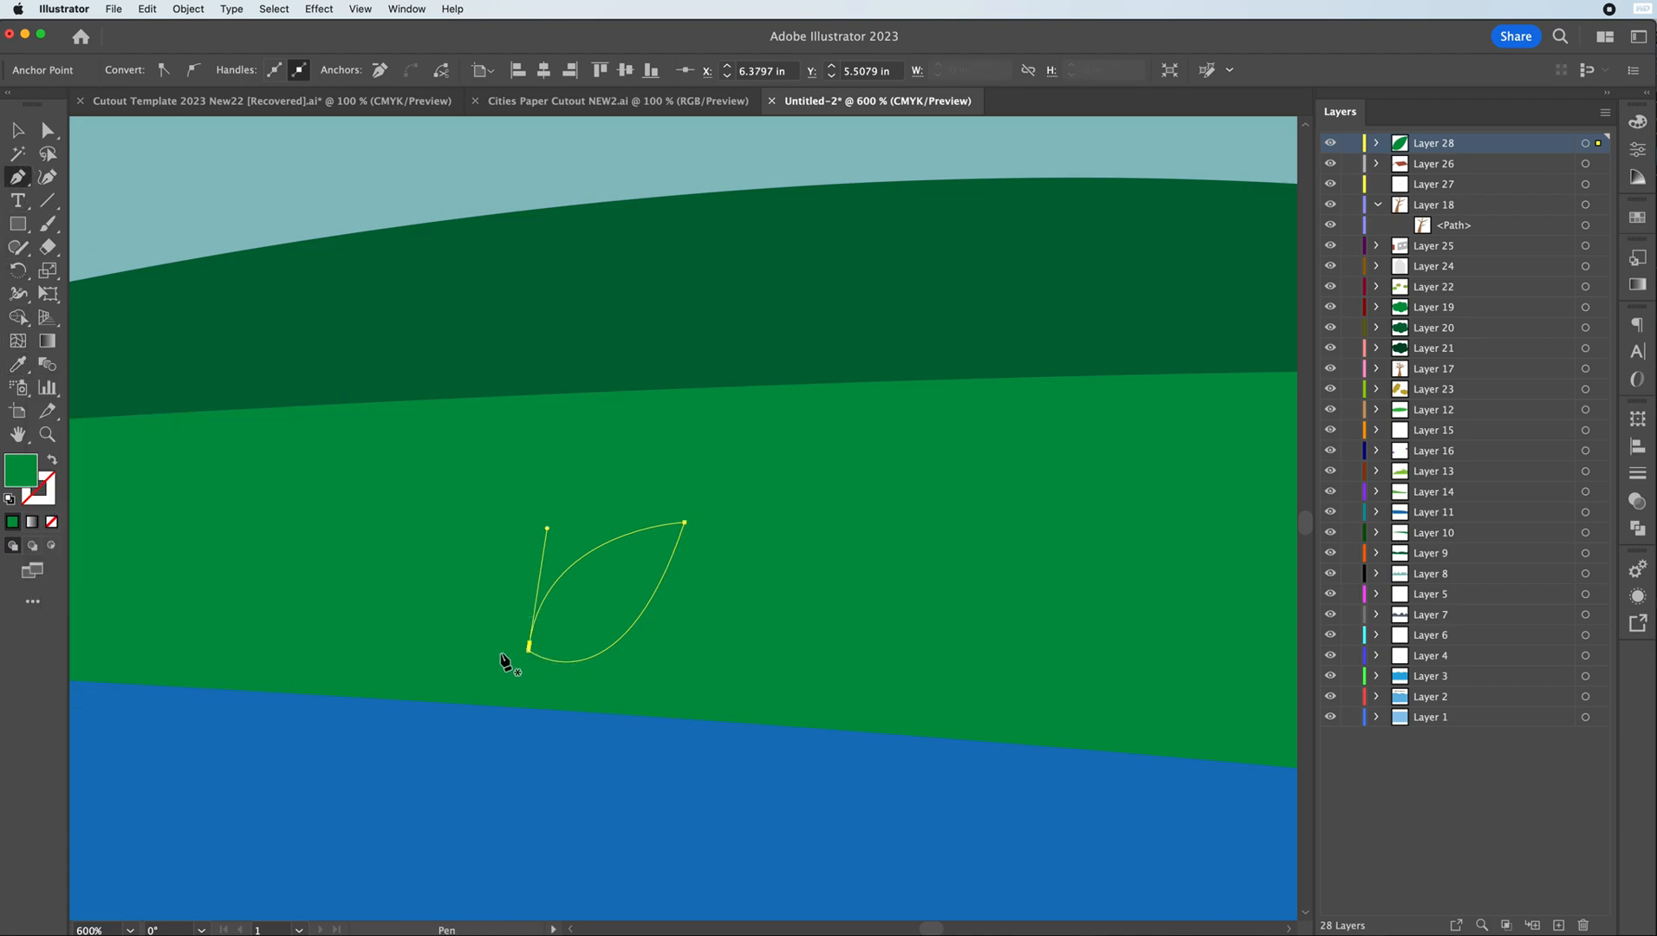
pyautogui.press('v')
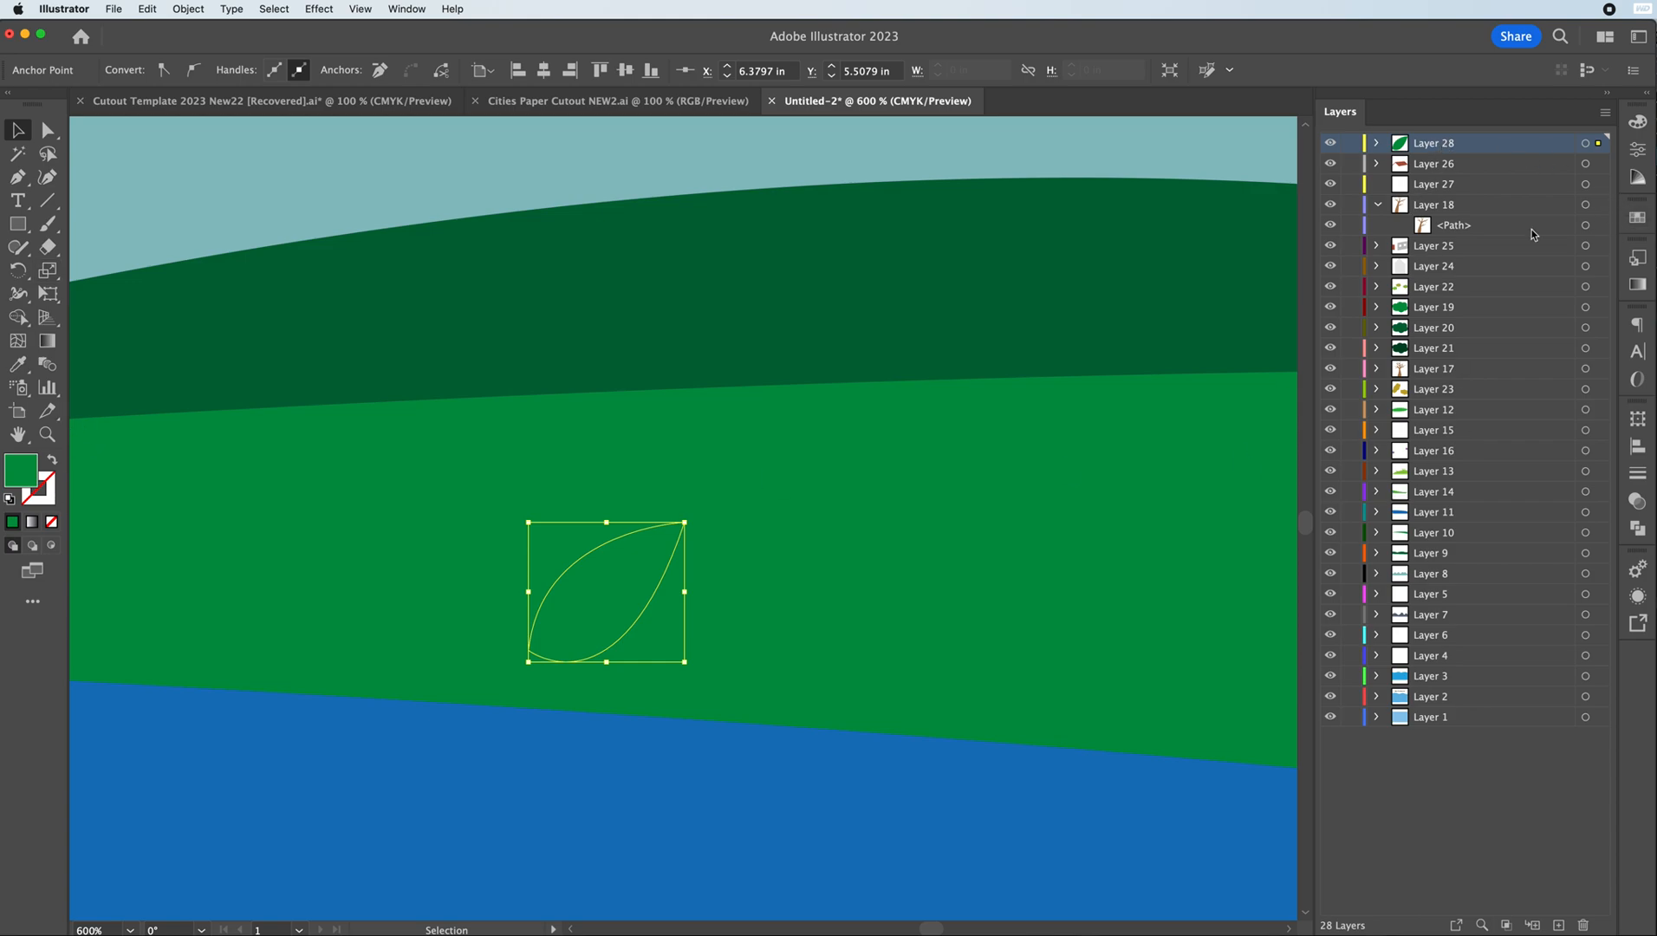
# - Fill the leaf with the mustard yellow sampled from the small tree's foliage
pyautogui.press('super+minus')
pyautogui.press('super+minus')
pyautogui.press('super+minus')
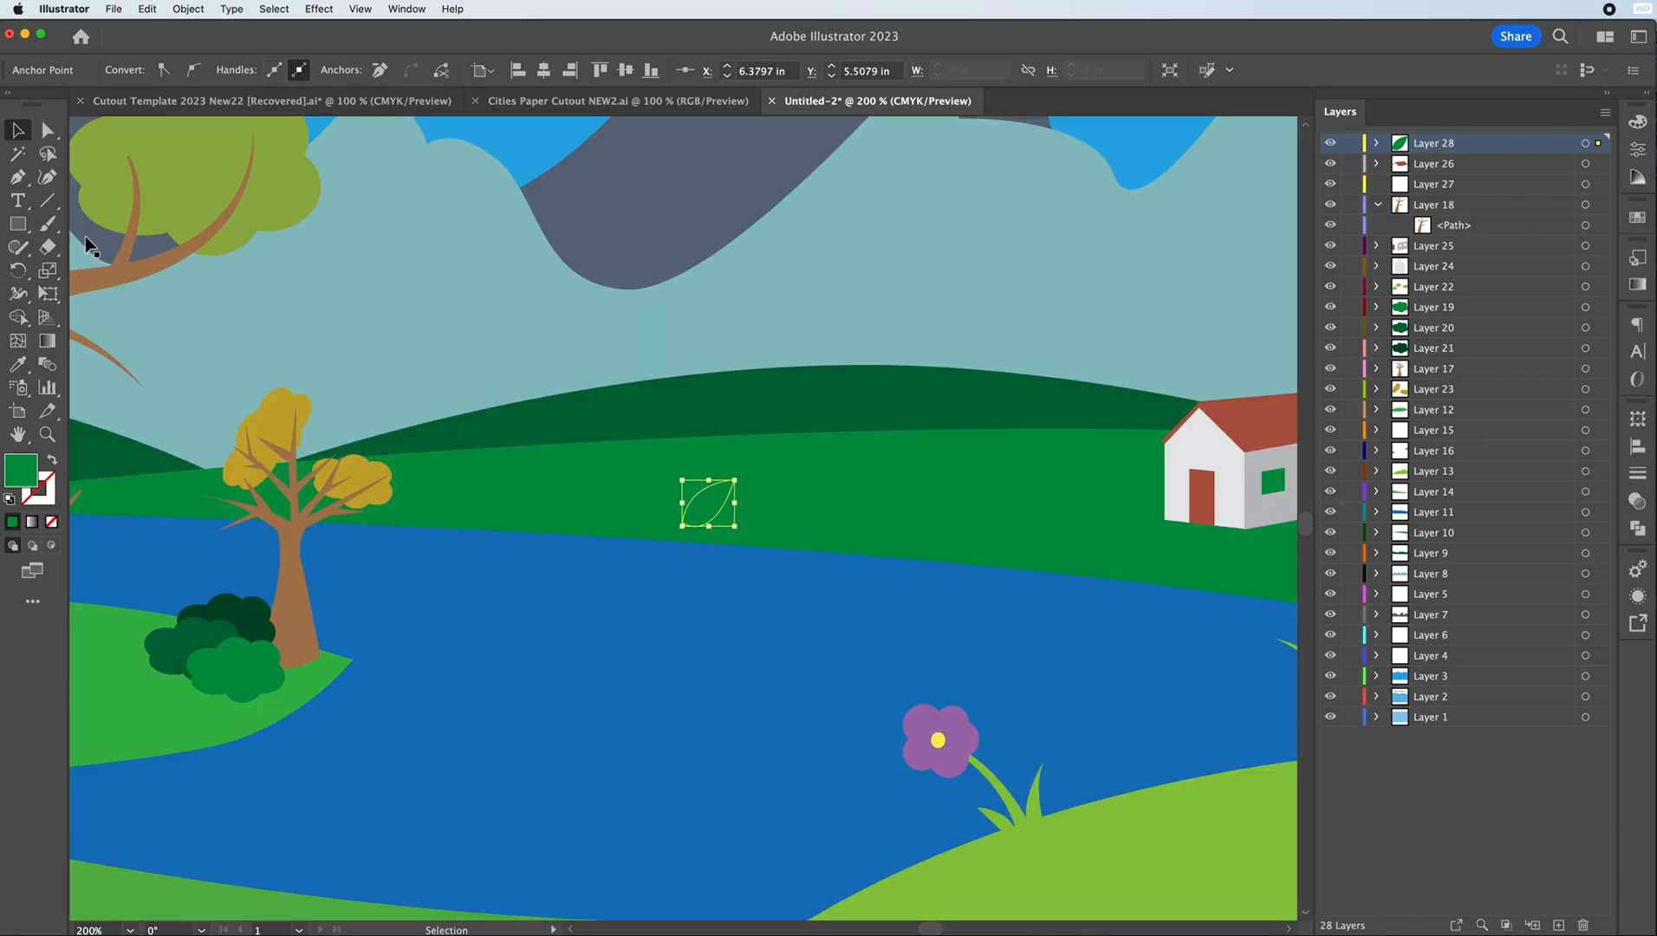
pyautogui.click(19, 364)
pyautogui.click(285, 414)
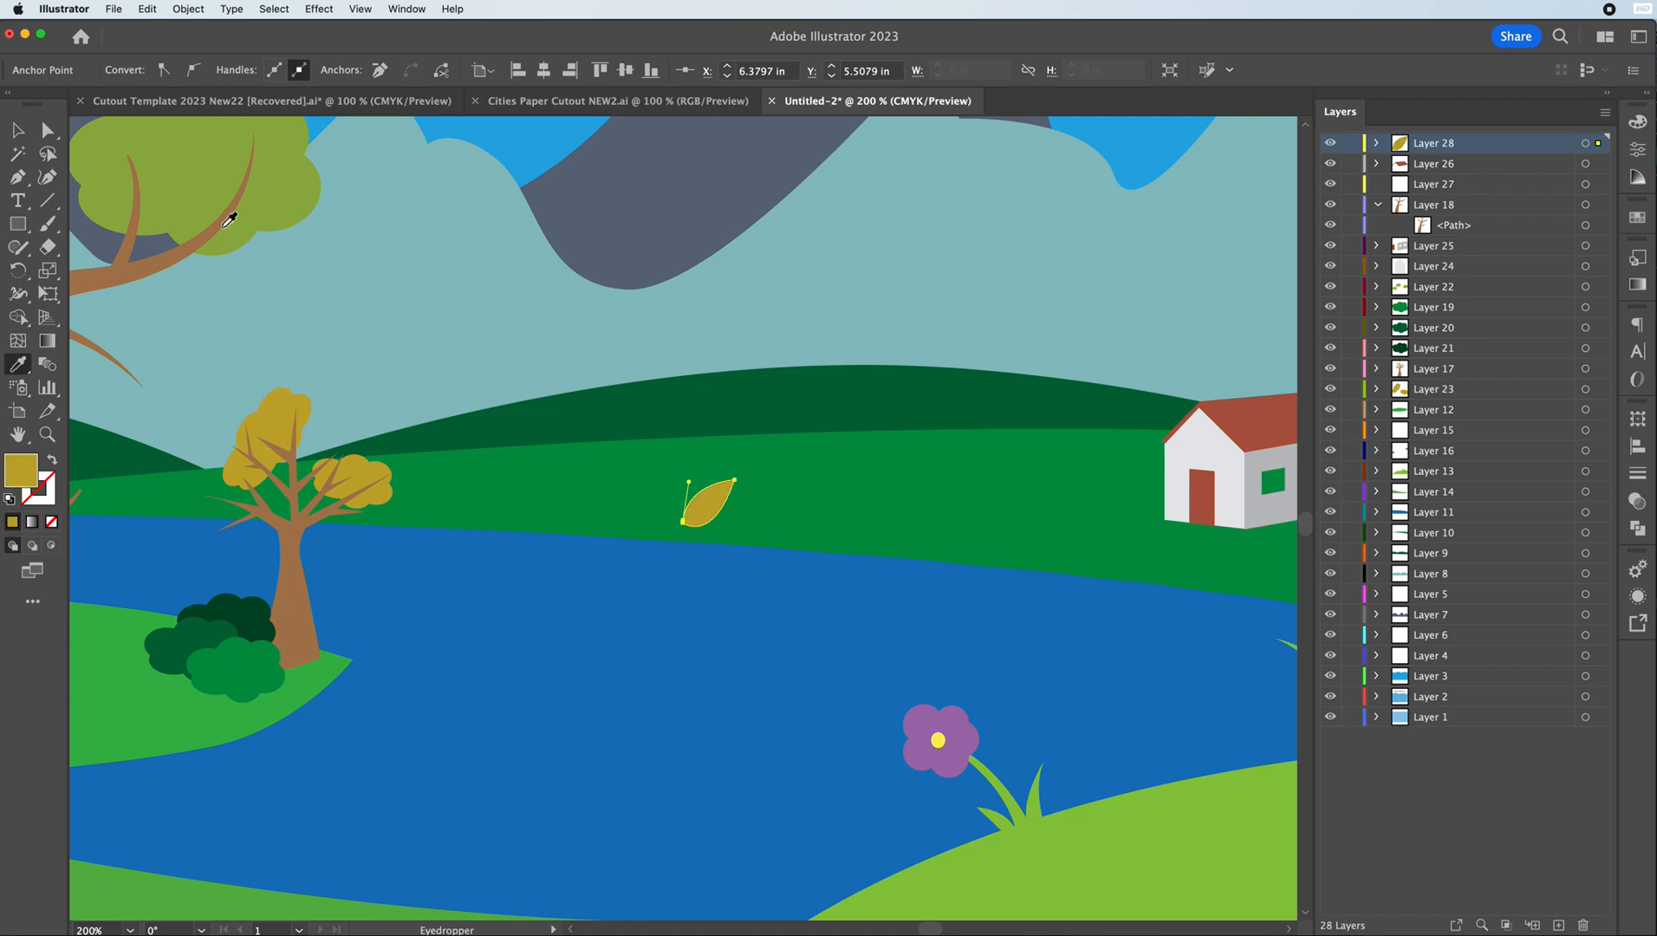
pyautogui.click(16, 130)
# - Draw a thin tapered stem with the Pen tool, extending from inside the leaf past its lower end
pyautogui.press('super+plus')
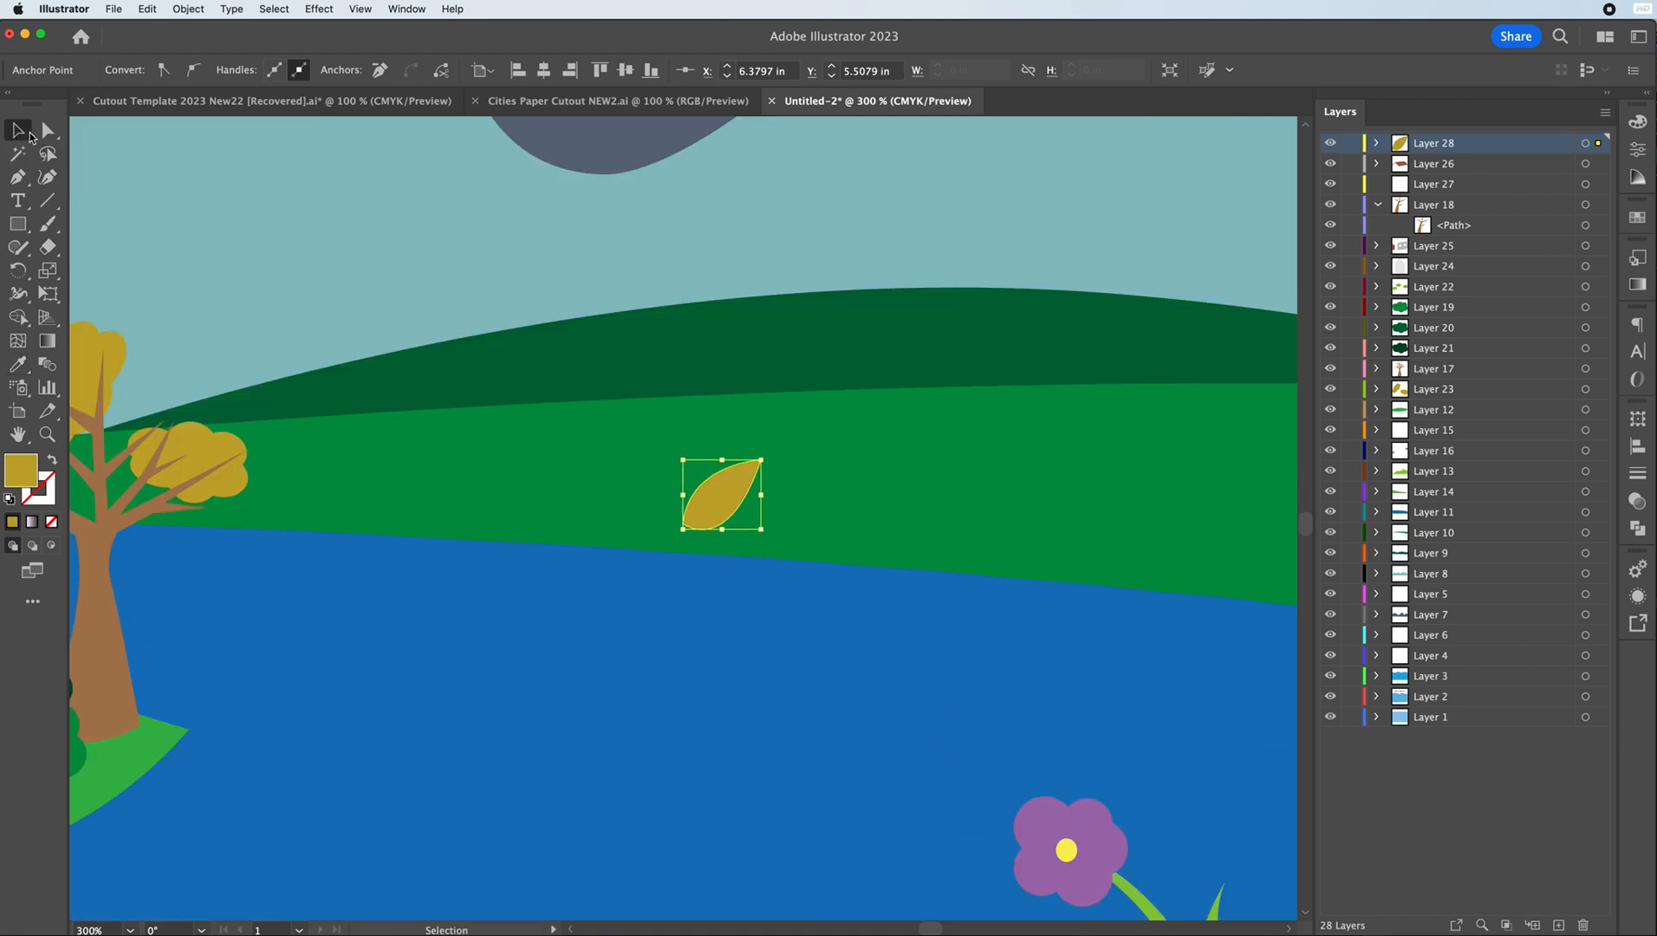
pyautogui.click(17, 177)
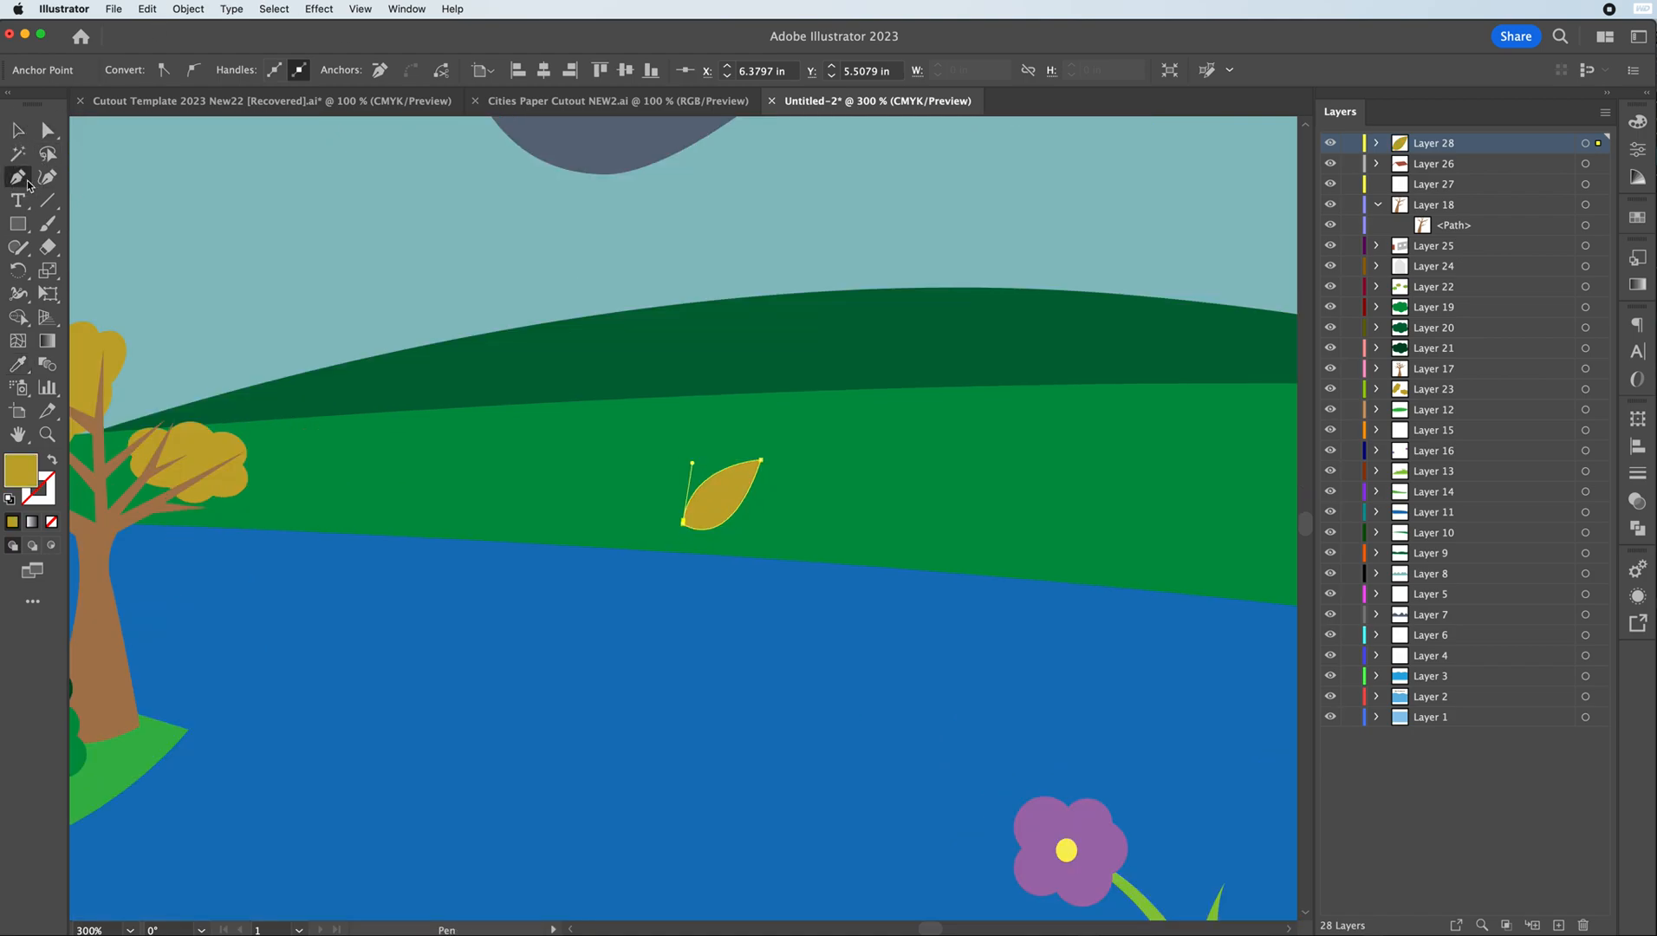
pyautogui.moveTo(713, 506); pyautogui.dragTo(668, 549)
pyautogui.click(664, 535)
pyautogui.moveTo(713, 504); pyautogui.dragTo(750, 484)
pyautogui.press('v')
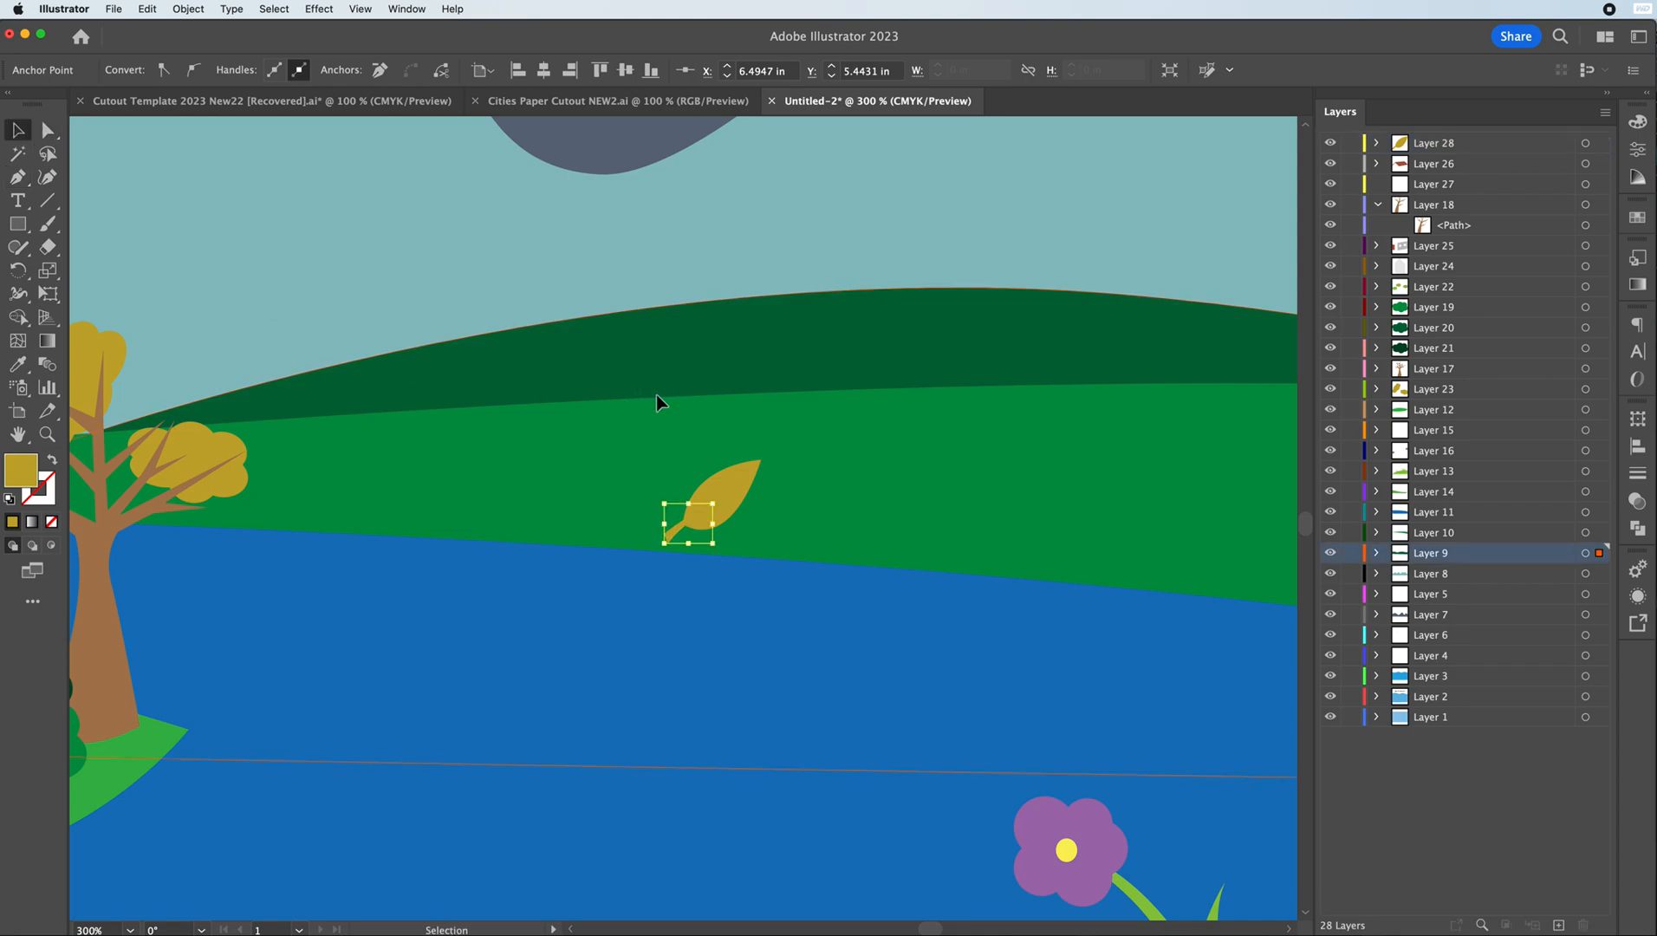
# - Move the stem further into the leaf so less sticks out, and adjust the anchor point at its tip
pyautogui.click(672, 538)
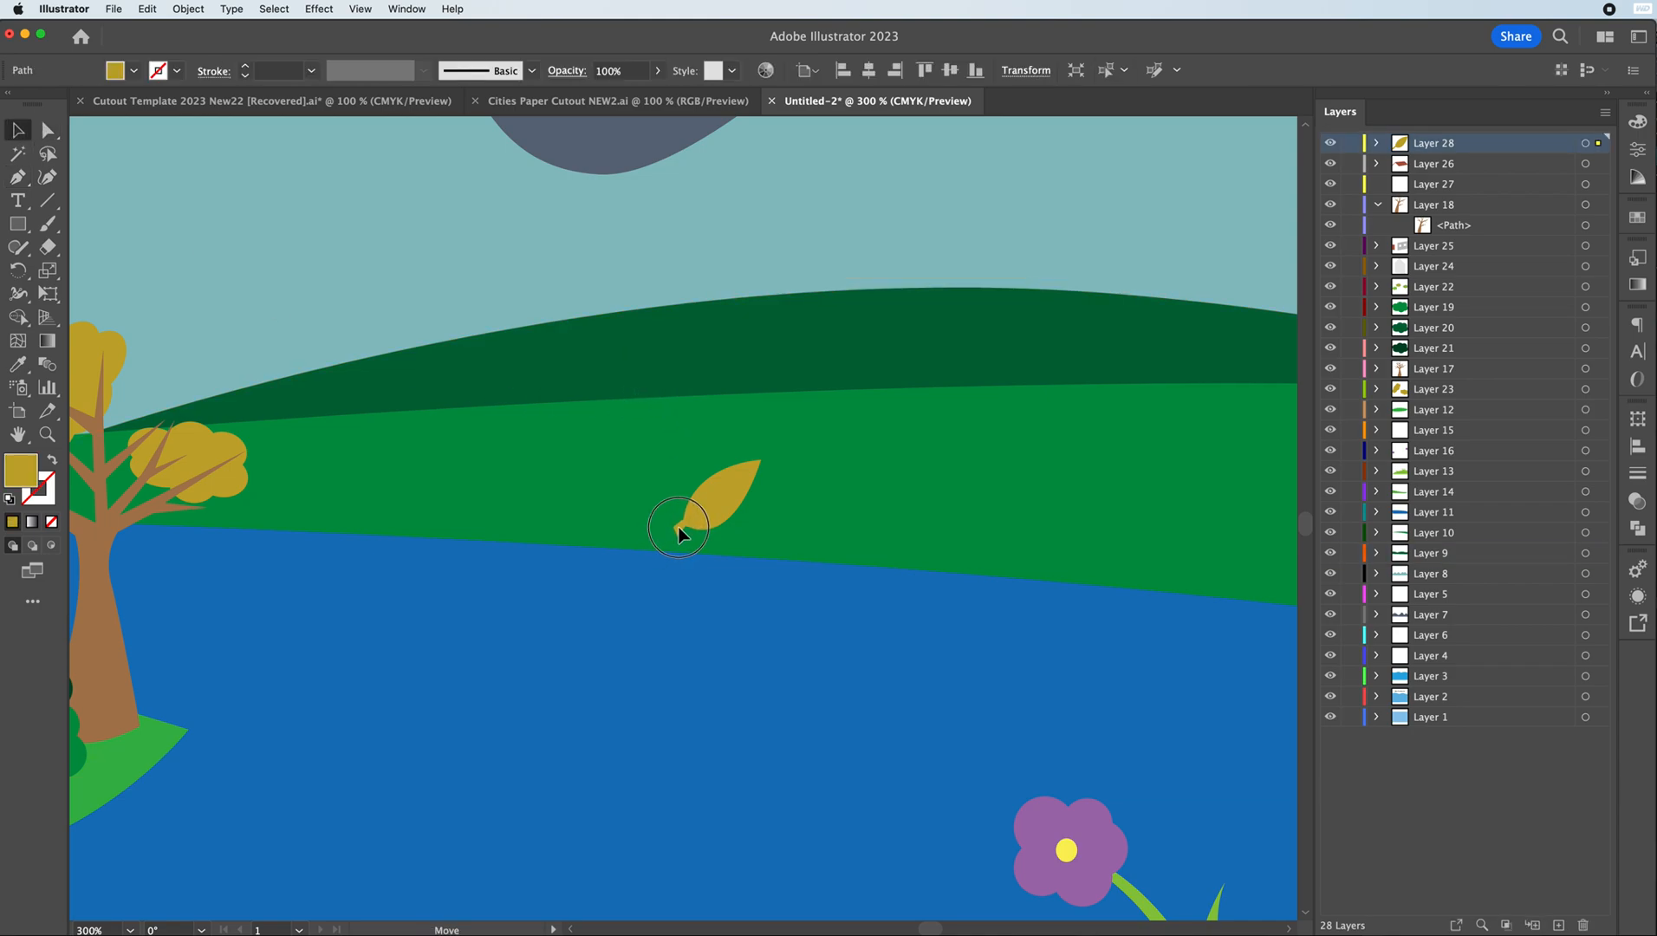
pyautogui.press('a')
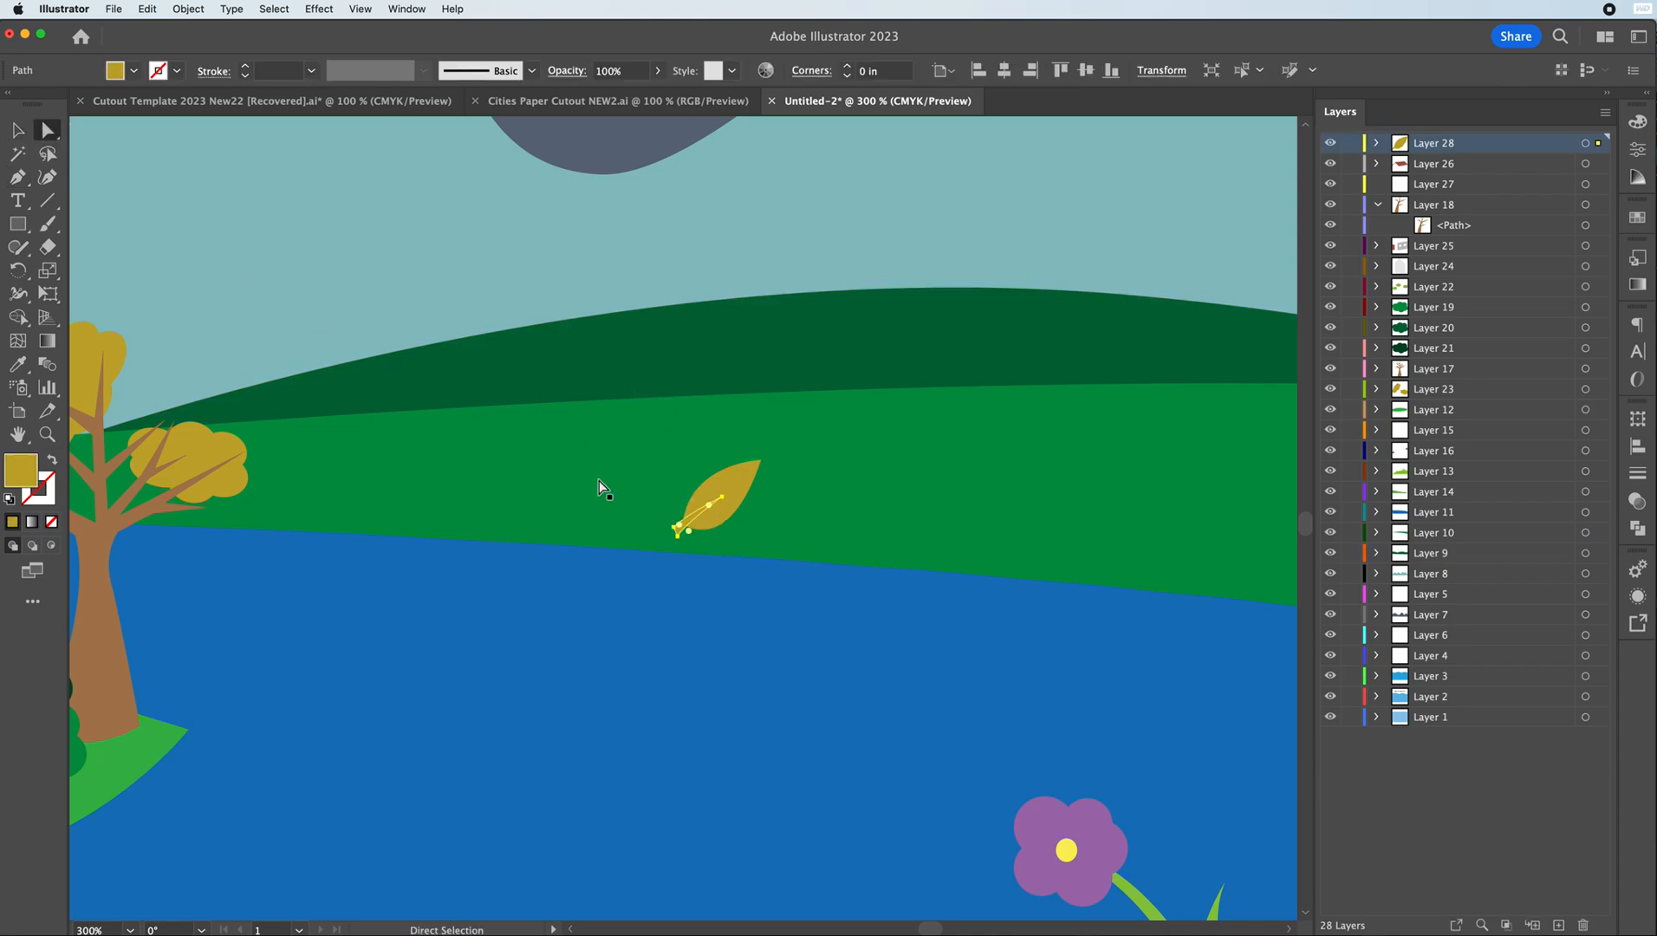
pyautogui.click(671, 530)
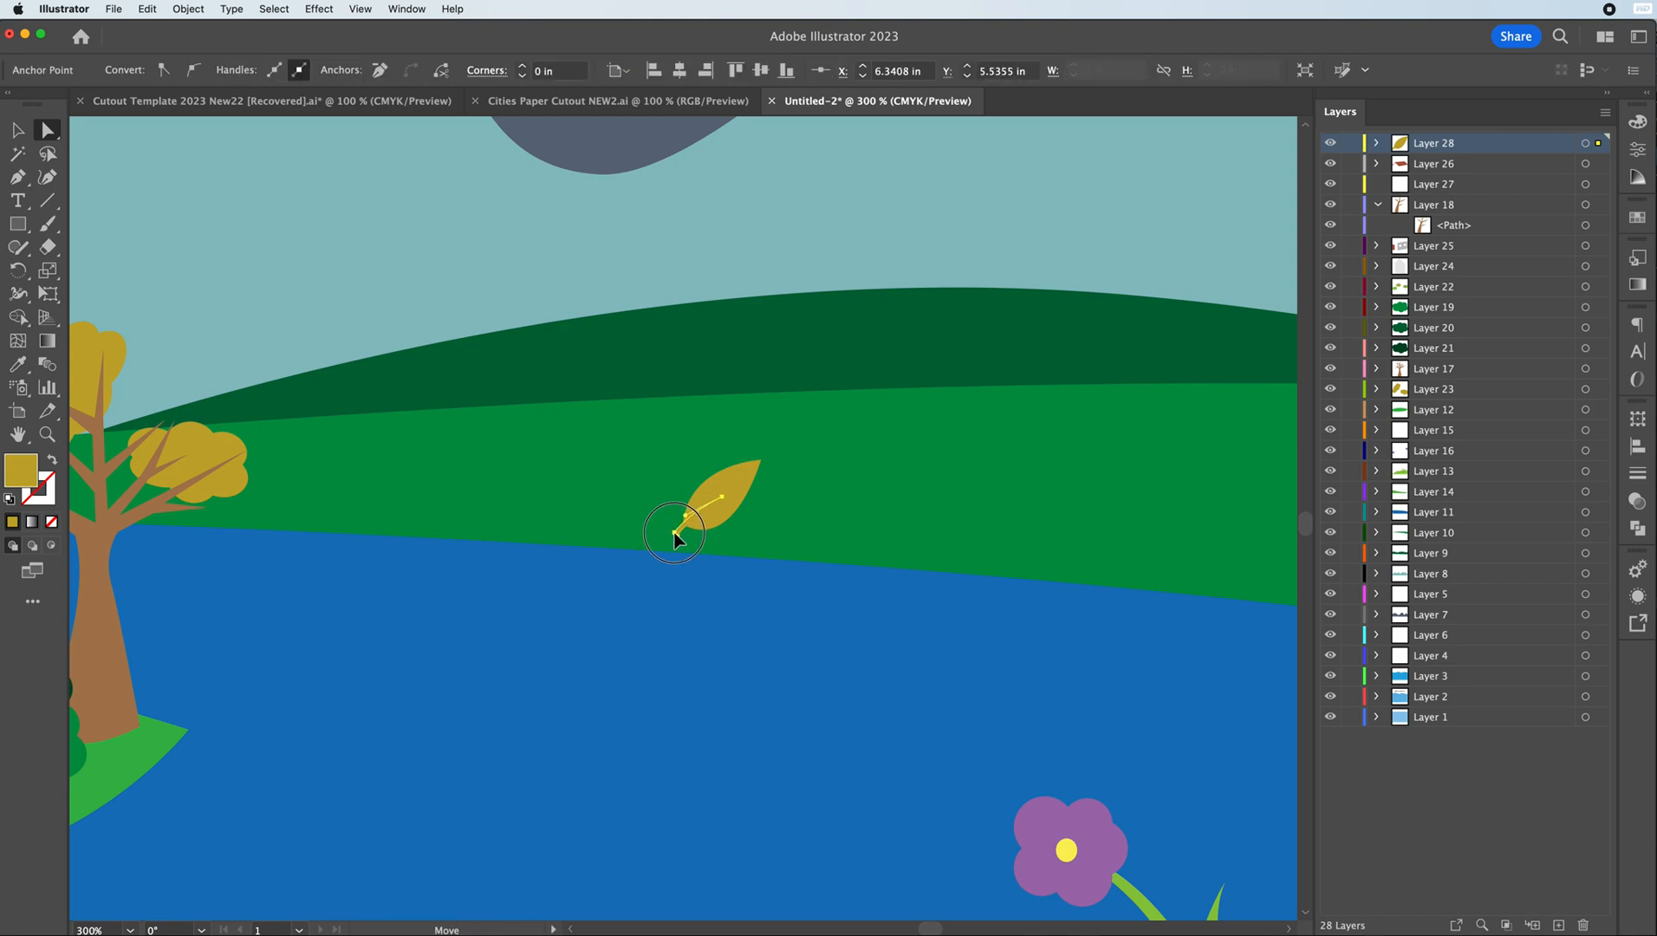
pyautogui.moveTo(676, 532); pyautogui.dragTo(674, 532)
pyautogui.press('v')
pyautogui.click(752, 607)
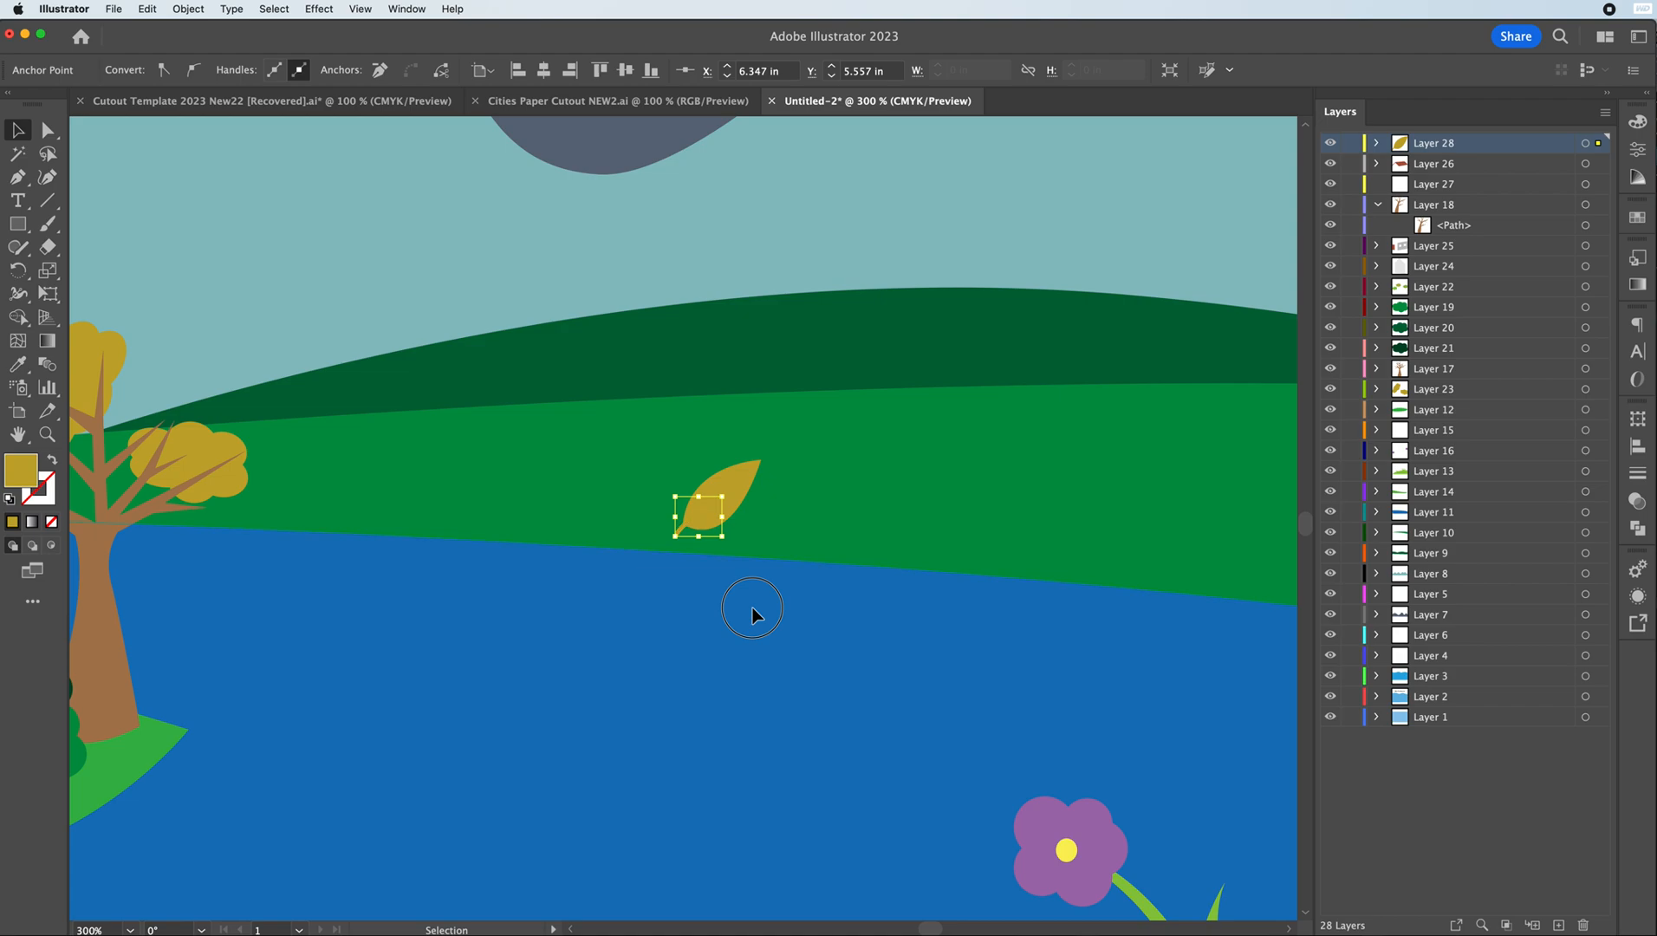
# - Reshape the stem with the Direct Selection tool so its inner end follows the leaf's centre
pyautogui.click(681, 528)
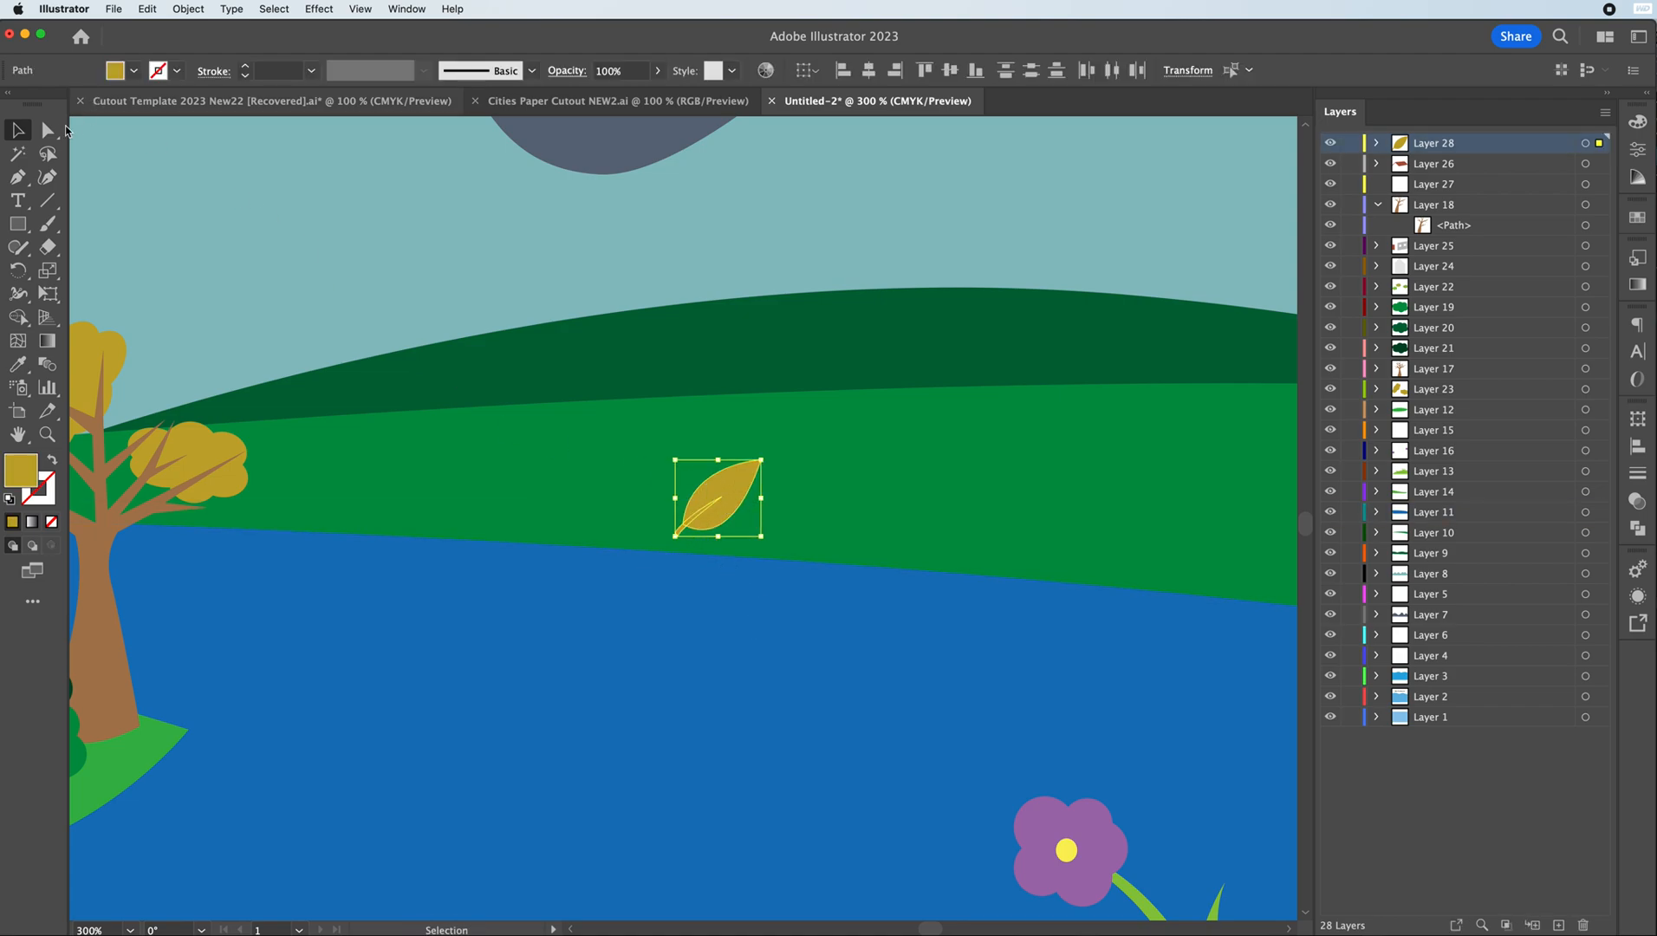
pyautogui.click(48, 130)
pyautogui.moveTo(720, 497); pyautogui.dragTo(687, 505)
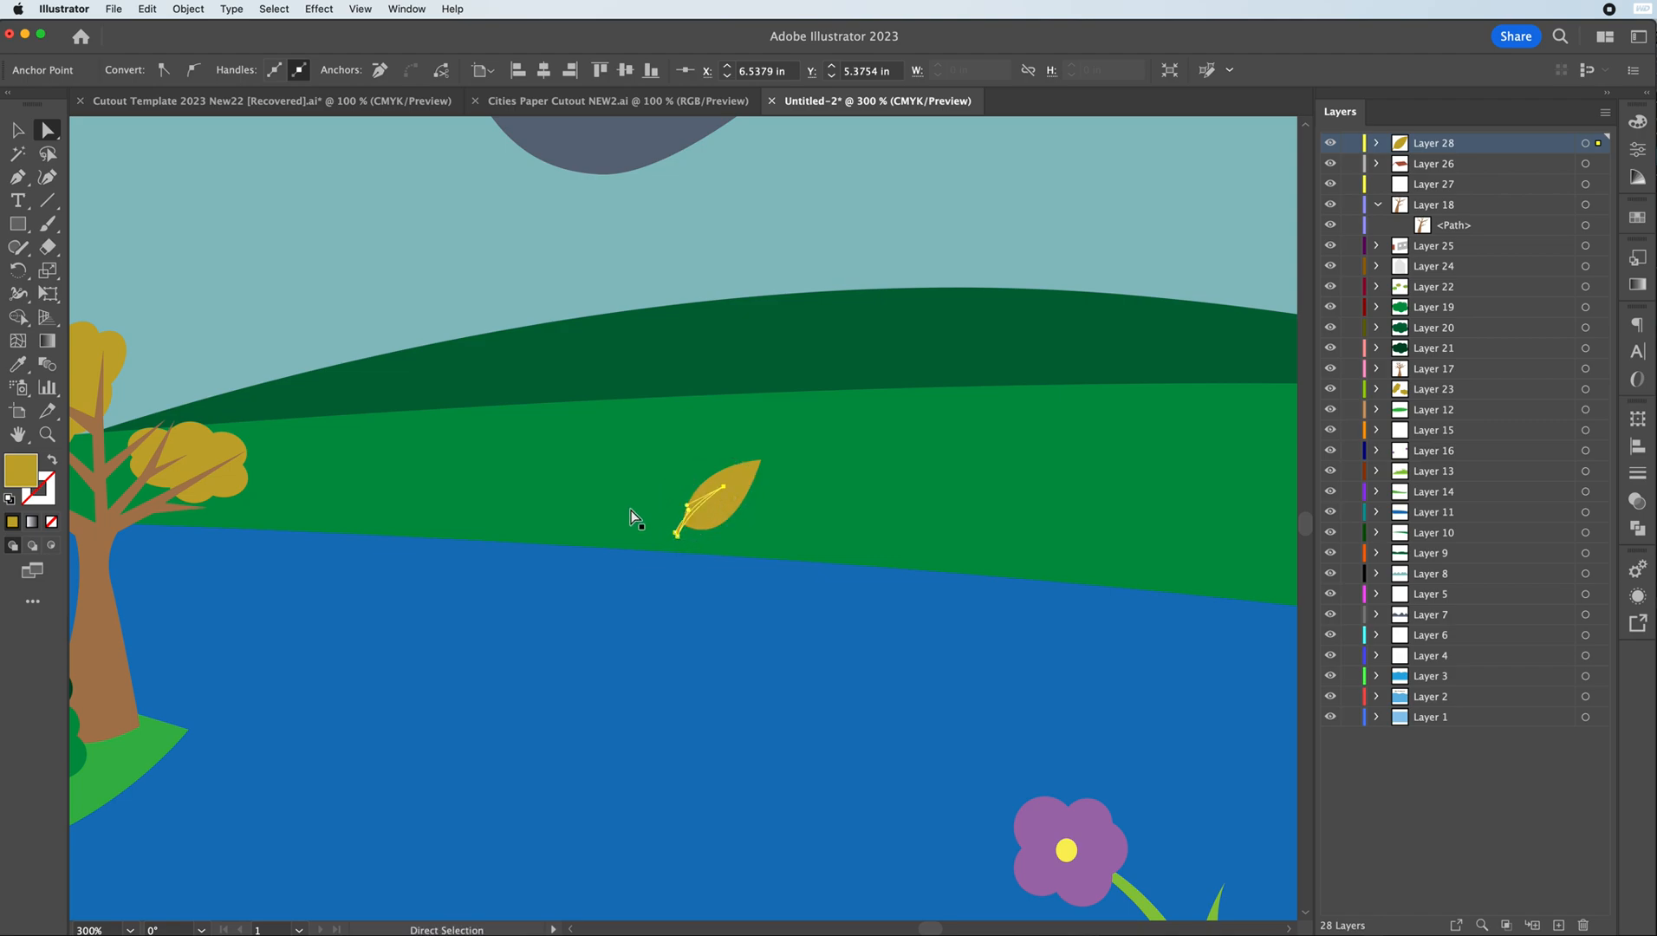
pyautogui.click(17, 130)
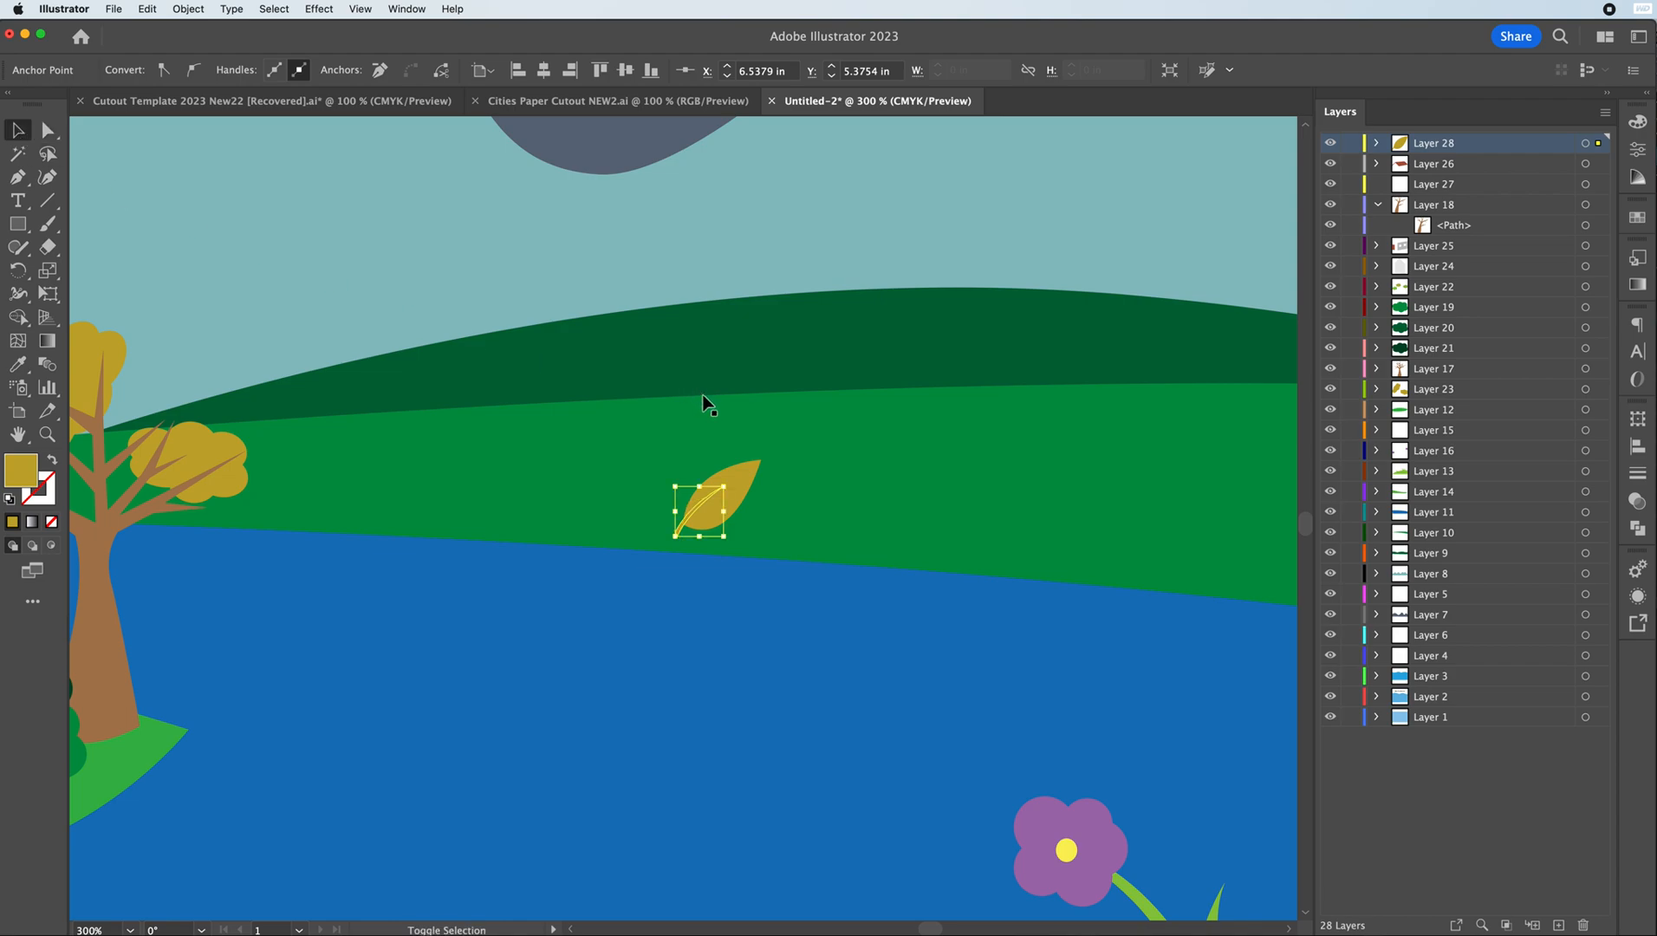
# - Select the leaf together with its stem and merge them into one shape with the Shape Builder tool
pyautogui.click(742, 485)
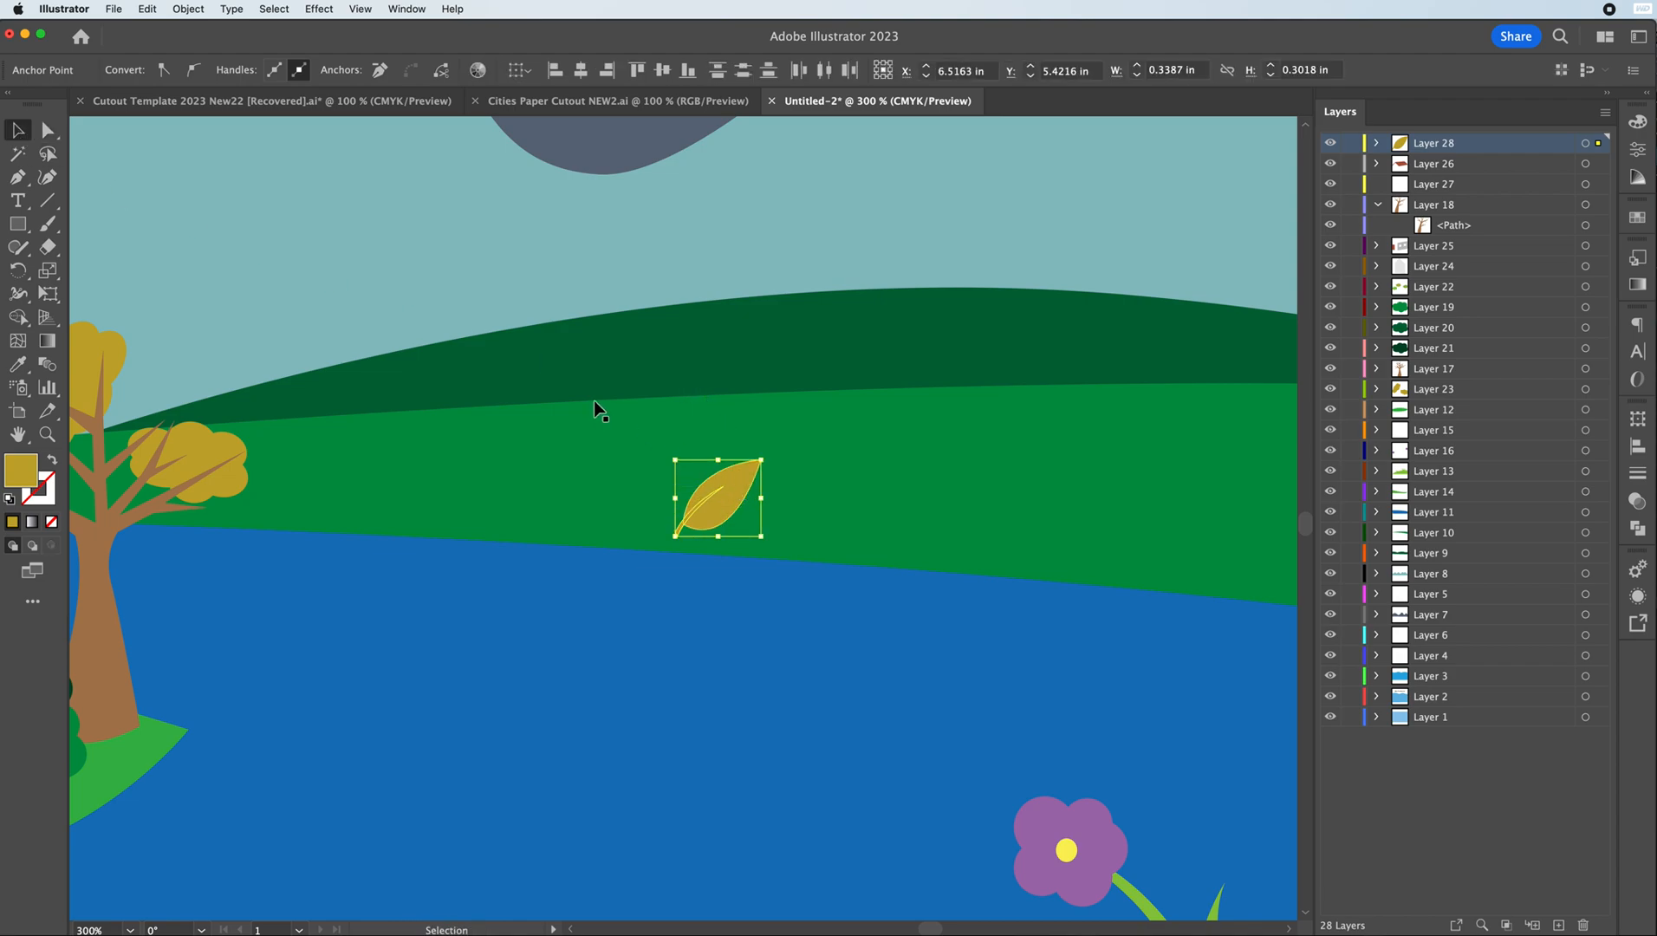
pyautogui.click(18, 319)
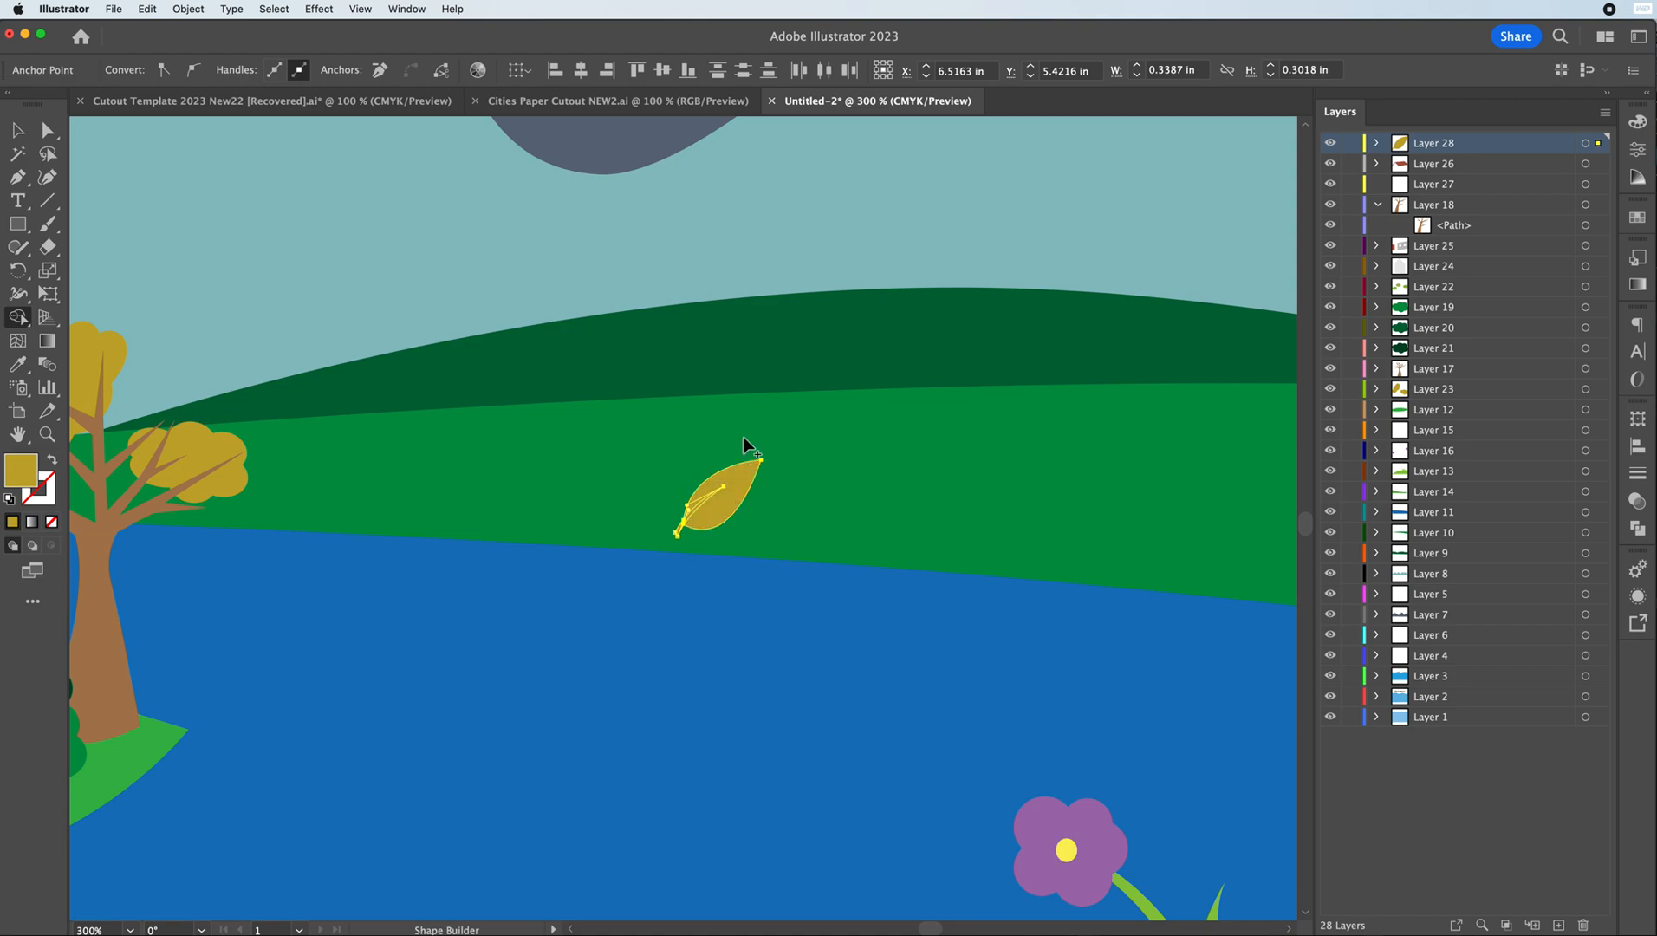
pyautogui.click(18, 130)
pyautogui.click(266, 240)
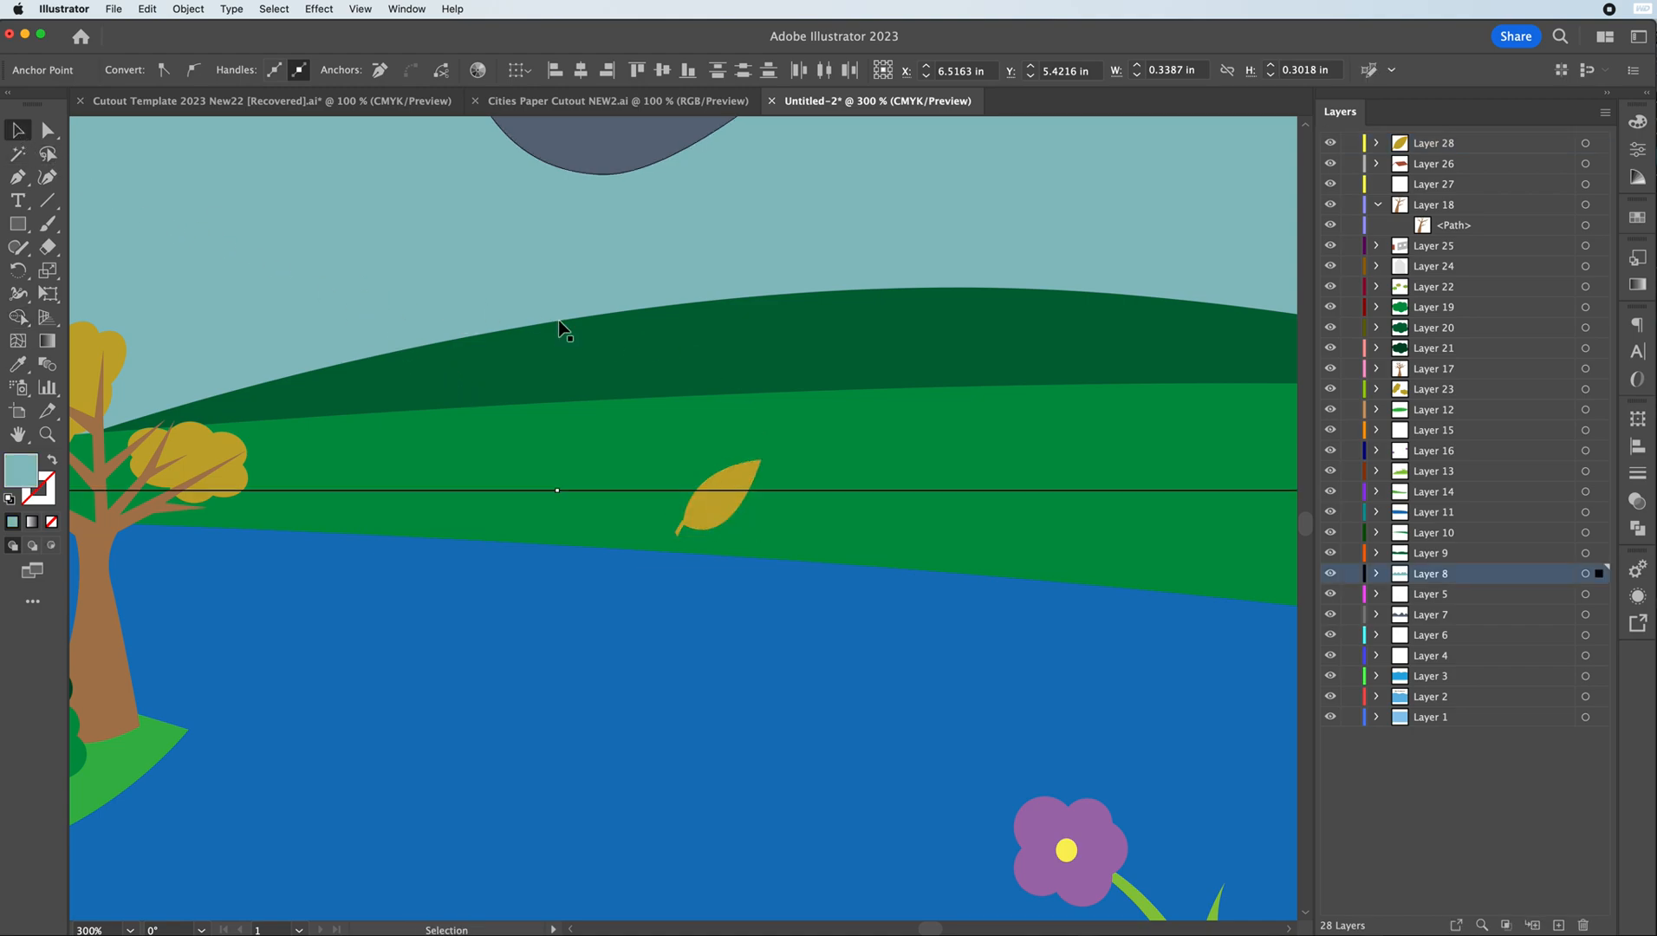
# - Duplicate the merged leaf and place a rotated copy over the mountains beside the large tree's foliage
pyautogui.click(683, 535)
pyautogui.press('a')
pyautogui.press('super+1')
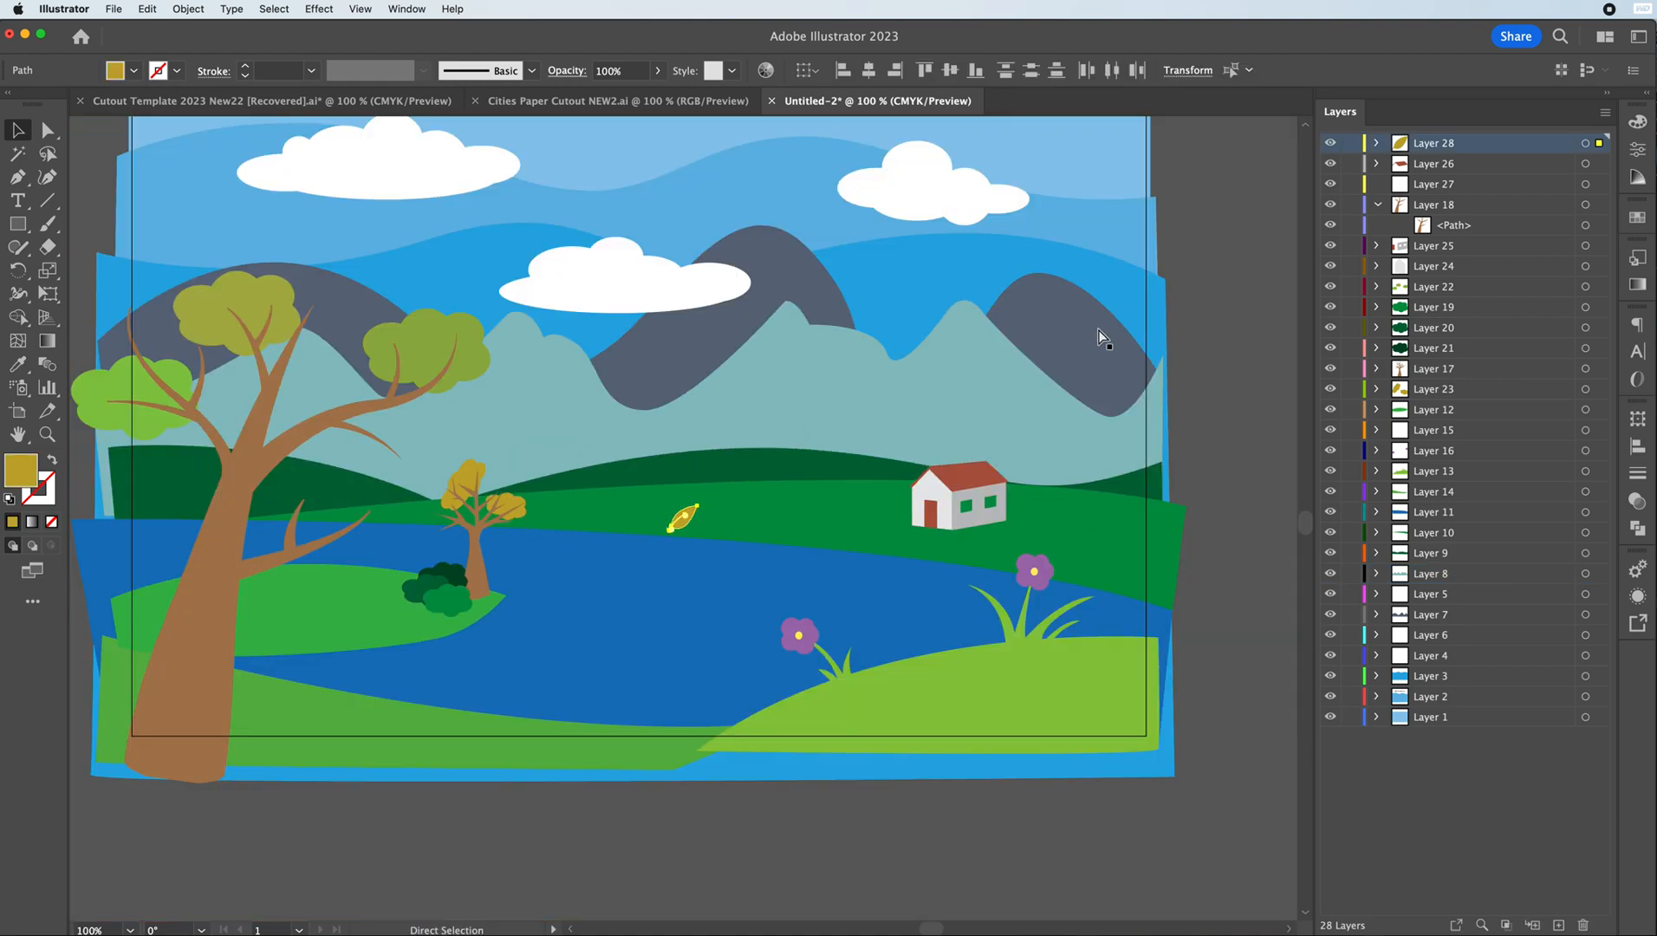
pyautogui.press('v')
pyautogui.click(689, 517)
pyautogui.click(829, 517)
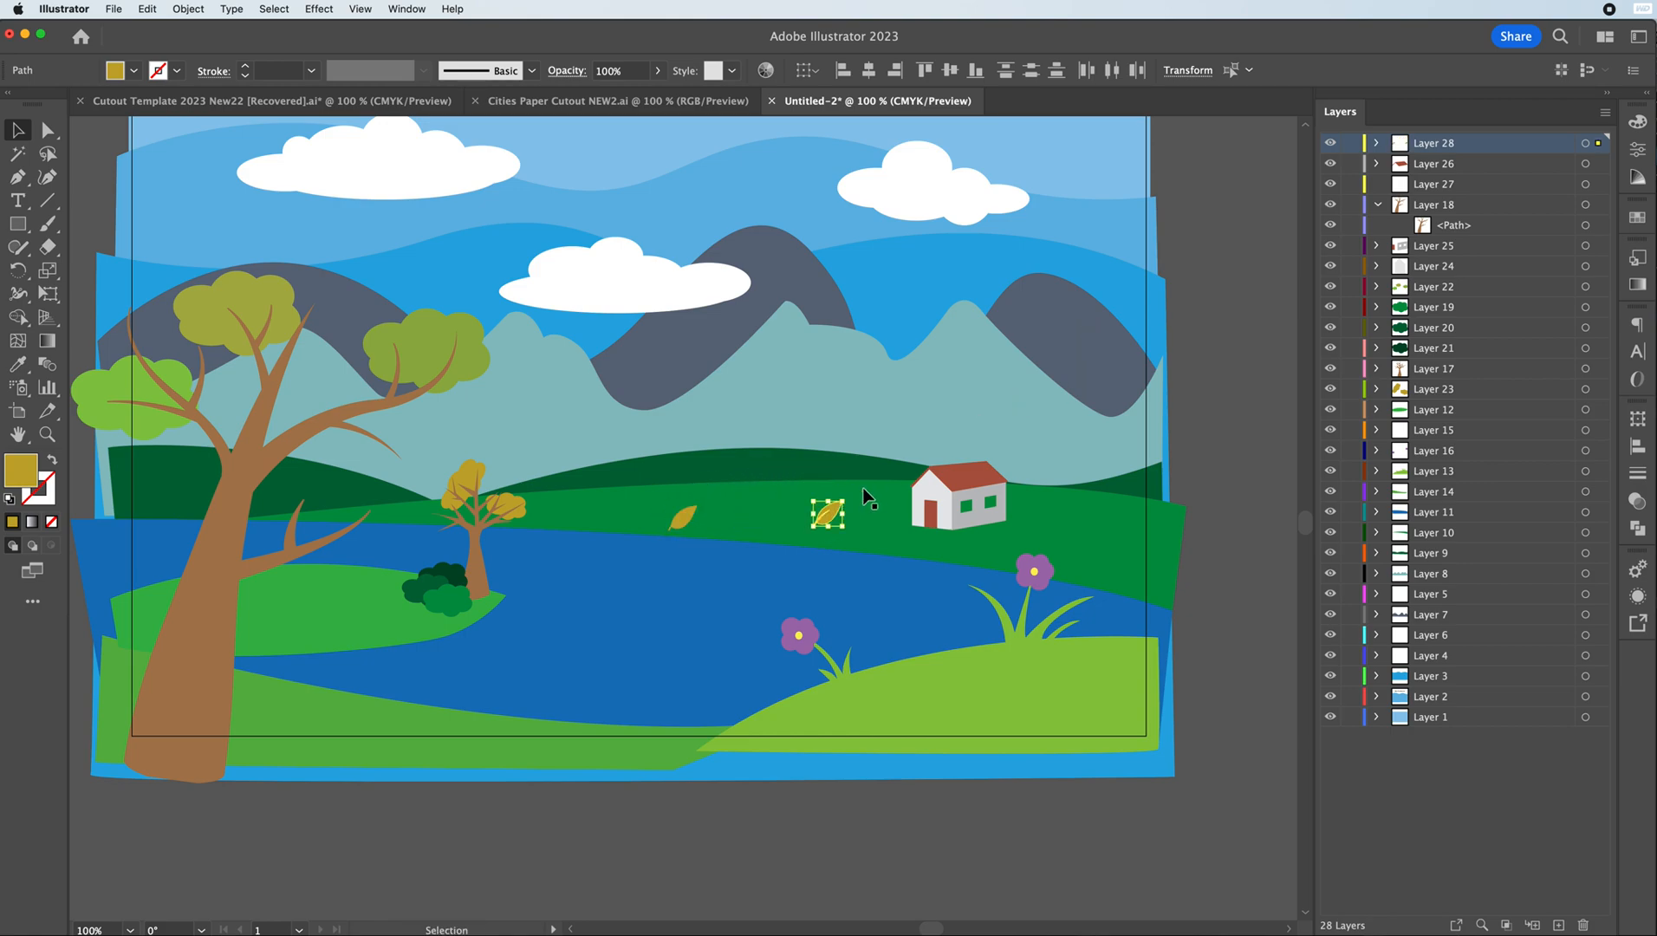
pyautogui.moveTo(838, 529); pyautogui.dragTo(513, 385)
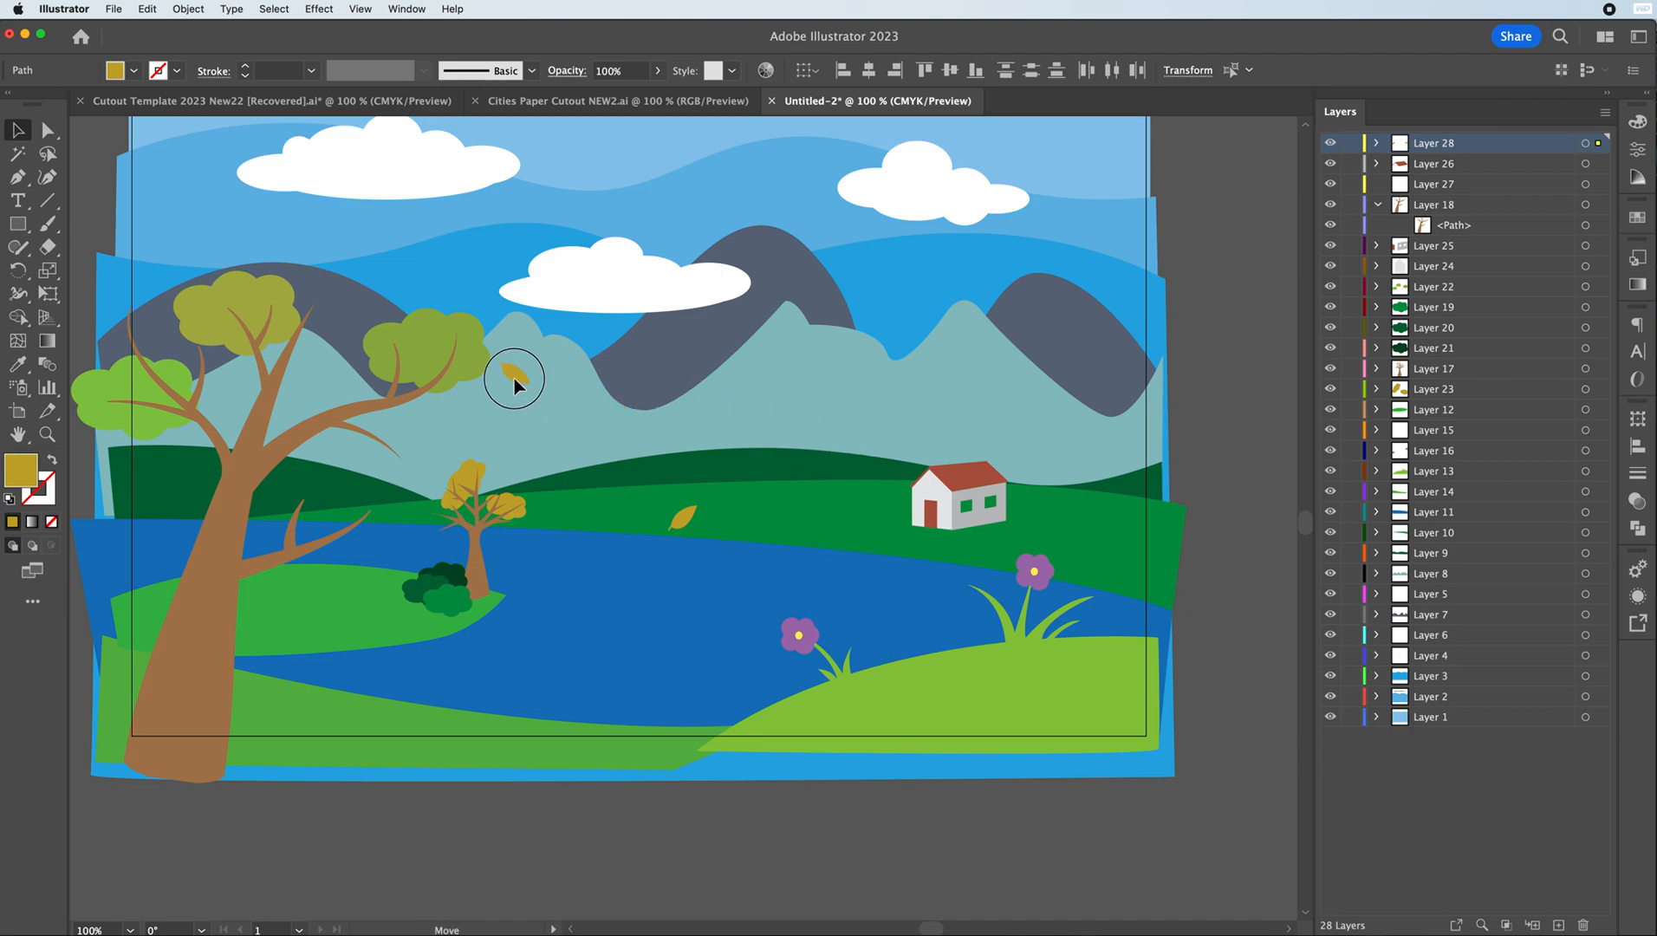
# - Scatter more rotated leaf copies: one over the mountains, larger ones by the large tree's crown and on the lake, and a small one near the house
pyautogui.moveTo(517, 379); pyautogui.dragTo(880, 417)
pyautogui.moveTo(877, 345); pyautogui.dragTo(561, 623)
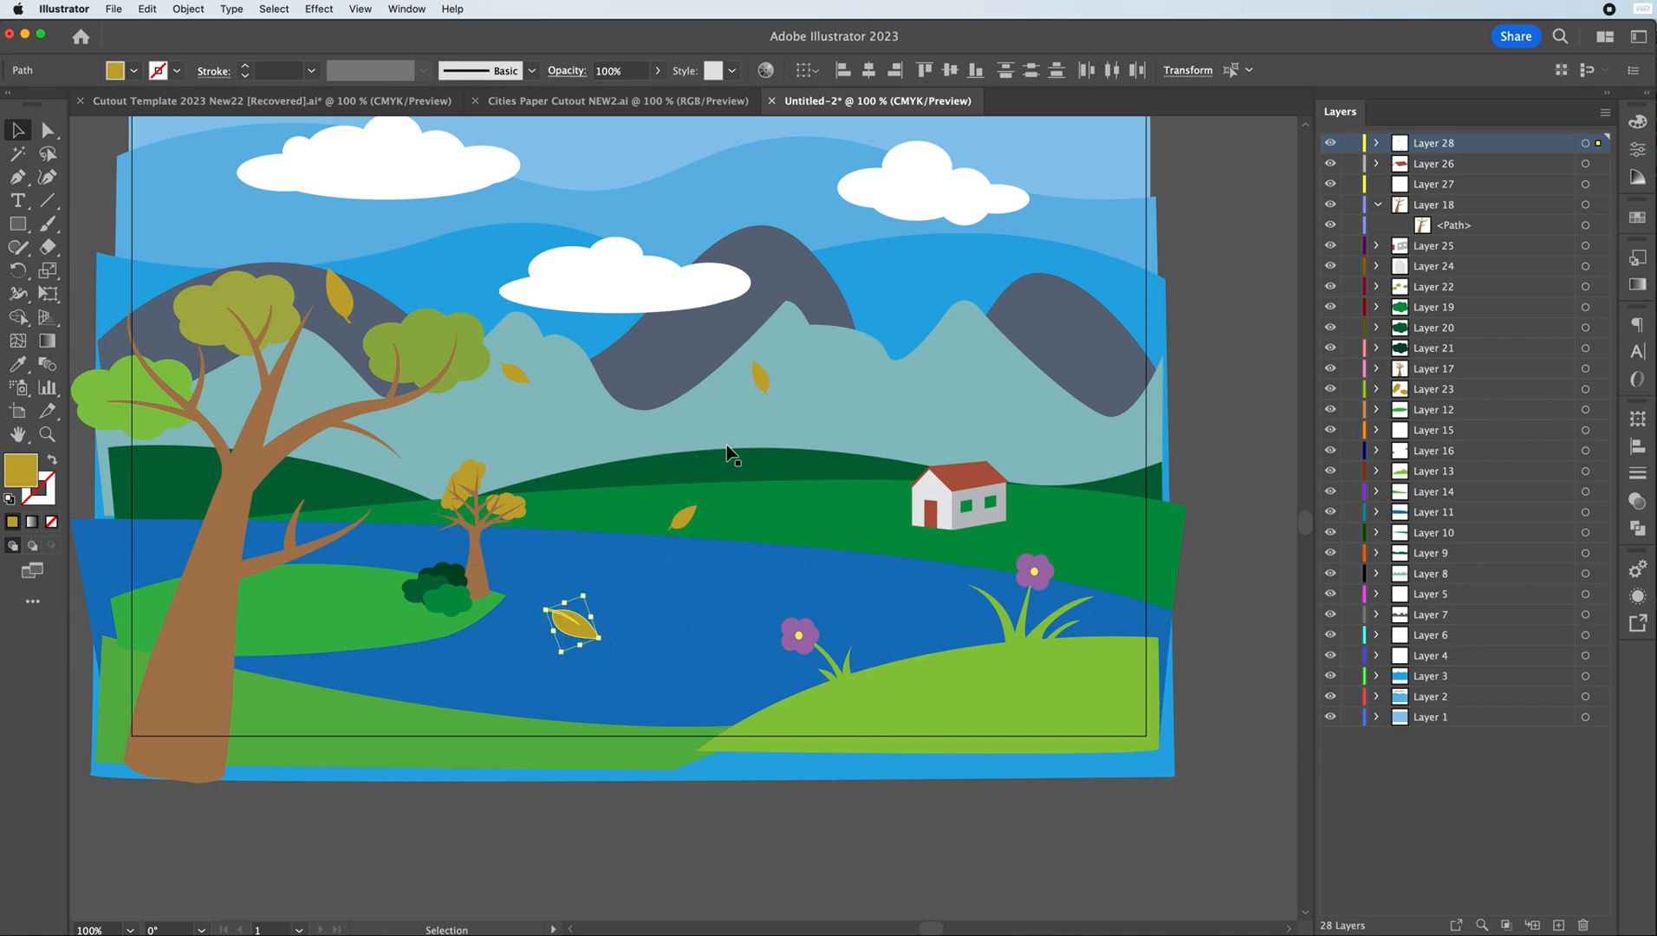
pyautogui.moveTo(576, 624); pyautogui.dragTo(851, 495)
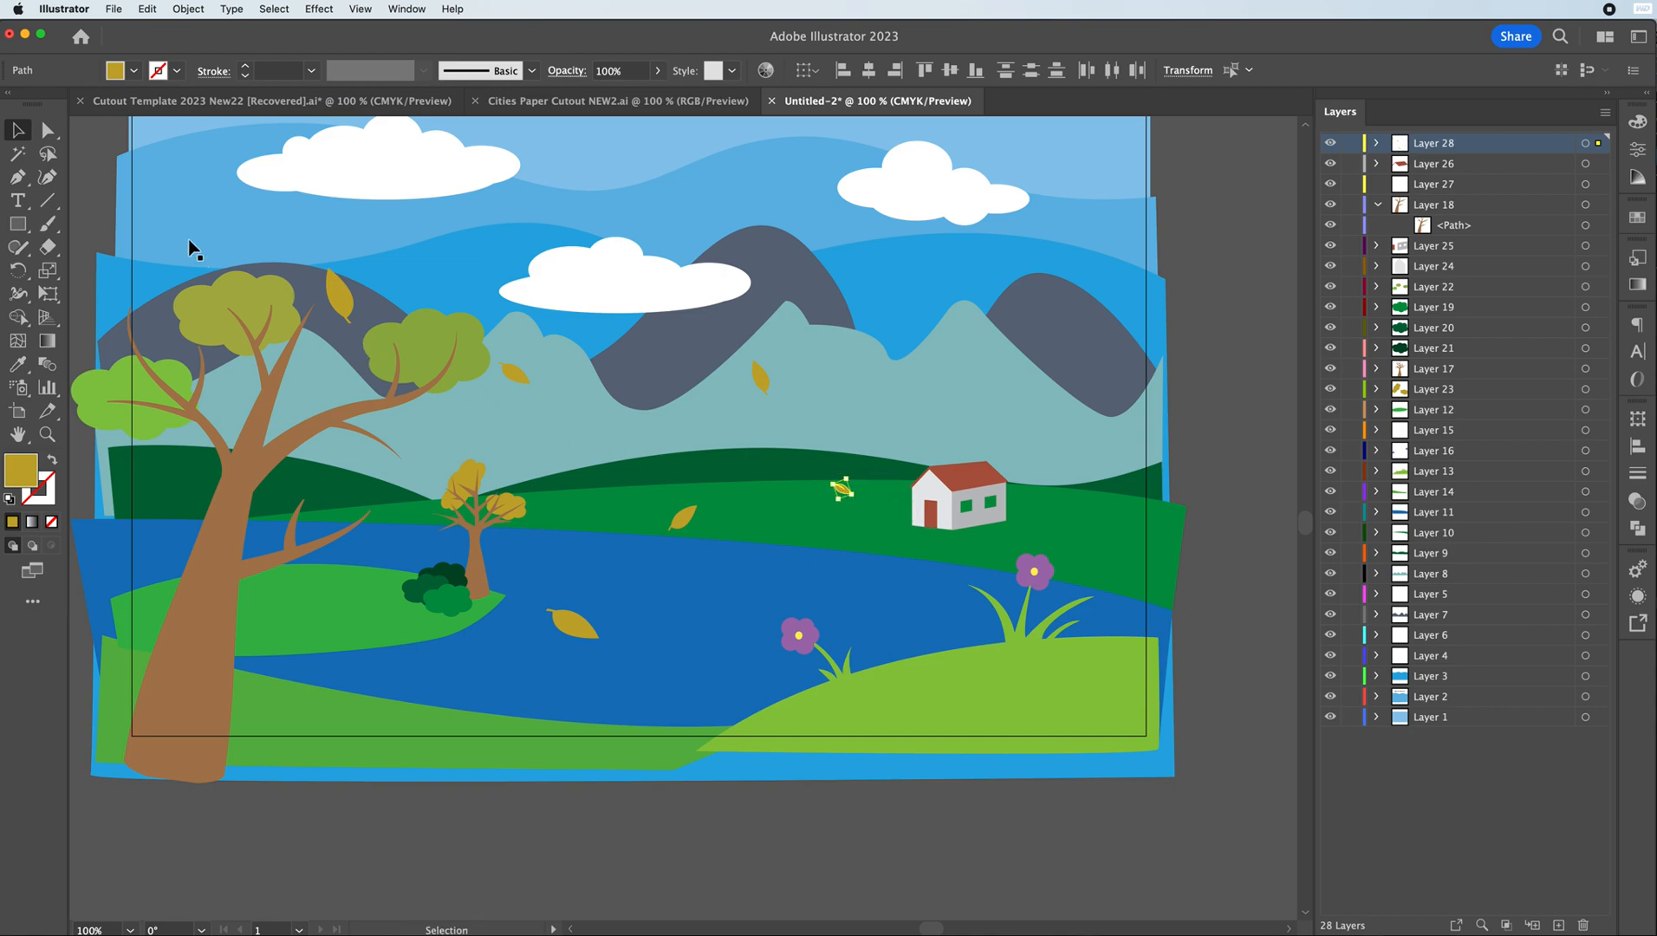
pyautogui.press('super+shift+a')
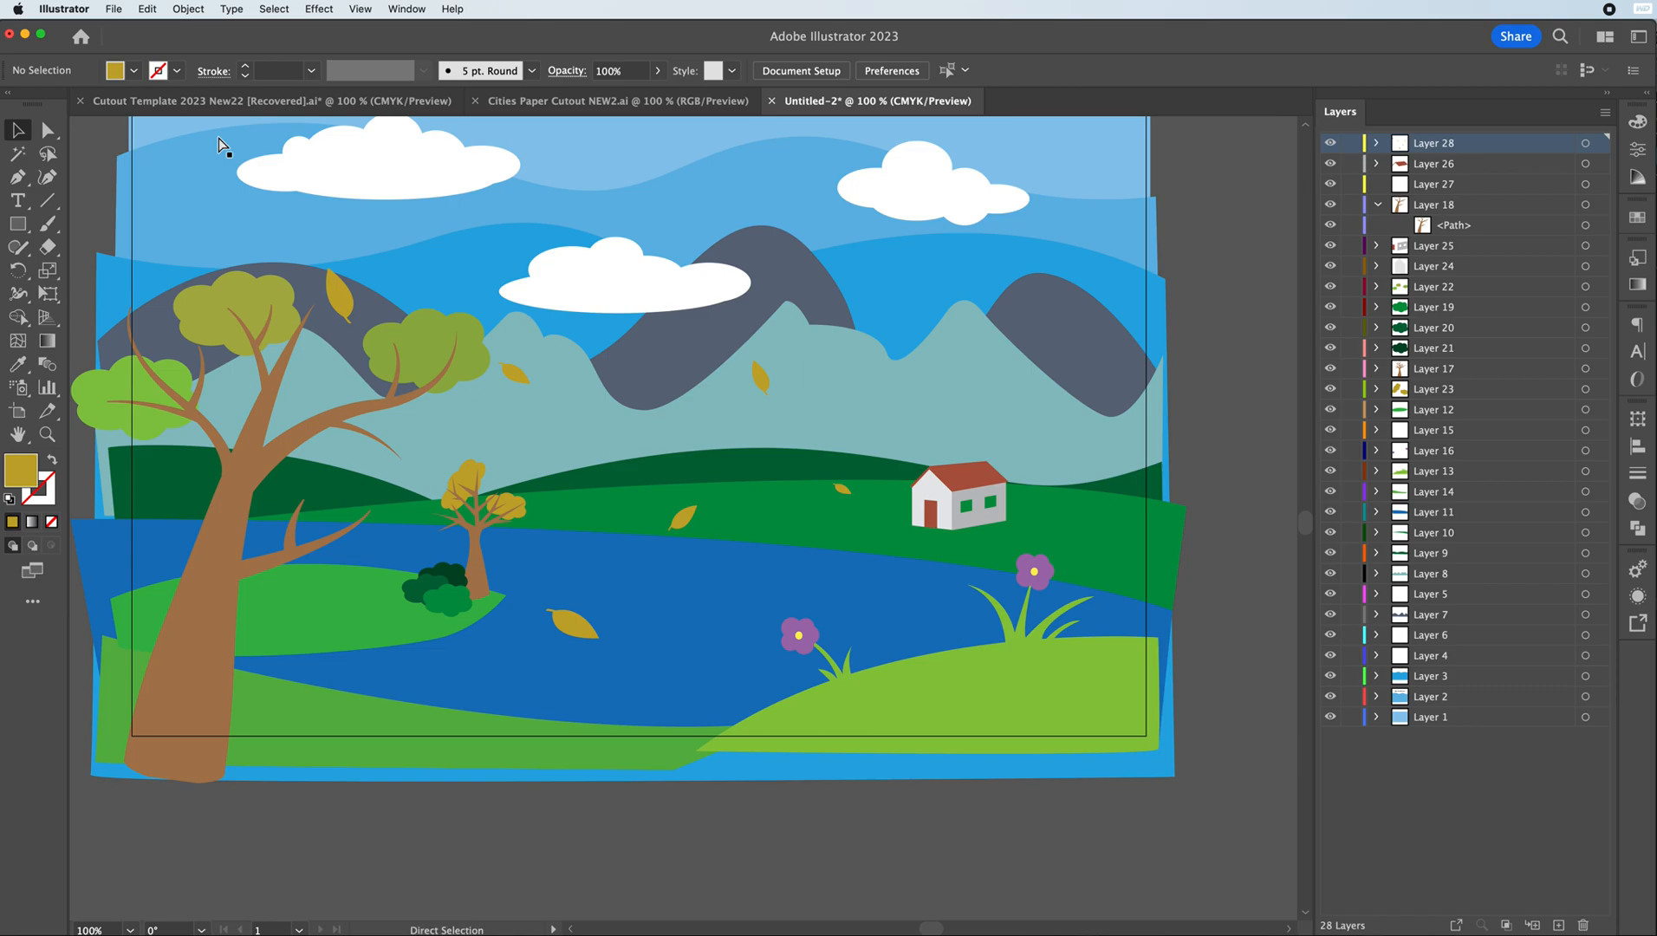
# - Start exporting the whole landscape to the Downloads folder with Photoshop (psd) as the file format
pyautogui.press('super+minus')
pyautogui.press('super+minus')
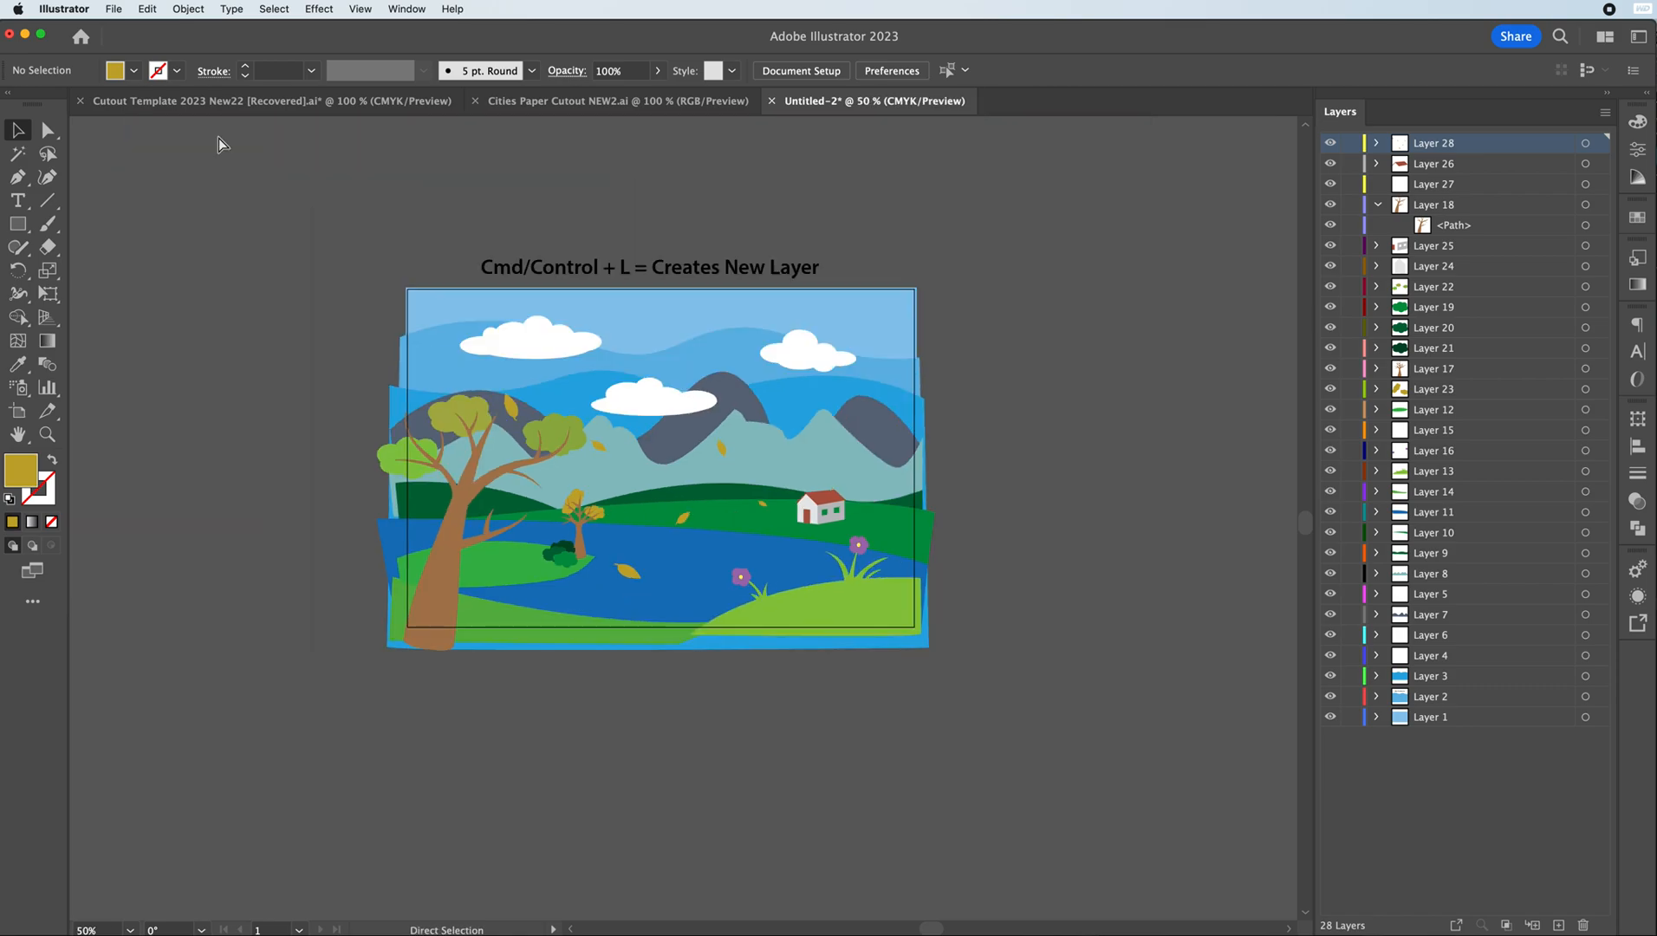
pyautogui.press('super+equal')
pyautogui.press('super+equal')
pyautogui.press('super+minus')
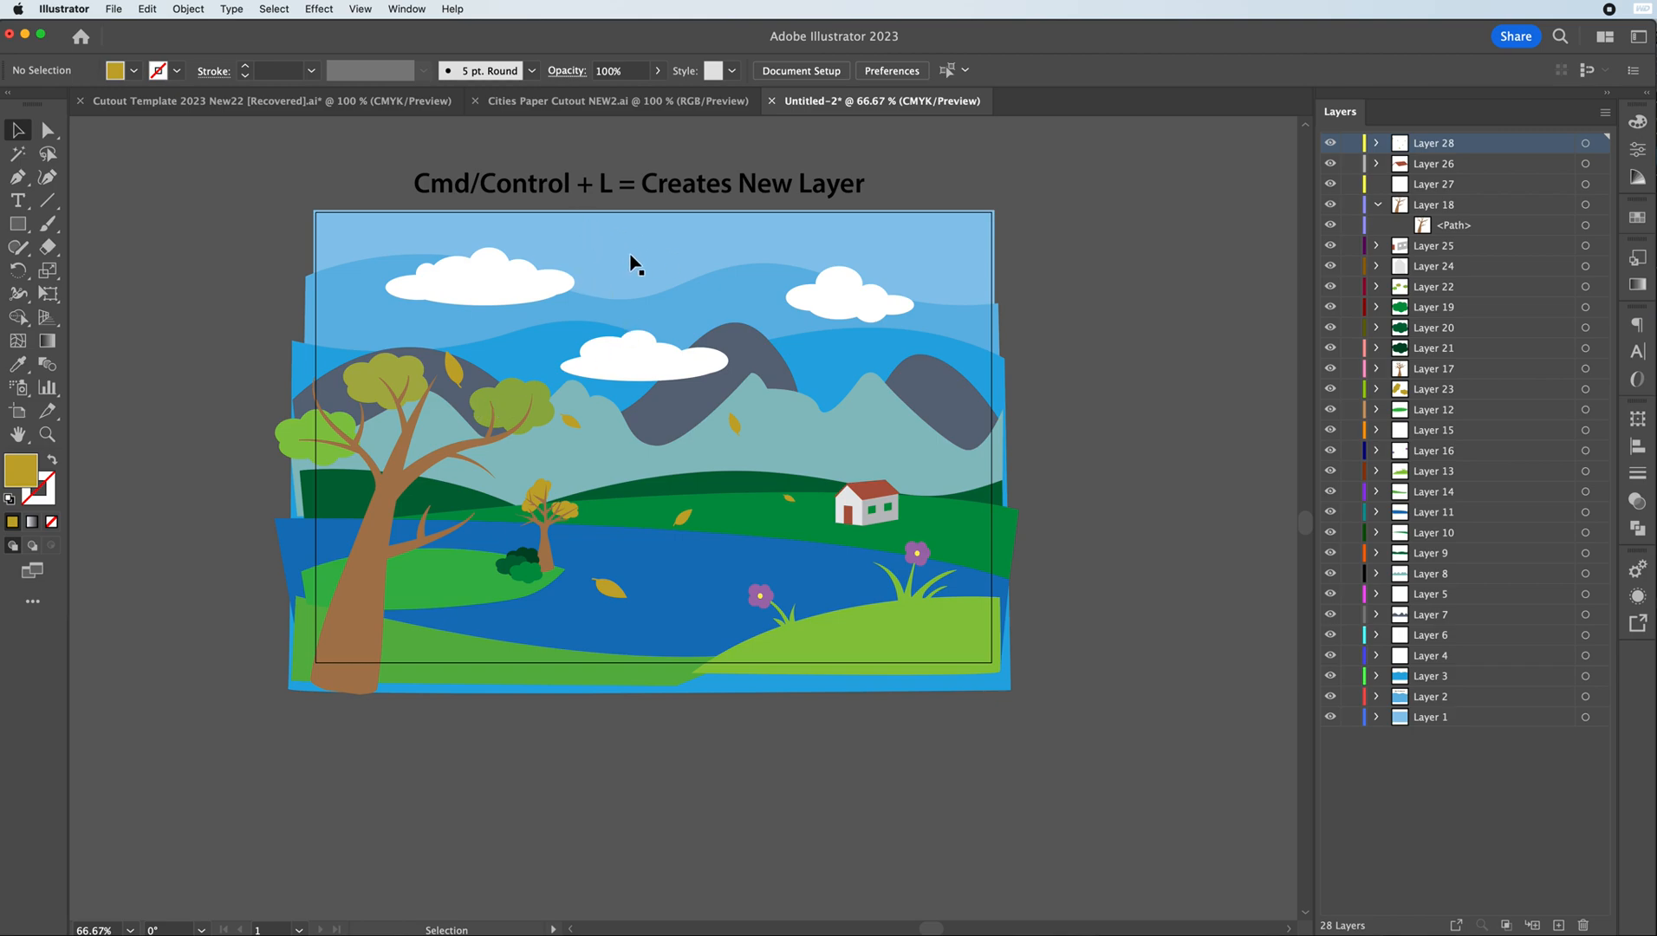
pyautogui.click(117, 12)
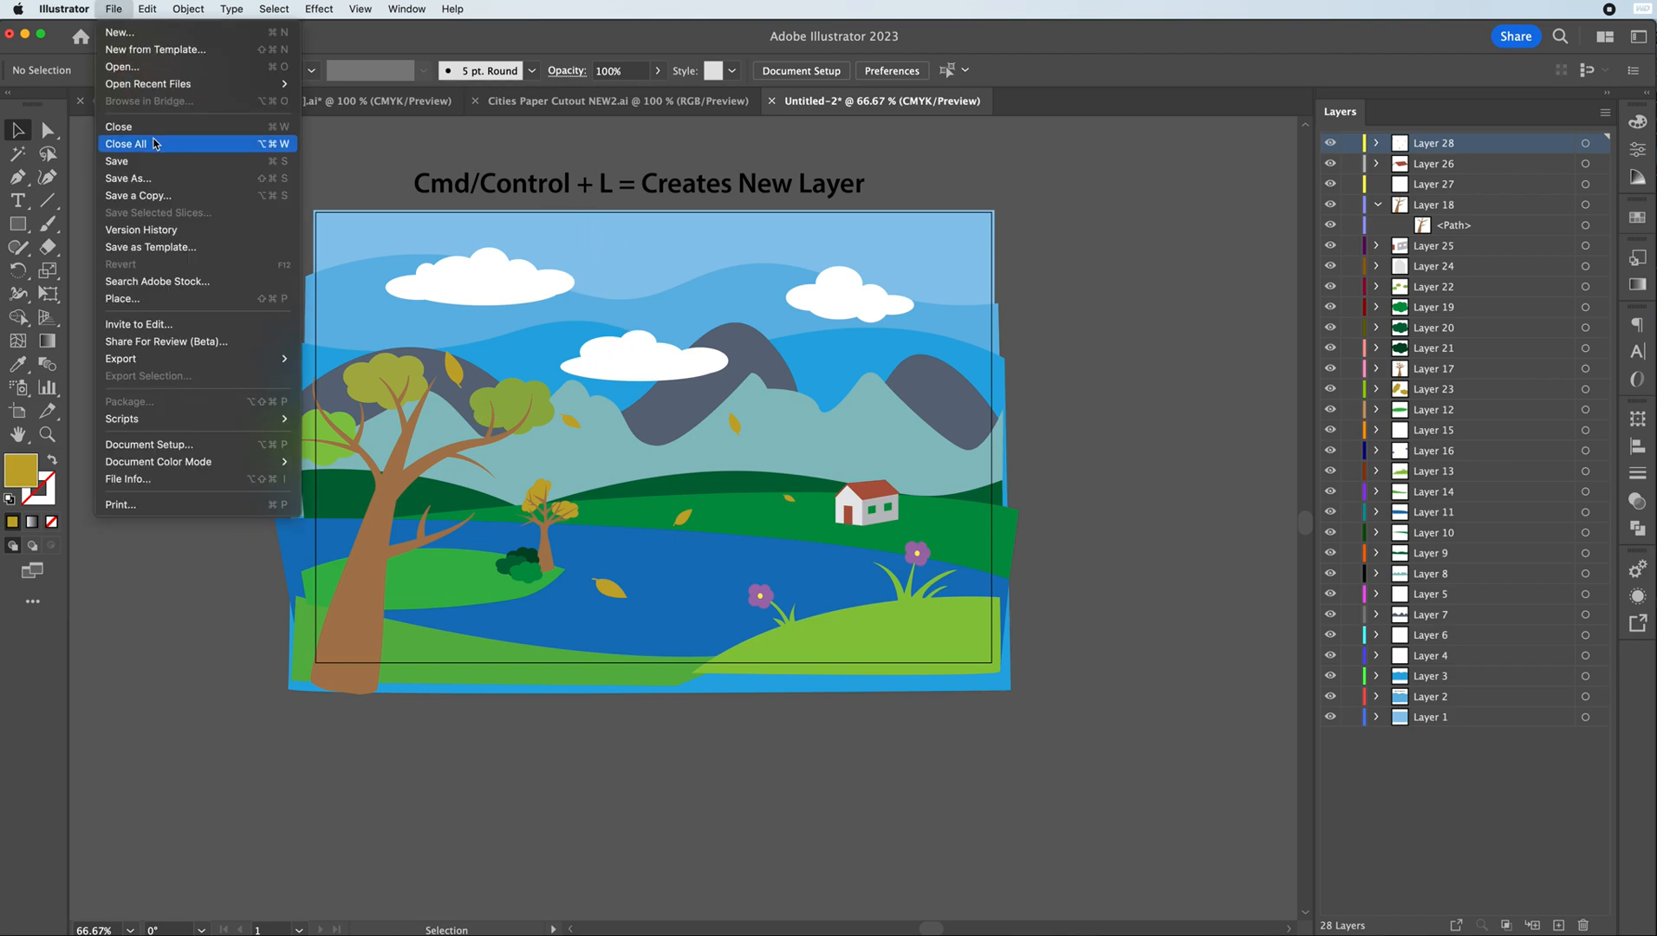
pyautogui.moveTo(169, 362)
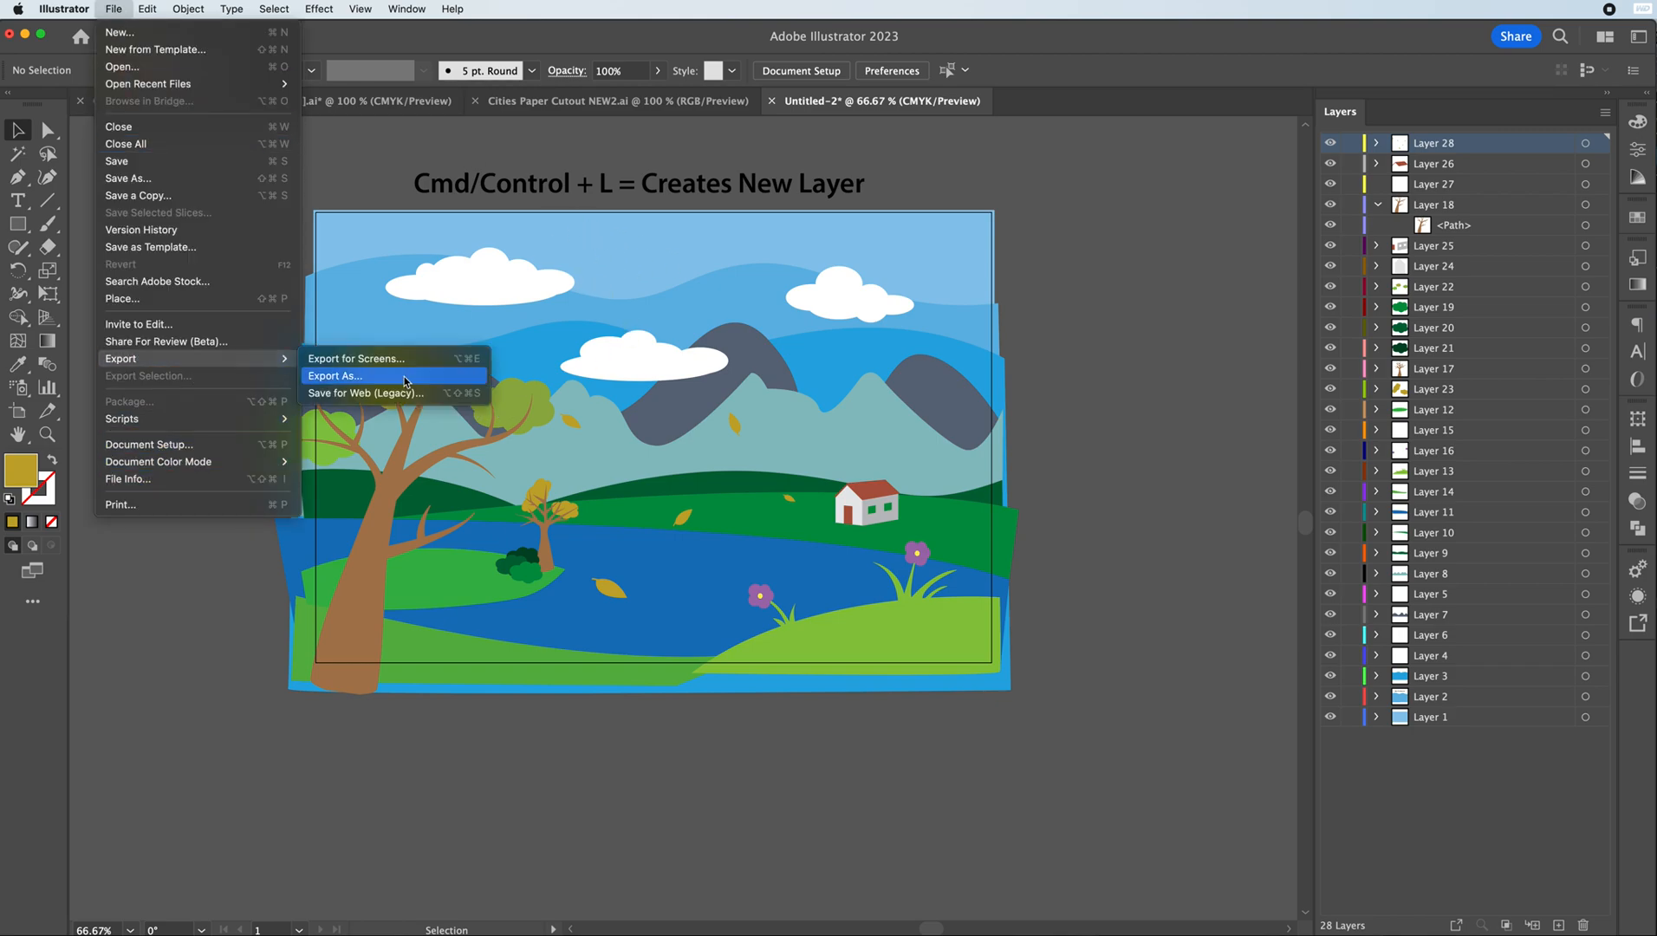
pyautogui.click(334, 376)
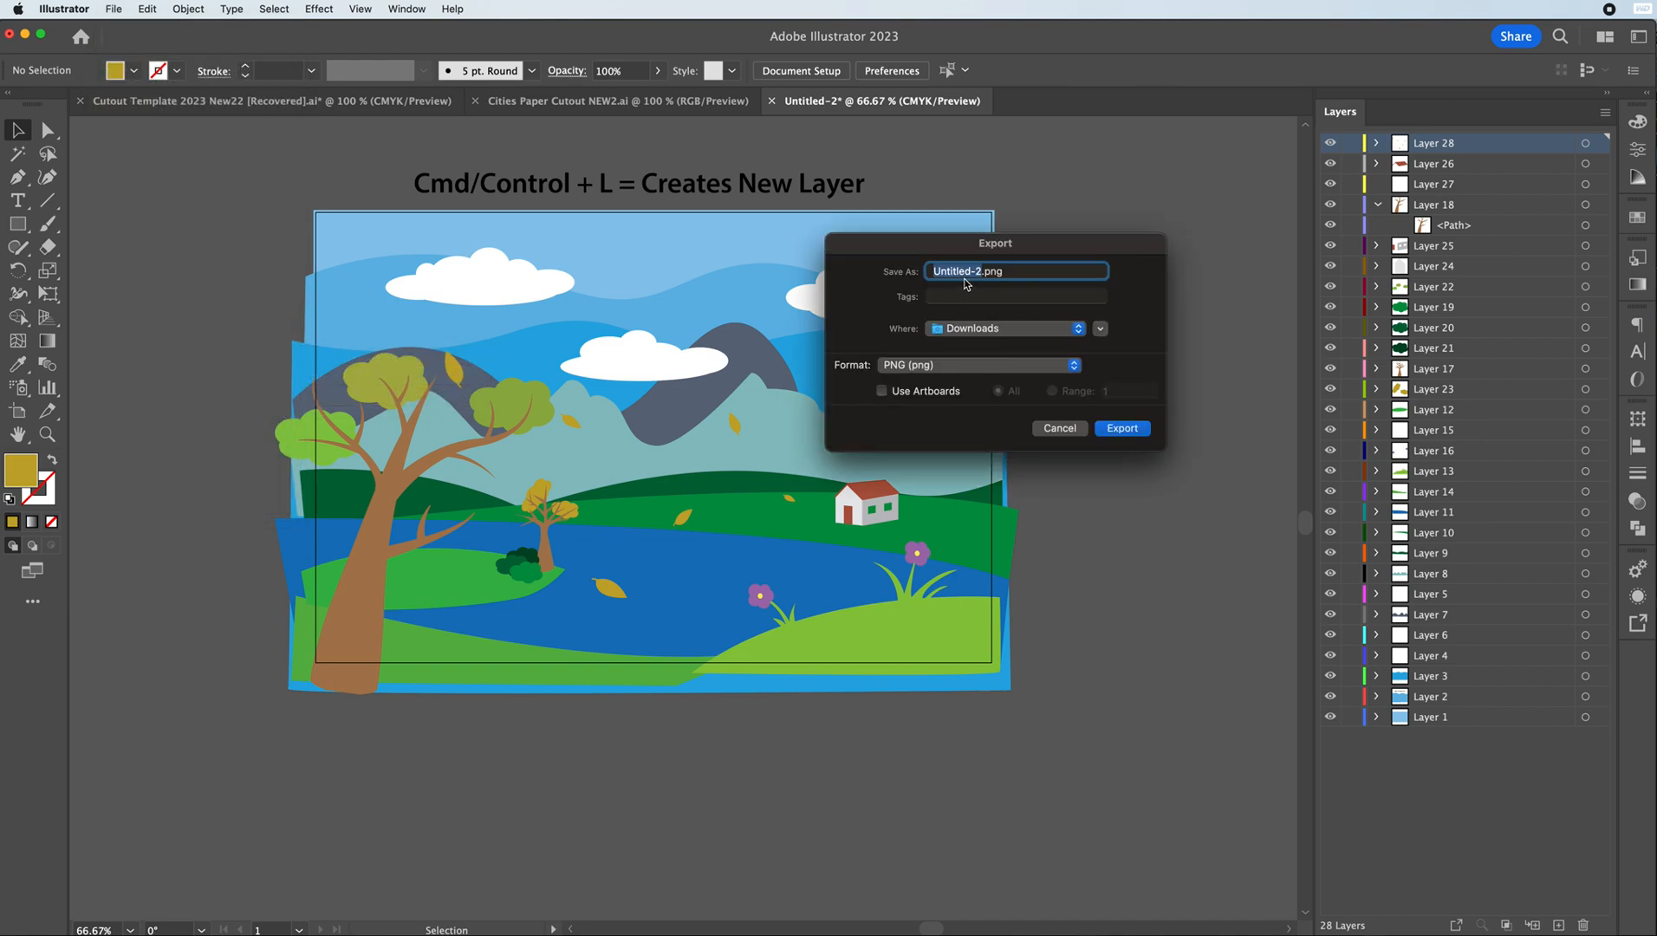
pyautogui.click(950, 369)
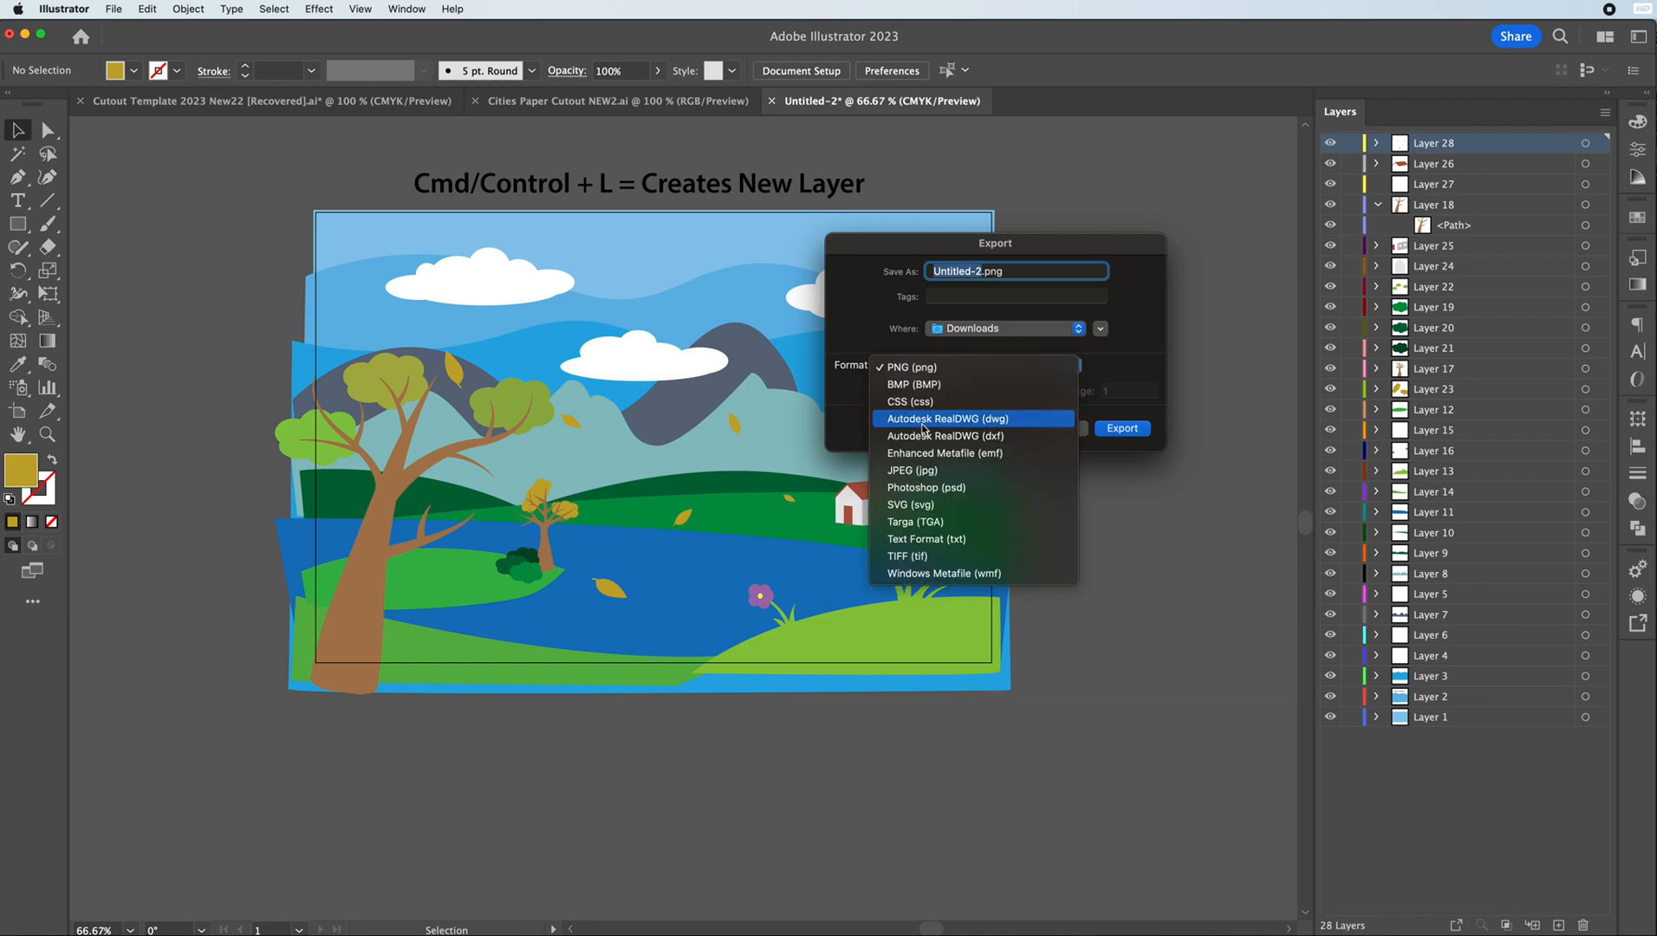
pyautogui.click(844, 381)
pyautogui.click(898, 365)
pyautogui.click(927, 487)
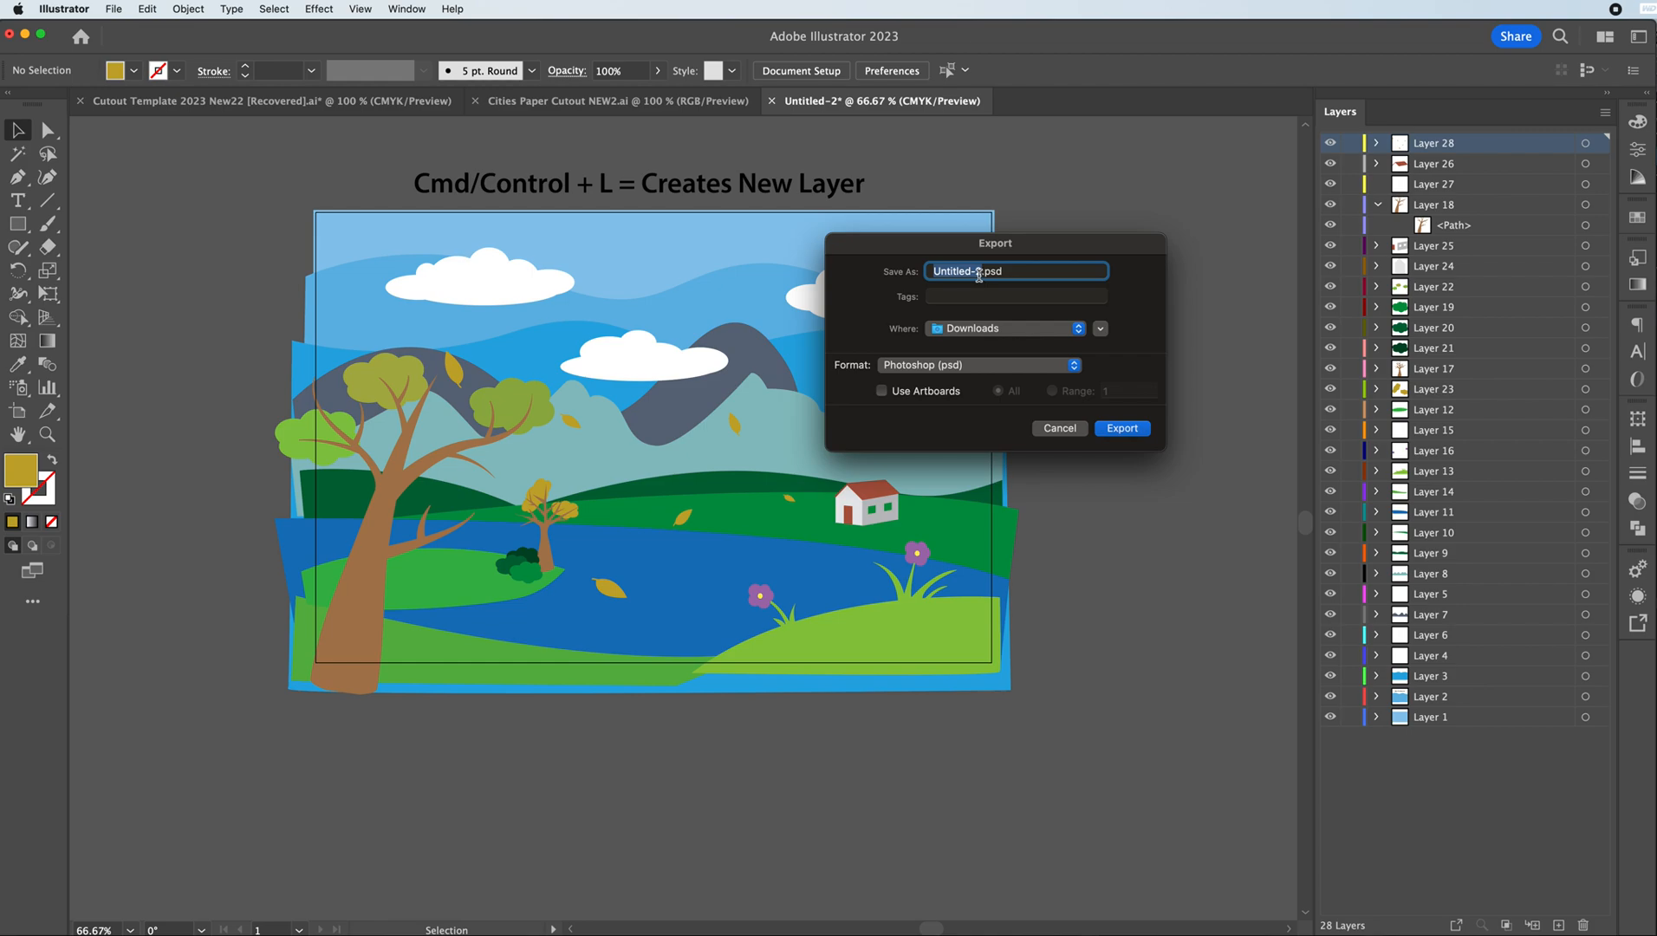
# - Name the exported file Landscape Cutout and proceed to the Photoshop export options
pyautogui.write('F')
pyautogui.press('BackSpace')
pyautogui.write('Landscape Cut OUt')
pyautogui.press('BackSpace')
pyautogui.press('BackSpace')
pyautogui.press('BackSpace')
pyautogui.press('BackSpace')
pyautogui.write('out')
pyautogui.click(1122, 430)
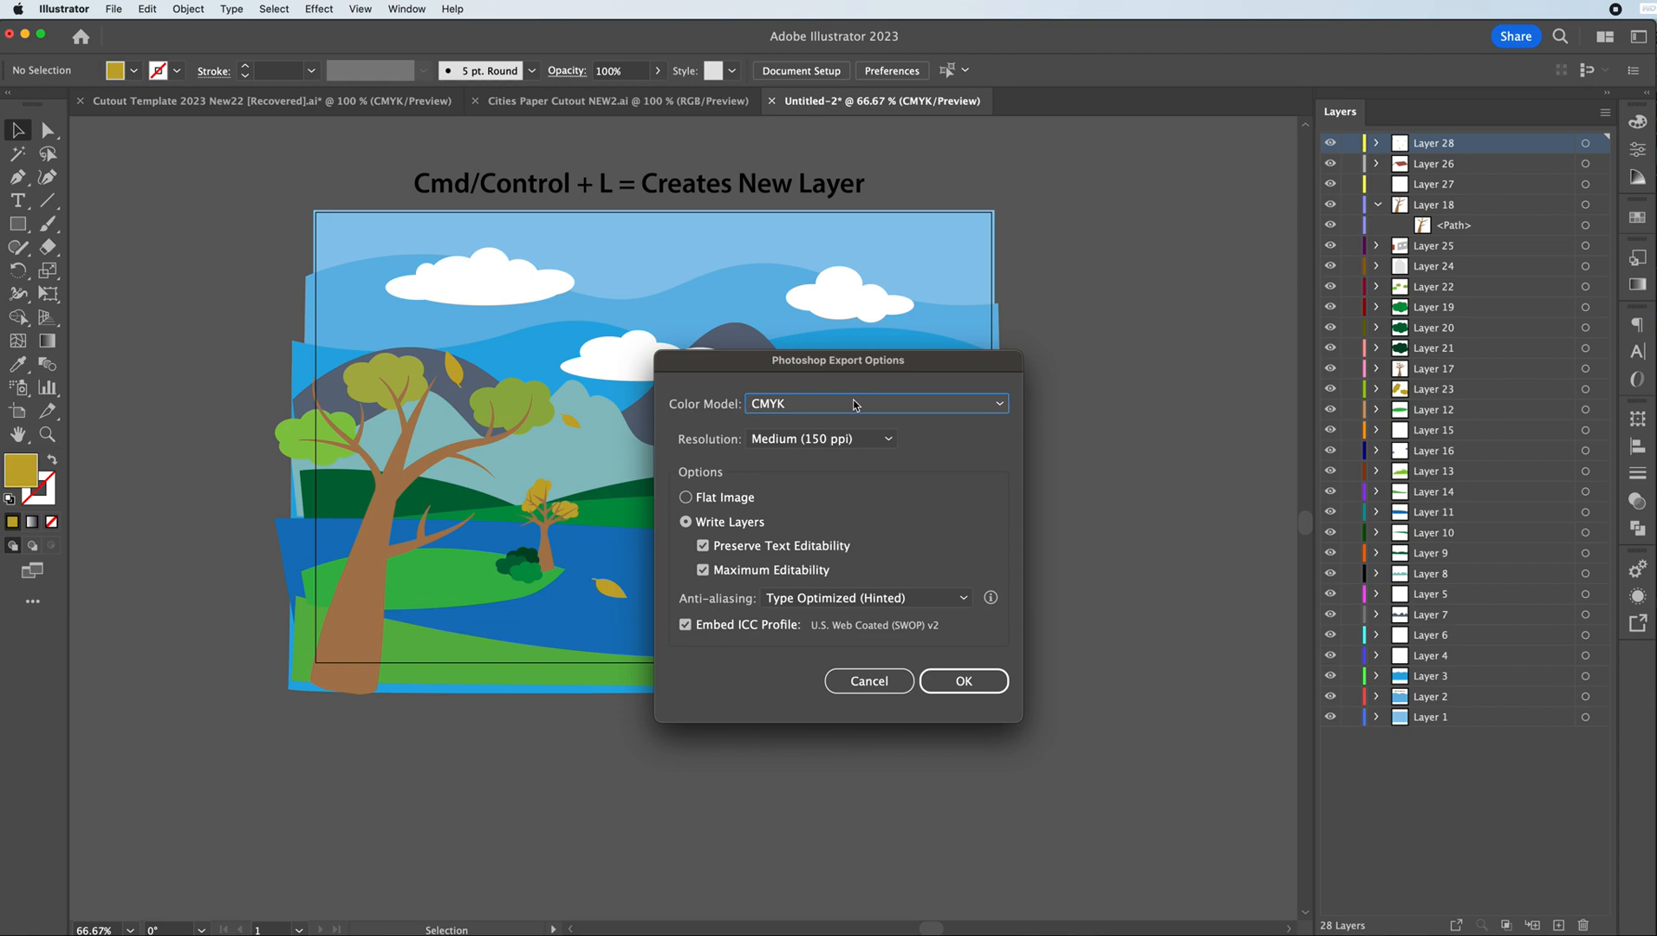
# - Set the export resolution to High (300 ppi) and export the layered CMYK file
pyautogui.click(823, 440)
pyautogui.click(798, 505)
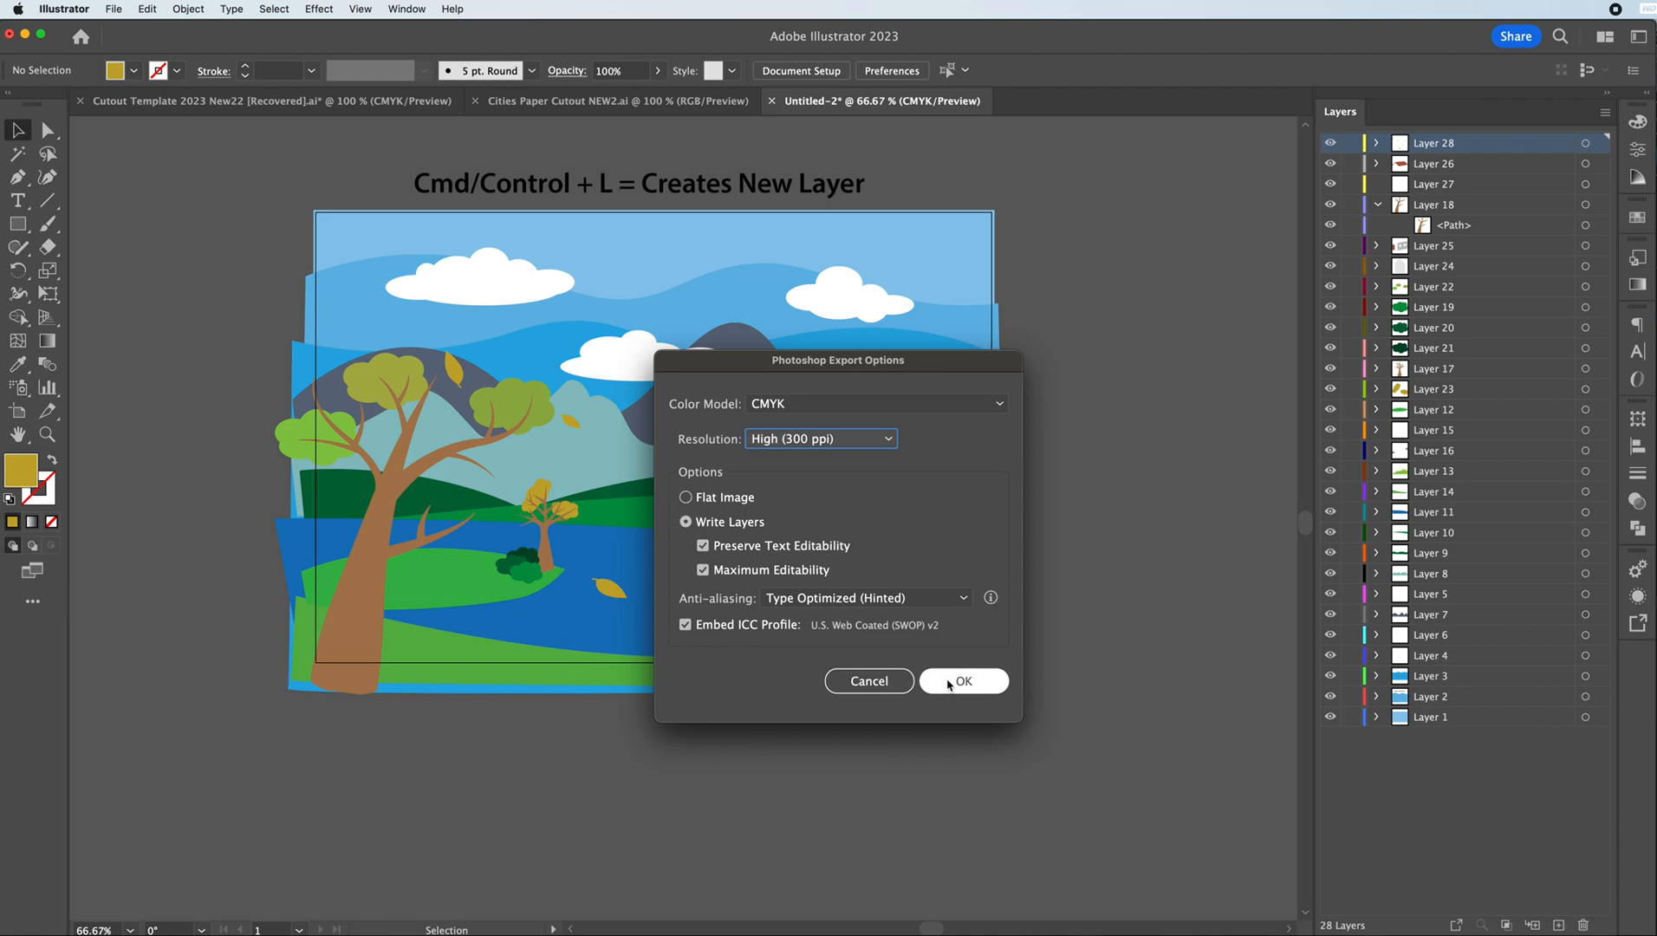
pyautogui.click(961, 681)
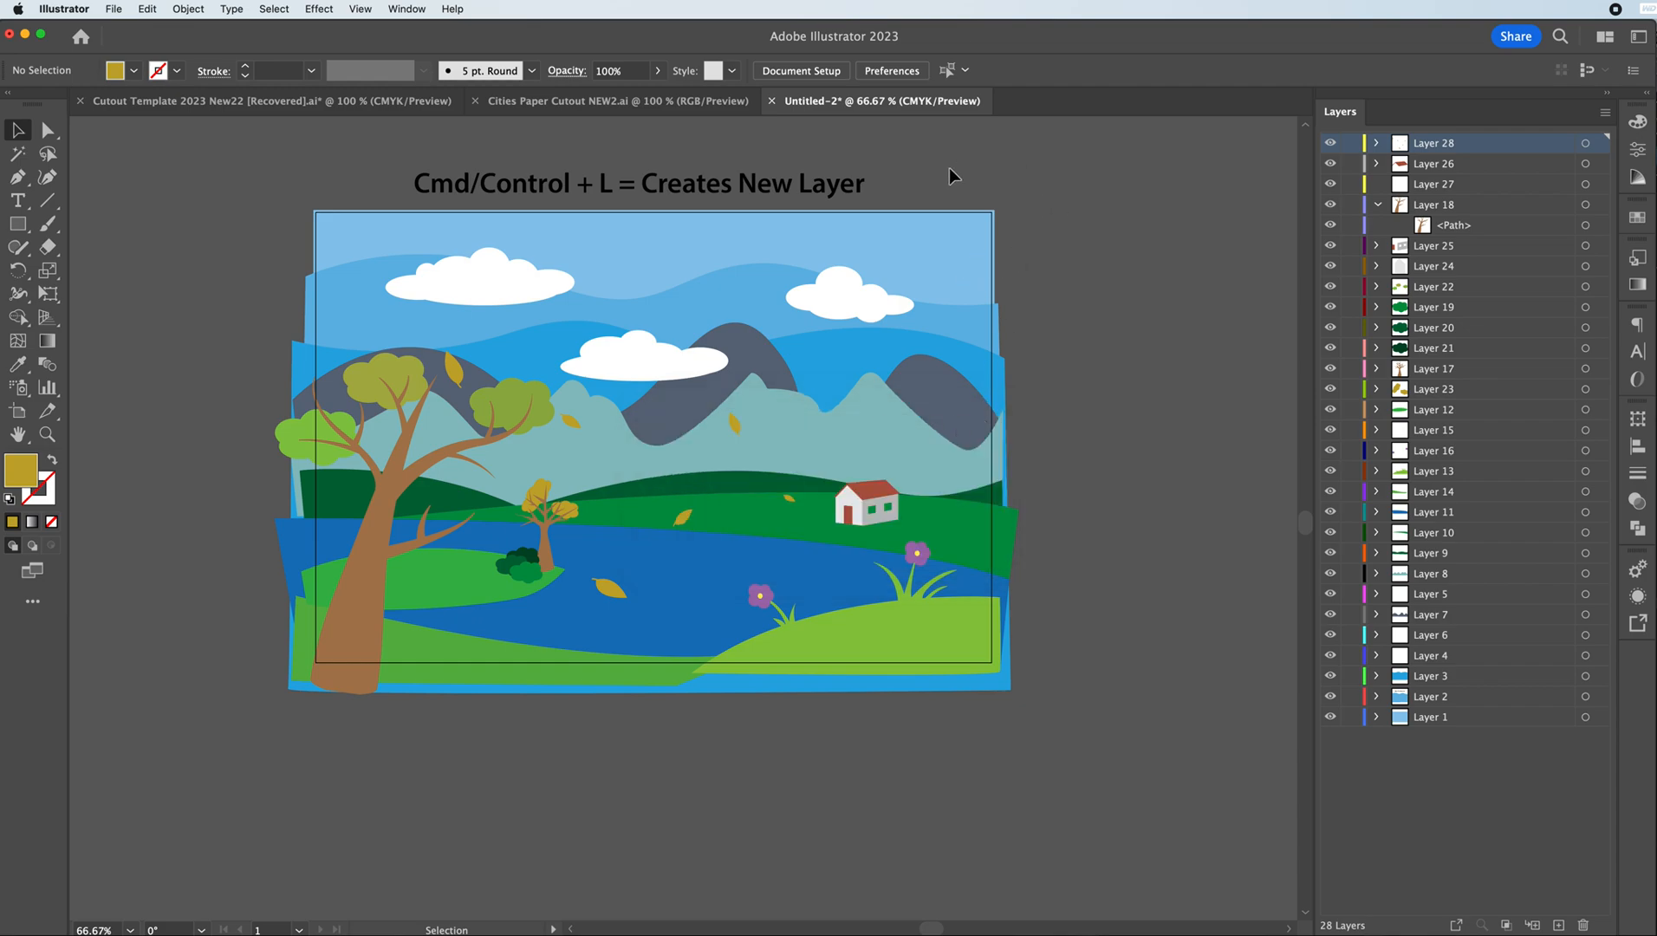
# - Save the document on the computer in Downloads as an Adobe Illustrator file named Landscape Cutout, accepting the default Illustrator options
pyautogui.press('super+s')
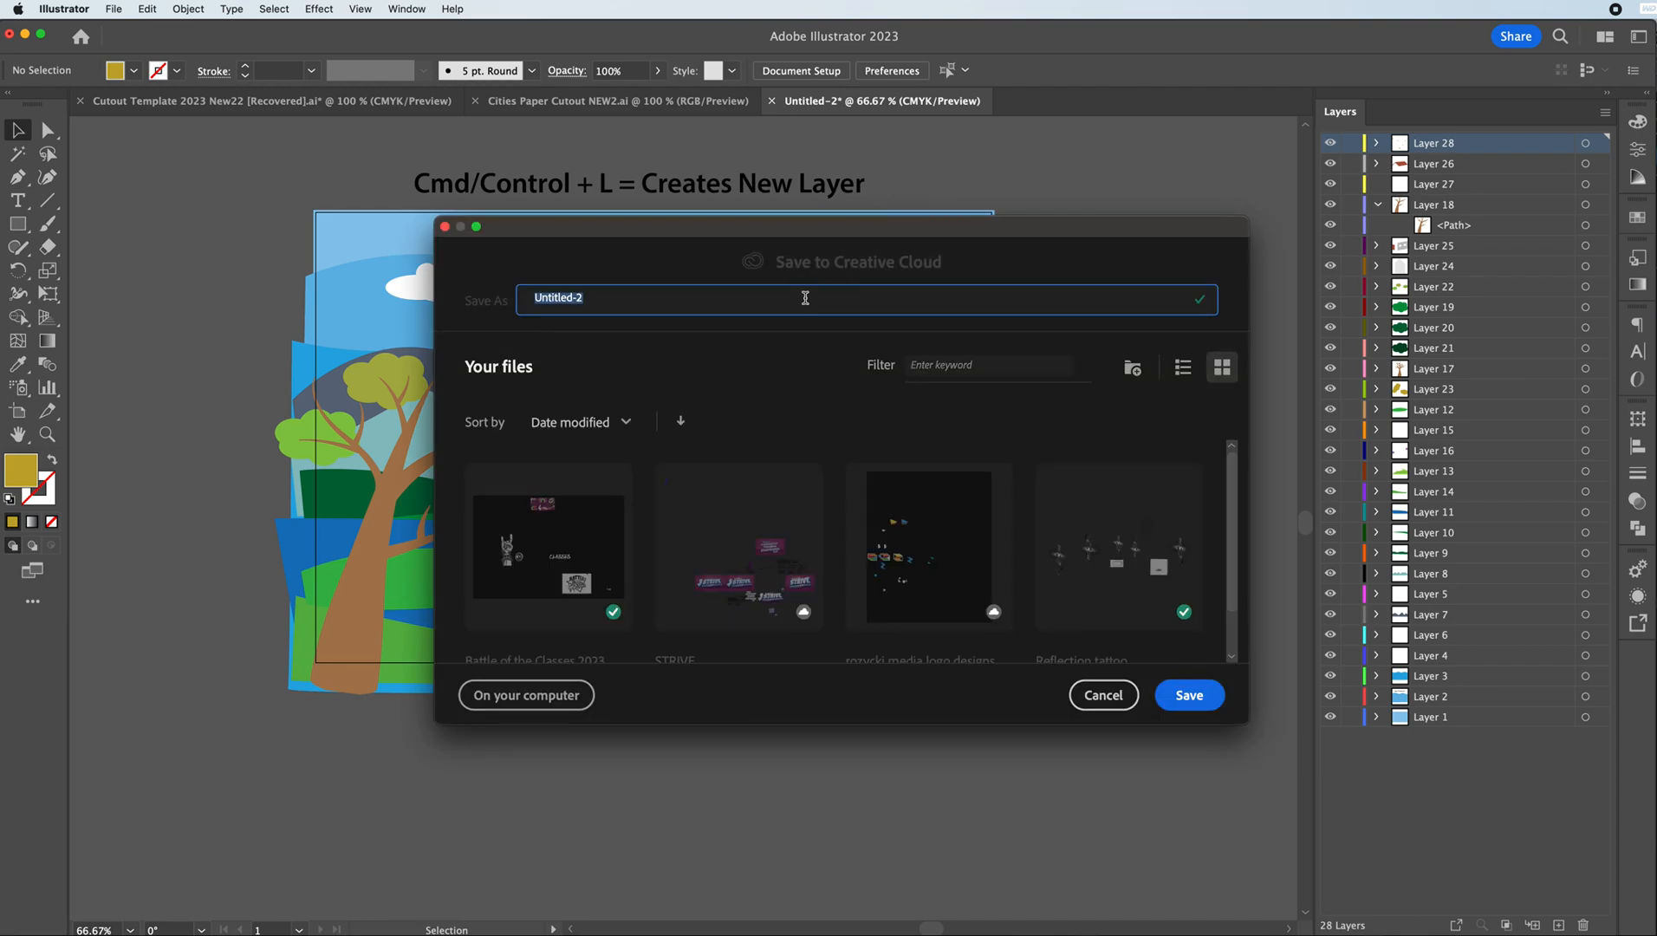
pyautogui.write('Landscape Cutout')
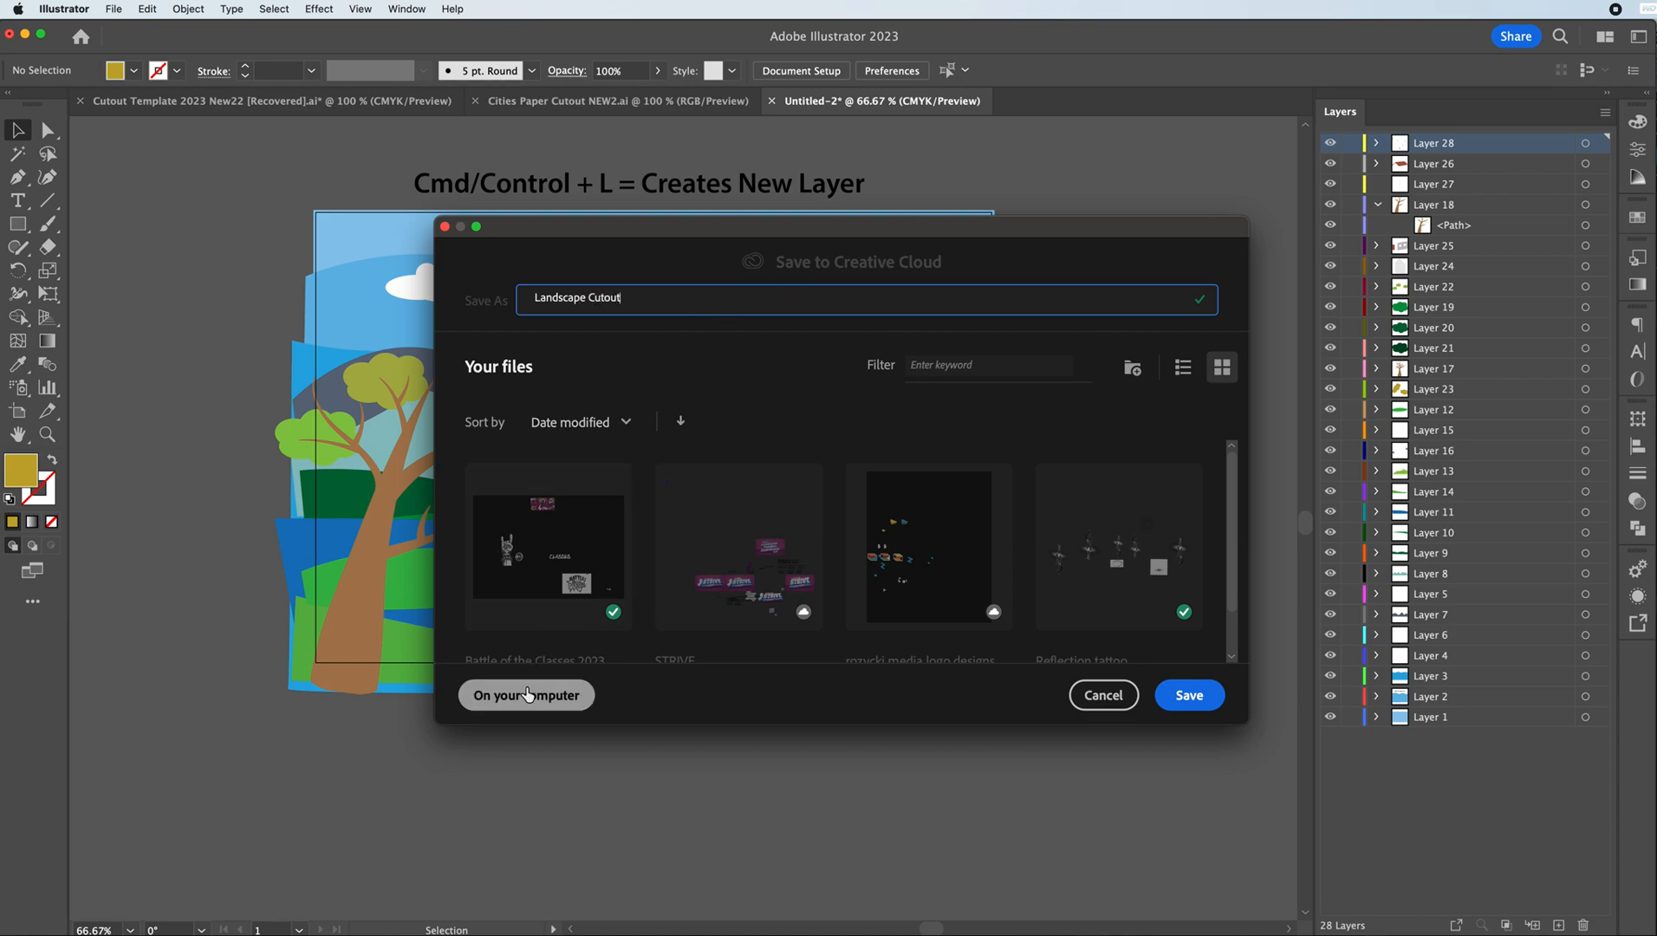
pyautogui.click(529, 694)
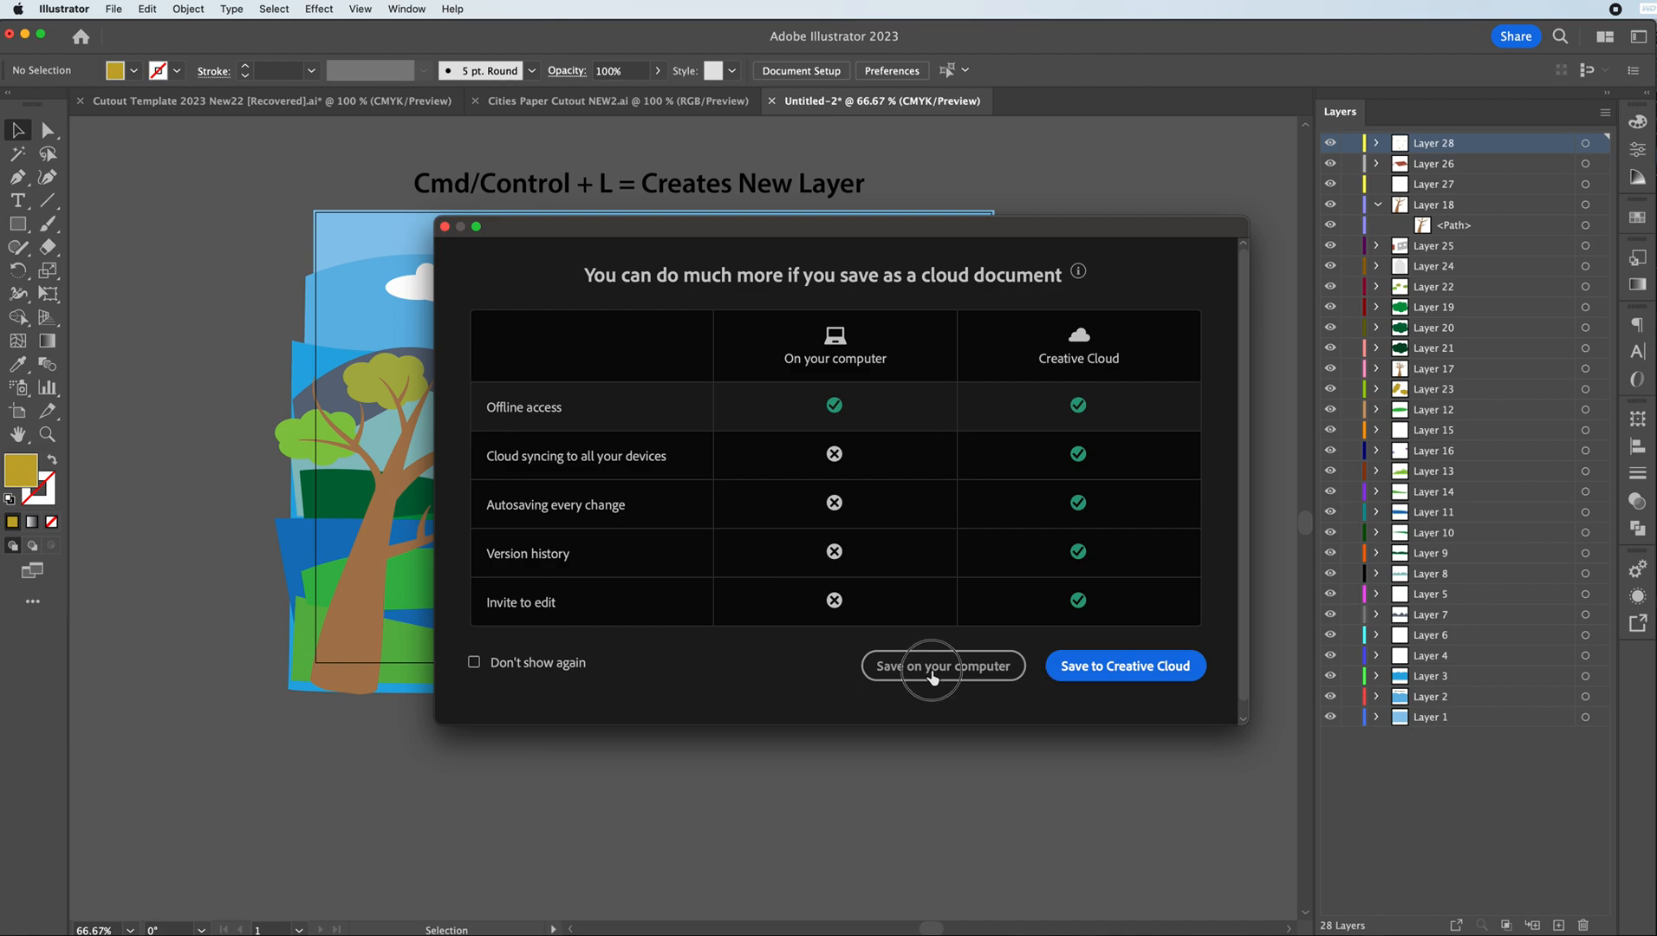
pyautogui.click(930, 680)
pyautogui.write('Land')
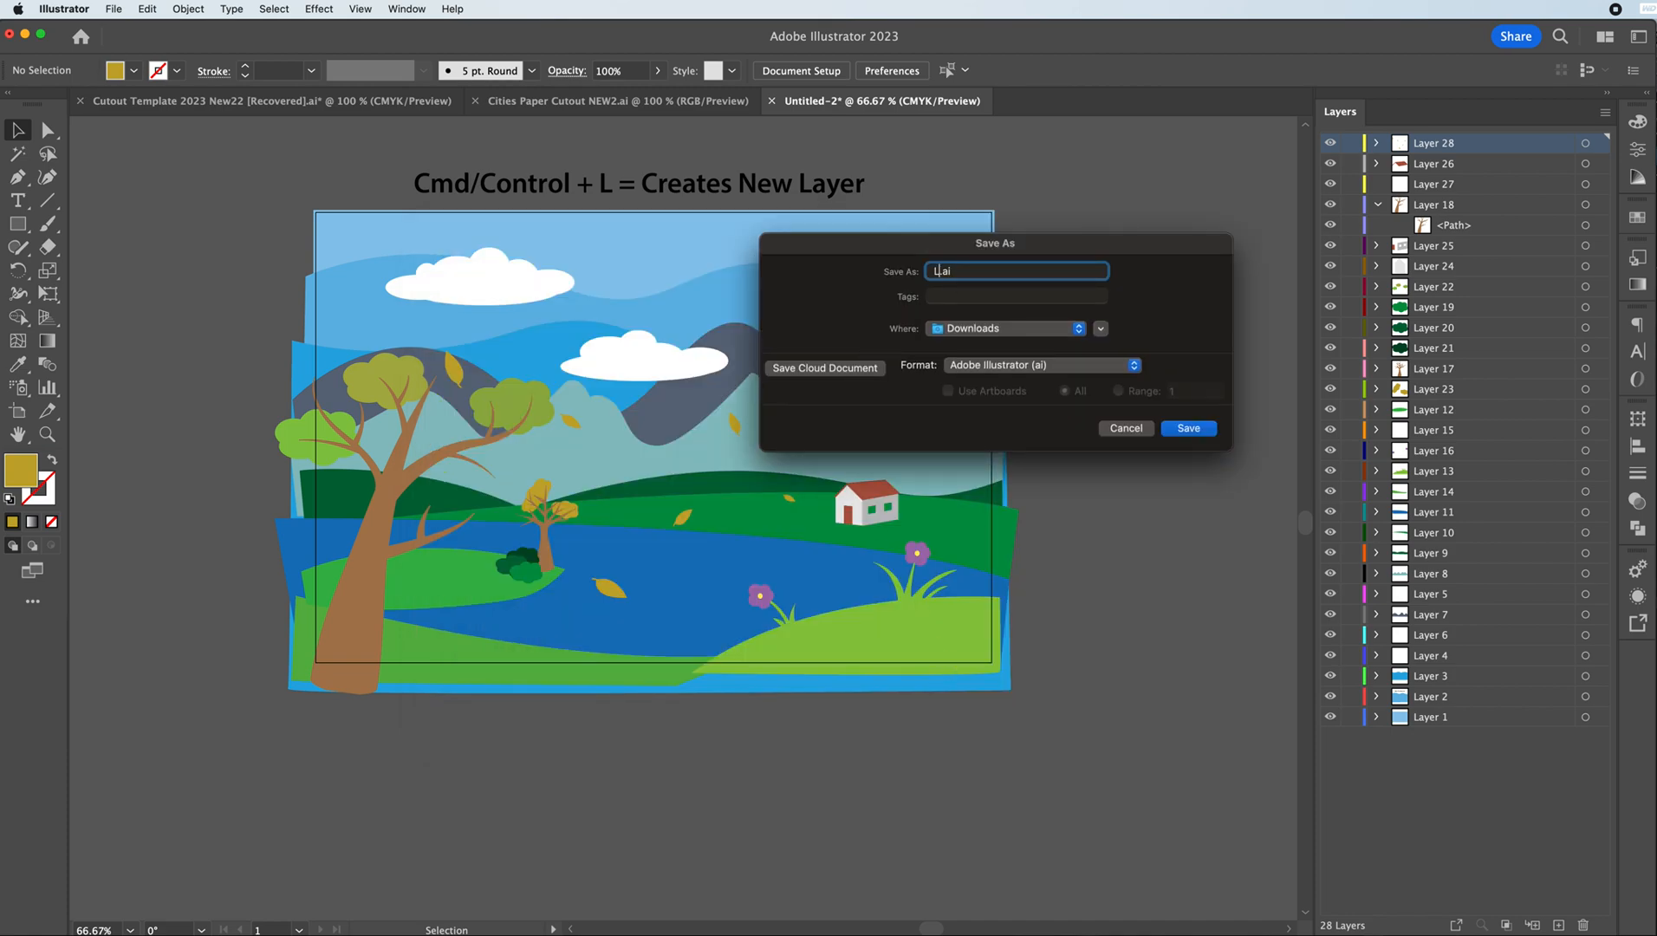
pyautogui.write('scape Cutout')
pyautogui.click(1187, 428)
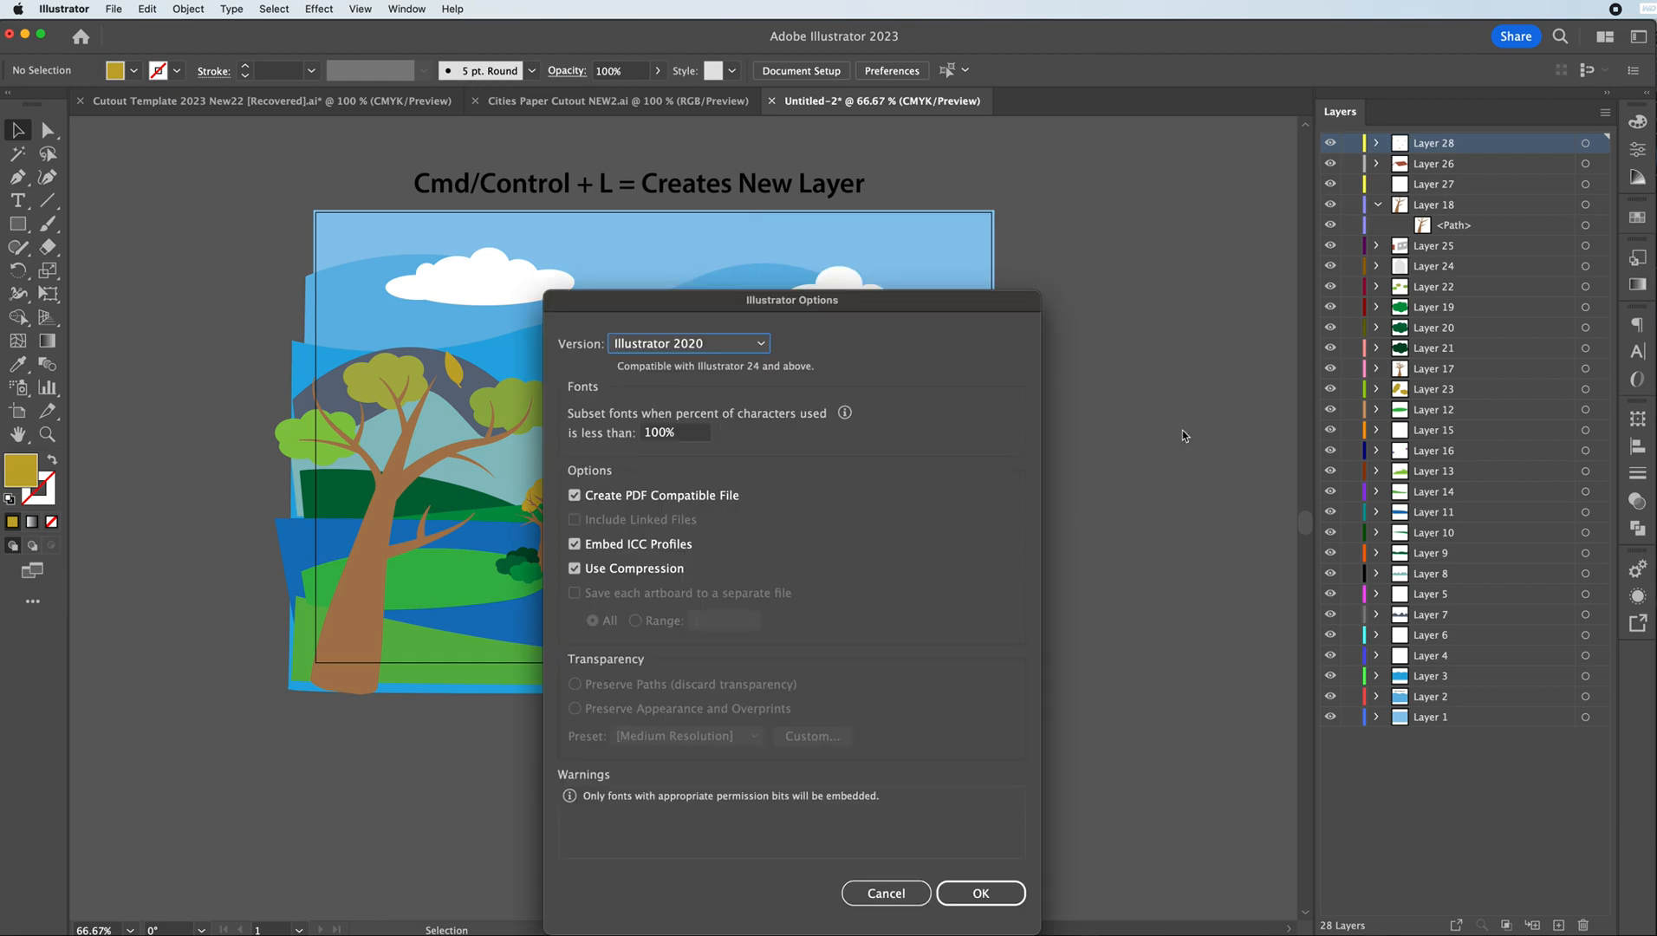
pyautogui.click(980, 893)
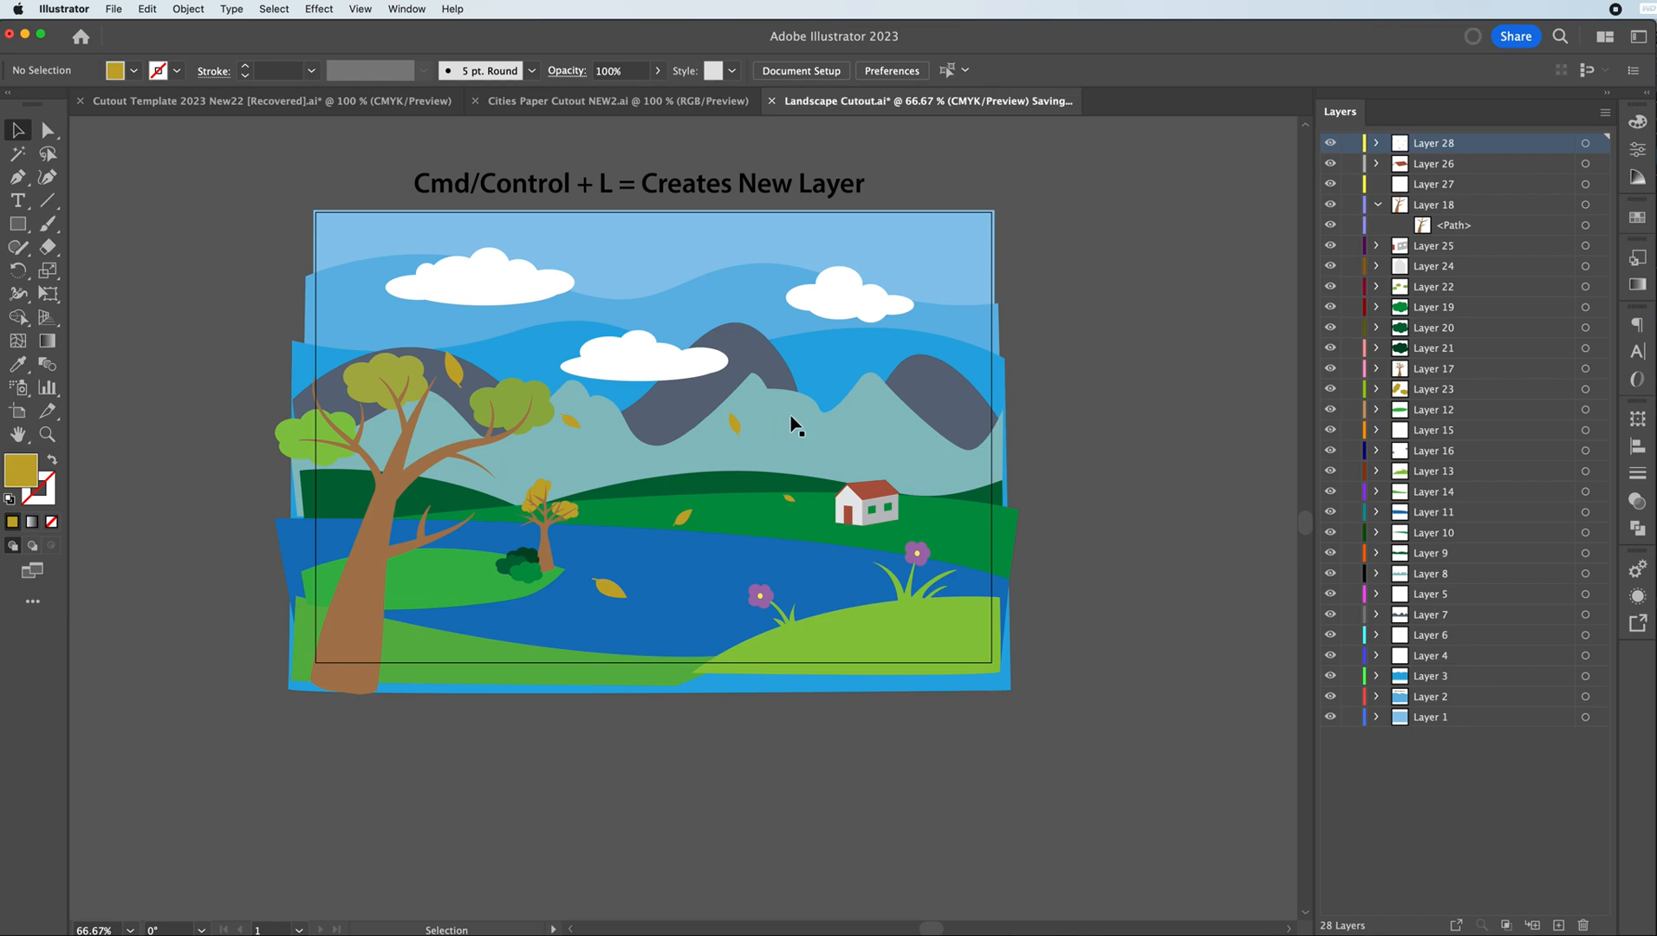
# - Export the landscape again as a Photoshop file using artboards, replacing Landscape Cutout.psd and keeping CMYK, 300 ppi and written layers
pyautogui.click(112, 9)
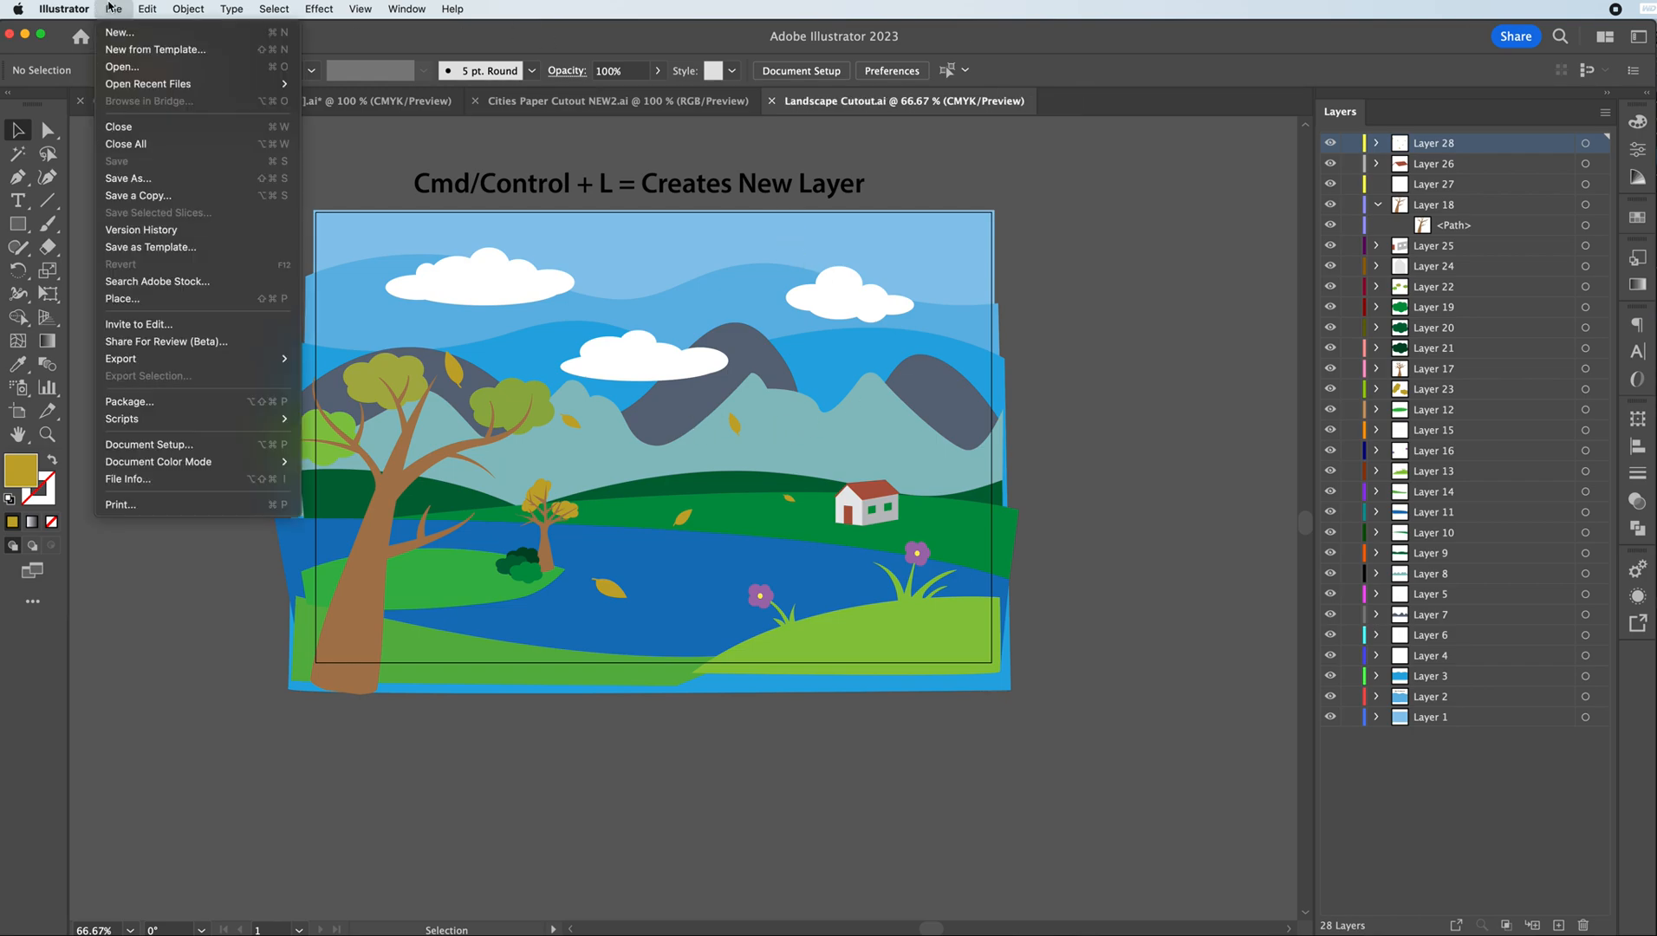
pyautogui.moveTo(126, 360)
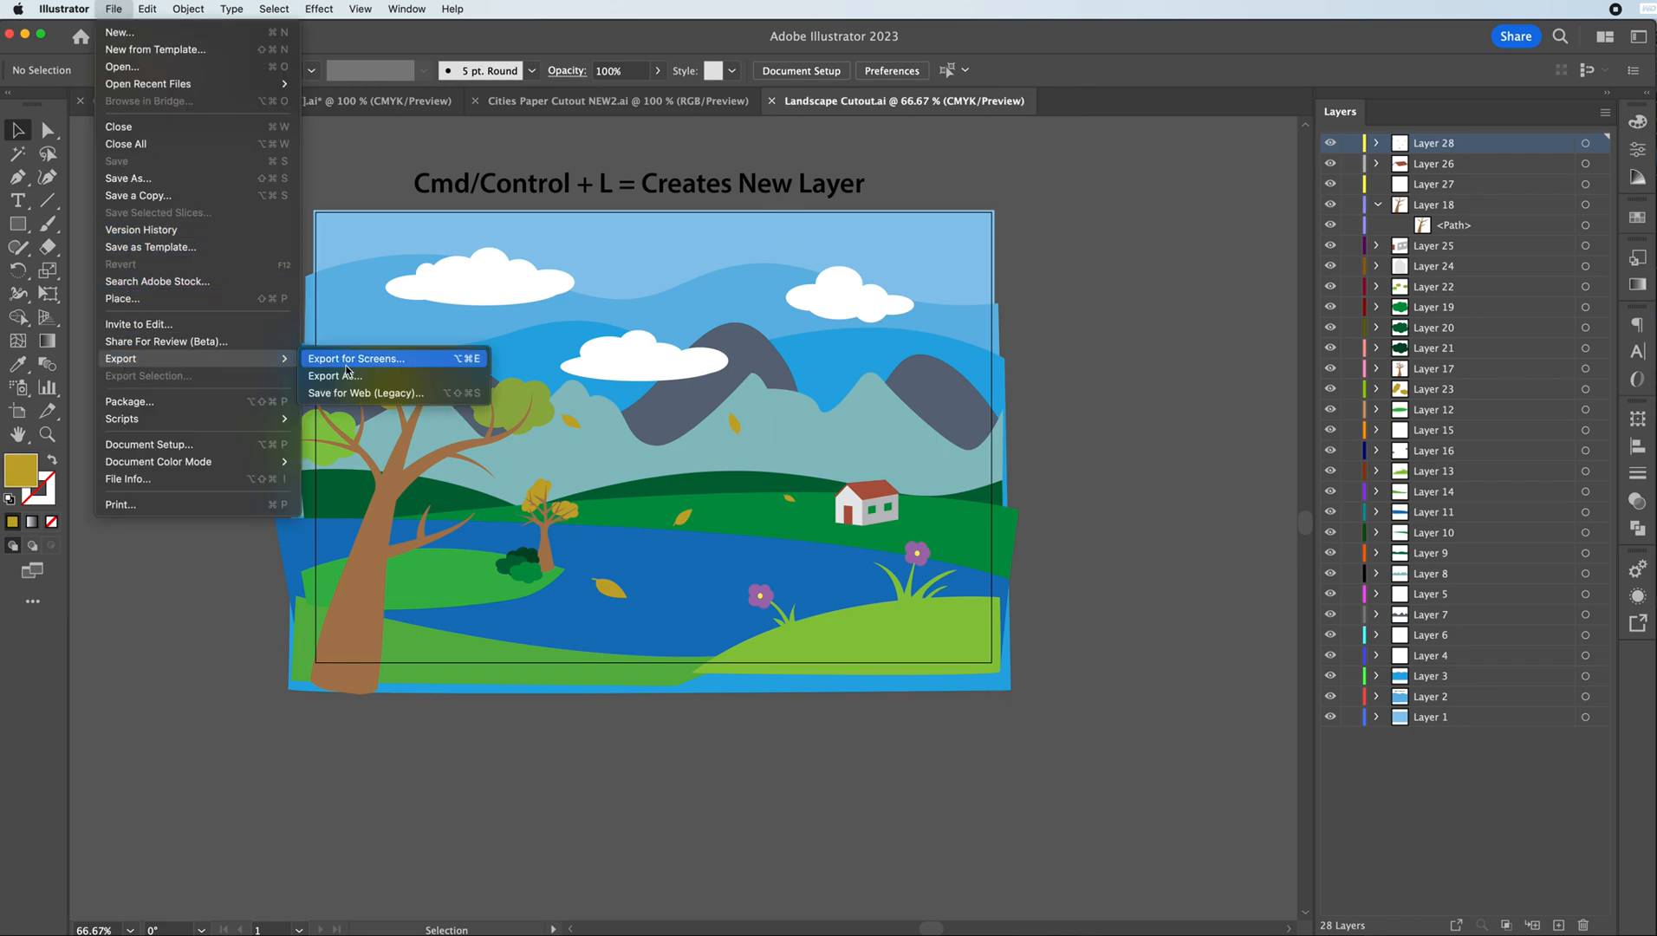
pyautogui.click(334, 376)
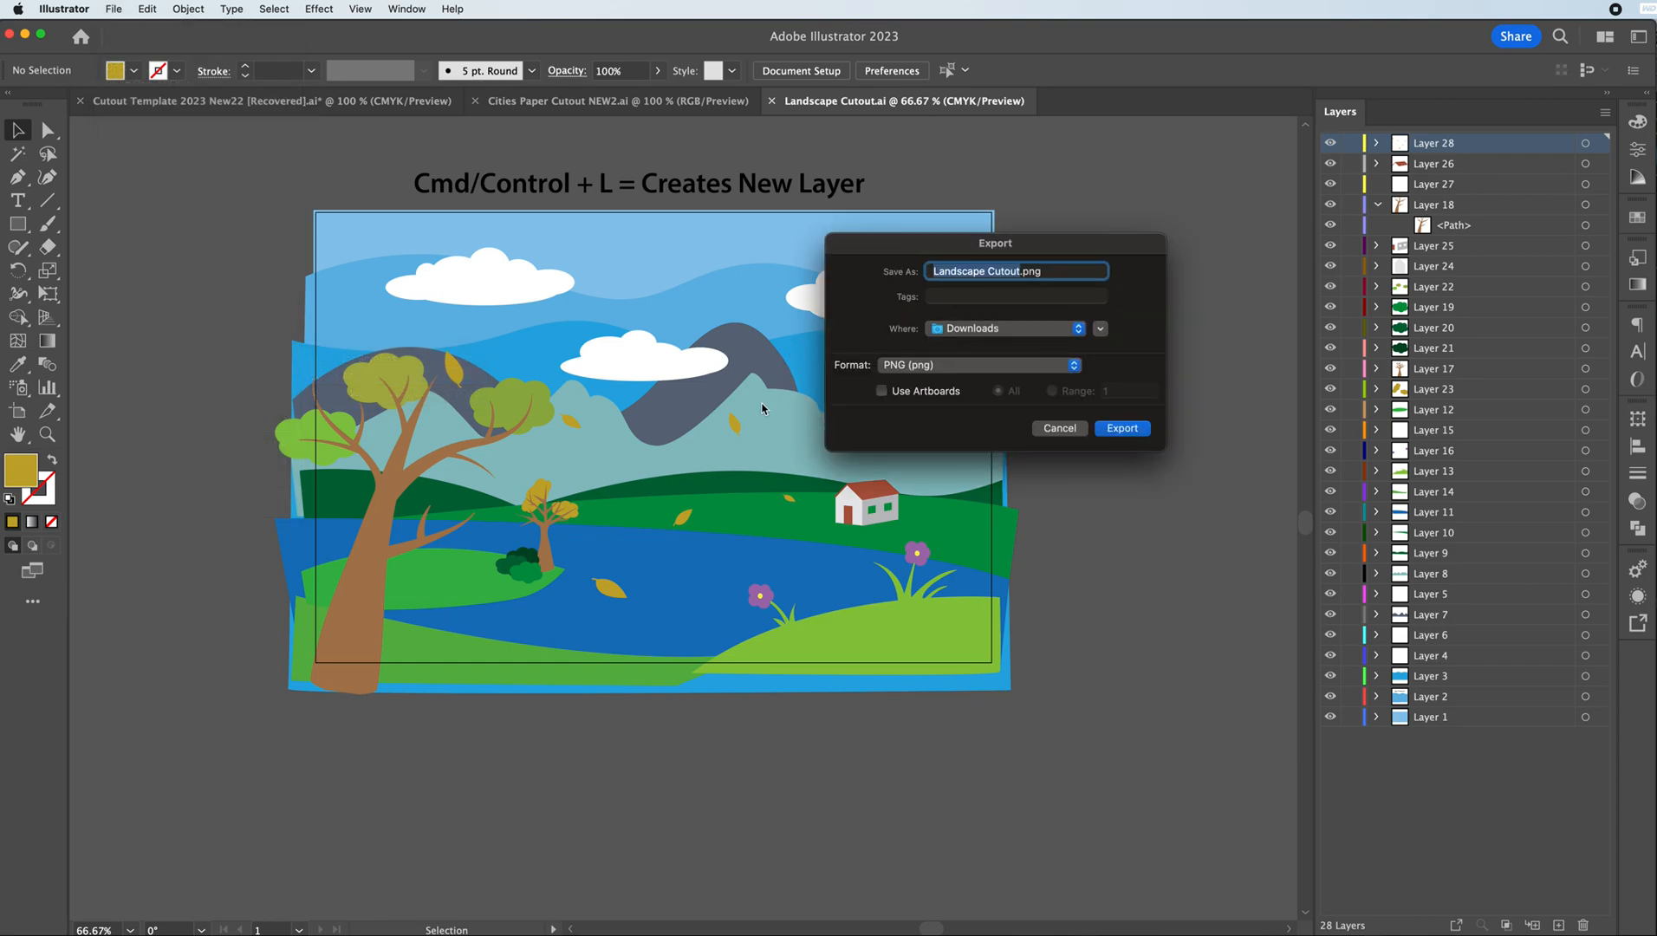
pyautogui.click(883, 391)
pyautogui.click(993, 364)
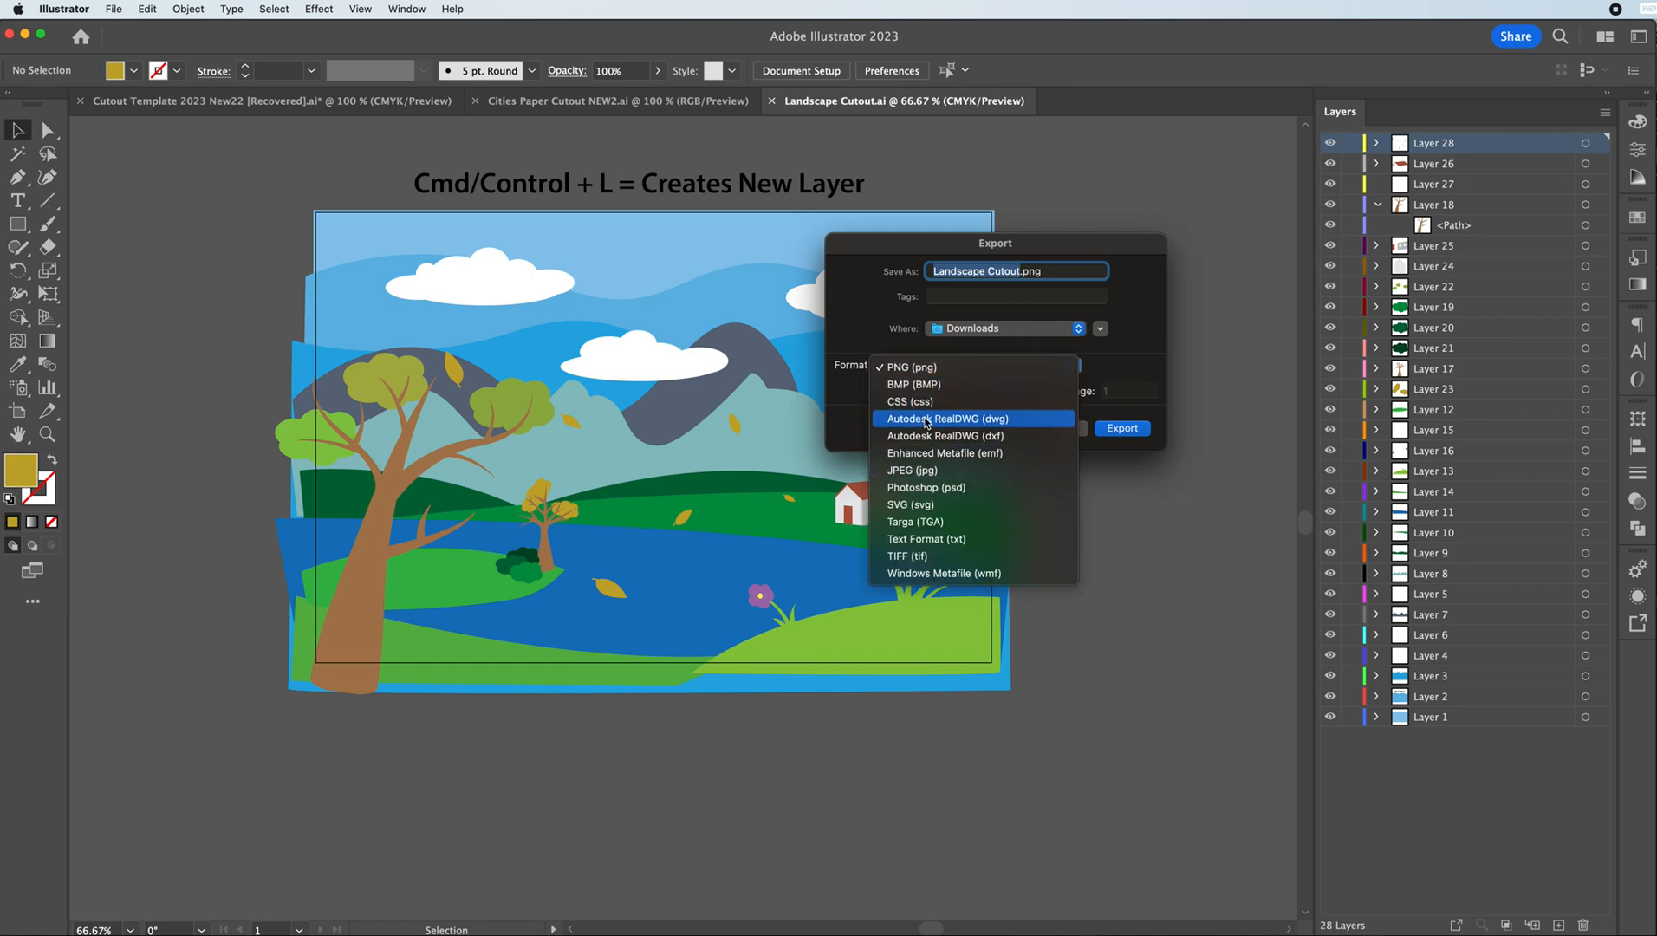
pyautogui.click(926, 487)
pyautogui.click(1111, 430)
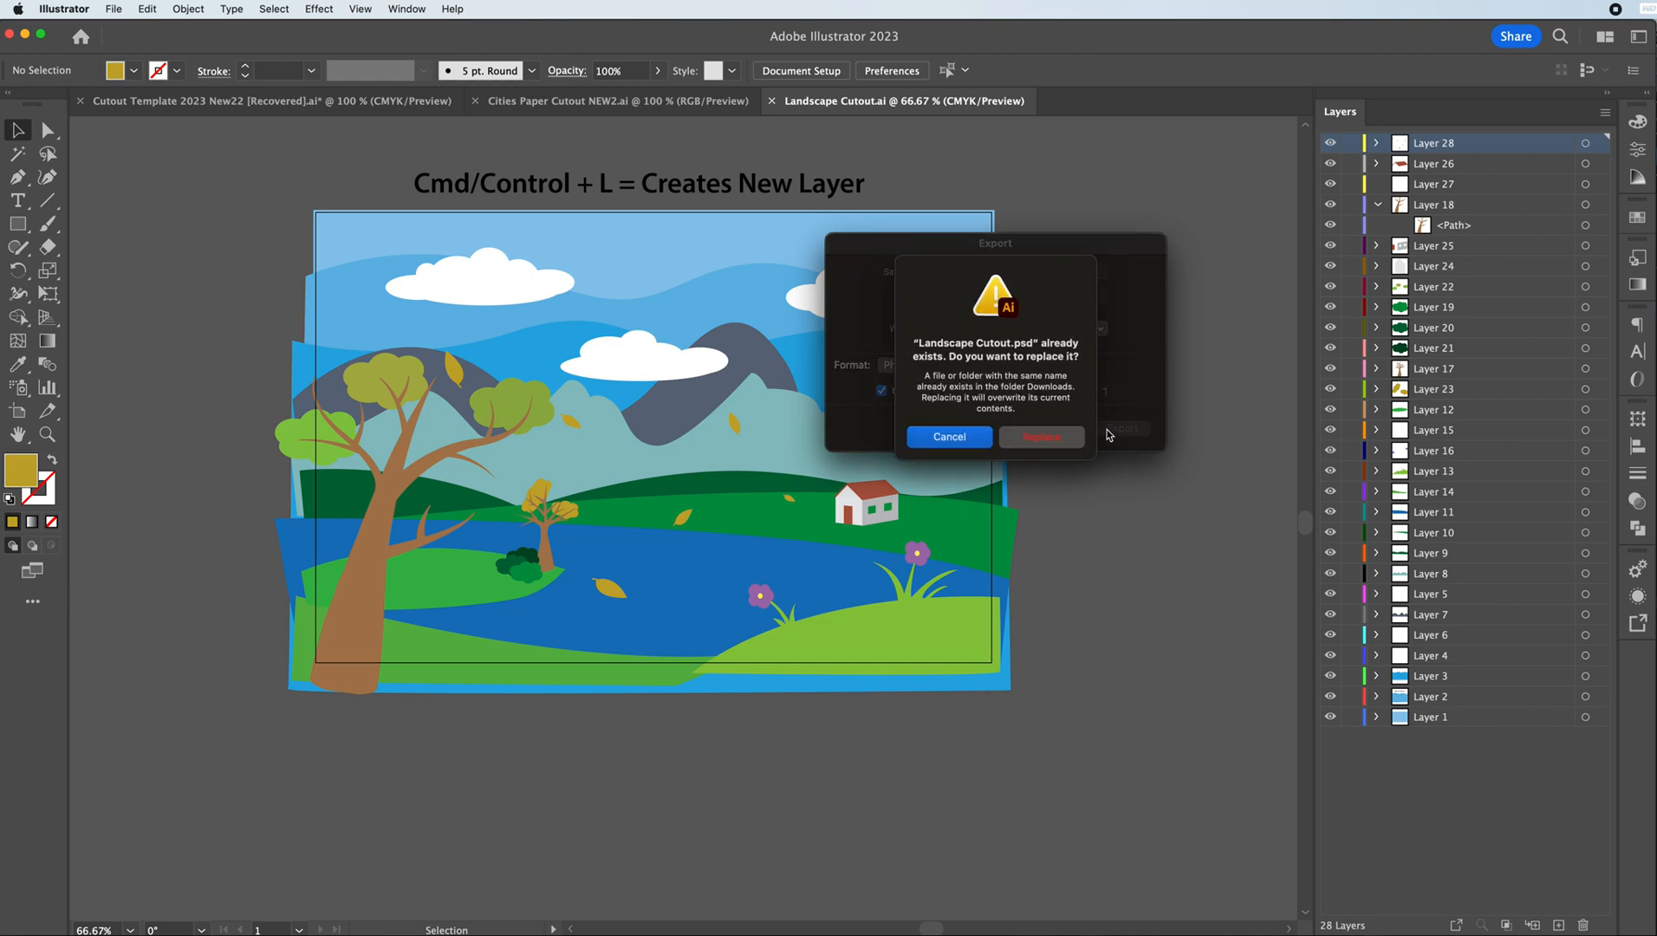
pyautogui.click(1040, 438)
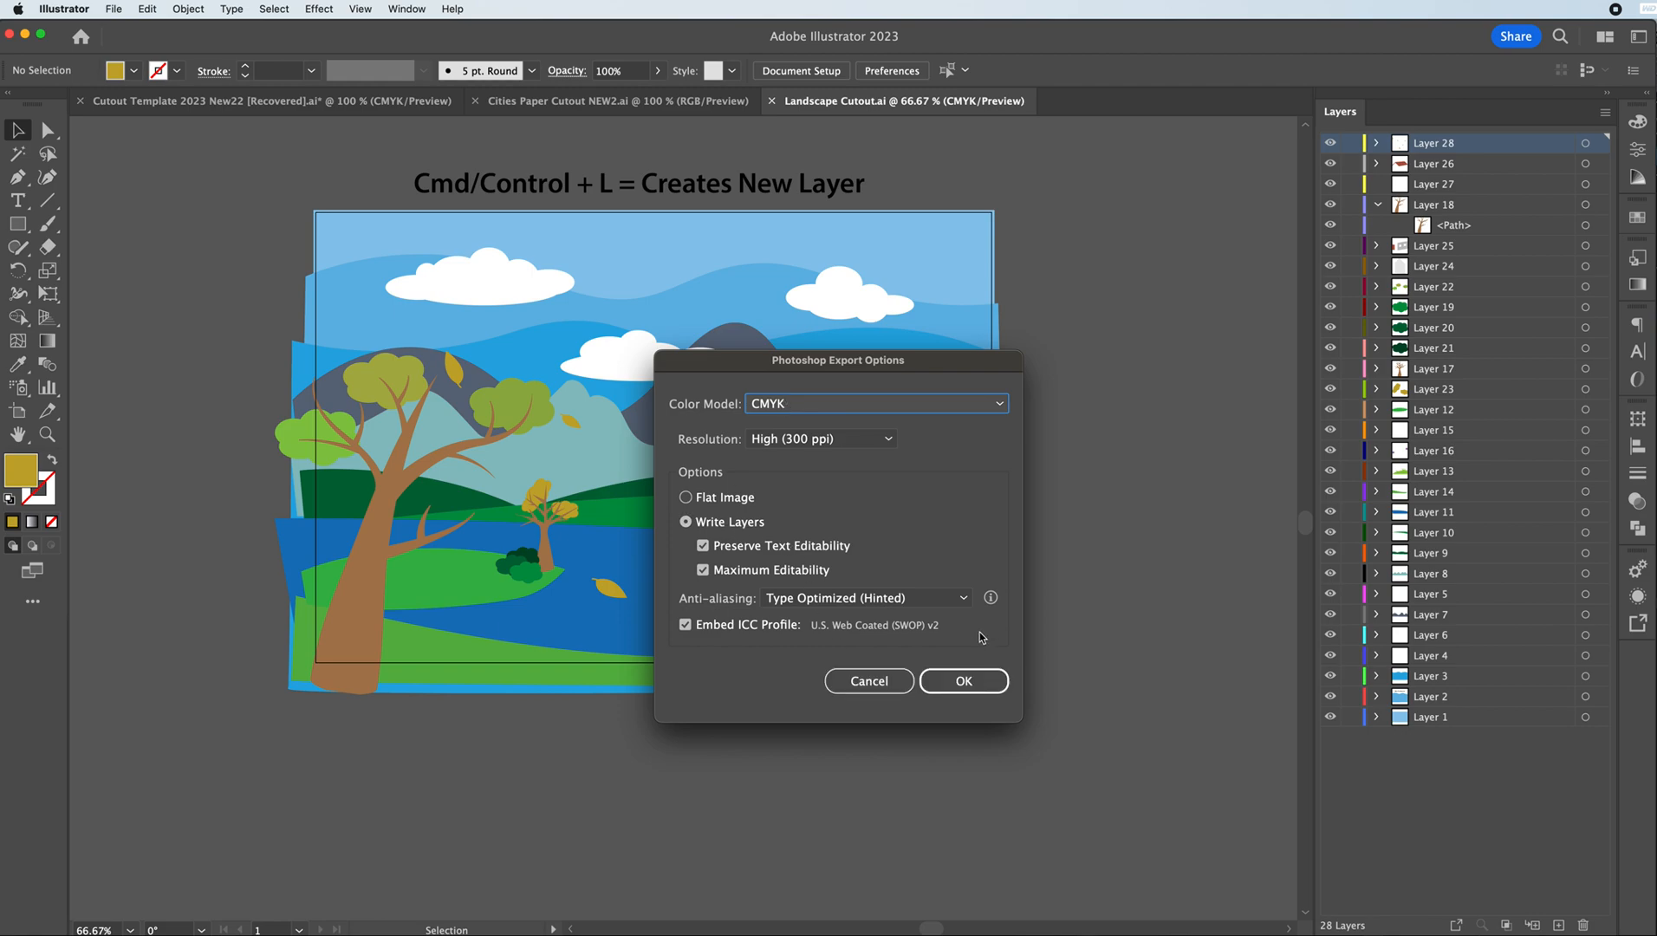
pyautogui.click(957, 681)
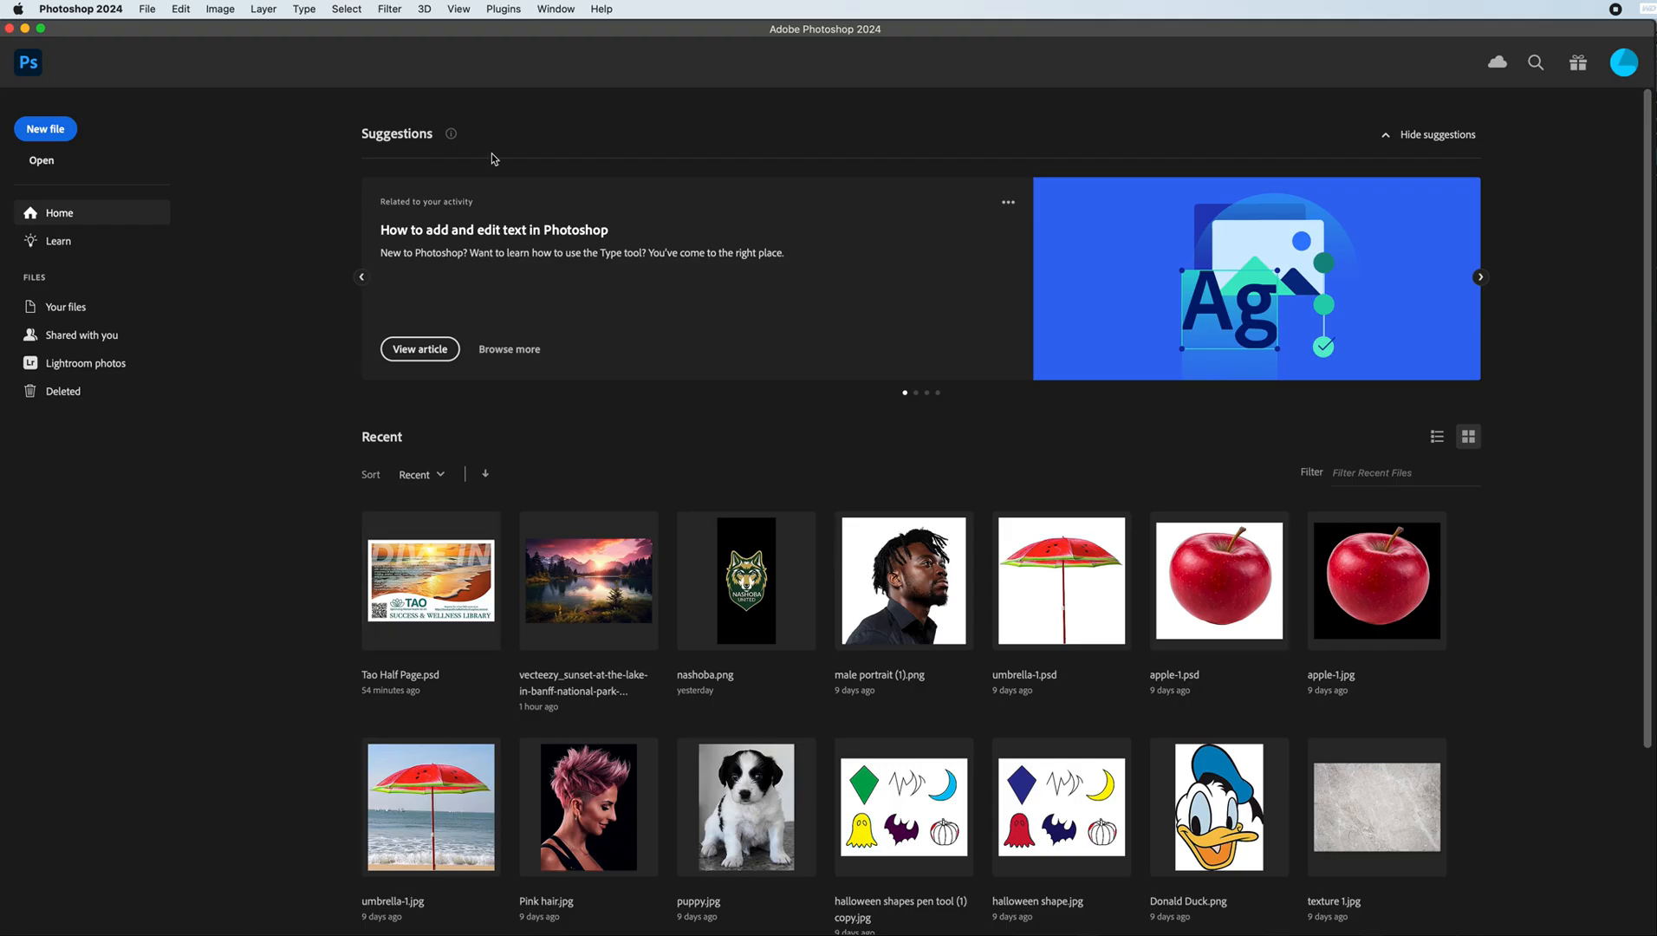
# - Switch to Photoshop and open Landscape Cutout-01.psd from the Downloads folder
pyautogui.click(147, 10)
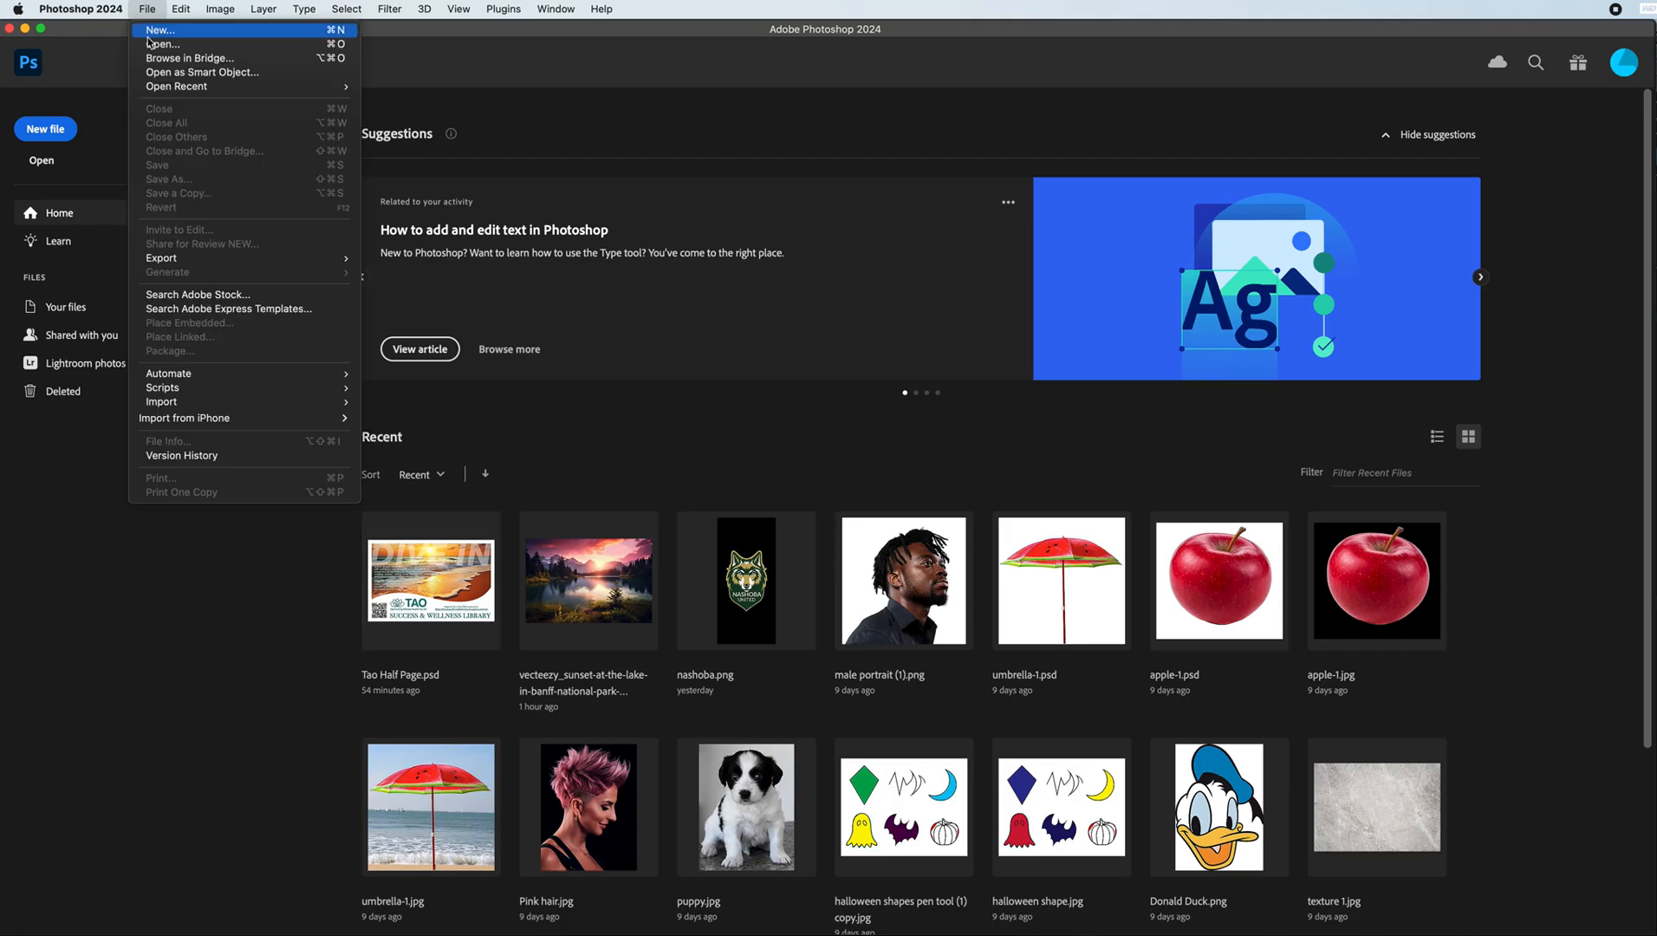
pyautogui.click(153, 46)
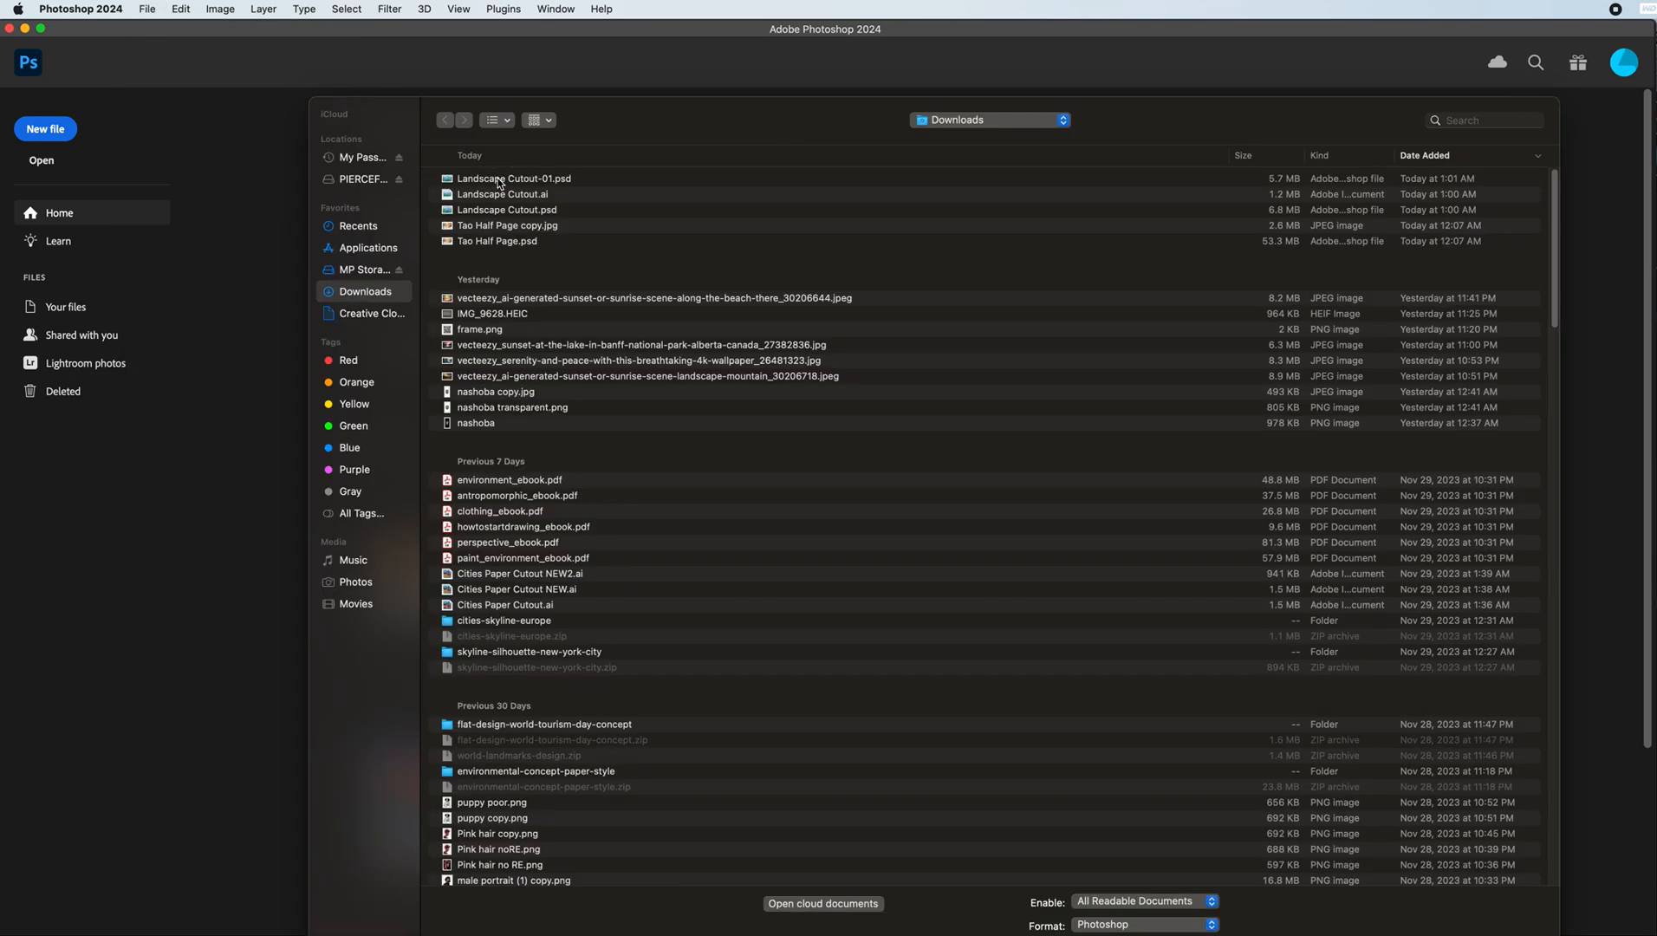
pyautogui.click(499, 181)
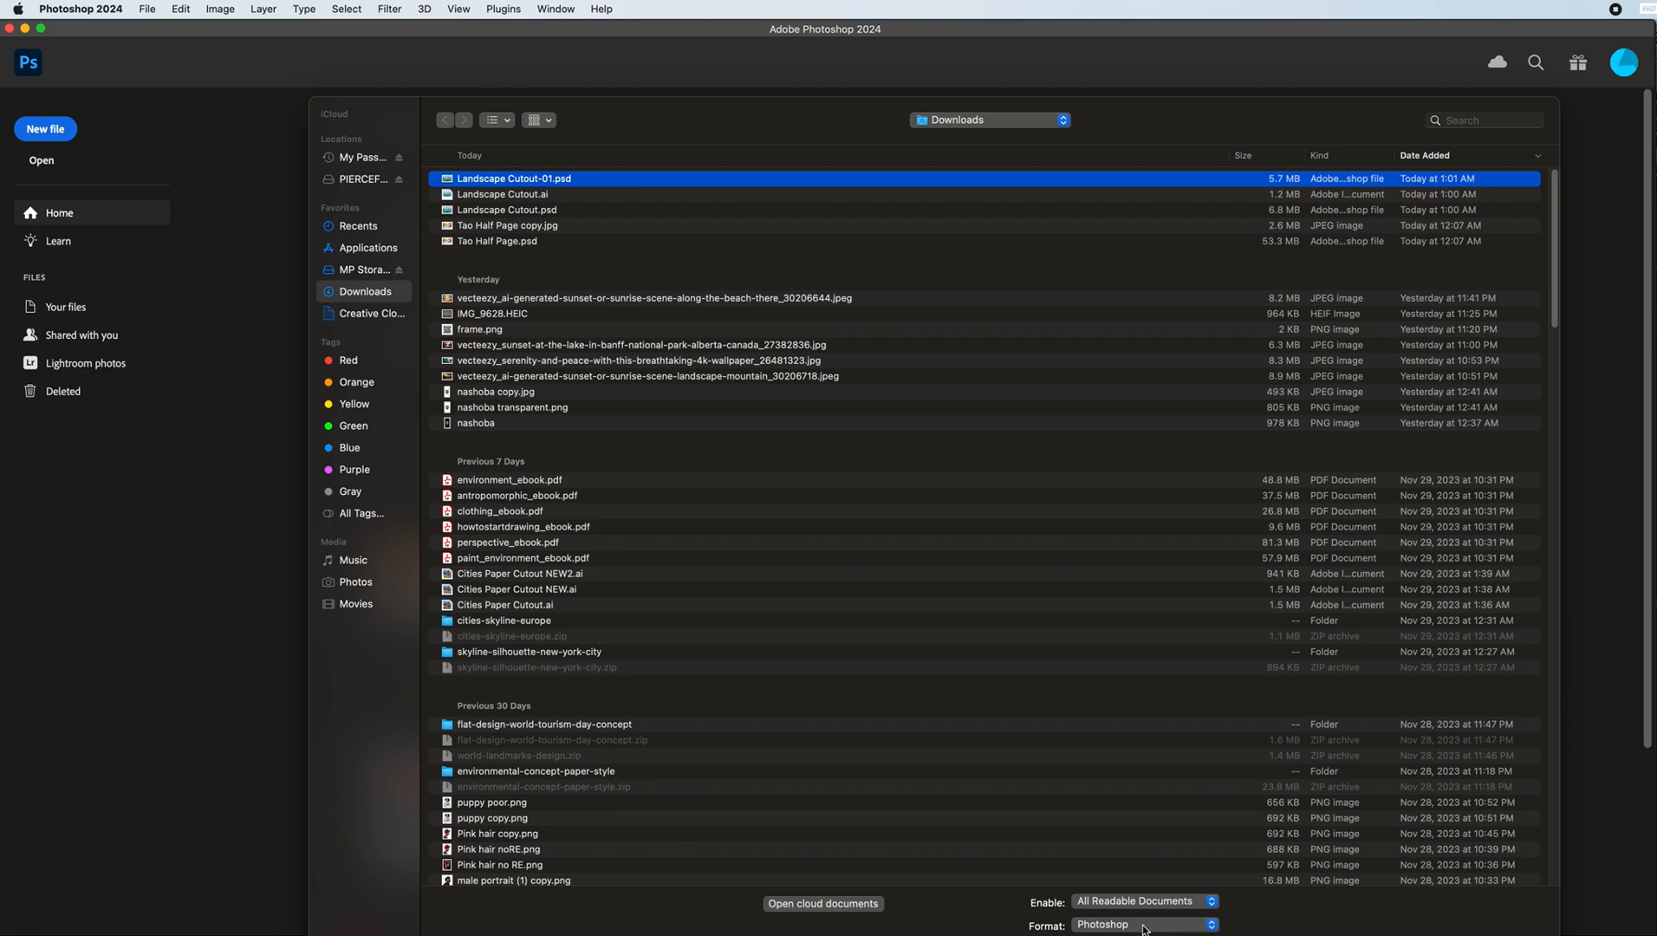
pyautogui.click(1518, 934)
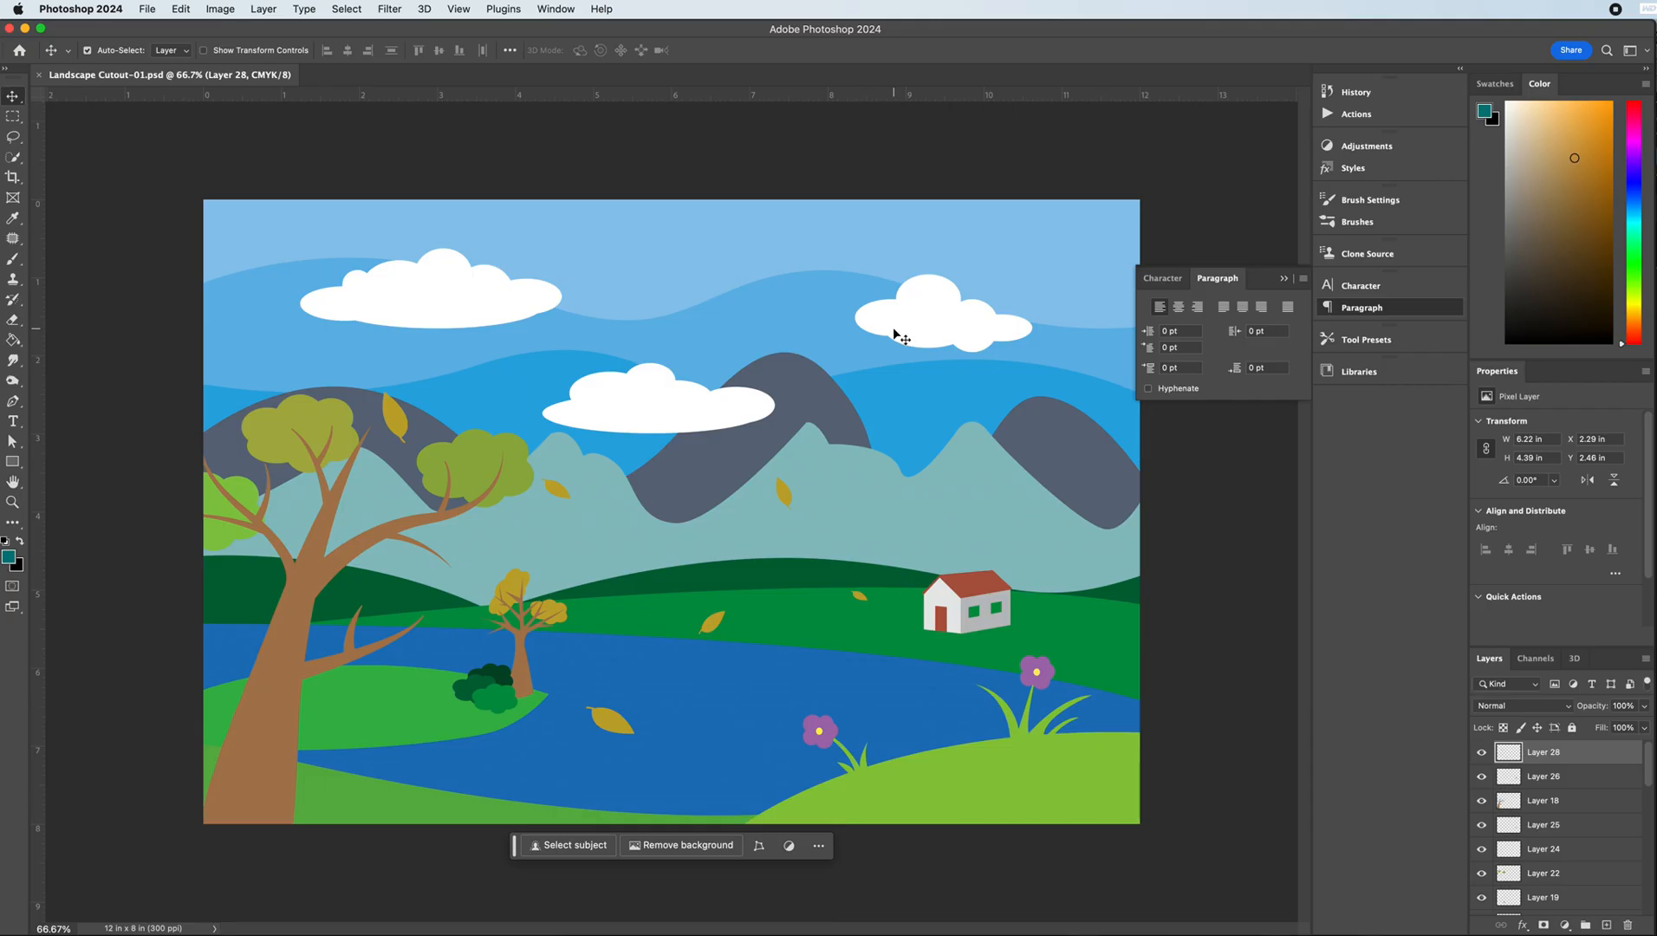
# - Move the <Path> layer out of the Layer 2 group, placing it directly above the group
pyautogui.scroll(-10, 1549, 804)
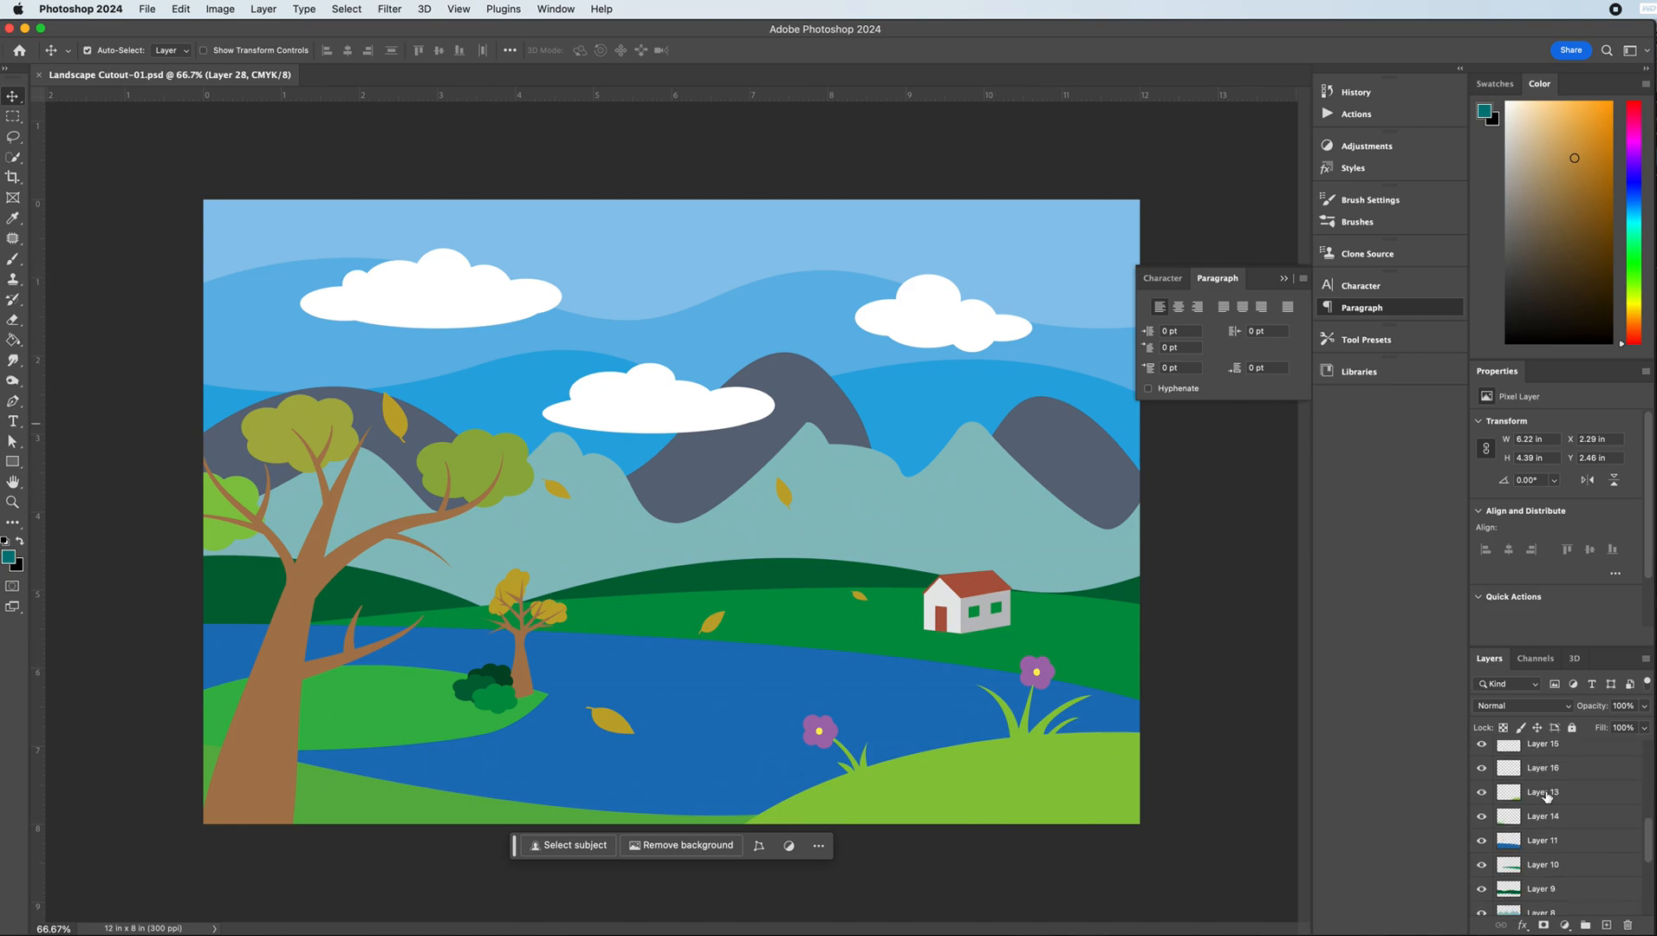
pyautogui.scroll(-2, 1549, 804)
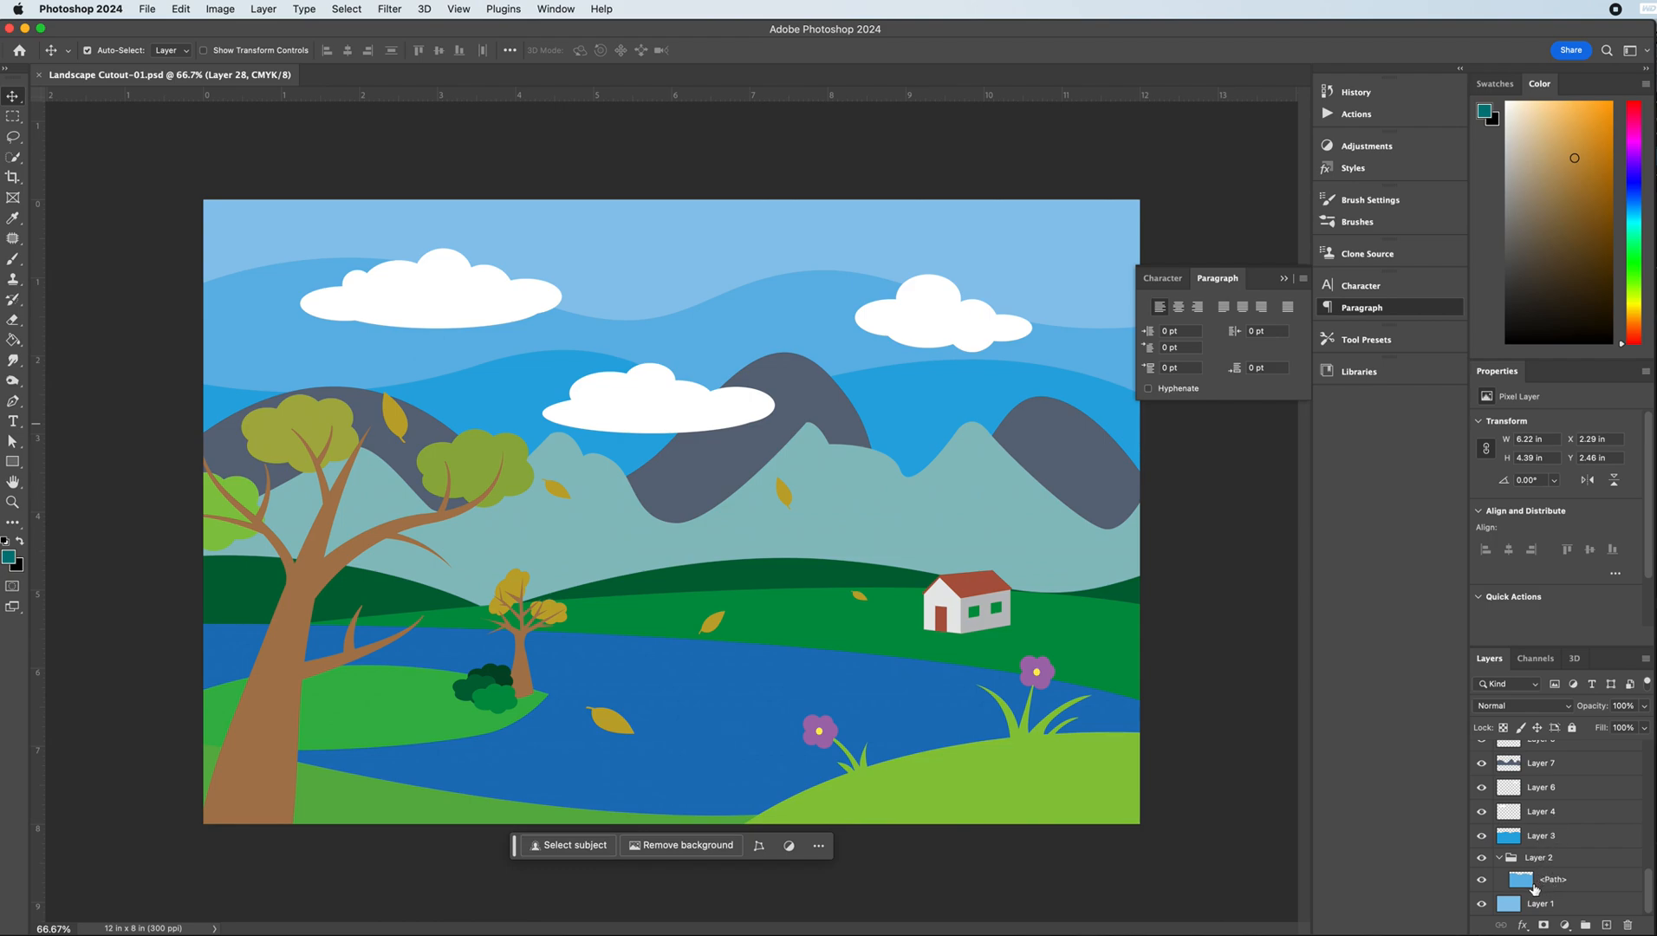
pyautogui.moveTo(1551, 879); pyautogui.dragTo(1555, 854)
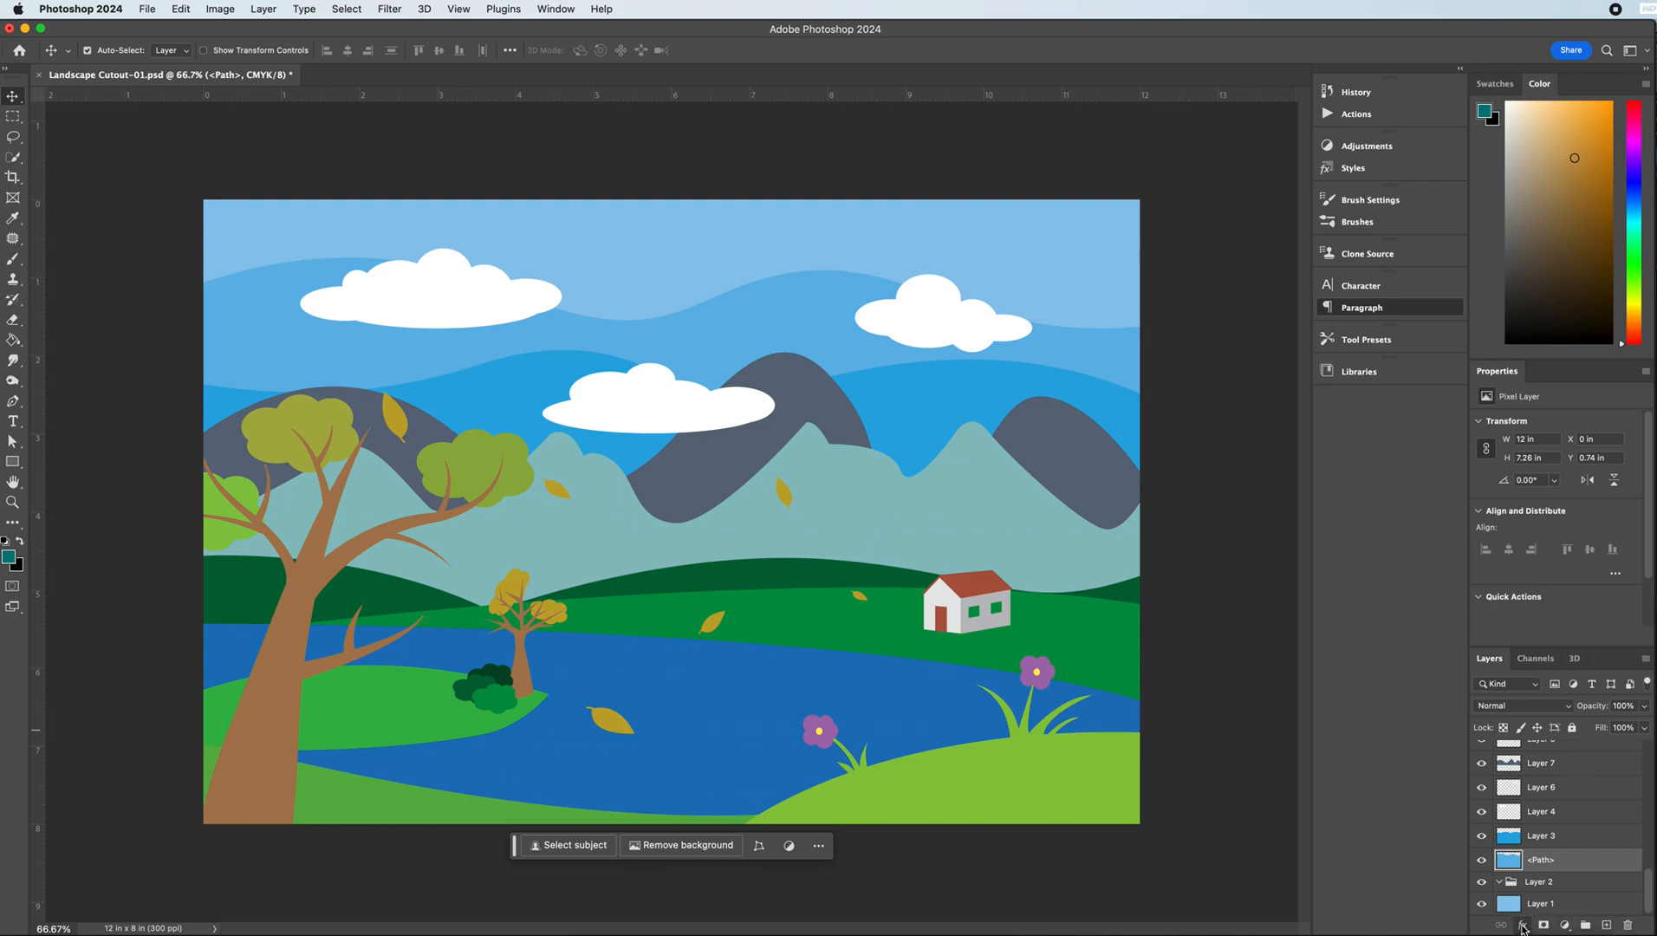
# - Add a Bevel & Emboss effect to the <Path> sky layer with a depth of 157% and a size of 8 px
pyautogui.doubleClick(1577, 864)
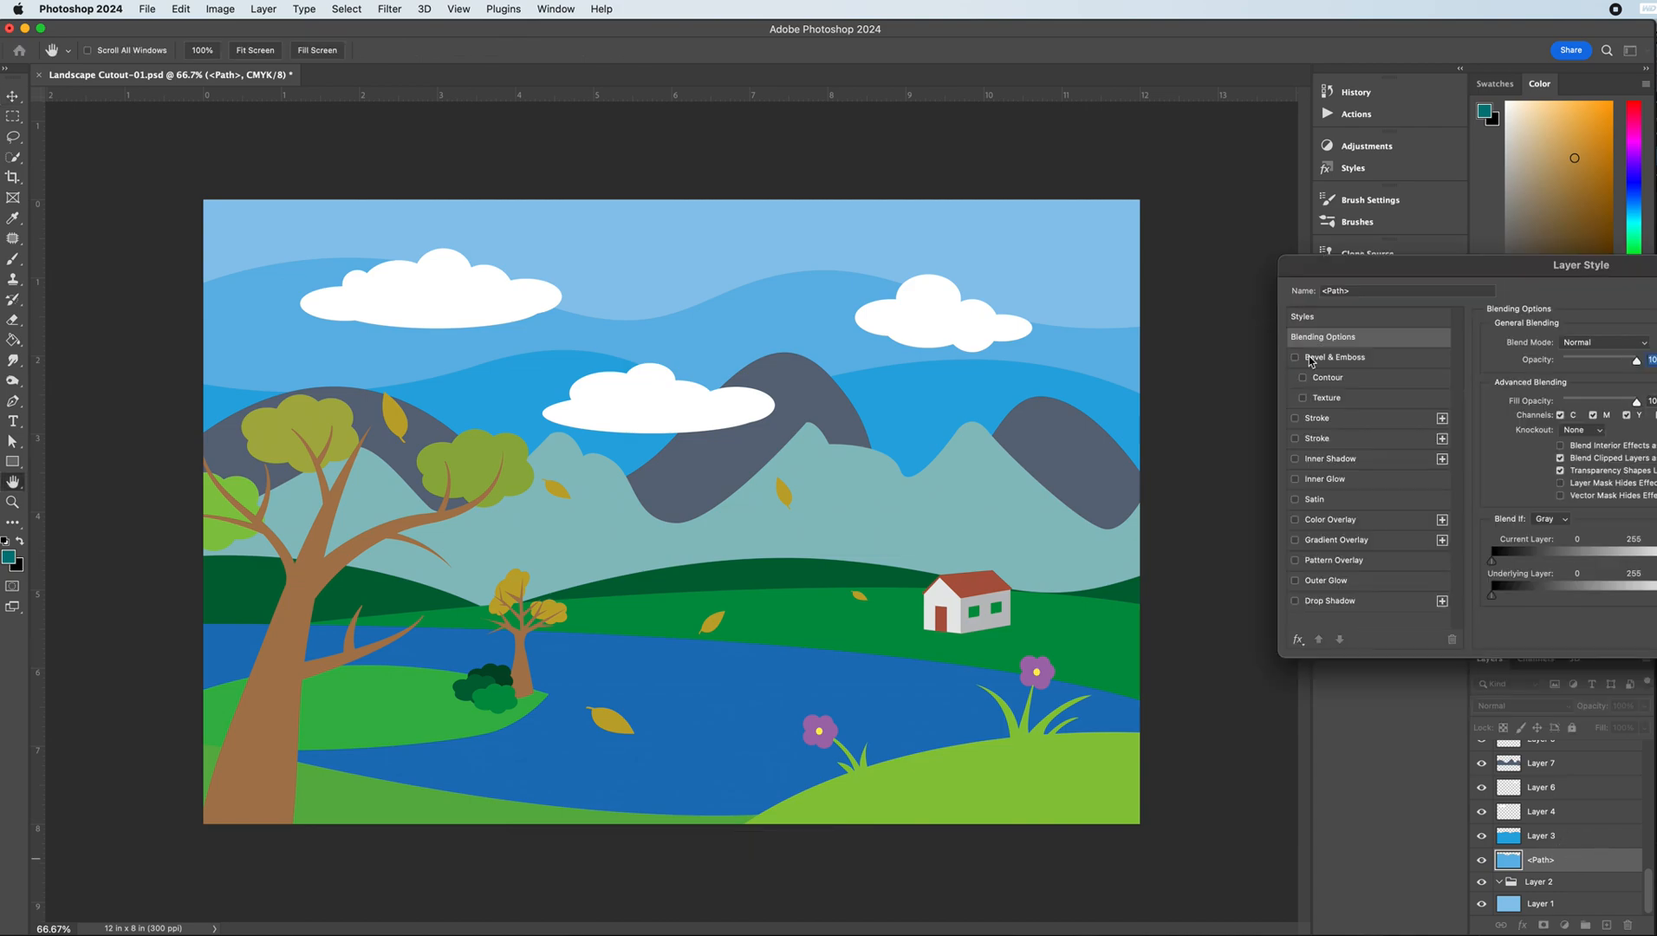
pyautogui.moveTo(1371, 262); pyautogui.dragTo(816, 362)
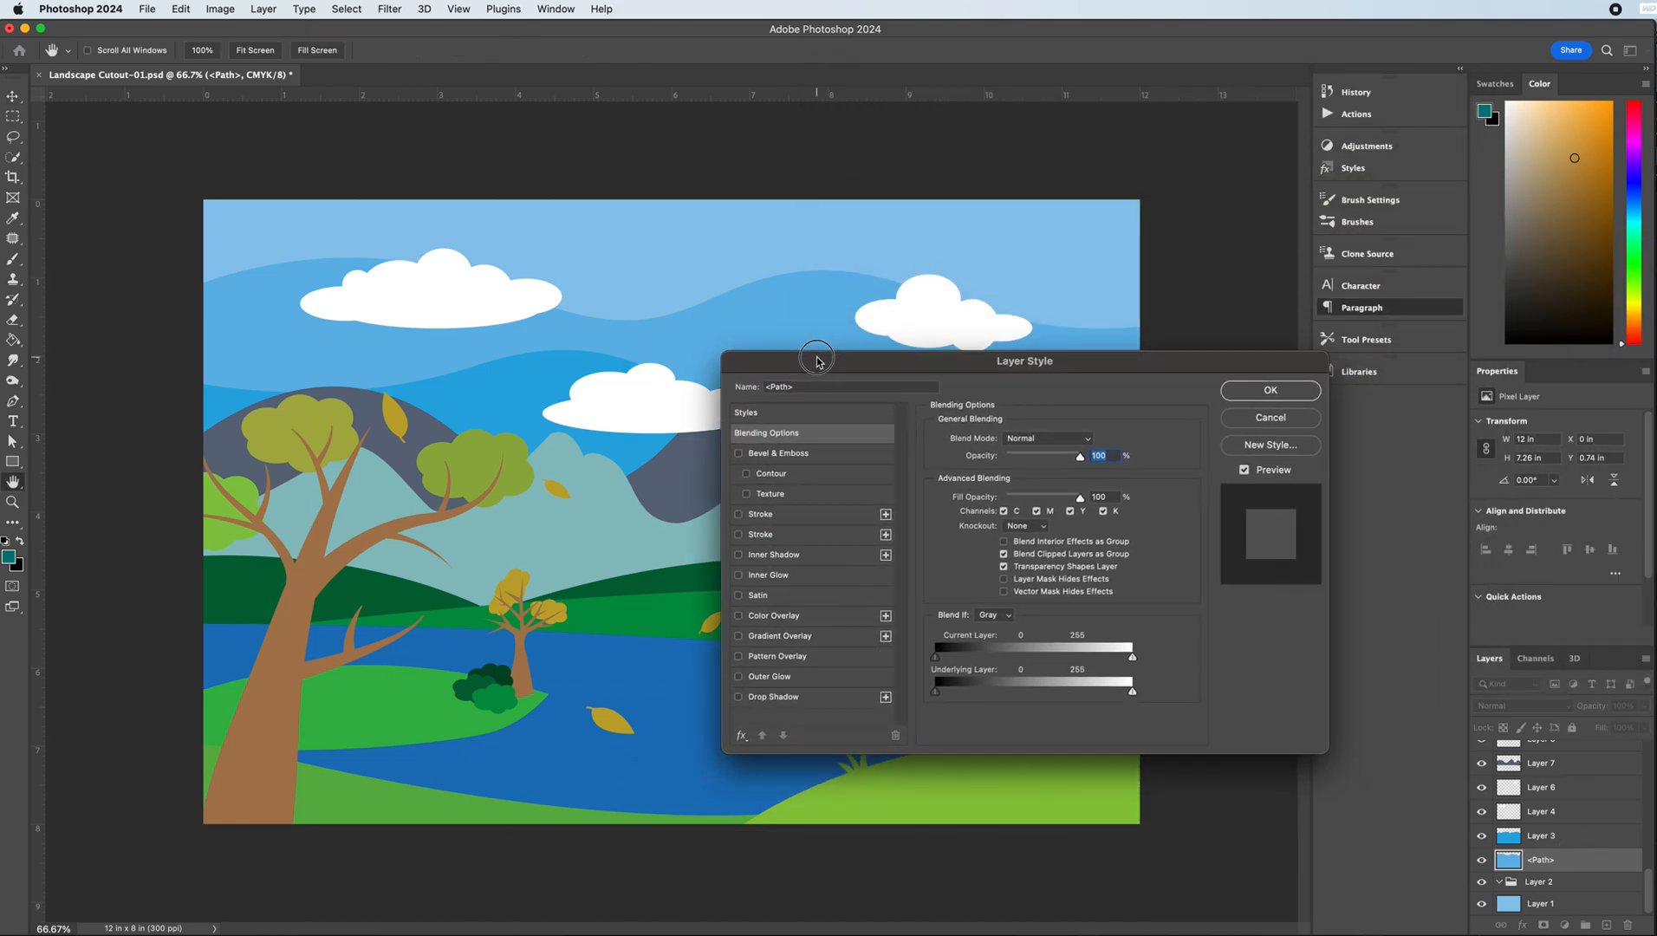
pyautogui.click(786, 461)
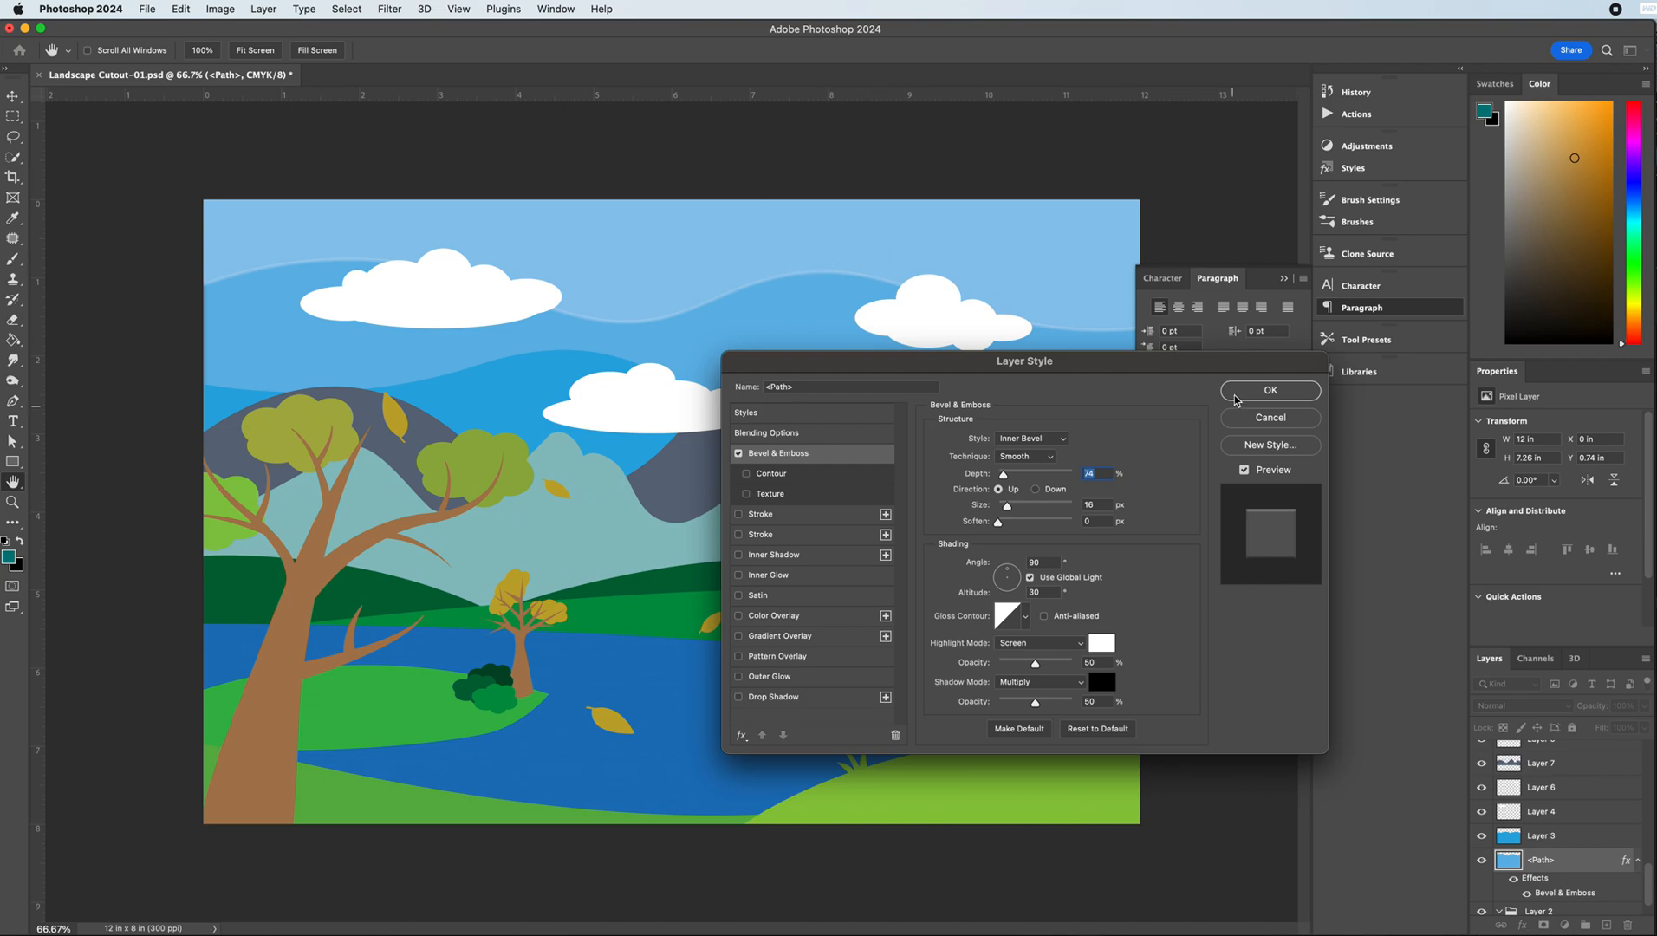
pyautogui.moveTo(1007, 479)
pyautogui.mouseDown()
pyautogui.moveTo(1004, 507)
pyautogui.moveTo(986, 507)
pyautogui.moveTo(1006, 512)
pyautogui.mouseUp()
pyautogui.moveTo(1010, 479)
pyautogui.mouseDown()
pyautogui.moveTo(1233, 474)
pyautogui.moveTo(1012, 476)
pyautogui.mouseUp()
# - Set the bevel's shading to an angle of 125°, an altitude of 42° and a highlight opacity of 100%
pyautogui.moveTo(1008, 575); pyautogui.dragTo(1002, 570)
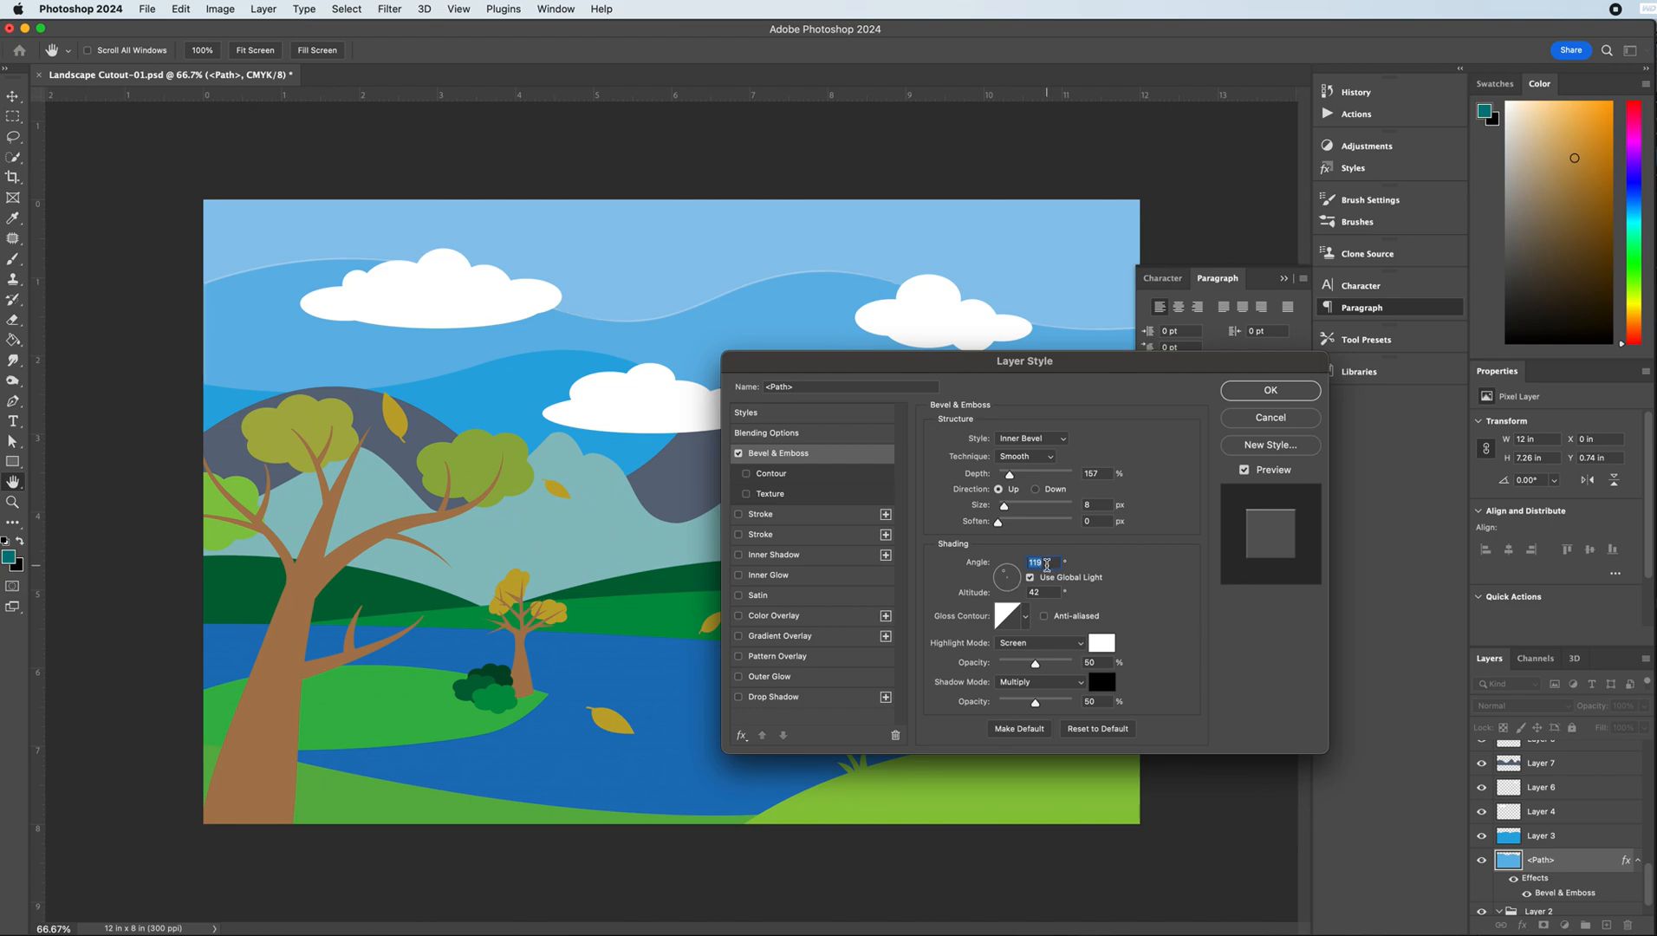
pyautogui.write('125')
pyautogui.click(1107, 561)
pyautogui.moveTo(1035, 662); pyautogui.dragTo(1079, 663)
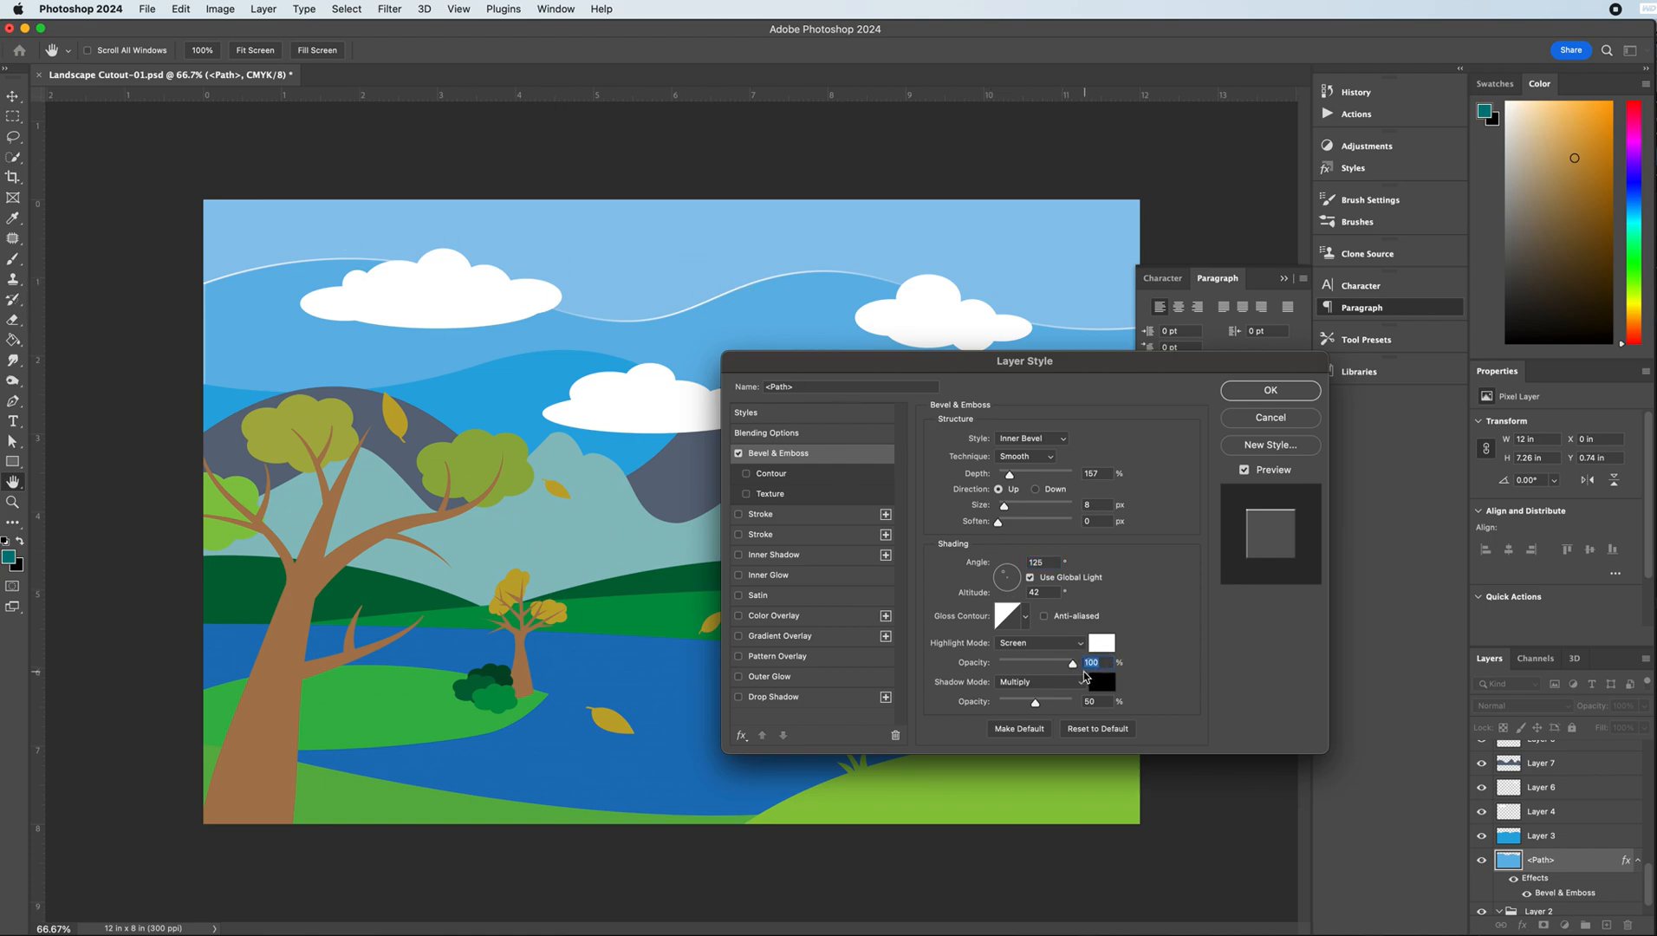
# - Set the highlight opacity of the <Path> layer's bevel to 52%, and move the Layer Style window clear of the artwork
pyautogui.moveTo(1073, 663); pyautogui.dragTo(1035, 666)
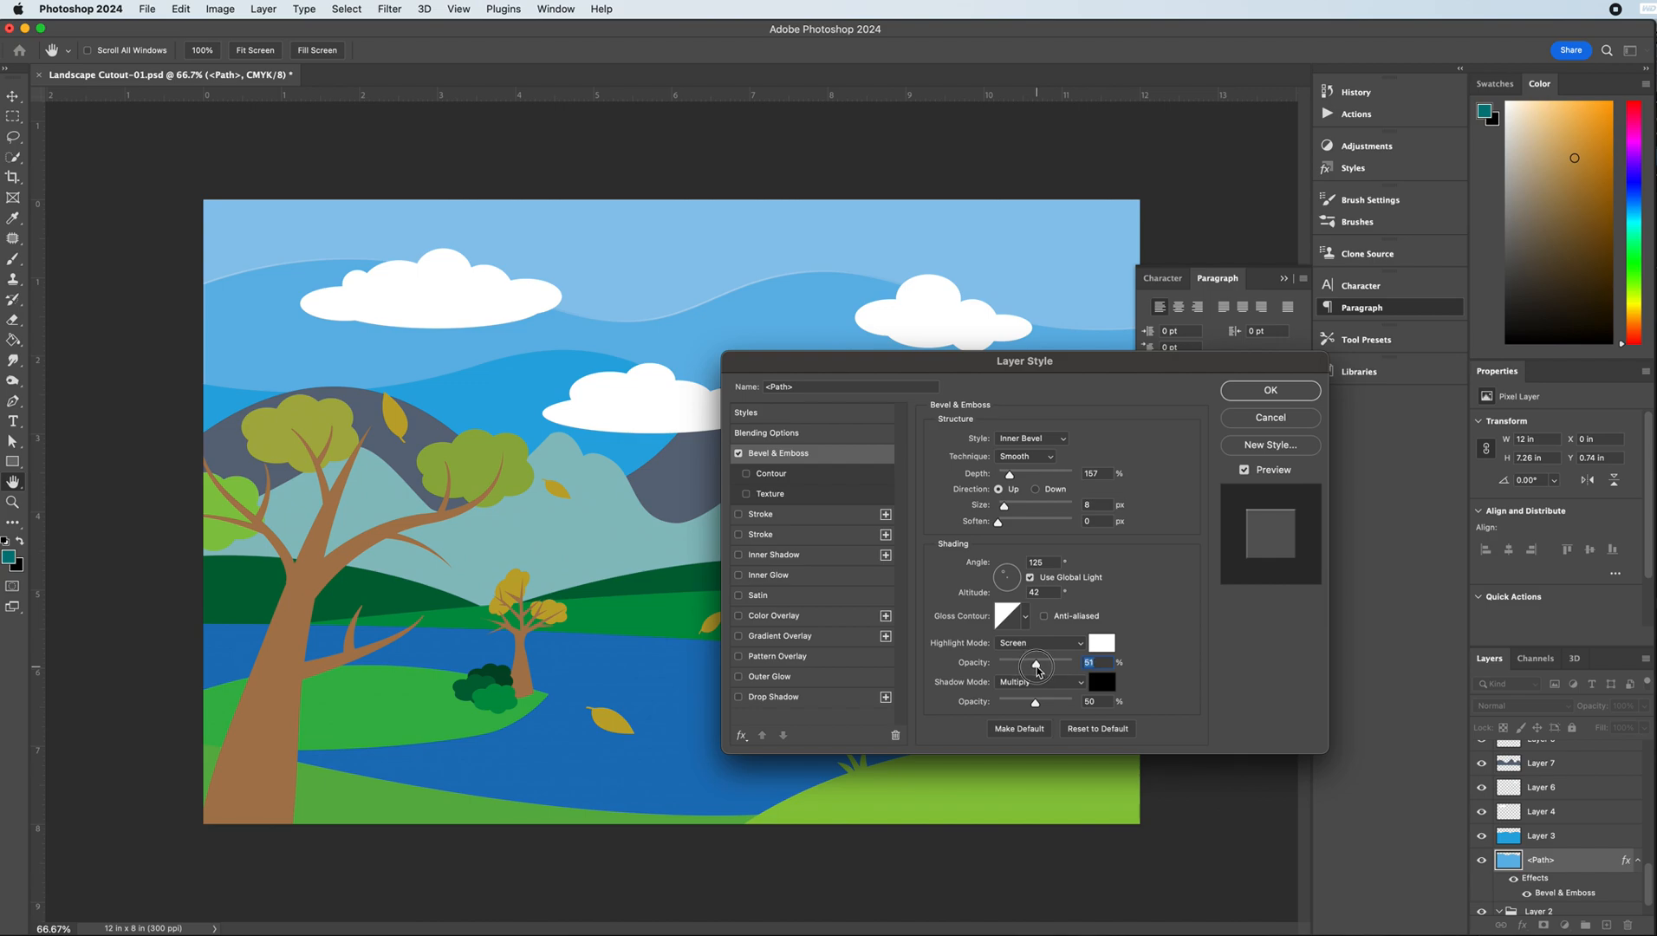
pyautogui.moveTo(1035, 666)
pyautogui.mouseDown()
pyautogui.moveTo(1052, 667)
pyautogui.moveTo(1038, 669)
pyautogui.mouseUp()
pyautogui.moveTo(834, 365); pyautogui.dragTo(1090, 481)
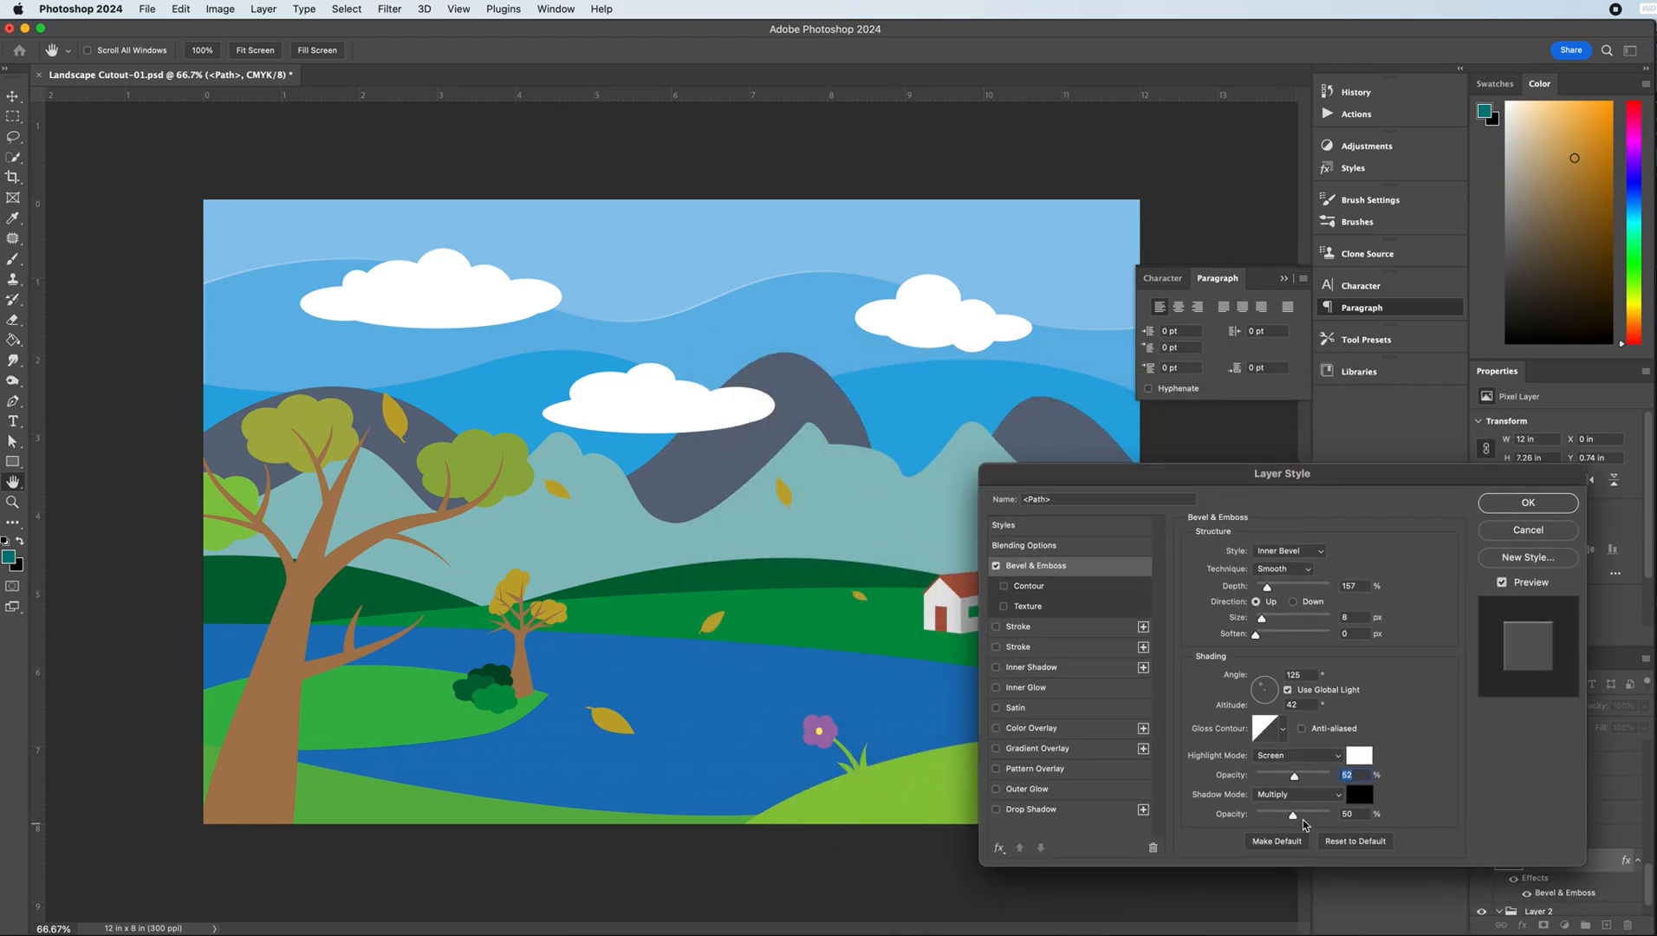
pyautogui.moveTo(1257, 474); pyautogui.dragTo(1115, 461)
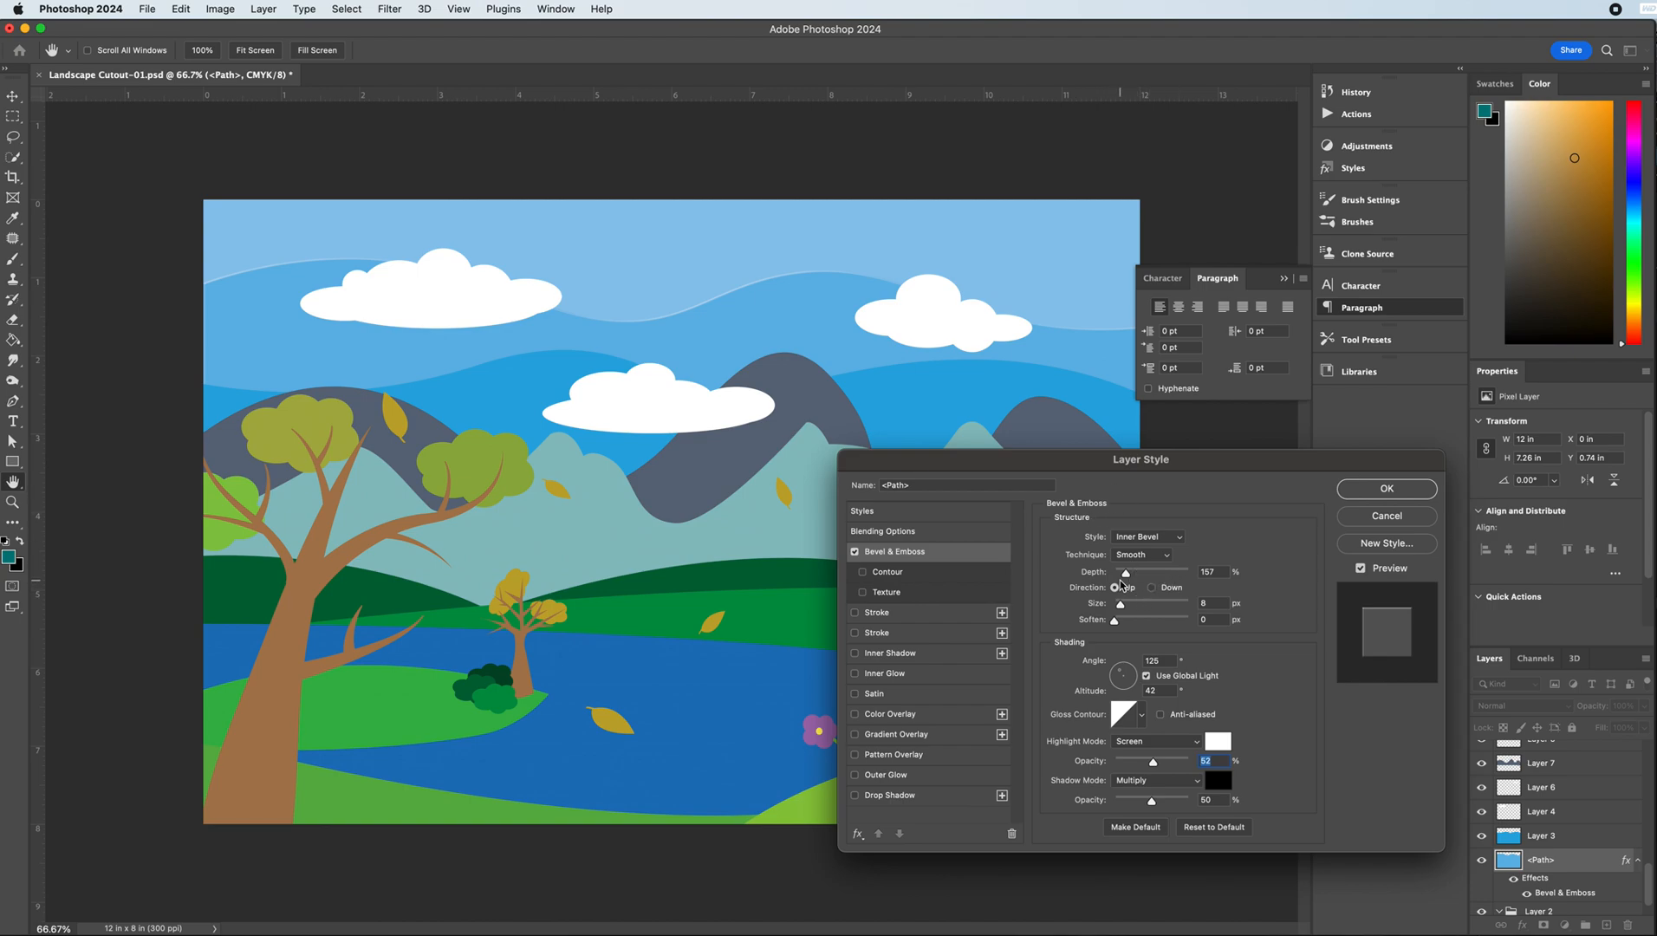
# - Set the bevel's depth to 74% and its size to 9 px, with soften at 0 px
pyautogui.moveTo(1126, 577); pyautogui.dragTo(1171, 574)
pyautogui.moveTo(1174, 576); pyautogui.dragTo(1124, 574)
pyautogui.moveTo(1125, 577); pyautogui.dragTo(1122, 579)
pyautogui.moveTo(1120, 604); pyautogui.dragTo(1145, 606)
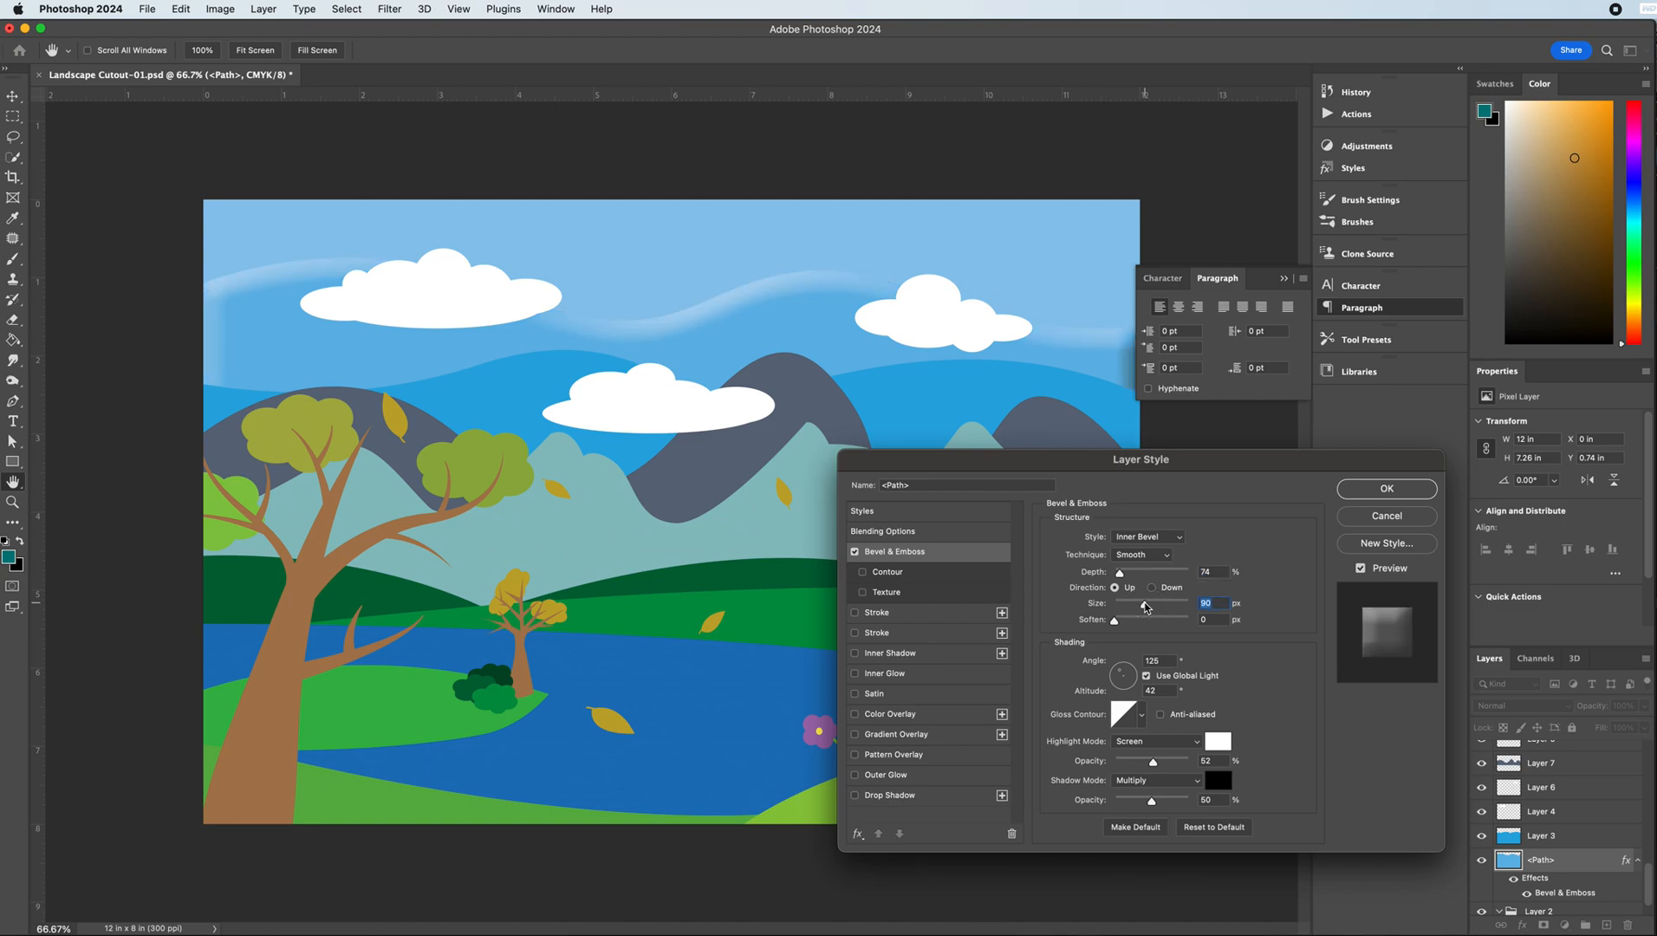
pyautogui.moveTo(1145, 605); pyautogui.dragTo(1122, 609)
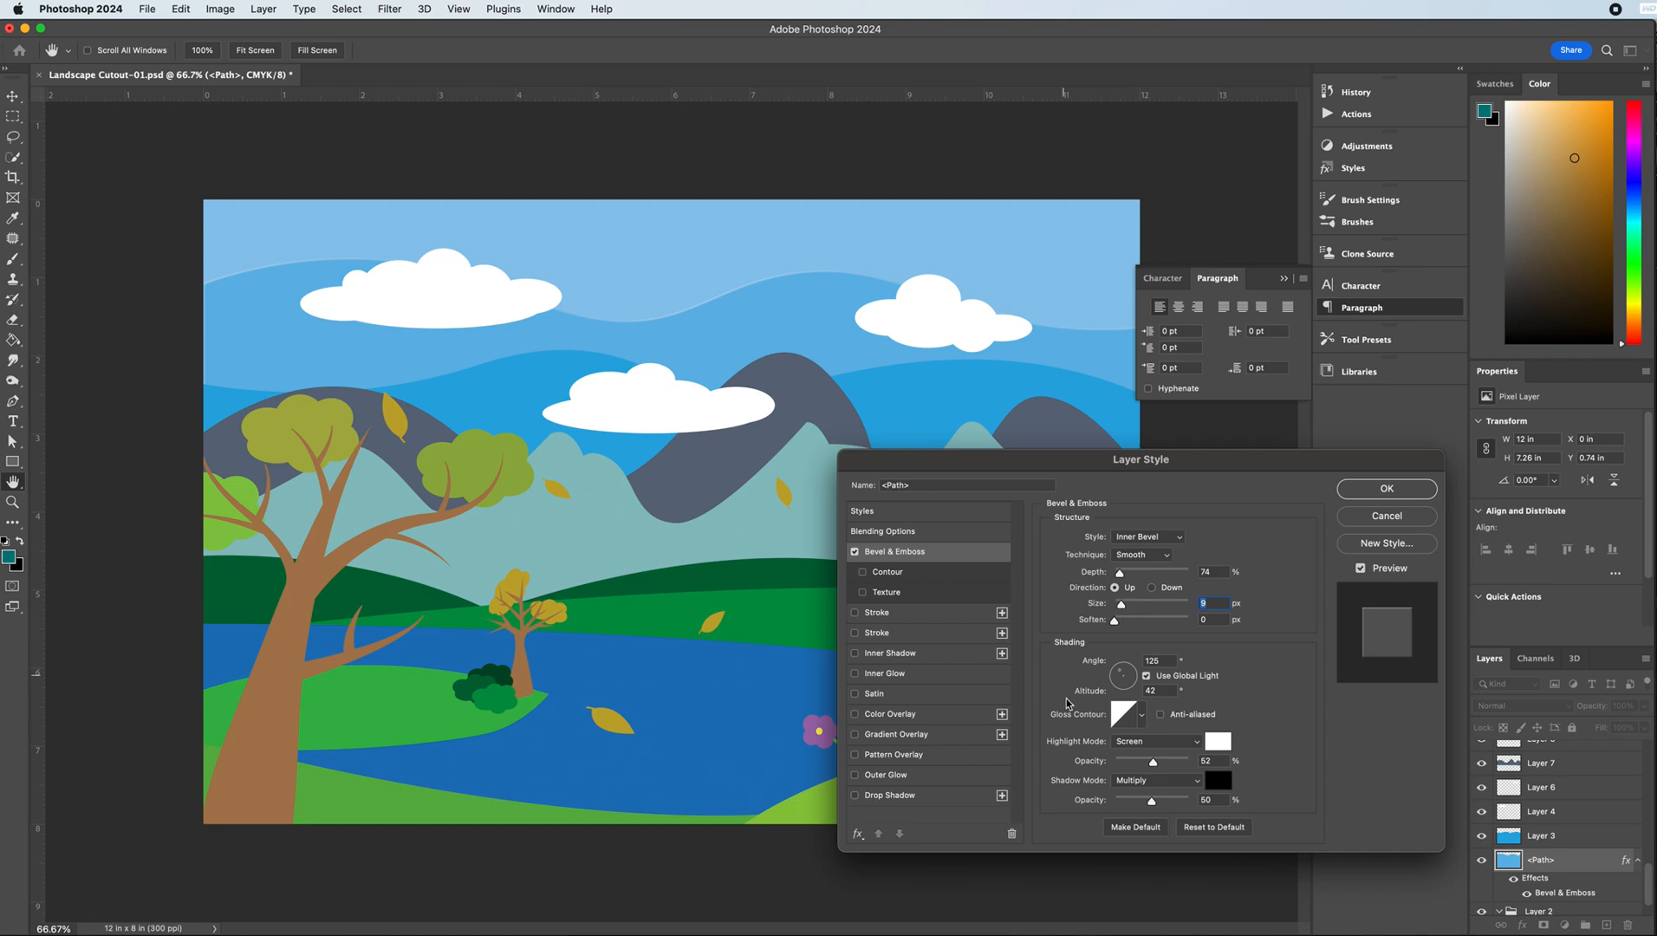
pyautogui.moveTo(1115, 620); pyautogui.dragTo(1051, 621)
# - Add a Drop Shadow effect to the <Path> layer and set its color to black
pyautogui.click(902, 795)
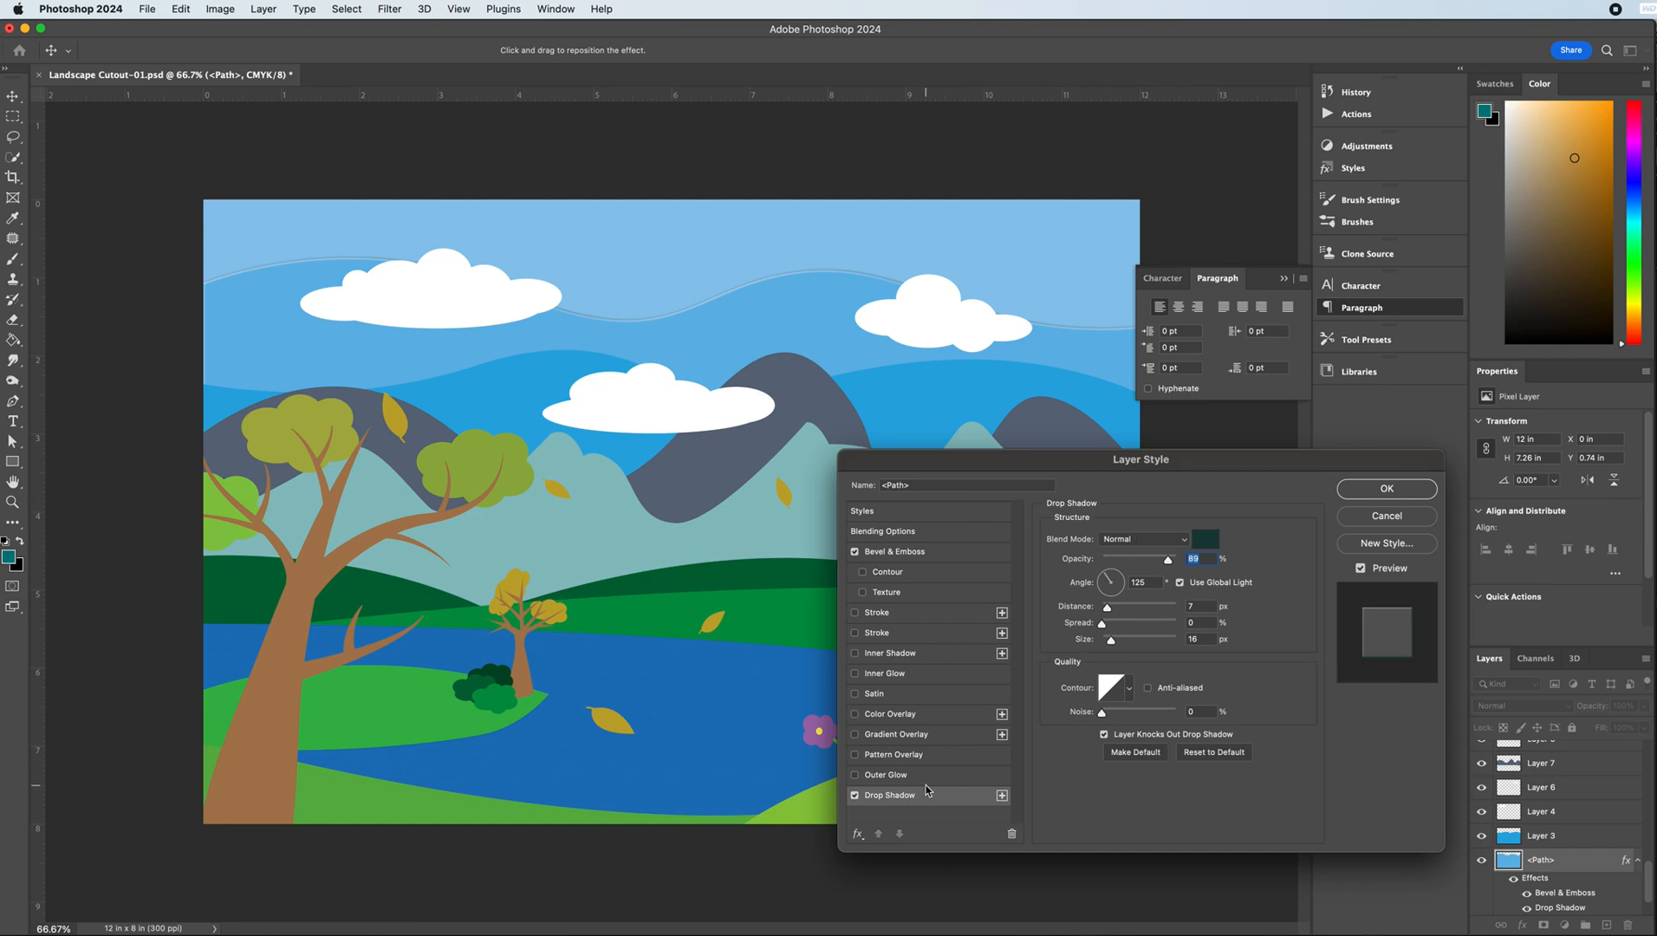
pyautogui.click(1205, 539)
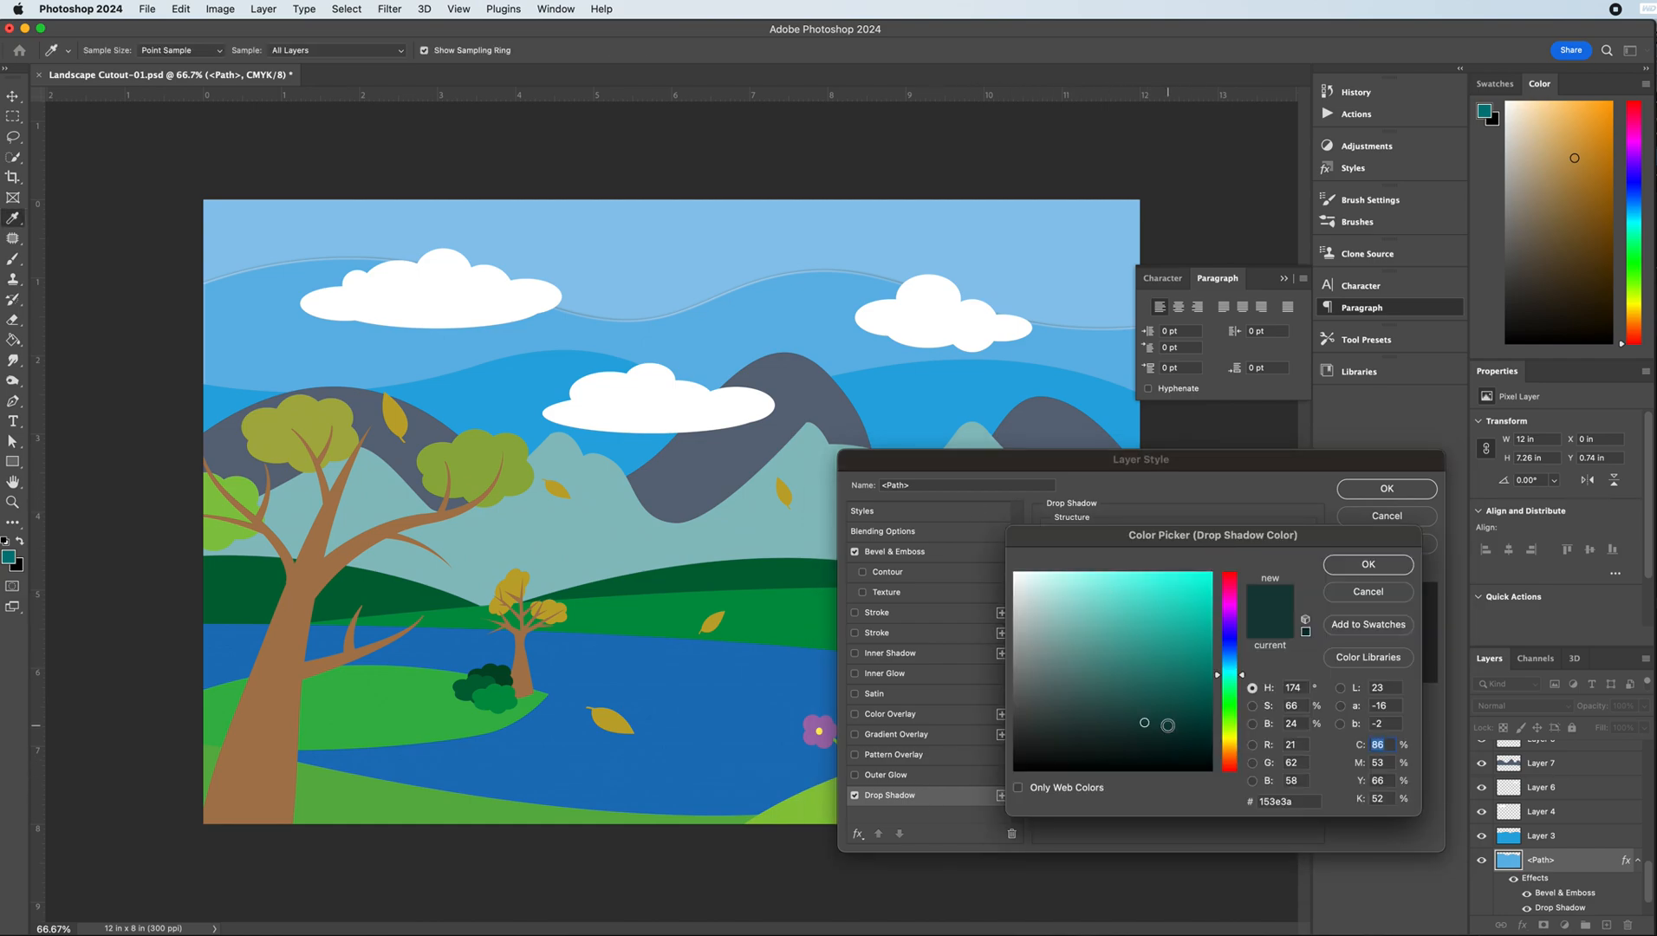
pyautogui.moveTo(1167, 725); pyautogui.dragTo(1237, 790)
pyautogui.click(1367, 566)
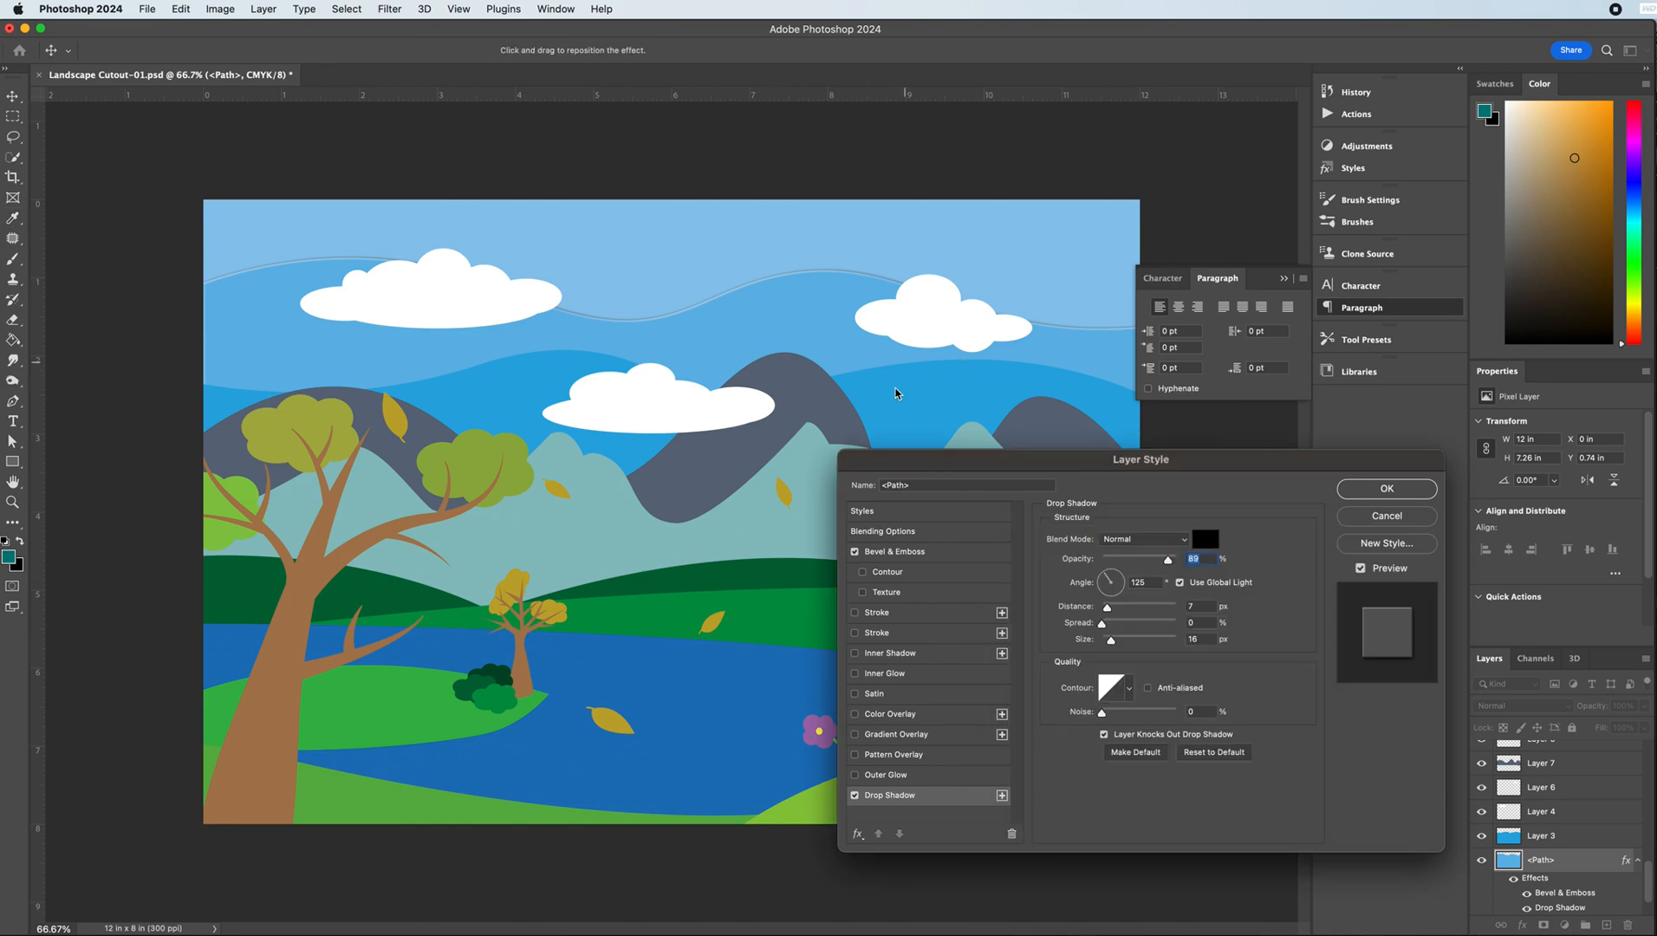
# - Try Linear Burn and Color Burn on the drop shadow, and set its blend mode to Multiply
pyautogui.click(1129, 541)
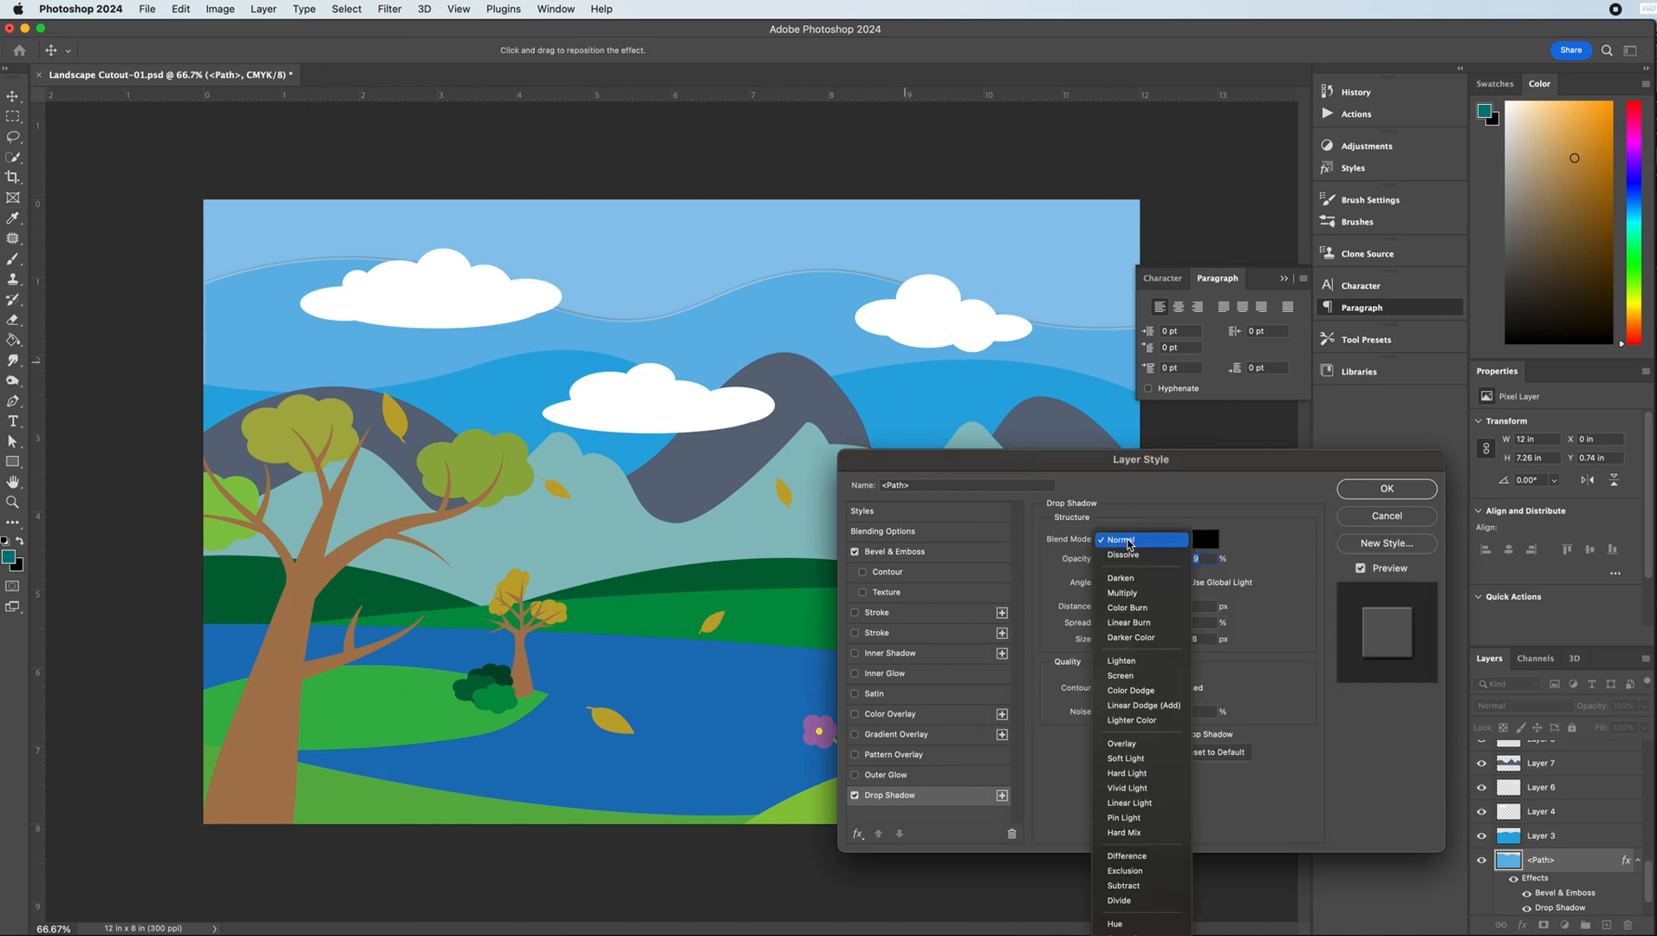
pyautogui.click(1126, 624)
pyautogui.click(1132, 543)
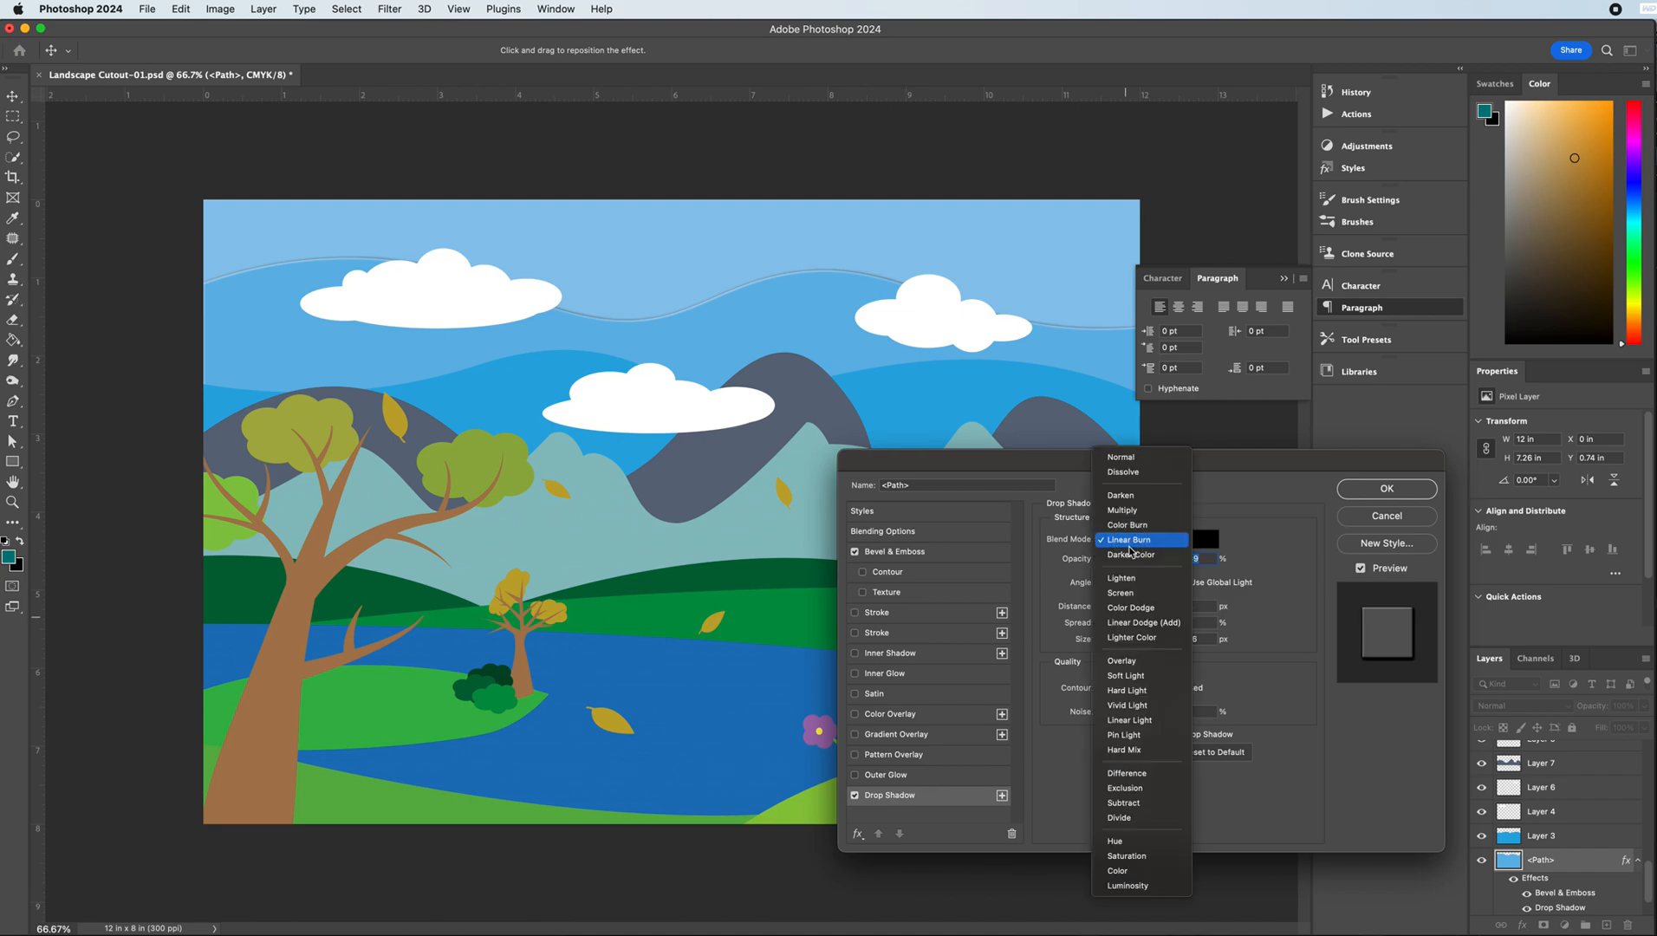
pyautogui.click(1126, 527)
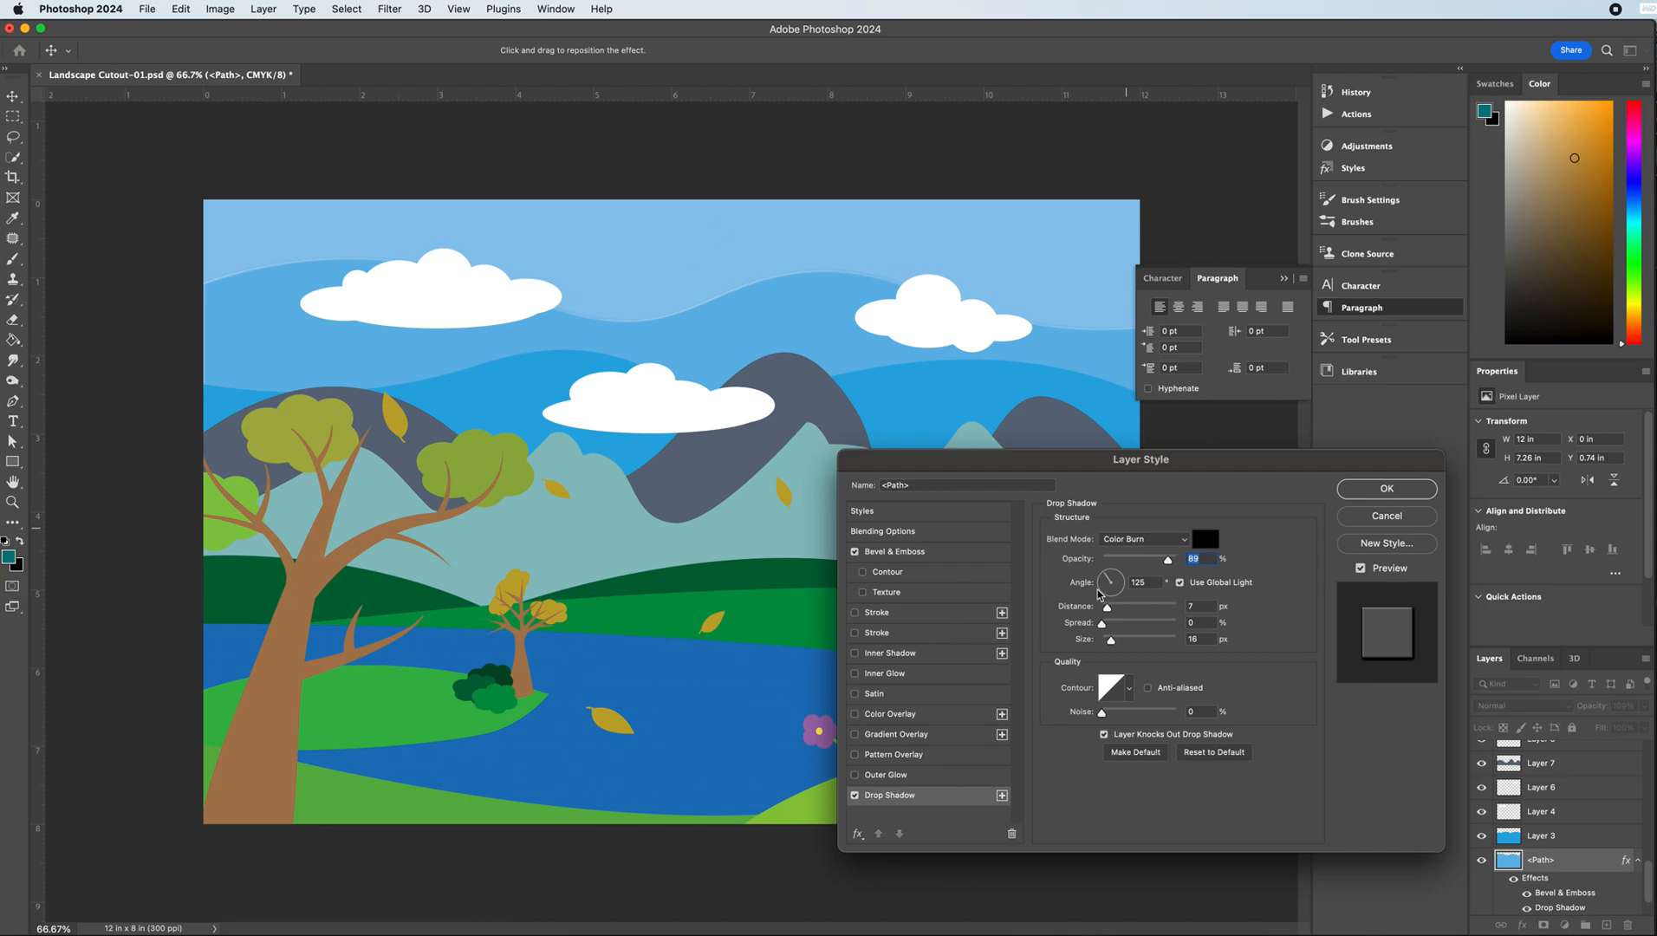
pyautogui.moveTo(1107, 607); pyautogui.dragTo(1115, 611)
pyautogui.moveTo(1102, 625)
pyautogui.mouseDown()
pyautogui.moveTo(1130, 643)
pyautogui.moveTo(1132, 610)
pyautogui.moveTo(1105, 610)
pyautogui.mouseUp()
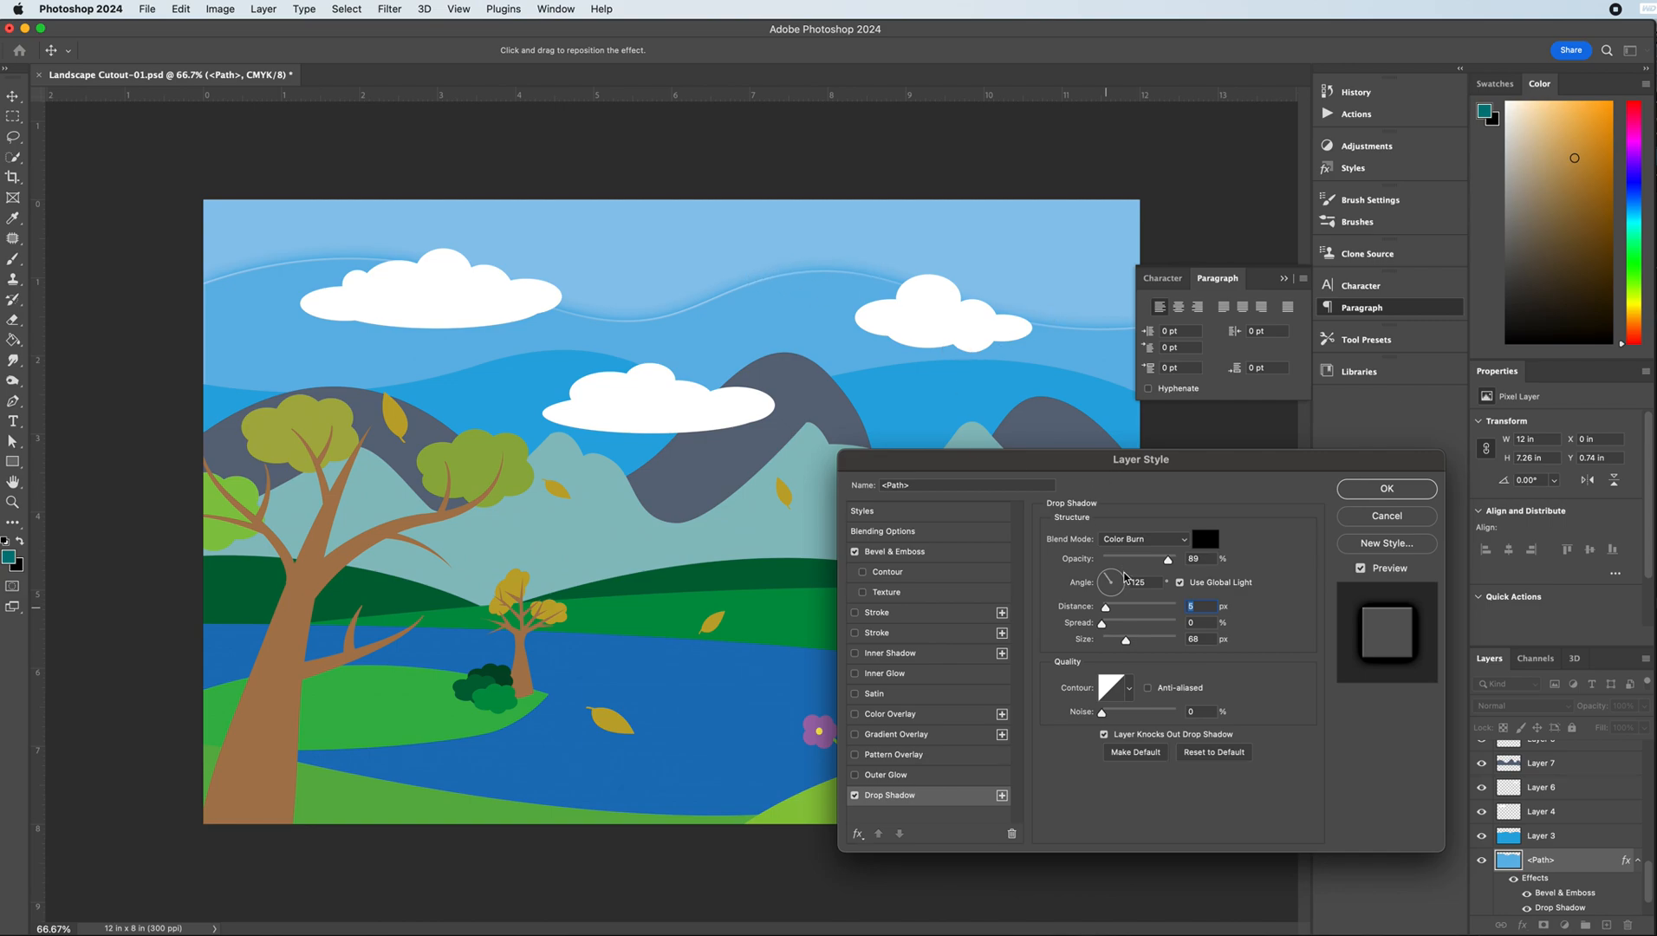
pyautogui.click(1141, 539)
pyautogui.click(1129, 527)
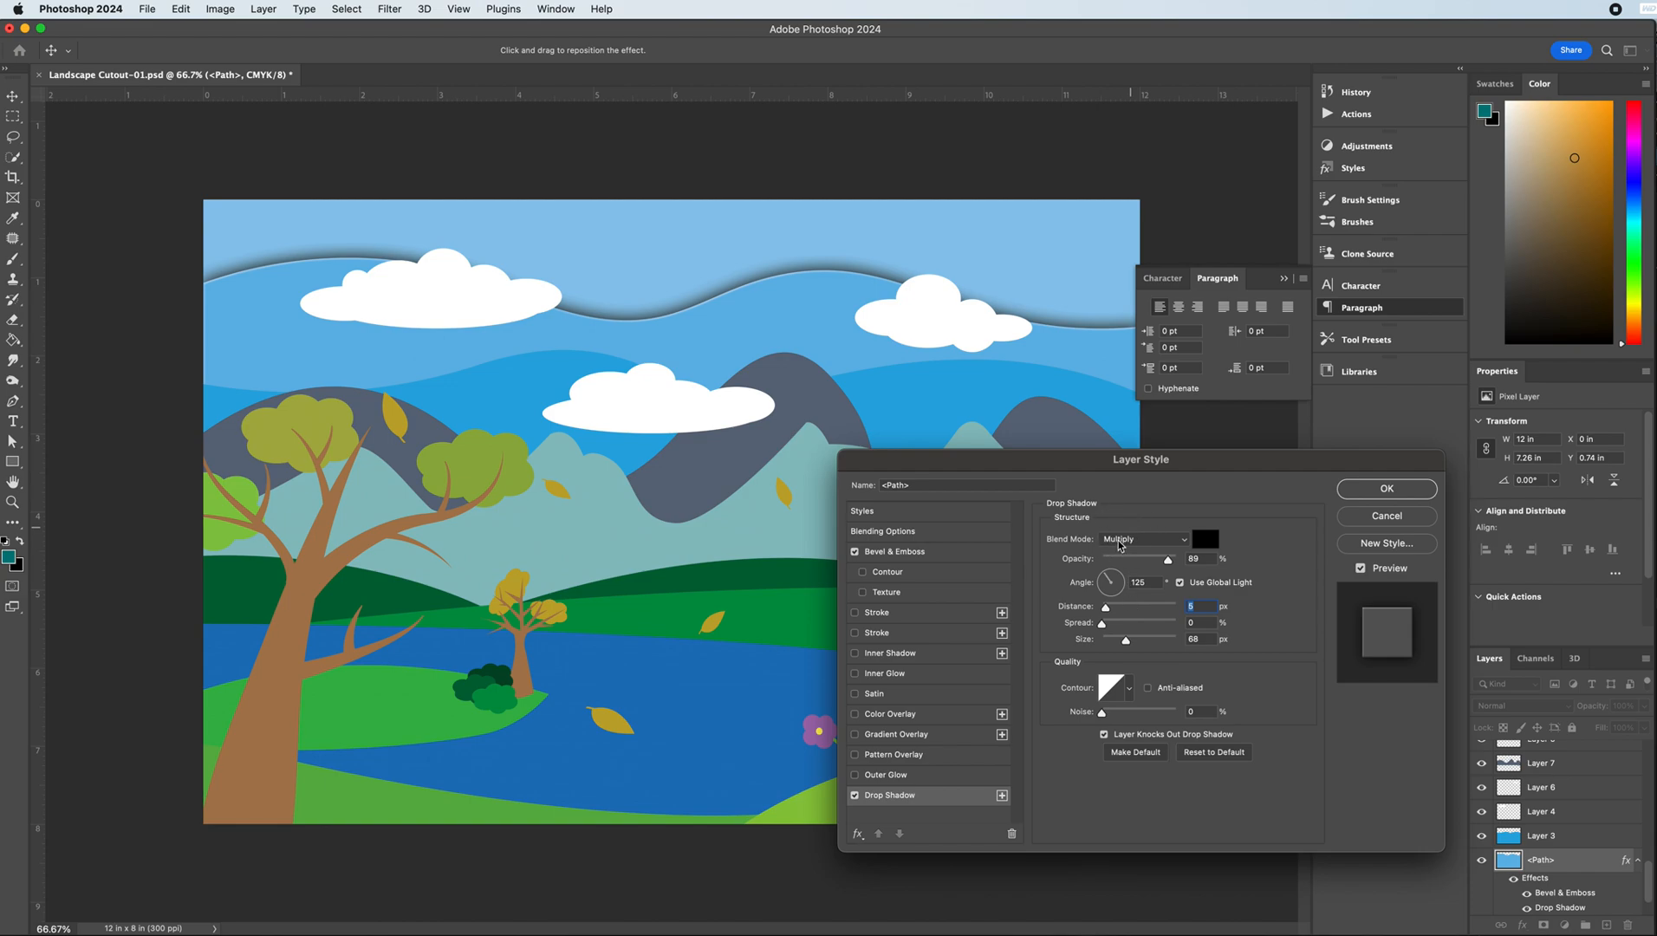
# - Set the drop shadow's distance to 28 px and its size to 54 px
pyautogui.moveTo(1106, 607); pyautogui.dragTo(1124, 612)
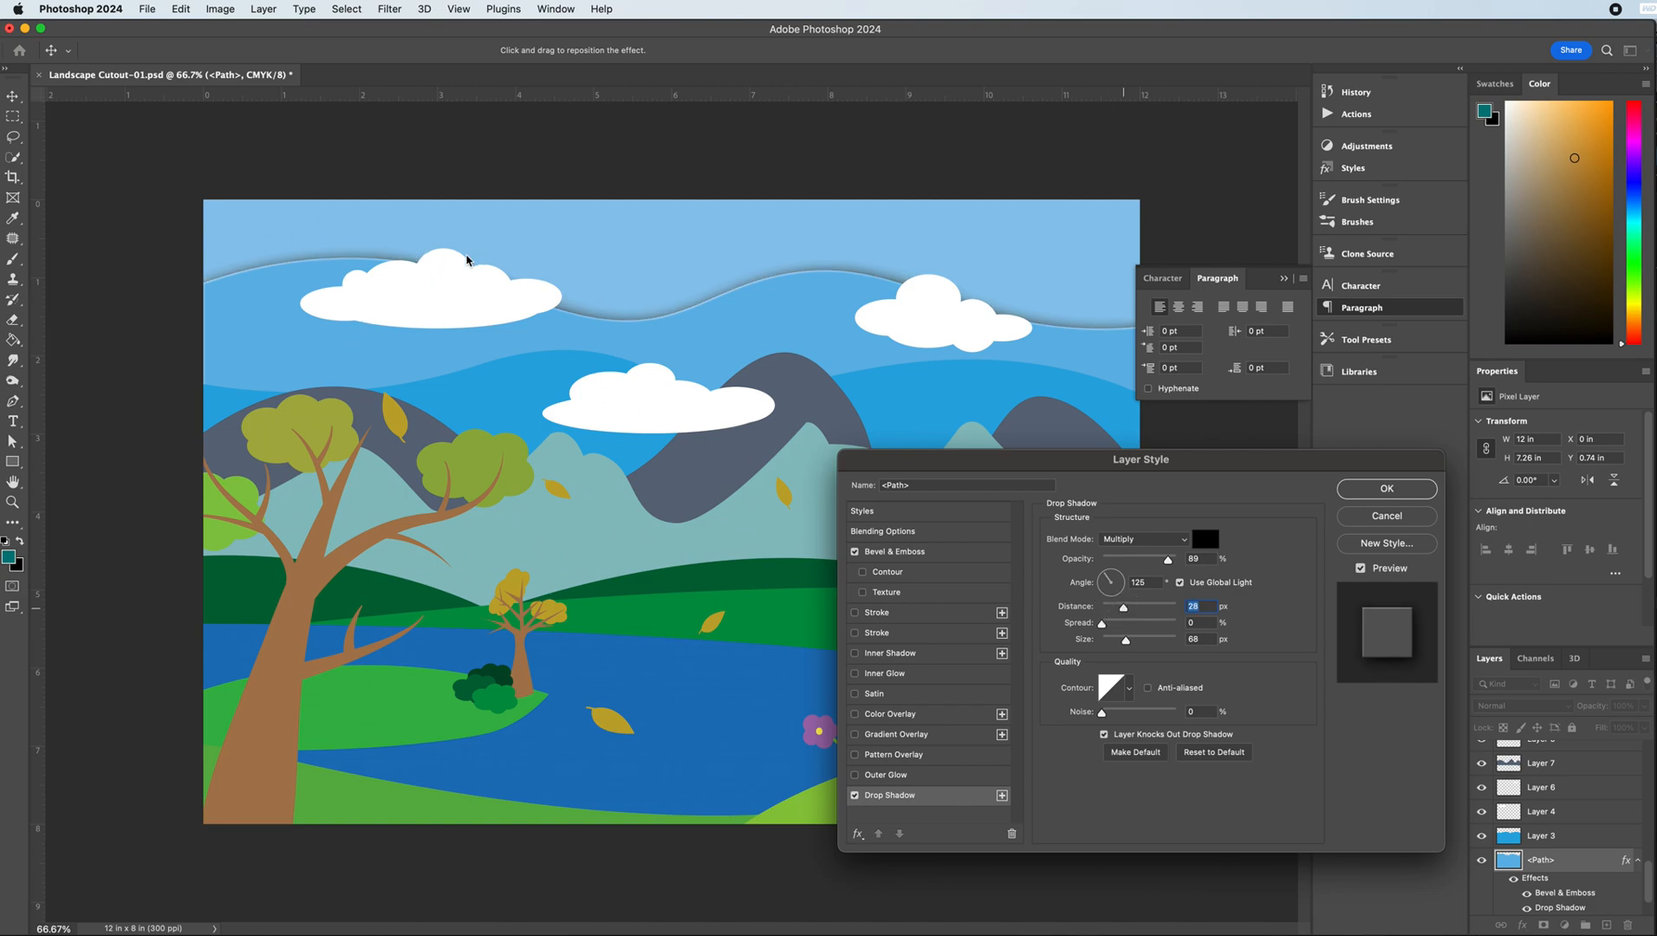
pyautogui.moveTo(1127, 641); pyautogui.dragTo(1122, 643)
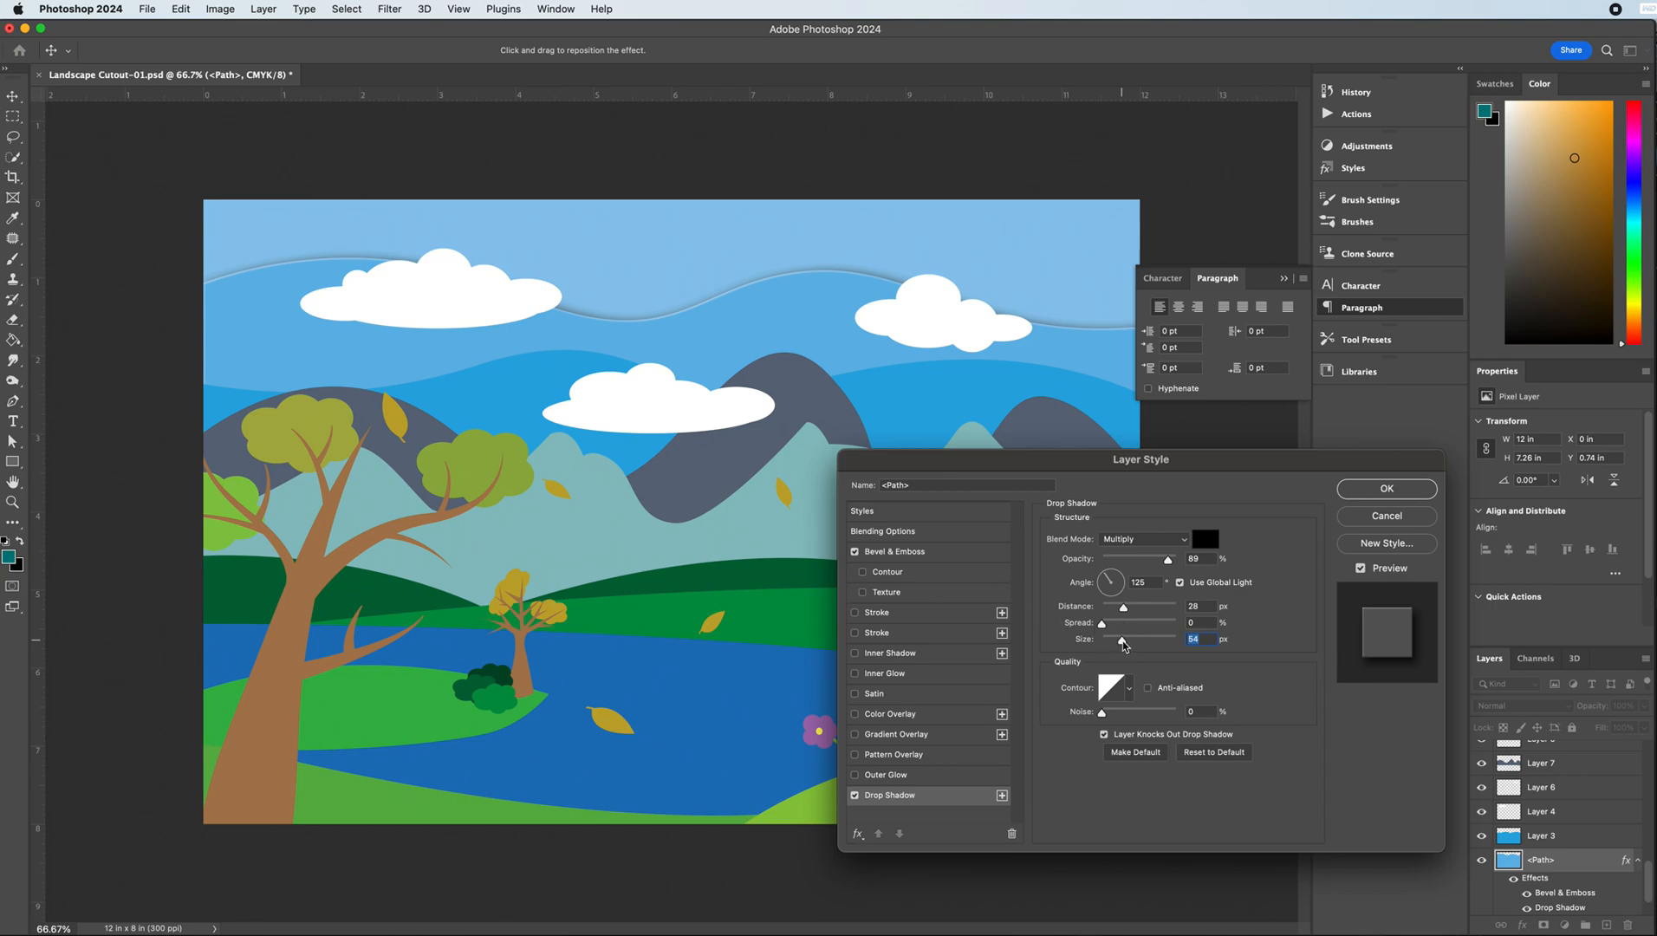
pyautogui.moveTo(1104, 466); pyautogui.dragTo(1091, 445)
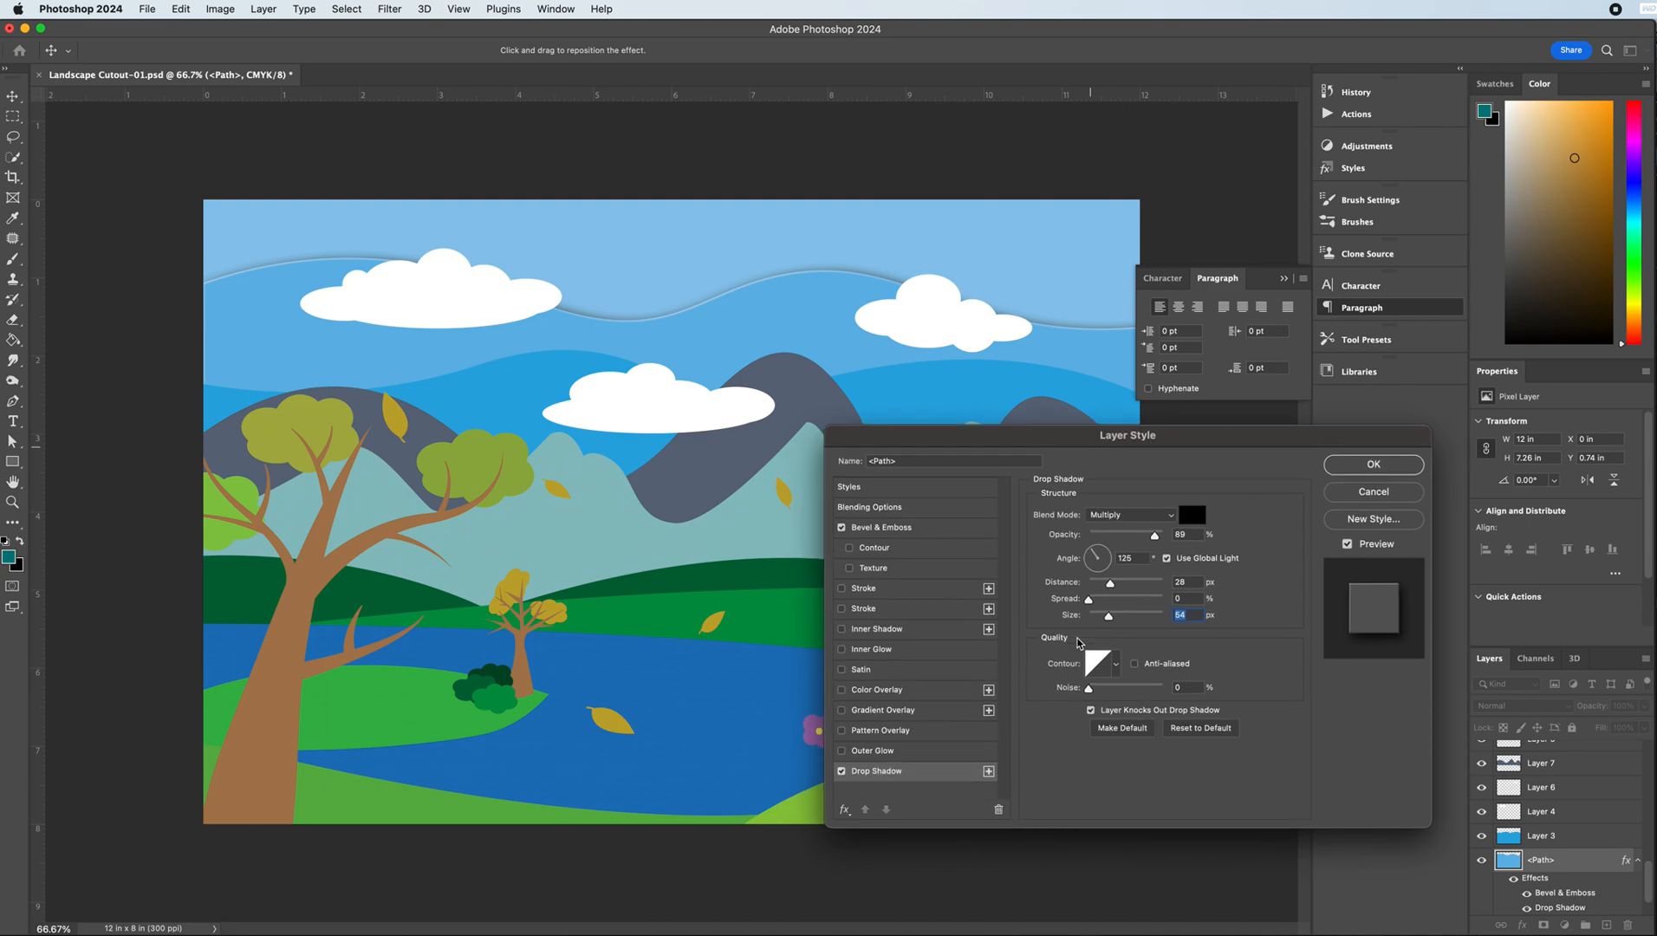
pyautogui.moveTo(949, 437); pyautogui.dragTo(986, 422)
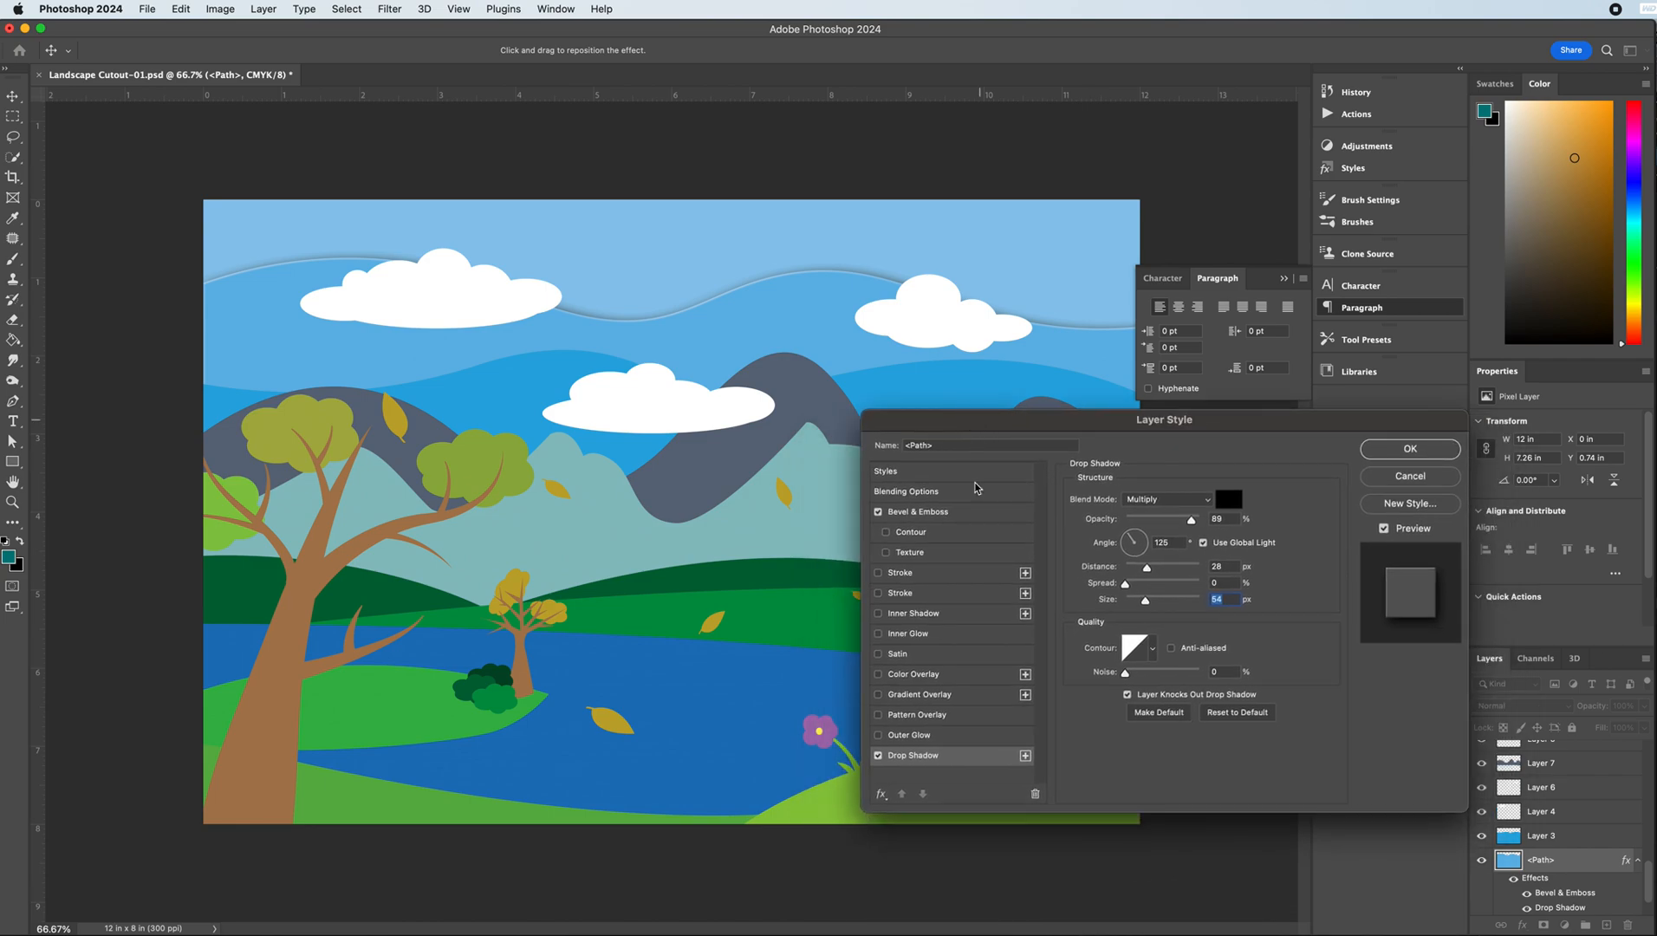
# - Add a second drop shadow with 40% opacity, 13 px distance and 84 px size, and apply the <Path> layer's style
pyautogui.click(1025, 756)
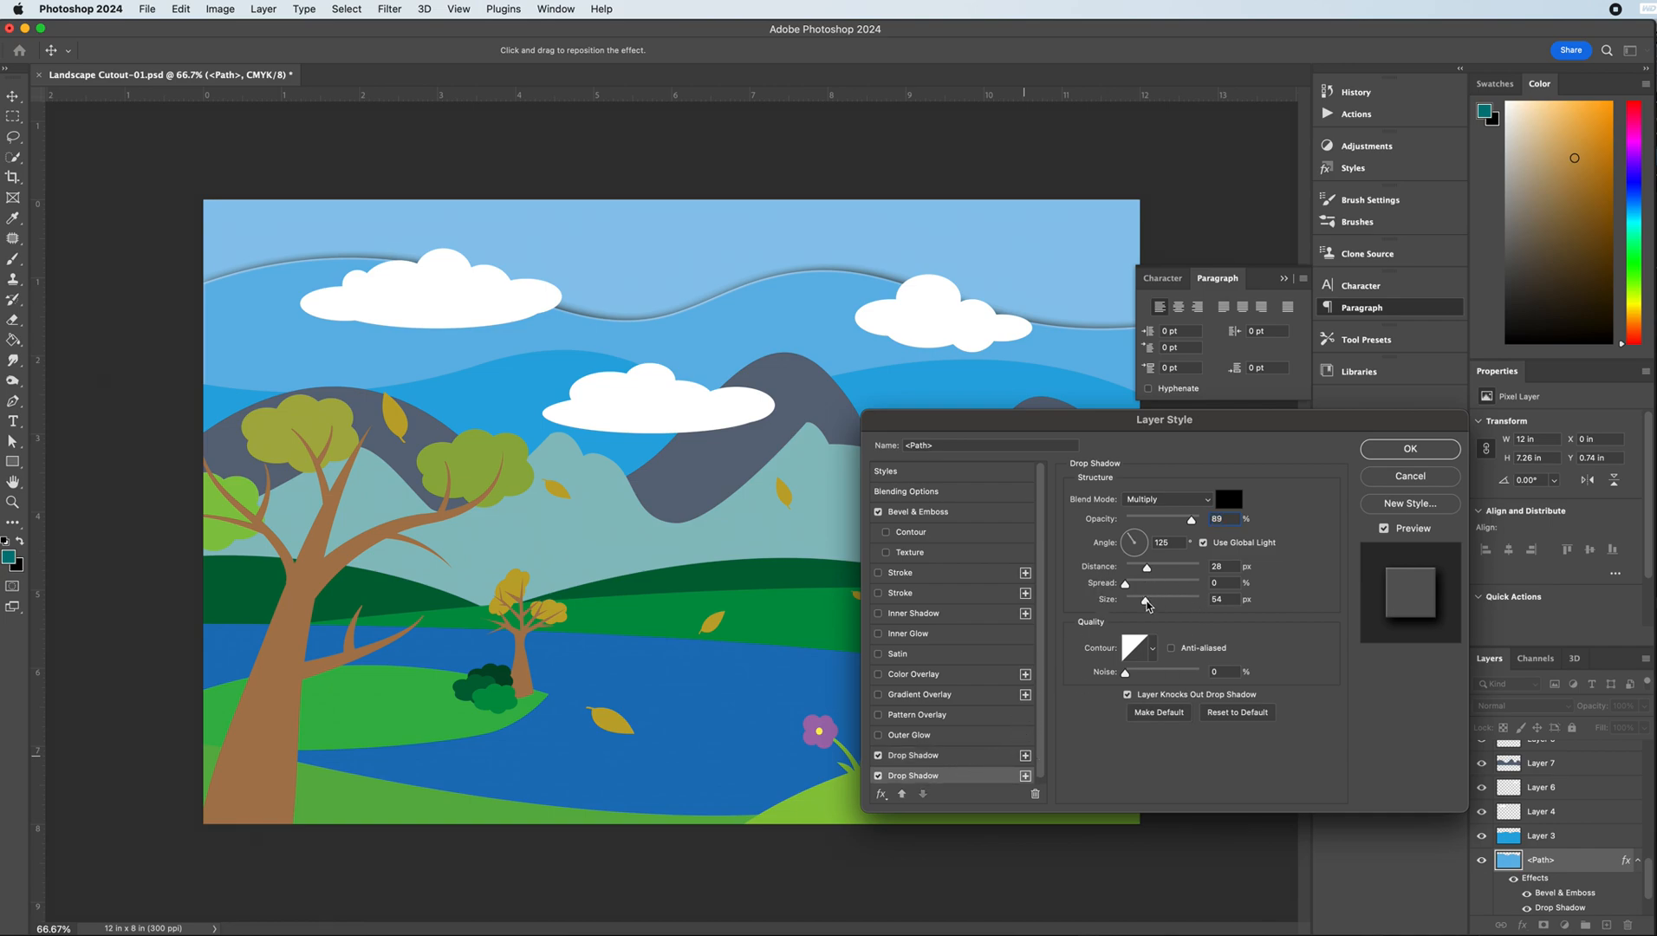
pyautogui.moveTo(1148, 604); pyautogui.dragTo(1157, 605)
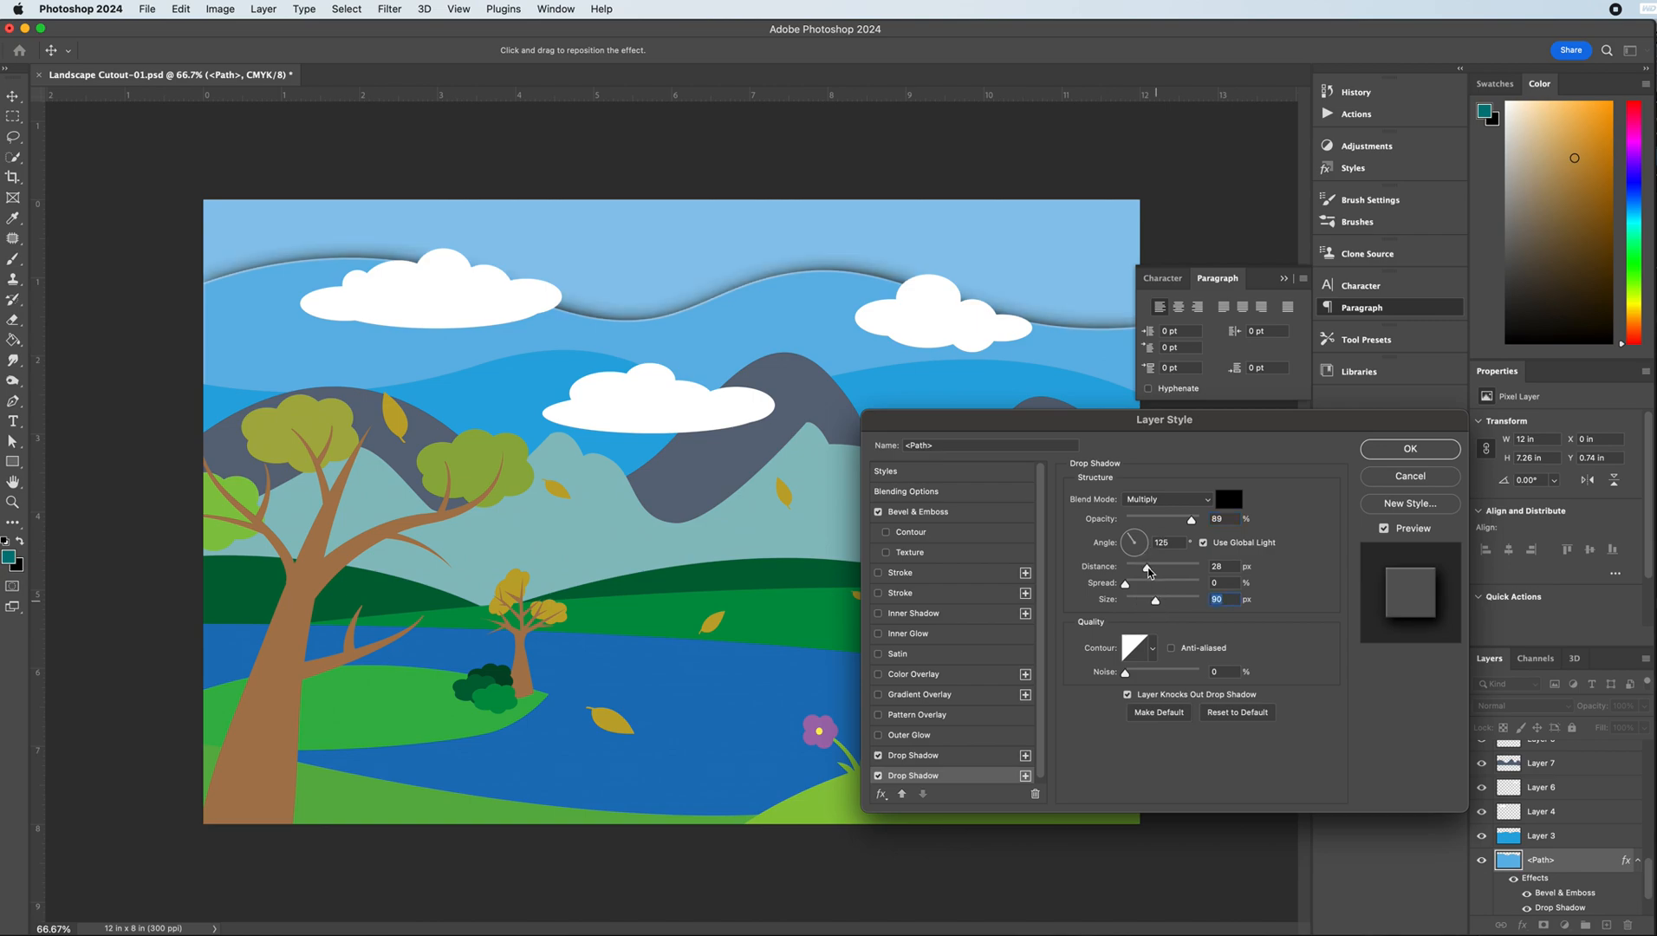
pyautogui.moveTo(1148, 572); pyautogui.dragTo(1137, 574)
pyautogui.moveTo(1191, 519); pyautogui.dragTo(1154, 525)
pyautogui.moveTo(1154, 599); pyautogui.dragTo(1155, 604)
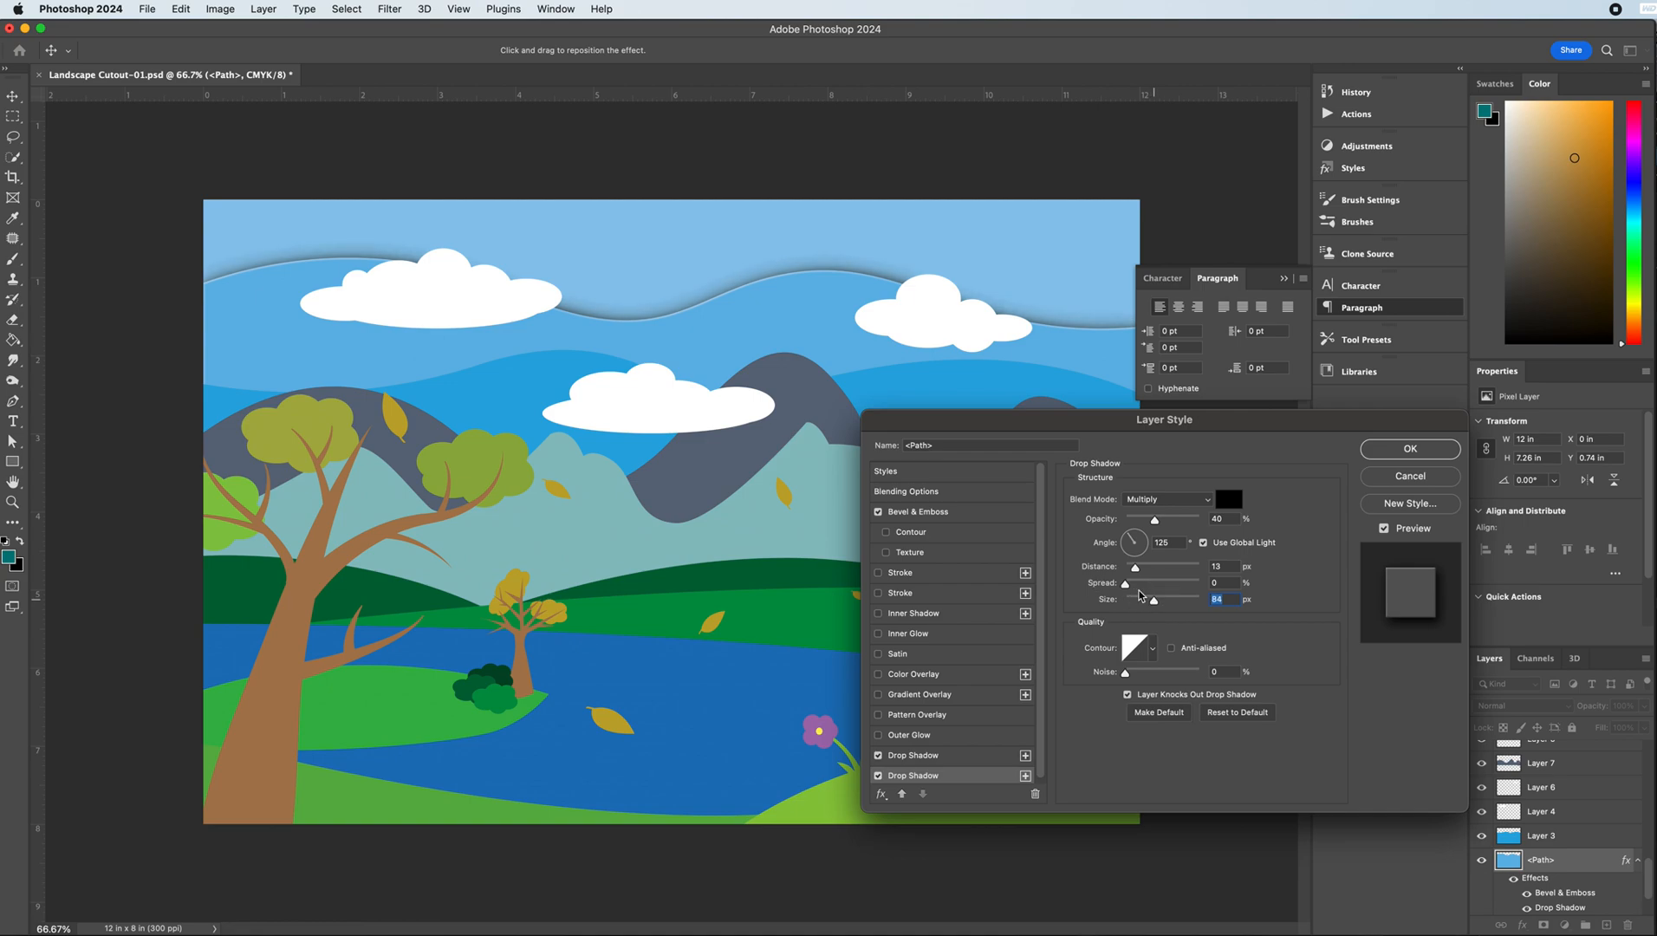
pyautogui.moveTo(970, 422); pyautogui.dragTo(632, 442)
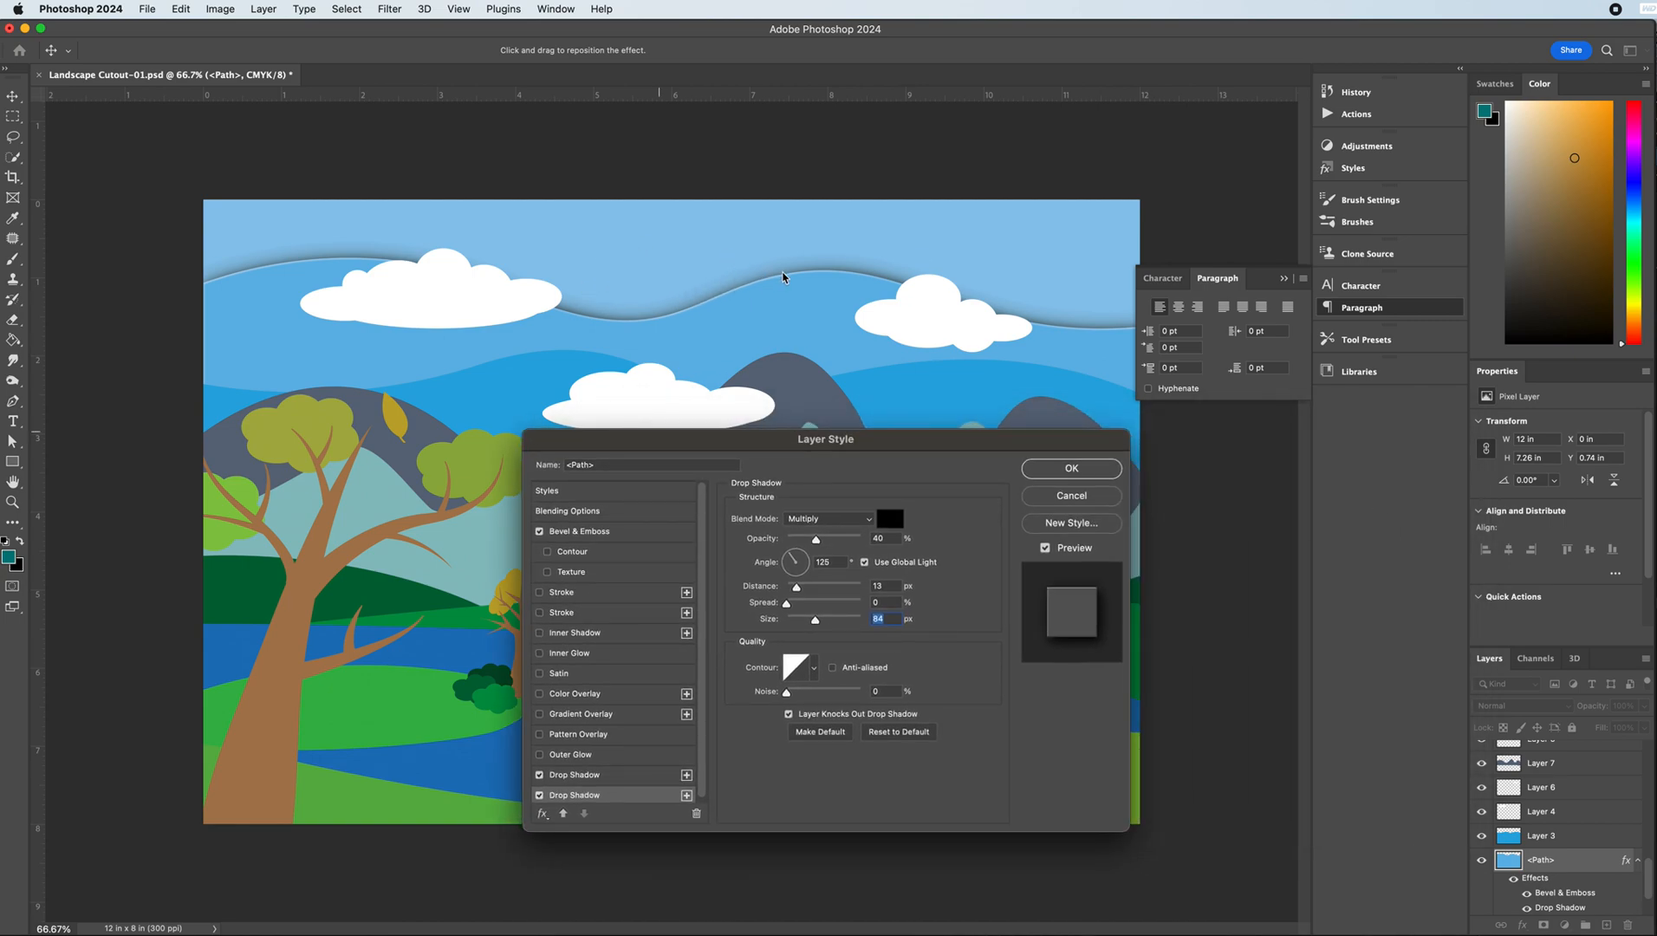
pyautogui.click(1068, 477)
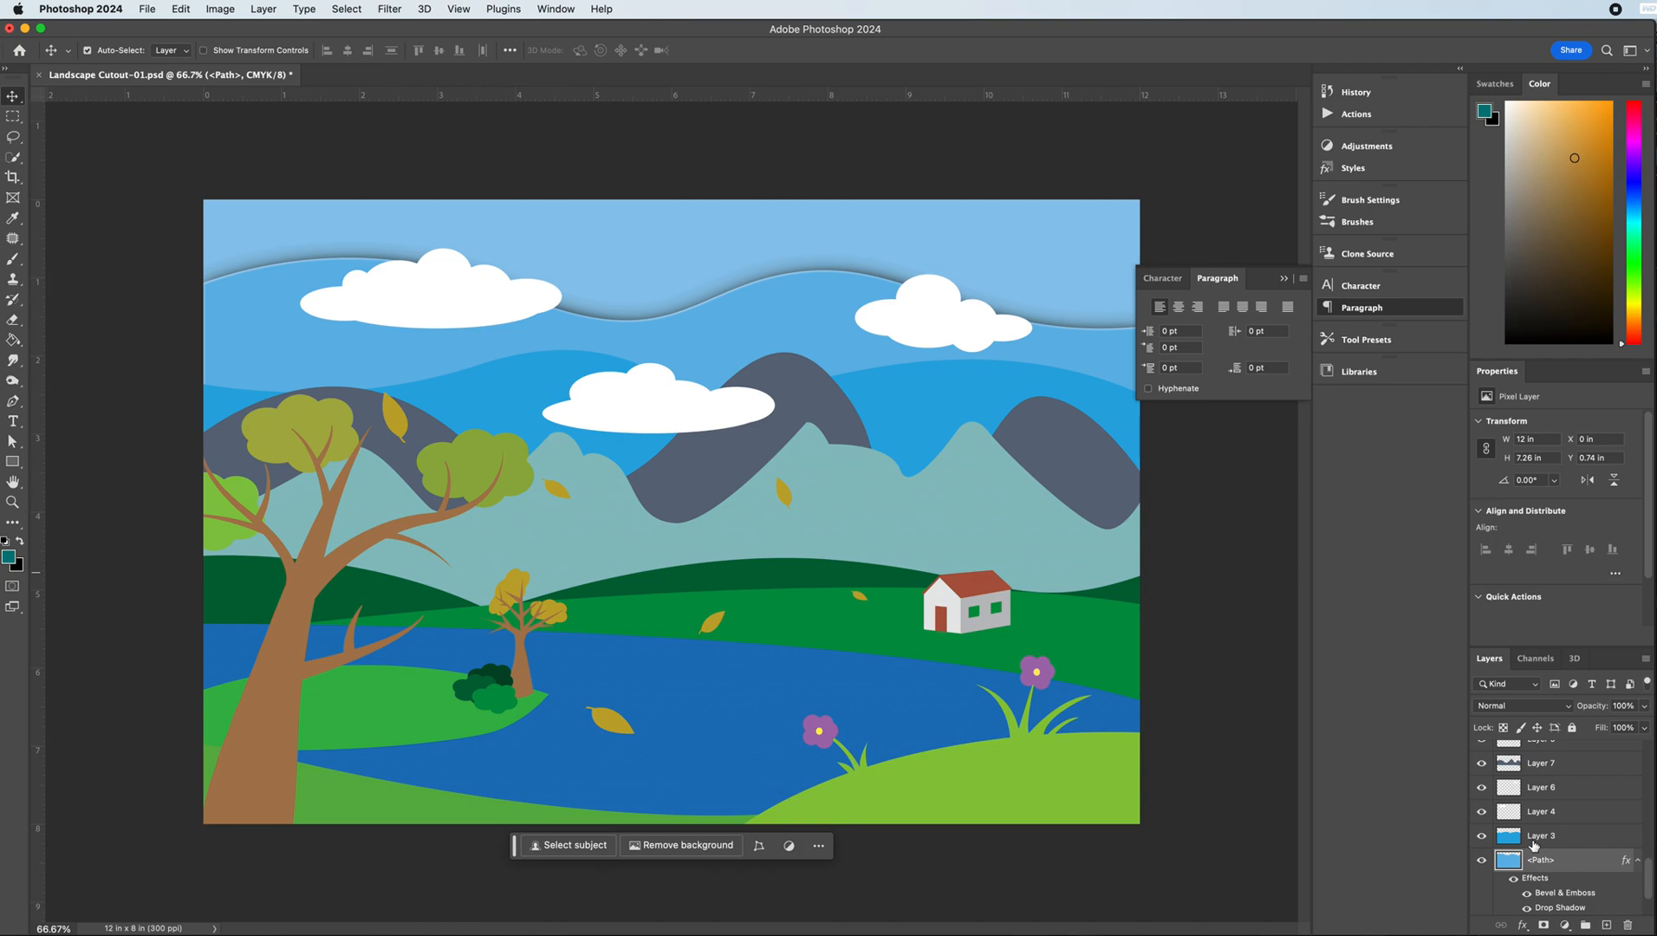
# - Copy the layer style of the <Path> layer and paste it onto Layer 3
pyautogui.rightClick(1557, 862)
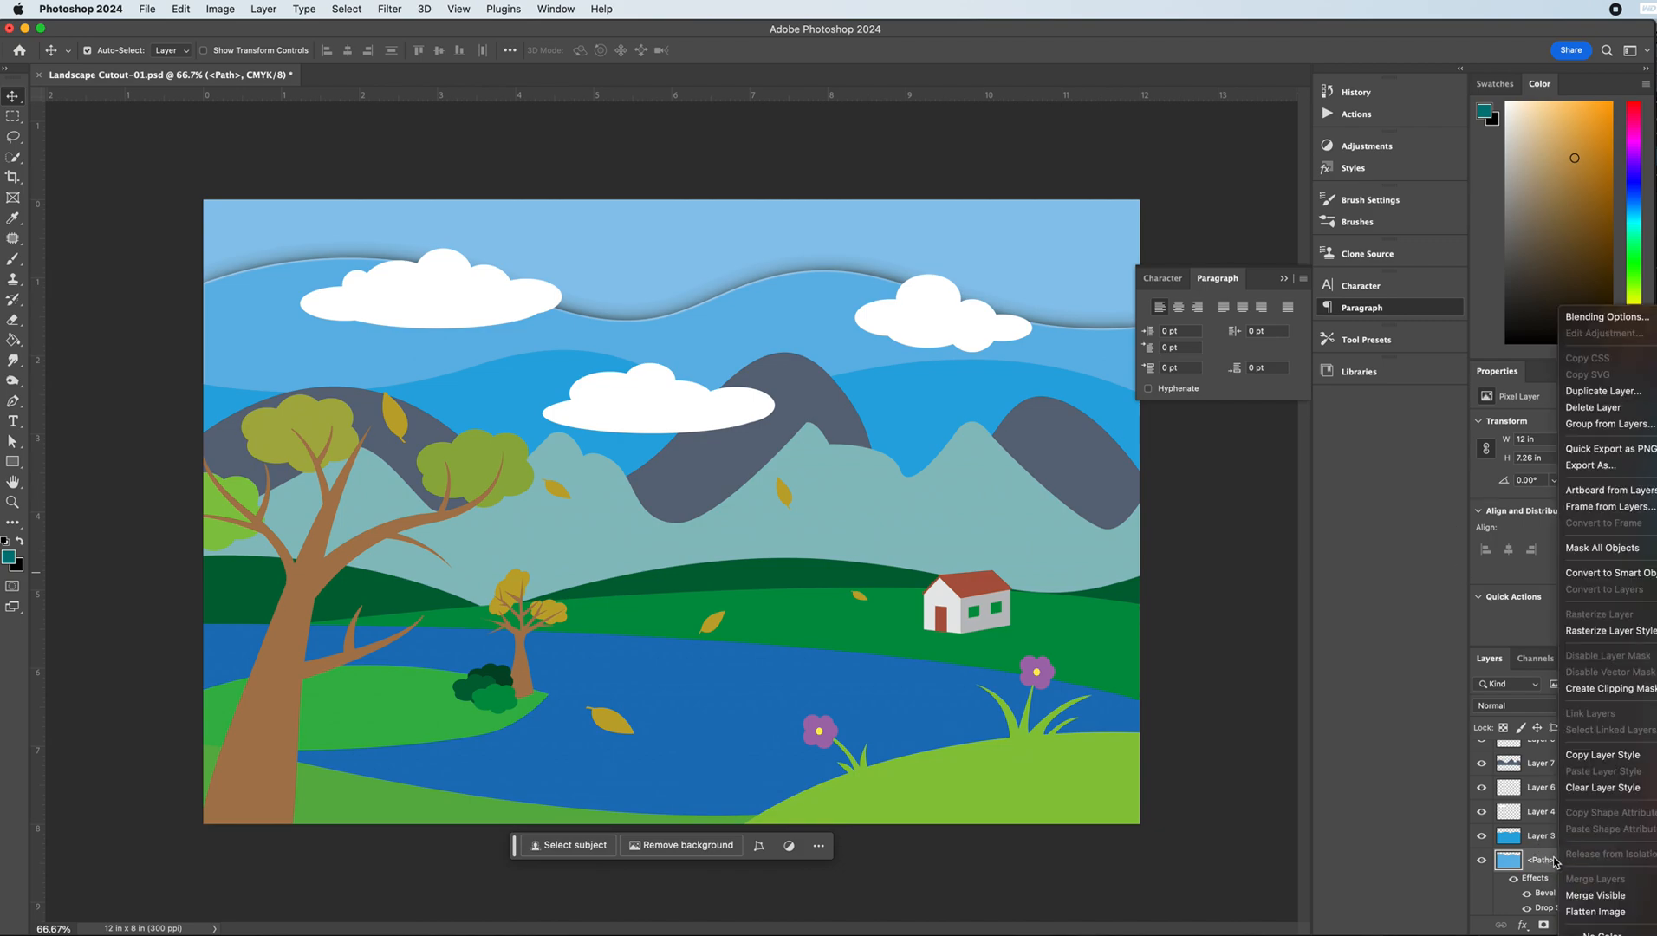
pyautogui.click(1544, 860)
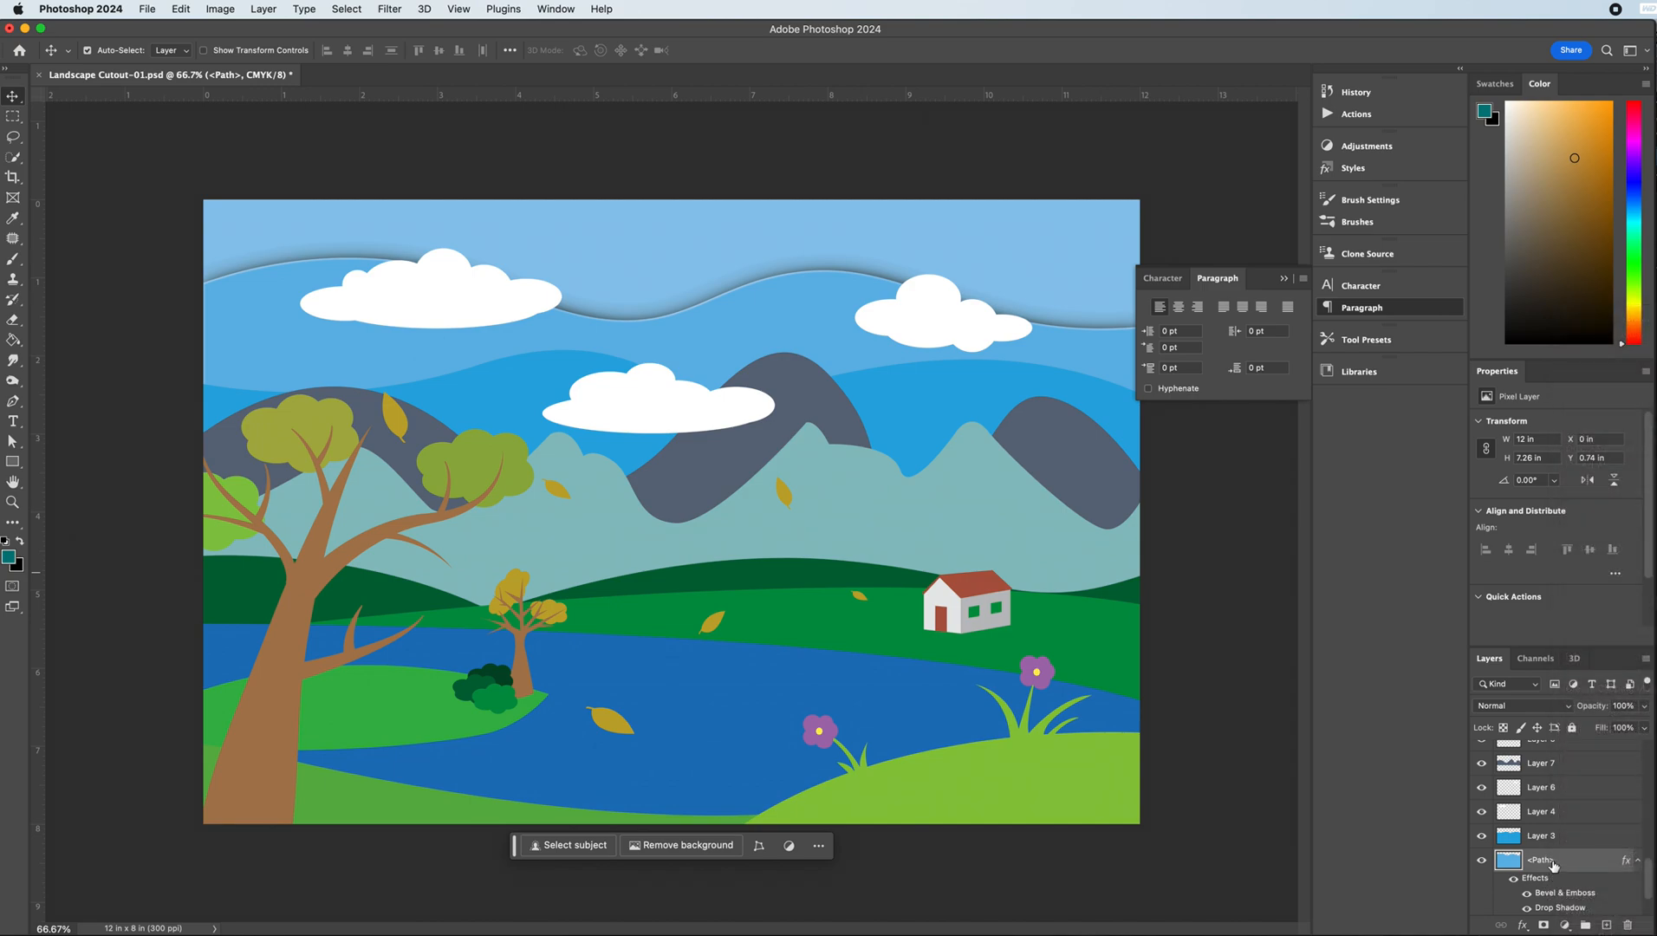
pyautogui.rightClick(1551, 862)
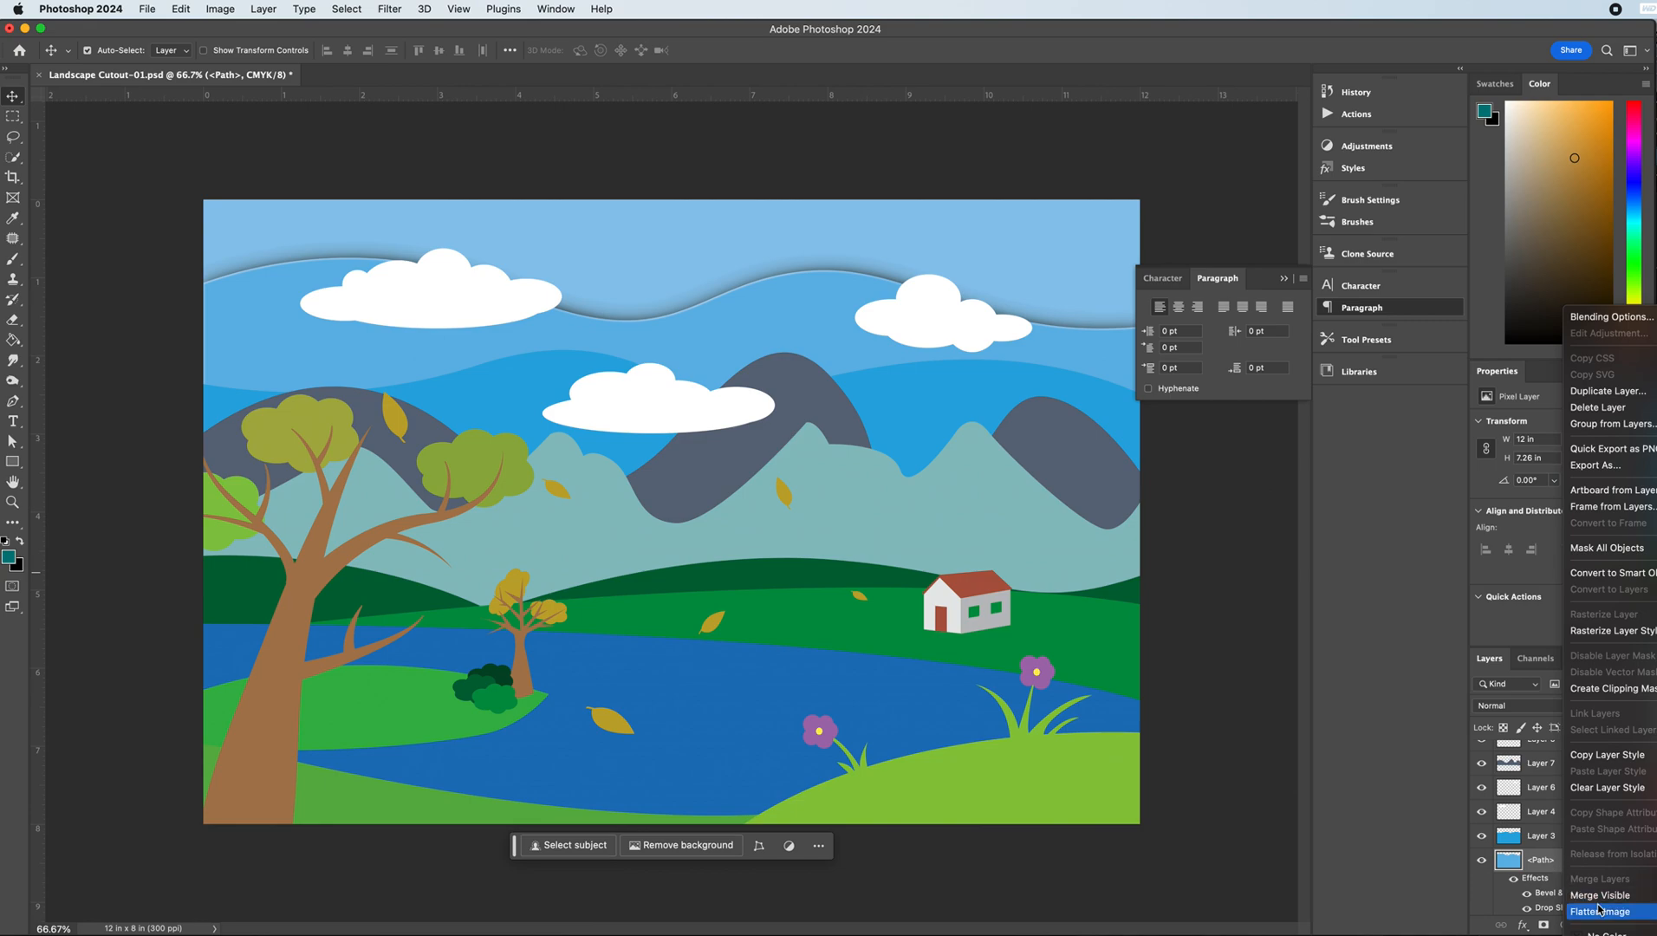
pyautogui.click(1582, 765)
pyautogui.click(1548, 839)
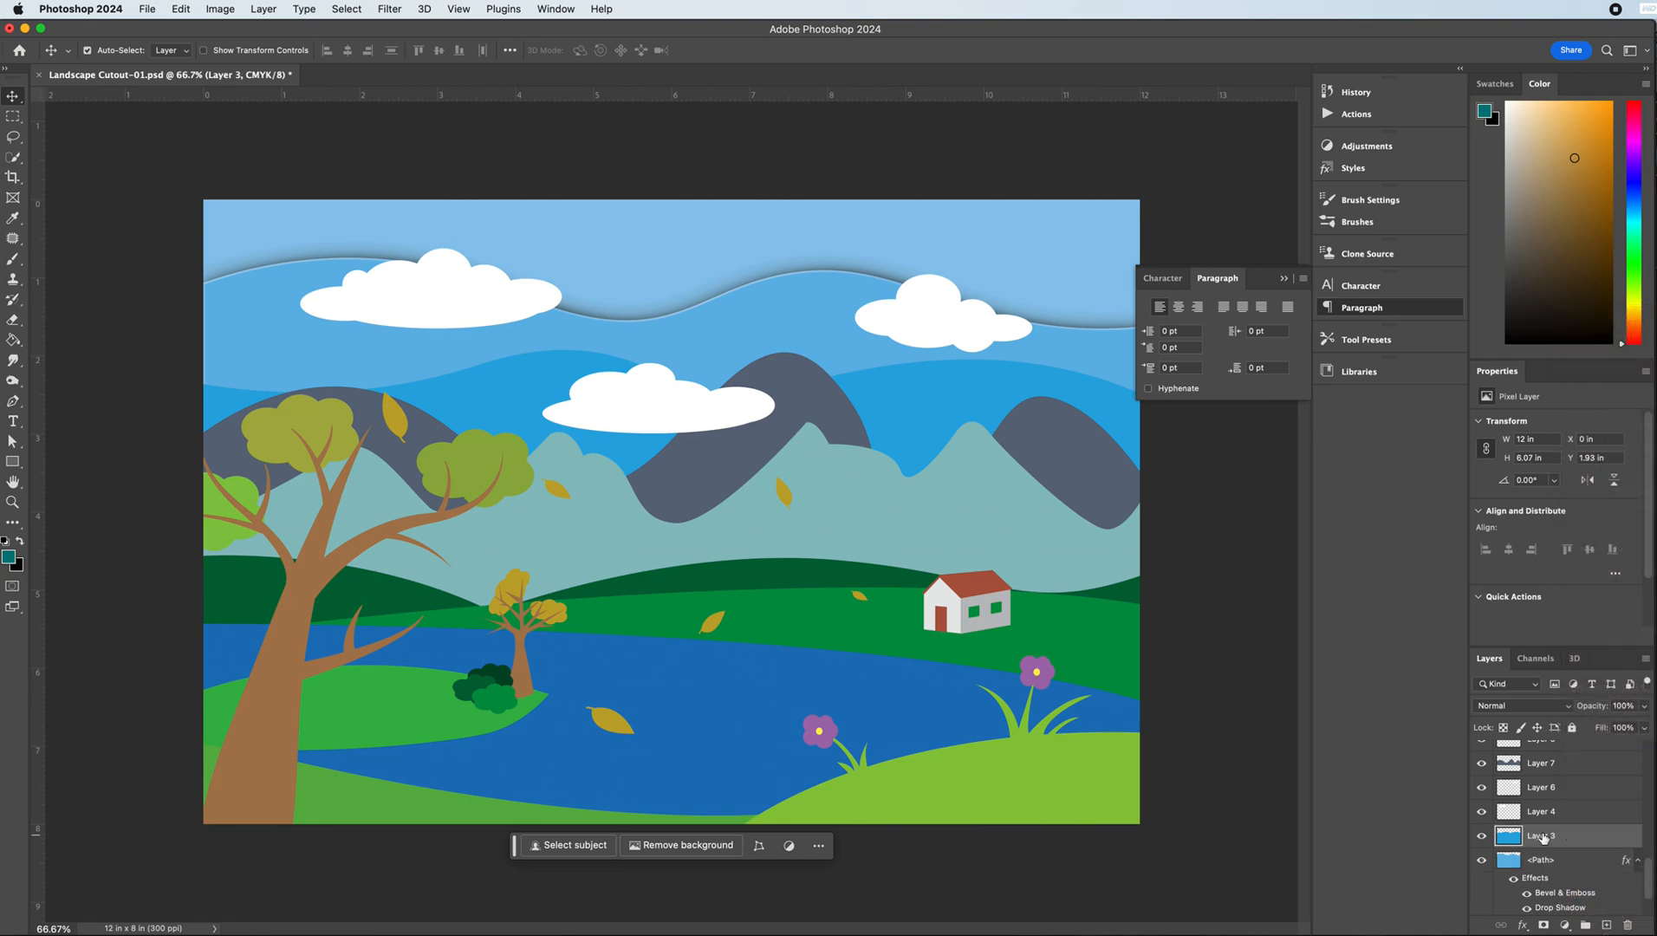
pyautogui.rightClick(1550, 837)
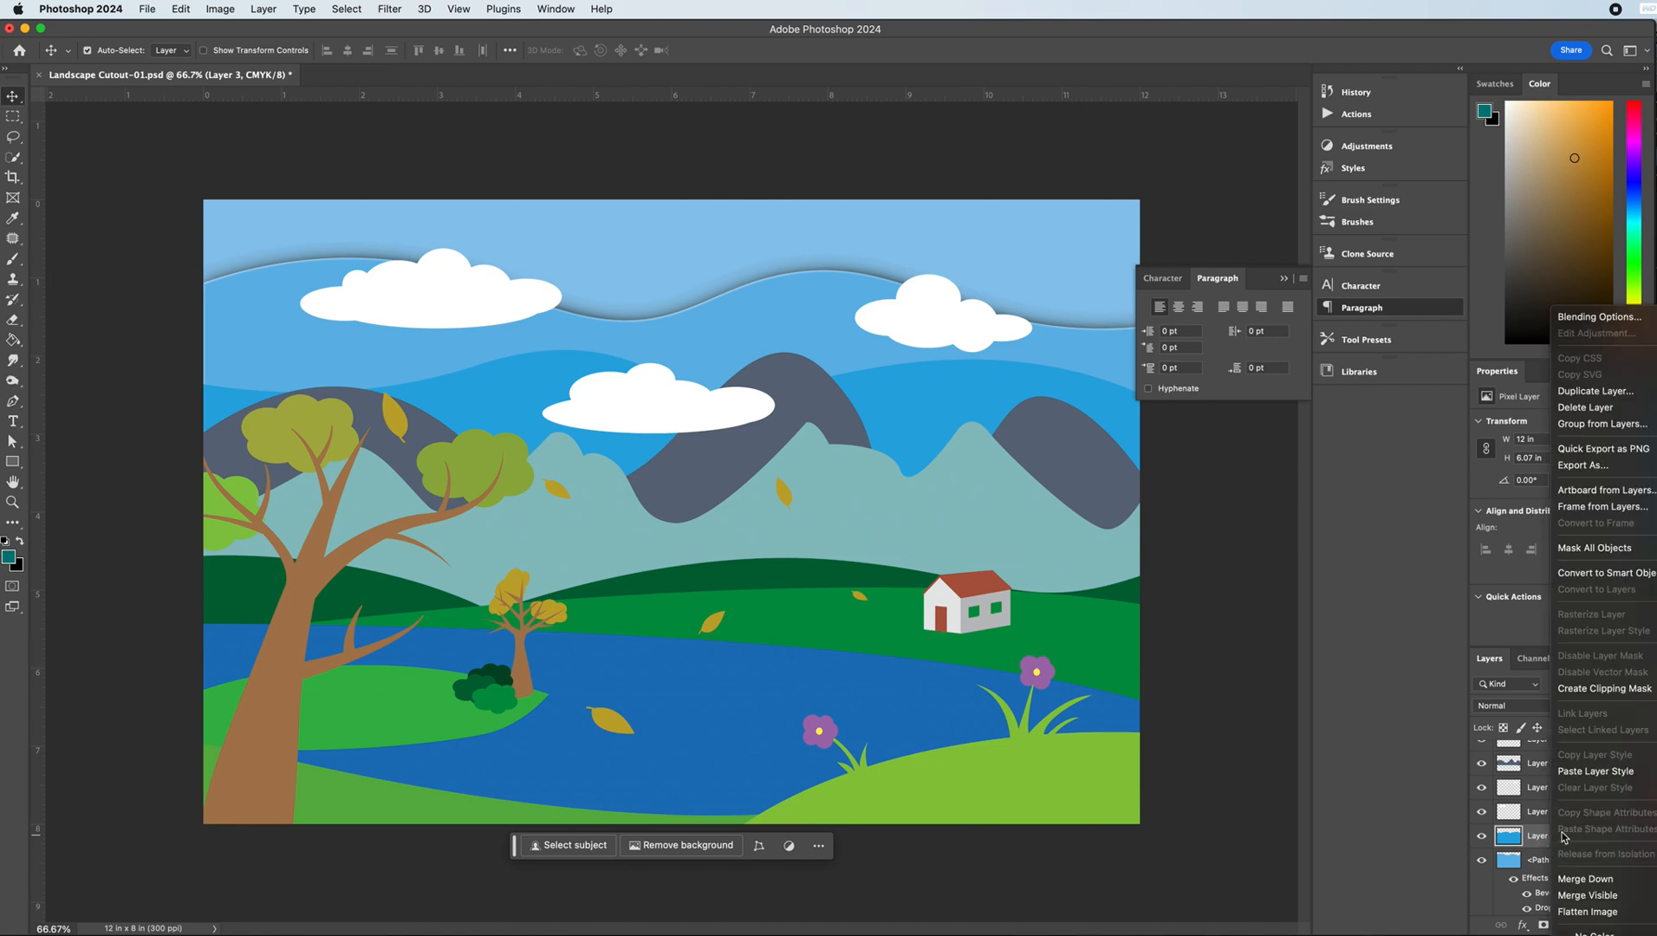
pyautogui.click(1584, 772)
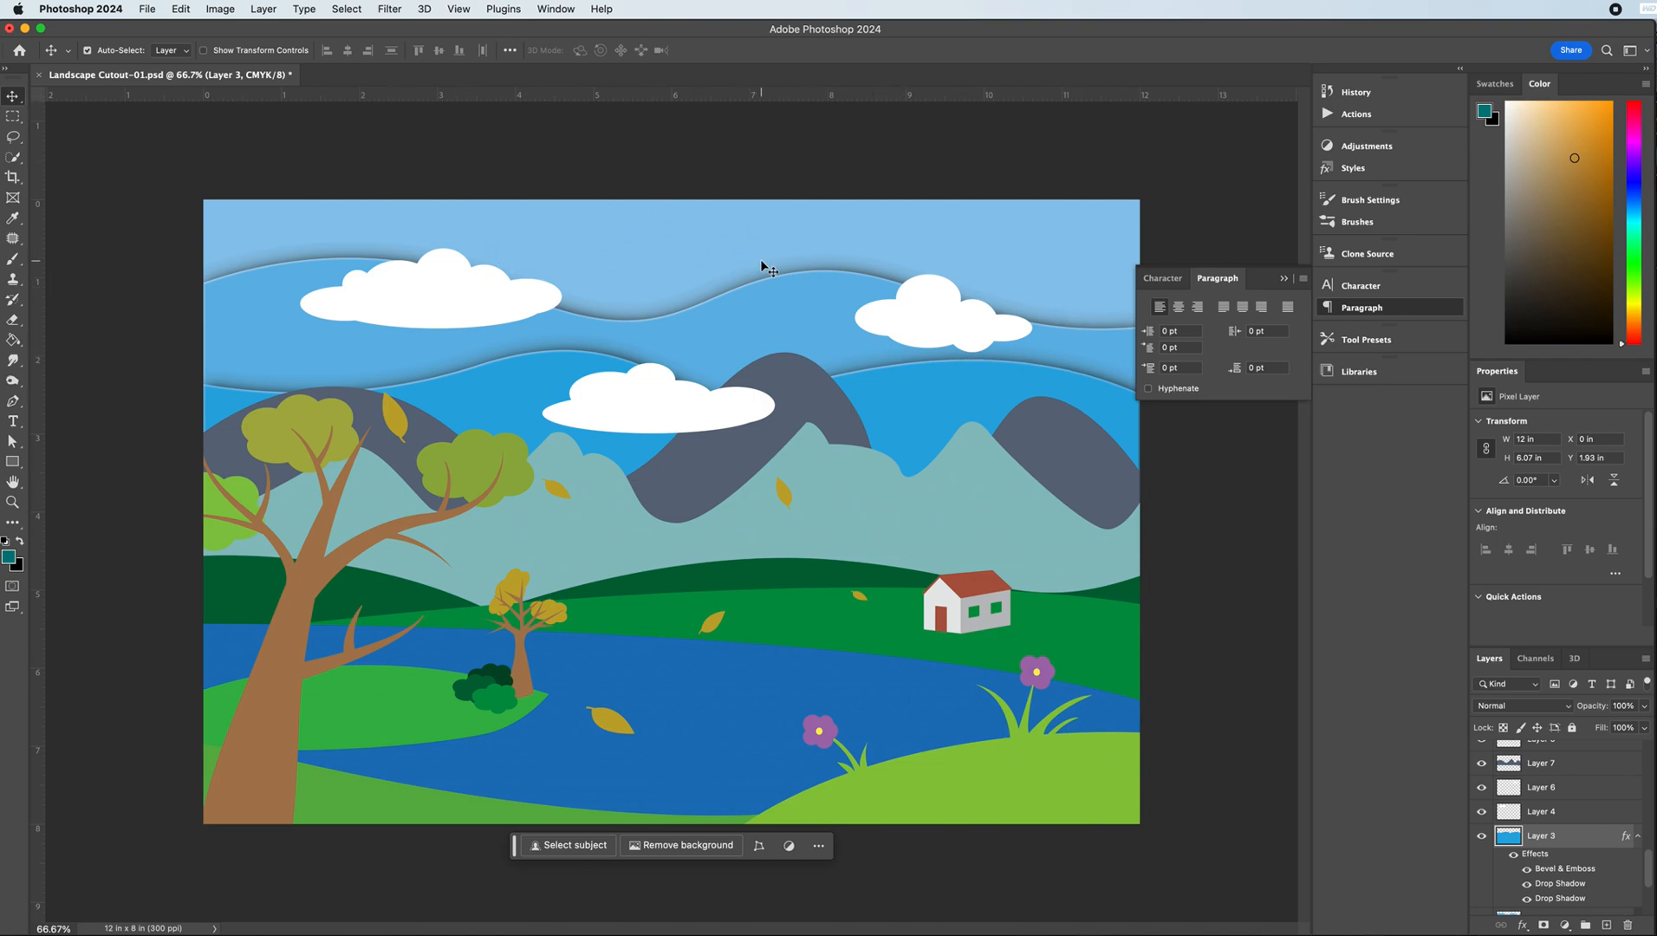
# - Paste the copied layer style onto Layer 7, the dark gray mountains
pyautogui.click(715, 487)
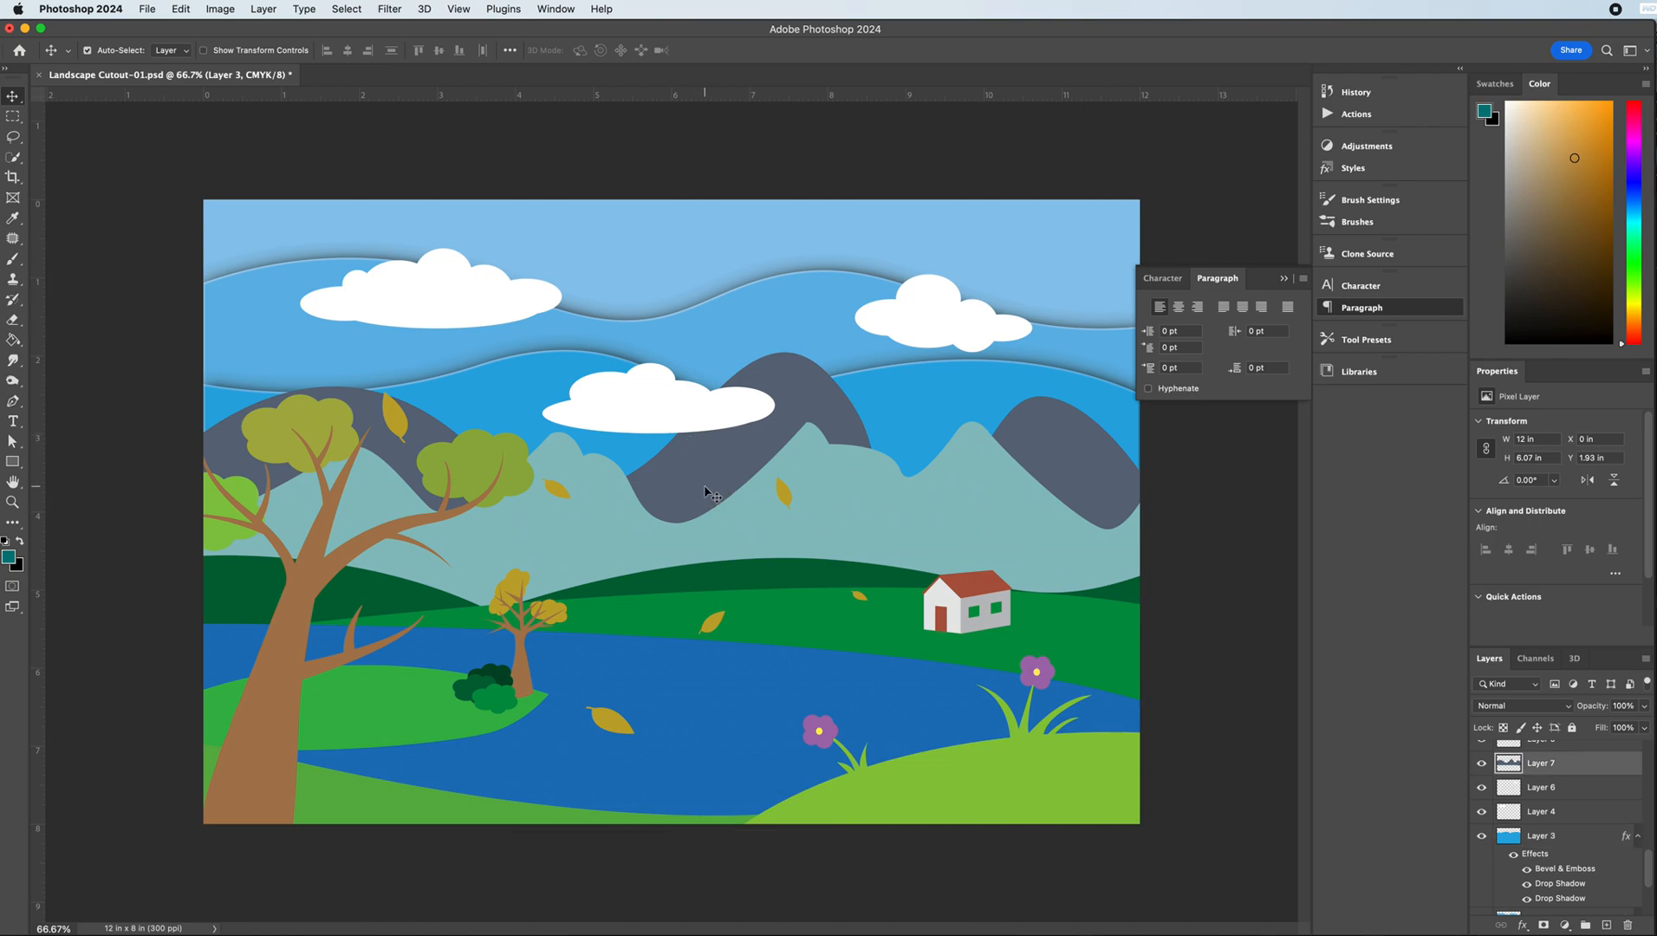
pyautogui.rightClick(1544, 769)
pyautogui.click(1577, 771)
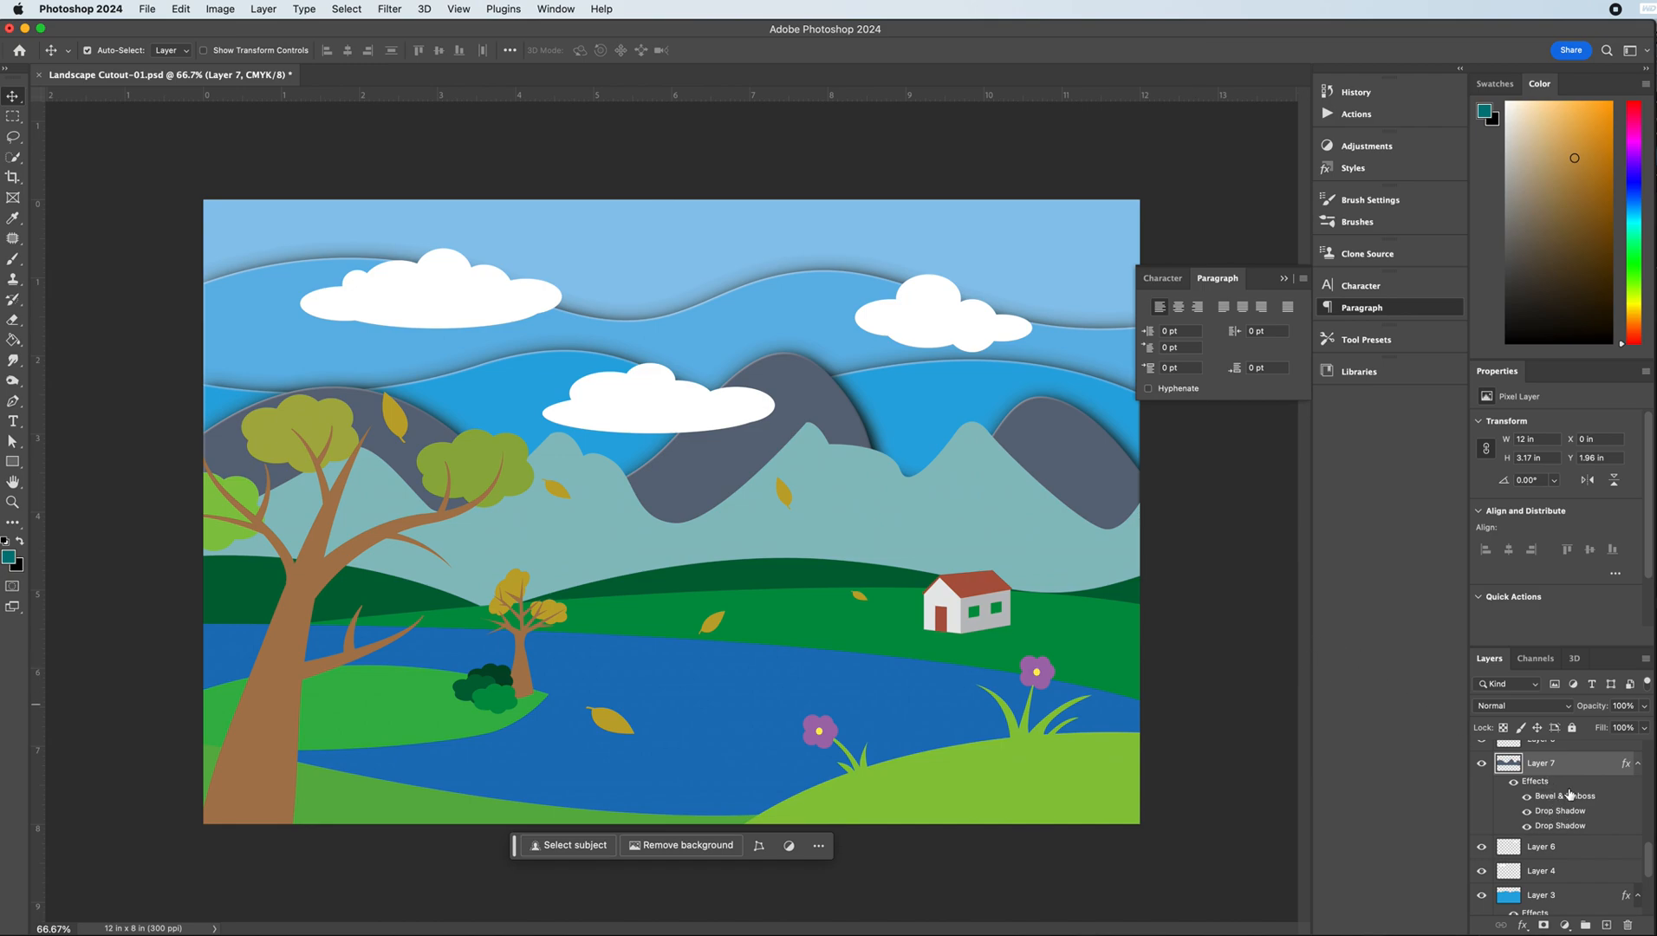
# - Set Layer 7's first drop shadow to 60% opacity and 81 px size, and increase its distance
pyautogui.doubleClick(1570, 814)
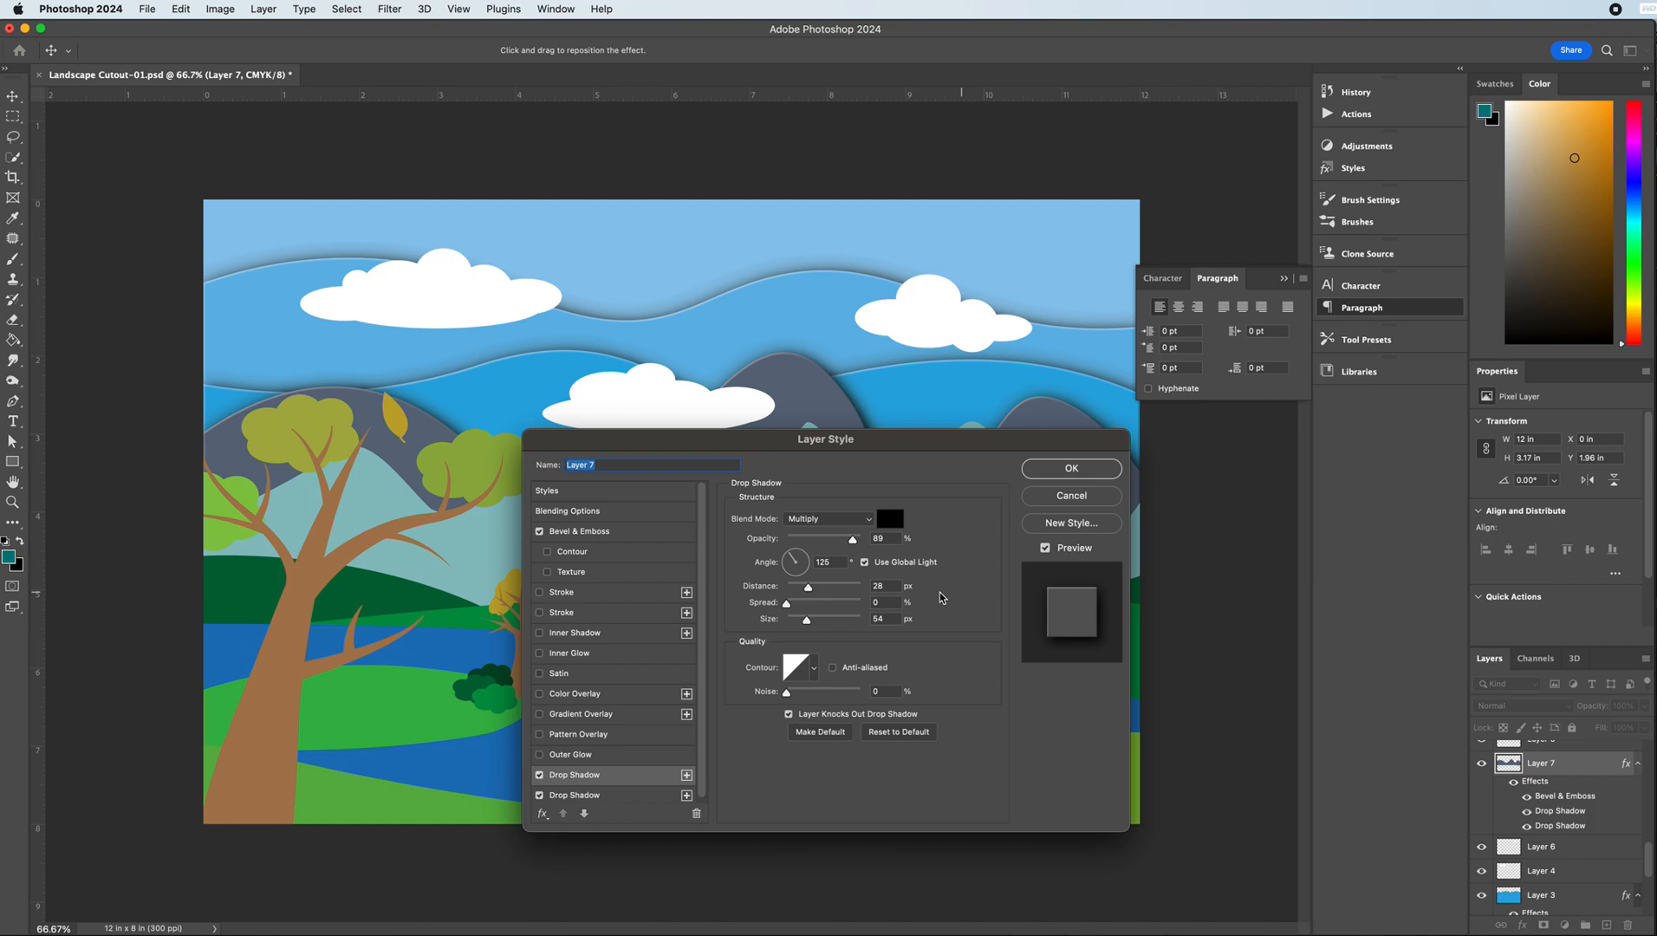
pyautogui.moveTo(836, 453); pyautogui.dragTo(1042, 494)
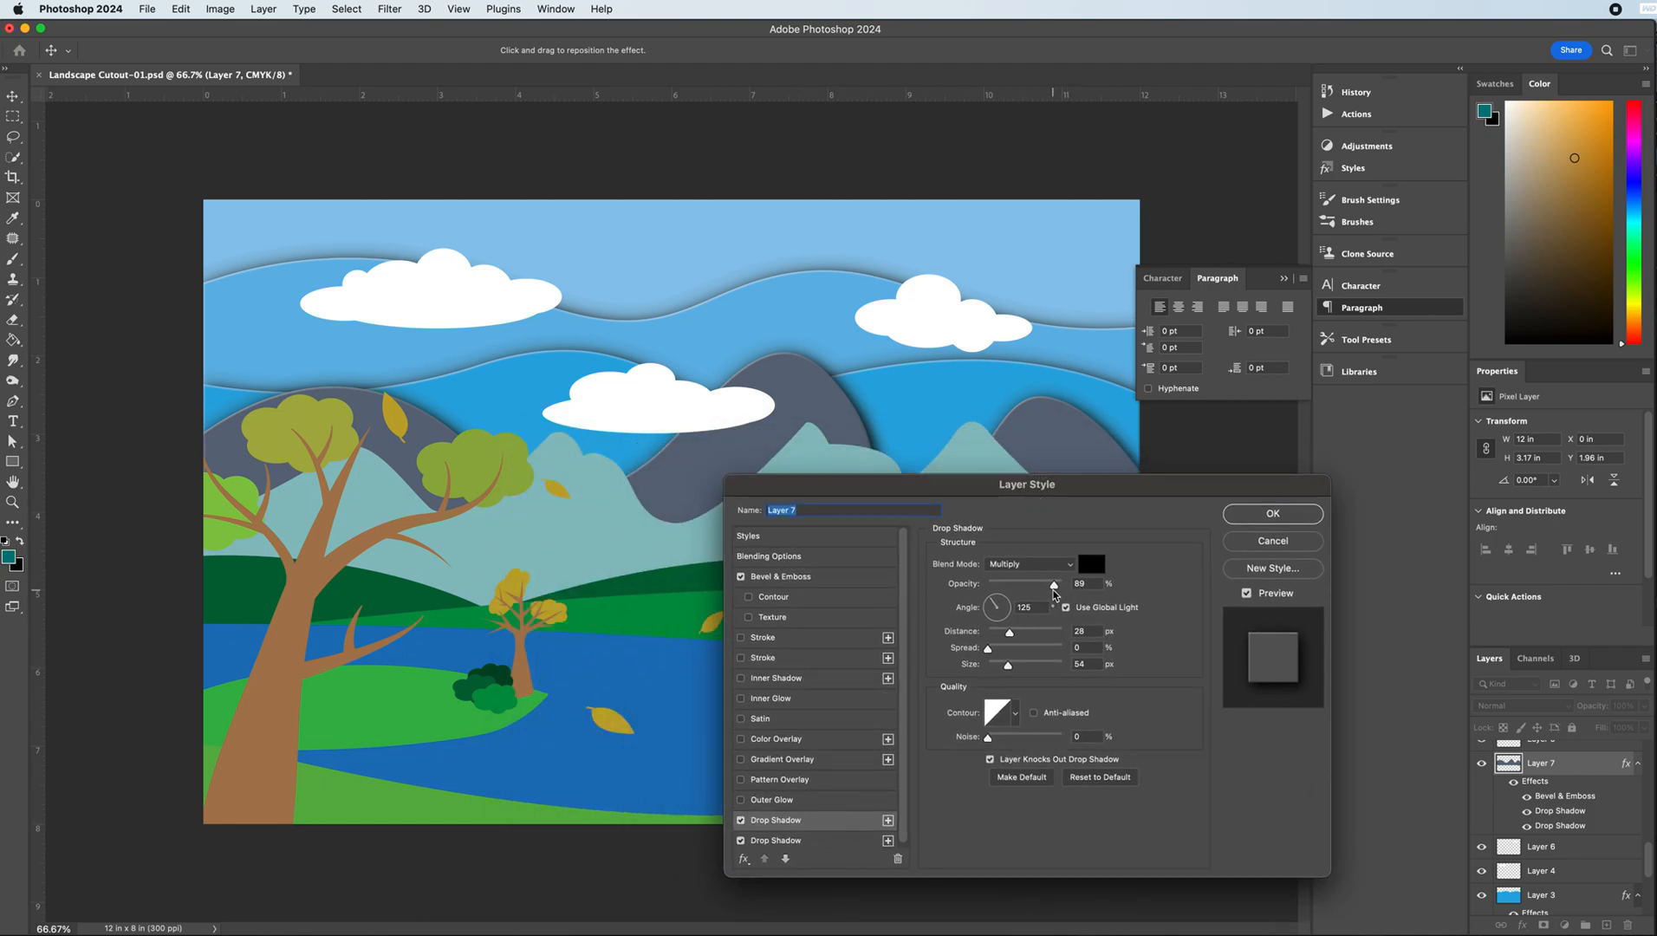
pyautogui.moveTo(1054, 586); pyautogui.dragTo(1016, 669)
pyautogui.moveTo(925, 492); pyautogui.dragTo(1039, 569)
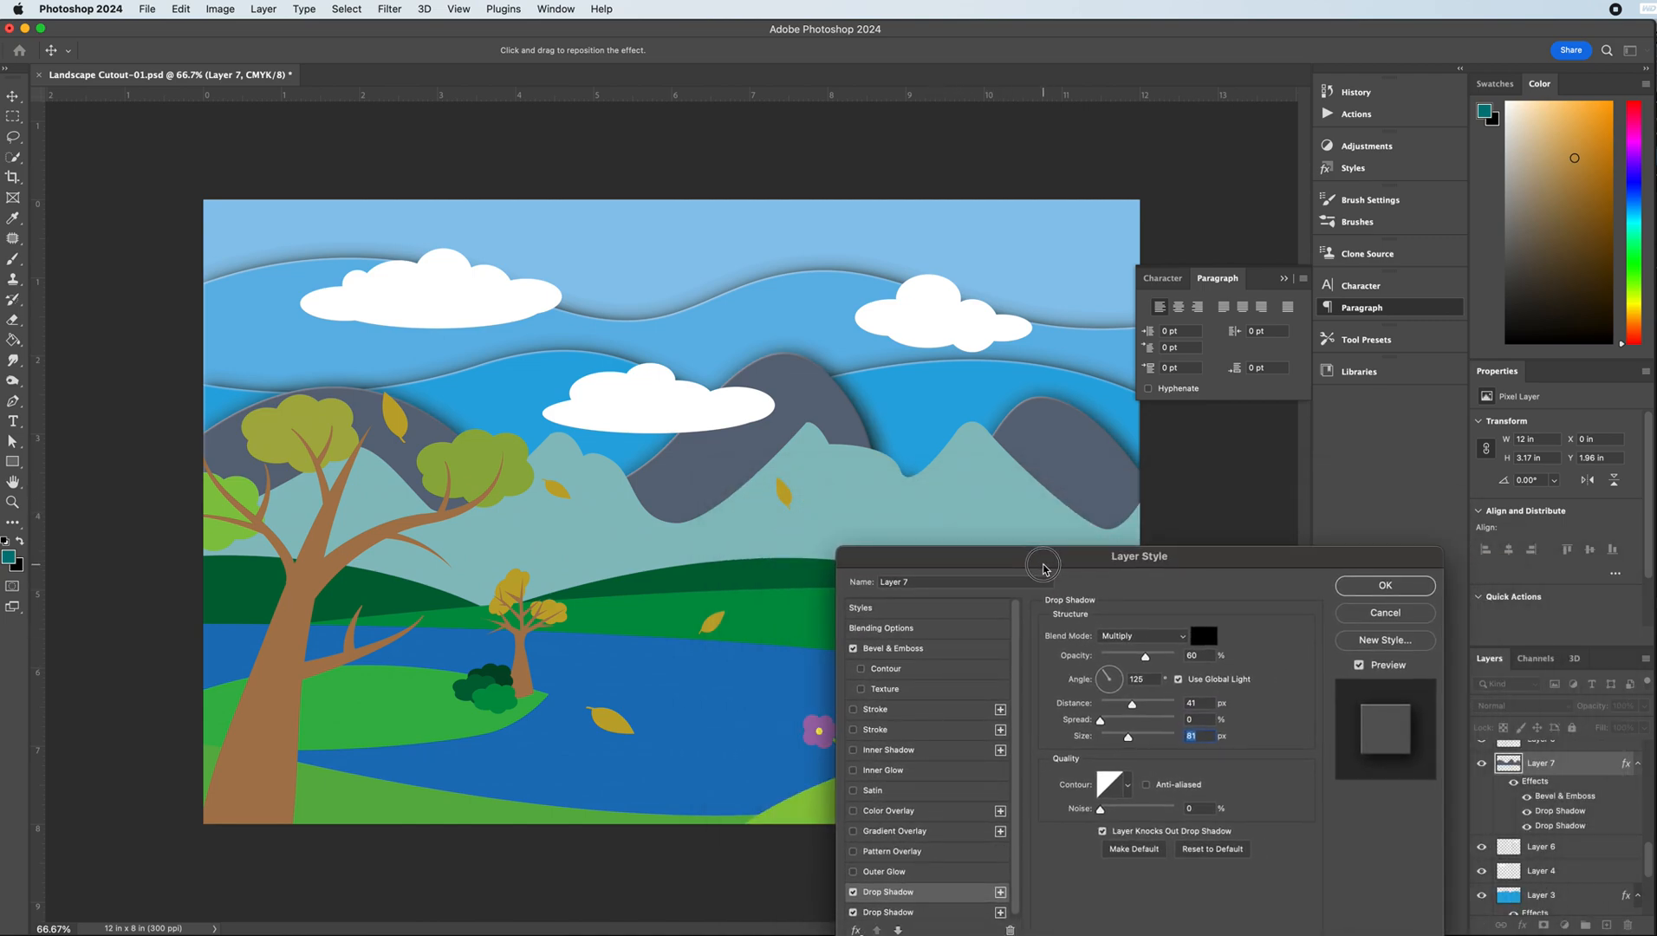
pyautogui.moveTo(1139, 712); pyautogui.dragTo(1155, 711)
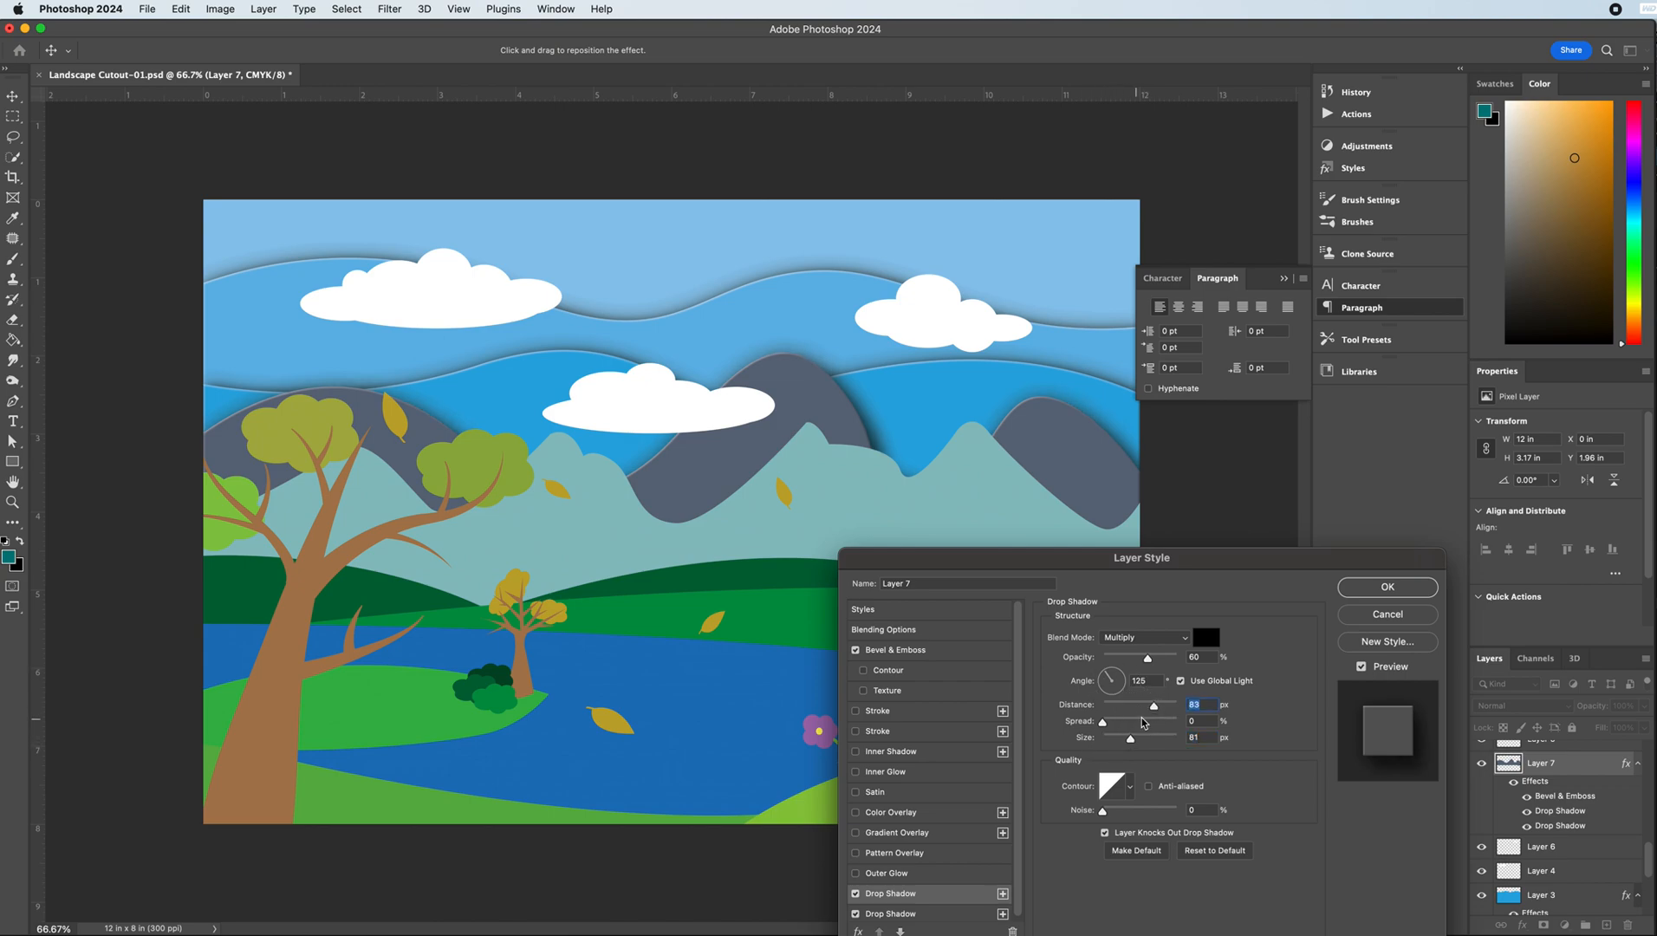
# - Set Layer 7's second drop shadow to 81 px distance and 139 px size, and apply the style
pyautogui.click(903, 914)
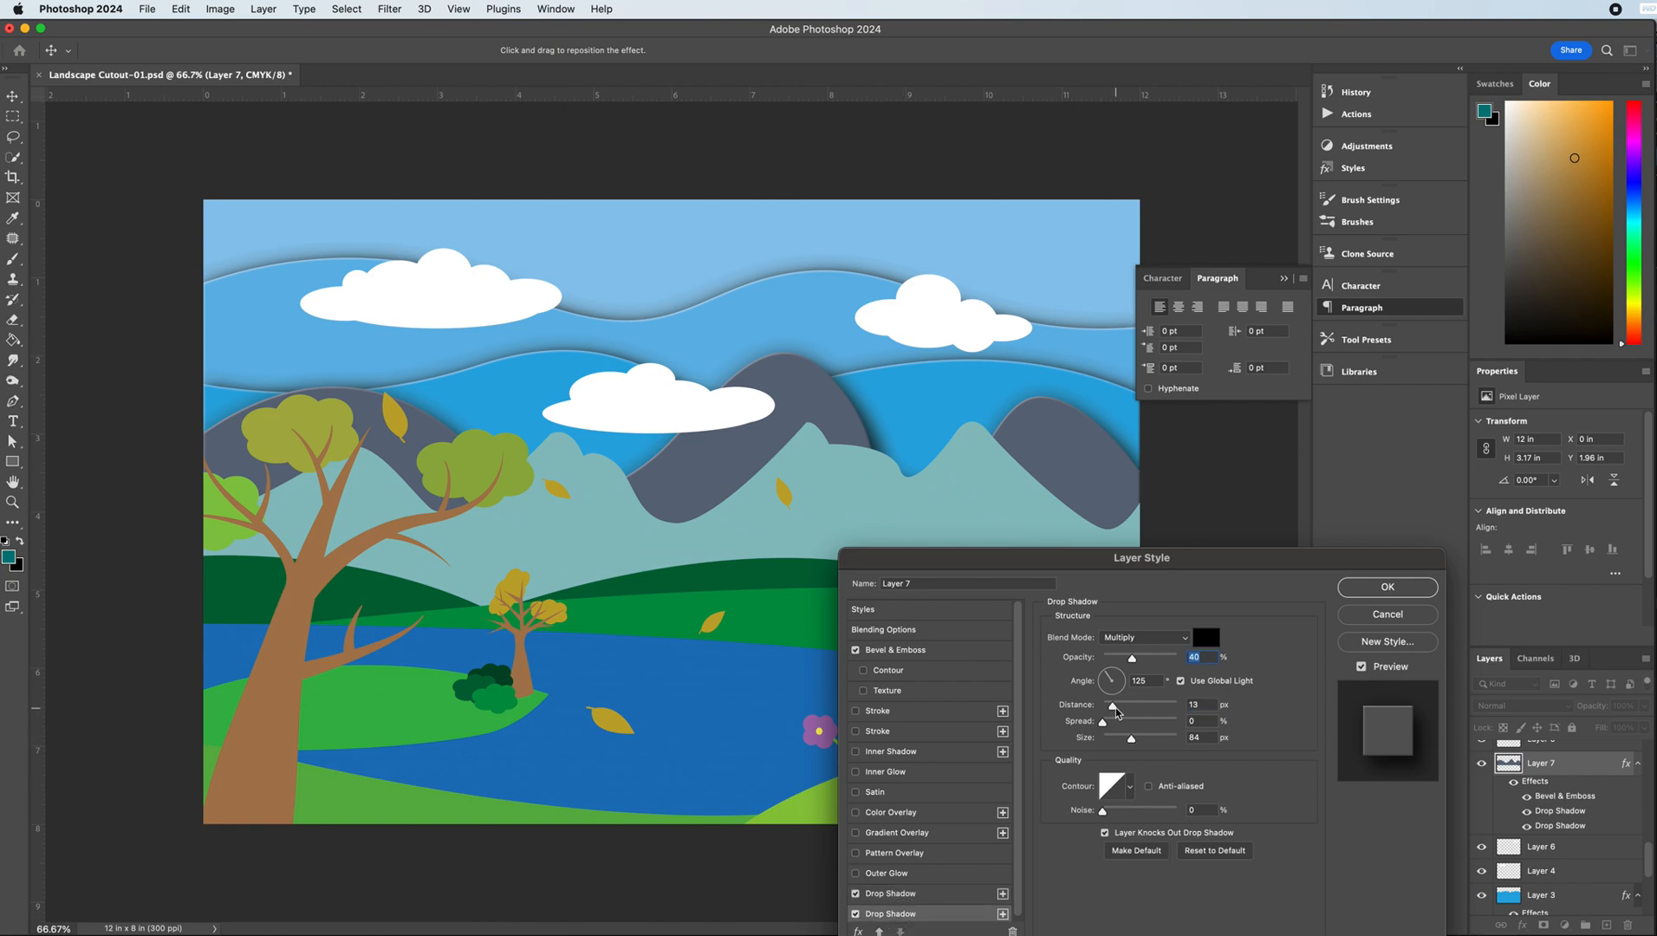
pyautogui.moveTo(1158, 707); pyautogui.dragTo(1148, 743)
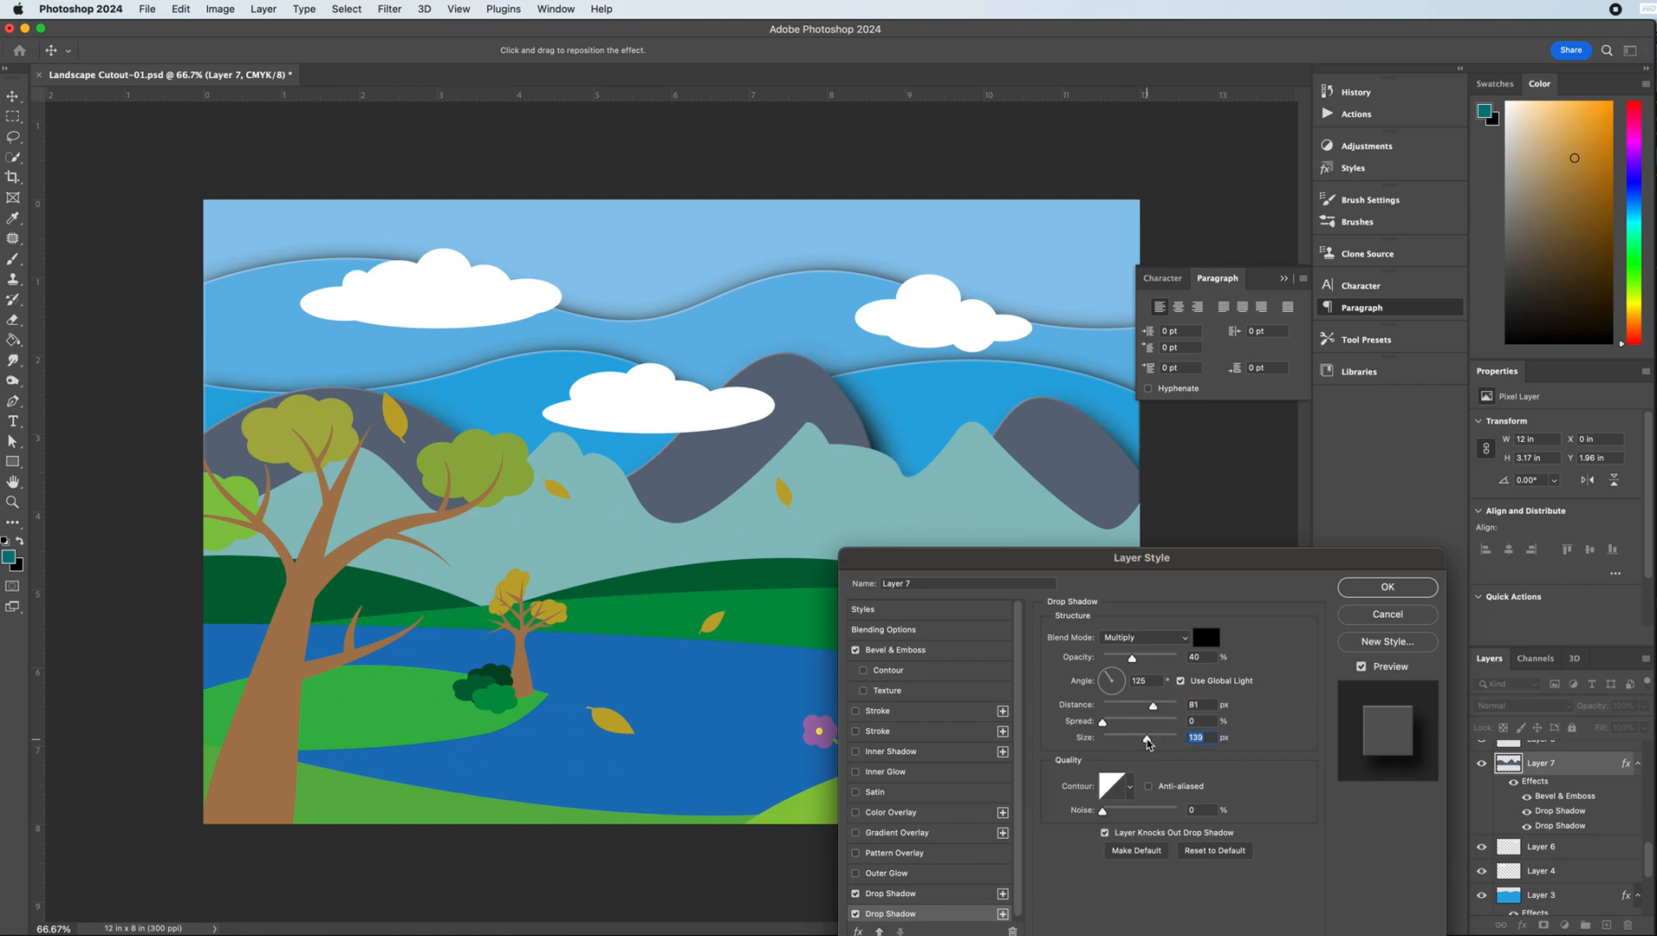
pyautogui.moveTo(1117, 569); pyautogui.dragTo(1015, 578)
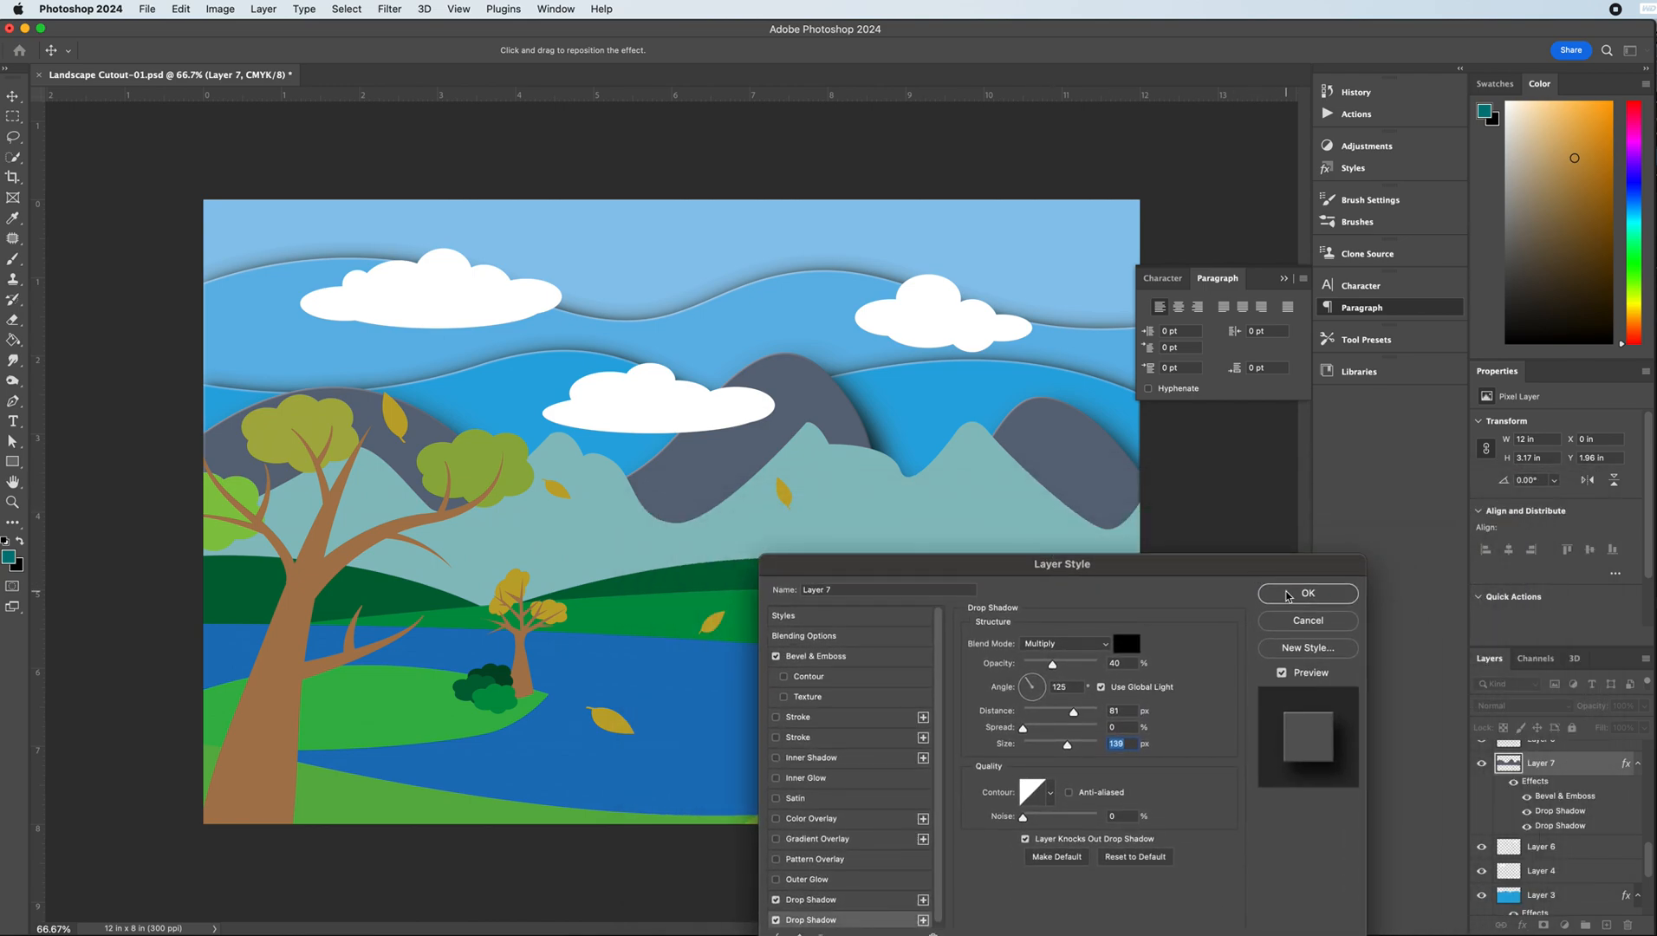
pyautogui.click(1288, 596)
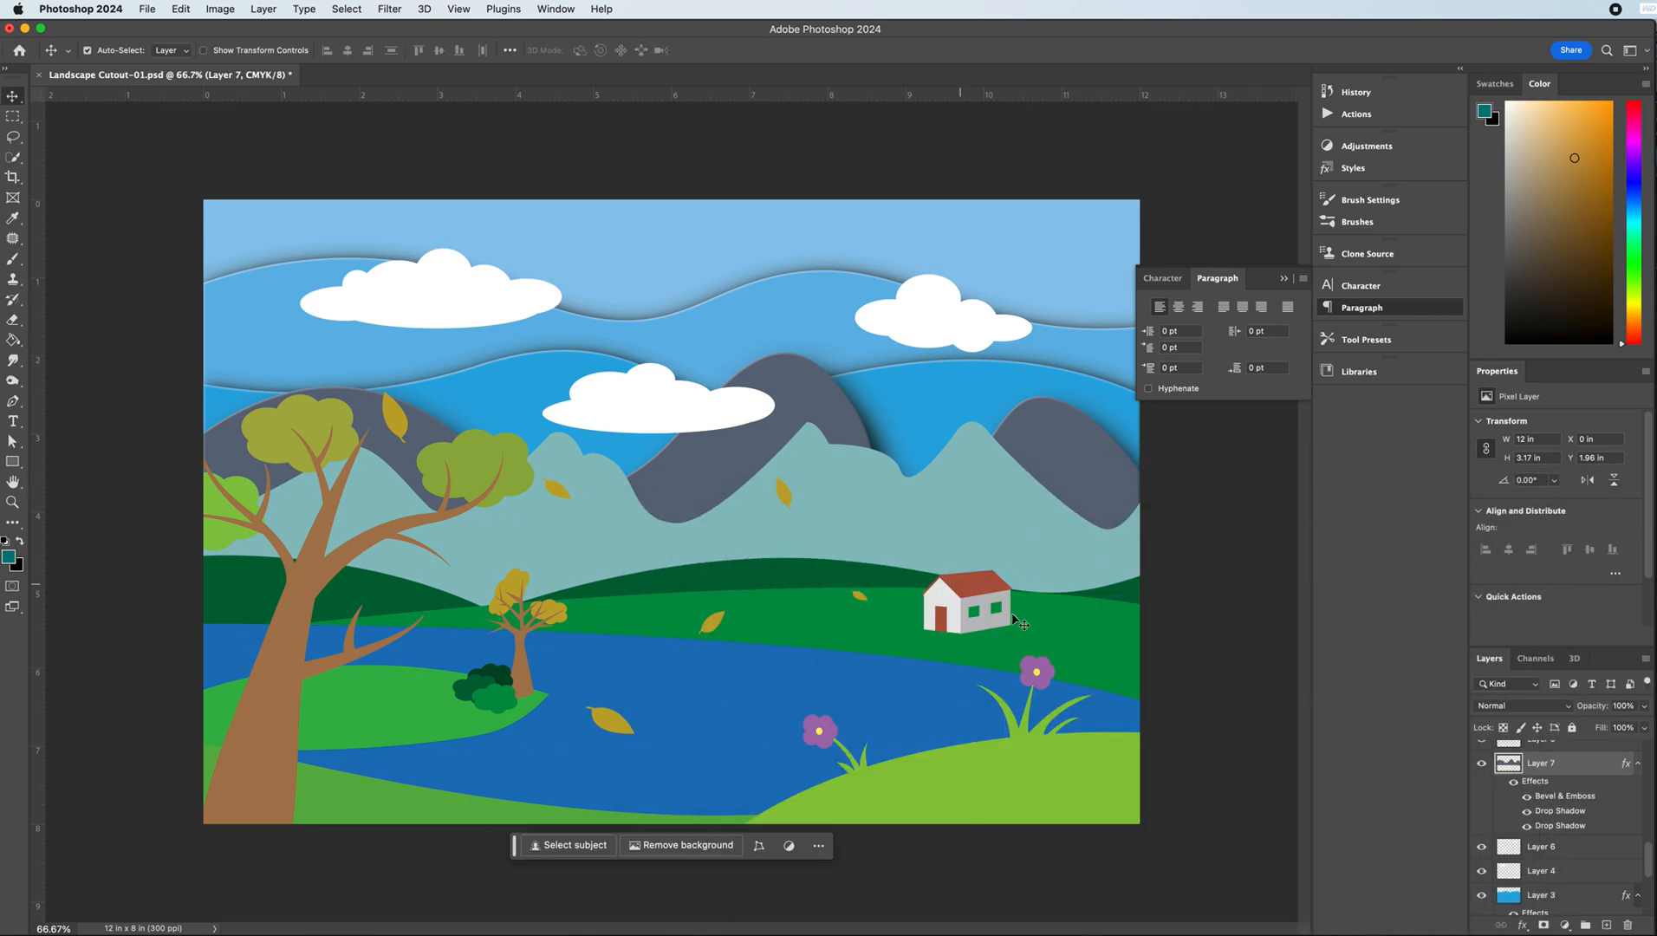
# - Copy Layer 7's layer style and paste it onto Layer 8, the pale teal mountains
pyautogui.rightClick(1562, 771)
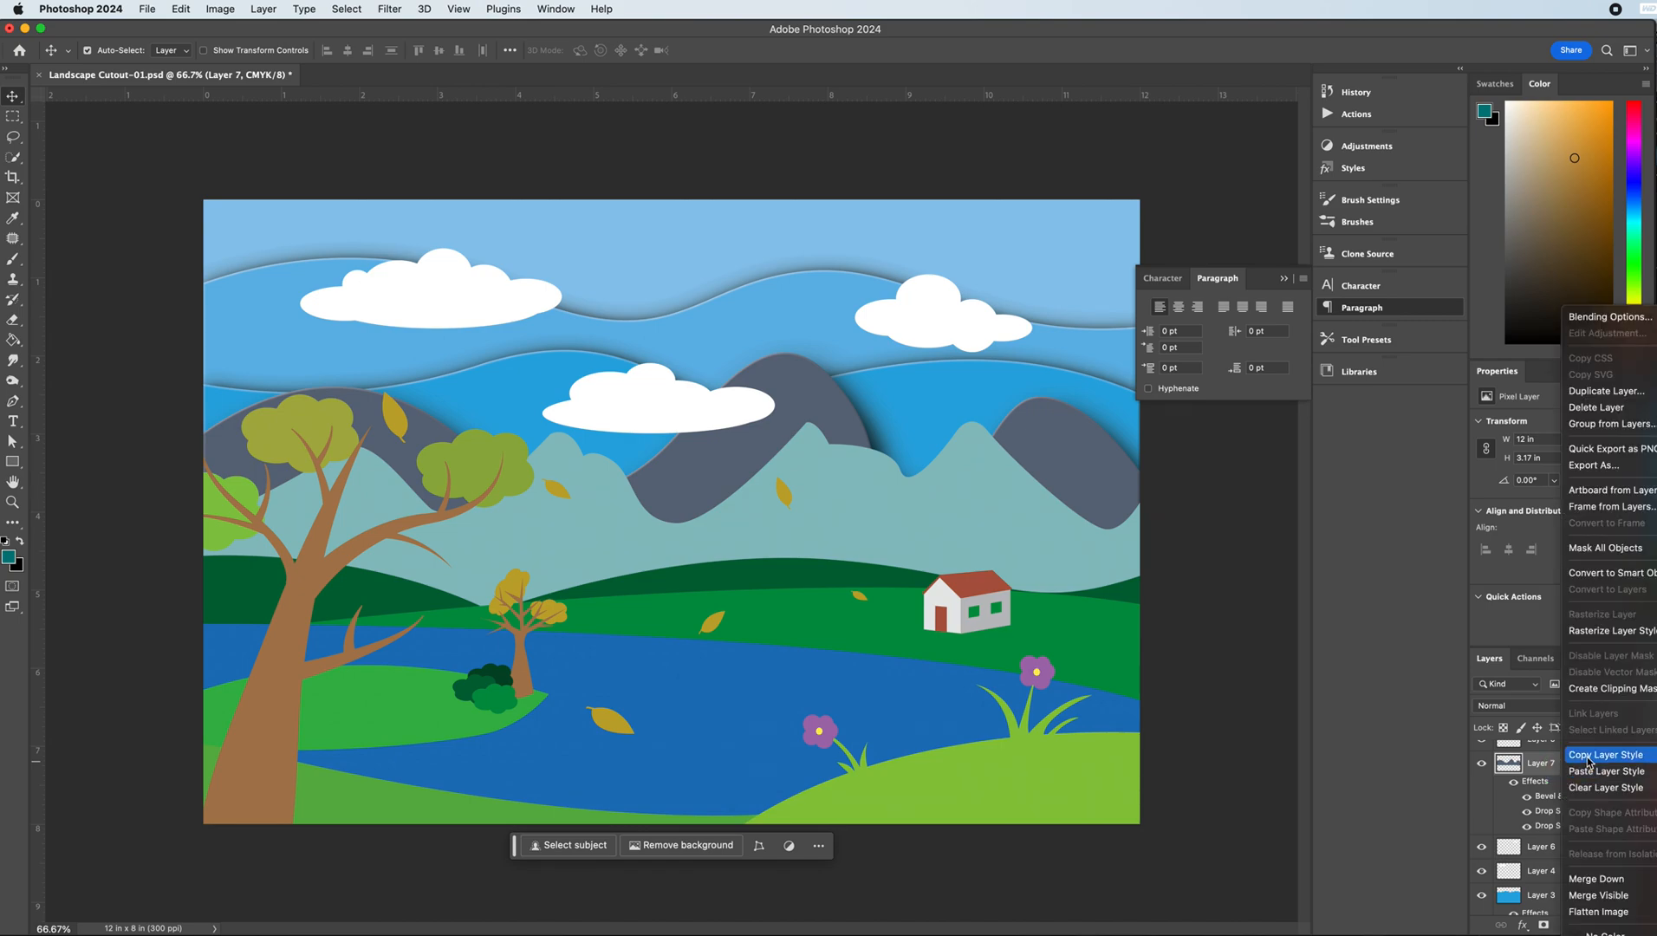
pyautogui.click(1586, 760)
pyautogui.scroll(2, 1560, 775)
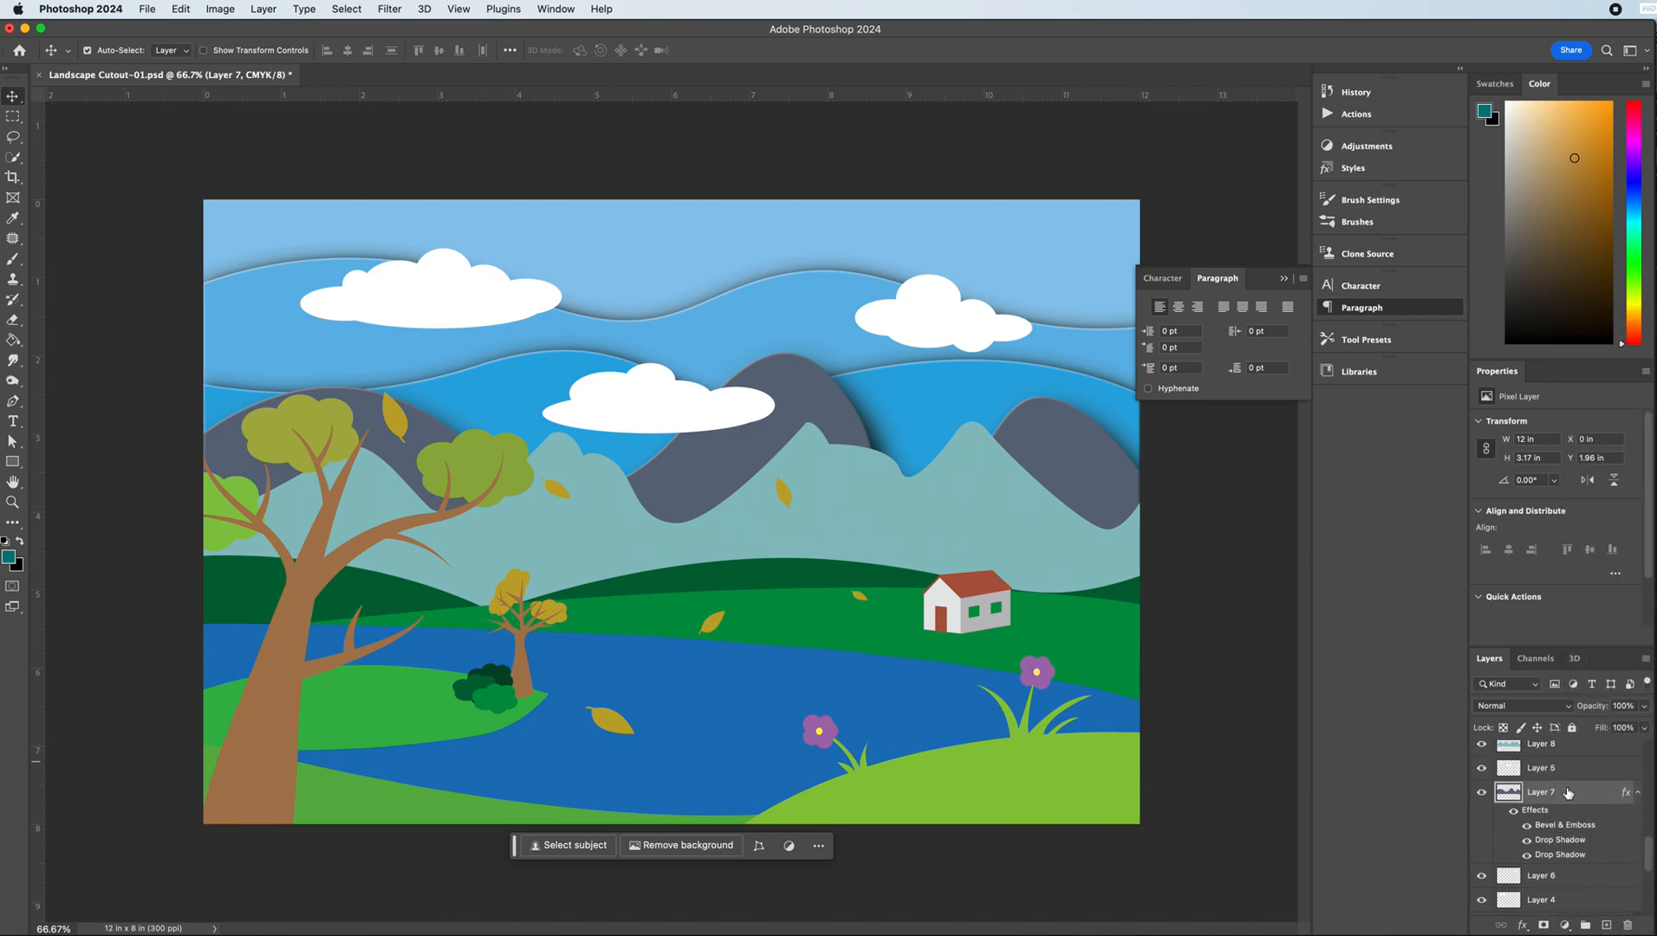
pyautogui.scroll(3, 1561, 777)
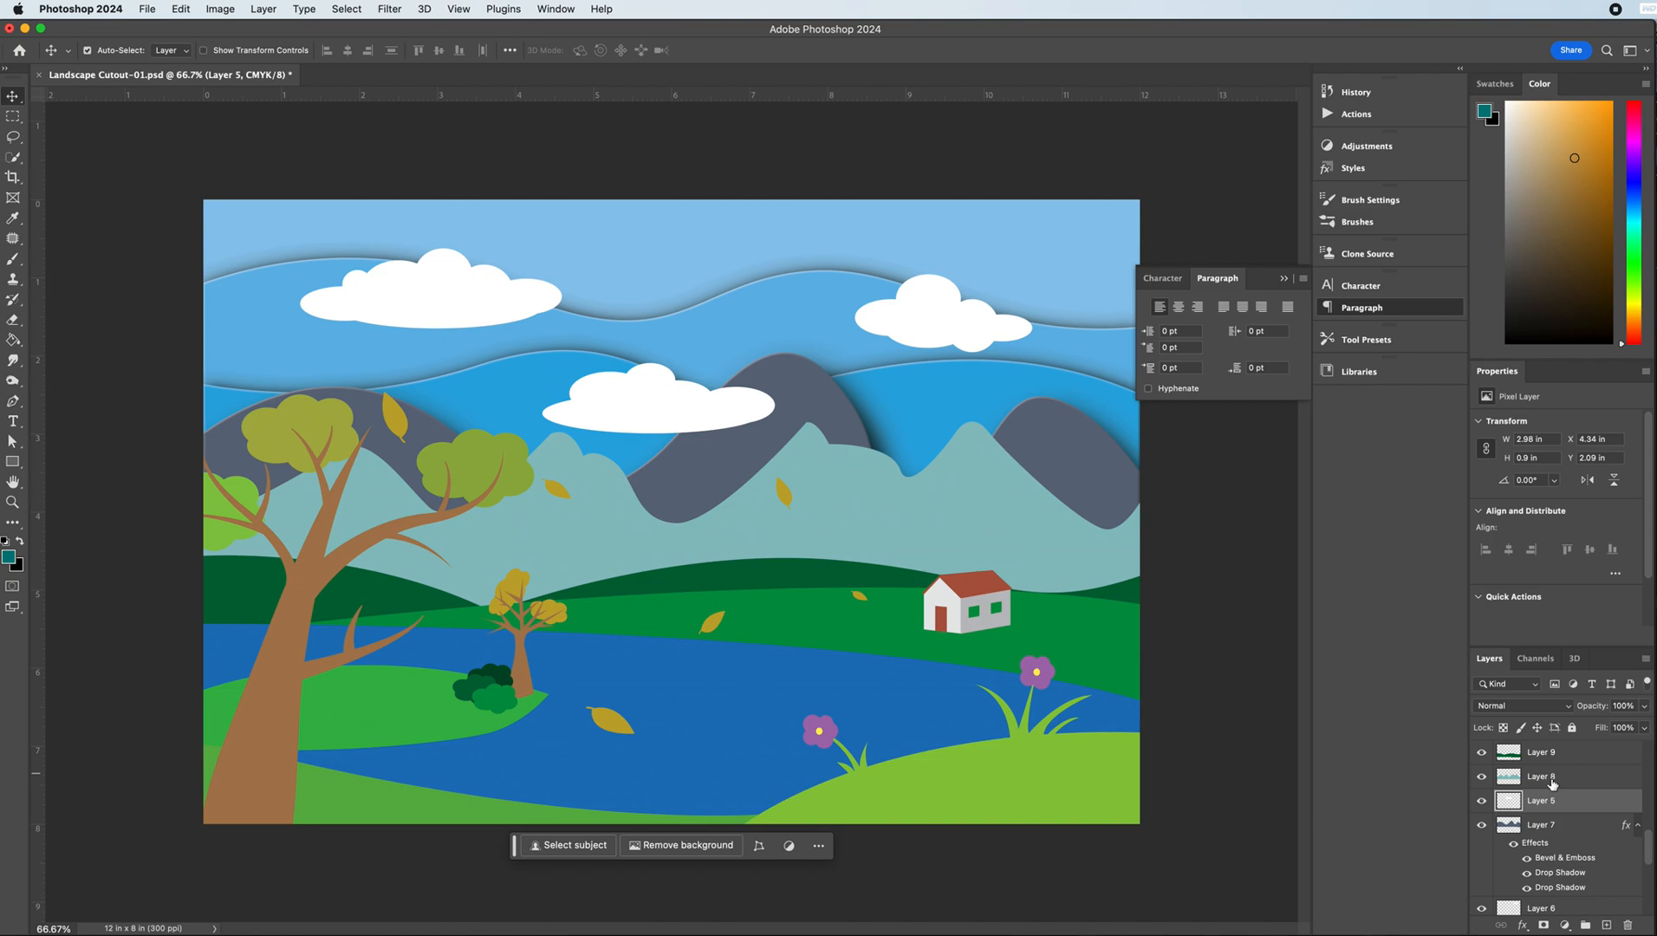
pyautogui.rightClick(1556, 779)
pyautogui.click(1582, 771)
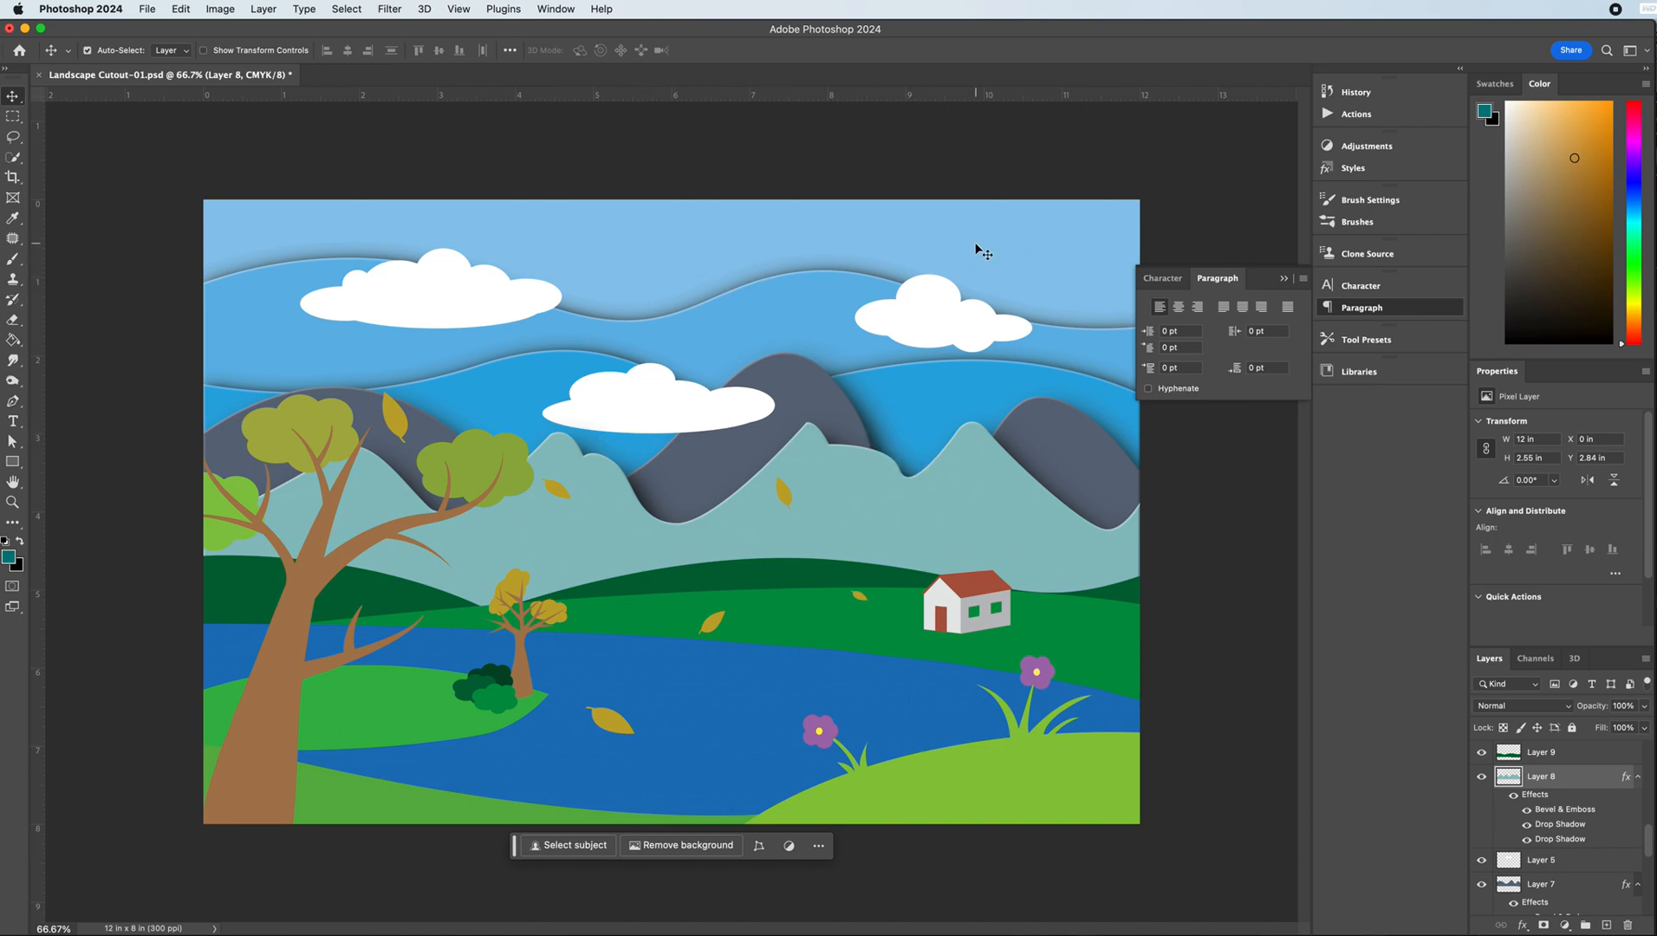
# - Paste the copied layer style onto Layer 5, the lowest cloud in front of the mountains
pyautogui.click(671, 406)
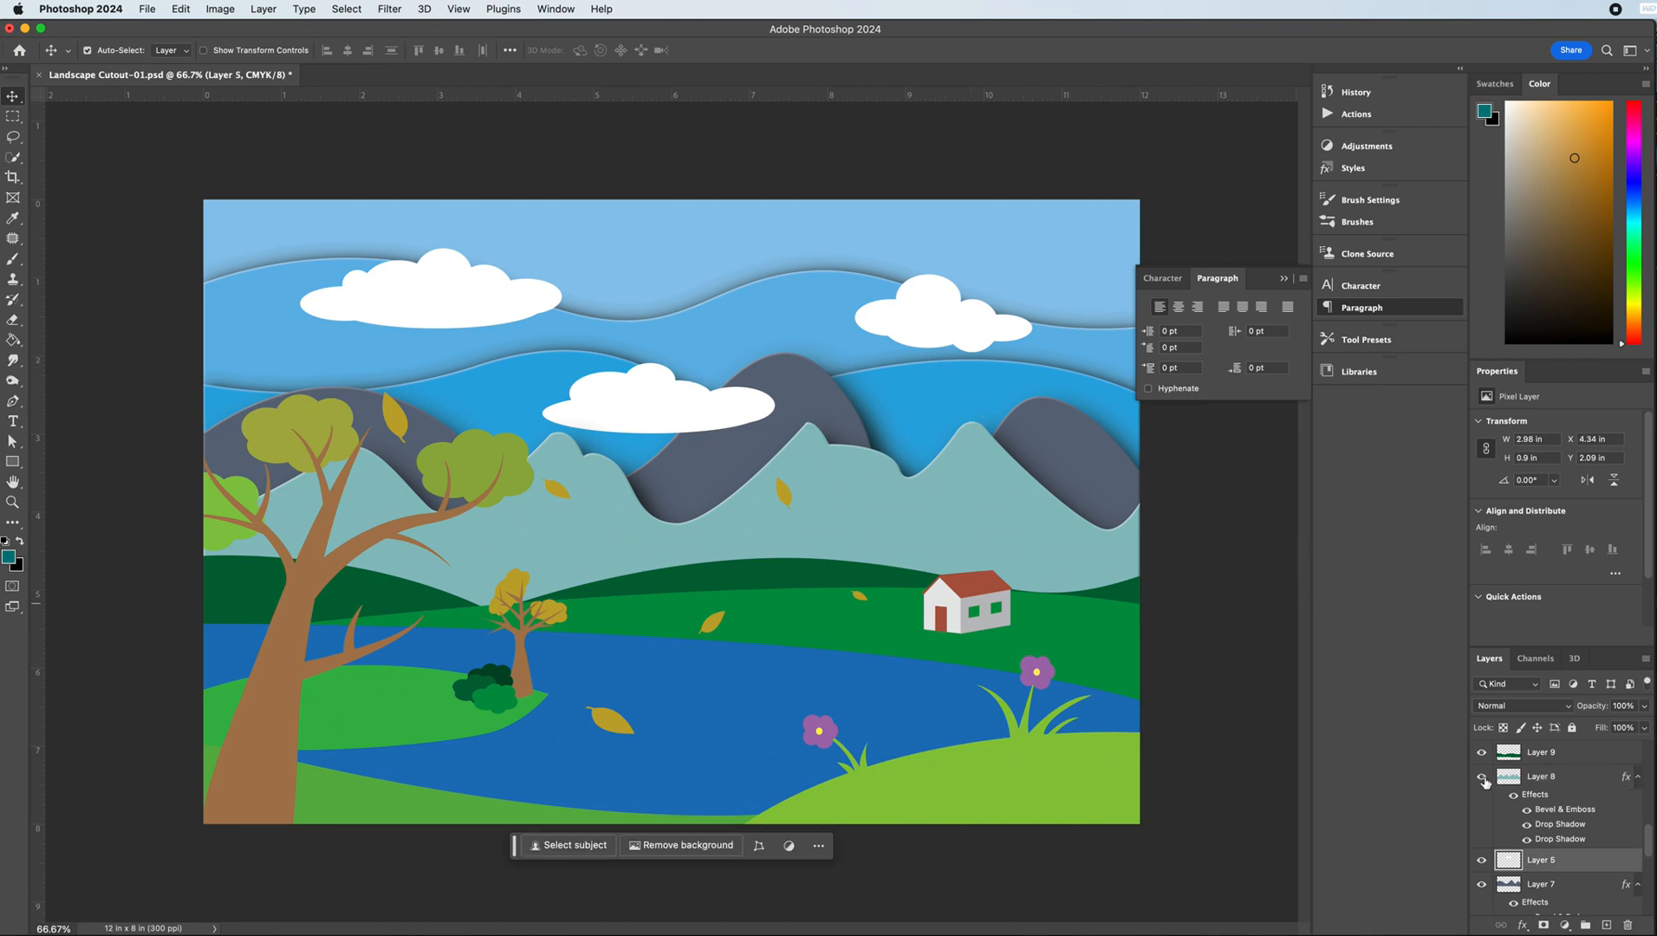
pyautogui.rightClick(1544, 863)
pyautogui.click(1588, 770)
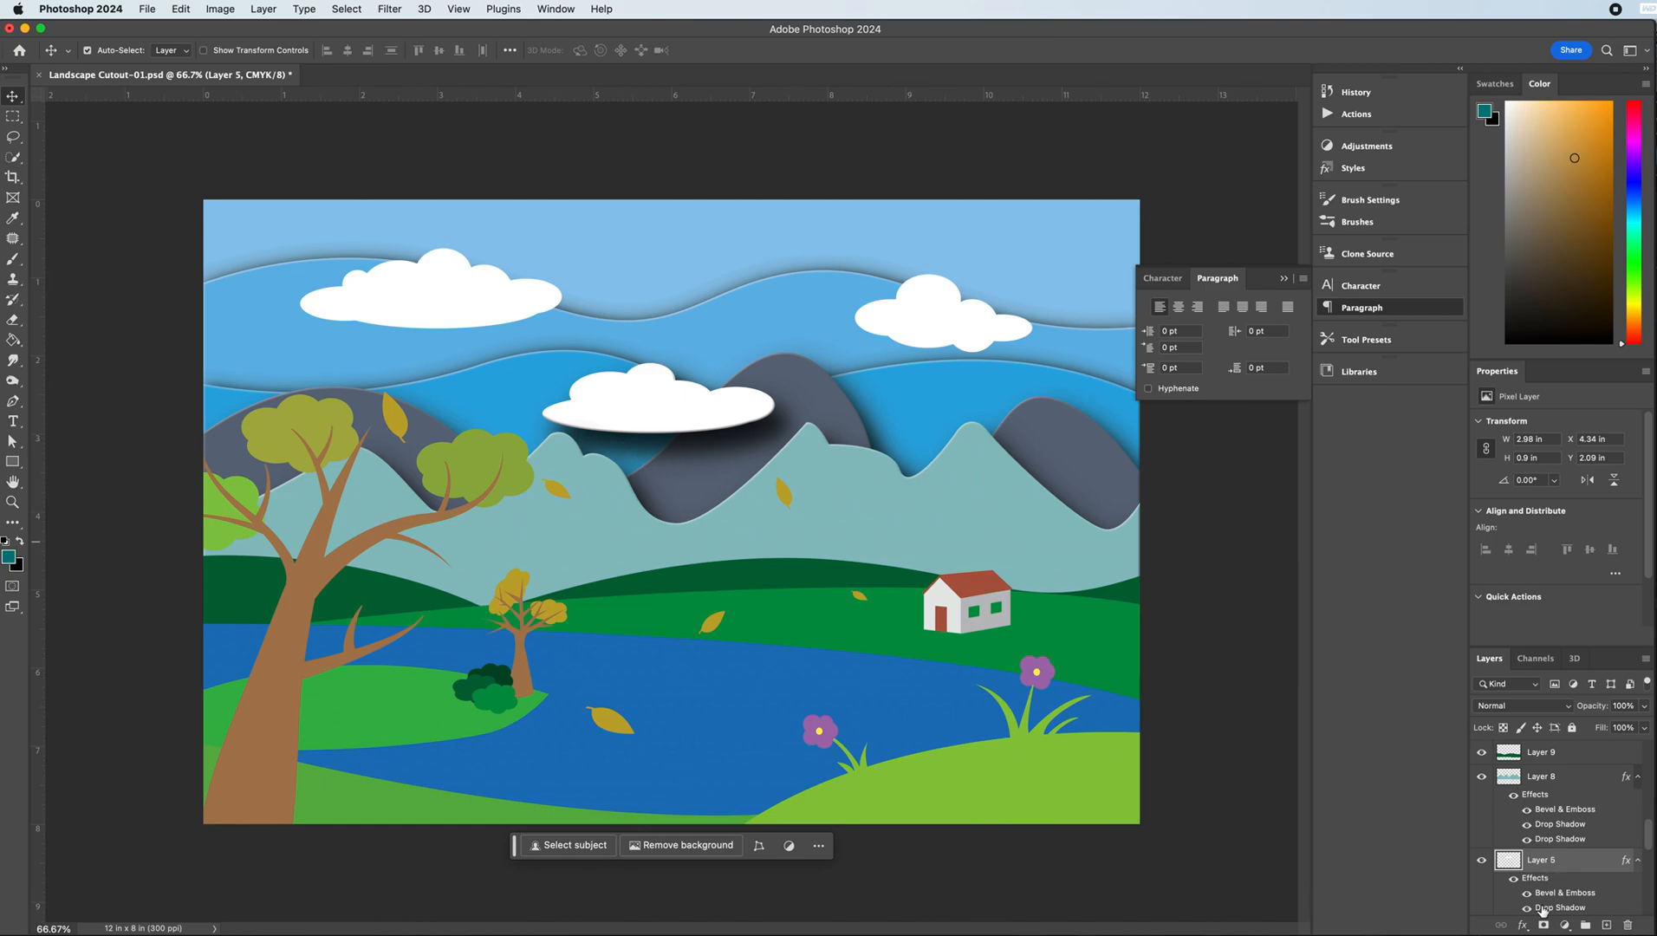
# - Soften Layer 5's first drop shadow to 31% opacity, 19 px distance and 46 px size
pyautogui.doubleClick(1542, 908)
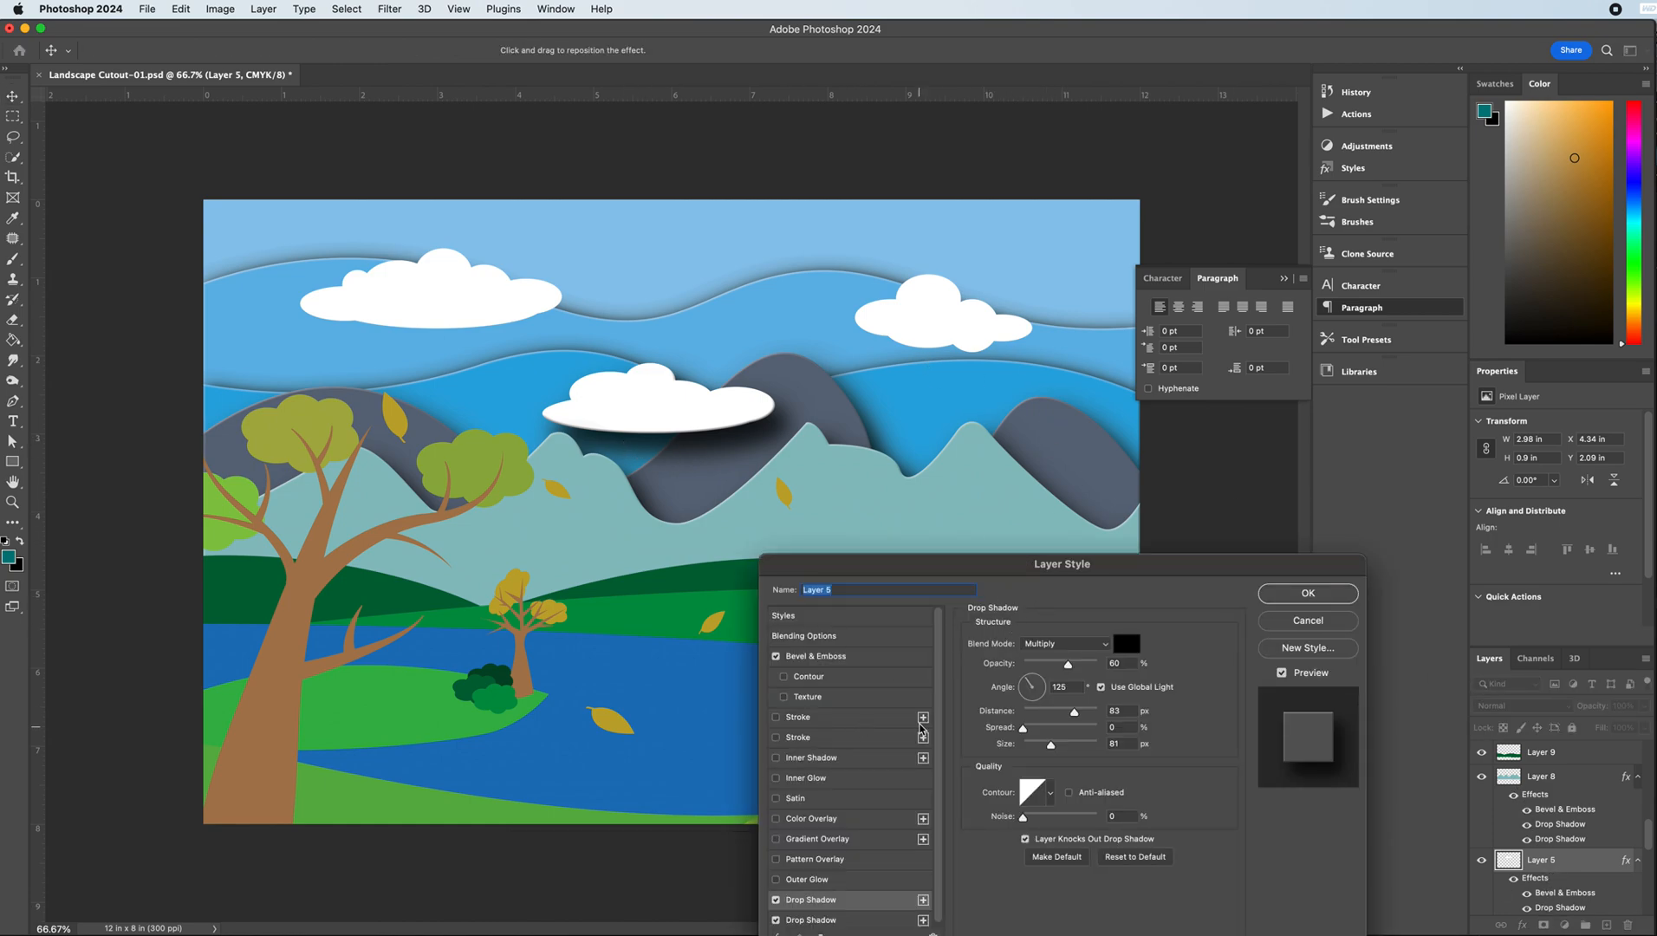
pyautogui.moveTo(1073, 713); pyautogui.dragTo(1043, 750)
pyautogui.moveTo(1068, 663); pyautogui.dragTo(1047, 665)
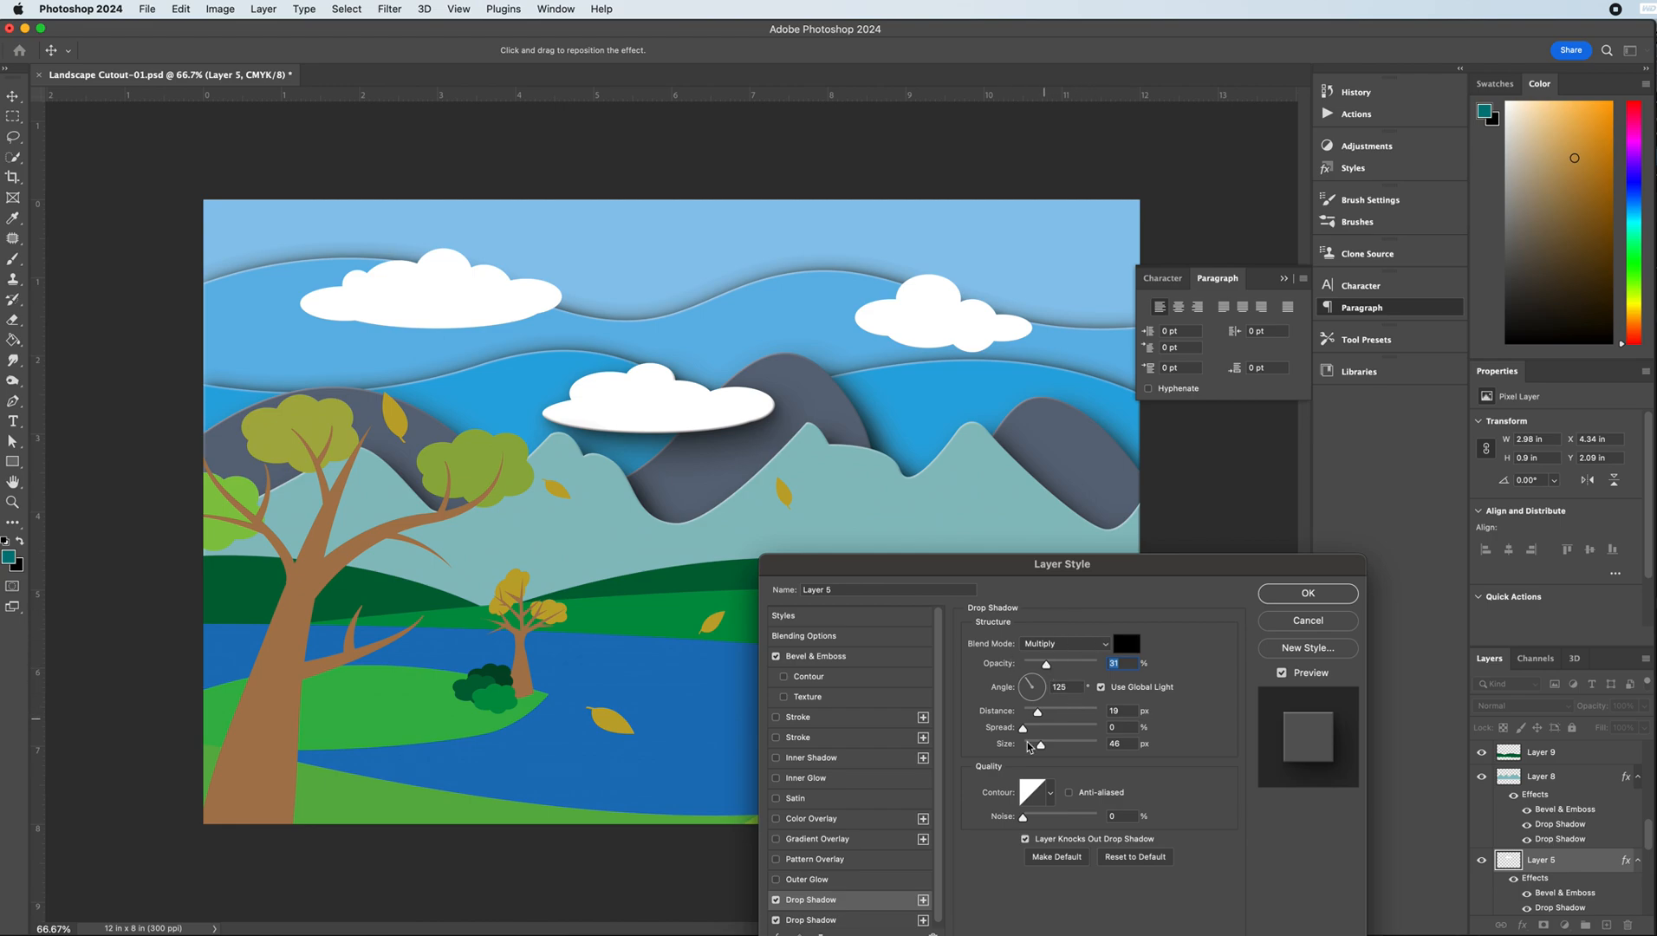
# - Set Layer 5's second drop shadow to 32% opacity, 45 px distance and 76 px size, and apply the style
pyautogui.click(856, 919)
pyautogui.moveTo(1074, 712); pyautogui.dragTo(1049, 745)
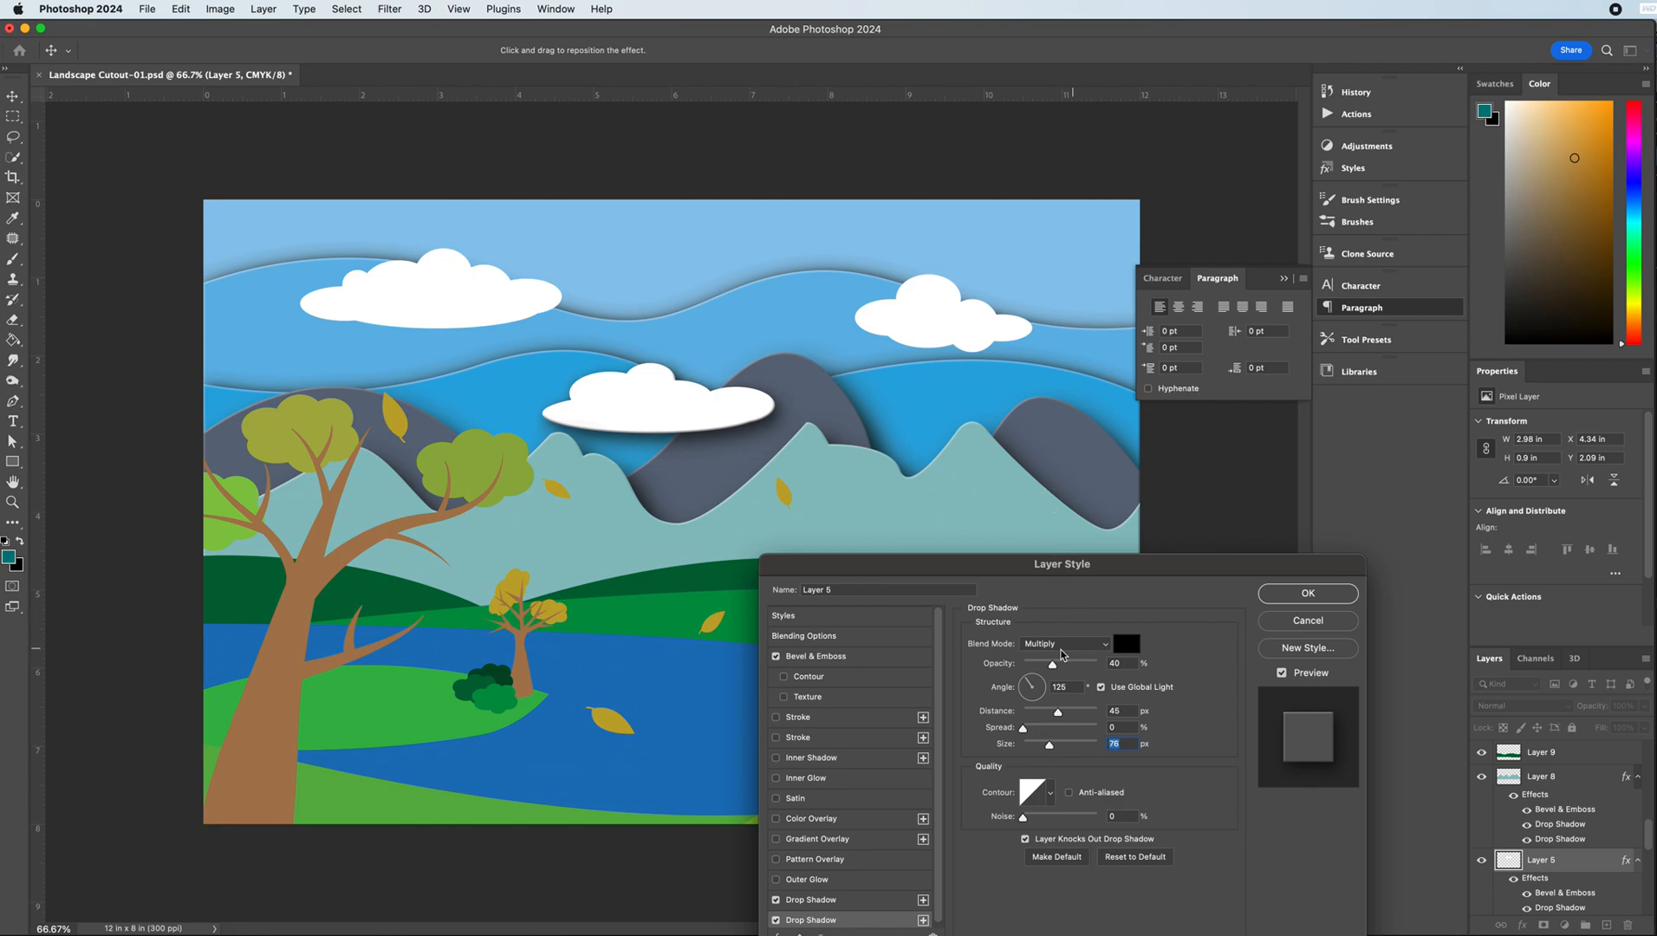
pyautogui.moveTo(1052, 664); pyautogui.dragTo(1047, 666)
pyautogui.moveTo(1008, 578); pyautogui.dragTo(1047, 474)
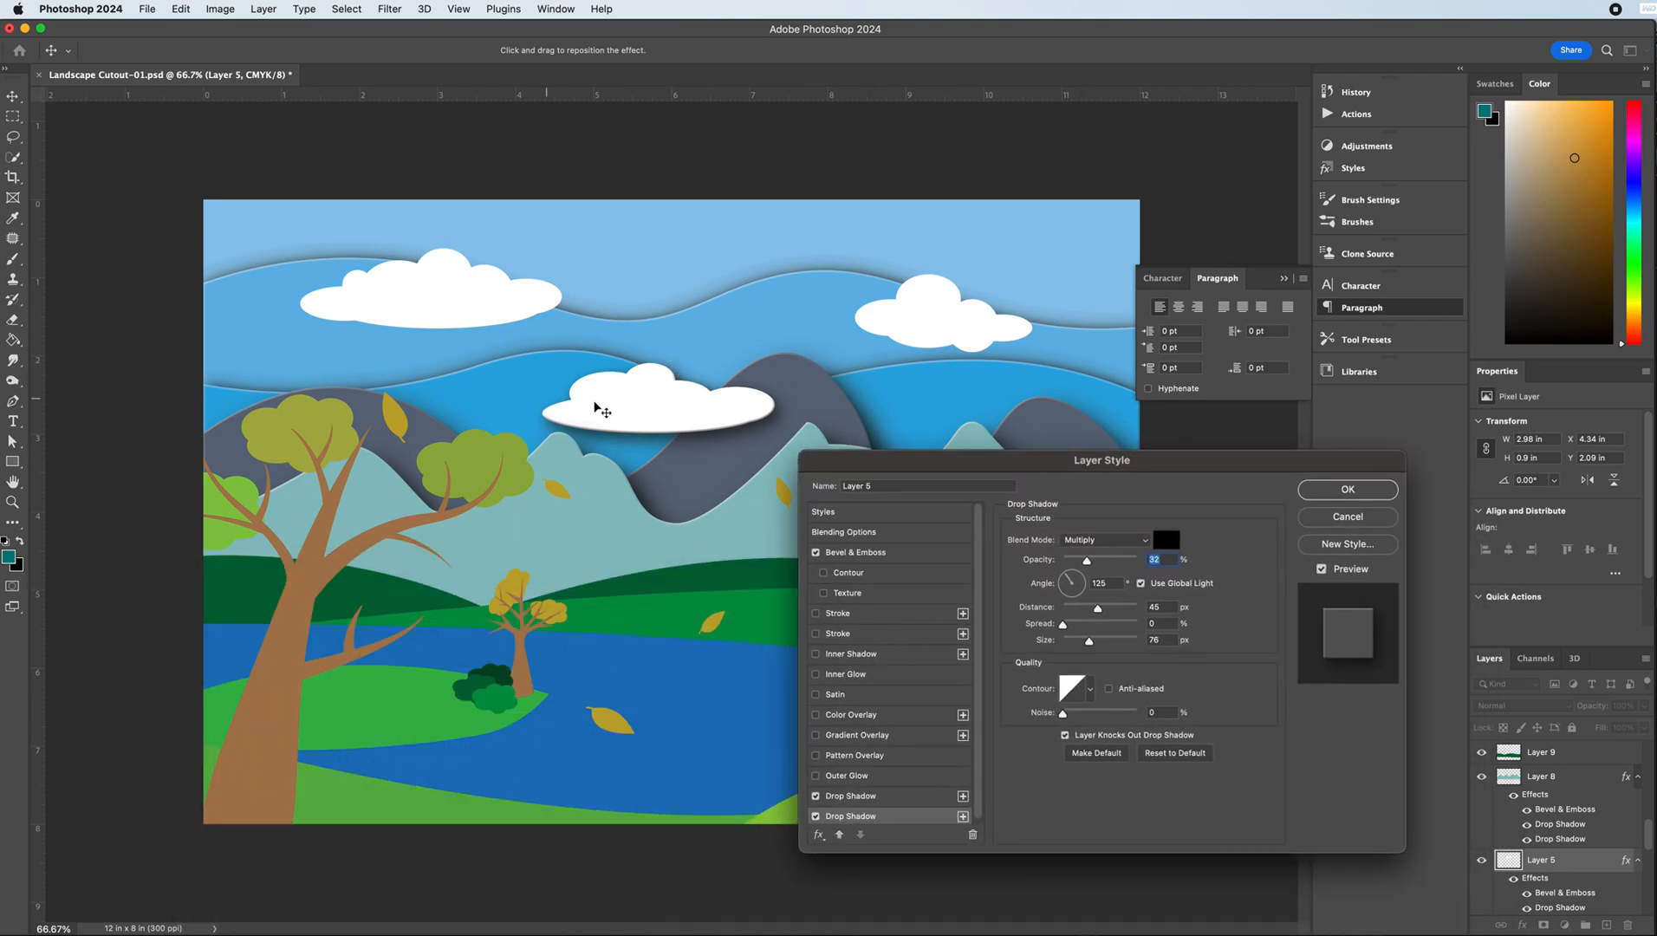
pyautogui.click(1341, 492)
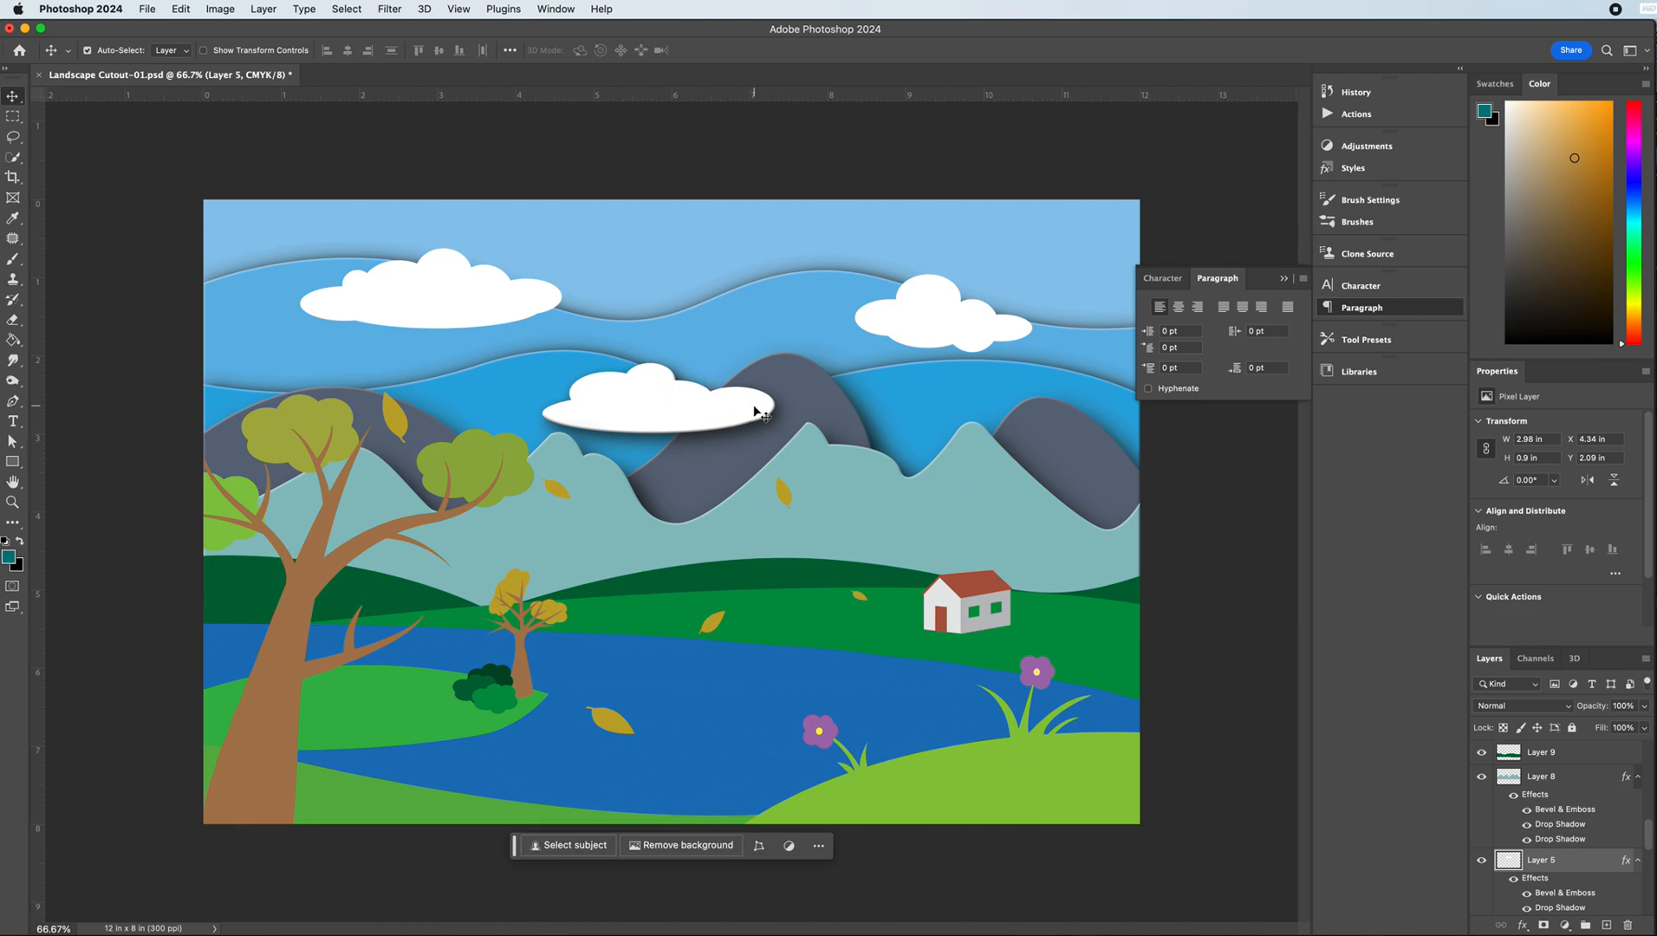
# - Copy Layer 5's layer style and paste it onto Layer 6, the small cloud in the upper-right sky
pyautogui.rightClick(1553, 865)
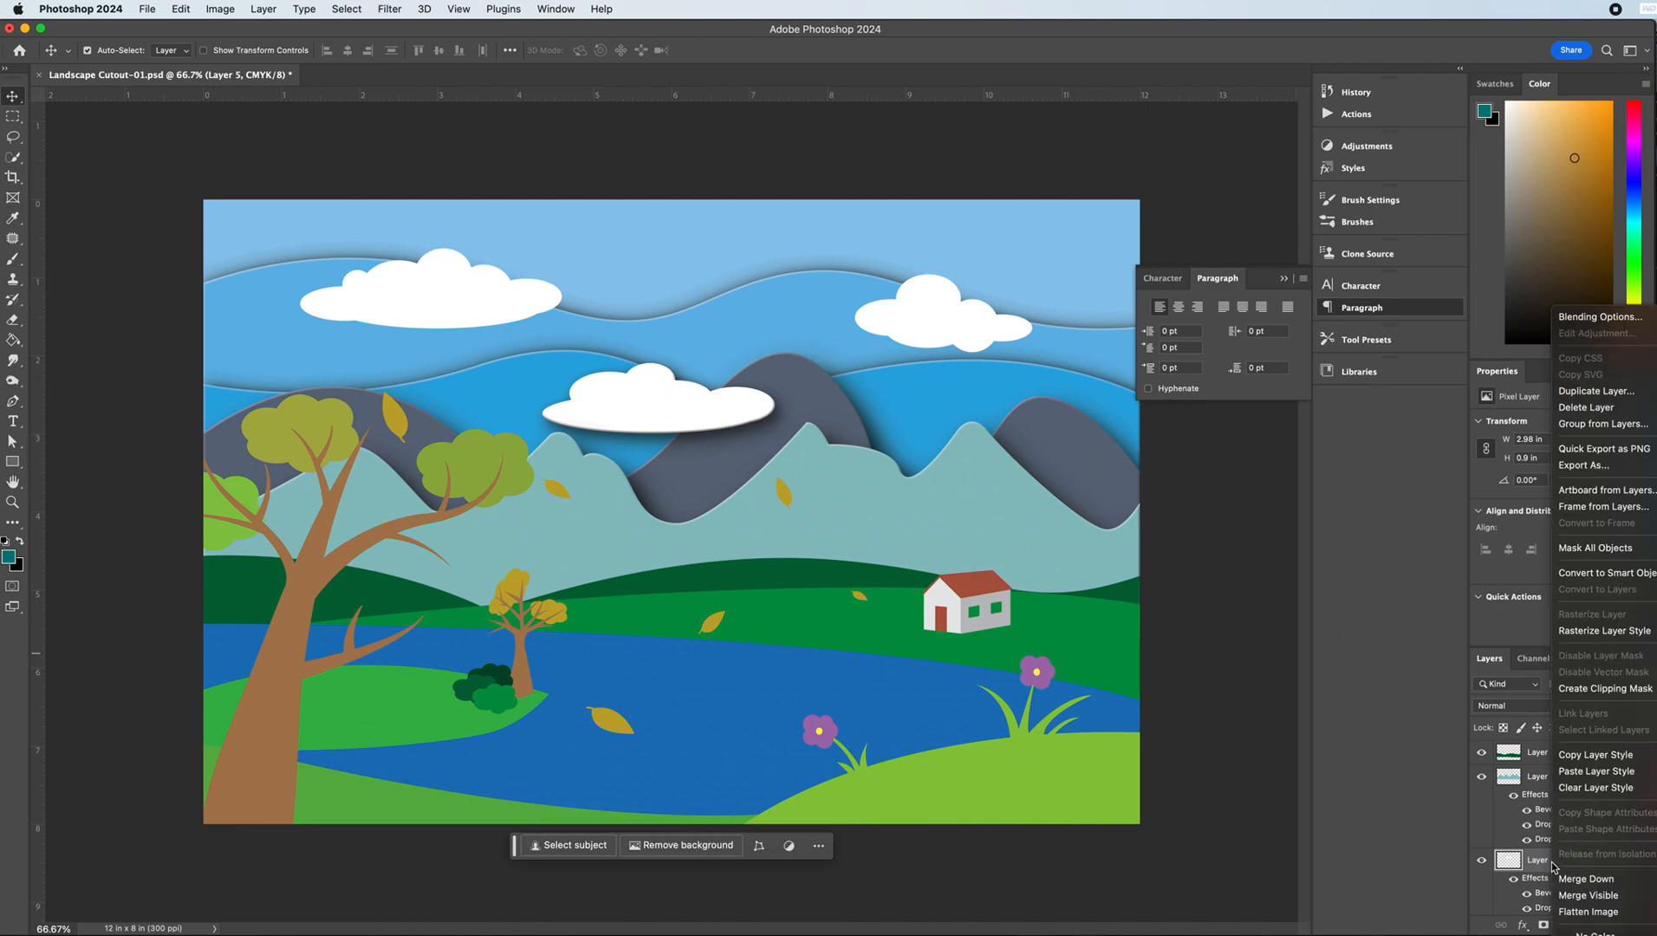
pyautogui.scroll(8, 1575, 773)
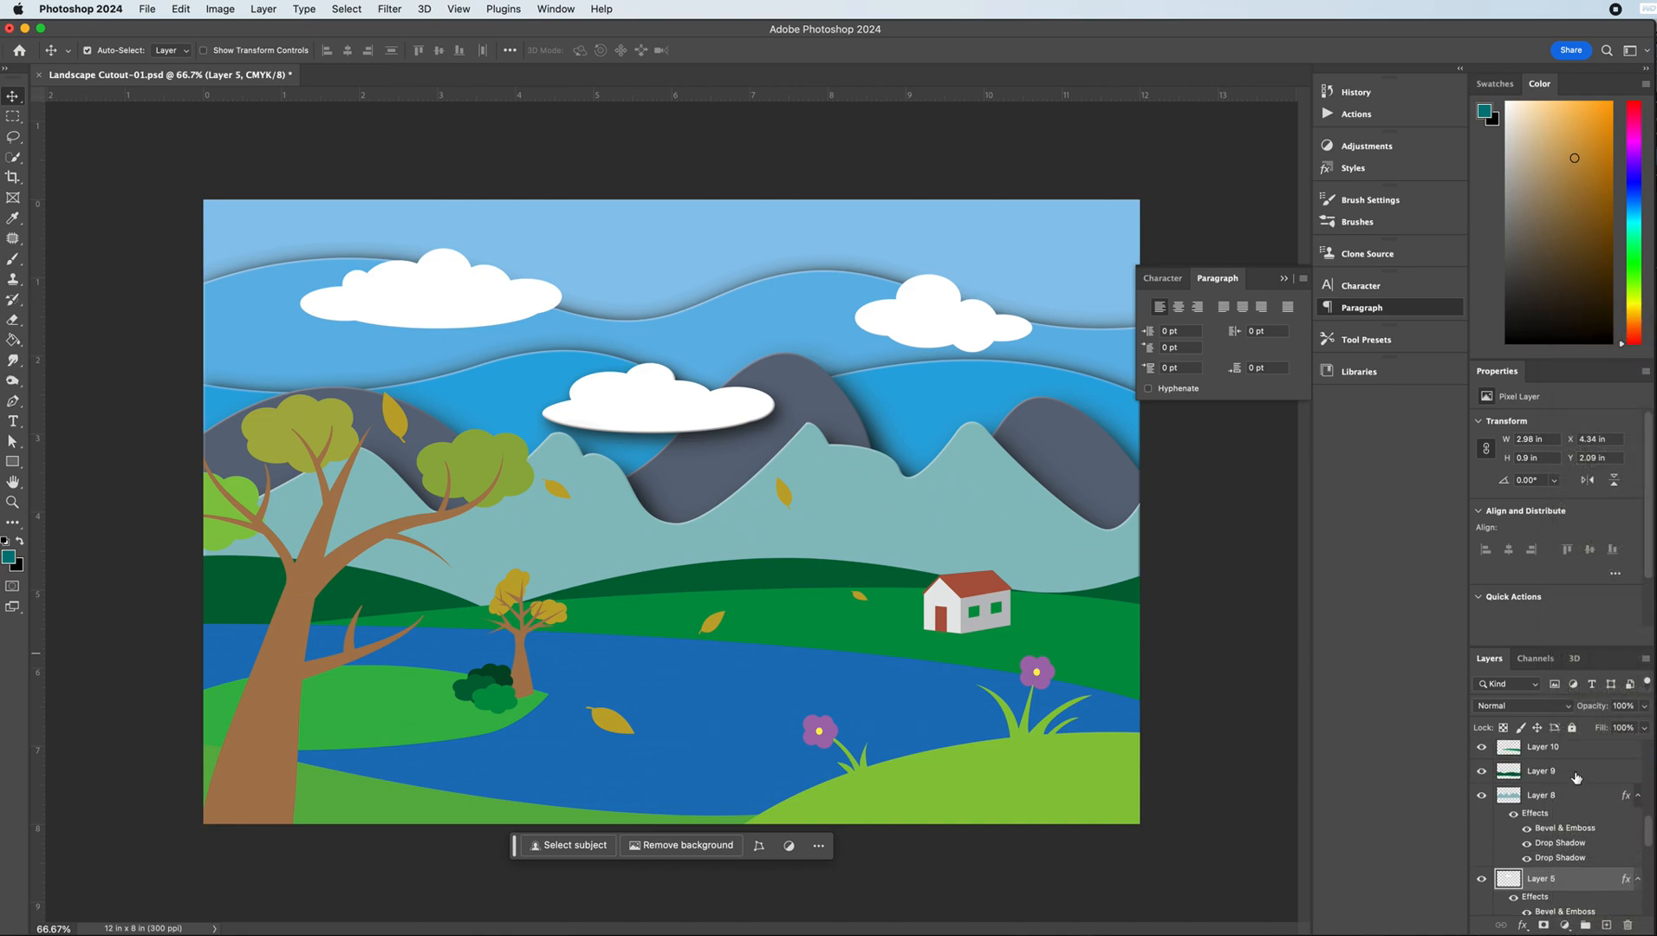
pyautogui.scroll(-5, 1575, 778)
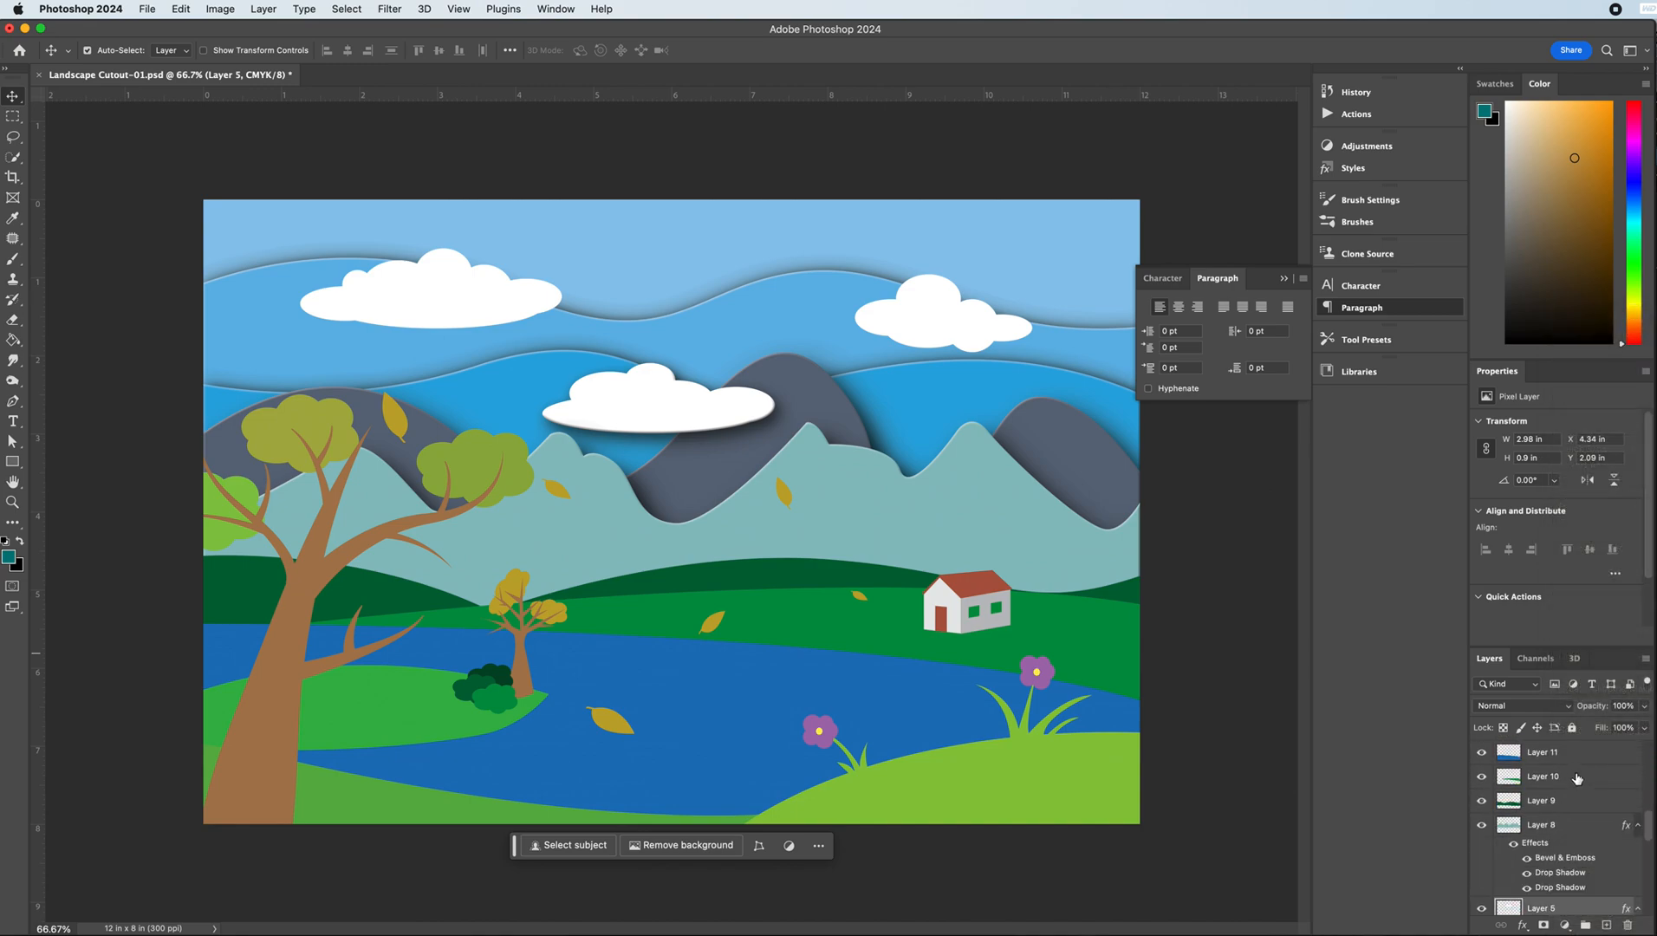
pyautogui.scroll(-3, 1575, 797)
pyautogui.scroll(-3, 1555, 849)
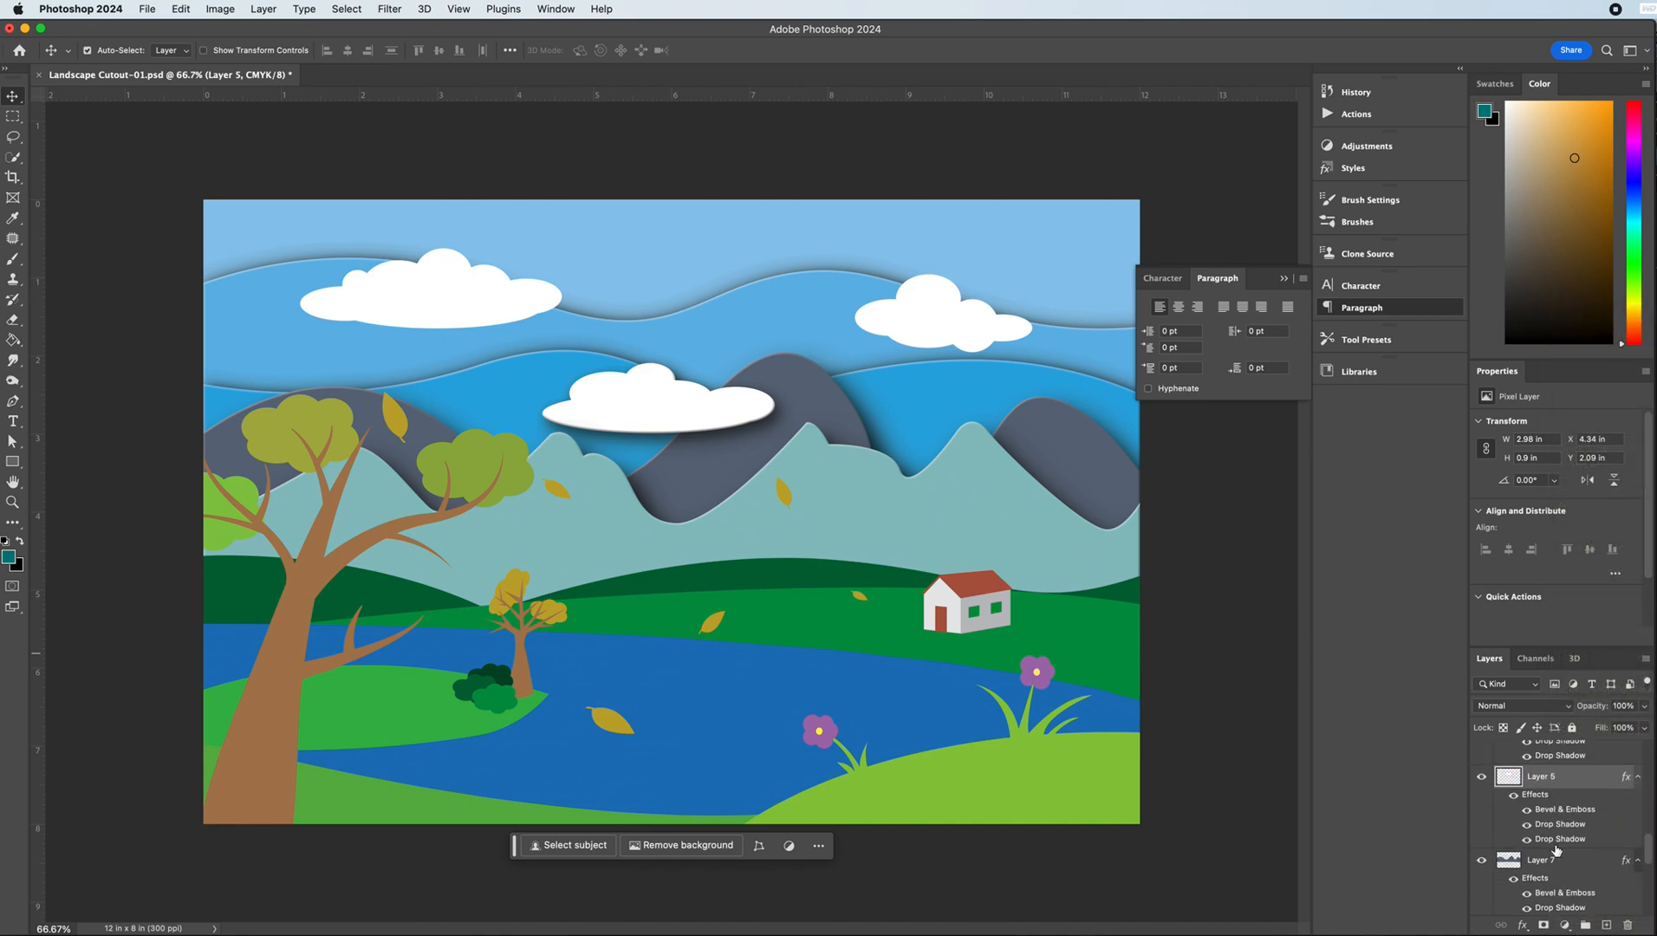
pyautogui.click(1547, 893)
pyautogui.scroll(-1, 1574, 852)
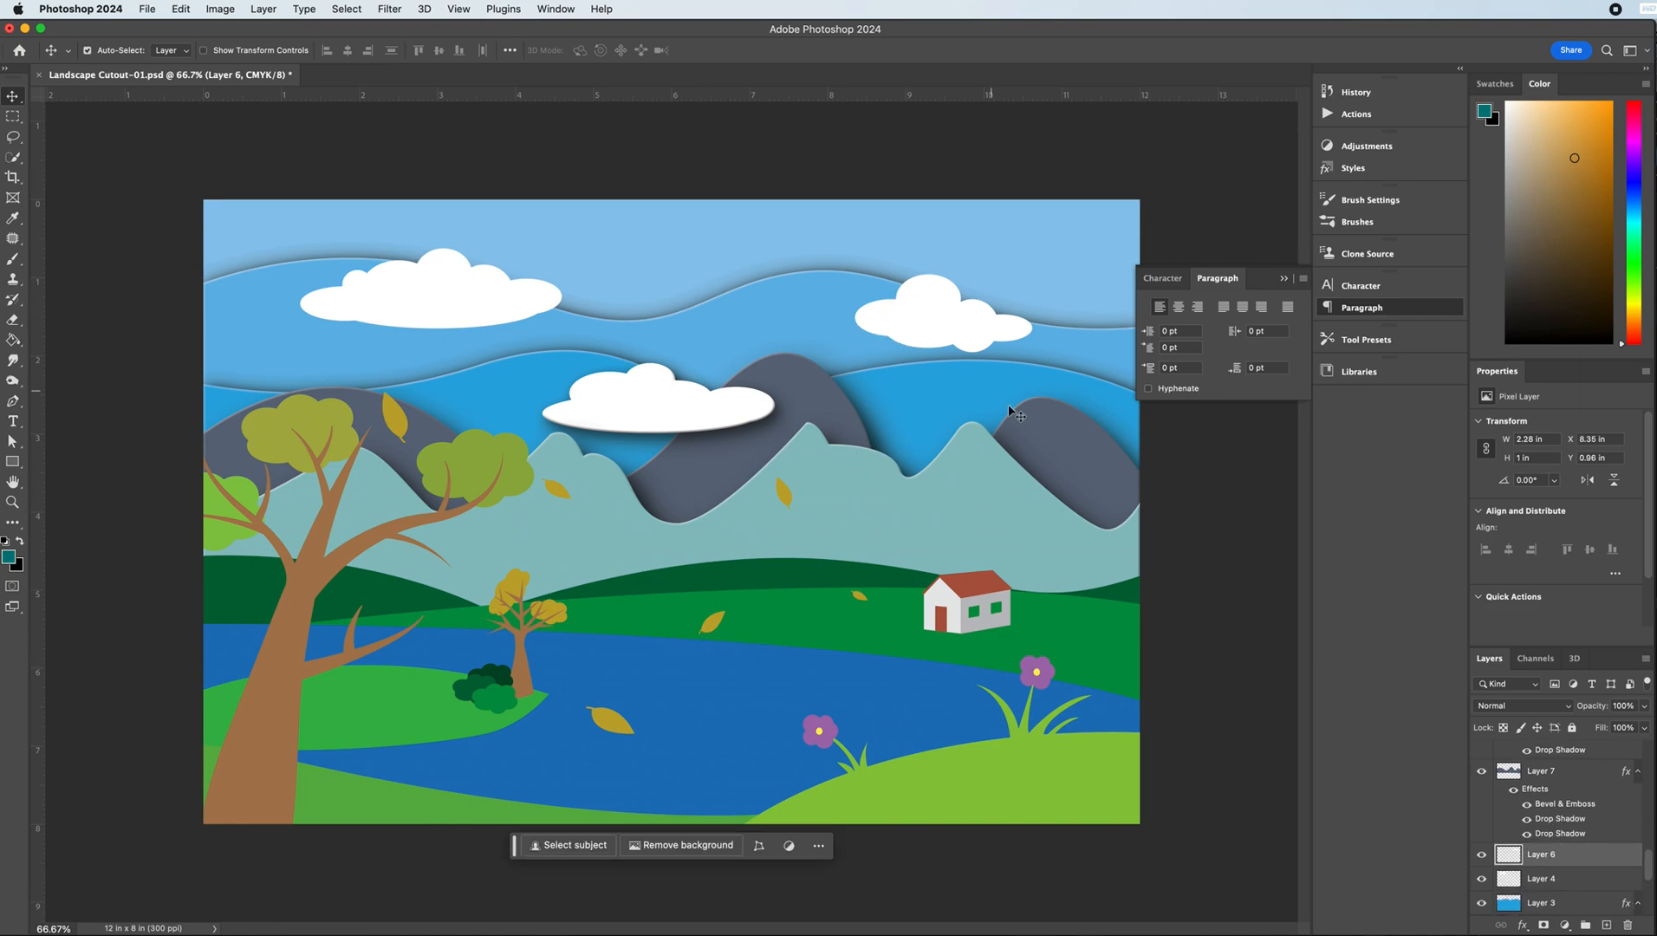
pyautogui.rightClick(1559, 856)
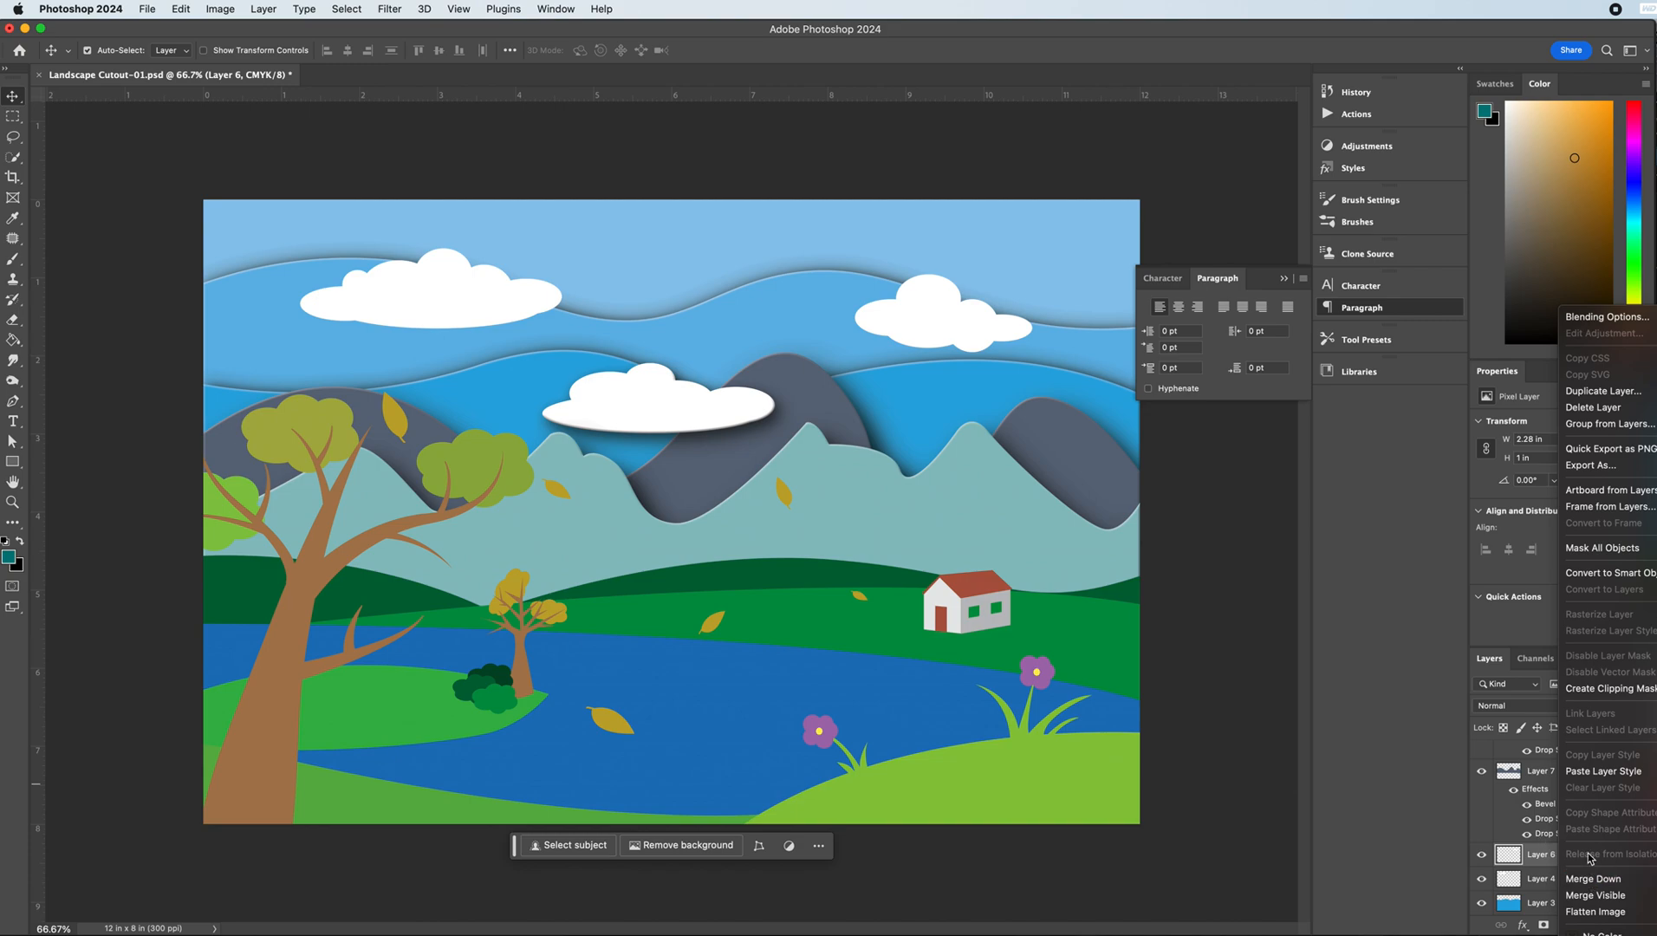
pyautogui.click(1603, 770)
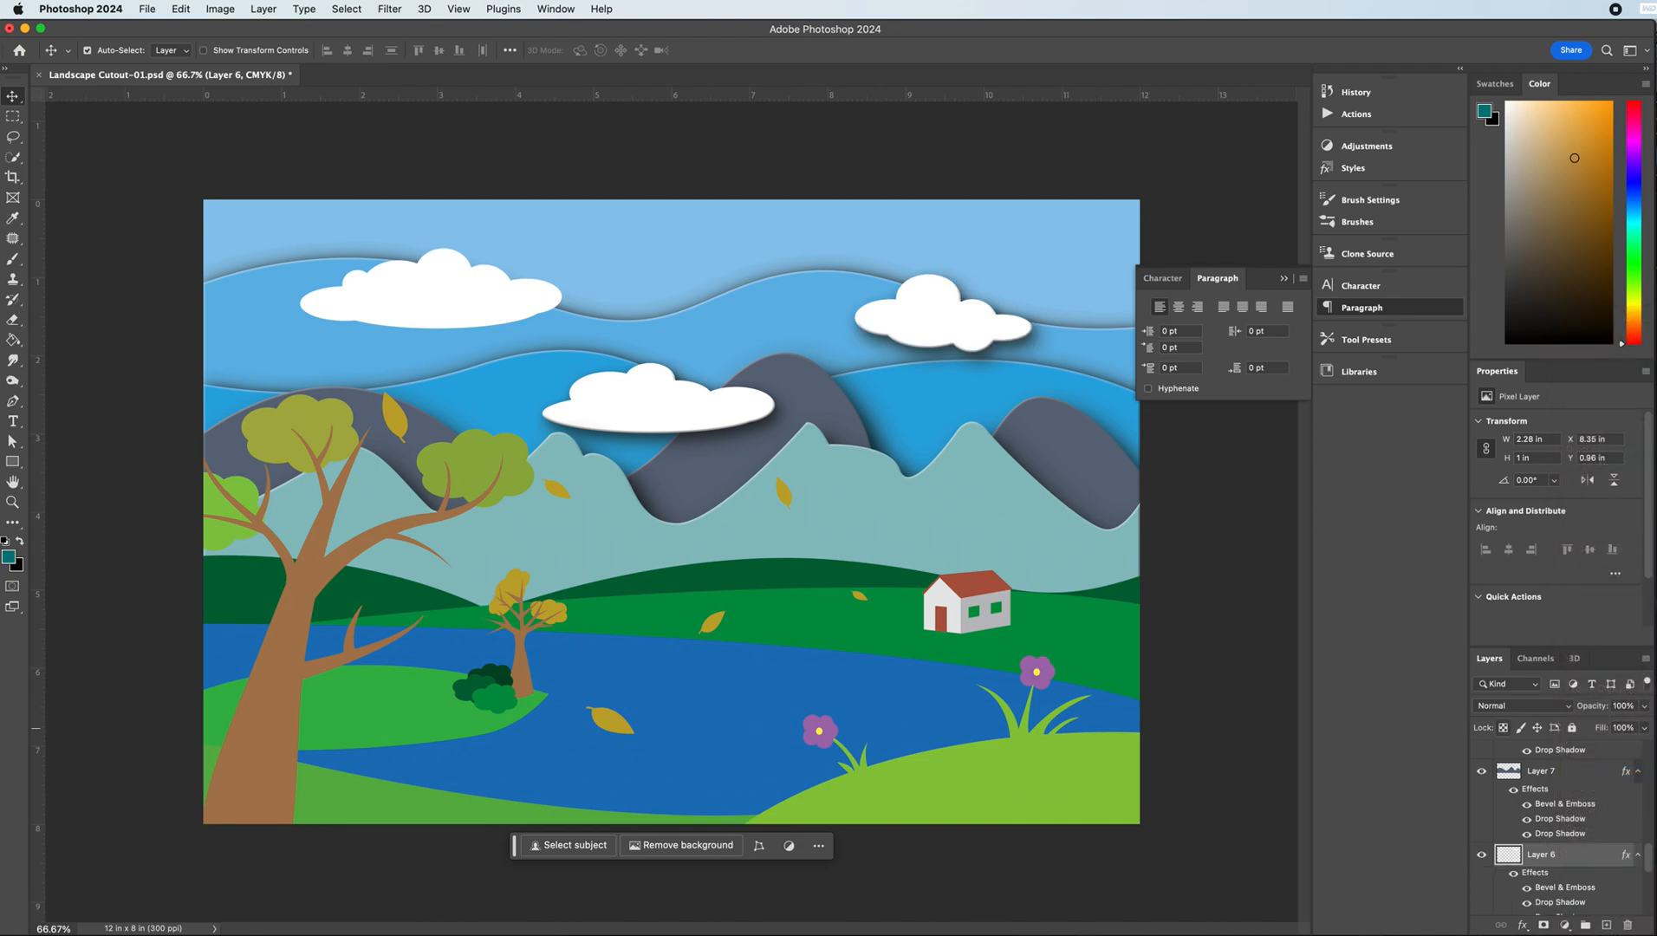
# - Paste the copied cloud layer style onto Layer 4, the large cloud in the upper-left sky
pyautogui.scroll(-2, 1560, 901)
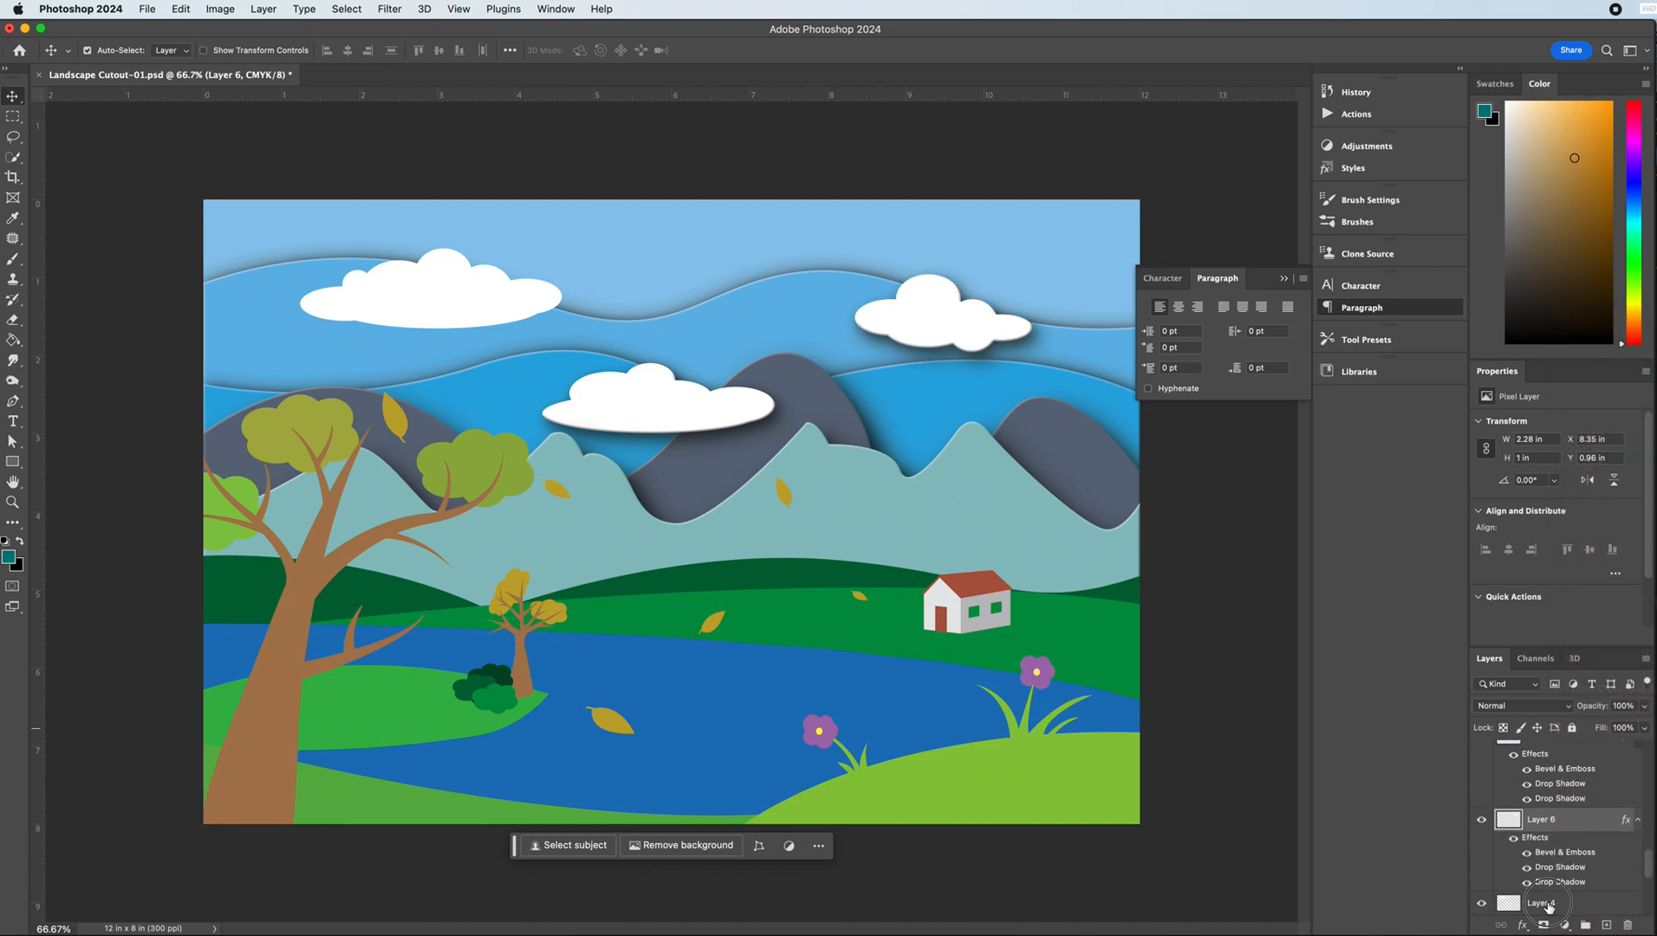
pyautogui.click(1548, 907)
pyautogui.rightClick(1575, 912)
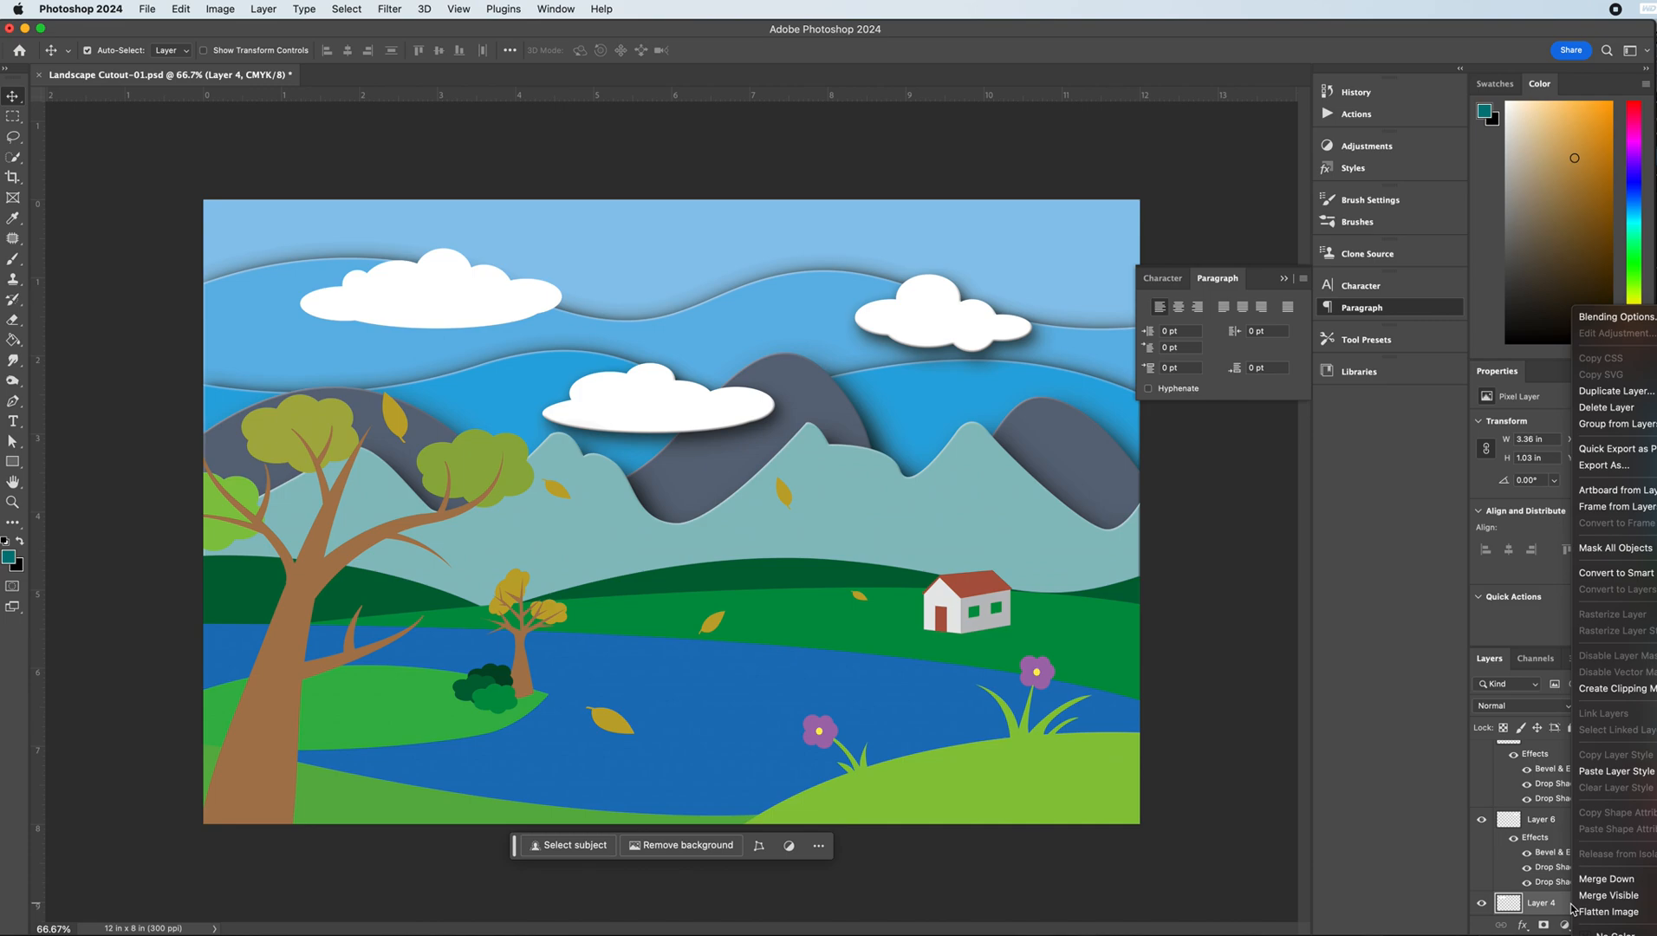
pyautogui.click(1604, 778)
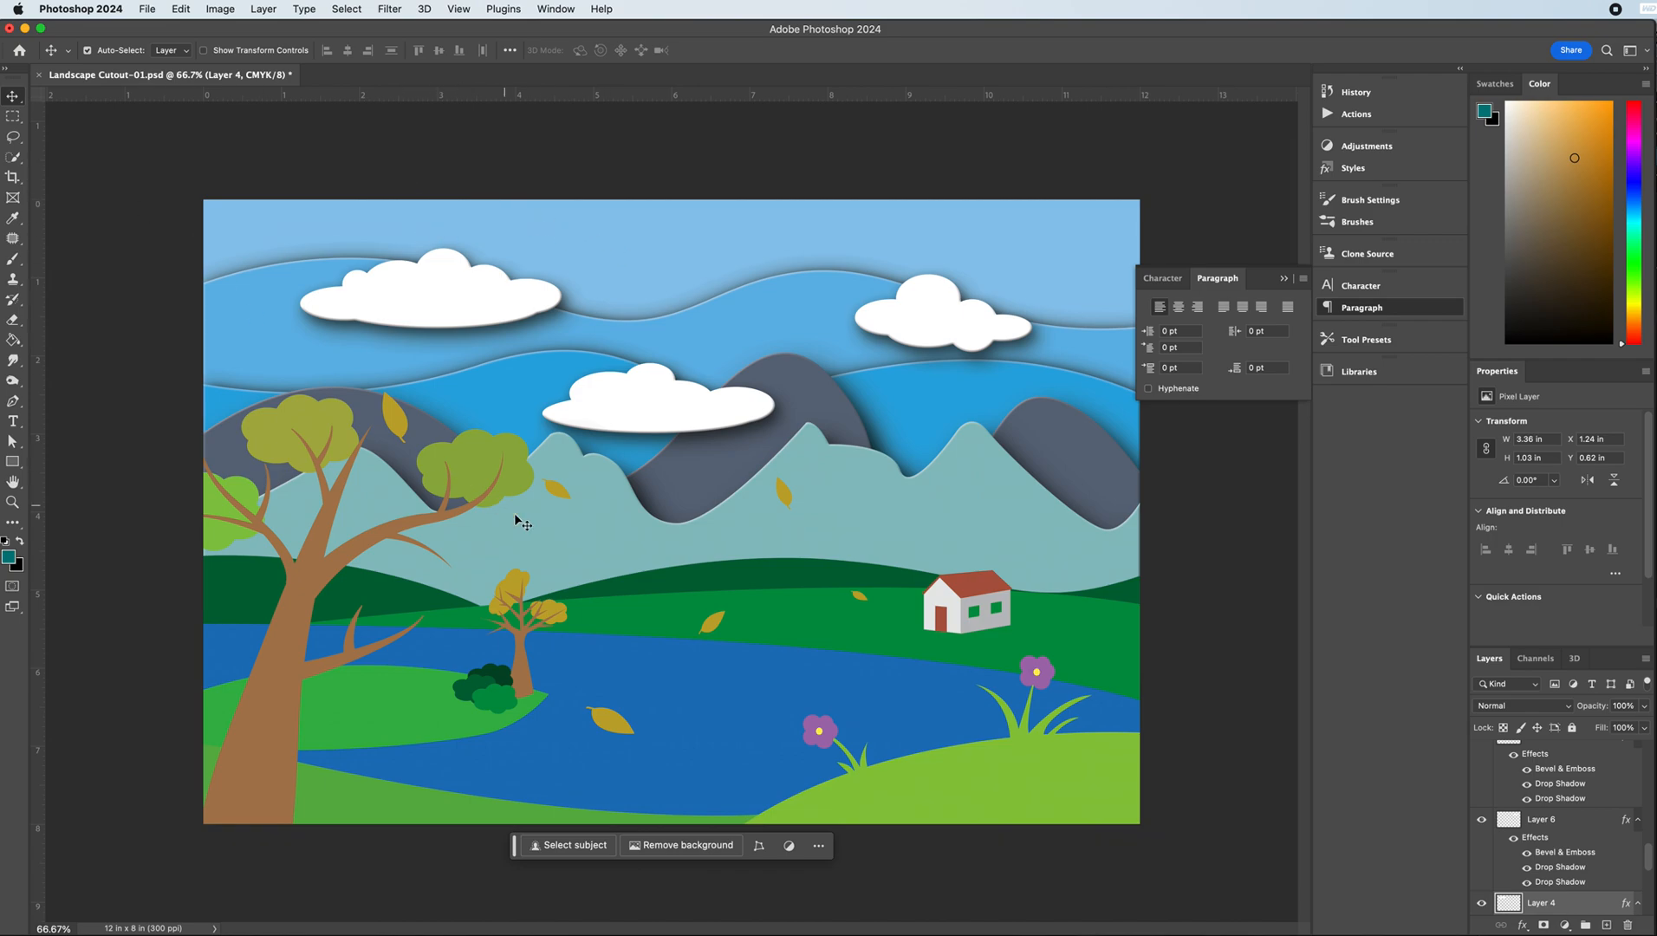
pyautogui.press('super+v')
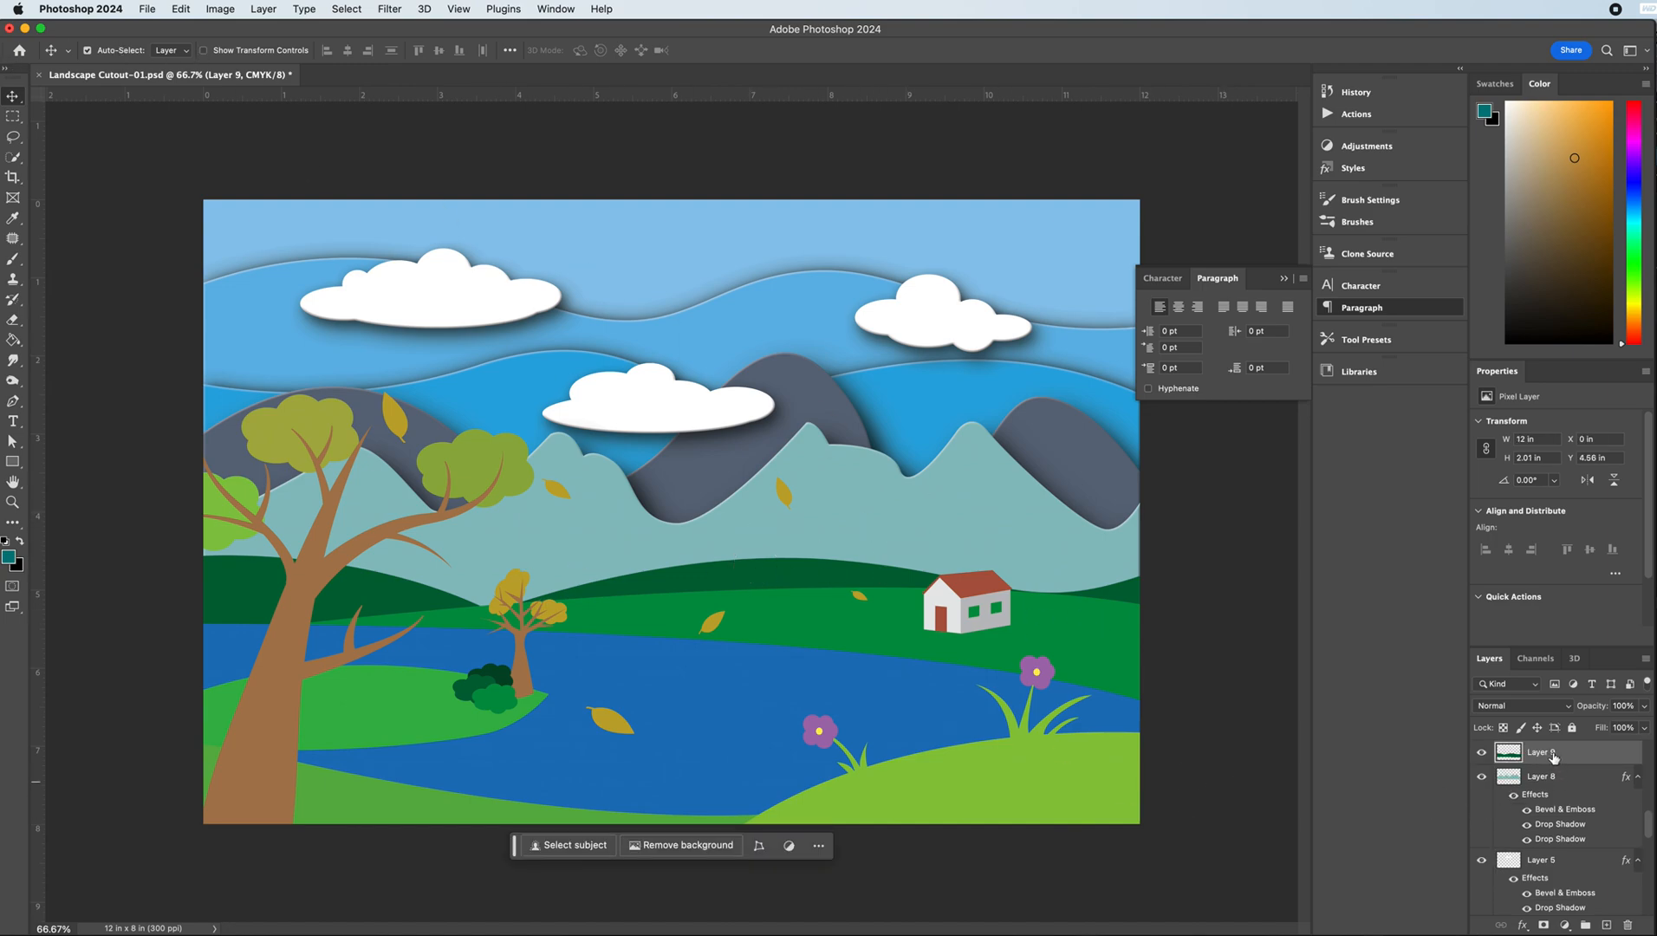
# - Copy the layer style of Layer 8, the teal mountains, and paste it onto Layer 9, the dark green hills
pyautogui.click(822, 494)
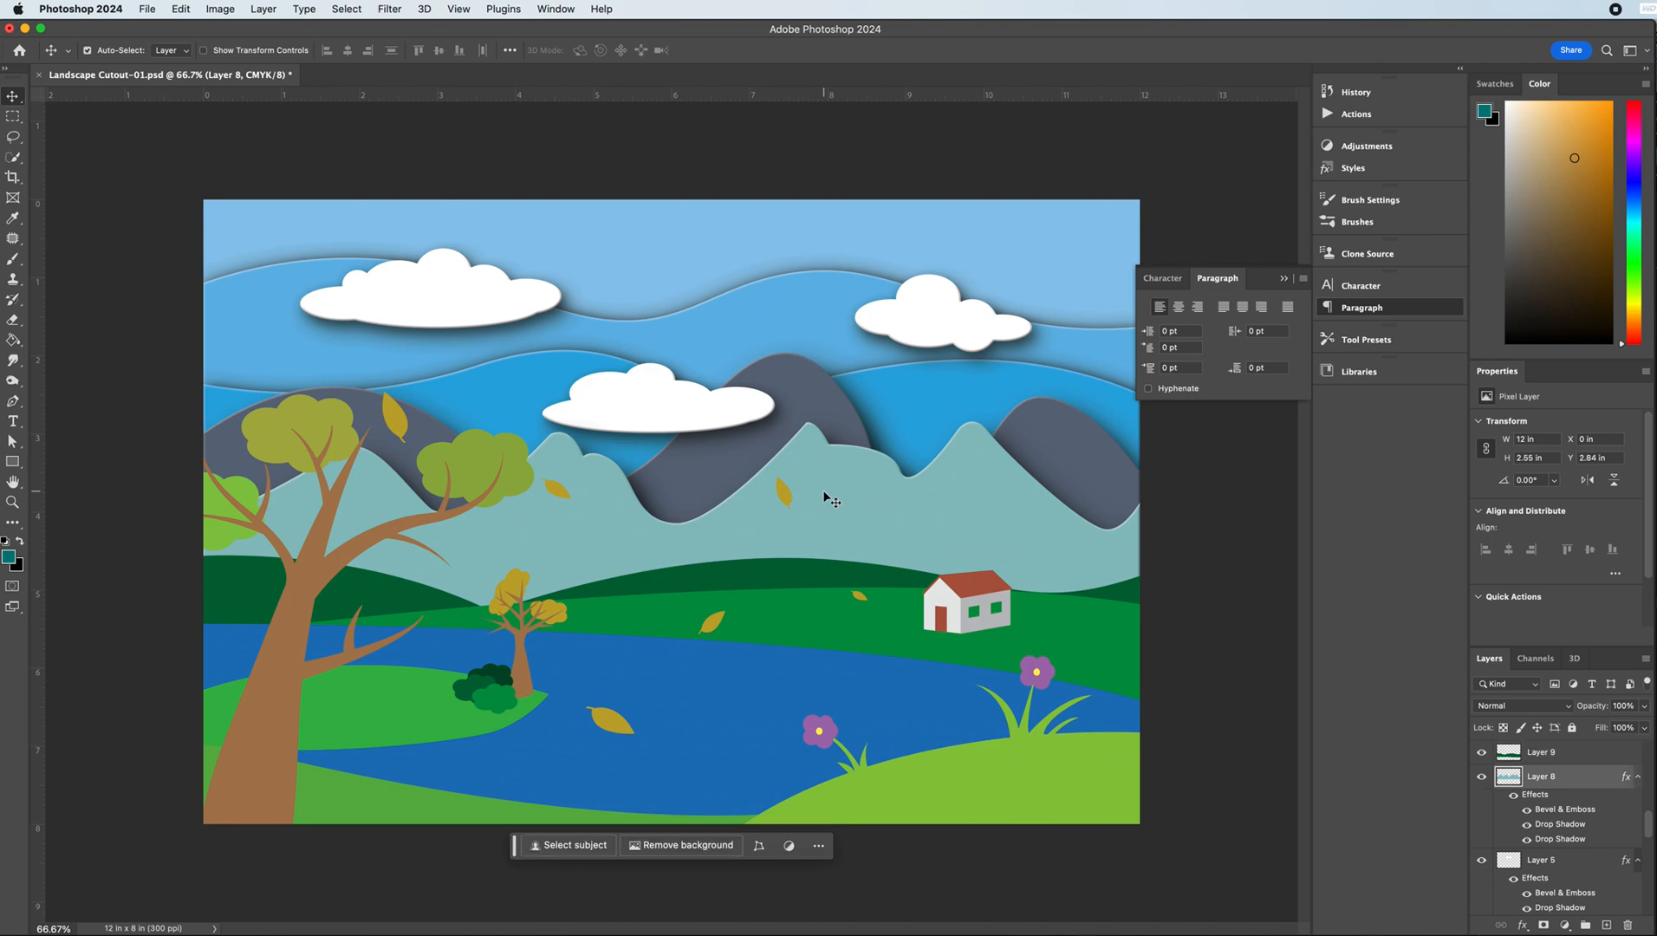
pyautogui.rightClick(1545, 783)
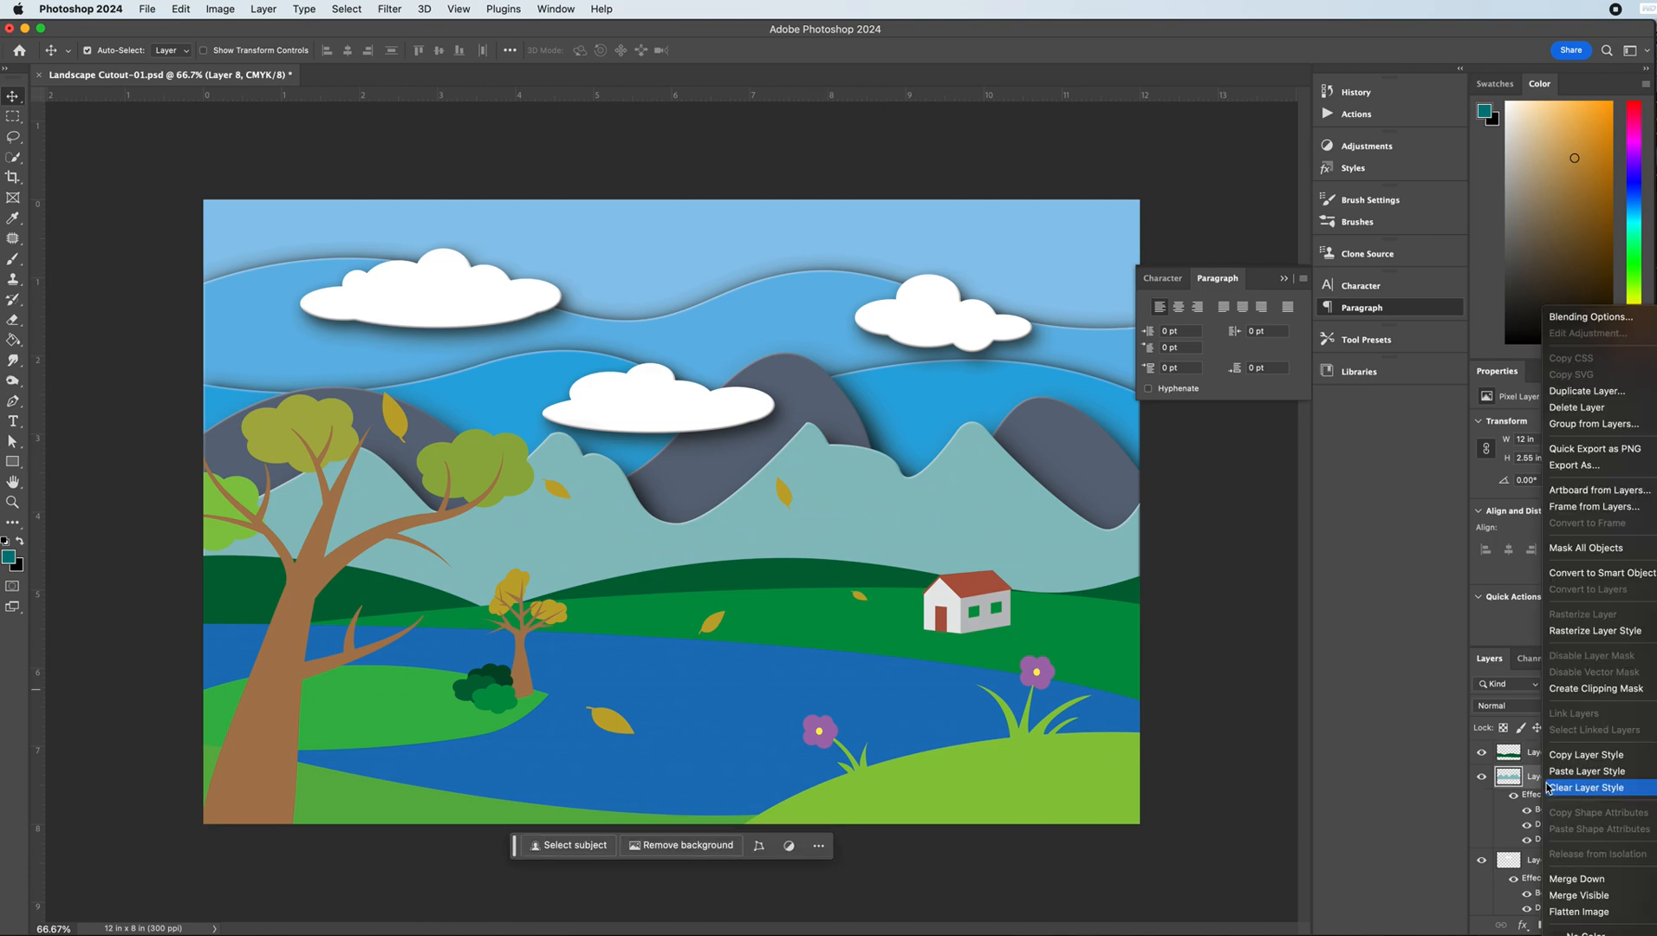
pyautogui.click(1586, 754)
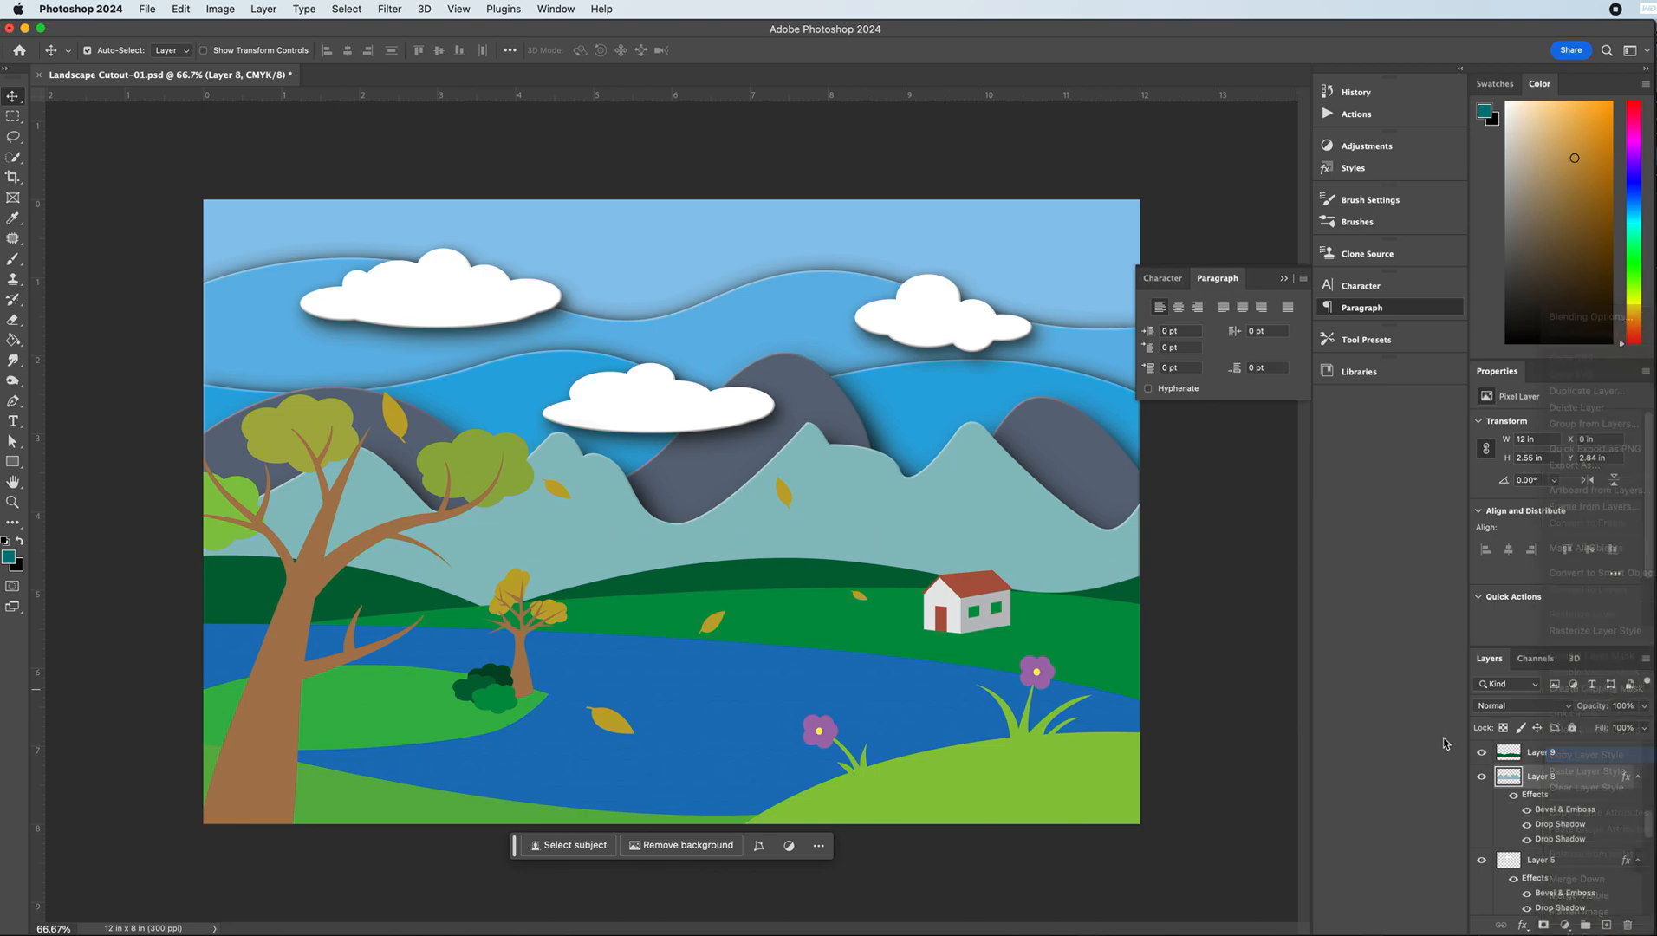
pyautogui.click(1548, 754)
pyautogui.rightClick(1549, 754)
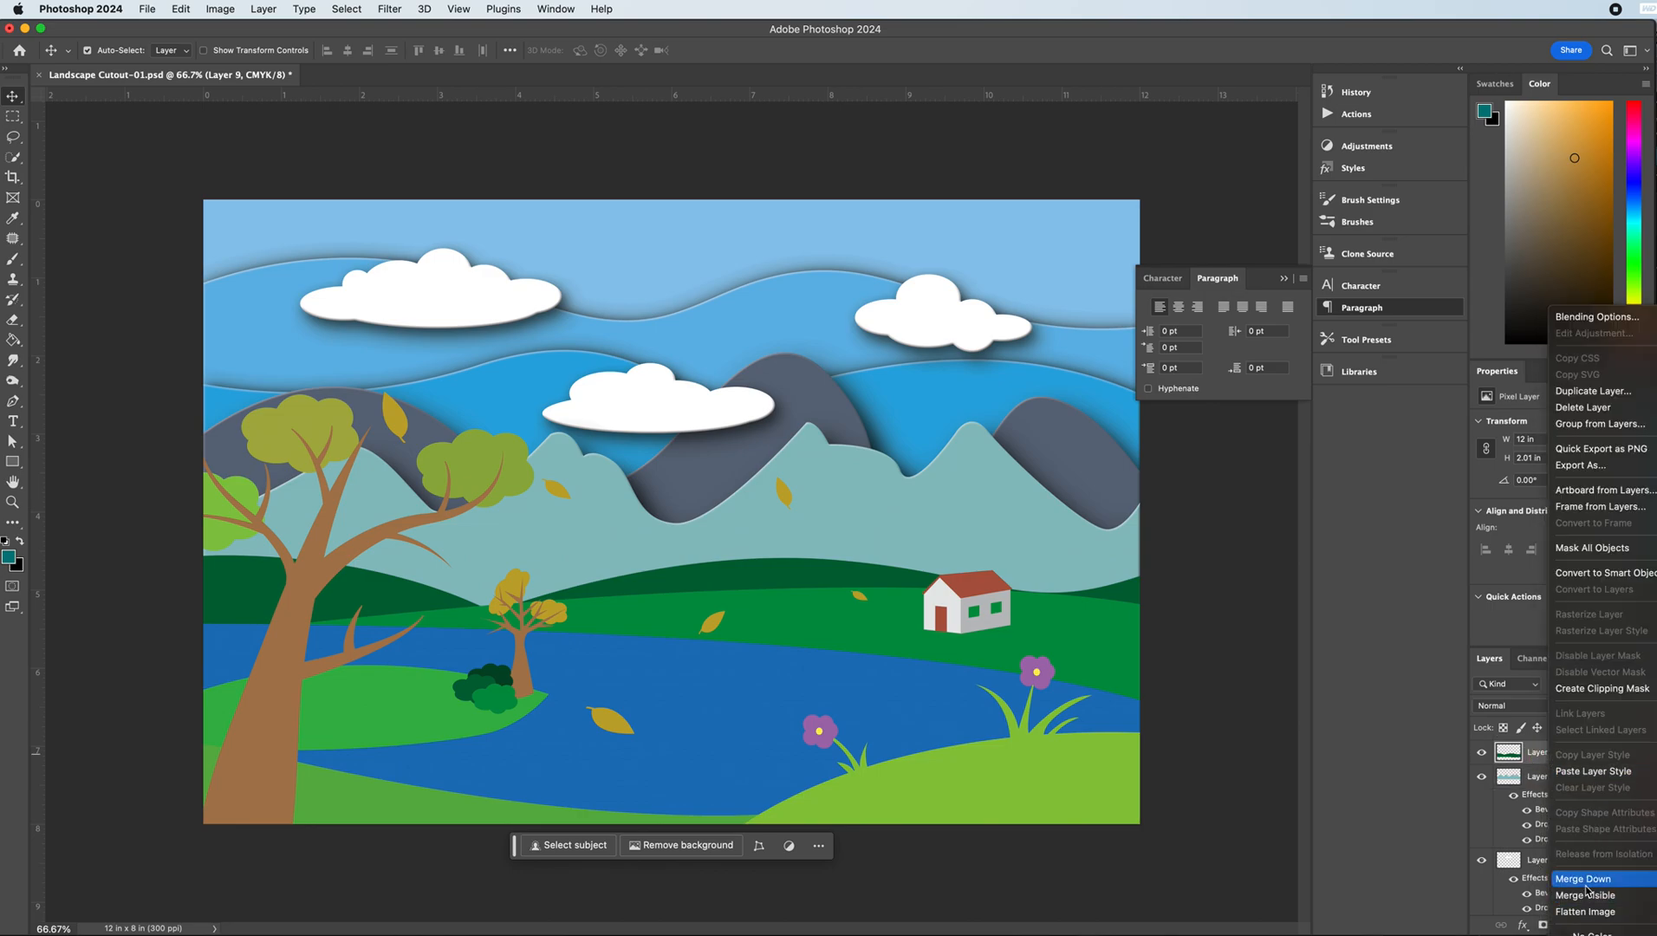
pyautogui.click(1585, 773)
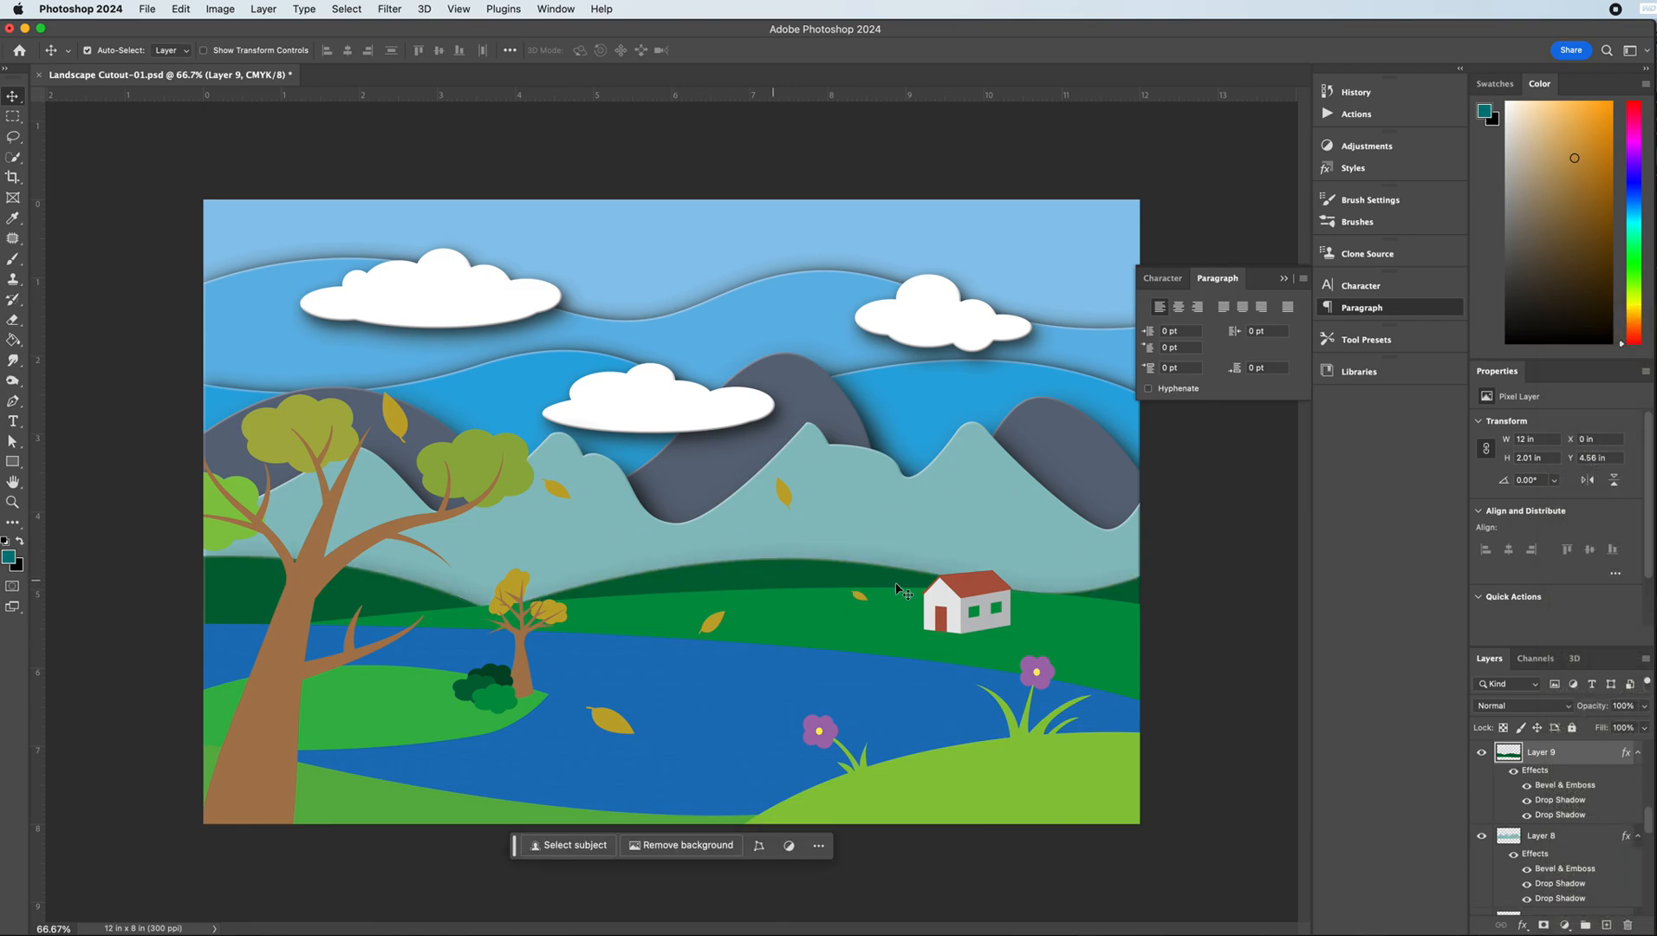
# - Paste the copied layer style onto Layer 10, the brighter green hill behind the house, and select Layer 9
pyautogui.click(775, 601)
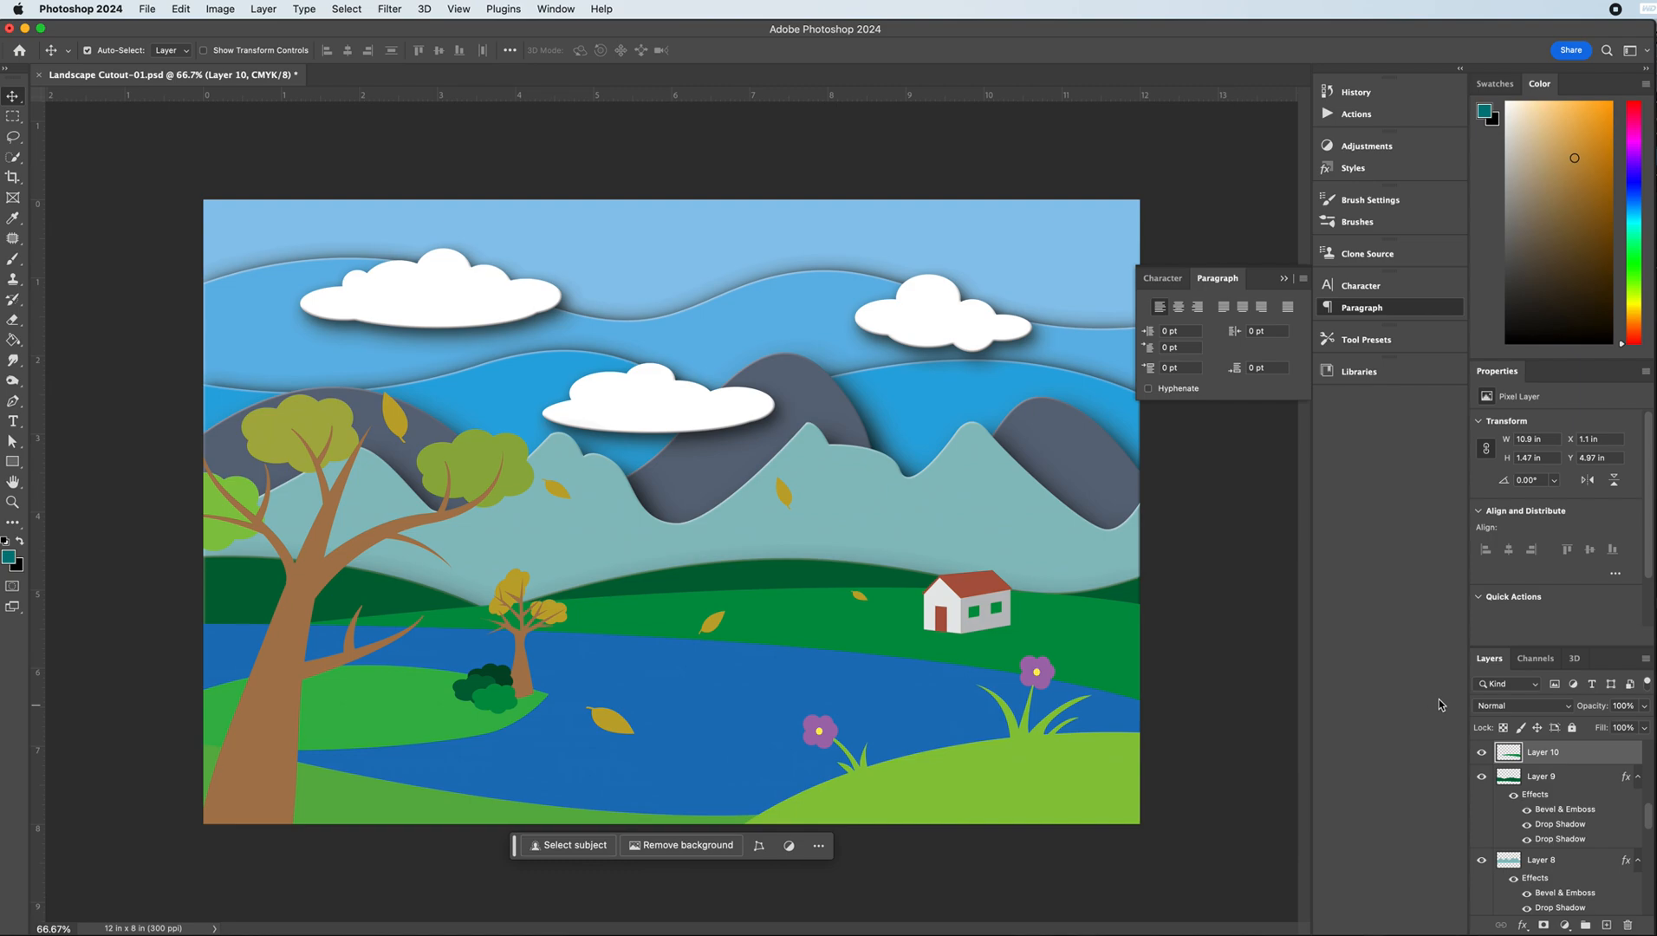
pyautogui.rightClick(1555, 759)
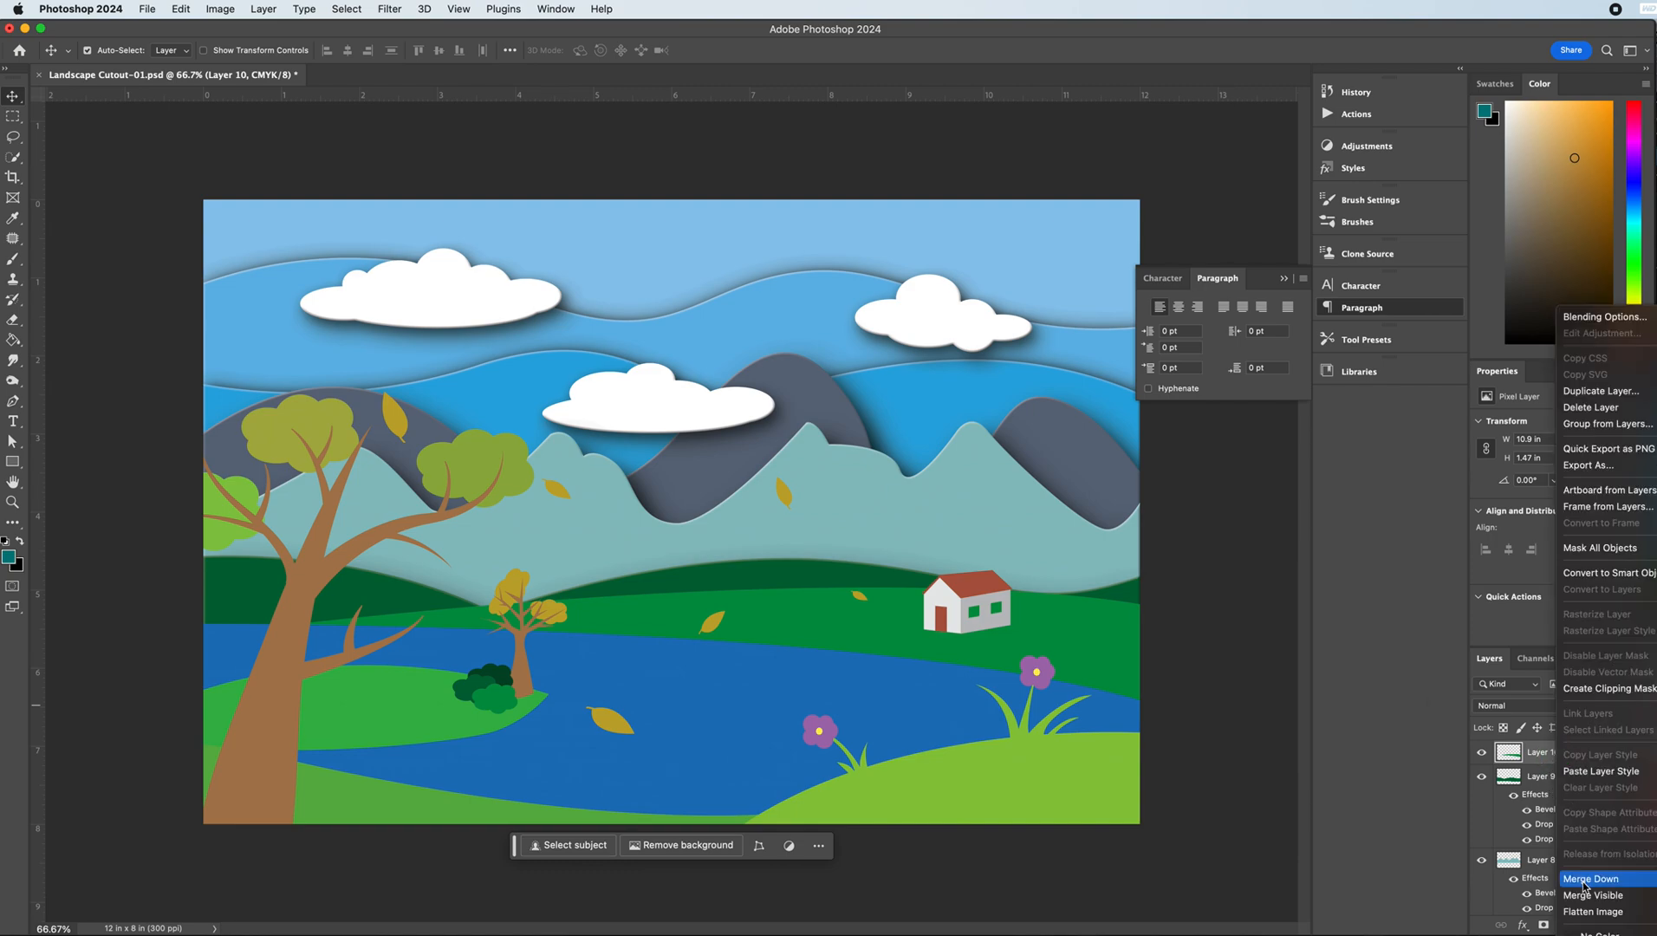
pyautogui.click(1600, 770)
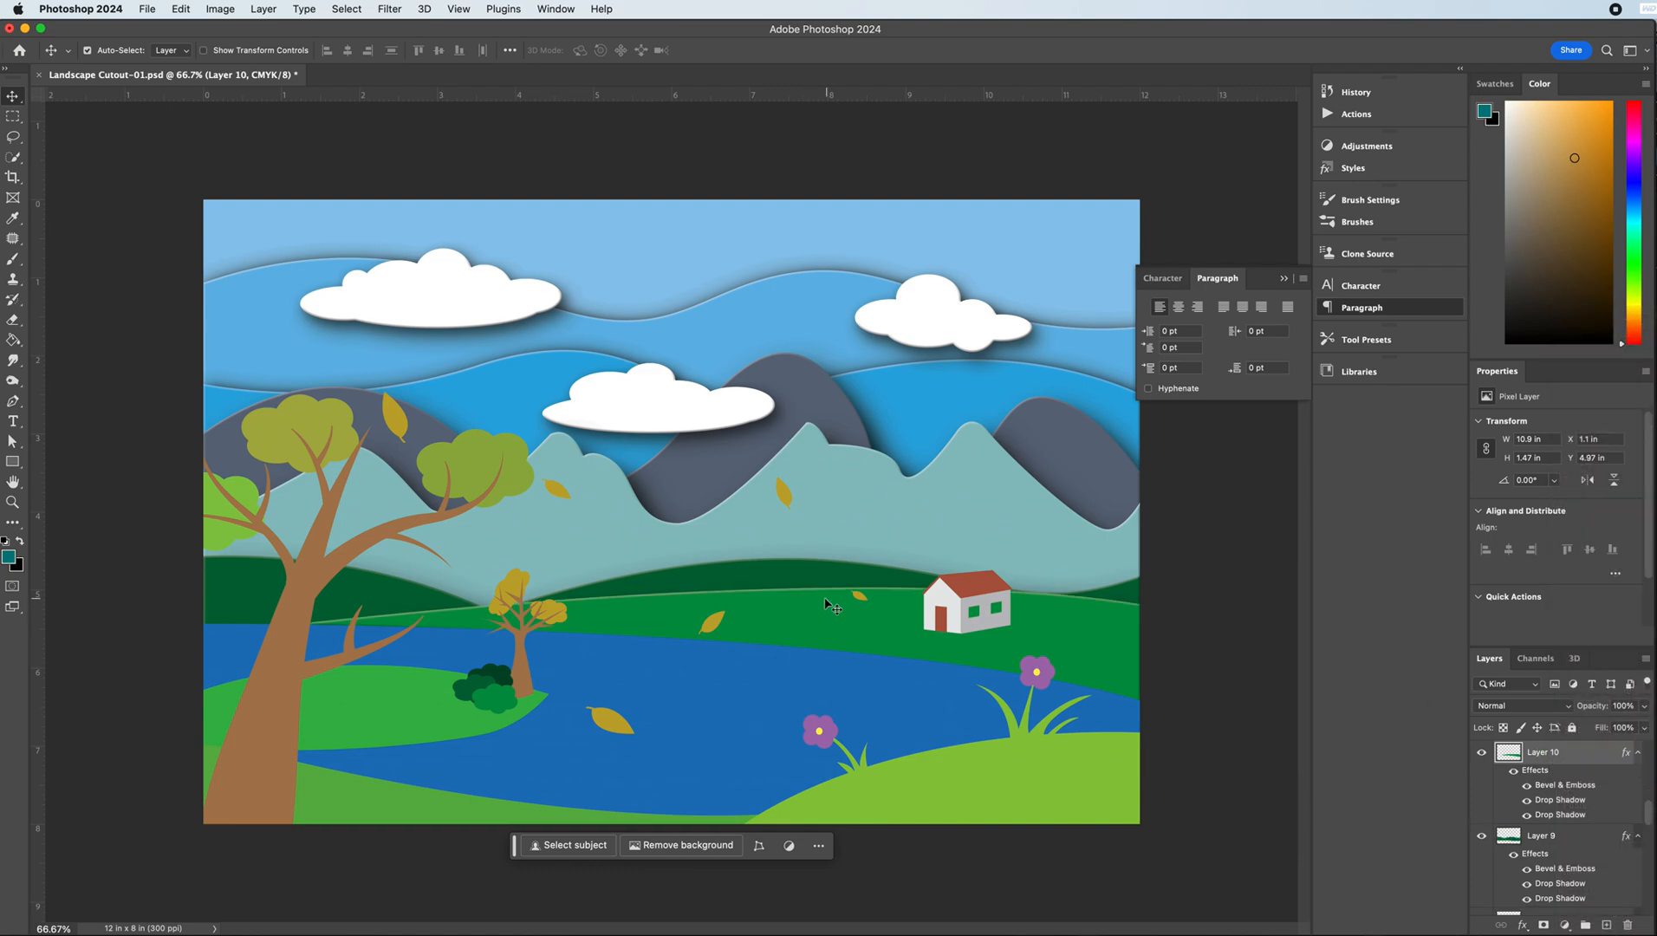
pyautogui.click(762, 577)
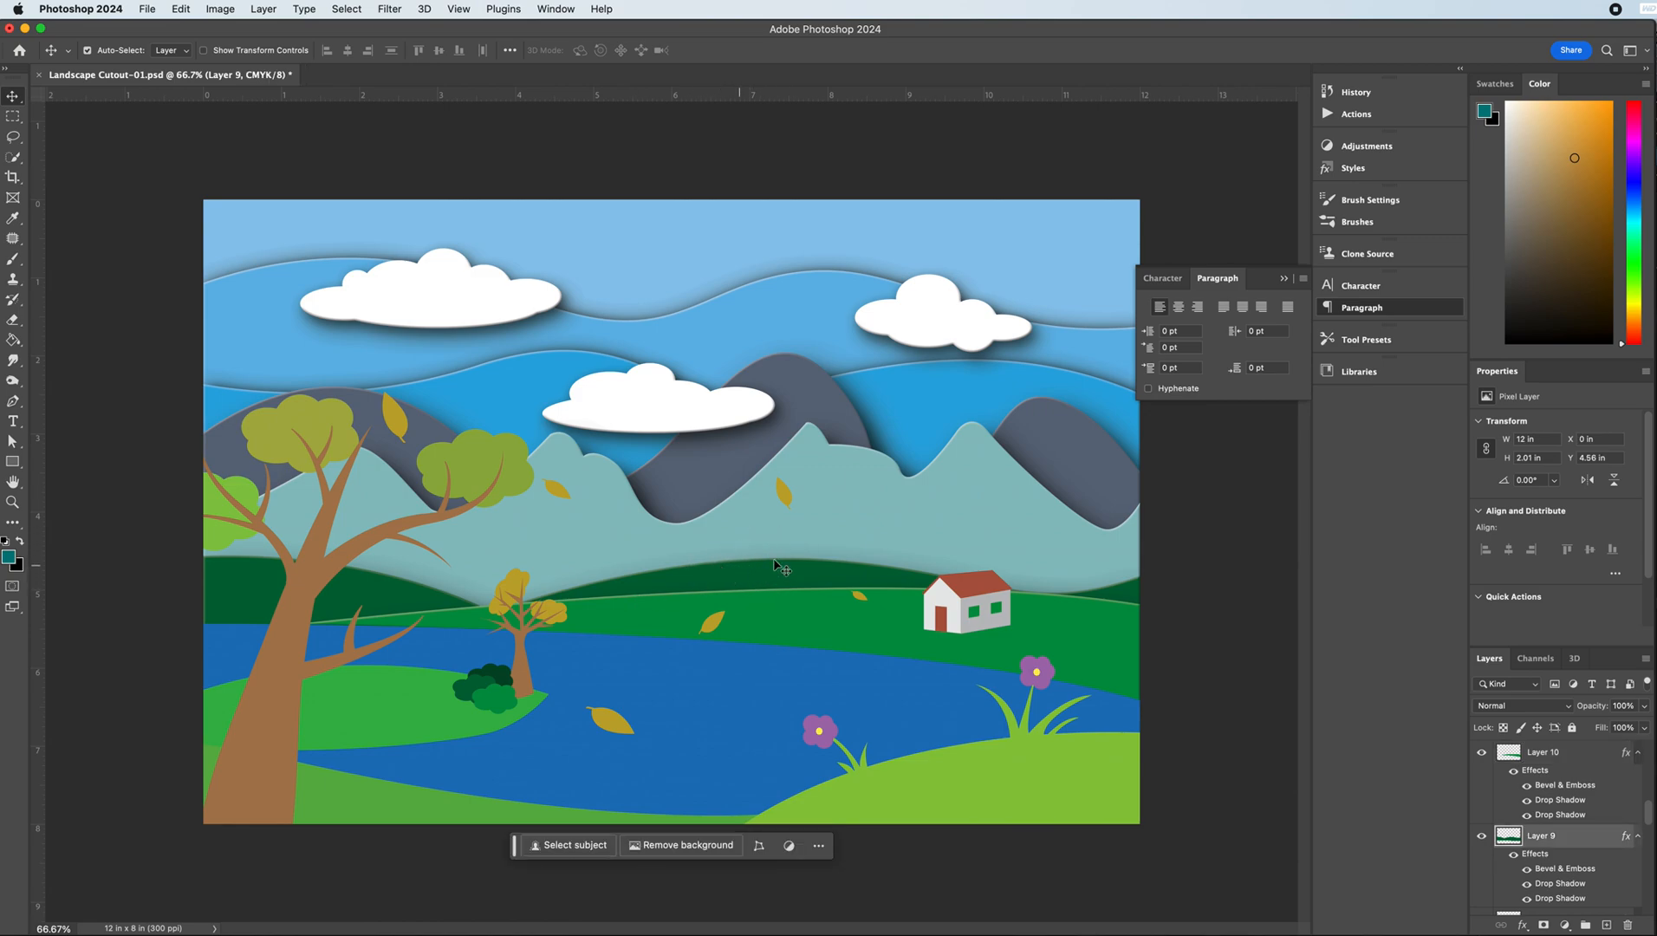
# - Adjust Layer 9's first drop shadow, setting its distance to 23 px and opacity to 78%
pyautogui.scroll(-1, 1544, 864)
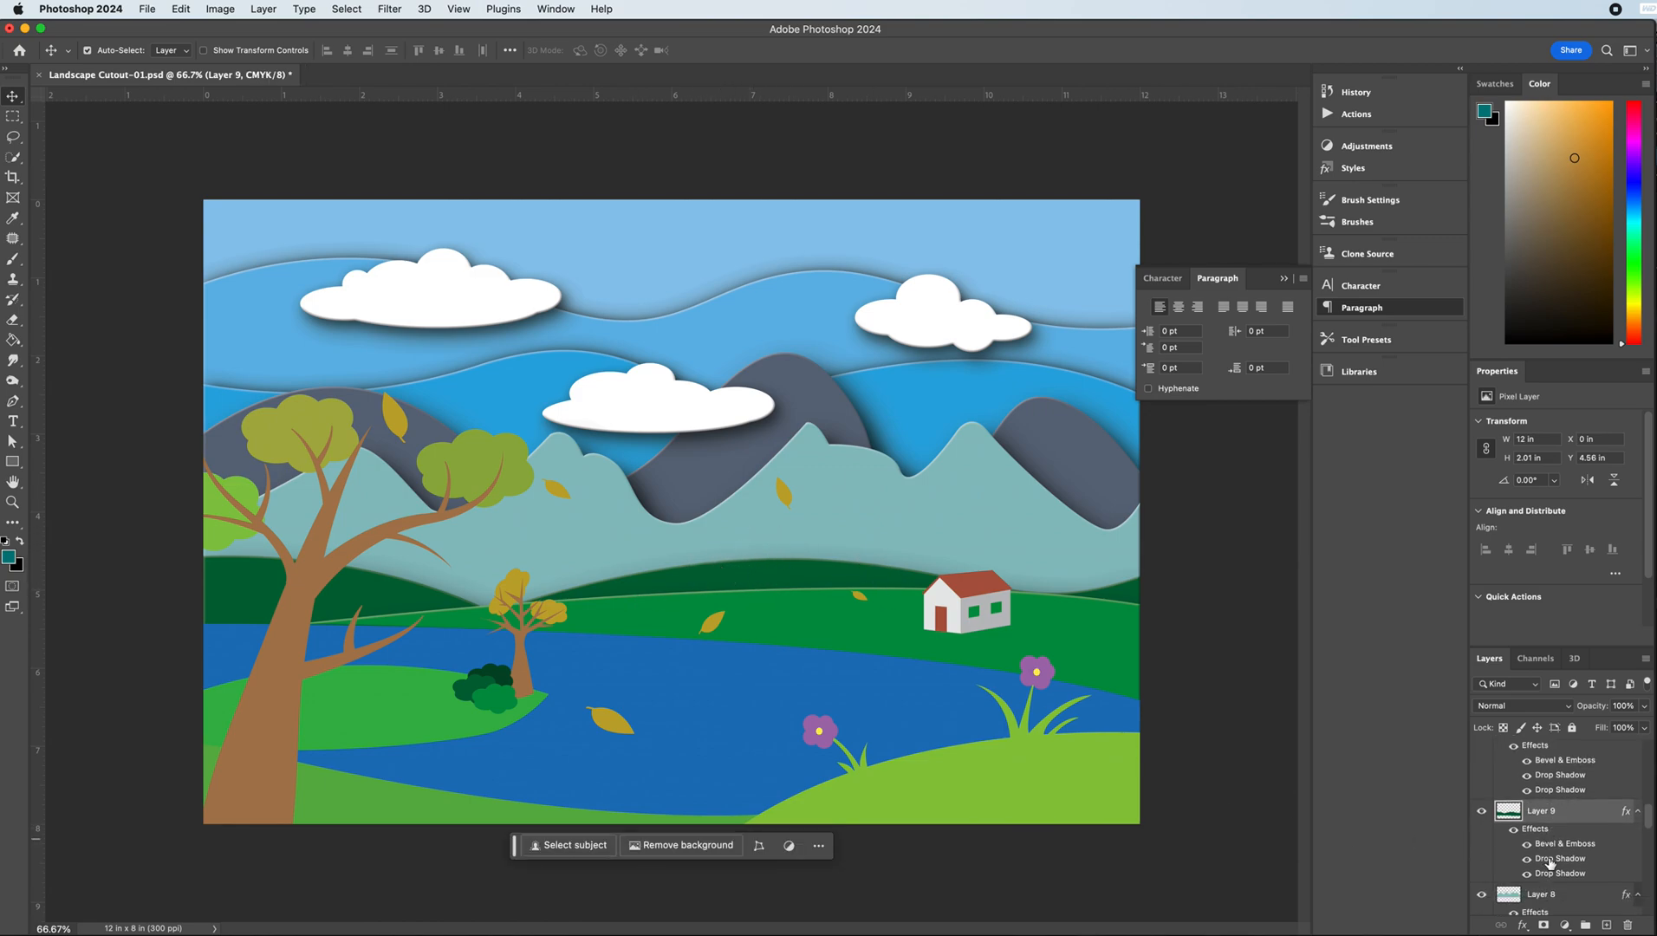
pyautogui.doubleClick(1555, 859)
pyautogui.moveTo(1164, 512); pyautogui.dragTo(1196, 538)
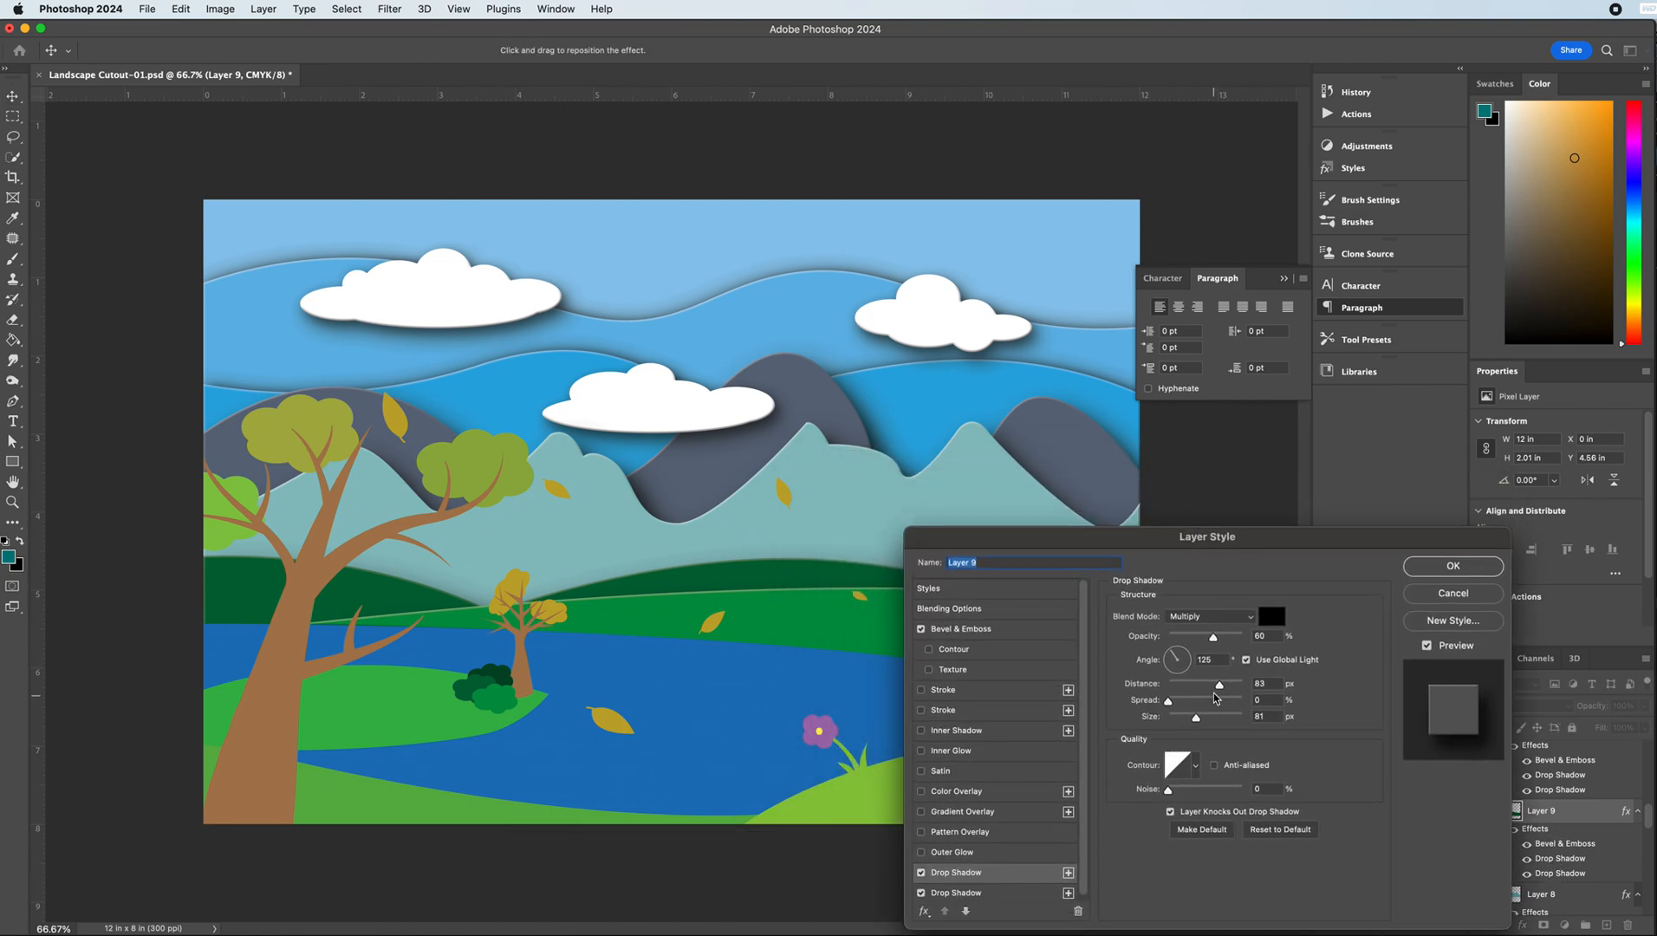
pyautogui.moveTo(1219, 691); pyautogui.dragTo(1184, 691)
pyautogui.moveTo(1043, 538); pyautogui.dragTo(1128, 551)
pyautogui.moveTo(1269, 701); pyautogui.dragTo(1315, 656)
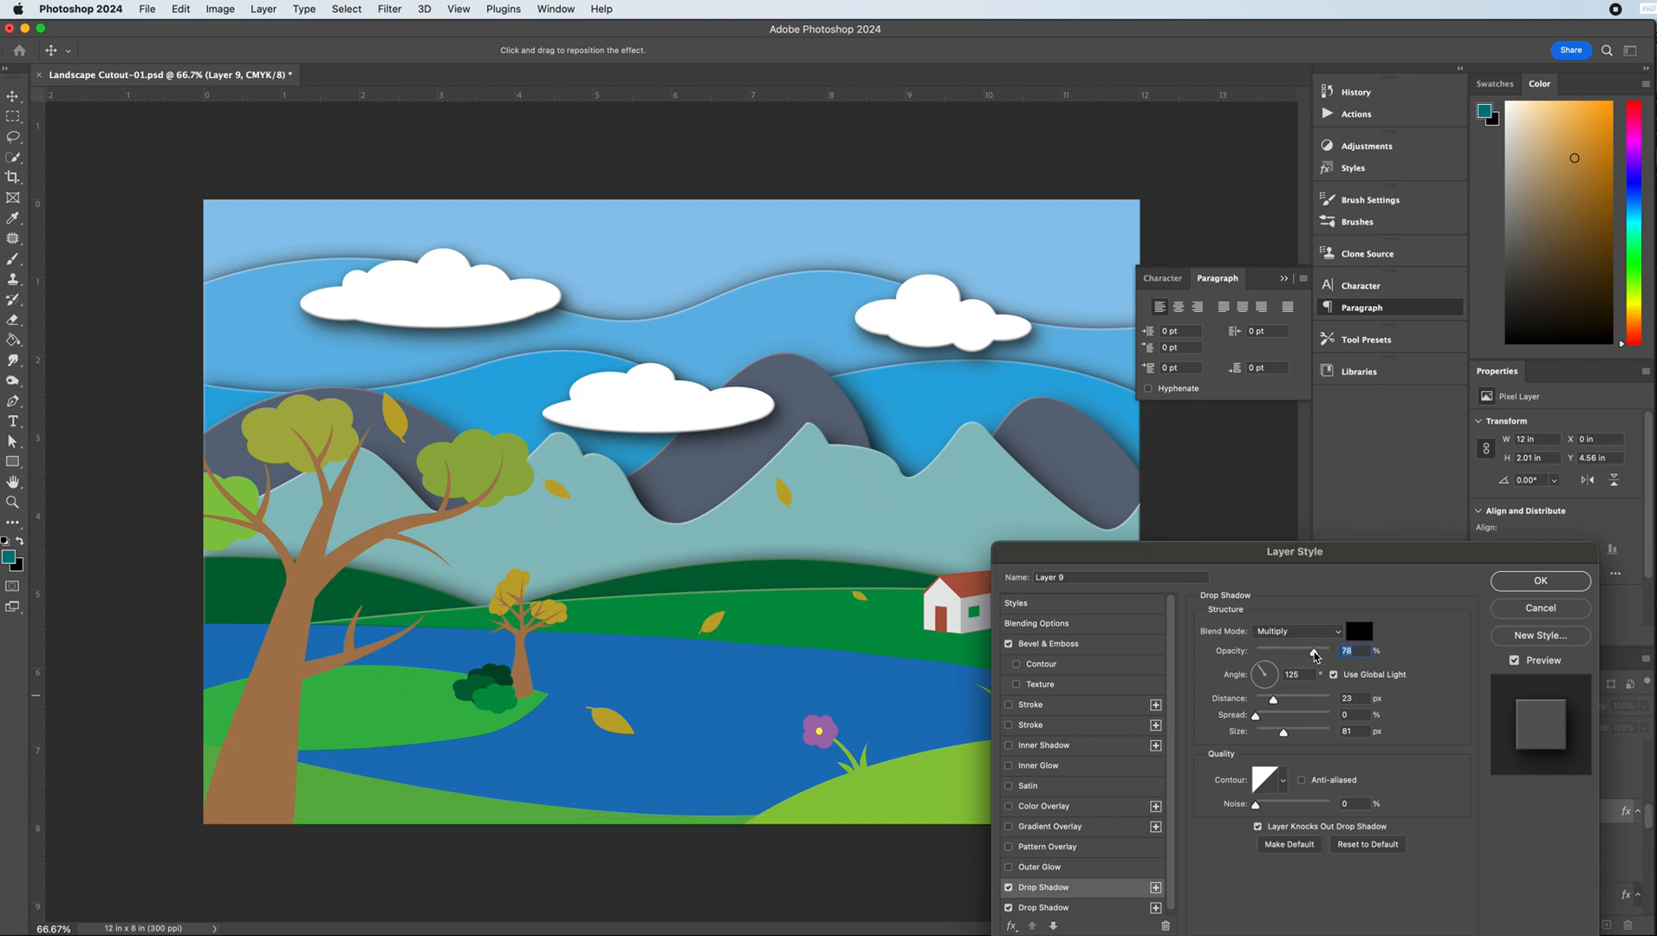
# - Set Layer 9's second drop shadow to 60% opacity, adjust its distance and size, and apply the layer style
pyautogui.moveTo(1174, 562); pyautogui.dragTo(1255, 610)
pyautogui.moveTo(1360, 790)
pyautogui.mouseDown()
pyautogui.moveTo(1379, 785)
pyautogui.moveTo(1361, 786)
pyautogui.mouseUp()
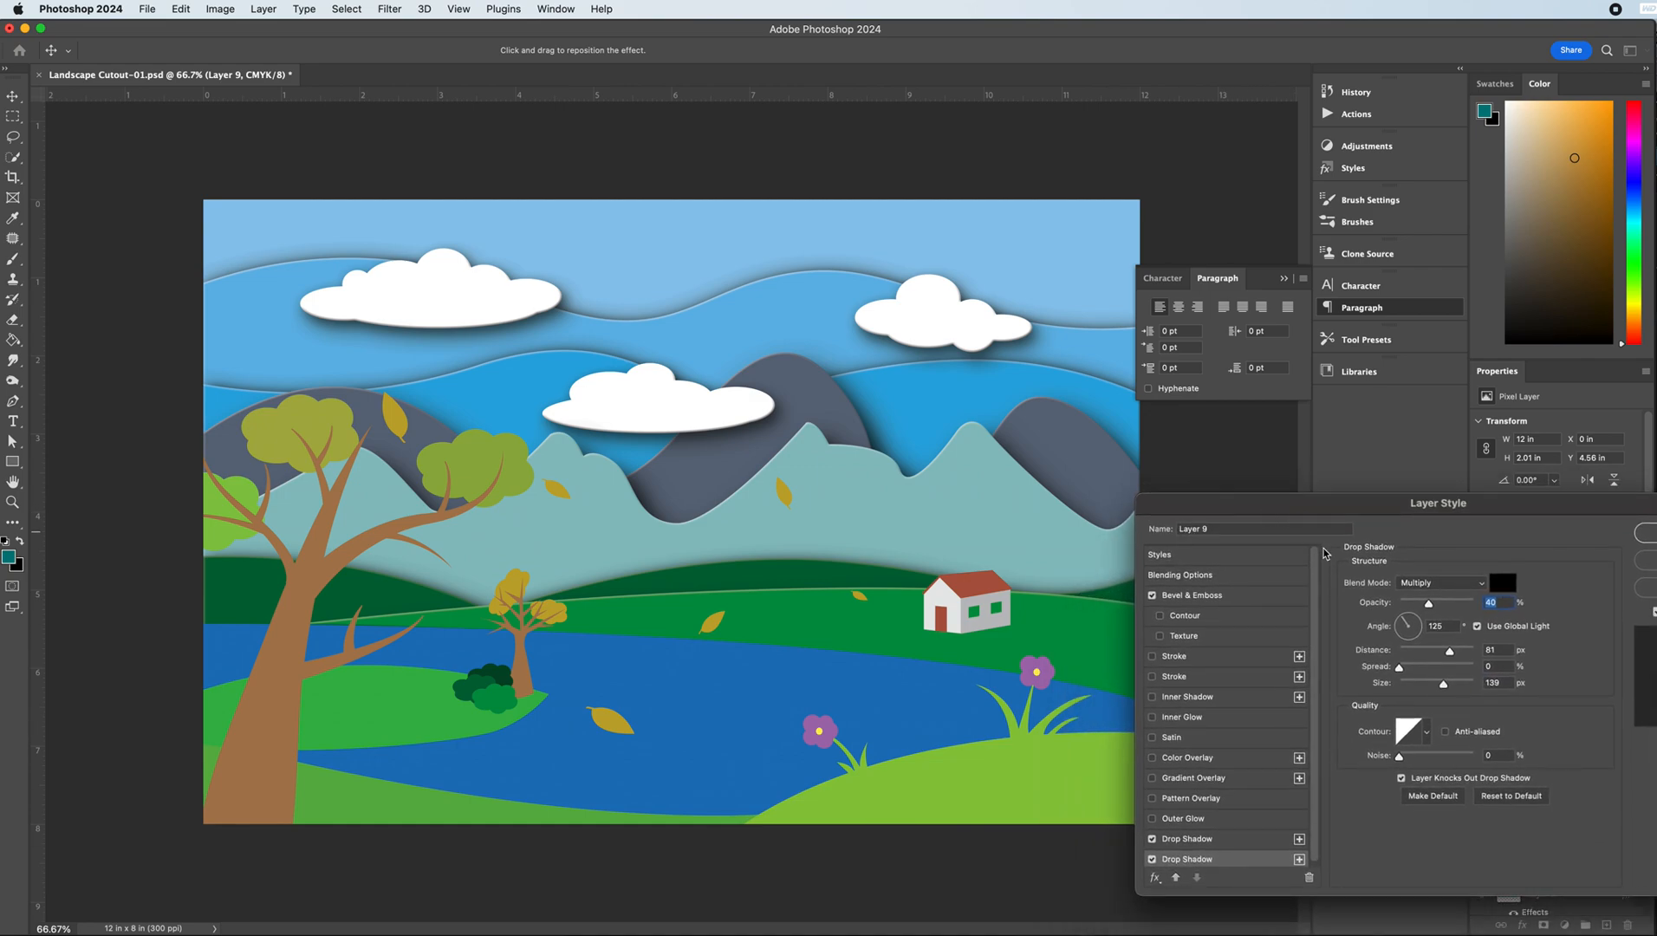
pyautogui.moveTo(1449, 649); pyautogui.dragTo(1439, 688)
pyautogui.moveTo(1313, 510); pyautogui.dragTo(985, 569)
pyautogui.click(1352, 591)
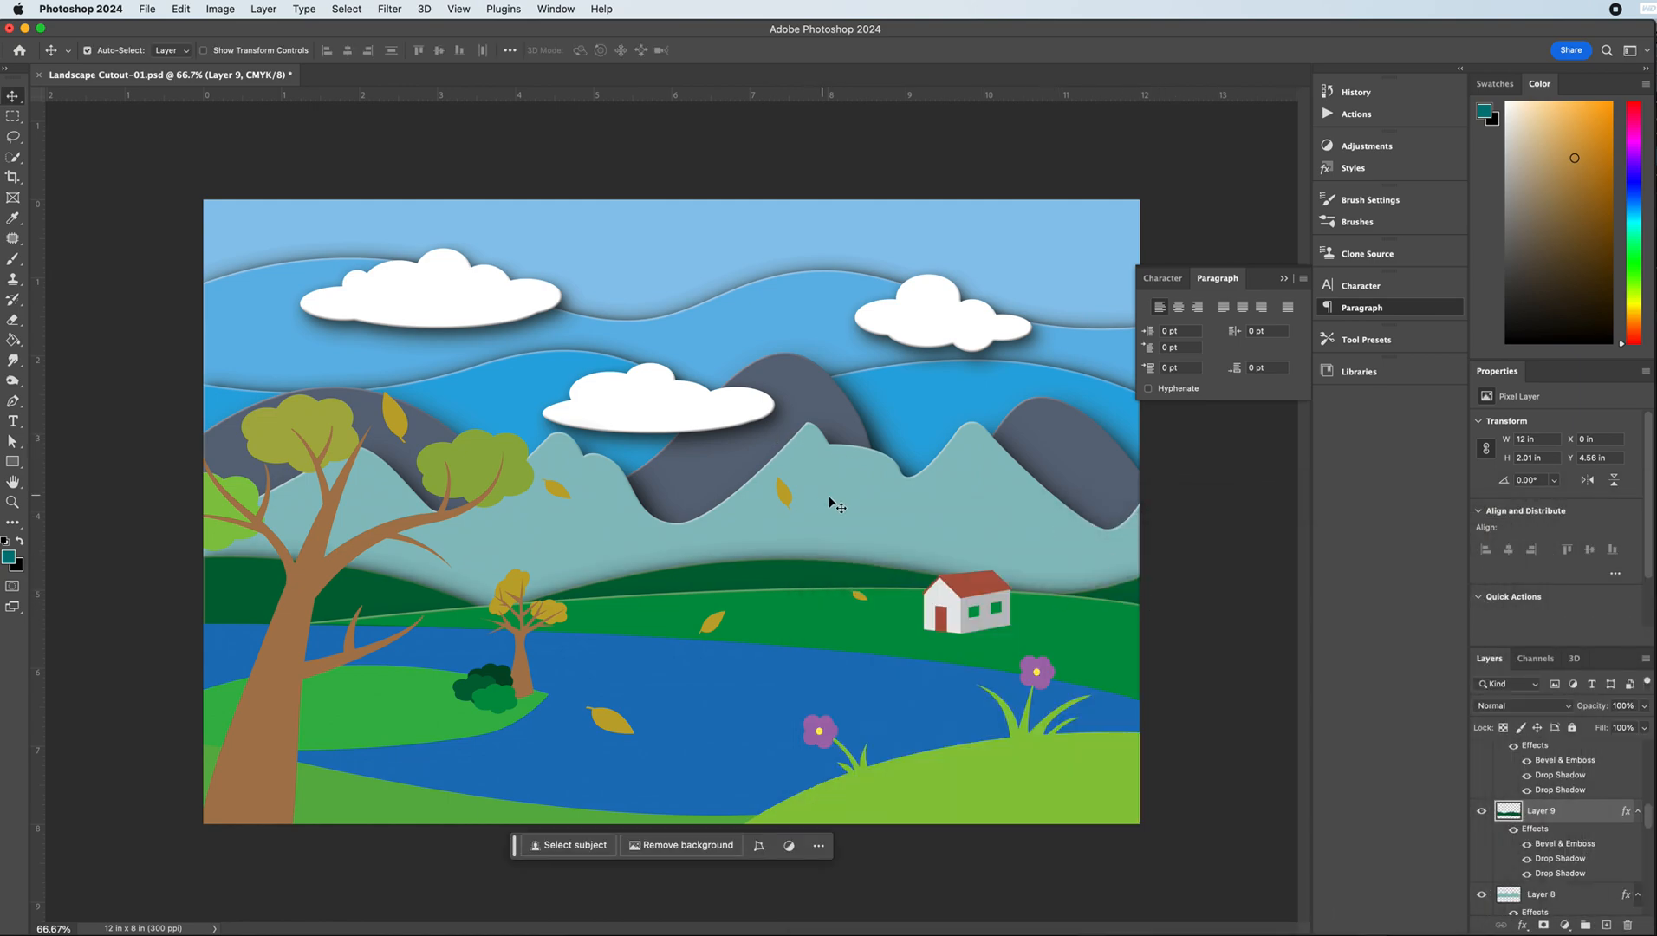
# - Increase the highlight opacity slightly in Layer 9's Bevel & Emboss and apply it
pyautogui.doubleClick(1557, 844)
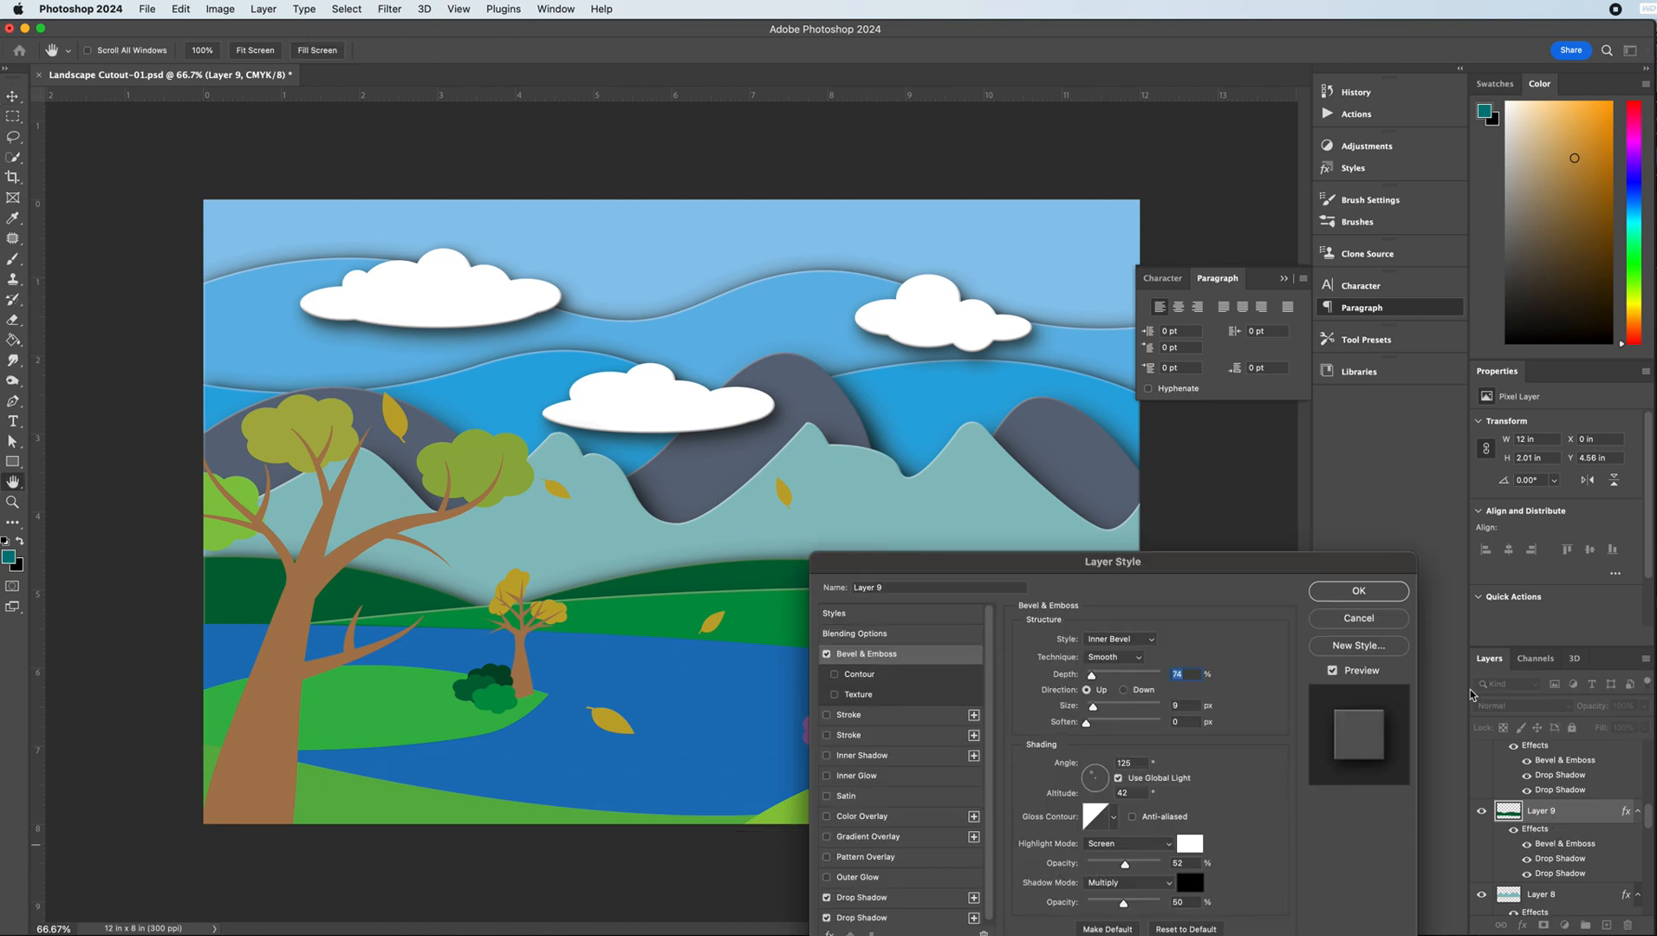
pyautogui.moveTo(1071, 559); pyautogui.dragTo(1293, 534)
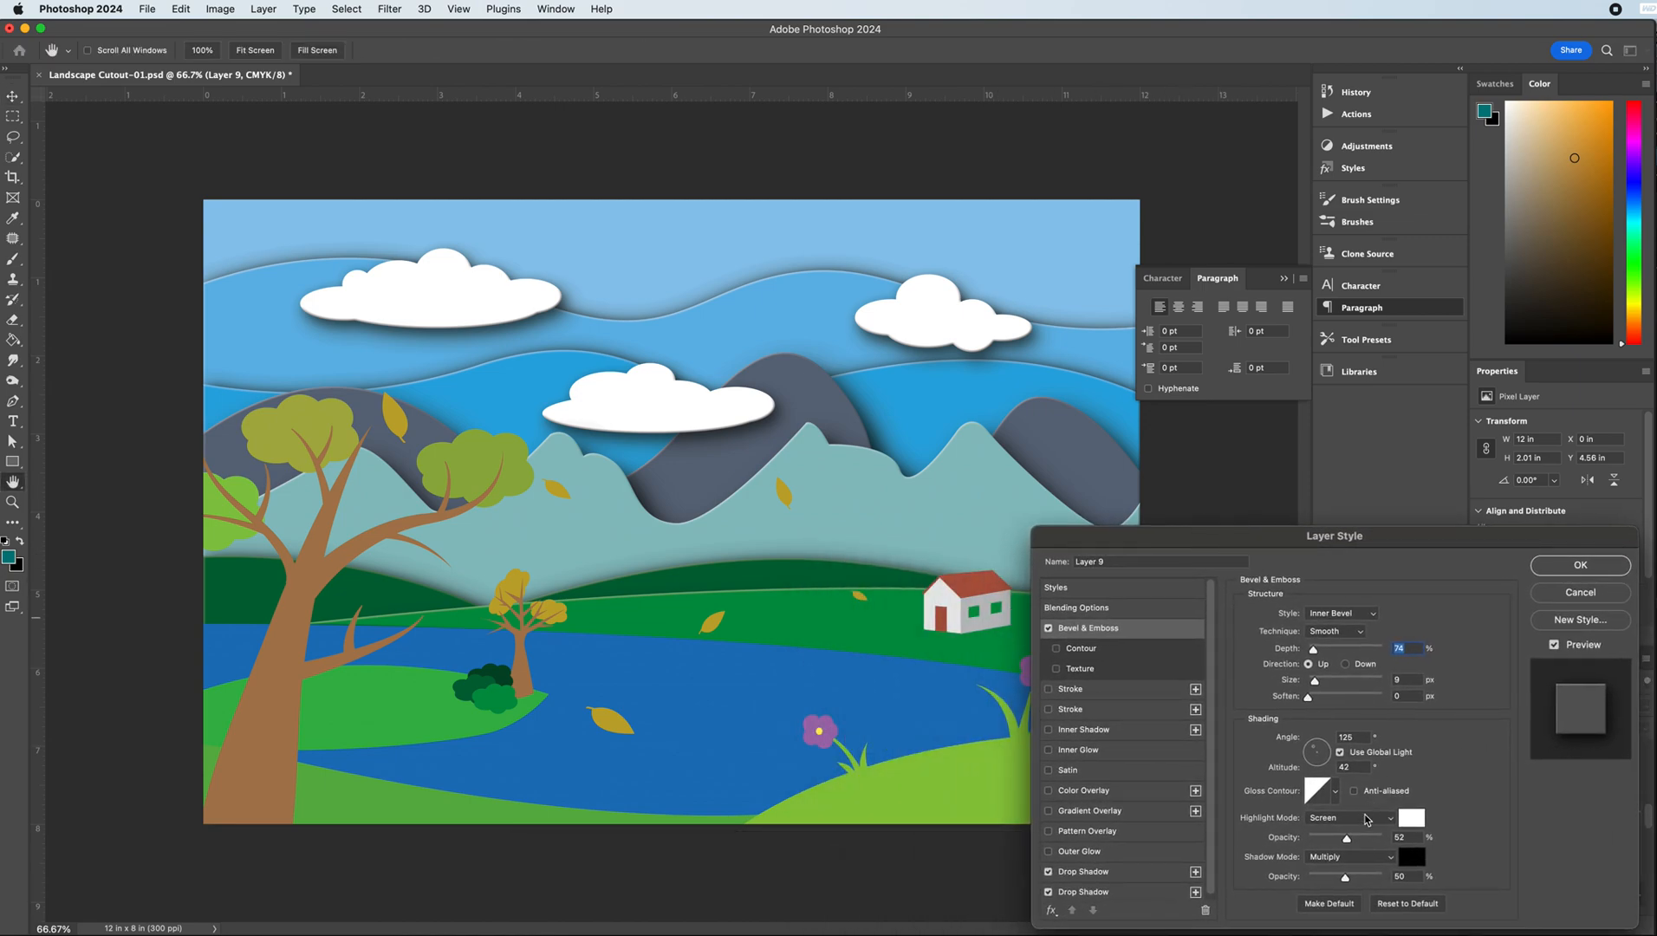
pyautogui.moveTo(1348, 842); pyautogui.dragTo(1360, 840)
pyautogui.moveTo(1218, 538); pyautogui.dragTo(1122, 643)
pyautogui.click(1483, 670)
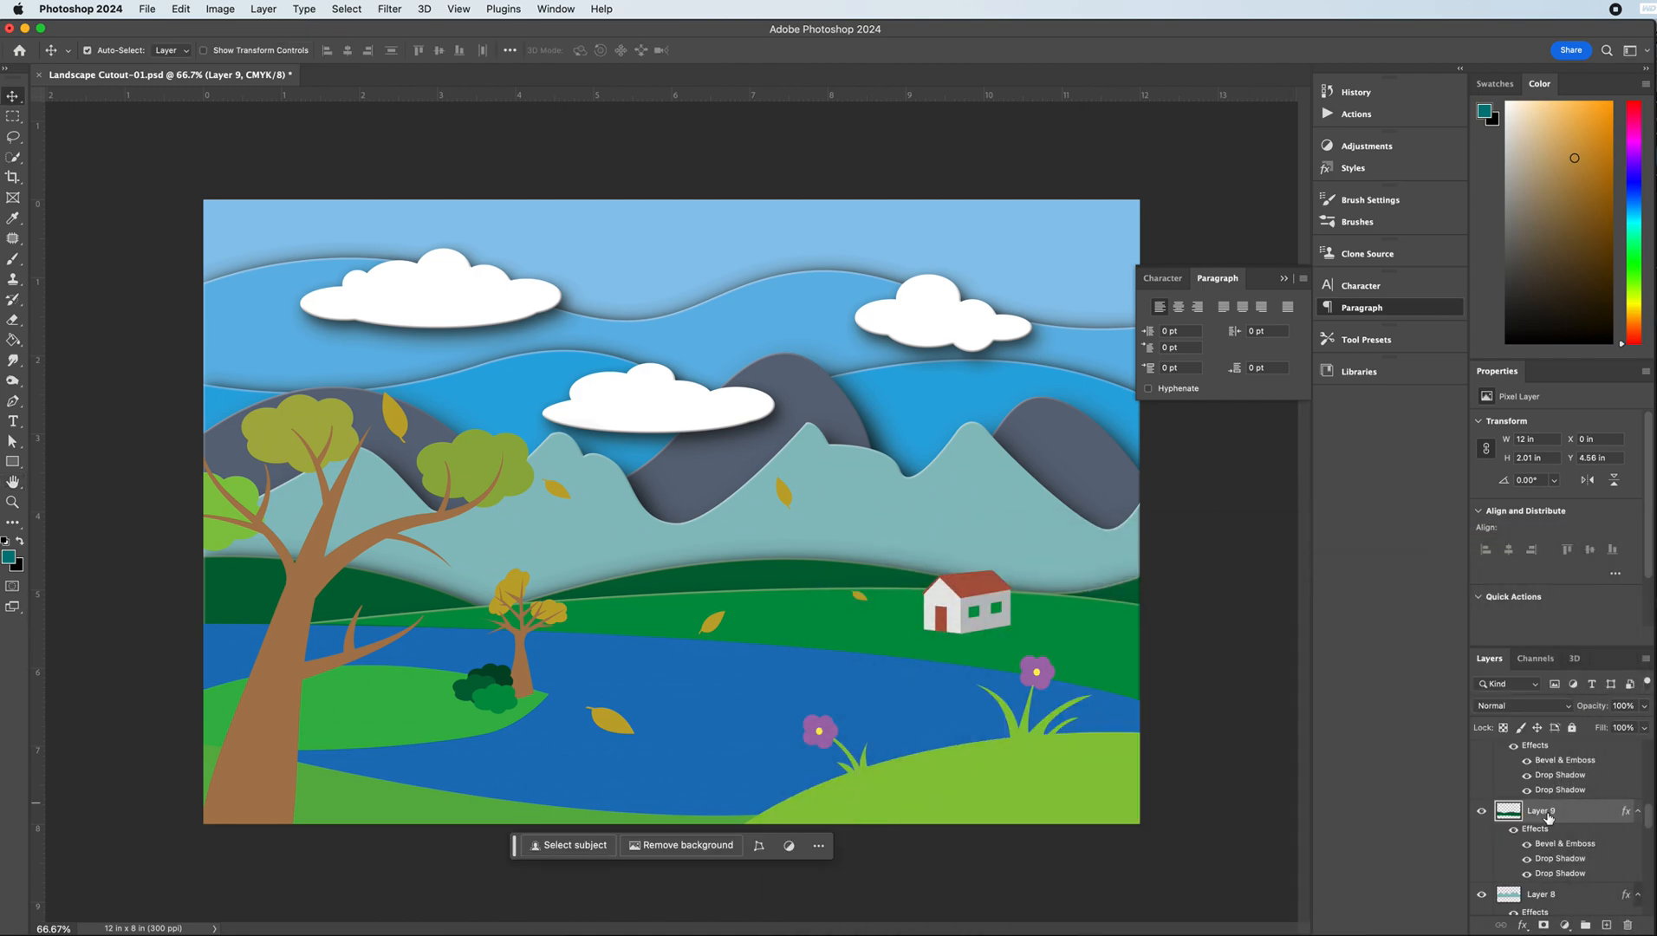
# - Copy Layer 9's layer style and paste it onto Layer 10, the brighter green hill behind the house
pyautogui.rightClick(1547, 817)
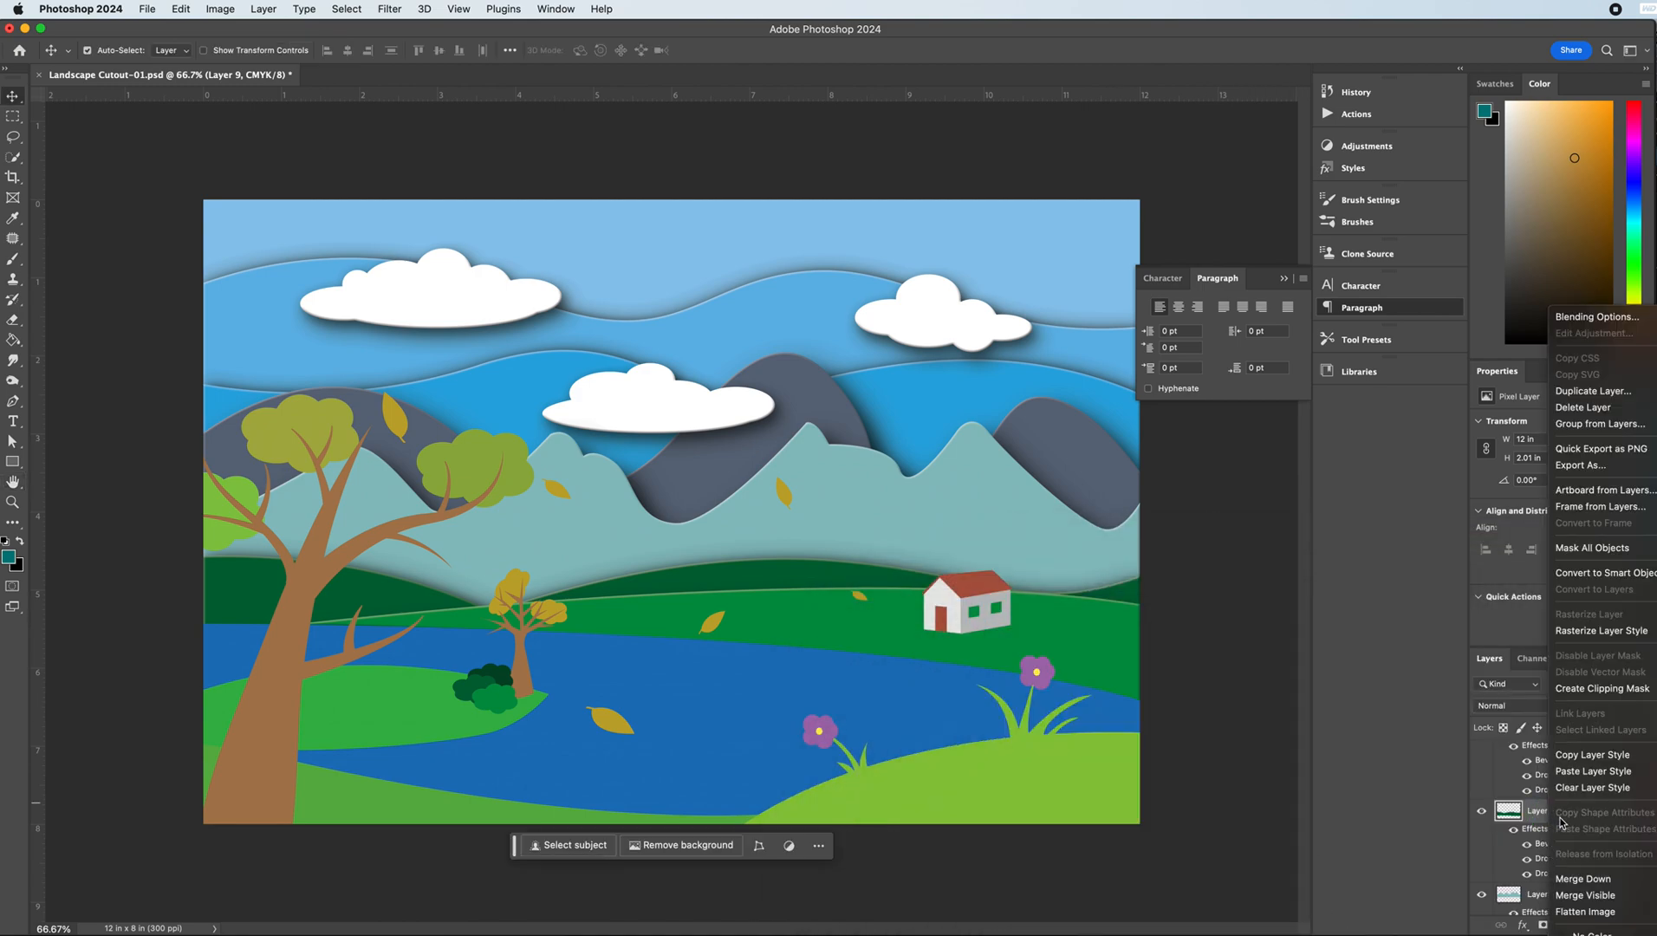
pyautogui.click(1559, 755)
pyautogui.scroll(2, 1551, 785)
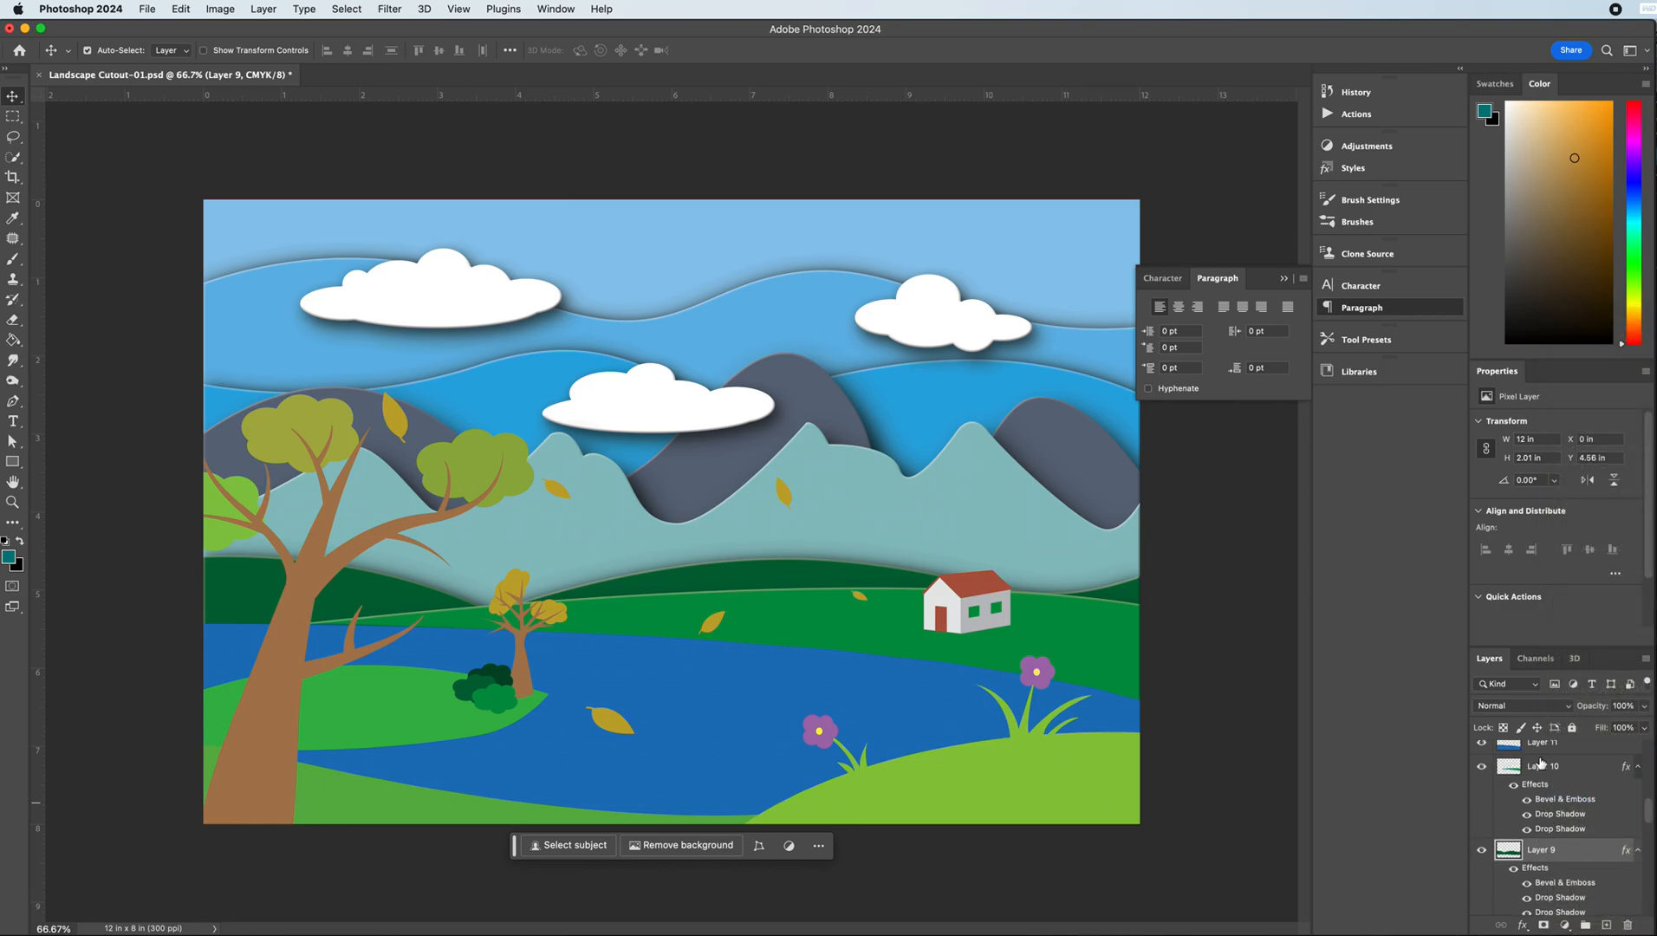
pyautogui.rightClick(1548, 776)
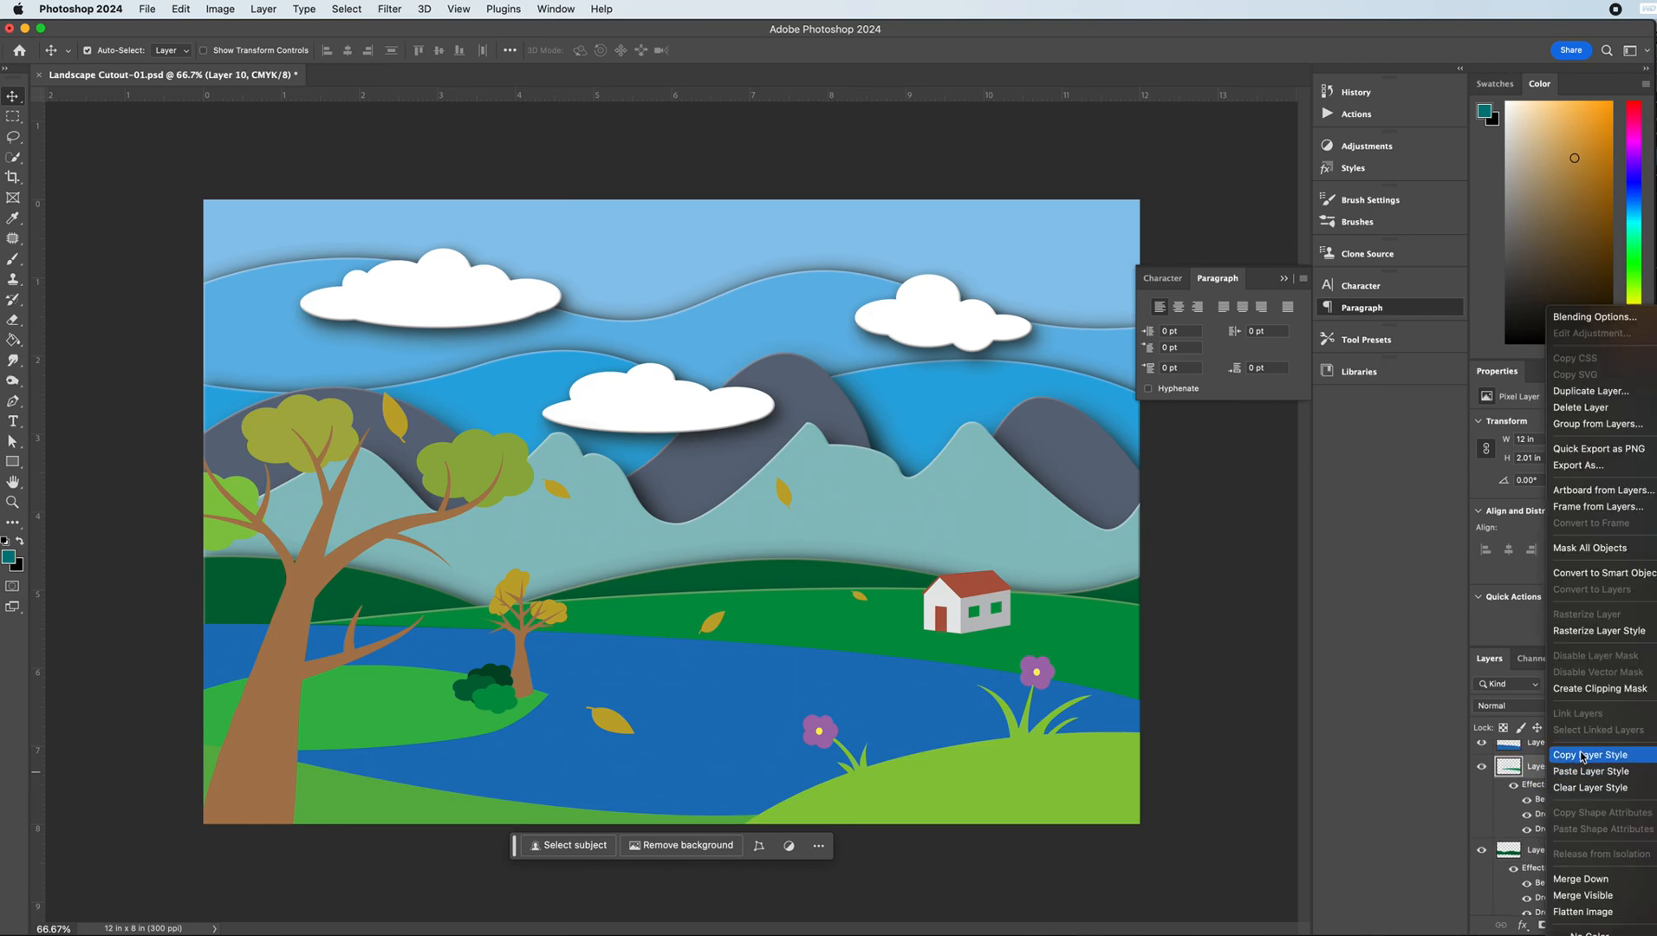
pyautogui.click(1570, 771)
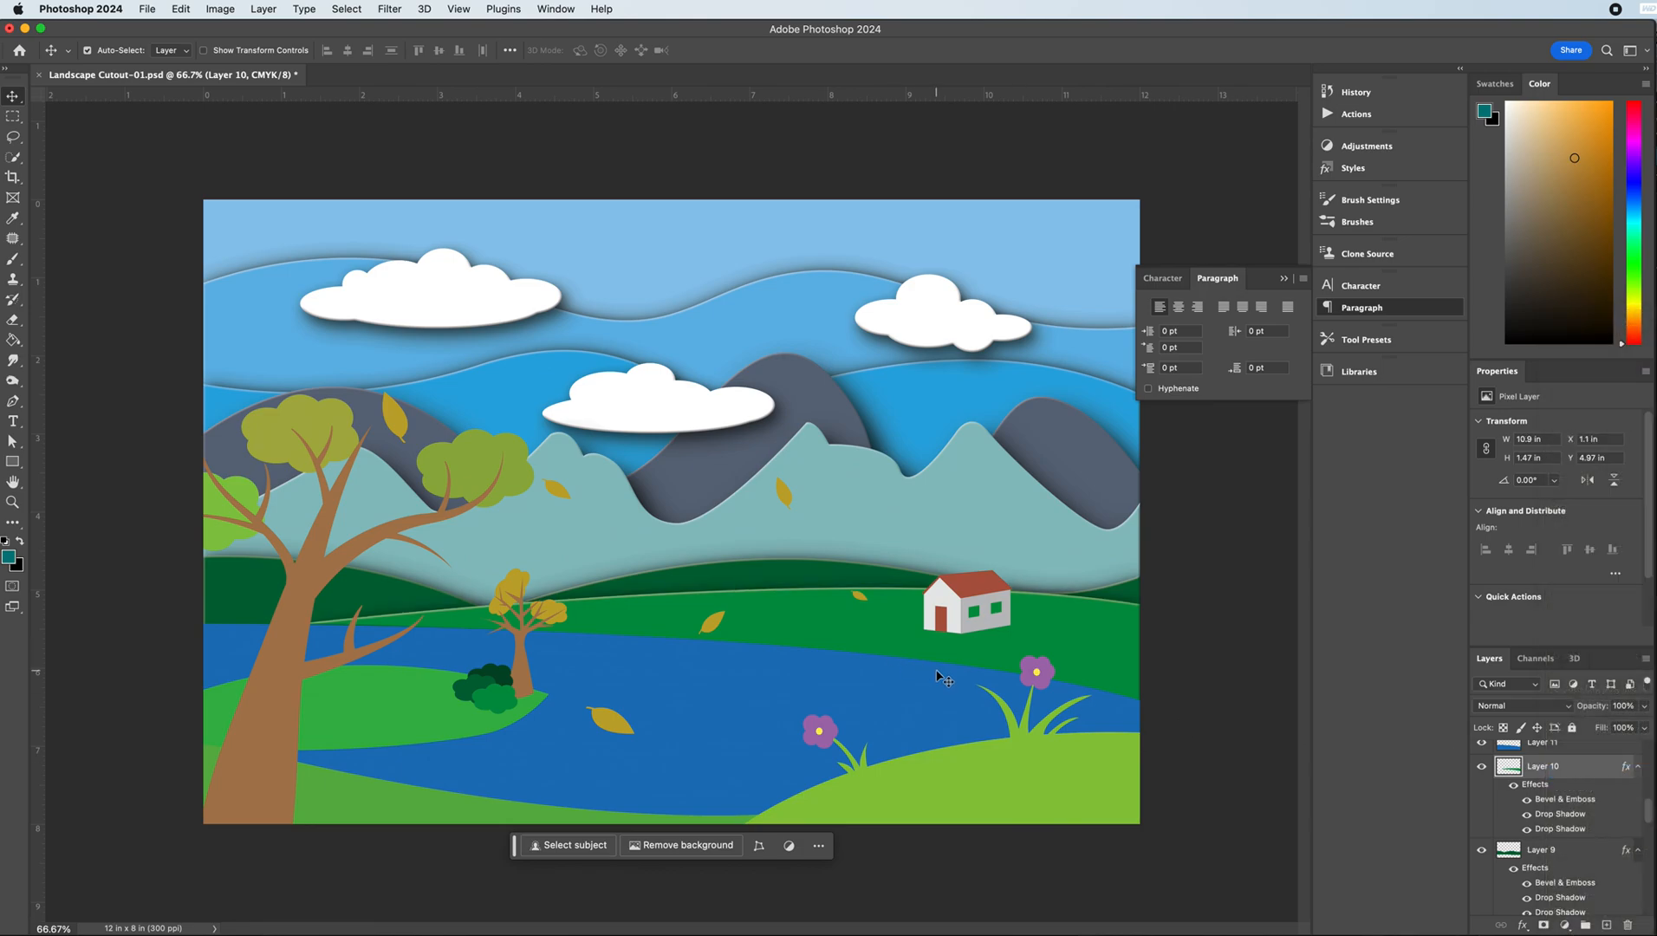
# - Paste the copied layer style onto Layer 11, the blue lake
pyautogui.click(642, 665)
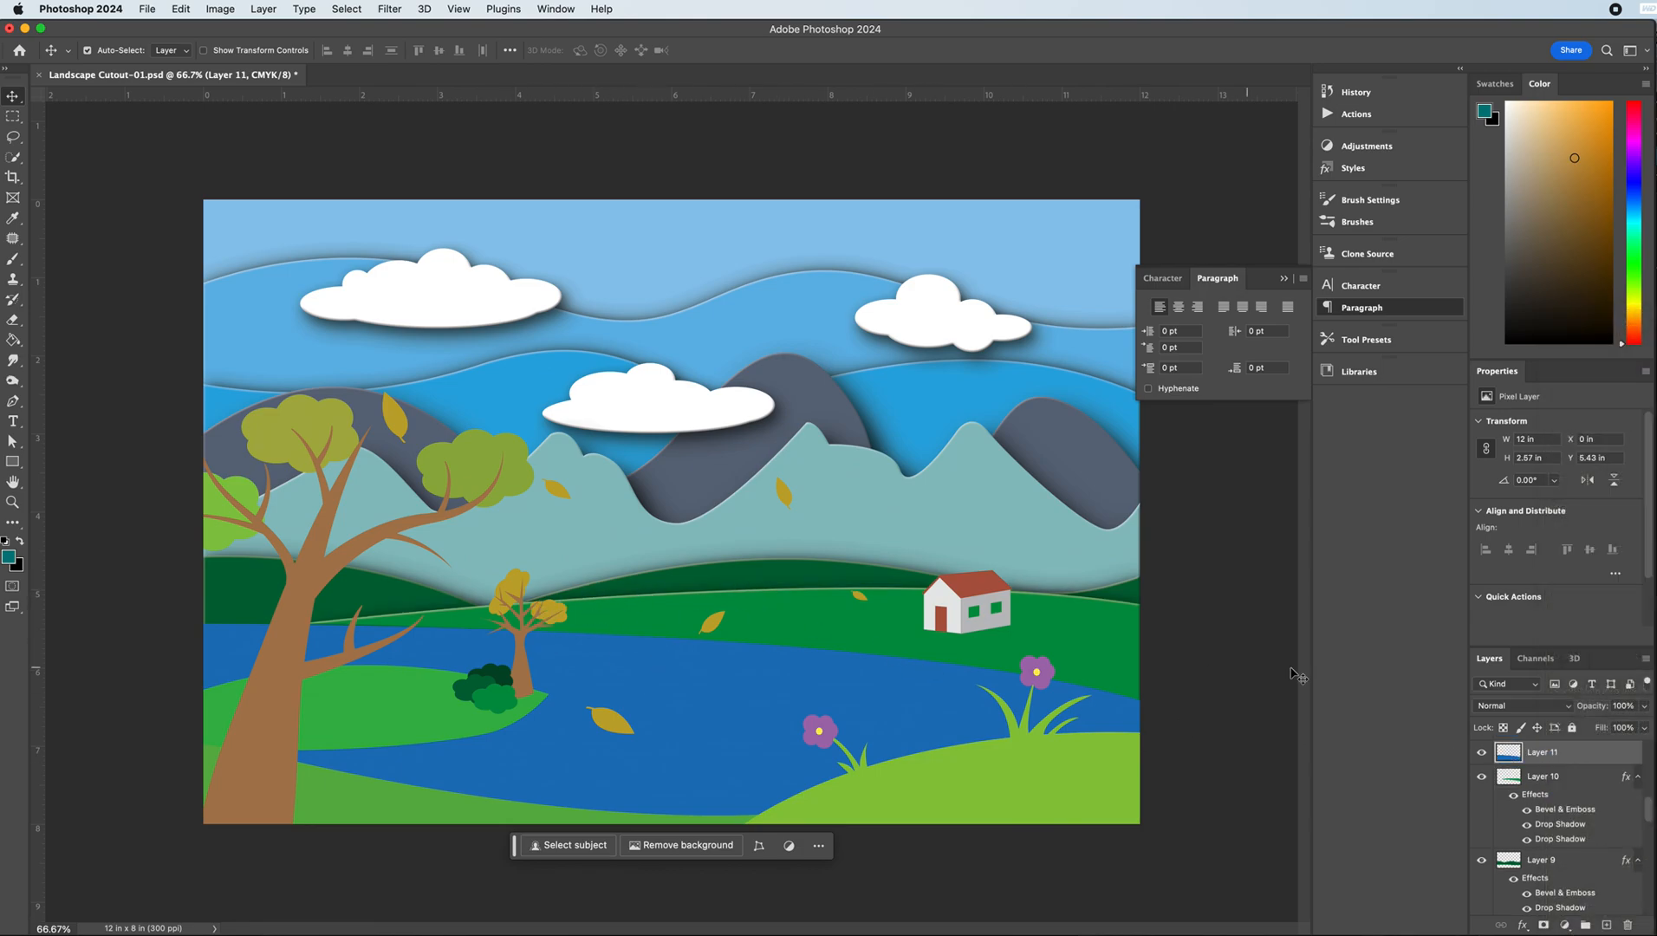
pyautogui.rightClick(1557, 760)
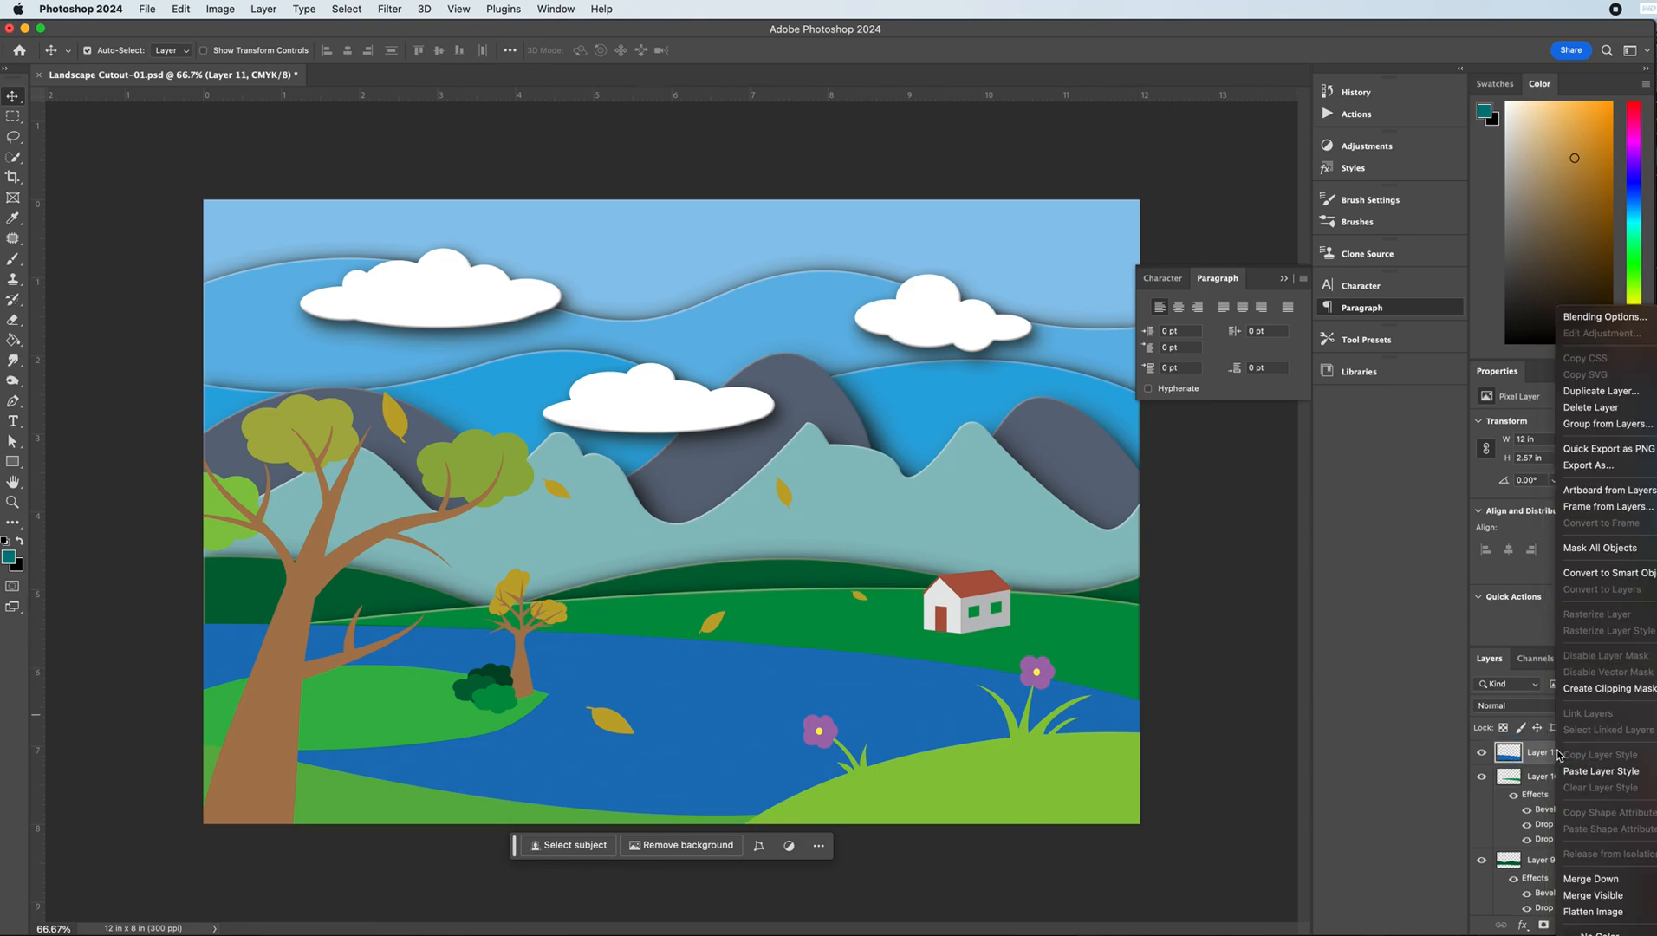
pyautogui.click(1600, 771)
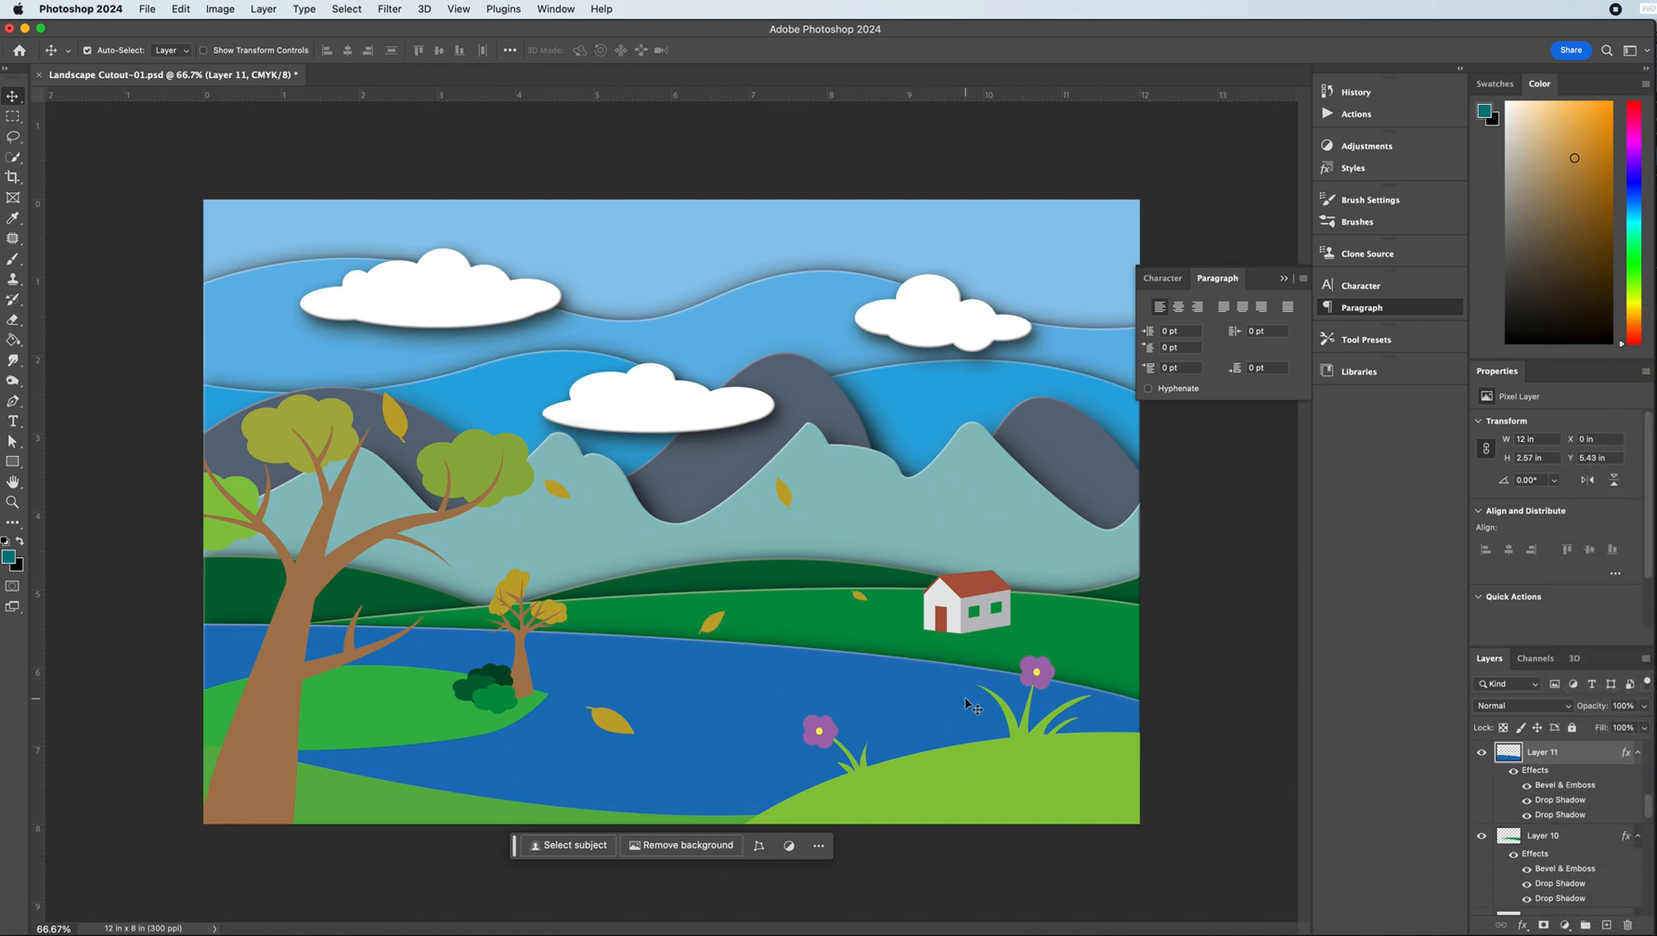
# - Paste the copied layer style onto Layer 12, the green island with the bushes and small tree
pyautogui.click(383, 694)
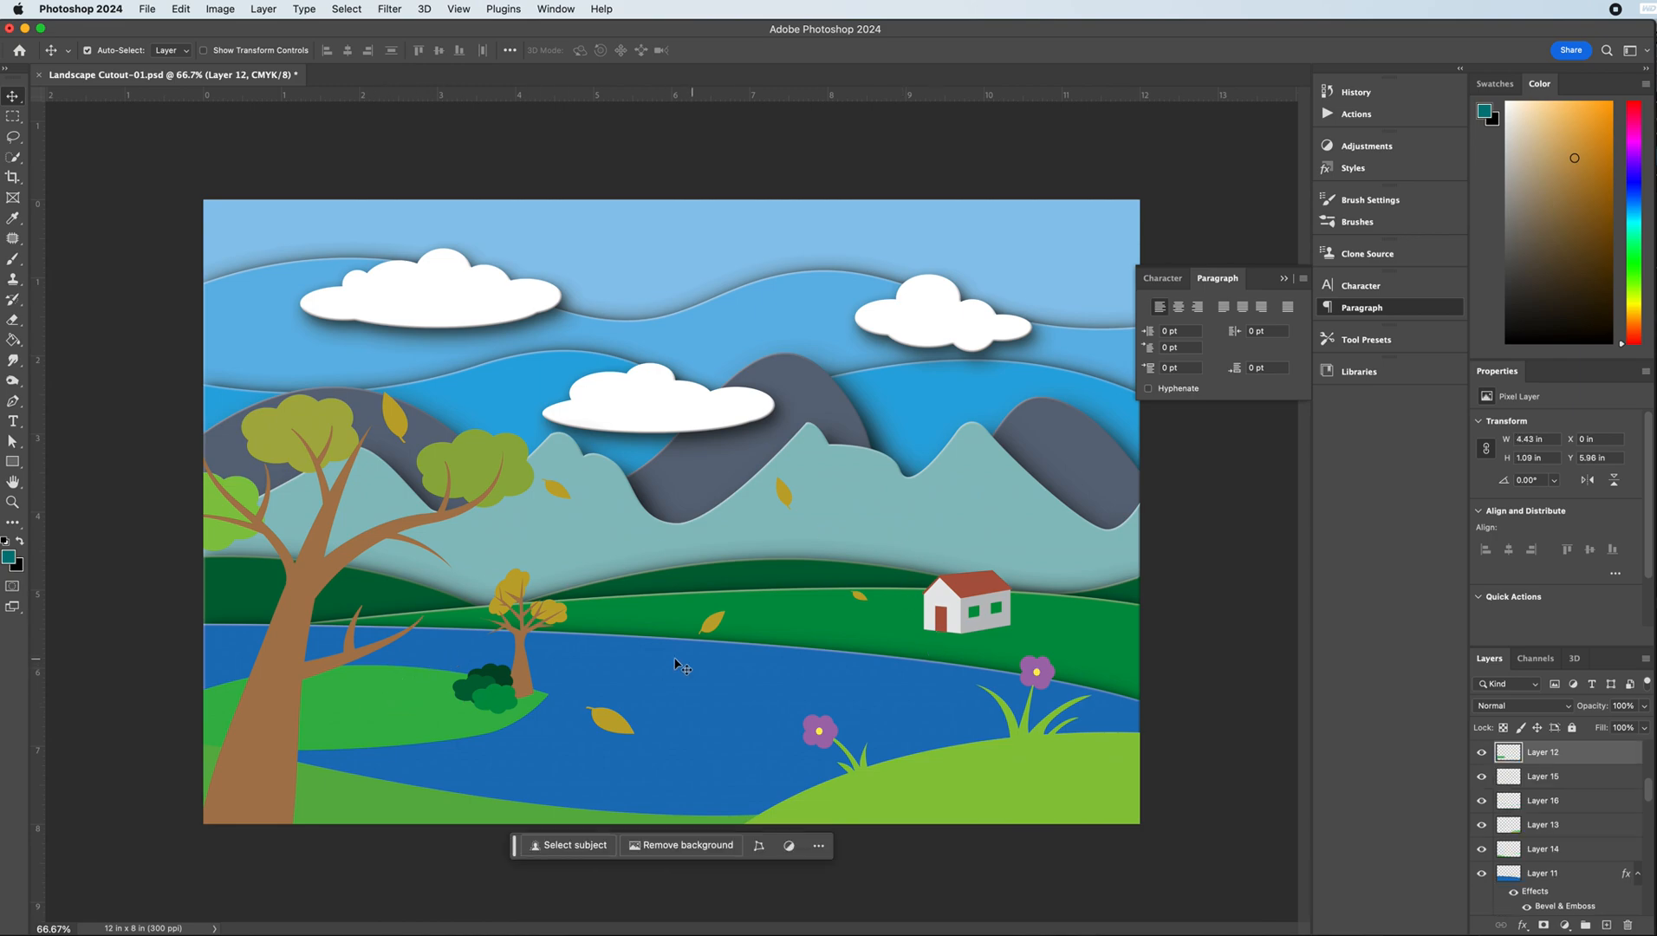
pyautogui.rightClick(1546, 757)
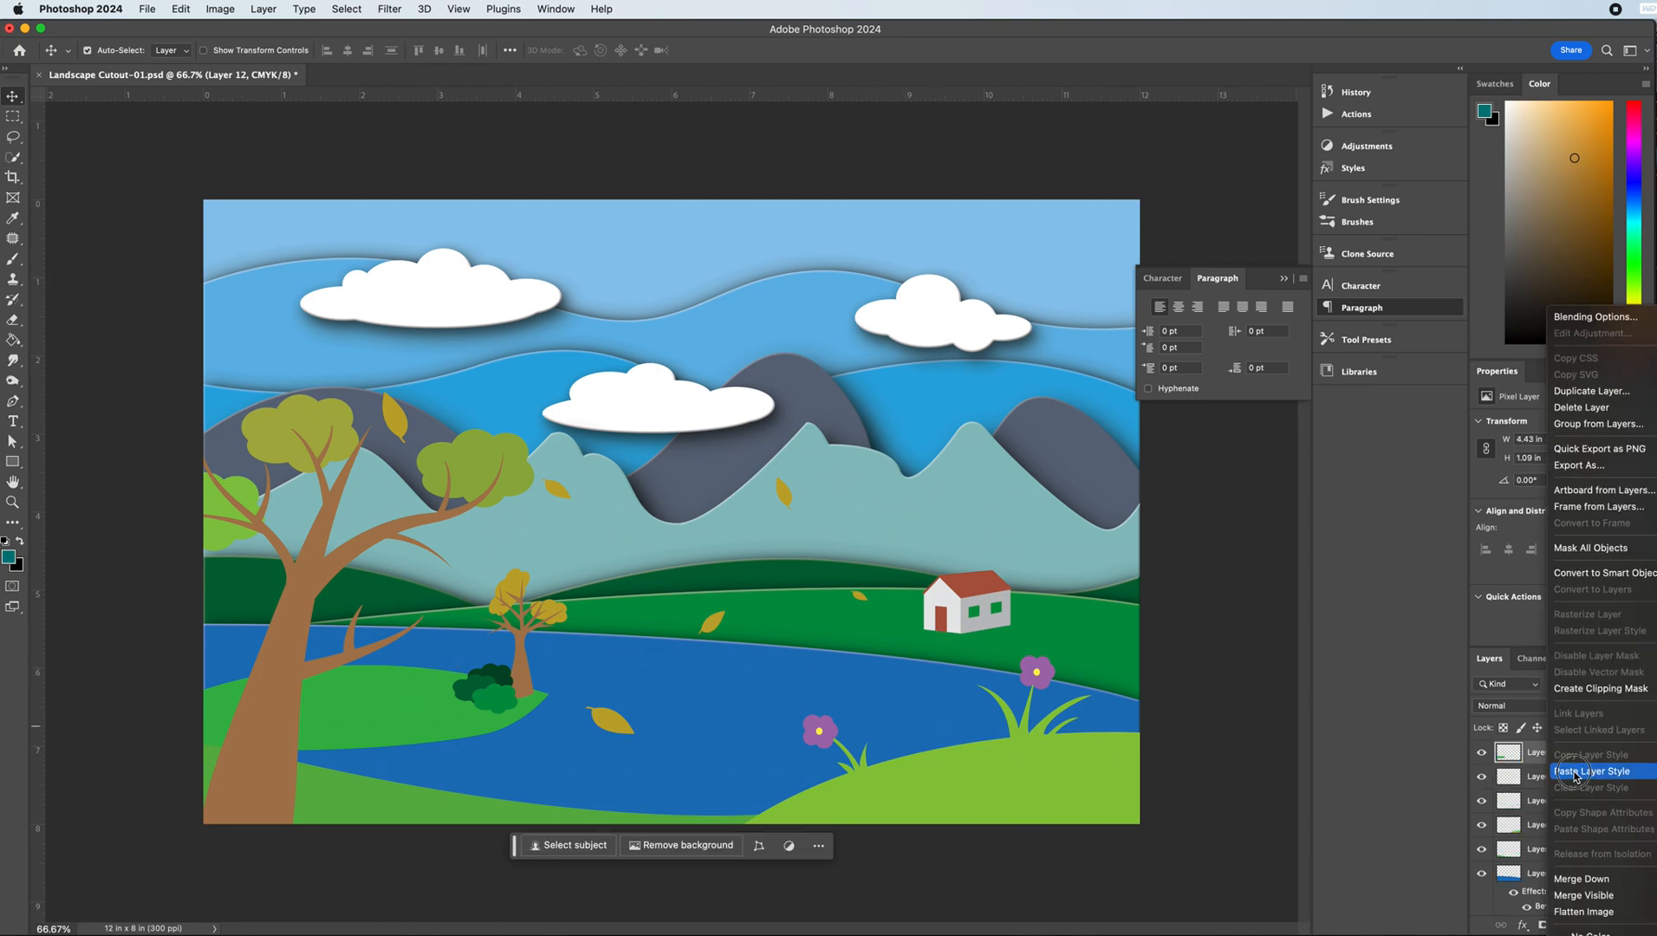
pyautogui.click(1599, 770)
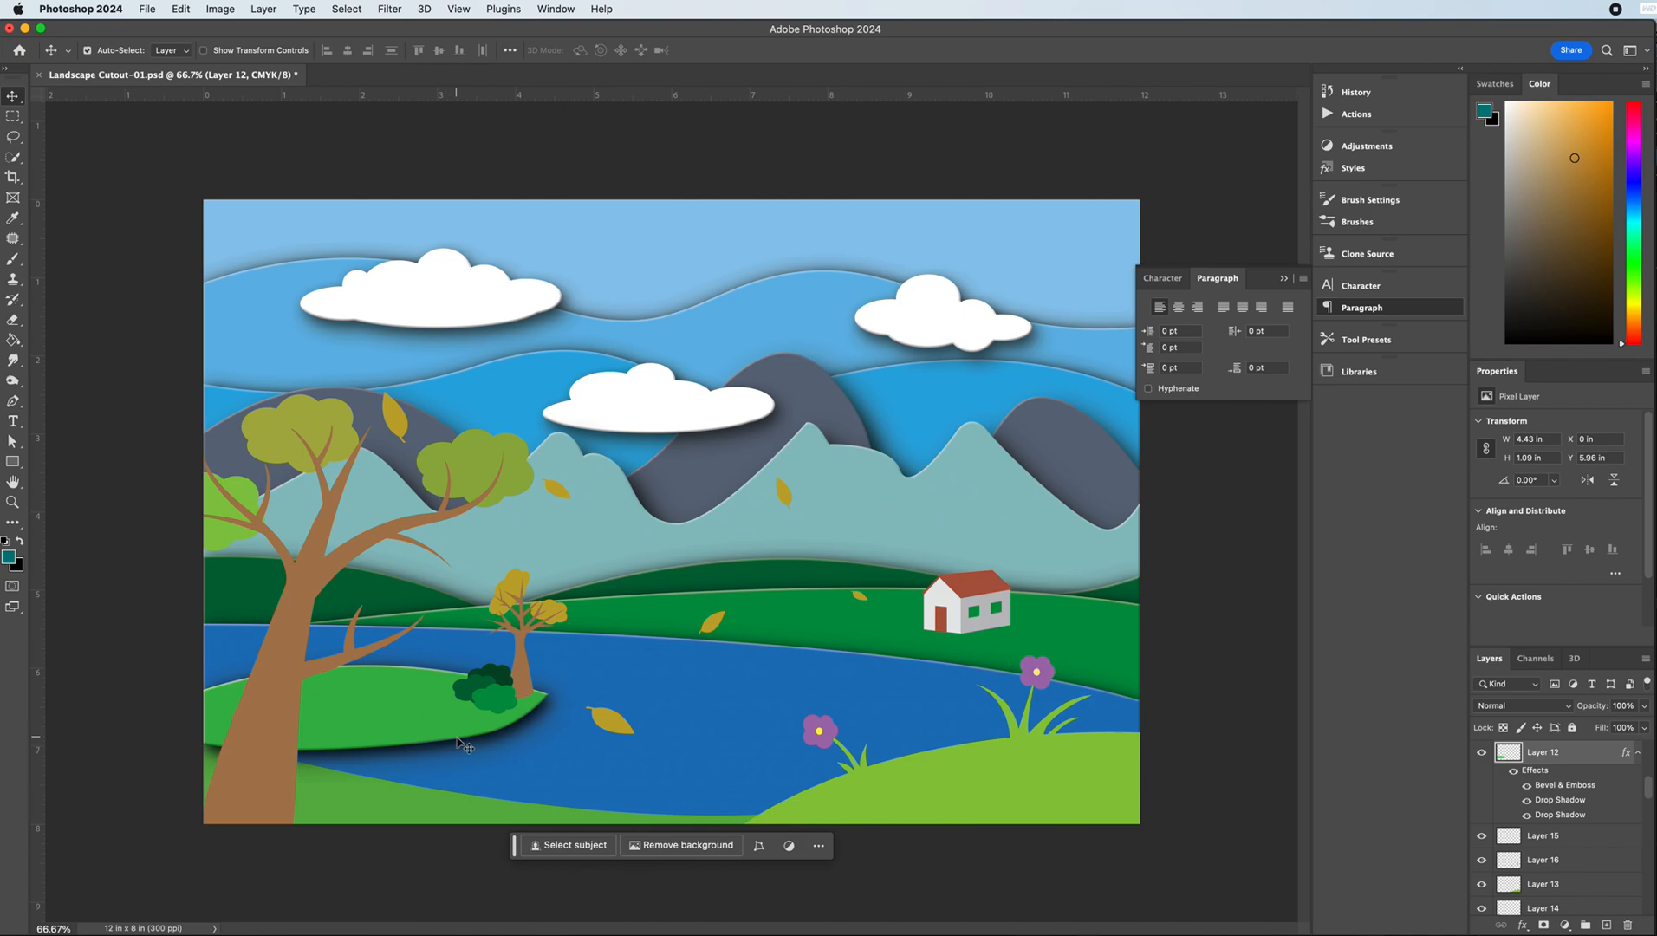
# - Paste the copied layer style onto Layer 14, the green foreground strip at the lower left, and move that layer above Layer 12
pyautogui.click(362, 784)
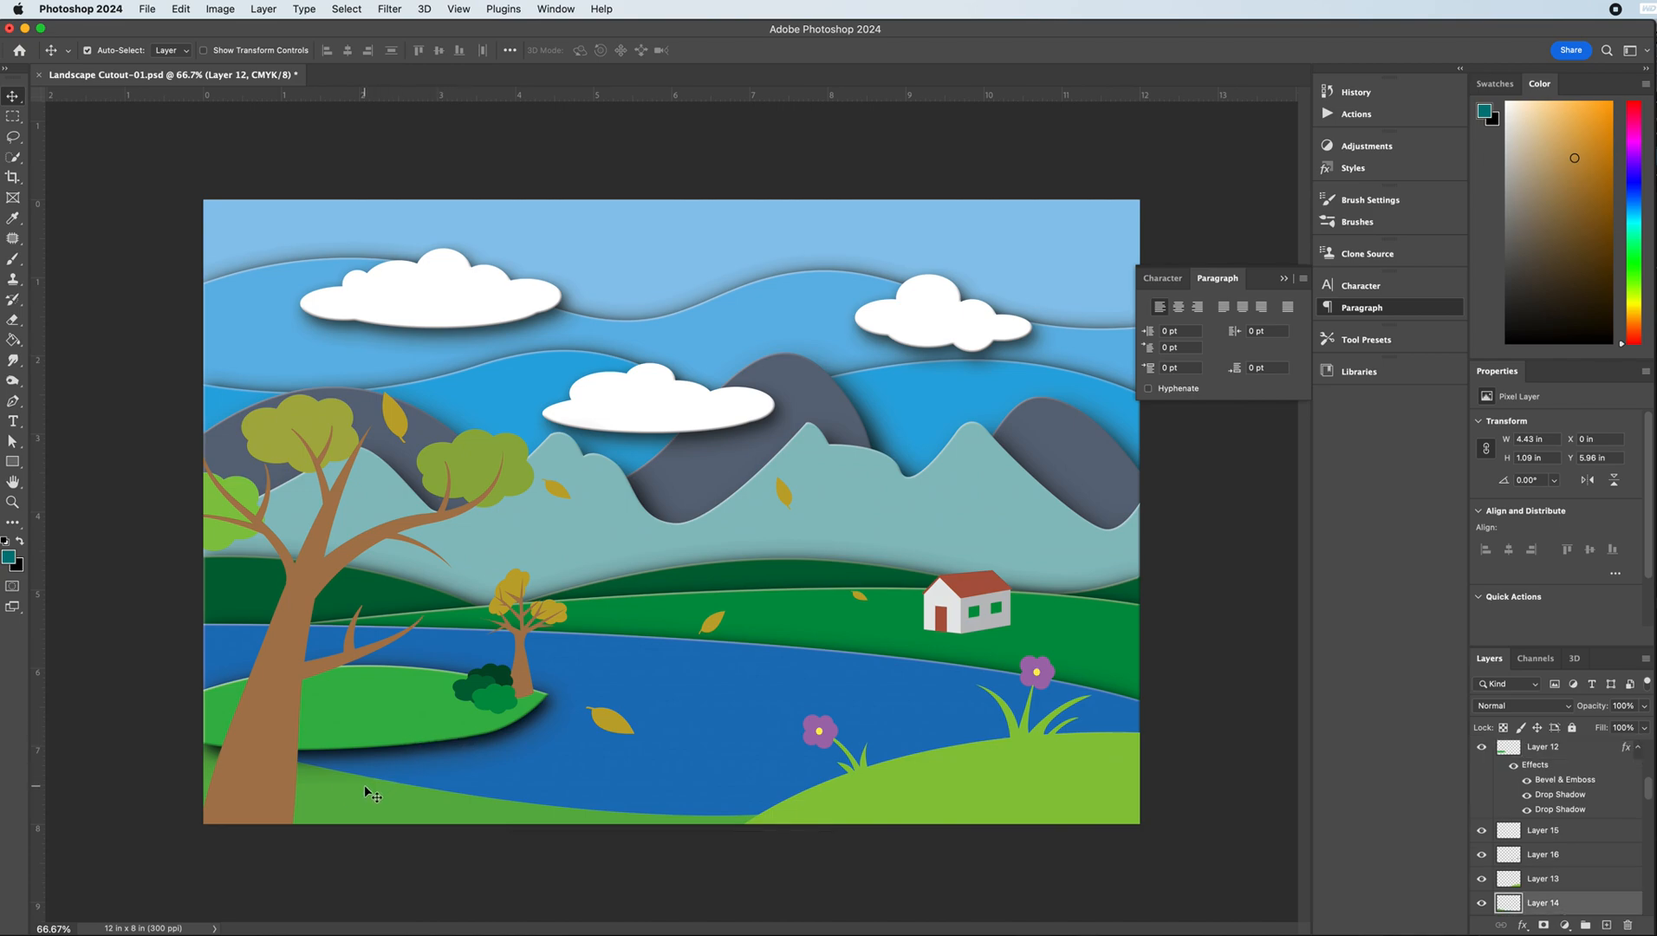
pyautogui.rightClick(1547, 903)
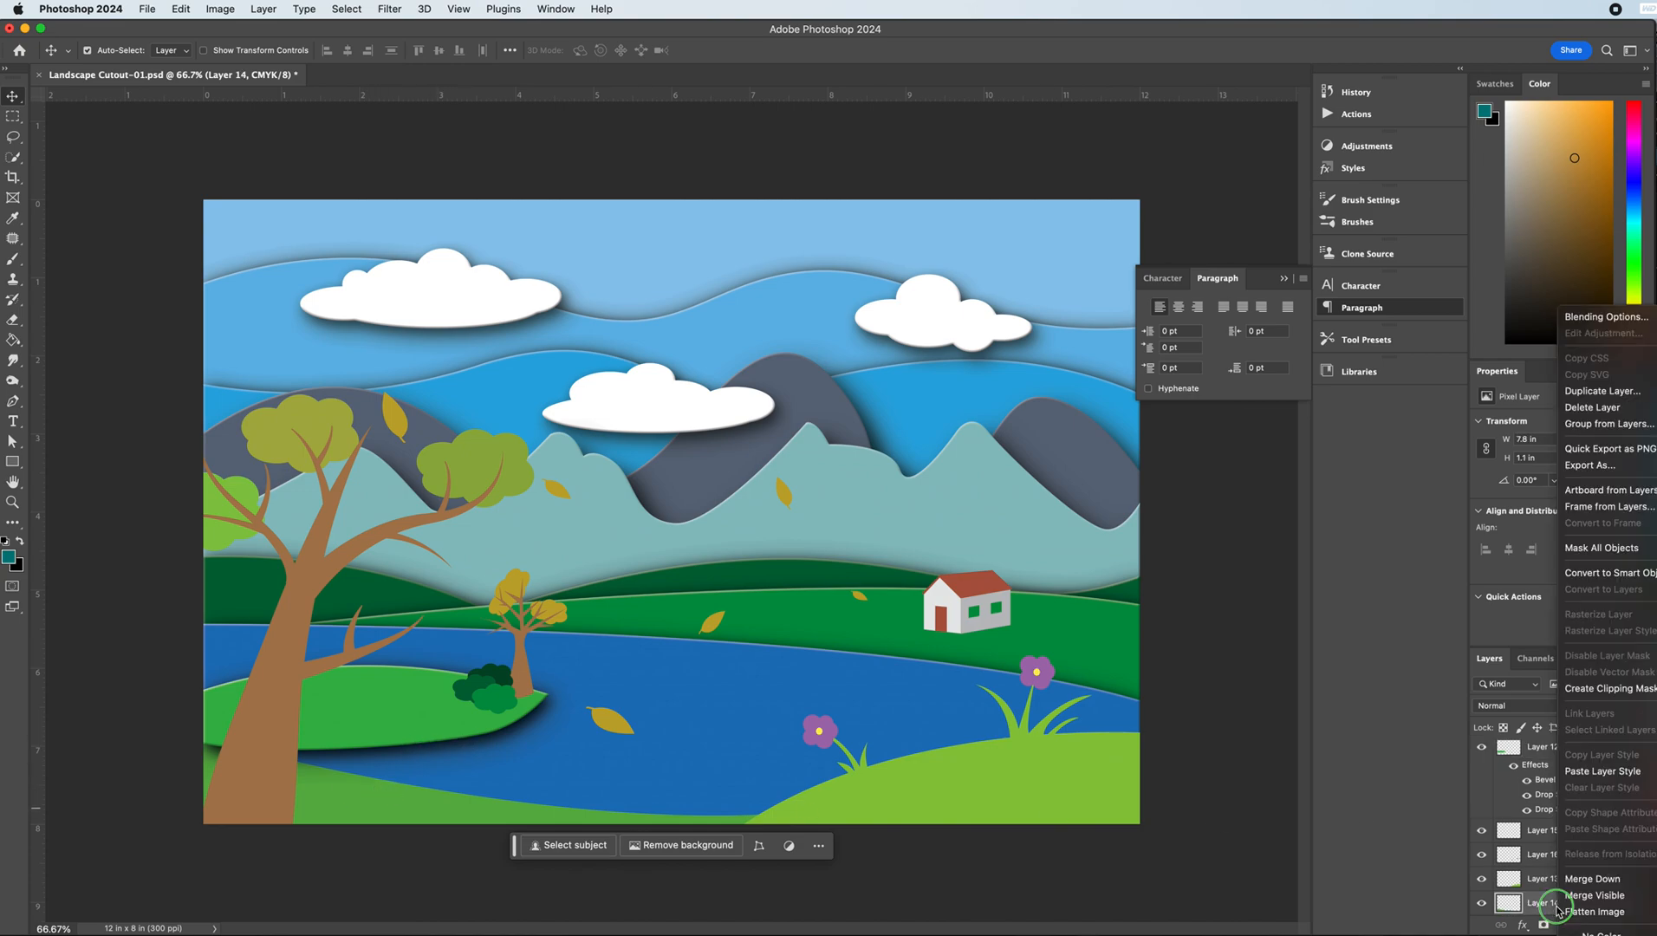
pyautogui.click(1616, 775)
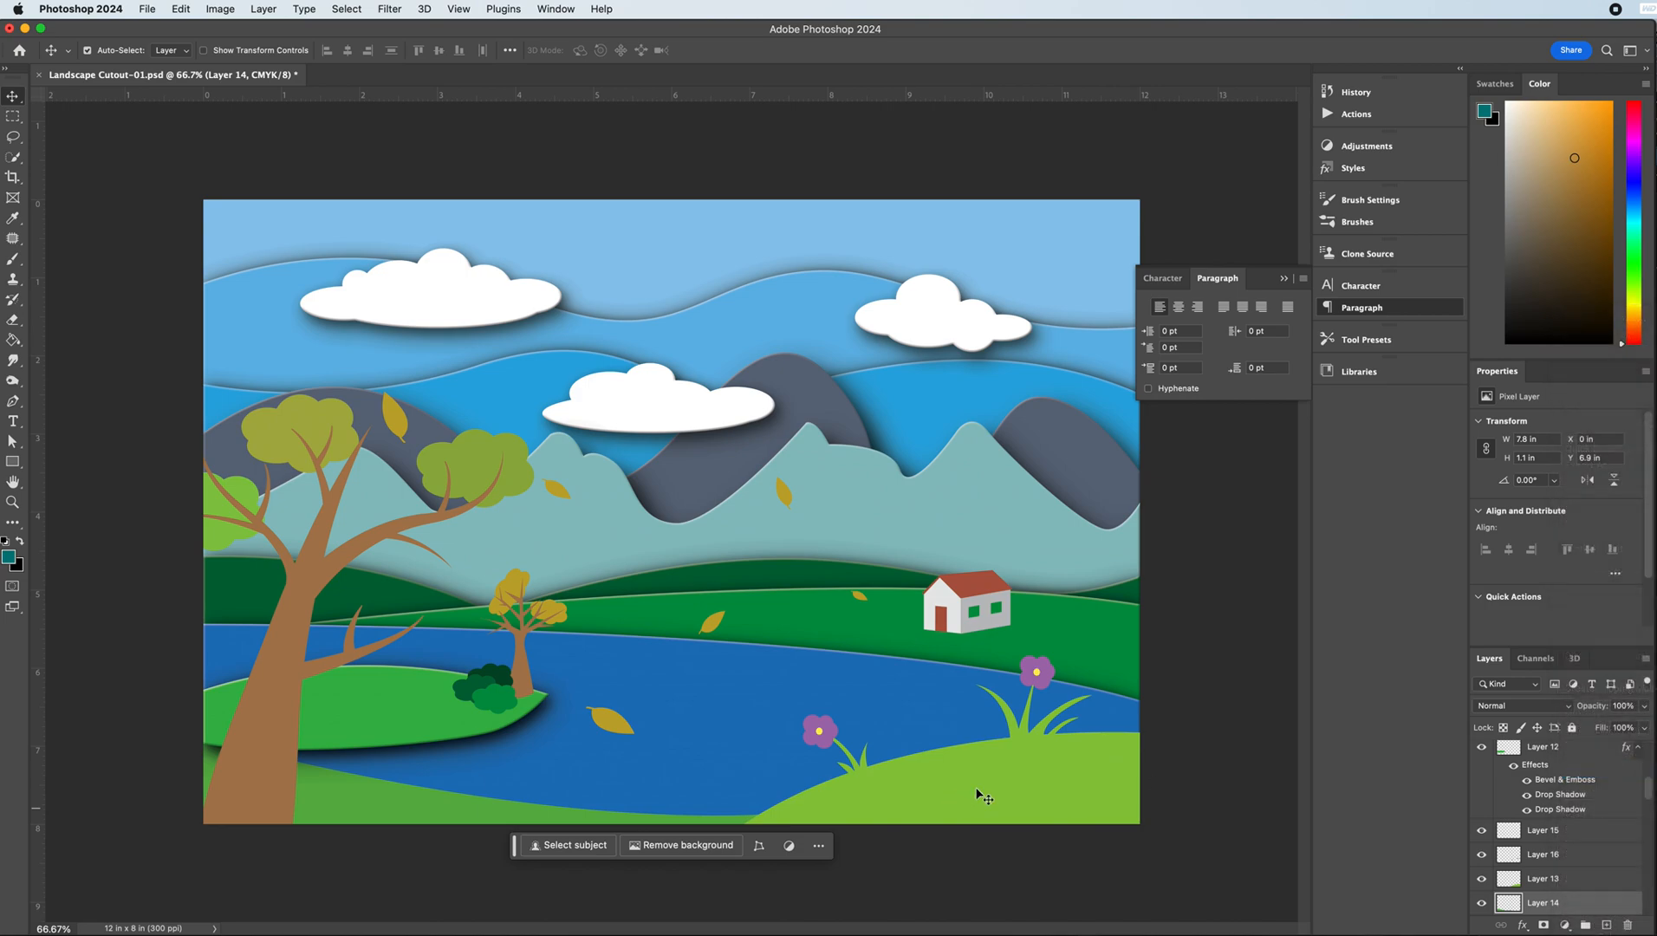
pyautogui.moveTo(1556, 907); pyautogui.dragTo(1542, 763)
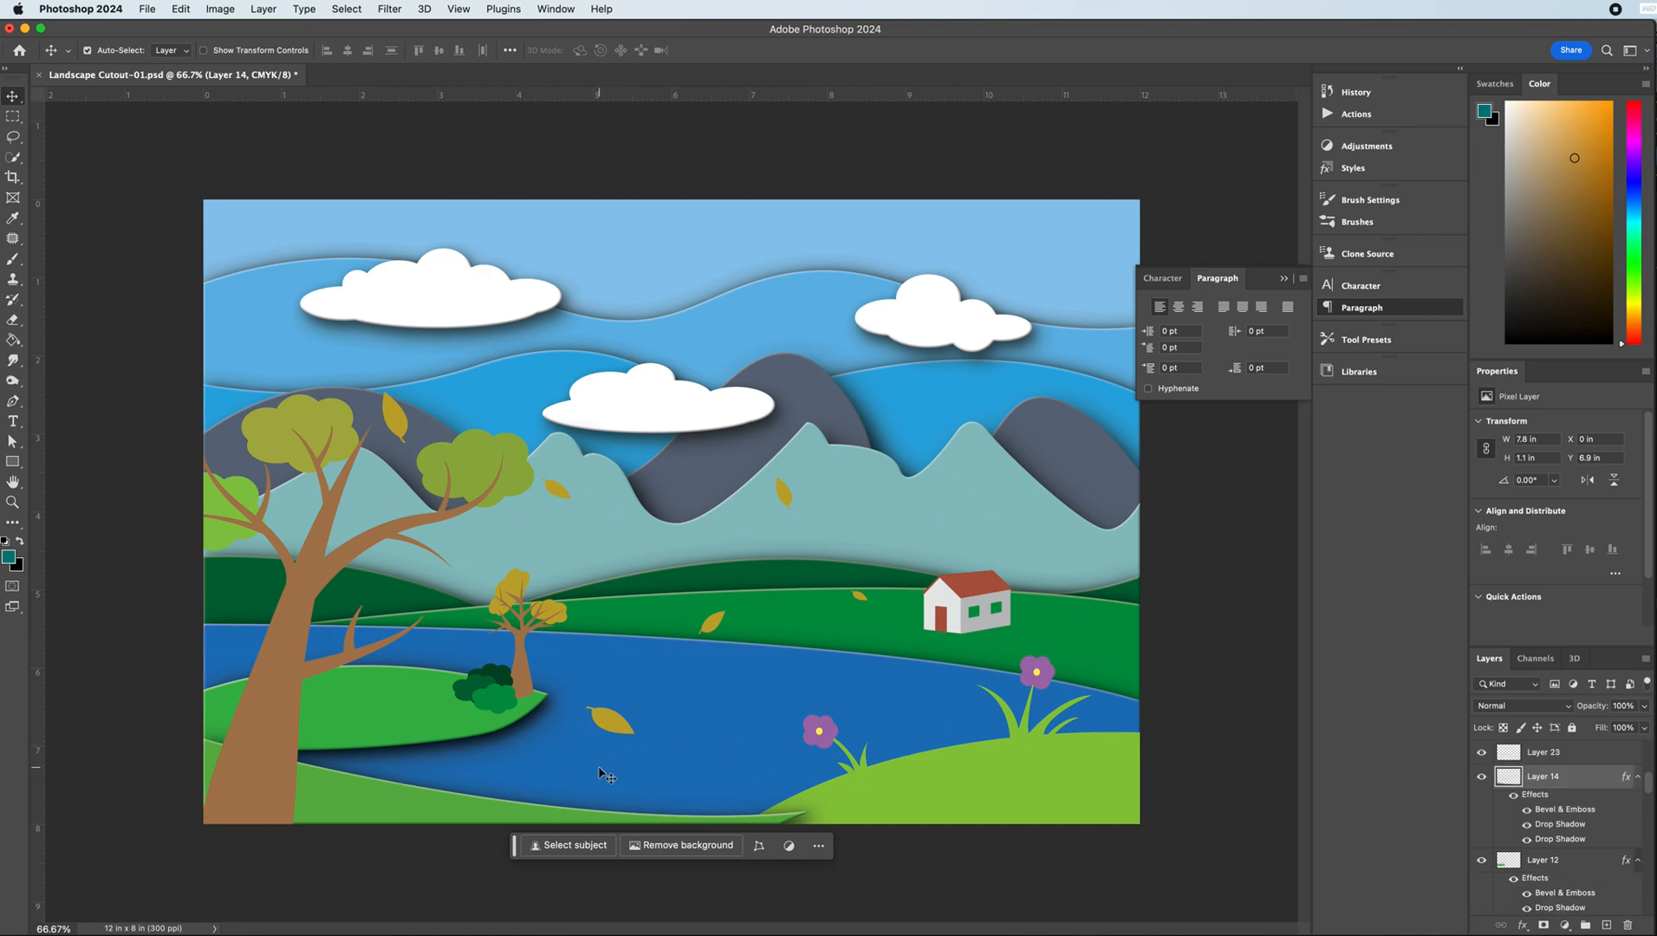
# - Move Layer 12, the green island, down the layer stack to sit directly below Layer 13
pyautogui.click(964, 813)
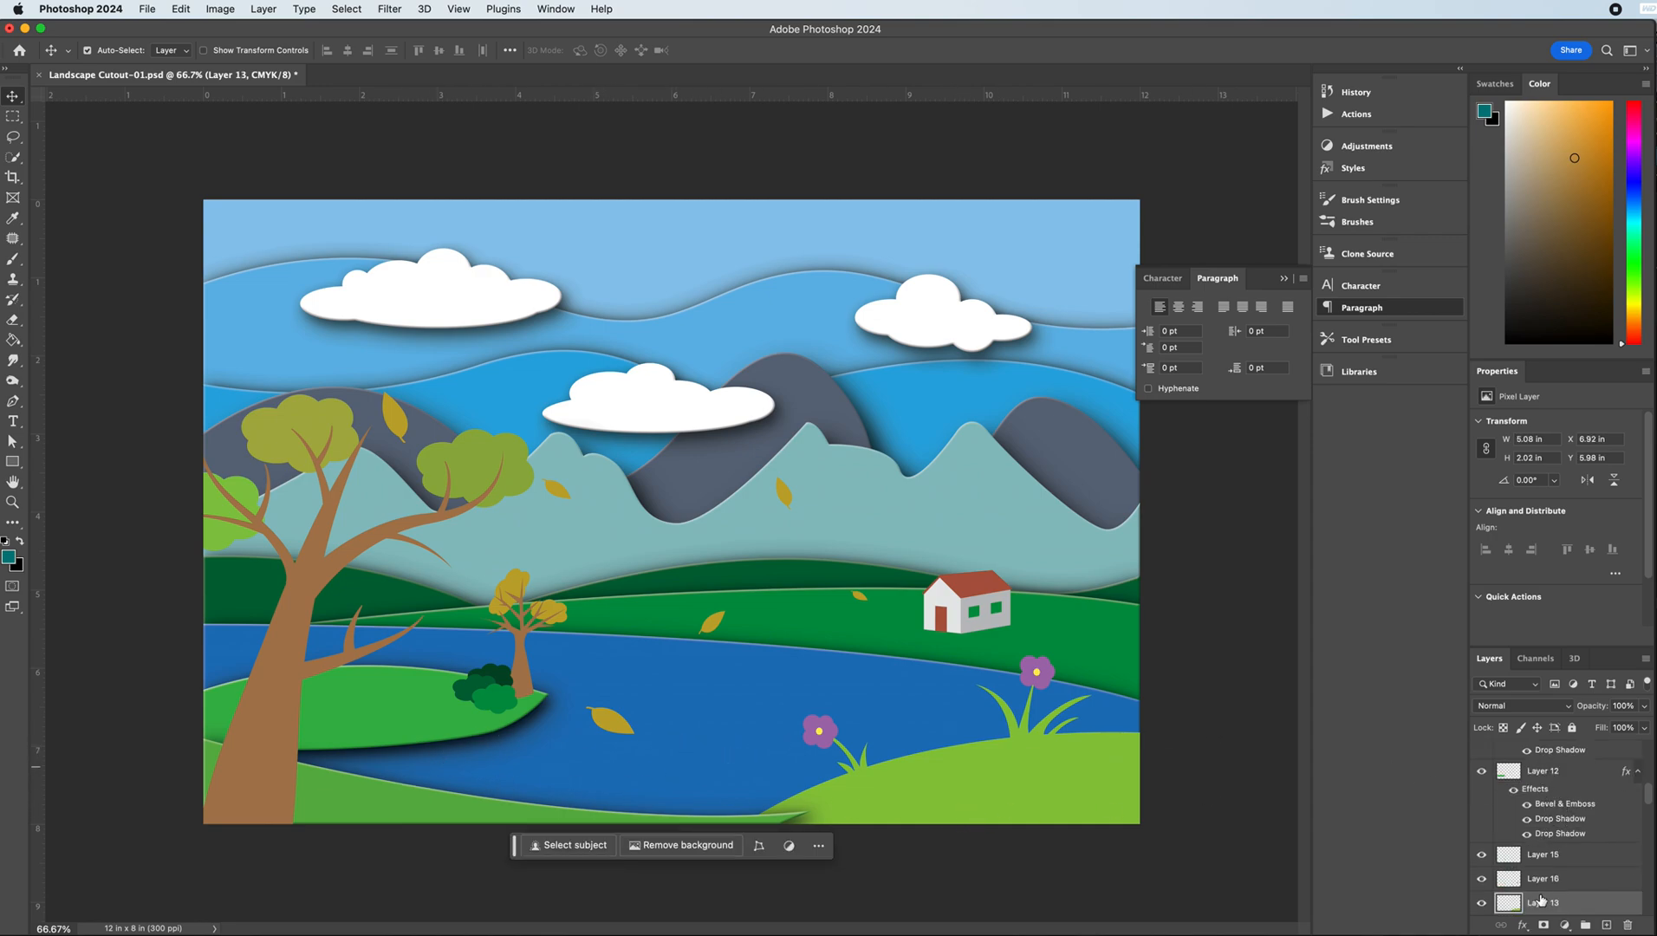
pyautogui.scroll(-4, 1540, 901)
pyautogui.scroll(4, 1555, 896)
pyautogui.click(1553, 778)
pyautogui.moveTo(1553, 783); pyautogui.dragTo(1545, 896)
pyautogui.moveTo(1568, 766); pyautogui.dragTo(1550, 862)
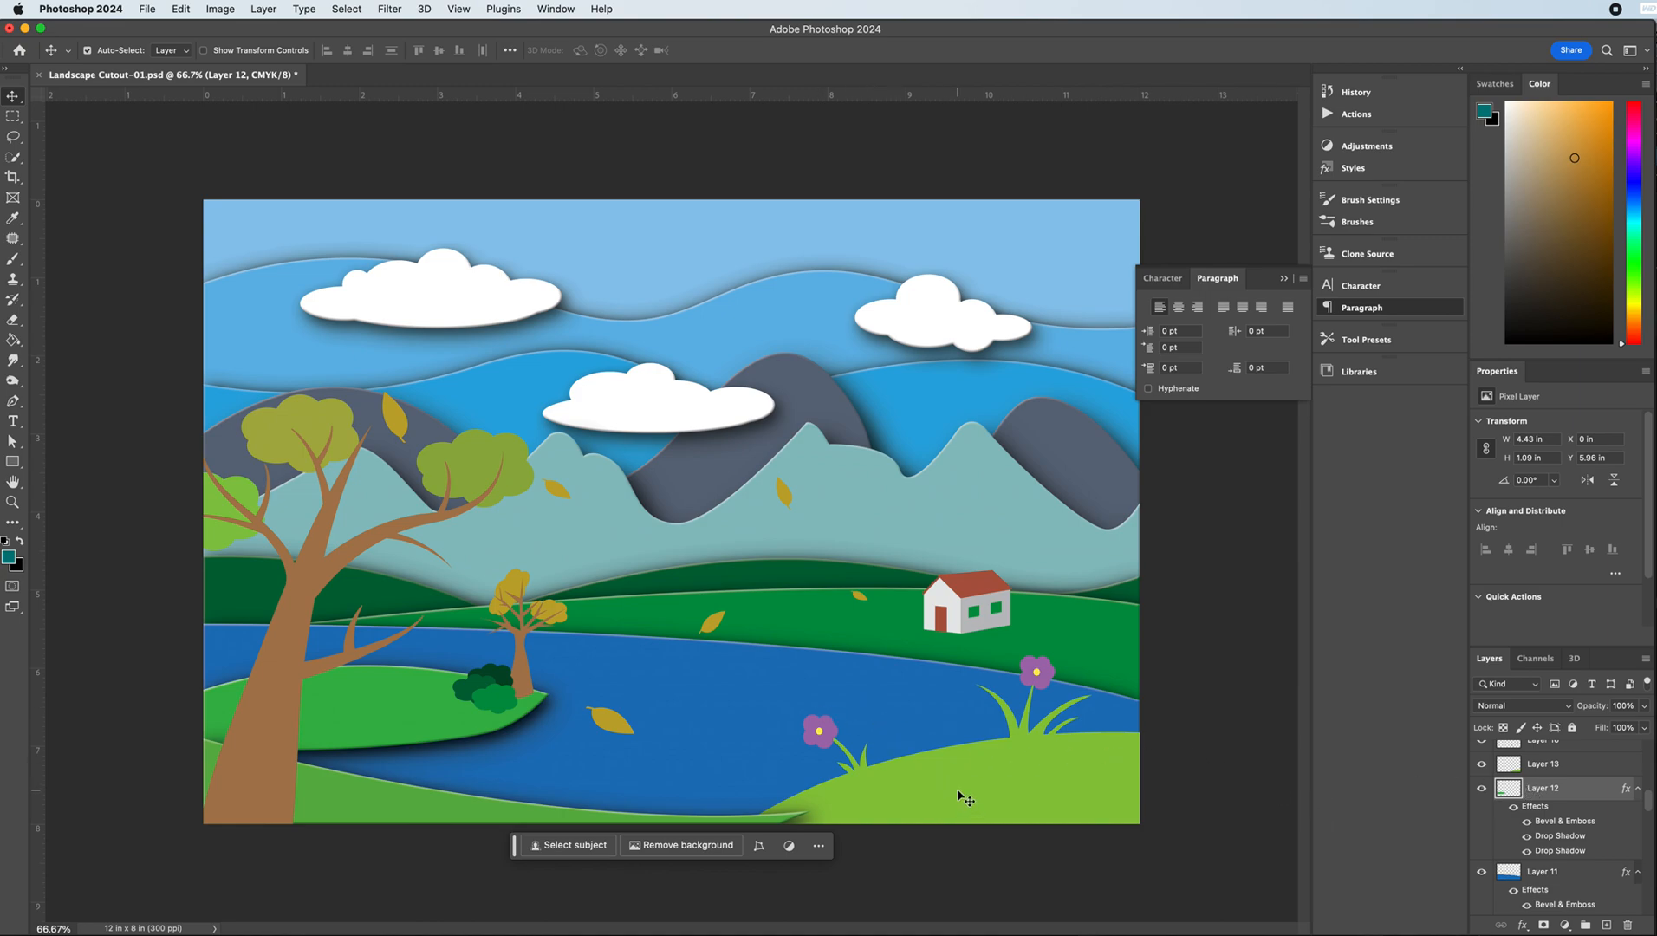
# - Paste the copied layer style onto Layer 13, the light green hill and grass at the lower right
pyautogui.scroll(-3, 1561, 825)
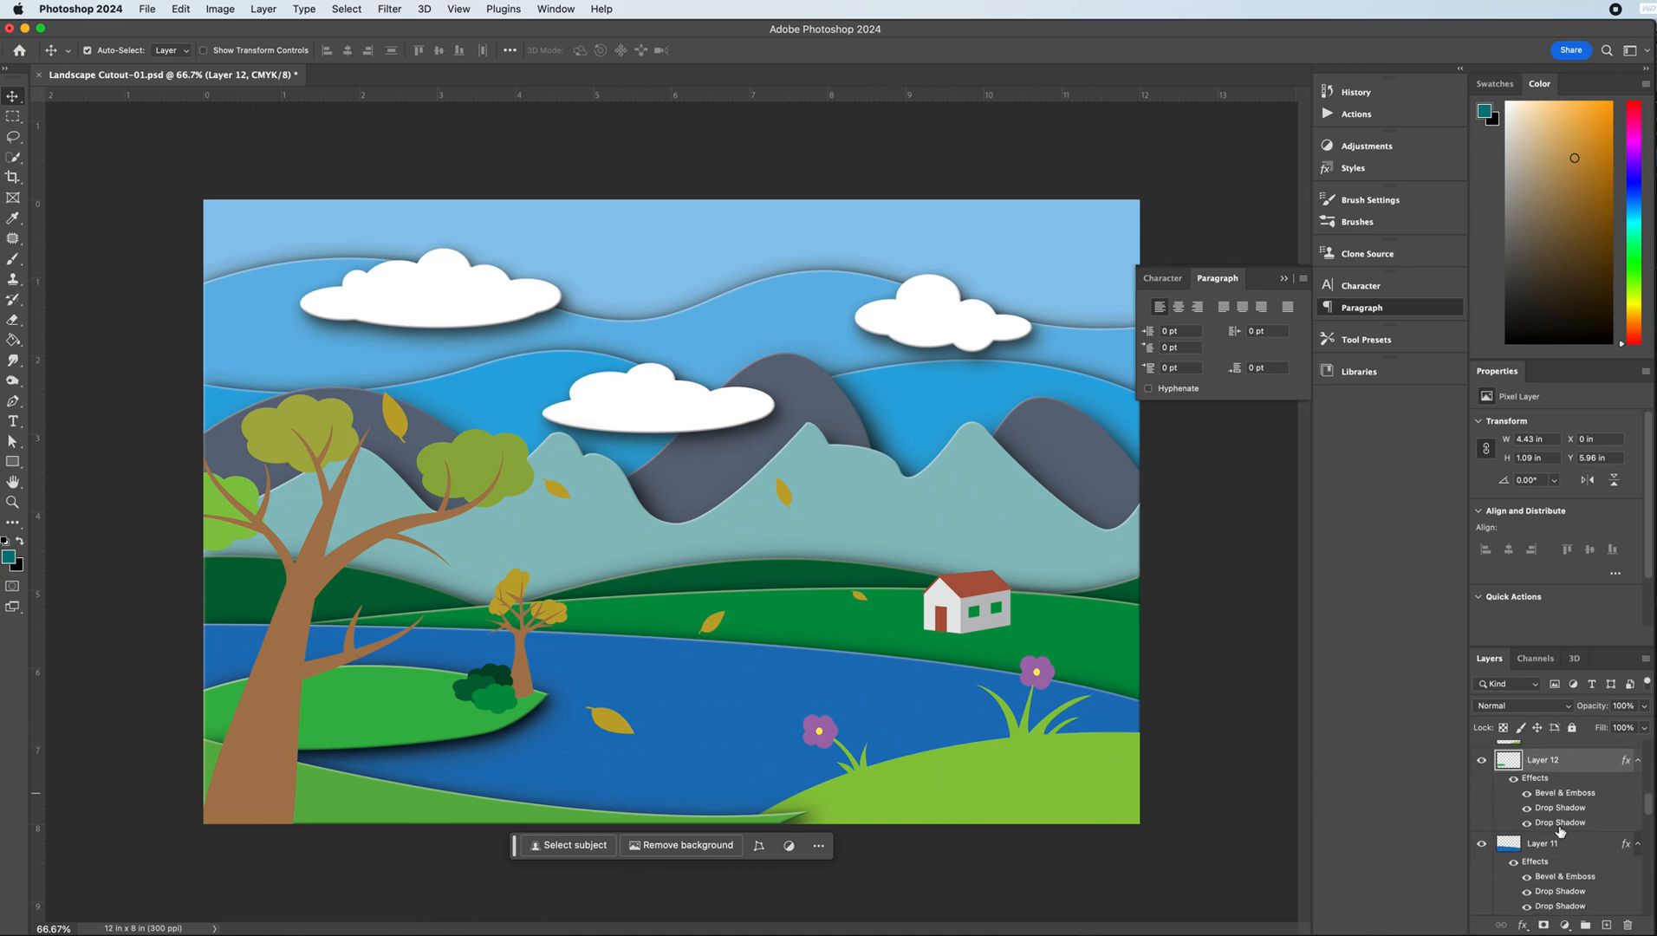
pyautogui.scroll(3, 1560, 832)
pyautogui.scroll(2, 1560, 830)
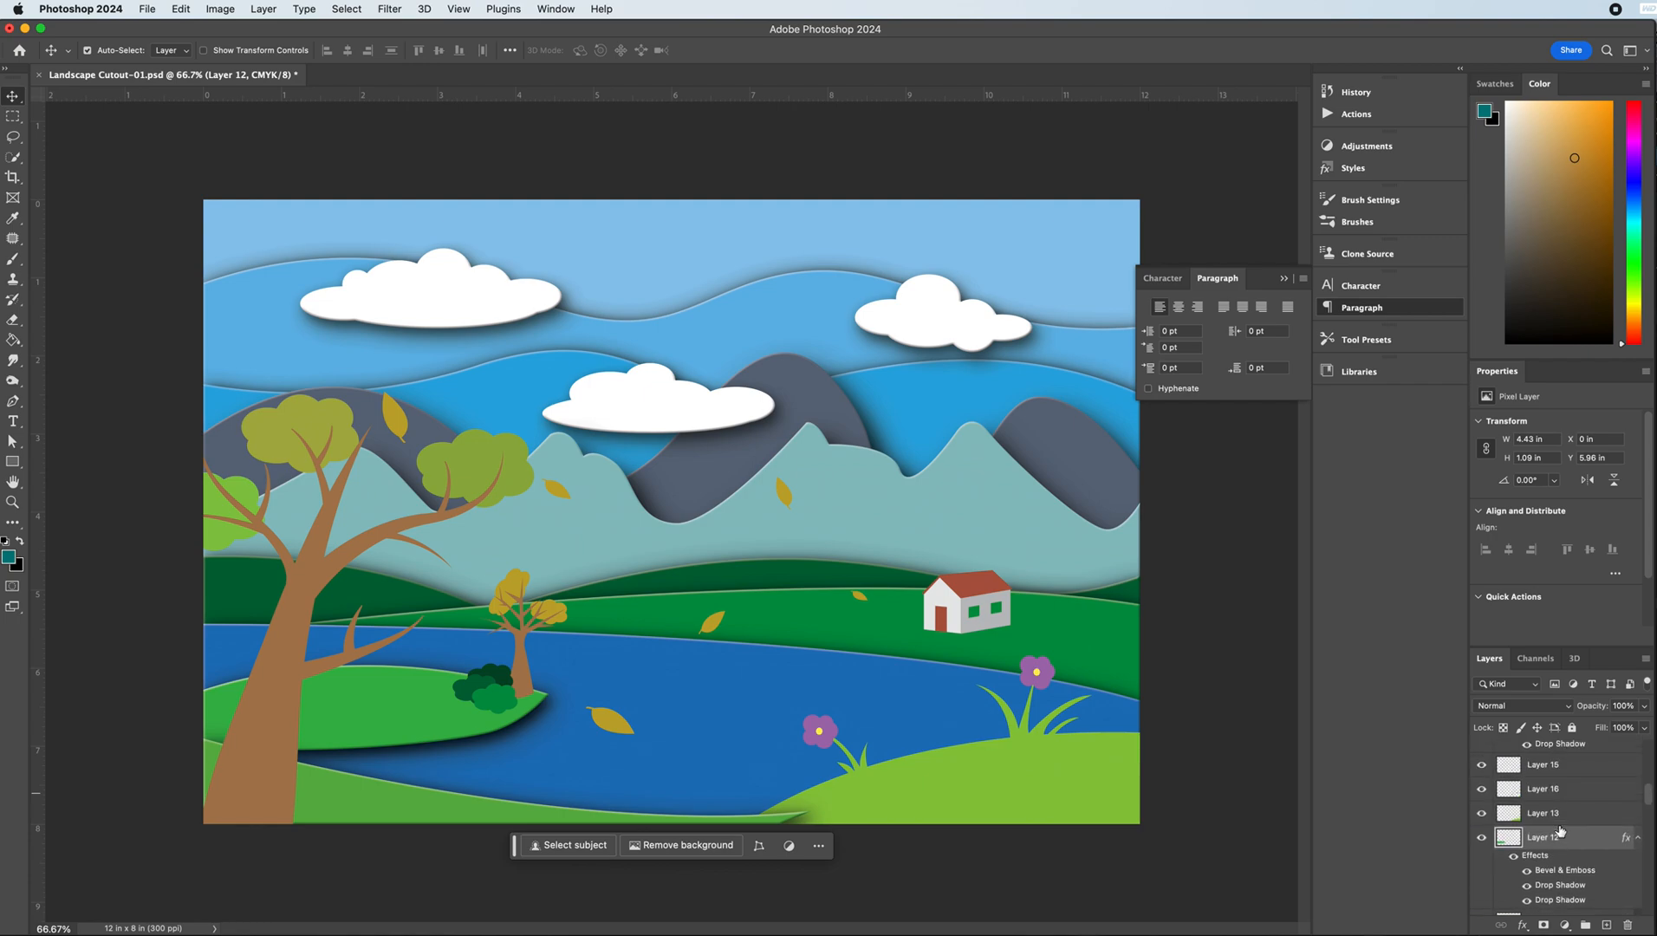
pyautogui.click(1539, 814)
pyautogui.rightClick(1551, 815)
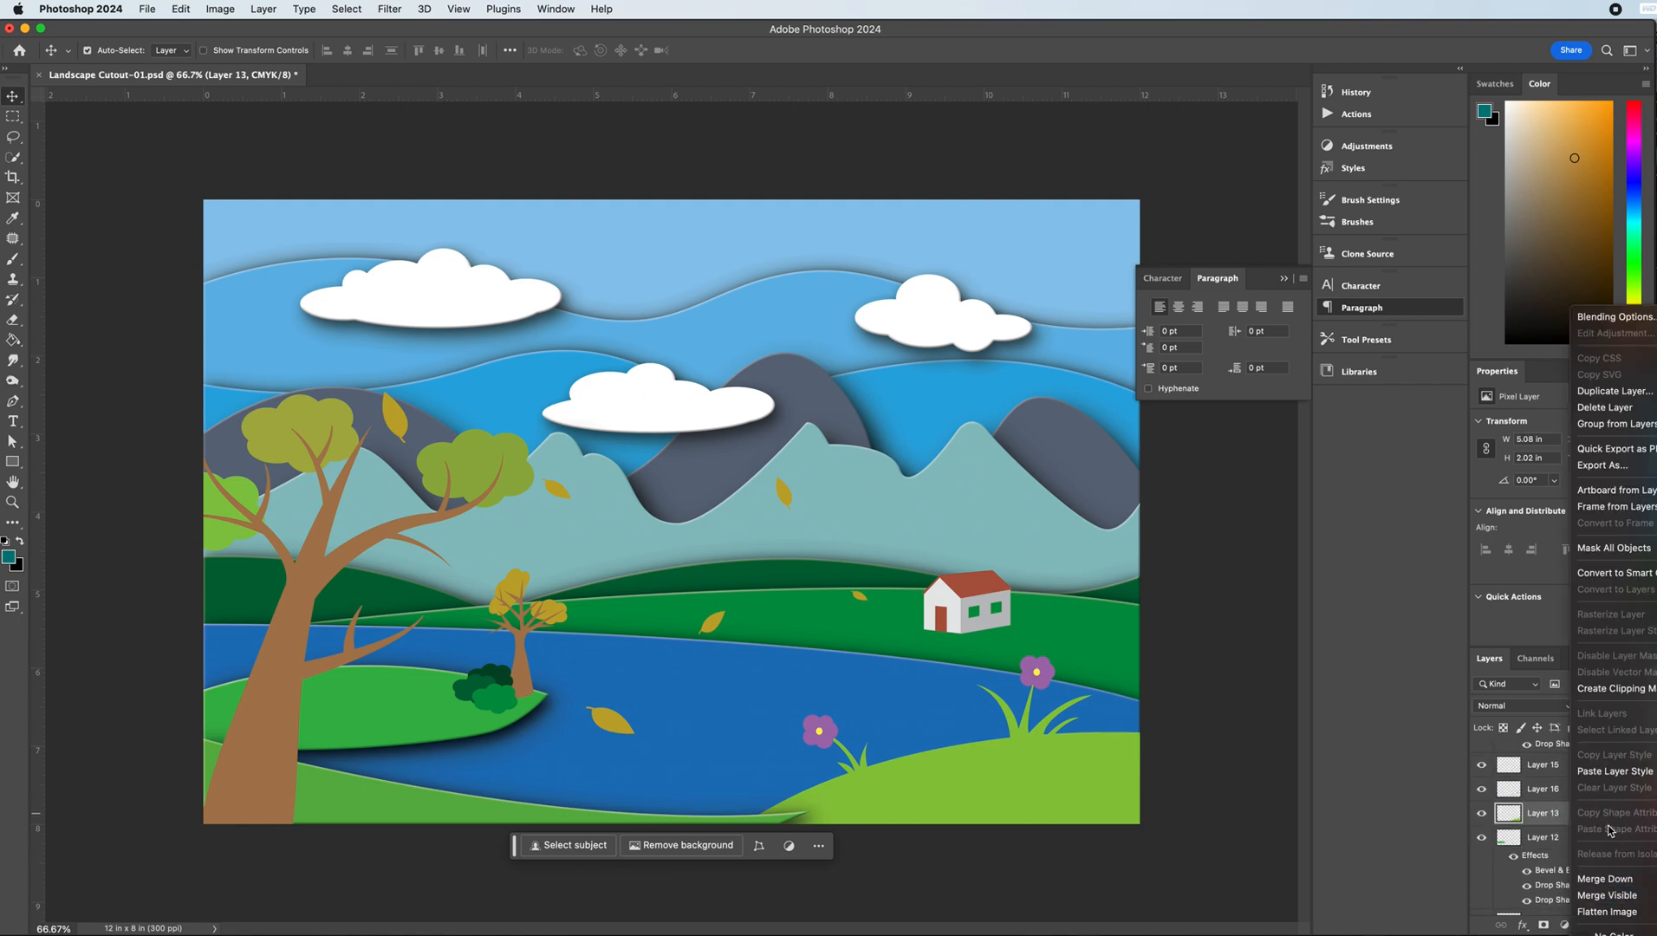
pyautogui.click(1587, 771)
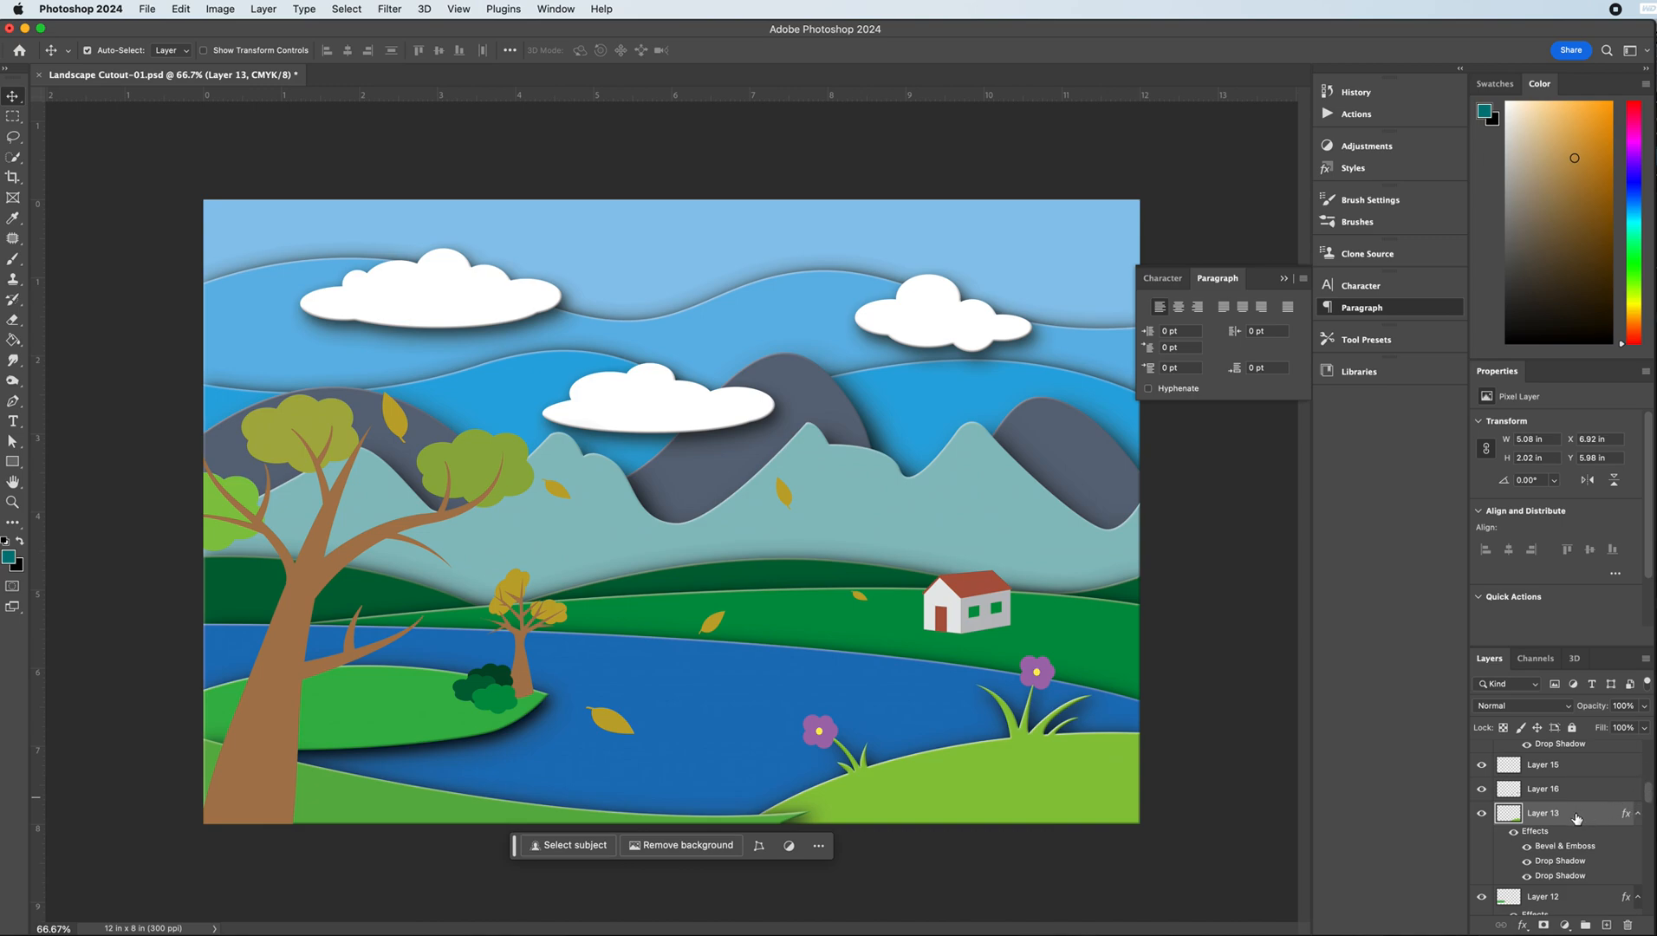
# - Move Layer 14, the lower-left foreground strip, directly below Layer 13 in the stack and select Layer 13
pyautogui.scroll(3, 1564, 794)
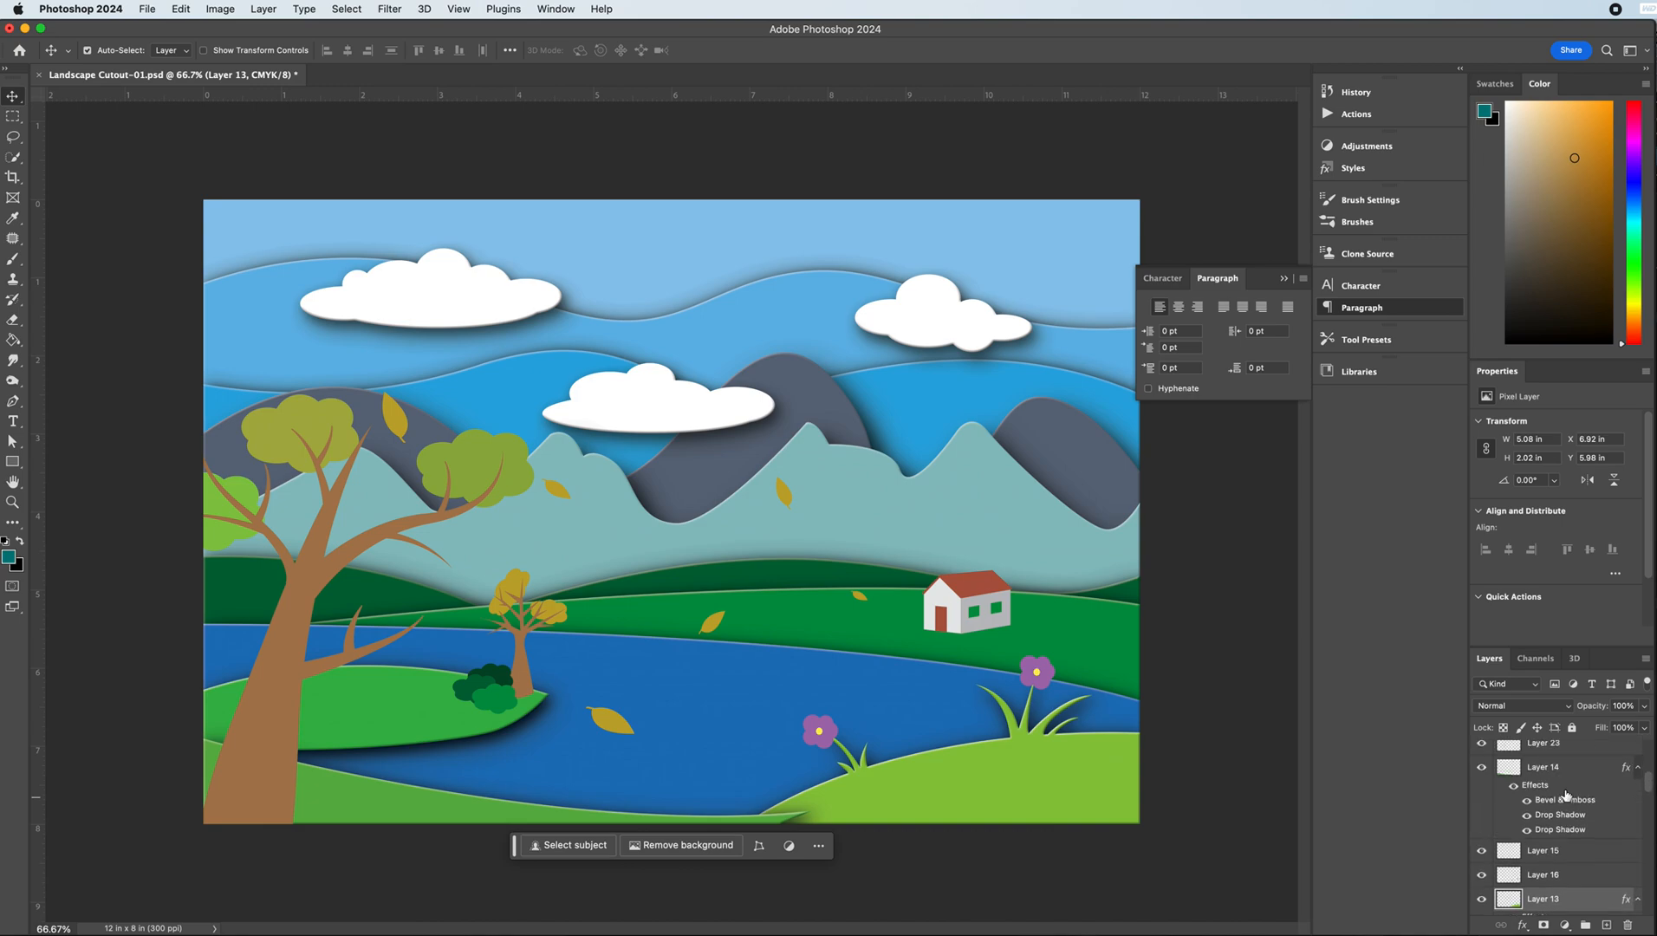
pyautogui.moveTo(1548, 777); pyautogui.dragTo(1544, 890)
pyautogui.scroll(-1, 1555, 823)
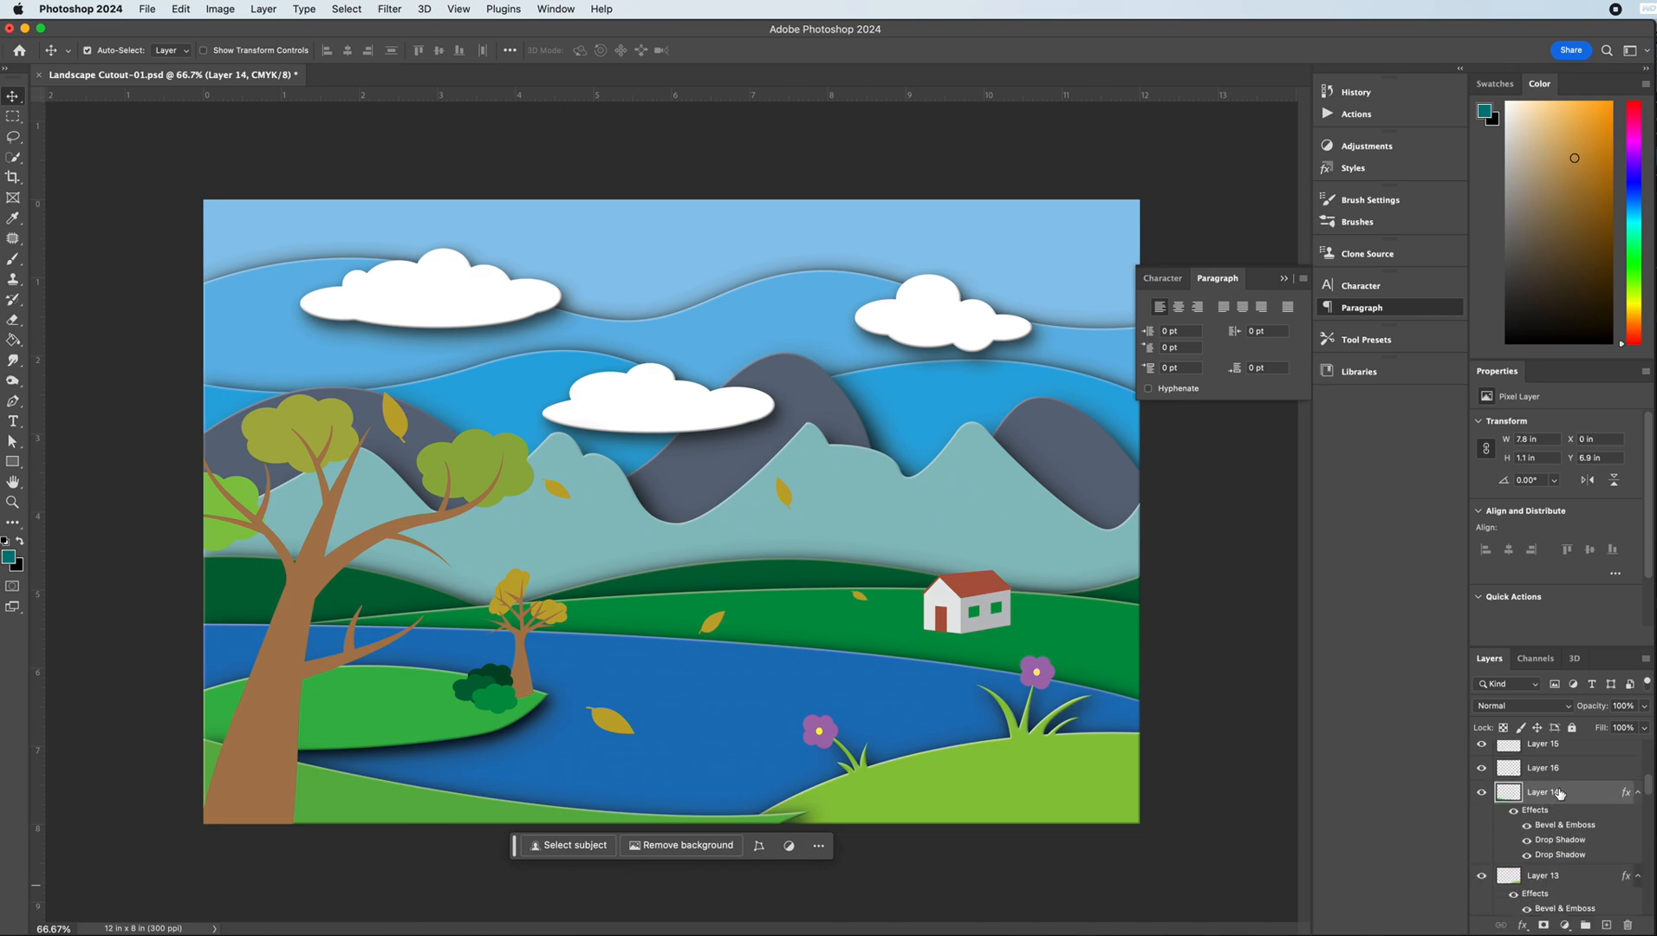
pyautogui.scroll(-3, 1562, 840)
pyautogui.scroll(1, 1561, 853)
pyautogui.moveTo(1575, 755); pyautogui.dragTo(1552, 901)
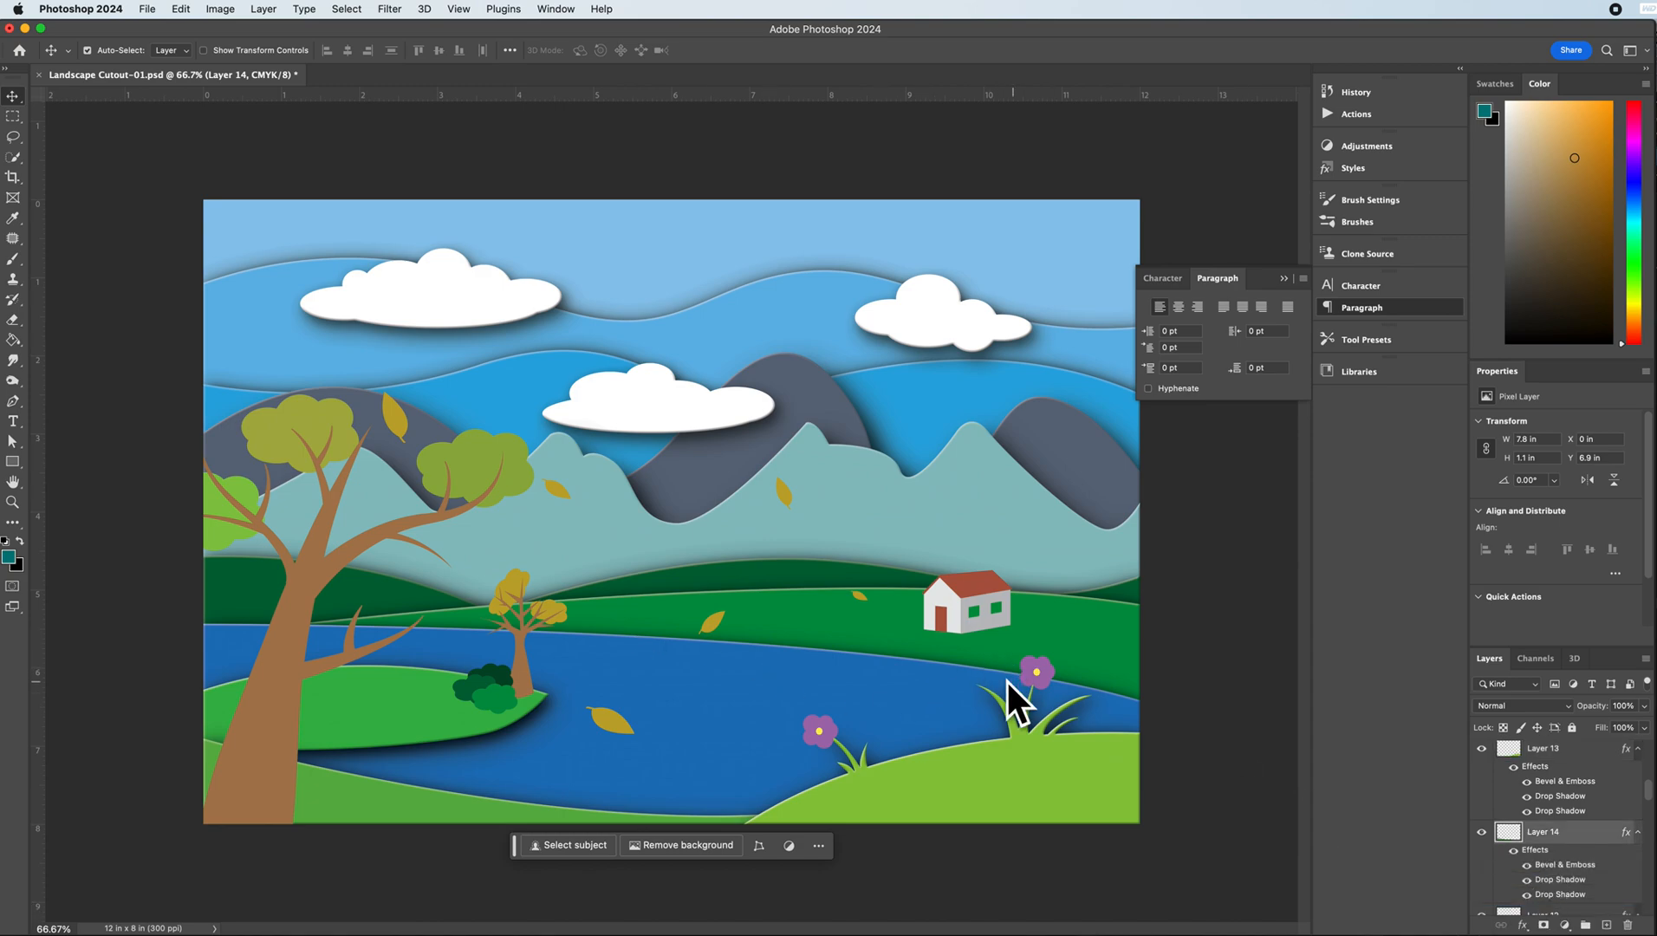
pyautogui.click(959, 763)
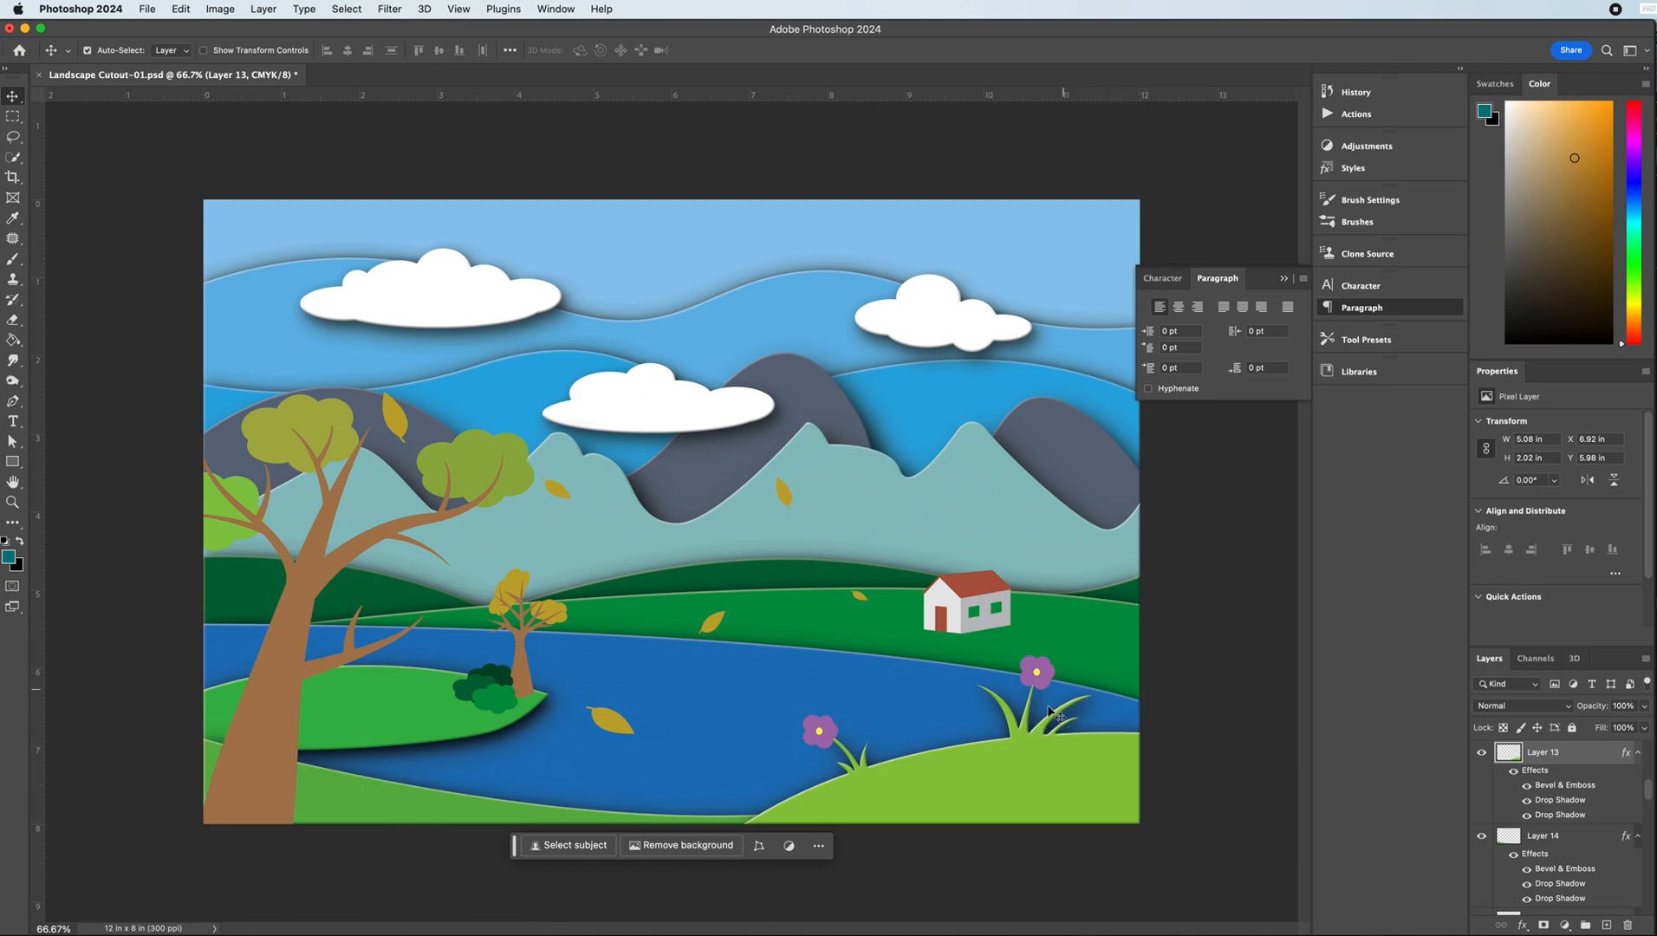
# - Paste the copied layer style onto Layer 16, the purple flowers
pyautogui.click(827, 725)
pyautogui.rightClick(1533, 756)
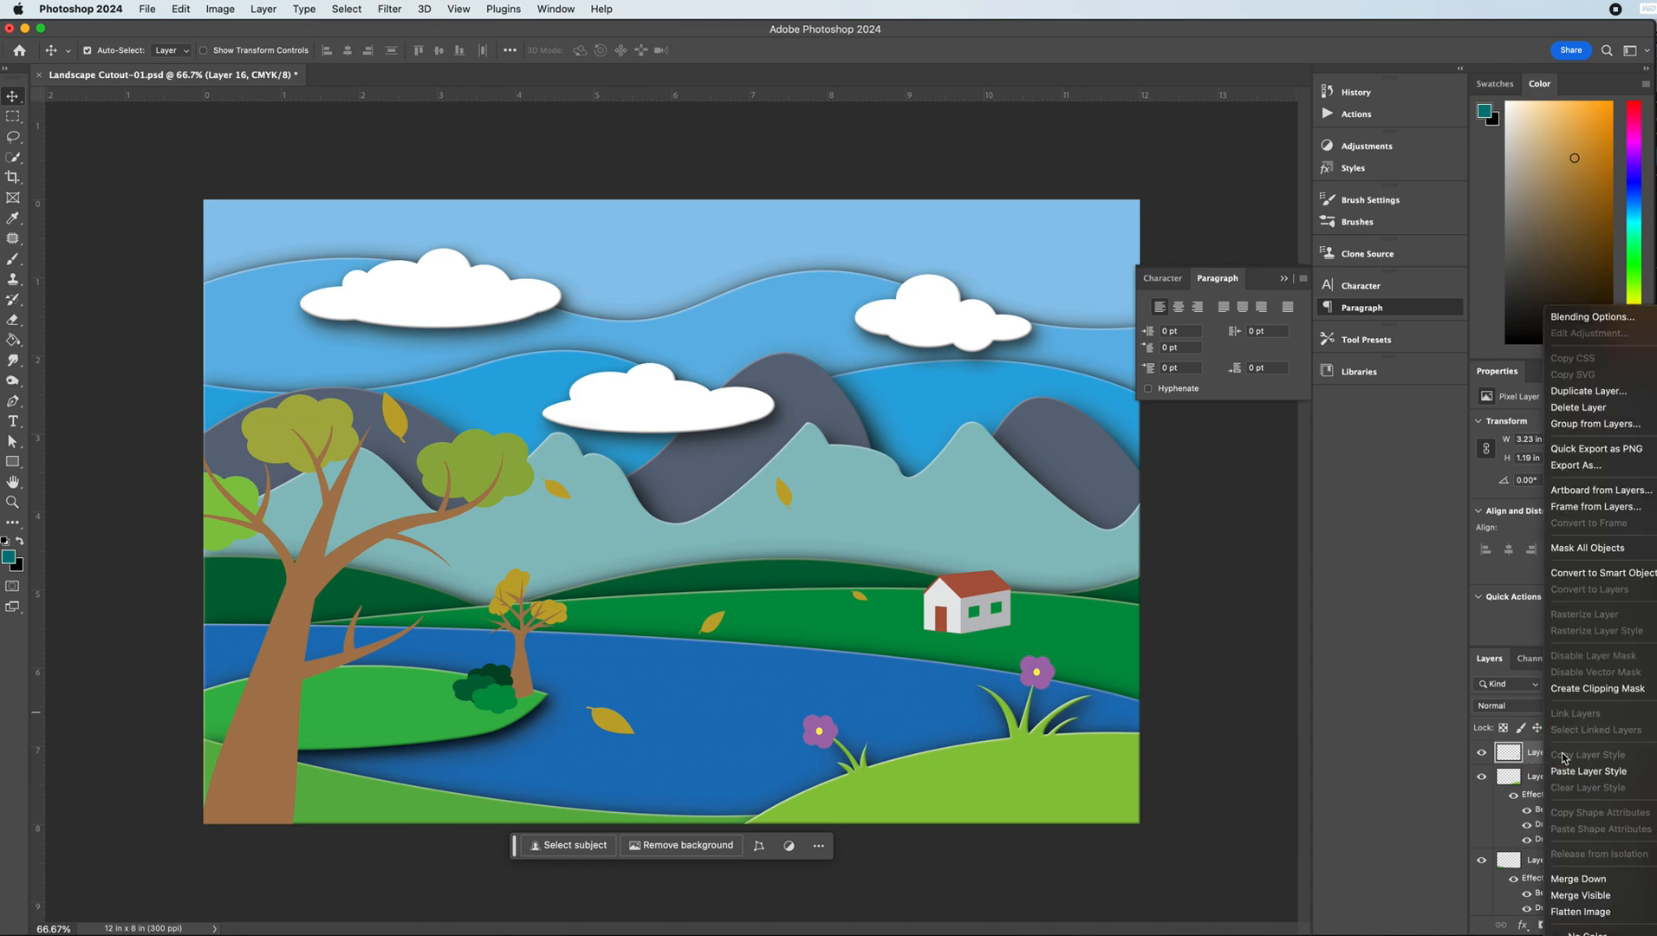
pyautogui.click(1589, 770)
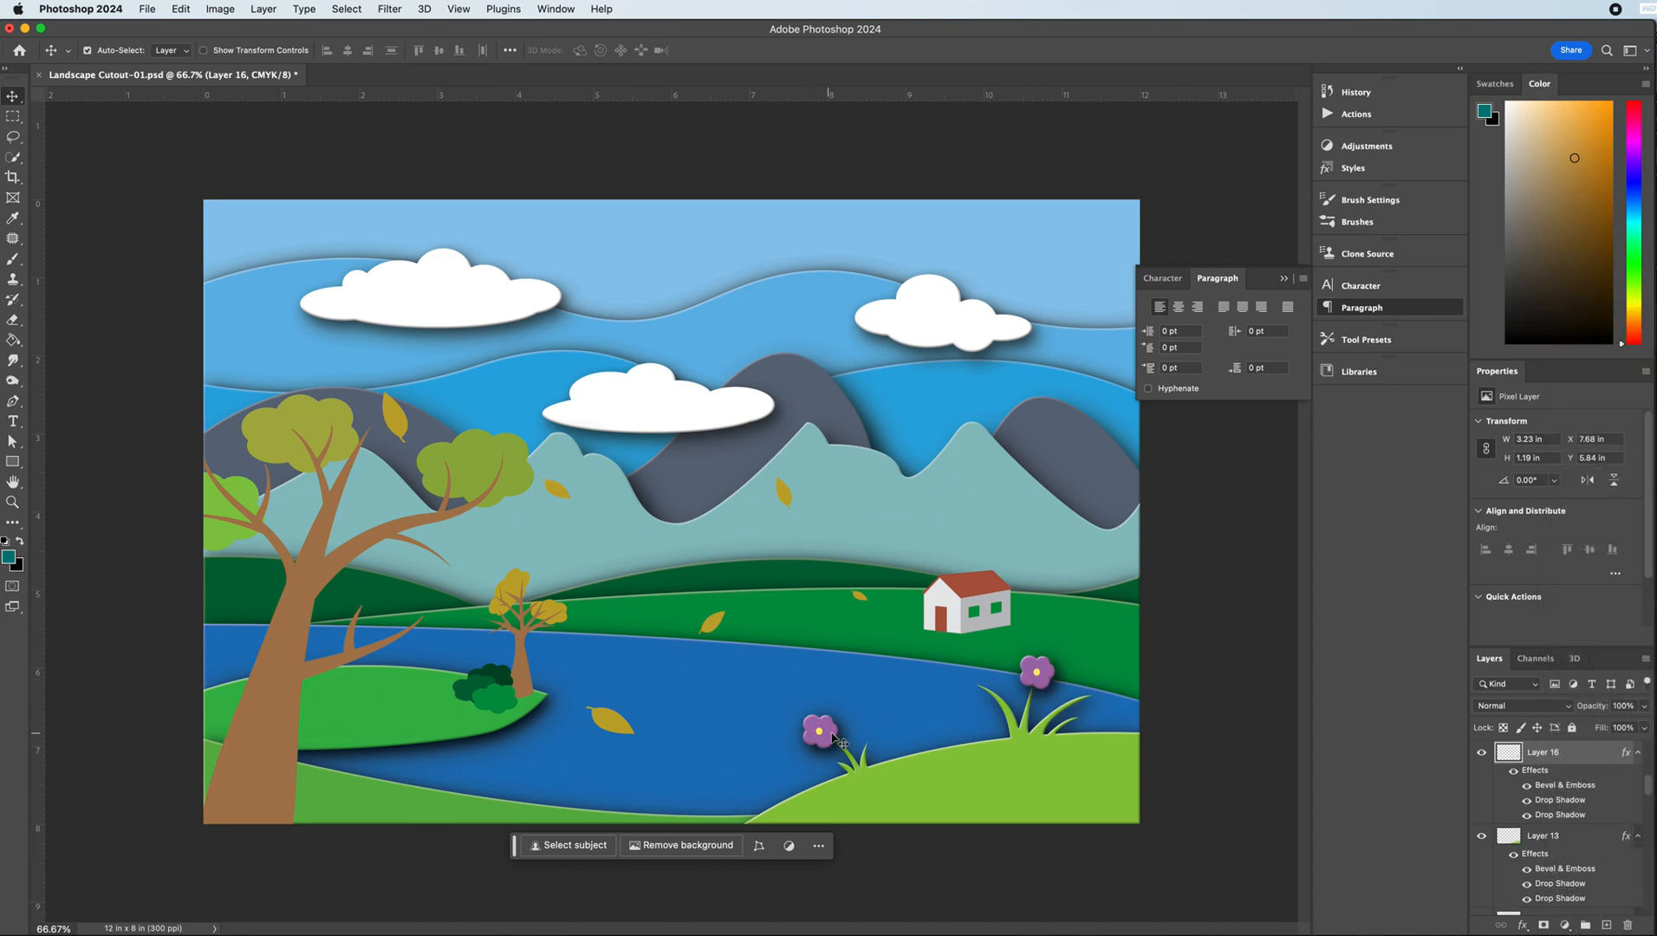
# - Tighten both drop shadows on Layer 16's purple flowers: 14 px distance and 29 px size on the first, smaller distance and size on the second
pyautogui.doubleClick(1554, 799)
pyautogui.moveTo(1299, 669); pyautogui.dragTo(1329, 513)
pyautogui.moveTo(1446, 610); pyautogui.dragTo(1403, 696)
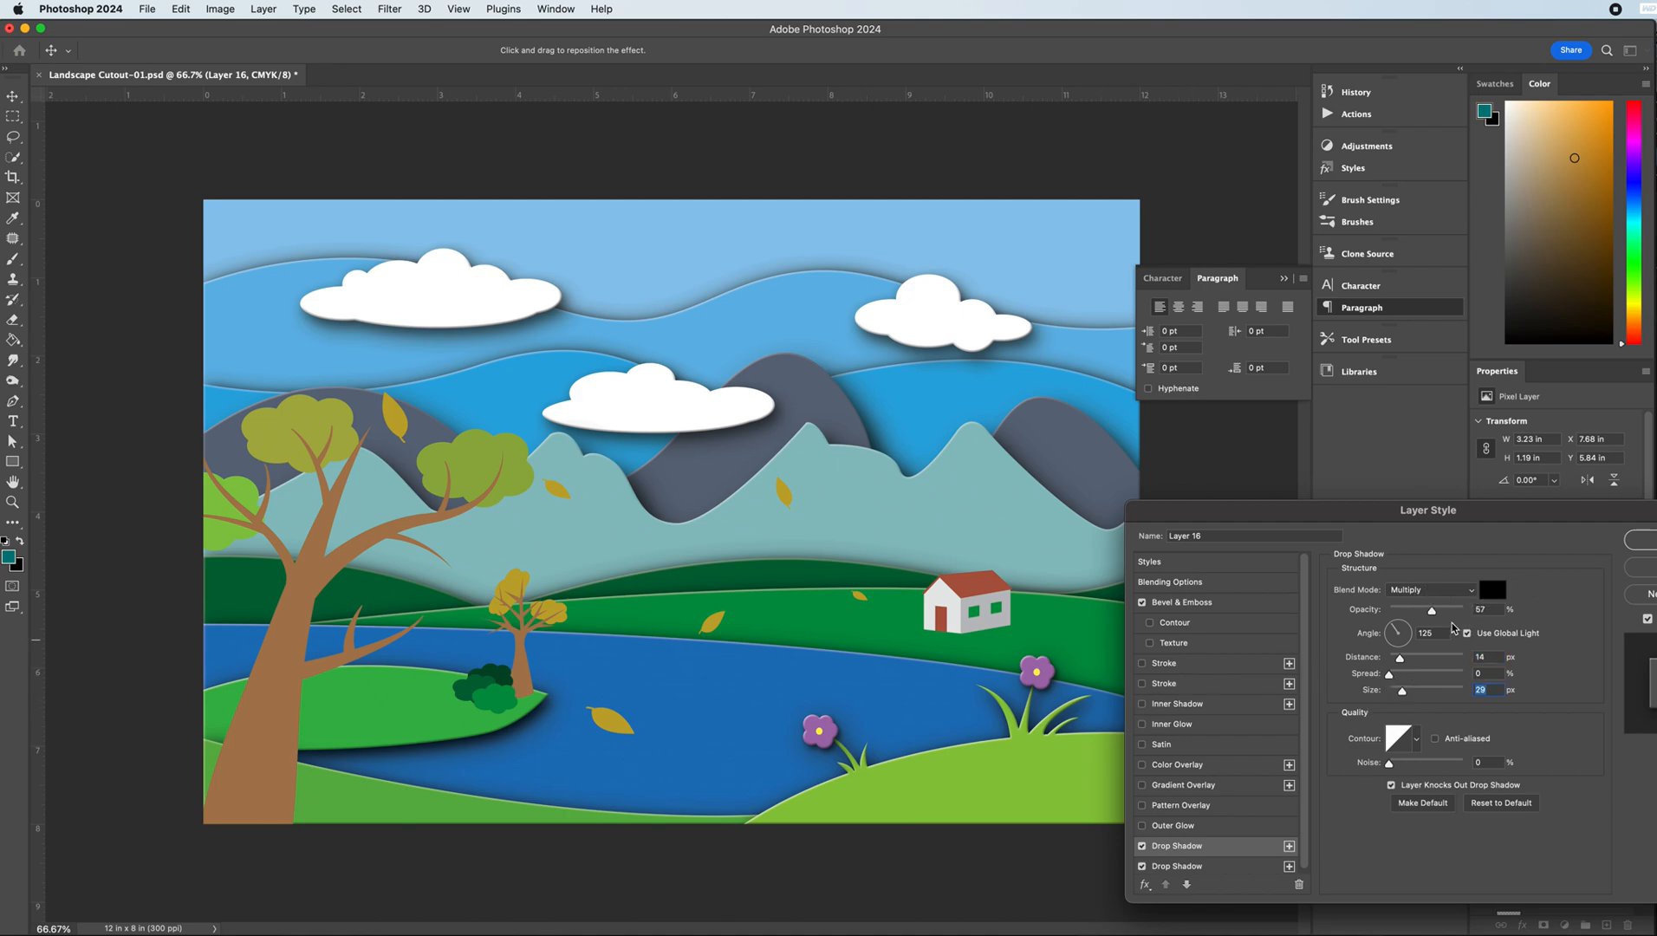
pyautogui.click(1213, 865)
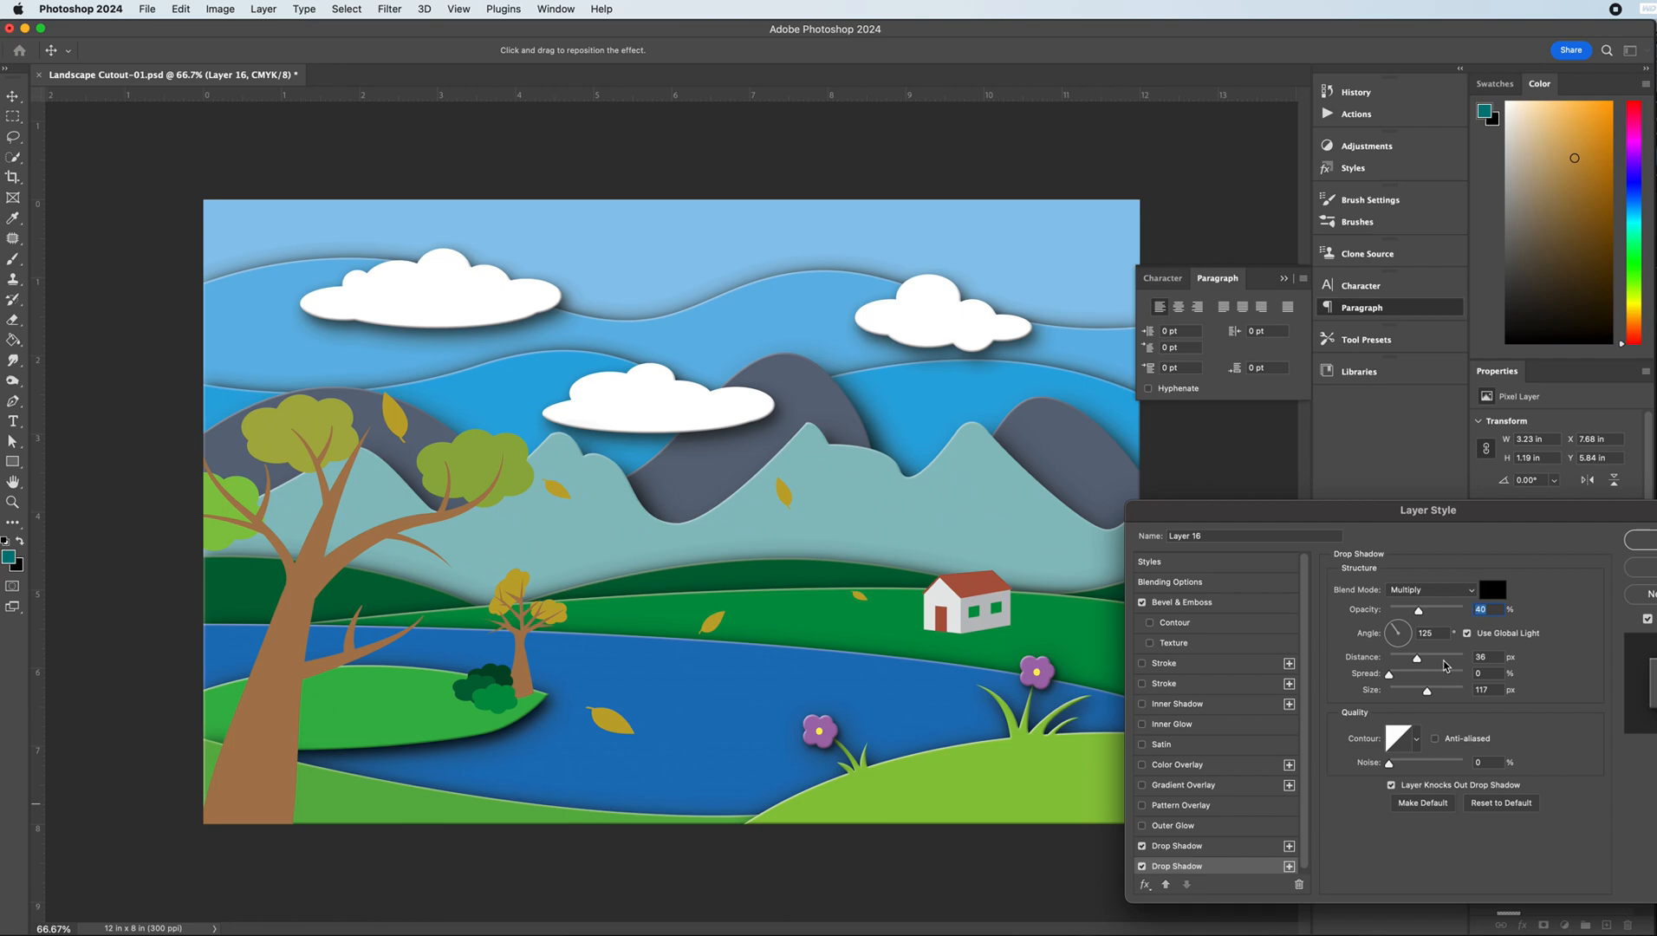
pyautogui.moveTo(1416, 658); pyautogui.dragTo(1412, 694)
pyautogui.click(1642, 540)
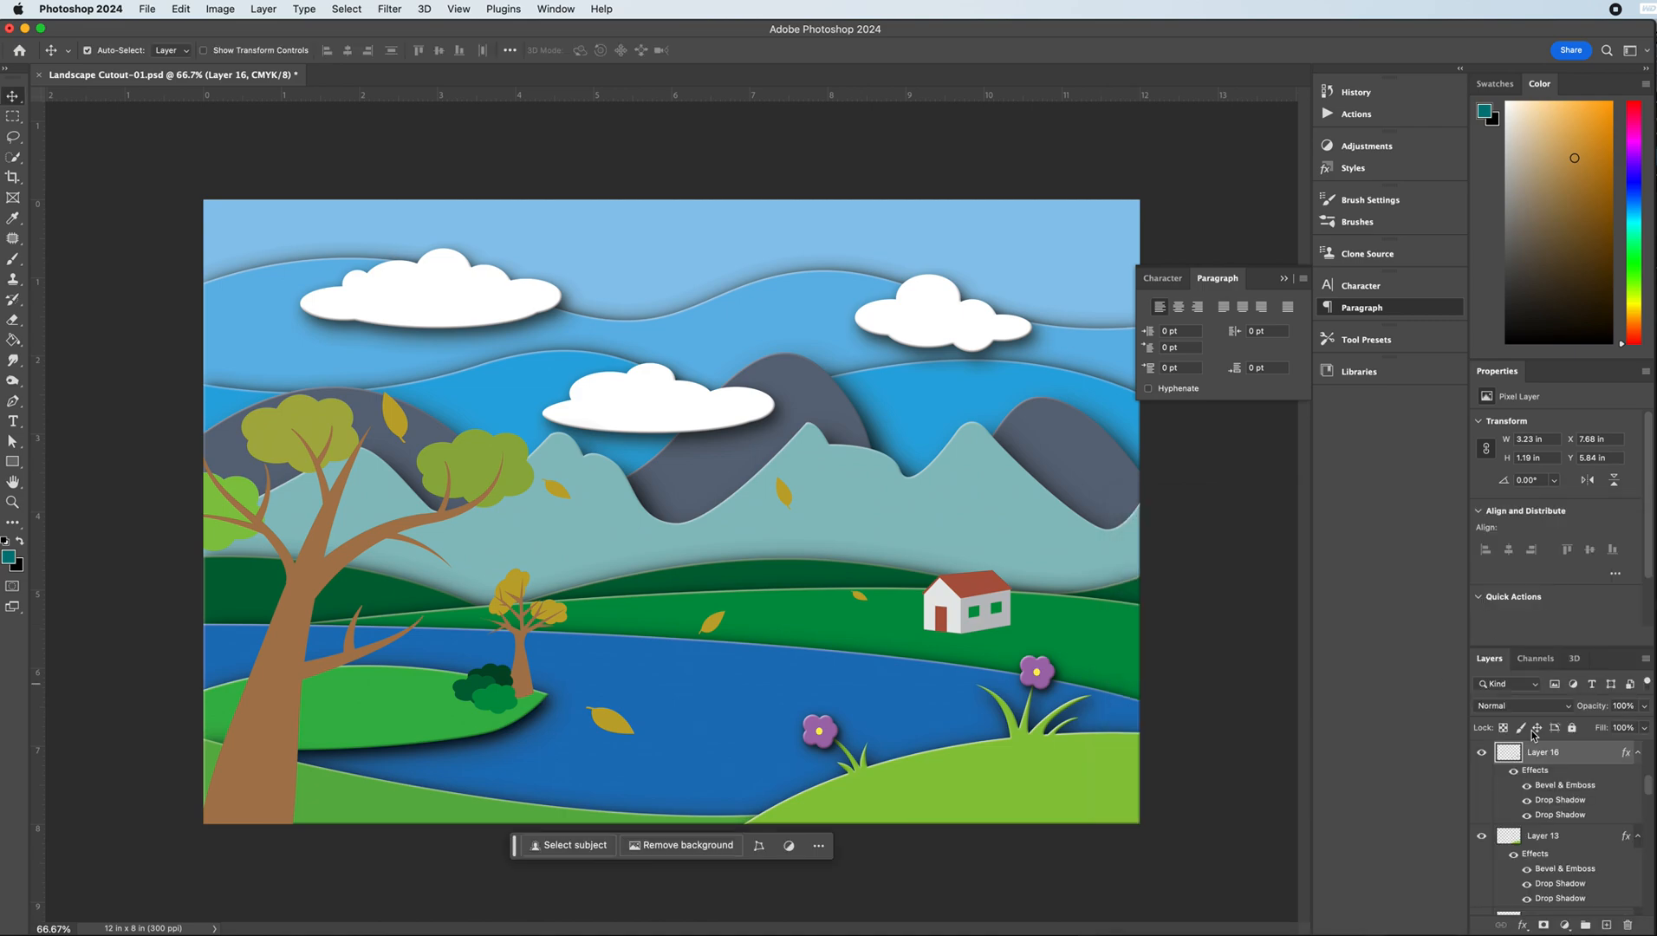
# - Copy the layer style from Layer 16, the purple flowers, and paste it onto Layer 15
pyautogui.rightClick(1560, 756)
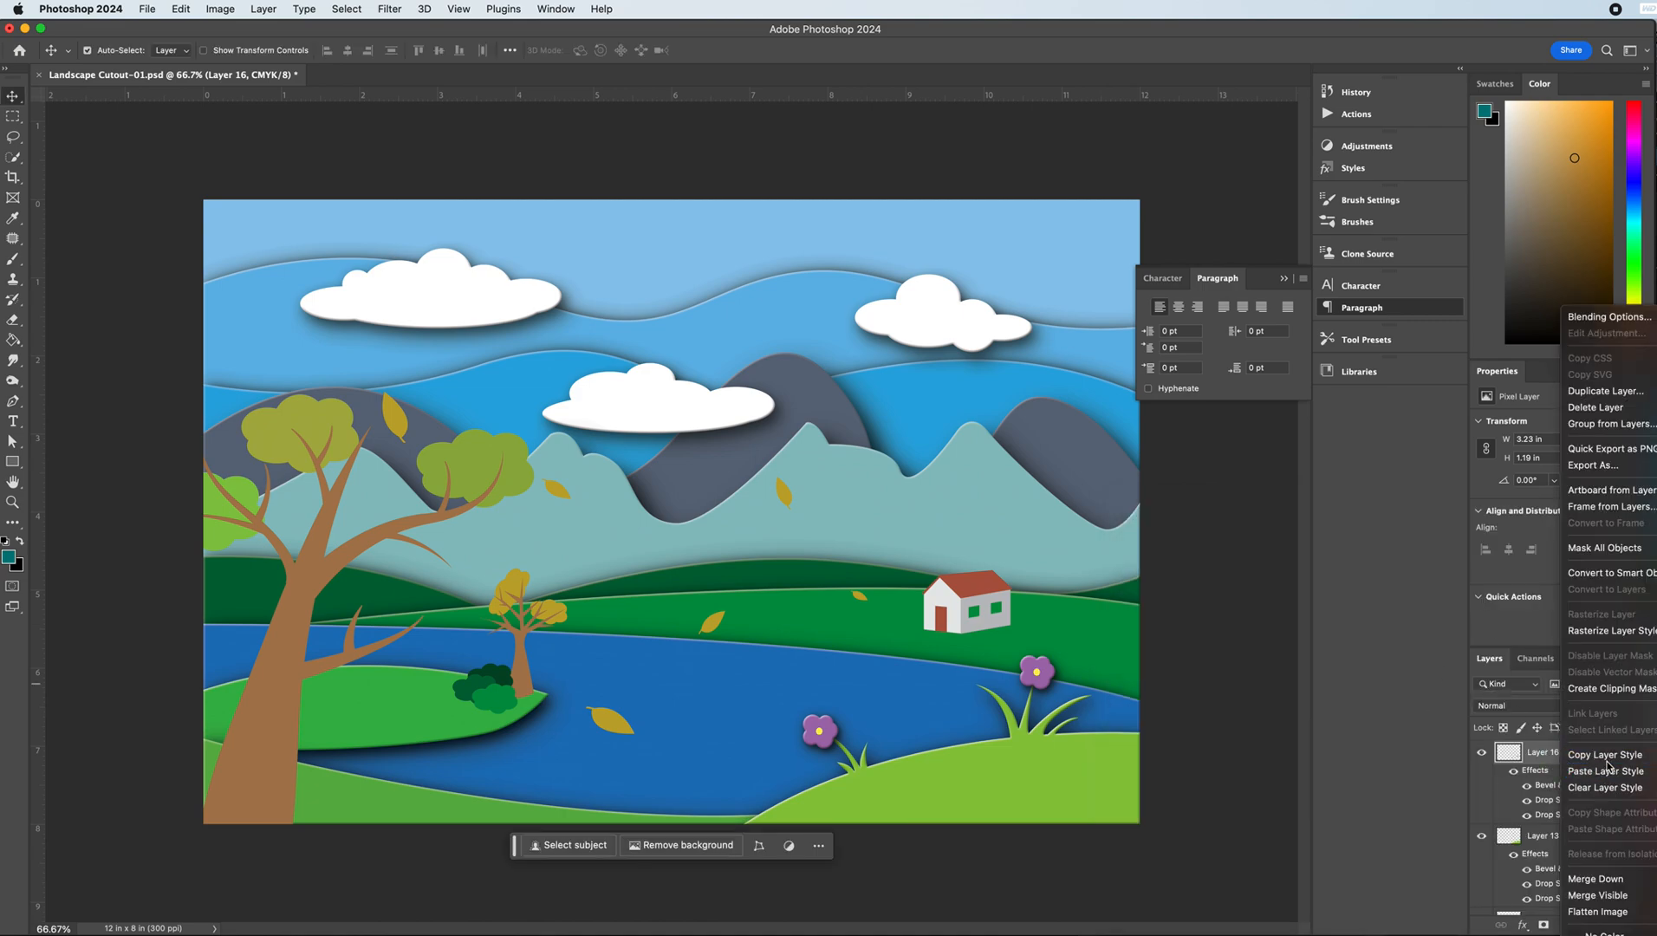
pyautogui.click(1605, 765)
pyautogui.scroll(3, 1560, 805)
pyautogui.click(1555, 805)
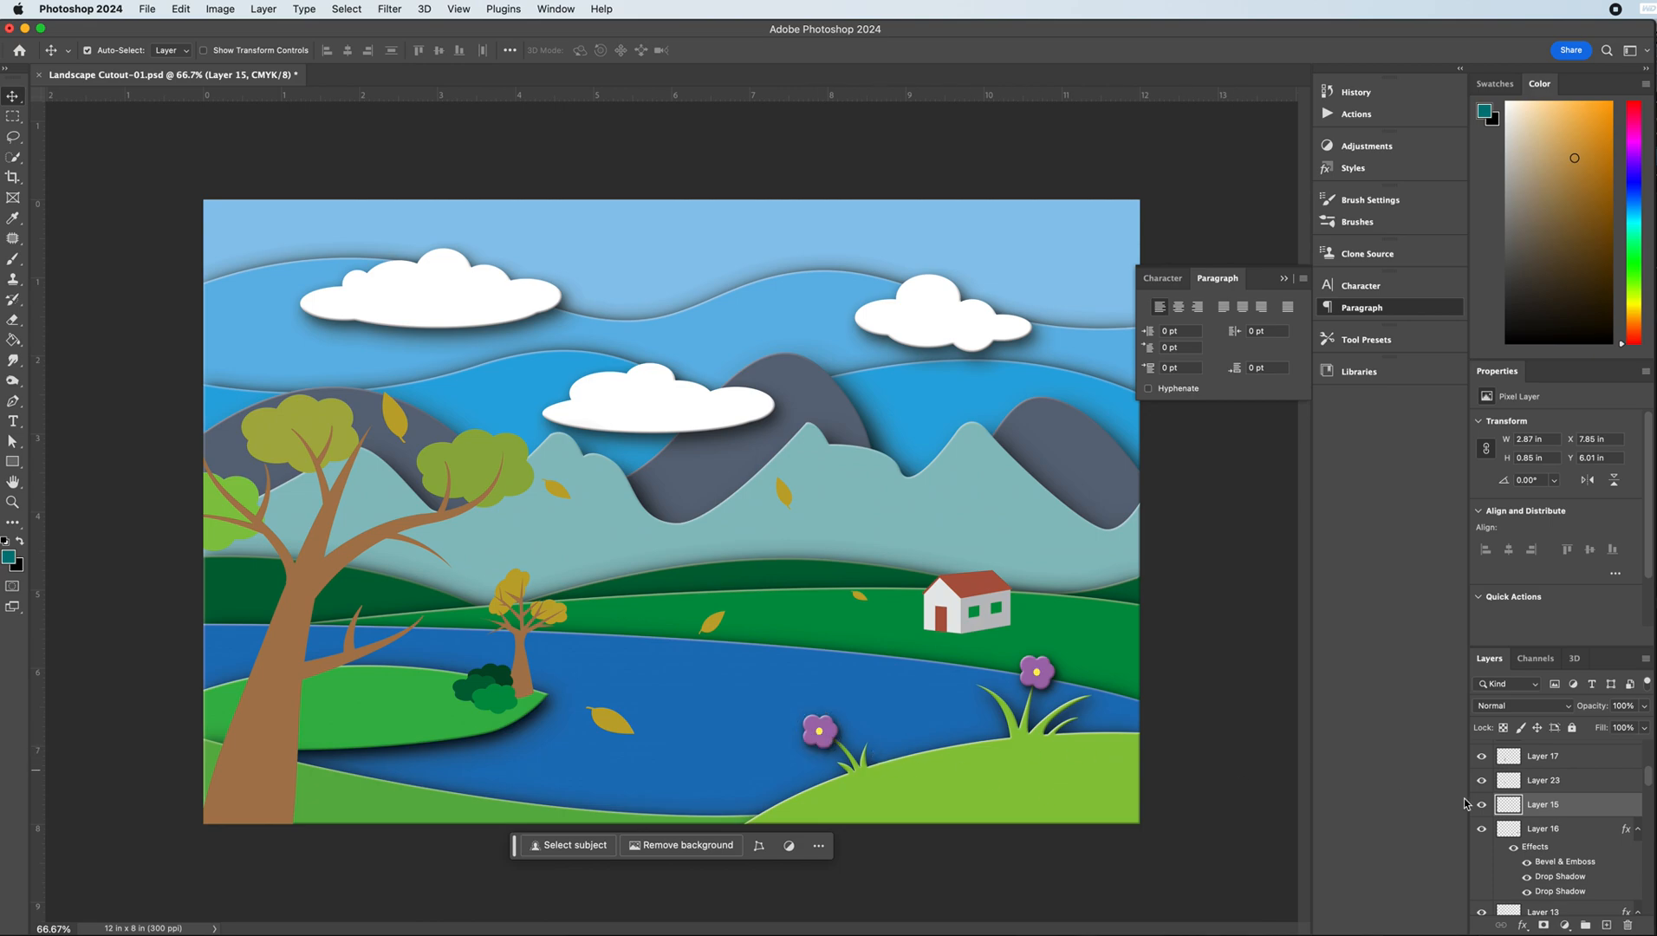
pyautogui.rightClick(1558, 806)
pyautogui.click(1601, 771)
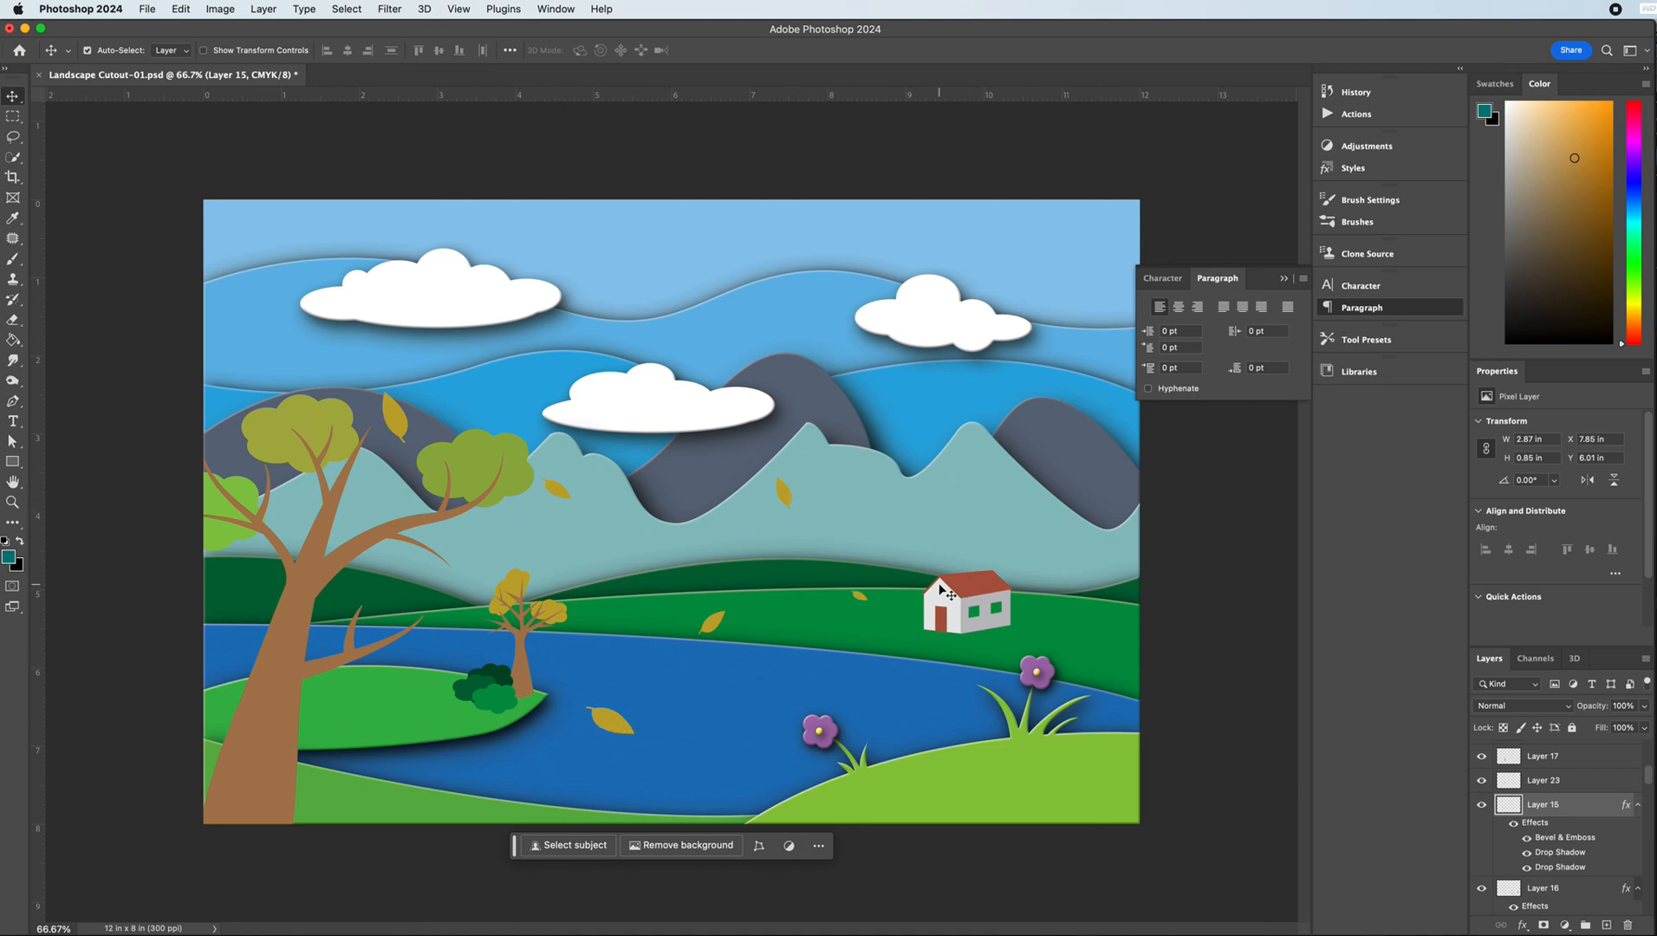
# - Paste the copied layer style onto the three bush layers on the island: Layer 21, Layer 20 and Layer 19
pyautogui.click(502, 676)
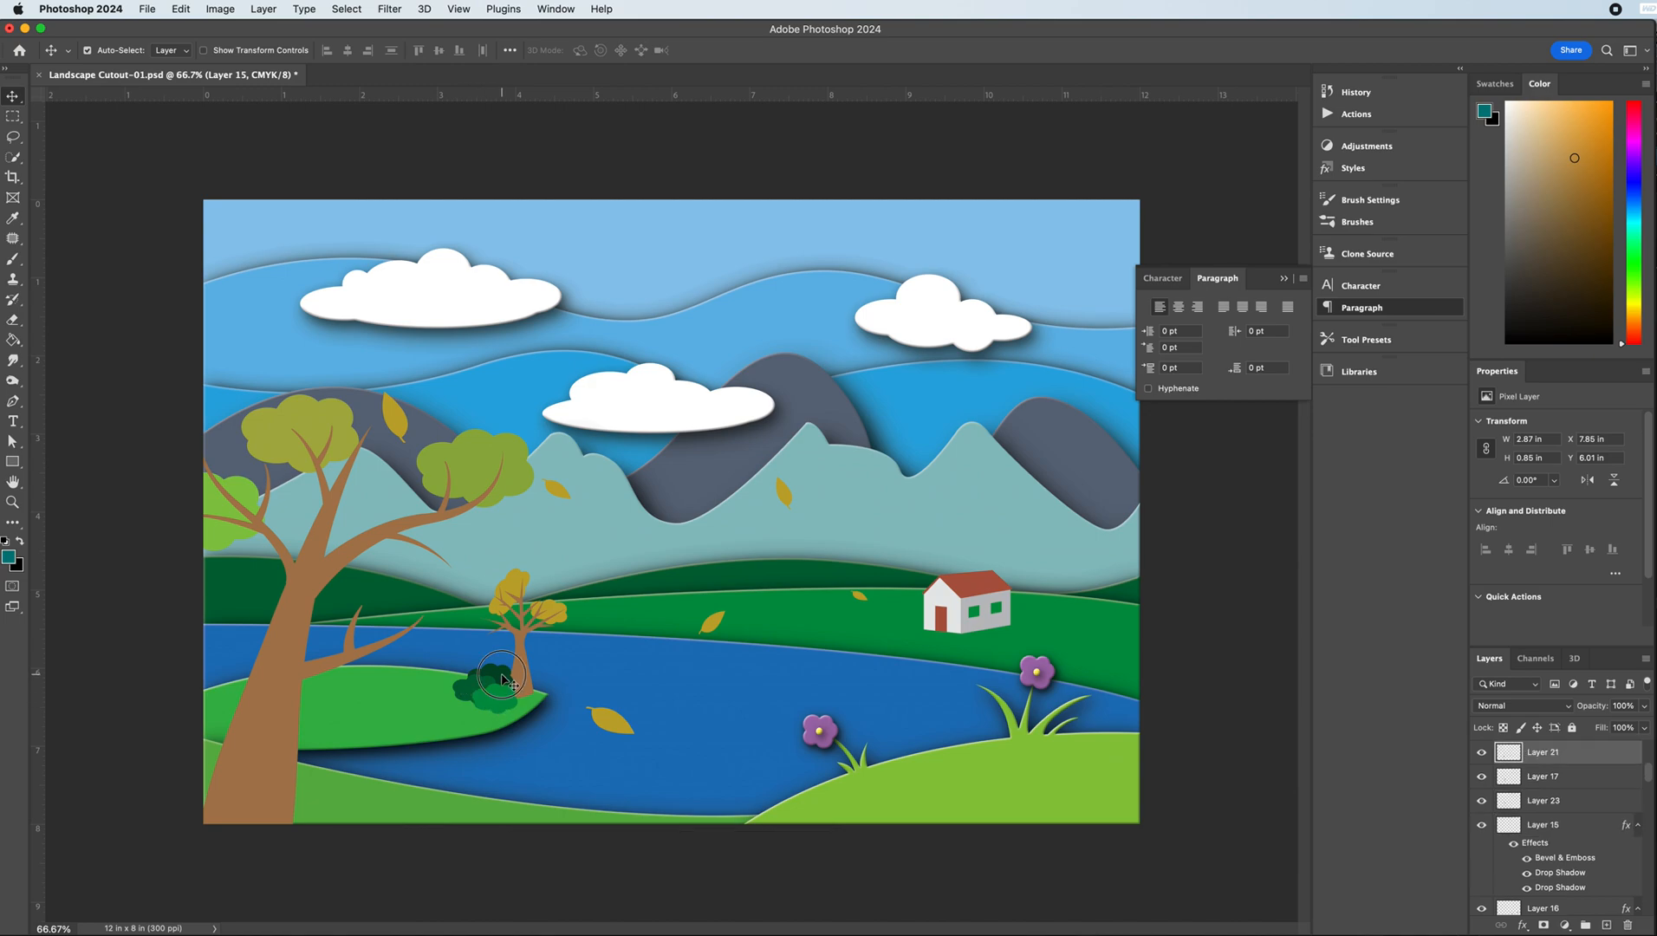
pyautogui.rightClick(1580, 766)
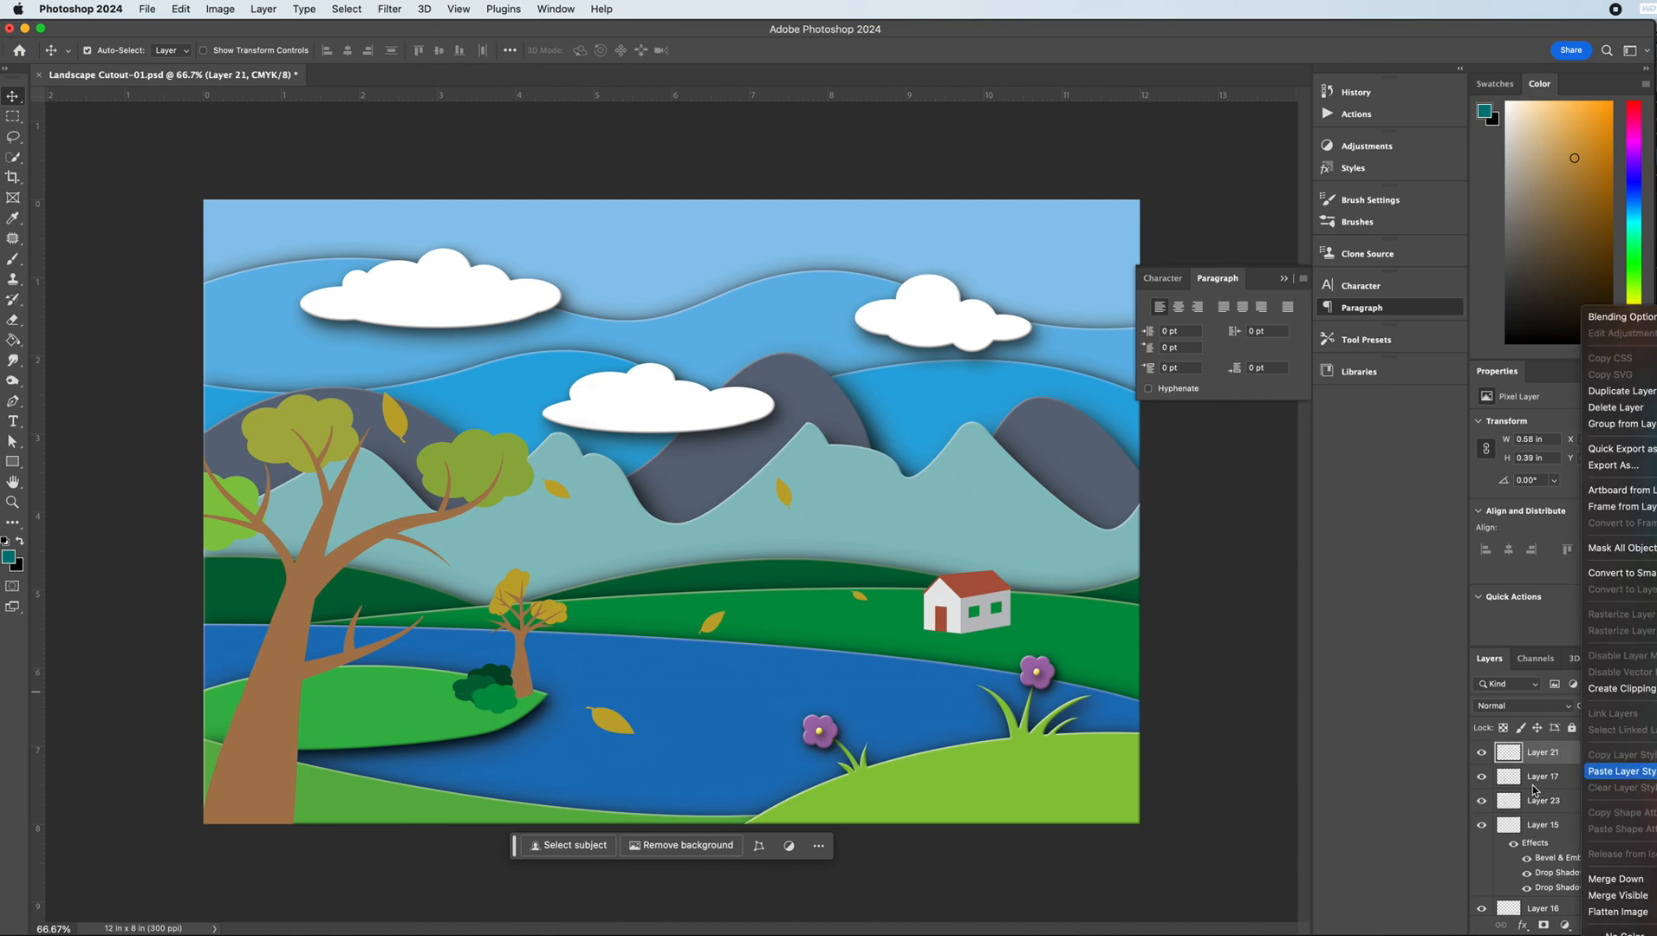
pyautogui.click(1617, 772)
pyautogui.click(472, 691)
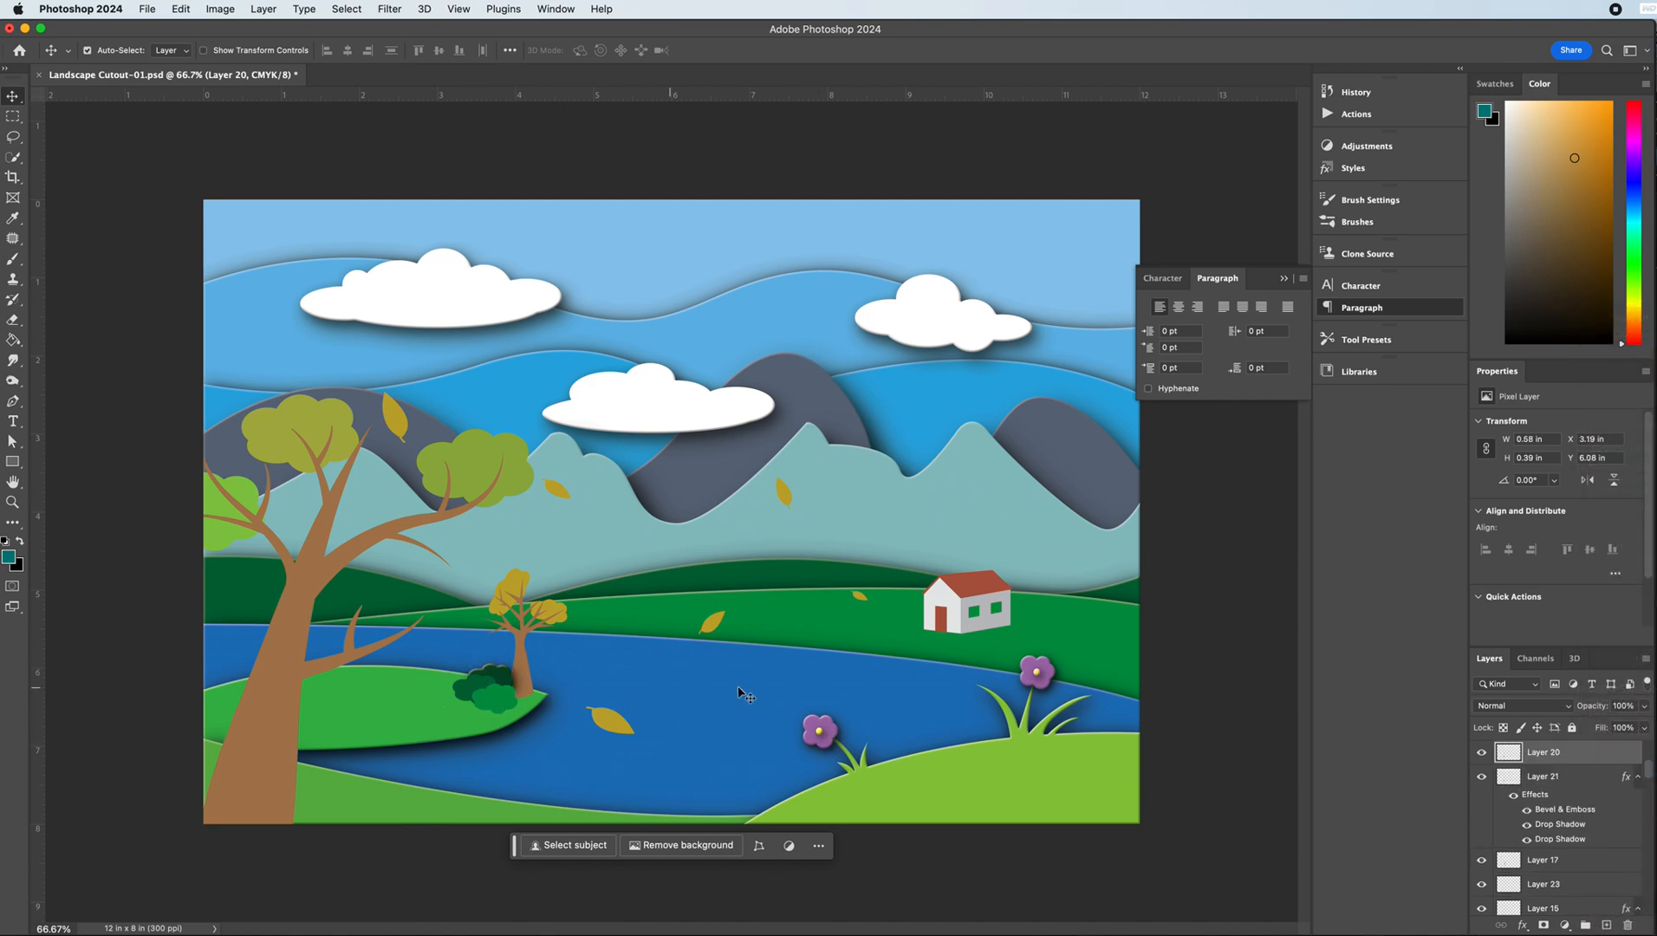
pyautogui.rightClick(1552, 756)
pyautogui.click(1577, 767)
pyautogui.click(495, 697)
pyautogui.rightClick(1558, 755)
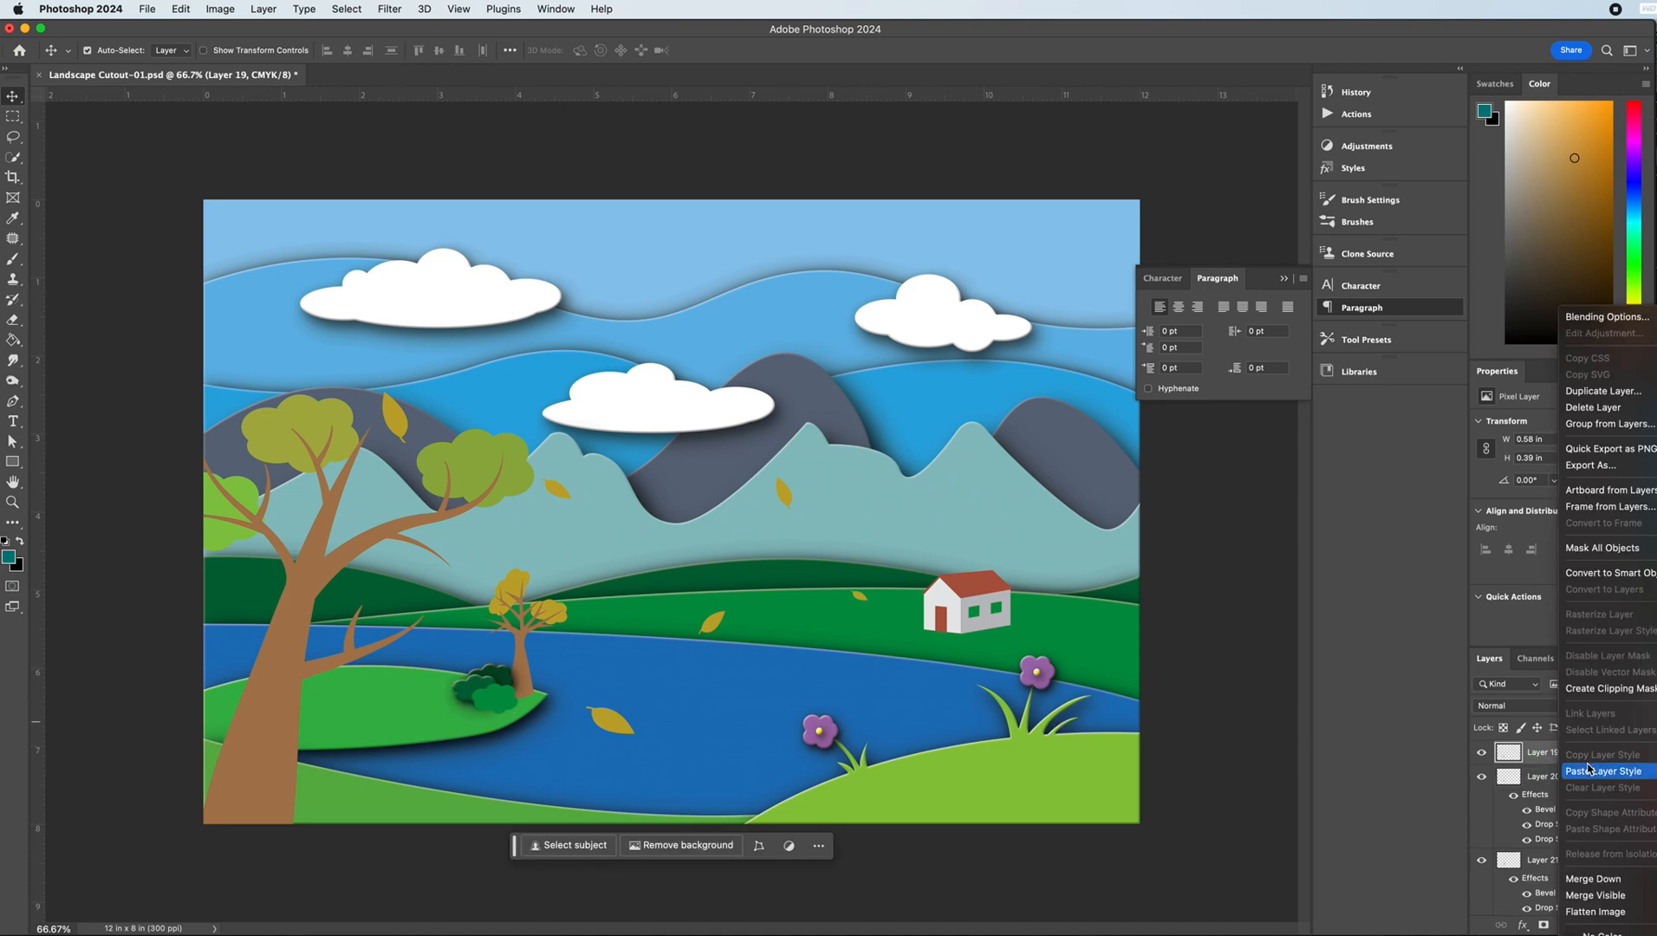
pyautogui.click(1603, 771)
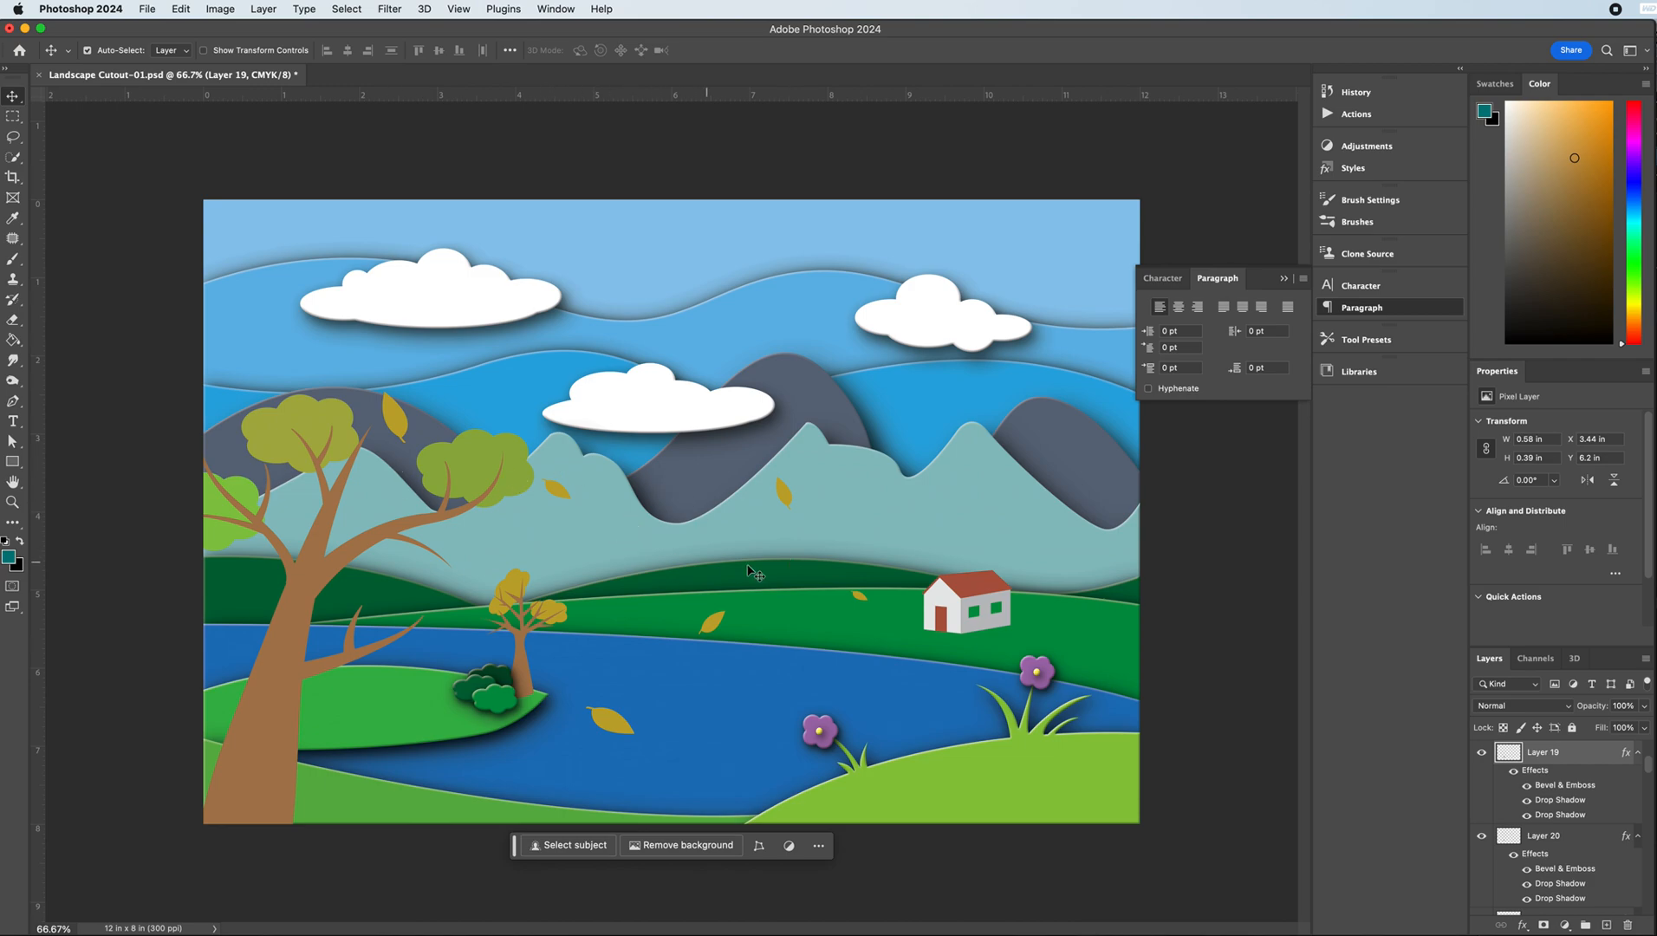
# - Paste the copied layer style onto Layer 18, the trunk and branches of the large tree
pyautogui.click(269, 683)
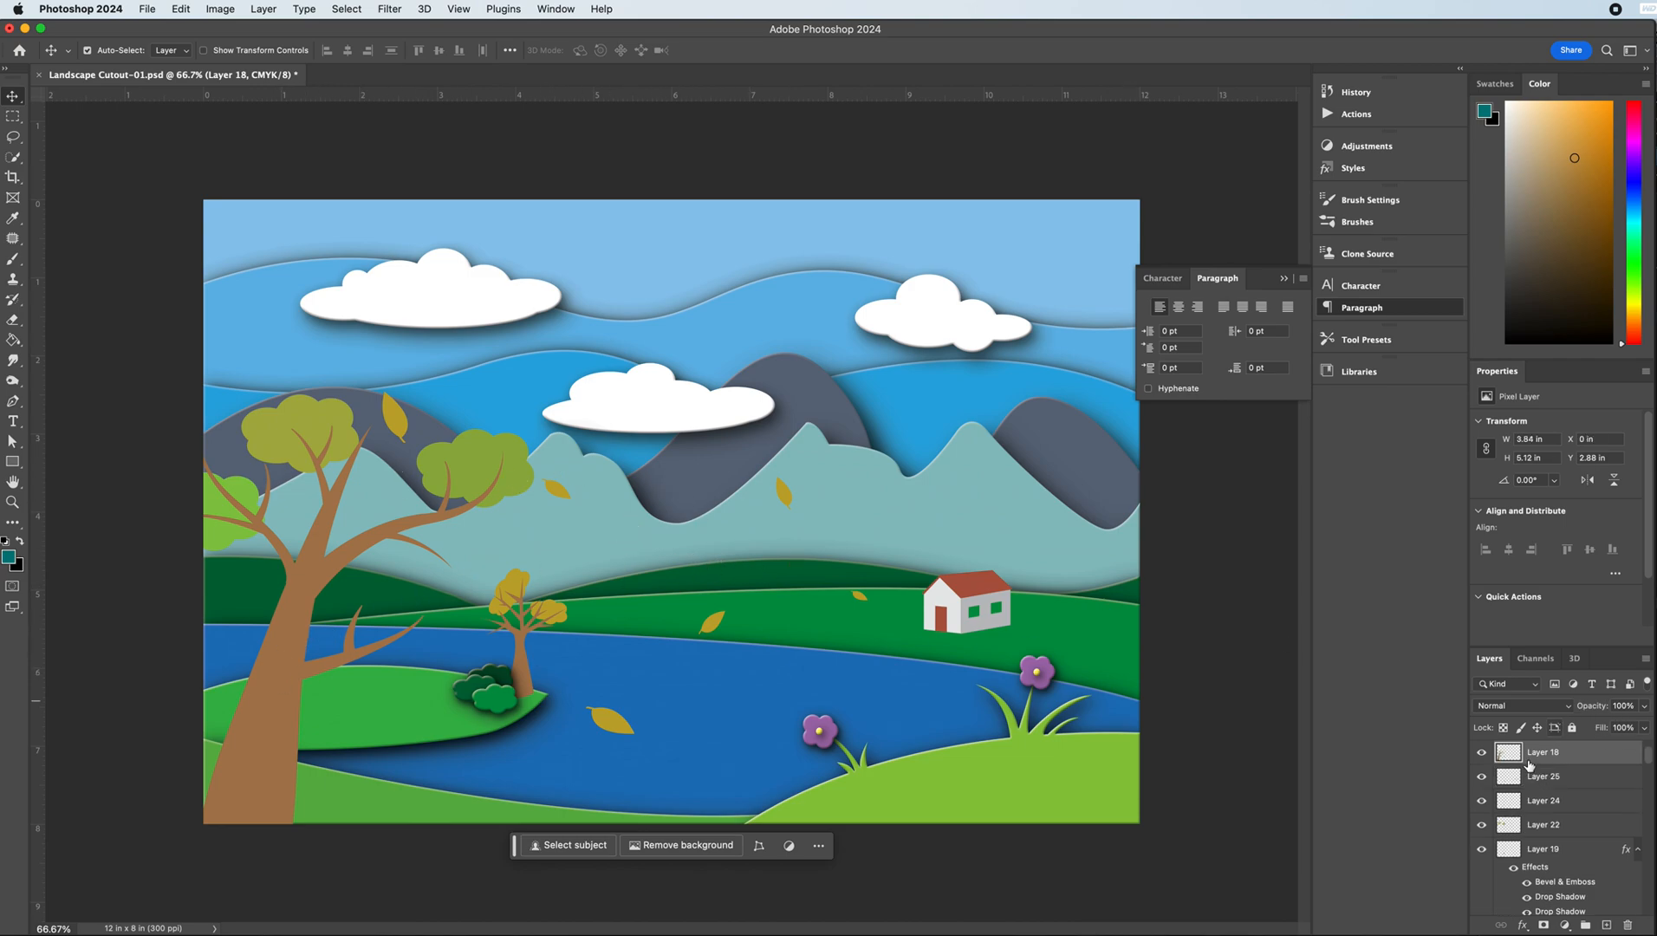
pyautogui.rightClick(1555, 756)
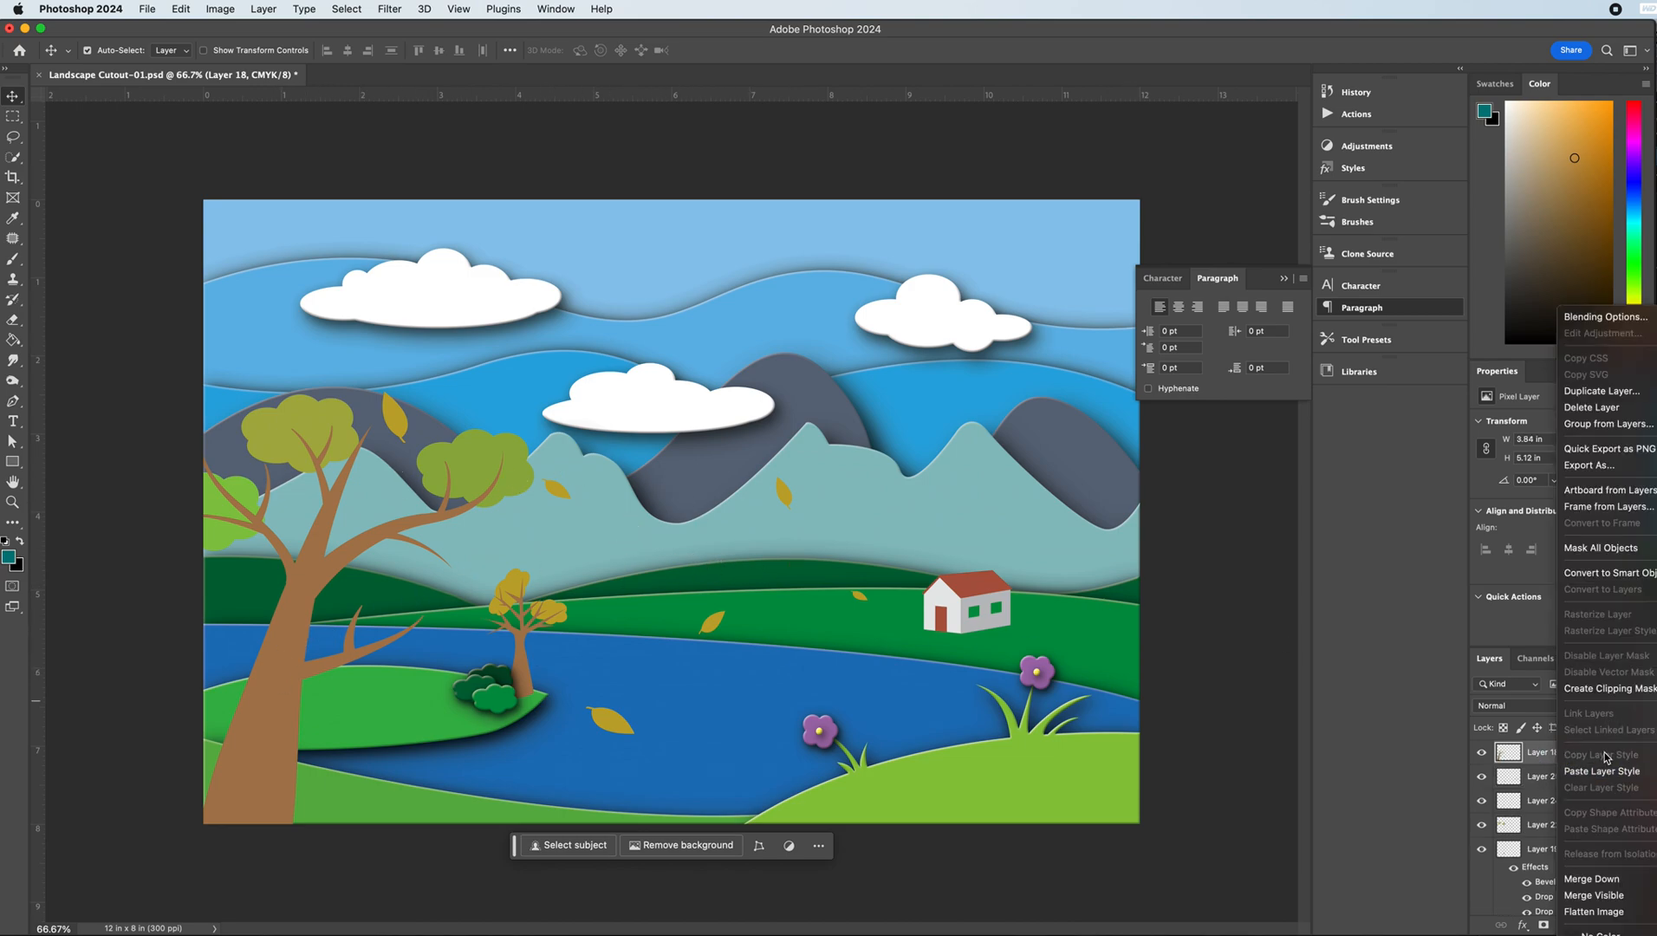
pyautogui.click(1599, 772)
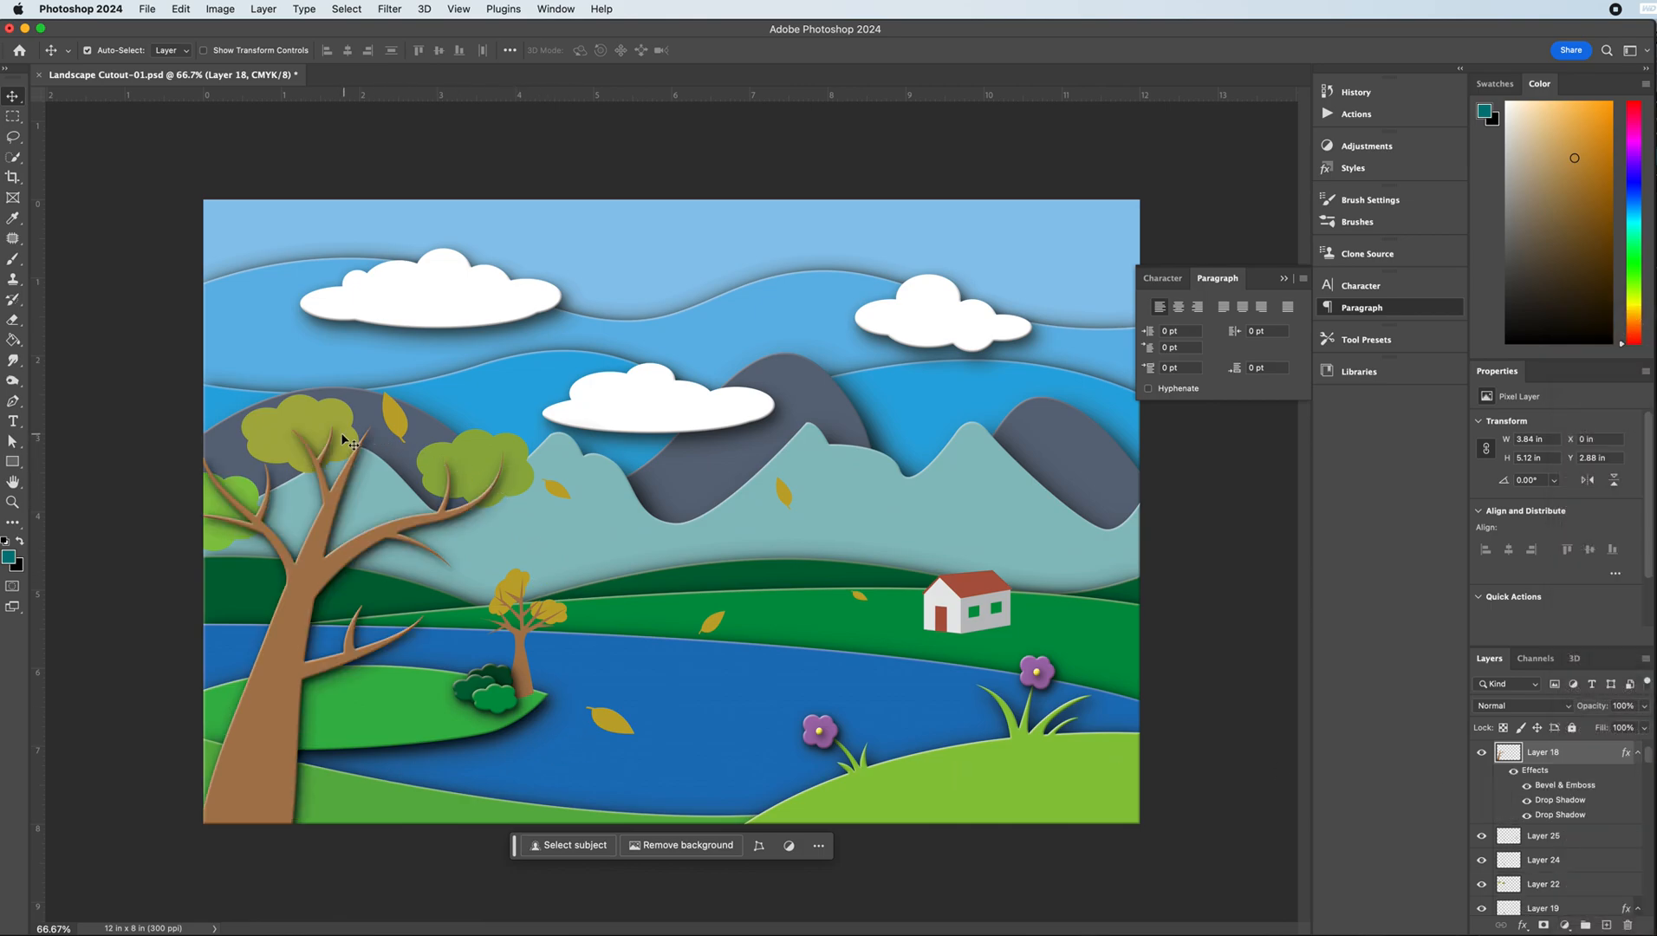
# - Merge Layer 22, the large tree's foliage, down into the styled bush layer, Layer 19
pyautogui.click(256, 511)
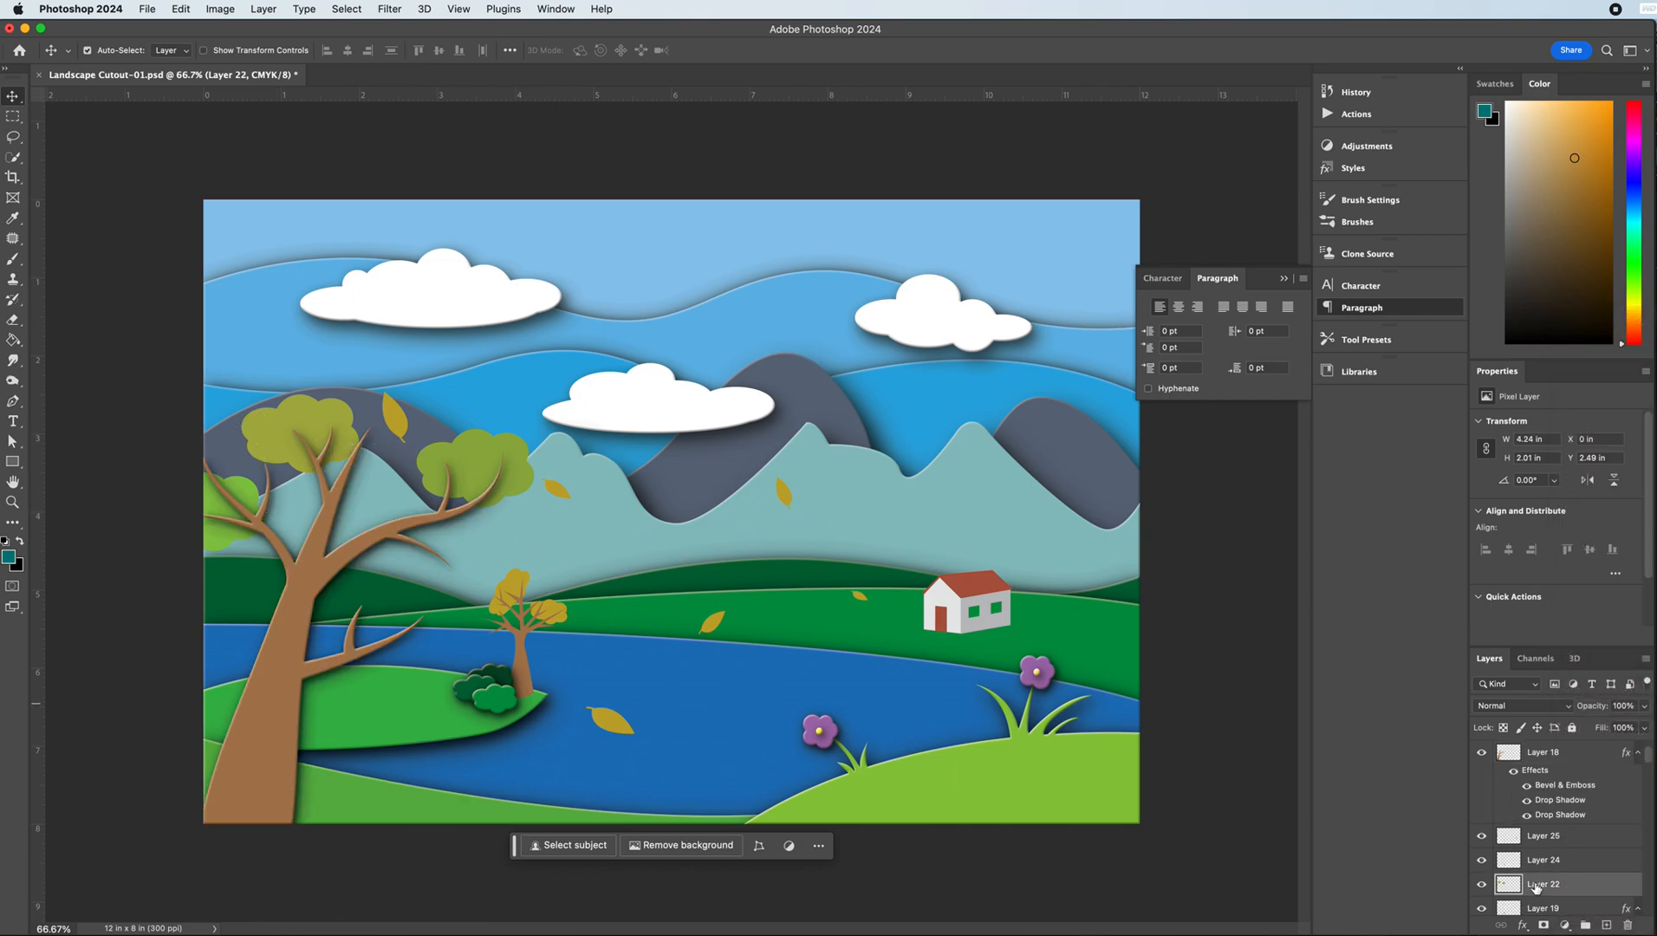
pyautogui.rightClick(1534, 886)
pyautogui.click(1585, 881)
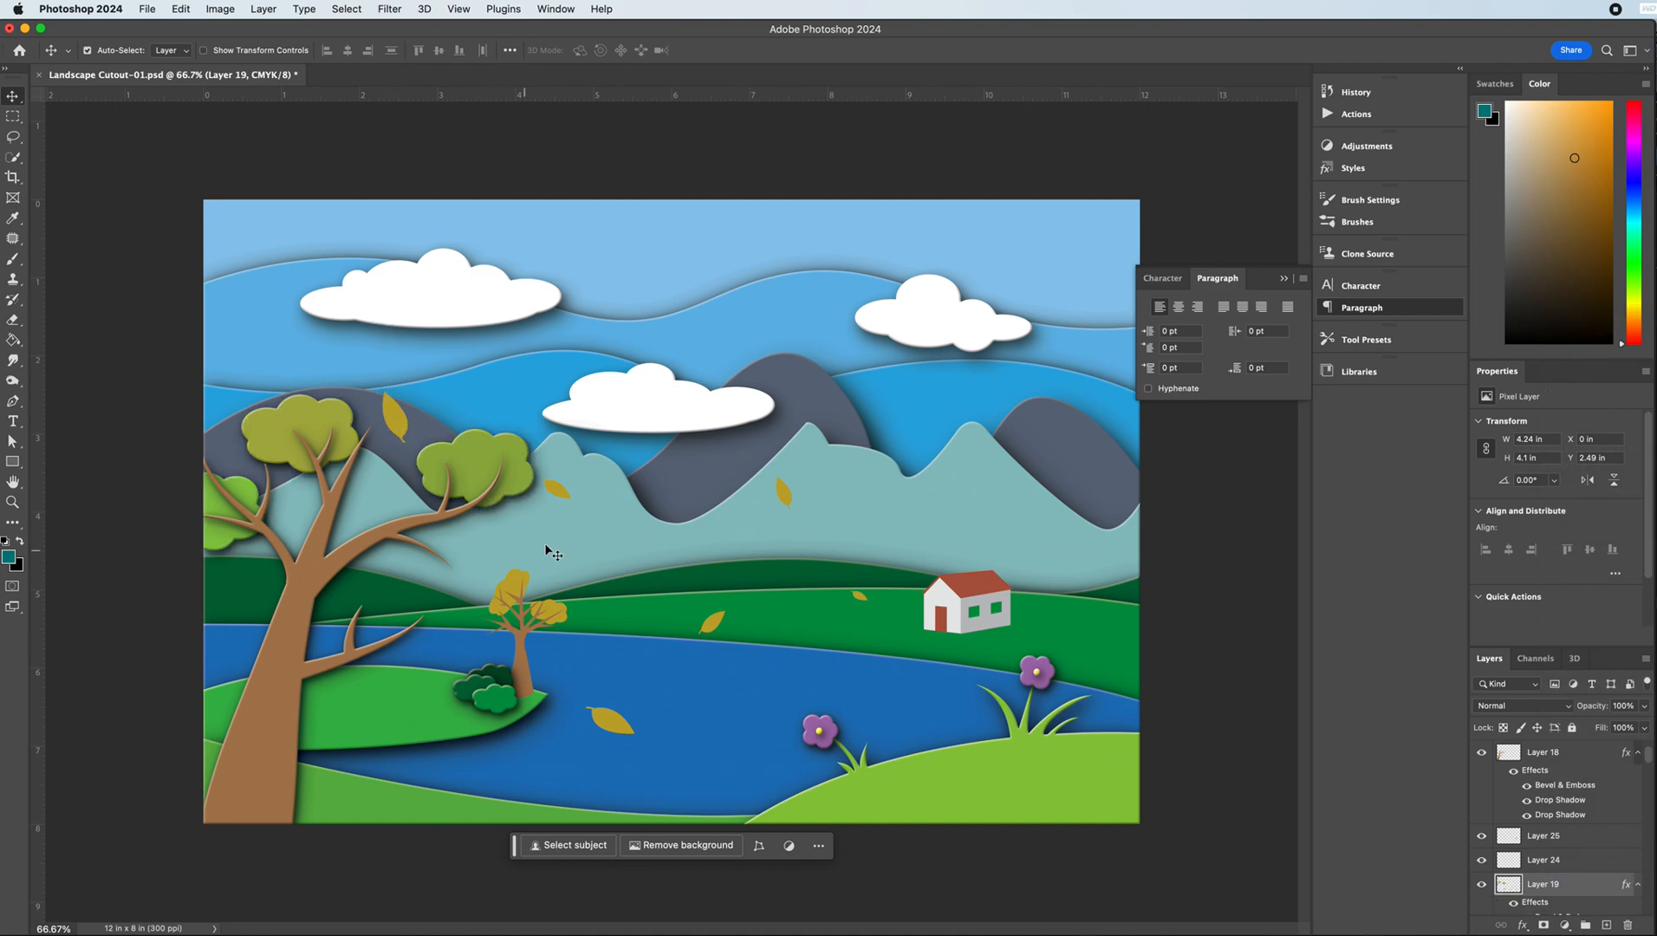
# - Paste the copied layer style onto Layer 17, the small tree's trunk, and Layer 23, its foliage
pyautogui.click(518, 650)
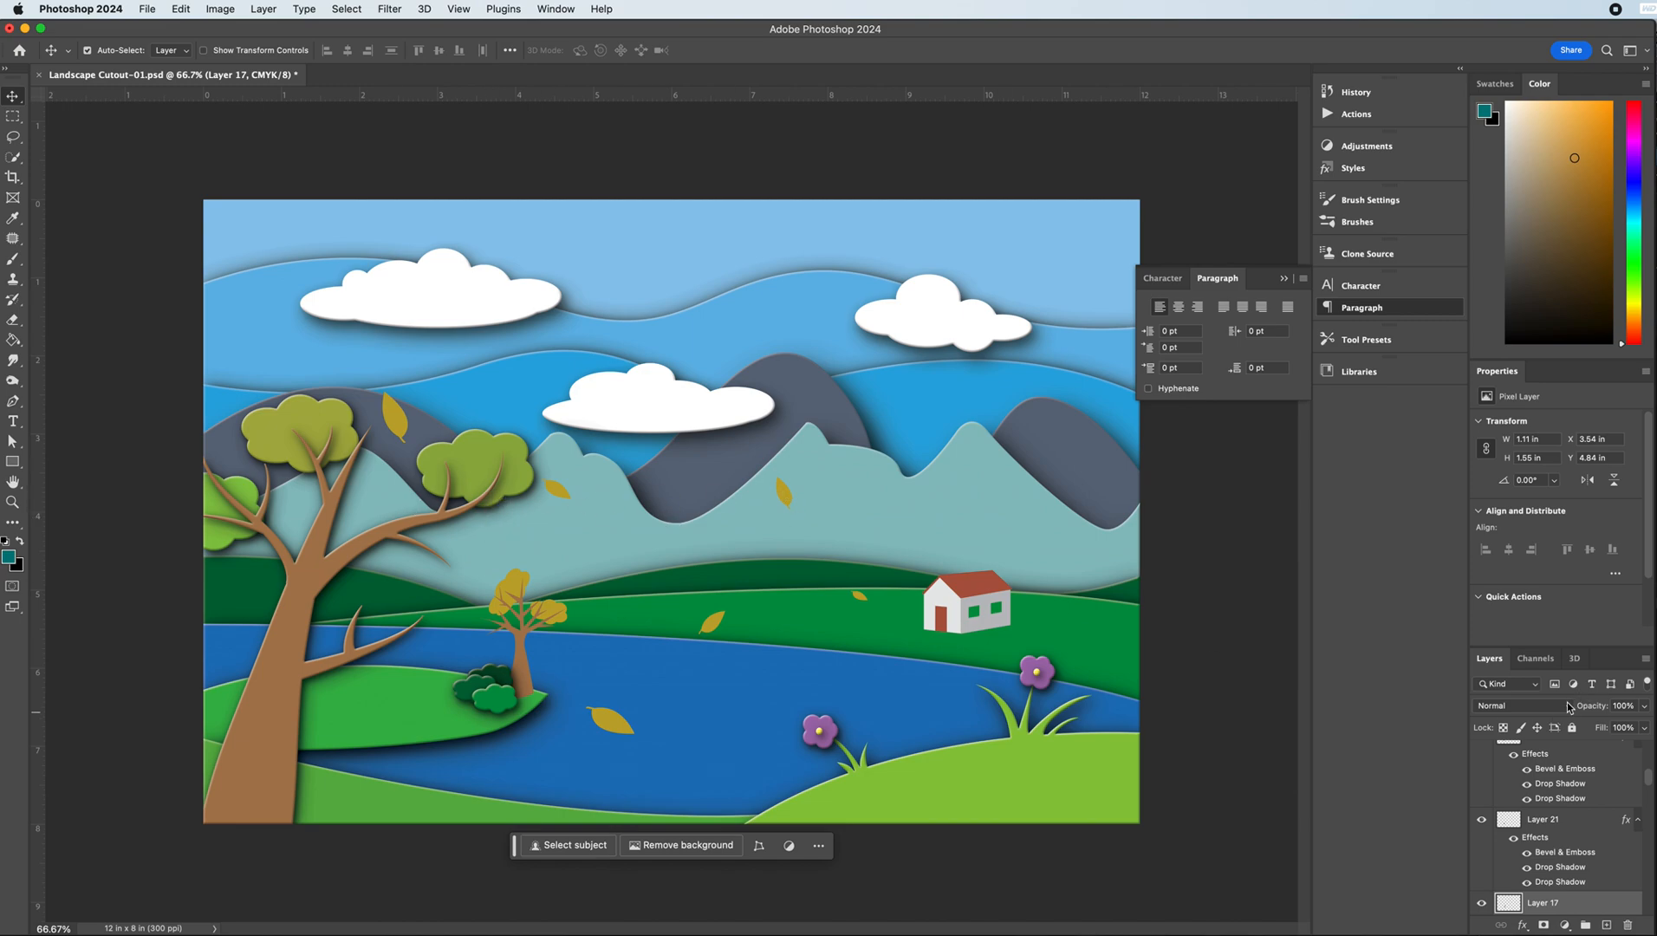
pyautogui.rightClick(1565, 907)
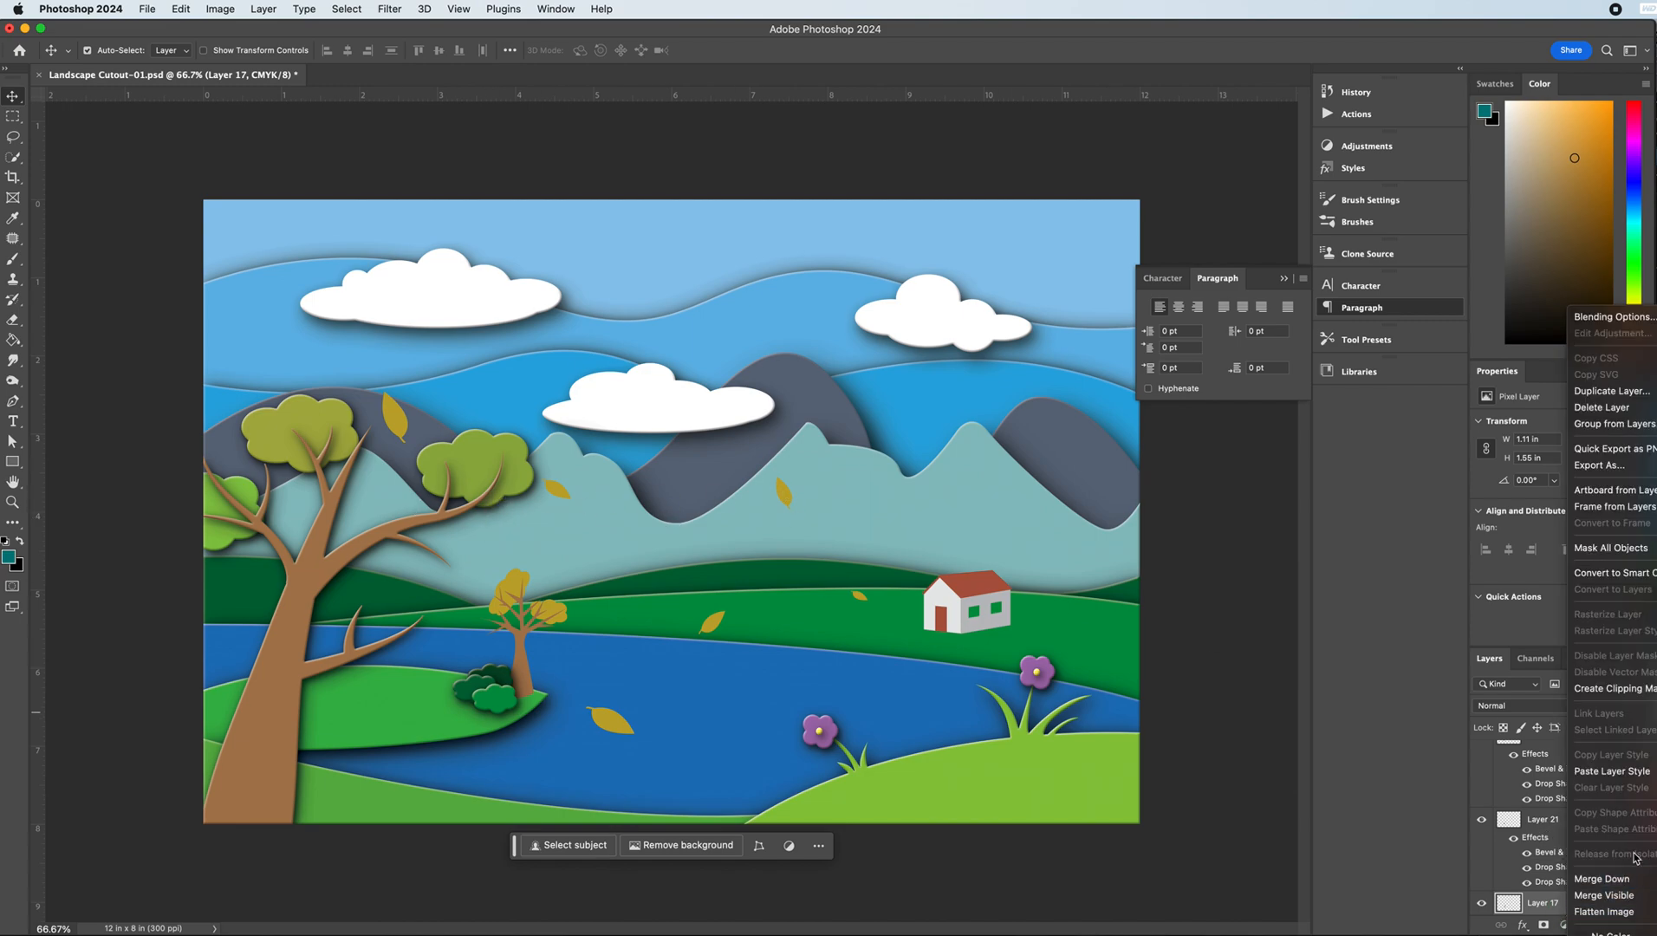
pyautogui.click(1615, 773)
pyautogui.click(508, 581)
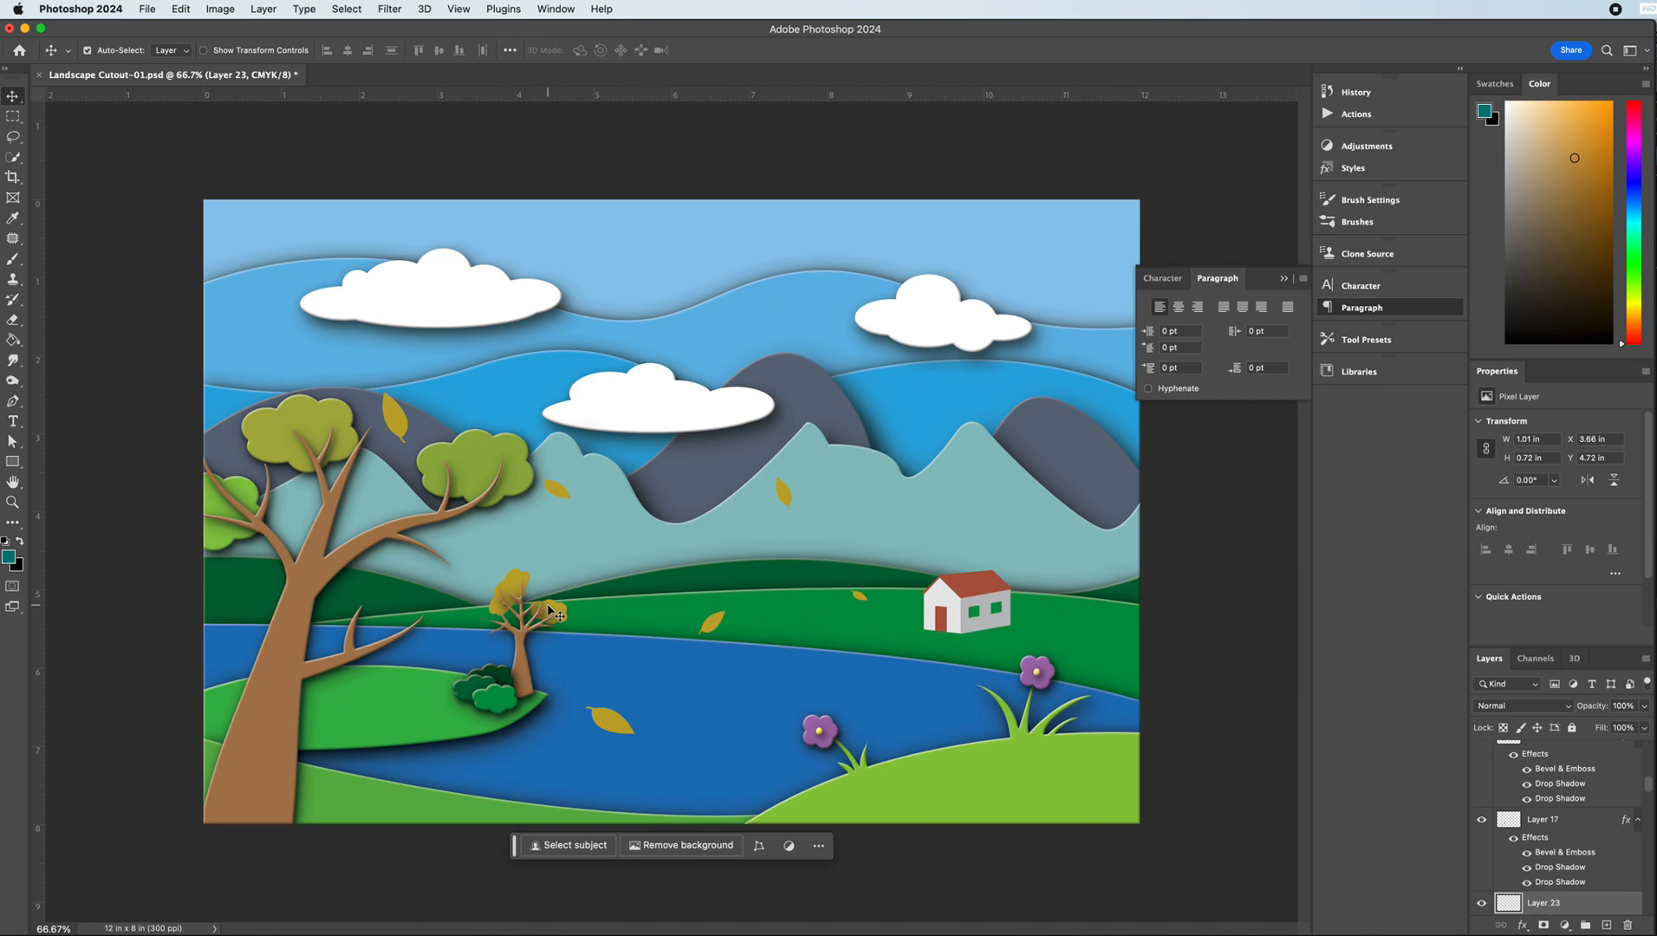
pyautogui.rightClick(1554, 907)
pyautogui.click(1594, 771)
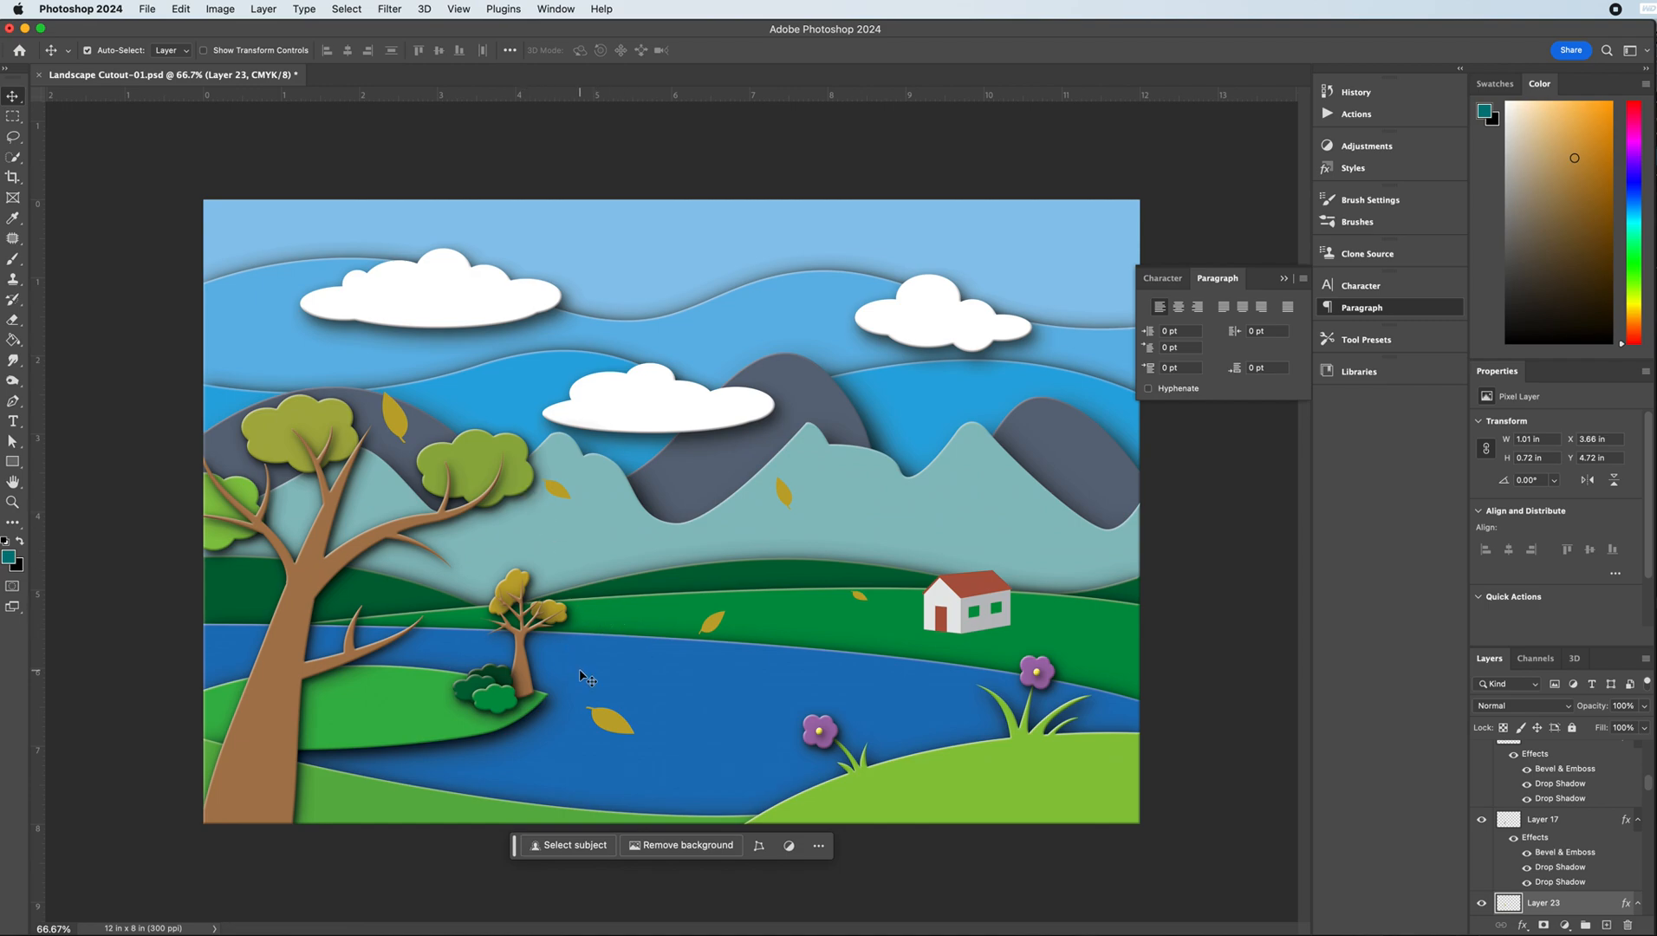
# - Paste the copied layer style separately onto Layer 24 and Layer 25, the two parts of the house
pyautogui.click(954, 611)
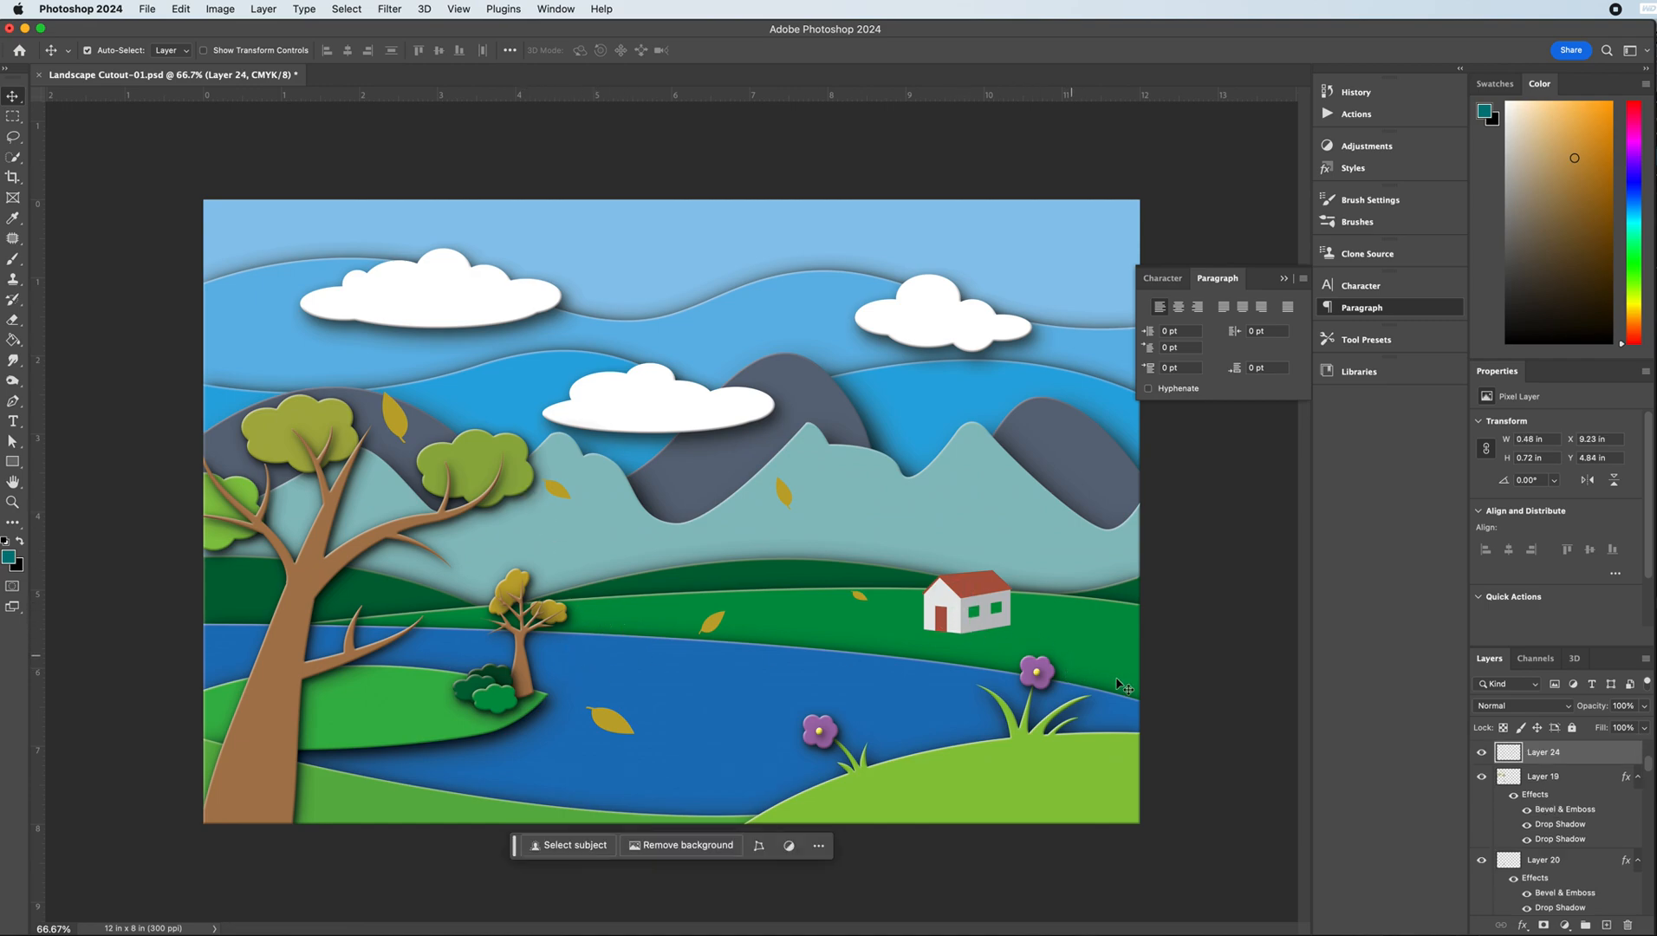
pyautogui.rightClick(1557, 754)
pyautogui.click(1592, 774)
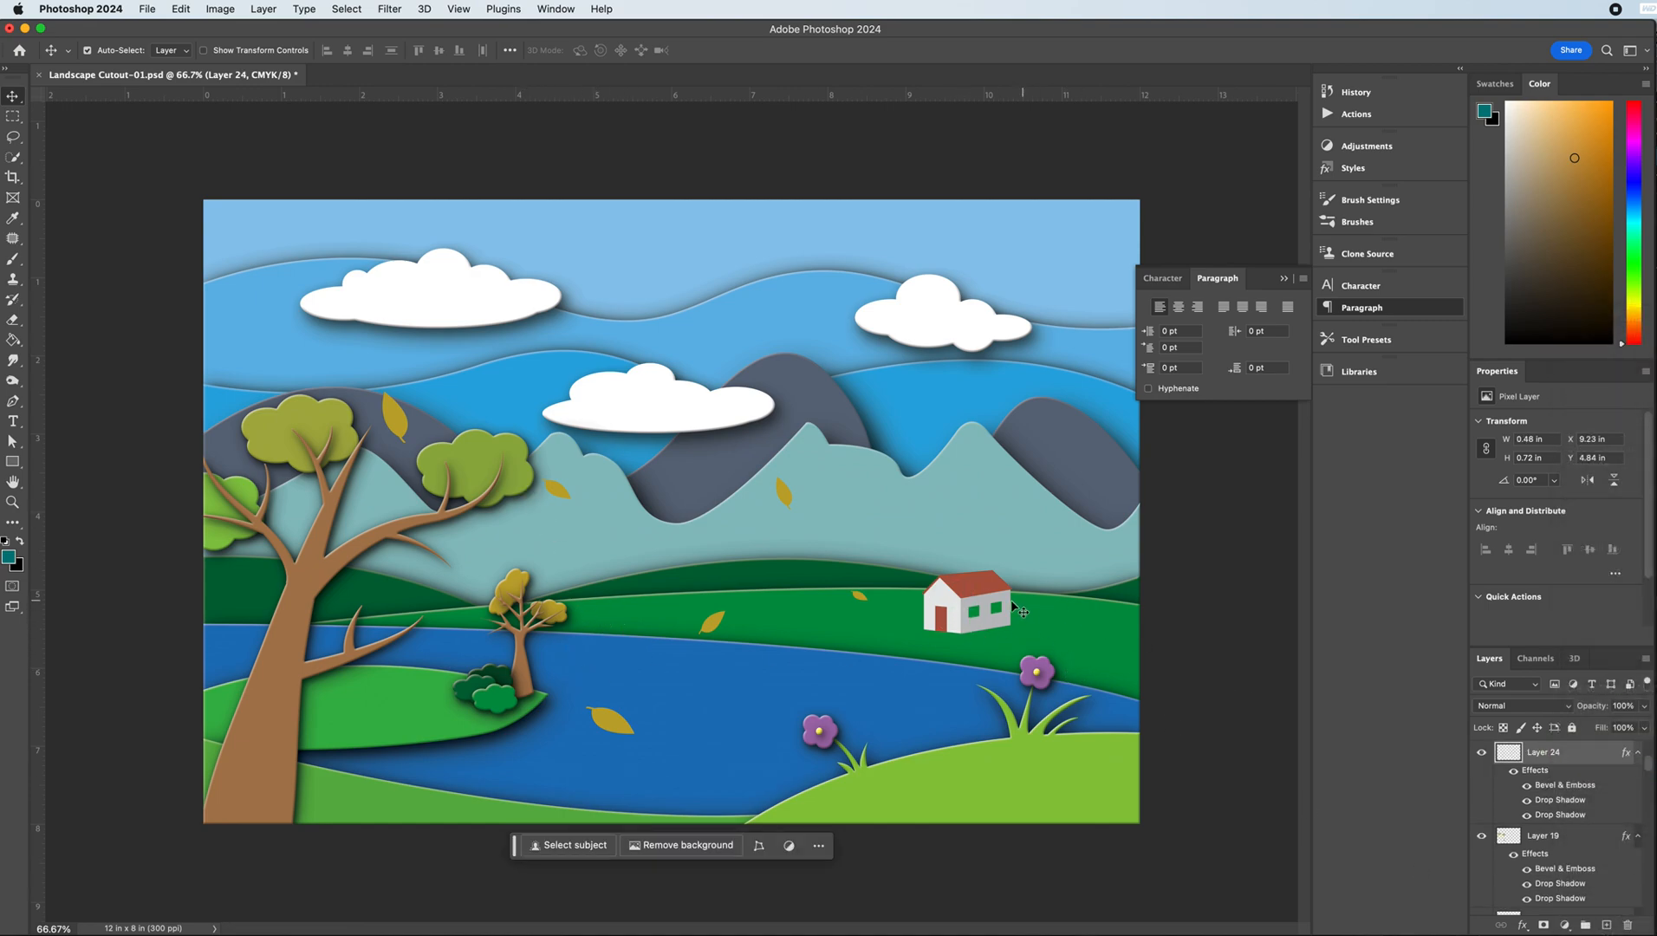
pyautogui.rightClick(1016, 614)
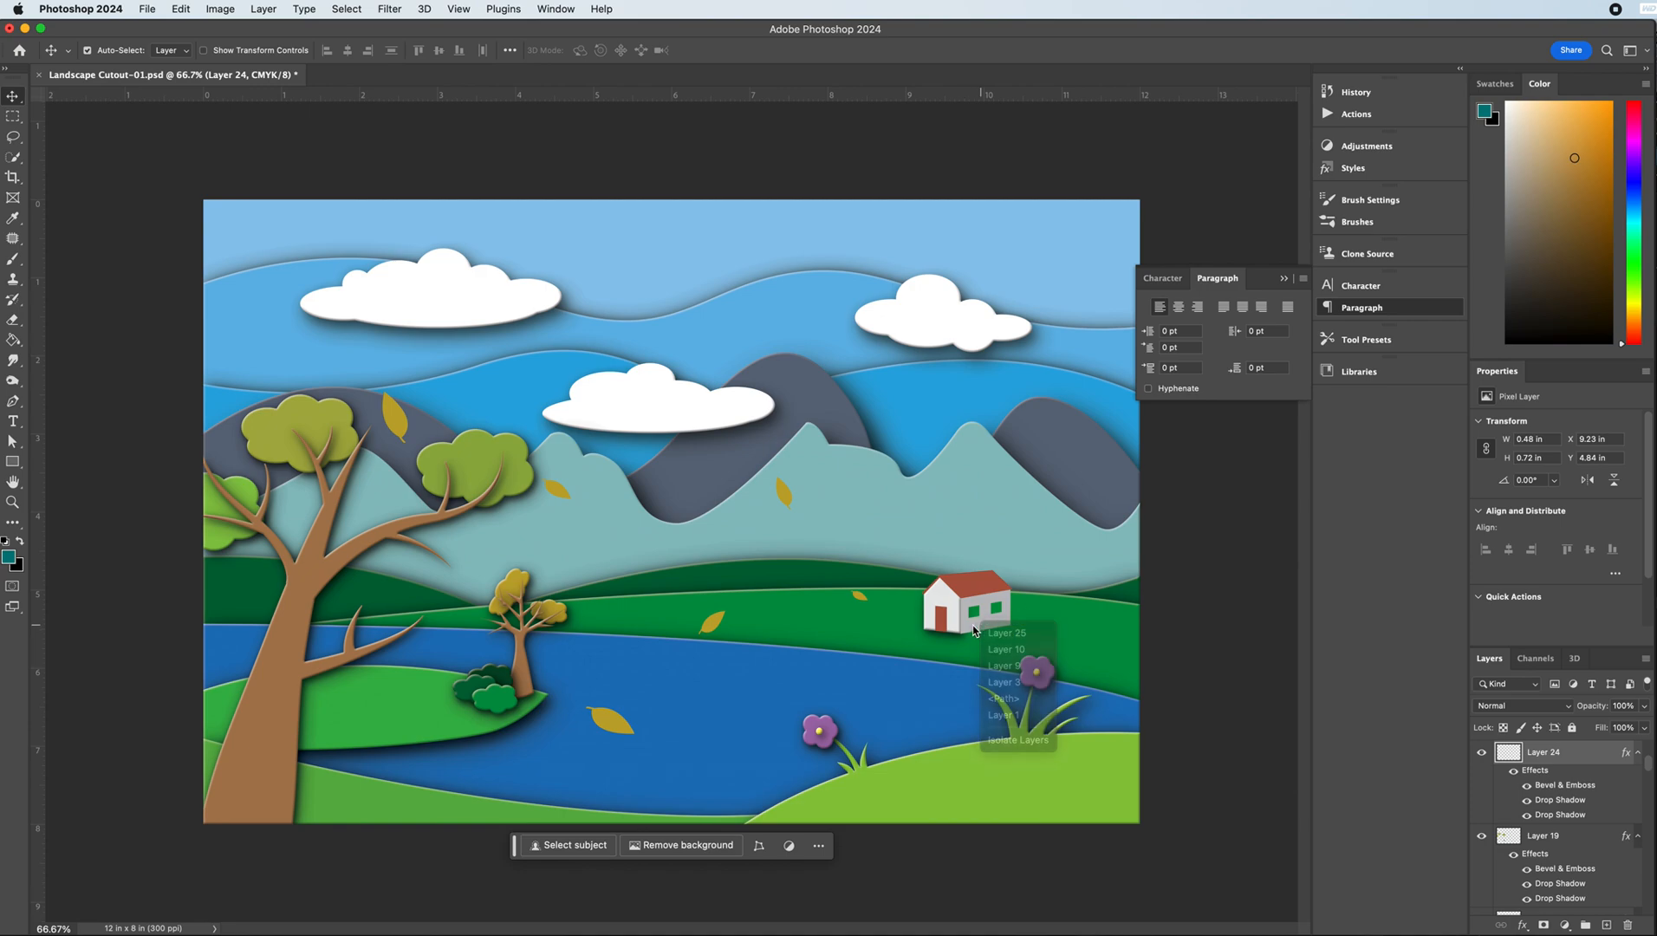
pyautogui.click(983, 632)
pyautogui.rightClick(1551, 754)
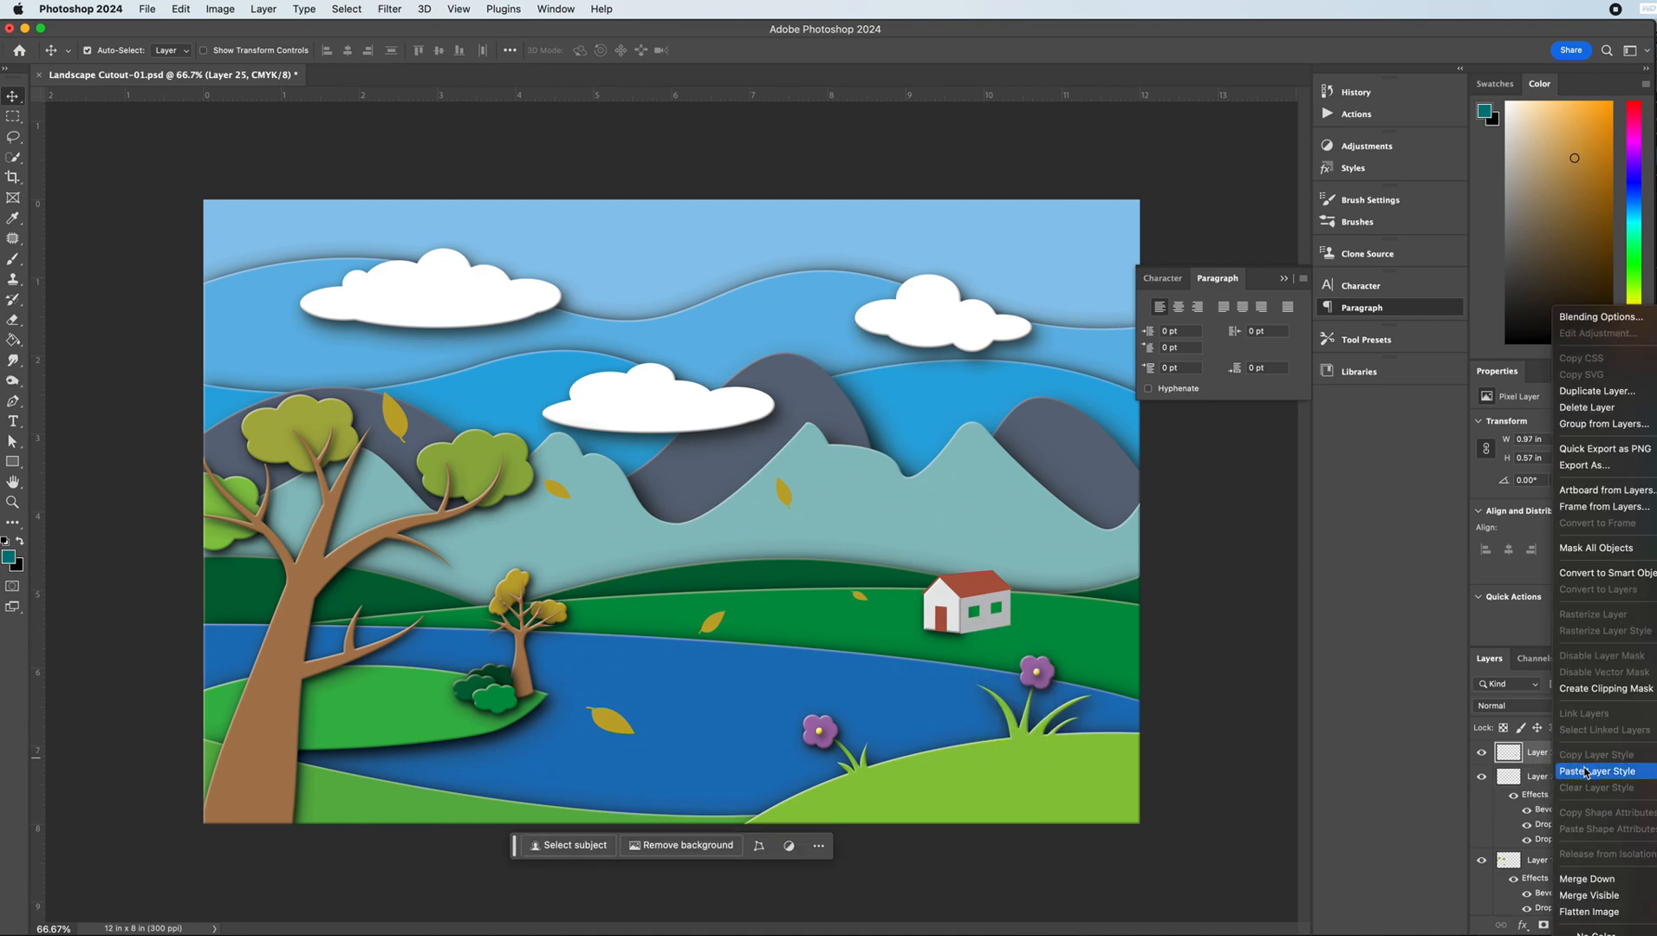
pyautogui.click(1591, 770)
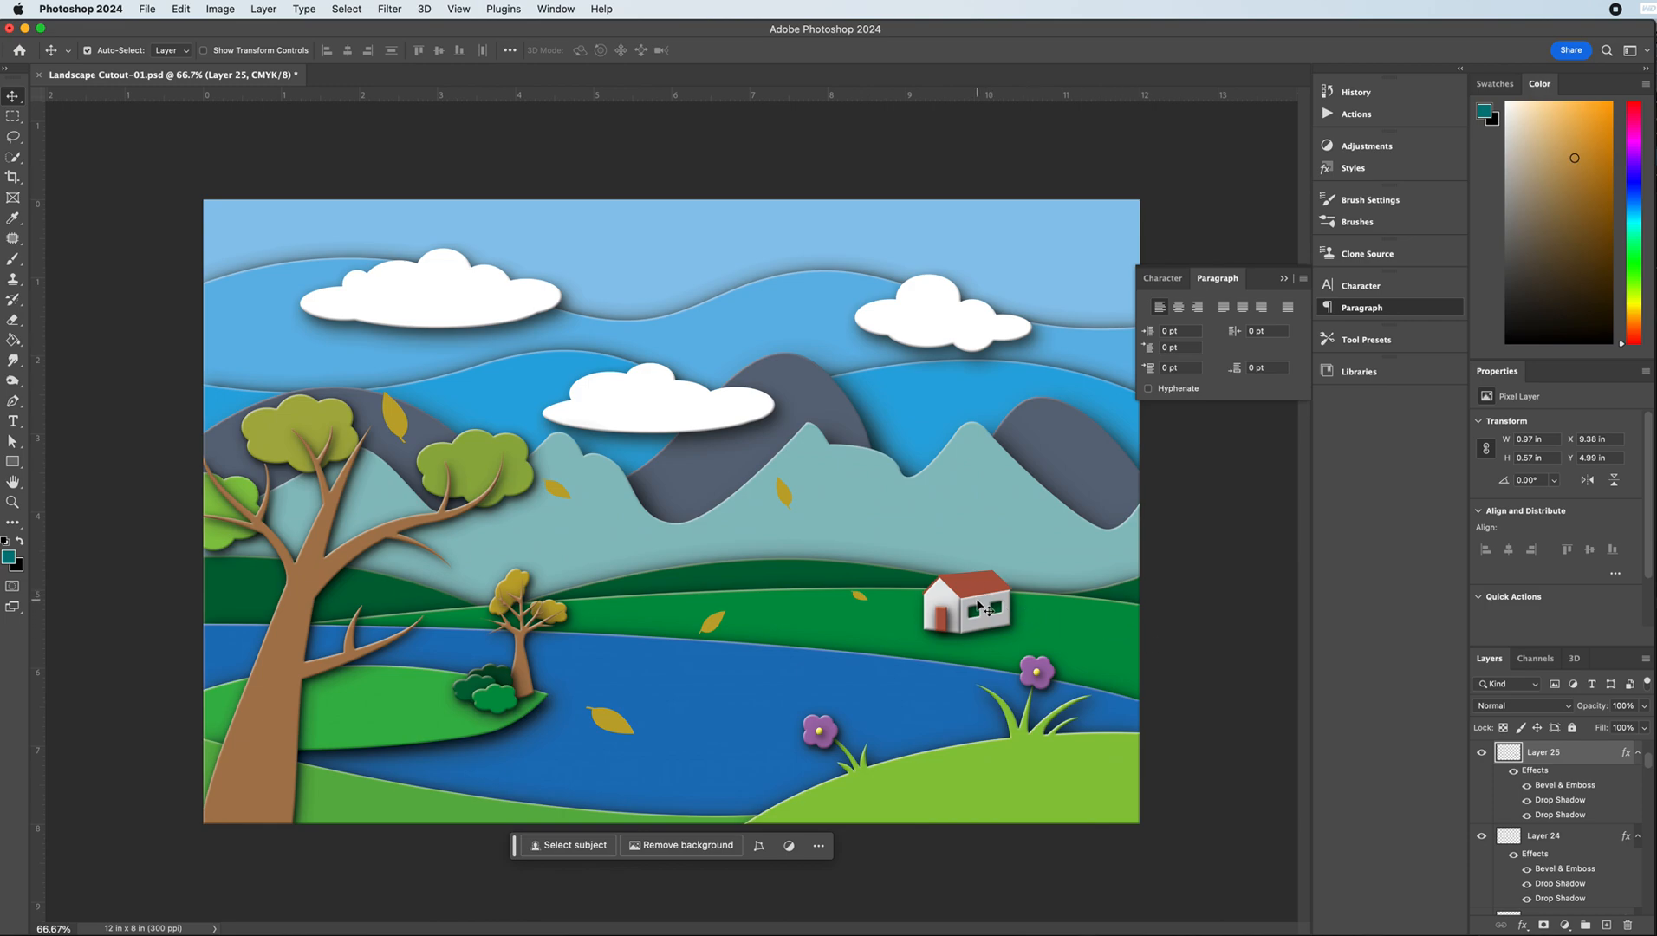
# - Merge the two styled house layers, Layer 25 and Layer 24, into a single layer
pyautogui.moveTo(1557, 756)
pyautogui.mouseDown()
pyautogui.moveTo(1545, 862)
pyautogui.moveTo(1543, 758)
pyautogui.mouseUp()
pyautogui.click(1482, 837)
pyautogui.click(1482, 837)
pyautogui.keyDown('shift'); pyautogui.click(1559, 837); pyautogui.keyUp('shift')
pyautogui.rightClick(1559, 838)
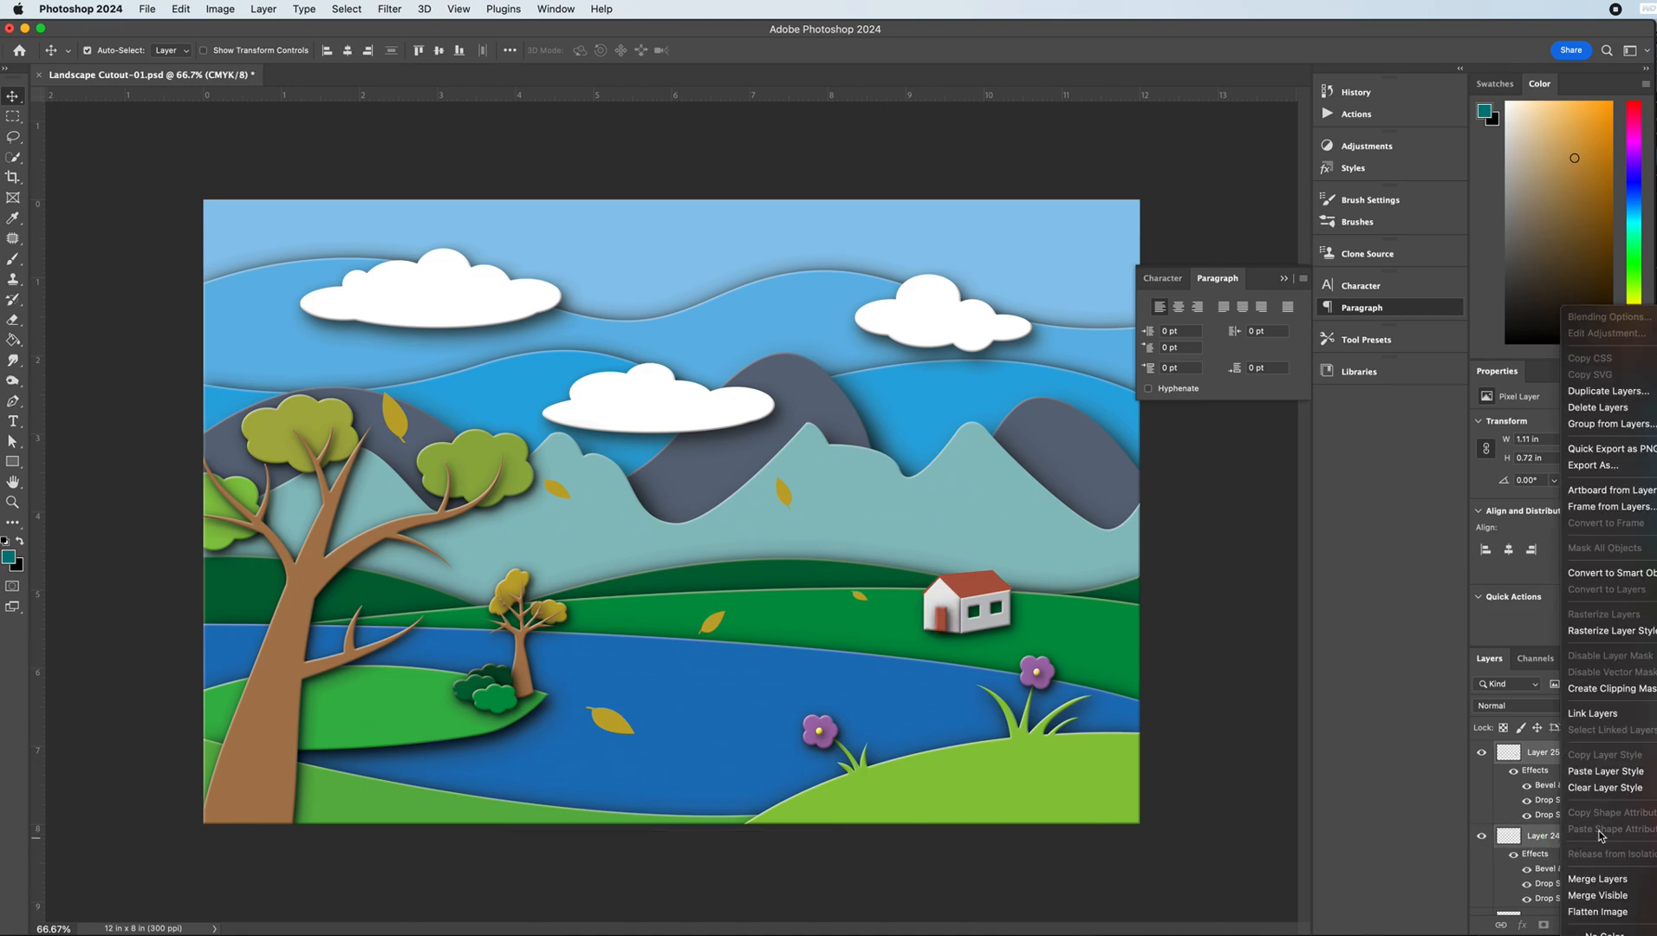
pyautogui.click(1597, 878)
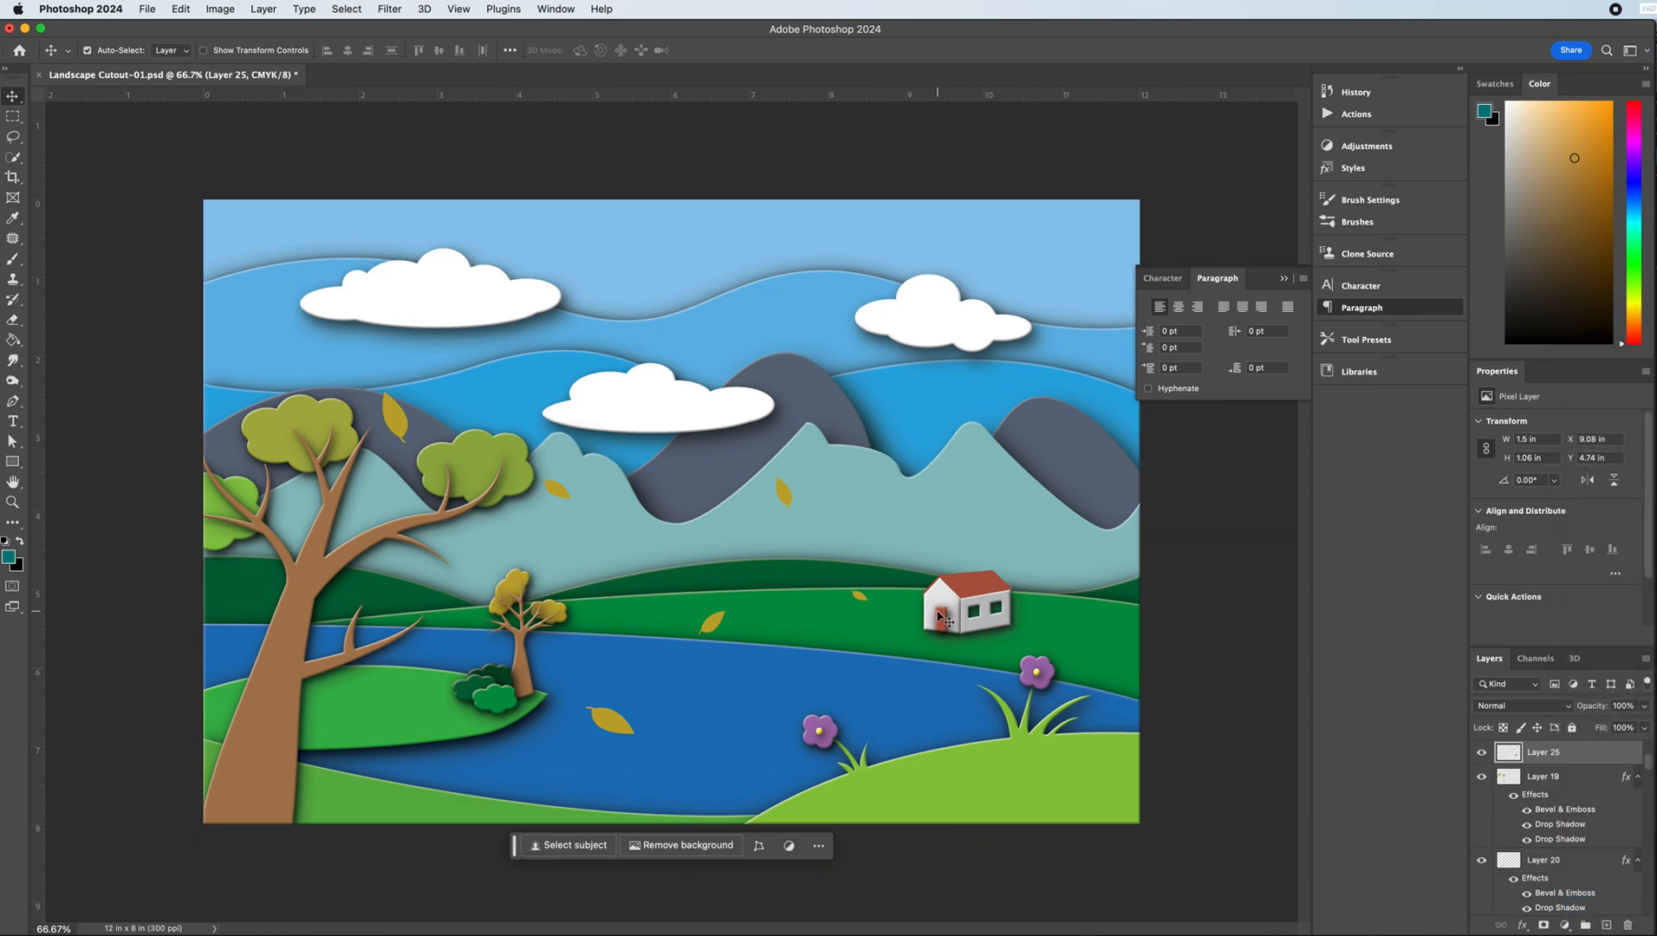
# - Undo the merge of the house layers and the style pasted onto Layer 25
pyautogui.press('super+z')
pyautogui.press('super+z')
pyautogui.press('super+z')
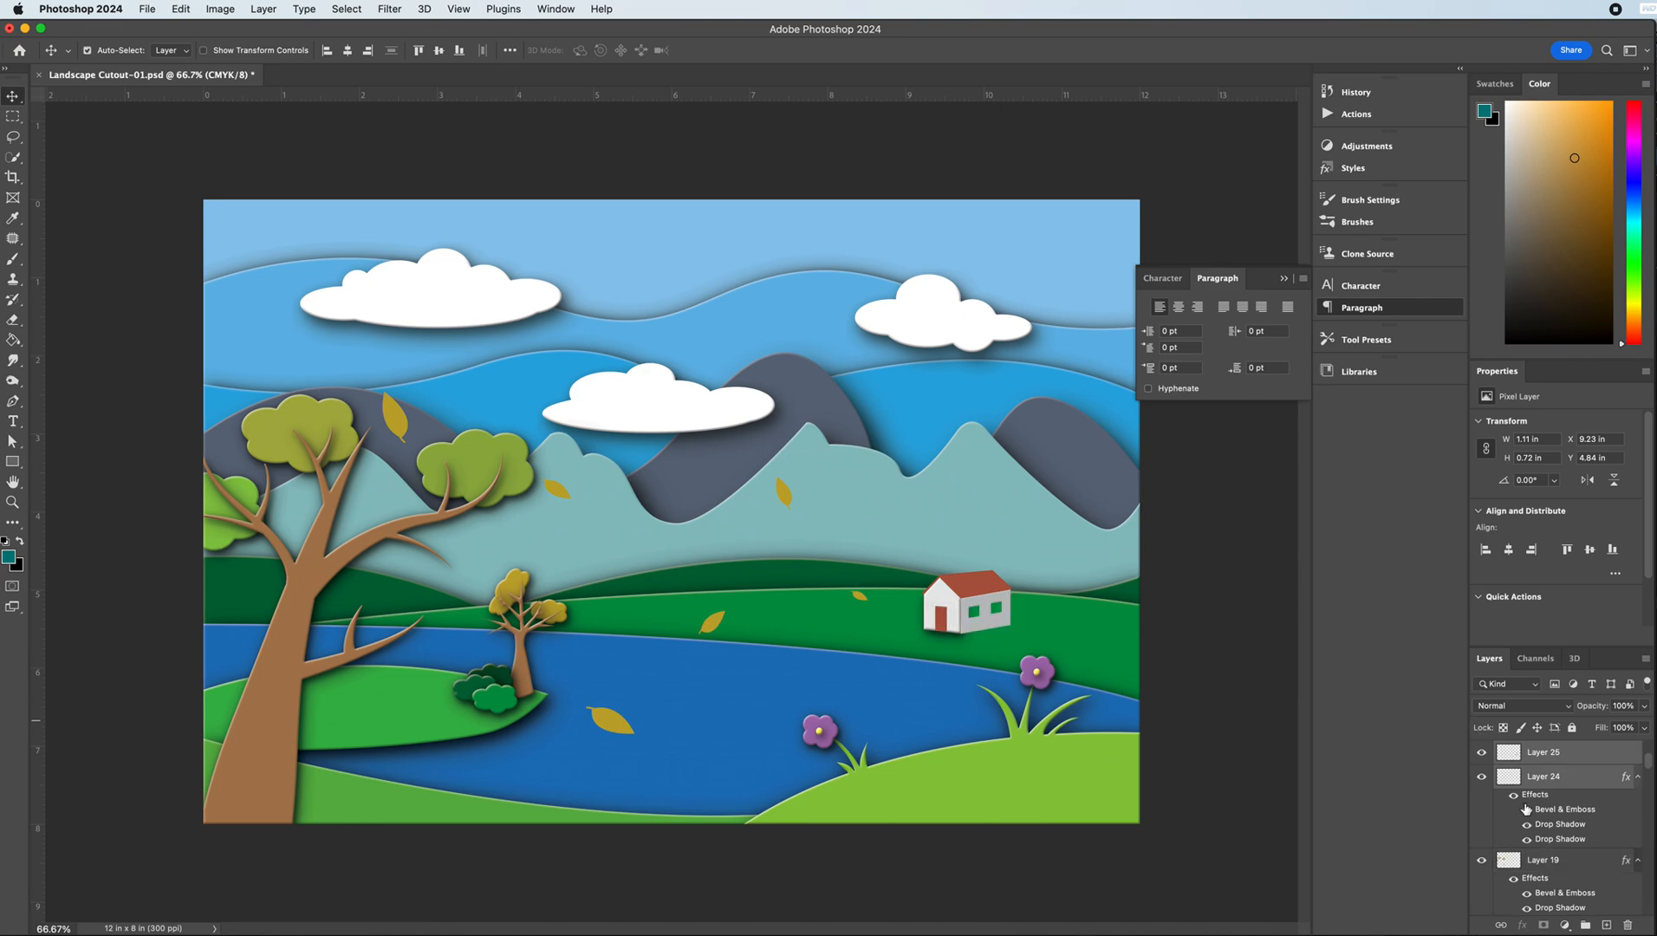
# - Try merging house Layers 25 and 24 again, and undo both that merge and the style pasted onto Layer 24
pyautogui.click(1565, 760)
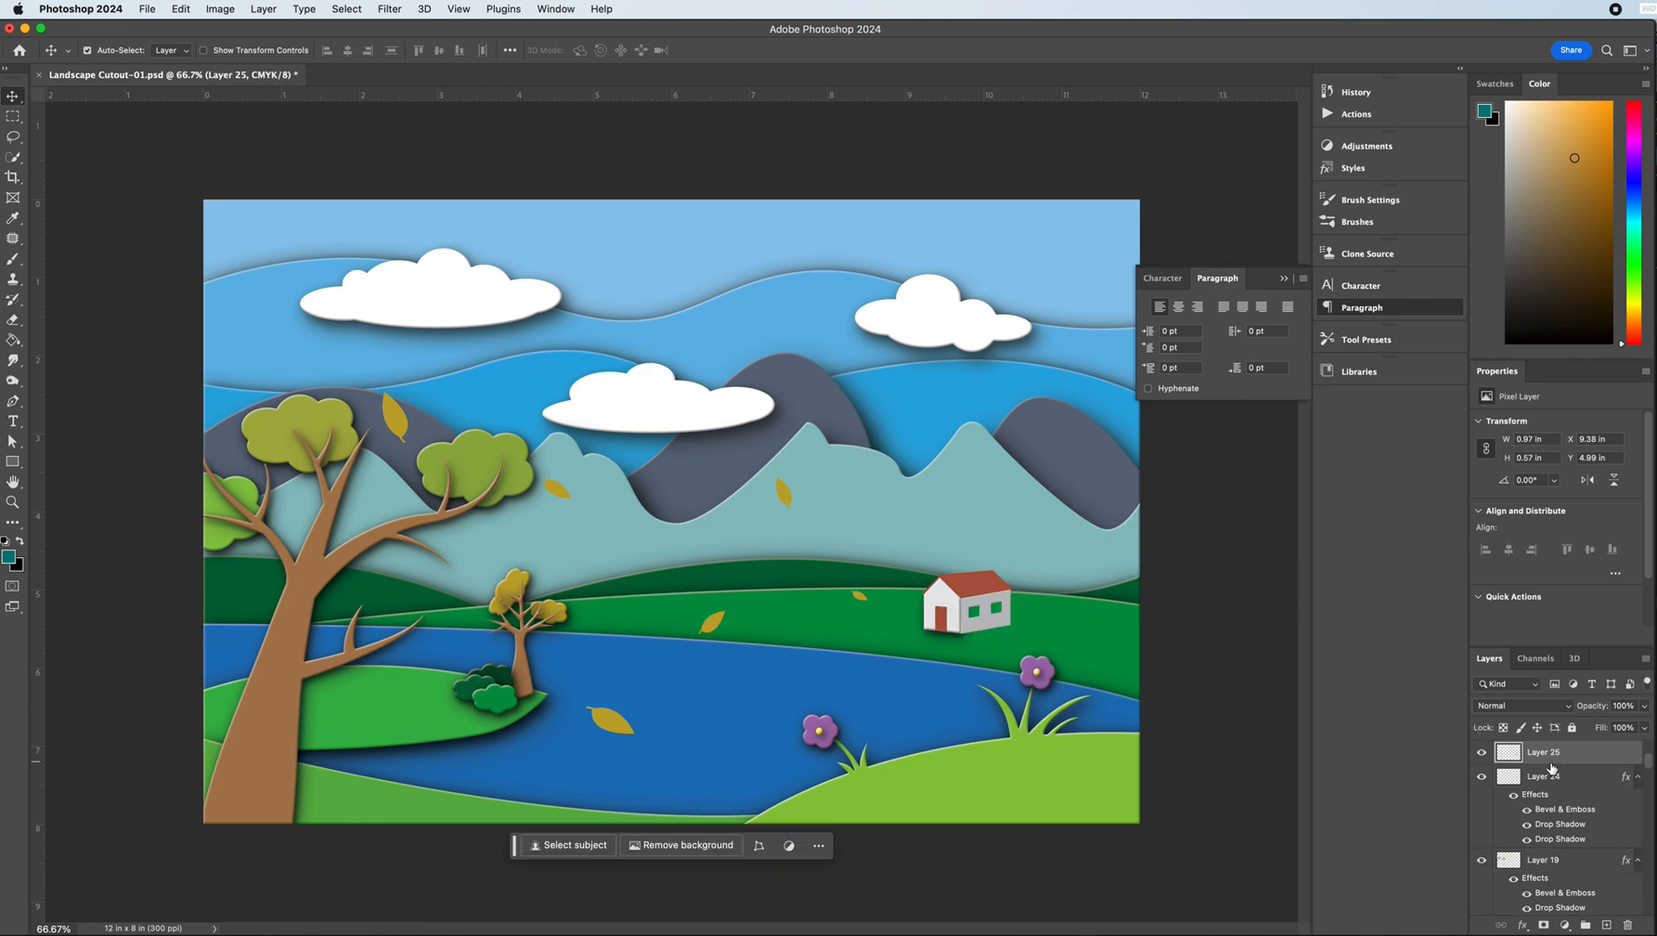
pyautogui.keyDown('shift'); pyautogui.click(1553, 778); pyautogui.keyUp('shift')
pyautogui.rightClick(1552, 778)
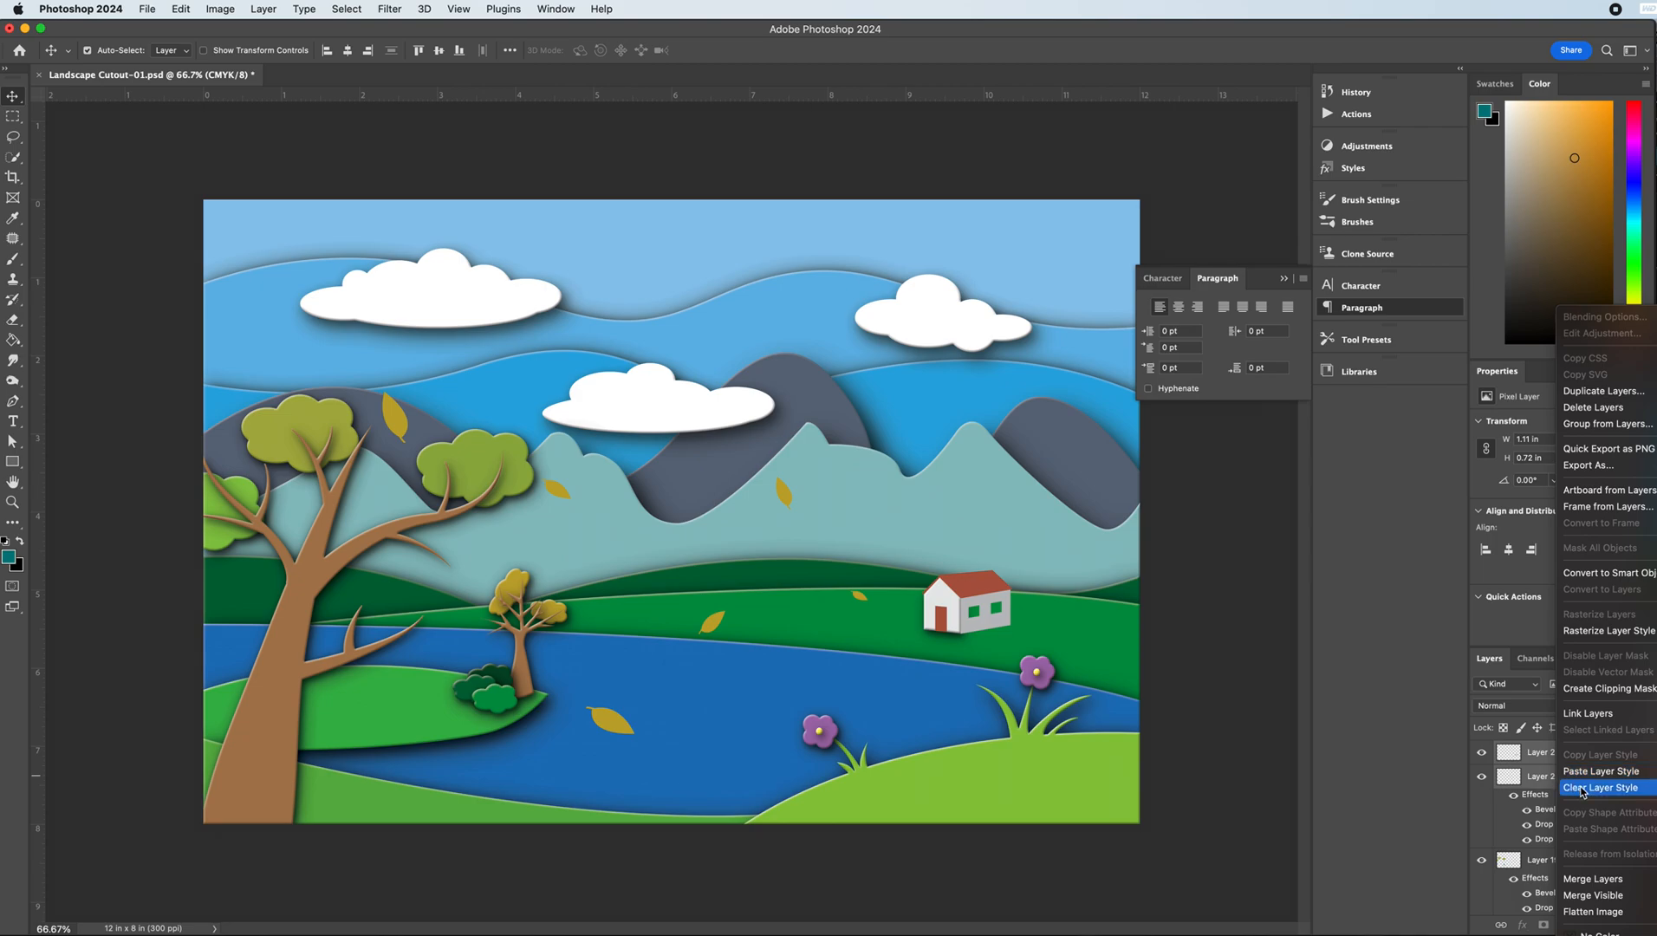
pyautogui.click(1593, 878)
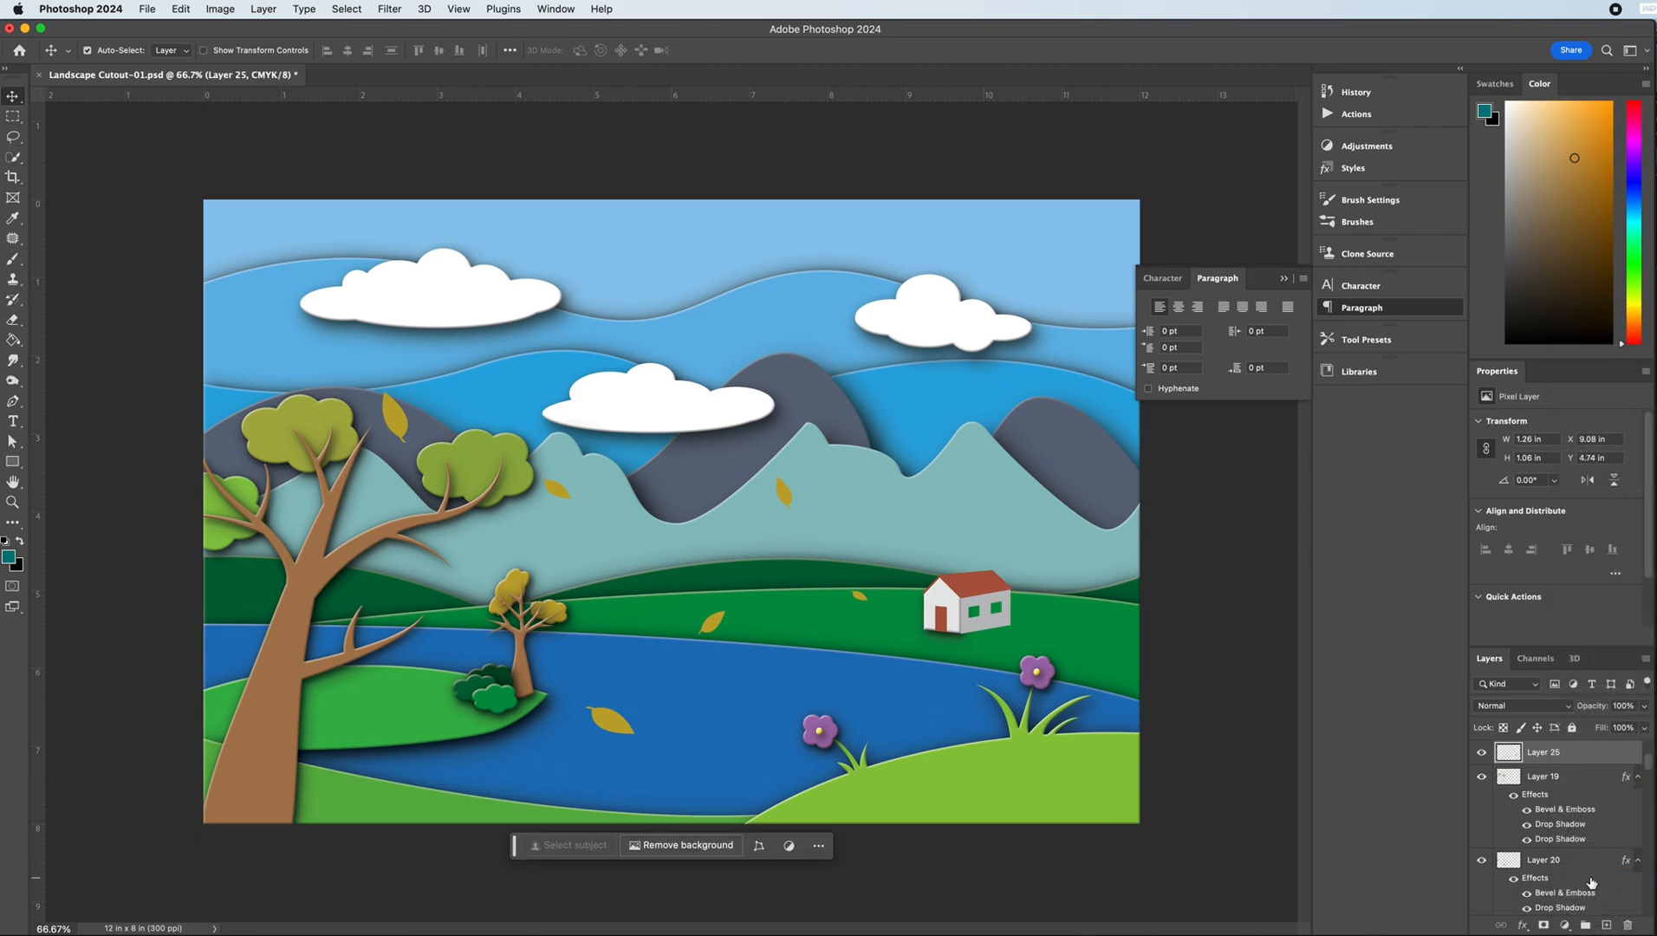
pyautogui.press('super+z')
pyautogui.press('super+z')
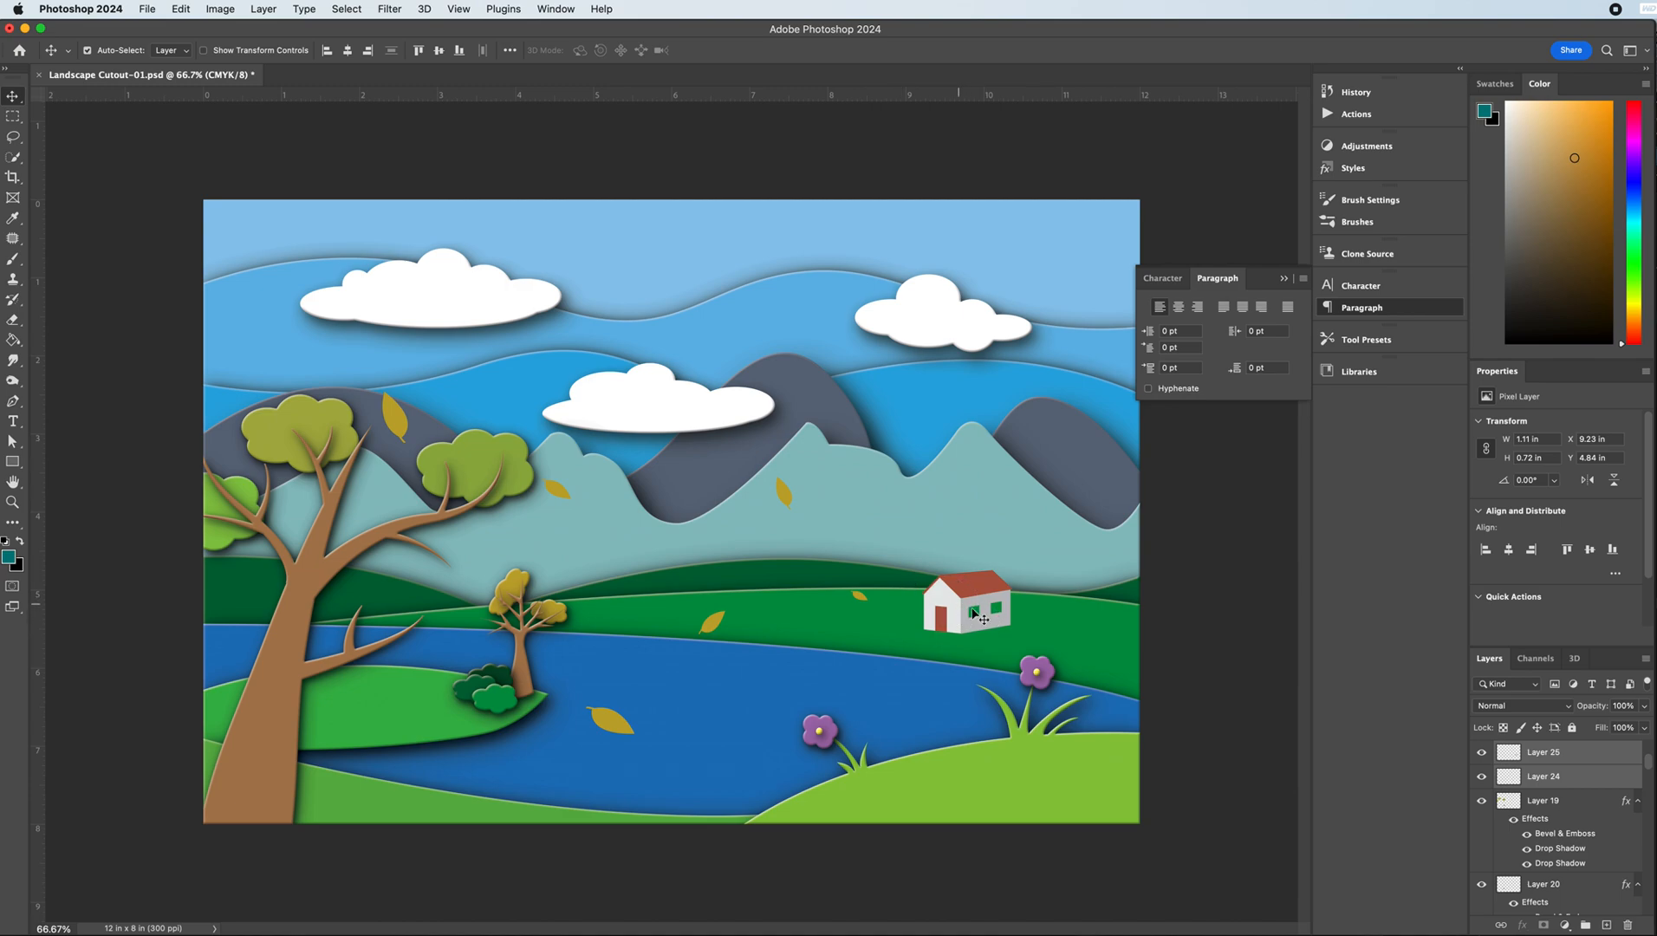
# - Merge the two unstyled house wall layers, Layer 25 and Layer 24, and paste the copied layer style onto the merged layer
pyautogui.rightClick(1559, 757)
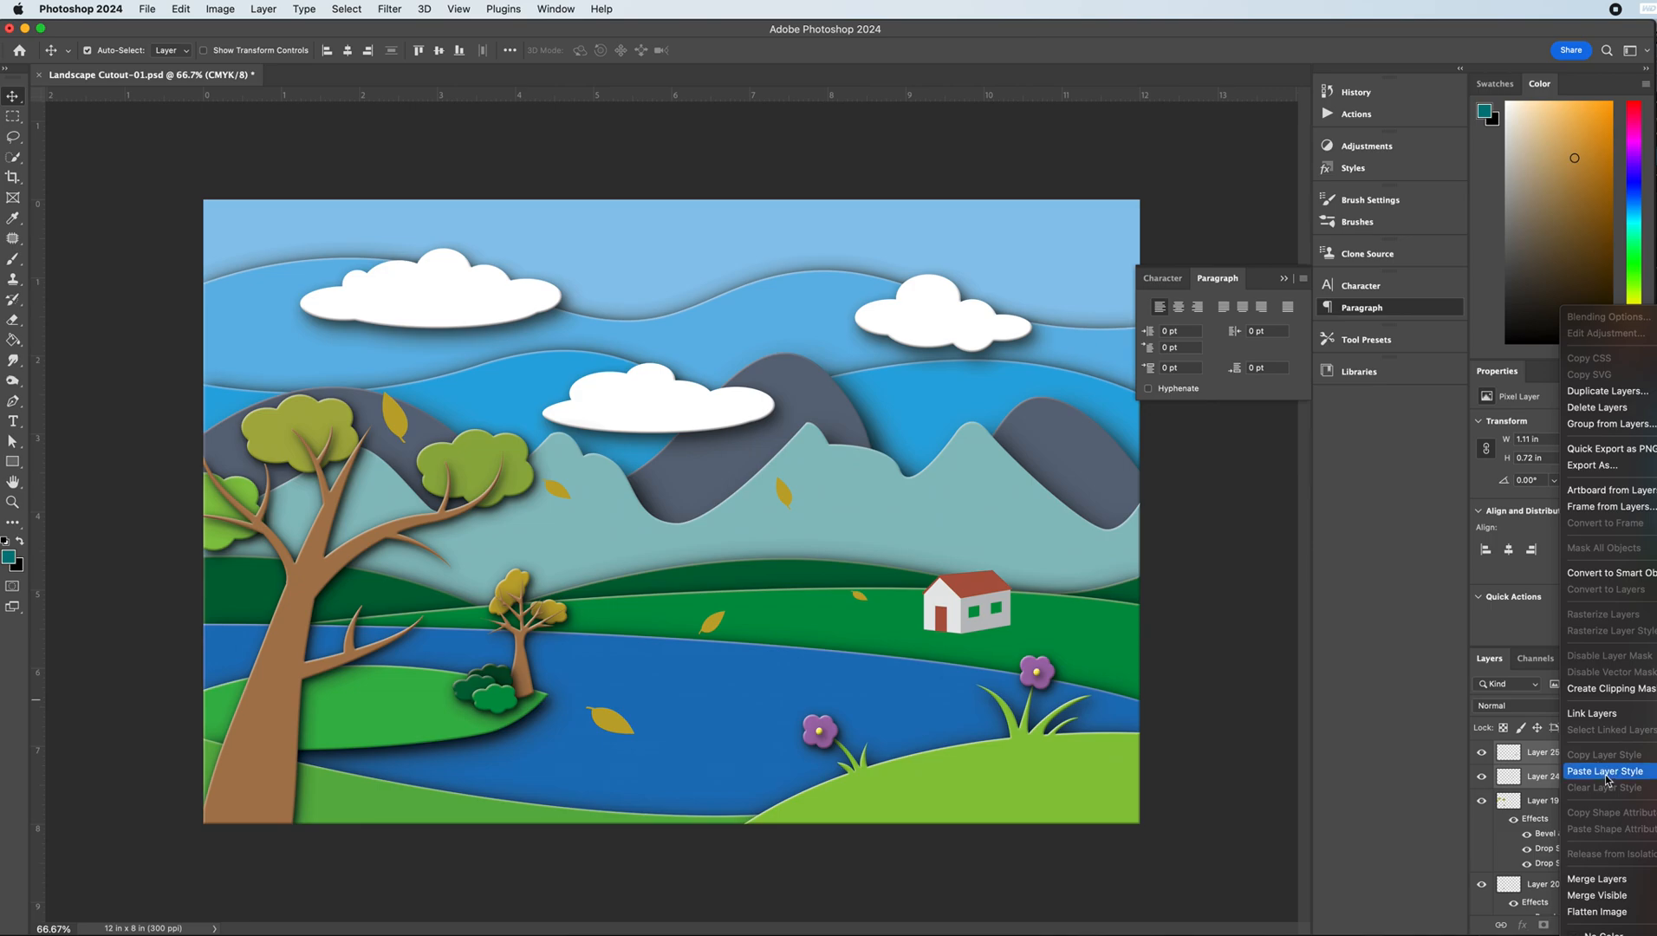
pyautogui.click(1596, 880)
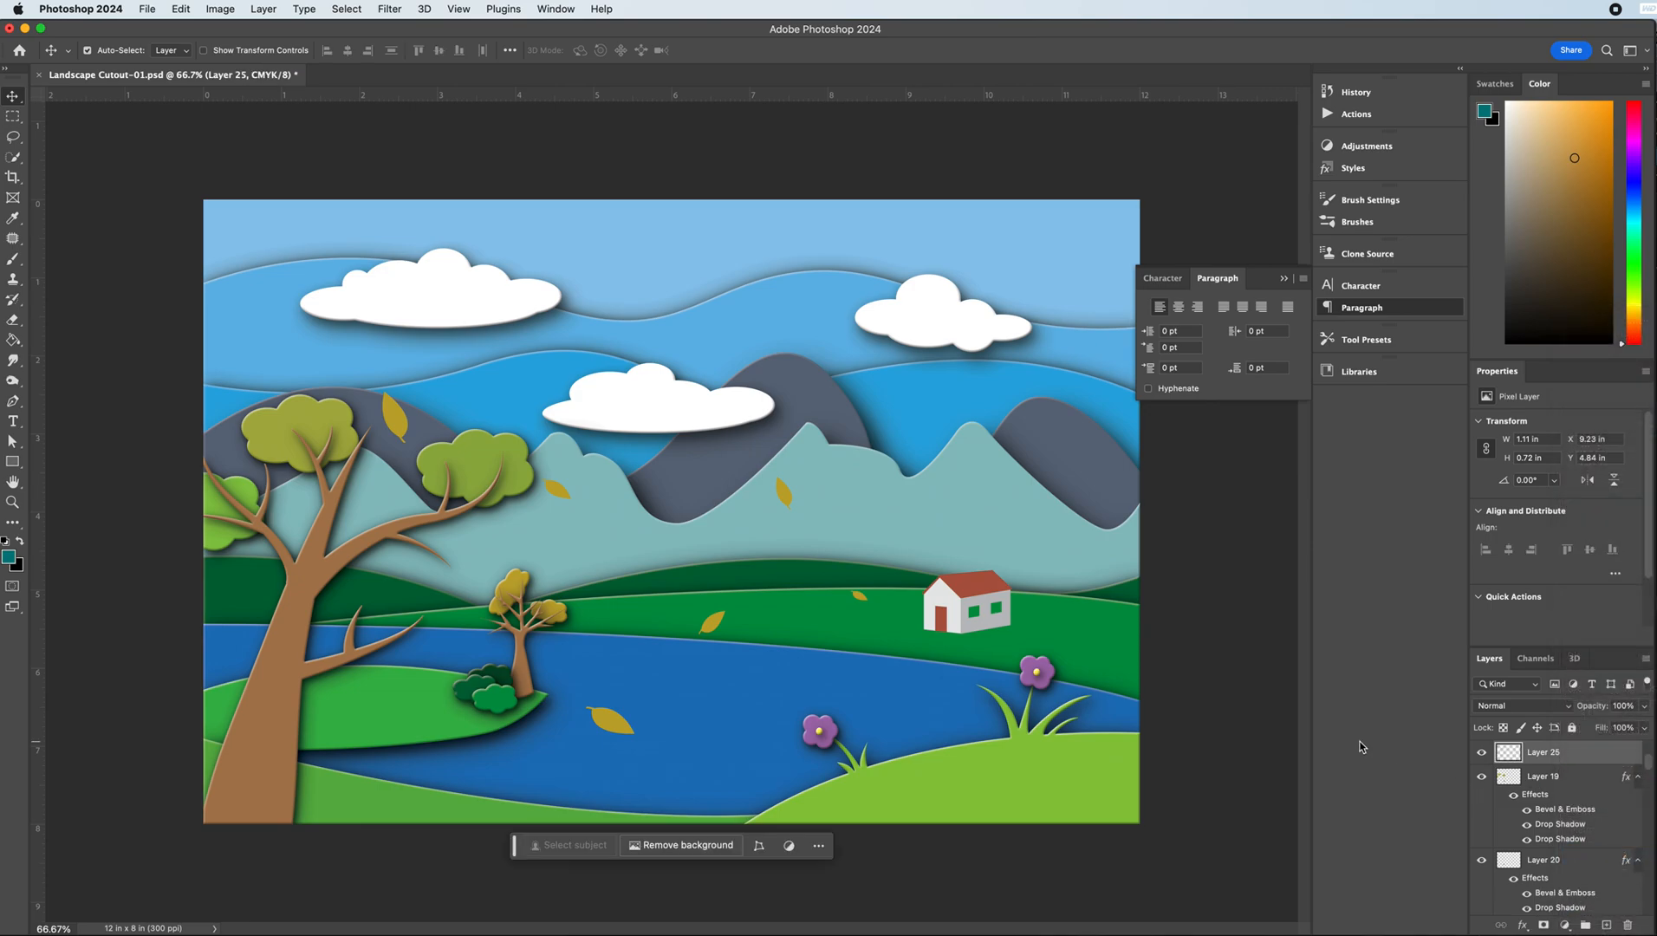
pyautogui.rightClick(1569, 758)
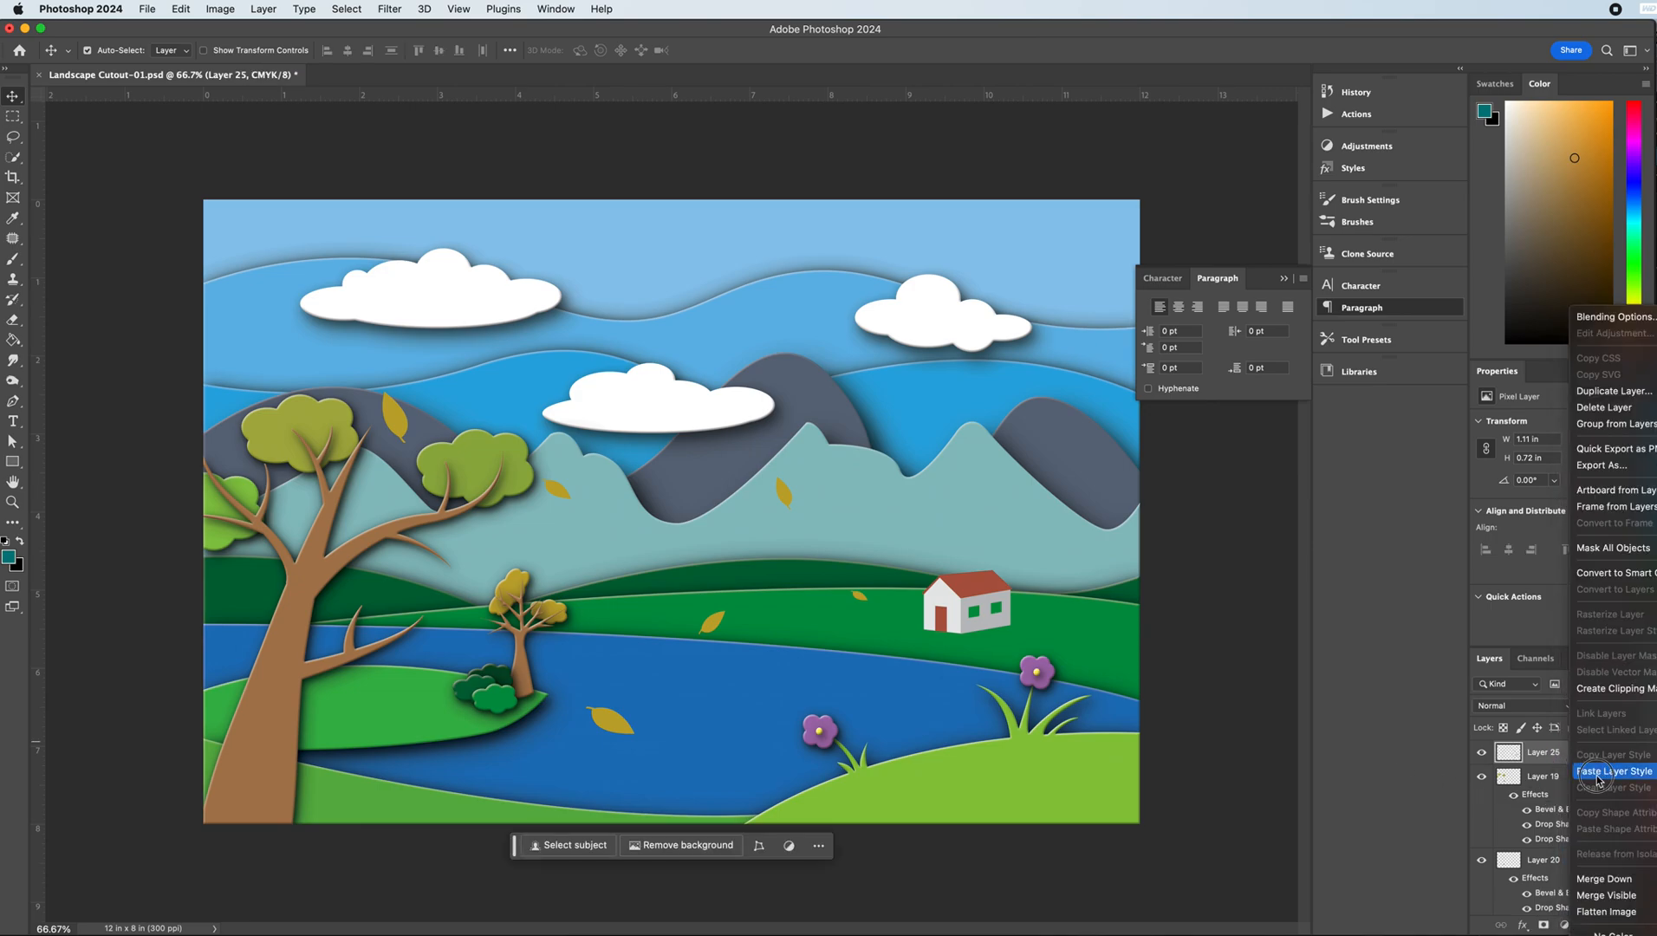
pyautogui.click(1594, 780)
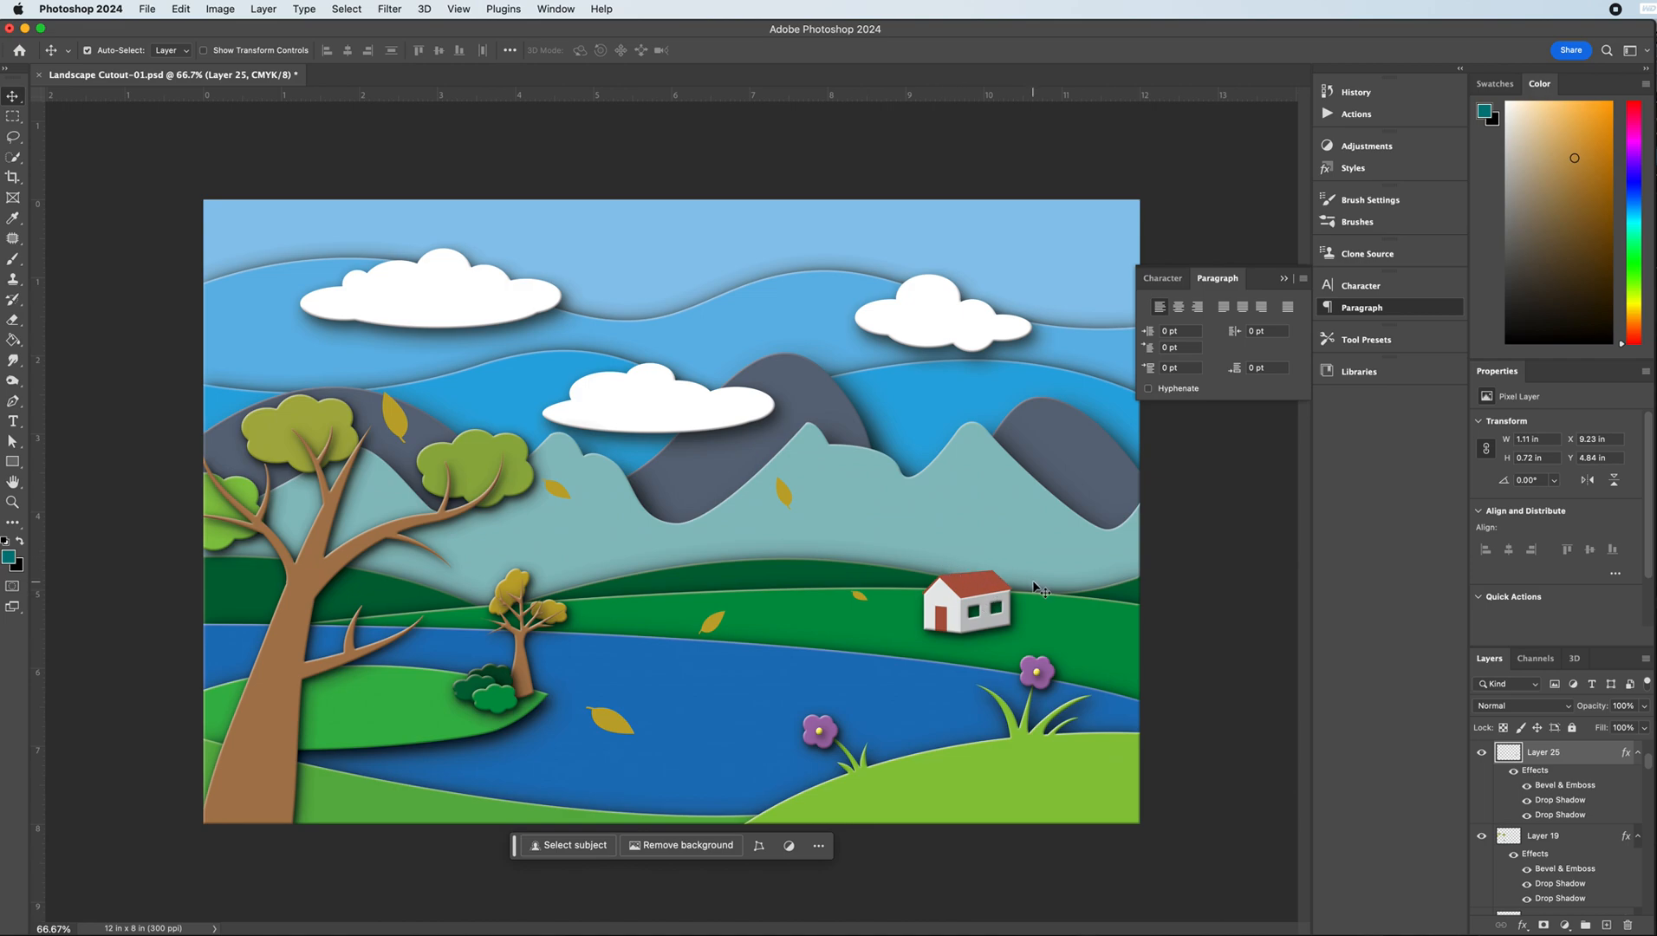
# - Paste the copied layer style onto Layer 26, the red roof of the house
pyautogui.click(960, 588)
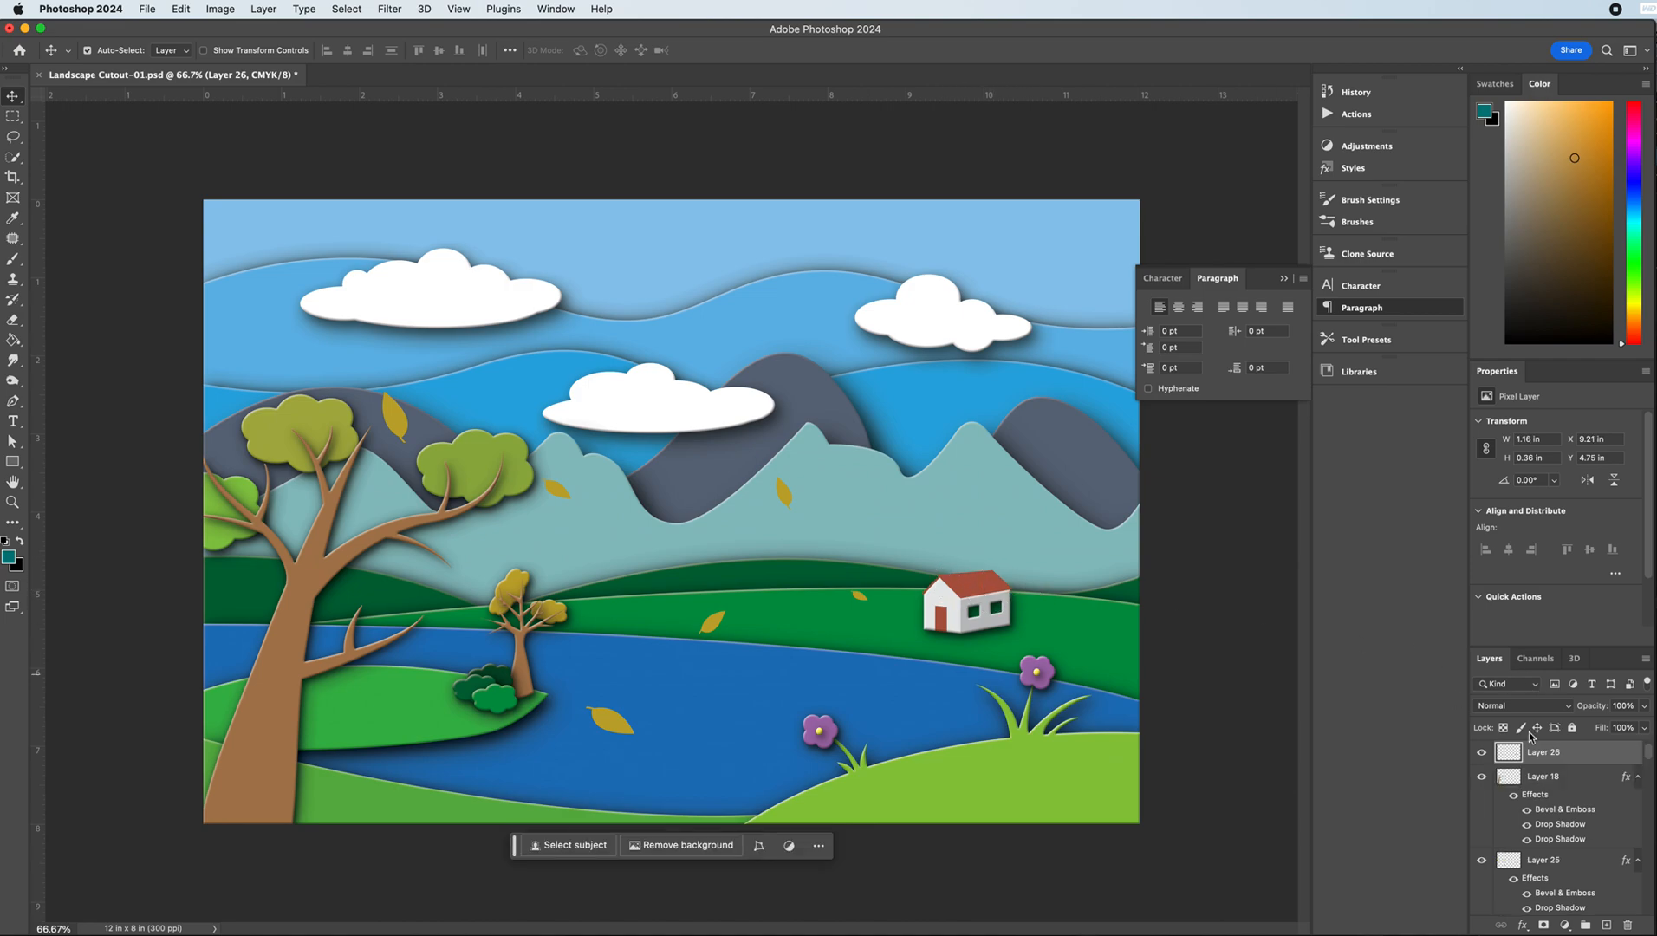
pyautogui.rightClick(1574, 759)
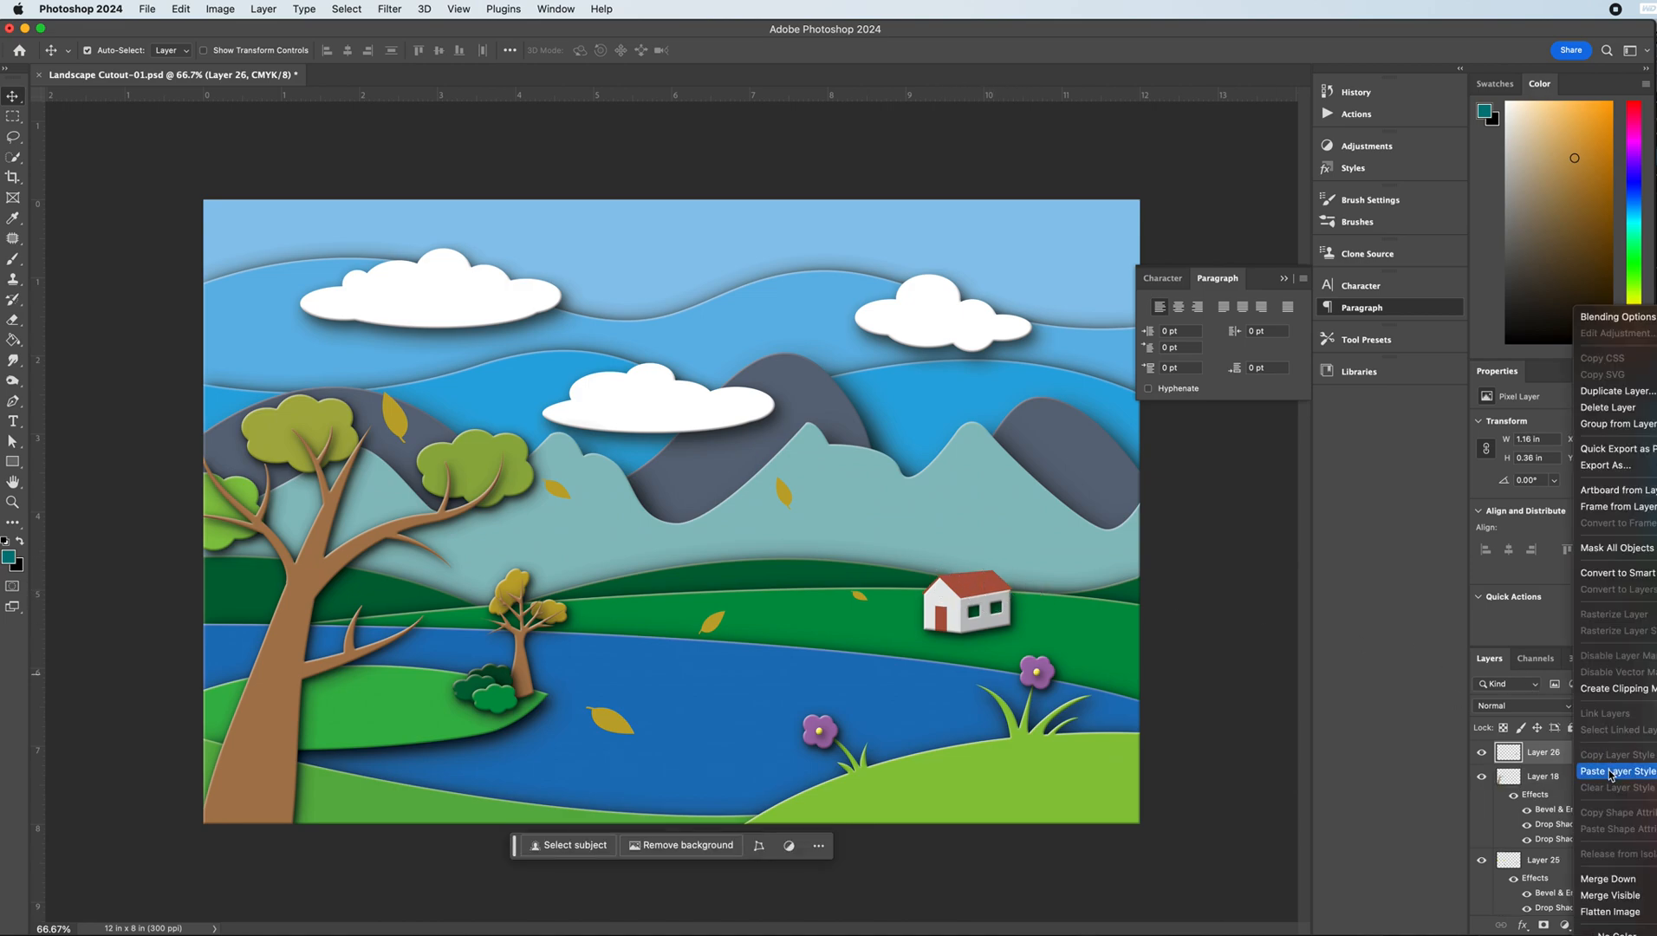
pyautogui.click(1599, 772)
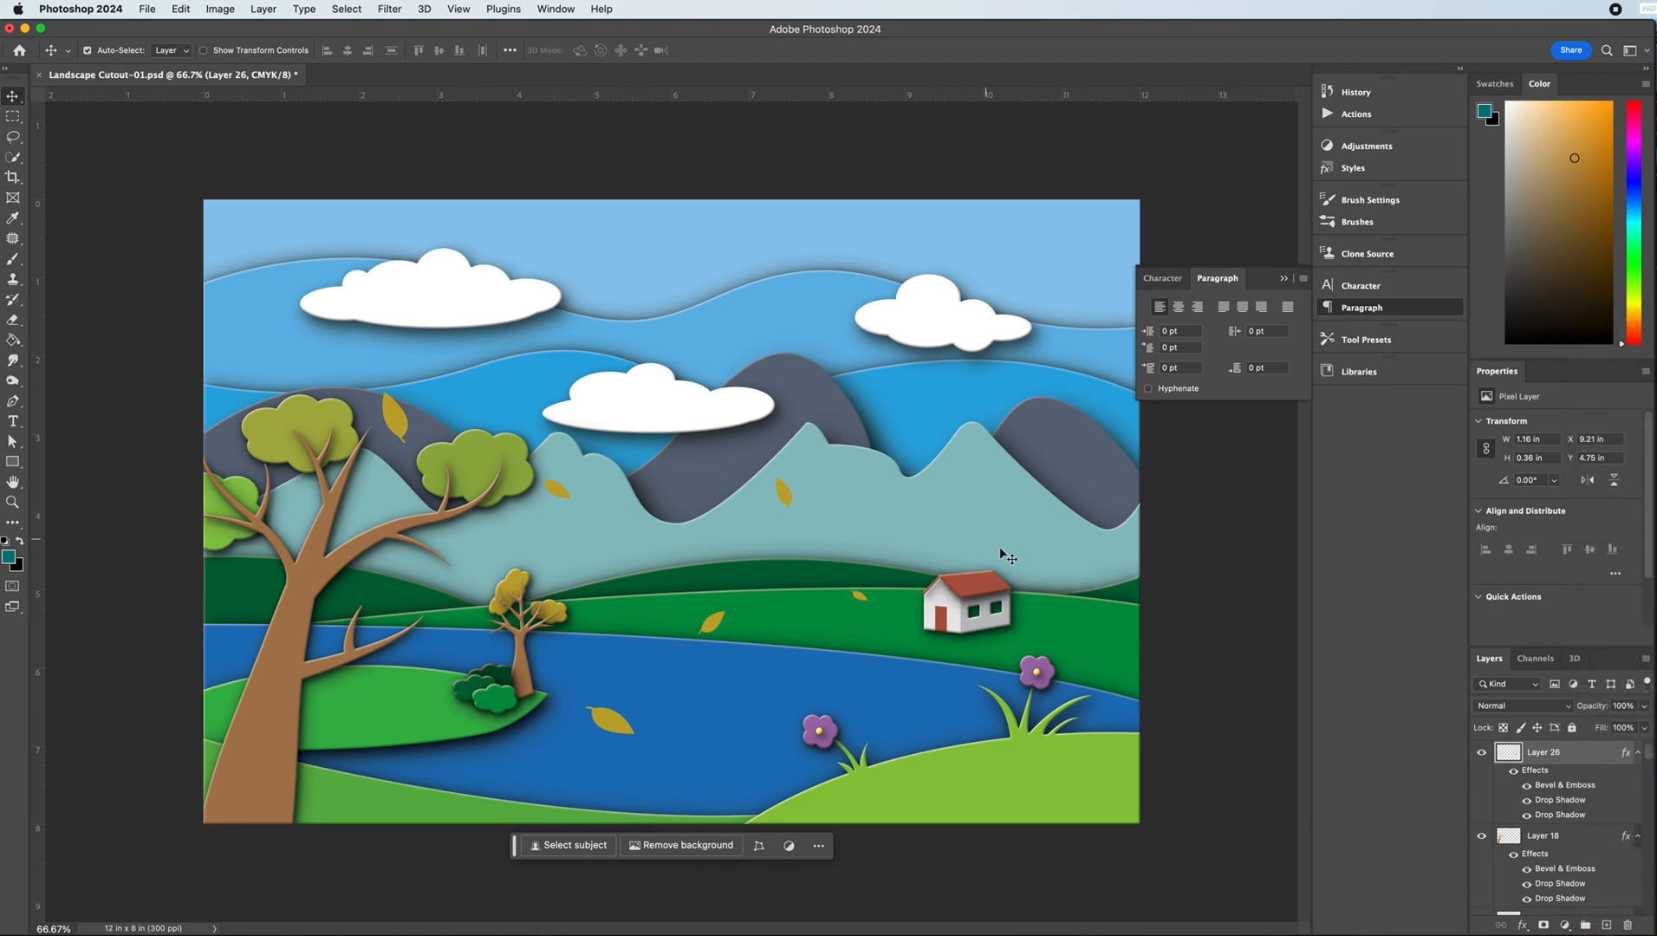
# - Set the roof layer's upper drop shadow to 40% opacity, 6 px distance and 10 px size
pyautogui.doubleClick(1537, 770)
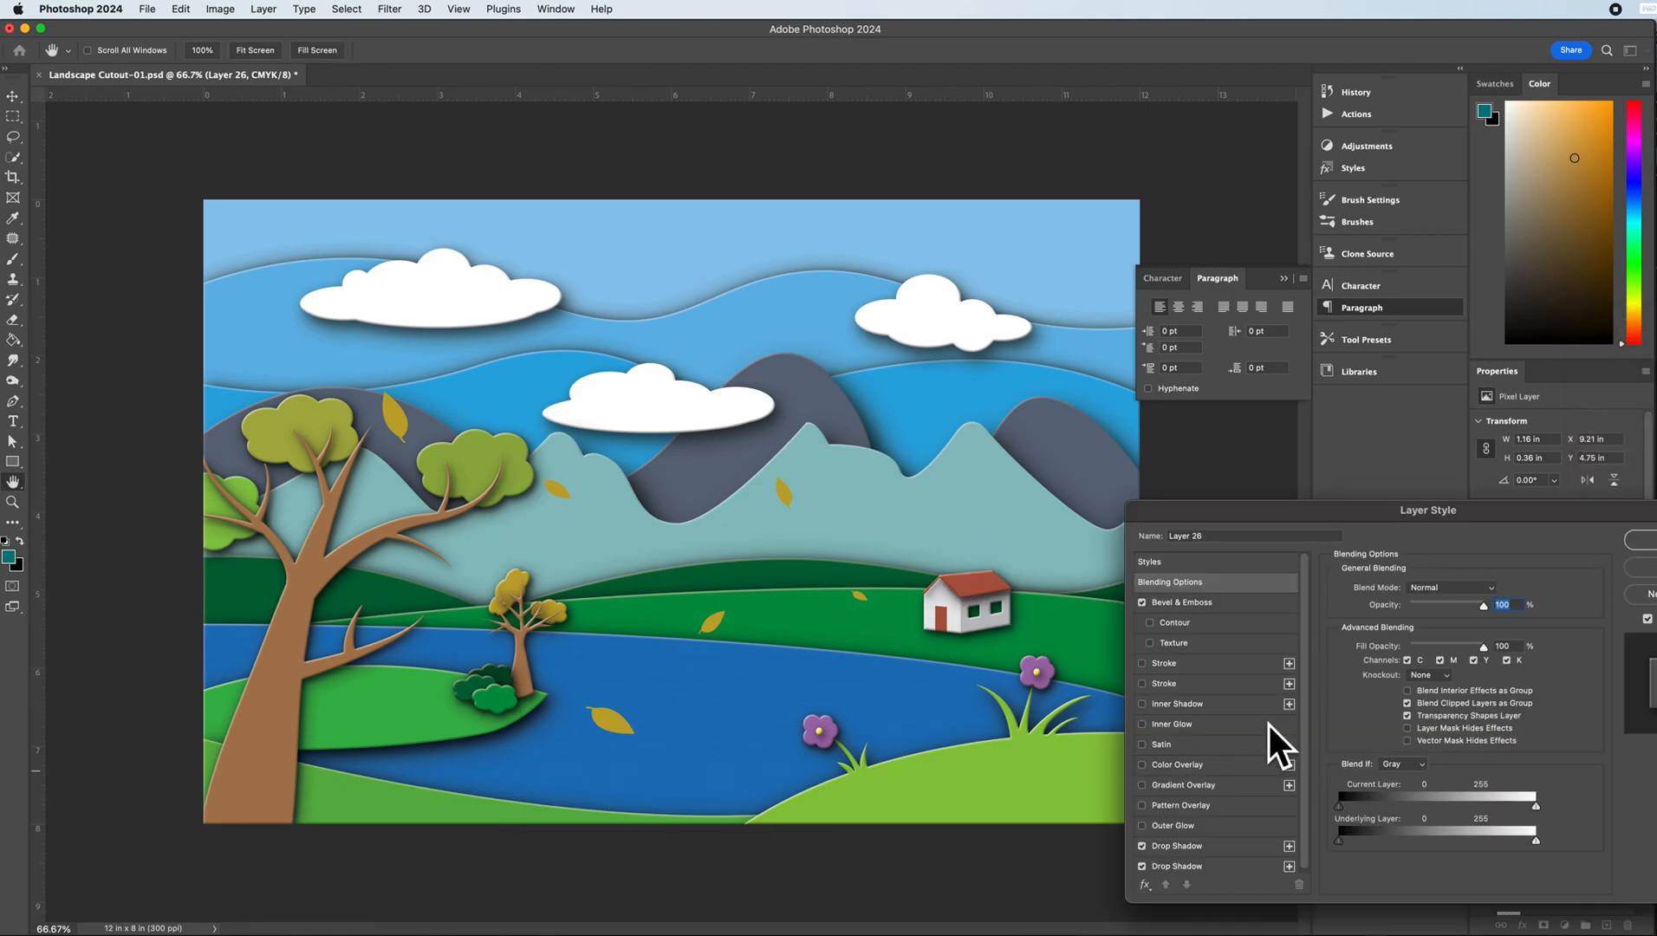
pyautogui.click(1221, 844)
pyautogui.moveTo(1433, 612); pyautogui.dragTo(1394, 666)
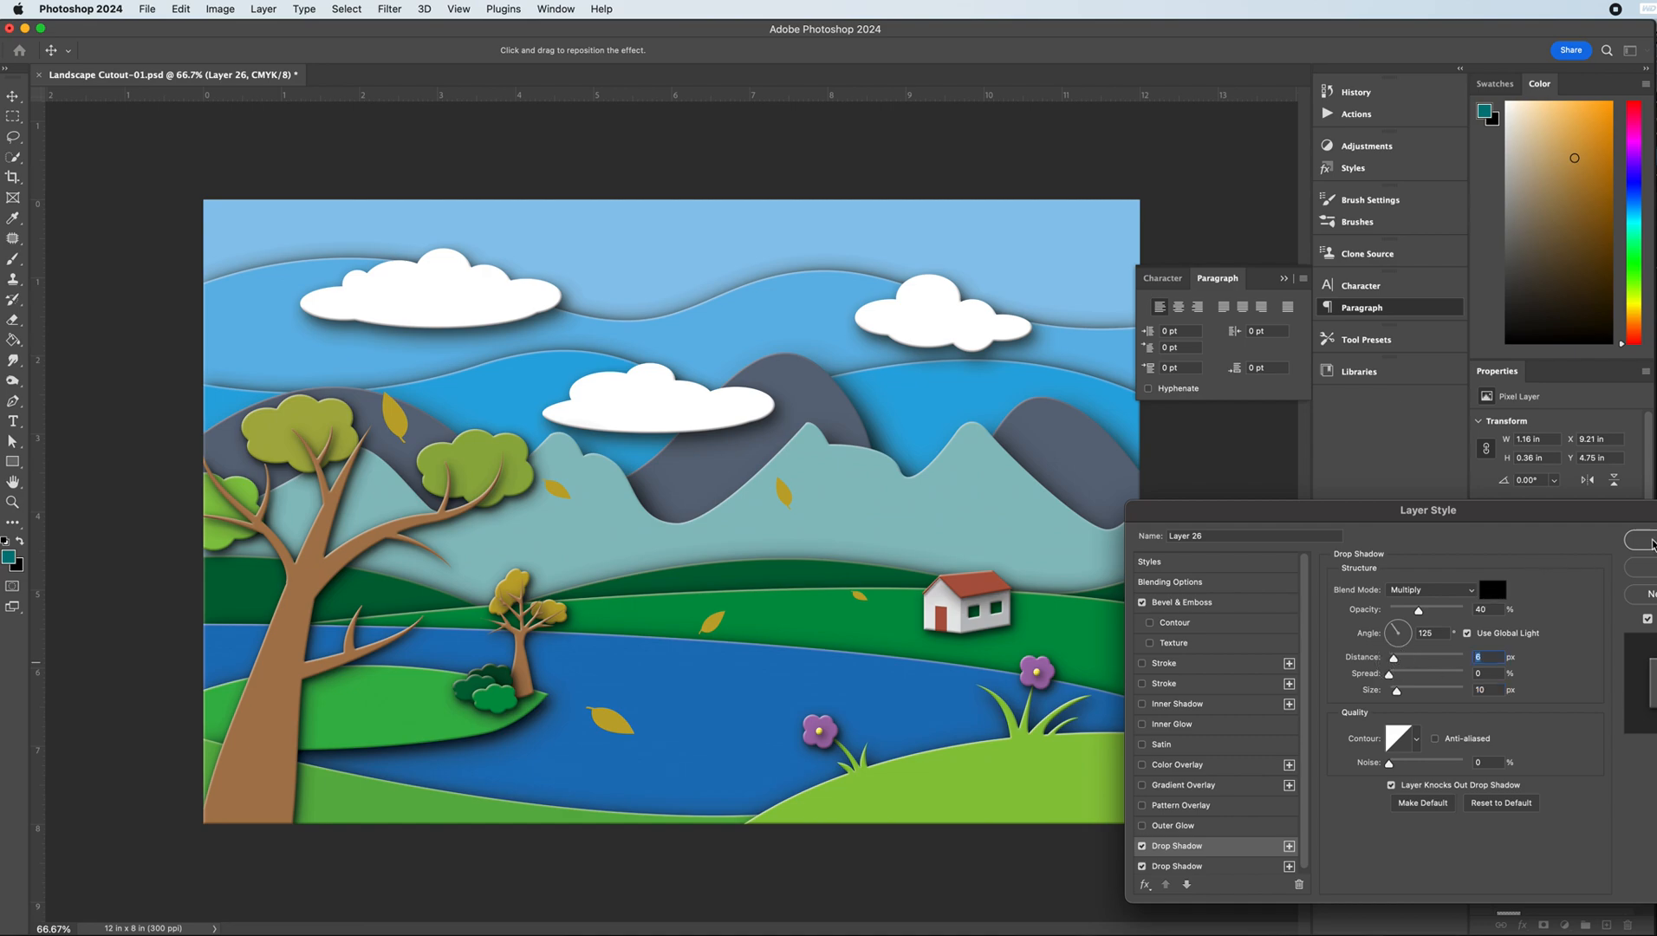
pyautogui.moveTo(1509, 507); pyautogui.dragTo(1418, 518)
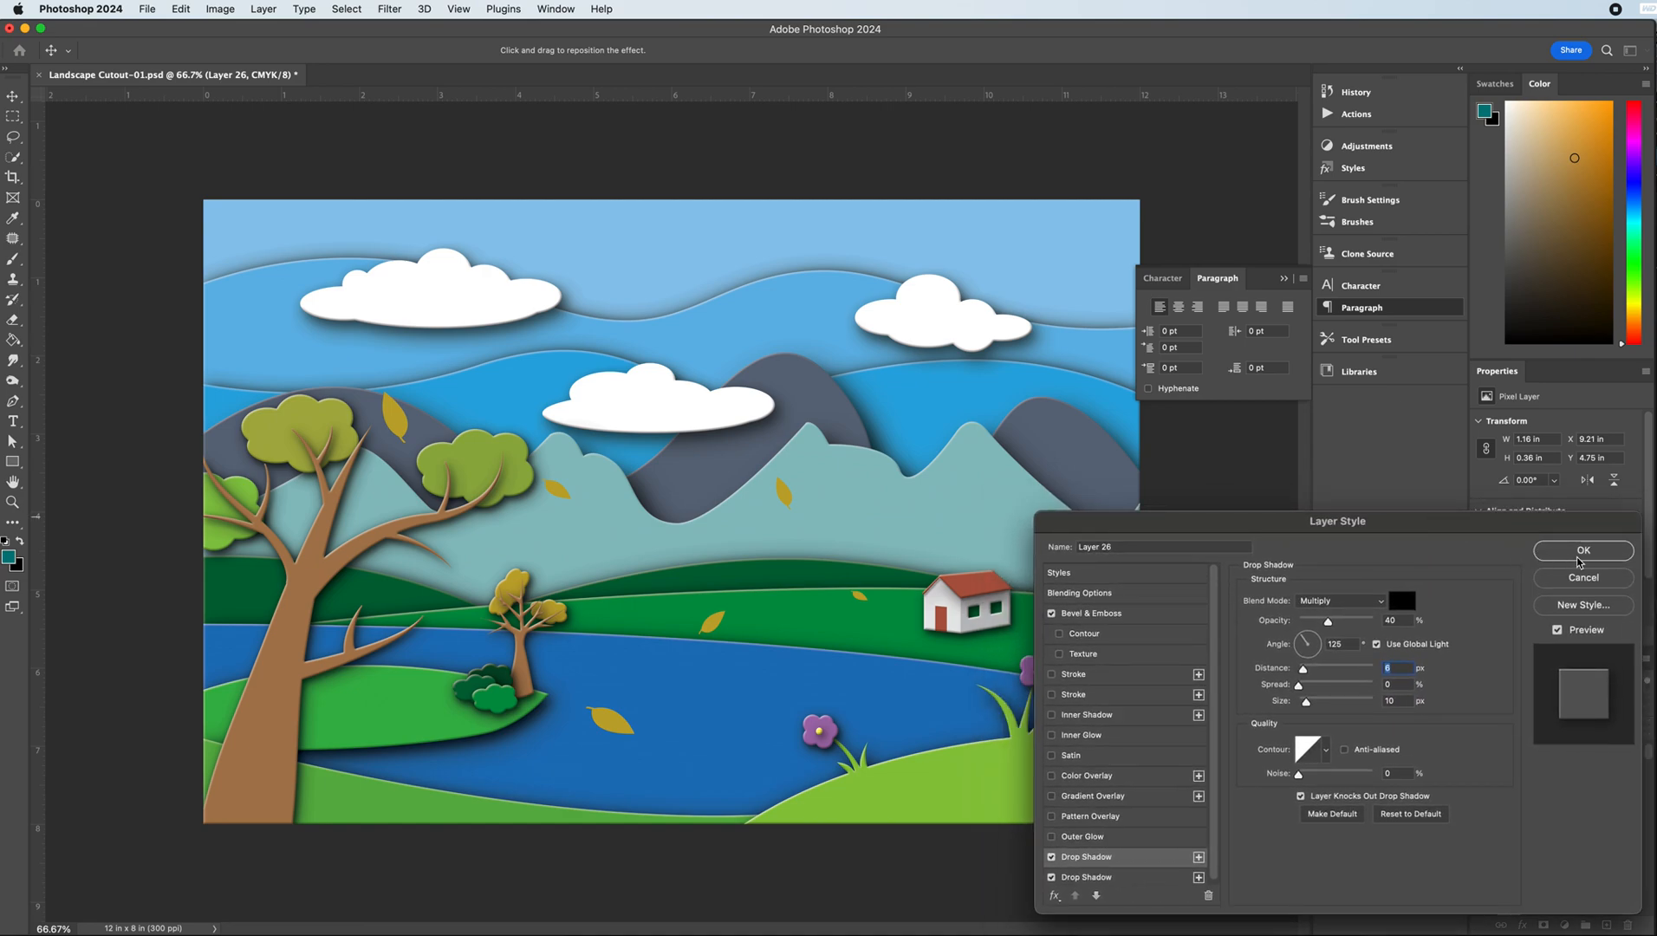
# - Reduce the distance and size of the roof layer's lower drop shadow and apply the layer style
pyautogui.click(1140, 876)
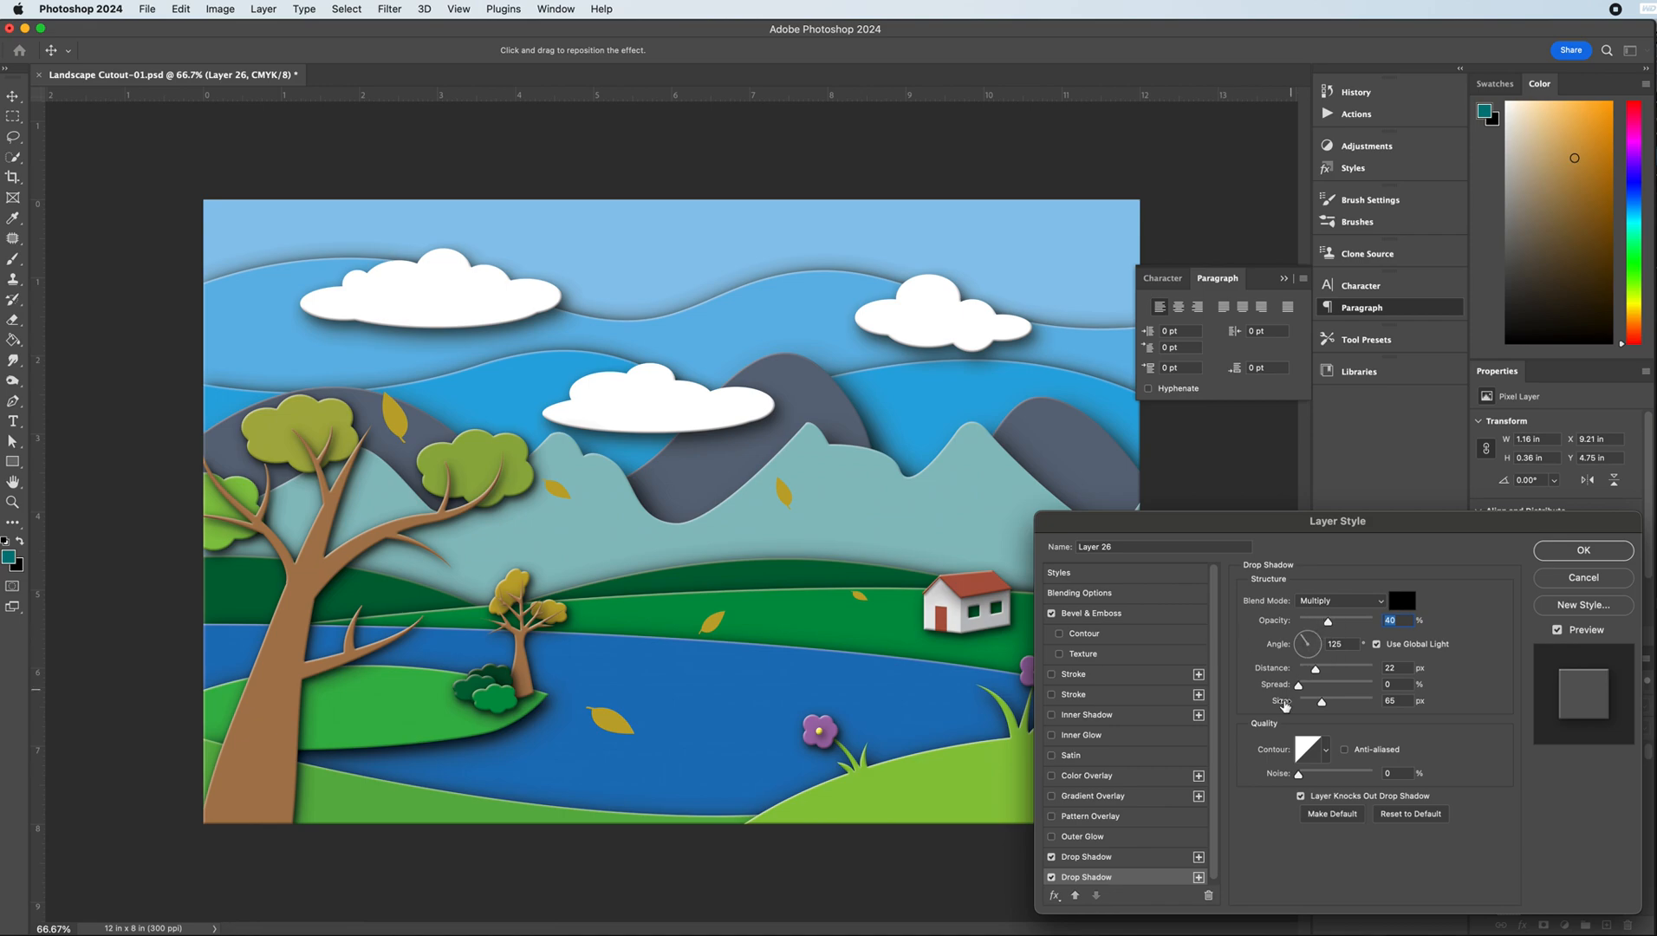
pyautogui.moveTo(1315, 669); pyautogui.dragTo(1308, 703)
pyautogui.click(1582, 552)
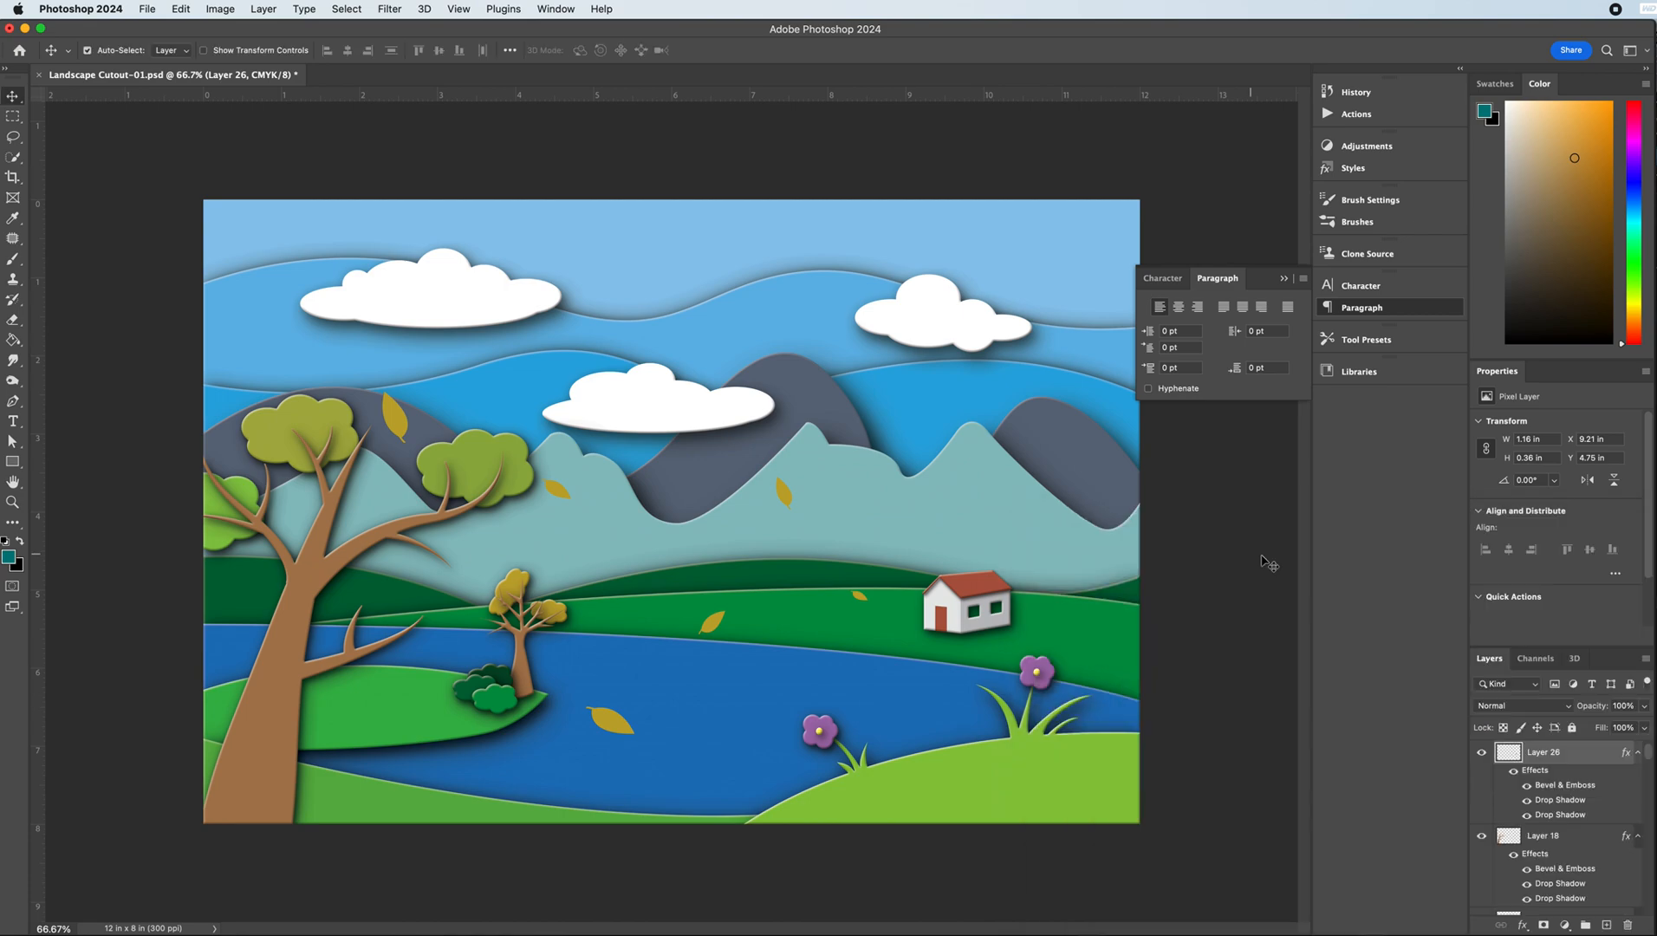
# - Hide and reshow Layer 25 to check which part of the house it holds
pyautogui.click(948, 621)
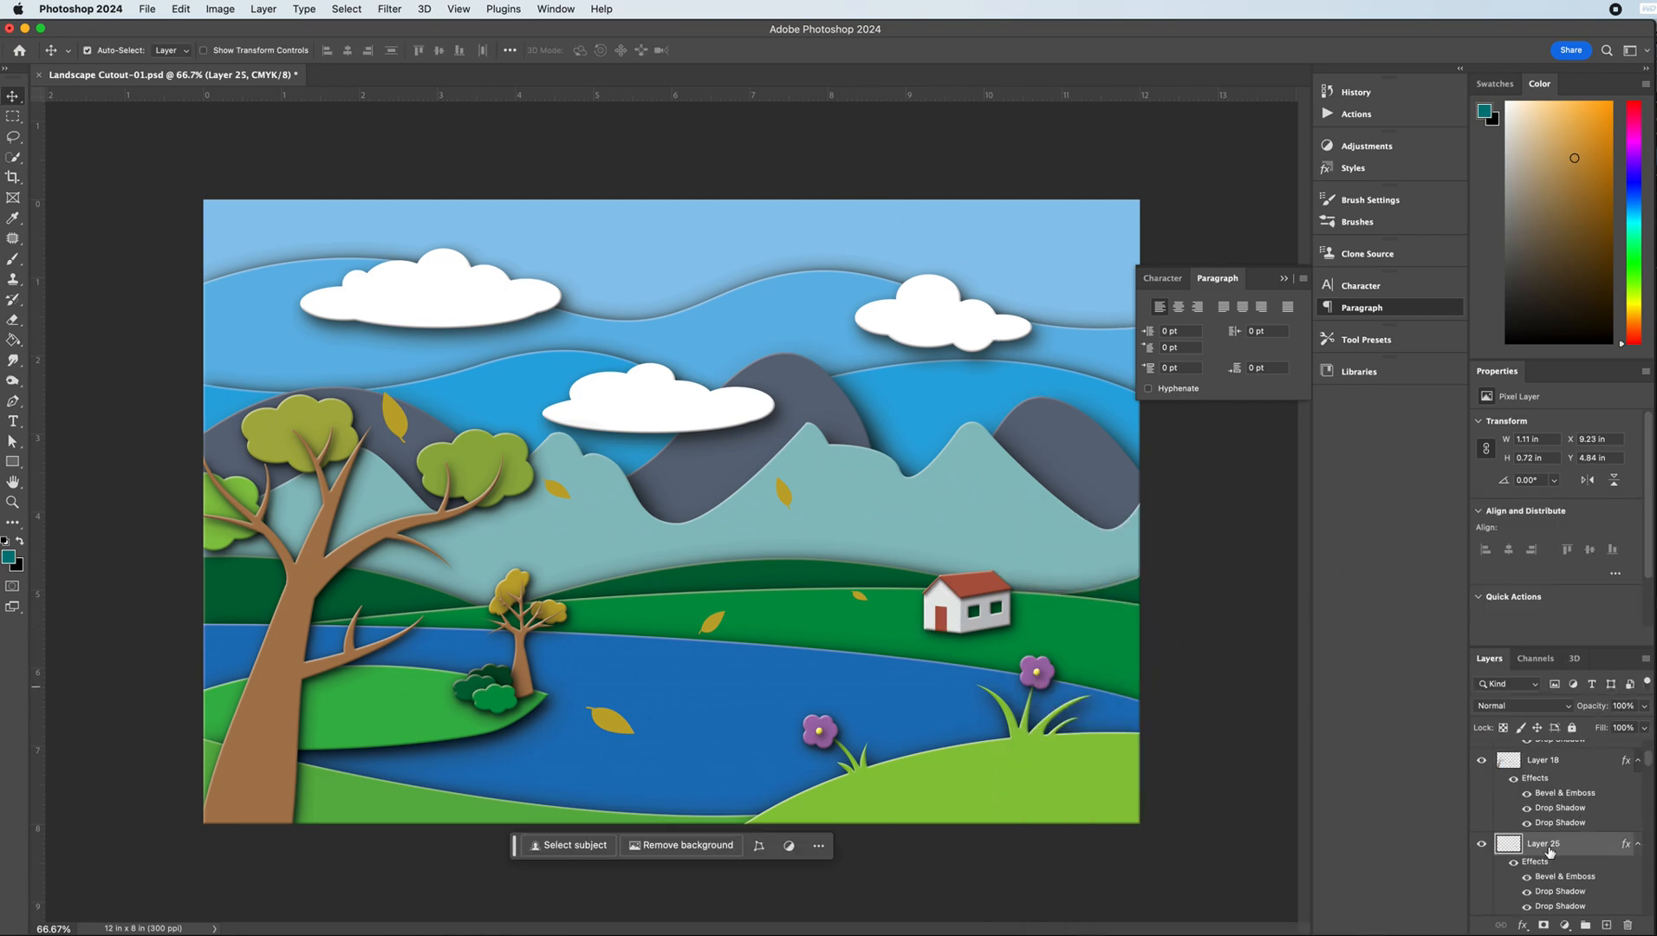
pyautogui.click(1482, 845)
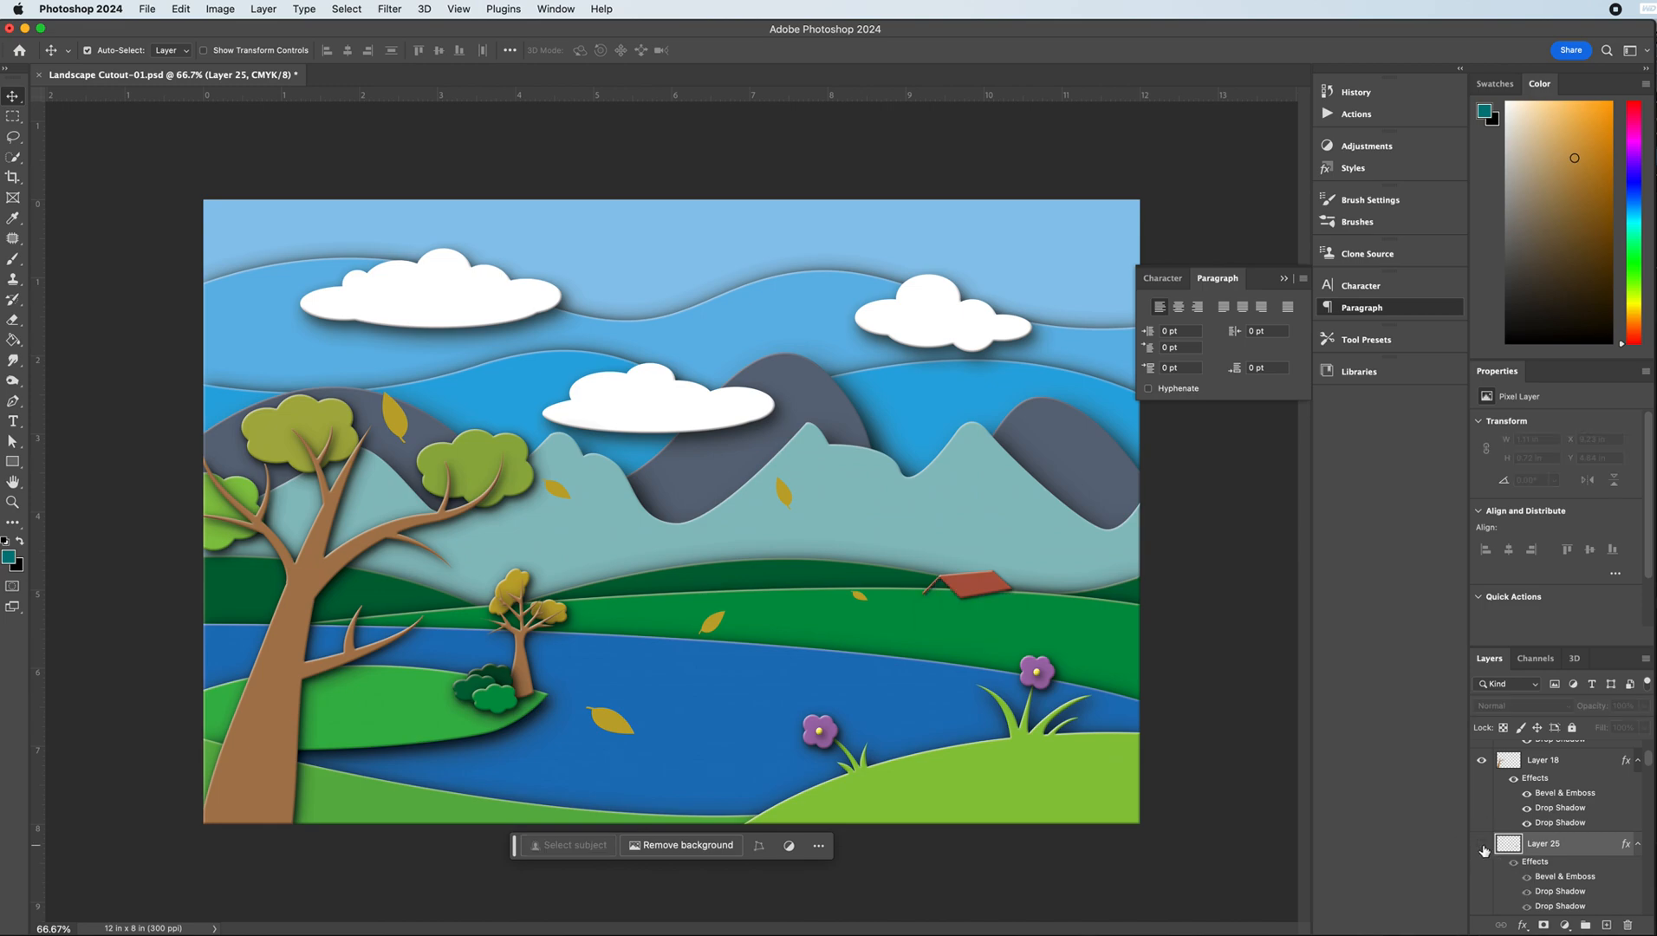
pyautogui.click(1482, 845)
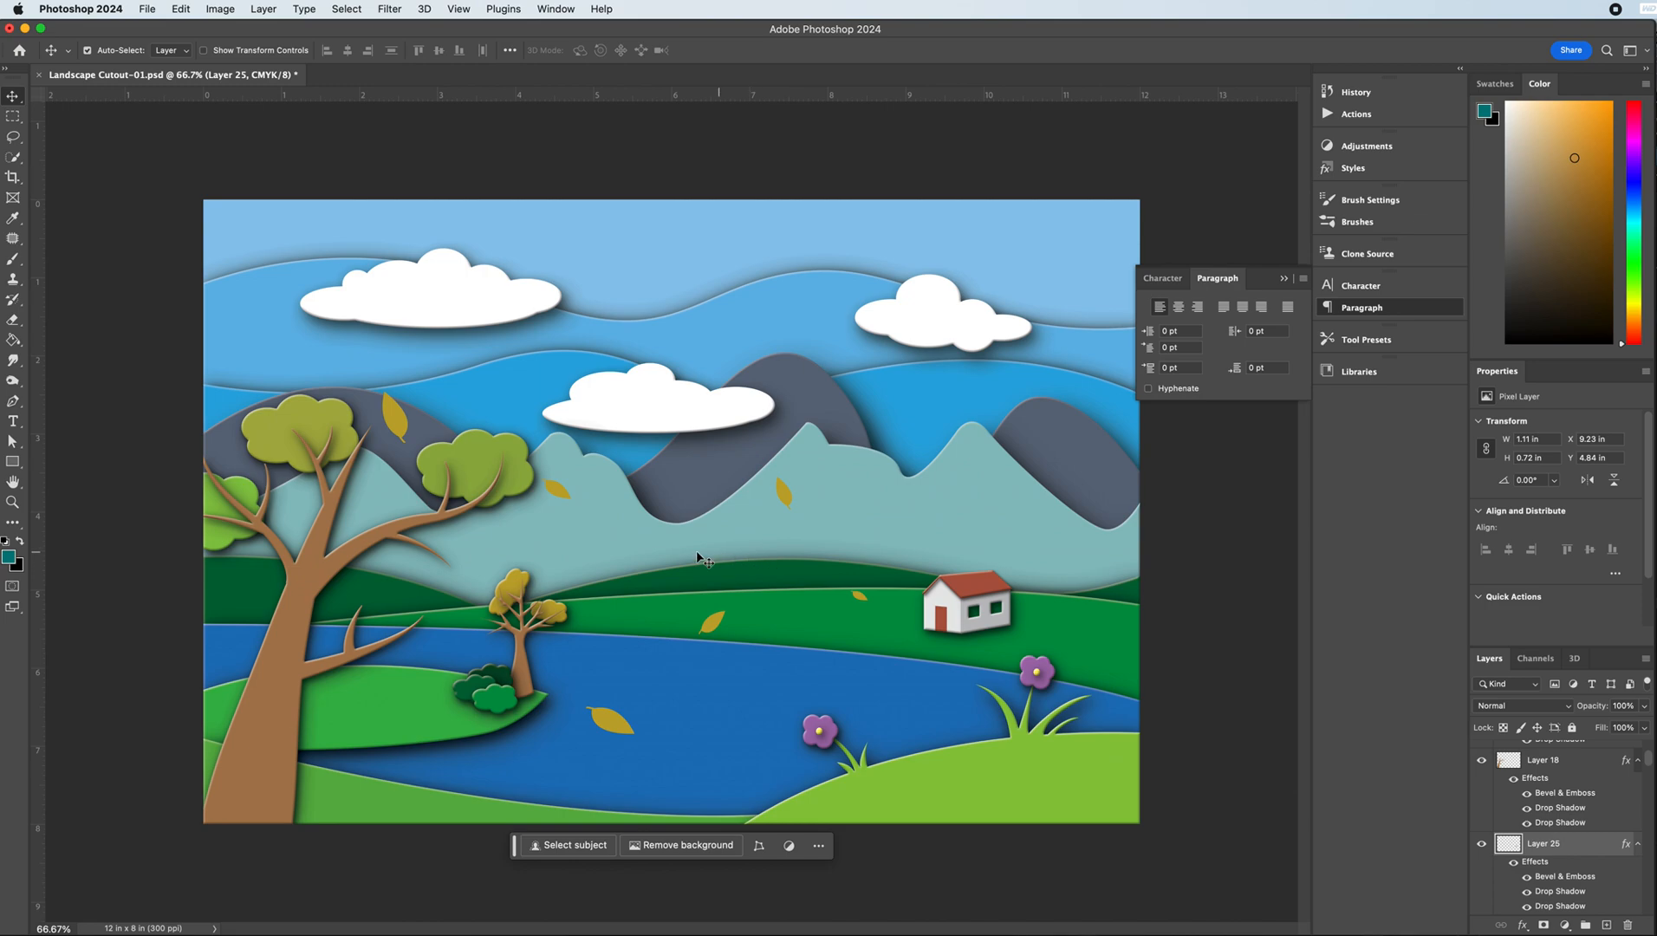
# - Select the layer with the falling leaves, Layer 28
pyautogui.click(708, 626)
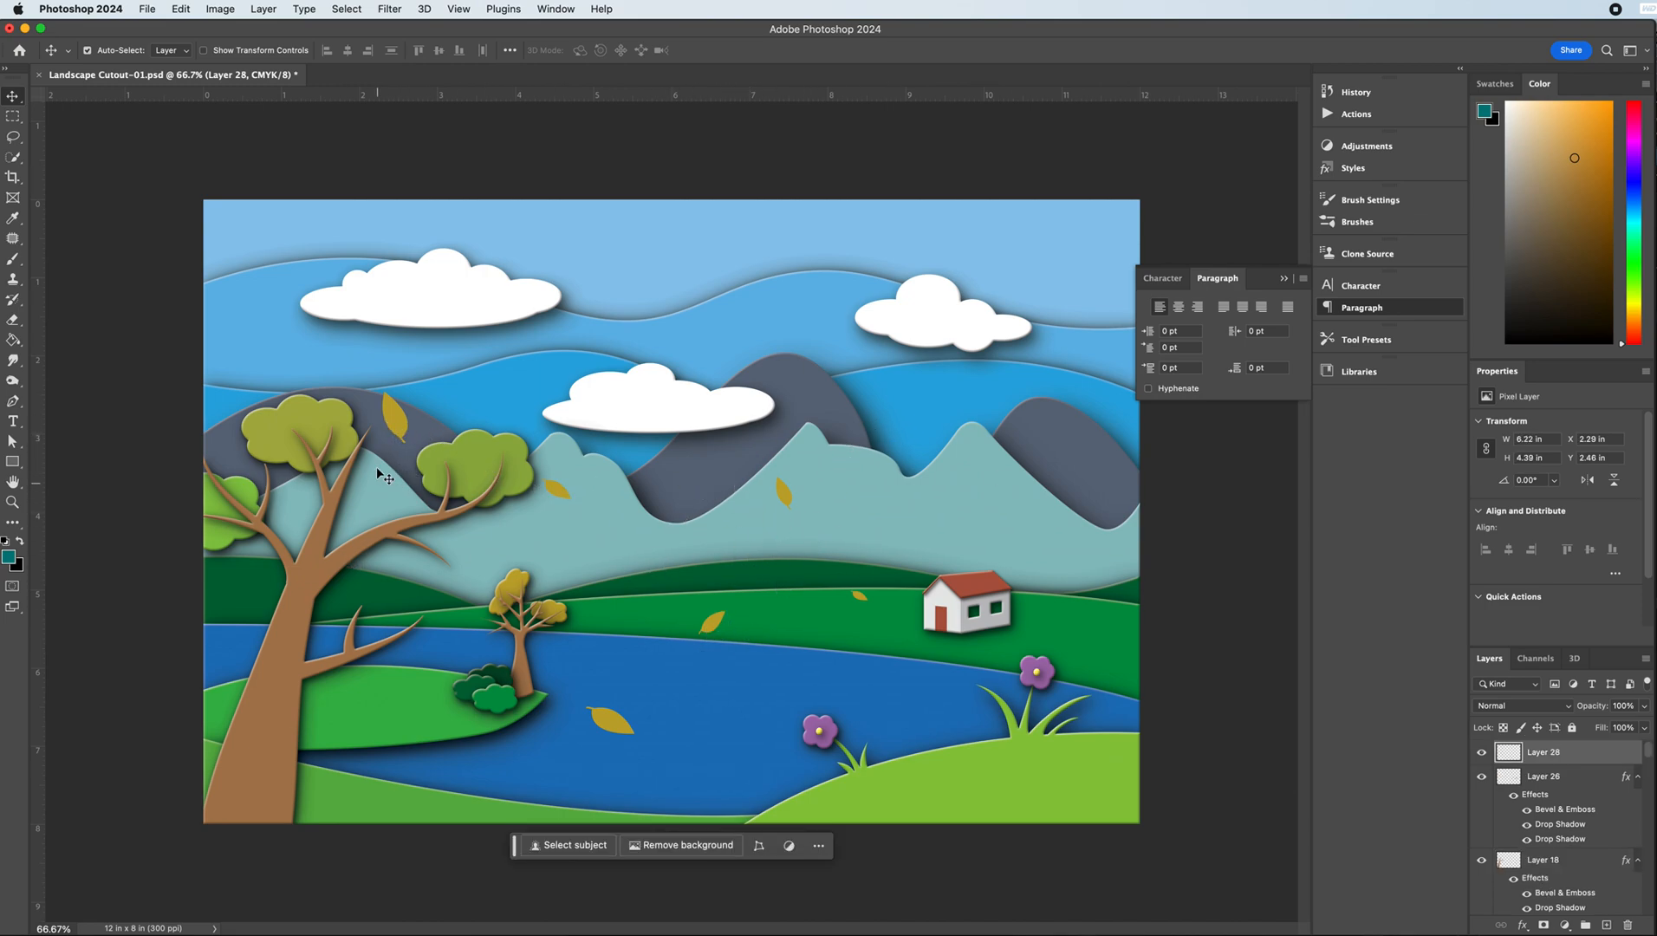
# - Copy the large tree trunk's layer style onto the falling leaves layer and move the leaves slightly up and to the right
pyautogui.click(308, 566)
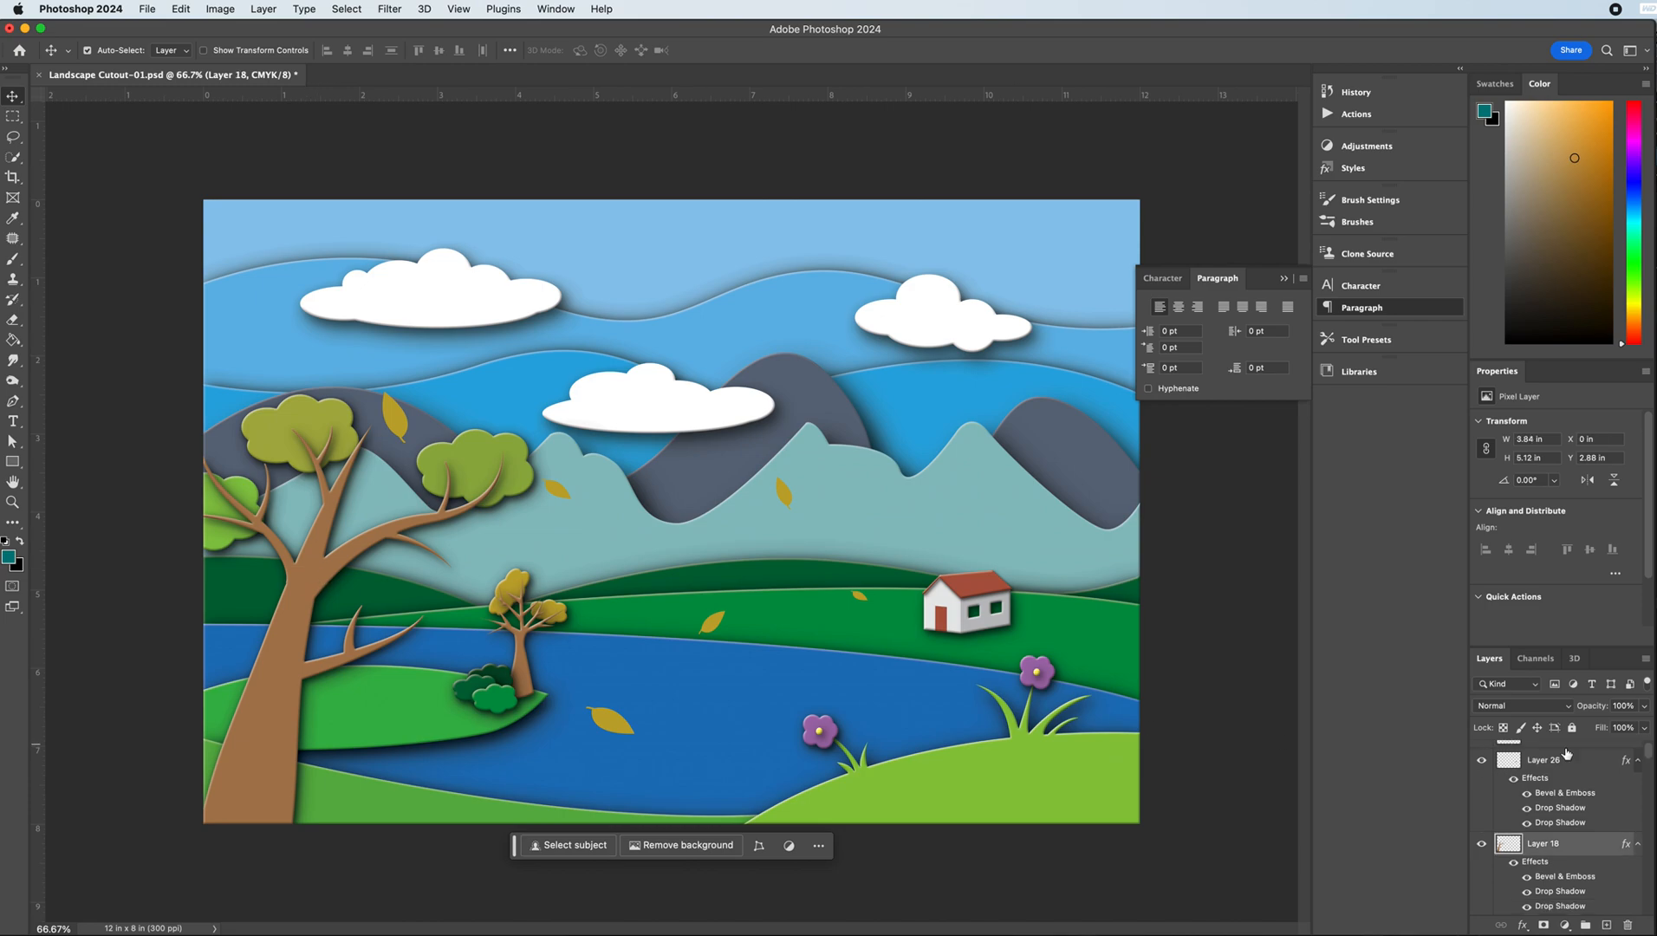
pyautogui.rightClick(1553, 847)
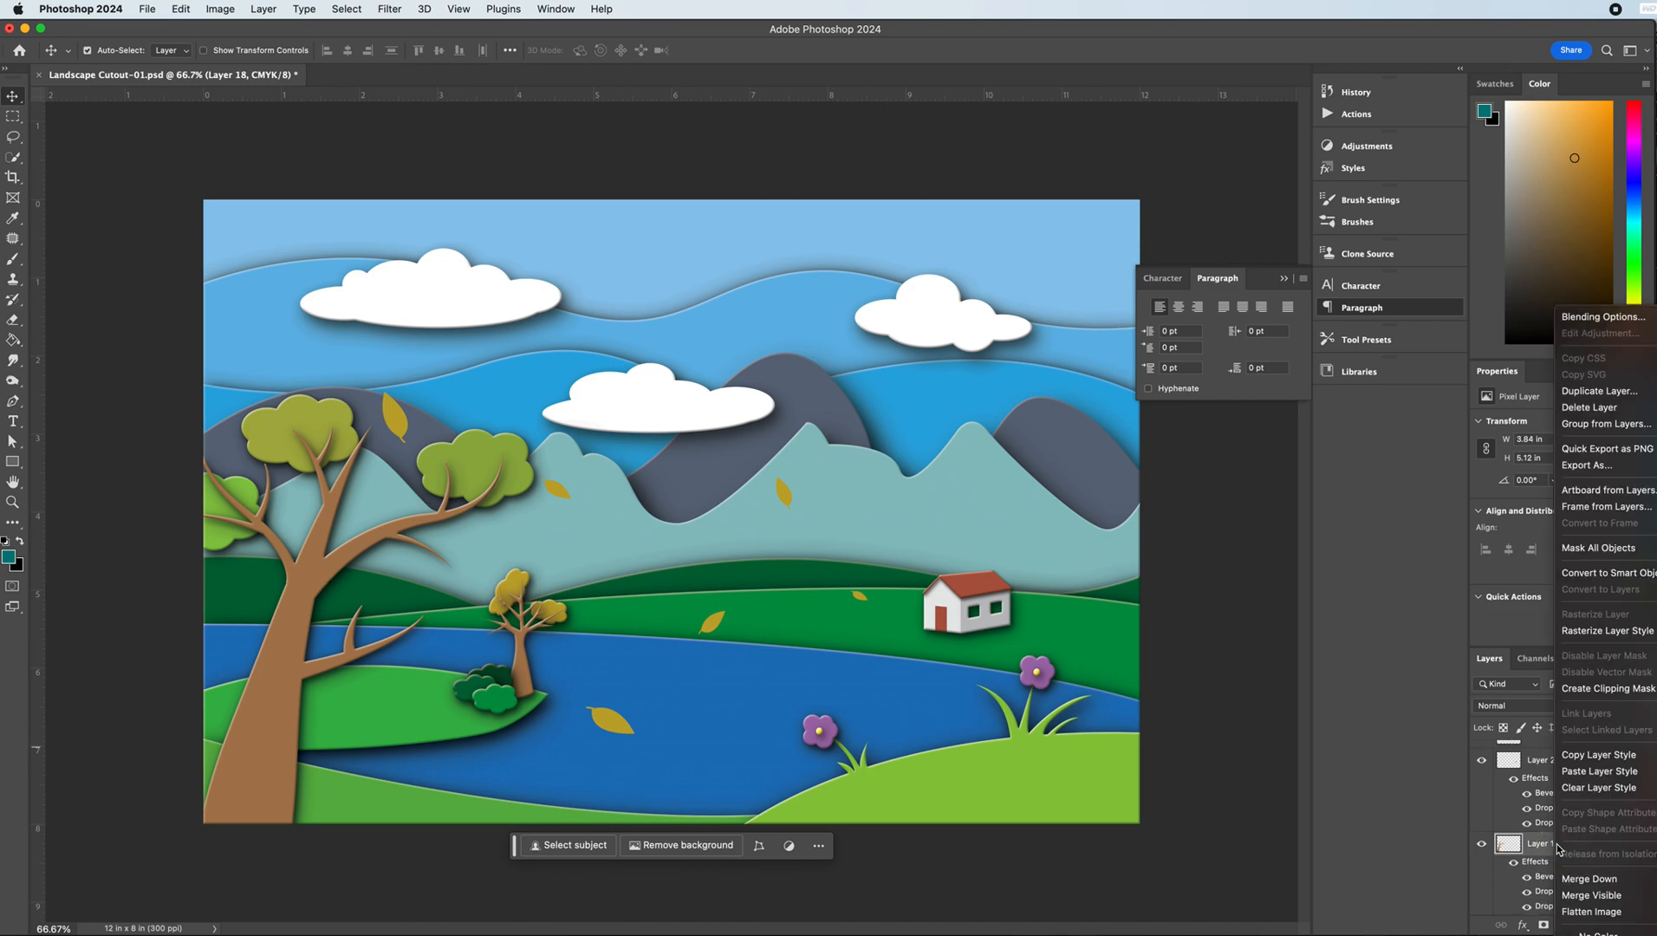
pyautogui.click(1596, 754)
pyautogui.click(785, 494)
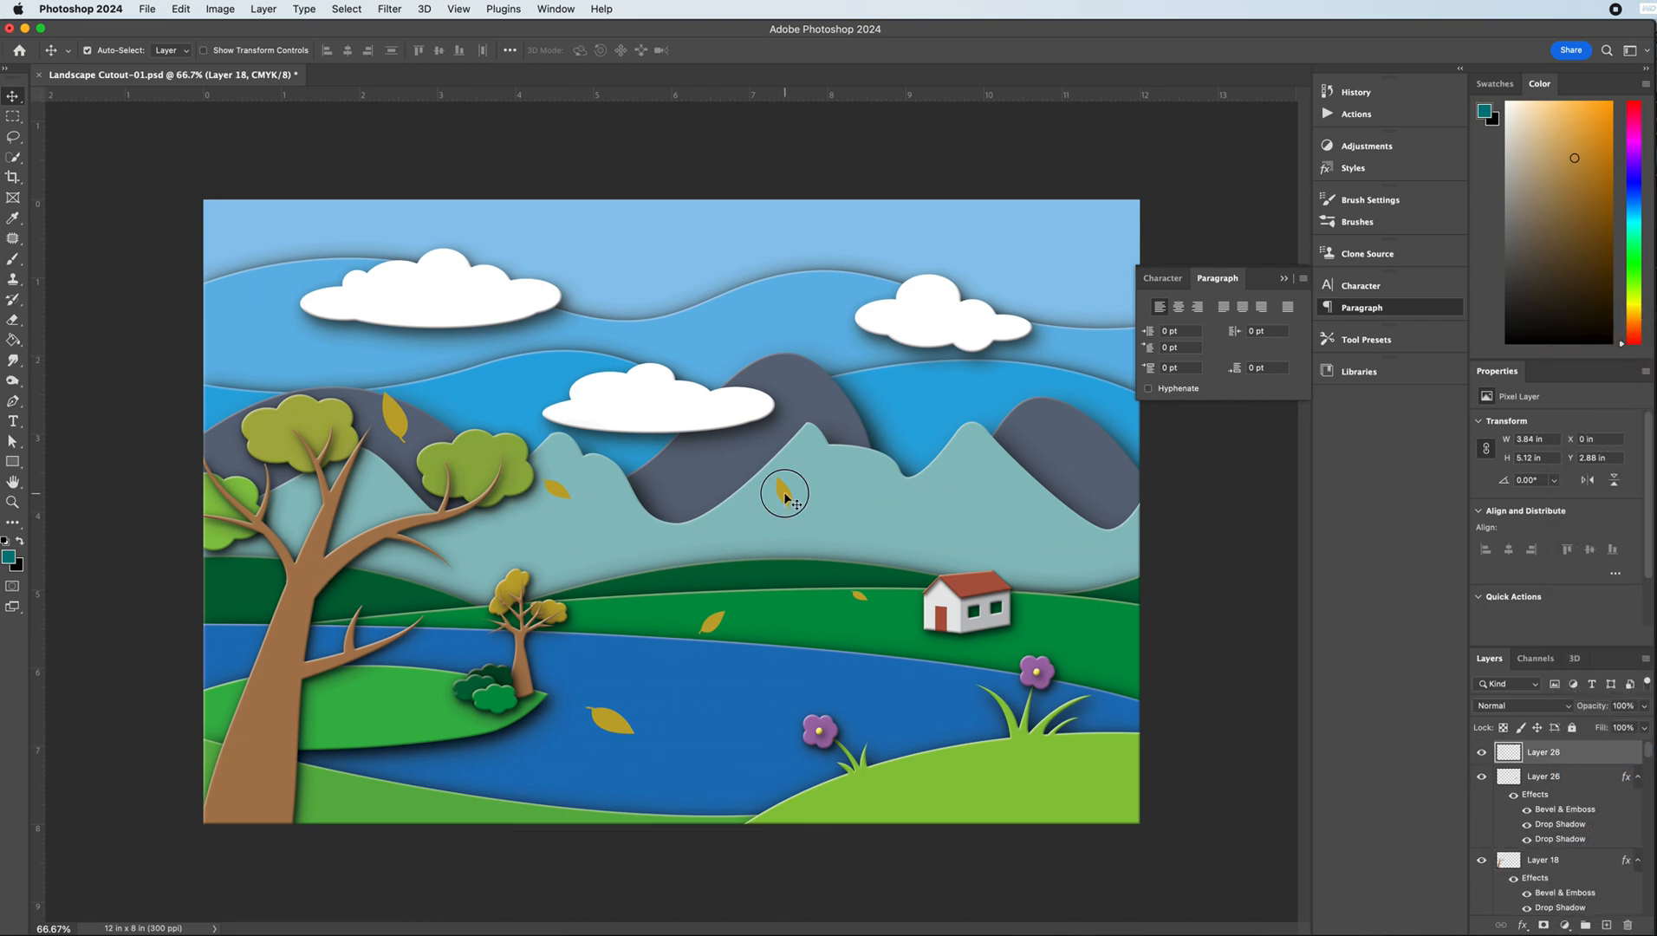
pyautogui.rightClick(785, 494)
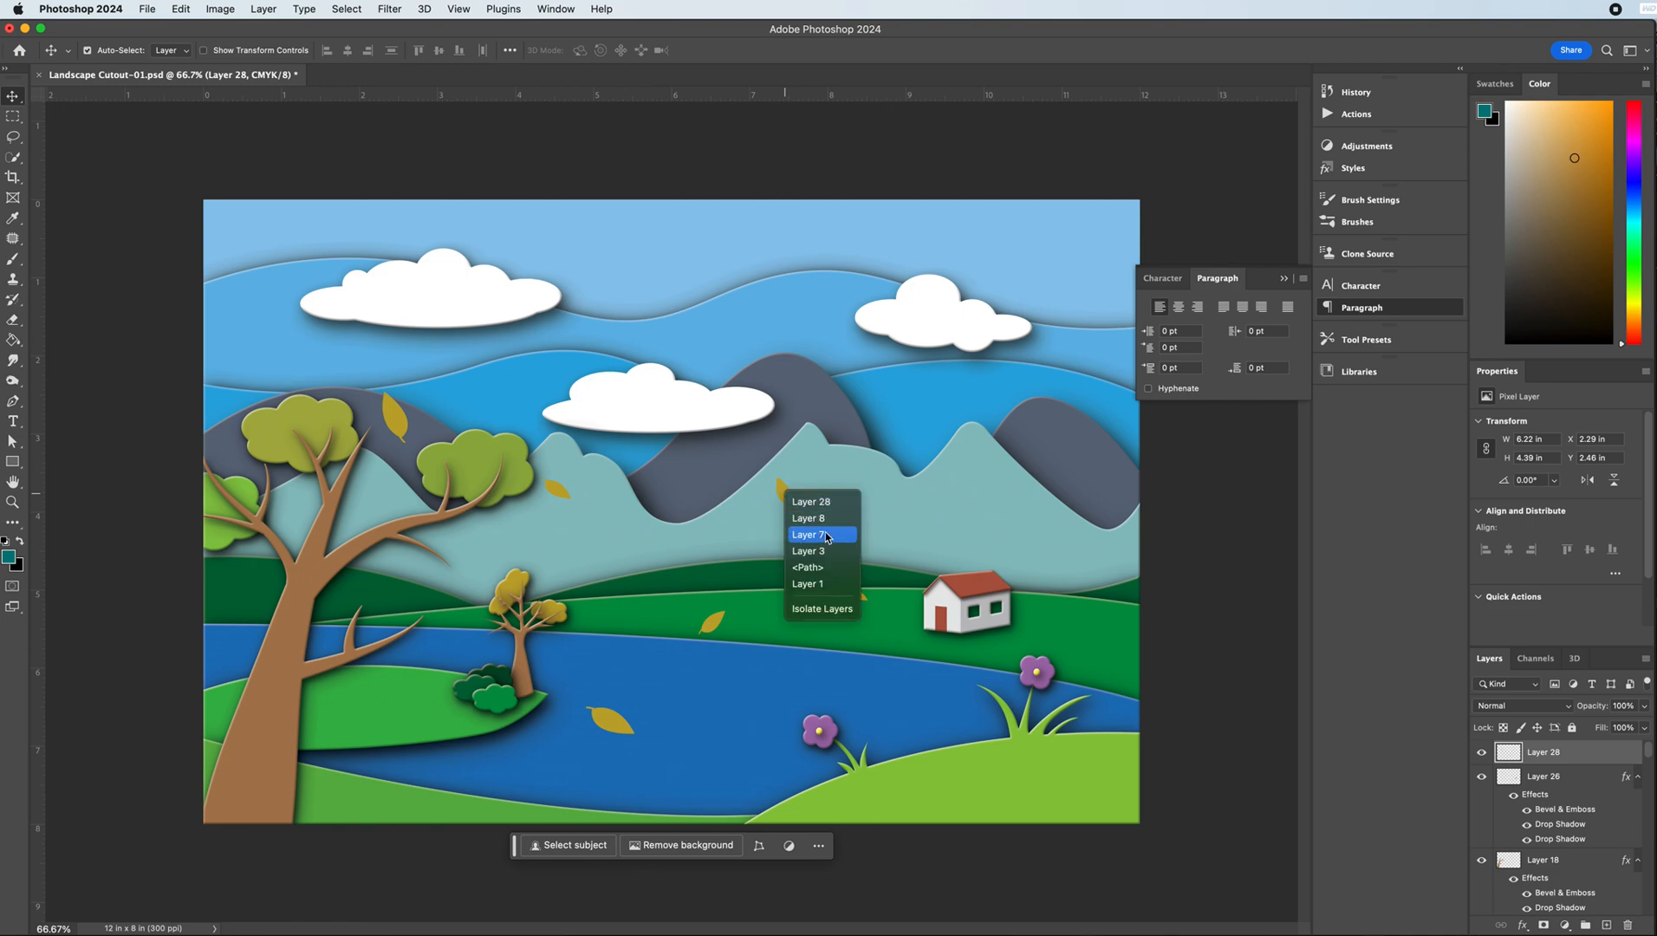
pyautogui.rightClick(1566, 752)
pyautogui.click(1603, 770)
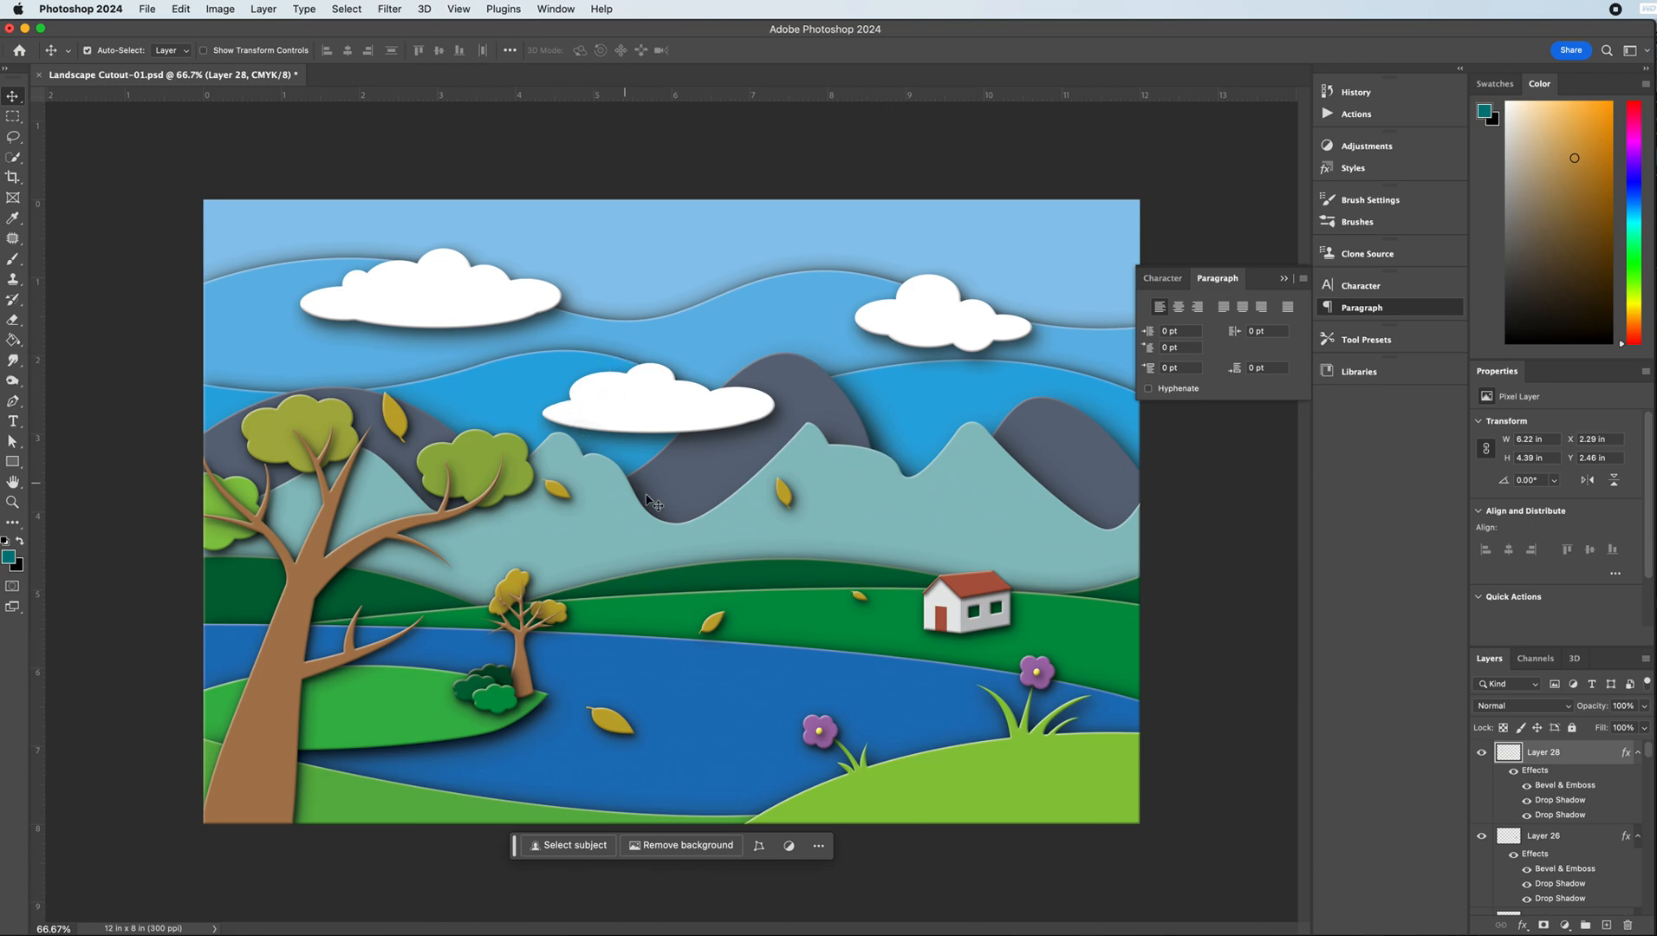
pyautogui.moveTo(401, 422)
pyautogui.mouseDown()
pyautogui.moveTo(499, 385)
pyautogui.moveTo(625, 408)
pyautogui.moveTo(592, 388)
pyautogui.moveTo(457, 376)
pyautogui.moveTo(417, 401)
pyautogui.mouseUp()
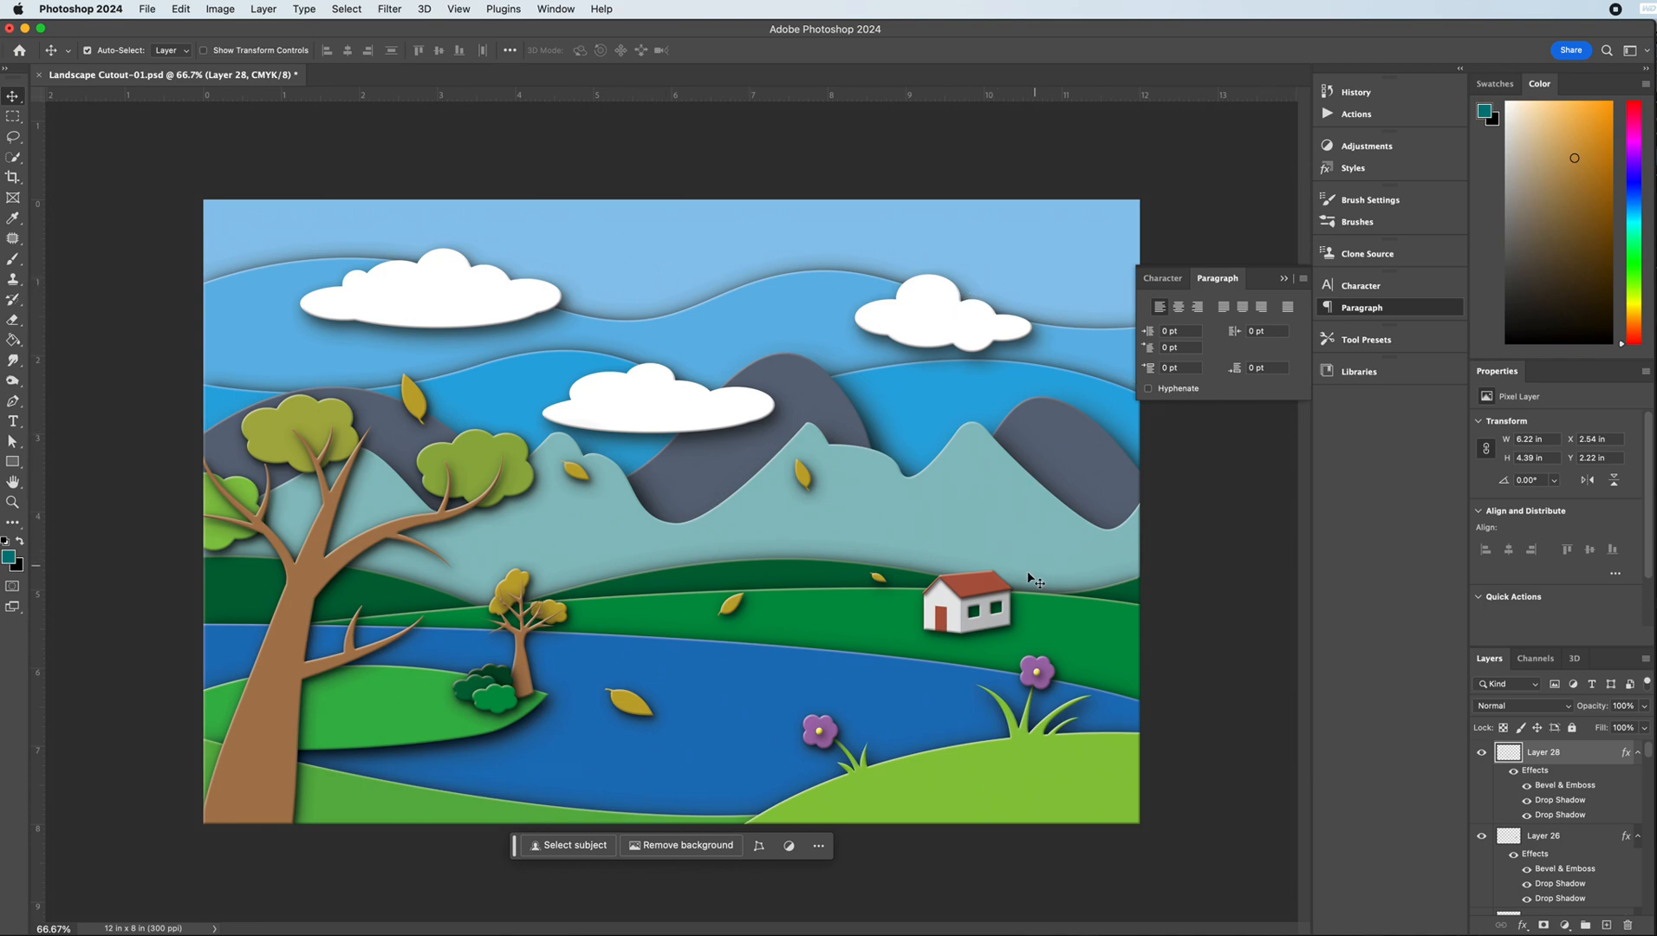
# - Soften the large trunk's two drop shadows: 30% opacity with 13 px distance for the first, 27% opacity for the second
pyautogui.click(312, 568)
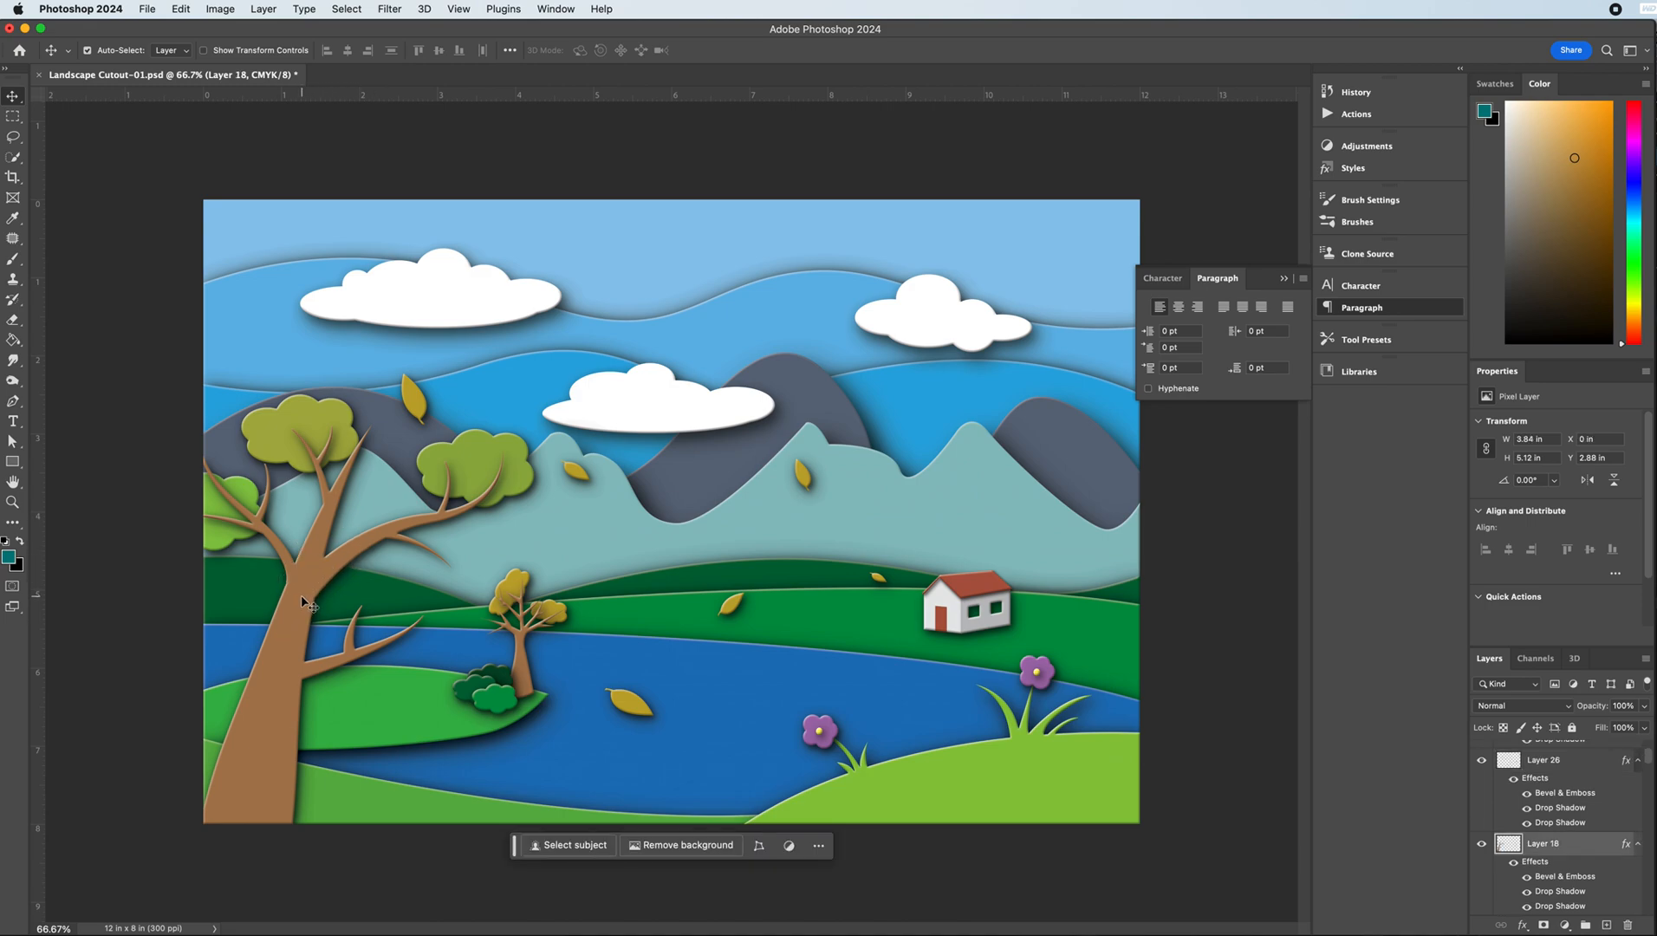
pyautogui.doubleClick(1560, 890)
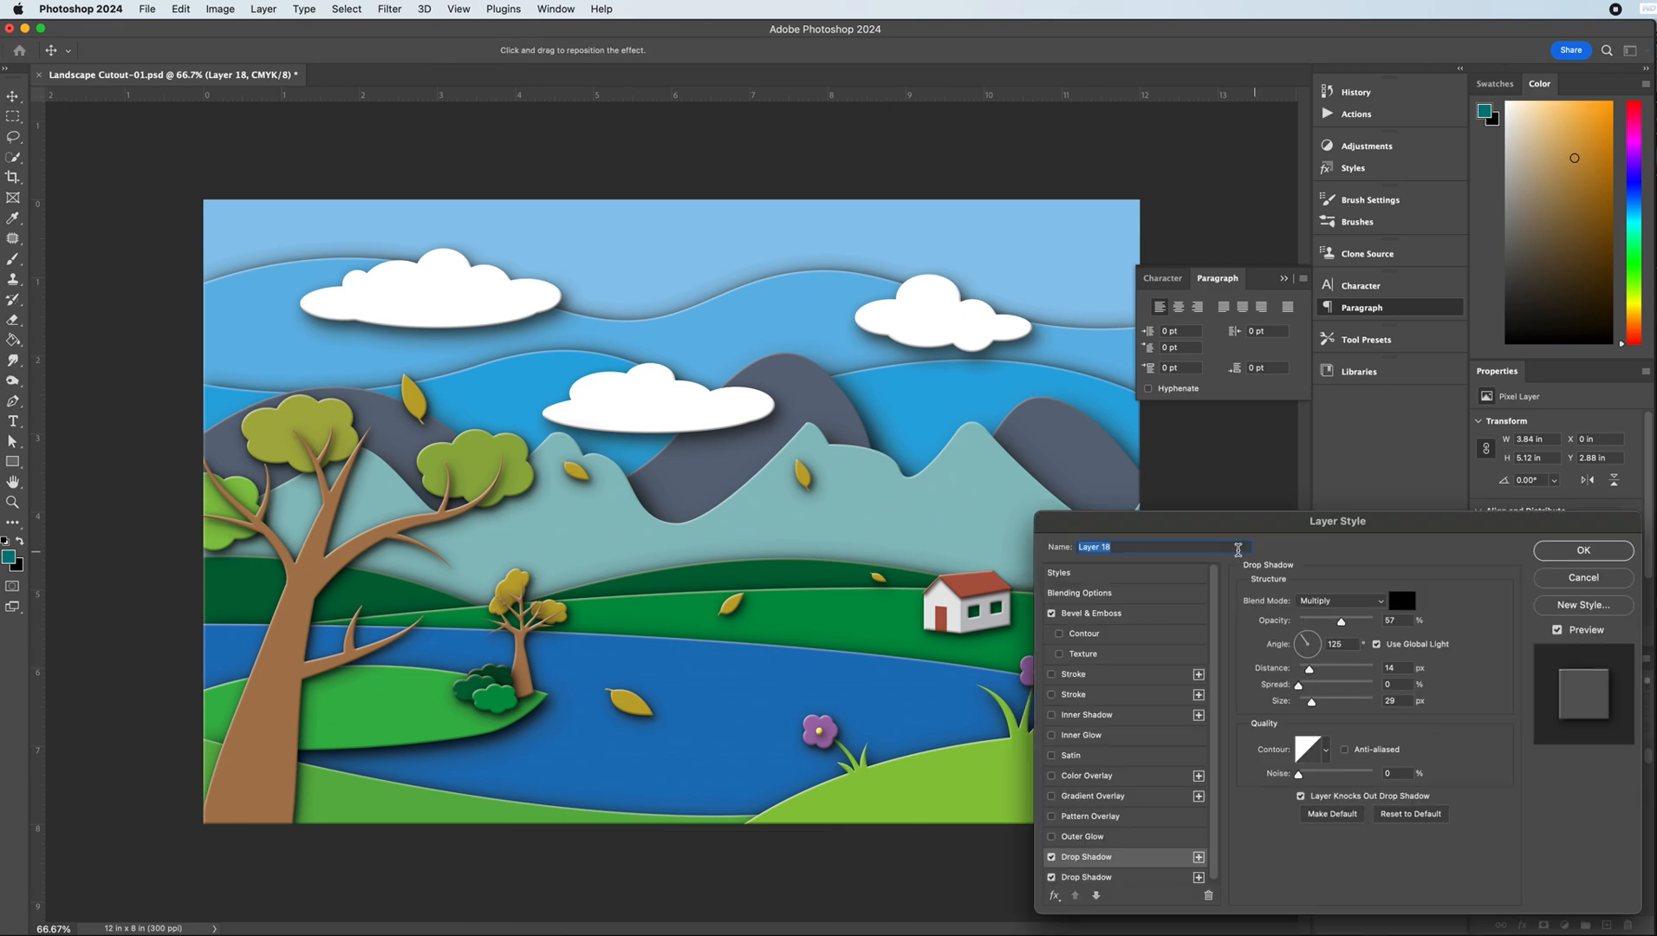
pyautogui.moveTo(1310, 669); pyautogui.dragTo(1319, 628)
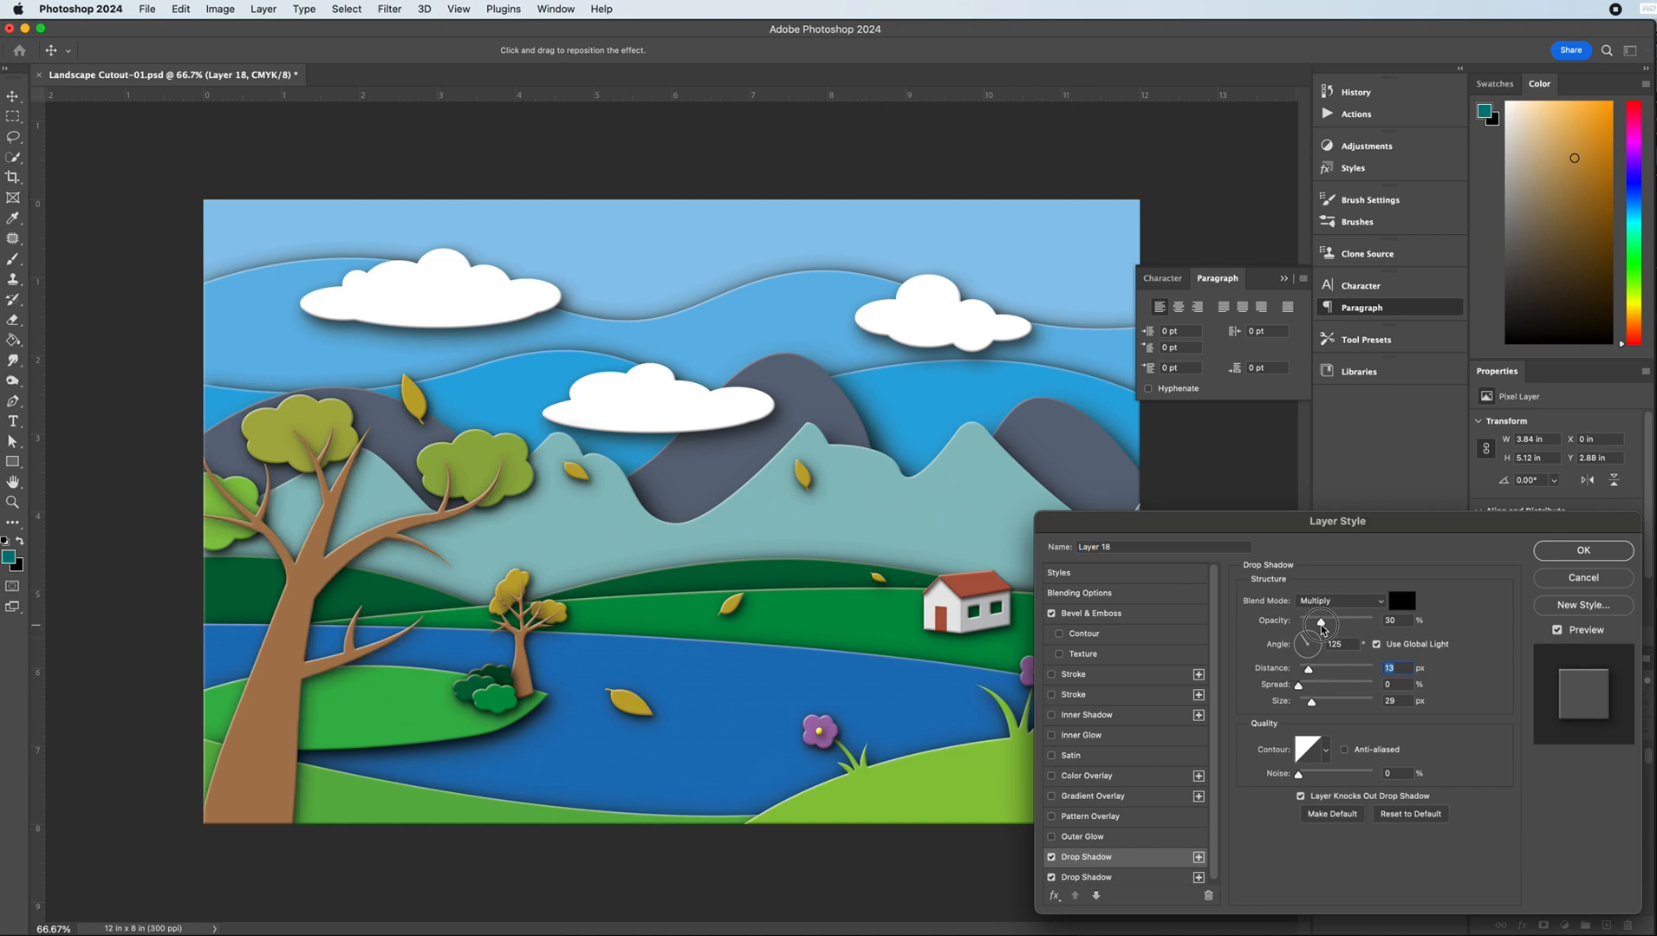
pyautogui.click(1129, 877)
pyautogui.moveTo(1327, 621); pyautogui.dragTo(1317, 627)
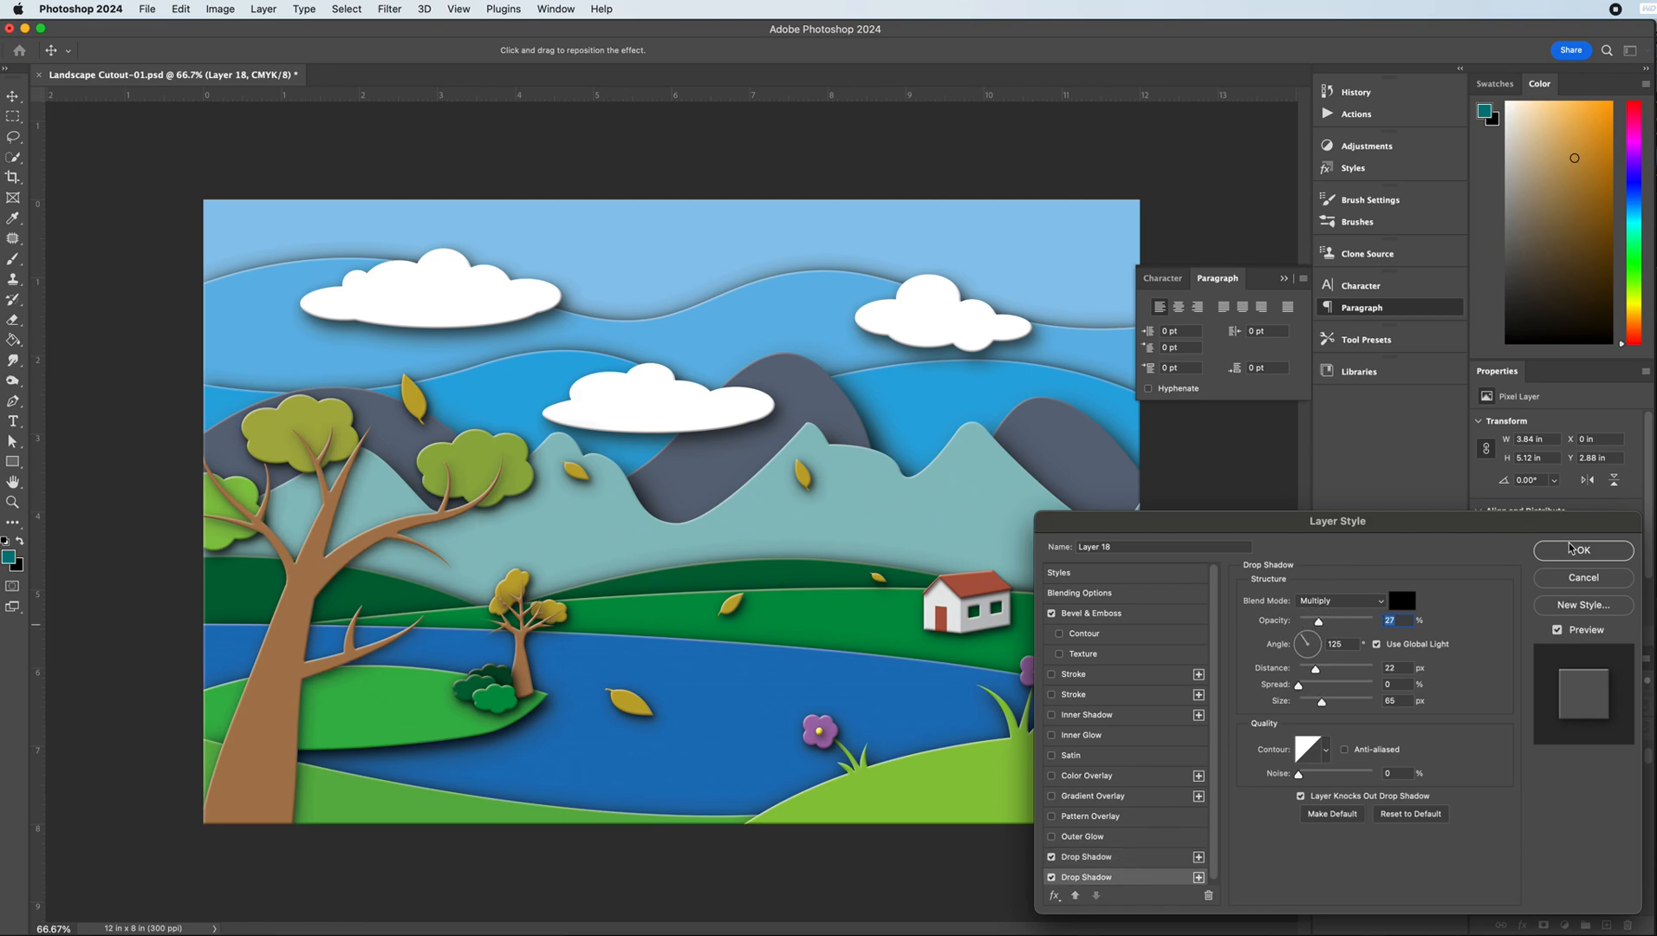
pyautogui.click(1568, 550)
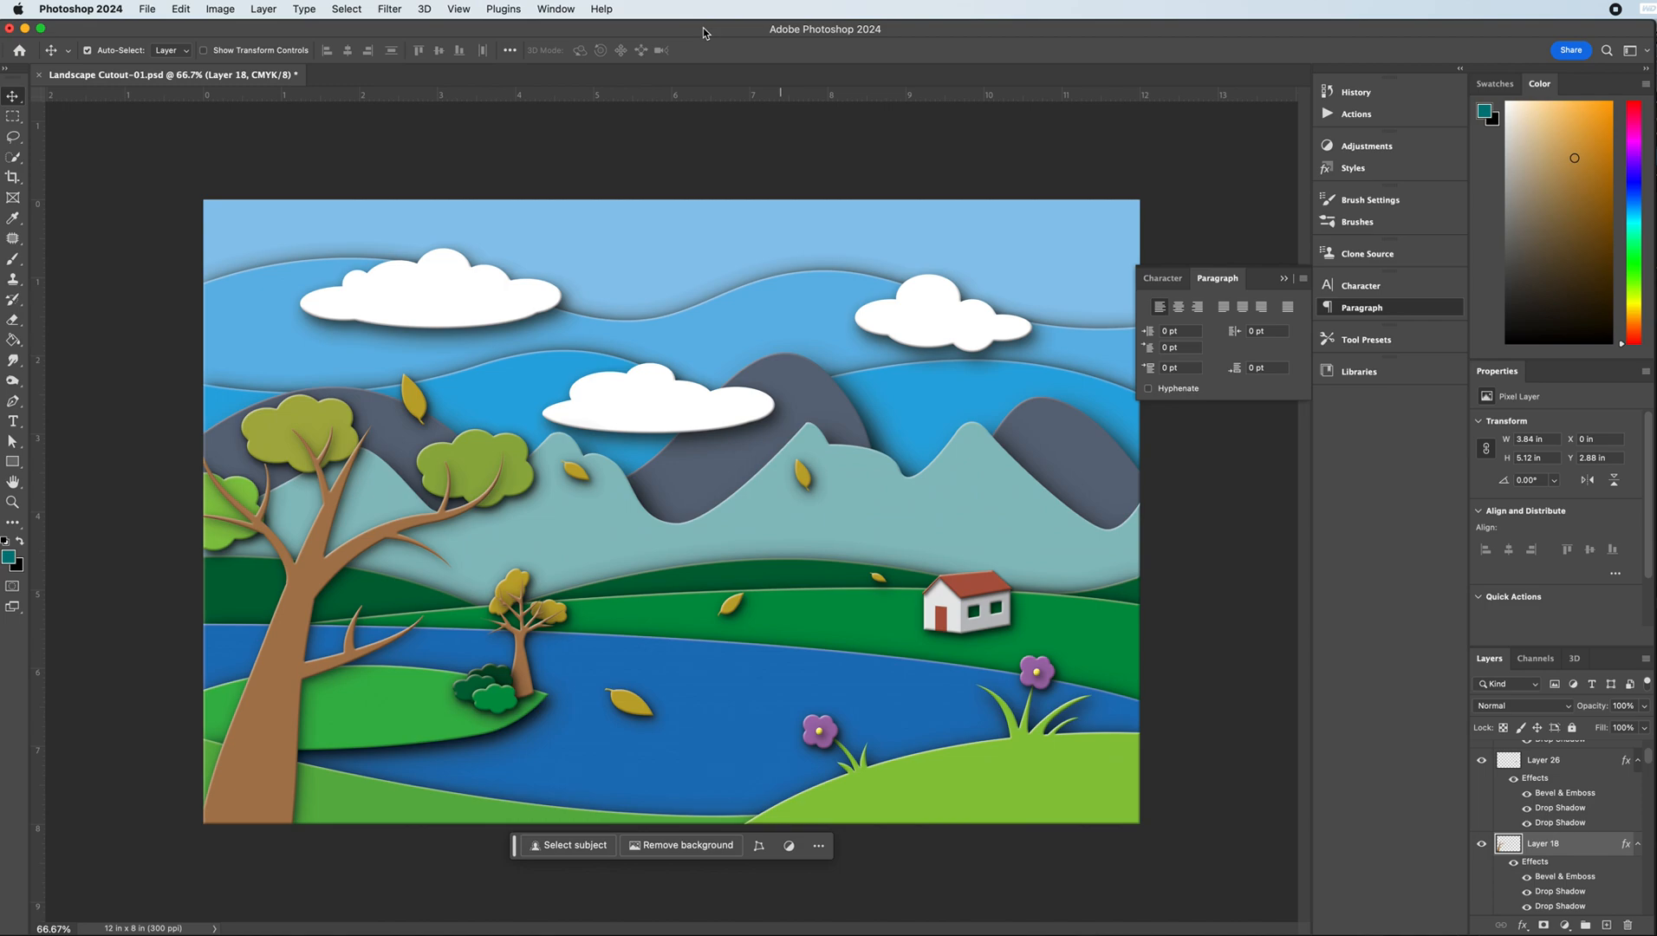
# - Load the light teal mountain layer's outline as a selection and set up a Soft Round brush at 492 px
pyautogui.click(626, 410)
pyautogui.click(456, 287)
pyautogui.click(799, 533)
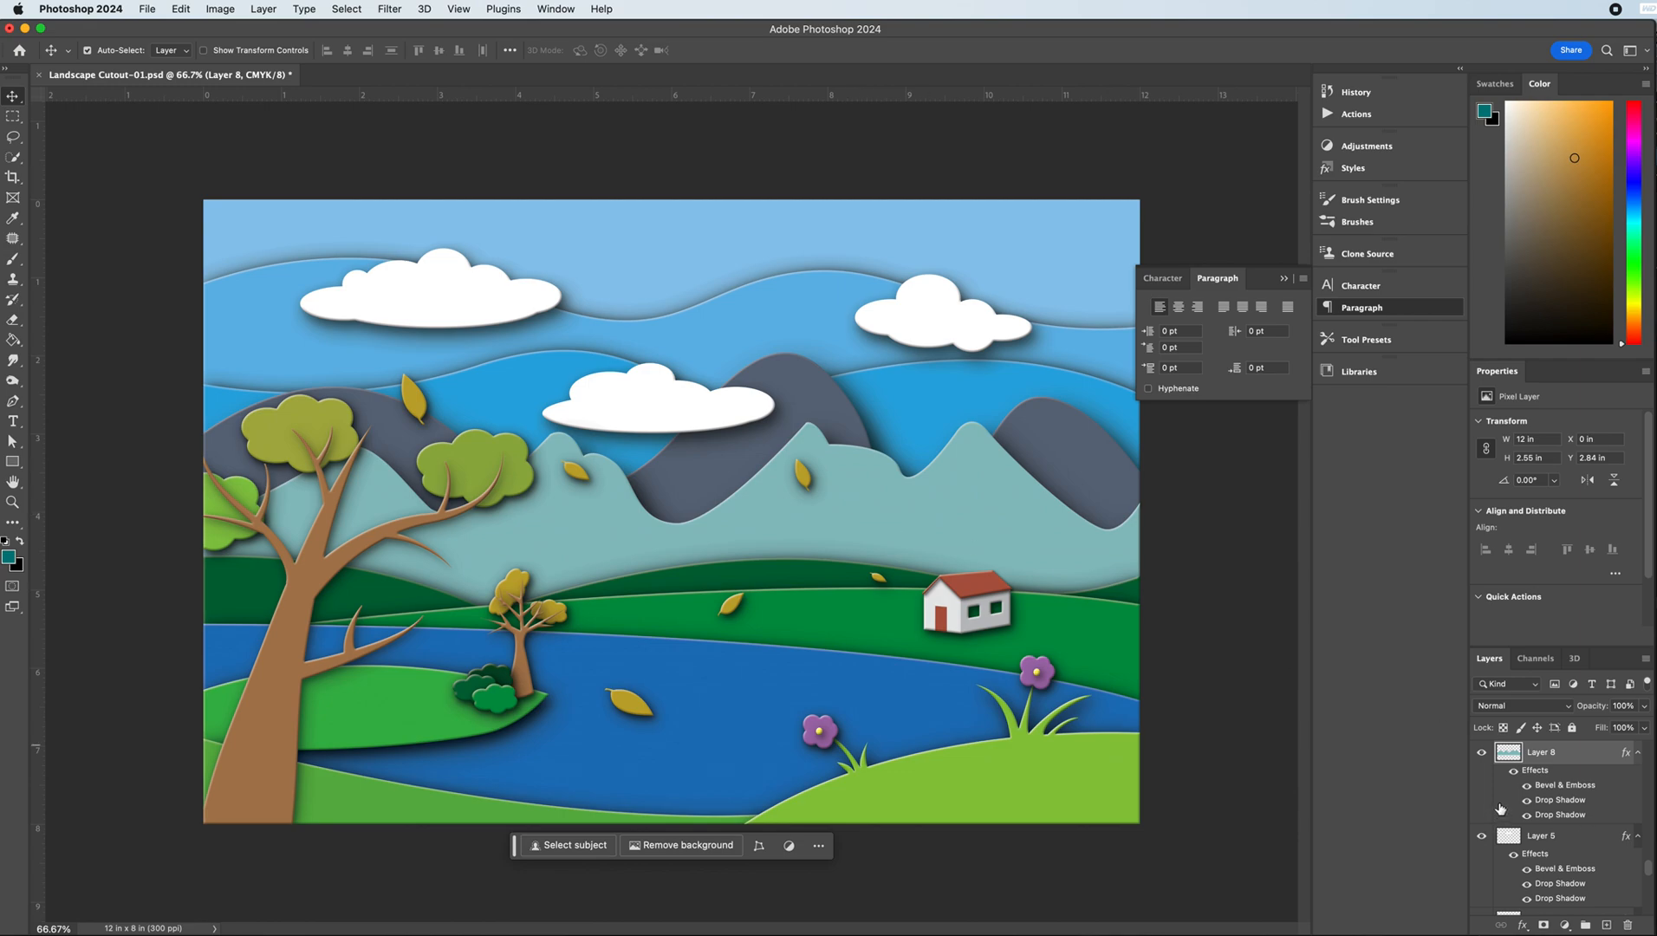
pyautogui.keyDown('super'); pyautogui.click(1508, 752); pyautogui.keyUp('super')
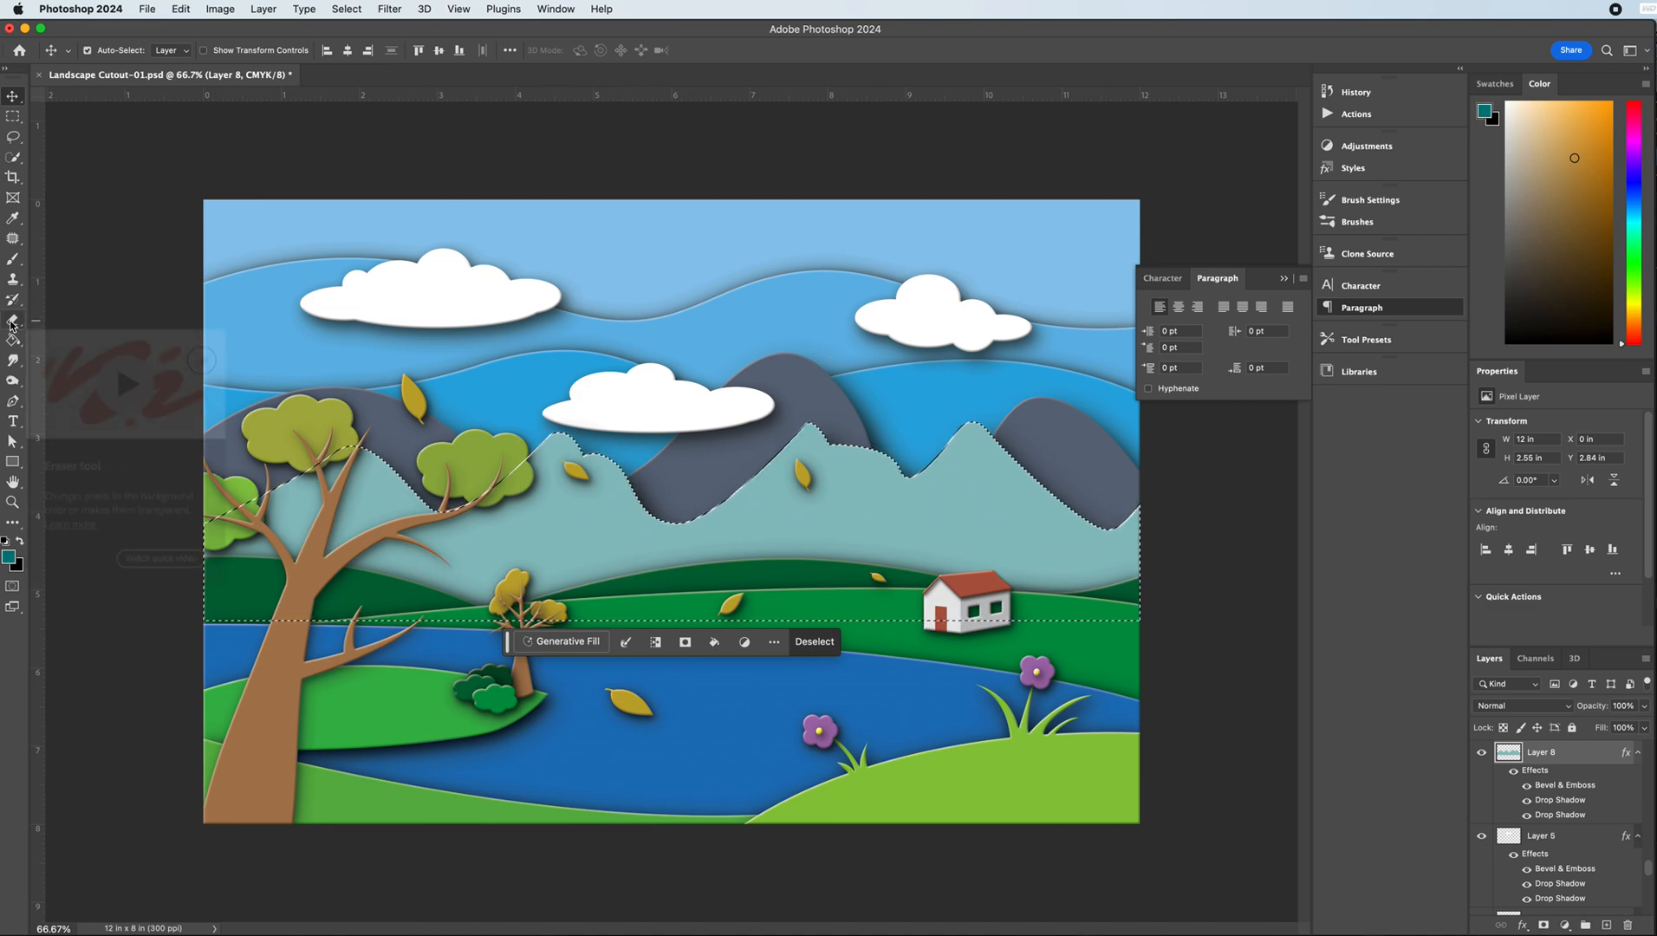
pyautogui.click(12, 263)
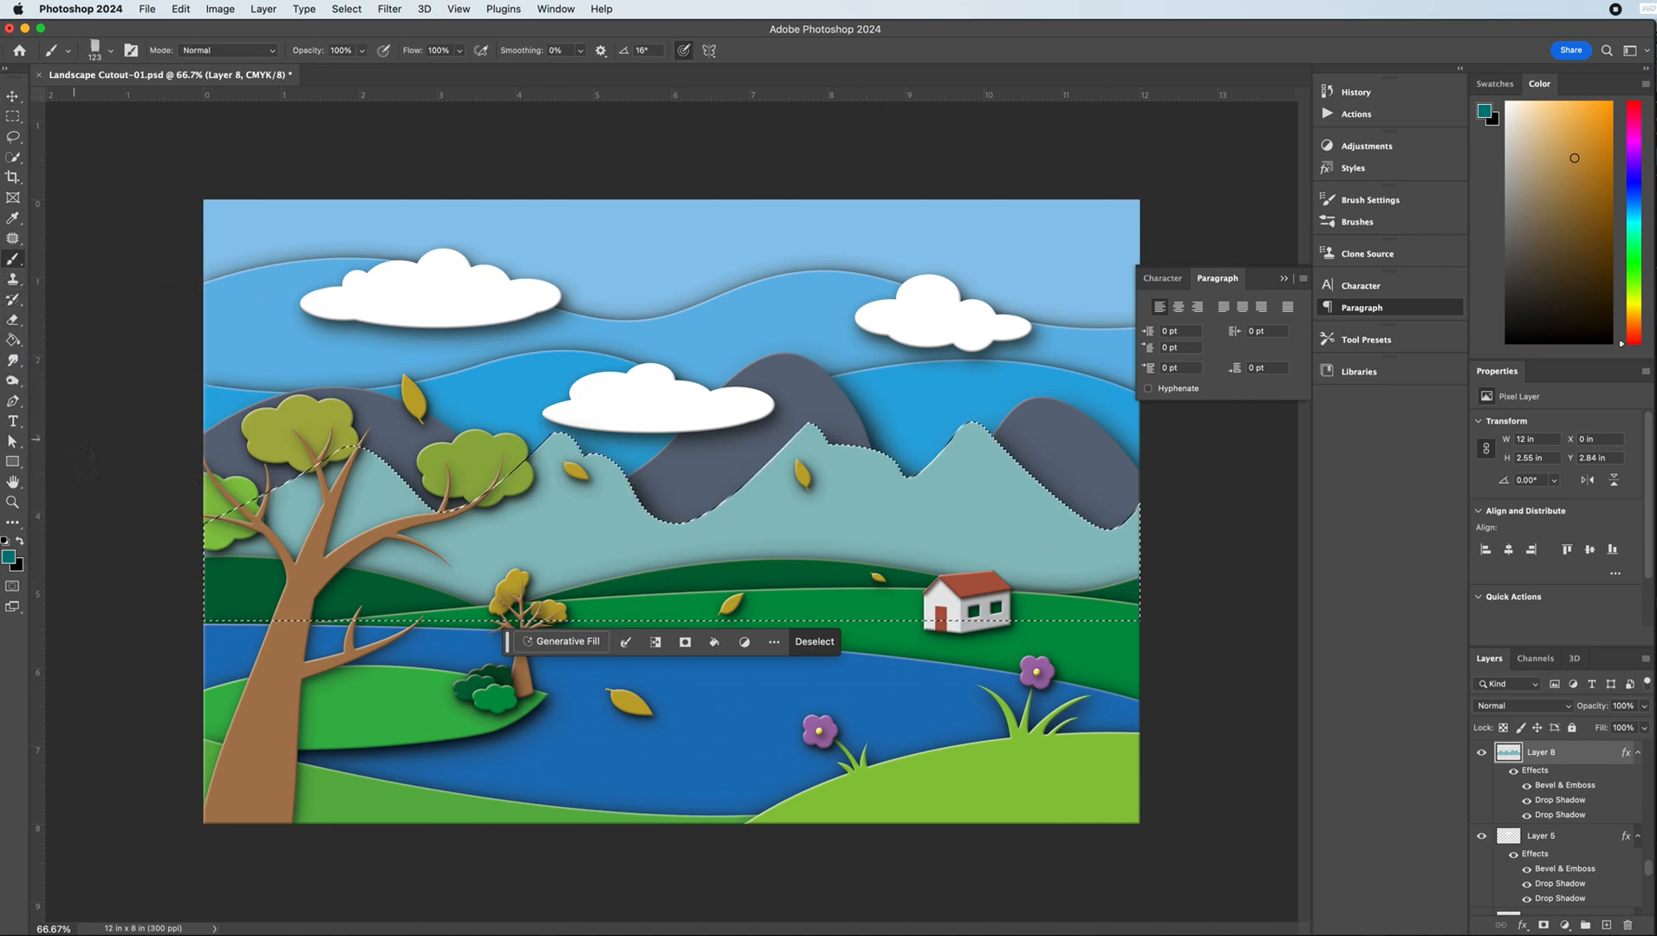
pyautogui.click(94, 50)
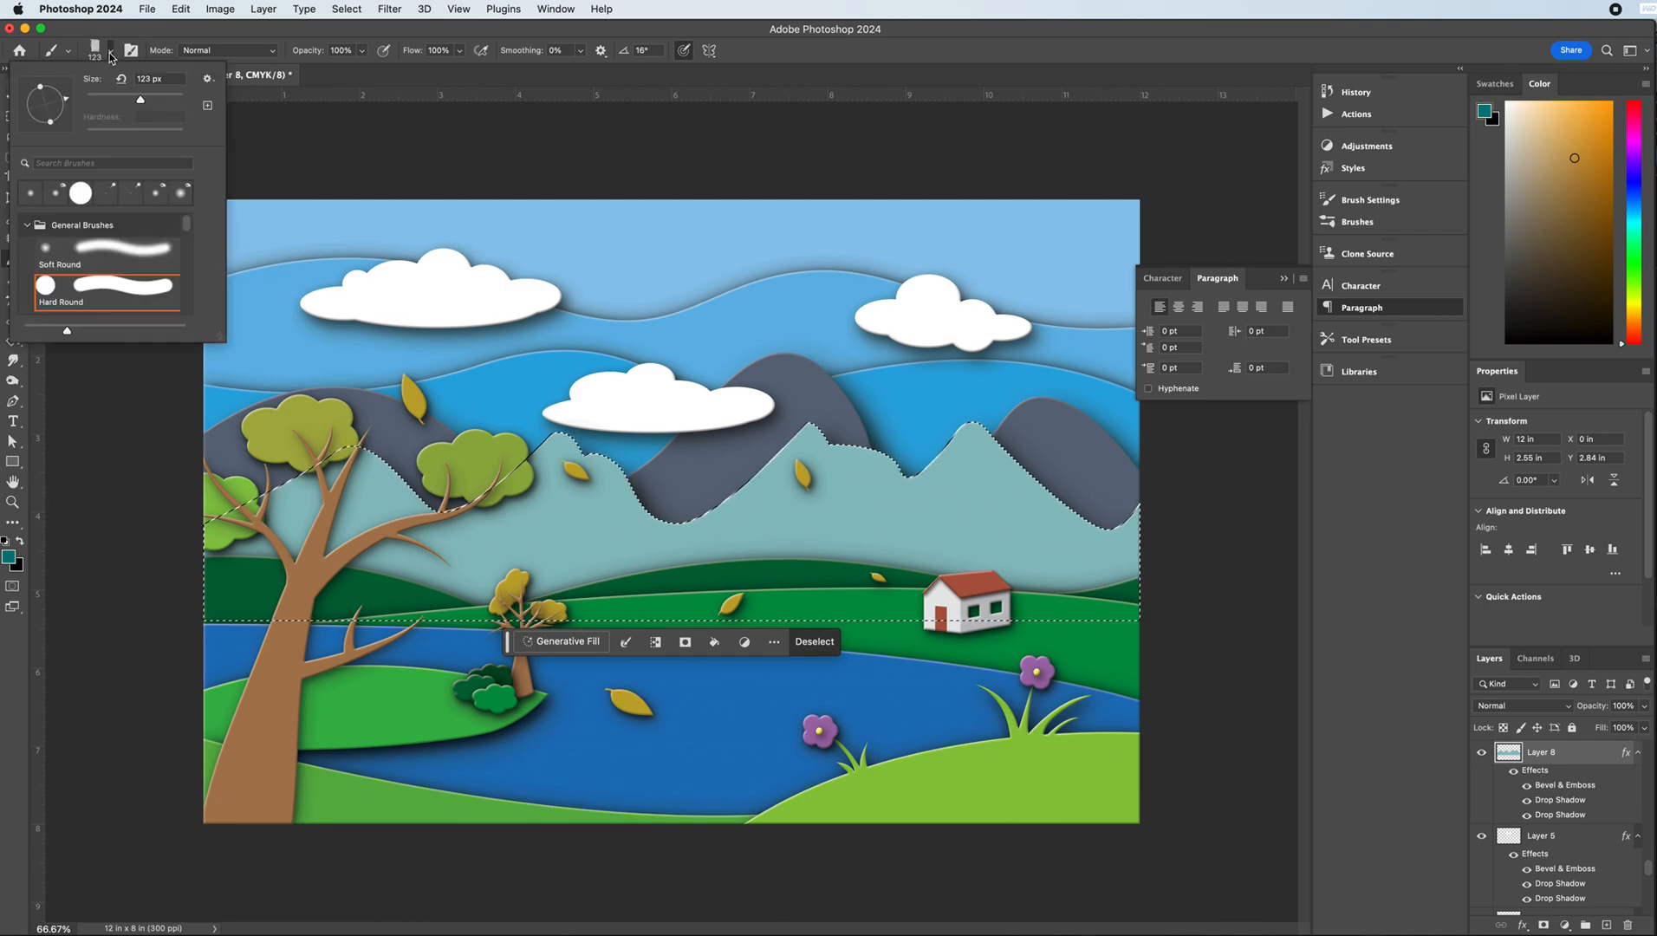
pyautogui.click(93, 253)
pyautogui.moveTo(140, 98); pyautogui.dragTo(173, 98)
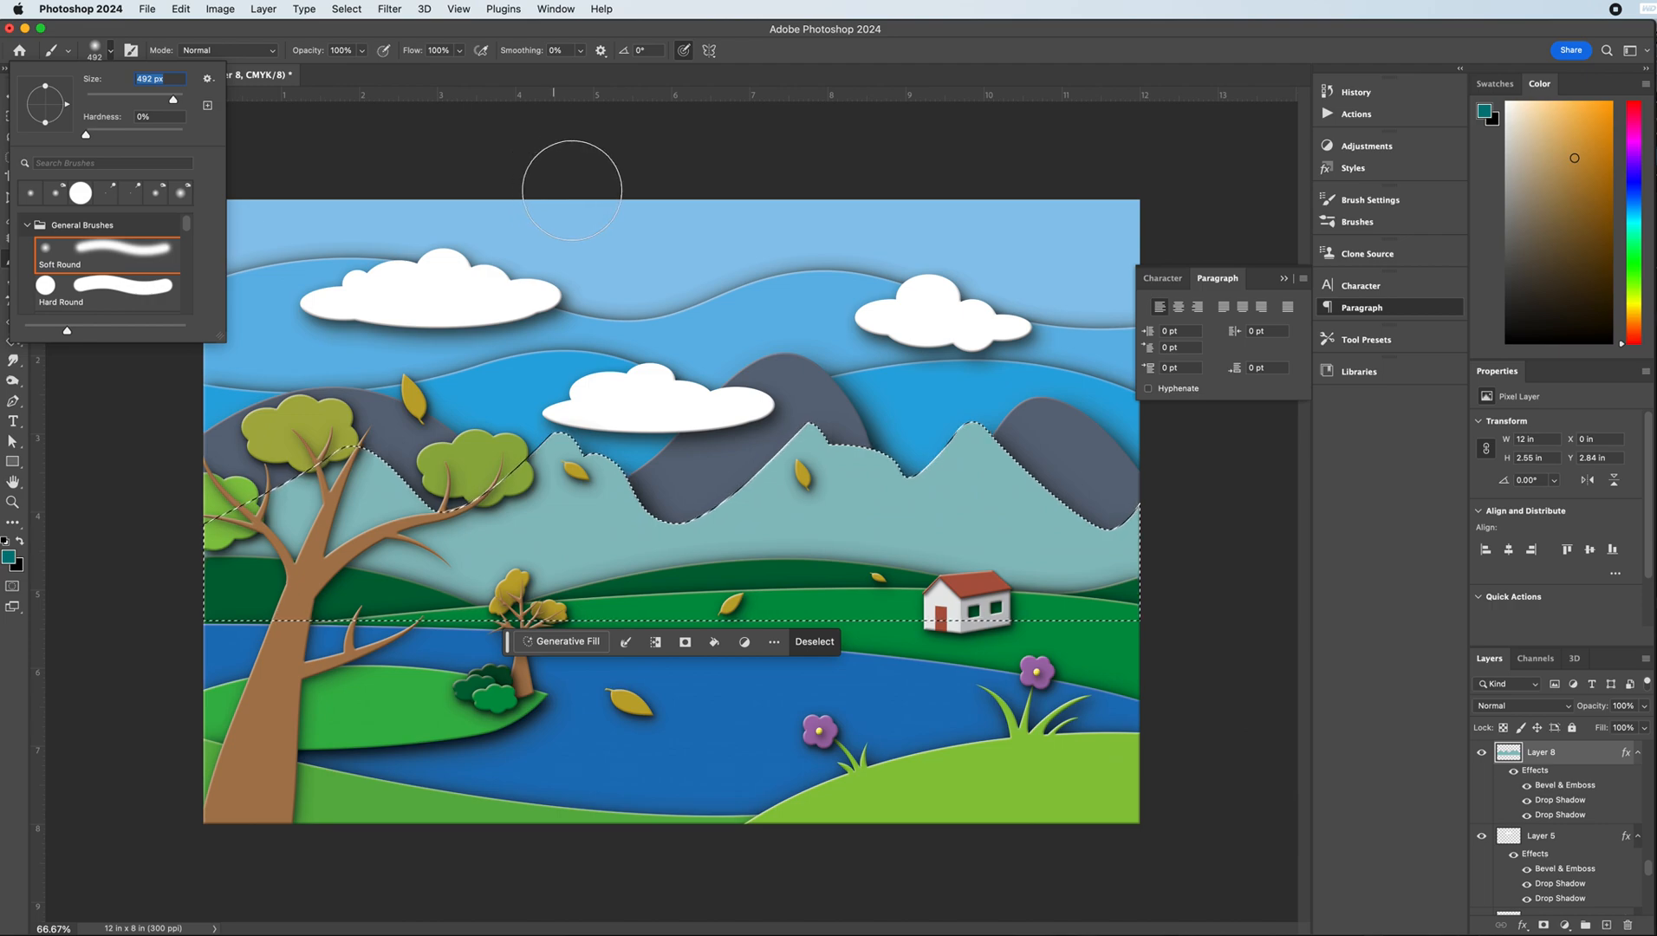
pyautogui.click(692, 33)
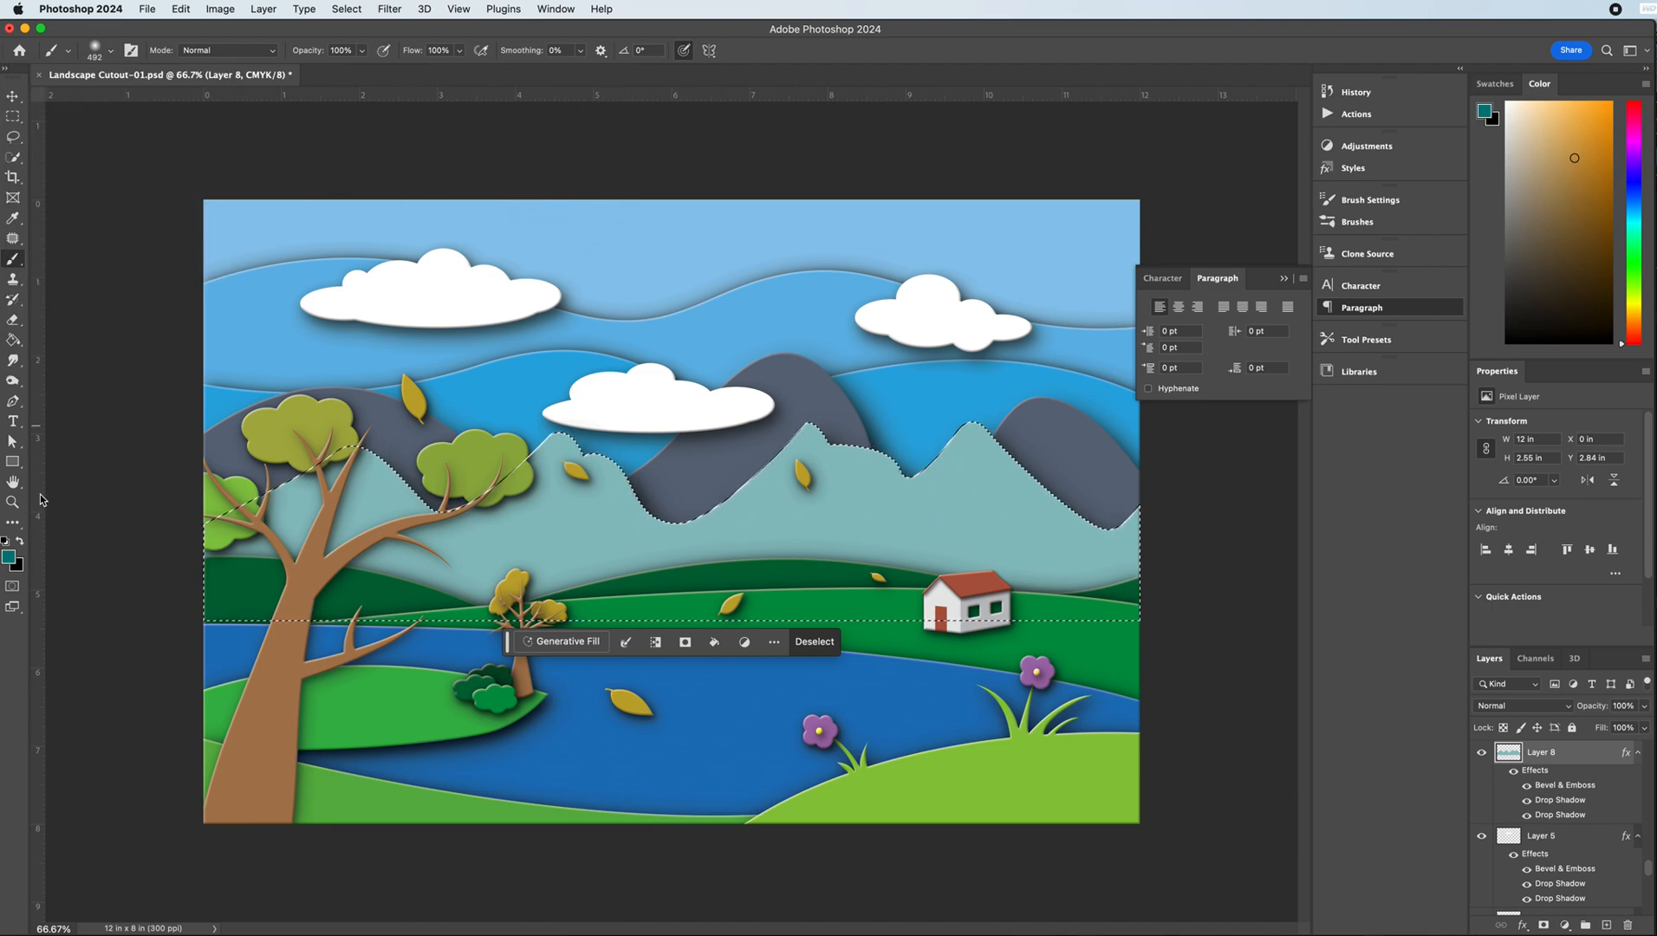
# - Set the foreground colour to white, enlarge the brush to 2200 px and paint soft highlights on the selected teal mountains
pyautogui.click(5, 543)
pyautogui.click(19, 541)
pyautogui.press('x')
pyautogui.press(']')
pyautogui.press(']')
pyautogui.press(']')
pyautogui.press(']')
pyautogui.press(']')
pyautogui.press(']')
pyautogui.press(']')
pyautogui.press(']')
pyautogui.press(']')
pyautogui.press(']')
pyautogui.press(']')
pyautogui.press(']')
pyautogui.press(']')
pyautogui.press(']')
pyautogui.press(']')
pyautogui.press(']')
pyautogui.press(']')
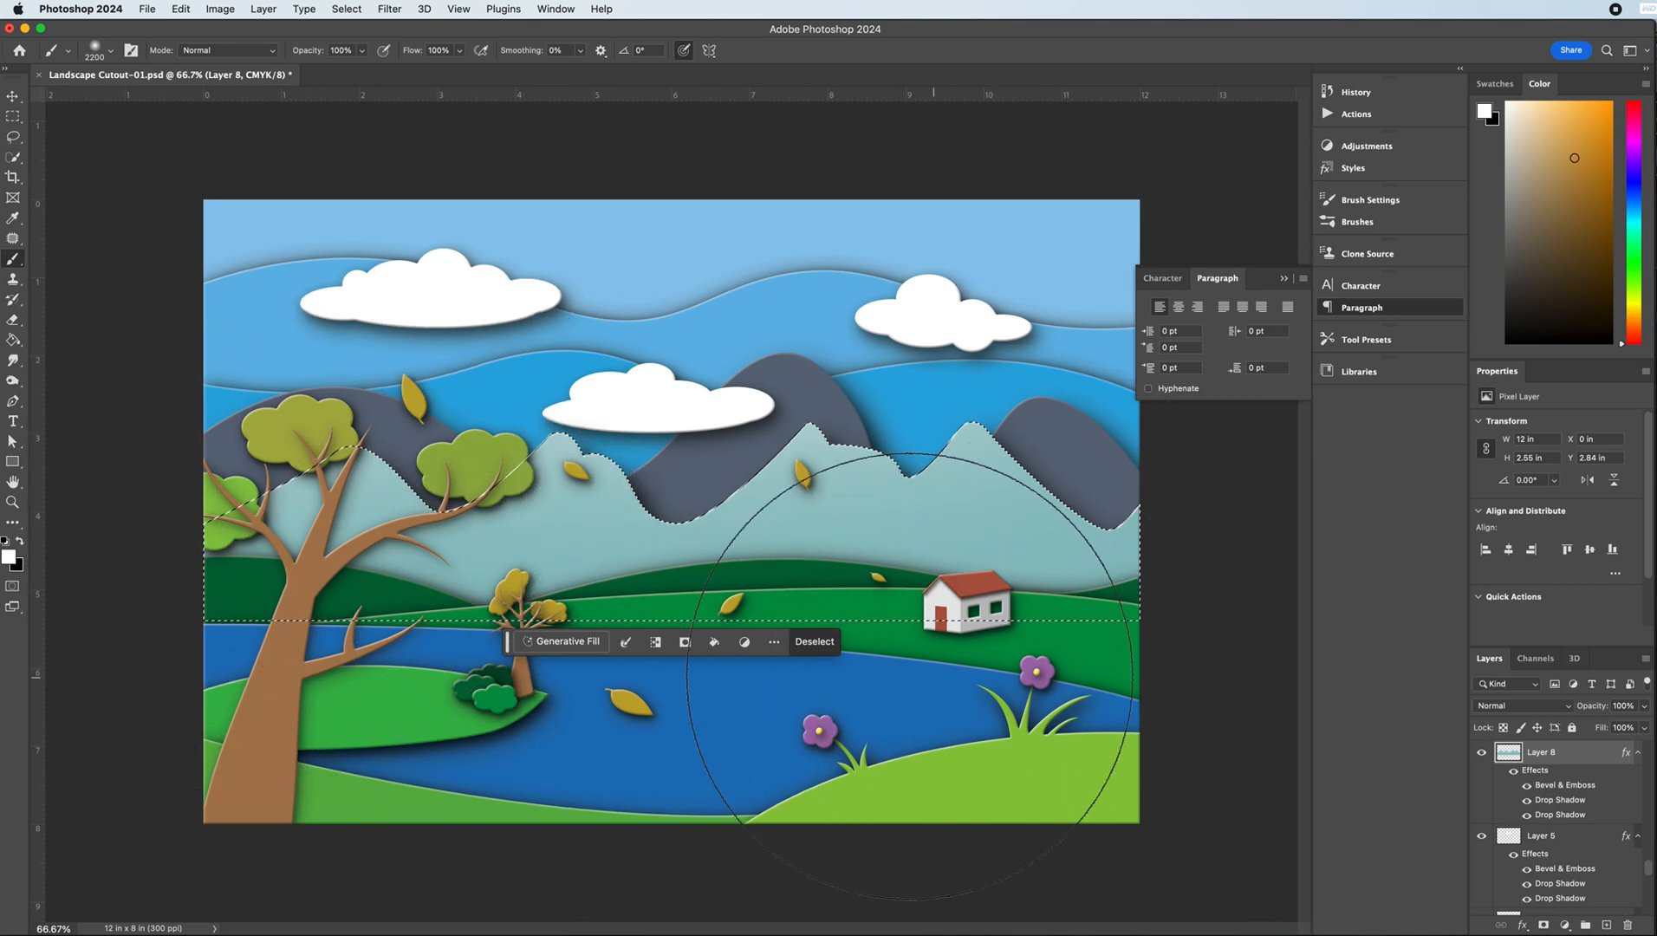
# - Shade the teal mountains softly with black, switch the foreground colour back to white and deselect
pyautogui.press('x')
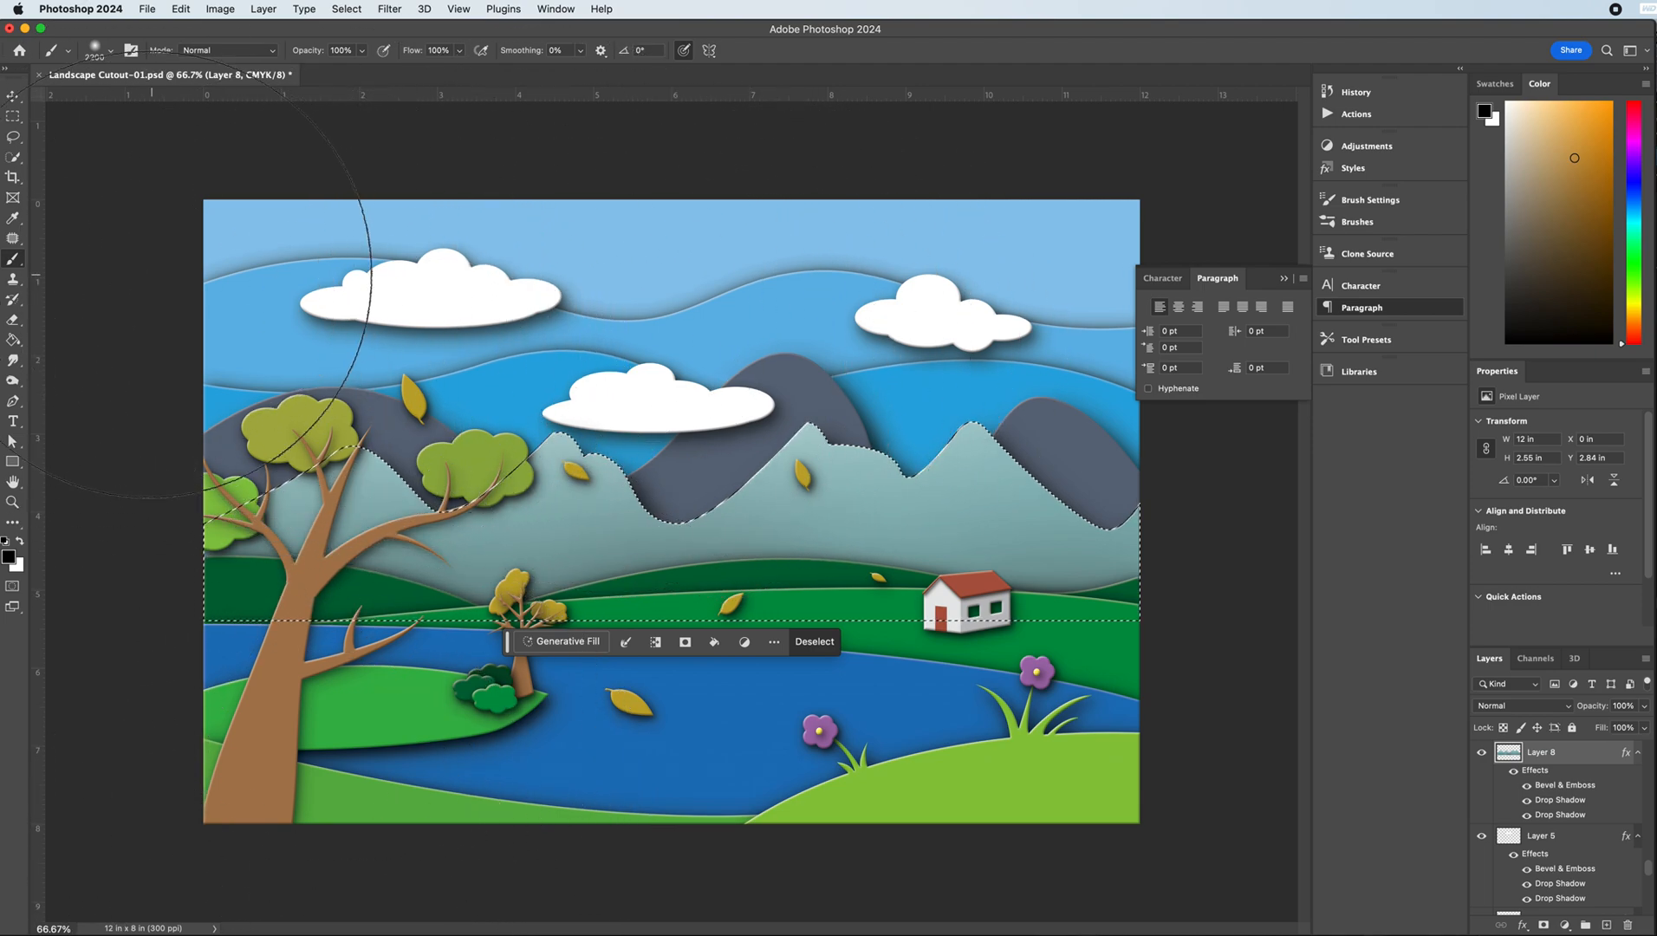
pyautogui.press('x')
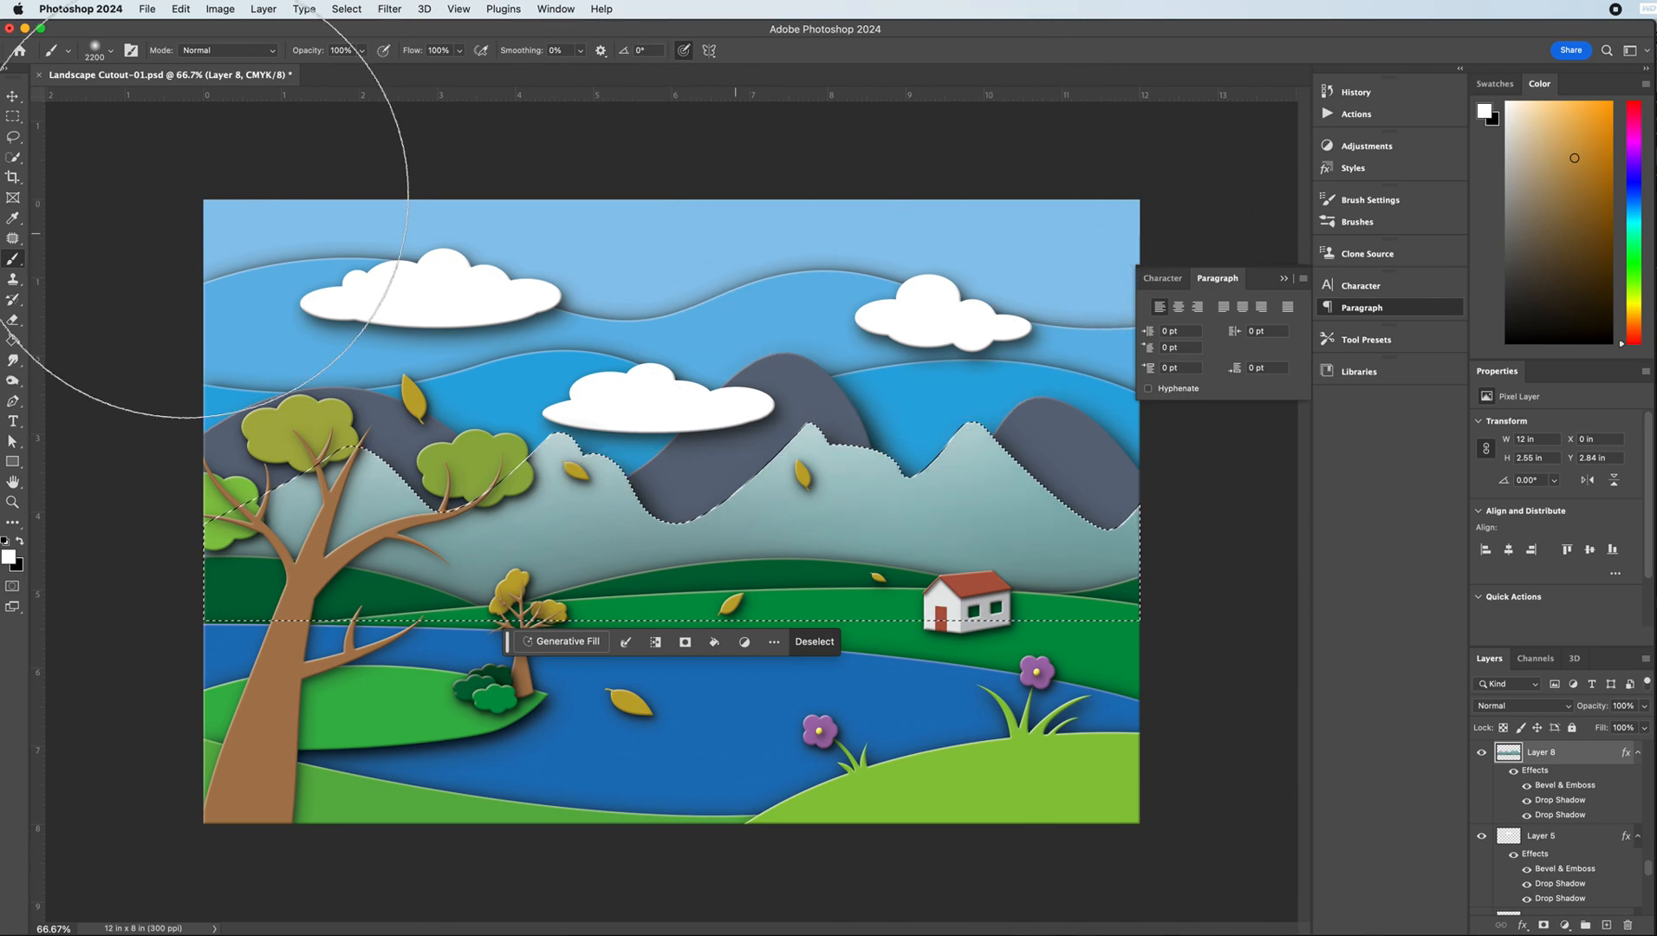
pyautogui.press('super+d')
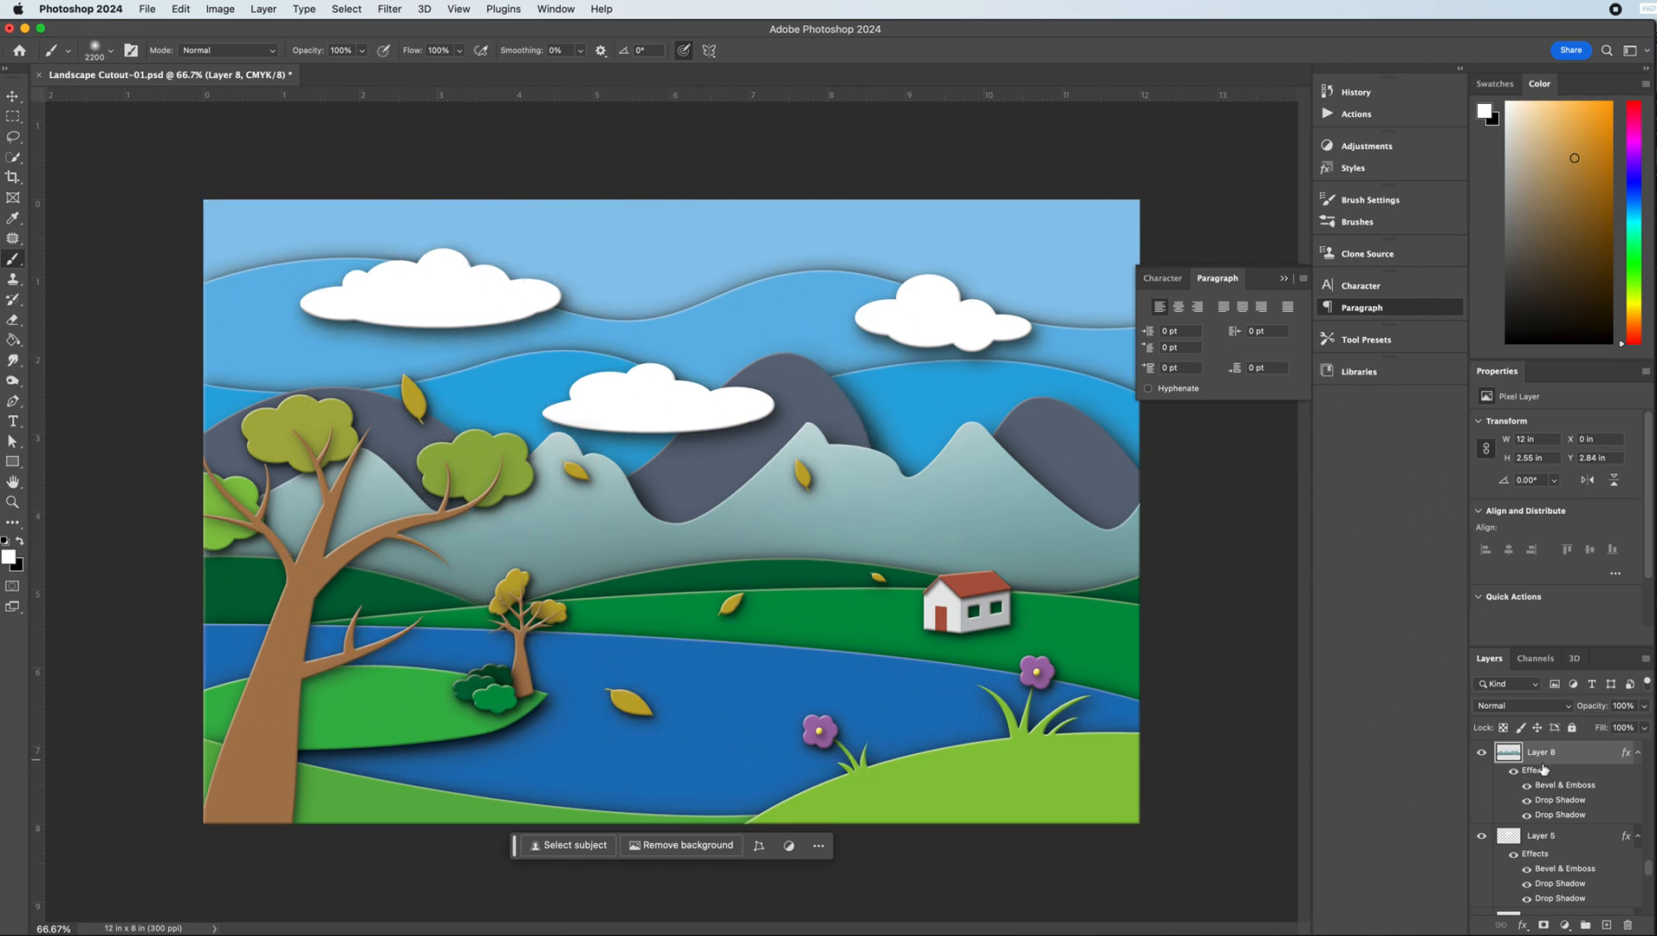
pyautogui.scroll(2, 1534, 787)
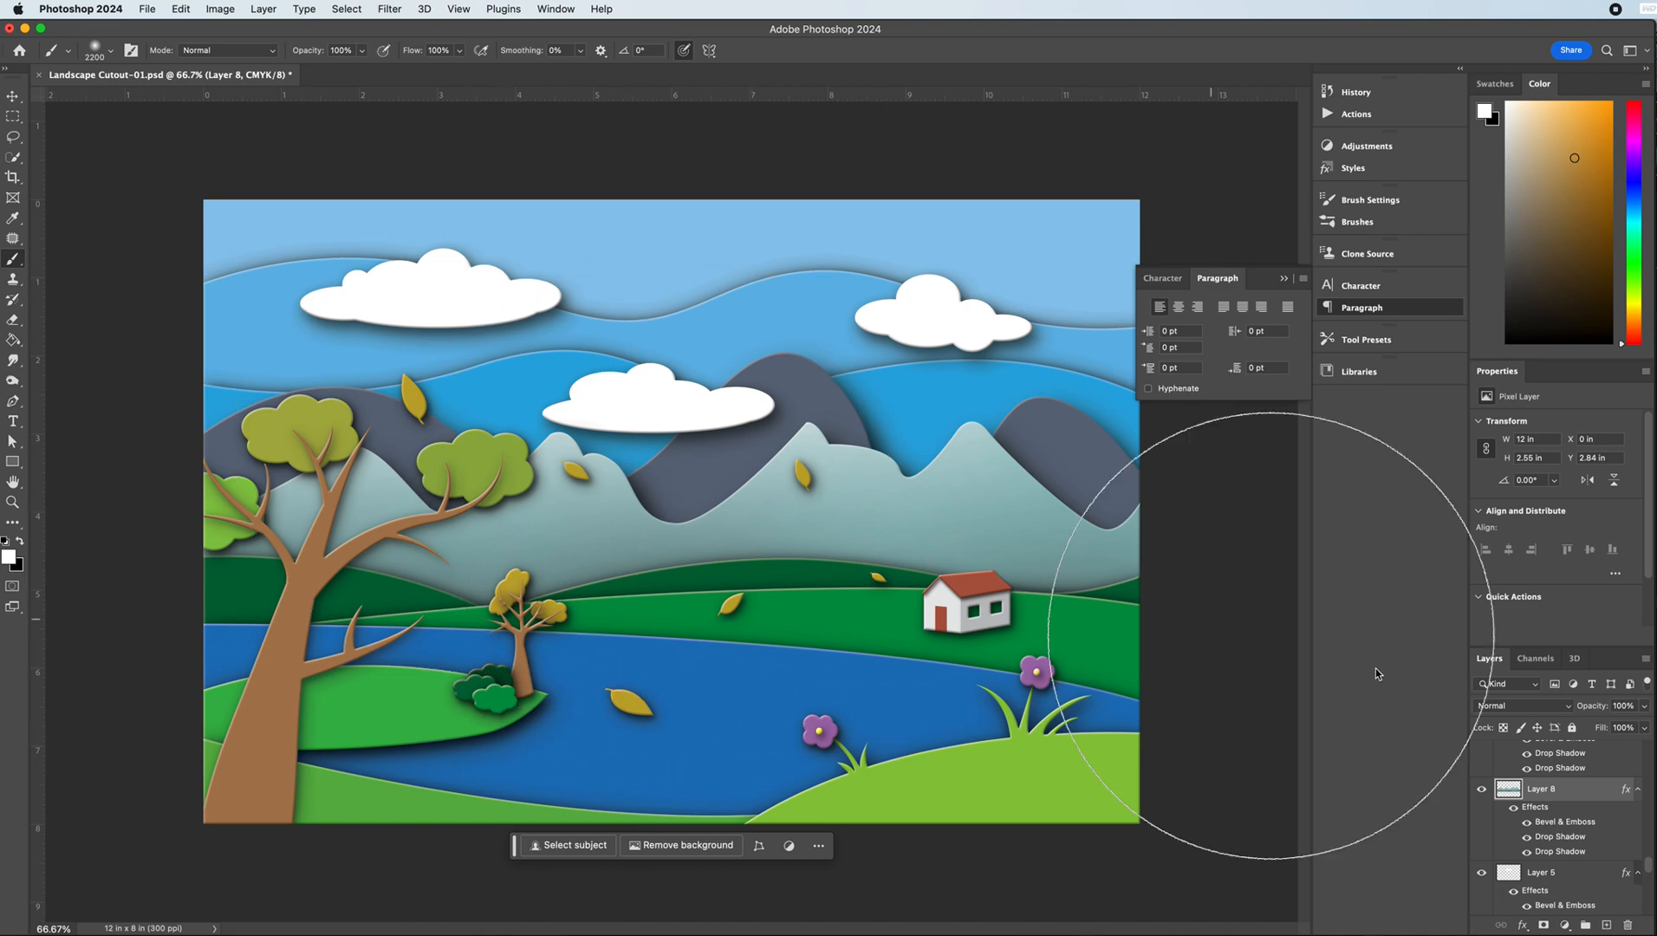
pyautogui.scroll(-2, 1569, 877)
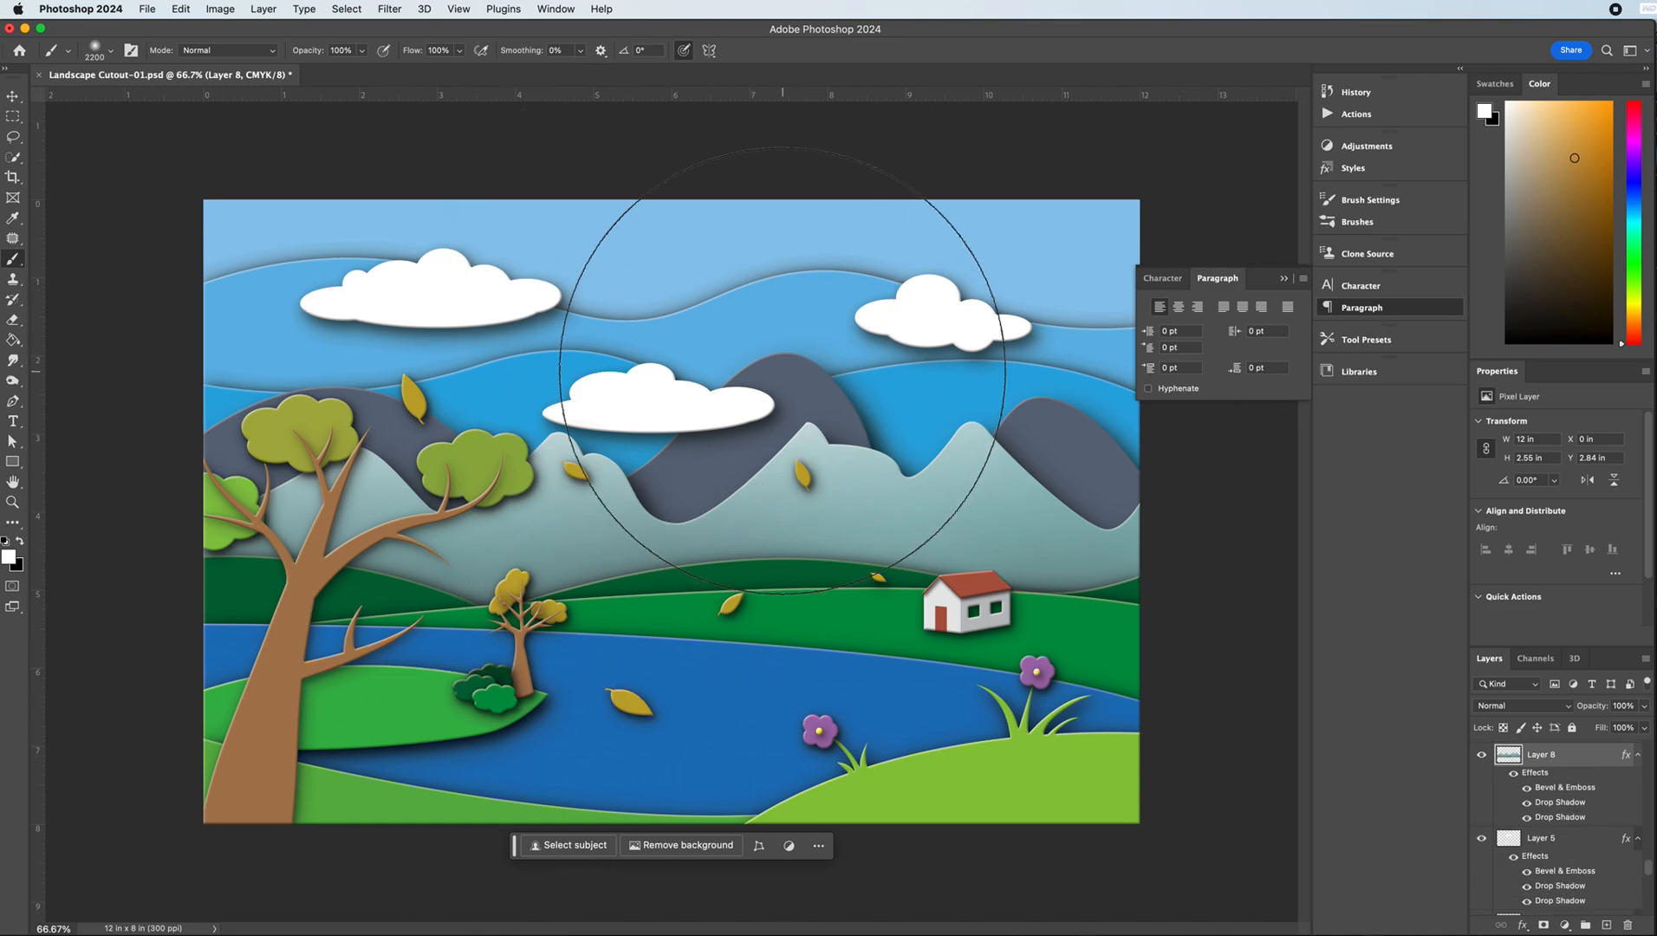
# - Duplicate the dark grey mountain layer and hide the original layer
pyautogui.click(13, 96)
pyautogui.click(791, 379)
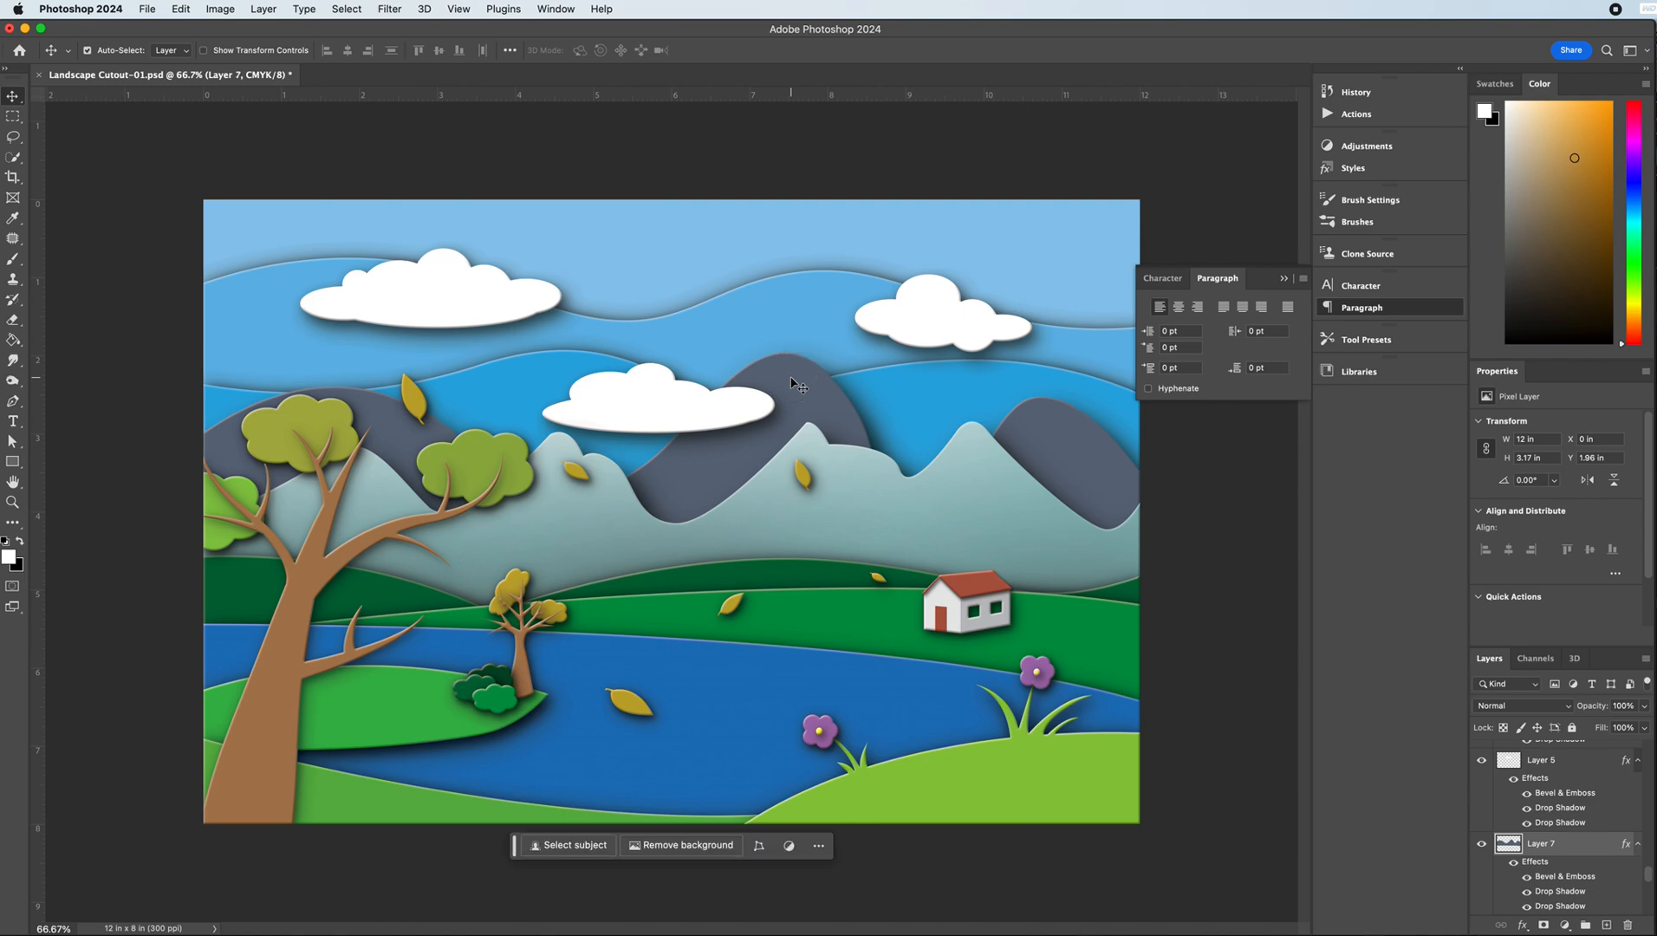
pyautogui.moveTo(1569, 851); pyautogui.dragTo(1605, 924)
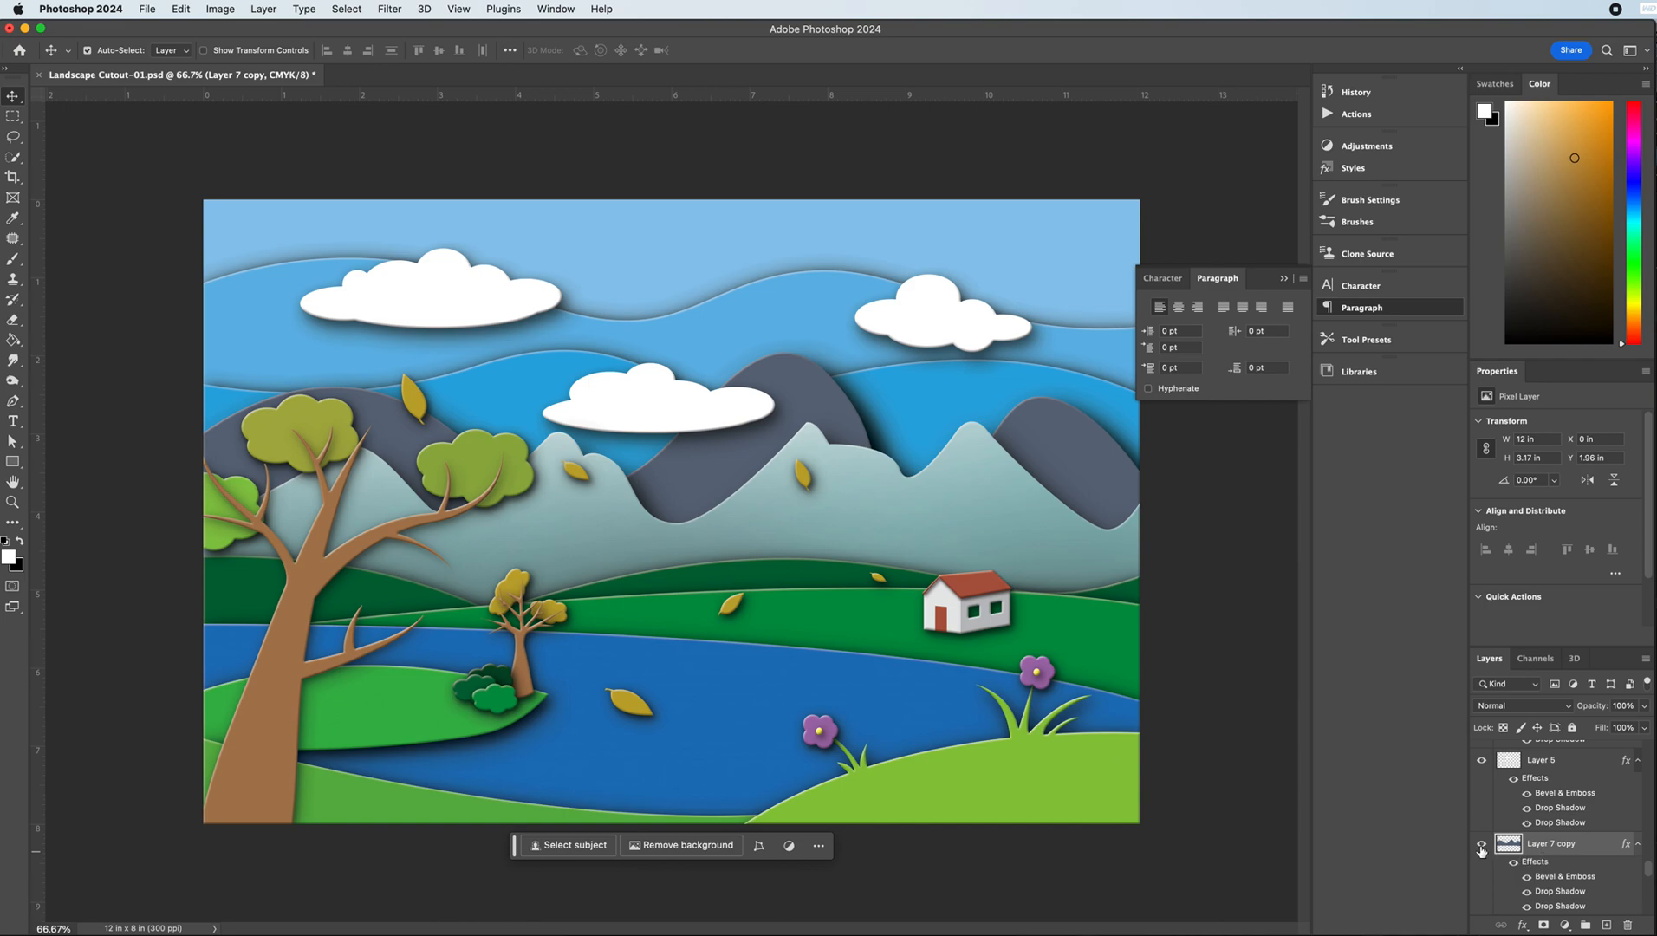
pyautogui.scroll(-3, 1496, 856)
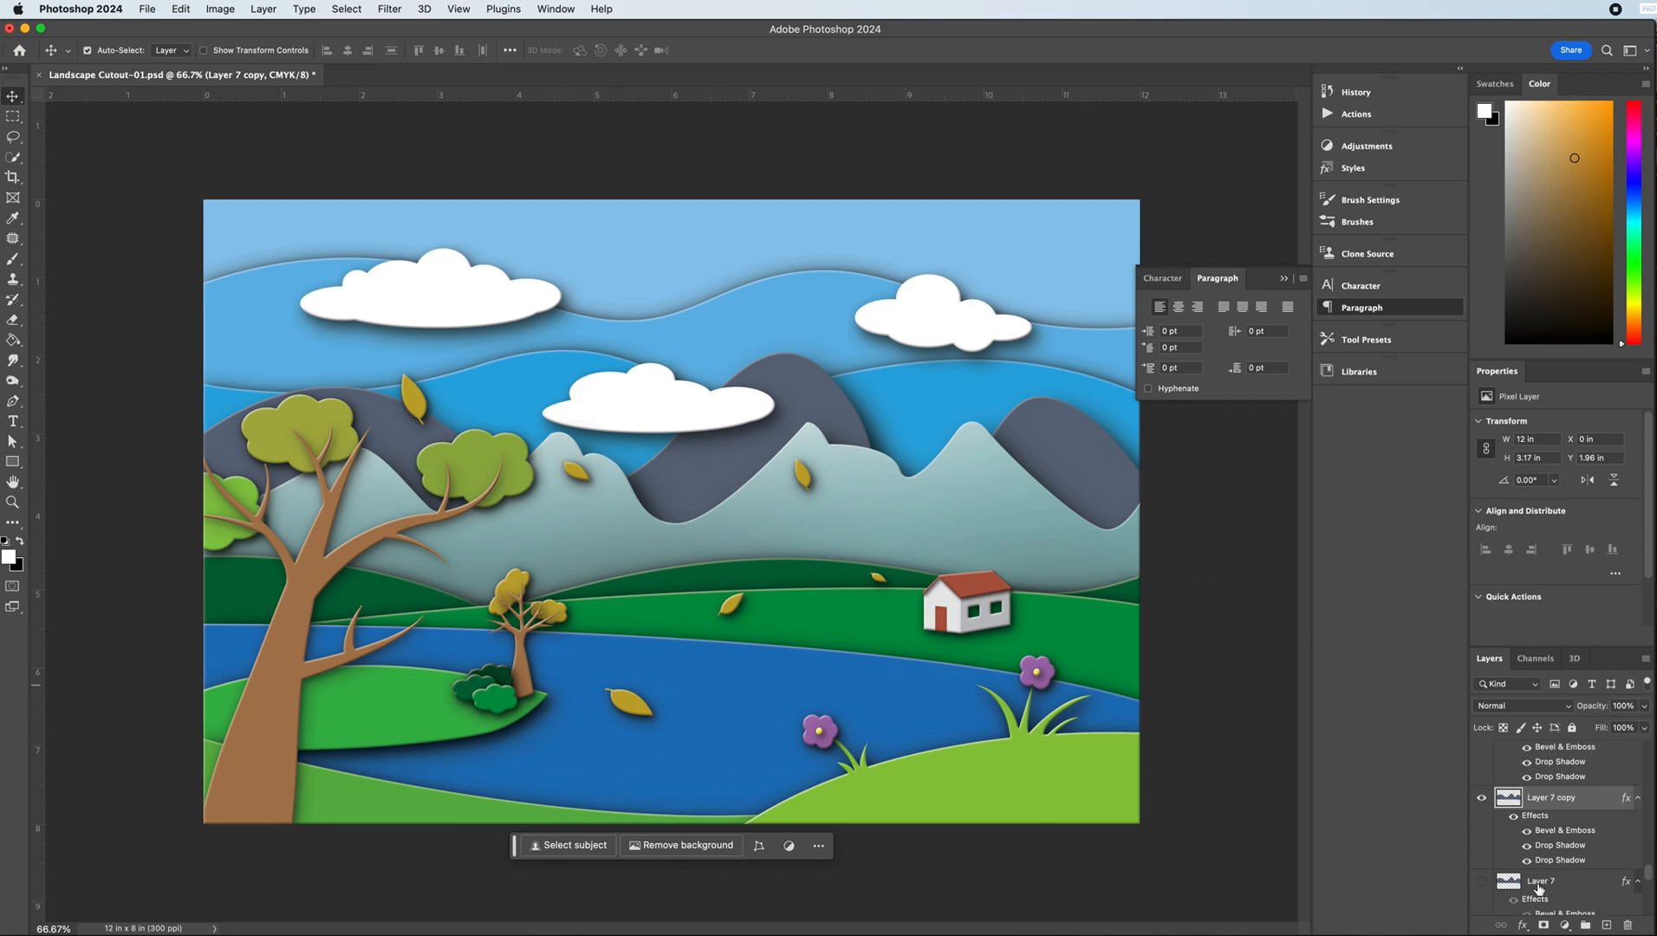
# - Load the dark mountain copy's outline as a selection, brush soft white highlights and black shading inside it, and deselect
pyautogui.keyDown('super'); pyautogui.click(1504, 804); pyautogui.keyUp('super')
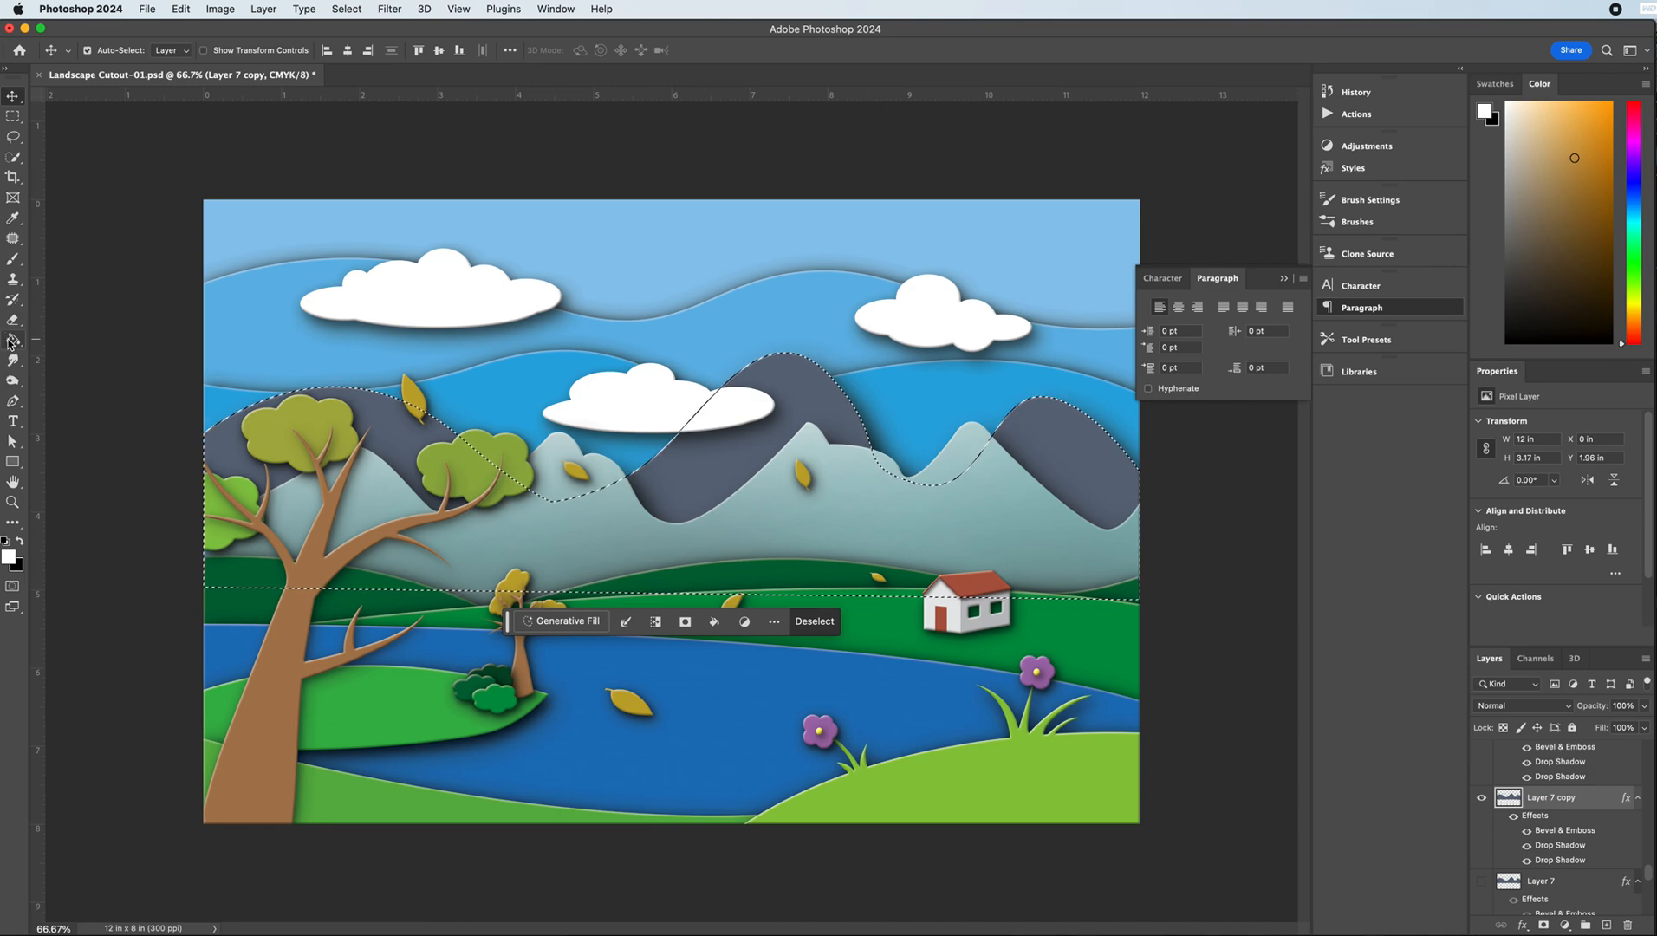
pyautogui.click(12, 259)
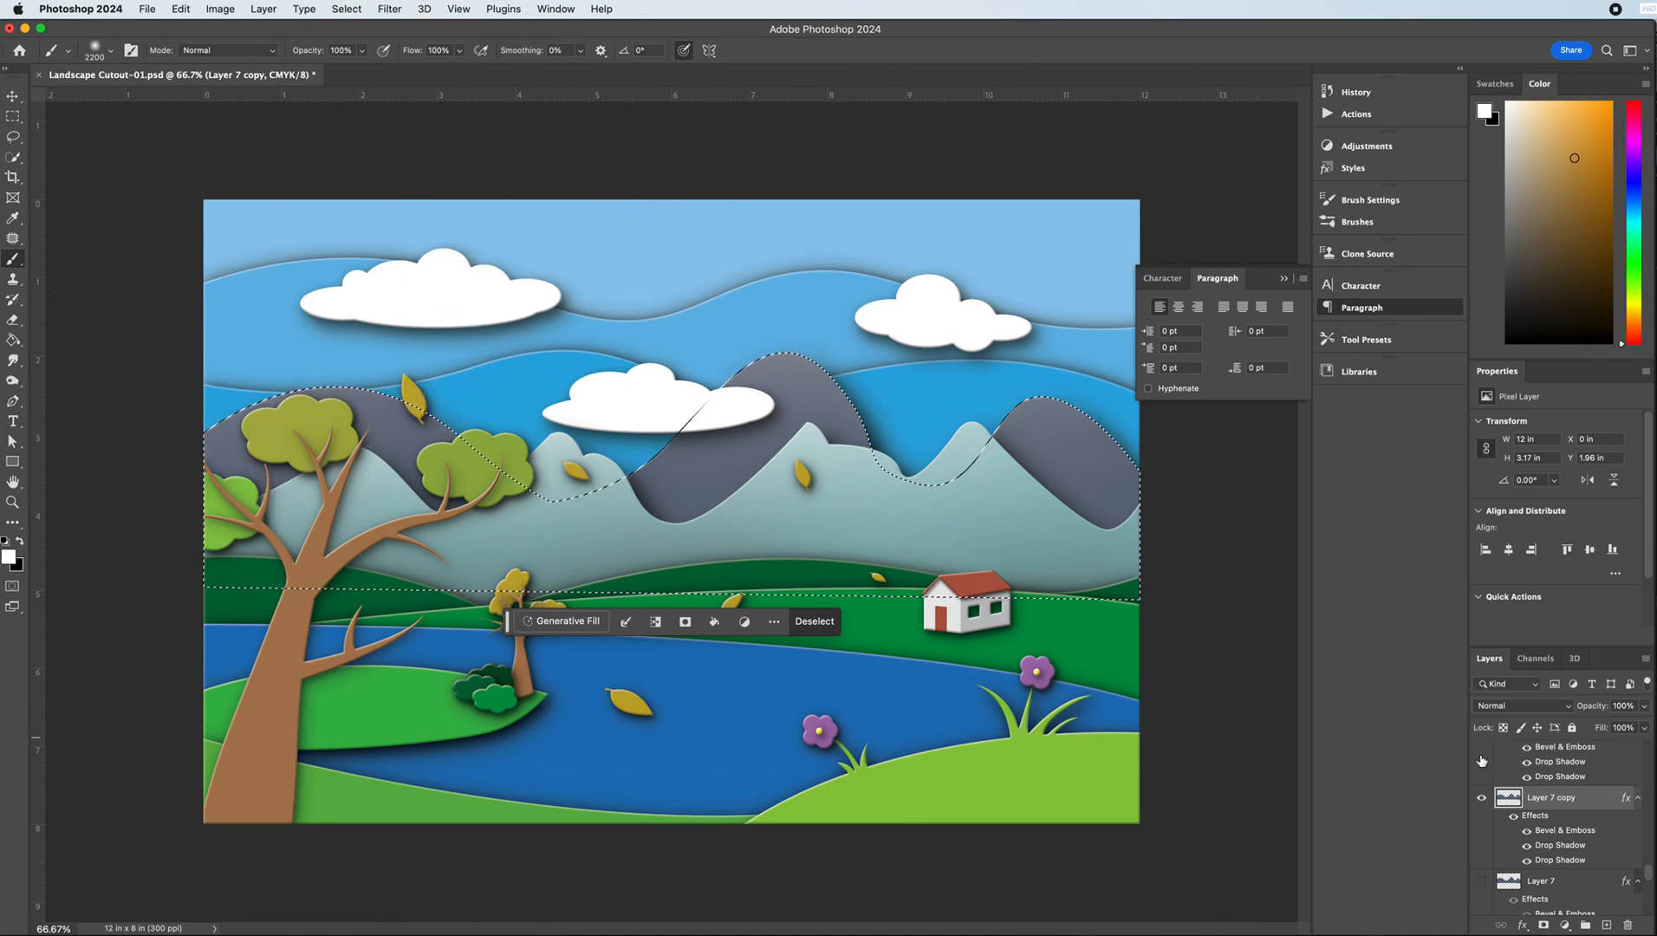
pyautogui.press('x')
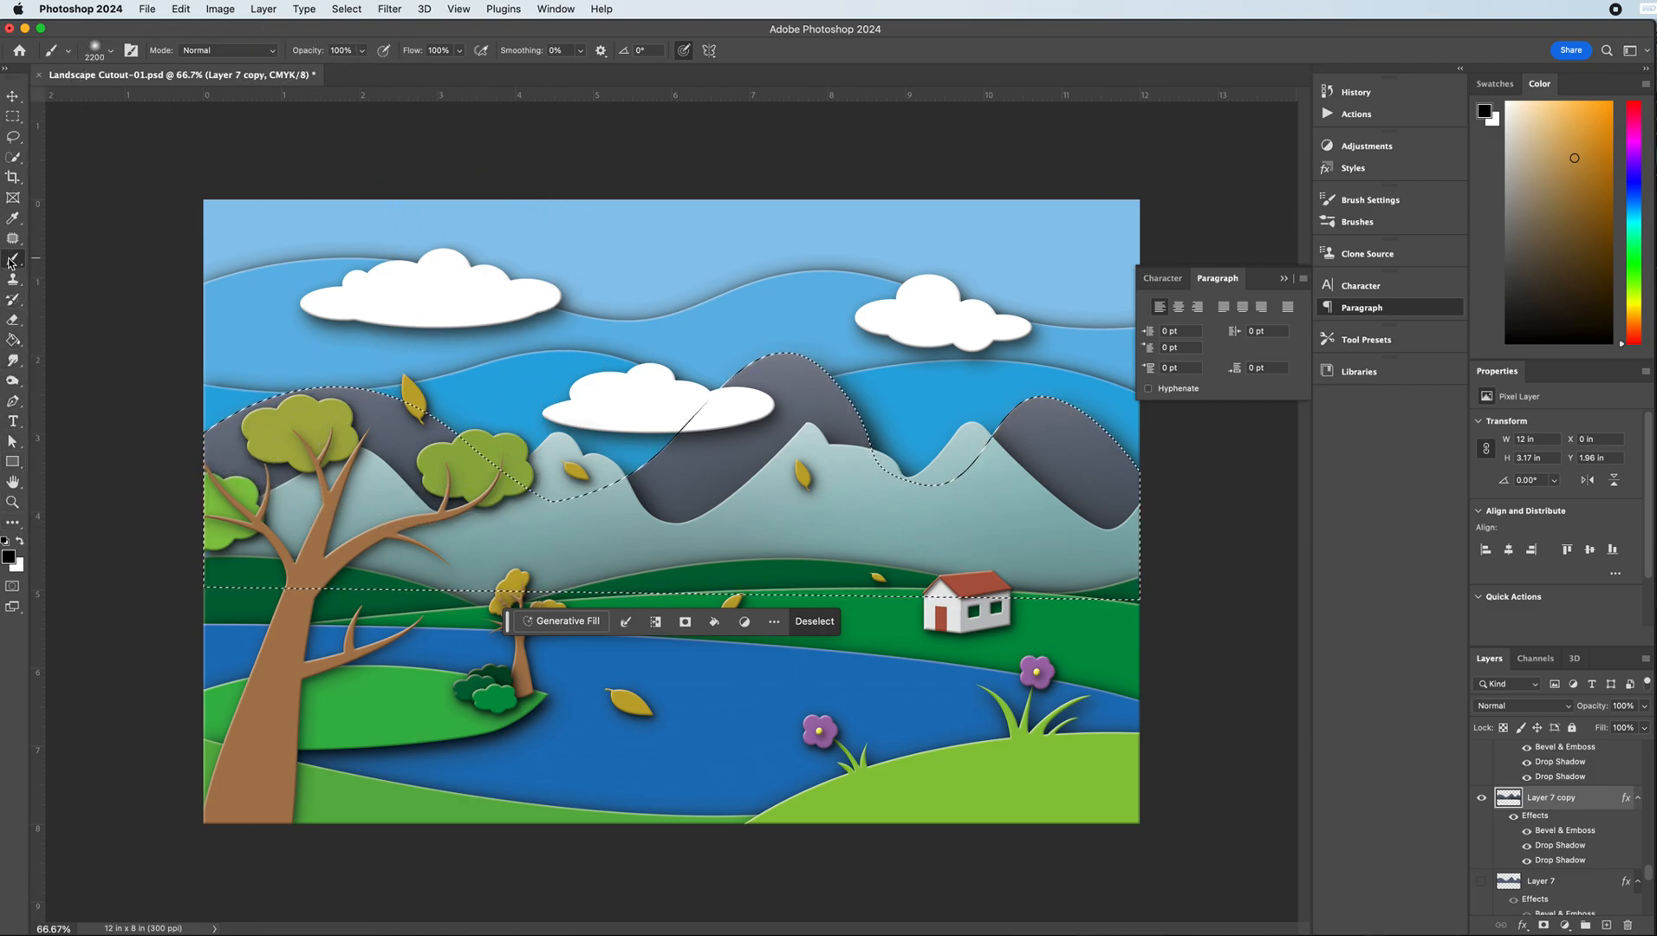
pyautogui.click(20, 540)
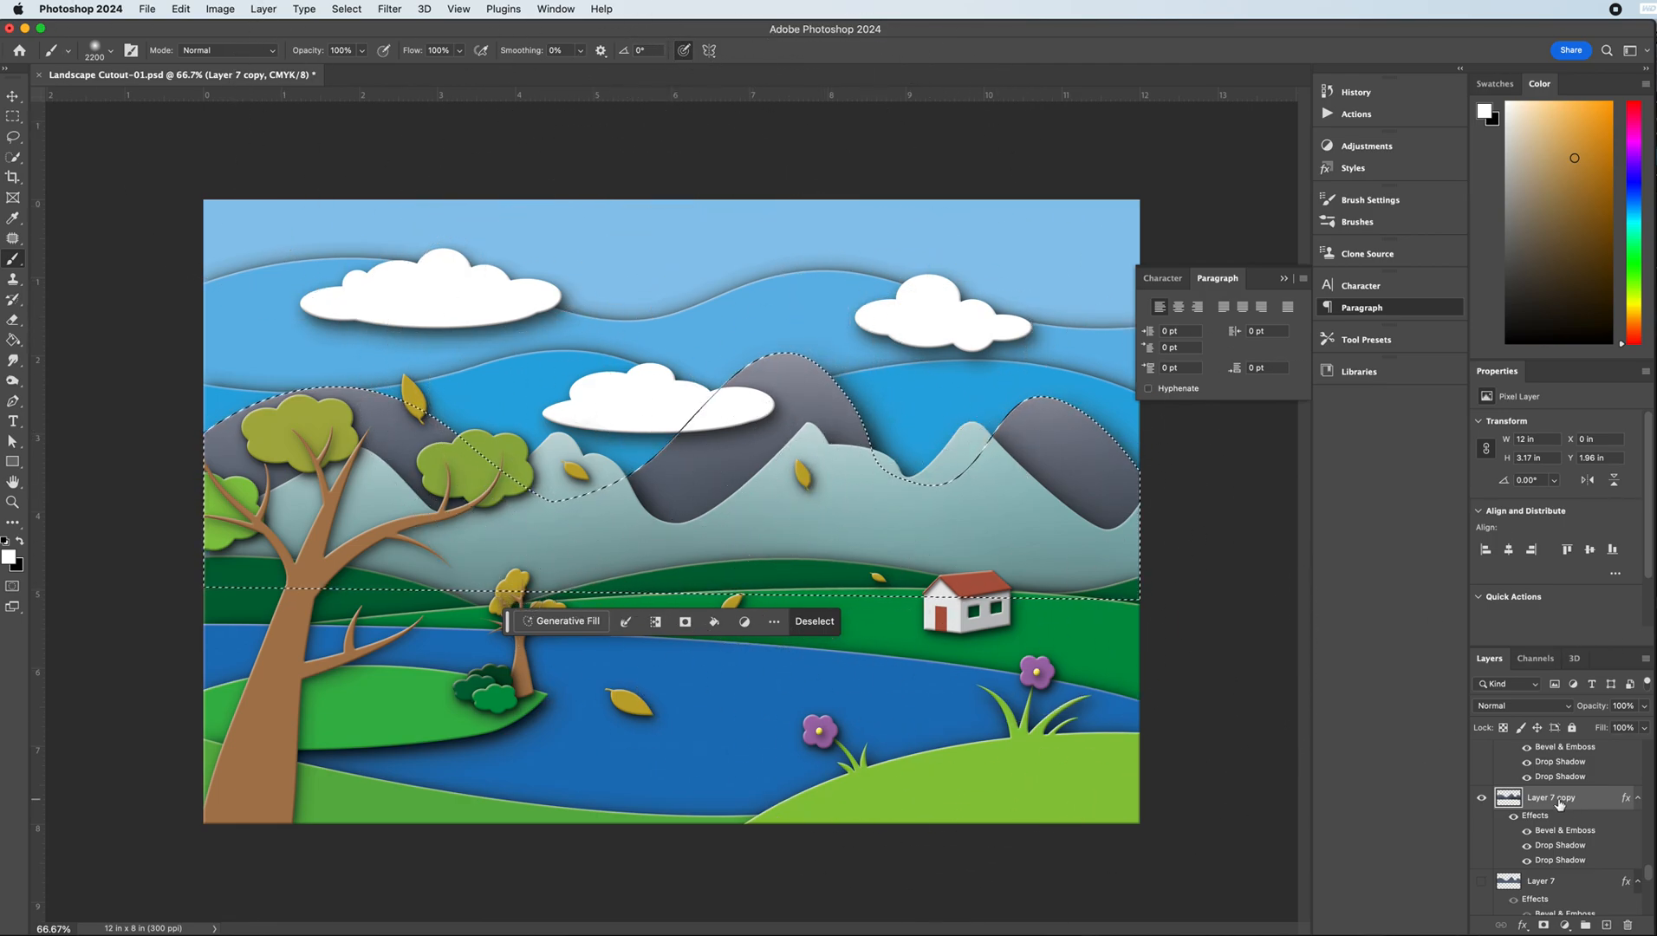
pyautogui.press('super+d')
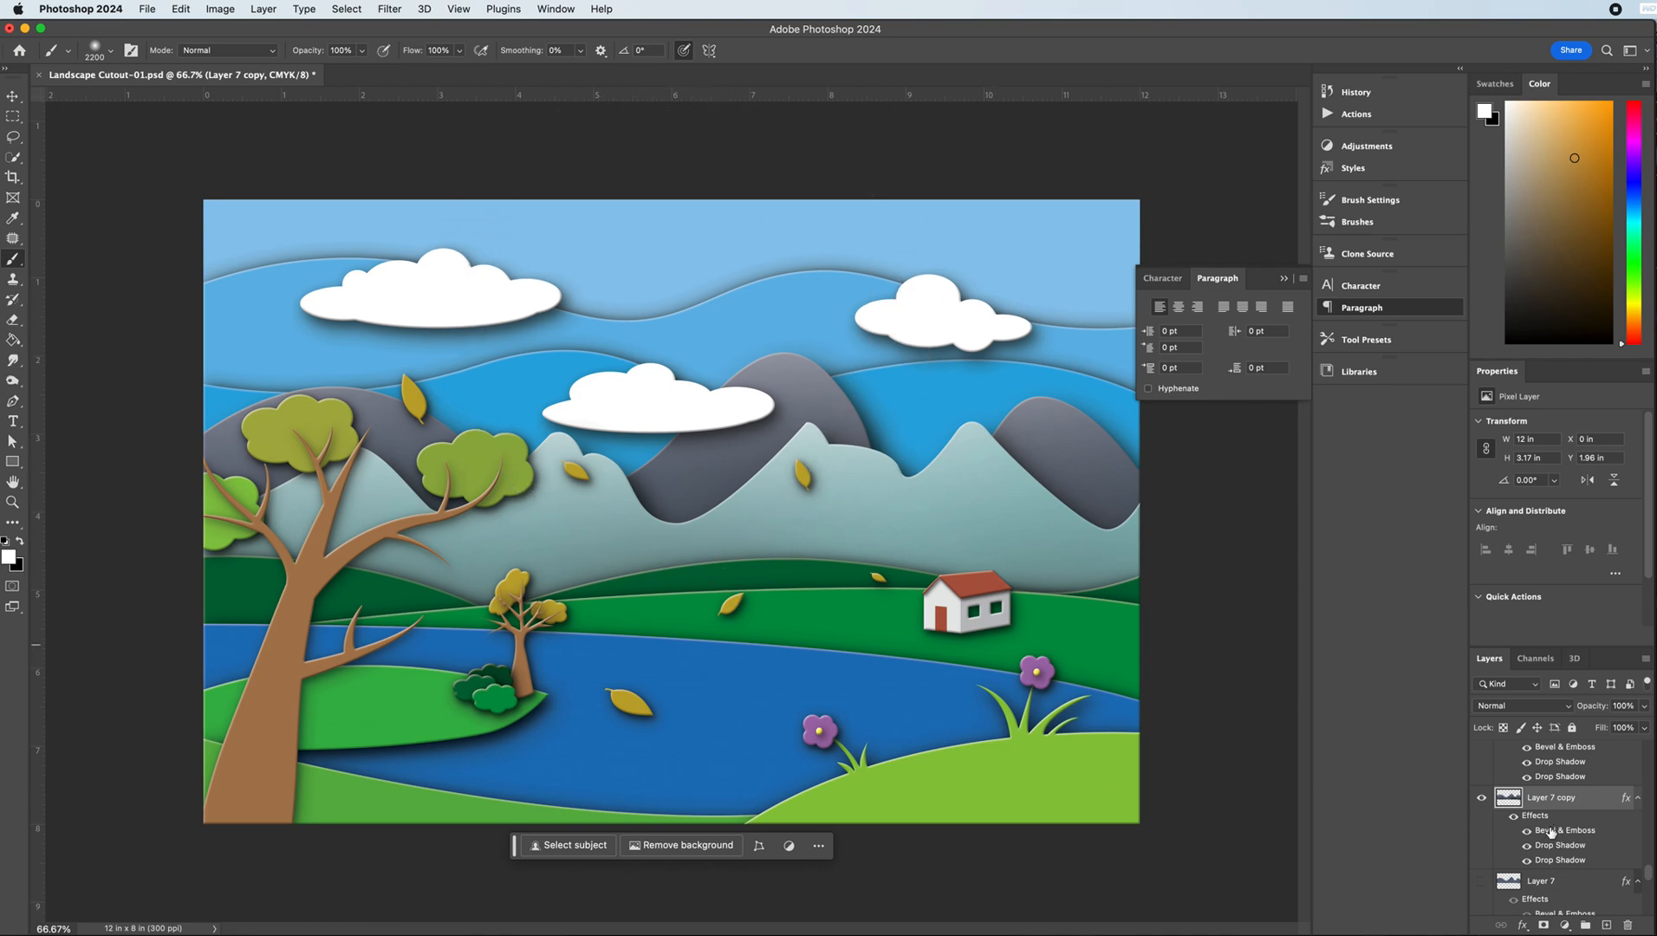
# - Compare the shaded dark mountain copy with the original by toggling the visibility of both layers
pyautogui.click(1481, 799)
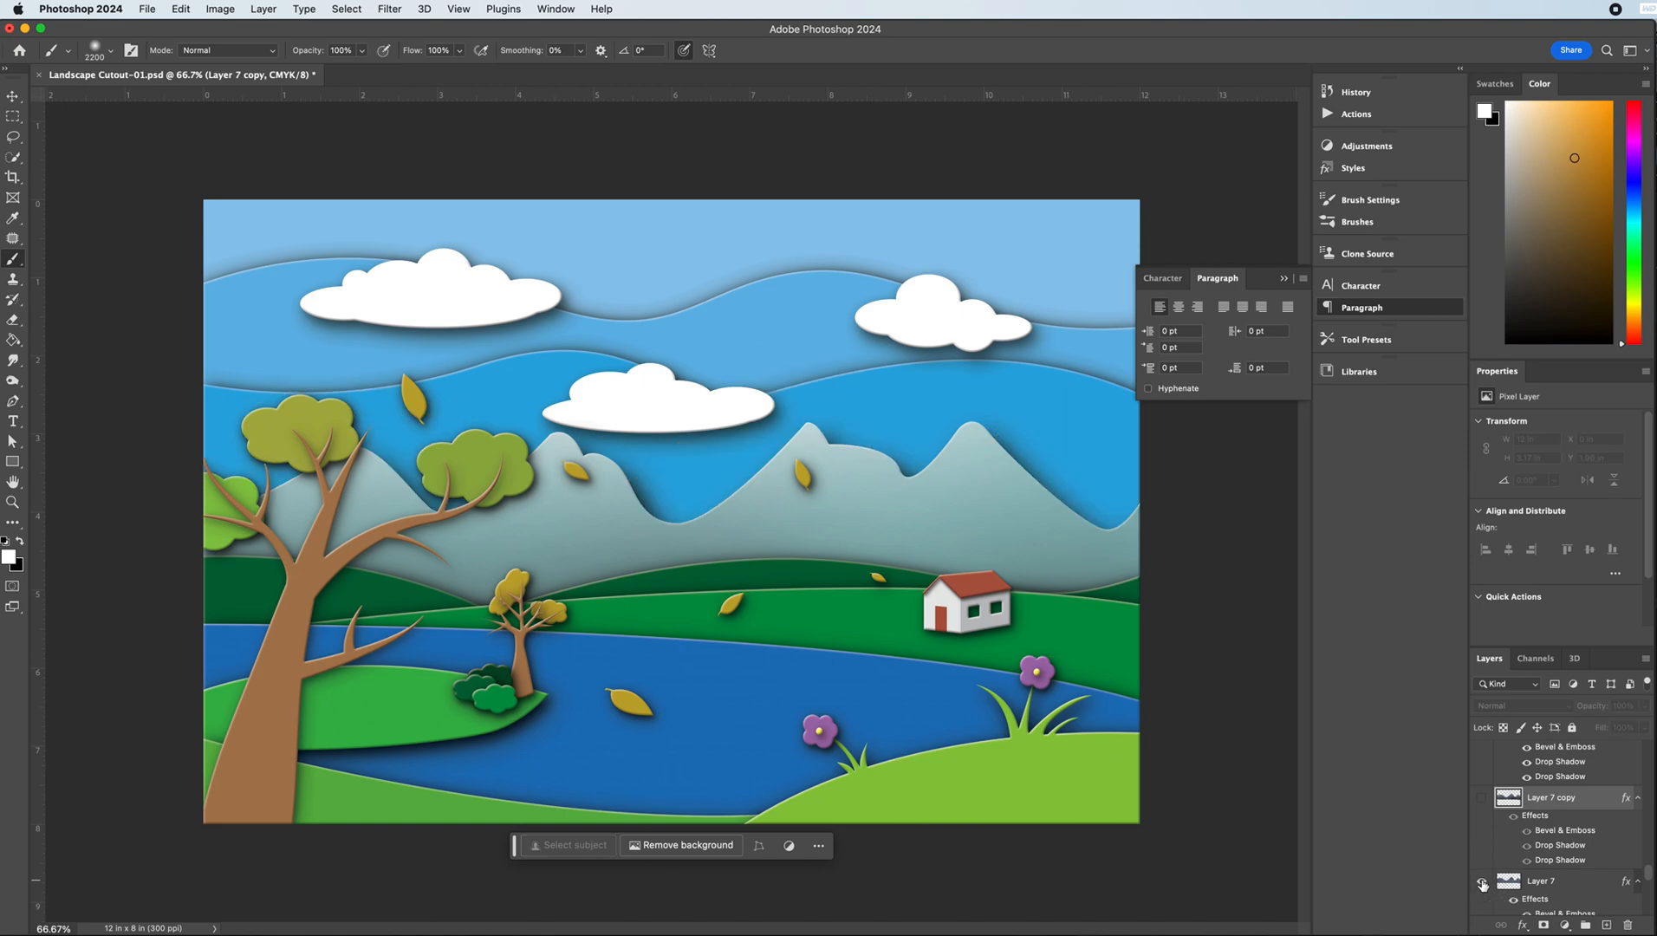
pyautogui.click(1482, 882)
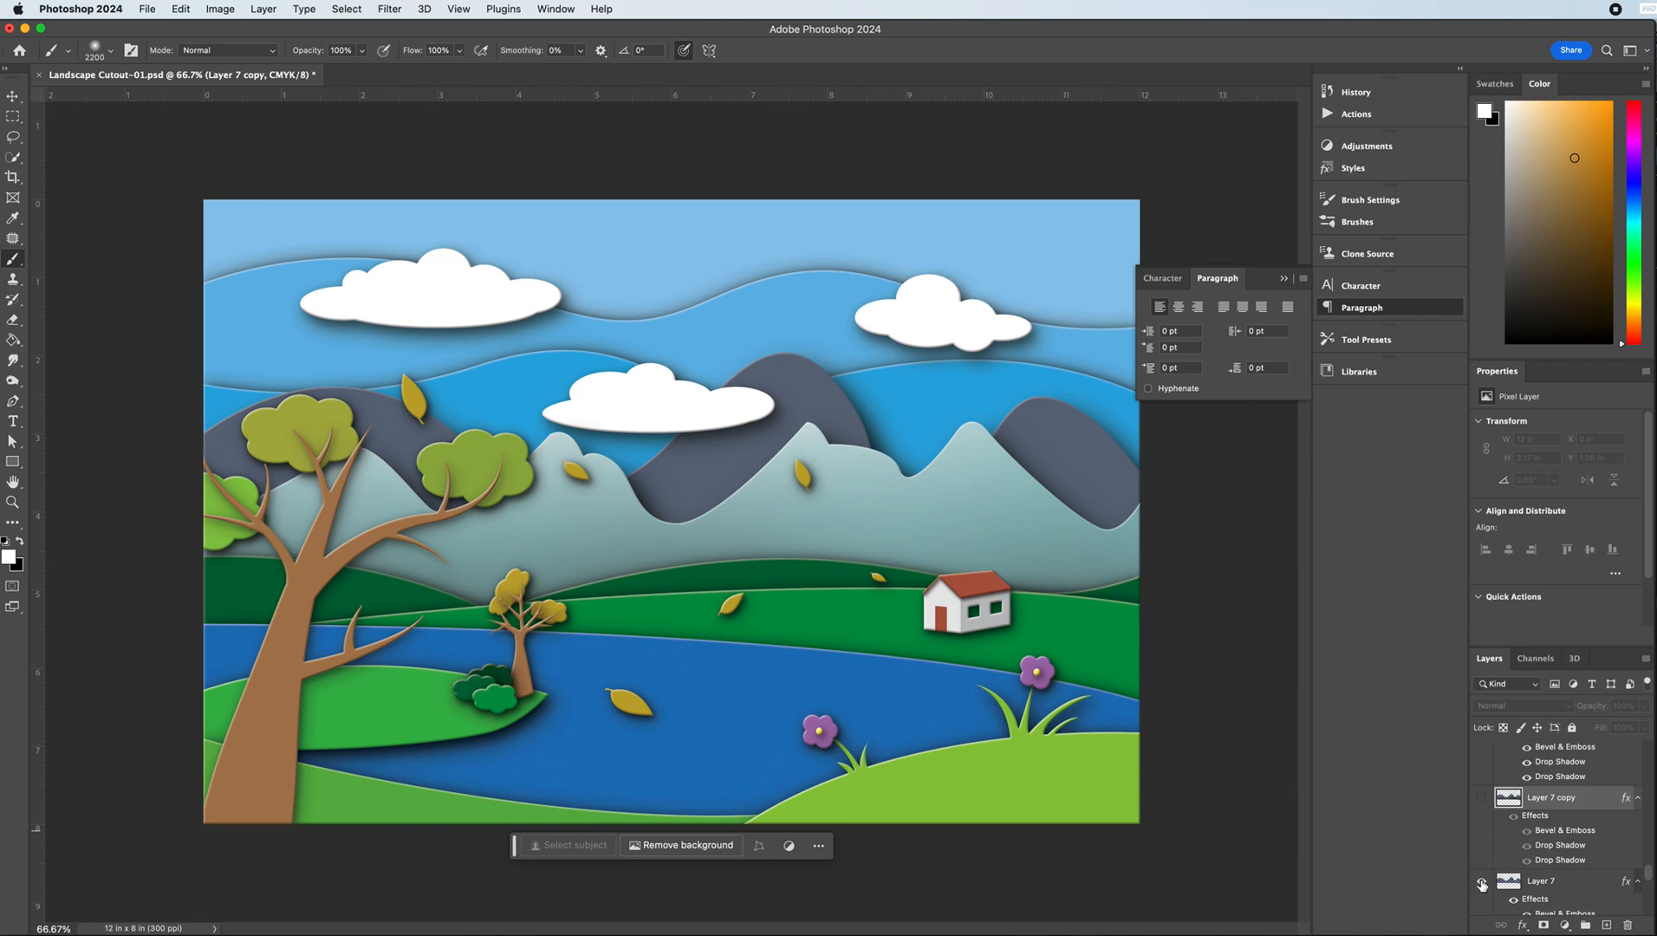
pyautogui.click(1482, 802)
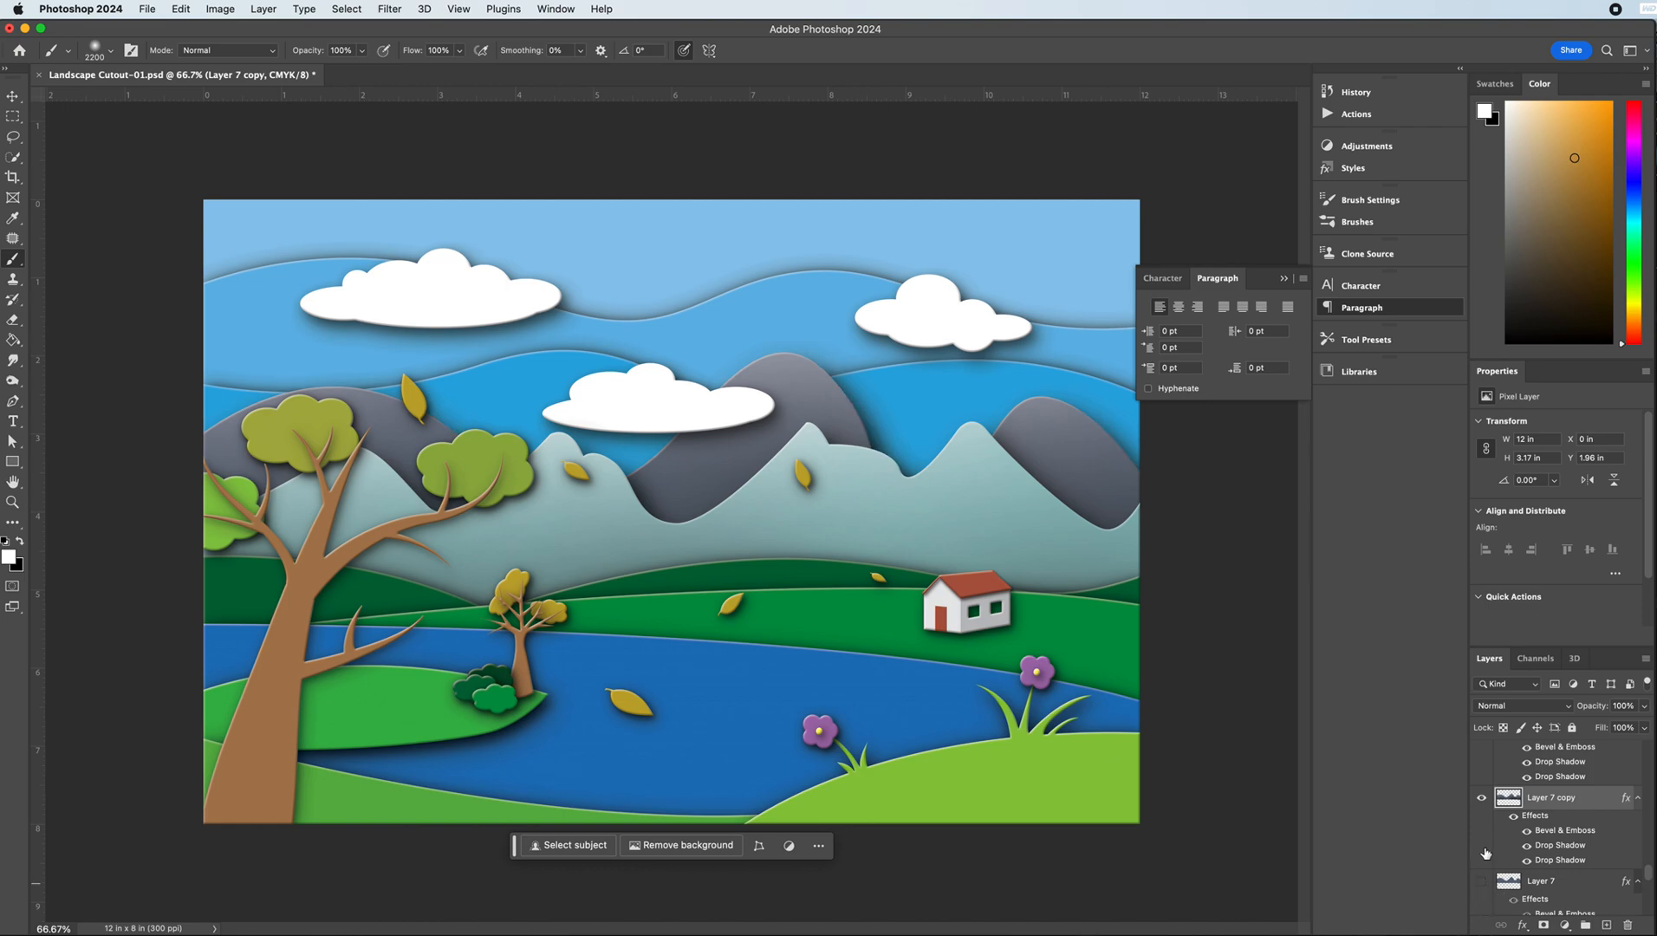
pyautogui.click(1479, 801)
pyautogui.click(1480, 801)
pyautogui.click(1481, 798)
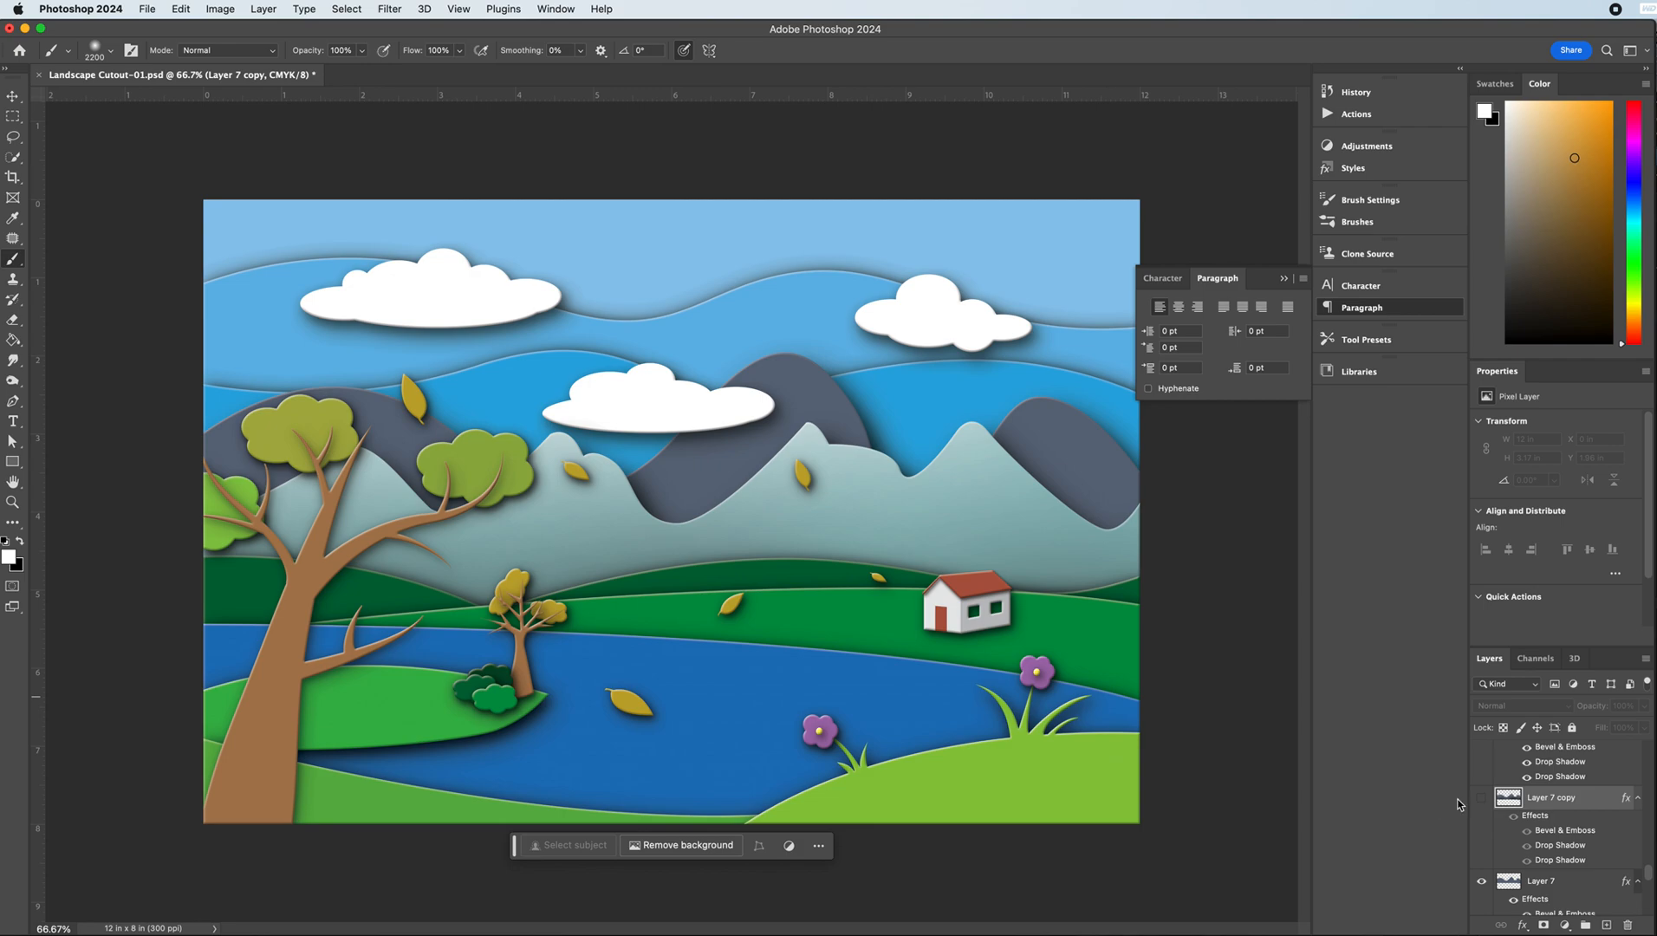
# - Show the shaded dark mountain copy again and hide the original dark mountain layer
pyautogui.click(1480, 798)
pyautogui.click(1481, 880)
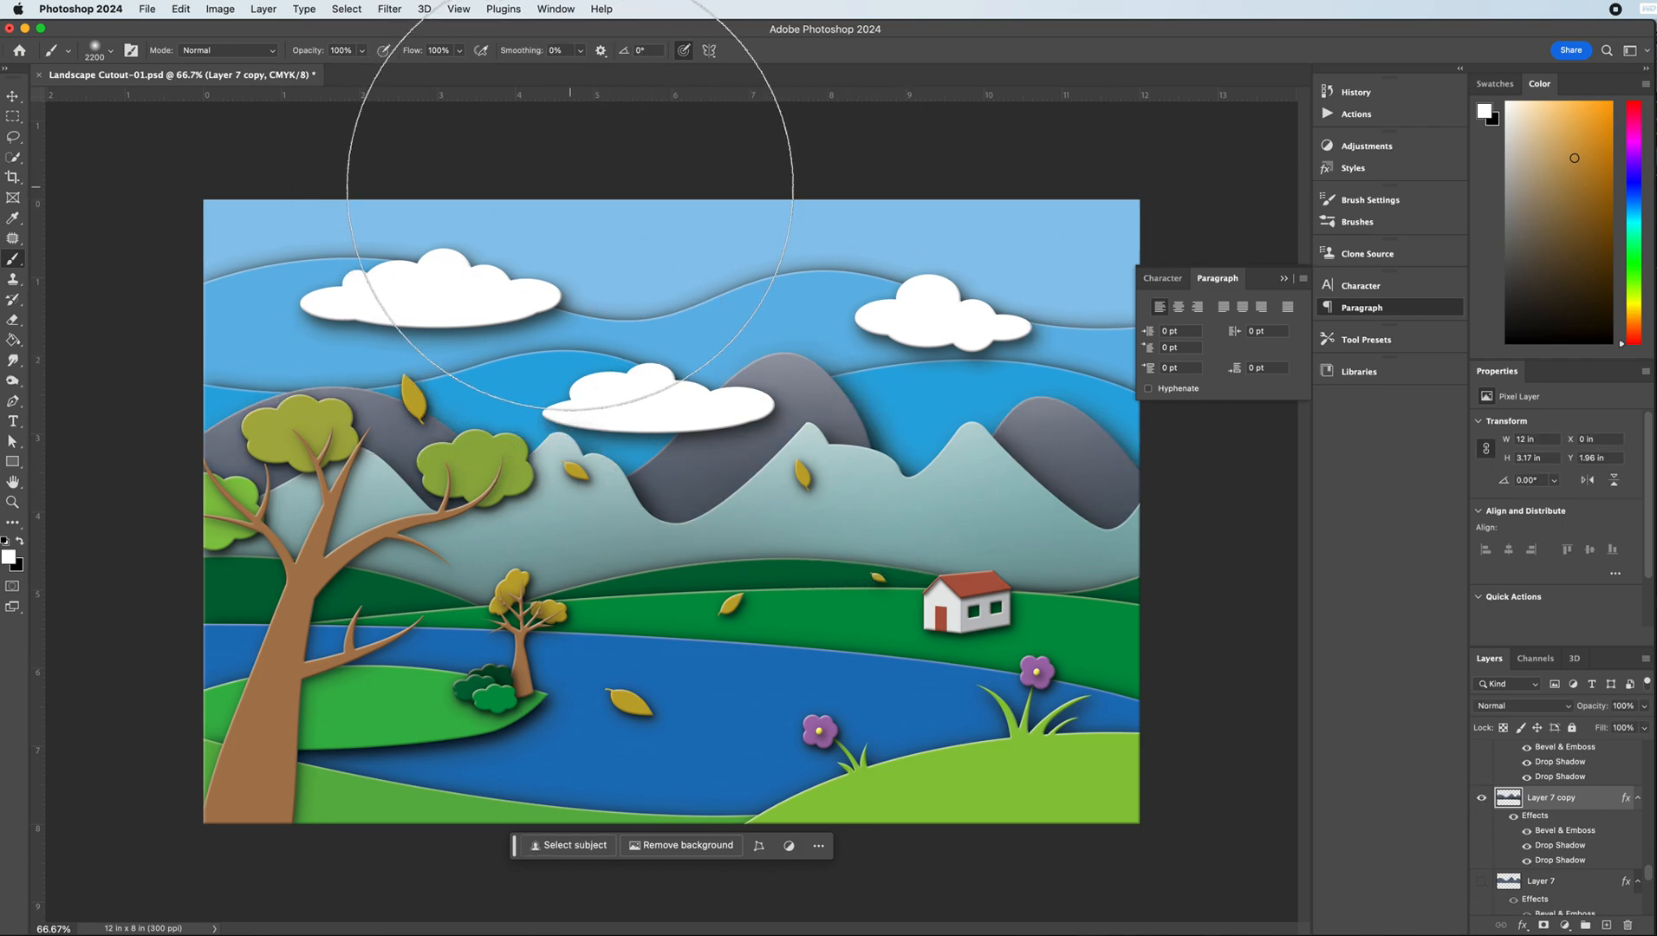
pyautogui.press('super+minus')
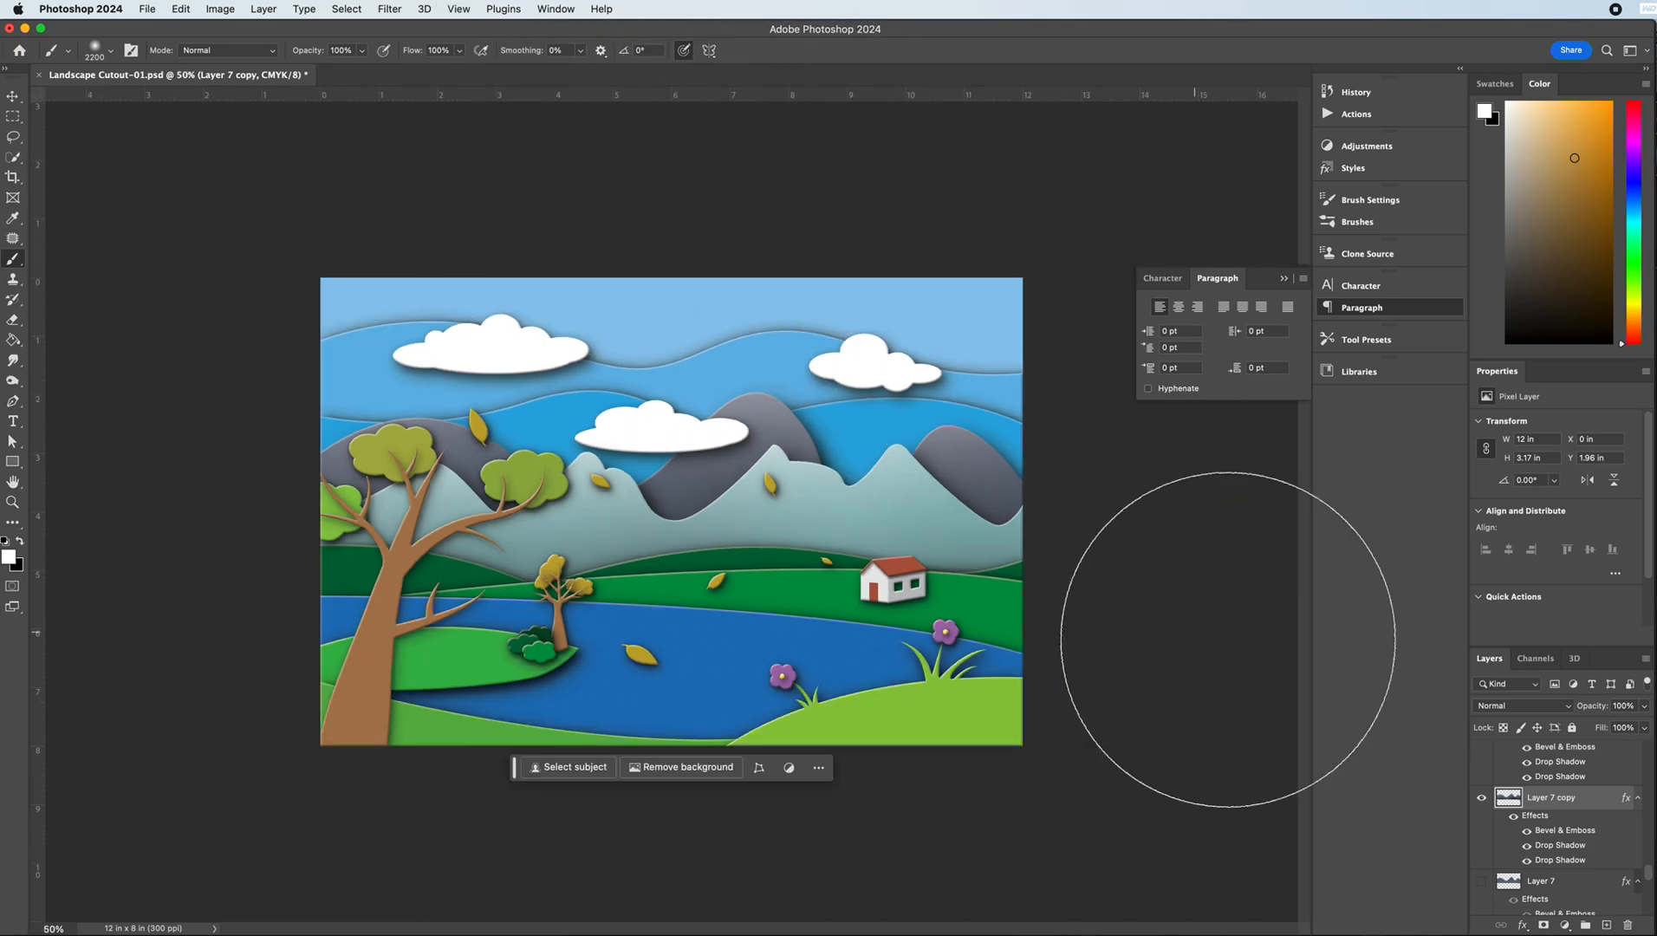
# - Load the outline of the Layer 3 sky wave behind the mountains as a selection and brush soft white highlights inside it
pyautogui.scroll(-5, 1544, 829)
pyautogui.scroll(-1, 1544, 830)
pyautogui.click(1551, 833)
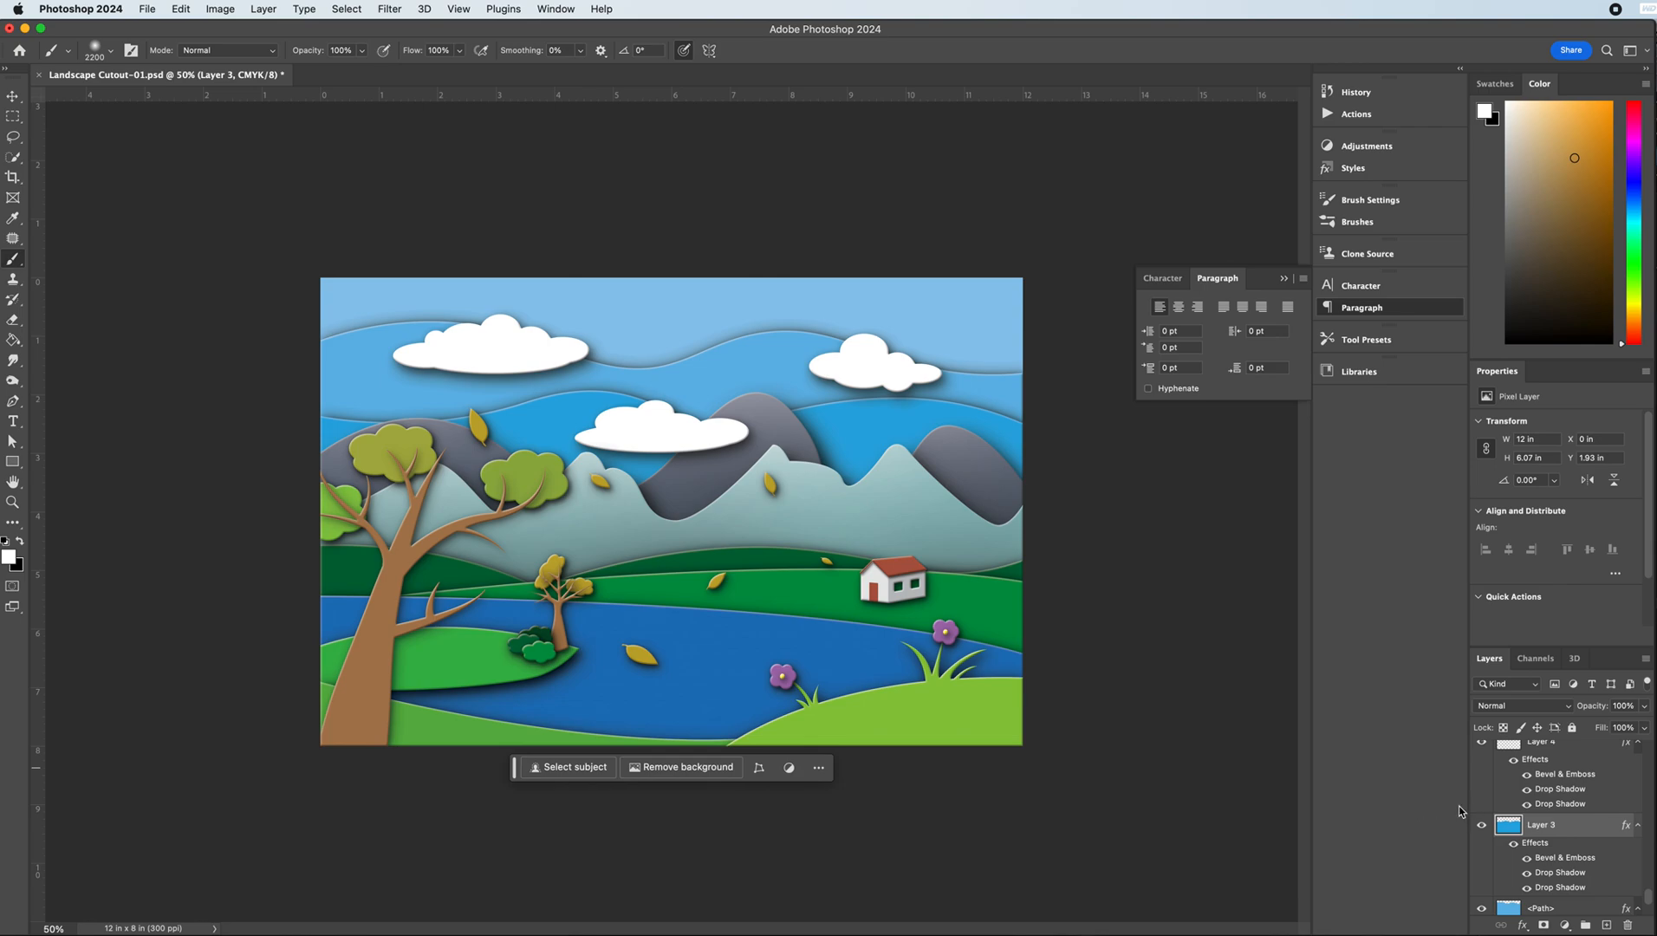
pyautogui.keyDown('super'); pyautogui.click(1509, 830); pyautogui.keyUp('super')
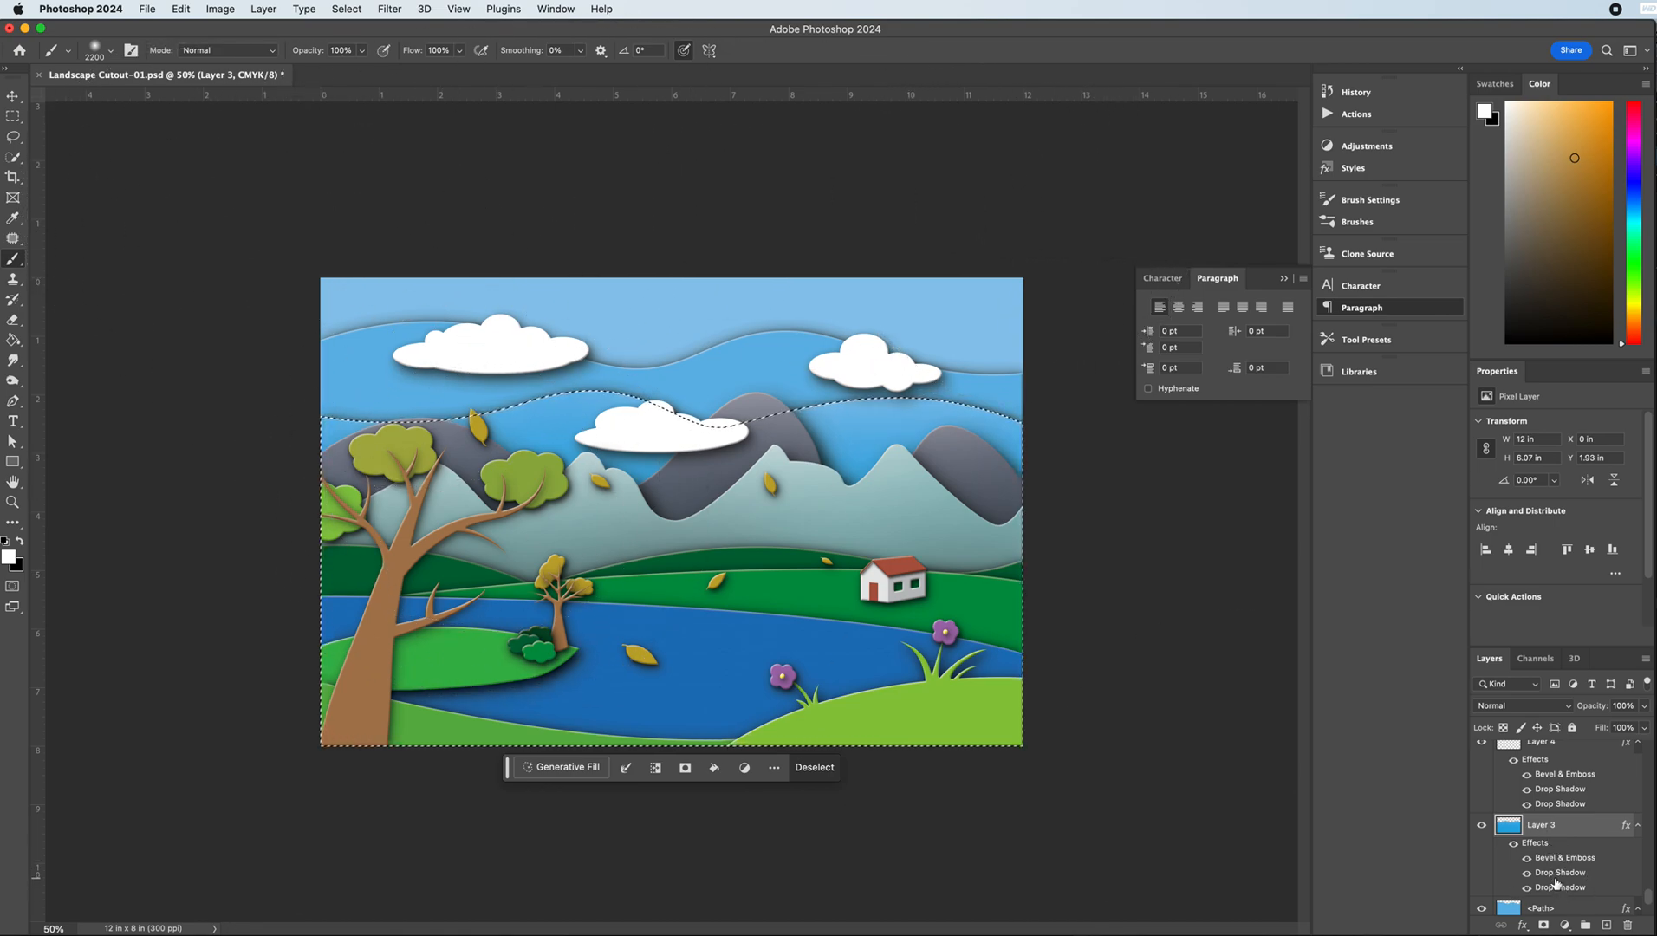
# - Shade the Layer 3 sky wave softly with black, switch the foreground colour back to white and deselect
pyautogui.click(19, 539)
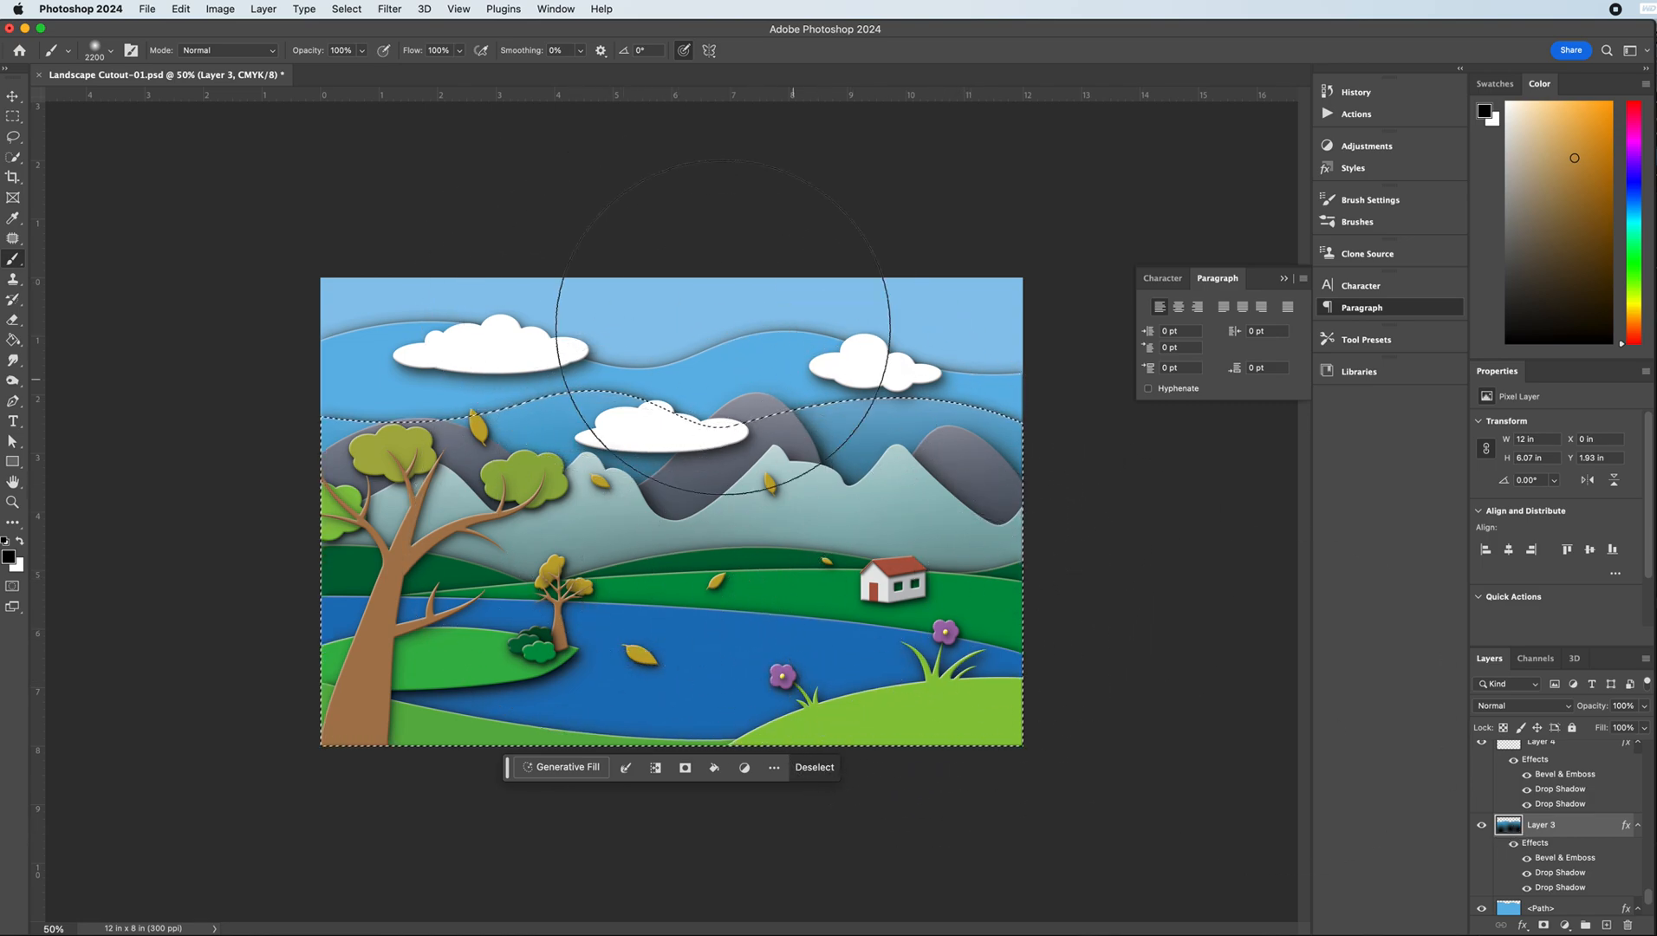
pyautogui.click(18, 541)
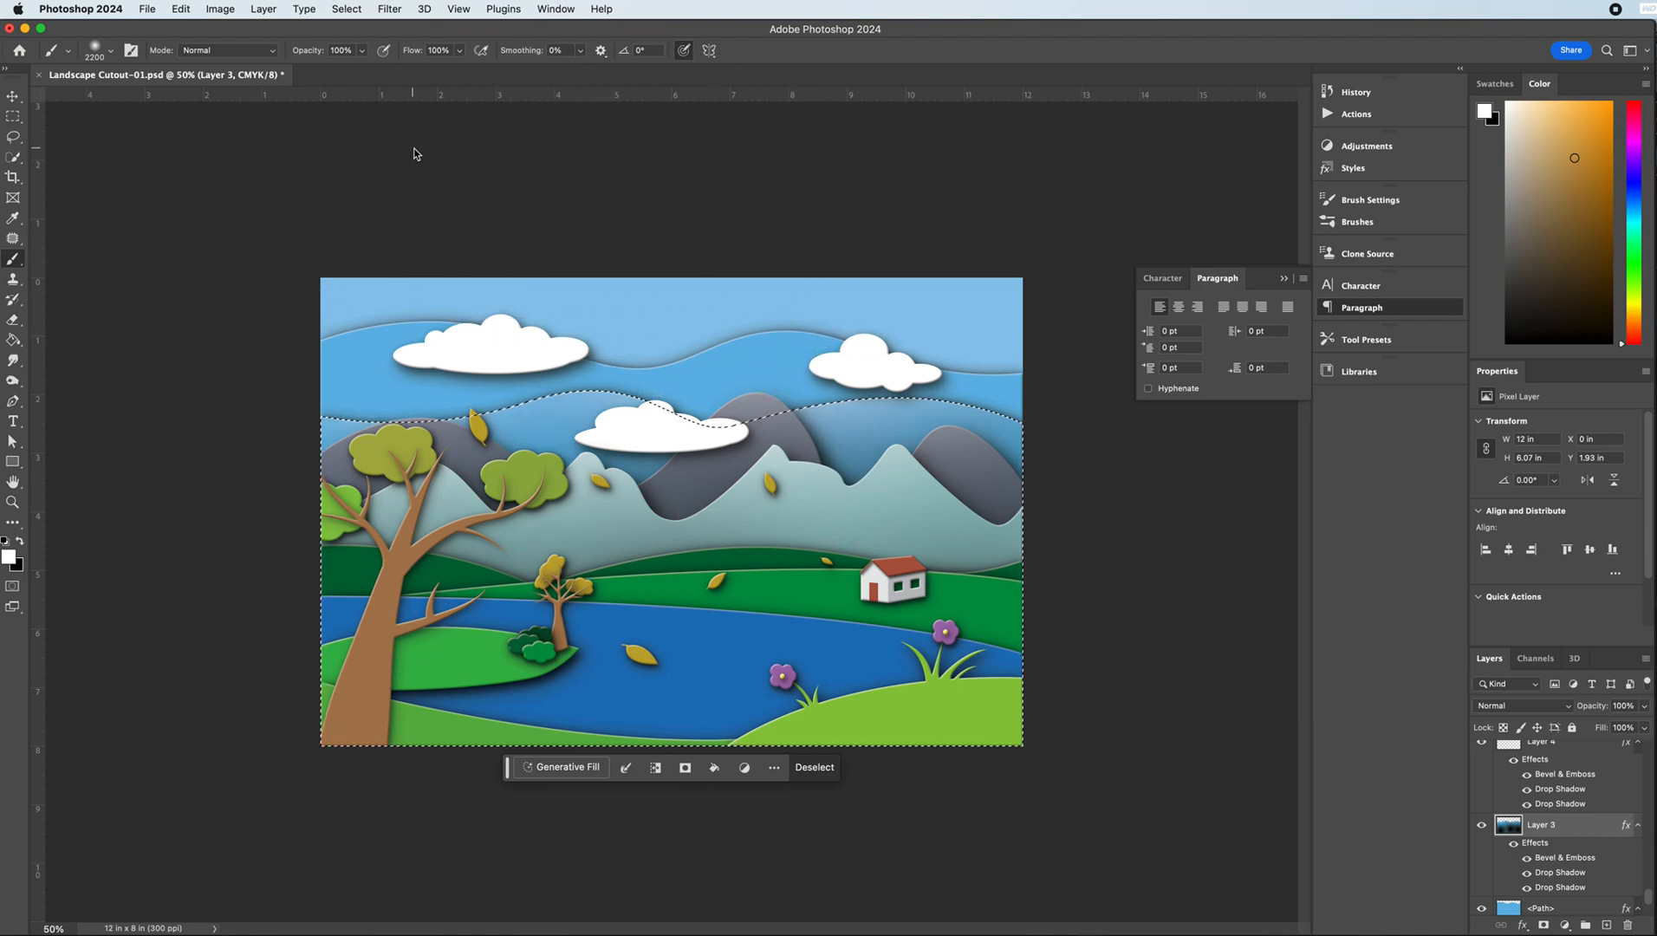
pyautogui.click(13, 116)
pyautogui.moveTo(149, 174); pyautogui.dragTo(202, 170)
pyautogui.click(1016, 357)
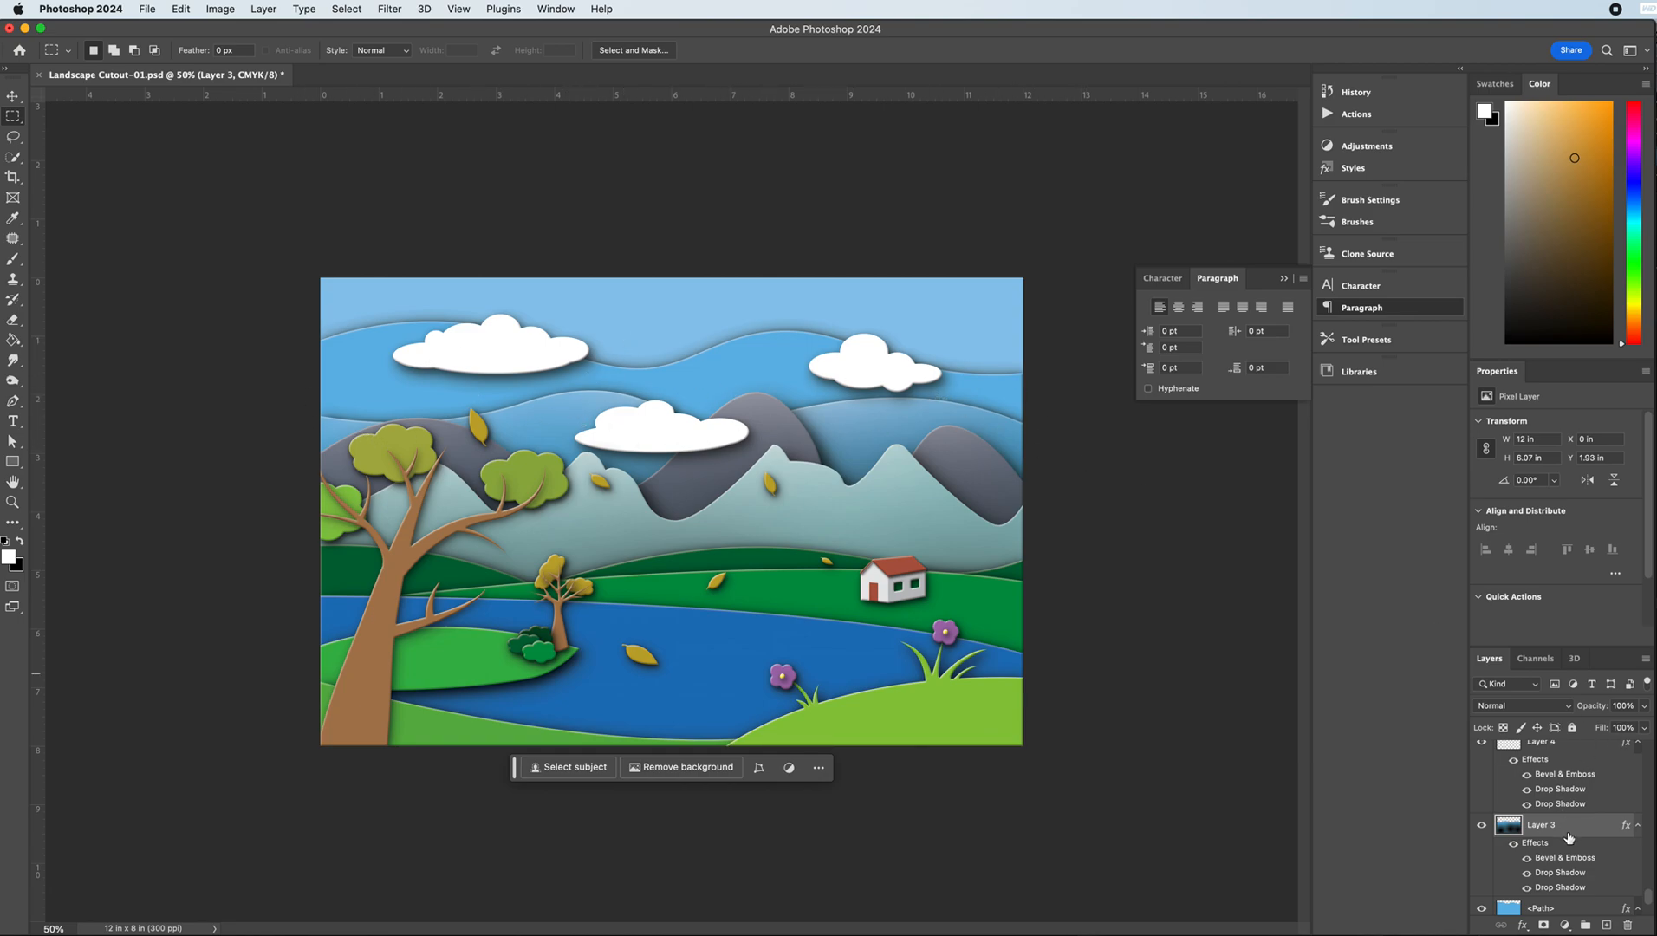
# - Load the outline of the uppermost sky wave, the <Path> layer, as a selection and brush soft black shading inside it
pyautogui.click(1540, 910)
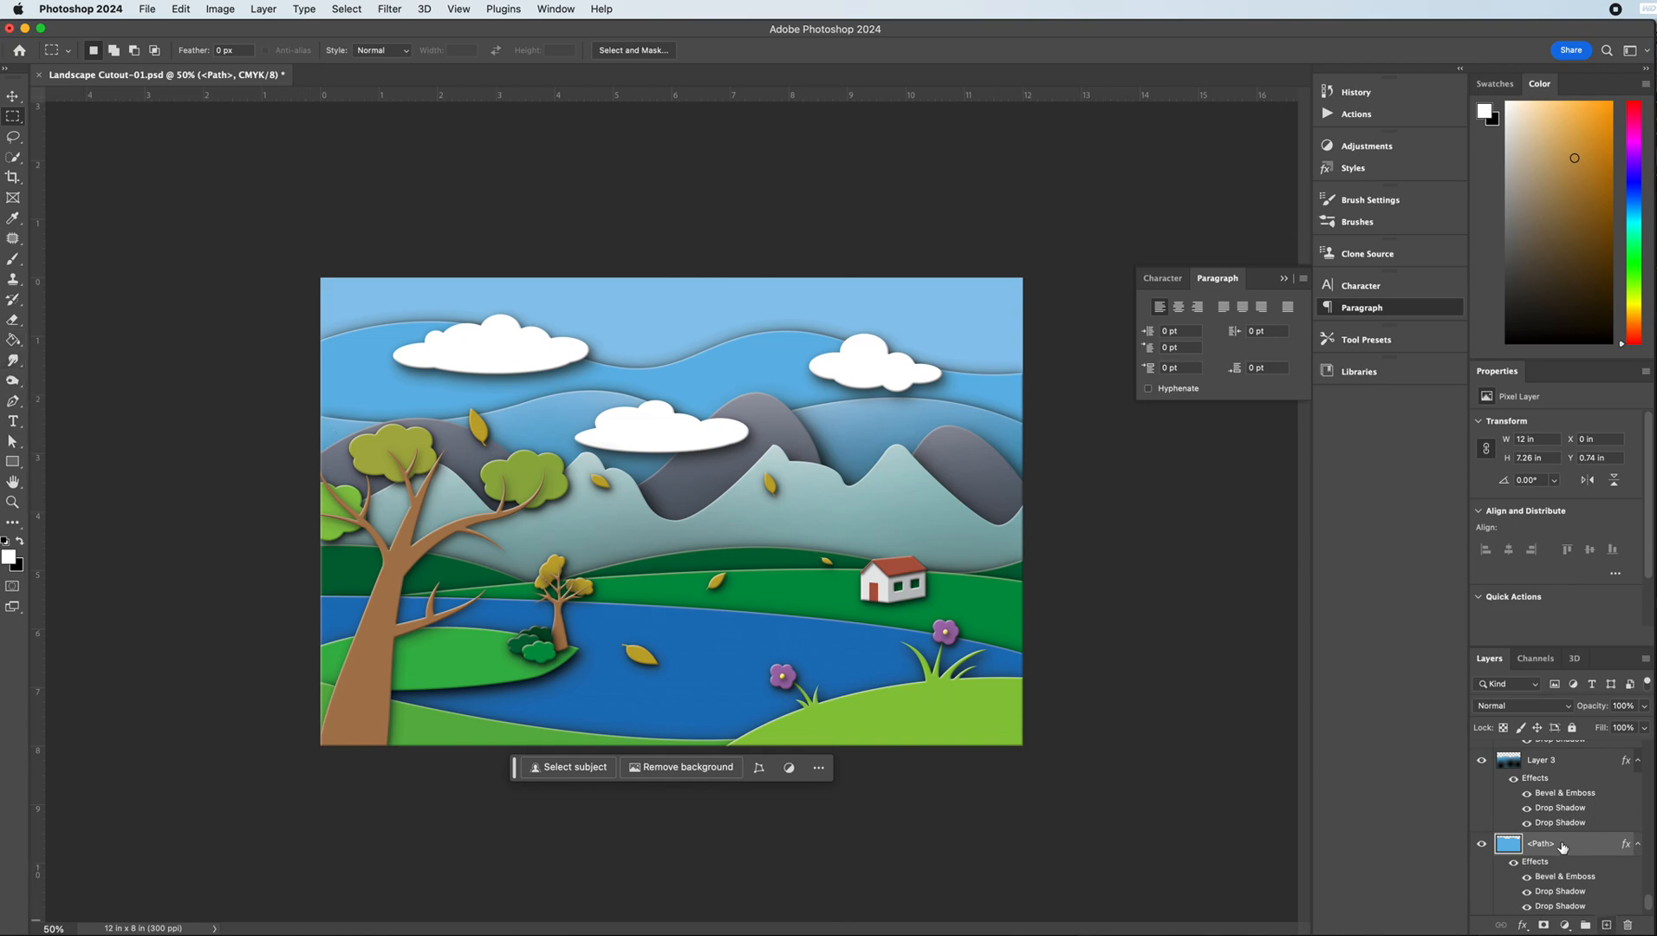
pyautogui.keyDown('super'); pyautogui.click(1512, 849); pyautogui.keyUp('super')
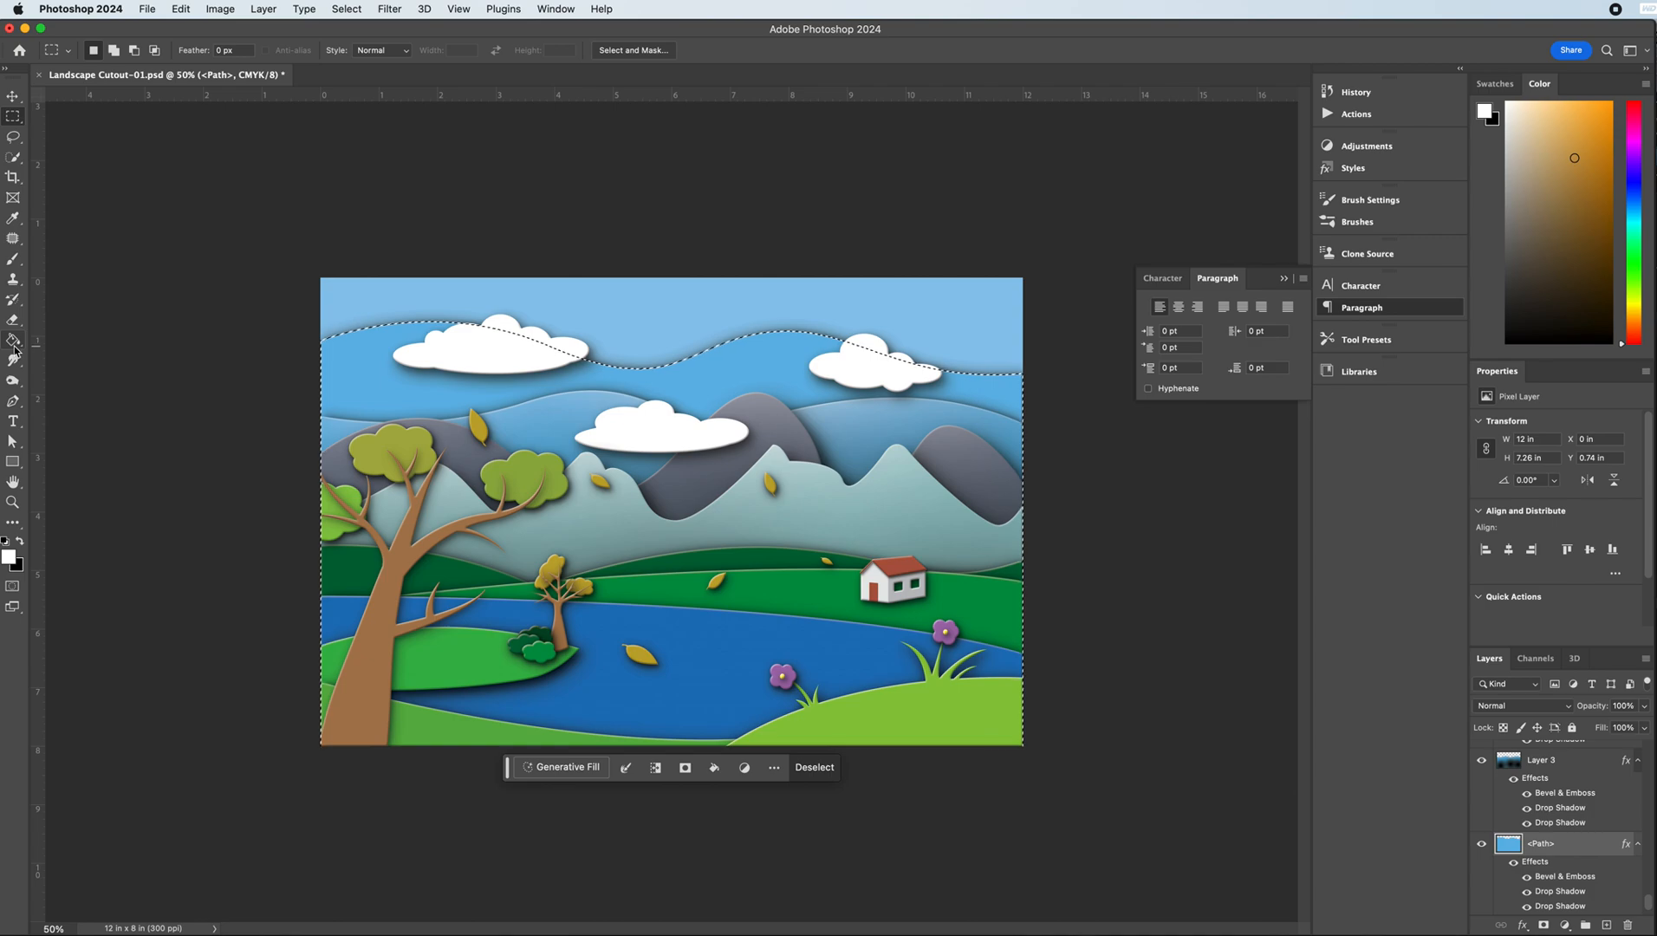
pyautogui.click(19, 541)
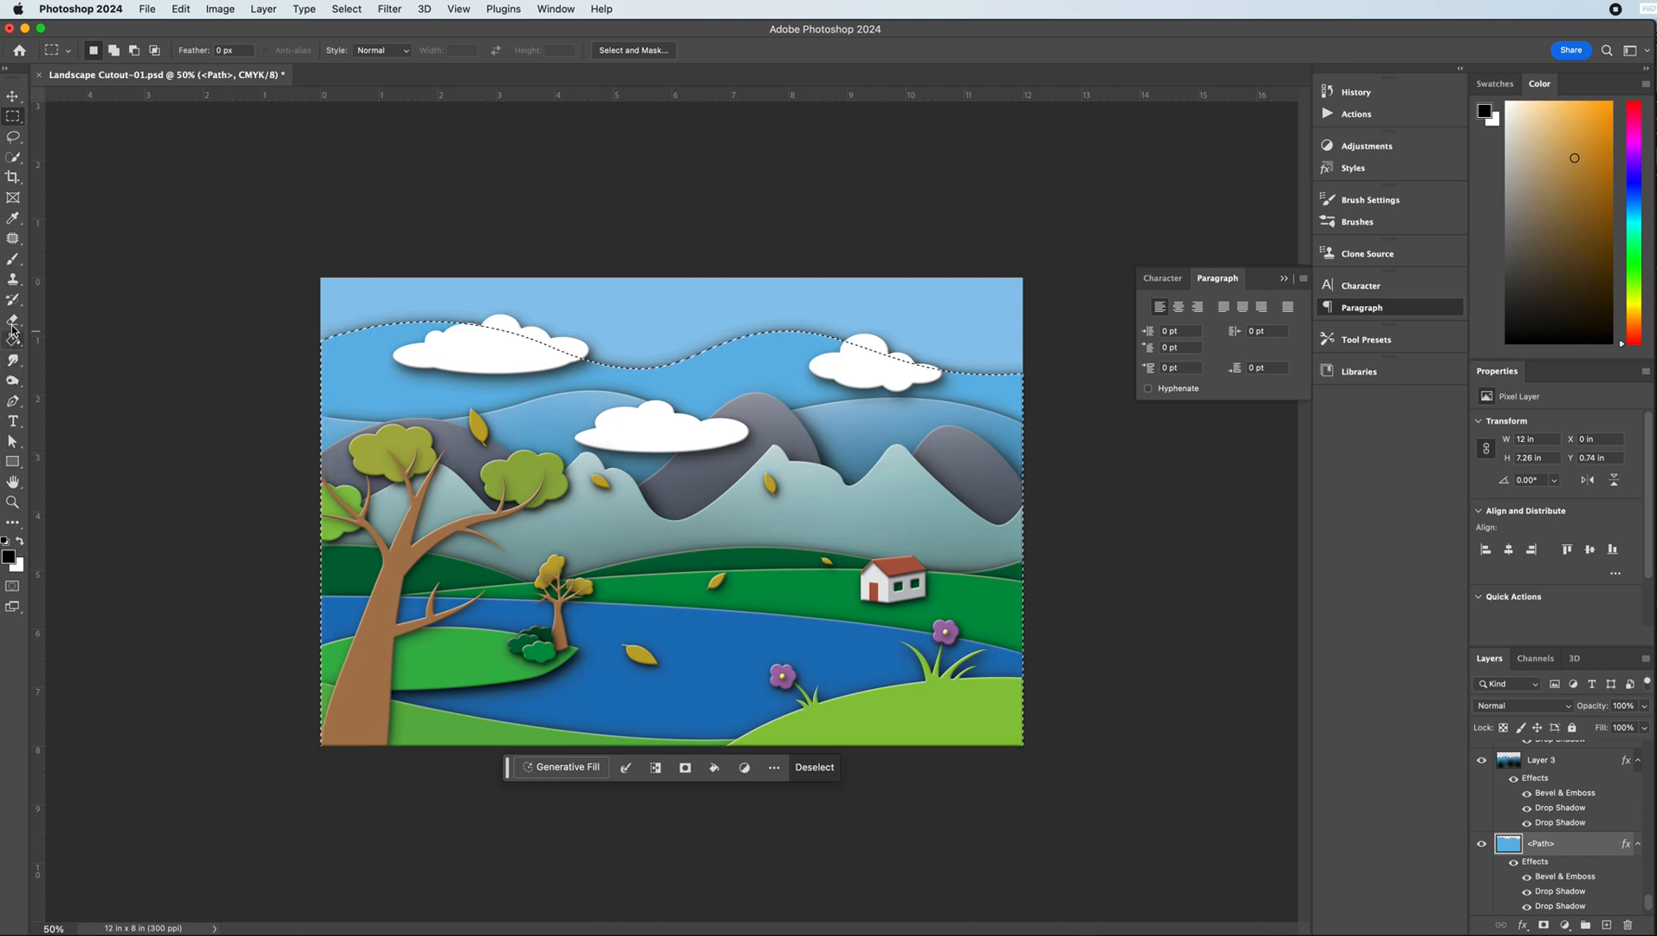
pyautogui.click(11, 262)
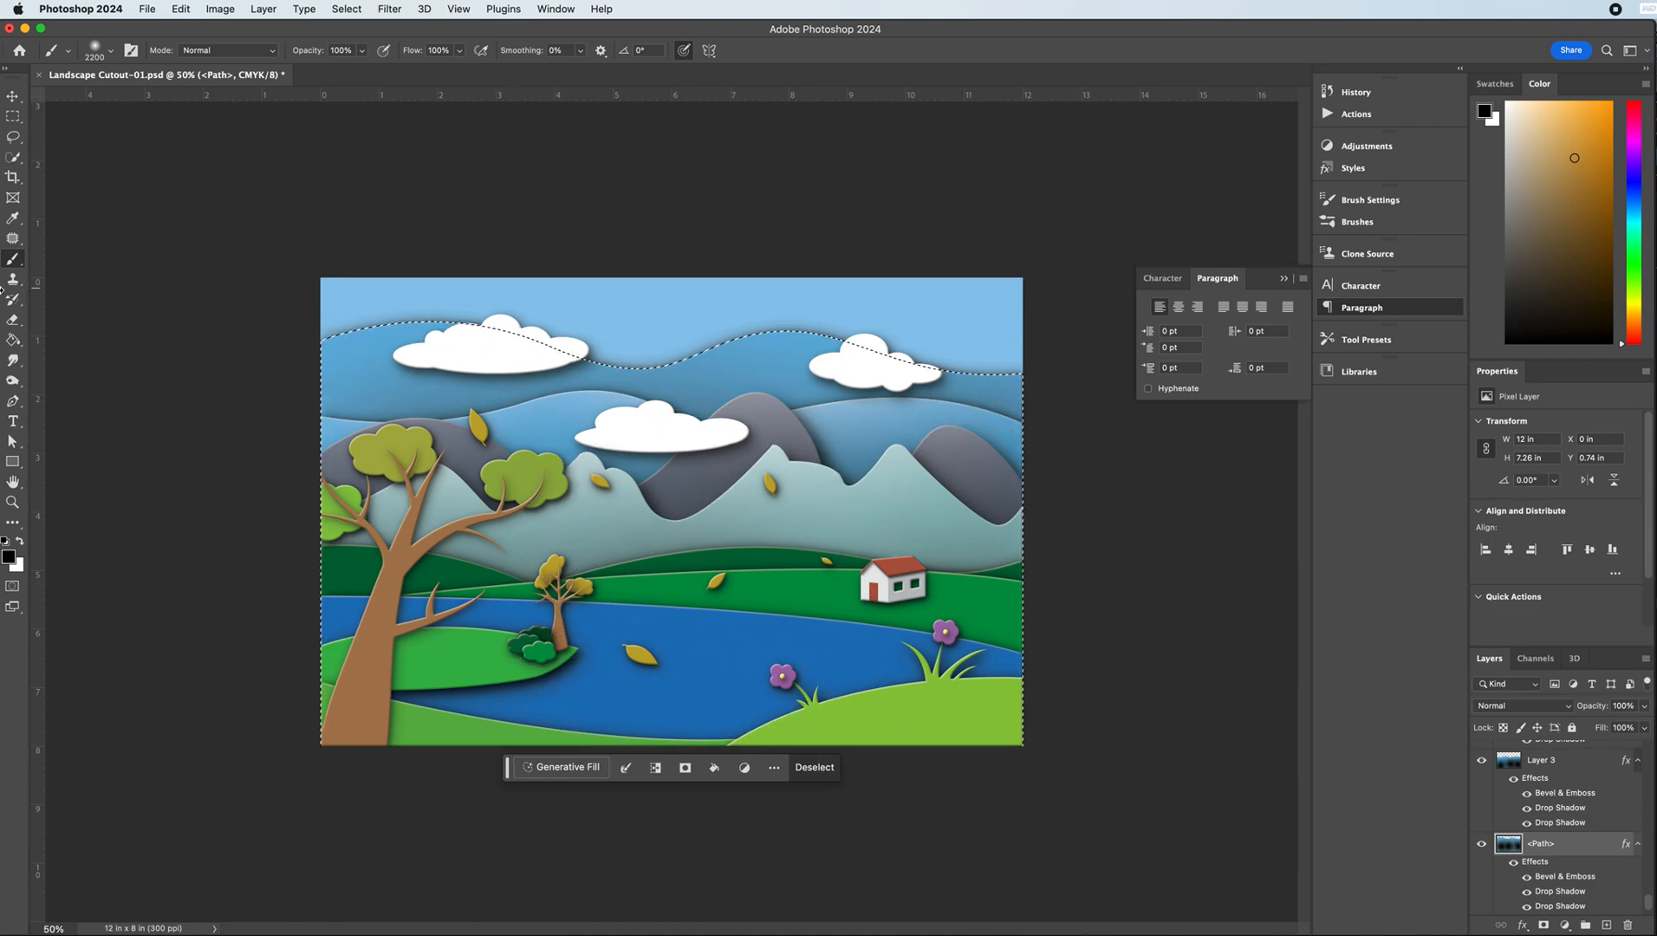
# - Brush soft white highlights onto the <Path> sky wave and deselect
pyautogui.press('x')
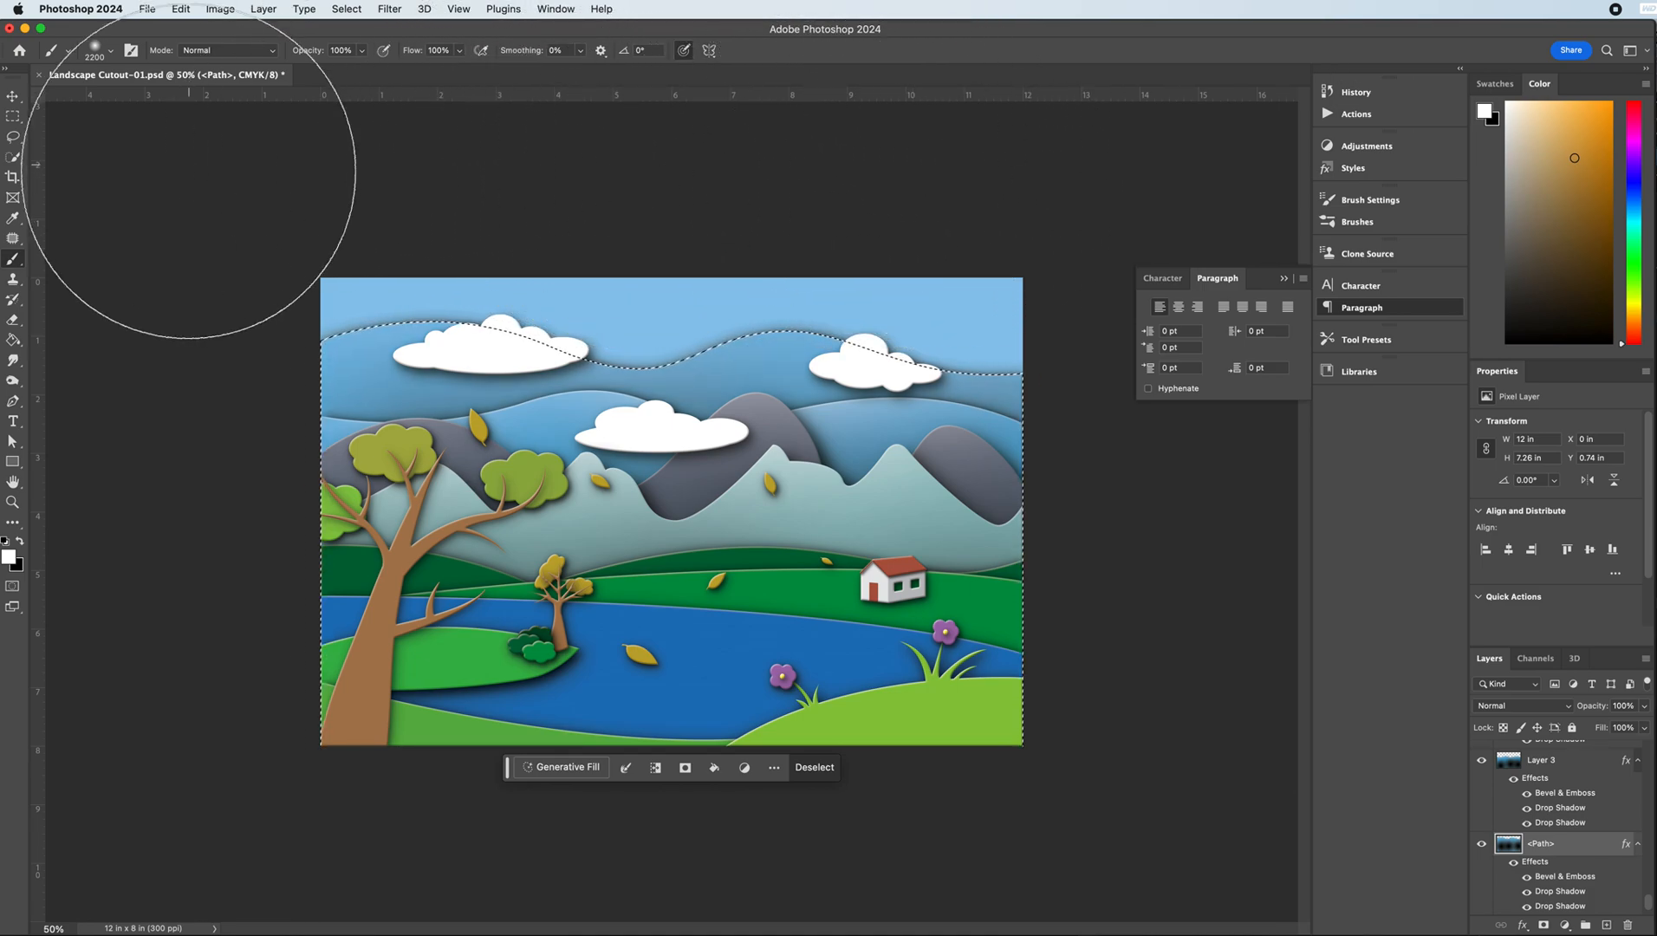
pyautogui.click(13, 116)
pyautogui.click(170, 159)
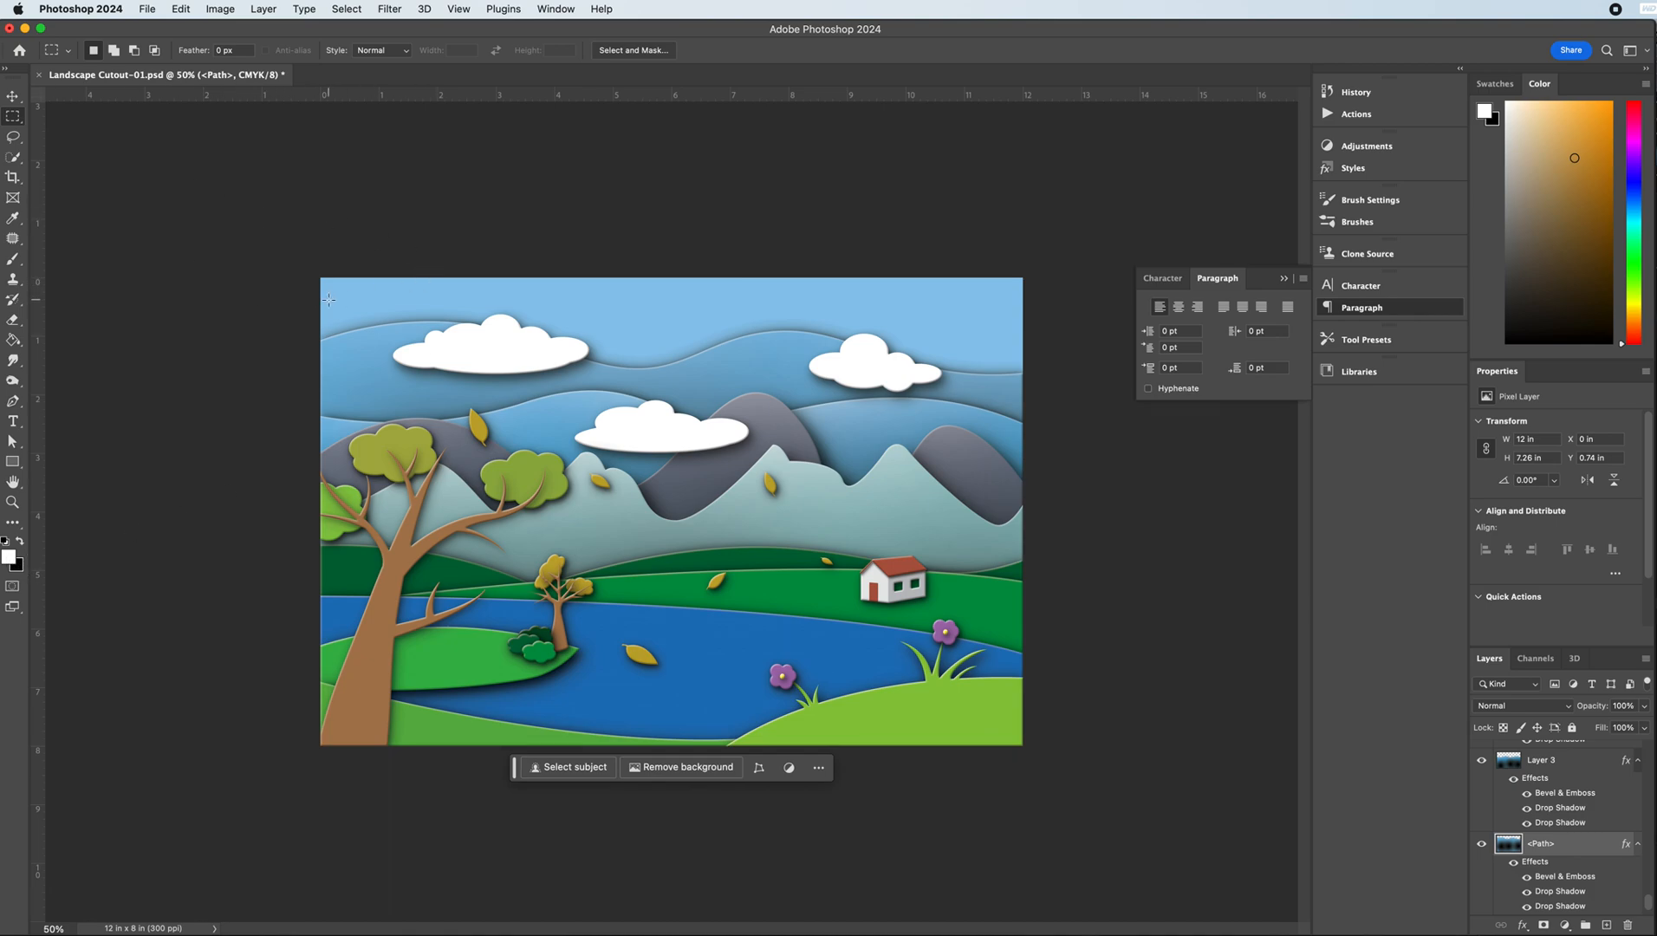
# - Load the outline of the light blue background sky, Layer 1, as a selection, brush soft black shading inside it and deselect
pyautogui.click(13, 96)
pyautogui.click(605, 305)
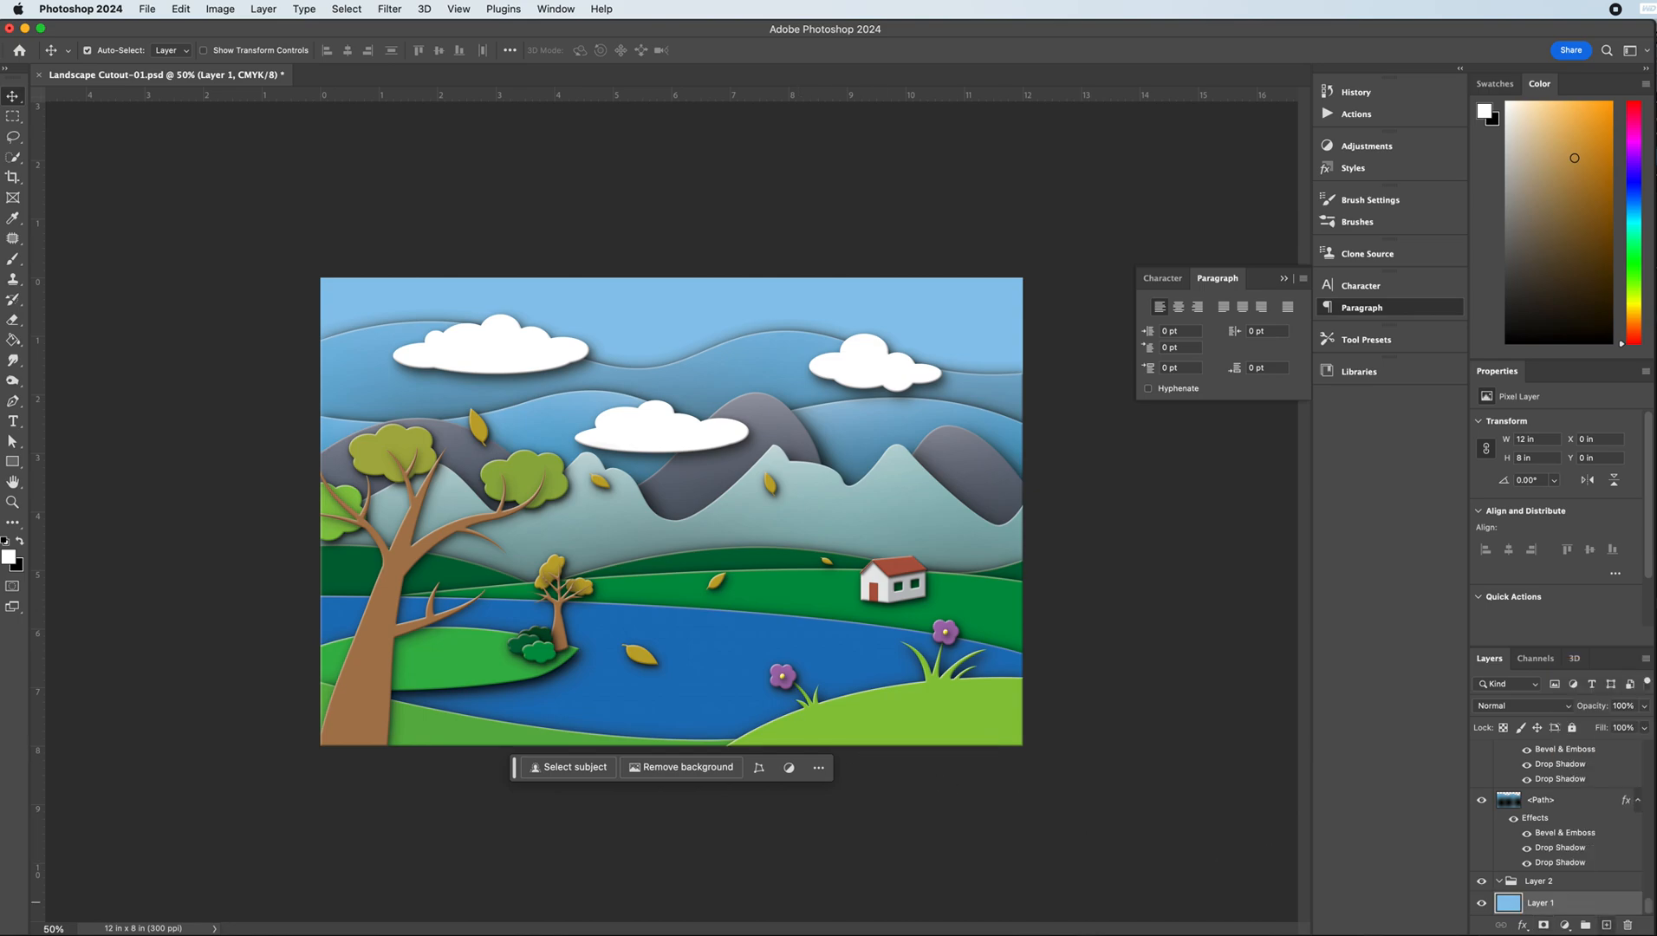
pyautogui.keyDown('super'); pyautogui.click(1497, 904); pyautogui.keyUp('super')
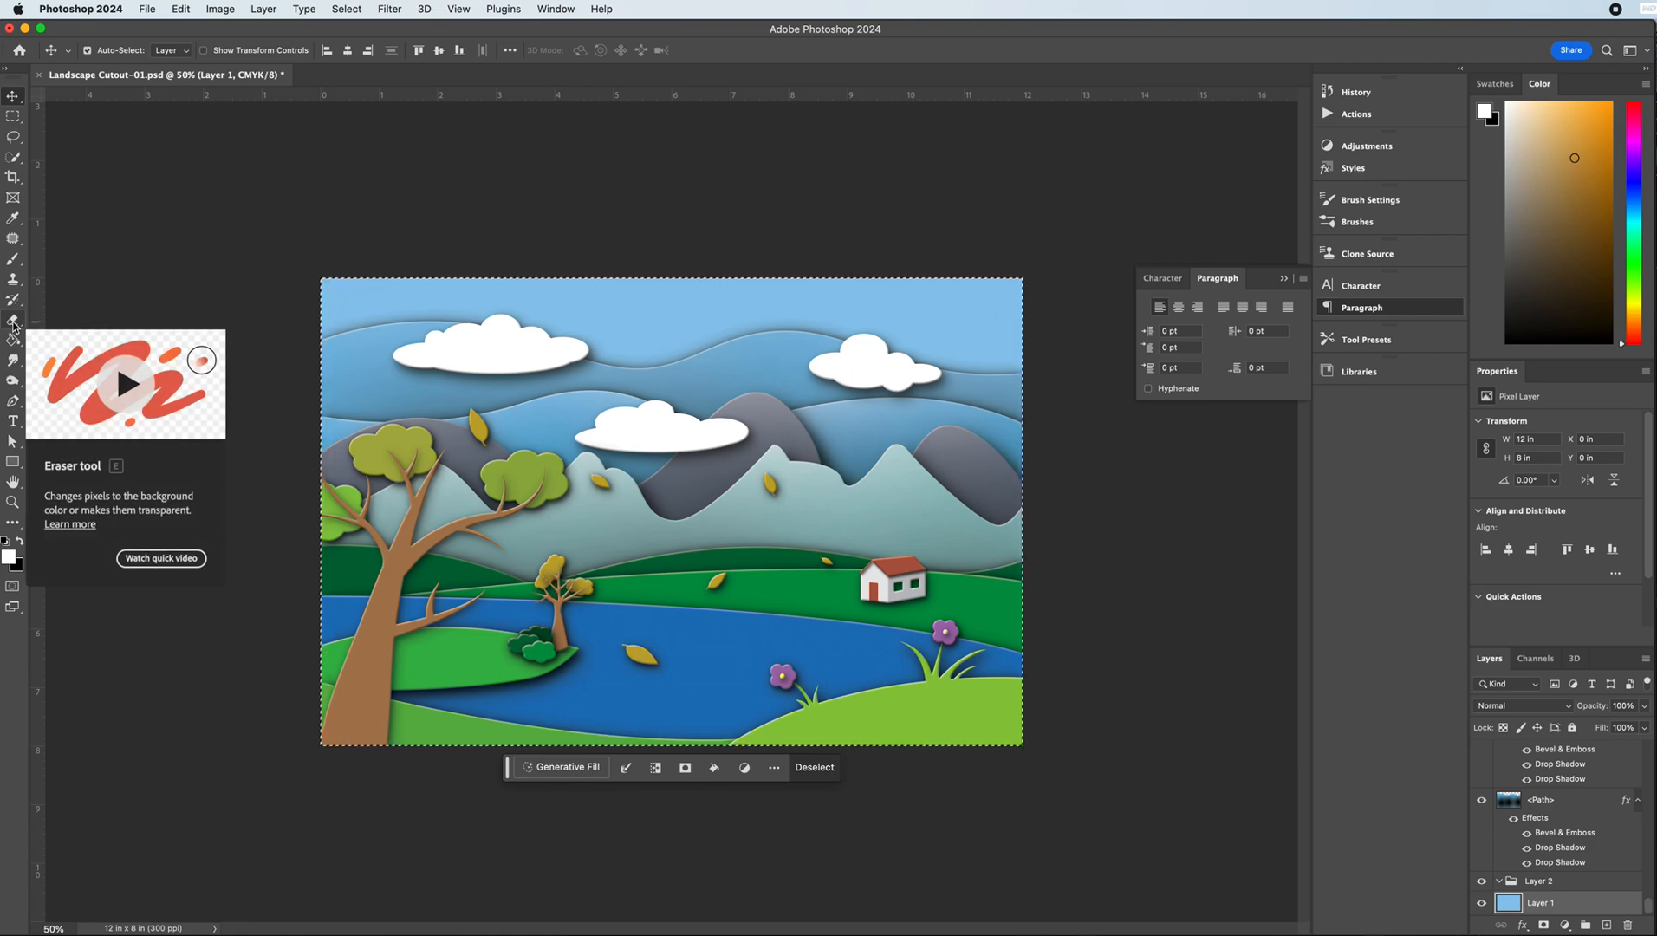
pyautogui.click(13, 258)
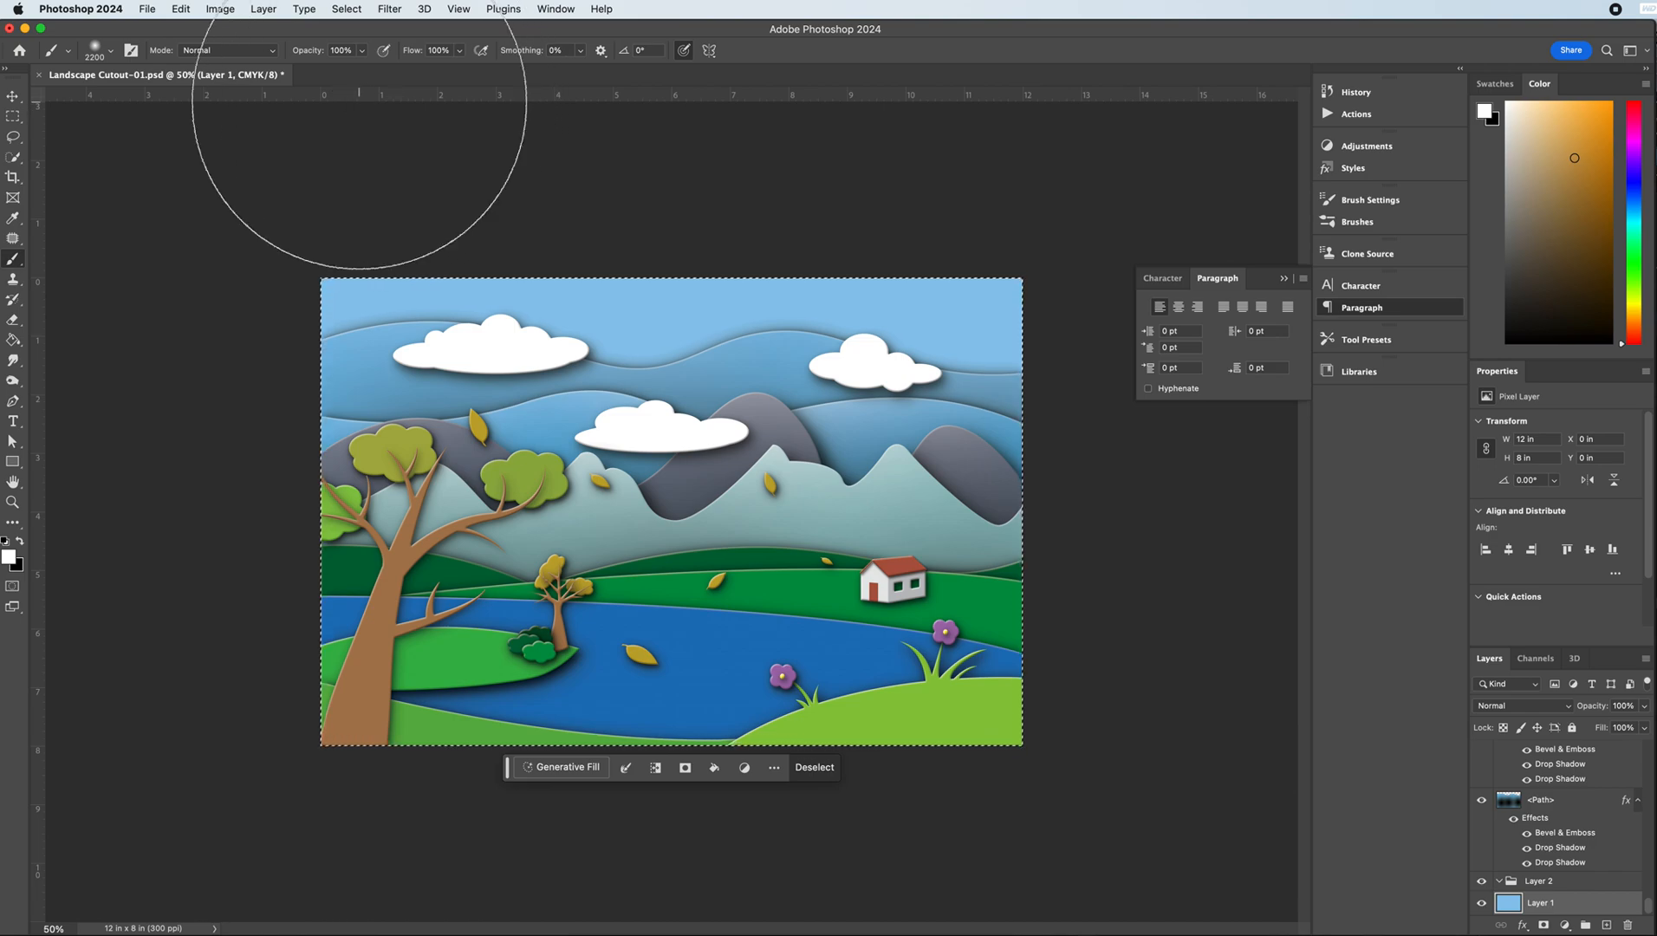
pyautogui.press('super+minus')
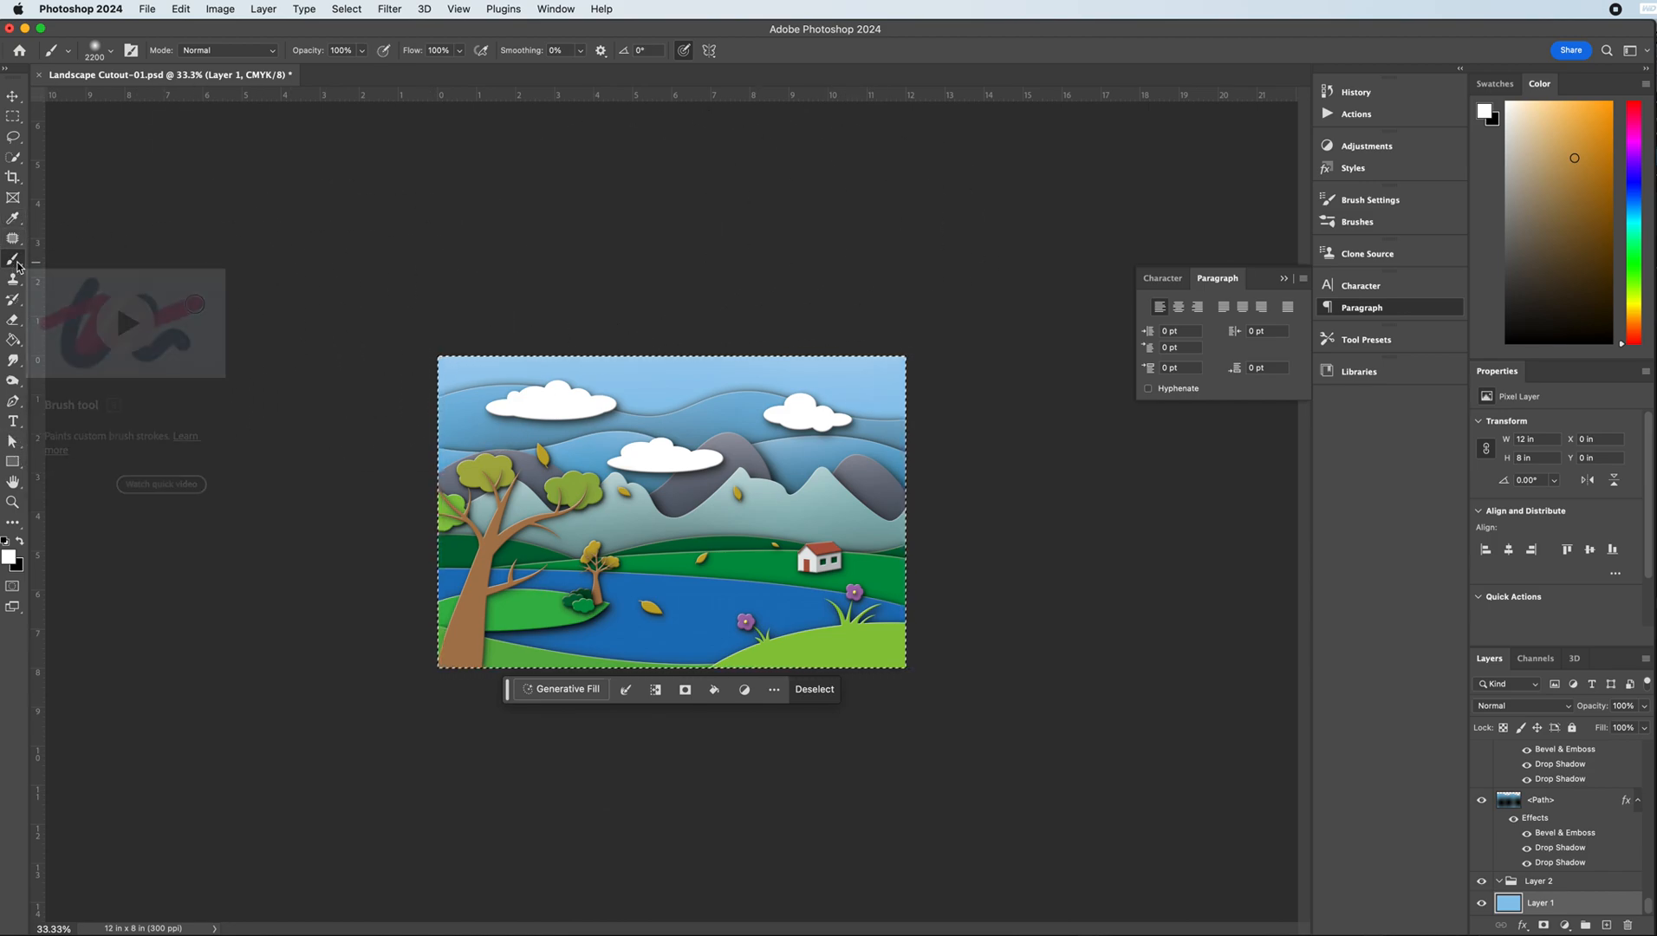
pyautogui.click(19, 543)
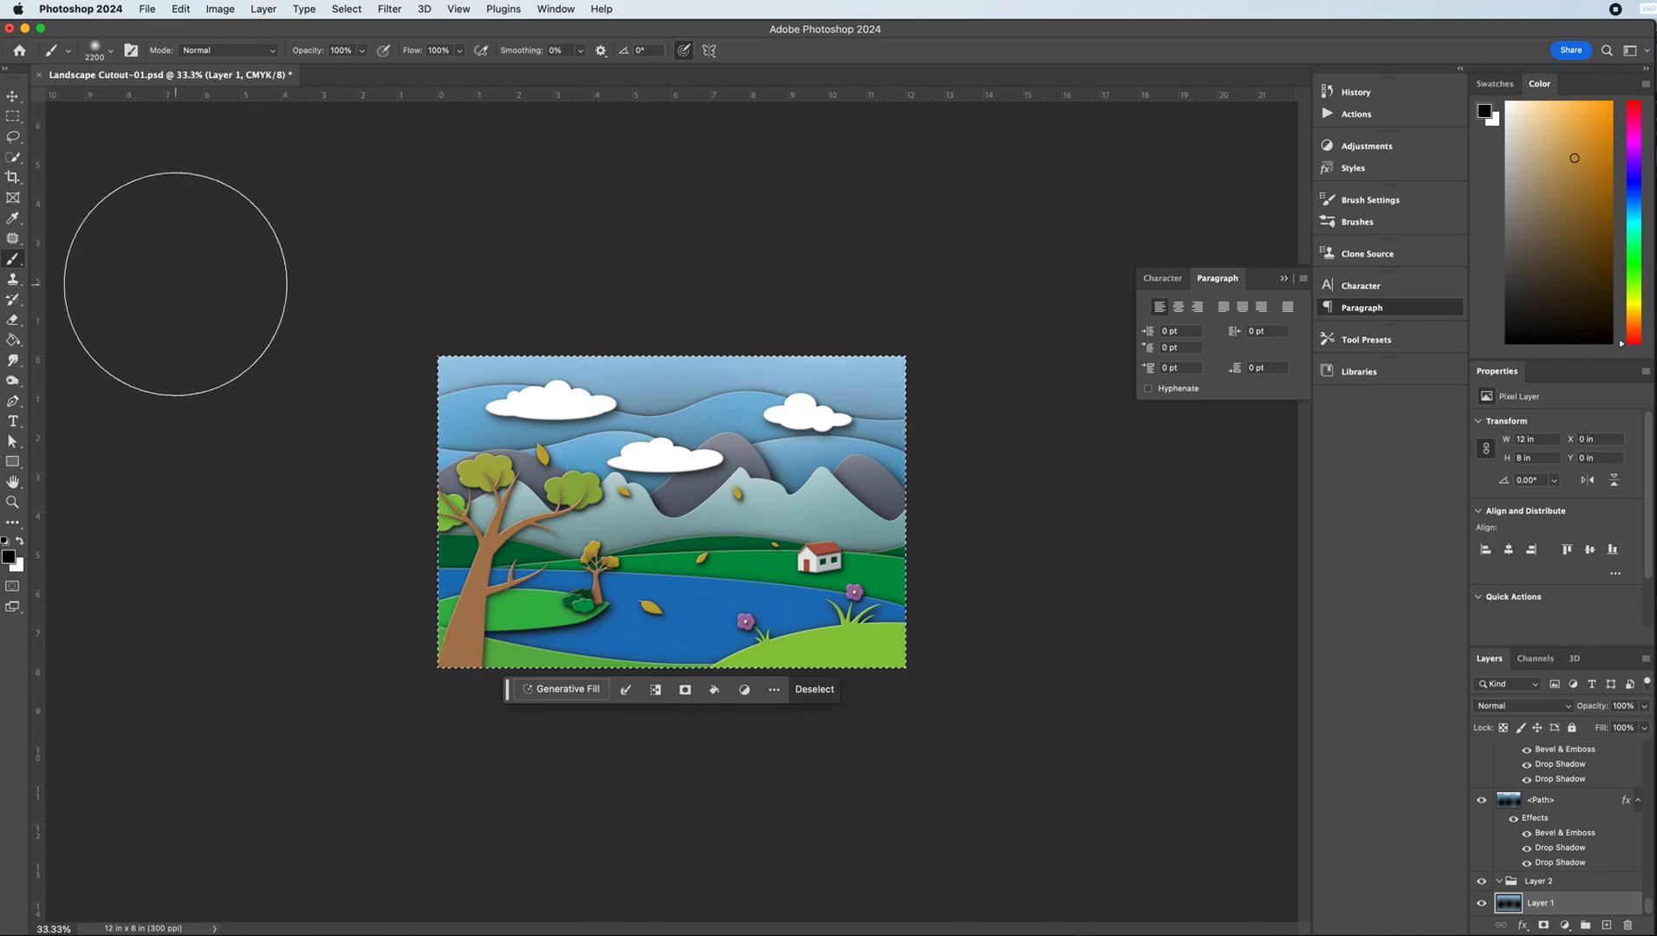
pyautogui.click(14, 117)
pyautogui.click(282, 180)
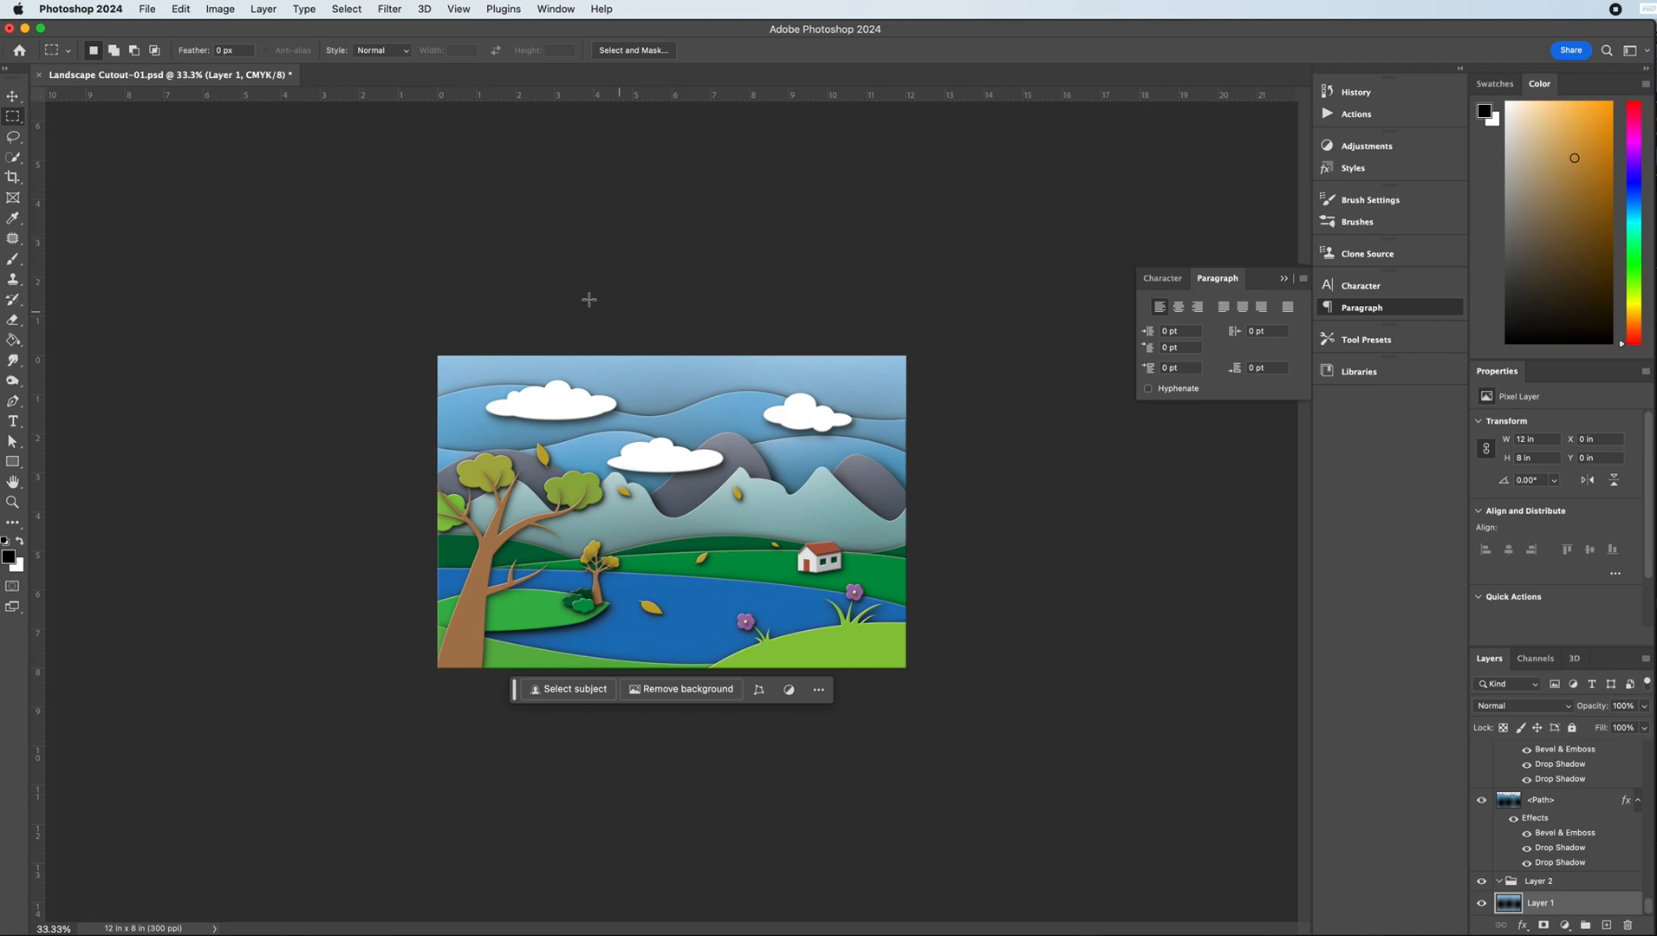
# - Raise the saturation of the shaded background sky, Layer 1, to +82 with a Hue/Saturation adjustment
pyautogui.click(14, 97)
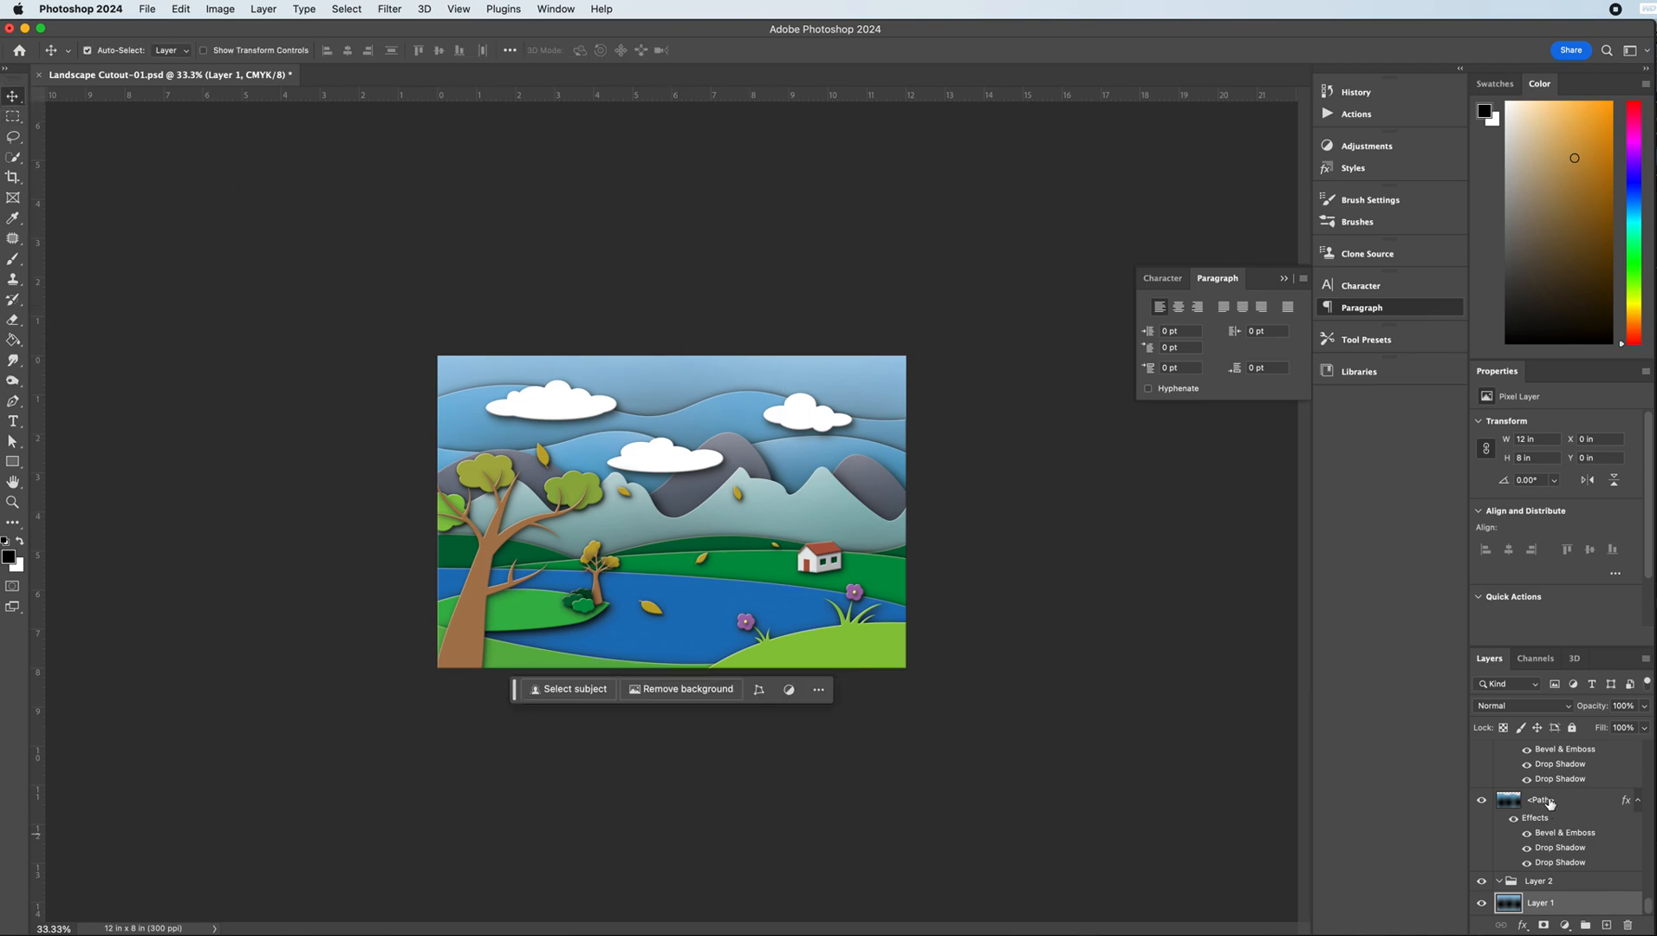
pyautogui.click(149, 9)
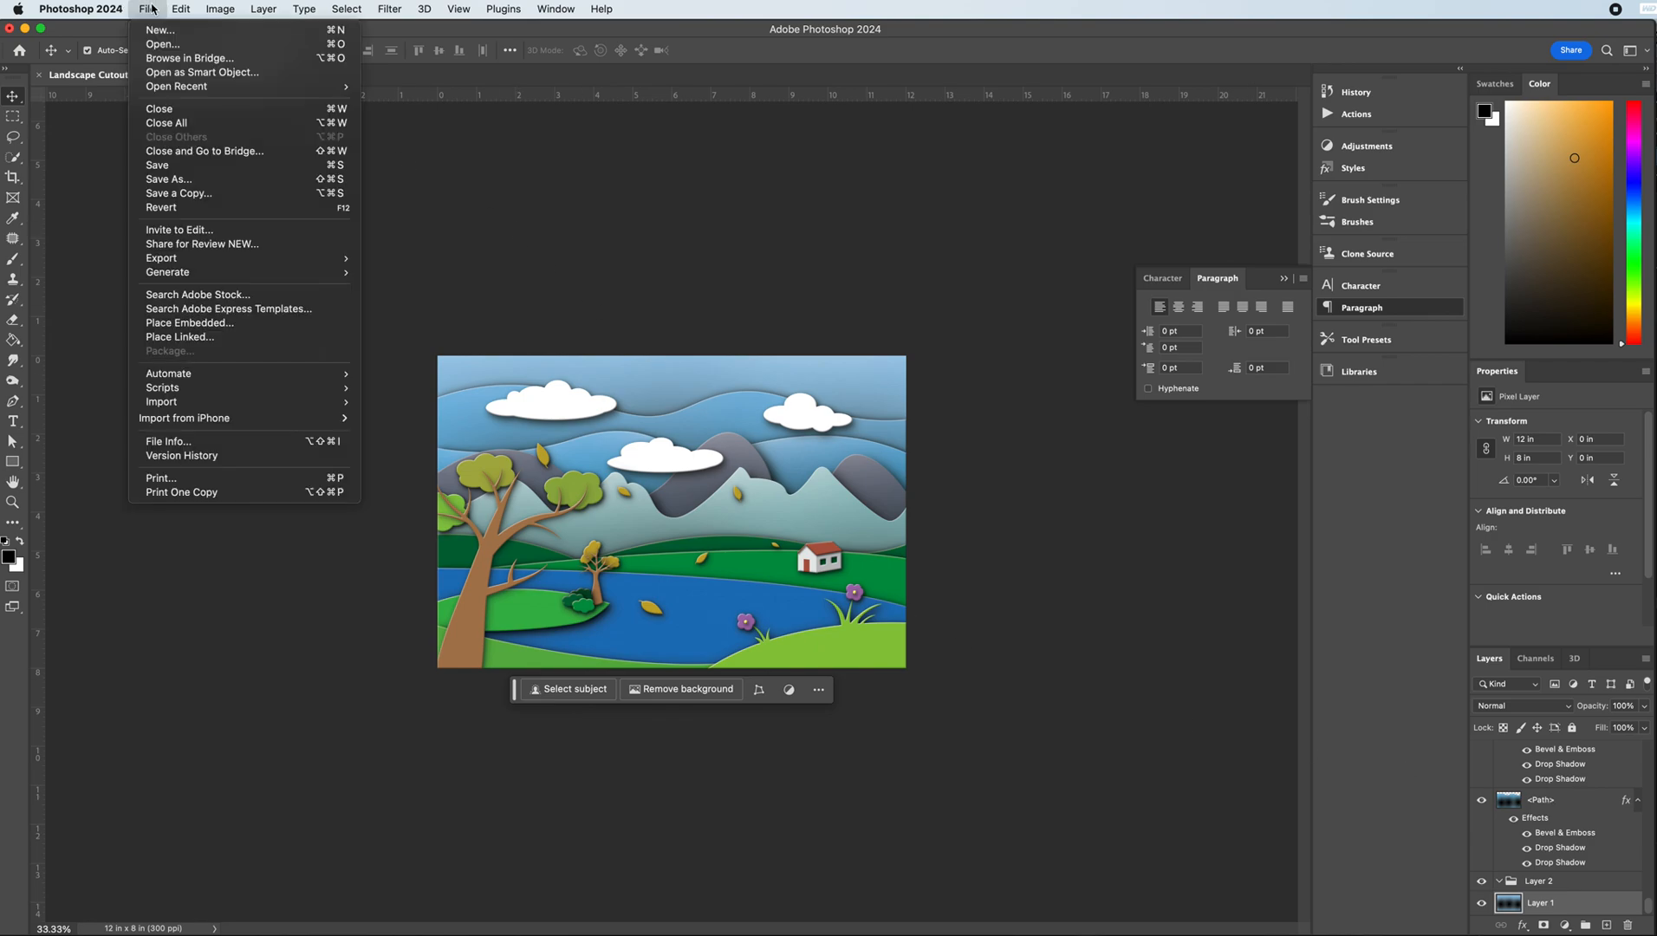
pyautogui.moveTo(220, 8)
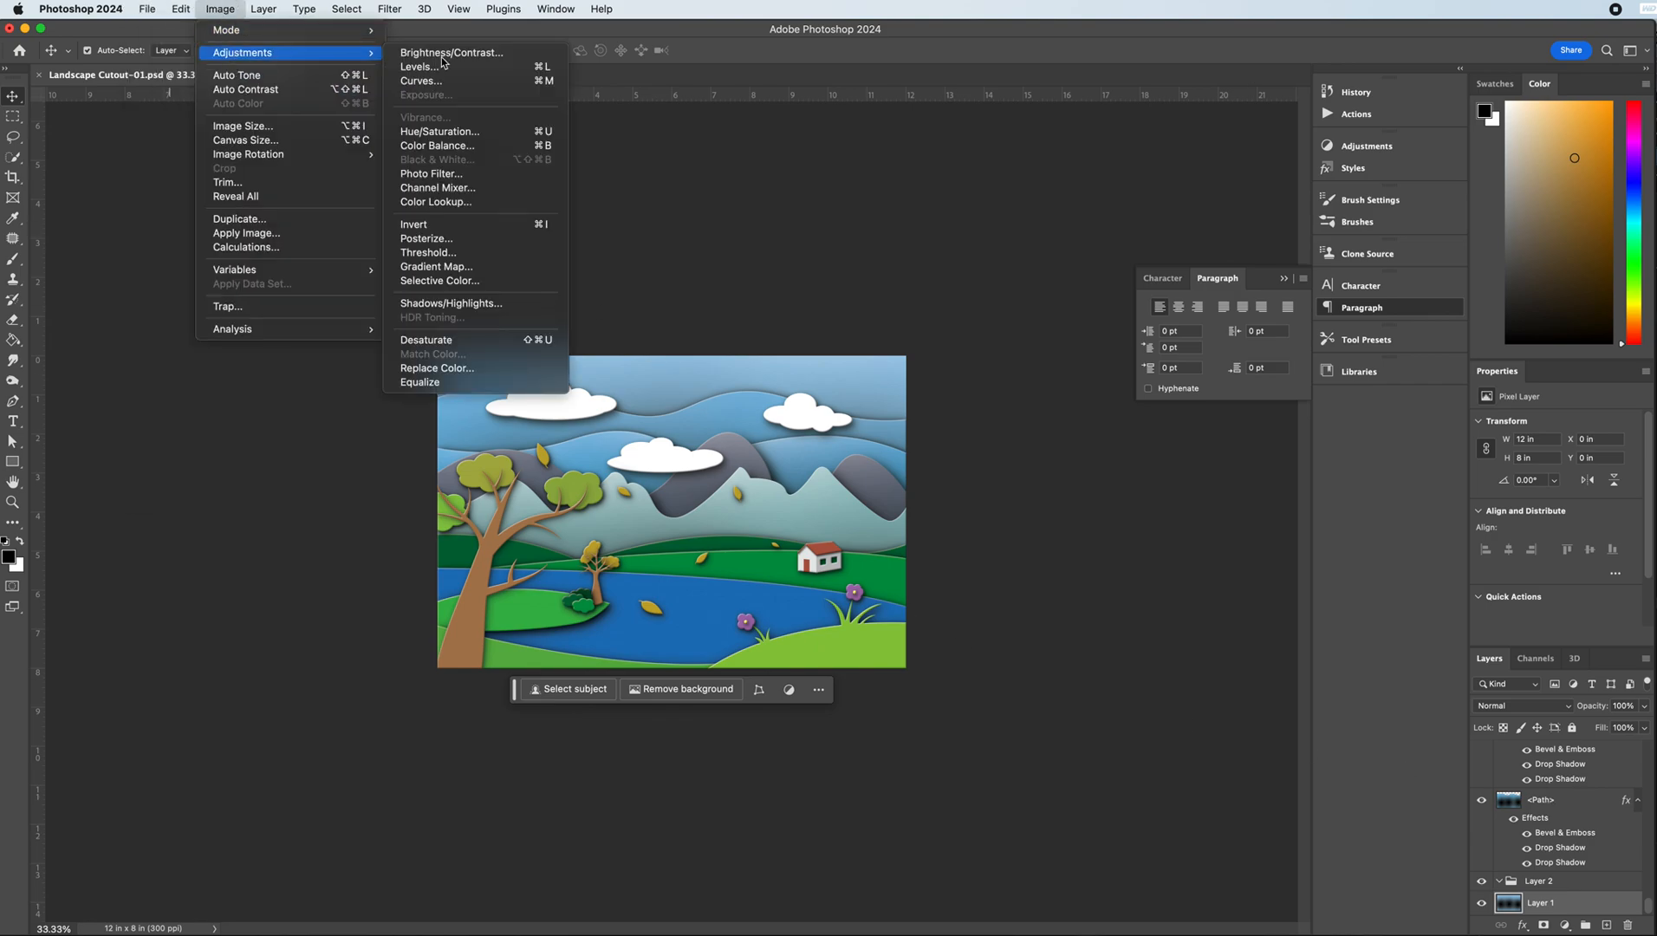
pyautogui.click(439, 131)
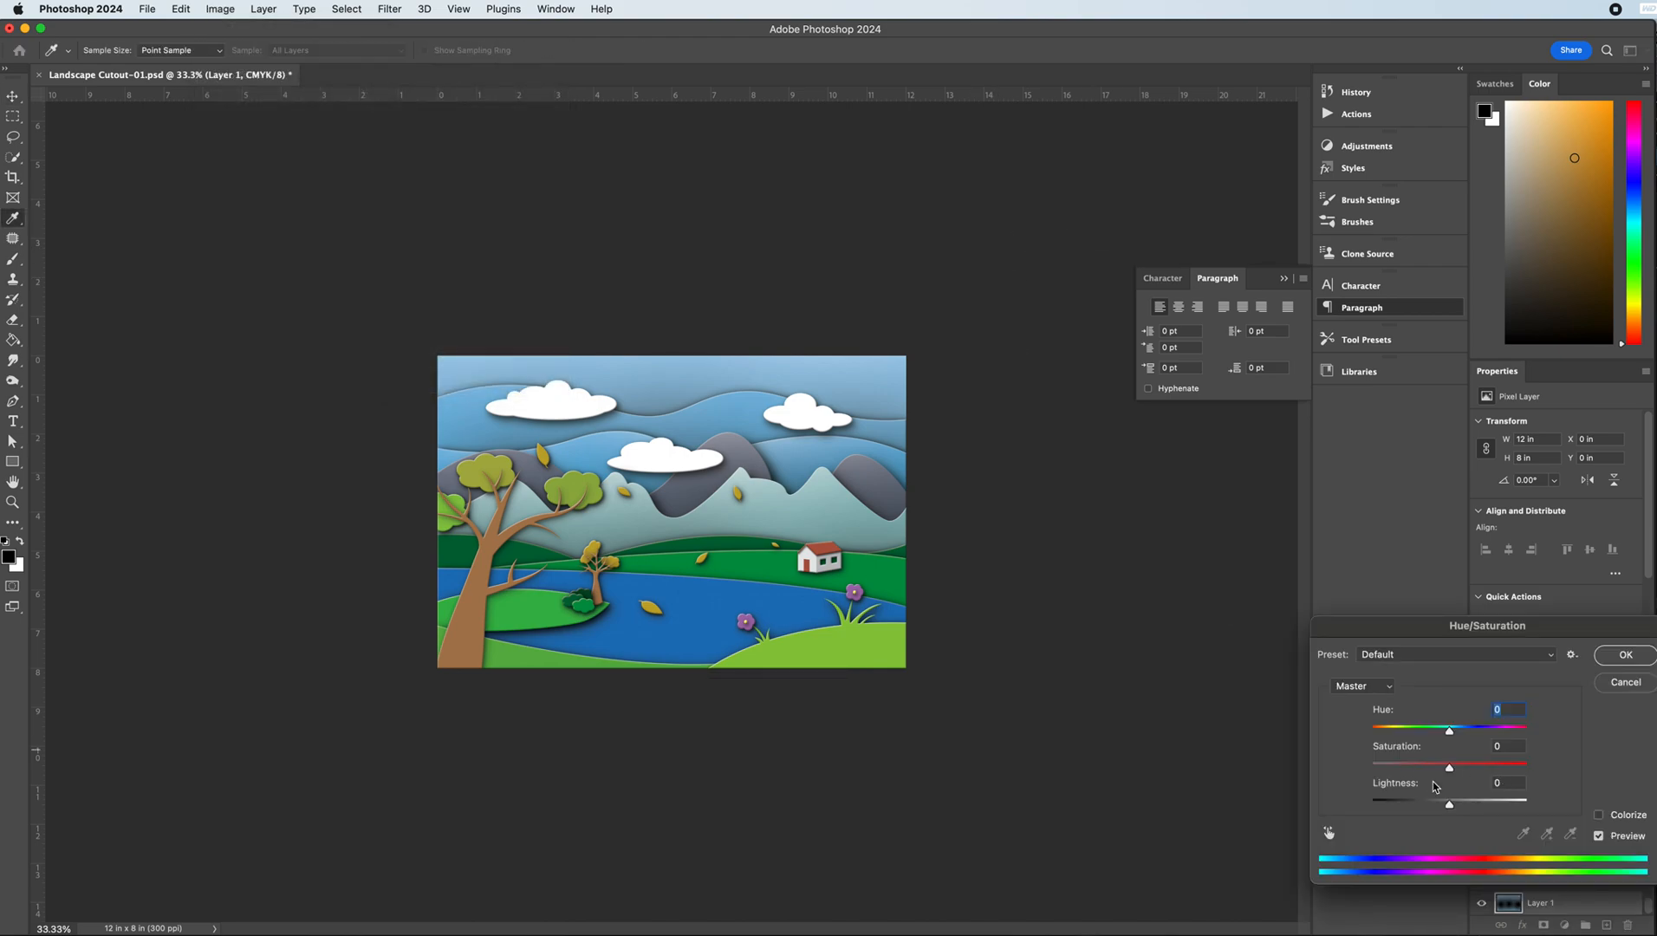
pyautogui.moveTo(1413, 629); pyautogui.dragTo(1077, 508)
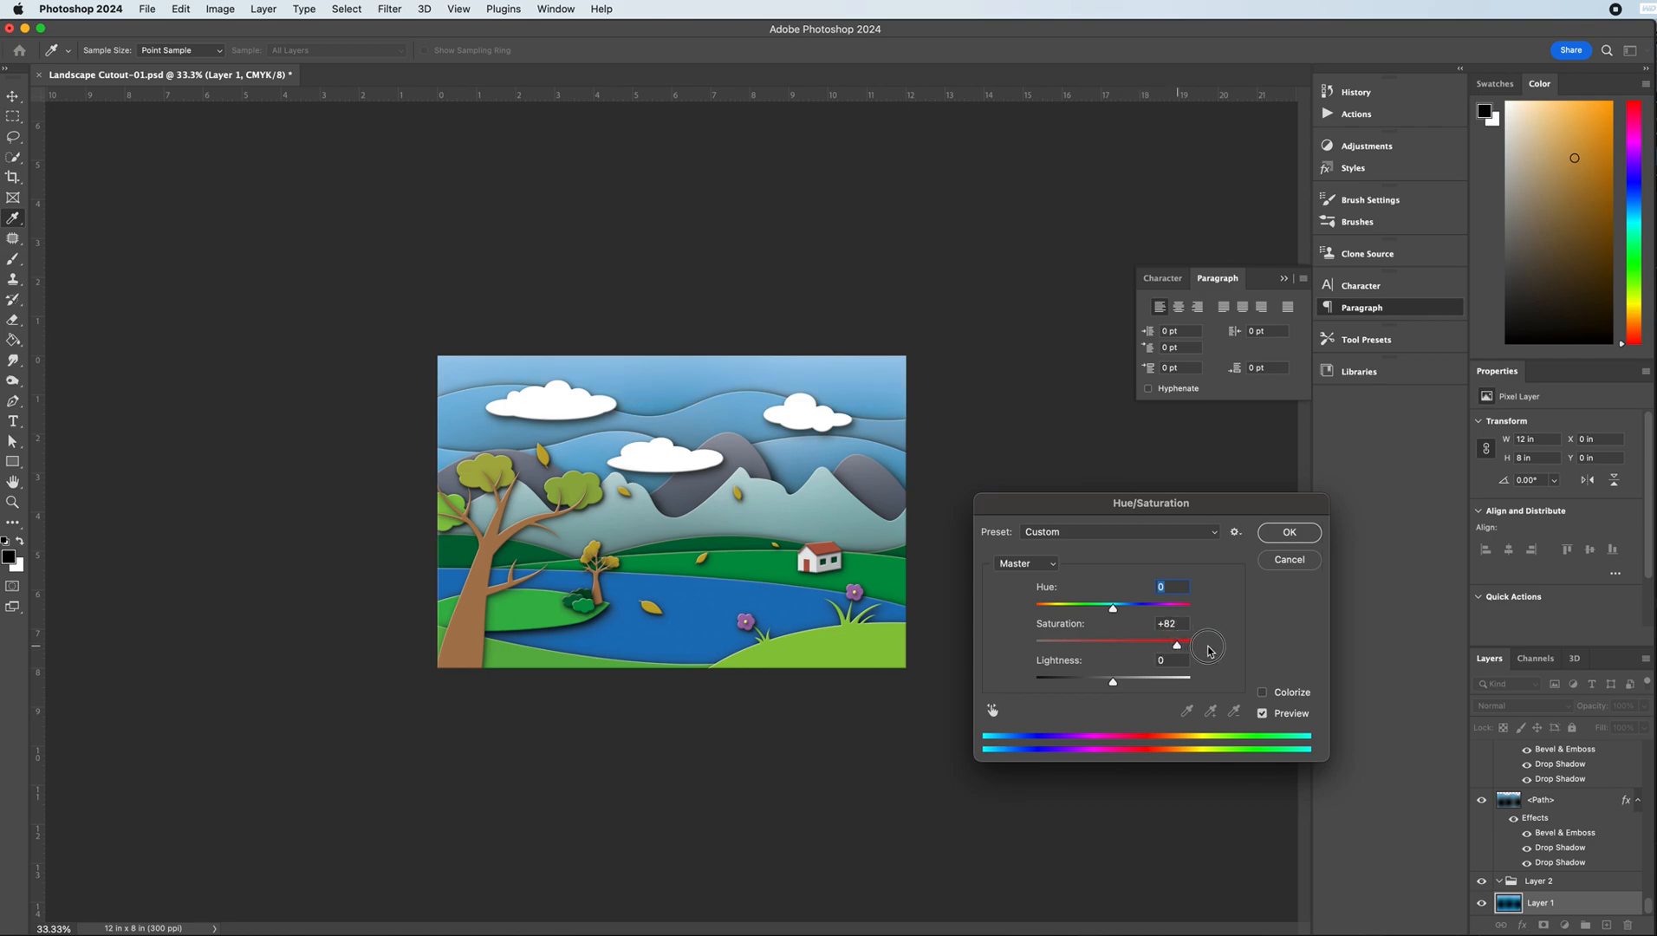
pyautogui.click(1275, 538)
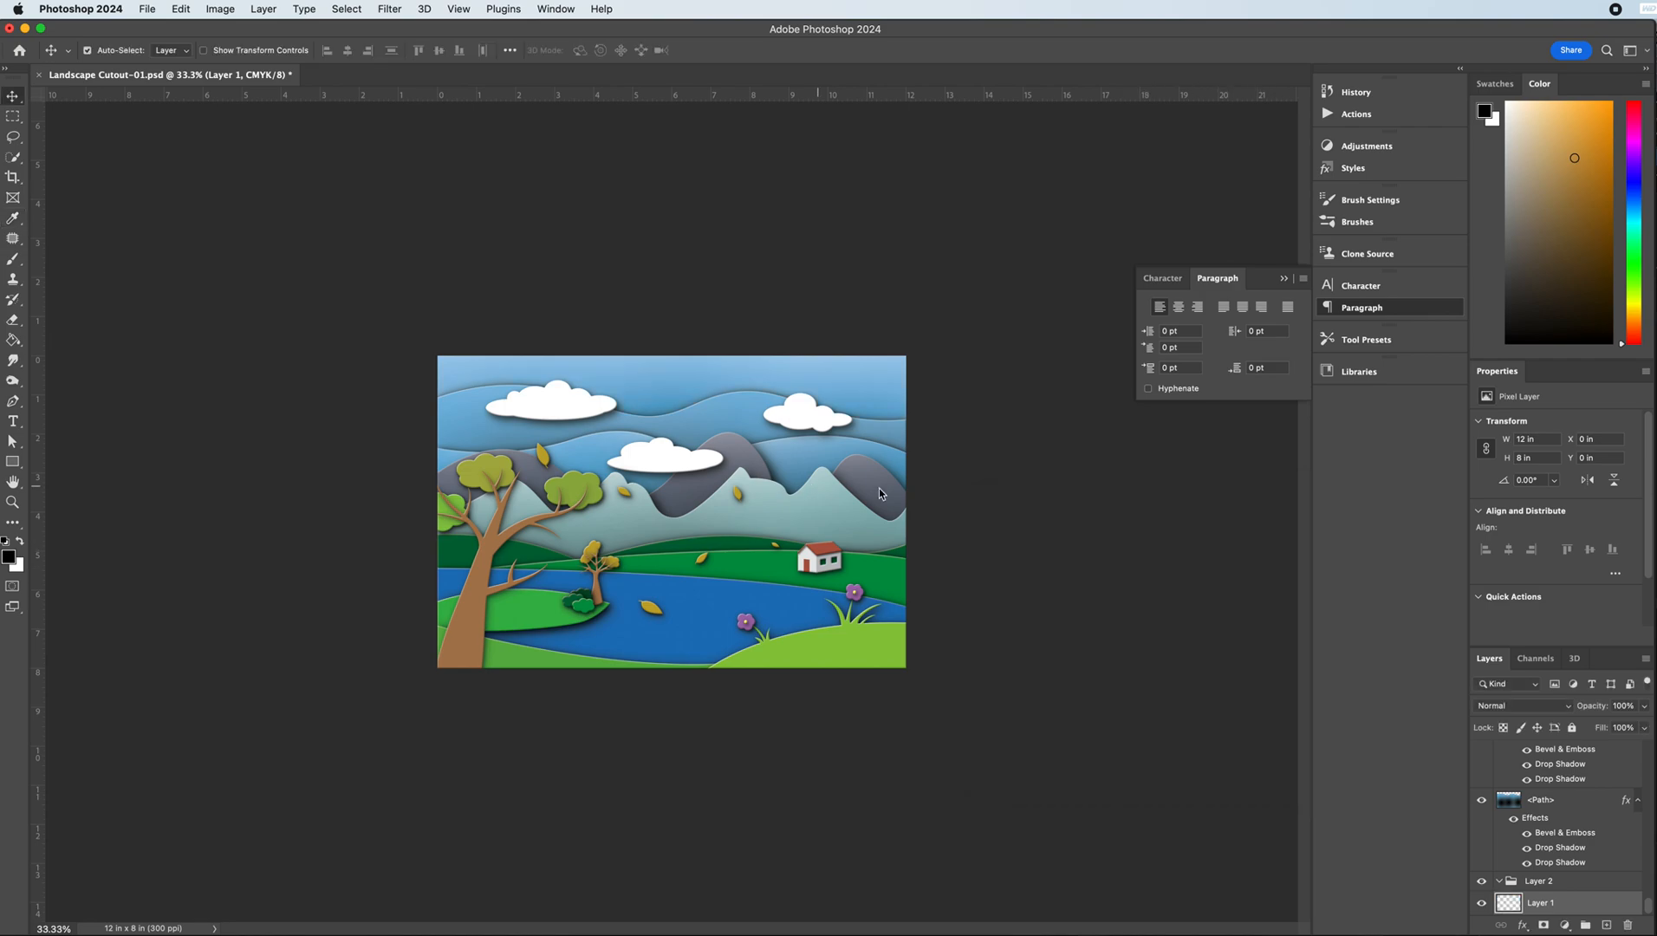
# - Set the saturation of the <Path> sky wave to +100 with a Hue/Saturation adjustment
pyautogui.click(730, 415)
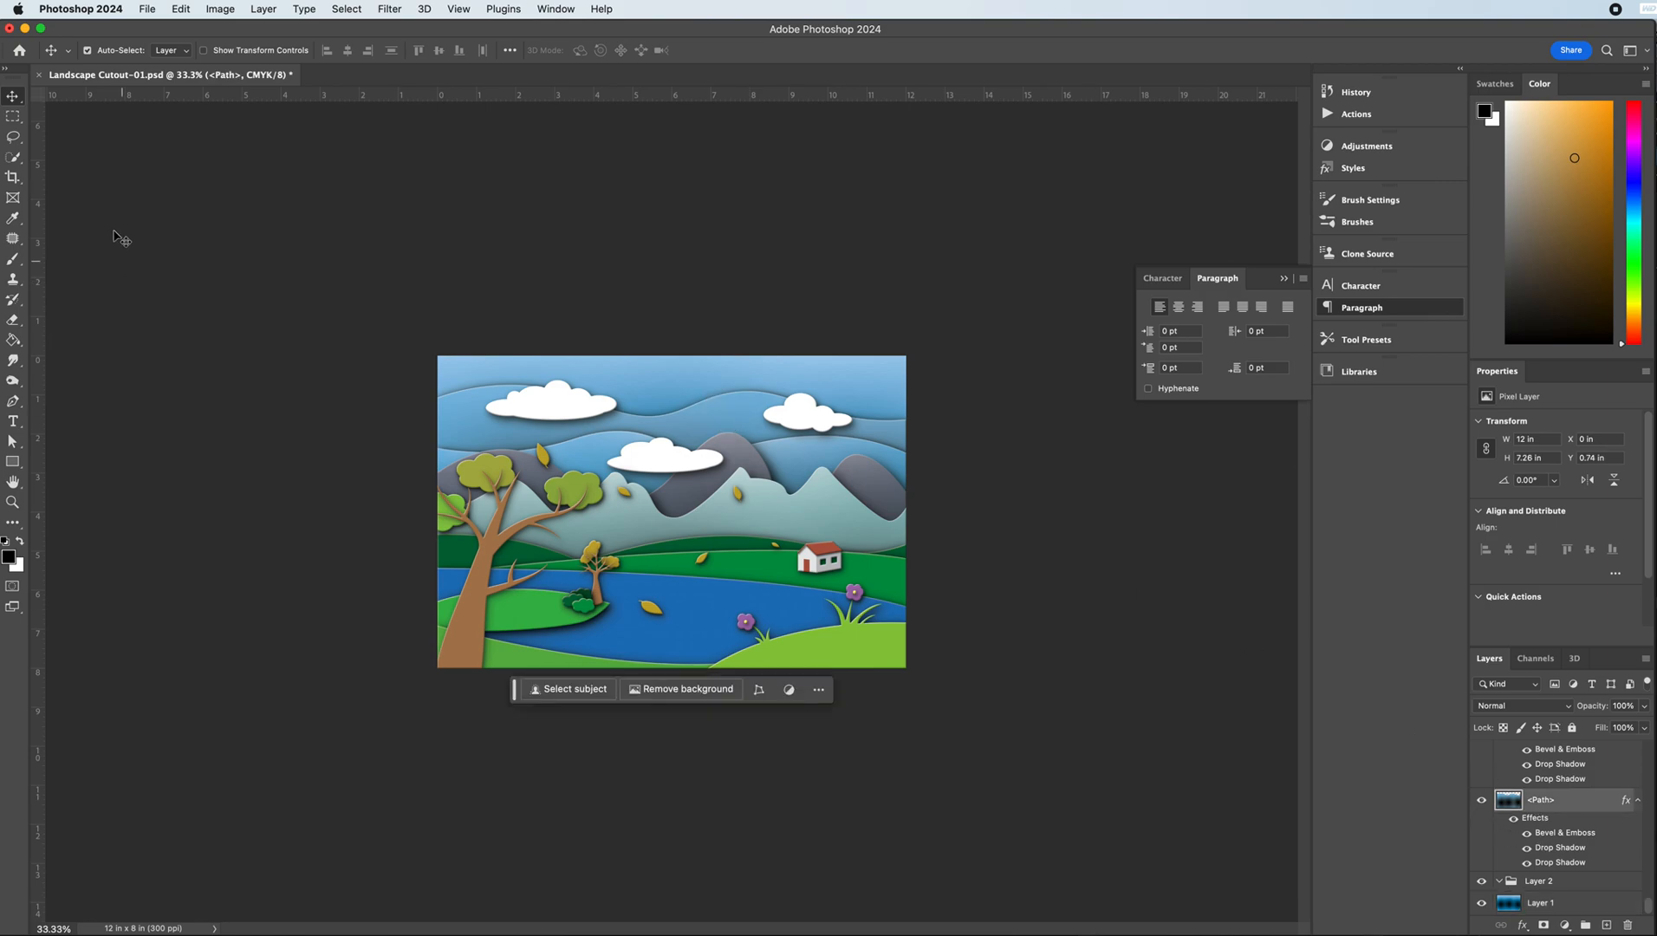
pyautogui.click(221, 9)
pyautogui.moveTo(246, 53)
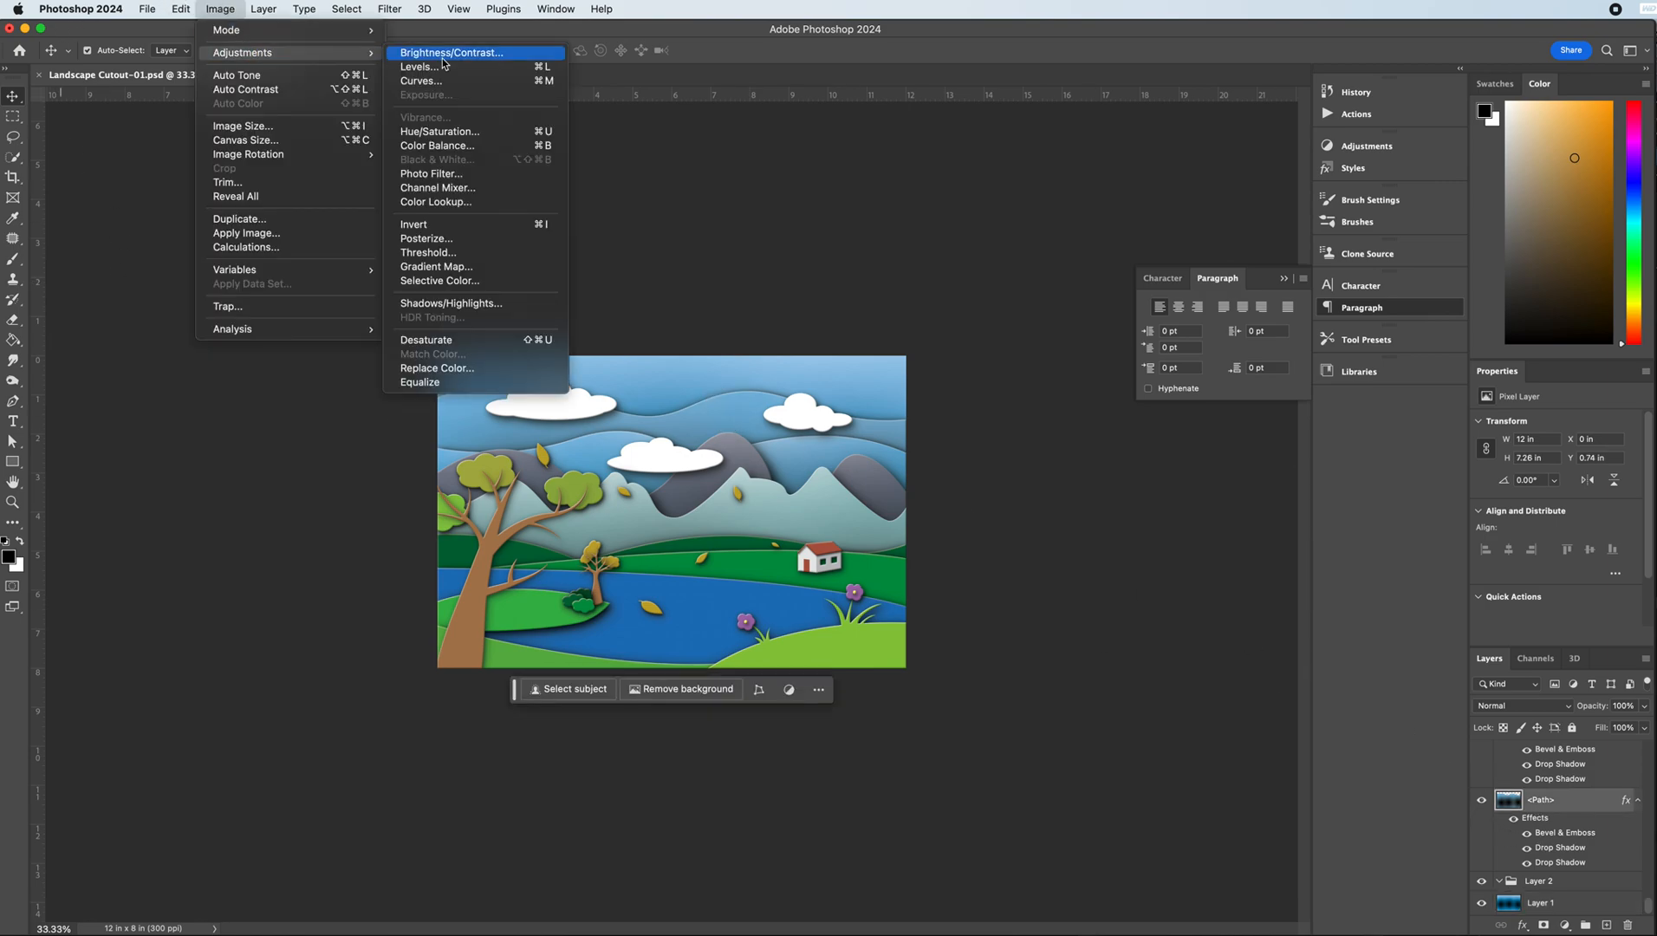
pyautogui.click(440, 131)
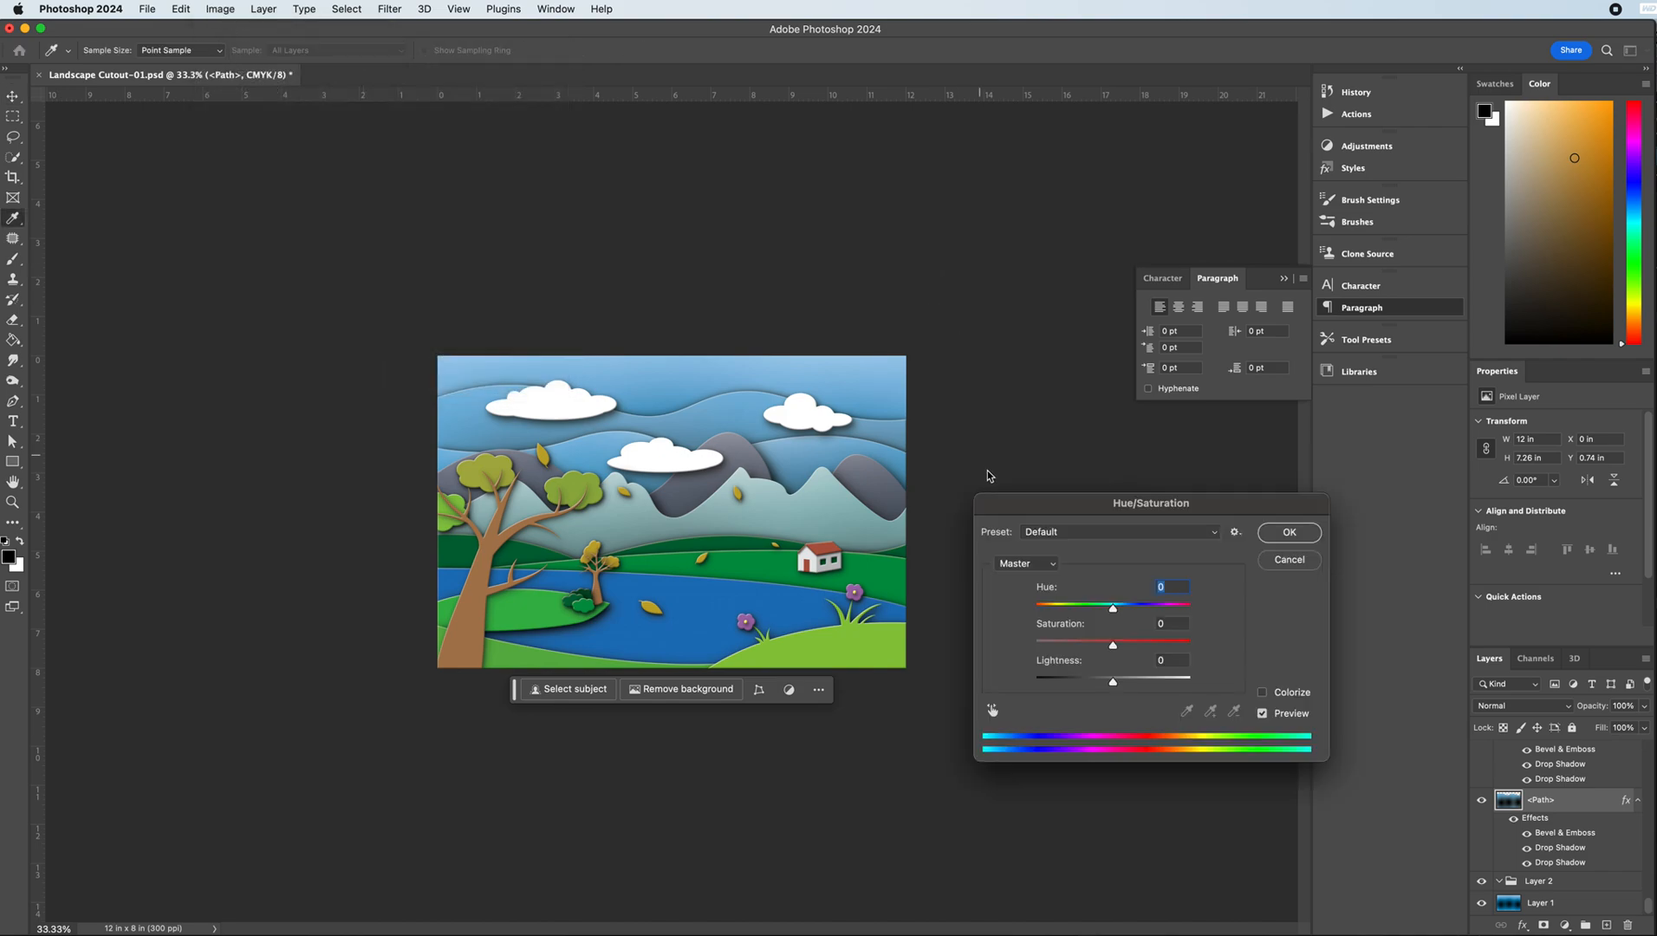
pyautogui.moveTo(1115, 647); pyautogui.dragTo(1189, 647)
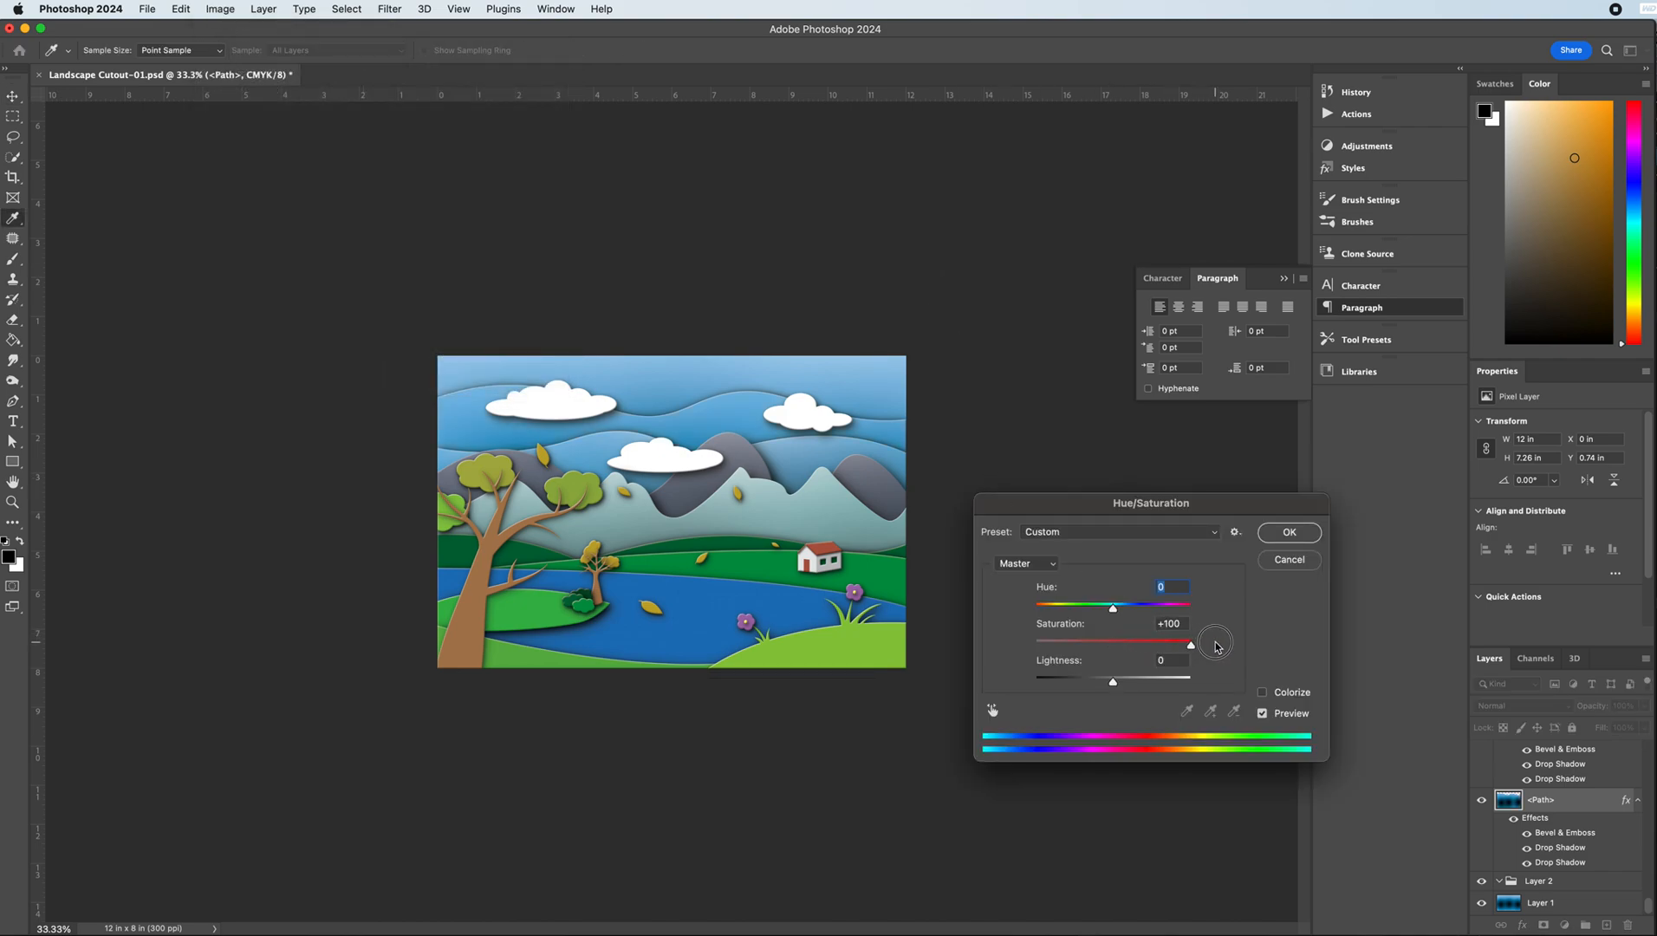
pyautogui.click(1293, 539)
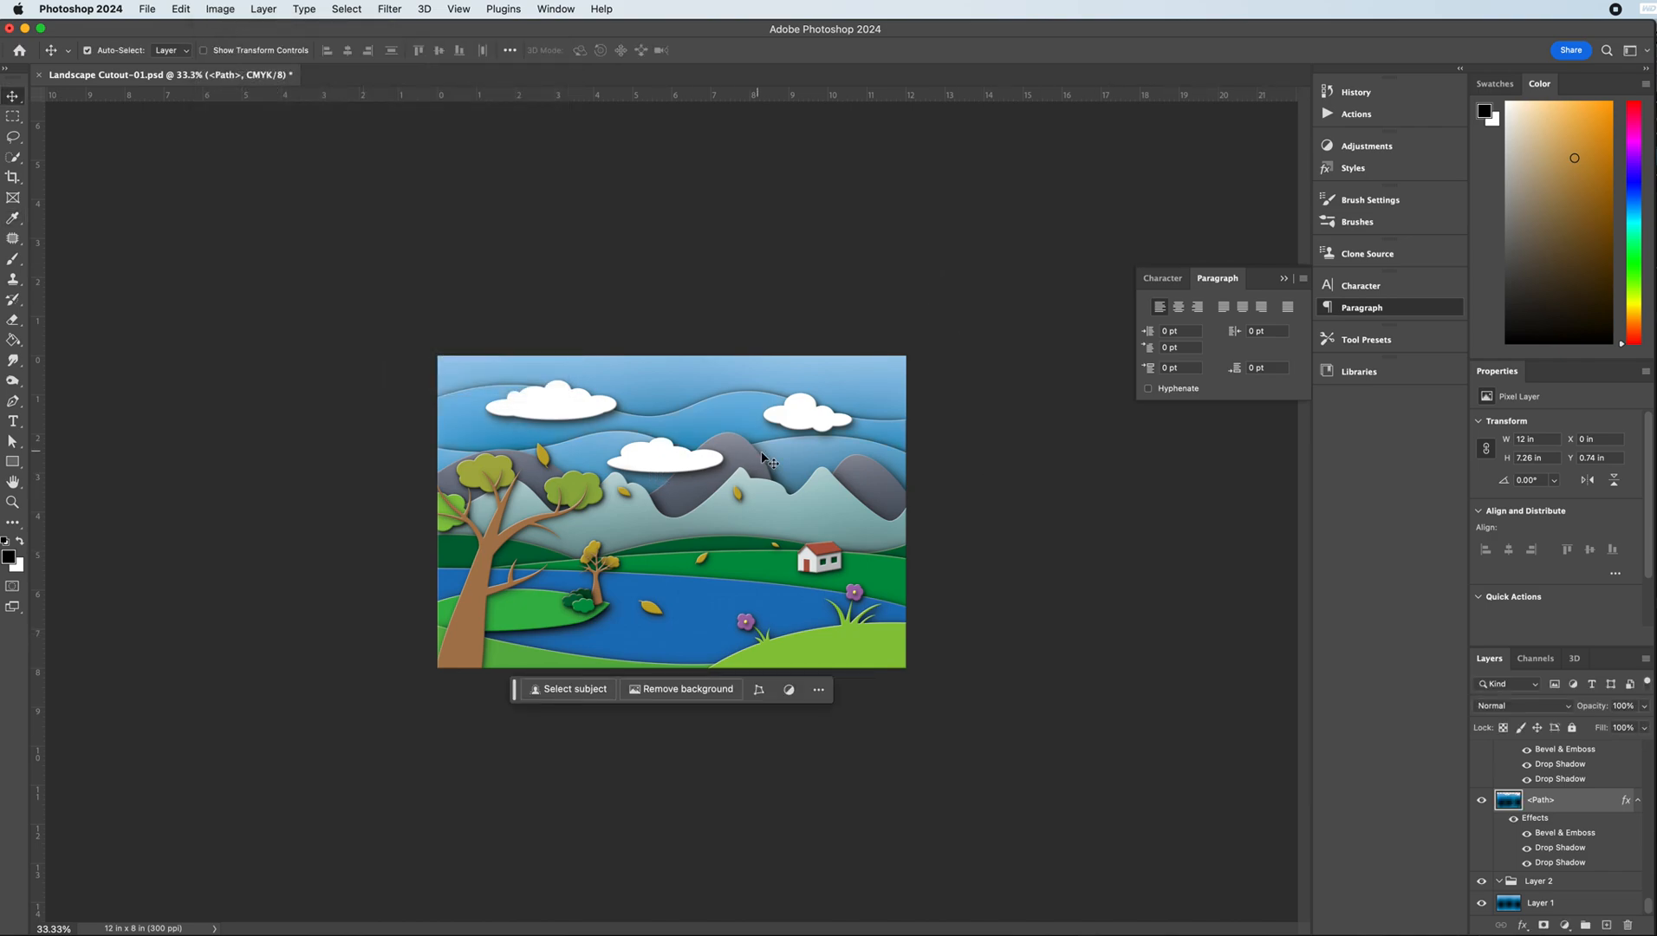
# - Set the saturation of the Layer 3 sky wave to +100 with a Hue/Saturation adjustment
pyautogui.click(762, 455)
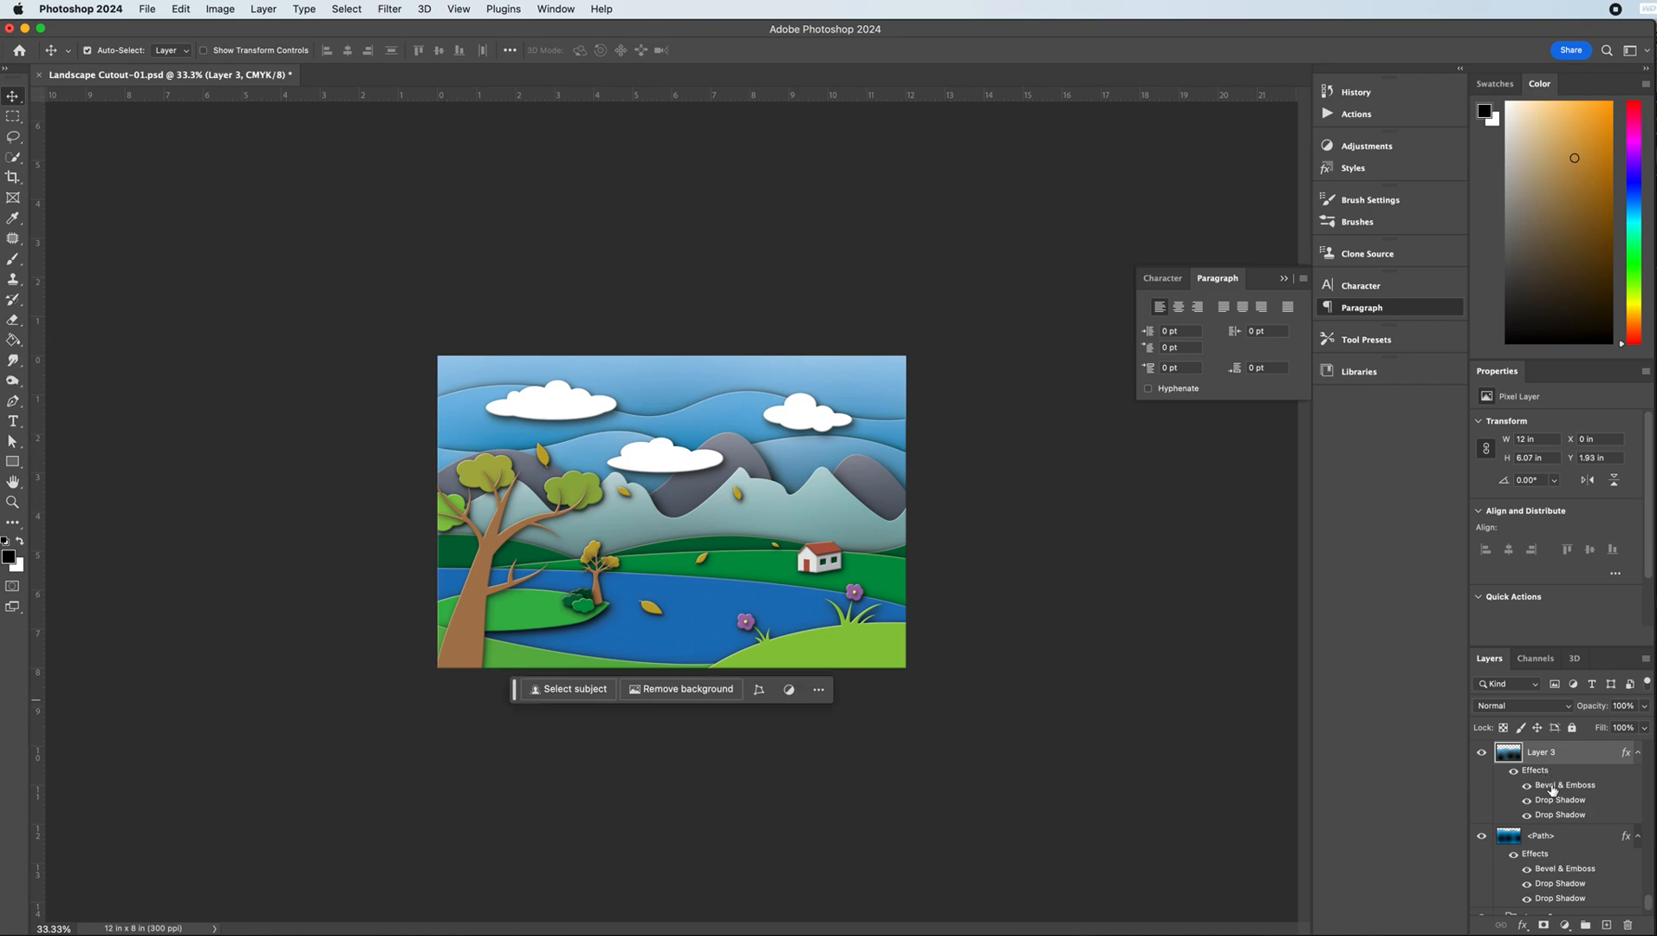
pyautogui.click(212, 11)
pyautogui.moveTo(260, 53)
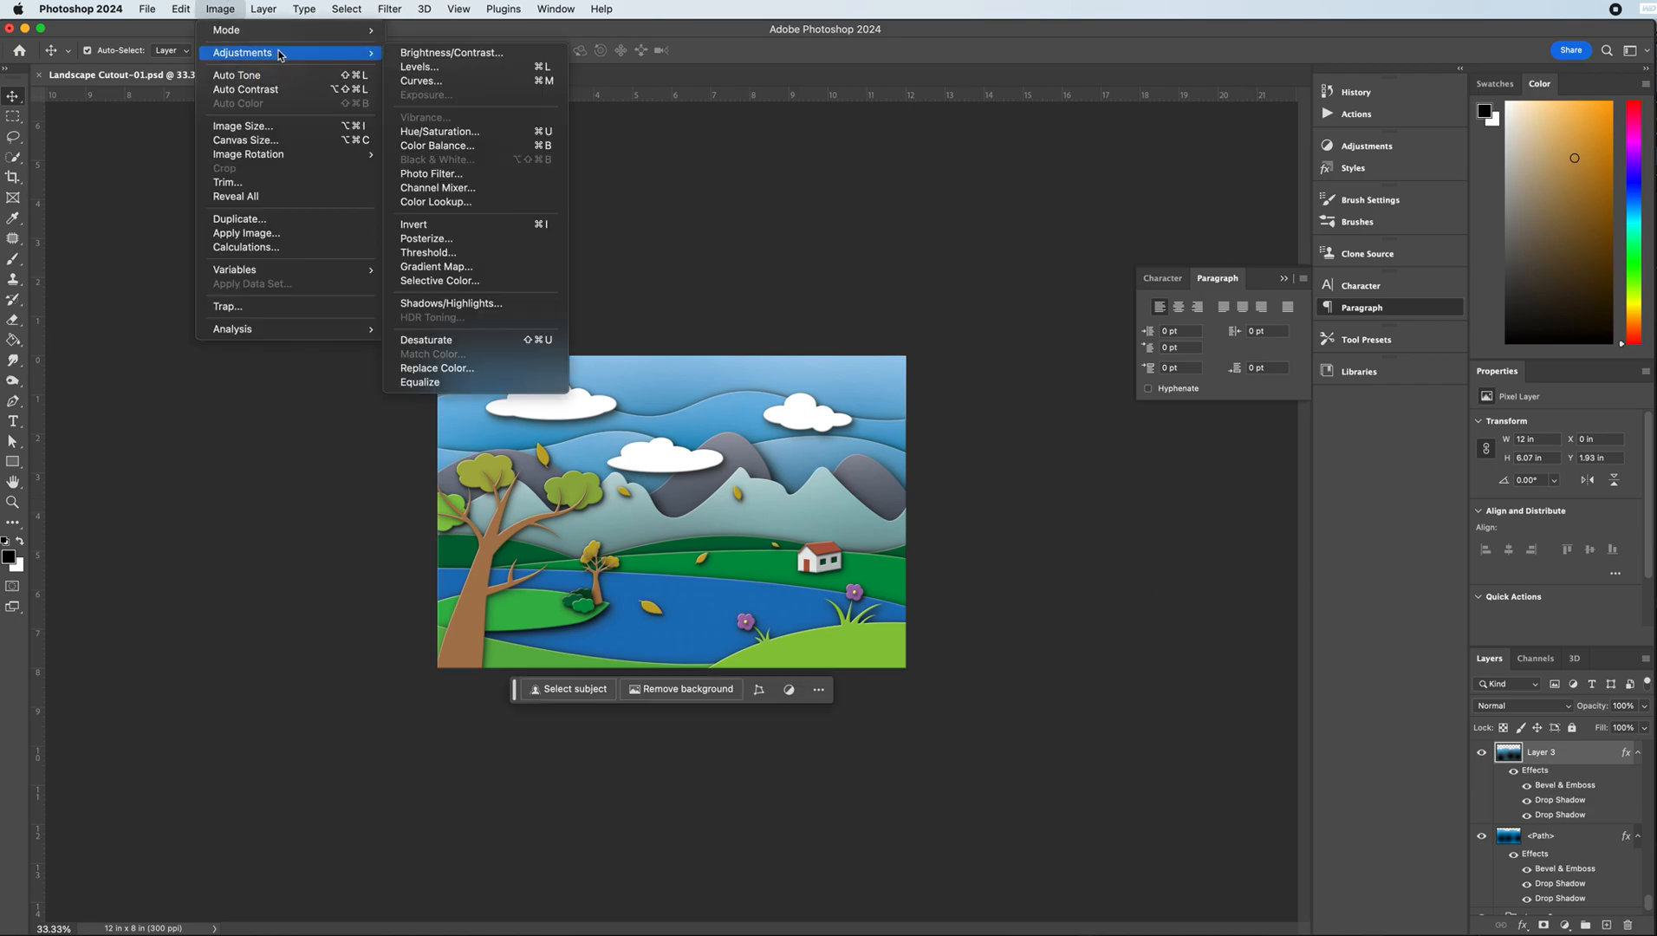
pyautogui.click(442, 132)
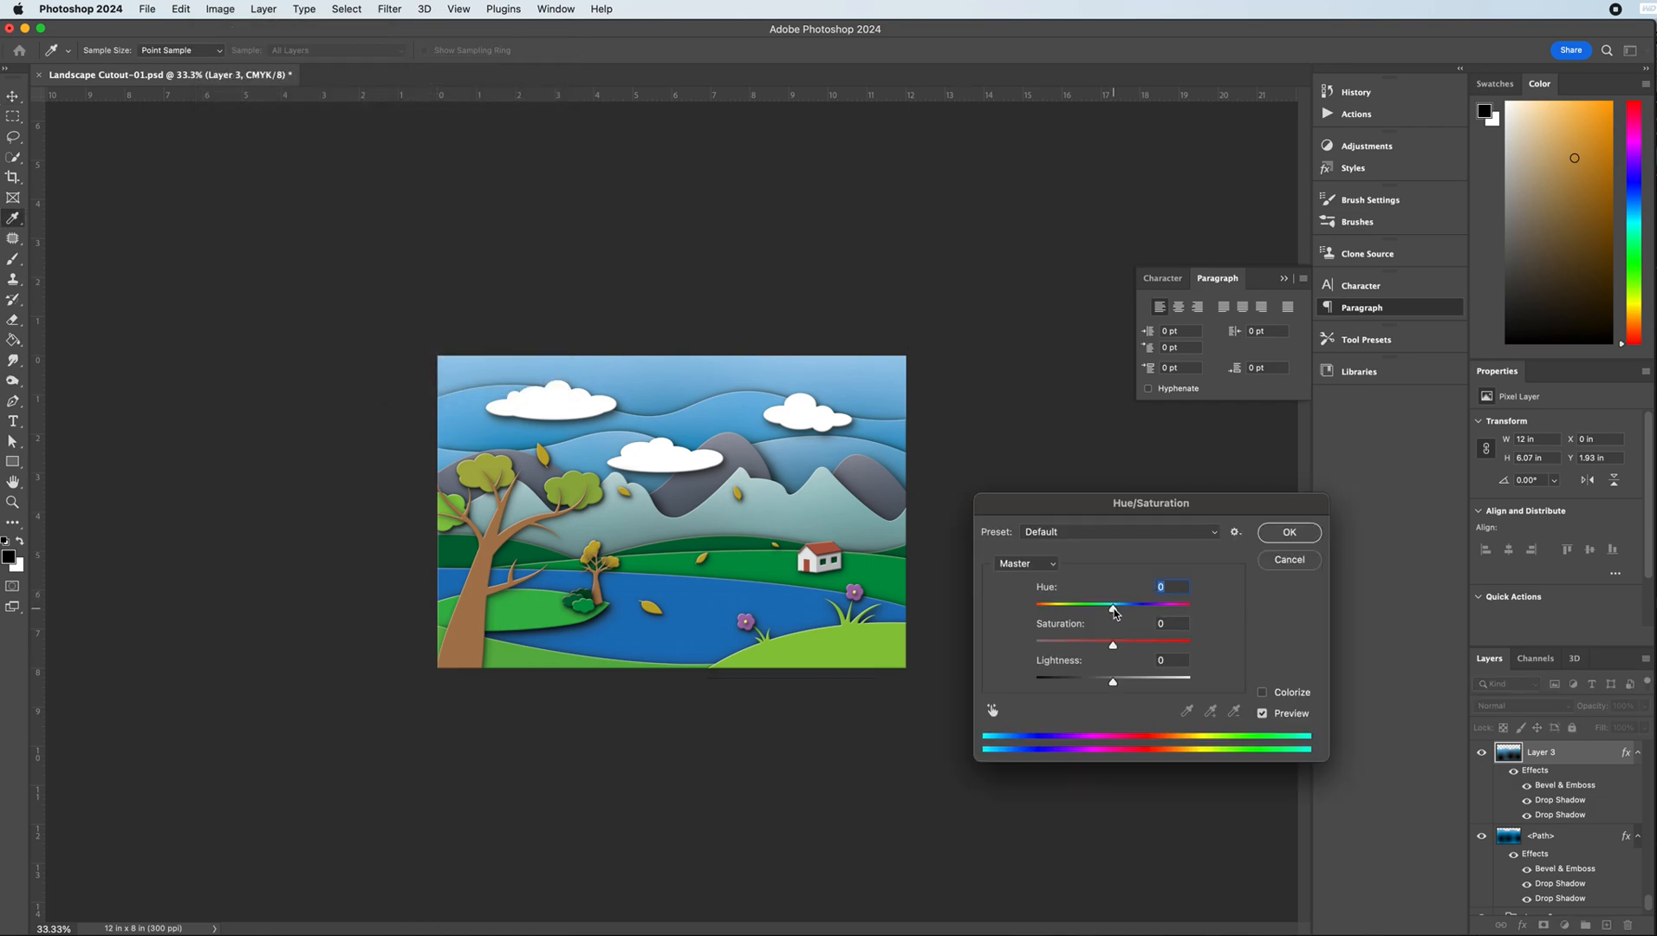
pyautogui.click(1116, 649)
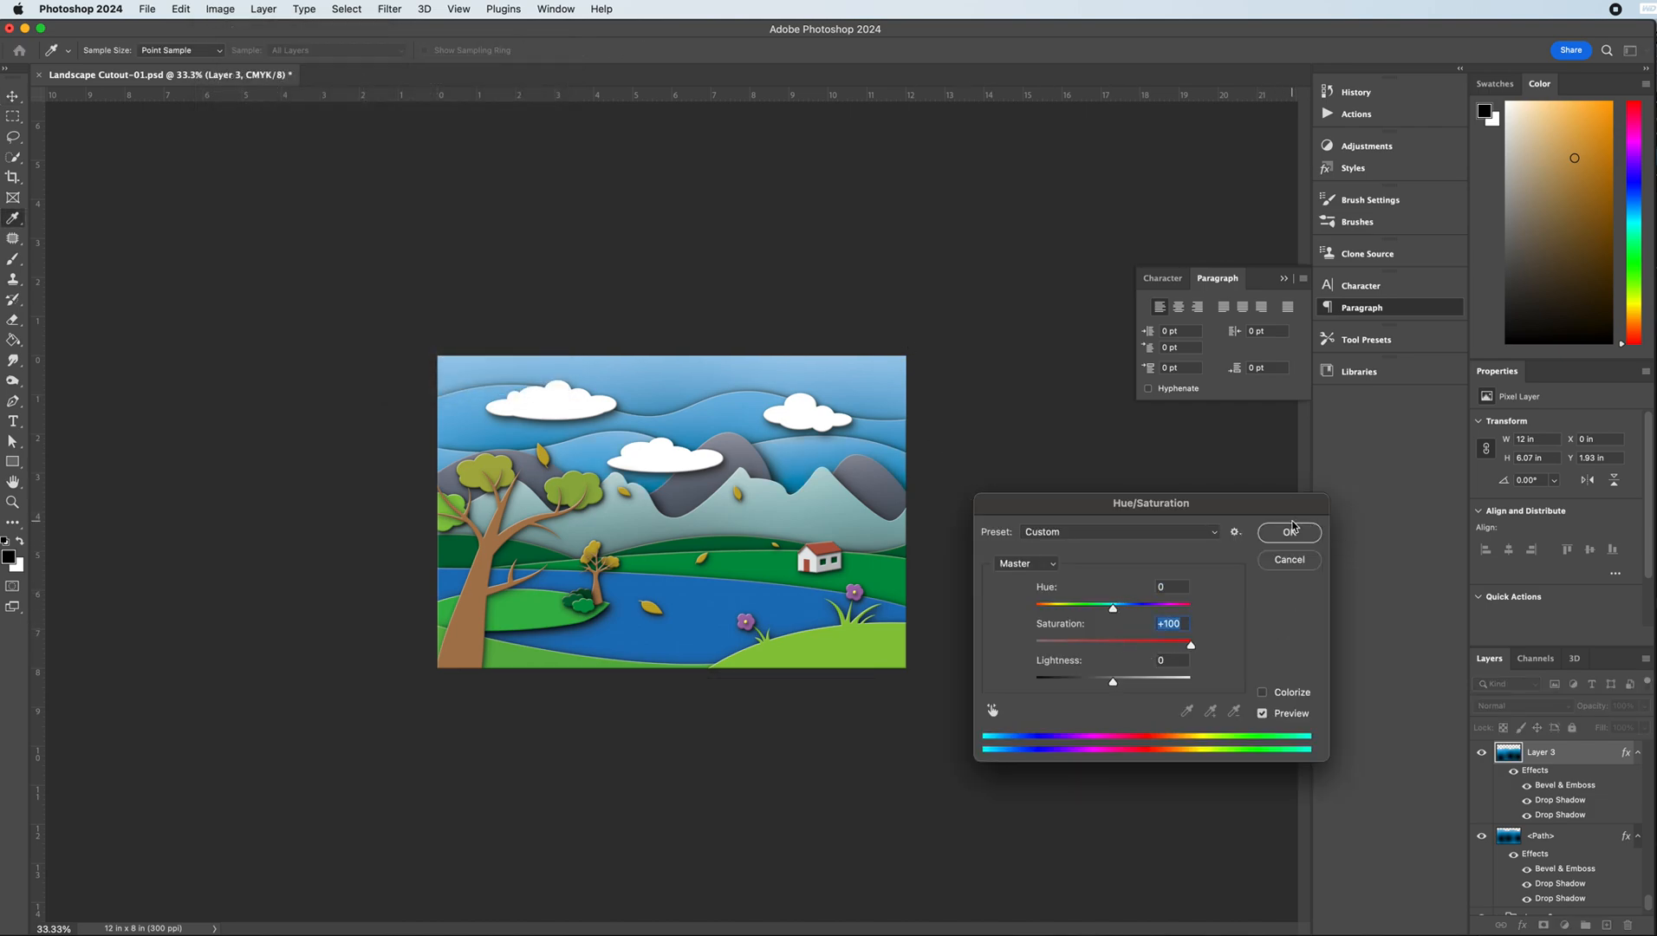
pyautogui.click(1283, 530)
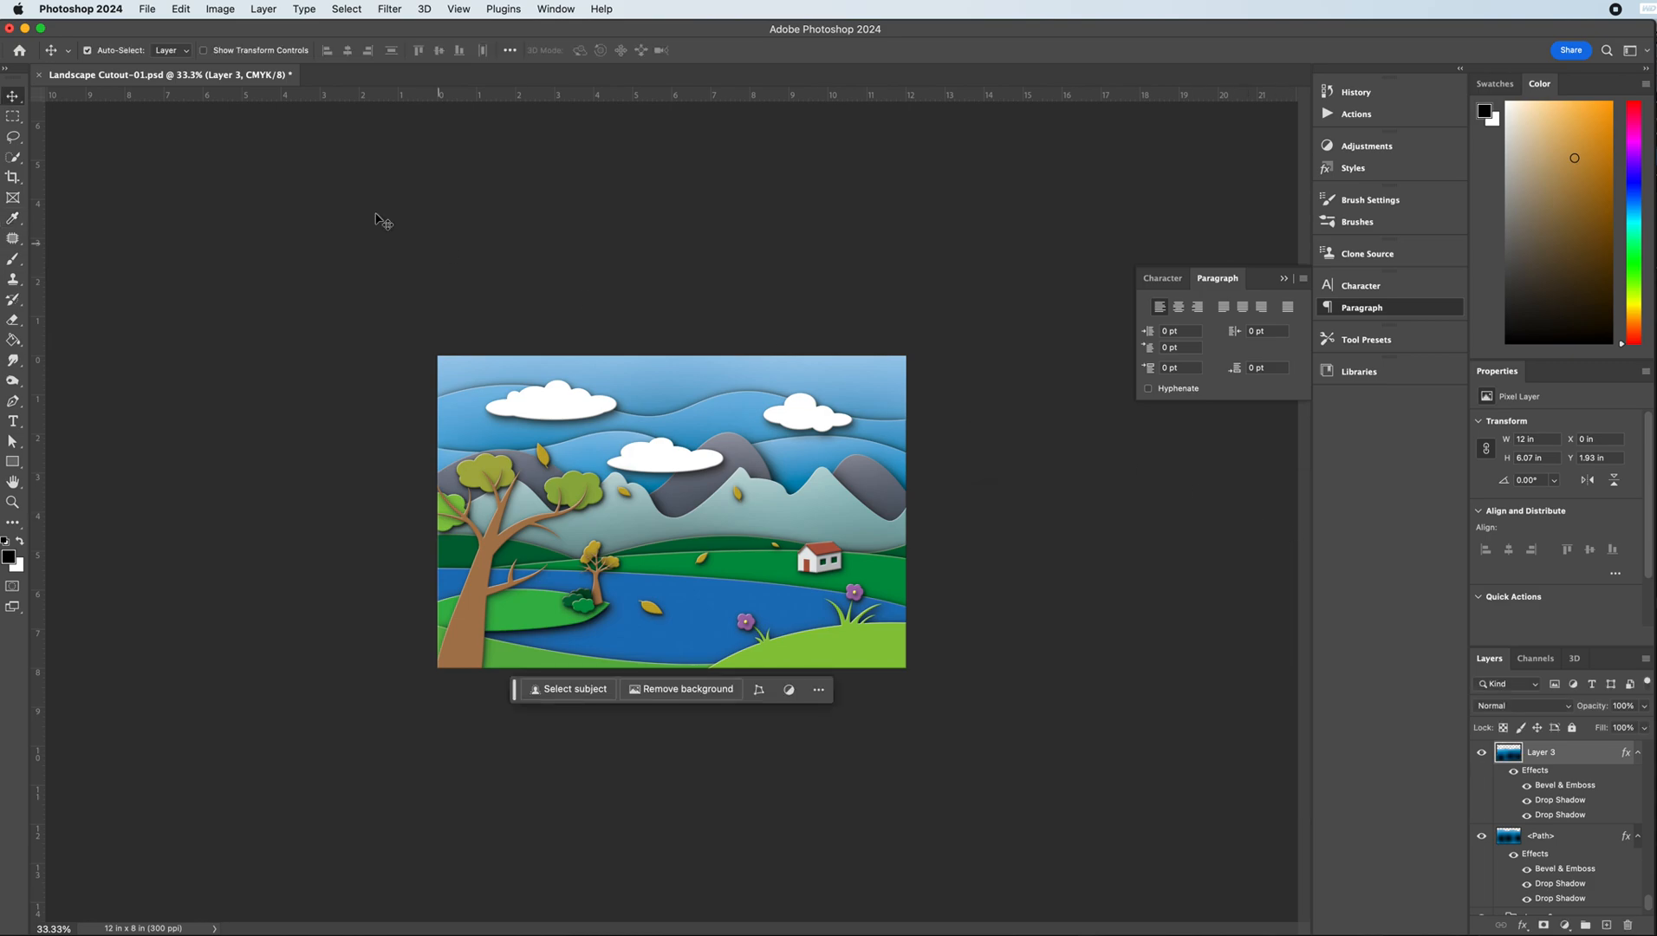
# - Load the outline of the small green island, Layer 12, as a selection, brush soft black shading and white highlights at size 2000, and deselect
pyautogui.click(13, 118)
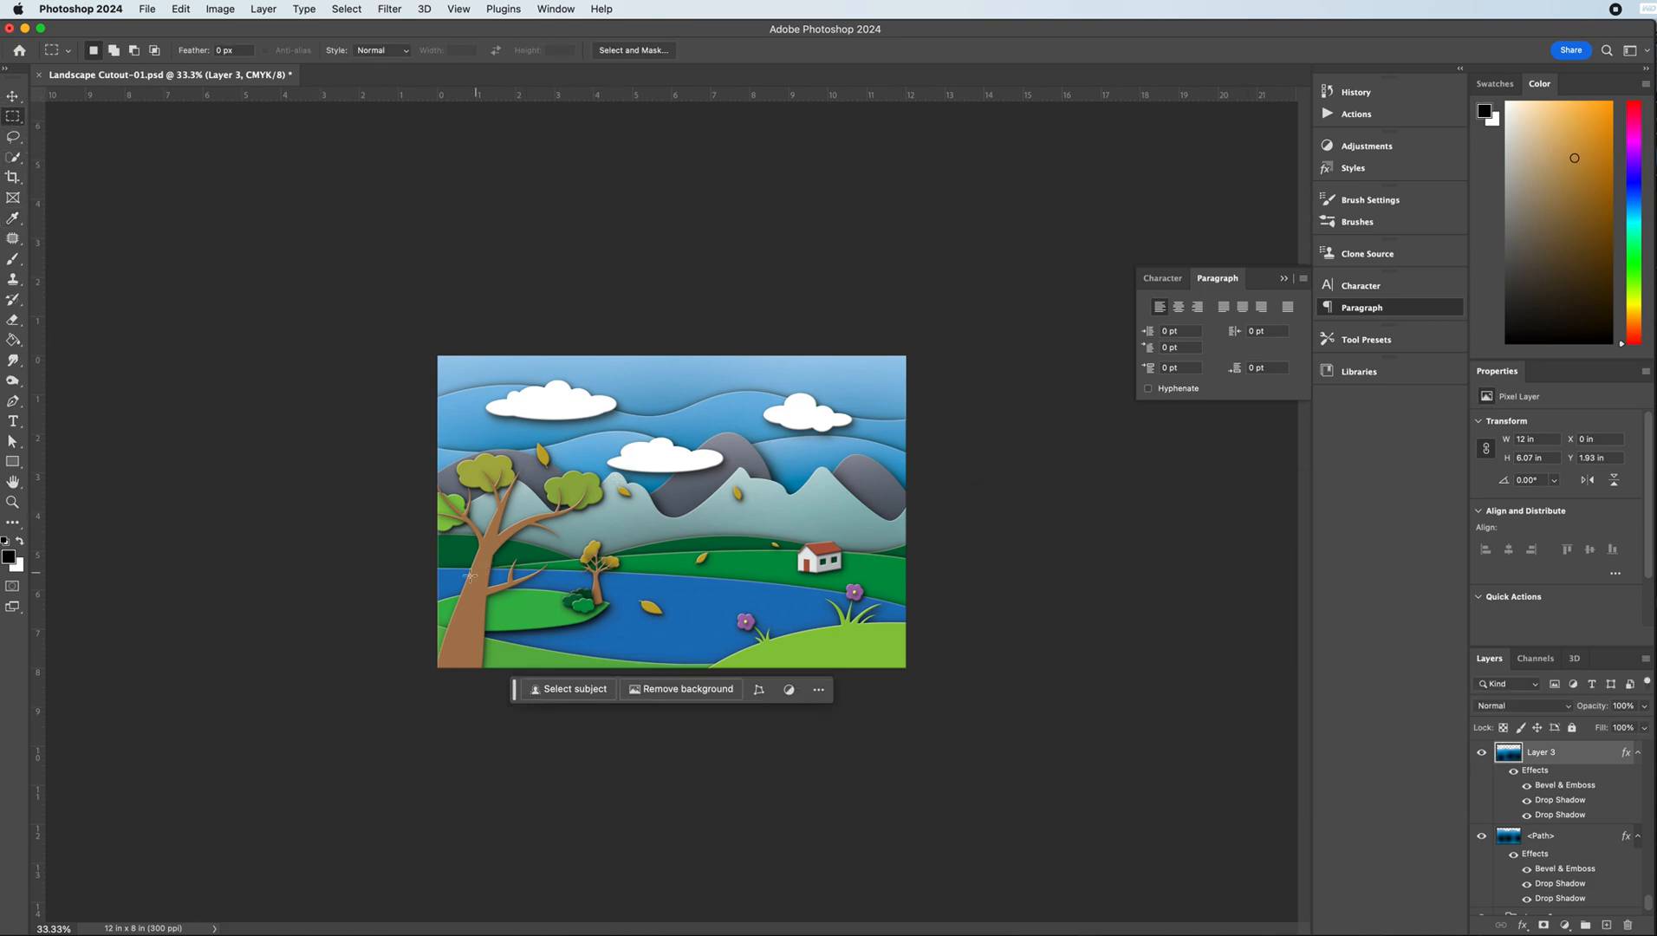
pyautogui.press('super+equal')
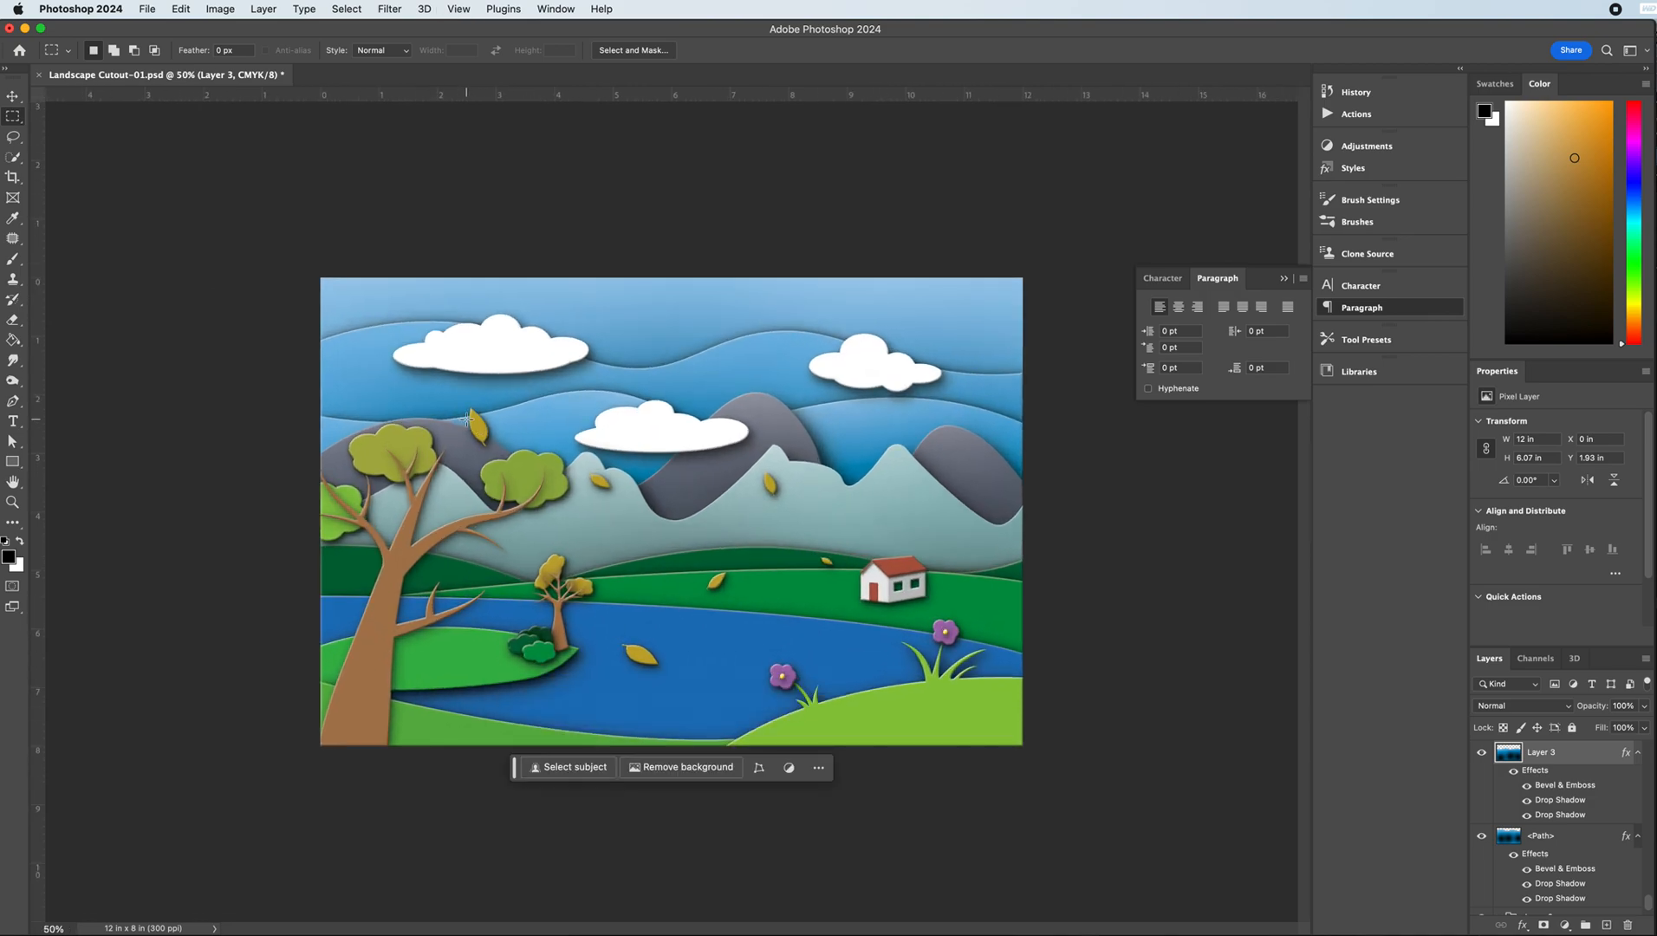
pyautogui.click(9, 98)
pyautogui.click(454, 664)
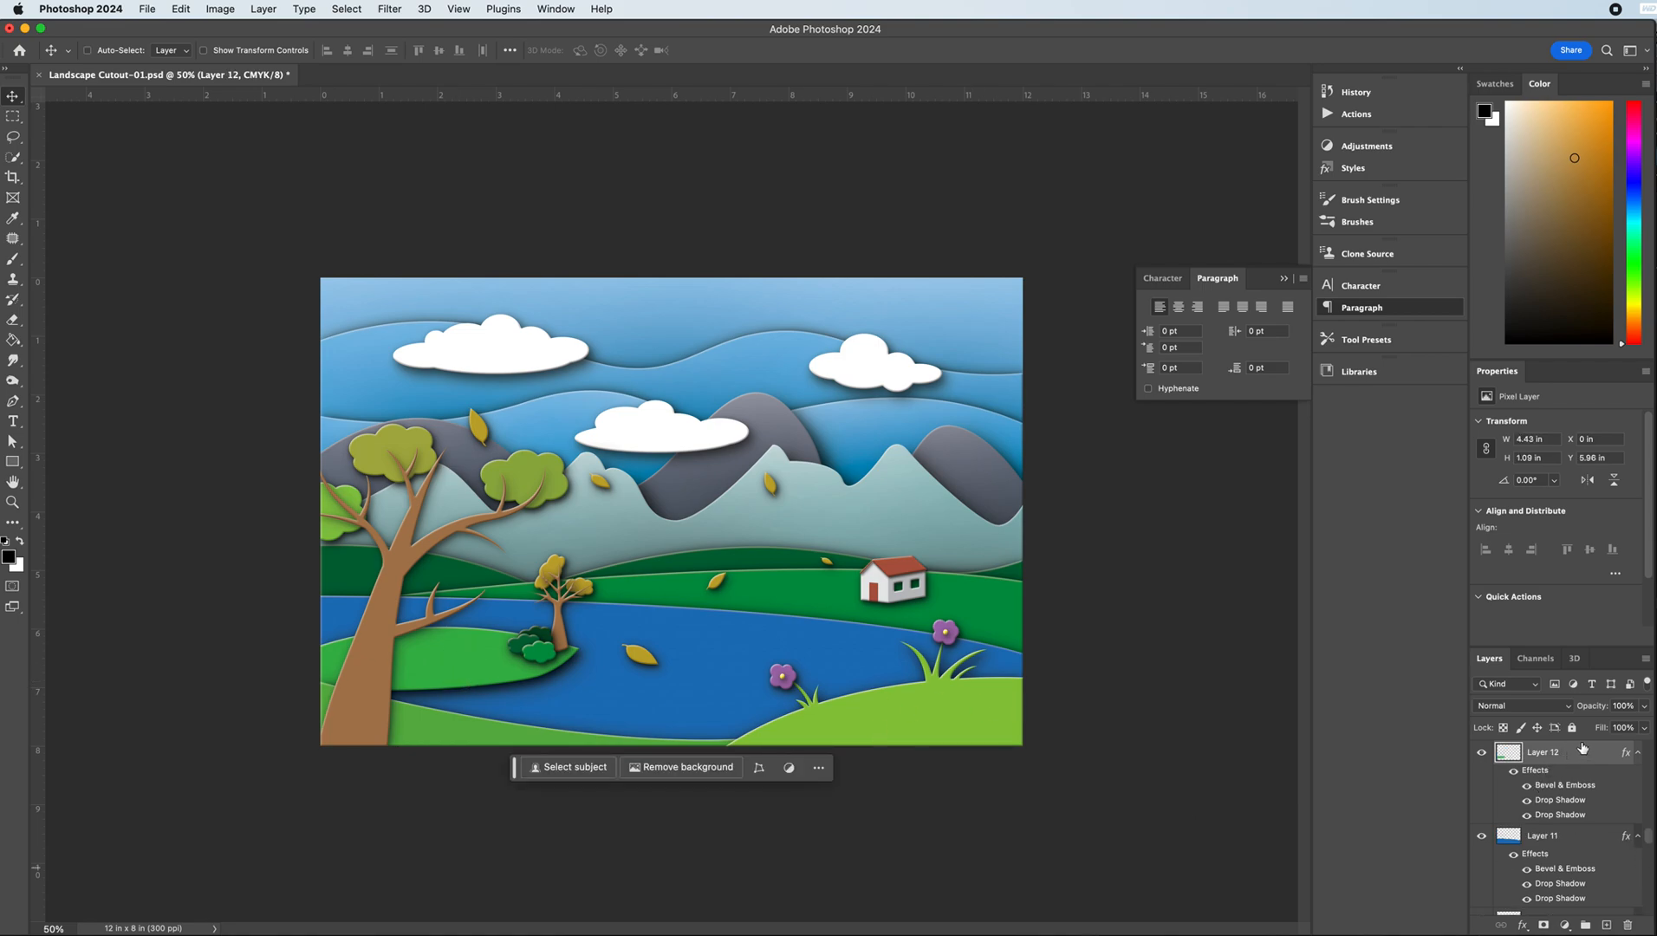
pyautogui.keyDown('super'); pyautogui.click(1510, 752); pyautogui.keyUp('super')
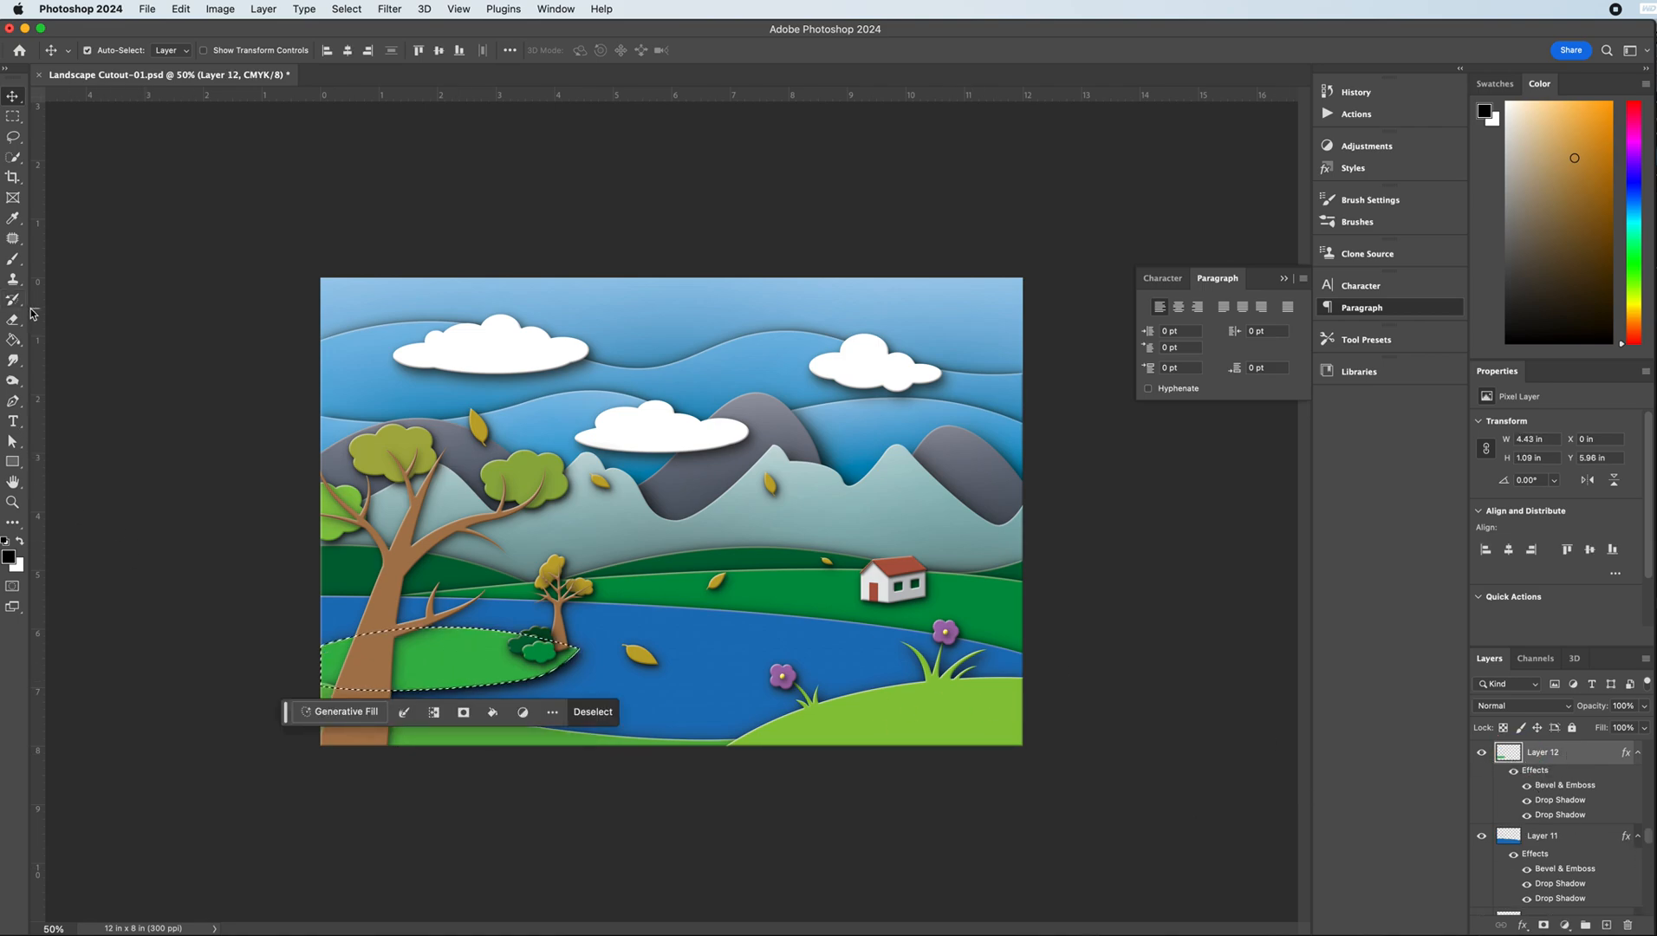
pyautogui.click(13, 259)
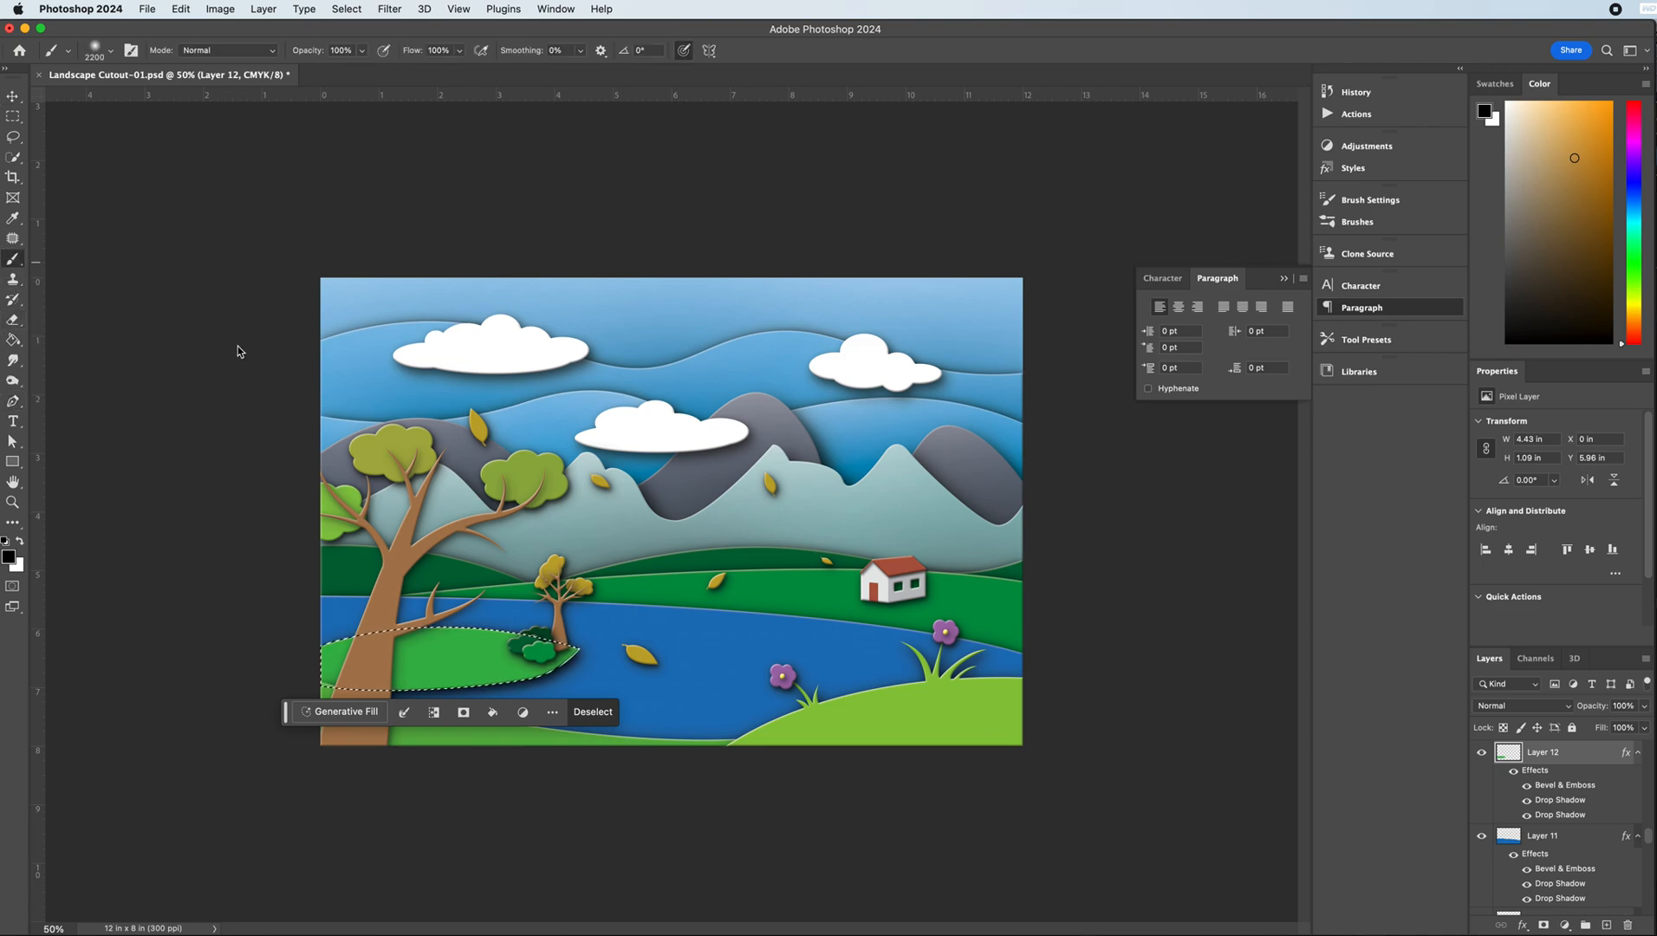
pyautogui.press('[')
pyautogui.press('[')
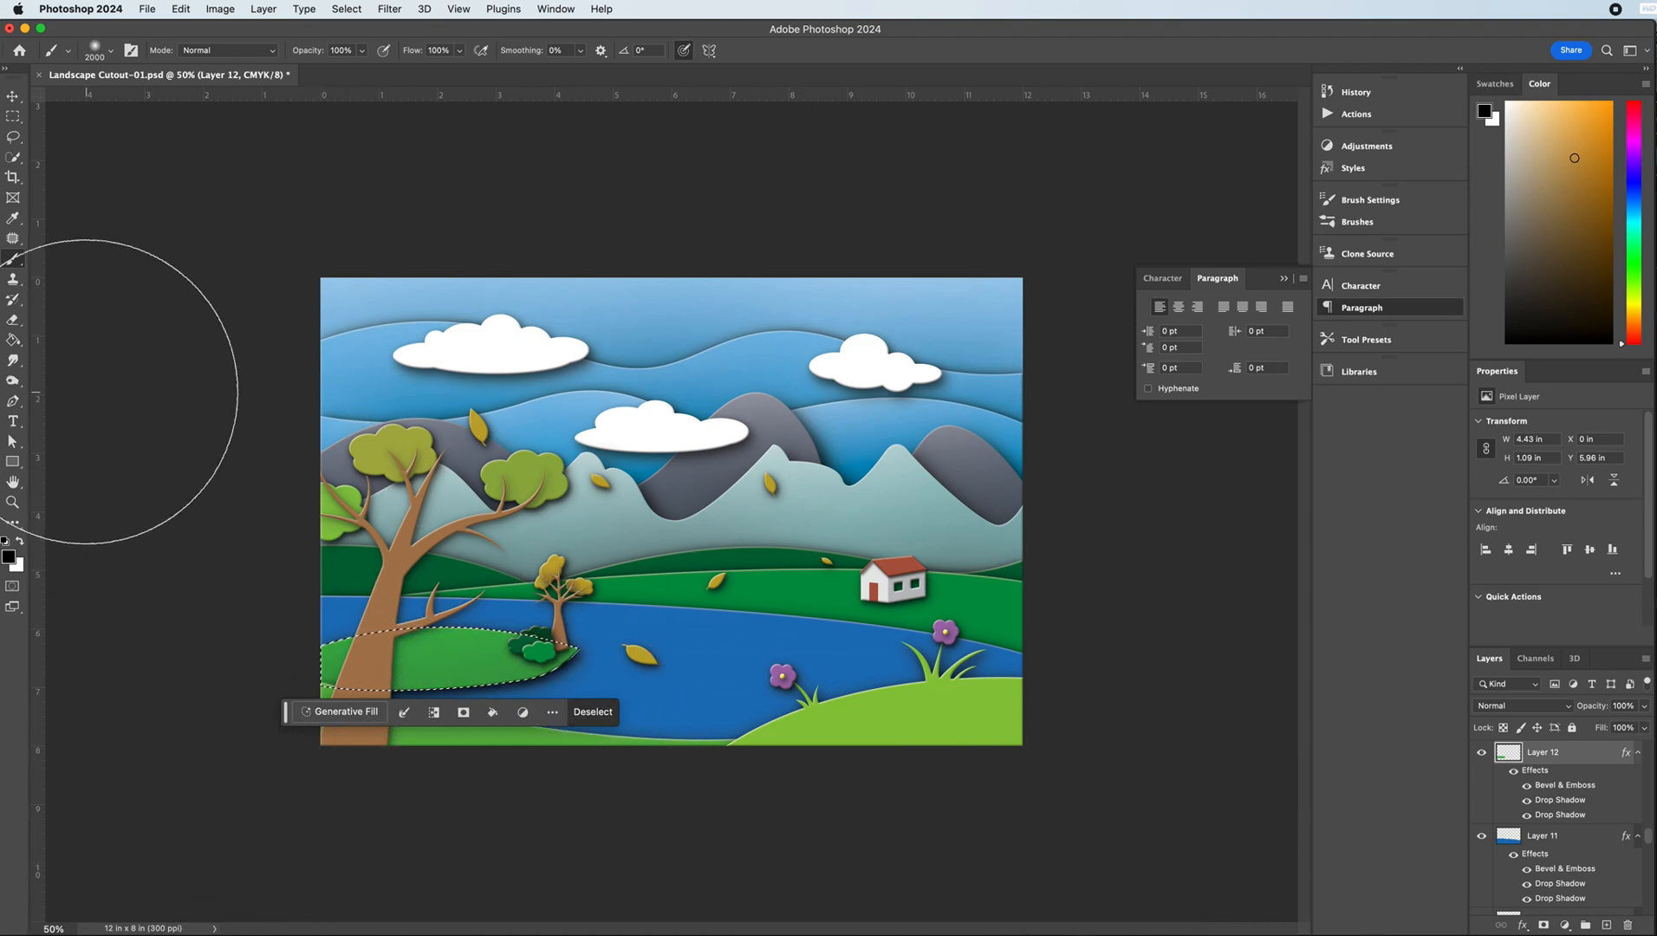
pyautogui.press('x')
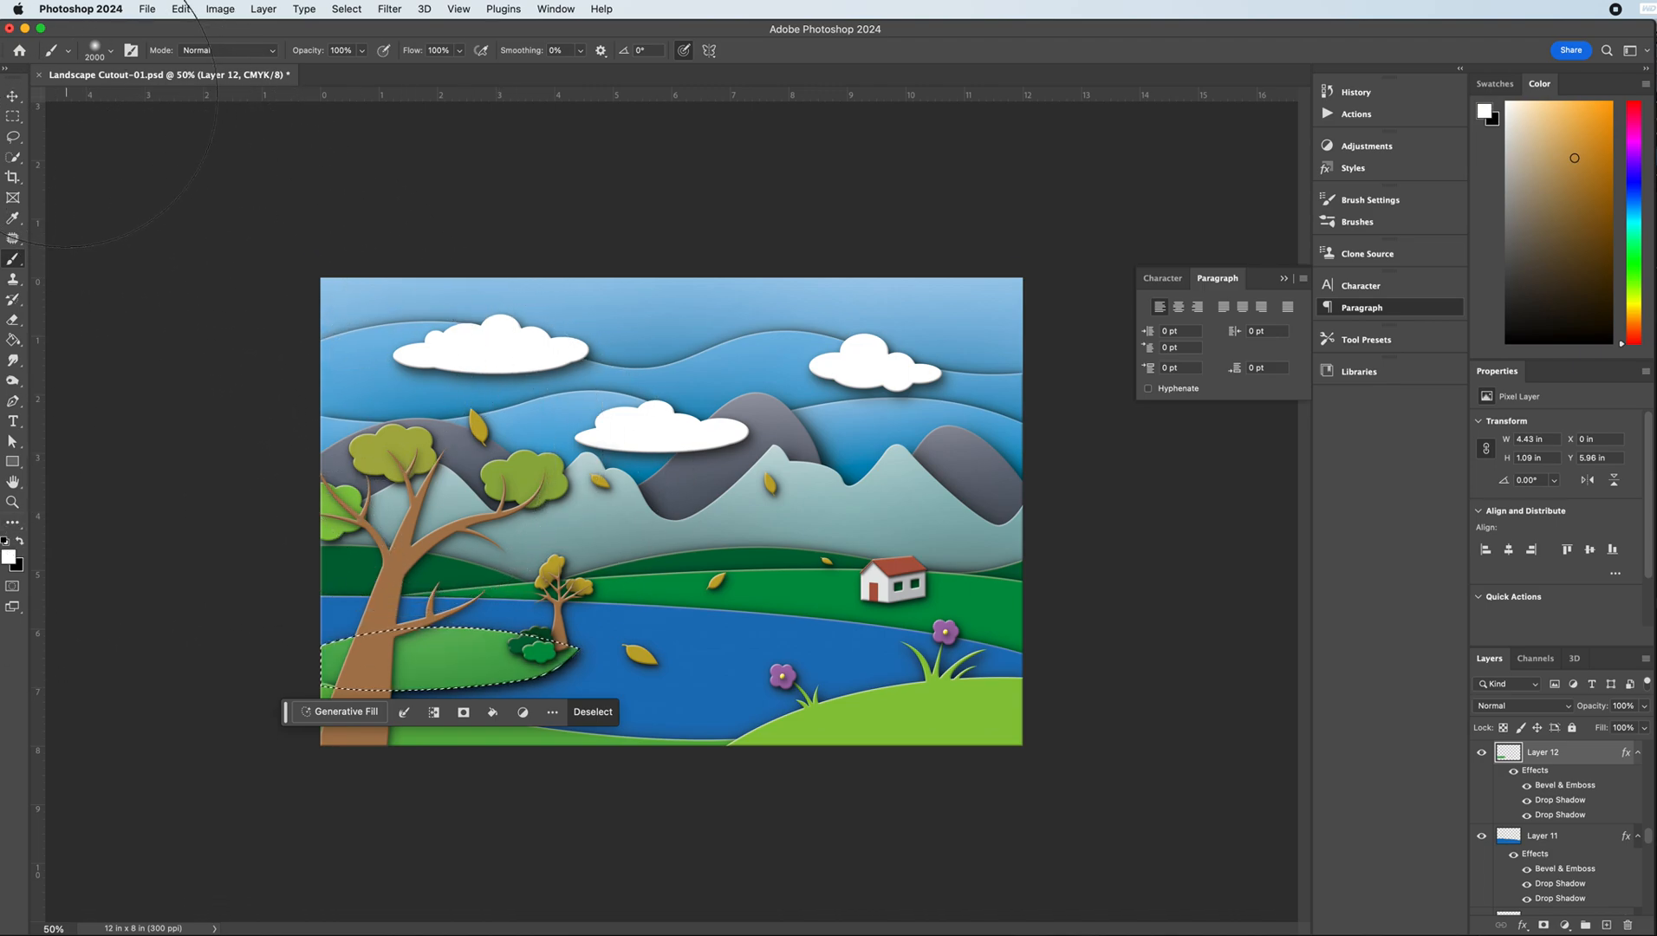
pyautogui.click(13, 116)
pyautogui.click(889, 344)
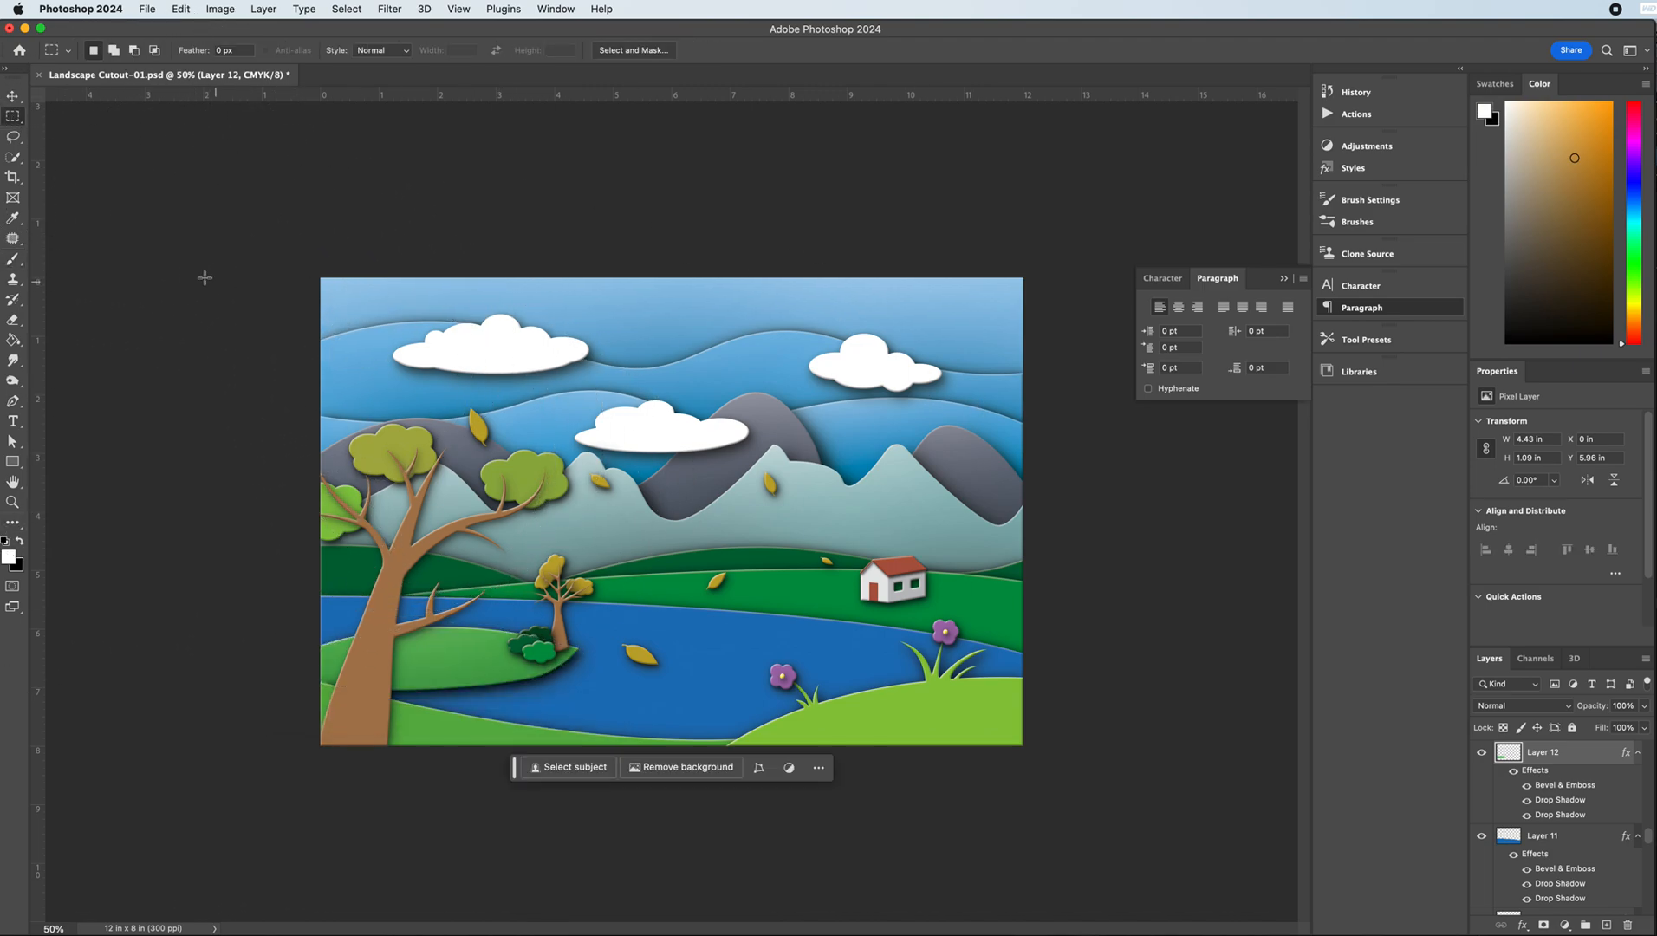
# - Load the outline of the light green foreground hill with flowers, Layer 13, as a selection, brush soft white and black shading inside, and deselect
pyautogui.click(12, 97)
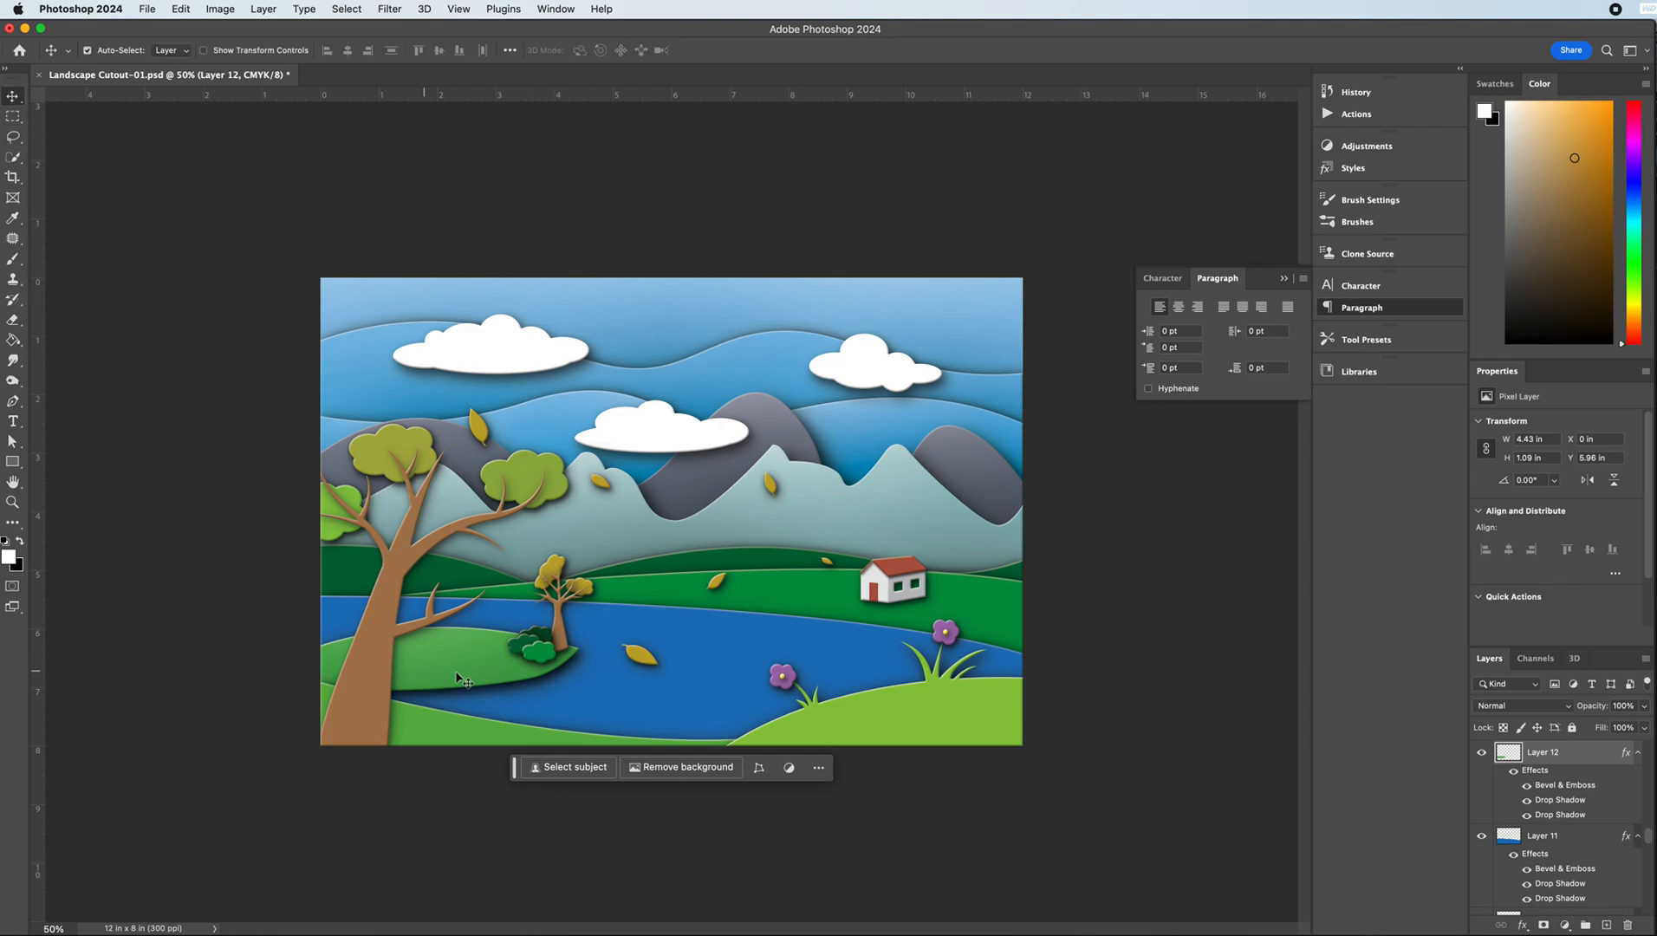
pyautogui.click(809, 577)
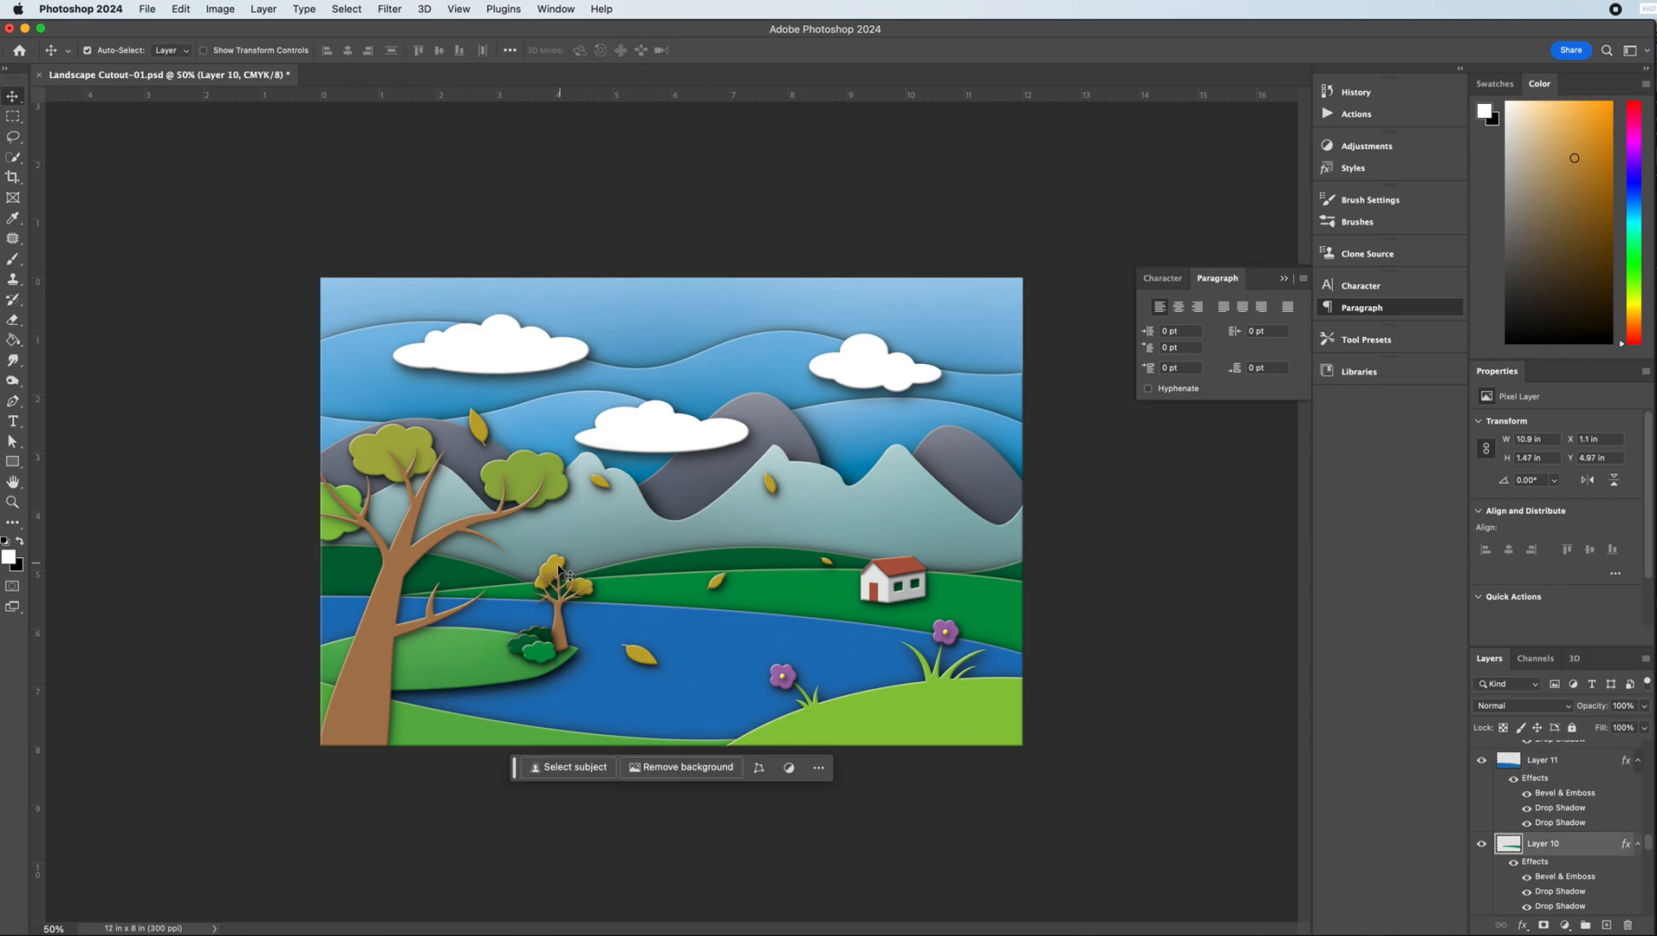
pyautogui.click(878, 732)
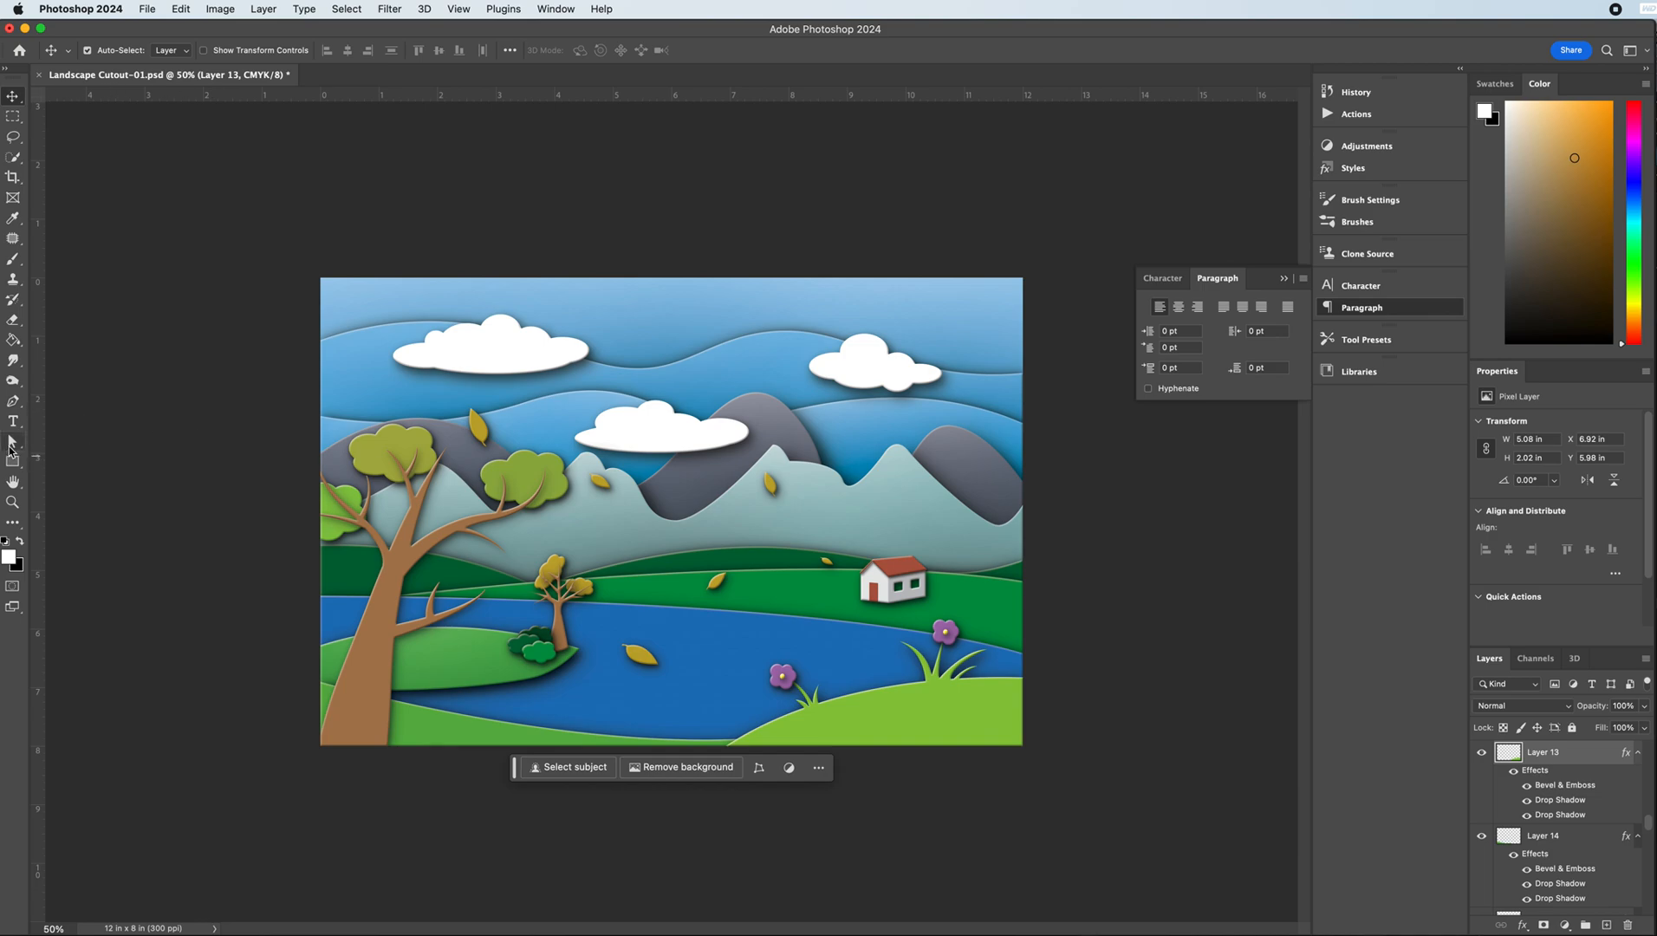
pyautogui.keyDown('super'); pyautogui.click(1509, 754); pyautogui.keyUp('super')
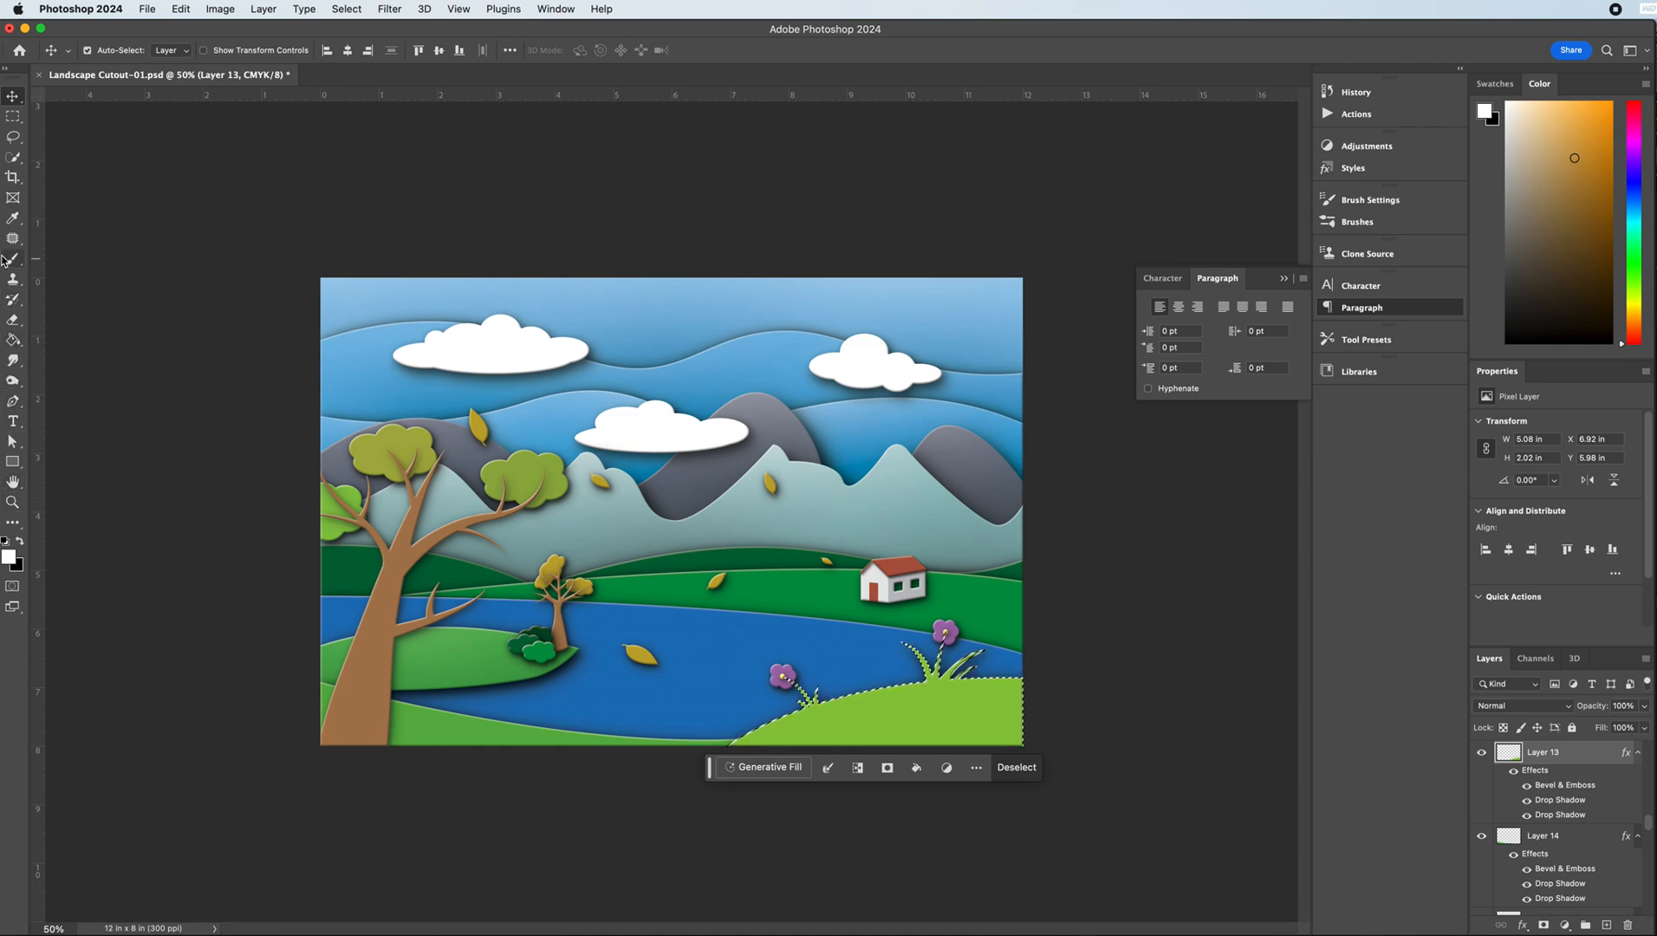
pyautogui.press('super+minus')
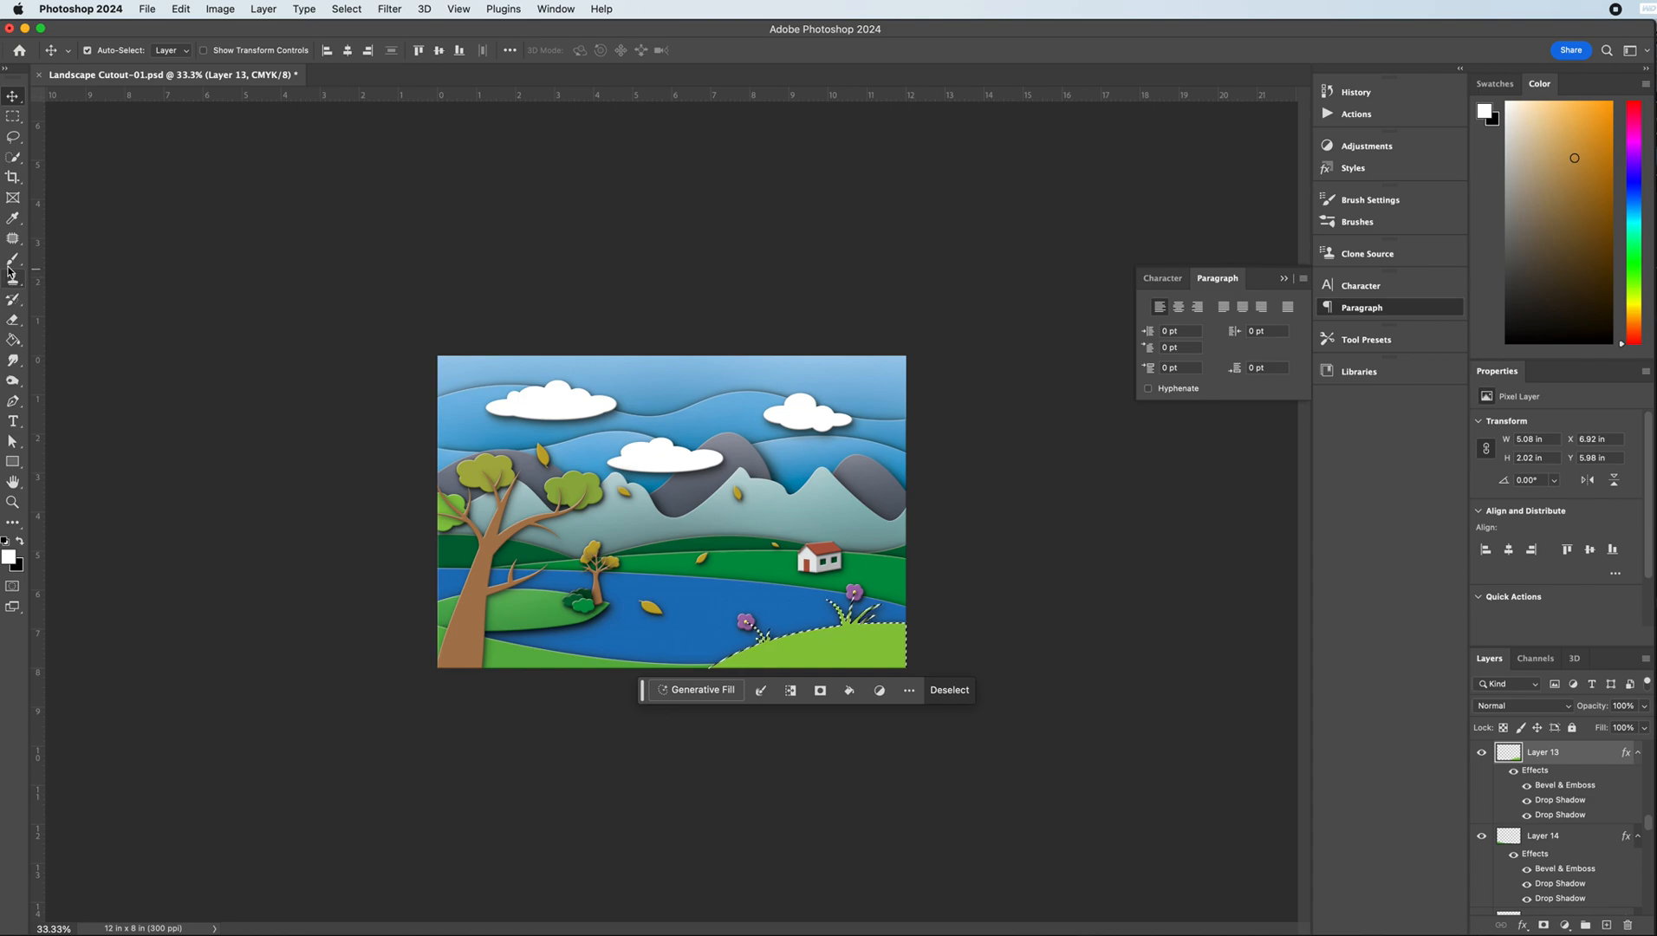
pyautogui.press('b')
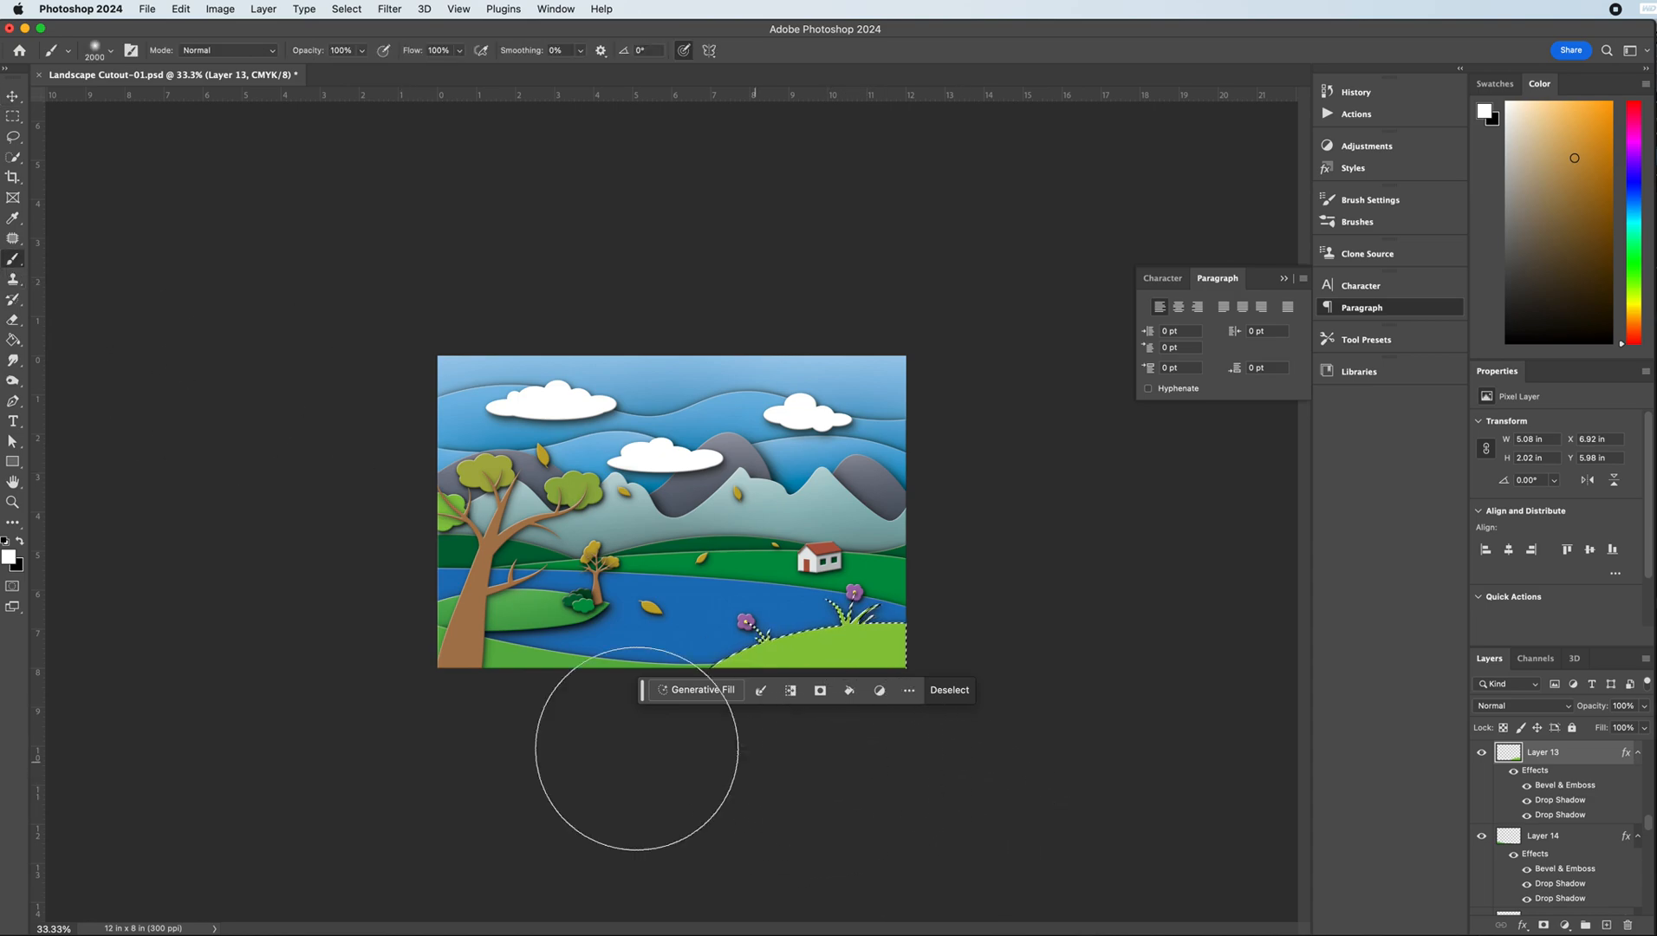
pyautogui.click(19, 541)
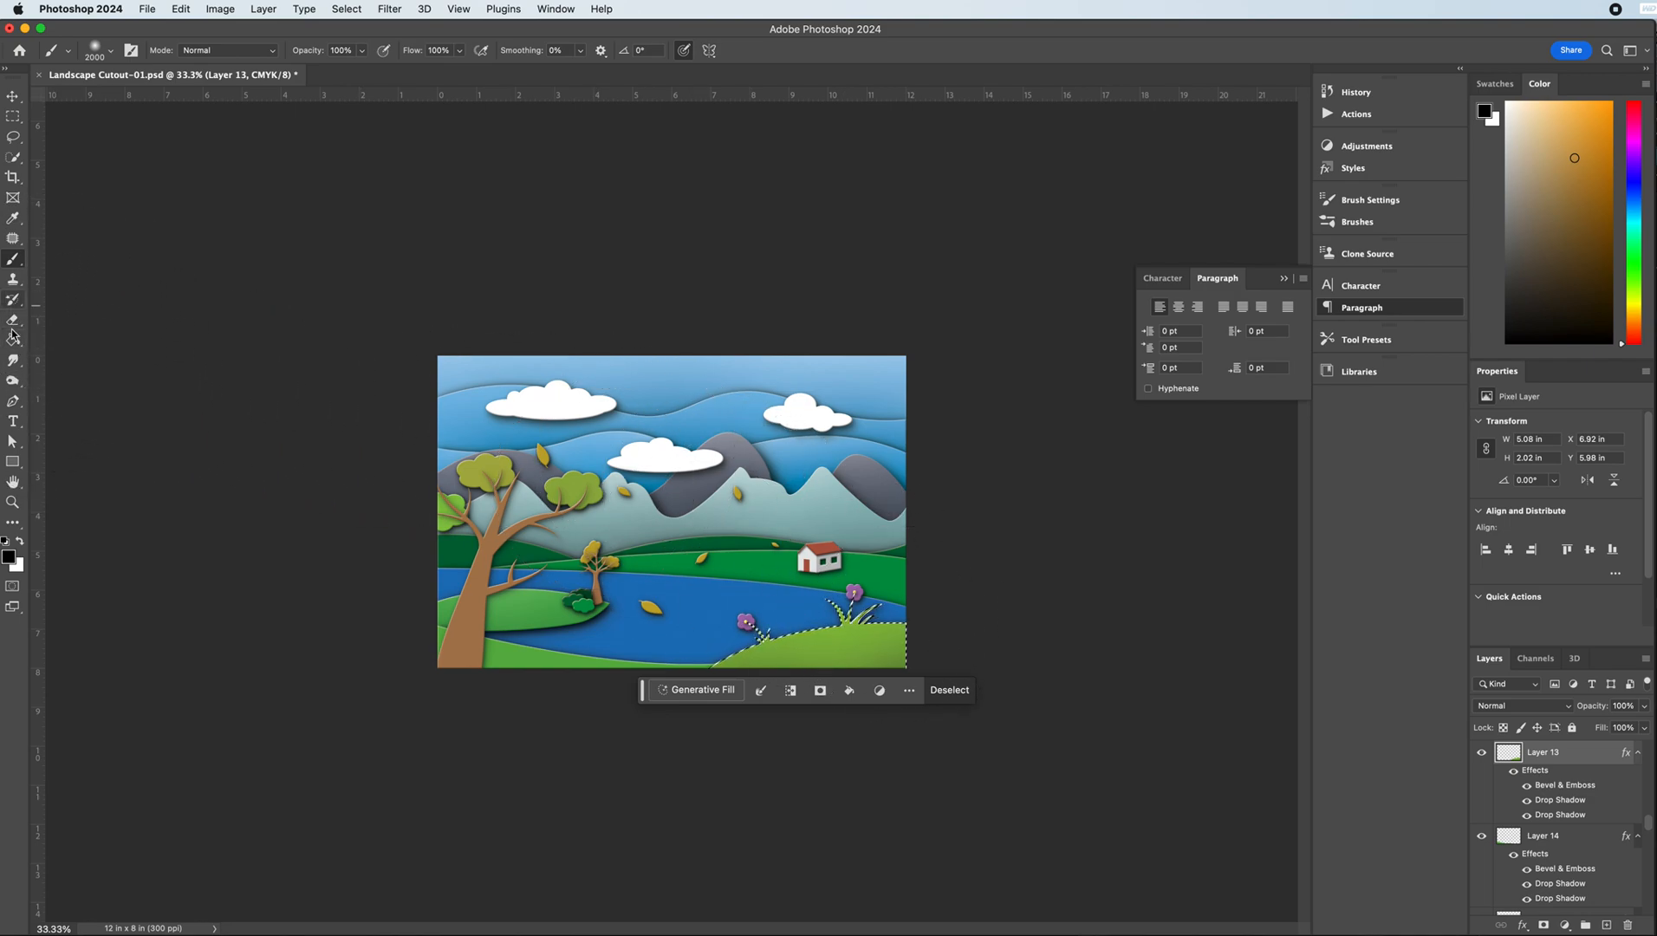
pyautogui.click(20, 541)
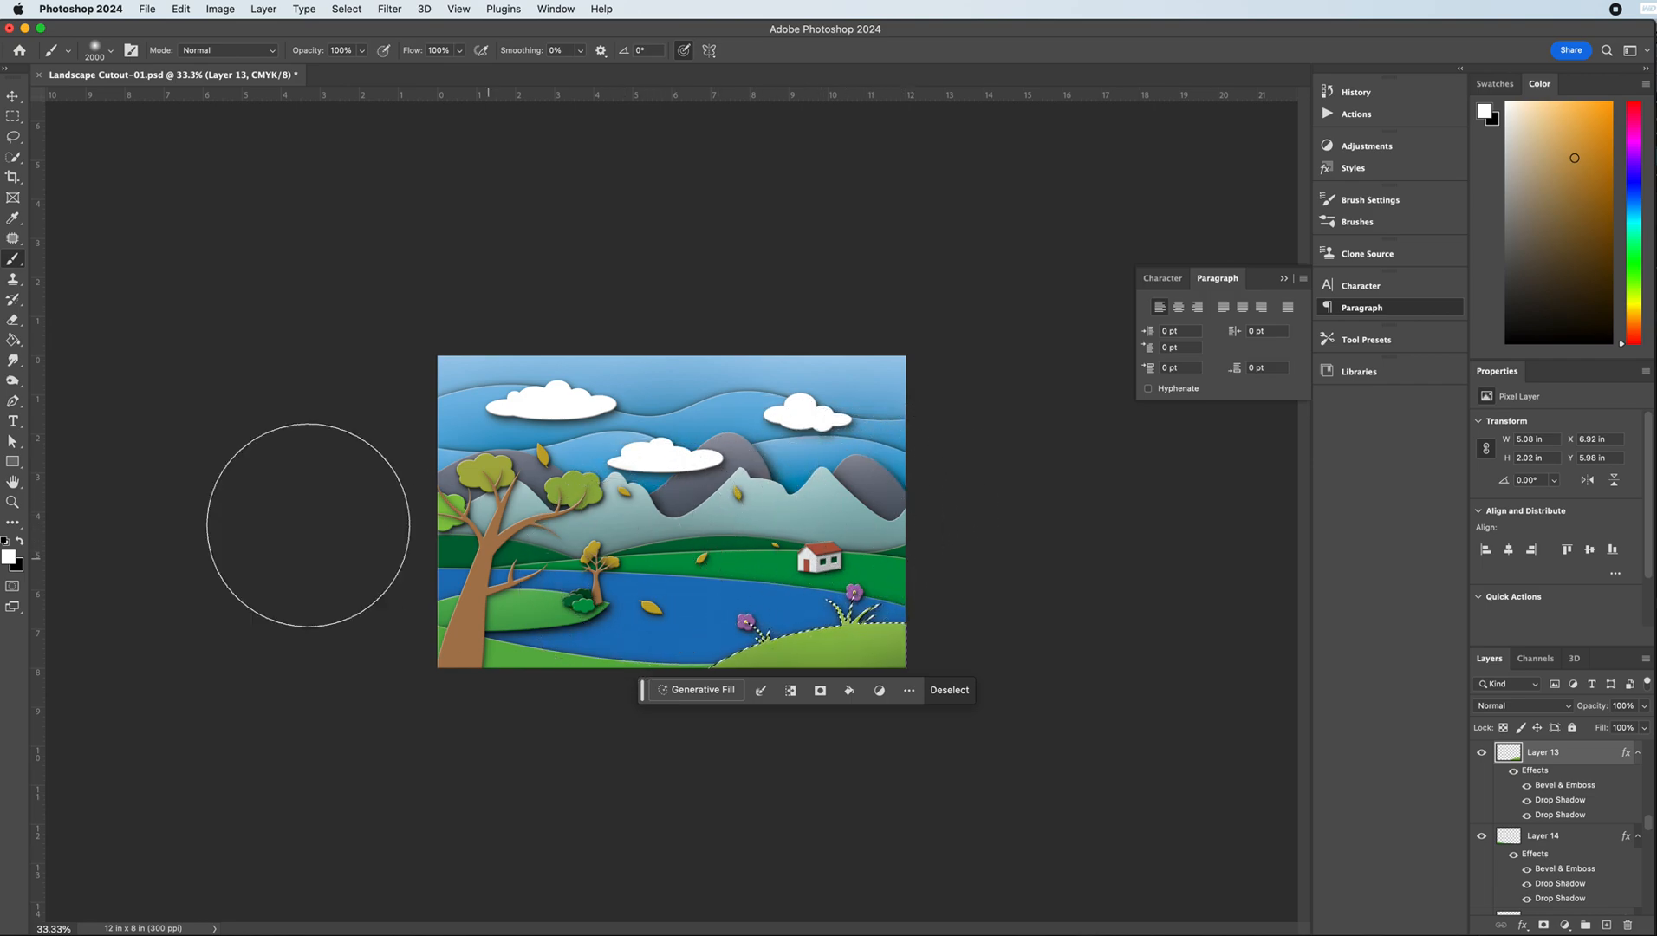
pyautogui.click(13, 117)
pyautogui.click(252, 175)
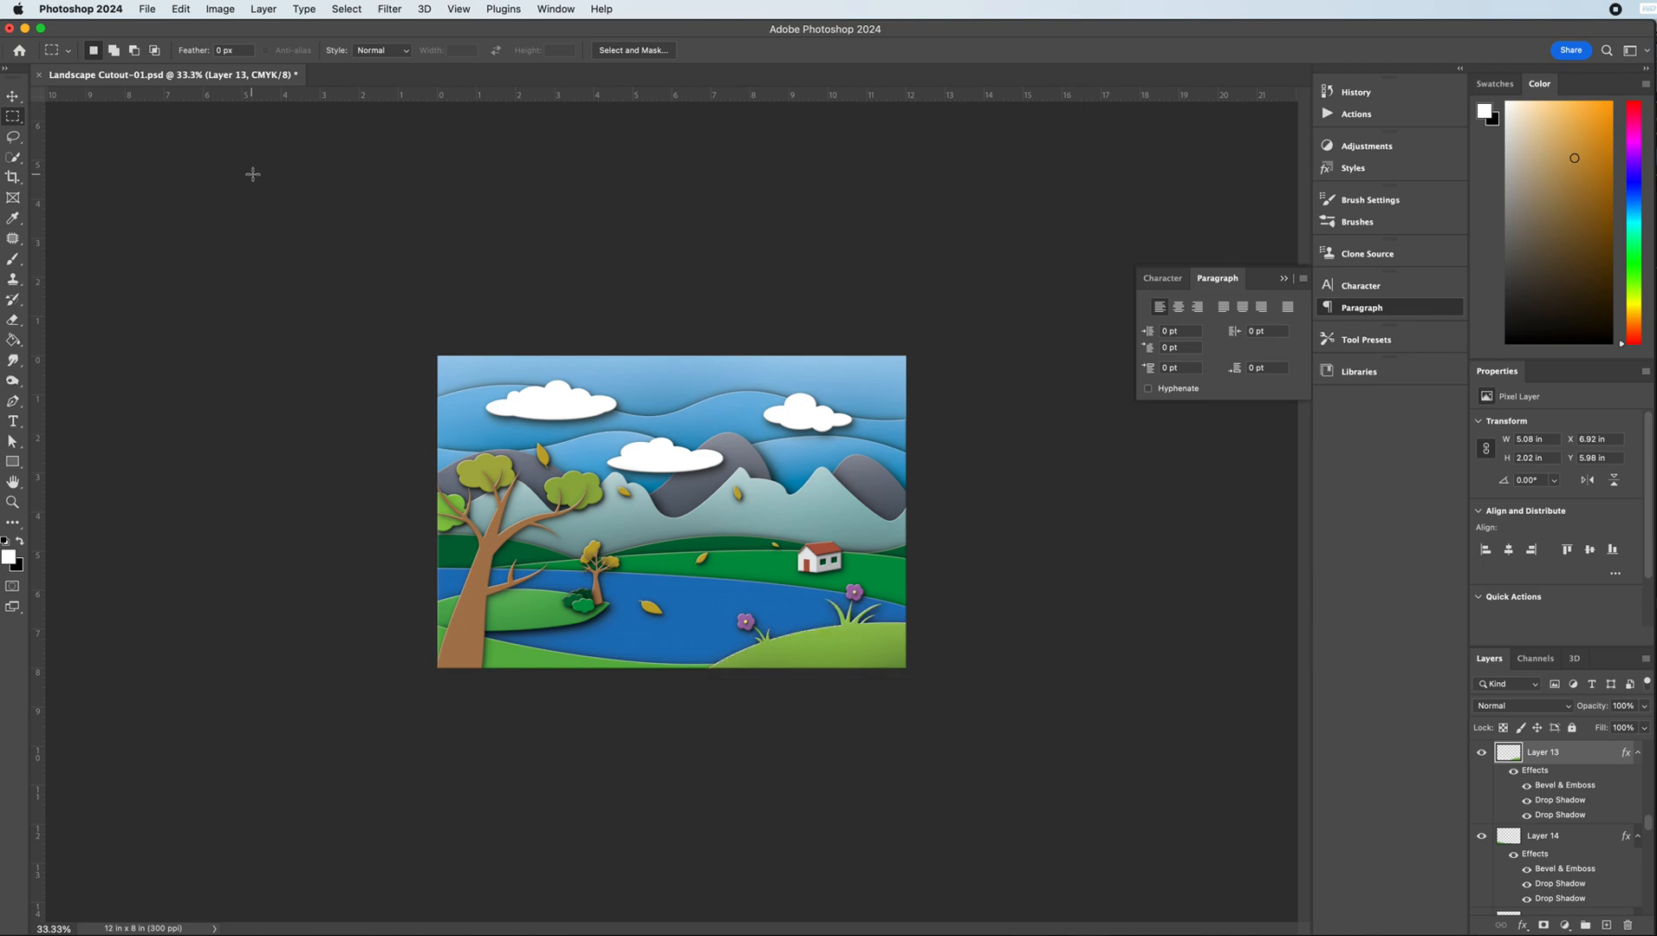
# - Load the outline of the green foreground bank at the tree's base, Layer 14, as a selection, brush white highlights and black shading, and deselect
pyautogui.press('v')
pyautogui.click(513, 663)
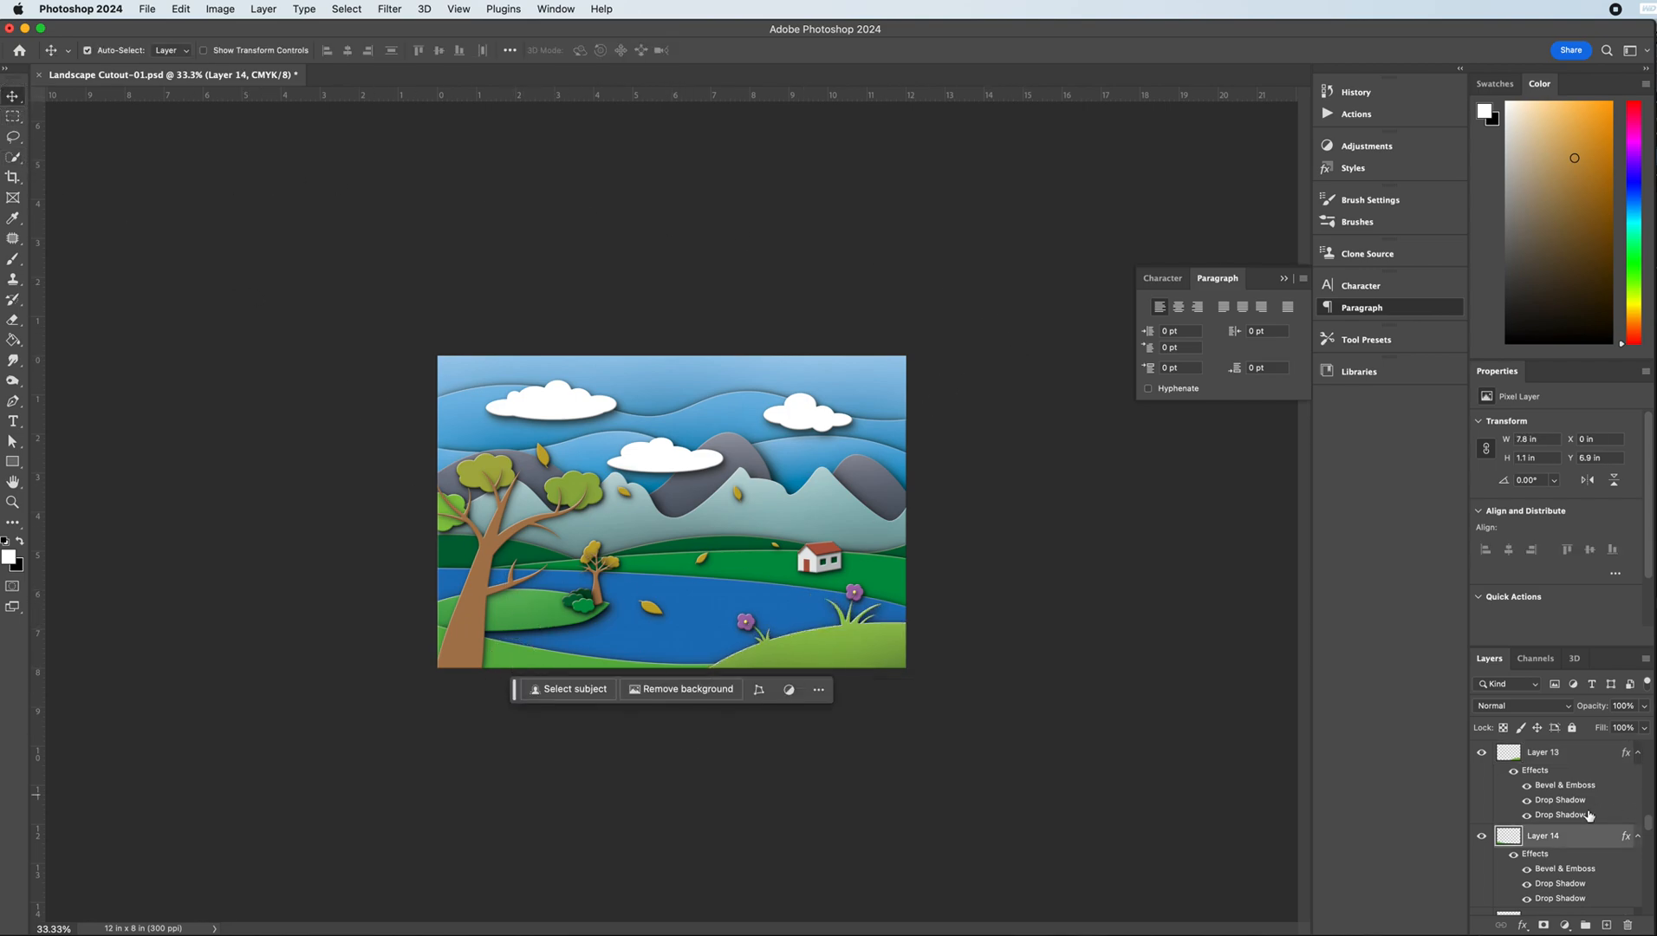
pyautogui.keyDown('super'); pyautogui.click(1506, 835); pyautogui.keyUp('super')
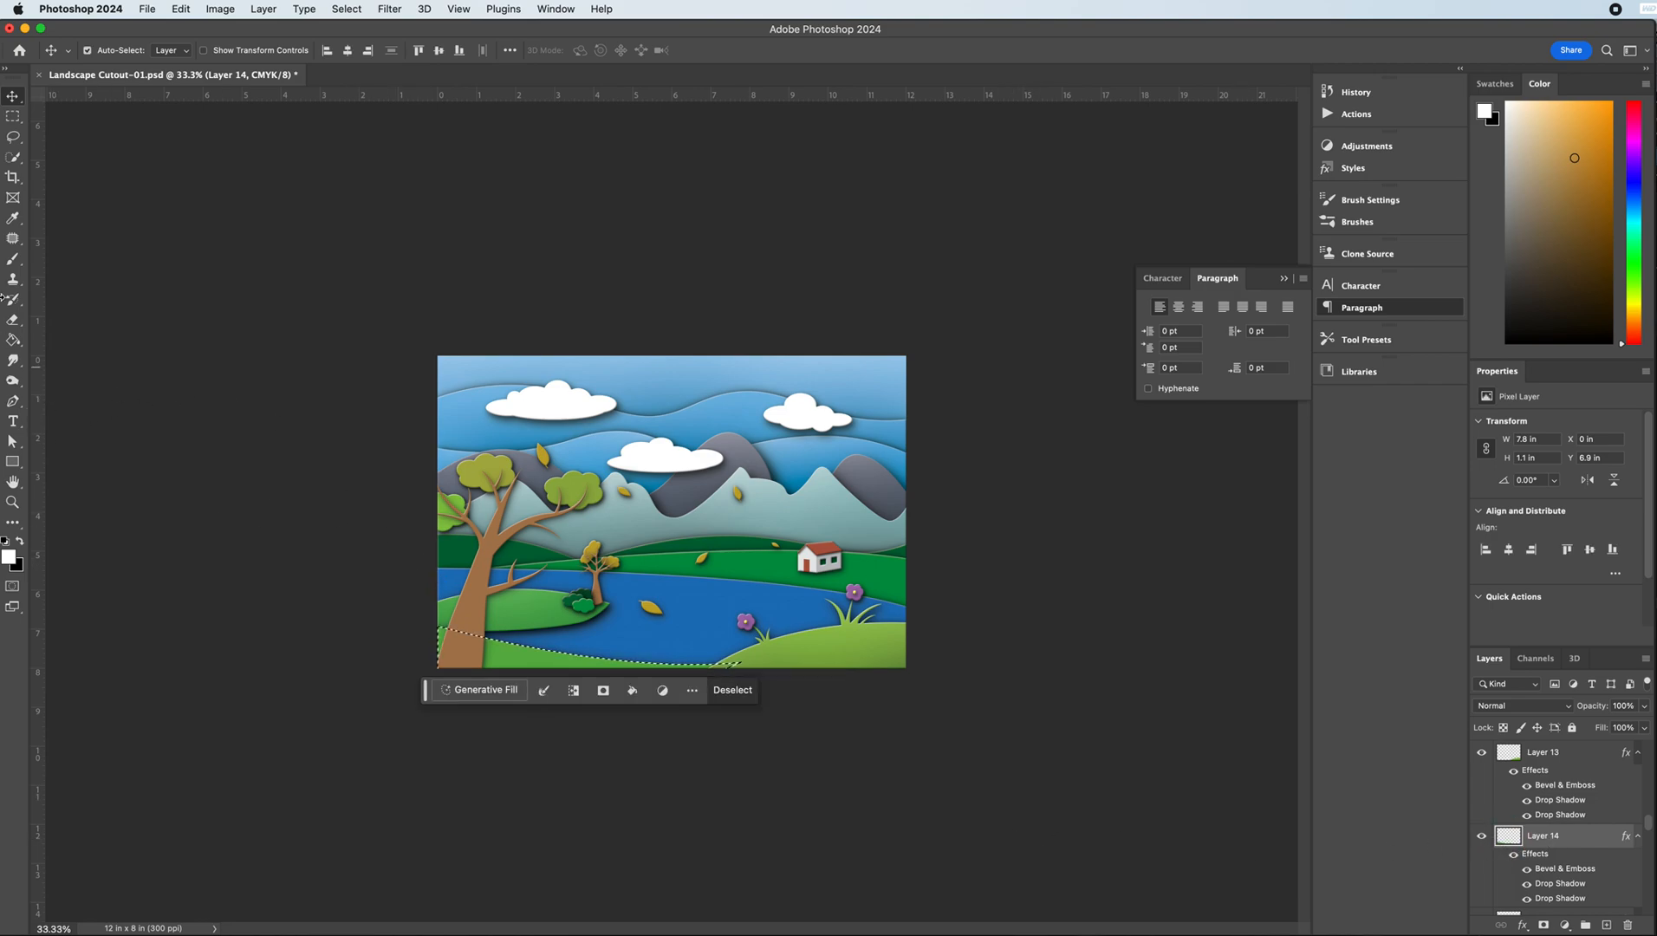
pyautogui.click(12, 258)
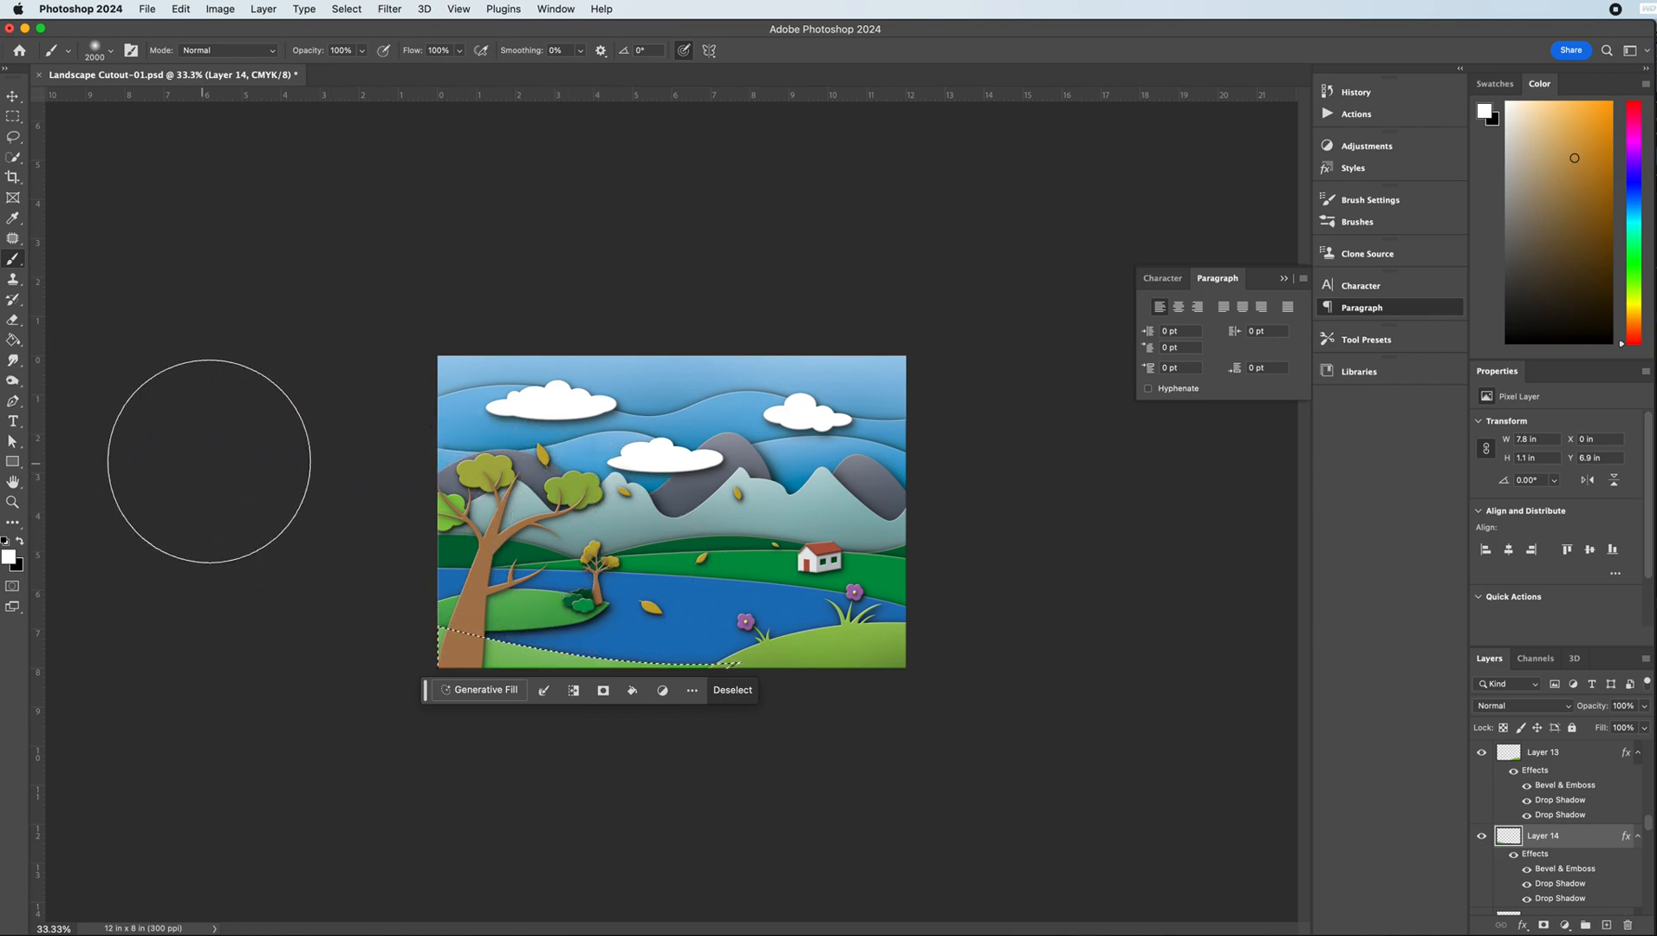
pyautogui.click(21, 542)
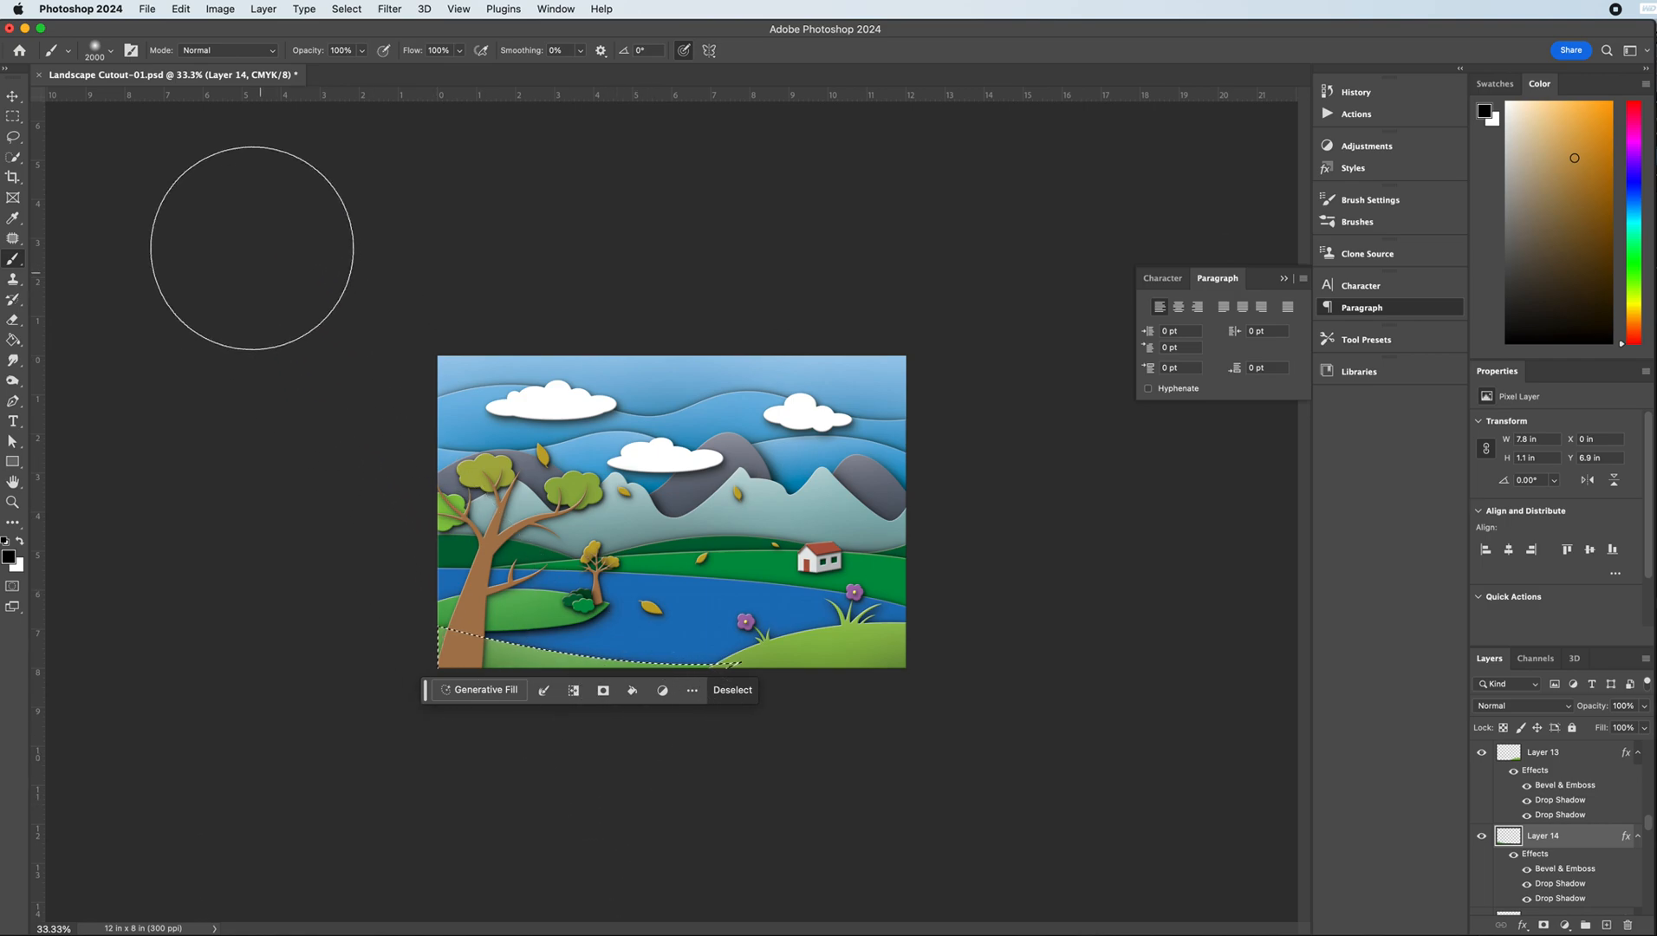
pyautogui.click(13, 116)
pyautogui.click(322, 163)
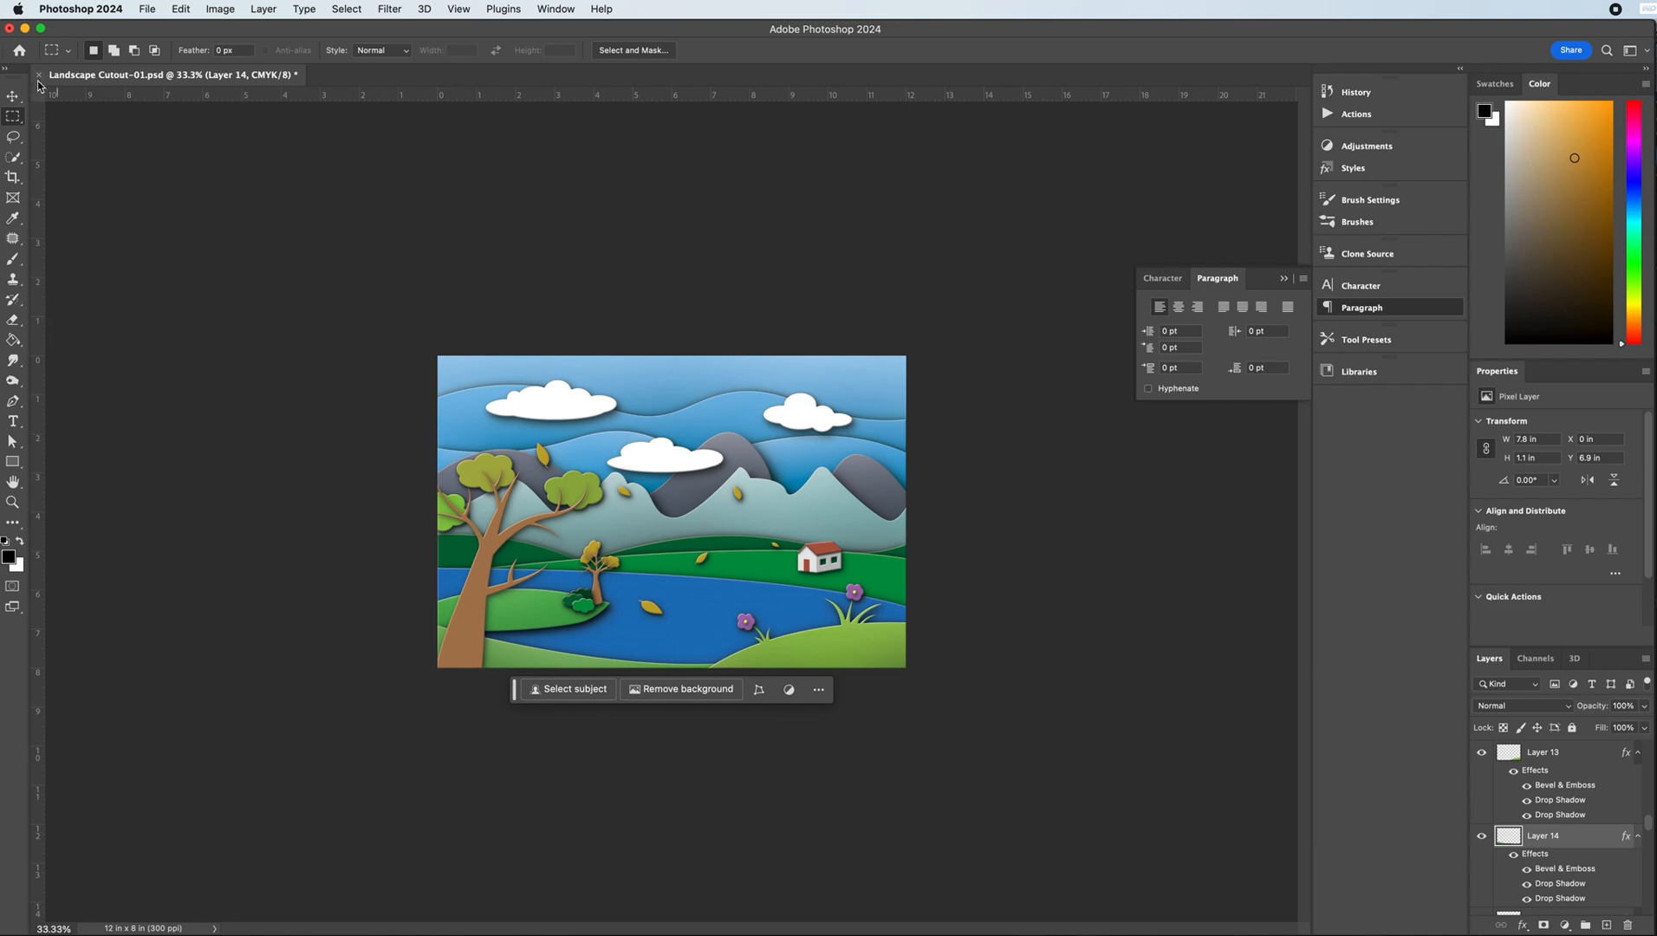
# - Load the outline of the blue lake, Layer 11, as a selection, brush soft black shading and white highlights inside it, and deselect
pyautogui.click(19, 99)
pyautogui.click(596, 593)
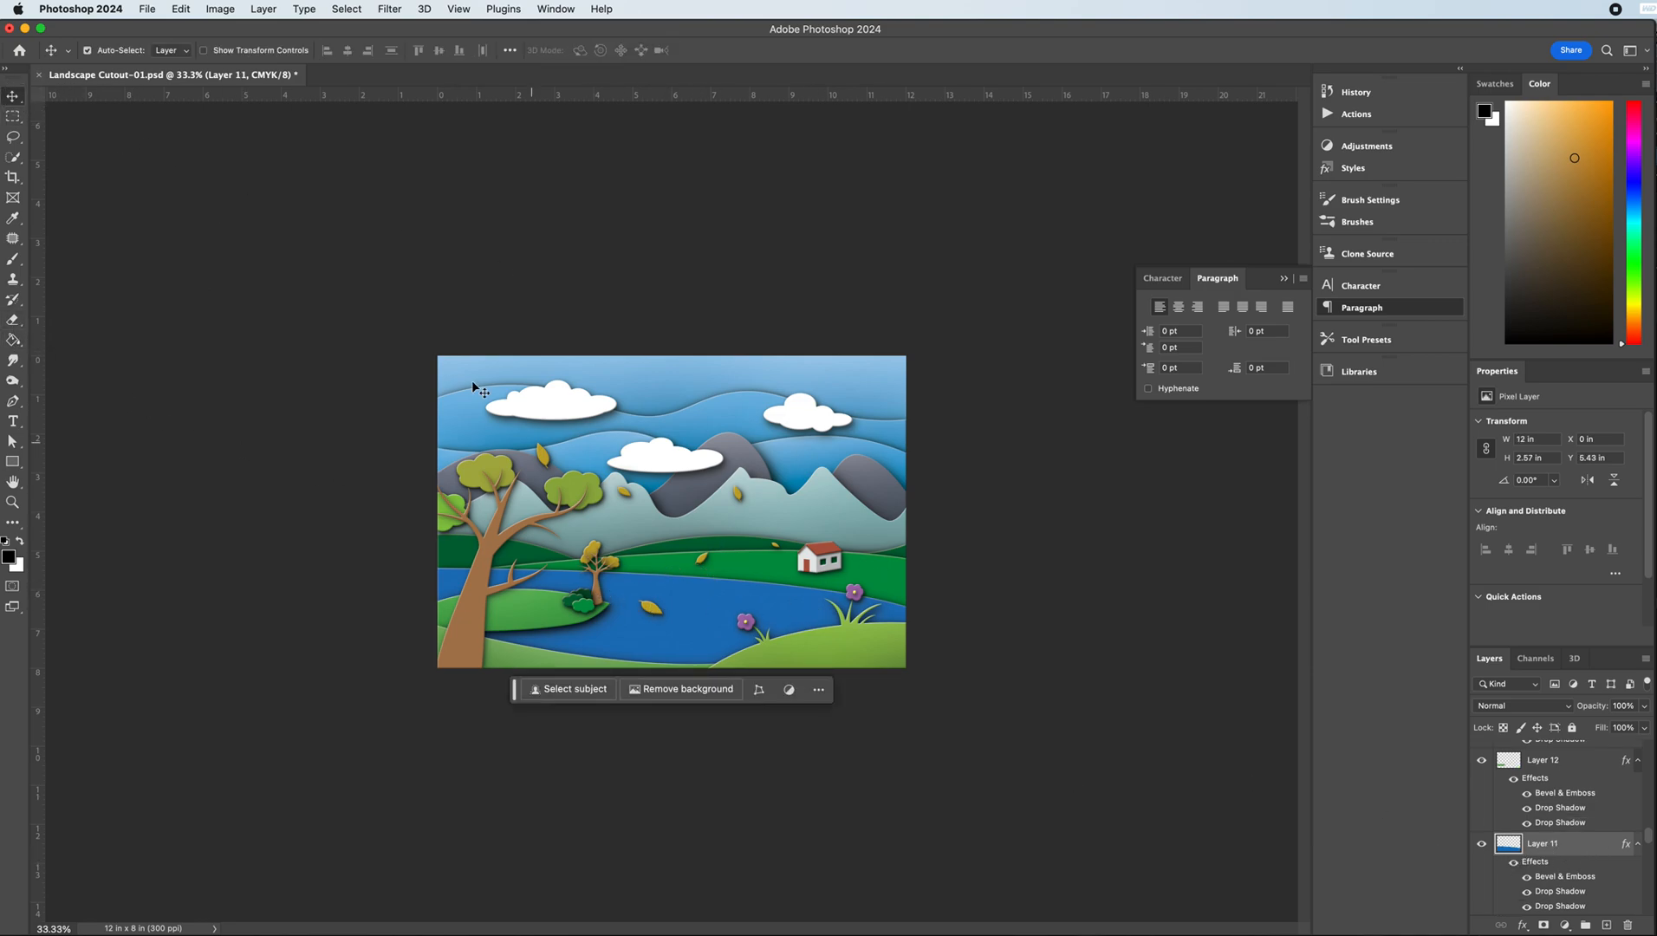
pyautogui.keyDown('super'); pyautogui.click(1508, 845); pyautogui.keyUp('super')
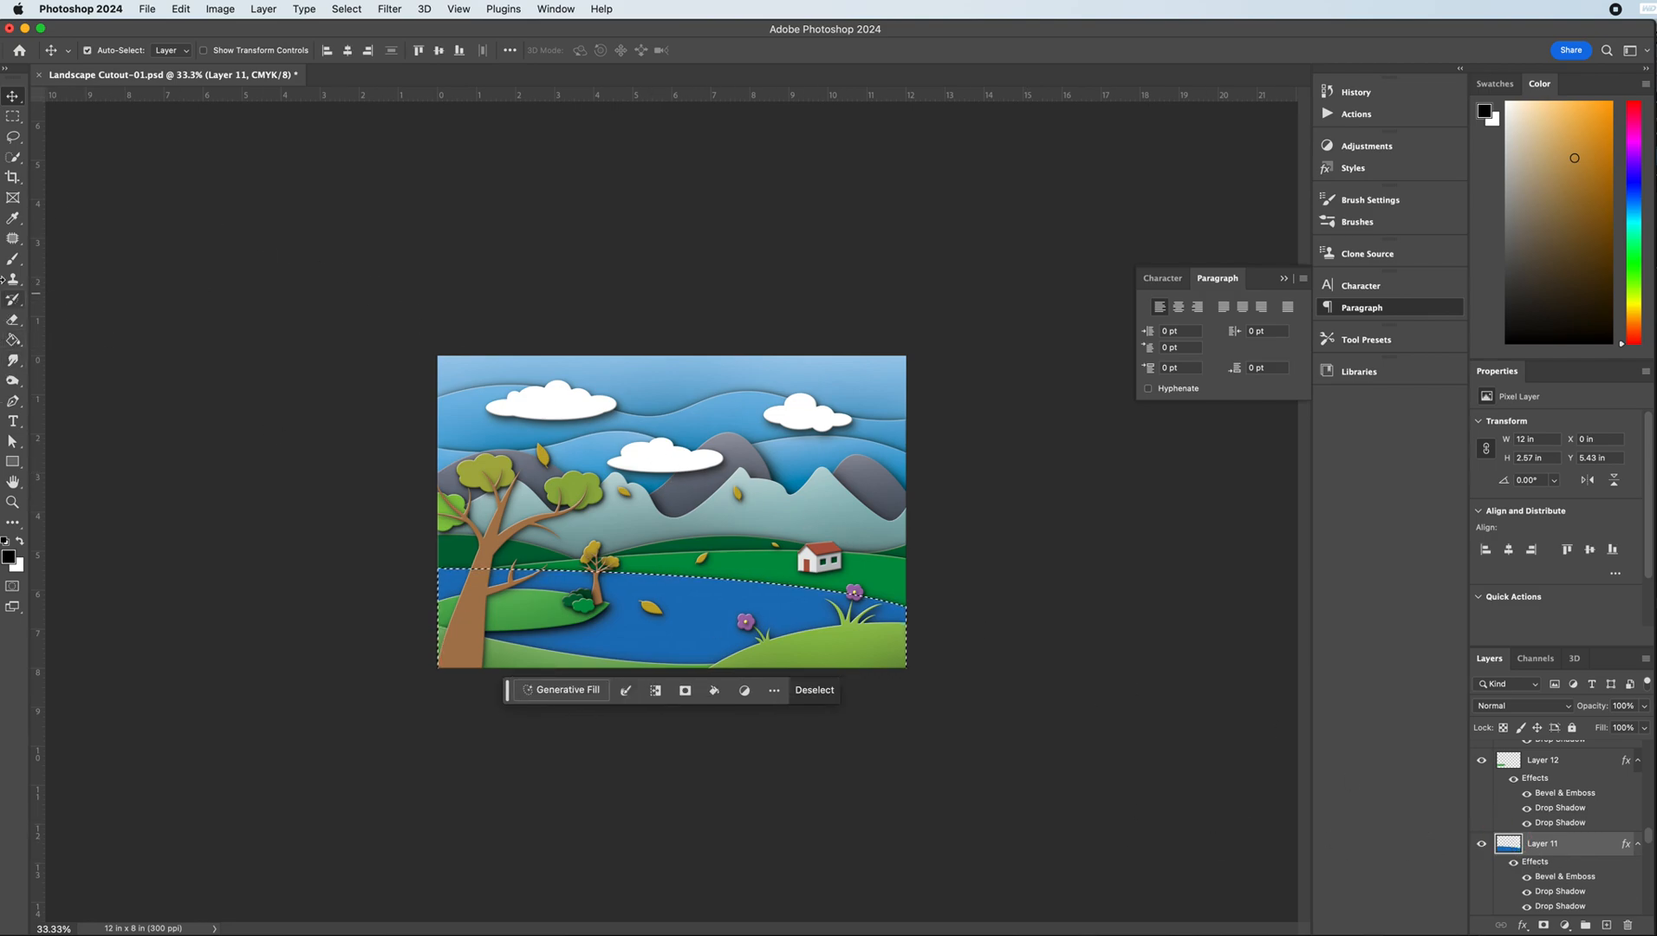
pyautogui.click(12, 258)
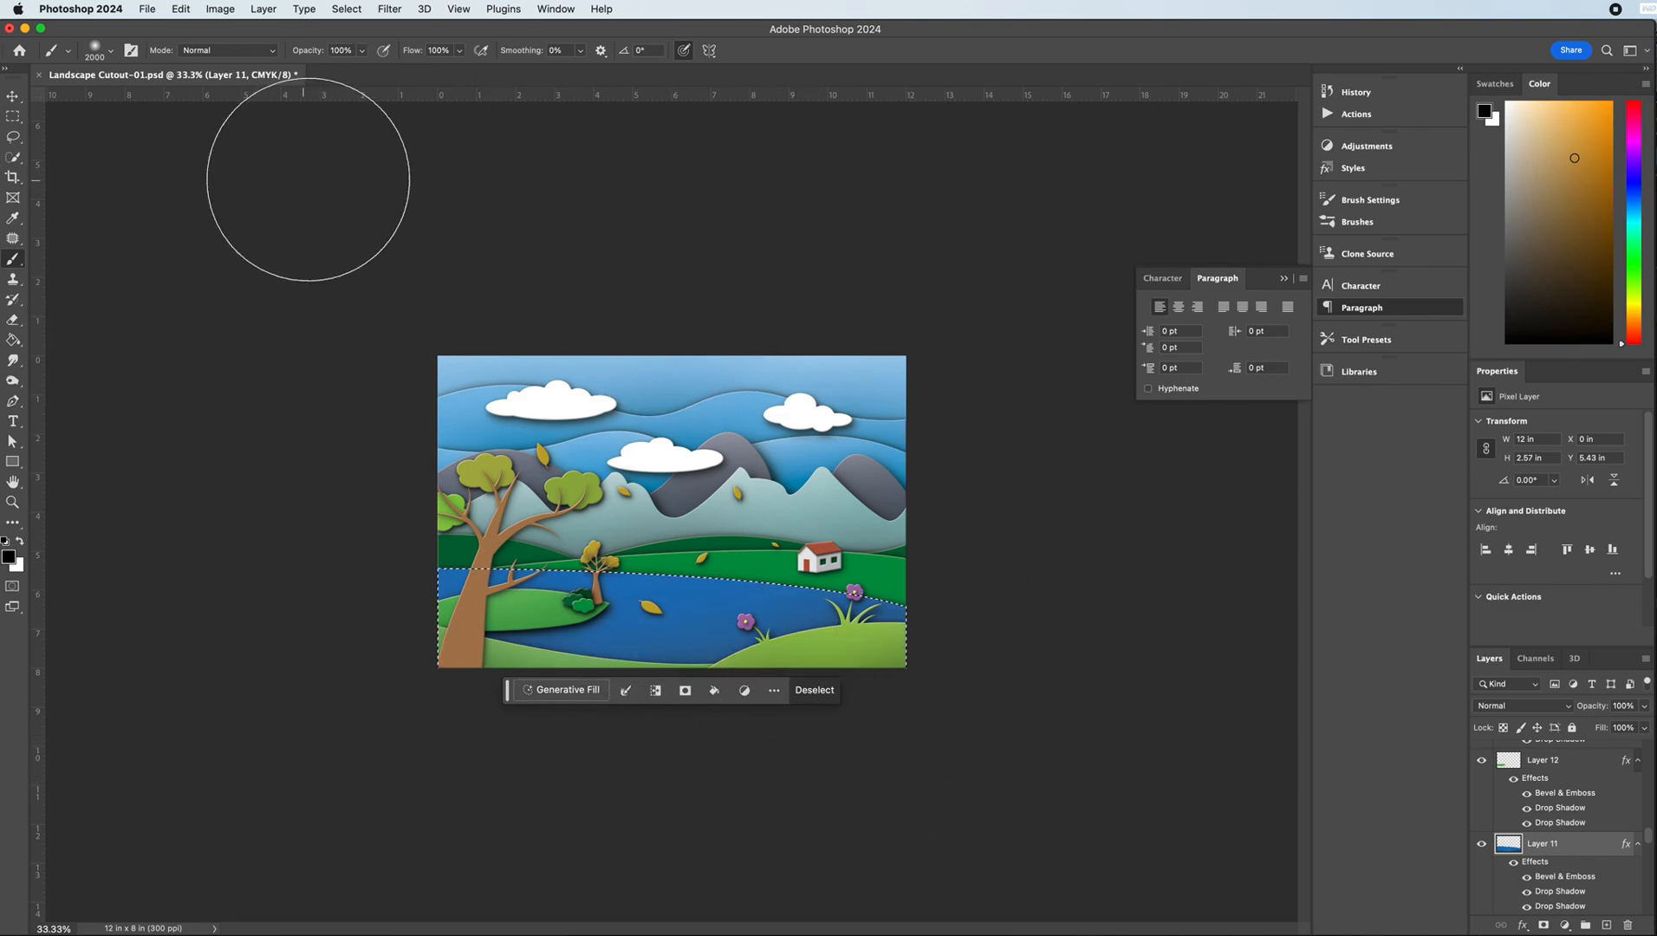
pyautogui.click(19, 540)
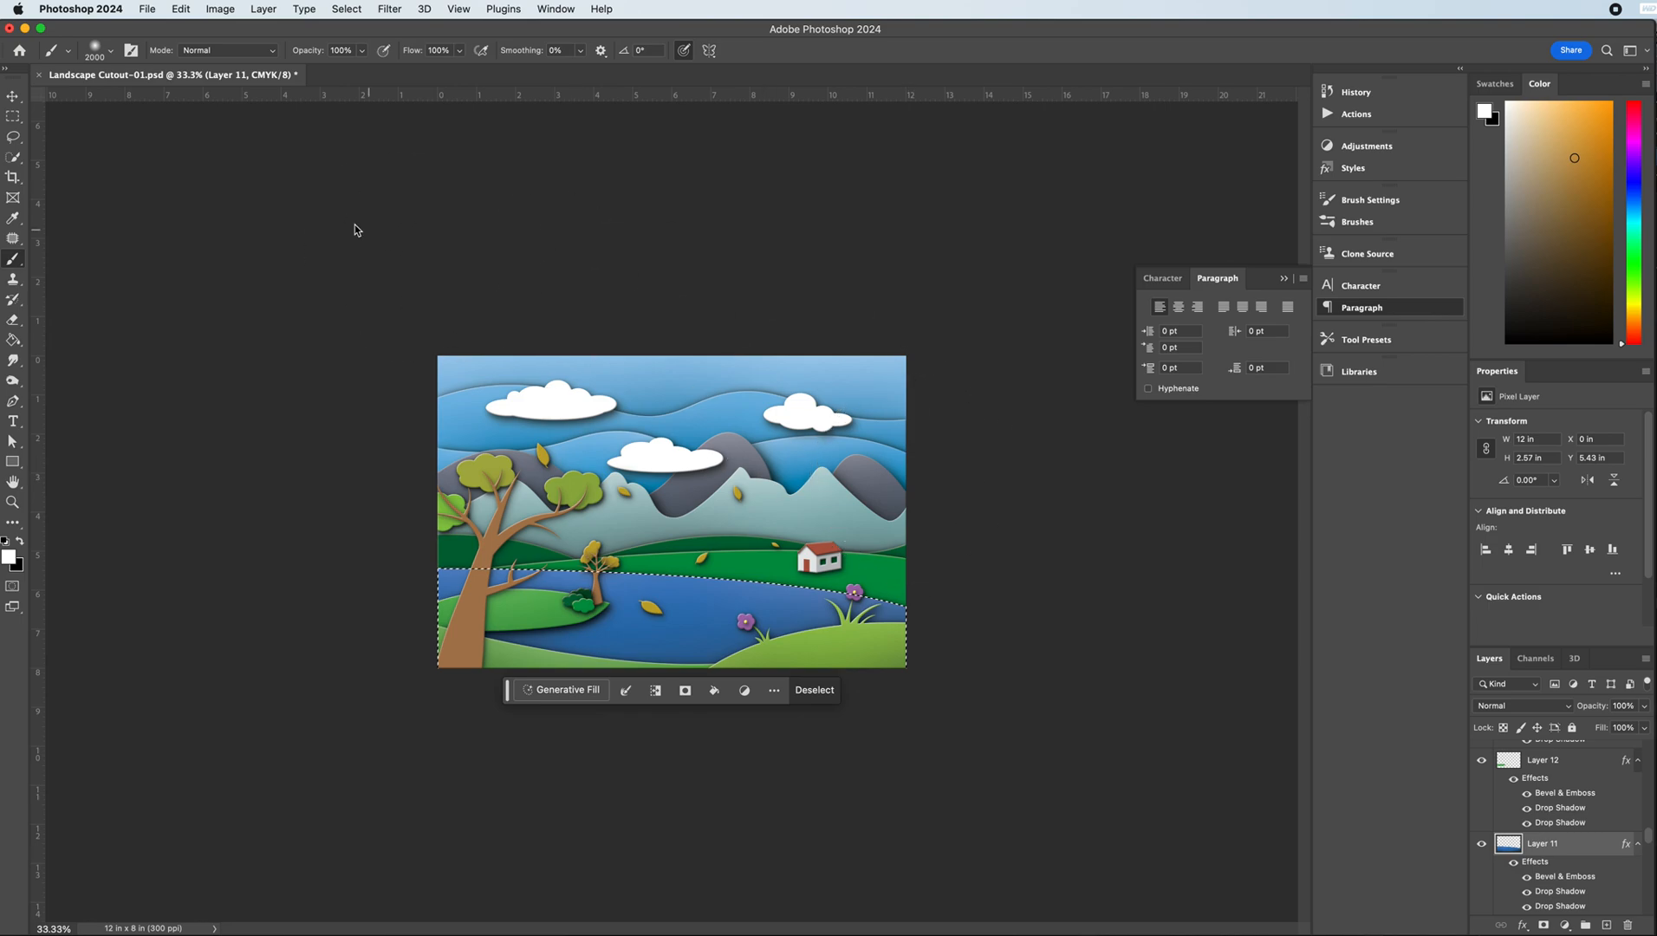
pyautogui.press('m')
pyautogui.press('super+d')
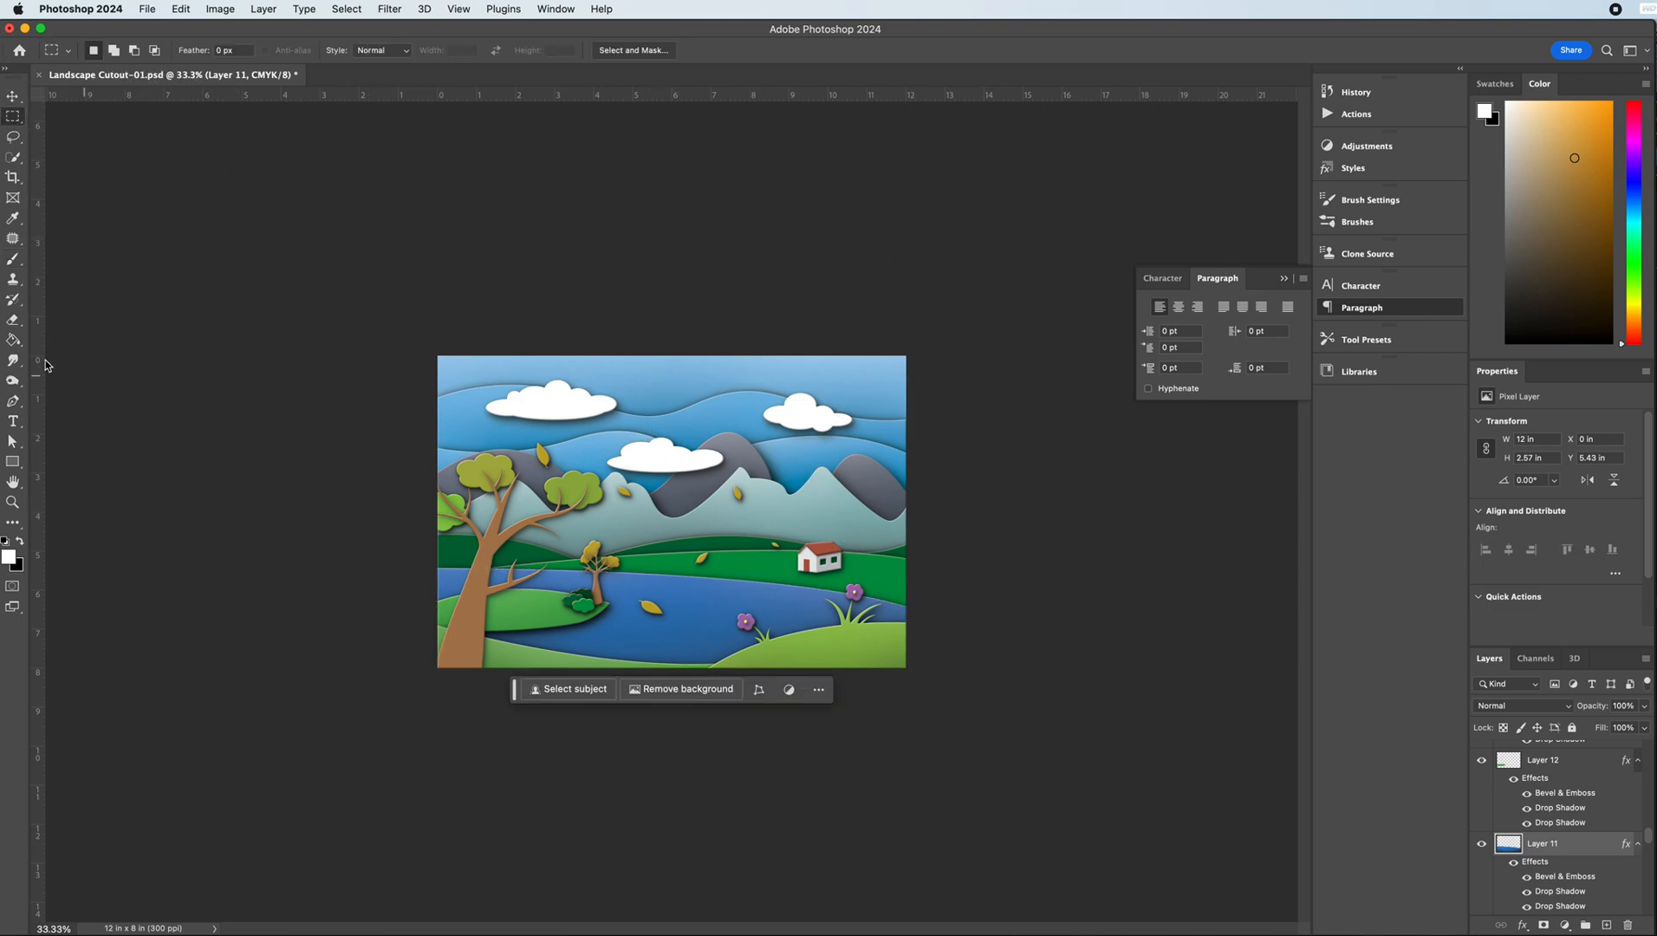
# - Load the outline of the green hill beneath the house, Layer 10, as a selection, brush soft black and white shading inside it, and deselect
pyautogui.click(13, 97)
pyautogui.click(762, 568)
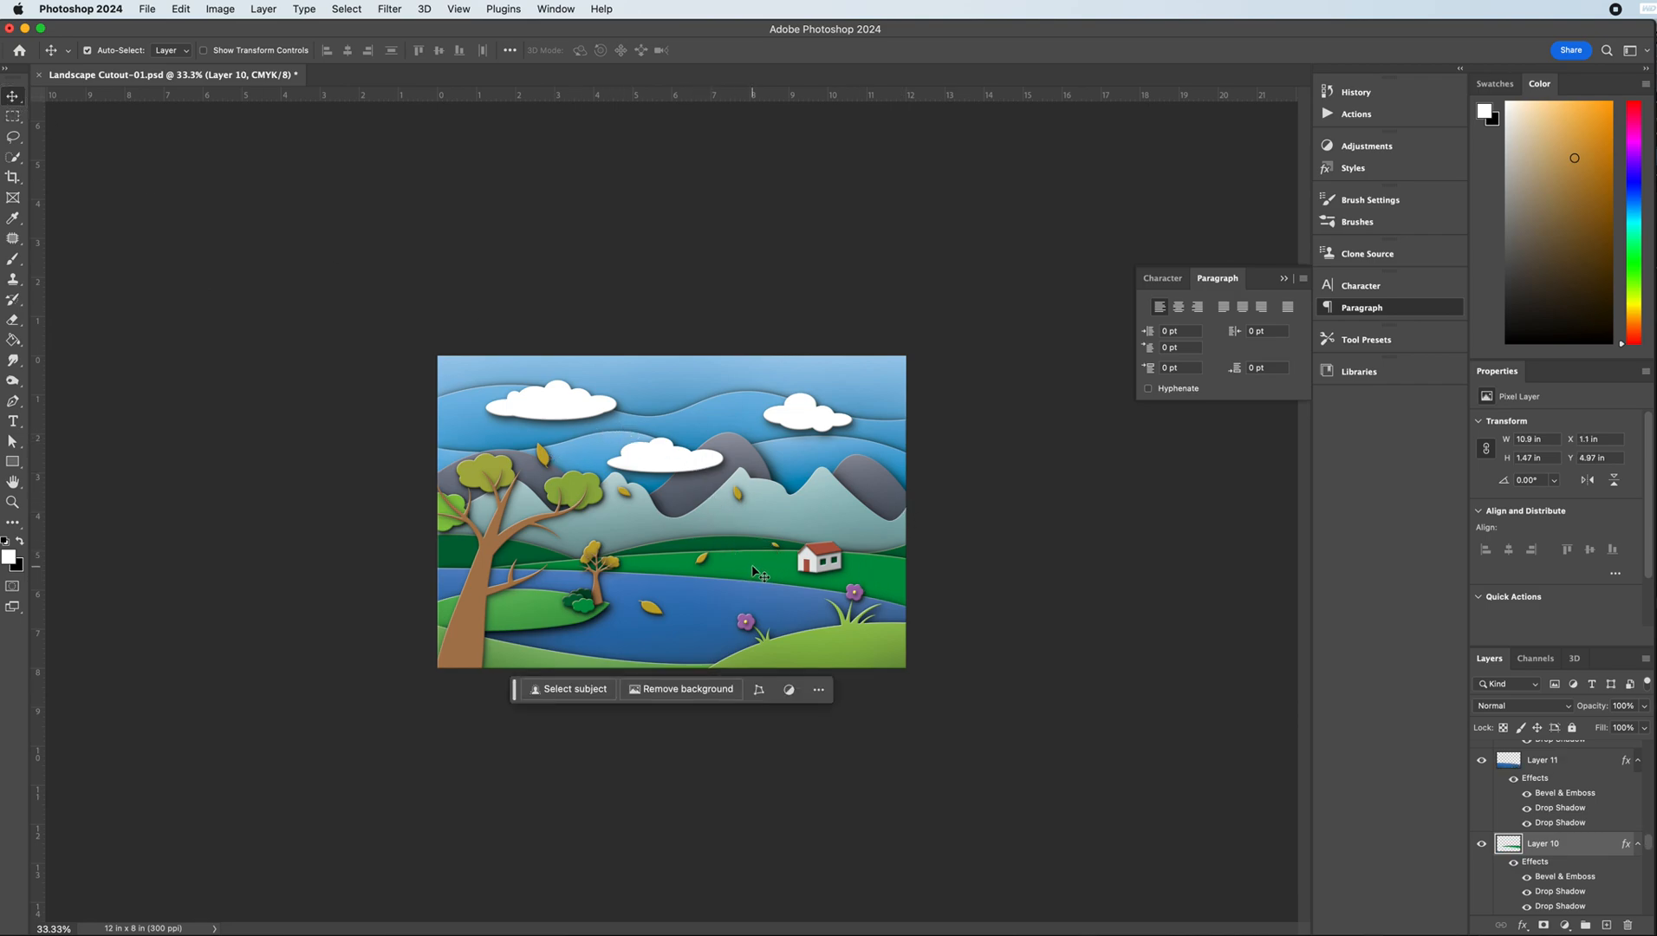
pyautogui.keyDown('super'); pyautogui.click(1510, 849); pyautogui.keyUp('super')
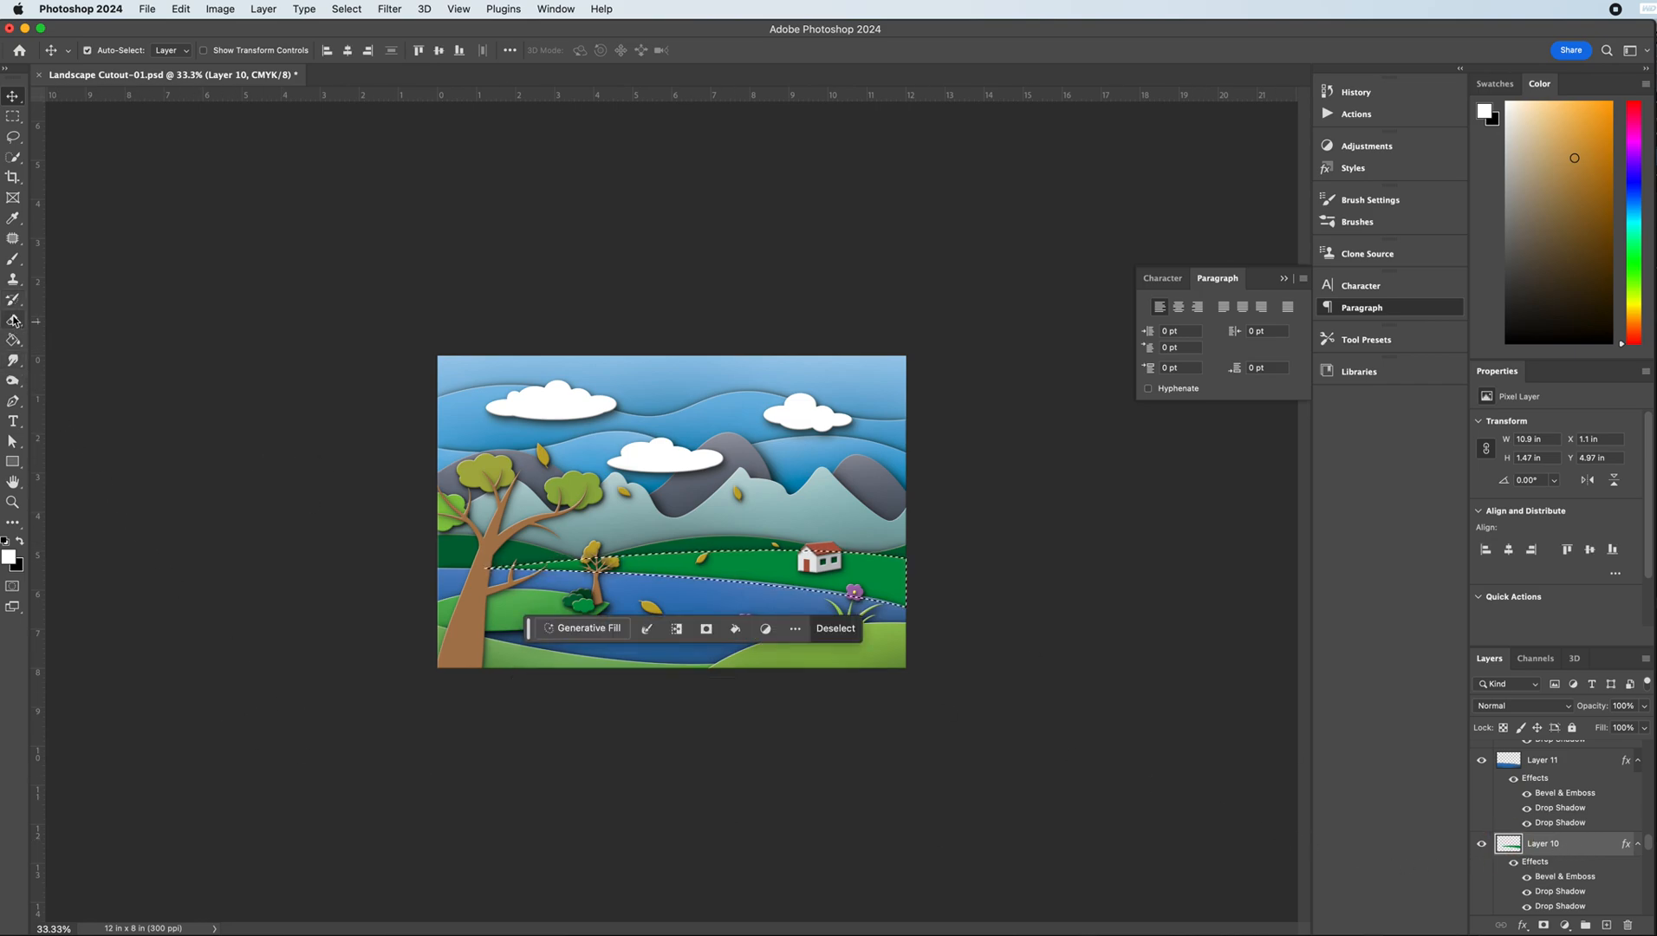
pyautogui.click(13, 259)
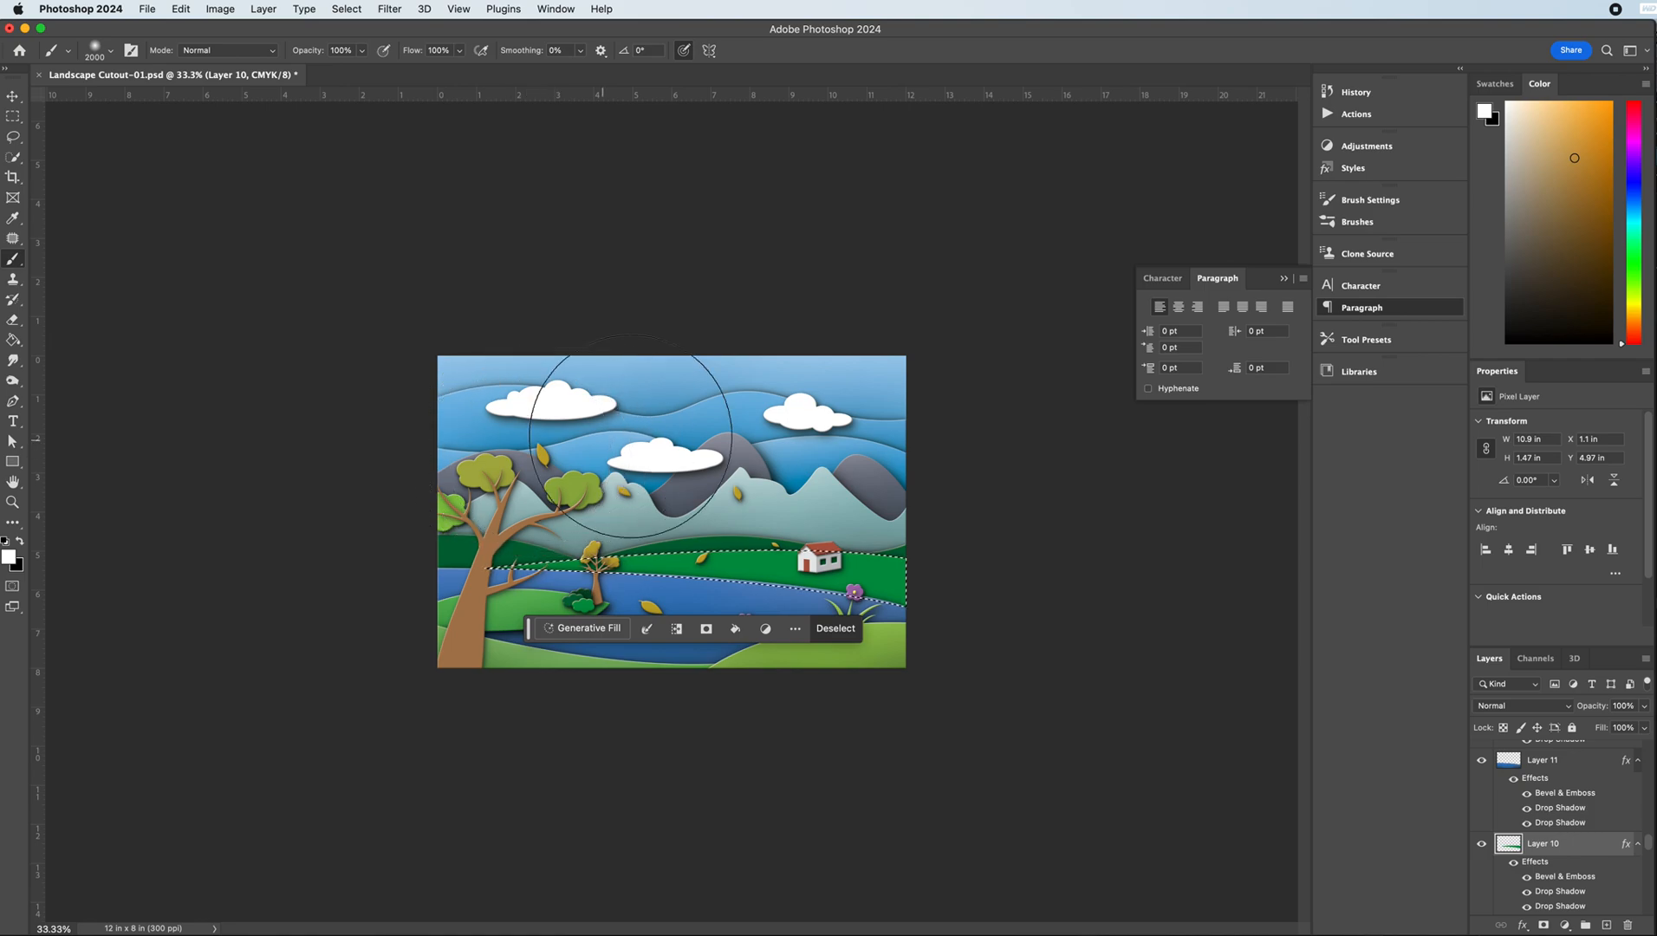
pyautogui.click(19, 541)
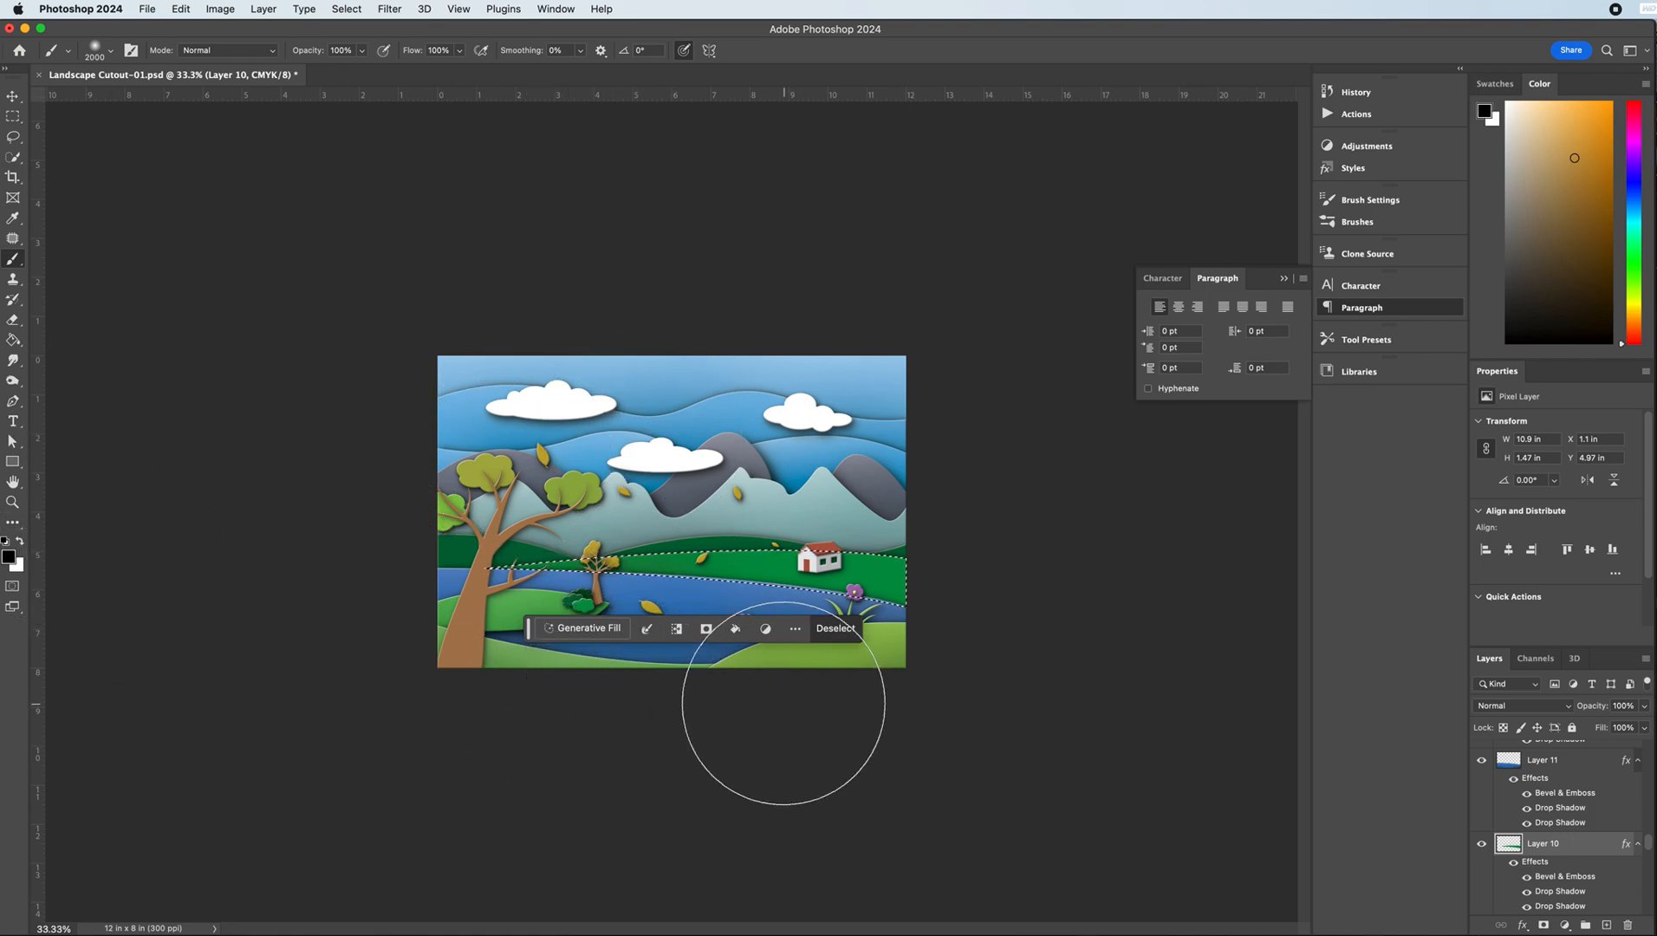
pyautogui.click(19, 541)
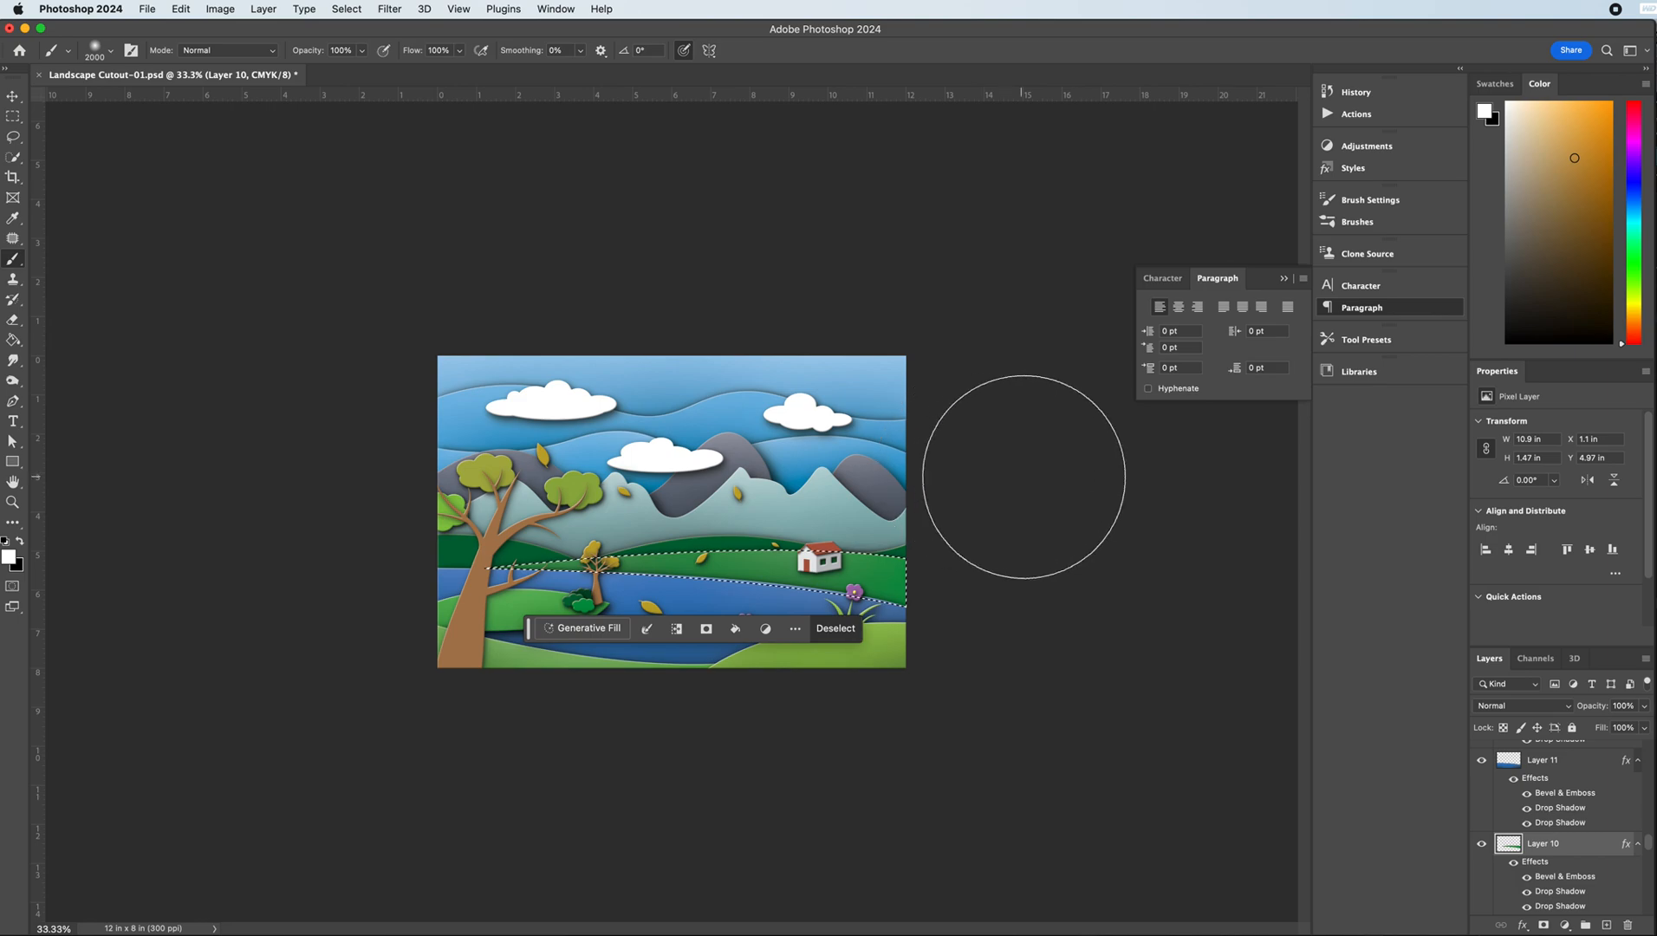
pyautogui.click(13, 118)
pyautogui.click(223, 238)
# - Load the outline of the dark green back hill, Layer 9, as a selection, brush soft white and black shading inside it, and deselect
pyautogui.click(13, 100)
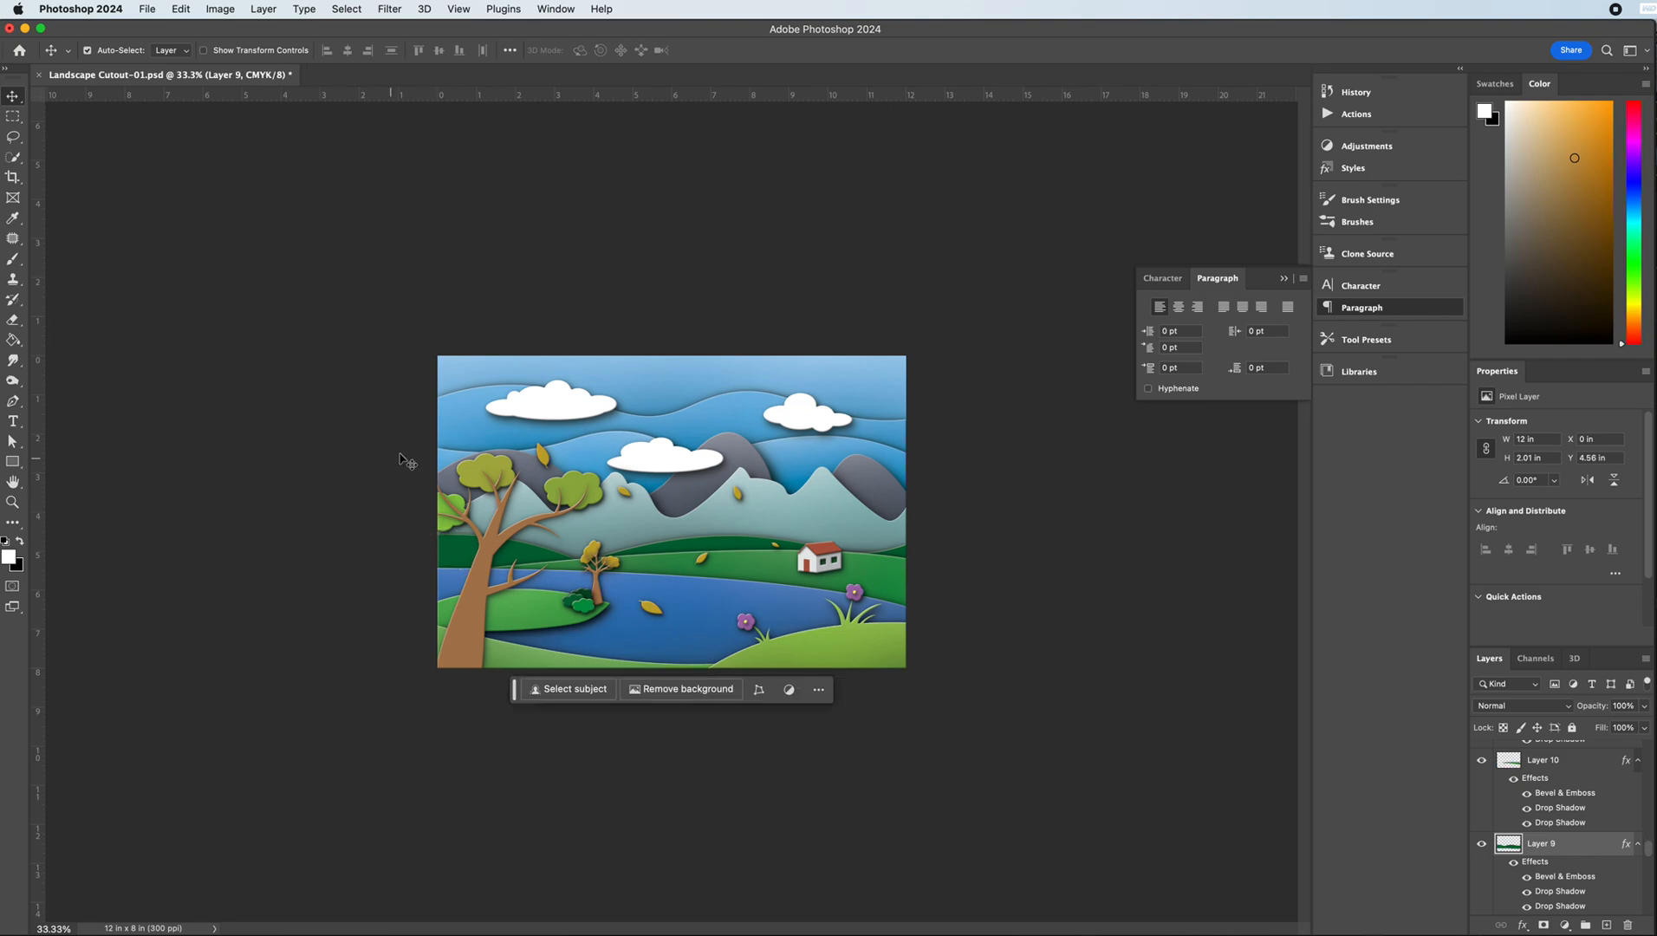
pyautogui.keyDown('super'); pyautogui.click(1509, 850); pyautogui.keyUp('super')
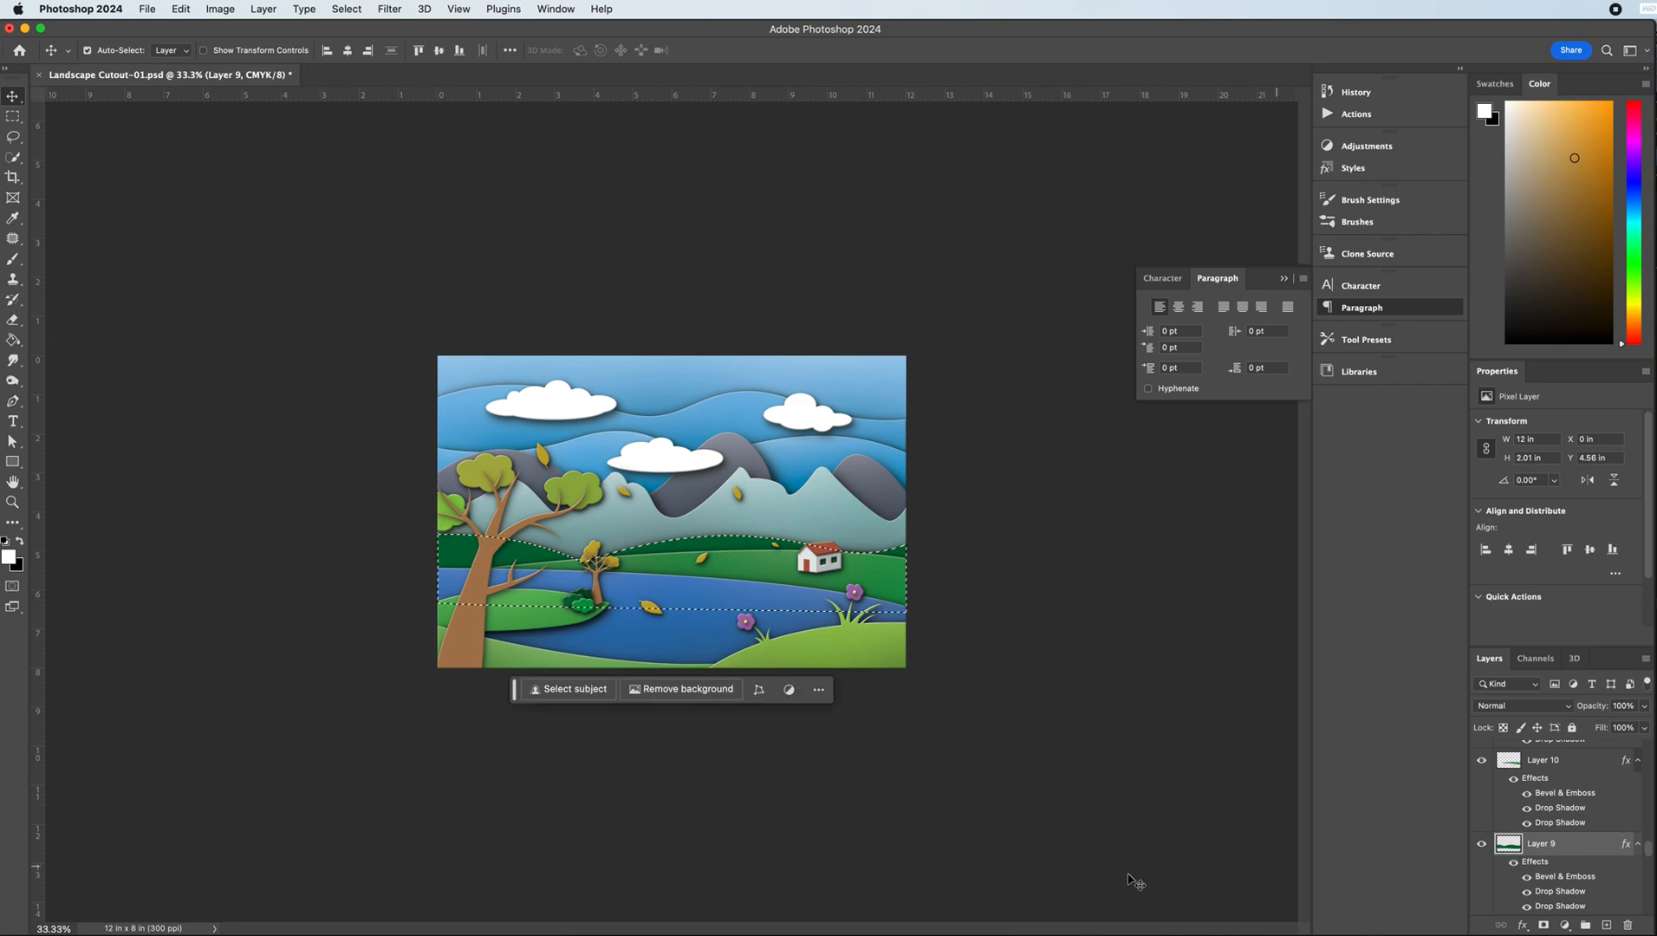
pyautogui.click(13, 319)
pyautogui.click(13, 260)
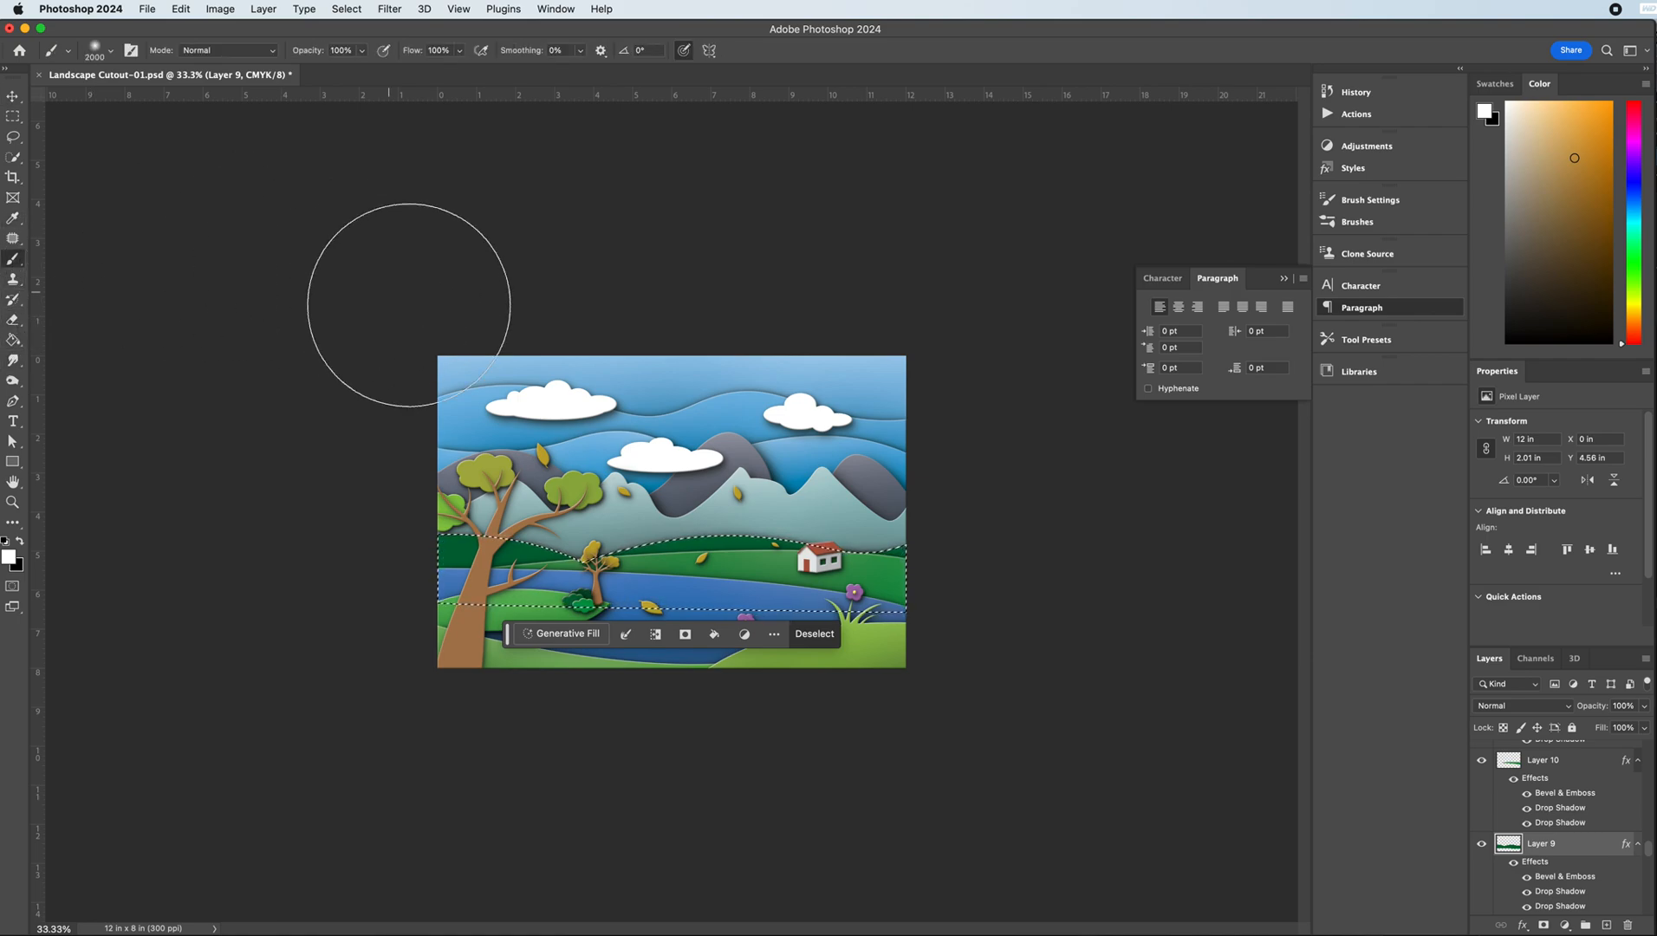
pyautogui.click(21, 540)
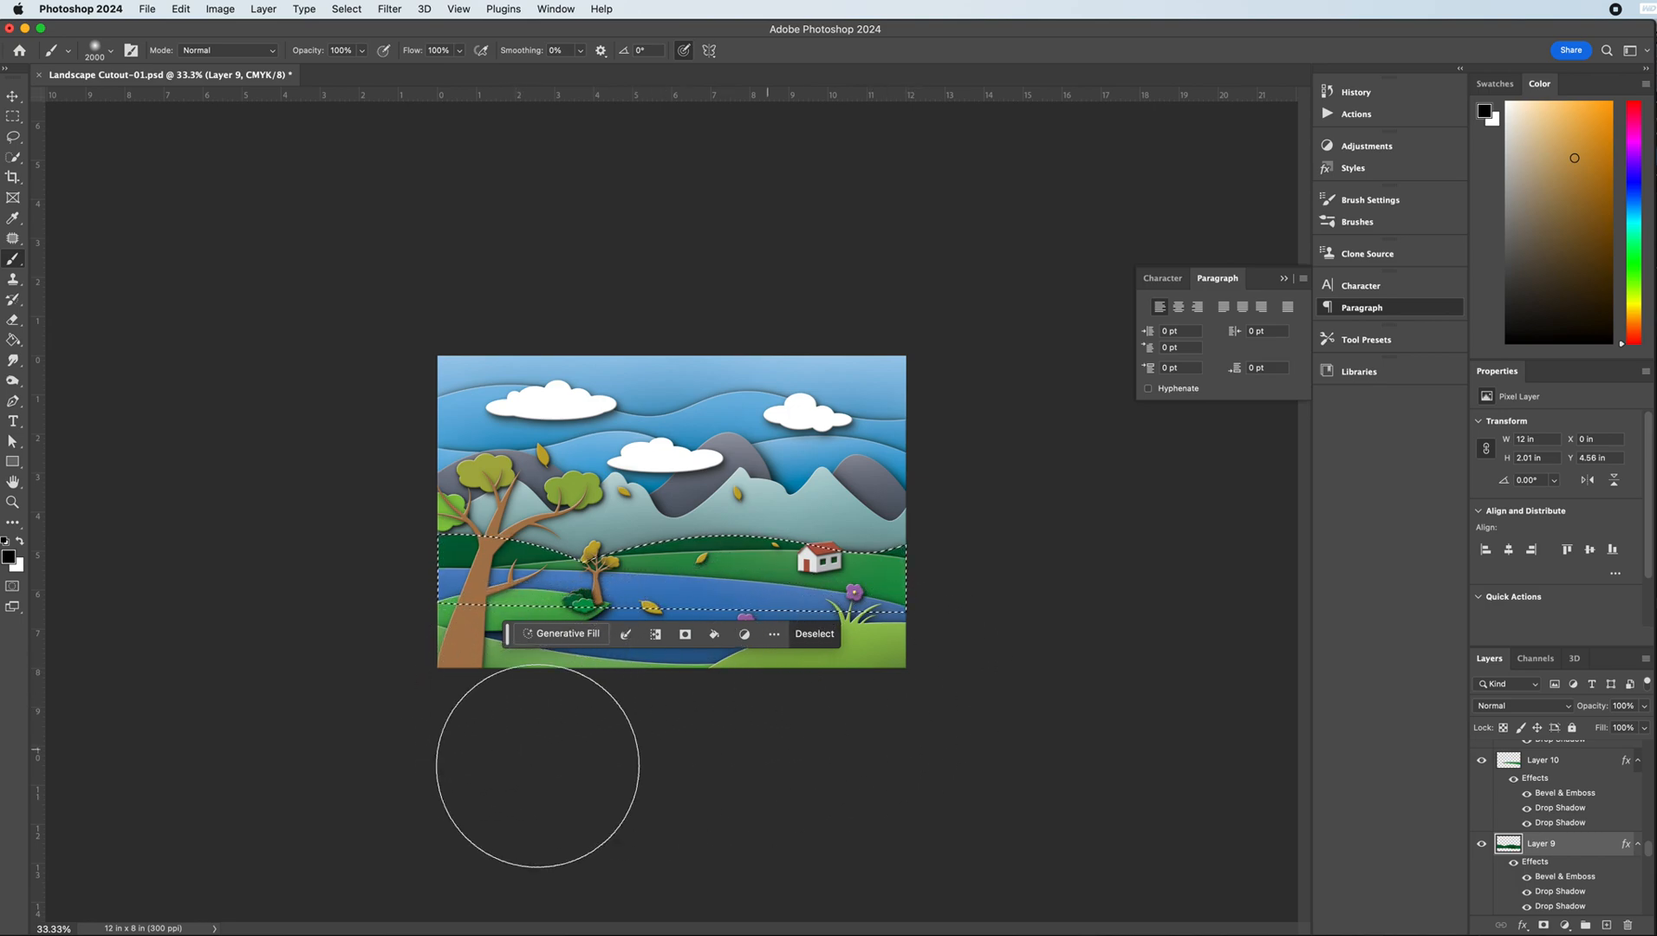
pyautogui.click(19, 541)
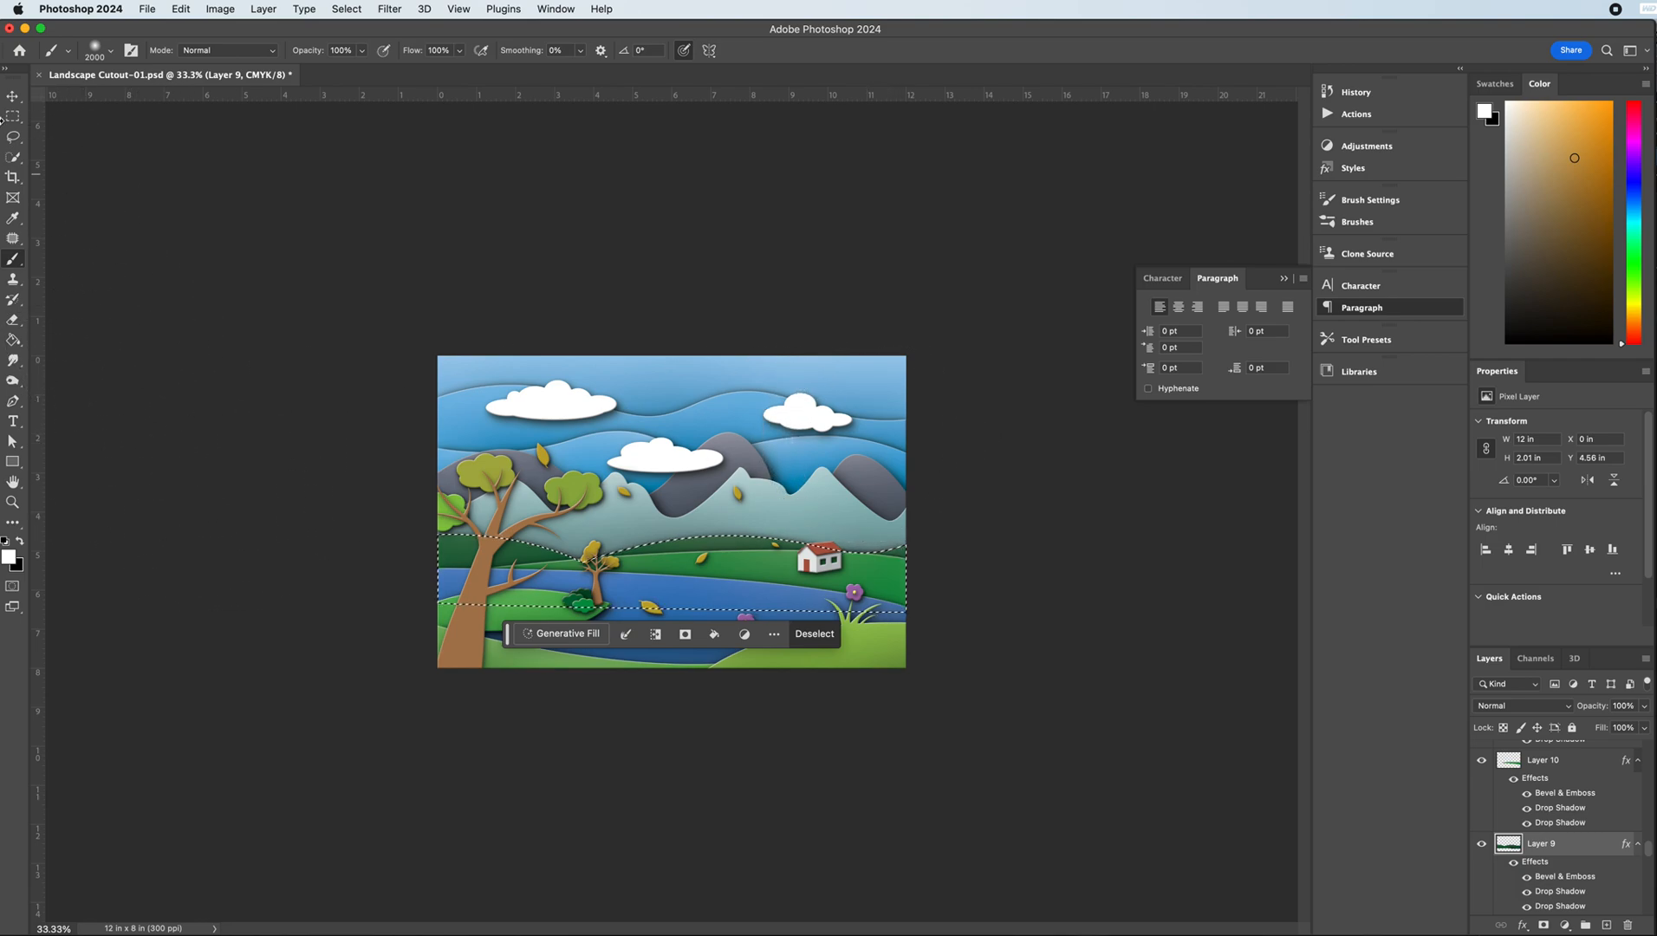
pyautogui.click(13, 115)
pyautogui.press('super+d')
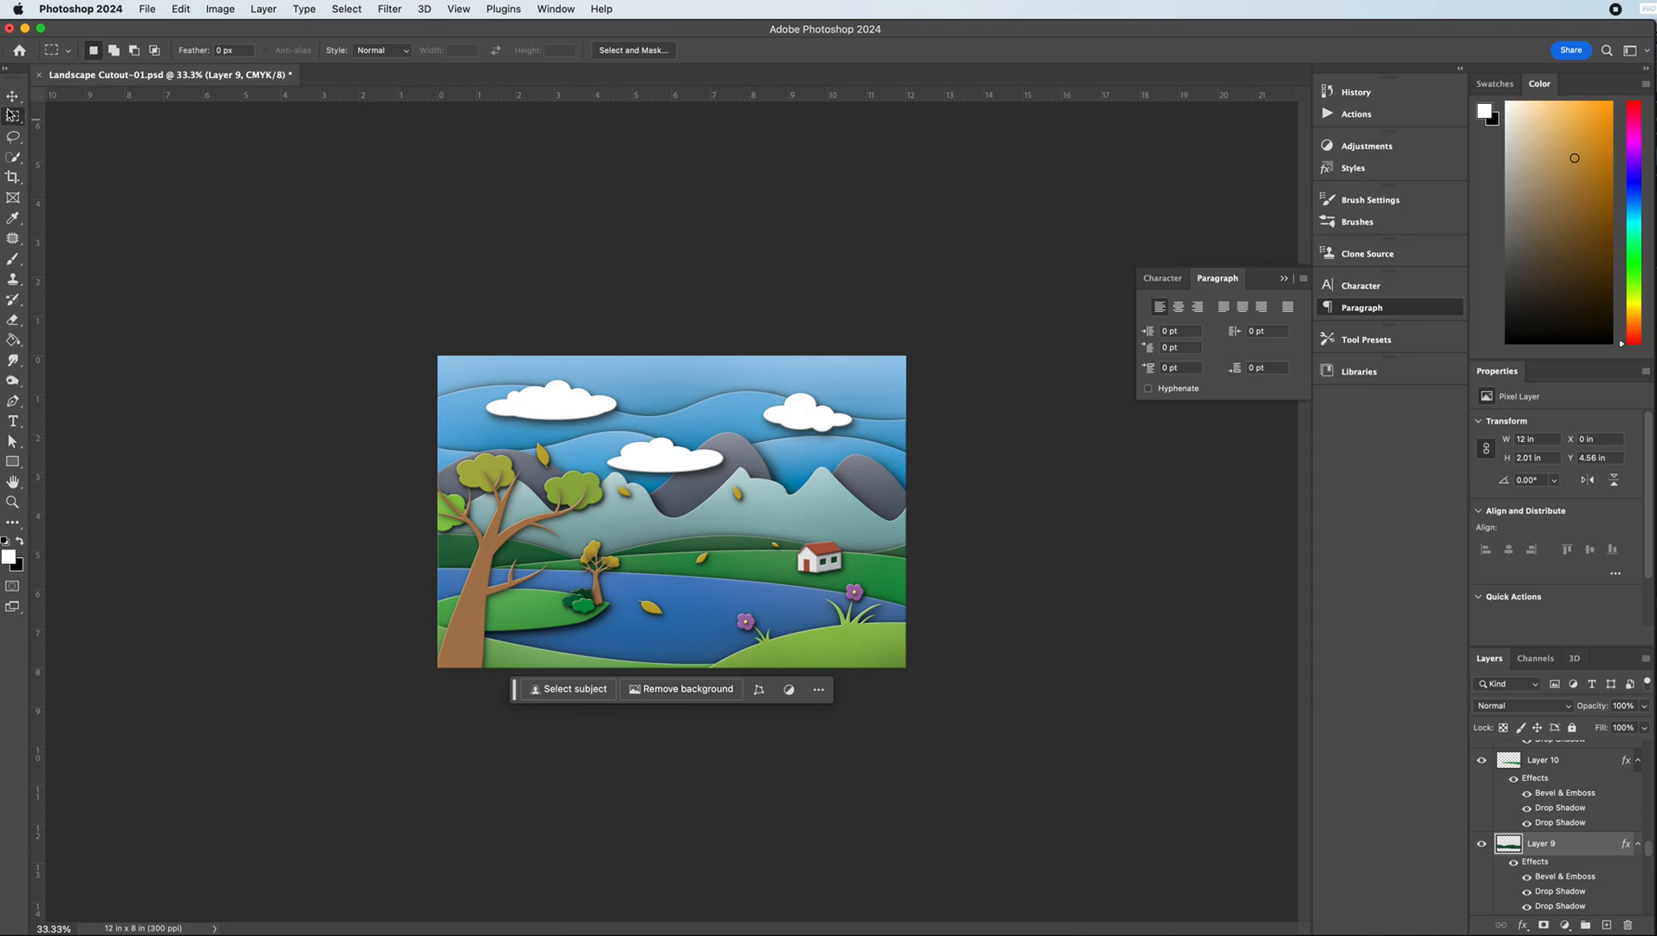
# - Select the large tree's foliage layer, Layer 19, reduce the brush size to 1000, and undo the trial black stroke
pyautogui.press('v')
pyautogui.click(483, 466)
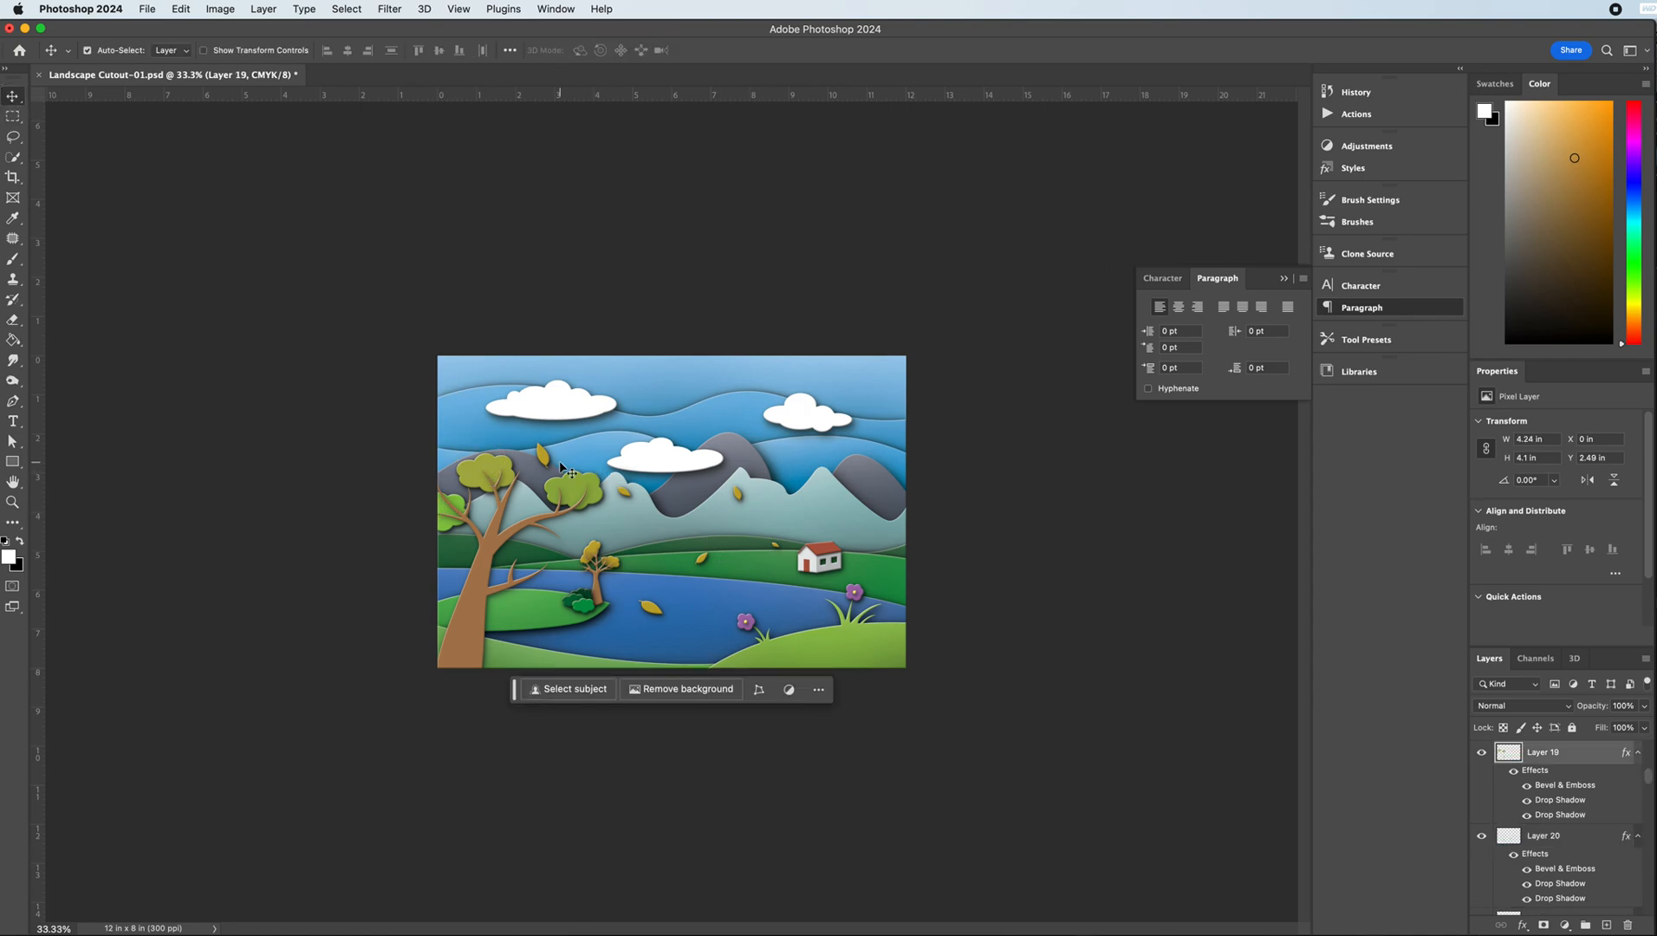
pyautogui.press('super+equal')
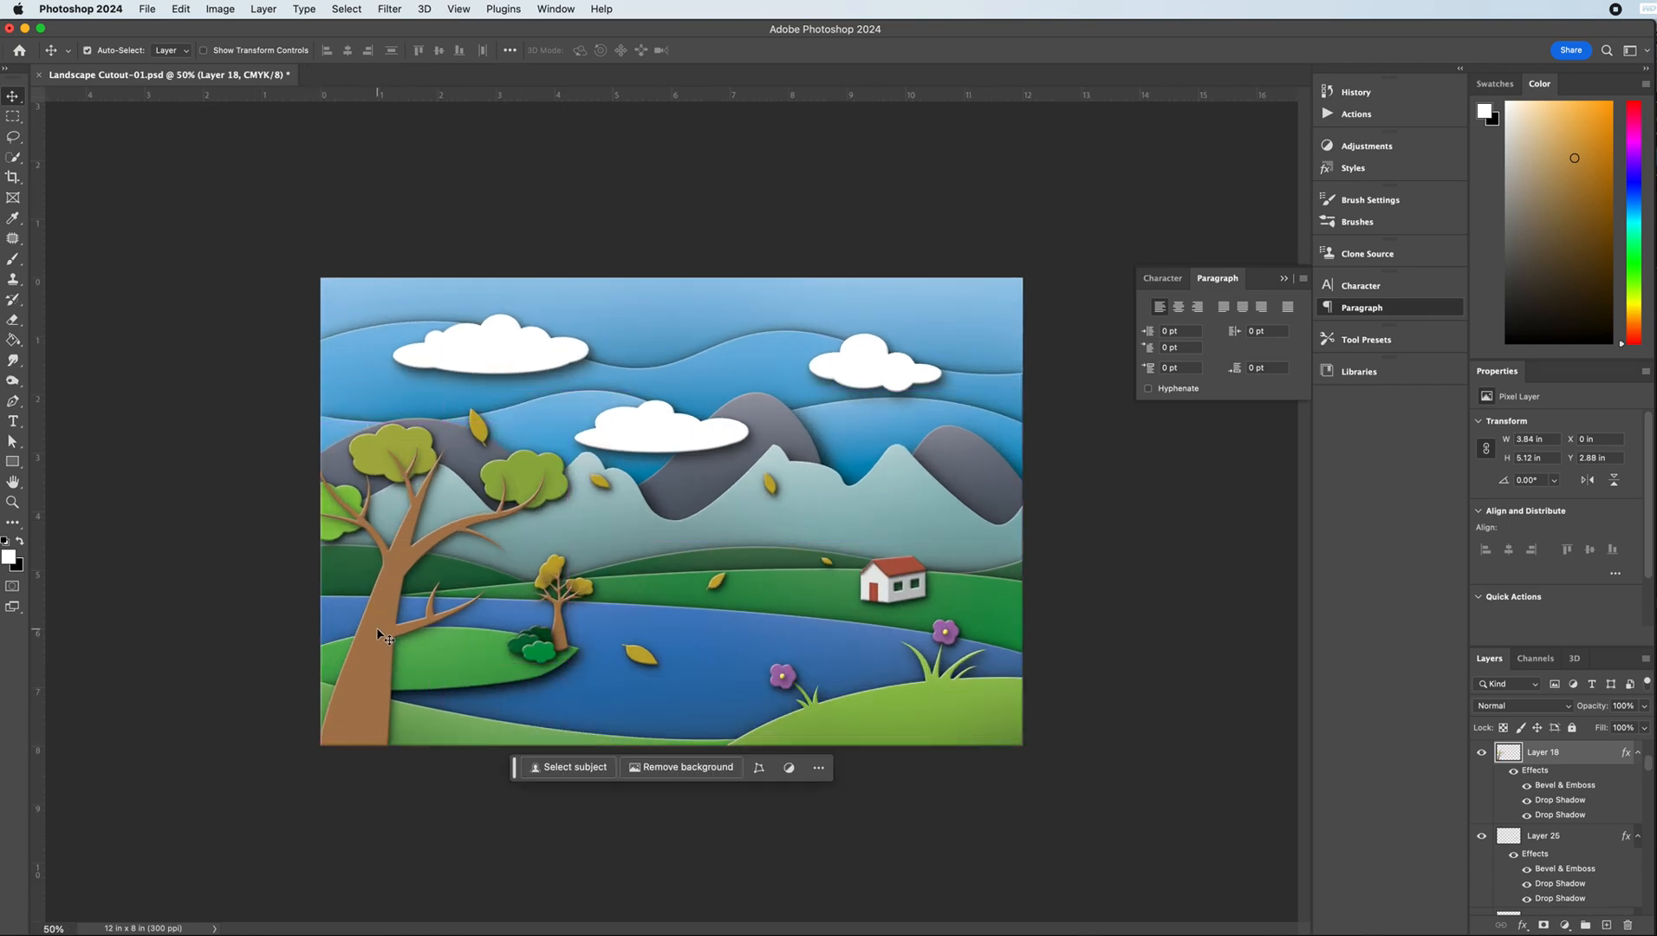
pyautogui.click(392, 428)
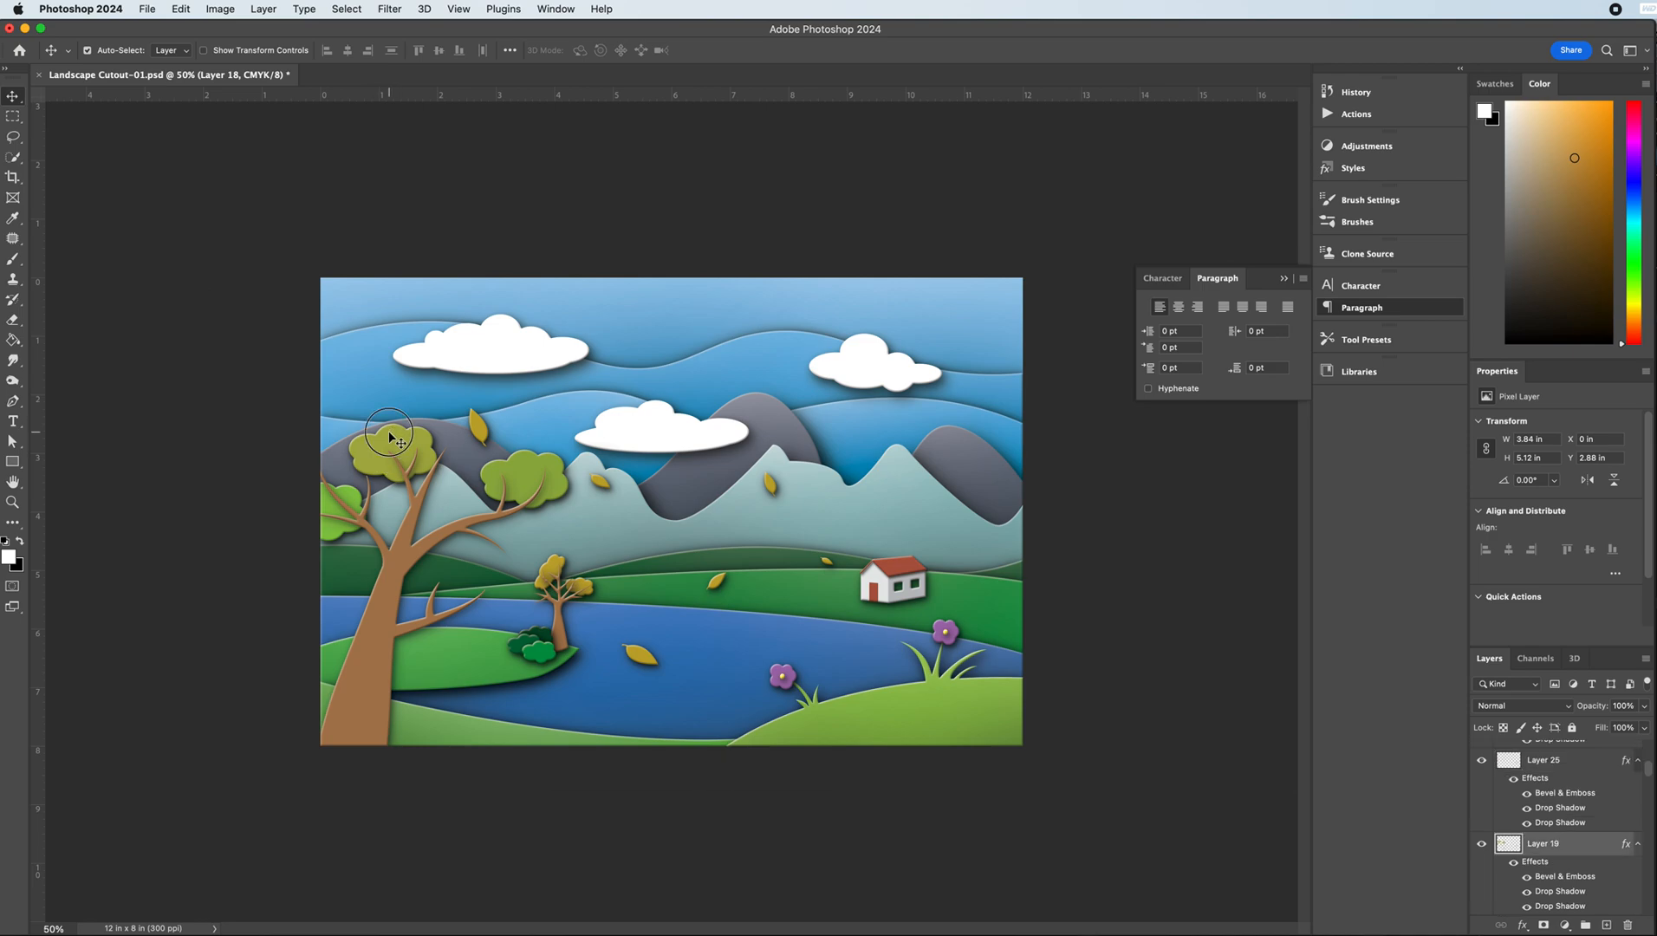
pyautogui.click(13, 260)
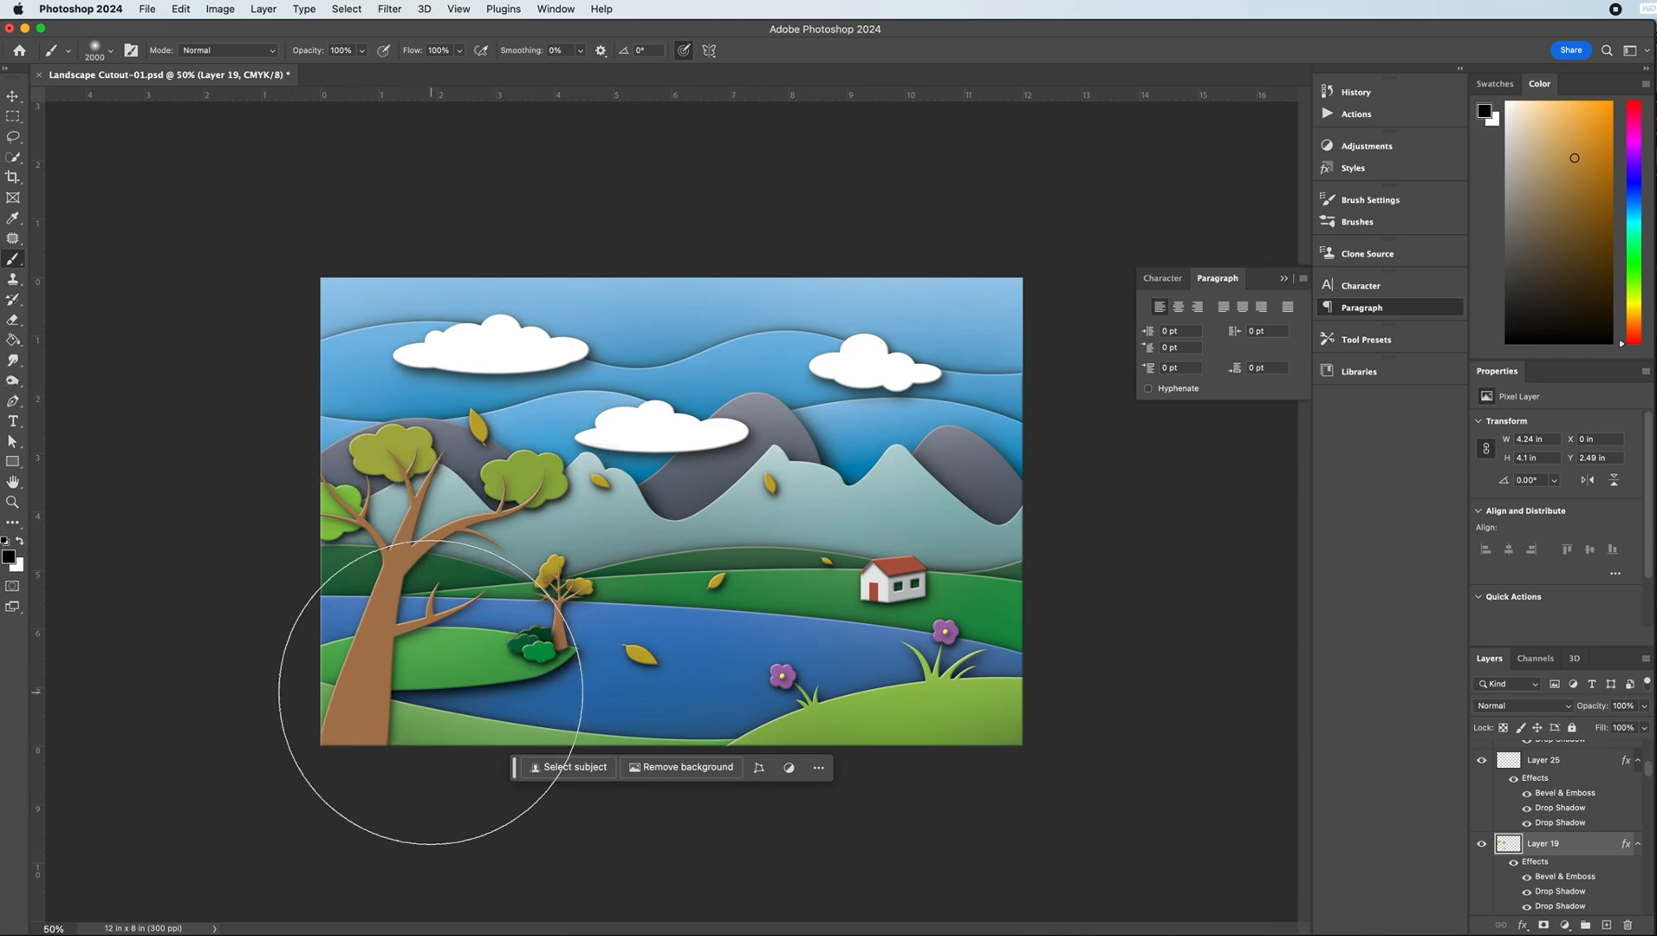
pyautogui.press('[')
pyautogui.press('[')
pyautogui.press('[')
pyautogui.press('[')
pyautogui.press('[')
pyautogui.press('[')
pyautogui.press('[')
pyautogui.press('[')
pyautogui.press('[')
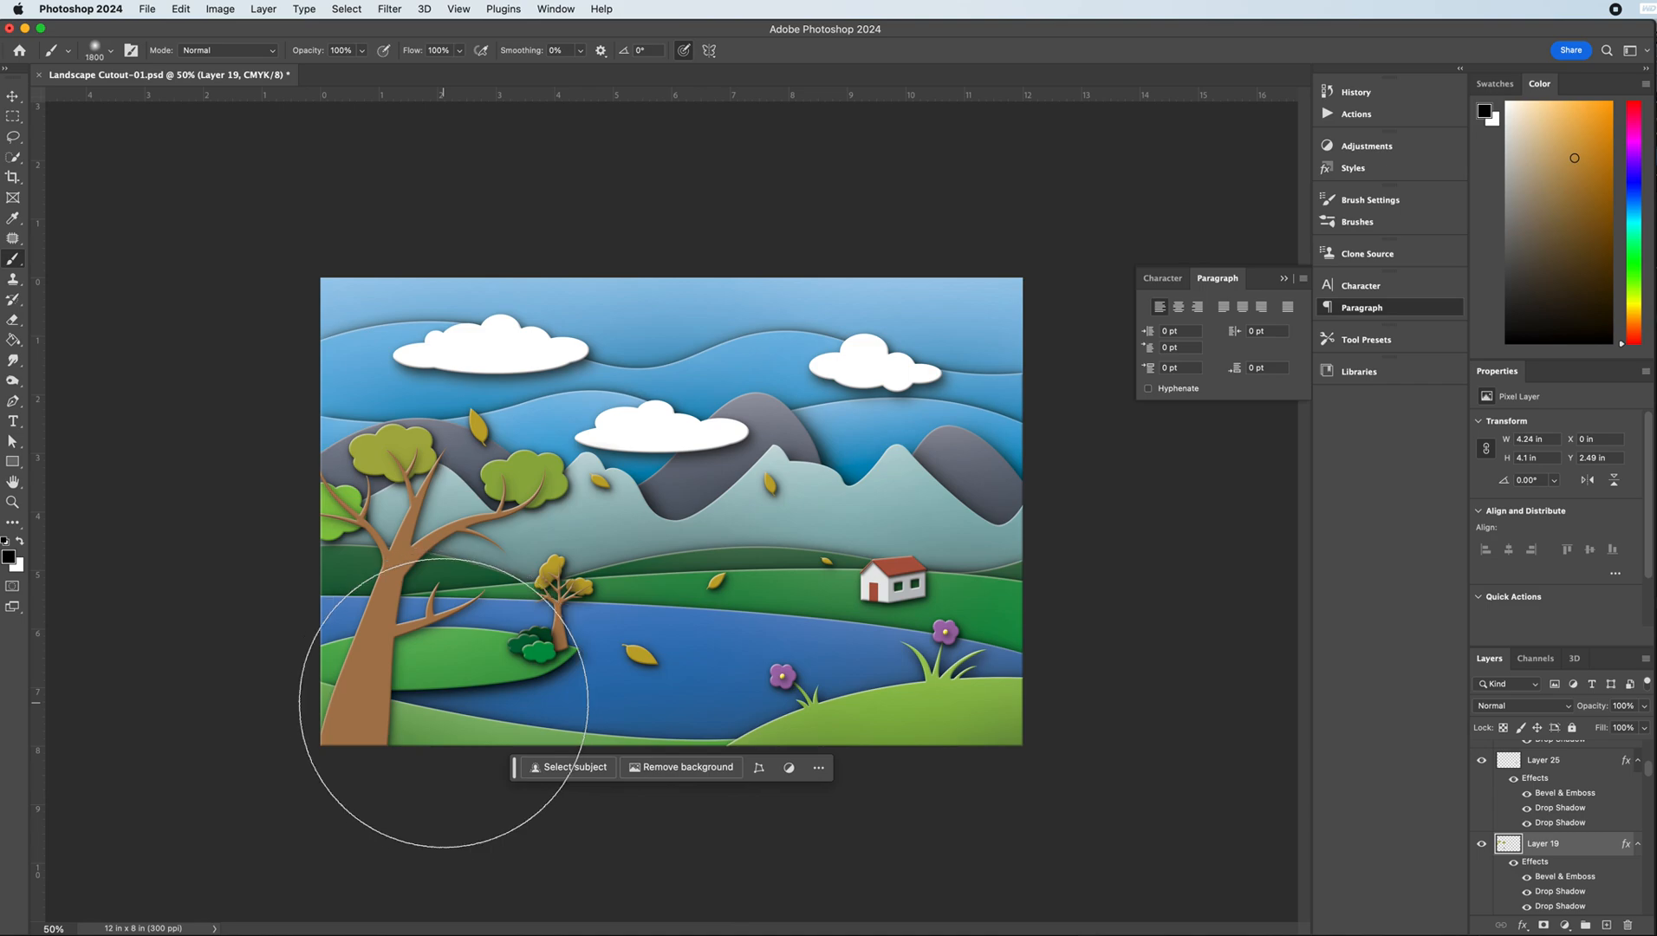
pyautogui.click(367, 628)
pyautogui.press('super+z')
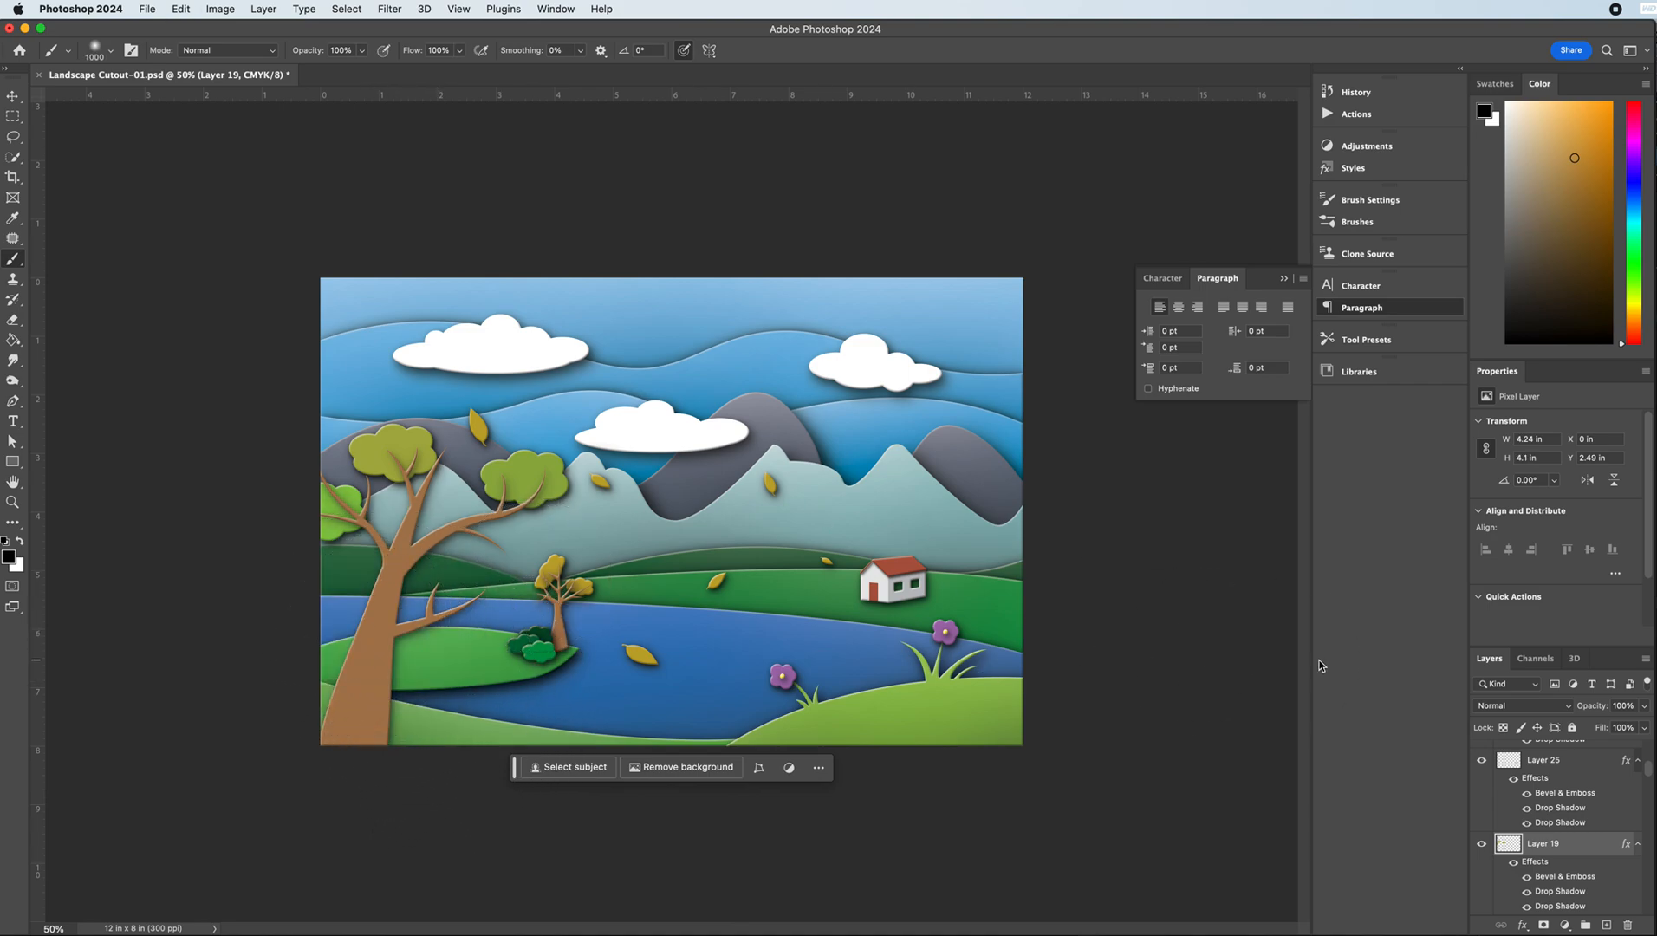
# - Load the outline of the foliage, Layer 19, as a selection, brush black shading and white highlights down to brush size 600, and deselect
pyautogui.keyDown('alt'); pyautogui.click(1511, 848); pyautogui.keyUp('alt')
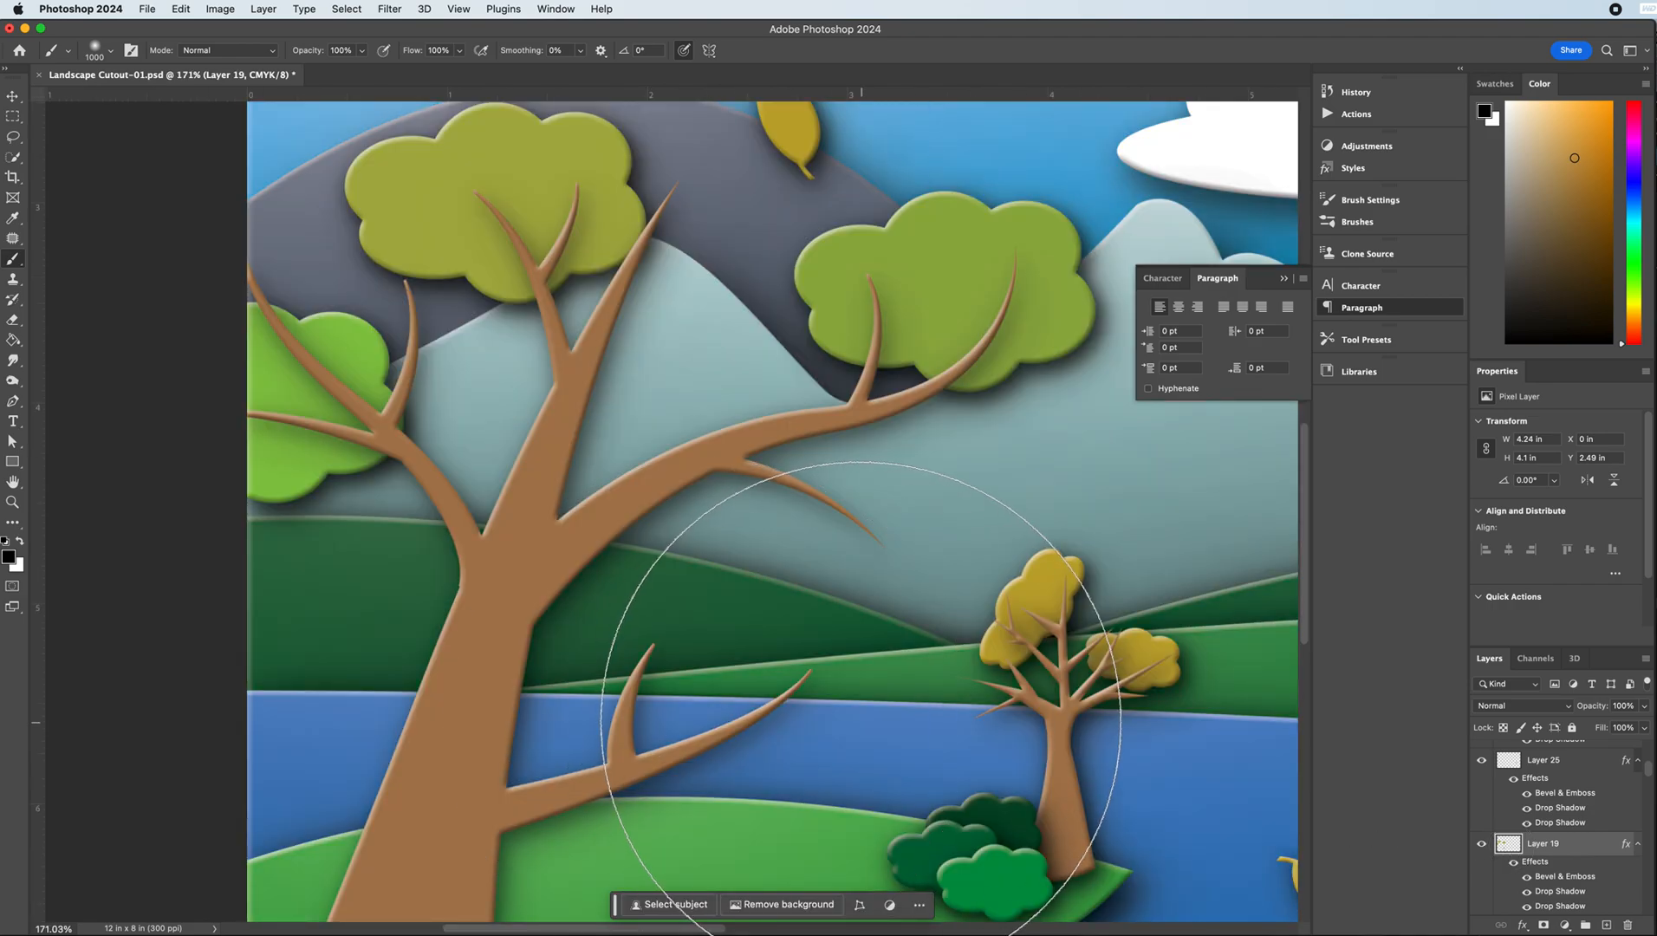
pyautogui.press('super+minus')
pyautogui.press('super+minus')
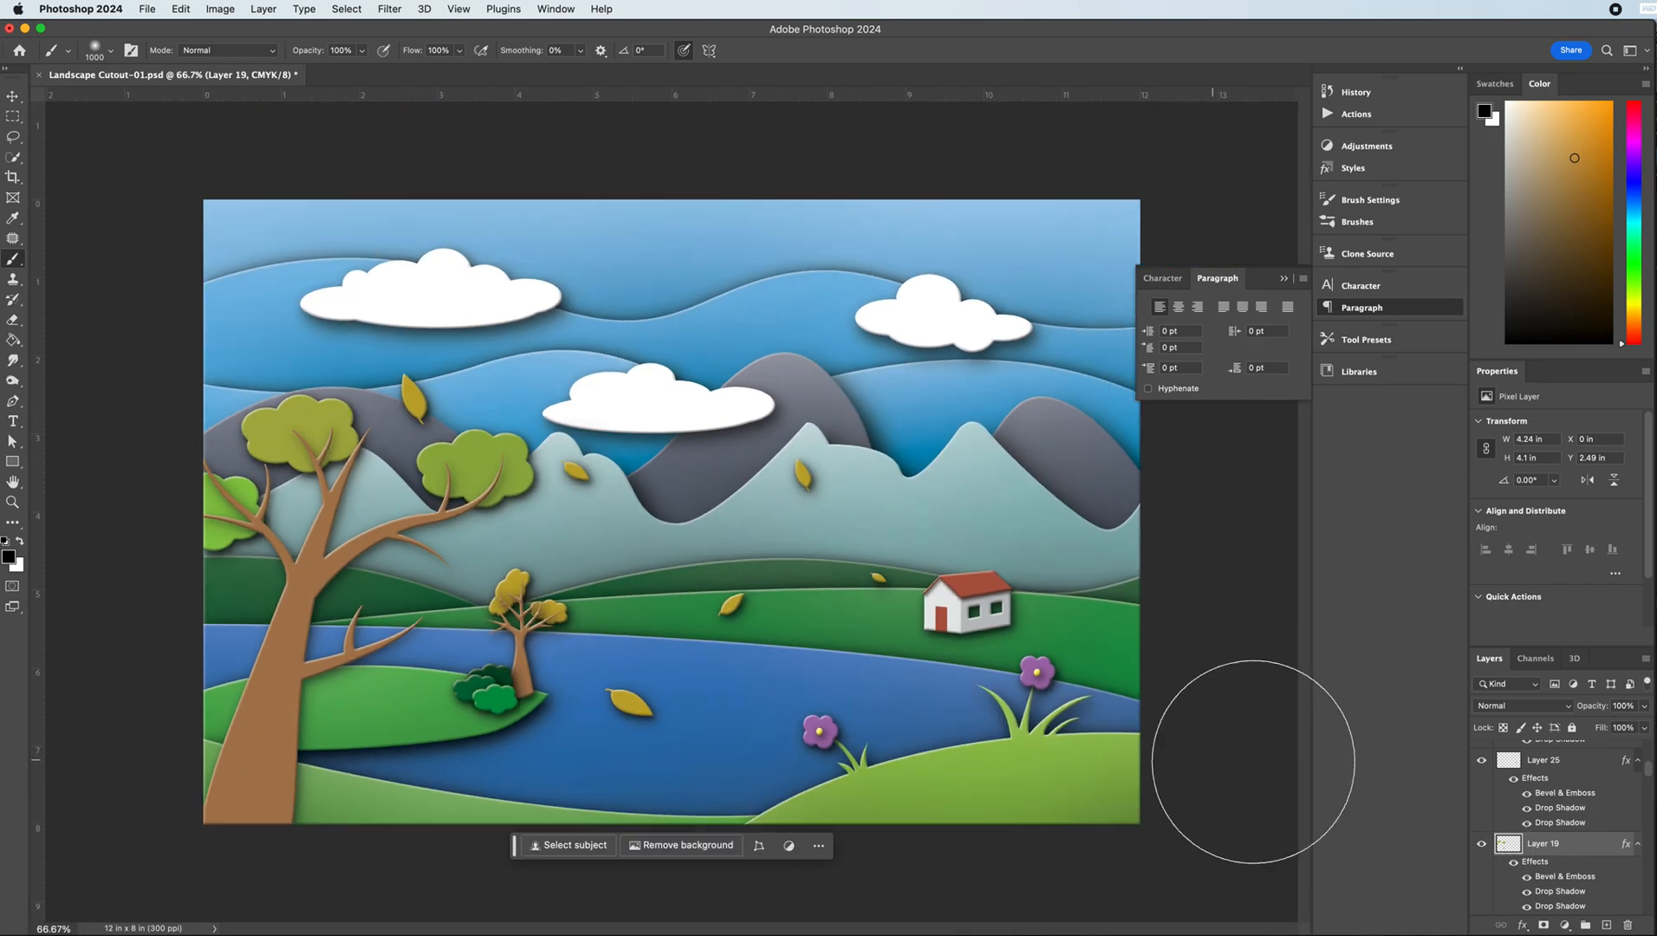
pyautogui.keyDown('super'); pyautogui.click(1509, 844); pyautogui.keyUp('super')
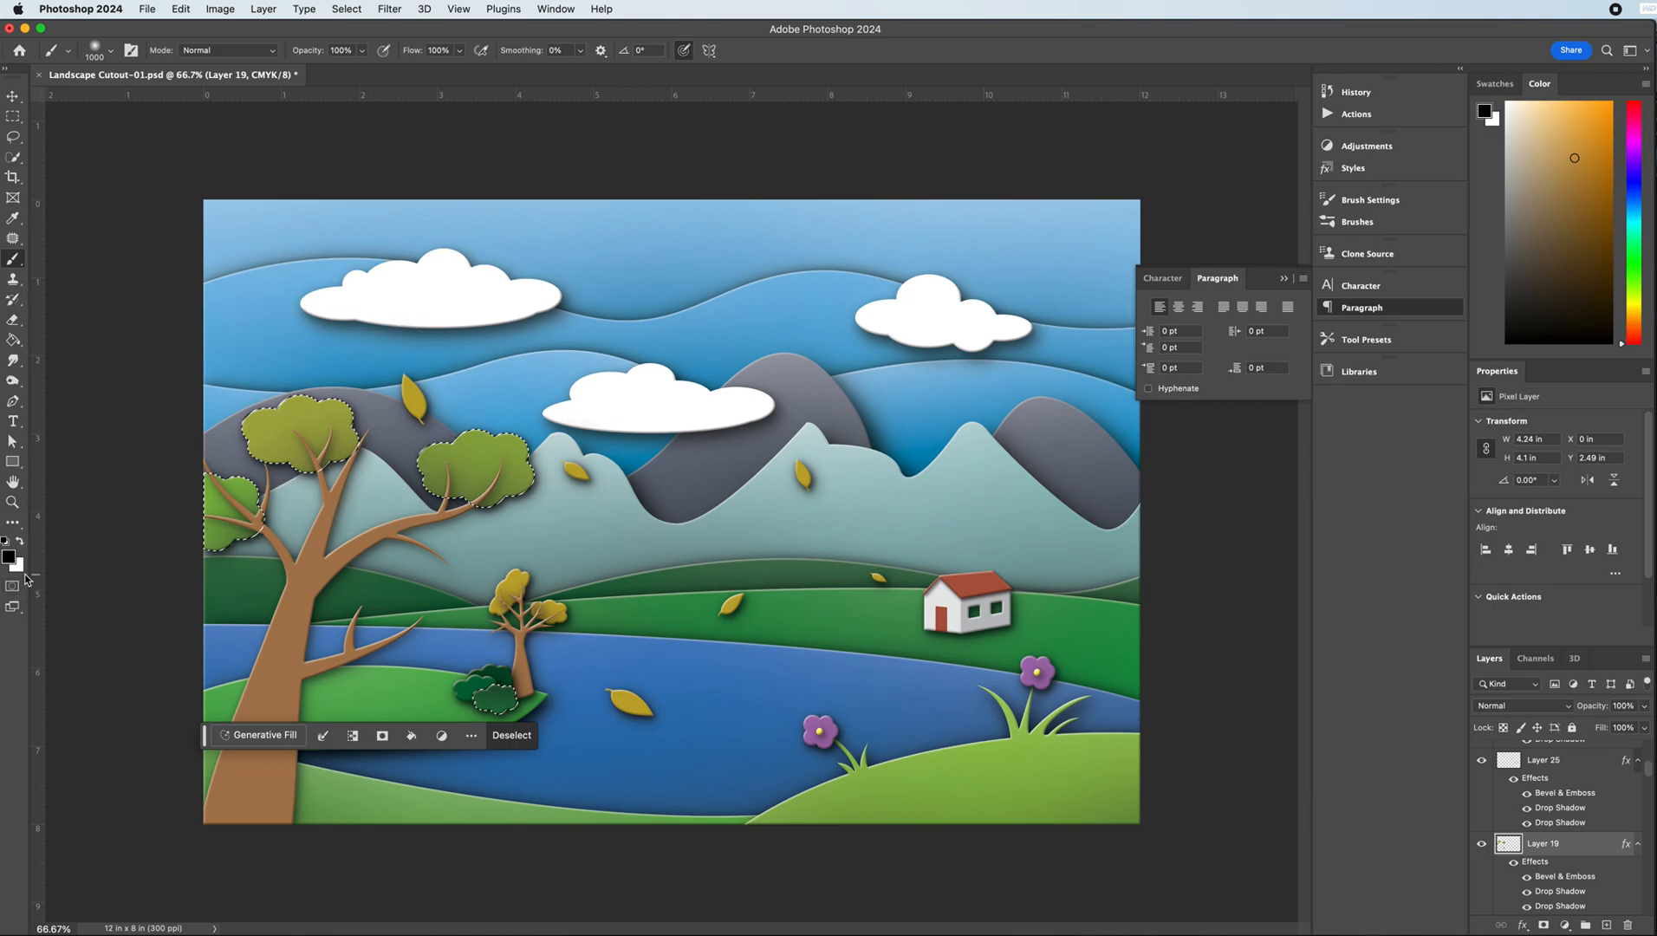
pyautogui.click(19, 542)
pyautogui.press('[')
pyautogui.press('[')
pyautogui.press('[')
pyautogui.press('[')
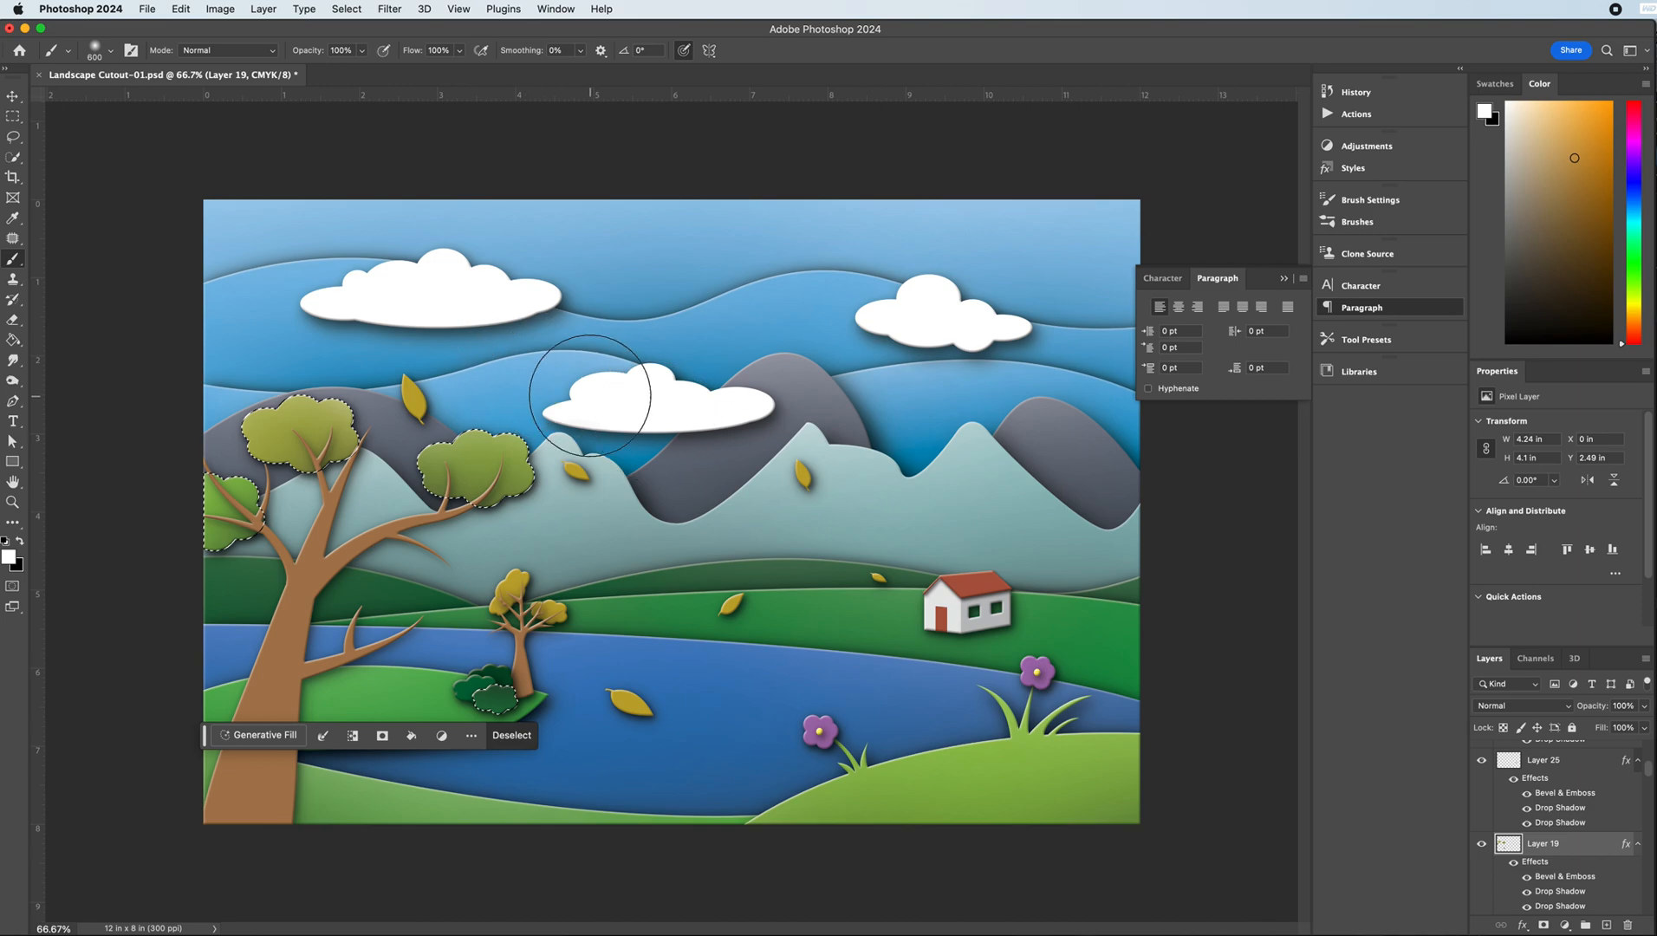
pyautogui.click(14, 117)
pyautogui.moveTo(146, 139); pyautogui.dragTo(184, 149)
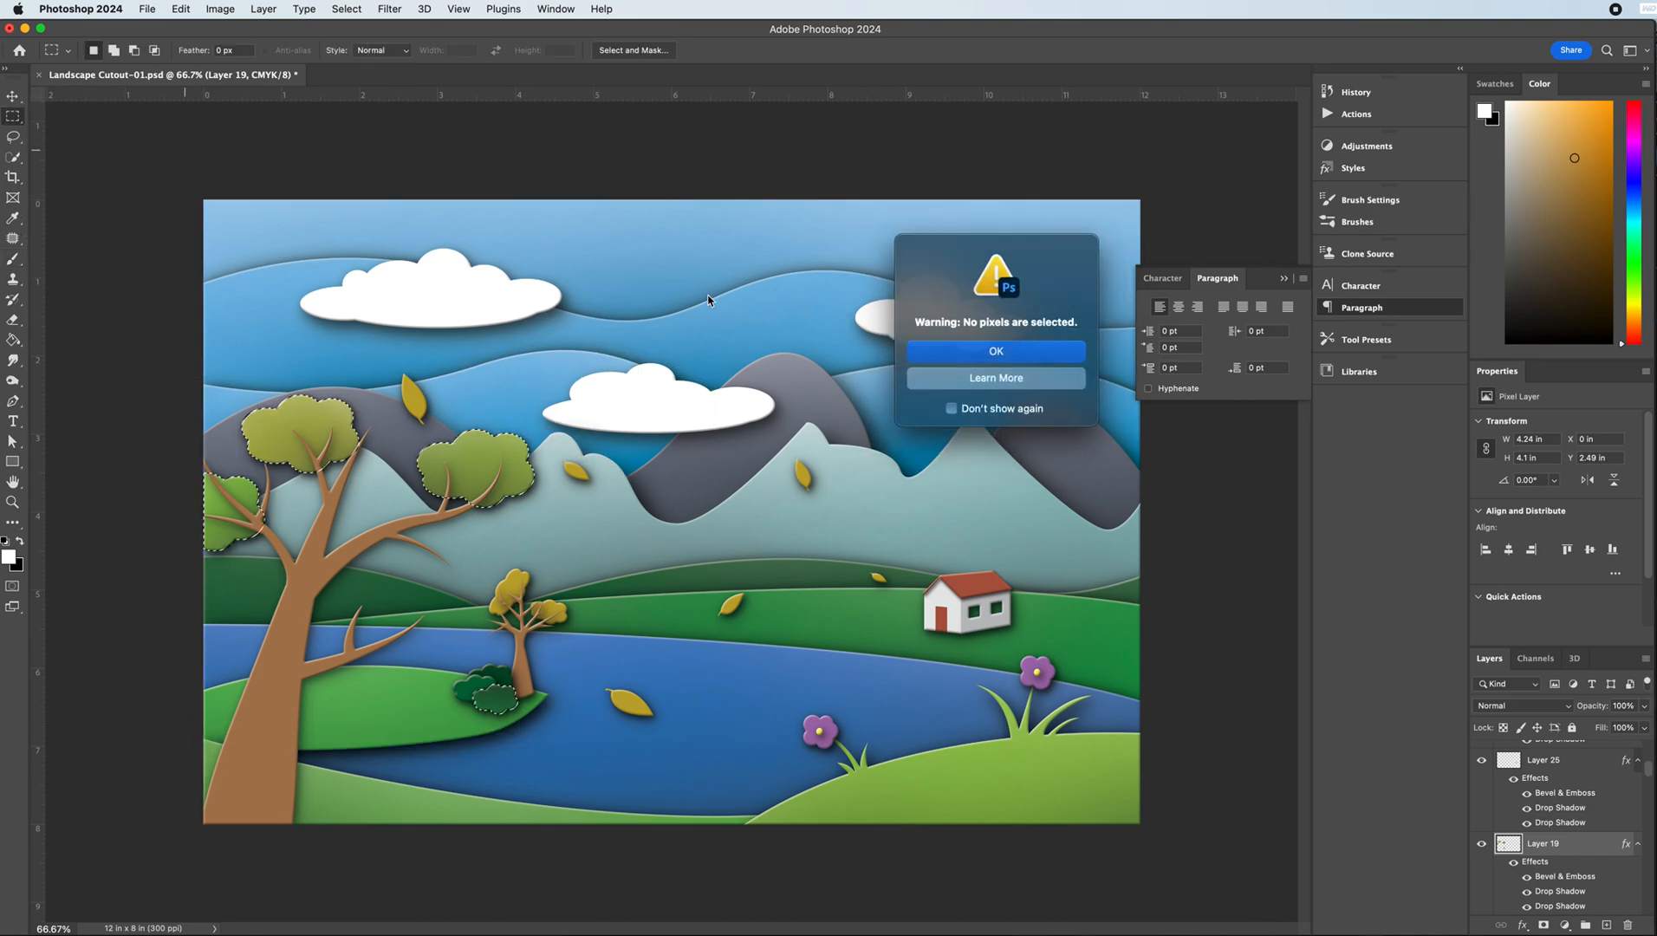
pyautogui.click(1034, 351)
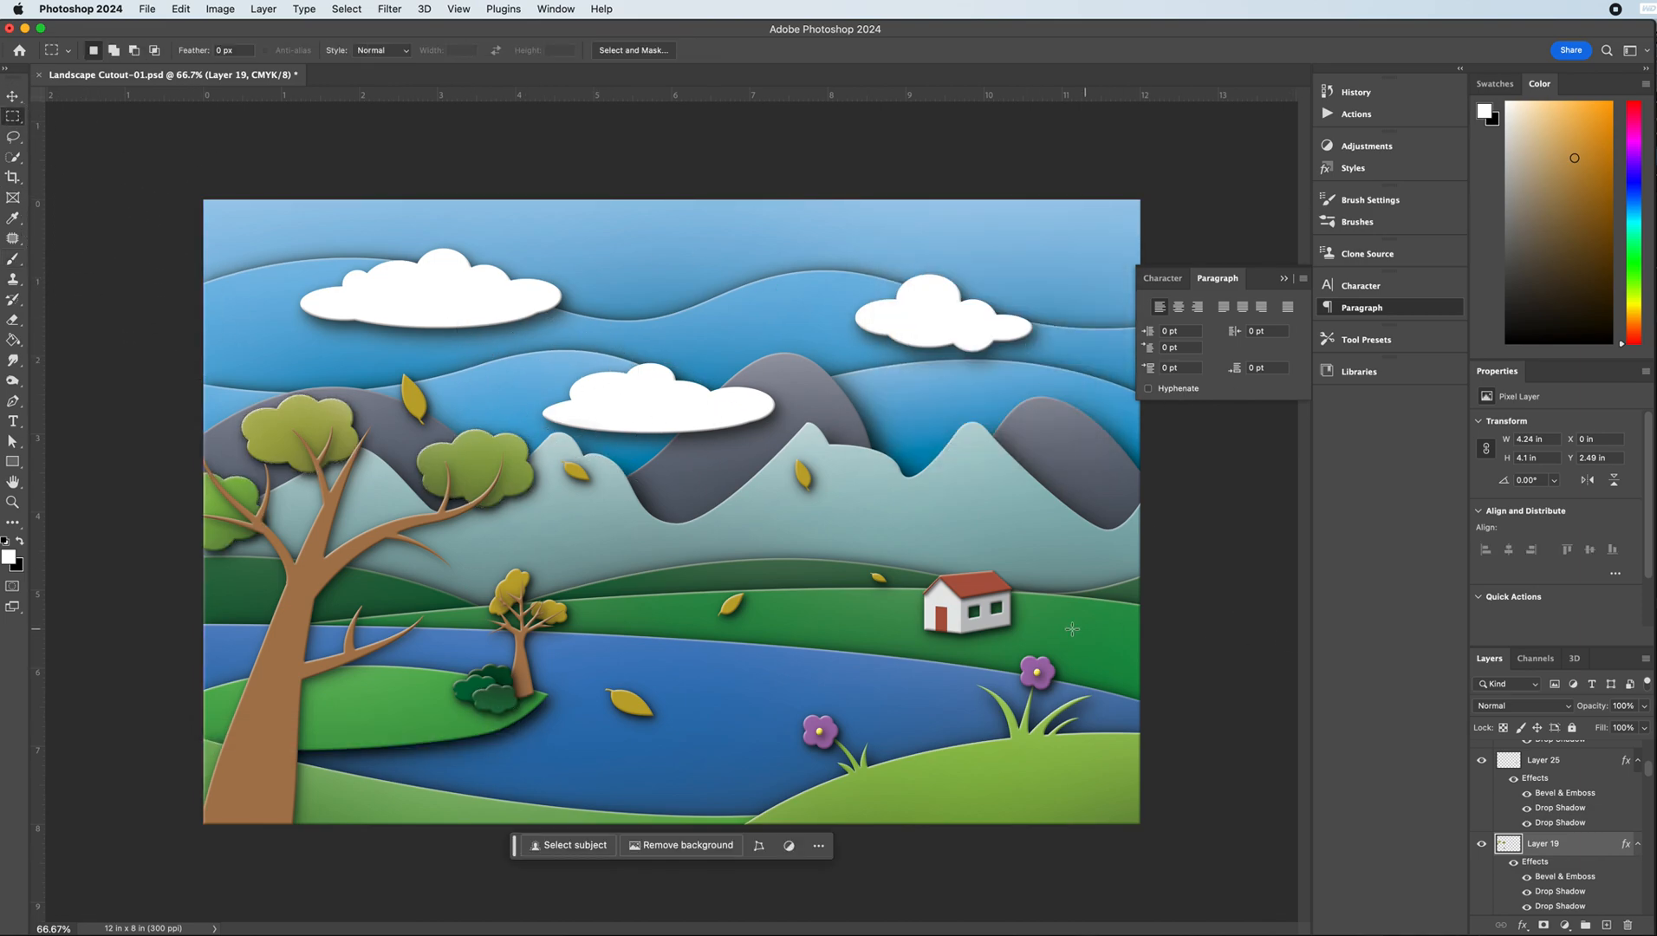
# - Load the outline of the small tree's yellow foliage, Layer 23, as a selection, brush soft white highlights inside it, and deselect
pyautogui.click(15, 97)
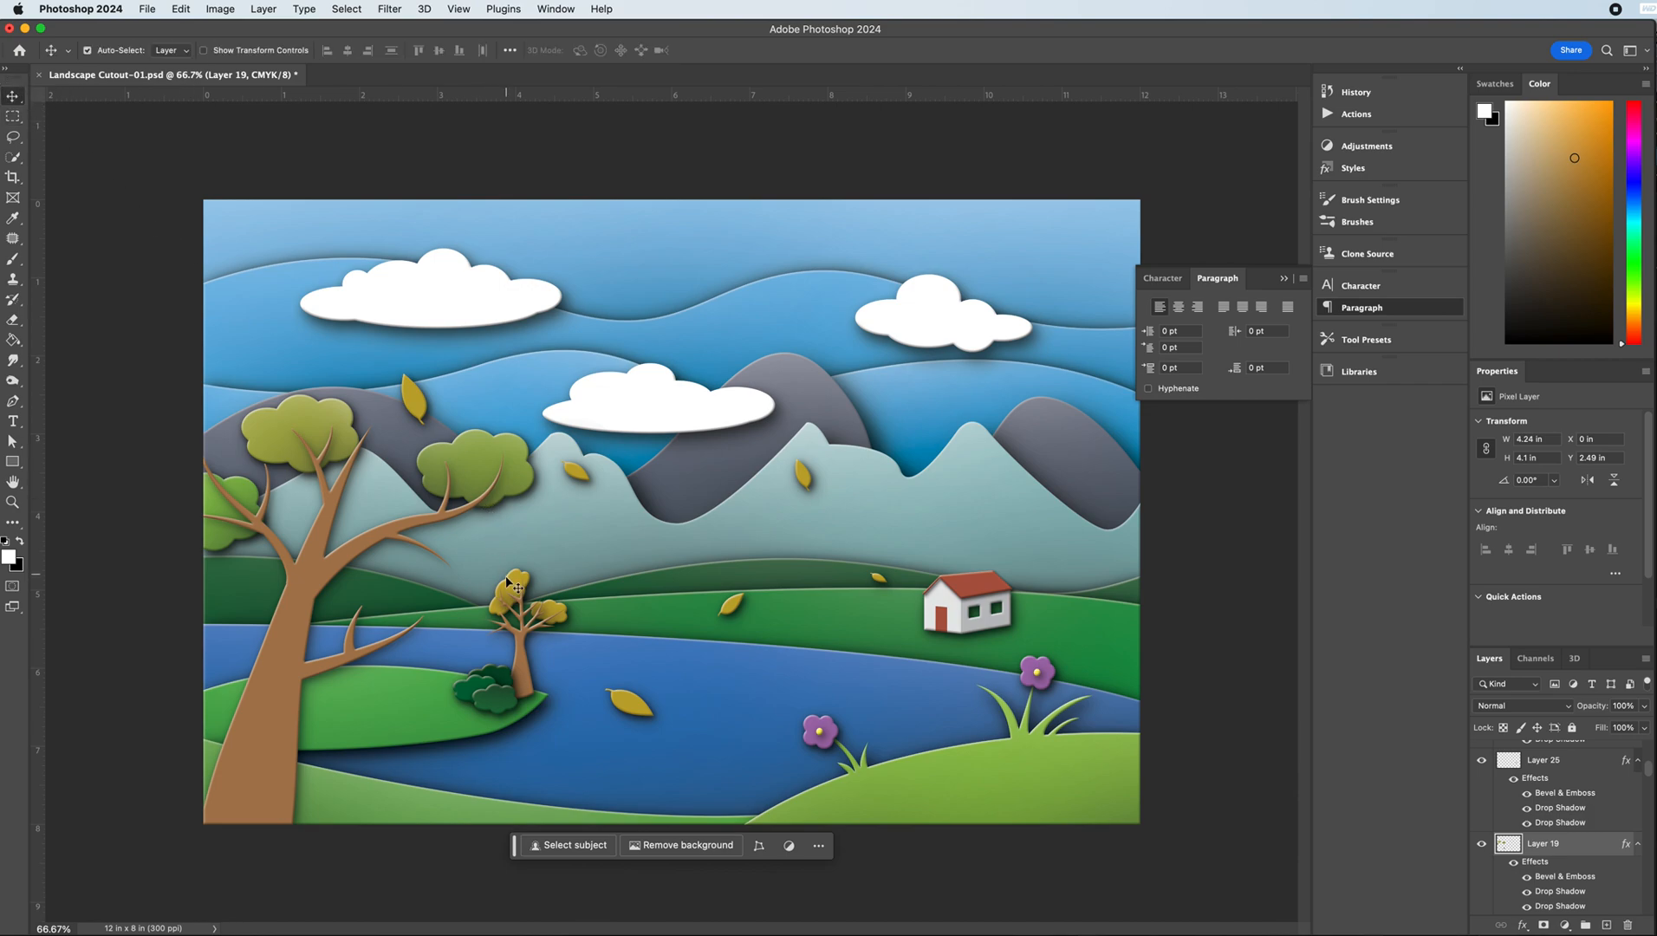
pyautogui.click(513, 590)
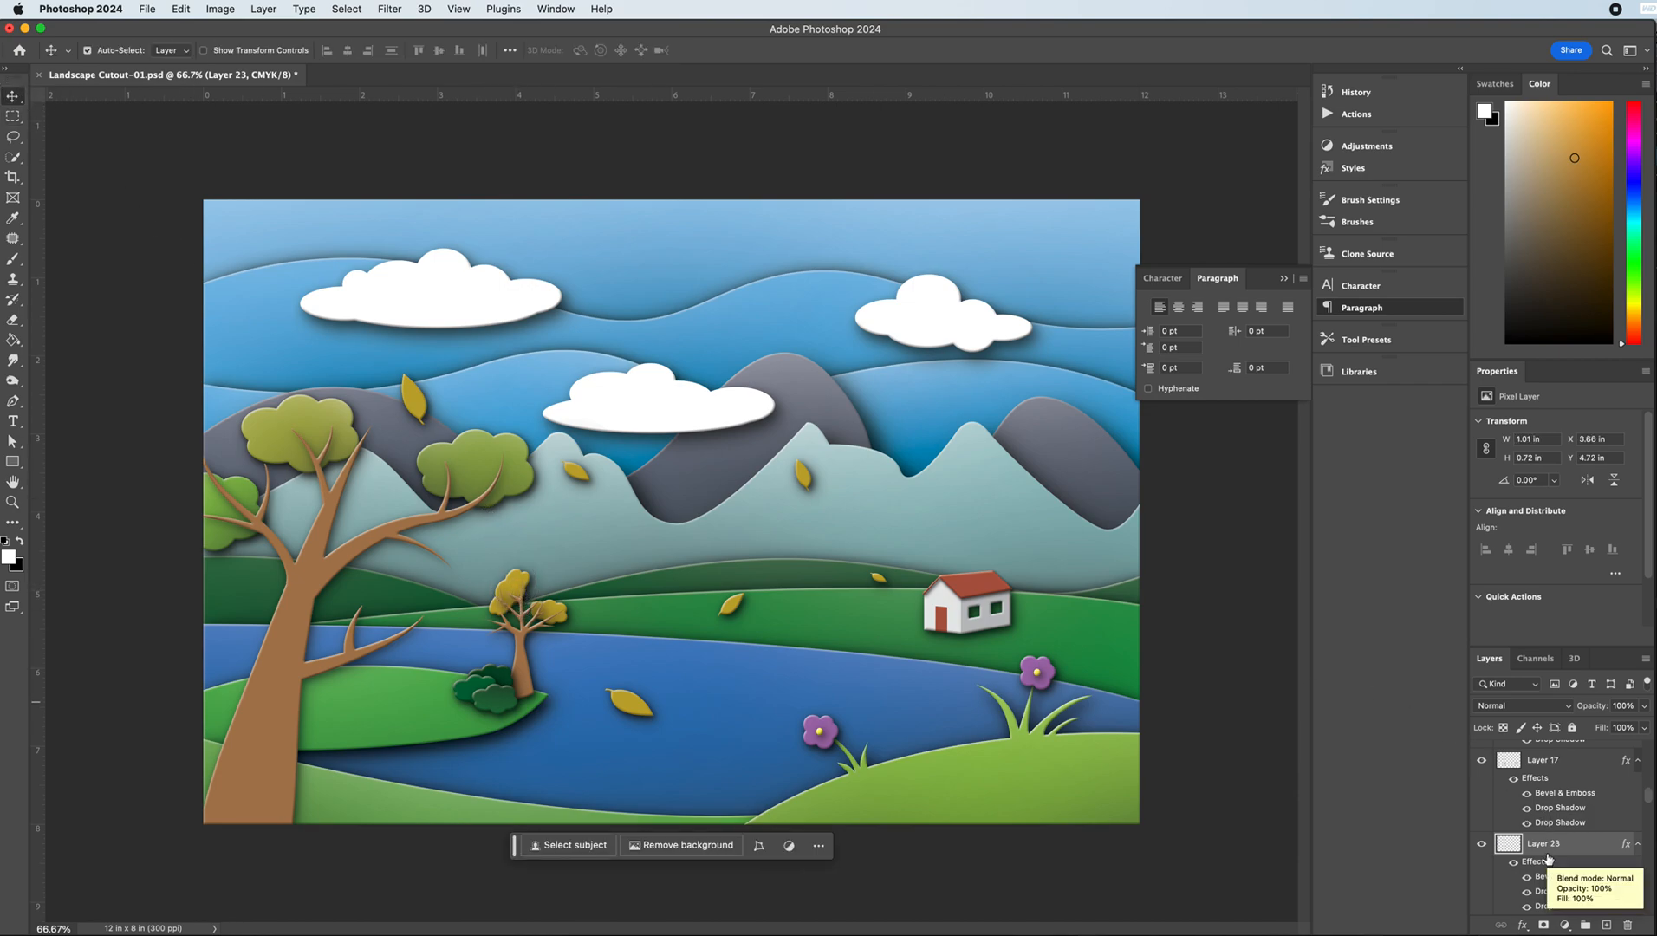
pyautogui.keyDown('super'); pyautogui.click(1508, 843); pyautogui.keyUp('super')
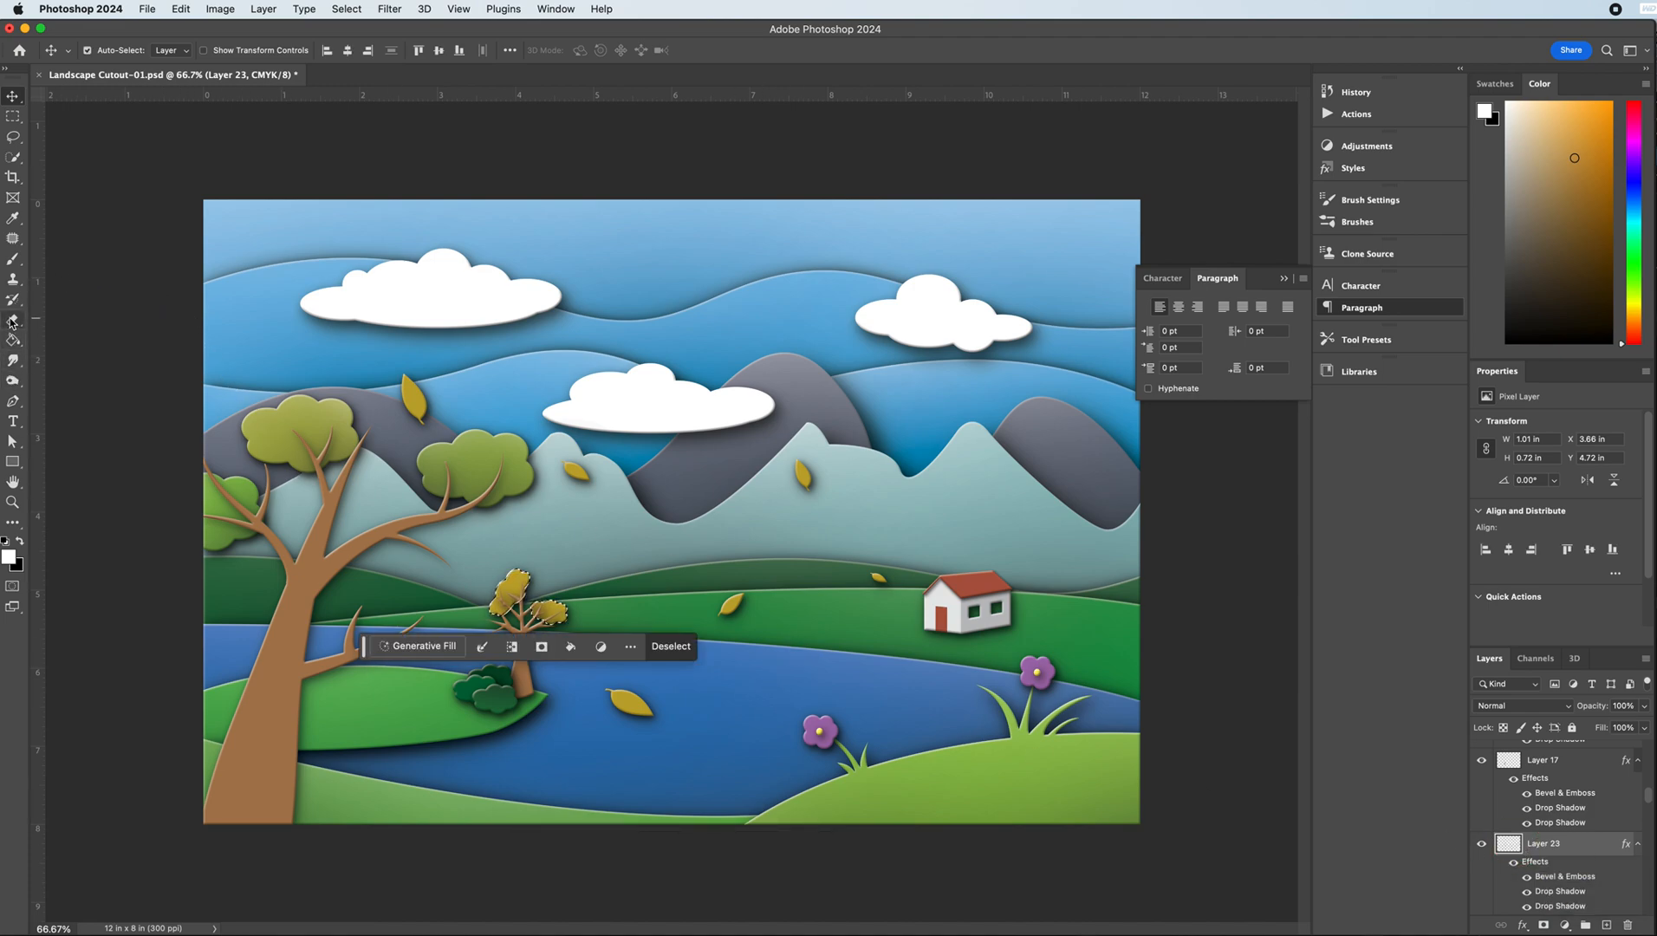
pyautogui.click(11, 261)
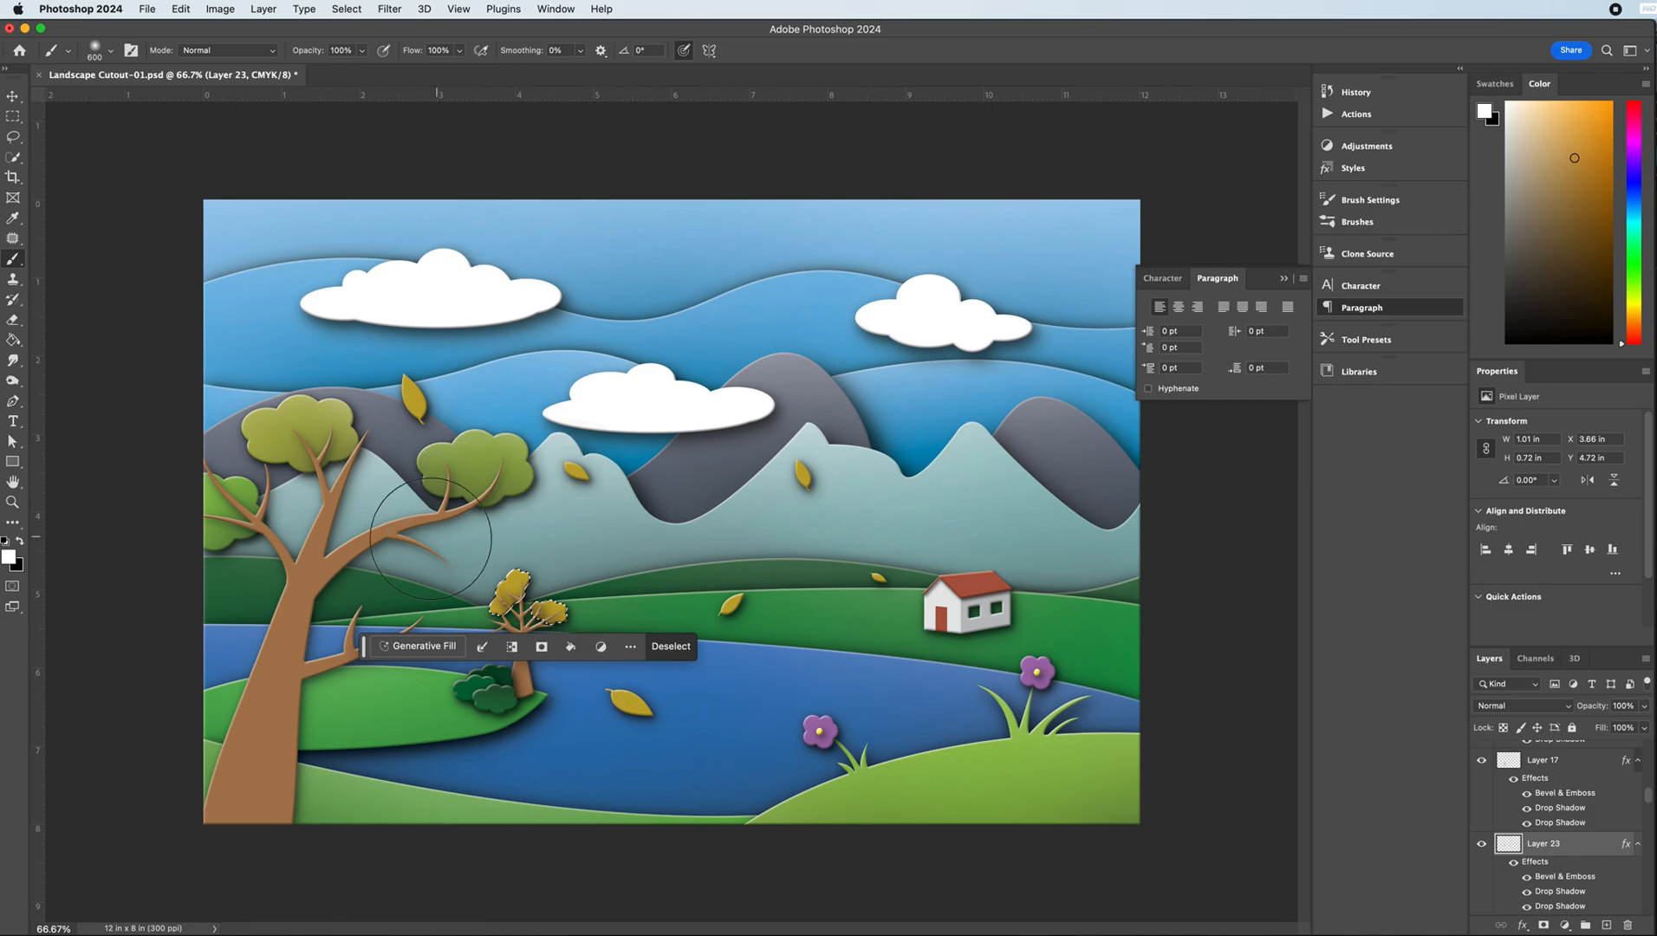
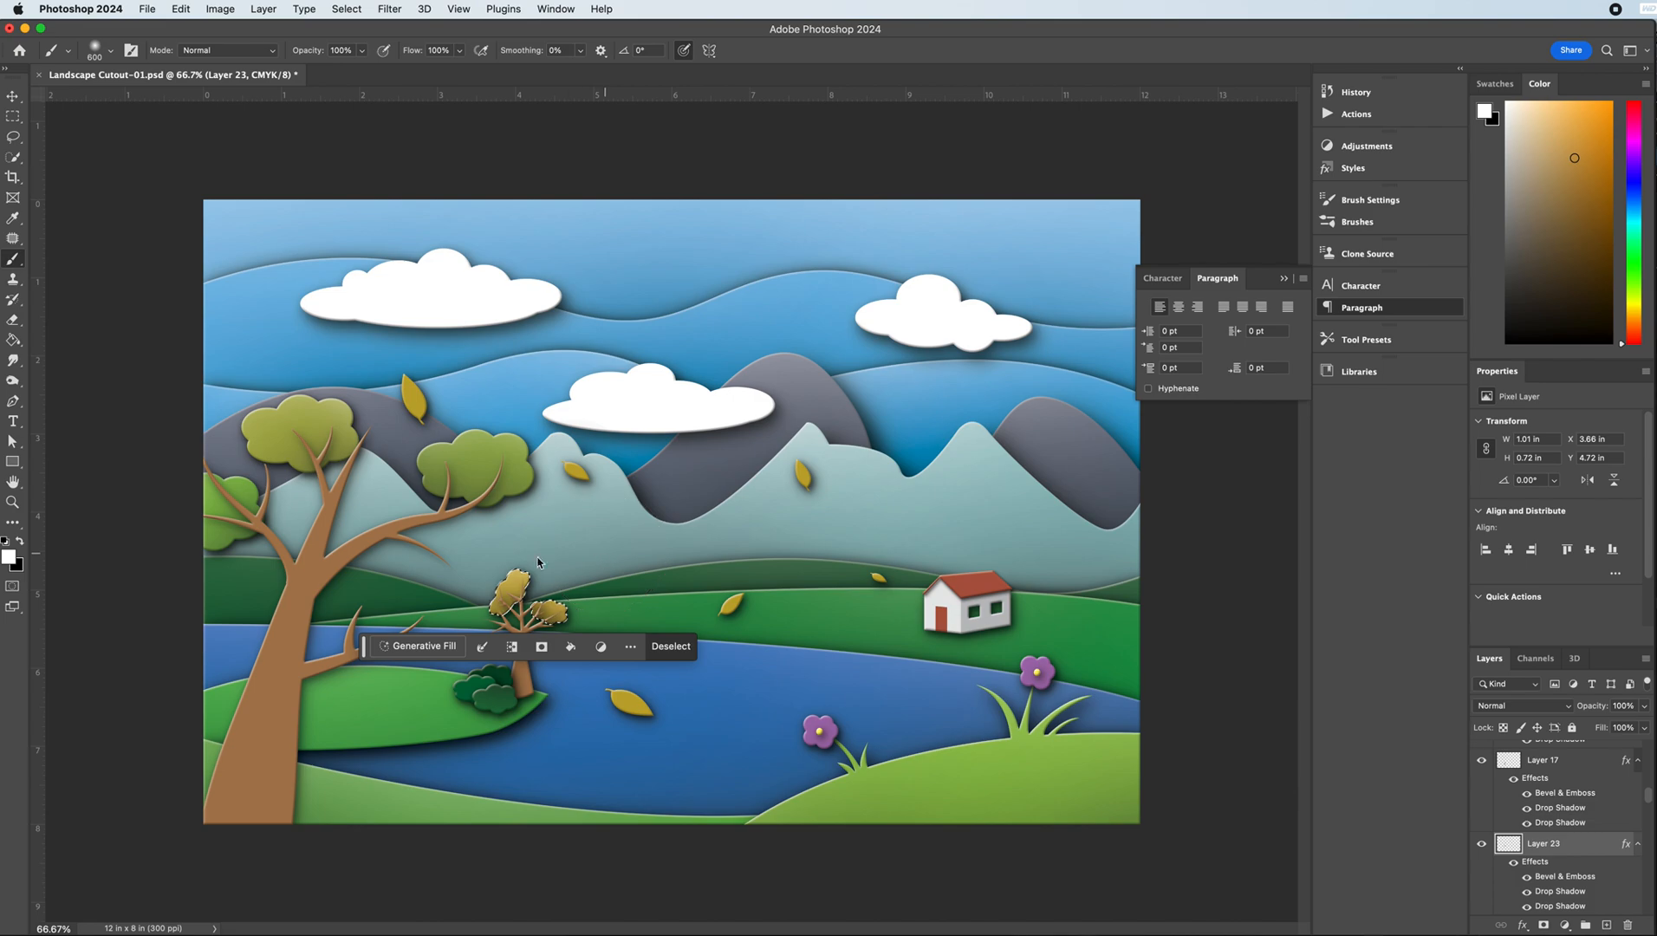
pyautogui.click(17, 121)
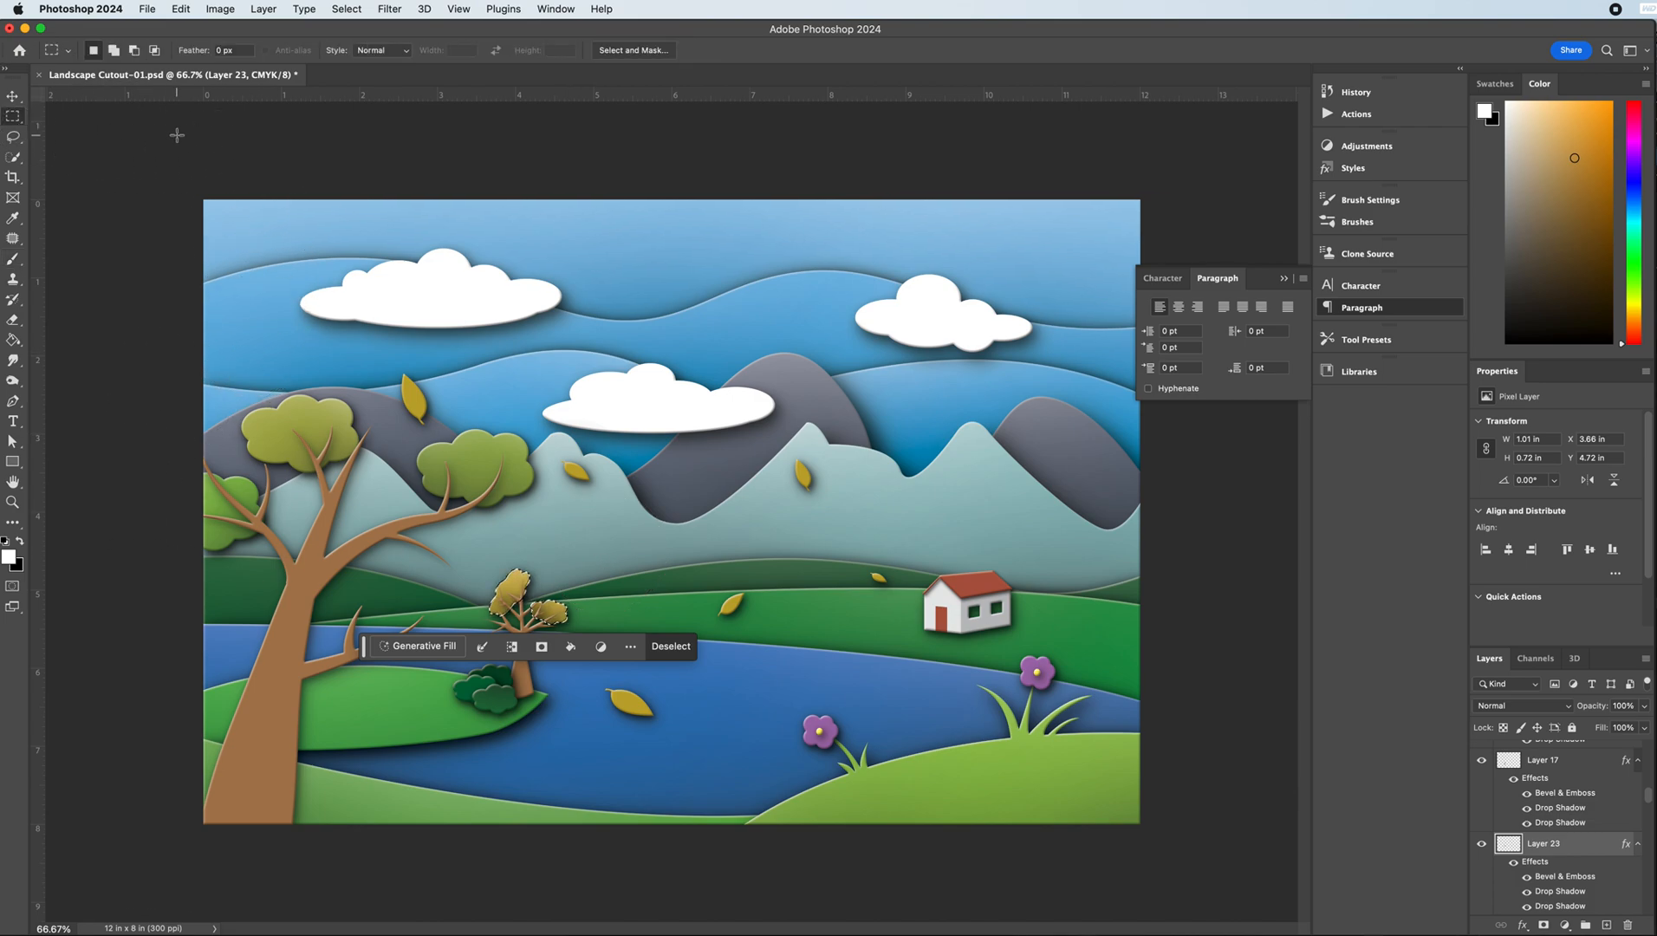
pyautogui.click(941, 404)
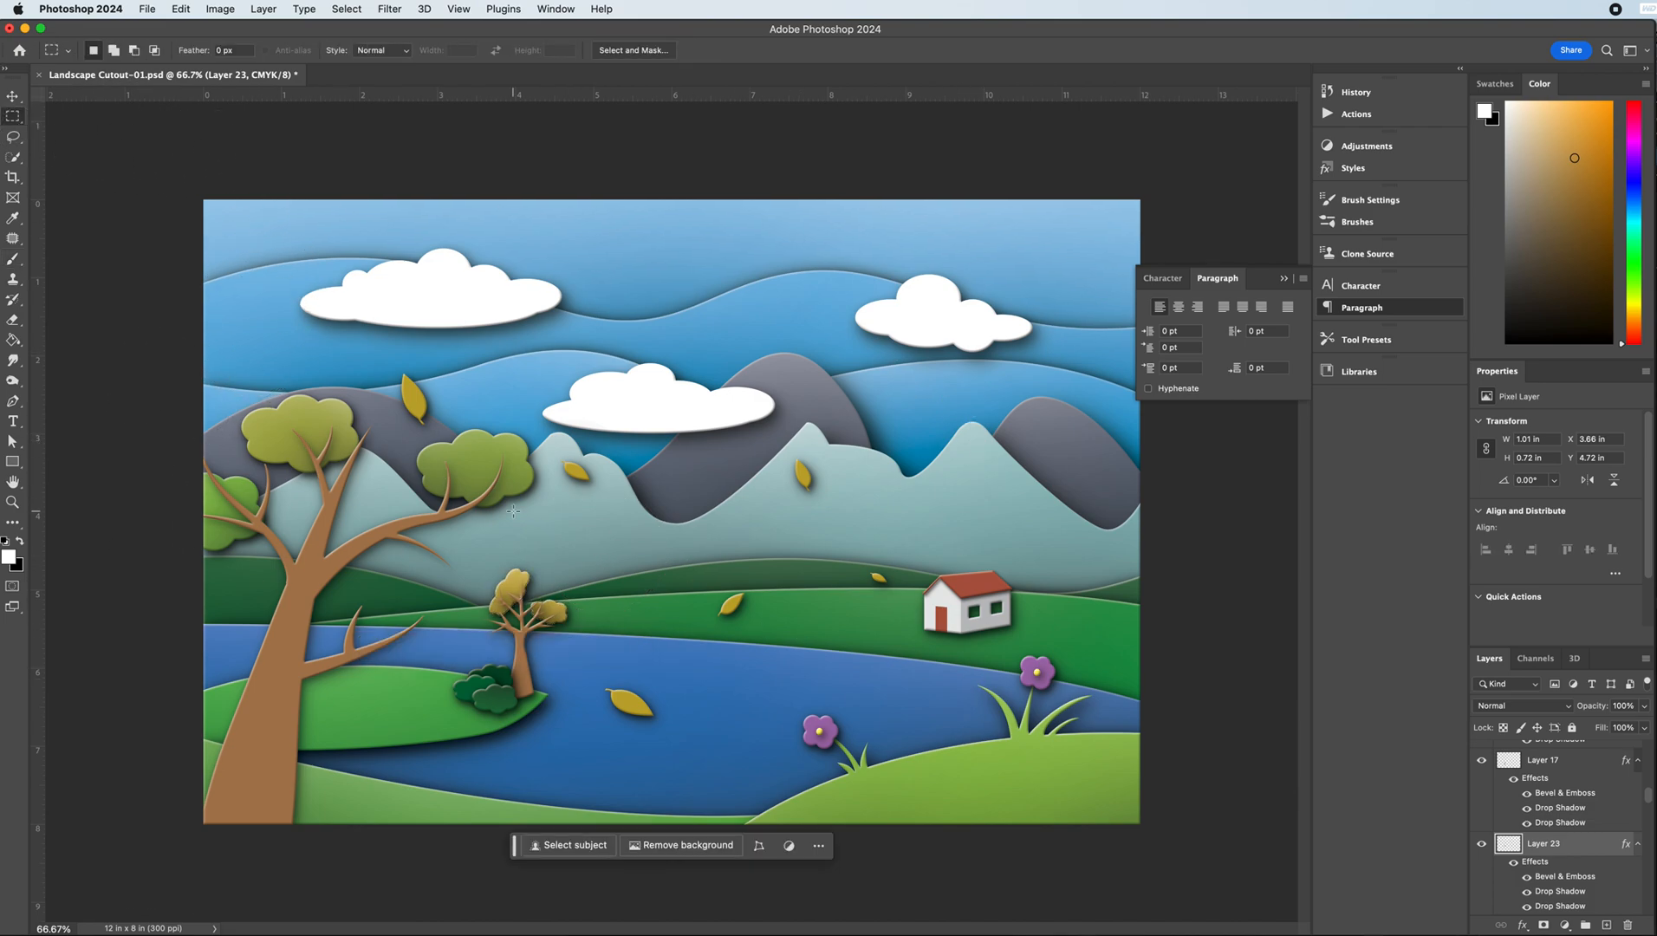
# - Load the outline of the large tree's trunk and branches, Layer 18, as a selection and brush soft black shading with brush size 2200
pyautogui.click(12, 97)
pyautogui.click(283, 648)
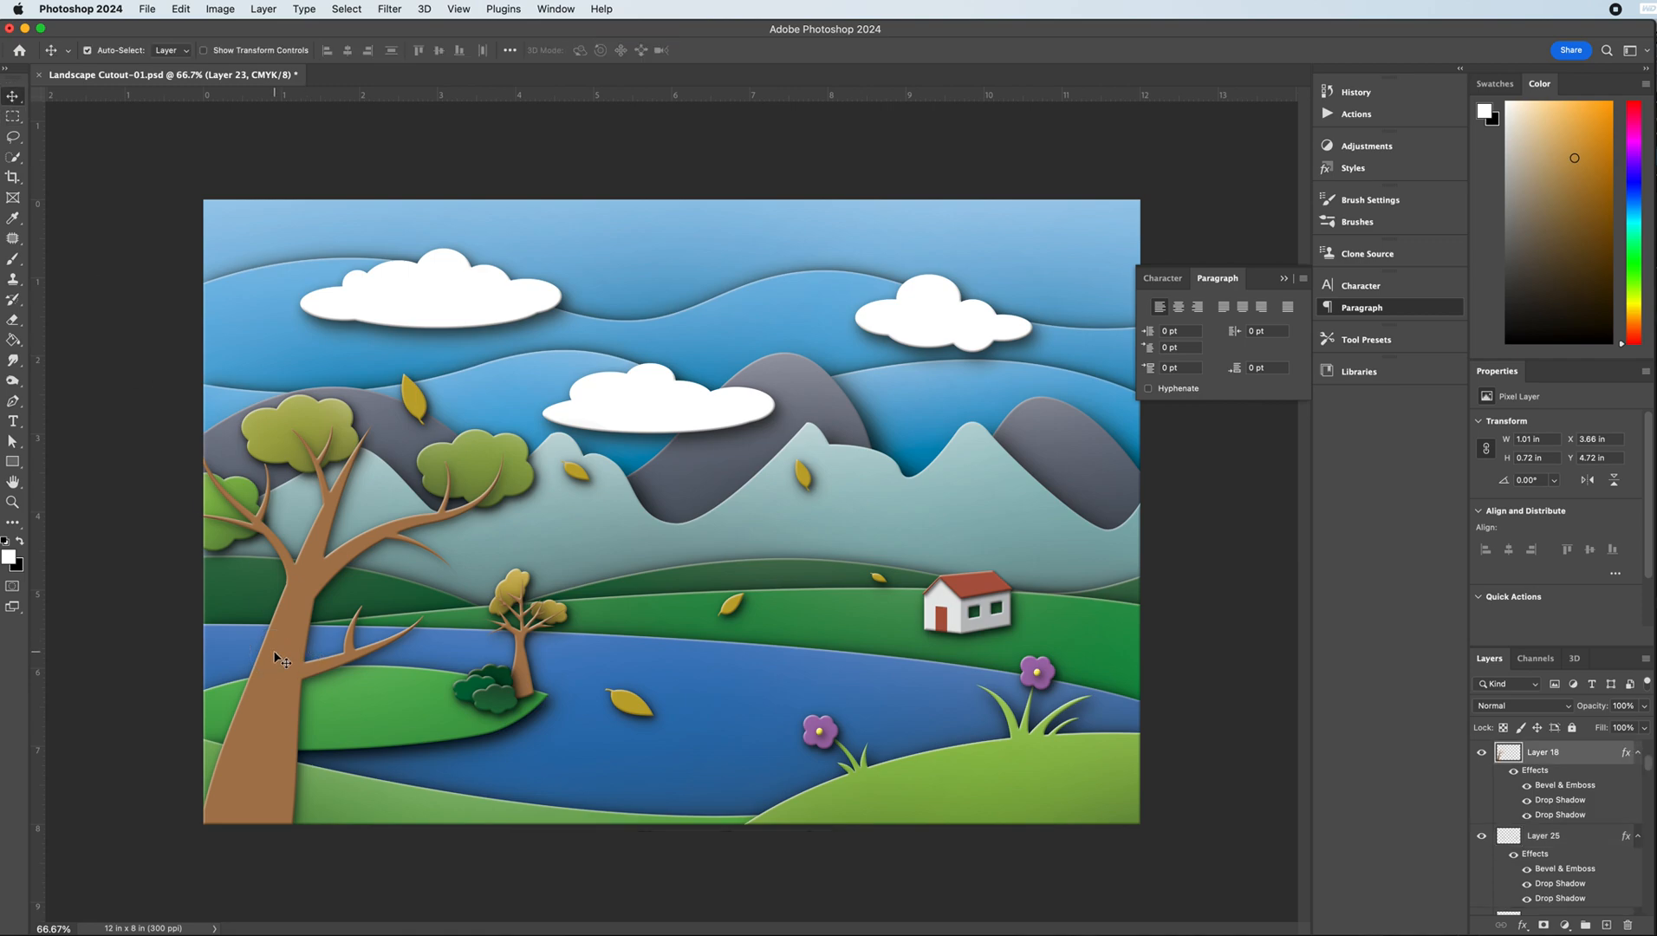
pyautogui.keyDown('super'); pyautogui.click(1510, 754); pyautogui.keyUp('super')
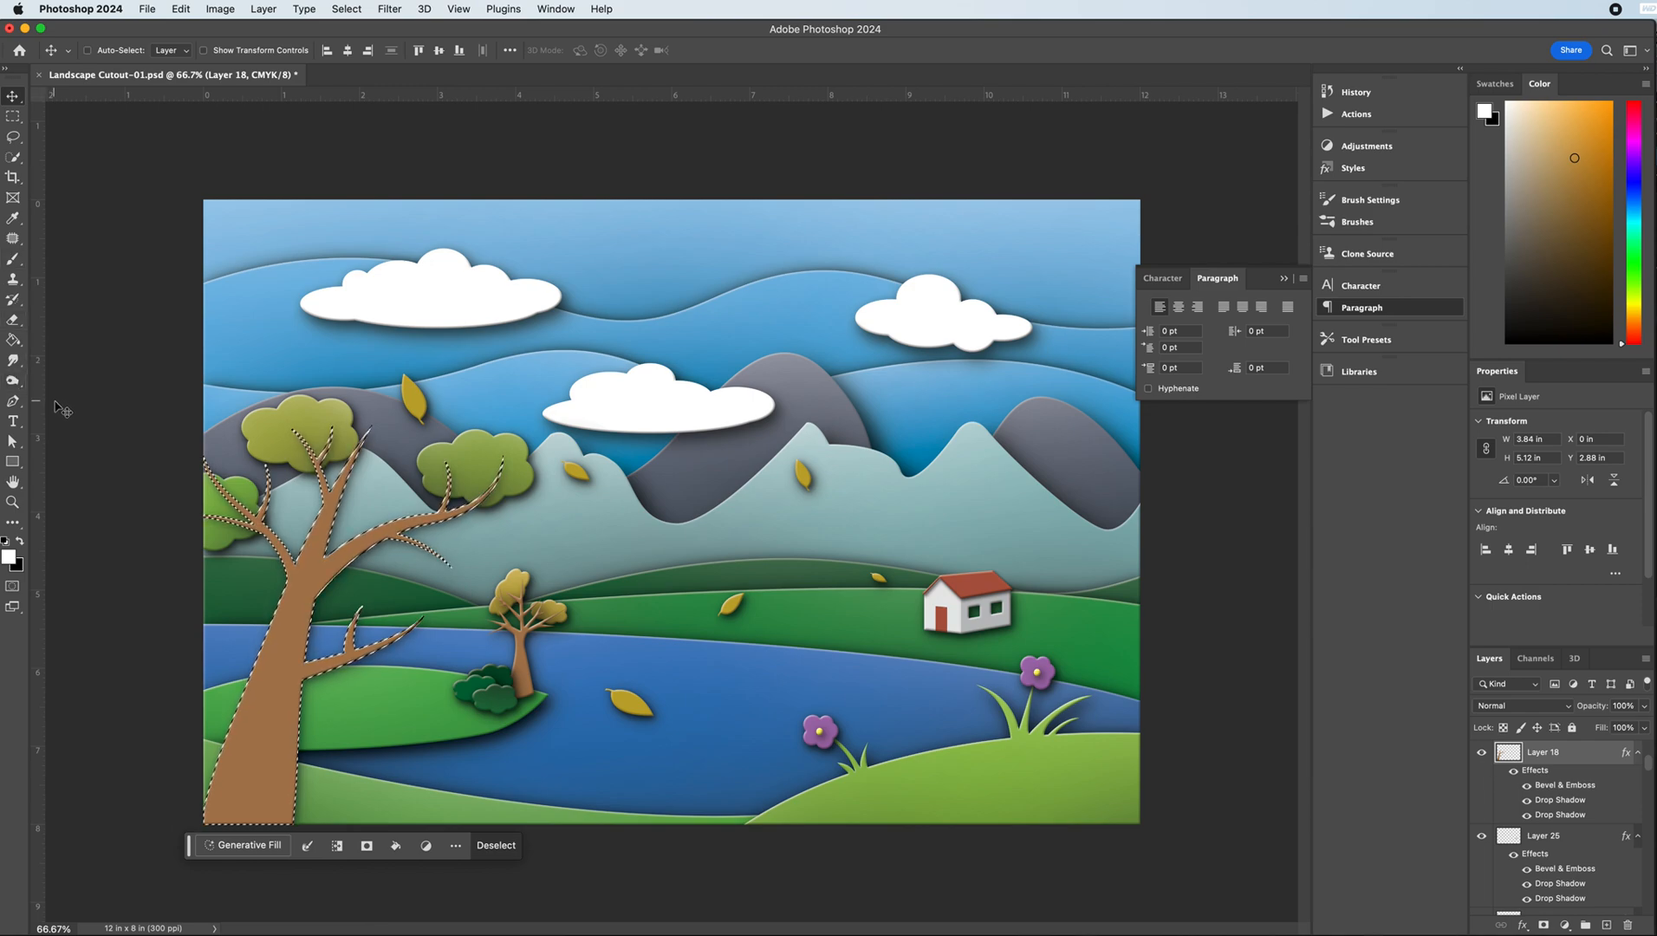
pyautogui.press('super+minus')
pyautogui.press('super+minus')
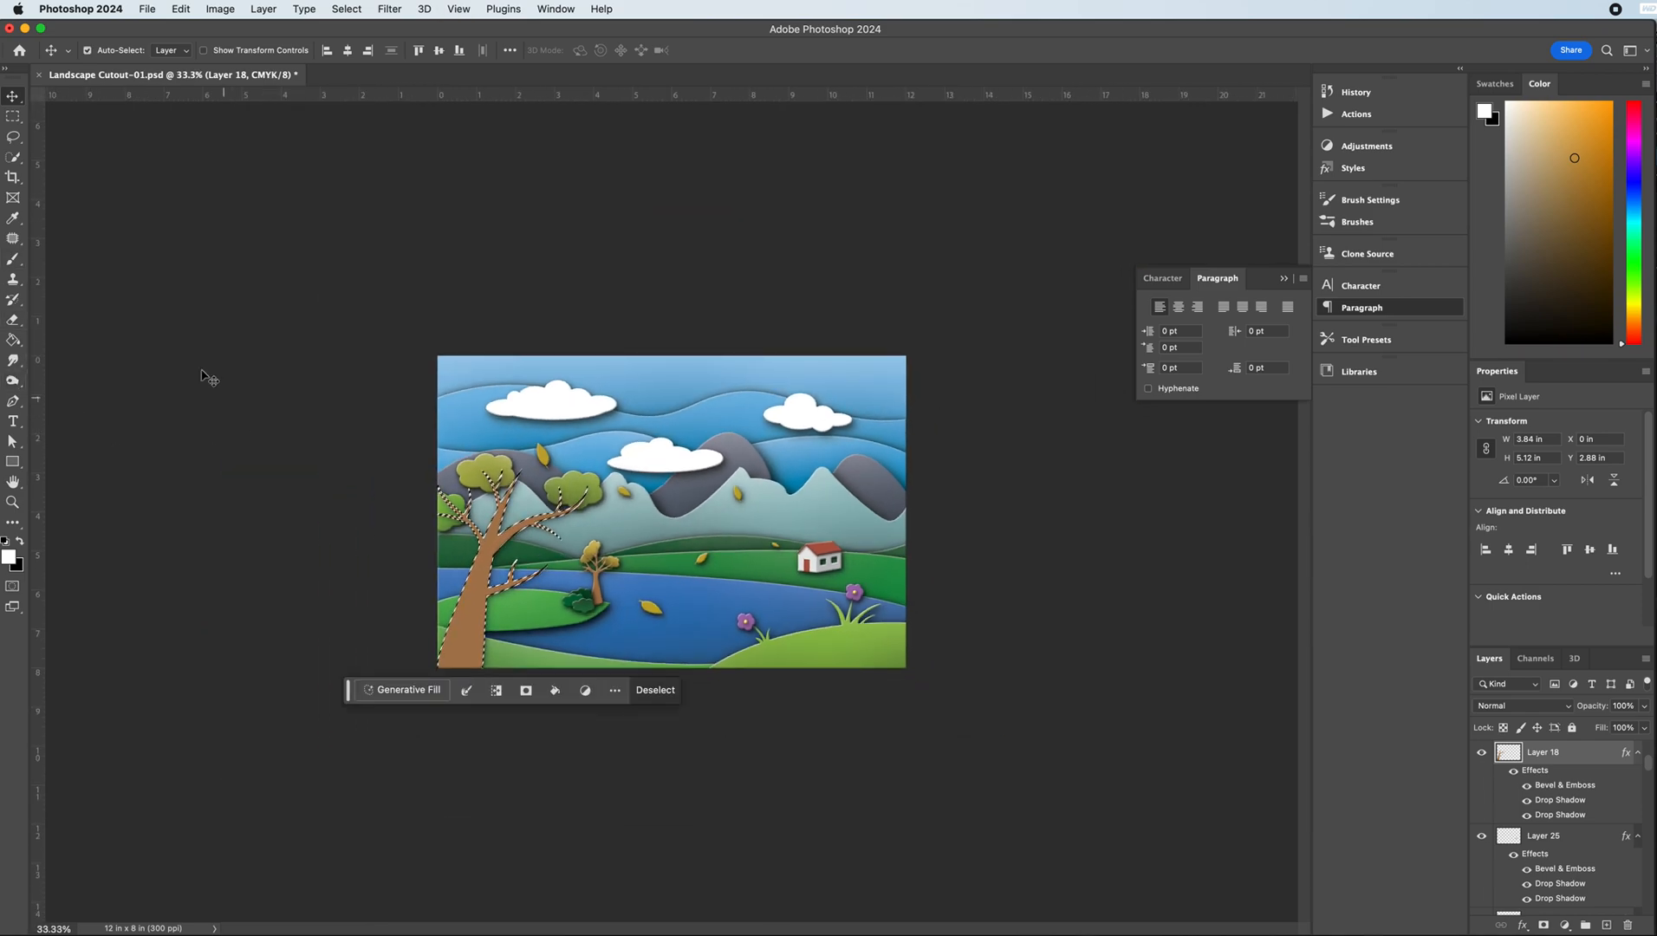
pyautogui.click(13, 258)
pyautogui.press(']')
pyautogui.press(']')
pyautogui.press(']')
pyautogui.press(']')
pyautogui.press(']')
pyautogui.press(']')
pyautogui.press(']')
pyautogui.press(']')
pyautogui.press(']')
pyautogui.press(']')
pyautogui.press('x')
pyautogui.press(']')
pyautogui.press(']')
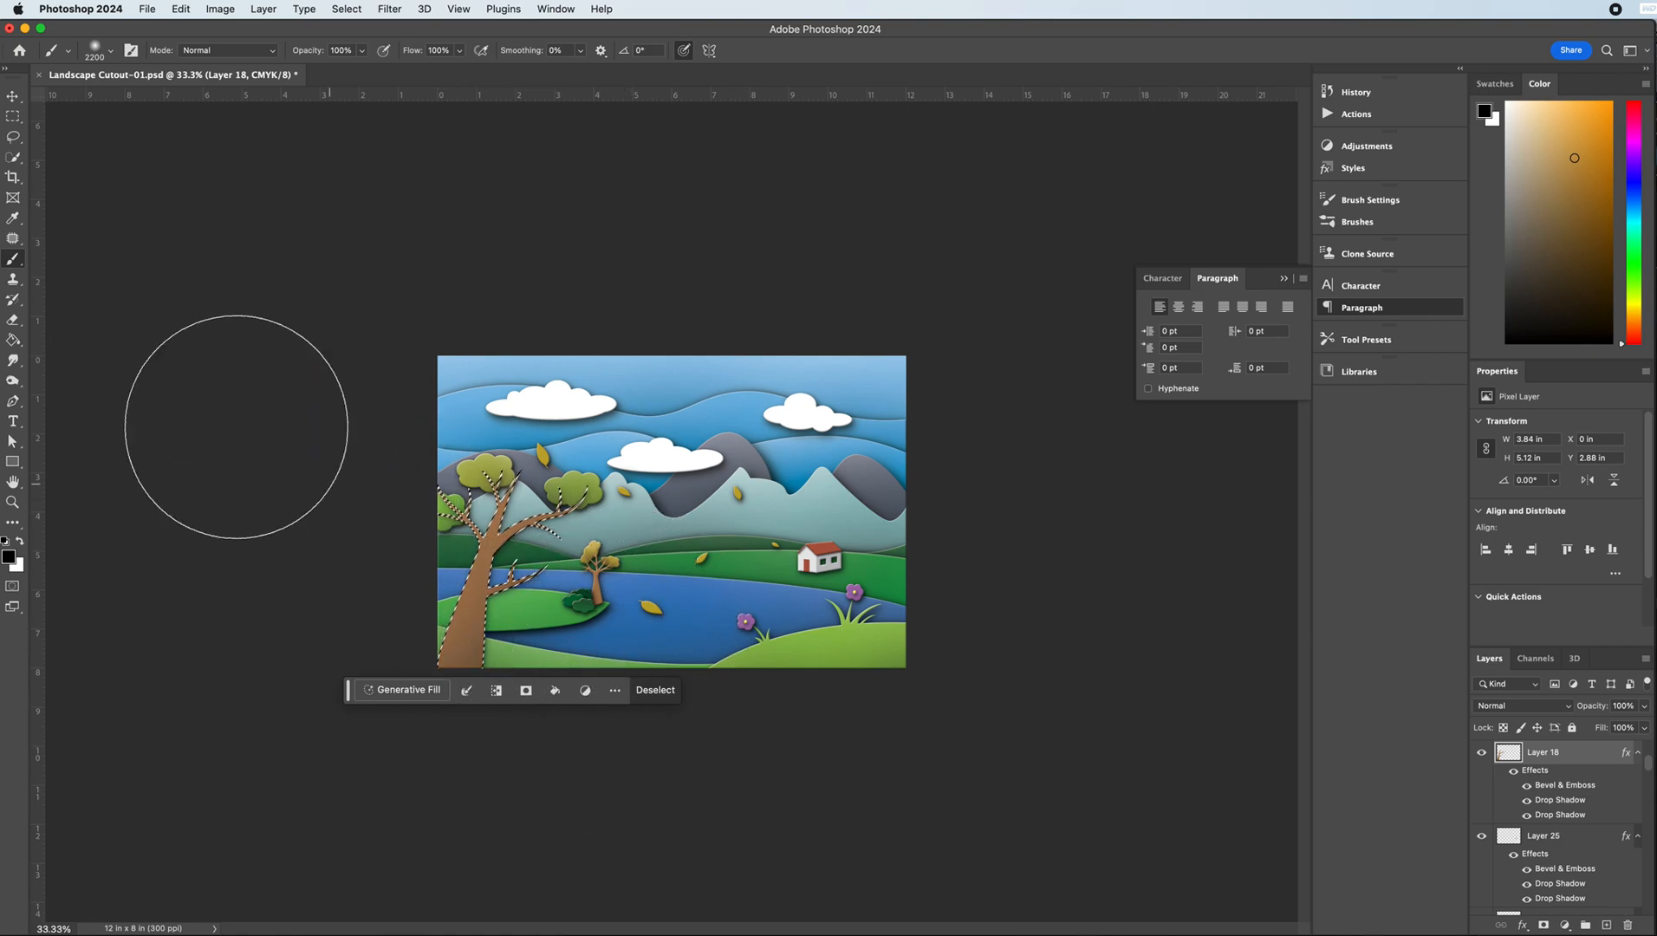
# - Brush soft white highlights onto the large tree's trunk and branches, enlarging the brush to 3100, and deselect
pyautogui.click(19, 537)
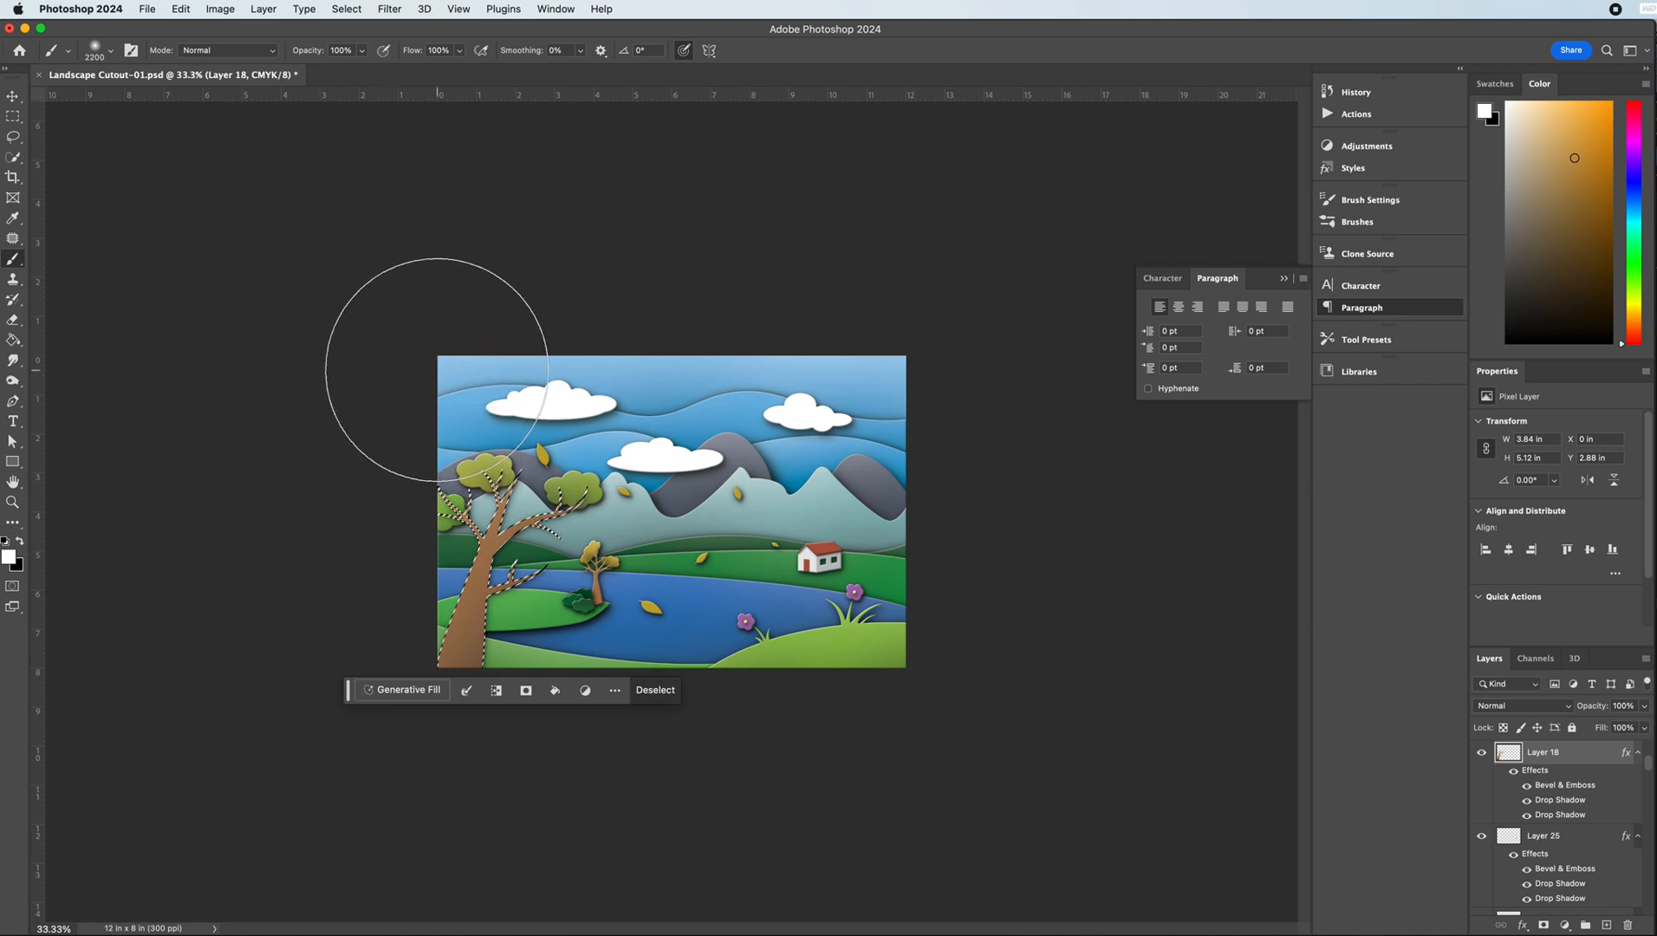
pyautogui.press(']')
pyautogui.press(']')
pyautogui.press(']')
pyautogui.press(']')
pyautogui.press(']')
pyautogui.press(']')
pyautogui.press(']')
pyautogui.press(']')
pyautogui.press(']')
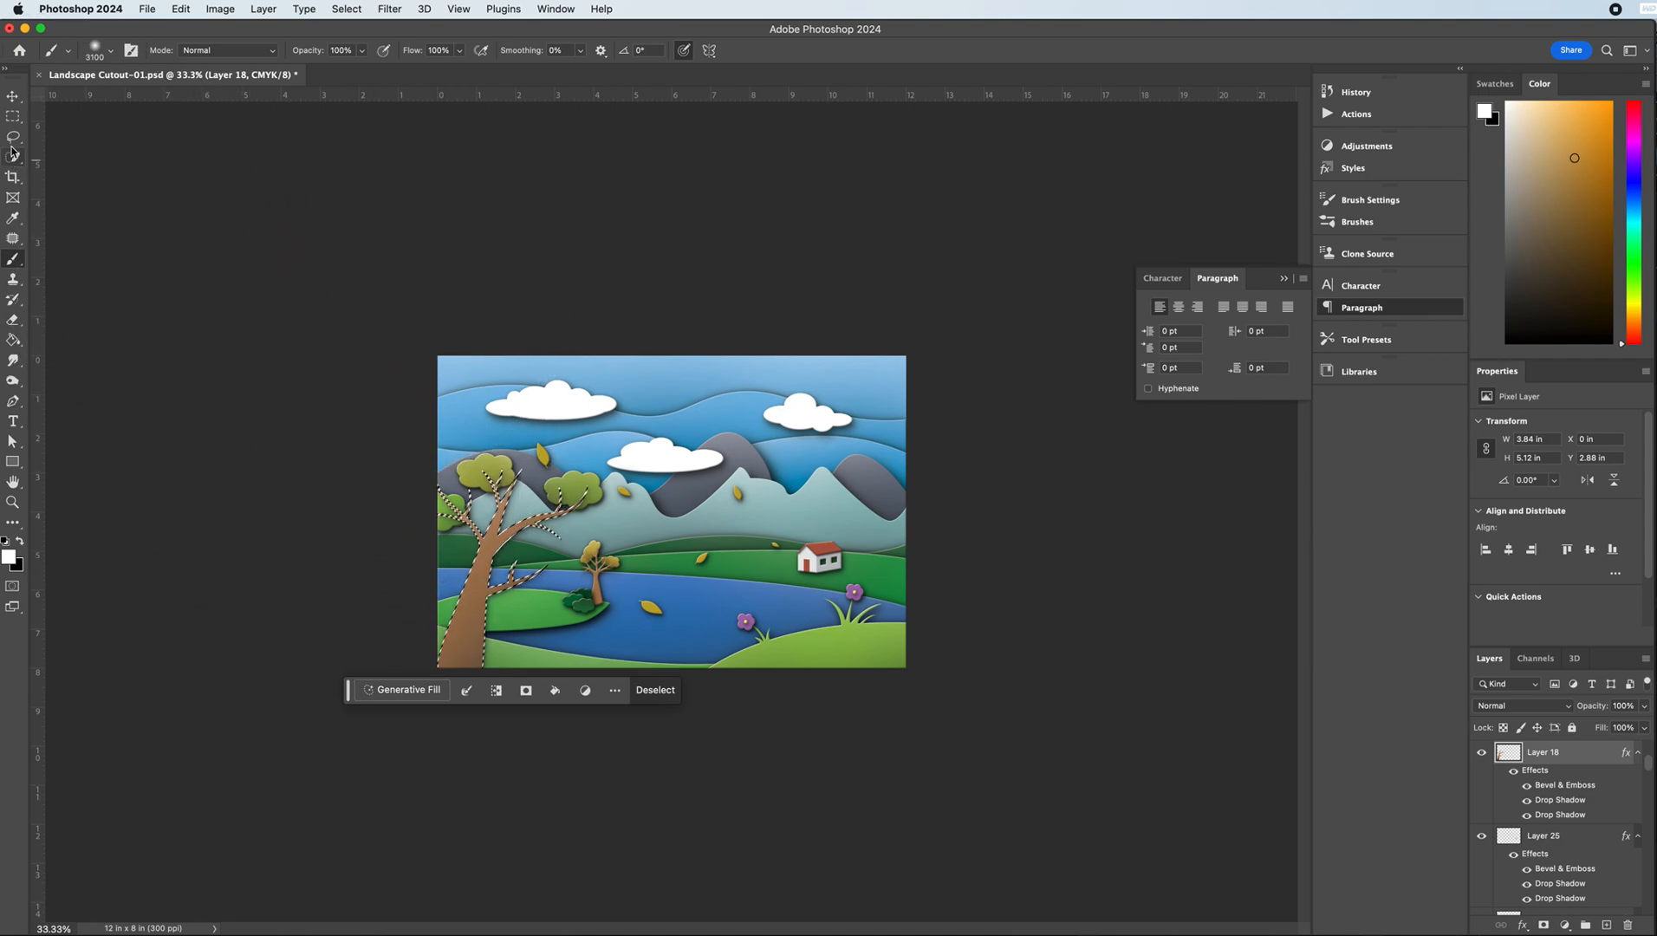
pyautogui.click(13, 116)
pyautogui.click(580, 238)
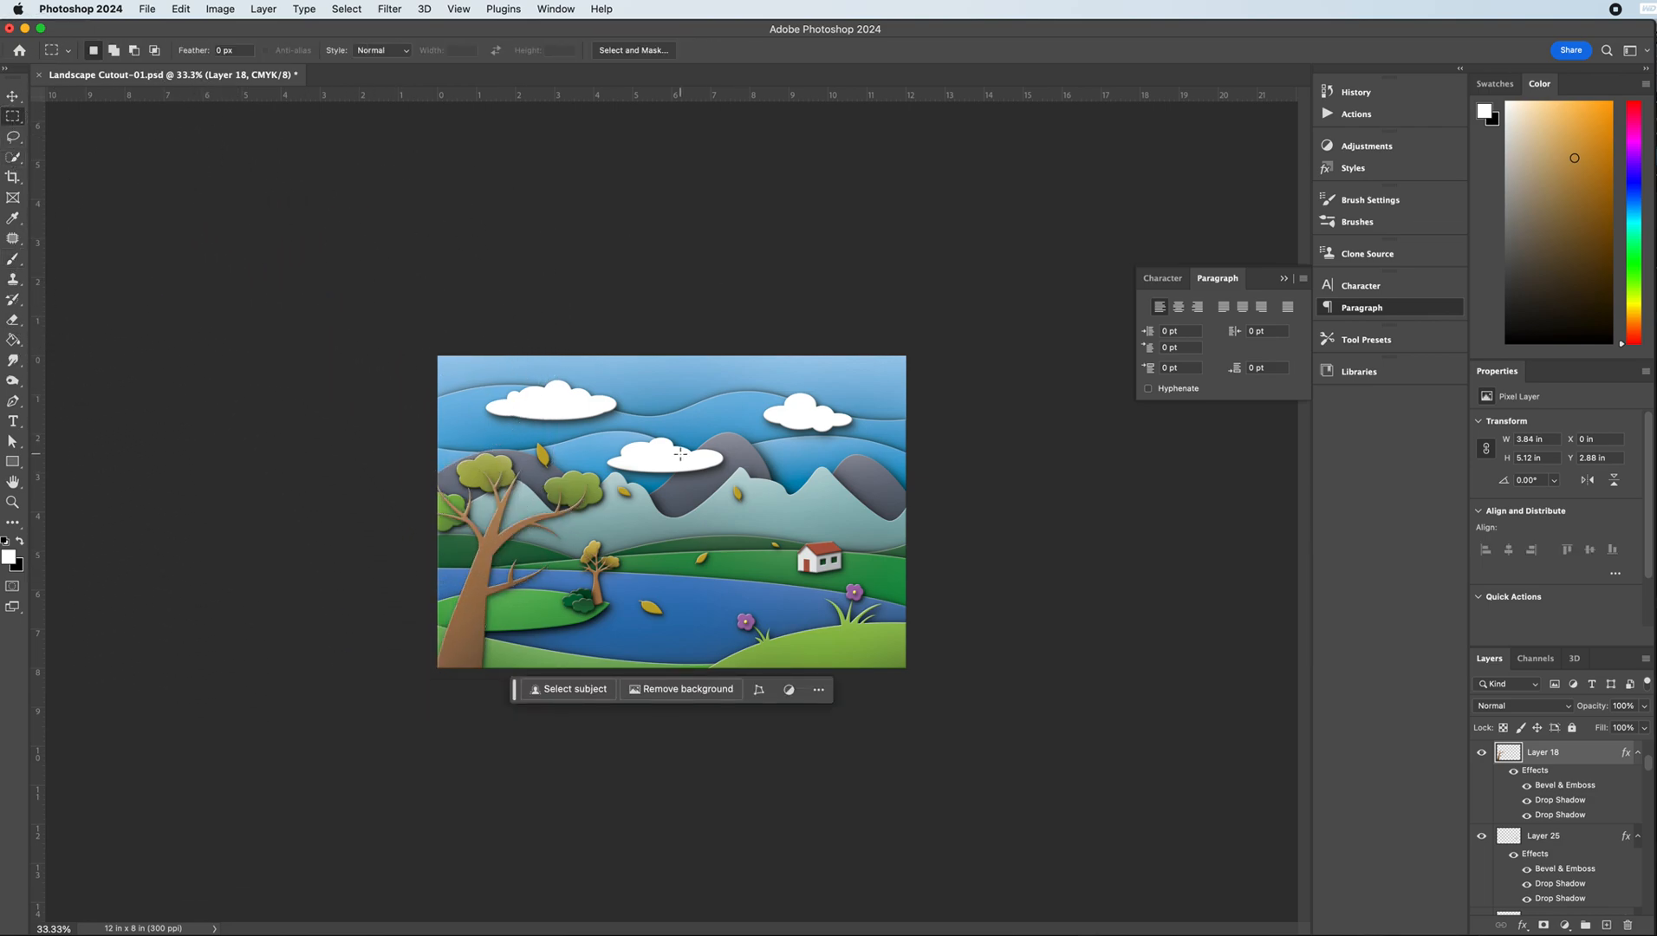
# - Examine the shading on the trees and landscape layers, first at reduced size and up close at 100% zoom
pyautogui.press('super+minus')
pyautogui.press('super+minus')
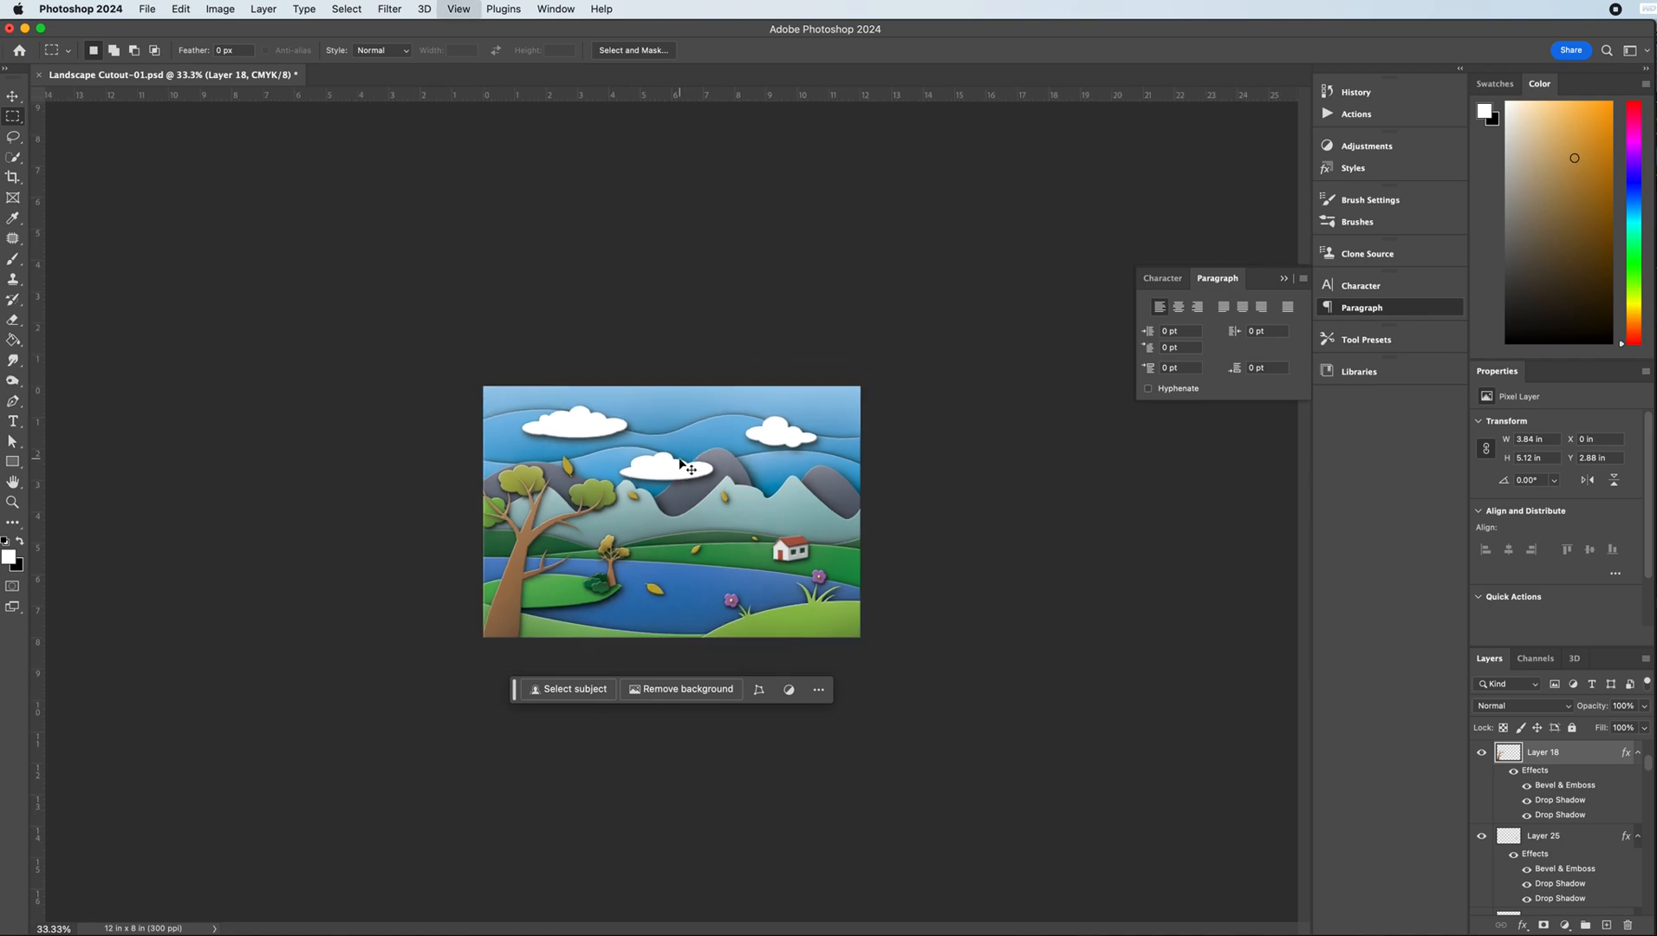
pyautogui.press('super+equal')
pyautogui.press('super+equal')
pyautogui.press('super+equal')
pyautogui.press('super+equal')
pyautogui.press('super+equal')
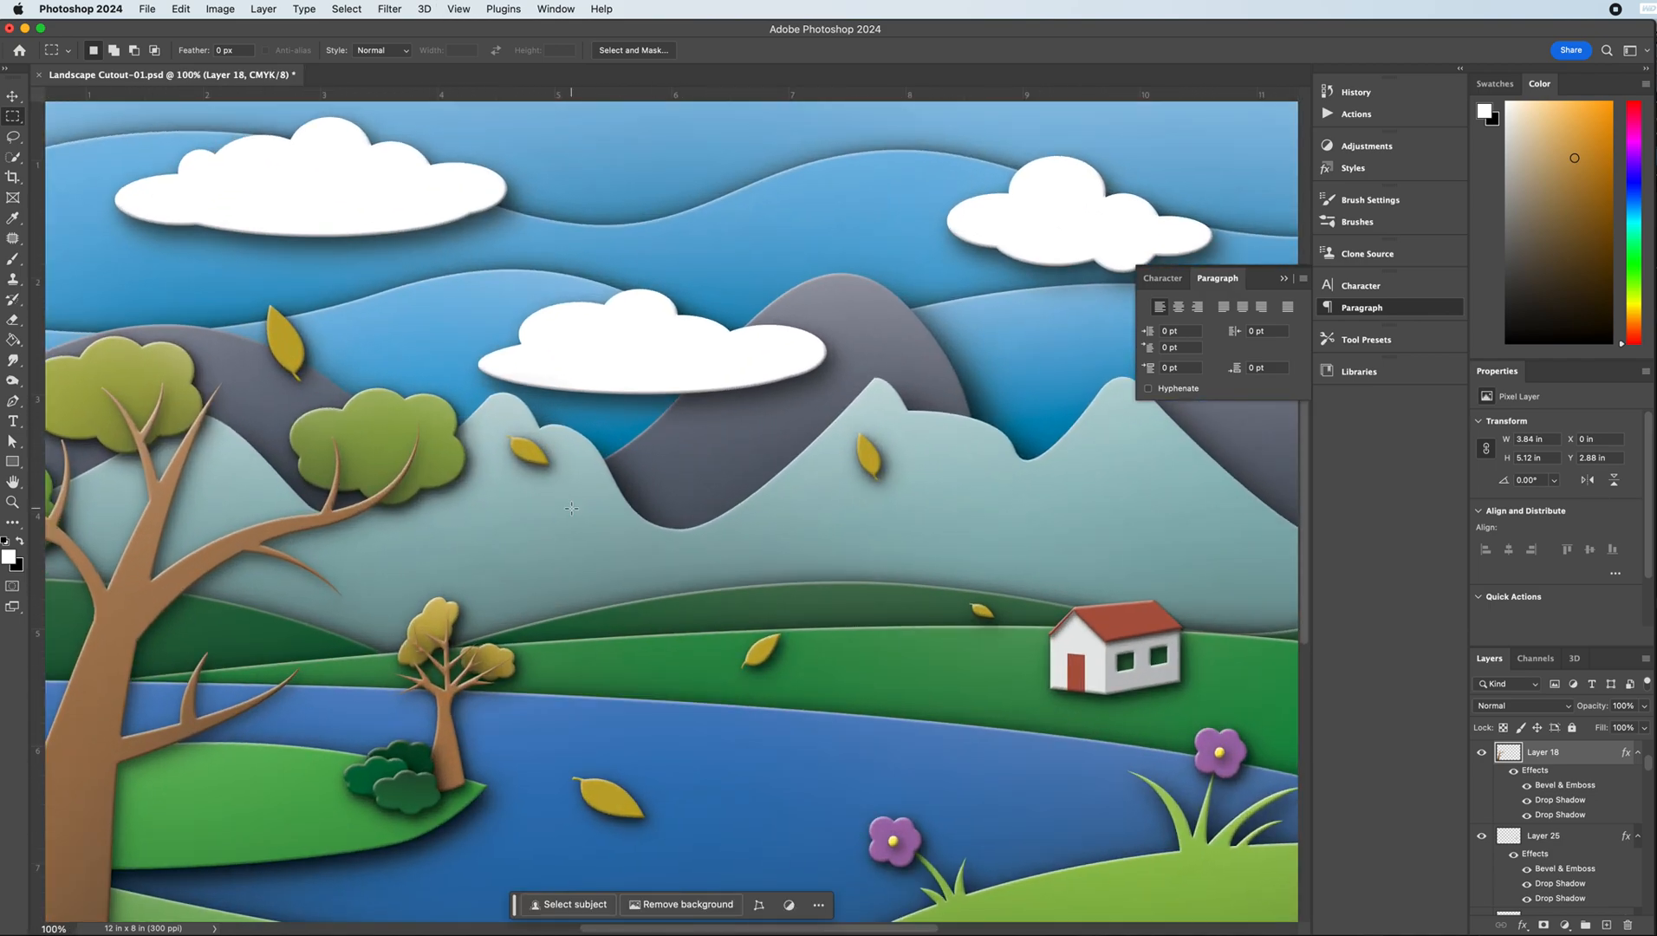
pyautogui.click(12, 98)
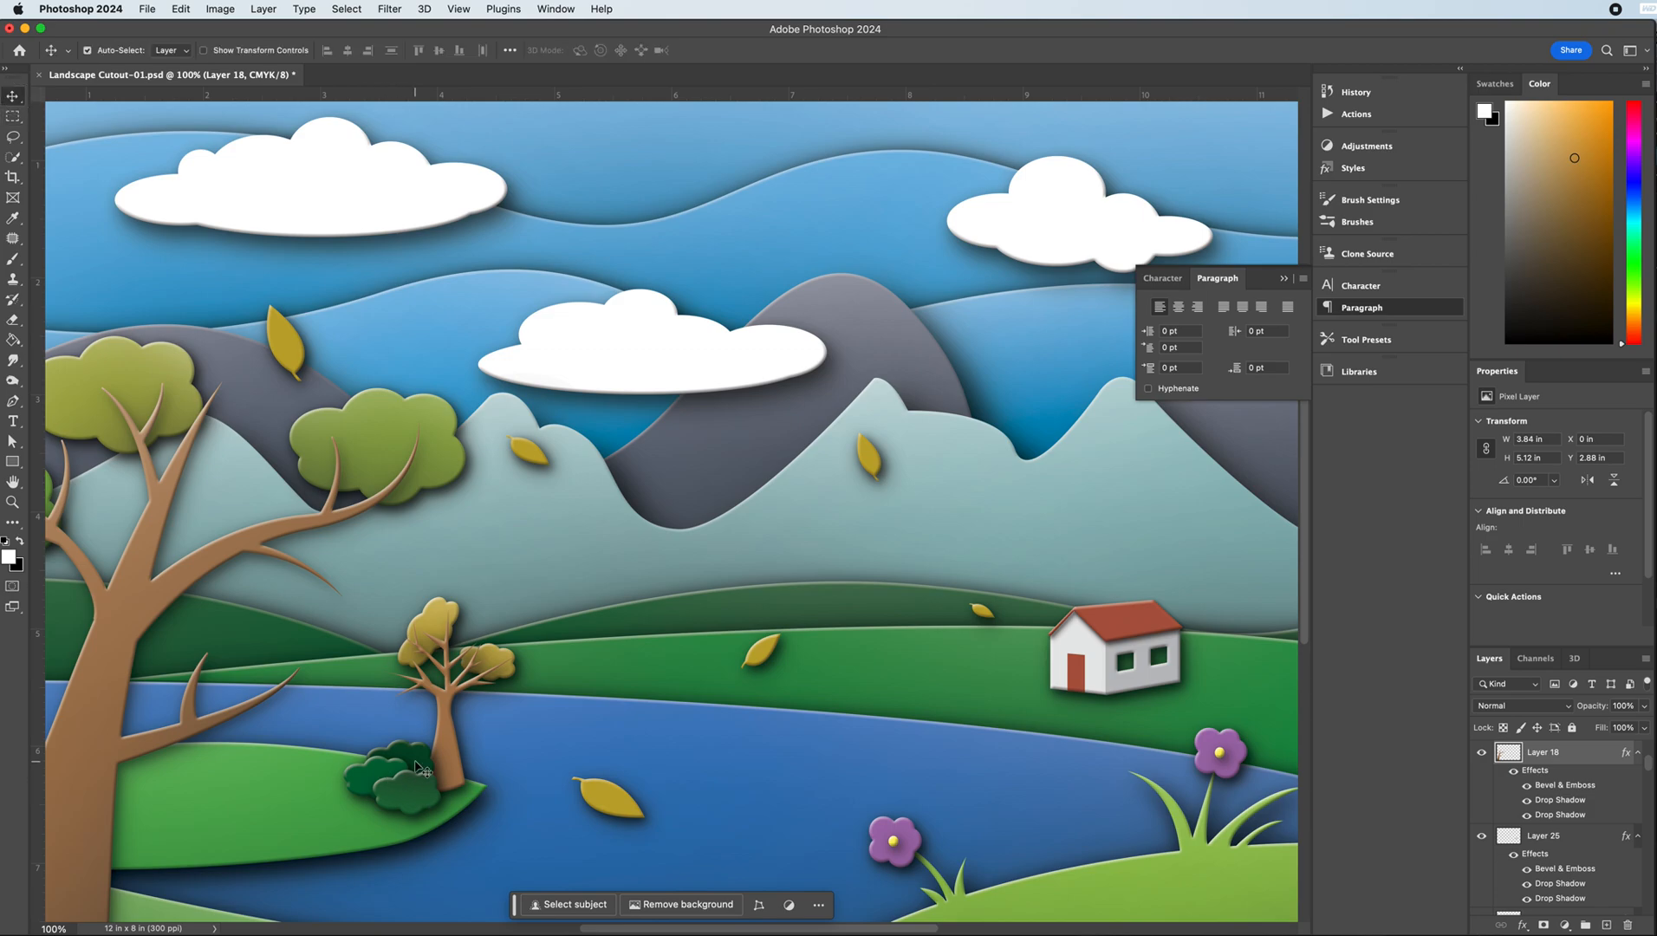
# - Load the outline of the small tree's trunk and branches, Layer 17, as a selection and reduce the brush size to 1500
pyautogui.click(451, 755)
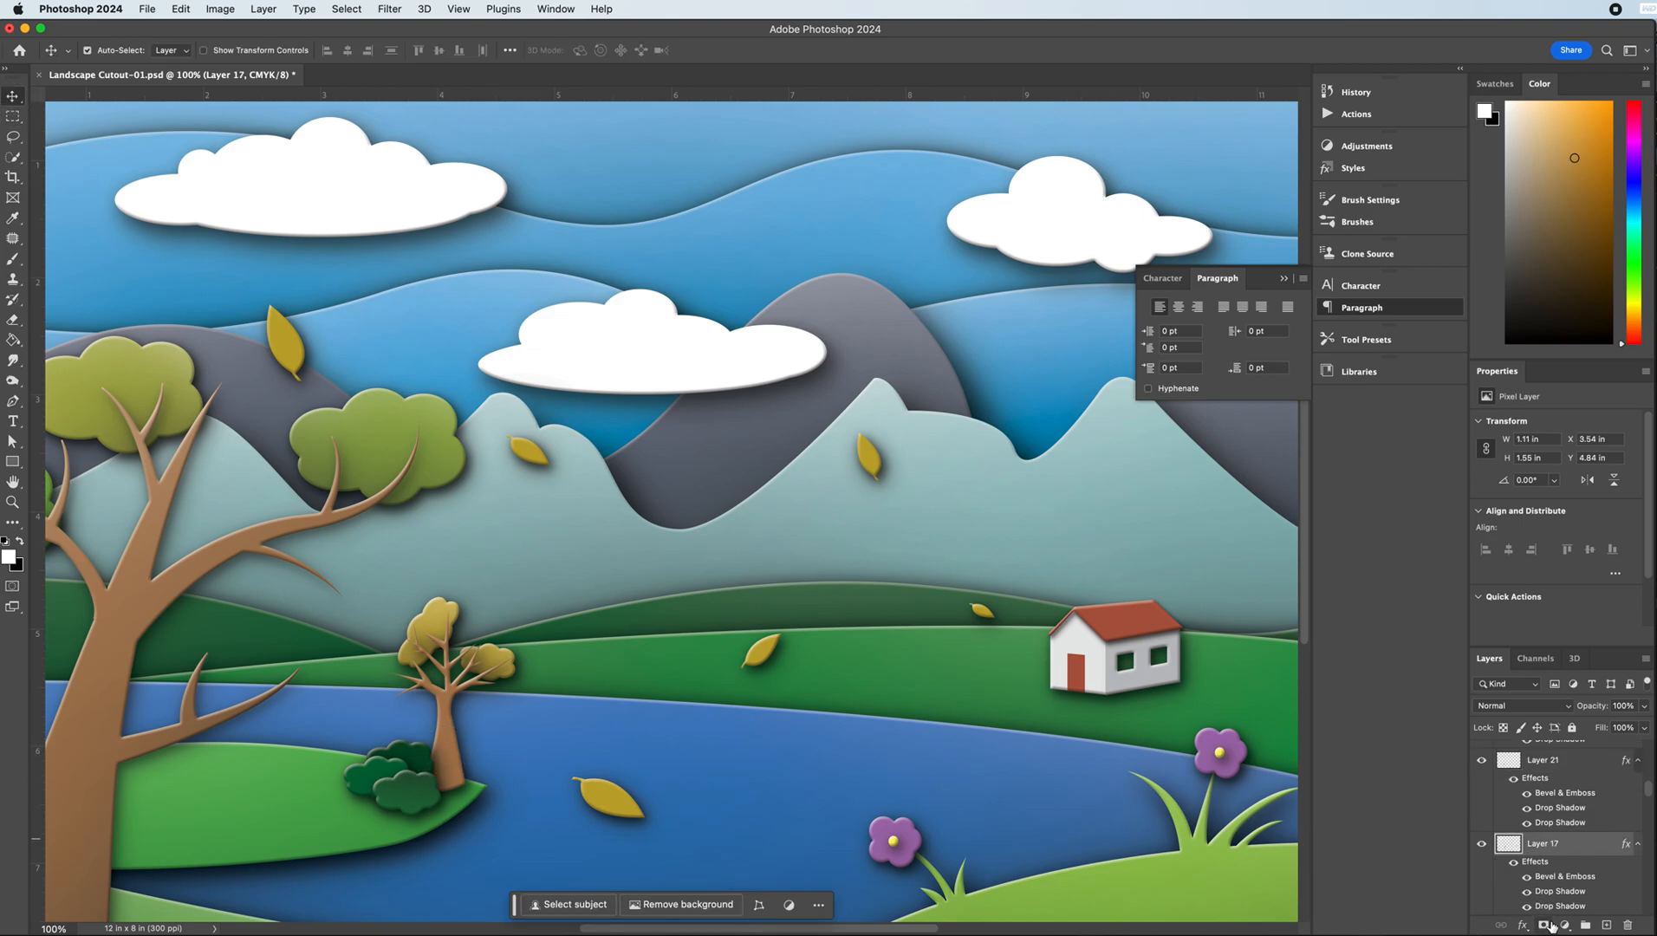
pyautogui.keyDown('super'); pyautogui.click(1512, 851); pyautogui.keyUp('super')
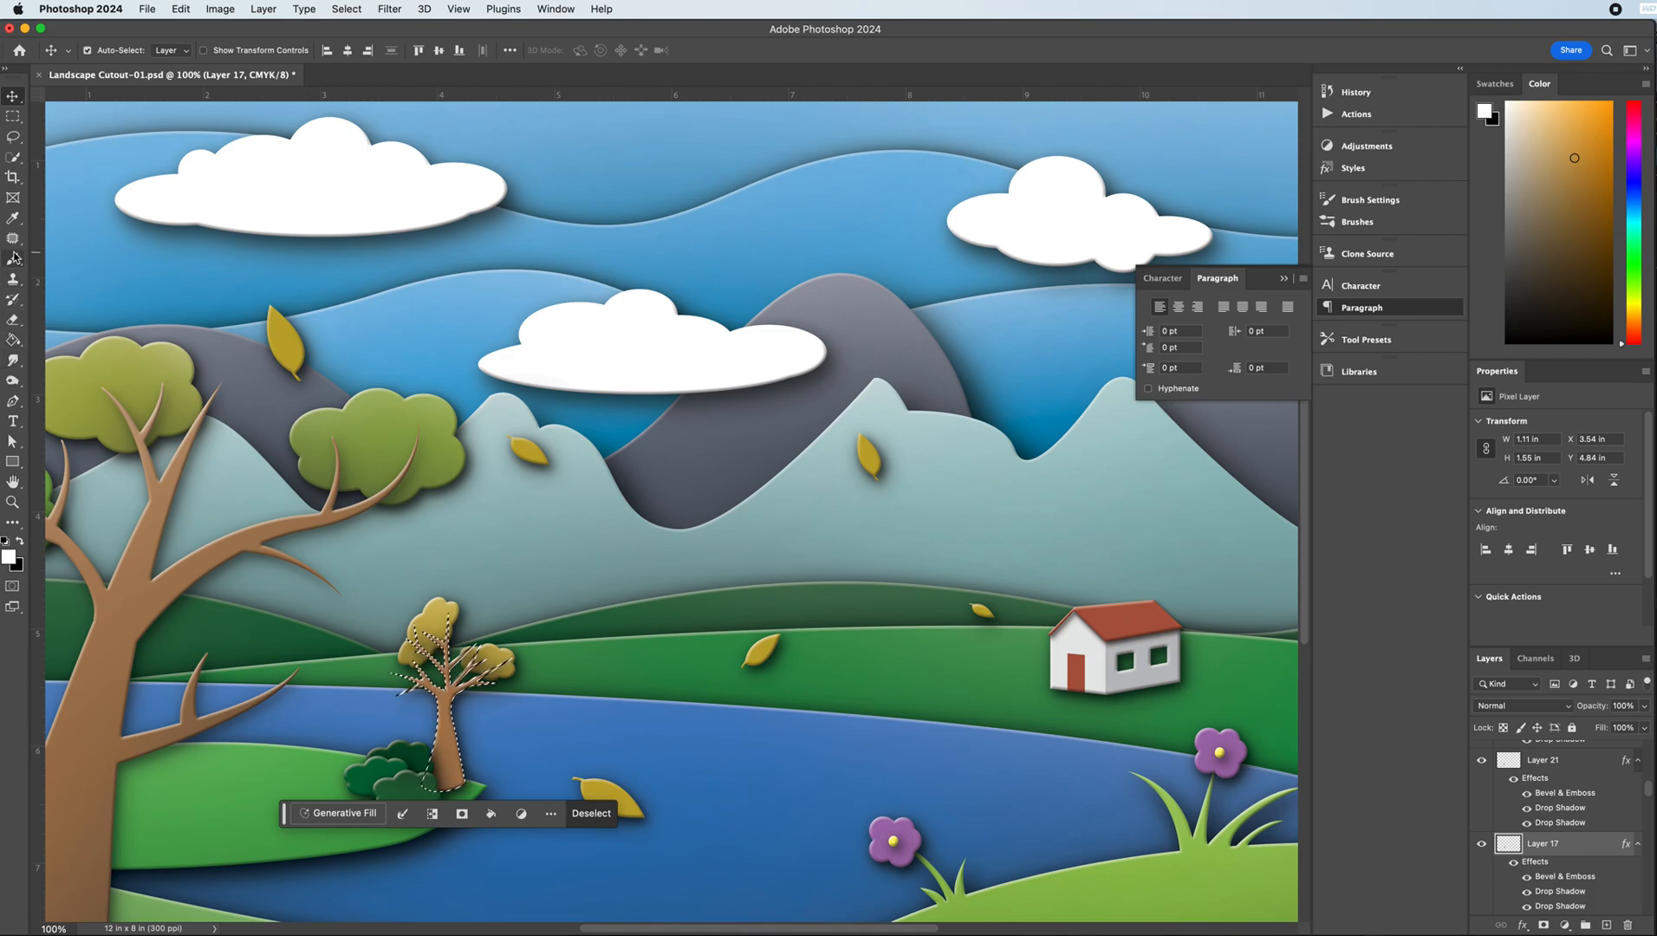
pyautogui.press('b')
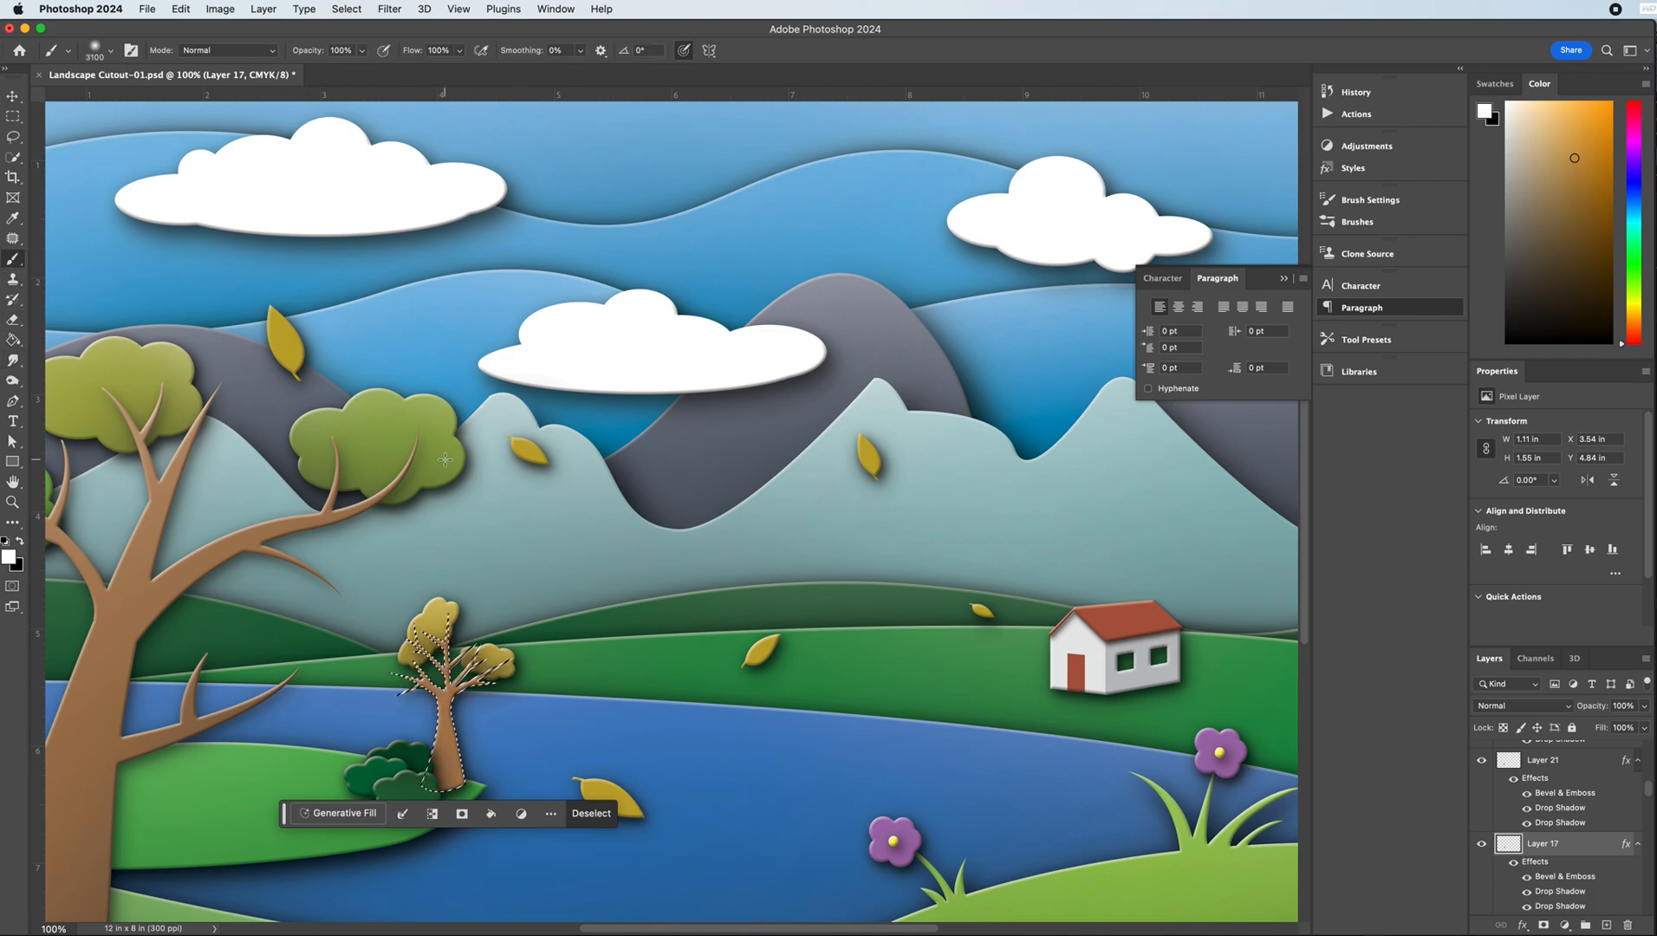
pyautogui.press('[')
pyautogui.press('[')
pyautogui.press('[')
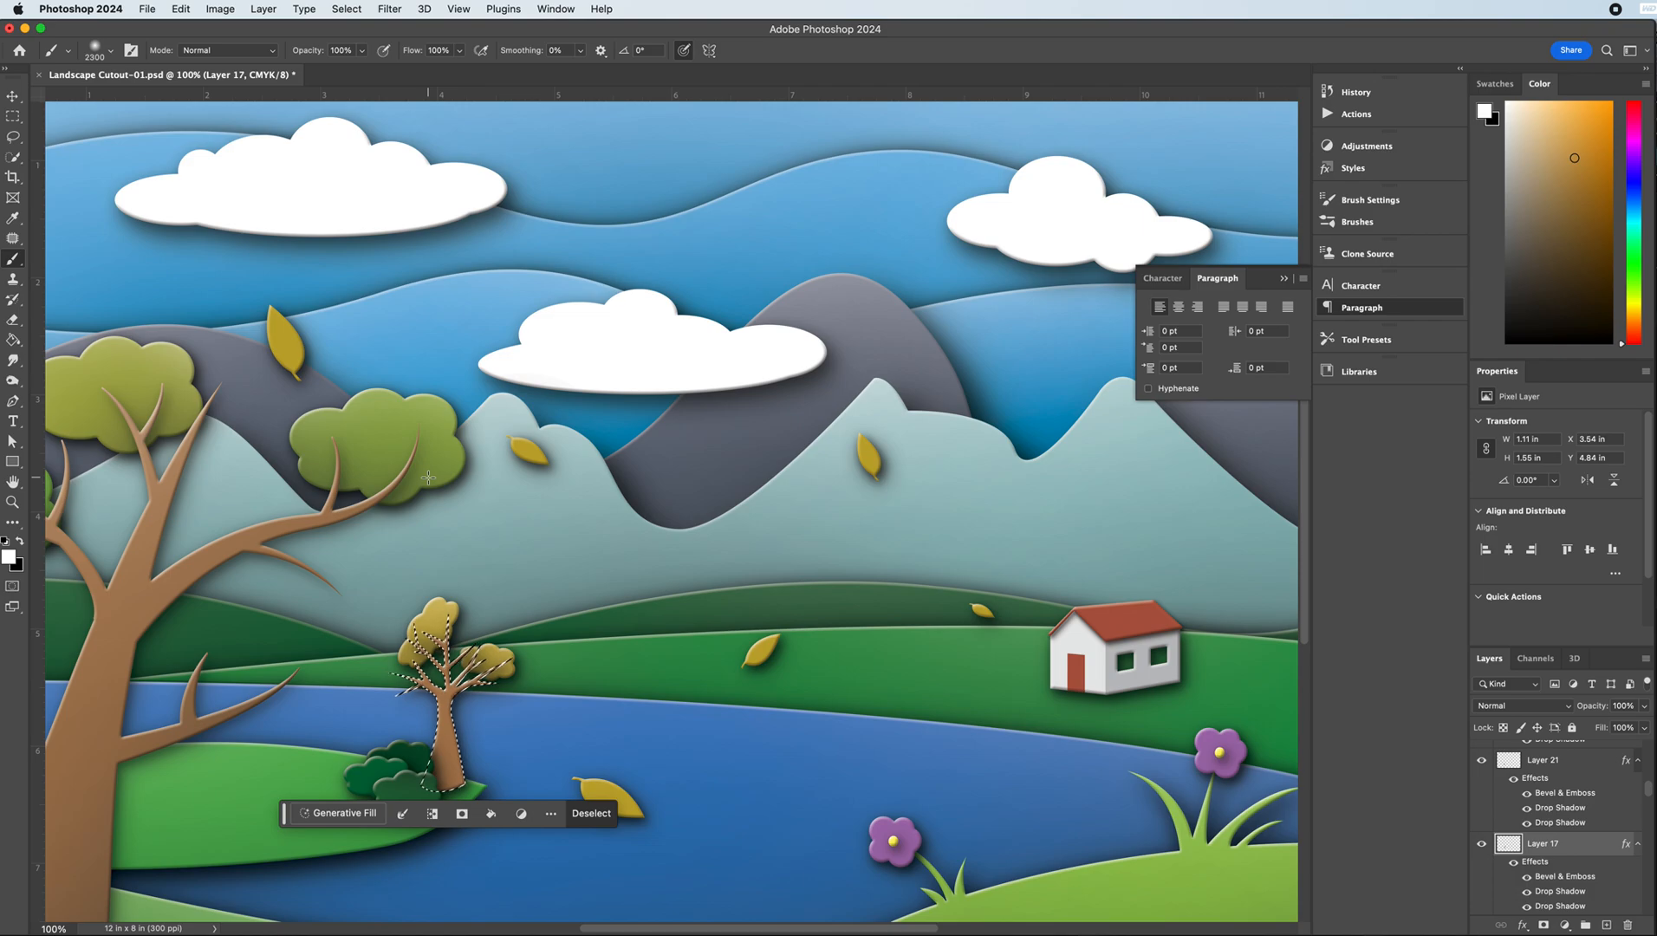
pyautogui.press('[')
pyautogui.press('[')
pyautogui.press('[')
pyautogui.press('[')
pyautogui.press('[')
pyautogui.press('[')
pyautogui.press('[')
pyautogui.press('[')
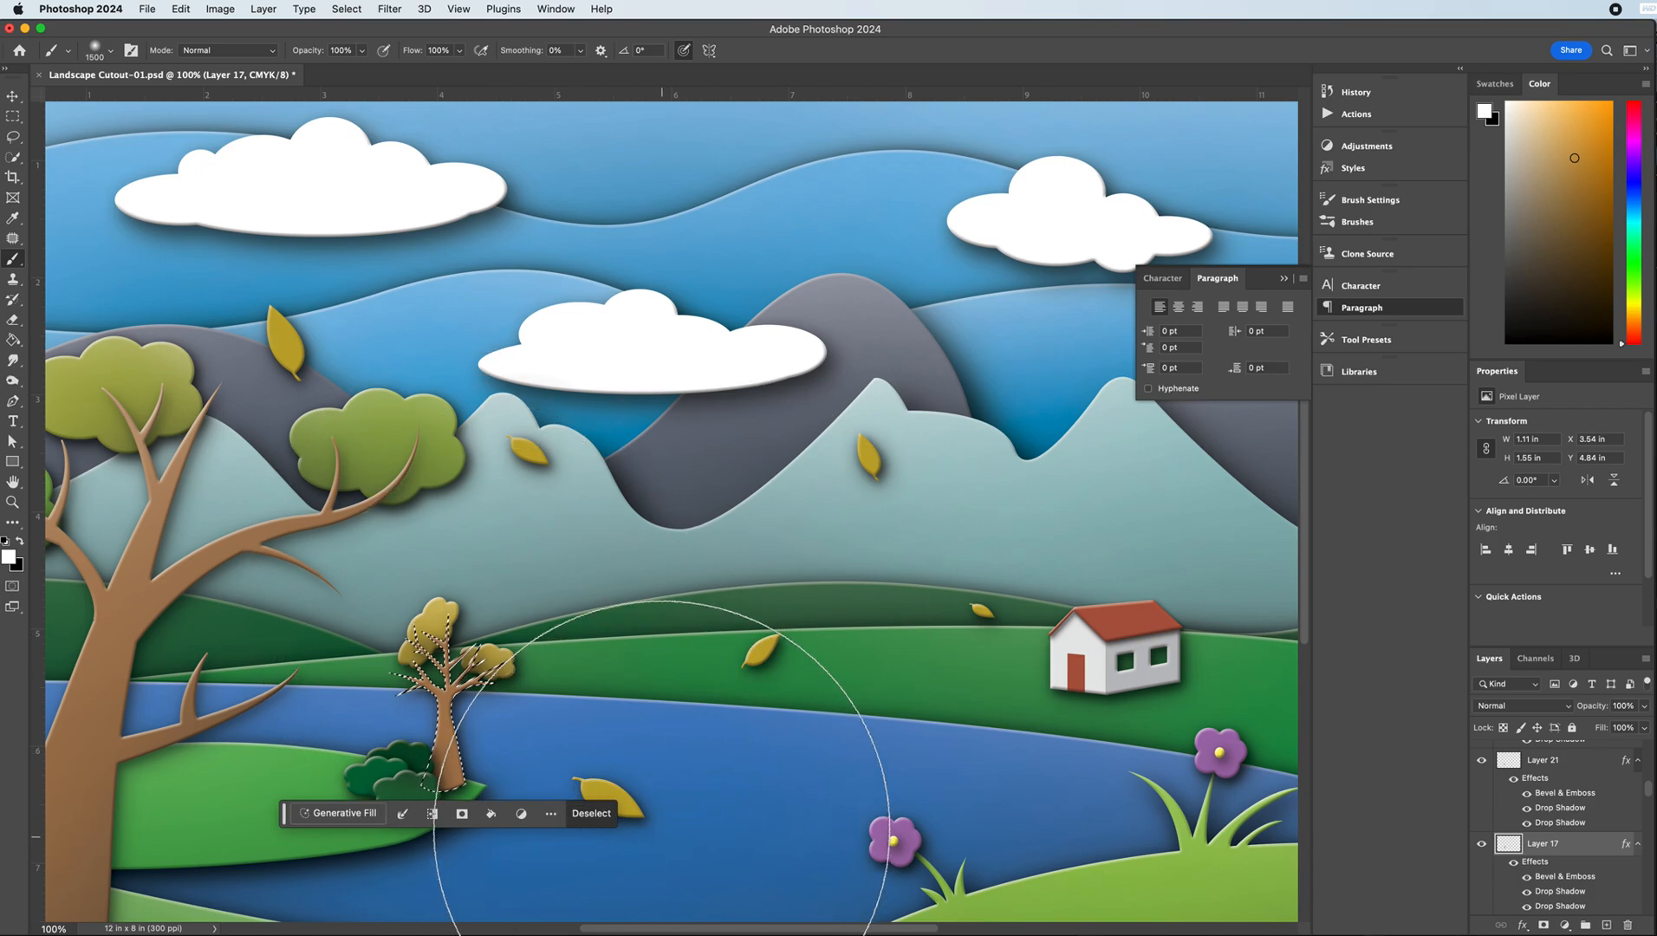
pyautogui.scroll(-5, 646, 796)
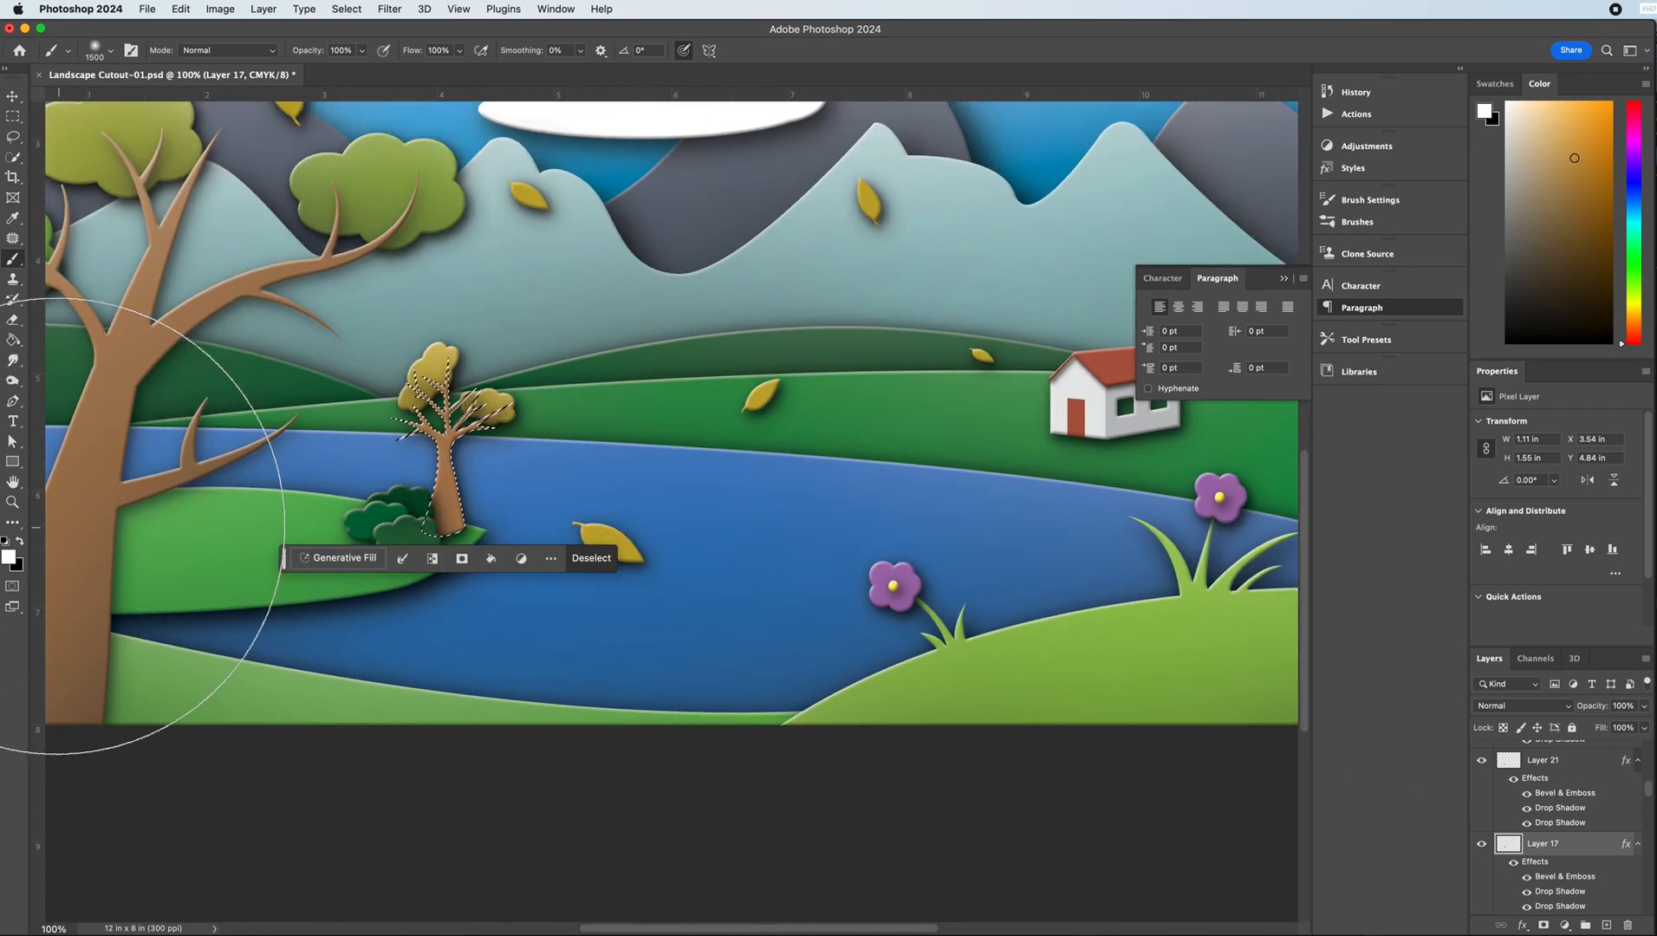
# - Brush soft black shading and white highlights onto the small tree's trunk, reducing the brush to 1100, and deselect
pyautogui.click(20, 540)
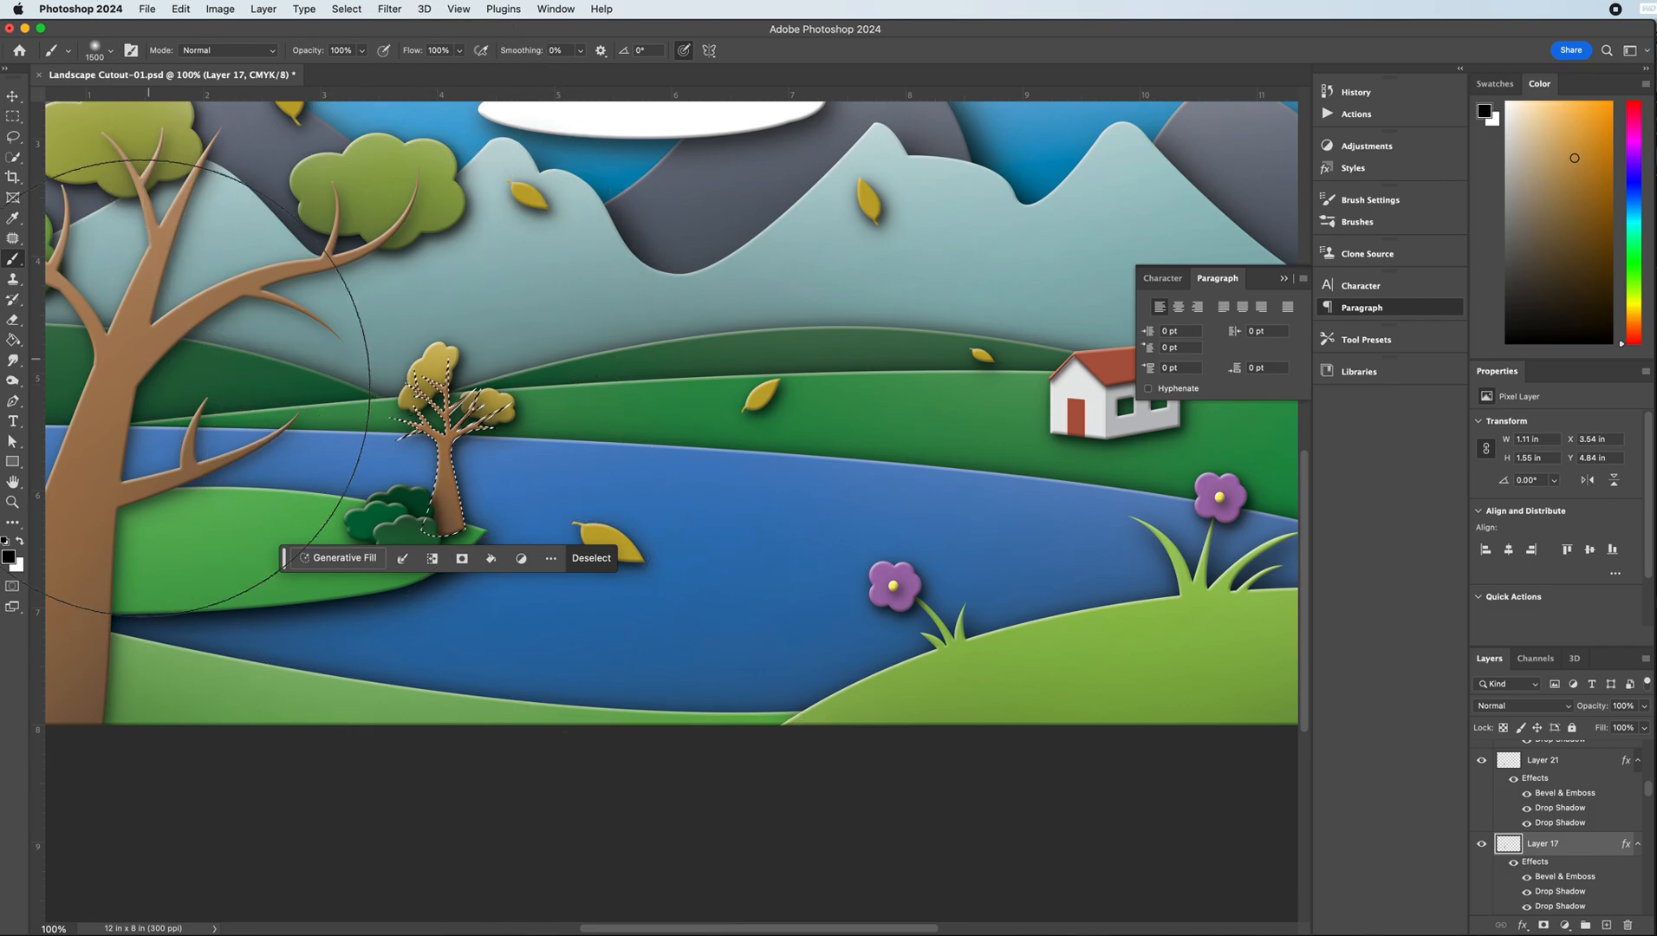
pyautogui.press('[')
pyautogui.press('[')
pyautogui.press('[')
pyautogui.press('[')
pyautogui.press('x')
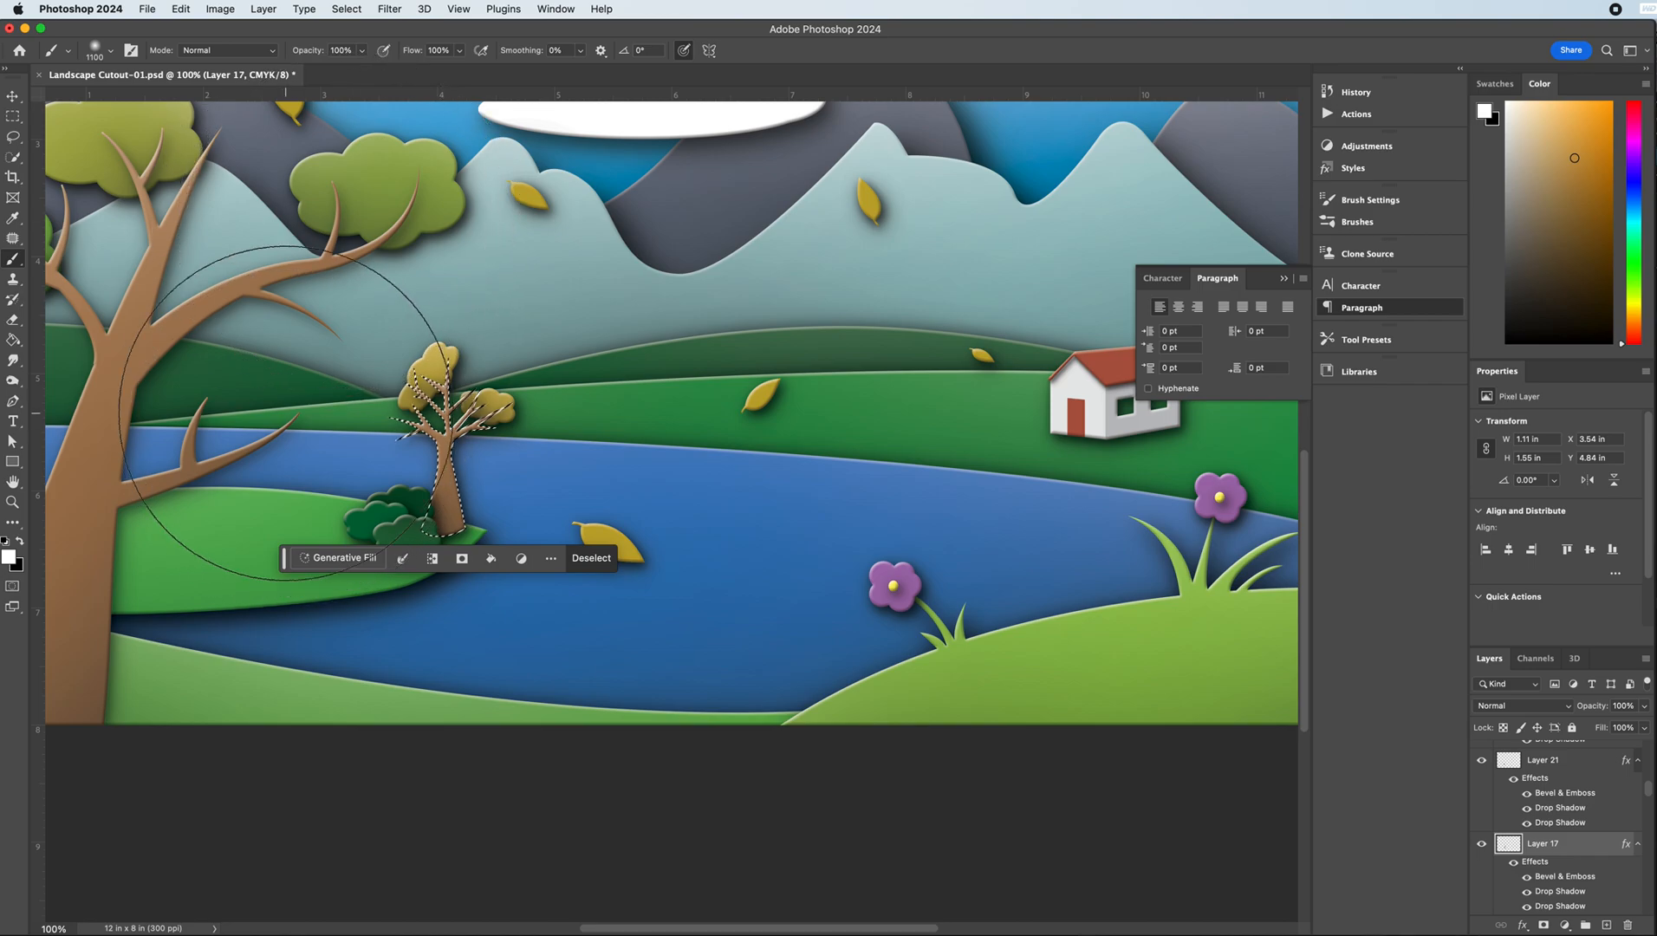
pyautogui.press('super+d')
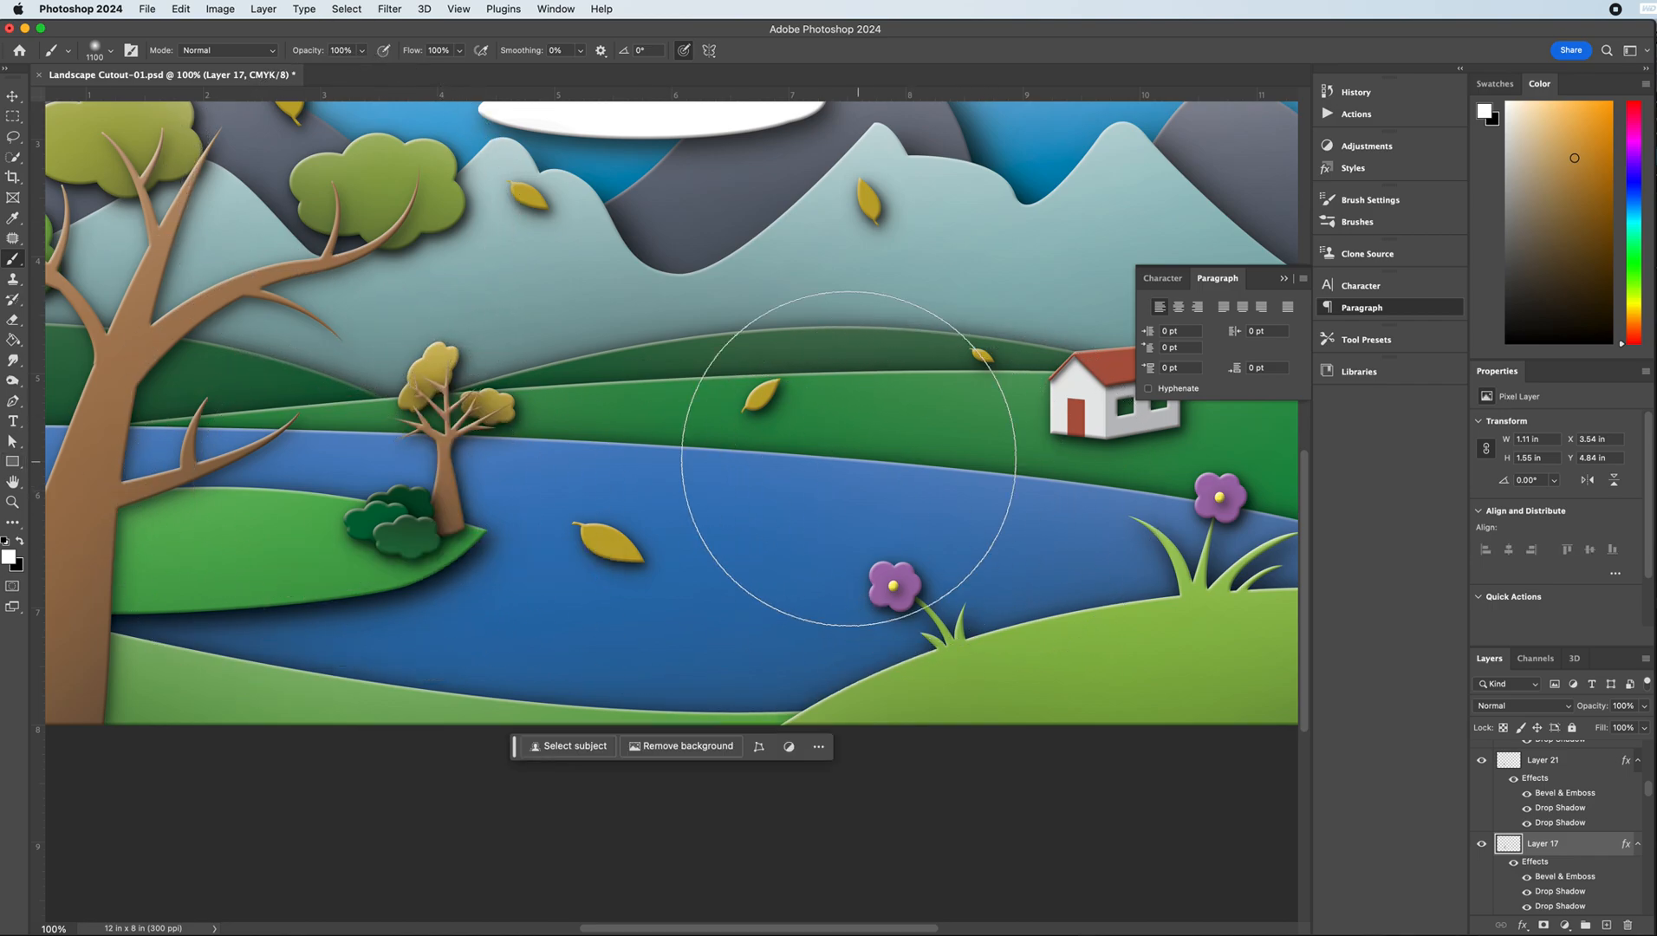
pyautogui.scroll(3, 706, 387)
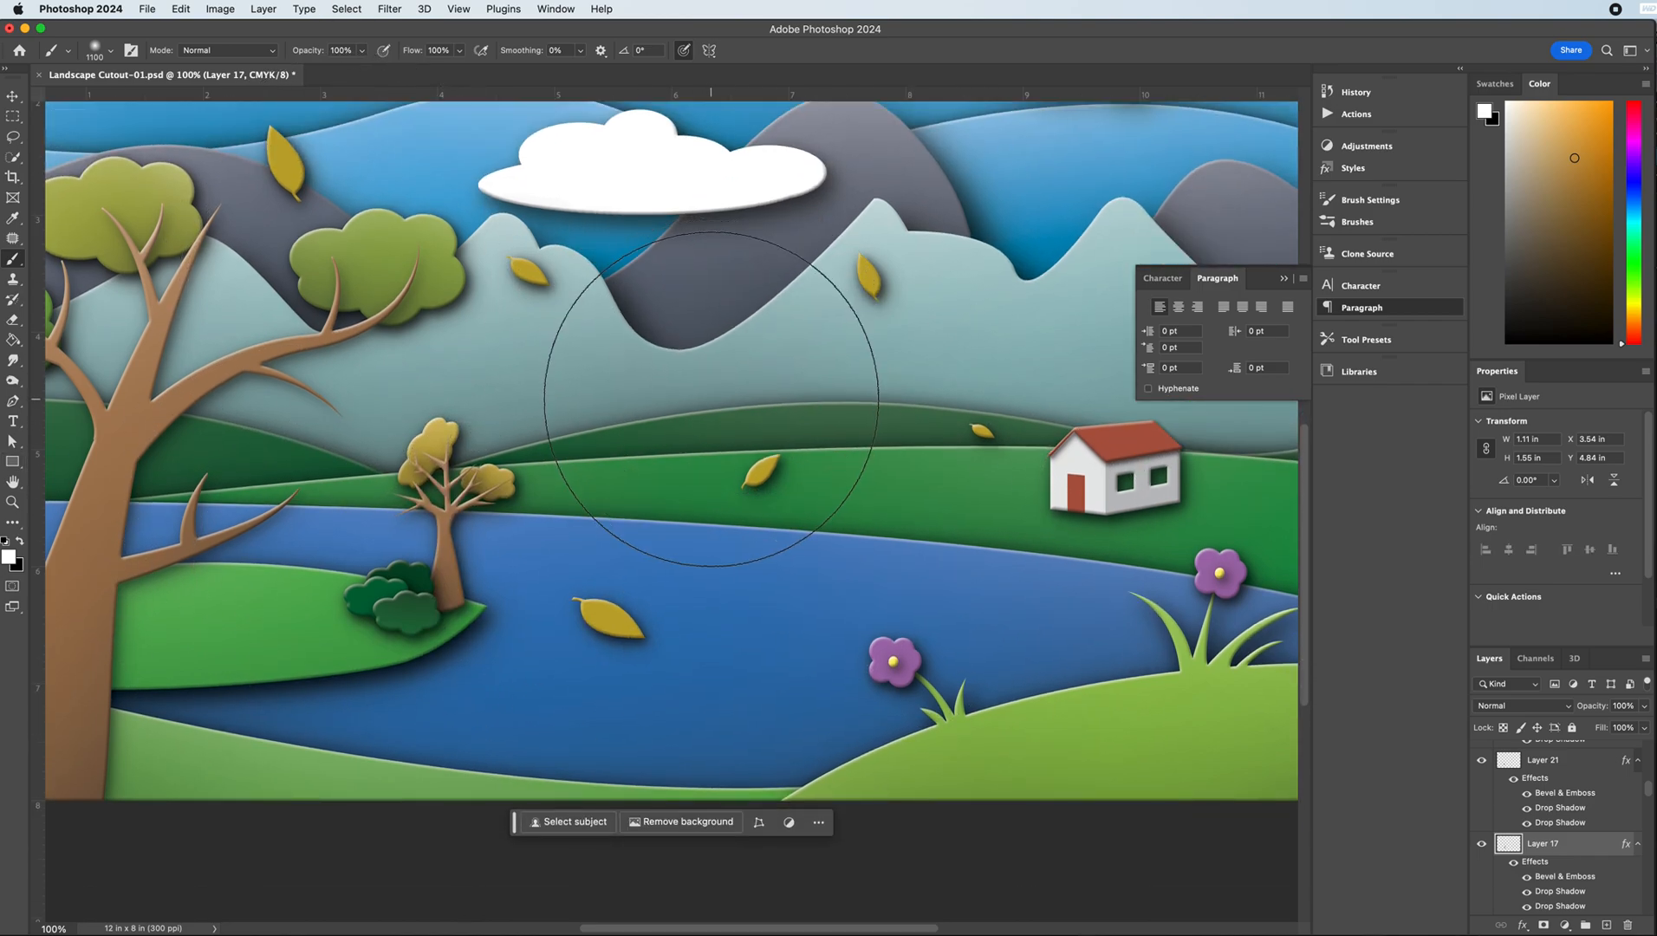
pyautogui.press('super+minus')
pyautogui.press('super+minus')
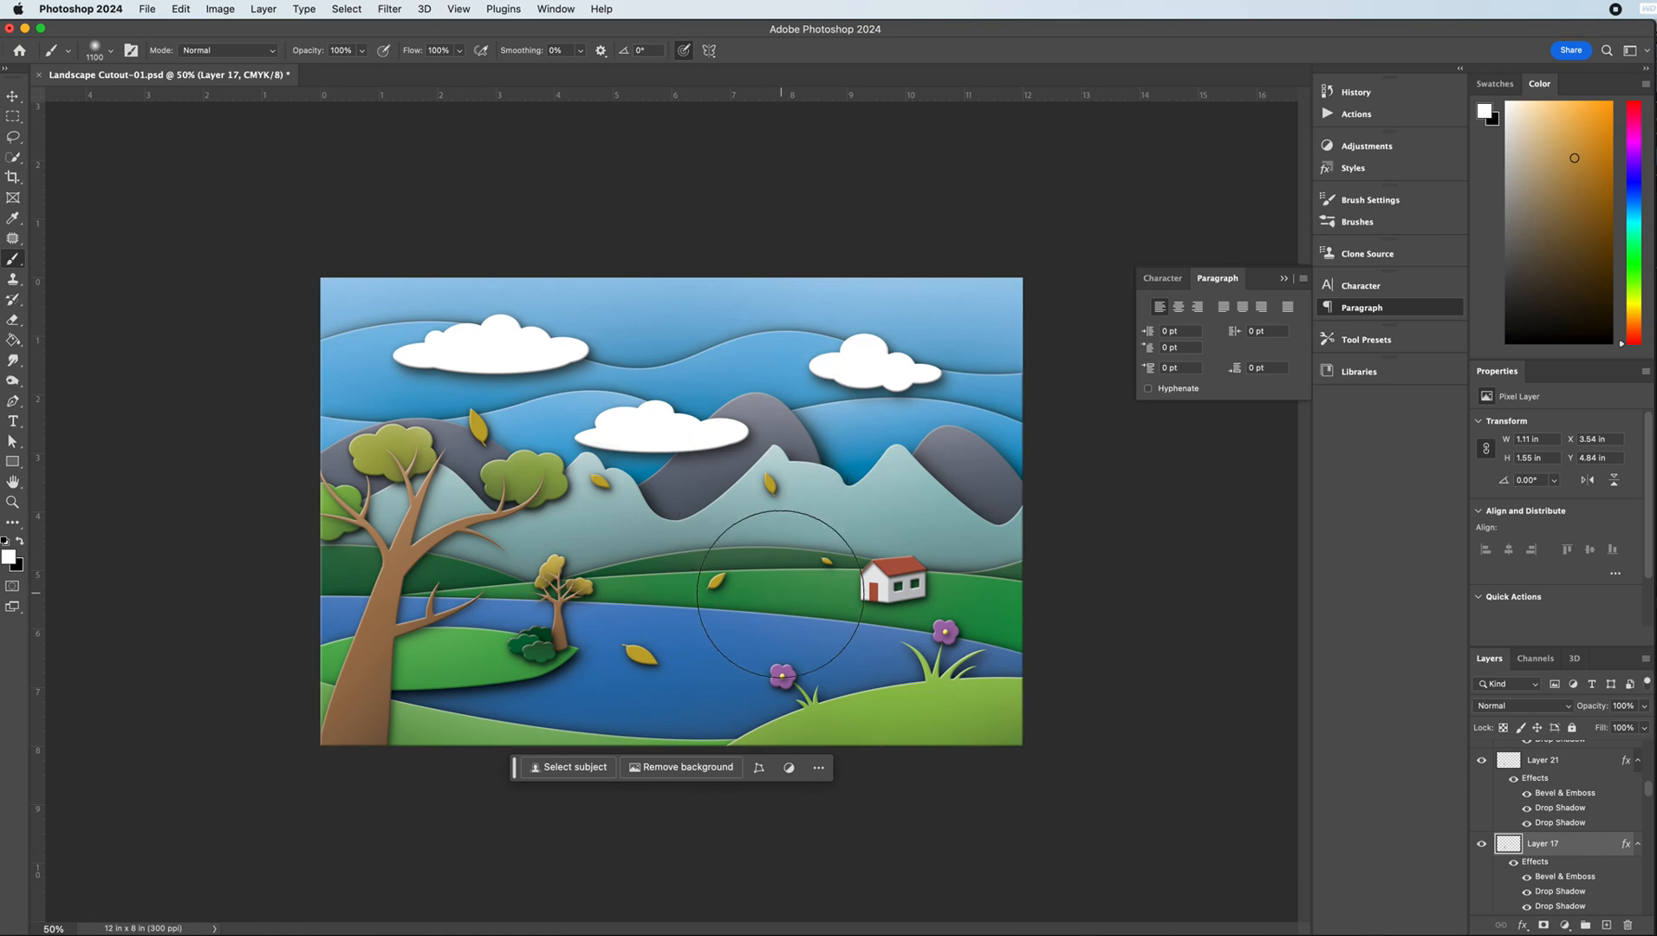
# - Make the purple flowers' layer, Layer 16, active and set up a soft black brush of size 400
pyautogui.click(13, 97)
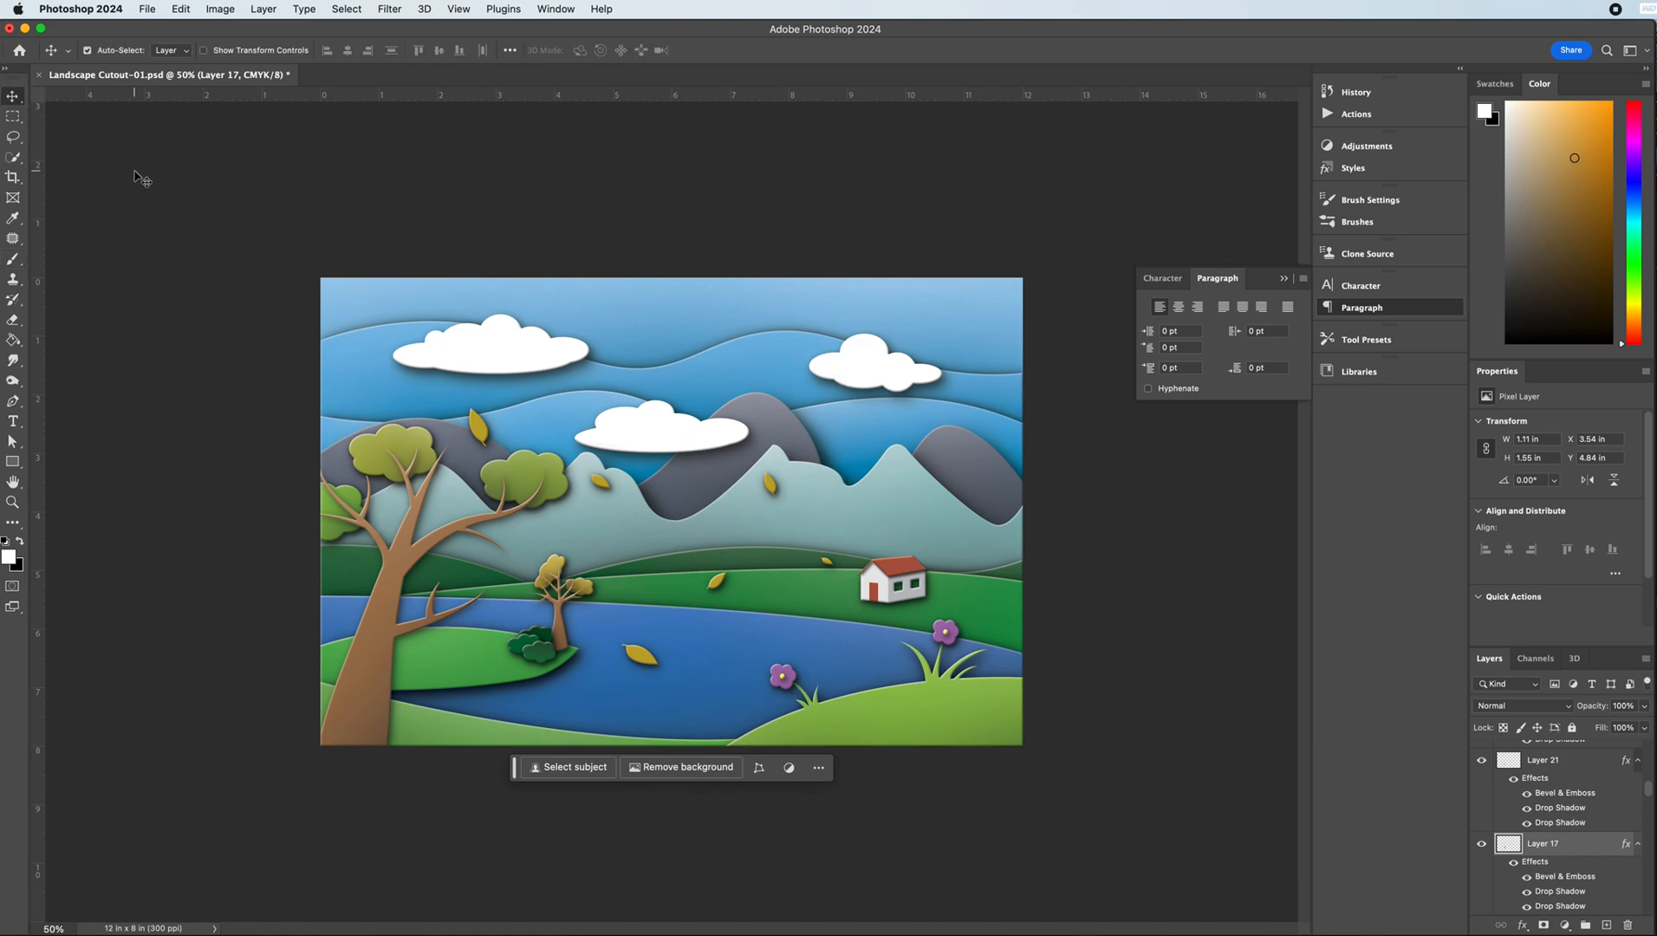
pyautogui.press('super+1')
pyautogui.scroll(-5, 737, 373)
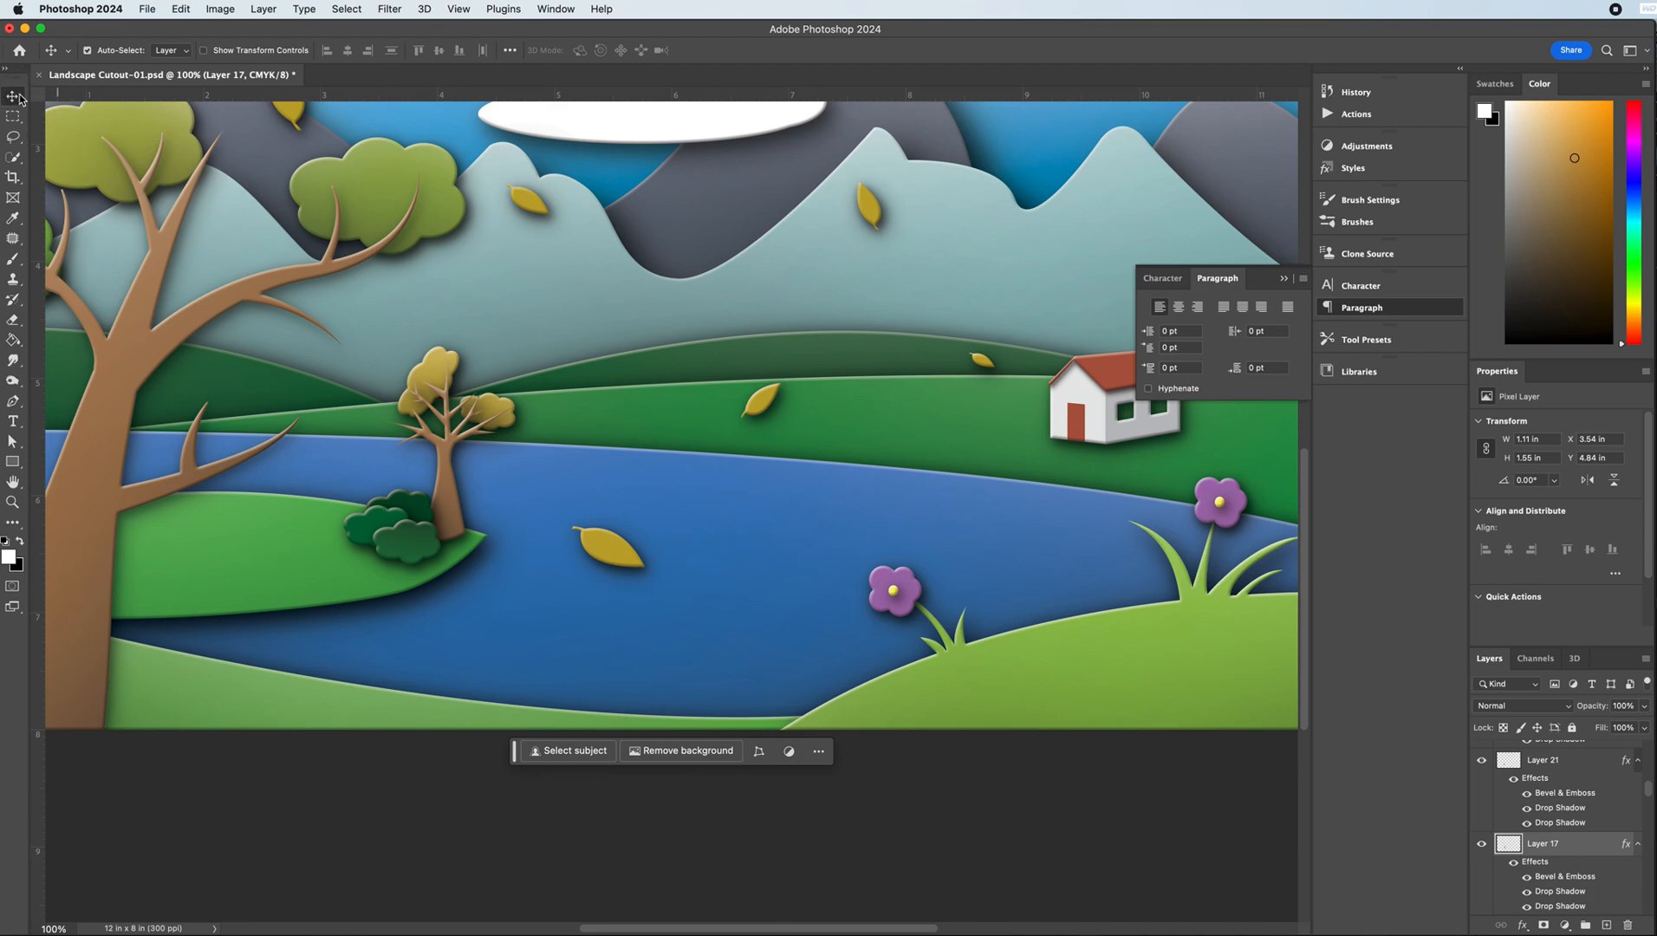
pyautogui.click(386, 415)
pyautogui.click(13, 258)
pyautogui.click(21, 543)
pyautogui.press('[')
pyautogui.press('[')
pyautogui.press('[')
pyautogui.press('[')
pyautogui.press('[')
pyautogui.press('[')
pyautogui.press('[')
pyautogui.press('[')
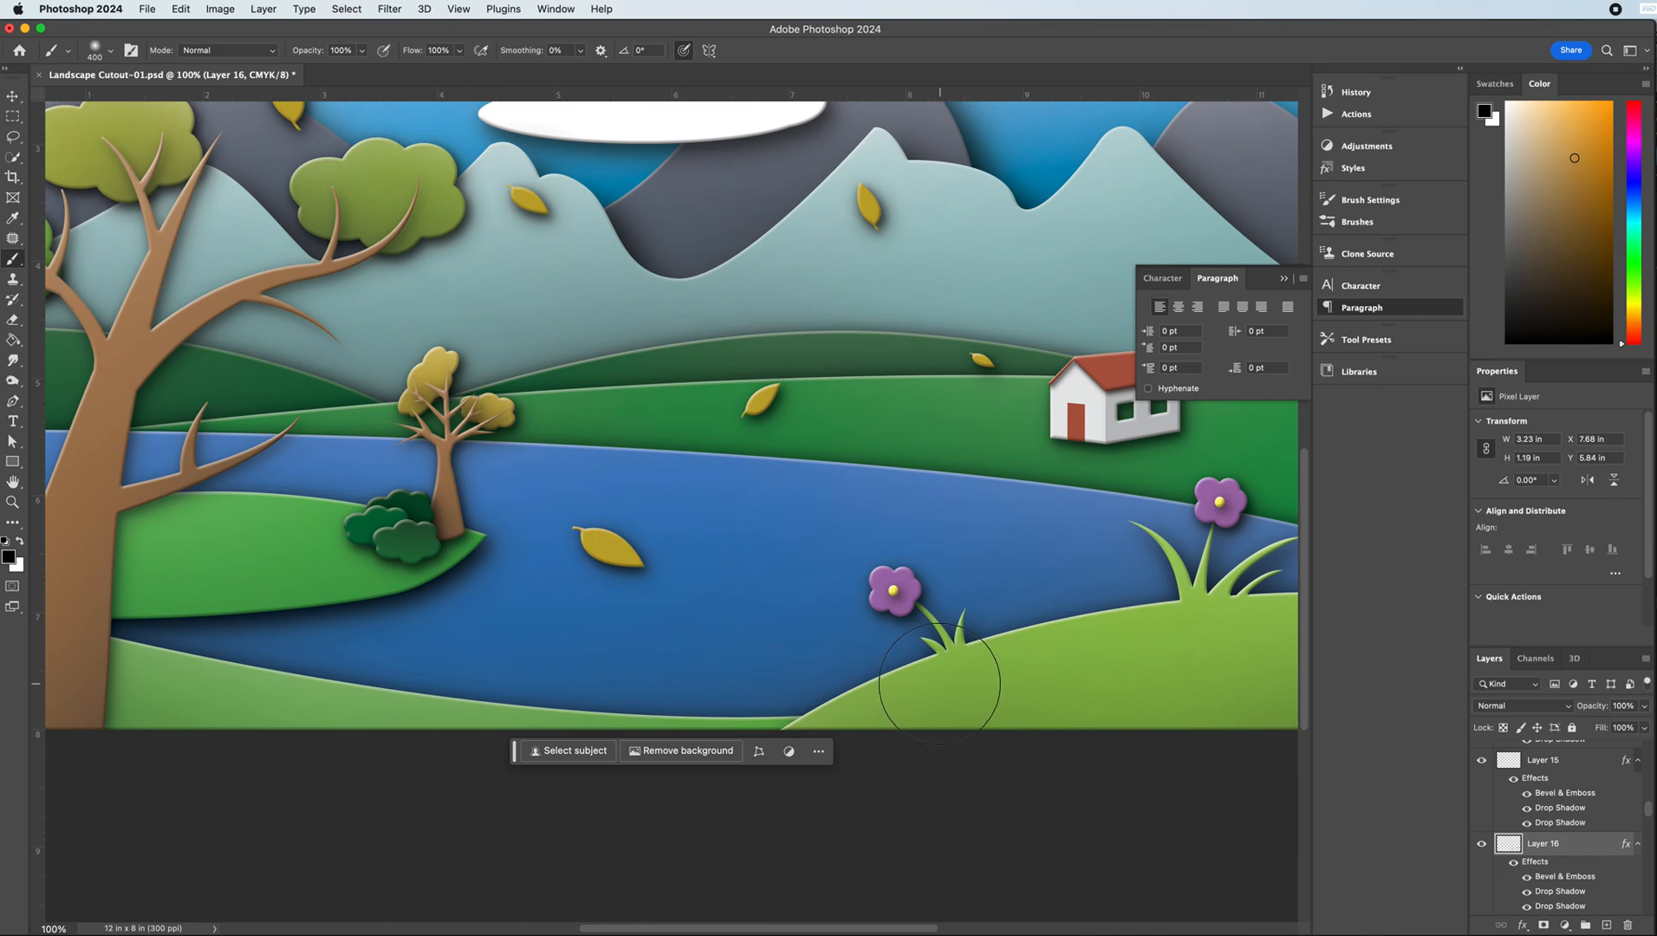
pyautogui.click(940, 685)
pyautogui.hotkey('ctrl', 'z')
pyautogui.keyDown('alt'); pyautogui.click(1512, 848); pyautogui.keyUp('alt')
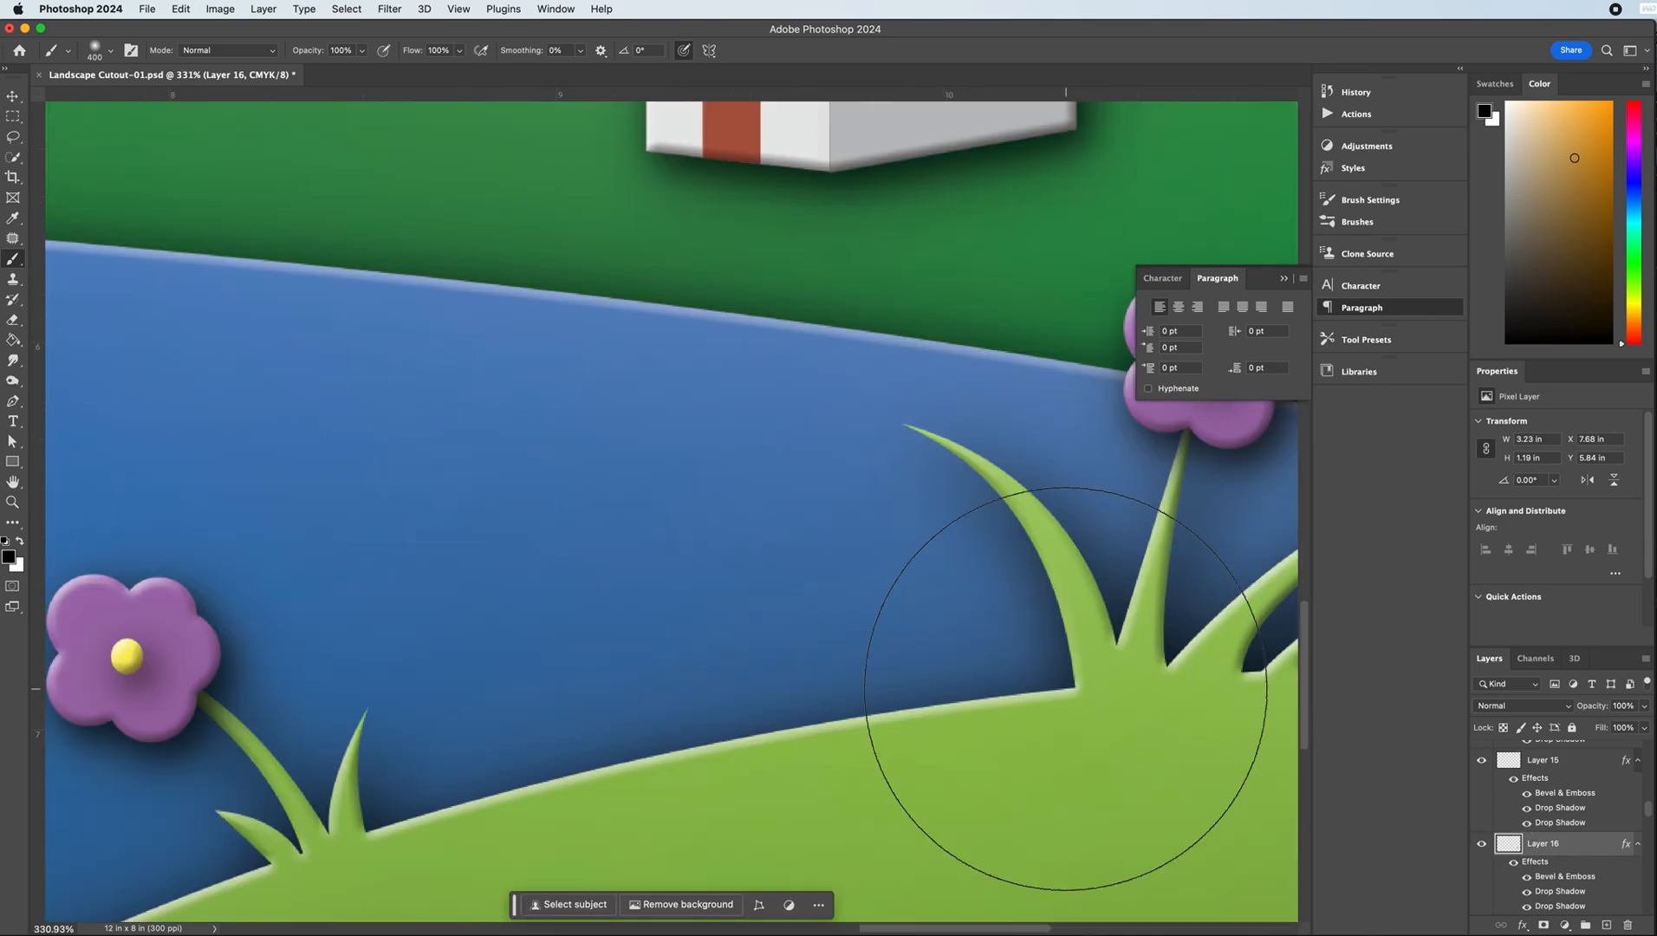
pyautogui.press('super+minus')
pyautogui.press('super+minus')
pyautogui.press('super+minus')
pyautogui.press('super+minus')
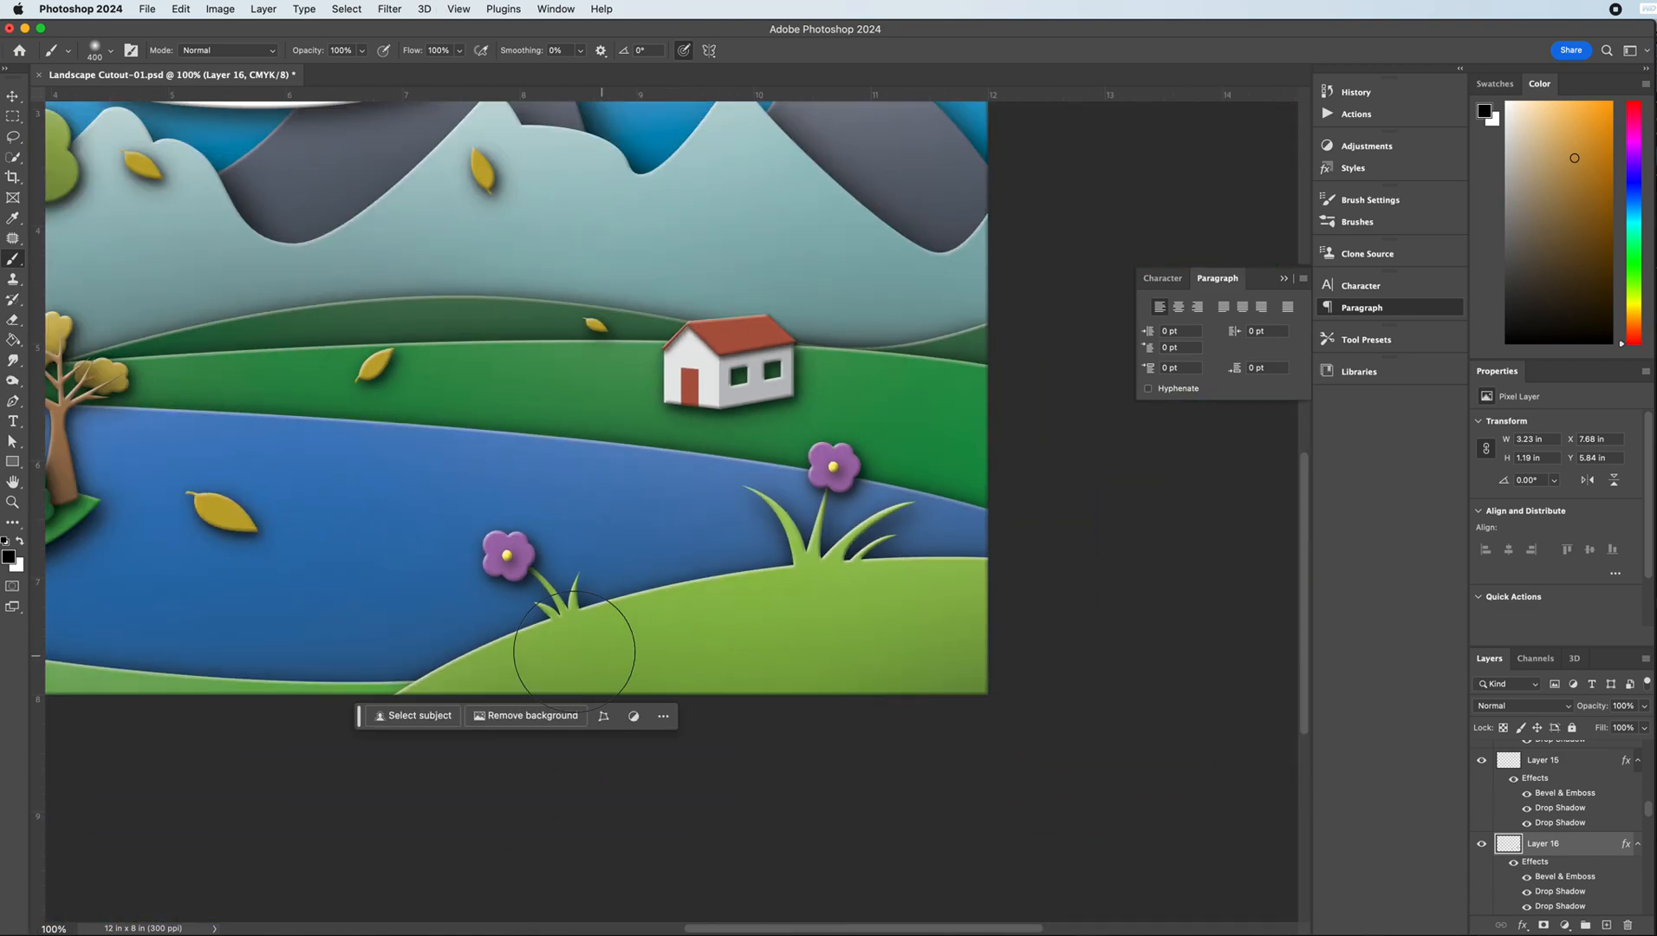
# - Load the outline of the purple flowers as a selection and brush in soft black shading and white highlights with brush size 800
pyautogui.keyDown('super'); pyautogui.click(1507, 846); pyautogui.keyUp('super')
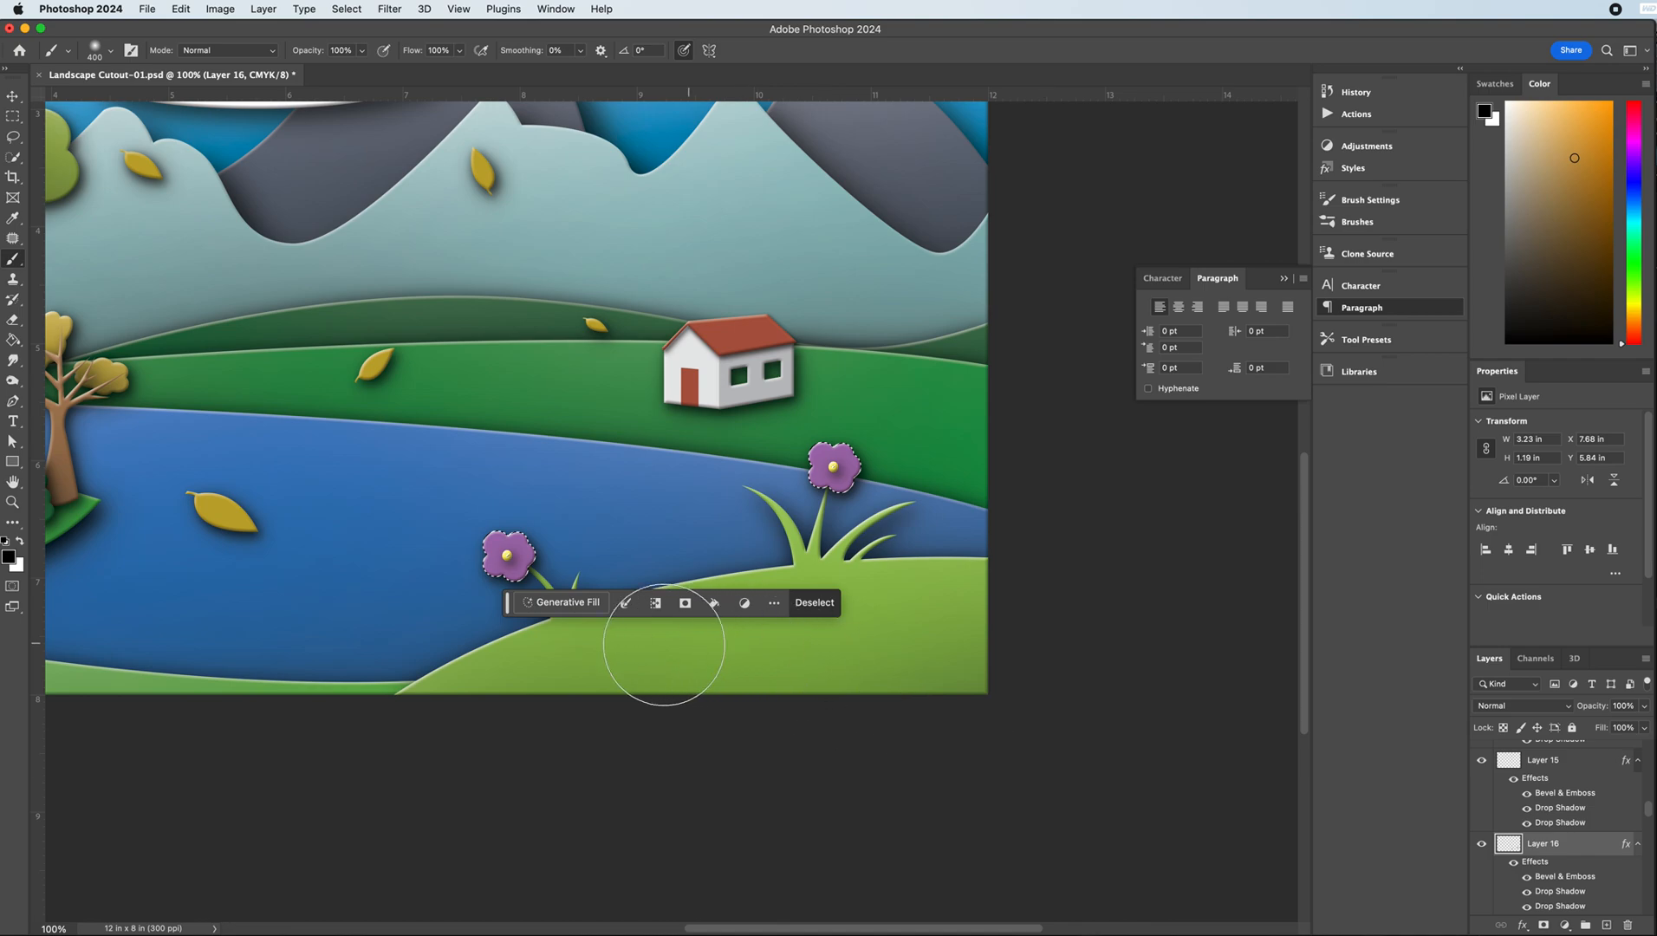
pyautogui.press(']')
pyautogui.press(']')
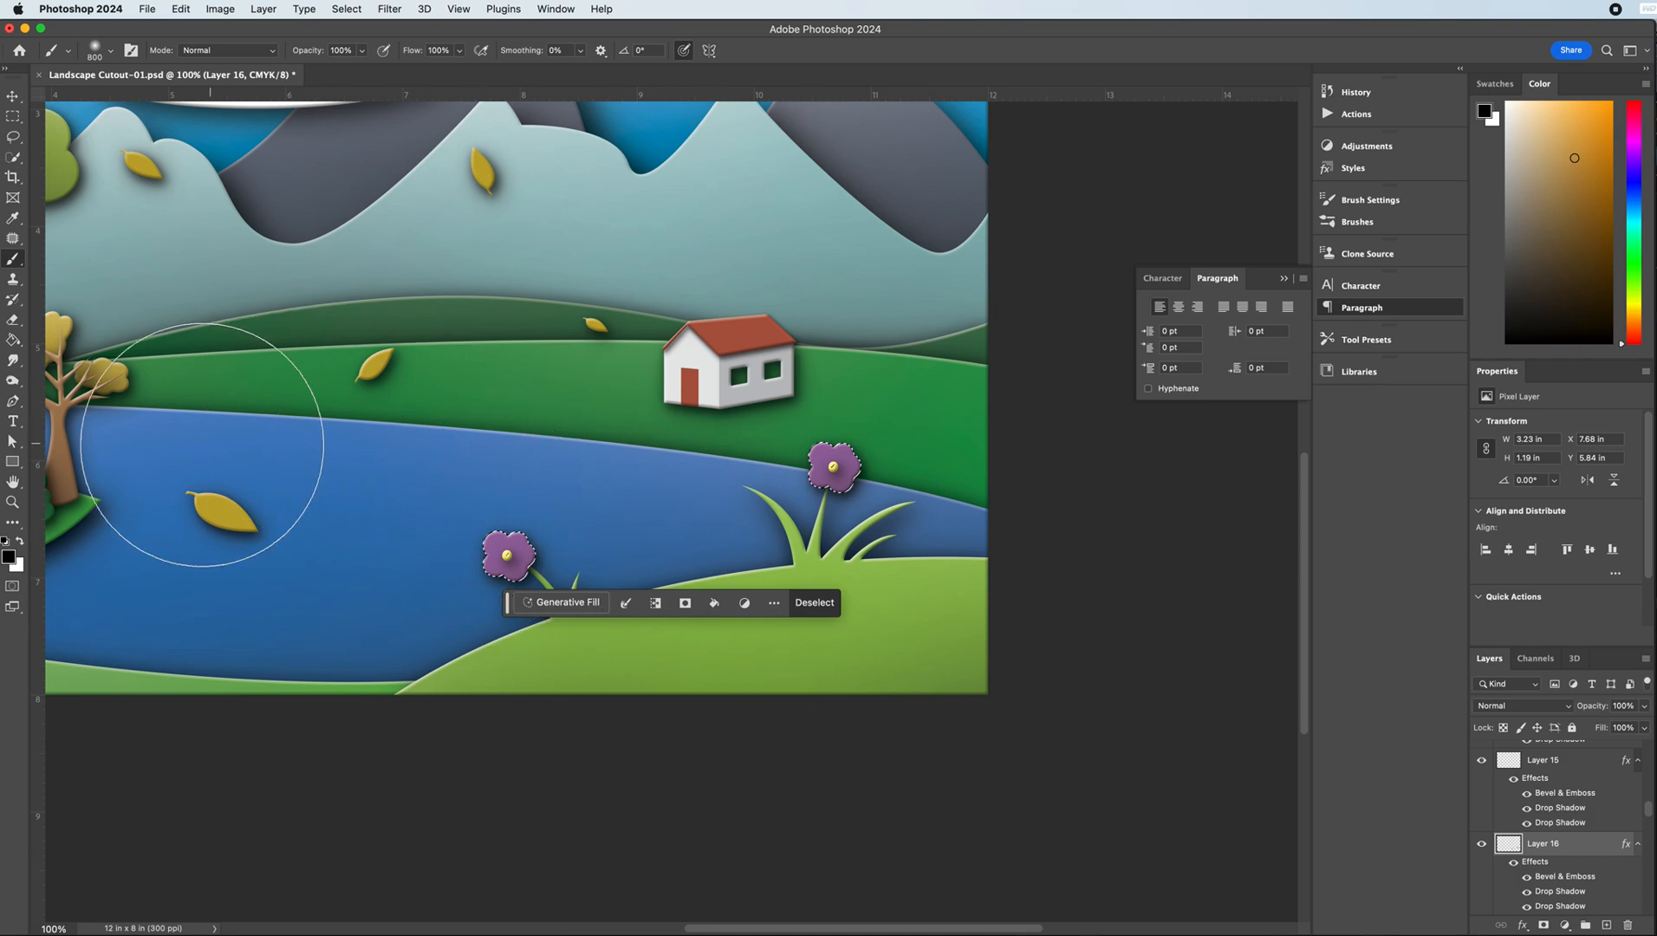
pyautogui.click(20, 541)
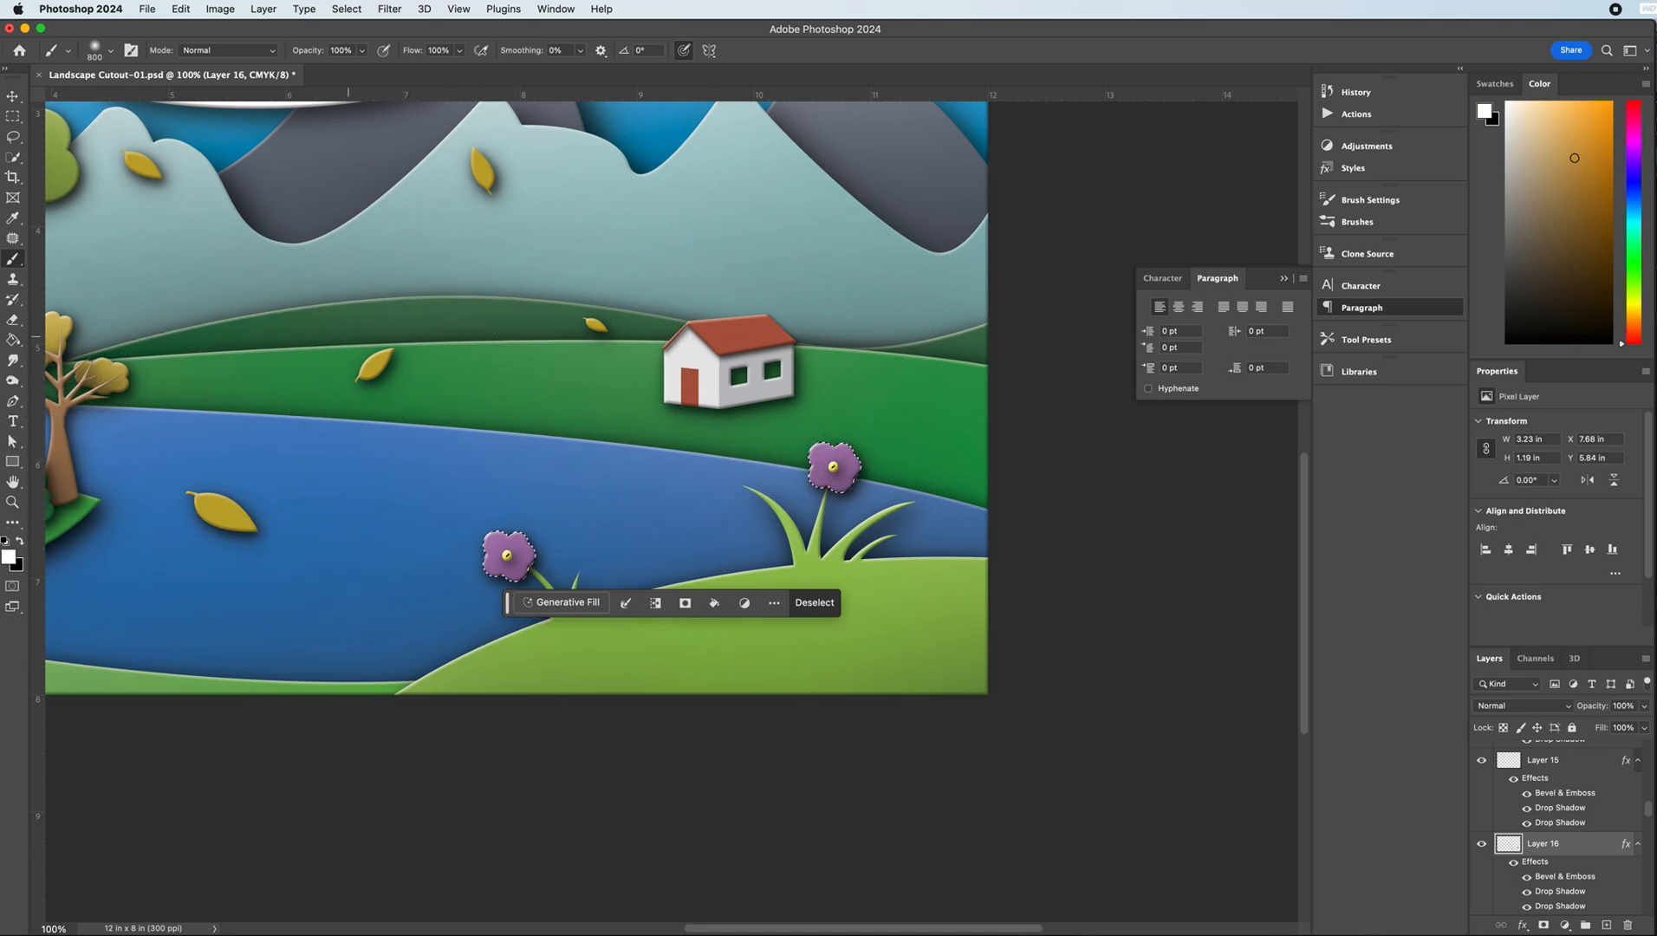
# - Load the outline of the falling leaves, Layer 28, as a selection and set the brush colour to black
pyautogui.click(11, 97)
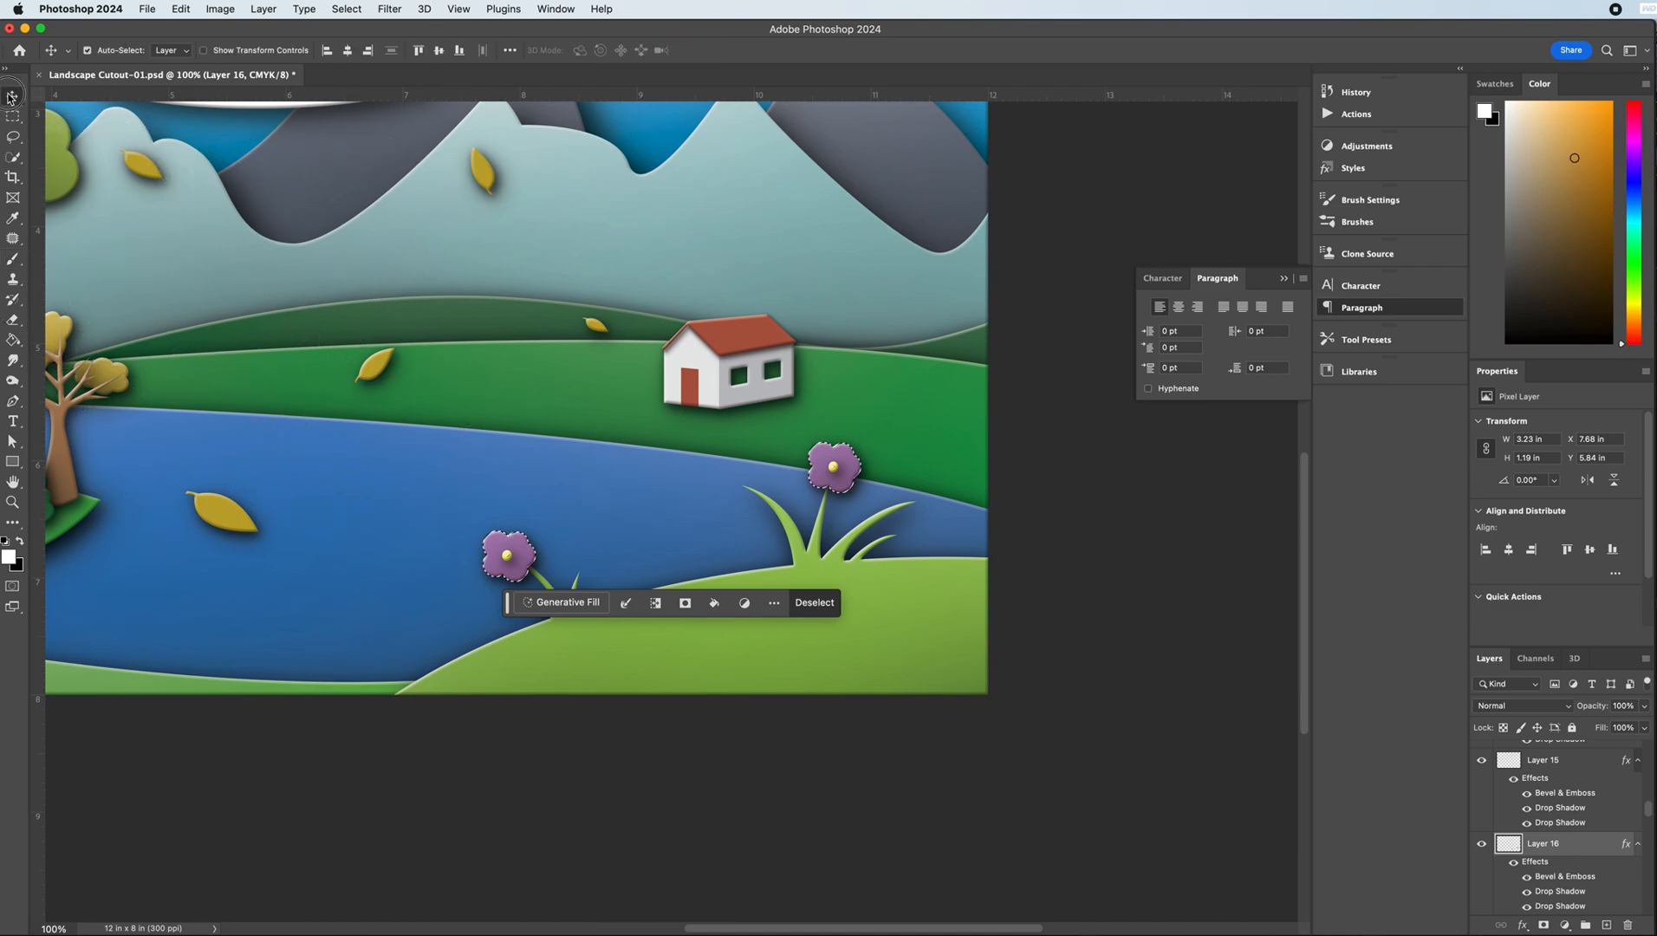
pyautogui.click(372, 374)
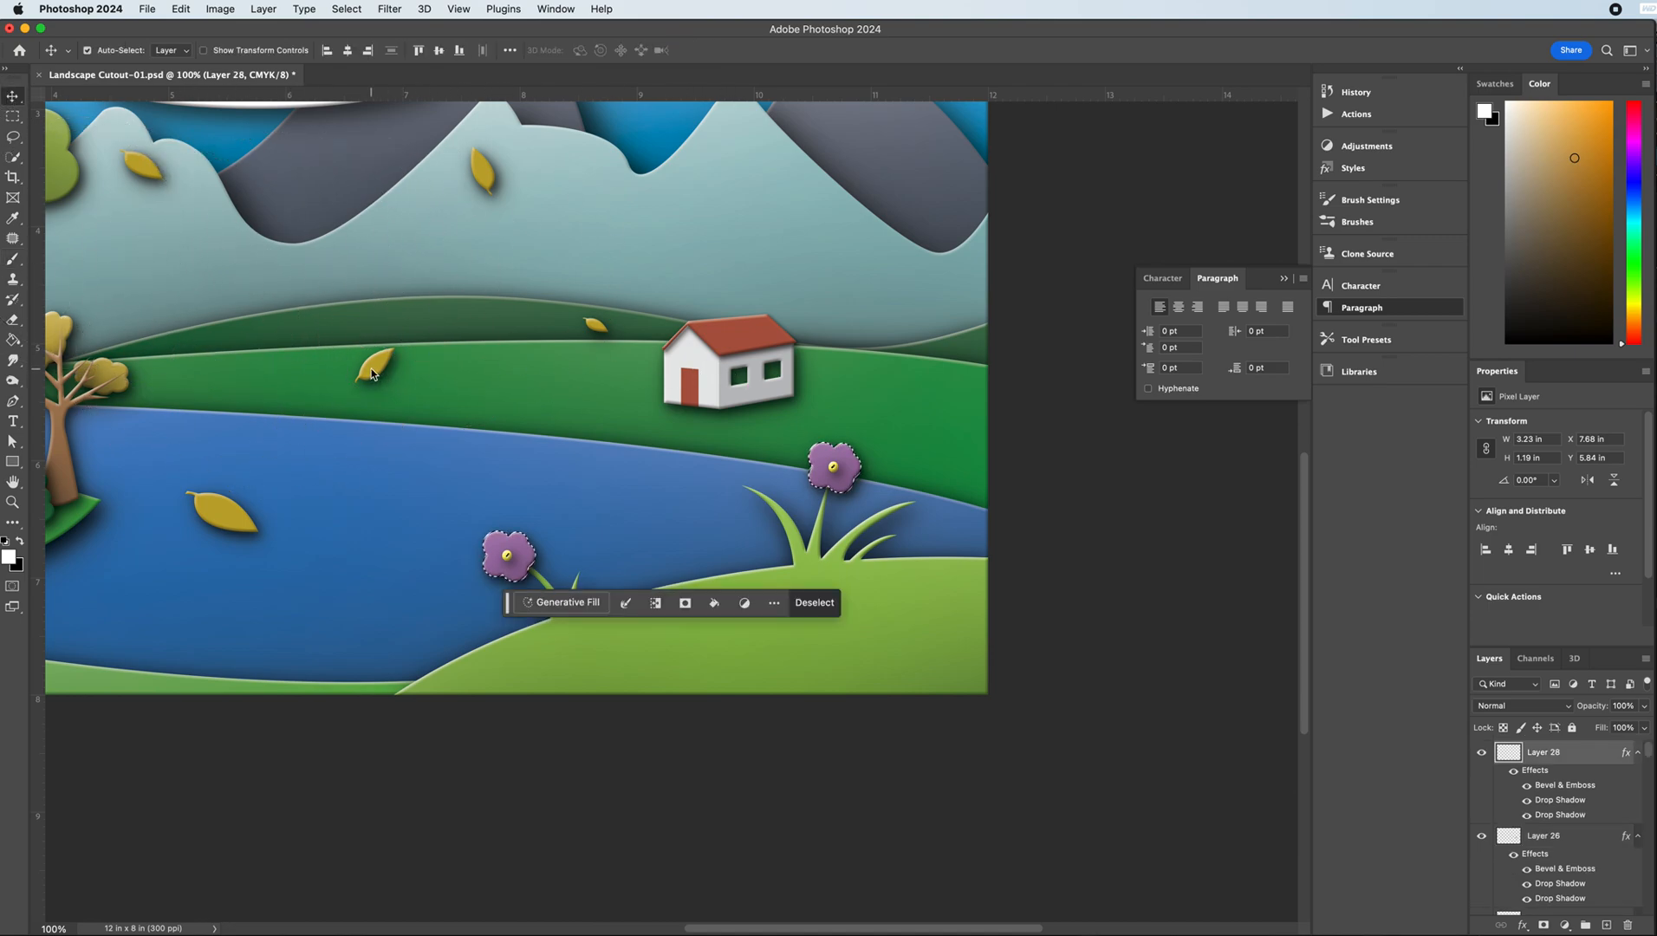
pyautogui.keyDown('super'); pyautogui.click(1508, 752); pyautogui.keyUp('super')
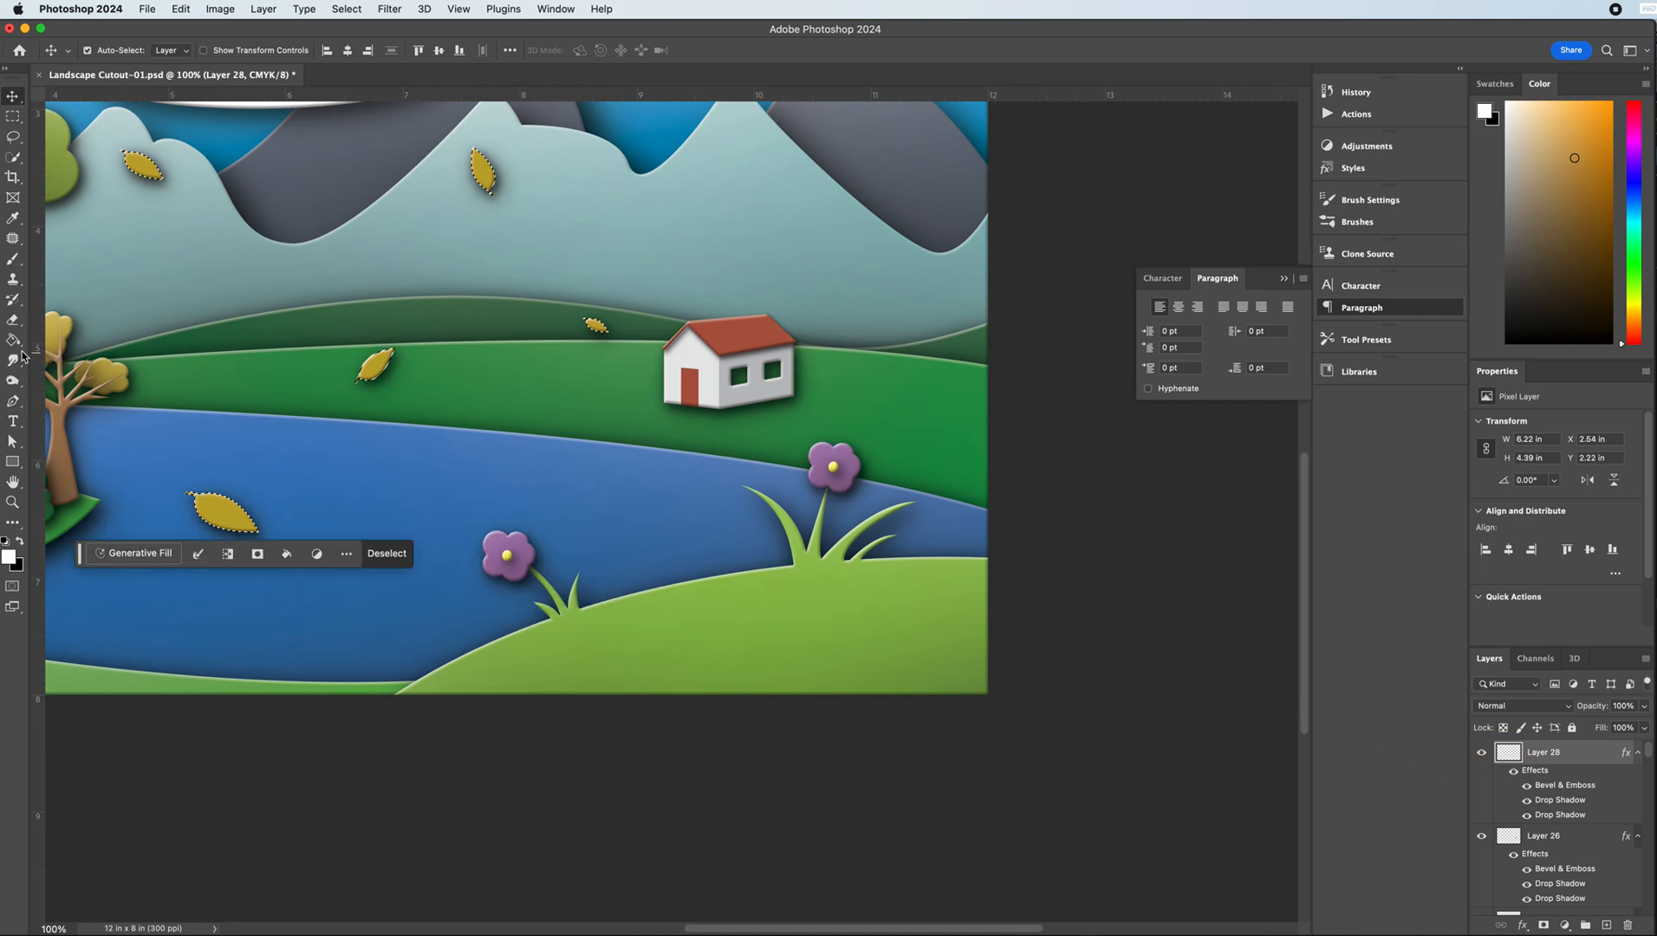
pyautogui.click(13, 259)
pyautogui.click(19, 541)
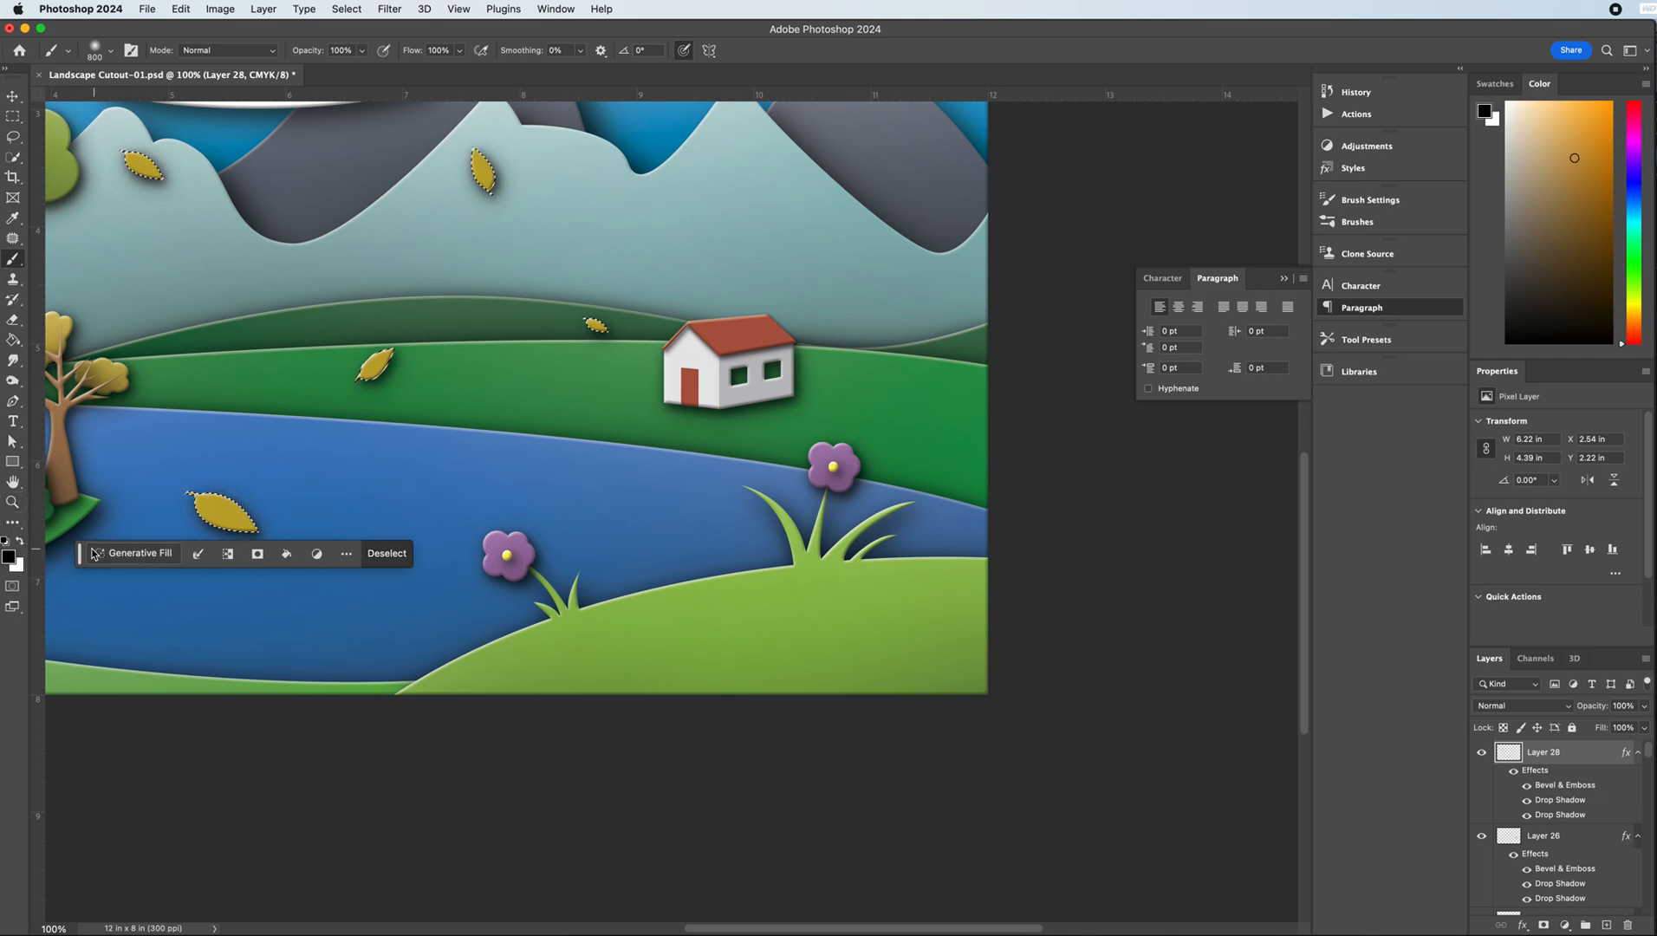
pyautogui.moveTo(81, 553); pyautogui.dragTo(106, 713)
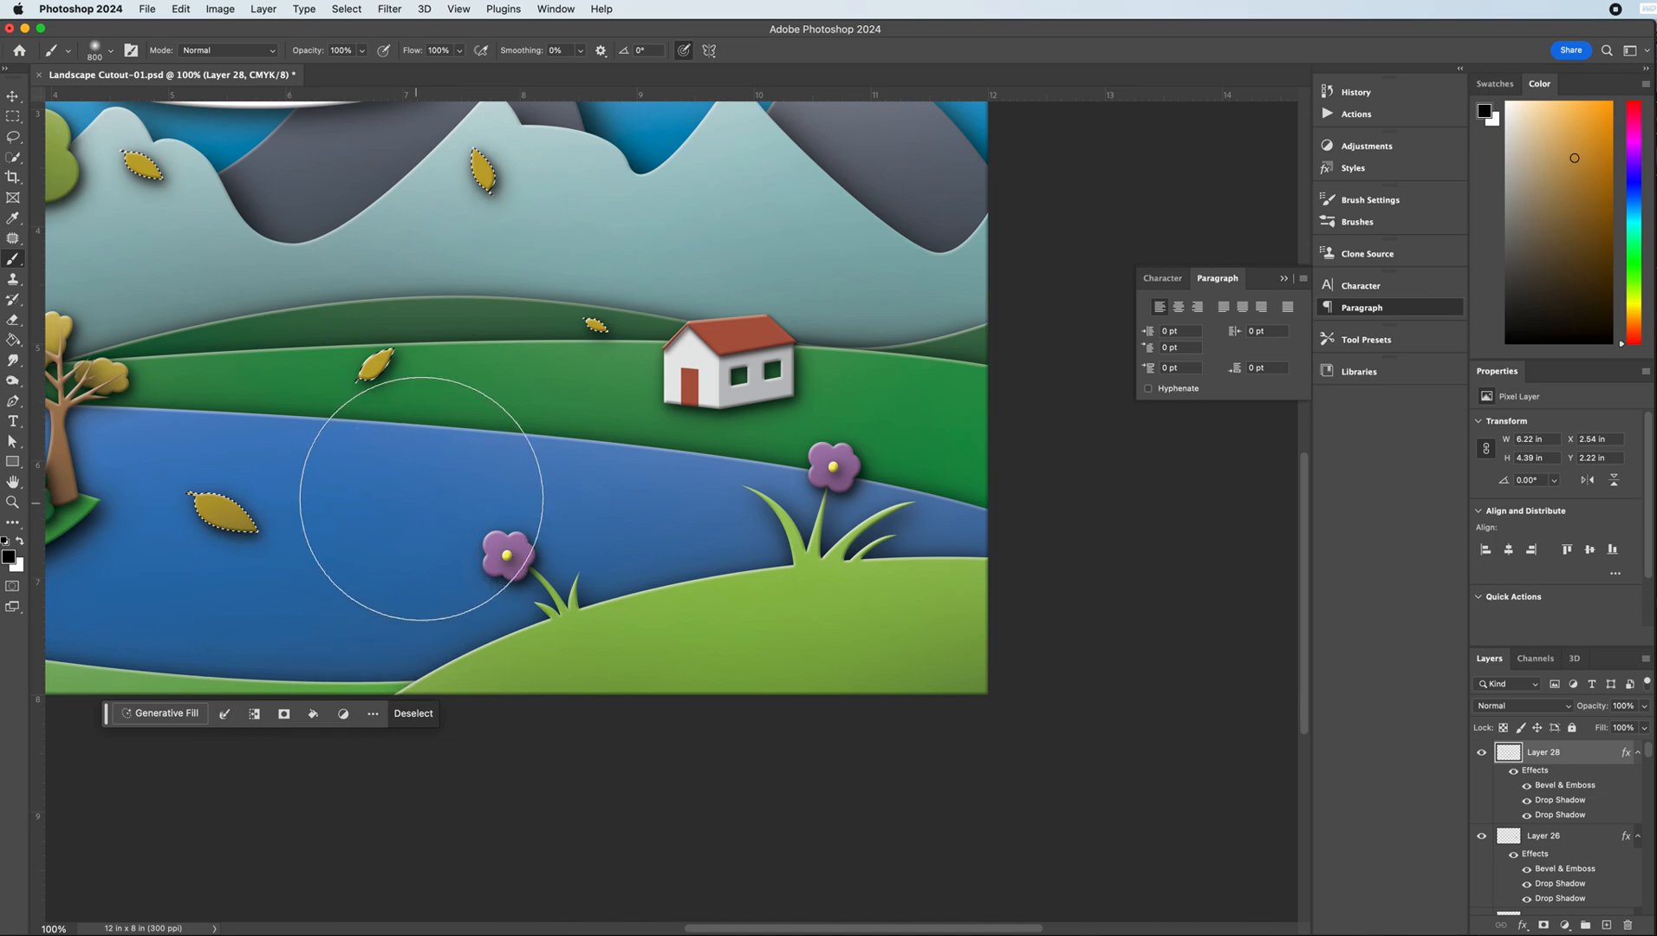
# - Brush soft black shading onto the falling leaves, adjusting the brush size between 250 and 600
pyautogui.press('[')
pyautogui.press('[')
pyautogui.press('[')
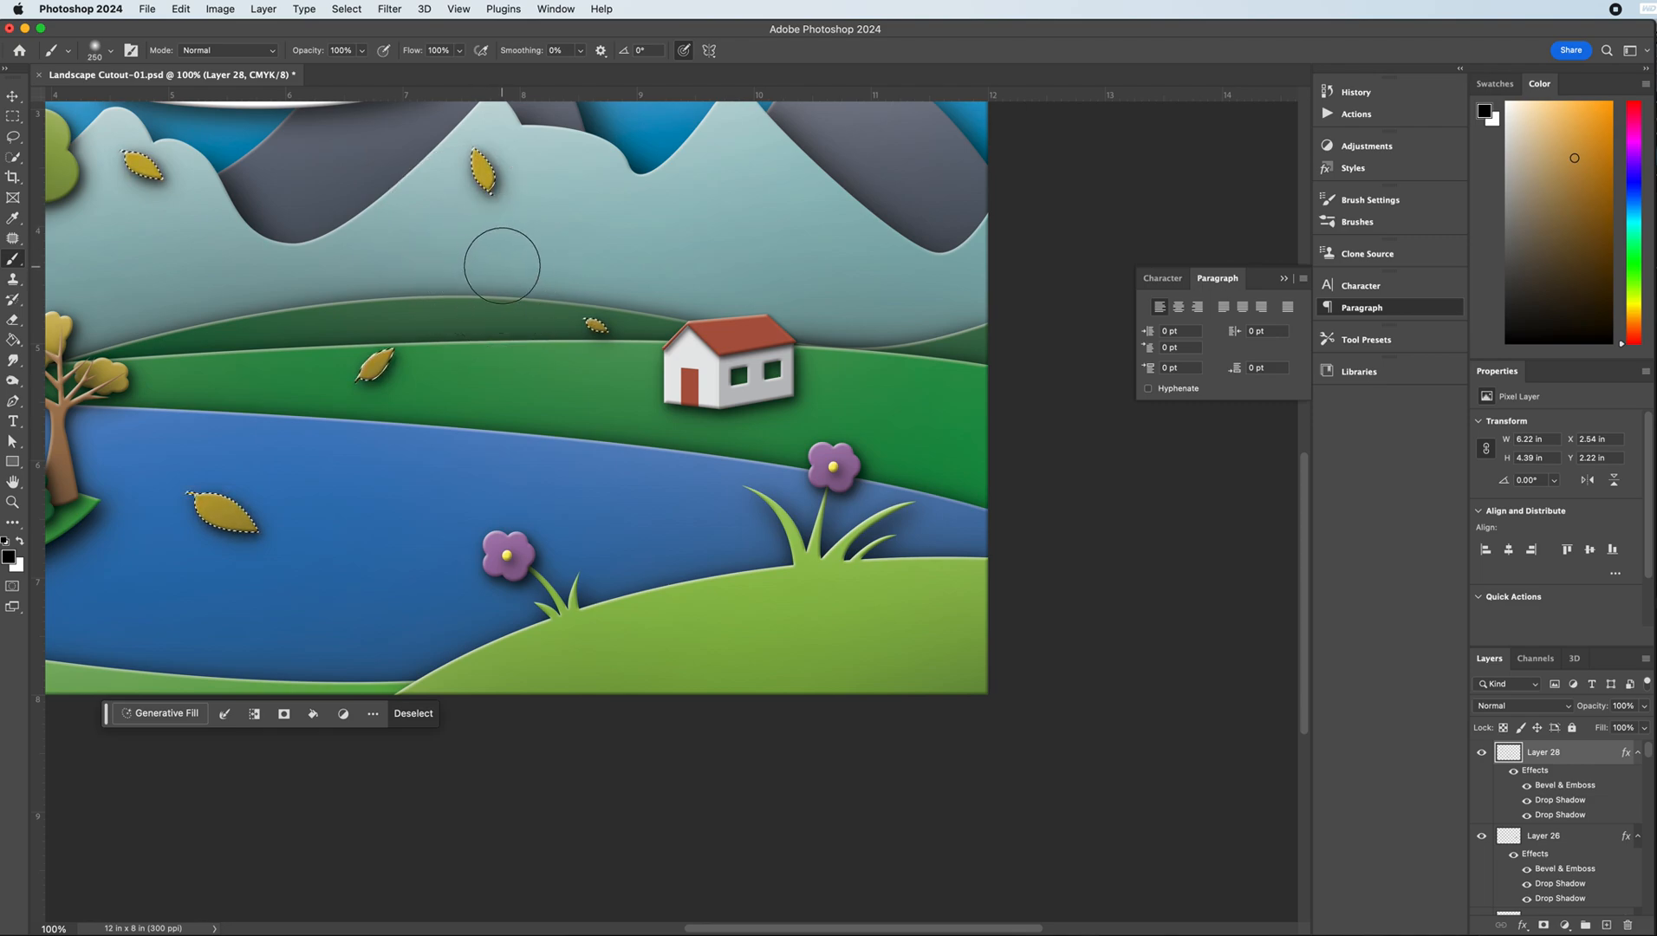
pyautogui.press('[')
pyautogui.hscroll(-10, 799, 895)
pyautogui.scroll(3, 555, 736)
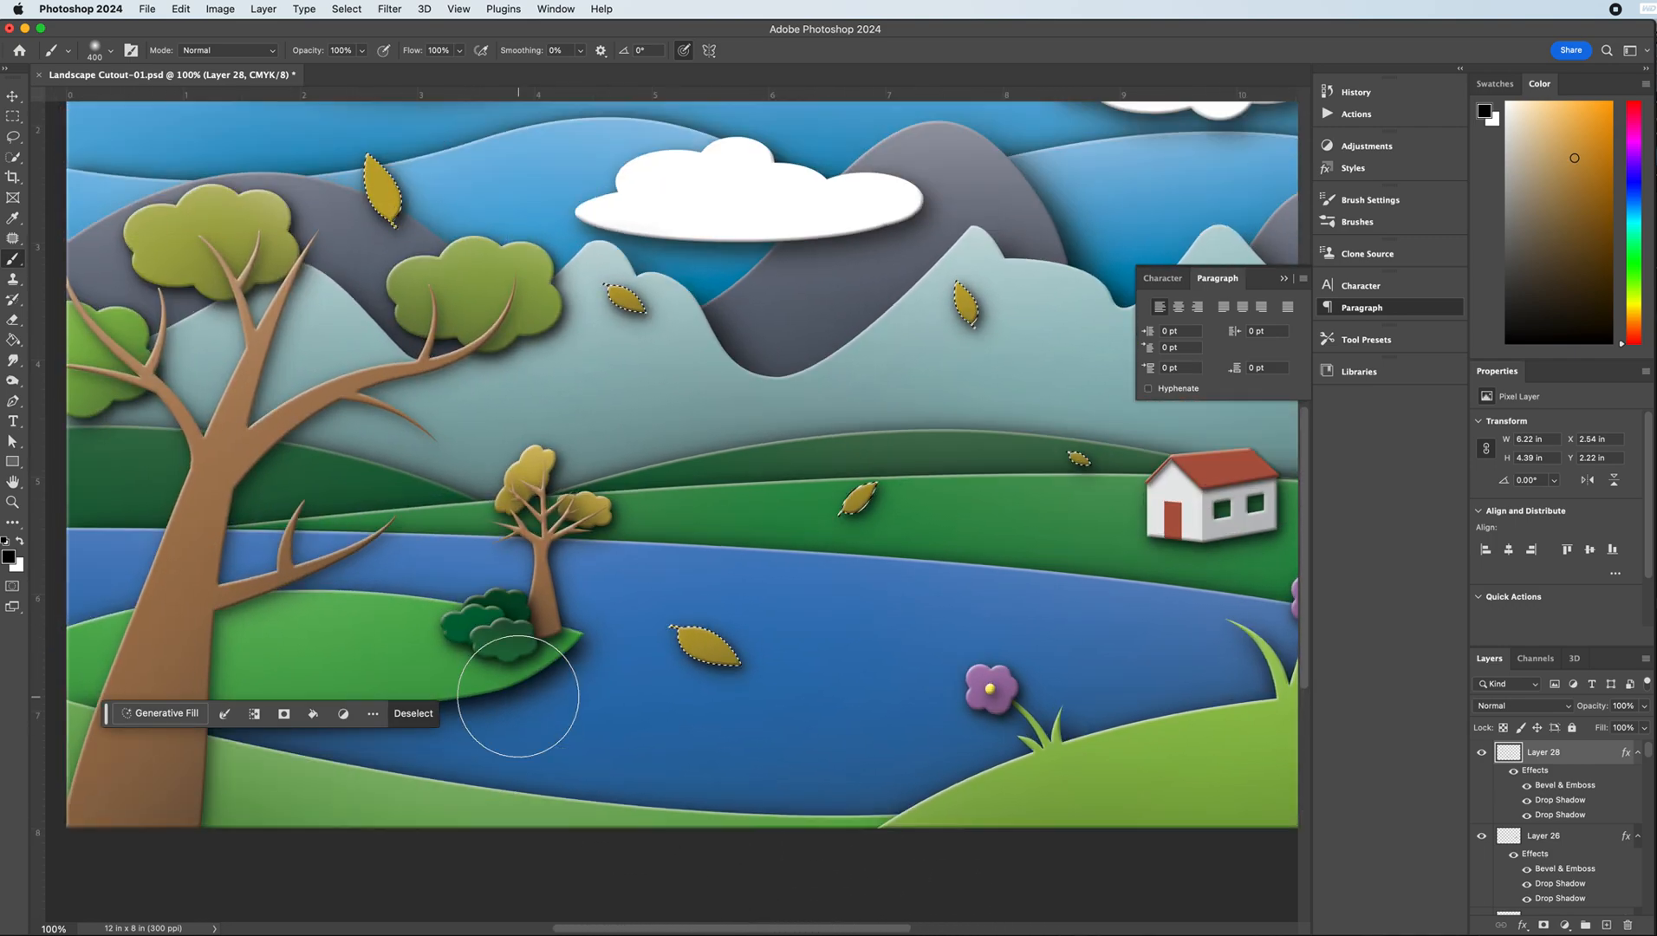
pyautogui.press(']')
pyautogui.press(']')
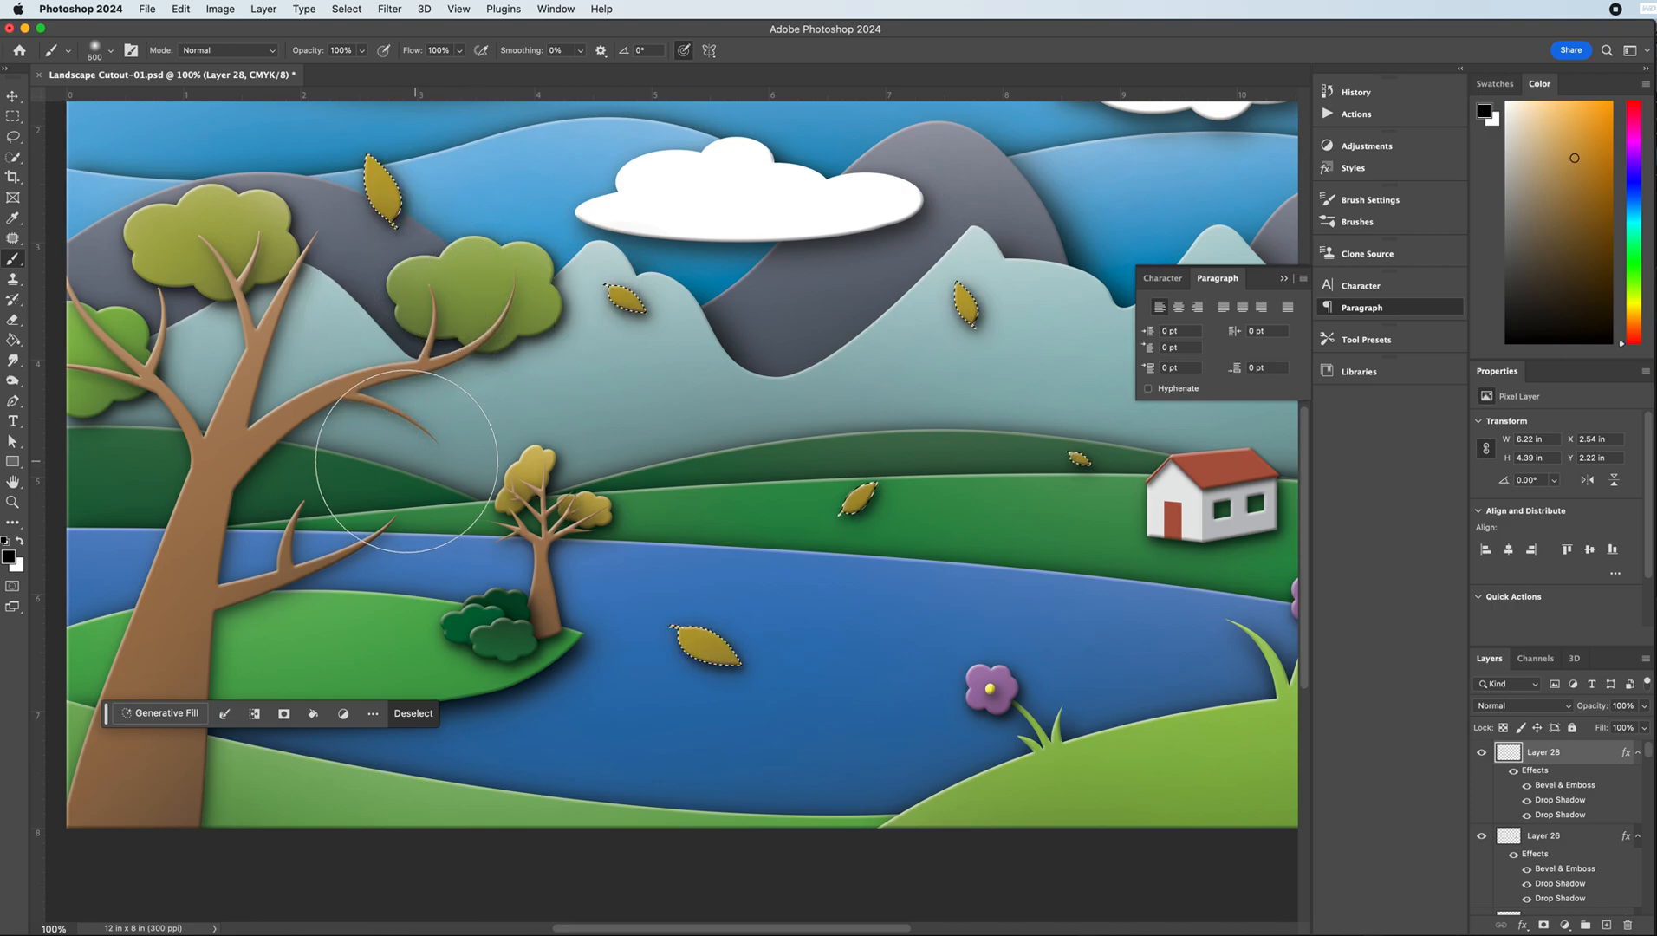
# - Brush soft white highlights onto the falling leaves, varying the brush size between 250 and 600, and deselect
pyautogui.press('x')
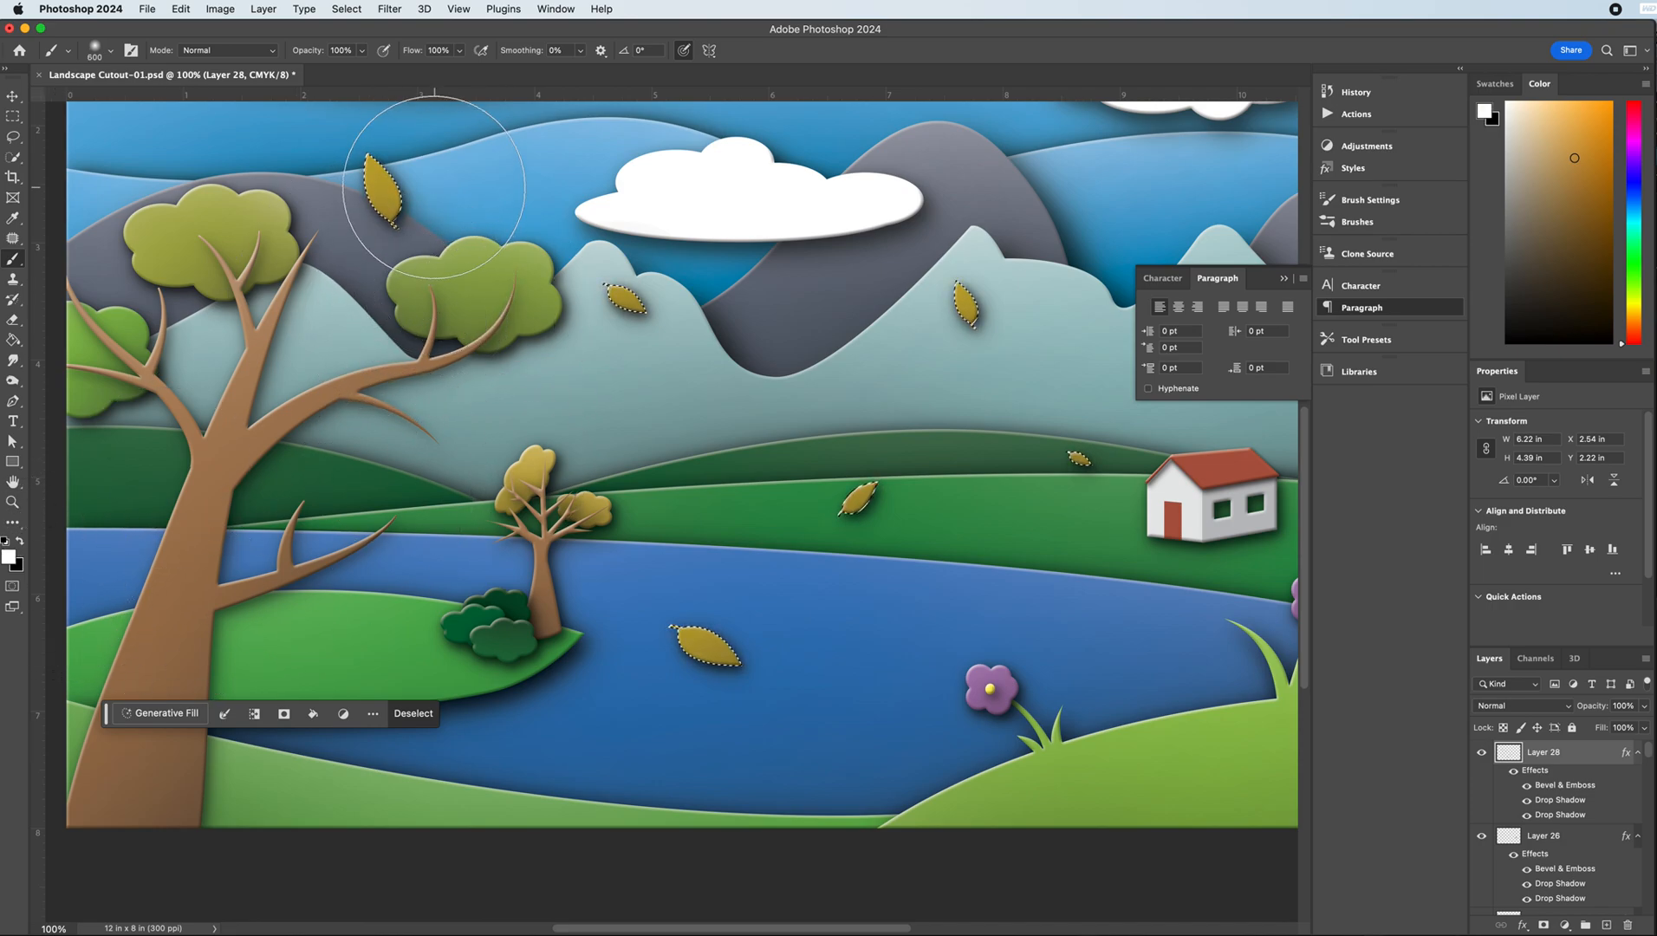
pyautogui.scroll(-3, 368, 396)
pyautogui.scroll(5, 368, 396)
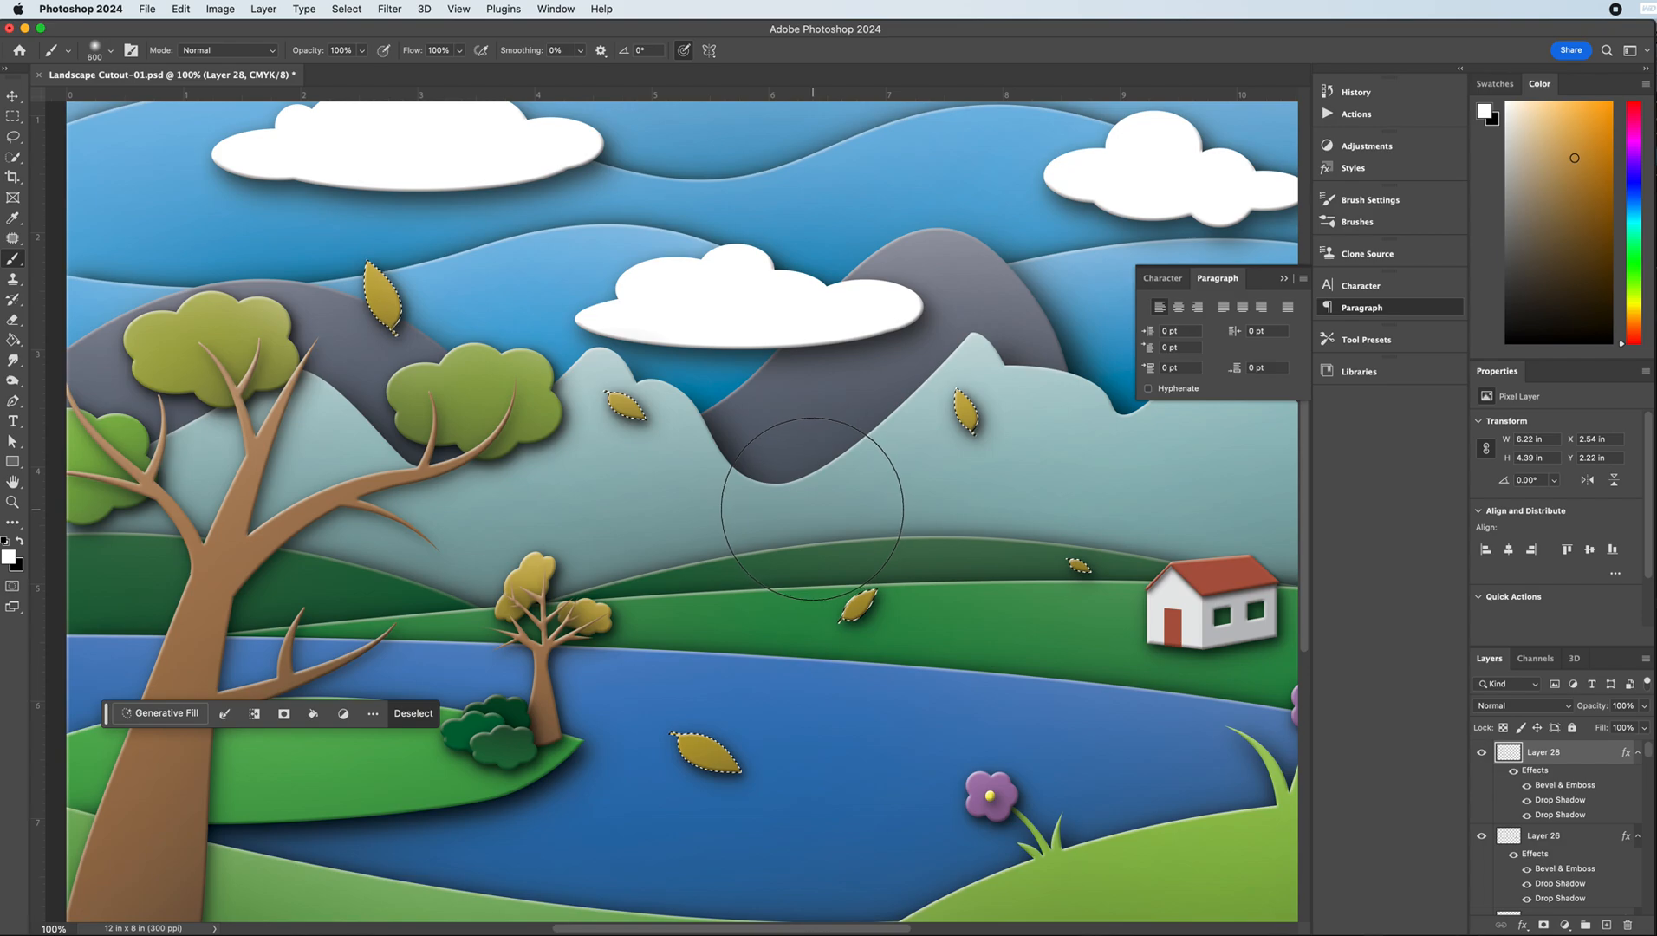
pyautogui.press('[')
pyautogui.press('[')
pyautogui.press('[')
pyautogui.press('[')
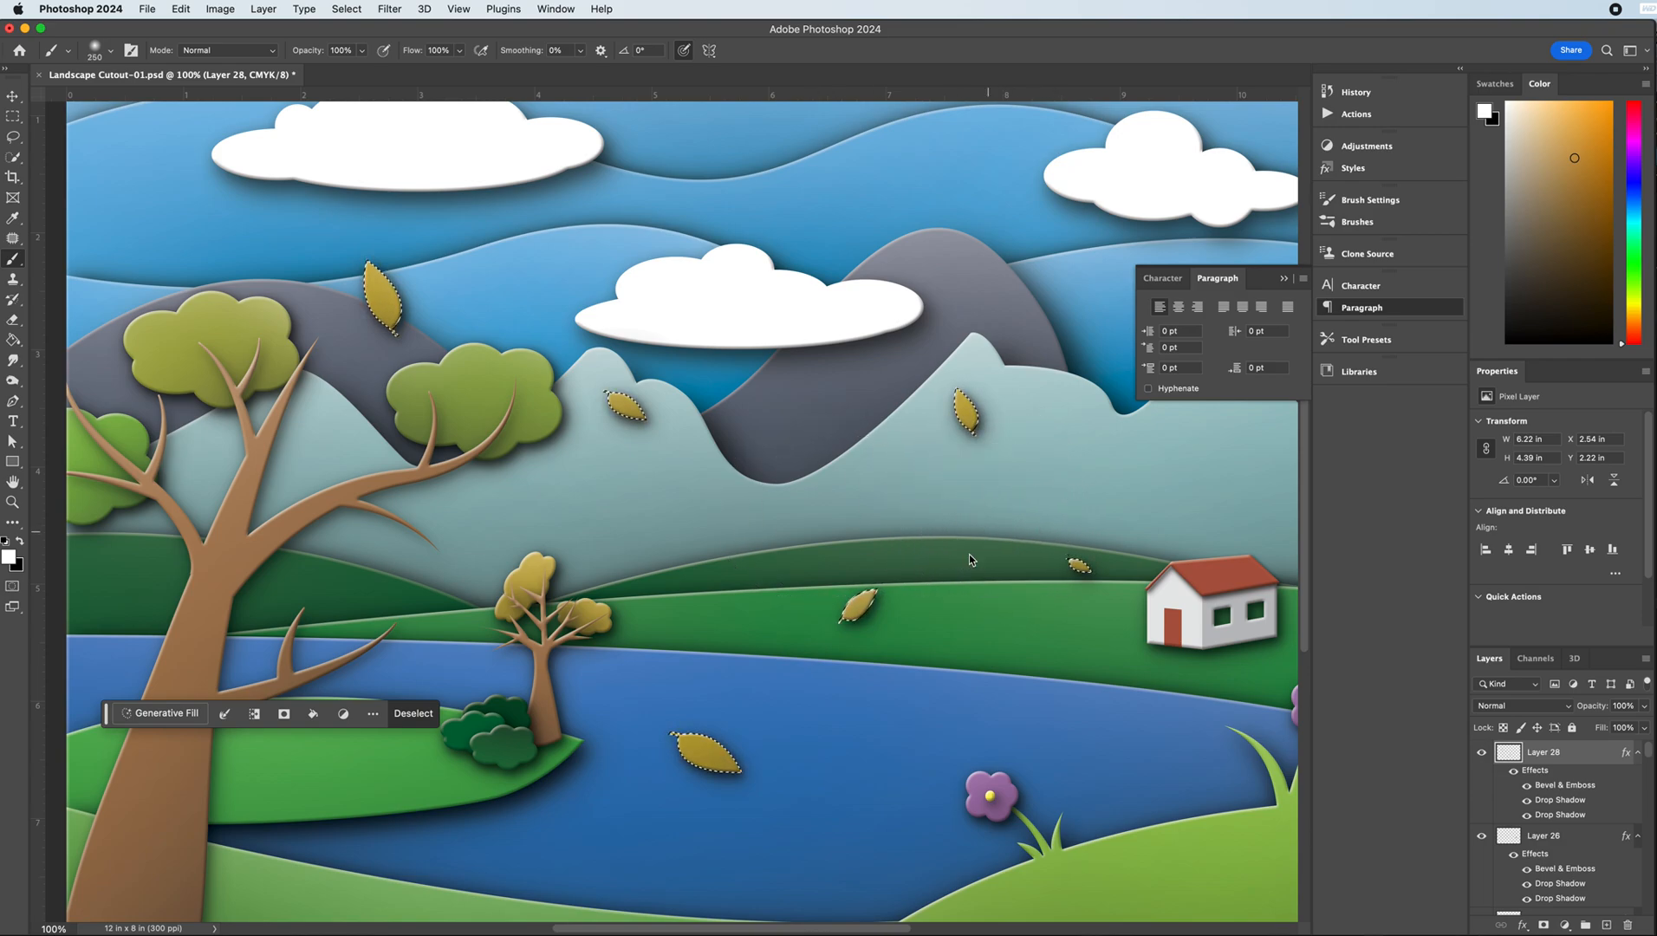
pyautogui.press(']')
pyautogui.press(']')
pyautogui.press(']')
pyautogui.press('super+d')
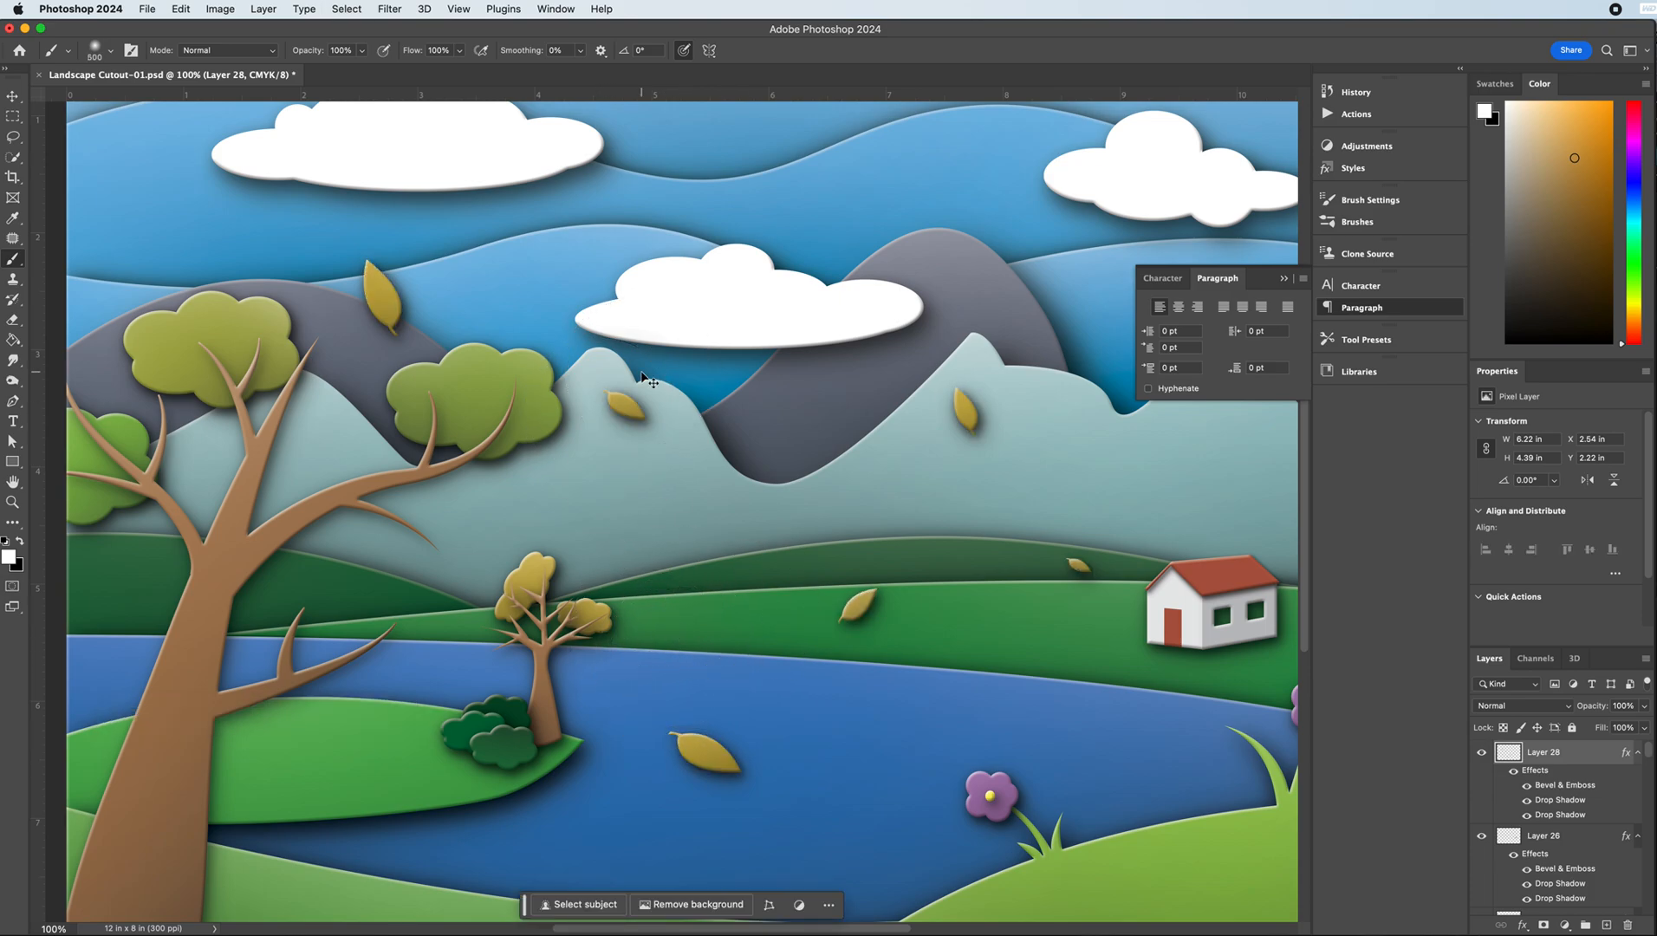
# - Load the outline of the large cloud above the big tree, Layer 4, as a selection and set the painting colour to black
pyautogui.press('super+minus')
pyautogui.press('super+minus')
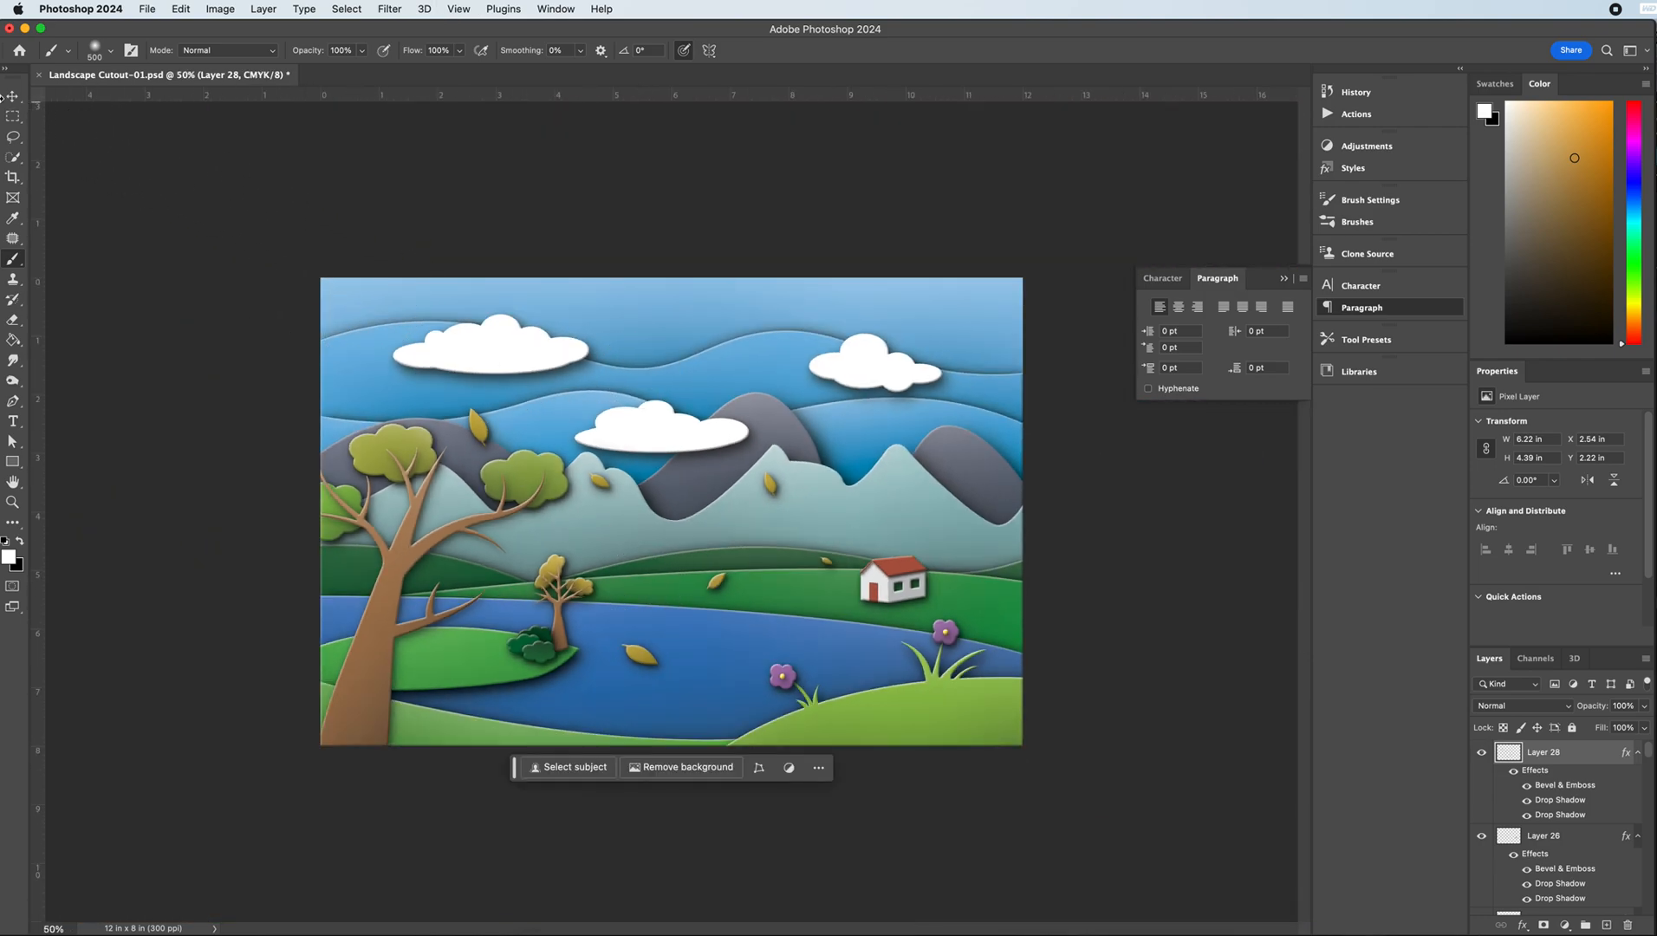
pyautogui.click(14, 98)
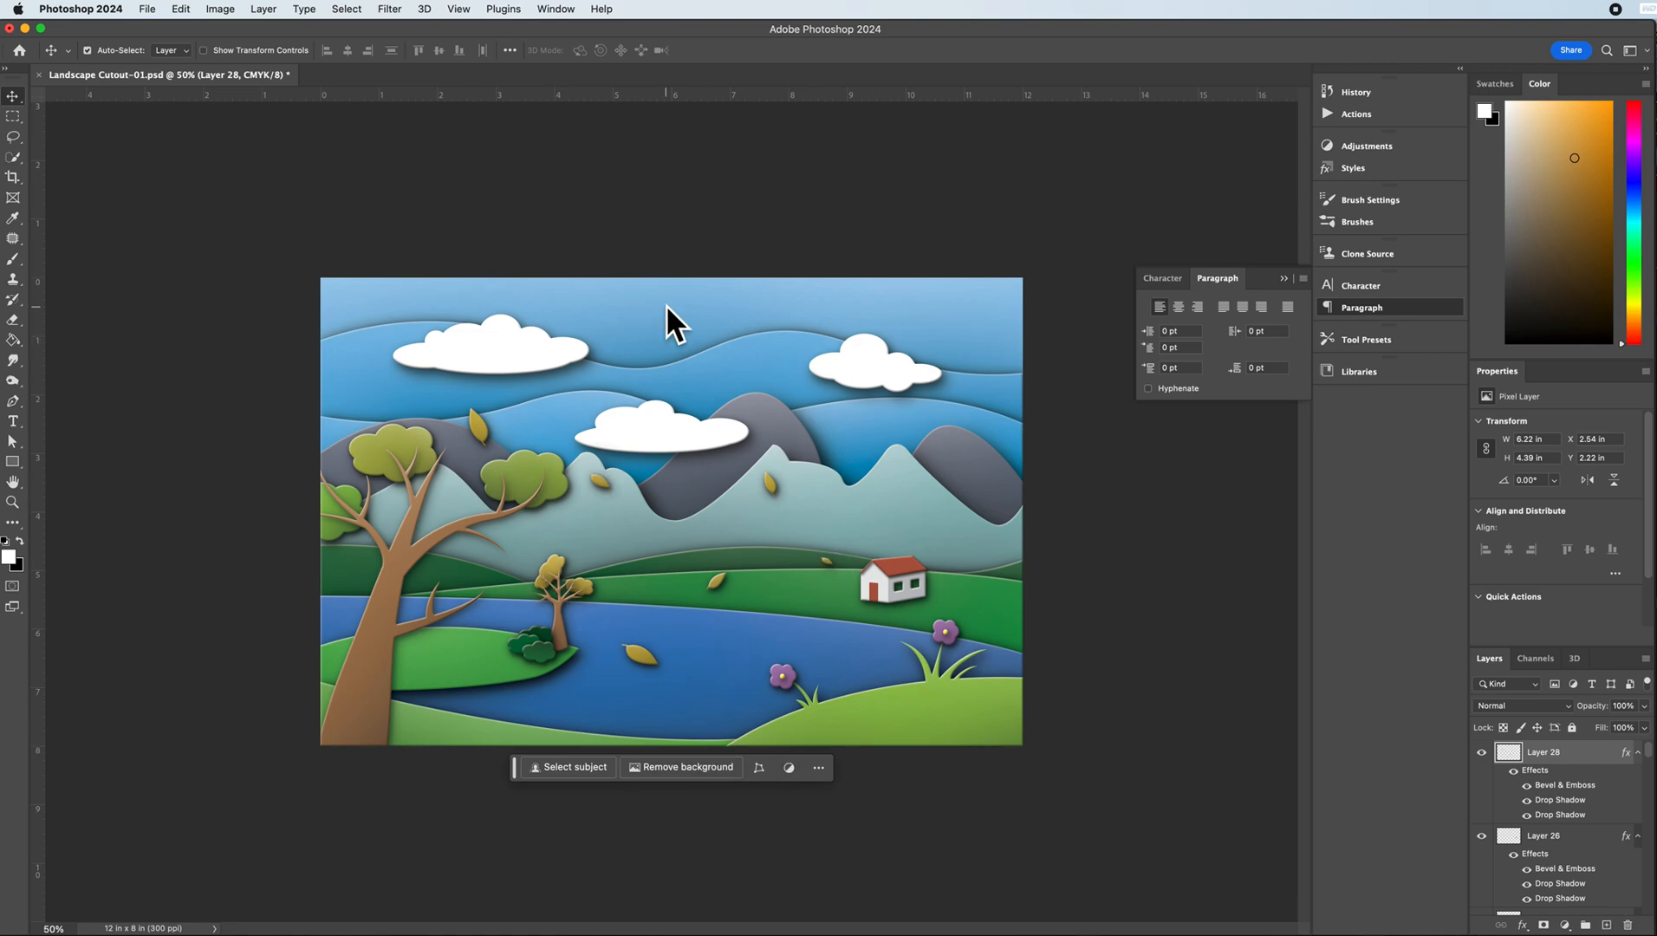
pyautogui.click(502, 369)
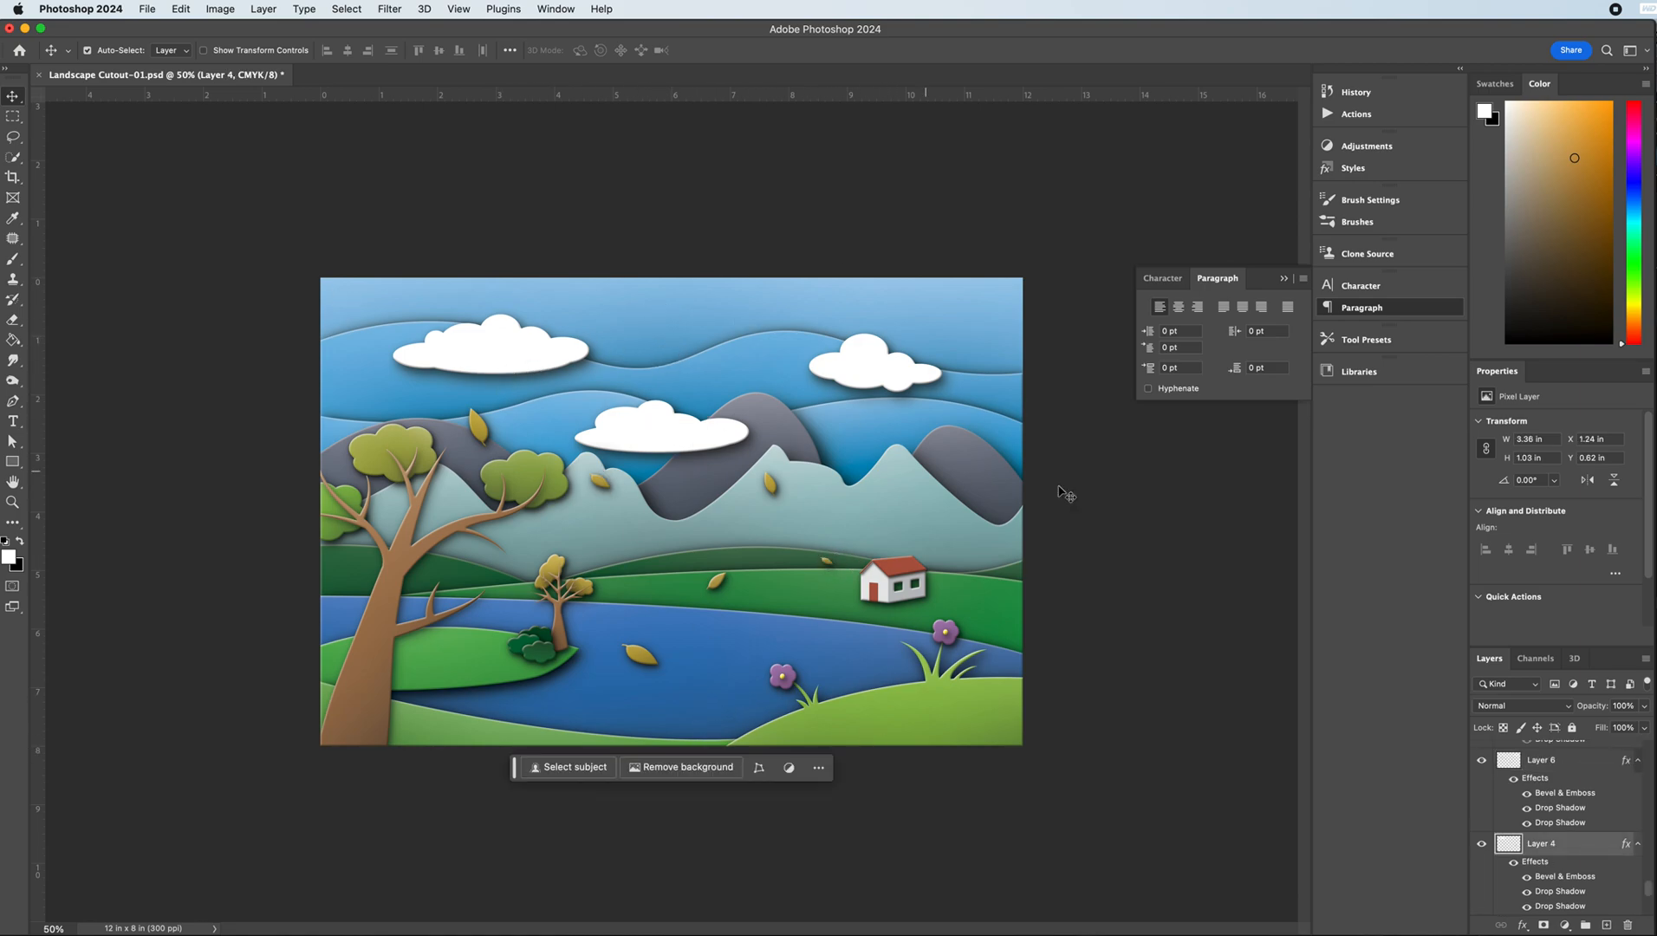
pyautogui.click(21, 541)
pyautogui.keyDown('super'); pyautogui.click(1507, 847); pyautogui.keyUp('super')
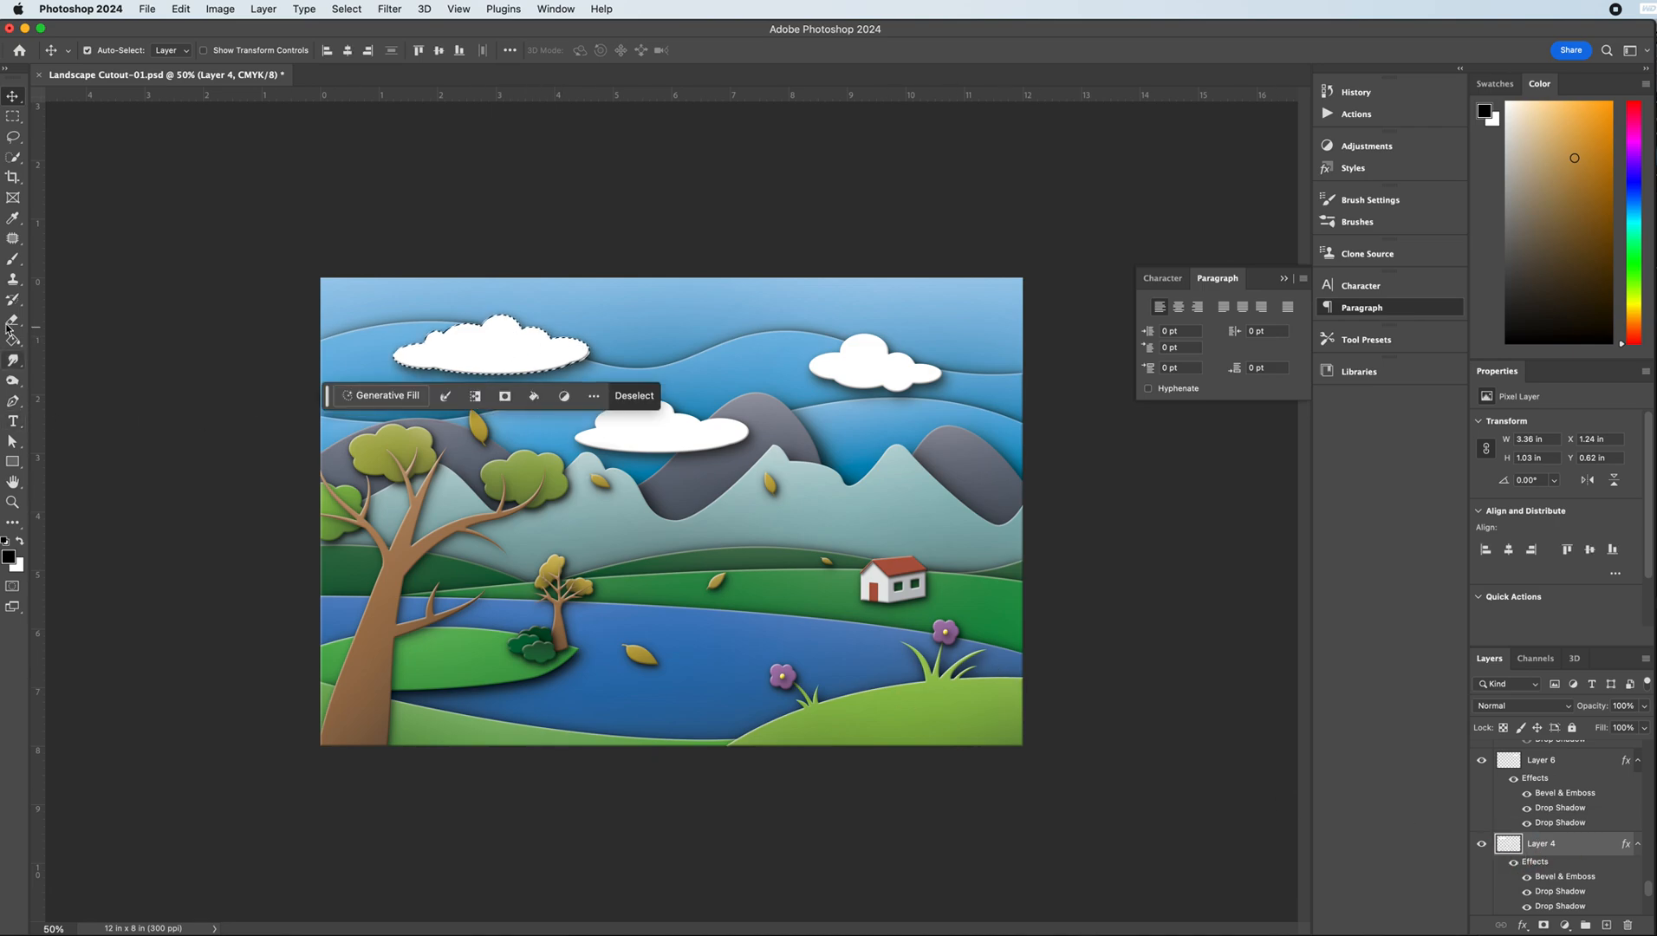
# - Enlarge the brush to 1500 and brush soft black shading onto the selected large cloud
pyautogui.press('b')
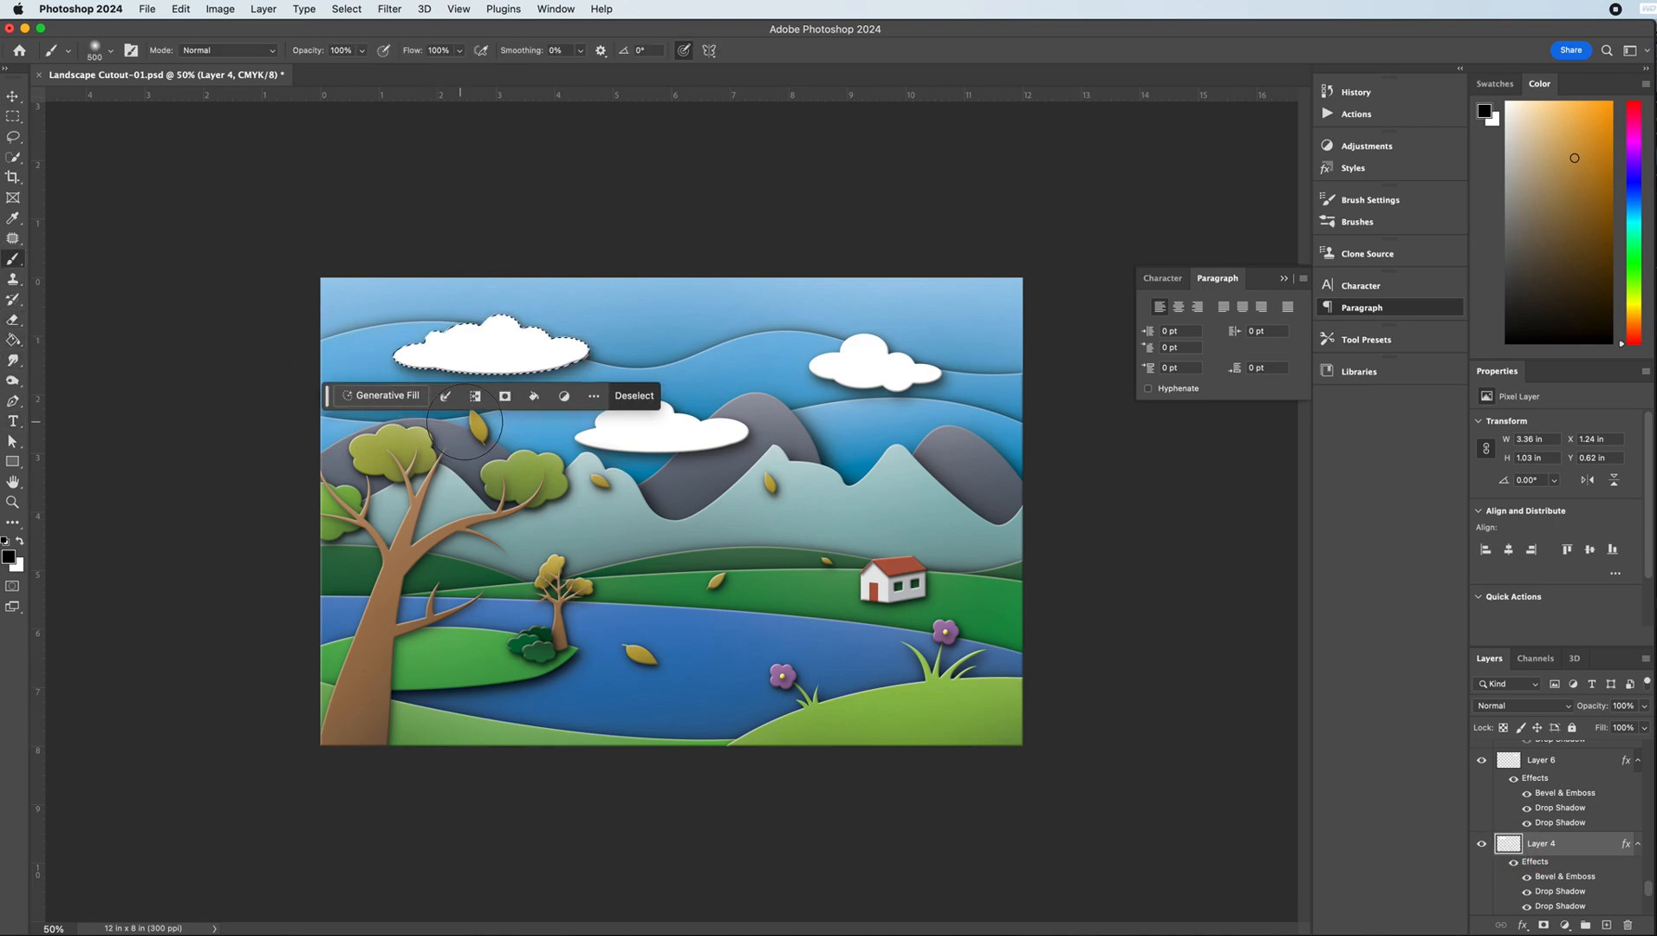
pyautogui.press(']')
pyautogui.press(']')
pyautogui.press(']')
pyautogui.press(']')
pyautogui.press(']')
pyautogui.press(']')
pyautogui.press(']')
pyautogui.press(']')
pyautogui.press(']')
pyautogui.press(']')
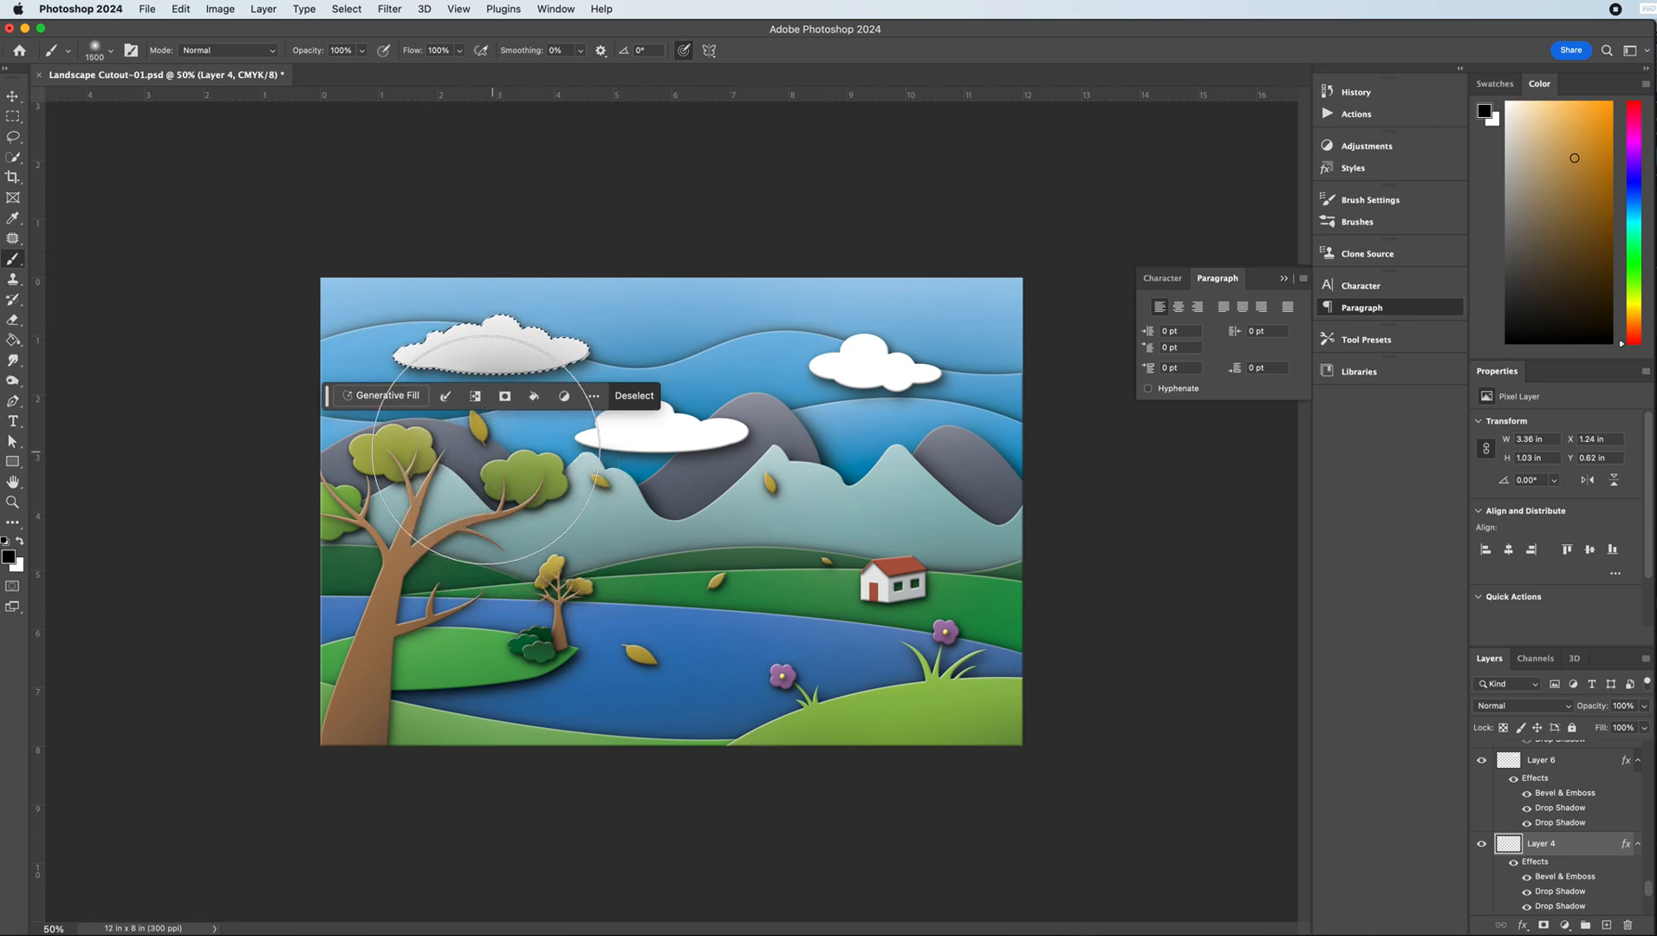
# - Switch the painting colour to white and deselect the large upper cloud
pyautogui.click(19, 541)
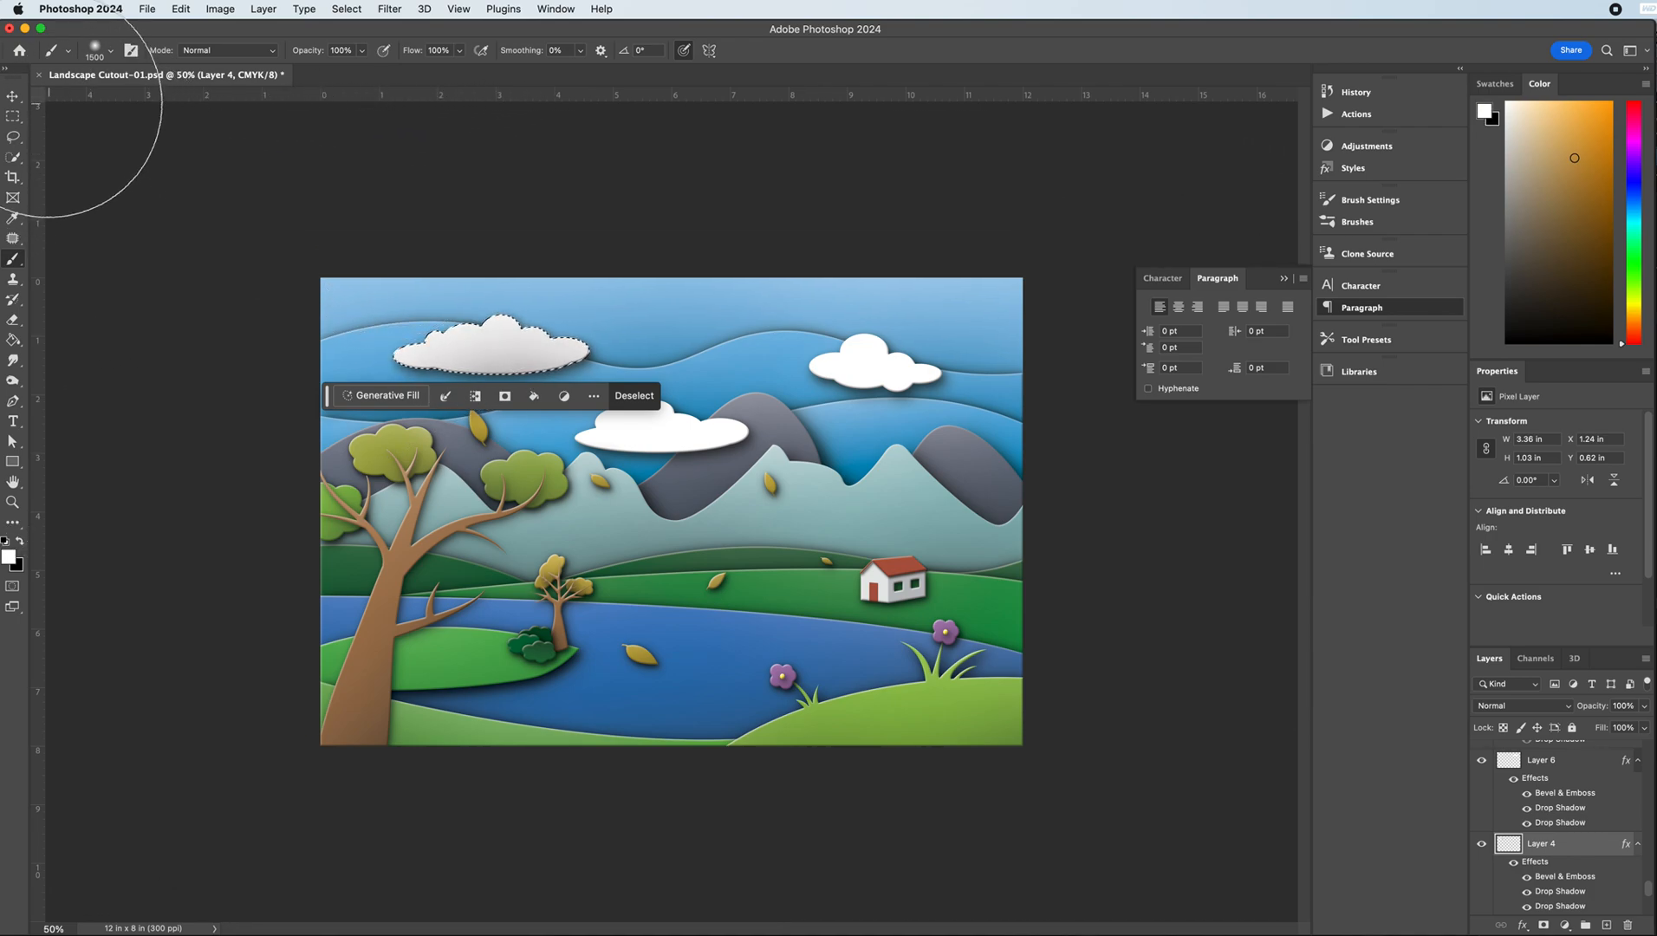
pyautogui.click(14, 116)
pyautogui.hotkey('ctrl', 'd')
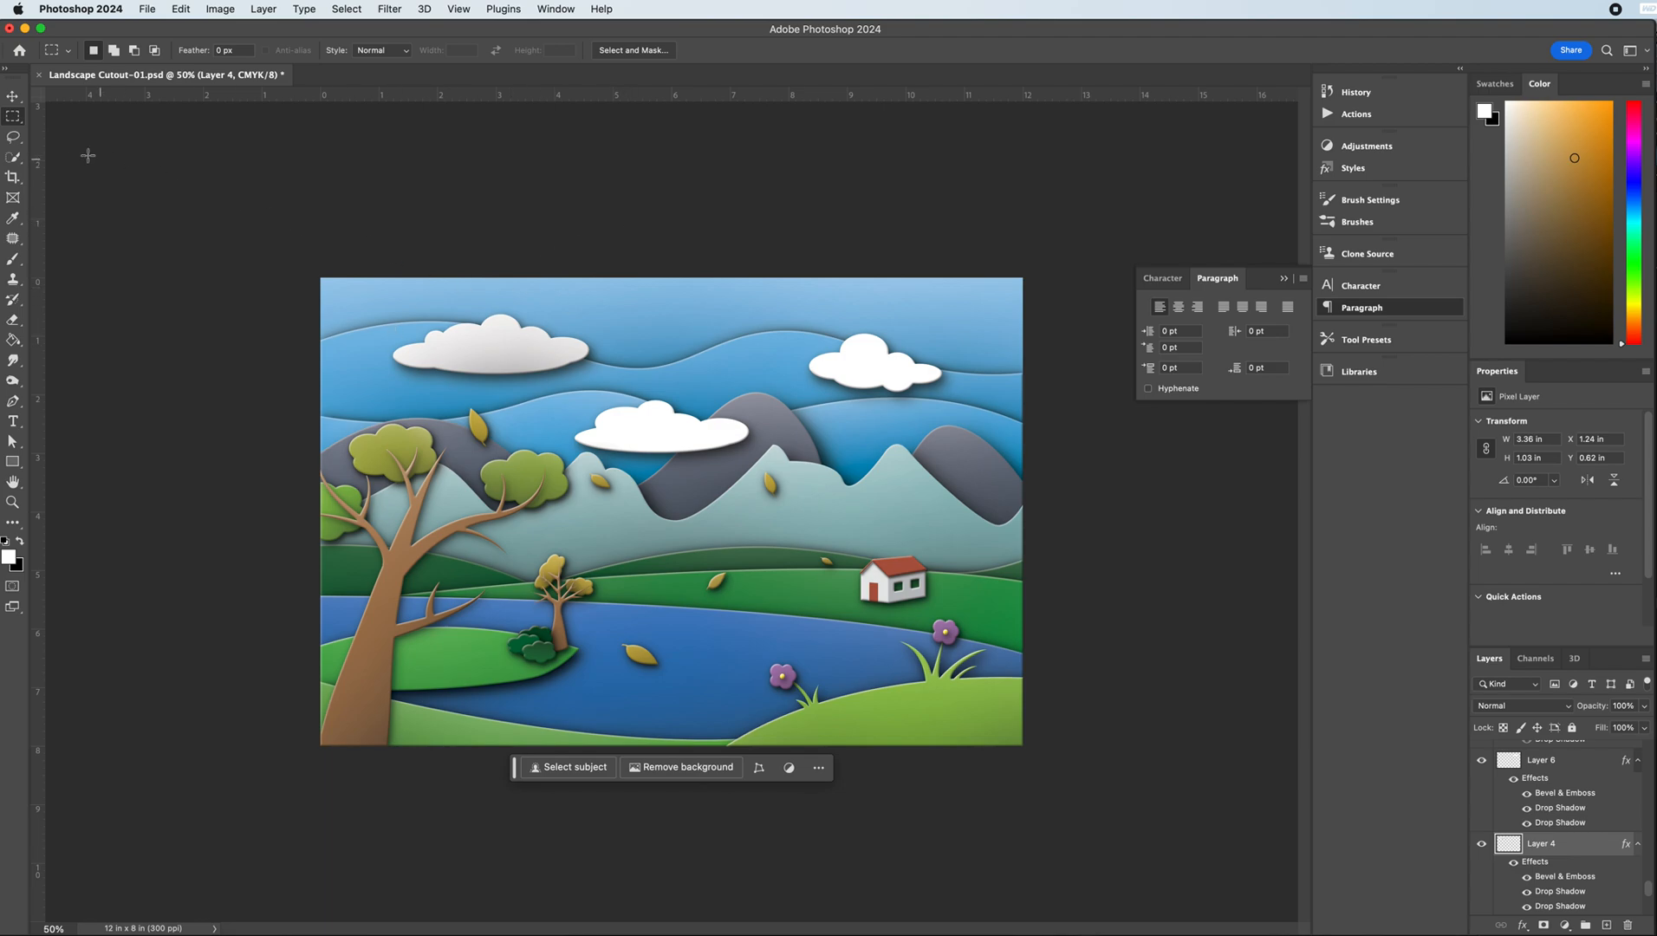
# - Load the outline of the middle cloud, Layer 5, as a selection and set the painting colour to black
pyautogui.click(12, 97)
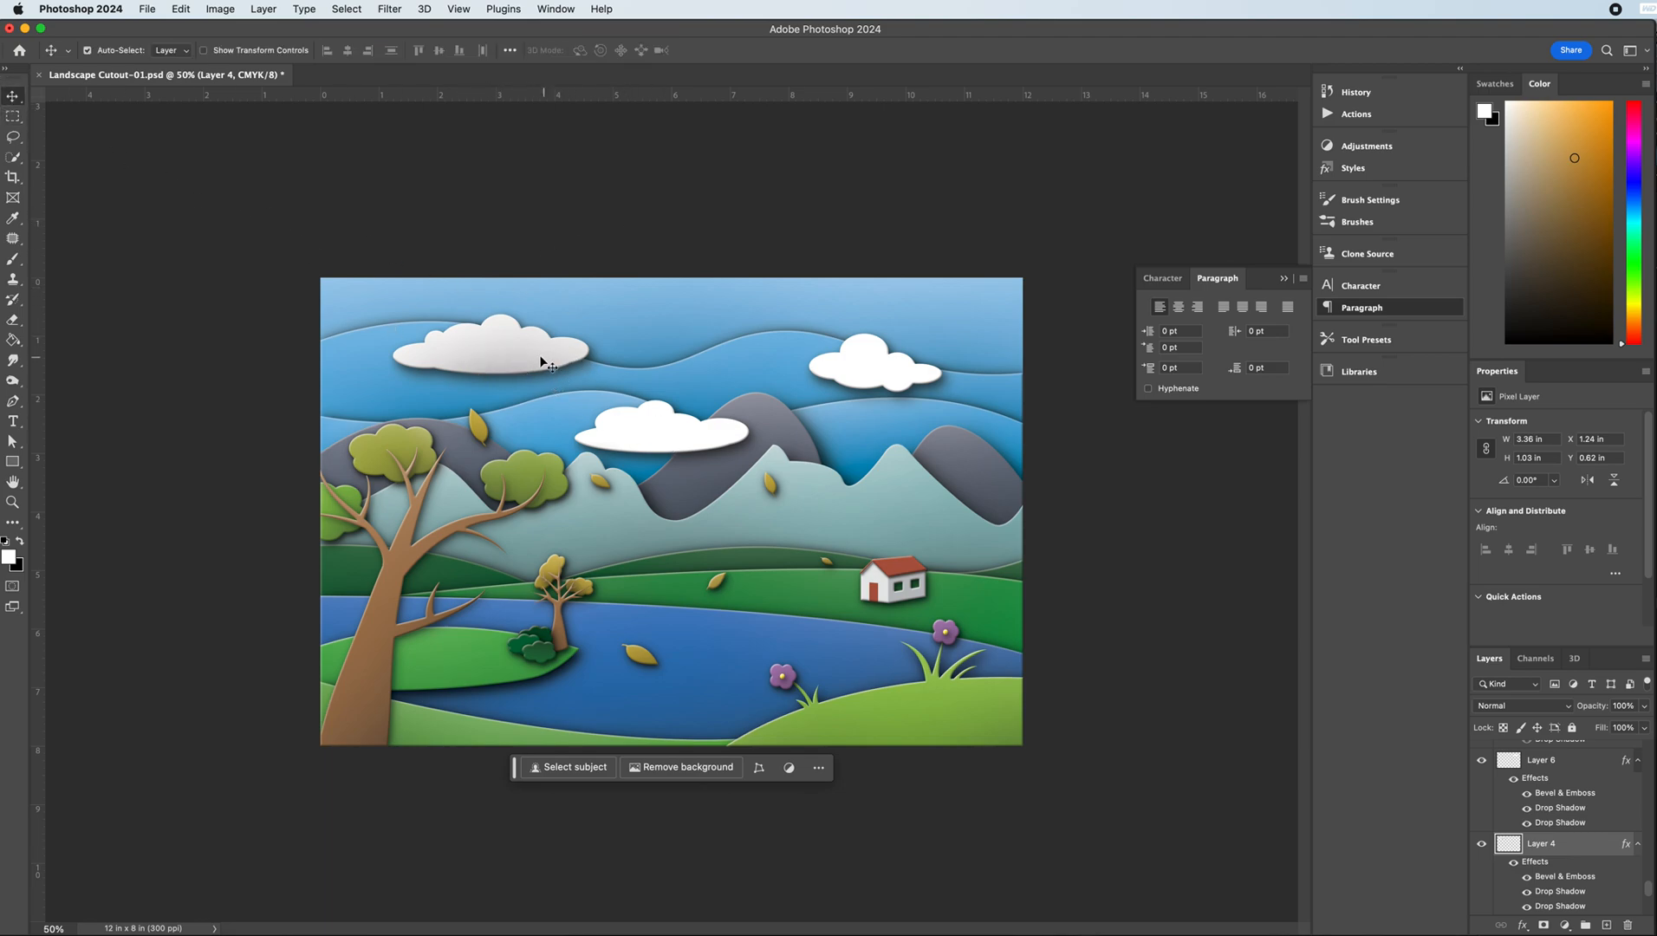
pyautogui.click(643, 436)
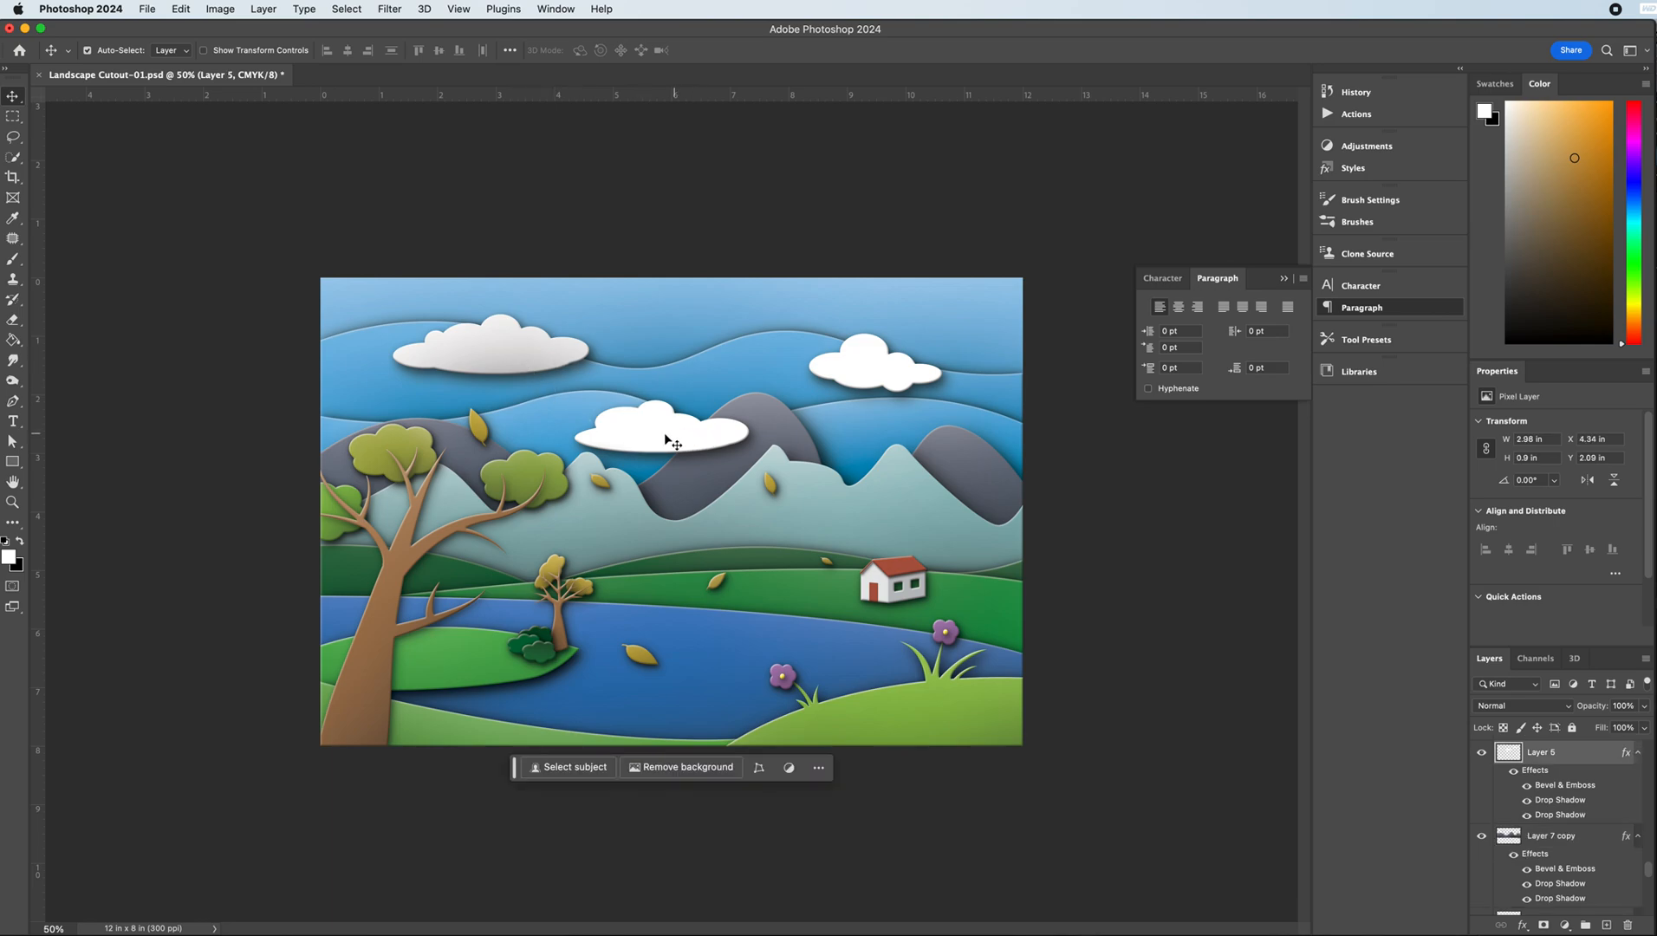
pyautogui.click(22, 544)
pyautogui.keyDown('super'); pyautogui.click(1507, 752); pyautogui.keyUp('super')
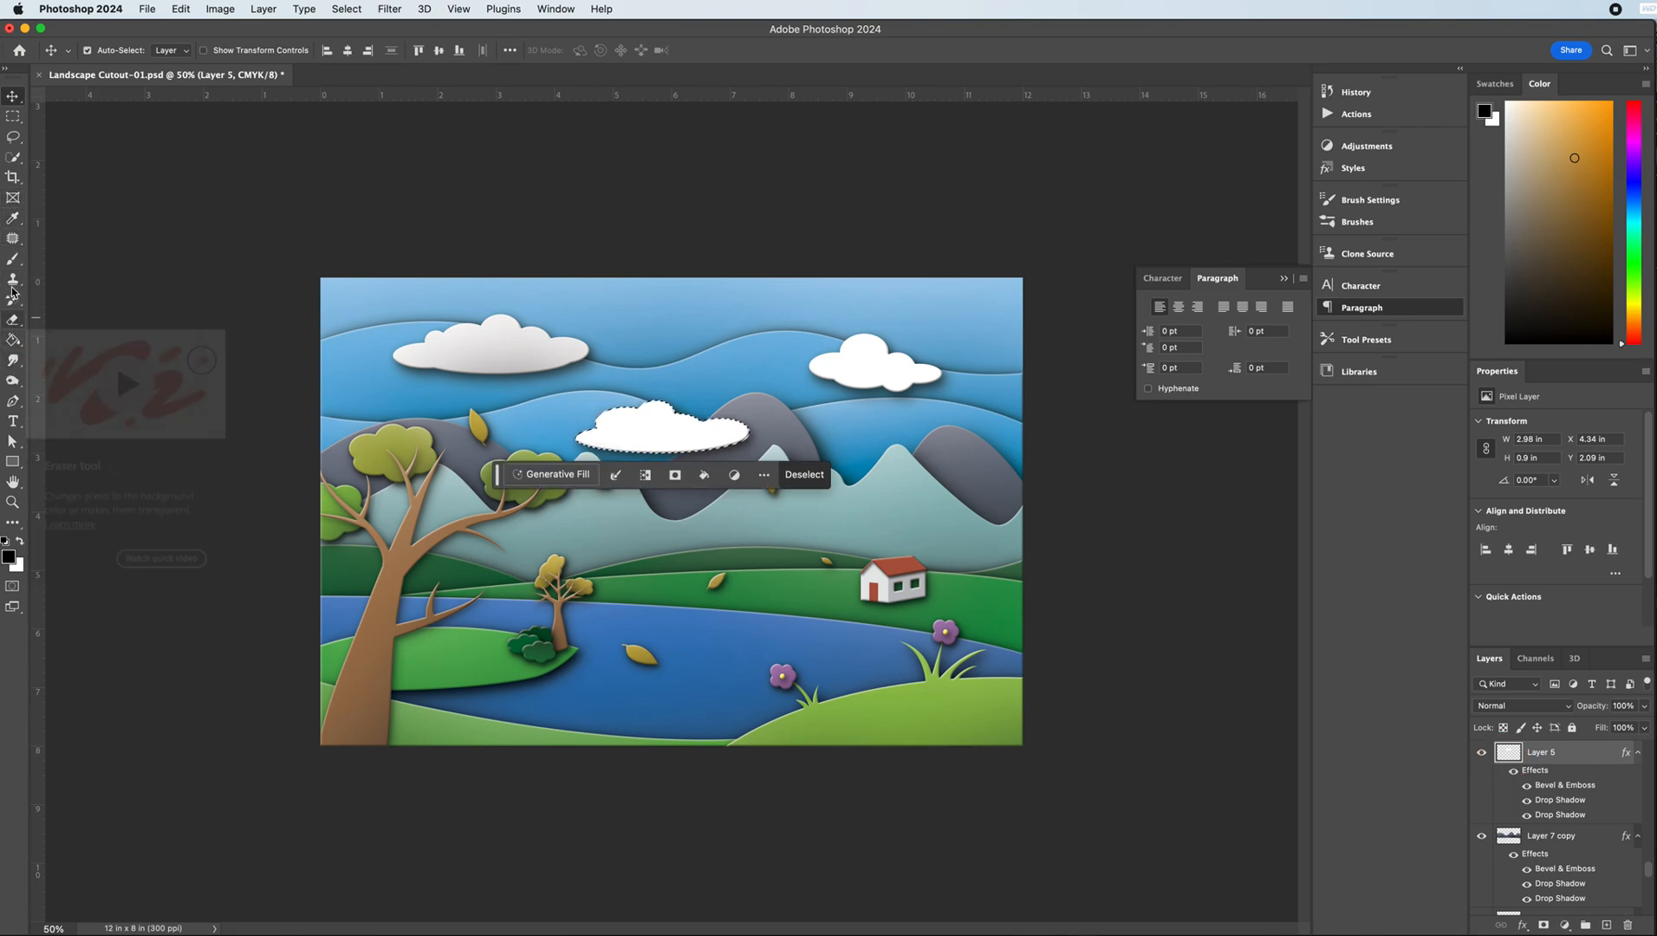
# - Brush soft black shading onto the middle cloud and switch the painting colour to white
pyautogui.press('b')
pyautogui.click(717, 573)
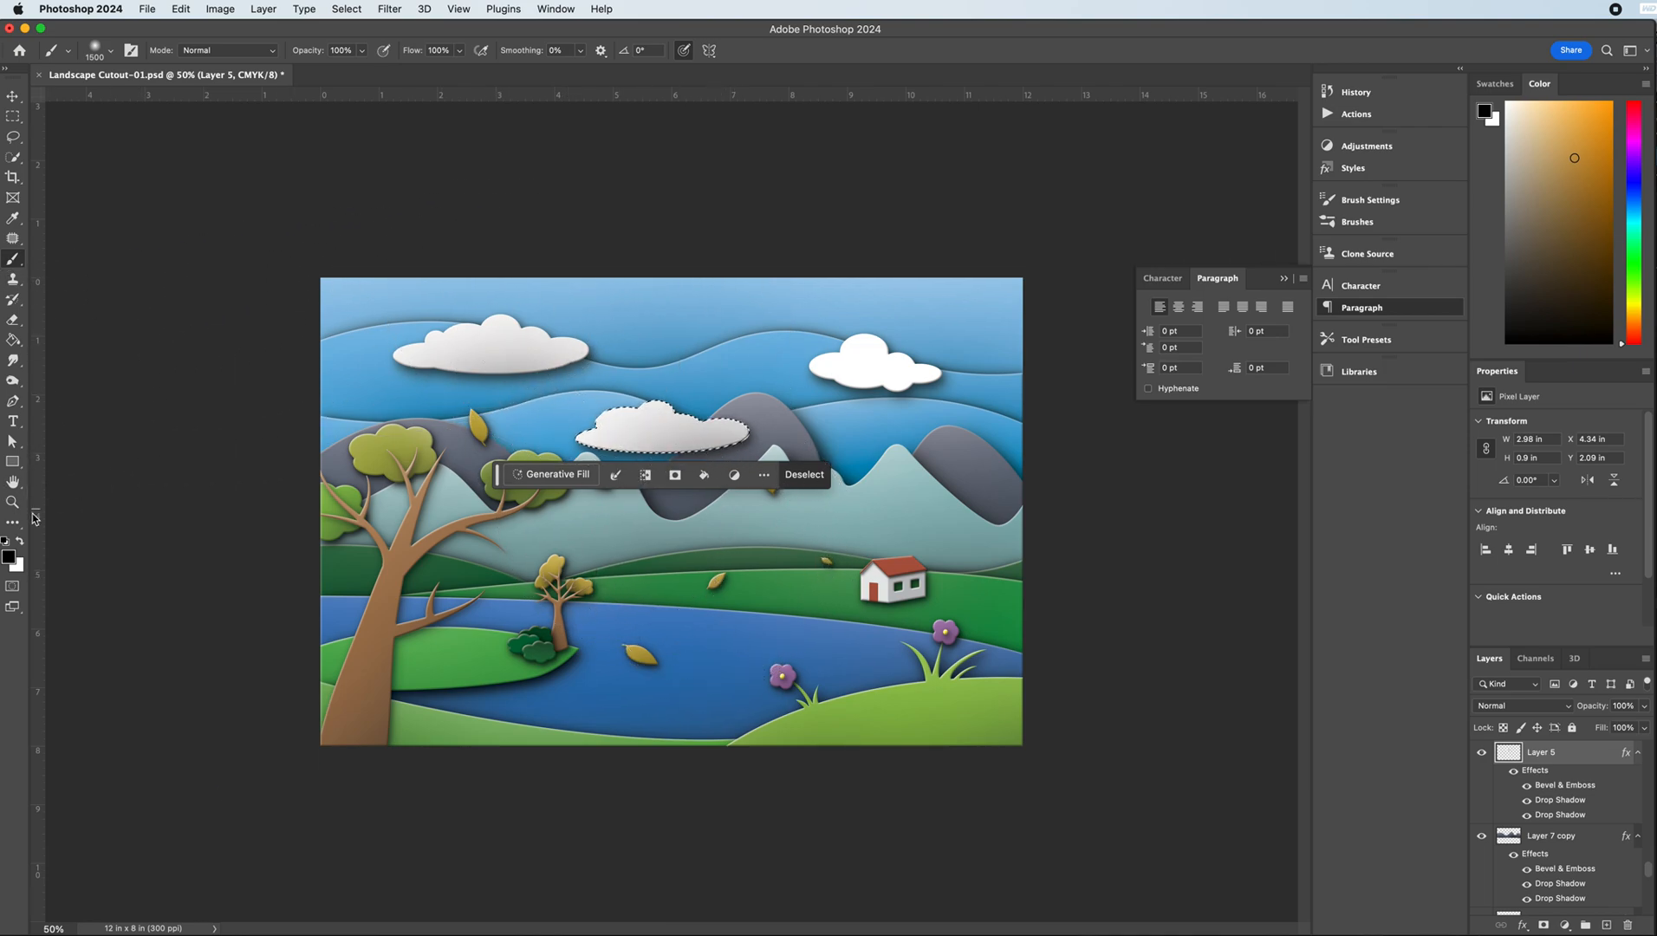
pyautogui.click(21, 544)
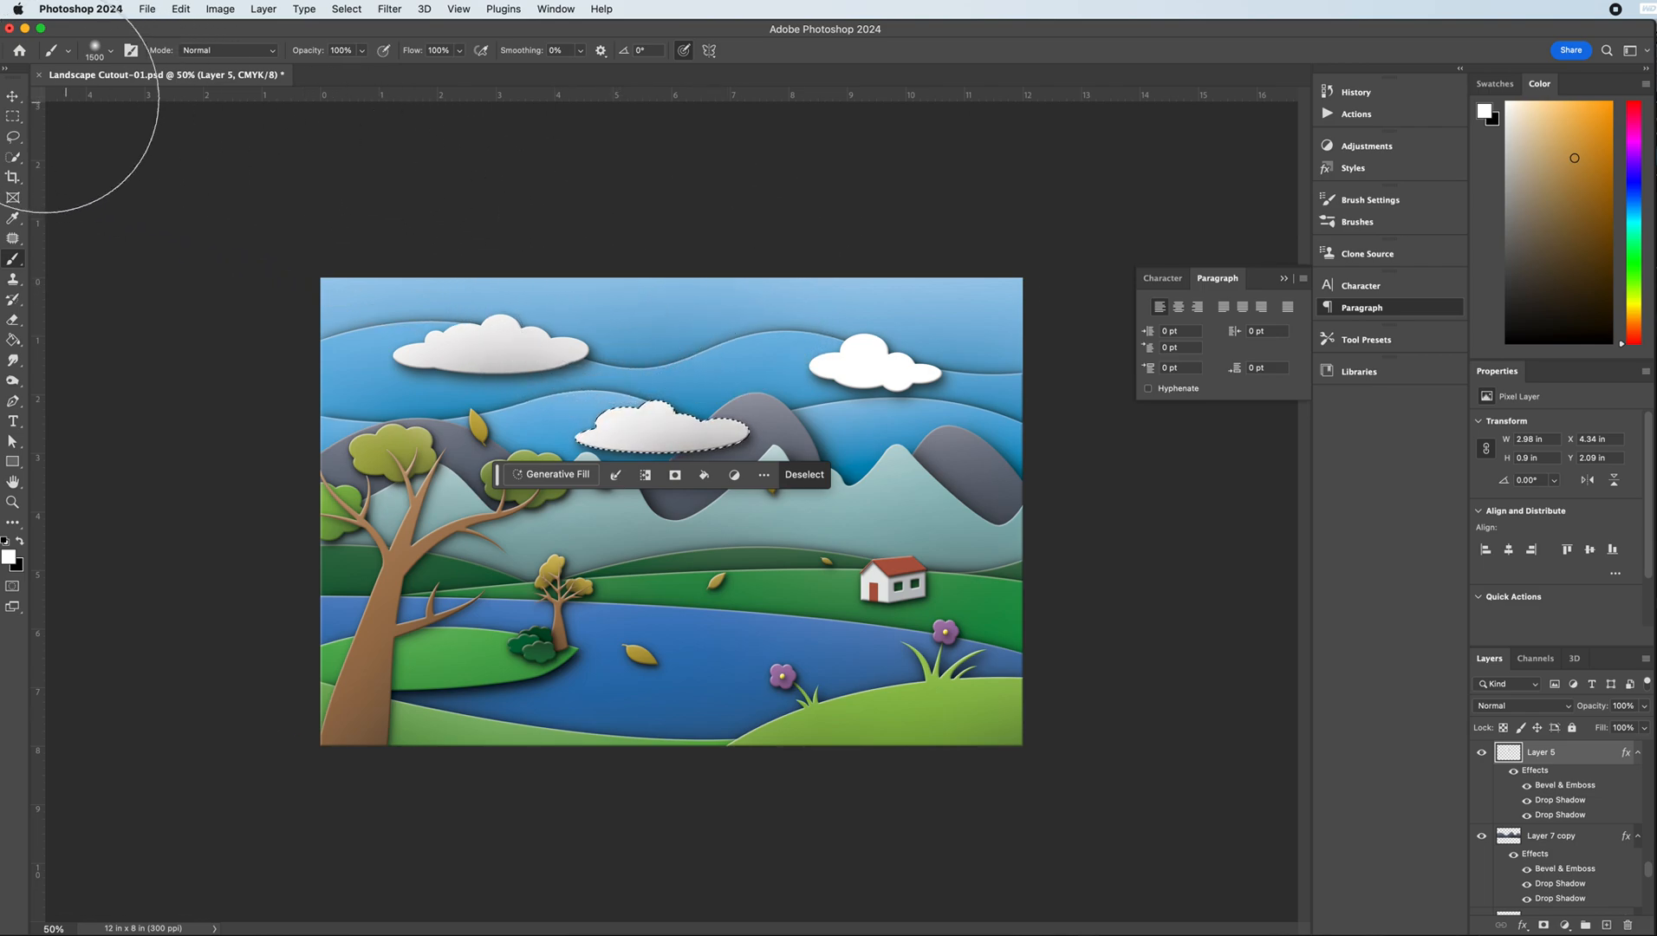
pyautogui.click(14, 116)
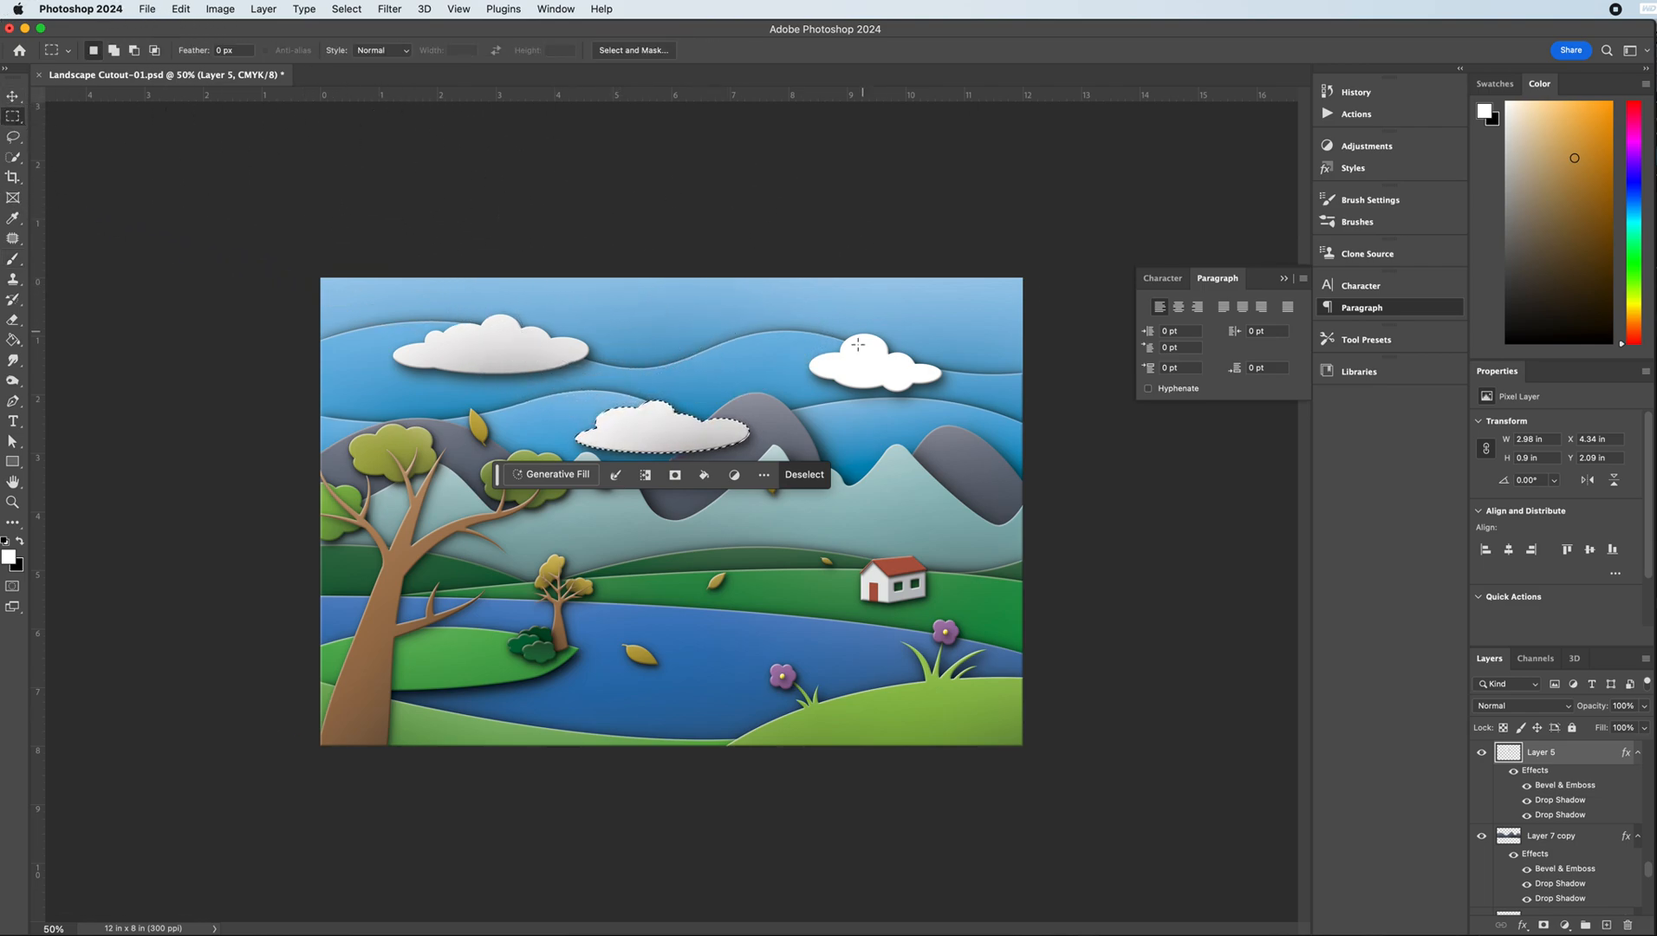
# - Load the outline of the small cloud above the house, Layer 6, as a selection and set the brush colour to black
pyautogui.click(13, 96)
pyautogui.click(878, 374)
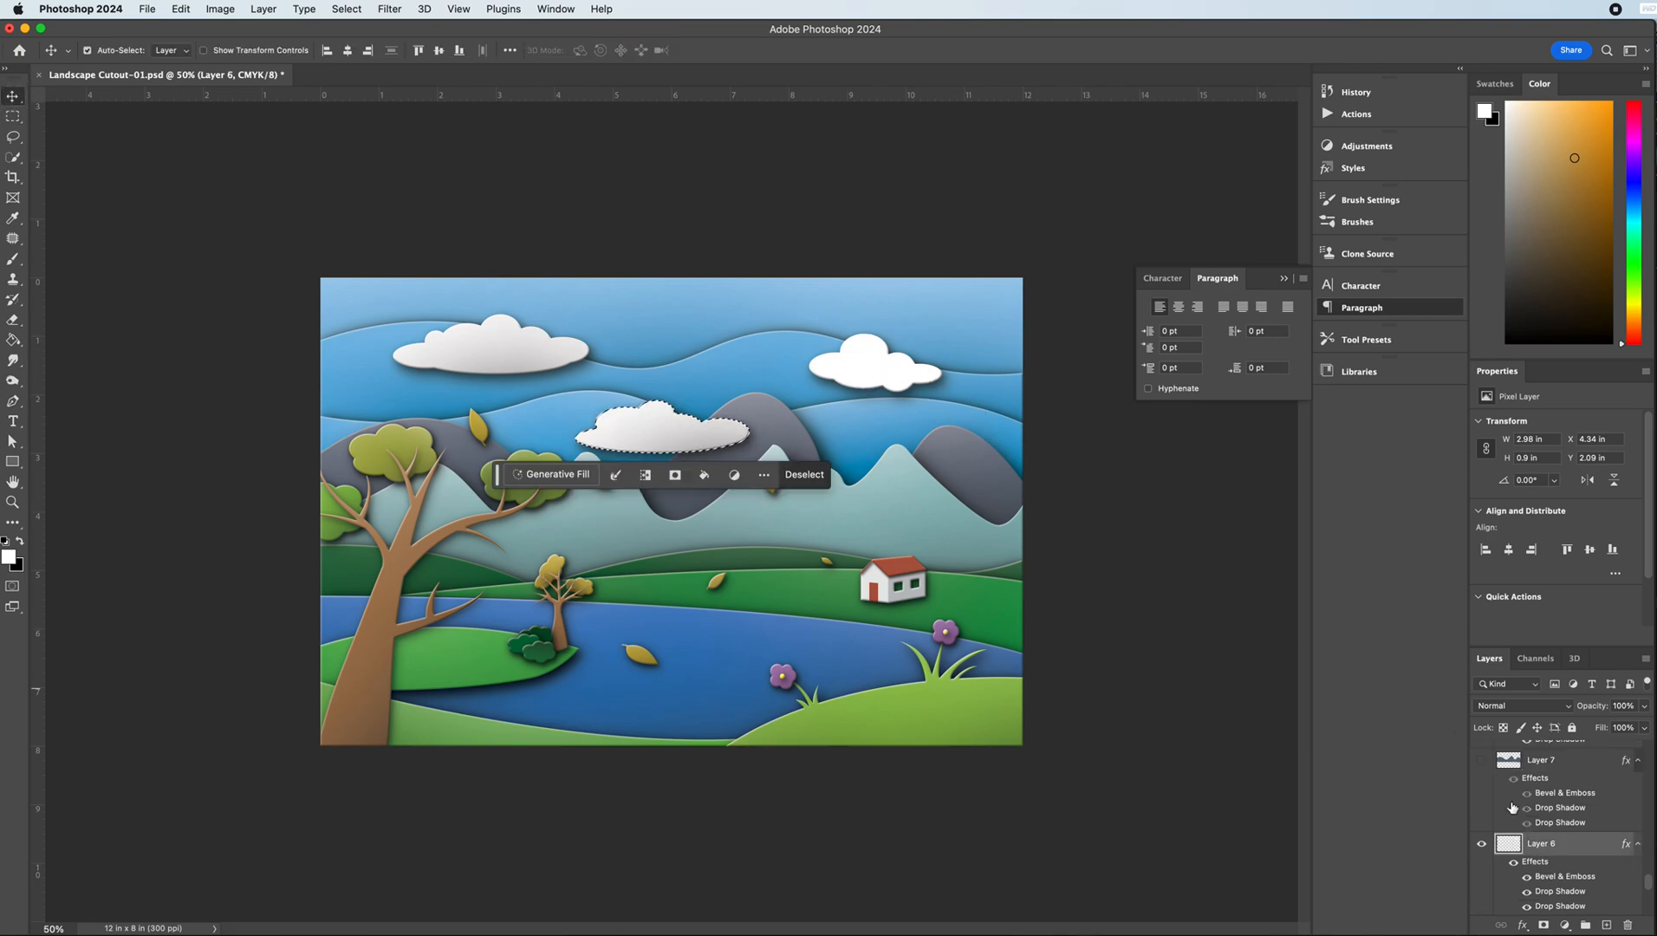
pyautogui.keyDown('super'); pyautogui.click(1508, 845); pyautogui.keyUp('super')
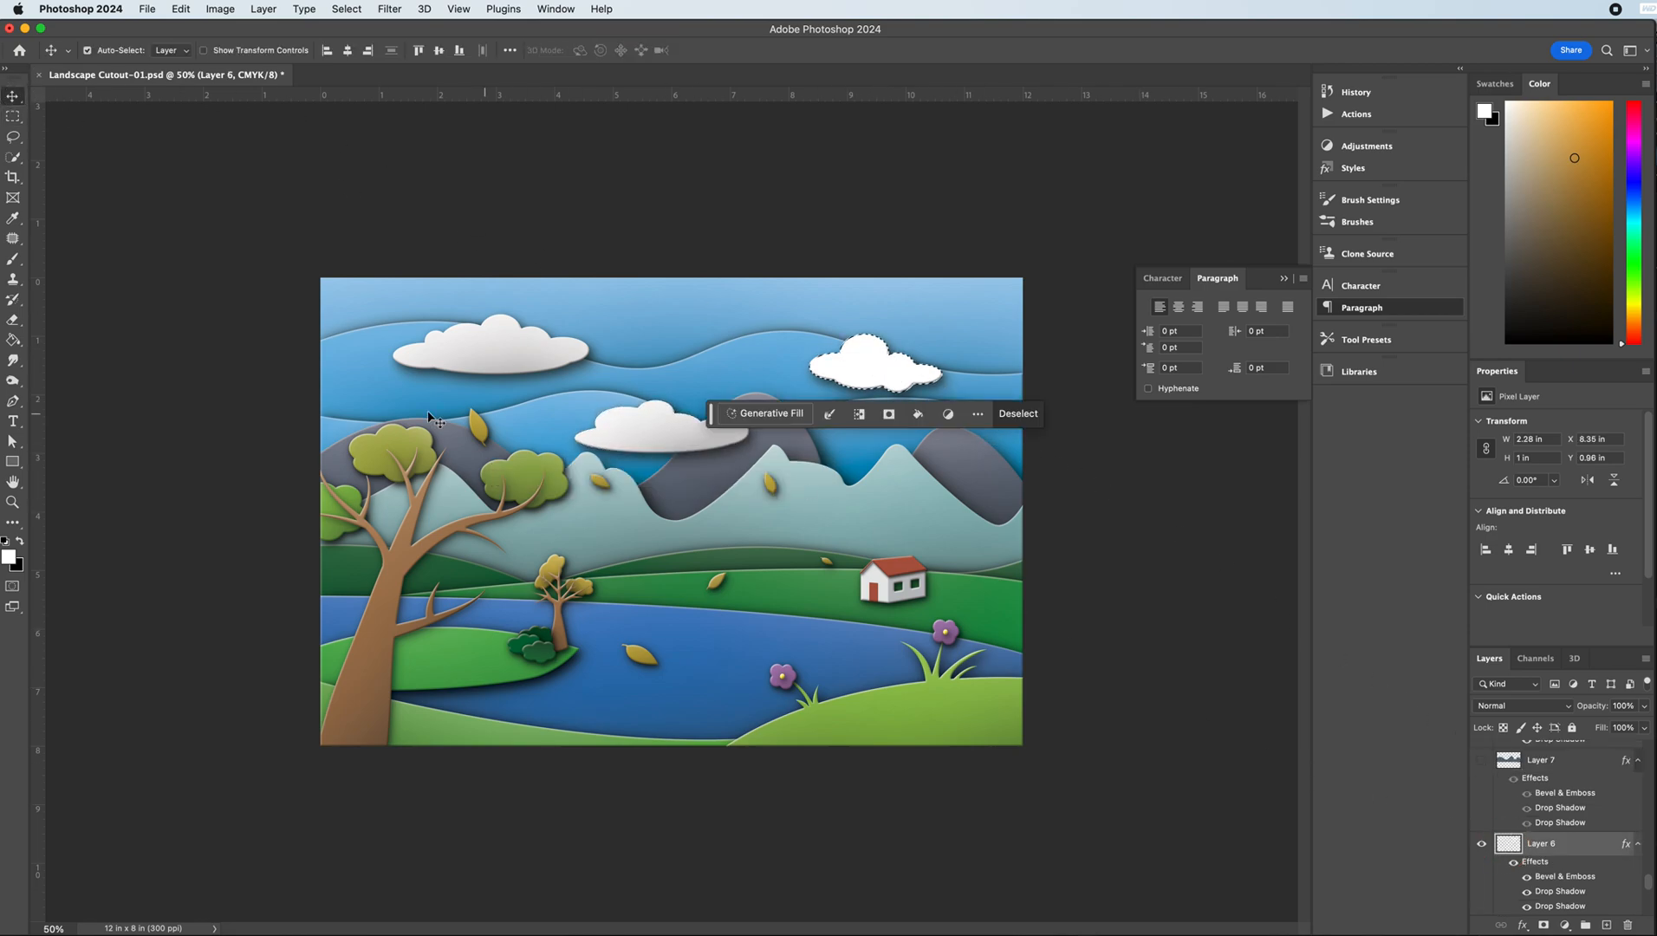
pyautogui.click(12, 258)
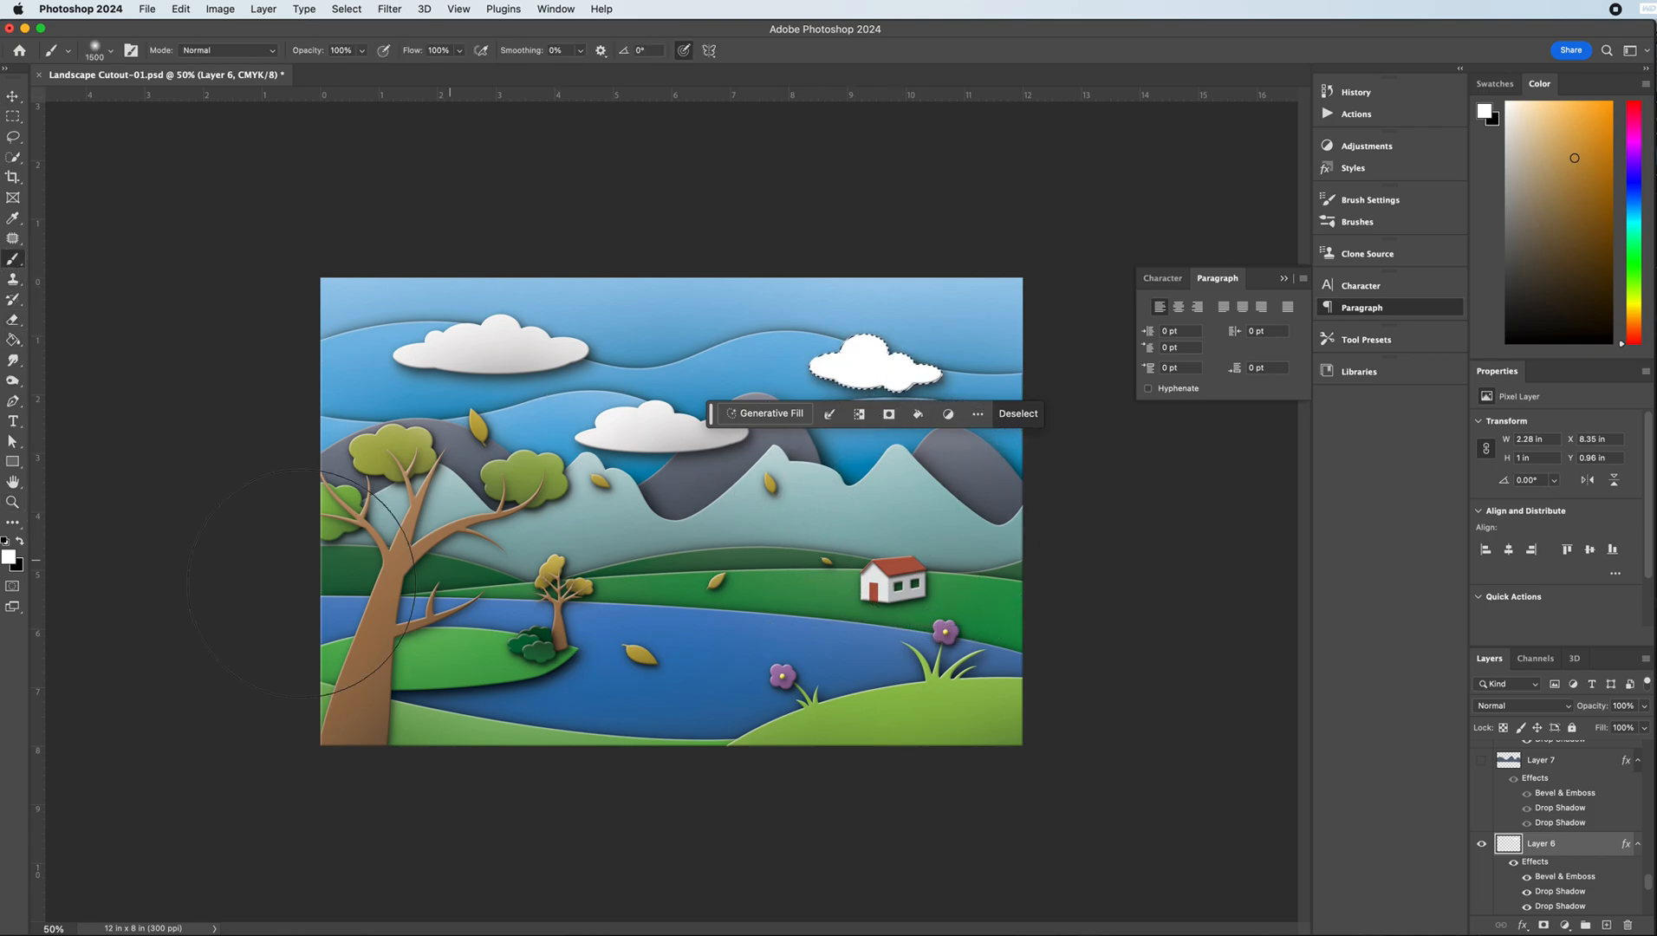
pyautogui.click(20, 543)
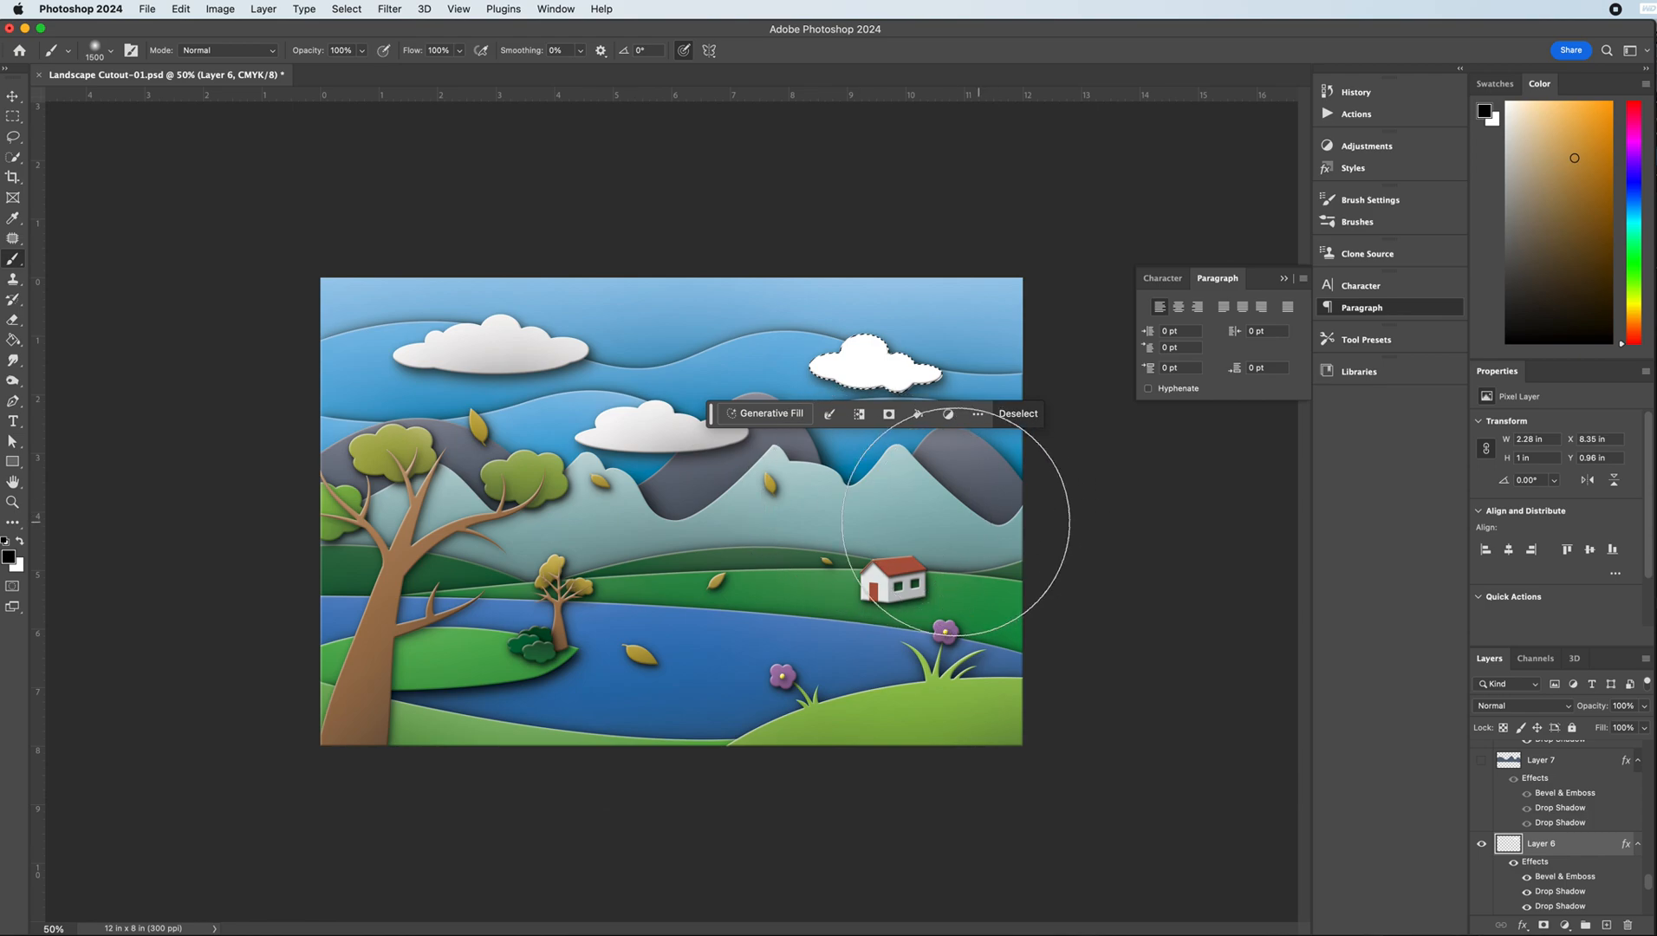
# - Brush soft black shading onto the small cloud's lower part, switch the painting colour to white, and deselect
pyautogui.moveTo(949, 472); pyautogui.dragTo(880, 511)
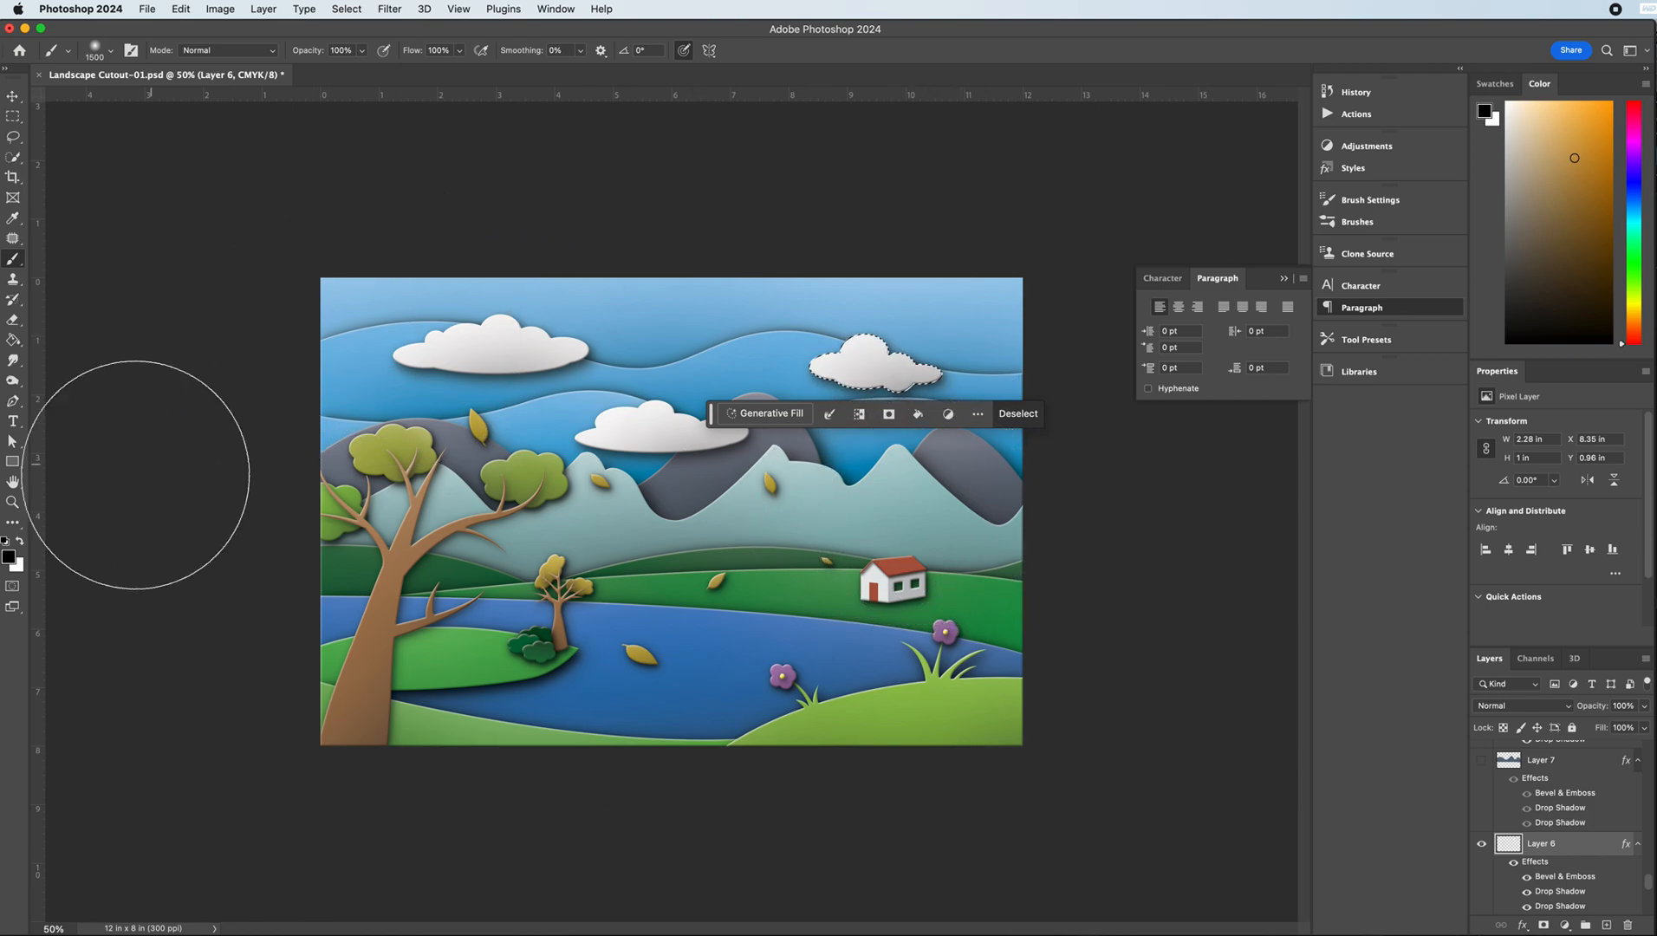
pyautogui.click(21, 542)
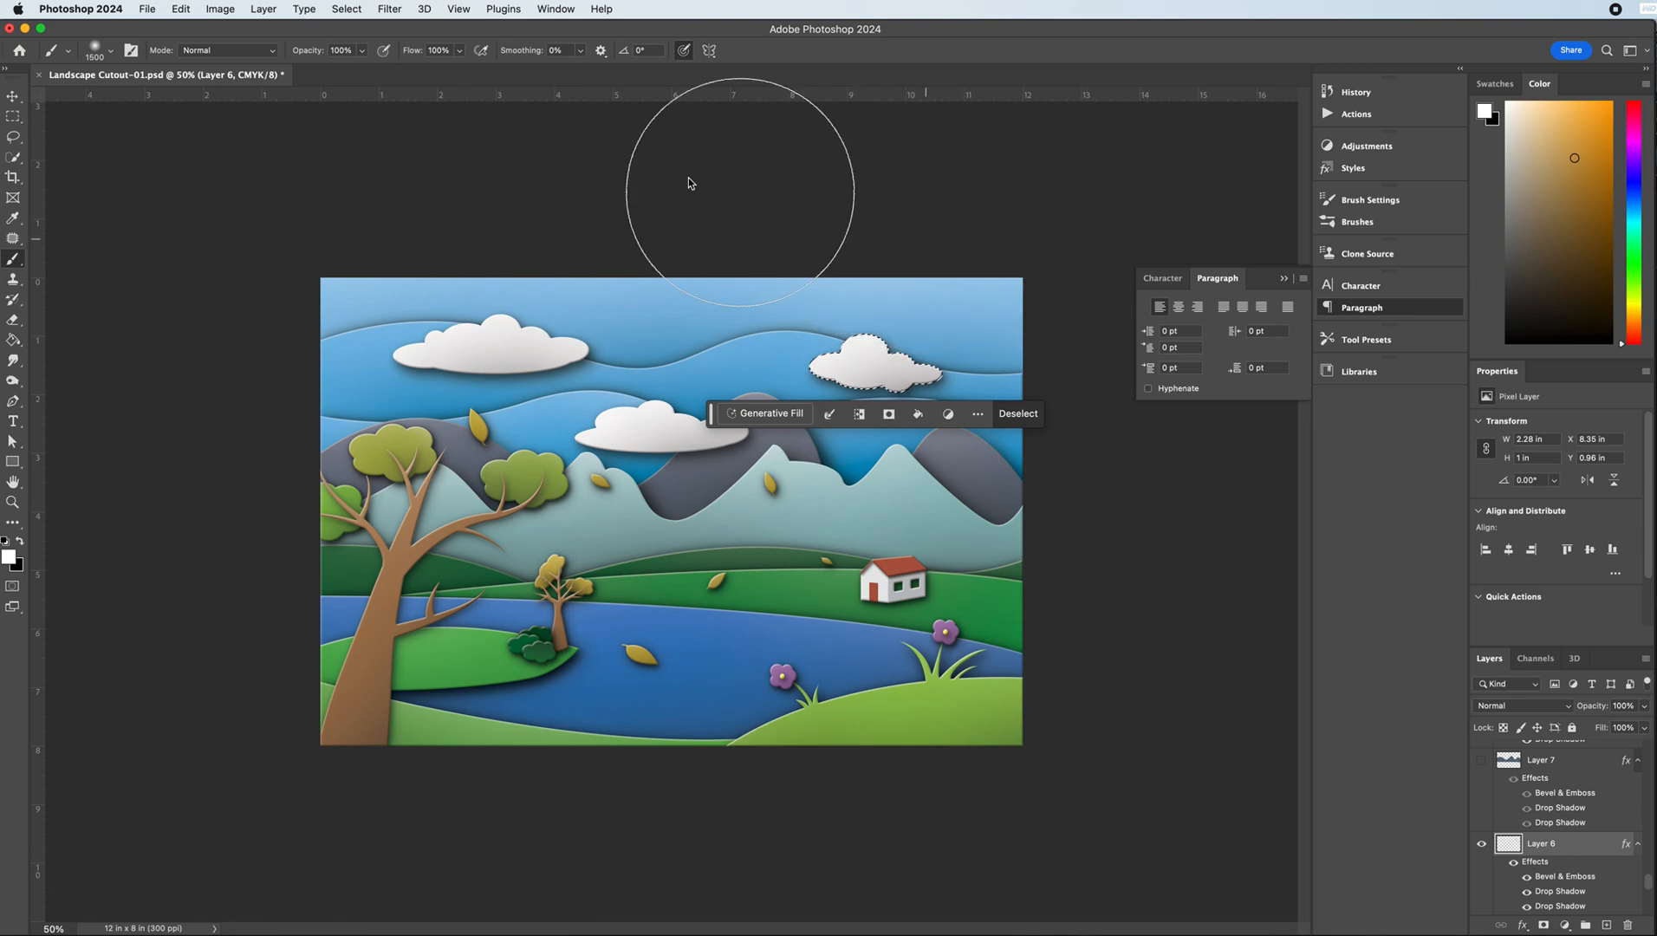
pyautogui.click(14, 122)
pyautogui.moveTo(380, 176); pyautogui.dragTo(416, 179)
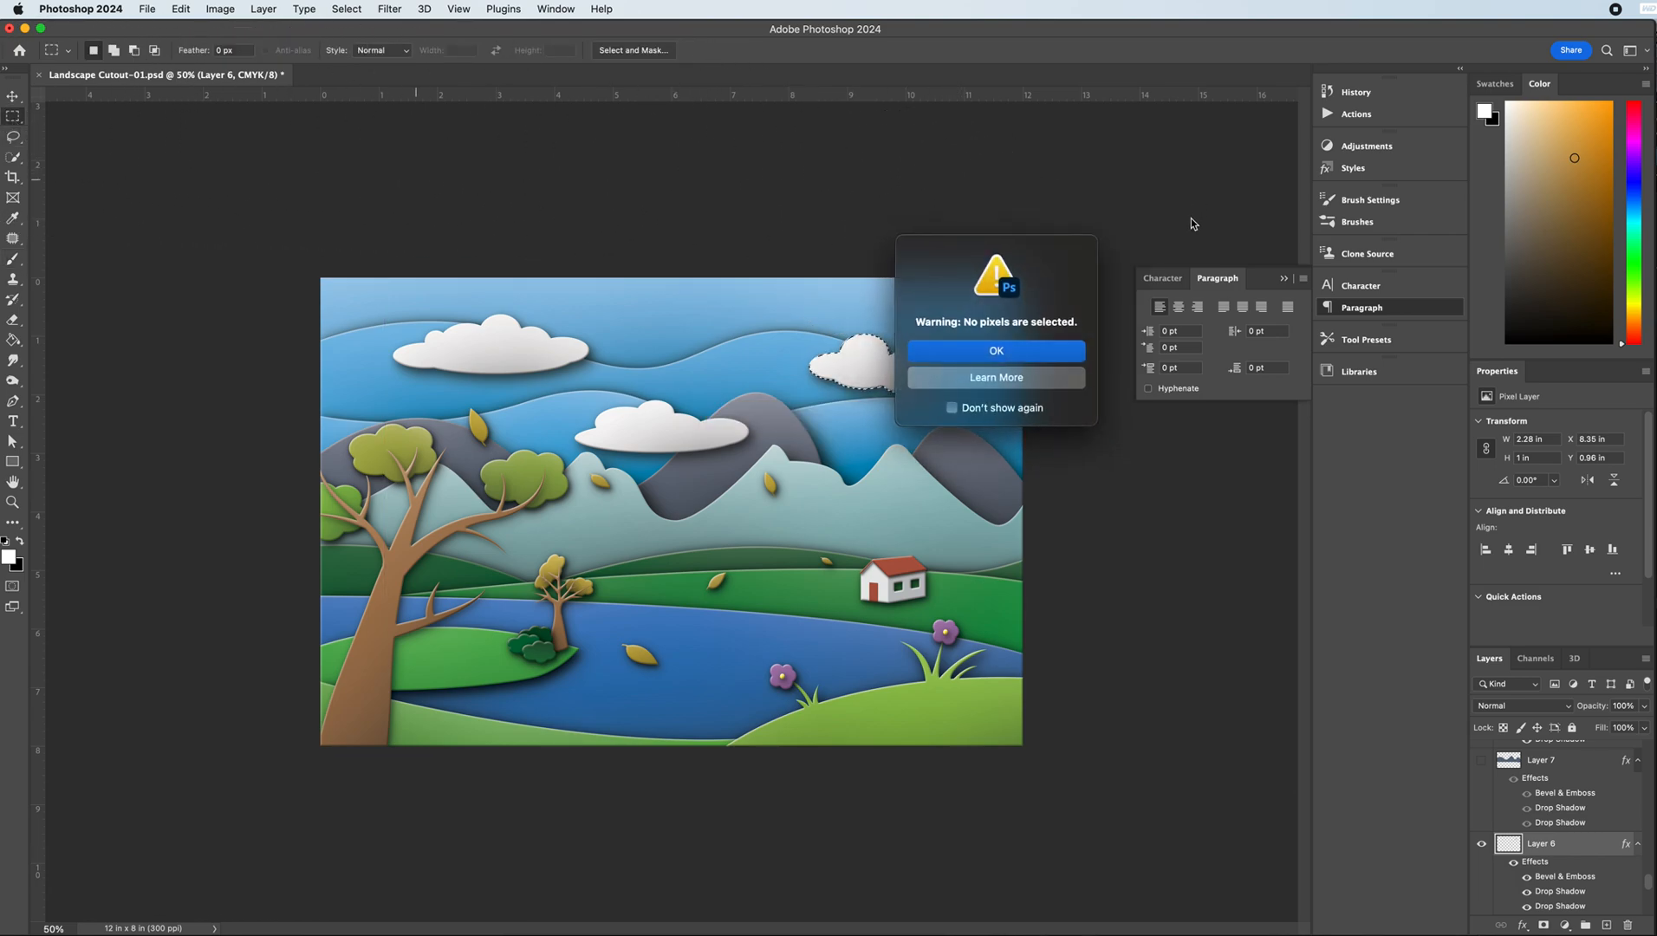
pyautogui.click(1019, 358)
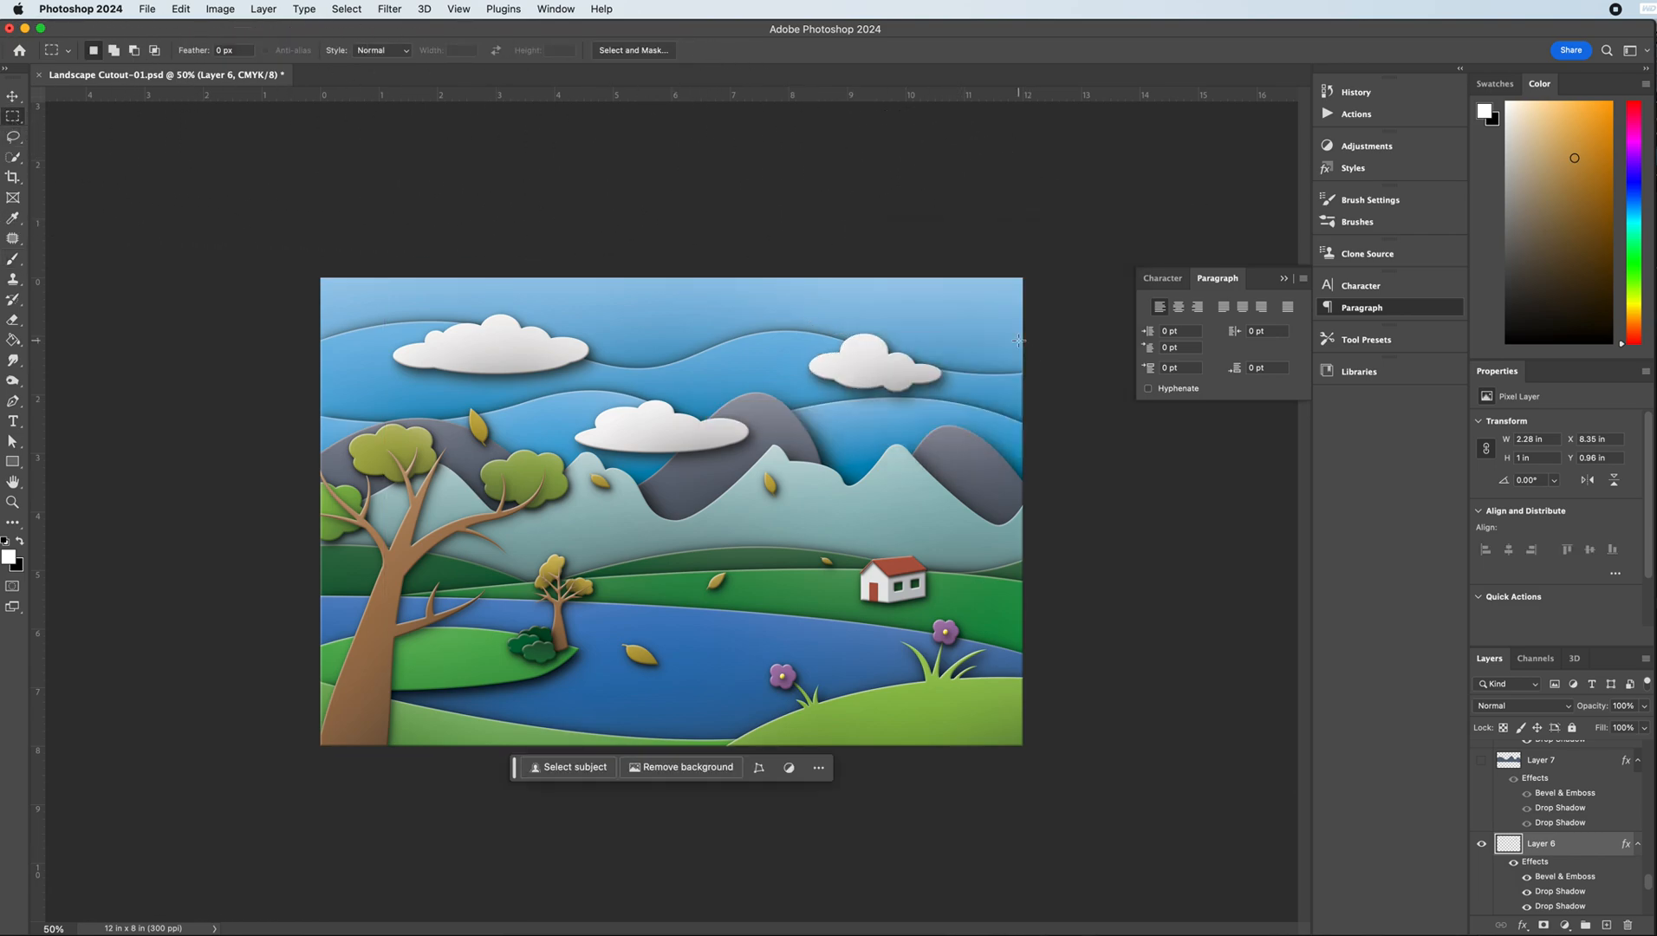
# - Review the shaded landscape at several zoom levels and compare it with the flat original artwork in Illustrator
pyautogui.press('super+minus')
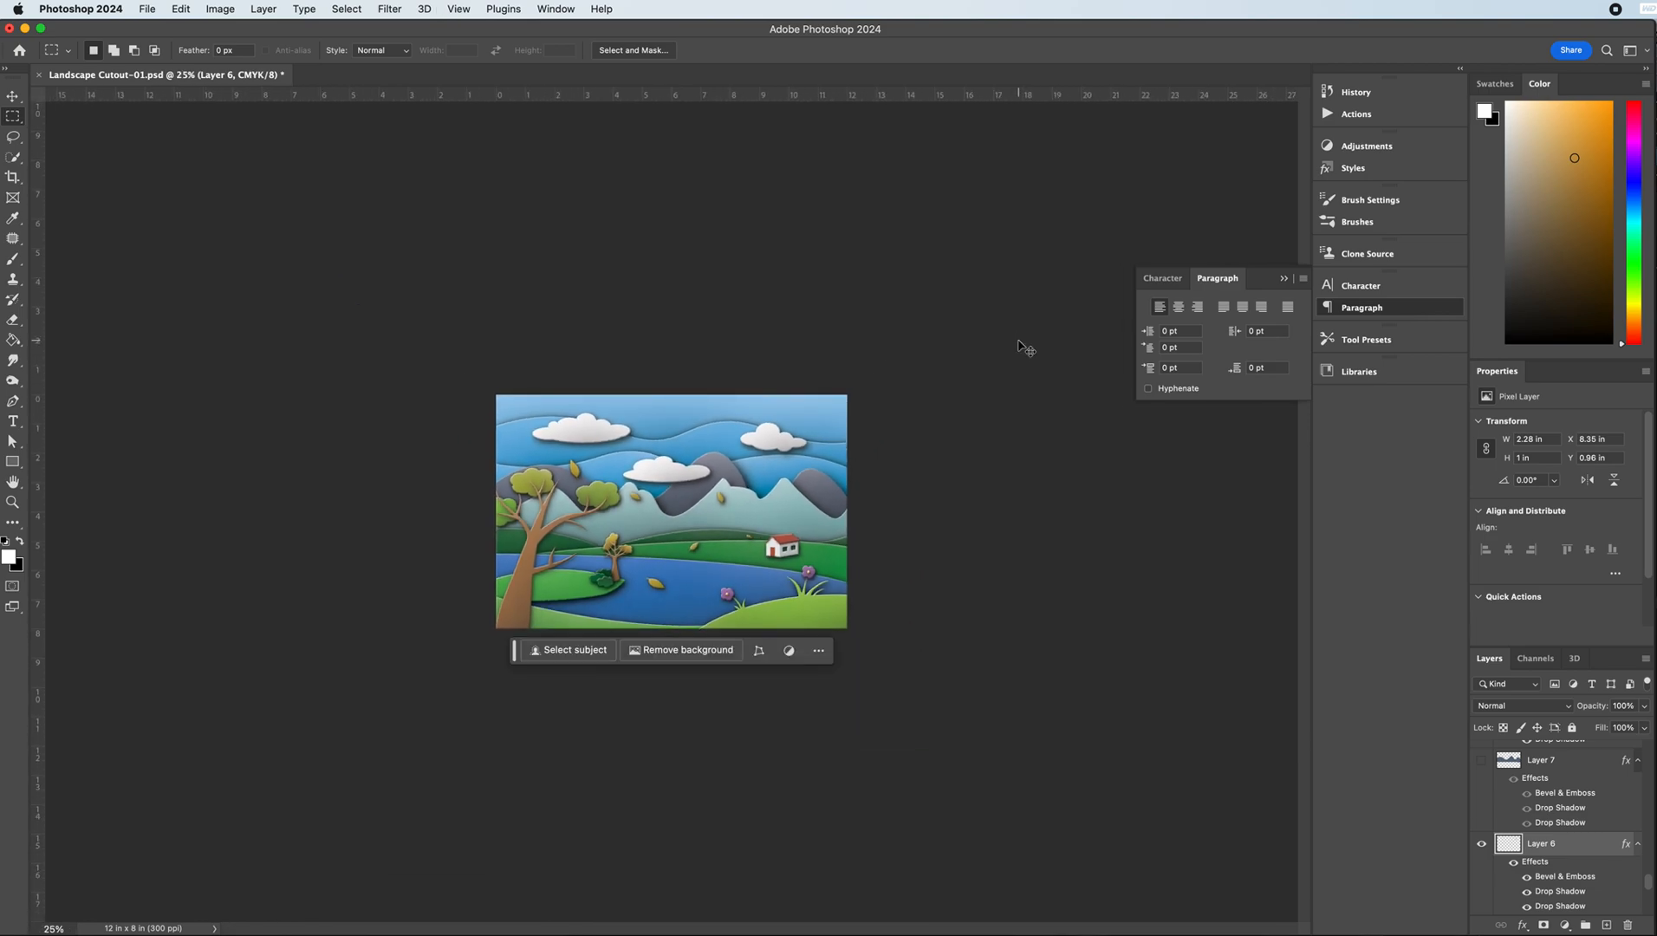
pyautogui.press('super+equal')
pyautogui.press('super+equal')
pyautogui.press('super+equal')
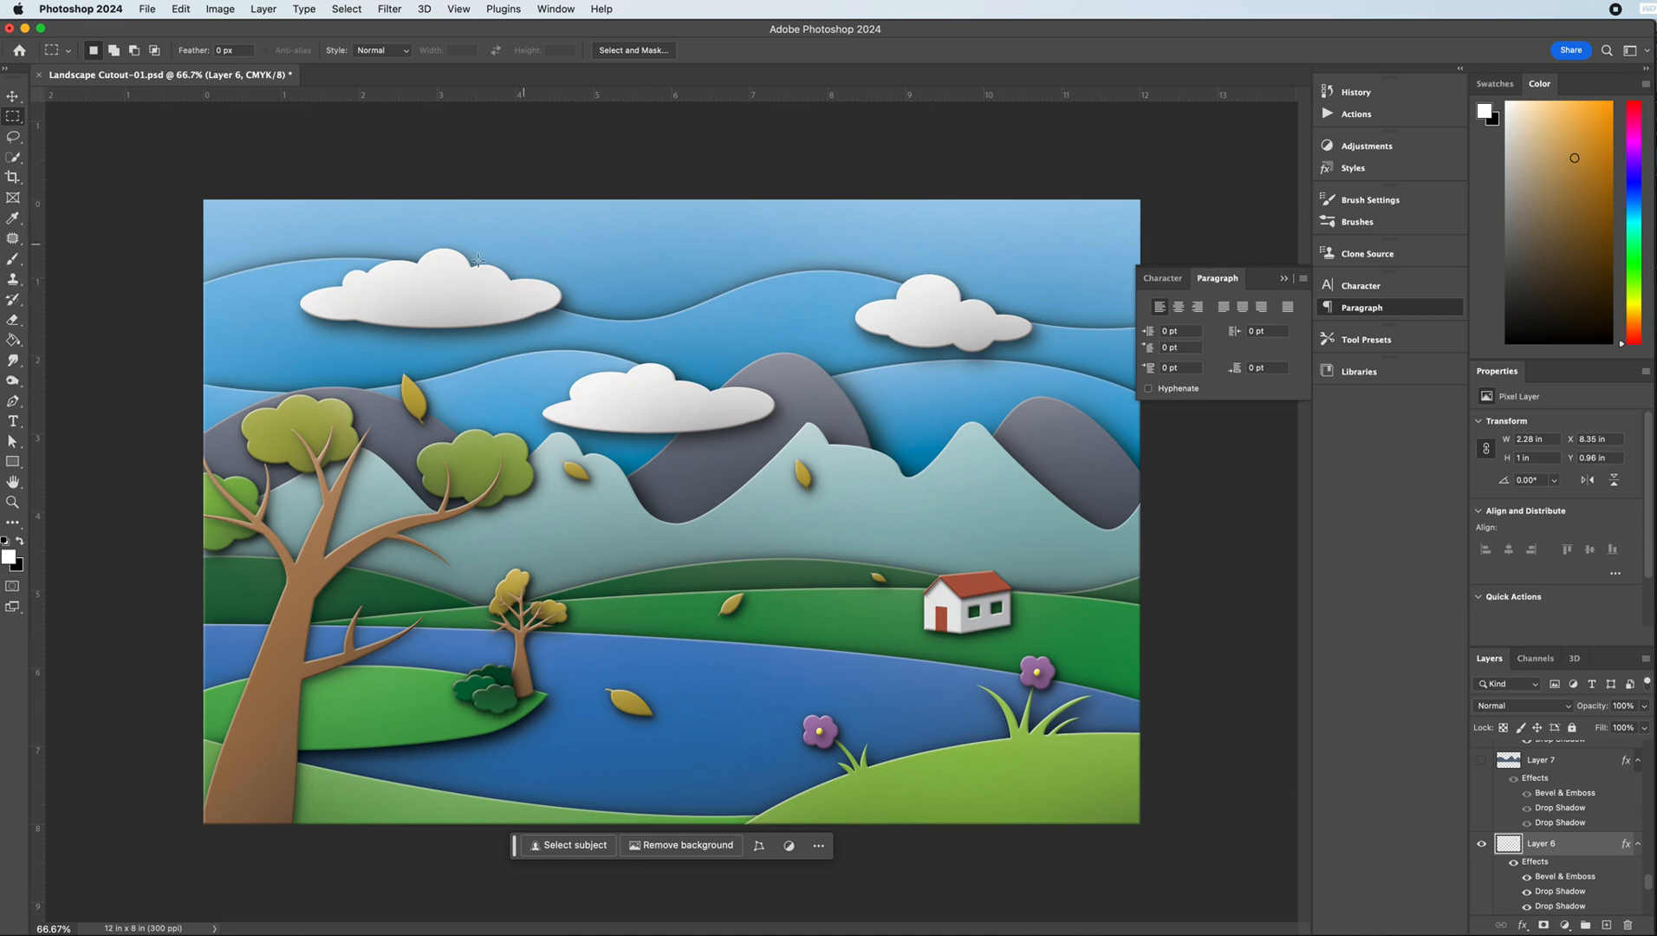
pyautogui.press('super+minus')
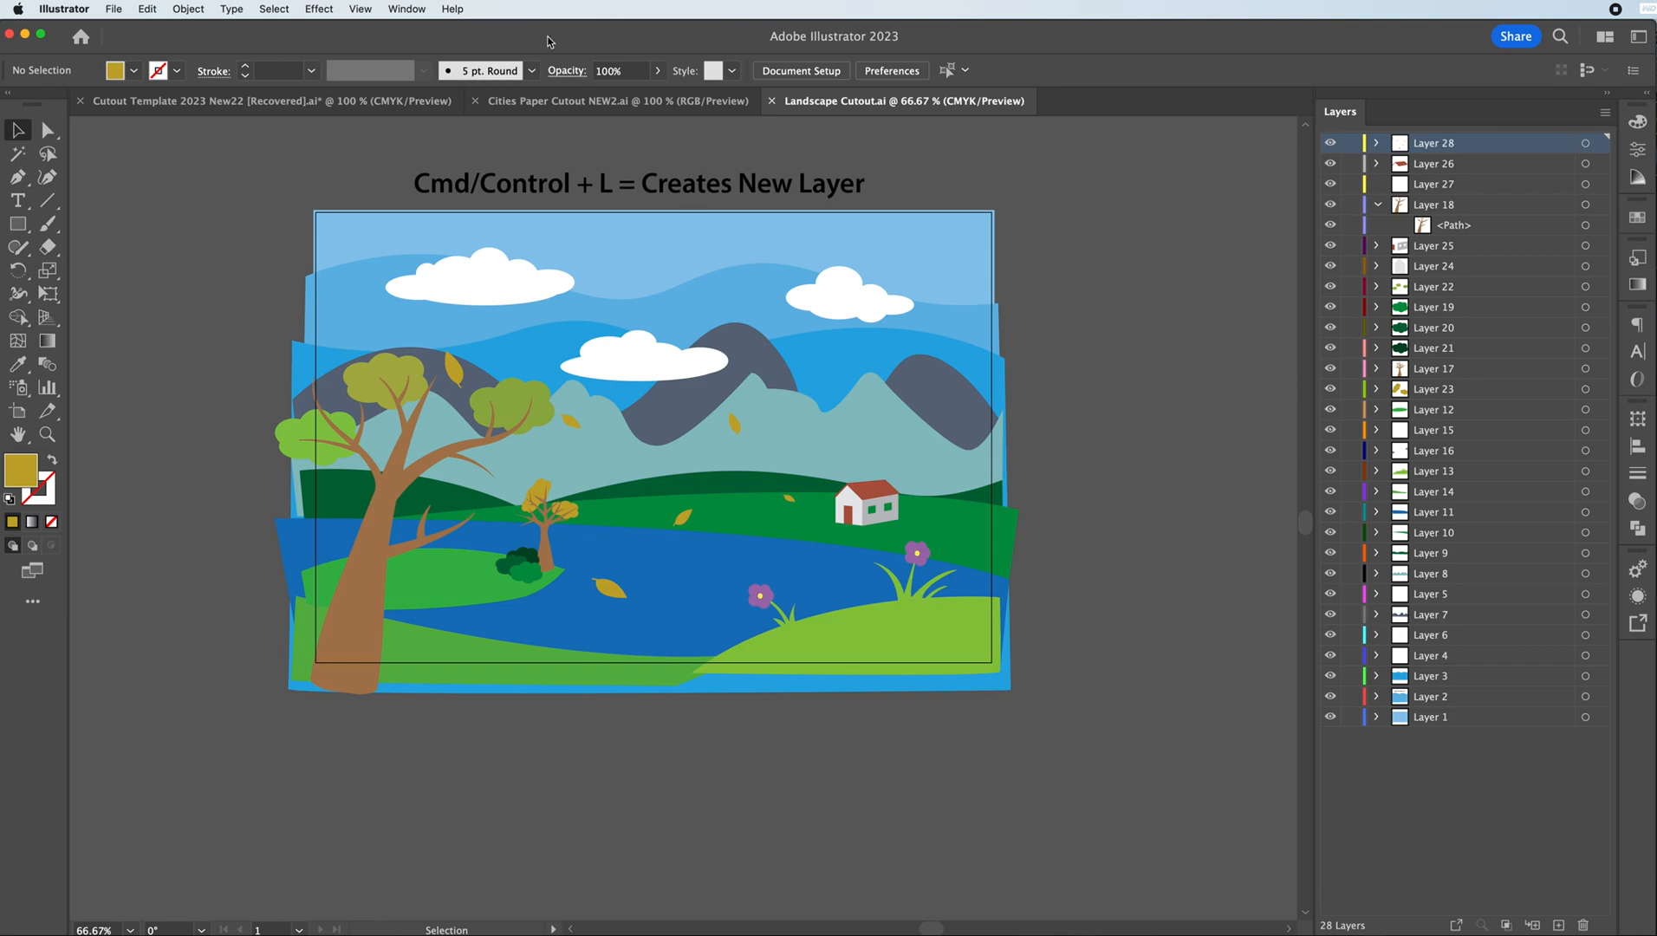
pyautogui.moveTo(517, 38)
pyautogui.mouseDown()
pyautogui.moveTo(1248, 107)
pyautogui.moveTo(1194, 127)
pyautogui.moveTo(1455, 128)
pyautogui.moveTo(1168, 136)
pyautogui.moveTo(1505, 125)
pyautogui.moveTo(737, 76)
pyautogui.moveTo(508, 18)
pyautogui.mouseUp()
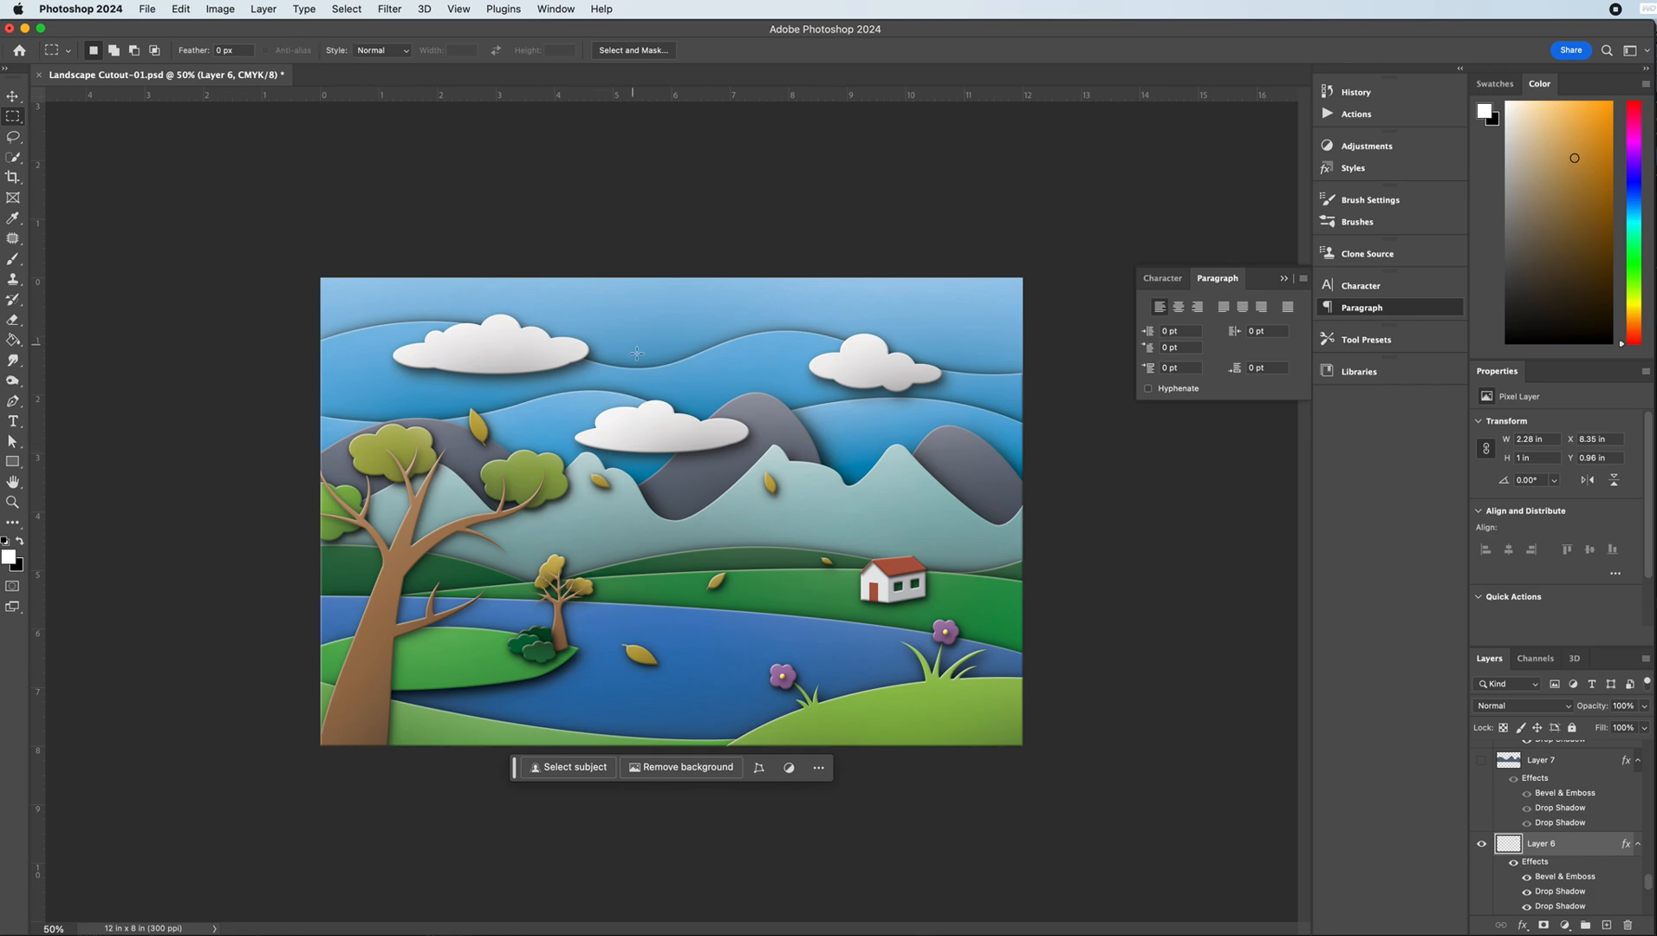
pyautogui.press('v')
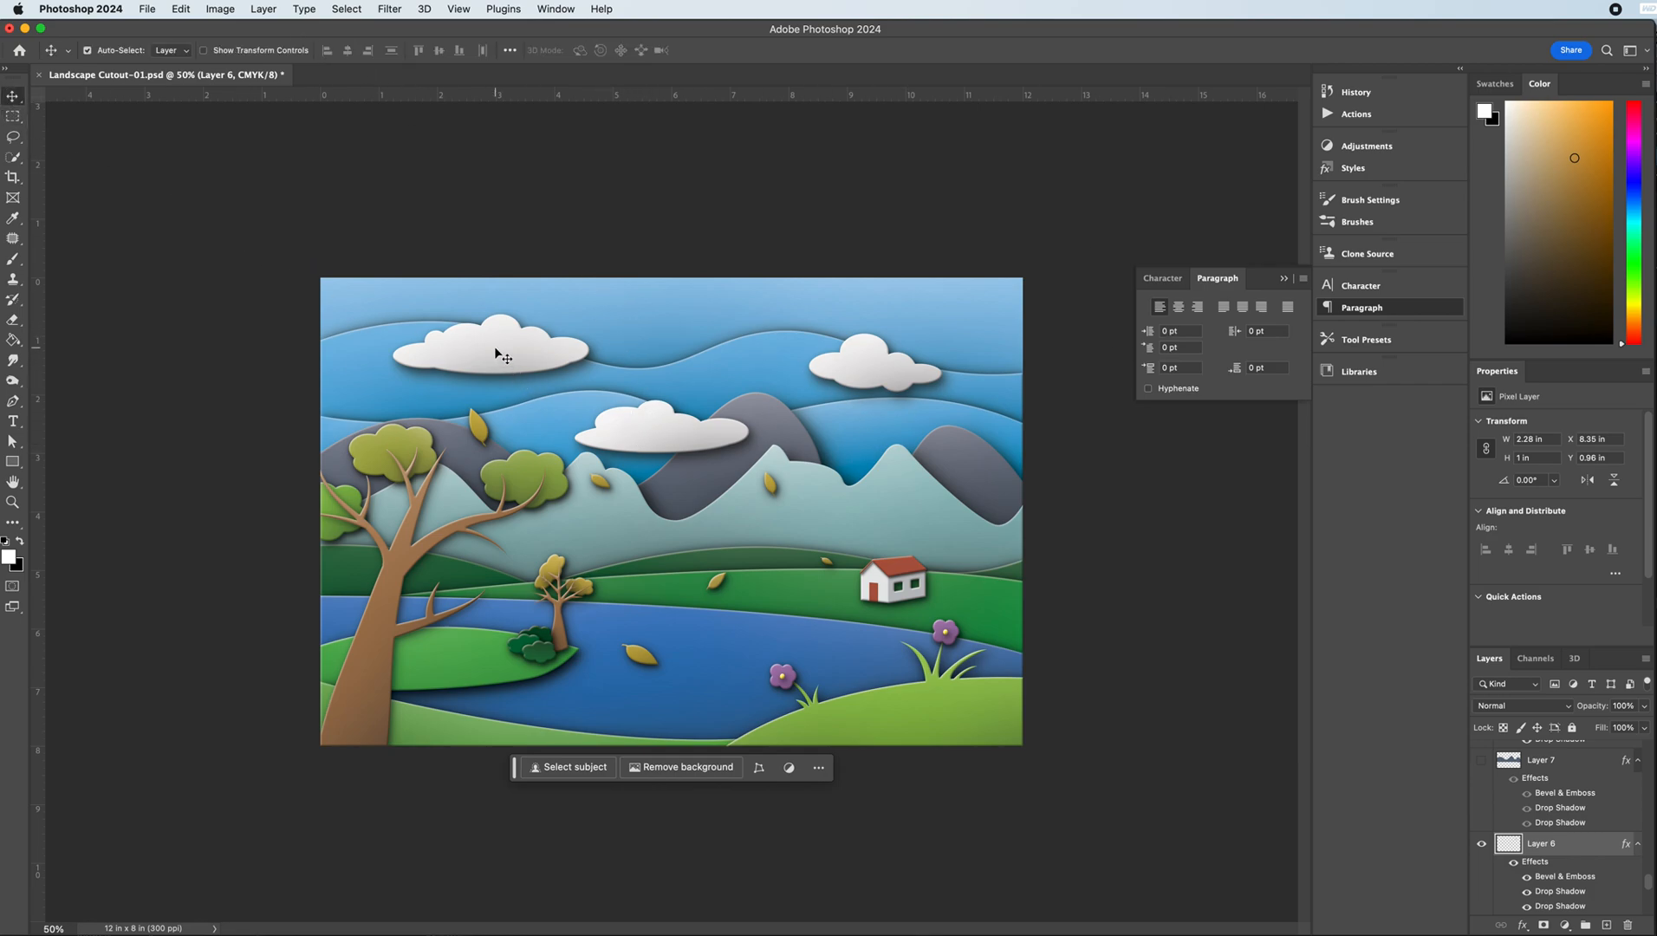
pyautogui.keyDown('shift'); pyautogui.click(666, 431); pyautogui.keyUp('shift')
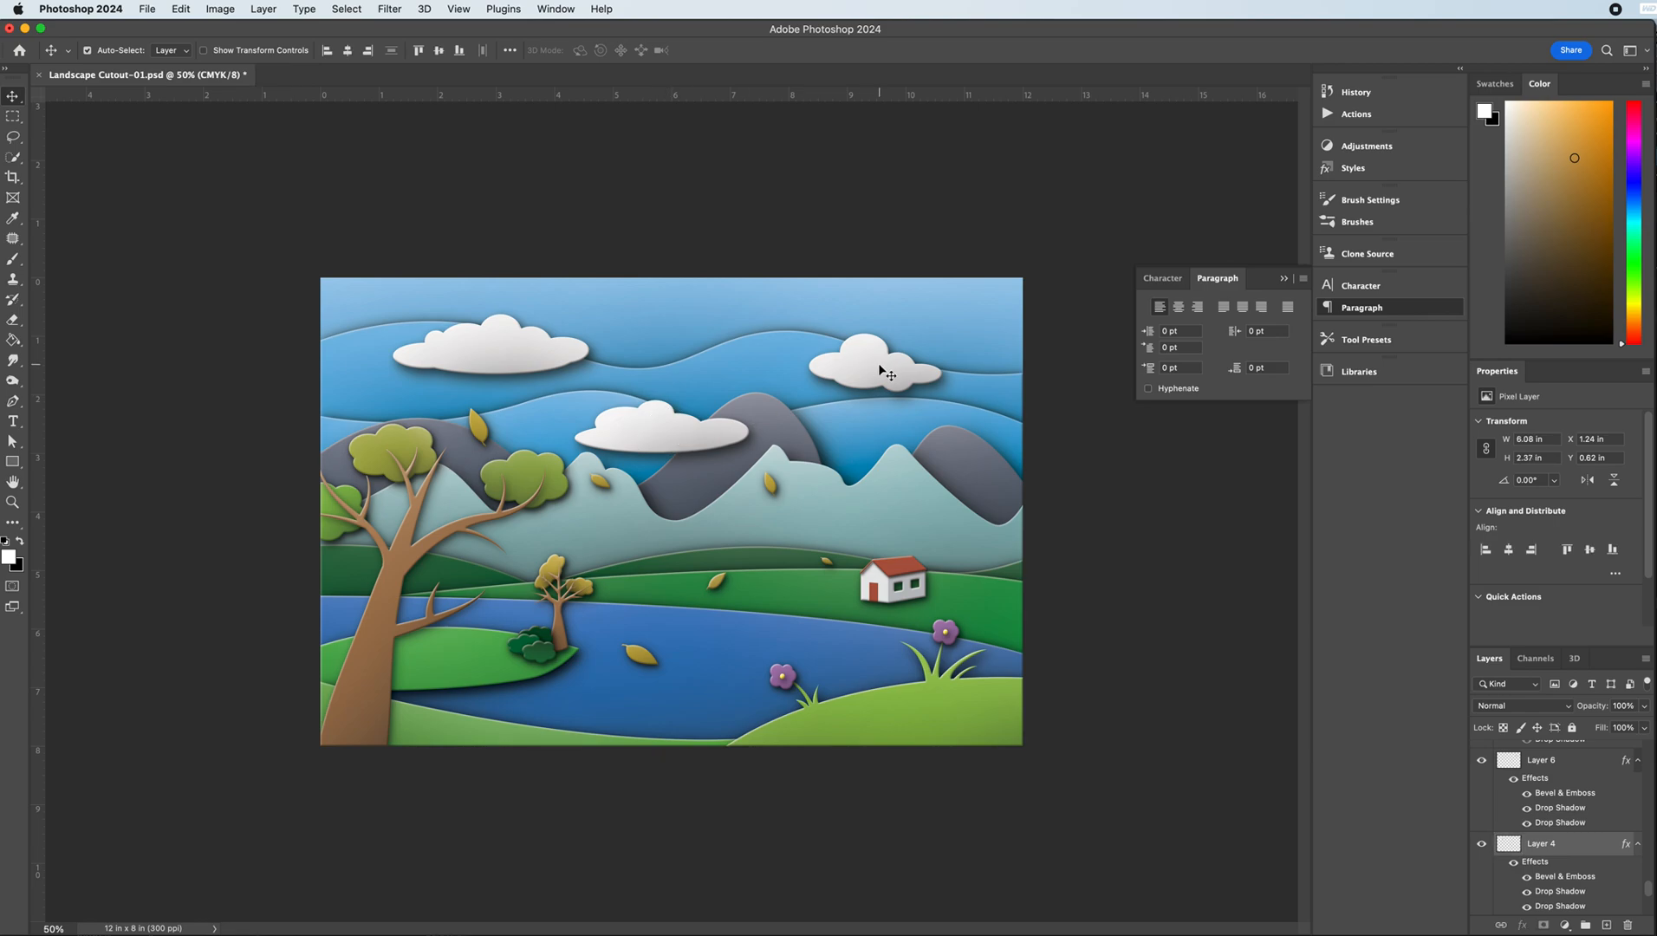
pyautogui.keyDown('shift'); pyautogui.click(878, 371); pyautogui.keyUp('shift')
pyautogui.click(347, 9)
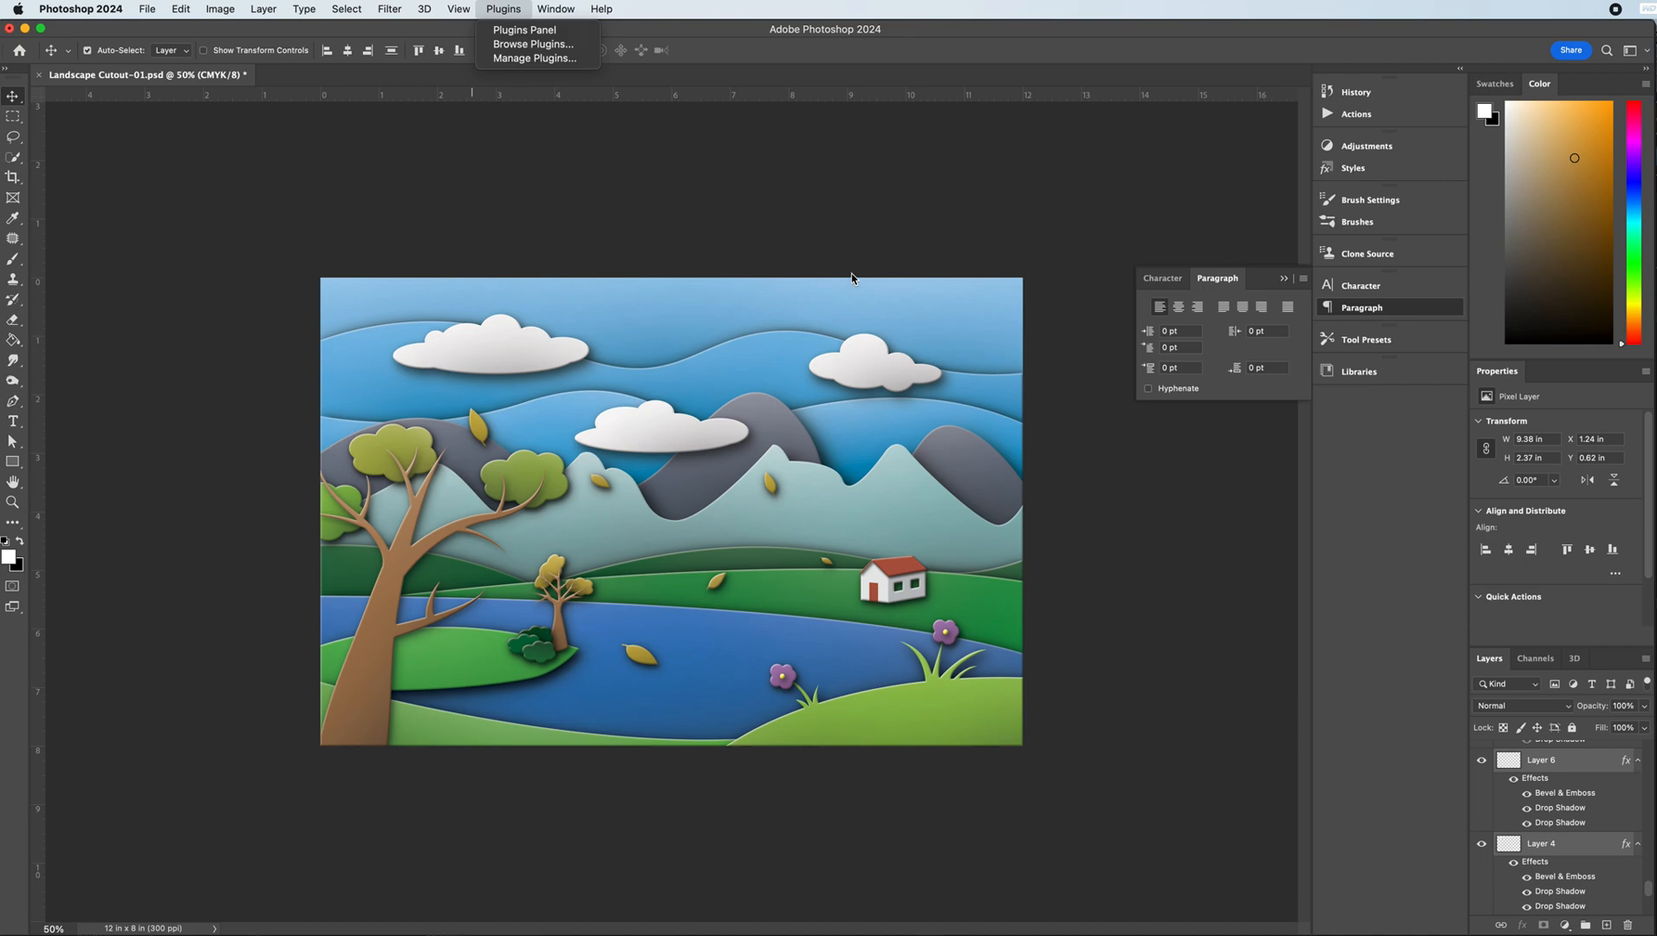
pyautogui.click(794, 214)
pyautogui.click(492, 243)
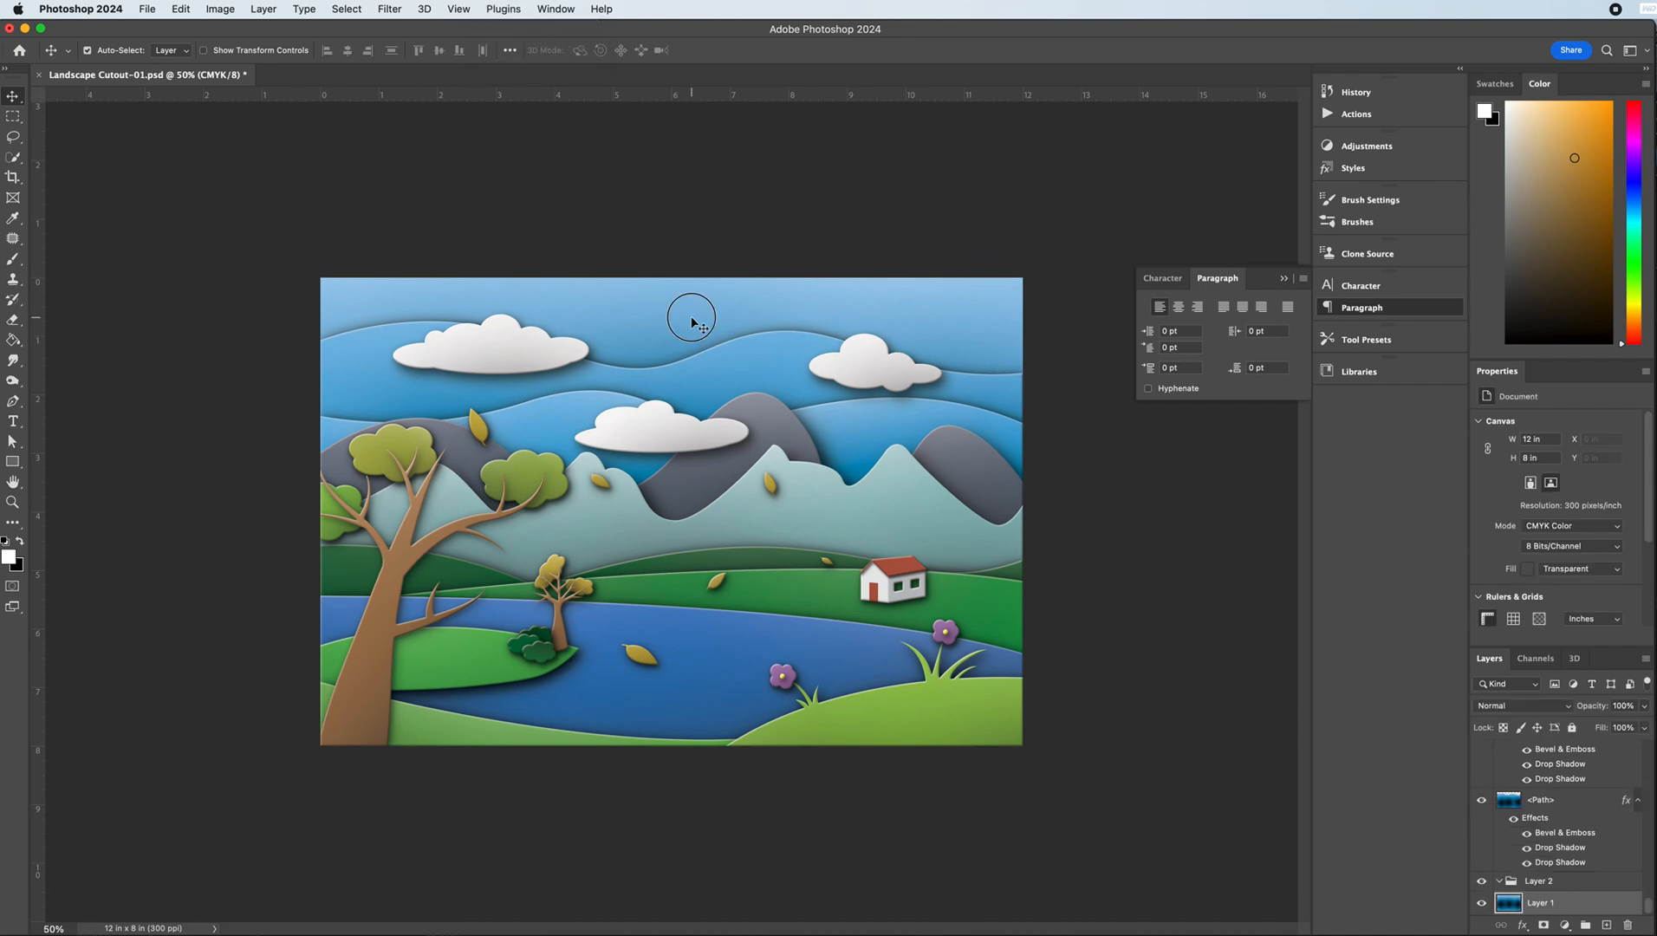
# - Select the large upper cloud, Layer 4, and examine the available filters, including Neural Filters, without applying any
pyautogui.click(528, 339)
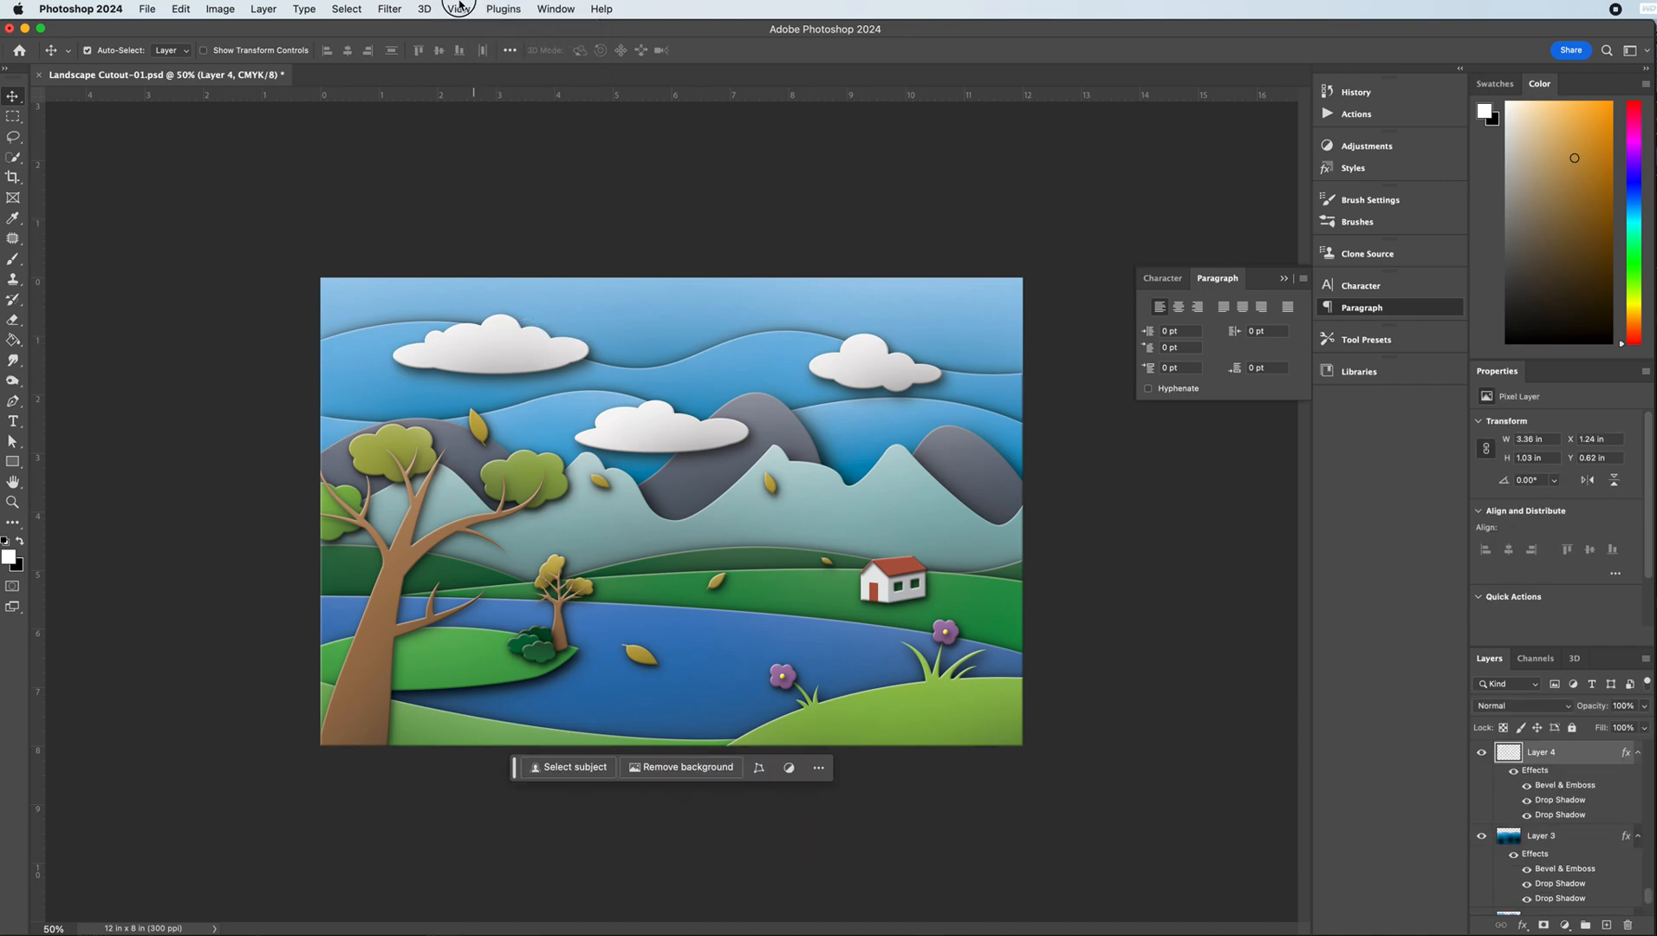
pyautogui.click(389, 9)
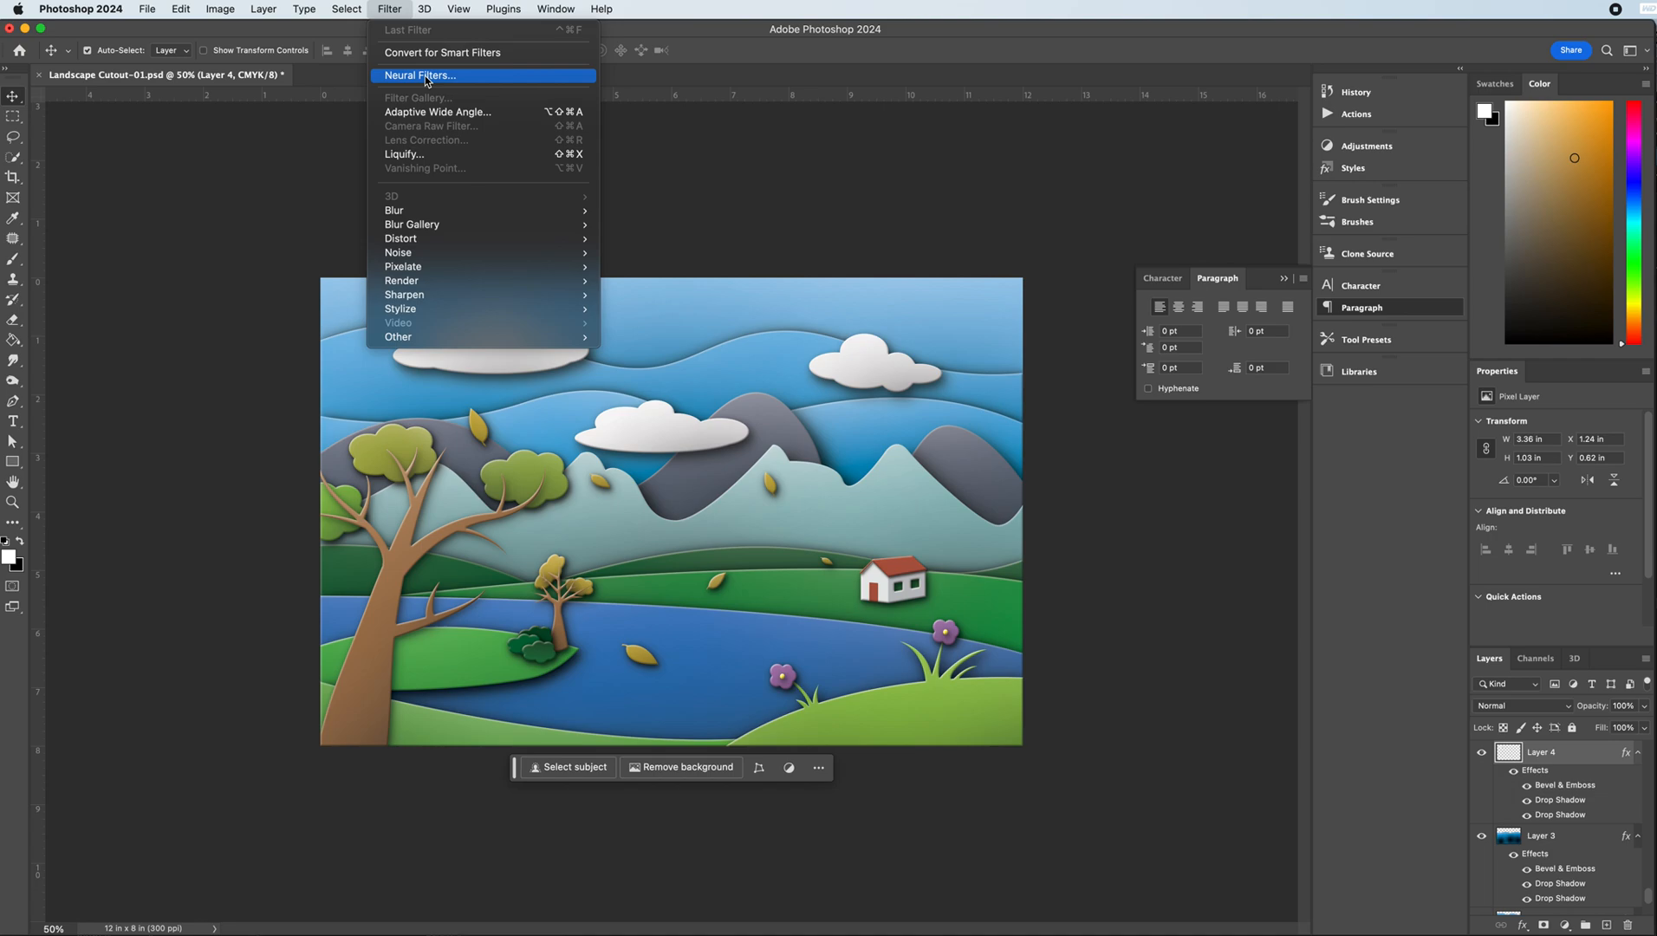
pyautogui.click(425, 76)
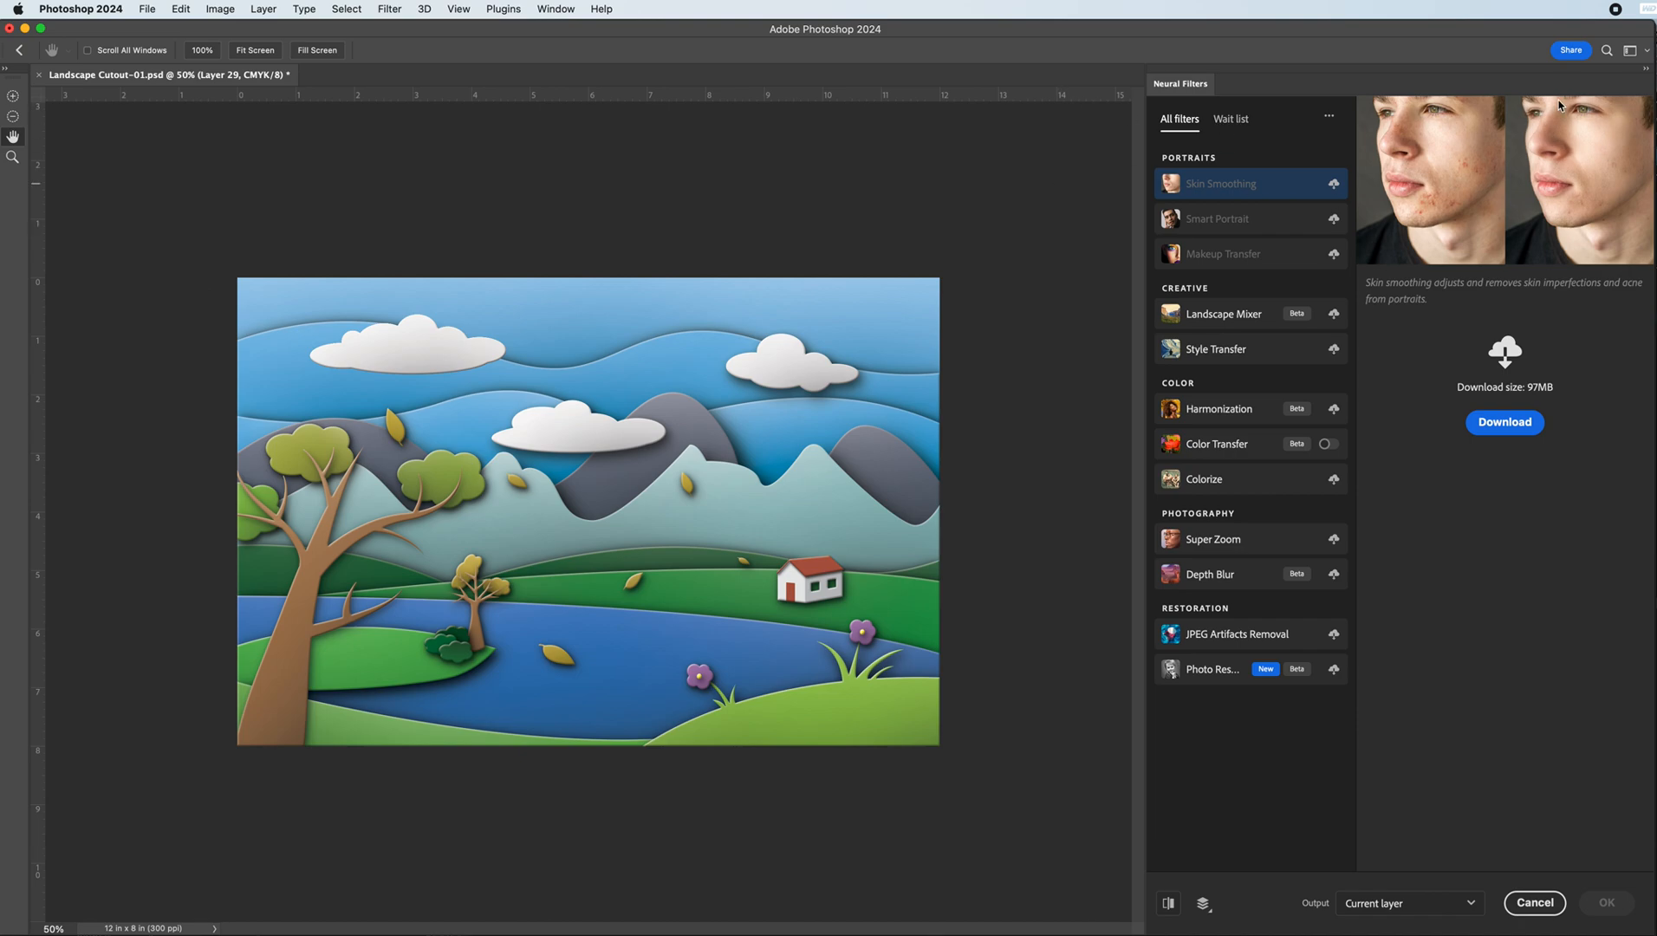
pyautogui.click(1543, 902)
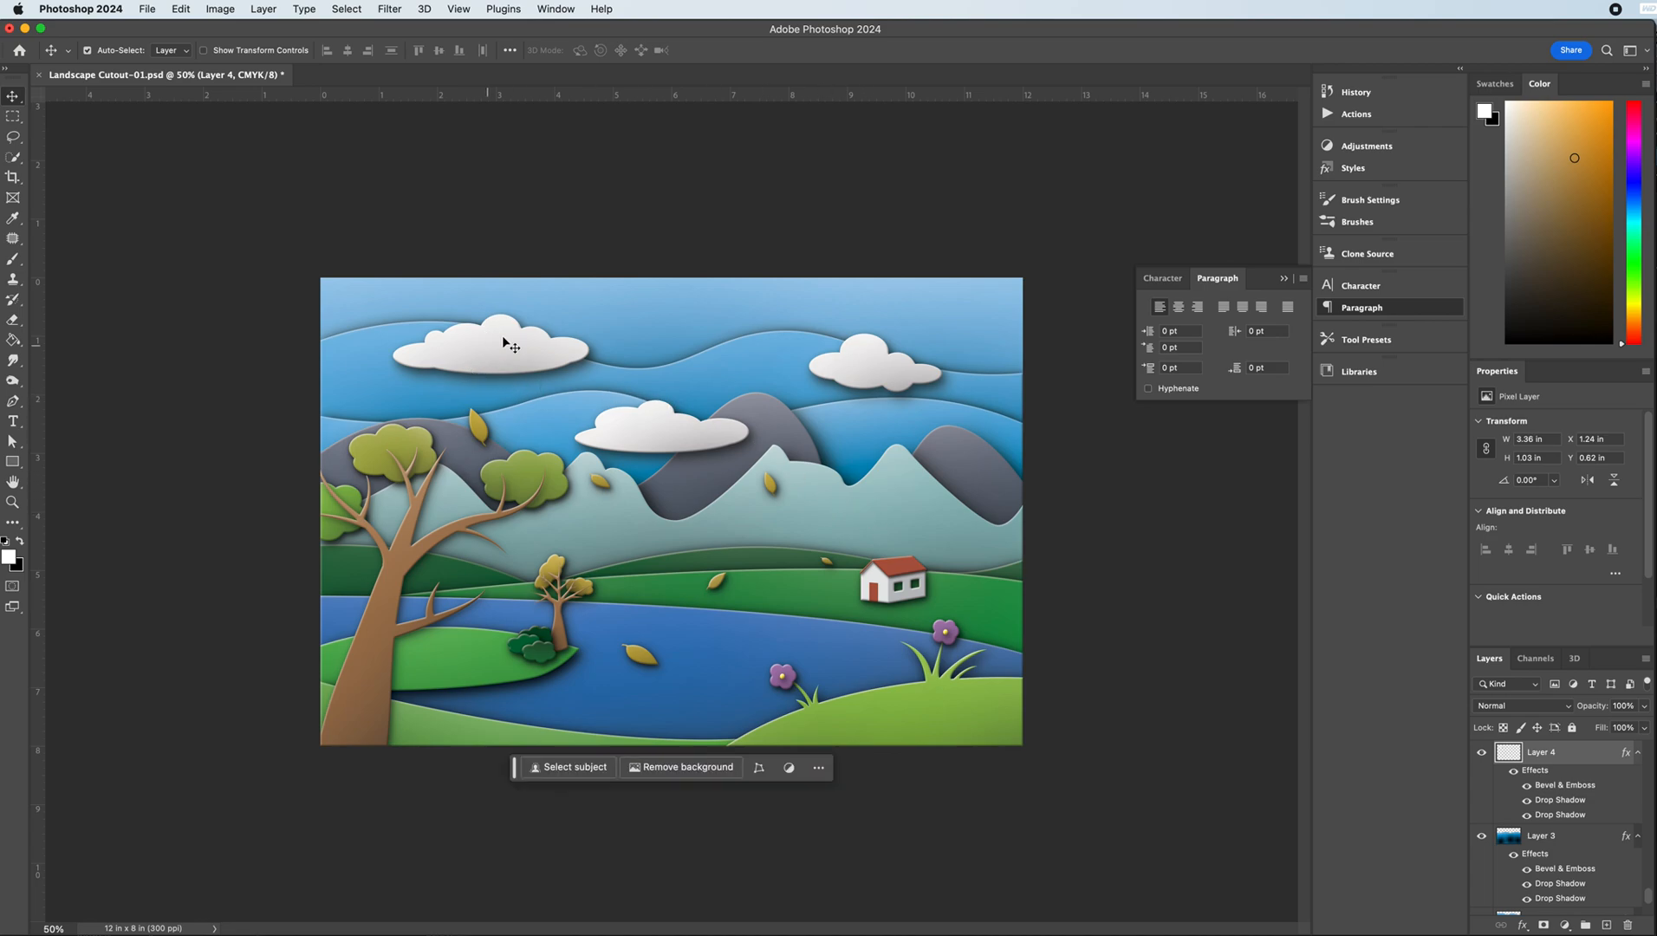
pyautogui.click(383, 10)
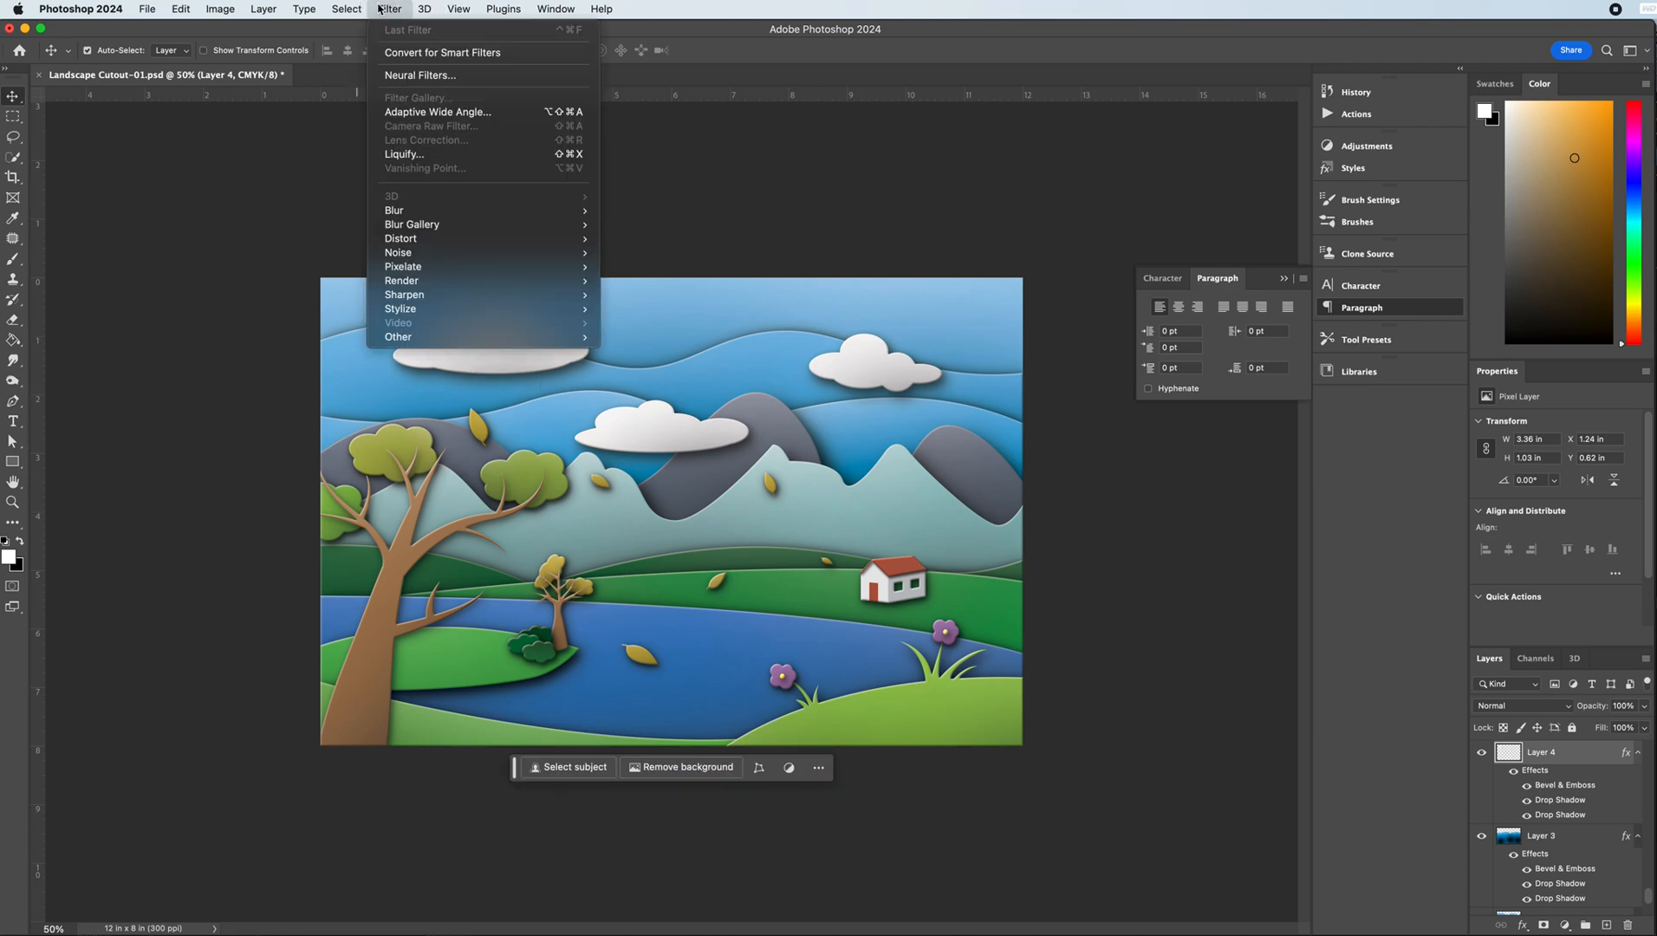
pyautogui.moveTo(428, 308)
pyautogui.click(659, 25)
pyautogui.click(304, 27)
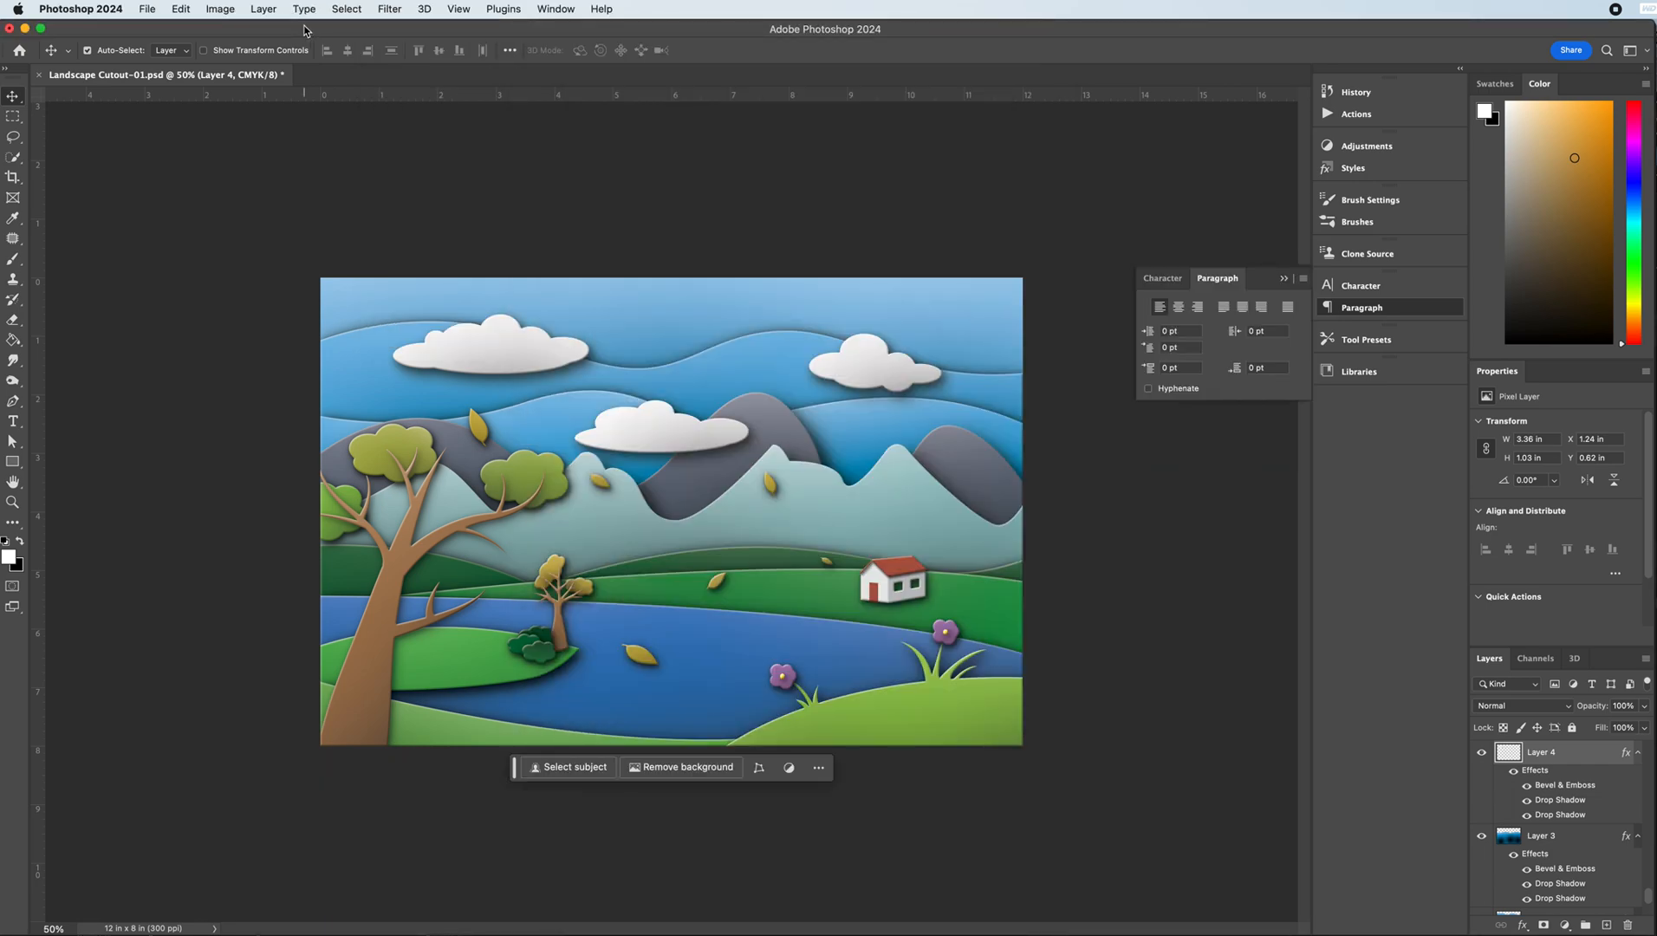
# - Convert the document's colour mode to RGB without merging the layers
pyautogui.click(176, 9)
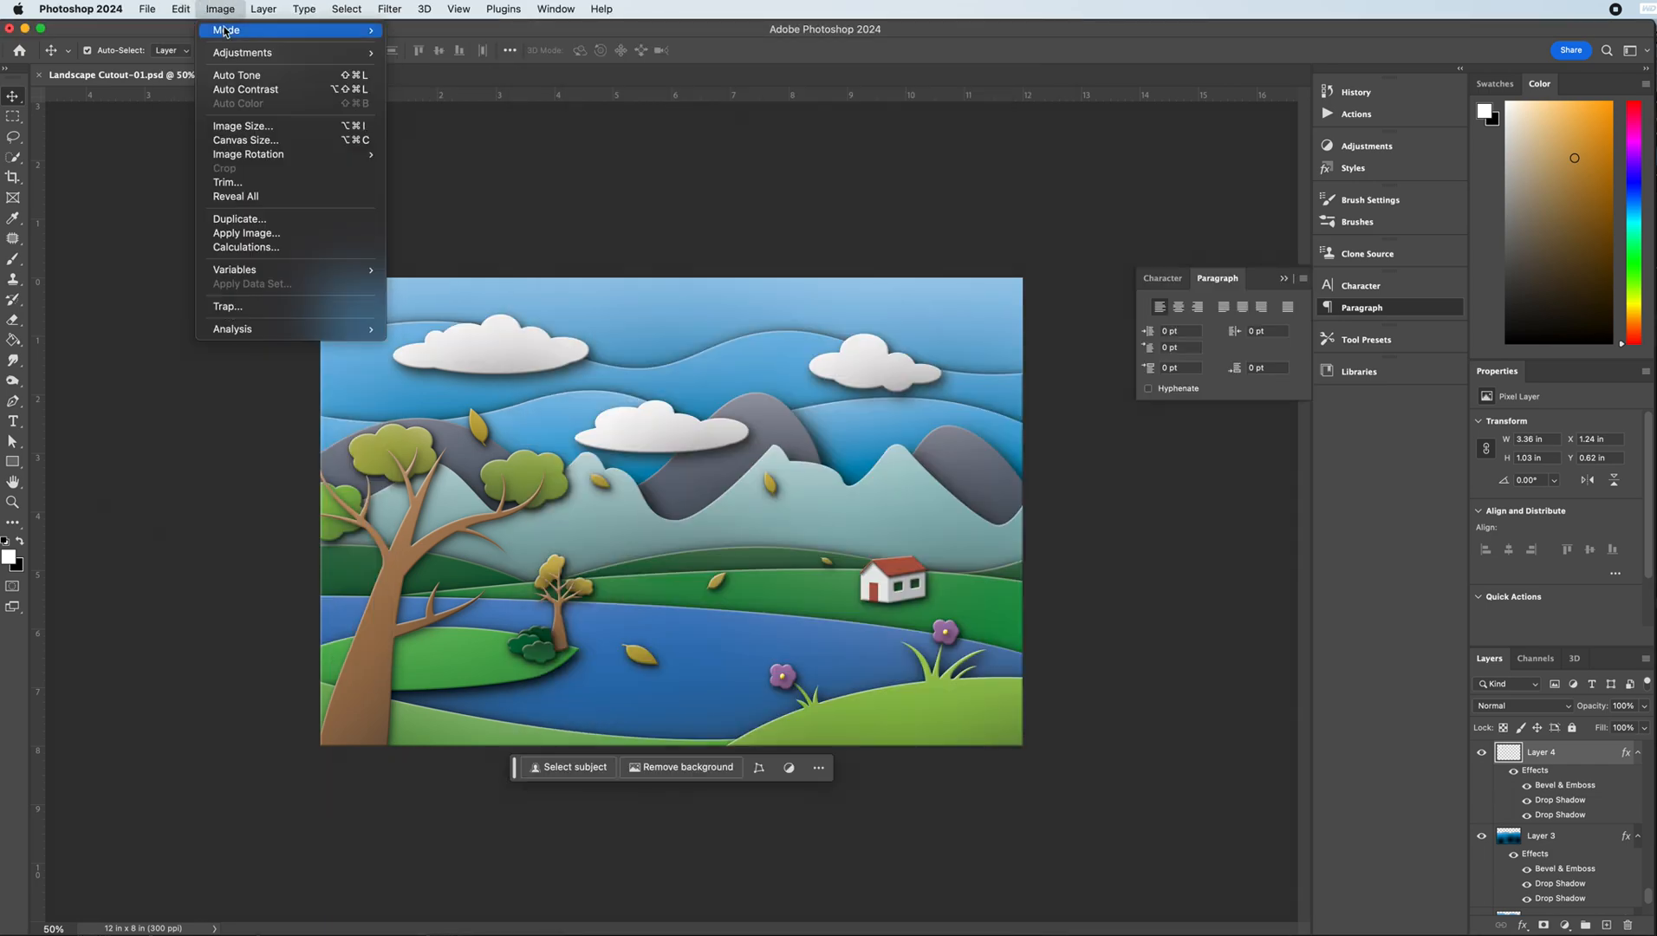
pyautogui.moveTo(367, 33)
pyautogui.click(424, 86)
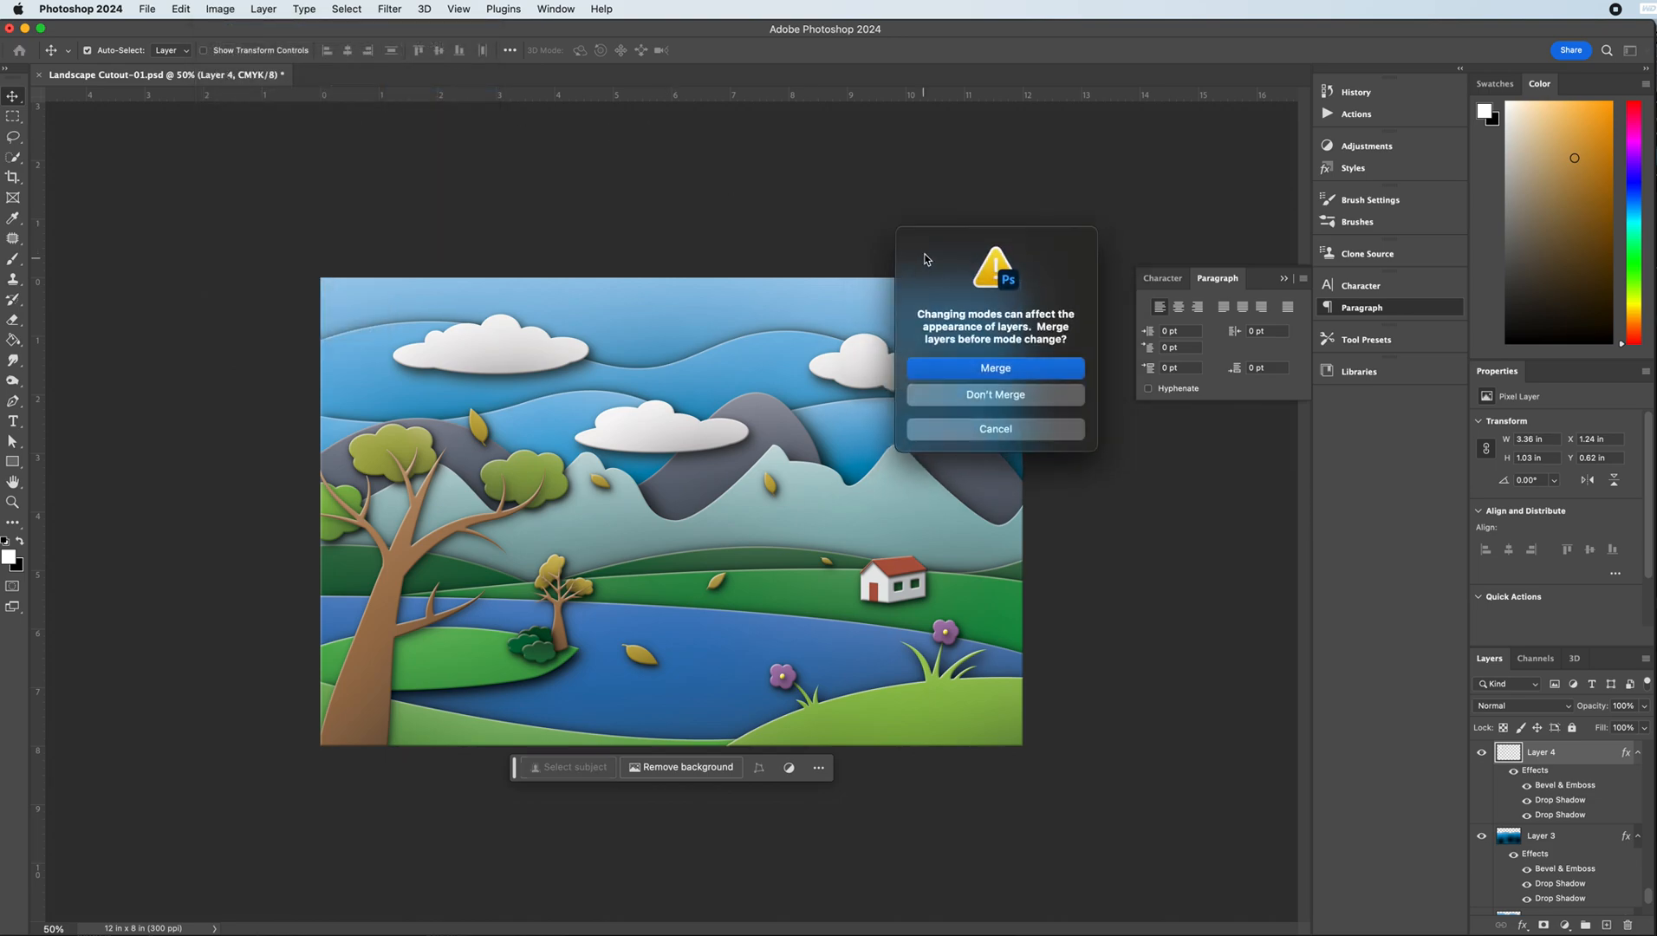
pyautogui.click(990, 398)
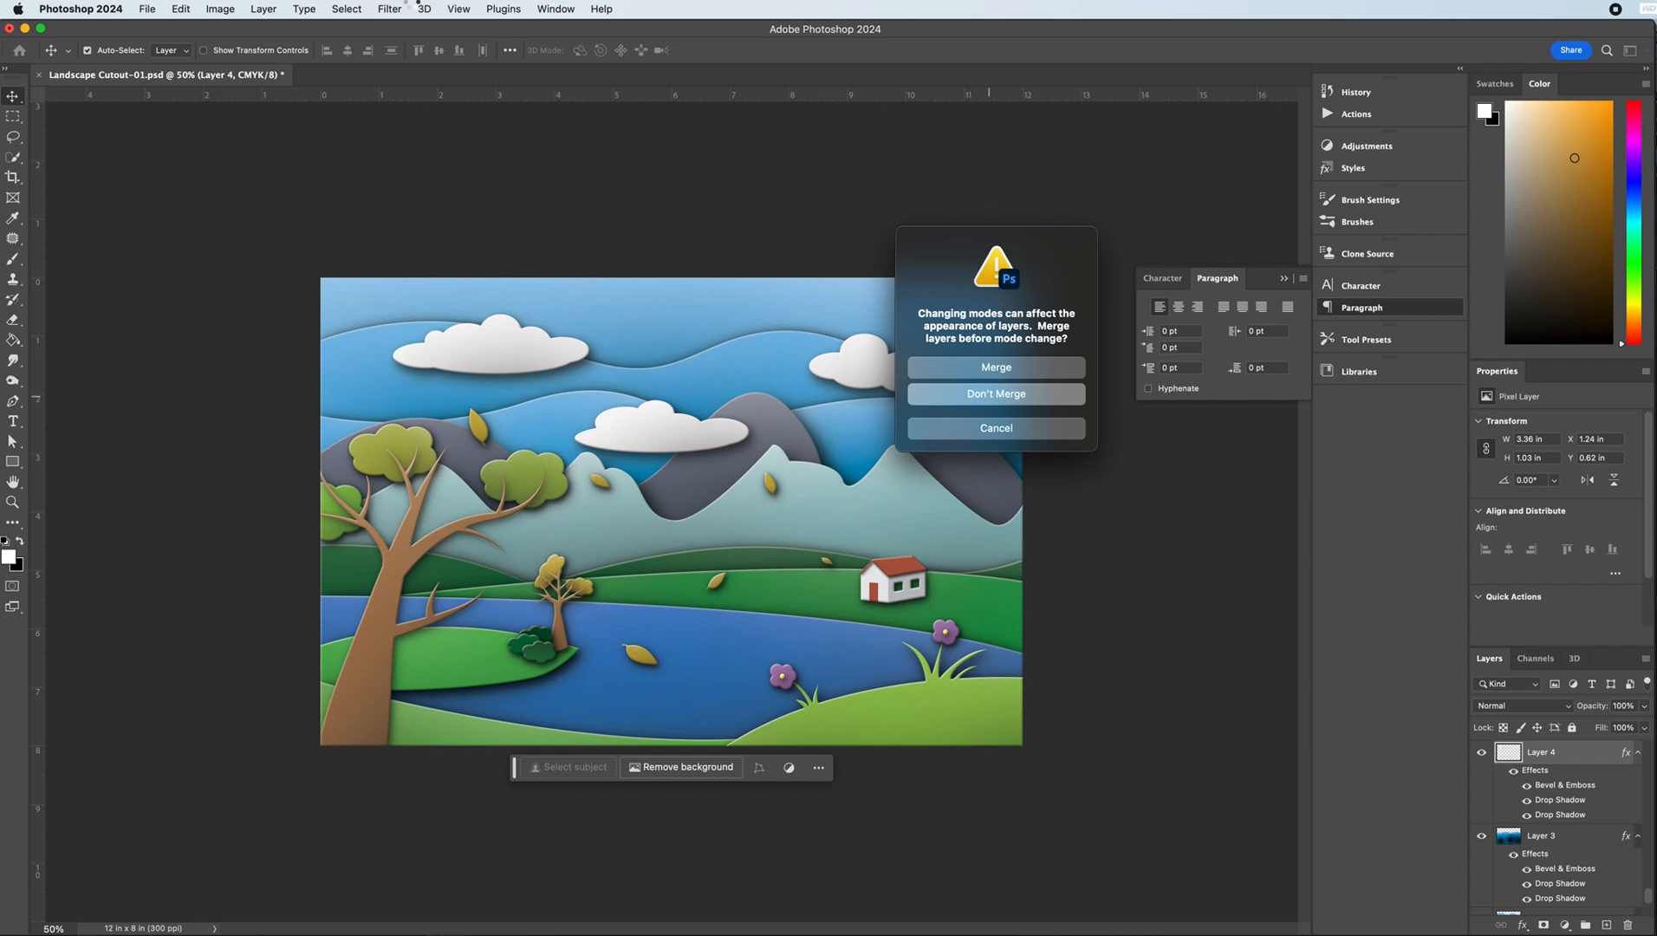
# - Open the Filter Gallery for the large cloud and preview the Texturizer and Grain textures while keeping the artwork in view
pyautogui.click(394, 8)
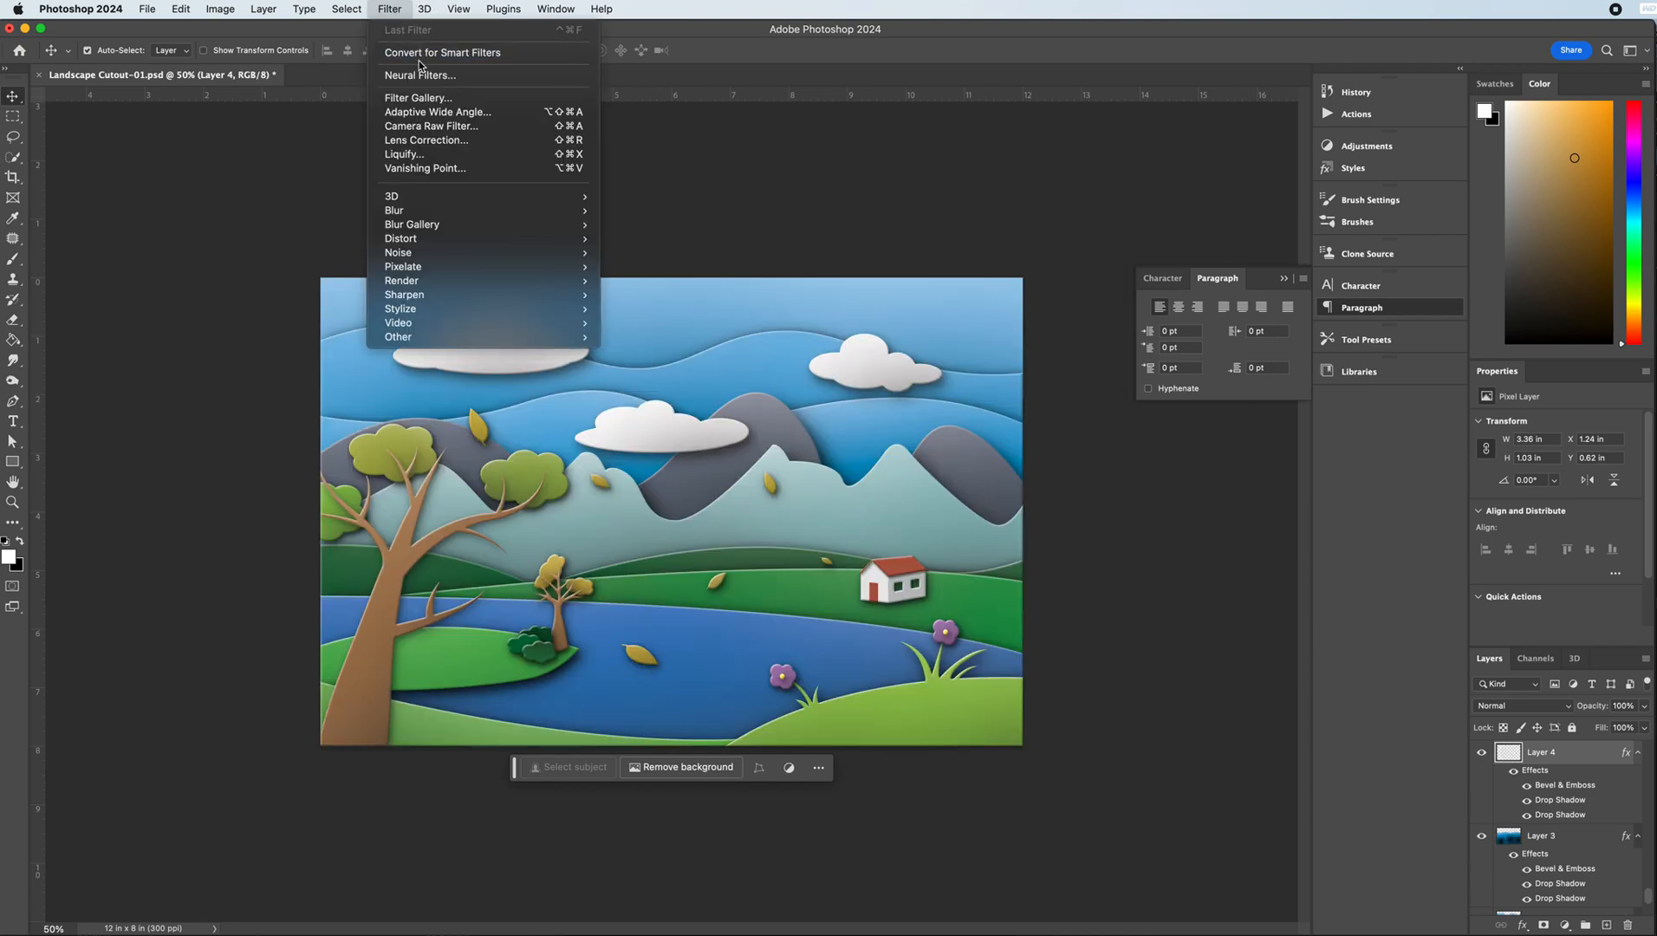
pyautogui.click(429, 100)
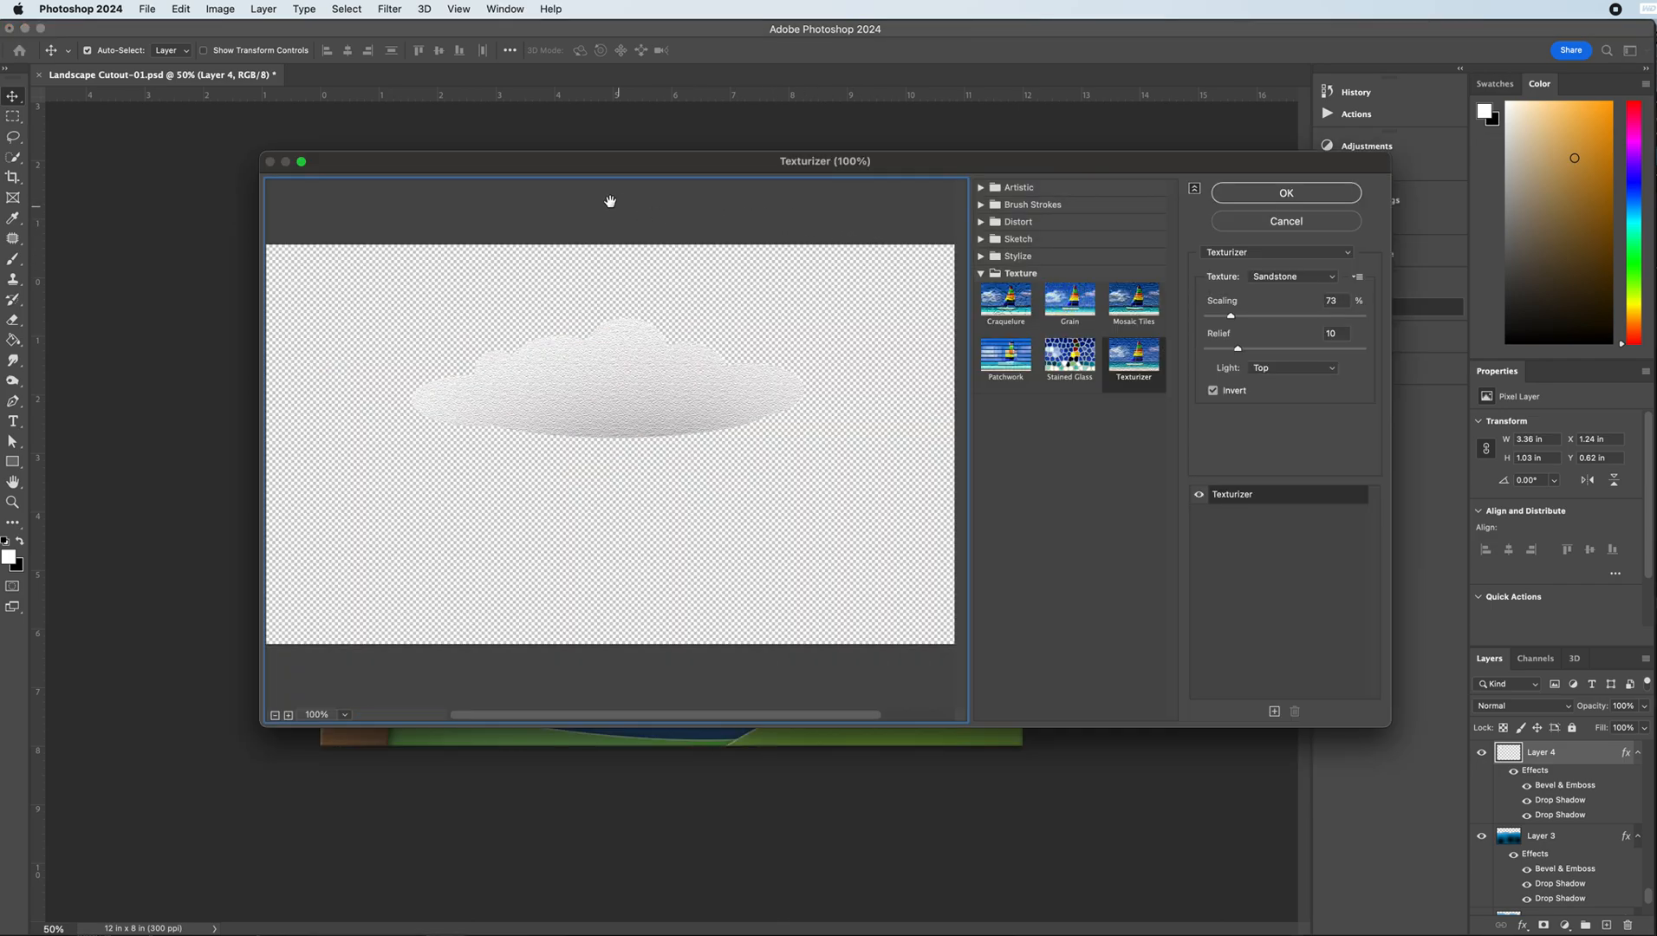
pyautogui.moveTo(565, 172); pyautogui.dragTo(732, 555)
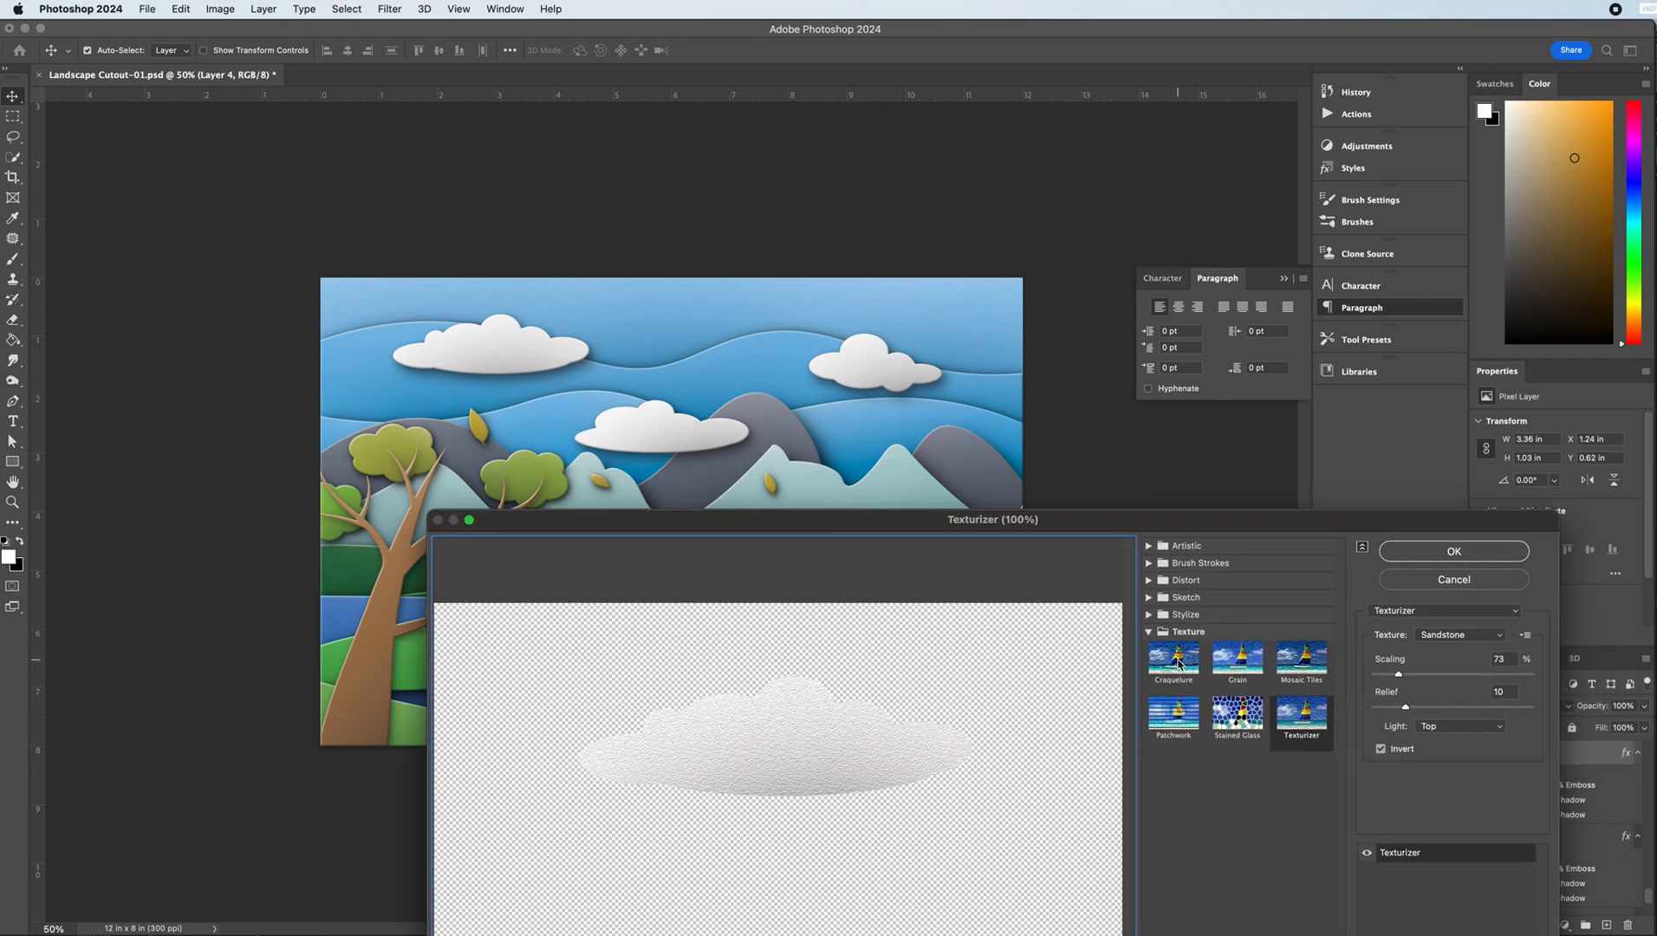
pyautogui.moveTo(1417, 674)
pyautogui.mouseDown()
pyautogui.moveTo(1471, 673)
pyautogui.moveTo(1454, 674)
pyautogui.moveTo(1481, 710)
pyautogui.moveTo(1455, 712)
pyautogui.moveTo(1447, 674)
pyautogui.moveTo(1411, 675)
pyautogui.mouseUp()
pyautogui.moveTo(1221, 532); pyautogui.dragTo(1030, 538)
pyautogui.click(1064, 660)
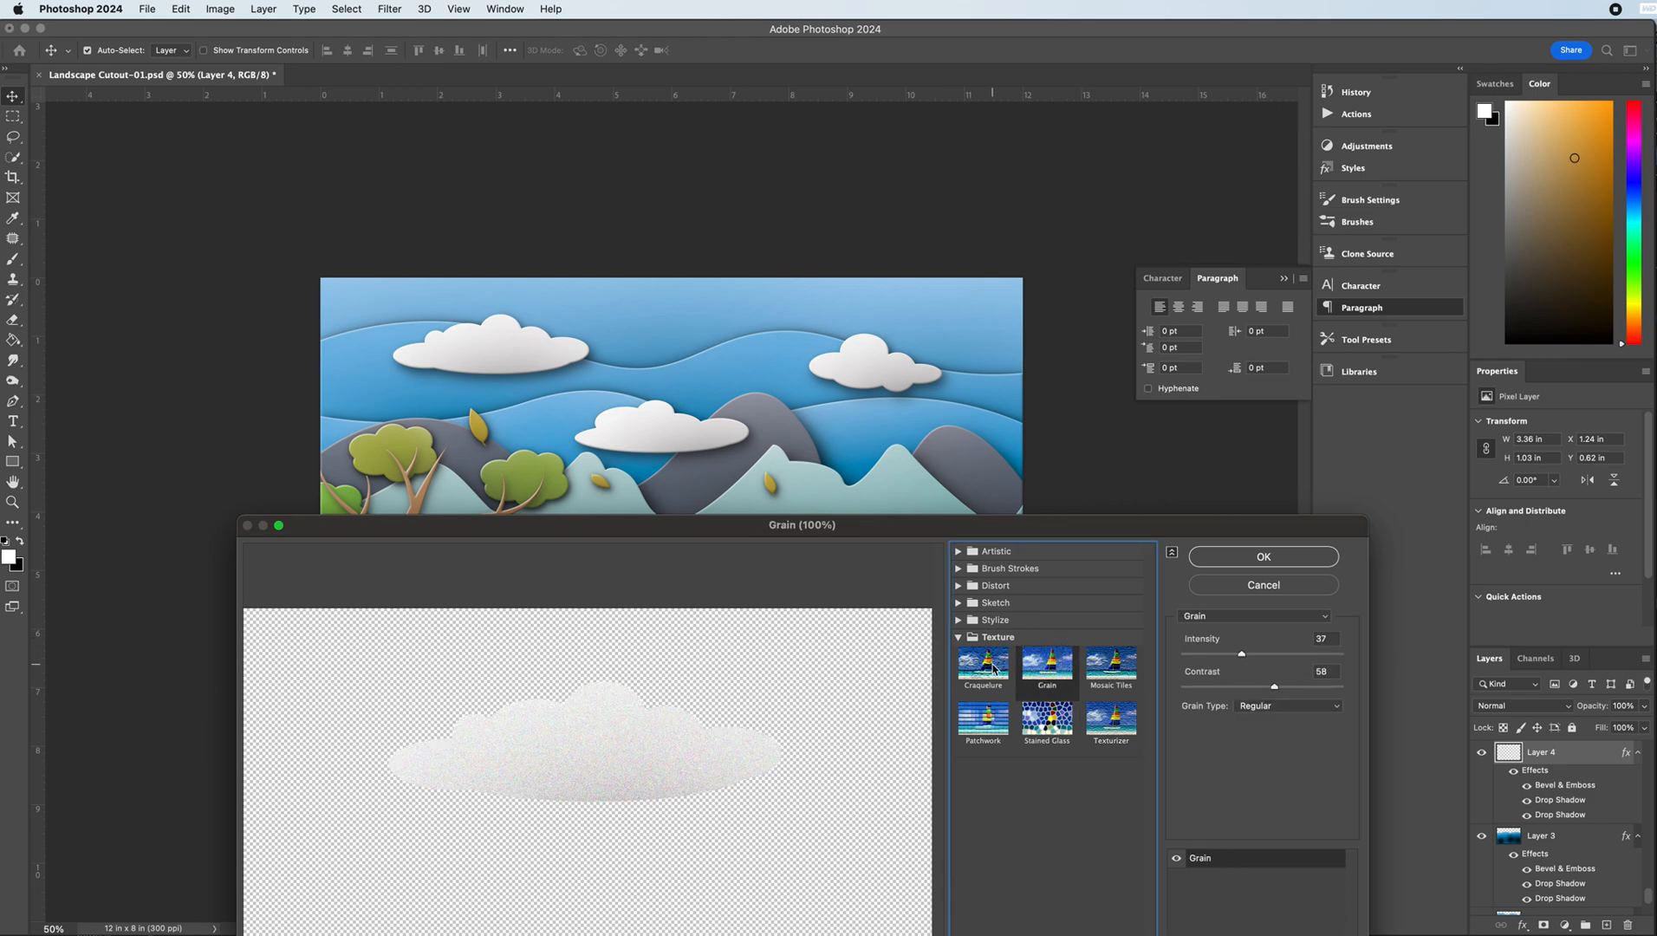
# - Try a Mosaic Tiles texture on the large cloud with tile size 5 and grout width 1, and undo it
pyautogui.click(1110, 680)
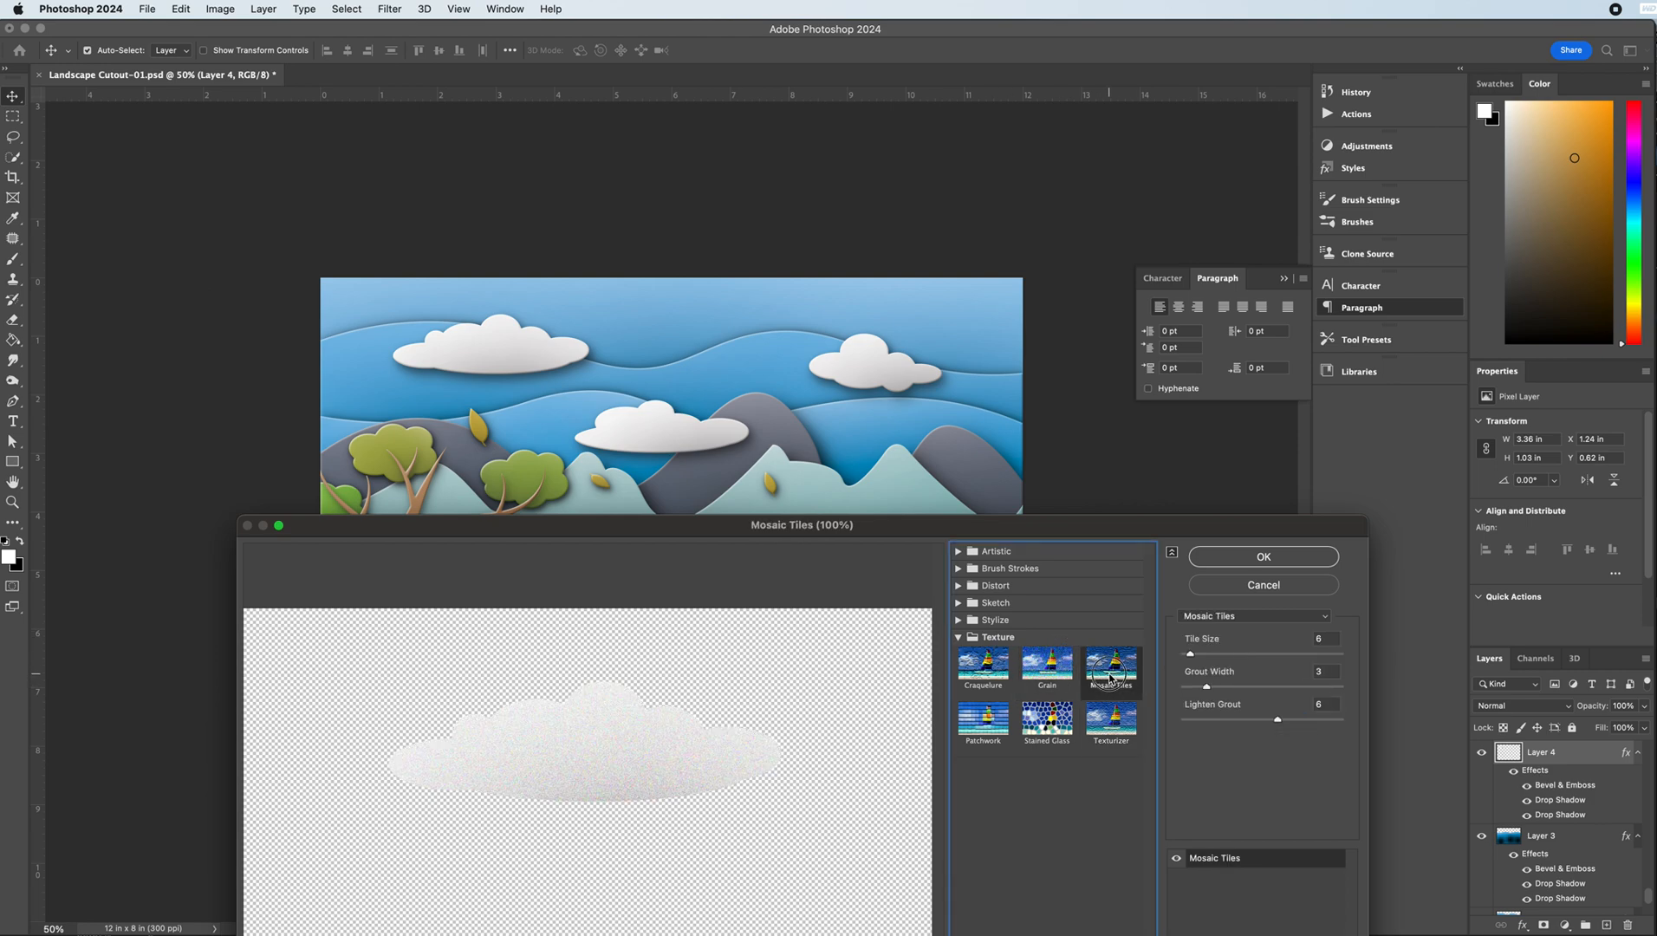
pyautogui.moveTo(1189, 654); pyautogui.dragTo(1189, 654)
pyautogui.moveTo(1278, 720); pyautogui.dragTo(1181, 690)
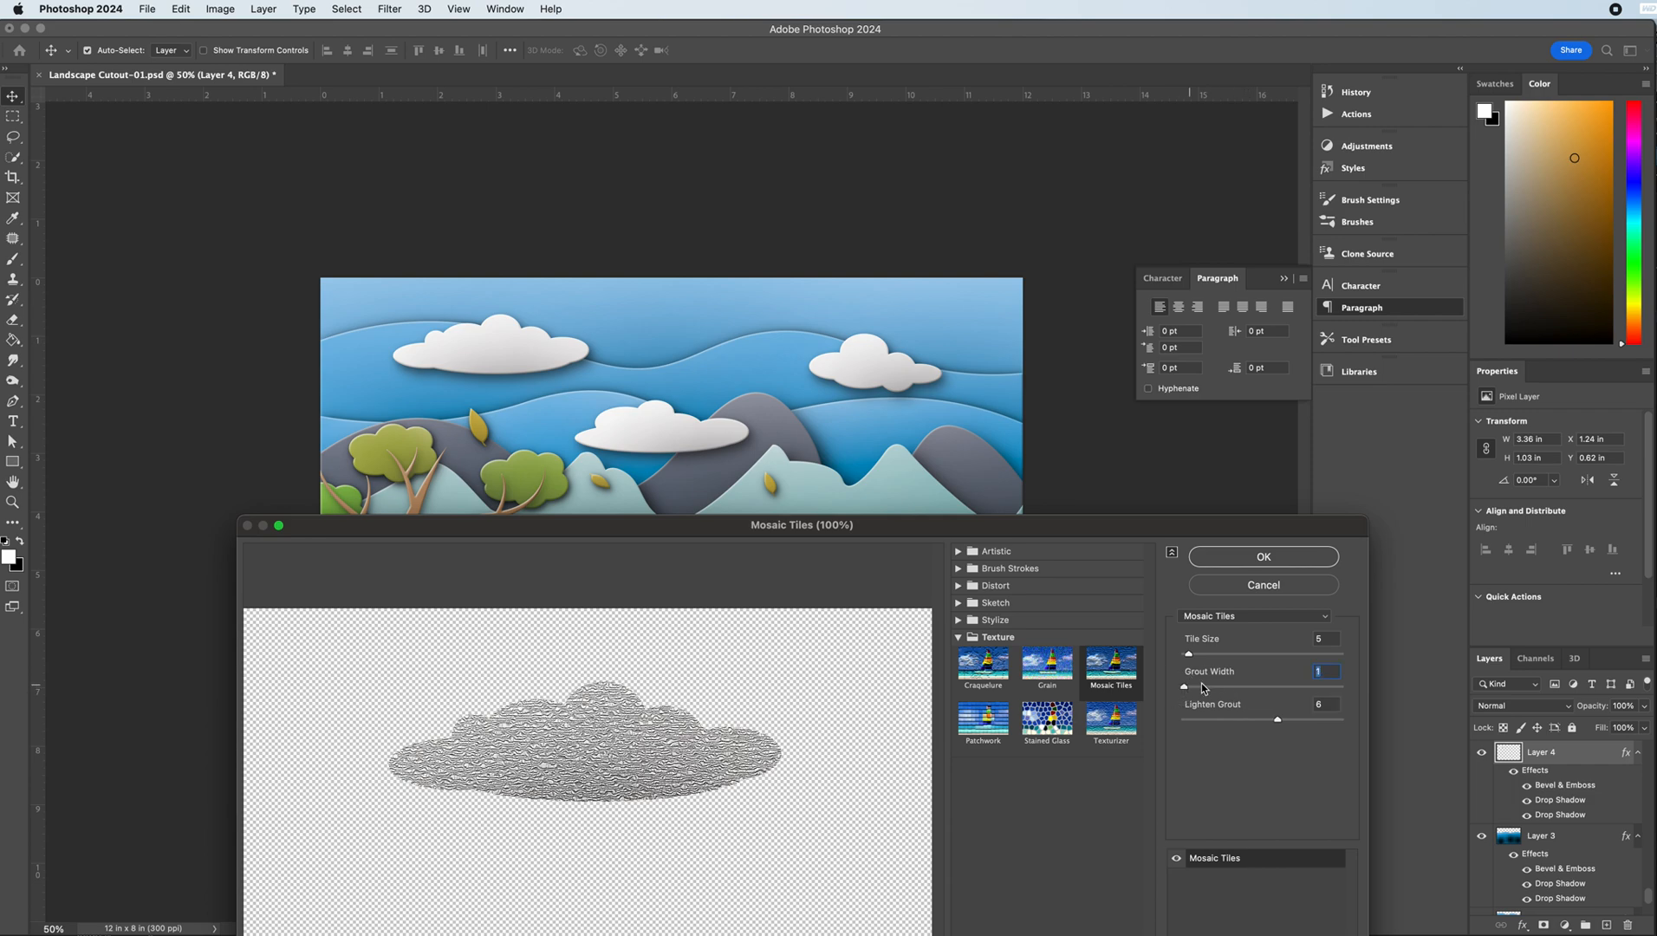
pyautogui.click(1262, 557)
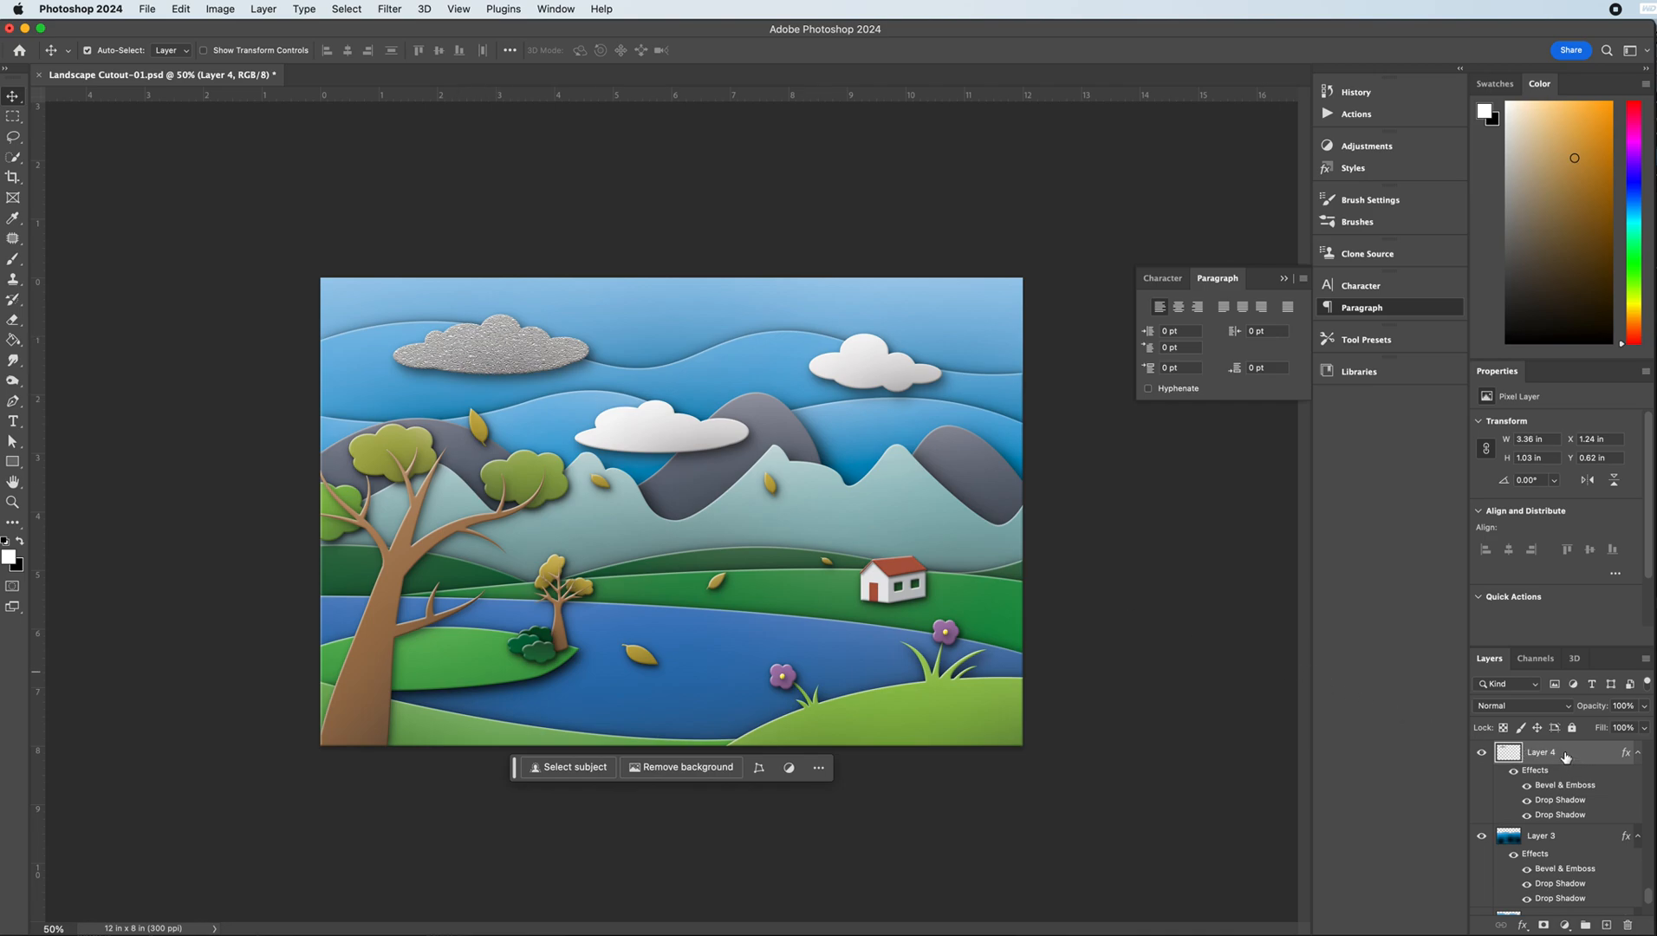
pyautogui.press('super+z')
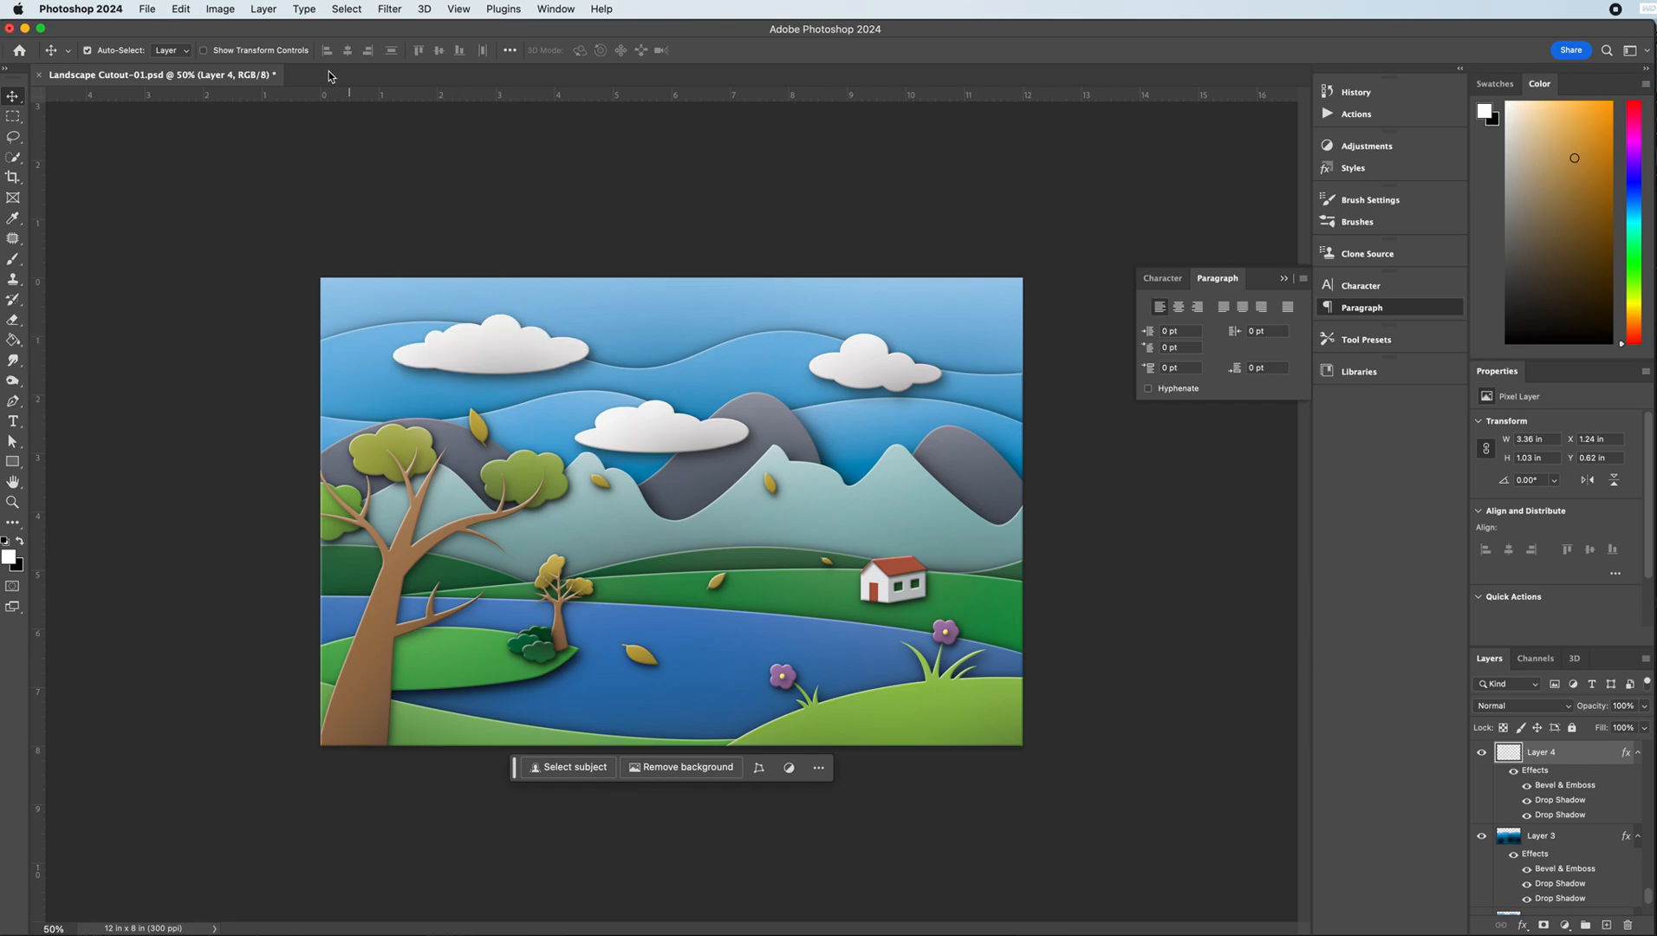
# - Compare Mosaic Tiles at Lighten Grout 10 with Grain, and apply Regular Grain to the large cloud with intensity 37 and contrast 58
pyautogui.click(388, 9)
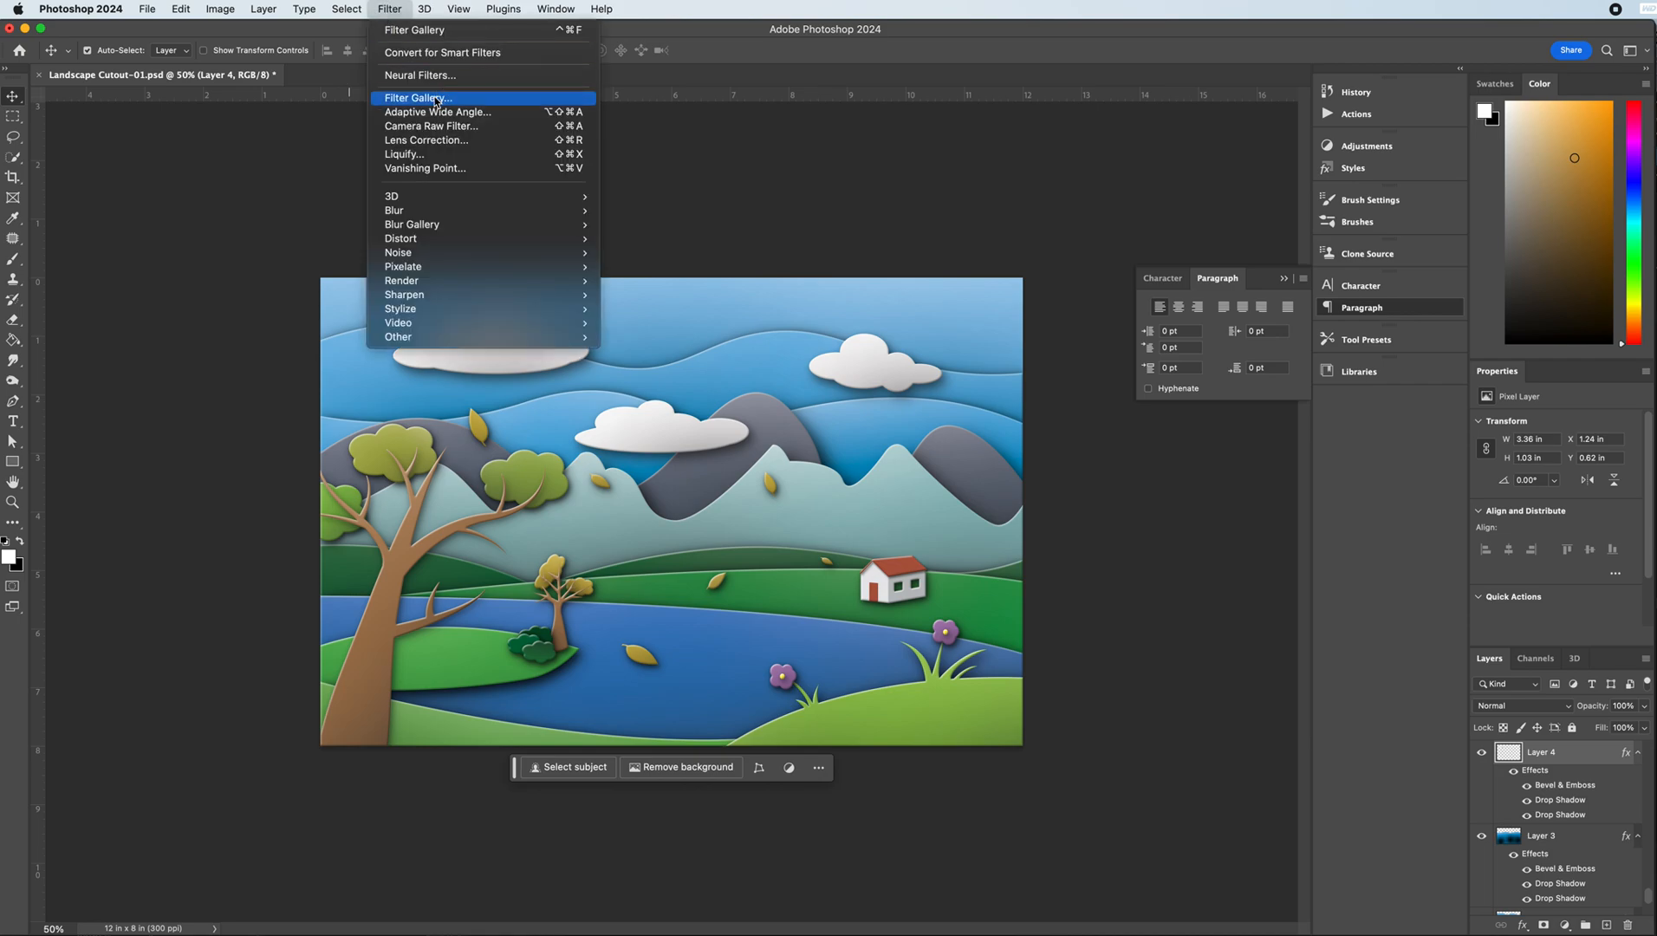
pyautogui.click(436, 99)
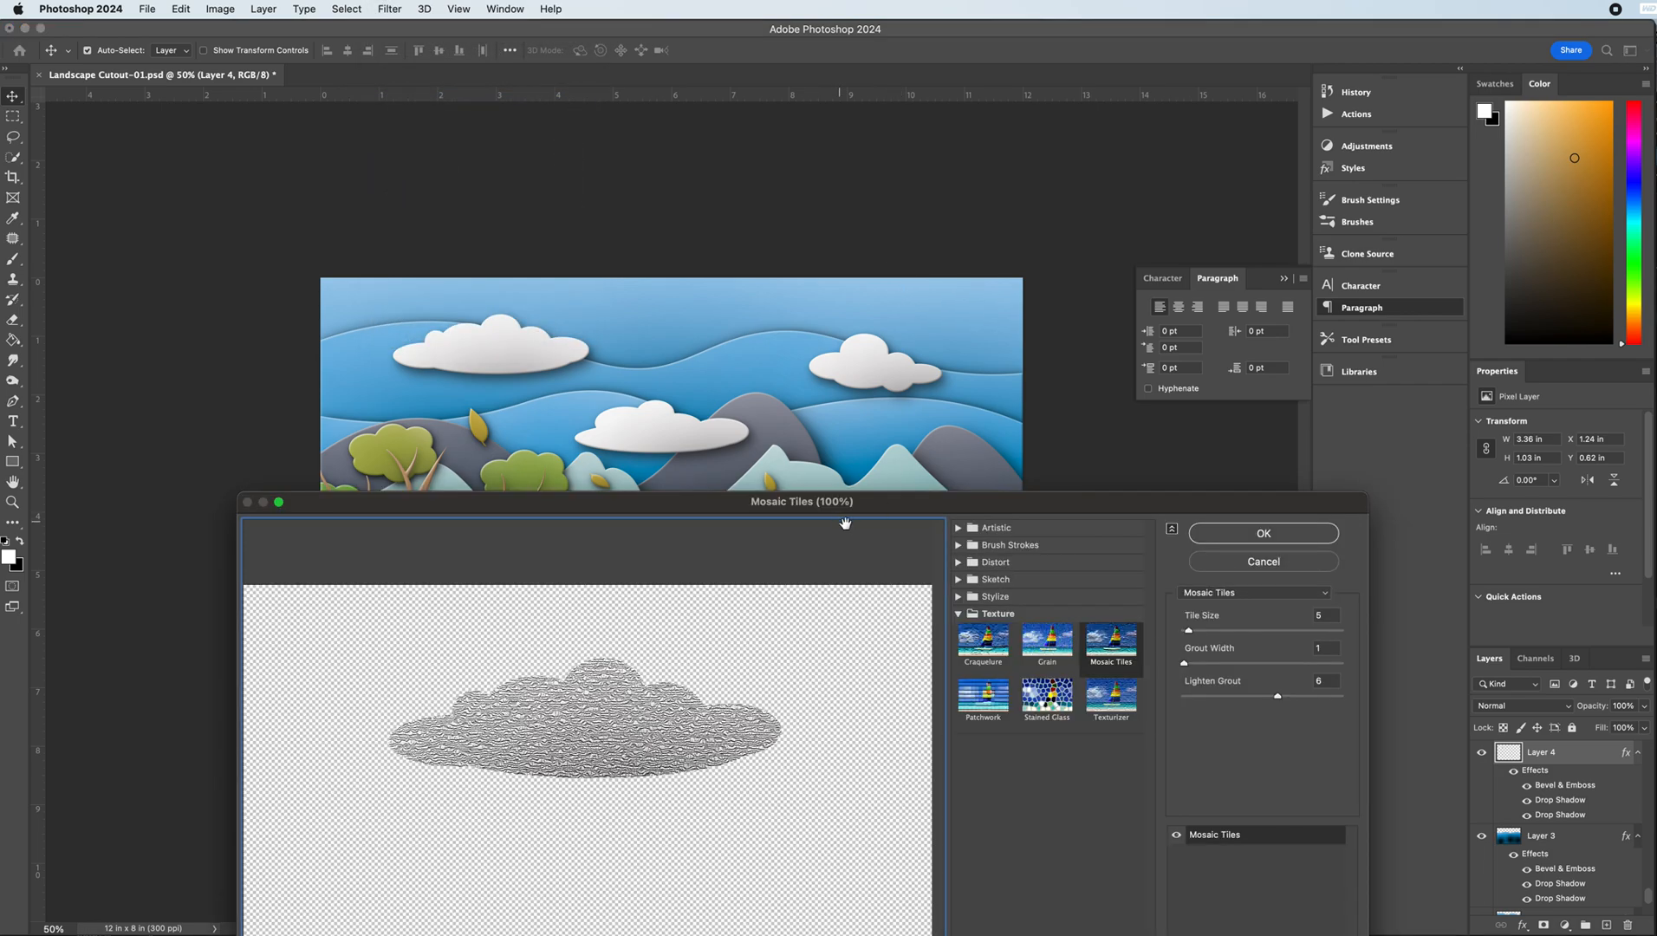
pyautogui.click(1094, 650)
pyautogui.moveTo(1277, 702); pyautogui.dragTo(1318, 693)
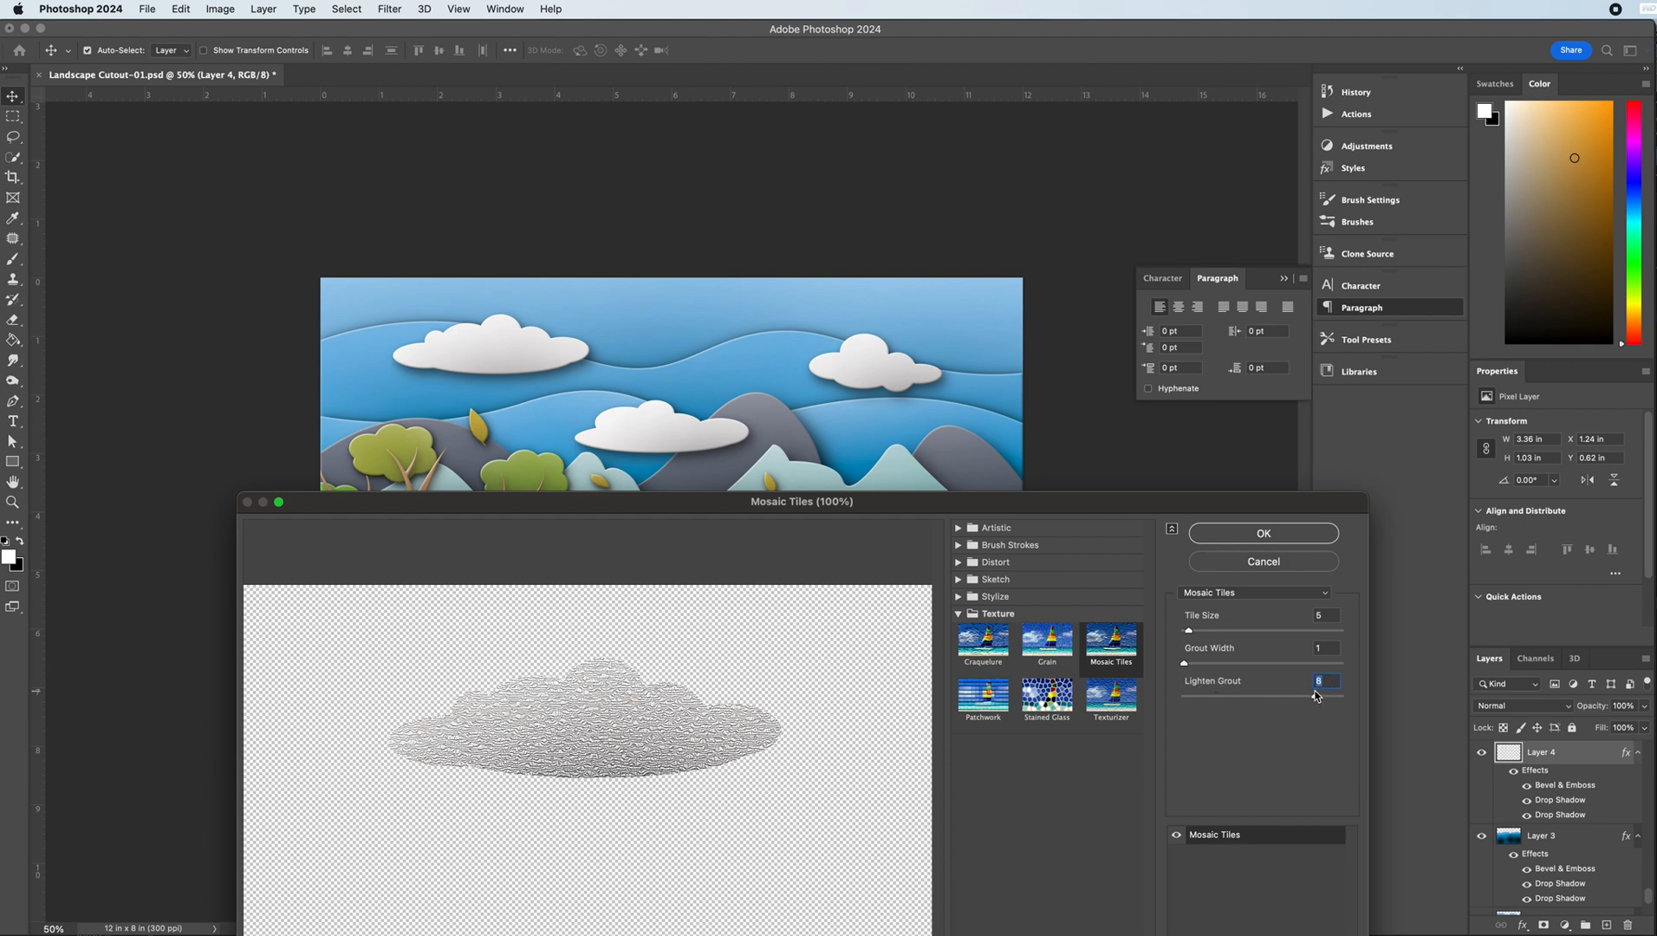
pyautogui.moveTo(1186, 666); pyautogui.dragTo(1288, 665)
pyautogui.moveTo(1188, 635)
pyautogui.mouseDown()
pyautogui.moveTo(1263, 631)
pyautogui.moveTo(1161, 624)
pyautogui.moveTo(1195, 633)
pyautogui.mouseUp()
pyautogui.moveTo(1286, 663); pyautogui.dragTo(1169, 665)
pyautogui.moveTo(1309, 696); pyautogui.dragTo(1411, 697)
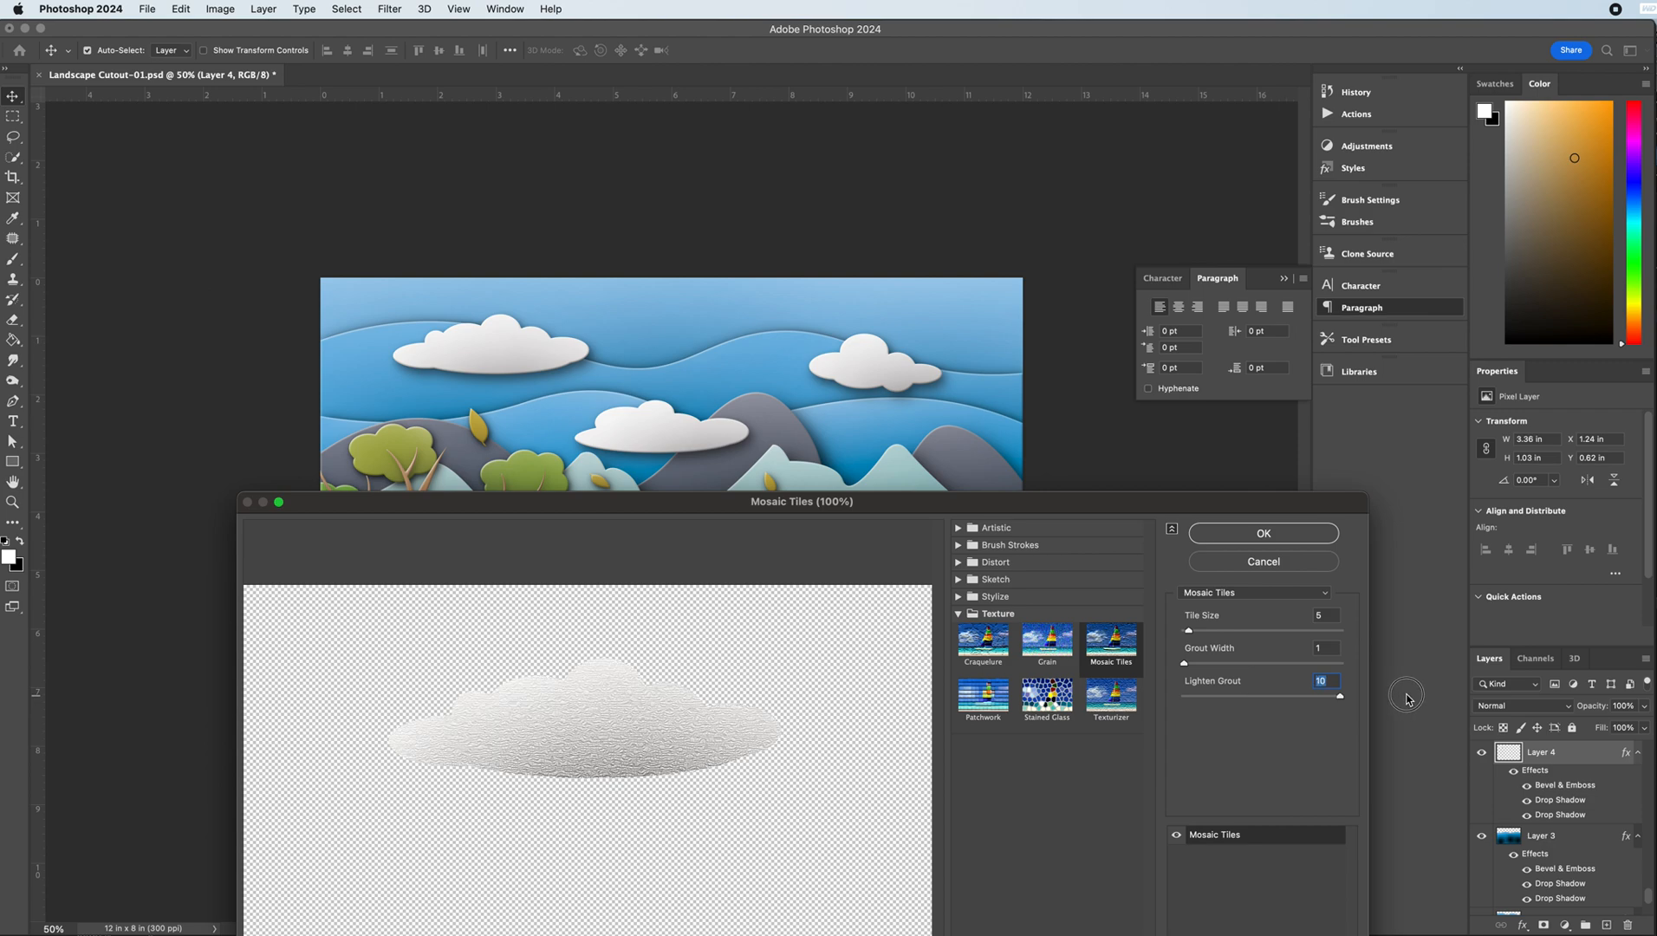
pyautogui.click(1046, 641)
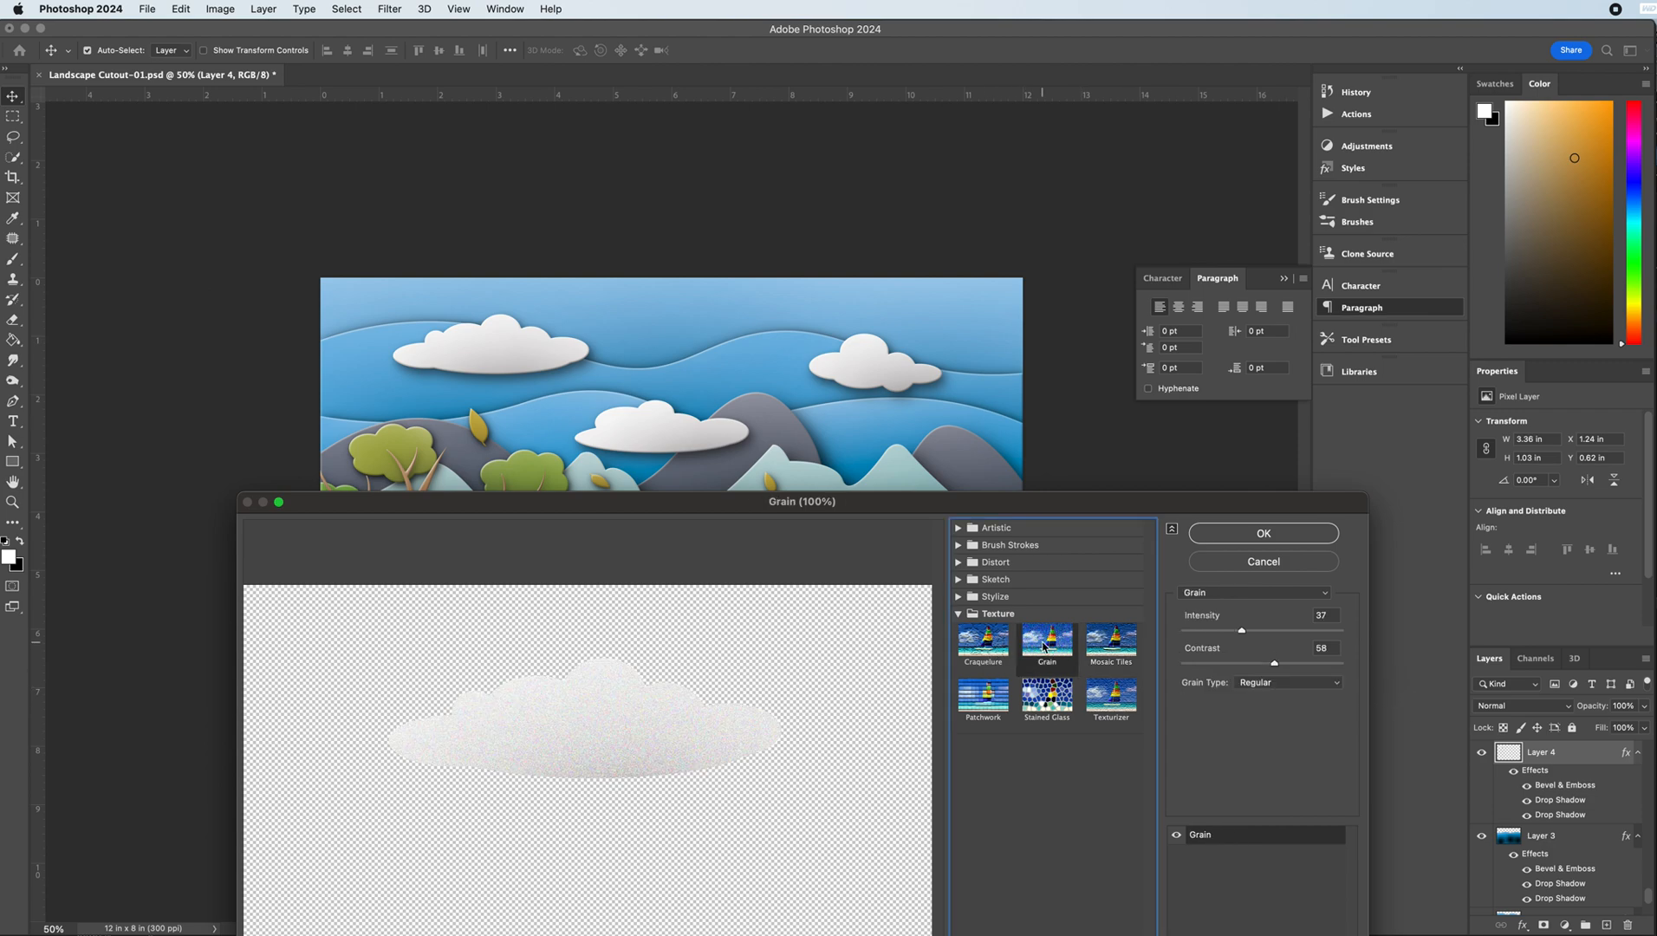
pyautogui.click(1280, 536)
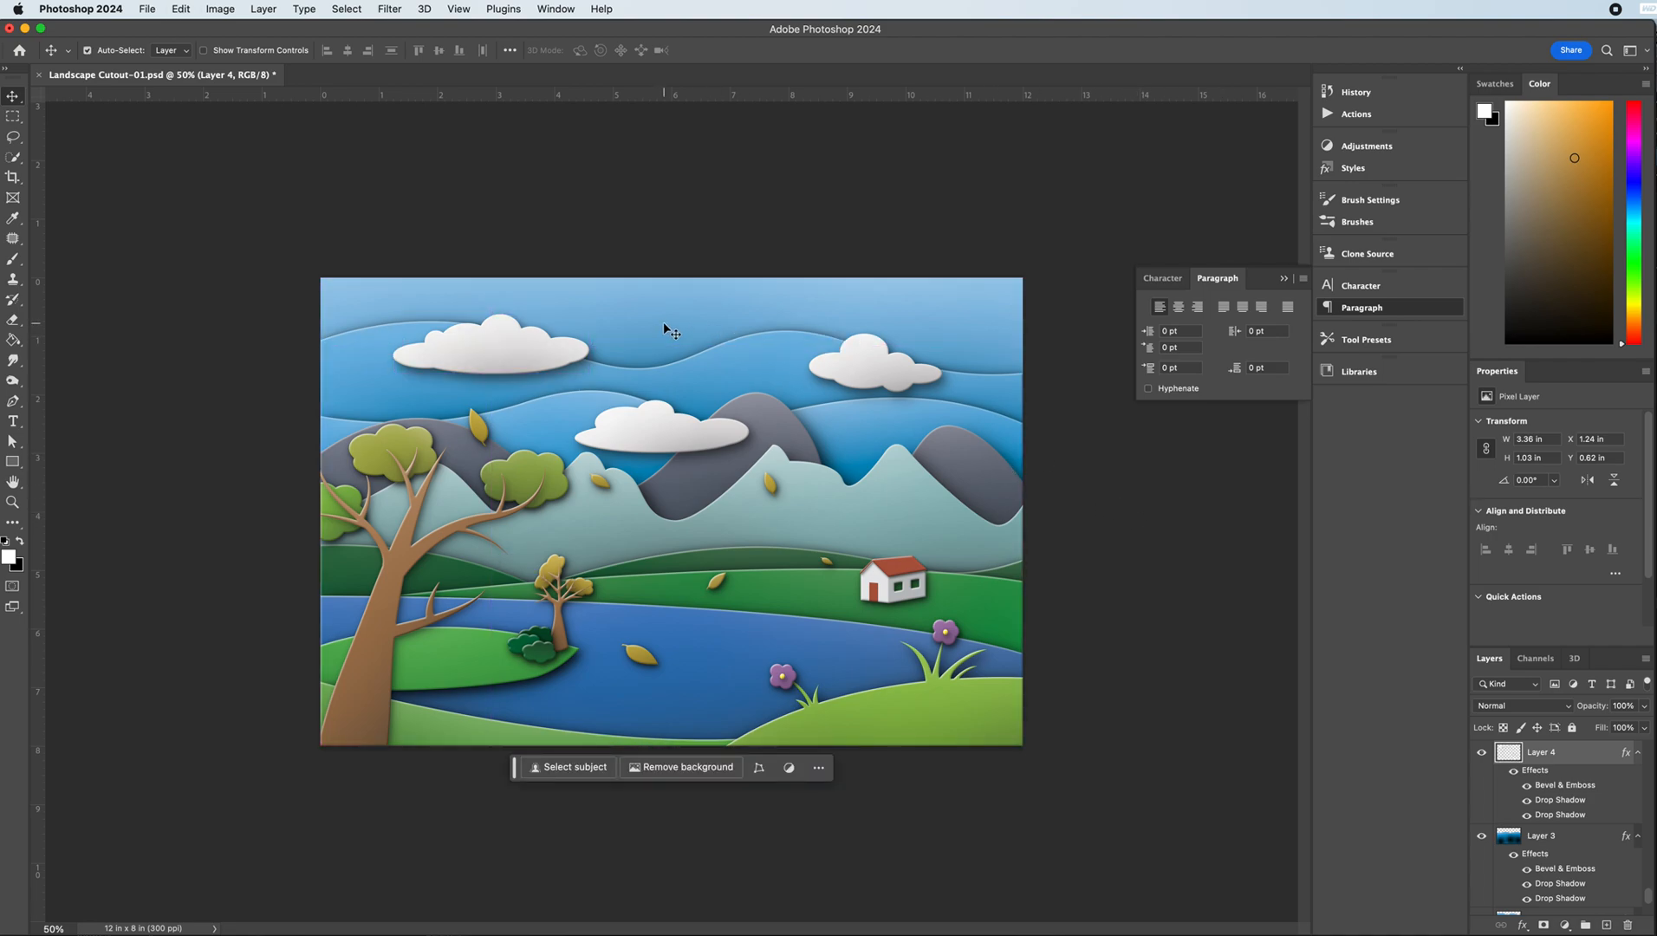
# - Preview a Stained Glass texture on the large cloud with cell size 19, border thickness 11 and light intensity 6, and cancel it
pyautogui.click(389, 9)
pyautogui.click(430, 98)
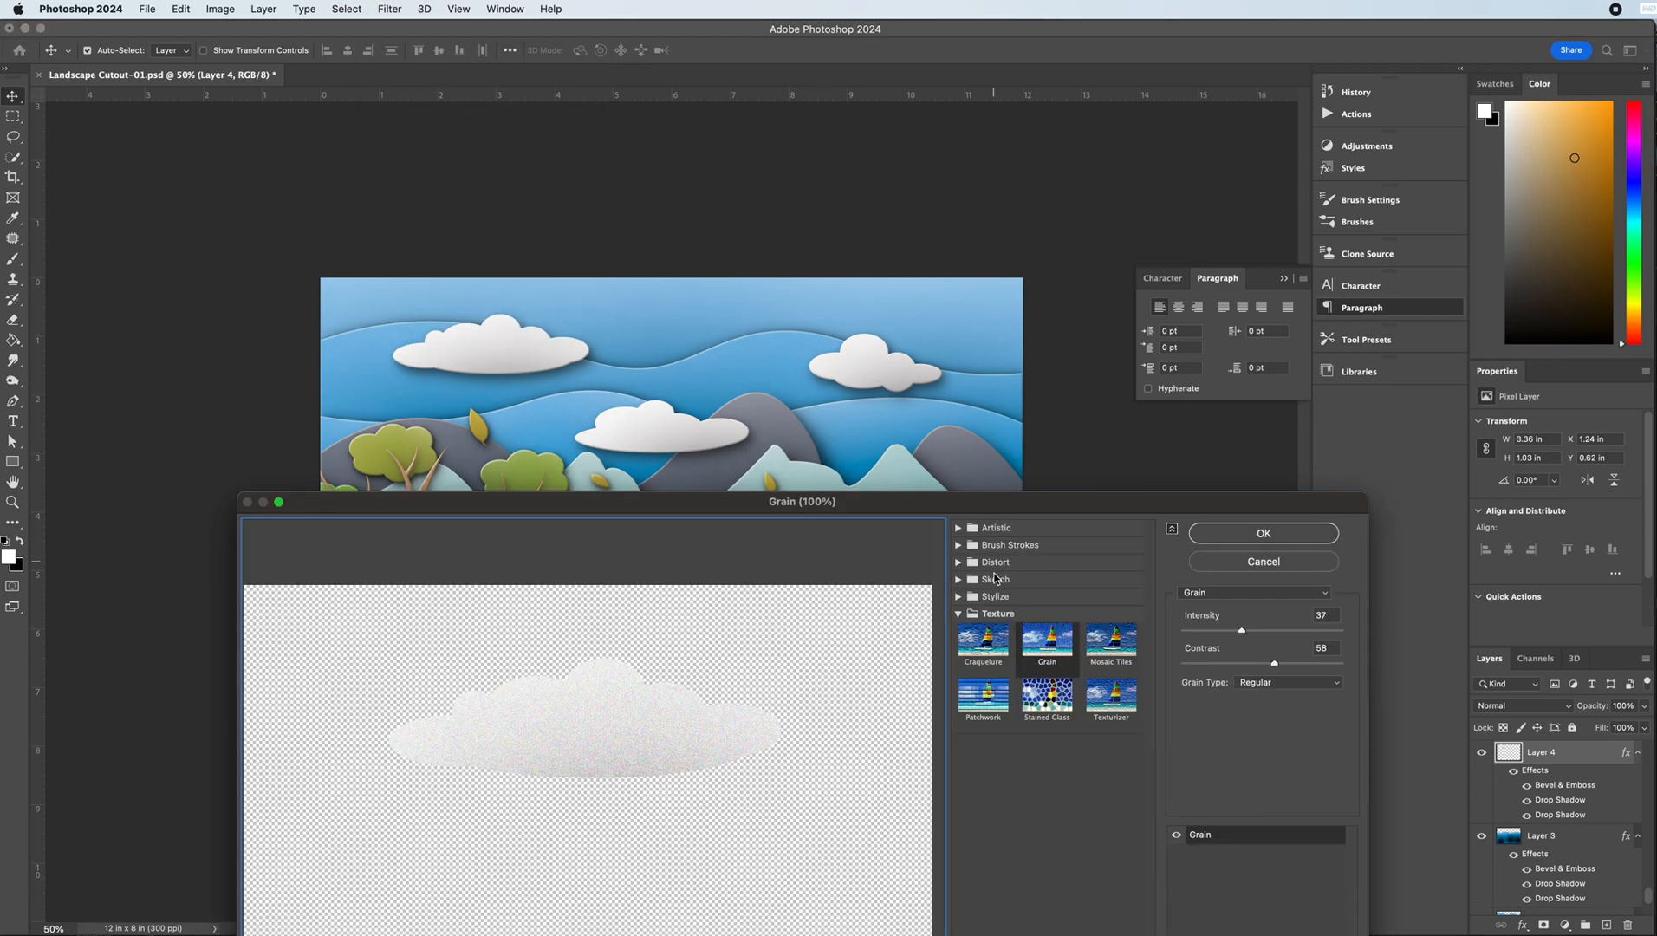
pyautogui.click(1047, 696)
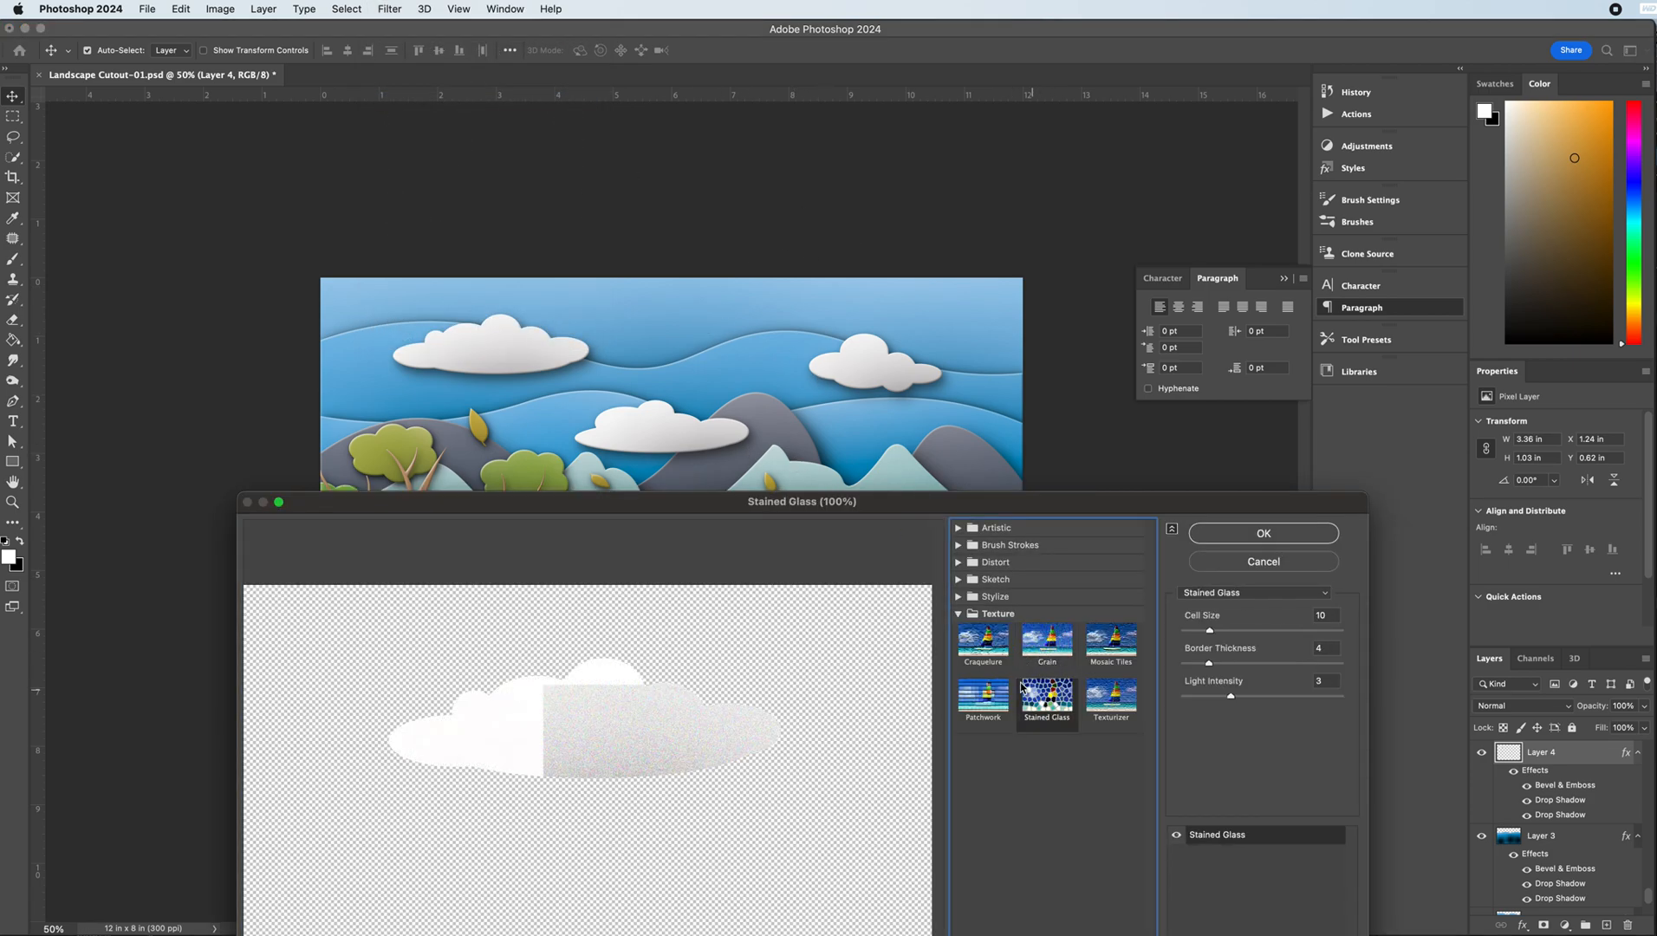
pyautogui.moveTo(1211, 631); pyautogui.dragTo(1264, 673)
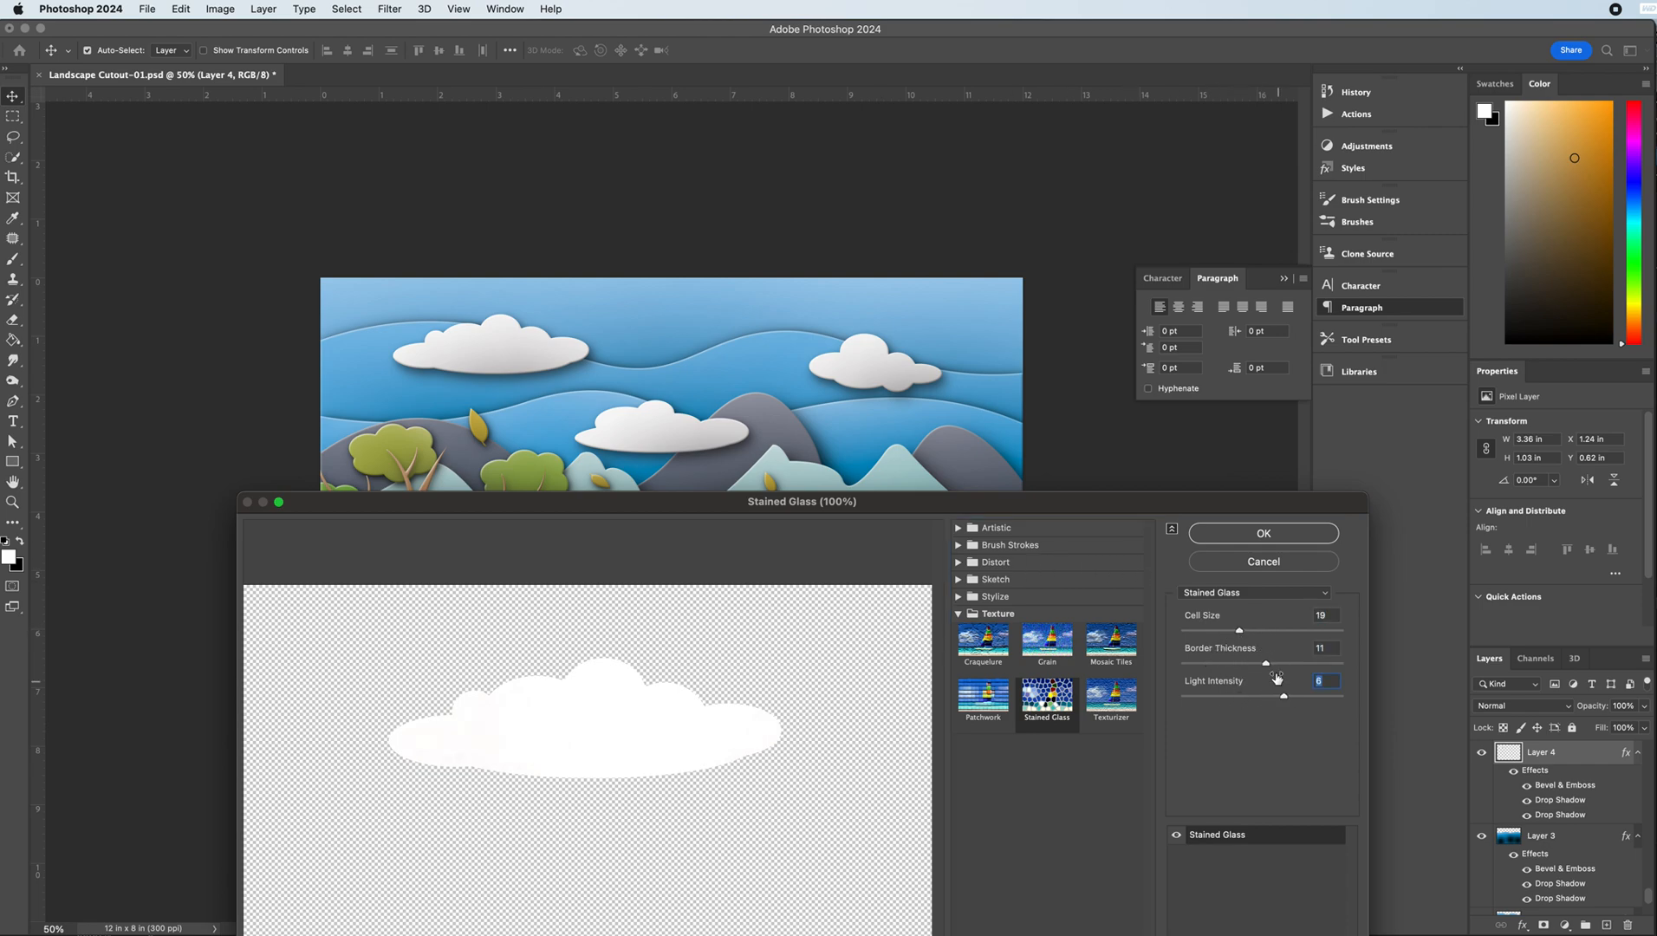
pyautogui.click(1253, 563)
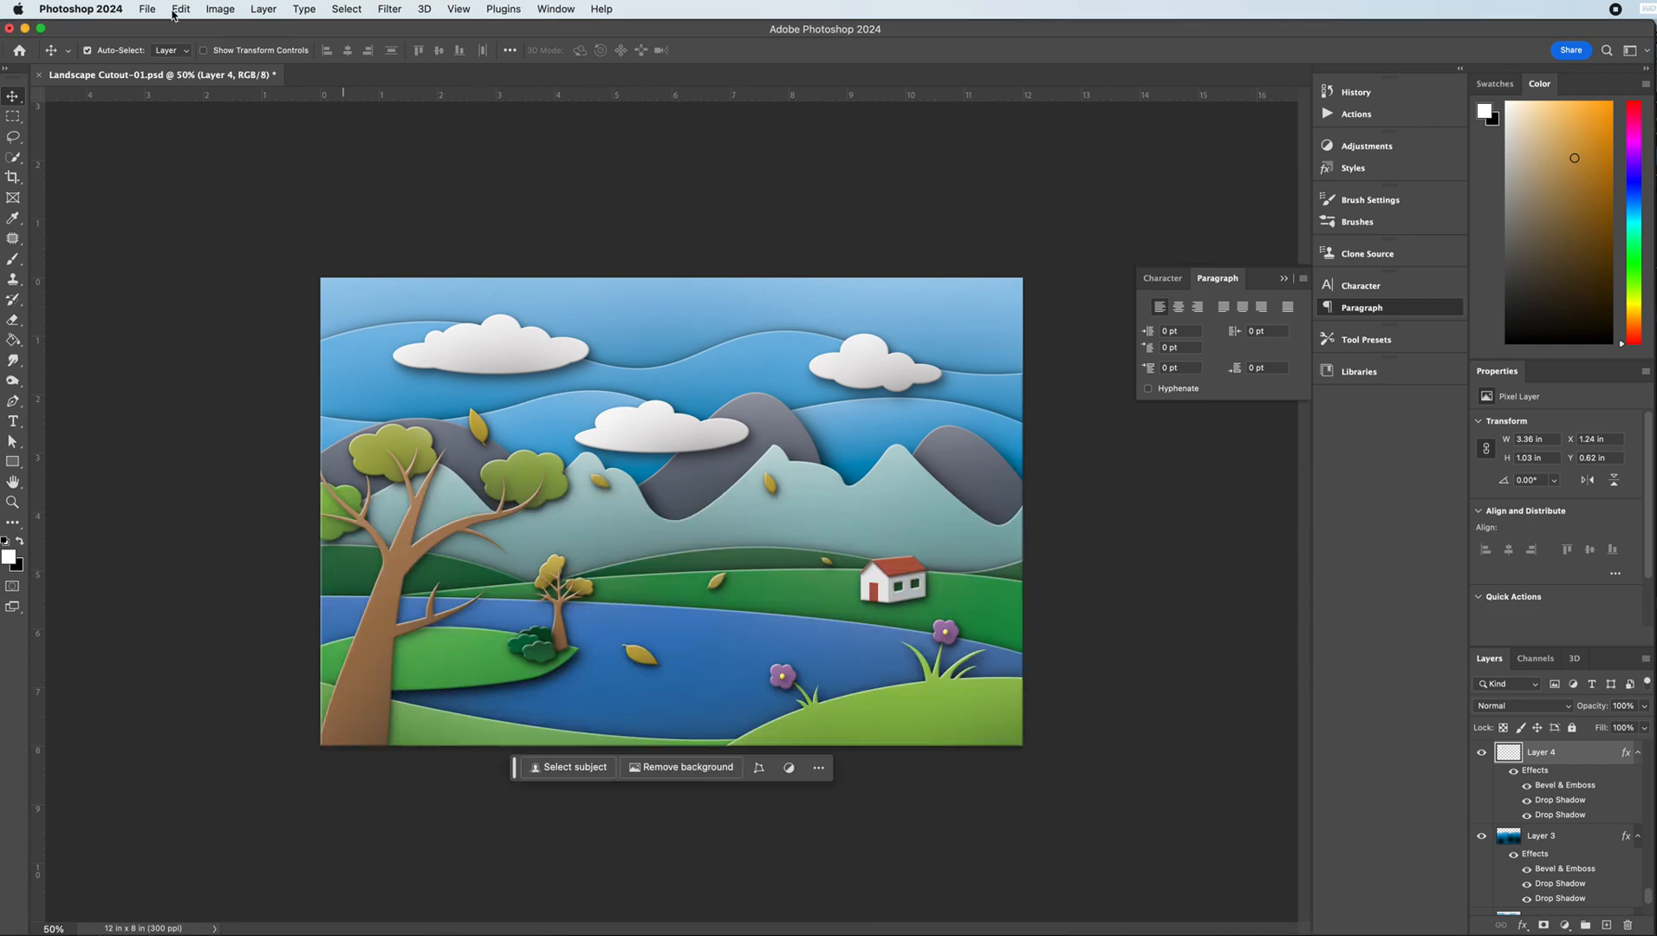
# - Place texture 1.jpg from the Downloads folder as an embedded image and move its layer above all the others
pyautogui.click(147, 8)
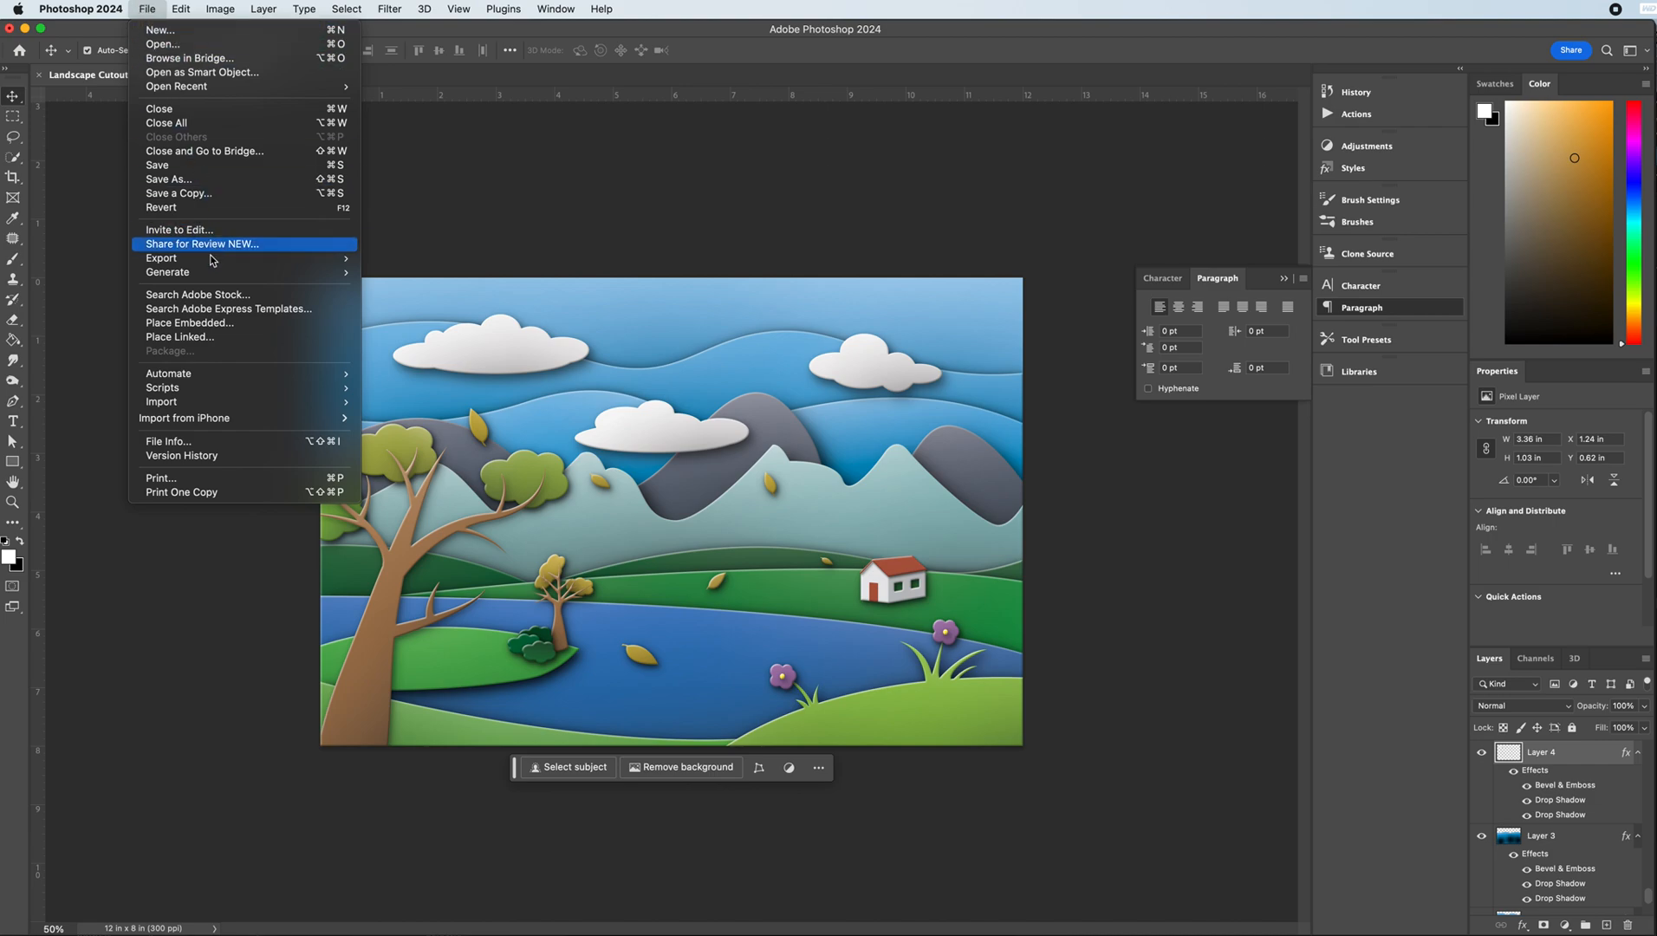
pyautogui.click(203, 323)
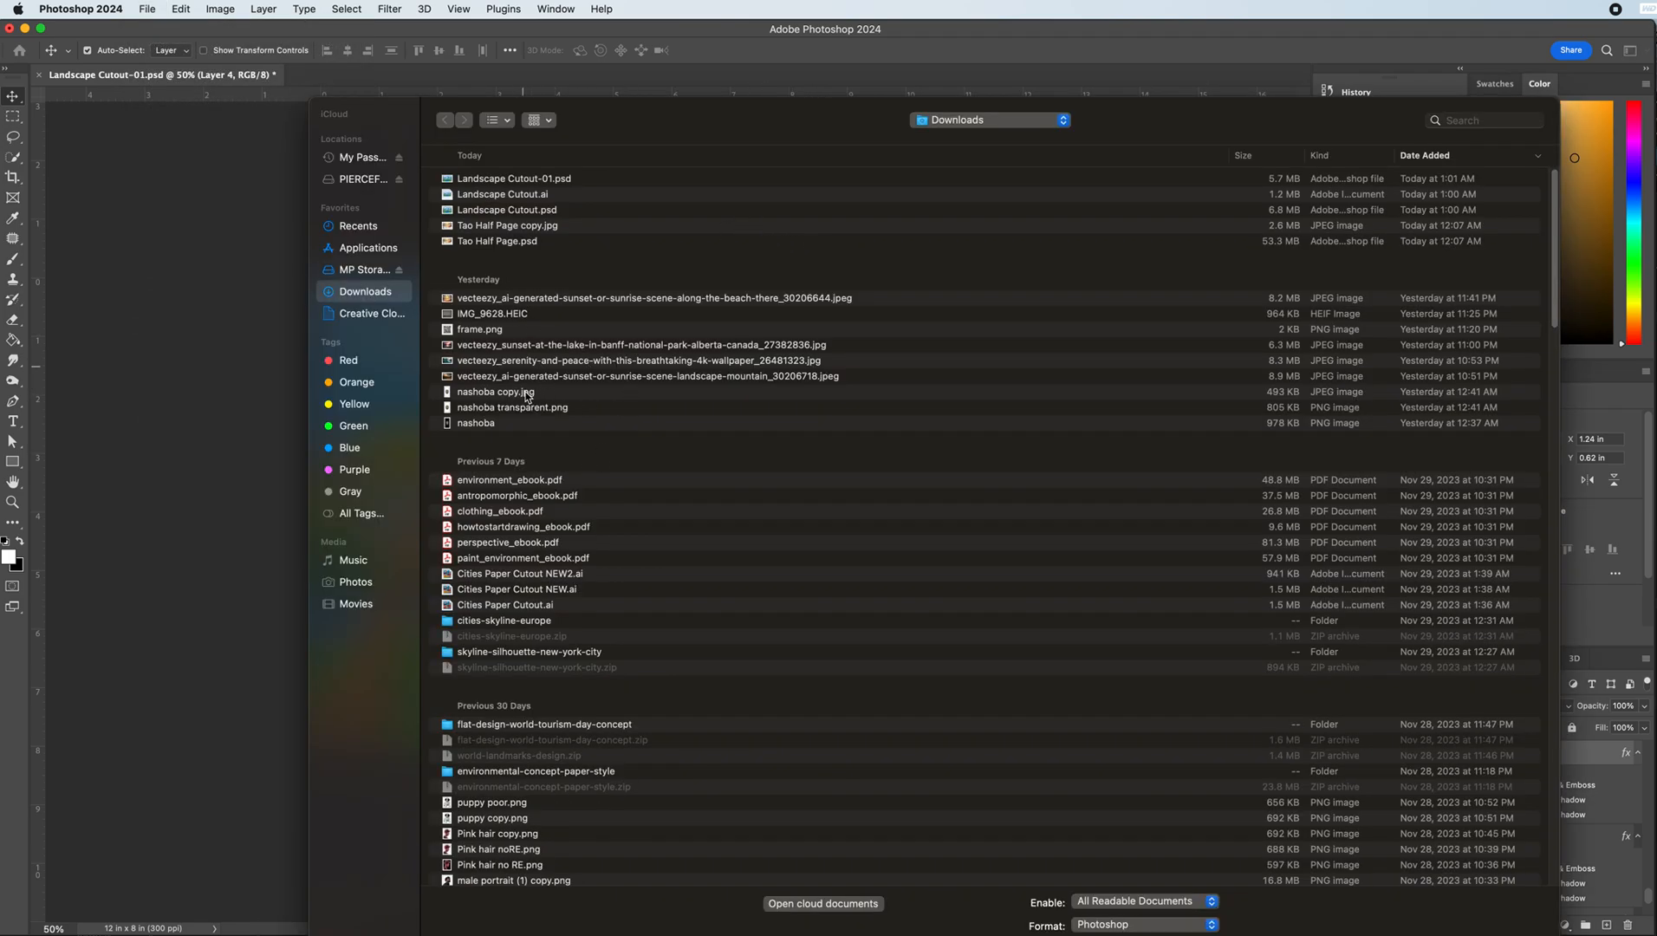
pyautogui.scroll(-3, 557, 544)
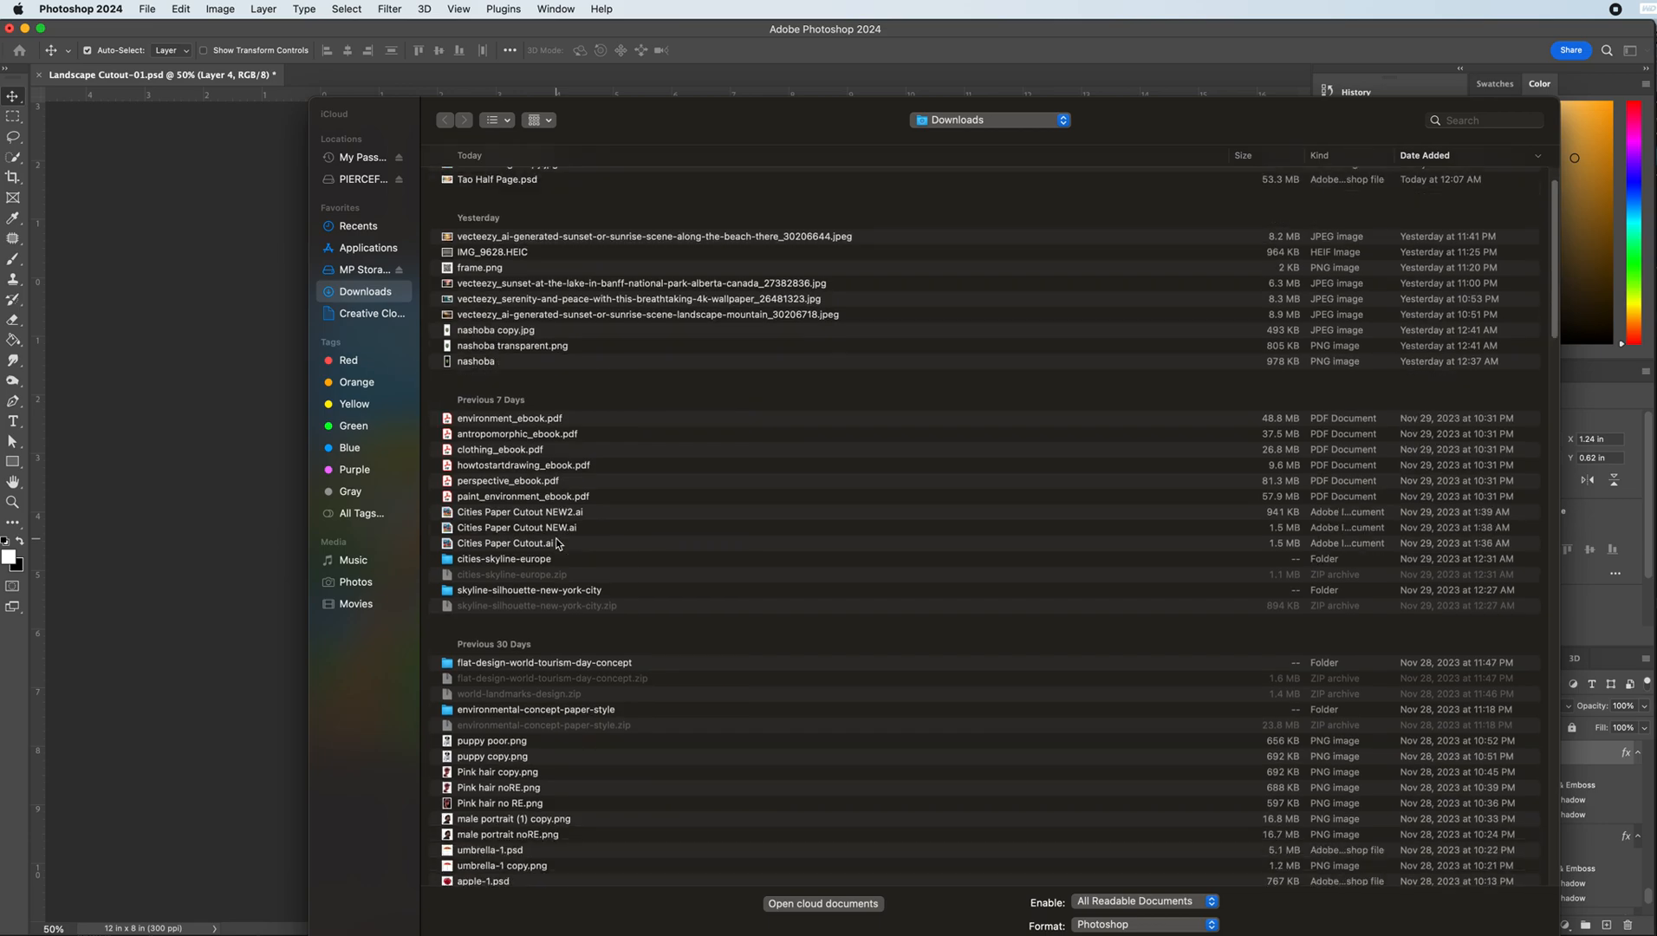
pyautogui.scroll(-1, 557, 544)
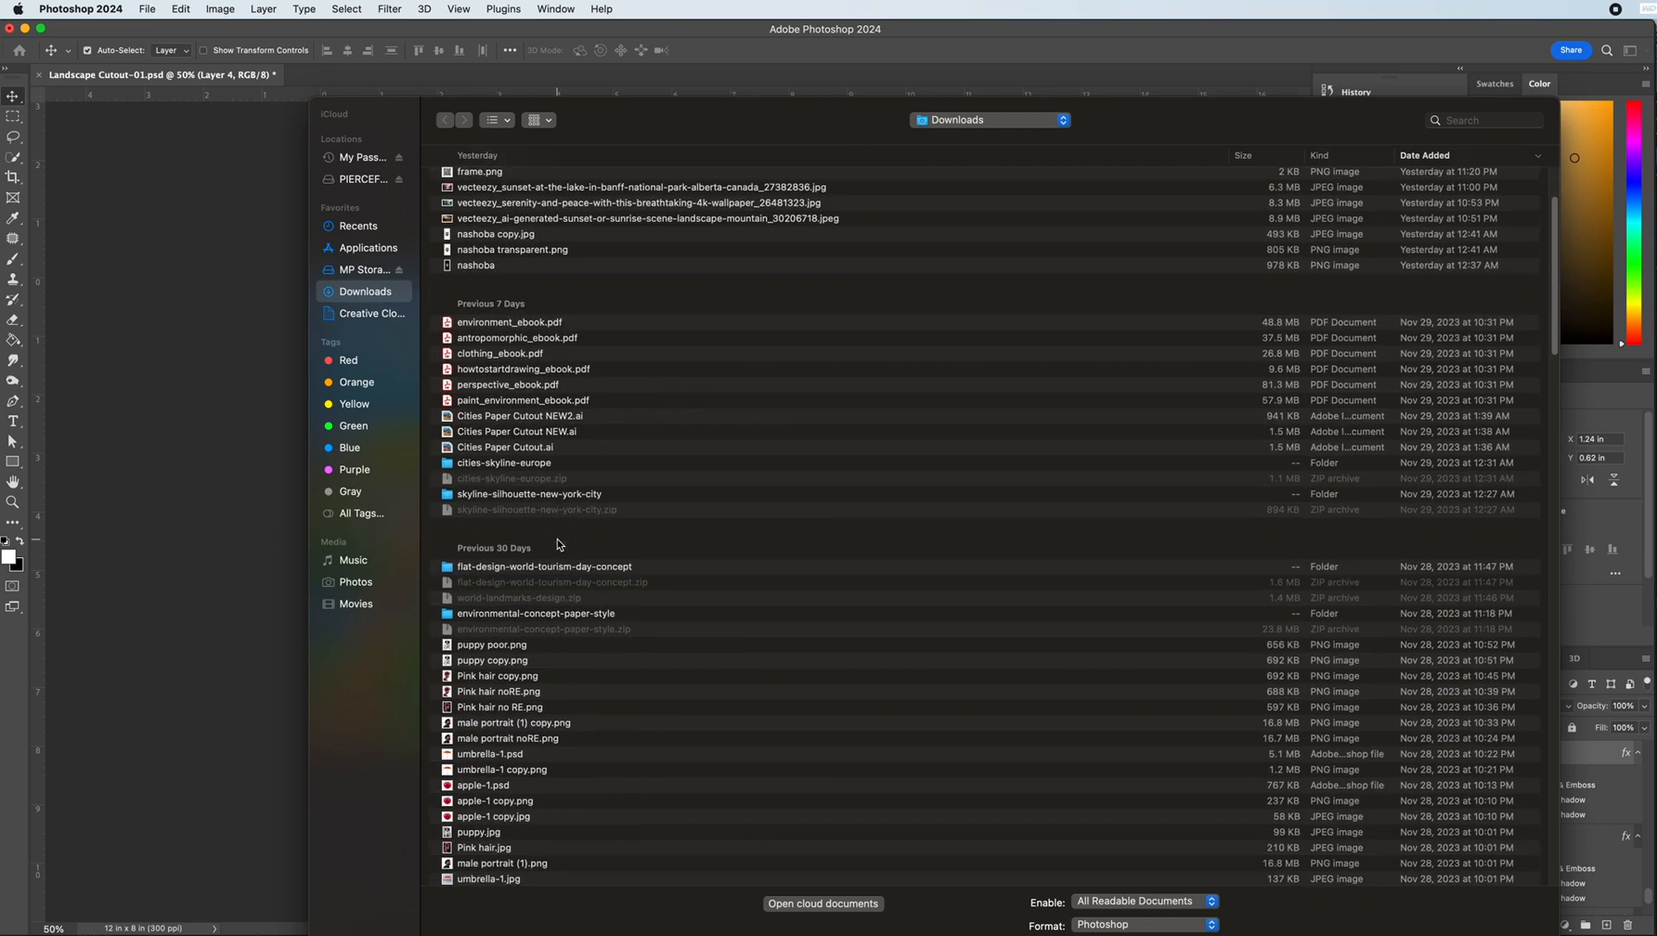
pyautogui.scroll(-8, 557, 544)
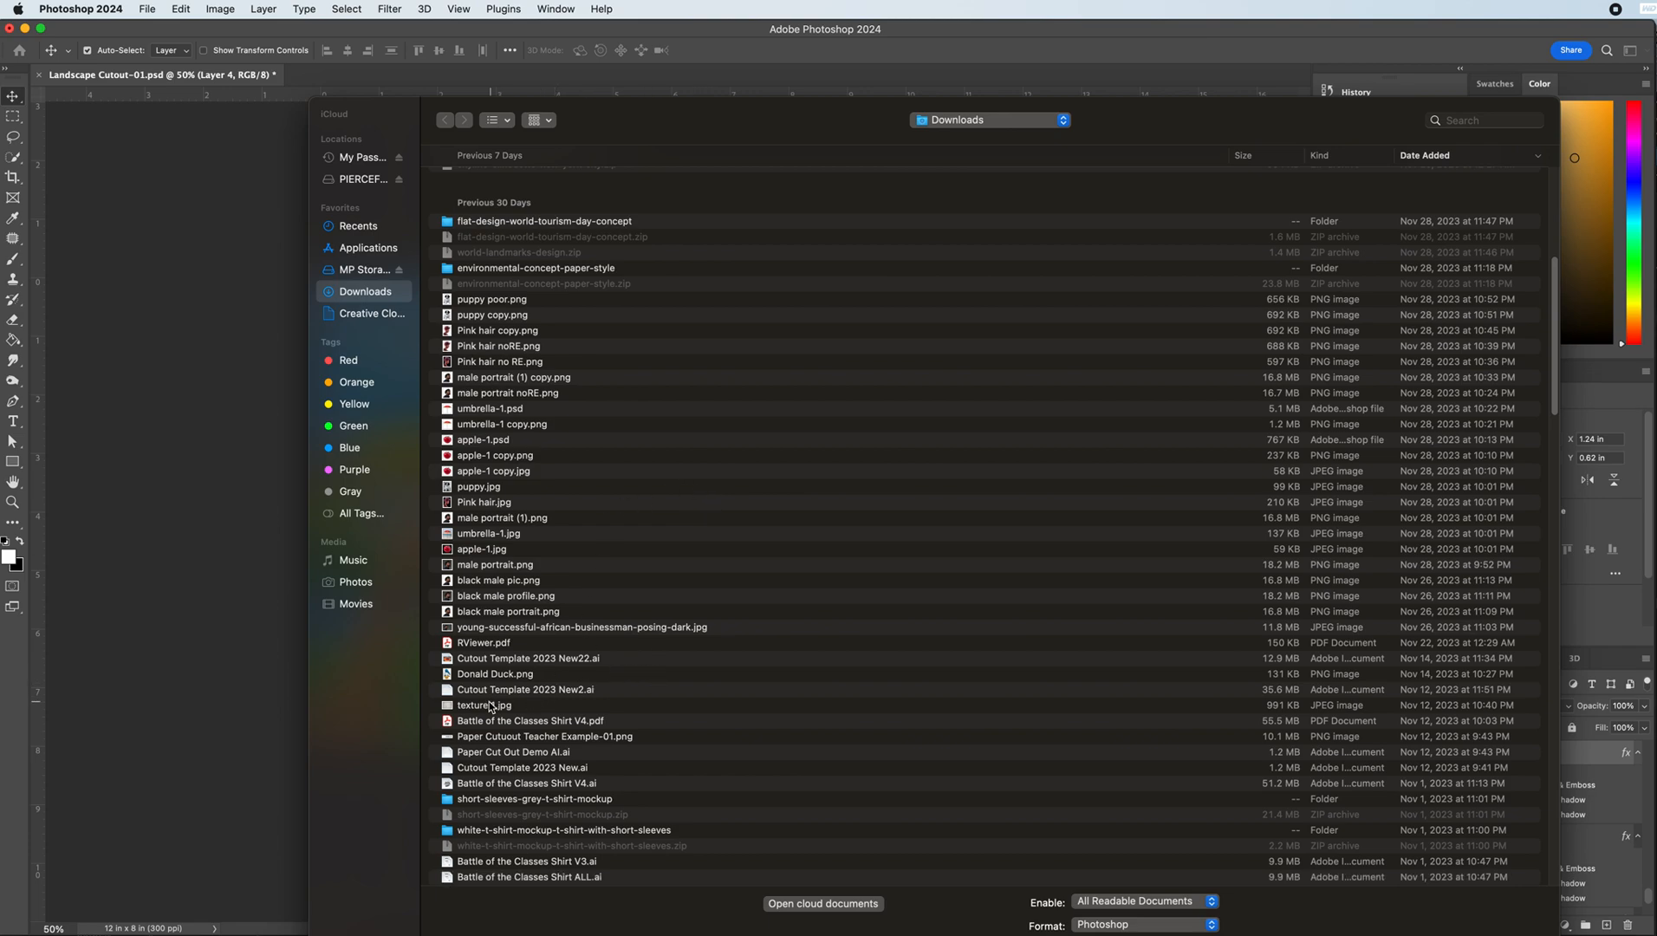
pyautogui.click(489, 706)
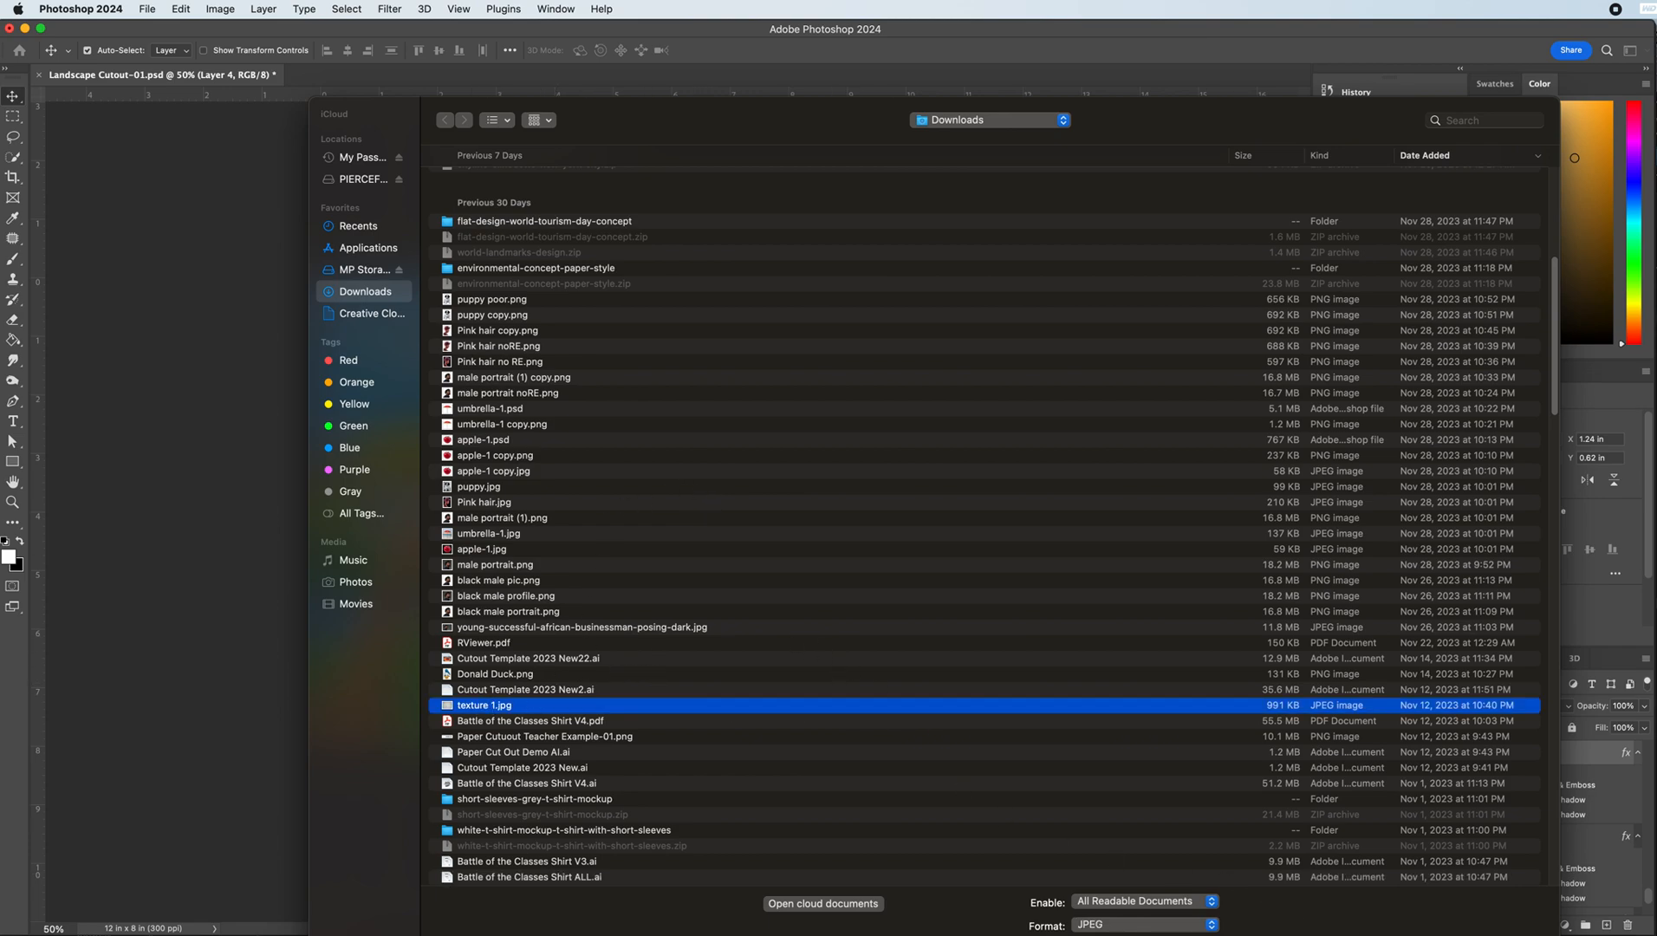
pyautogui.press('Return')
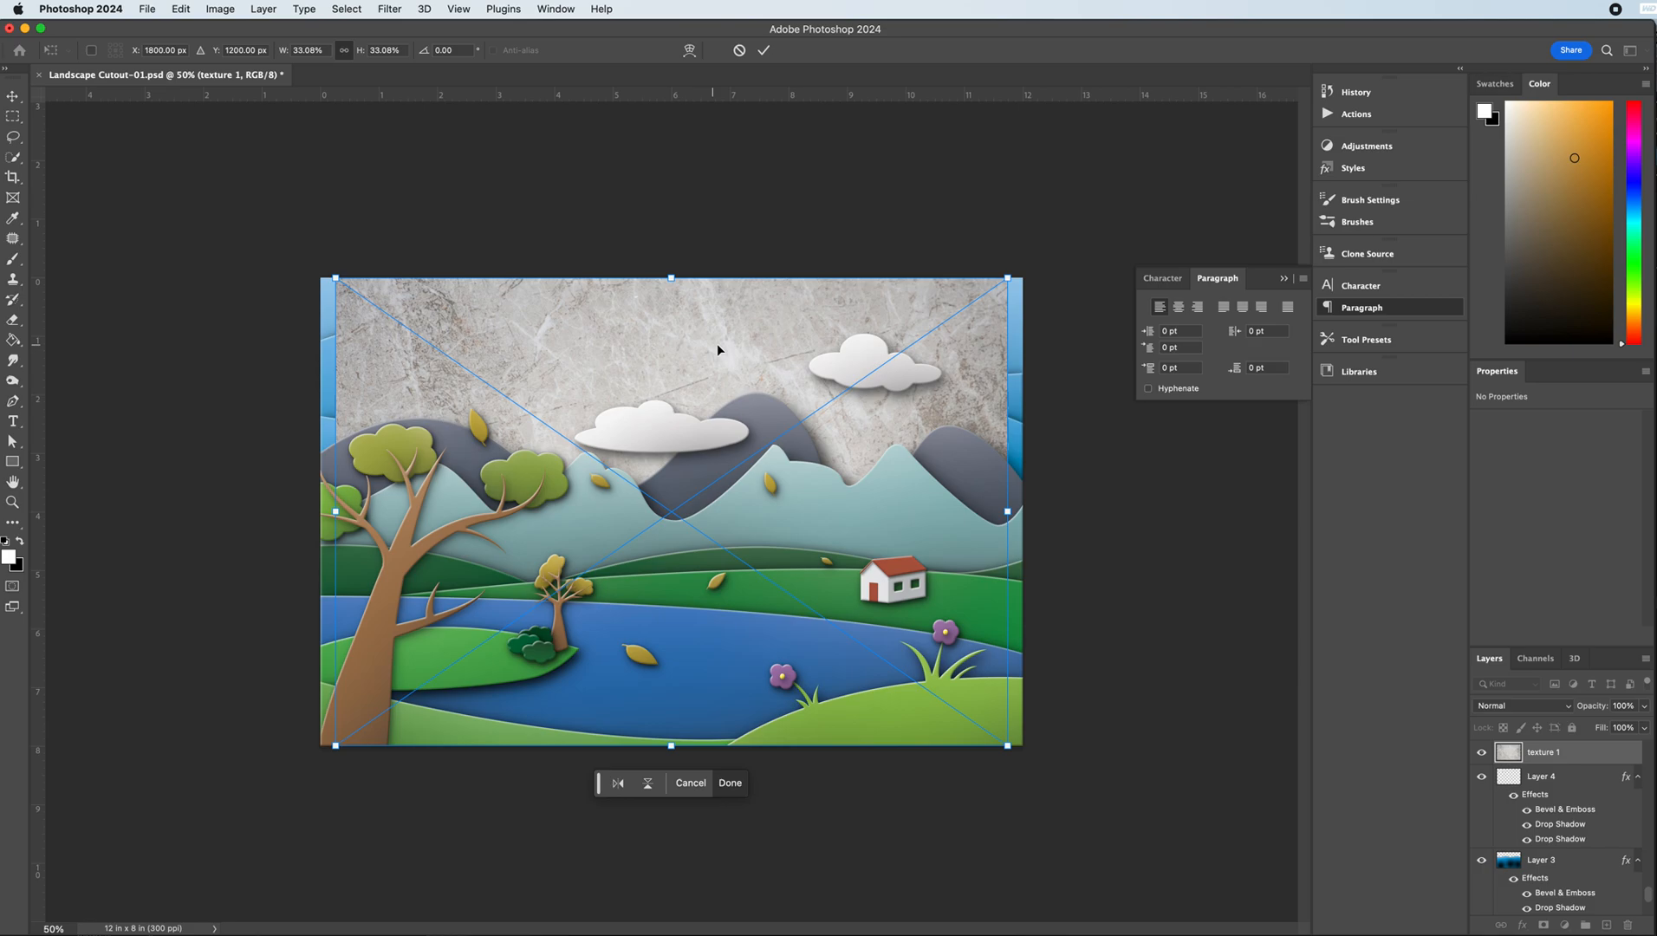
pyautogui.moveTo(1566, 760)
pyautogui.mouseDown()
pyautogui.moveTo(1560, 688)
pyautogui.moveTo(1546, 741)
pyautogui.mouseUp()
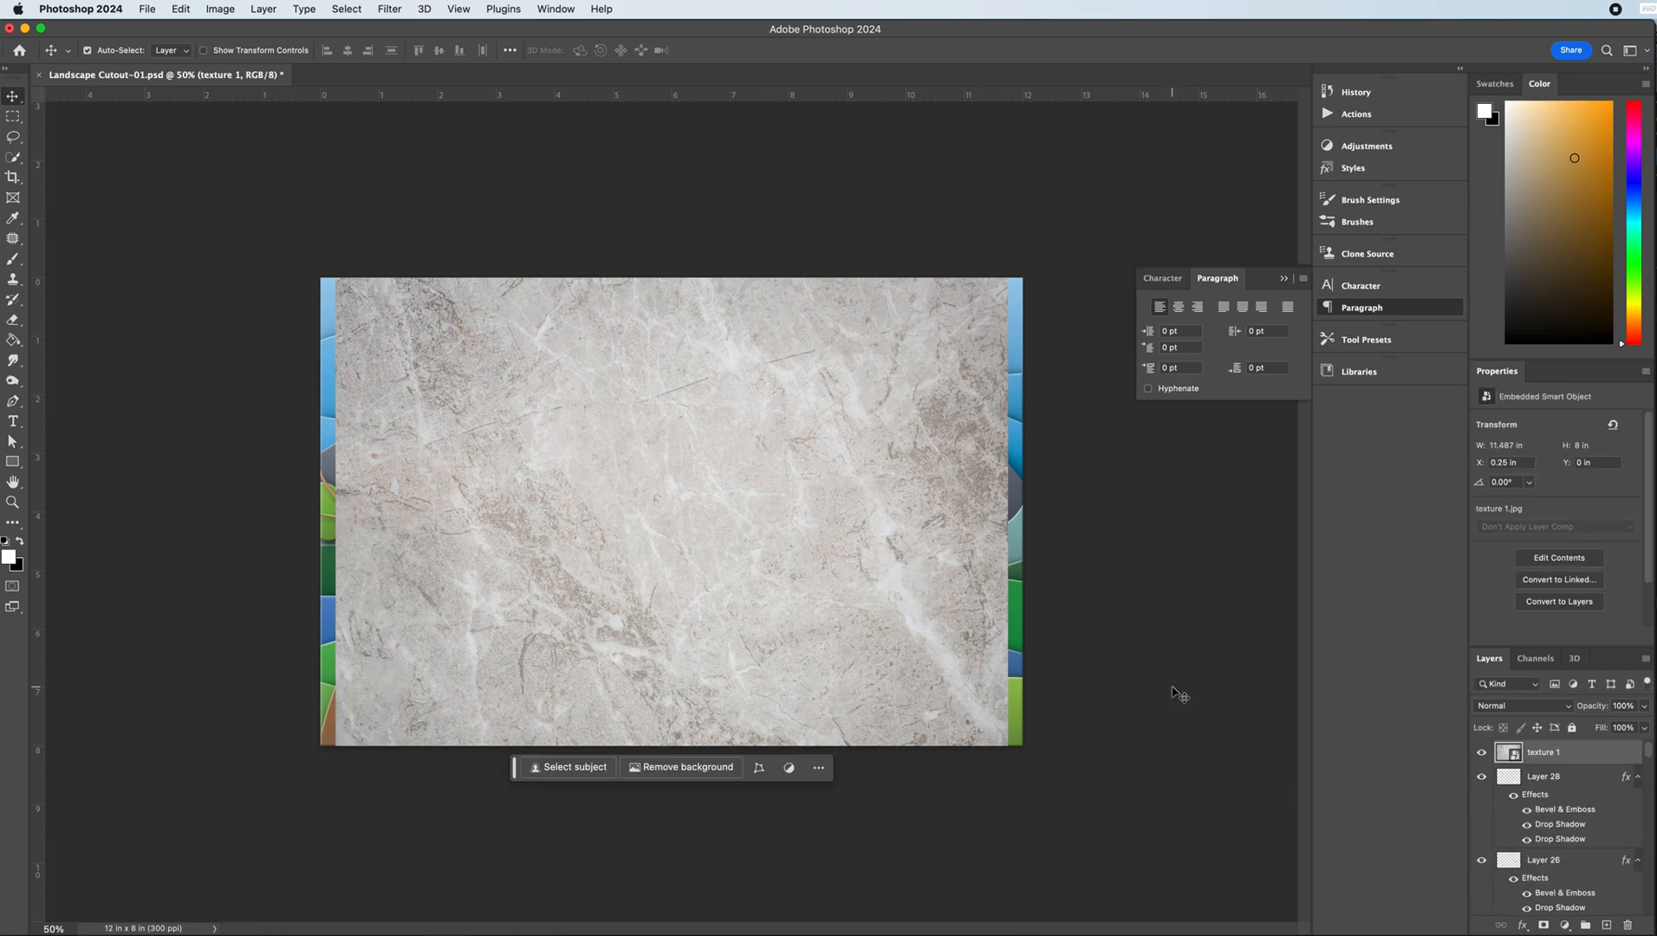
# - Scale the placed texture proportionally to about 12.06 by 8.4 in so it covers the whole canvas
pyautogui.hotkey('ctrl', 't')
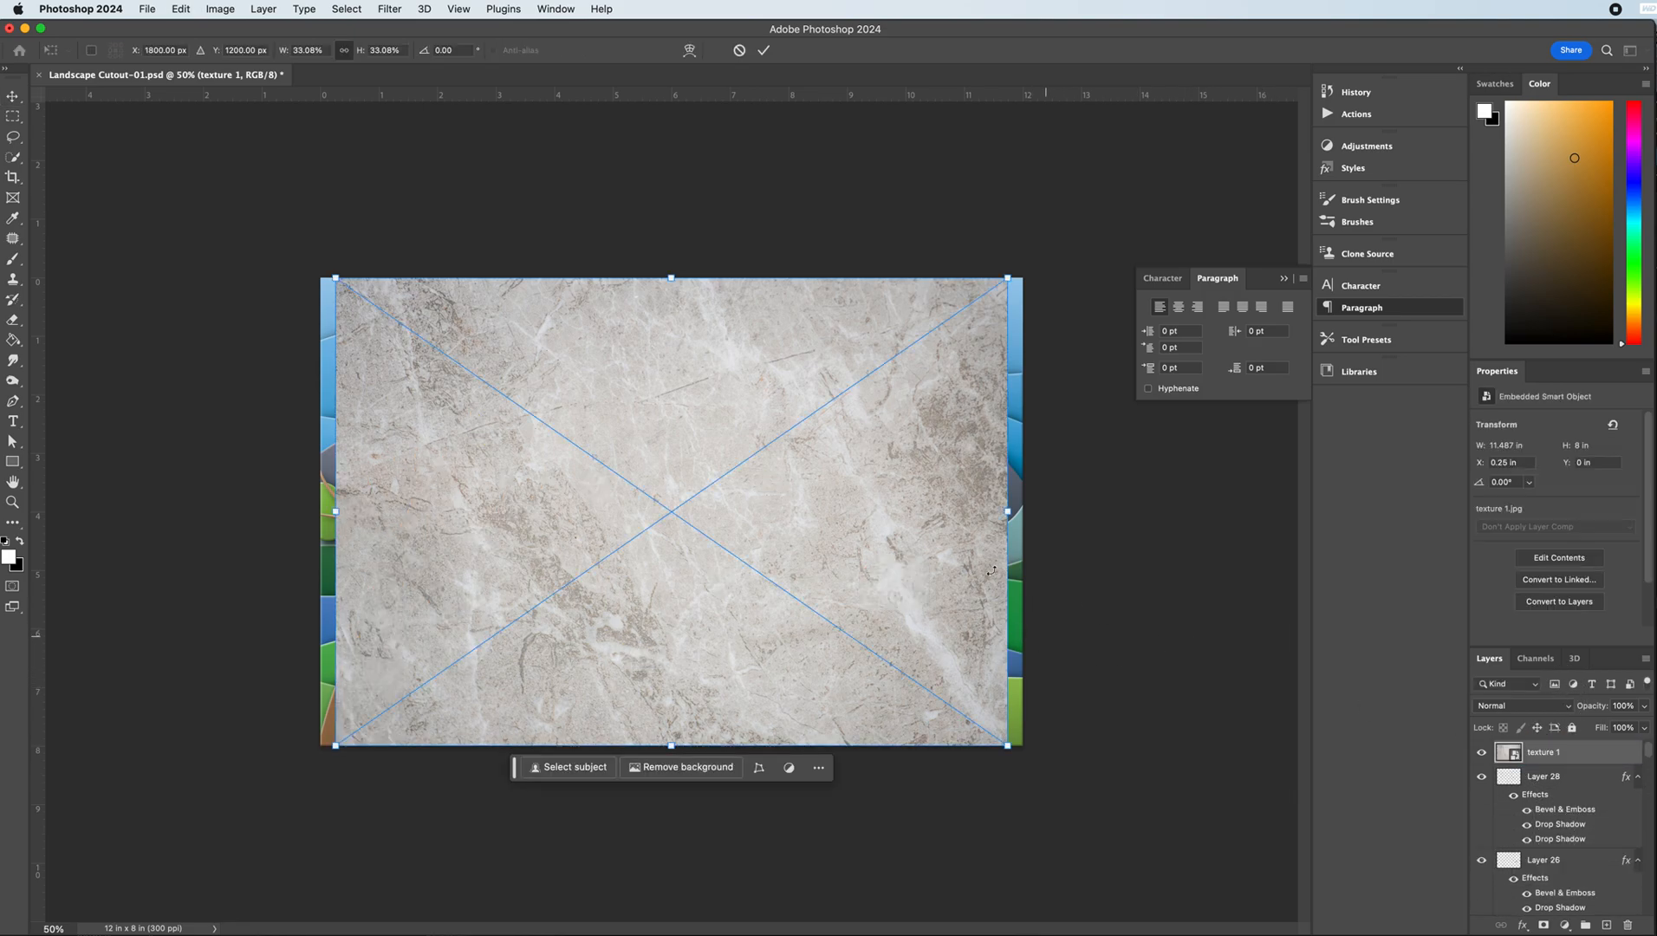
pyautogui.moveTo(1014, 509); pyautogui.dragTo(1024, 511)
pyautogui.moveTo(336, 511); pyautogui.dragTo(321, 512)
pyautogui.press('Return')
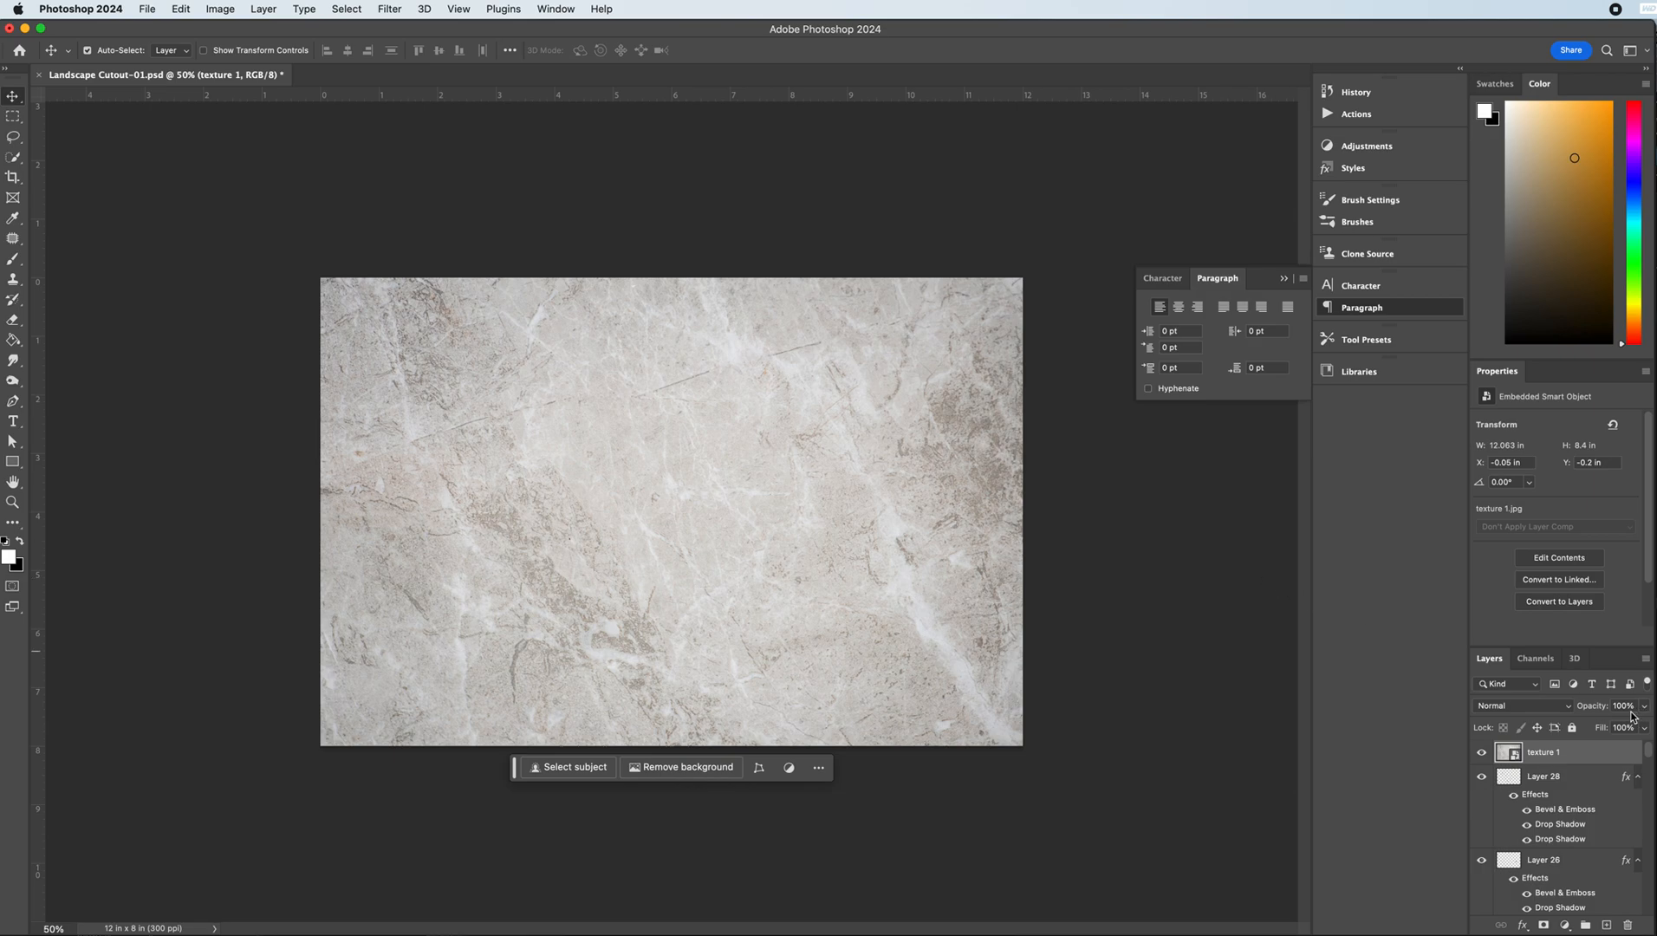
# - Blend the texture 1 layer over the landscape with Soft Light at 26% opacity
pyautogui.click(1527, 707)
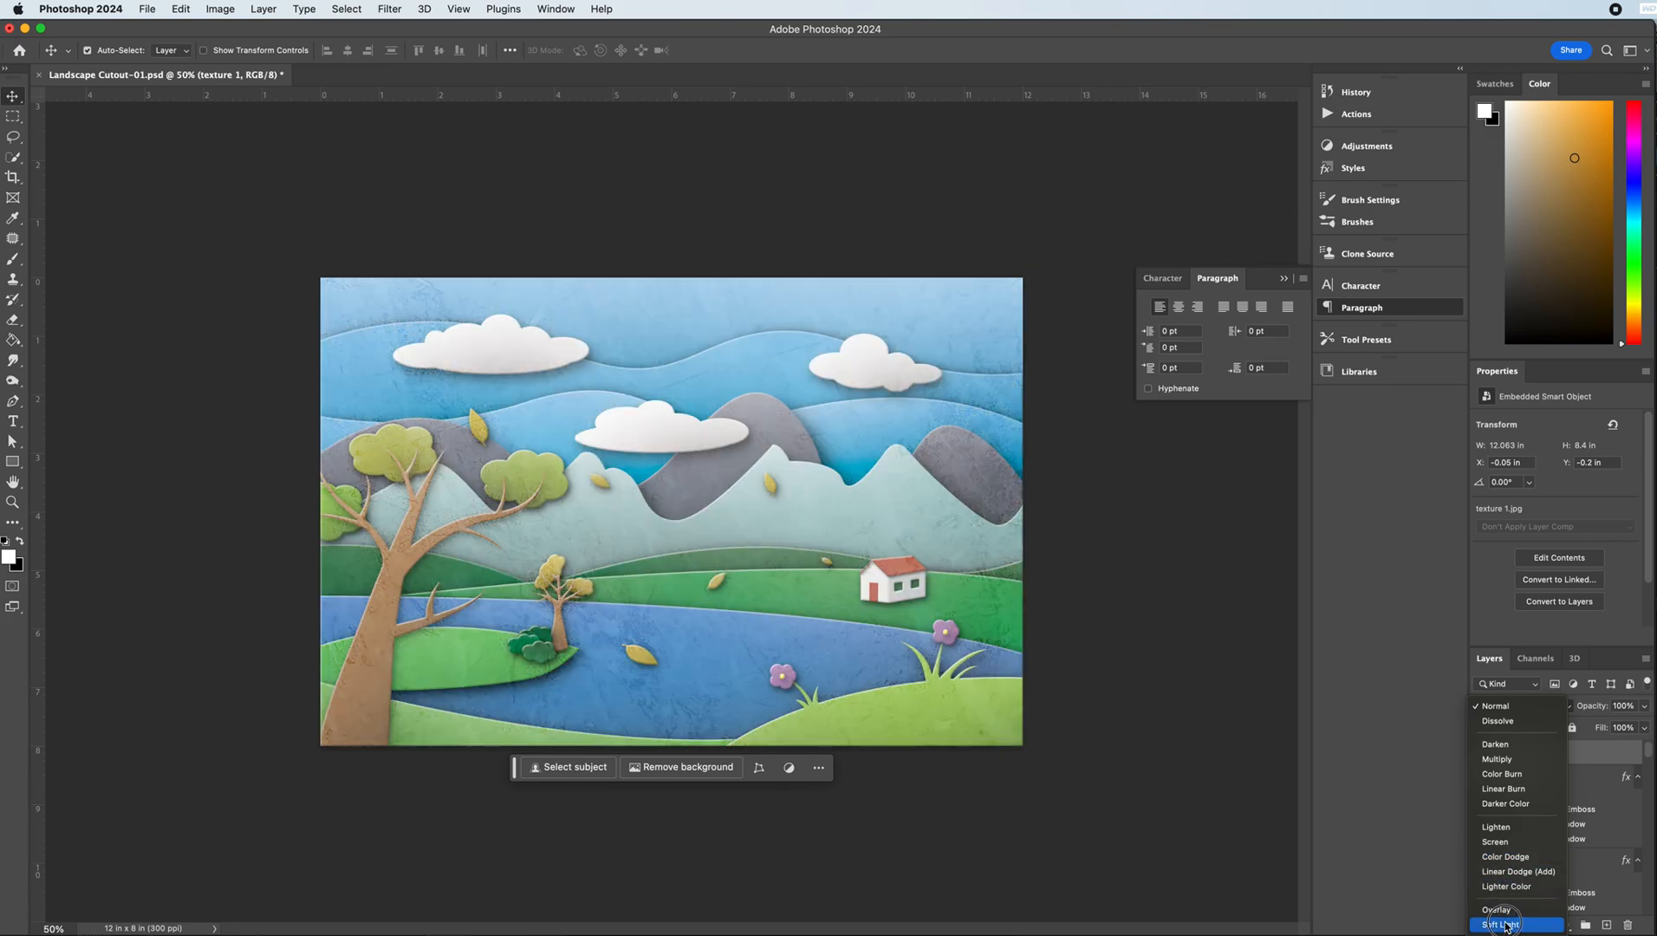
pyautogui.click(1506, 926)
pyautogui.click(1643, 706)
pyautogui.moveTo(1609, 724); pyautogui.dragTo(1589, 727)
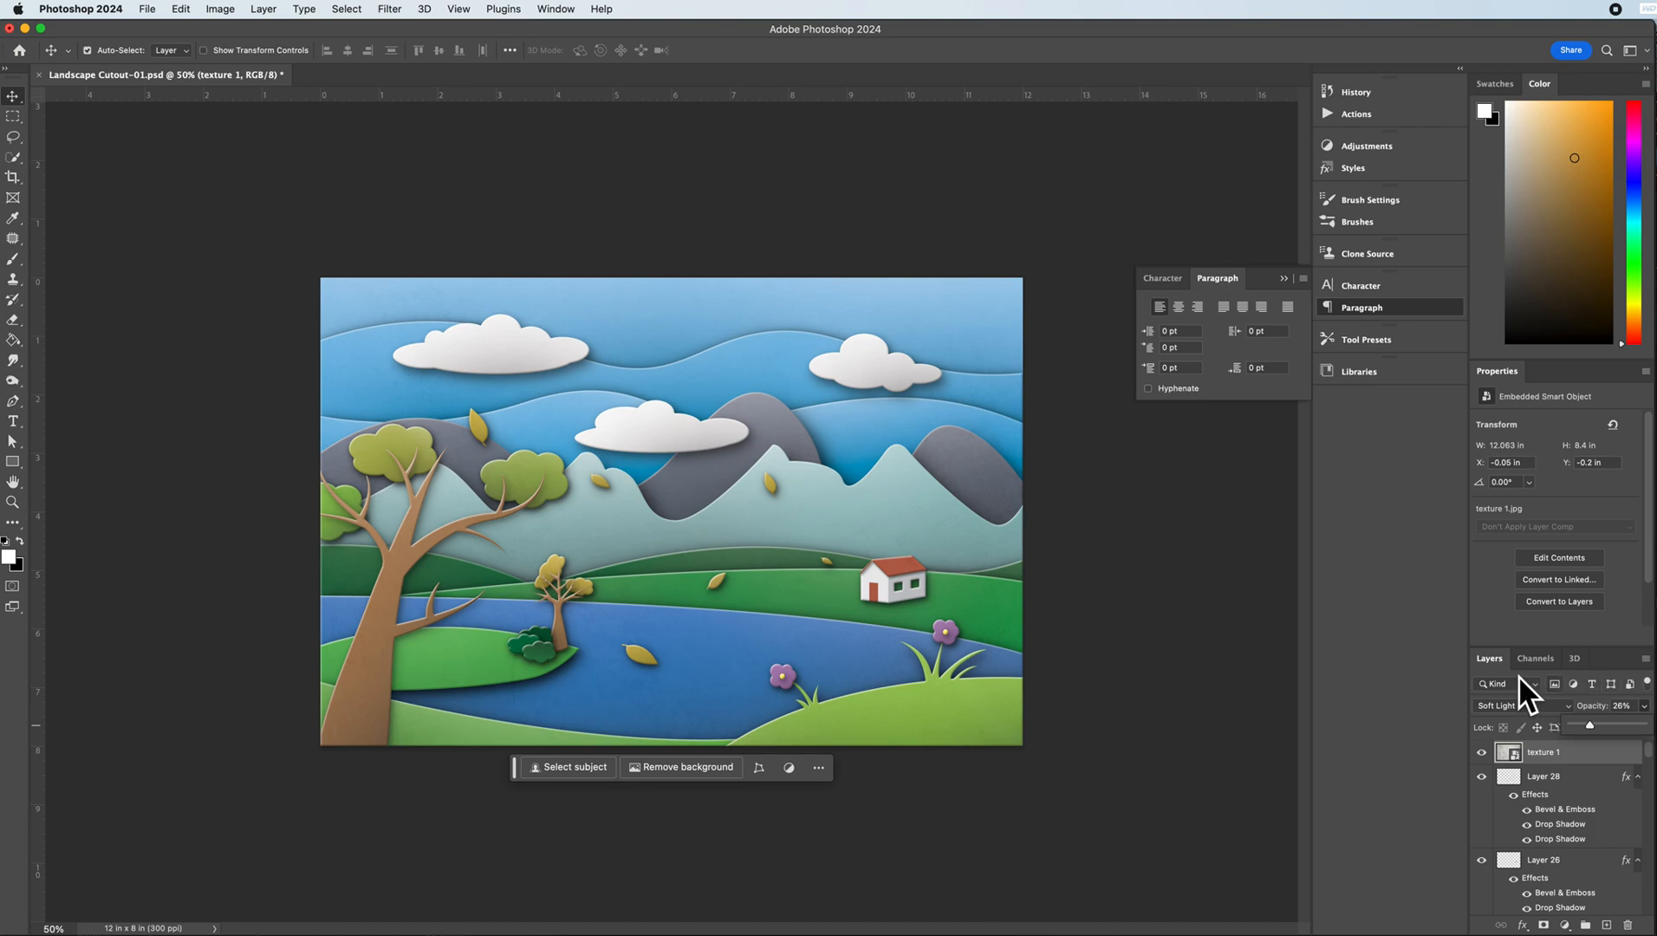
# - Blend the texture 1 layer with Color Burn, comparing a faint 20% opacity with full strength, and leave it at 100%
pyautogui.click(1500, 709)
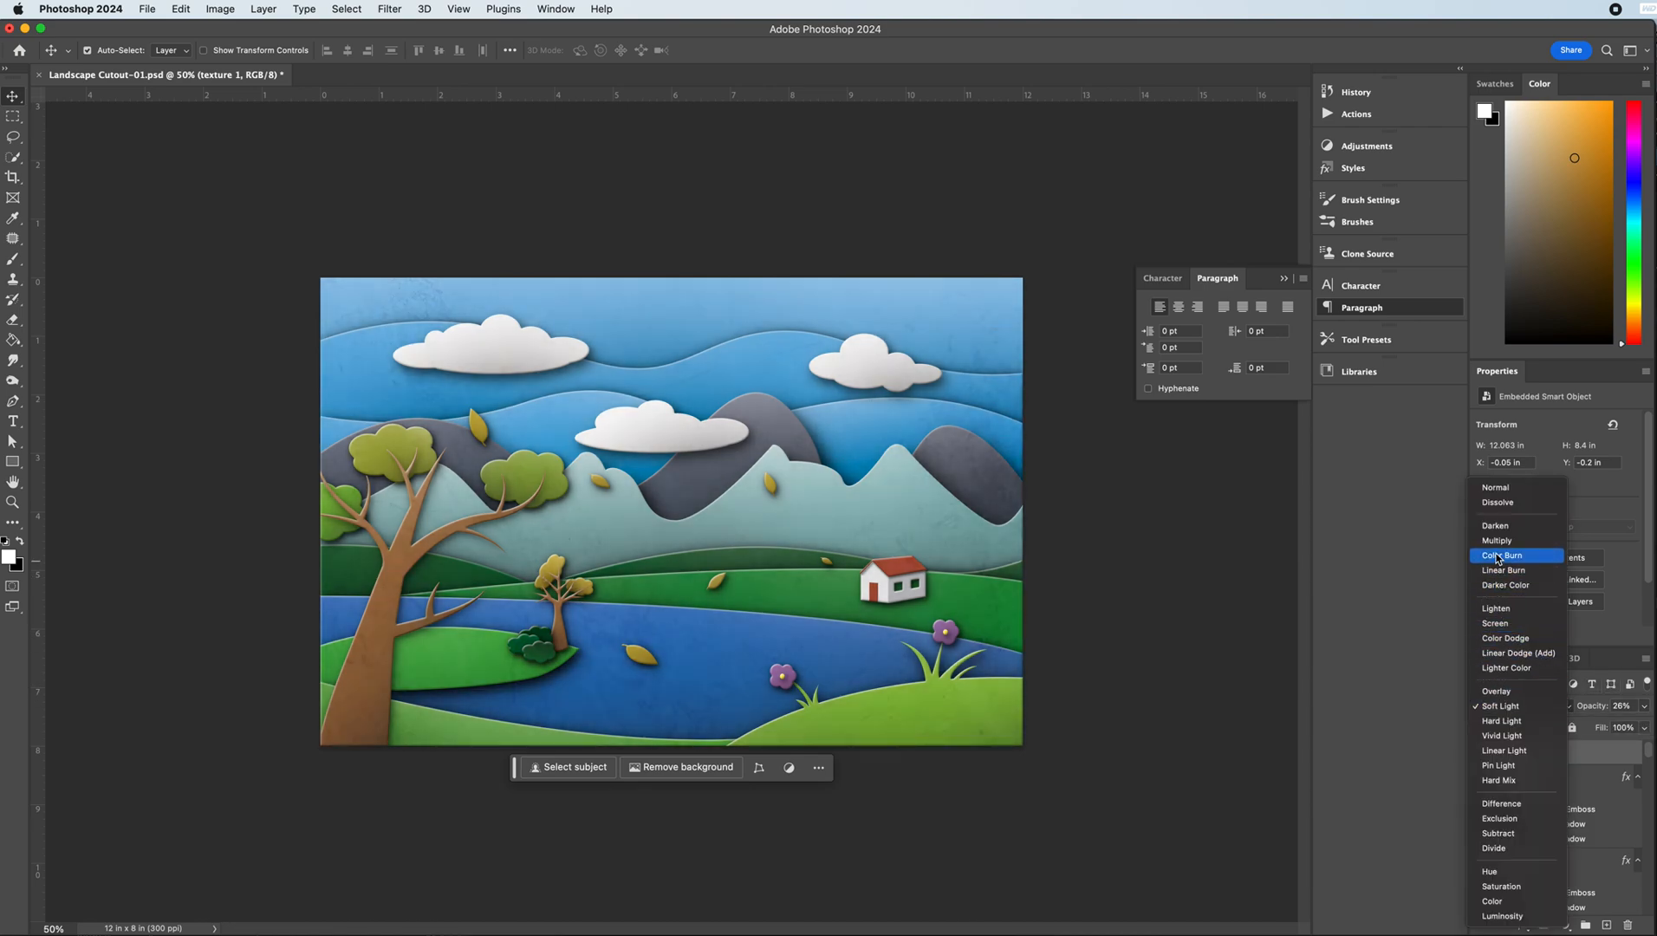
pyautogui.click(1498, 556)
pyautogui.click(1643, 706)
pyautogui.moveTo(1590, 726); pyautogui.dragTo(1586, 728)
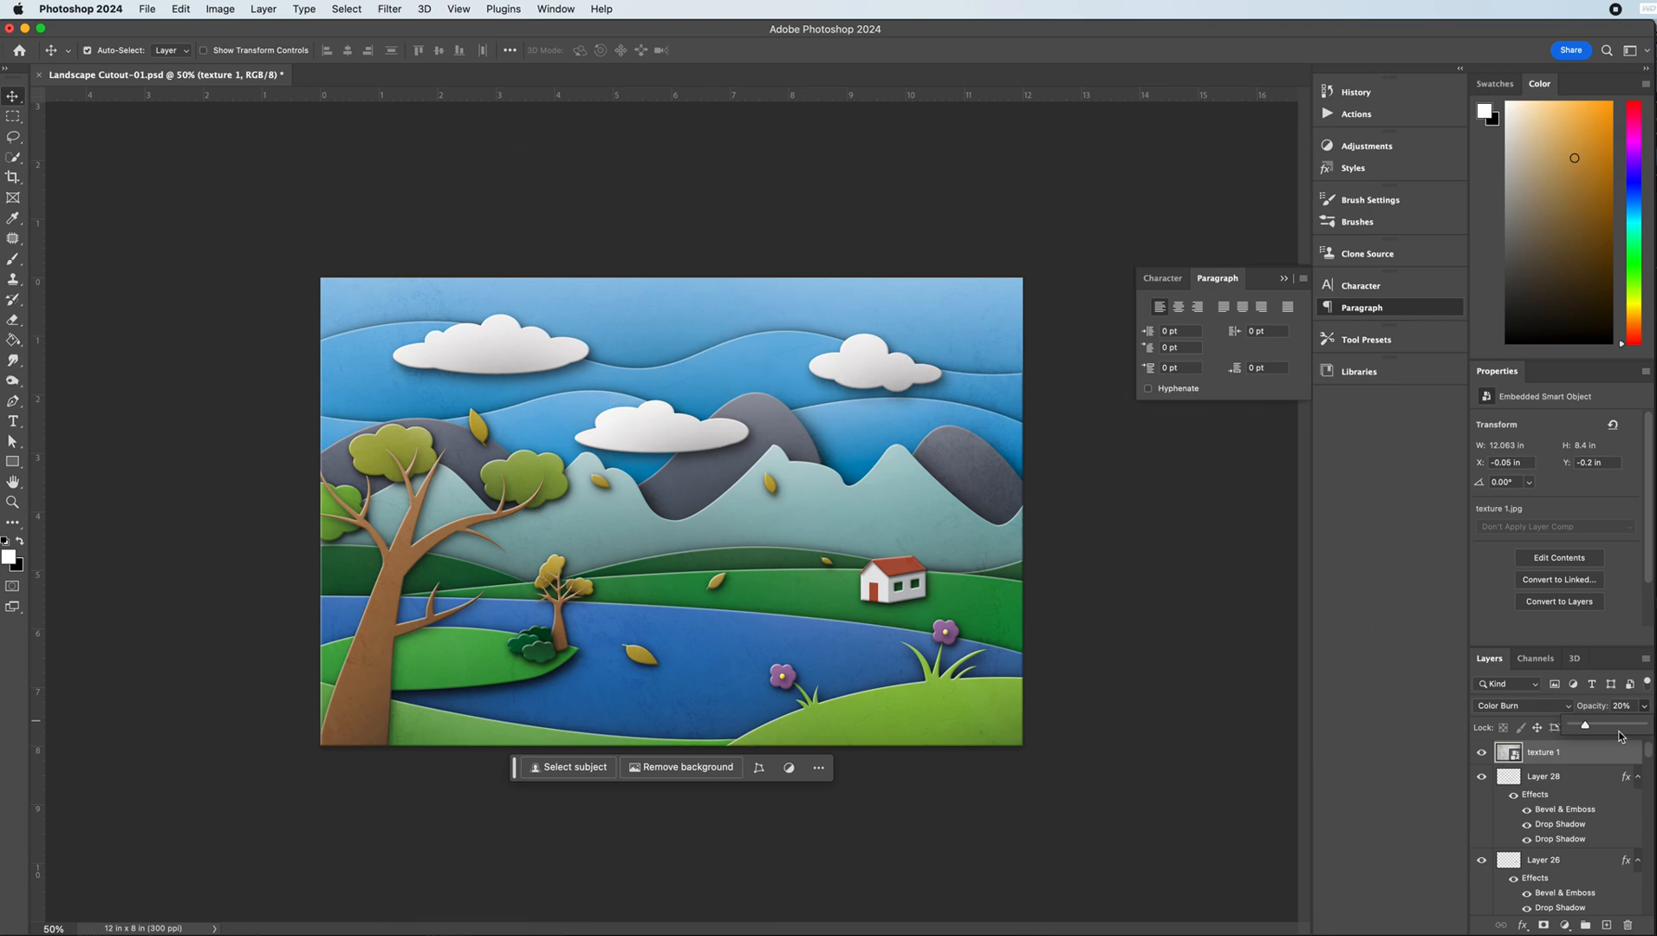
pyautogui.moveTo(1588, 731); pyautogui.dragTo(1582, 728)
pyautogui.click(1560, 756)
pyautogui.click(1644, 706)
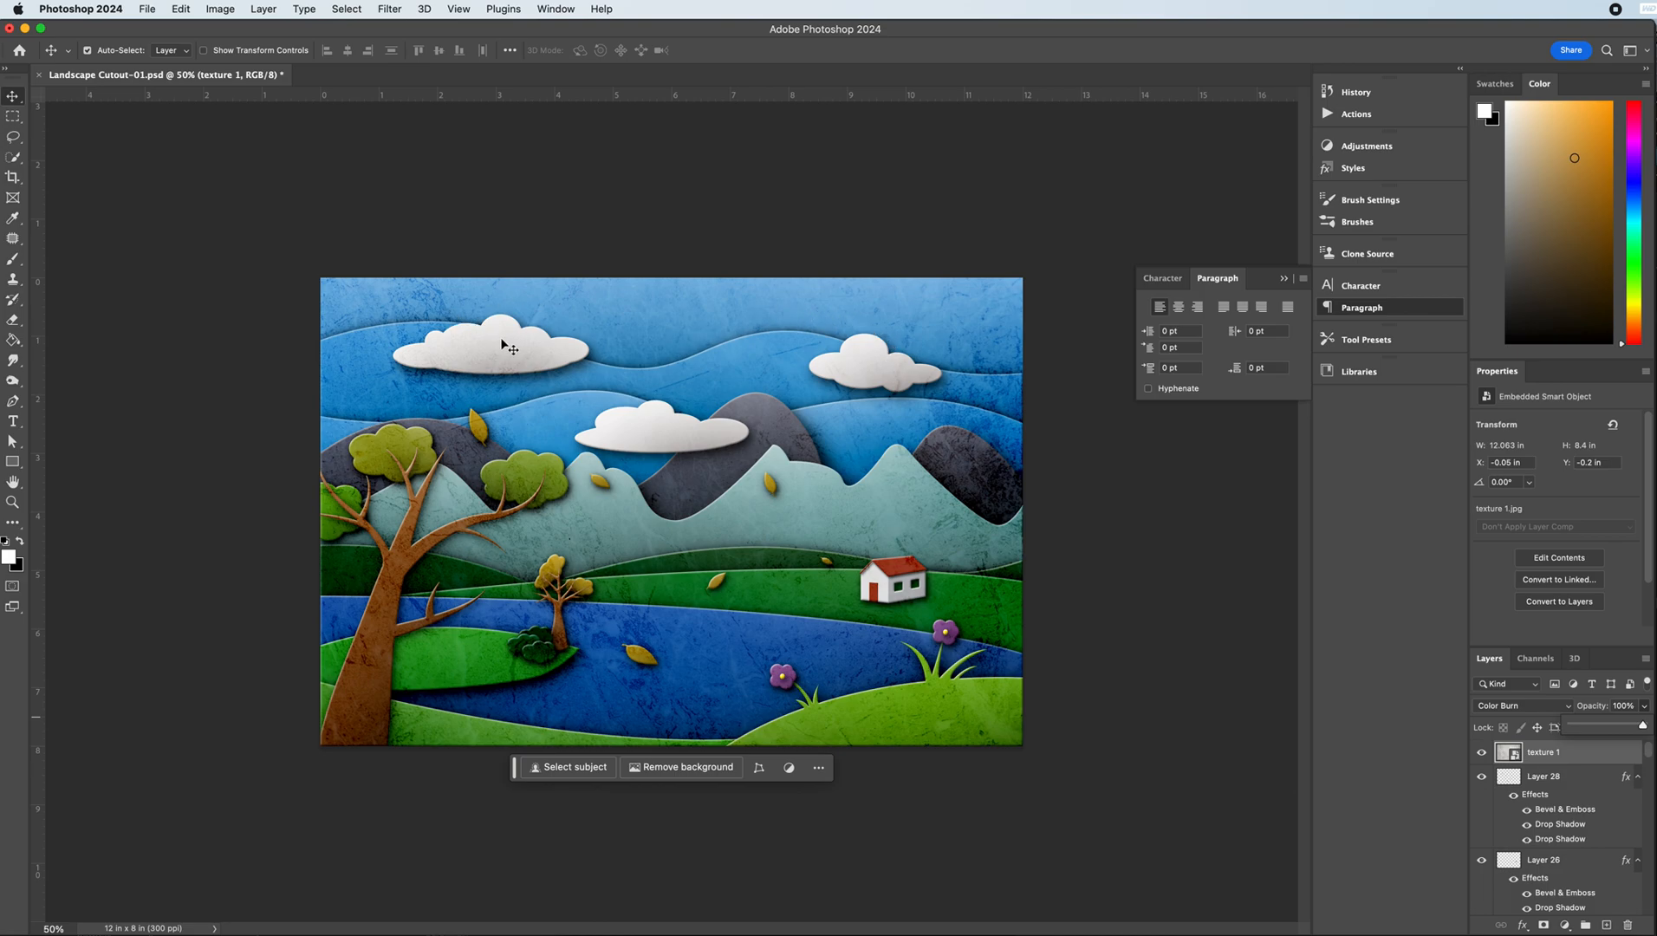
# - Shift the texture about 0.5 in to the right, hide it, and select the large cloud's layer, Layer 4
pyautogui.moveTo(580, 315)
pyautogui.mouseDown()
pyautogui.moveTo(645, 294)
pyautogui.moveTo(626, 257)
pyautogui.moveTo(612, 324)
pyautogui.mouseUp()
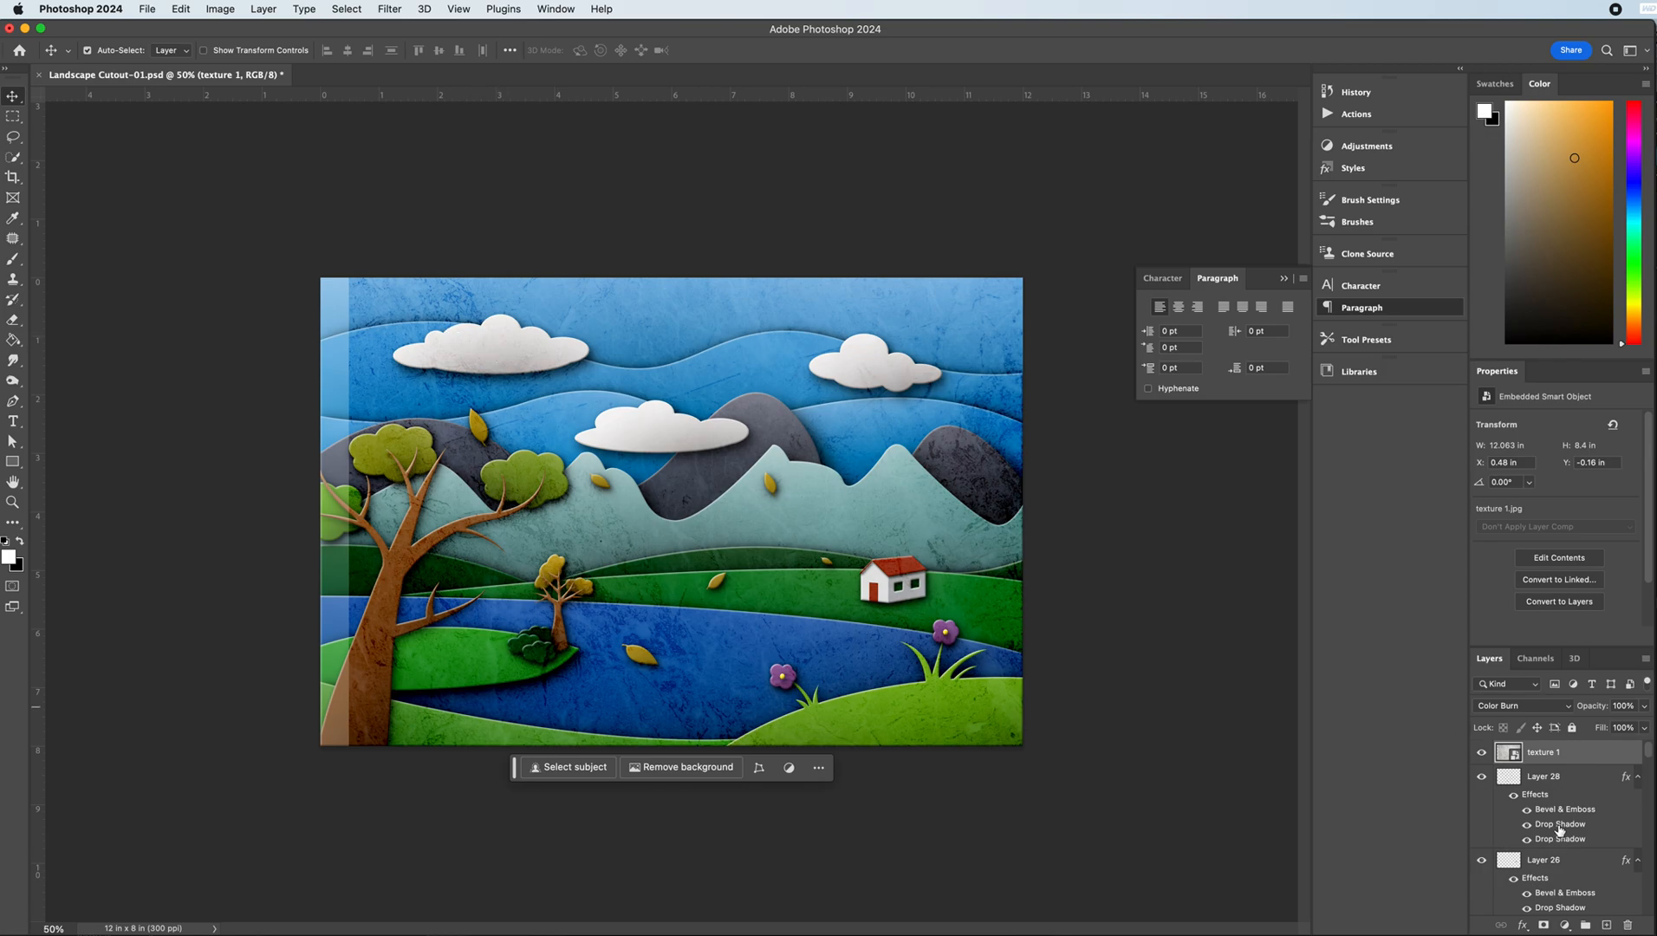
pyautogui.click(1480, 754)
pyautogui.click(474, 343)
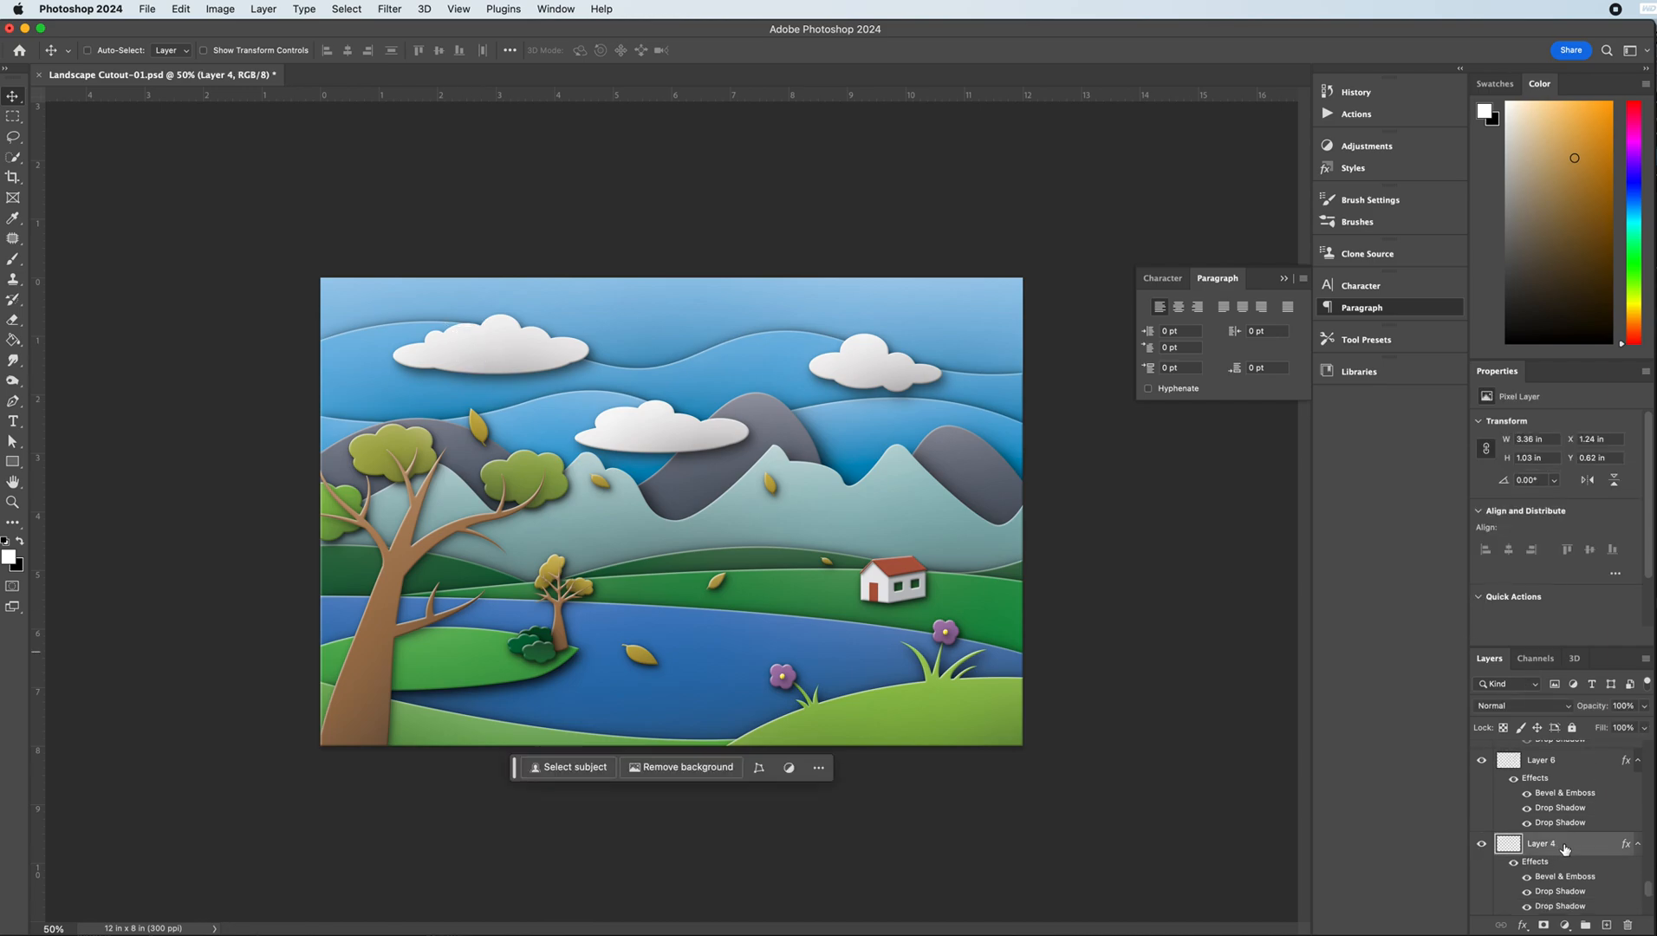
# - Move the large cloud's Layer 4 to just below texture 1, show the texture, and mask it to that cloud's outline
pyautogui.scroll(-2, 1564, 849)
pyautogui.press('super+bracketleft')
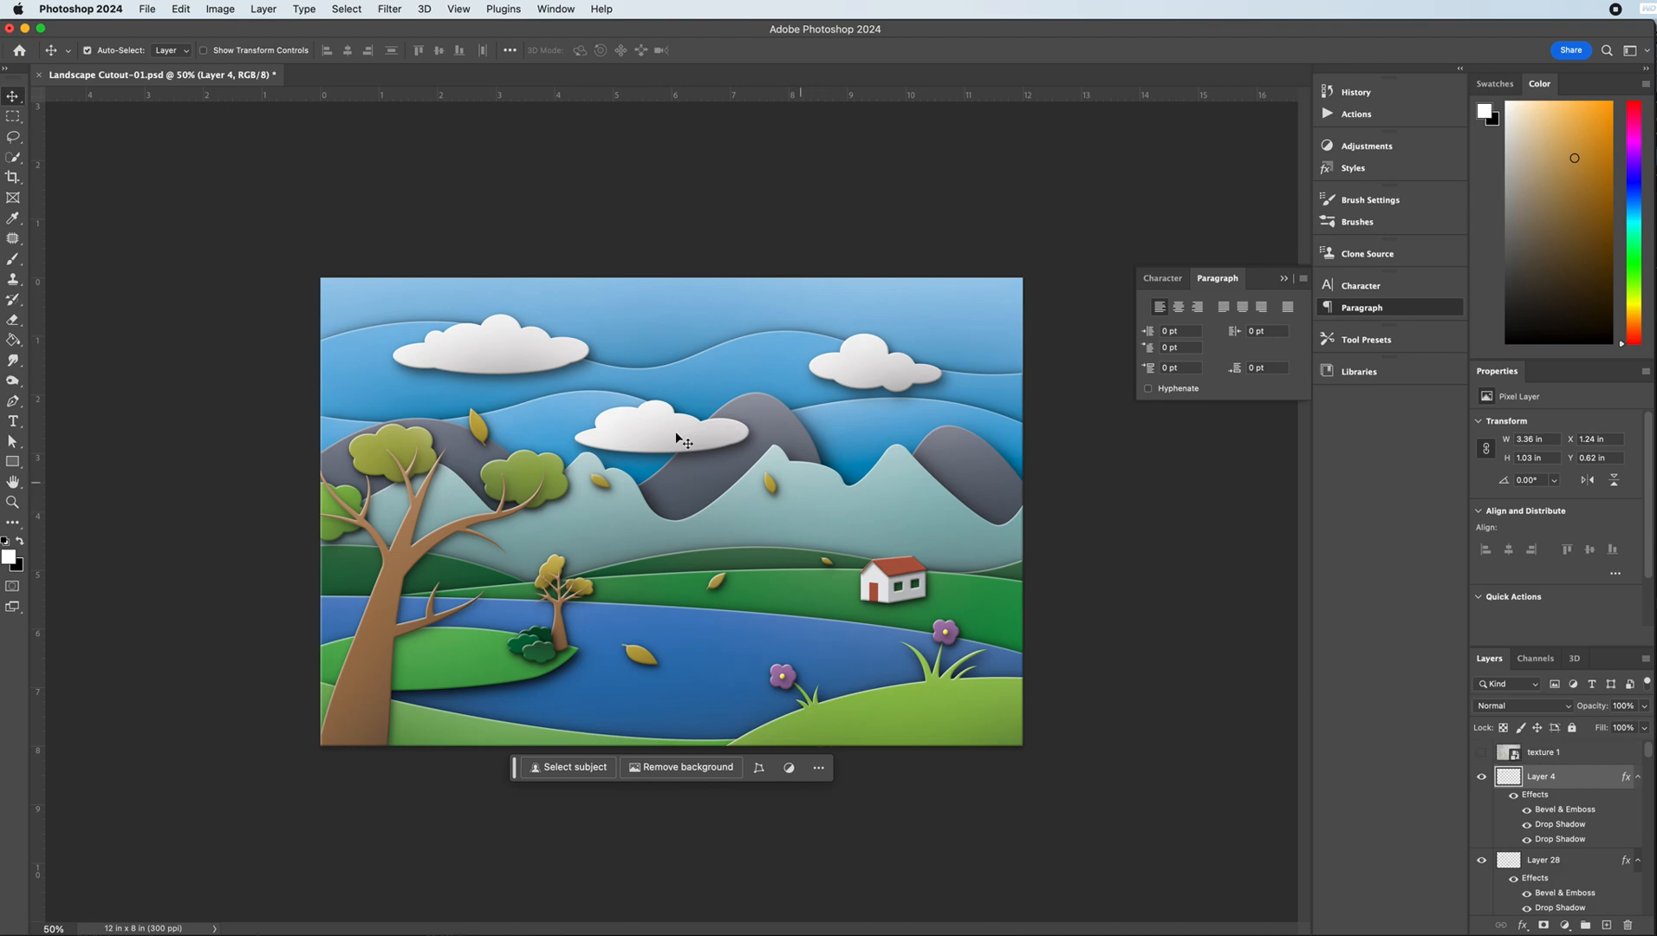
pyautogui.keyDown('super'); pyautogui.click(1506, 780); pyautogui.keyUp('super')
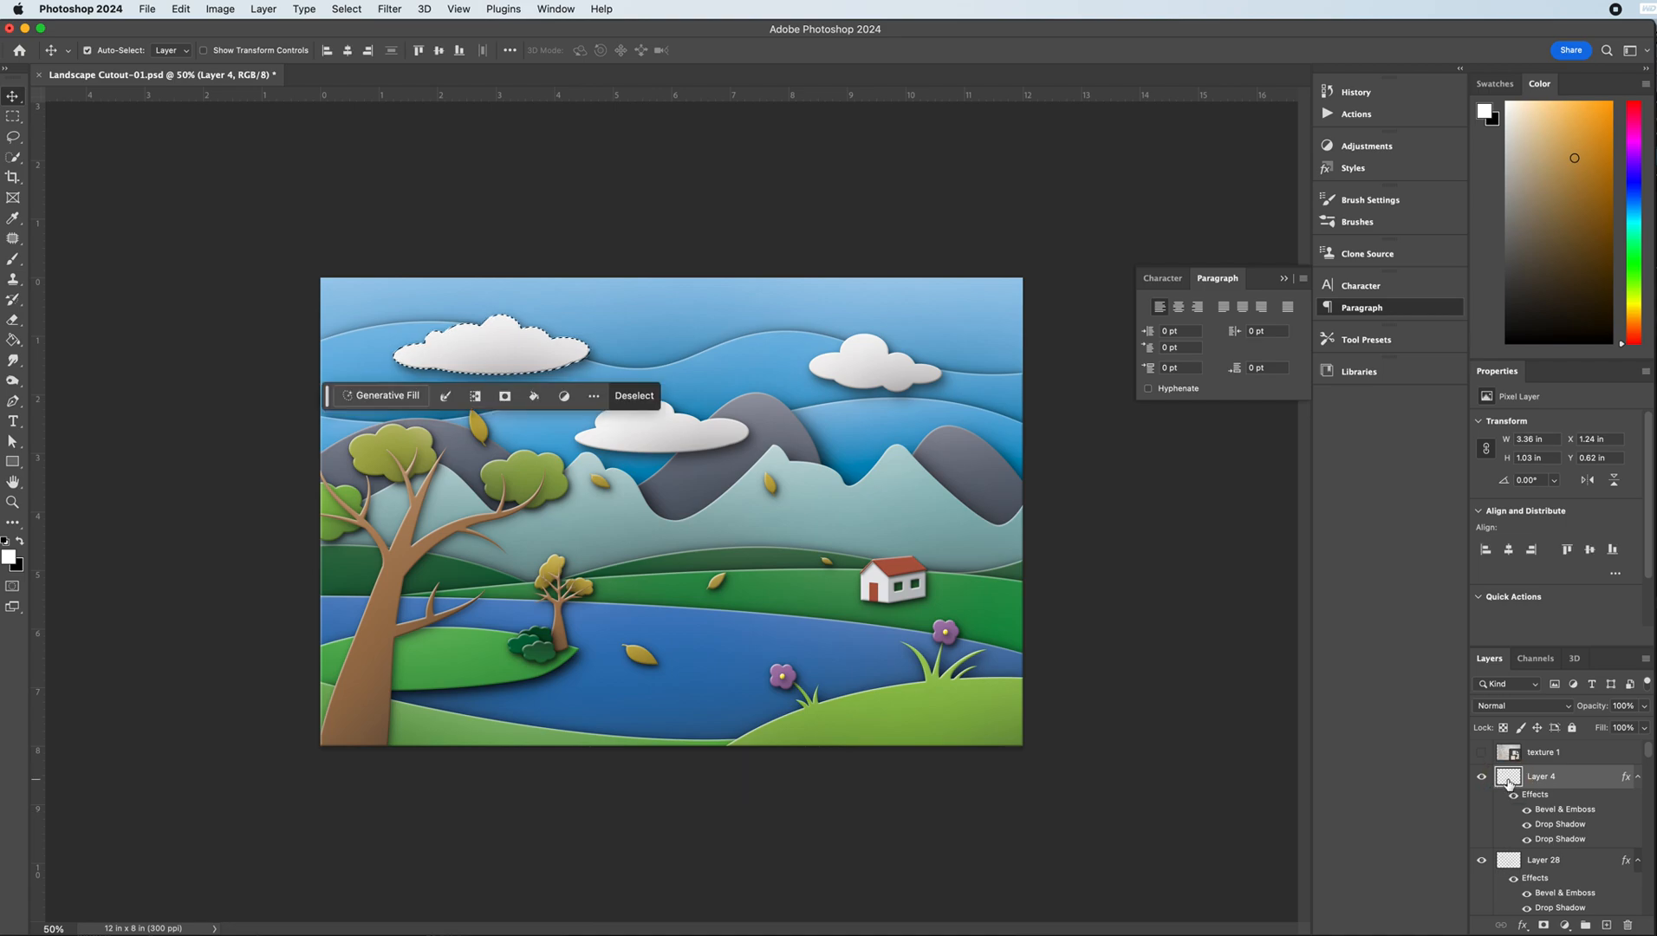
pyautogui.click(1481, 753)
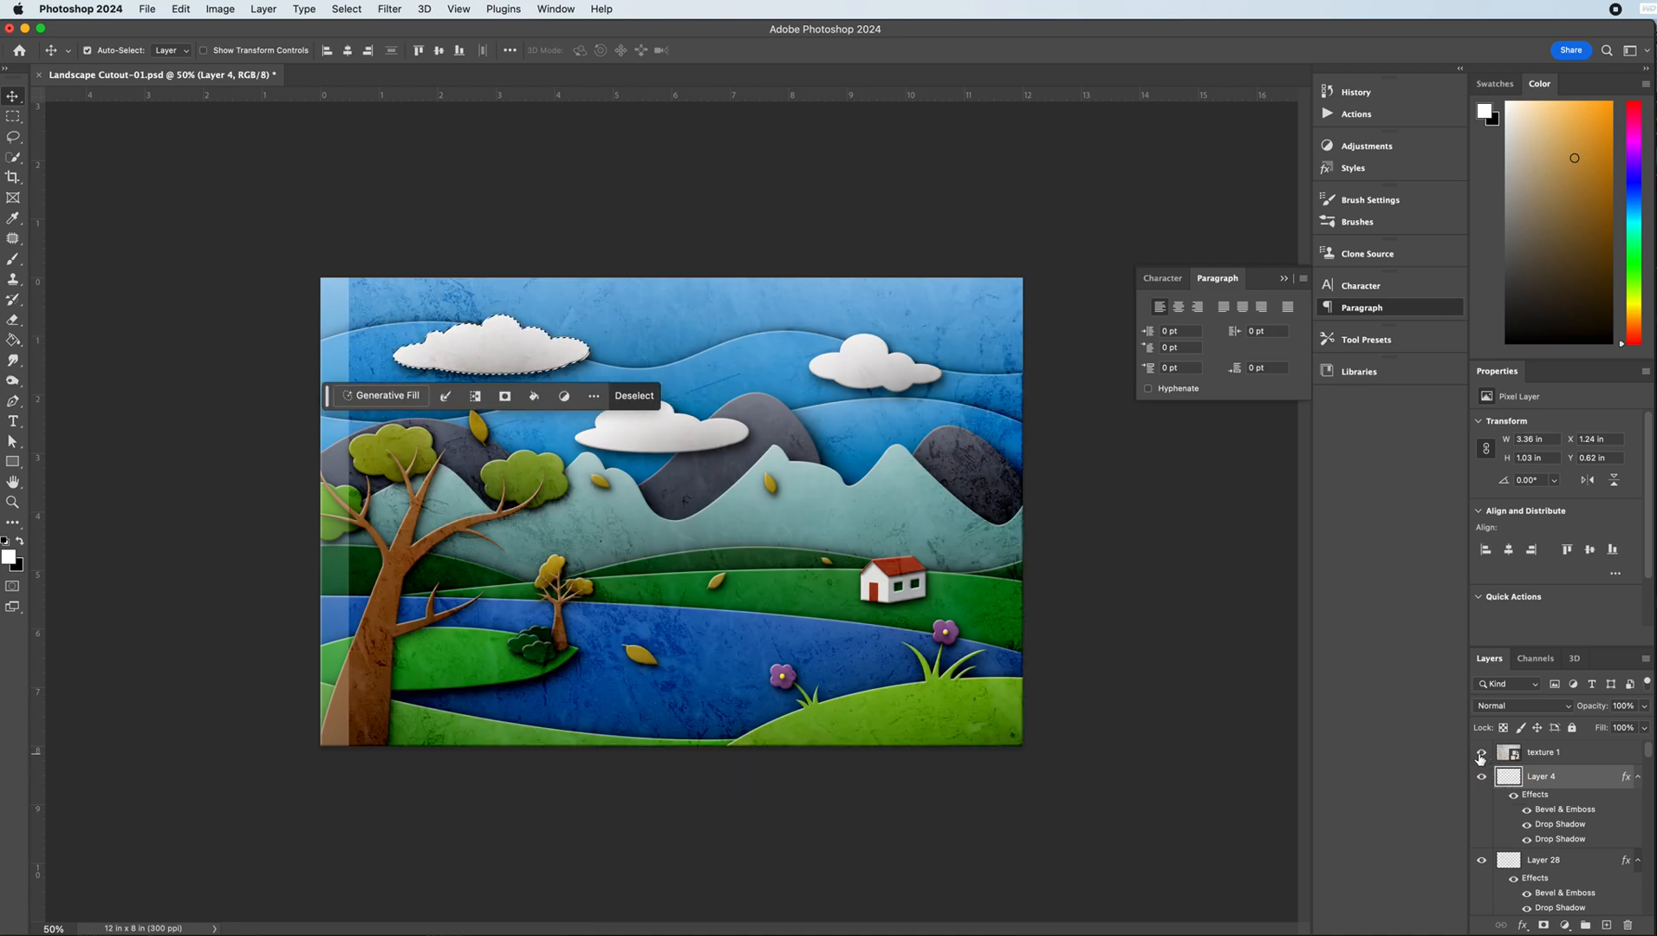
pyautogui.click(1550, 755)
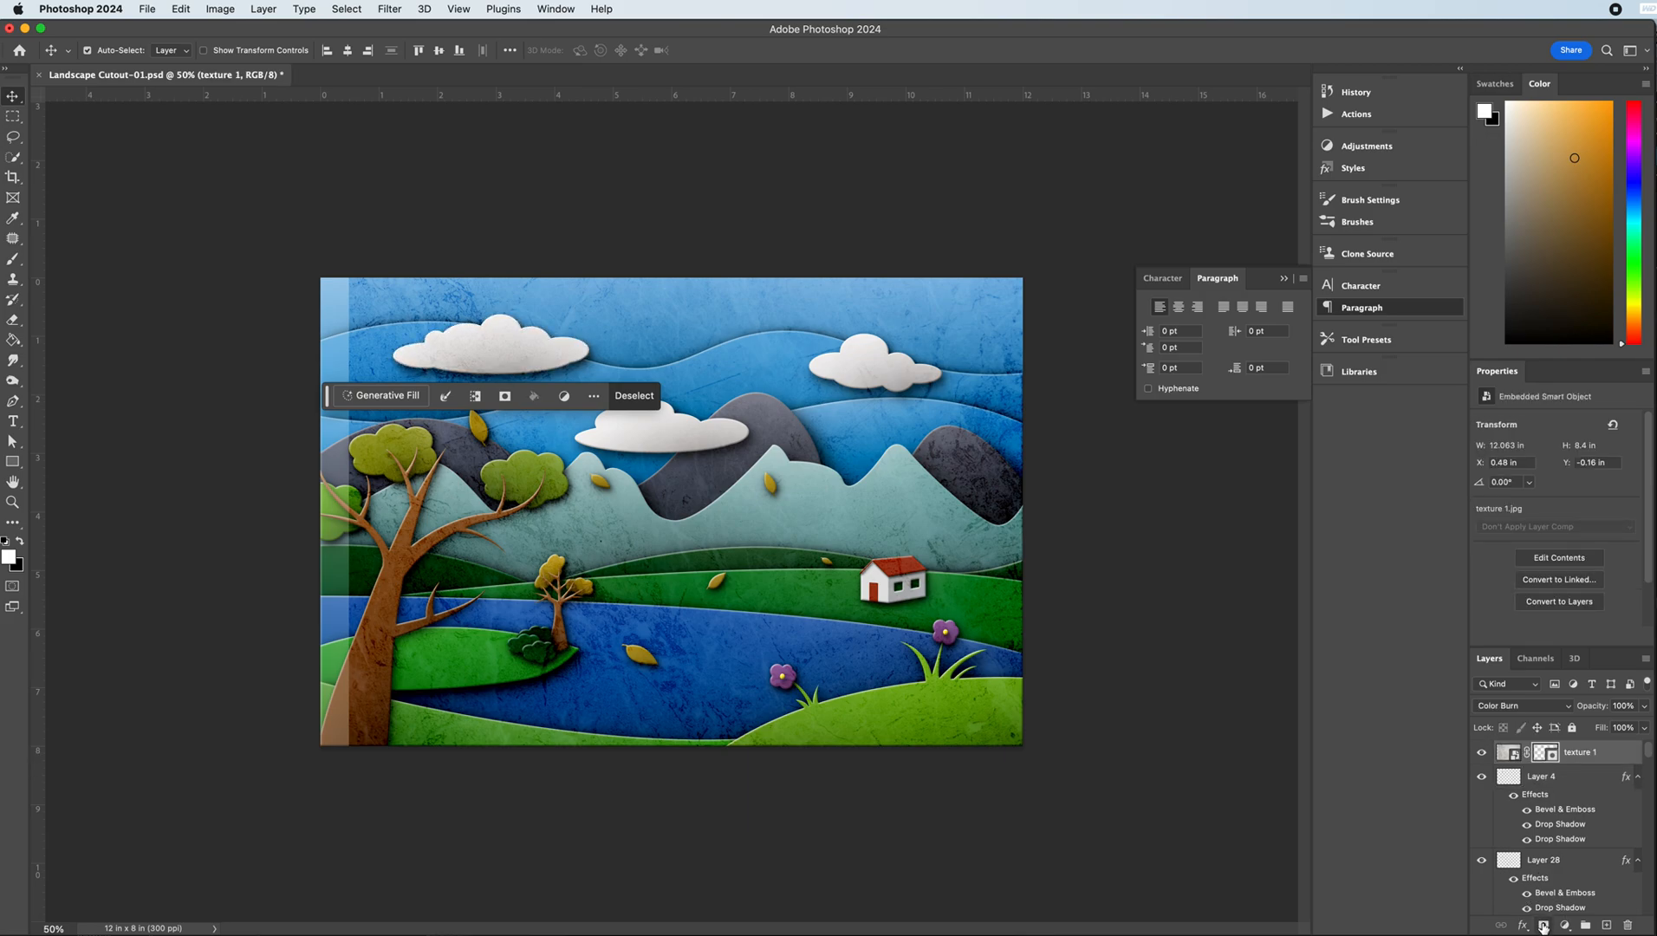
pyautogui.click(1543, 925)
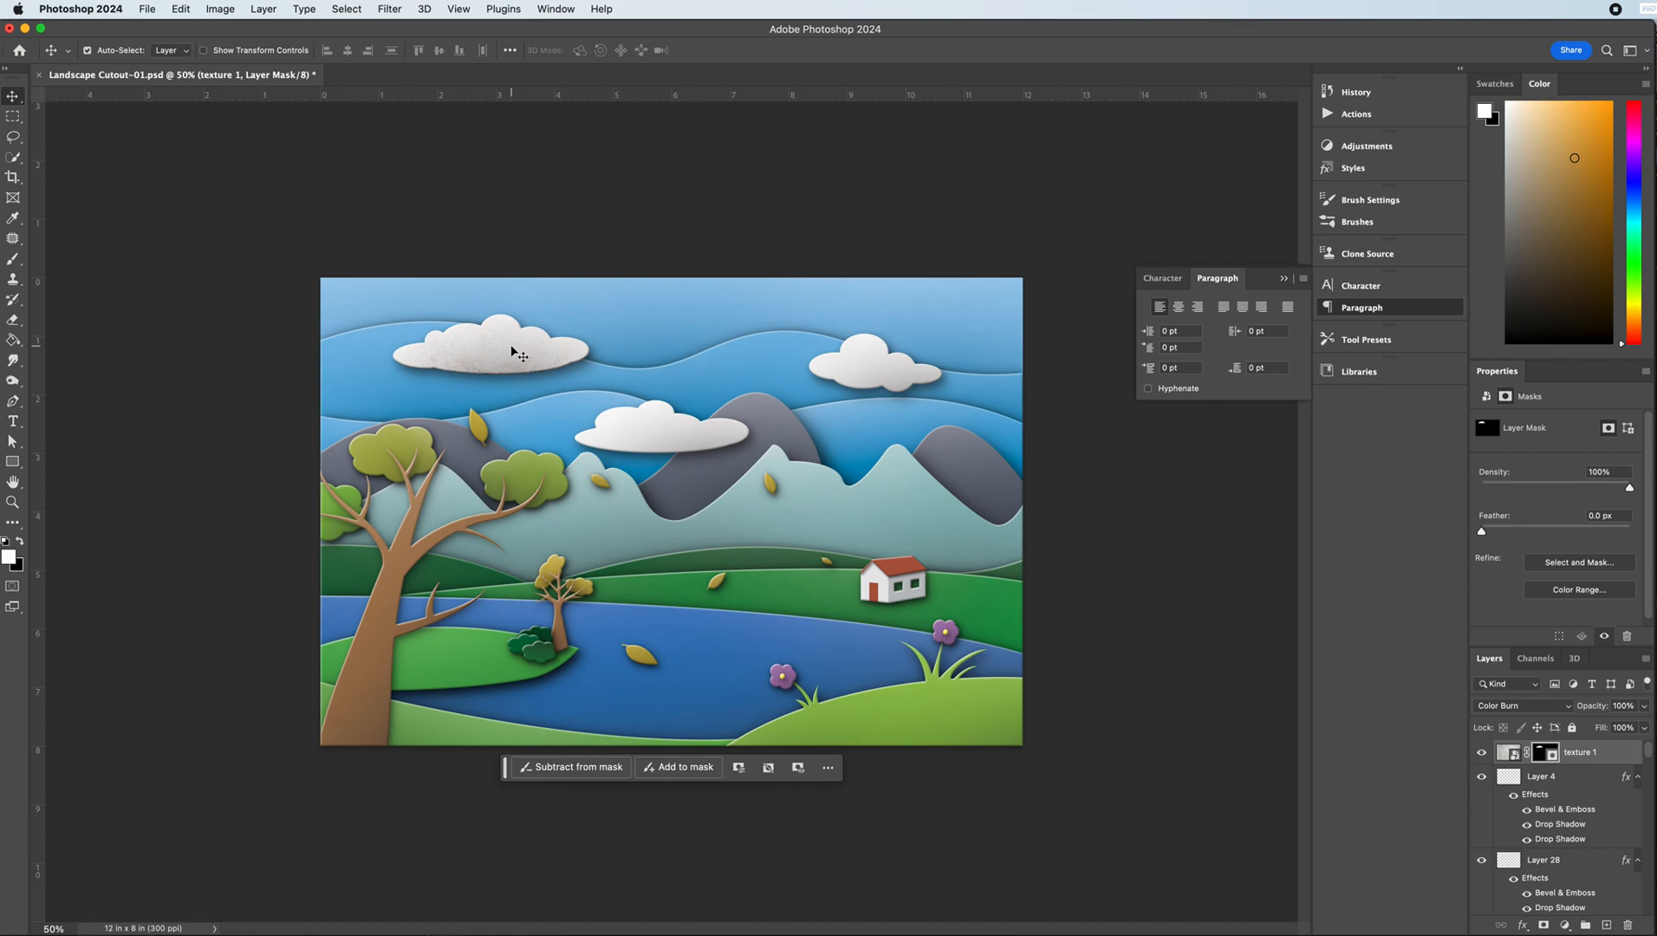
# - Set the masked texture 1 layer's blend mode to Linear Burn and target the layer's image instead of its mask
pyautogui.press('super+1')
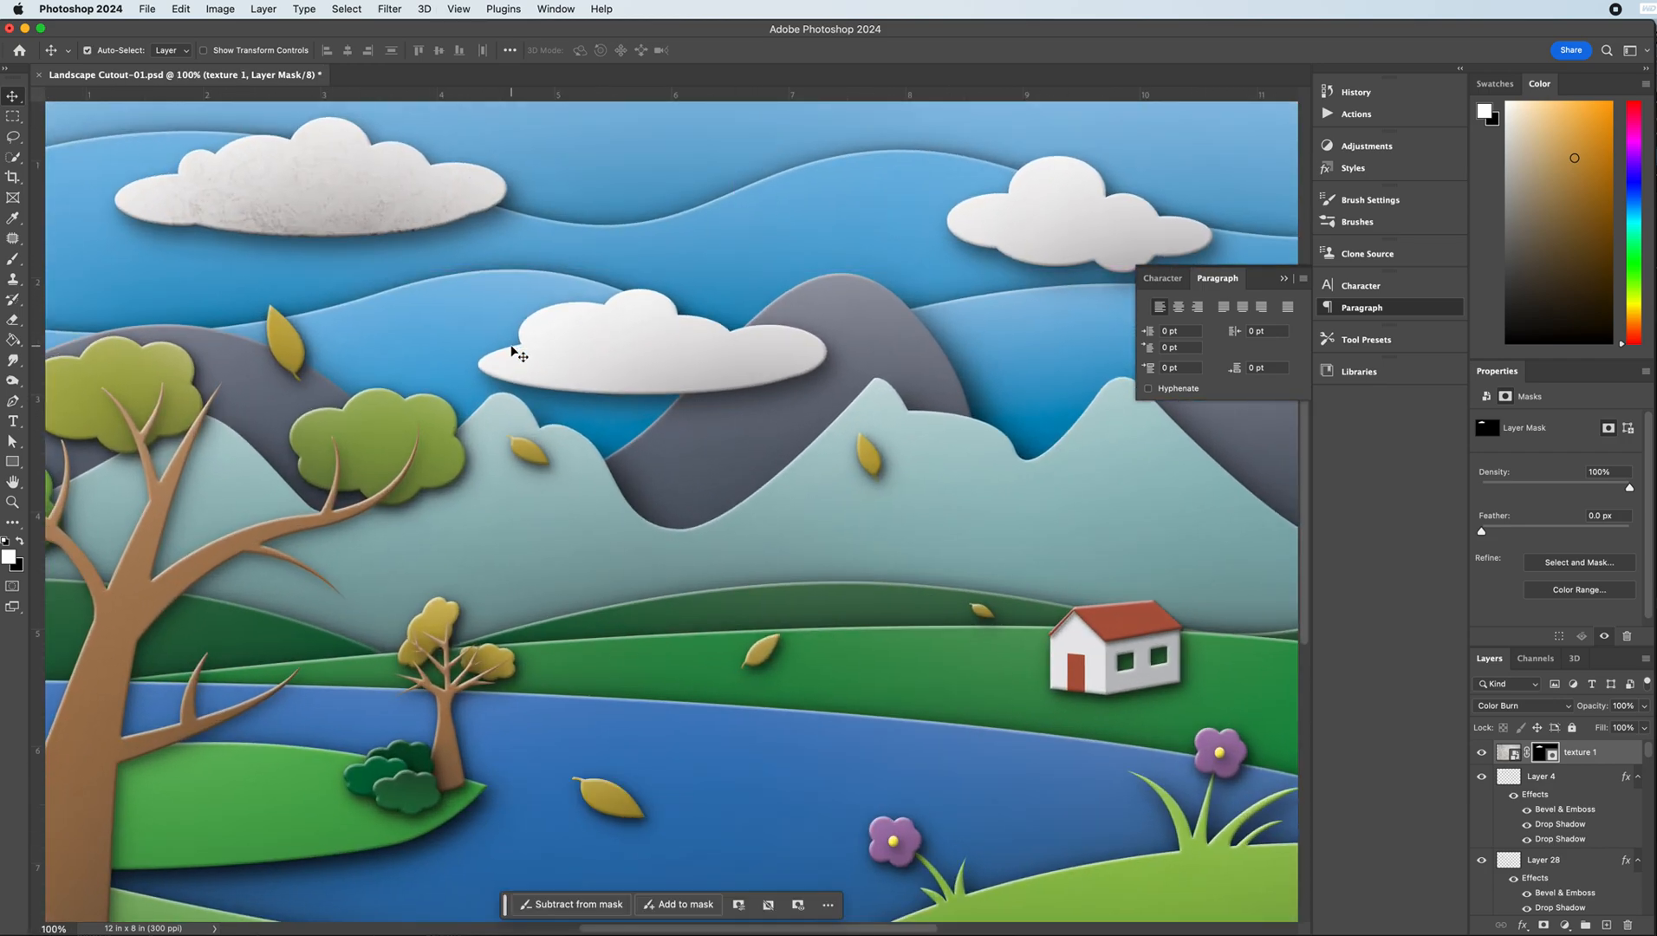
pyautogui.scroll(1, 242, 238)
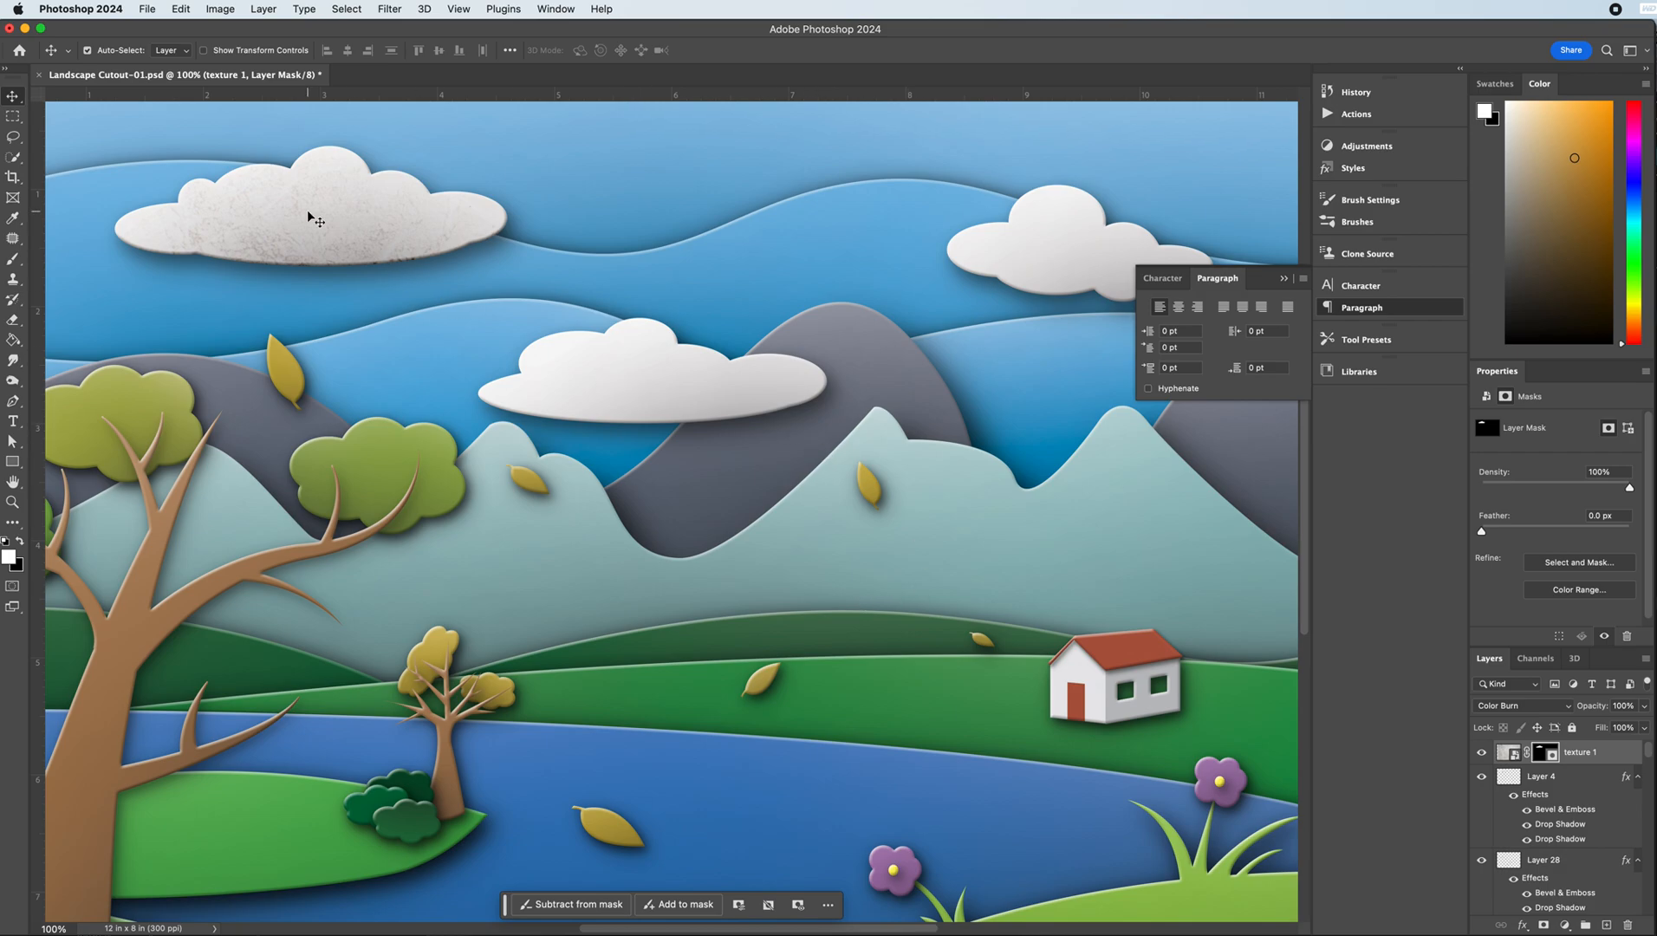
pyautogui.click(1532, 706)
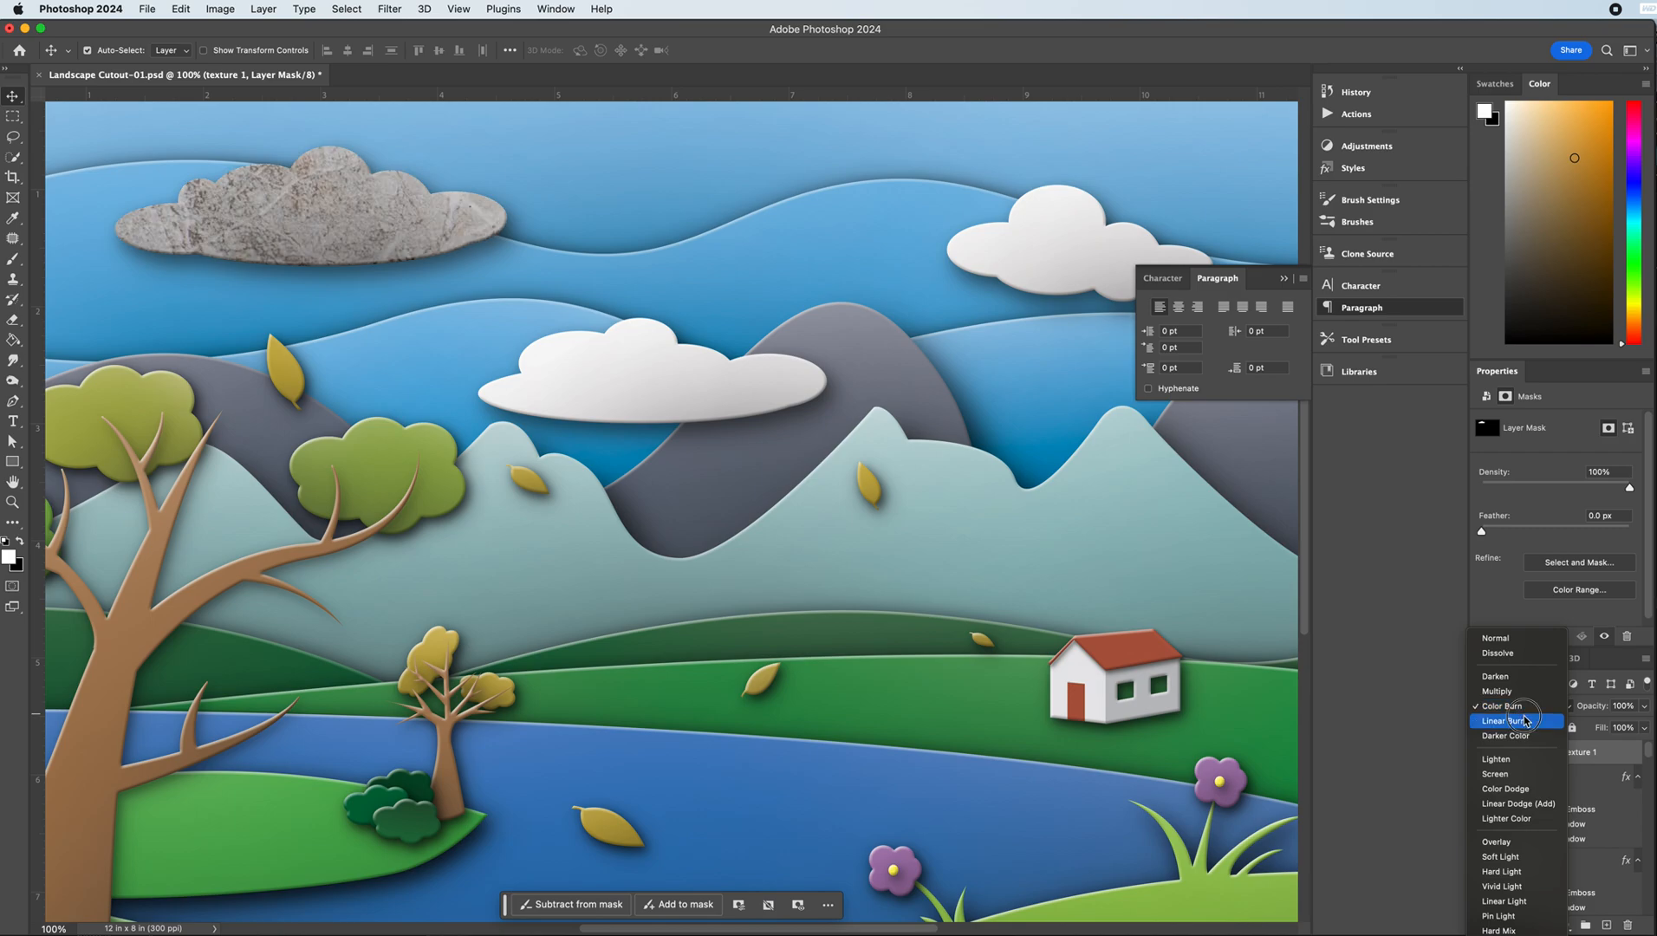
pyautogui.click(1522, 720)
pyautogui.click(1598, 759)
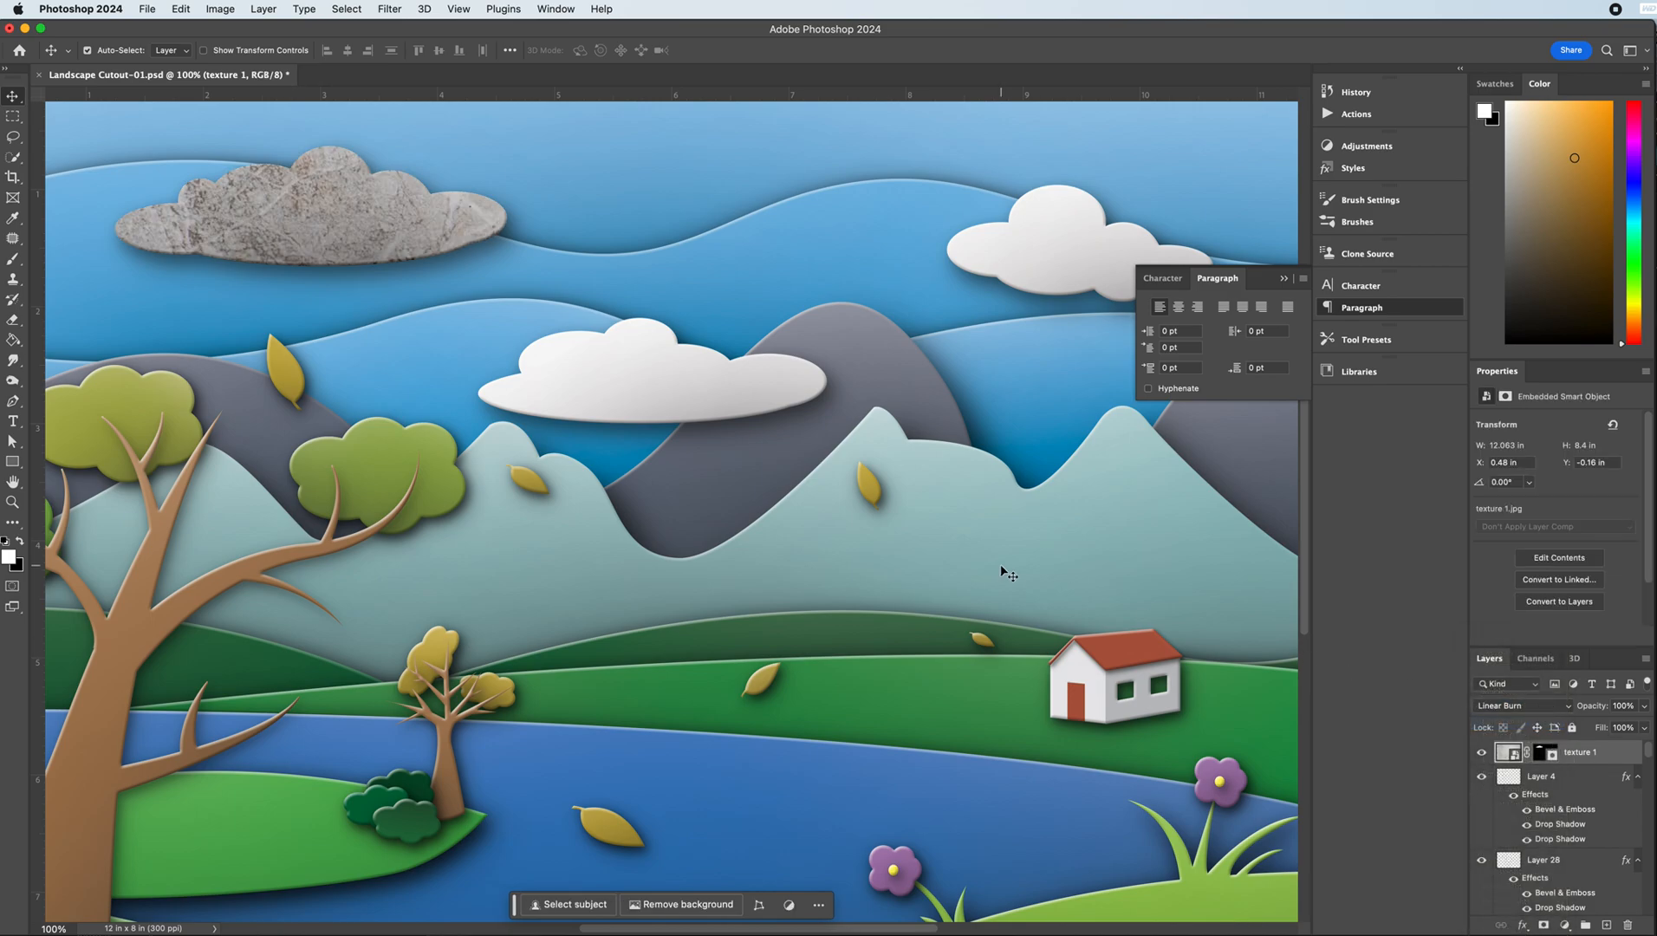
# - Desaturate the texture 1 image with a Hue/Saturation adjustment at Saturation -100
pyautogui.click(220, 9)
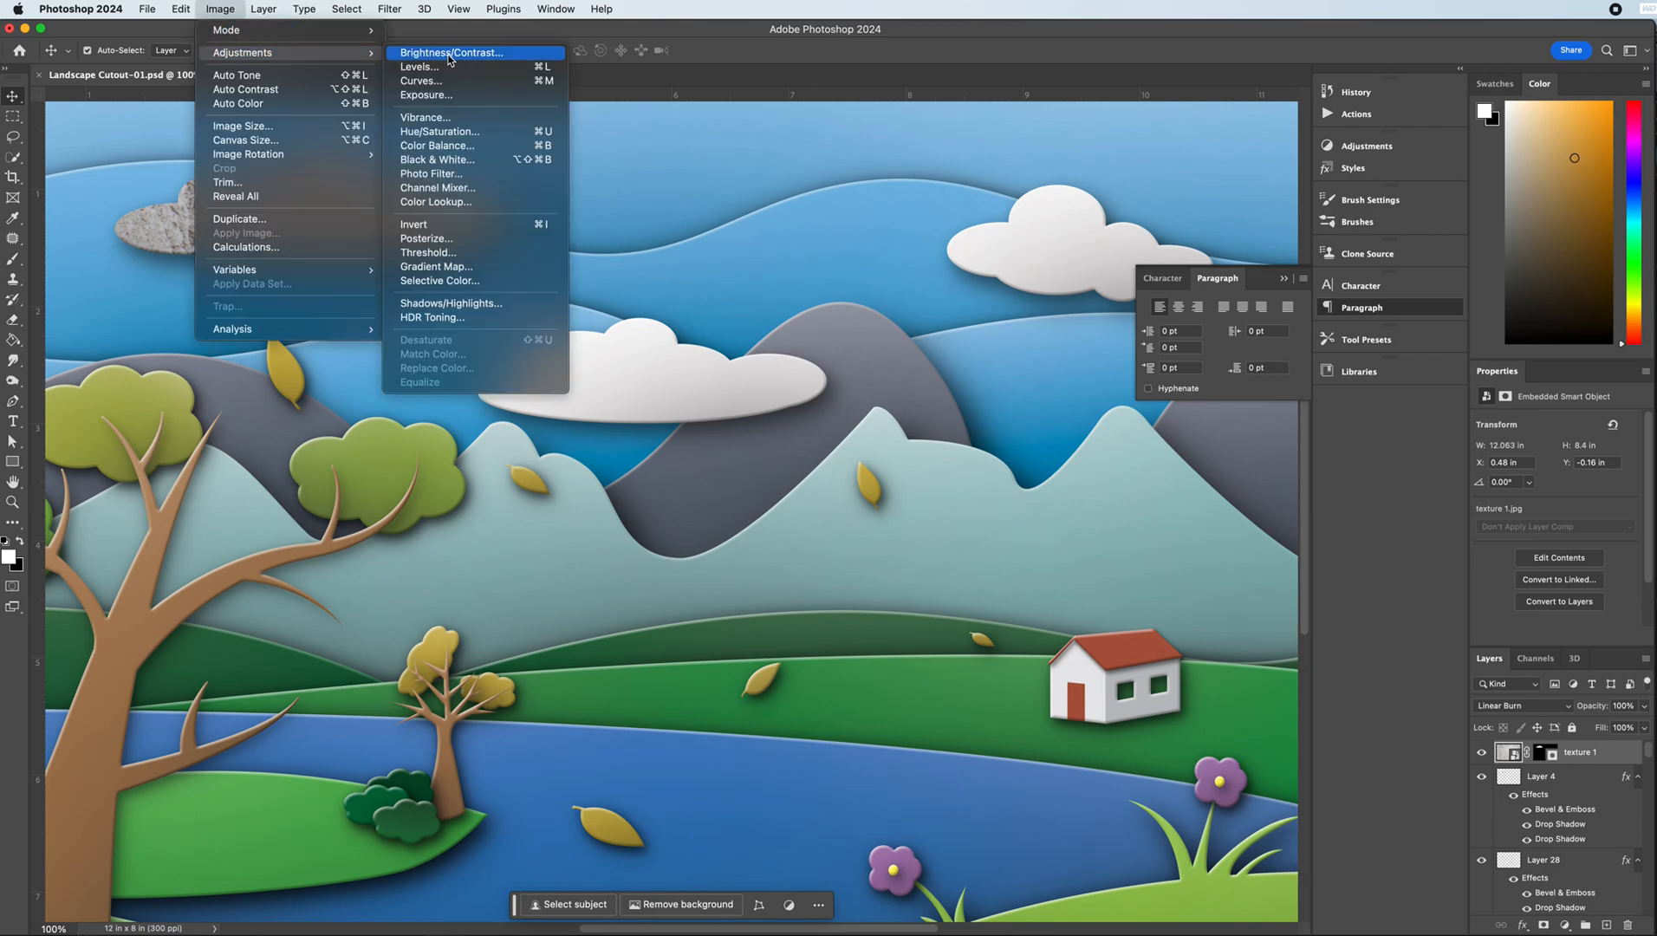
pyautogui.moveTo(258, 59)
pyautogui.click(460, 129)
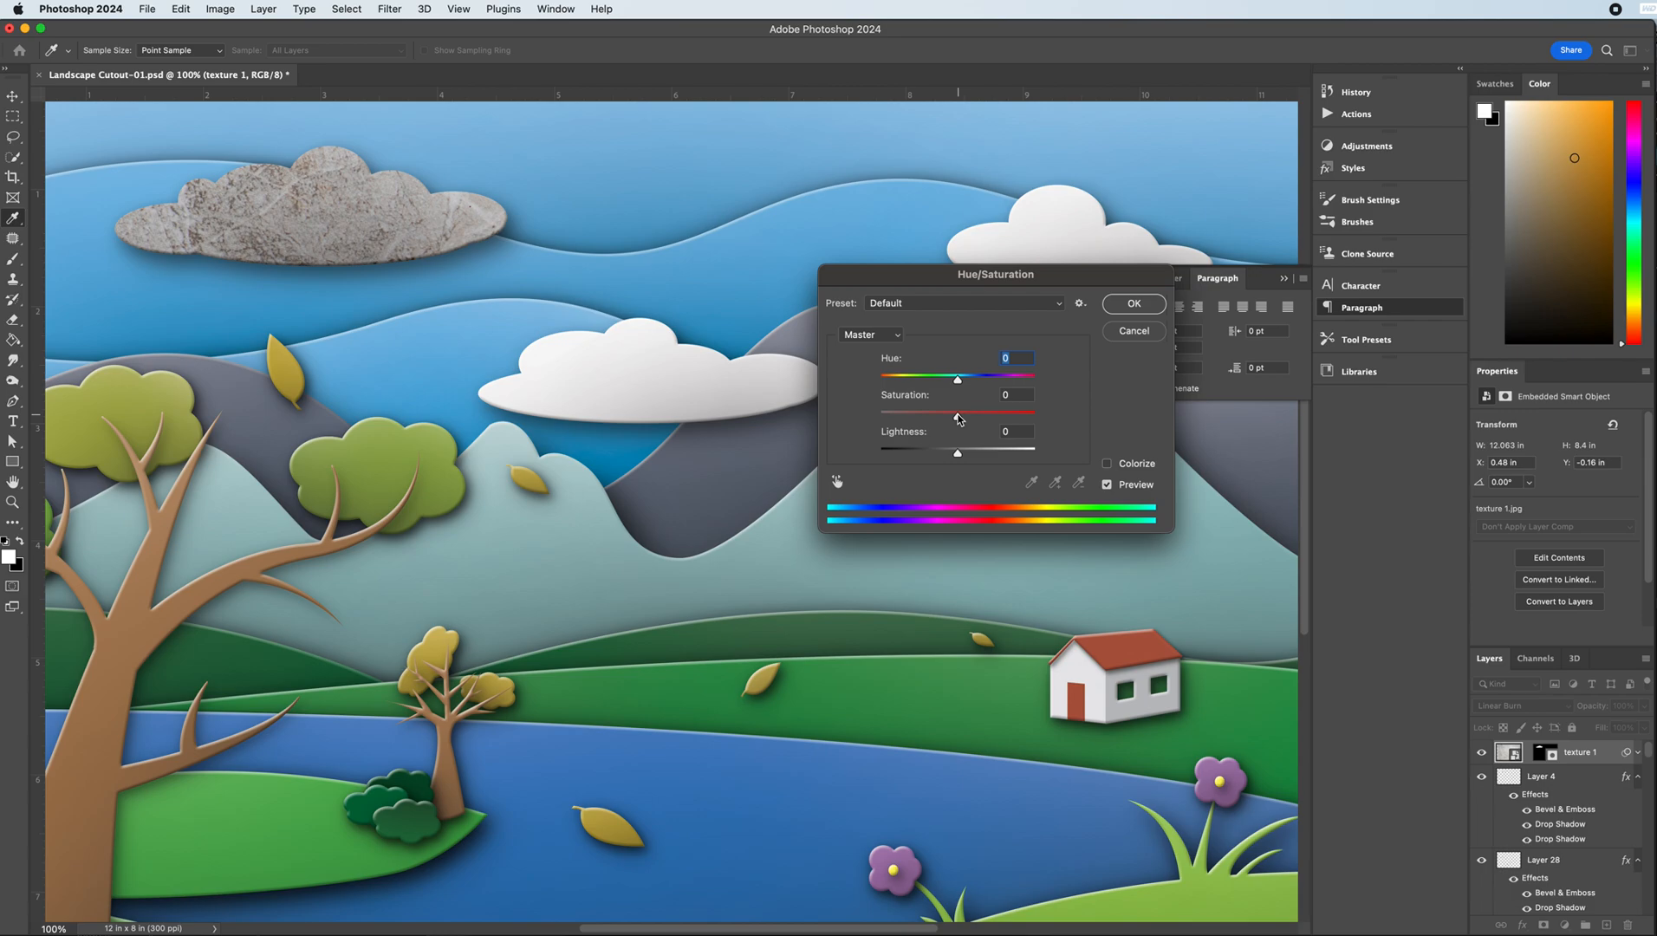
pyautogui.moveTo(959, 417); pyautogui.dragTo(777, 396)
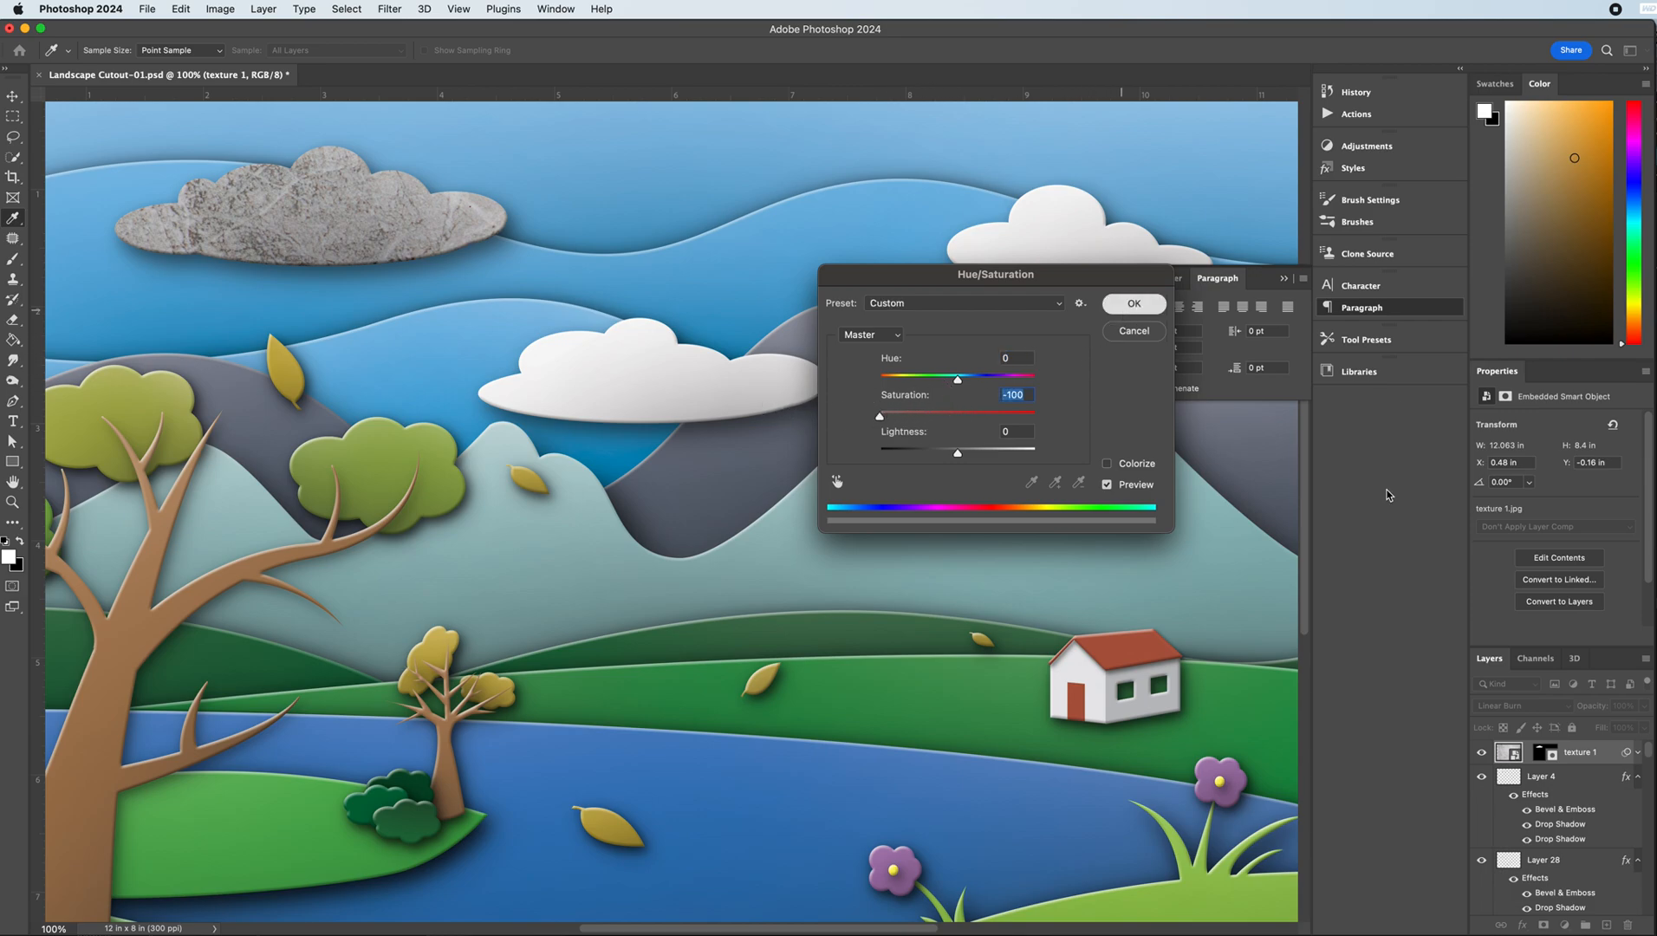
pyautogui.click(1126, 305)
# - Keep the texture 1 layer on Linear Burn and lower its opacity to 17% for a subtle paper grain on the cloud
pyautogui.click(1523, 709)
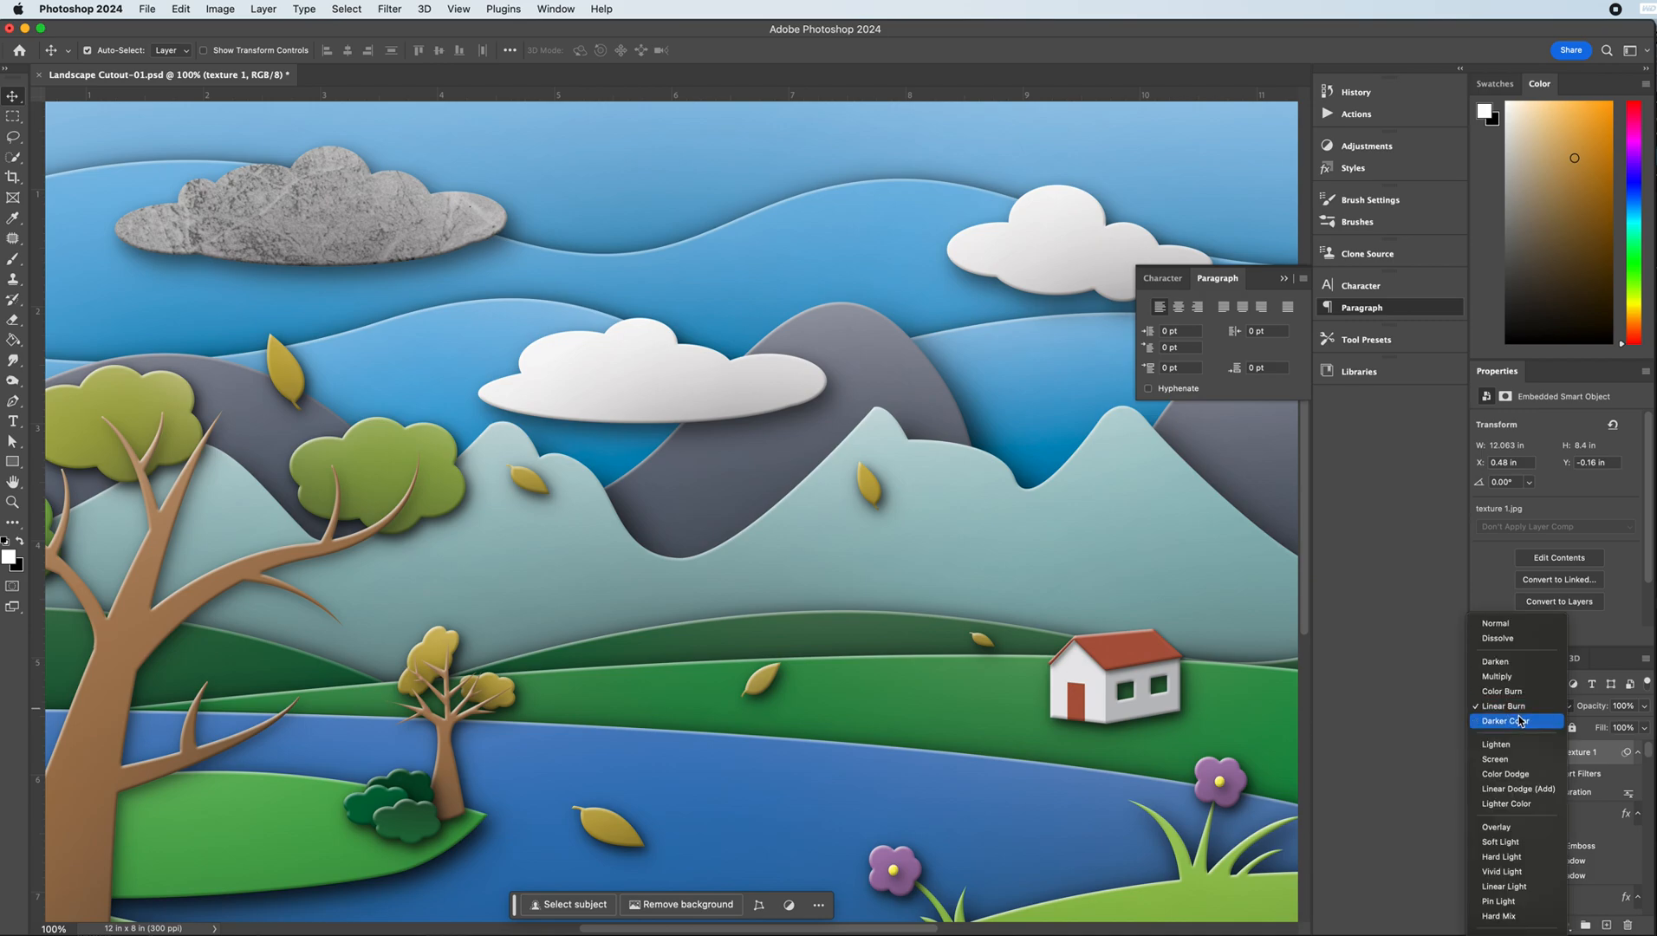
pyautogui.click(1537, 712)
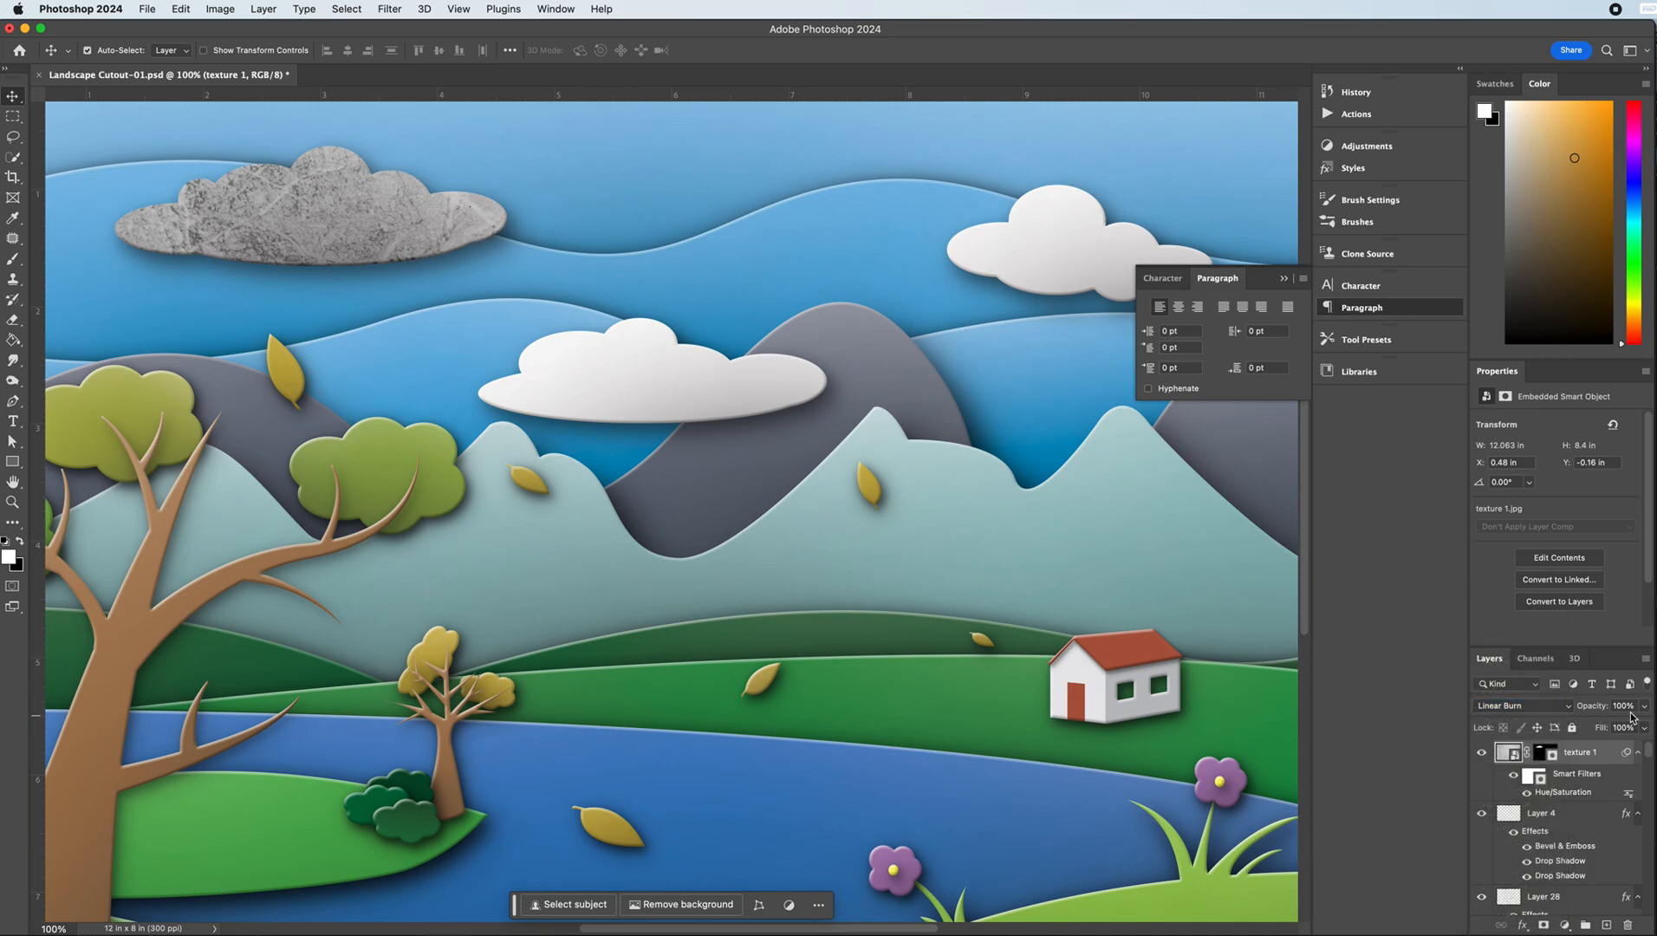
pyautogui.click(1643, 709)
pyautogui.moveTo(1617, 728)
pyautogui.mouseDown()
pyautogui.moveTo(1573, 727)
pyautogui.moveTo(1588, 728)
pyautogui.mouseUp()
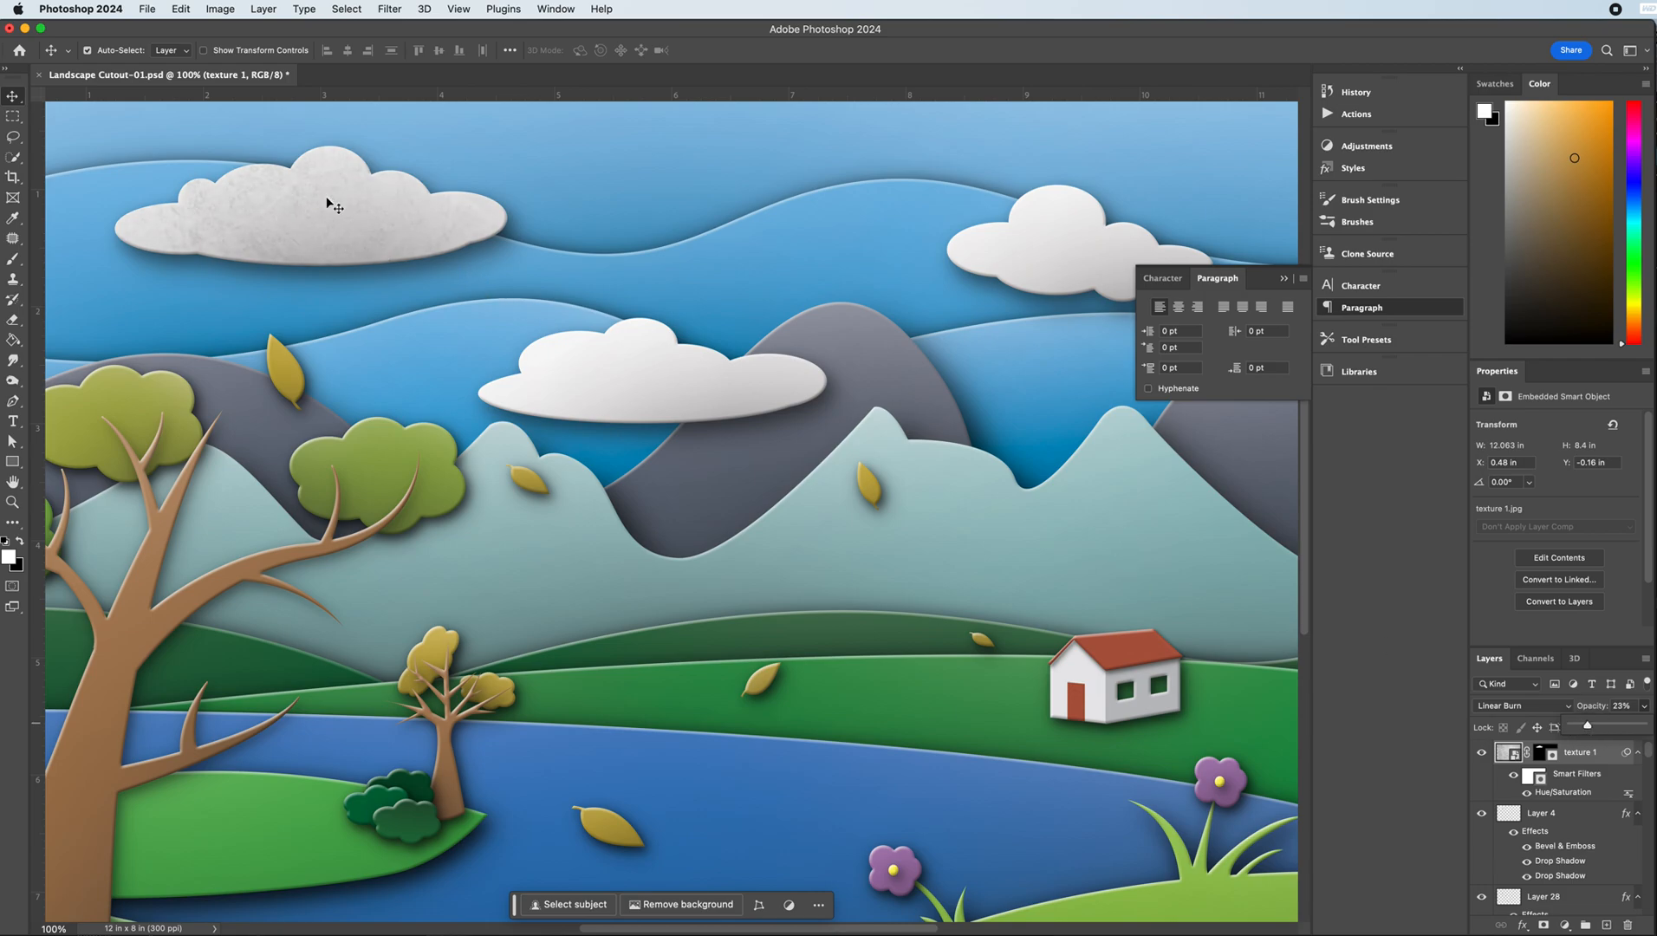
pyautogui.press('super+minus')
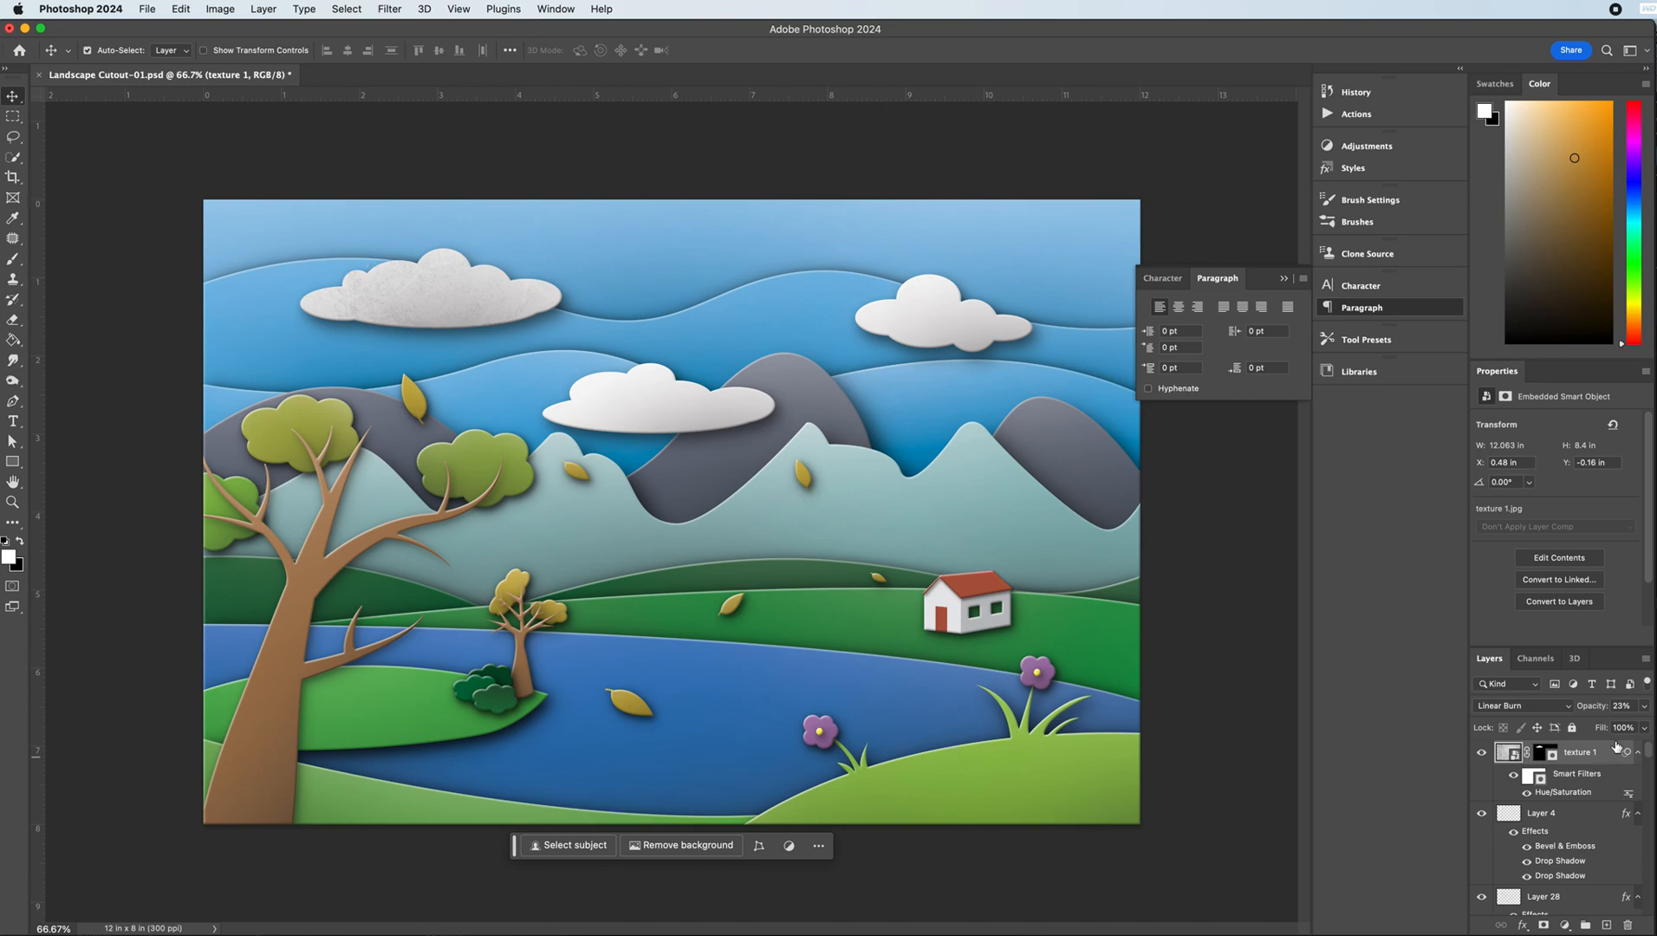
pyautogui.click(1641, 711)
pyautogui.click(1588, 726)
pyautogui.click(357, 185)
pyautogui.click(432, 310)
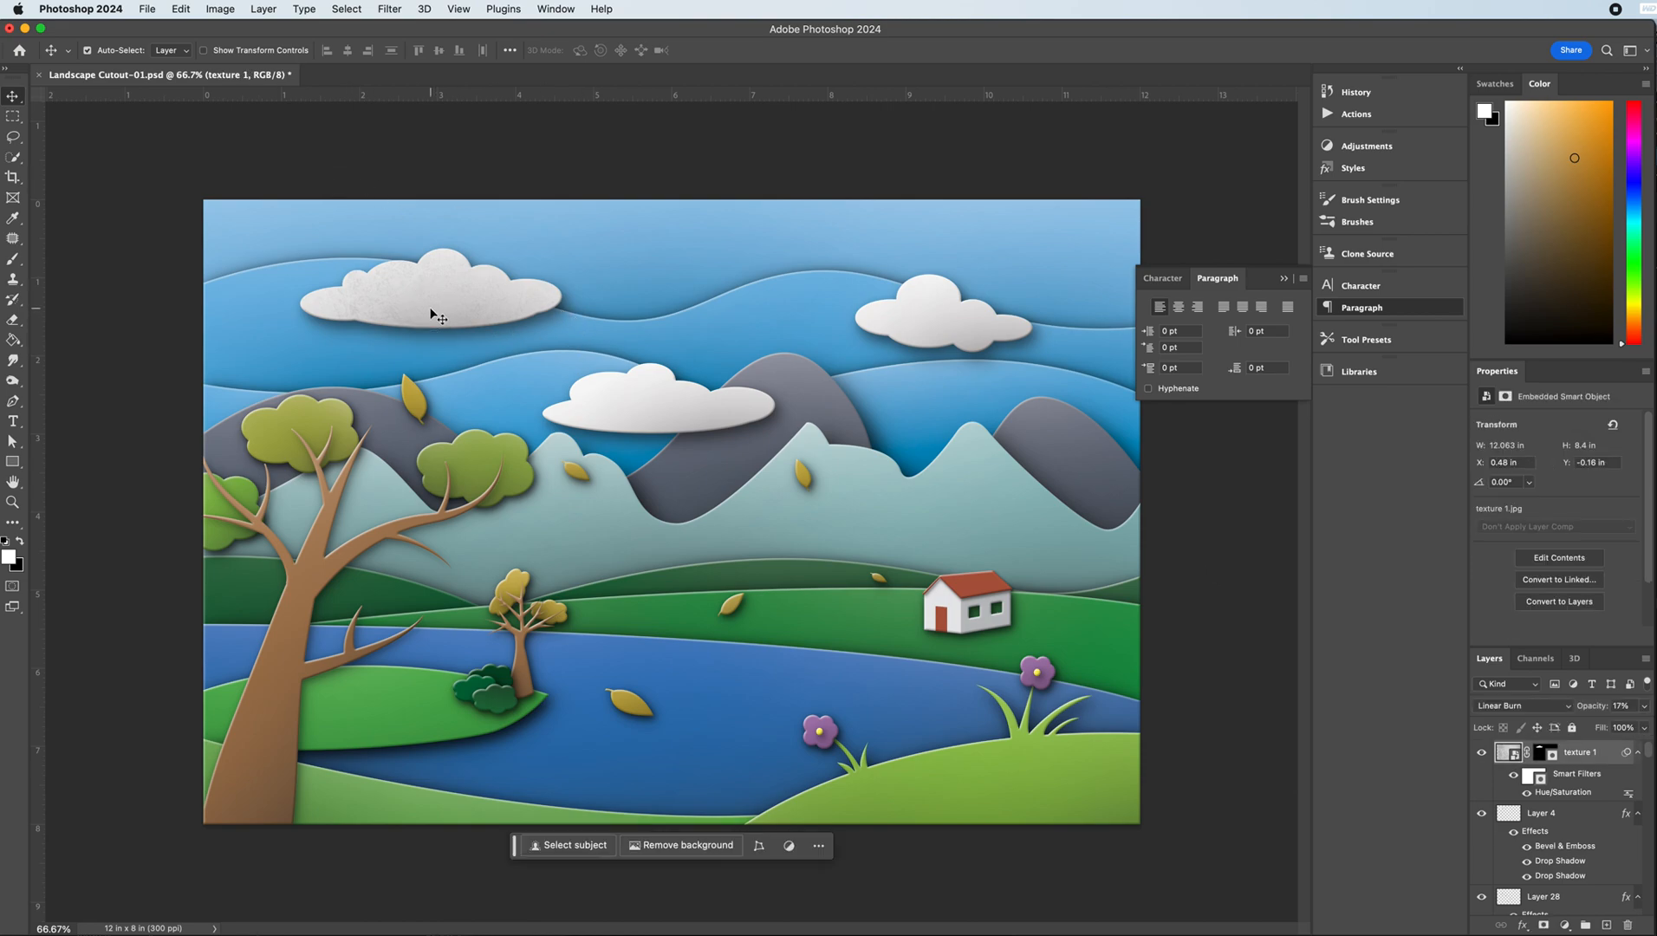
pyautogui.click(618, 233)
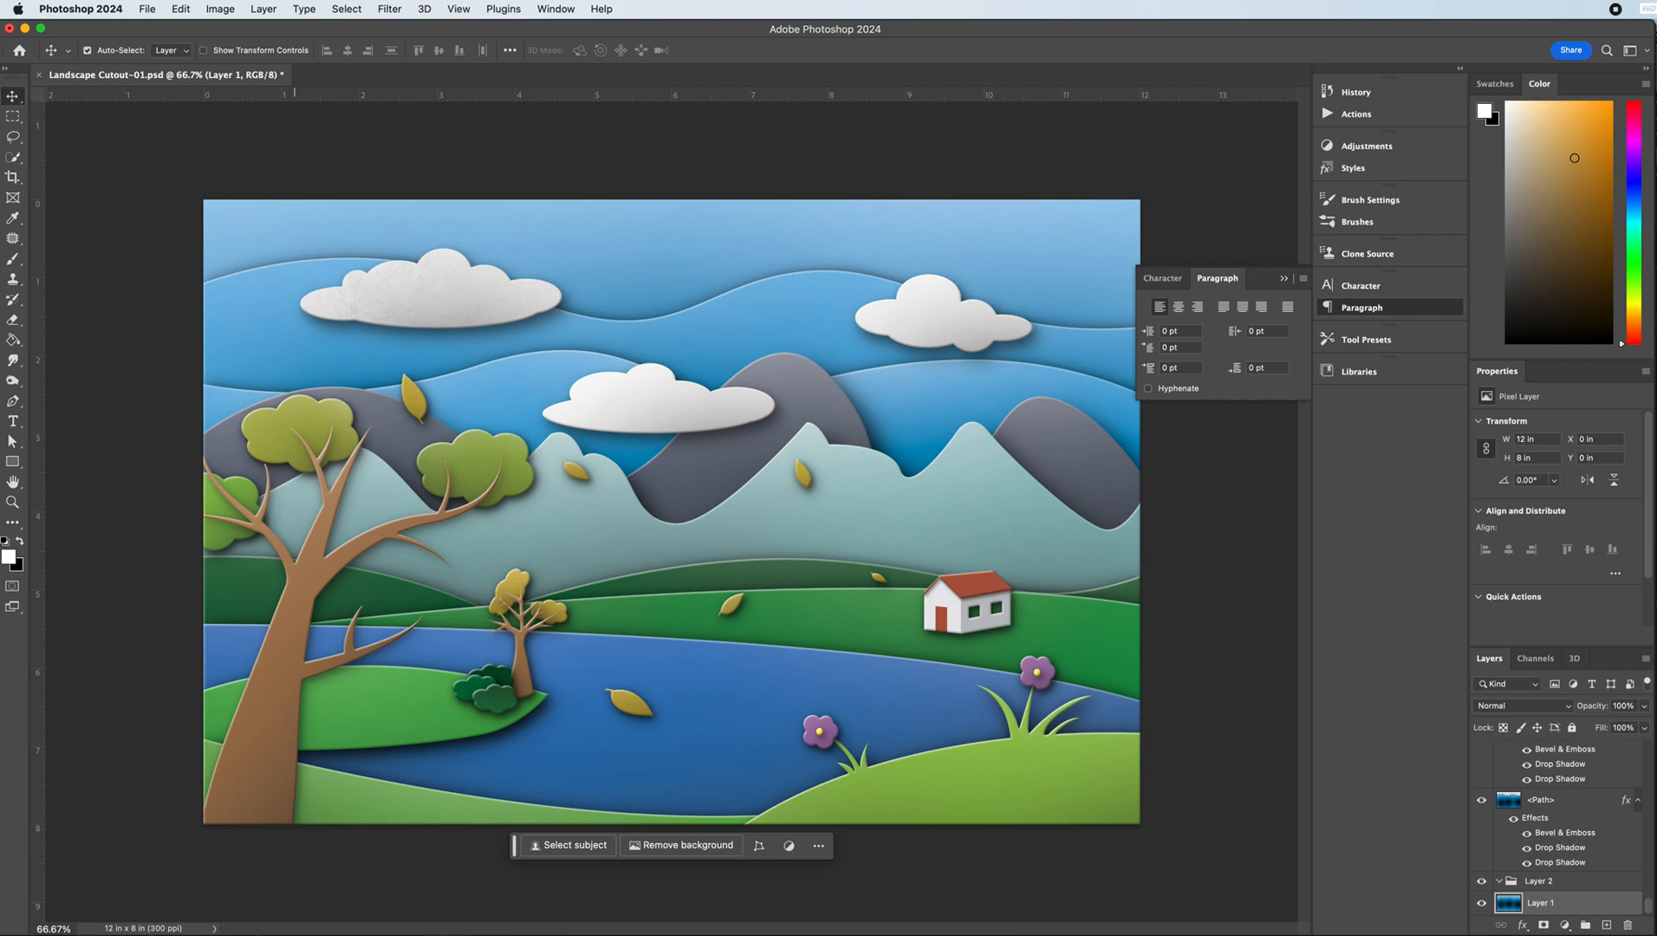
pyautogui.click(144, 8)
pyautogui.click(528, 165)
pyautogui.click(156, 7)
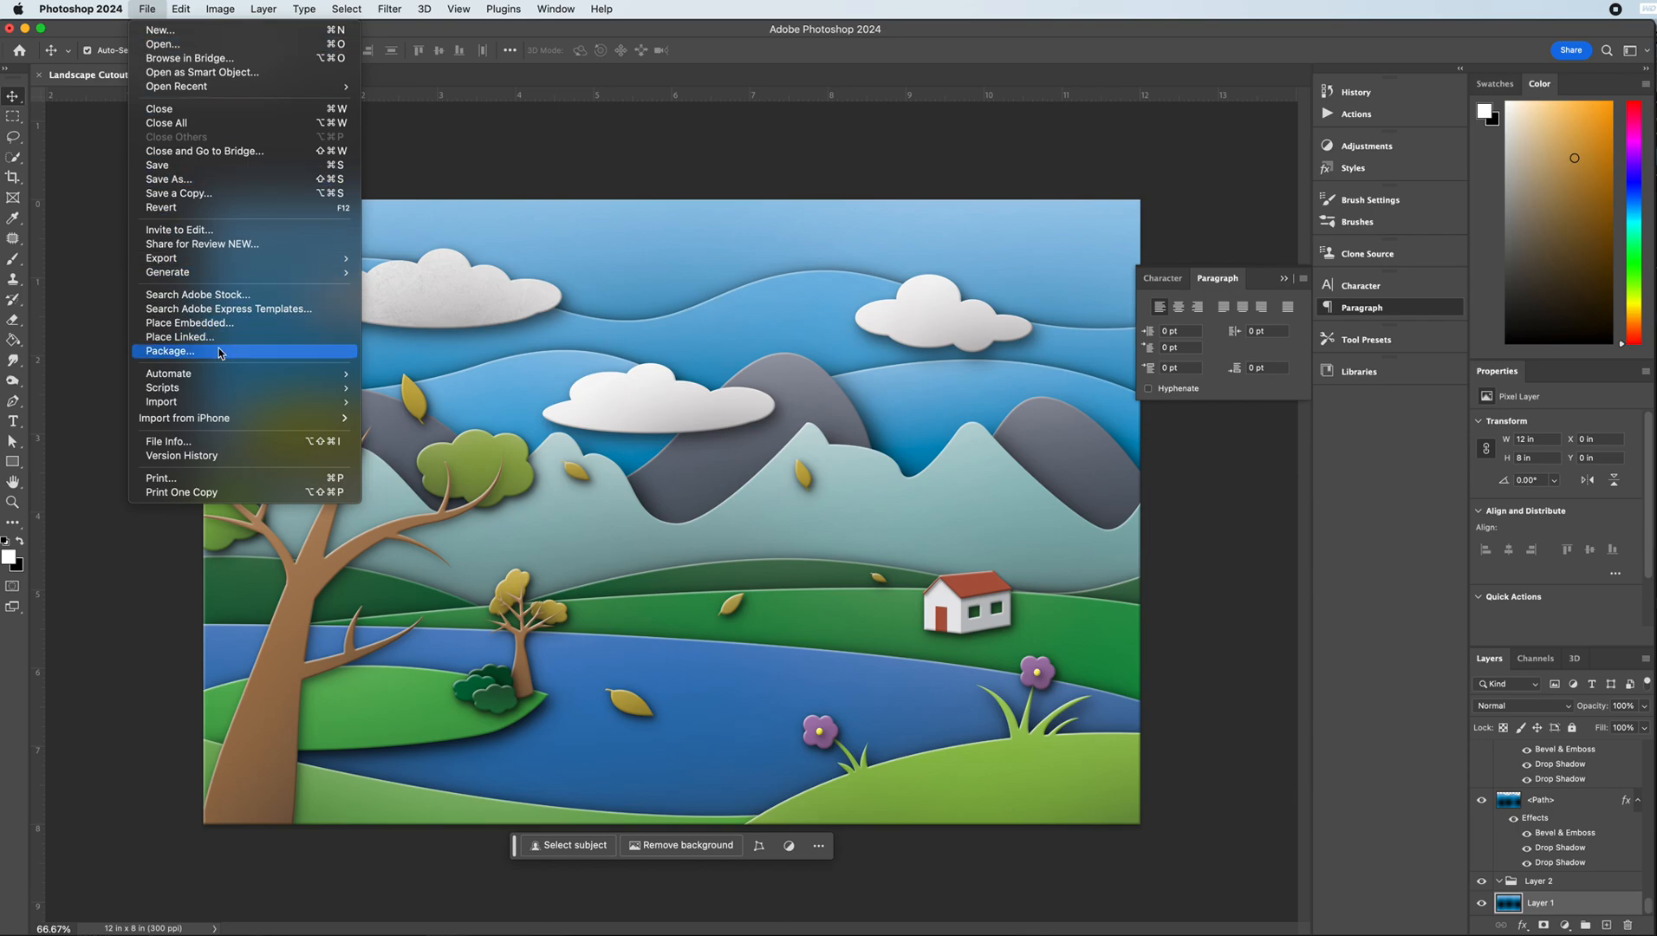
pyautogui.click(425, 175)
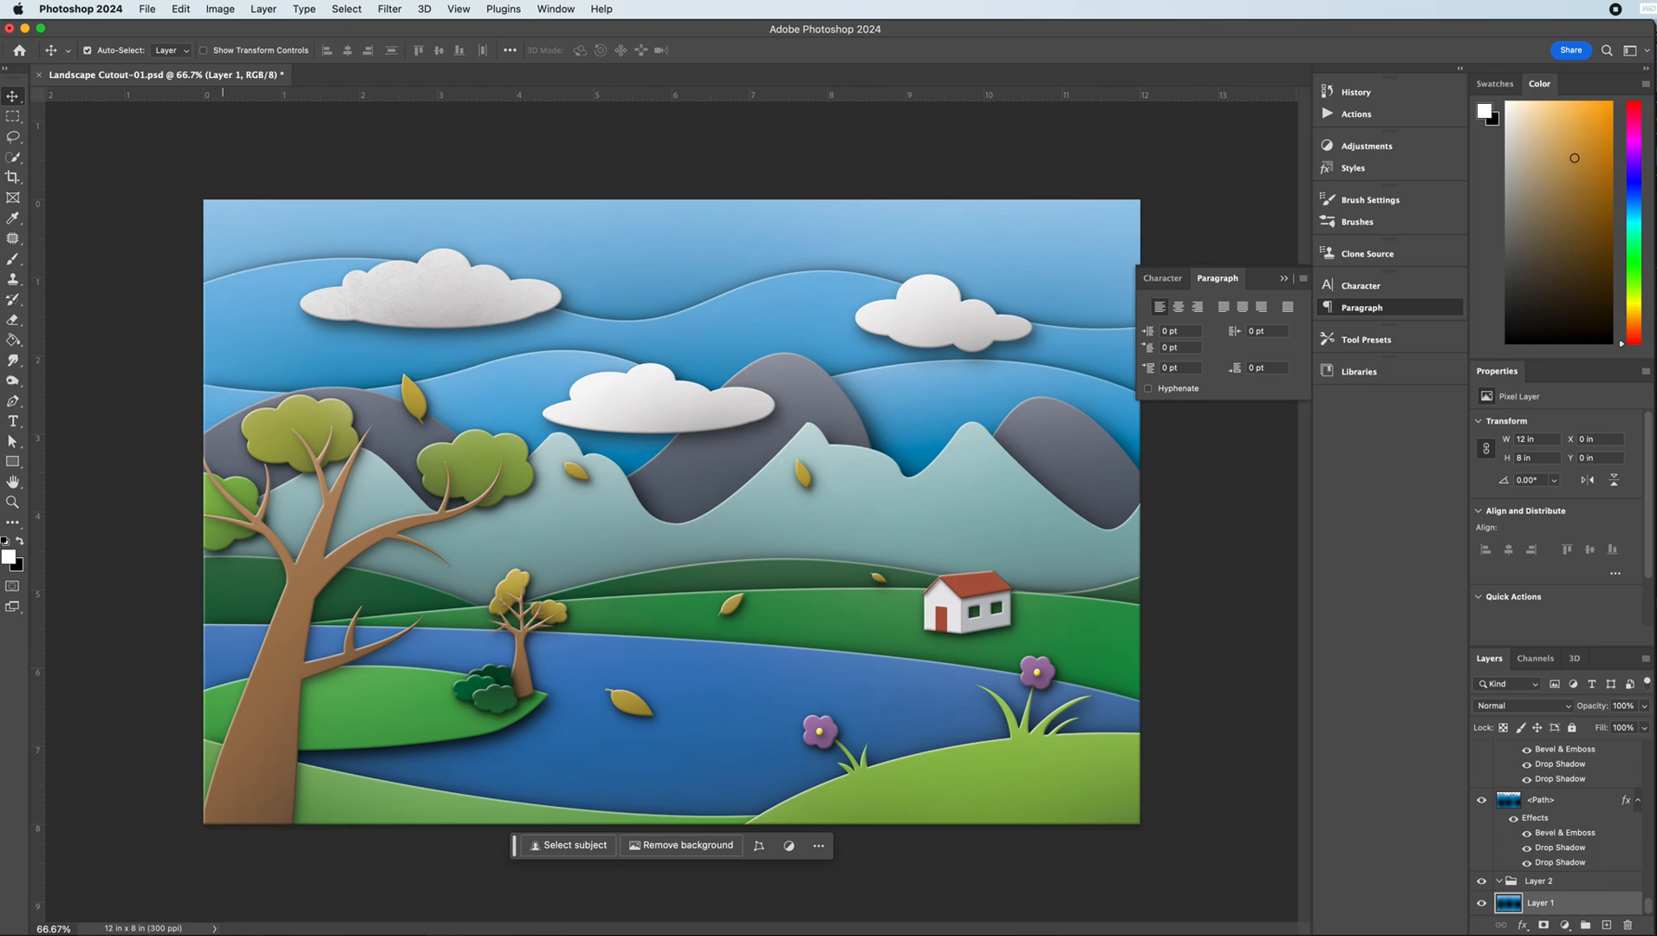
# - Switch to Chrome, move its window fully into view, and bring up an empty browser tab
pyautogui.press('super+Tab')
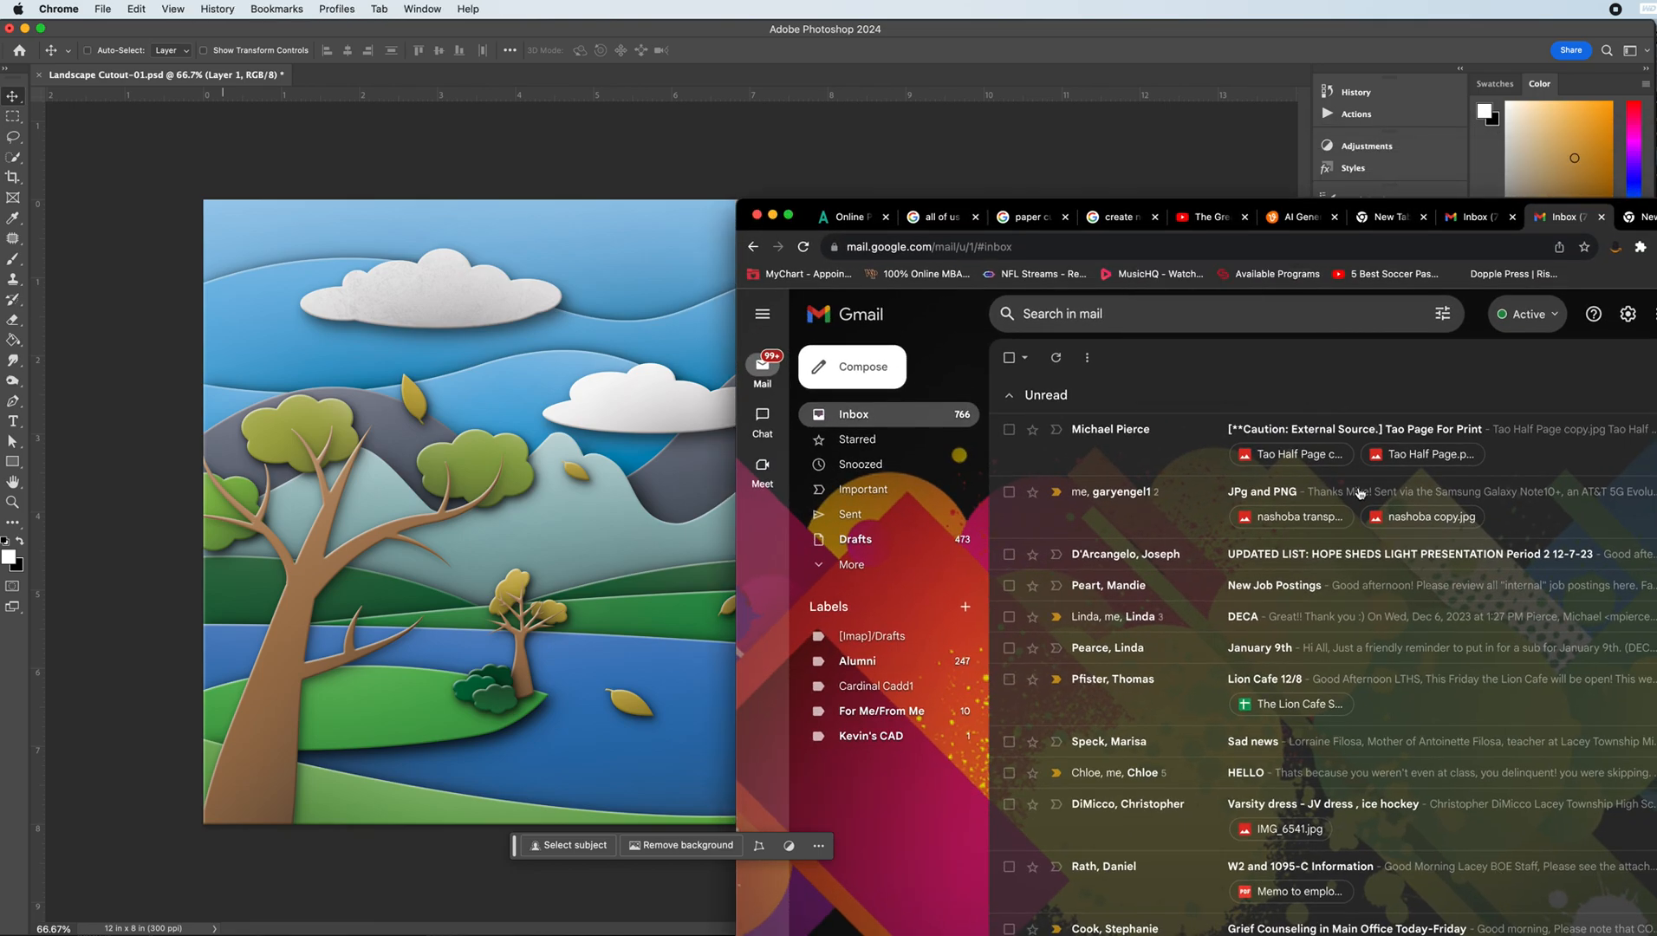
pyautogui.press('super+t')
pyautogui.moveTo(1655, 214); pyautogui.dragTo(1020, 95)
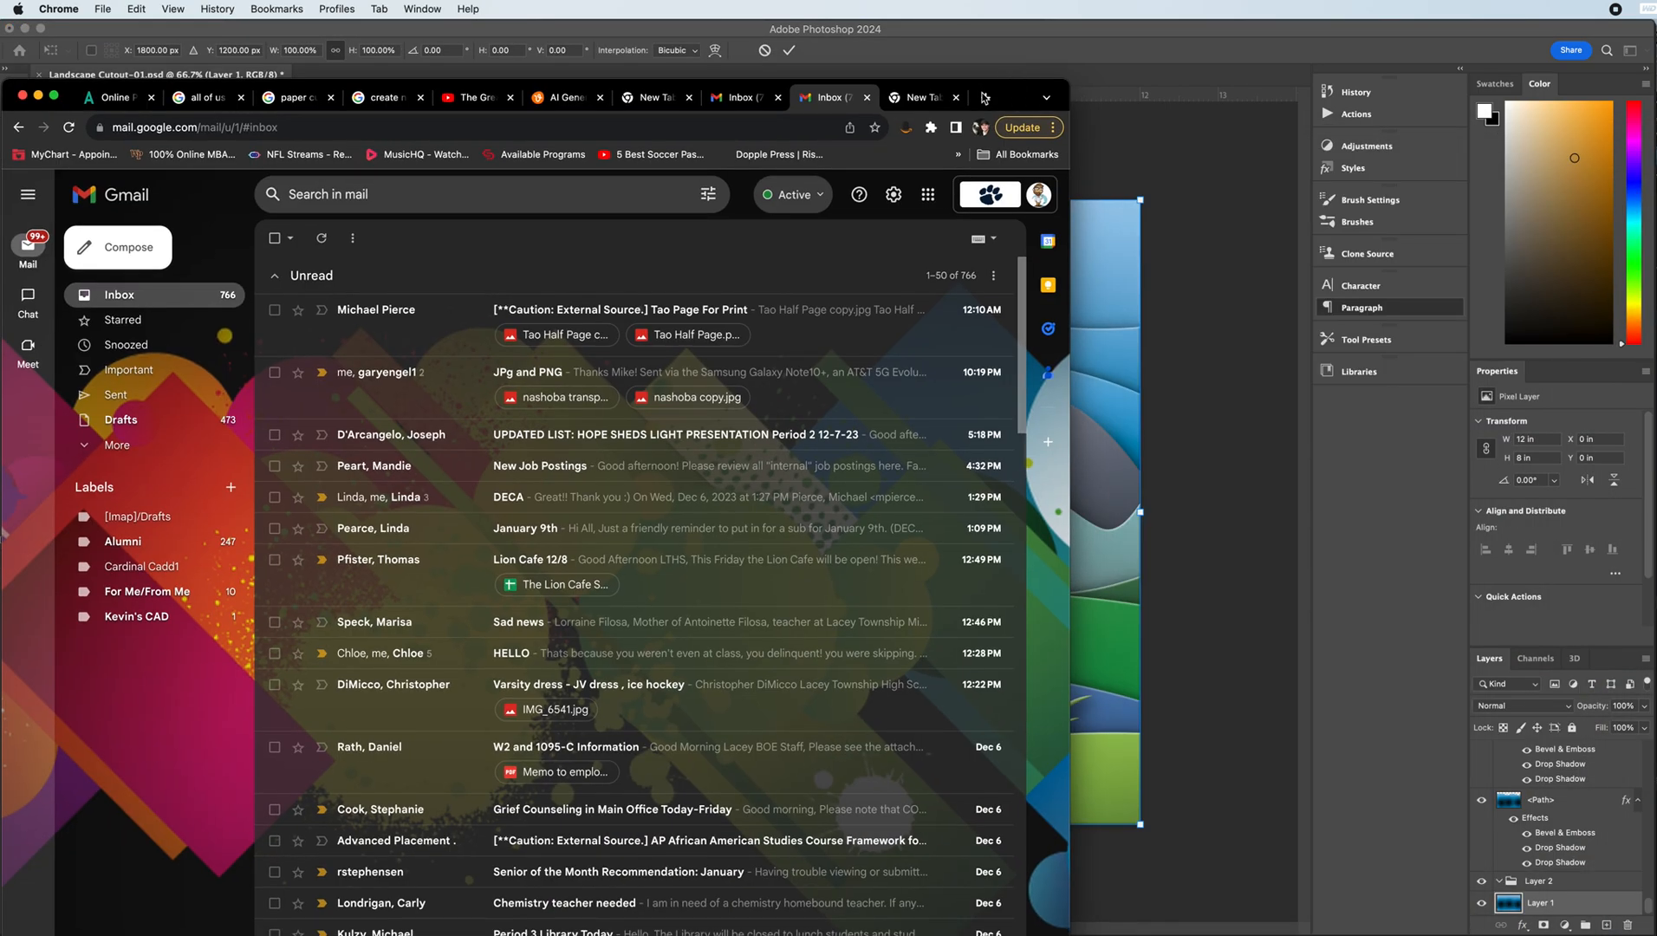
pyautogui.click(930, 97)
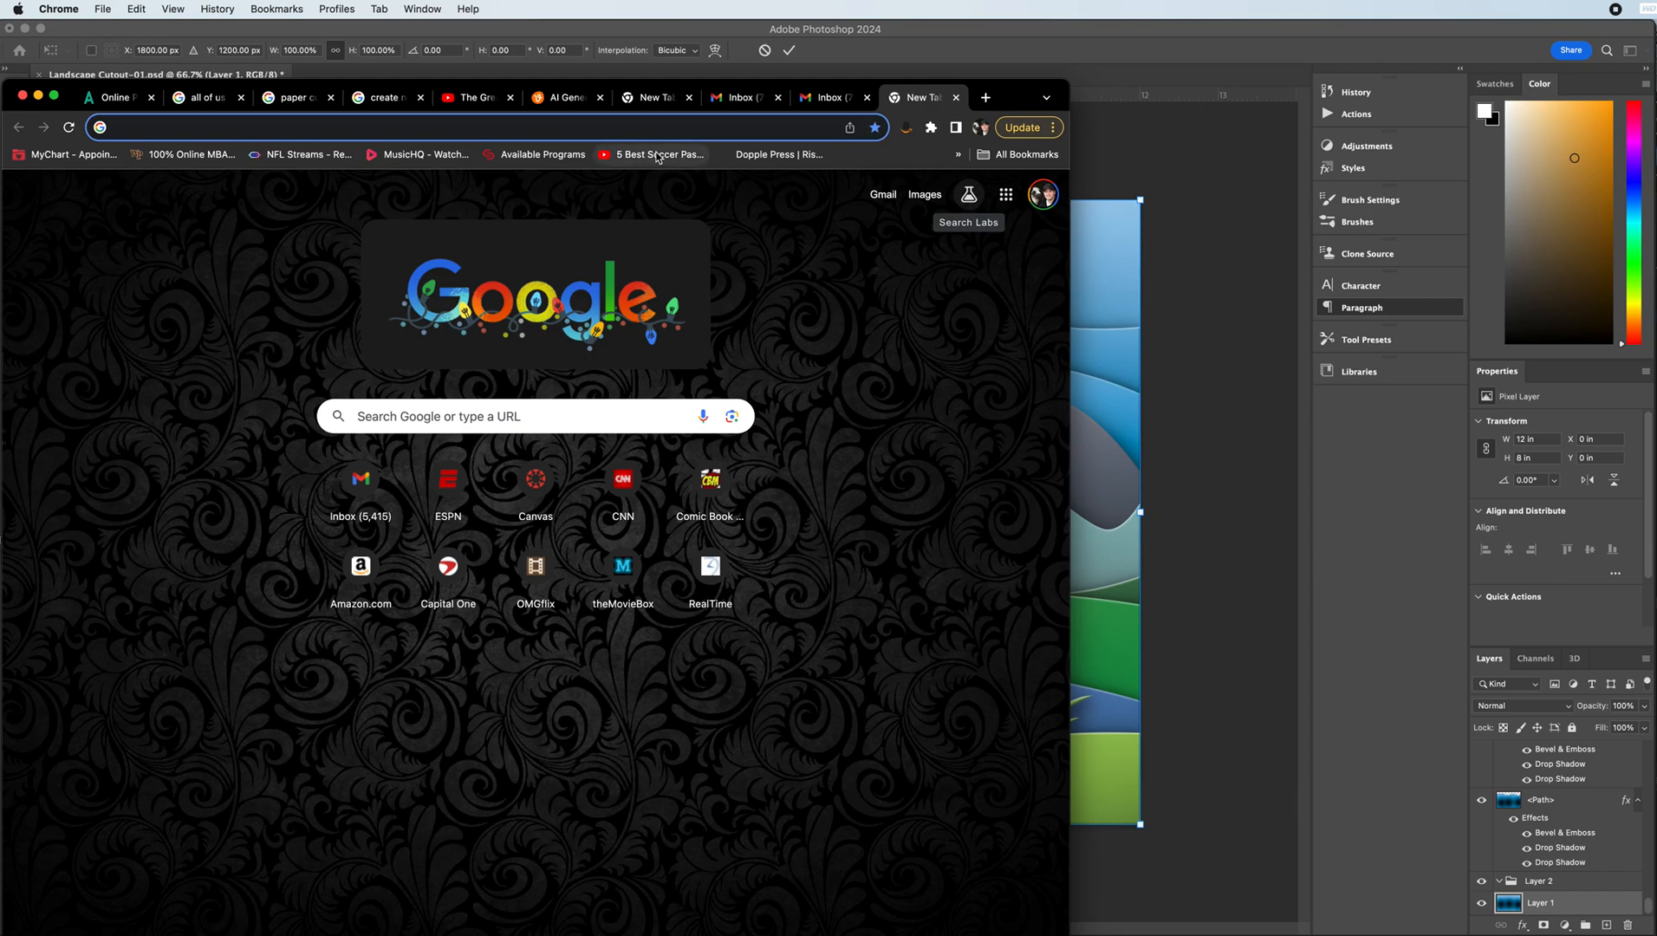
# - Search Google for "paper texture" images
pyautogui.write('apper')
pyautogui.press('BackSpace')
pyautogui.press('BackSpace')
pyautogui.press('BackSpace')
pyautogui.press('BackSpace')
pyautogui.press('BackSpace')
pyautogui.write('apper')
pyautogui.press('BackSpace')
pyautogui.press('BackSpace')
pyautogui.press('BackSpace')
pyautogui.press('BackSpace')
pyautogui.press('BackSpace')
pyautogui.write('paper te')
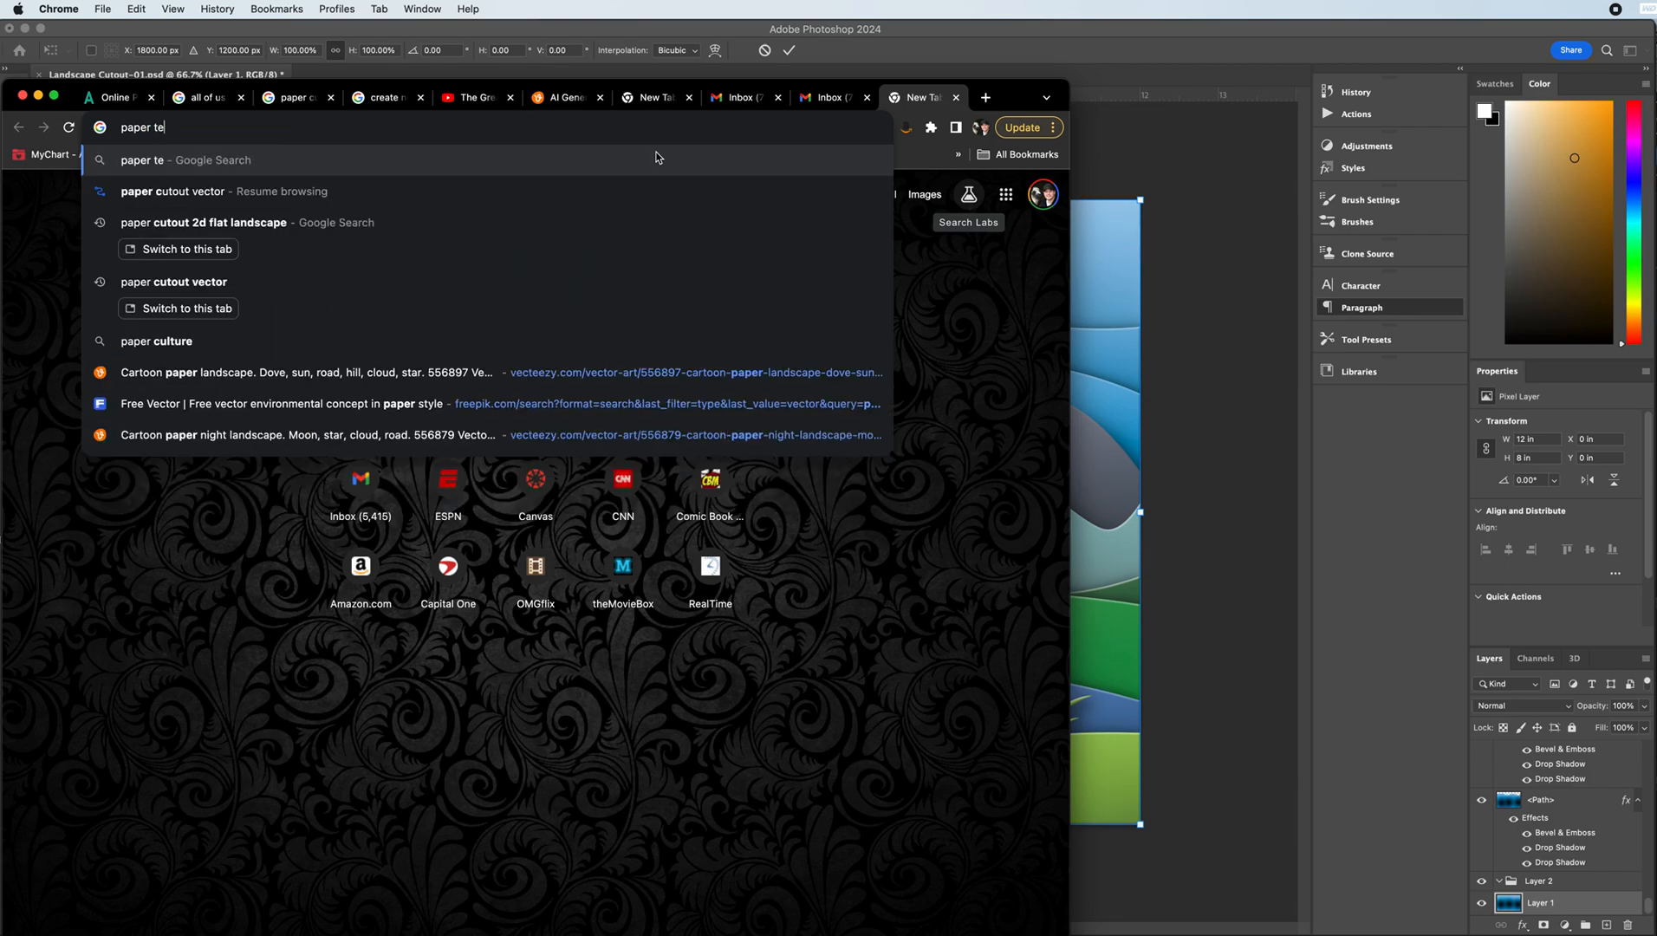
pyautogui.write('xture')
pyautogui.press('Return')
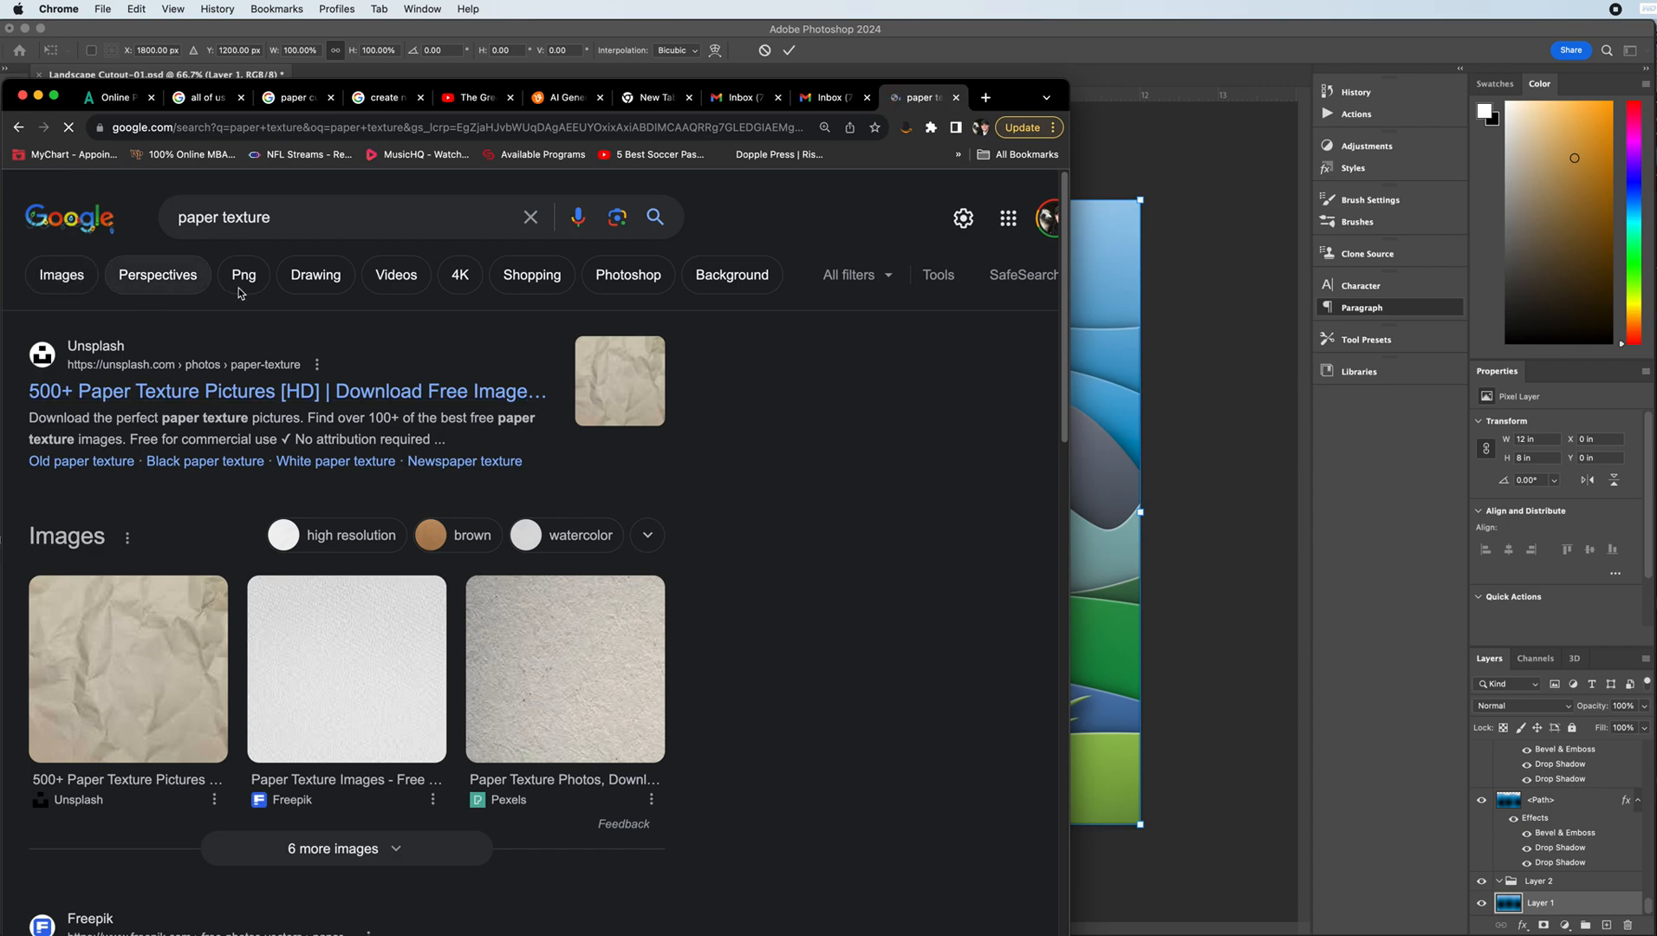
# - Open the rough grey paper image from Pexels and save it to Downloads as texture2
pyautogui.scroll(-2, 892, 482)
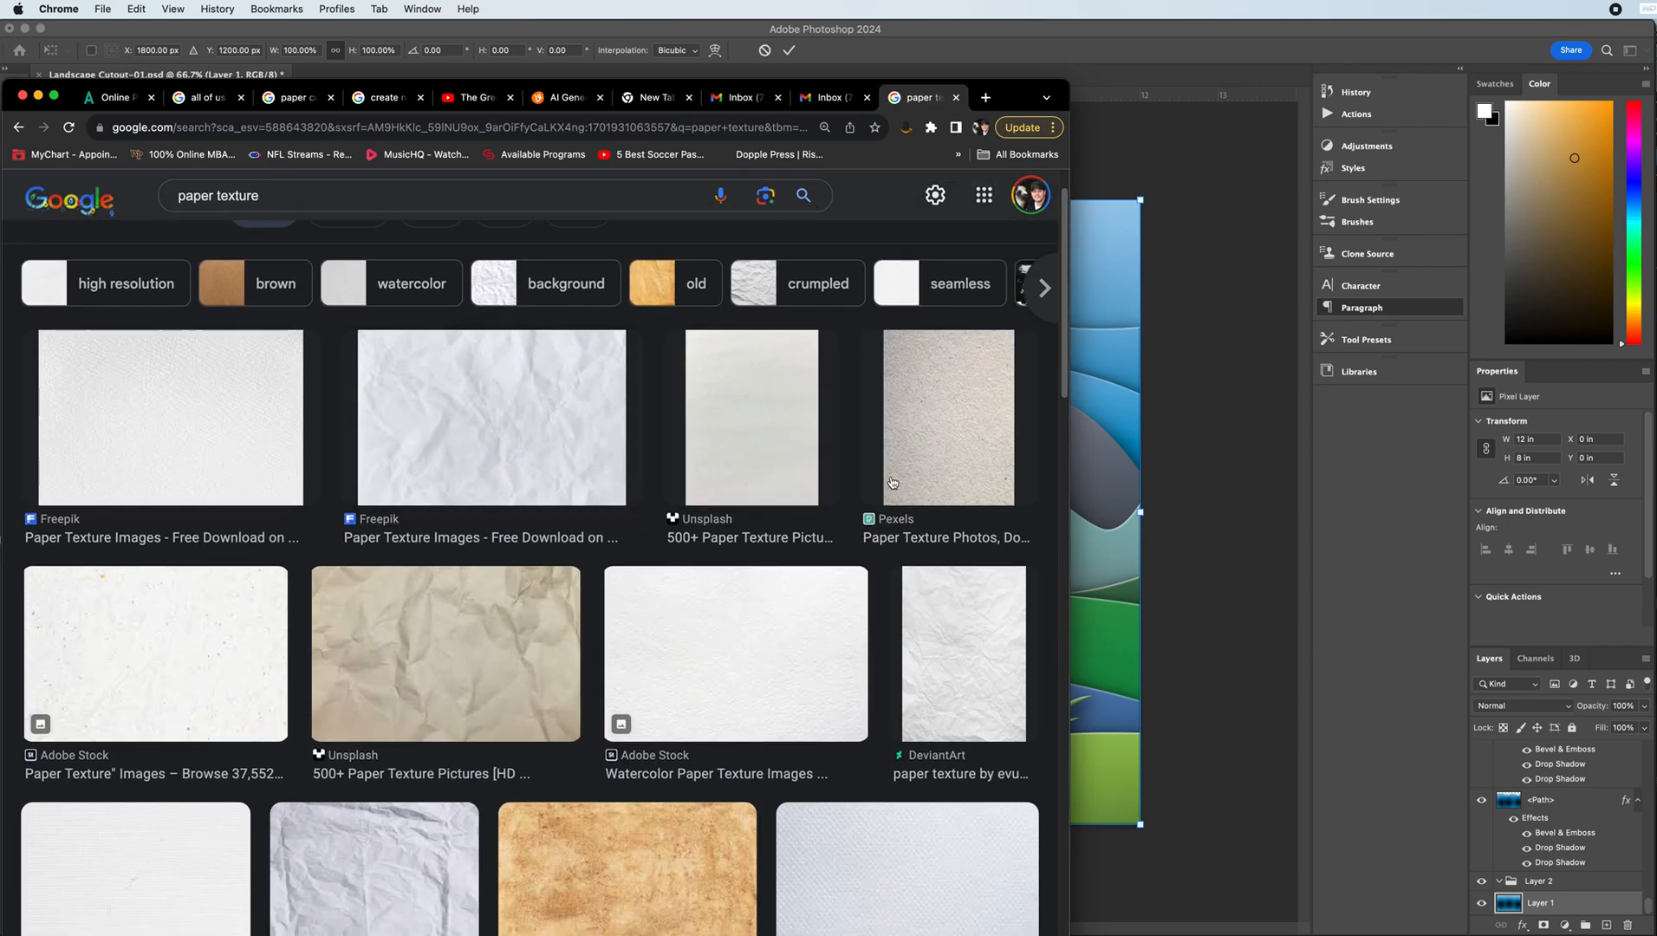
pyautogui.click(936, 438)
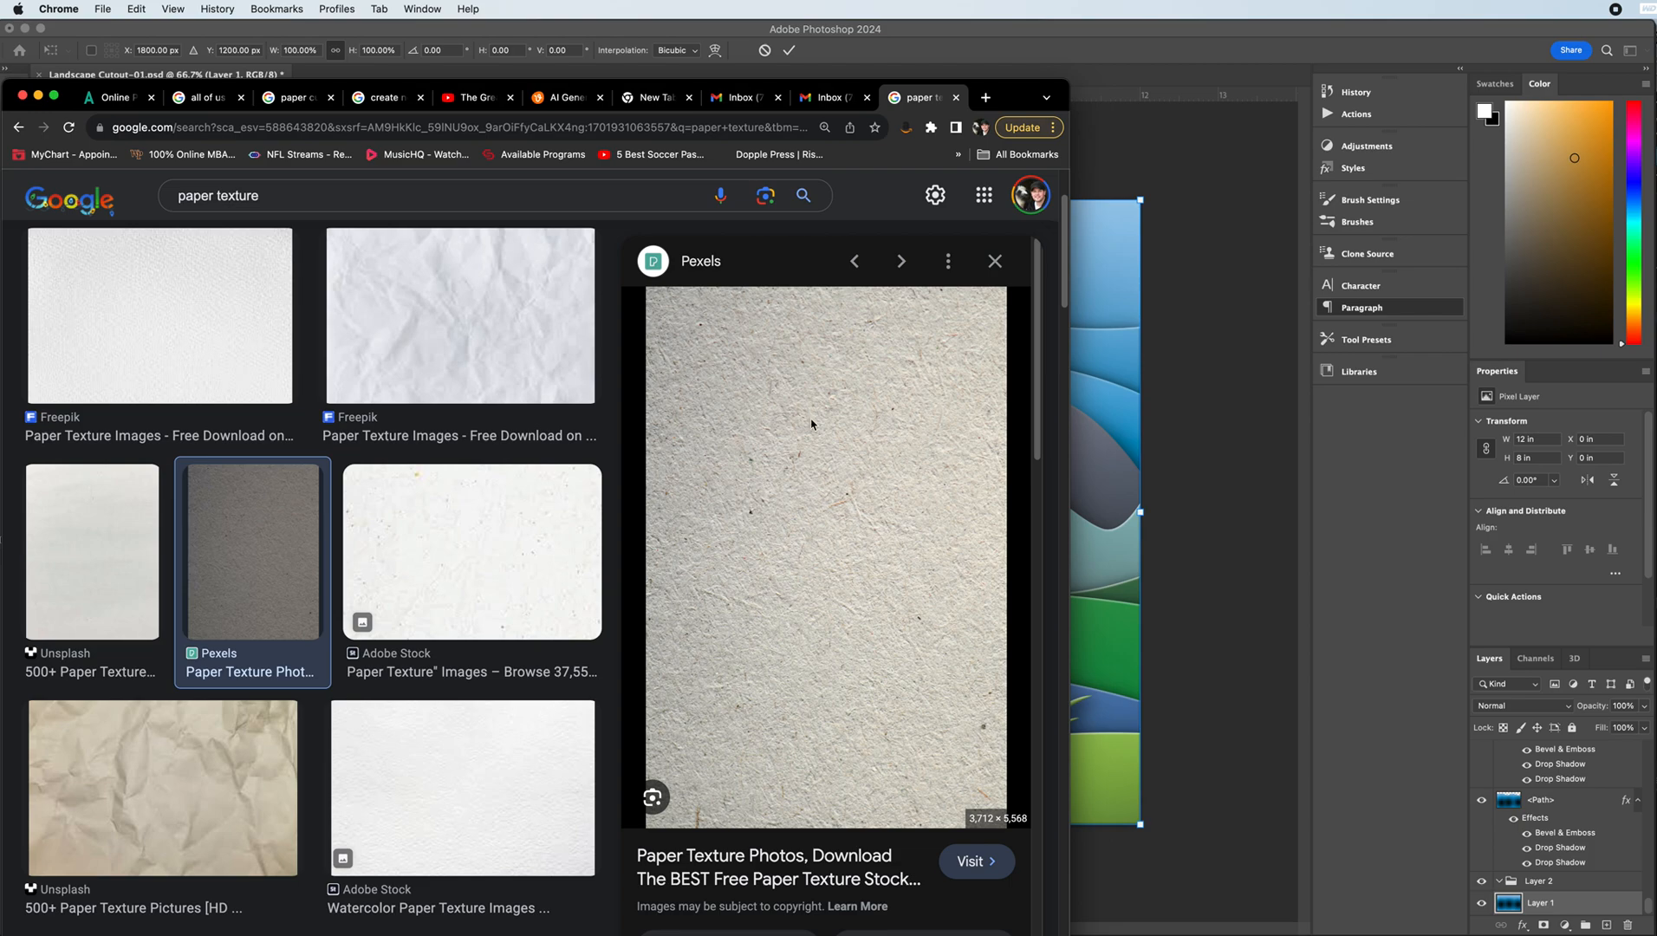
pyautogui.moveTo(829, 494); pyautogui.dragTo(874, 598)
pyautogui.rightClick(875, 599)
pyautogui.click(925, 759)
pyautogui.write('texture2')
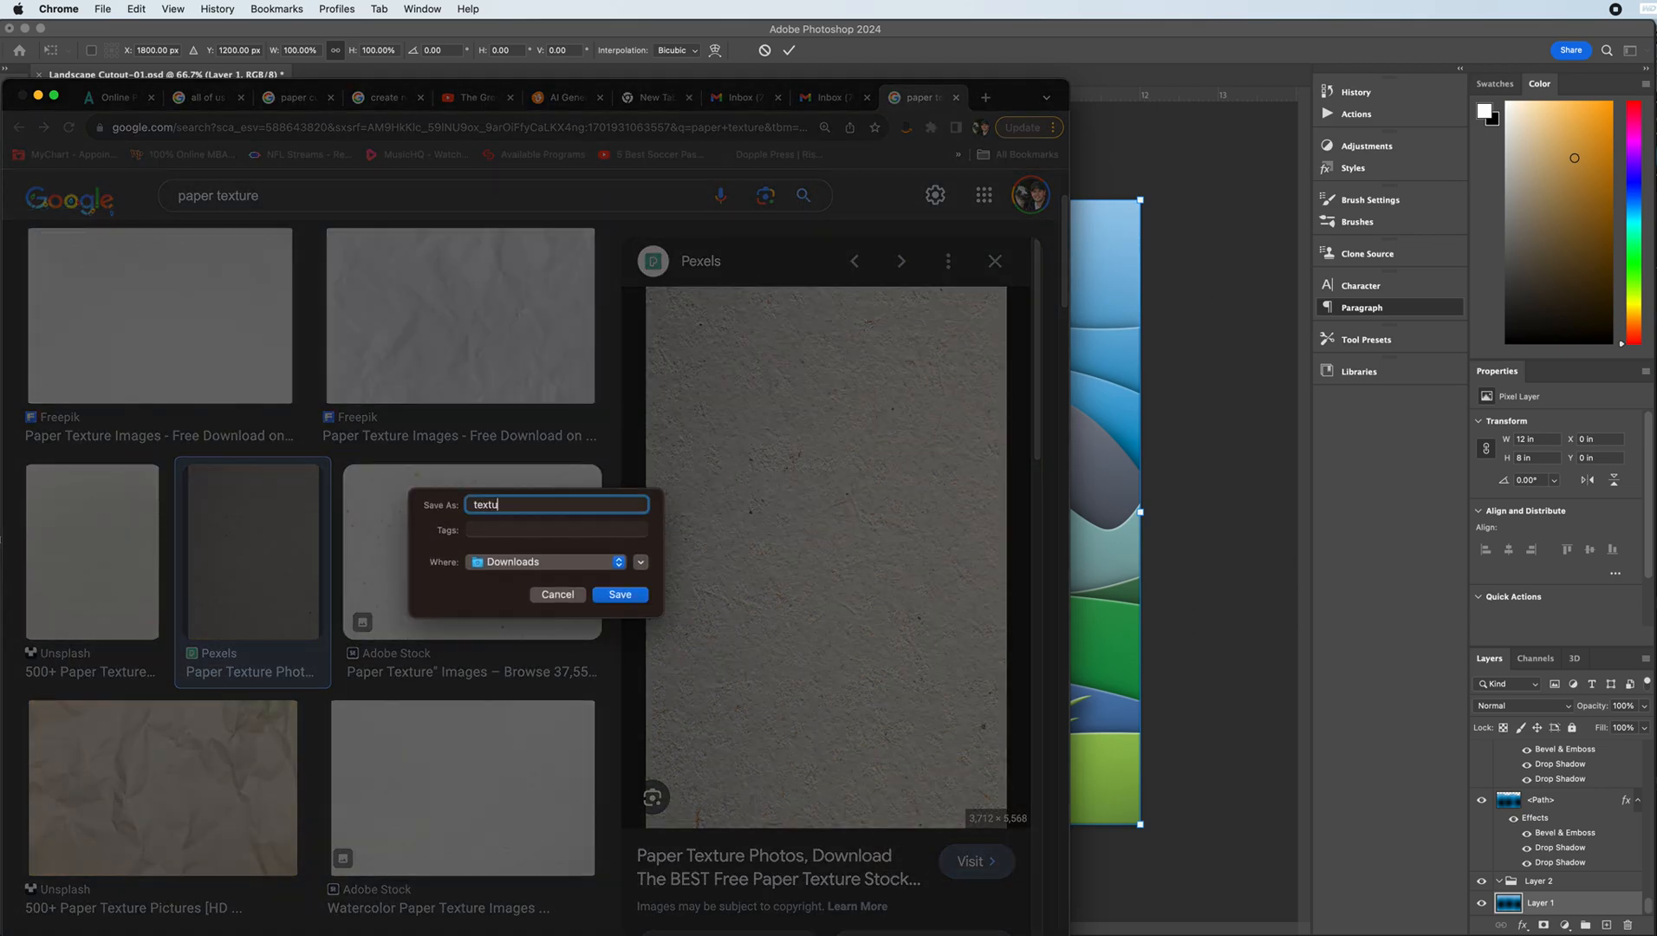
pyautogui.click(620, 596)
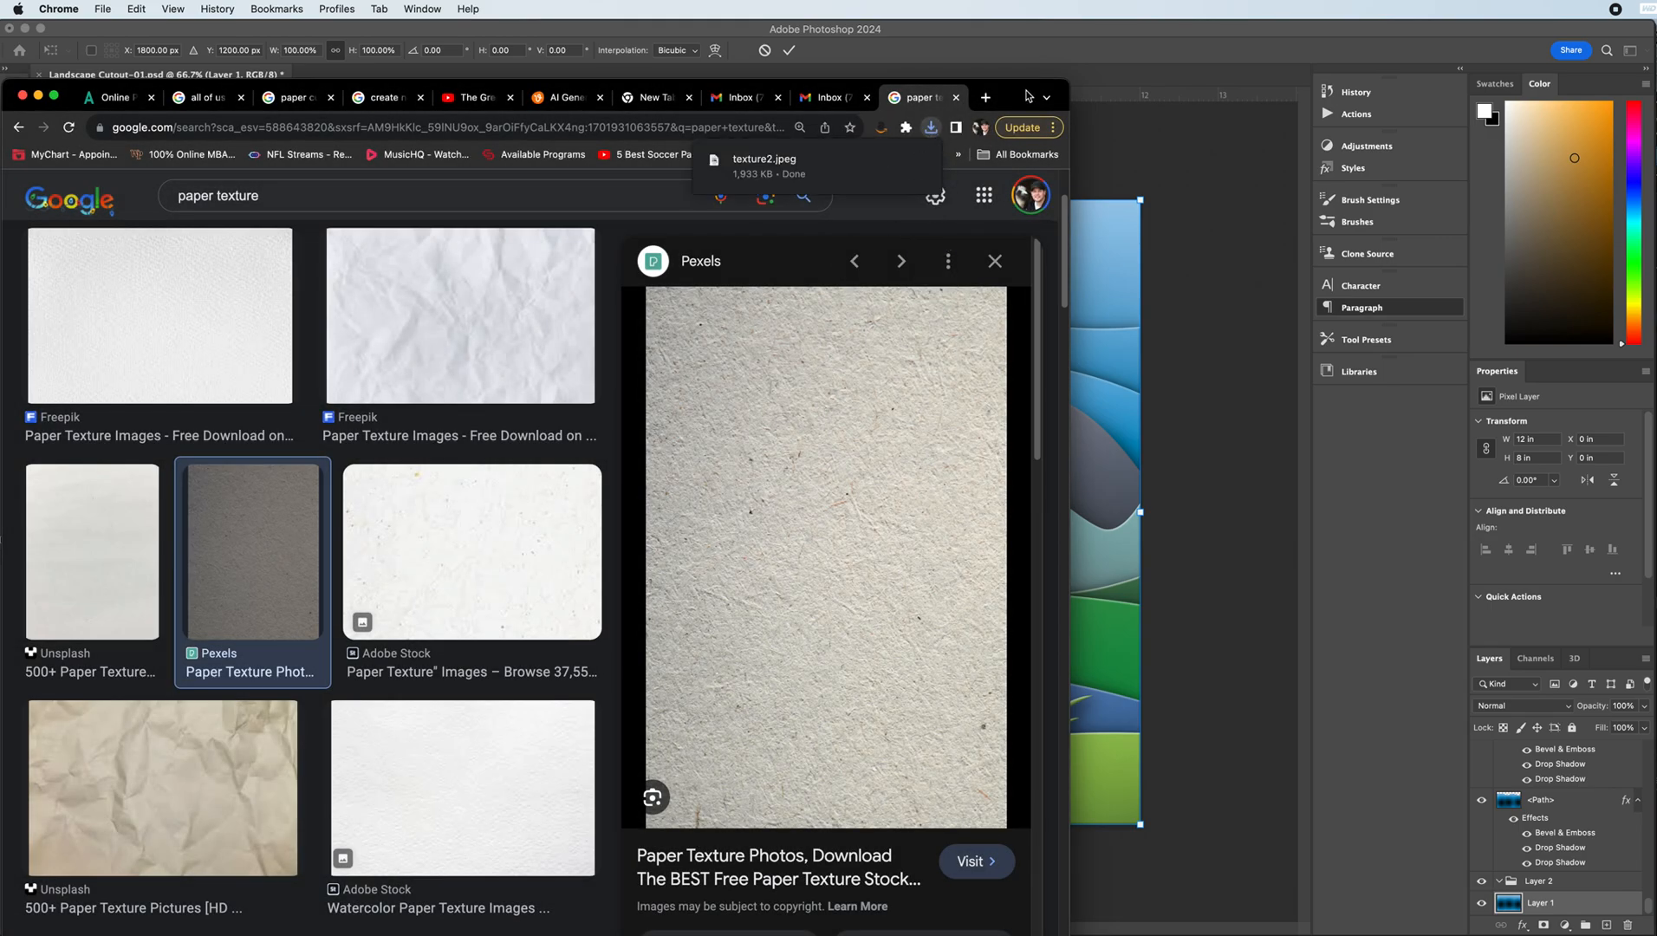
# - Open the speckled white paper image from Adobe Stock and save it to Downloads as texture3
pyautogui.click(514, 507)
pyautogui.rightClick(830, 420)
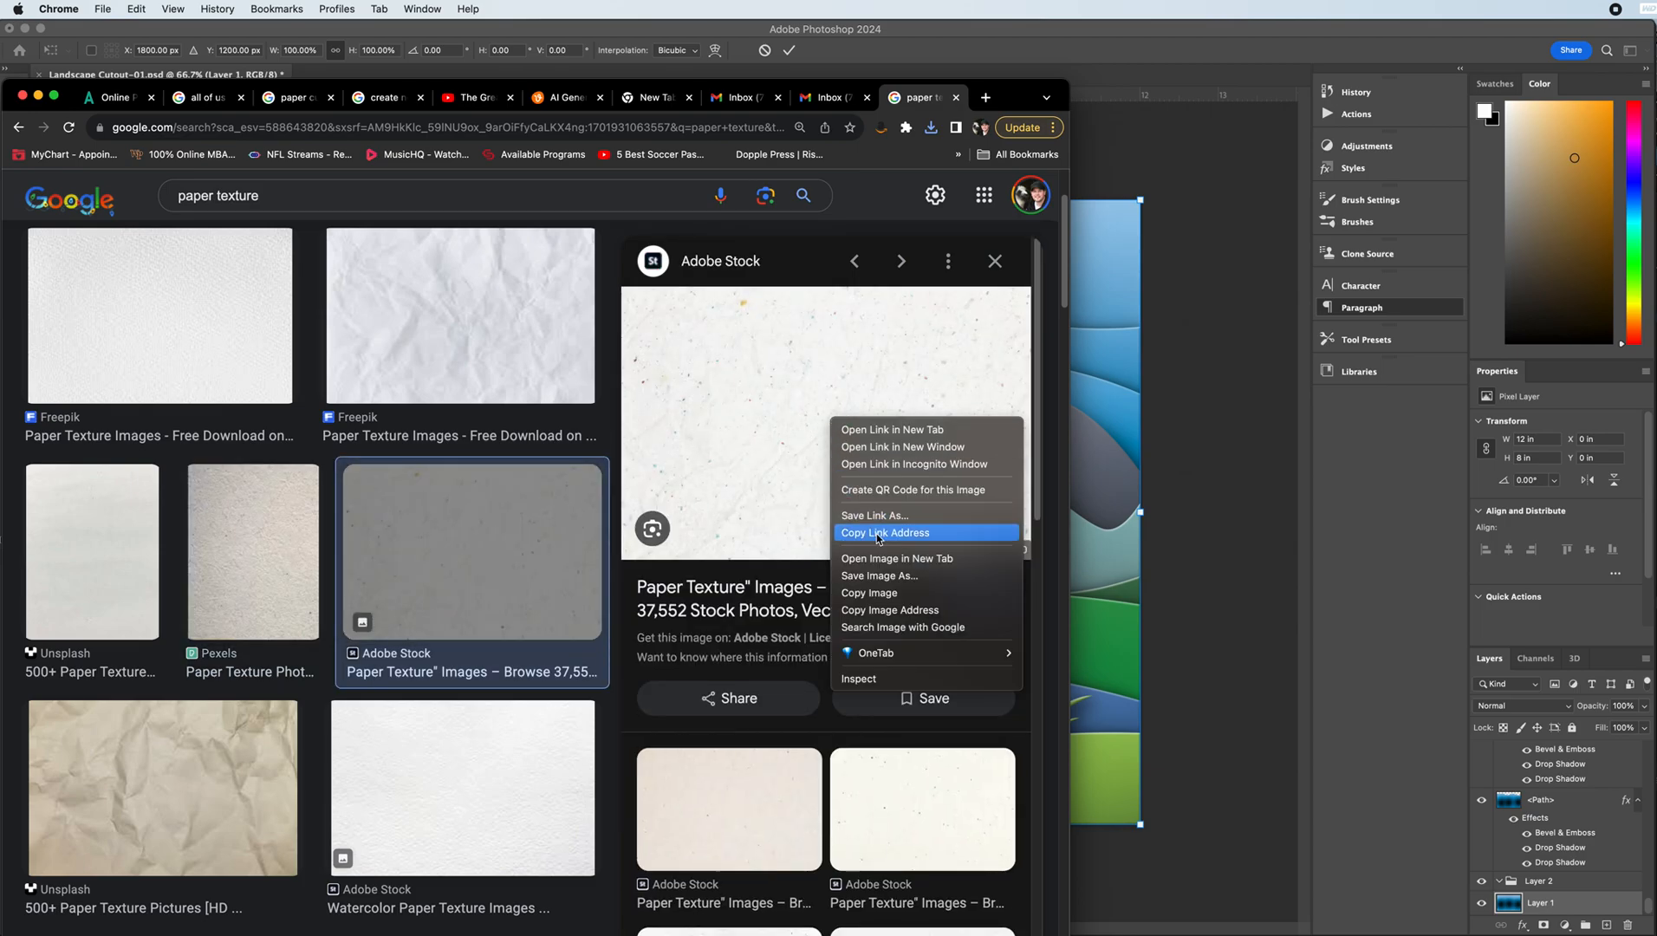
pyautogui.click(880, 575)
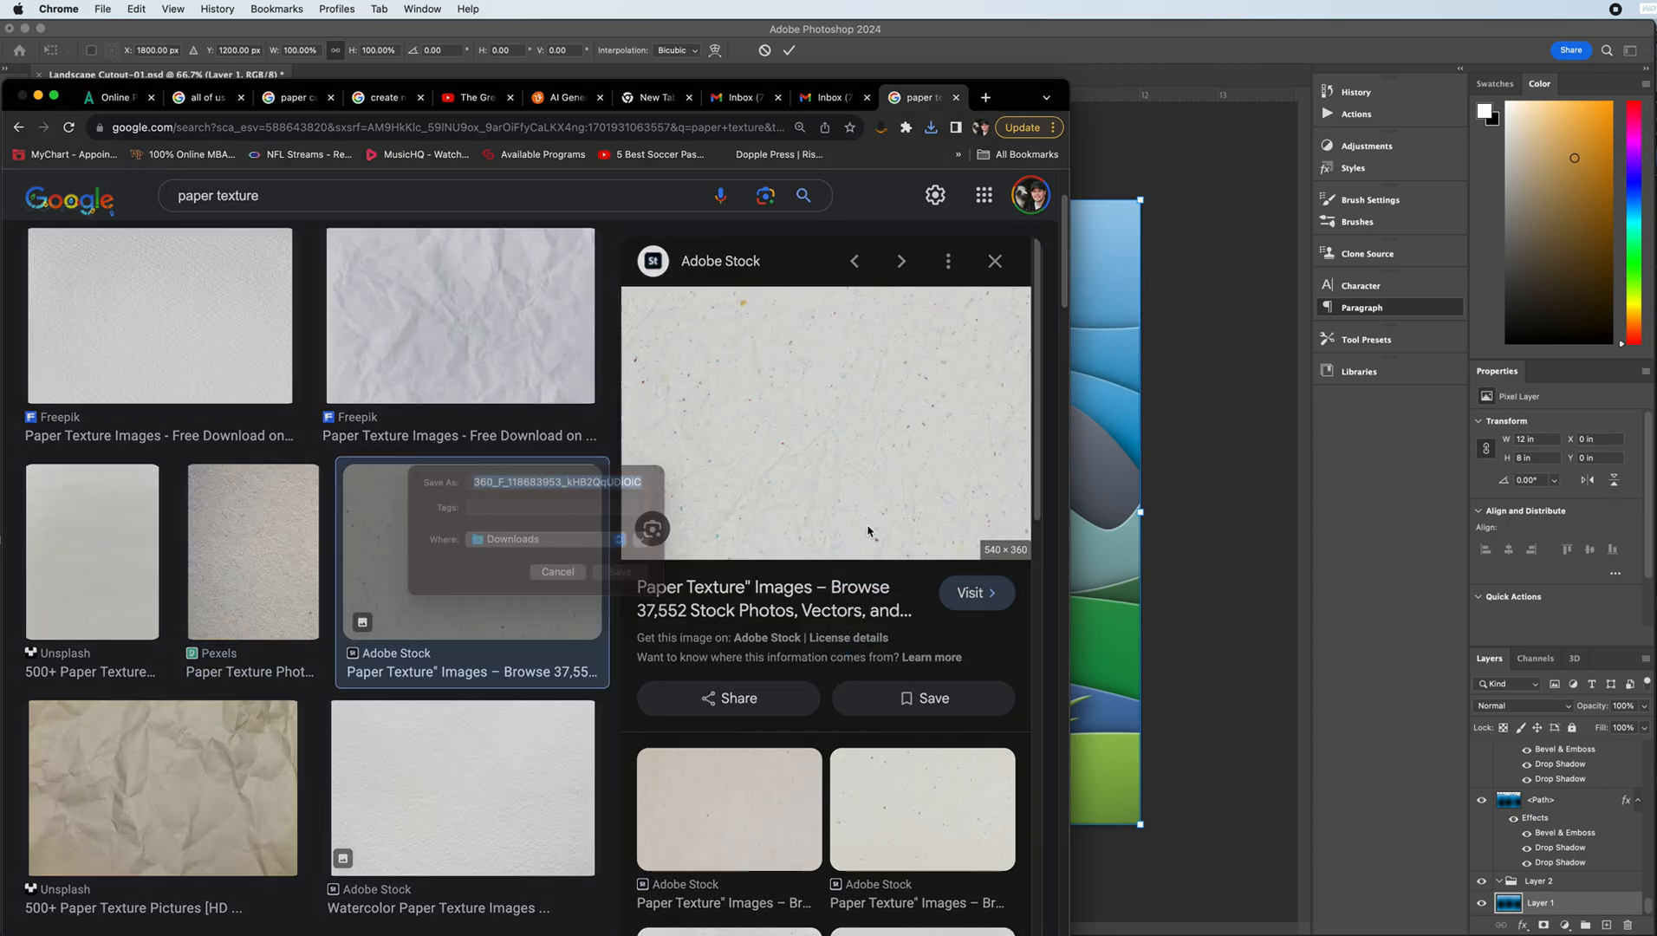
pyautogui.write('texture3')
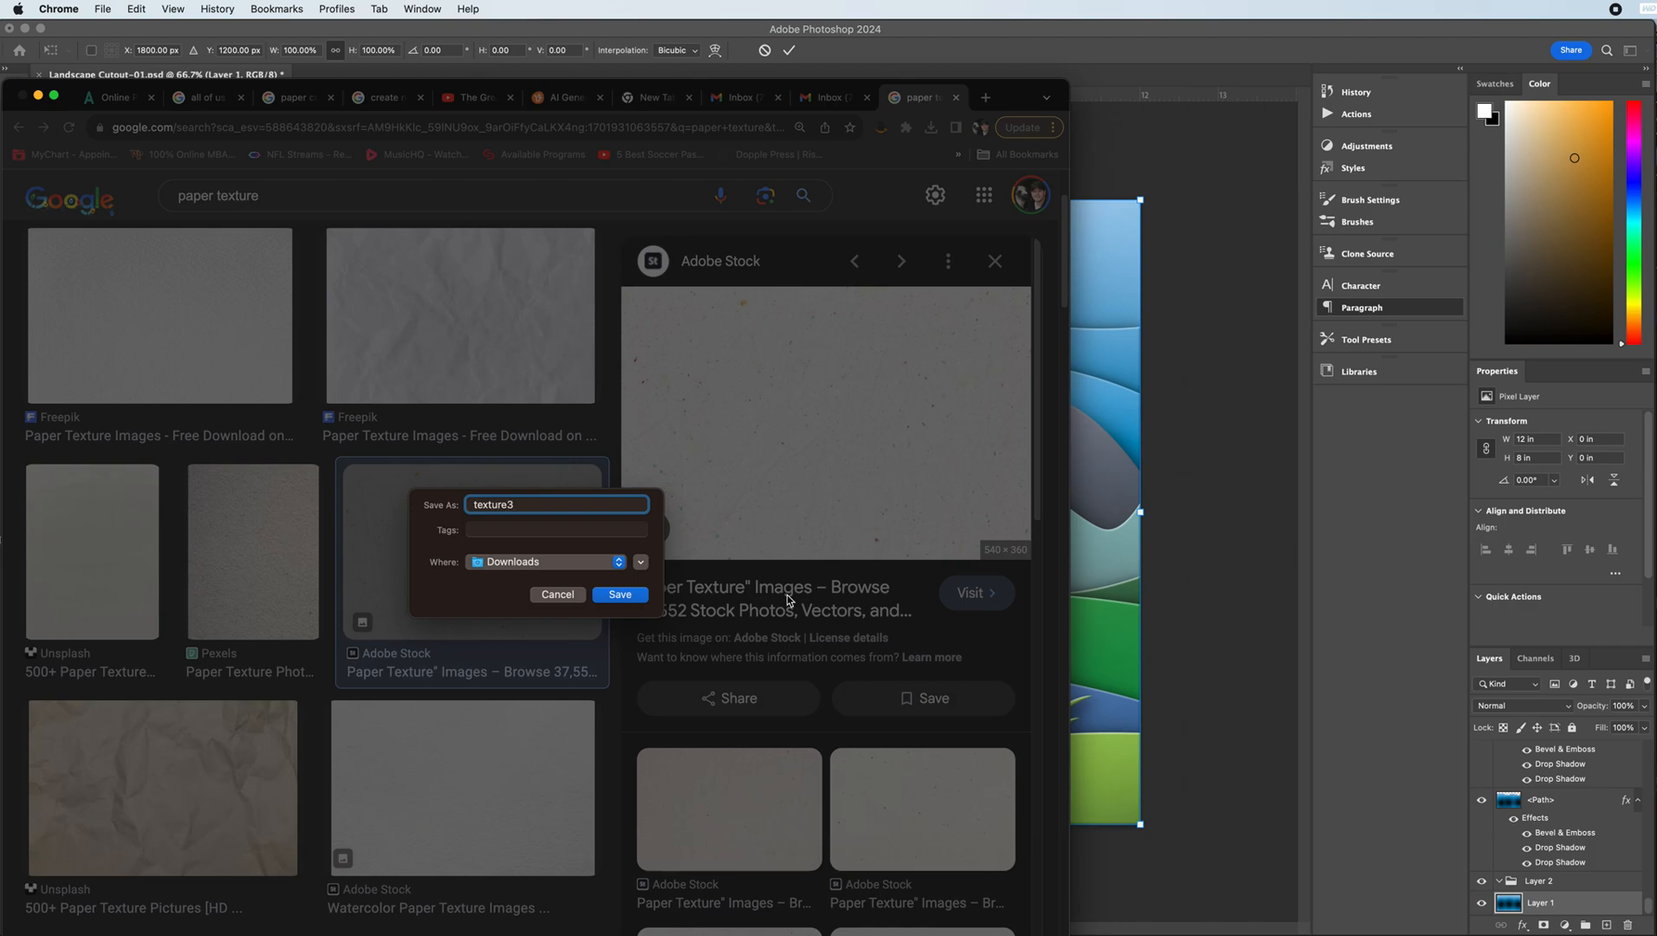
pyautogui.click(617, 594)
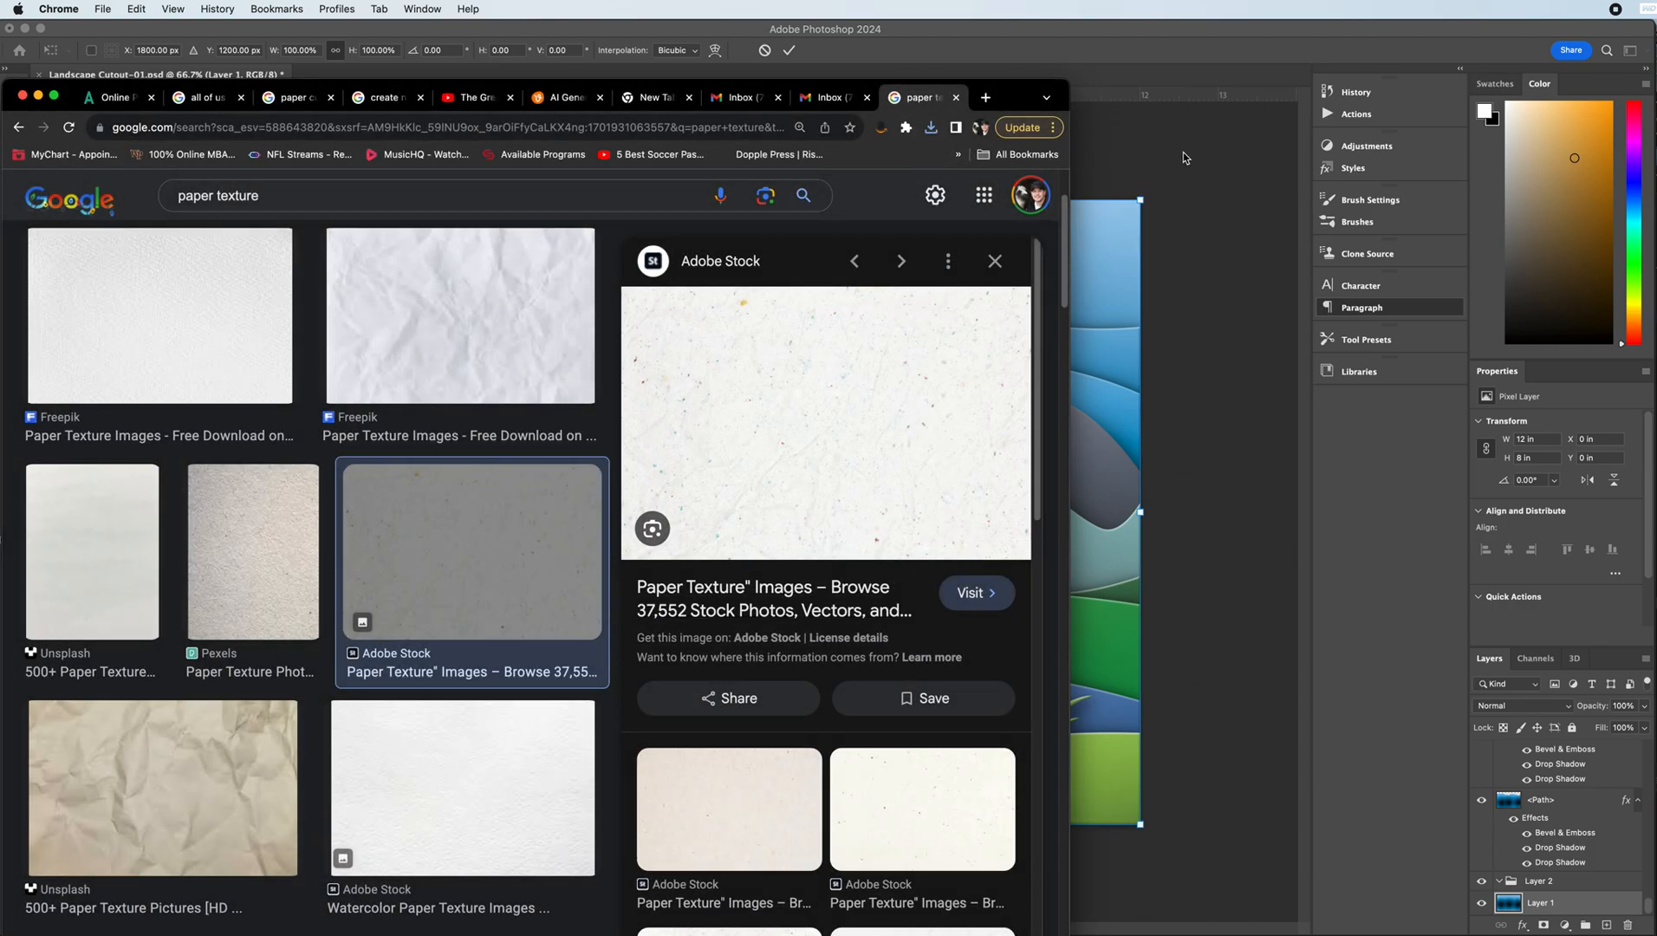
# - Return to Photoshop and cancel the open free transform on Layer 1
pyautogui.click(1180, 156)
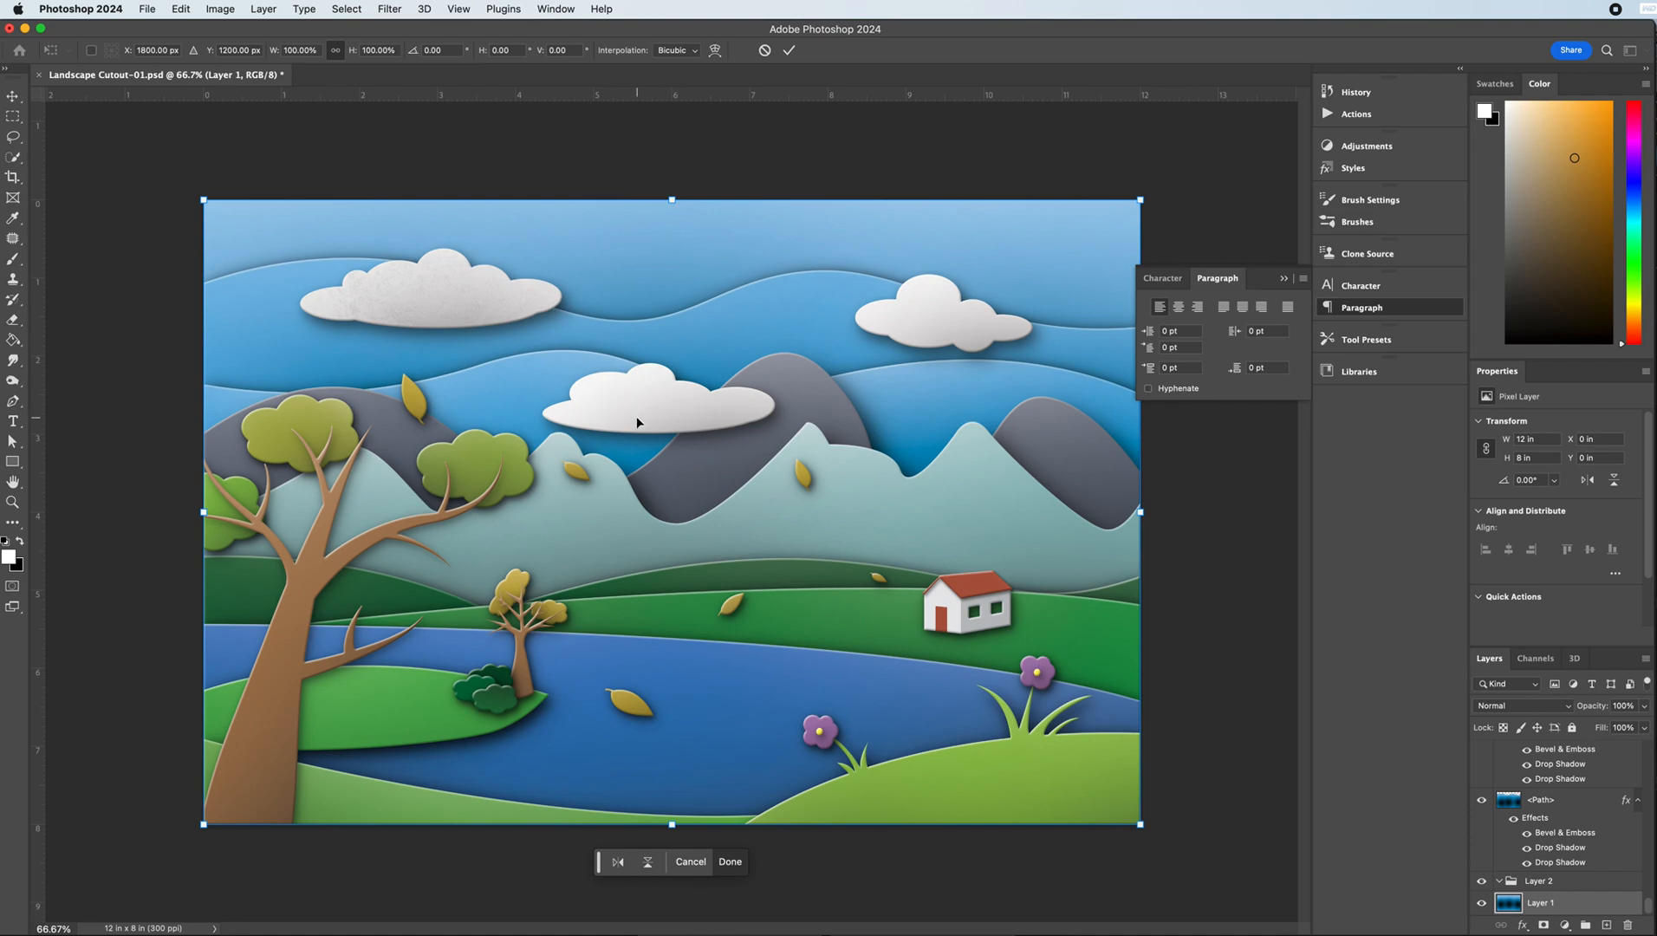
pyautogui.press('Escape')
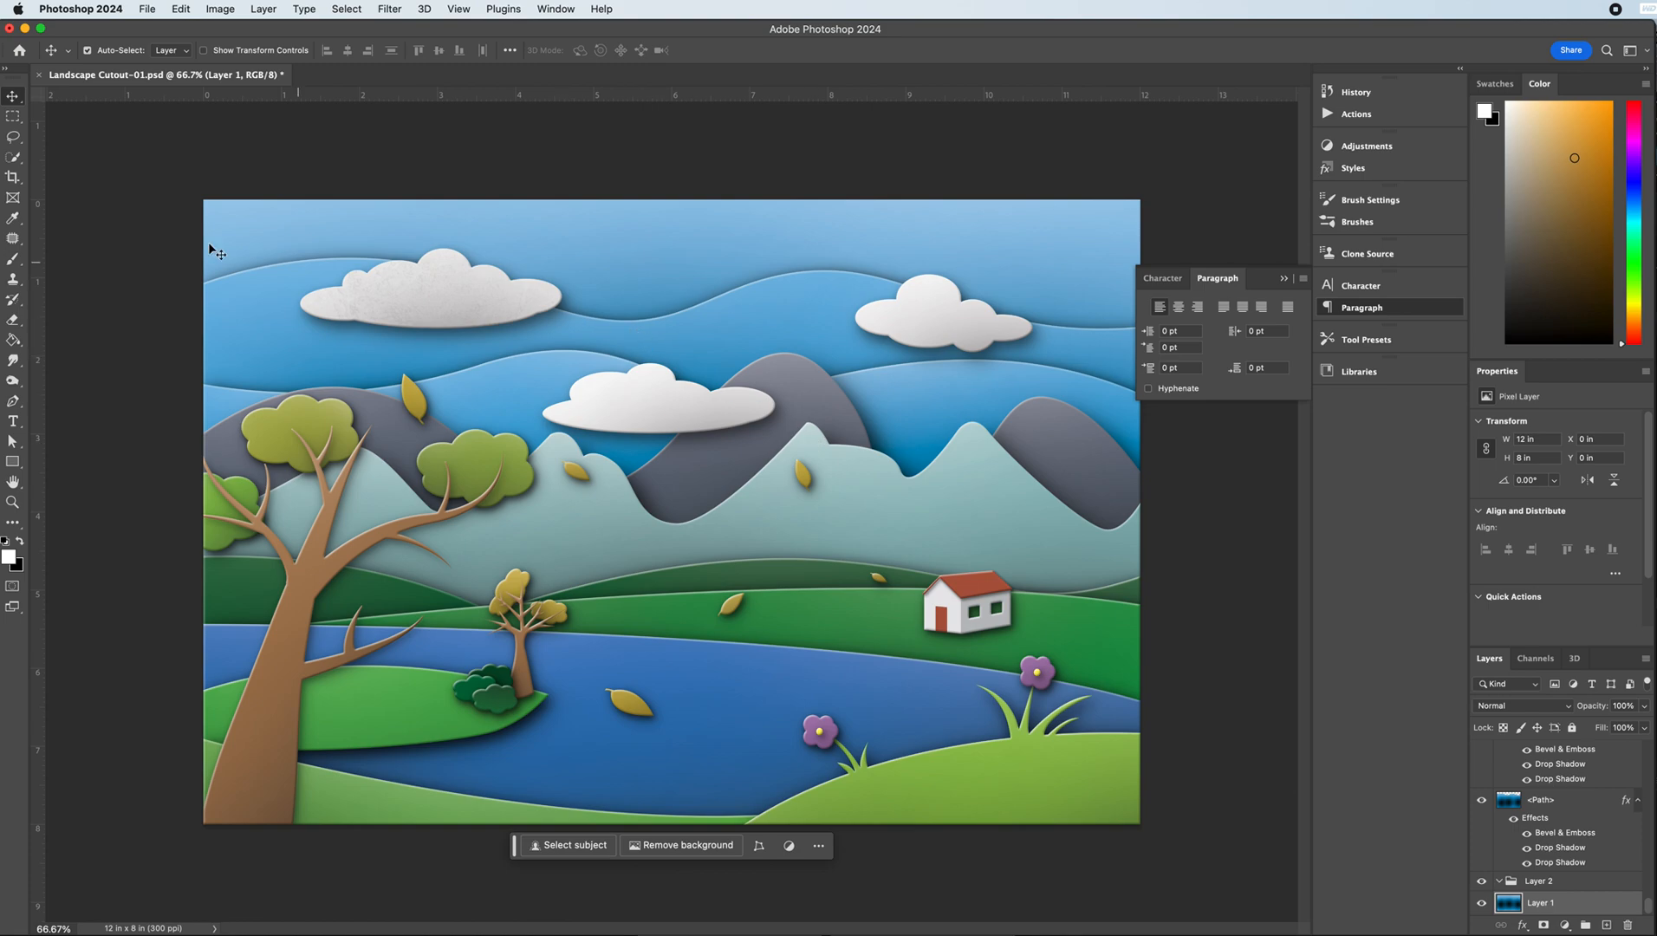
# - Place texture2.jpeg from Downloads as an embedded image above the large tree trunk's layer and move it over the trunk and branches
pyautogui.click(275, 628)
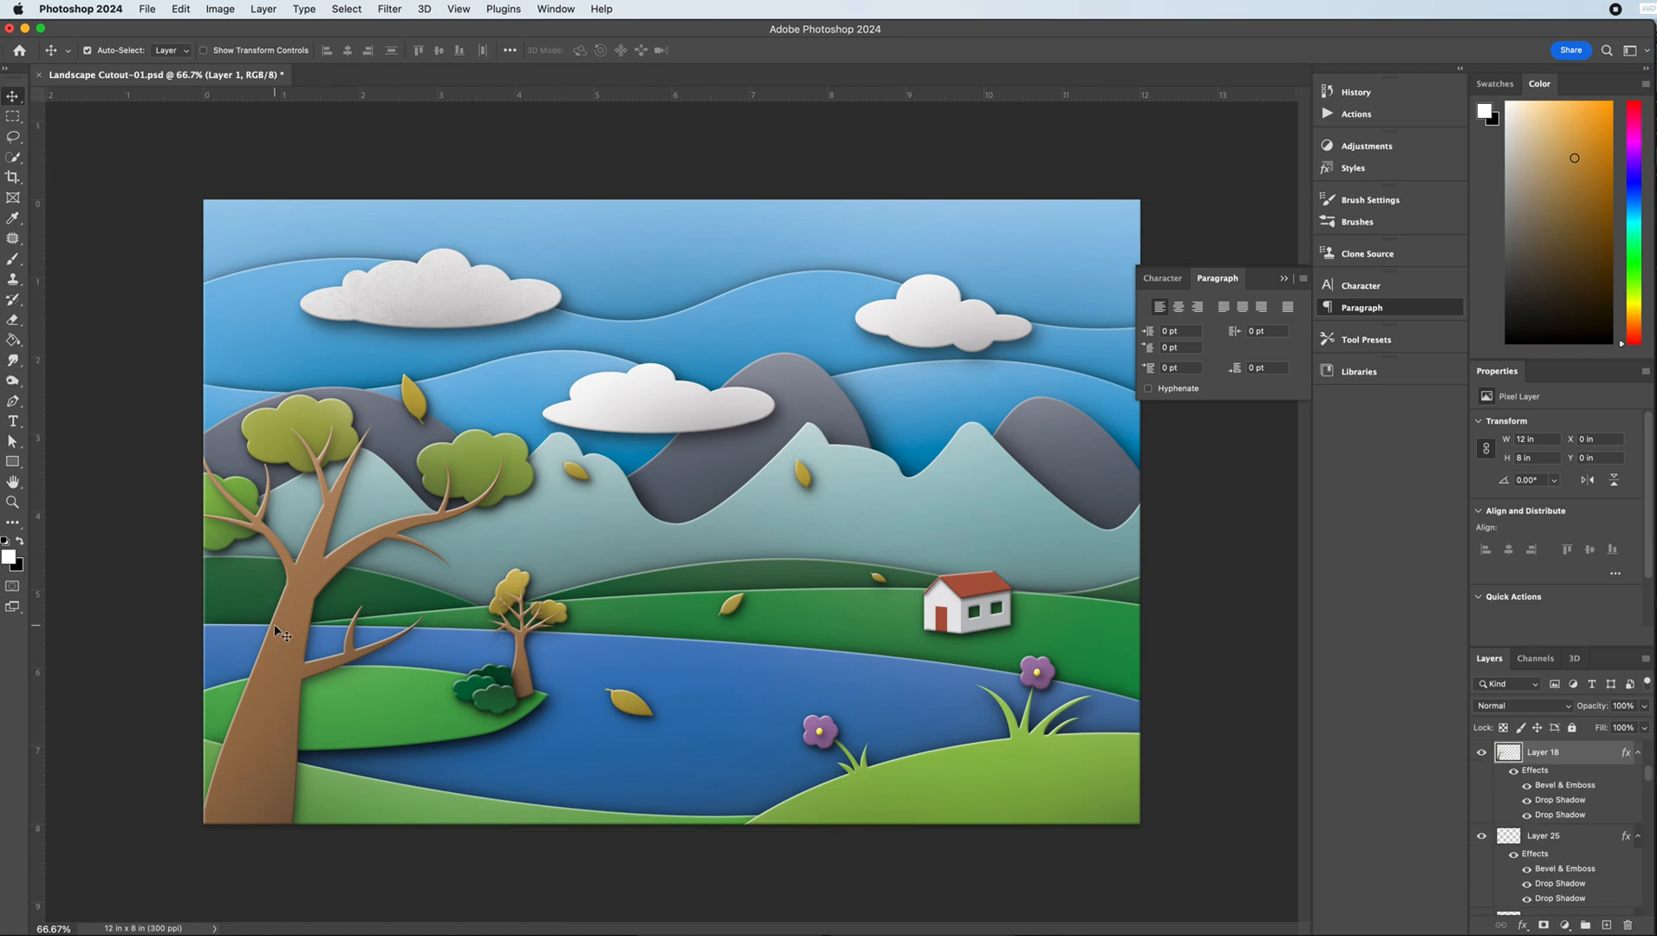
pyautogui.click(149, 9)
pyautogui.click(189, 322)
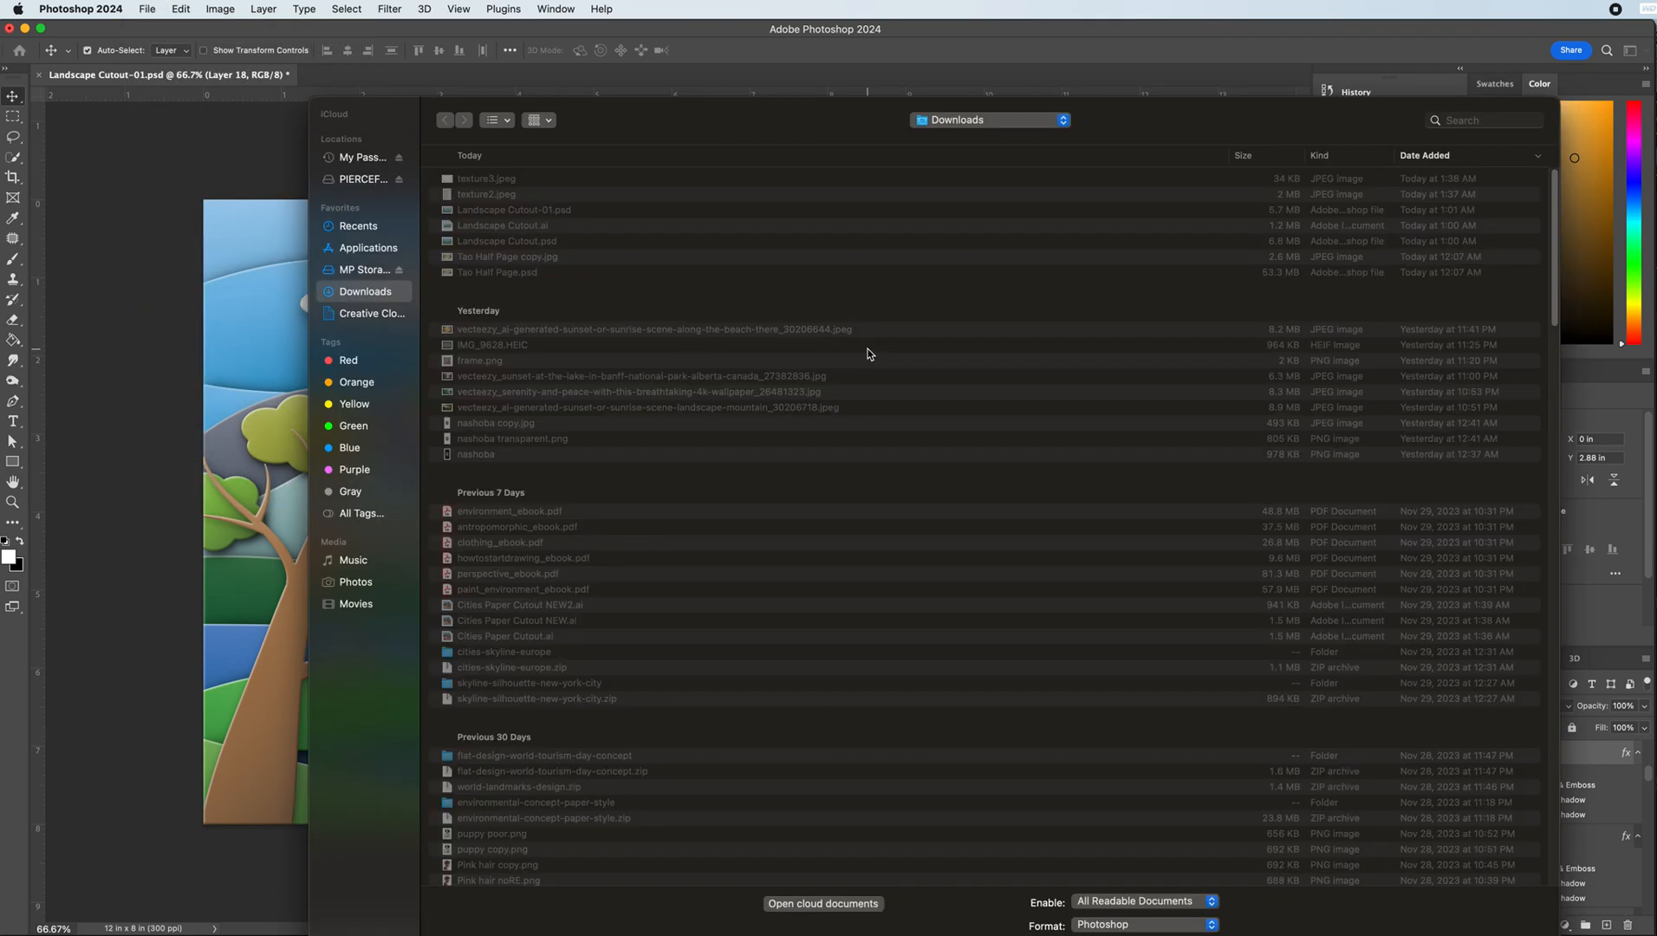
pyautogui.click(487, 196)
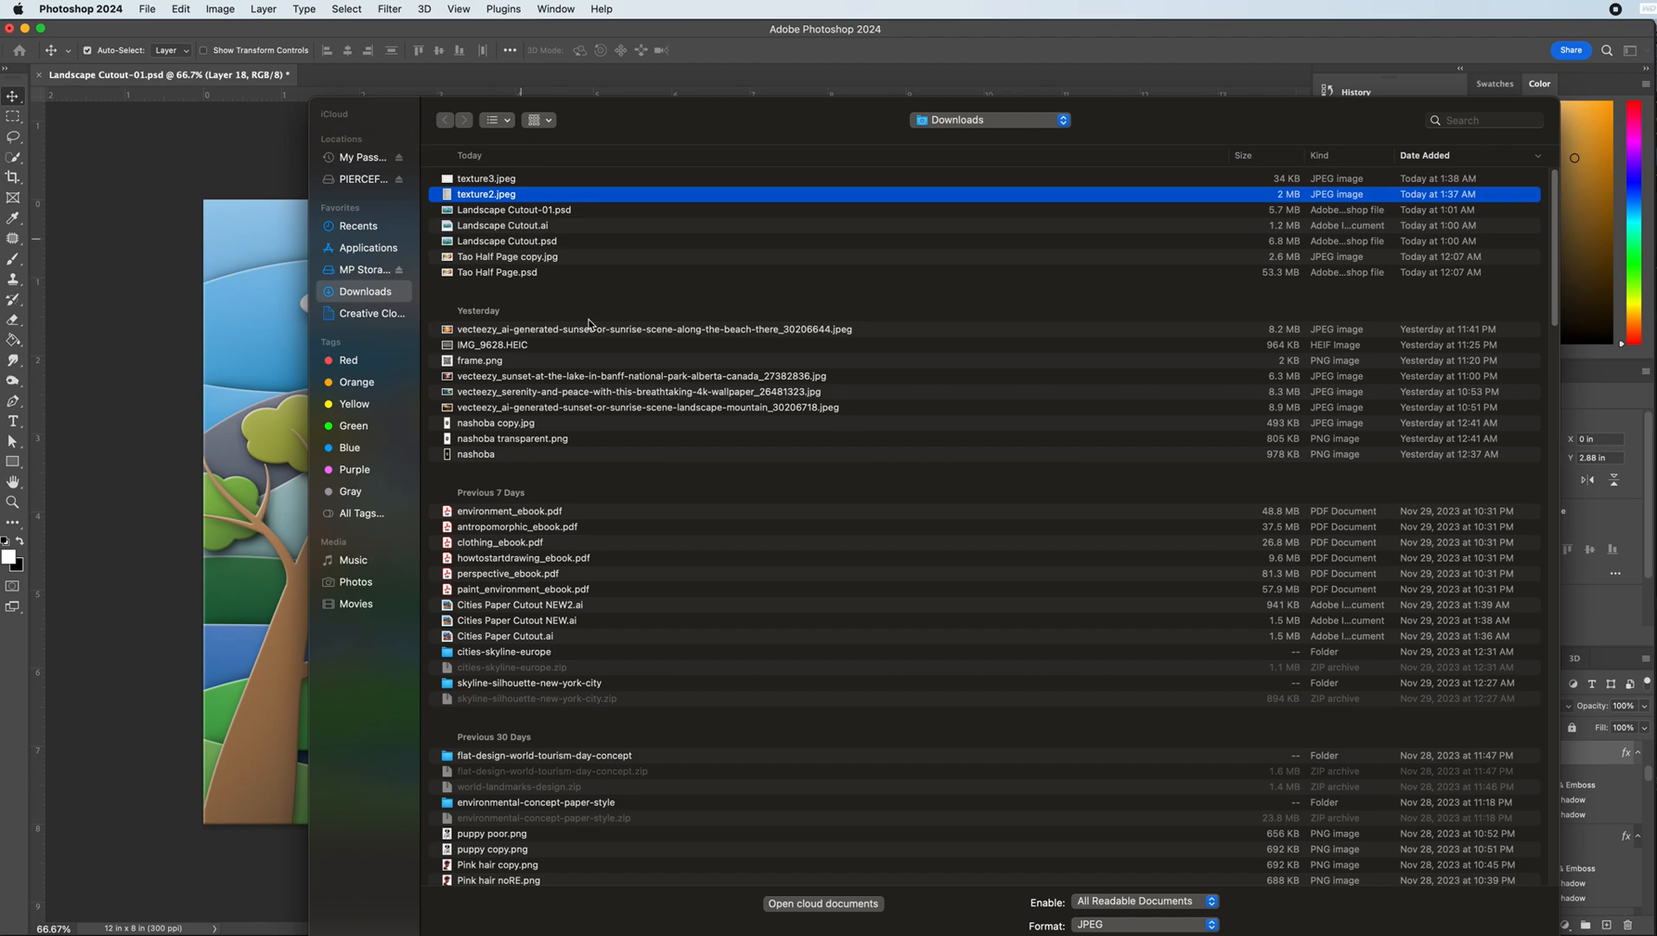
pyautogui.press('Return')
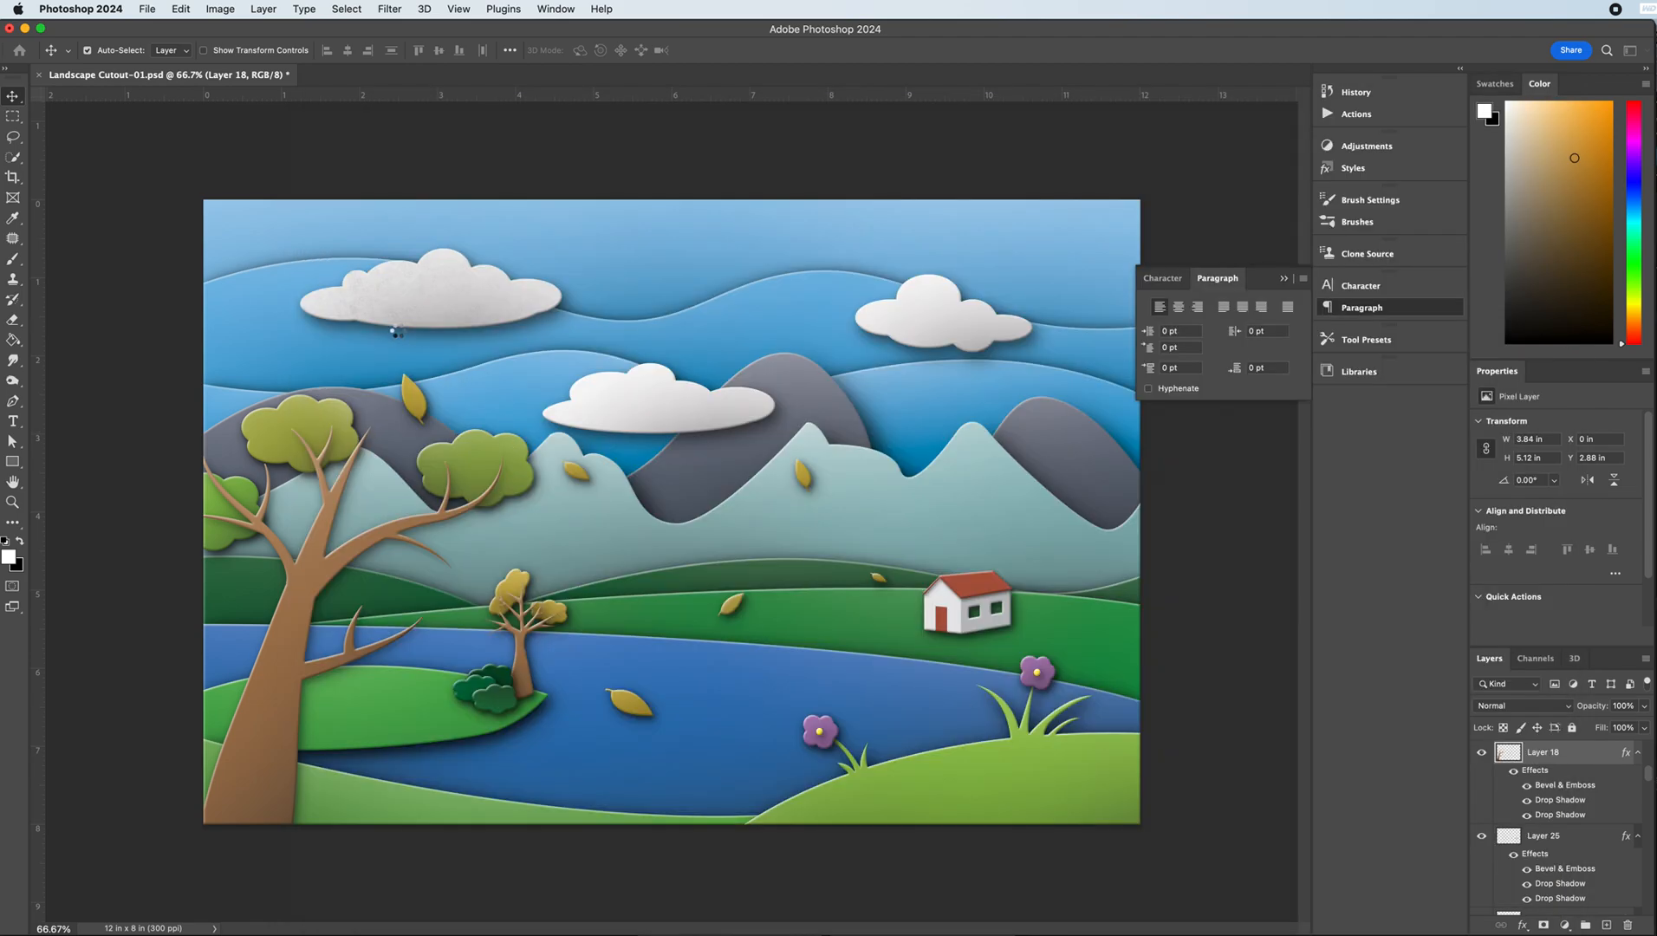
pyautogui.moveTo(699, 360); pyautogui.dragTo(351, 428)
pyautogui.press('Return')
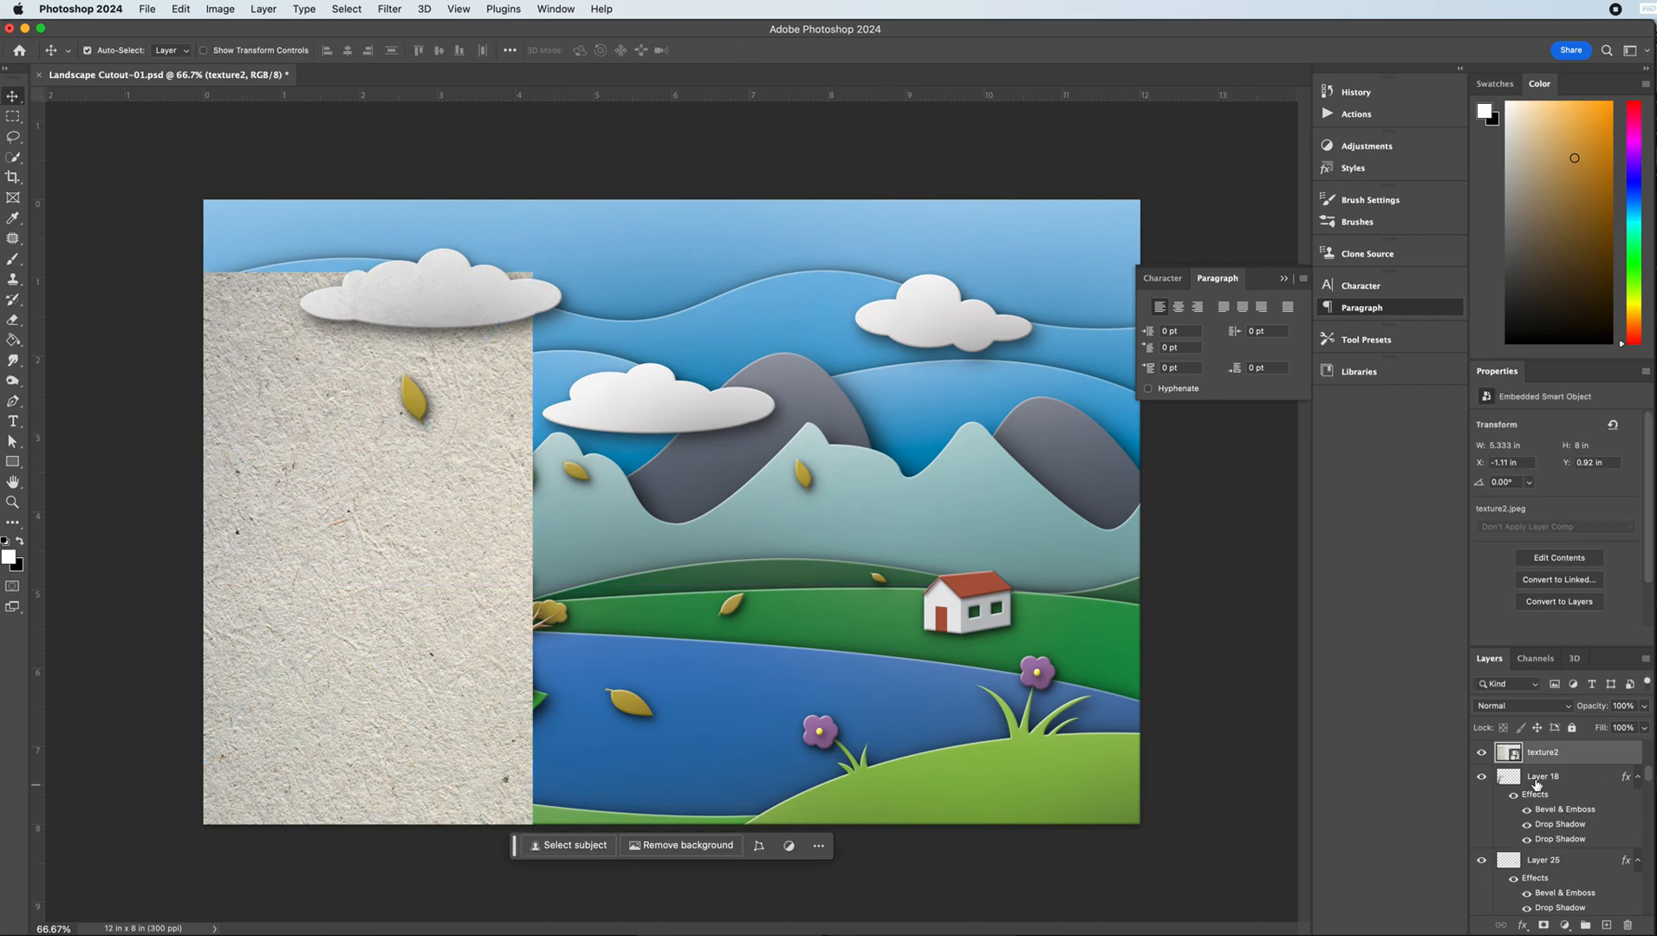
# - Load the large tree trunk's outline as a selection and mask the texture2 layer with it
pyautogui.click(1552, 781)
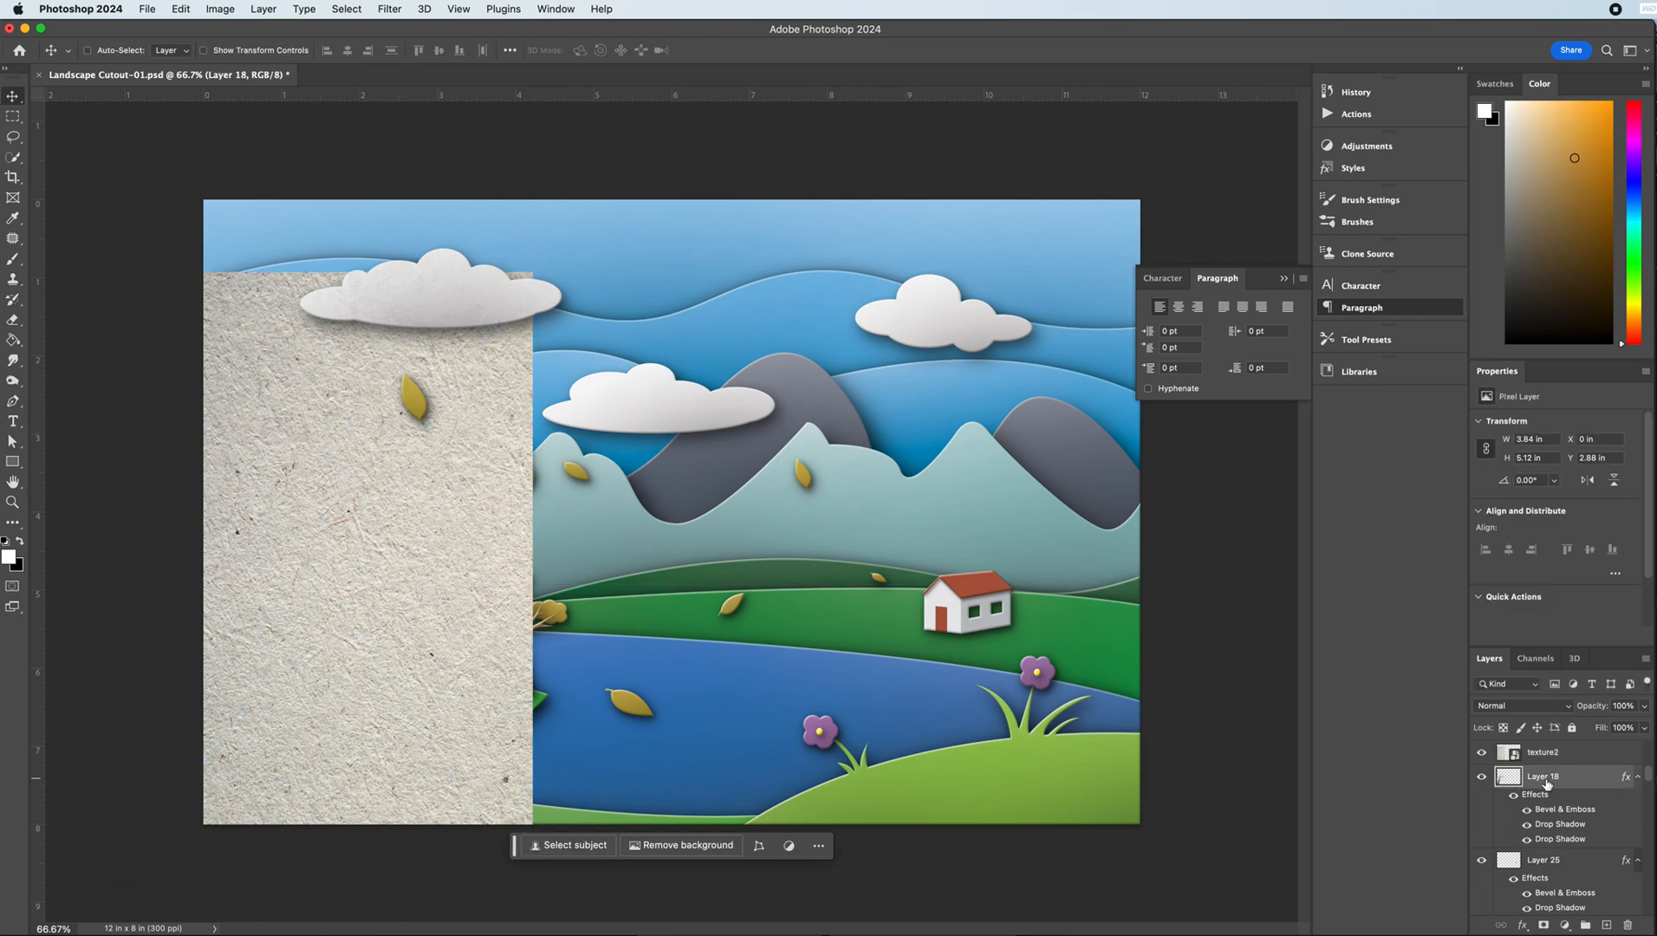
pyautogui.keyDown('super'); pyautogui.click(1509, 776); pyautogui.keyUp('super')
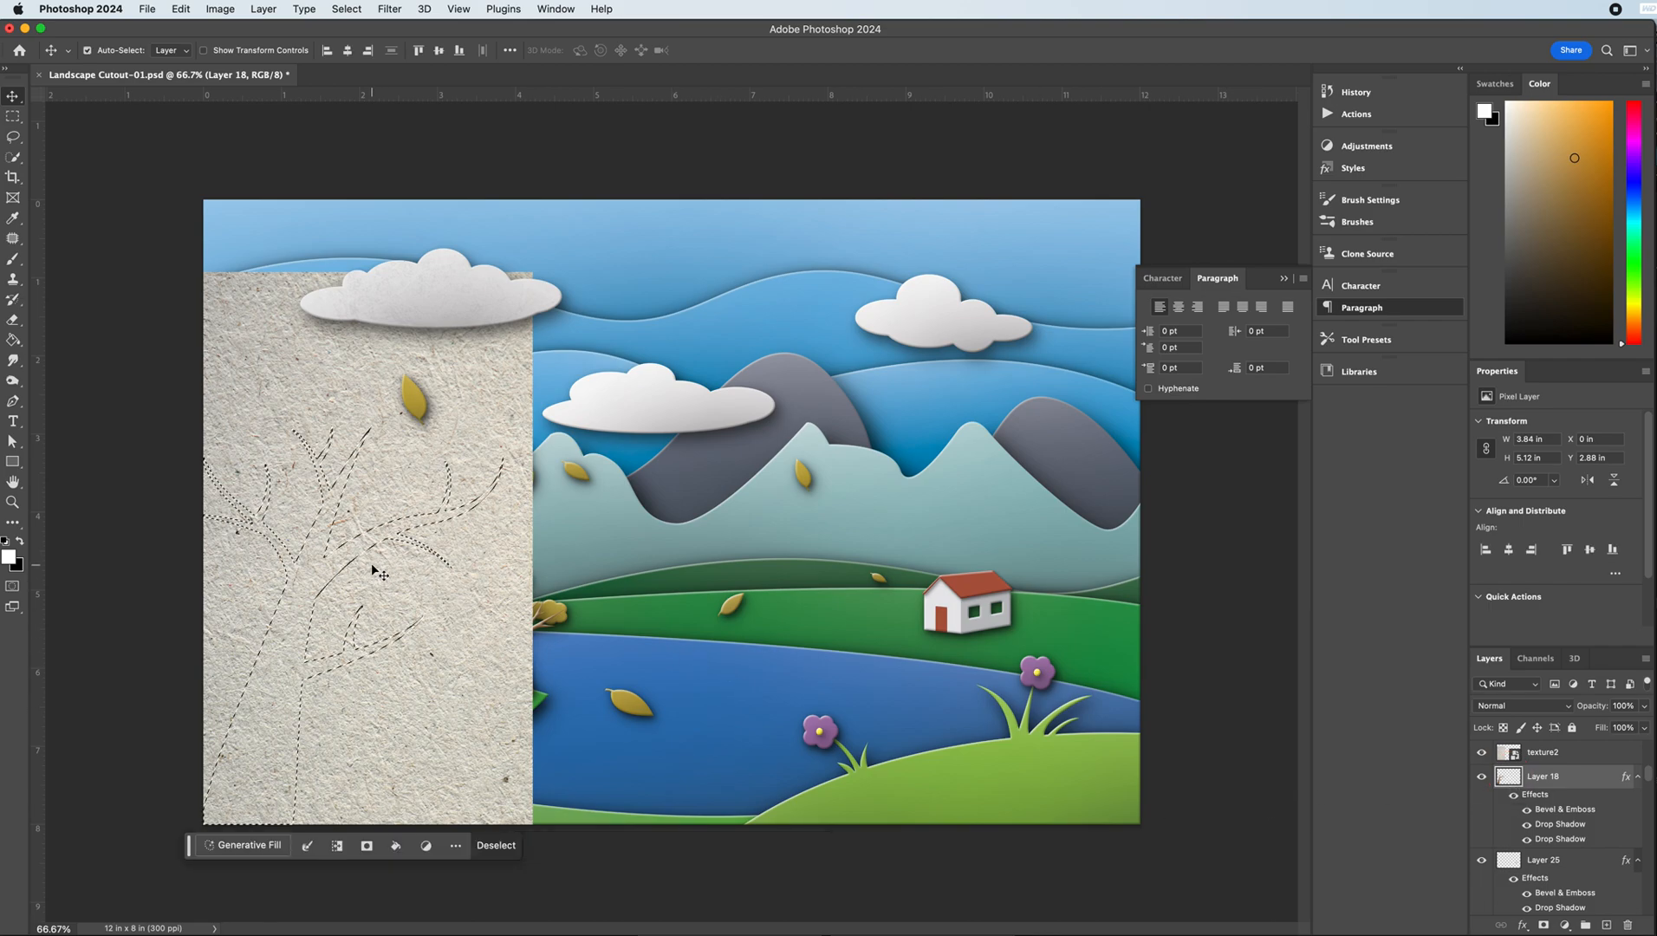
pyautogui.click(1536, 755)
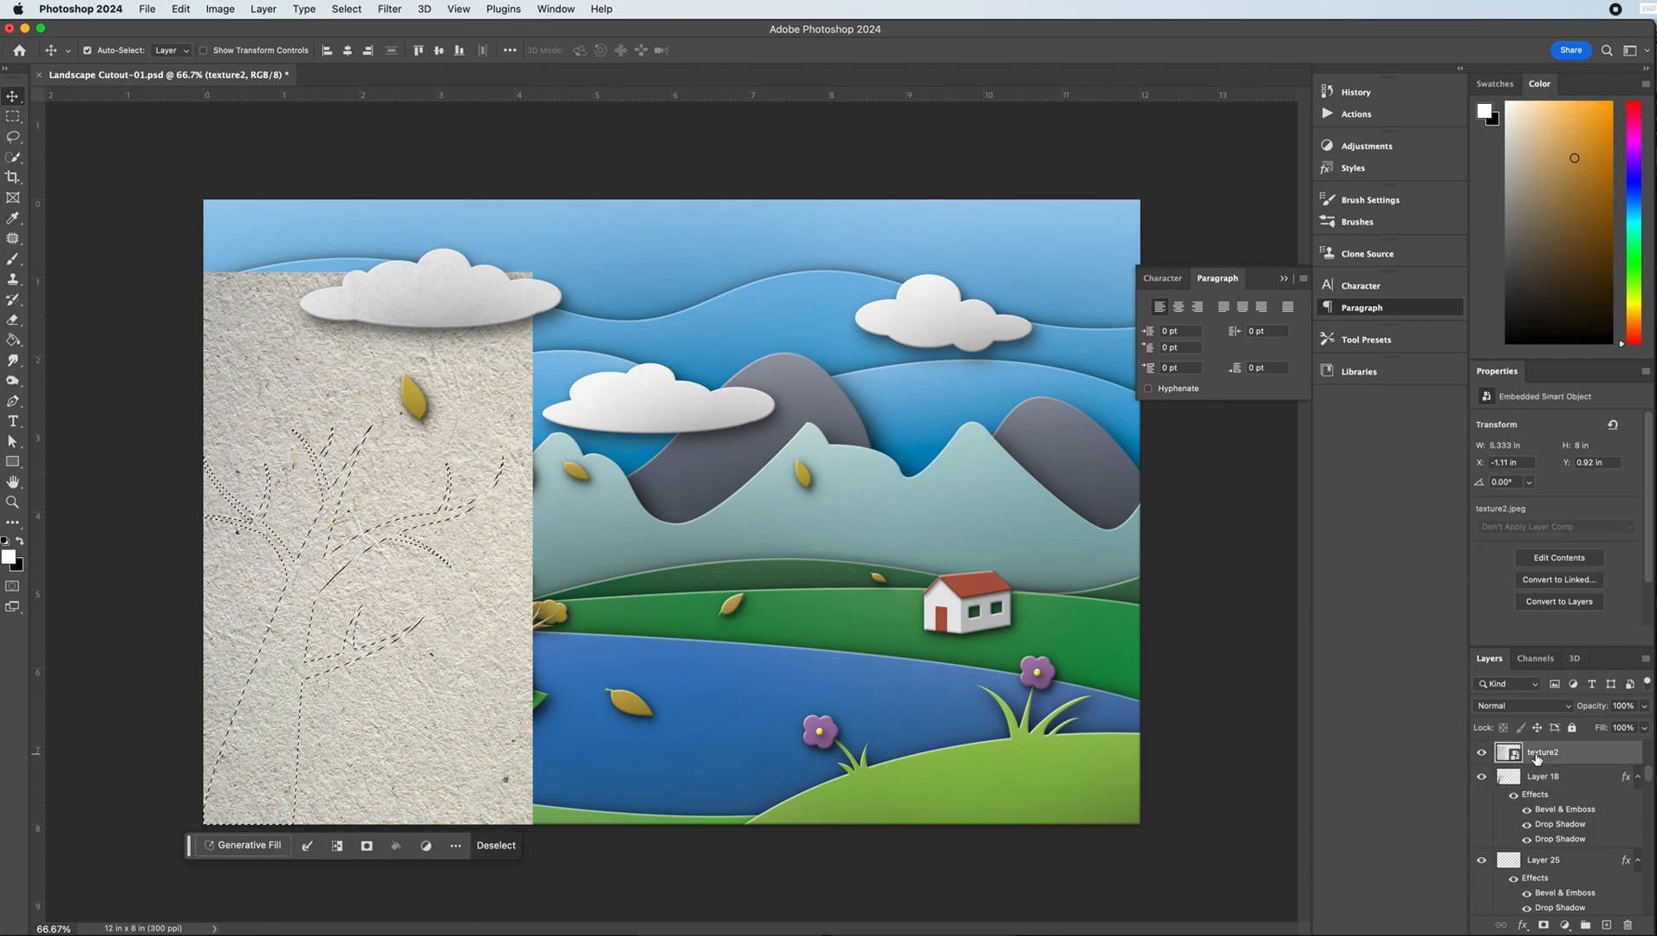
pyautogui.click(1543, 926)
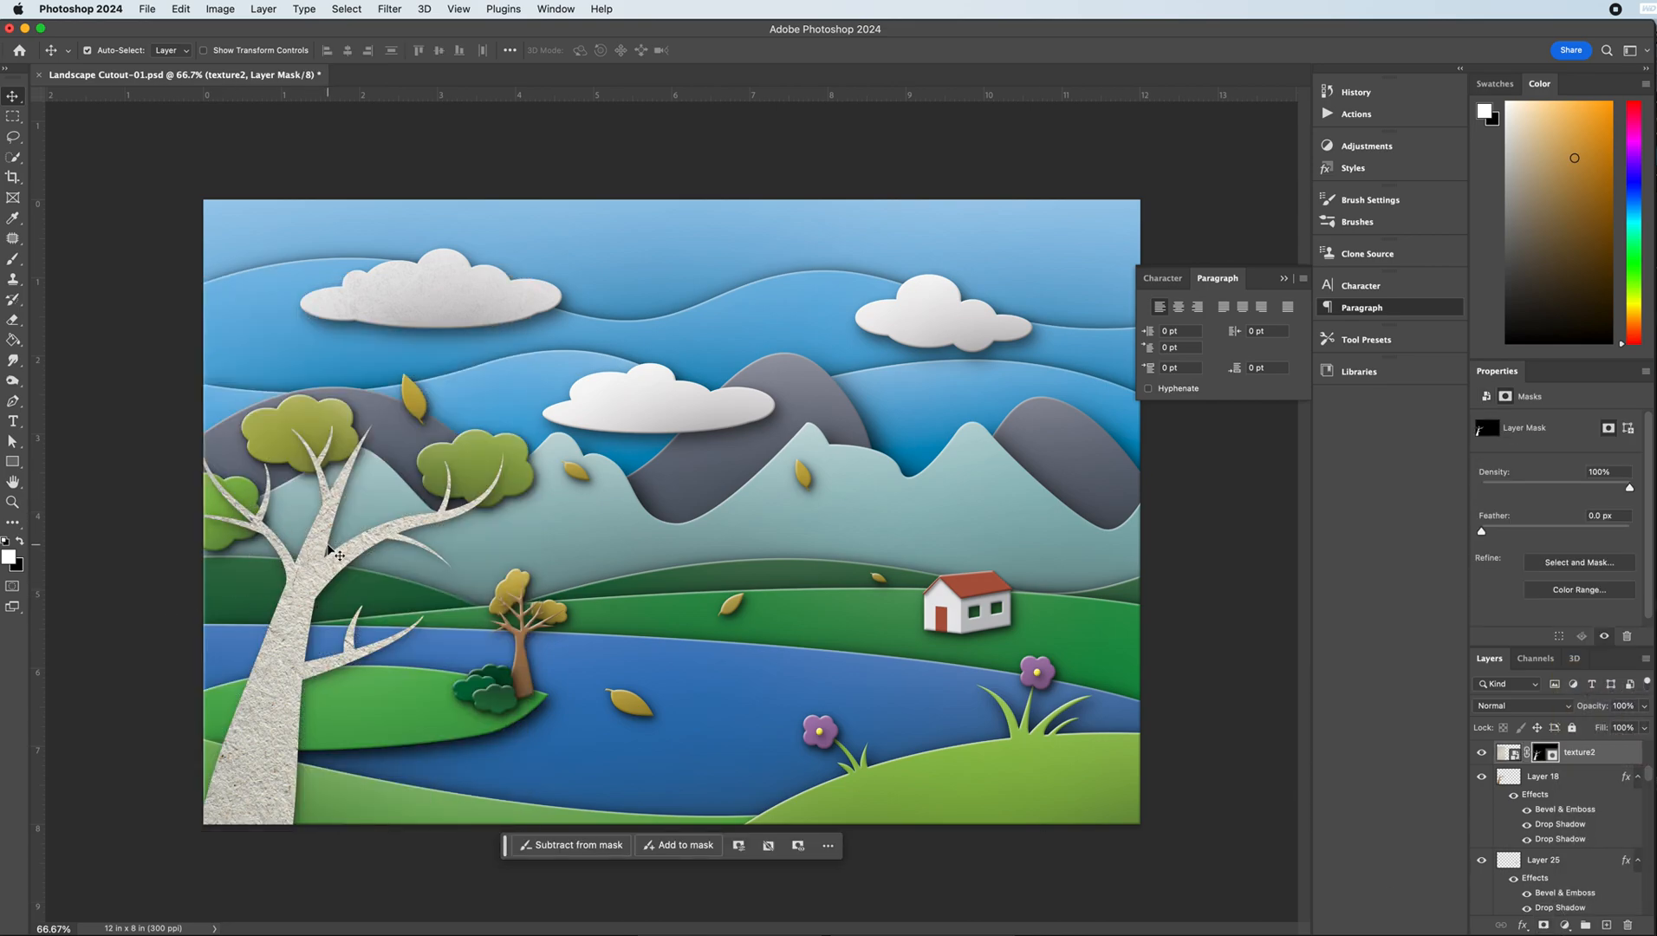
# - Blend the masked texture2 layer with Linear Burn at 32% opacity and deselect it
pyautogui.click(1517, 709)
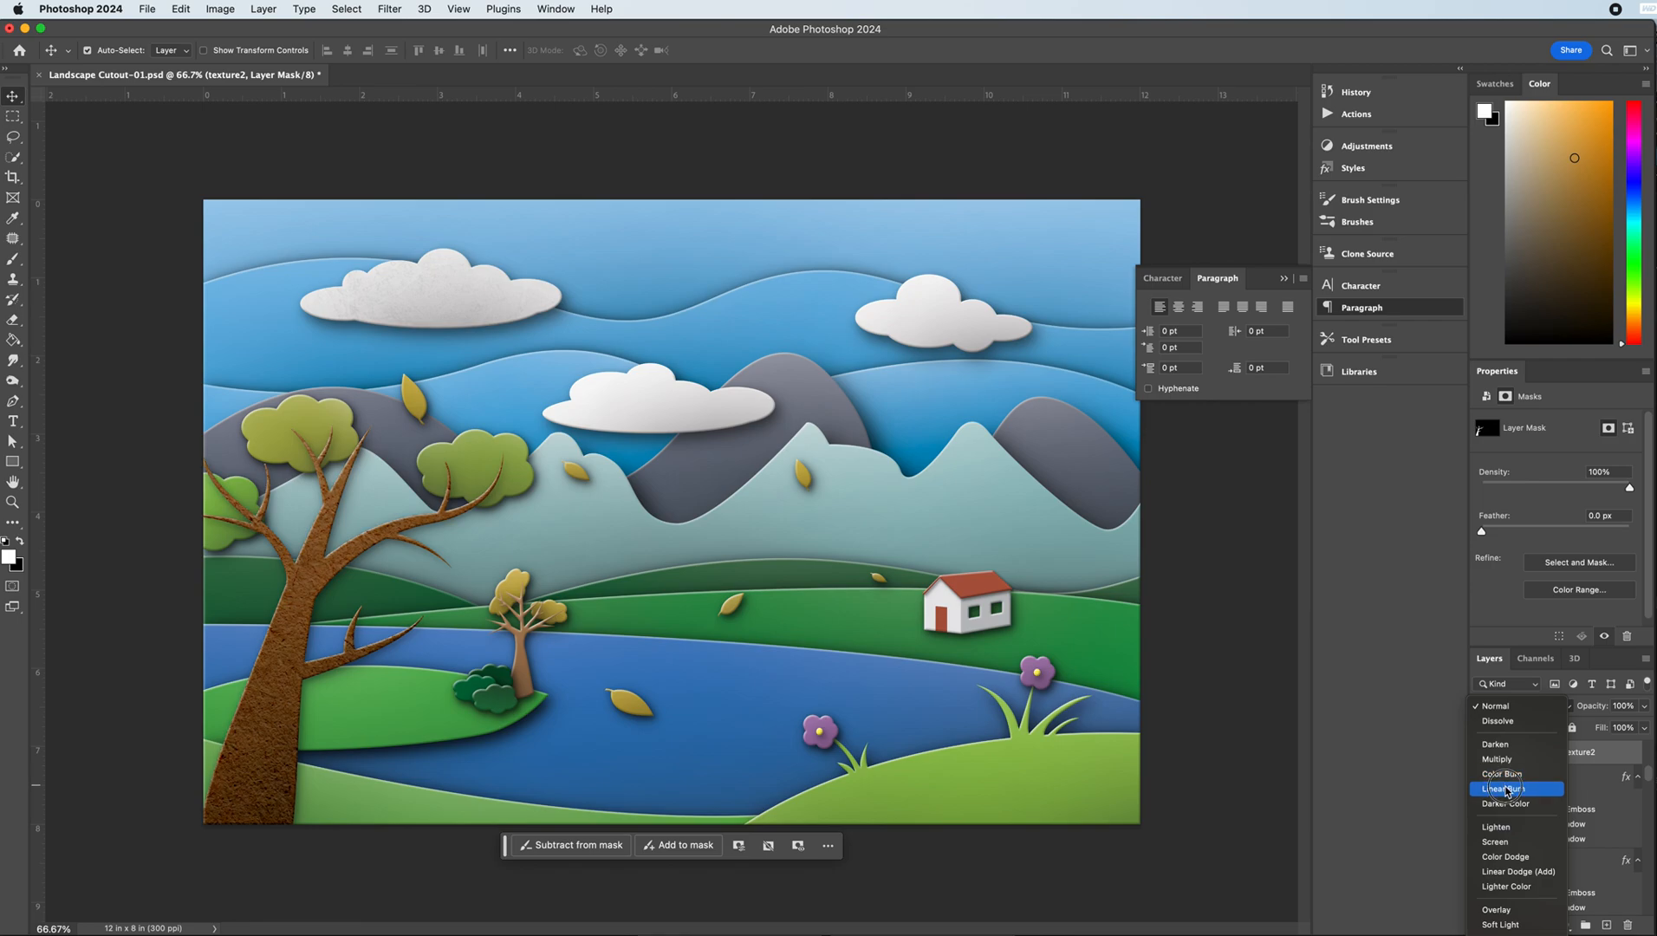
pyautogui.click(1507, 790)
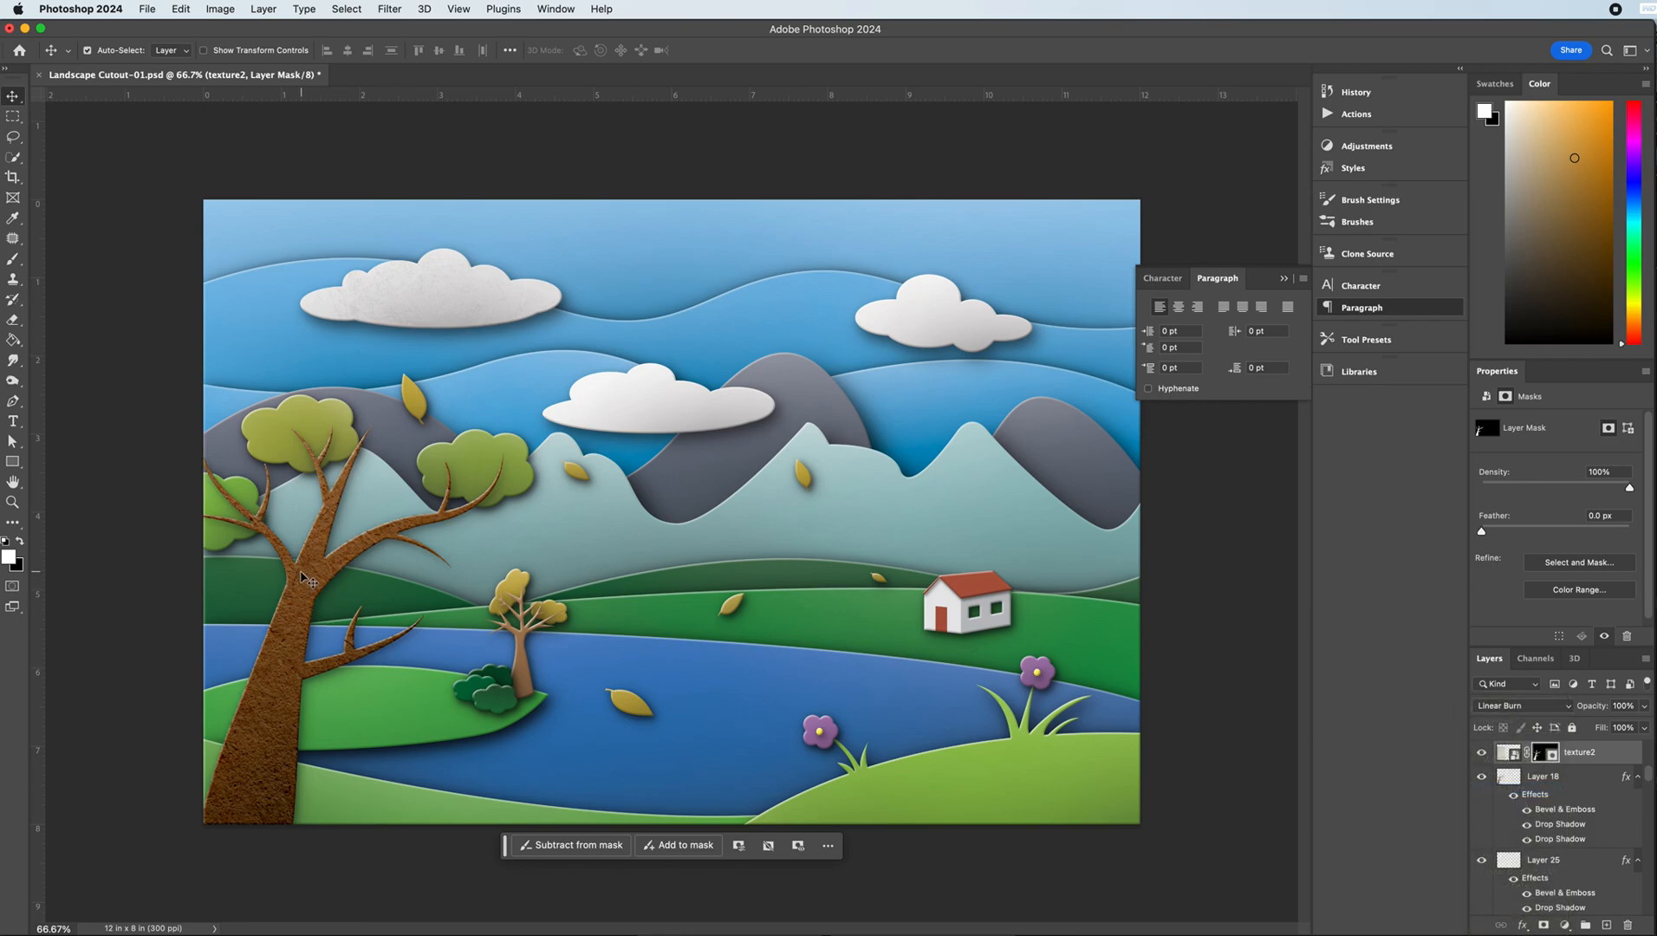
pyautogui.click(1644, 712)
pyautogui.moveTo(1628, 730); pyautogui.dragTo(1594, 731)
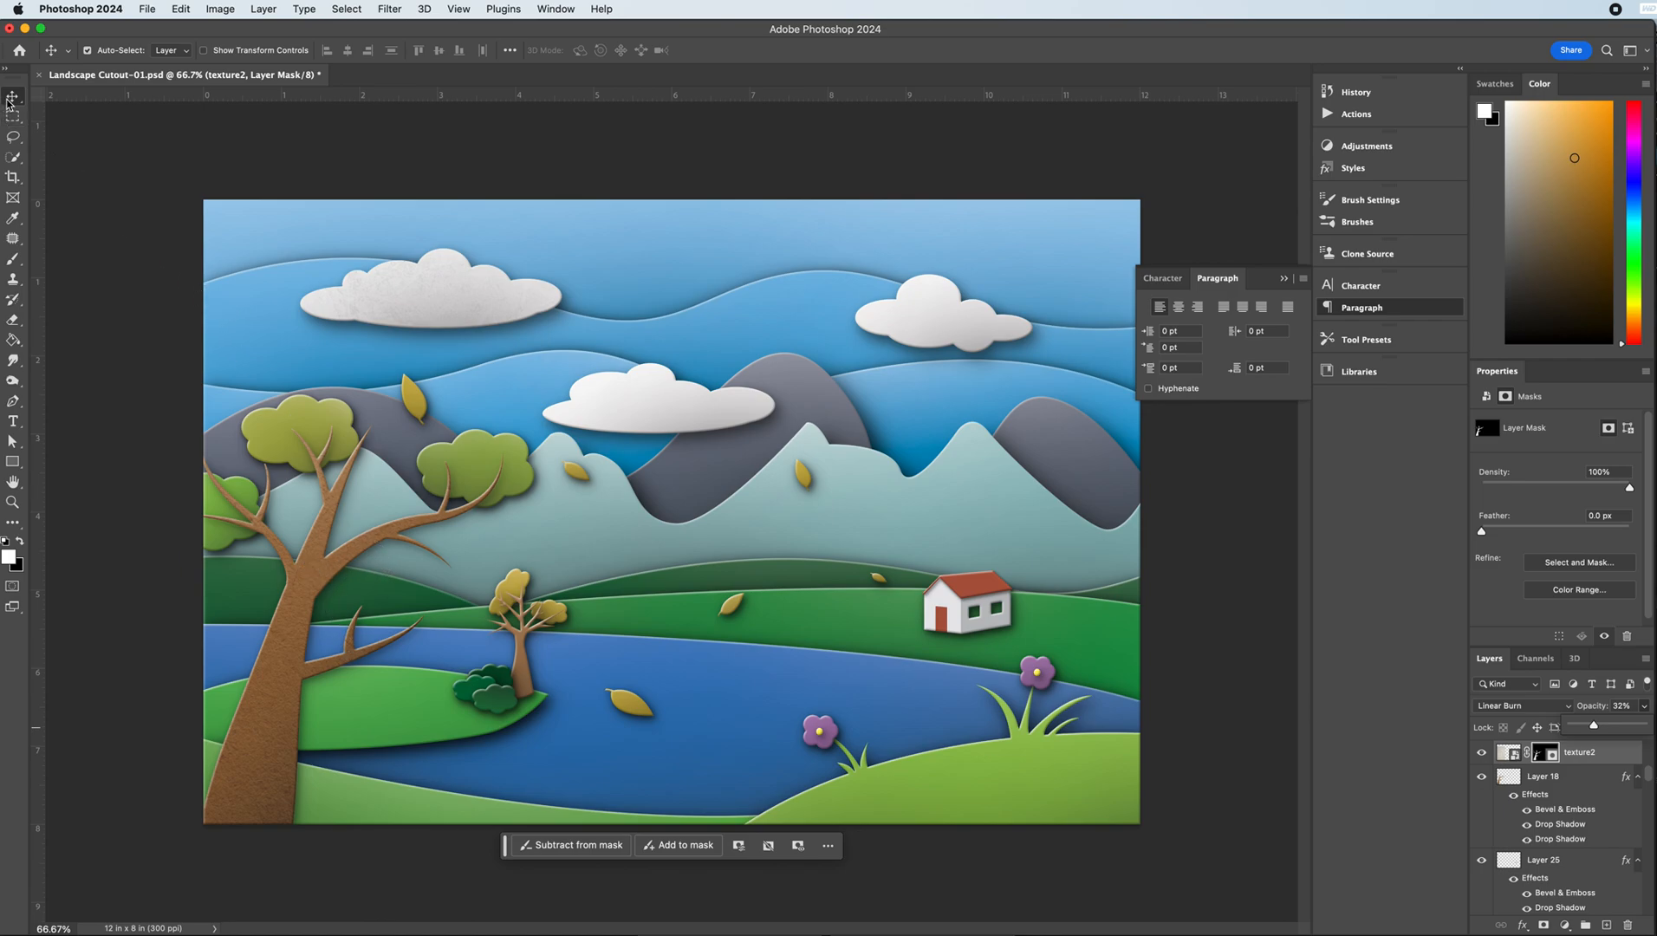
pyautogui.click(199, 152)
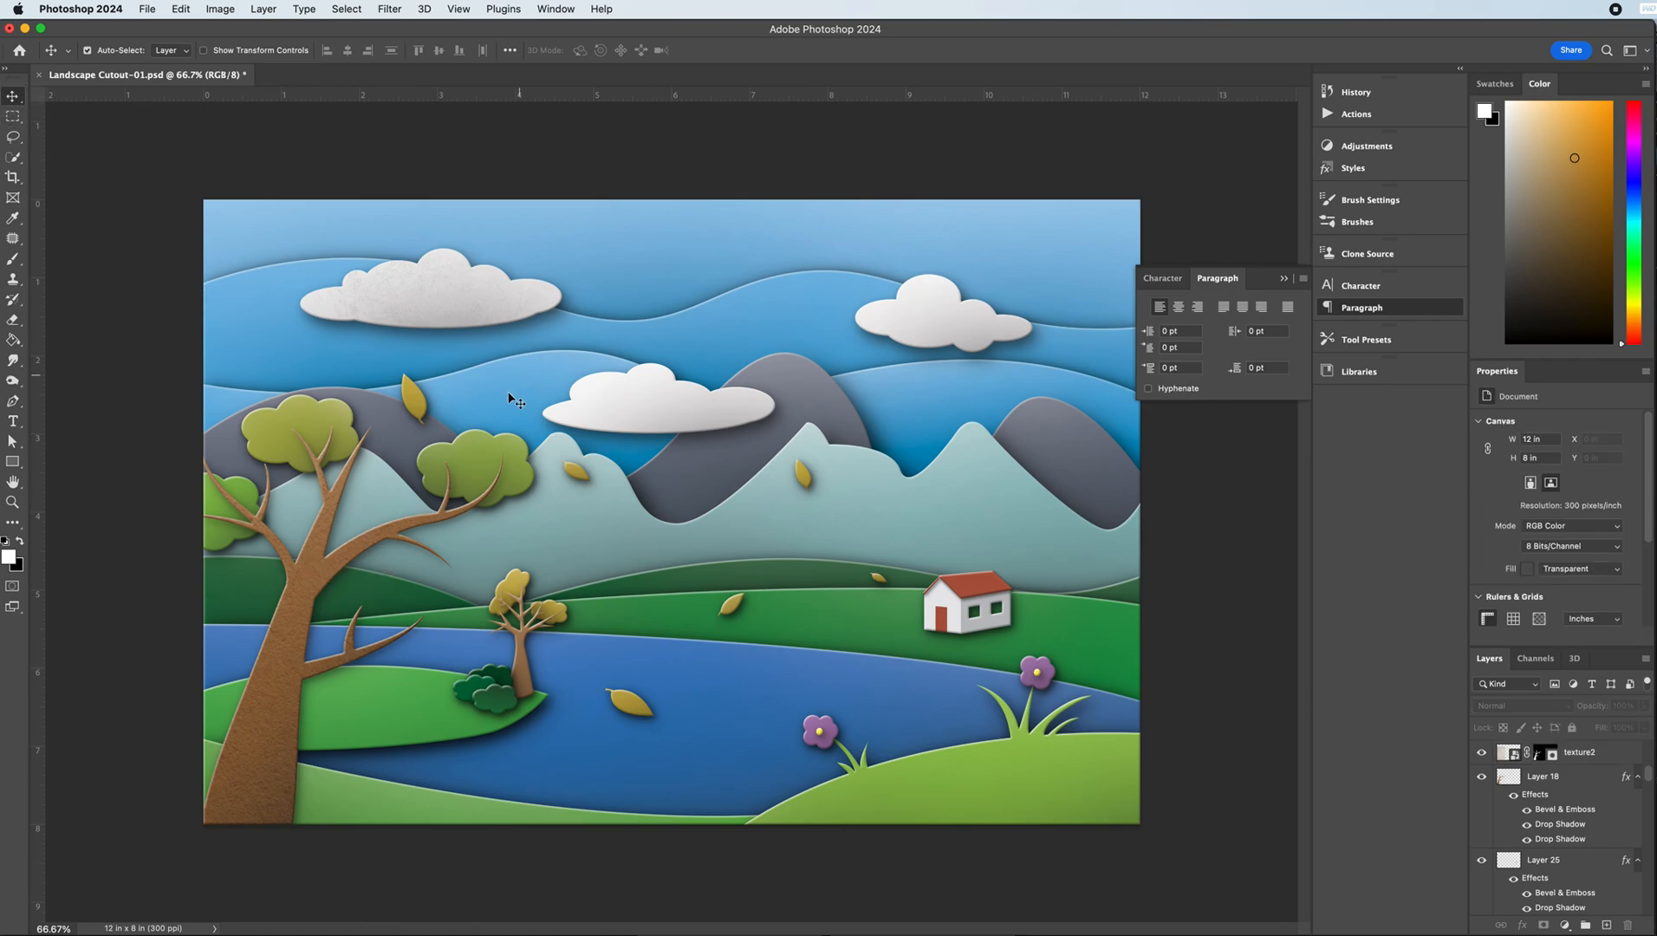
# - Select the large tree's foliage layer and place texture3.jpeg from Downloads as an embedded image above it
pyautogui.click(474, 450)
pyautogui.click(147, 8)
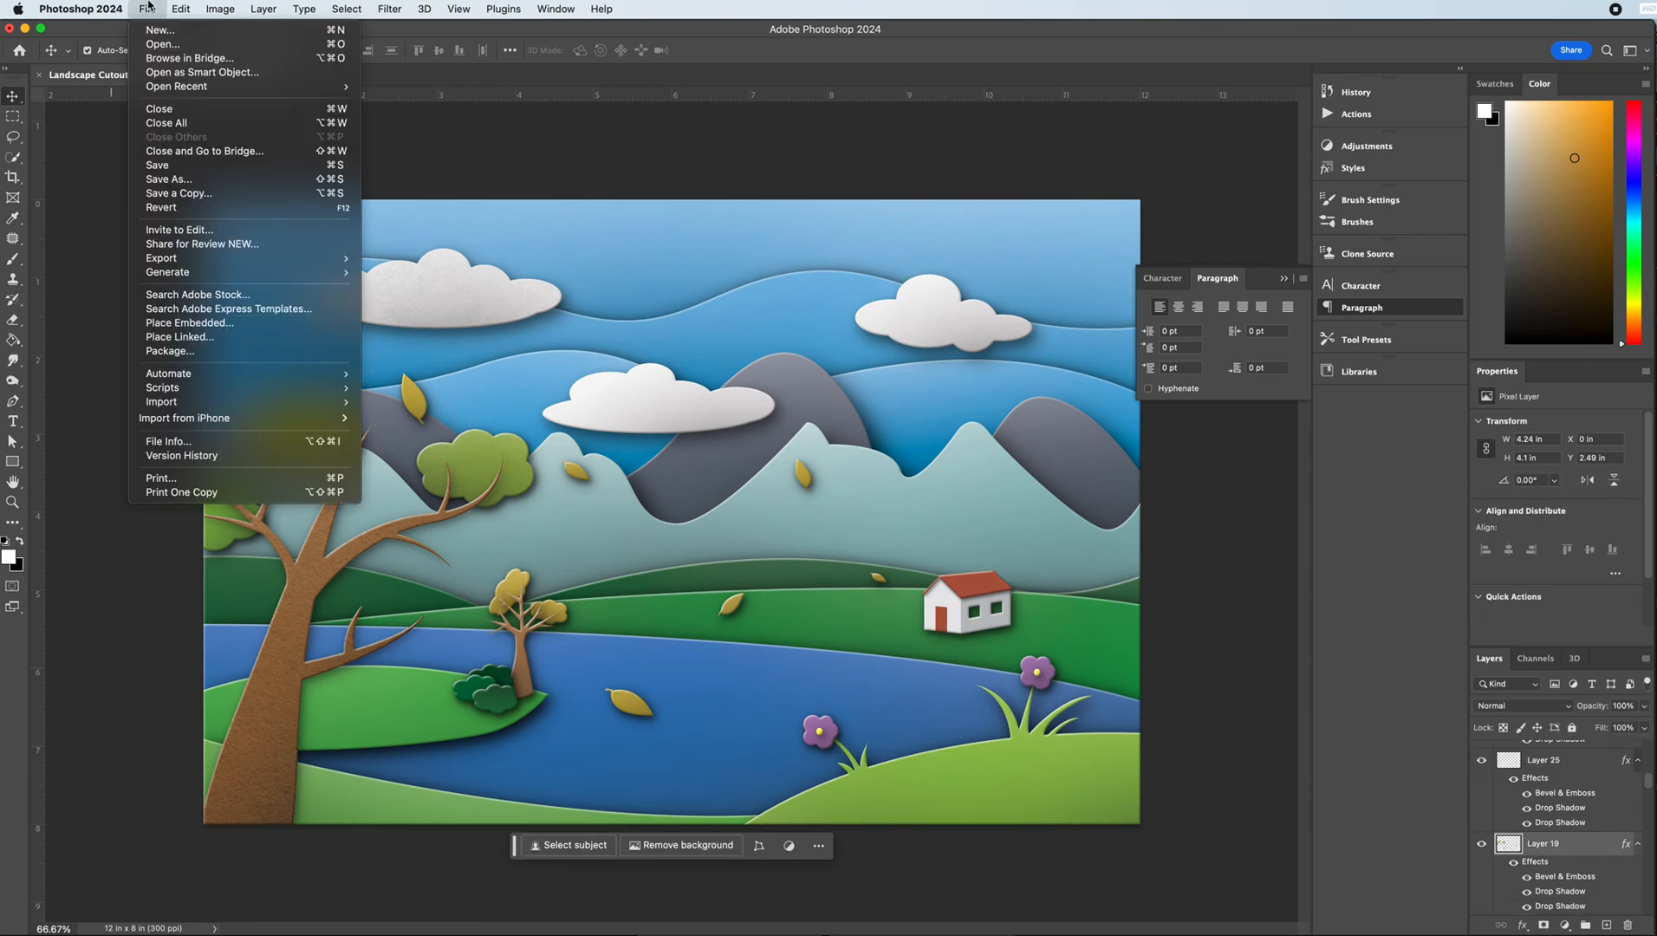
pyautogui.click(469, 466)
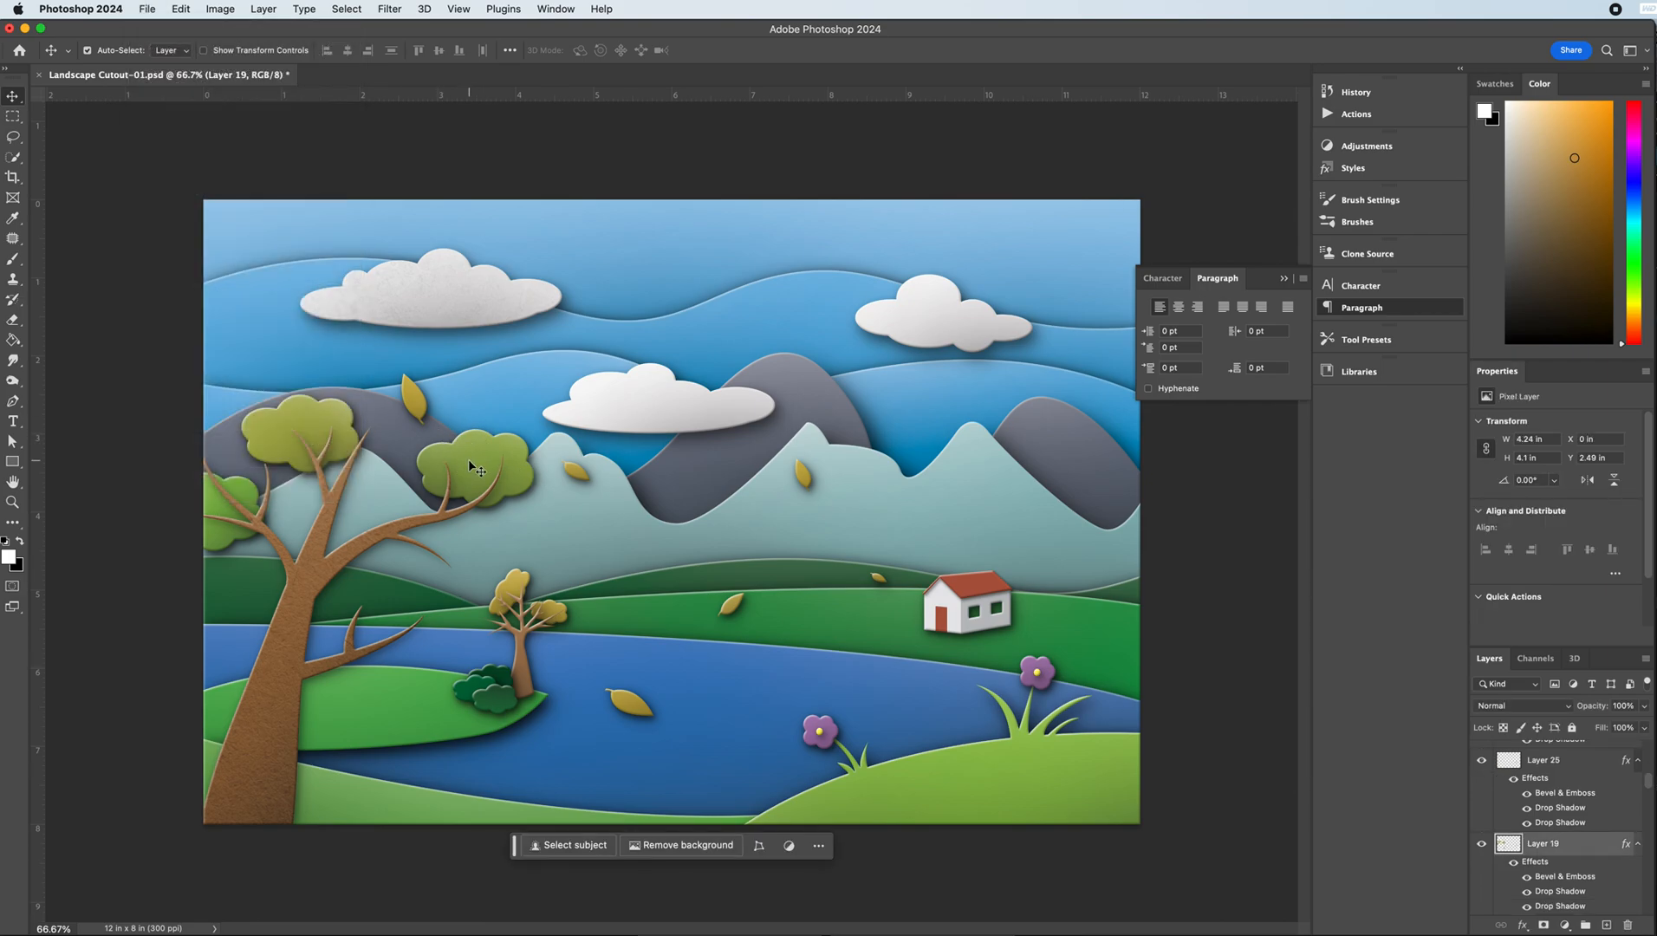
pyautogui.click(135, 7)
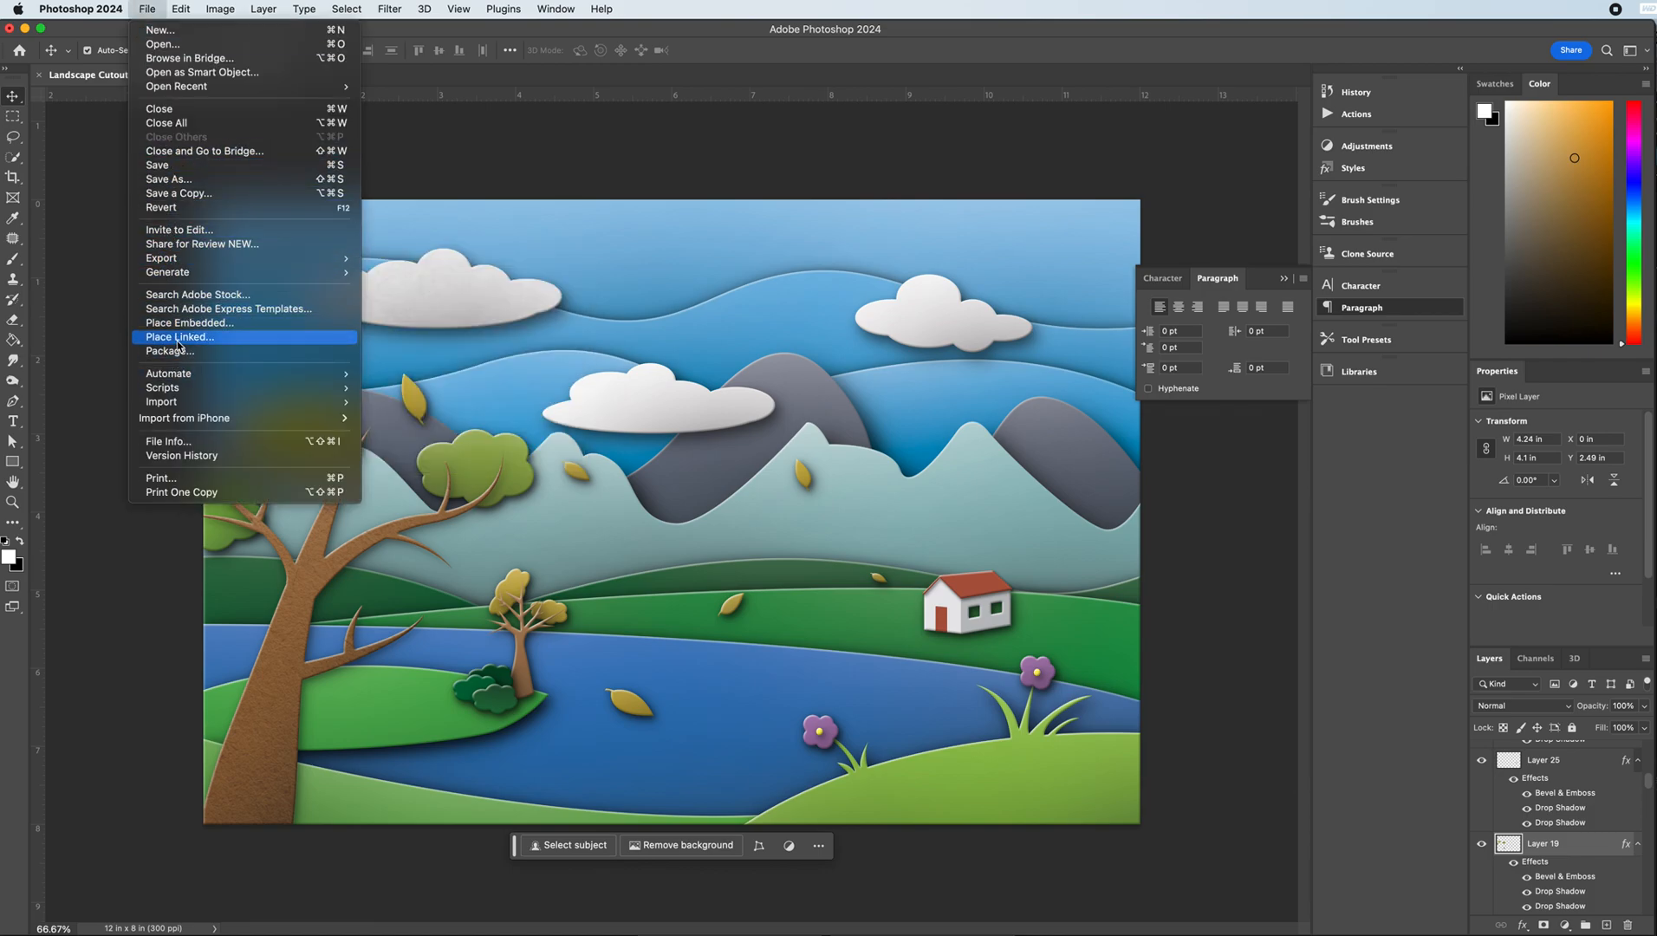
pyautogui.click(882, 460)
pyautogui.press('super+o')
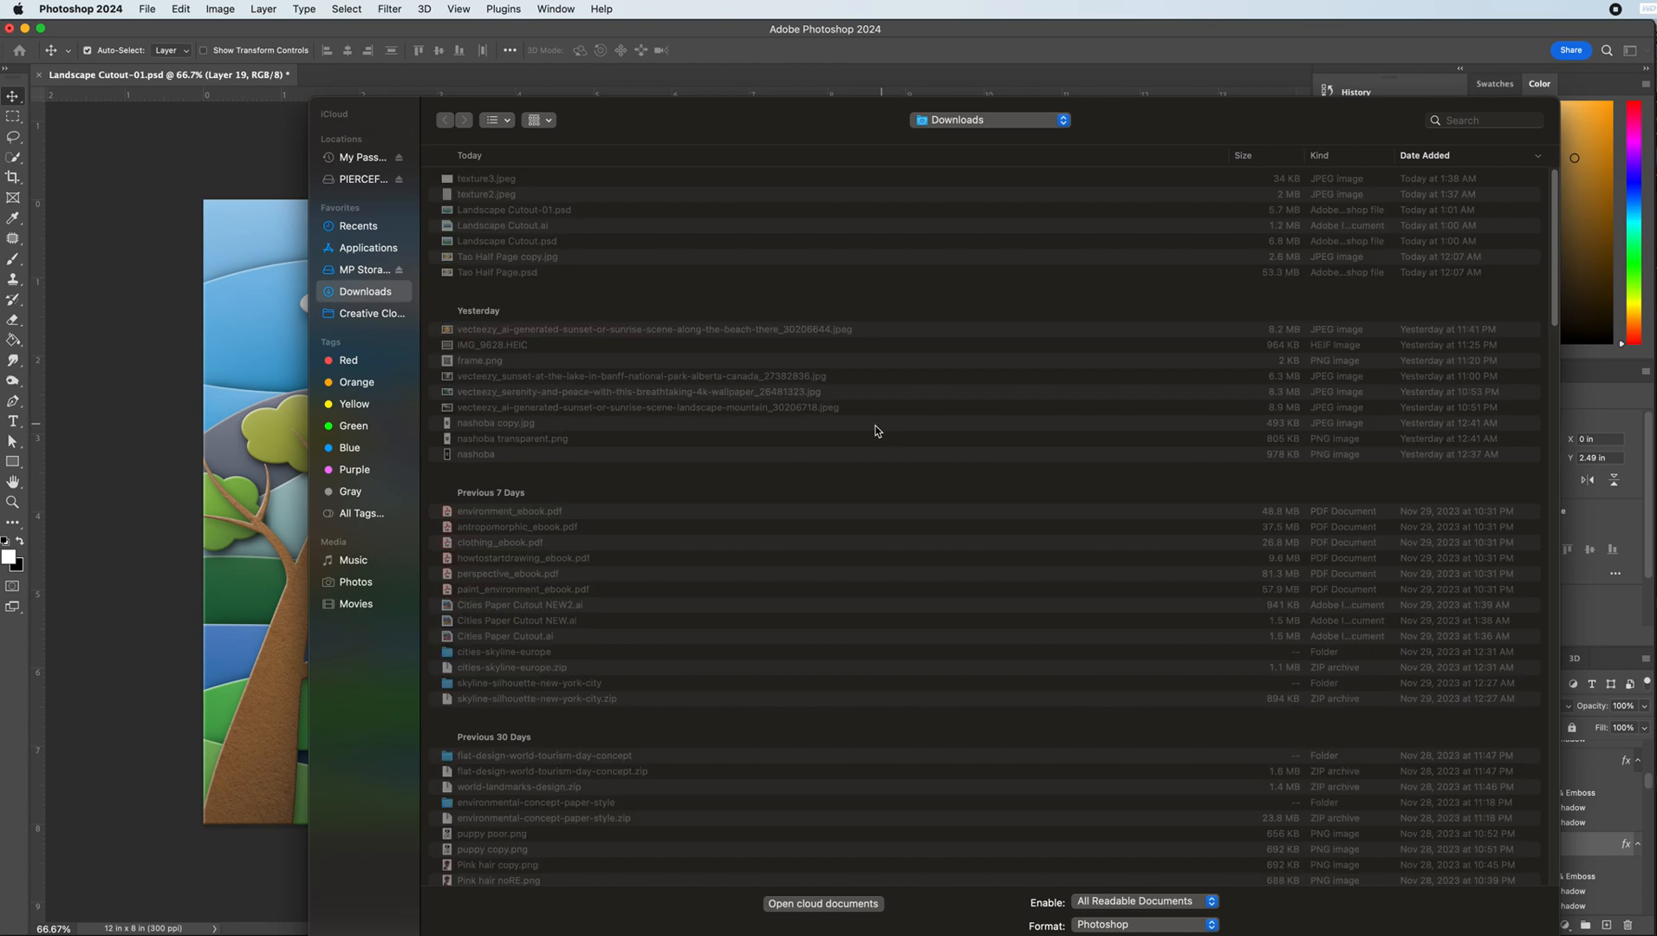
pyautogui.click(496, 182)
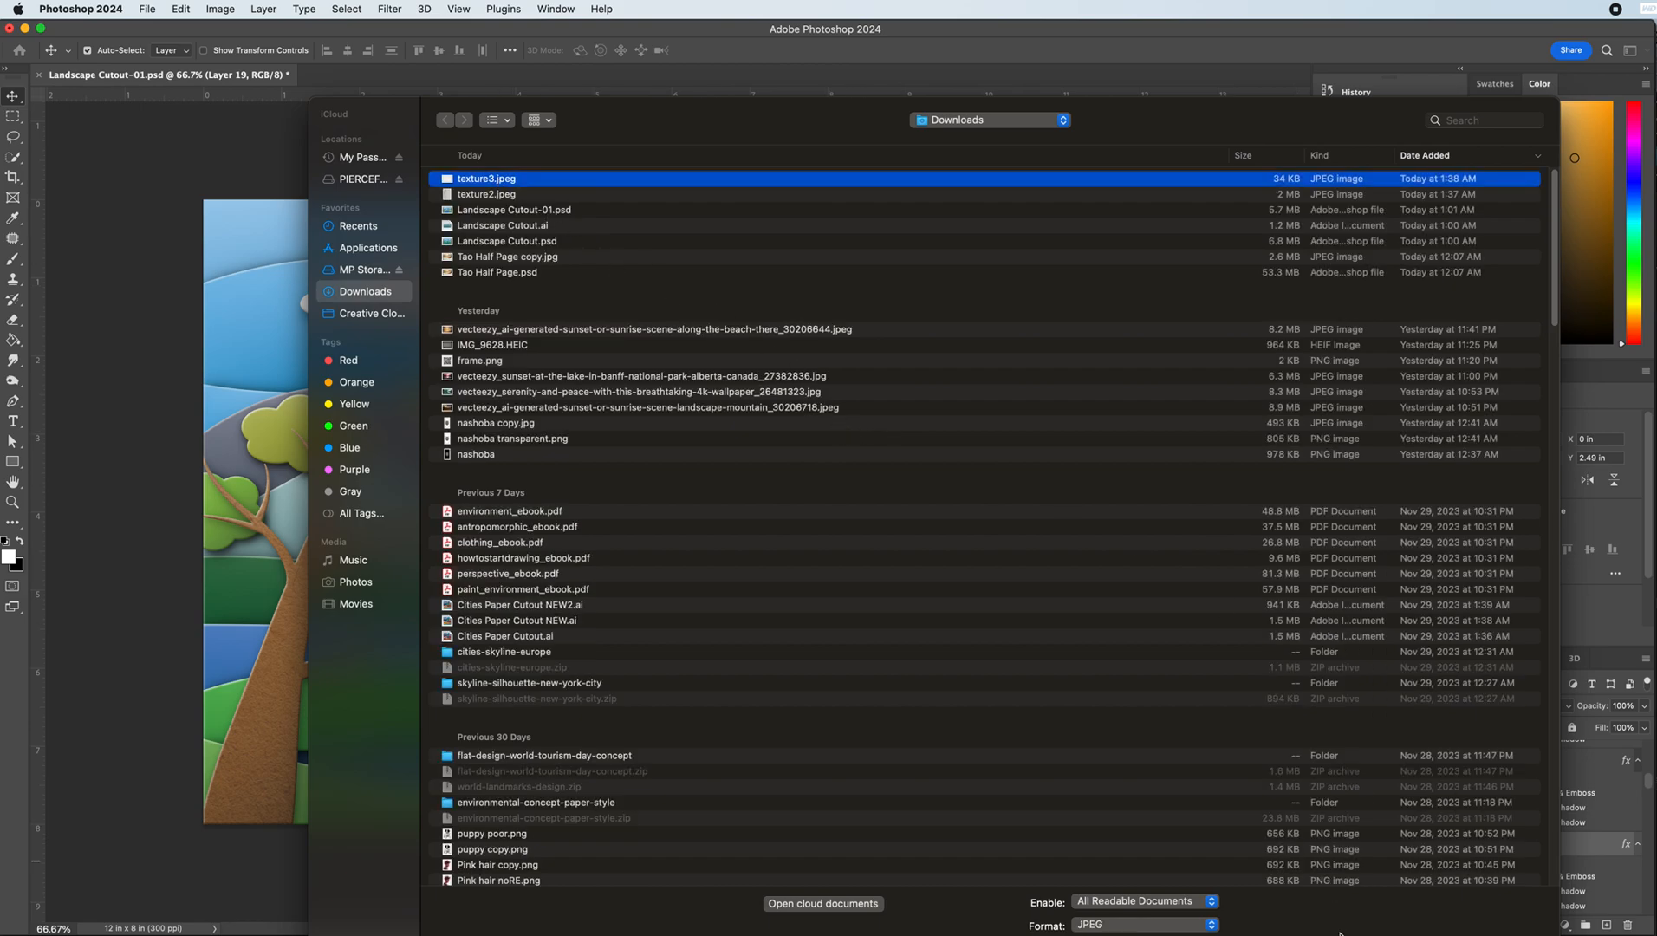
pyautogui.press('Return')
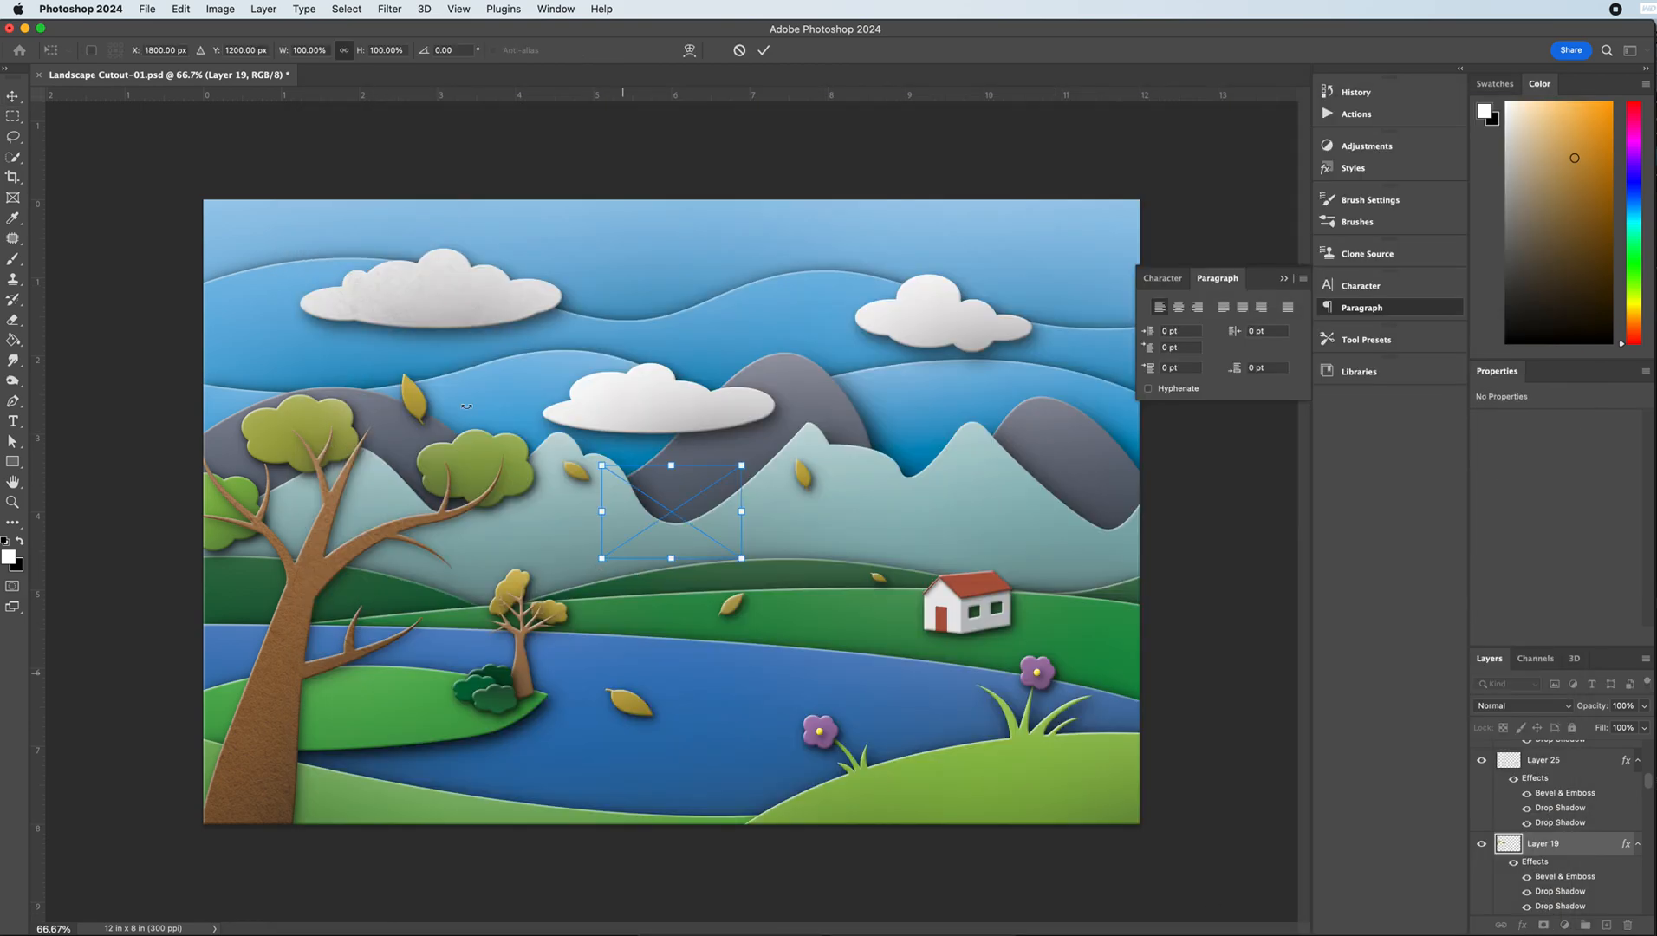
# - Enlarge the texture3 image to about 5.13 by 3.42 inches and position it over the large tree's foliage
pyautogui.moveTo(600, 464); pyautogui.dragTo(419, 344)
pyautogui.moveTo(579, 413); pyautogui.dragTo(306, 436)
pyautogui.moveTo(473, 476); pyautogui.dragTo(548, 475)
pyautogui.press('Return')
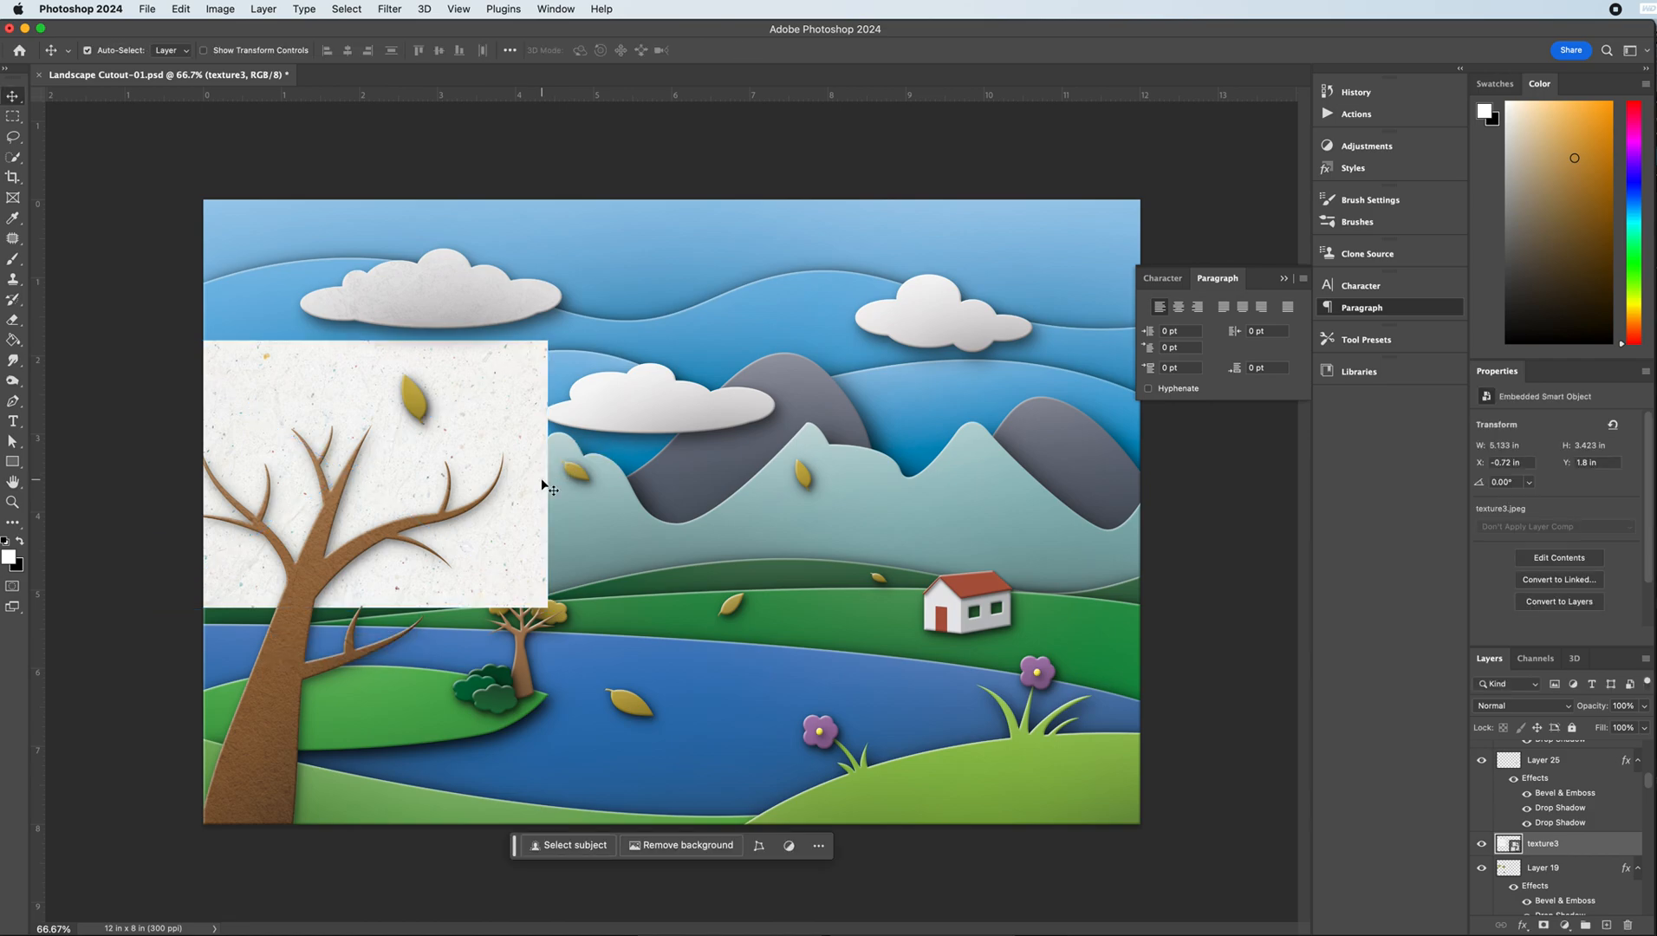
# - Mask texture3 to the foliage layer's outline and blend it with Linear Burn after trying Multiply and Color Burn
pyautogui.keyDown('super'); pyautogui.click(1509, 869); pyautogui.keyUp('super')
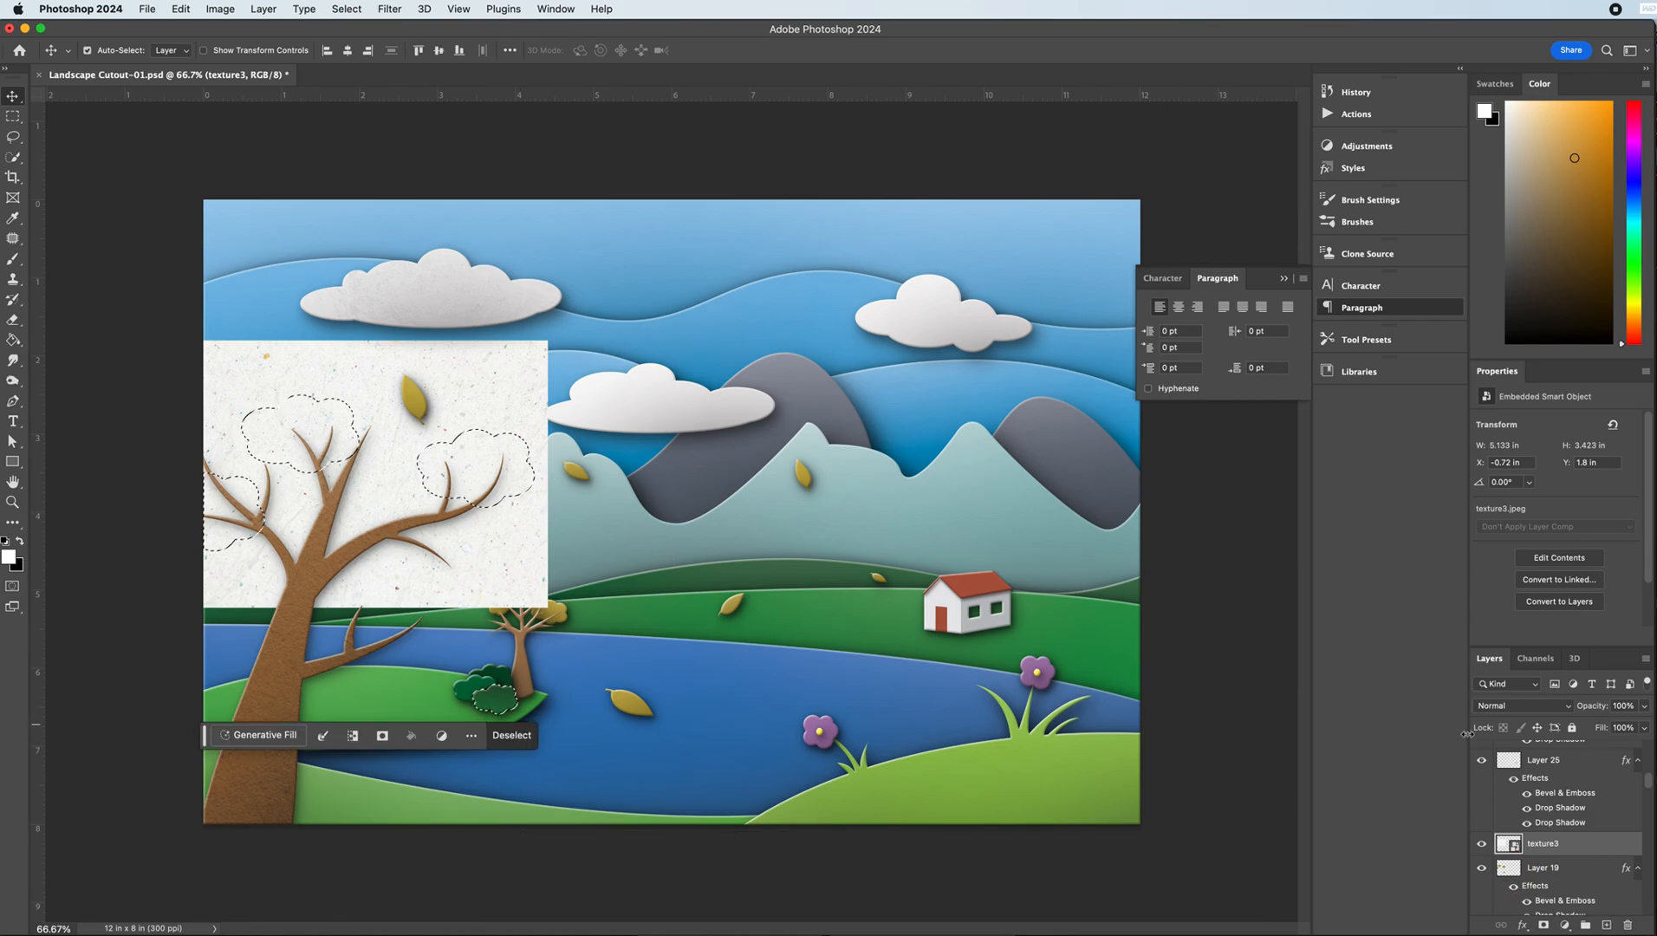
pyautogui.click(1543, 925)
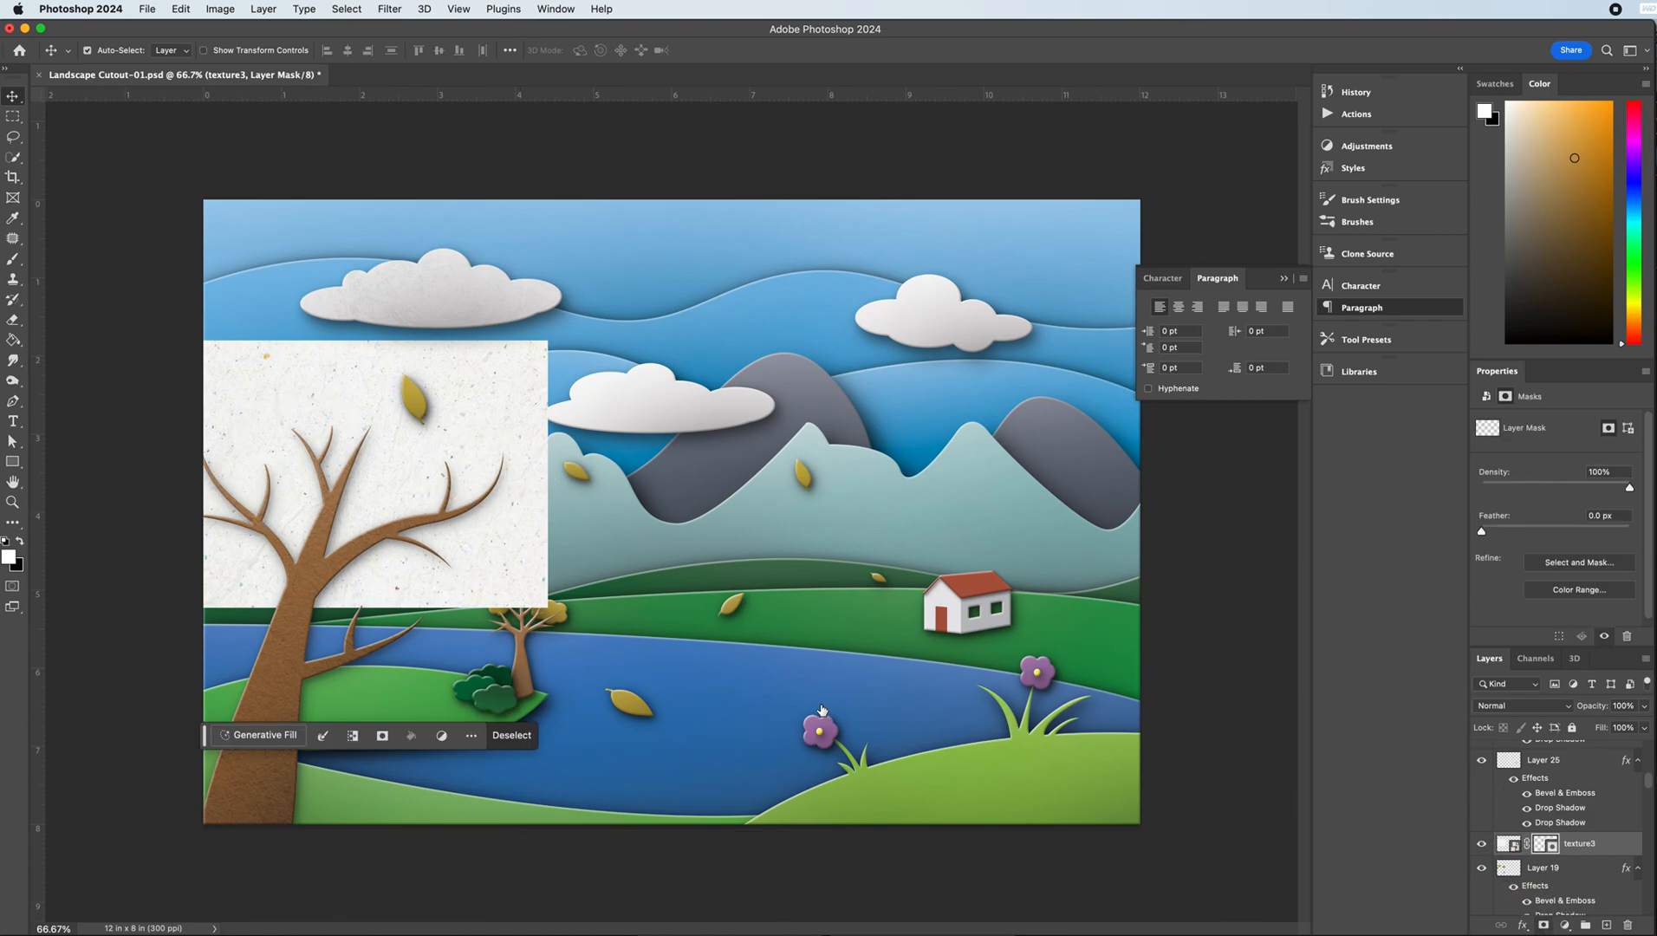
pyautogui.click(1541, 707)
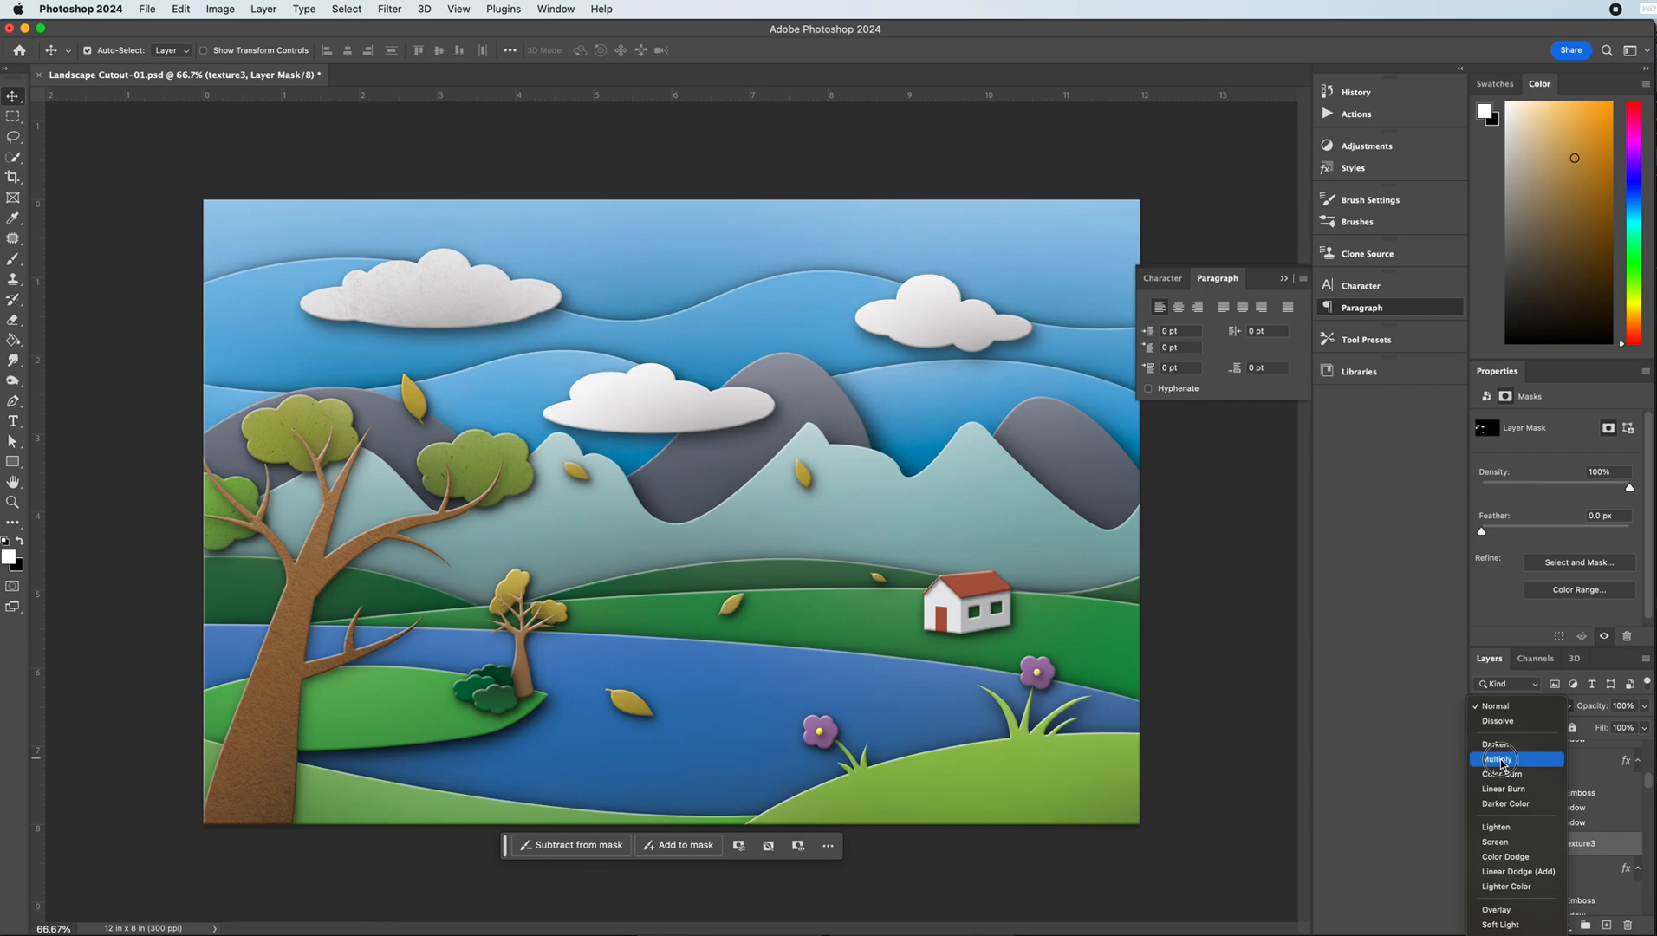
pyautogui.click(1501, 762)
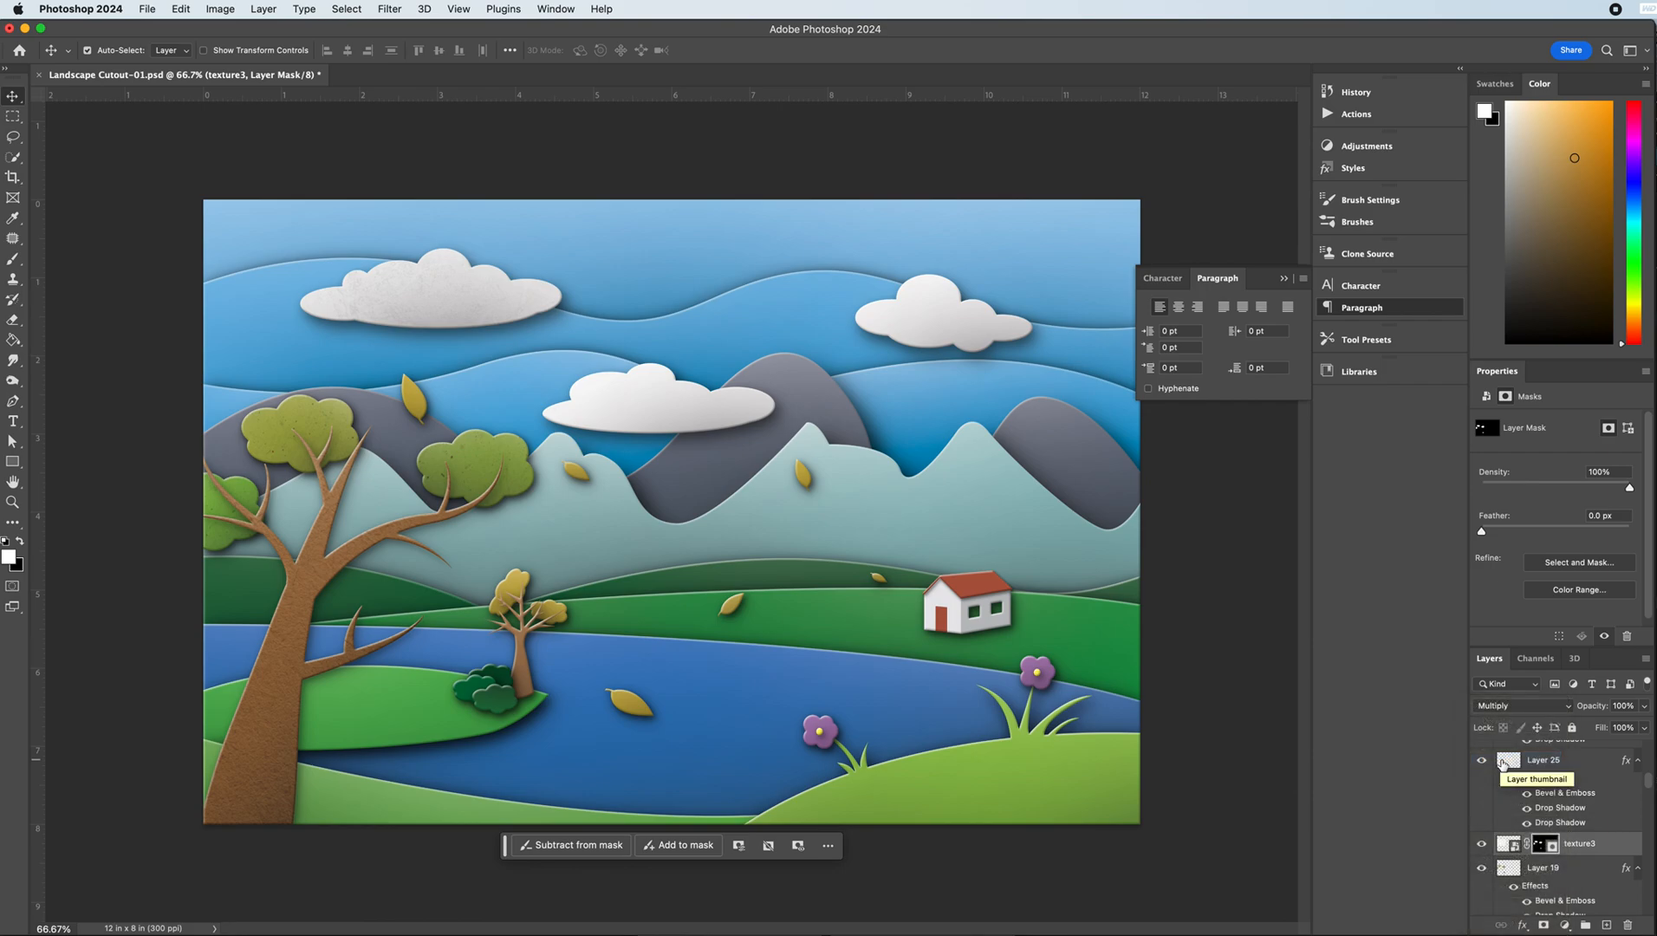
pyautogui.click(1529, 706)
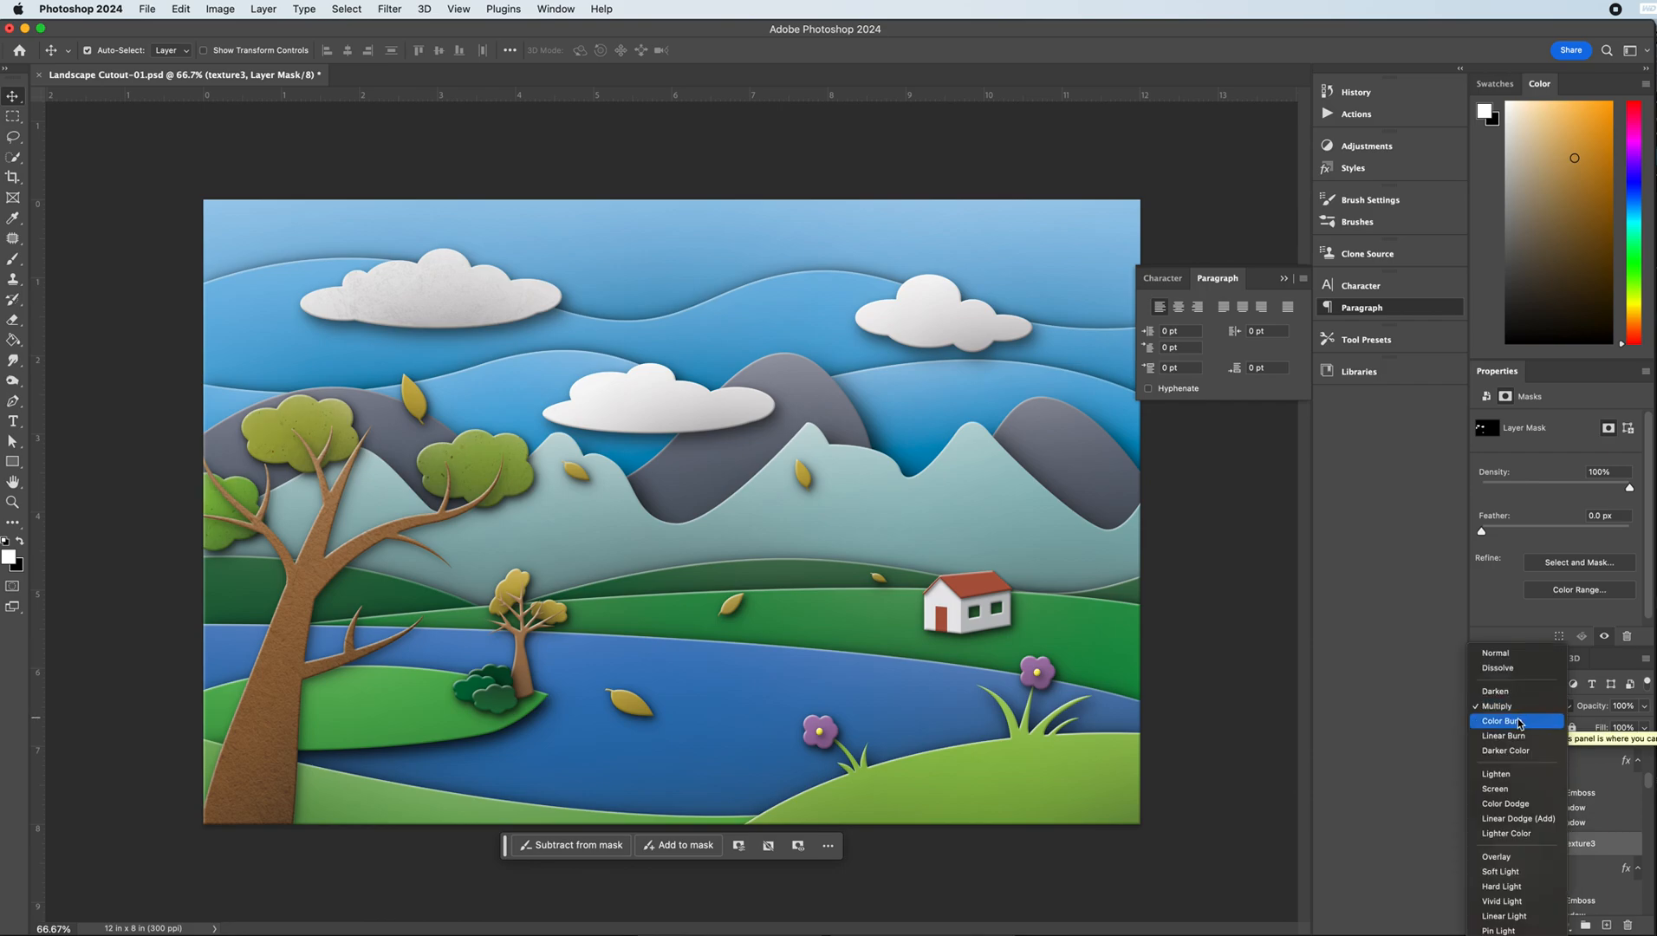
pyautogui.click(1519, 720)
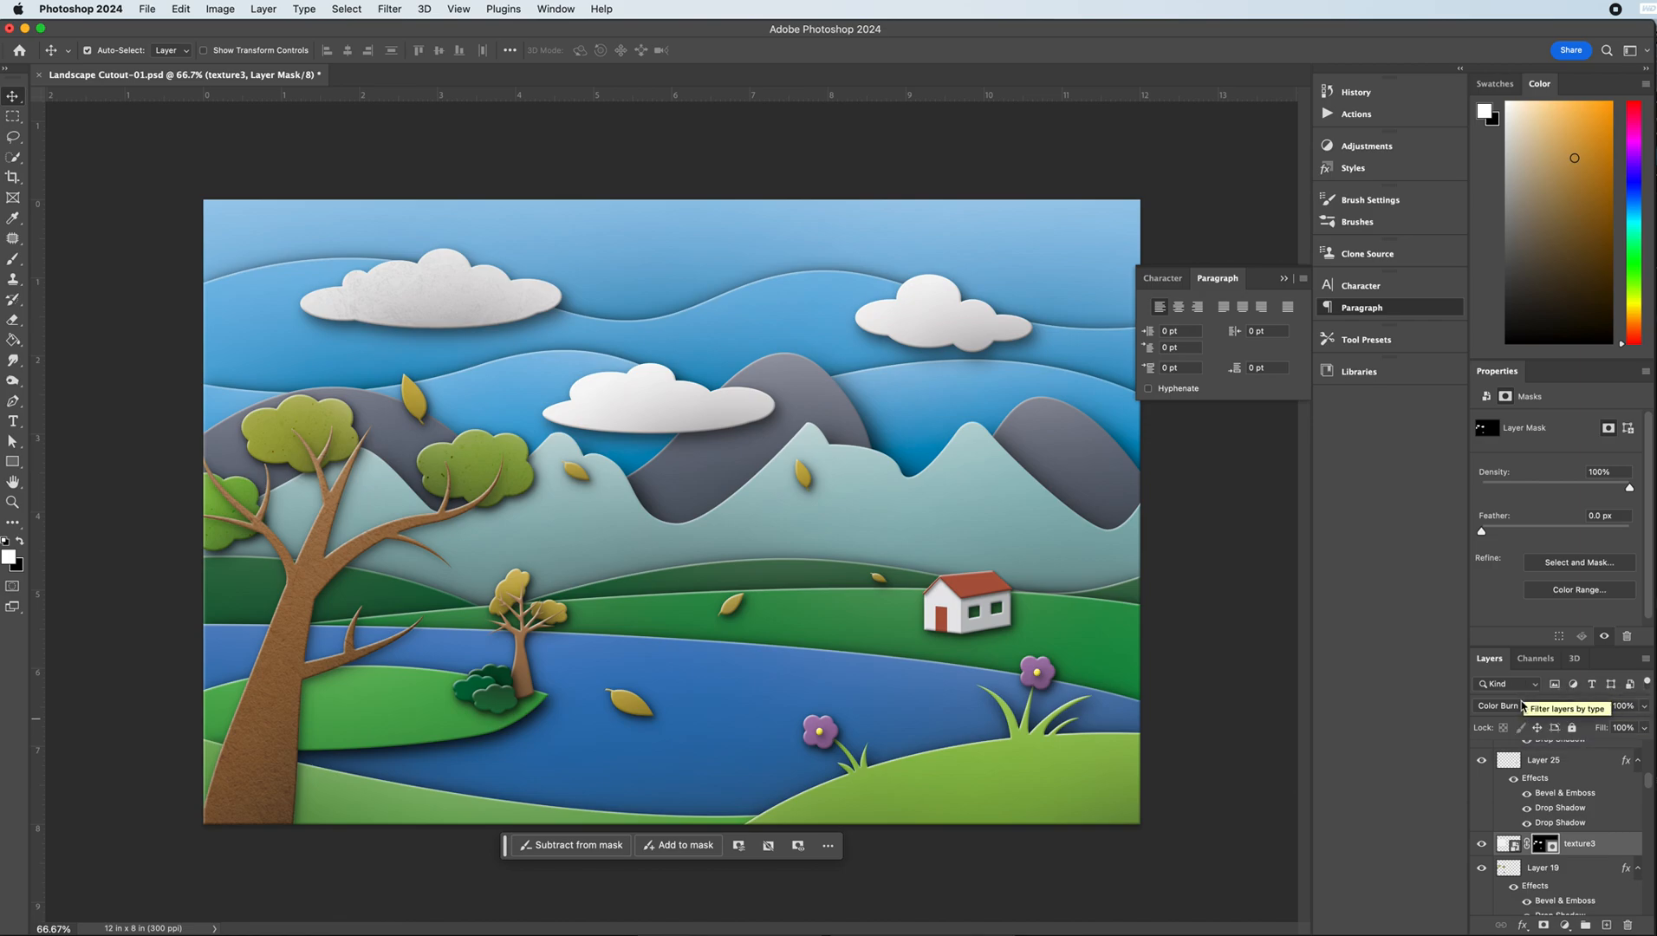
pyautogui.click(1527, 706)
pyautogui.click(1510, 726)
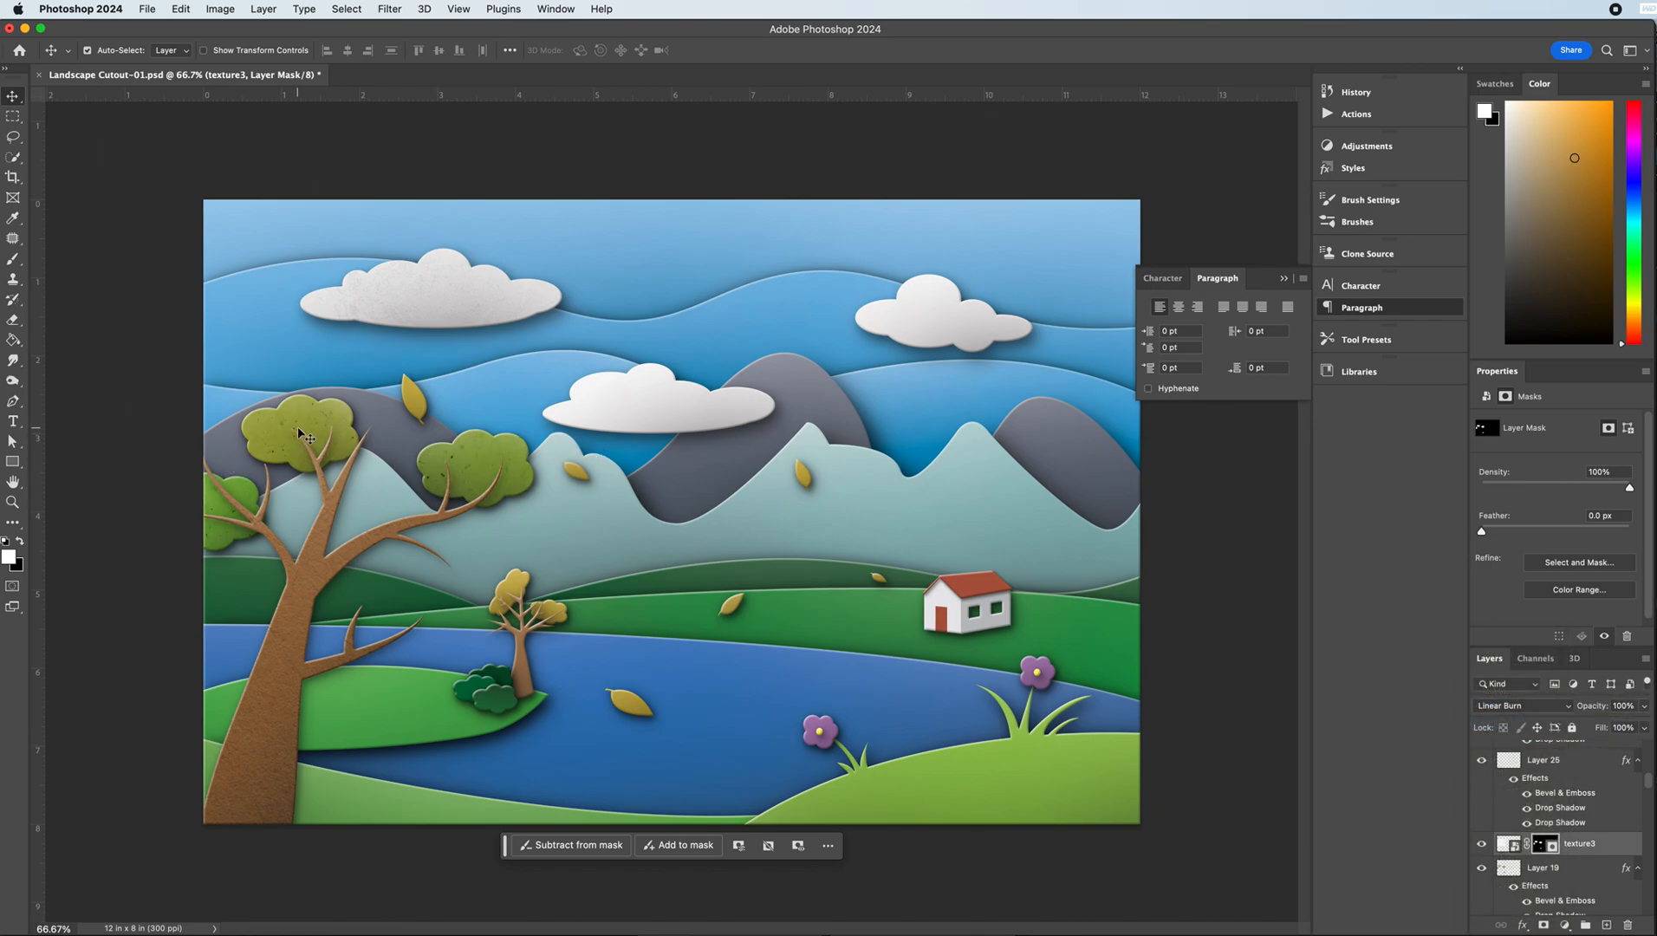
# - Inspect the textured foliage at 100% and lower the texture3 layer's opacity to 52%
pyautogui.press('super+1')
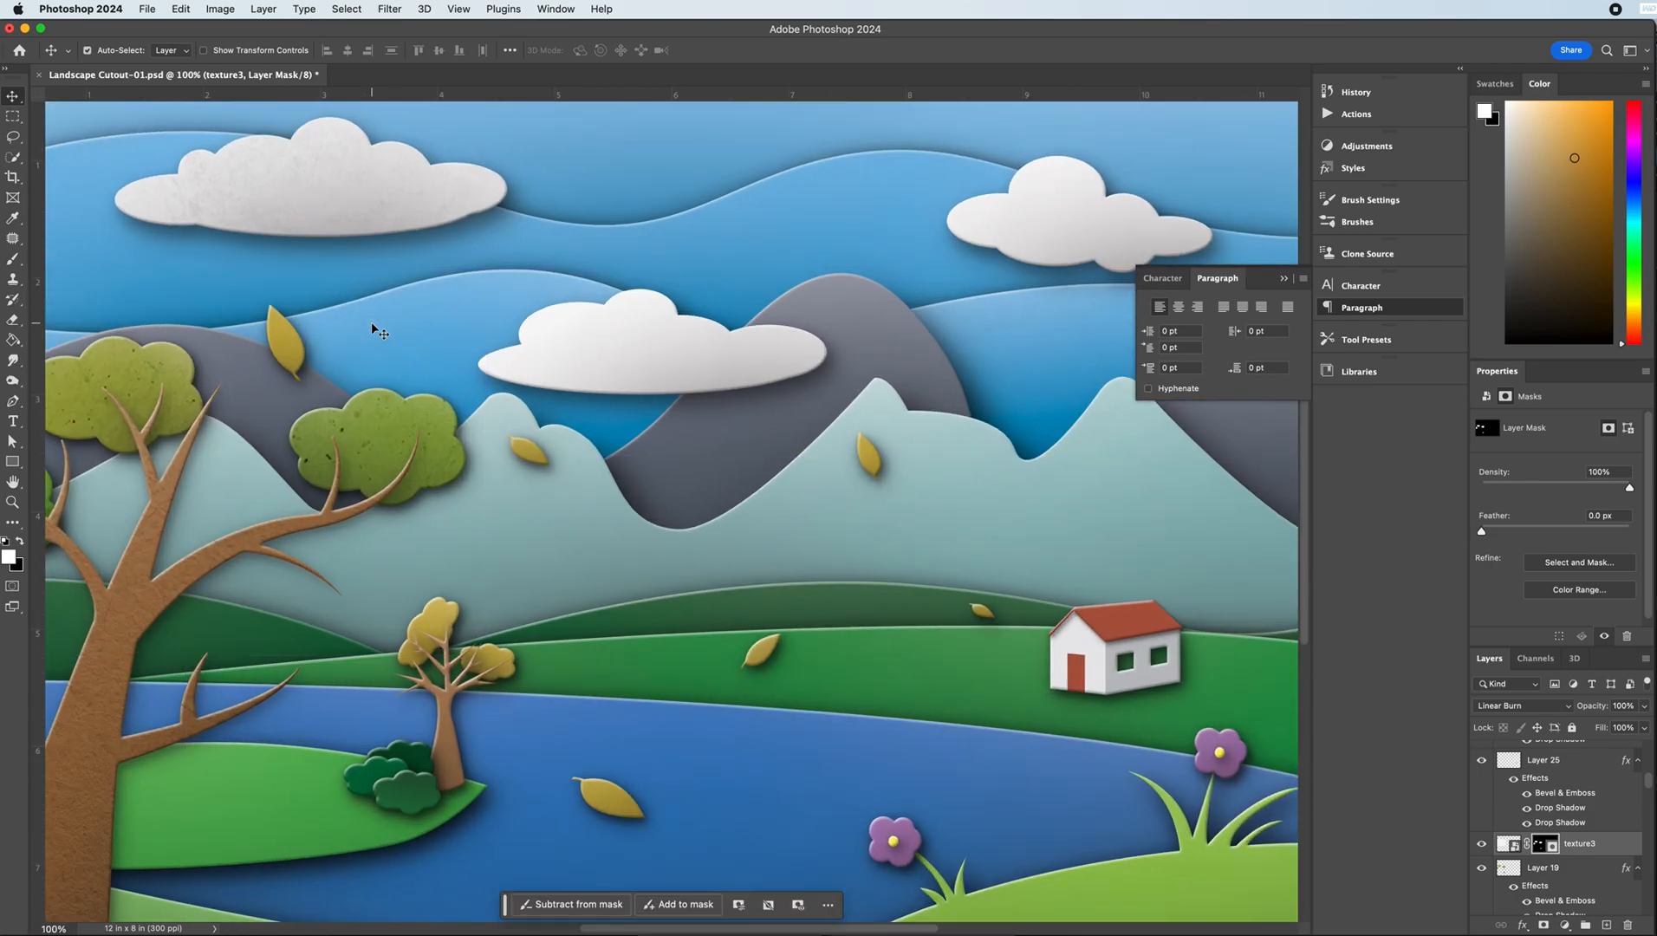
pyautogui.moveTo(664, 928); pyautogui.dragTo(595, 928)
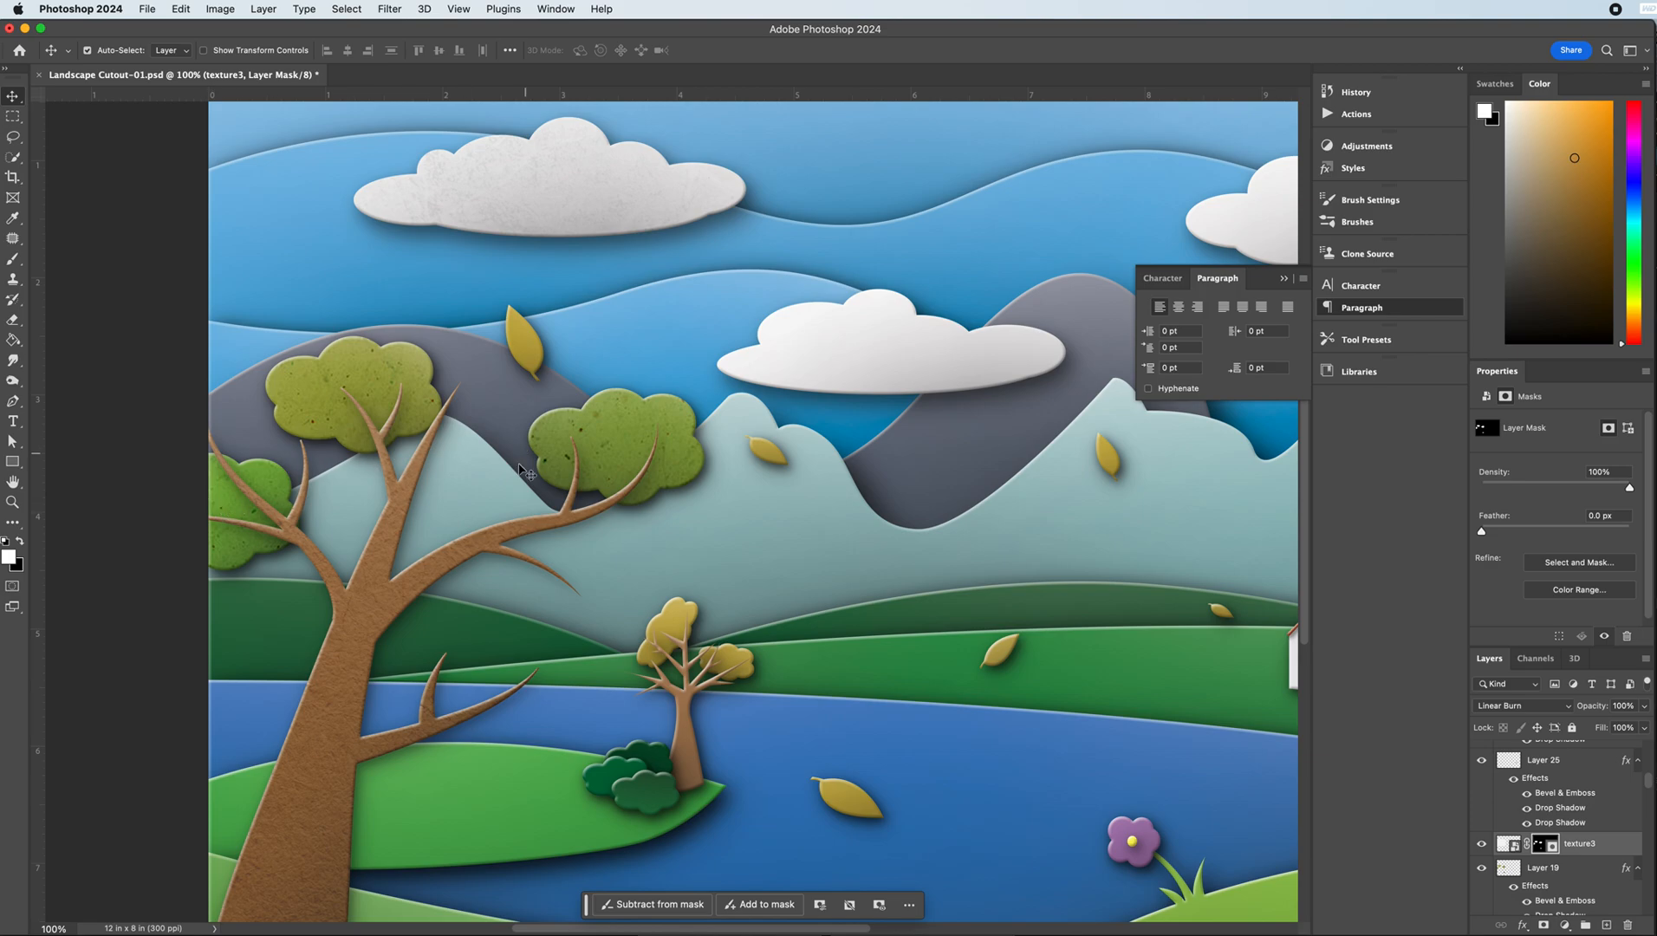
pyautogui.click(1641, 707)
pyautogui.moveTo(1613, 725); pyautogui.dragTo(1599, 724)
pyautogui.press('super+minus')
pyautogui.press('super+minus')
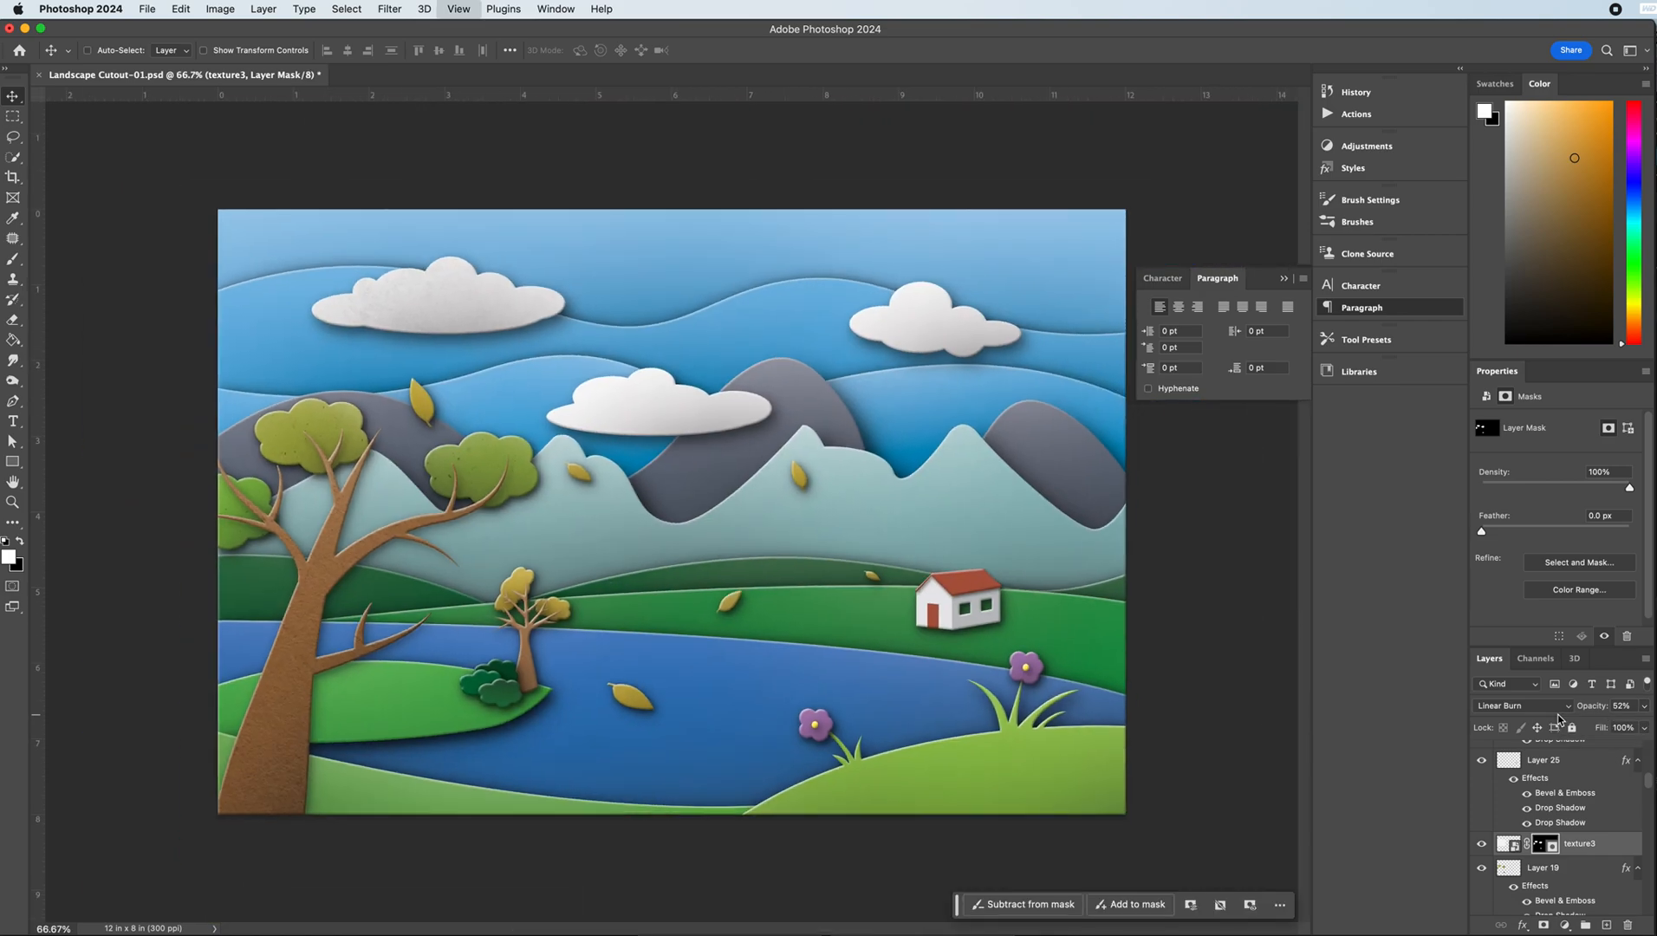
pyautogui.press('super+plus')
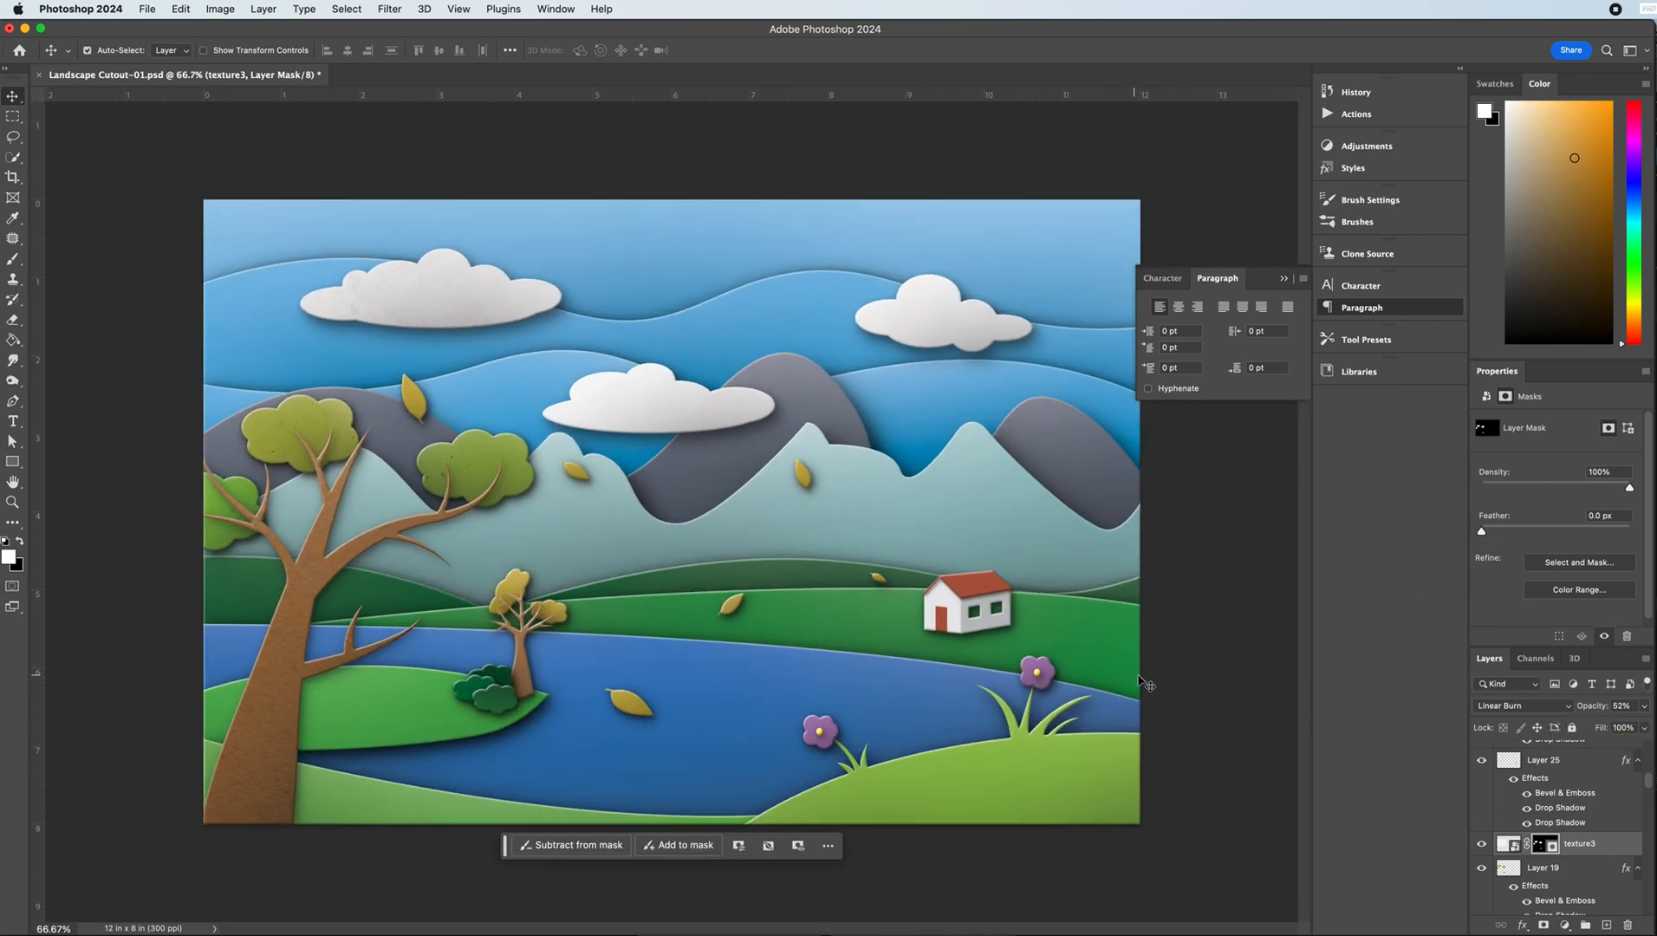
# - Select the lake's layer and place texture 1.jpg from Downloads as an embedded image above it
pyautogui.click(844, 685)
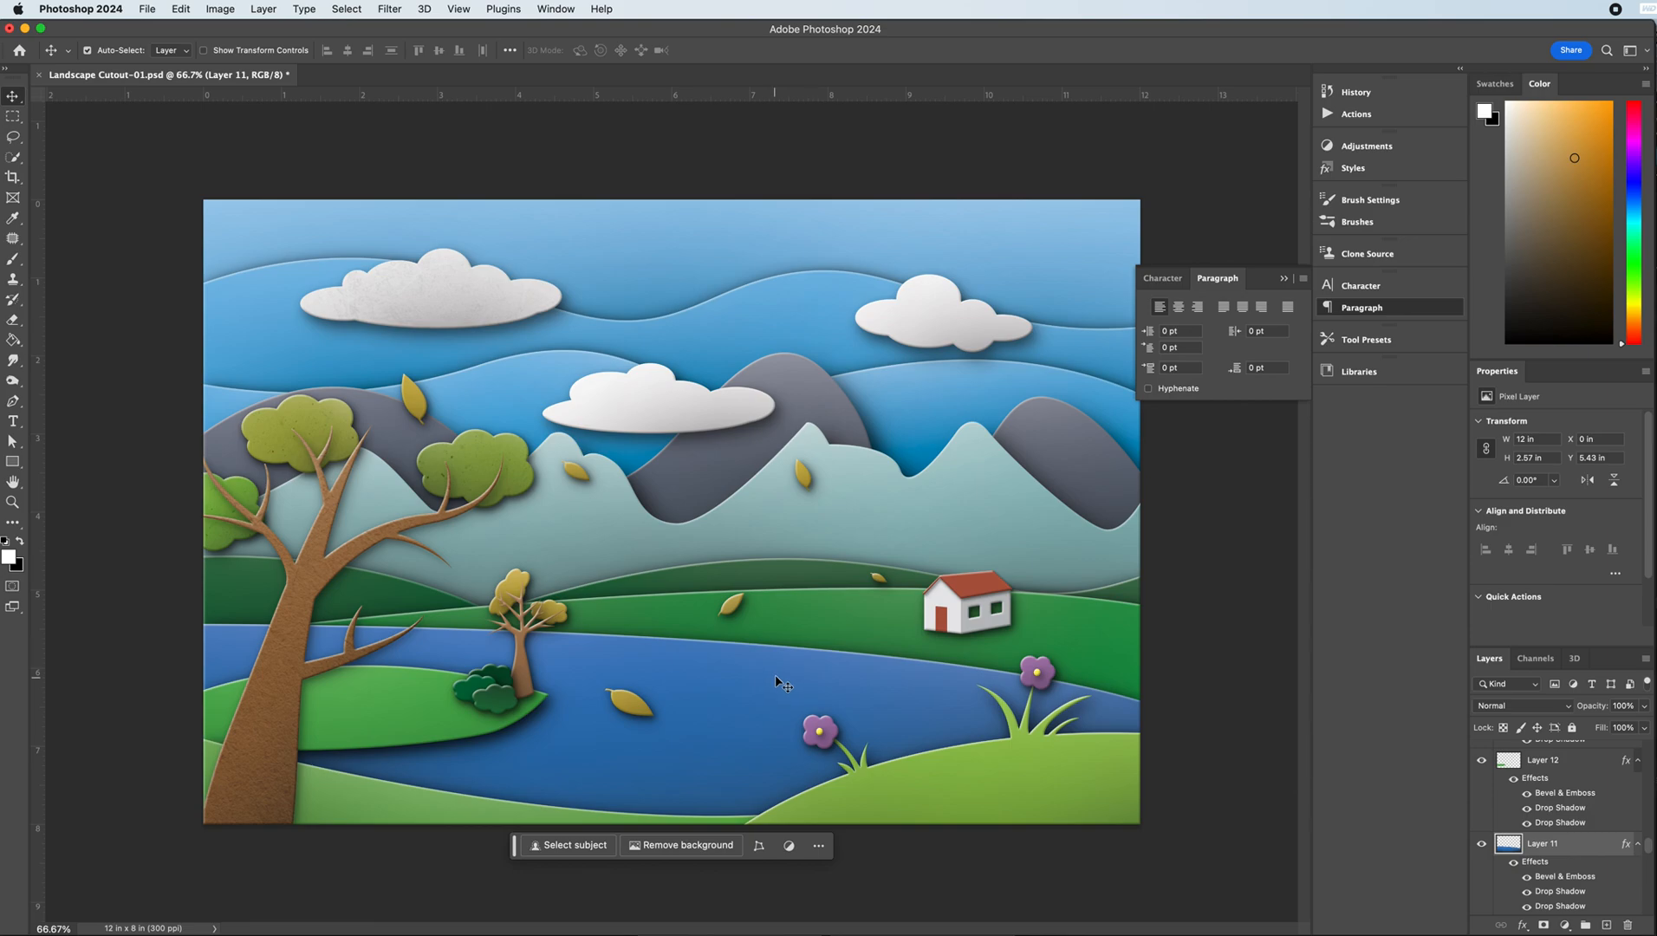
pyautogui.click(147, 8)
pyautogui.click(185, 325)
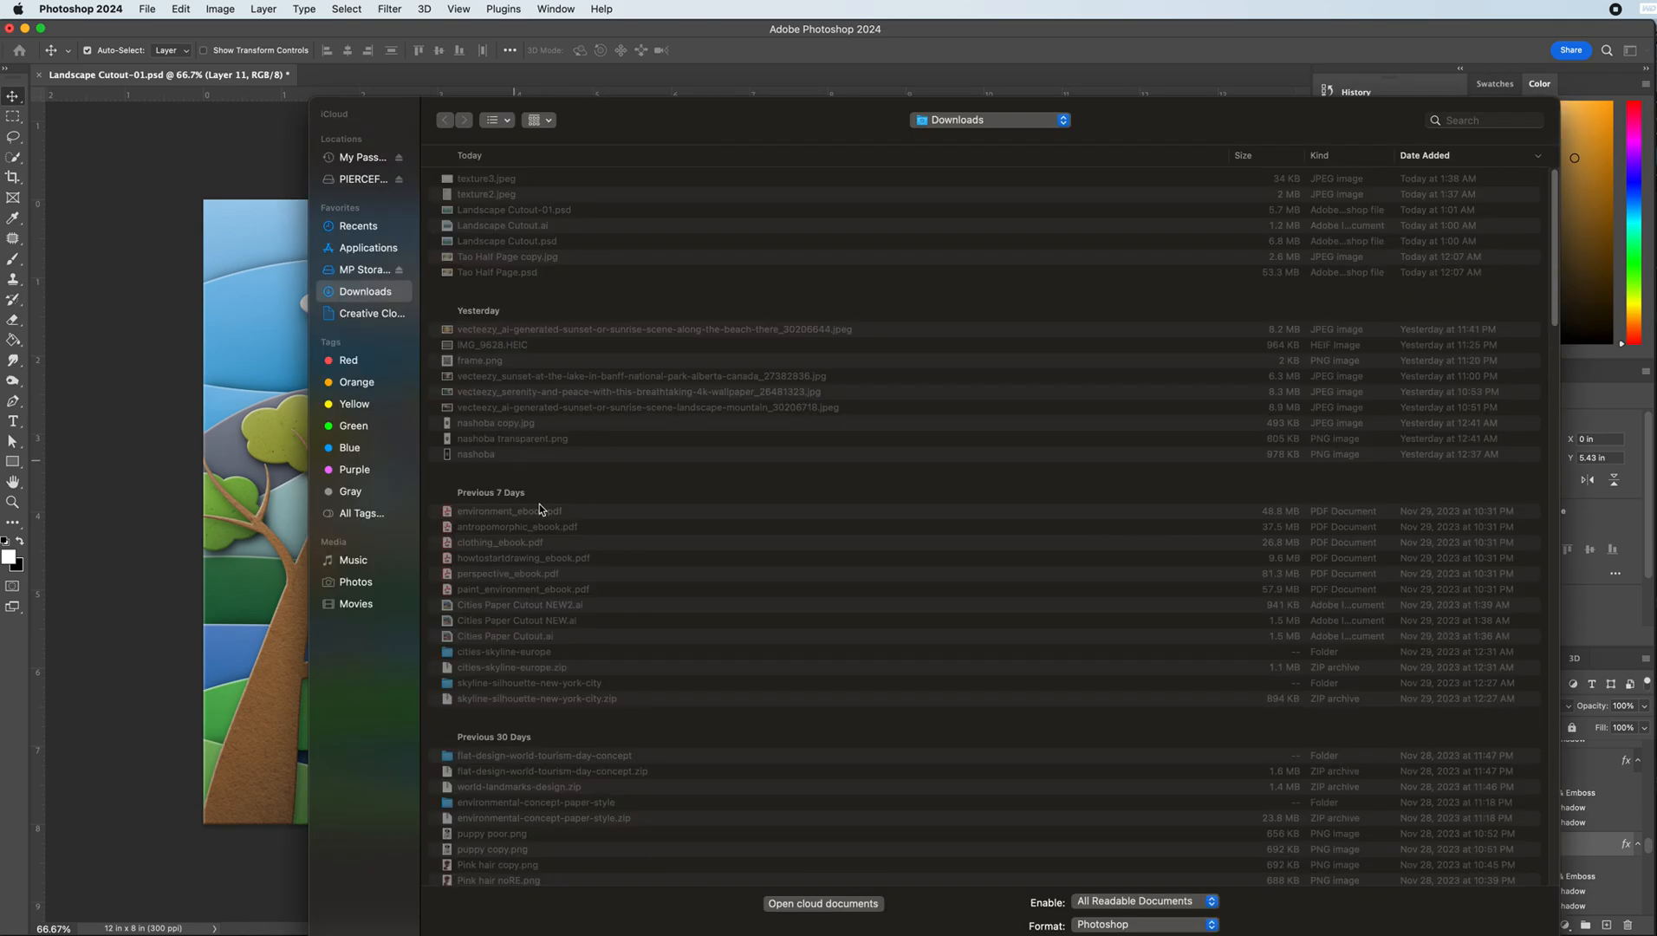
pyautogui.scroll(-5, 595, 563)
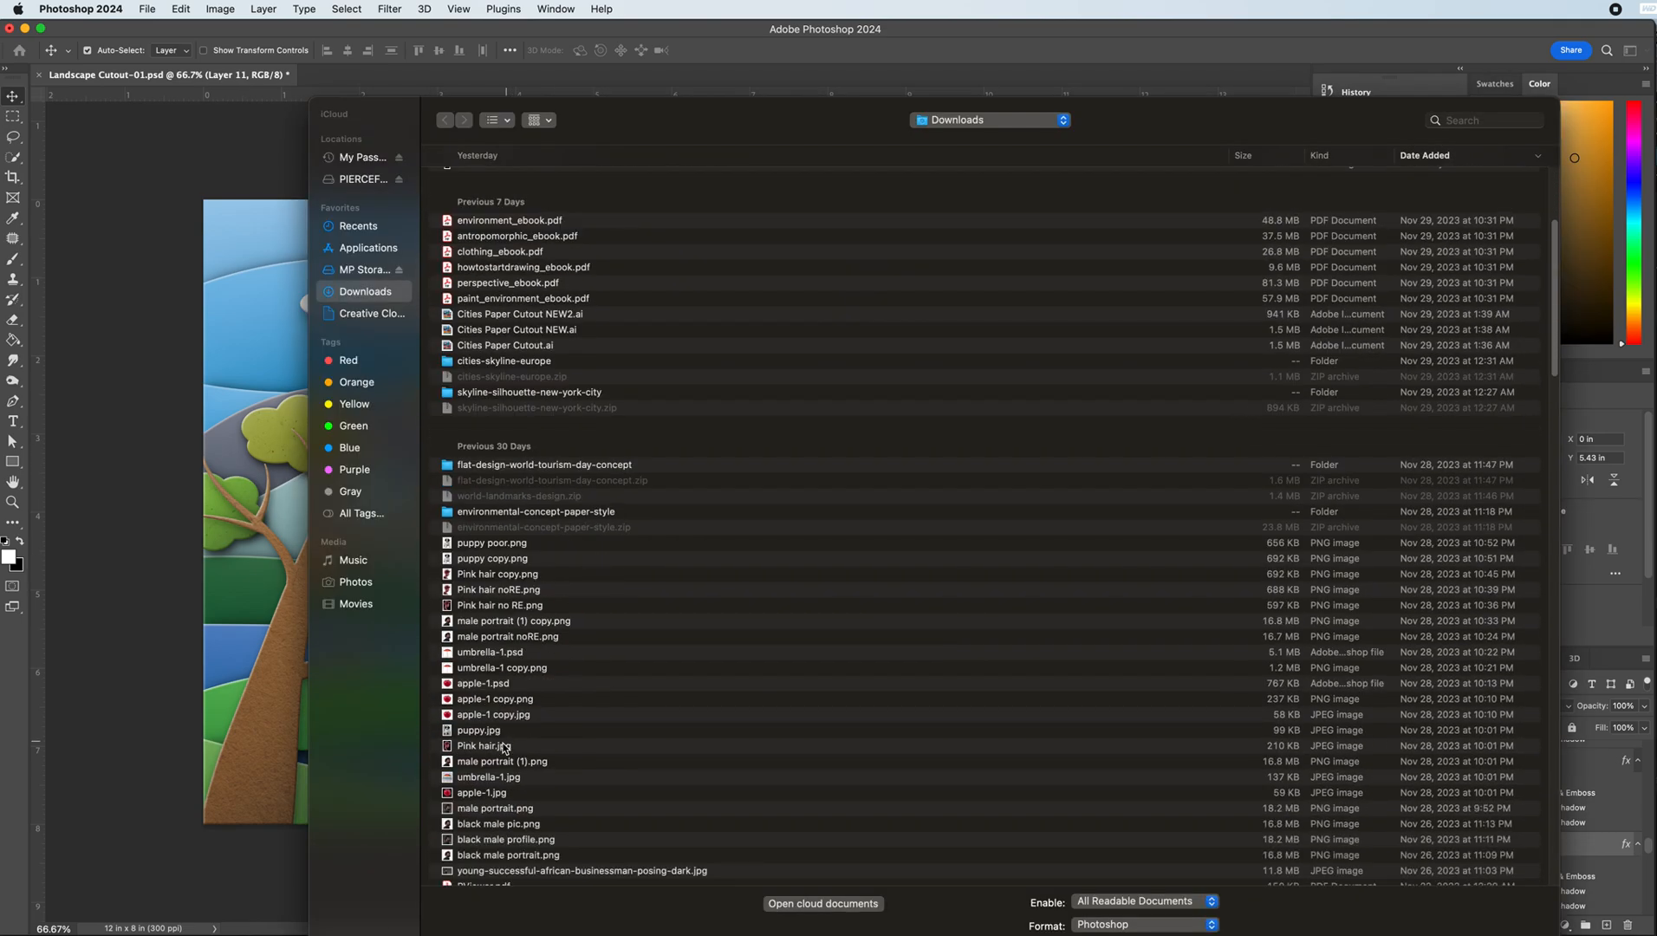
pyautogui.scroll(-5, 527, 640)
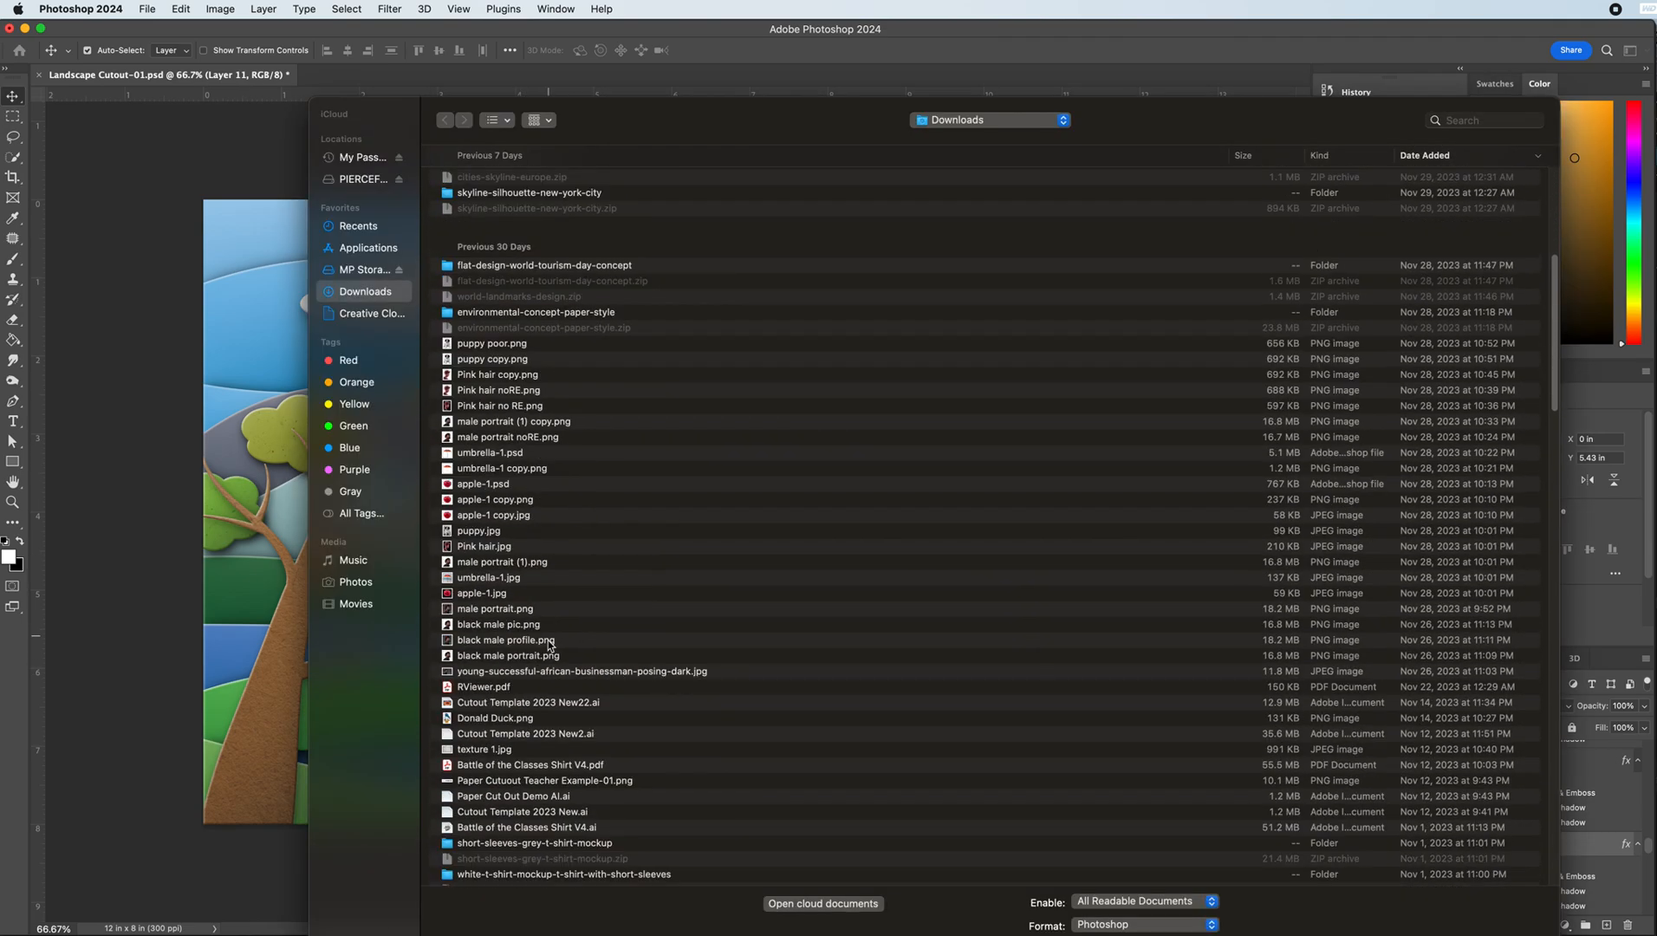
pyautogui.click(485, 750)
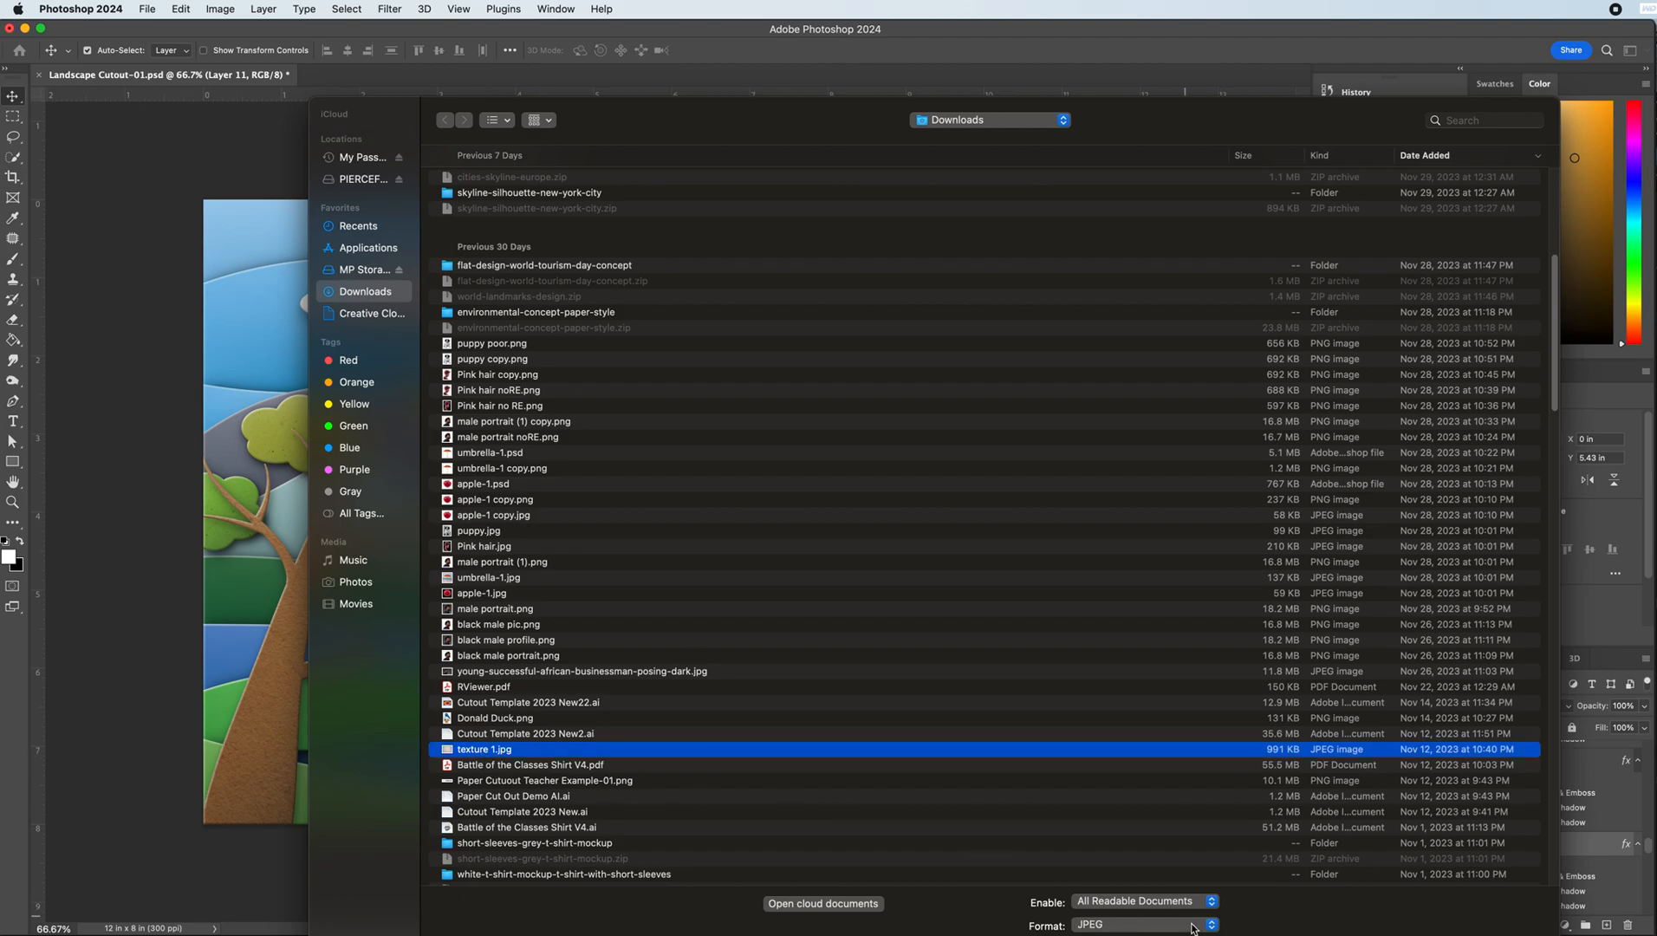
pyautogui.press('Return')
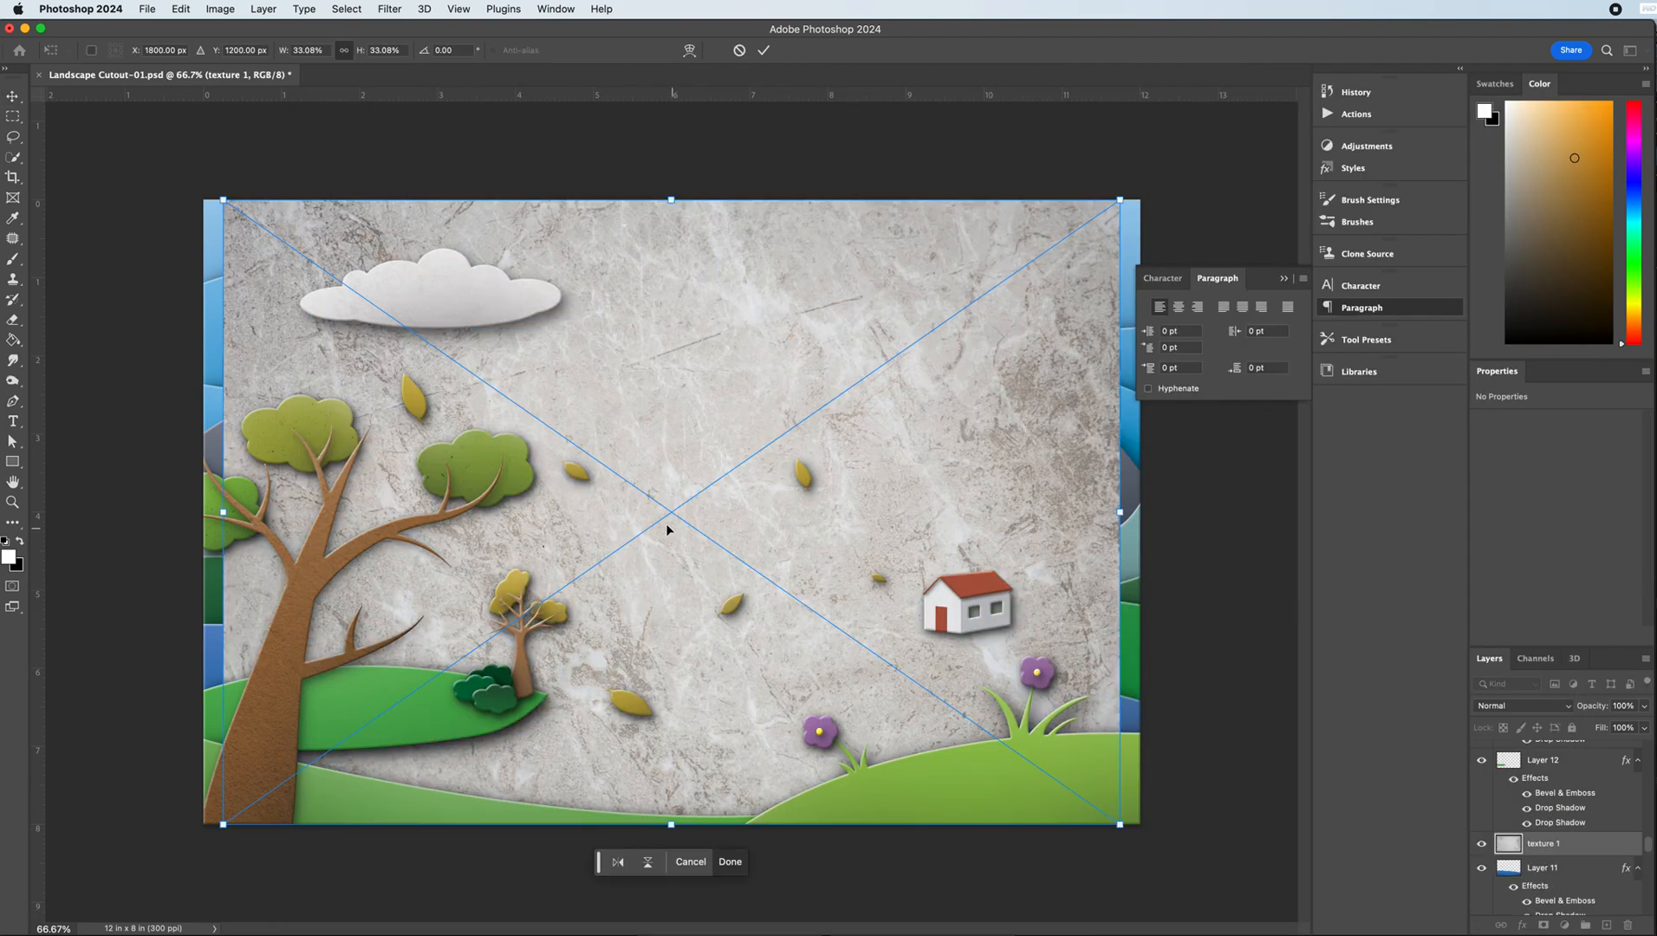
# - Enlarge the texture 1 image to about 13.04 by 9.08 inches and position it over the whole lake
pyautogui.moveTo(224, 512); pyautogui.dragTo(80, 511)
pyautogui.moveTo(602, 159); pyautogui.dragTo(603, 258)
pyautogui.moveTo(1045, 564); pyautogui.dragTo(1158, 562)
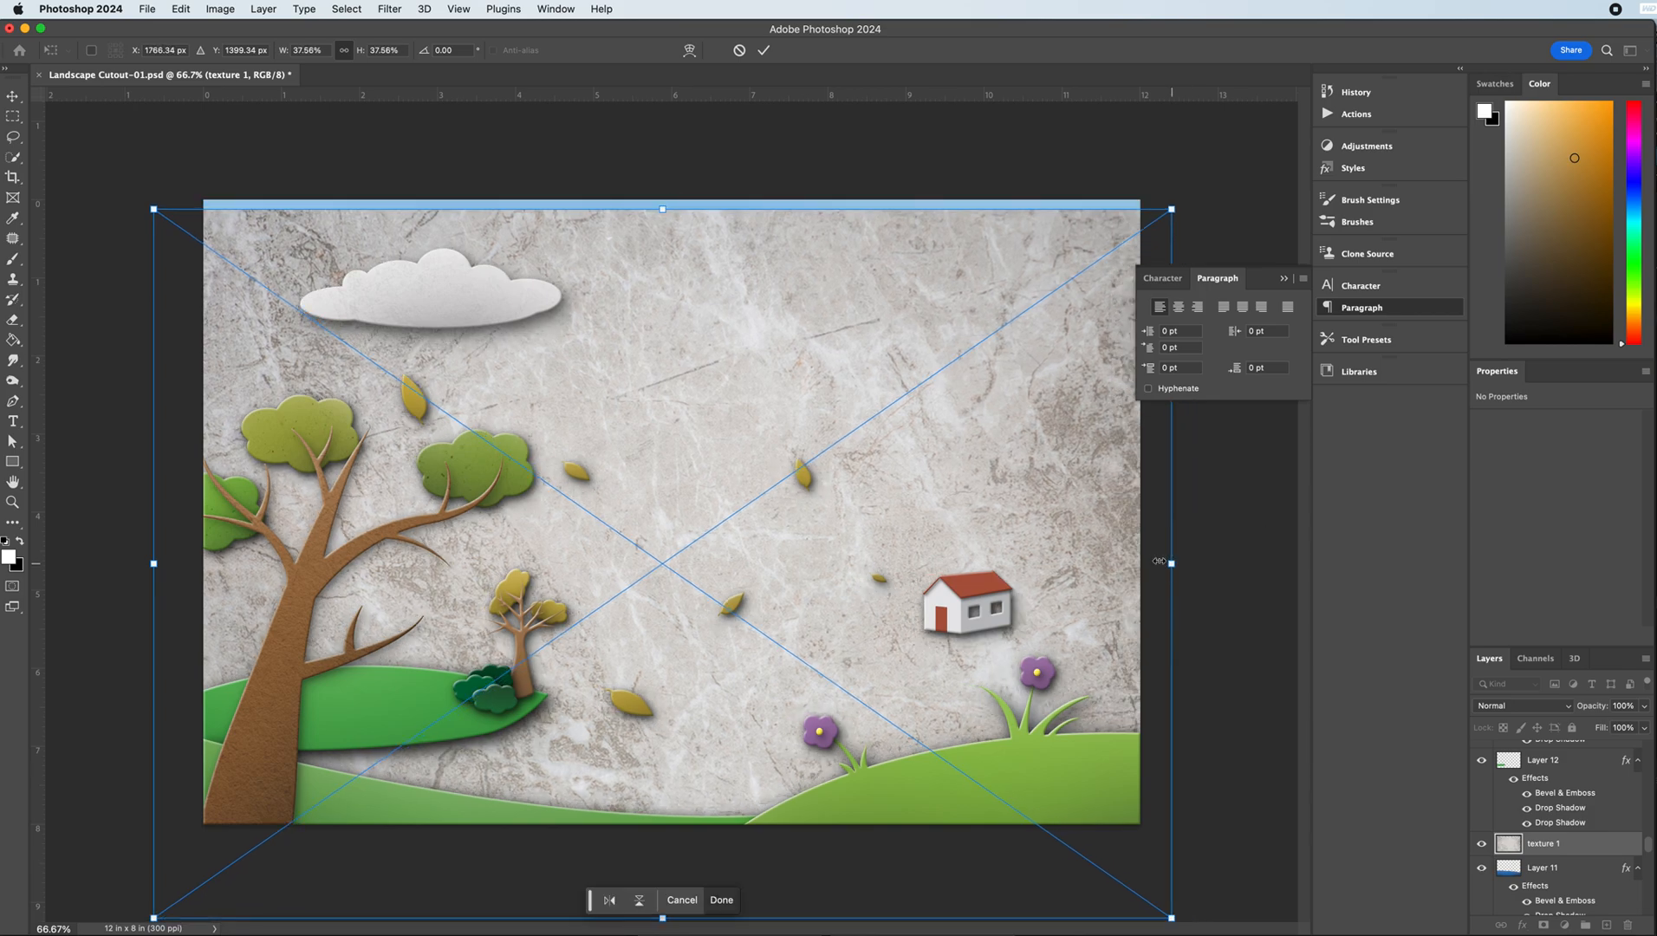
pyautogui.press('Return')
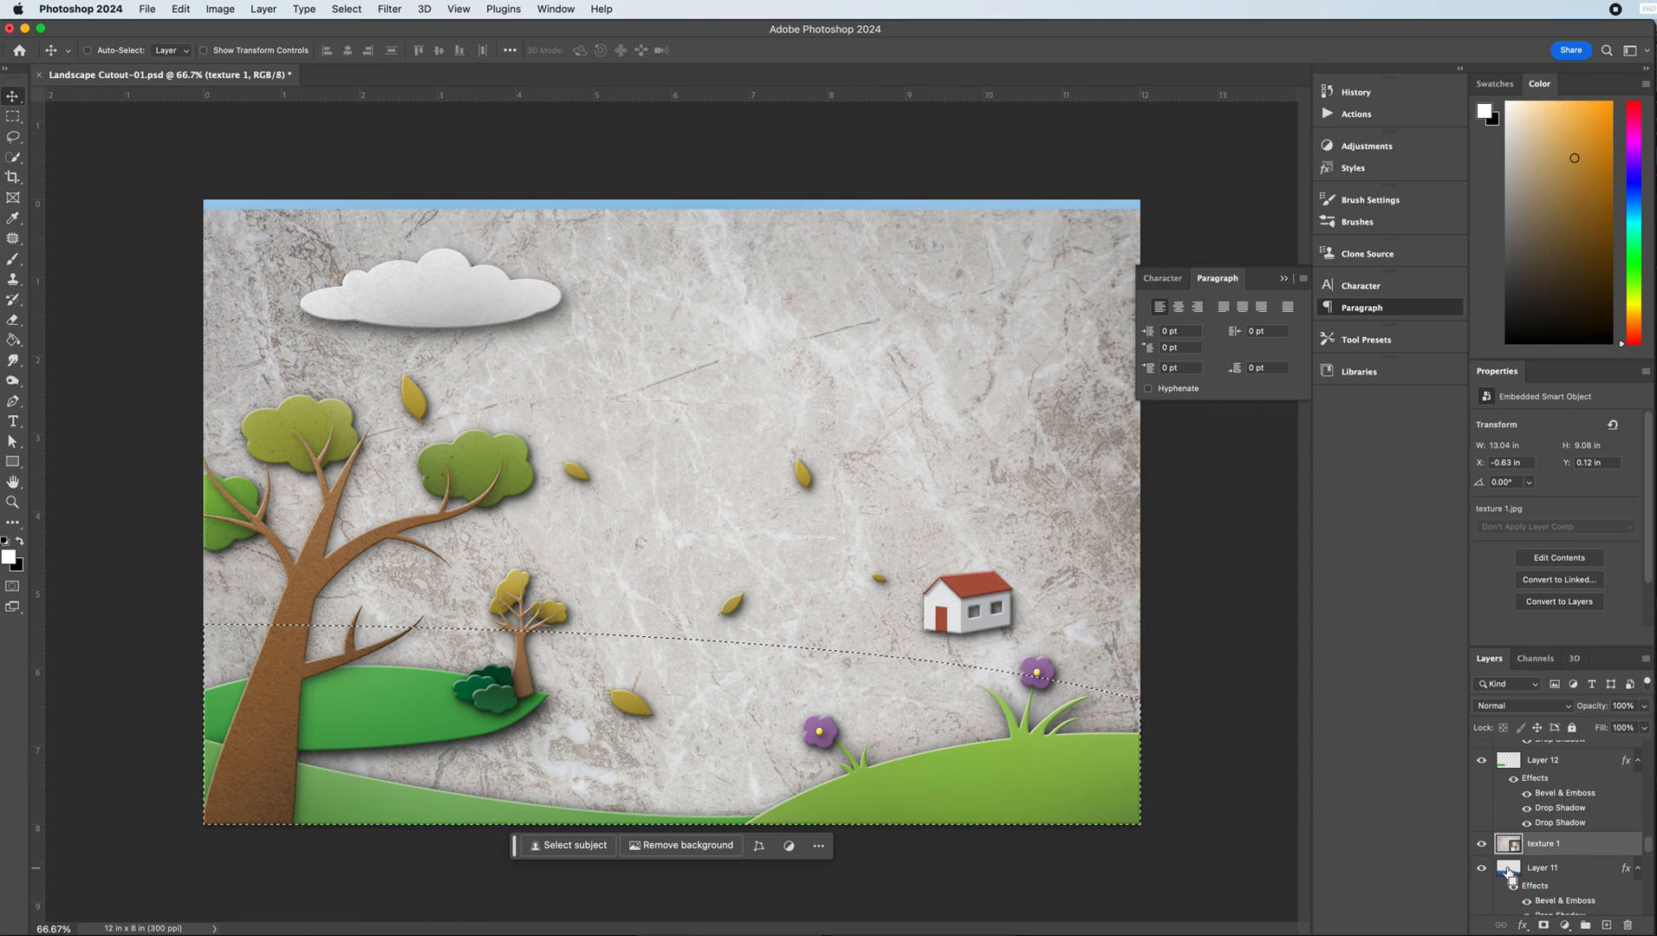
# - Mask texture 1 to the lake layer's outline and set its blend mode to Color Burn
pyautogui.keyDown('ctrl'); pyautogui.click(1508, 869); pyautogui.keyUp('ctrl')
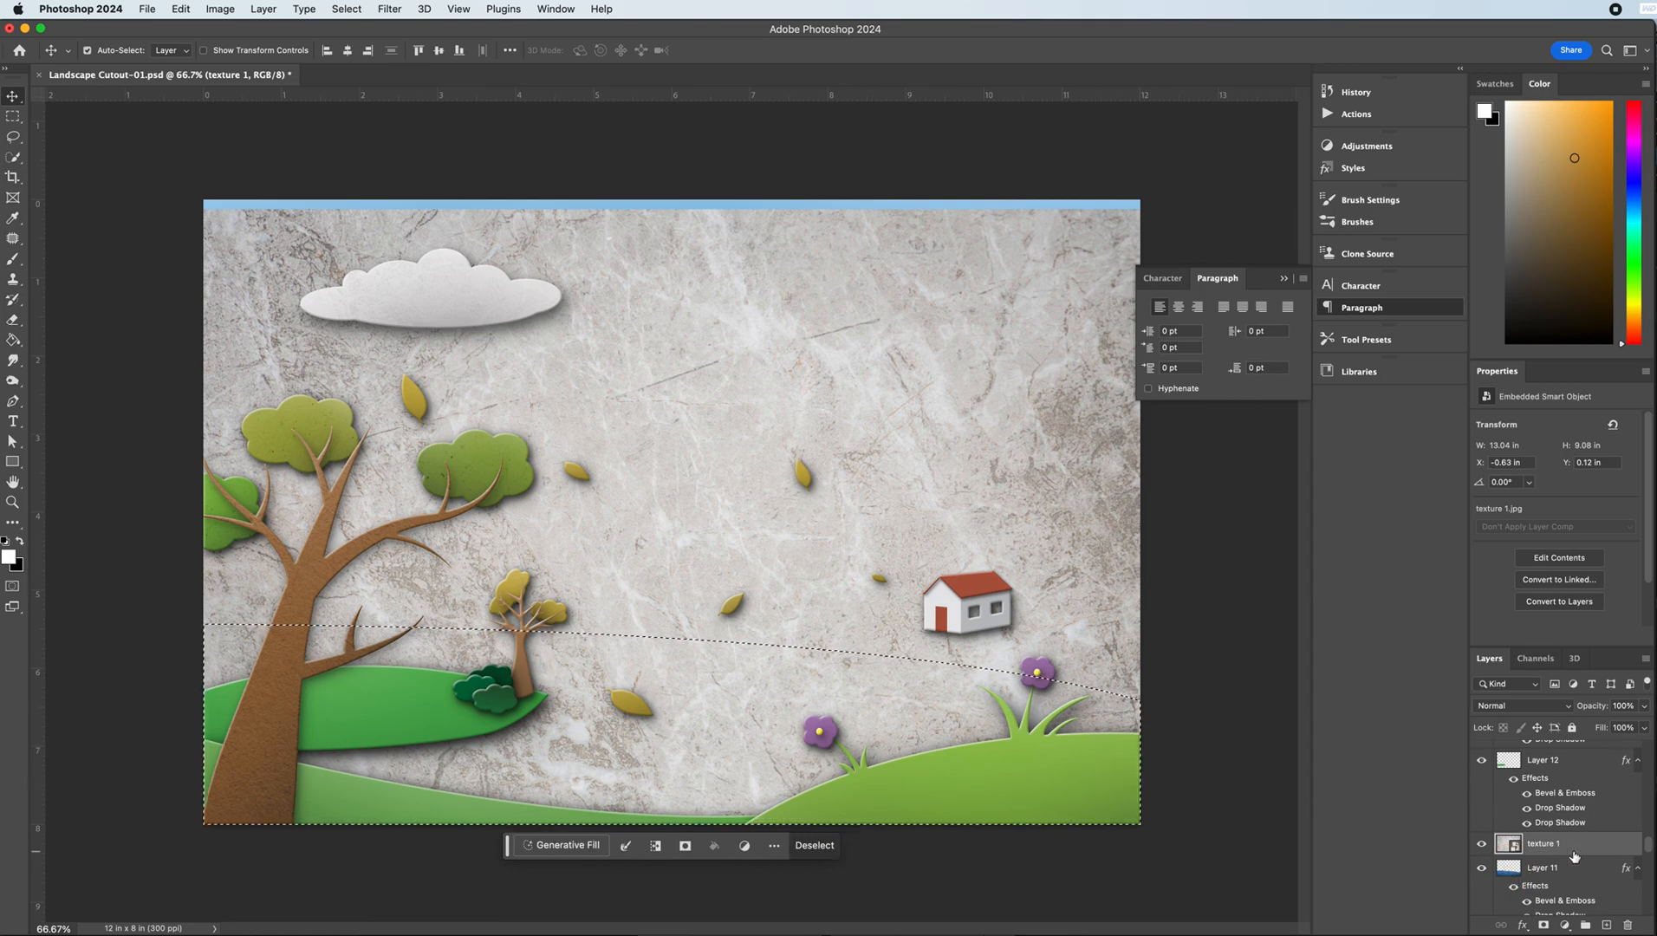
pyautogui.click(1543, 926)
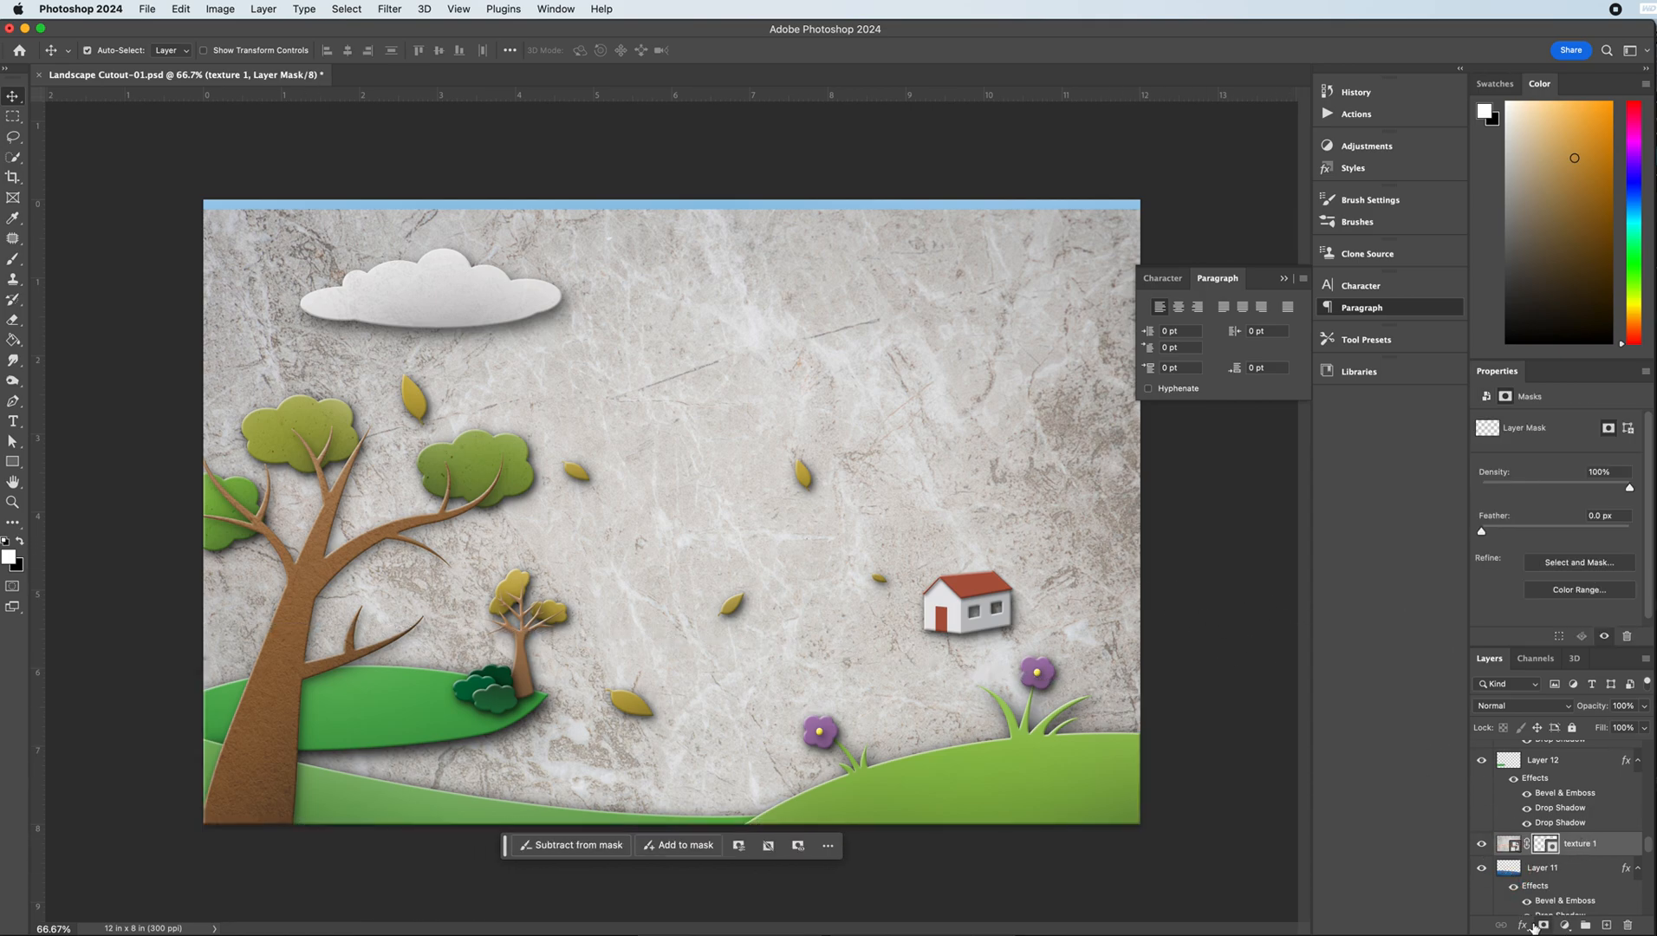
pyautogui.click(1532, 706)
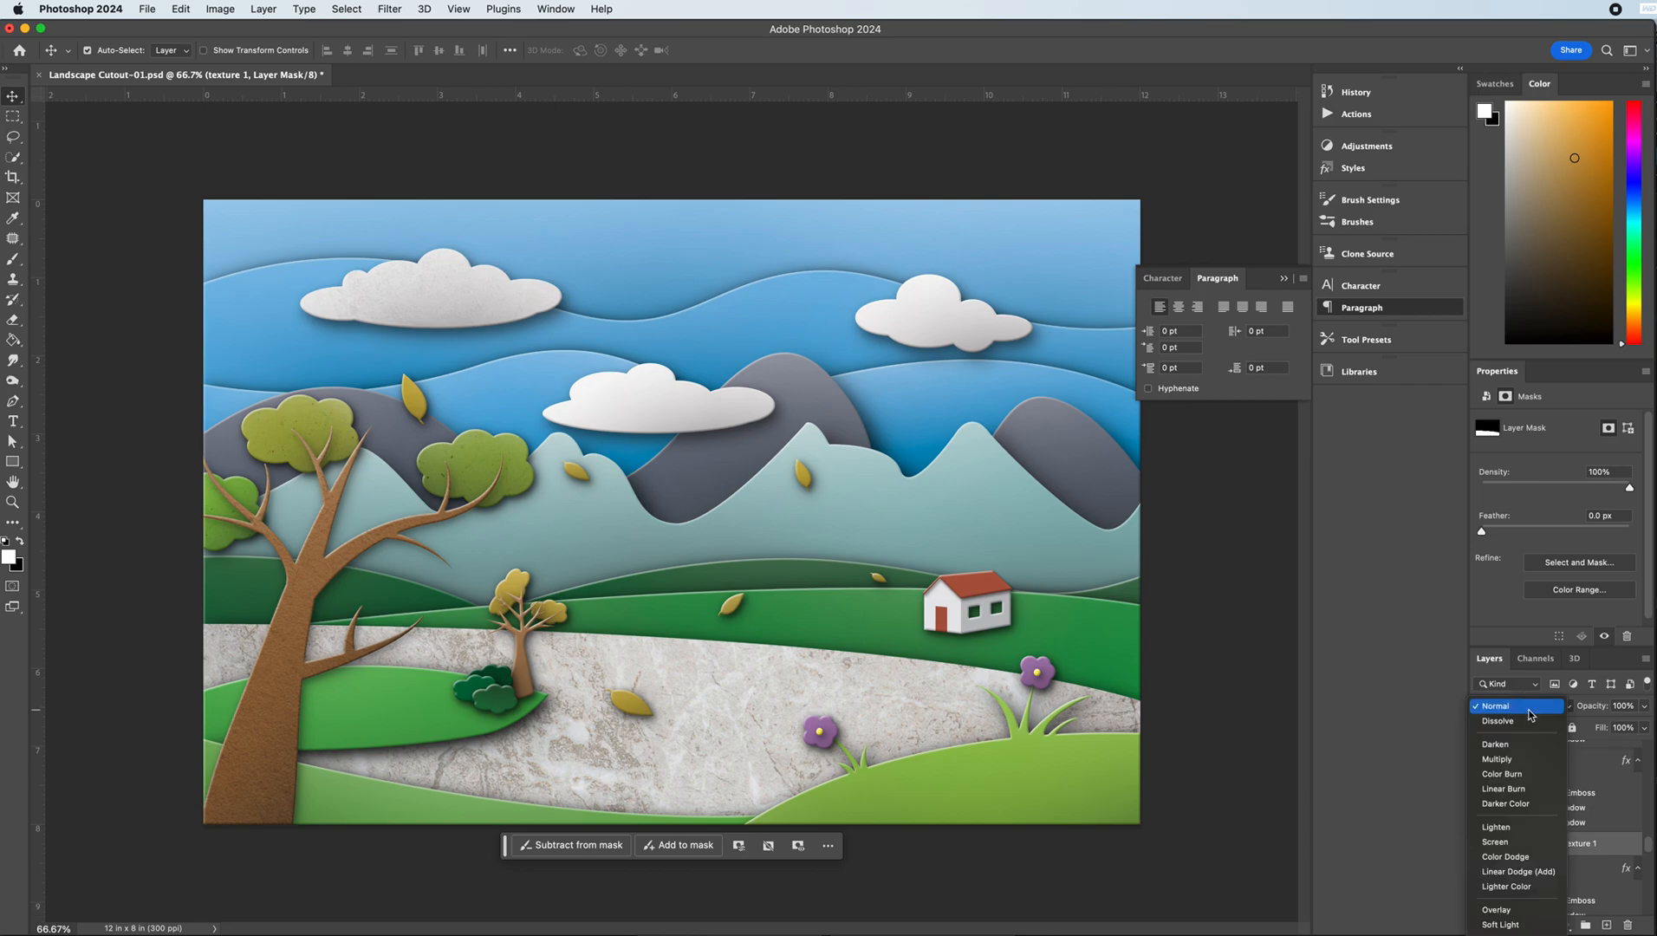
pyautogui.click(1508, 778)
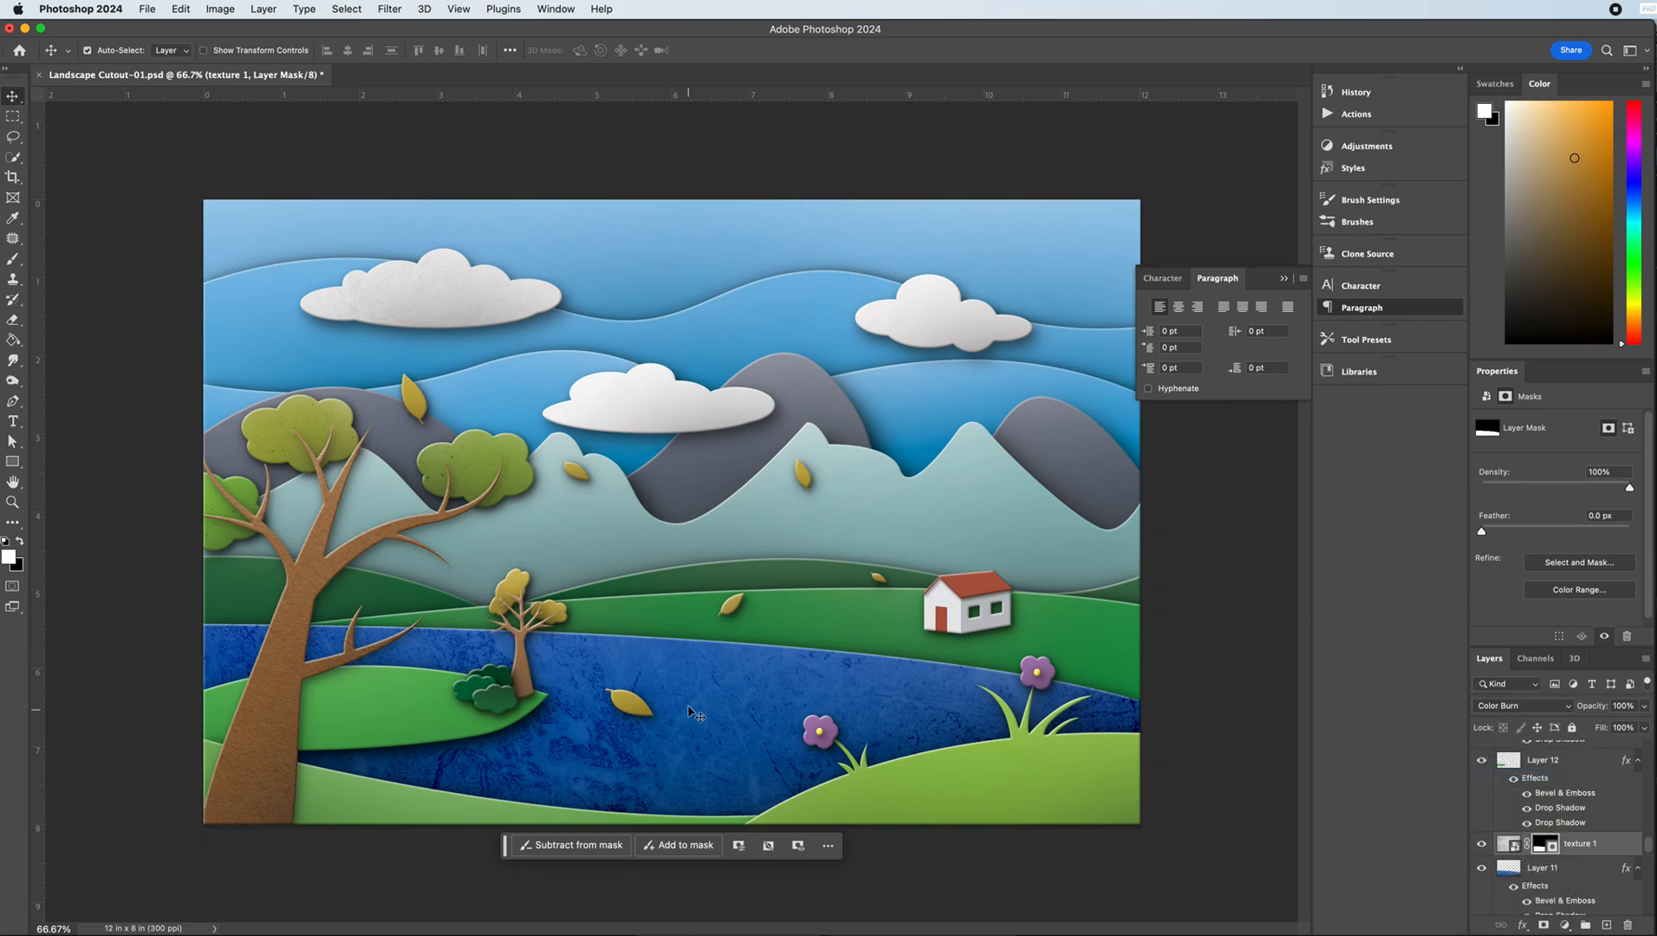
# - Lower the texture 1 layer's opacity to 33% and keep Color Burn after trying Linear Burn
pyautogui.click(1640, 707)
pyautogui.moveTo(1603, 728); pyautogui.dragTo(1596, 730)
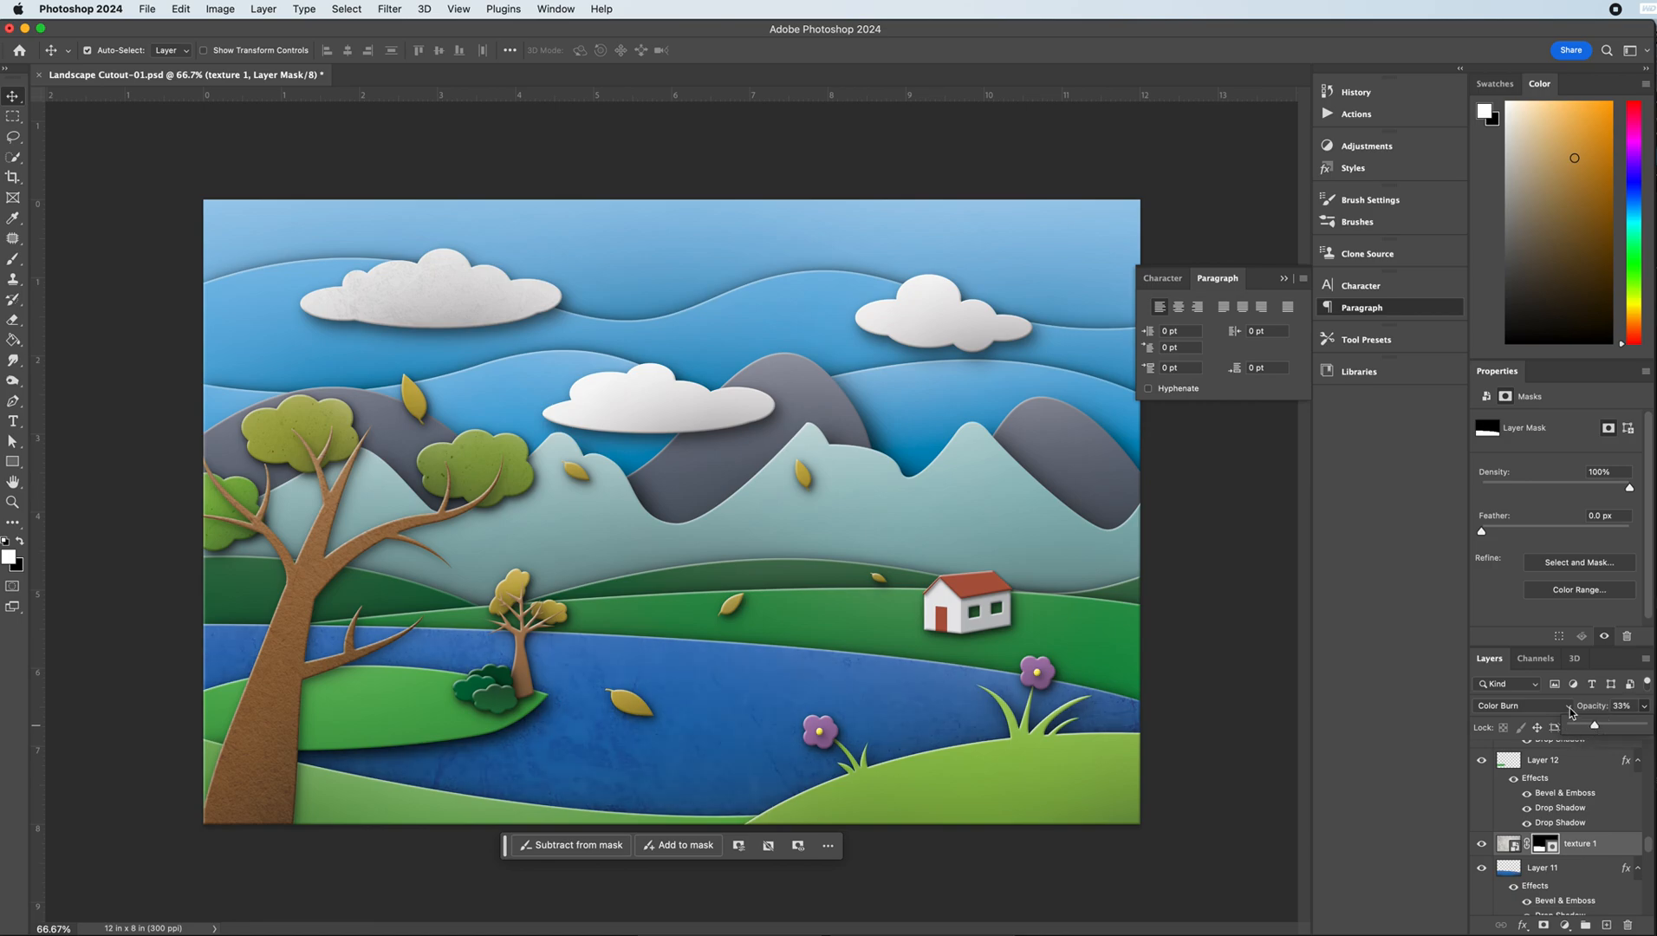
pyautogui.click(1543, 705)
pyautogui.click(1522, 719)
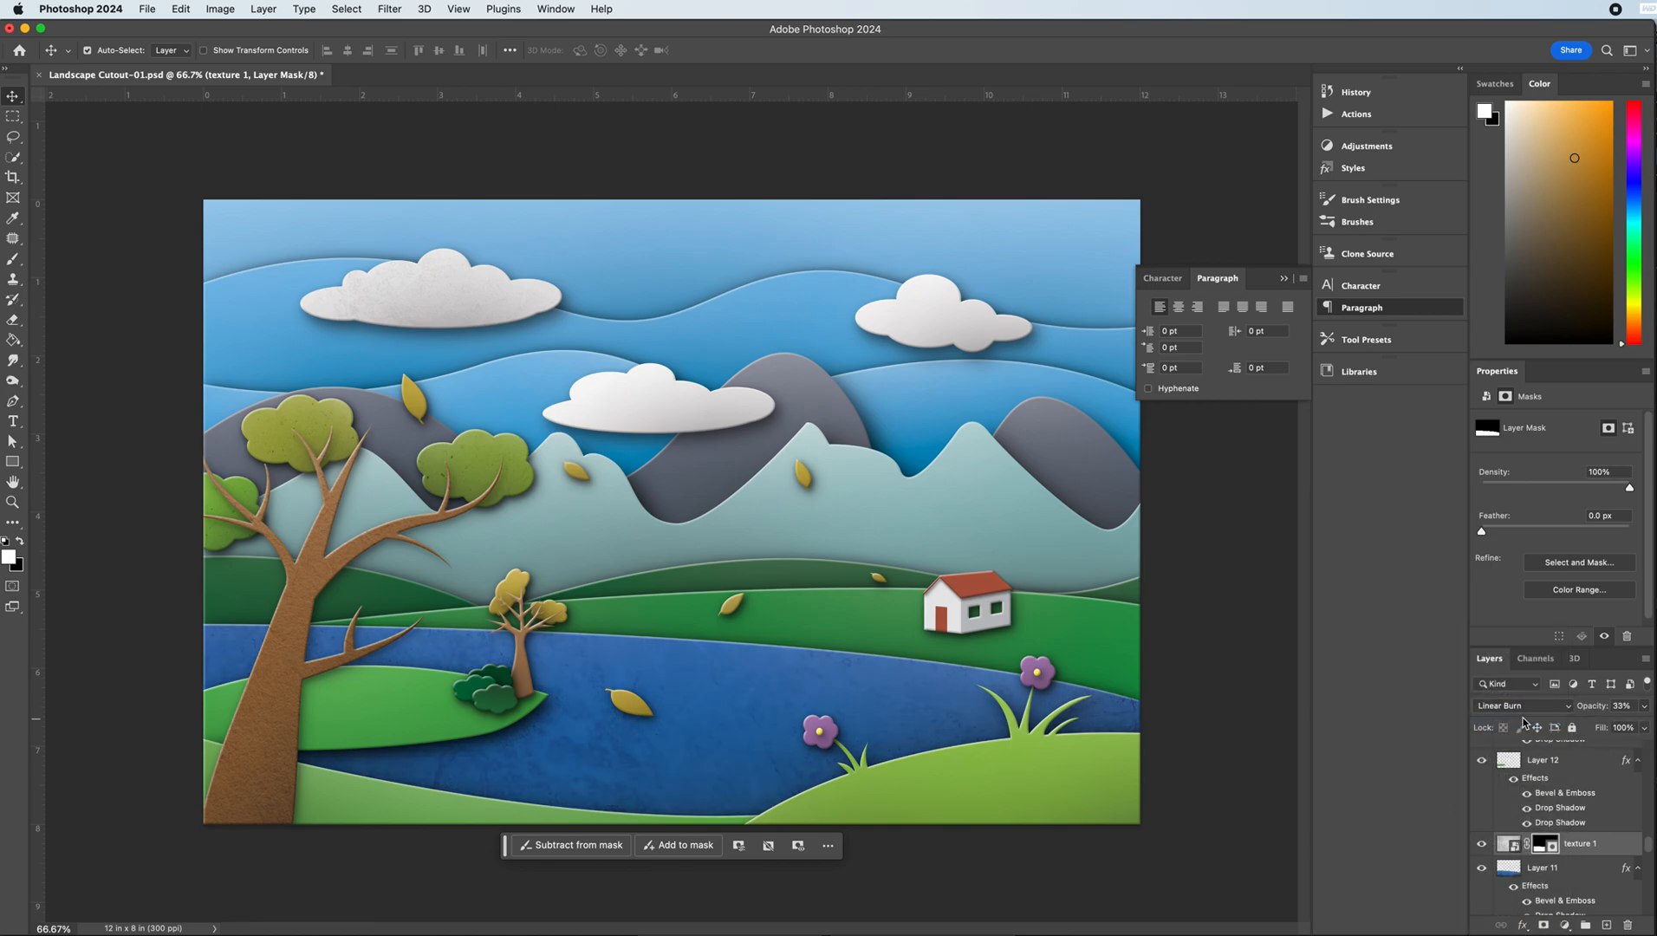
pyautogui.click(1531, 706)
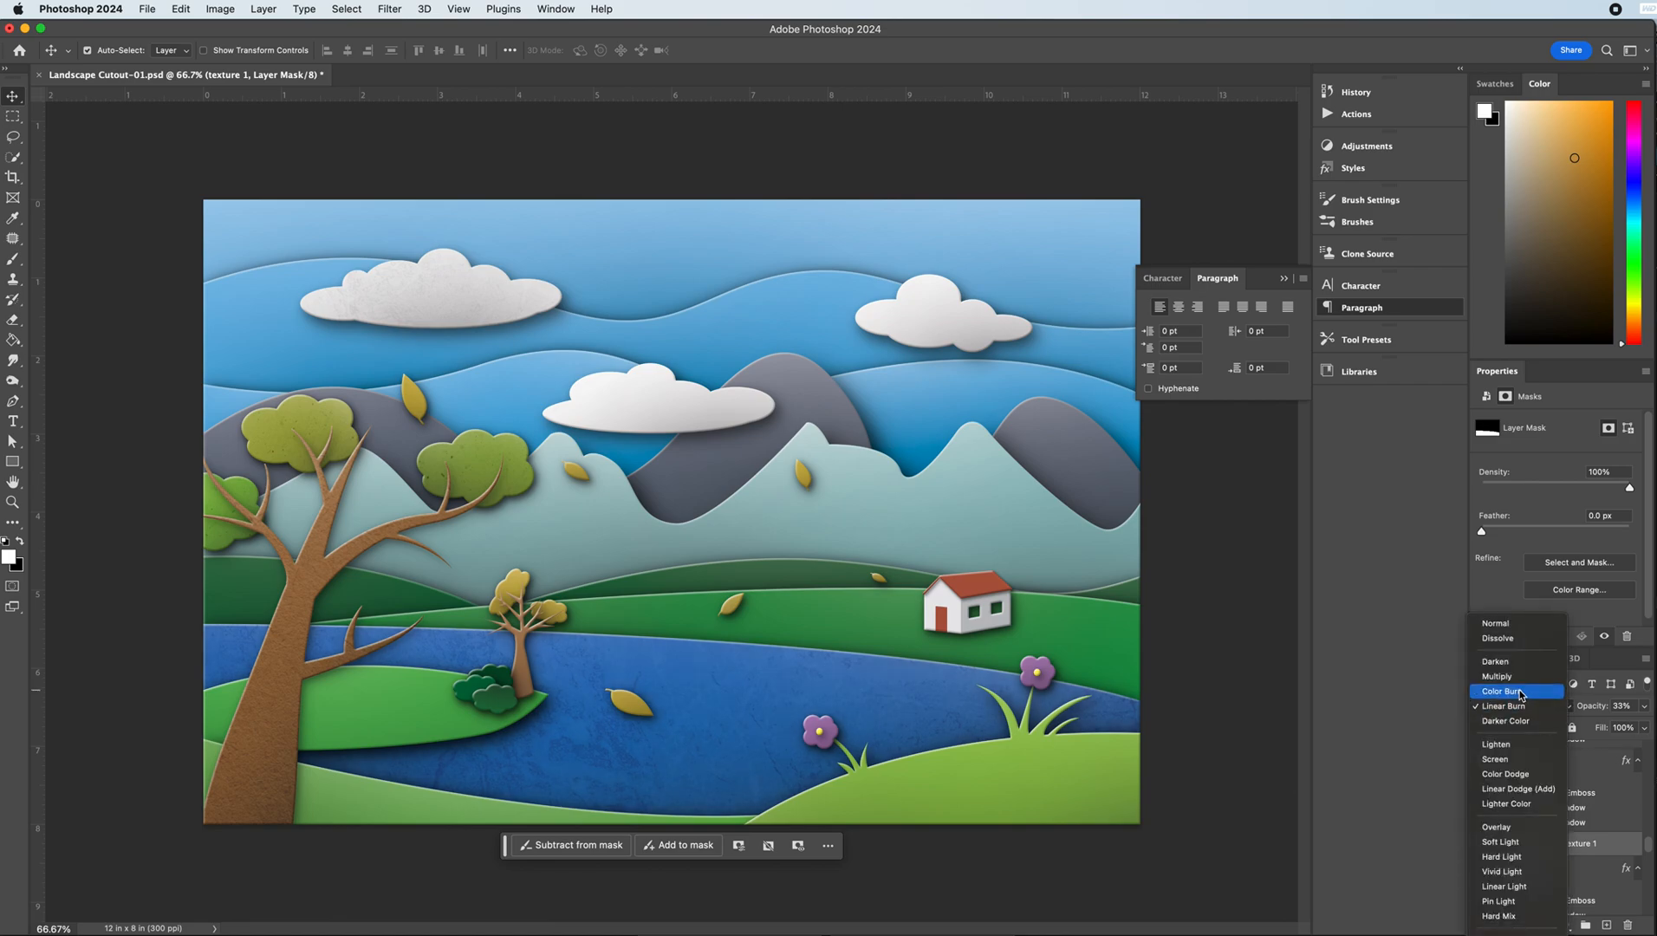
pyautogui.click(1520, 693)
pyautogui.click(1187, 599)
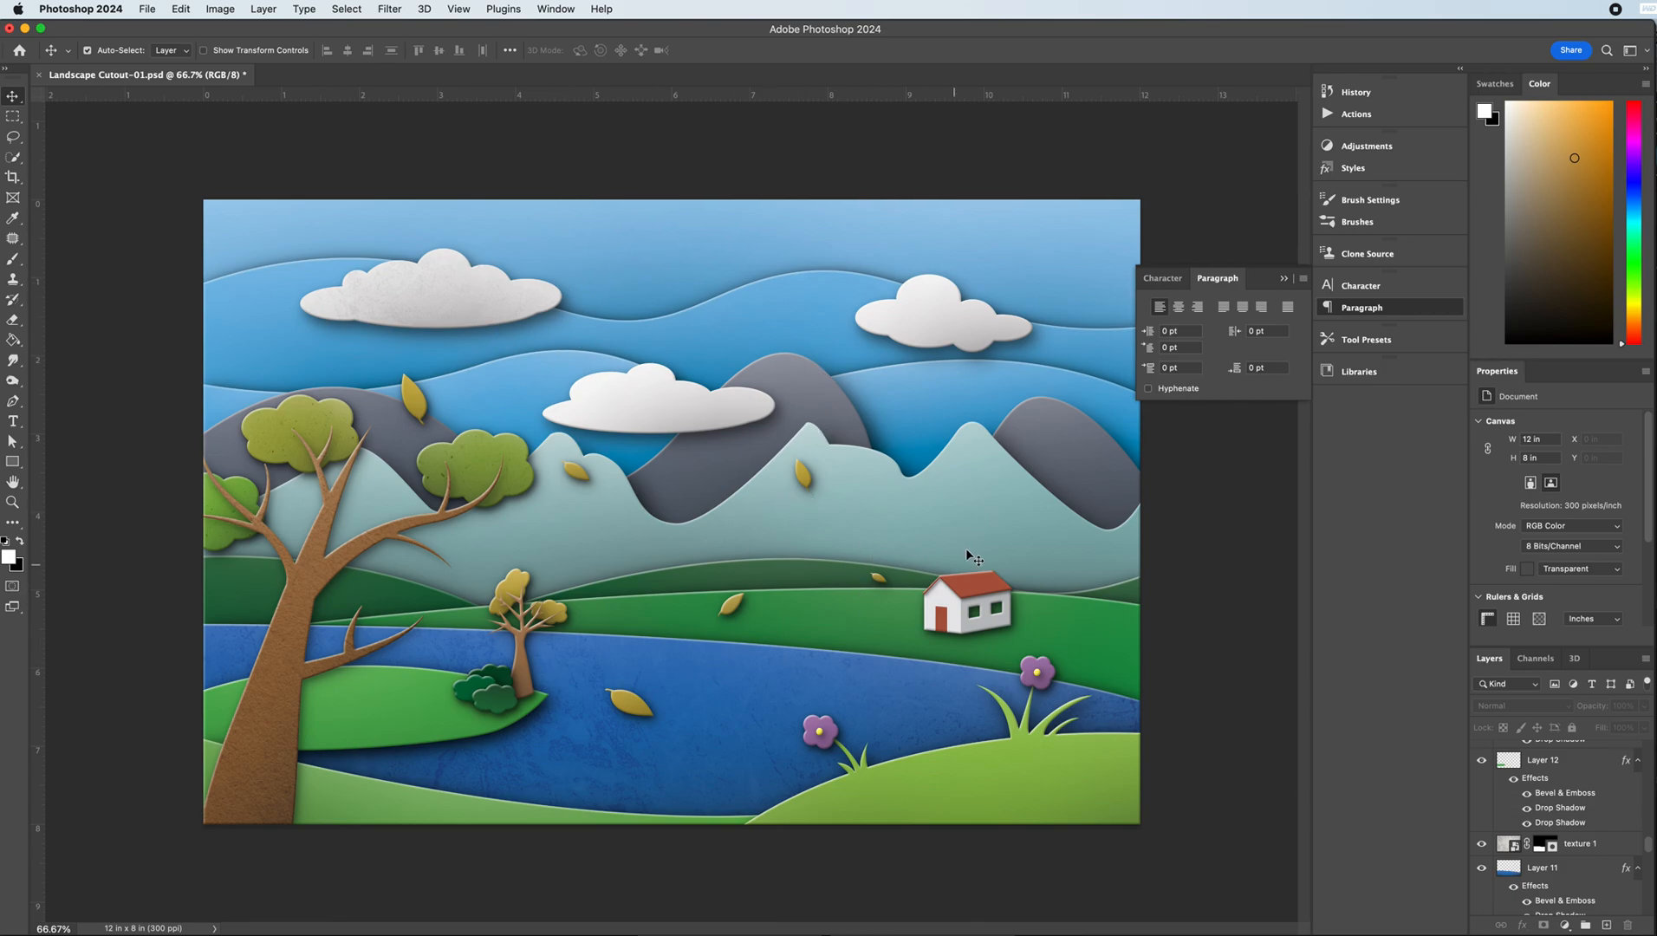
# - Select the light green foreground hill's layer and place texture2.jpeg from Downloads as an embedded image above it
pyautogui.click(862, 762)
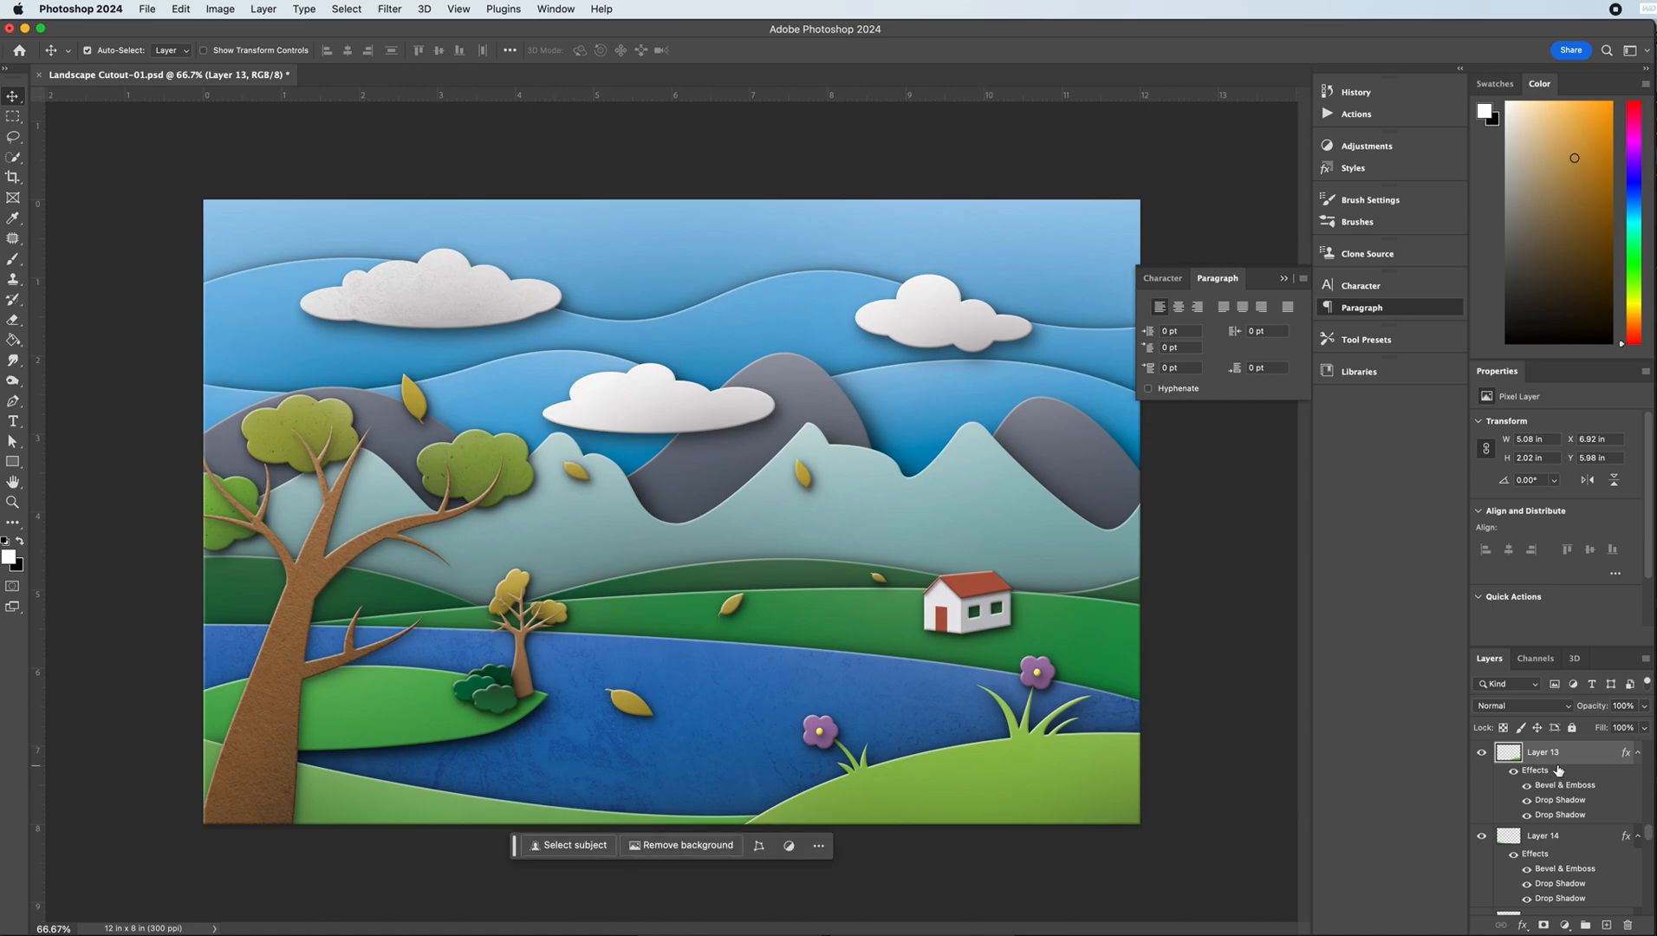
pyautogui.click(148, 9)
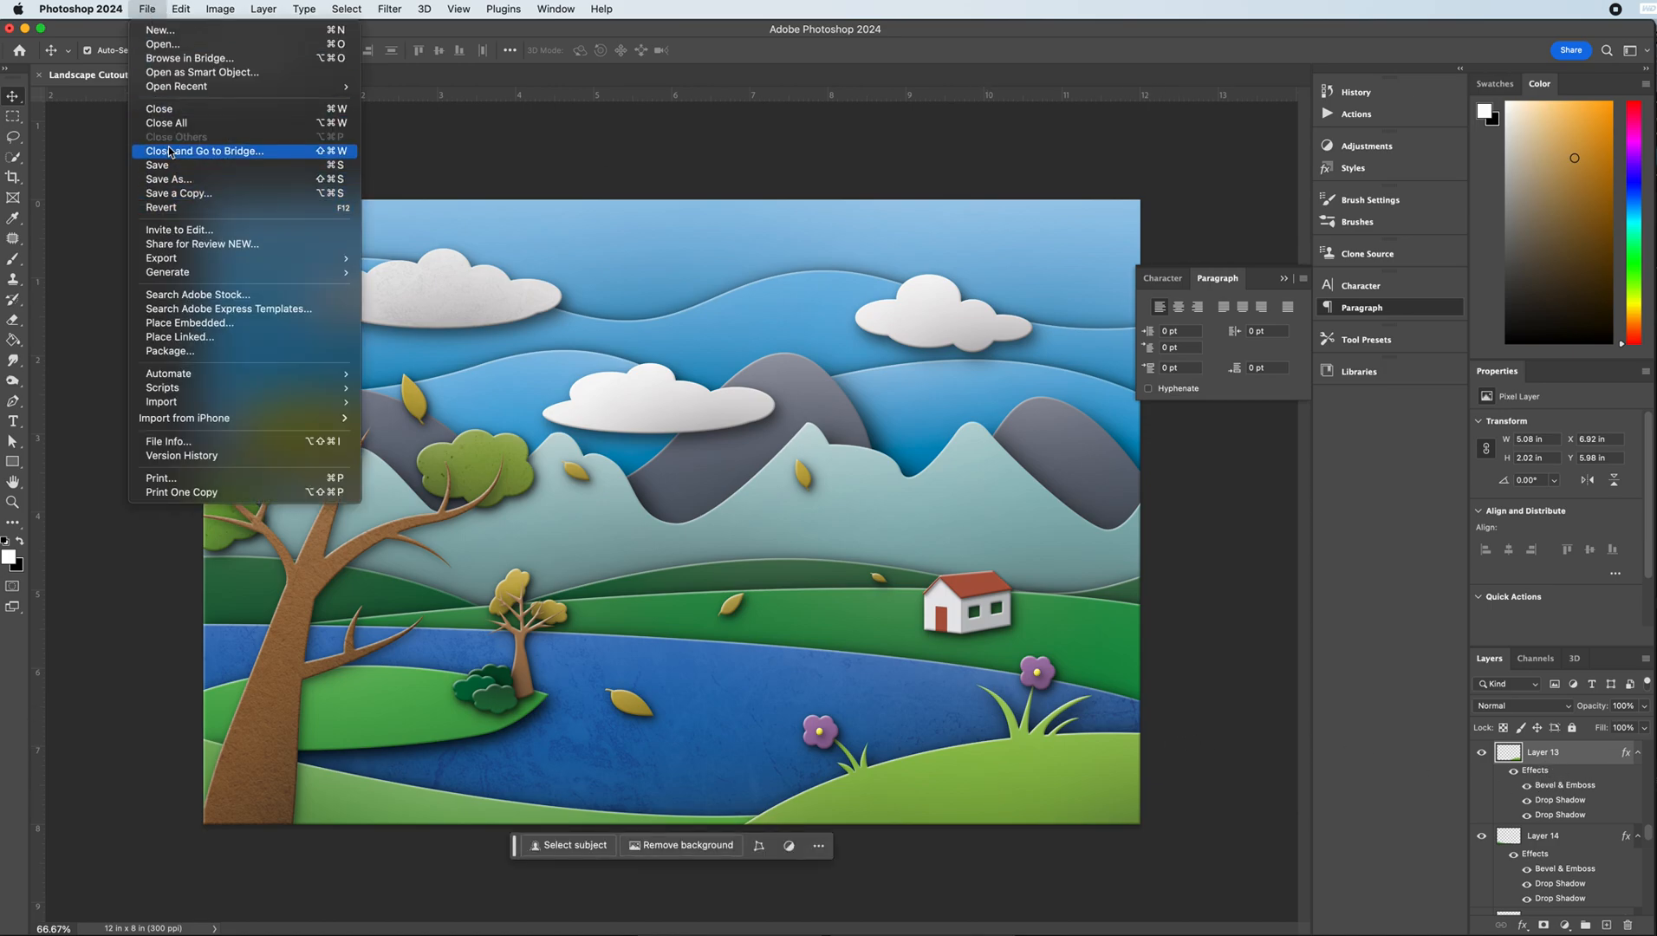
pyautogui.click(189, 323)
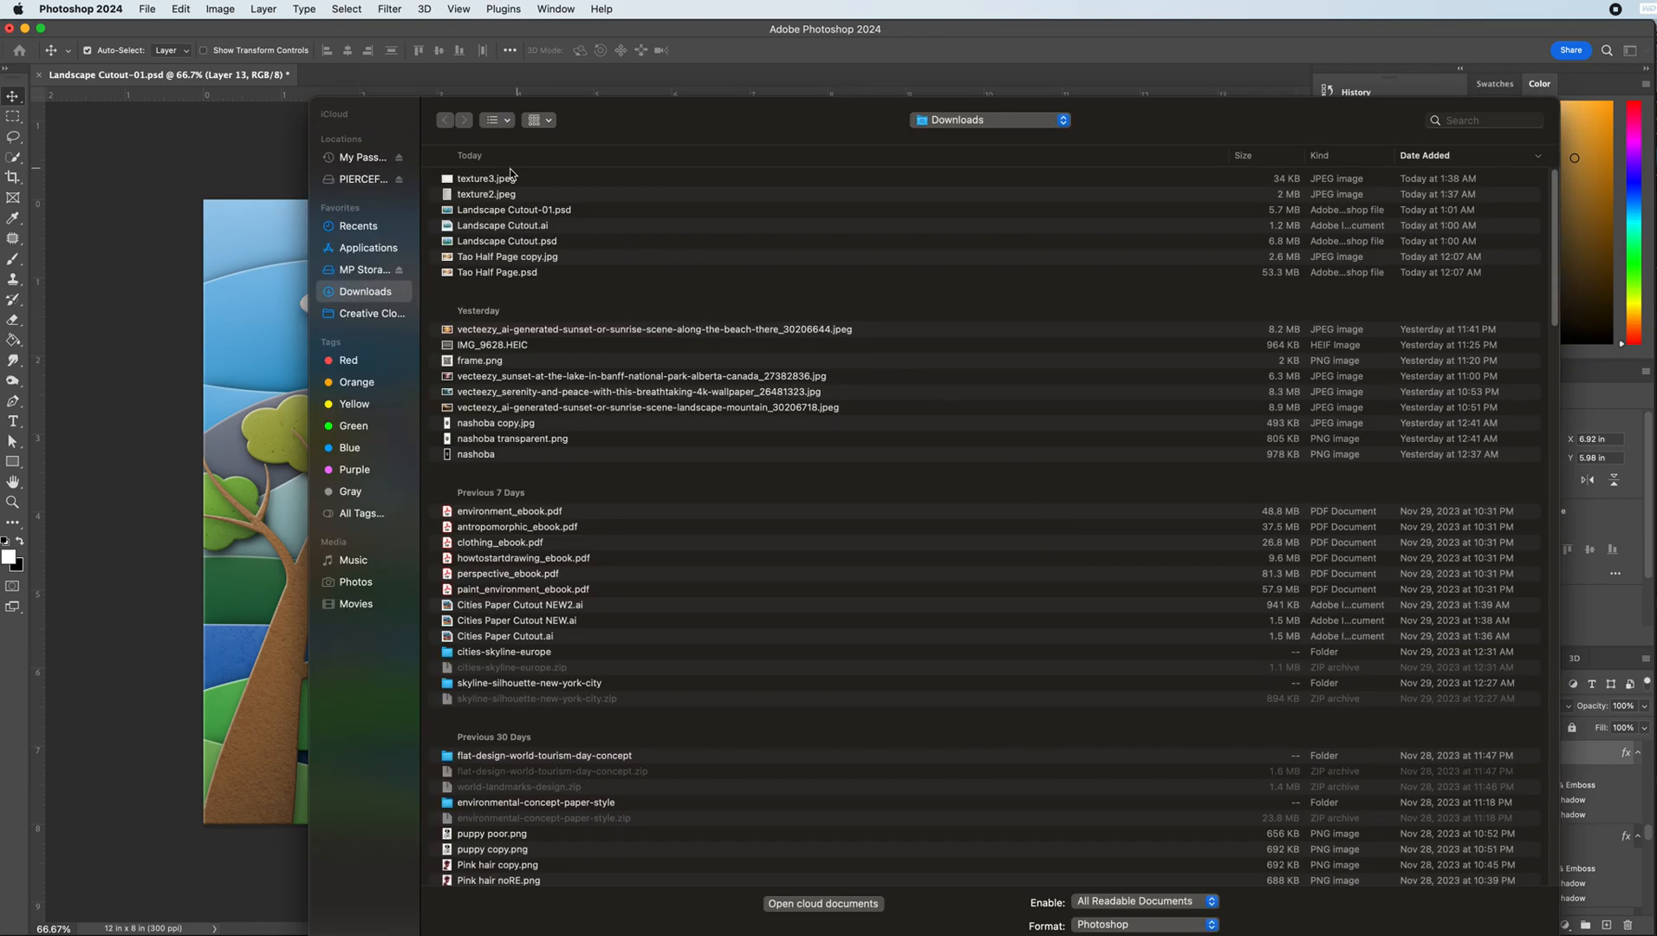
pyautogui.click(480, 196)
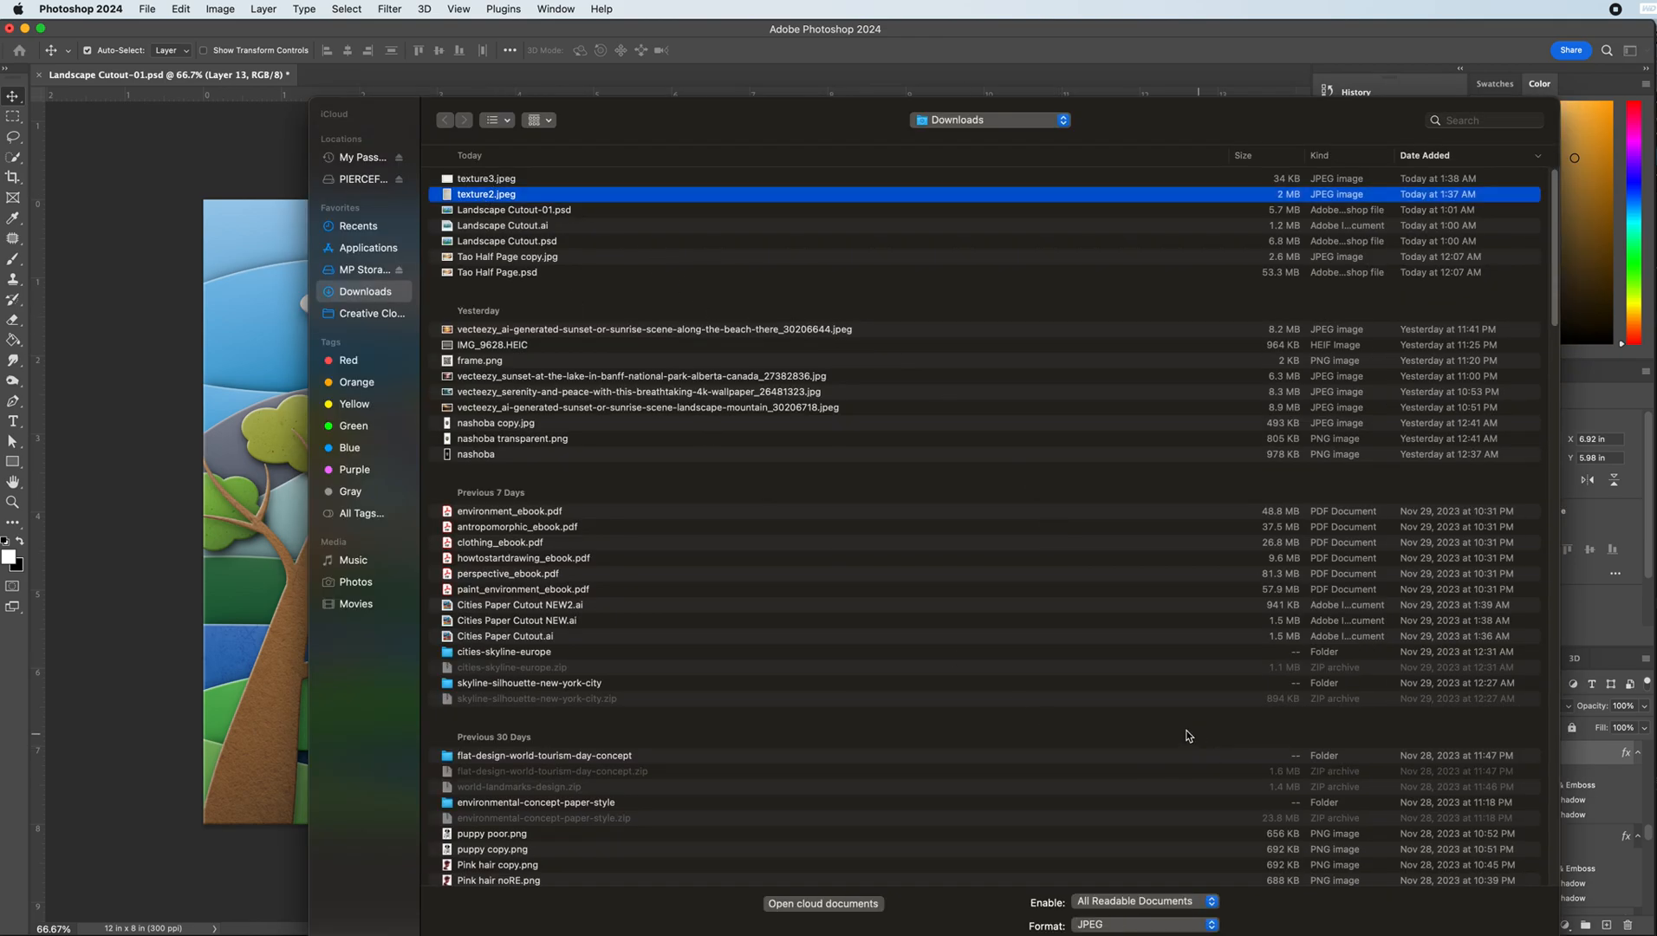
pyautogui.press('Return')
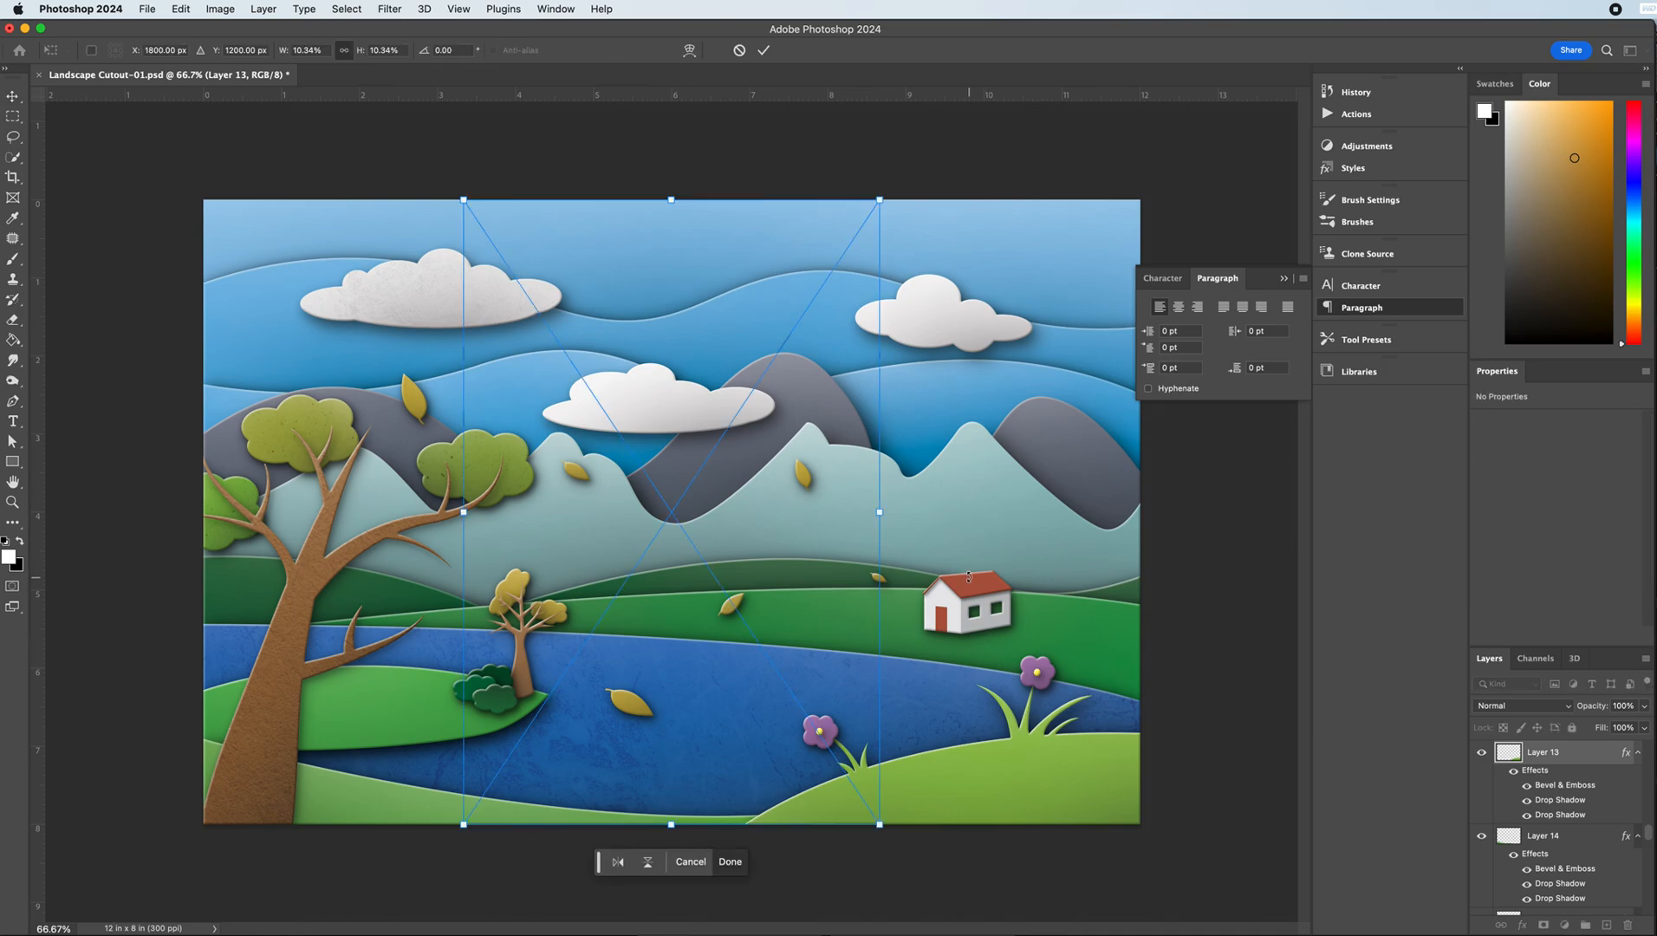
# - Rotate the texture2 image about 90.38°, scale it to about 5.64 by 3.78 inches and position it over the foreground hill
pyautogui.moveTo(882, 201); pyautogui.dragTo(851, 747)
pyautogui.moveTo(821, 624); pyautogui.dragTo(1137, 795)
pyautogui.press('Return')
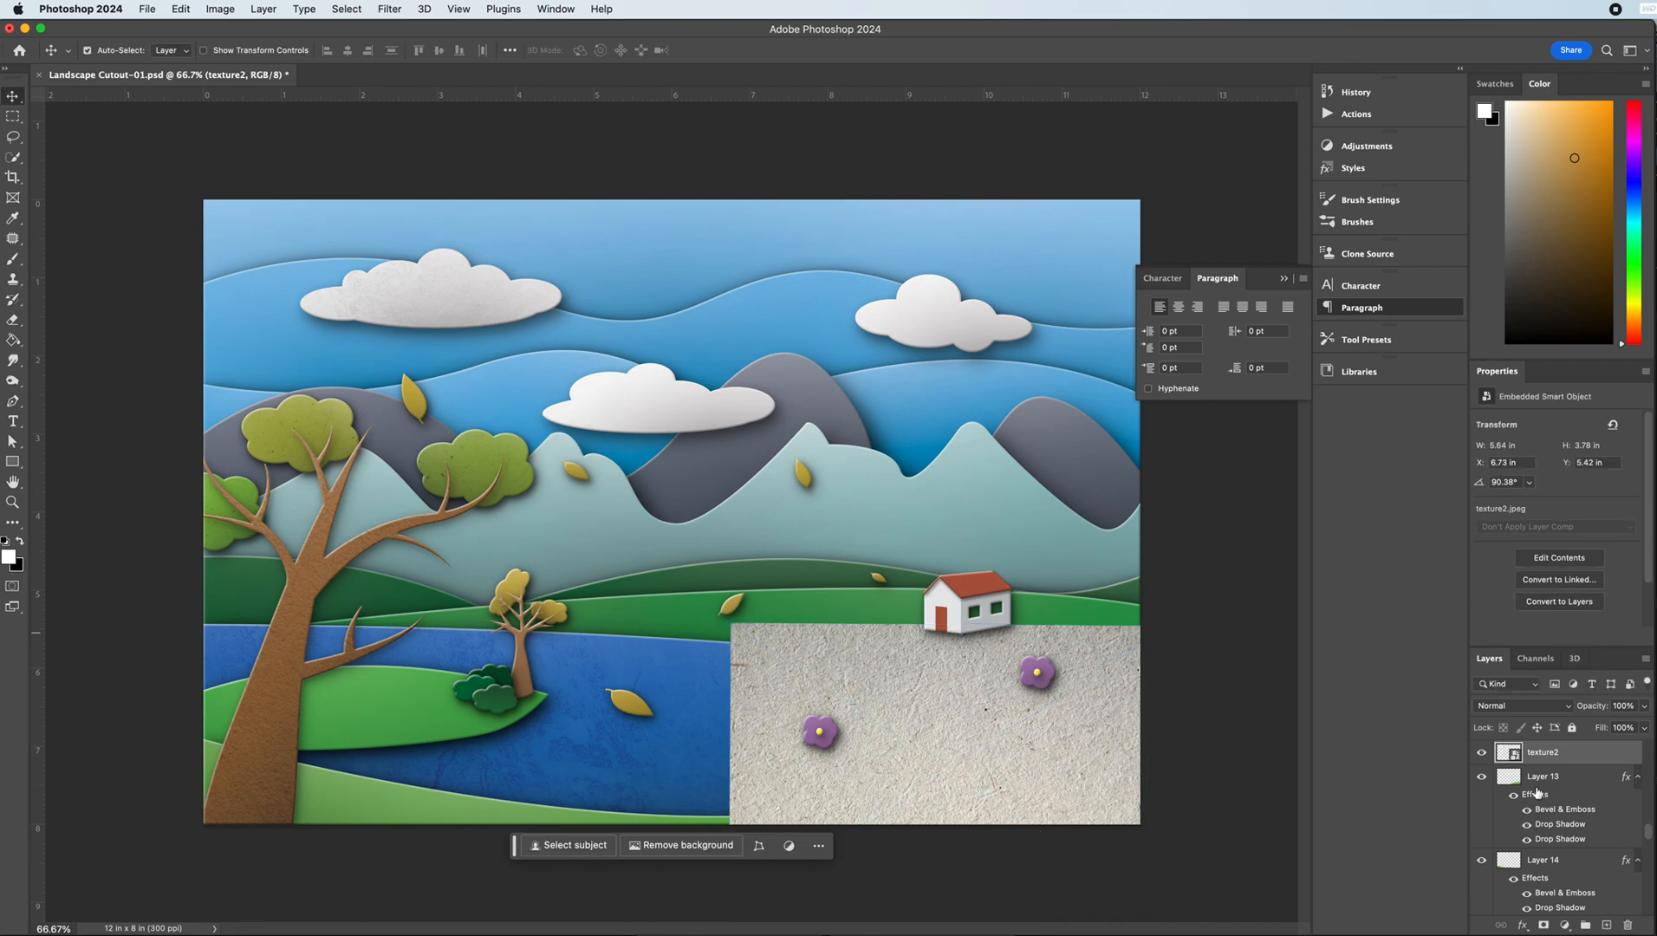
# - Mask texture2 to the foreground hill layer's outline and set its blend mode to Color Burn
pyautogui.keyDown('super'); pyautogui.click(1512, 778); pyautogui.keyUp('super')
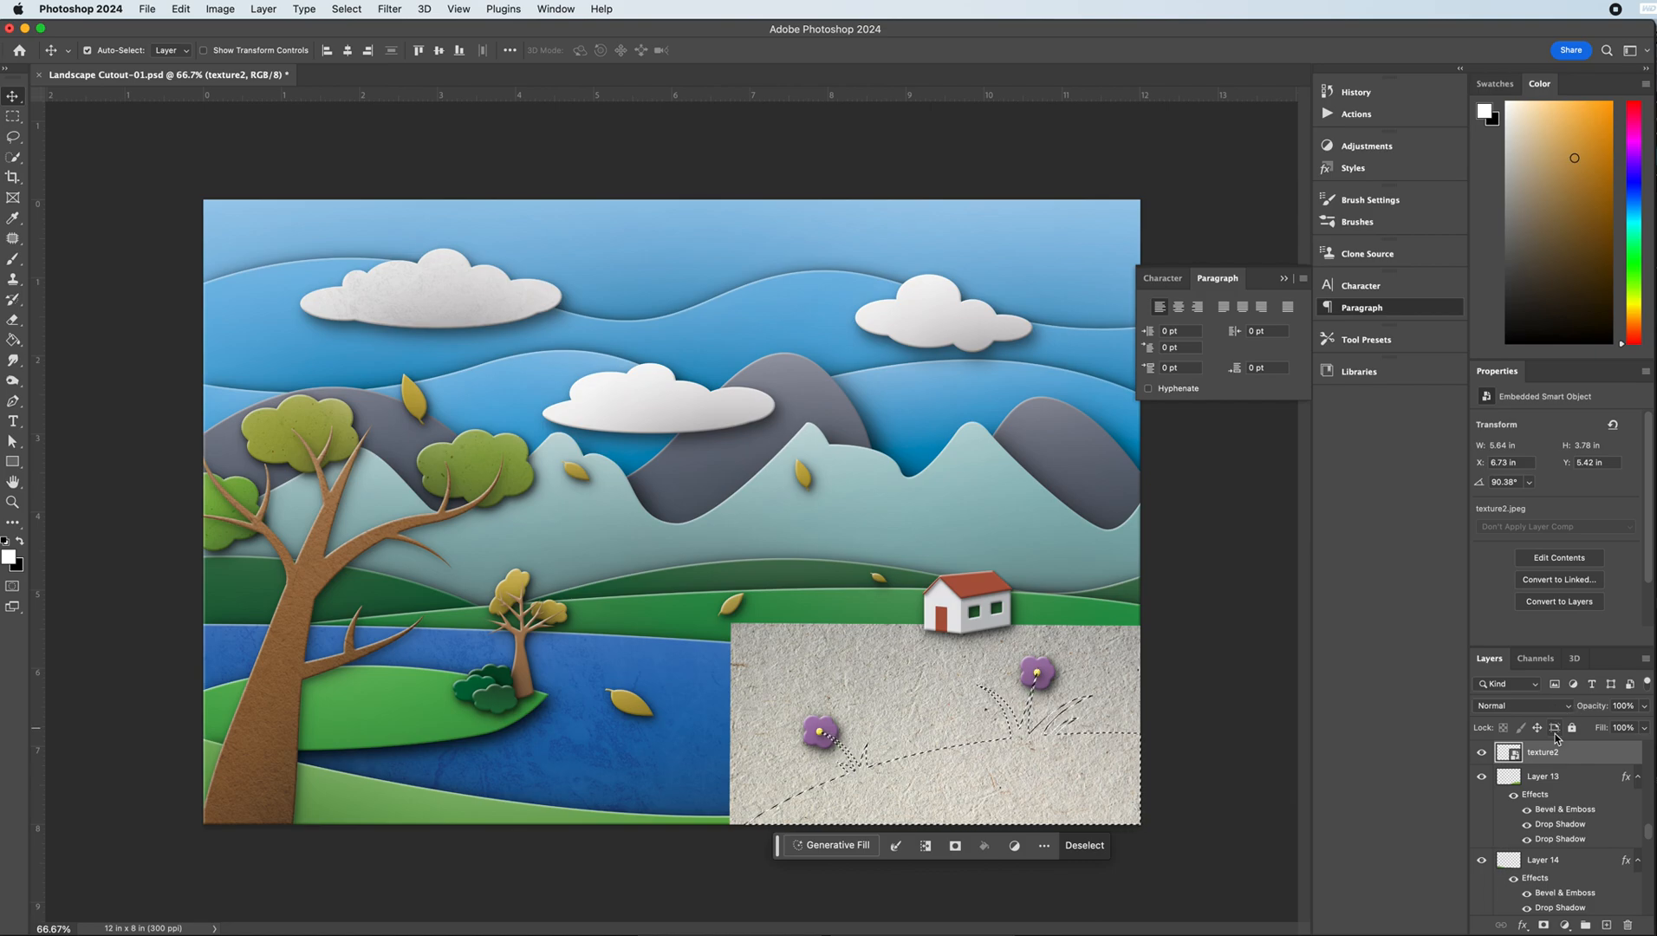
pyautogui.click(1543, 925)
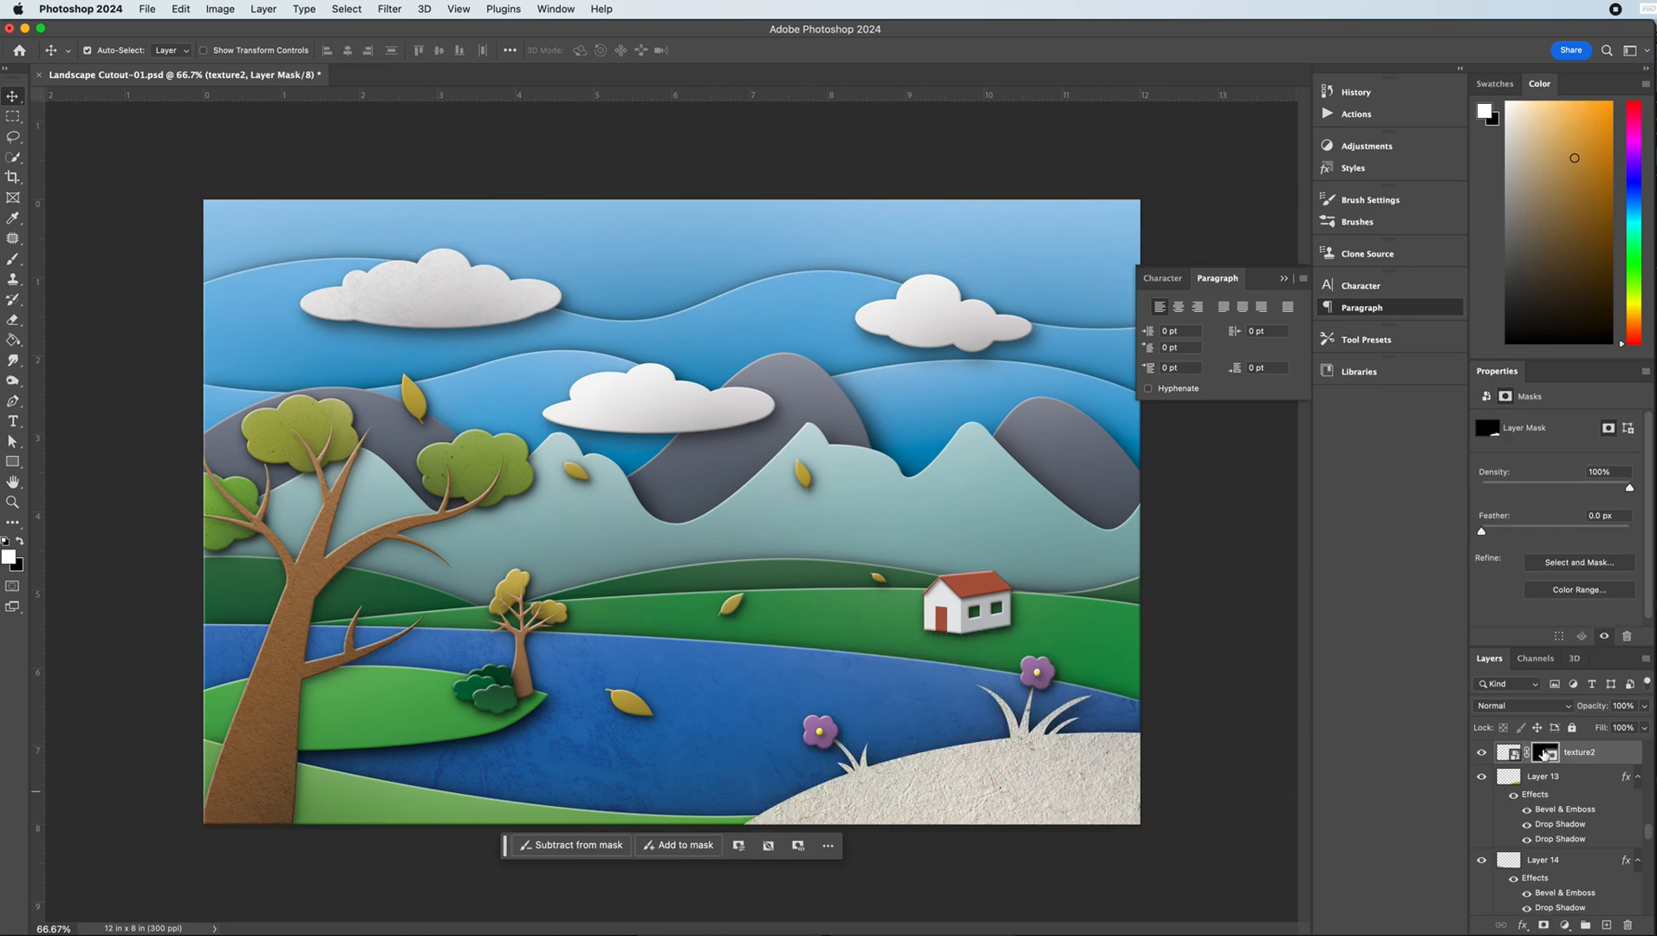
pyautogui.click(1525, 705)
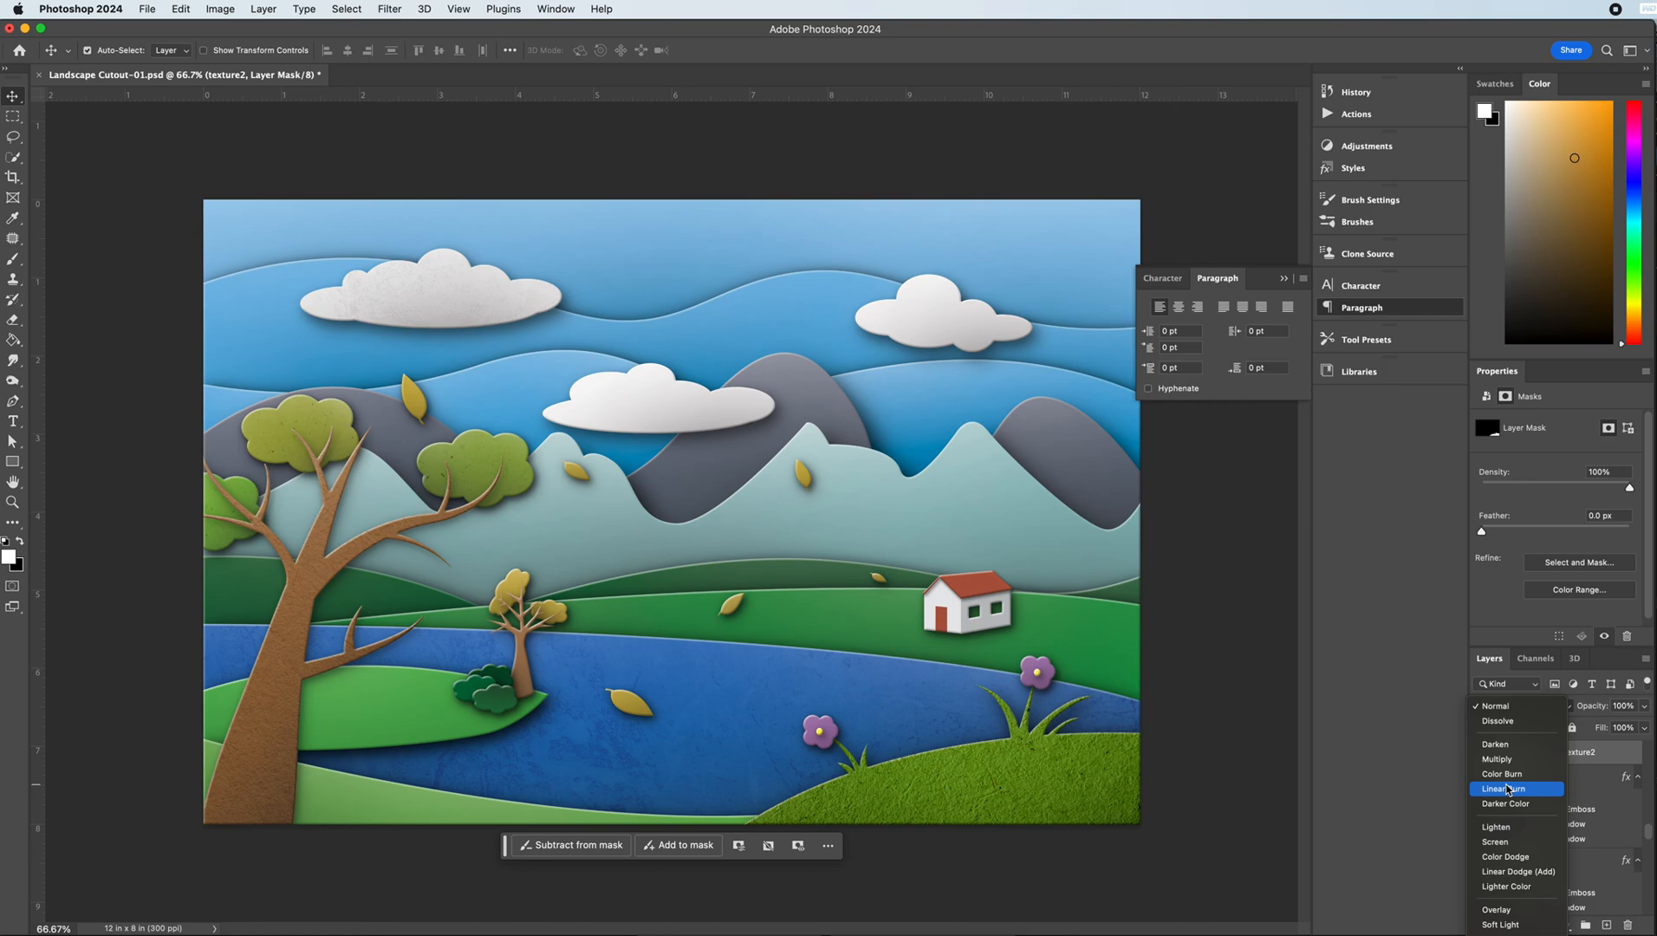
pyautogui.click(1504, 776)
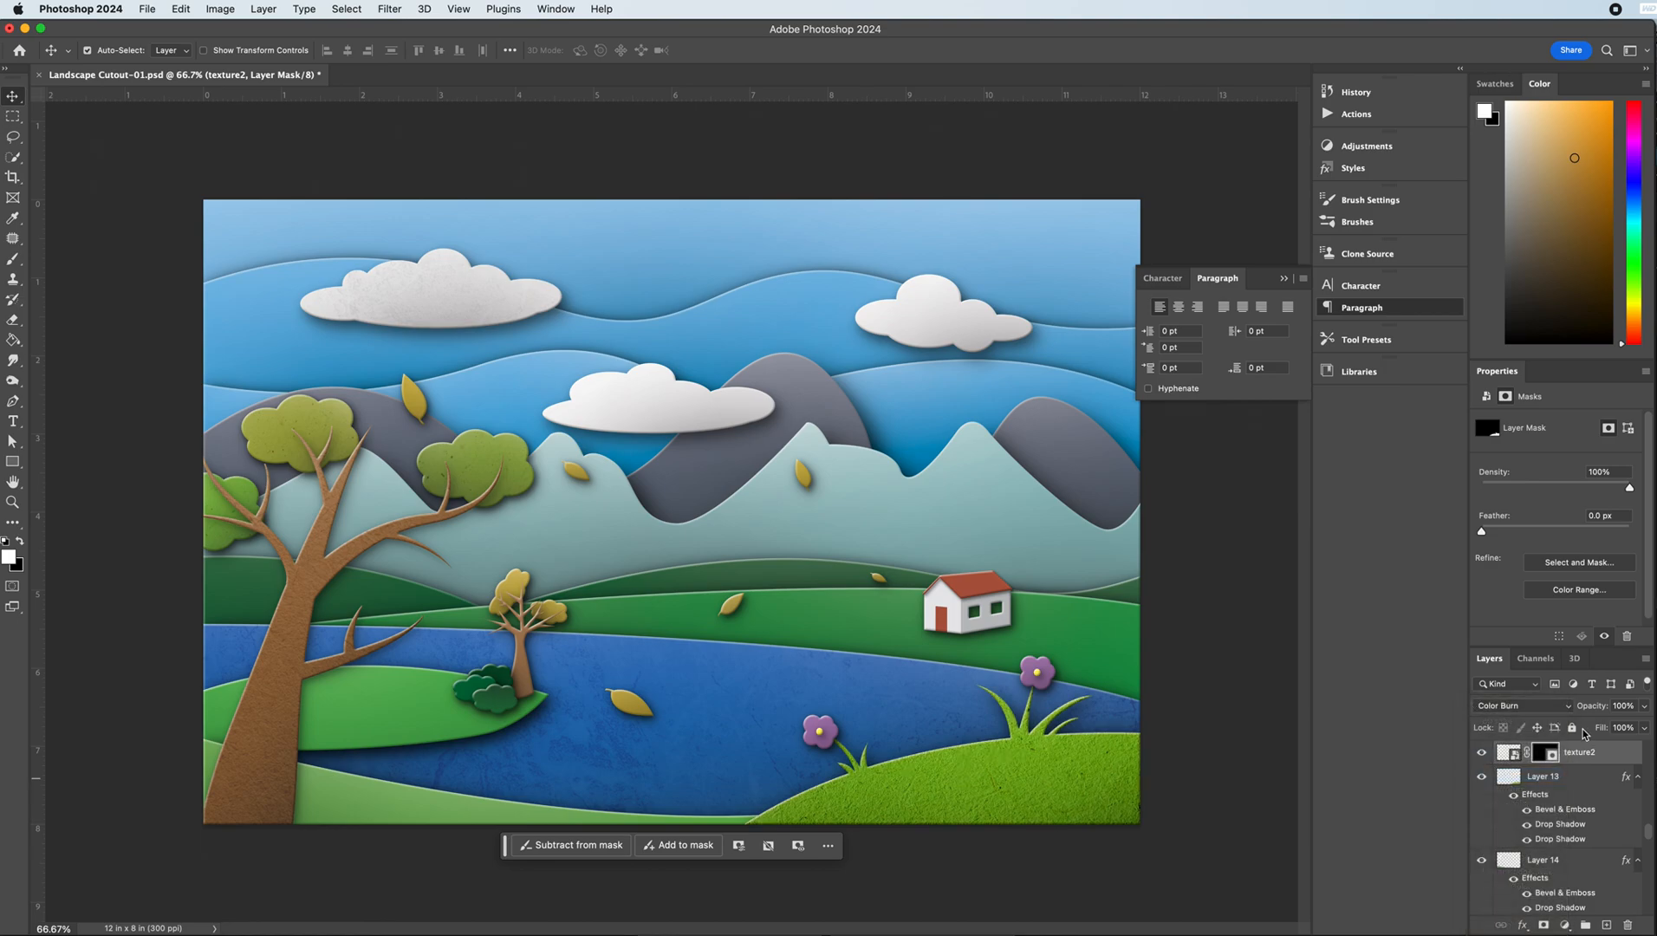
# - Lower the texture2 layer's opacity to 36% and deselect the layer
pyautogui.click(1643, 705)
pyautogui.moveTo(1645, 726); pyautogui.dragTo(1598, 728)
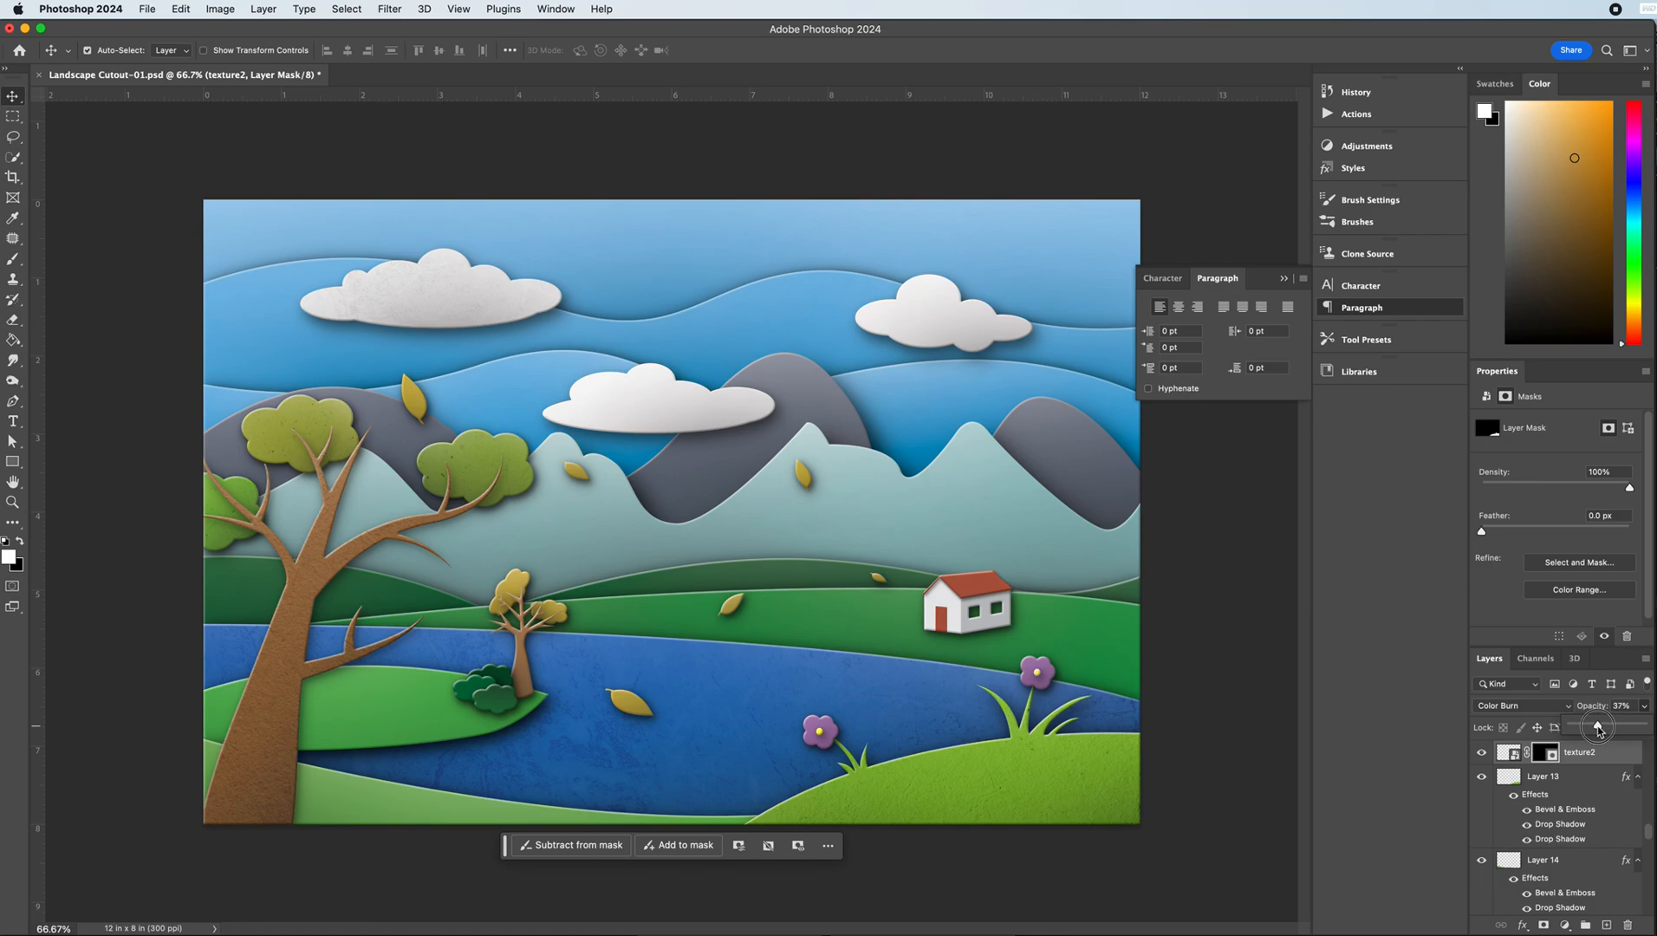
pyautogui.click(1180, 614)
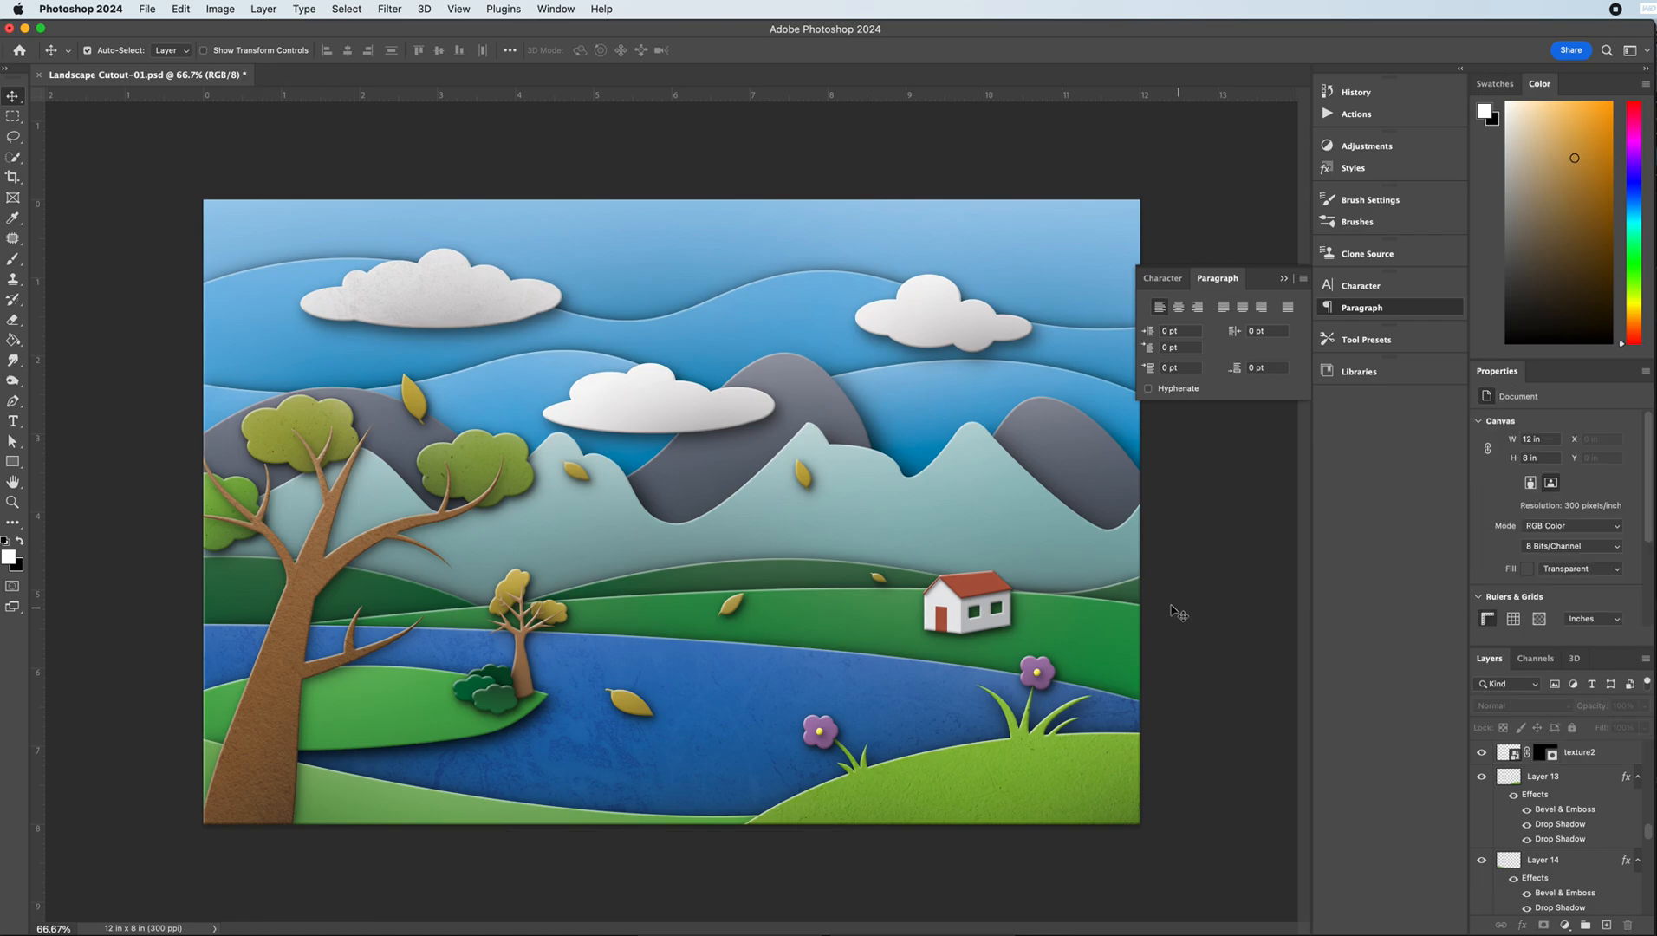
# - Change the foreground hill's texture2 layer to the Linear Burn blend mode and check the artwork at 50% and 66.7%
pyautogui.click(1543, 757)
pyautogui.click(1525, 706)
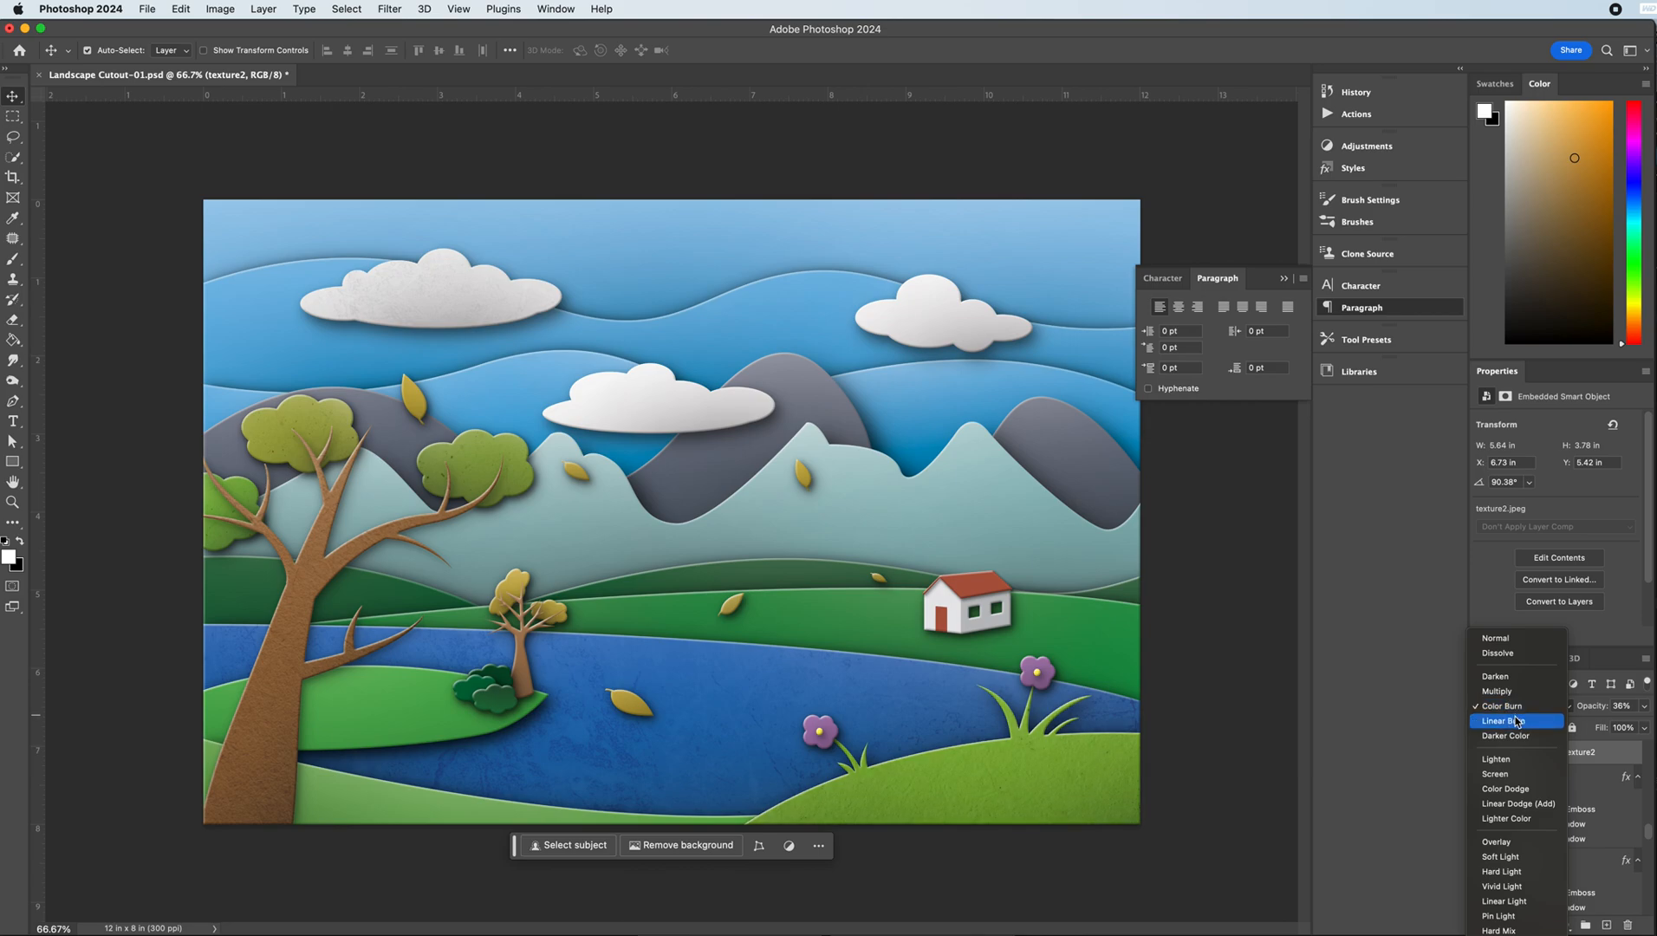
pyautogui.click(1505, 720)
pyautogui.moveTo(1104, 510); pyautogui.dragTo(1102, 509)
pyautogui.press('super+minus')
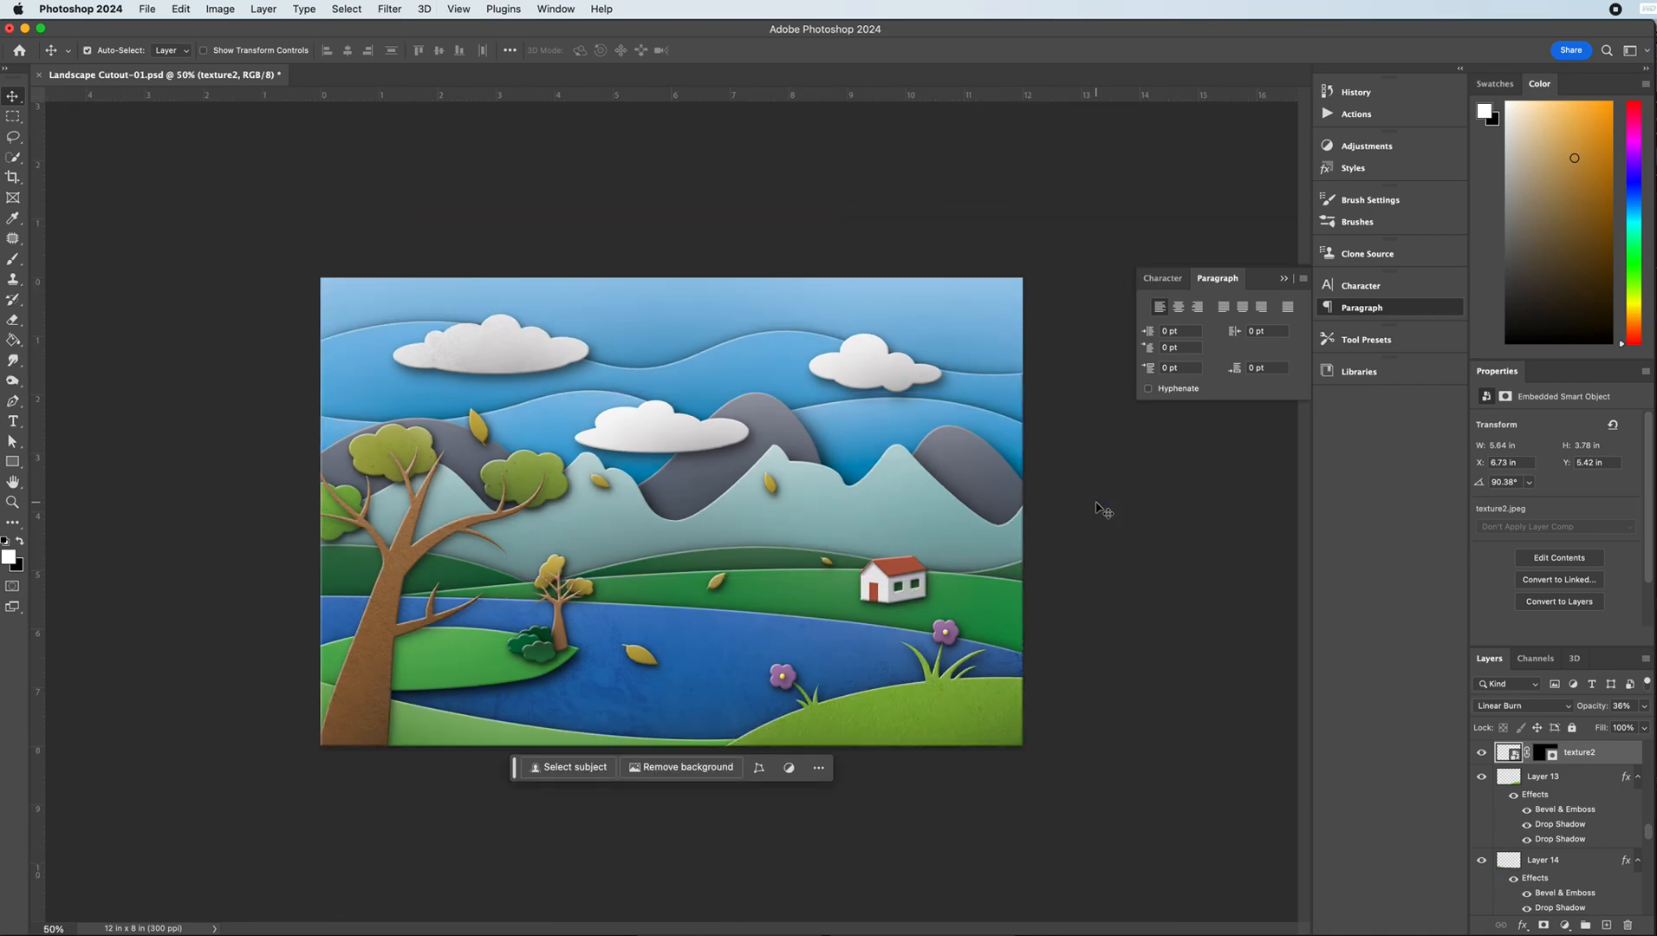
pyautogui.press('super+equal')
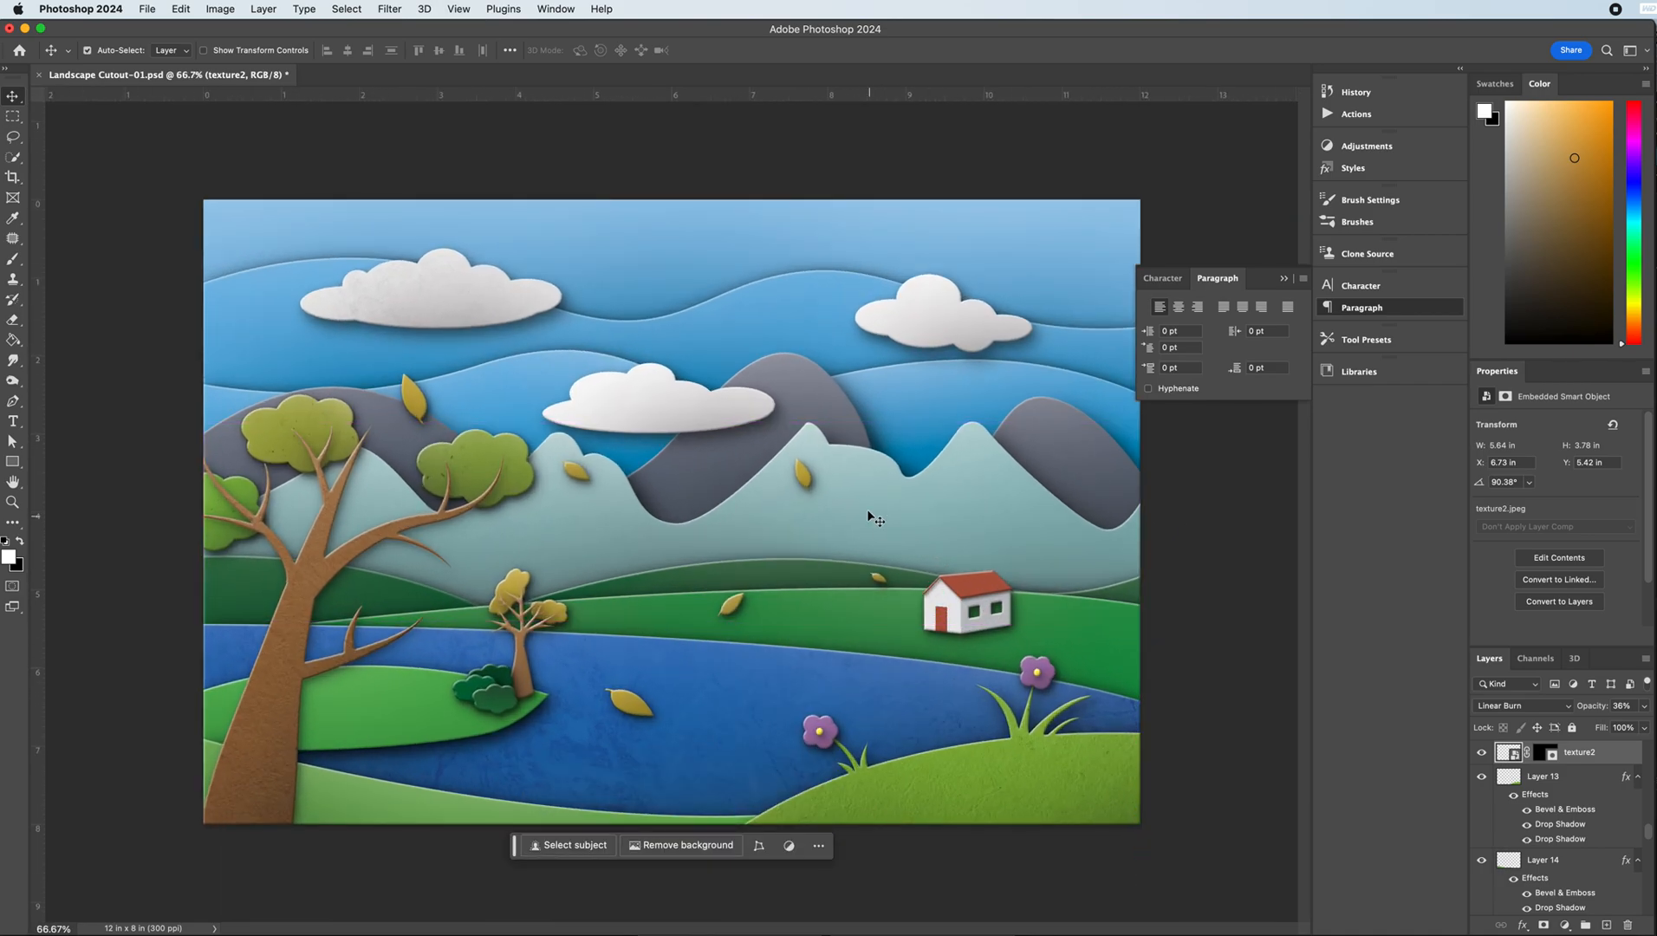
# - Select the lower sky wave's layer, Layer 3, and place texture3.jpeg as an embedded image above it
pyautogui.click(684, 337)
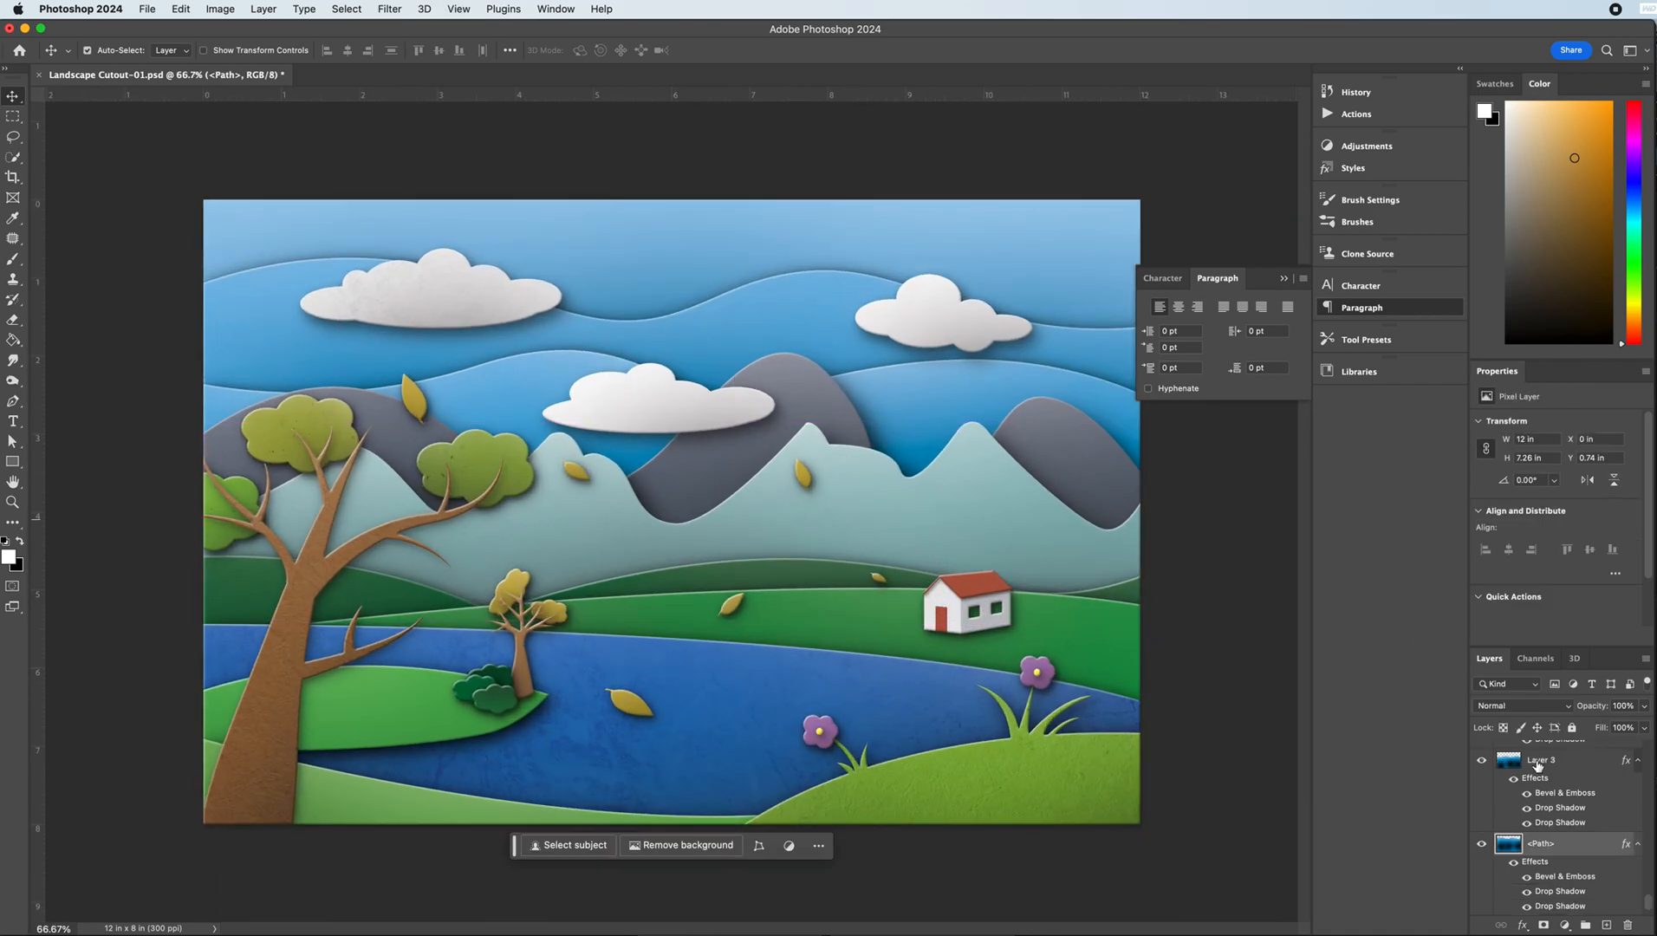
pyautogui.click(508, 395)
pyautogui.click(145, 9)
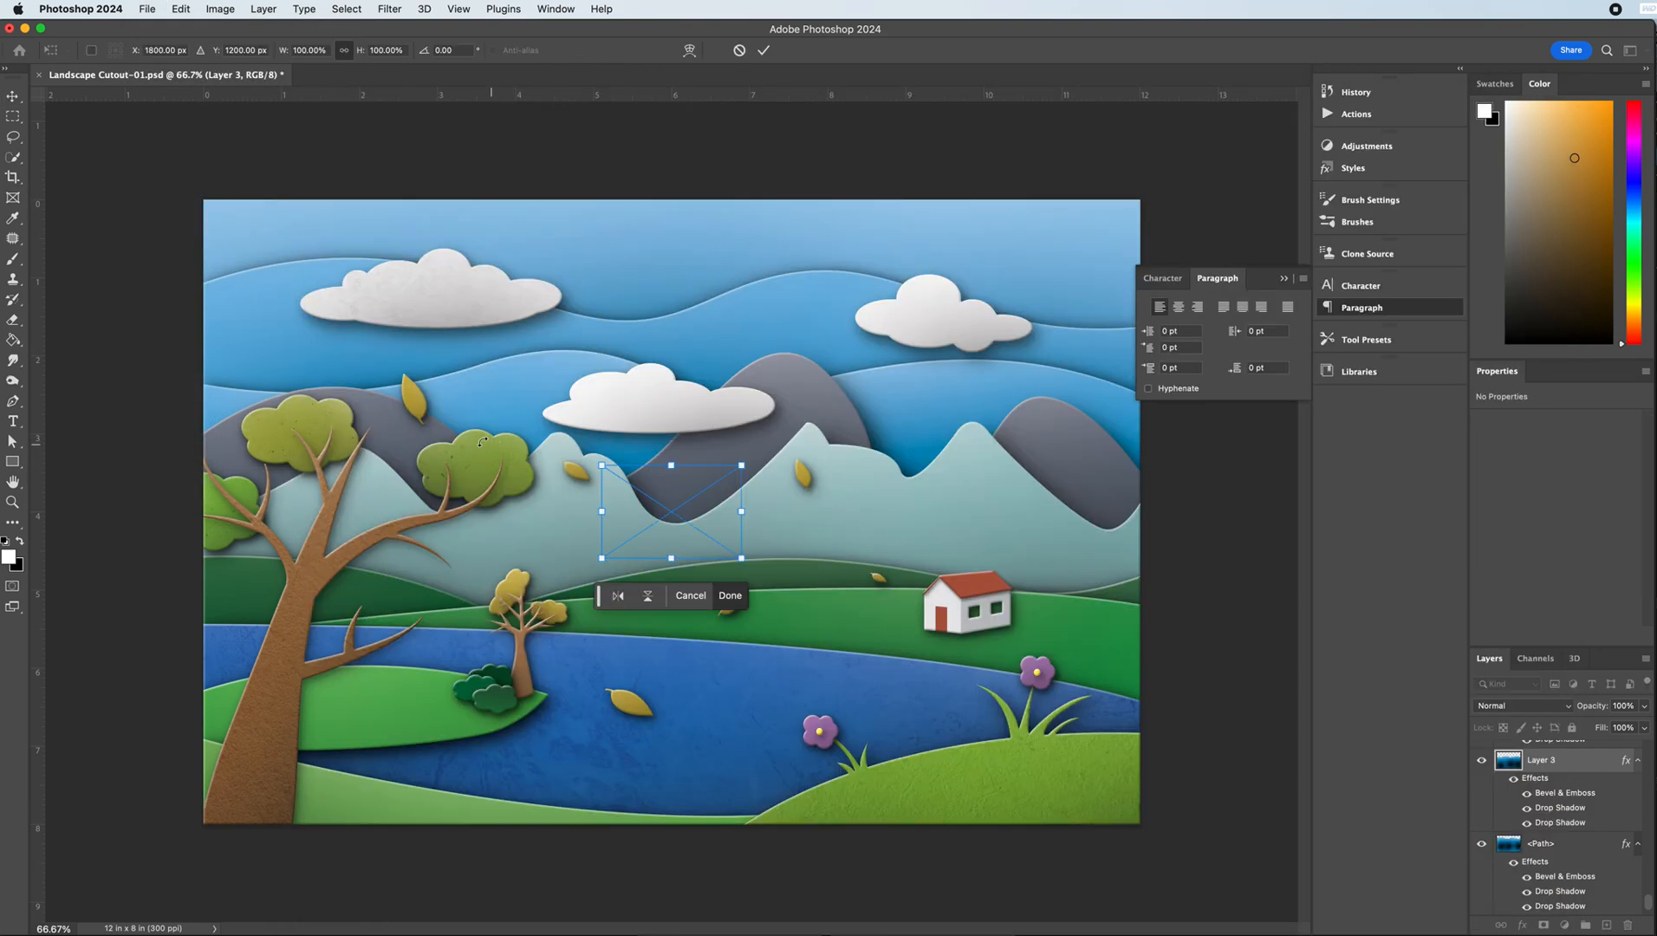
# - Enlarge the texture3 image to about 12.3 by 8.19 inches so it covers the whole sky
pyautogui.moveTo(602, 512); pyautogui.dragTo(197, 489)
pyautogui.moveTo(742, 516); pyautogui.dragTo(1152, 513)
pyautogui.press('Return')
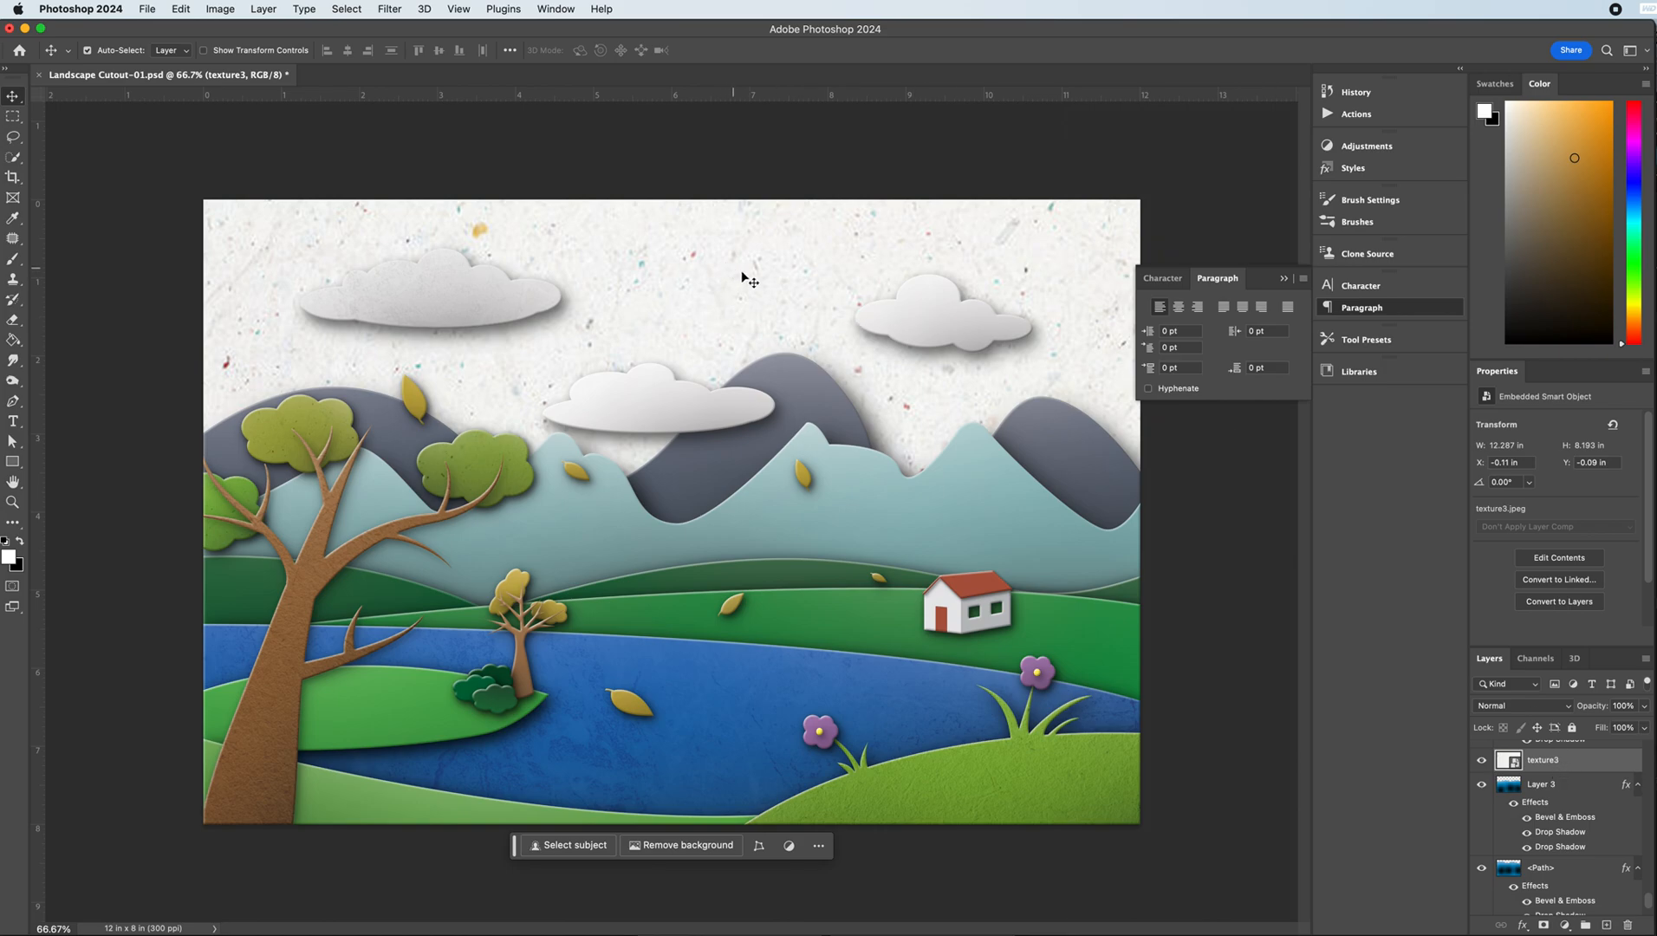
# - Try the Color Burn blend mode on the texture3 layer and delete that layer
pyautogui.click(1559, 706)
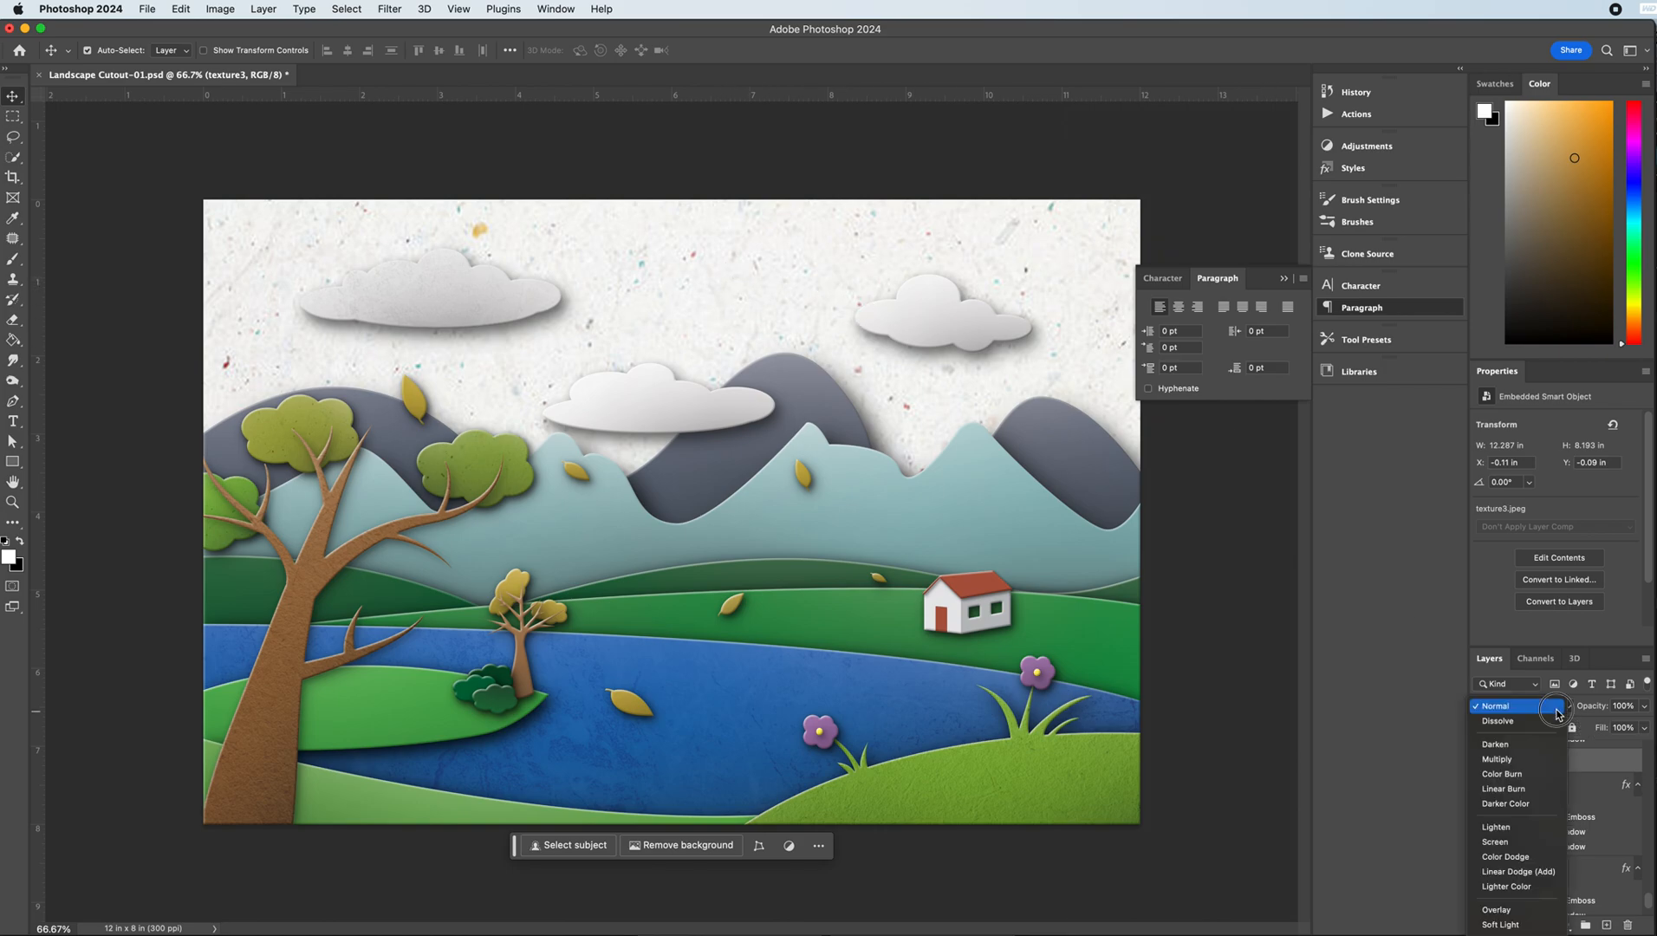
pyautogui.click(1514, 777)
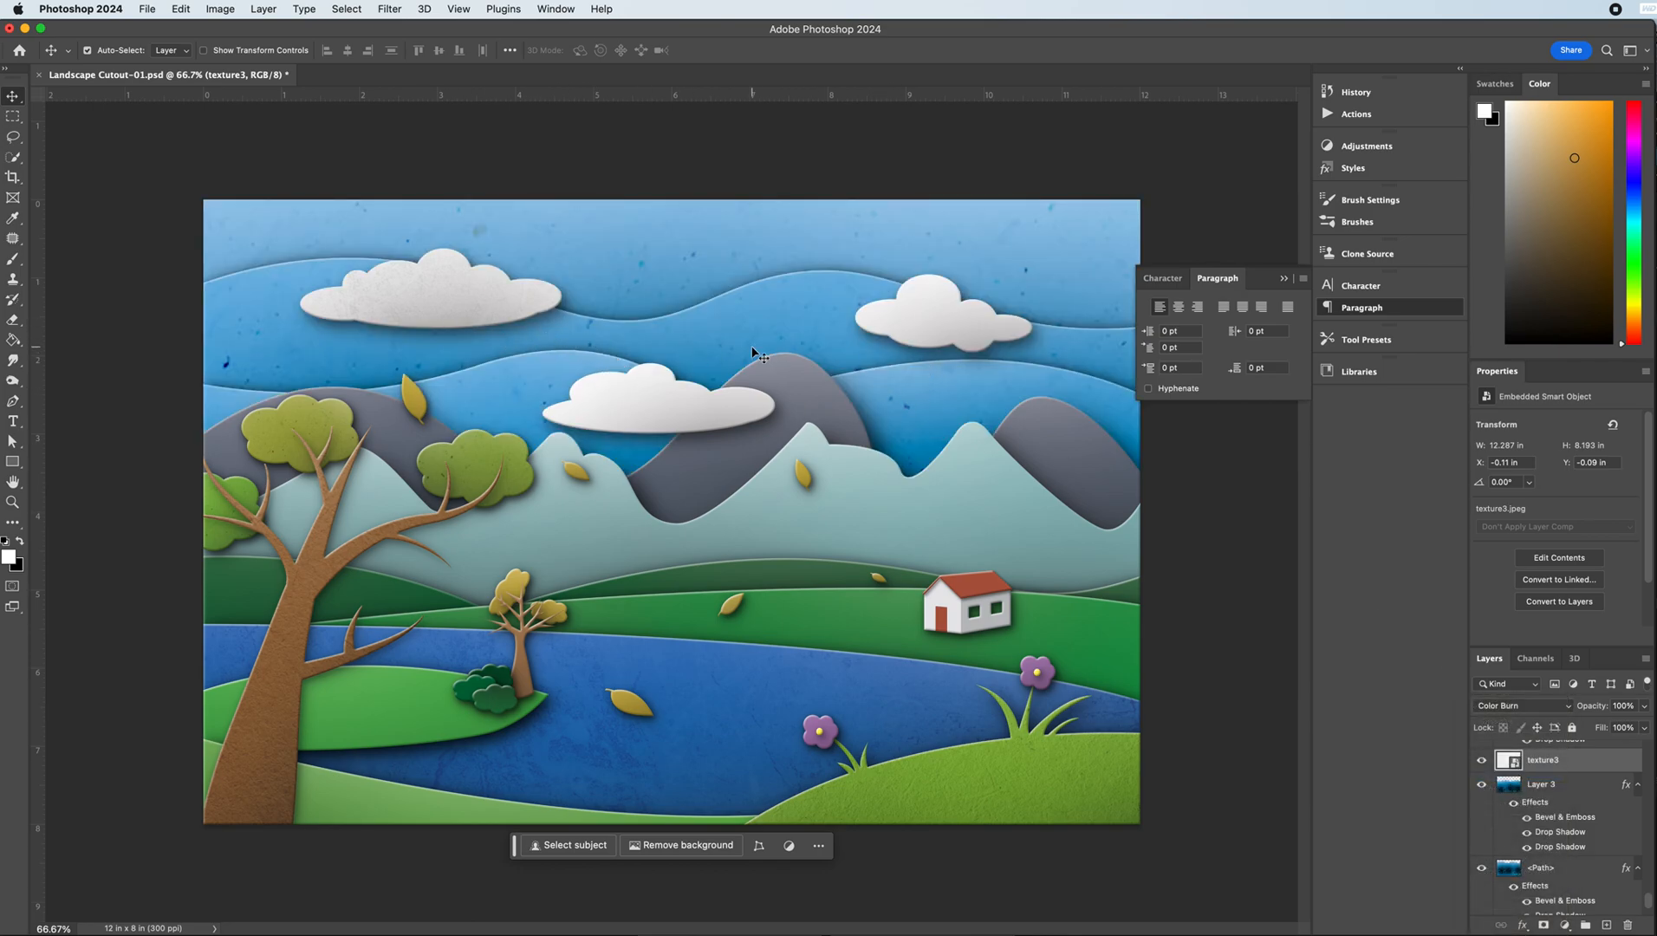
pyautogui.press('Delete')
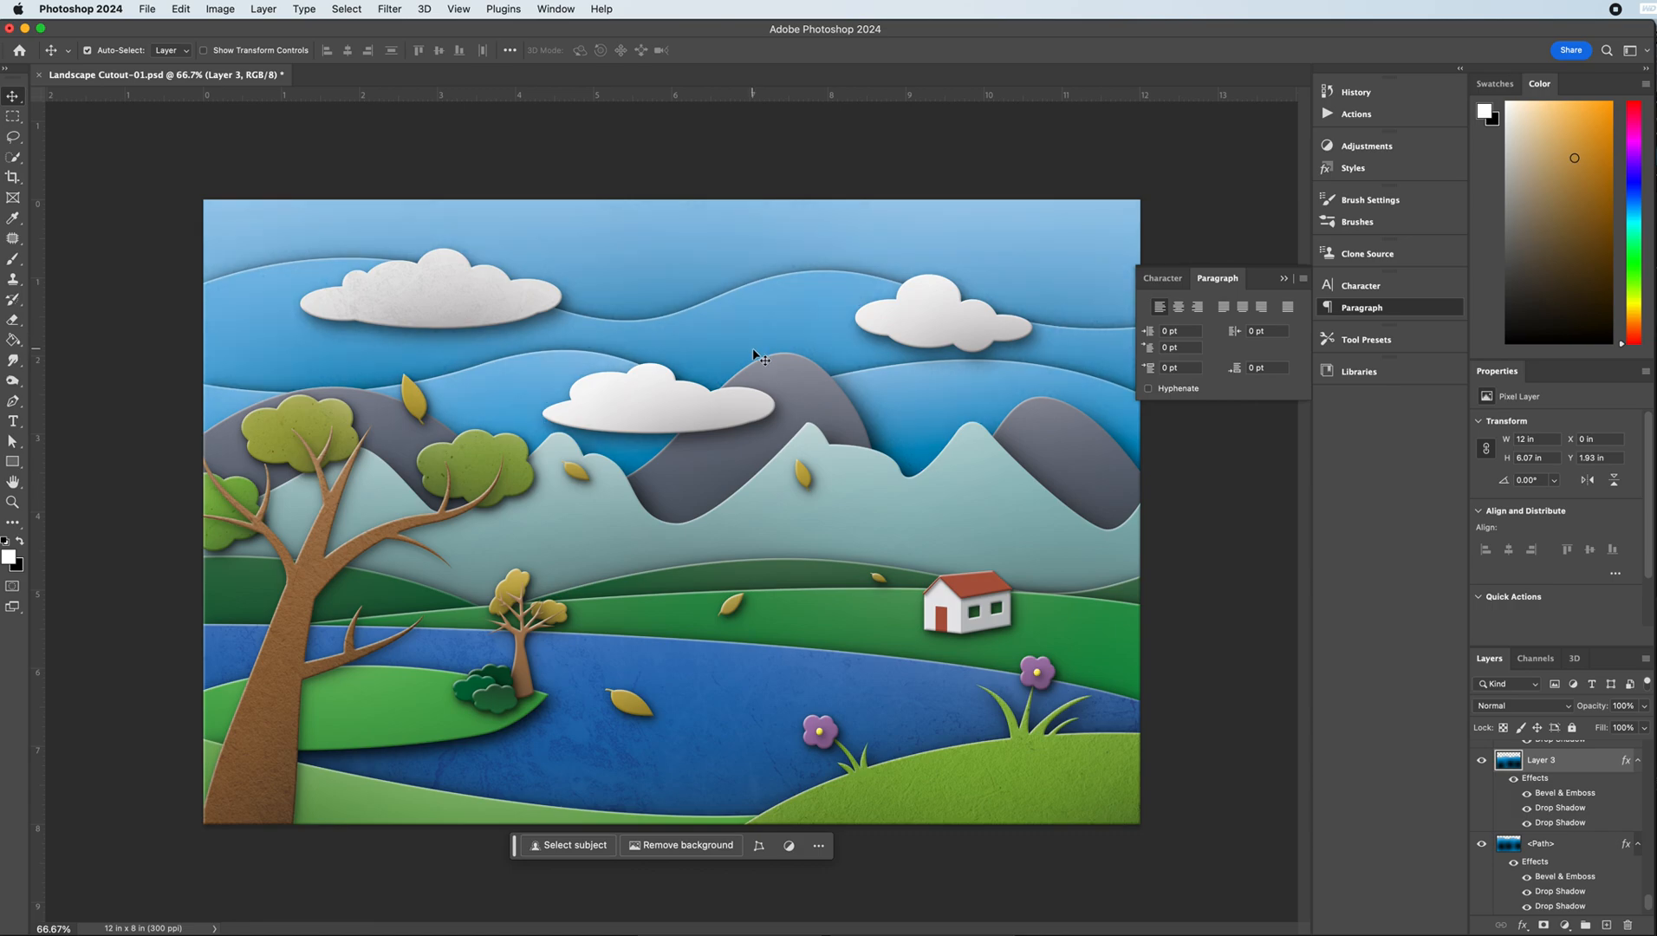
# - Place texture2.jpeg from the Downloads folder as an embedded image above Layer 3
pyautogui.click(146, 9)
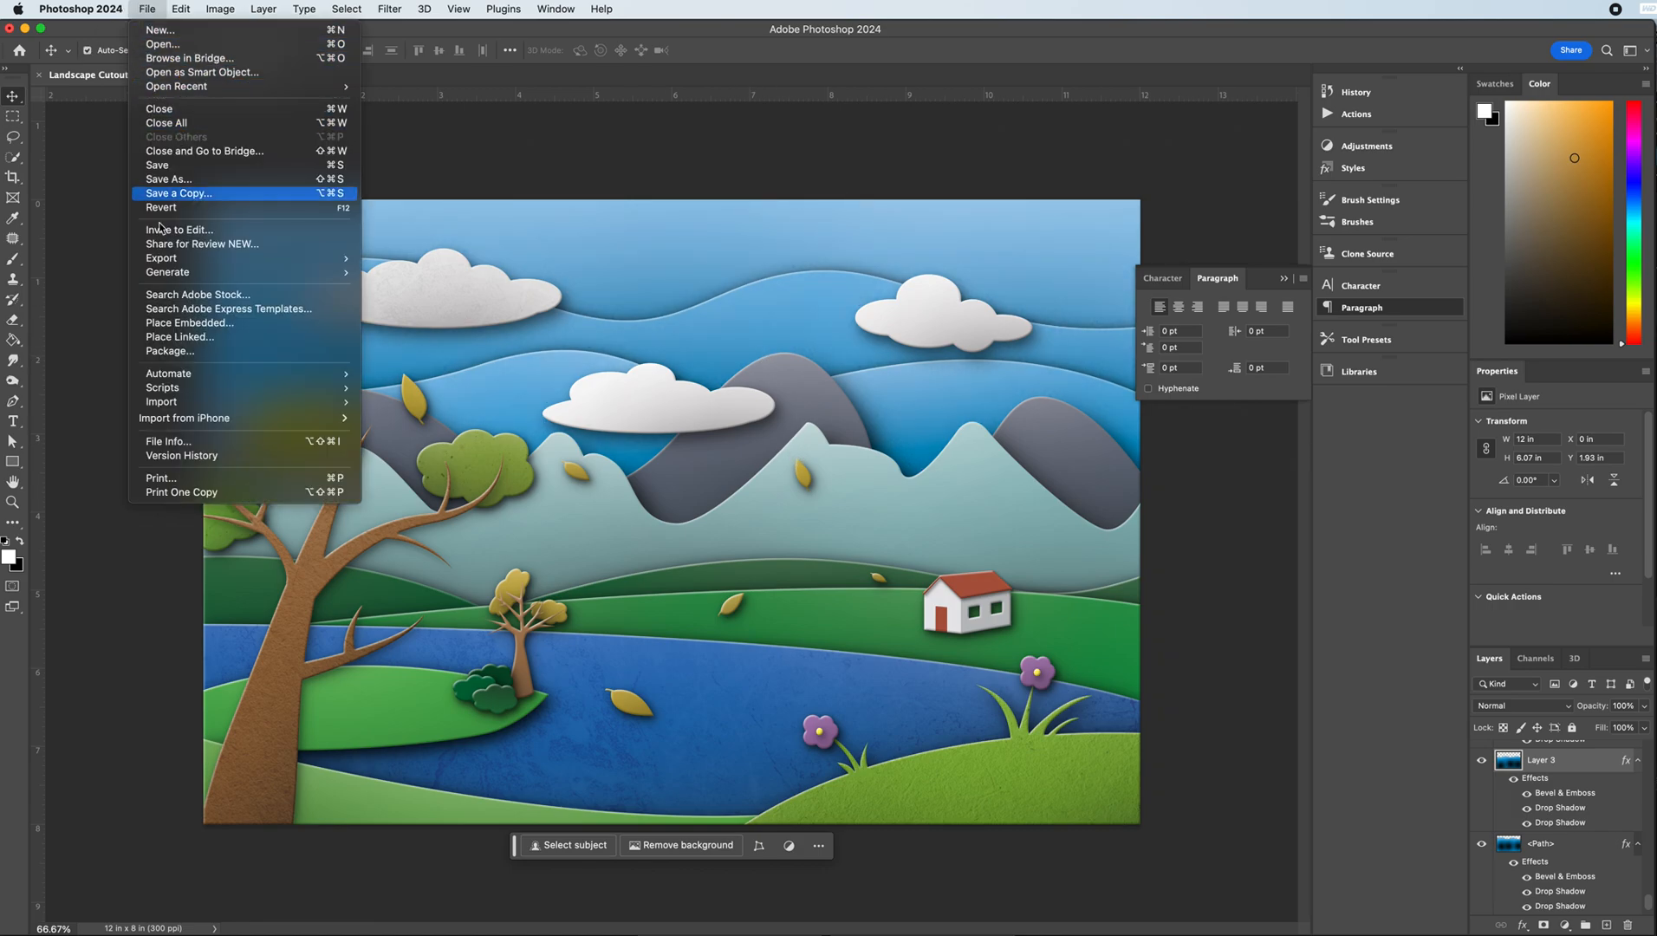
pyautogui.moveTo(194, 264)
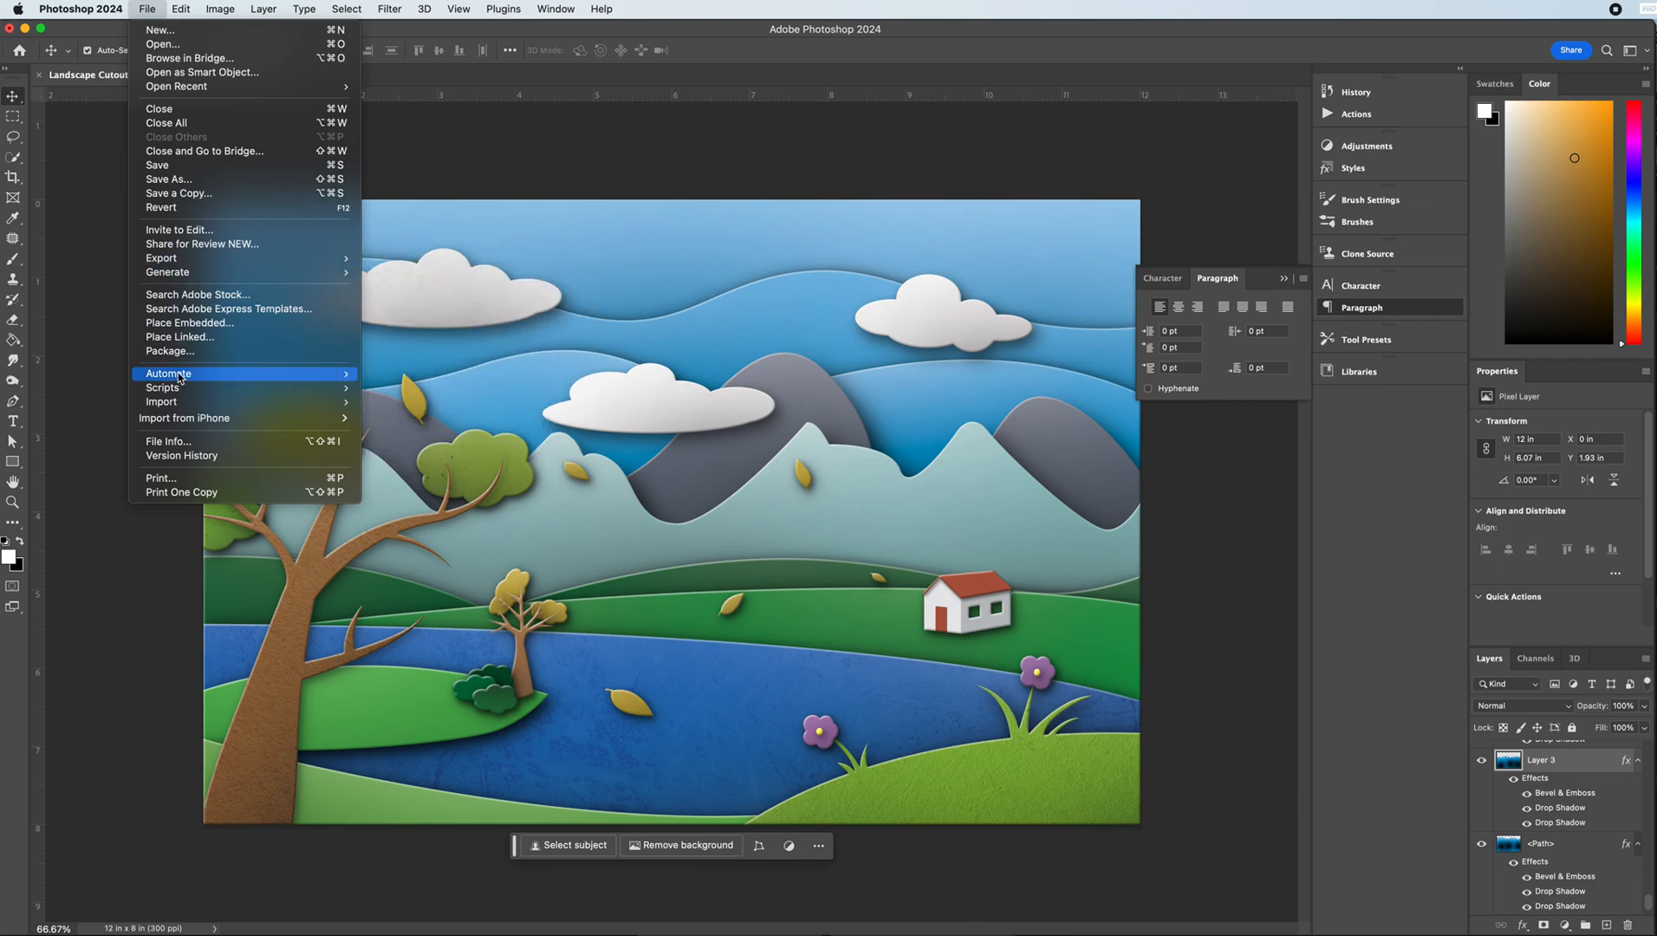
pyautogui.click(189, 323)
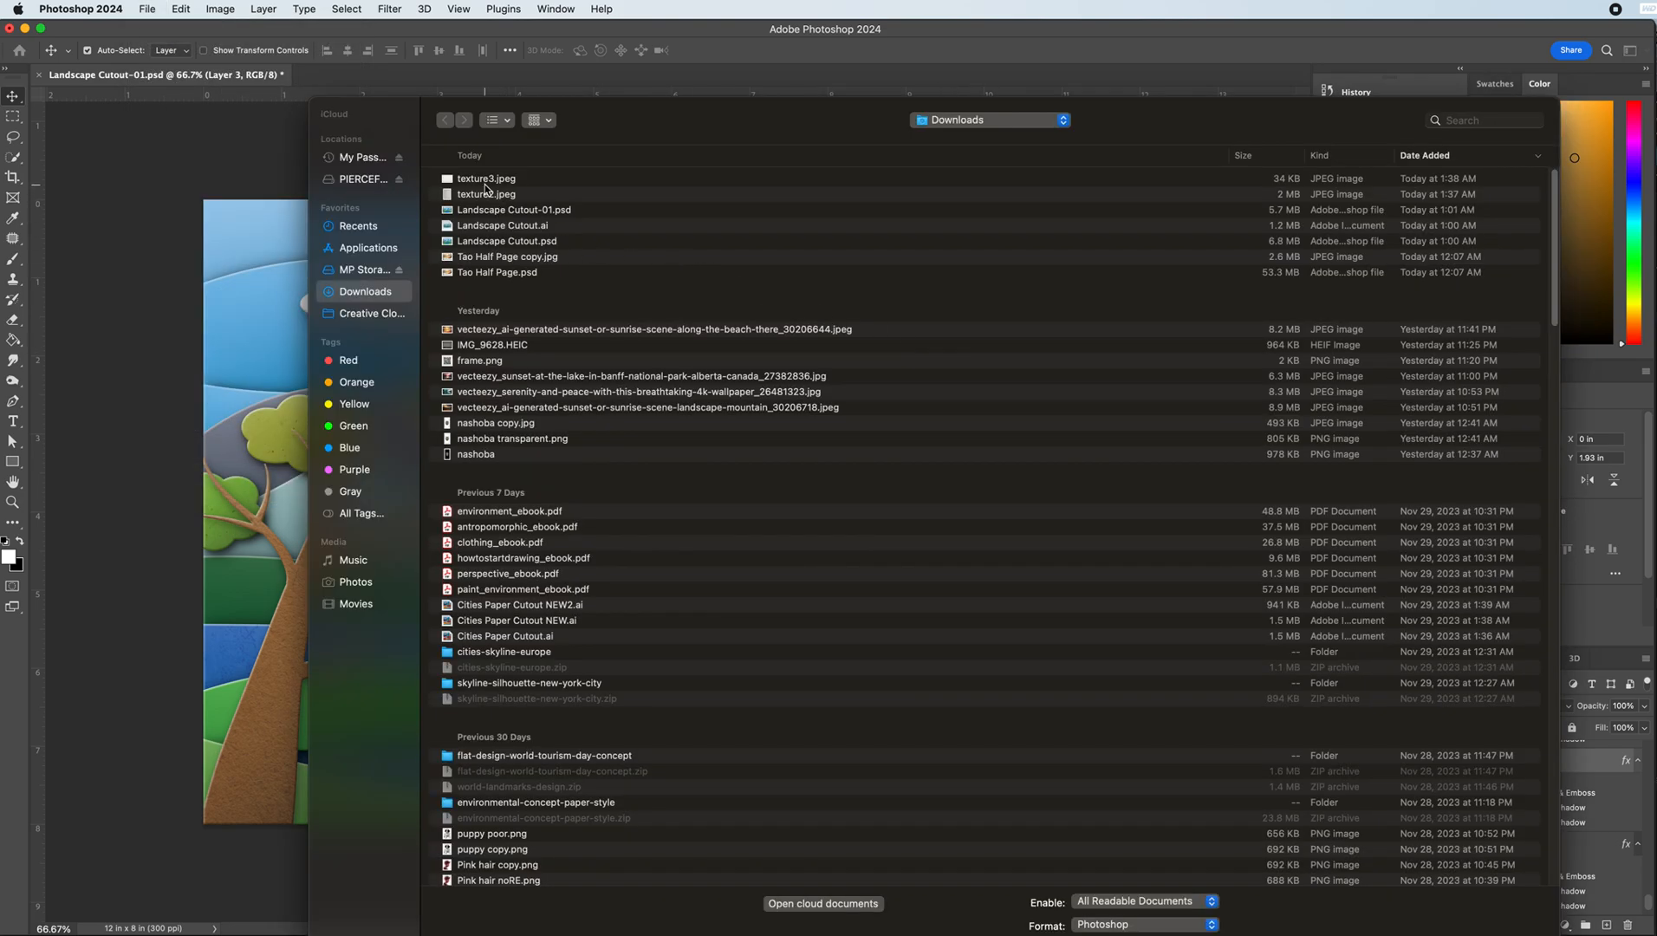
pyautogui.click(486, 179)
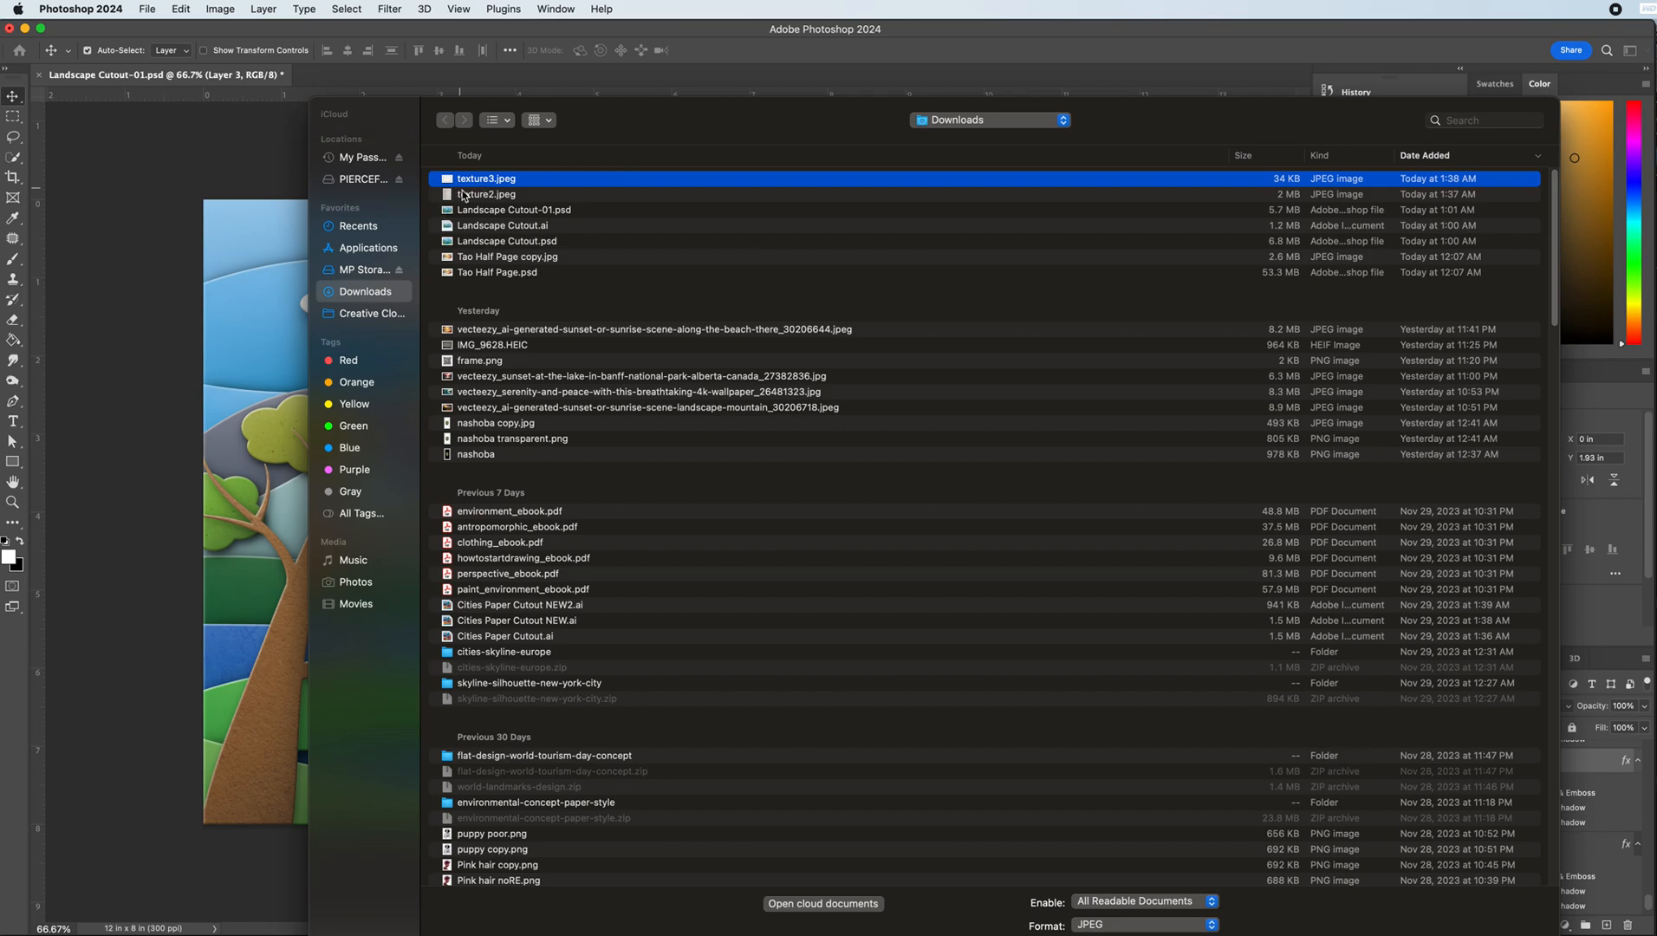
pyautogui.click(465, 198)
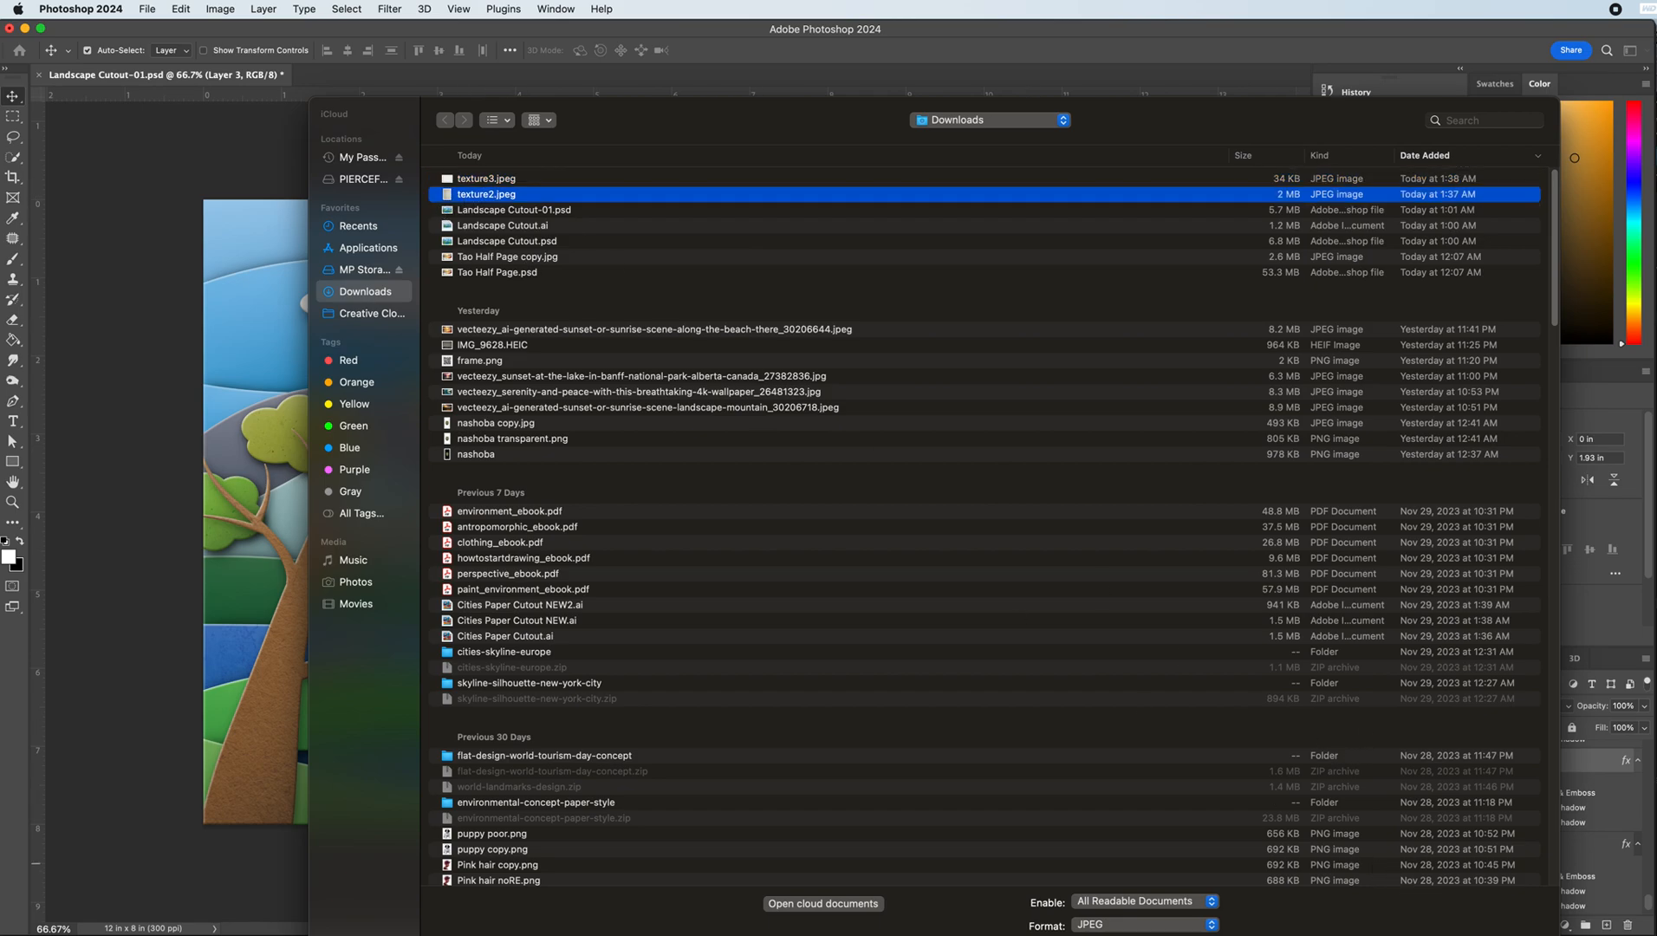
pyautogui.press('Return')
# - Rotate the texture2 image 90° and enlarge it to about 12.24 by 8.16 inches so it covers the whole sky
pyautogui.moveTo(904, 183); pyautogui.dragTo(968, 697)
pyautogui.moveTo(360, 303); pyautogui.dragTo(196, 167)
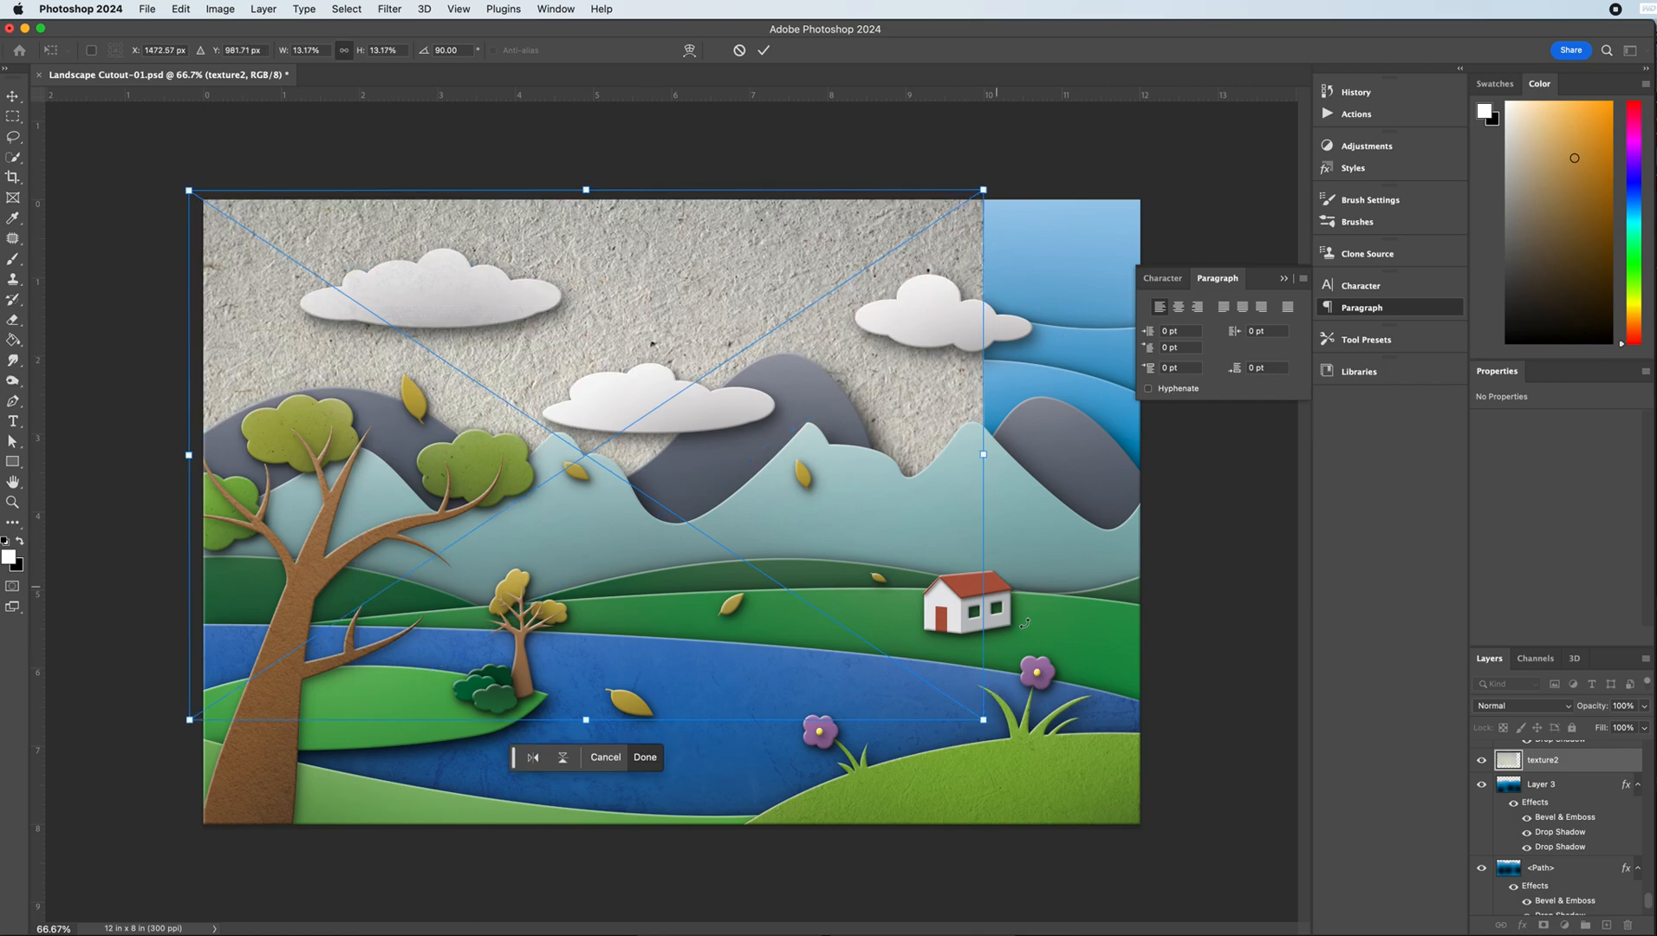
pyautogui.moveTo(987, 455); pyautogui.dragTo(1144, 463)
pyautogui.press('Return')
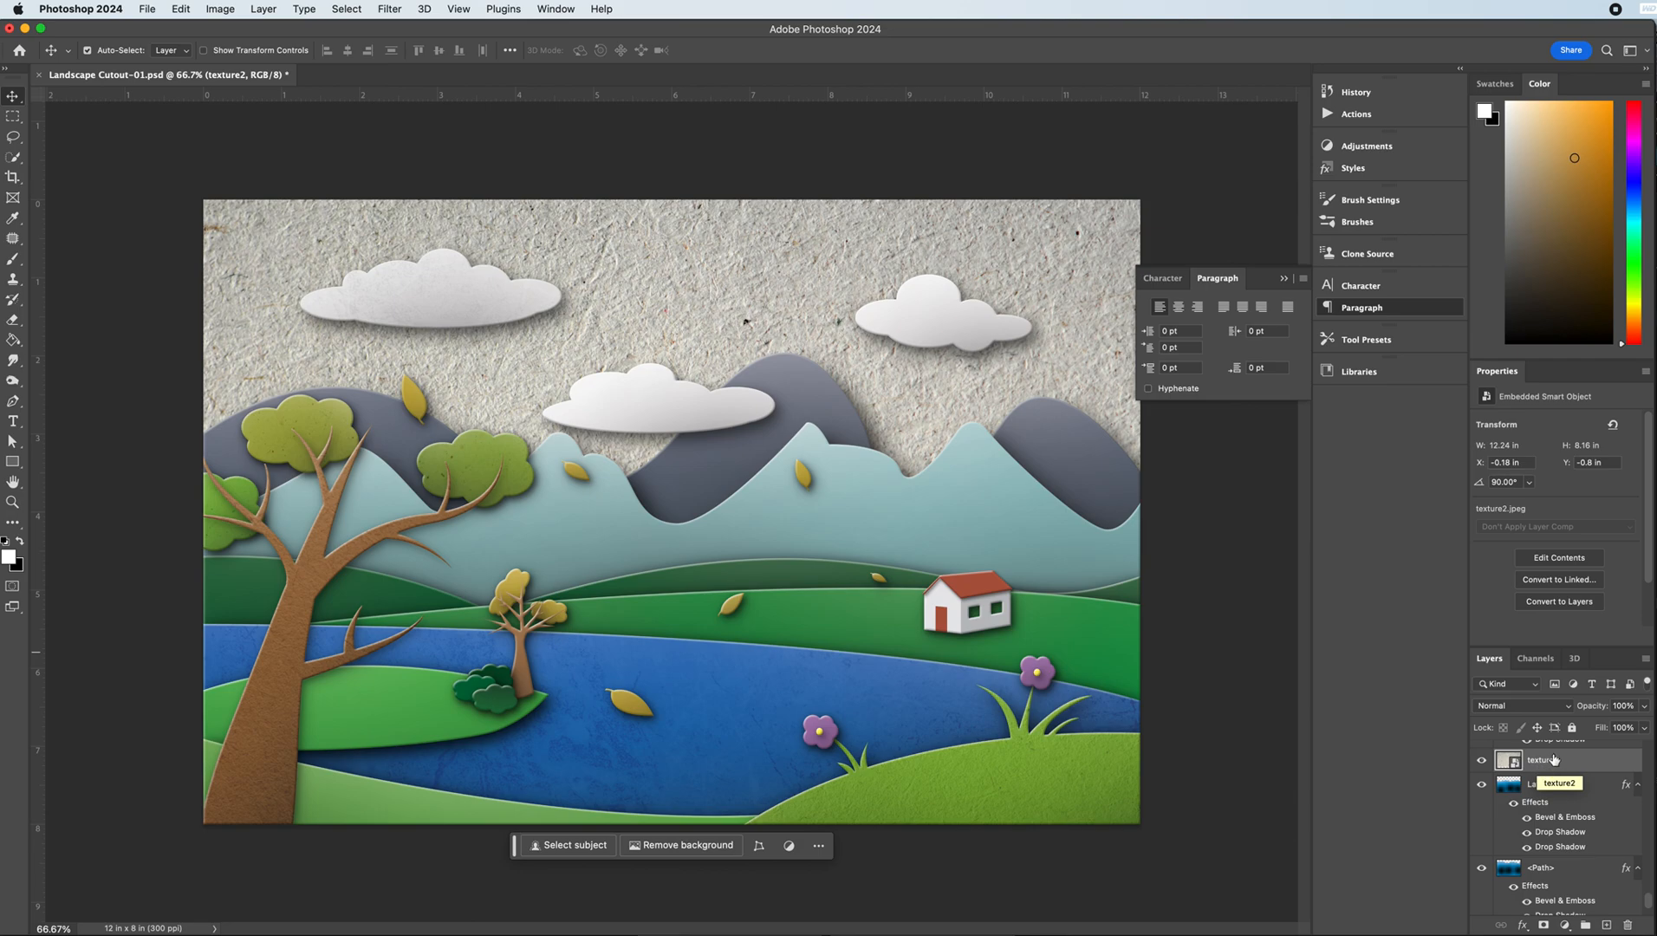
# - Set the texture2 layer to the Color Burn blend mode and duplicate it
pyautogui.click(1524, 709)
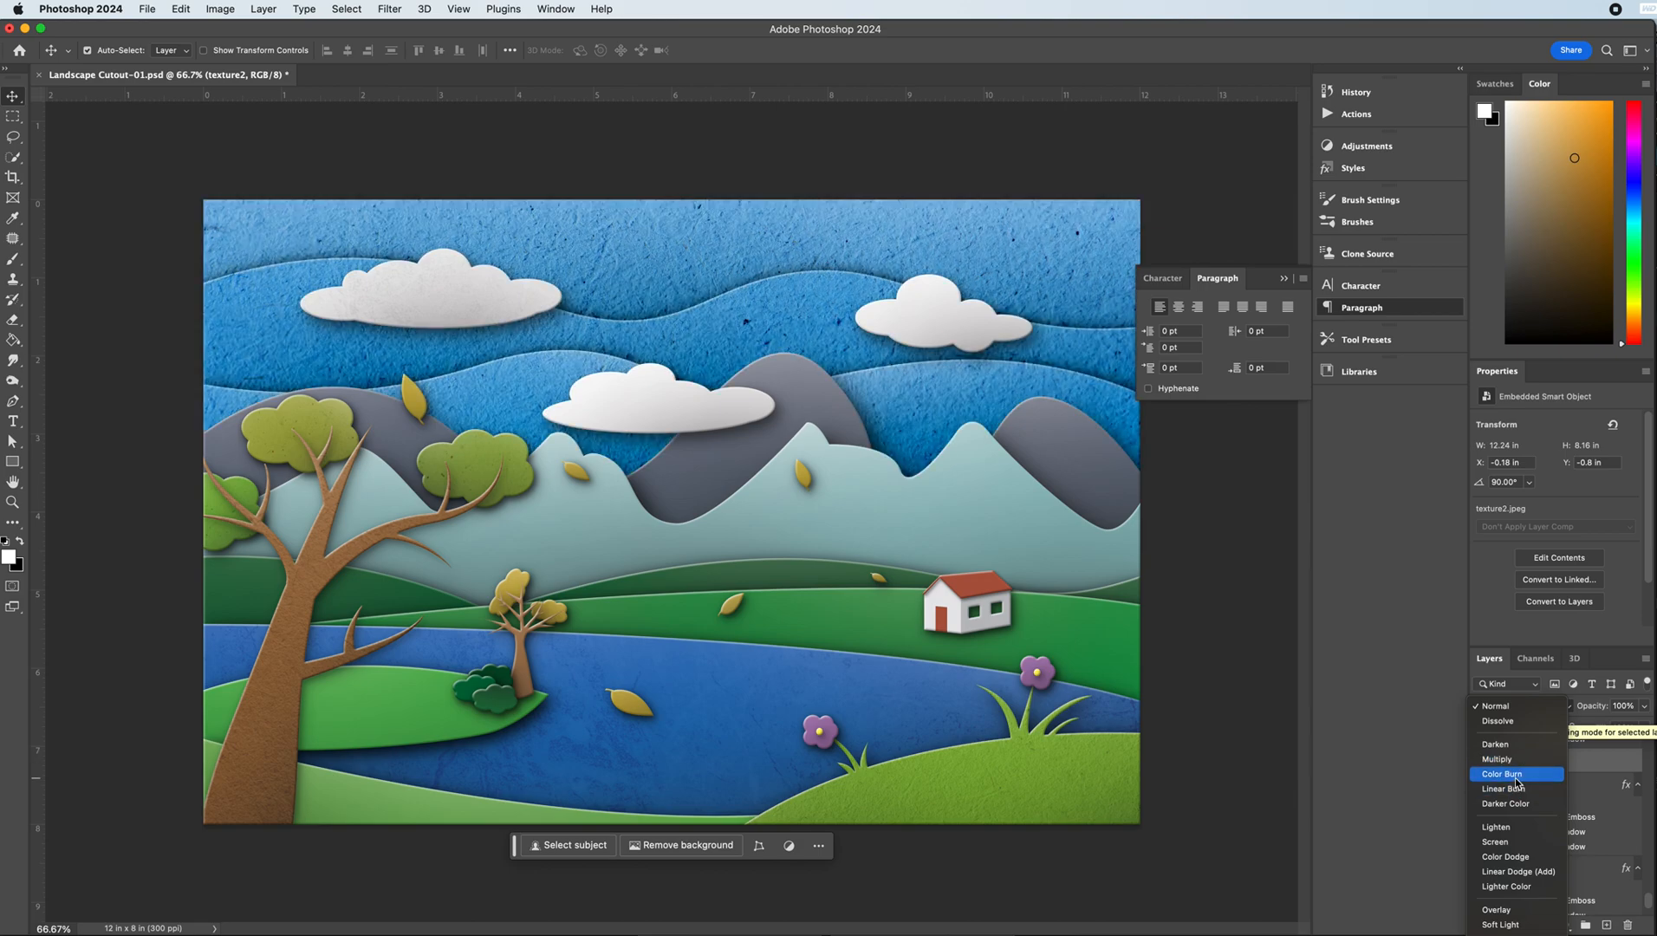
pyautogui.click(1516, 780)
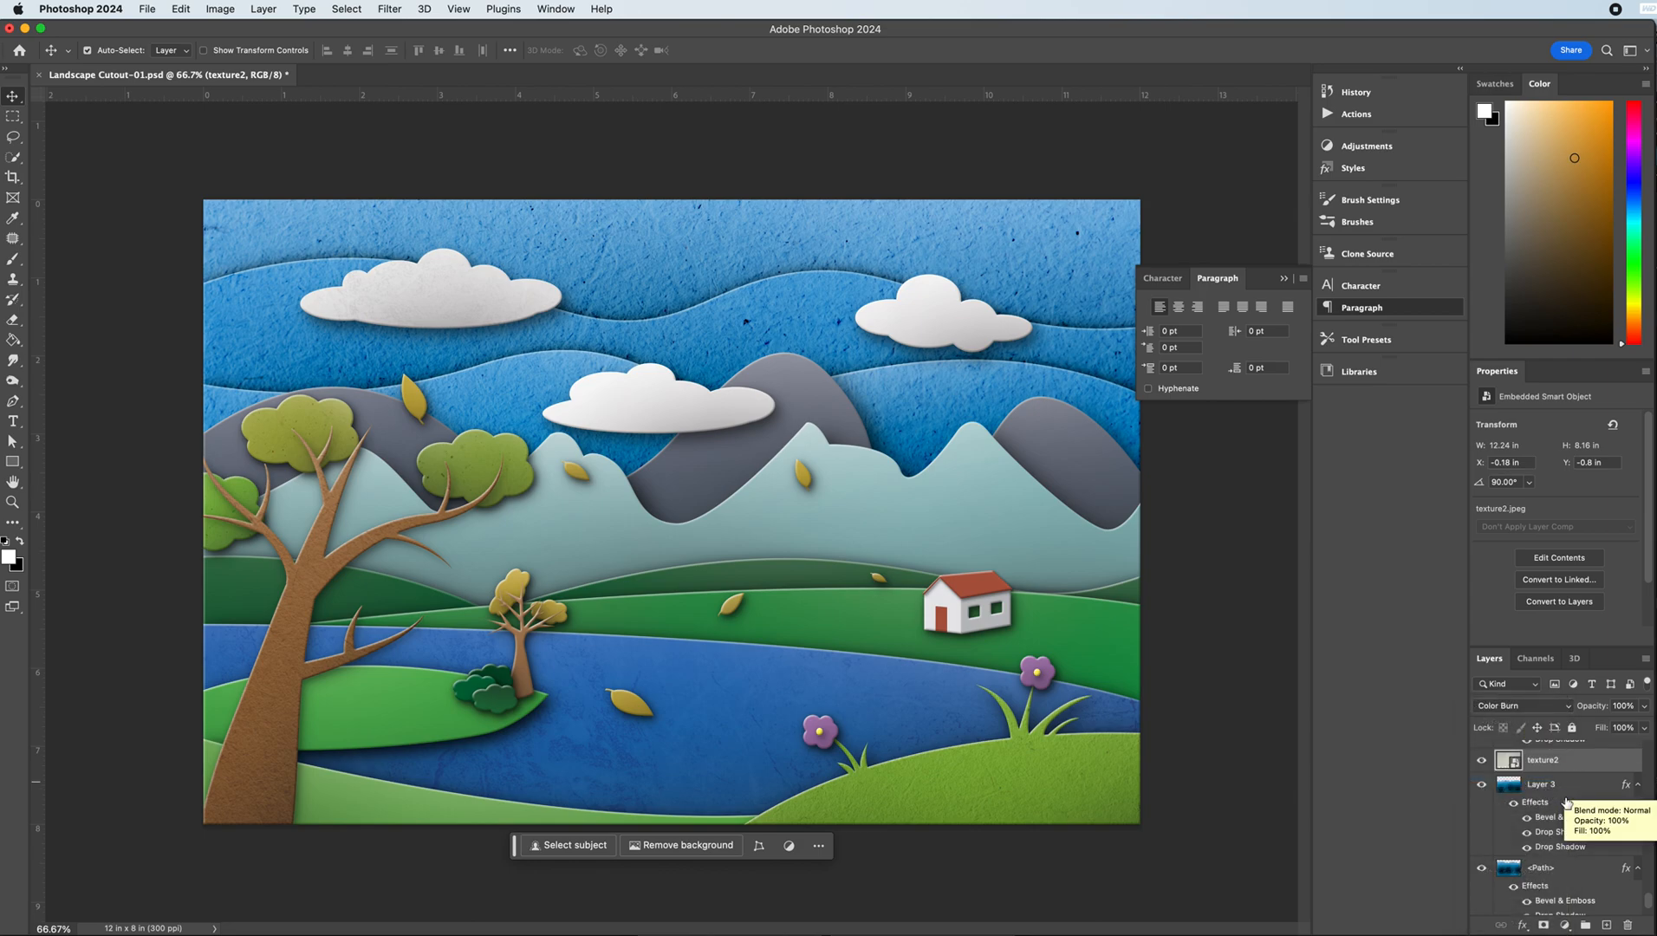
pyautogui.moveTo(1538, 760); pyautogui.dragTo(1605, 925)
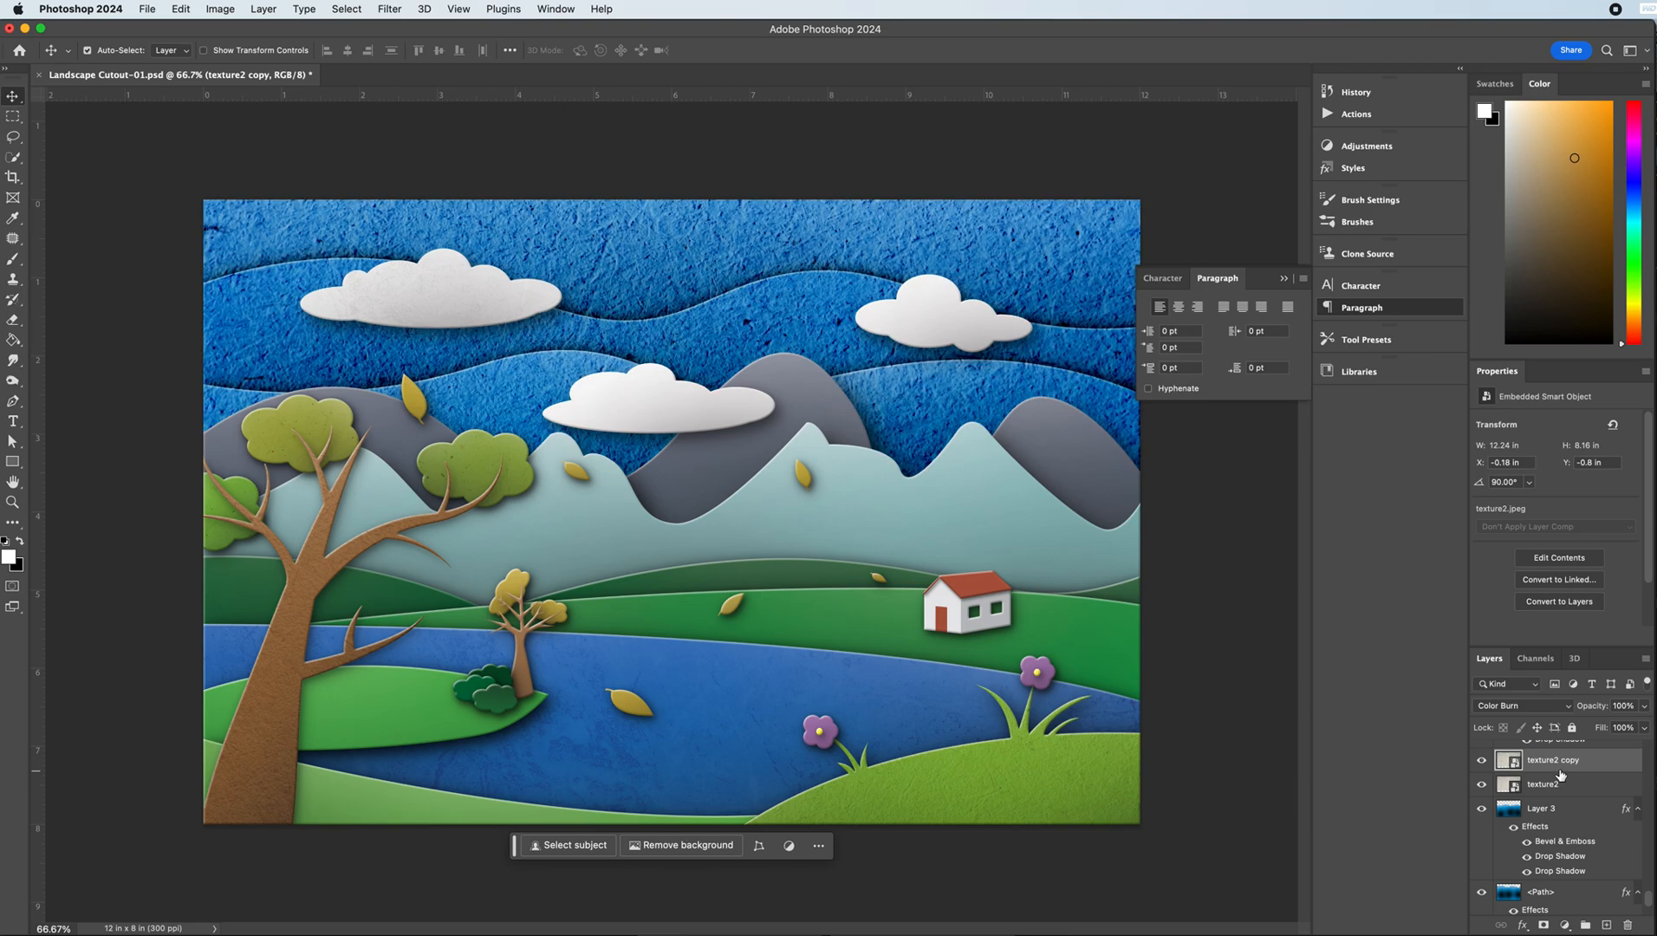
# - Reorder the texture layers so texture2 copy lies directly above Layer 3 and texture2 directly above the <Path> layer
pyautogui.moveTo(1559, 772); pyautogui.dragTo(1594, 880)
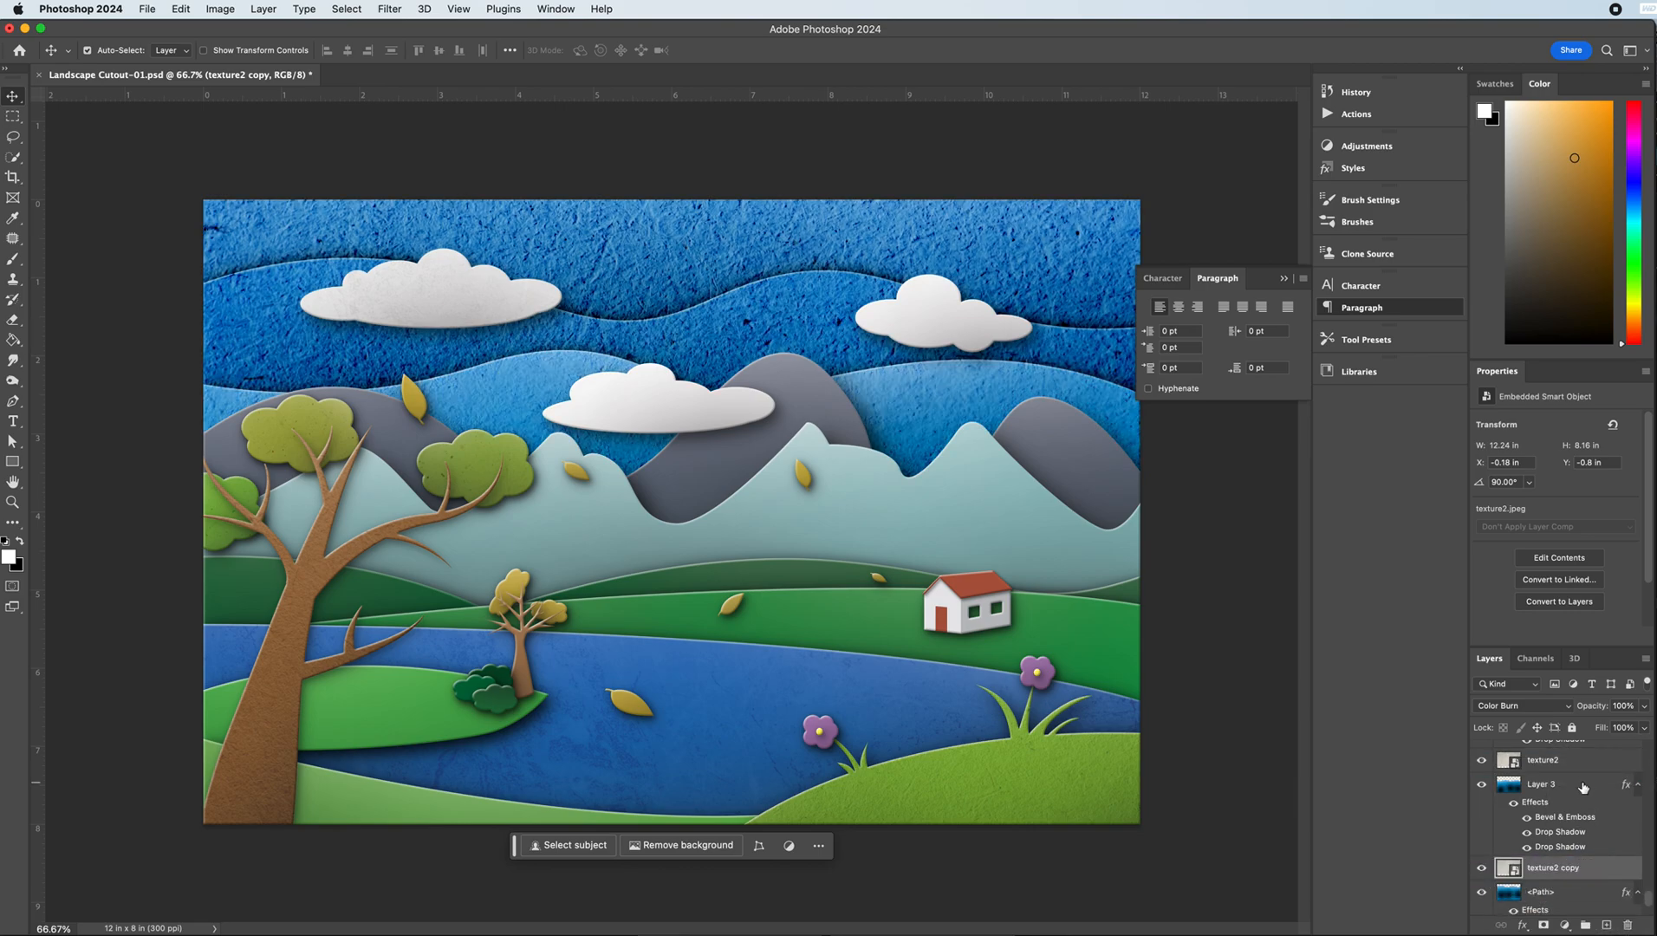
pyautogui.scroll(2, 1572, 817)
pyautogui.moveTo(1566, 795); pyautogui.dragTo(1585, 913)
pyautogui.moveTo(1566, 847); pyautogui.dragTo(1564, 844)
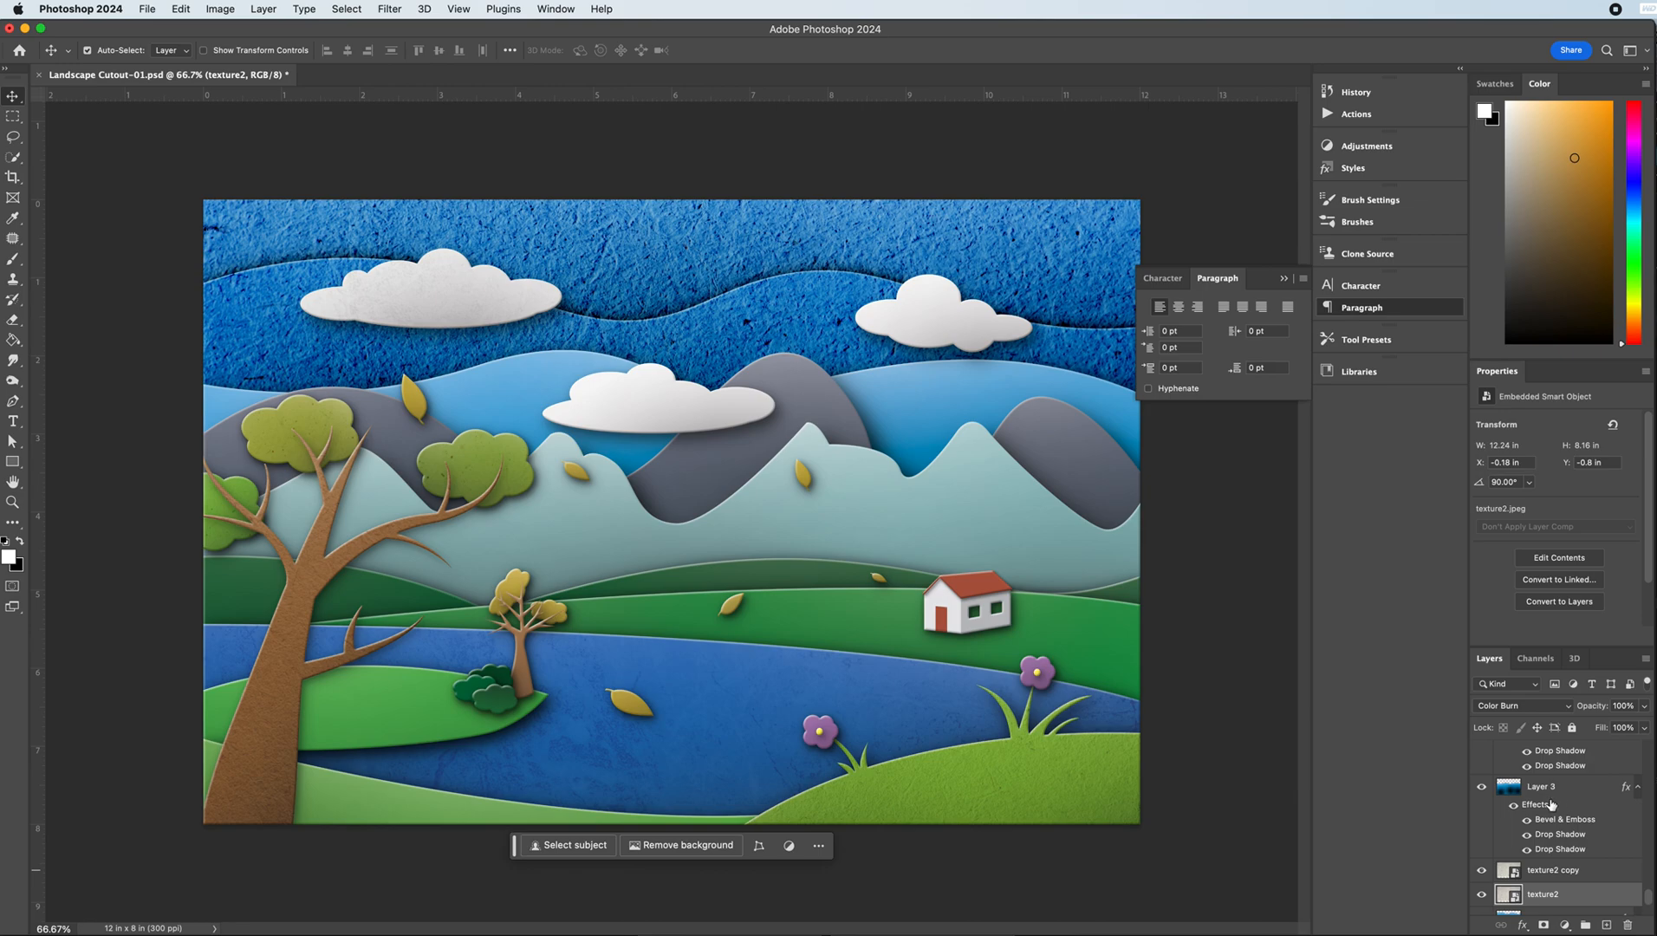
pyautogui.scroll(2, 1524, 875)
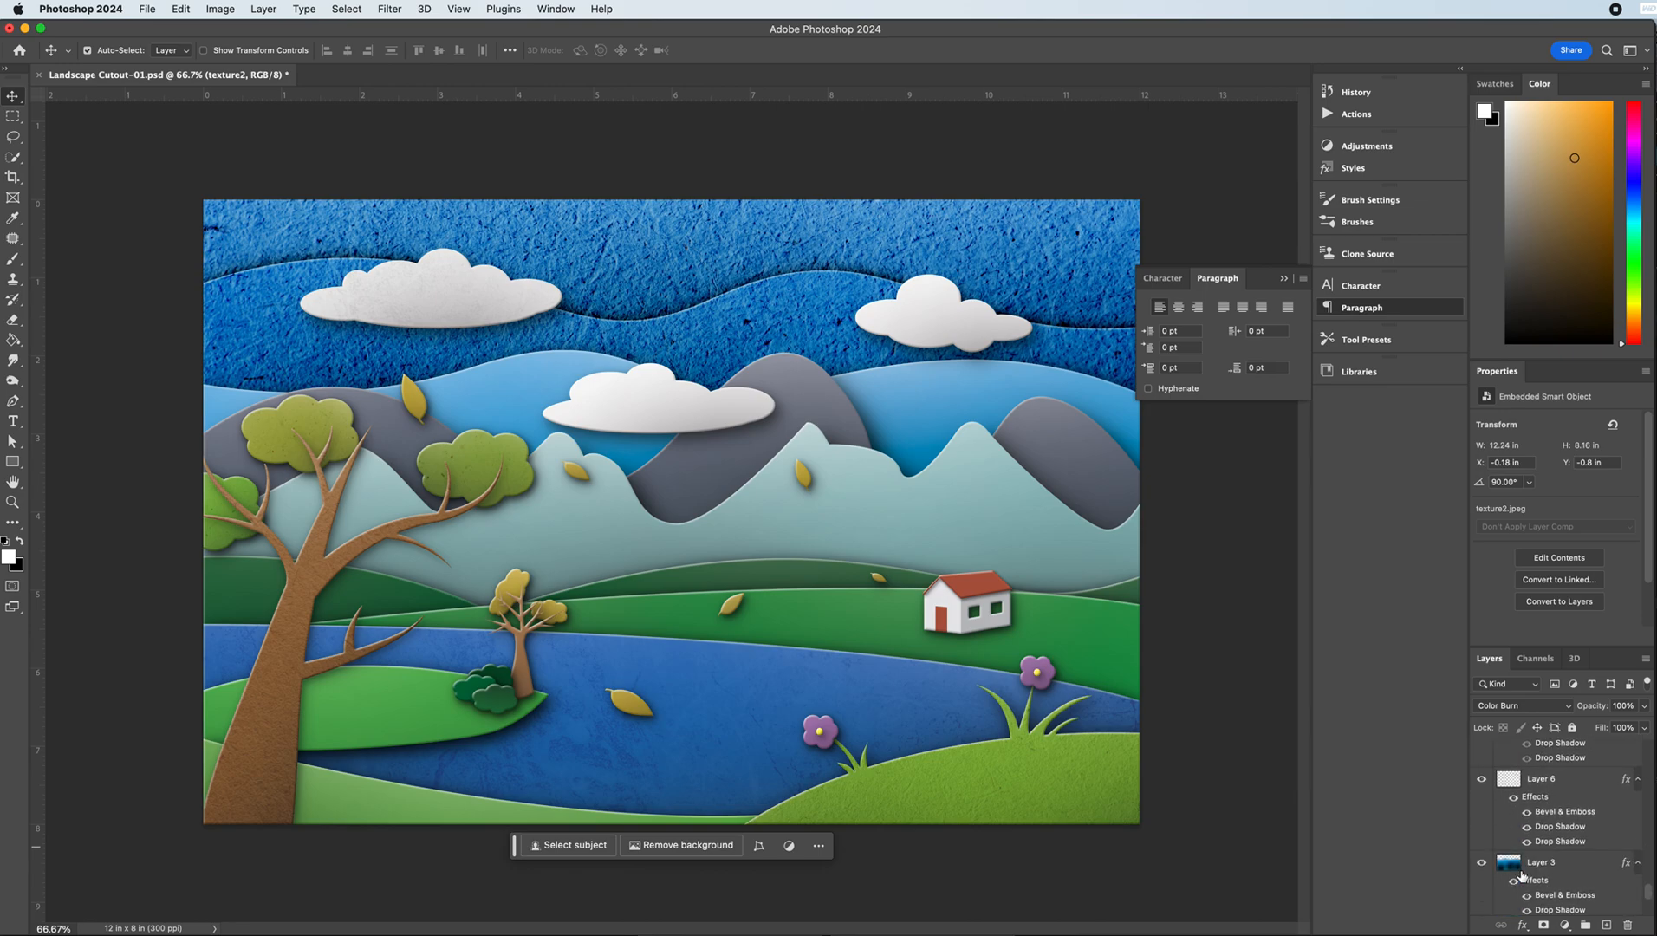
pyautogui.moveTo(1583, 915); pyautogui.dragTo(1559, 768)
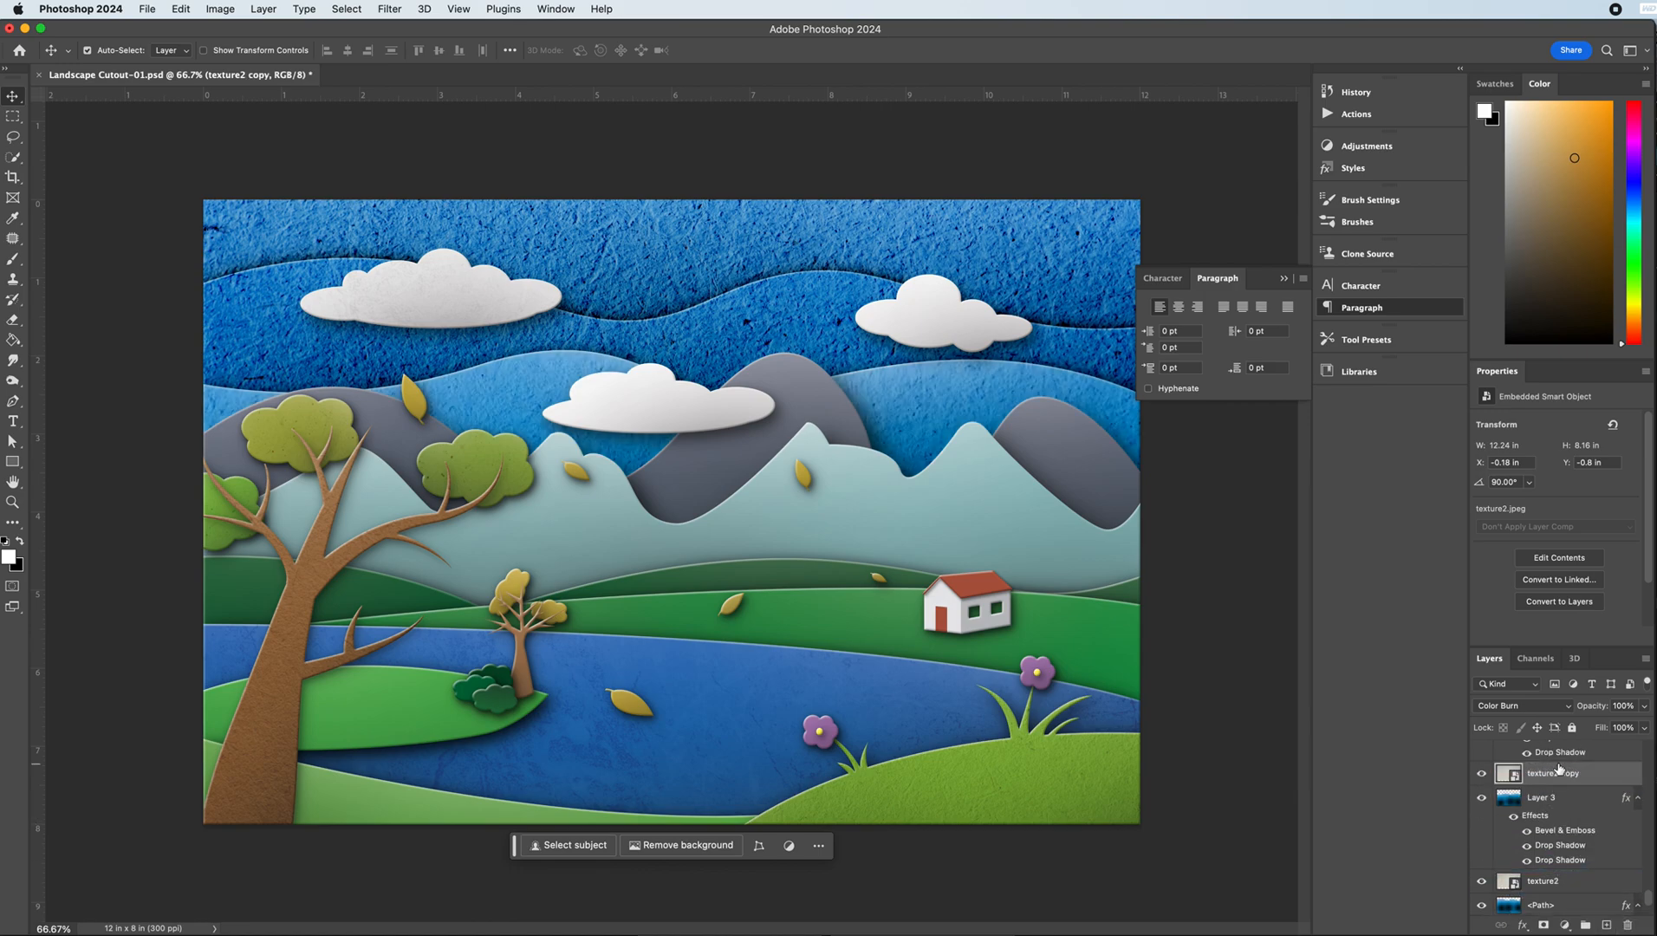
# - Mask texture2 copy to the shape of Layer 3 and texture2 to the shape of the <Path> layer
pyautogui.keyDown('super'); pyautogui.click(1510, 799); pyautogui.keyUp('super')
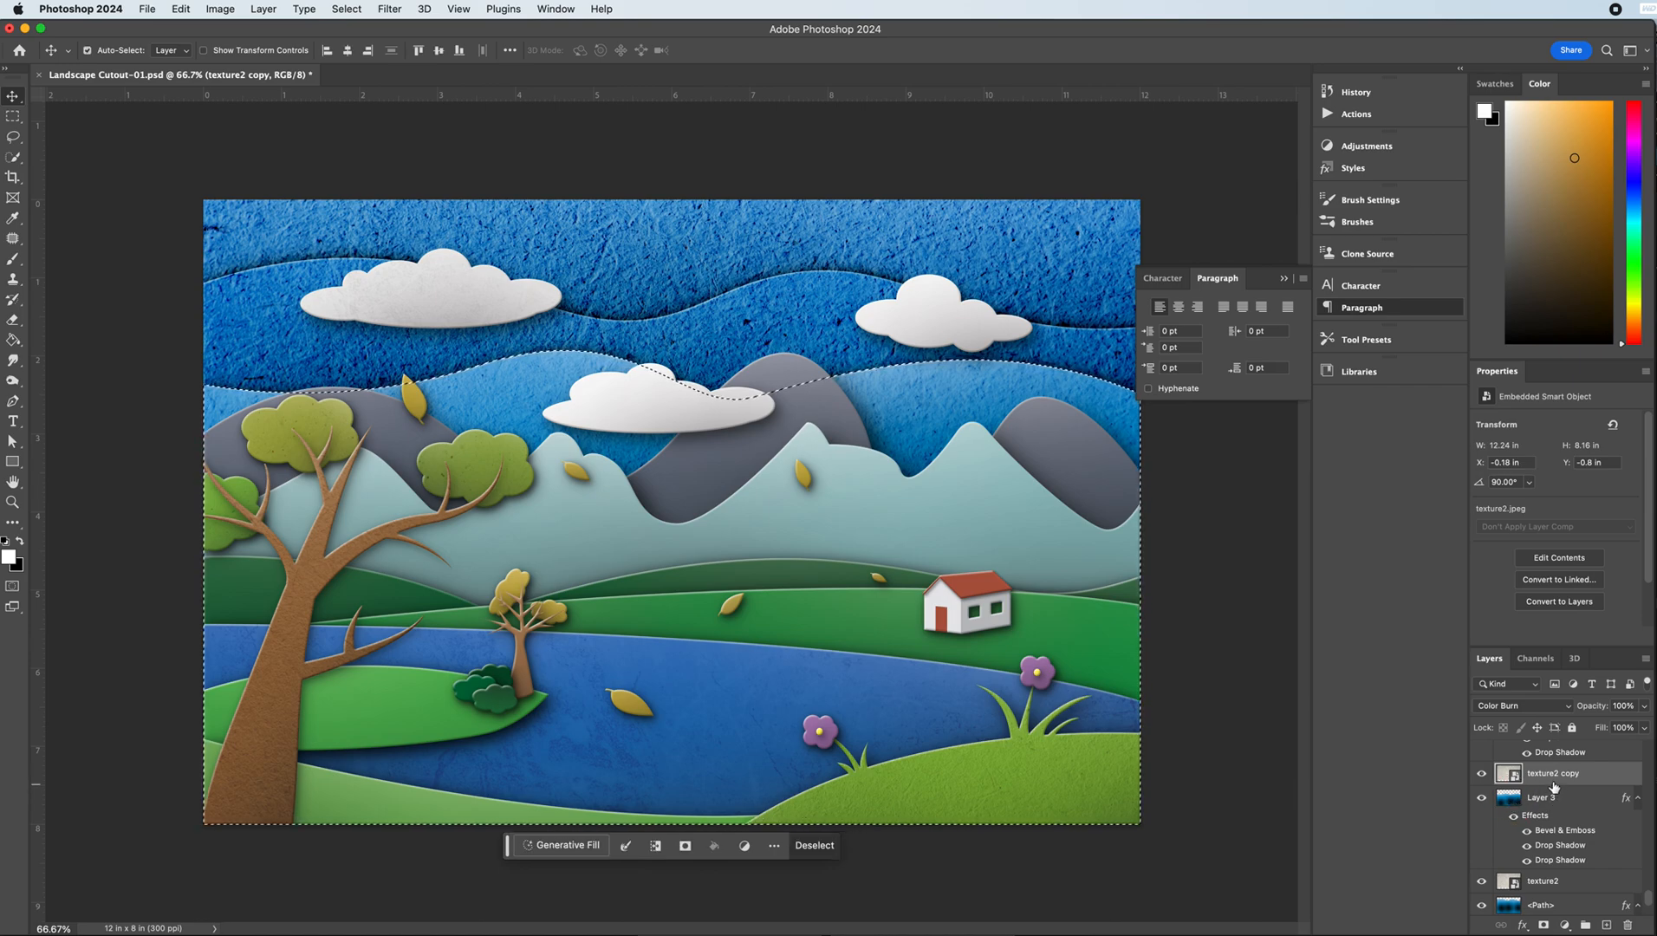
pyautogui.click(1543, 925)
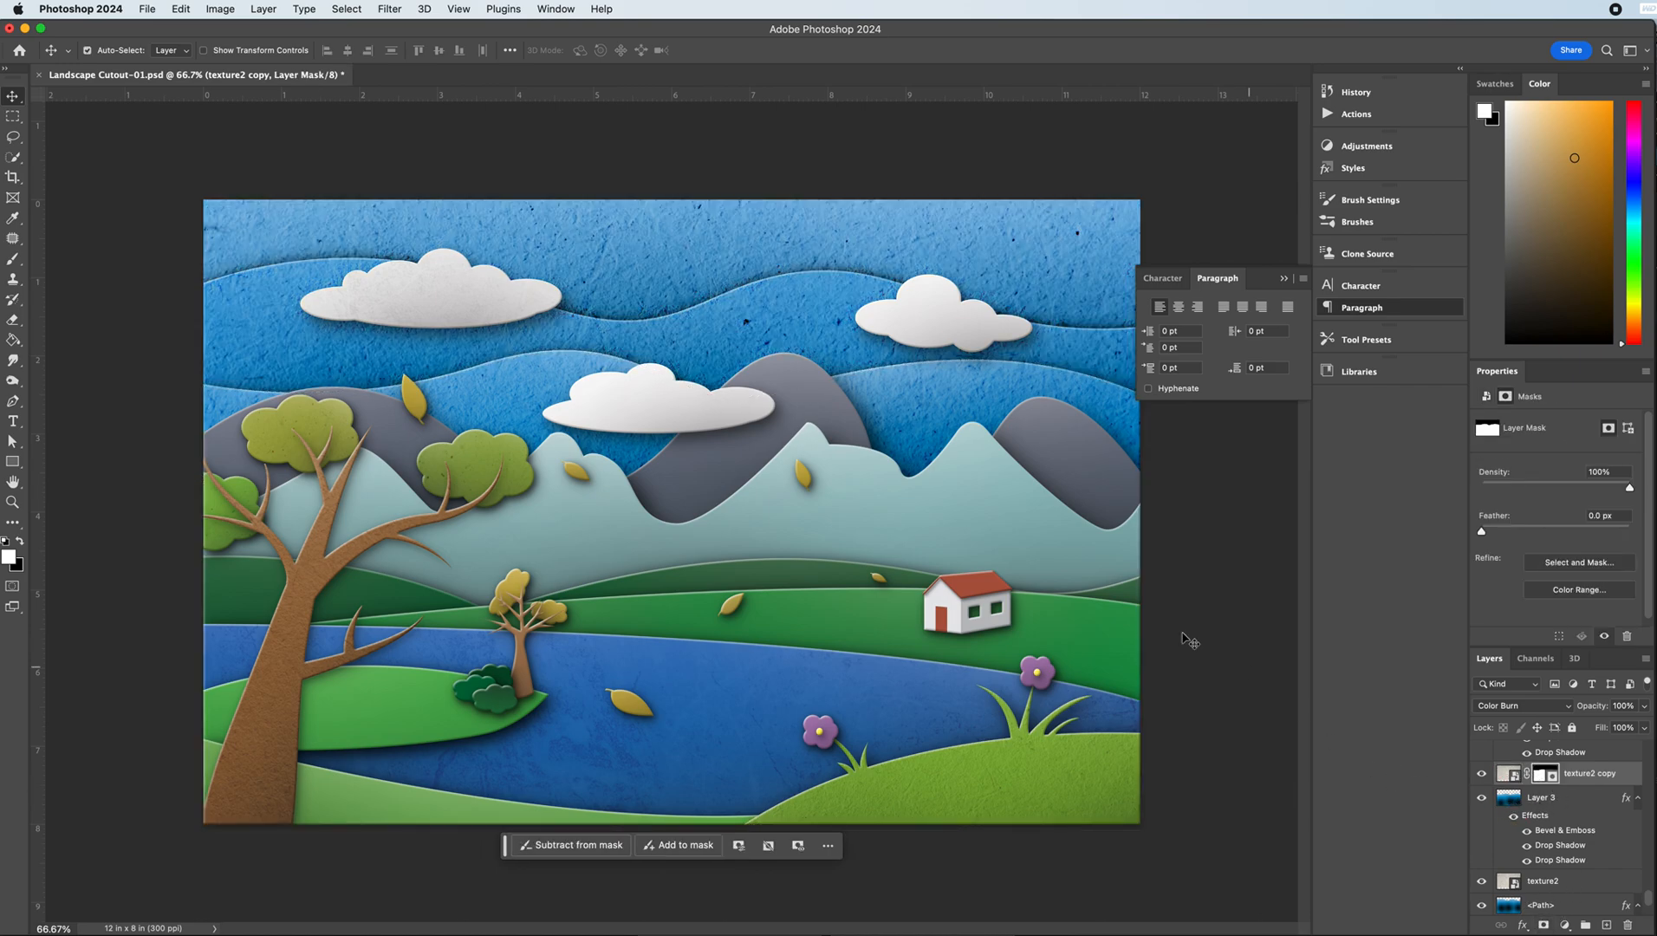
pyautogui.scroll(-1, 1529, 868)
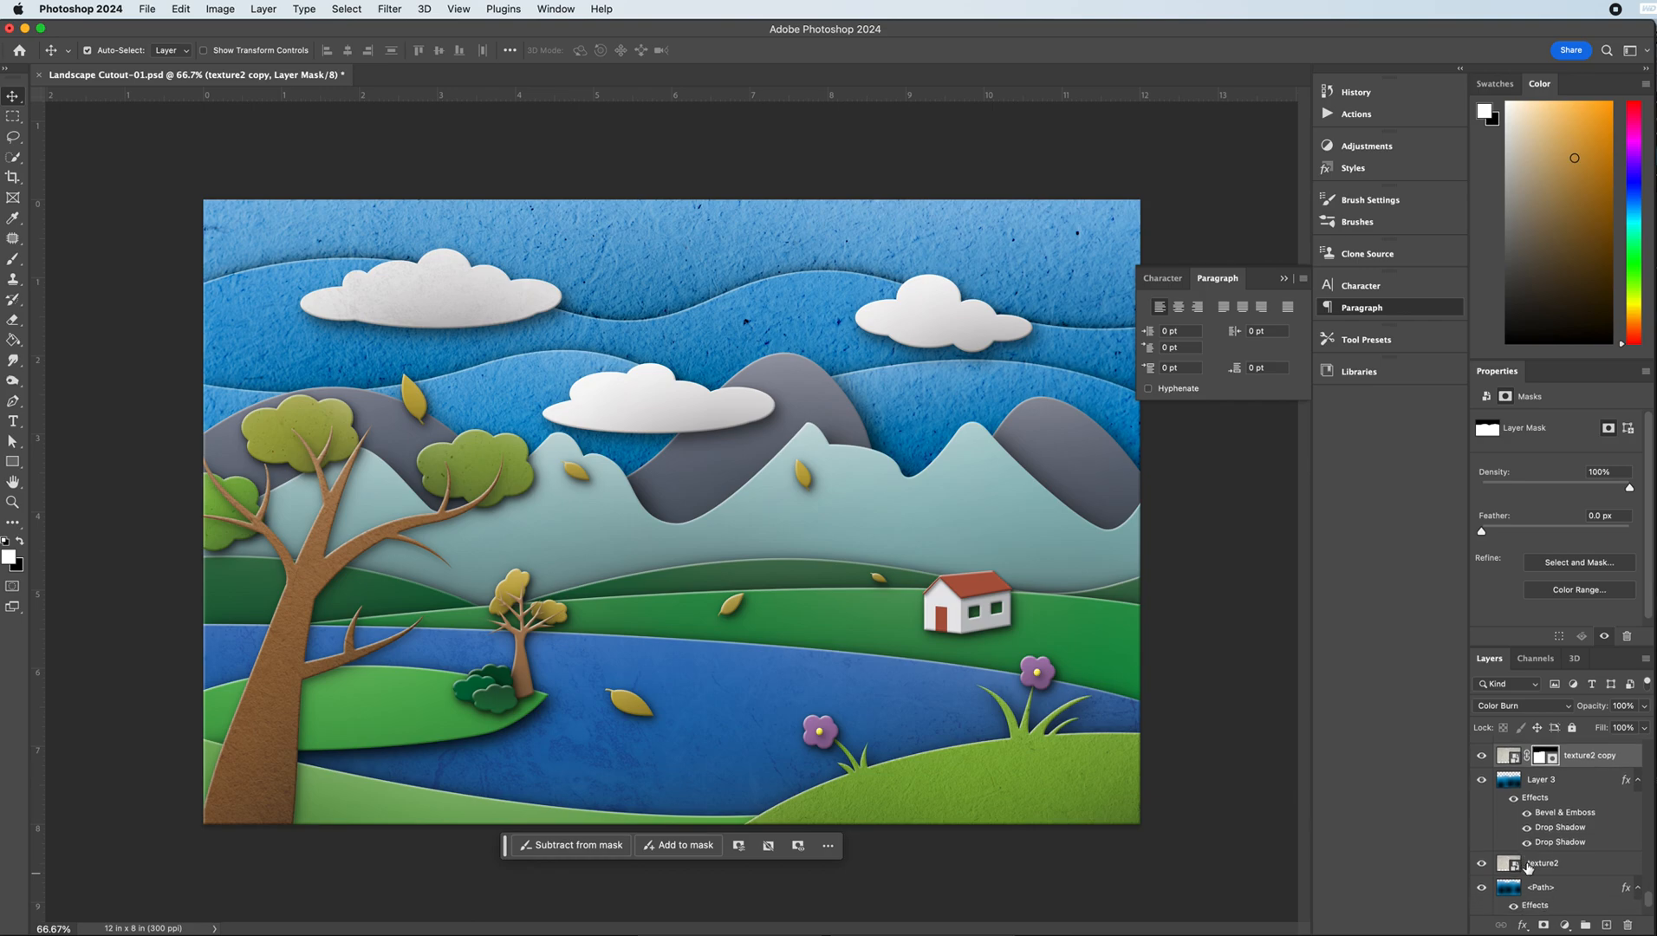
pyautogui.click(1534, 864)
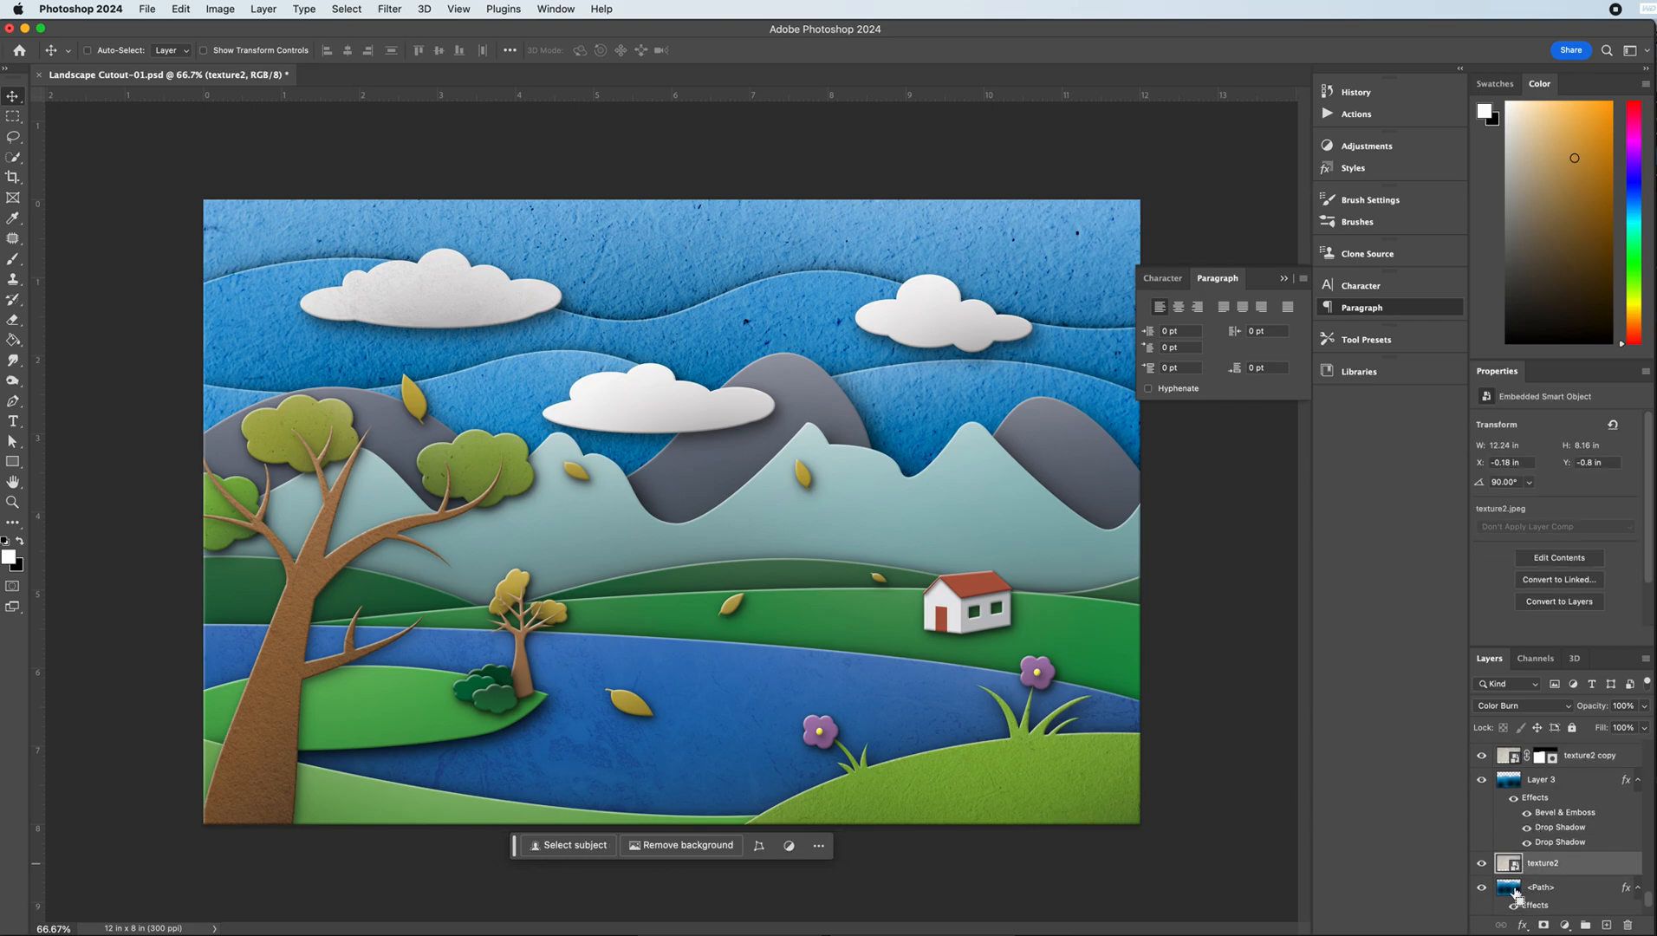
pyautogui.keyDown('super'); pyautogui.click(1509, 889); pyautogui.keyUp('super')
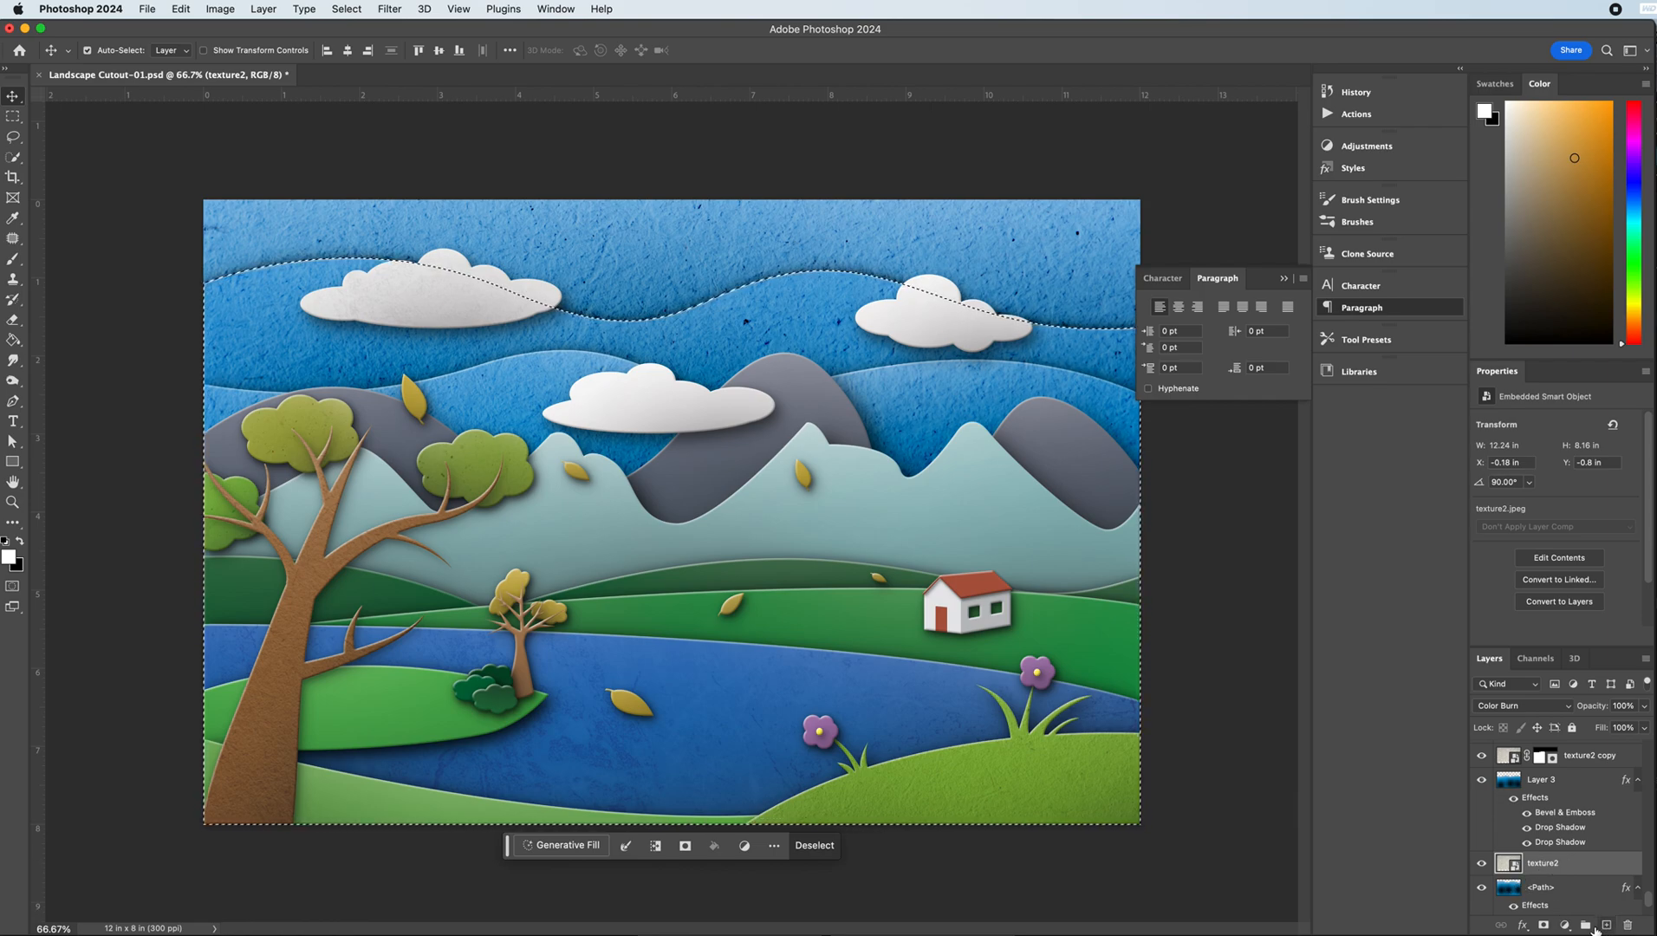
pyautogui.click(1543, 925)
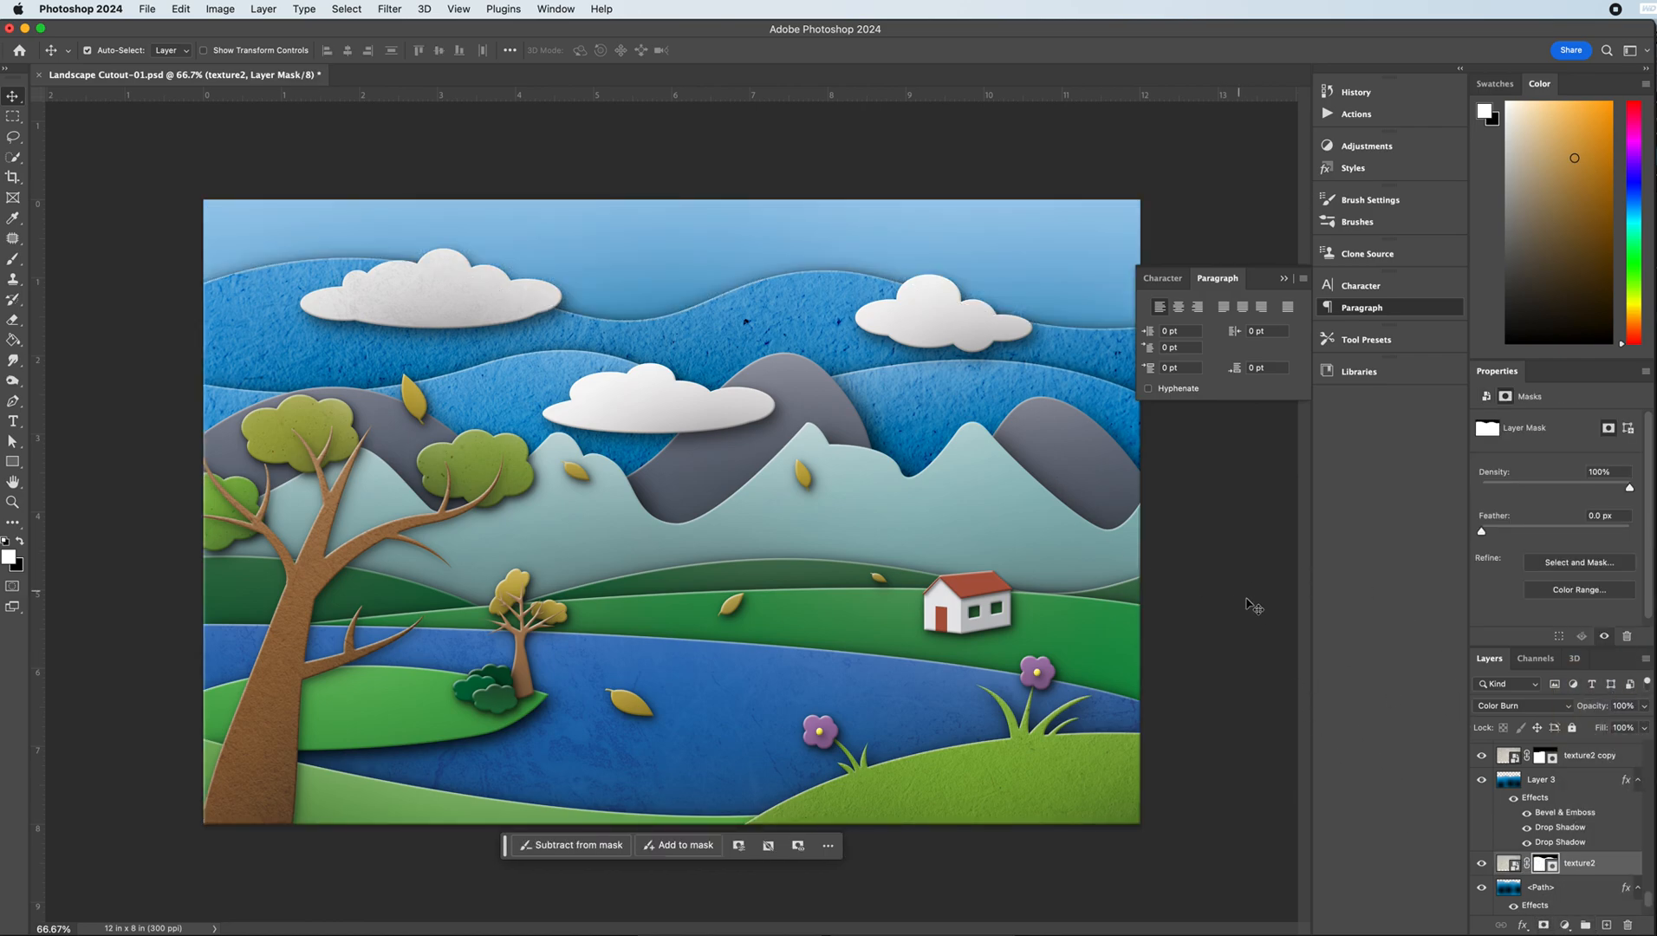
# - Duplicate the masked texture2 layer and move the duplicate below the <Path> layer, directly above Layer 1
pyautogui.scroll(-4, 1586, 888)
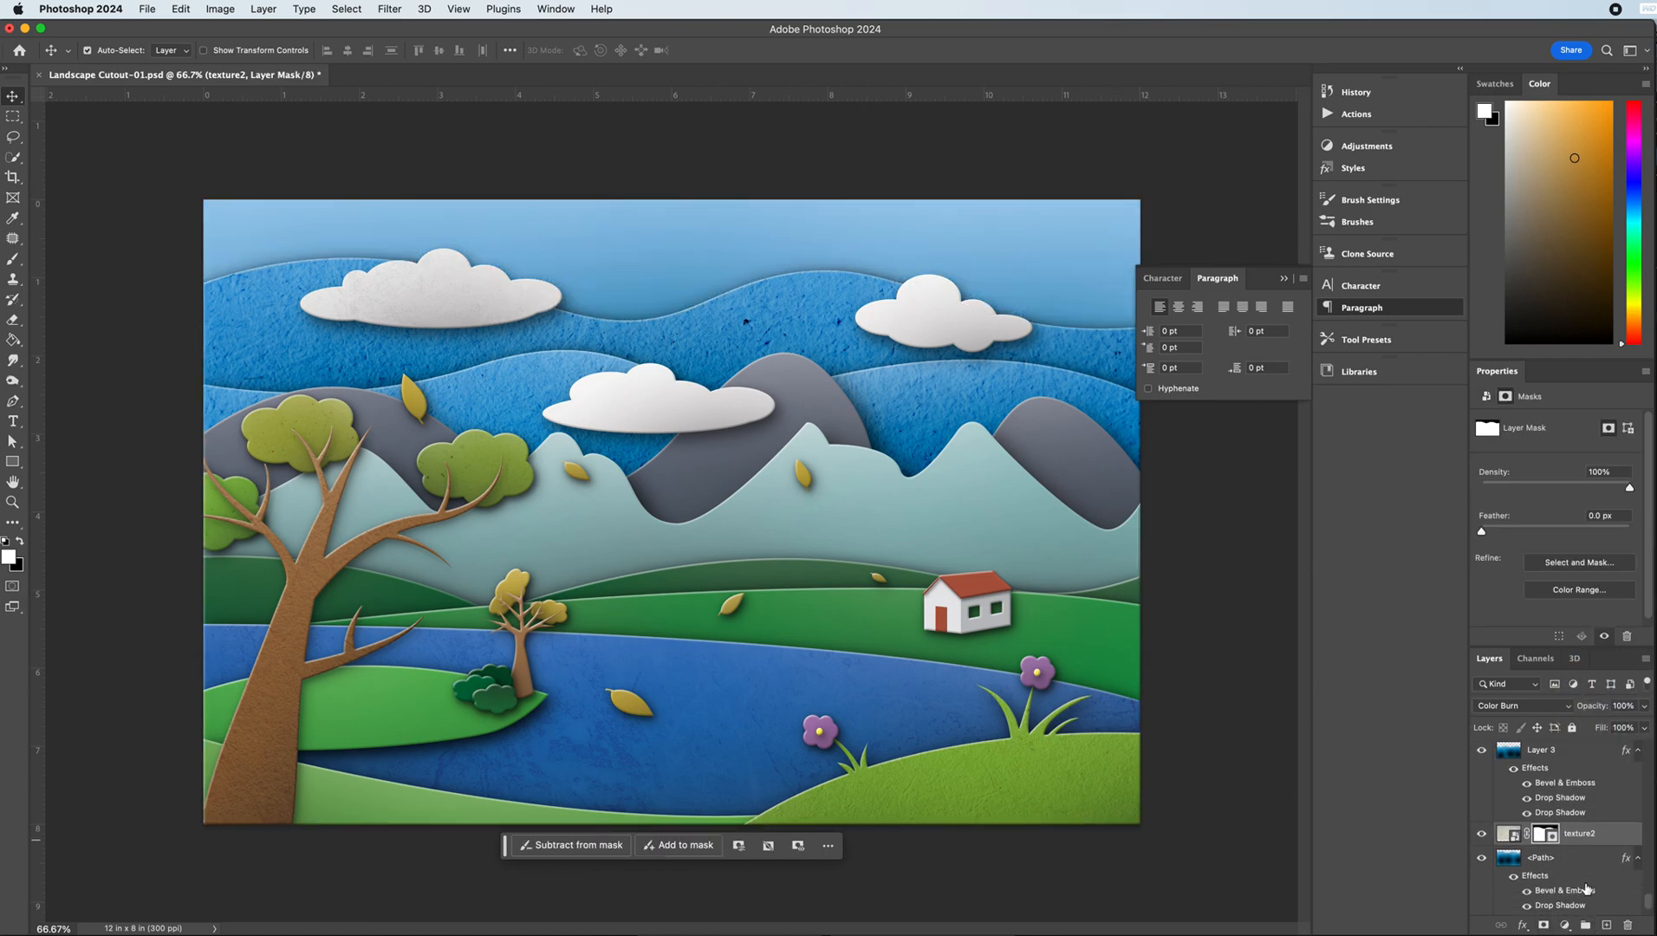
pyautogui.moveTo(1578, 785); pyautogui.dragTo(1606, 925)
pyautogui.moveTo(1580, 783); pyautogui.dragTo(1568, 876)
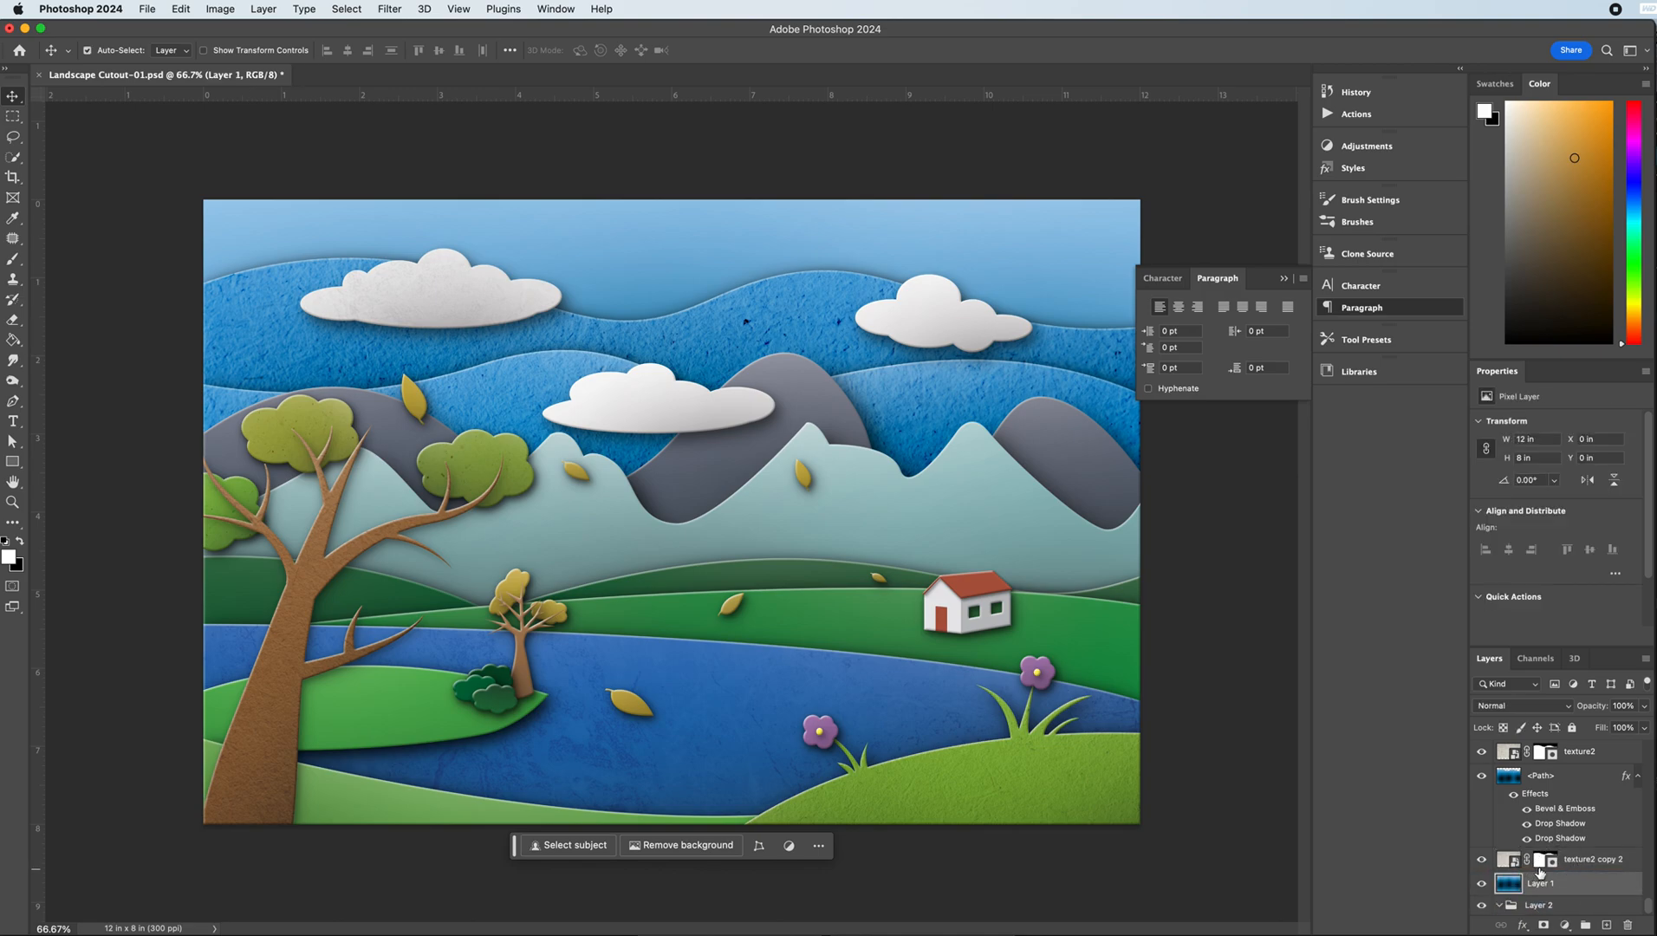
# - Delete the layer mask from texture2 copy 2 so the texture covers the whole Layer 1 background sky
pyautogui.keyDown('super'); pyautogui.click(1544, 861); pyautogui.keyUp('super')
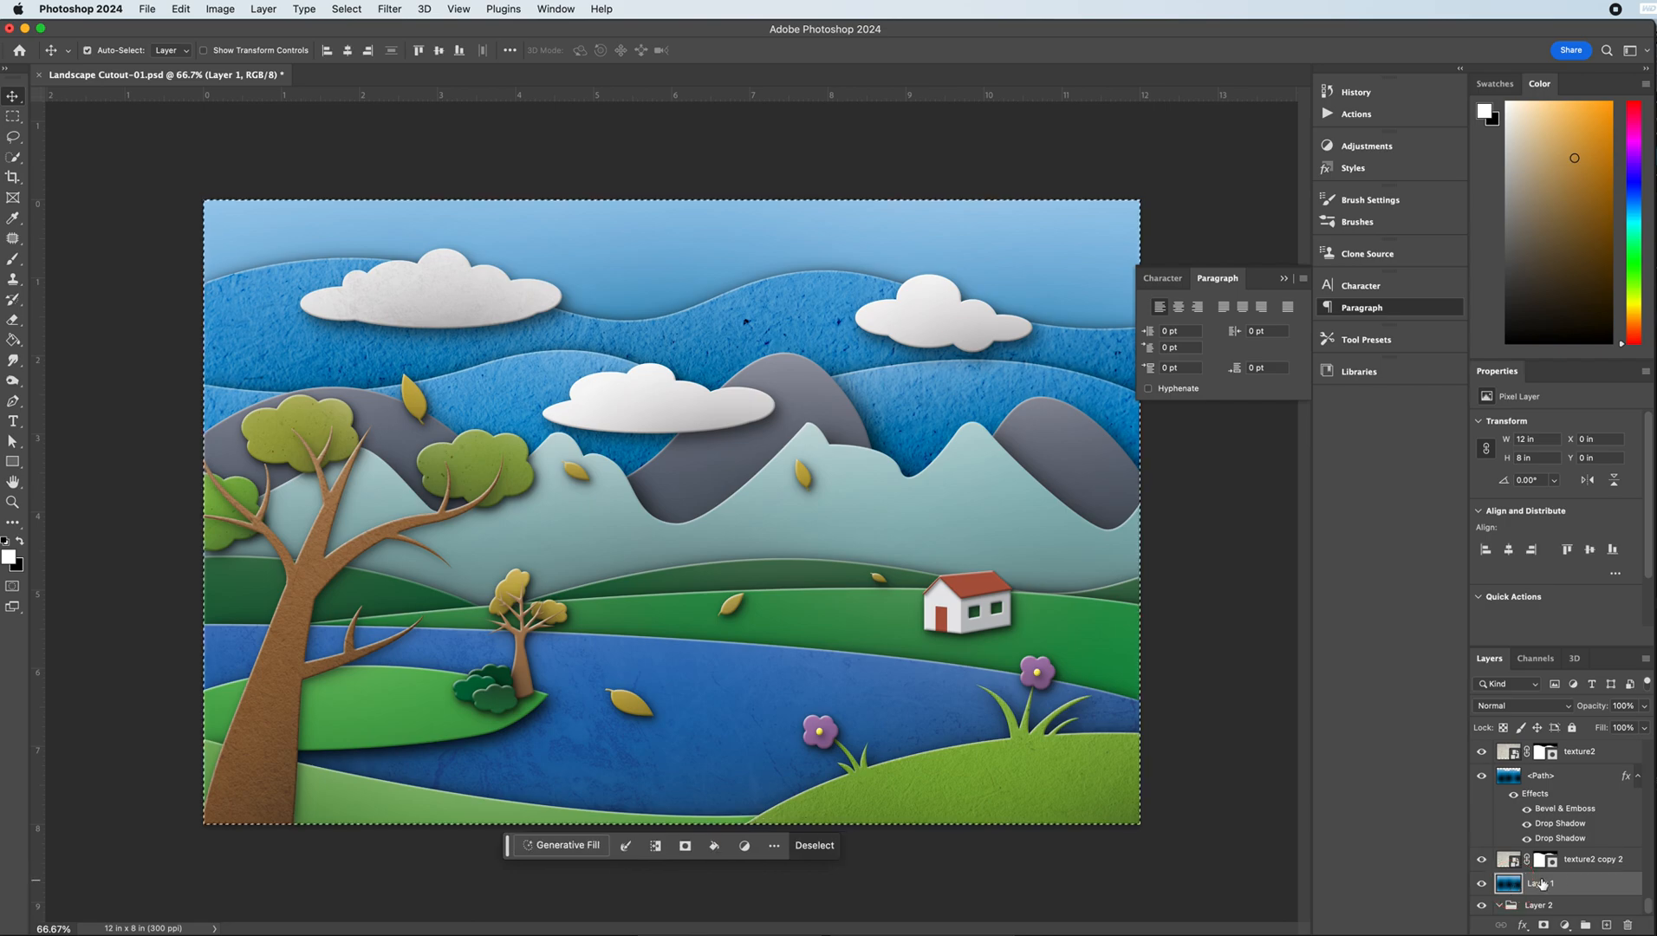
pyautogui.rightClick(1544, 862)
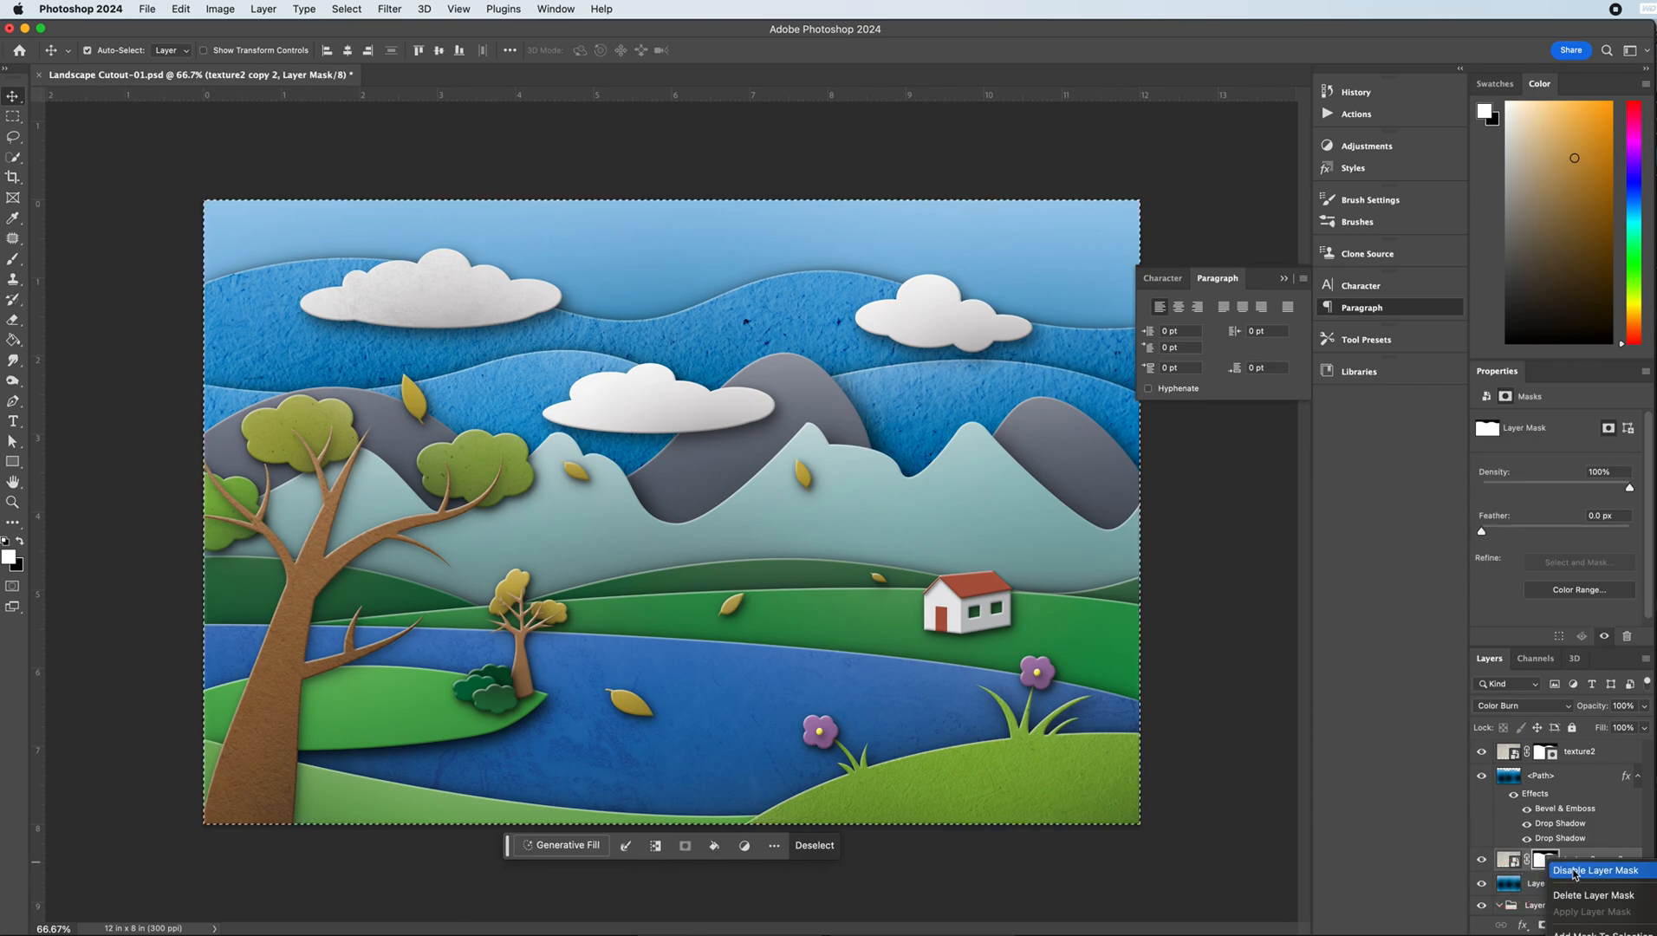
pyautogui.click(1571, 895)
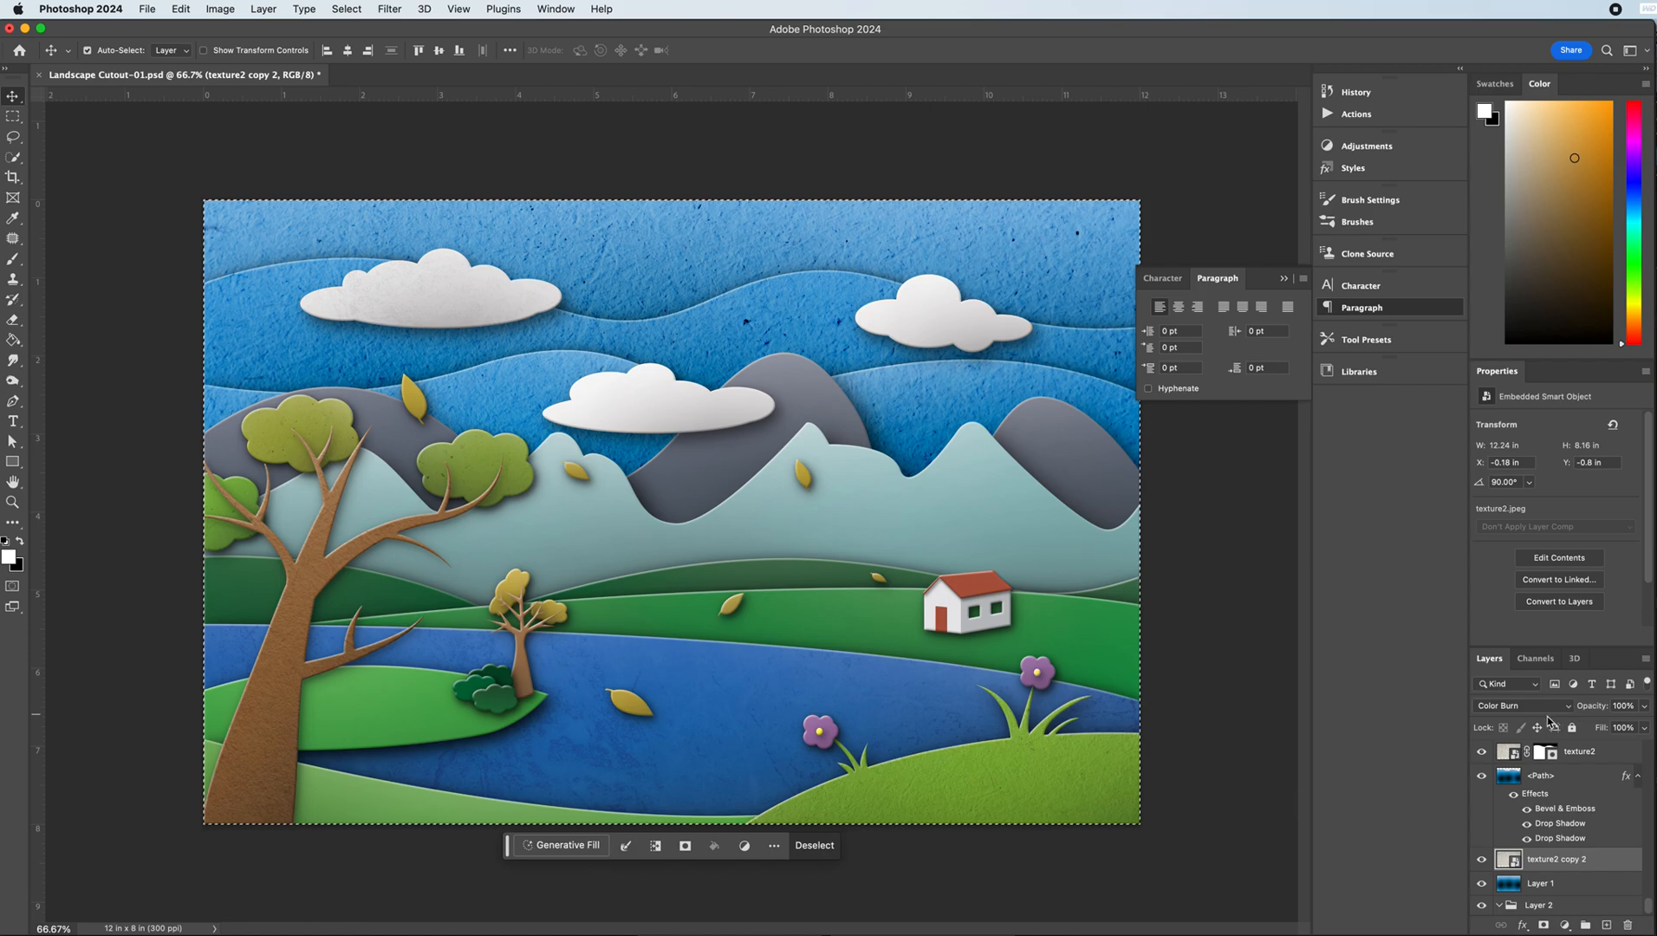
# - Lower the opacity of texture2 copy 2 to 21% and clear the selection
pyautogui.click(1643, 726)
pyautogui.moveTo(1603, 729); pyautogui.dragTo(1588, 730)
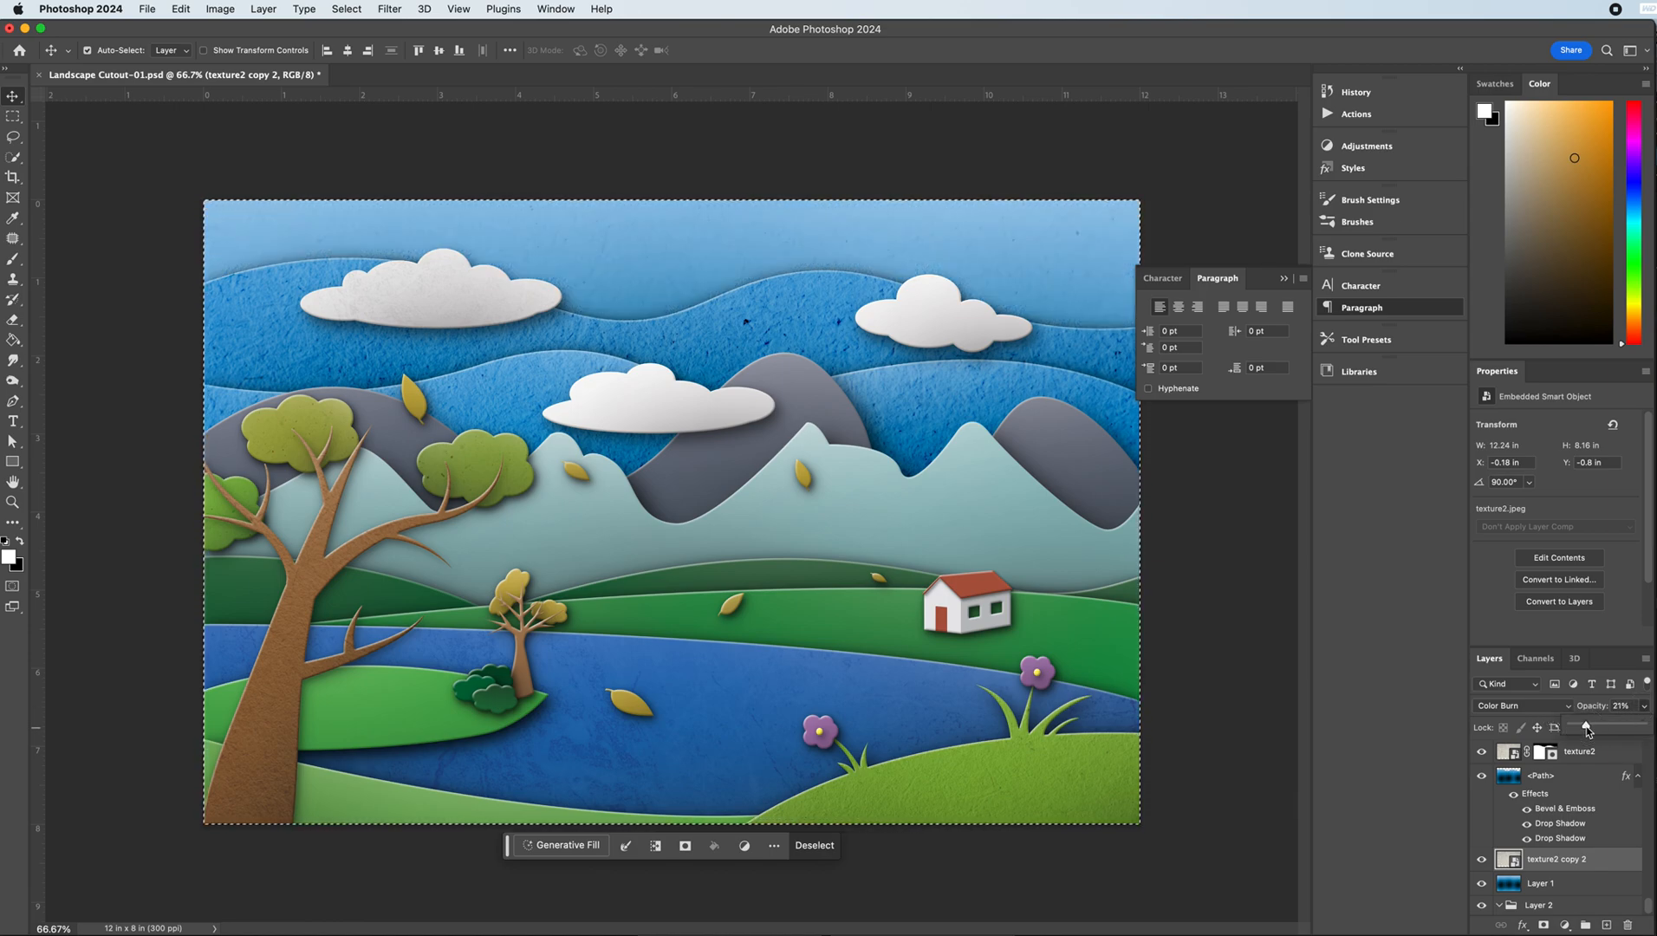
pyautogui.click(810, 318)
pyautogui.press('super+d')
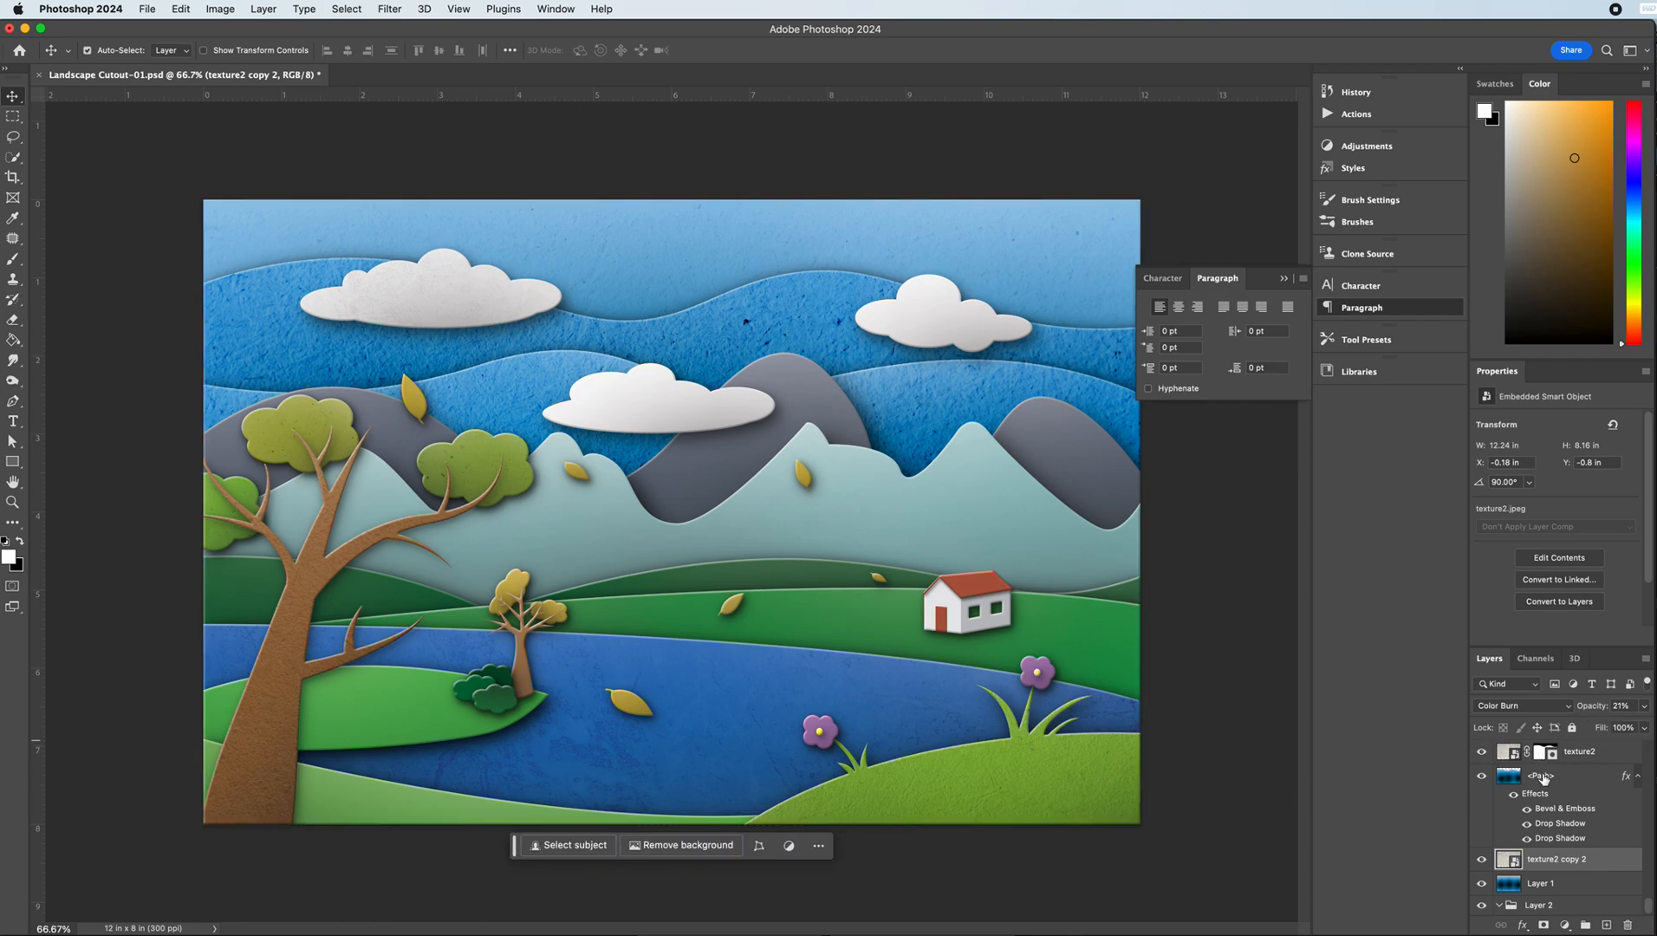
# - Lower the opacity of the texture2 layer masked to the upper sky wave
pyautogui.click(1538, 755)
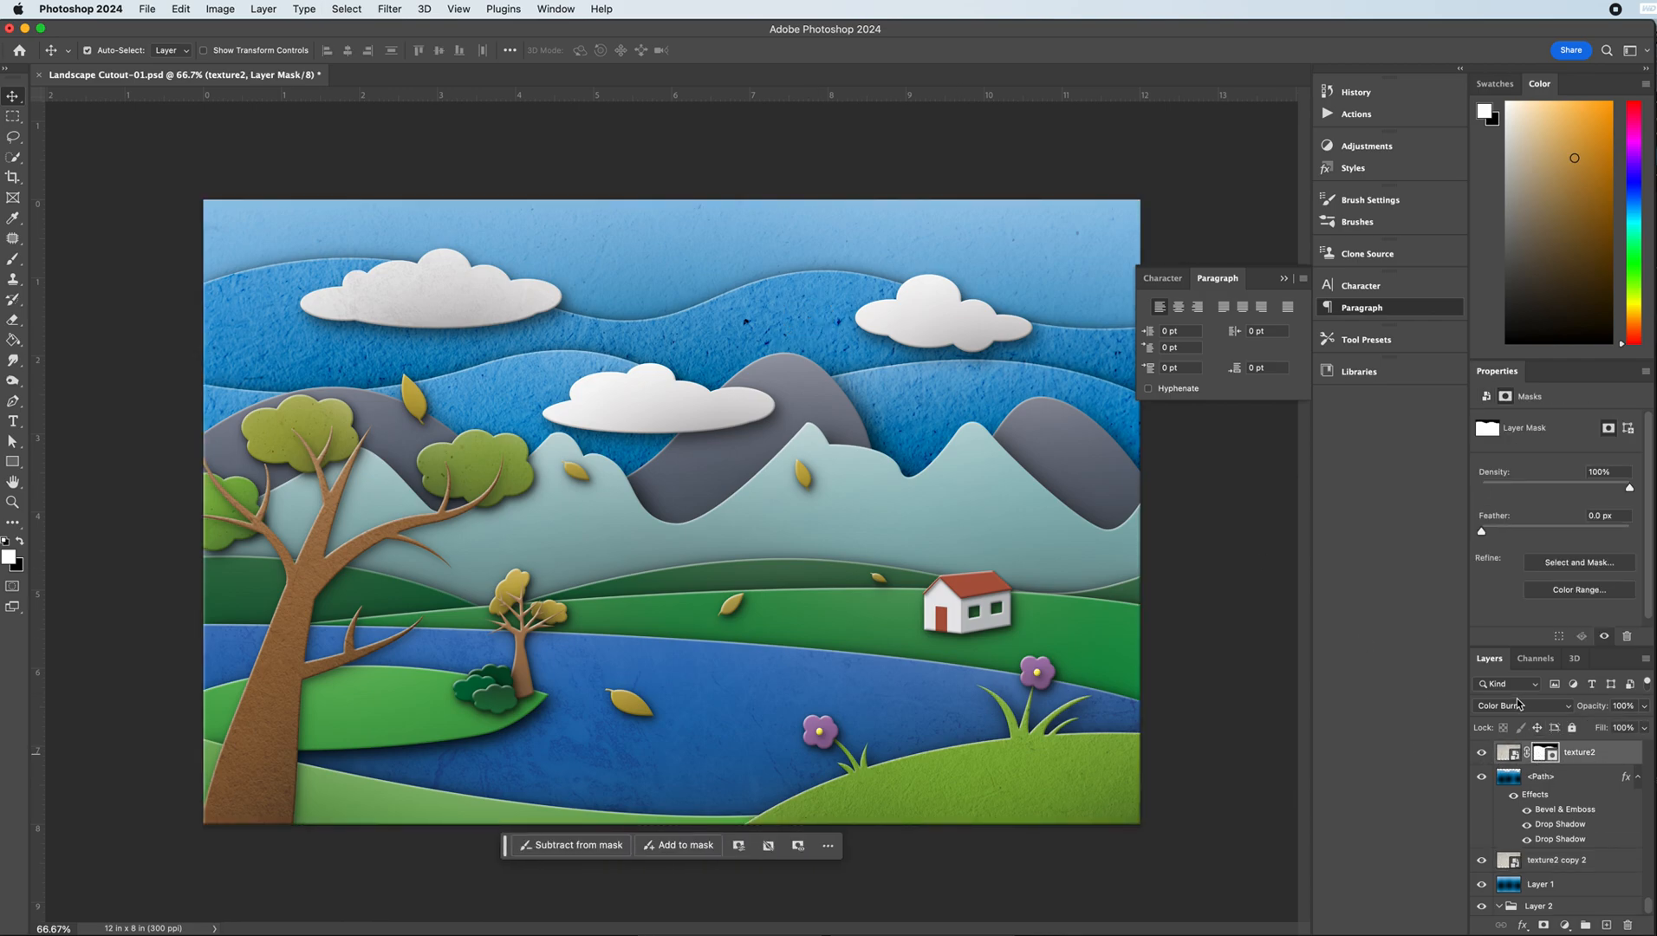
pyautogui.click(1645, 706)
pyautogui.moveTo(1604, 729); pyautogui.dragTo(1592, 728)
# - Lower the opacity of the lower sky wave's texture2 copy layer to 51% and deselect the layer
pyautogui.click(920, 440)
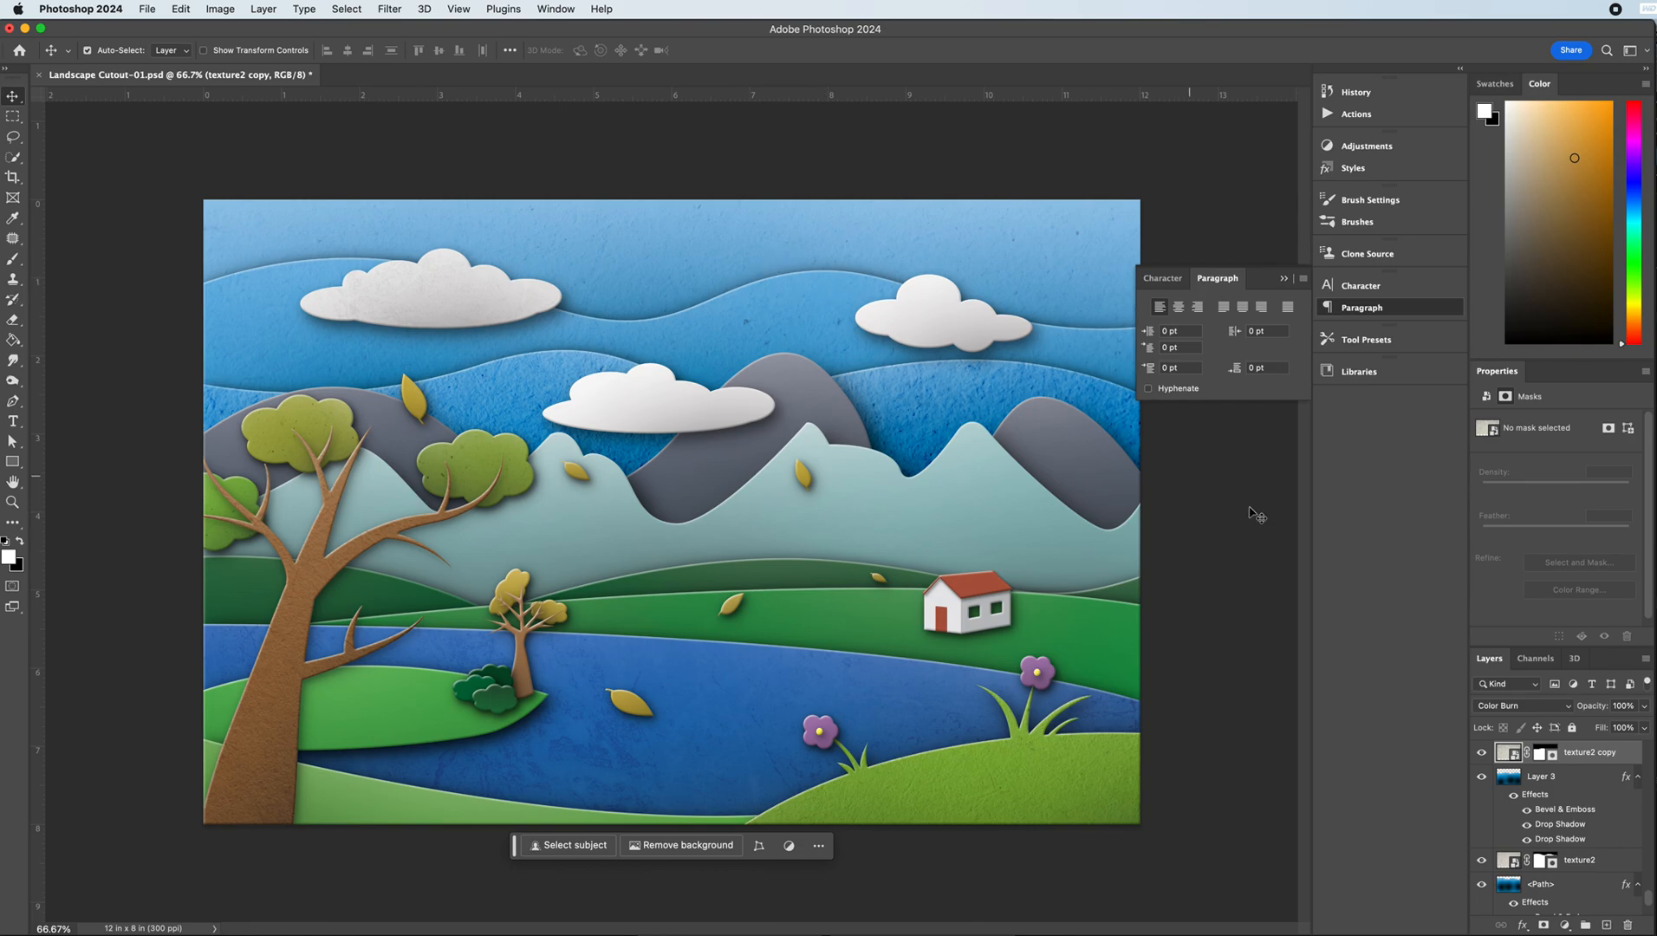
pyautogui.scroll(2, 1573, 784)
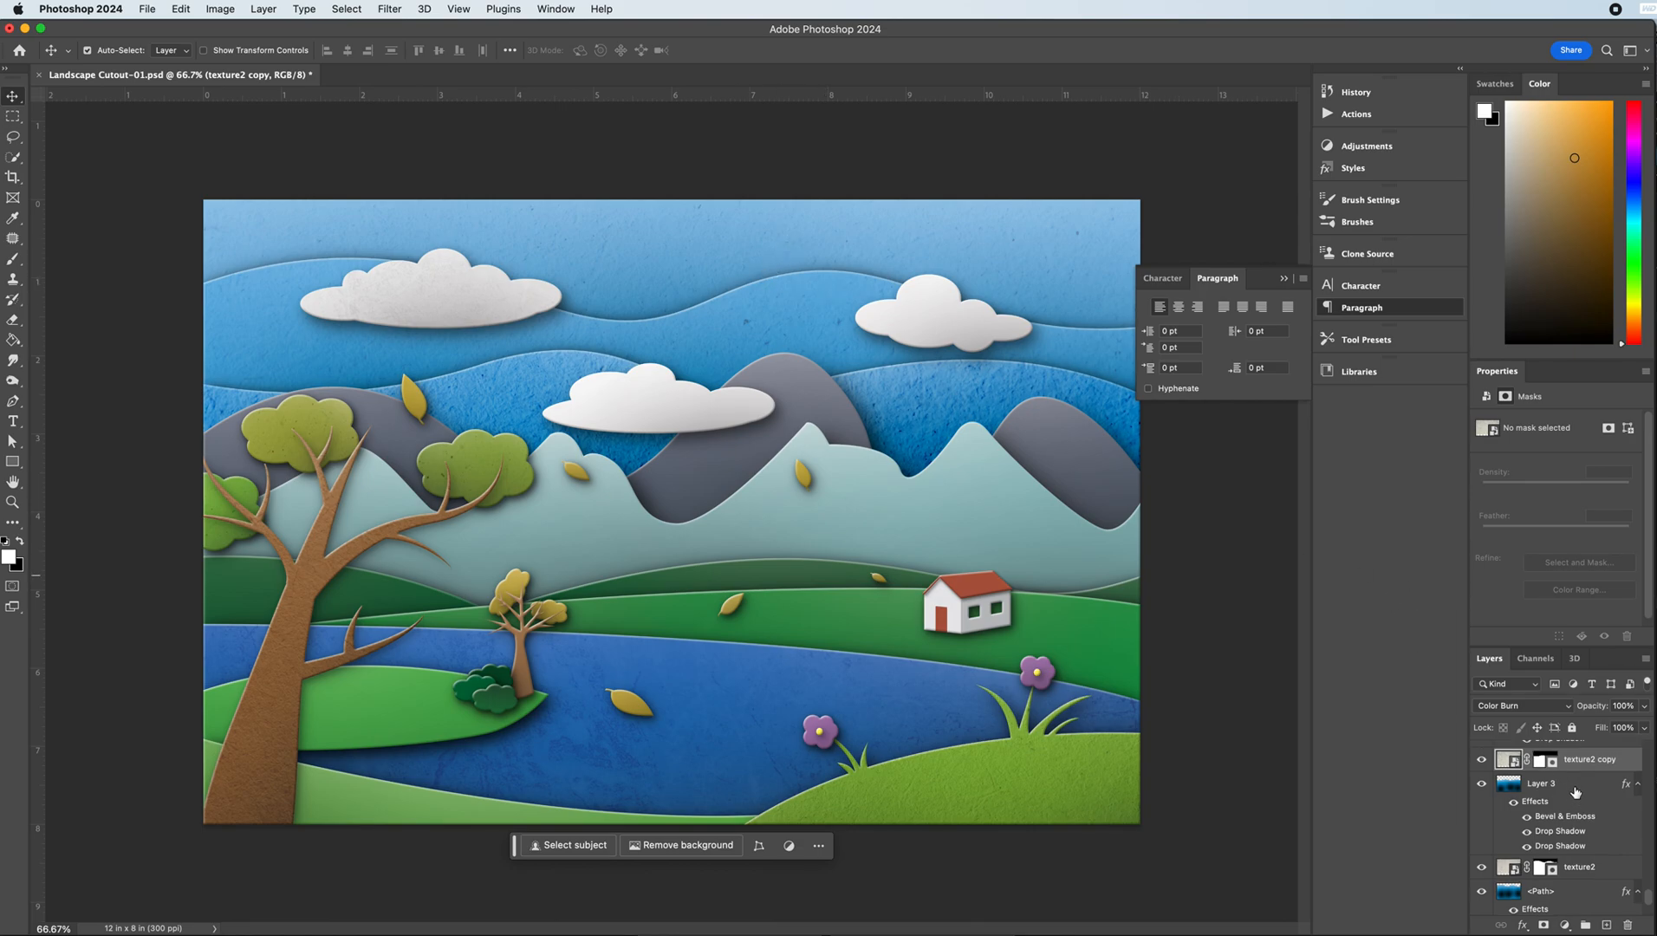
pyautogui.click(1642, 708)
pyautogui.click(1606, 726)
pyautogui.click(1192, 213)
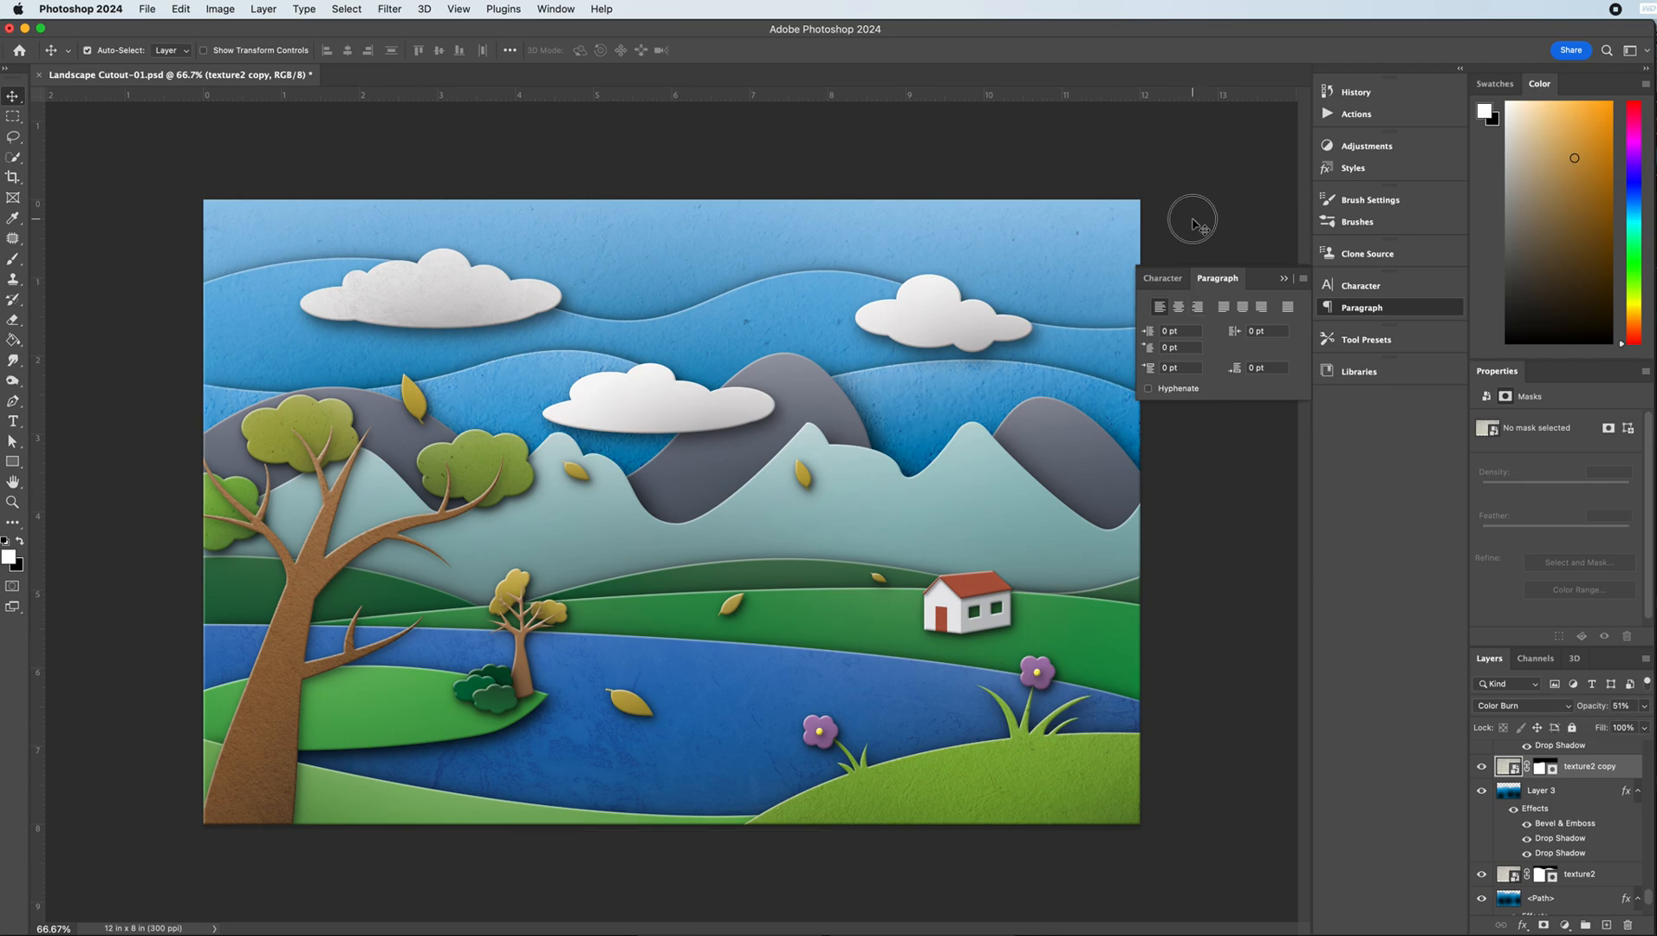
pyautogui.press('super+minus')
pyautogui.press('super+equal')
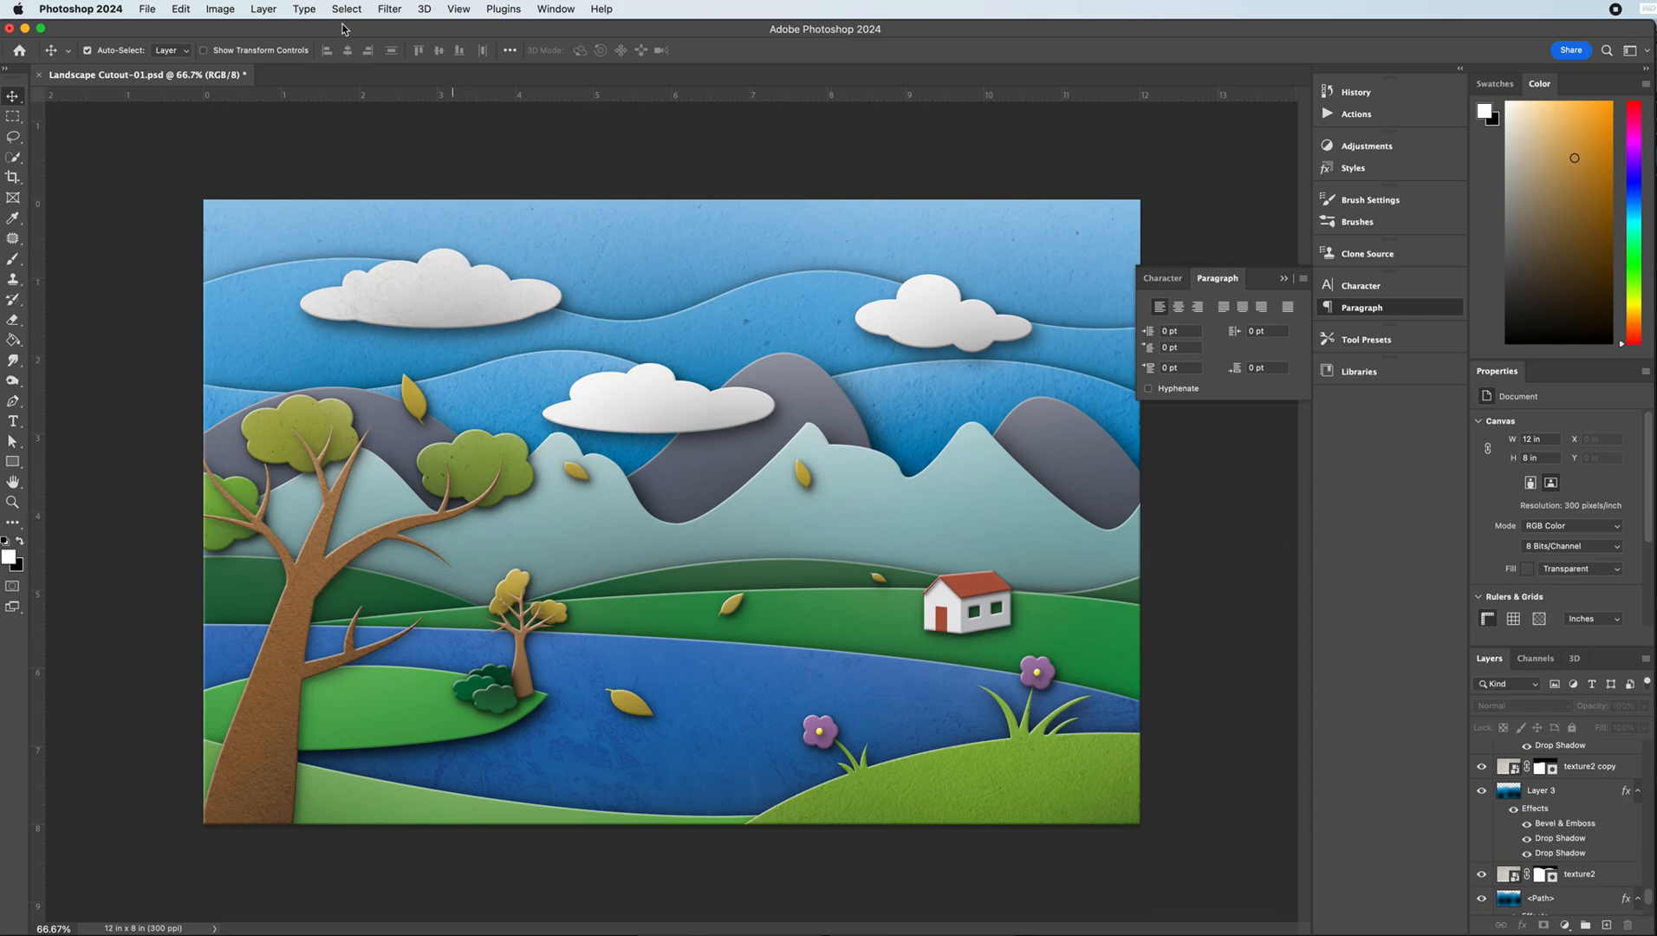
# - Save a new version as Landscape Cutout-NEW.psd in Downloads, keeping Maximize Compatibility on, and collapse the floating Paragraph panel
pyautogui.click(149, 11)
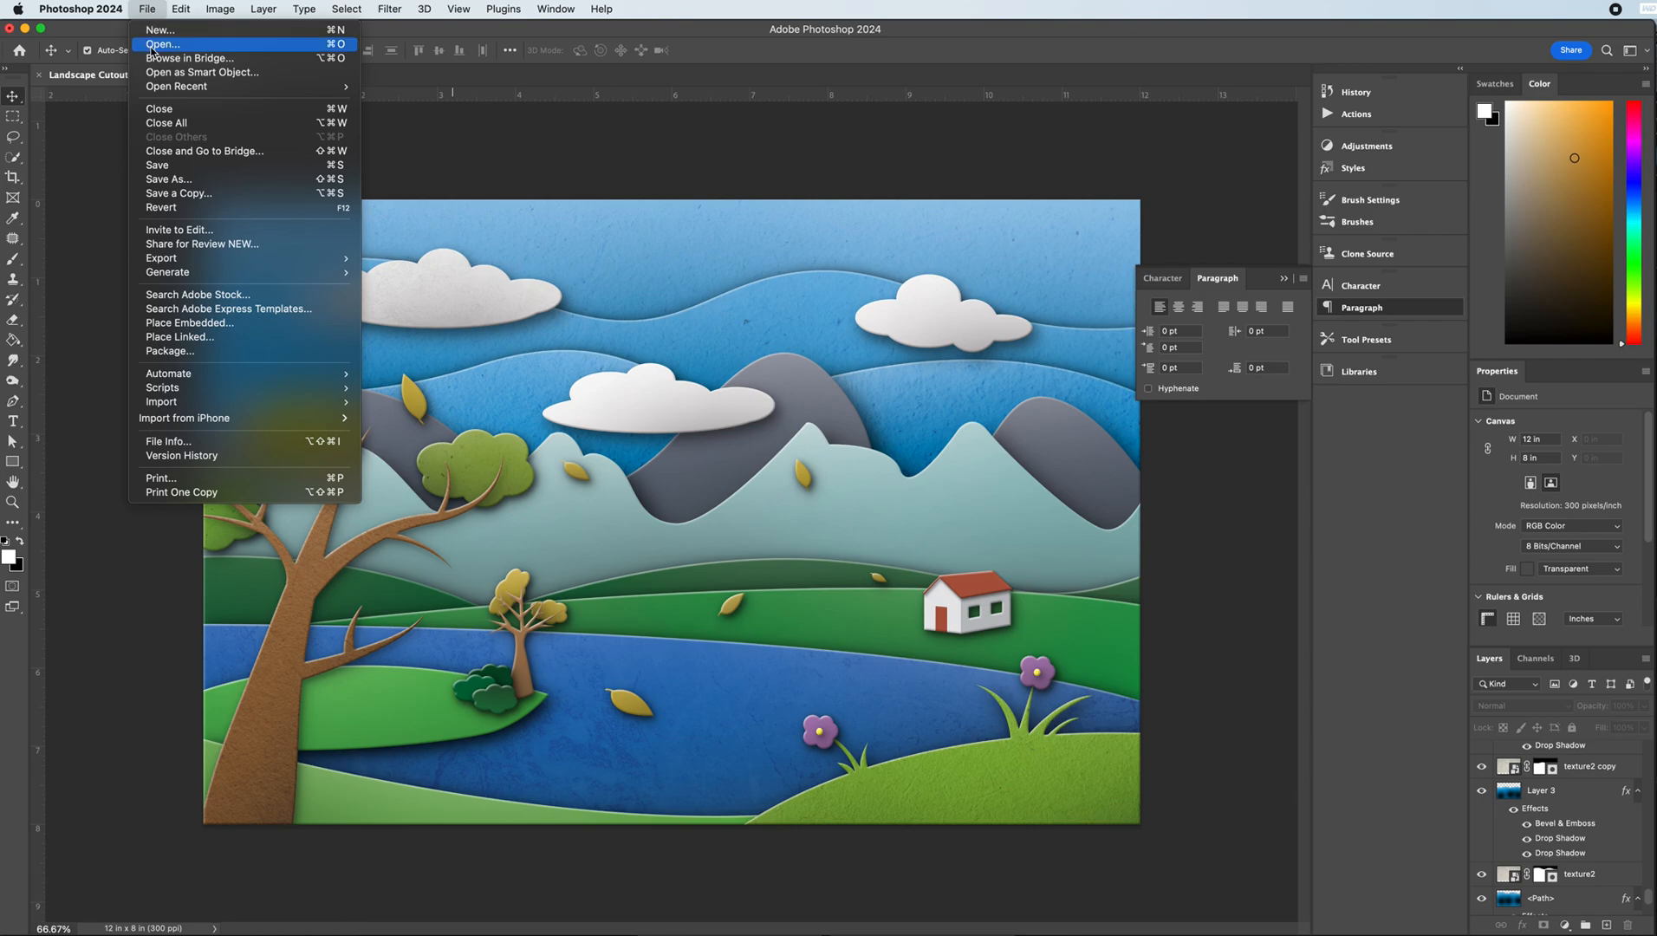
pyautogui.click(491, 40)
pyautogui.press('super+shift+s')
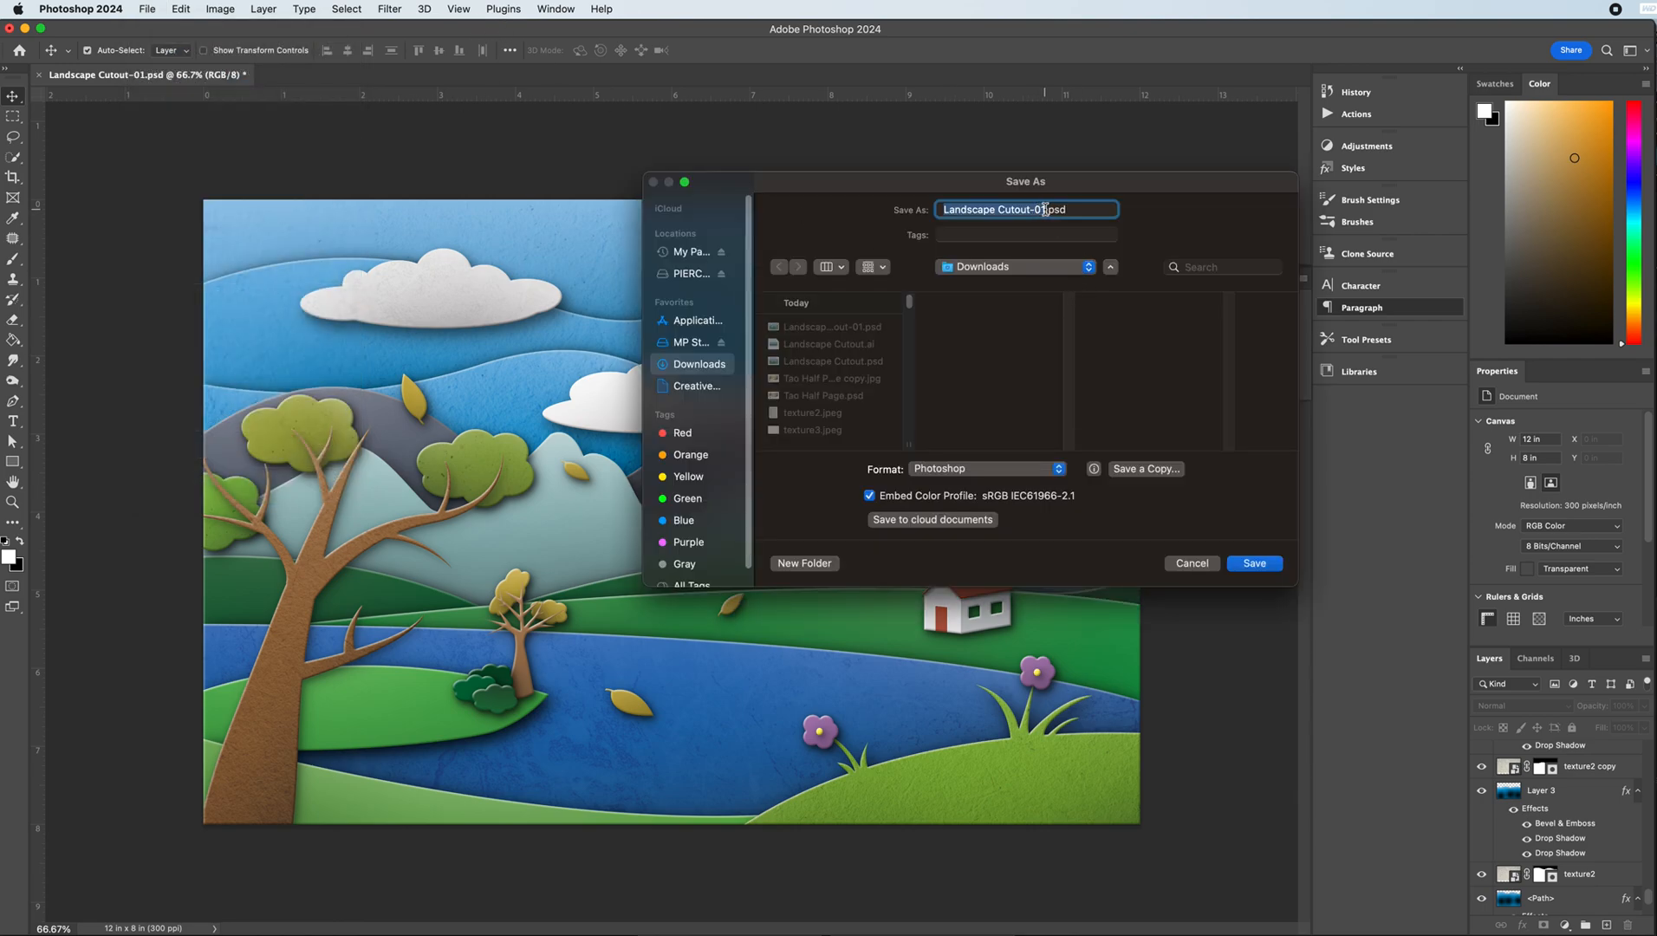
pyautogui.click(1045, 210)
pyautogui.press('BackSpace')
pyautogui.press('BackSpace')
pyautogui.write('HR')
pyautogui.press('Return')
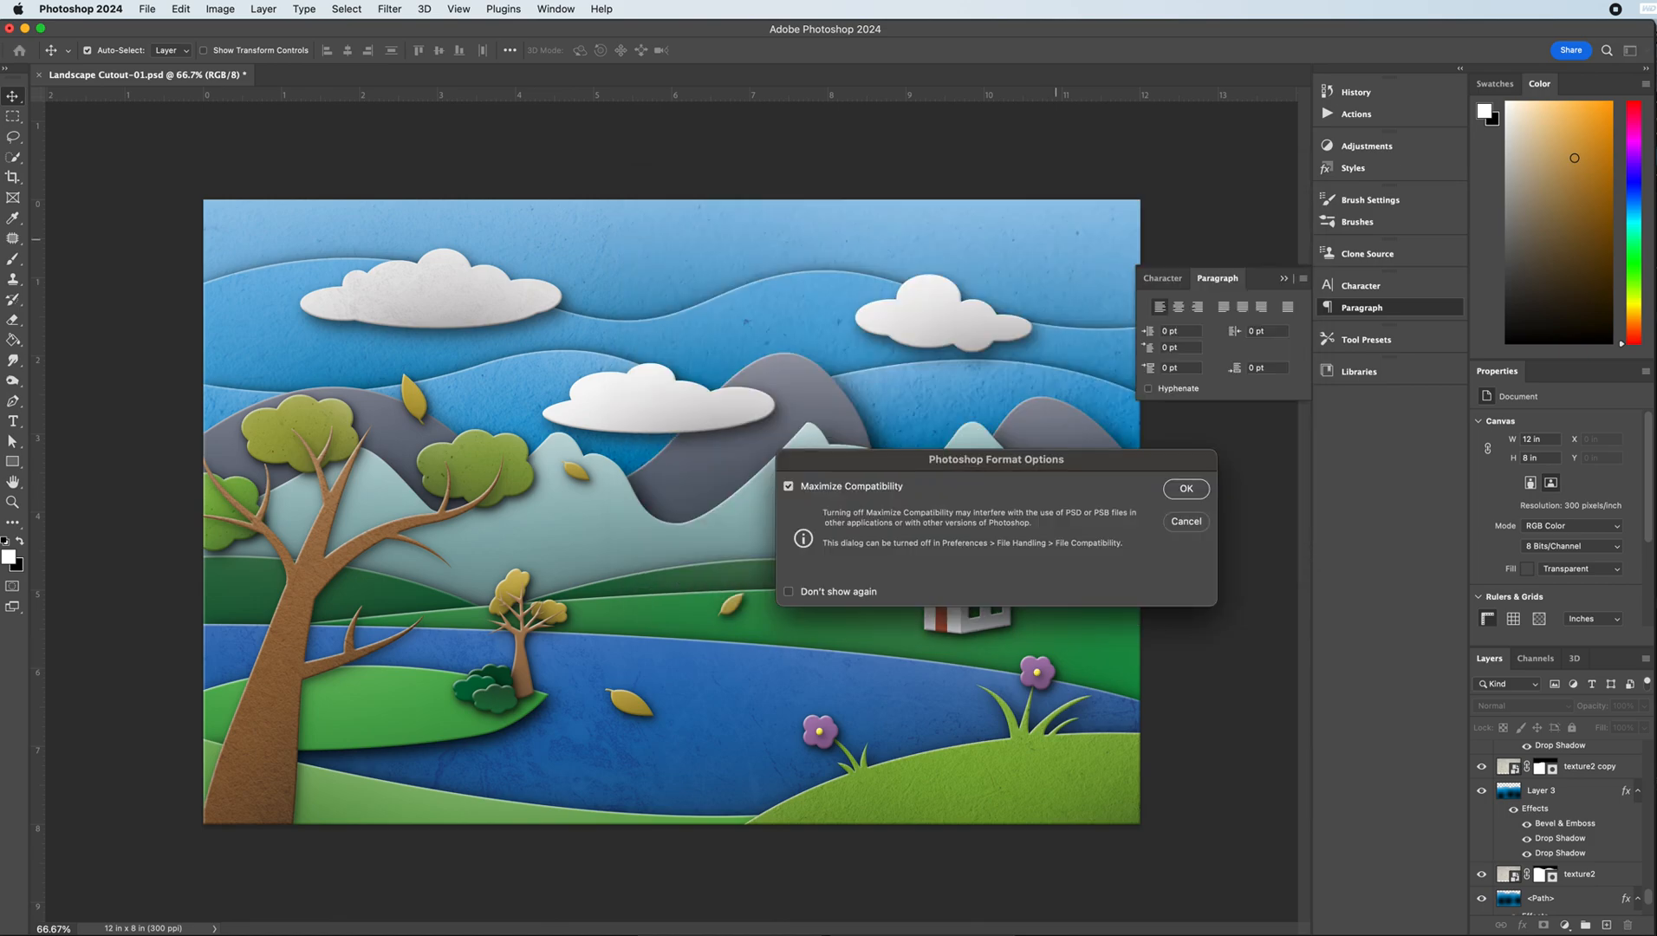
pyautogui.click(1180, 490)
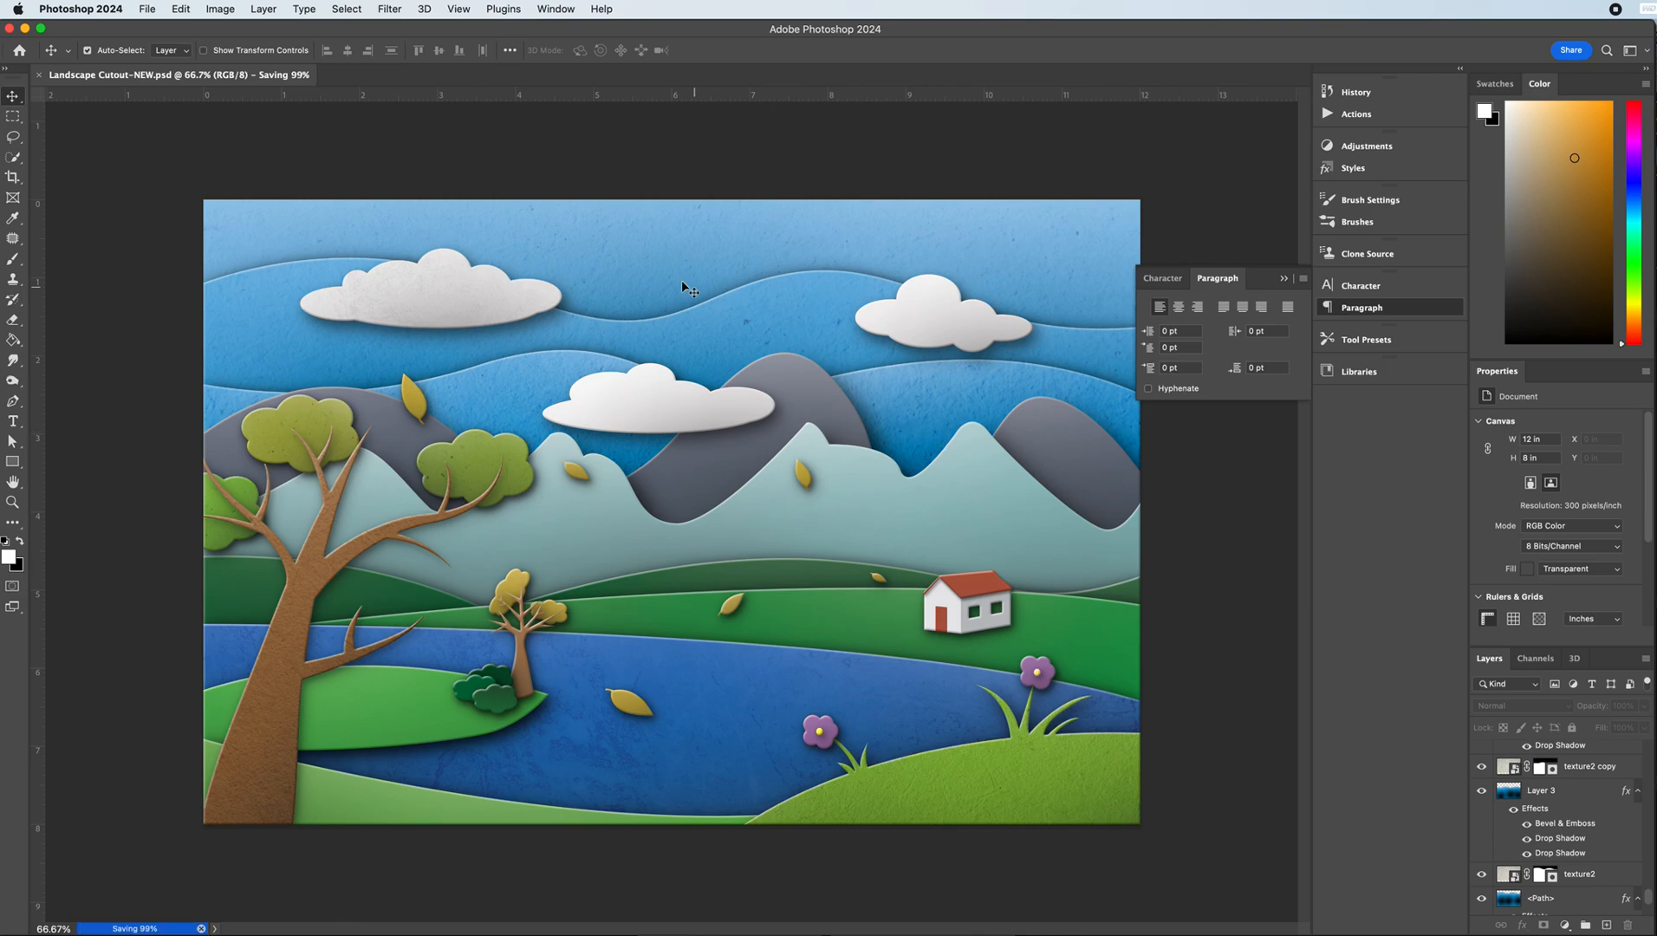
pyautogui.click(1283, 279)
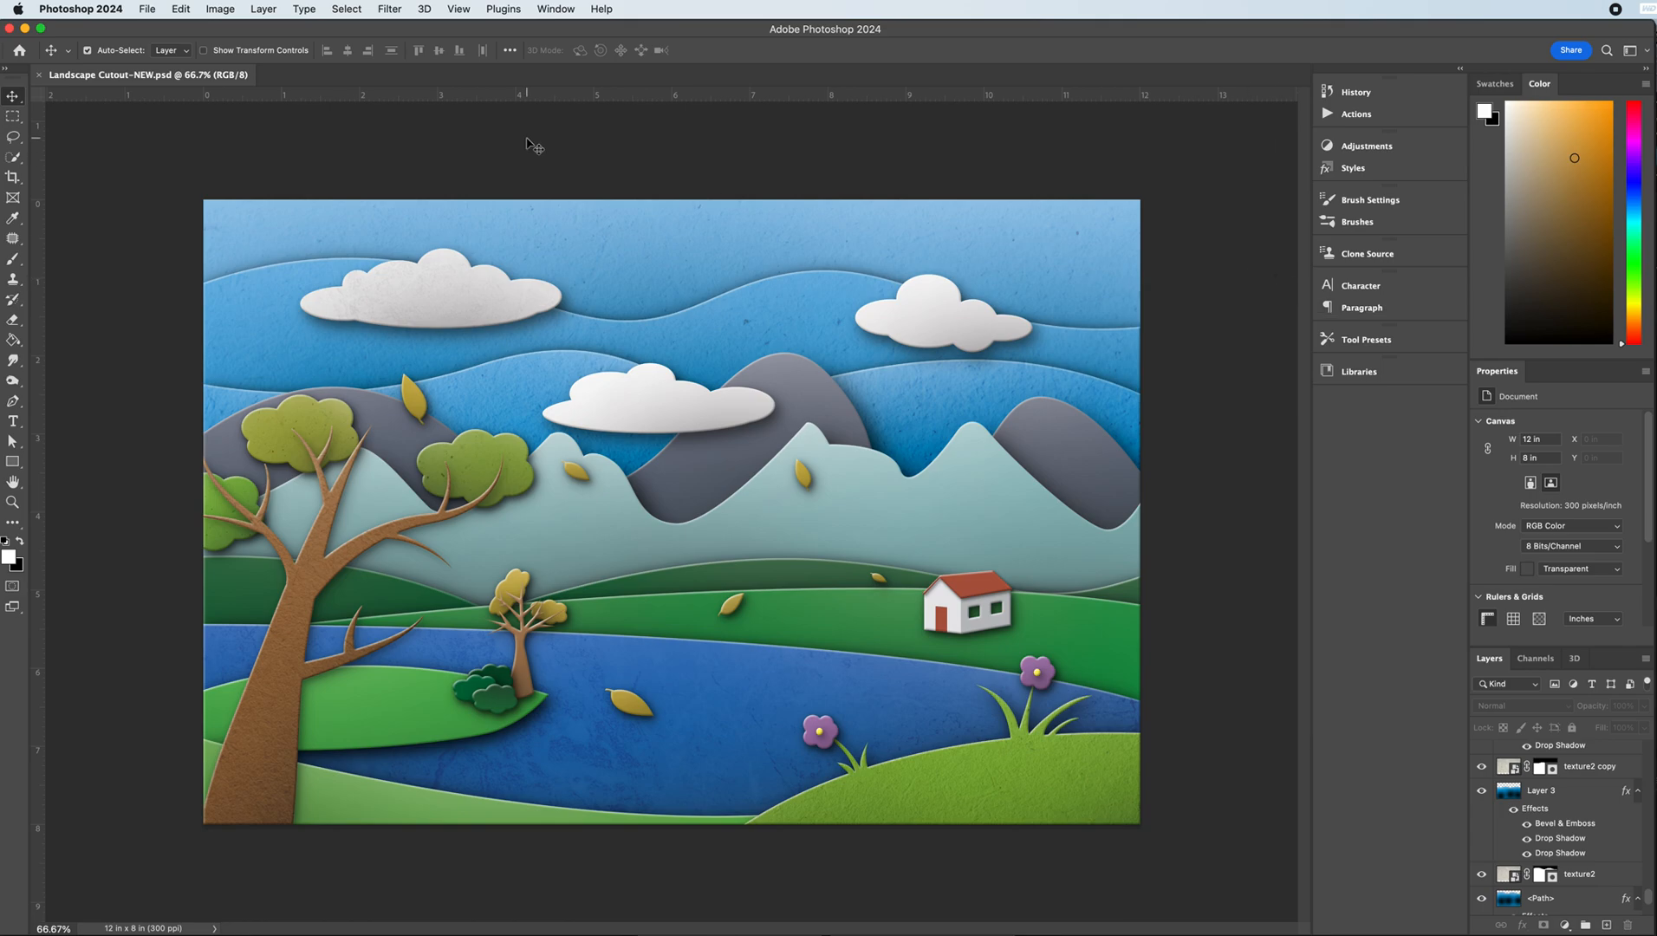
# - Open the recent file Landscape Cutout-01.psd alongside the saved textured version
pyautogui.click(149, 10)
pyautogui.moveTo(173, 85)
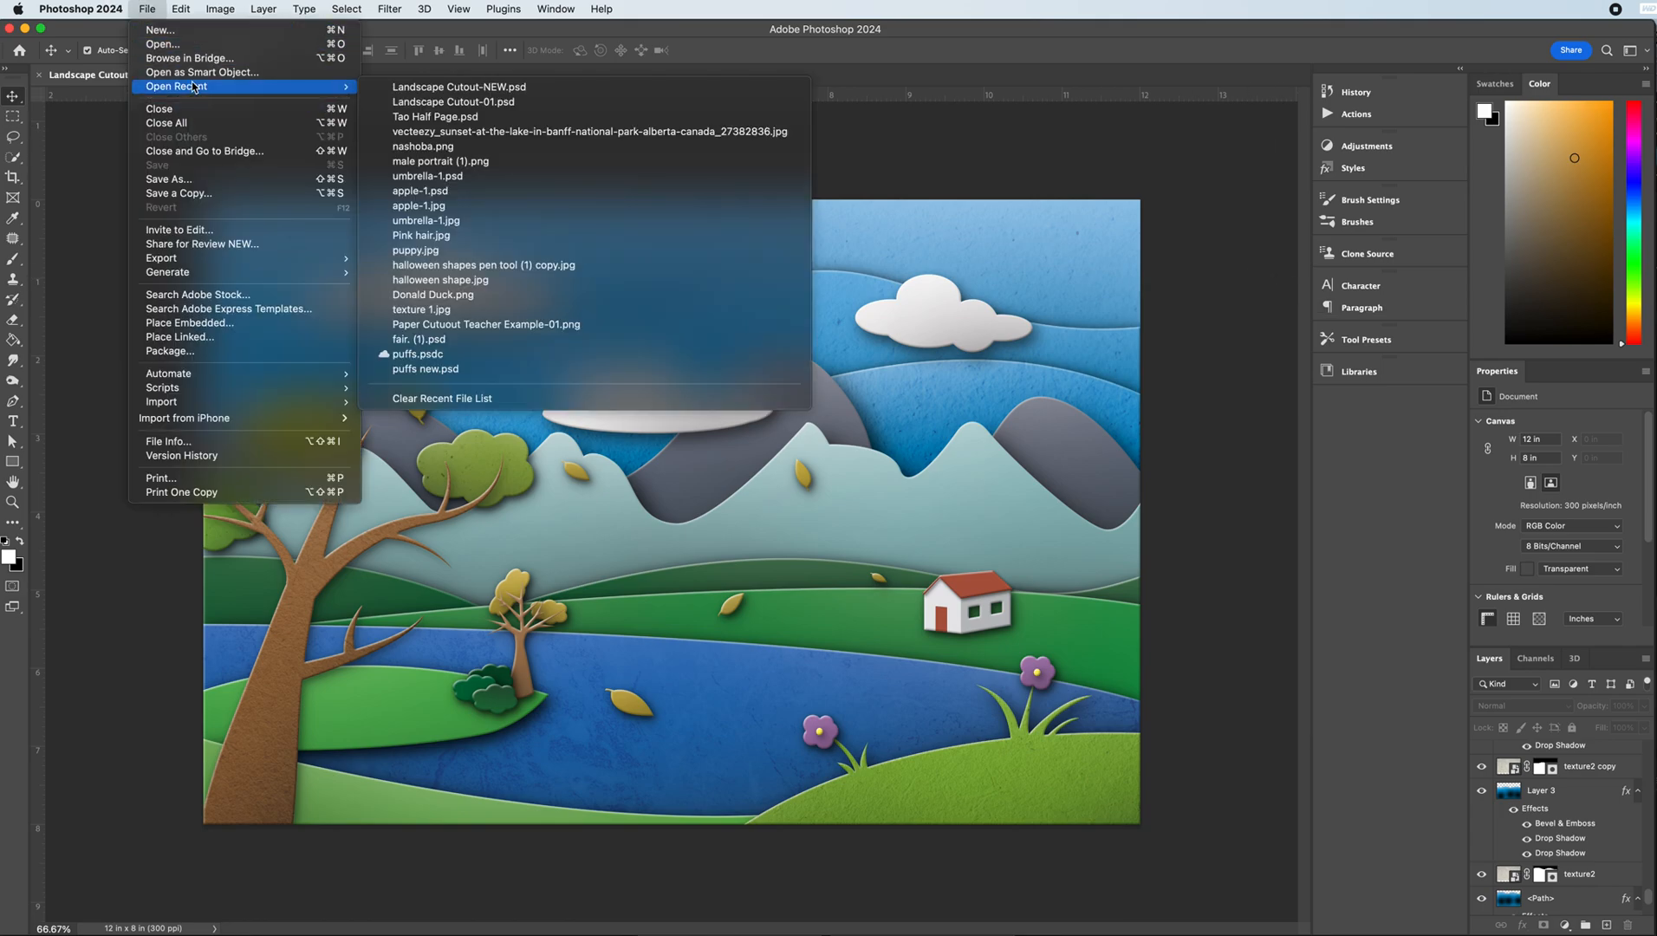
pyautogui.click(429, 104)
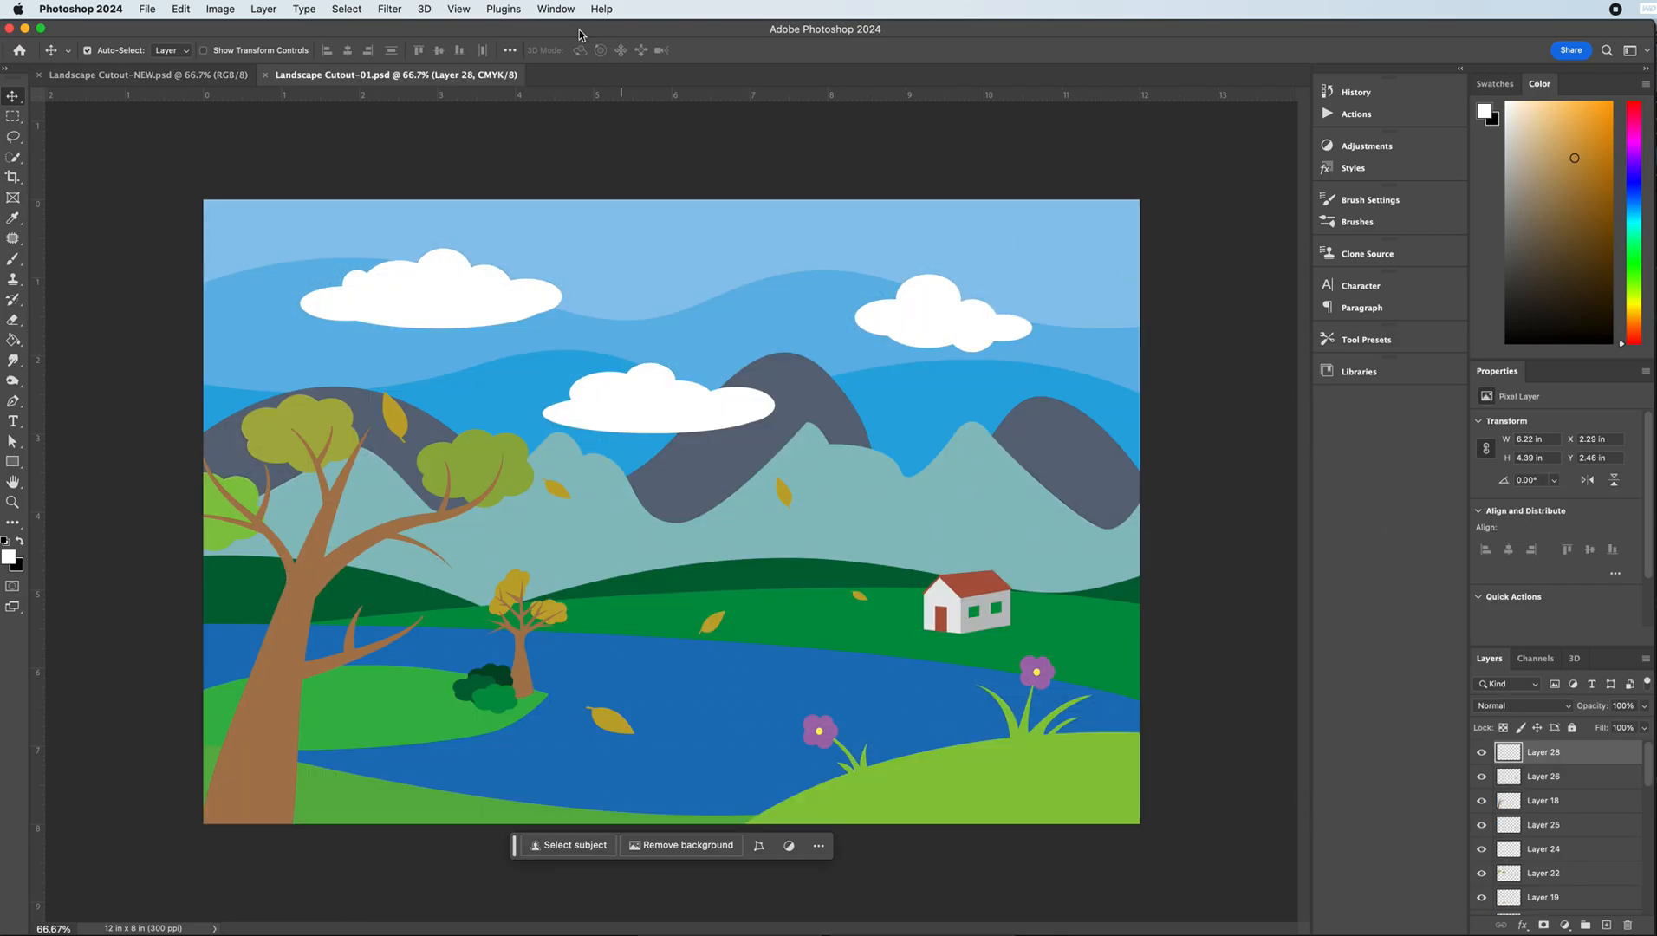
# - Compare the textured Landscape Cutout-NEW.psd with the flat original Landscape Cutout-01.psd by switching repeatedly between the two documents
pyautogui.click(191, 75)
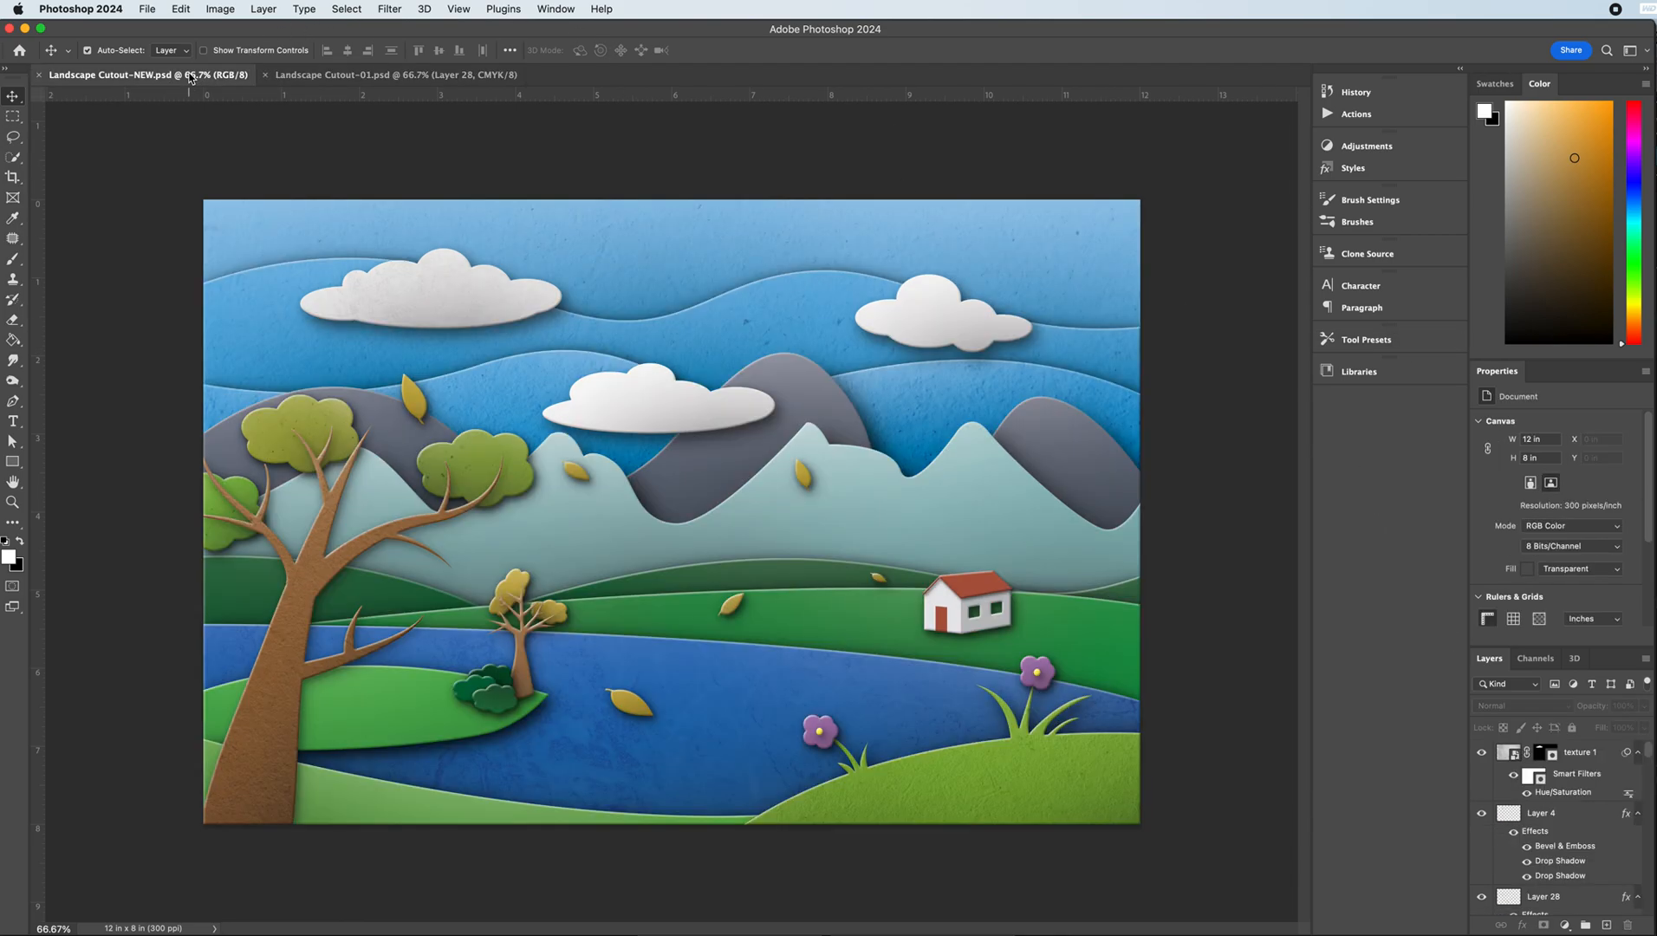
pyautogui.click(260, 75)
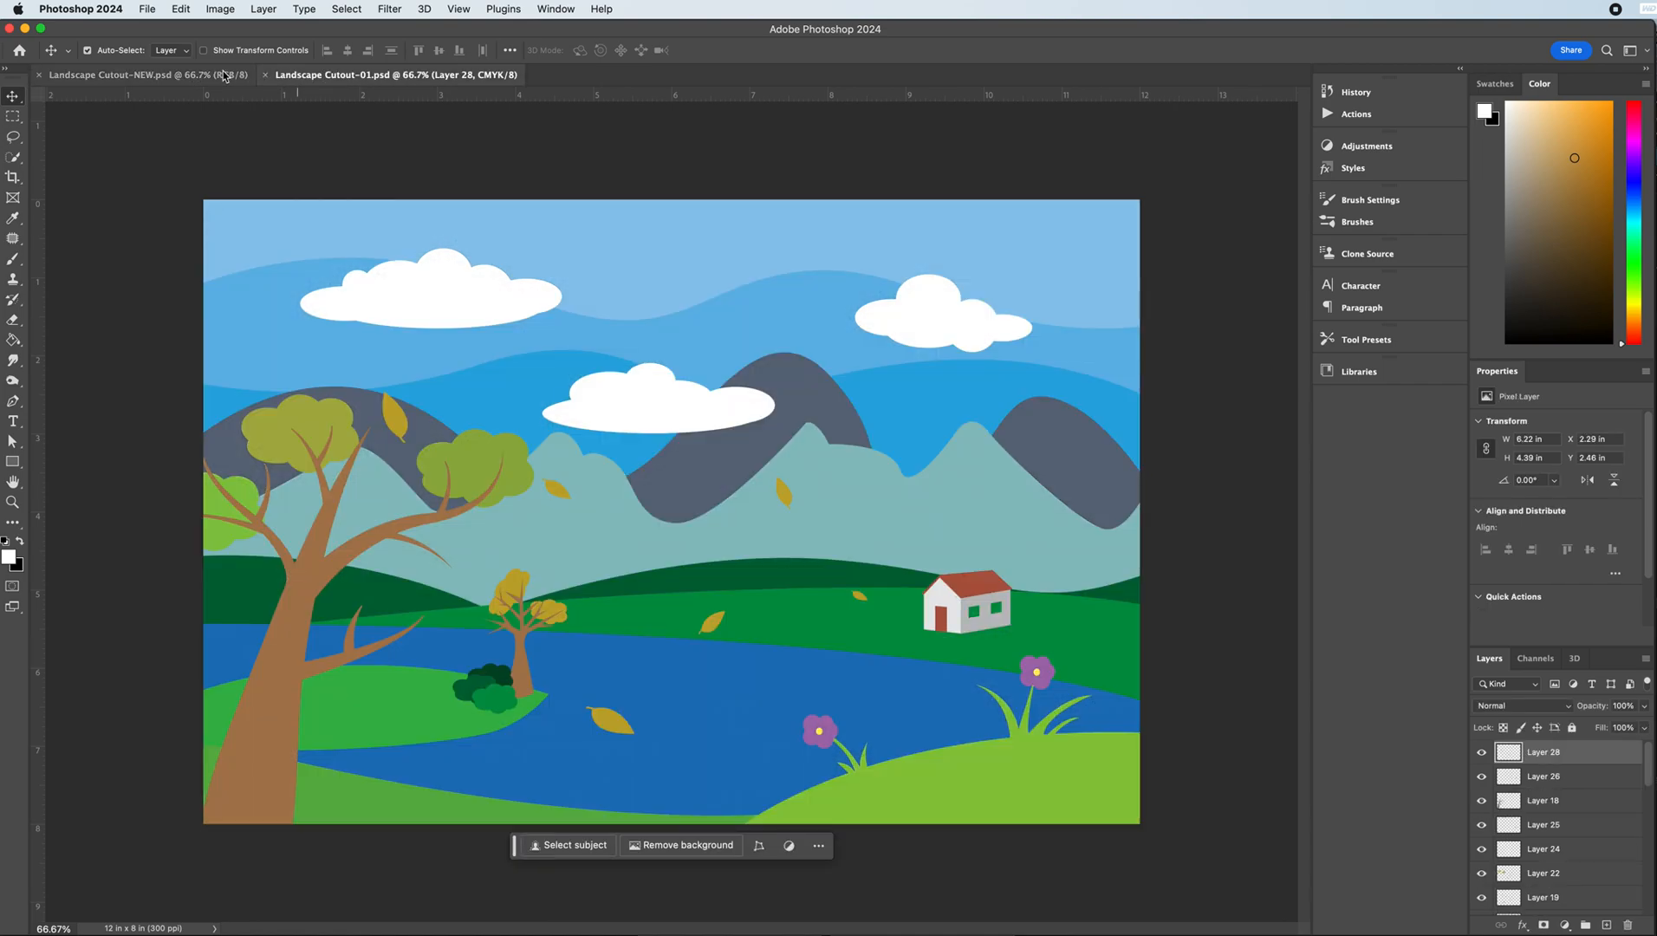
pyautogui.click(204, 76)
pyautogui.click(344, 78)
pyautogui.click(197, 76)
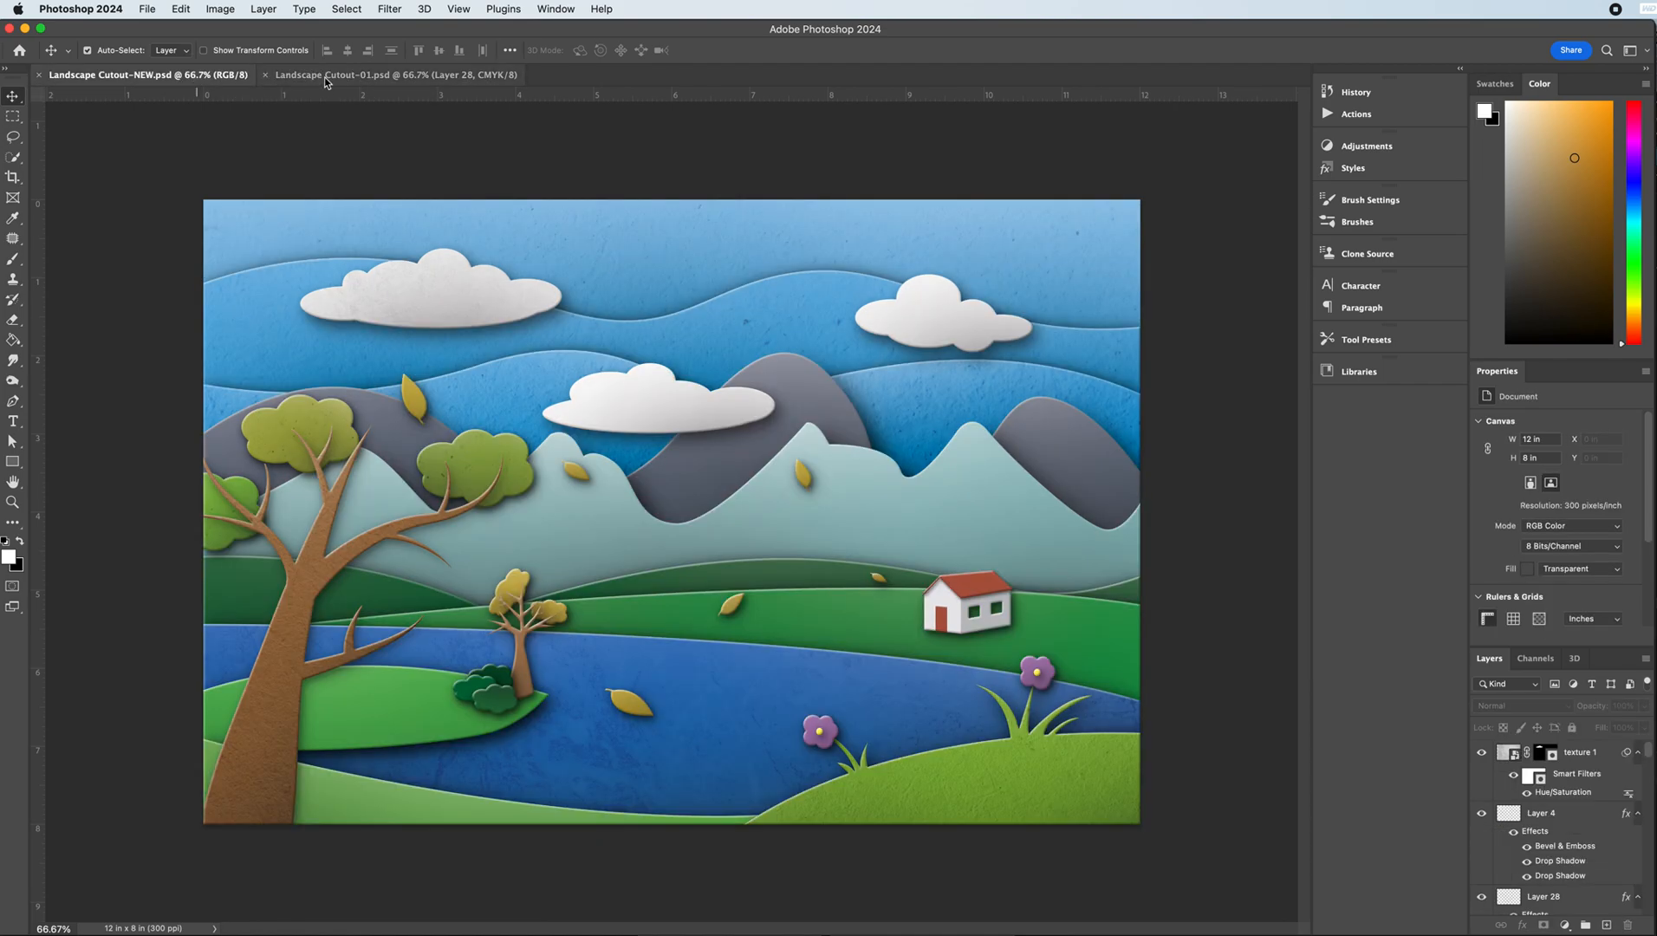
pyautogui.click(382, 81)
pyautogui.click(208, 80)
pyautogui.click(328, 81)
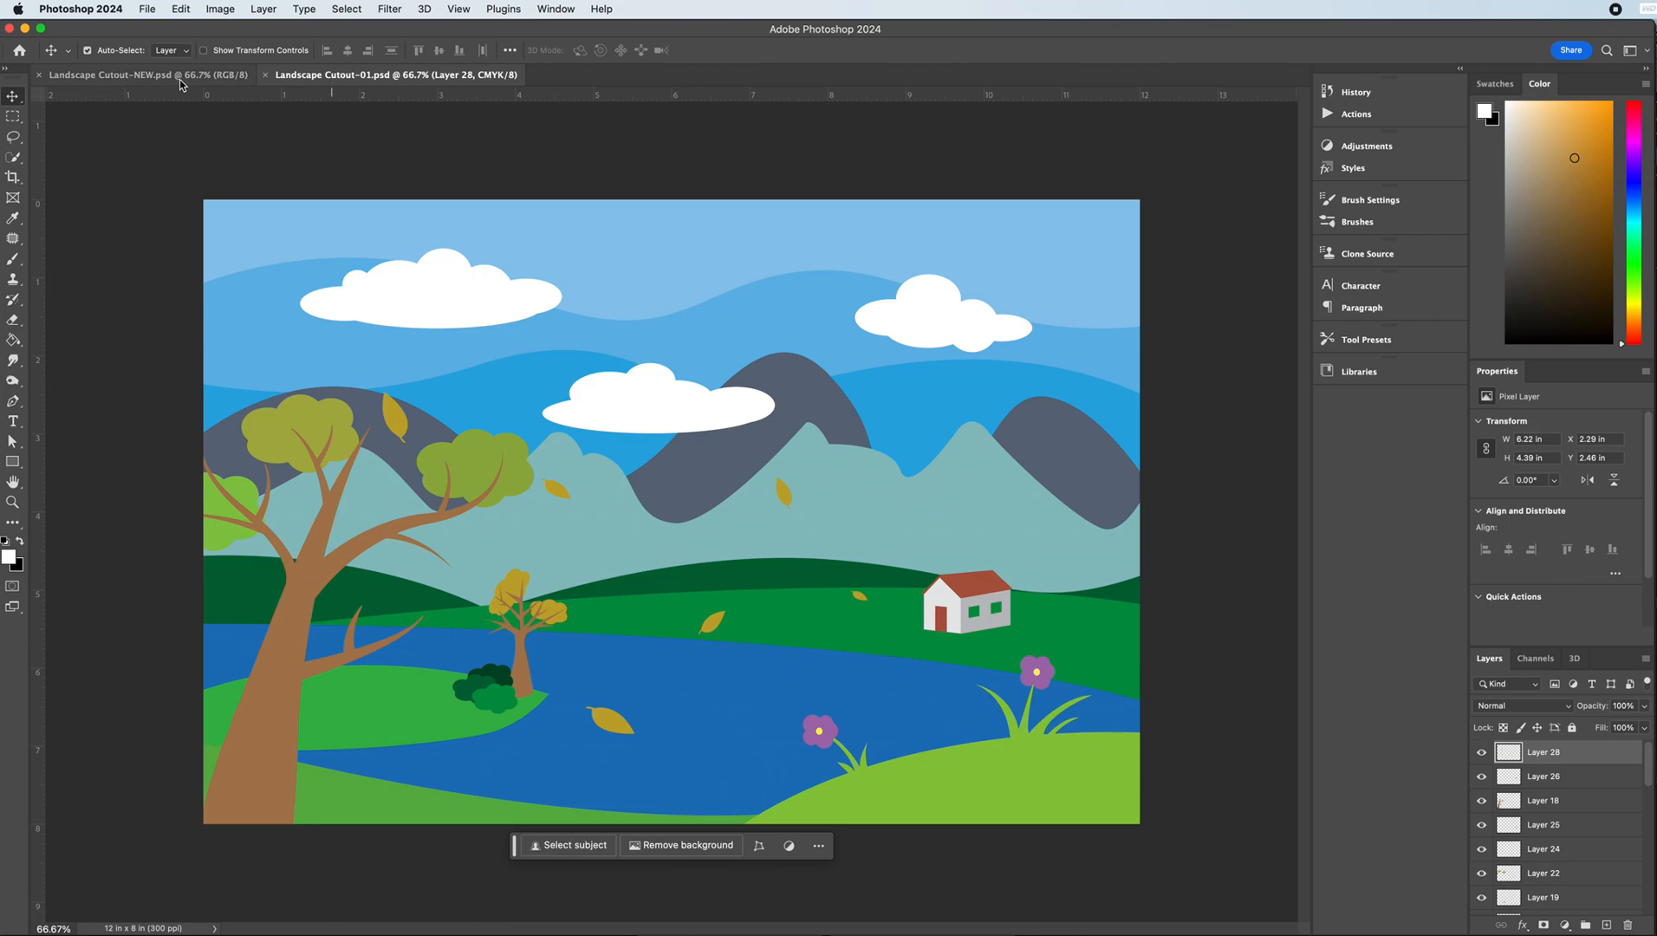
pyautogui.click(180, 79)
pyautogui.click(326, 77)
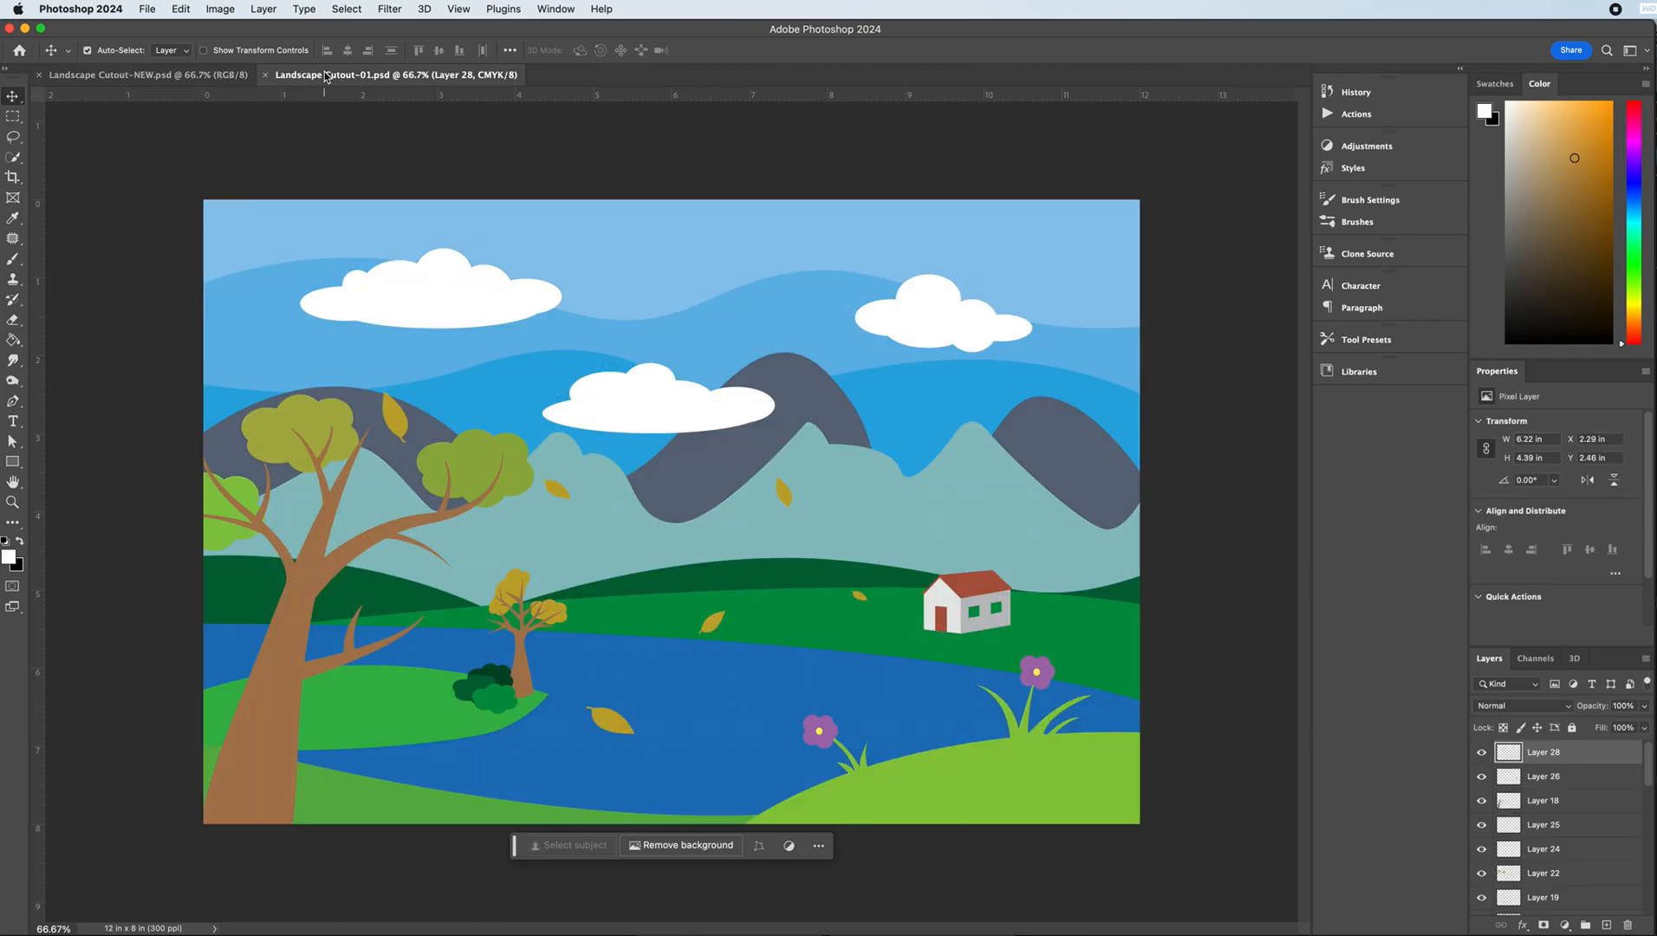
pyautogui.click(108, 78)
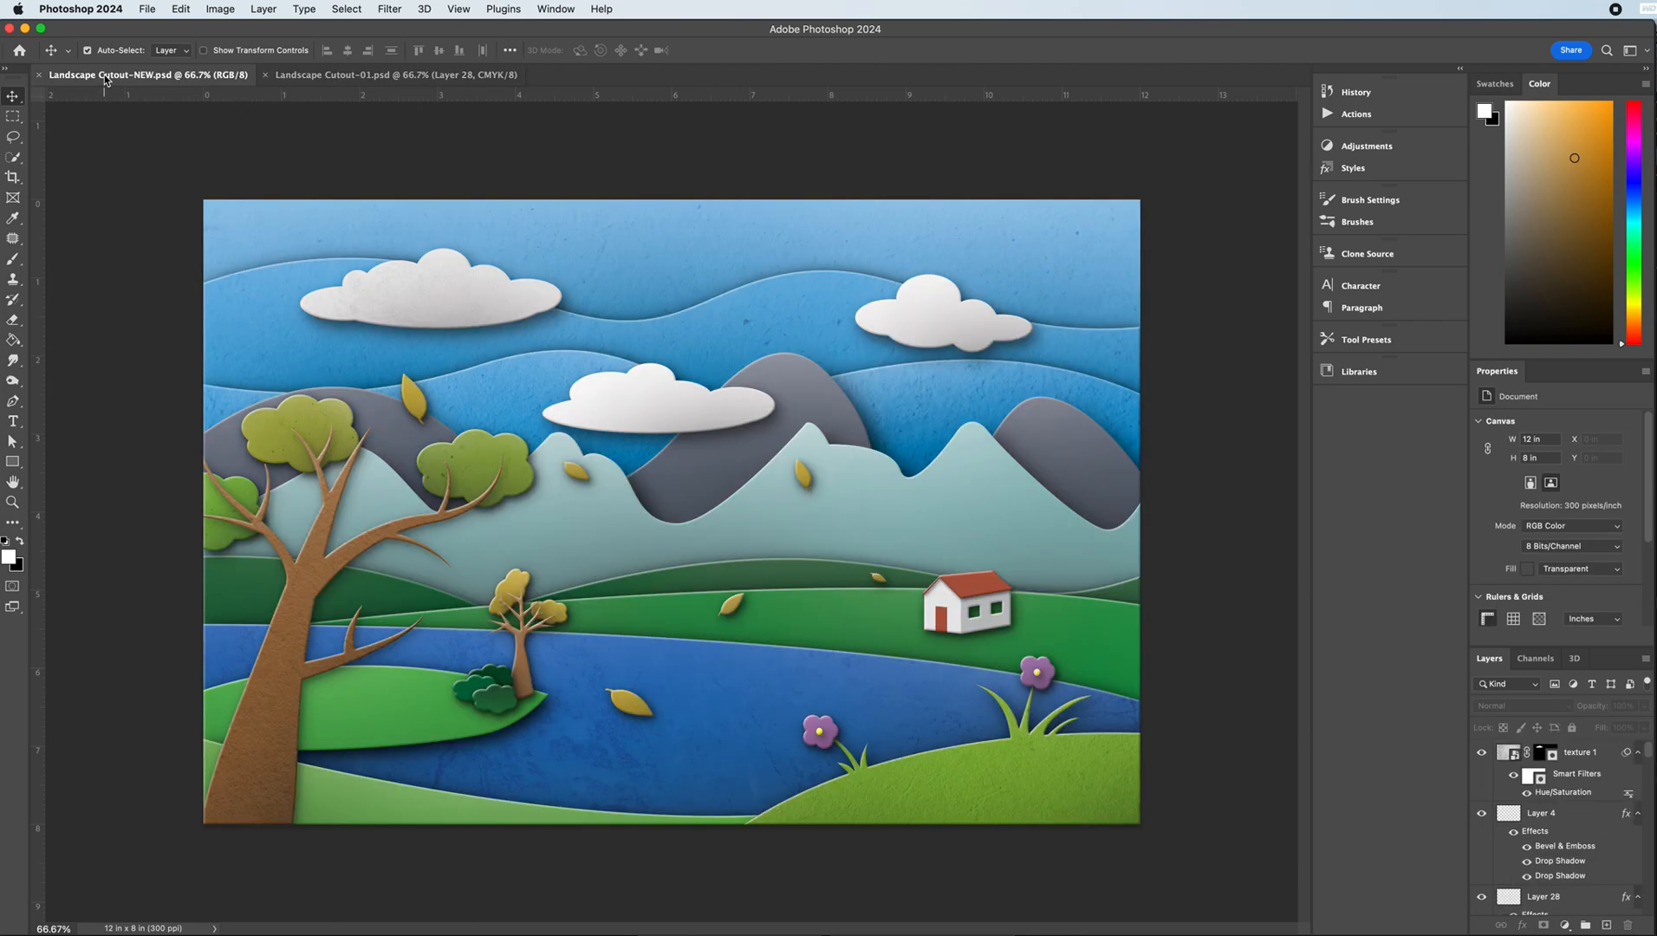
pyautogui.click(301, 77)
pyautogui.click(136, 78)
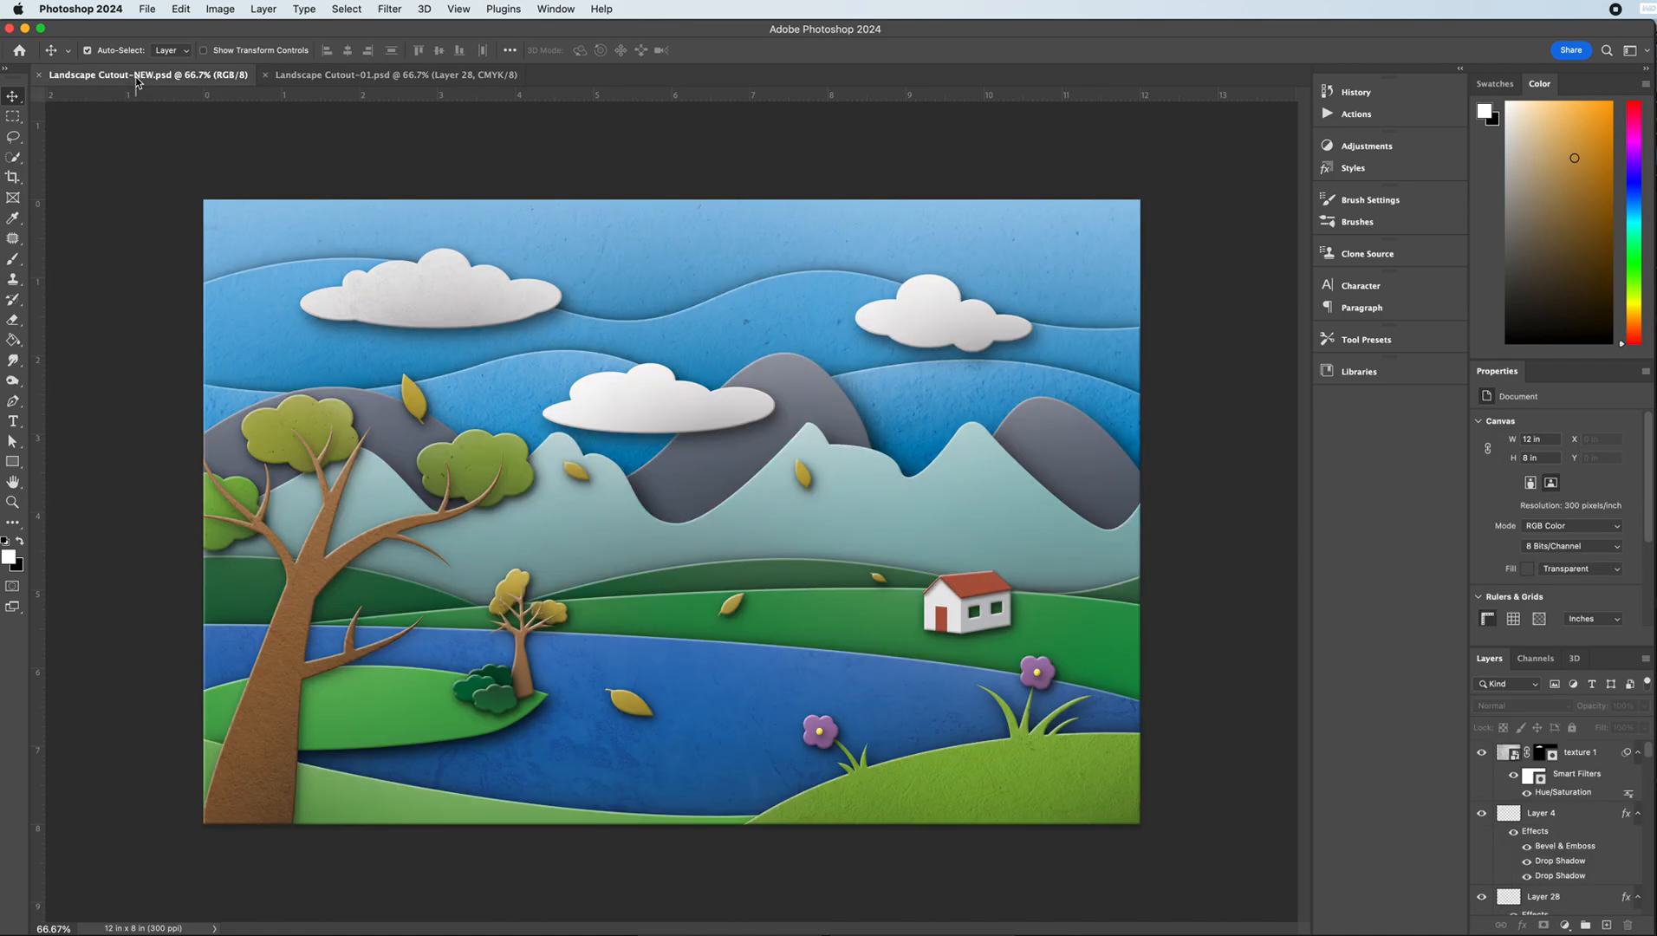